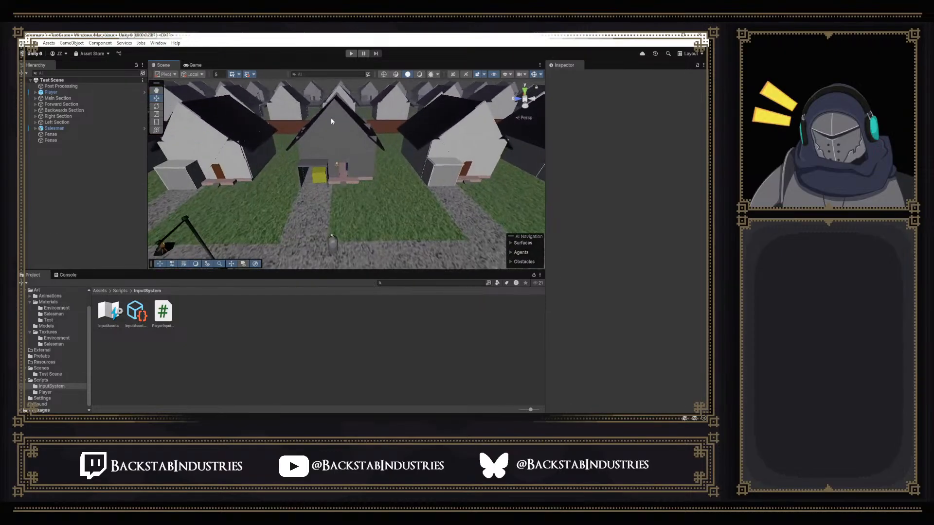
Select the middle house in the scene and look through its child objects in the hierarchy
left_click(331, 117)
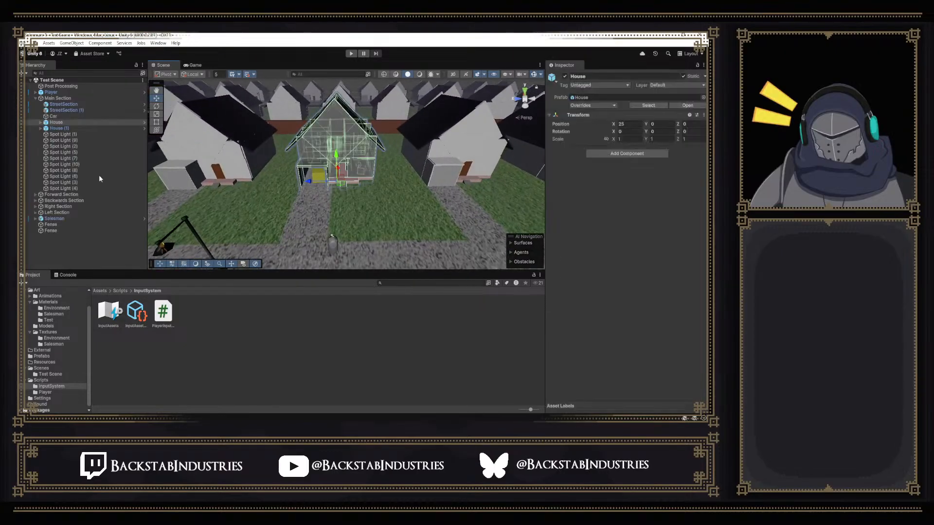
left_click(40, 122)
scroll(78, 139, "down", 5)
scroll(85, 146, "up", 5)
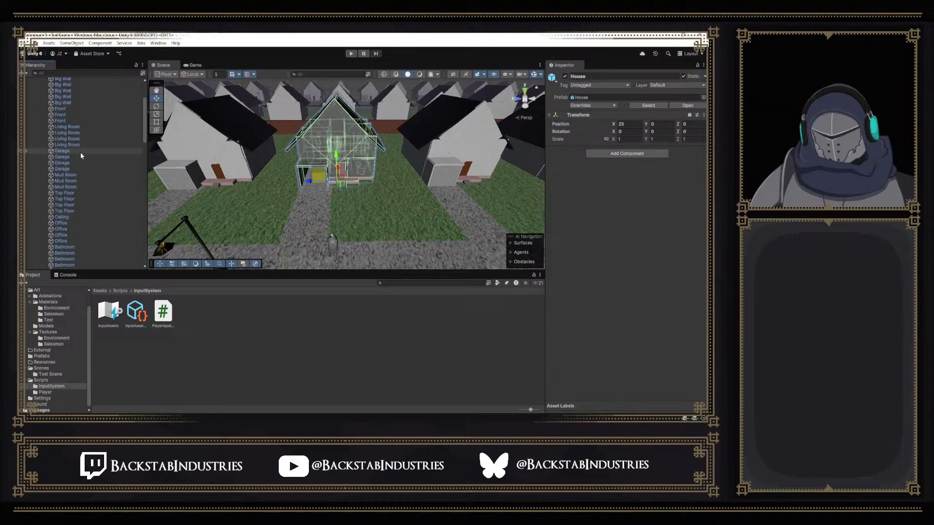
left_click(40, 123)
right_click(67, 123)
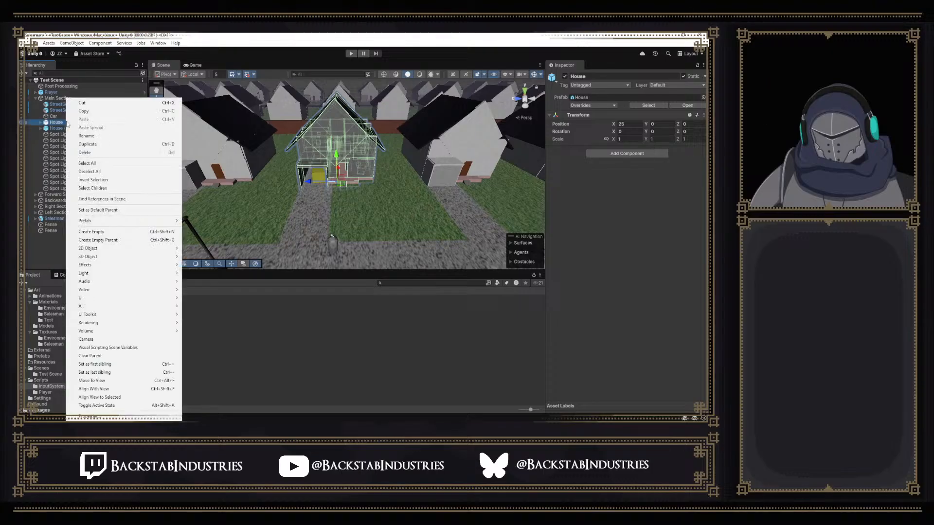
mouse_move(128, 267)
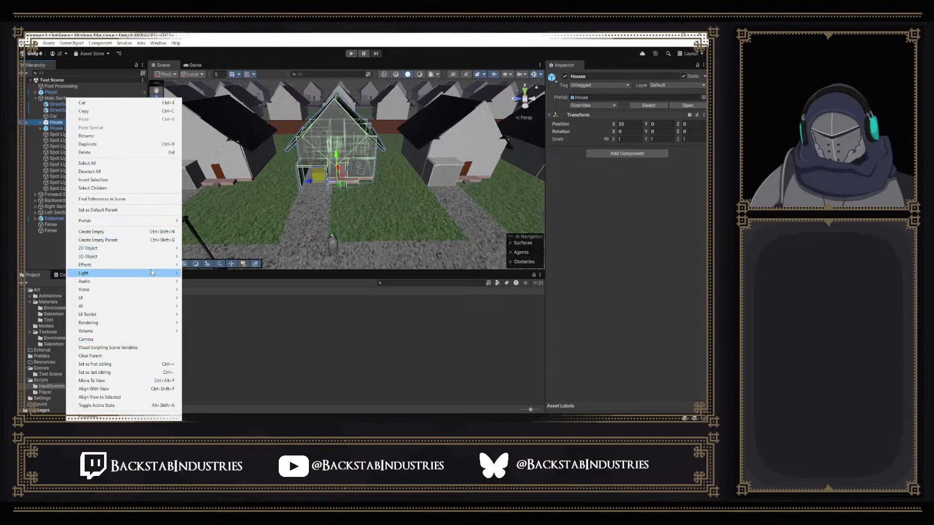
mouse_move(153, 284)
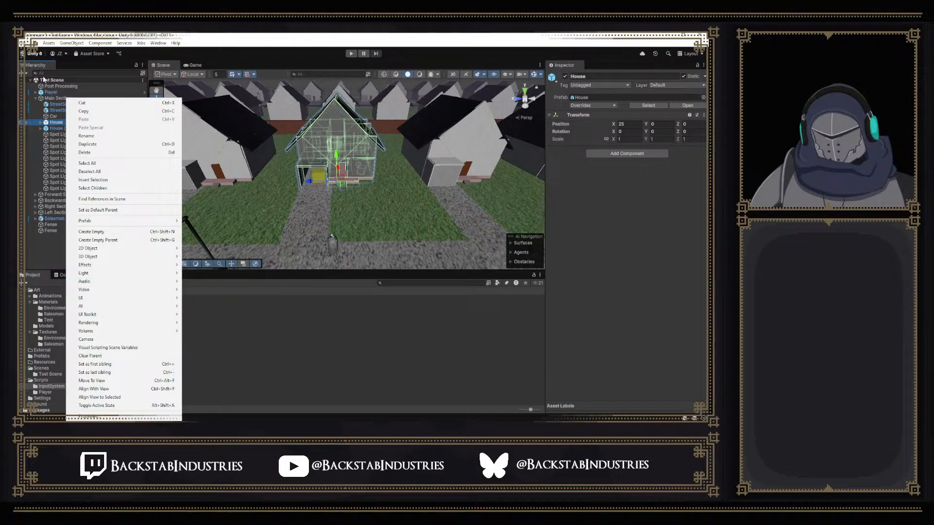
left_click(54, 126)
left_click(72, 43)
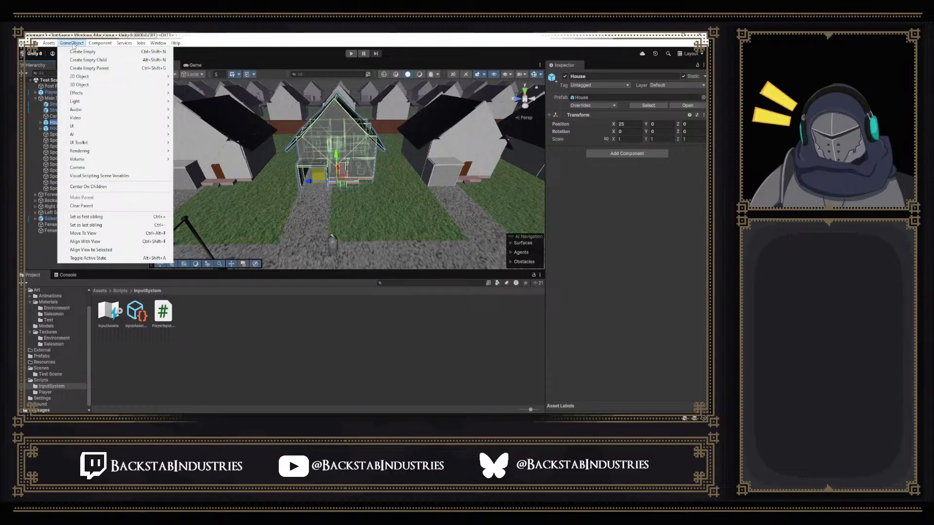
left_click(73, 45)
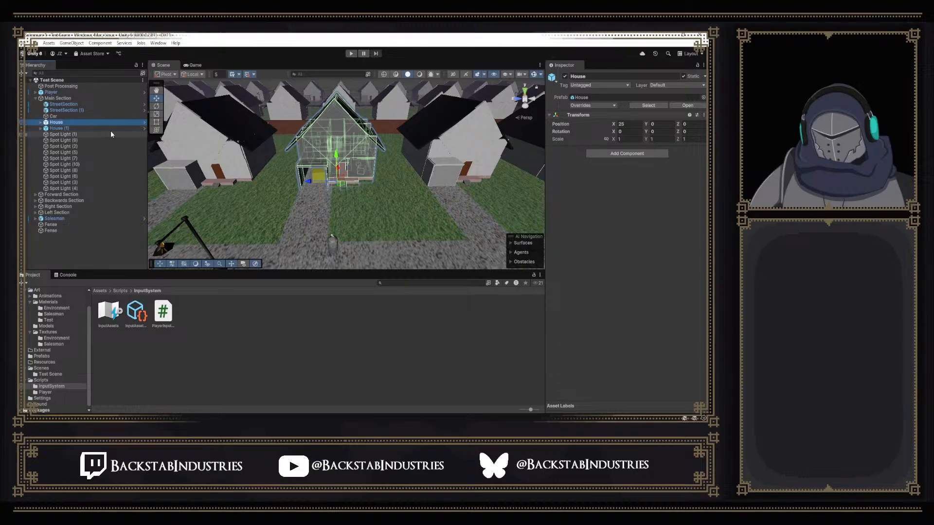
Open the House prefab for editing in the context of the scene
left_click(144, 122)
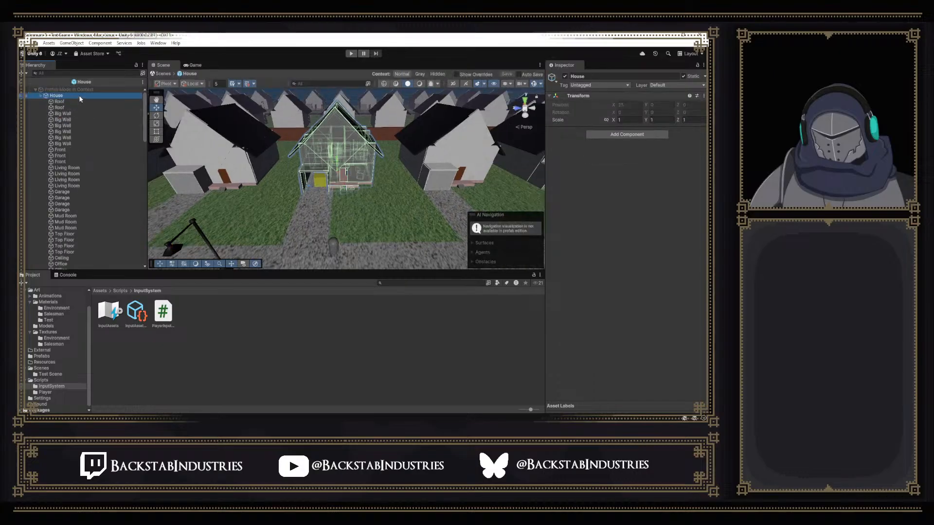
right_click(80, 99)
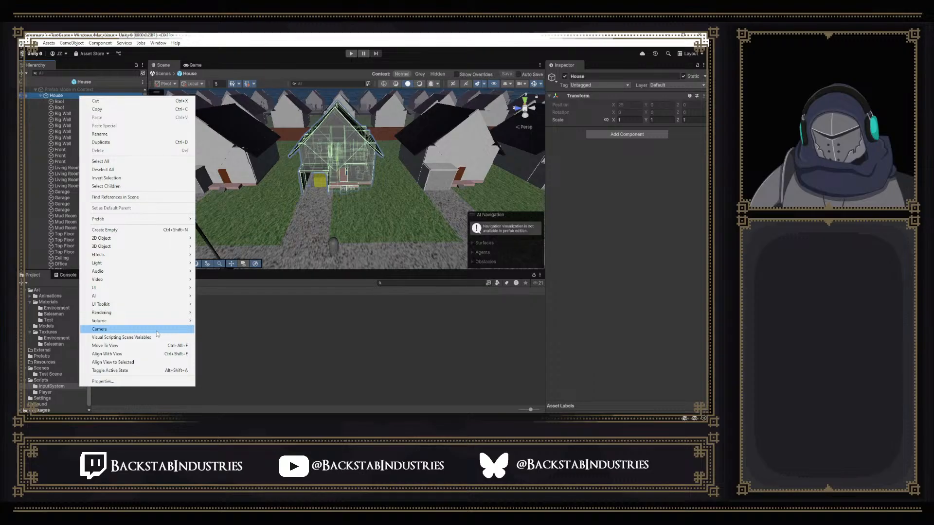
mouse_move(163, 320)
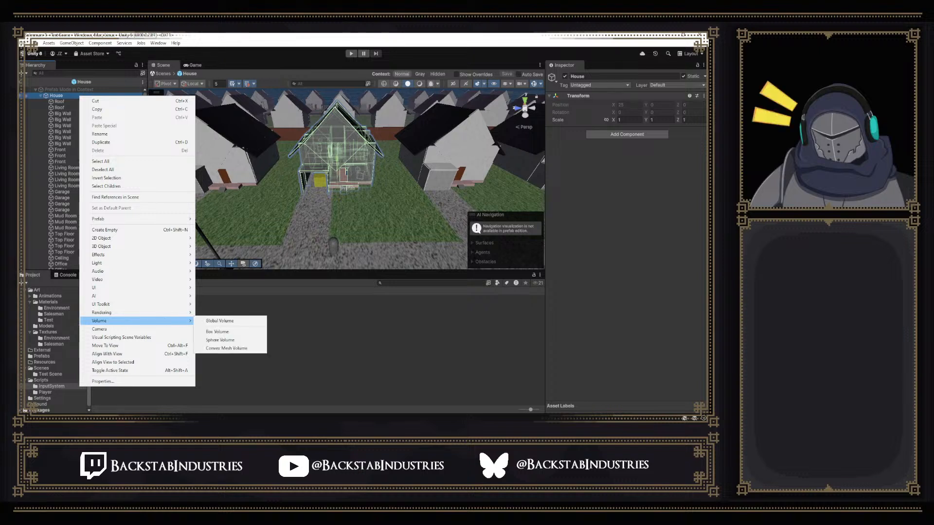
key("Escape")
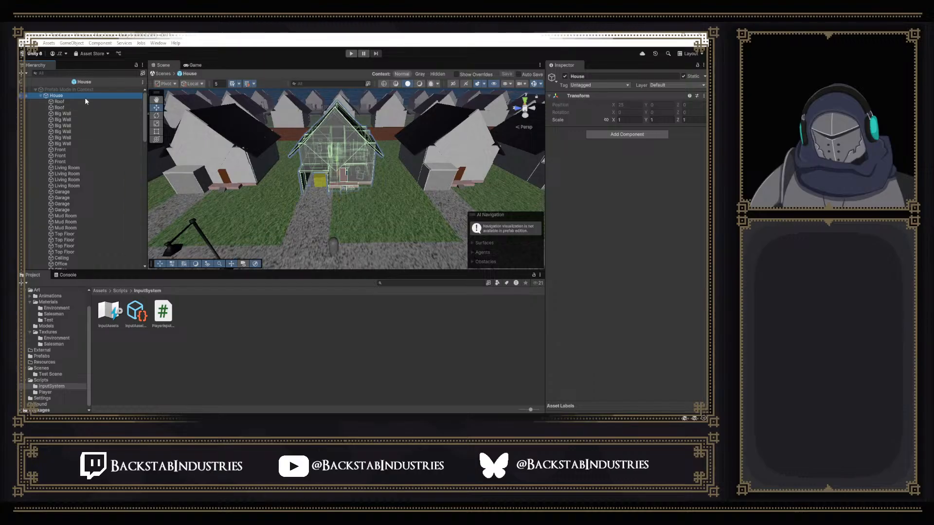
left_click(71, 44)
mouse_move(55, 42)
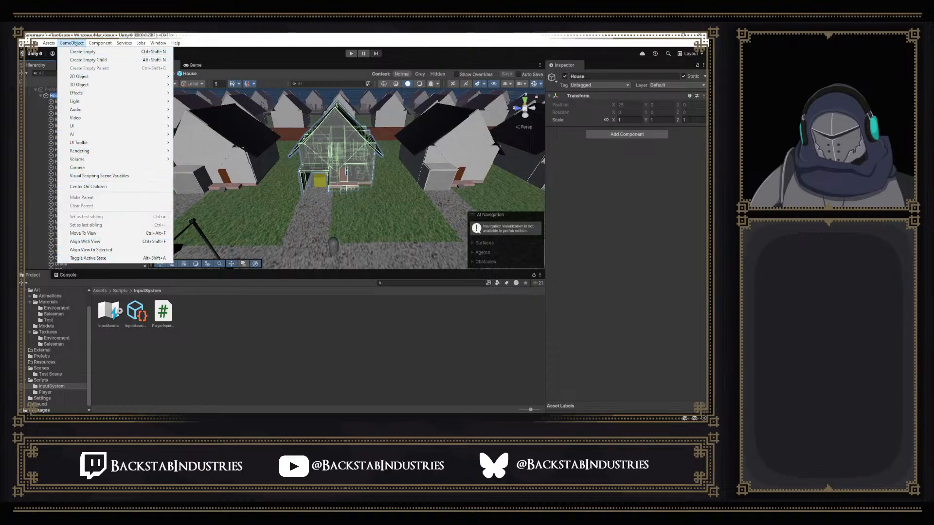
key("Escape")
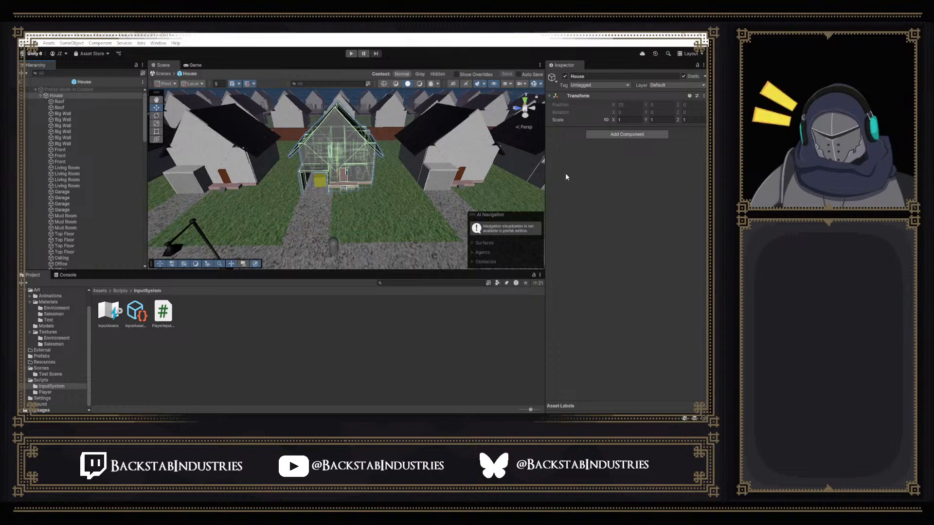
Find the FBX Exporter package in the Unity Registry by searching for FBX, install it and close the Package Manager
left_click(71, 43)
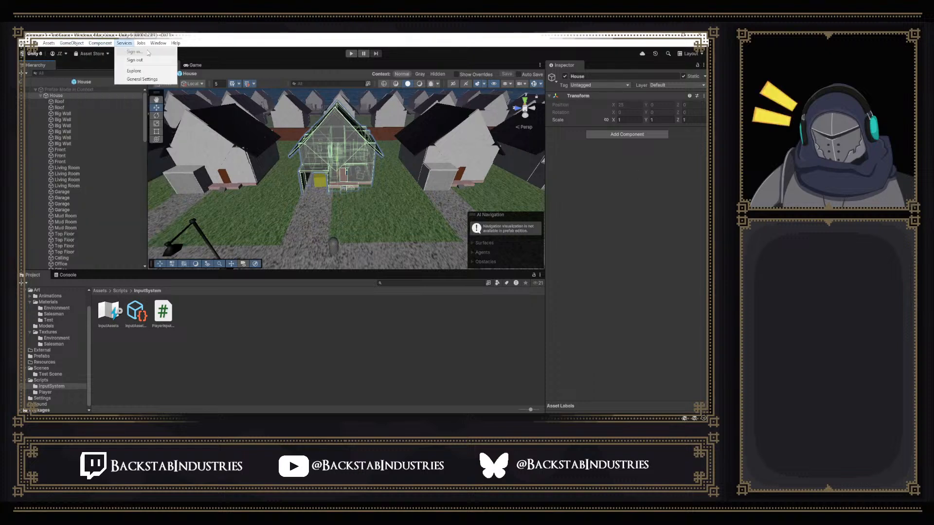
mouse_move(99, 44)
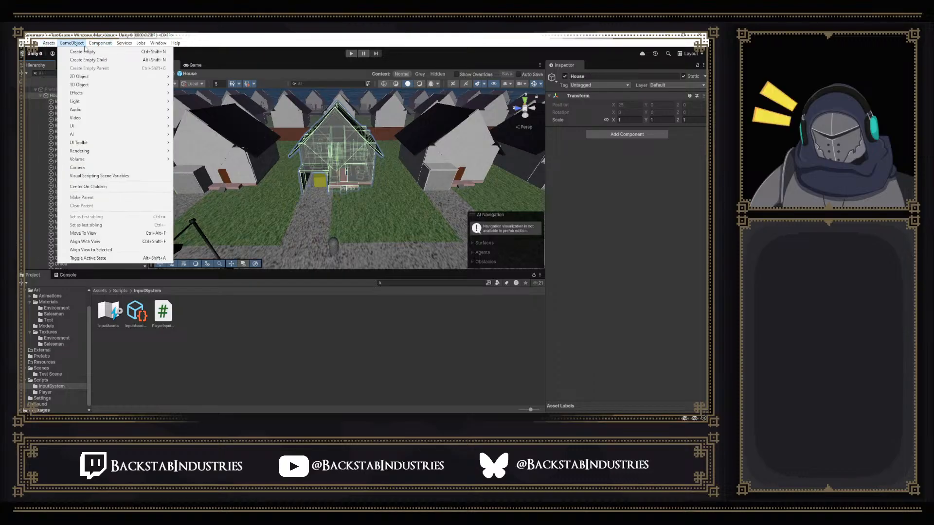
mouse_move(154, 45)
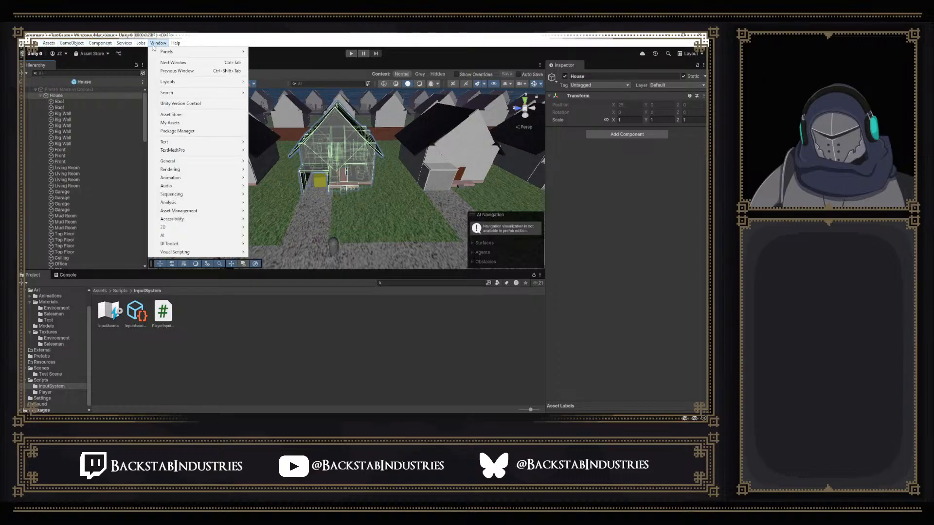
left_click(177, 131)
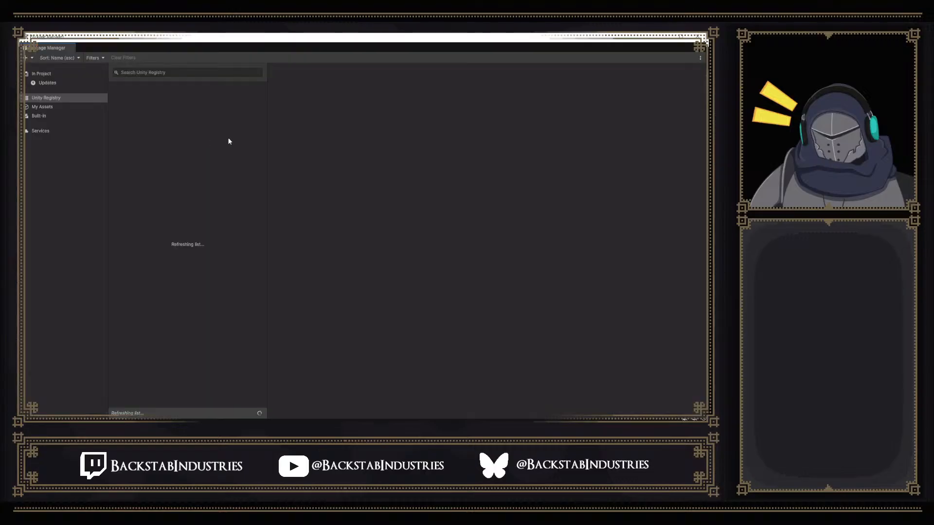
left_click(146, 73)
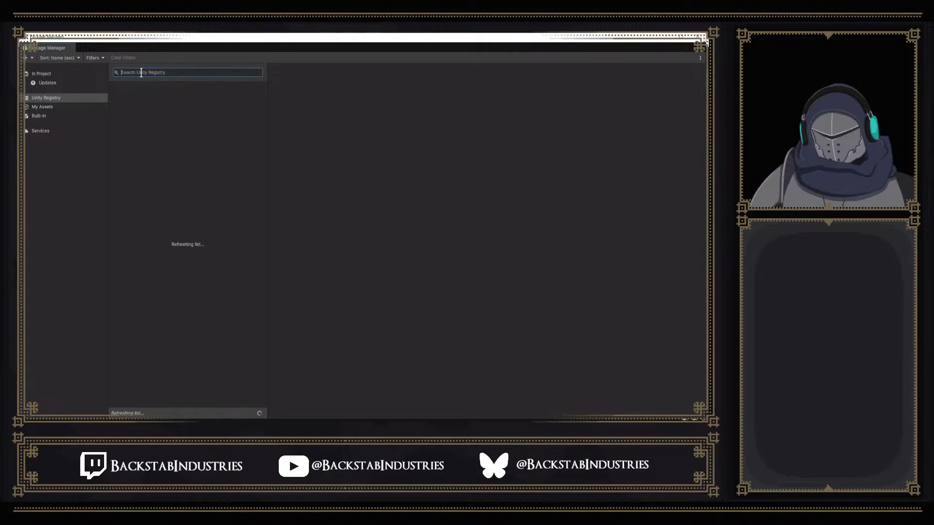
type("R")
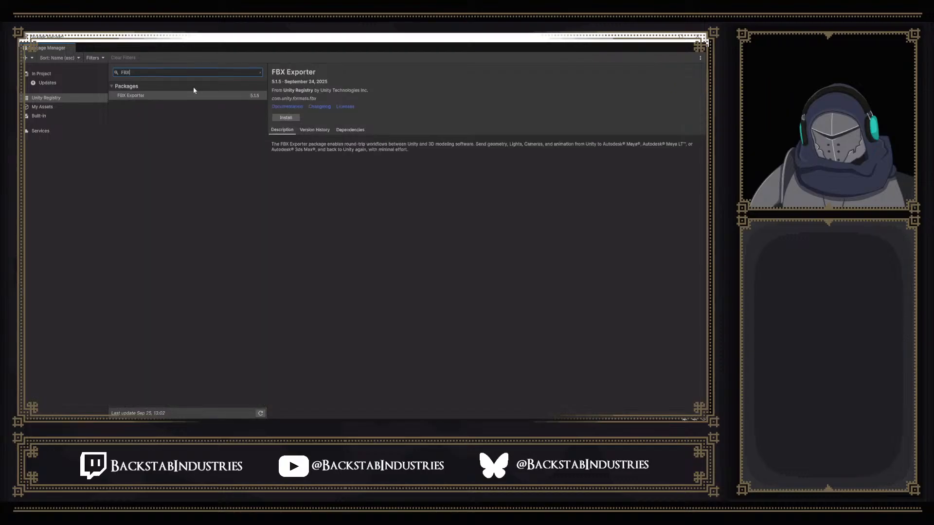
left_click(286, 117)
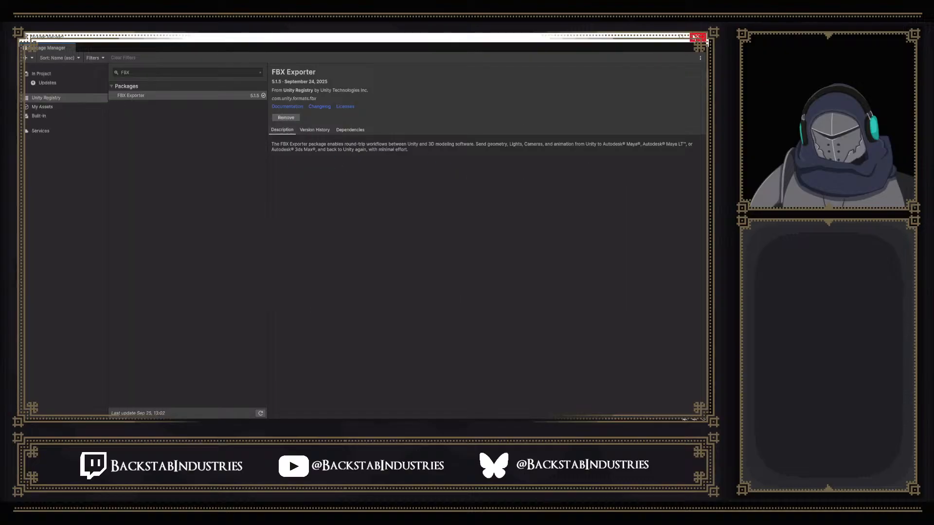
left_click(700, 37)
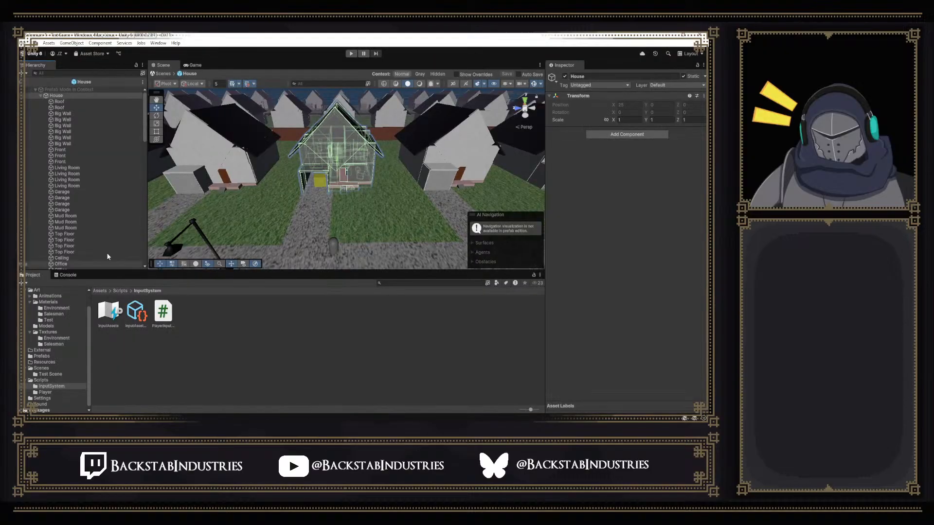
Start an FBX export of the root House object and set the export path to Assets/Art/Models
right_click(72, 95)
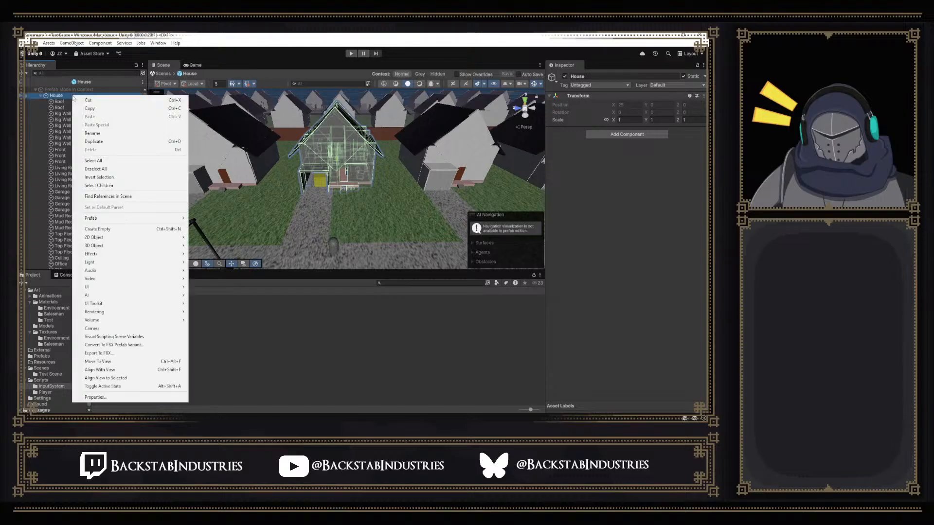
left_click(137, 354)
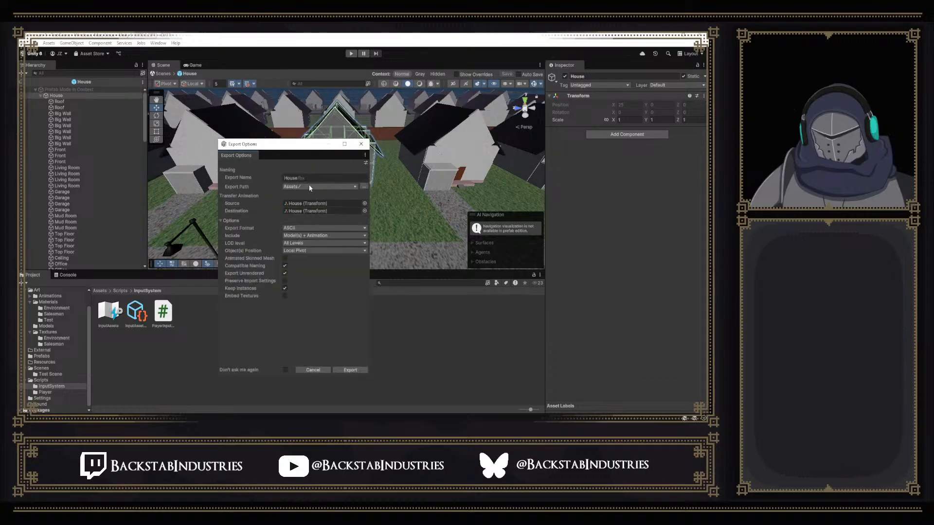
left_click(332, 187)
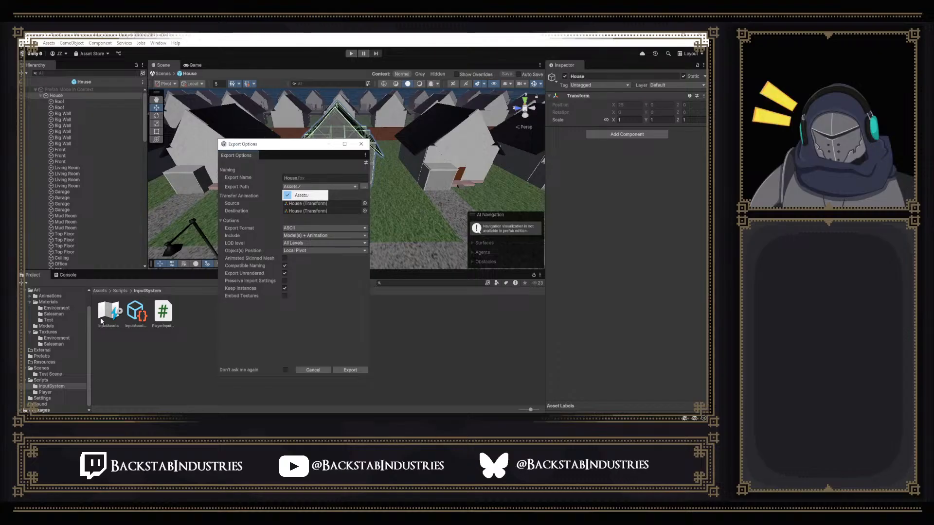
left_click(56, 362)
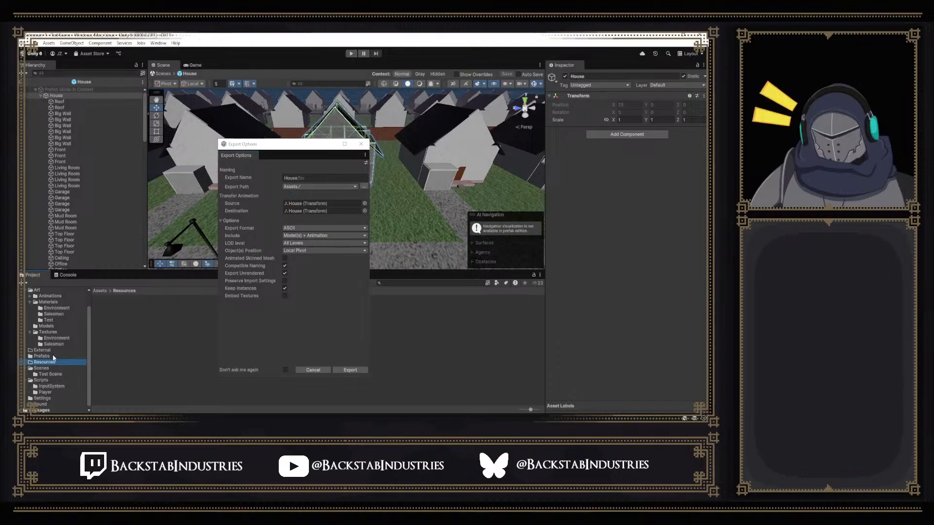
left_click(48, 302)
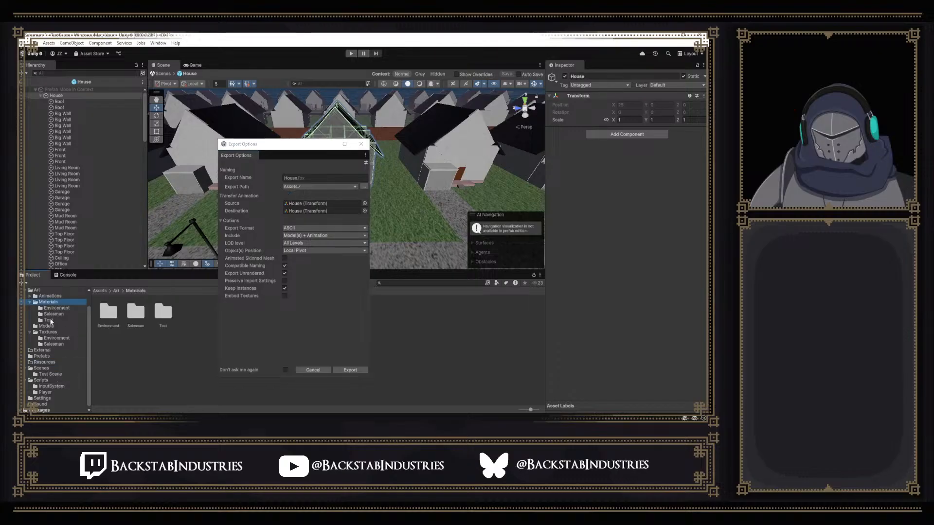
left_click(335, 187)
left_click(364, 187)
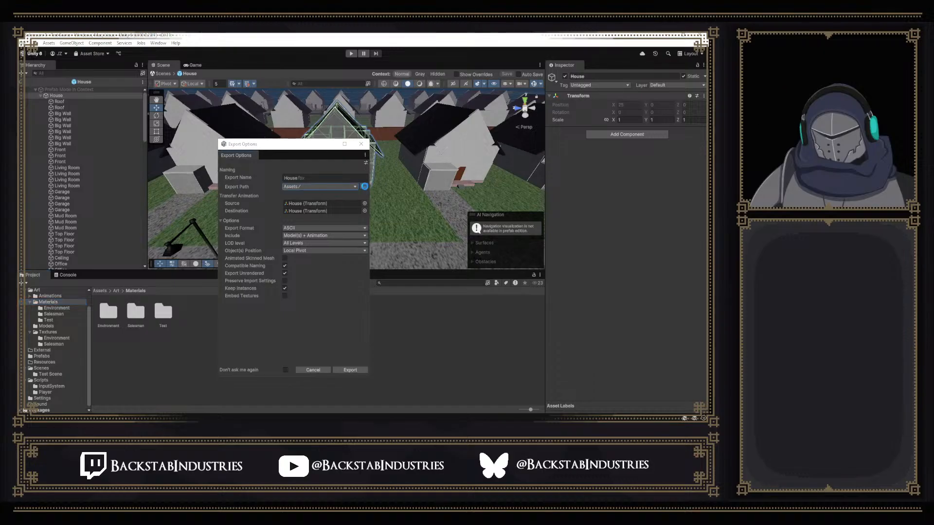
double_click(155, 99)
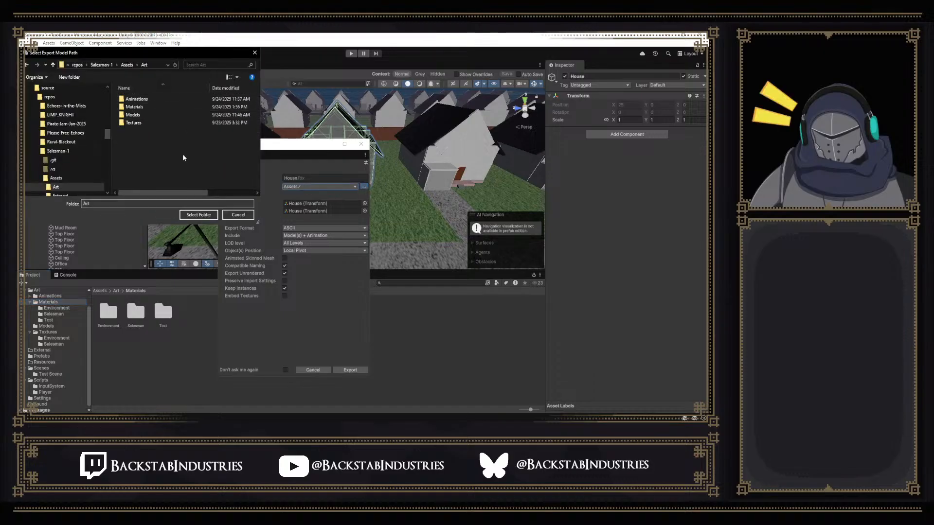
double_click(144, 115)
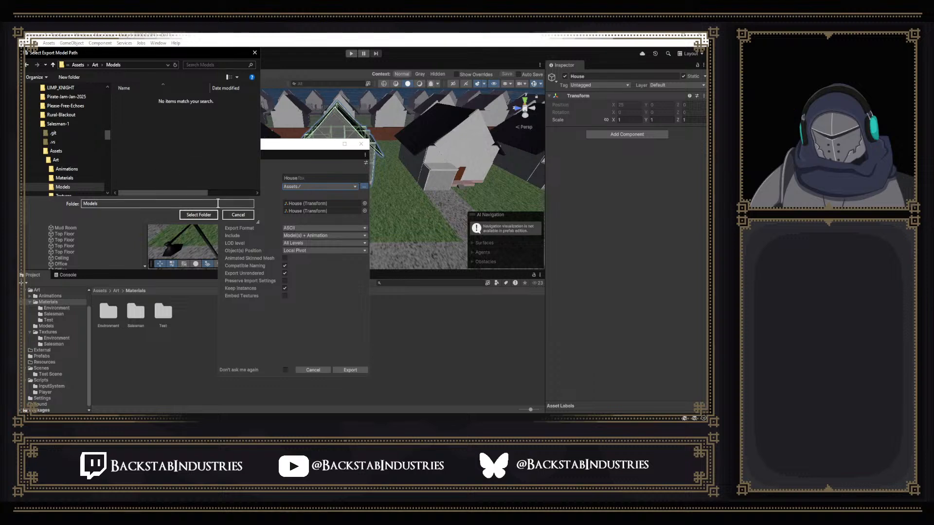
left_click(198, 215)
Set the export name to SM_House and export the house model
double_click(287, 177)
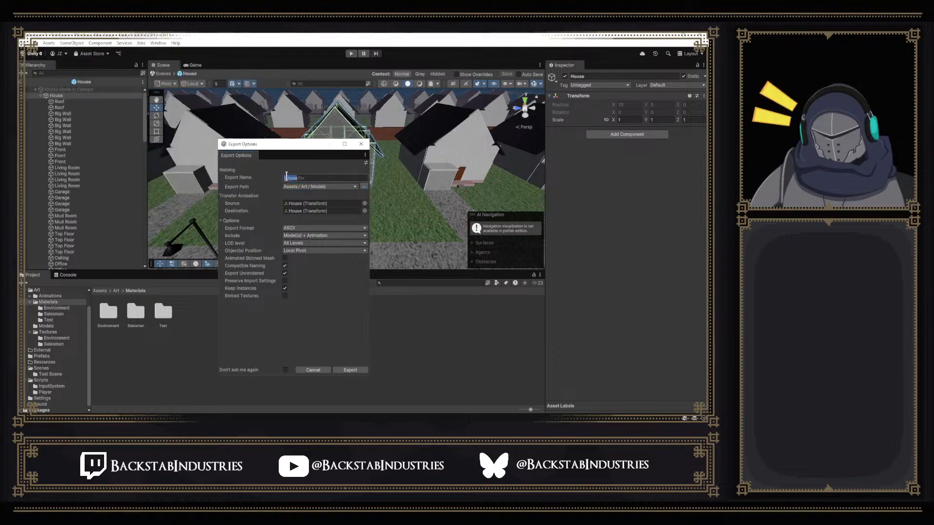
left_click(286, 177)
type("SM_")
left_click(284, 272)
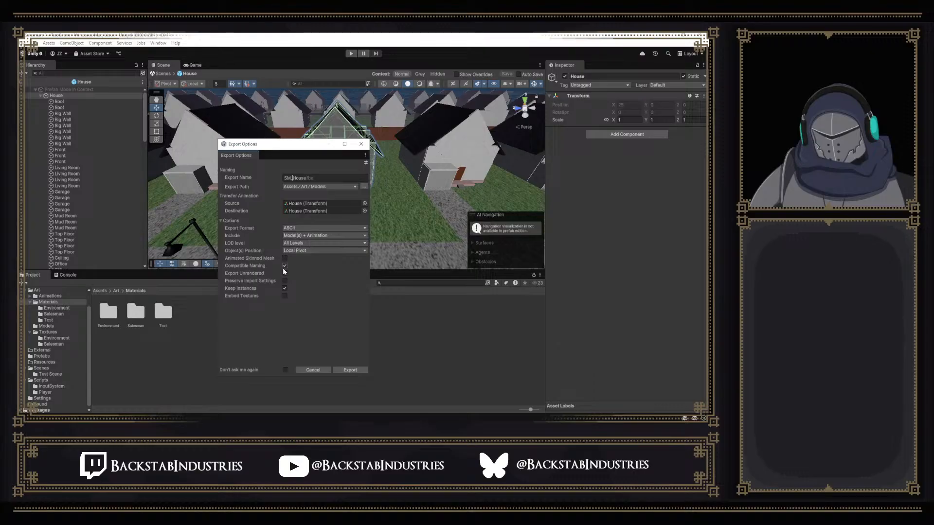
left_click(284, 273)
left_click(350, 370)
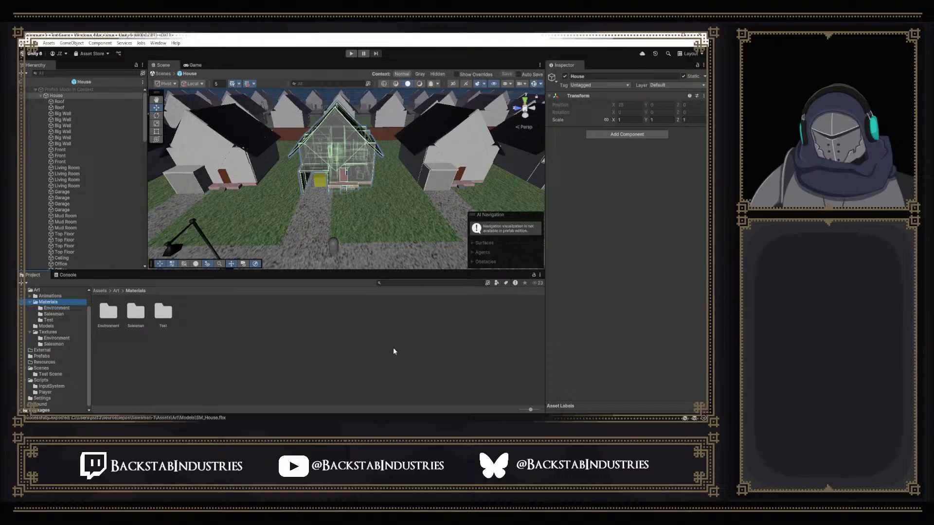
Open the Models folder in the project and select the SM_House model to view its import settings
left_click(57, 296)
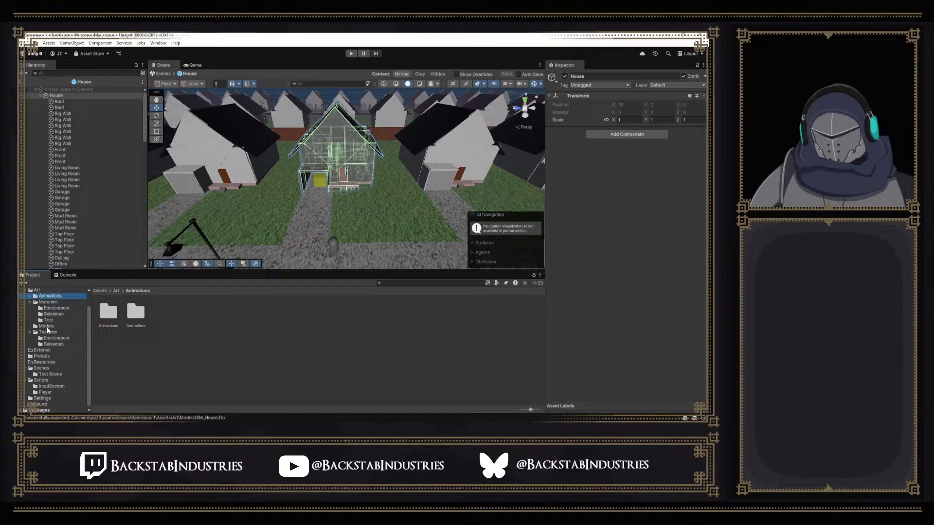
left_click(46, 325)
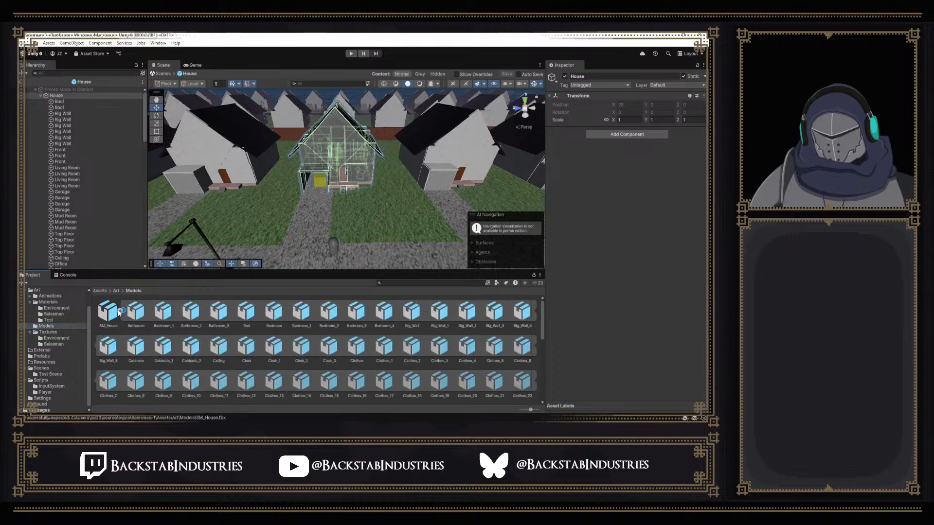
left_click(108, 313)
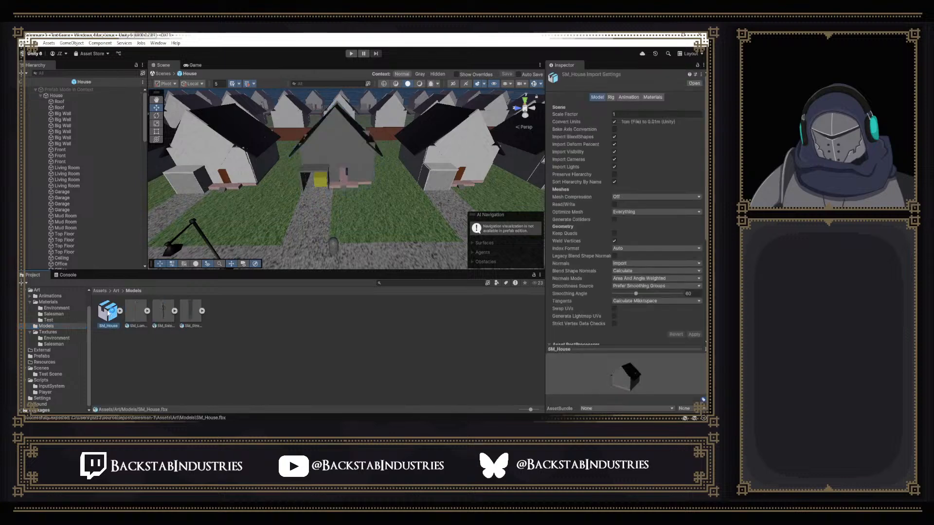
Switch to Blender and try to import SM_House.fbx from Unity's Models folder using the default FBX import settings
mouse_move(627, 372)
left_mouse_down()
mouse_move(534, 368)
mouse_move(628, 382)
left_mouse_up()
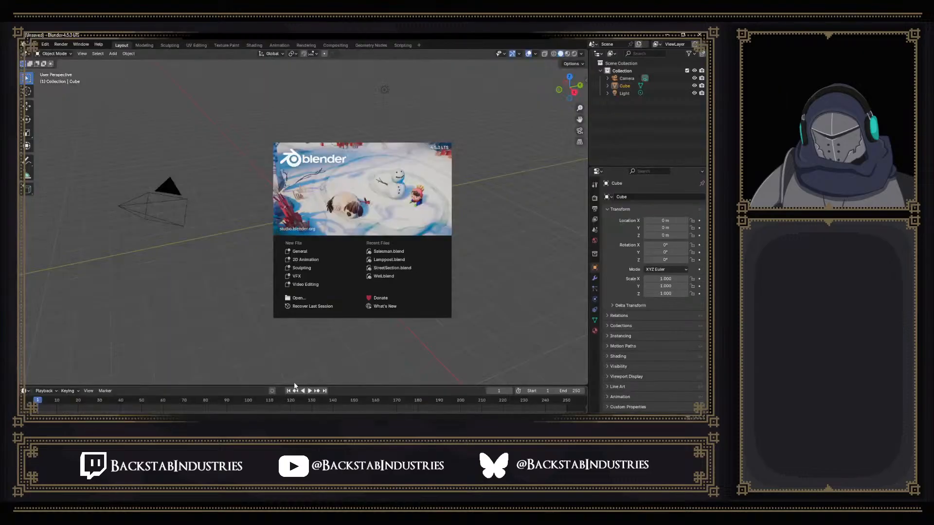
key("alt+Tab")
left_click_drag(472, 39, 708, 103)
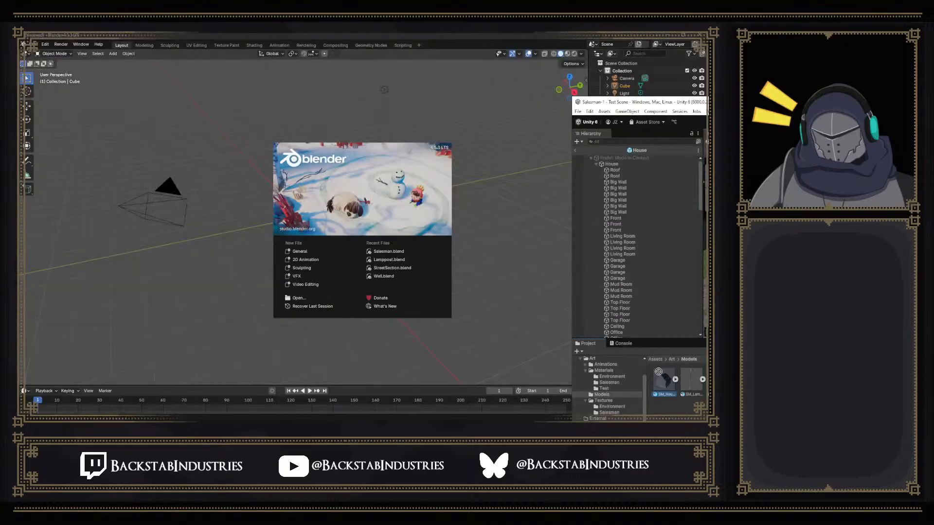
left_click_drag(245, 235, 246, 236)
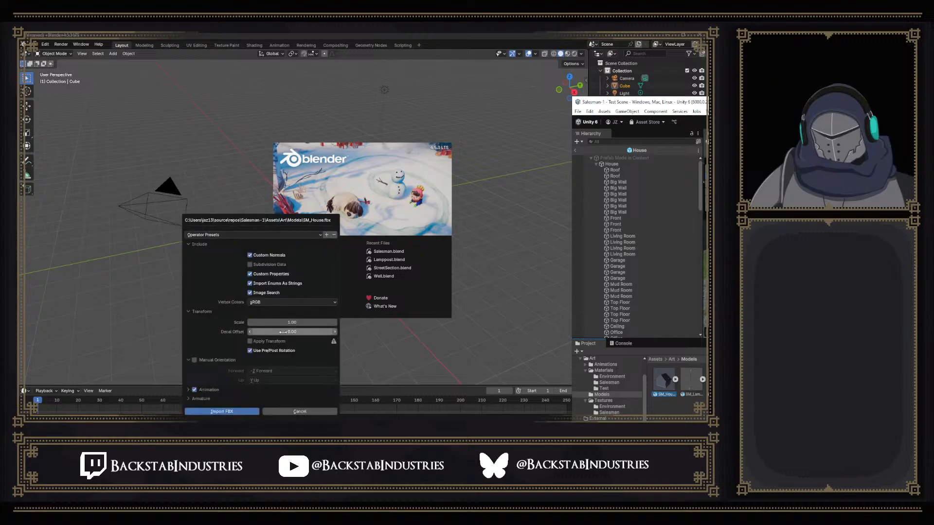
left_click(232, 412)
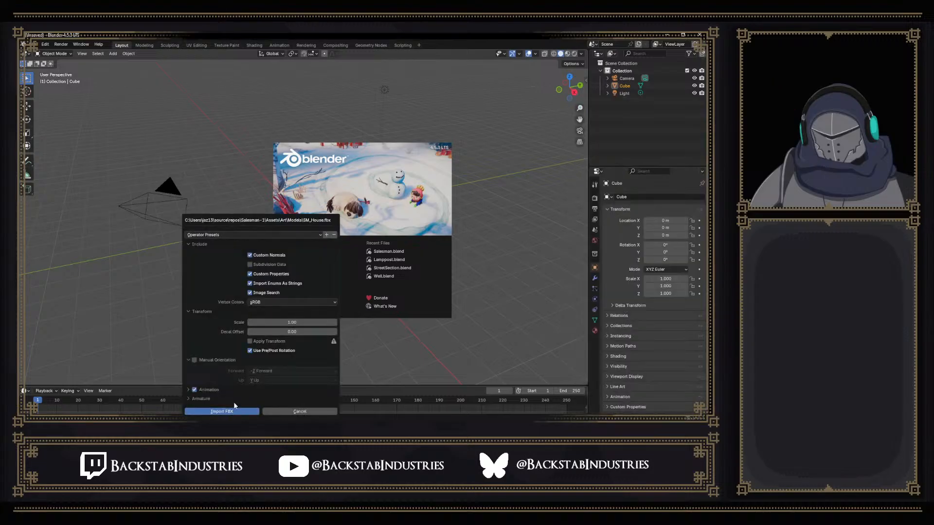
left_click(234, 410)
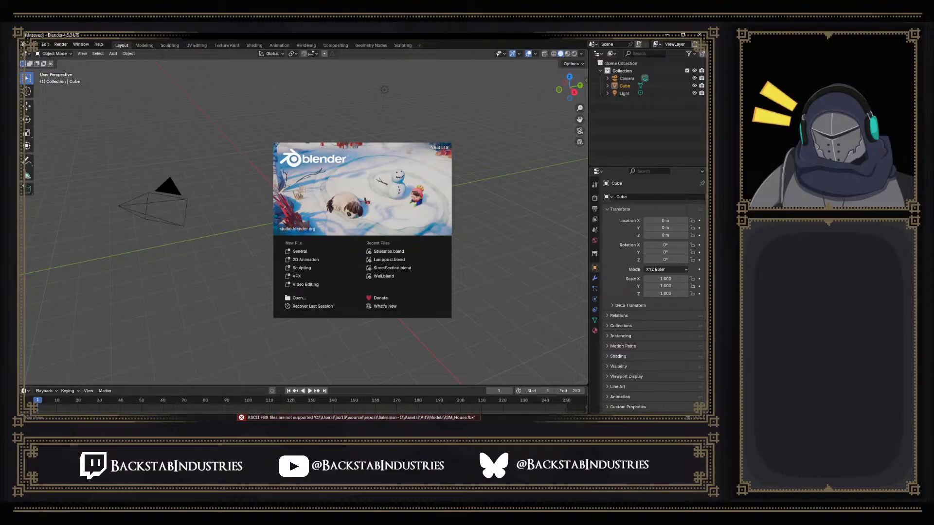
Return to Unity, open the House prefab in isolation, set the root object's X position to 0 and save the prefab
key("alt+Tab")
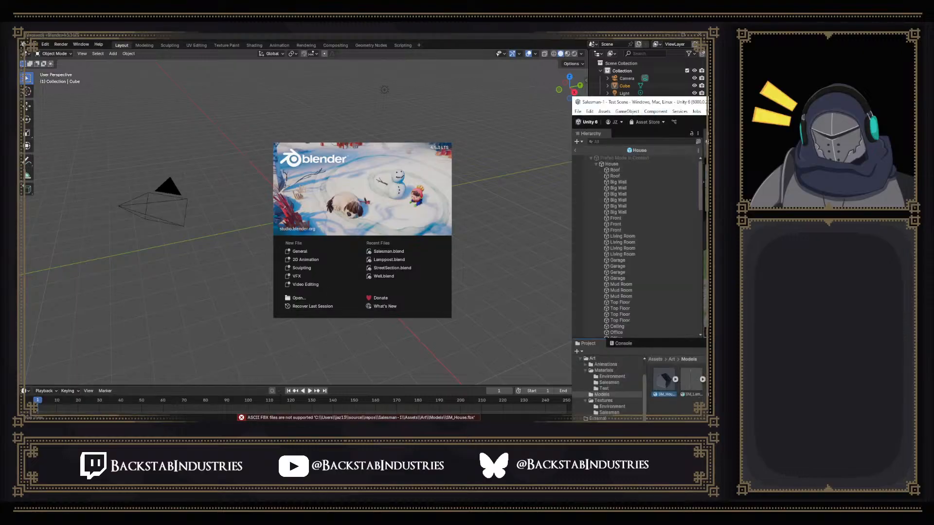
left_click_drag(704, 102, 340, 136)
left_click(646, 134)
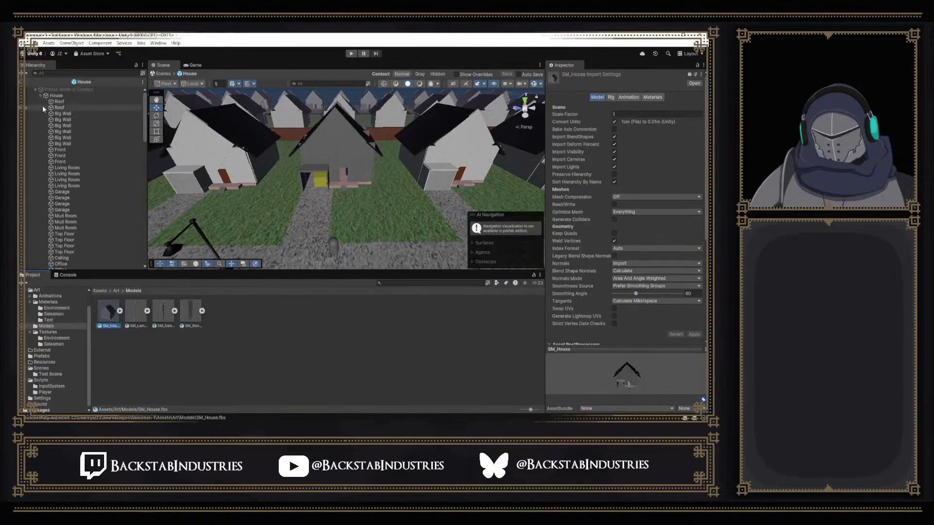
left_click(54, 96)
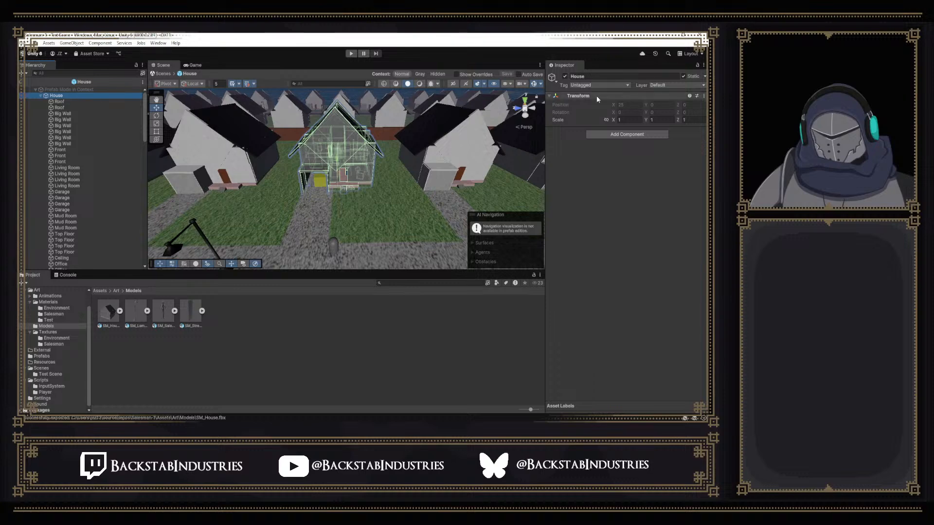
left_click(83, 81)
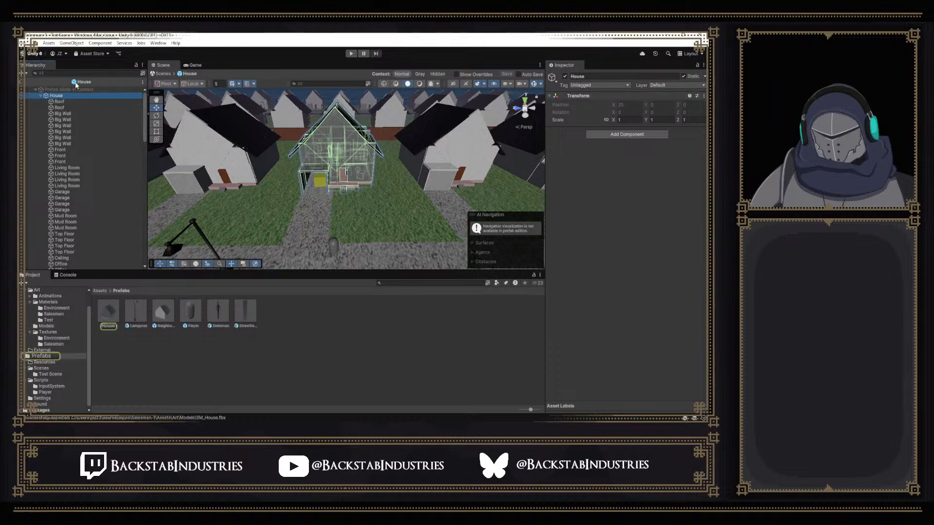
double_click(112, 308)
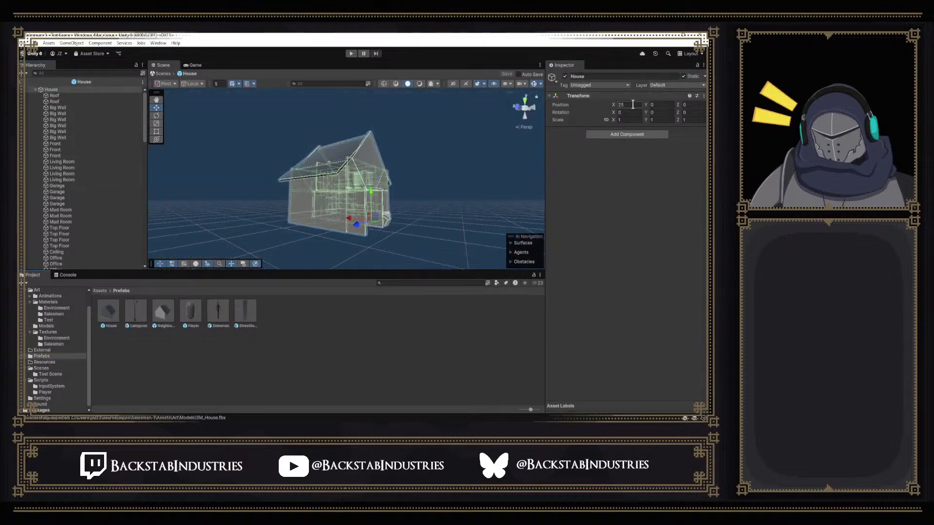
type("0f")
left_click_drag(410, 163, 424, 185, "alt")
key("ctrl+s")
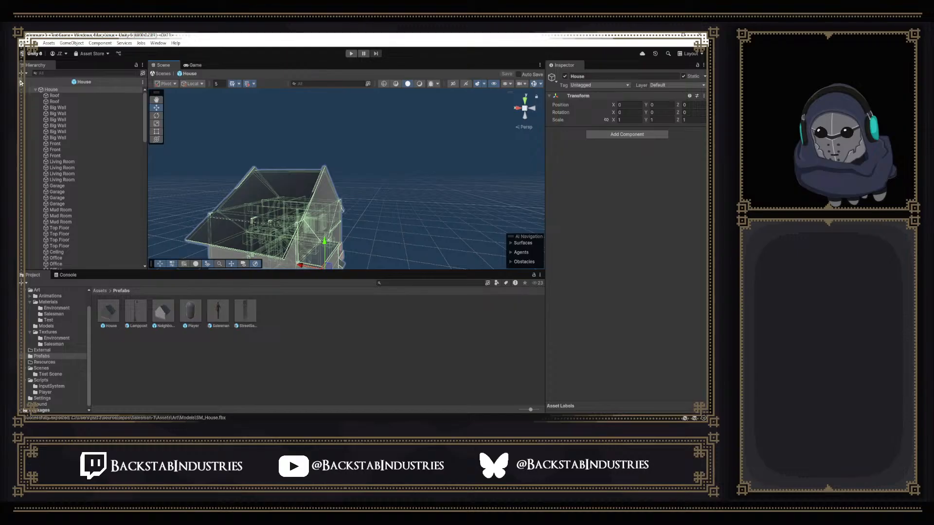
Return to the scene, reopen the House prefab and start an FBX export of its root House object
left_click(21, 83)
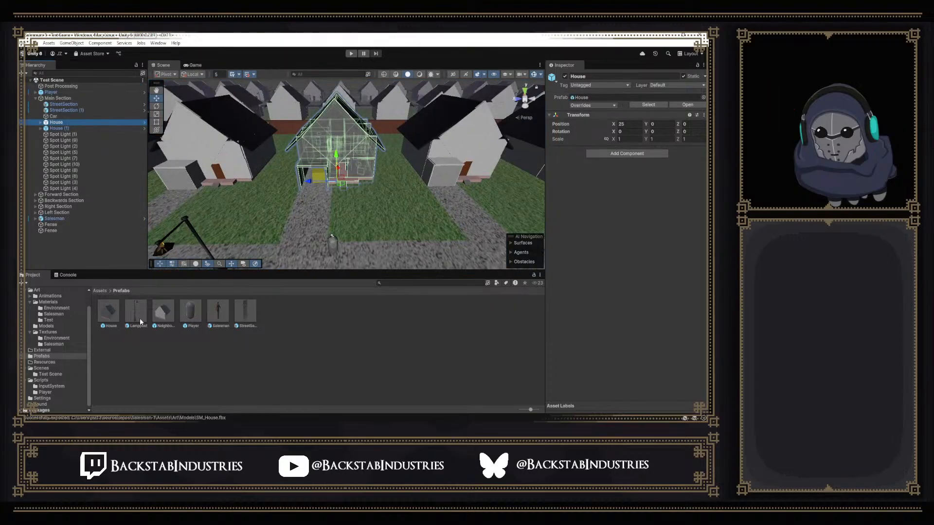
double_click(108, 311)
right_click(102, 90)
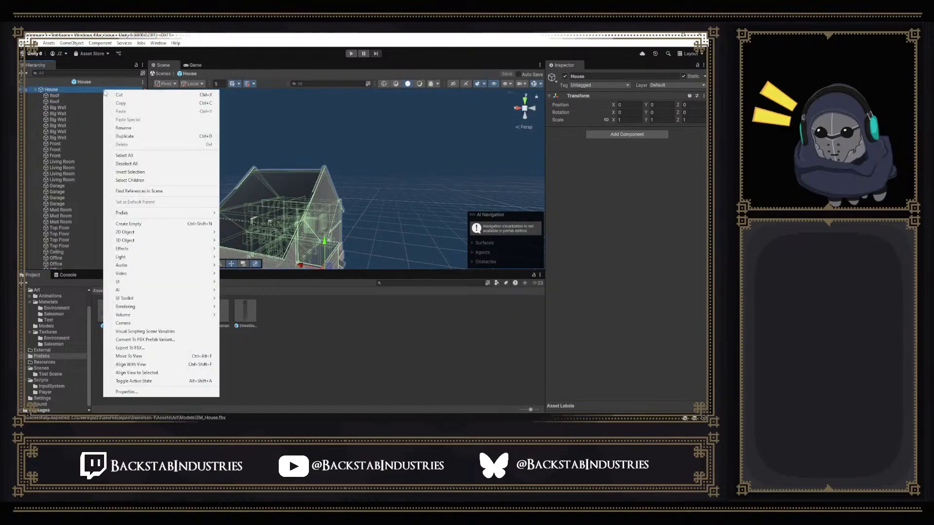
left_click(131, 347)
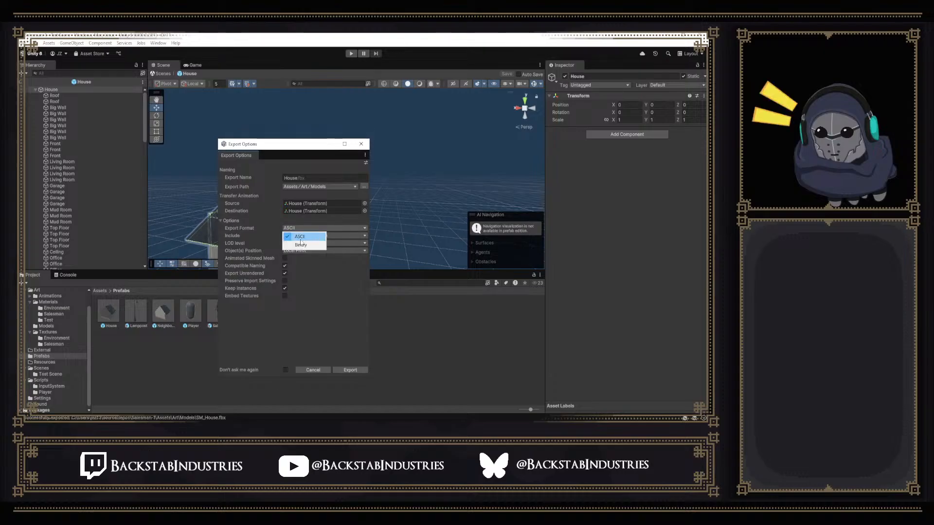
Export the house as House.fbx to Assets/Art/Models in Binary format, with Model(s) Only included and Embed Textures enabled
left_click(314, 244)
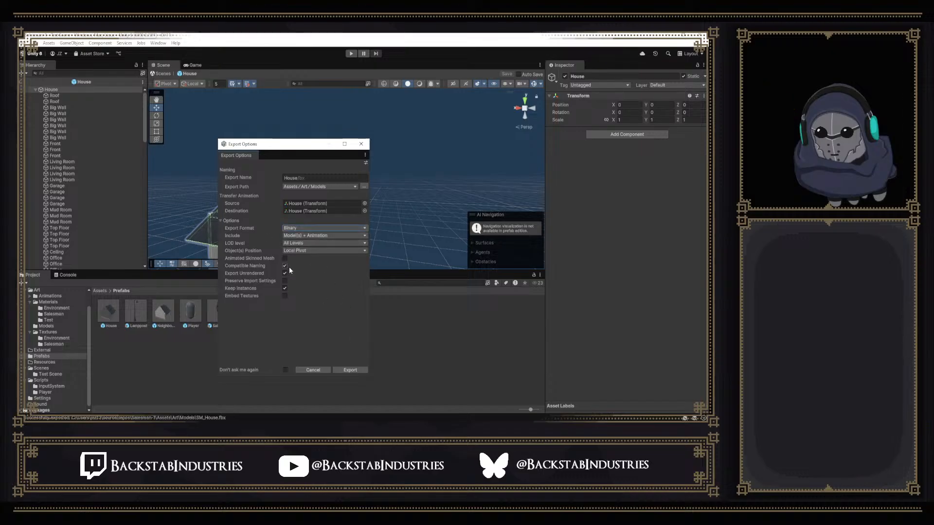
left_click(341, 235)
left_click(329, 244)
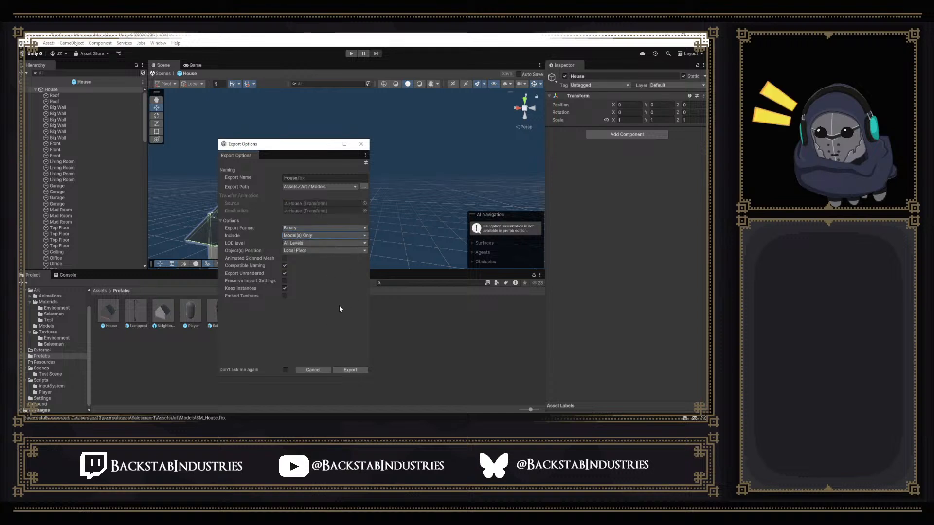
left_click(320, 250)
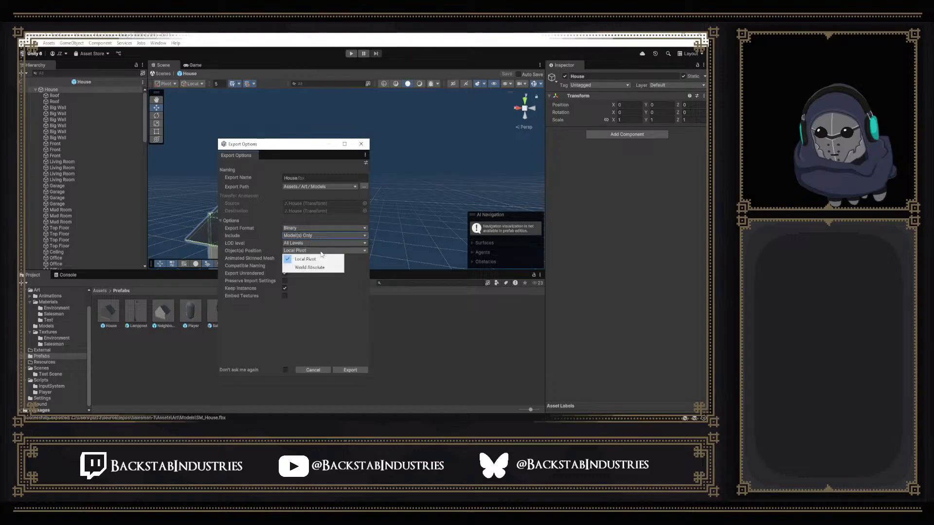
left_click(339, 295)
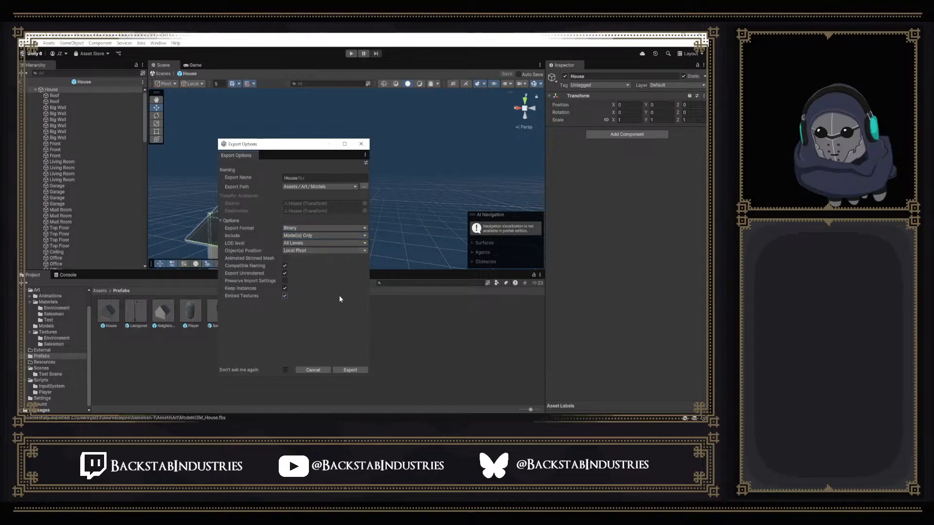
left_click(351, 370)
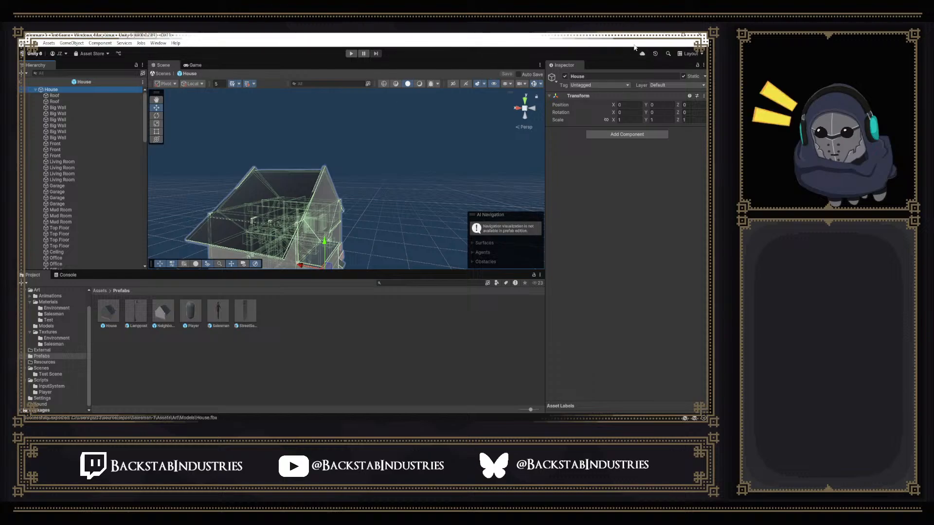
Import House.fbx from Unity's Models folder into the open Blender scene with the default settings and dismiss the splash screen
left_click_drag(643, 40, 708, 71)
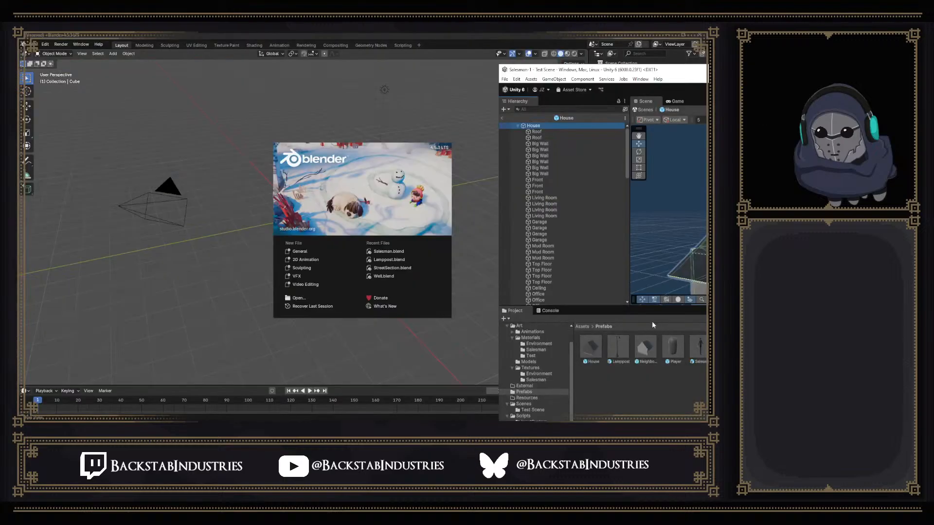
left_click(528, 362)
left_click_drag(593, 346, 238, 233)
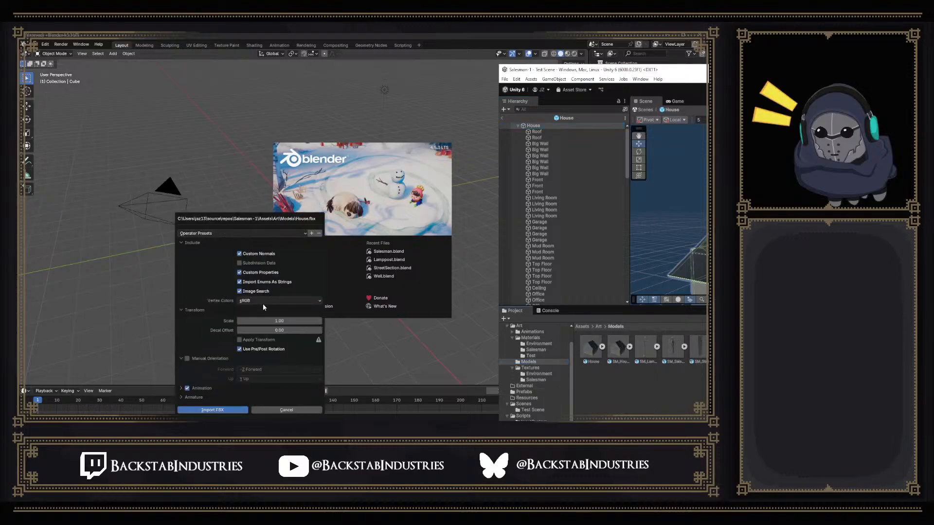
left_click(241, 410)
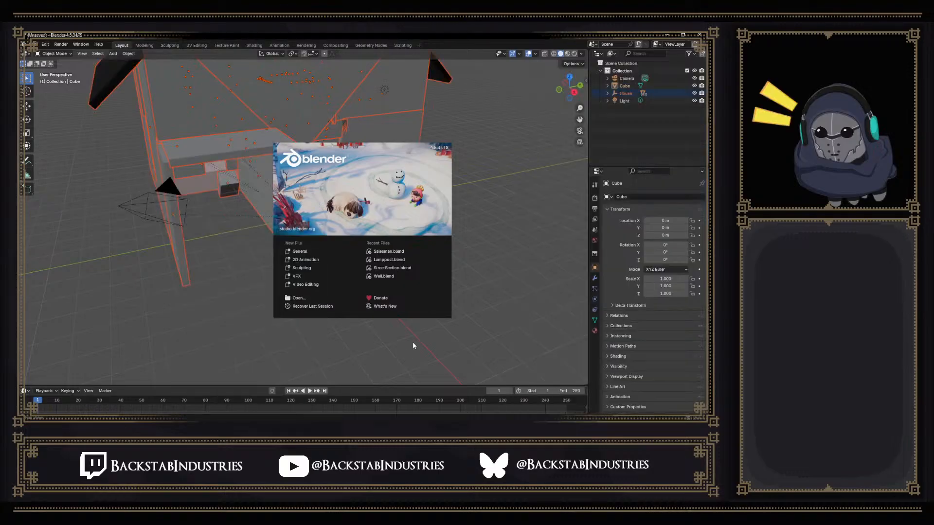
left_click(490, 232)
Select the Foundation block at the front of the imported house and examine its transform values
right_click(411, 221)
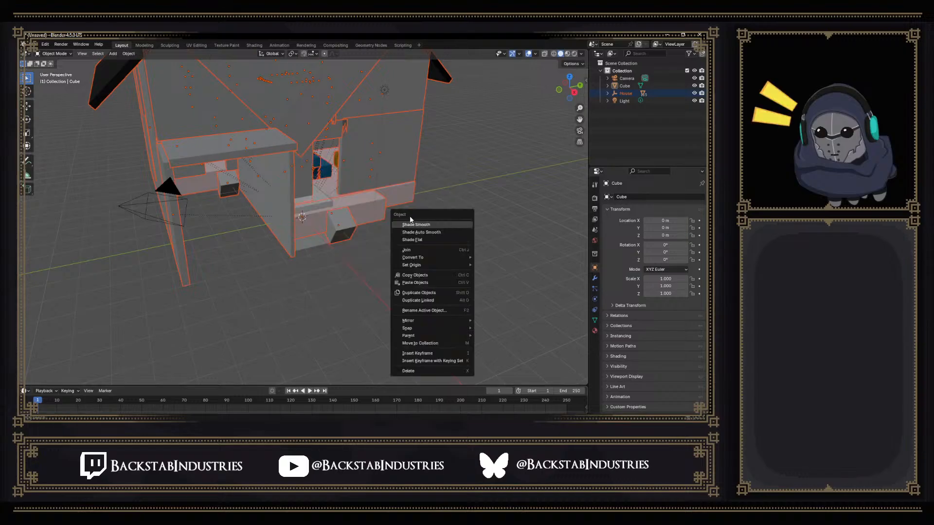
middle_click_drag(316, 223, 360, 220)
left_click(376, 223)
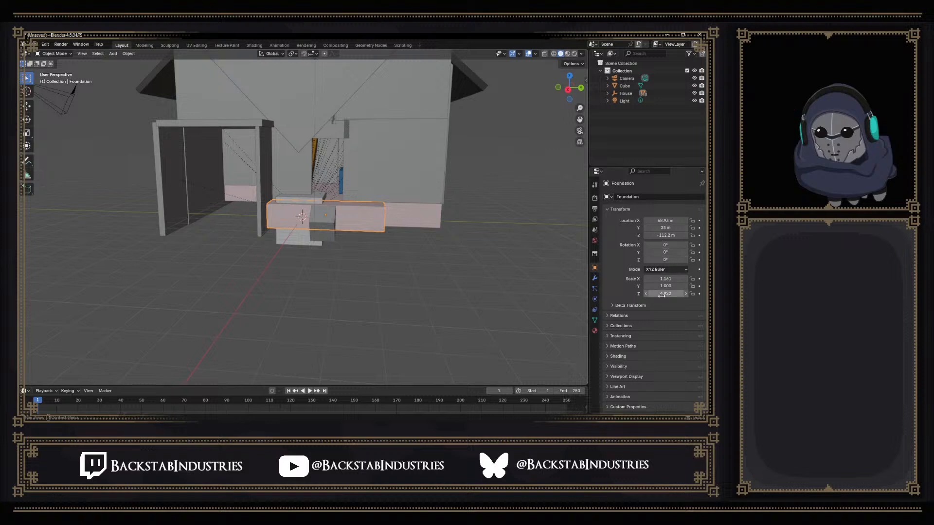
mouse_move(470, 238)
middle_mouse_down()
mouse_move(387, 234)
mouse_move(489, 240)
mouse_move(480, 252)
middle_mouse_up()
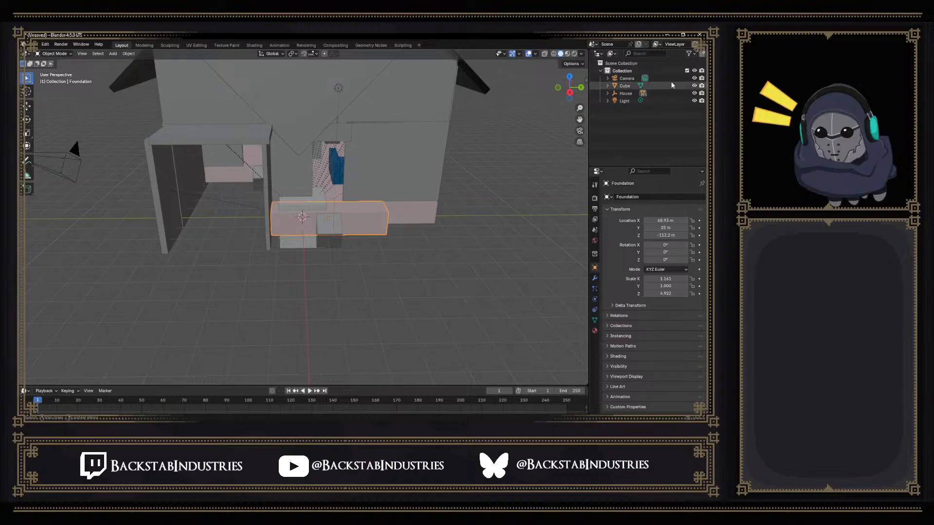
Delete the default Camera, Cube and Light from the scene
left_click(626, 78)
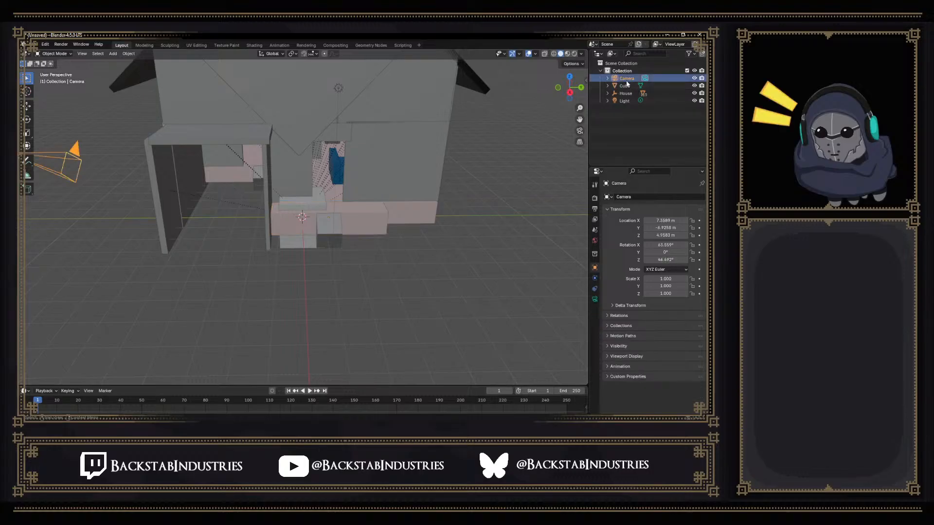
key("Delete")
left_click(626, 78)
key("Delete")
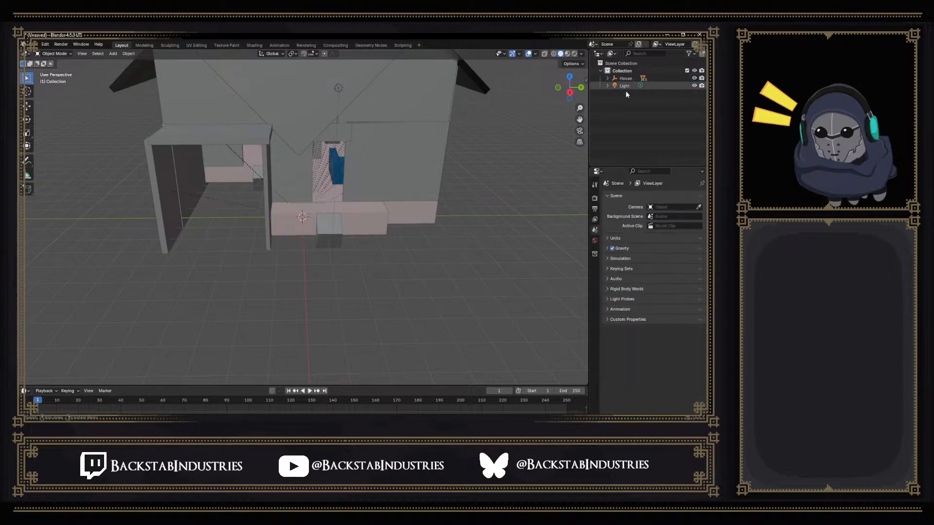
left_click(626, 86)
key("Delete")
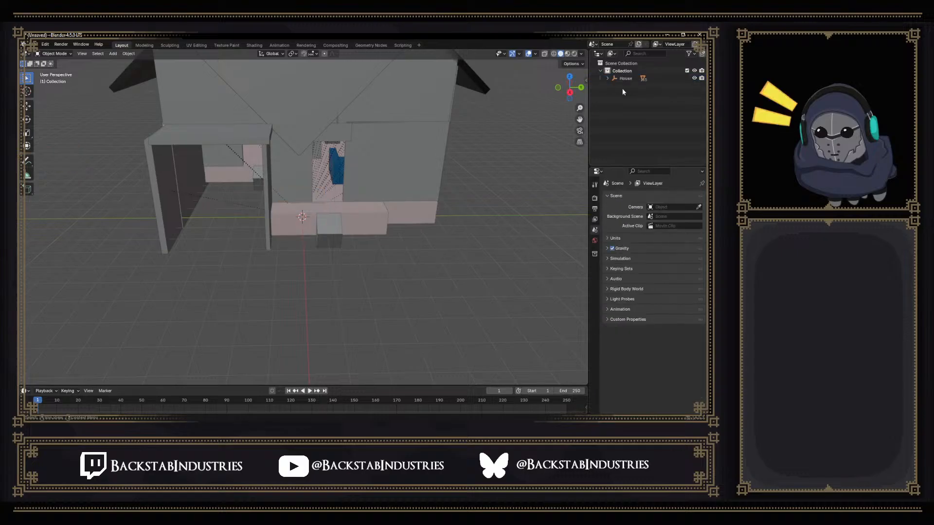
Expand the House hierarchy and select the range of child objects from TV_1 up to Office_Chair
left_click(607, 79)
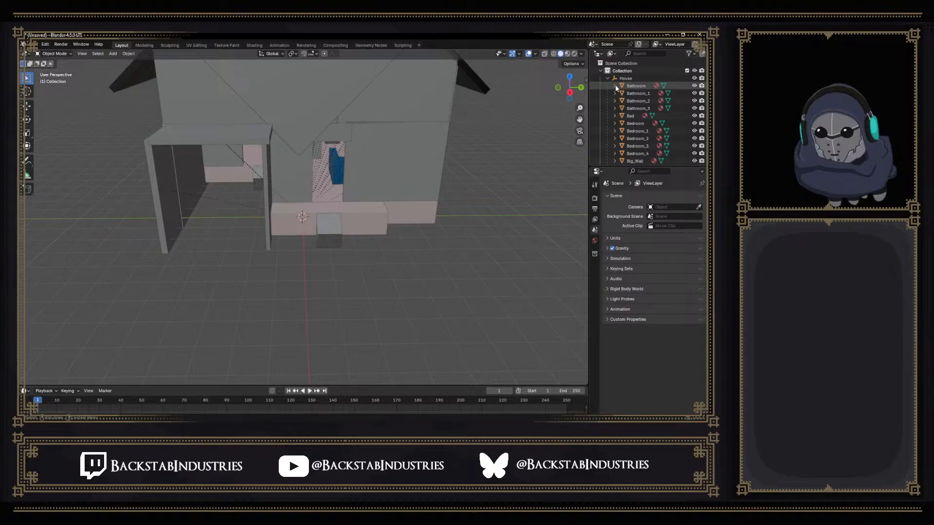
scroll(617, 94, "down", 10)
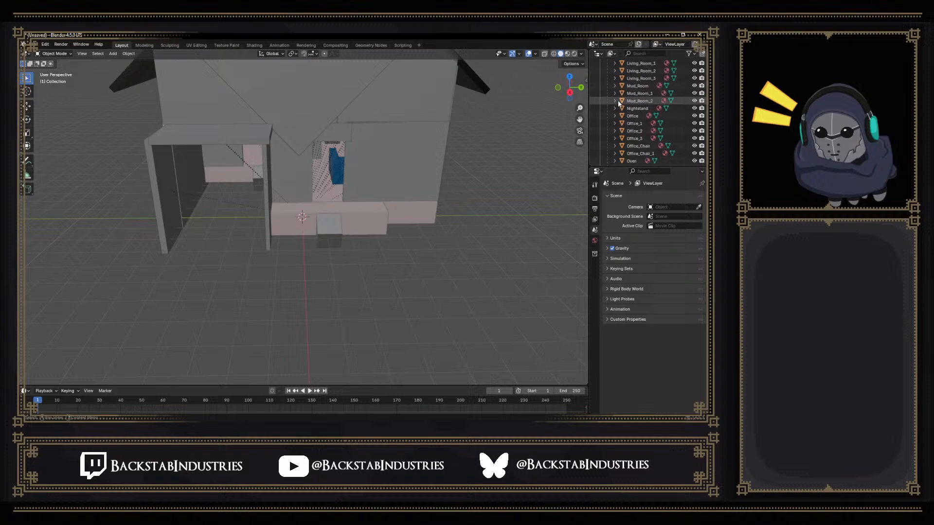
scroll(628, 117, "down", 8)
left_click(635, 157)
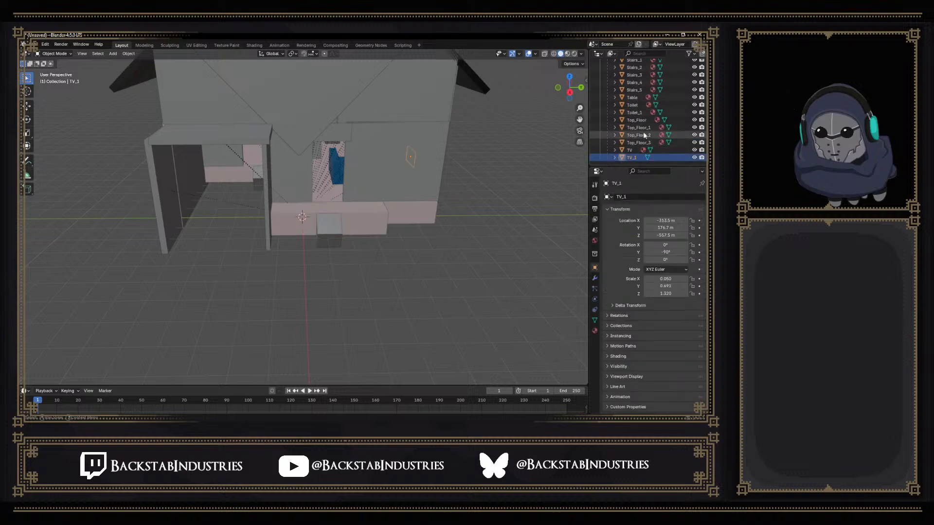
scroll(641, 131, "up", 15)
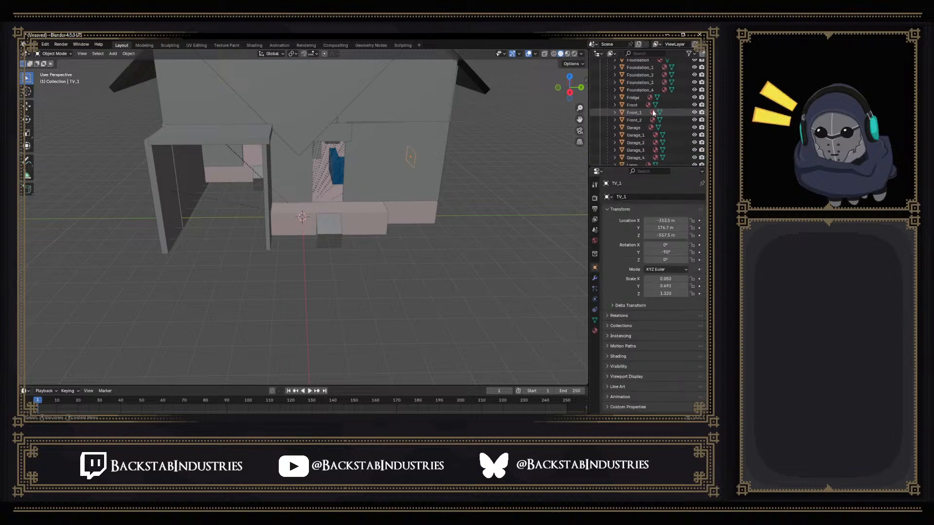
scroll(653, 111, "down", 5)
scroll(656, 111, "down", 4)
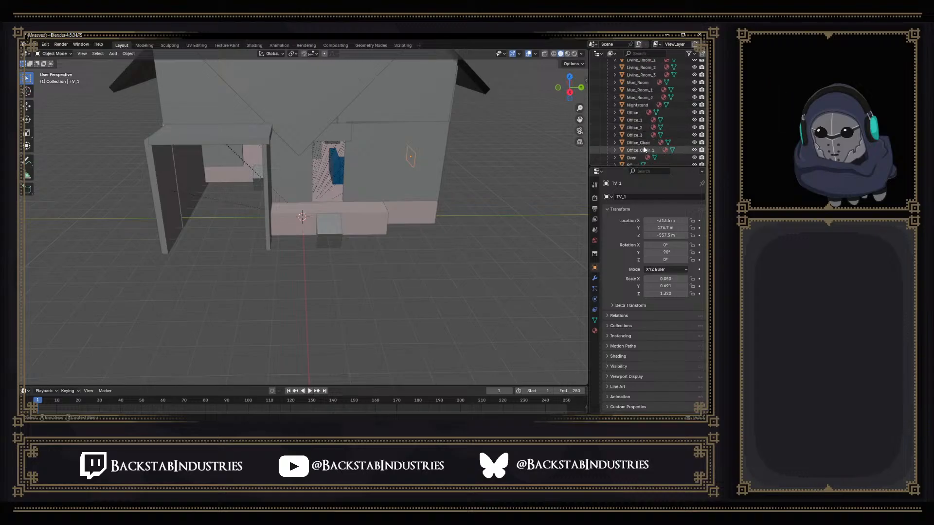
left_click(643, 147, "shift")
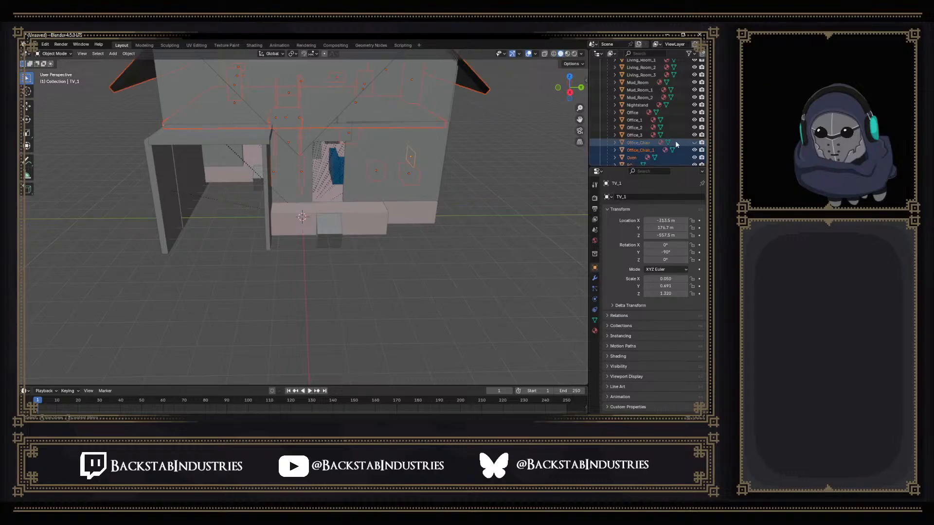
middle_click_drag(341, 154, 362, 142)
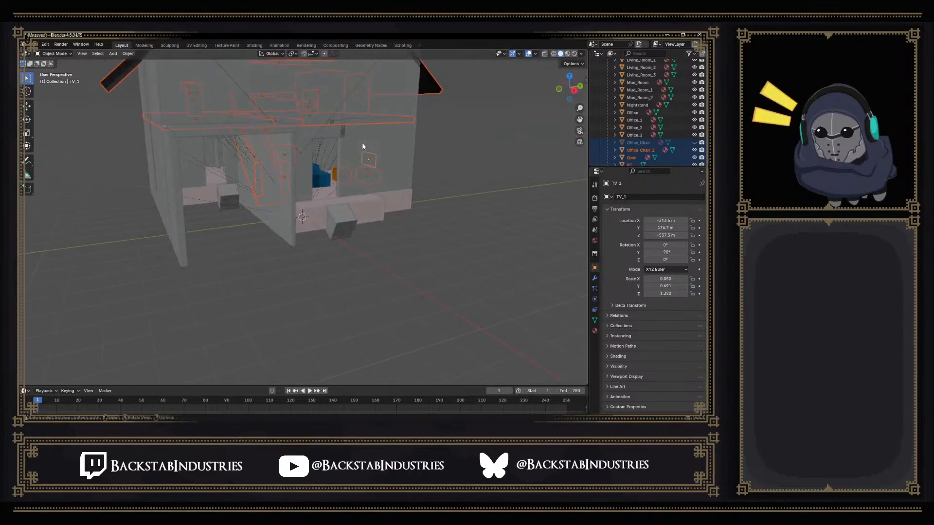
Make the hidden Office_Chair object visible again in the outliner
left_click(694, 142)
right_click(688, 144)
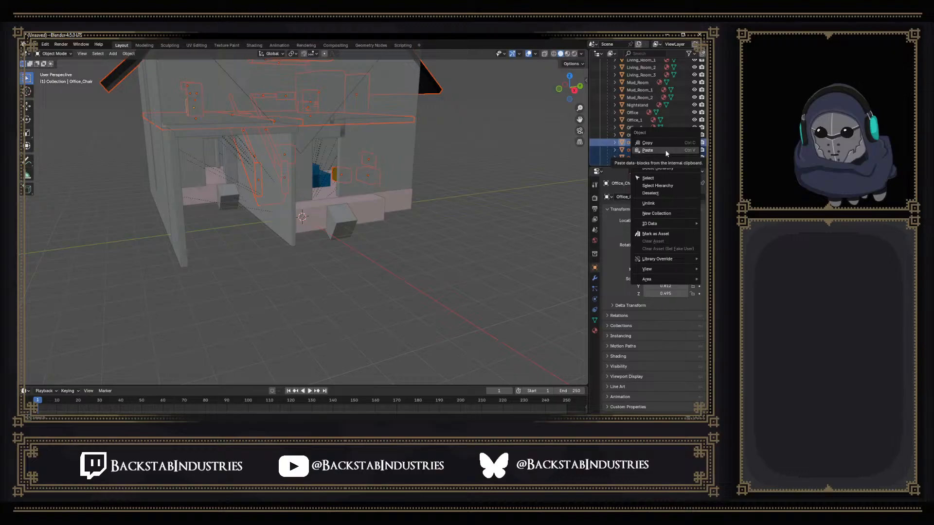
left_click(648, 143)
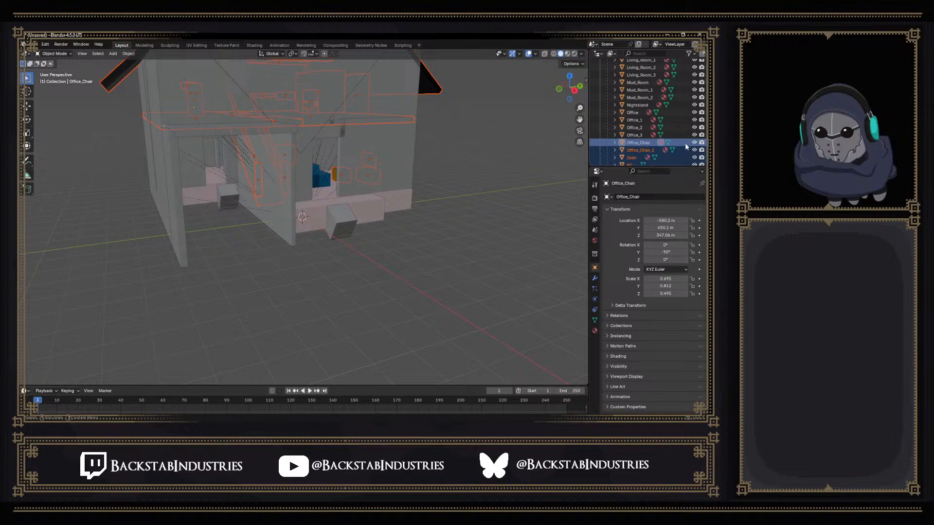
right_click(671, 135)
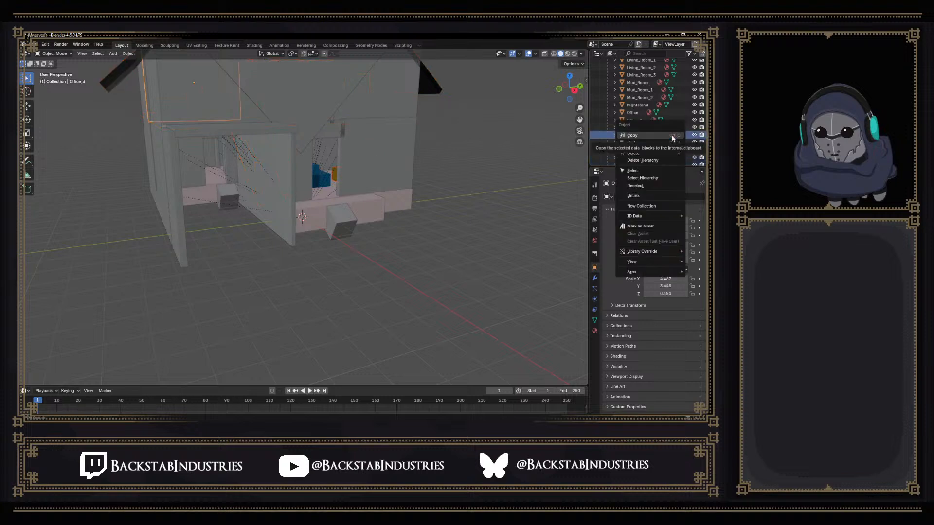
left_click(670, 204)
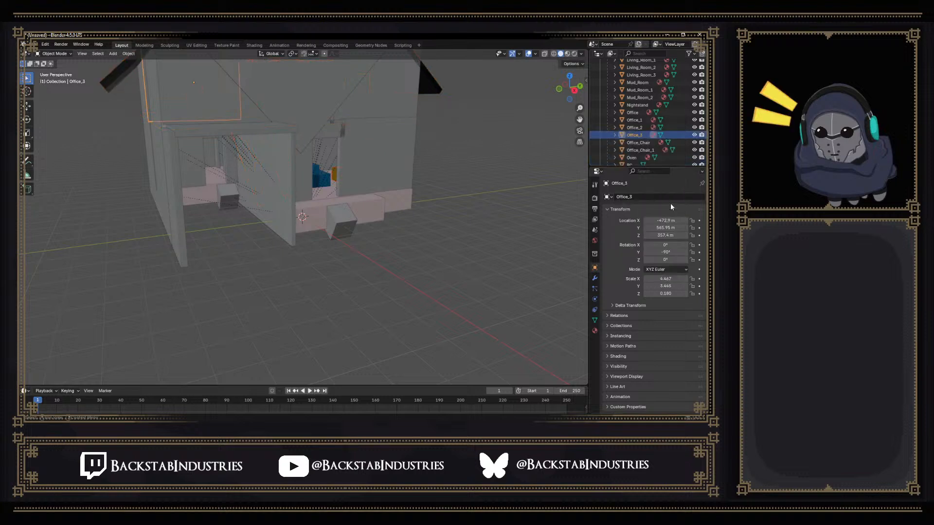
Try to move the objects from Office_Chair through TV_1 into Collection 2 and hide that collection
left_click(632, 142)
scroll(666, 145, "down", 10)
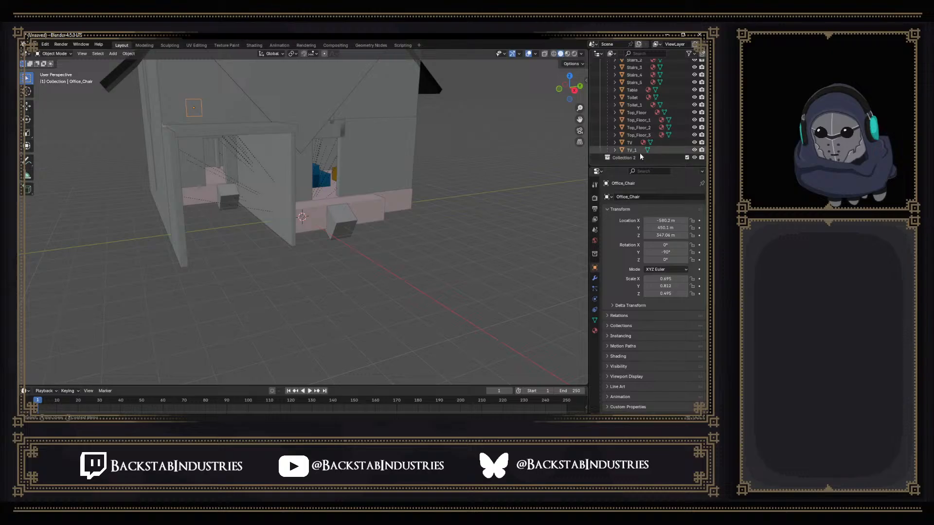
left_click(640, 152, "shift")
left_click_drag(637, 151, 619, 160)
left_click(694, 157)
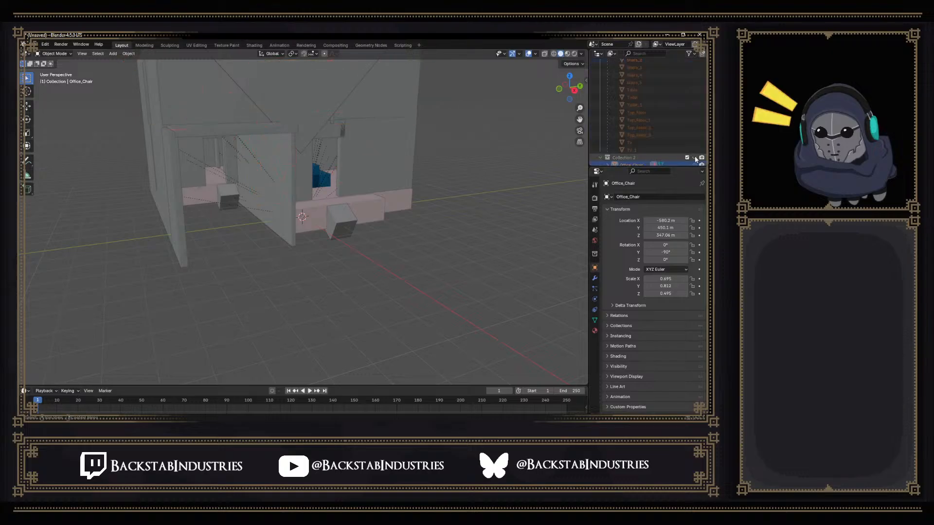
scroll(637, 148, "down", 5)
scroll(638, 149, "down", 4)
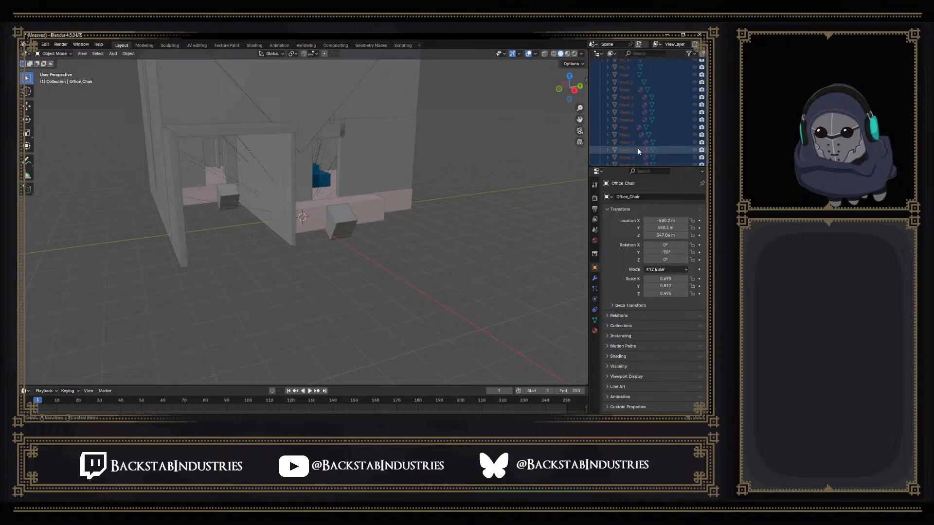
Undo hiding Collection 2 and moving the objects into it
key("ctrl+z")
scroll(648, 128, "up", 5)
key("ctrl+z")
key("ctrl+z")
scroll(673, 148, "up", 3)
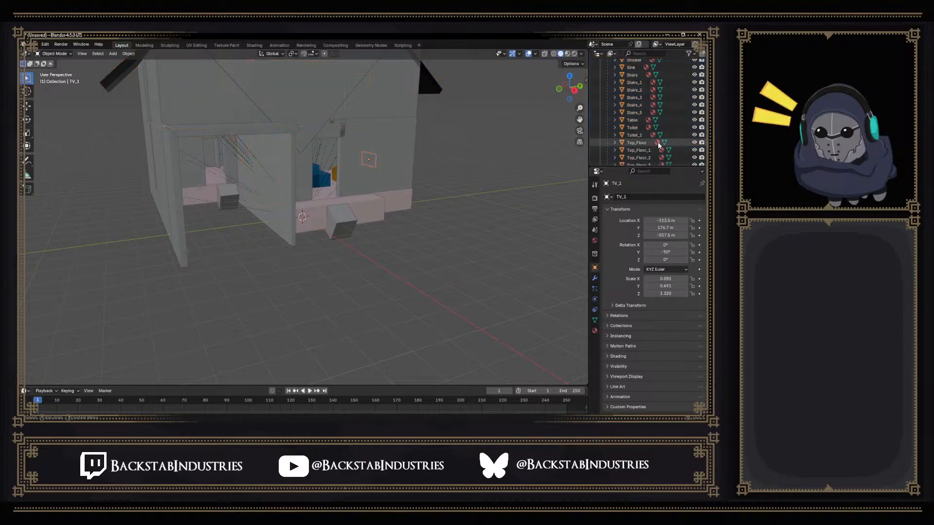
scroll(639, 137, "down", 3)
left_click(639, 115)
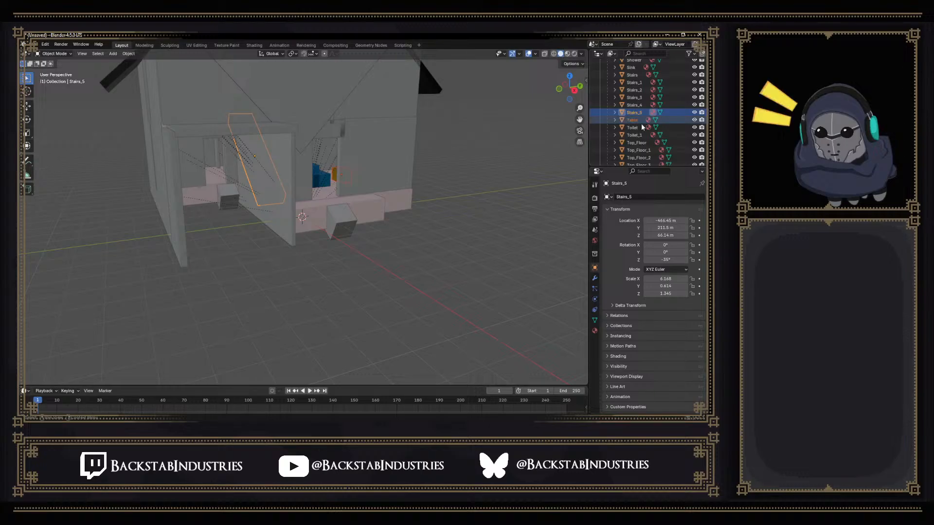
left_click(637, 121)
scroll(639, 122, "down", 3)
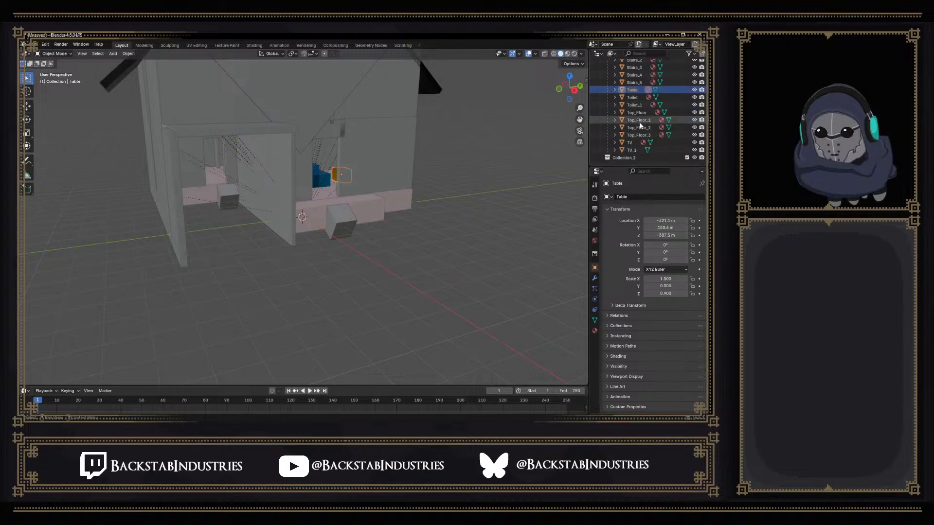
left_click(634, 151, "shift")
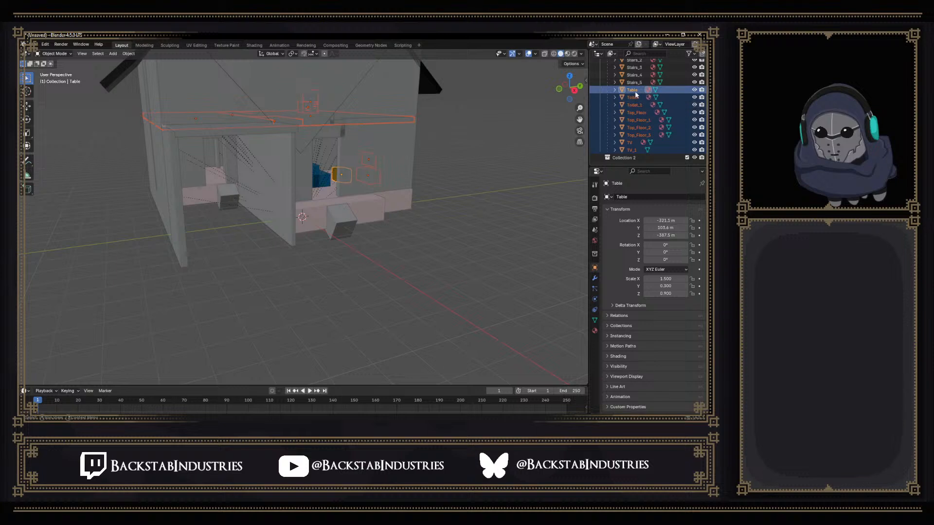
left_click_drag(634, 150, 637, 95)
left_click(641, 106)
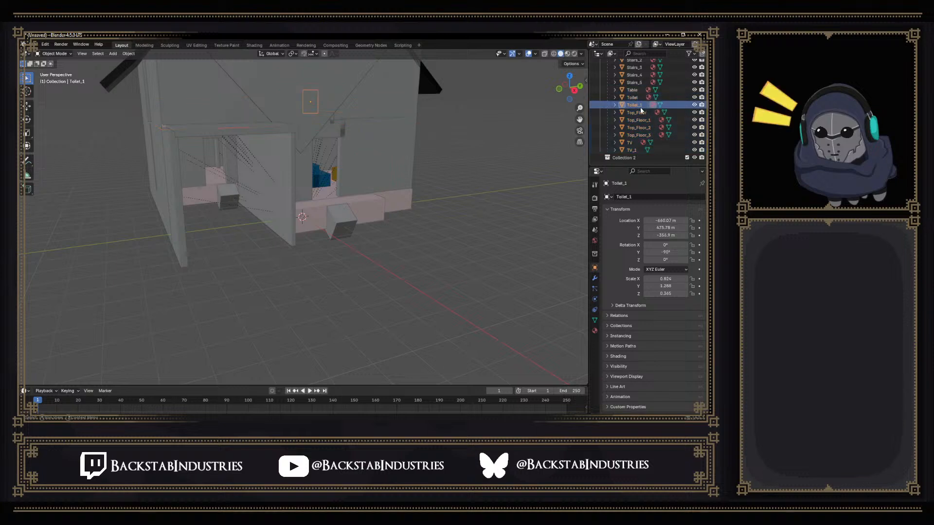
Select TV_1, TV, Toilet_1, Toilet and Table together in the House hierarchy, leaving out the Top_Floor pieces
left_click(636, 149)
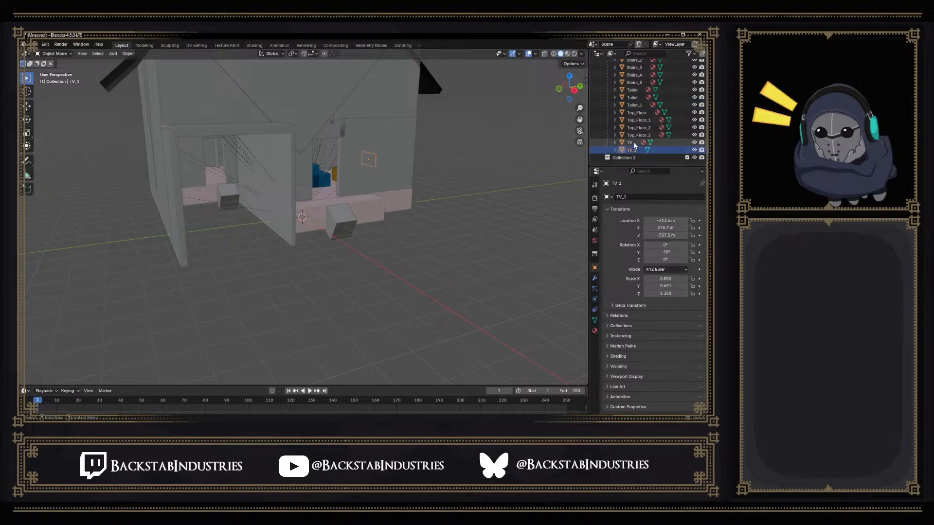
left_click(633, 142)
scroll(640, 140, "up", 1)
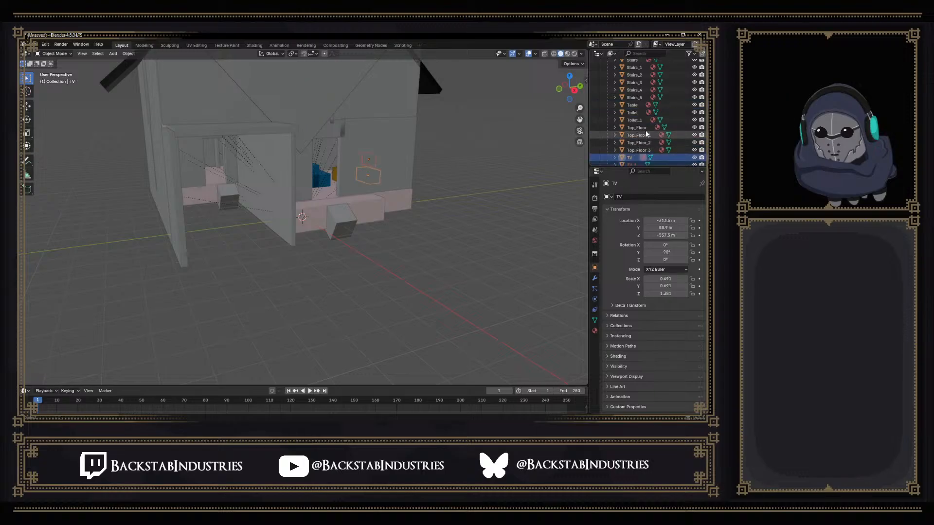
left_click(642, 119, "ctrl")
left_click(637, 112, "ctrl")
left_click(637, 106, "ctrl")
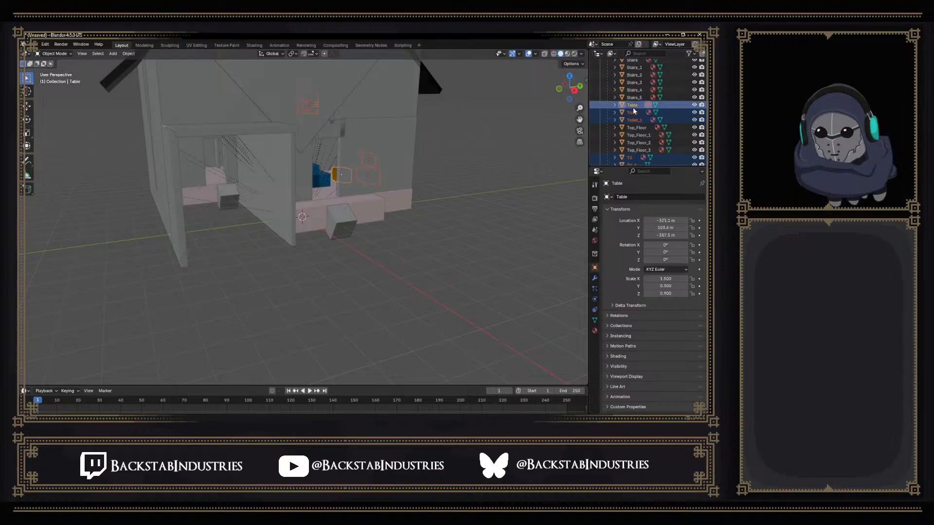
Add Sink, Shower and all the Shelf objects from Shelf_3 to Shelf to the selection, skipping the Stairs pieces
scroll(637, 106, "up", 3)
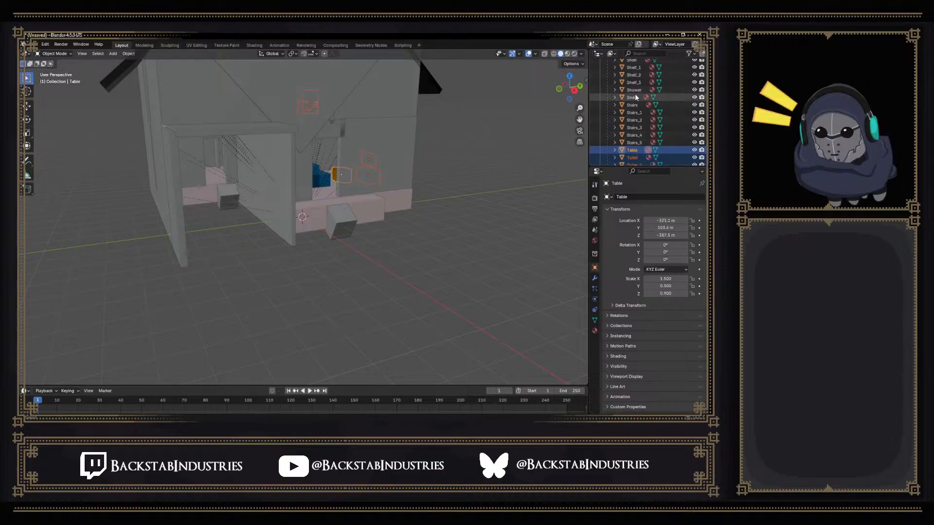
left_click(634, 97, "ctrl")
left_click(634, 91, "ctrl")
scroll(634, 90, "up", 3)
left_click(639, 127, "ctrl")
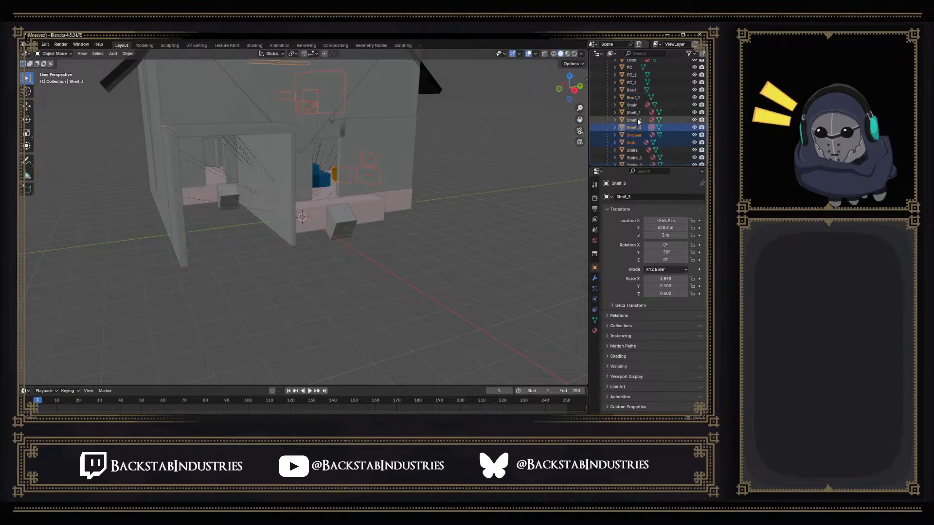
left_click(637, 120, "ctrl")
left_click(637, 113, "ctrl")
left_click(637, 105, "ctrl")
Extend the selection with PC_2, PC_1, PC, Oven, Office_Chair_1 and Office_Chair, leaving out the Roof pieces
scroll(644, 107, "up", 2)
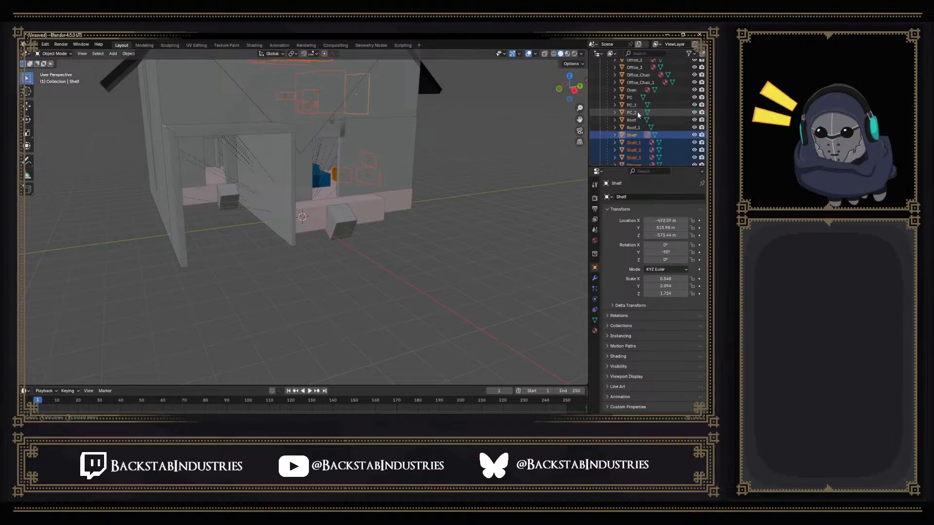
left_click(637, 111, "ctrl")
left_click(639, 104, "ctrl")
left_click(639, 98, "ctrl")
scroll(652, 112, "up", 2)
scroll(652, 112, "up", 2)
left_click(637, 134, "ctrl")
left_click(642, 128, "ctrl")
left_click(639, 120, "ctrl")
left_click(643, 112, "ctrl")
Add Nightstand, Lamp and Fridge to the selection without including the room walls
scroll(643, 112, "up", 2)
scroll(643, 114, "up", 2)
left_click(644, 112)
scroll(645, 114, "up", 4)
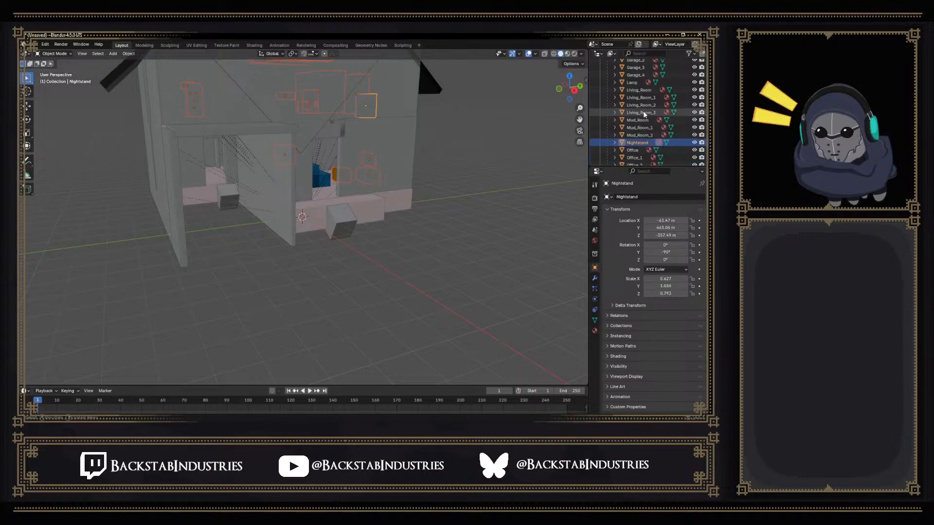
scroll(643, 133, "up", 2)
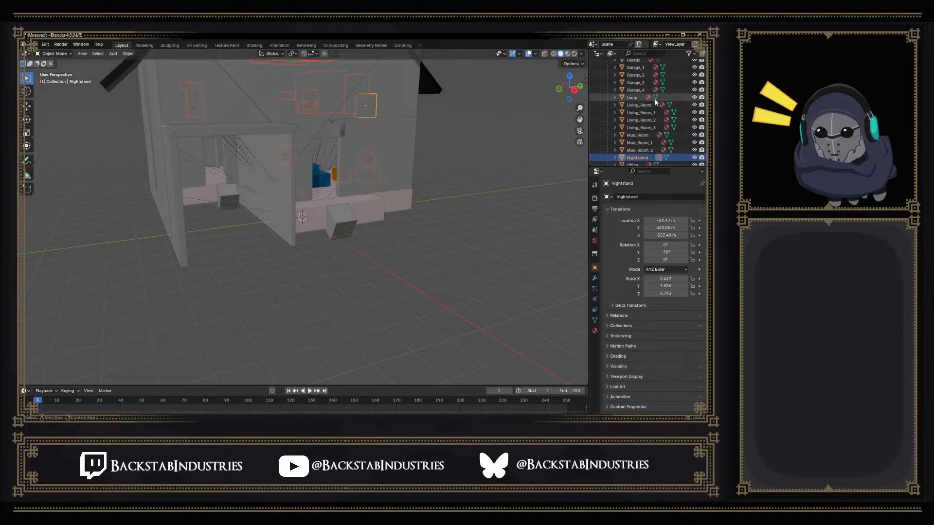
left_click(633, 99, "ctrl")
scroll(637, 103, "up", 6)
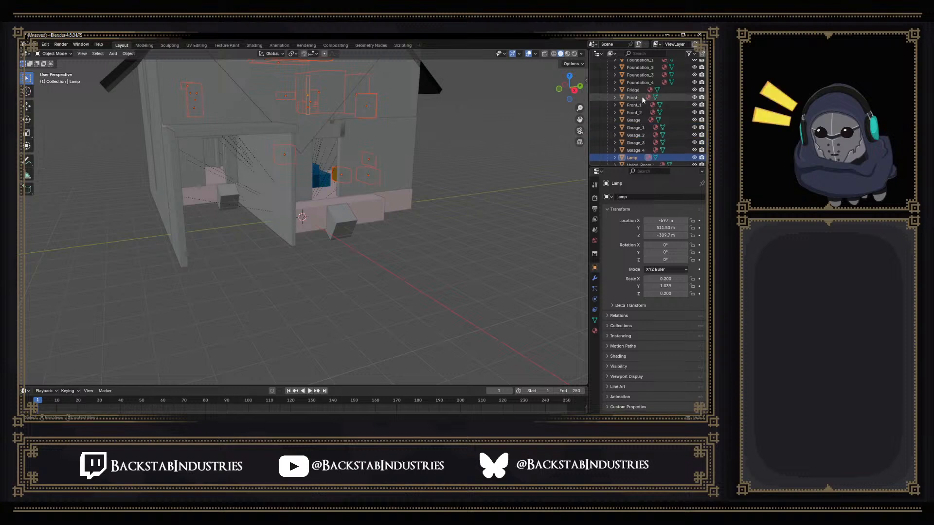
left_click(633, 90)
Add Dining_Table, Desk, the three Counters objects, Couch2 and Couch to the selection, skipping the Foundation pieces
scroll(642, 96, "up", 2)
scroll(641, 96, "up", 6)
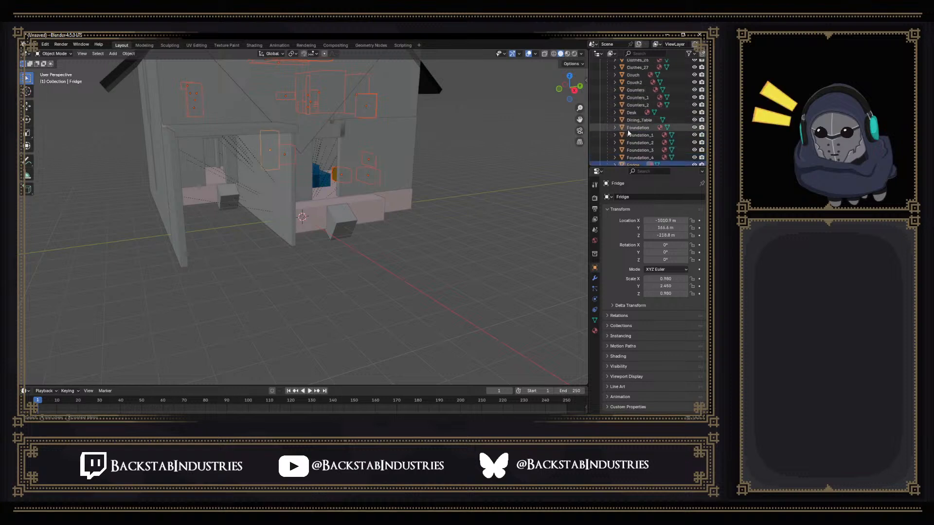
left_click(640, 120, "ctrl")
left_click(636, 112, "ctrl")
left_click(638, 105, "ctrl")
left_click(638, 97, "ctrl")
left_click(639, 91, "ctrl")
scroll(641, 98, "up", 2)
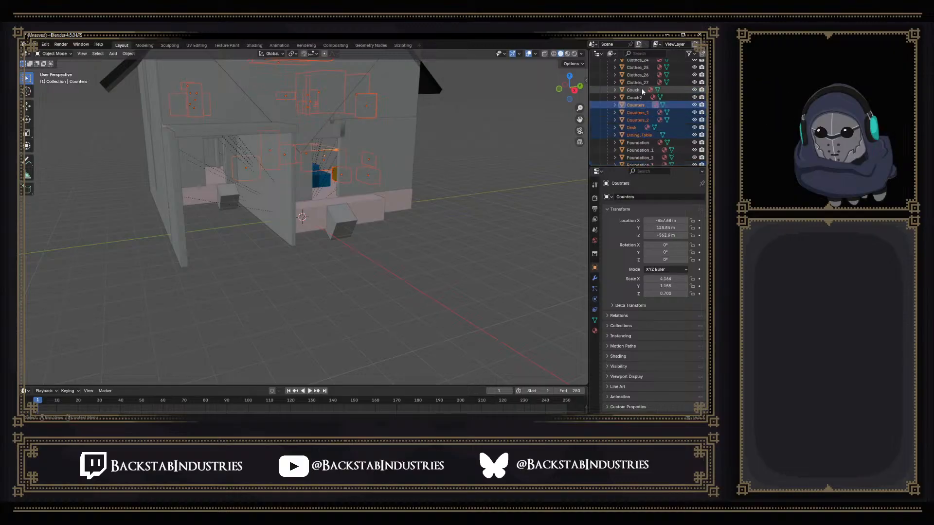
left_click(640, 98, "ctrl")
left_click(640, 91, "ctrl")
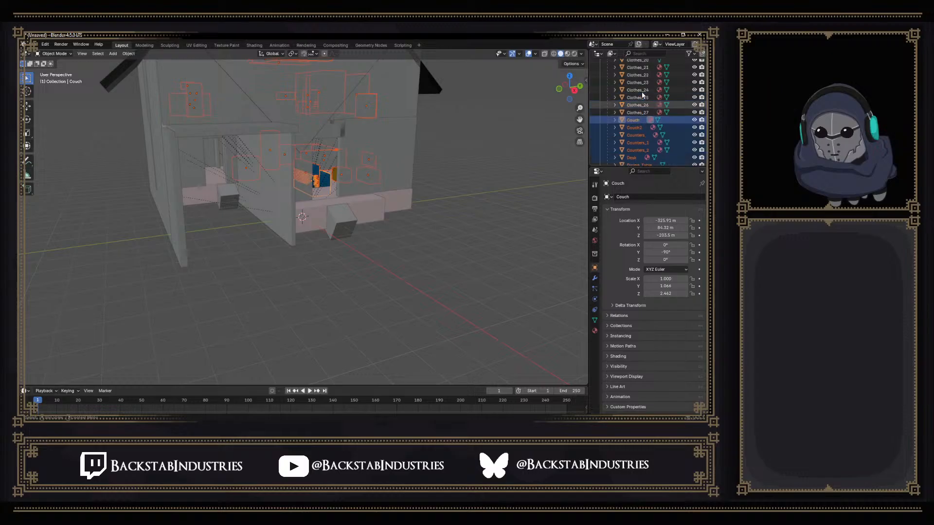
Add the whole range of Clothes objects, from Clothes_27 up to the first one, to the selection
scroll(641, 92, "up", 4)
left_click(639, 127, "ctrl")
scroll(641, 118, "up", 10)
scroll(641, 118, "up", 3)
left_click(638, 121, "shift")
scroll(640, 119, "down", 8)
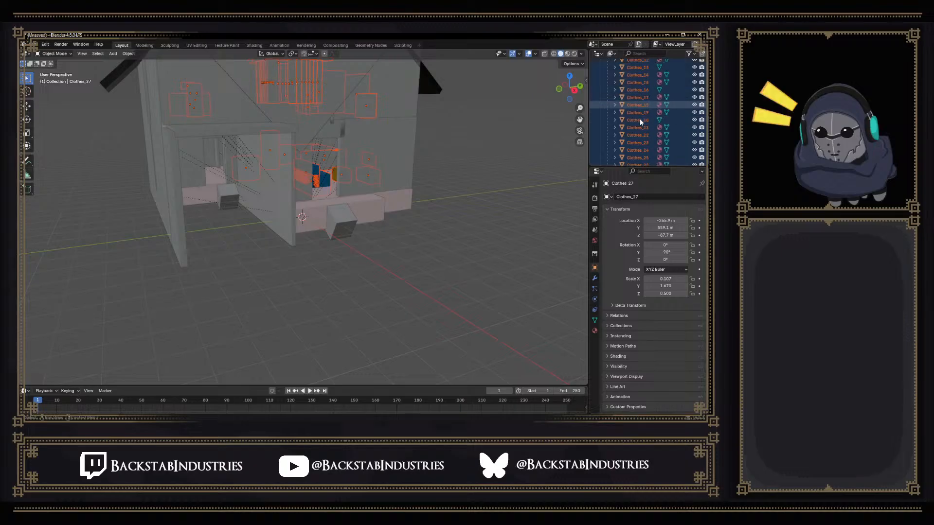
Add the Chair objects, the Cabinets objects and Bed to the selection, leaving out Ceiling and the wall pieces
scroll(640, 118, "up", 12)
scroll(642, 121, "down", 3)
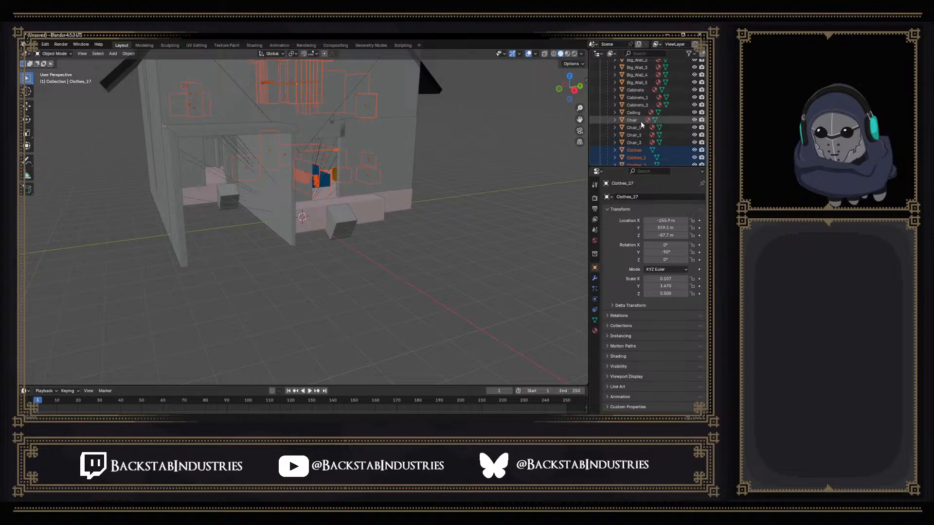
scroll(640, 121, "up", 1)
left_click(641, 128, "ctrl")
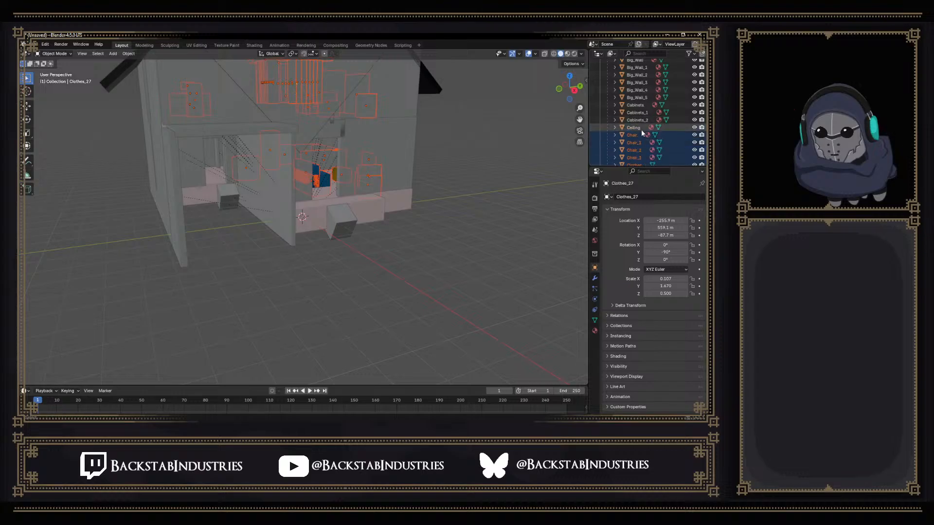
left_click(639, 104, "shift")
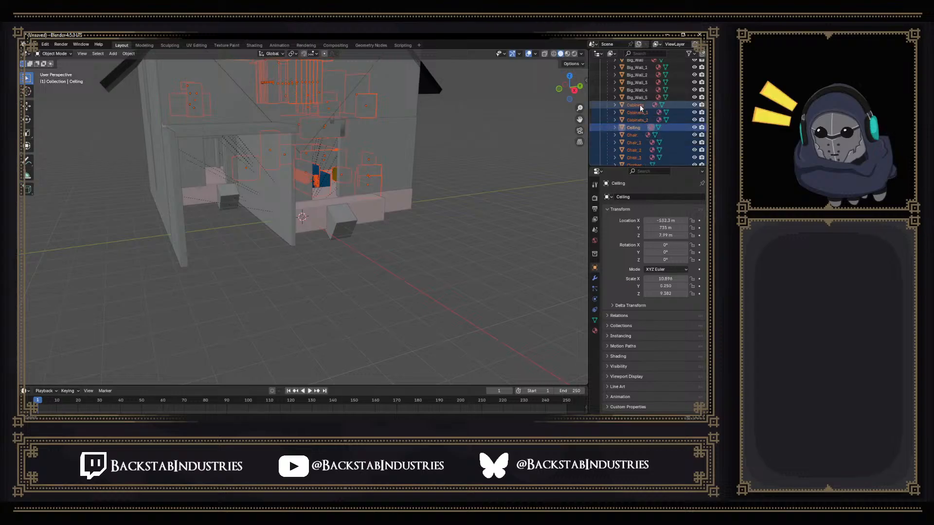
scroll(640, 105, "up", 3)
scroll(646, 108, "up", 2)
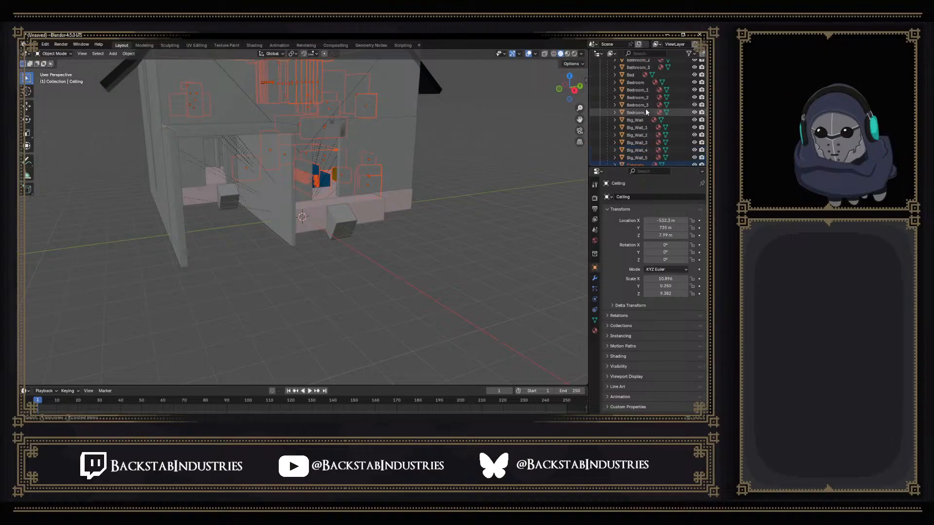
left_click(645, 90)
scroll(648, 104, "up", 2)
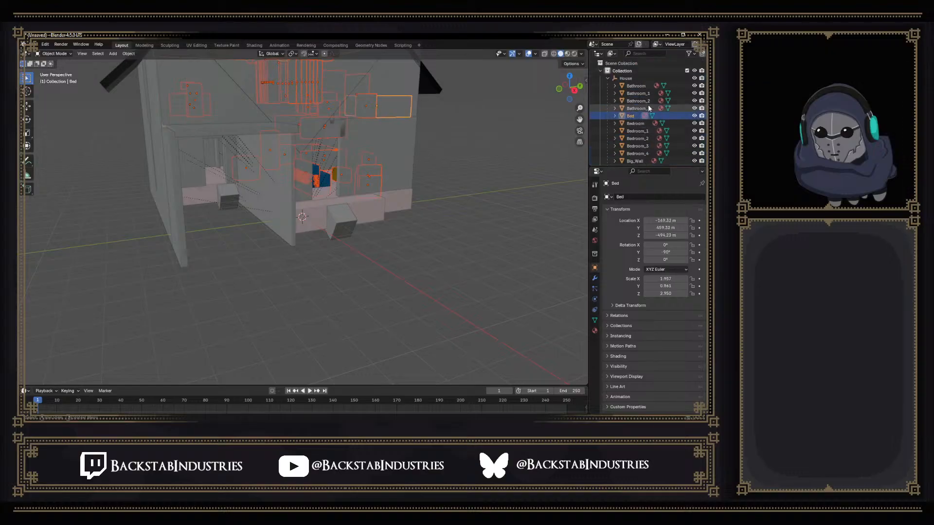
Move all the selected furniture and clothes objects into Collection 2 and hide that collection
scroll(644, 108, "down", 10)
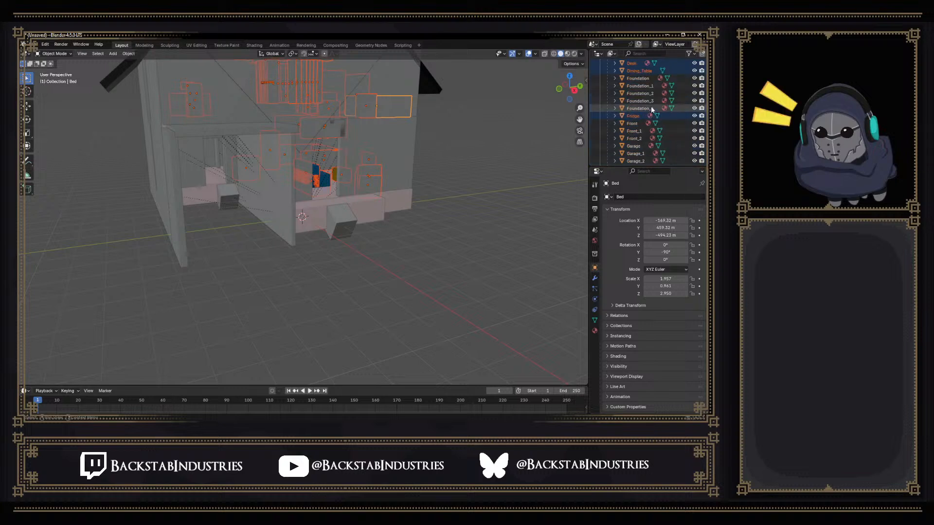
left_click_drag(650, 106, 641, 159)
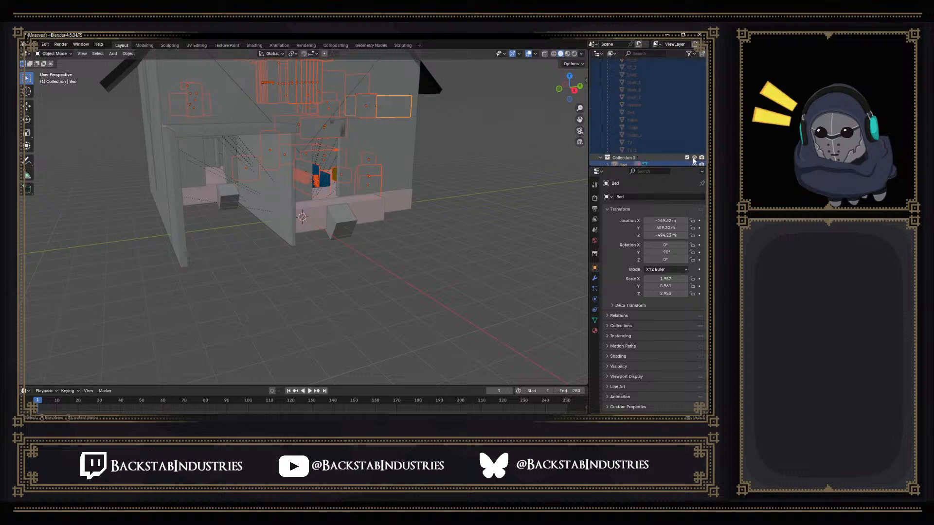
middle_click_drag(463, 126, 467, 209)
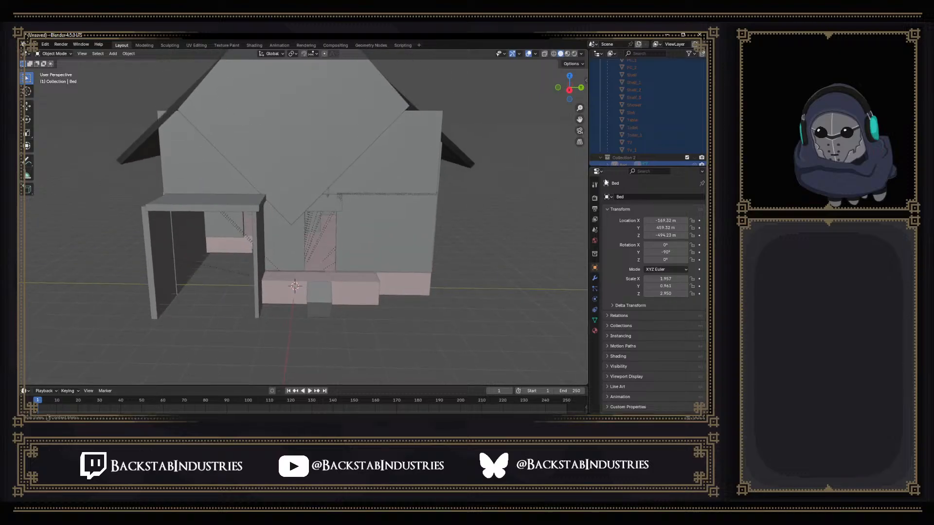
Collapse Collection 2 and review the objects listed under the House hierarchy
left_click(601, 158)
scroll(606, 145, "up", 15)
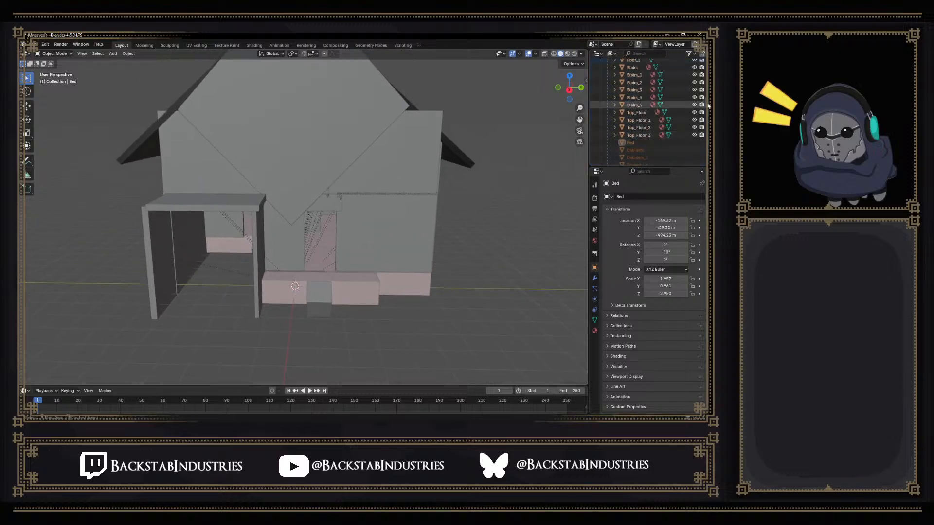
scroll(704, 107, "up", 5)
scroll(703, 104, "up", 8)
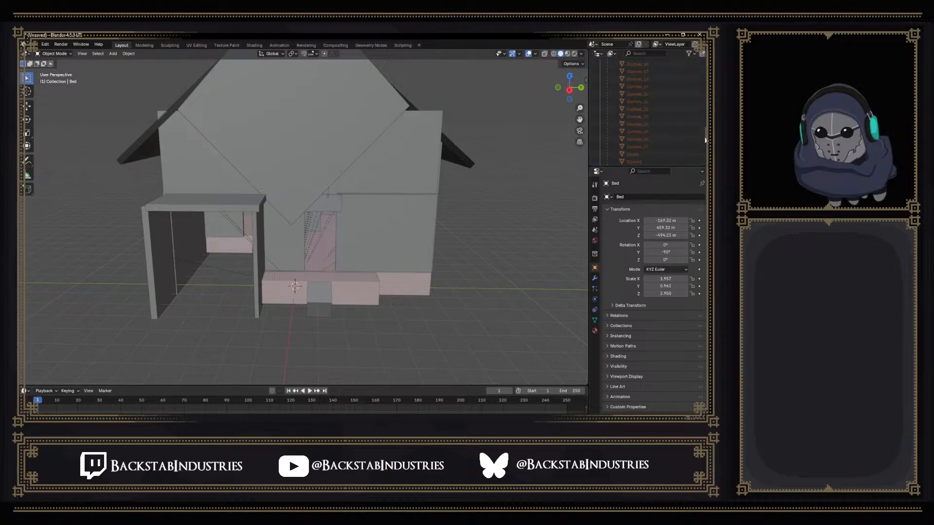
Collapse the main Collection and add a cube mesh at the world origin
left_click(599, 71)
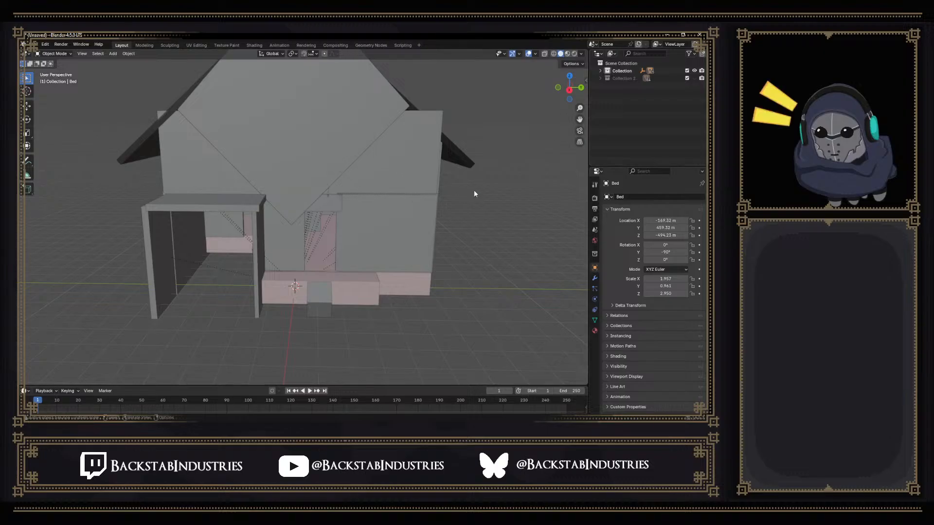
key("shift+a")
mouse_move(464, 201)
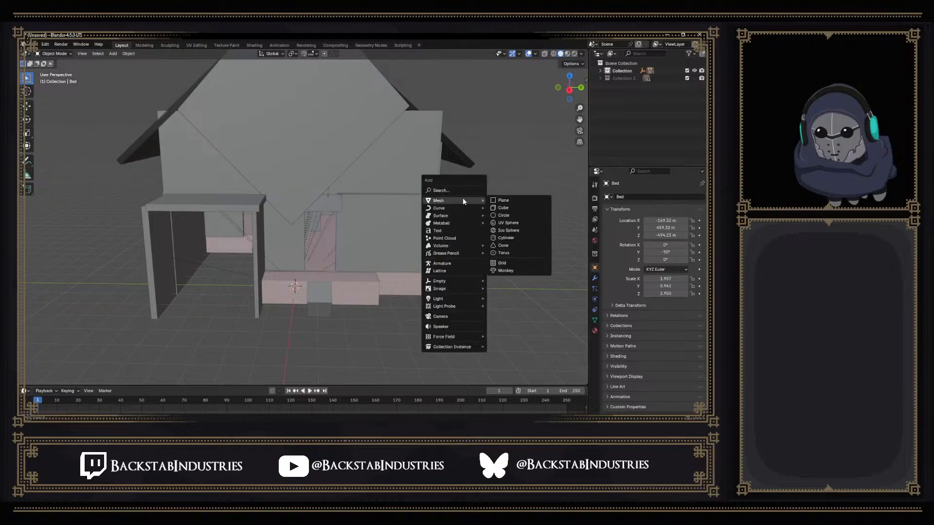
left_click(515, 207)
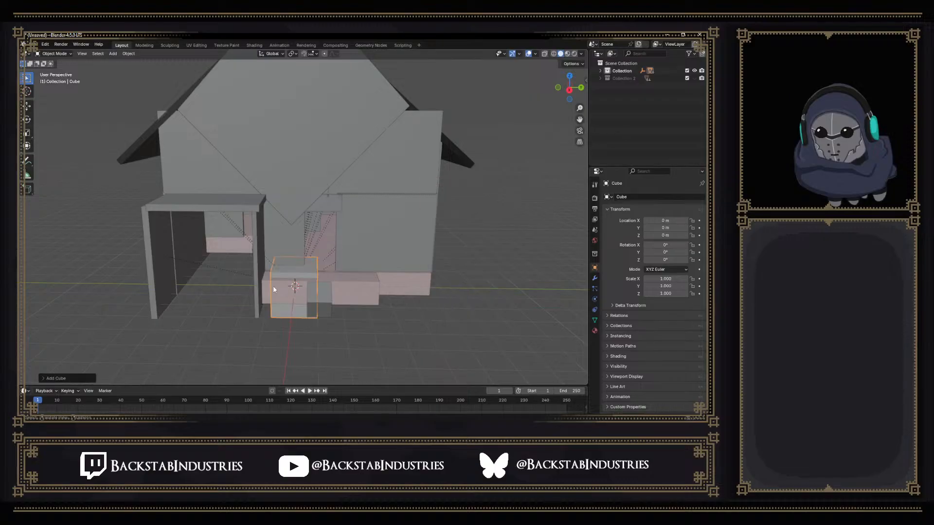
Compare the new cube with the overlapping Foundation block by selecting each in turn and inspecting the front of the house
left_click(341, 291)
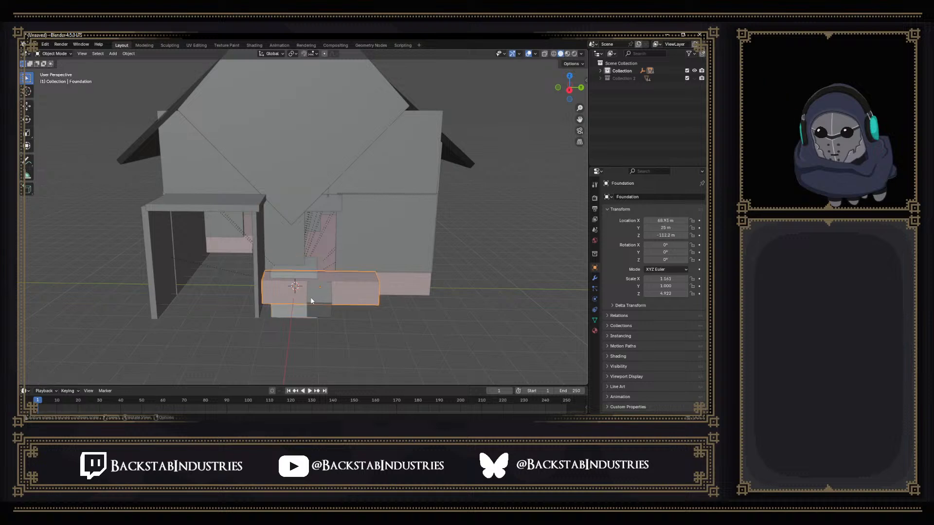
left_click(290, 311)
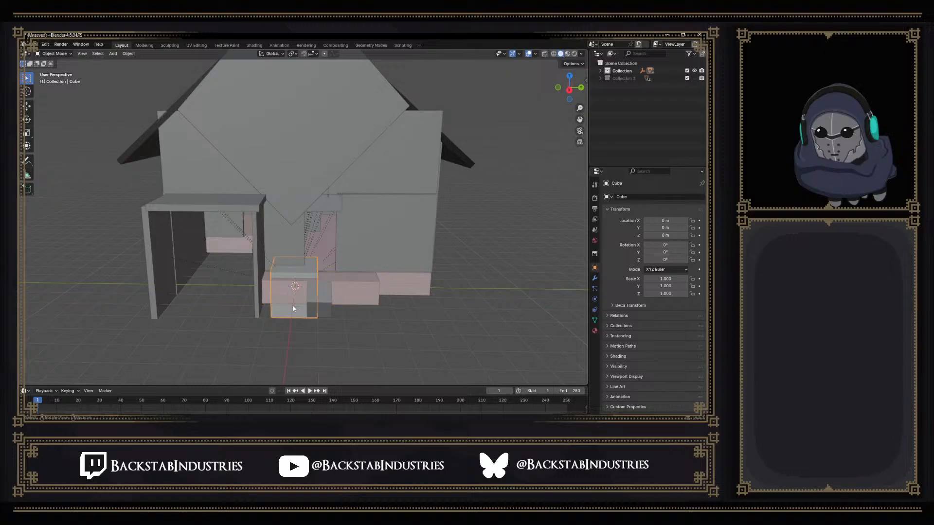
left_click(355, 289)
left_click(275, 312)
left_click(371, 292)
left_click(292, 311)
mouse_move(373, 309)
middle_mouse_down()
mouse_move(210, 300)
mouse_move(398, 292)
mouse_move(349, 284)
mouse_move(360, 295)
mouse_move(425, 294)
mouse_move(379, 293)
middle_mouse_up()
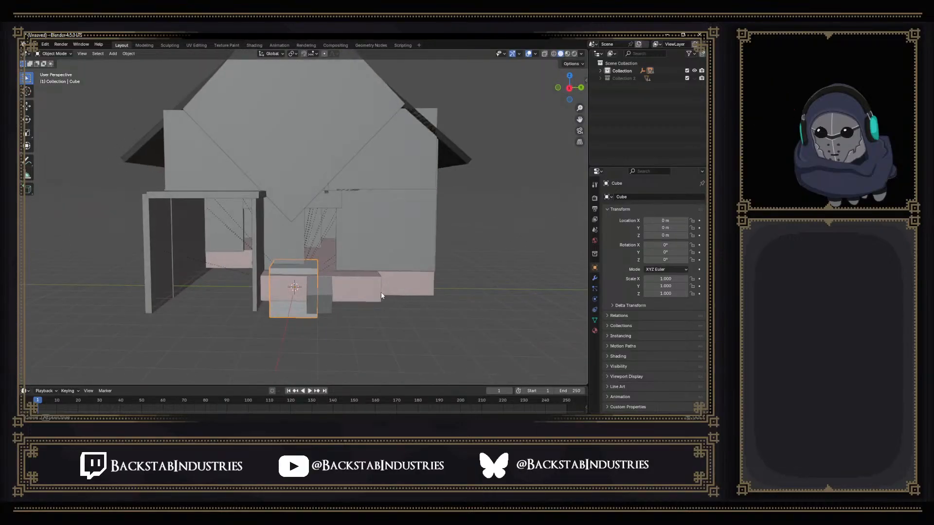
middle_click_drag(299, 274, 259, 255)
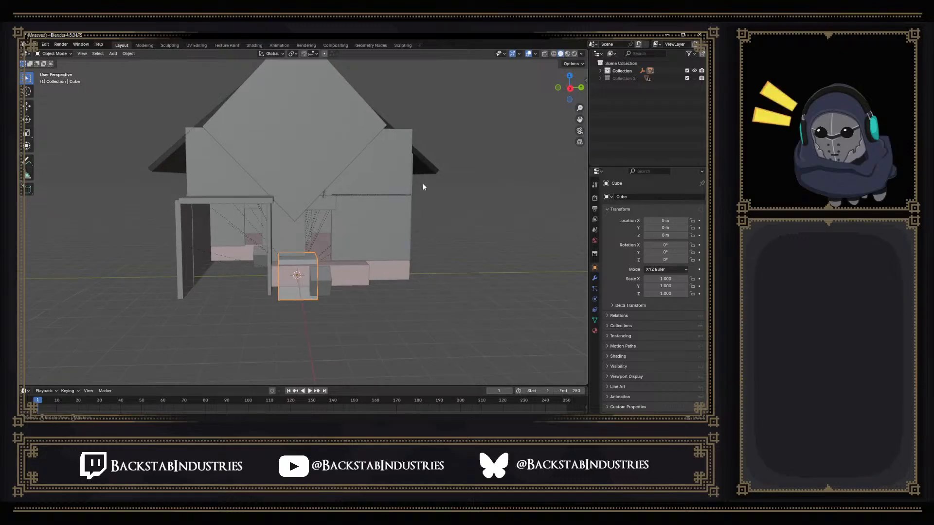
middle_click_drag(423, 187, 416, 205)
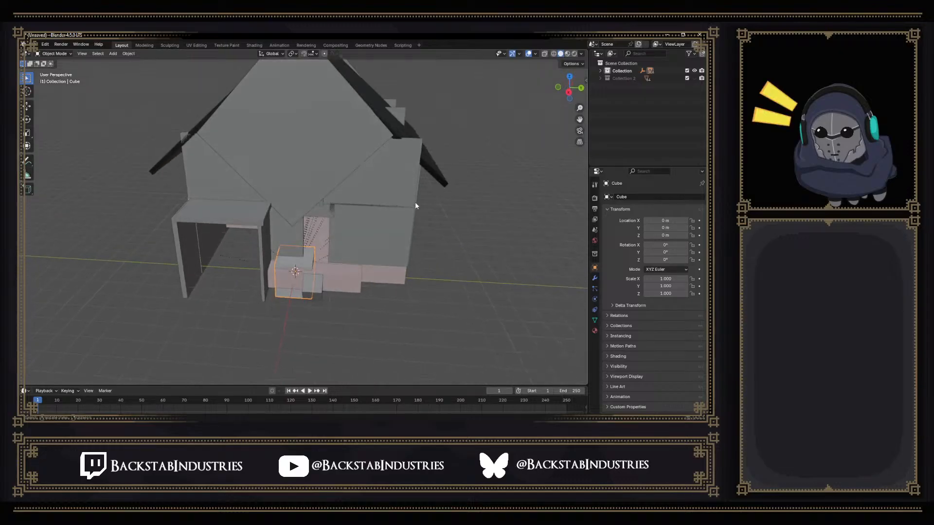
Hide the House hierarchy with all its children, and show only Foundation and Foundation_1 through Foundation_4
left_click(600, 71)
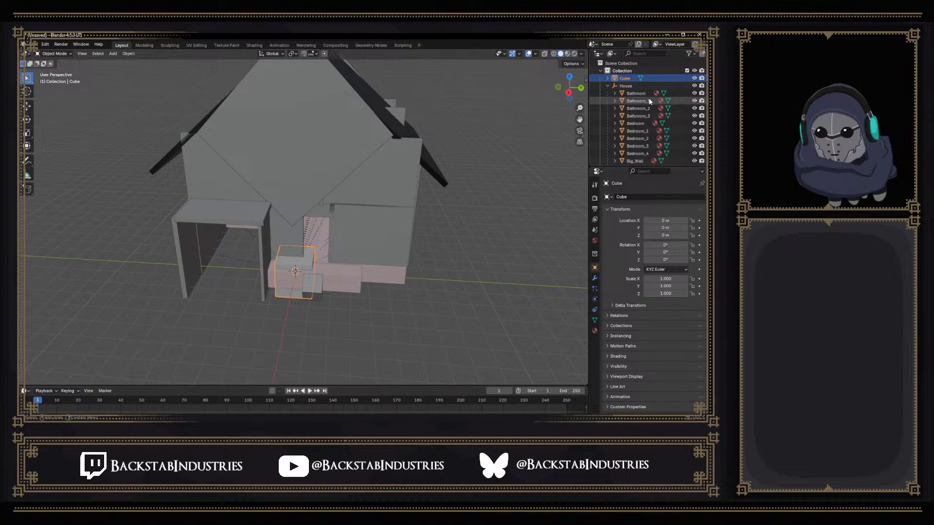
left_click(694, 86, "shift")
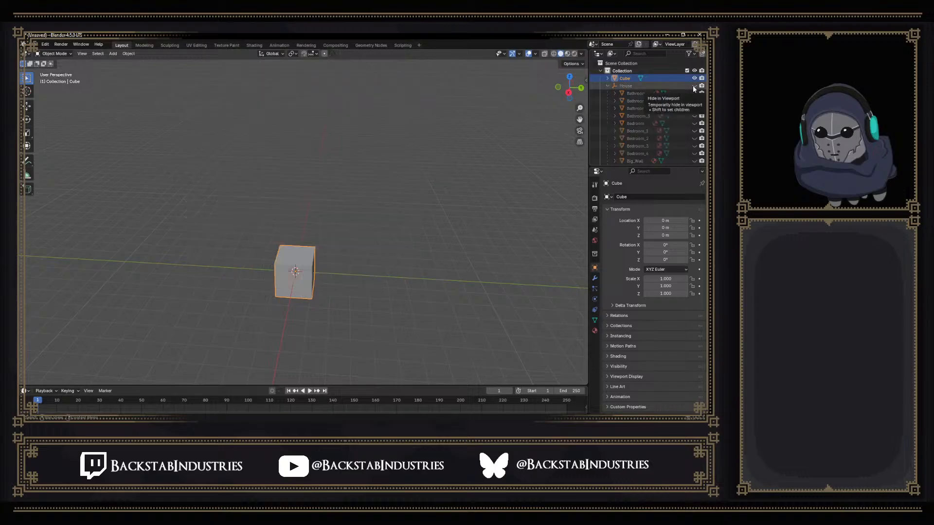
scroll(693, 101, "down", 5)
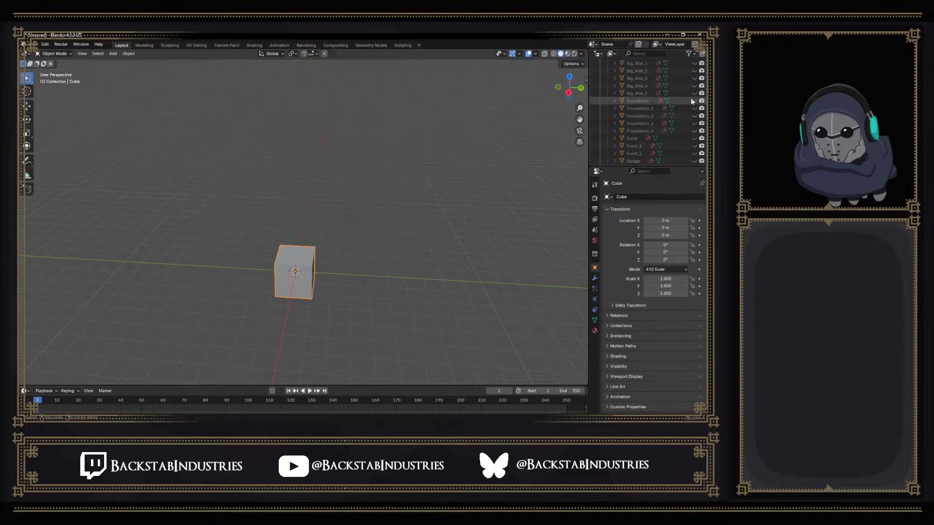
left_click(693, 131)
left_click(693, 123)
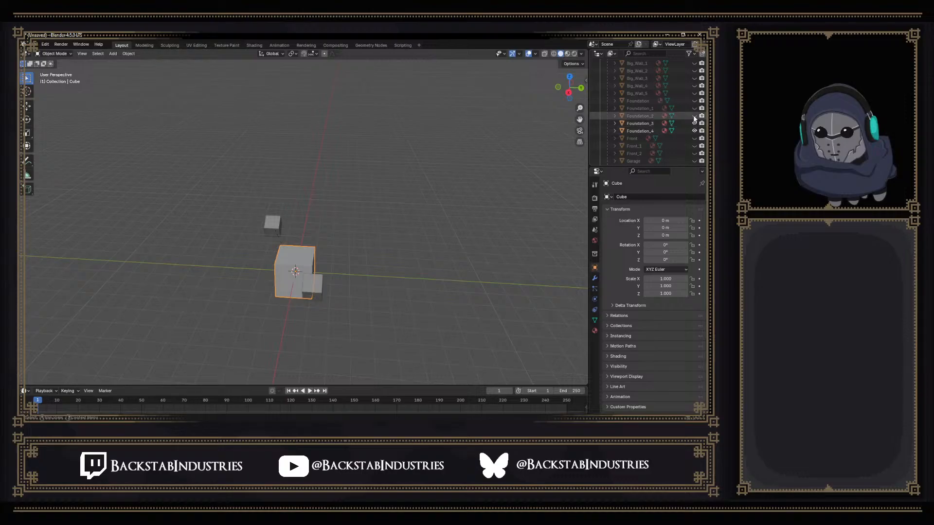
left_click(694, 116)
left_click(694, 108)
left_click(694, 101)
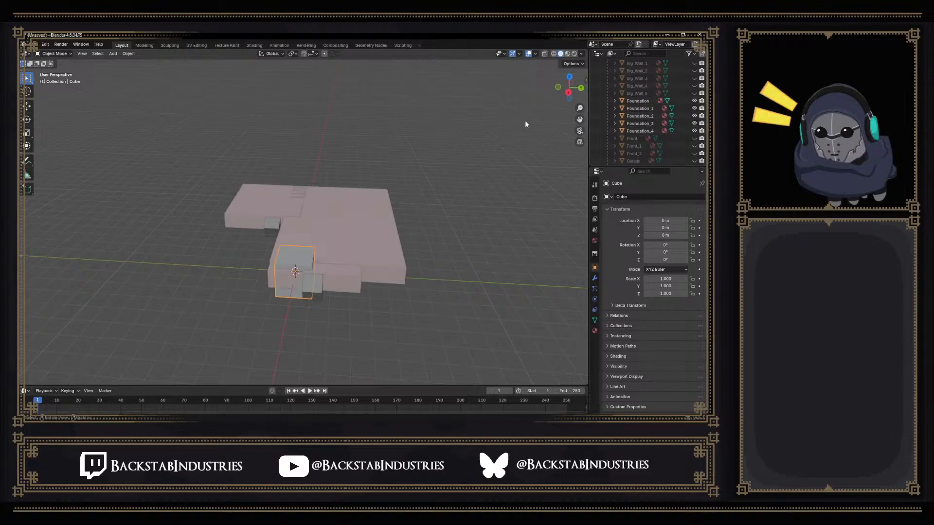
Enter Edit Mode on the cube and move its -X end vertices along X to the far end of the foundation
middle_click_drag(410, 194, 461, 204)
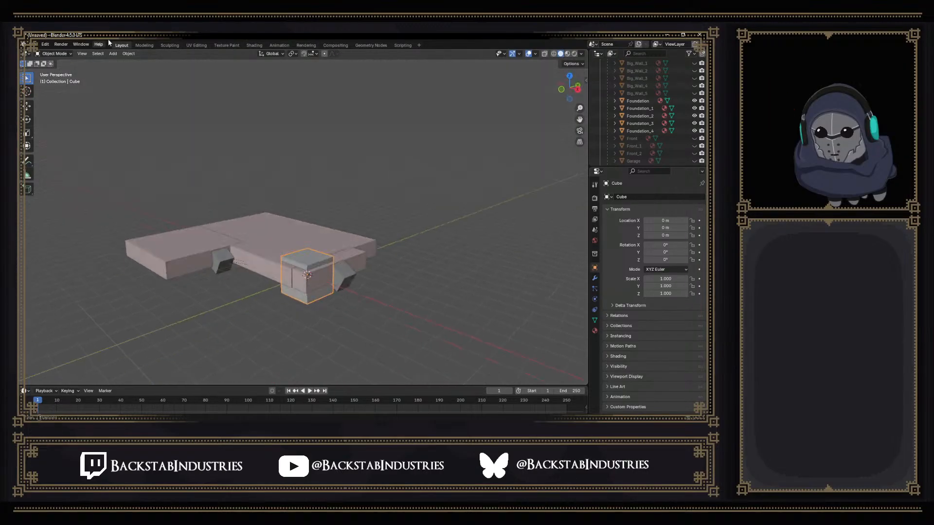
key("Tab")
middle_click_drag(318, 201, 321, 282)
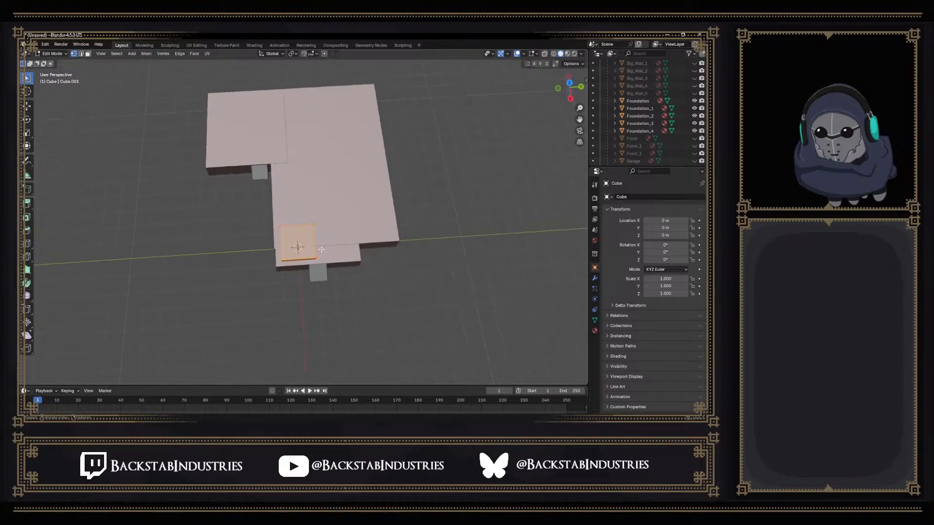
middle_click_drag(97, 122, 257, 340)
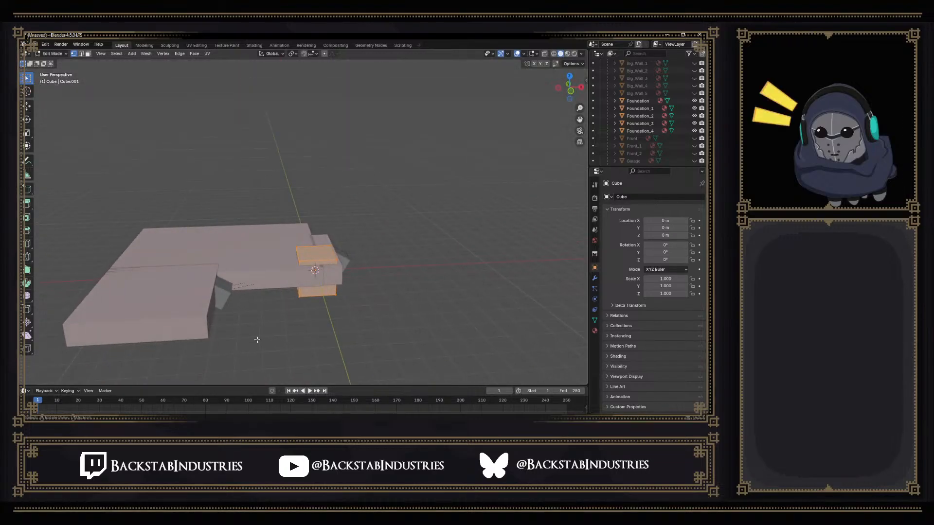
left_click(309, 355)
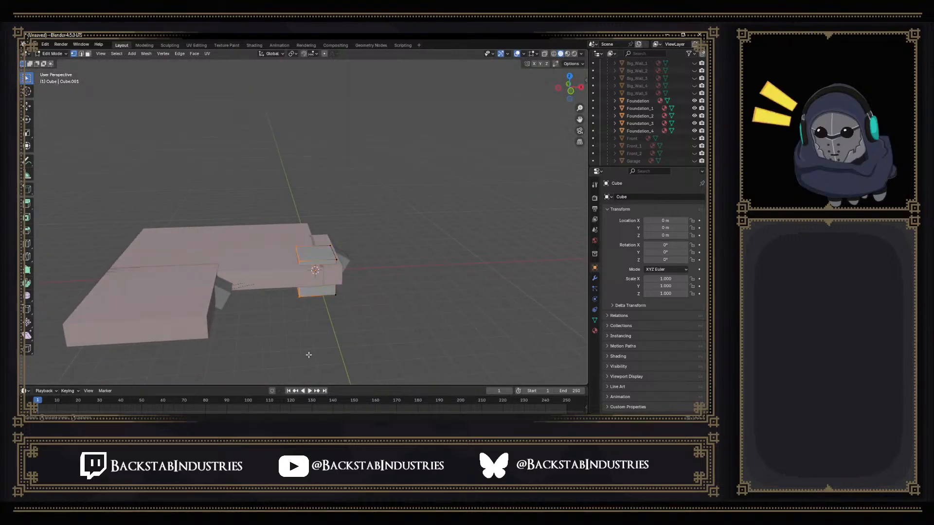
left_click(27, 105)
left_click_drag(327, 270, 141, 277)
middle_click_drag(141, 277, 234, 279)
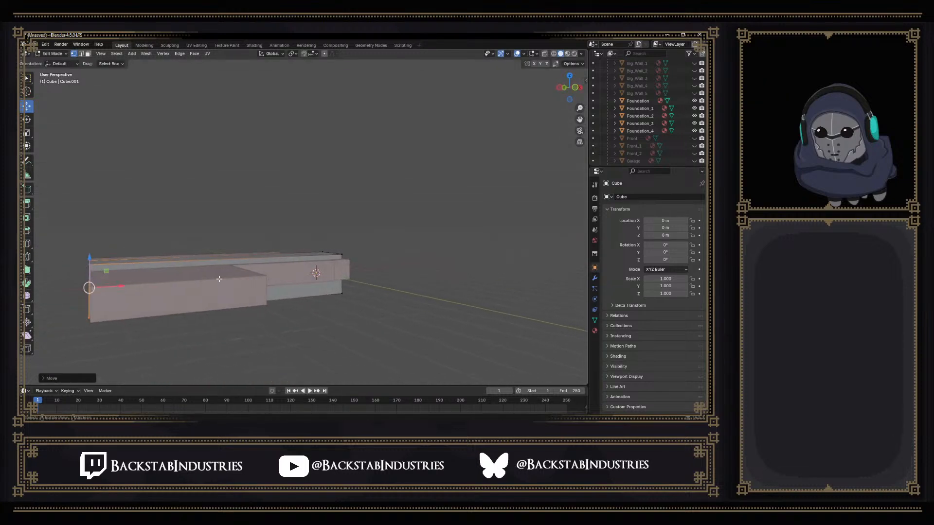
Select the cube's +X end vertices, turn on snapping and shift them slightly along X at the foundation's front edge
middle_click_drag(123, 287, 102, 281)
left_click_drag(306, 204, 359, 319)
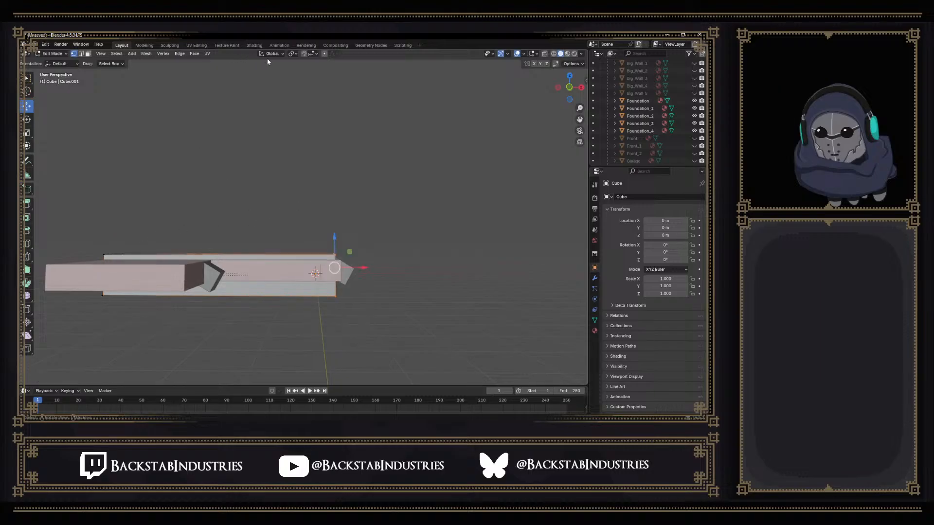
left_click(312, 54)
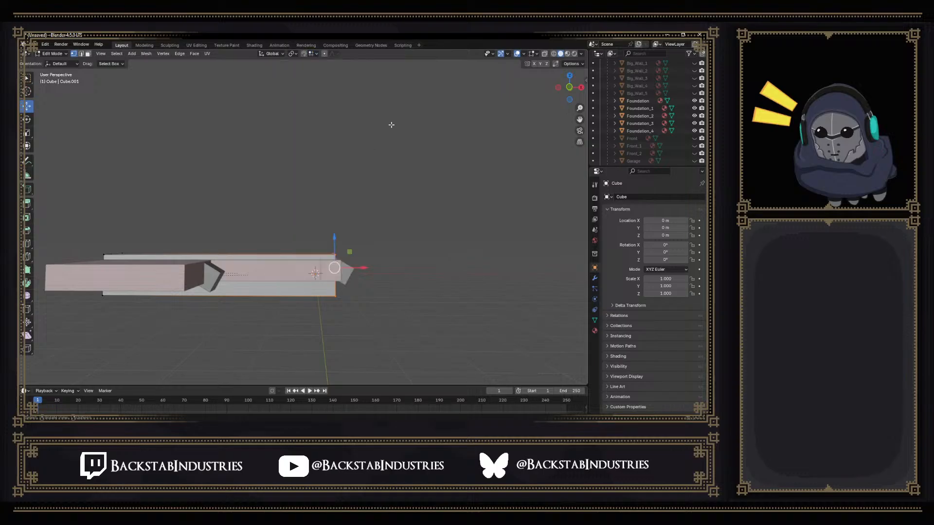
middle_click_drag(397, 129, 388, 167)
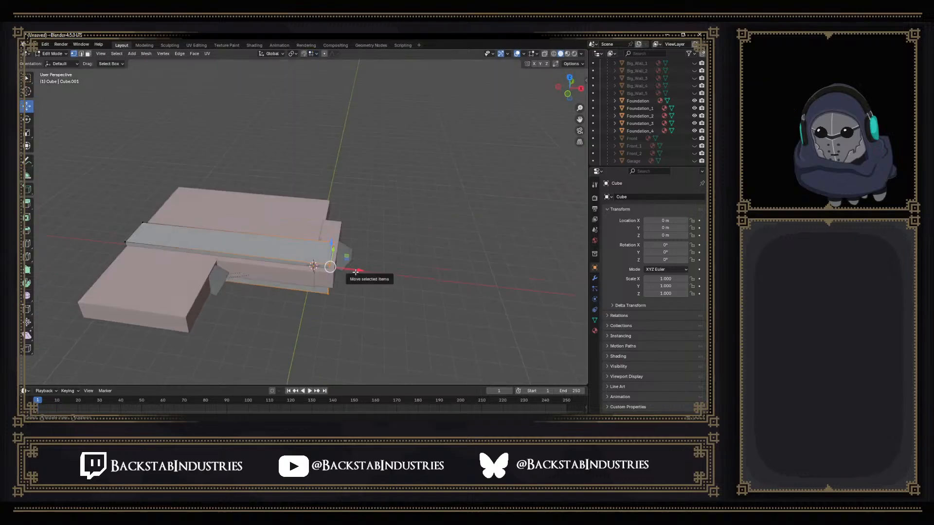
mouse_move(357, 270)
left_mouse_down()
mouse_move(364, 271)
mouse_move(347, 270)
mouse_move(372, 271)
mouse_move(327, 268)
mouse_move(343, 268)
left_mouse_up()
middle_click_drag(343, 268, 273, 175)
Select the vertices of the cube's long -Y side and try to move them along Y with snapping
left_click_drag(272, 174, 291, 339)
middle_click_drag(292, 339, 292, 377)
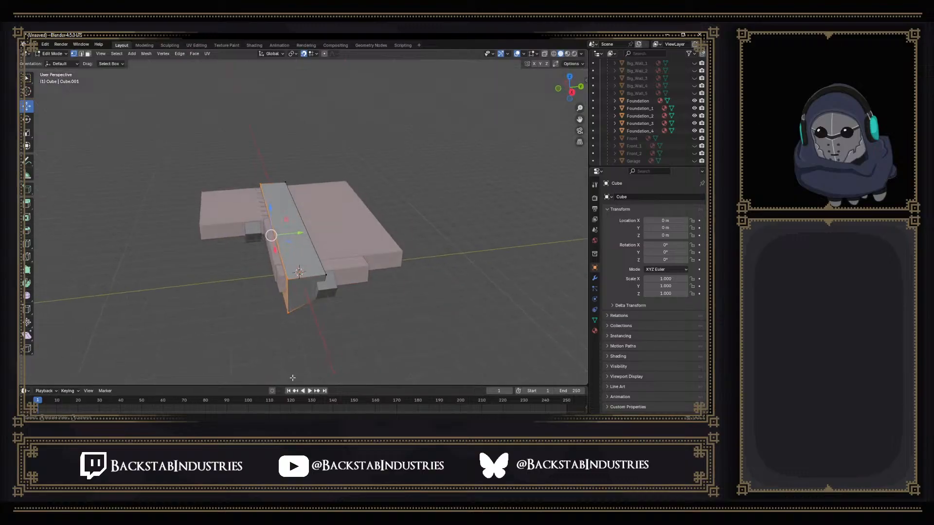
left_click_drag(299, 232, 267, 234)
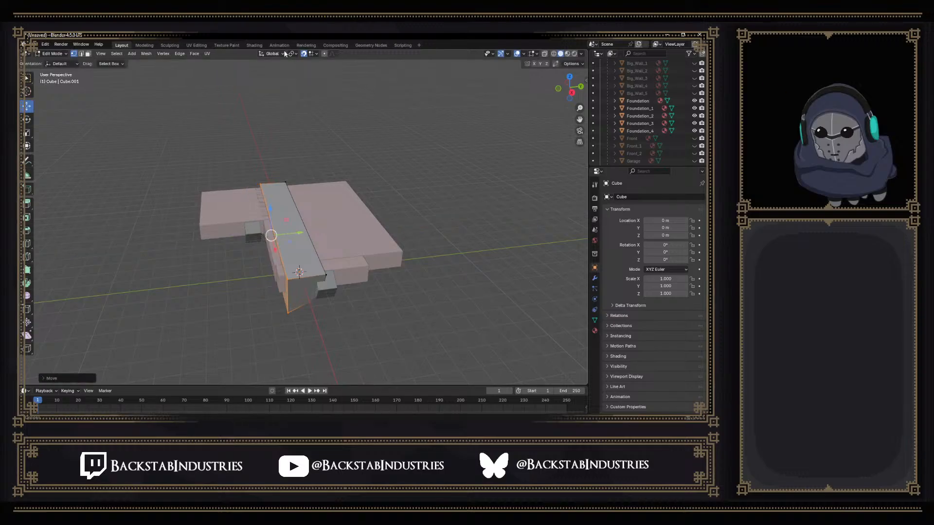
Change the snap target from Grid to Increment
left_click(315, 53)
left_click(28, 52)
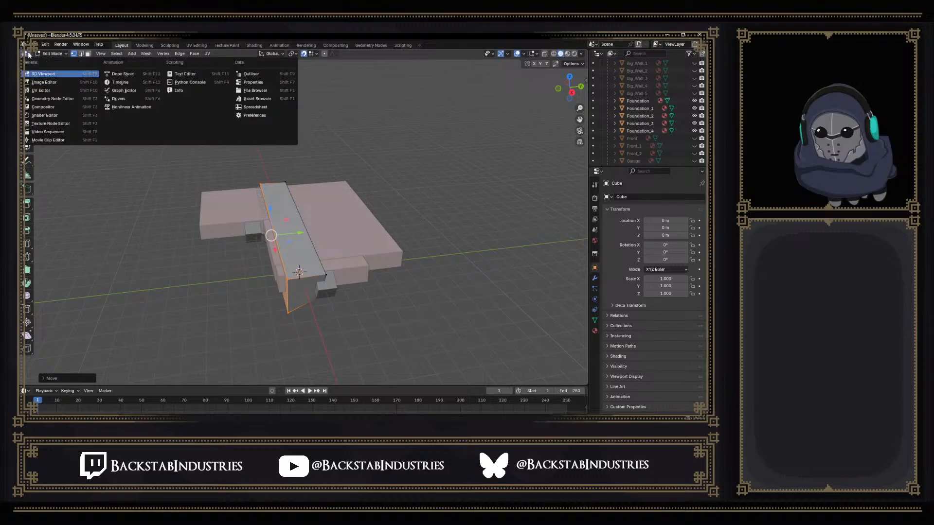
left_click(28, 52)
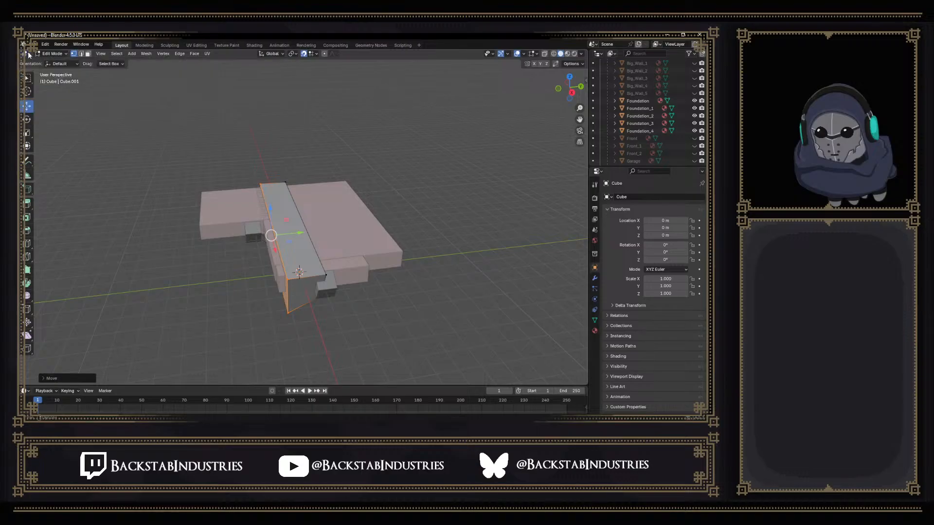
left_click(309, 54)
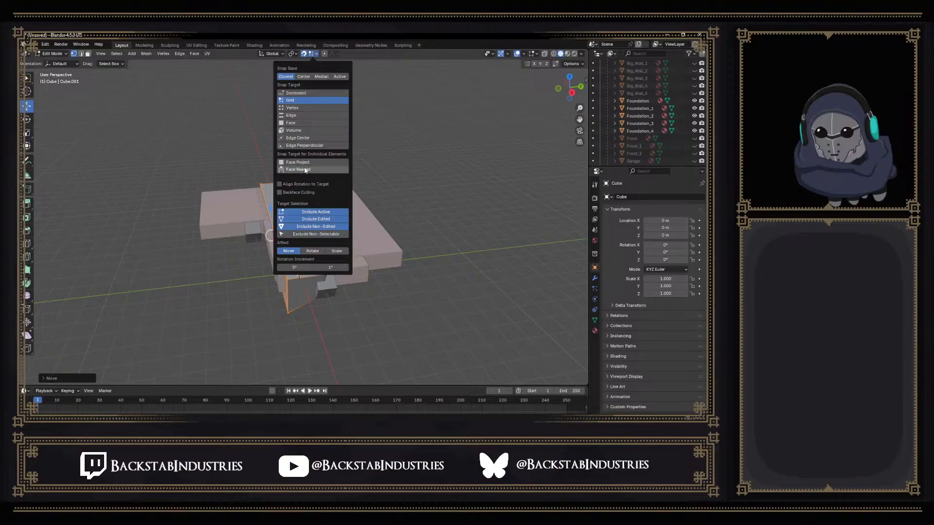
left_click(304, 93)
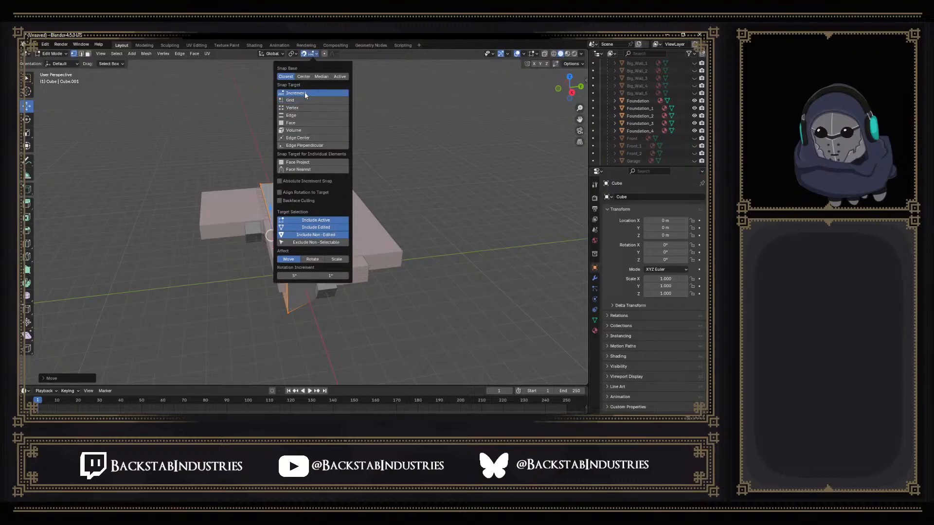
left_click(306, 100)
left_click(306, 93)
left_click(306, 100)
left_click(309, 93)
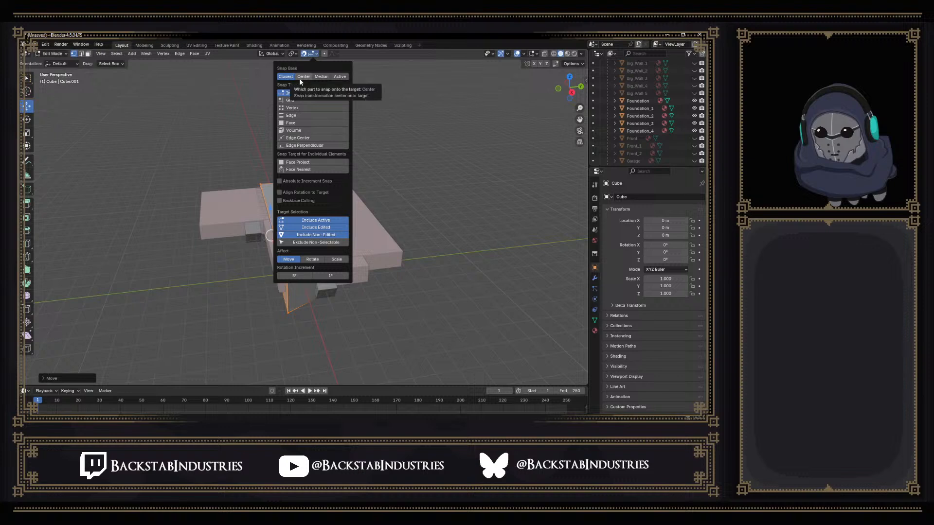
left_click(386, 94)
Select the cube's long -Y side, display the viewport in wireframe and turn snapping off
left_click_drag(249, 144, 295, 385)
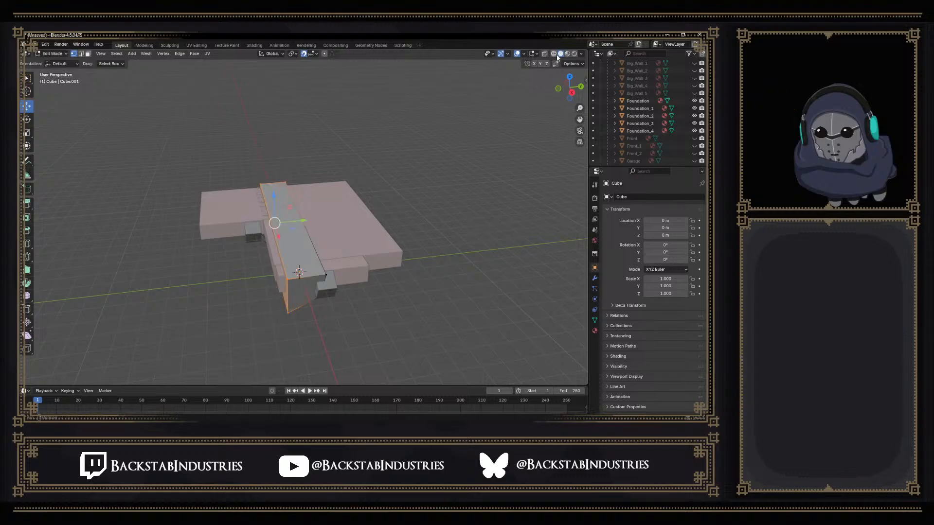
left_click(554, 54)
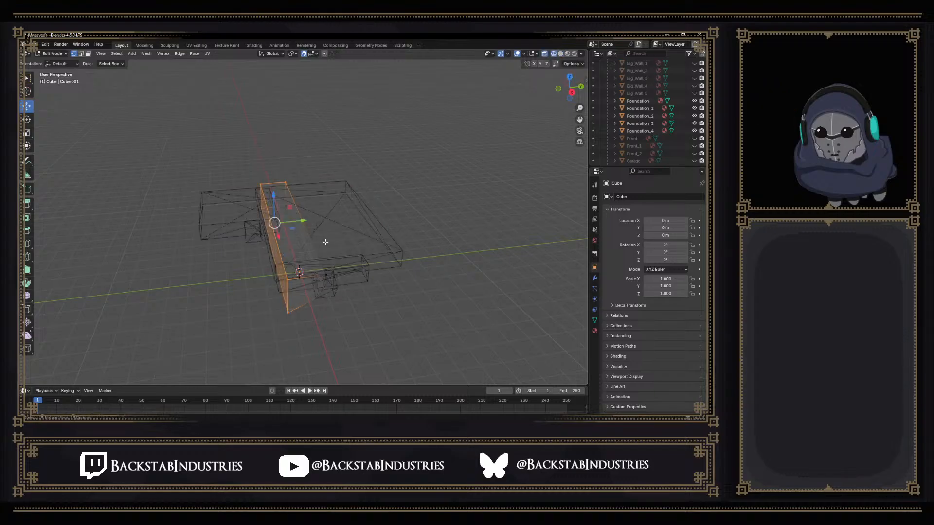
left_click_drag(304, 223, 290, 222)
right_click(289, 222)
left_click(304, 55)
Try moving the cube's long -Y side along Y to the foundation's edge, and undo the recent edits
middle_click_drag(276, 128, 272, 188)
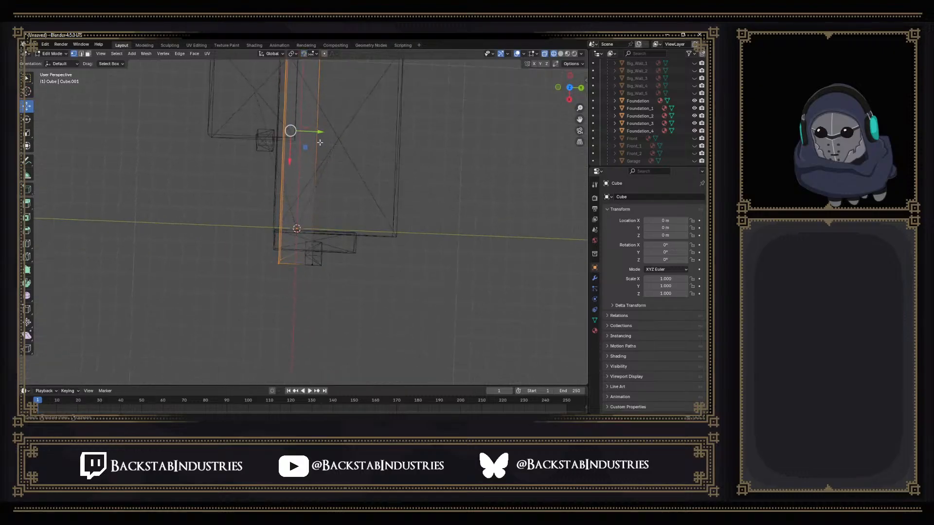
left_click_drag(319, 133, 311, 133)
middle_click_drag(410, 209, 421, 142)
middle_click_drag(200, 266, 325, 346)
key("ctrl+z")
key("ctrl+z")
key("ctrl+z")
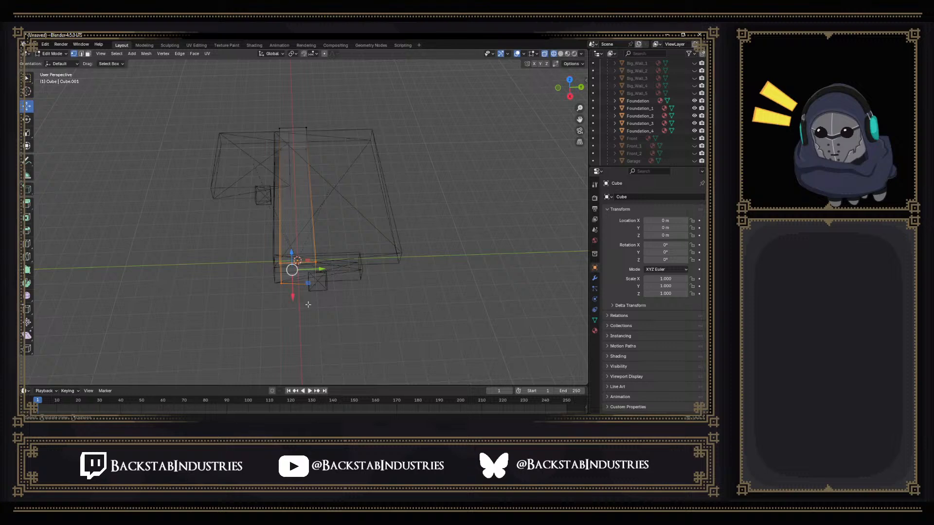
Select the cube's +X end and, in top view, move it along X out to the foundation's front edge
left_click_drag(246, 238, 378, 334)
key("ctrl+z")
middle_click_drag(377, 334, 384, 269)
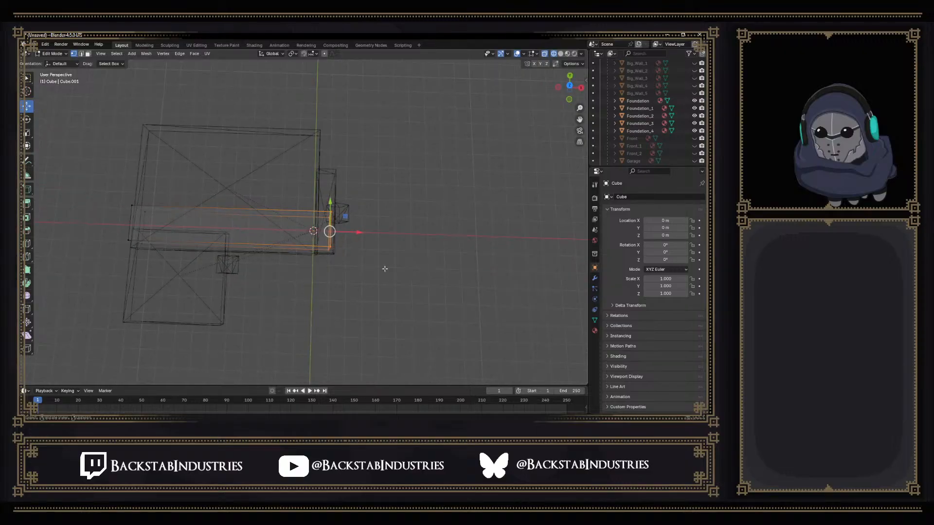
left_click(569, 86)
left_click_drag(360, 224, 367, 224)
Widen the cube by moving its +Y side outward along Y, and align its -Y side with the main foundation's edge
left_click_drag(79, 158, 391, 232)
left_click_drag(227, 170, 239, 120)
mouse_move(361, 224)
middle_mouse_down()
mouse_move(353, 139)
mouse_move(367, 226)
middle_mouse_up()
left_click(569, 87)
left_click_drag(92, 218, 379, 284)
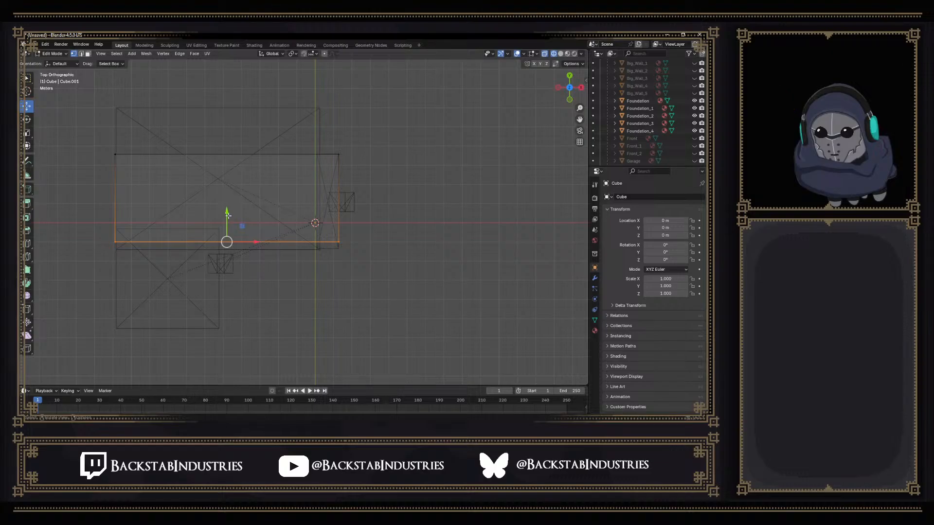
left_click_drag(226, 213, 226, 222)
left_click(371, 175)
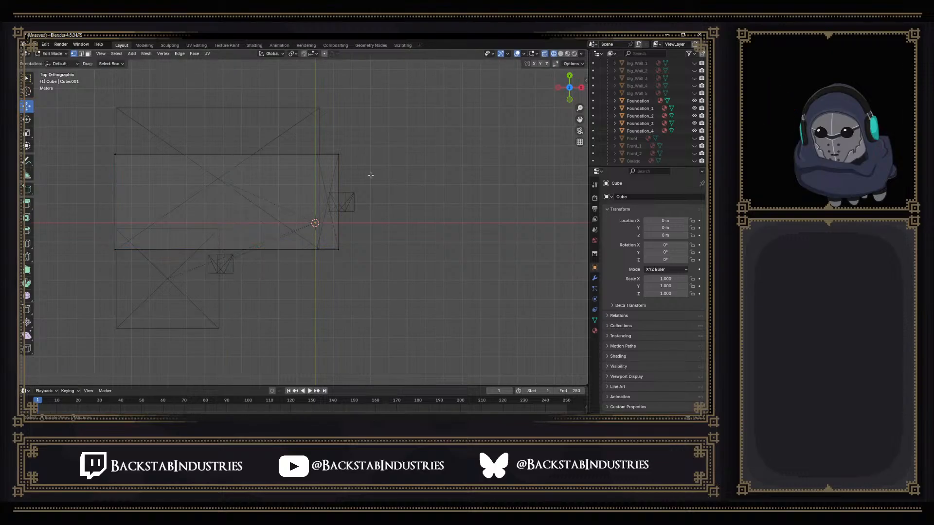
Add a loop cut across the cube and slide it along X to line up with the main foundation's +X edge
left_click(305, 155)
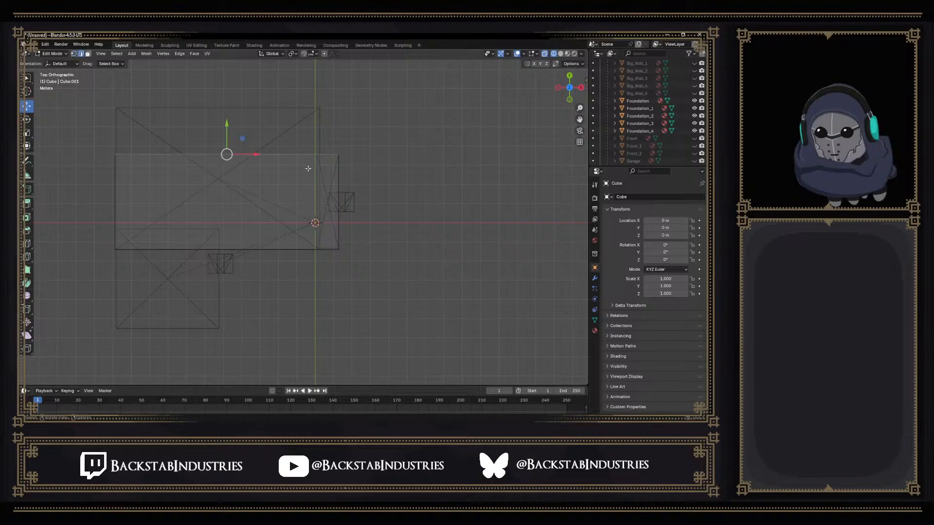
left_click(296, 250, "shift")
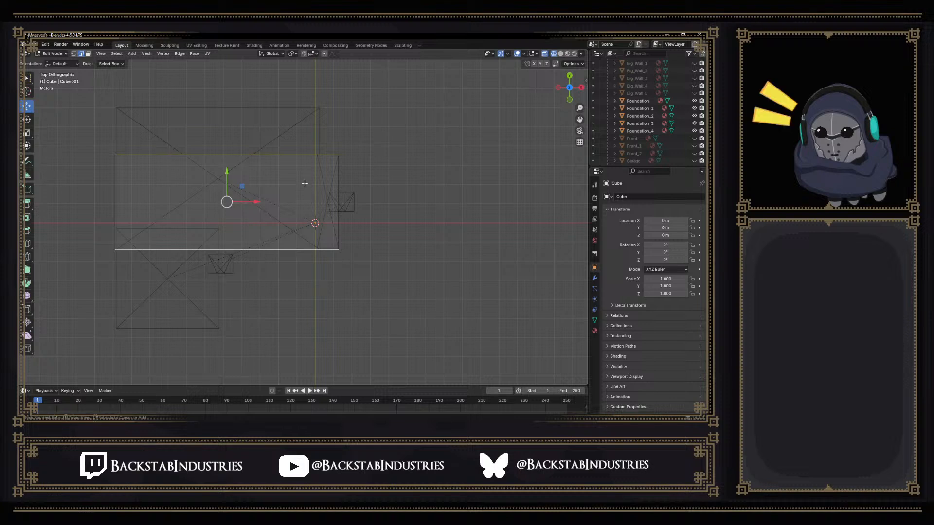
key("ctrl+r")
left_click(291, 162)
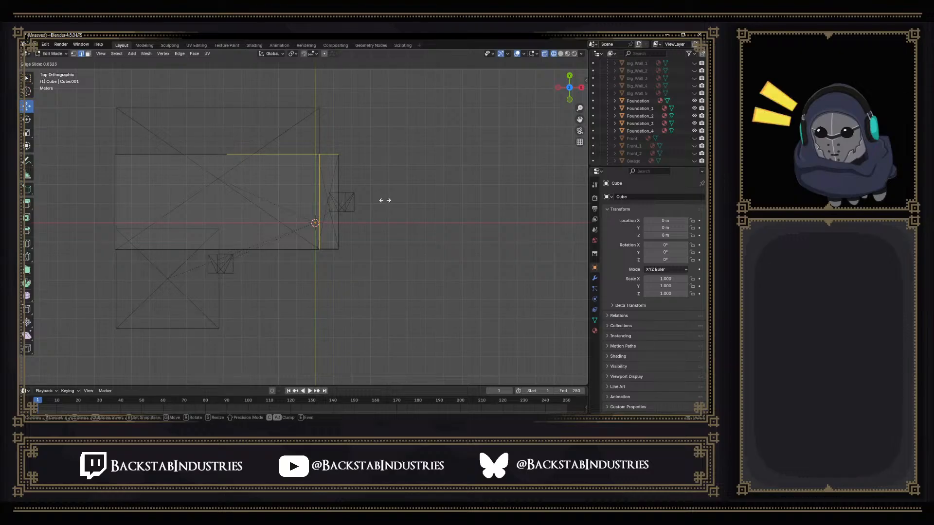
left_click(384, 200)
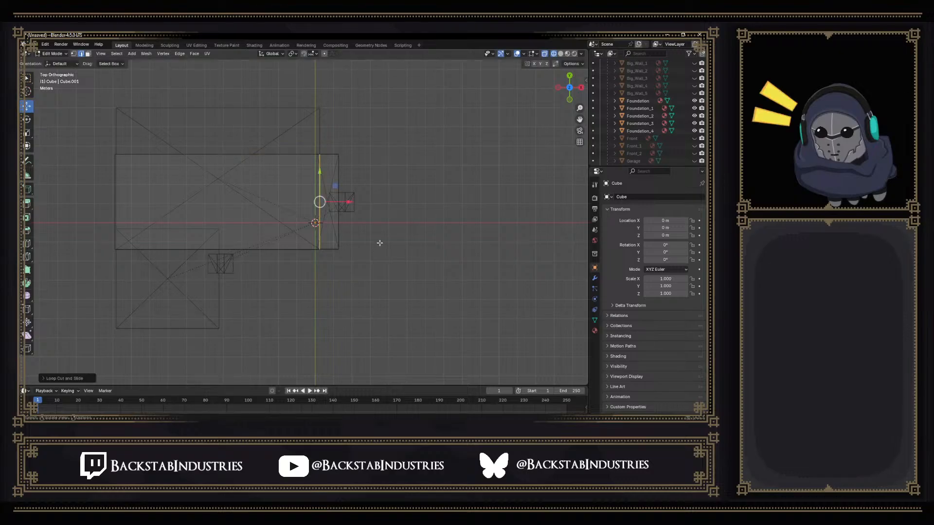
Extrude the long +Y side face behind the loop cut out to the foundation's +Y edge, and align it along Y in top view
key("1")
middle_click_drag(392, 205, 237, 137)
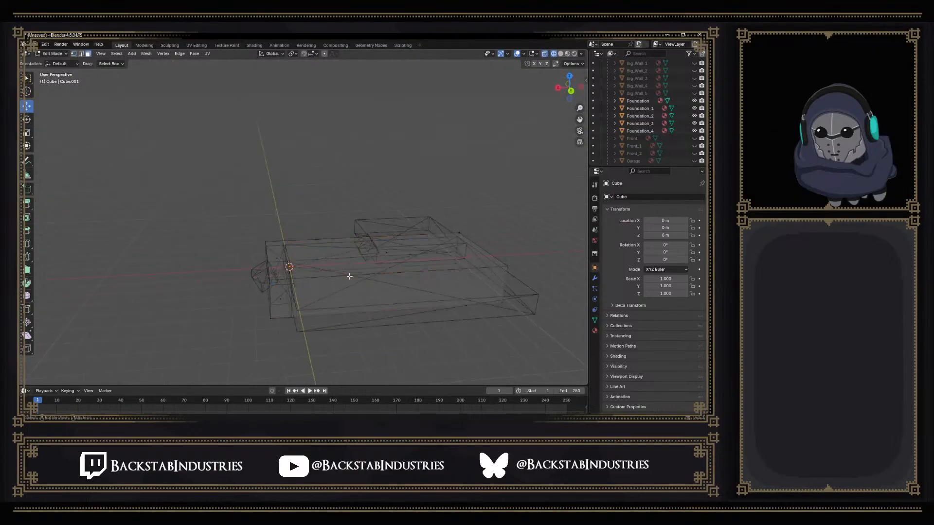
left_click(347, 300)
left_click(382, 287)
left_click(399, 291)
middle_click_drag(400, 292, 454, 358)
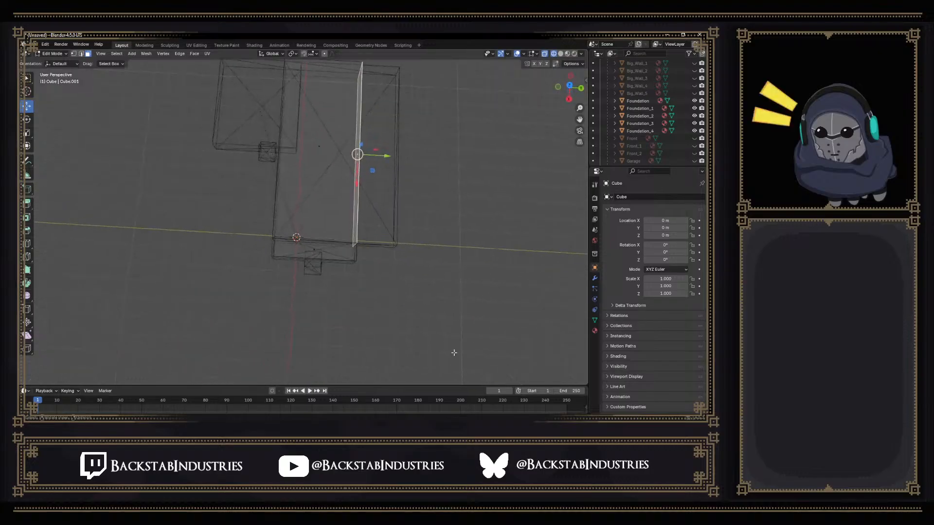
key("e")
left_click(495, 346)
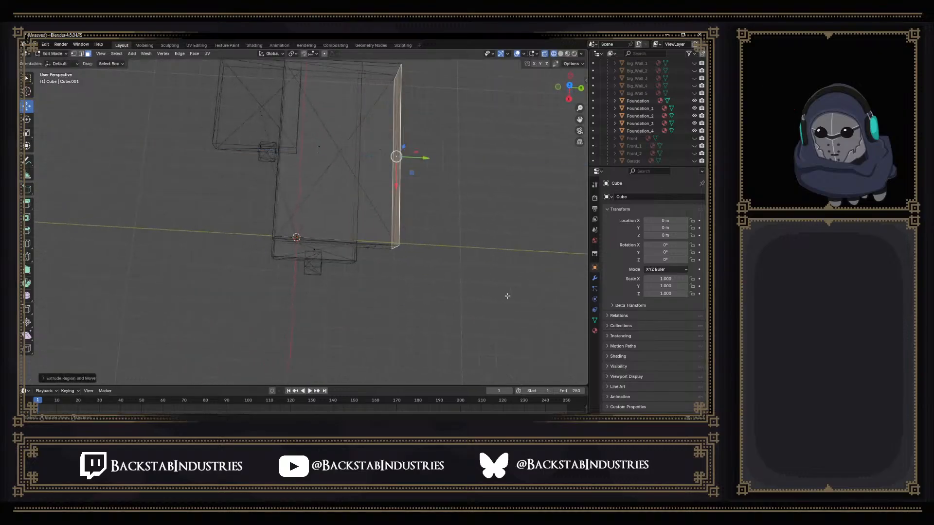
left_click(569, 87)
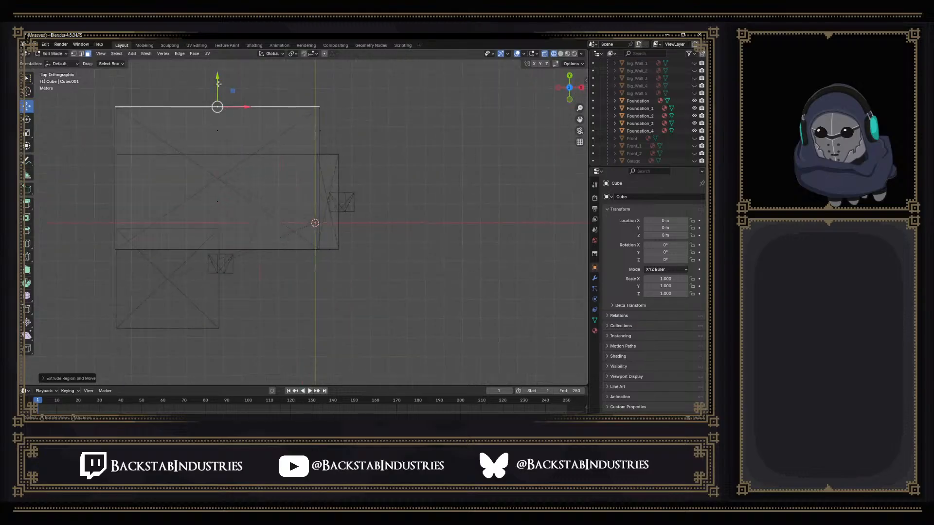
left_click_drag(217, 81, 220, 86)
Add another loop cut through the widened block and align it along X with the +X edge of the foundation's -Y wing
middle_click_drag(298, 246, 303, 252)
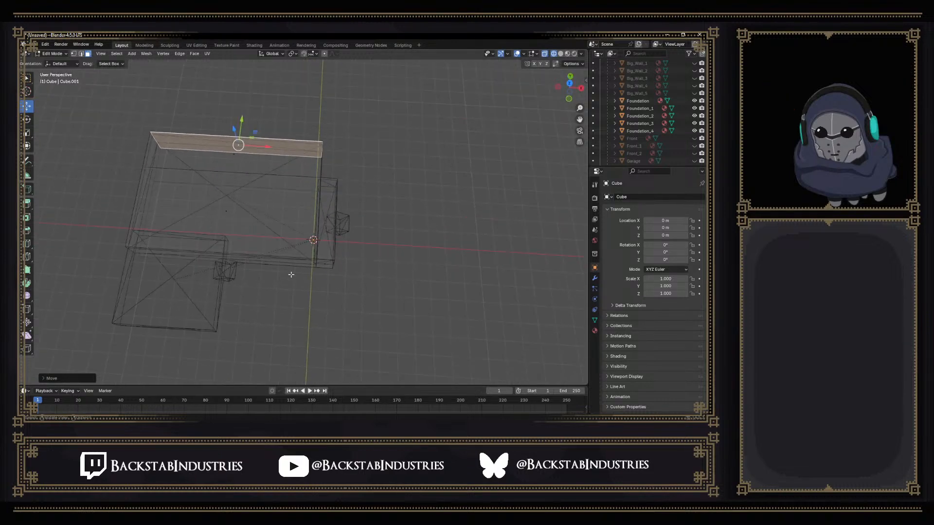
middle_click_drag(267, 290, 352, 289, "shift")
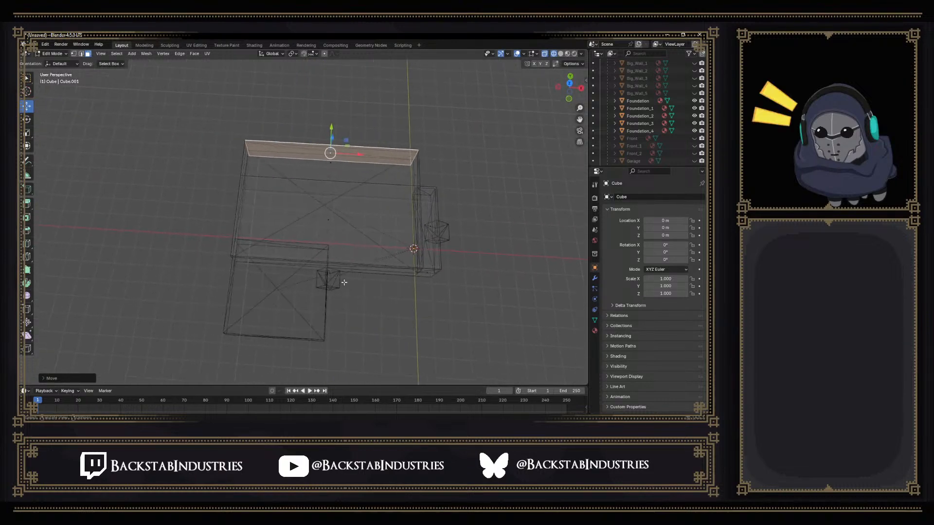
middle_click_drag(309, 361, 335, 299)
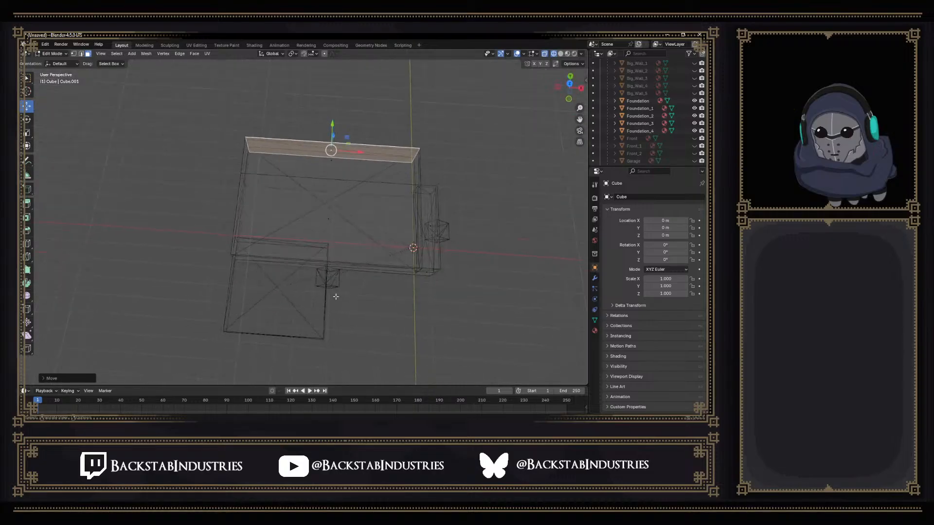
key("ctrl+r")
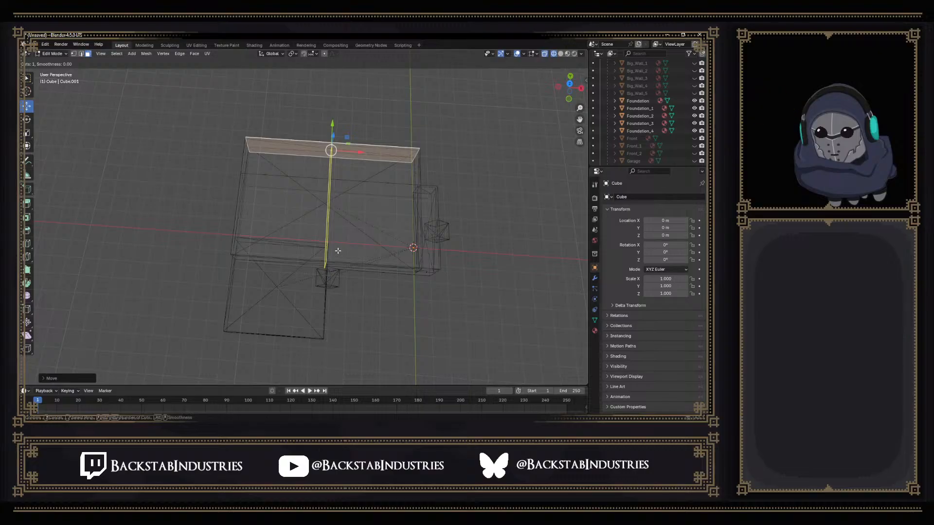
left_click(338, 250)
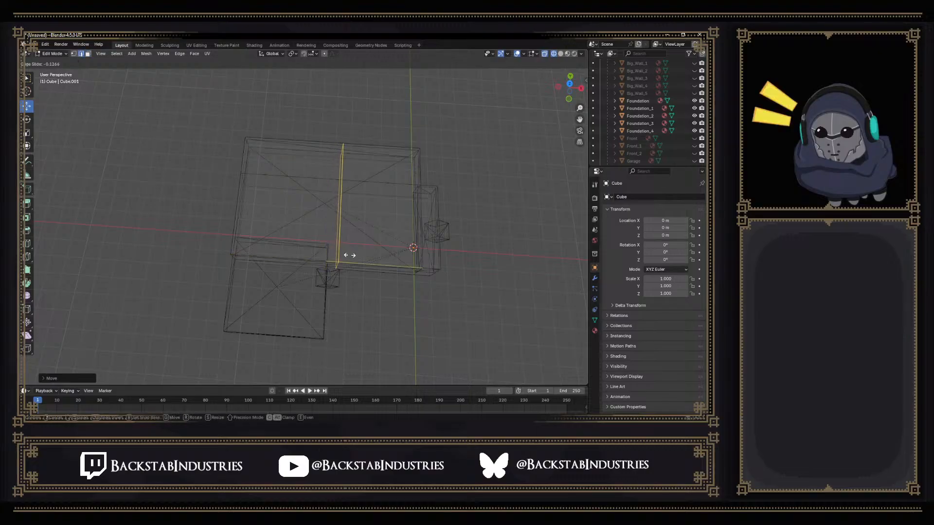
left_click(340, 252)
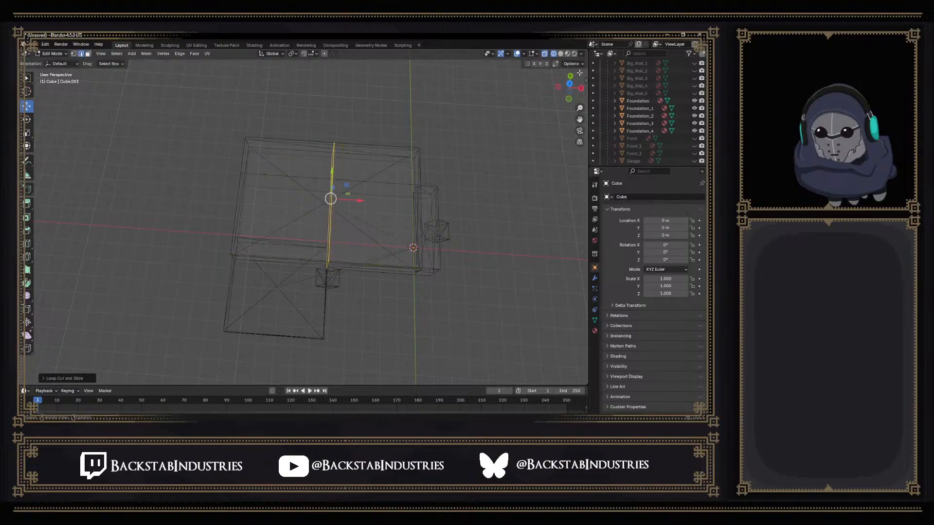
left_click(570, 84)
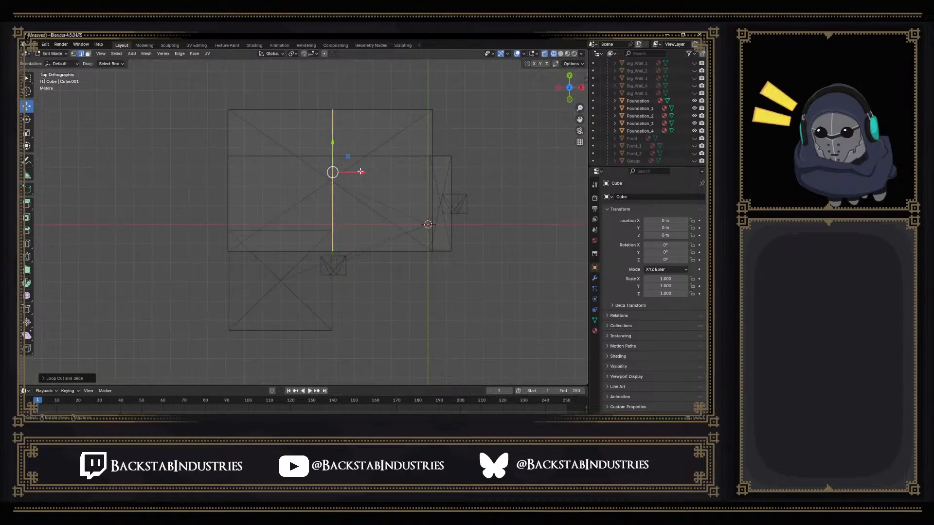
left_click_drag(360, 173, 358, 173)
Extrude the block's -Y side face next to the wing out to the wing's far -Y edge
middle_click_drag(360, 247, 356, 276)
left_click(292, 311)
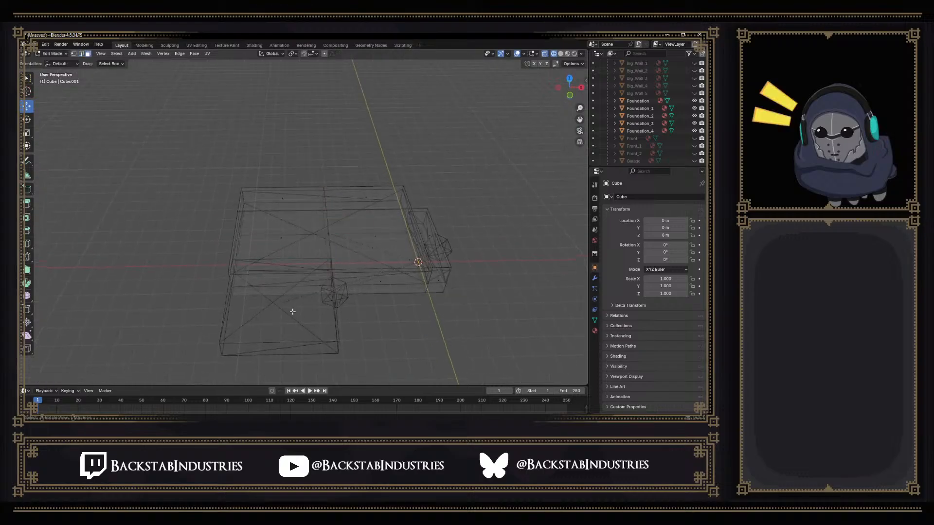
left_click(280, 284)
middle_click_drag(280, 284, 288, 289)
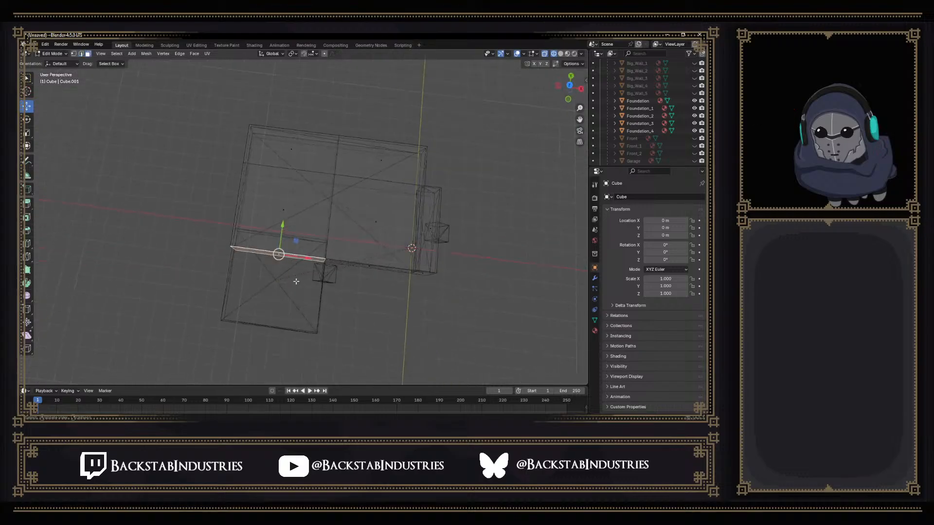
left_click_drag(279, 234, 258, 285)
key("ctrl+z")
key("g")
key("z")
key("z")
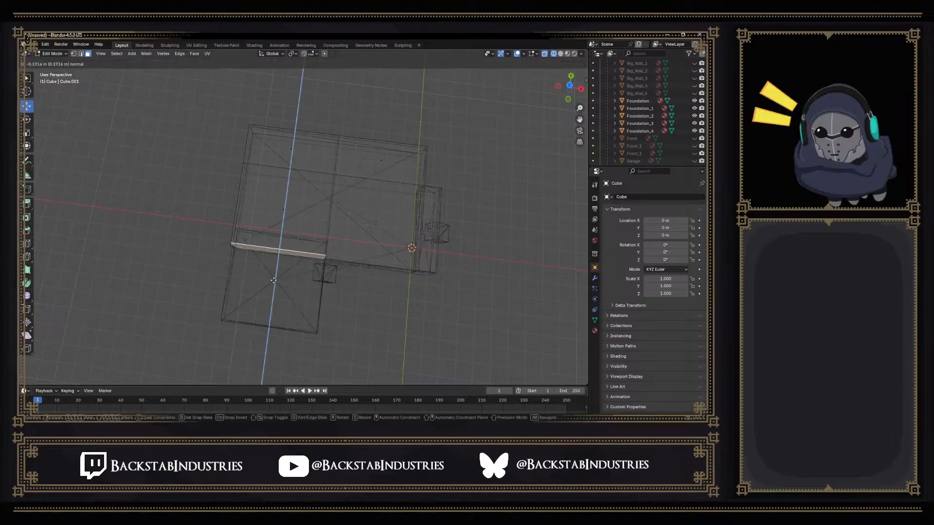
left_click(252, 350)
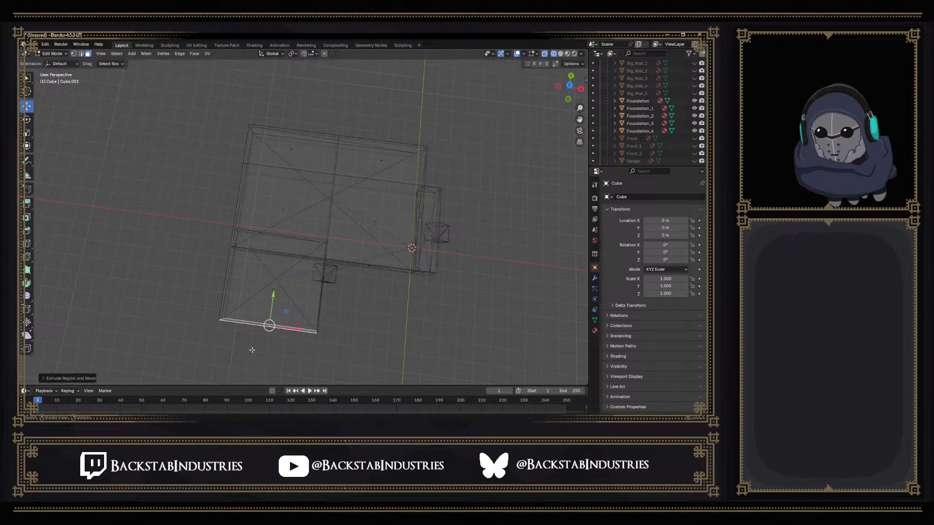
Fine-tune the extruded wing end along Y in top view to match the original foundation, and deselect it
middle_click_drag(298, 344, 348, 326)
left_click(570, 82)
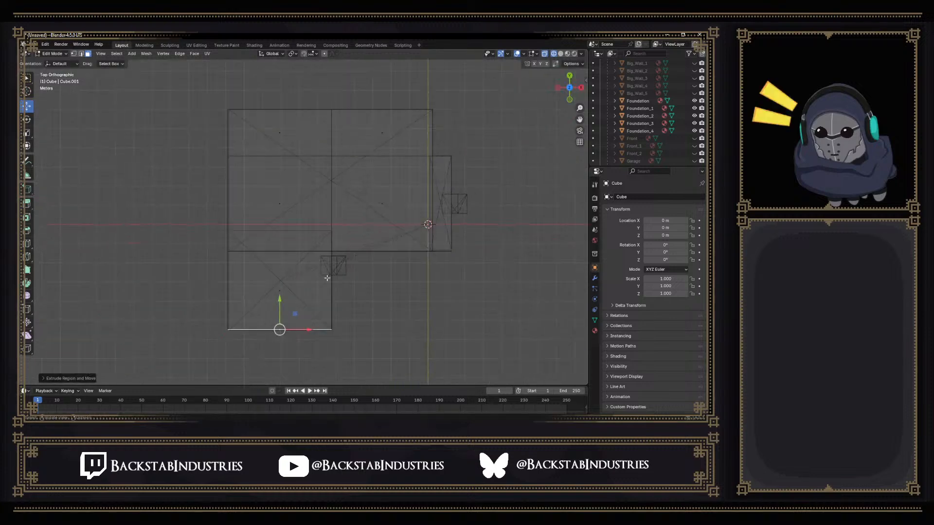
key("g")
key("y")
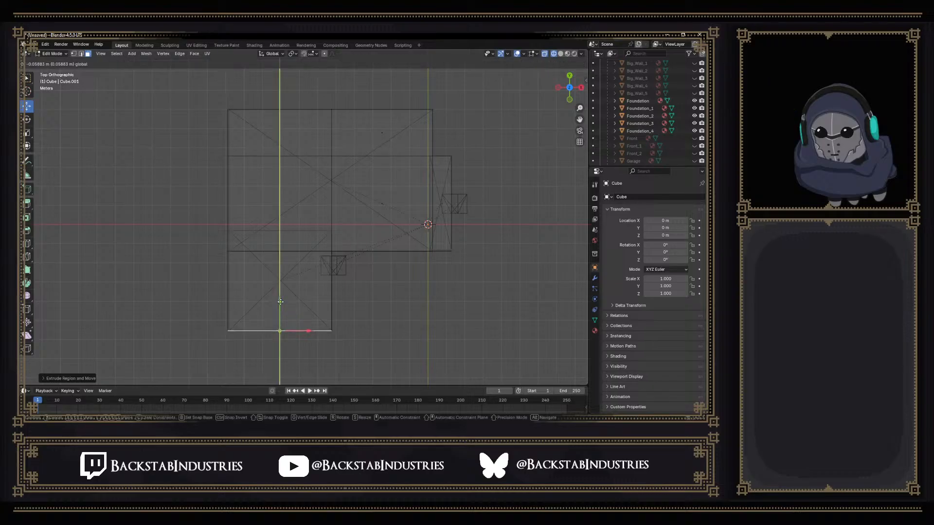
left_click_drag(280, 300, 281, 300)
left_click(196, 212)
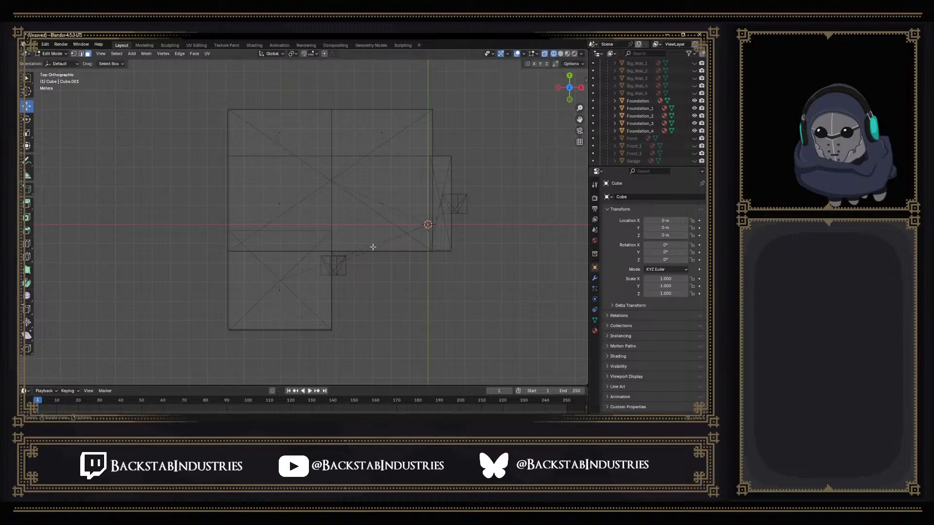
Display the viewport in solid shading and select the bottom faces of the reshaped cube
mouse_move(425, 263)
middle_mouse_down()
mouse_move(462, 234)
mouse_move(433, 194)
mouse_move(336, 182)
mouse_move(292, 227)
mouse_move(334, 206)
mouse_move(442, 118)
middle_mouse_up()
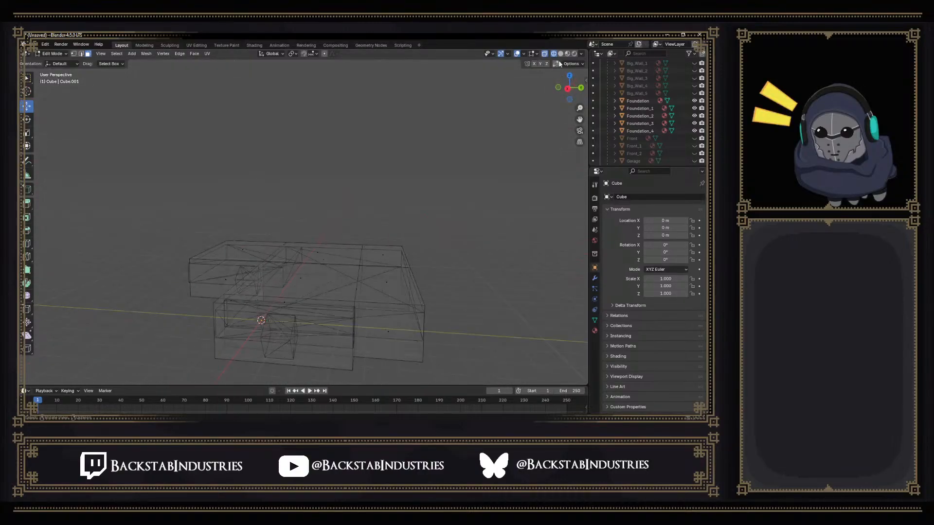
left_click(560, 53)
middle_click_drag(265, 242, 242, 264)
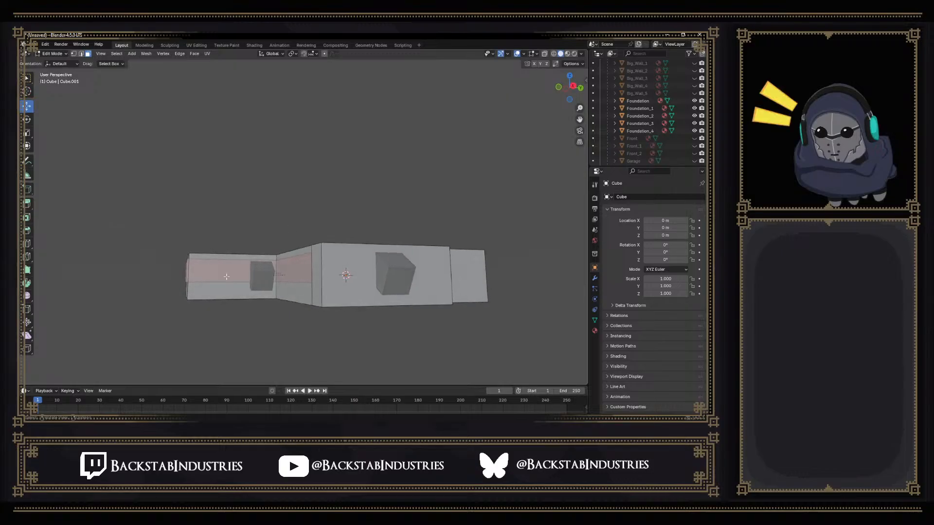
left_click_drag(155, 281, 573, 344)
middle_click_drag(459, 271, 452, 217)
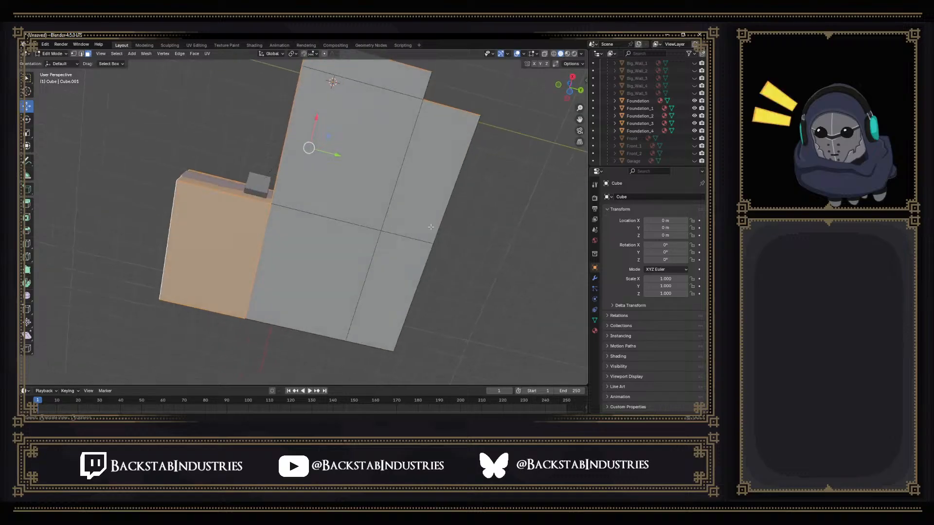
left_click(298, 265)
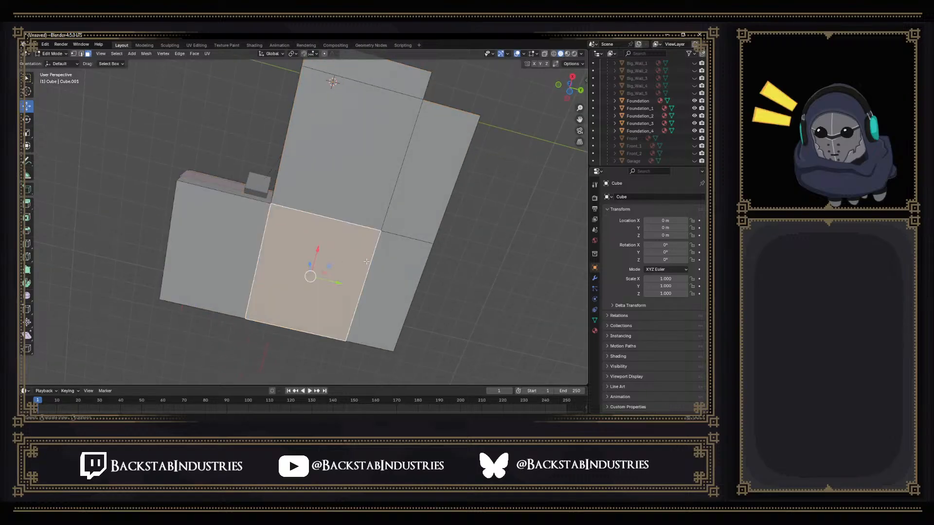
left_click(222, 241)
left_click(284, 257, "shift")
left_click(389, 265, "shift")
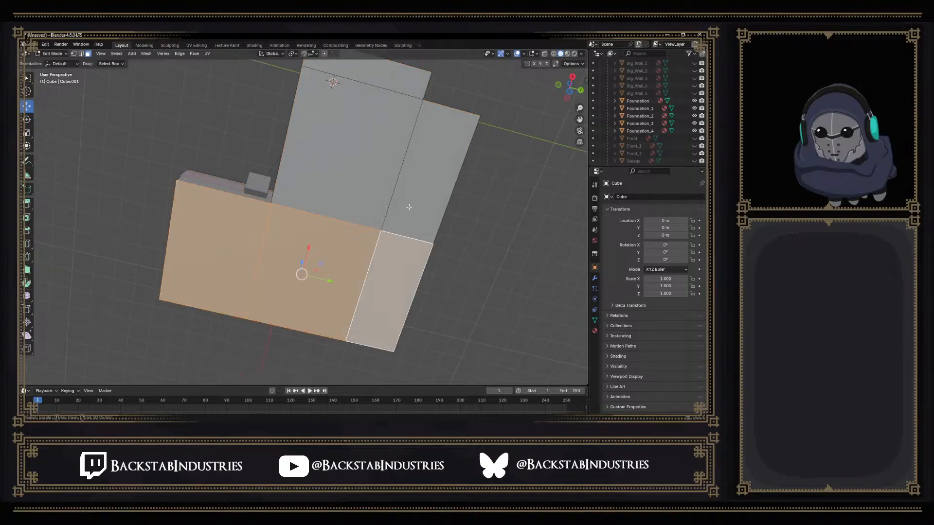
left_click(413, 202, "shift")
left_click(363, 191, "shift")
middle_click_drag(362, 191, 405, 217)
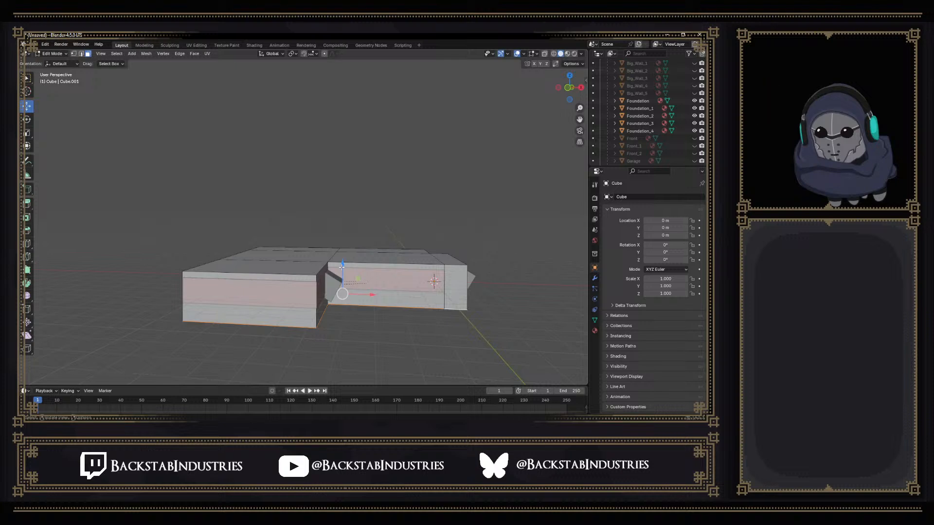
Flatten the selected bottom faces with a Z scale of 0 and raise them along Z to the original foundation's underside
key("g")
key("0")
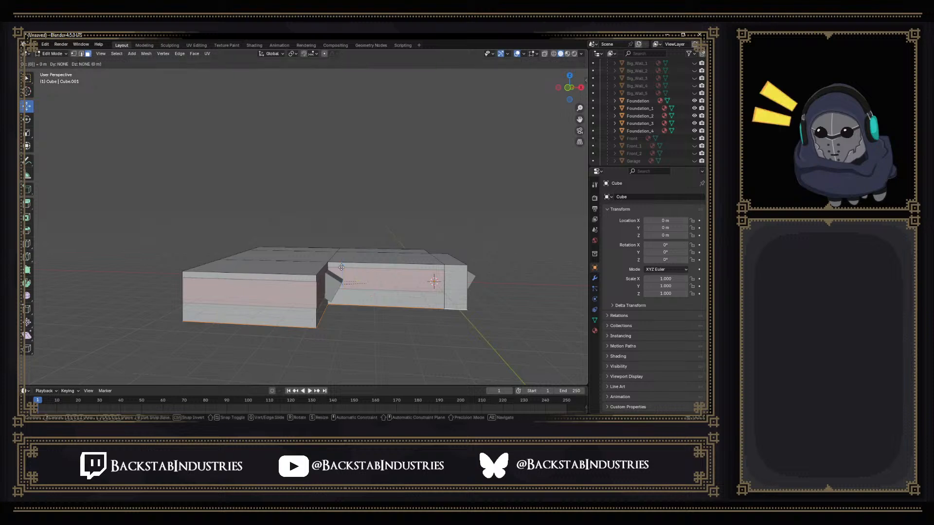
key("x")
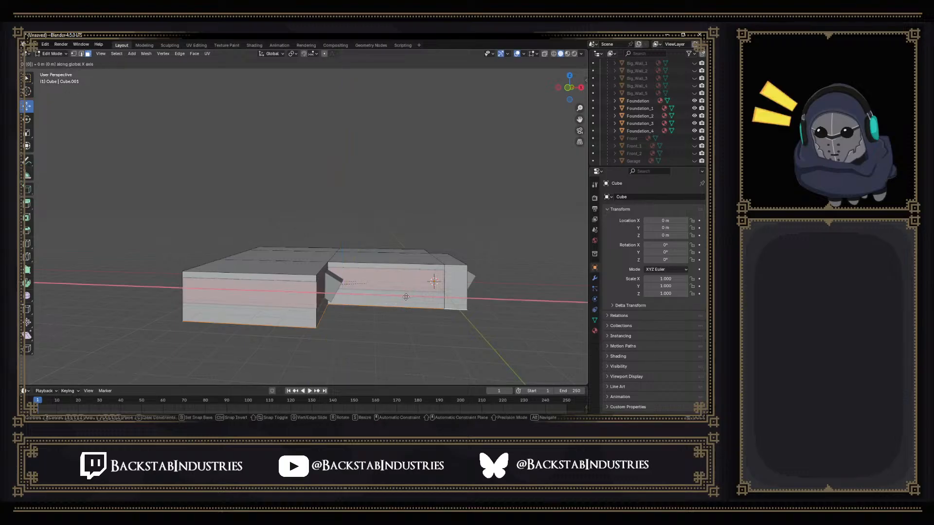
key("s")
key("z")
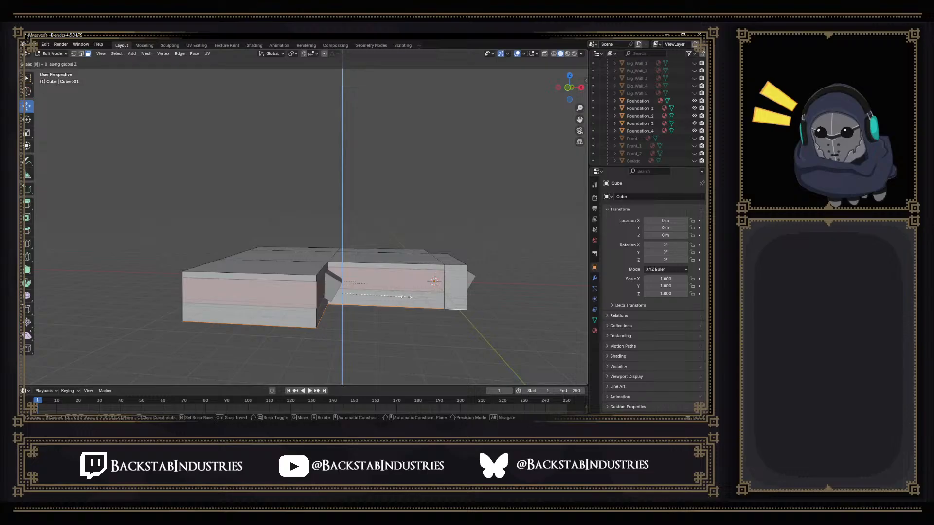
type("00")
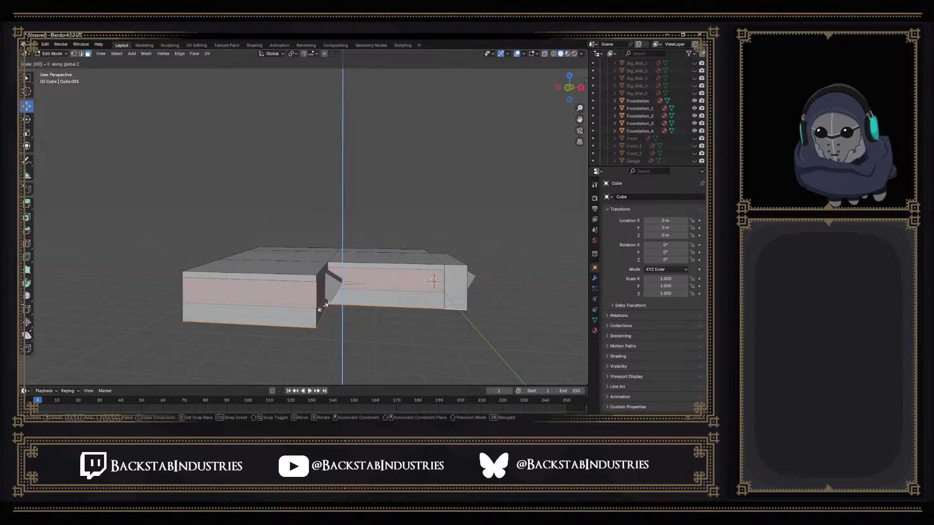
key("Return")
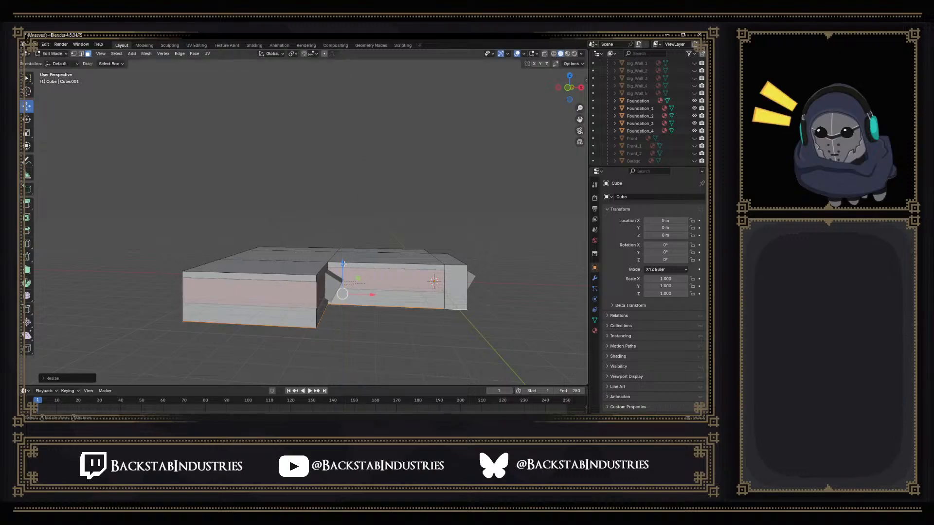
left_click_drag(344, 264, 346, 248)
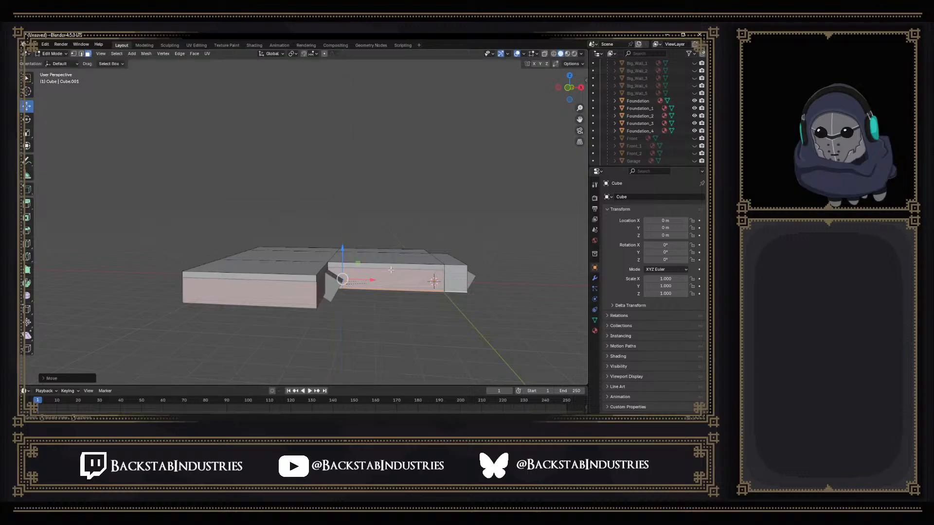
middle_click_drag(502, 291, 90, 349)
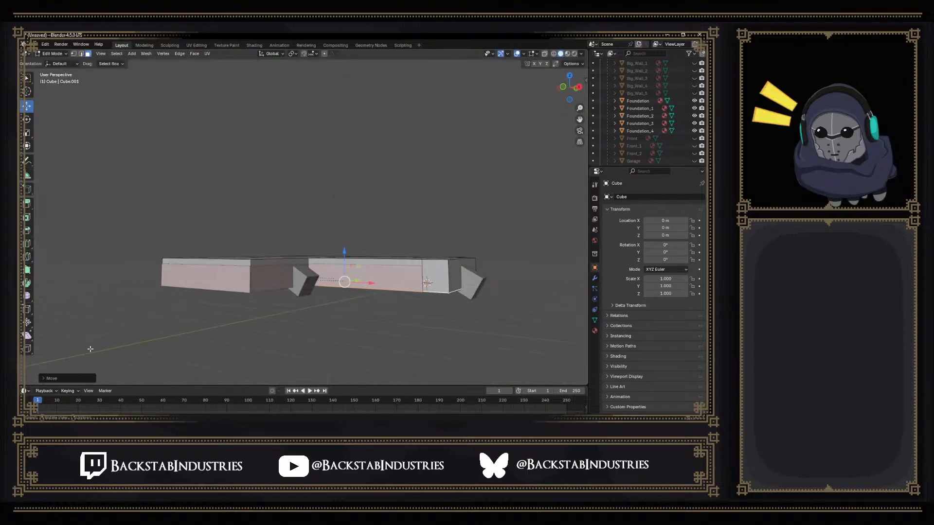
Raise the selected bottom faces of the reshaped cube along Z, setting the move distance to 1 m
left_click(47, 378)
middle_click_drag(232, 331, 369, 315)
left_click_drag(341, 250, 343, 240)
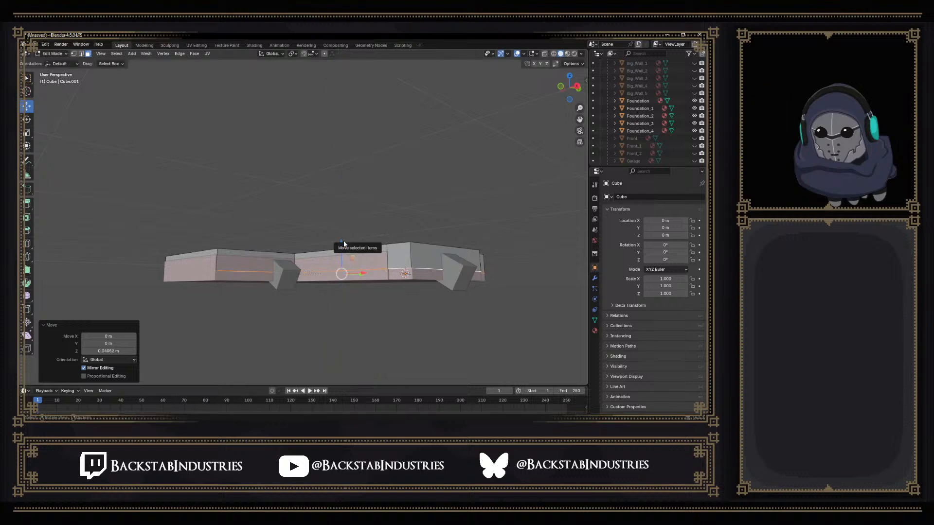
left_click(270, 308, "alt")
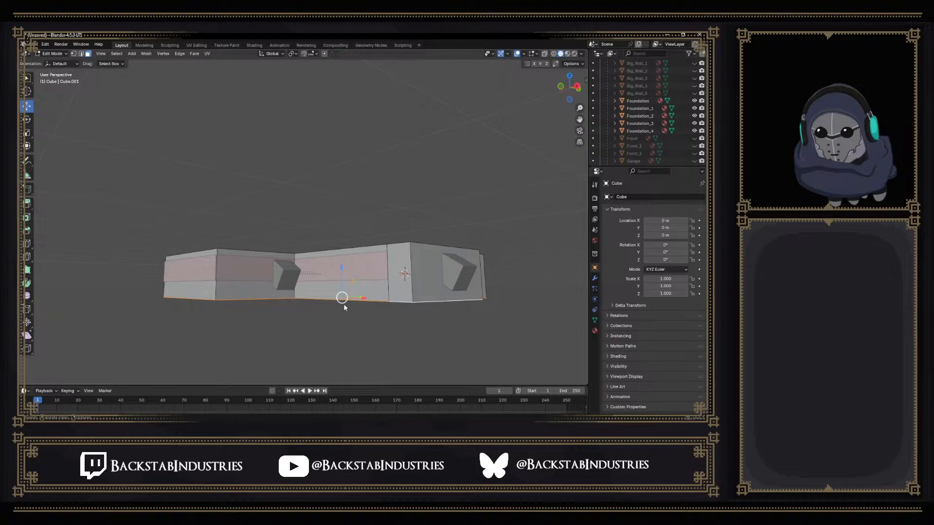
left_click_drag(342, 275, 342, 269)
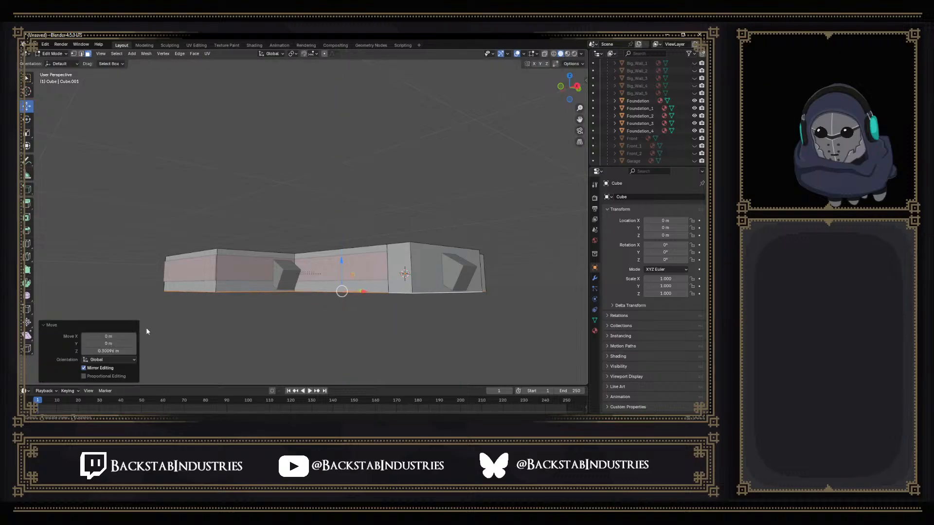
left_click(106, 351)
key("Return")
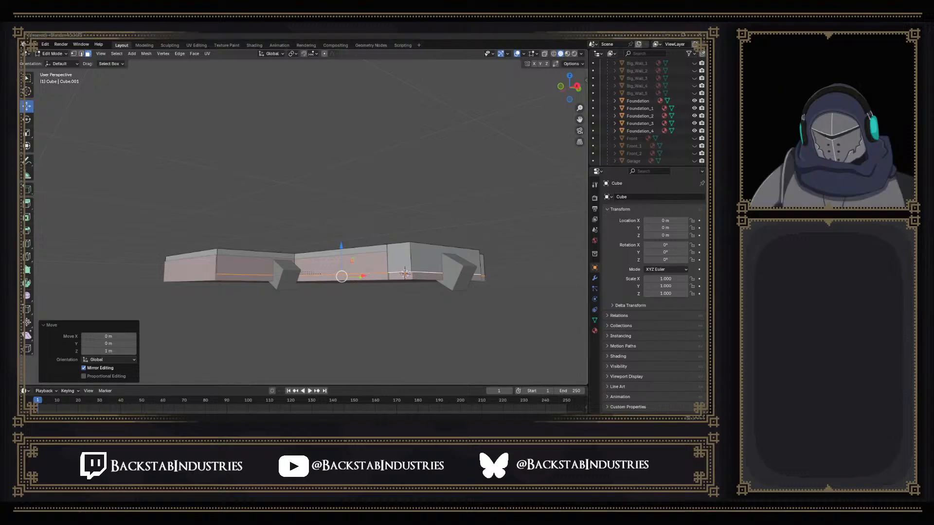
Select the cube's top faces, grow the selection, and lower it along Z by about 0.25 m to the original foundation's top
middle_click_drag(454, 208, 464, 272)
left_click(257, 285)
left_click(285, 245, "shift")
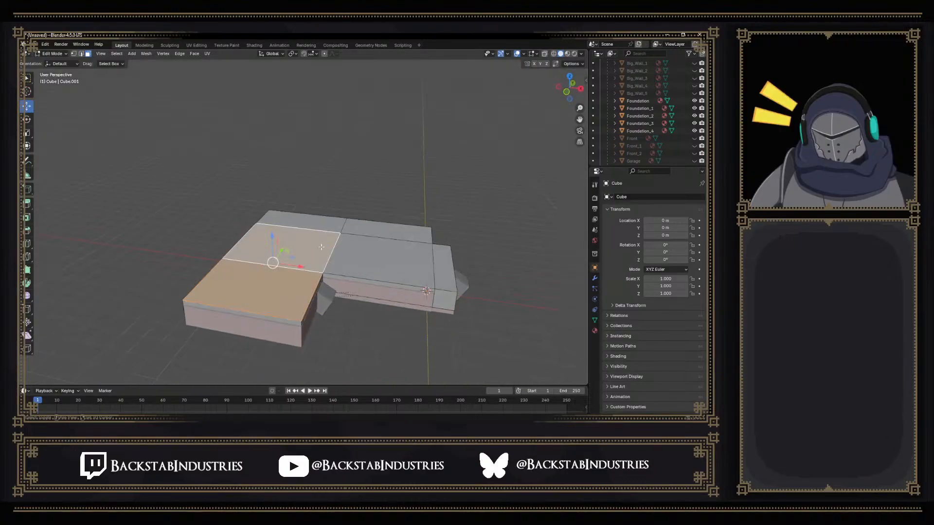
left_click(305, 222, "shift")
left_click(374, 228, "shift")
left_click(364, 259, "shift")
middle_click_drag(426, 290, 385, 265)
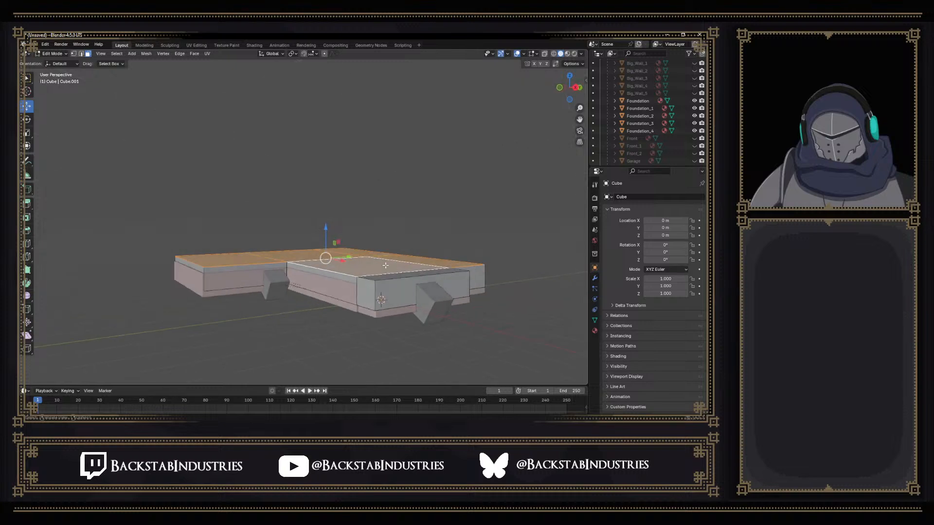
key("ctrl+KP_Add")
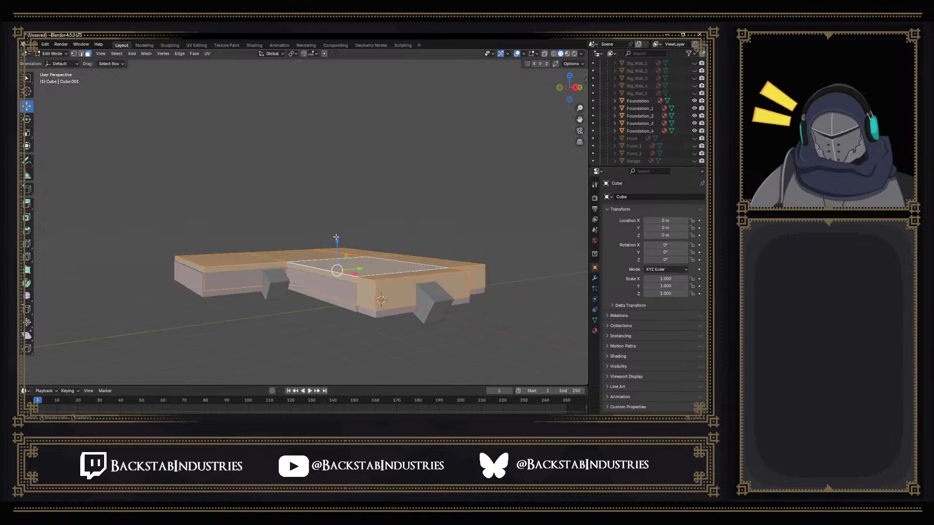
left_click_drag(336, 239, 341, 247)
middle_click_drag(357, 247, 335, 243)
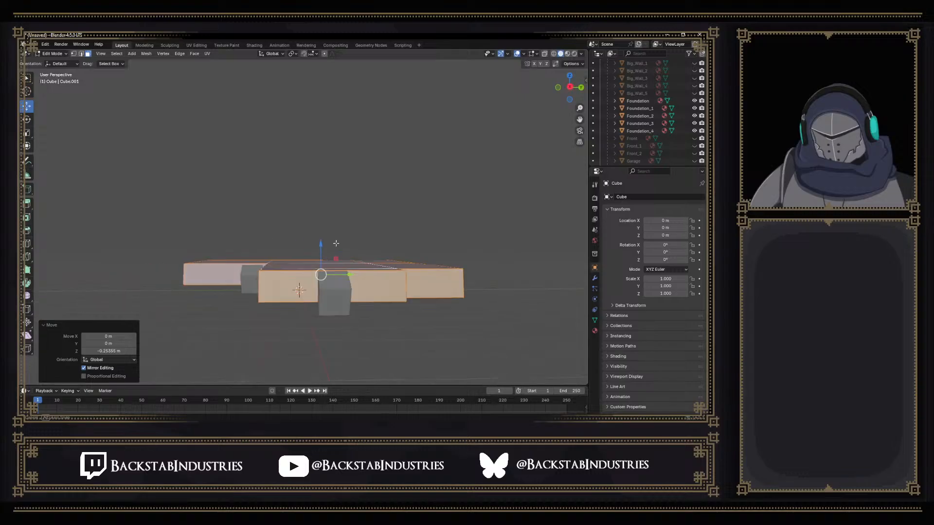
left_click(342, 306)
middle_click_drag(336, 294, 375, 308)
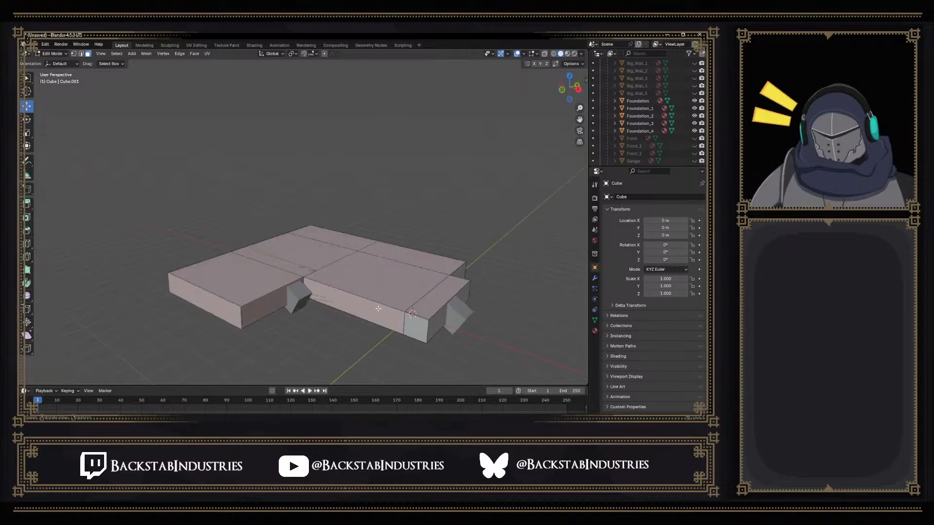
Examine the reshaped cube's end faces around the original foundation's protruding blocks
left_click(300, 294)
left_click(464, 311)
middle_click_drag(464, 311, 412, 308)
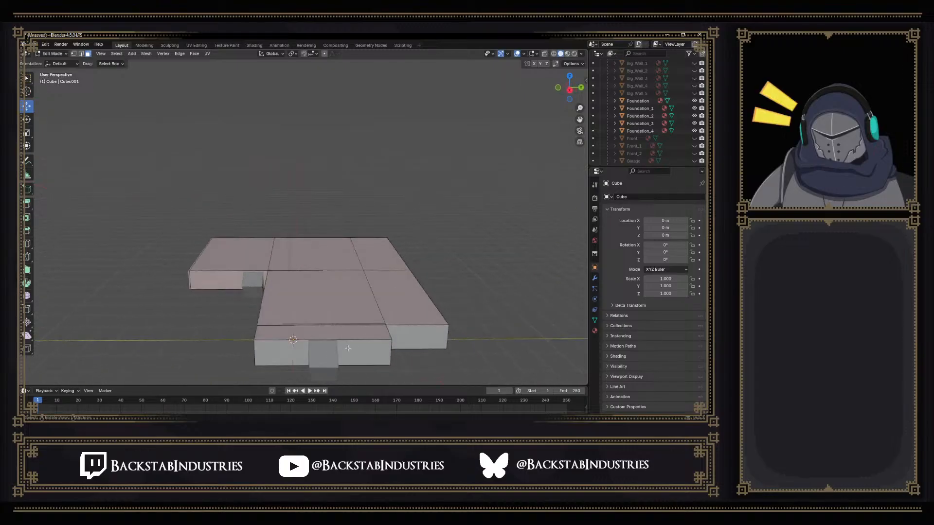
left_click(333, 359)
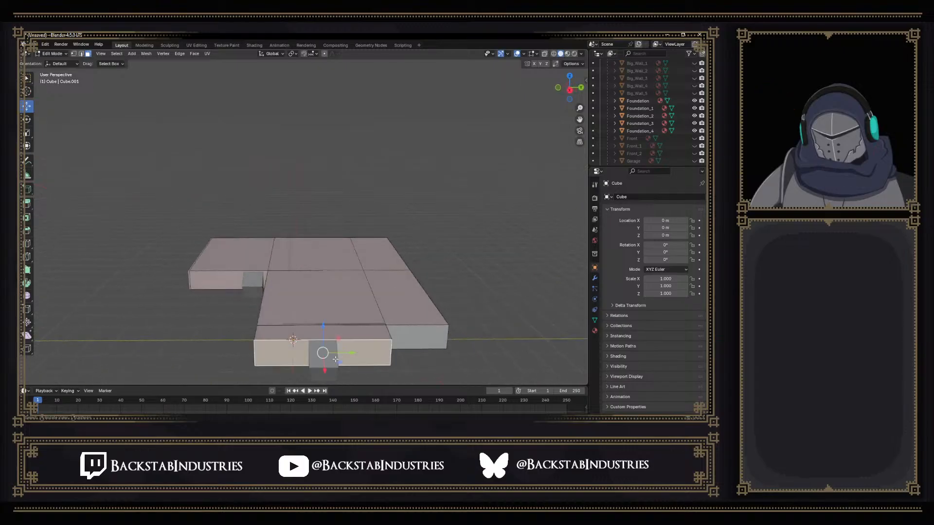
middle_click_drag(339, 358, 514, 119)
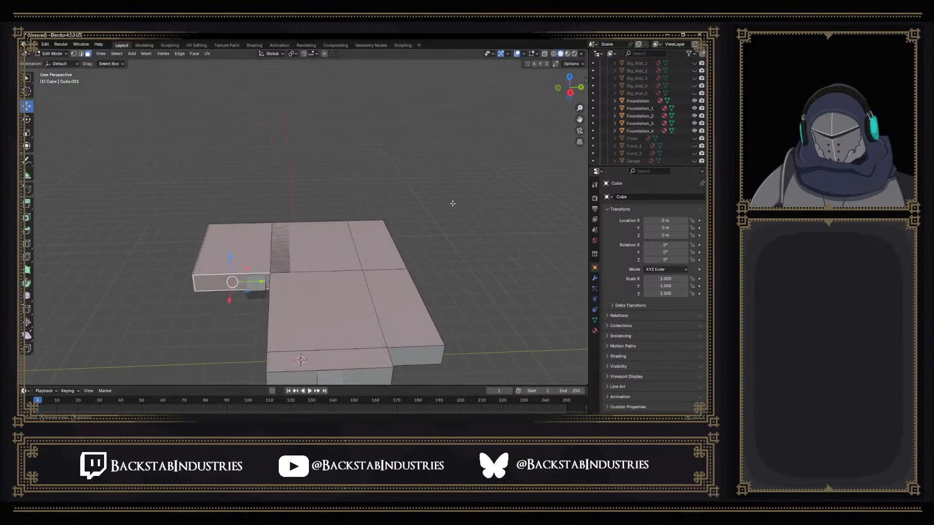
Hide the original foundation objects, Foundation through Foundation_4, leaving the reshaped cube in view
left_click(631, 132)
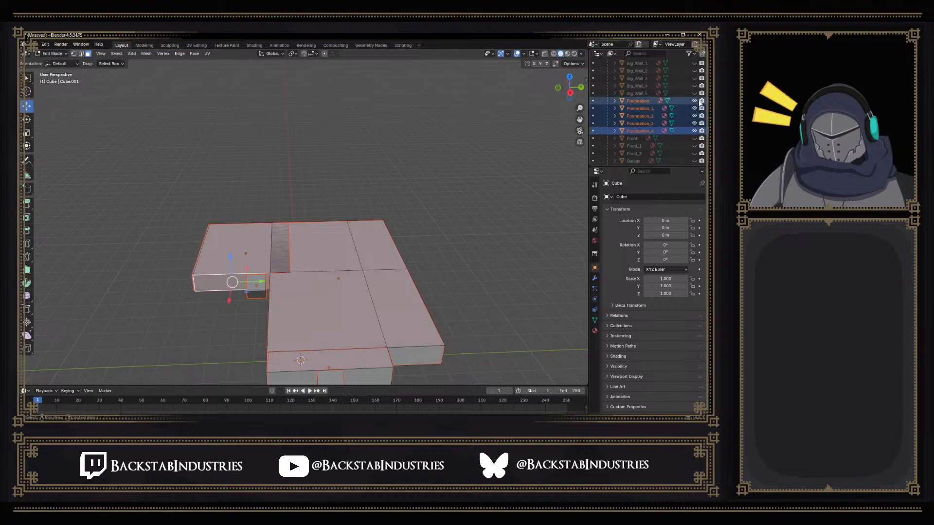
left_click(694, 101)
left_click_drag(694, 109, 694, 131)
mouse_move(533, 183)
middle_mouse_down()
mouse_move(467, 175)
mouse_move(532, 175)
middle_mouse_up()
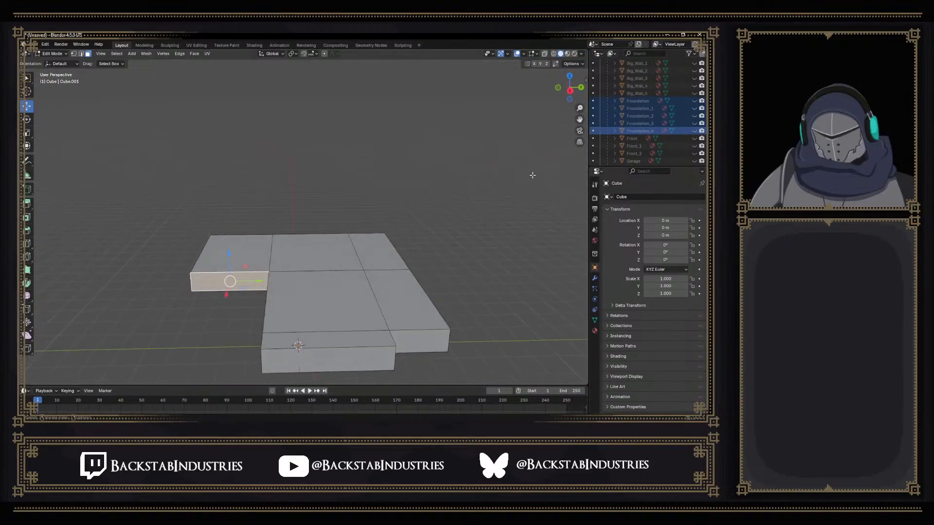
middle_click_drag(416, 263, 421, 254)
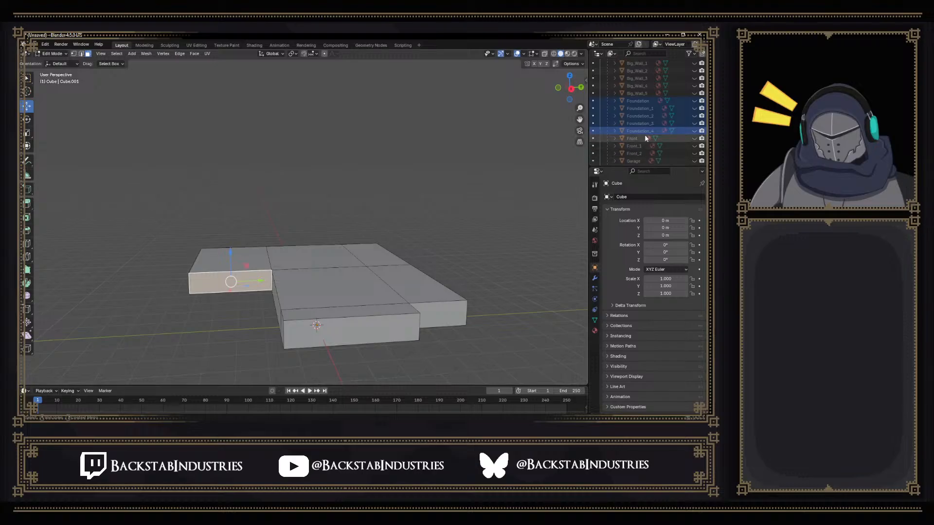
Unhide the front parts, Front through Front_2, and the garage parts, Garage through Garage_4
left_click(695, 139)
left_click(694, 146)
left_click(694, 154)
scroll(679, 148, "down", 1)
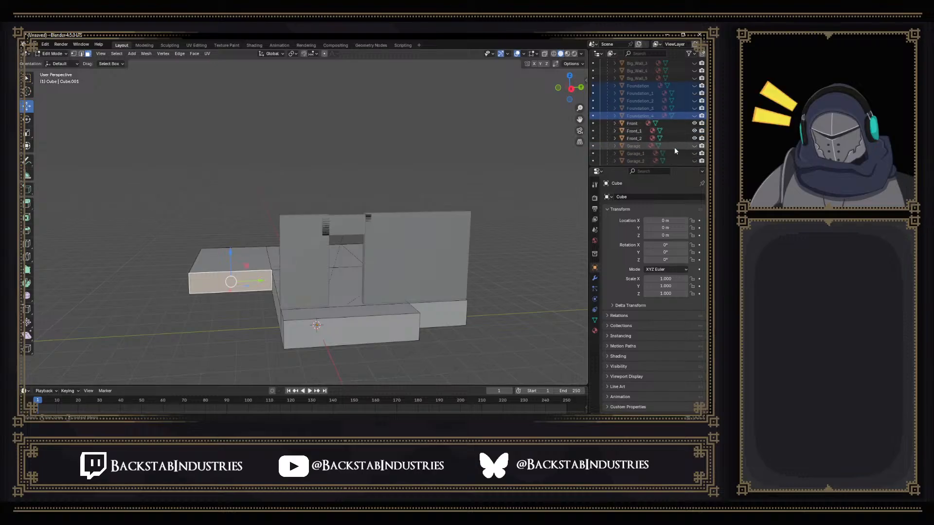
left_click(694, 146)
left_click(695, 154)
left_click(695, 161)
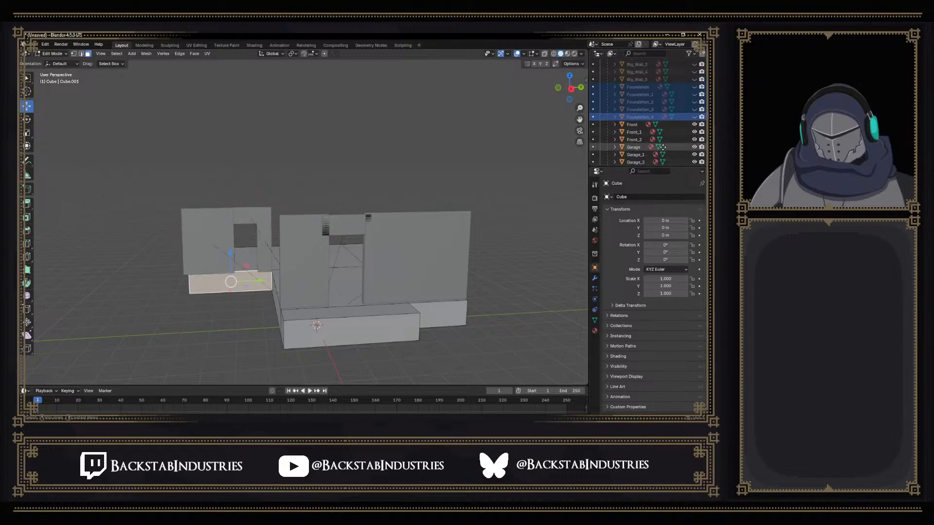
scroll(662, 137, "down", 1)
scroll(661, 138, "down", 3)
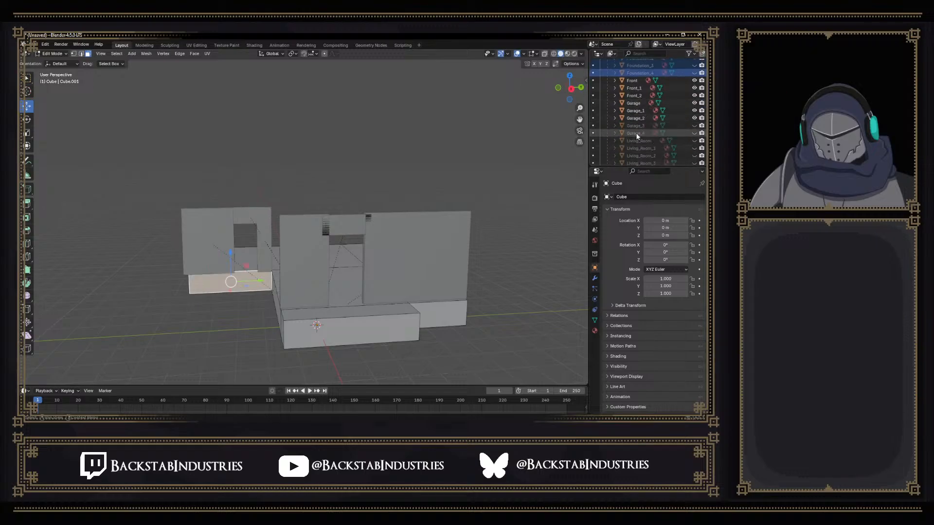
left_click(694, 133)
left_click(695, 125)
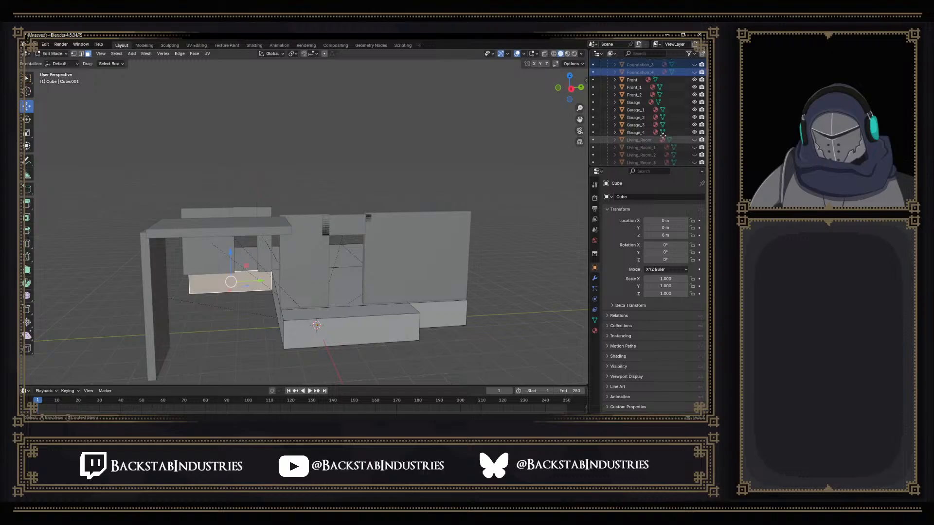
Unhide the Living_Room through Living_Room_3 and Mud_Room through Mud_Room_2 objects
scroll(652, 105, "down", 3)
left_click(694, 108)
left_click(695, 115)
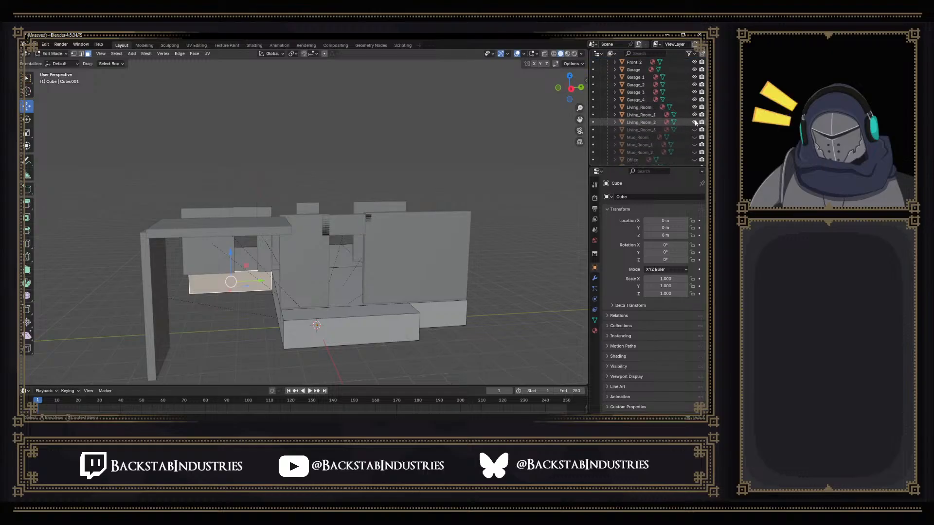
left_click(694, 130)
left_click(694, 137)
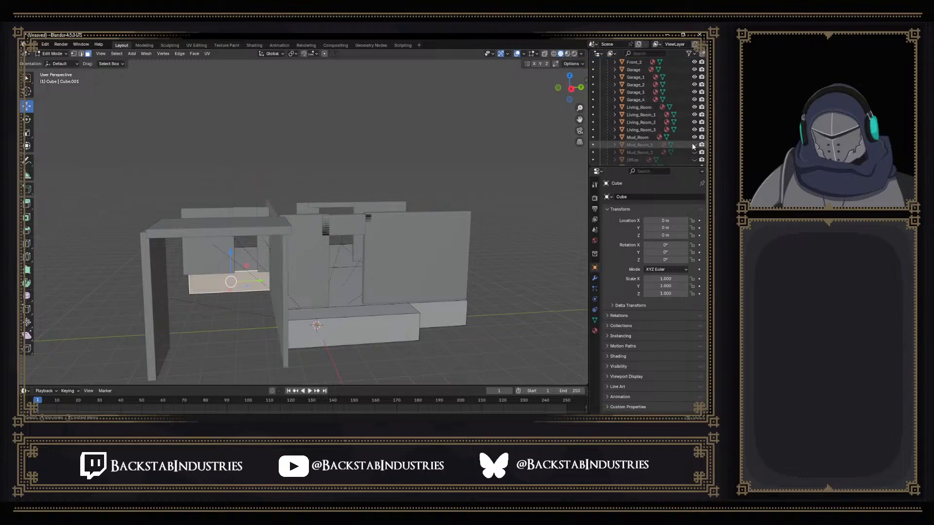
left_click(695, 153)
middle_click_drag(452, 138, 400, 165)
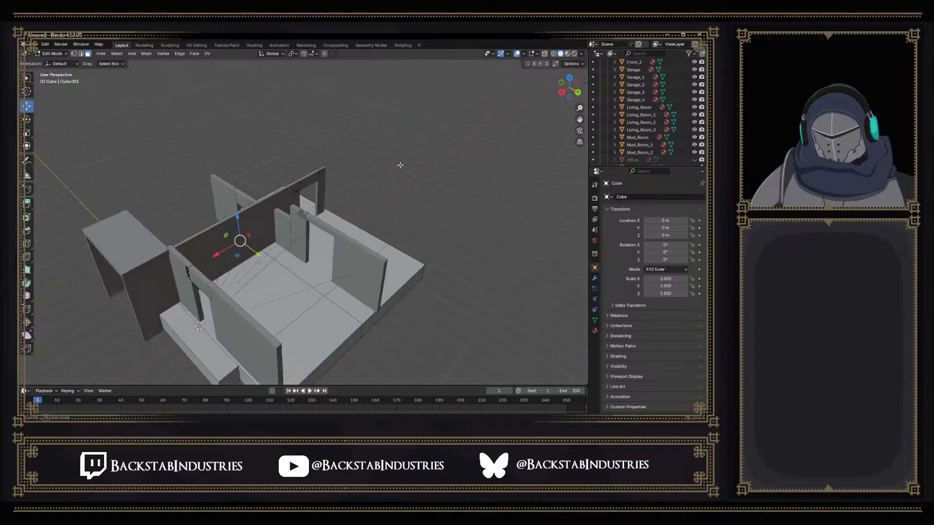
Unhide the outer house walls, Big_Wall through Big_Wall_5
scroll(613, 150, "down", 8)
scroll(636, 140, "up", 10)
scroll(645, 93, "up", 15)
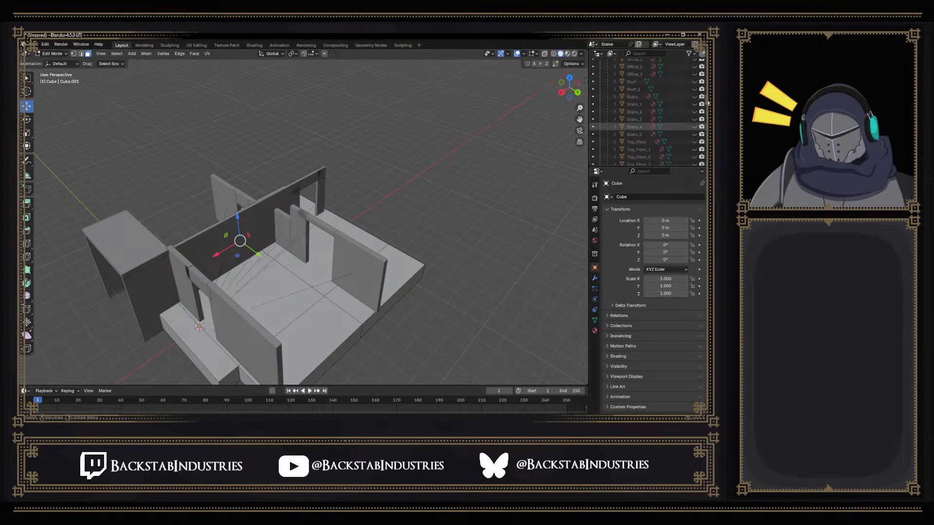
scroll(642, 92, "down", 3)
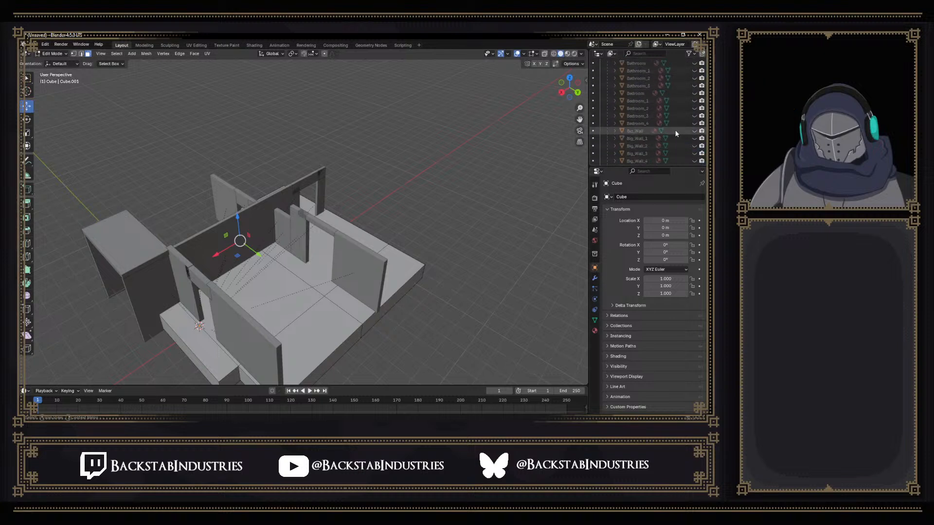
left_click(693, 130)
left_click(693, 138)
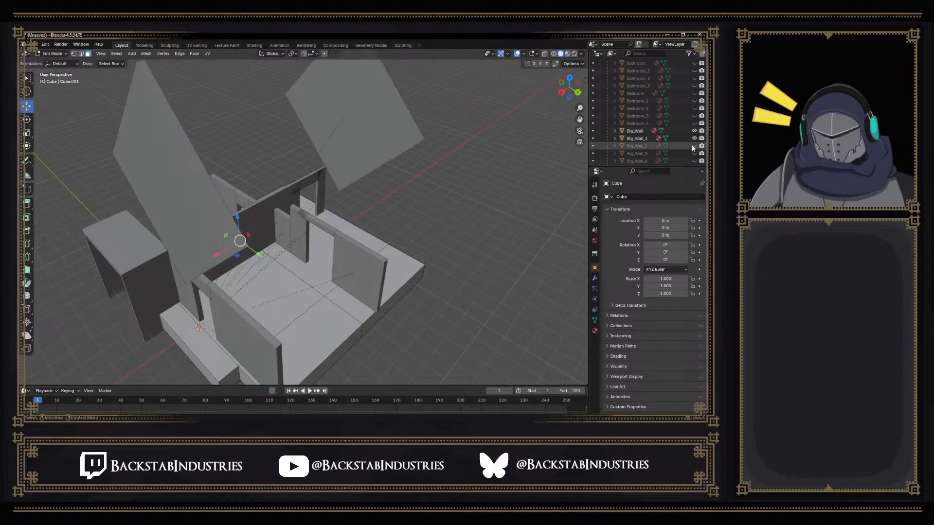
left_click(694, 145)
left_click(694, 153)
left_click(694, 161)
scroll(670, 155, "down", 4)
left_click(694, 126)
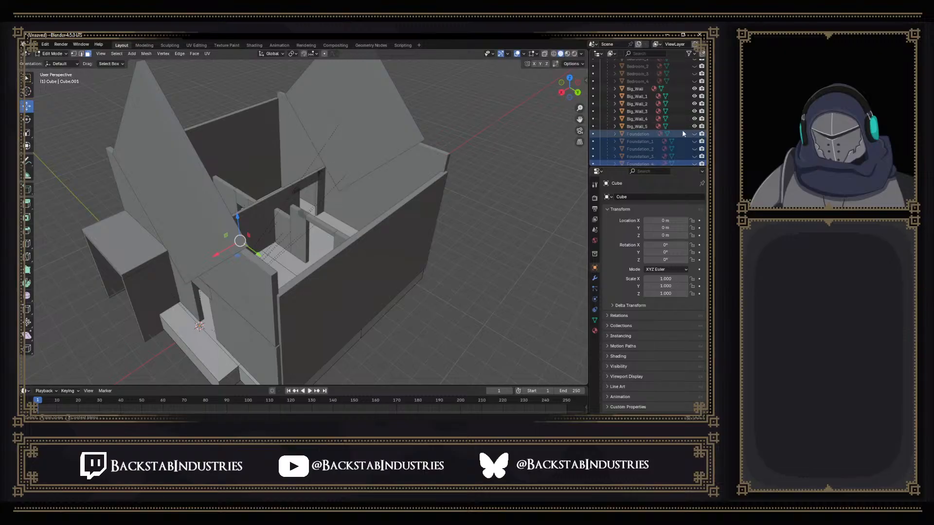
scroll(669, 128, "down", 4)
mouse_move(408, 162)
middle_mouse_down()
mouse_move(470, 116)
mouse_move(521, 125)
mouse_move(491, 196)
mouse_move(468, 193)
mouse_move(521, 130)
mouse_move(427, 140)
mouse_move(438, 153)
mouse_move(436, 127)
mouse_move(415, 172)
middle_mouse_up()
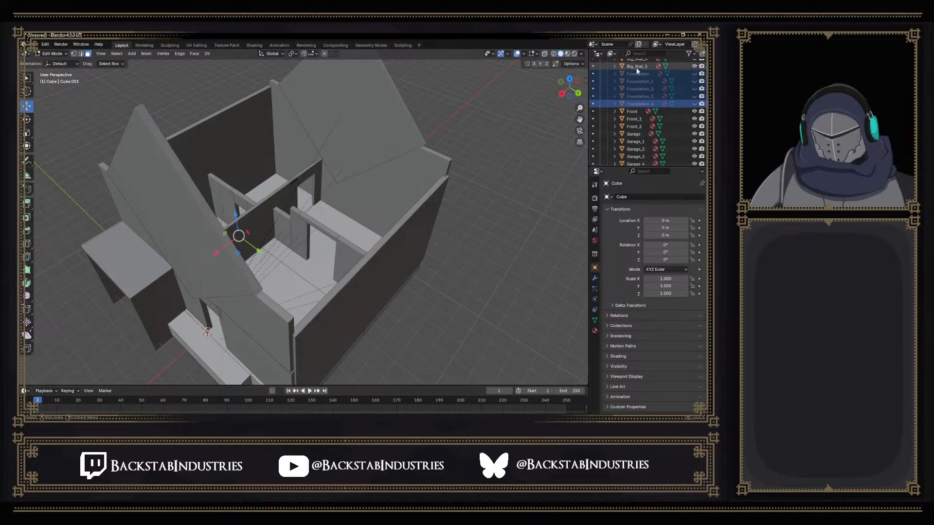
Look through the scene's object list, including the contents of Collection 2, for the remaining hidden house parts
scroll(636, 70, "down", 6)
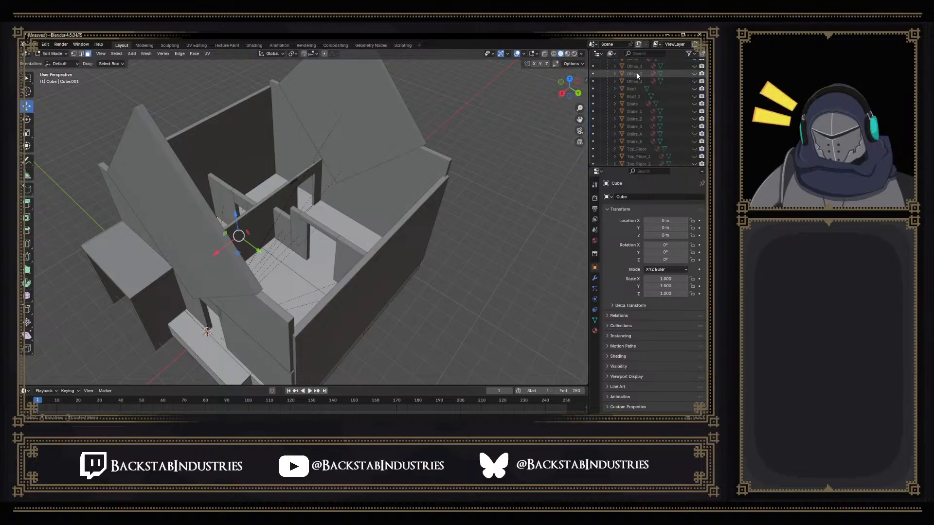
scroll(637, 78, "down", 6)
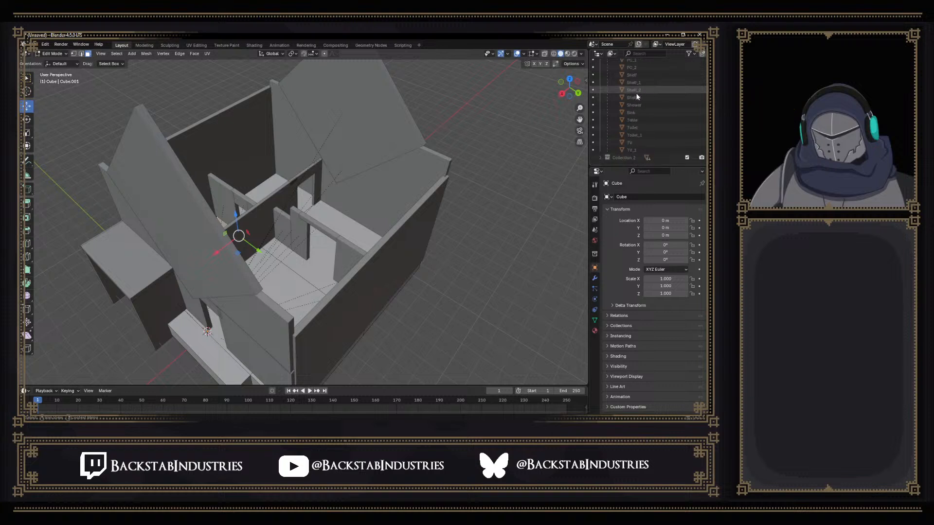
scroll(641, 93, "up", 3)
scroll(641, 91, "up", 3)
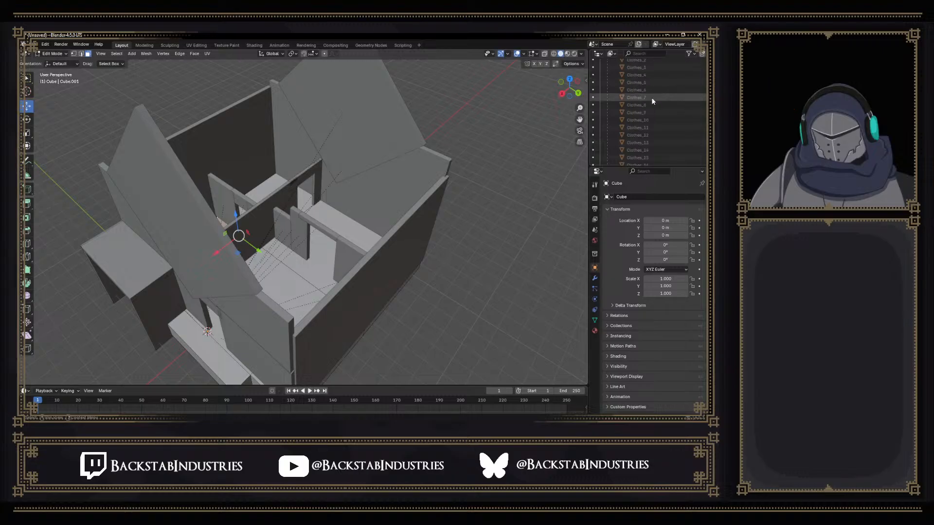
scroll(647, 100, "down", 6)
scroll(641, 115, "up", 3)
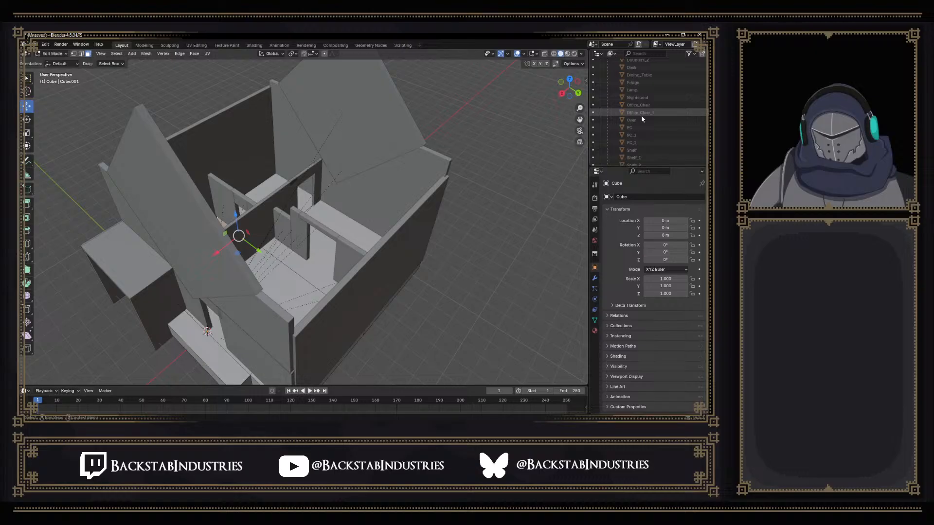
scroll(641, 115, "down", 3)
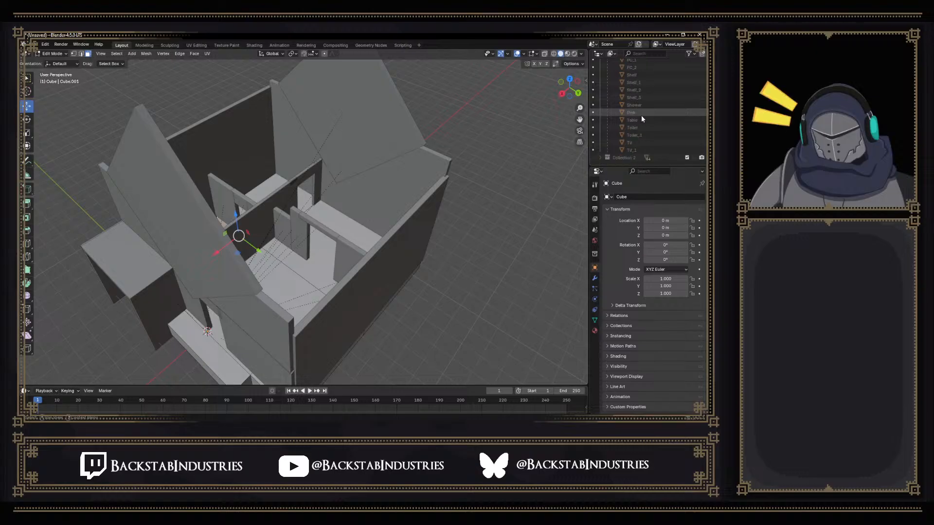
left_click(608, 158)
left_click(601, 158)
scroll(618, 144, "down", 2)
scroll(640, 134, "down", 6)
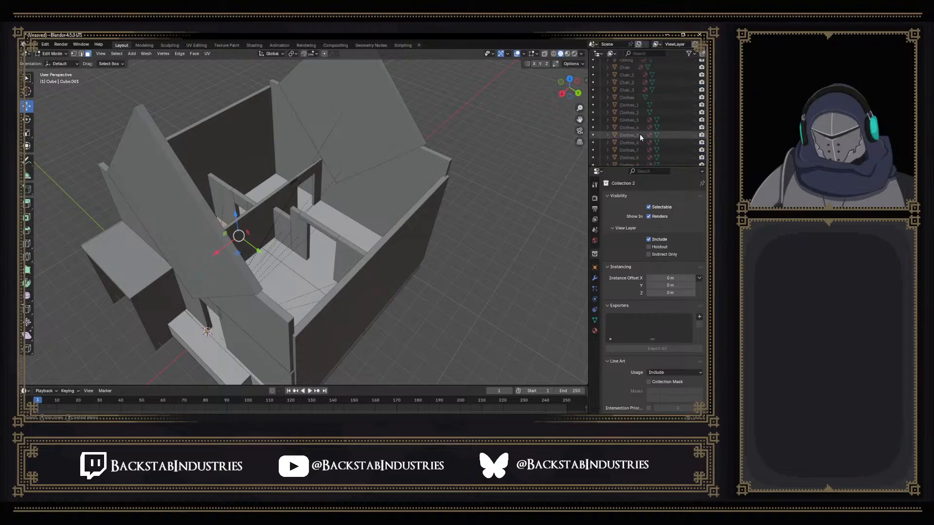
scroll(643, 135, "up", 1)
scroll(644, 130, "down", 2)
scroll(644, 127, "up", 10)
scroll(636, 121, "up", 5)
scroll(658, 97, "down", 2)
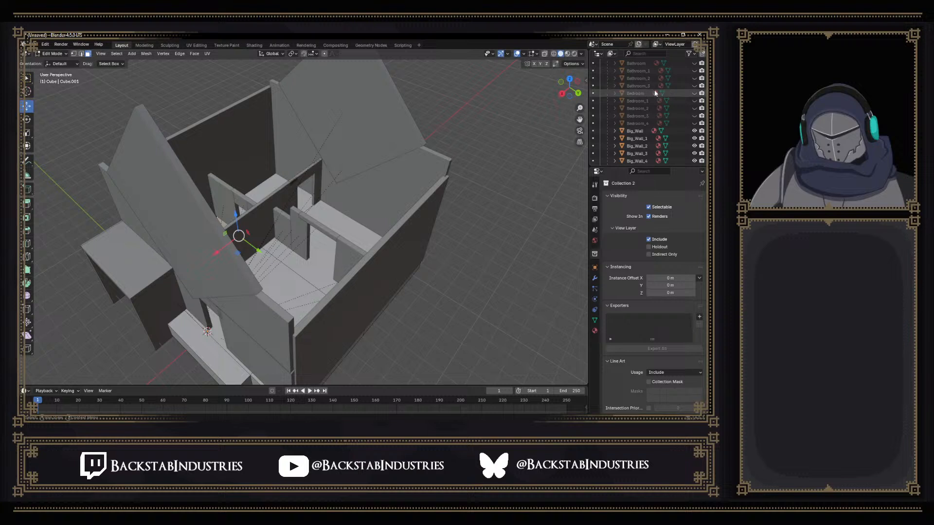
scroll(655, 93, "down", 2)
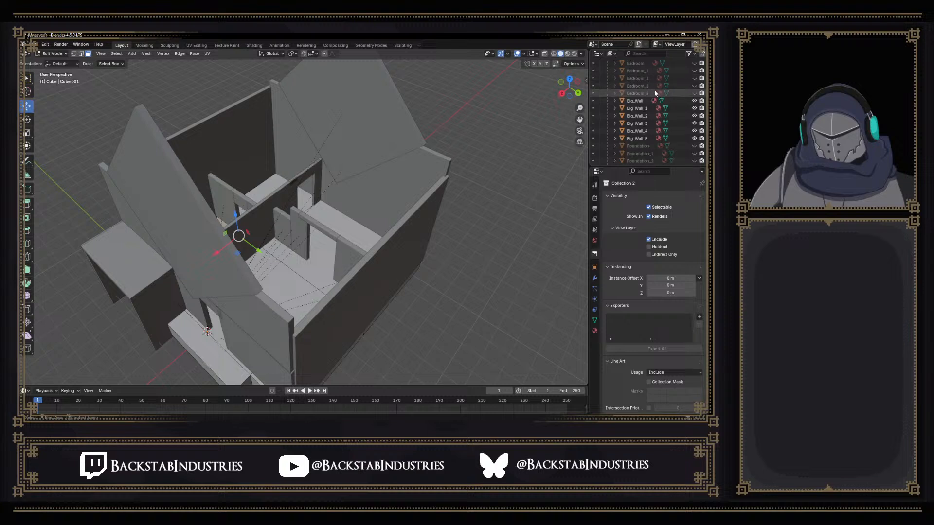
Unhide the Roof and Roof_1 objects and examine how they sit on the house walls
scroll(655, 106, "down", 5)
scroll(655, 129, "down", 3)
scroll(654, 129, "down", 4)
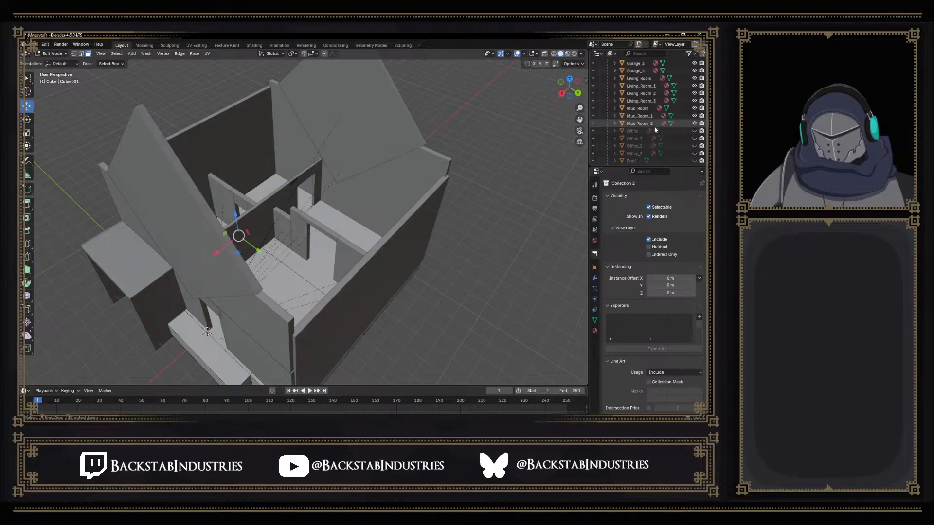
left_click(694, 145)
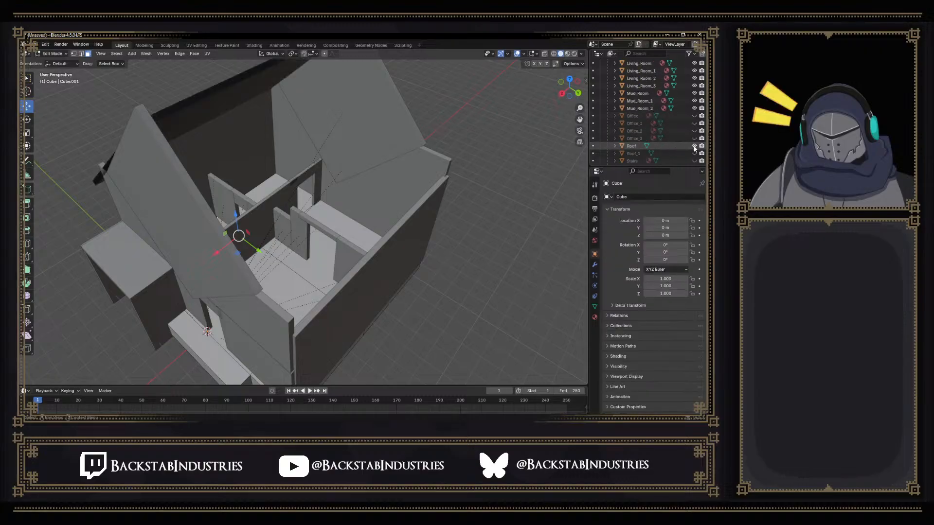
left_click(694, 154)
middle_click_drag(423, 152, 405, 137)
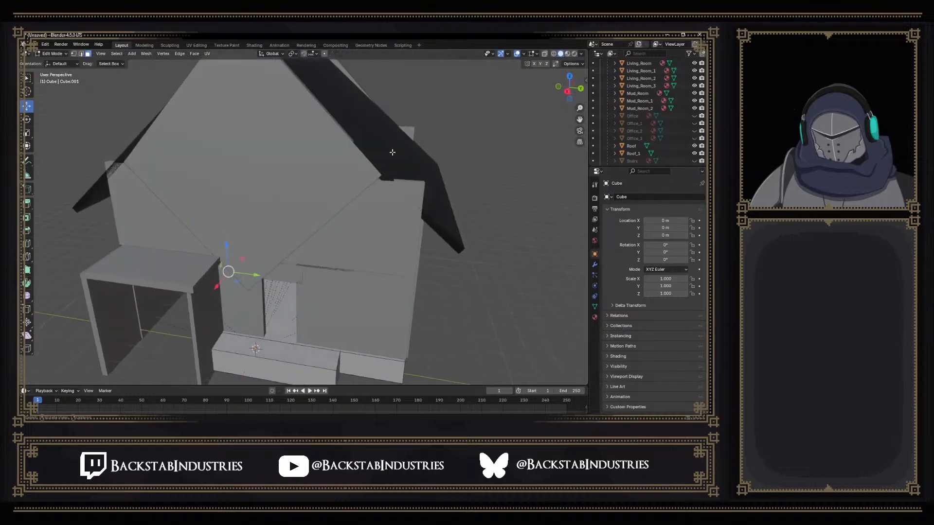
mouse_move(300, 235)
middle_mouse_down()
mouse_move(316, 238)
mouse_move(313, 248)
mouse_move(365, 196)
mouse_move(396, 211)
mouse_move(278, 221)
mouse_move(320, 214)
mouse_move(317, 205)
mouse_move(157, 232)
mouse_move(261, 223)
mouse_move(296, 244)
middle_mouse_up()
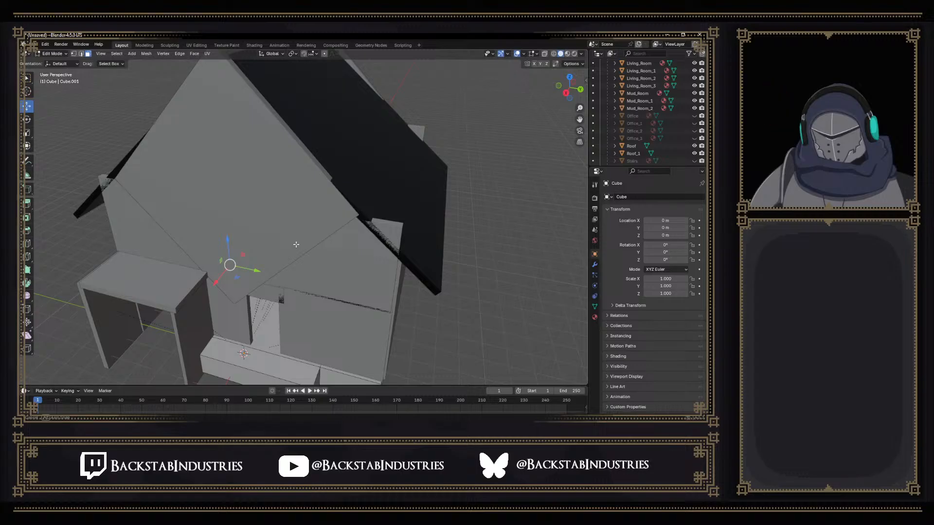
middle_click_drag(296, 244, 234, 236)
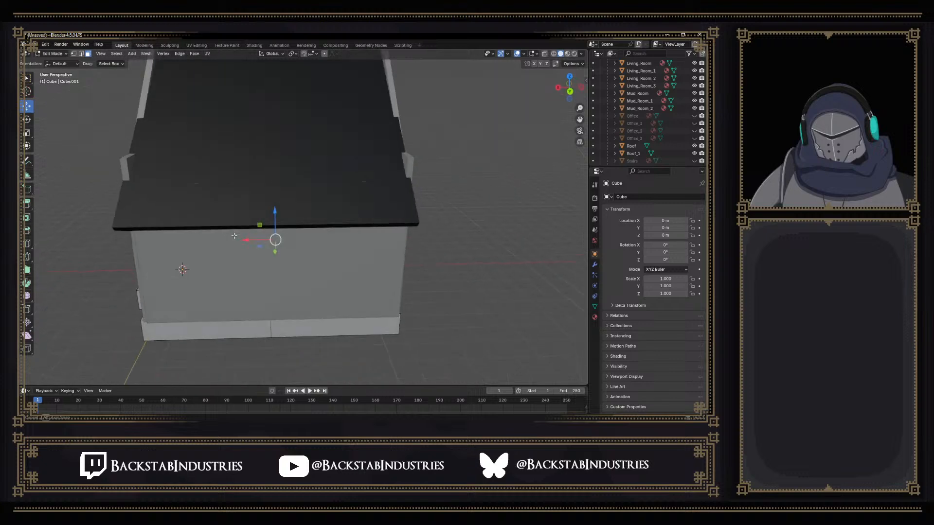
Switch the viewport to wireframe shading and hide the Roof and Roof_1 objects
left_click(554, 54)
mouse_move(286, 220)
middle_mouse_down()
mouse_move(336, 283)
mouse_move(365, 250)
middle_mouse_up()
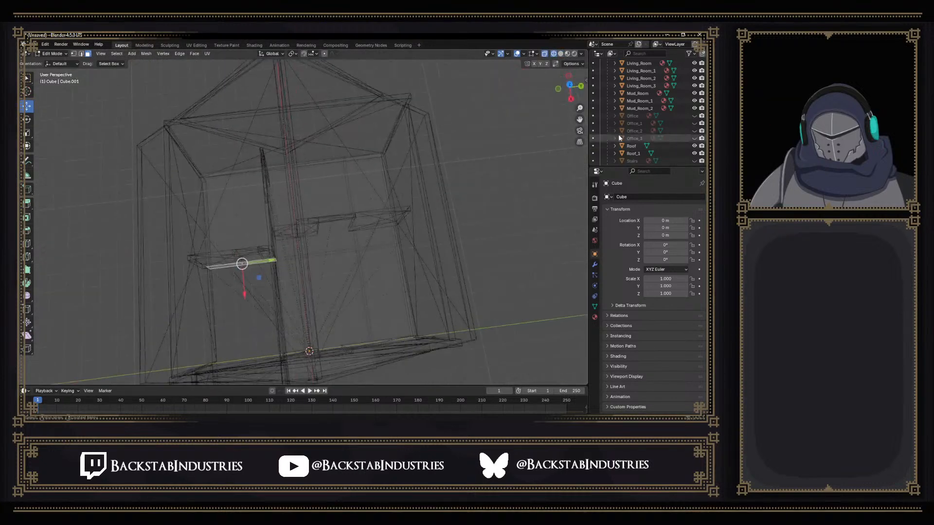
left_click_drag(694, 146, 694, 153)
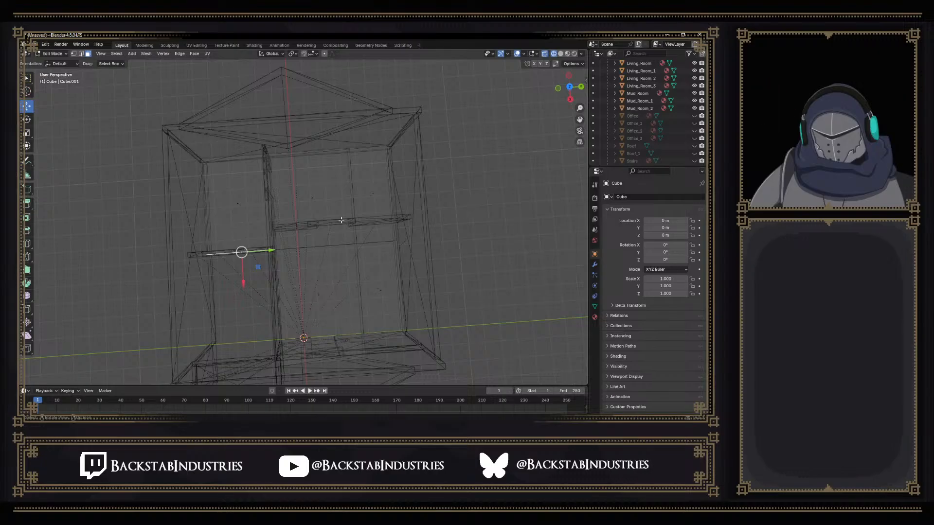
Select the four adjoining top faces of the cube that form the floor of the larger rooms
middle_click_drag(303, 267, 437, 269)
left_click(352, 262)
left_click(380, 230)
middle_click_drag(401, 230, 381, 221)
left_click(351, 197)
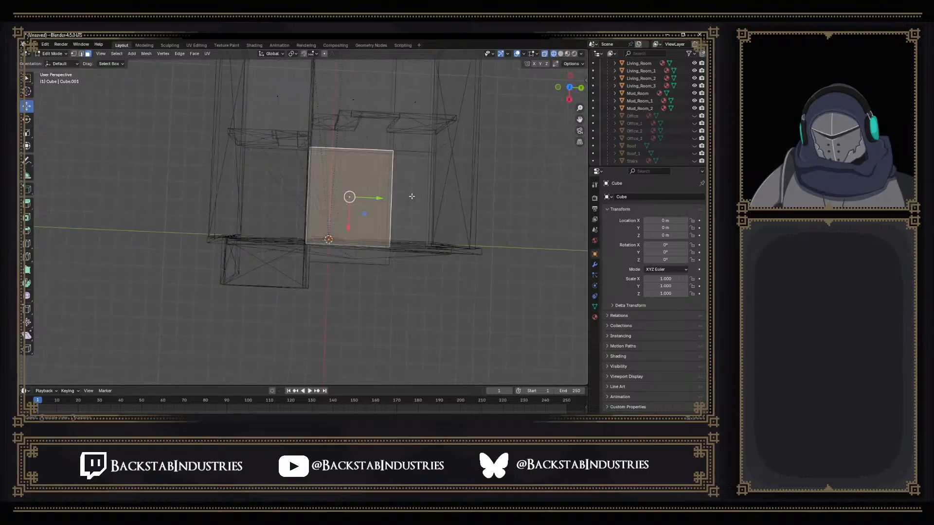
left_click(411, 196, "shift")
left_click(374, 103, "shift")
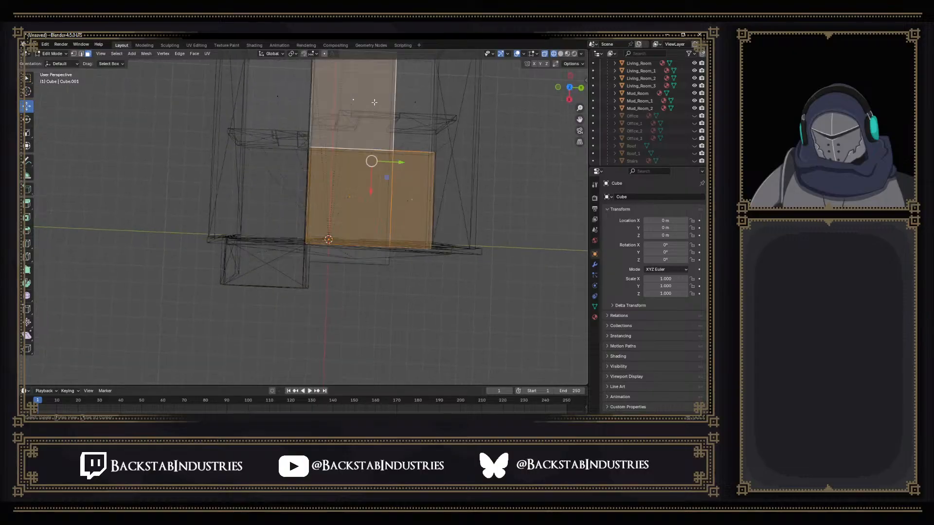
left_click(408, 103, "shift")
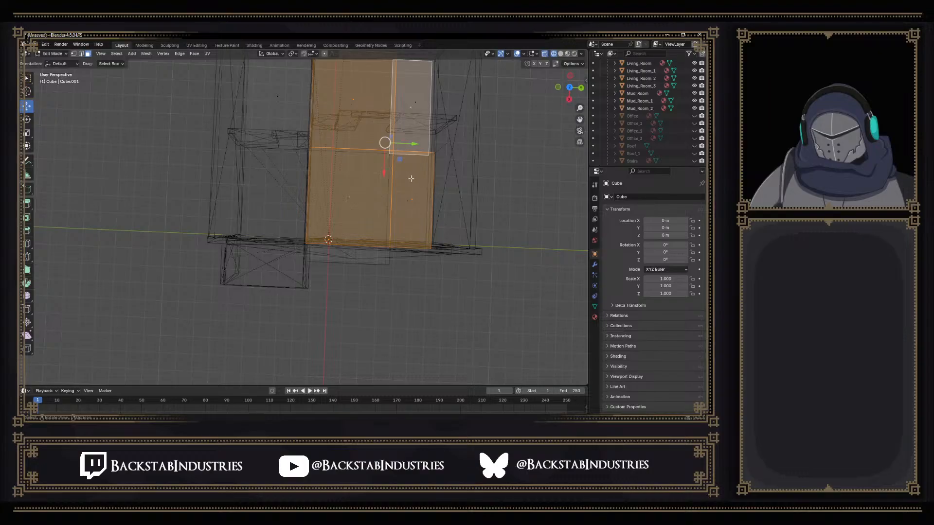
Dissolve the vertex where the four floor faces meet, using vertex selection, to merge them into one face
key("1")
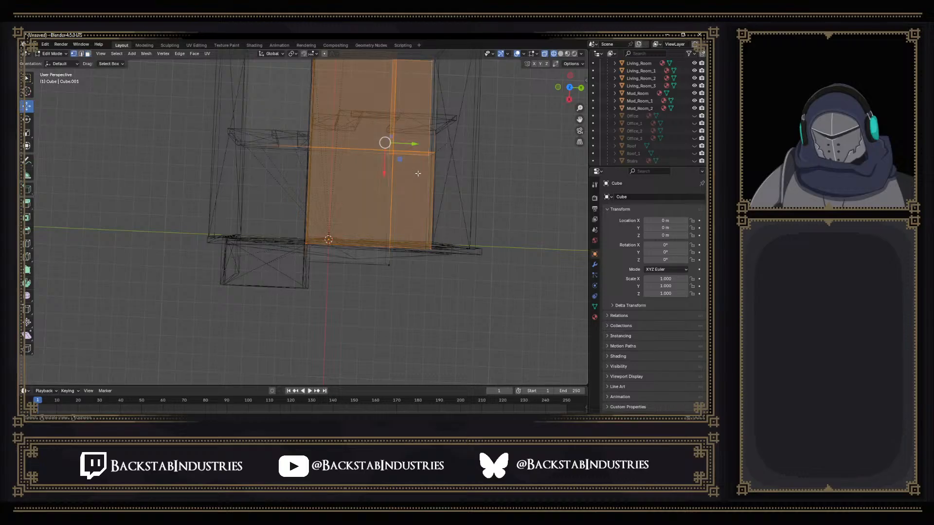
left_click_drag(372, 127, 401, 156)
left_click(402, 147)
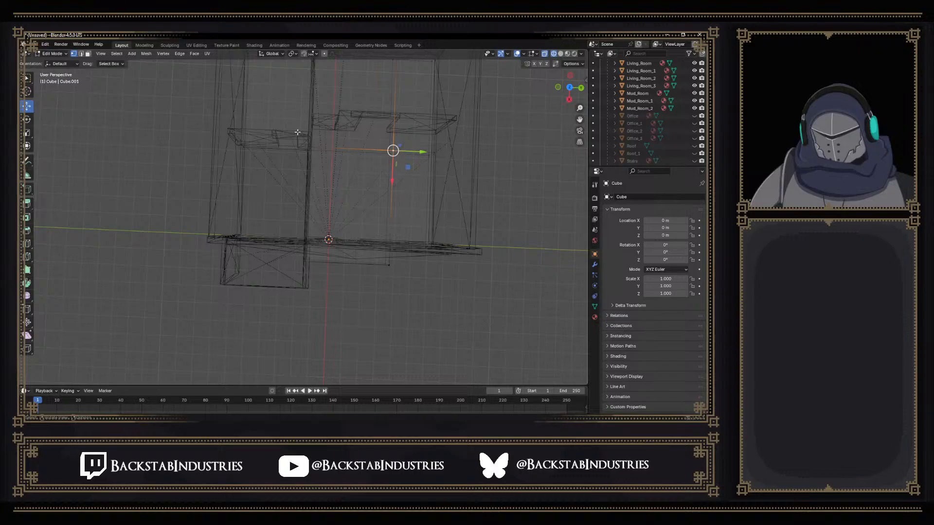
key("x")
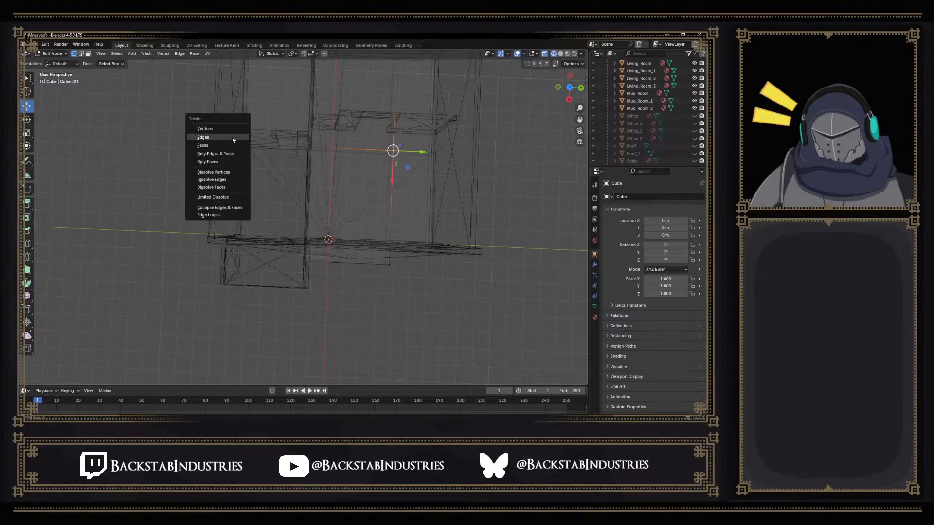
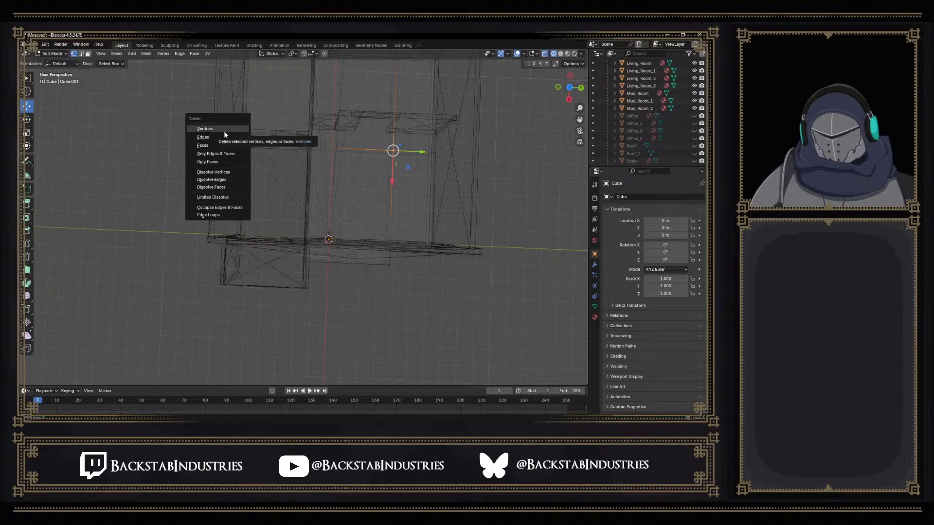
left_click(219, 172)
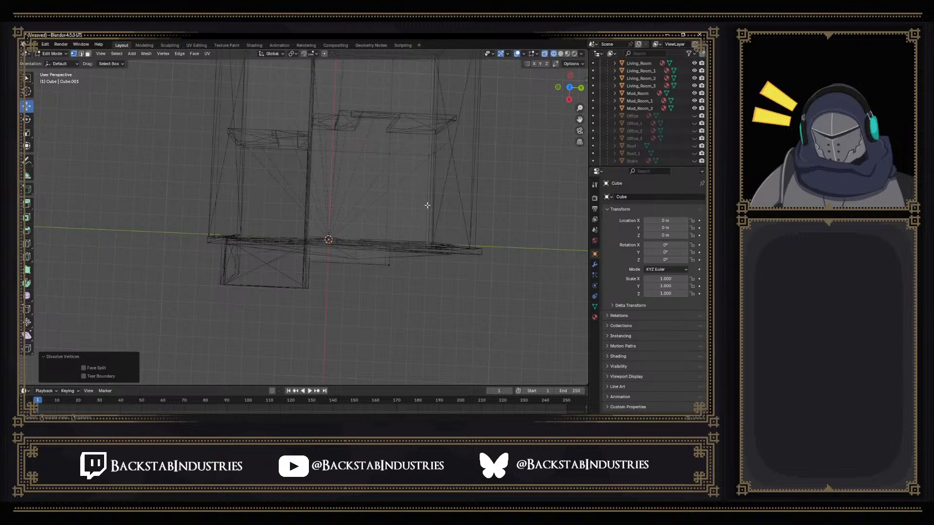
Inset the merged floor face of the larger rooms by about 0.3 m
mouse_move(428, 208)
middle_mouse_down()
mouse_move(432, 142)
mouse_move(400, 140)
mouse_move(438, 218)
mouse_move(434, 209)
middle_mouse_up()
left_click(361, 180)
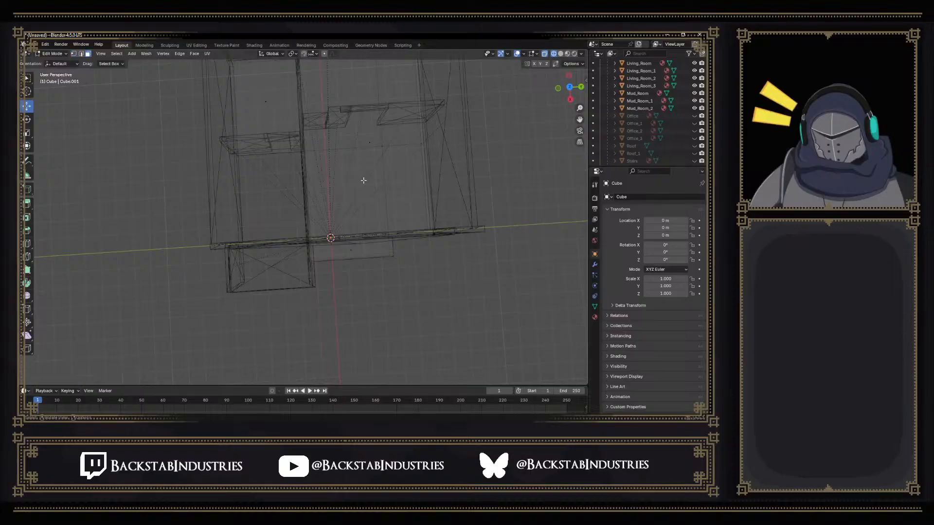
left_click(373, 140)
middle_click_drag(373, 141, 373, 177)
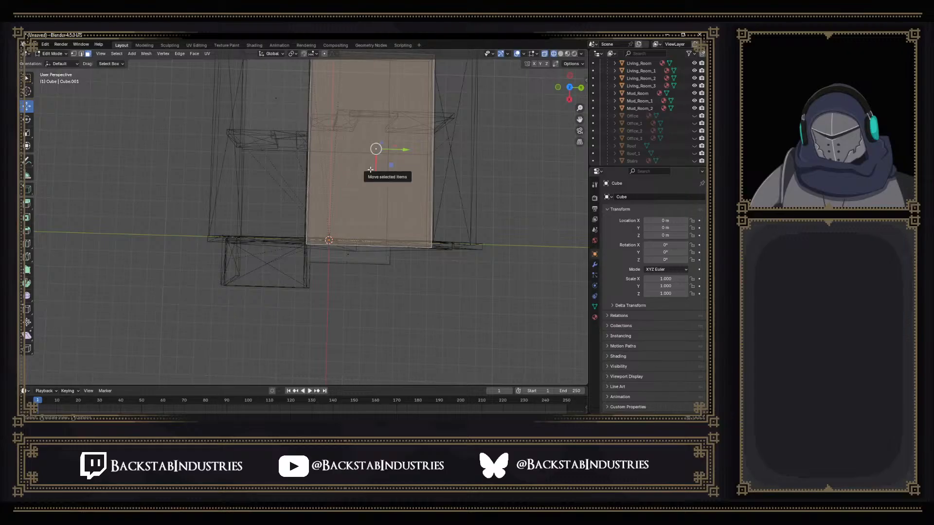
left_click(28, 218)
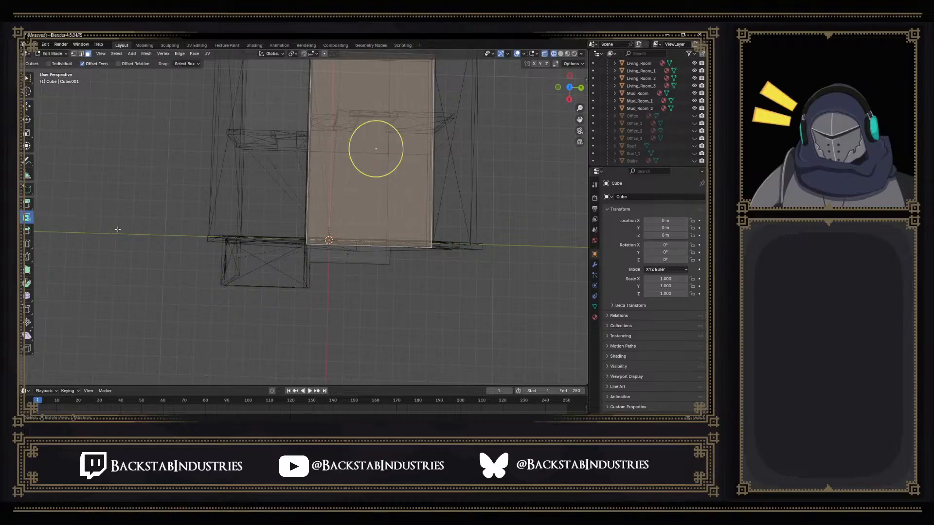
left_click_drag(357, 174, 363, 167)
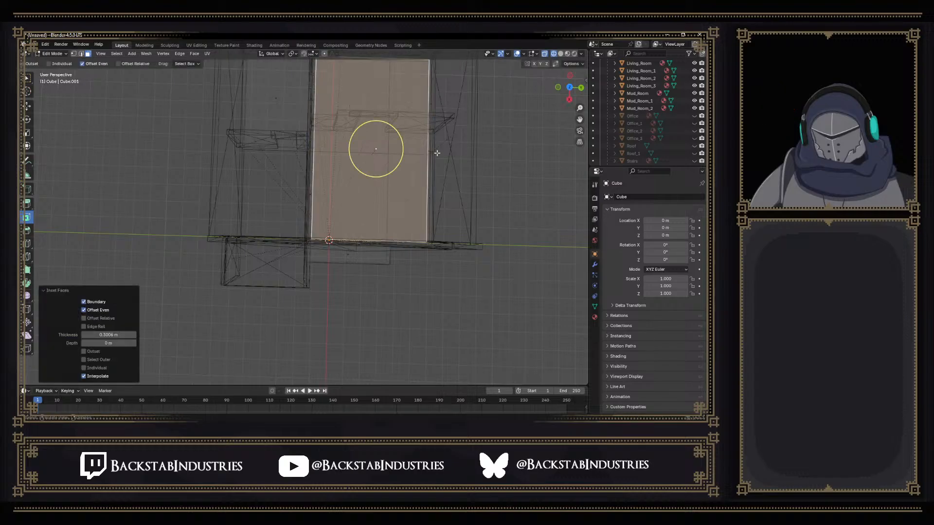
In the top view, inset the already inset floor face by a further 0.19 m or so to compare it with the walls
left_click(570, 87)
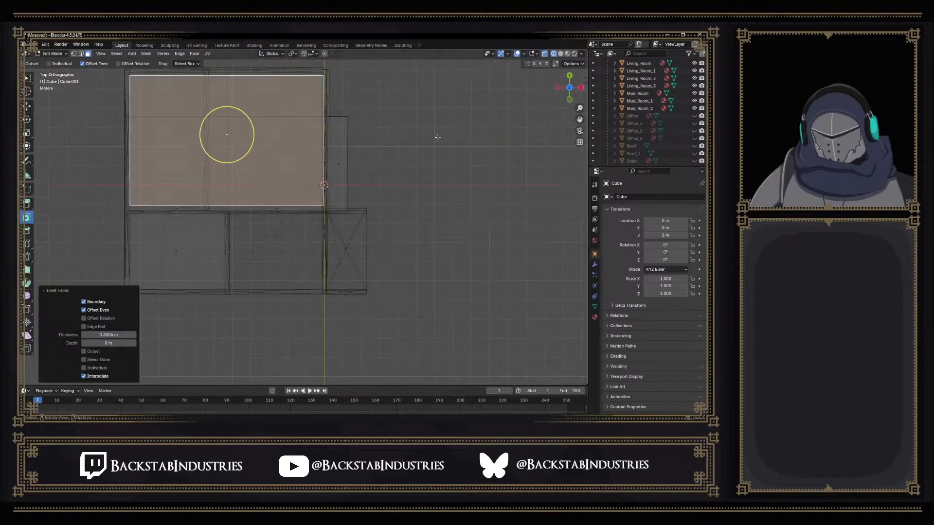
middle_click_drag(259, 143, 292, 156)
left_click(568, 88)
middle_click_drag(339, 132, 431, 242, "shift")
scroll(324, 209, "up", 3)
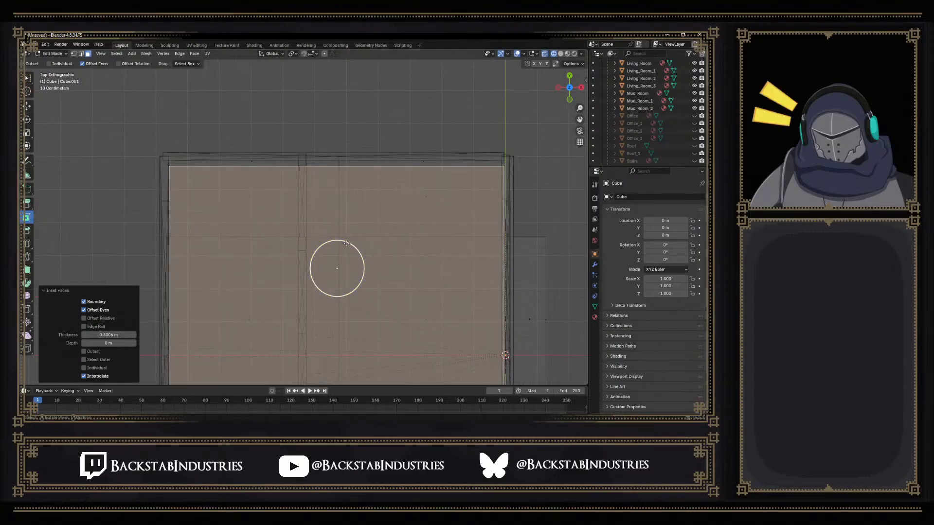
left_click_drag(346, 243, 353, 281)
middle_click_drag(407, 304, 369, 106, "shift")
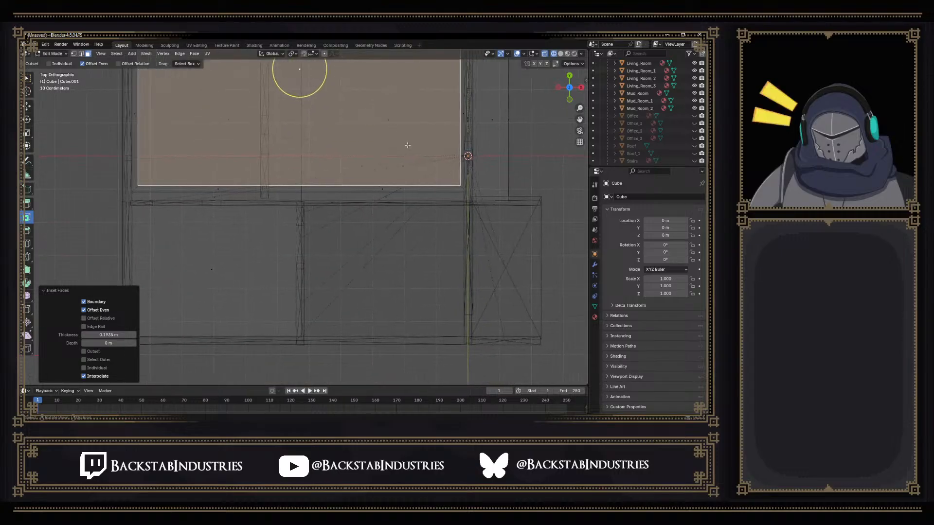
Undo both insets of the merged floor face and return the viewport to solid shading
middle_click_drag(498, 214, 424, 141)
key("ctrl+z")
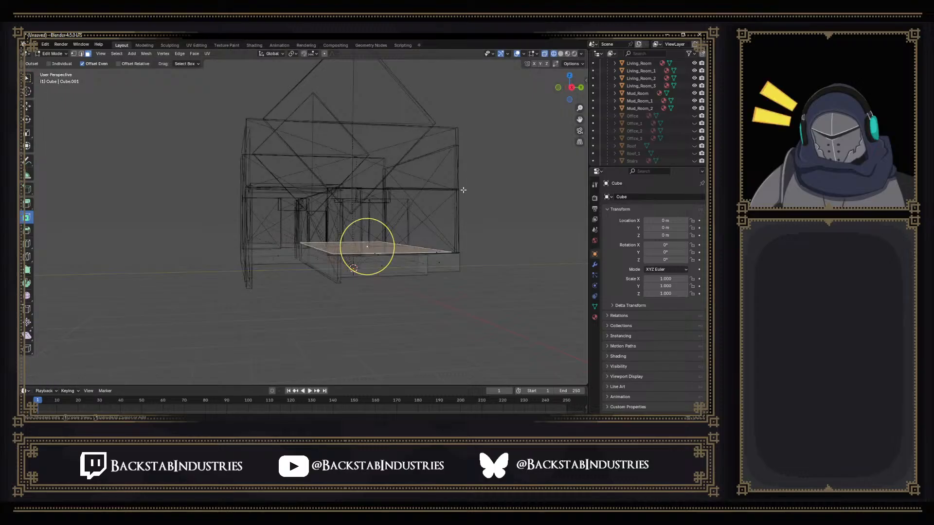
key("ctrl+z")
mouse_move(466, 190)
middle_mouse_down()
mouse_move(493, 210)
mouse_move(492, 177)
middle_mouse_up()
left_click(560, 53)
mouse_move(418, 161)
middle_mouse_down()
mouse_move(414, 205)
mouse_move(392, 228)
mouse_move(311, 146)
mouse_move(305, 204)
mouse_move(314, 225)
middle_mouse_up()
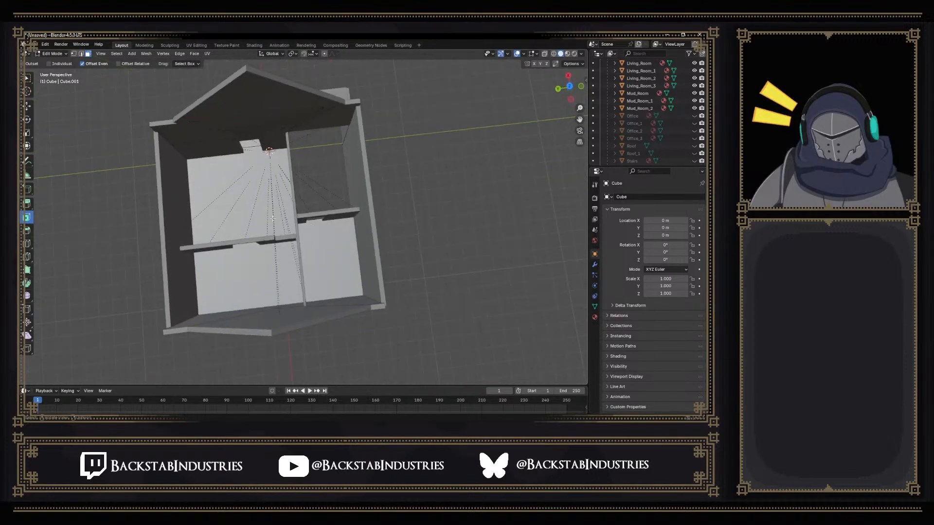
Select the merged floor face of the larger rooms and inset it by about 0.19 m
key("c")
left_click(238, 228)
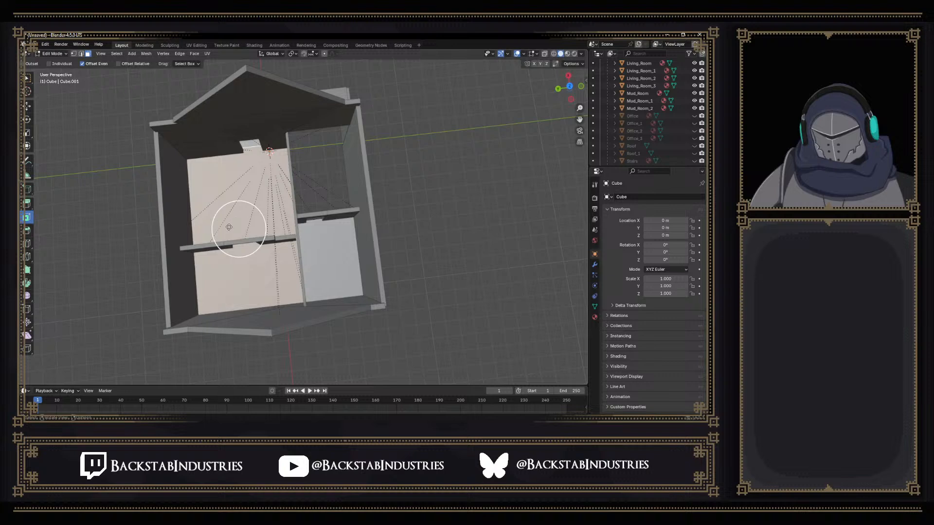
left_click_drag(238, 256, 241, 254)
middle_click_drag(246, 254, 415, 234)
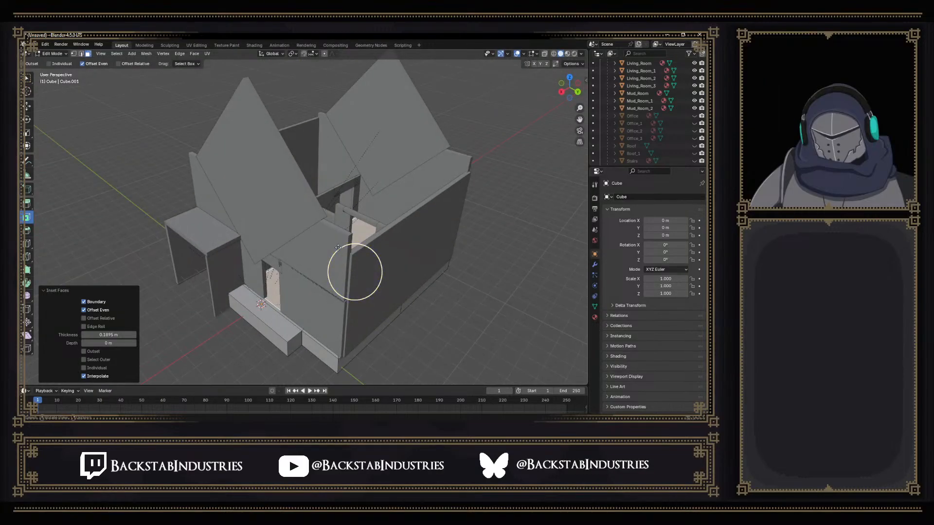
middle_click_drag(386, 240, 365, 293)
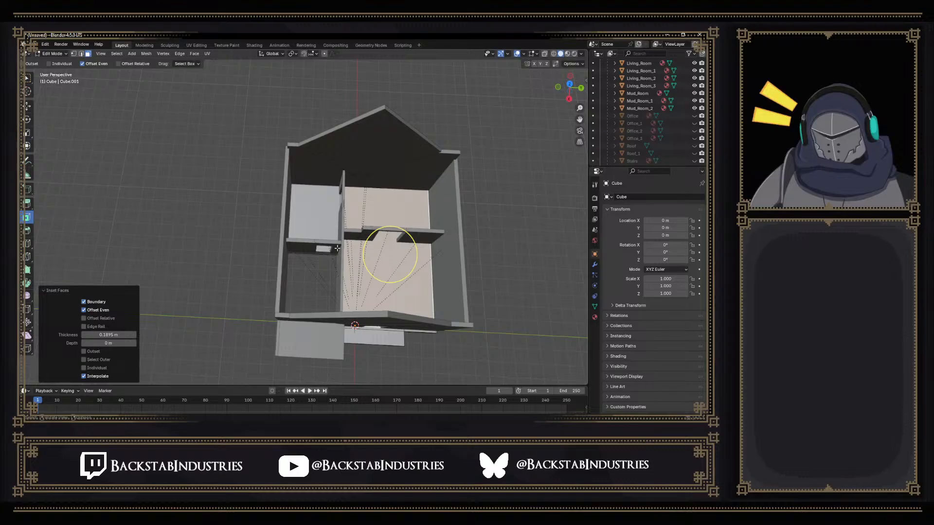
Inset the floor face of the smaller back room by about 0.15 m and check its edges against the walls
left_click(314, 216)
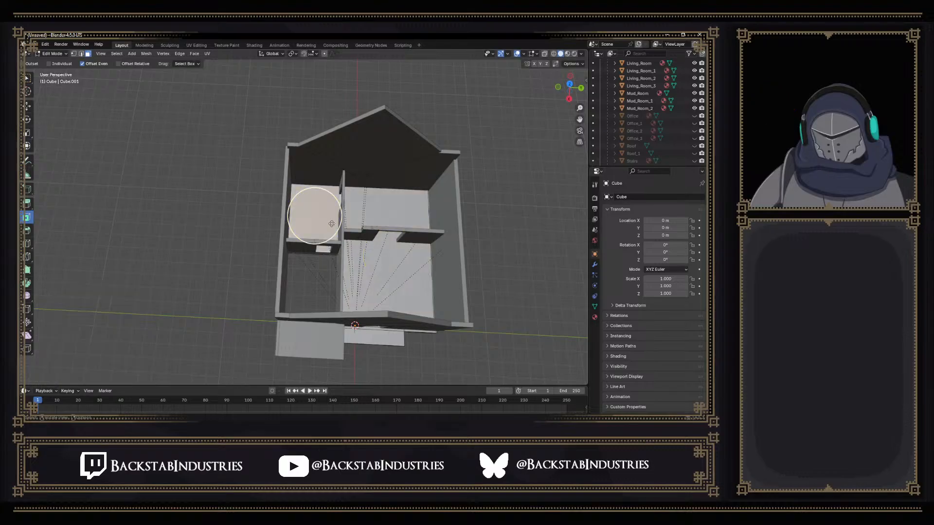
middle_click_drag(330, 227, 331, 242)
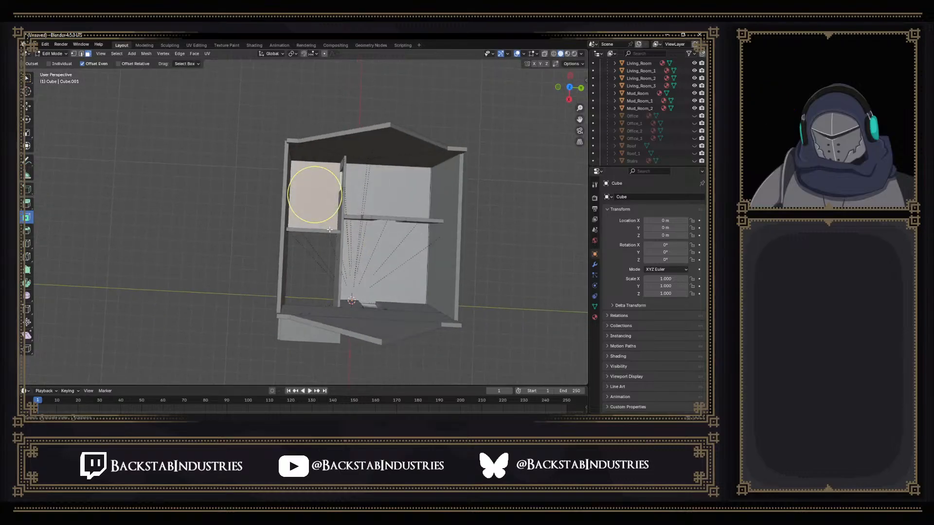
left_click_drag(330, 220, 327, 217)
scroll(344, 257, "up", 5)
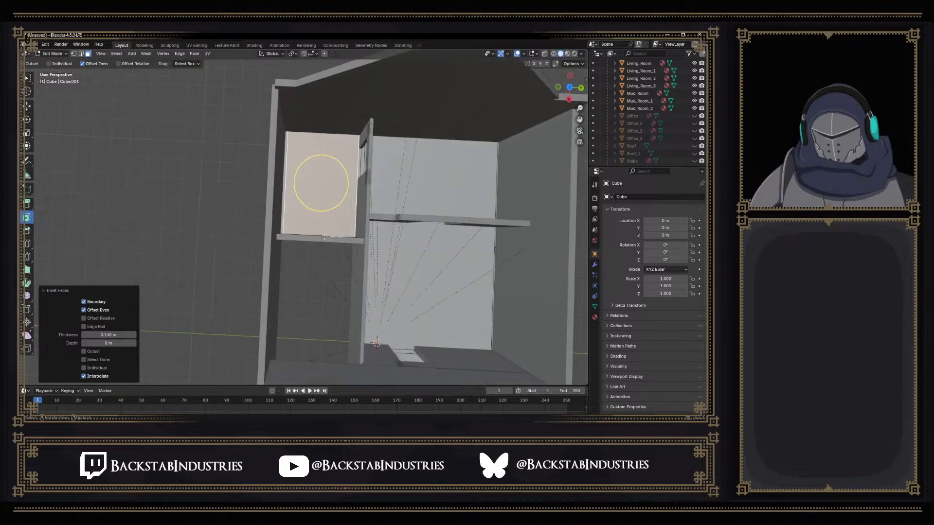
middle_click_drag(344, 256, 330, 234)
scroll(371, 276, "down", 5)
Undo the insets of the small back room's floor and the merged larger floor
key("ctrl+z")
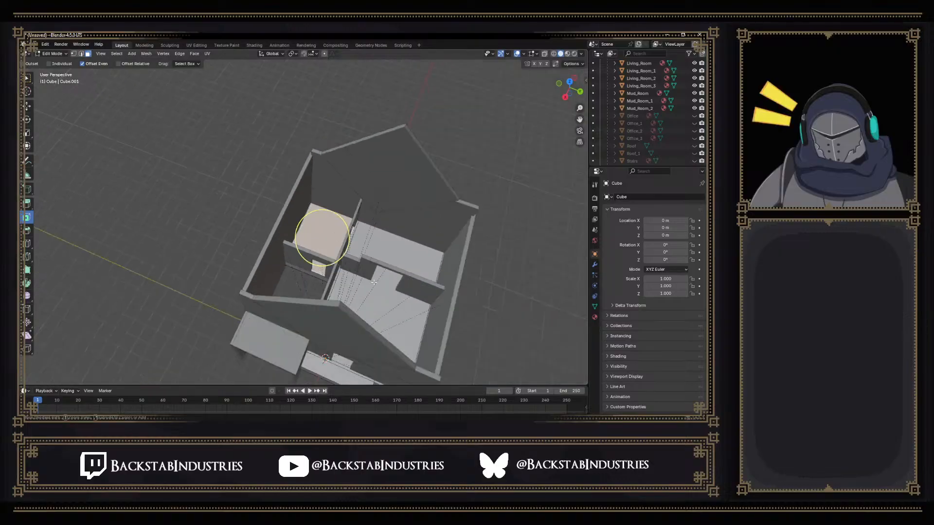
left_click(372, 294)
key("ctrl+z")
key("ctrl+z")
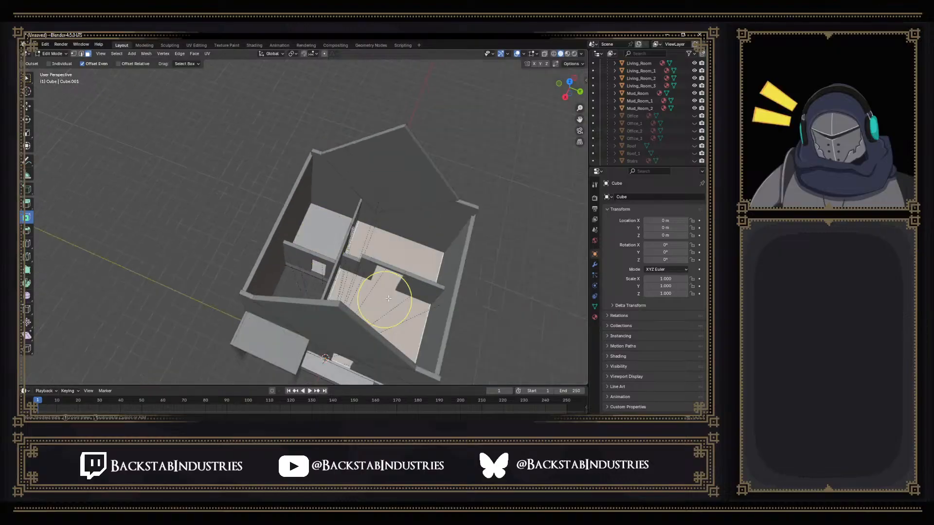
key("ctrl+z")
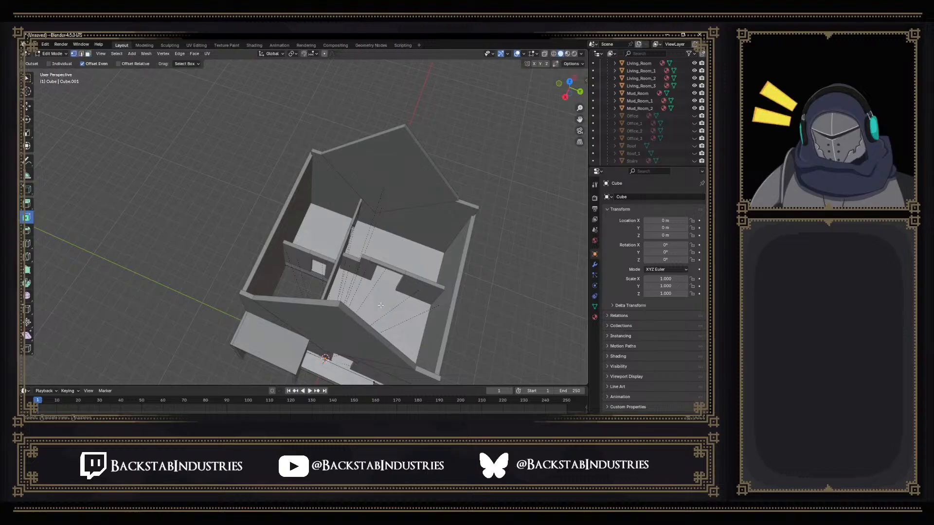
Select the merged floor face of the larger rooms in face mode and inset it by 0.15 m
middle_click_drag(392, 305, 381, 213)
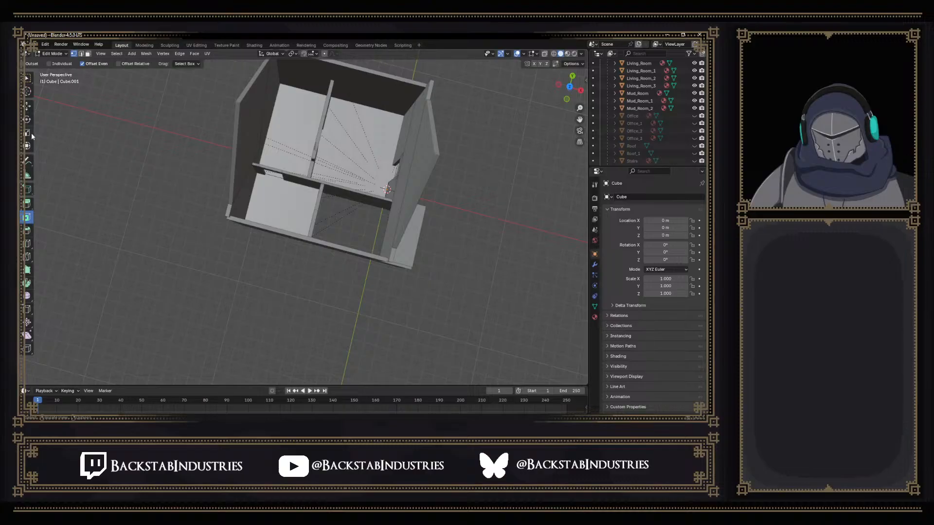
left_click(88, 54)
key("c")
left_click(340, 141)
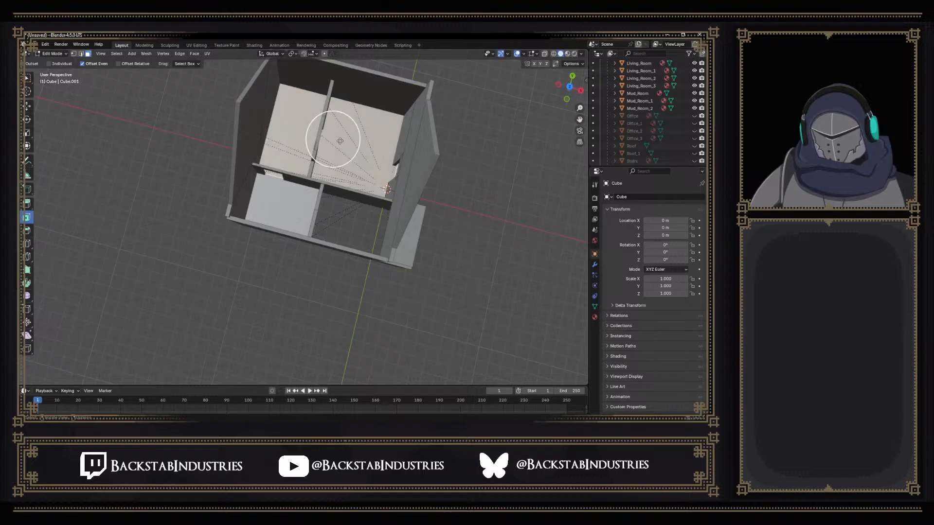
left_click_drag(349, 162, 346, 159)
left_click(108, 335)
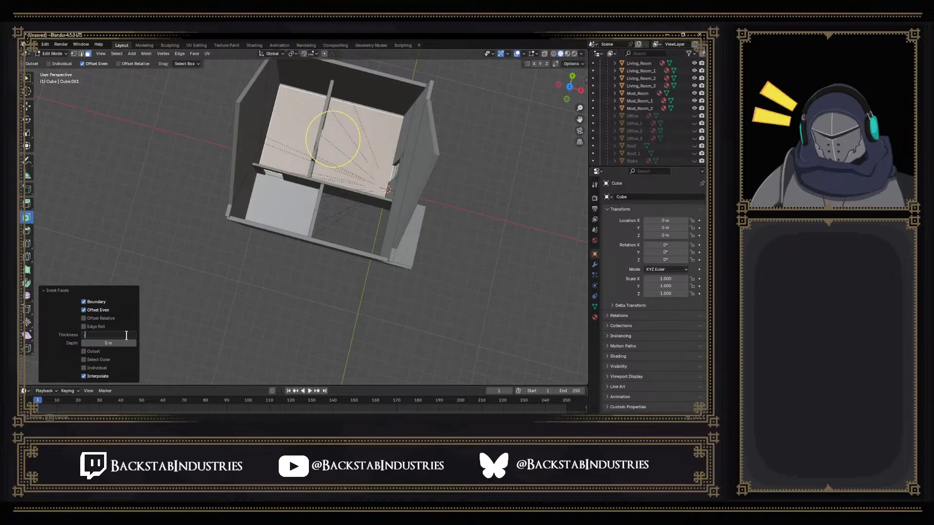
type(".15")
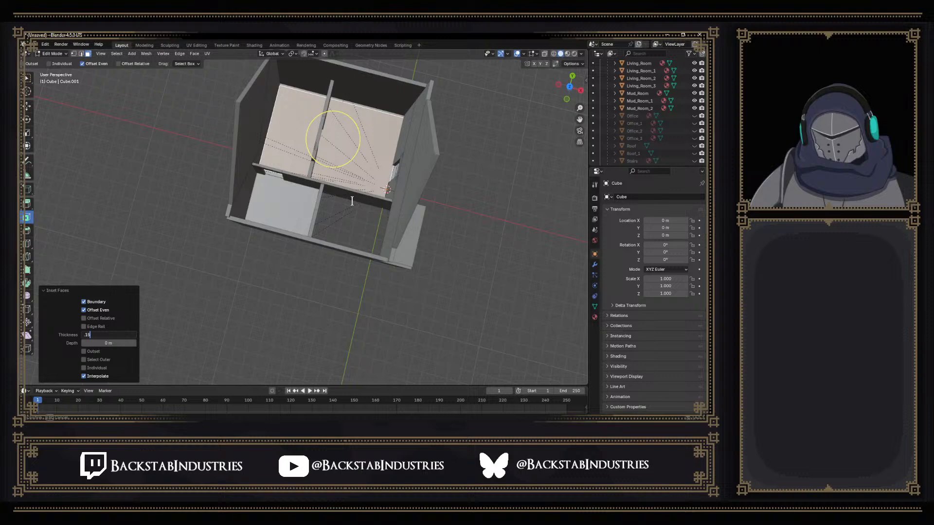
key("Return")
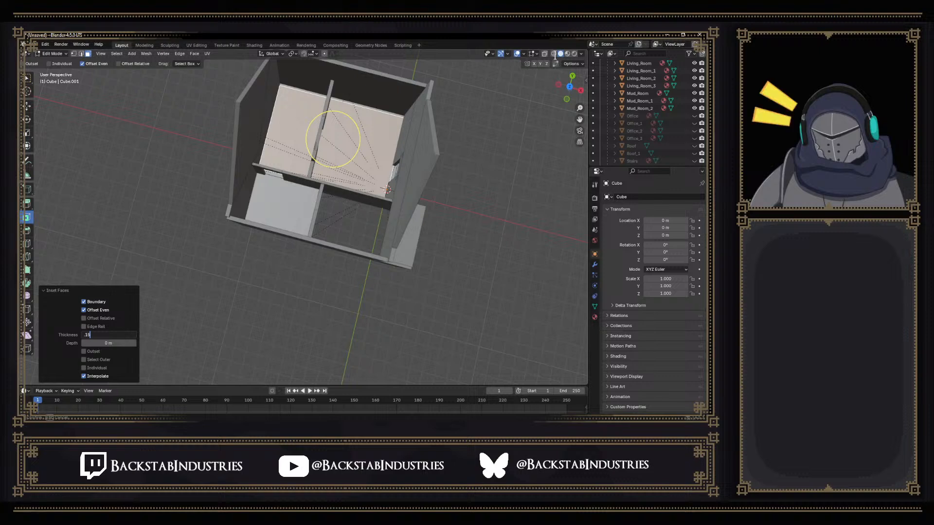
Examine the merged floor's inset border against the house walls from above and below, in wireframe and solid shading
left_click(554, 54)
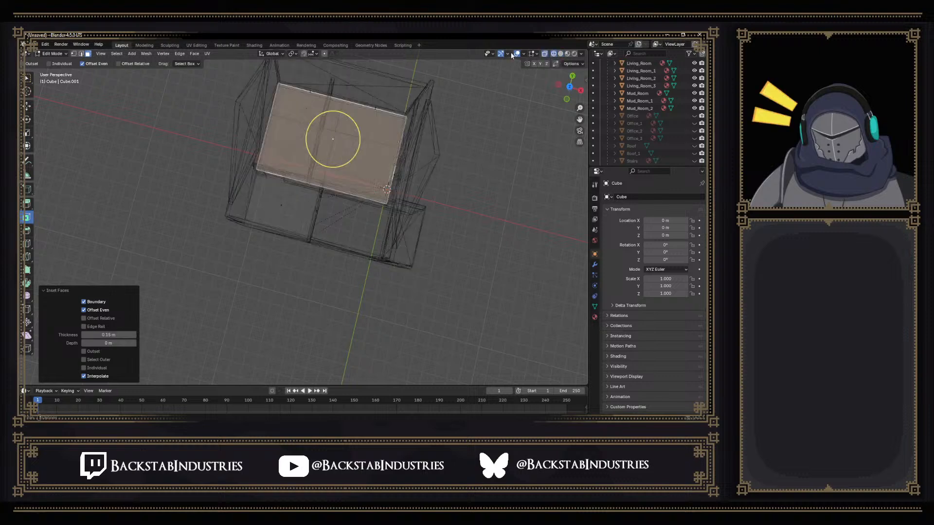
left_click(568, 87)
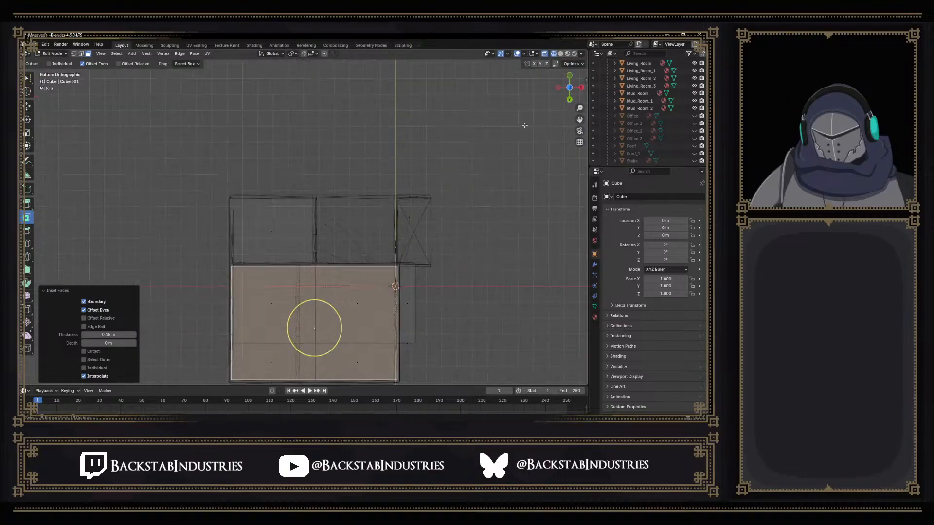
scroll(377, 285, "up", 4)
middle_click_drag(378, 302, 323, 111, "shift")
left_click(560, 54)
scroll(328, 170, "up", 8)
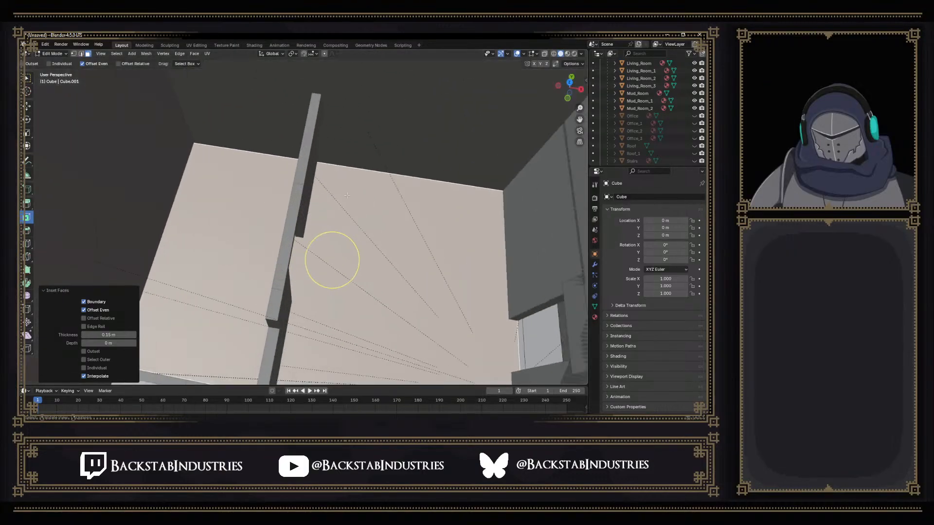
middle_click_drag(363, 184, 300, 268)
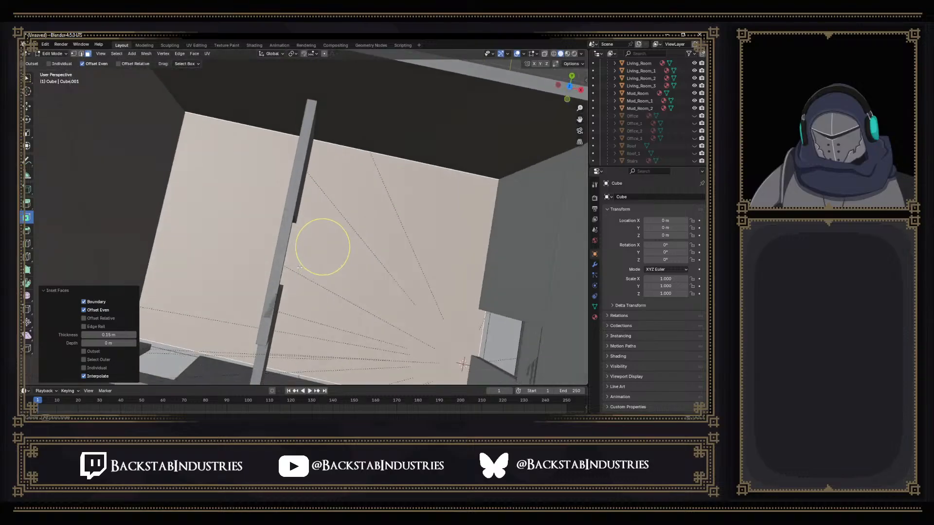
left_click(570, 86)
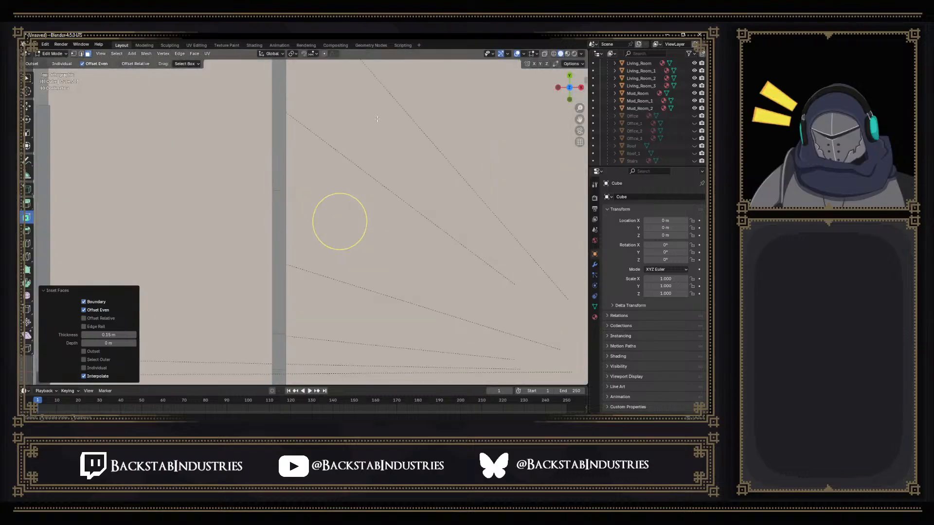
middle_click_drag(359, 111, 358, 128, "shift")
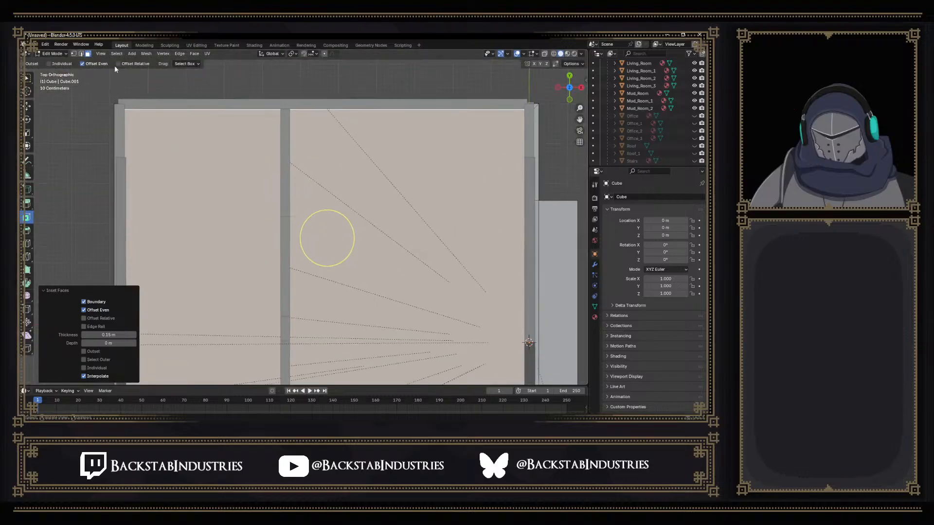
left_click(554, 54)
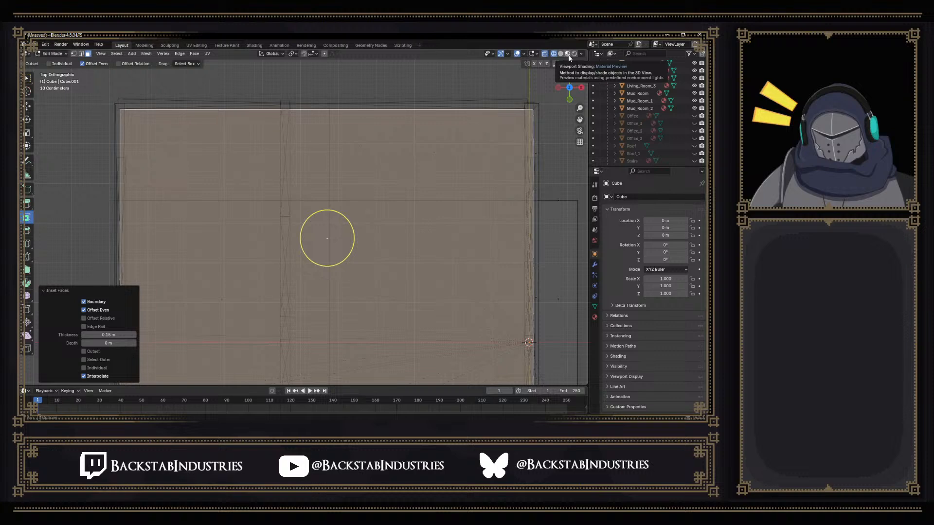
left_click(560, 54)
scroll(382, 170, "down", 4)
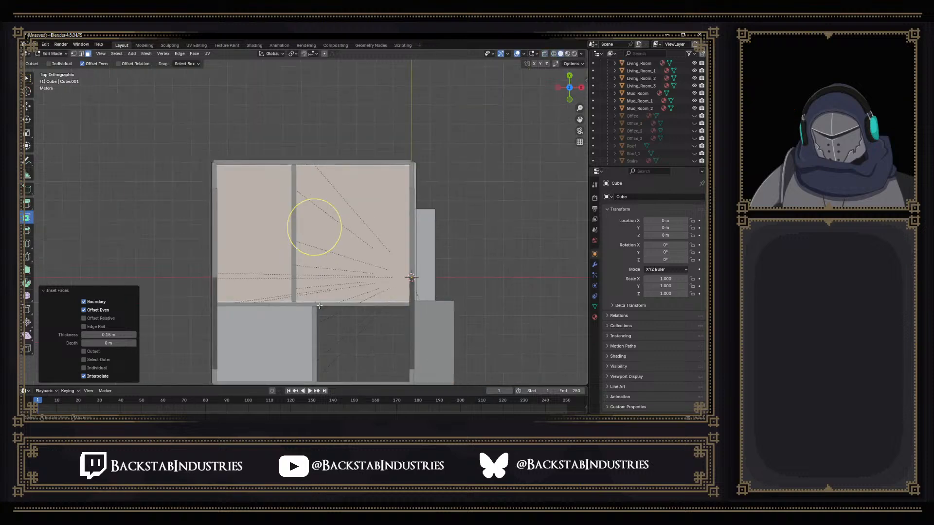
Select the smaller back room's floor face and inset it by 0.15 m
middle_click_drag(319, 305, 341, 227, "shift")
left_click(295, 274)
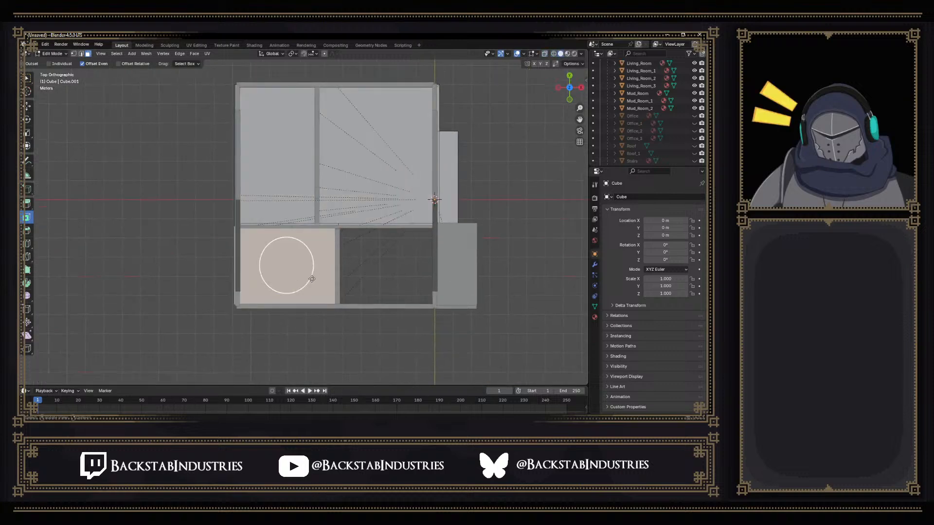
left_click_drag(302, 246, 298, 252)
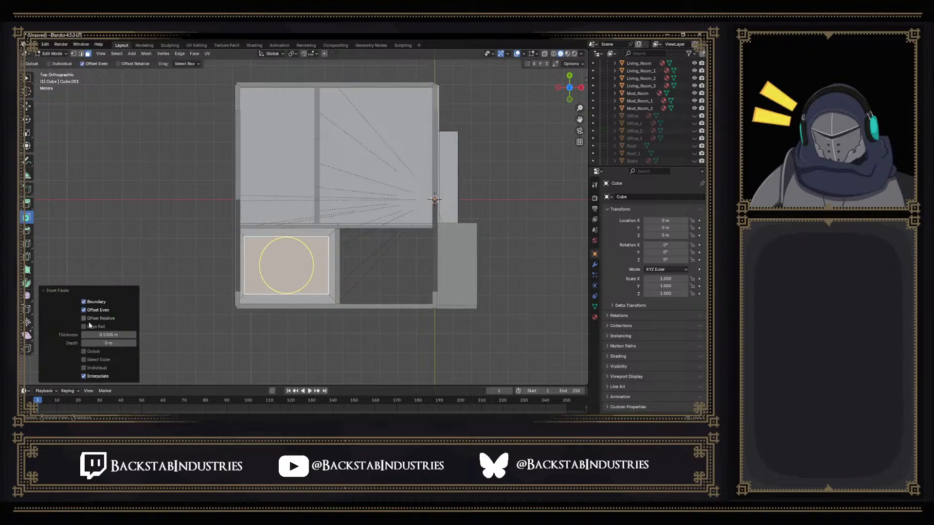
left_click(107, 334)
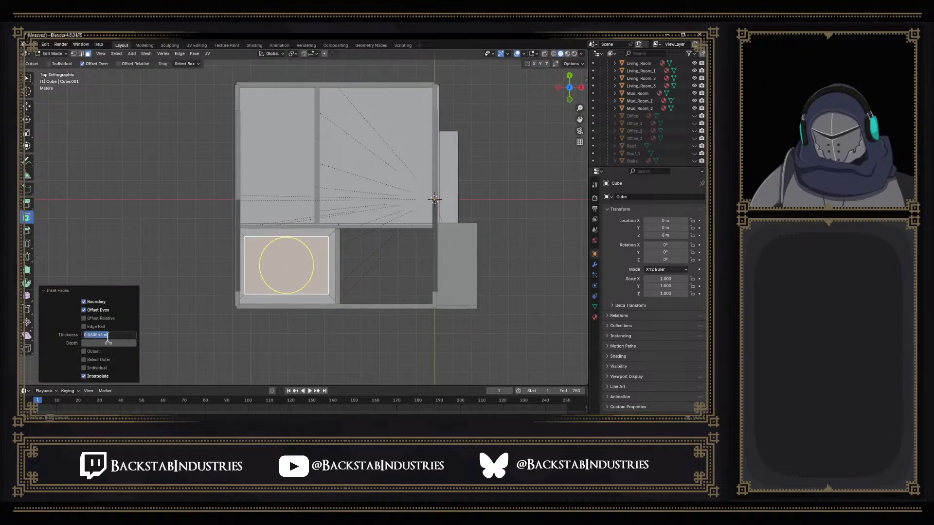
type(".15")
key("Return")
Examine the small back room's inset face against the surrounding walls in wireframe from several angles
middle_click_drag(338, 253, 188, 112)
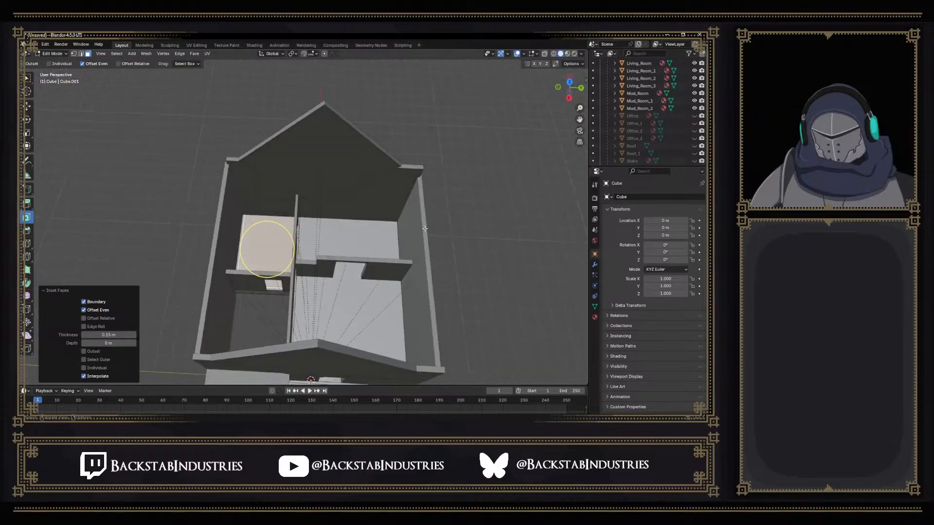
key("shift+z")
middle_click_drag(426, 209, 405, 216)
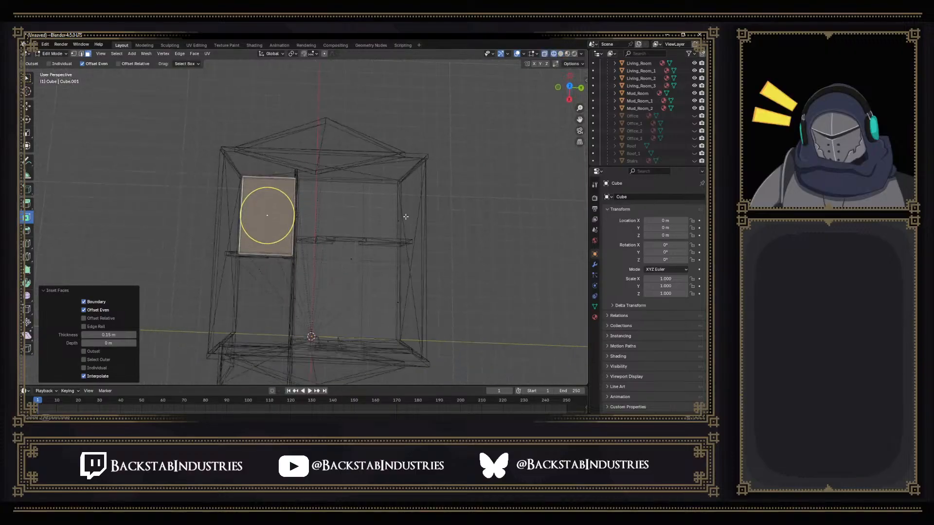
middle_click_drag(449, 280, 394, 257, "shift")
scroll(308, 263, "up", 3)
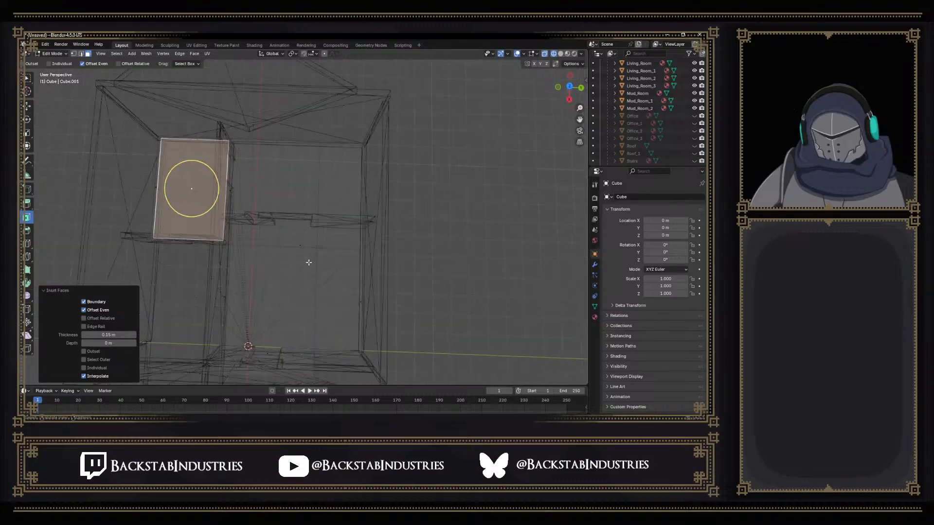
middle_click_drag(340, 281, 229, 209)
scroll(636, 83, "up", 8)
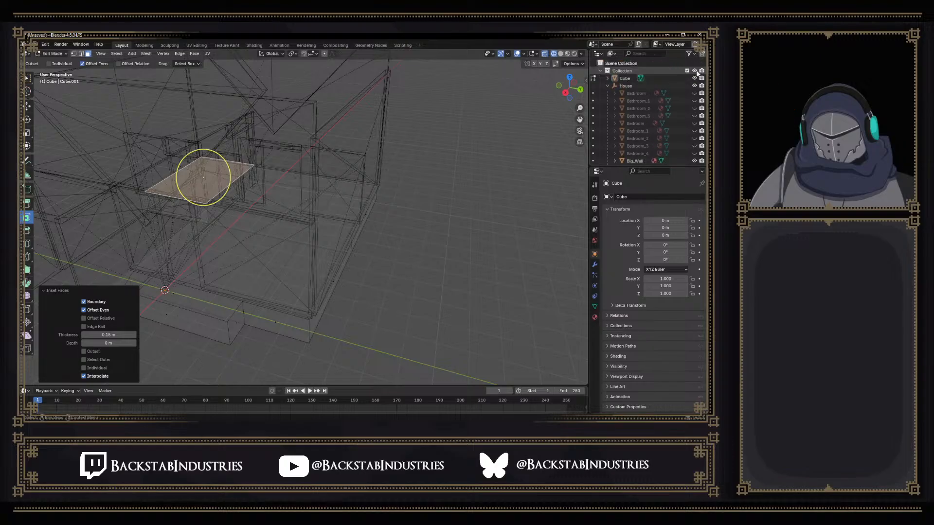
left_click(695, 71)
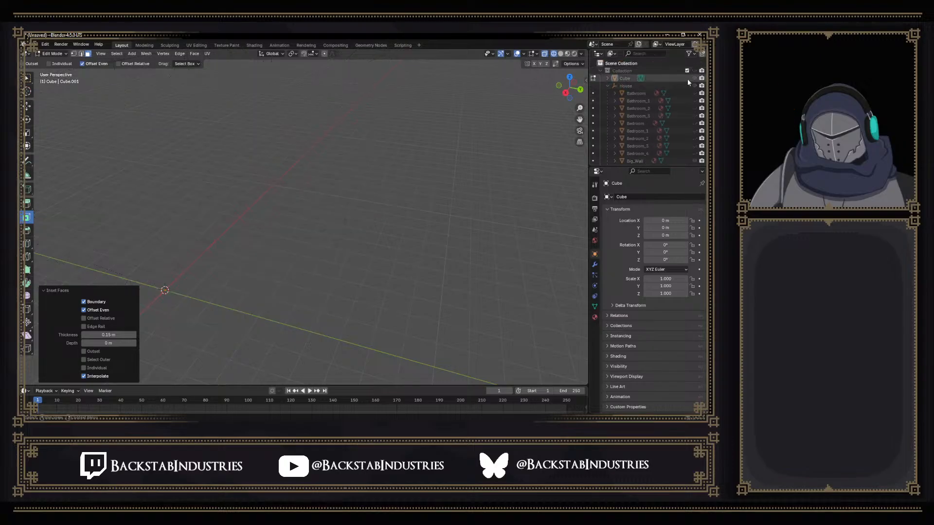
left_click_drag(662, 78, 608, 72)
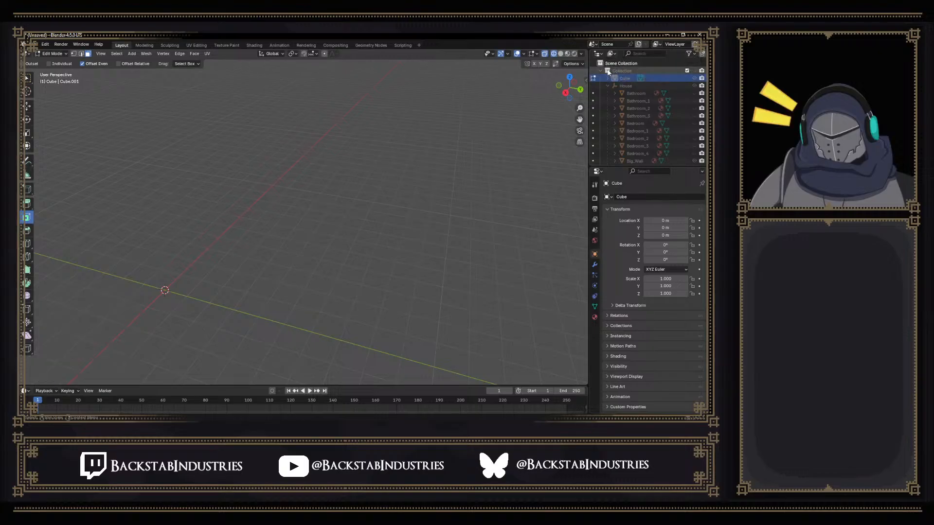
left_click(600, 71)
left_click(600, 70)
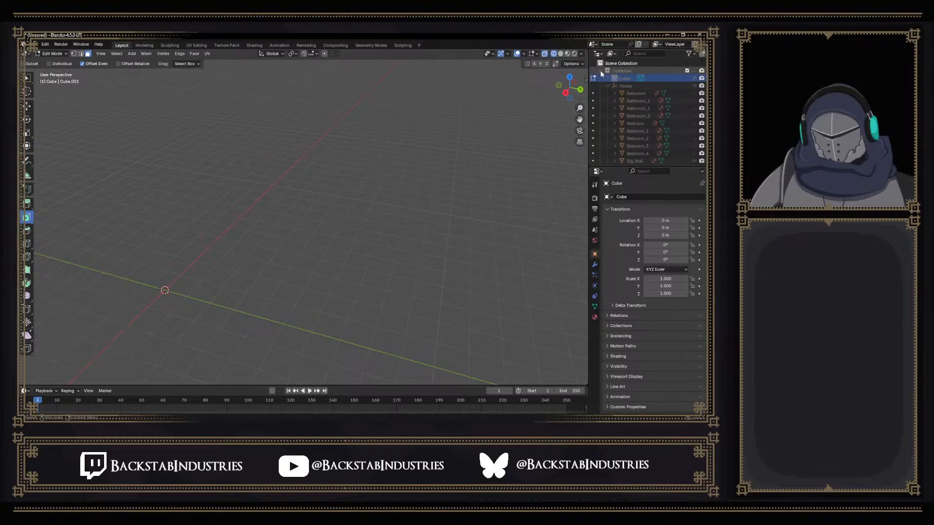
left_click_drag(619, 79, 614, 80)
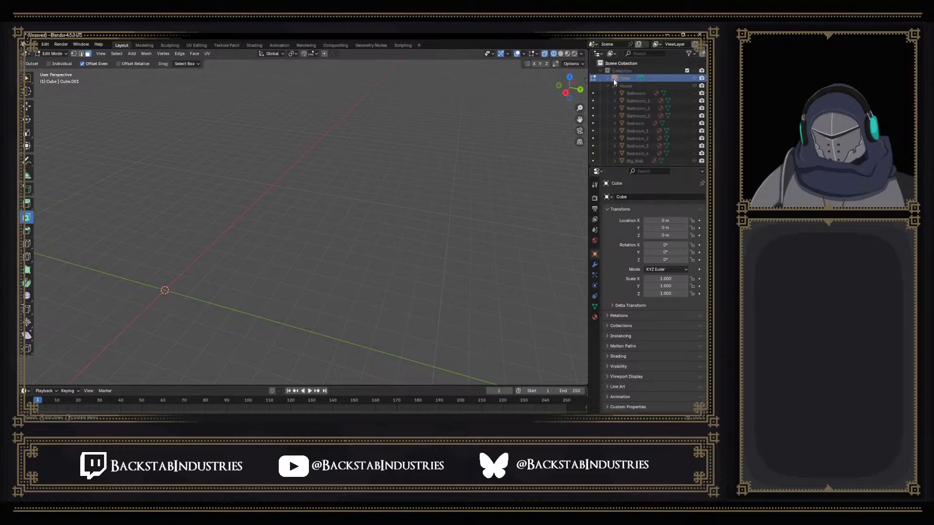
scroll(614, 81, "down", 2)
scroll(614, 81, "up", 1)
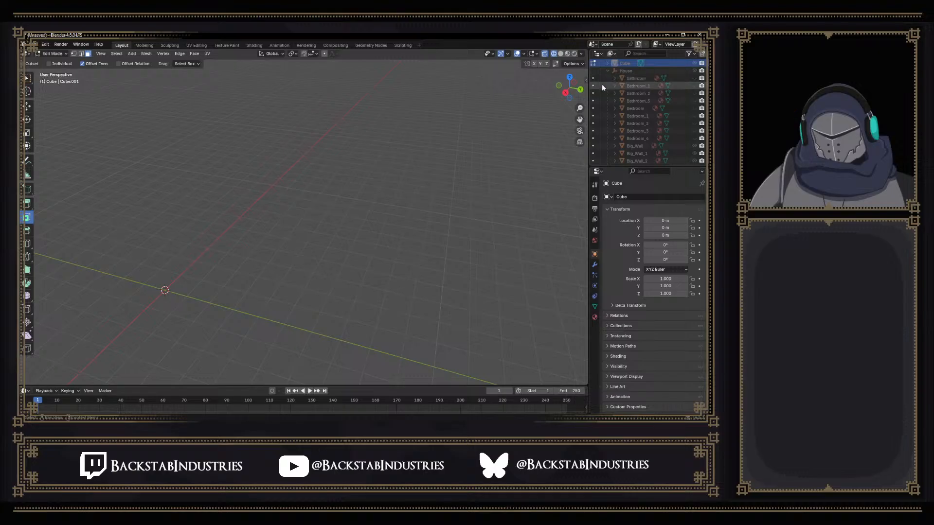
Enlarge the outliner and hide the House object with all its children, keeping only the Cube visible
left_click_drag(616, 166, 615, 395)
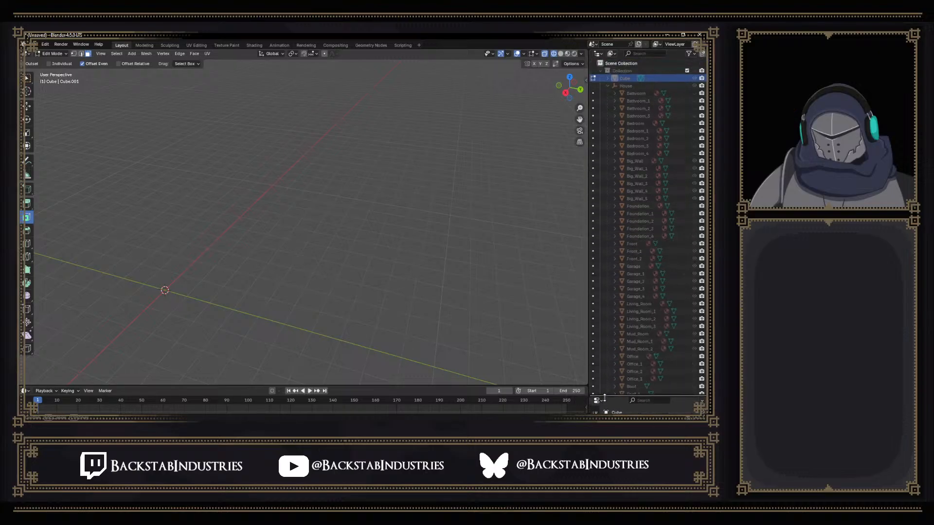
scroll(609, 327, "down", 5)
scroll(610, 324, "up", 8)
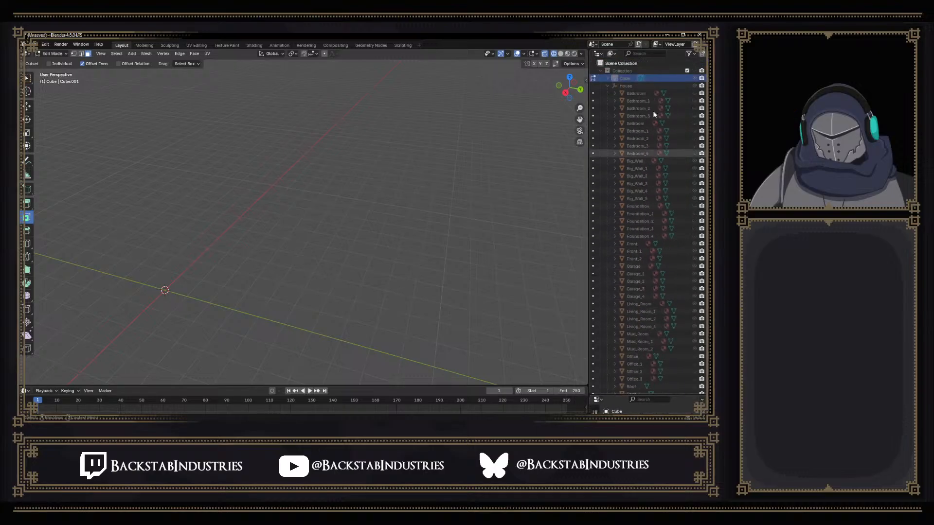
left_click(656, 78)
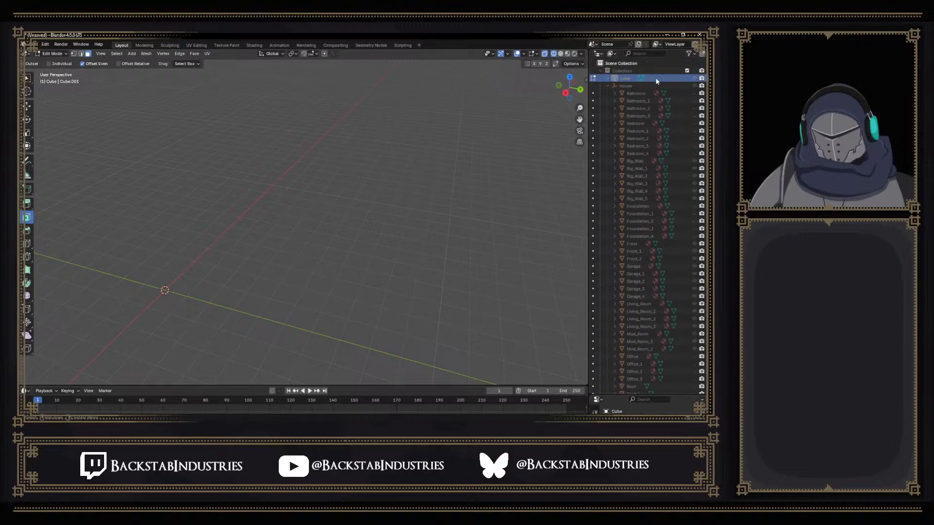
left_click(694, 85)
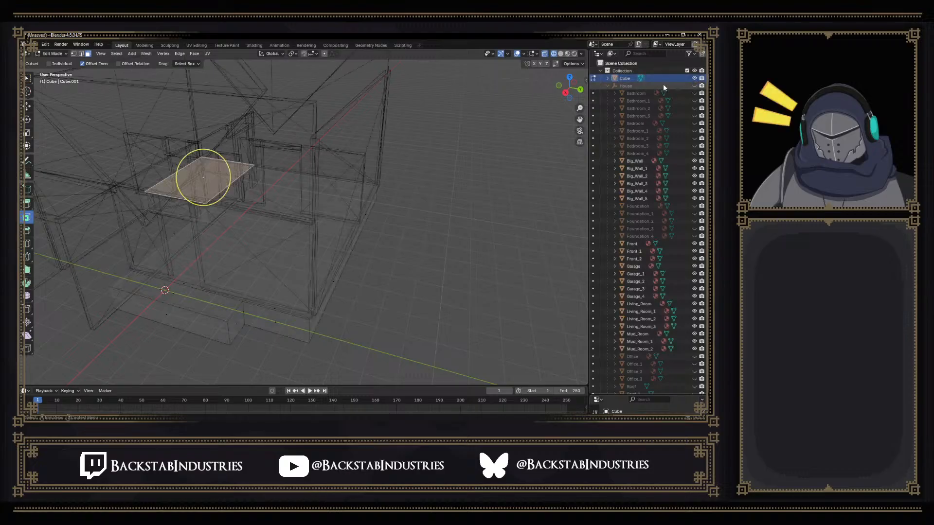
left_click(694, 86)
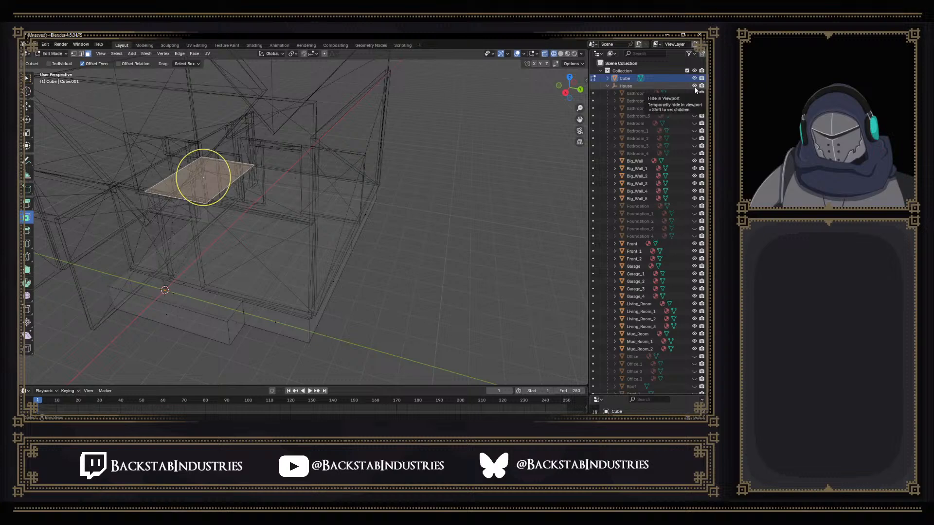
left_click(695, 87)
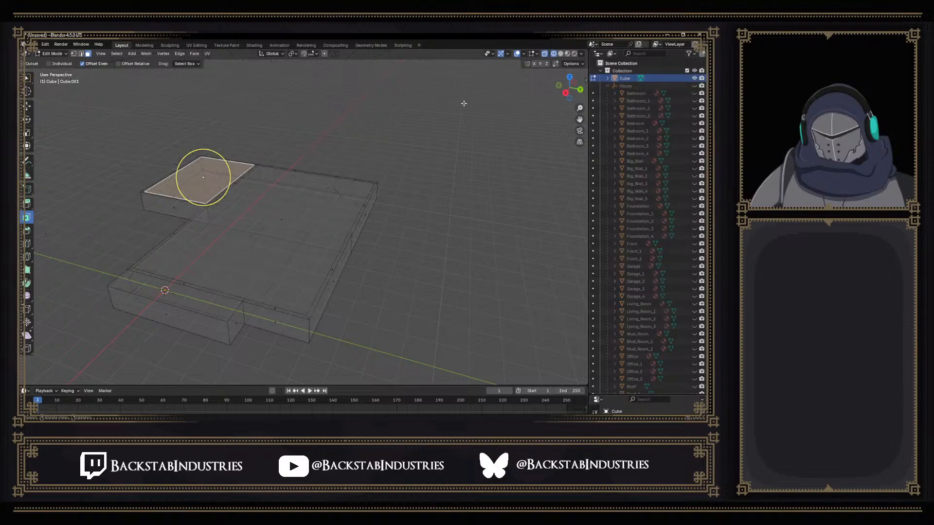
In solid shading, dissolve the extra vertex on the large floor's inset edge at the corner of the narrow front extension
left_click(560, 55)
mouse_move(263, 135)
middle_mouse_down()
mouse_move(266, 177)
mouse_move(283, 183)
middle_mouse_up()
middle_click_drag(272, 217, 350, 213, "shift")
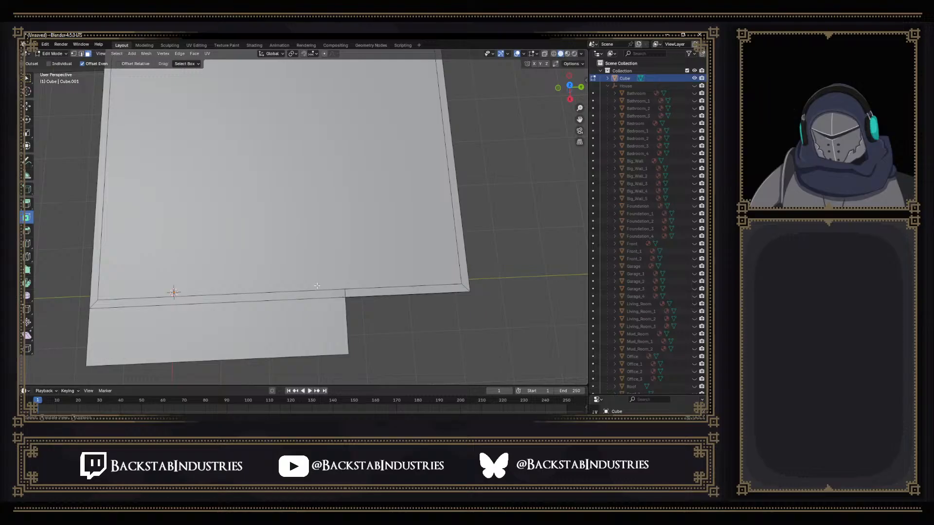
left_click(344, 290)
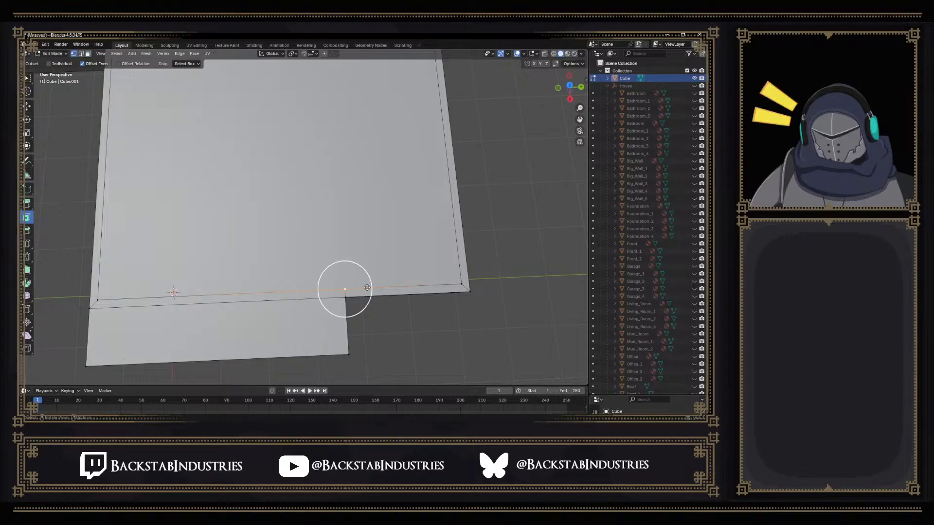
key("x")
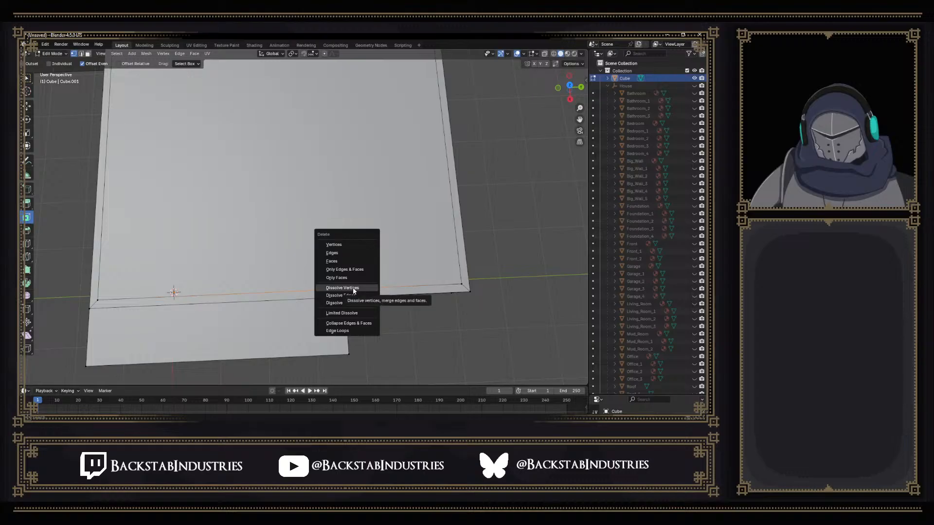
left_click(353, 291)
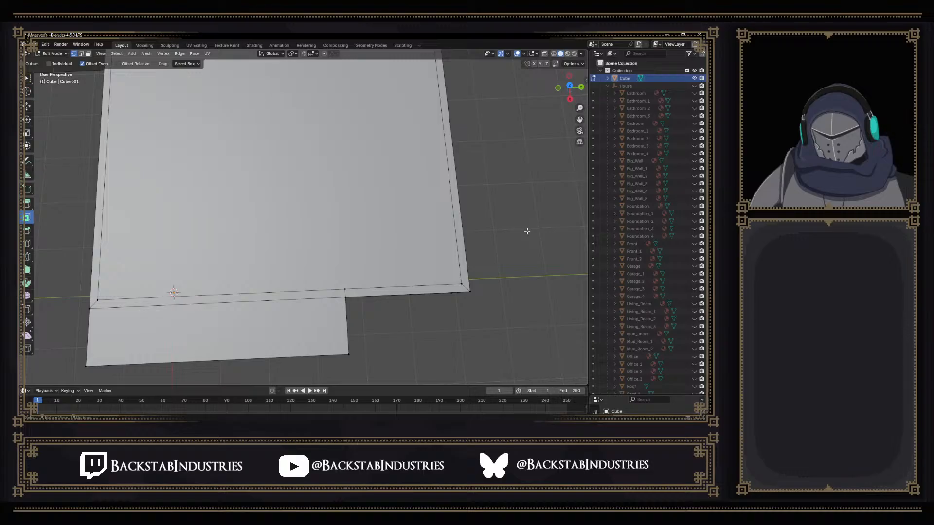
Knife-cut the large floor crosswise from the vertex at the small back room's inner corner to the vertex on the opposite edge
middle_click_drag(320, 252, 364, 239, "shift")
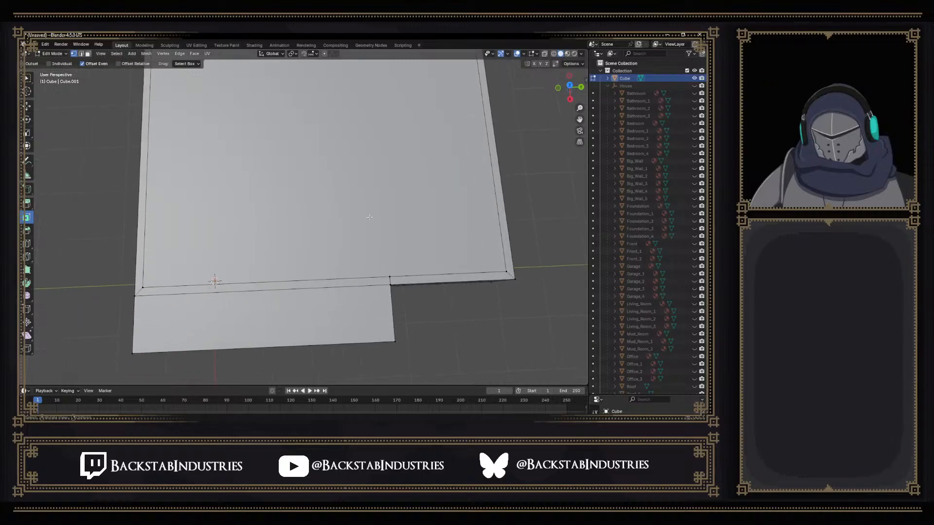
scroll(364, 240, "down", 3)
middle_click_drag(388, 132, 370, 311, "shift")
scroll(369, 309, "down", 1)
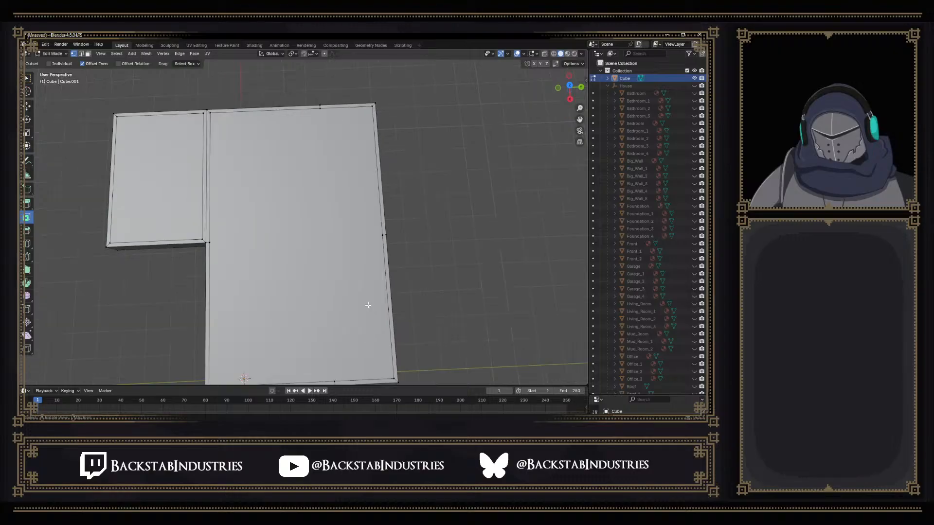
key("k")
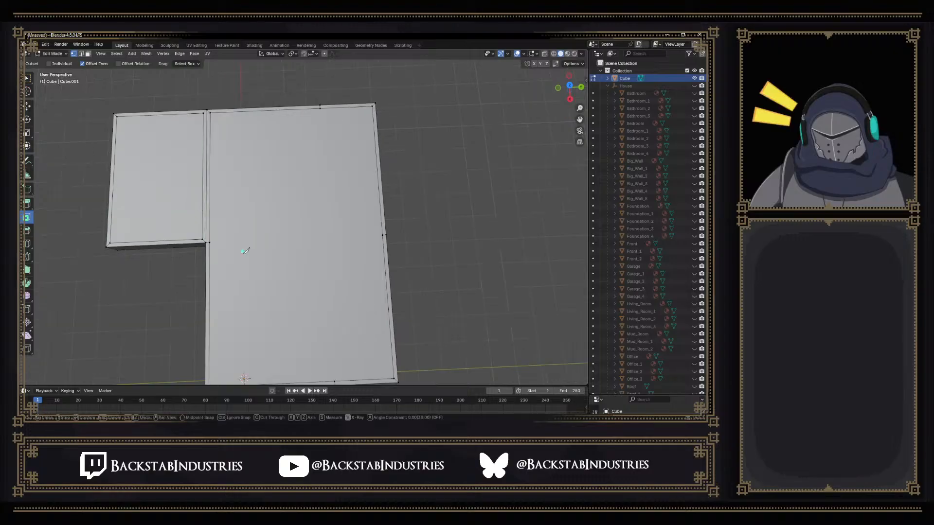
left_click(210, 241)
left_click(383, 234)
key("Return")
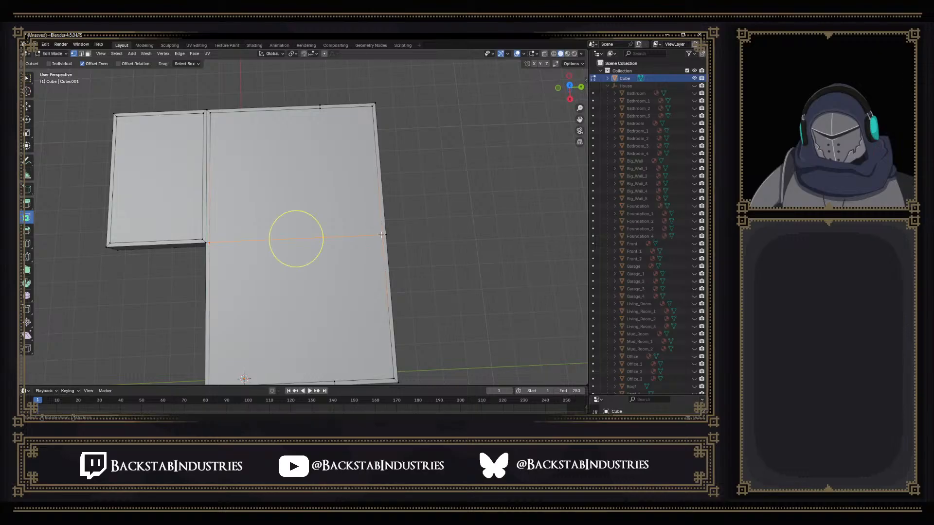
left_click(319, 108)
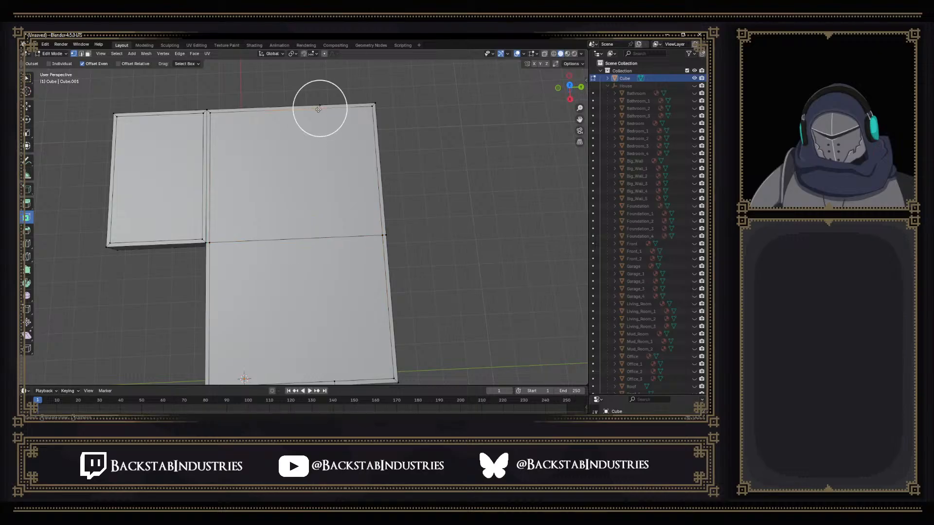
key("k")
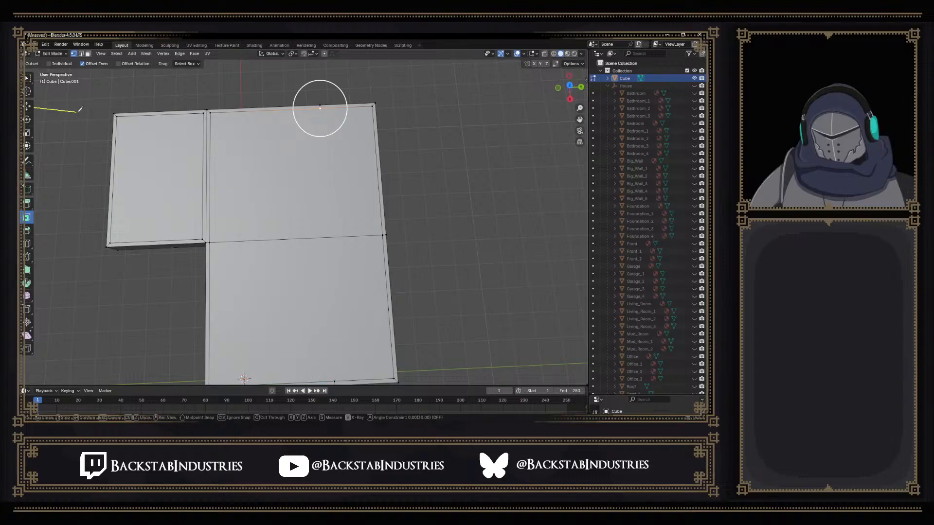
left_click(114, 170)
key("ctrl+z")
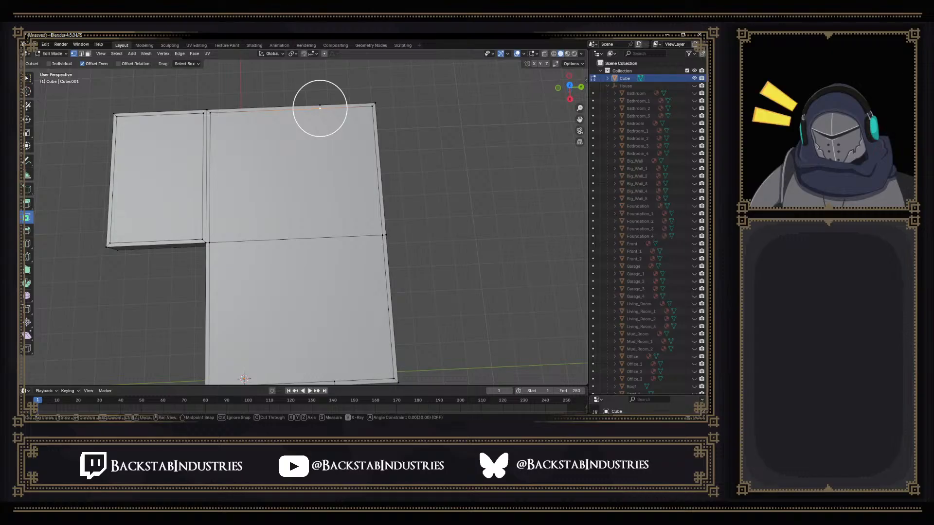
key("Escape")
Knife-cut the large floor lengthwise from the vertex on its rear edge to the vertex at the narrow front extension's corner
left_click(28, 106)
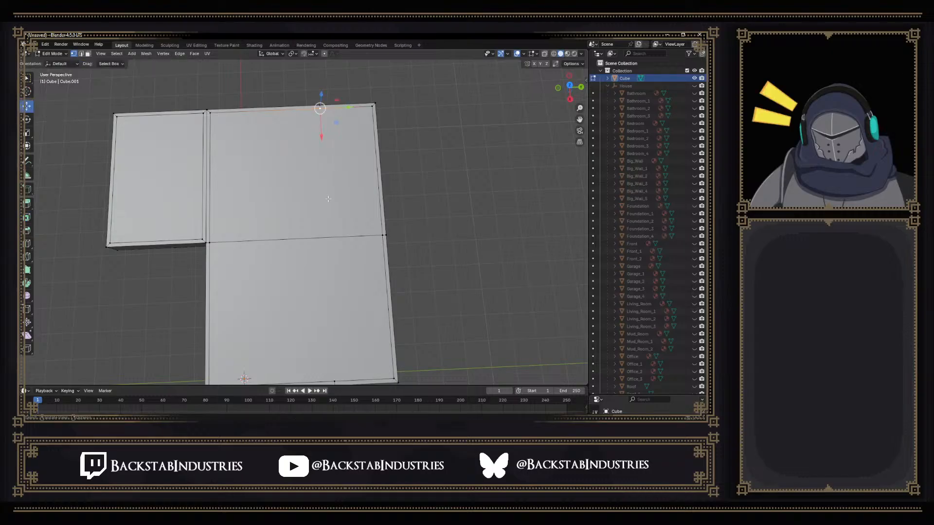
key("k")
left_click(320, 108)
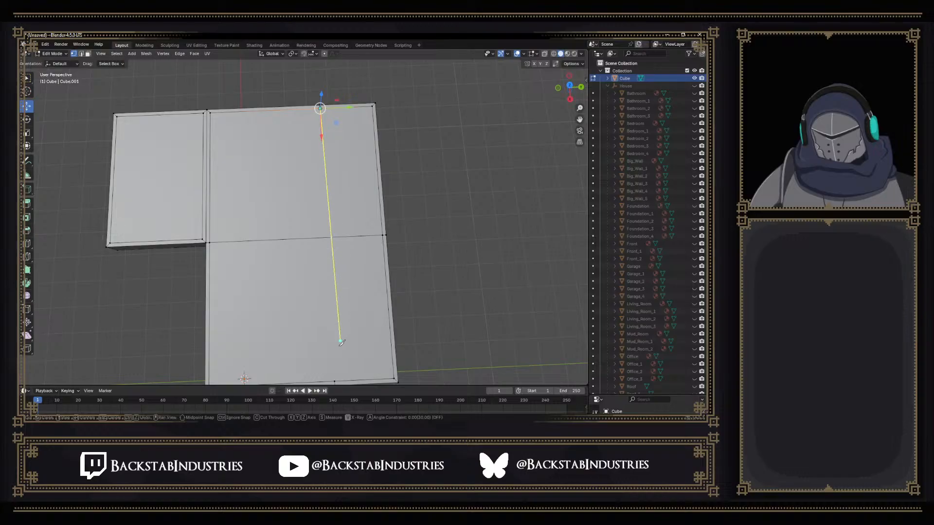
left_click(335, 380)
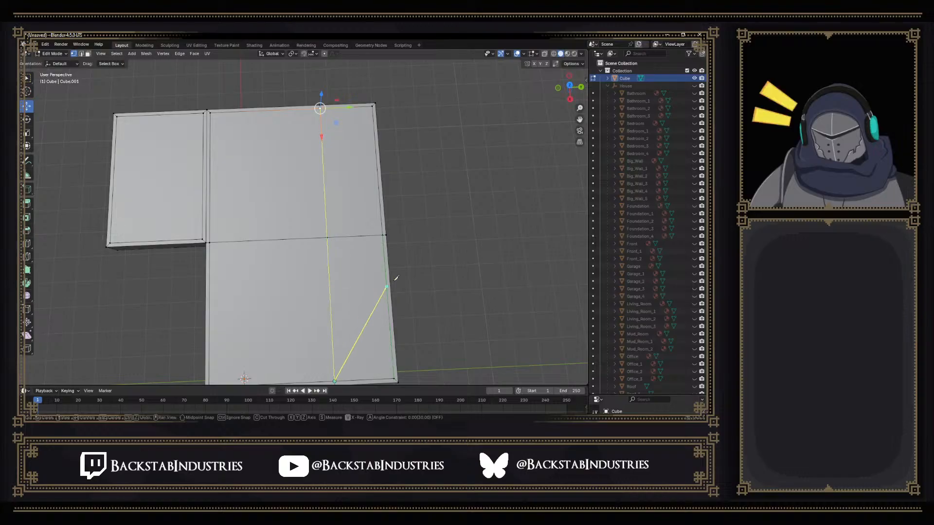
key("Return")
middle_click_drag(465, 231, 457, 209)
left_click_drag(328, 270, 332, 225)
key("ctrl+z")
Select all the thin inset border faces around the large floor in face select mode
middle_click_drag(434, 242, 353, 265)
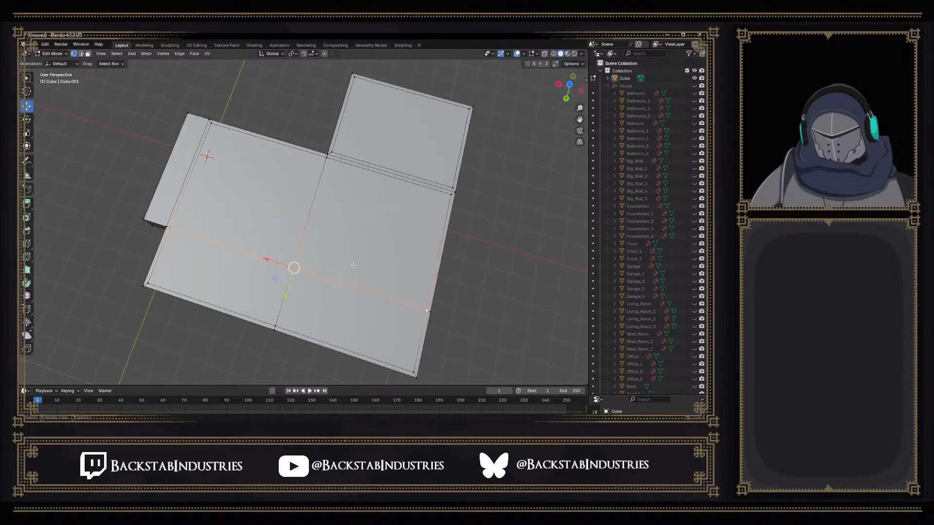
middle_click_drag(467, 271, 326, 292)
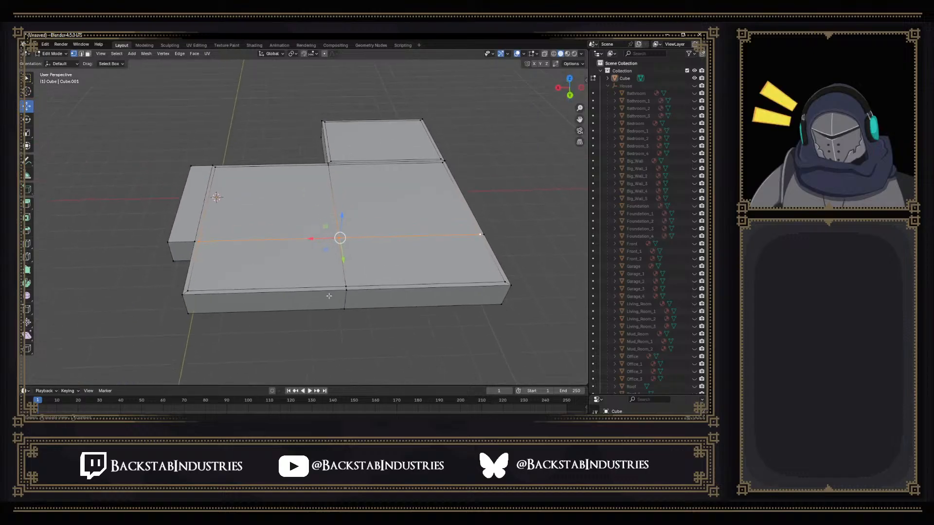
key("alt+a")
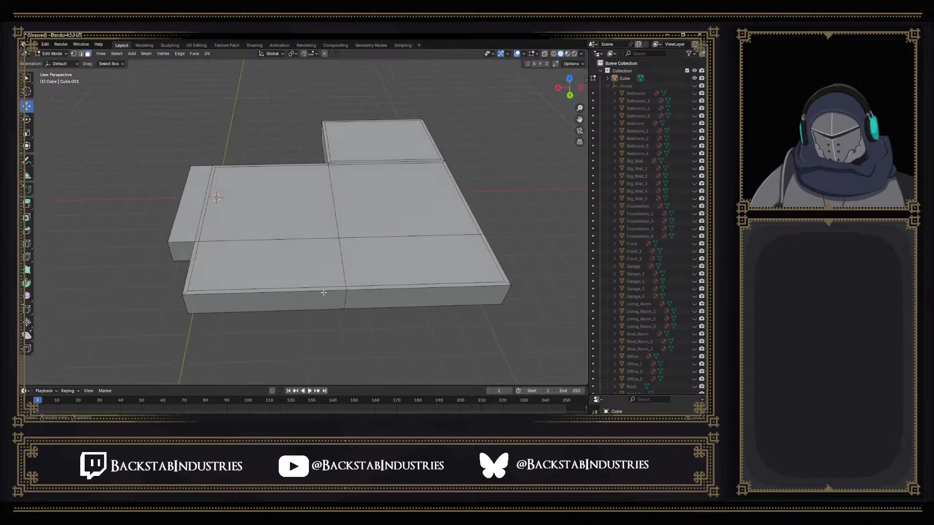
left_click(323, 292)
left_click(362, 291, "shift")
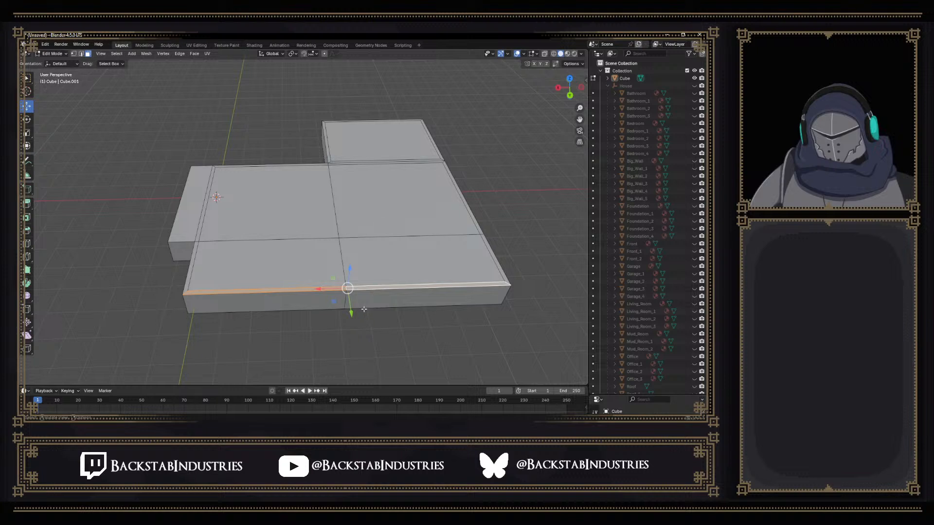
left_click(192, 244, "shift")
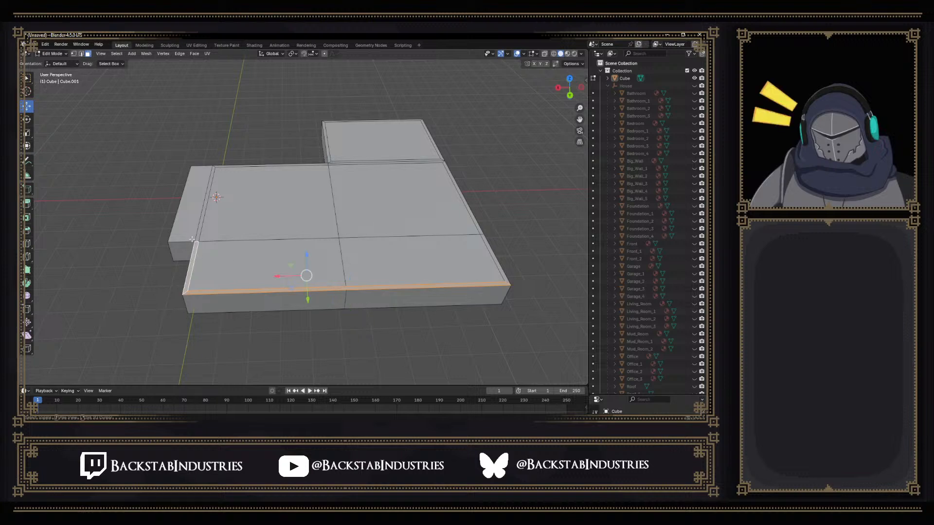
left_click(196, 220, "shift")
left_click(196, 220, "shift")
left_click(202, 219, "shift")
left_click(274, 166, "shift")
left_click(351, 166, "shift")
left_click(352, 166, "shift")
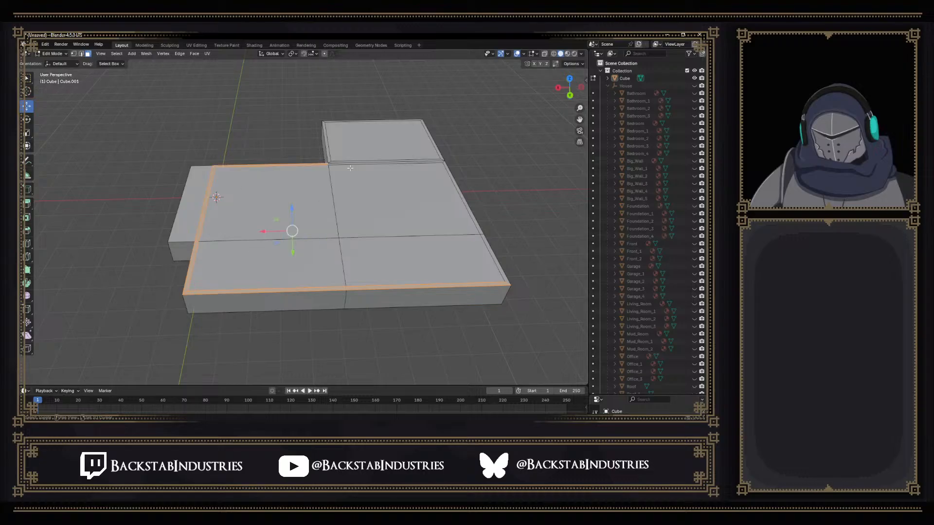
left_click(352, 163, "shift")
left_click(501, 270, "shift")
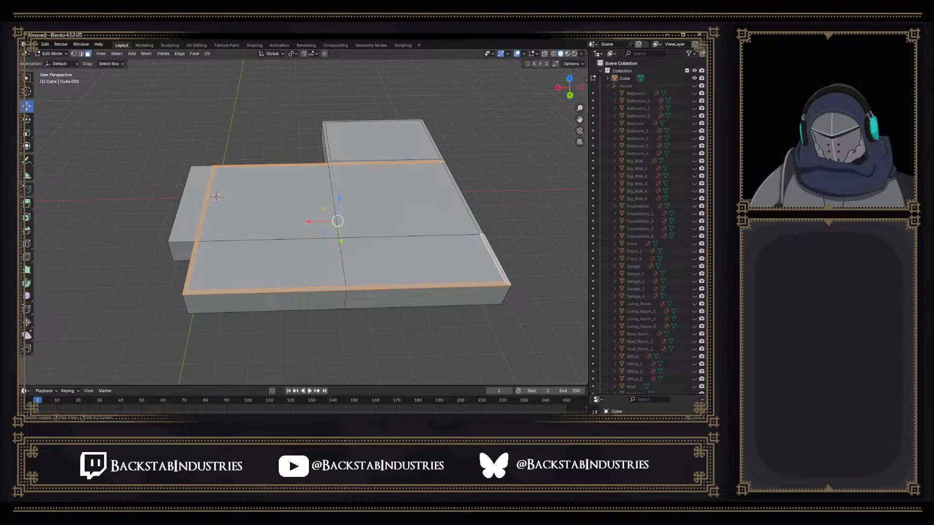
Add the small back room's three outer inset border faces to the selection
middle_click_drag(475, 221, 440, 173)
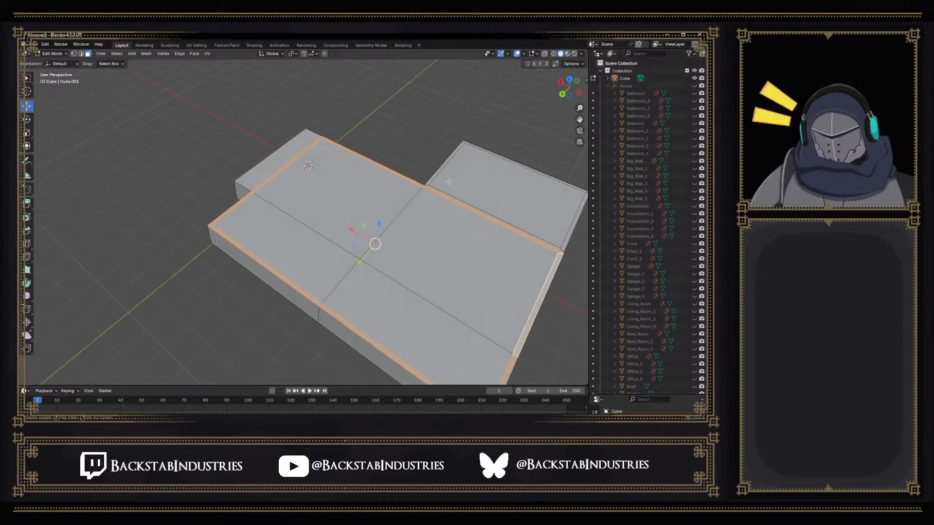
left_click(440, 171, "shift")
left_click(493, 154, "shift")
left_click(569, 230, "shift")
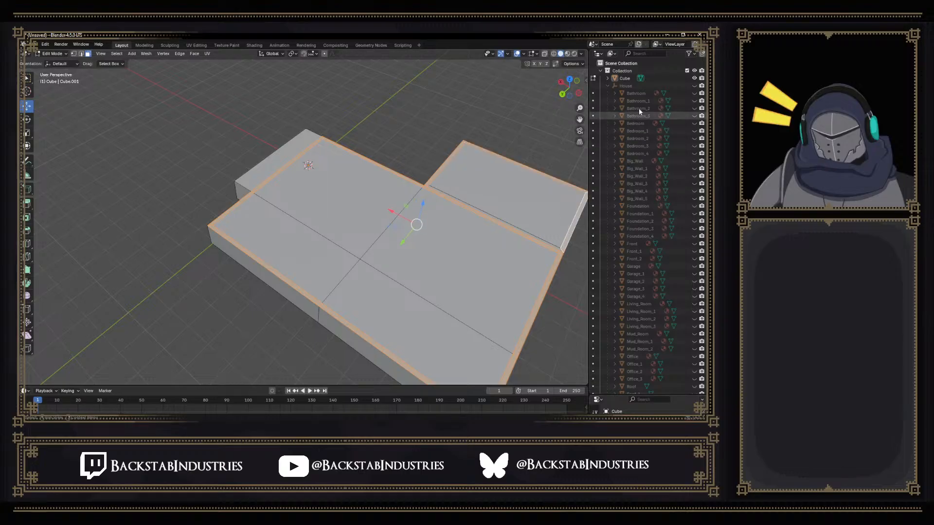
Unhide the House object with all its children, keeping the Cube visible
left_click(695, 79)
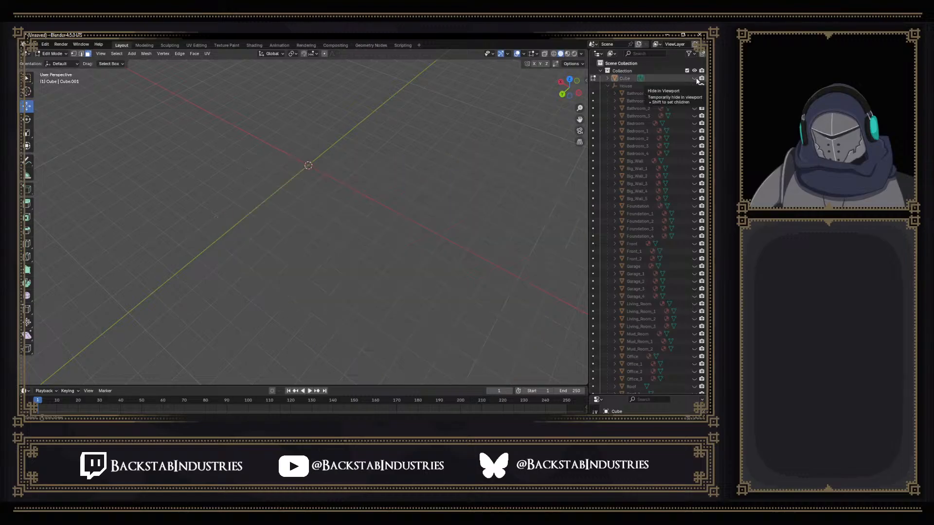
left_click(695, 79)
left_click(695, 85, "shift")
Extrude the selected border faces upward about 5.51 m to form walls, using the original house as the height reference
middle_click_drag(382, 271, 441, 227)
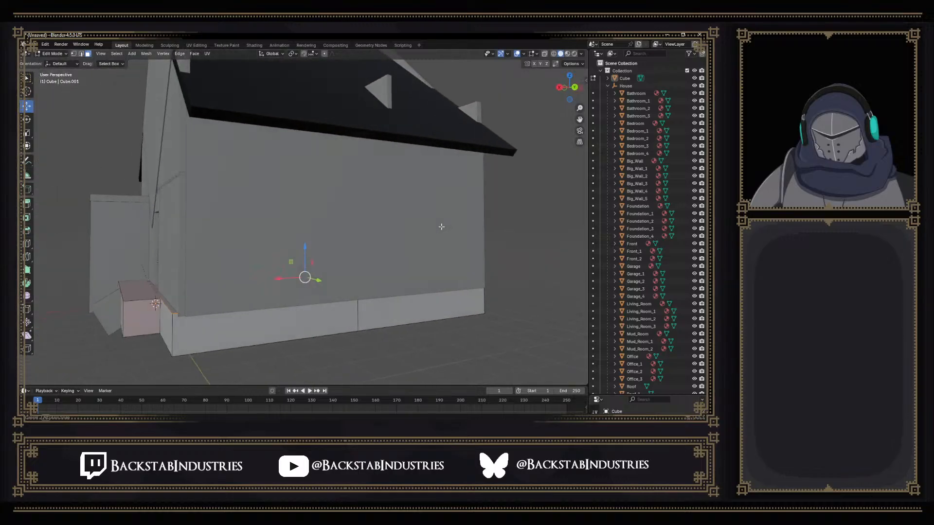
key("e")
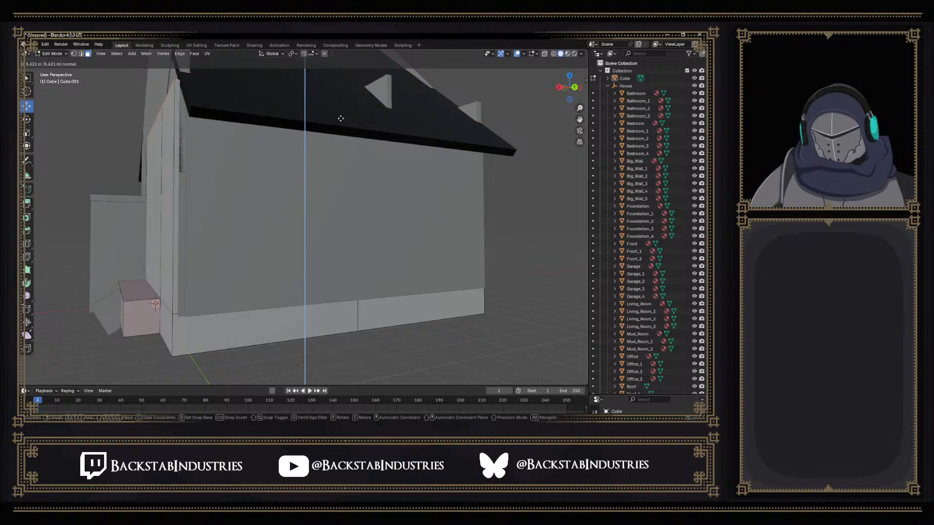
left_click(340, 121)
middle_click_drag(259, 157, 314, 185)
middle_click_drag(270, 216, 428, 180)
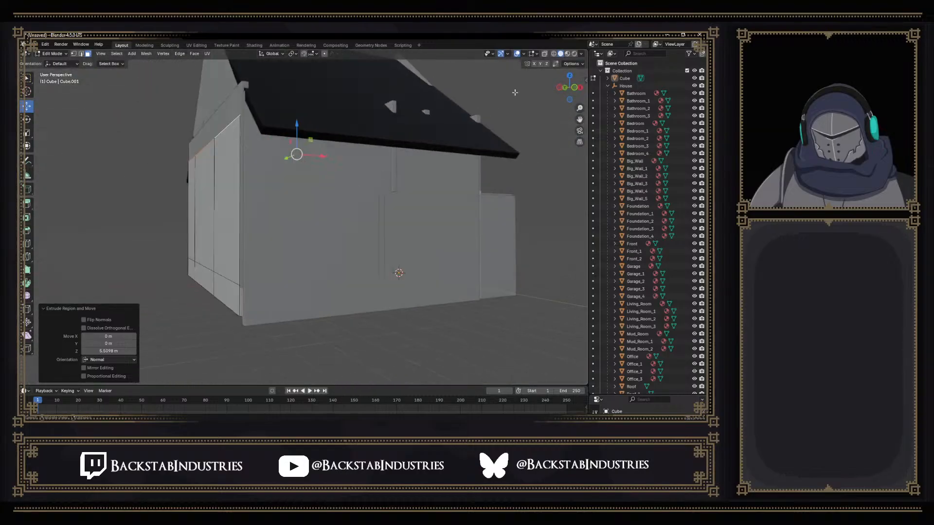
Hide the House object with all its children and examine the extruded walls from above
left_click(694, 86, "shift")
middle_click_drag(340, 178, 426, 240)
scroll(420, 243, "up", 4)
middle_click_drag(389, 265, 325, 291, "shift")
middle_click_drag(411, 235, 363, 209)
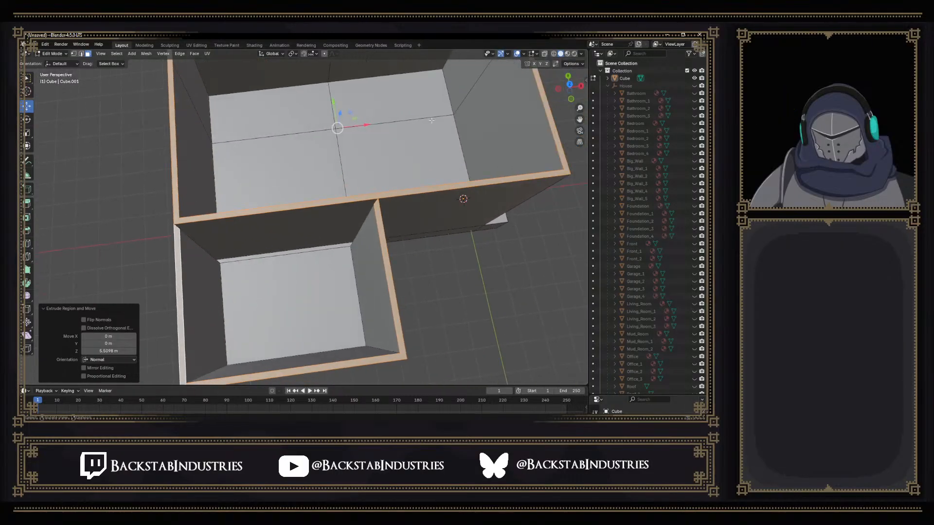
Select the small back room's inner corner vertices at floor and wall top, making the adjoining outer wall-top vertex active
key("1")
mouse_move(305, 245)
middle_mouse_down()
mouse_move(378, 241)
mouse_move(289, 253)
mouse_move(305, 249)
middle_mouse_up()
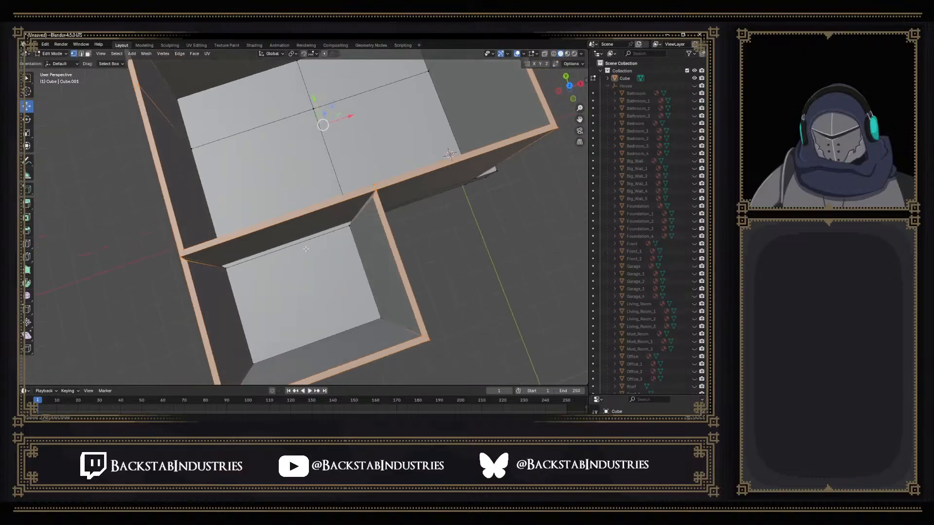
left_click(225, 269)
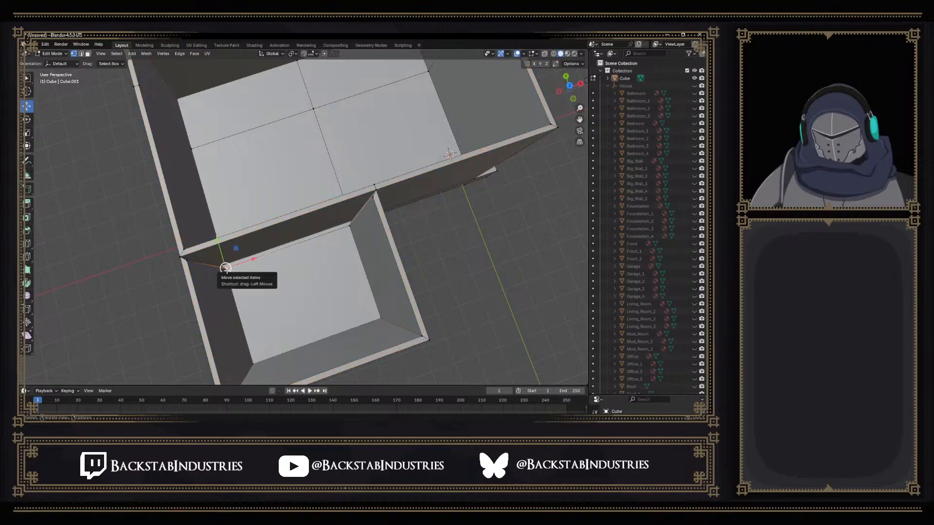
middle_click_drag(209, 283, 191, 251)
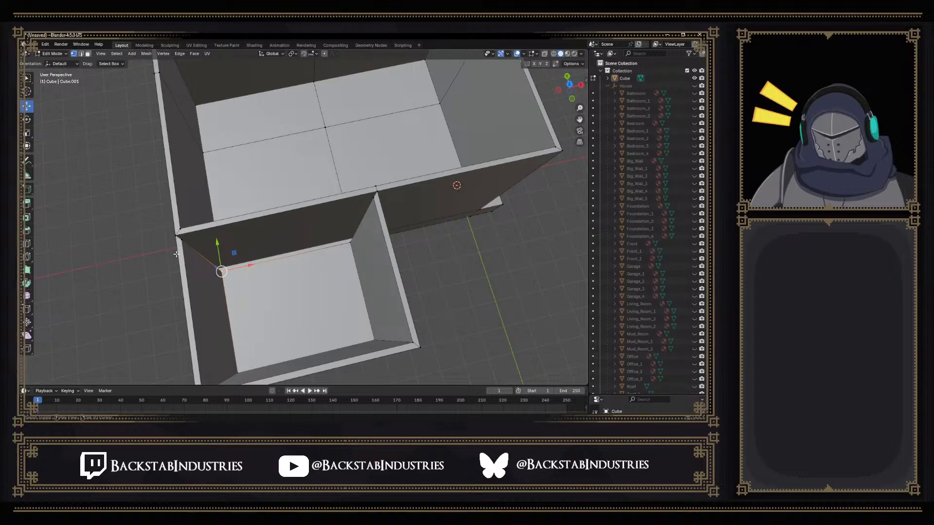
left_click(182, 241, "shift")
scroll(183, 248, "up", 4)
middle_click_drag(184, 262, 316, 254, "shift")
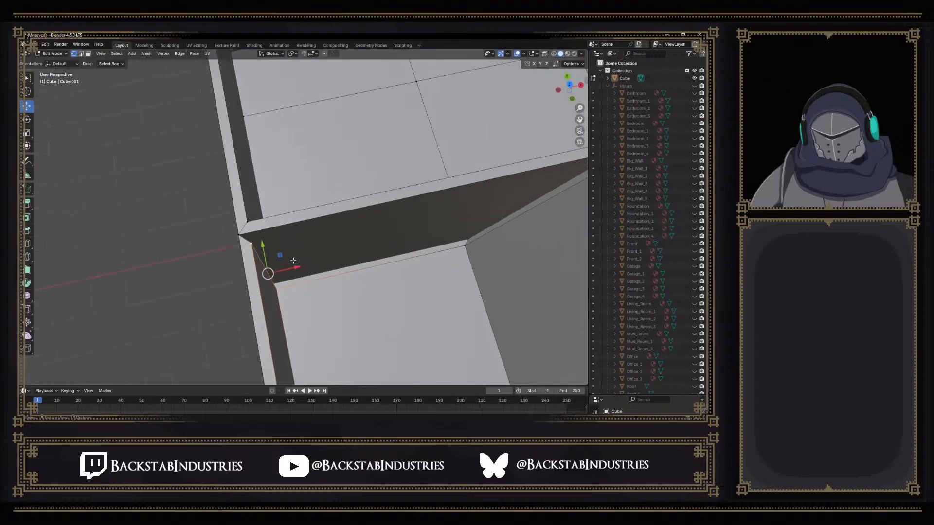
left_click(239, 234, "ctrl")
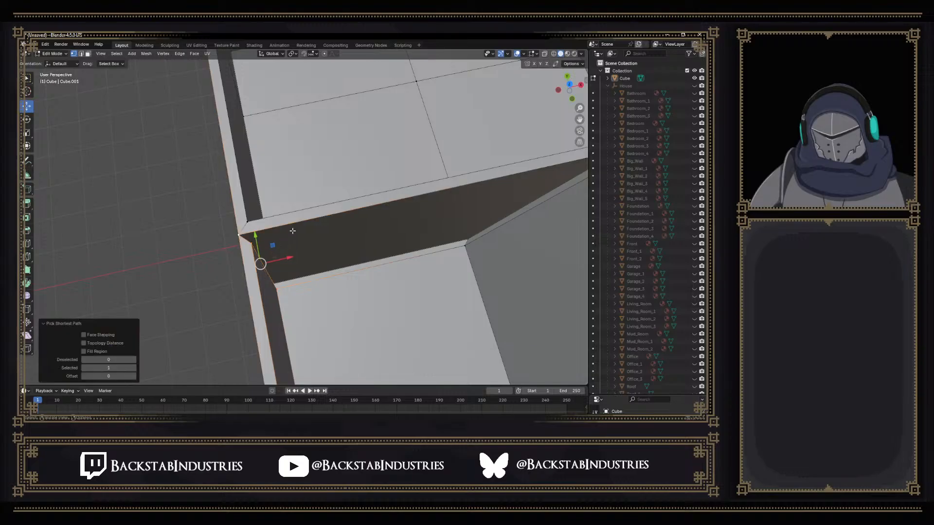
Set the pivot point to Active Element and scale the selected corner vertices to 0 along Y
left_click(293, 54)
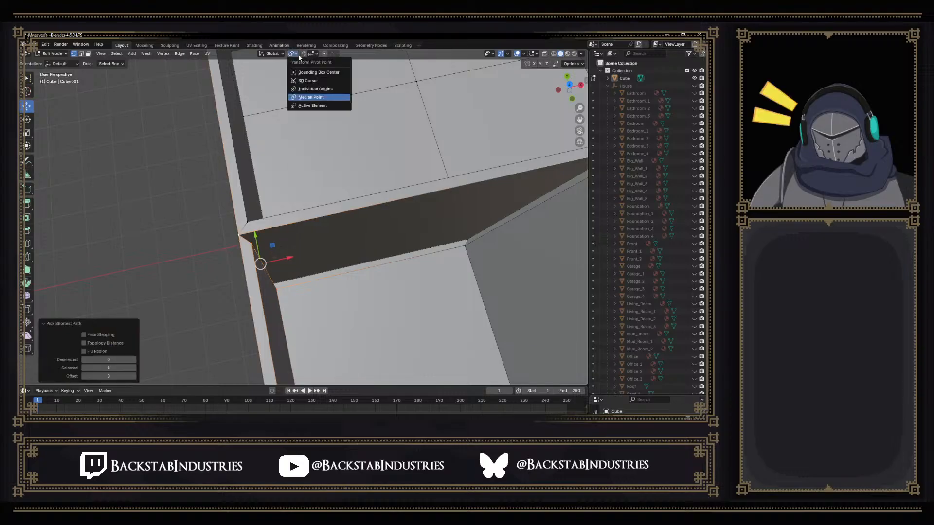
left_click(313, 105)
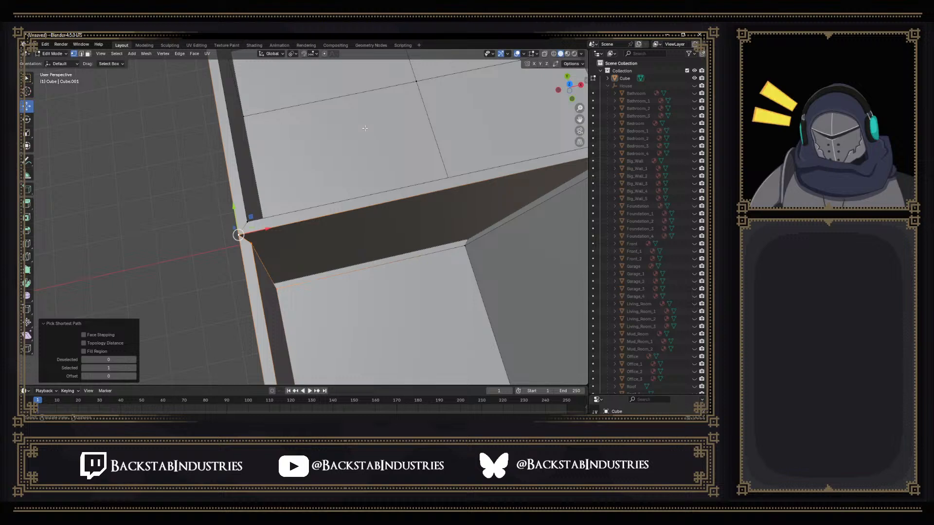
key("s")
key("y")
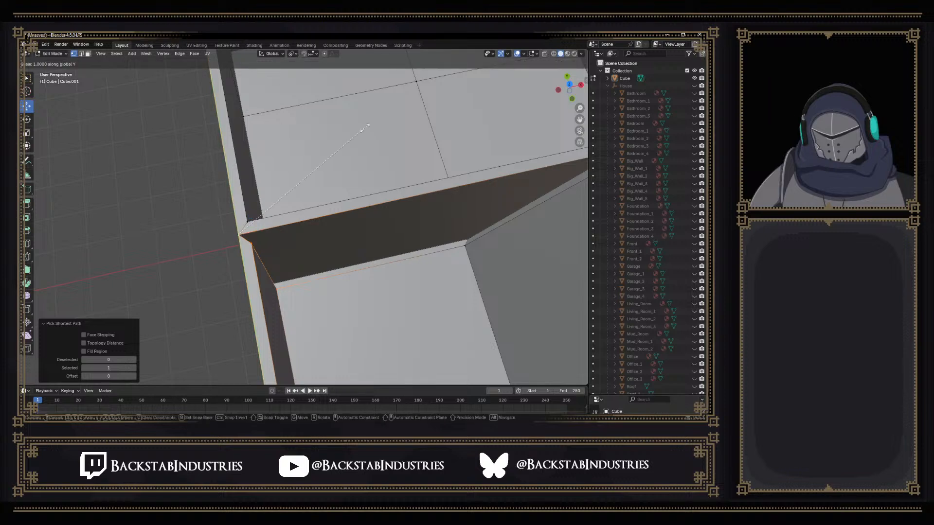
type("0")
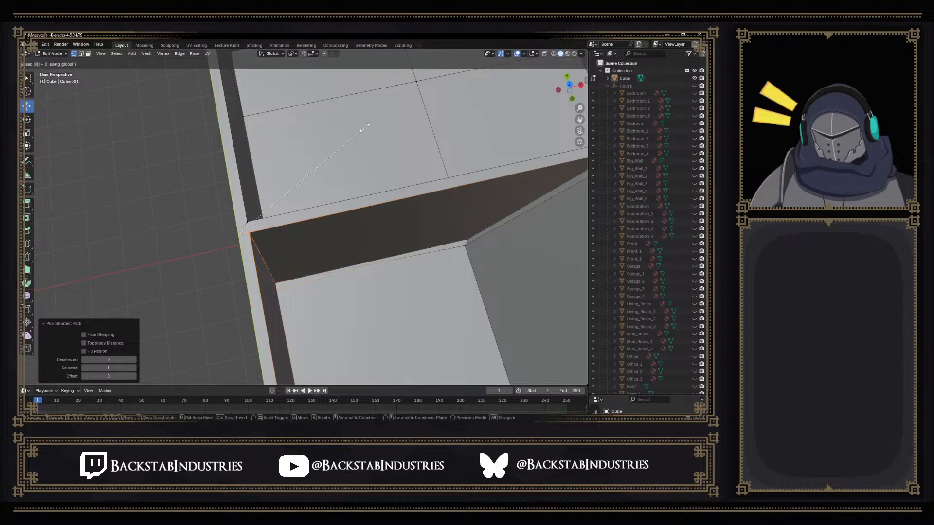
key("Return")
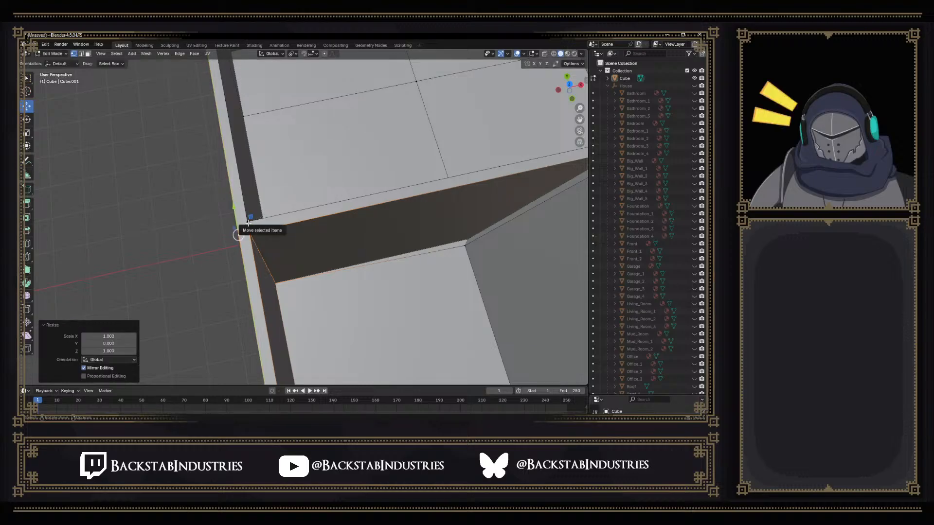
Try to cut across the wall top with the Knife tool, starting from the partition's corner vertex
key("k")
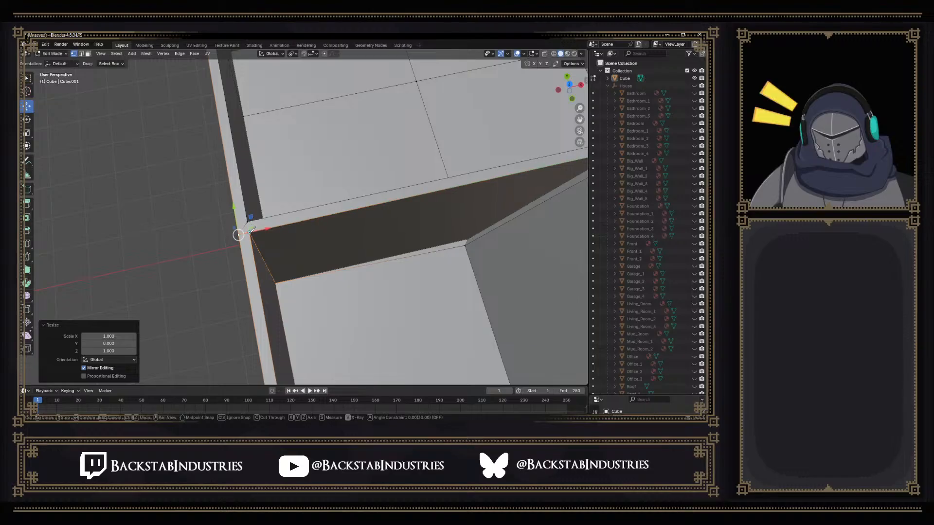
left_click(247, 221)
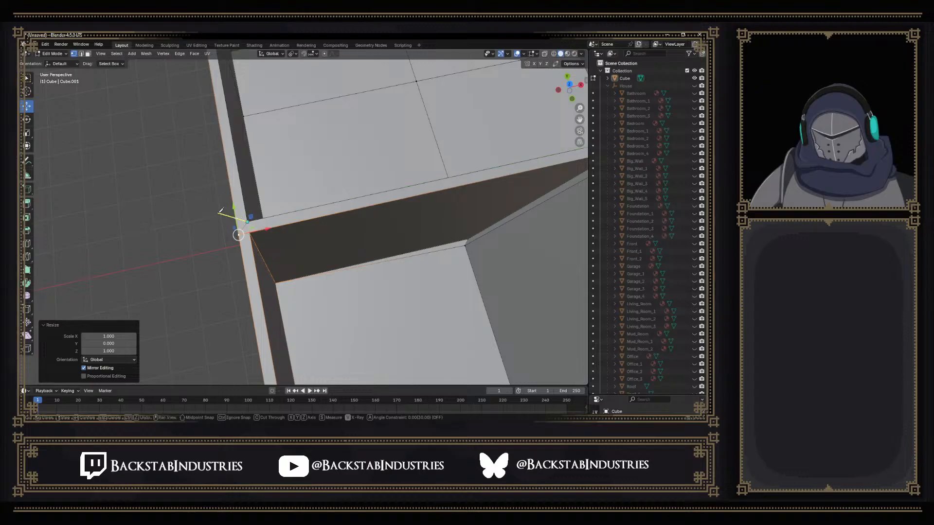
key("Return")
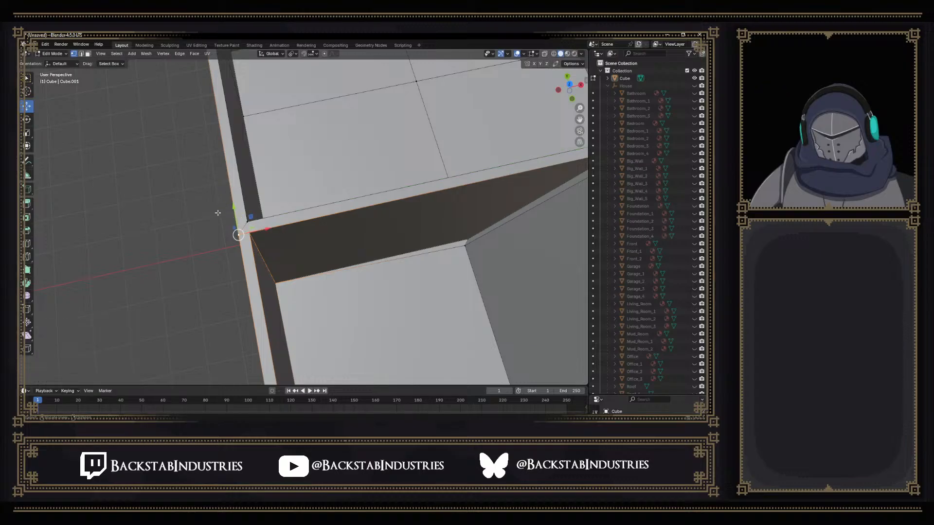
Extrude the partition's wall-top corner vertex about -0.11 m along Y toward the opposite corner of the wall junction
left_click(247, 223)
key("g")
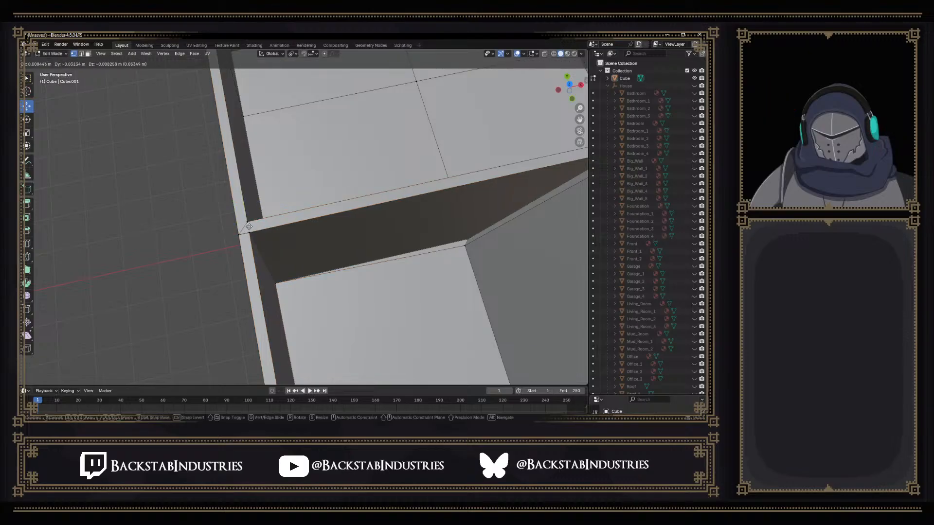
key("z")
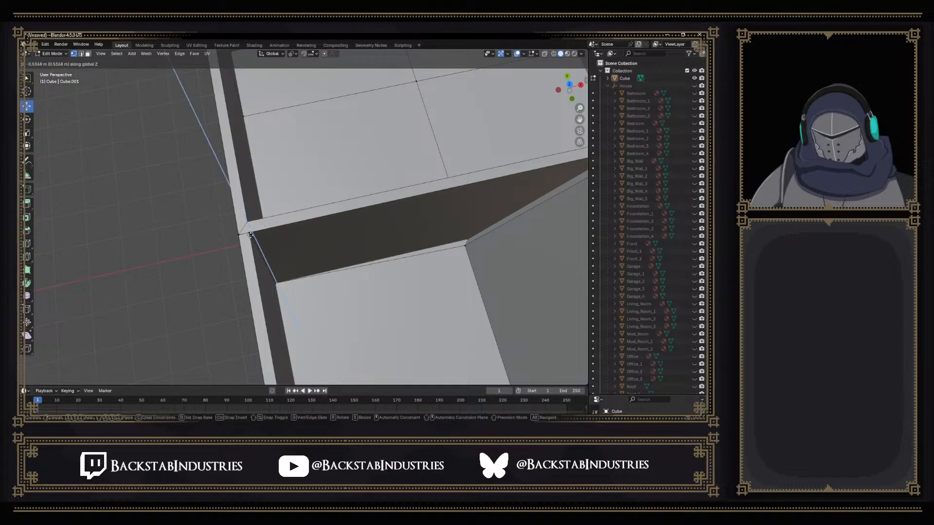
key("y")
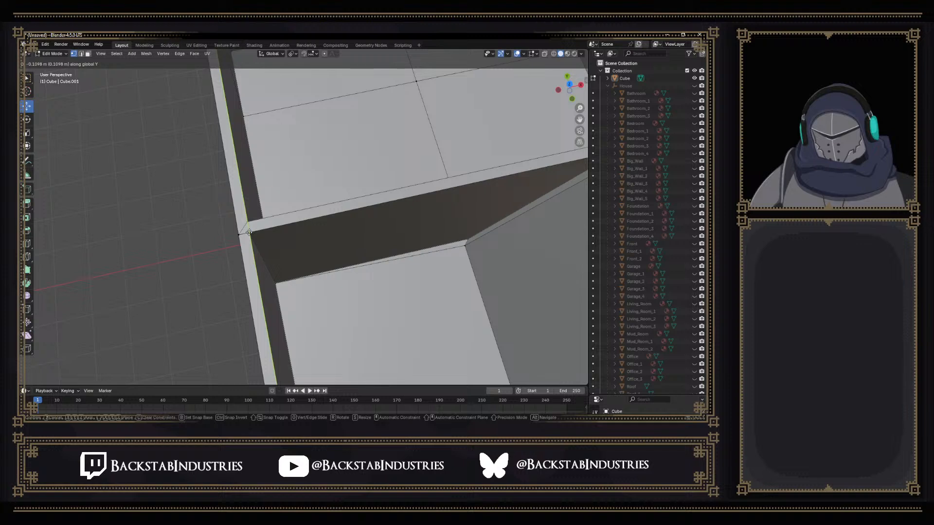
left_click(248, 232)
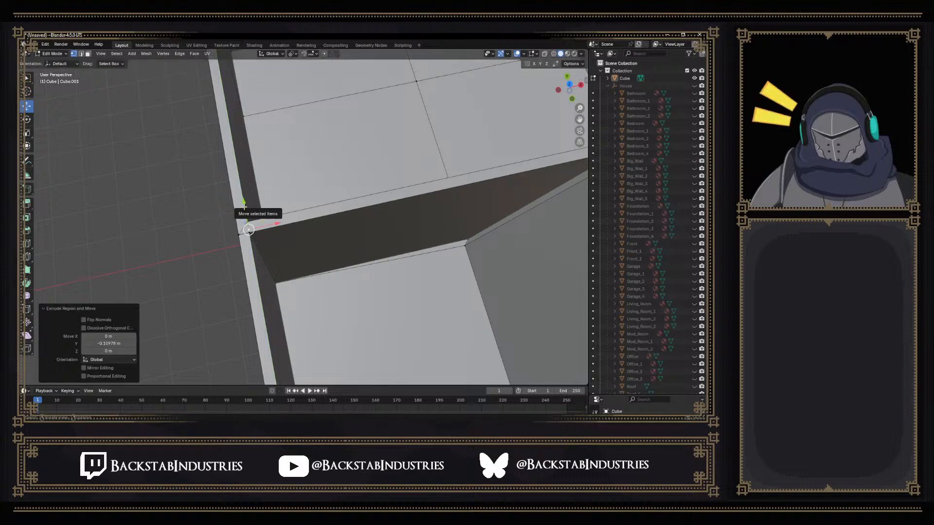
Enable Auto Merge for transforms and nudge the extruded vertex along Y toward the neighbouring inner corner
left_click(571, 63)
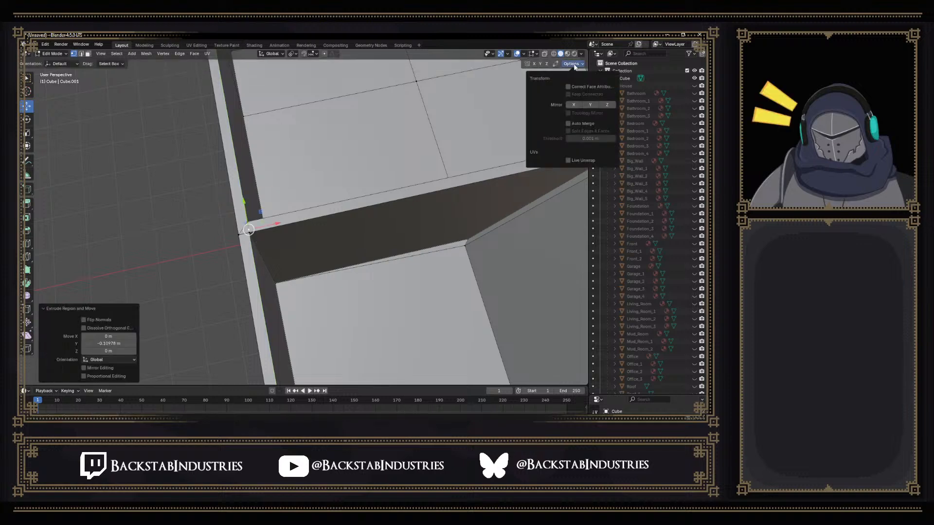
left_click(570, 126)
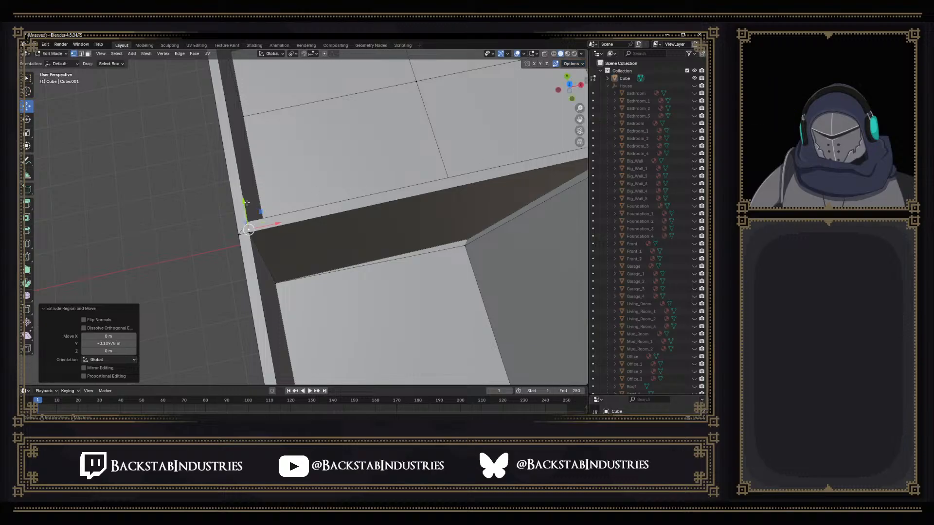
left_click_drag(244, 201, 244, 206)
Move the vertex beside the small room's inner wall-top corner about -0.0008 m along Y
left_click(236, 236)
left_click(251, 238)
scroll(240, 250, "up", 3)
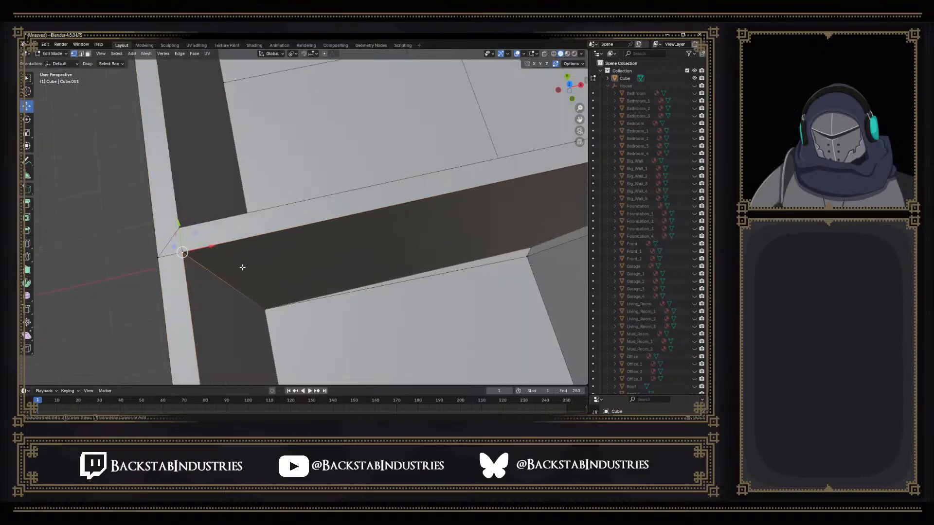
scroll(273, 260, "up", 2)
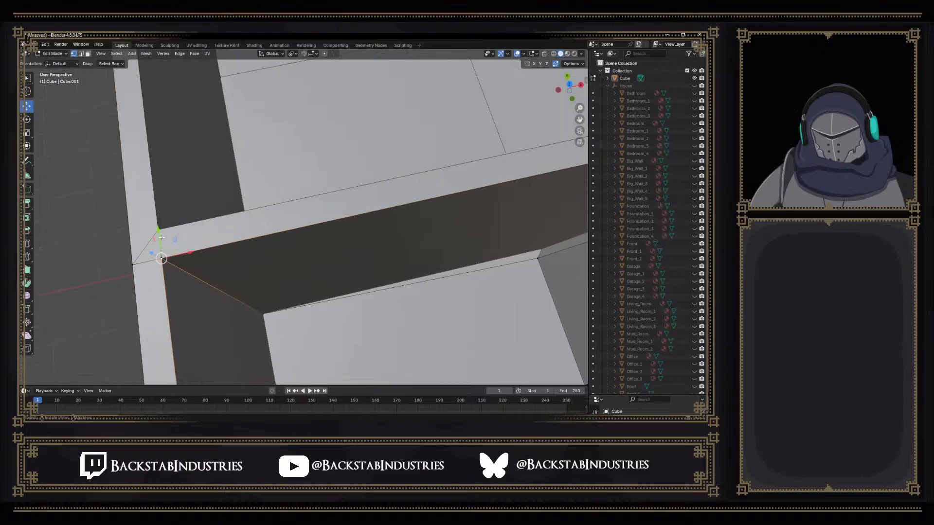
left_click(161, 258)
left_click_drag(158, 229, 158, 229)
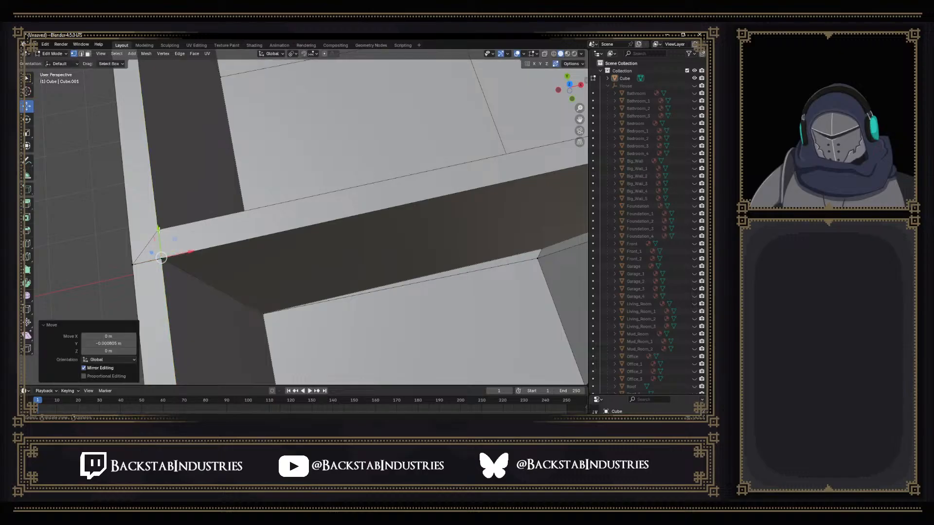
Select the small room's inner corner at the wall junction and scale the selection to 0 along Y
left_click(178, 263)
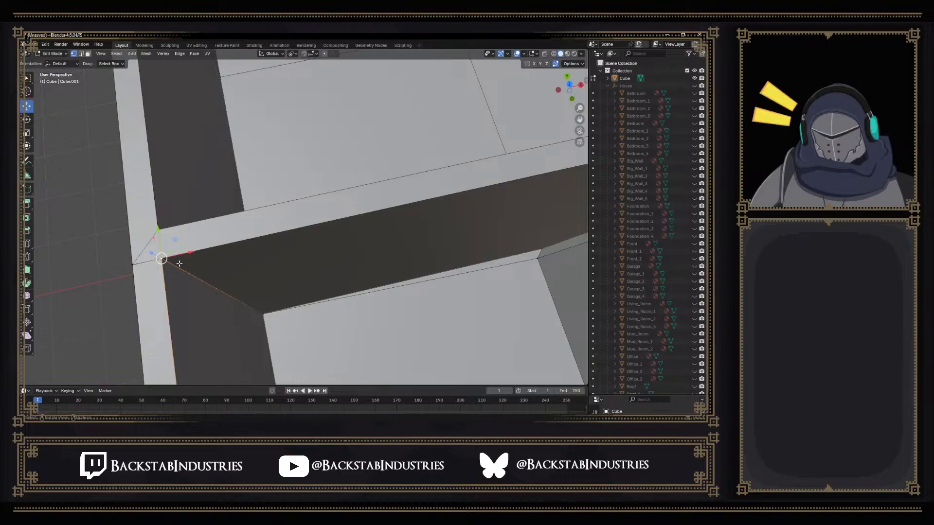
type("sy")
type("0")
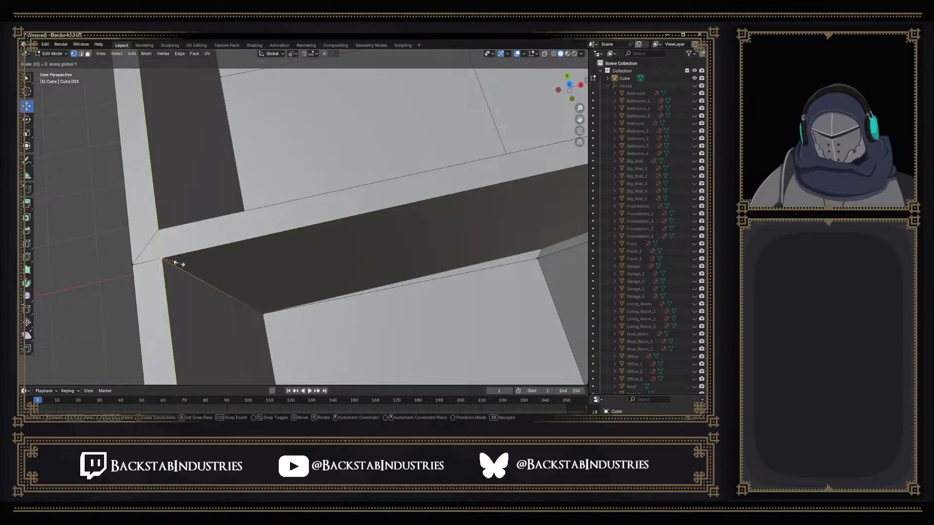
key("Return")
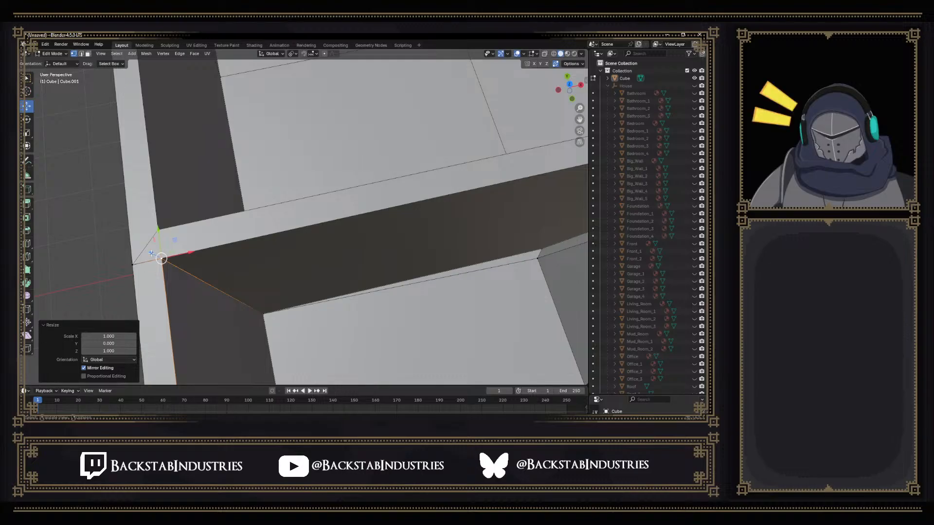
Try raising the selected corner along Z and examine the wall junction from several sides
key("g")
key("z")
left_click(134, 251)
middle_click_drag(235, 287, 305, 271)
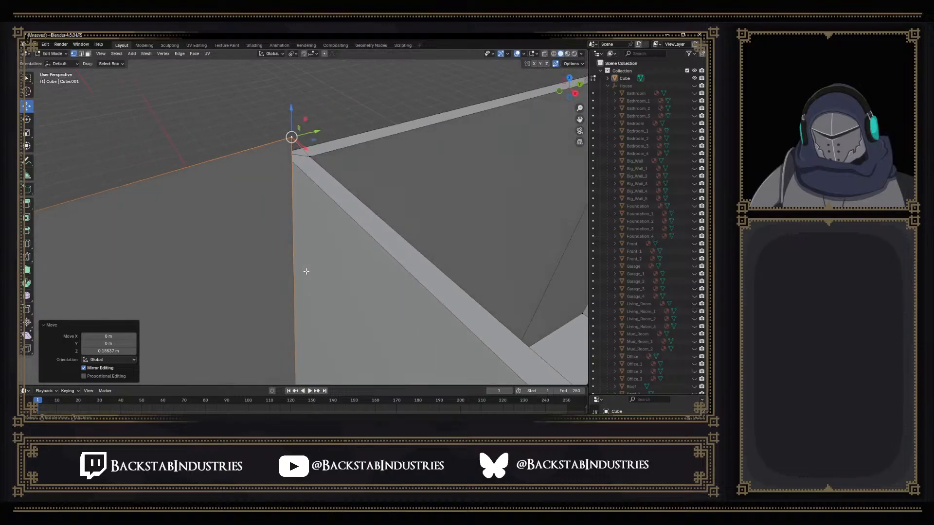
middle_click_drag(315, 217, 356, 266)
middle_click_drag(428, 232, 478, 198)
Try to dissolve the long top edge of the partition wall with Dissolve Edges
left_click(463, 144)
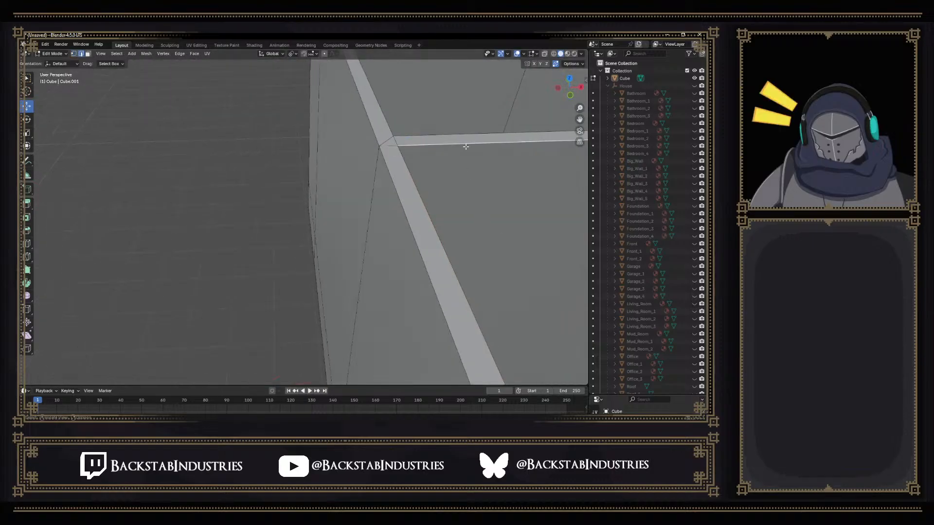
key("x")
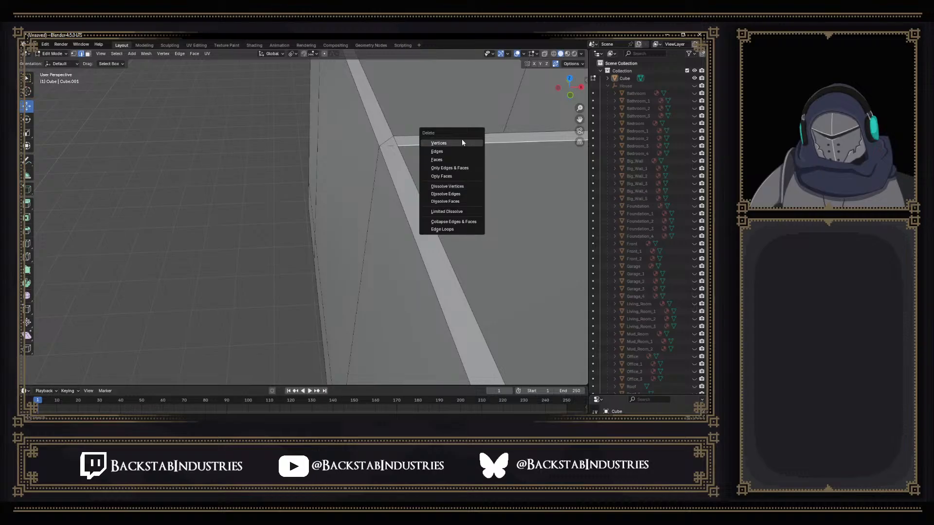
left_click(449, 194)
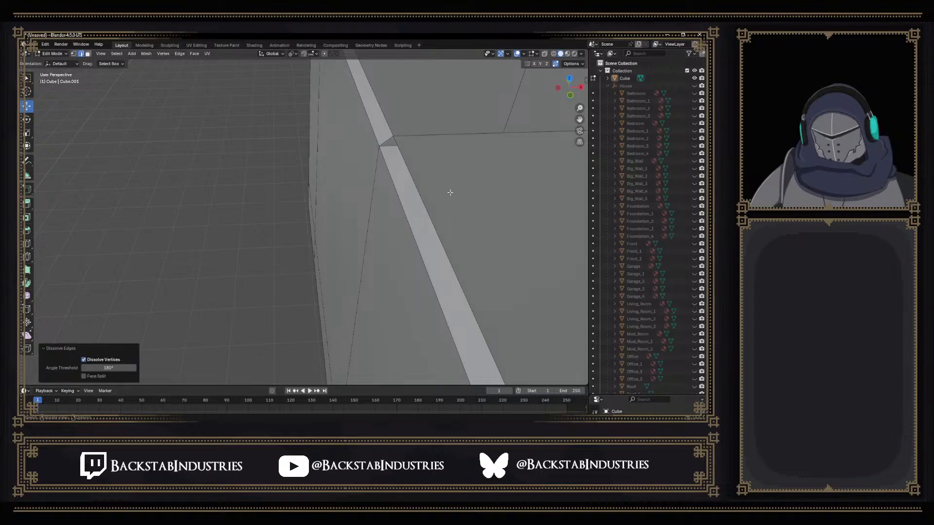
Delete the long top edge of the partition wall with the Edges option and inspect the opened corner below
middle_click_drag(486, 196, 338, 230)
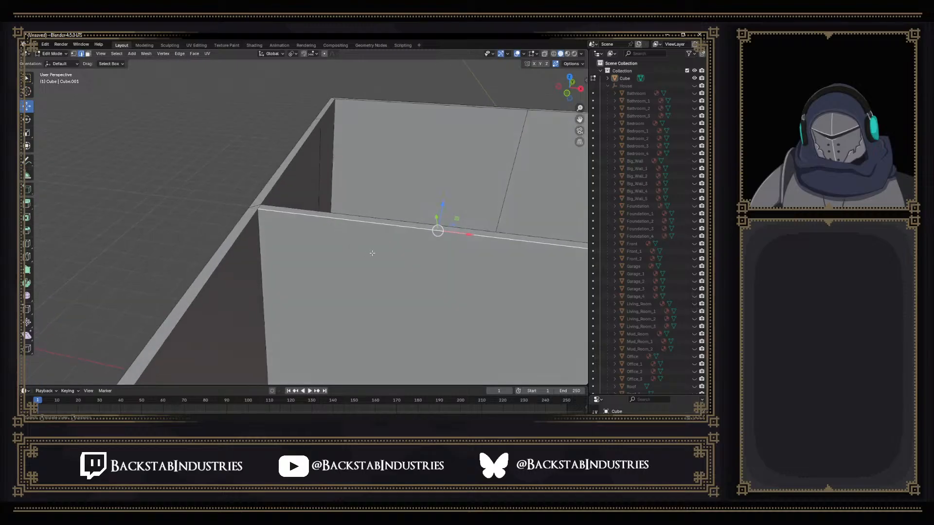
key("x")
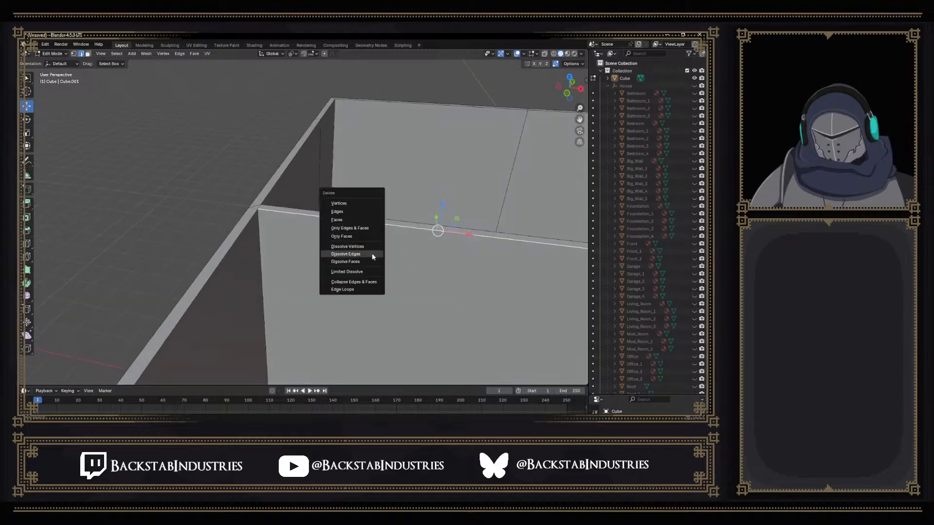
left_click(356, 213)
middle_click_drag(356, 214, 284, 265)
scroll(284, 265, "up", 6)
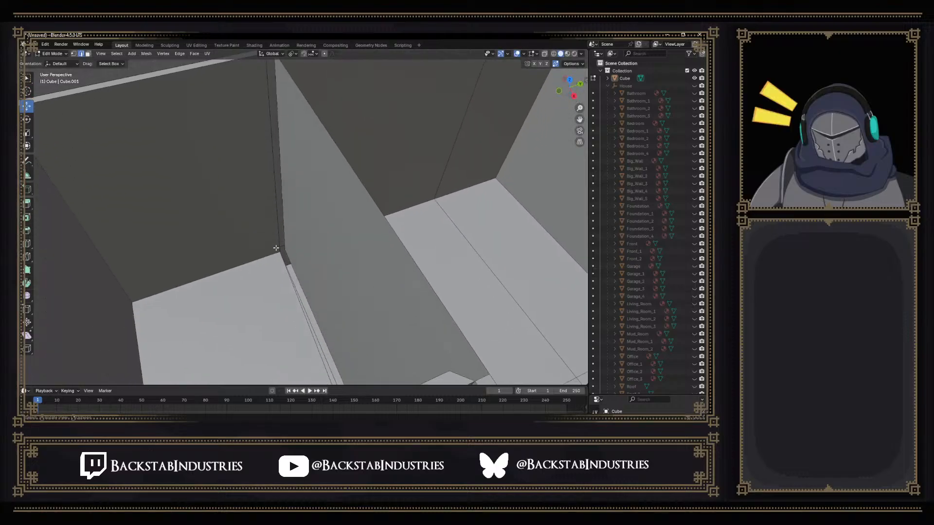
Display the mesh as wireframe and try to collapse the floor corner vertices at the partition by scaling to 0
left_click(553, 53)
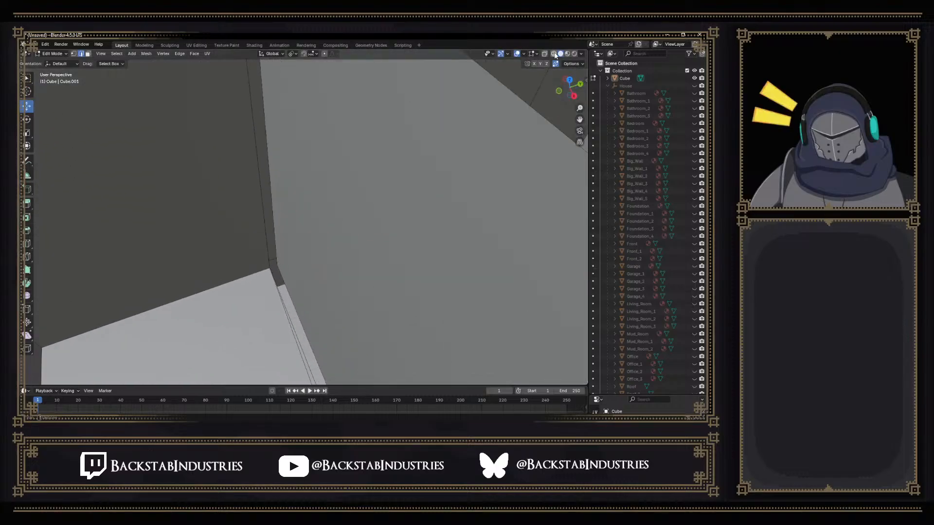
middle_click_drag(323, 267, 289, 274)
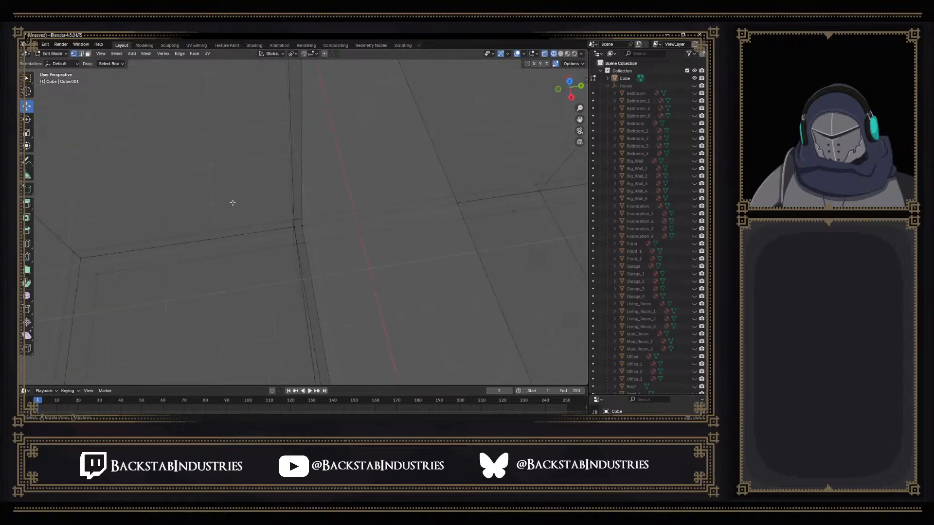
left_click(304, 228)
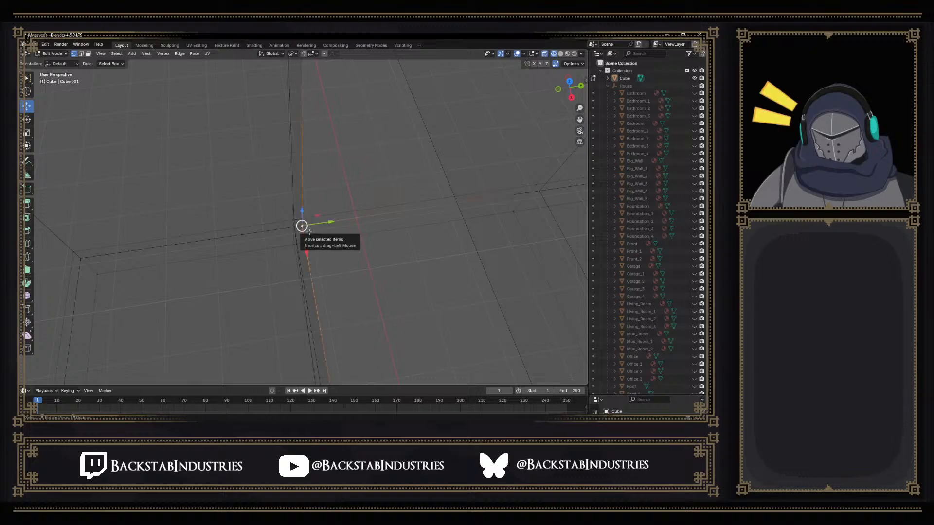
left_click_drag(302, 226, 294, 226)
left_click(297, 235)
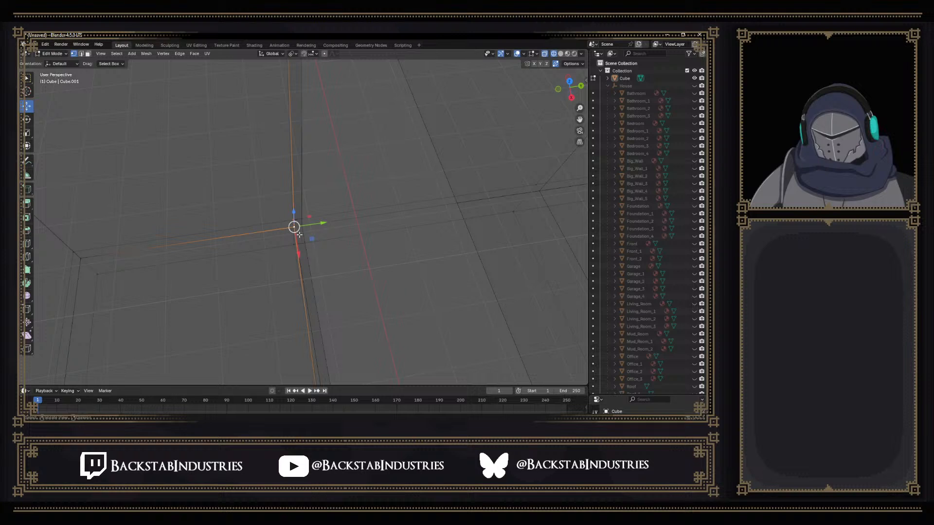
key("s")
key("0")
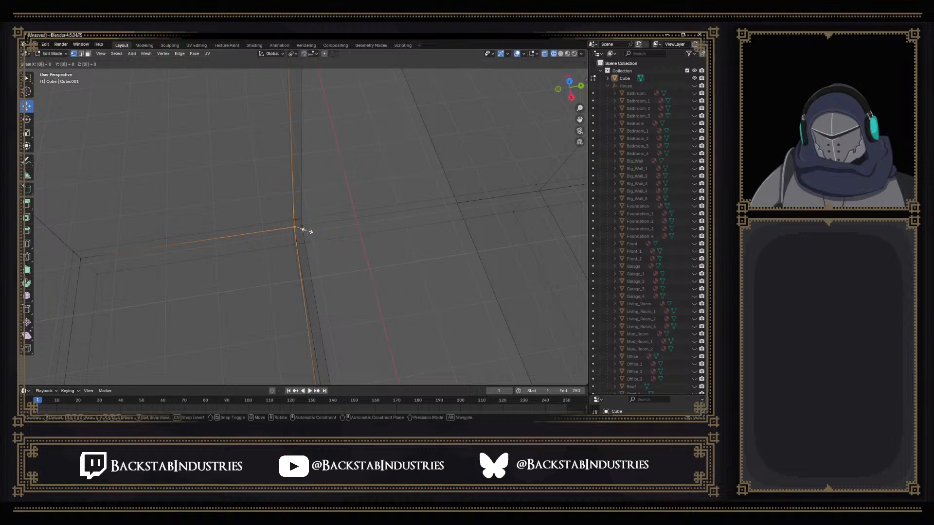
key("Return")
Select the two misaligned corner vertices plus the adjoining corner vertex as active, and scale them to 0 along Y
middle_click_drag(235, 280, 273, 232)
left_click(265, 216)
left_click(281, 251, "shift")
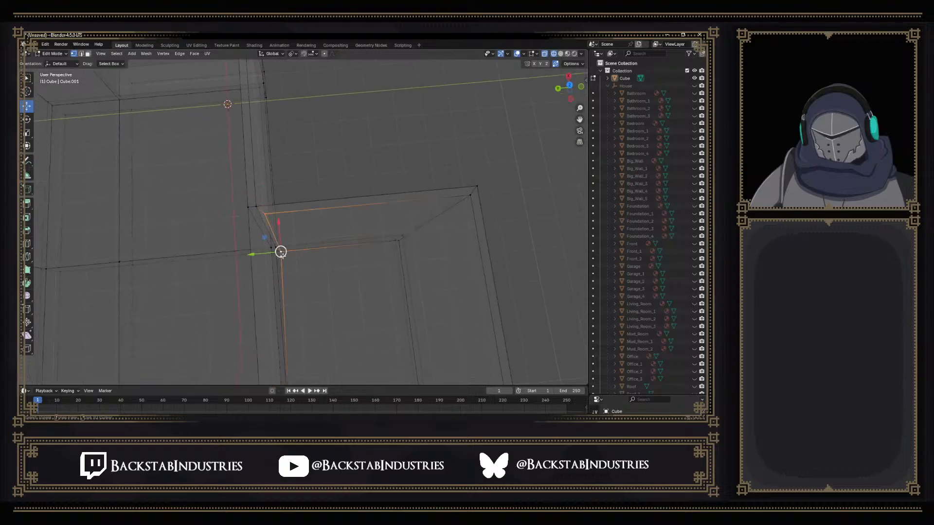
left_click(257, 207, "shift")
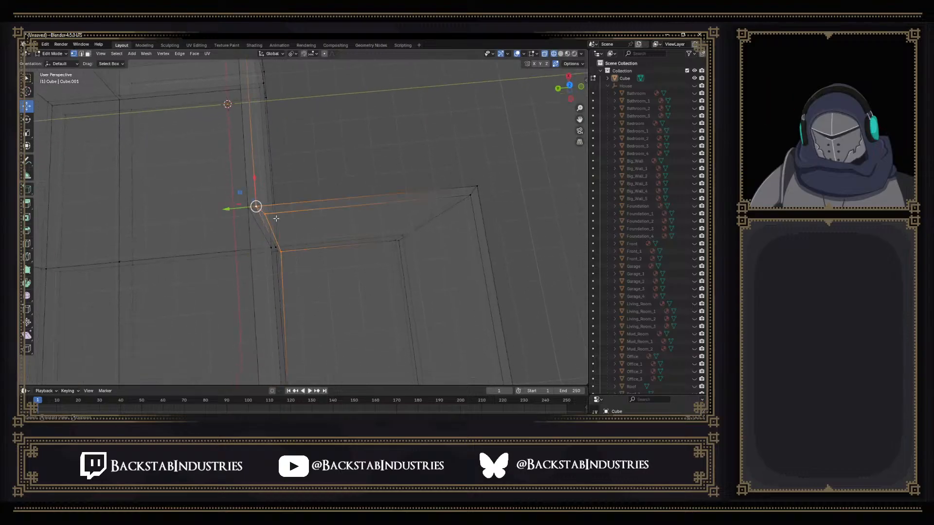
type("sy0")
key("Return")
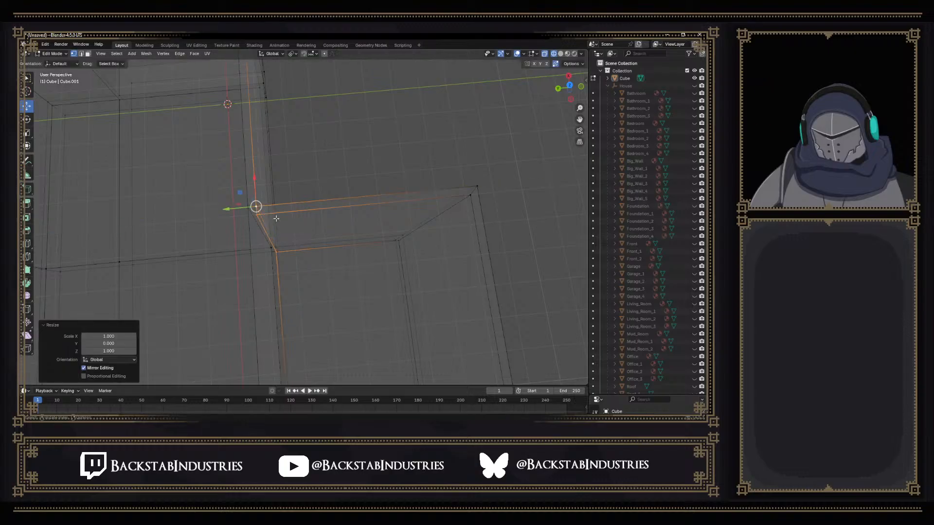
Try to fill a face between the vertical edges at the two ends of the opened partition wall, and undo it
middle_click_drag(282, 264, 297, 238)
key("2")
left_click(301, 240)
middle_click_drag(173, 272, 134, 242)
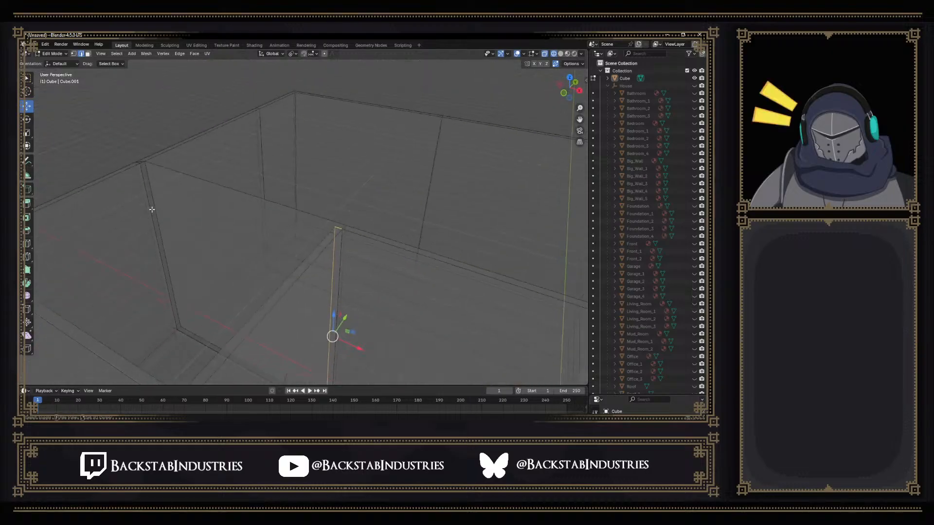
left_click(151, 210, "shift")
middle_click_drag(151, 210, 185, 223)
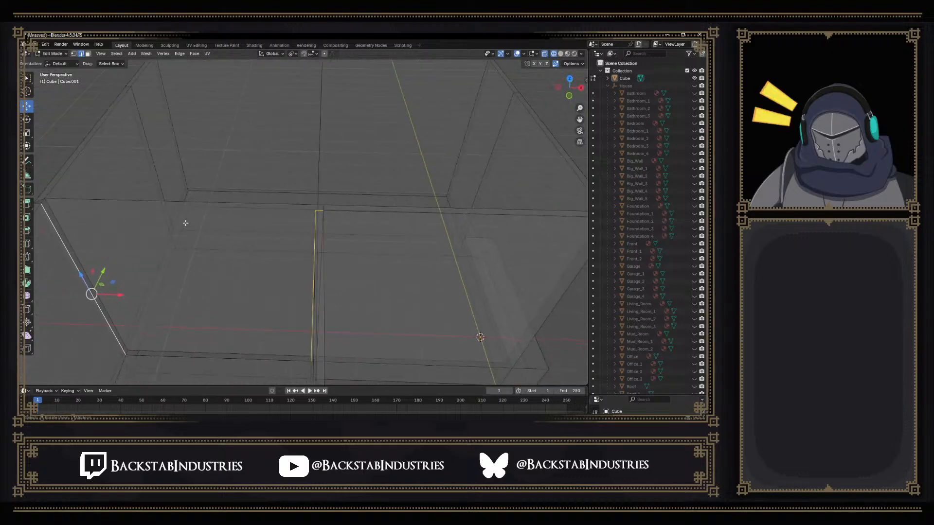
key("f")
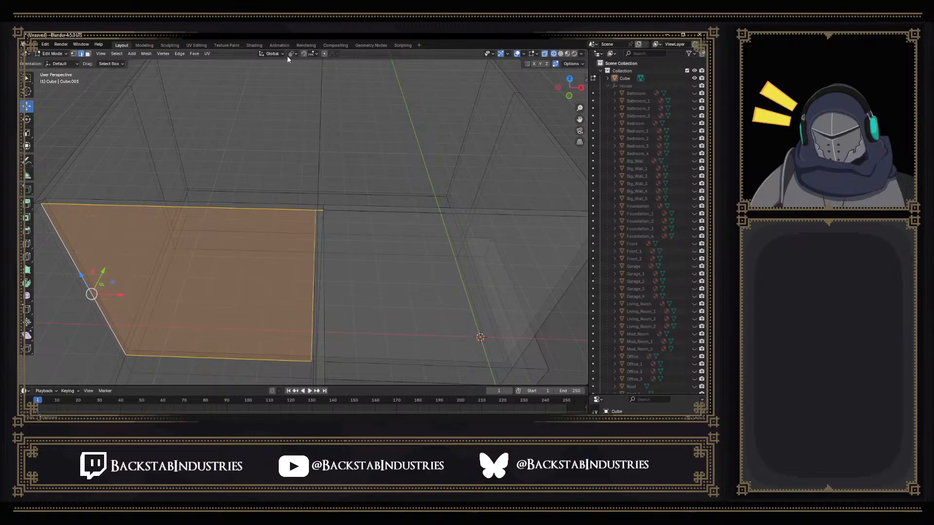
key("ctrl+z")
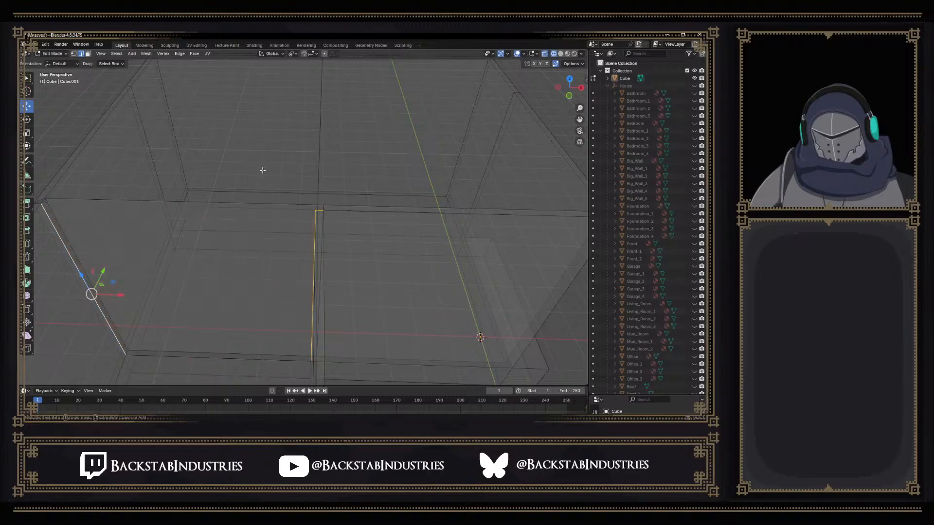
Fill a face between the vertical edges at both ends of the opened partition wall and display the mesh in solid shading
left_click(314, 234)
left_click(316, 246)
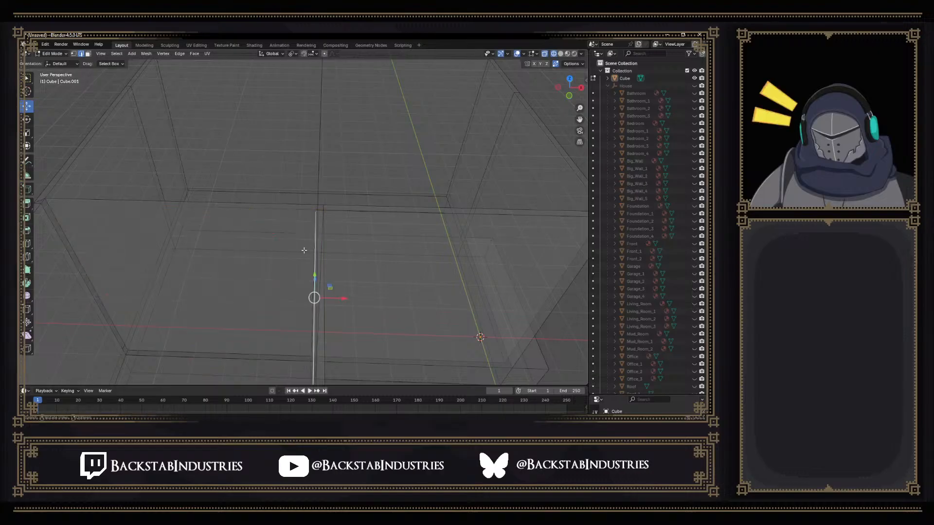
middle_click_drag(306, 250, 280, 247)
mouse_move(144, 215)
middle_mouse_down()
mouse_move(191, 244)
mouse_move(281, 250)
mouse_move(179, 264)
mouse_move(156, 228)
middle_mouse_up()
left_click(164, 216, "shift")
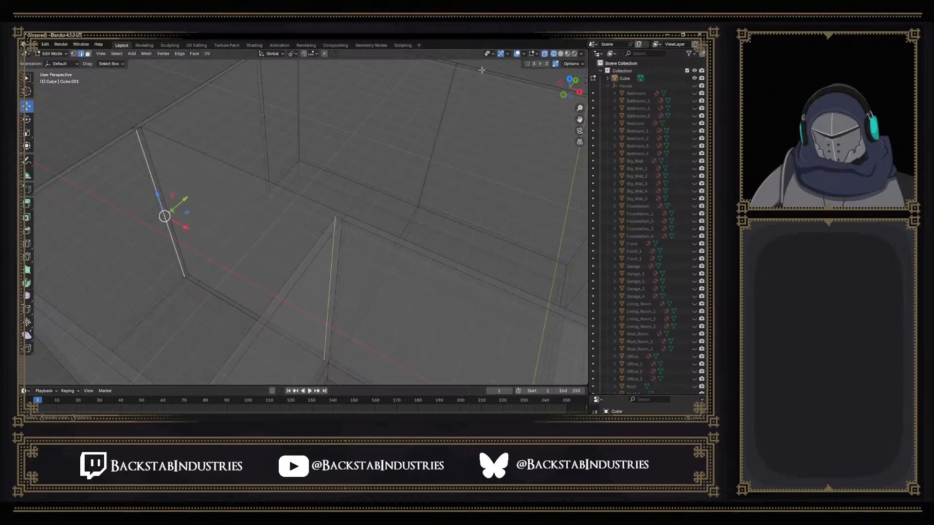
left_click(560, 54)
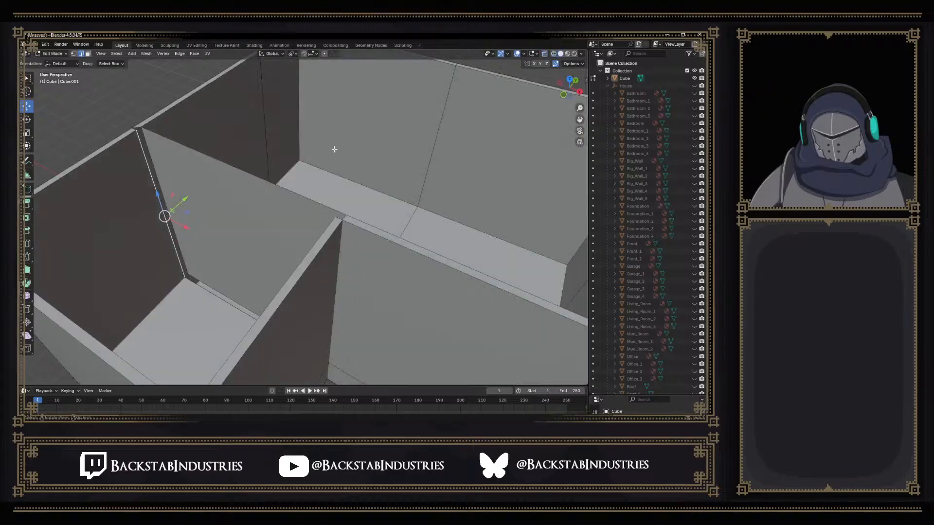
left_click(243, 182)
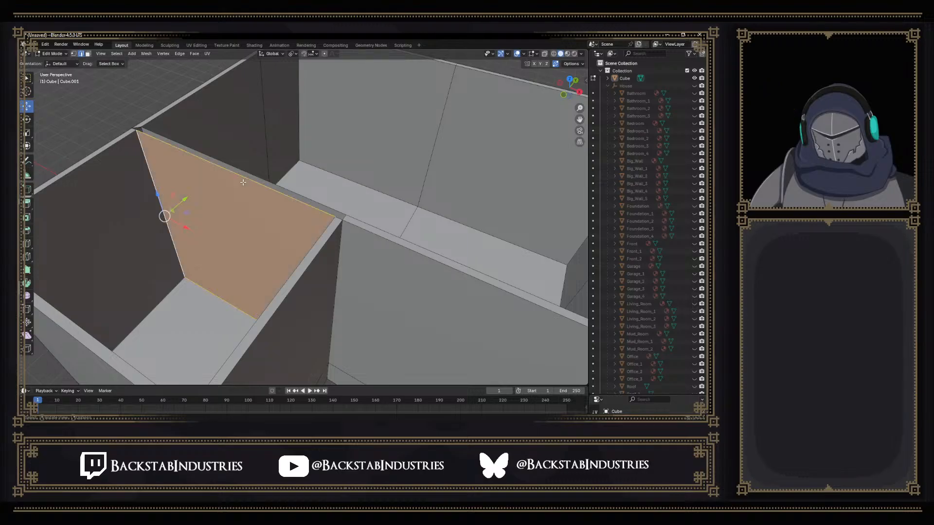
Try to collapse the top corner vertices where the two interior walls meet by scaling them to 0
middle_click_drag(225, 177, 258, 227)
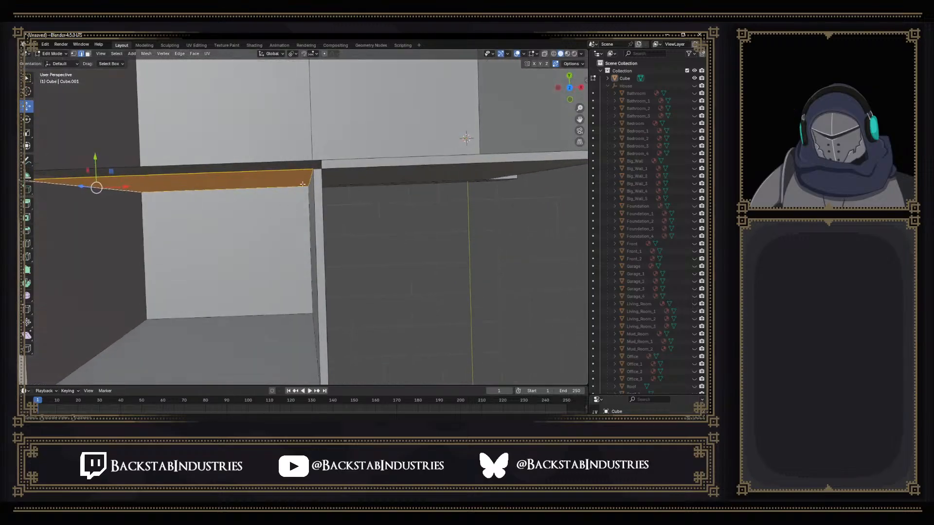
scroll(324, 167, "up", 1)
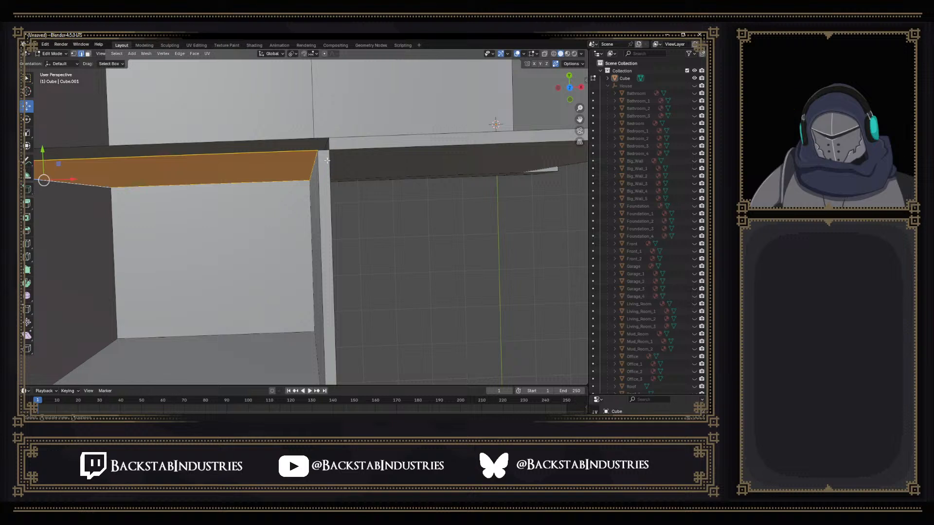
key("1")
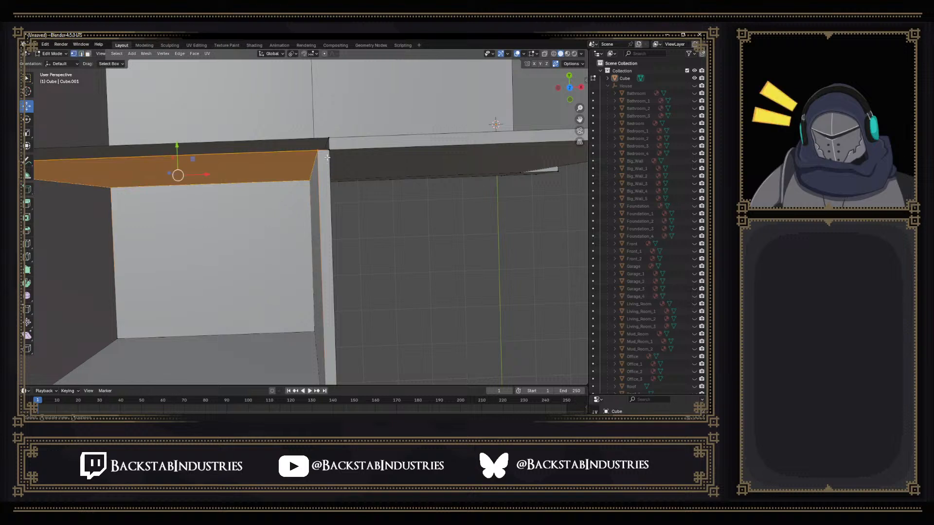
left_click(317, 146)
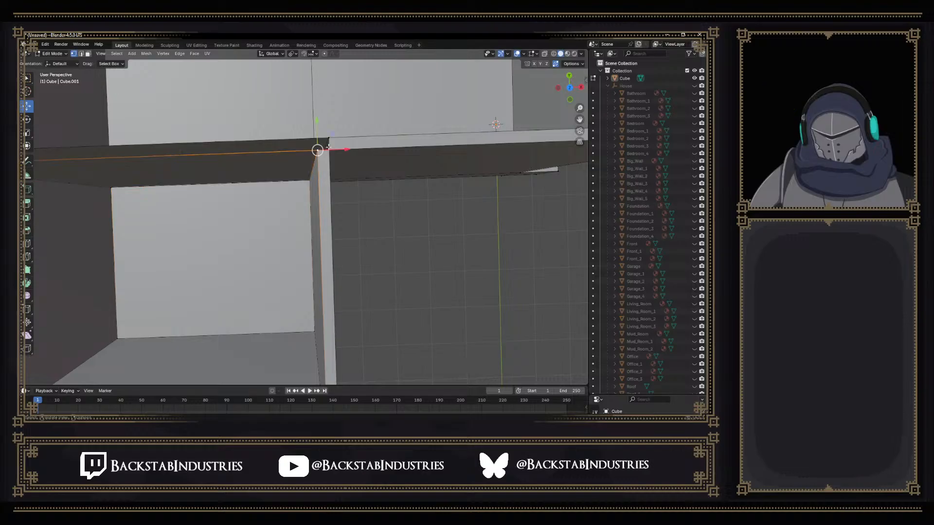
key("g")
left_click(314, 108)
left_click(331, 139, "shift")
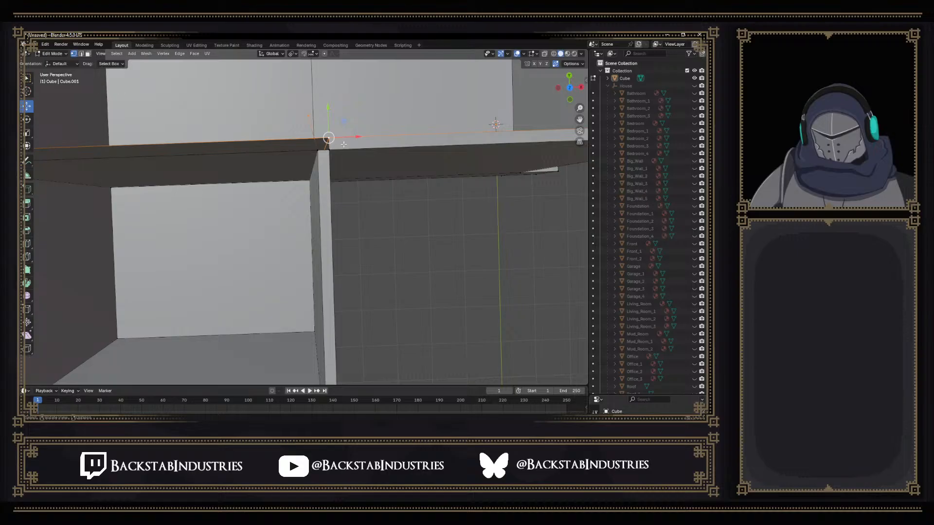
key("s")
key("0")
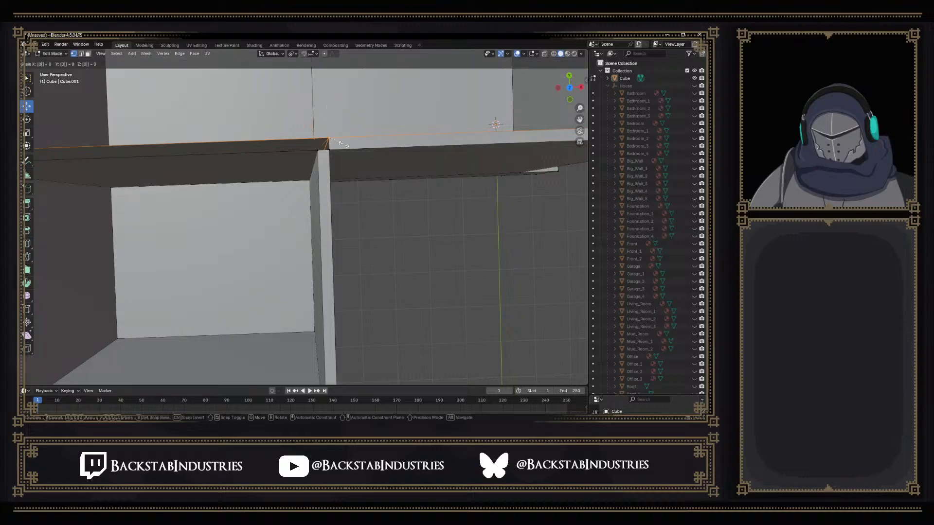
key("Return")
Fill the long open strip along the top of the partition wall with a face
middle_click_drag(324, 161, 243, 186)
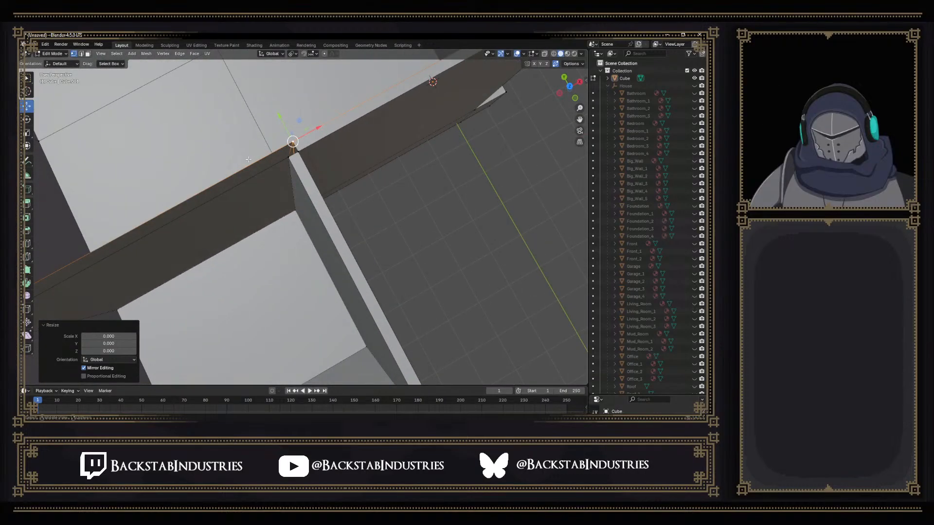
left_click(246, 183)
left_click(244, 182)
key("f")
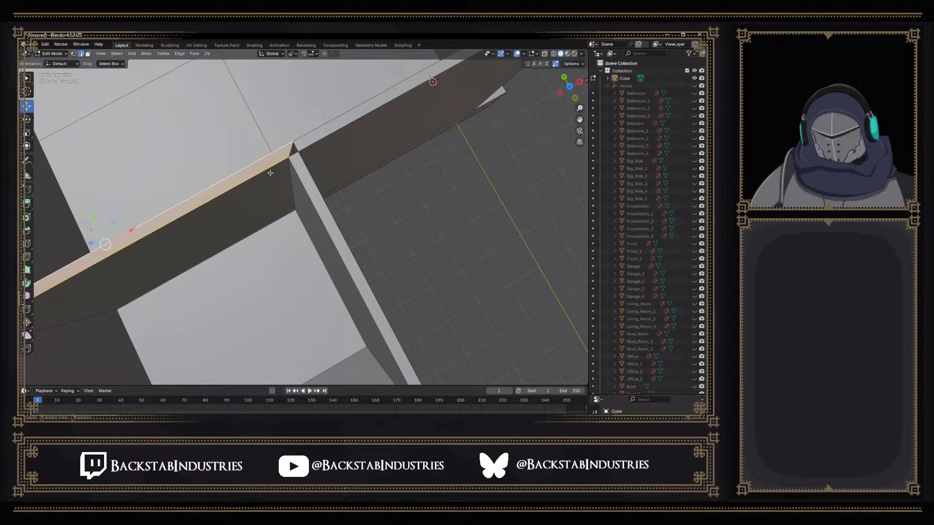
Fill the small triangular gaps in the wall top at both ends of the partition wall
middle_click_drag(264, 173, 281, 166)
left_click(310, 151)
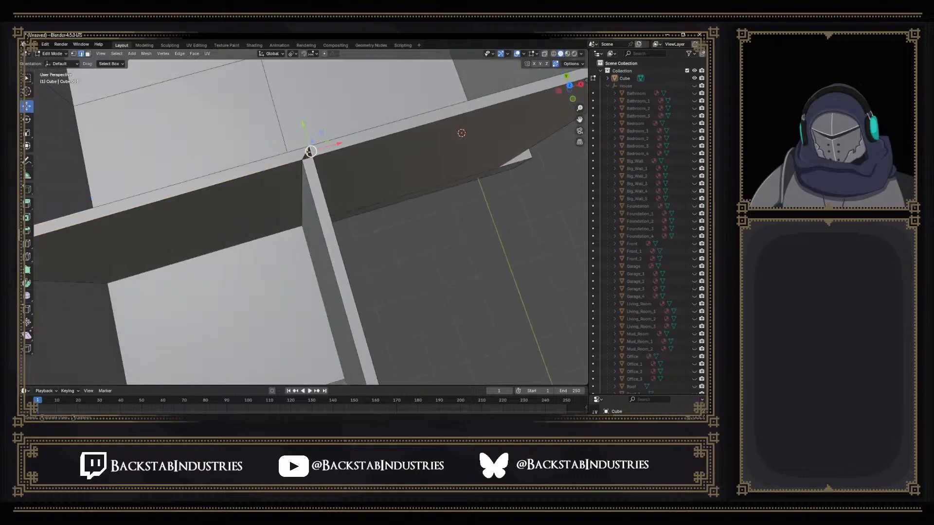
mouse_move(305, 164)
middle_mouse_down()
mouse_move(243, 146)
mouse_move(432, 306)
mouse_move(309, 150)
middle_mouse_up()
middle_click_drag(239, 95, 257, 79)
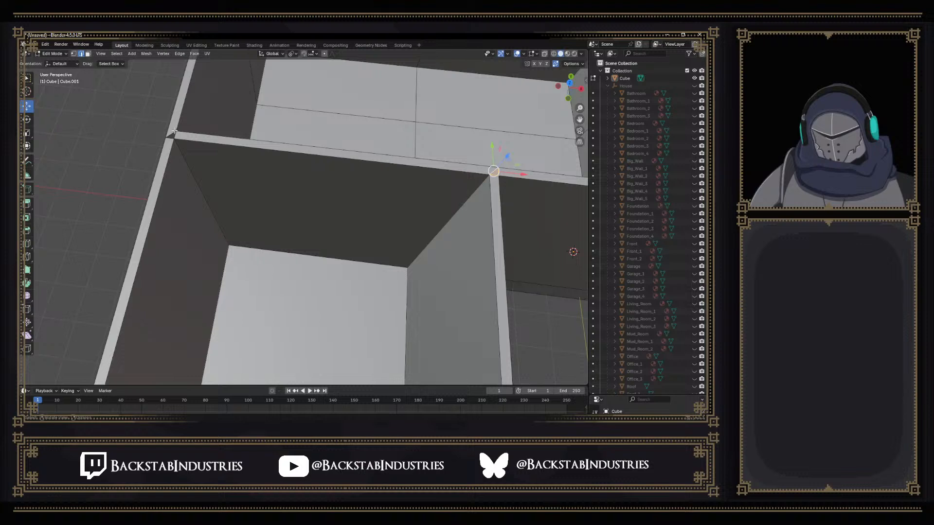
middle_click_drag(176, 137, 197, 145)
middle_click_drag(152, 204, 229, 203, "shift")
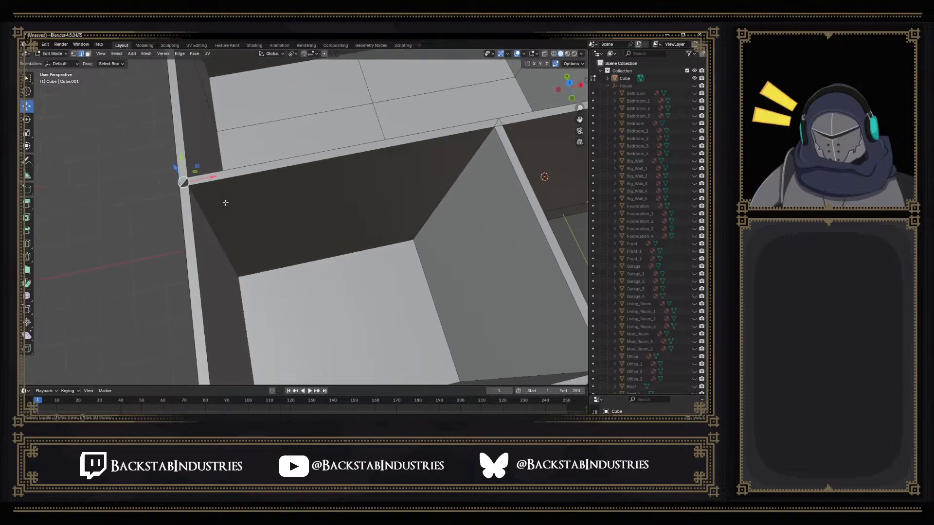
scroll(191, 191, "up", 2)
left_click_drag(141, 170, 147, 173)
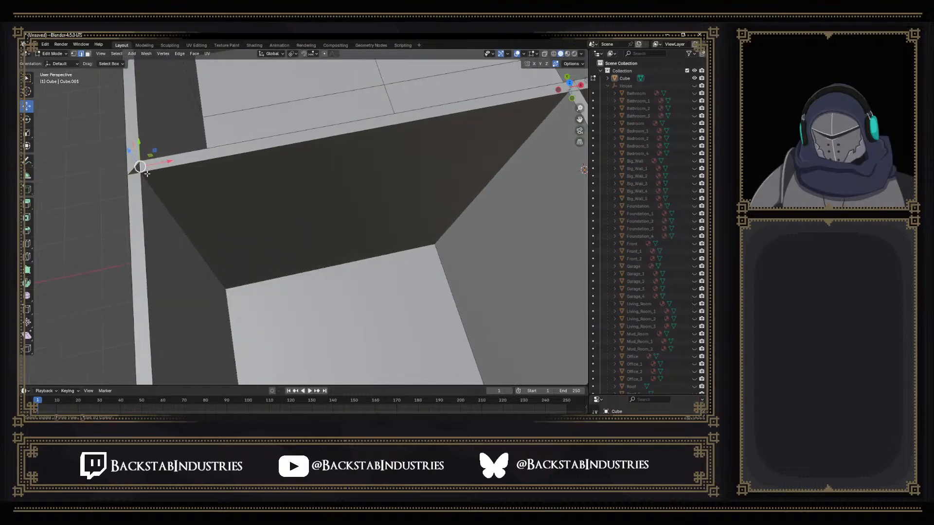
Examine the repaired walls and the foundation from inside, outside and above for remaining gaps or misaligned faces
middle_click_drag(174, 177, 400, 274)
middle_click_drag(407, 320, 386, 98)
middle_click_drag(304, 222, 309, 146)
middle_click_drag(343, 211, 378, 155)
middle_click_drag(346, 235, 325, 261)
middle_click_drag(415, 204, 243, 227, "shift")
middle_click_drag(316, 195, 246, 121)
scroll(267, 119, "down", 5)
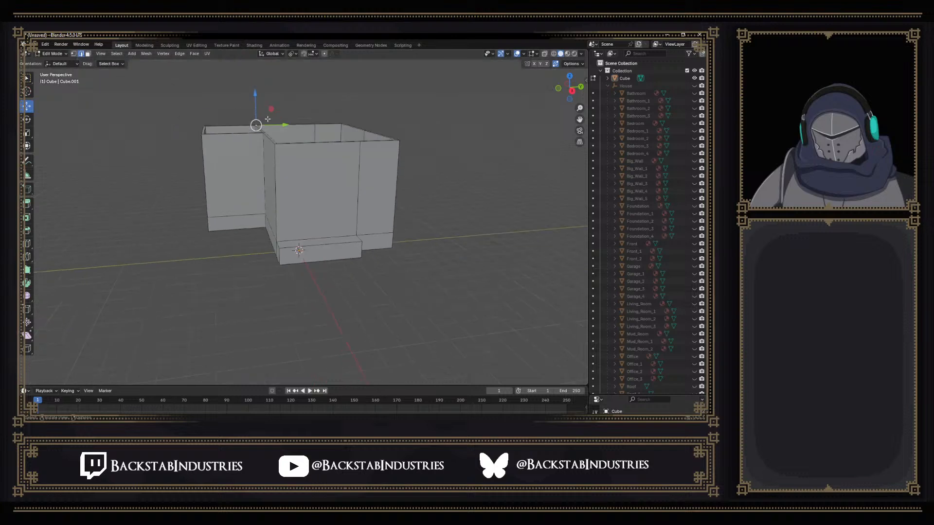
middle_click_drag(292, 156, 511, 145)
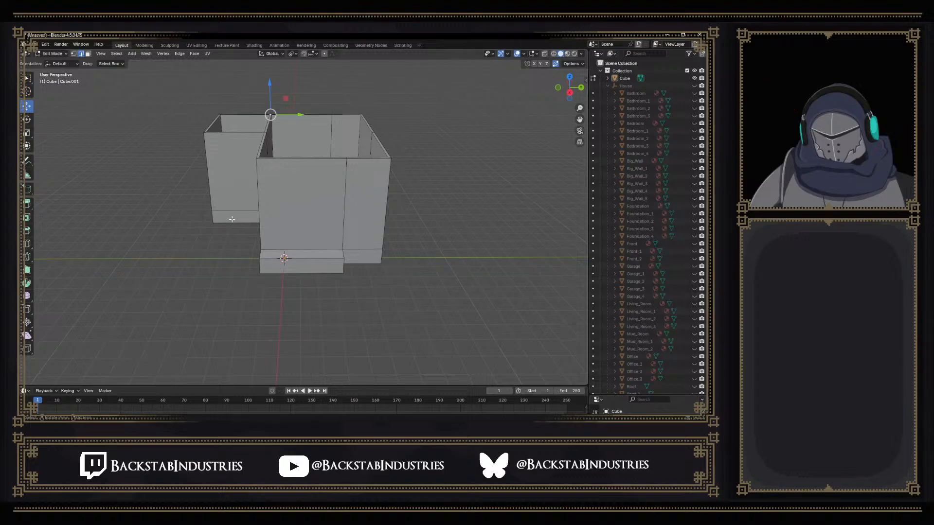
middle_click_drag(220, 219, 305, 248)
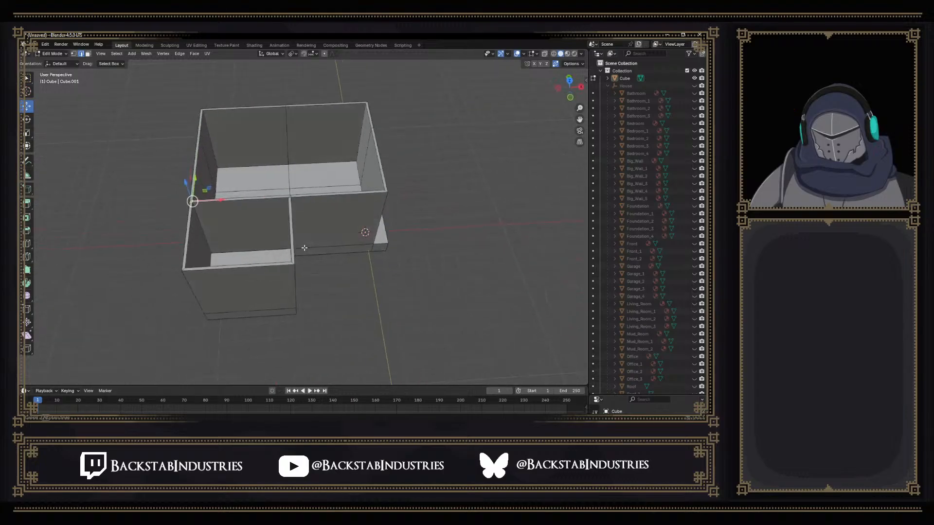
scroll(233, 293, "up", 4)
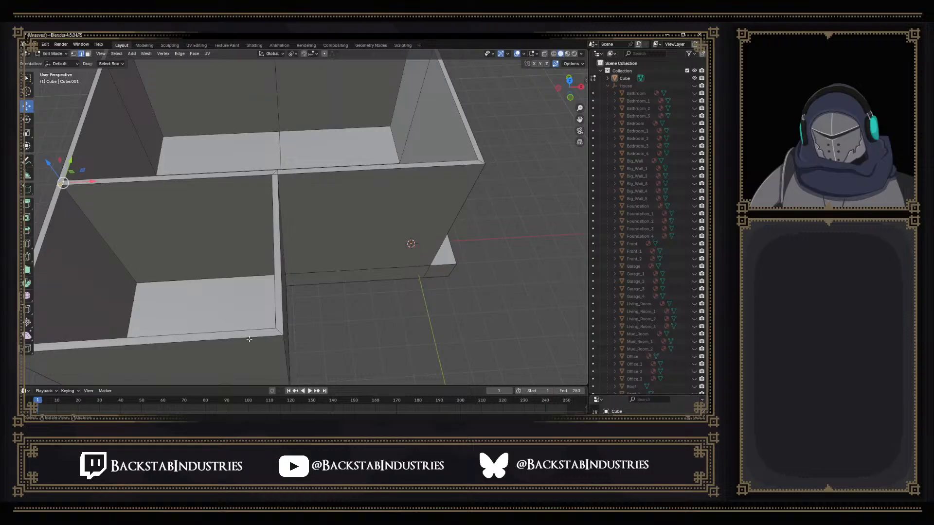
middle_click_drag(268, 329, 158, 234)
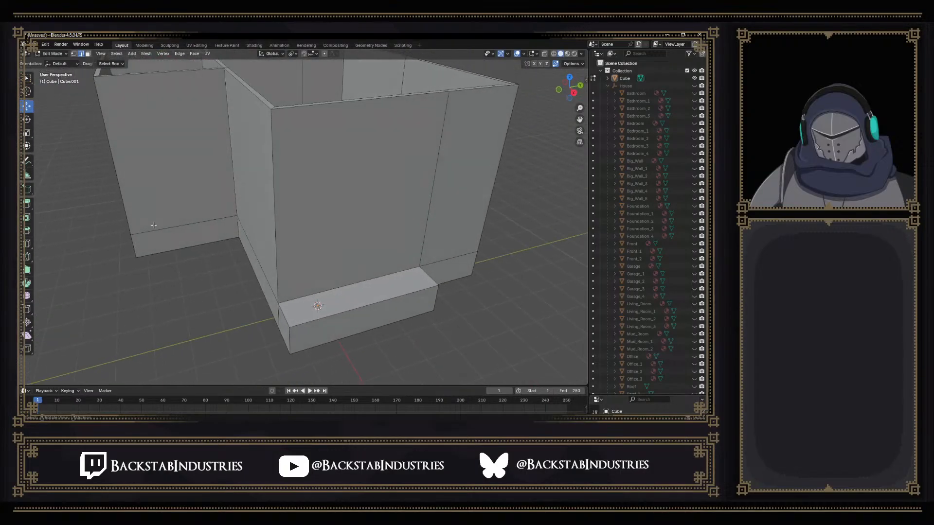
Cut a new edge across the wall top at the smaller room's mitred outer corner with the Knife tool
middle_click_drag(129, 167, 271, 290)
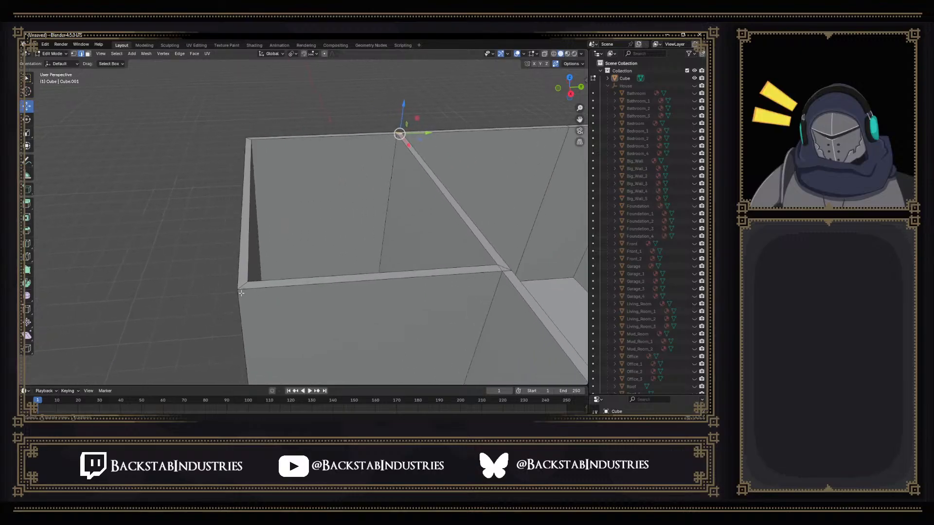
scroll(241, 292, "up", 3)
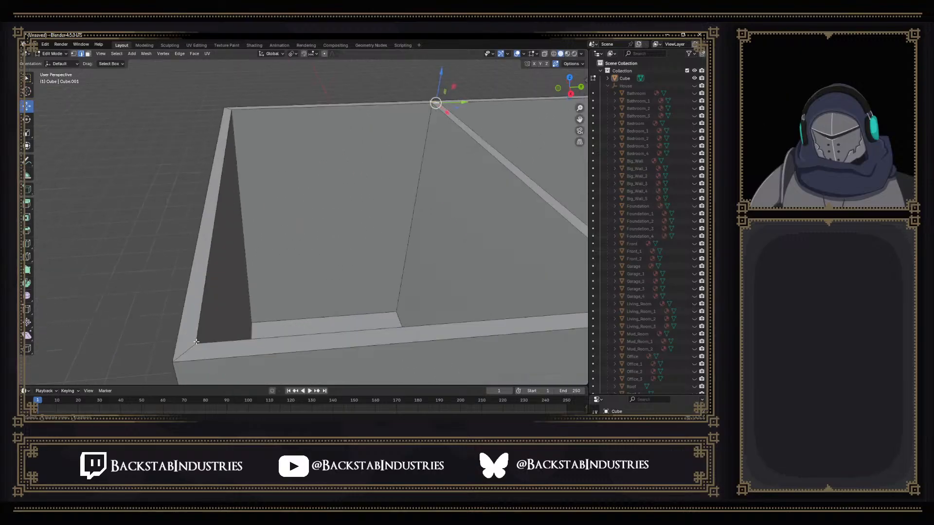
key("1")
key("k")
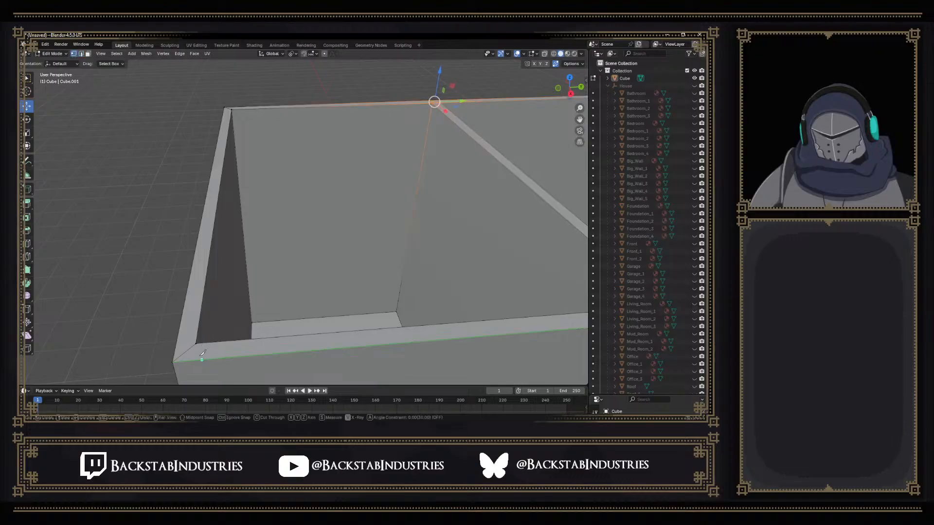
Knife-cut a continuous line around the small room's outer wall, one wall thickness from the corner, over the top, inside, underneath and up the outside
left_click(195, 343)
scroll(196, 357, "up", 5)
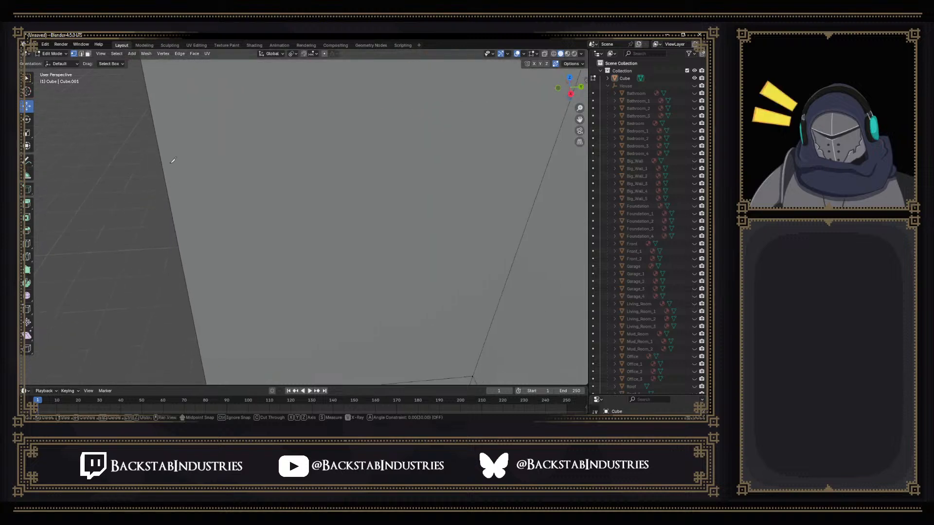
middle_click_drag(236, 360, 218, 198, "shift")
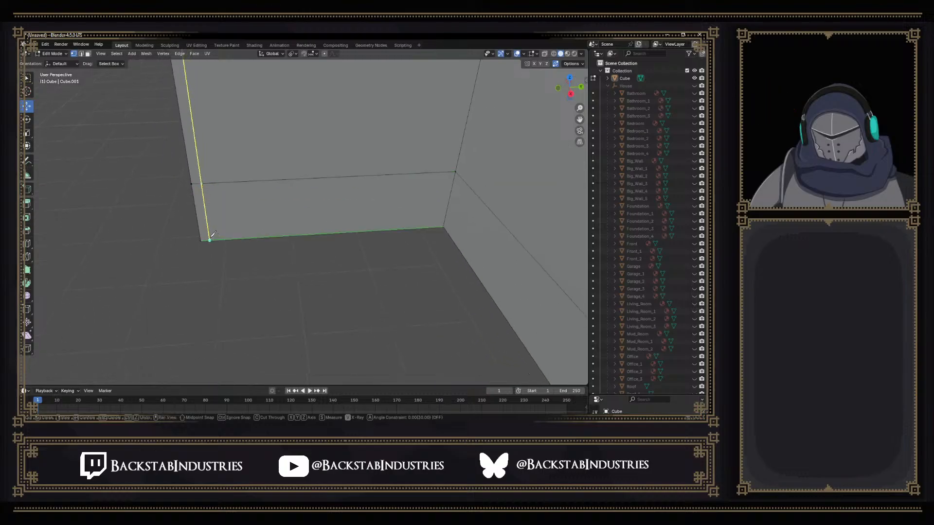
left_click(209, 239)
middle_click_drag(217, 260, 222, 190)
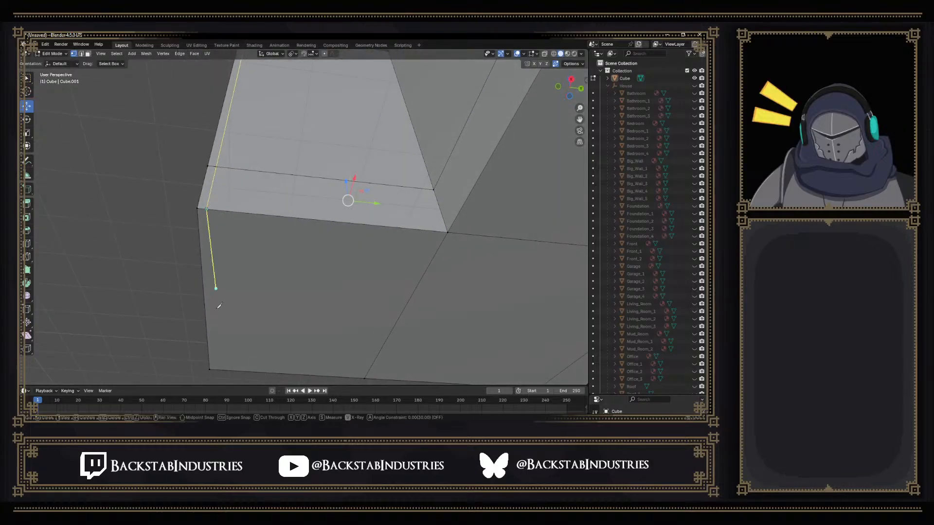
left_click(215, 370)
middle_click_drag(215, 367, 377, 35)
middle_click_drag(357, 88, 312, 234)
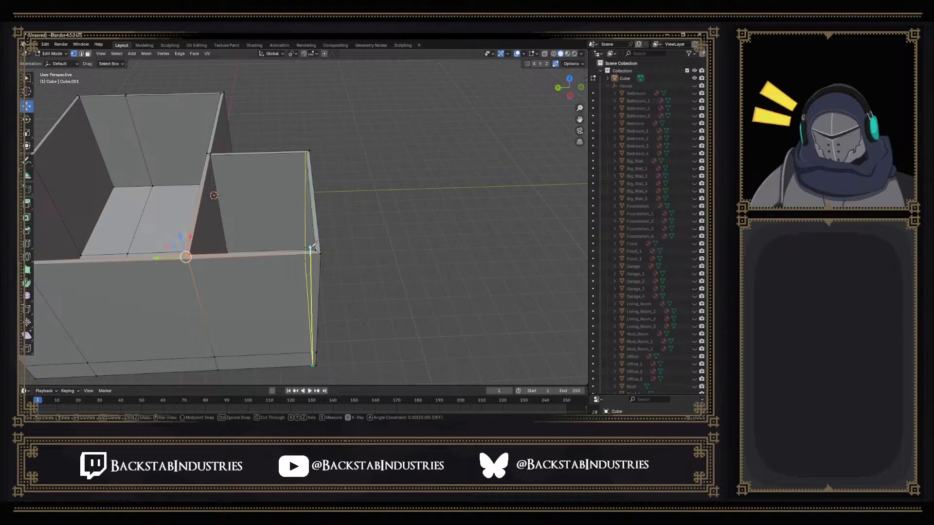
left_click(315, 250)
middle_click_drag(357, 226, 305, 250)
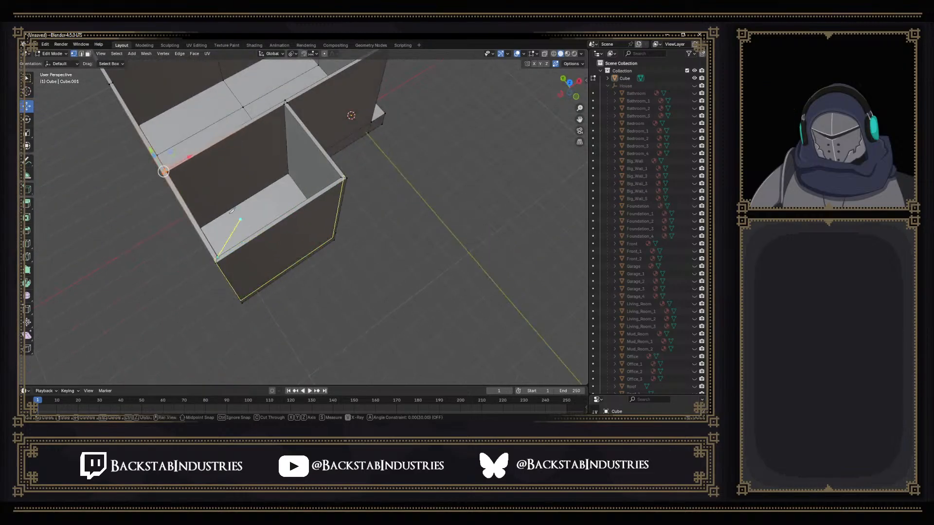
key("Return")
middle_click_drag(240, 214, 207, 207)
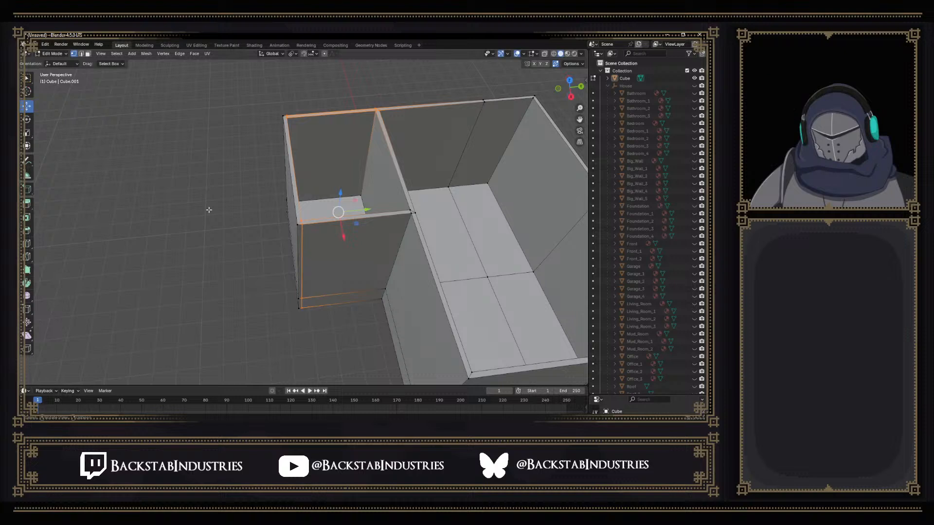
key("ctrl+z")
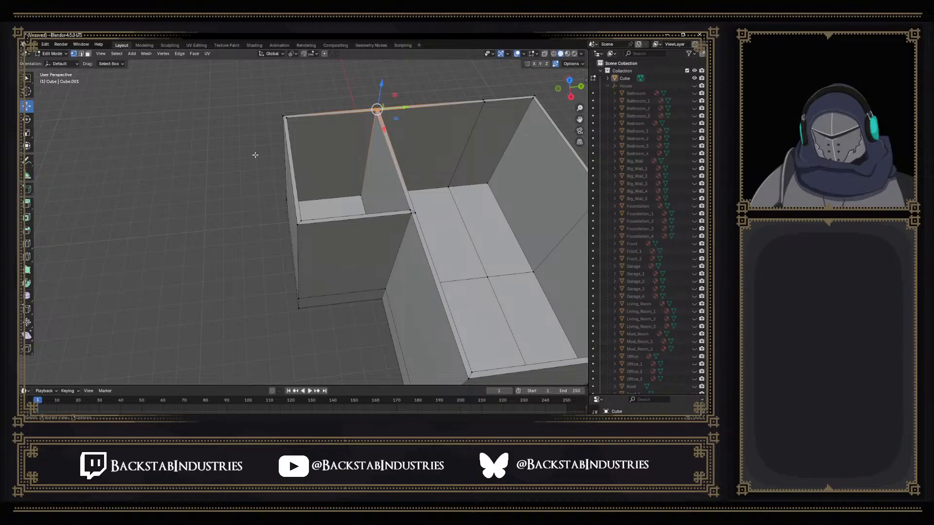
left_click(261, 192)
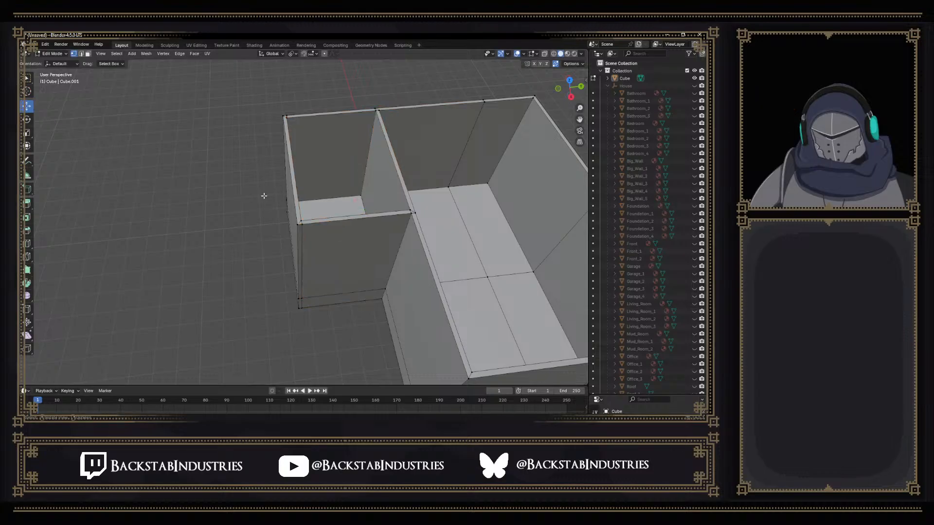
Switch the viewport to see-through wireframe display around the small room's outer corner
middle_click_drag(309, 252, 305, 201)
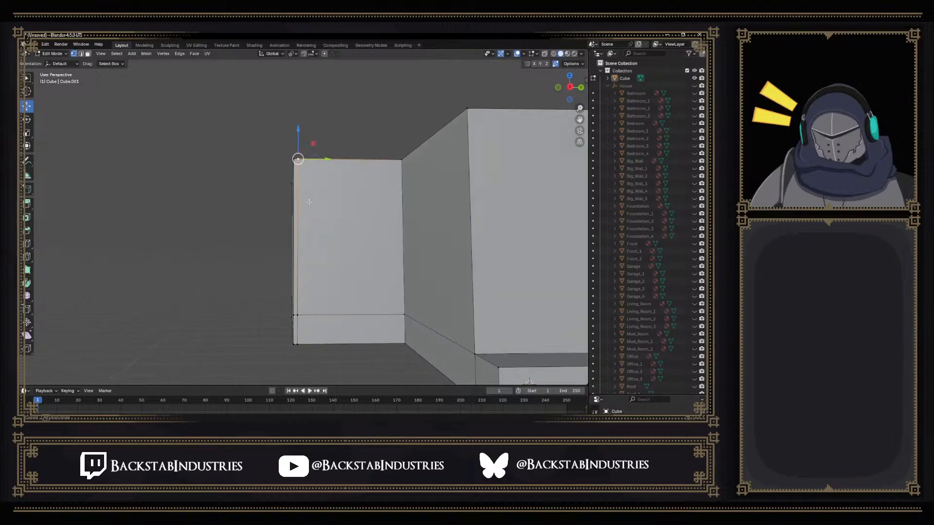
left_click(545, 54)
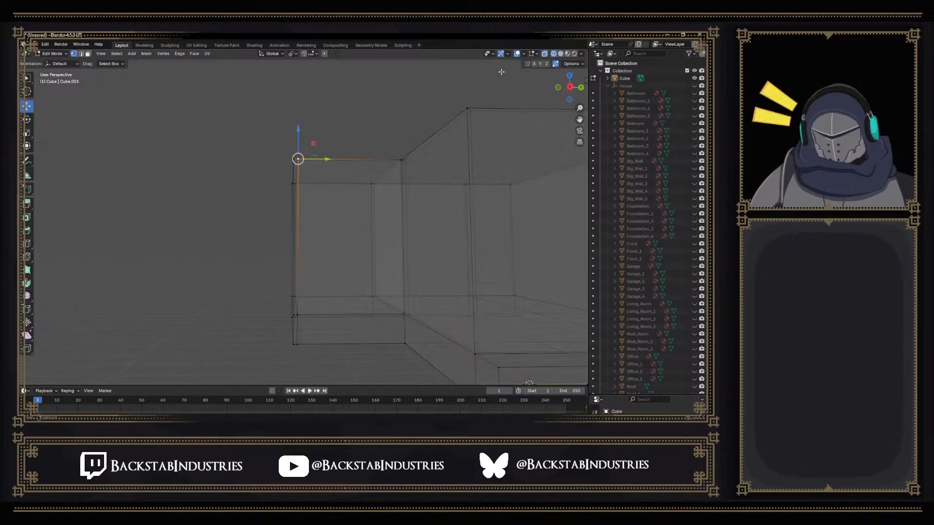
middle_click_drag(409, 154, 411, 157)
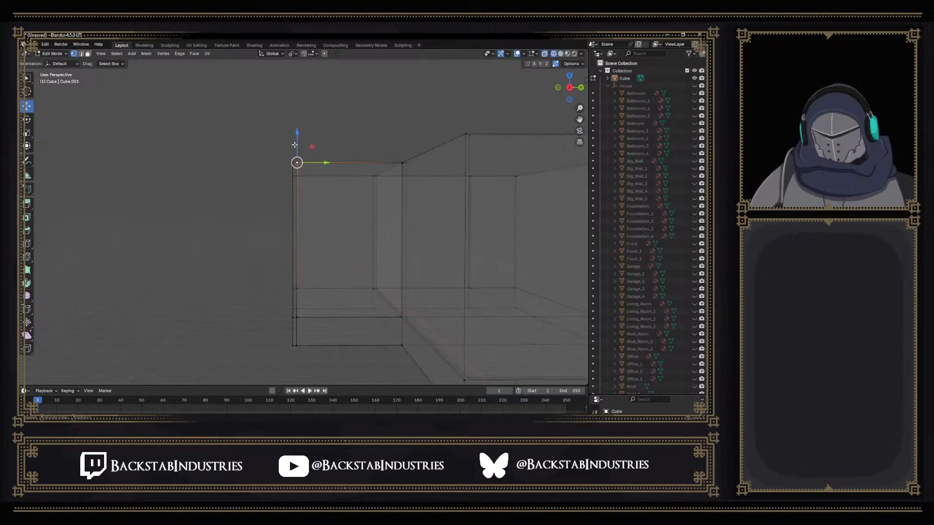
key("g")
left_click(312, 196)
key("ctrl+z")
Select the new cut's vertices along the small room's outer wall, excluding the outer corners, and flatten them by scaling to 0 along Y
left_click(281, 124)
left_click_drag(290, 127, 315, 385)
middle_click_drag(315, 385, 248, 321)
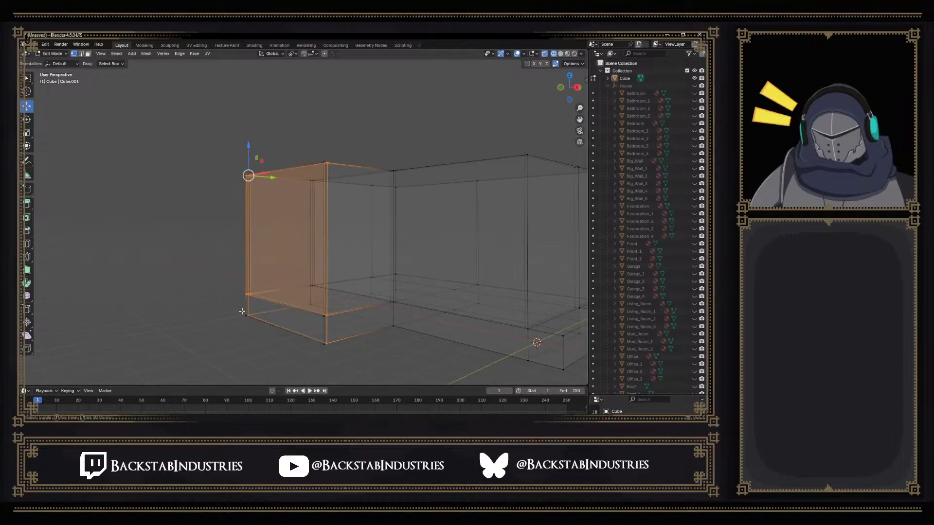
middle_click_drag(243, 290, 325, 314)
scroll(325, 314, "up", 5)
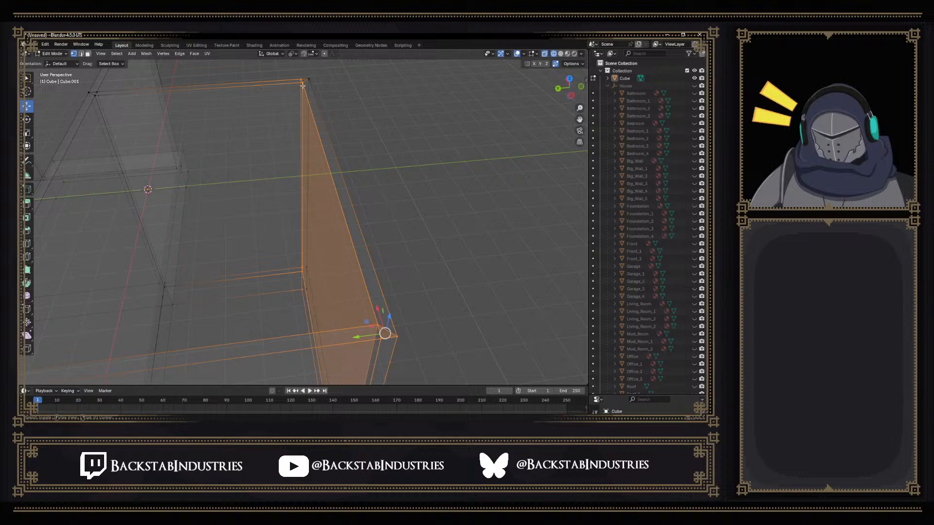
left_click(306, 114)
left_click(302, 84)
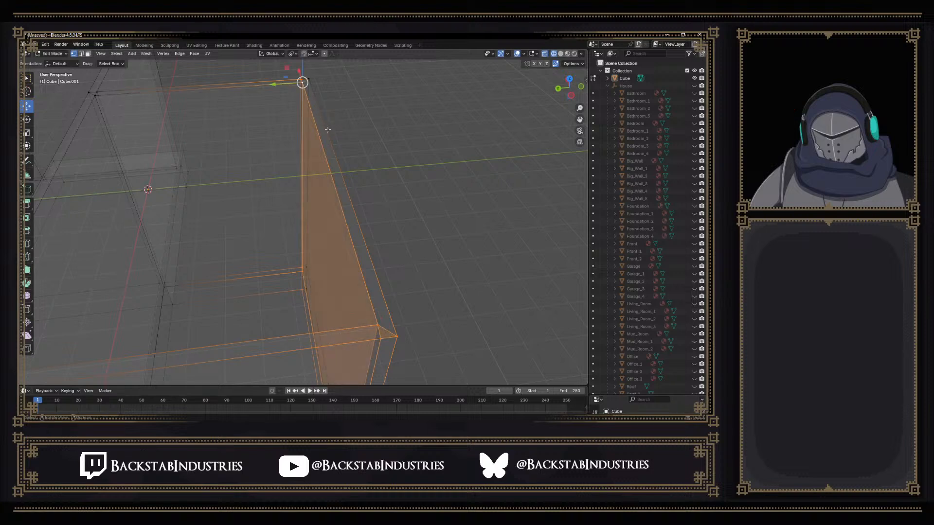
middle_click_drag(330, 131, 325, 133)
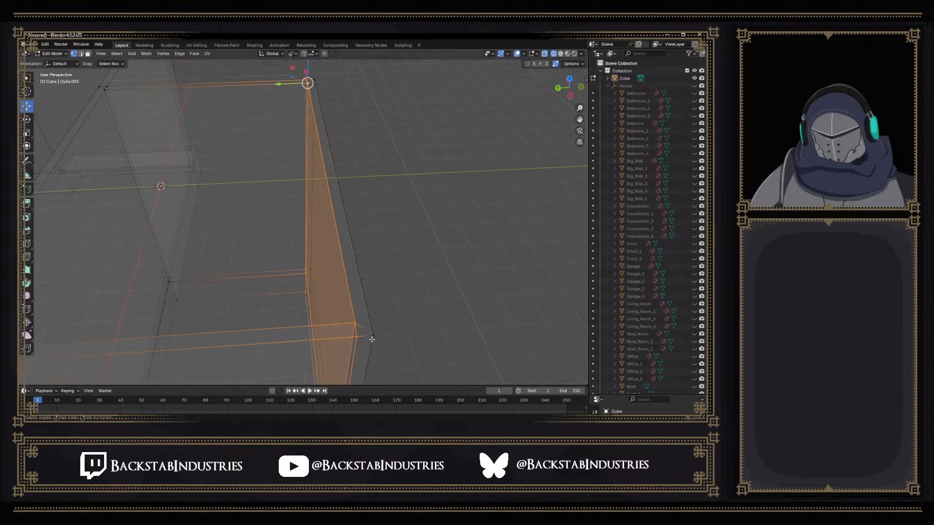
middle_click_drag(417, 214, 258, 201)
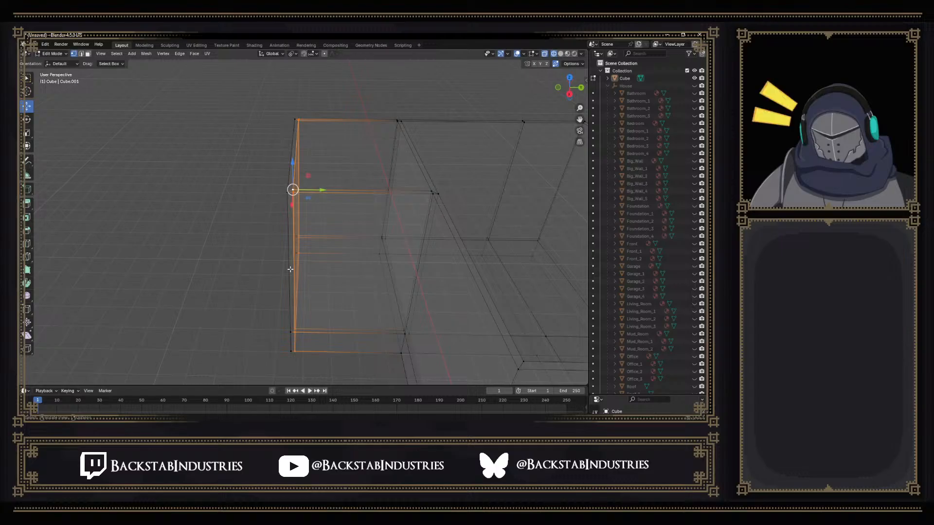
key("s")
key("y")
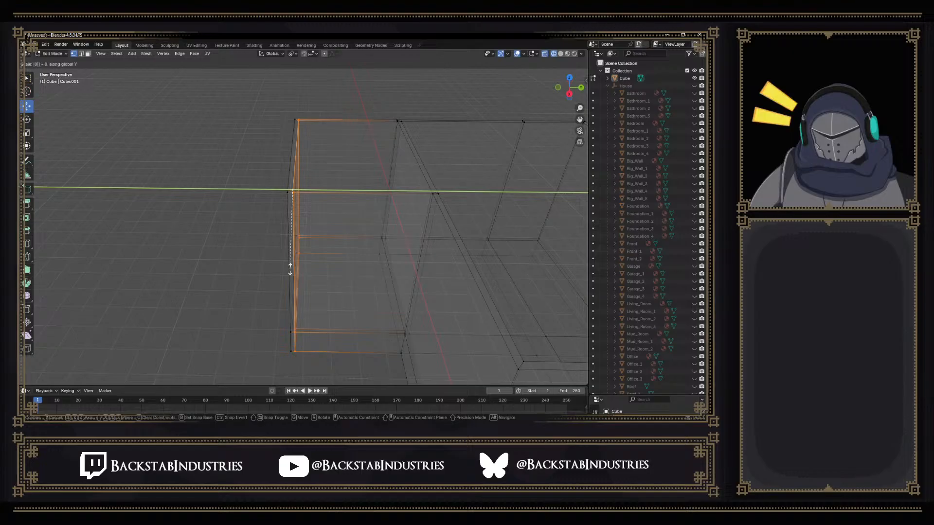
type("0")
key("Return")
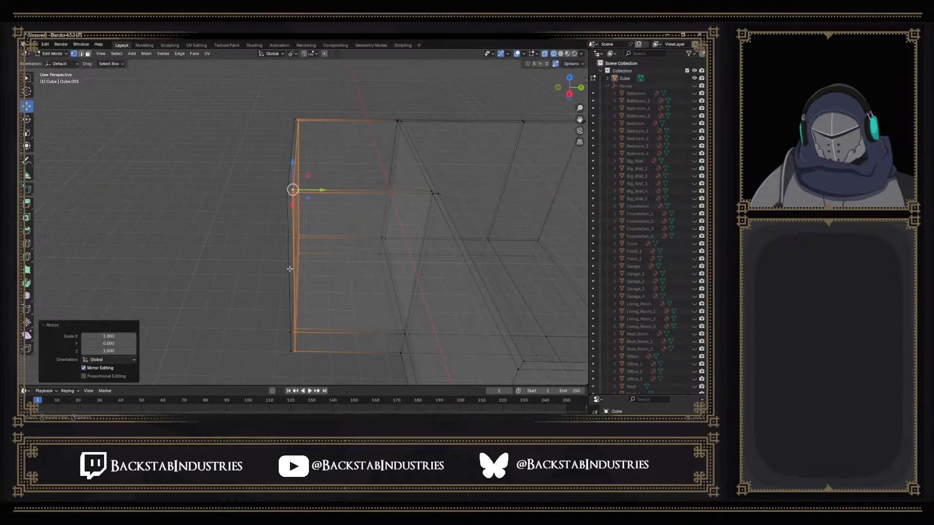
Return to solid display and select the narrow end faces of the small room's outer wall, including the base strip
left_click(256, 232)
mouse_move(268, 236)
middle_mouse_down()
mouse_move(269, 279)
mouse_move(284, 202)
mouse_move(268, 212)
mouse_move(299, 239)
mouse_move(299, 277)
mouse_move(299, 248)
mouse_move(330, 237)
mouse_move(318, 228)
middle_mouse_up()
key("alt+z")
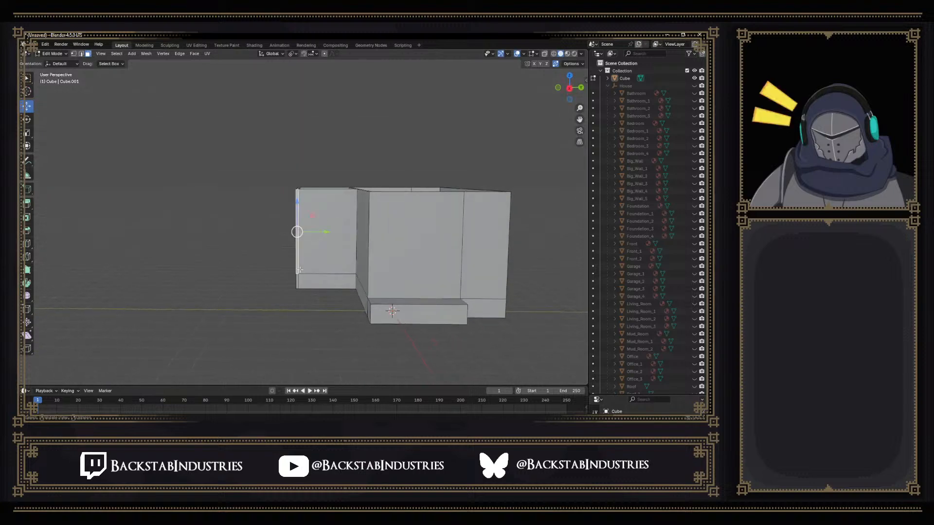
middle_click_drag(293, 302, 374, 306)
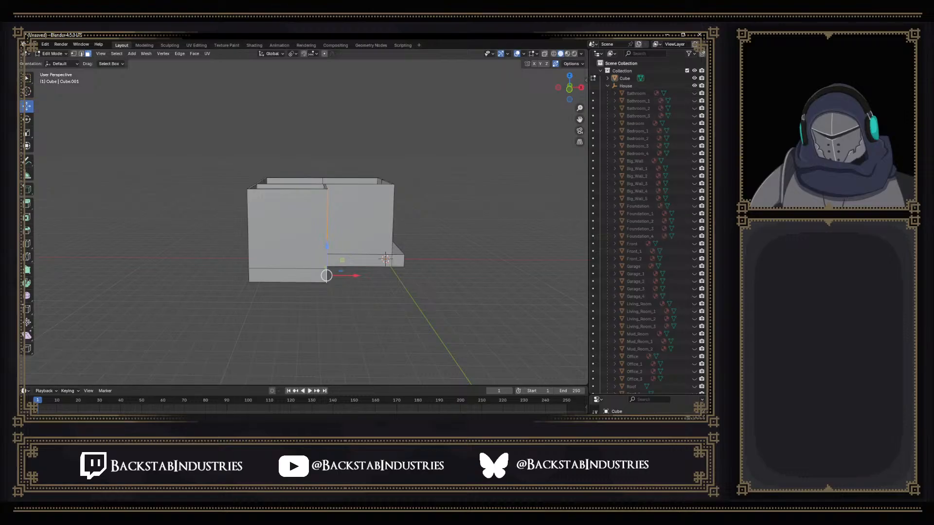
Unhide the reference garage objects, Garage through Garage_4
left_click(694, 273)
left_click(694, 281)
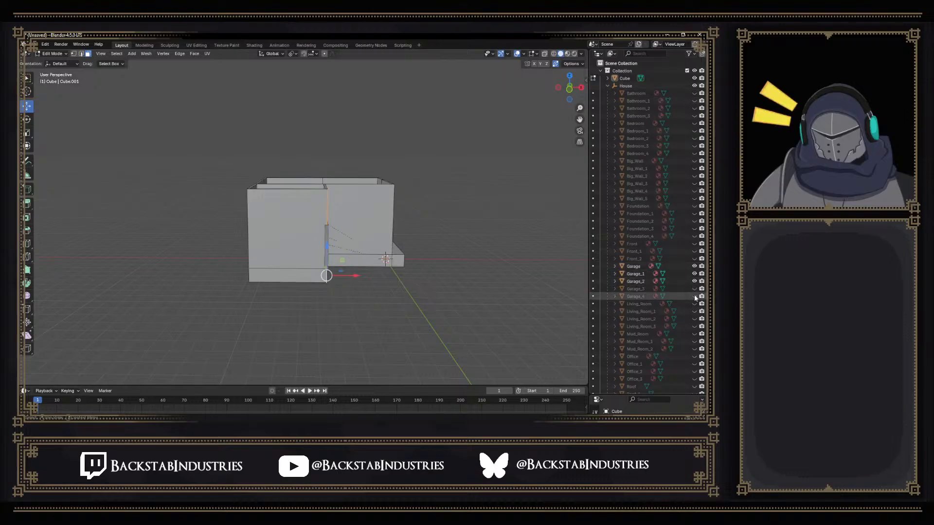
left_click(694, 288)
left_click(694, 297)
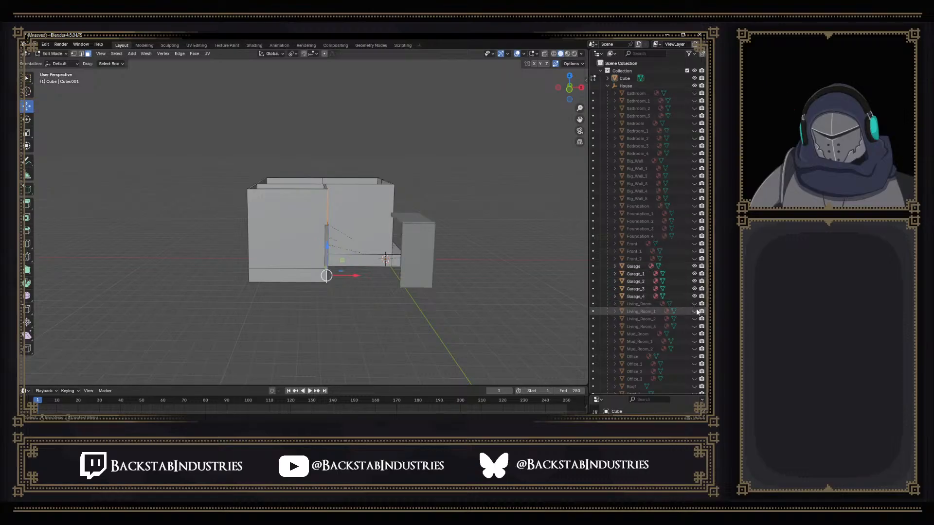
Extrude the selected wall-end faces about 7.5 m along their normal to the far edge of the reference garage
middle_click_drag(474, 261, 432, 268)
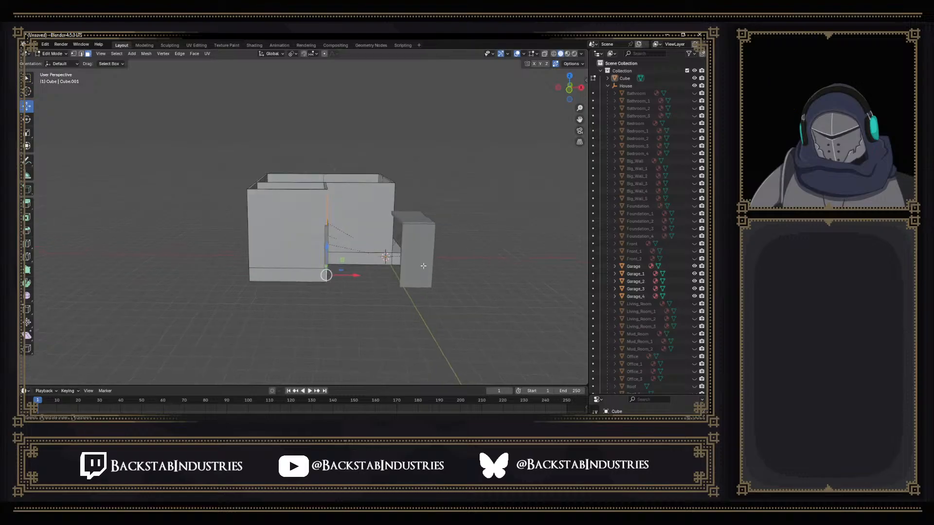
key("e")
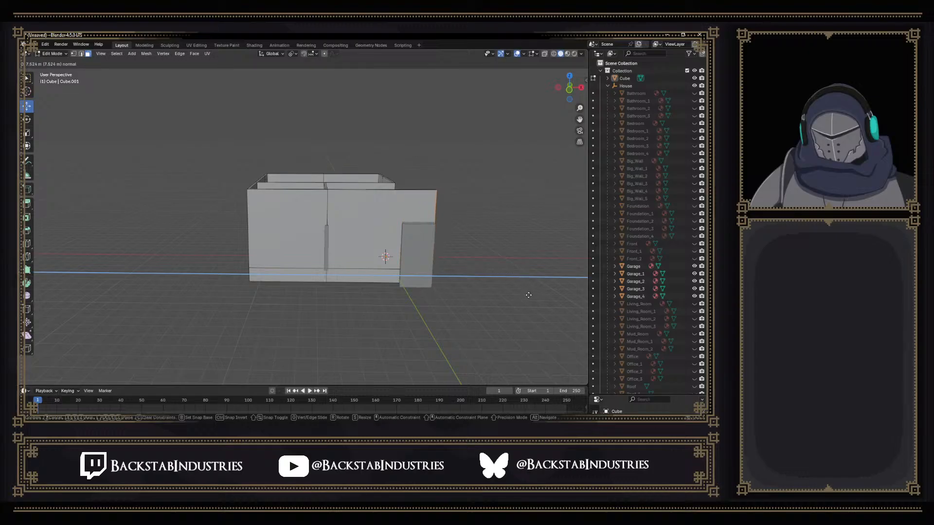
left_click(528, 296)
left_click(569, 76)
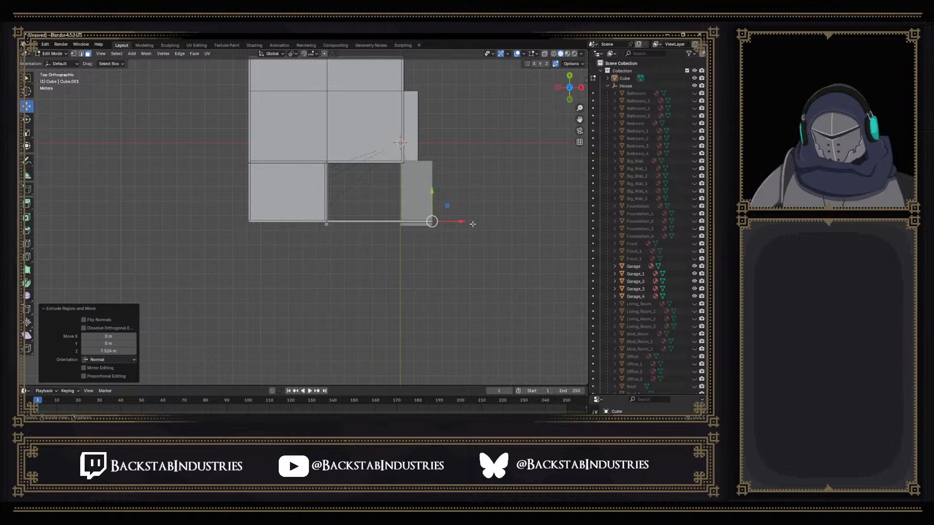
middle_click_drag(451, 228, 381, 206)
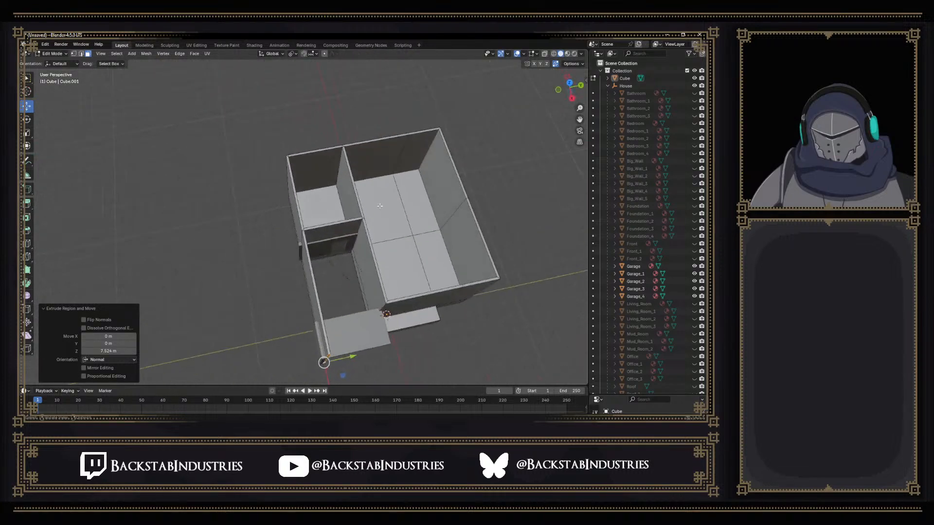
left_click(569, 86)
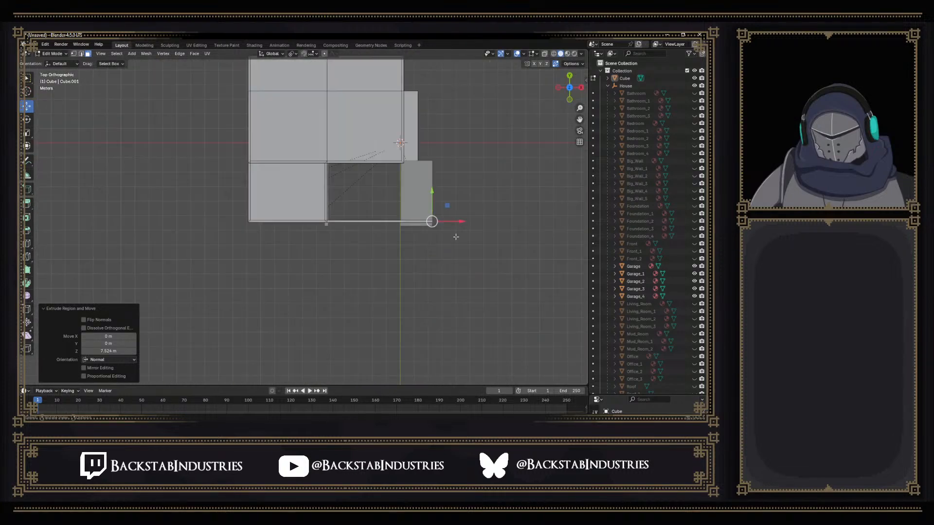
left_click_drag(459, 222, 458, 222)
Select the extruded wall's end faces and move them about -2.26 m along X to shorten the wall
middle_click_drag(479, 219, 349, 206)
left_click(334, 223)
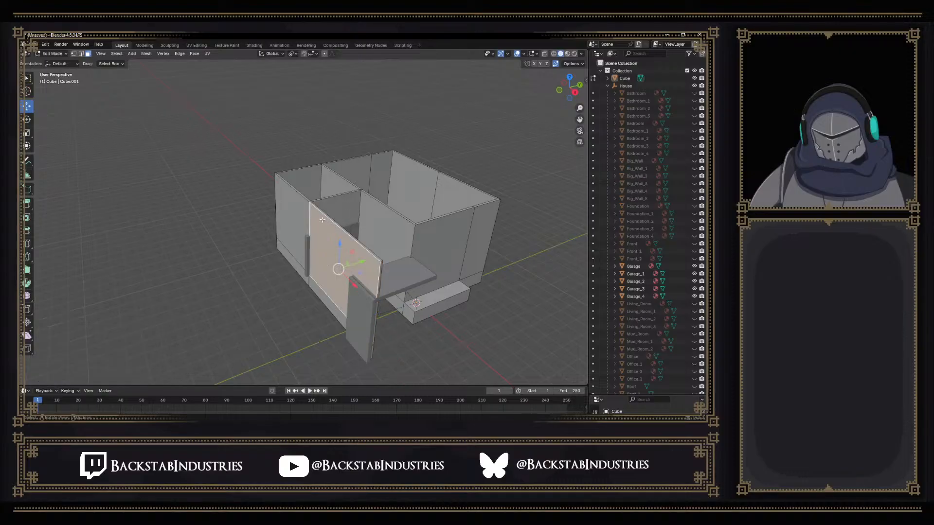
scroll(318, 218, "up", 5)
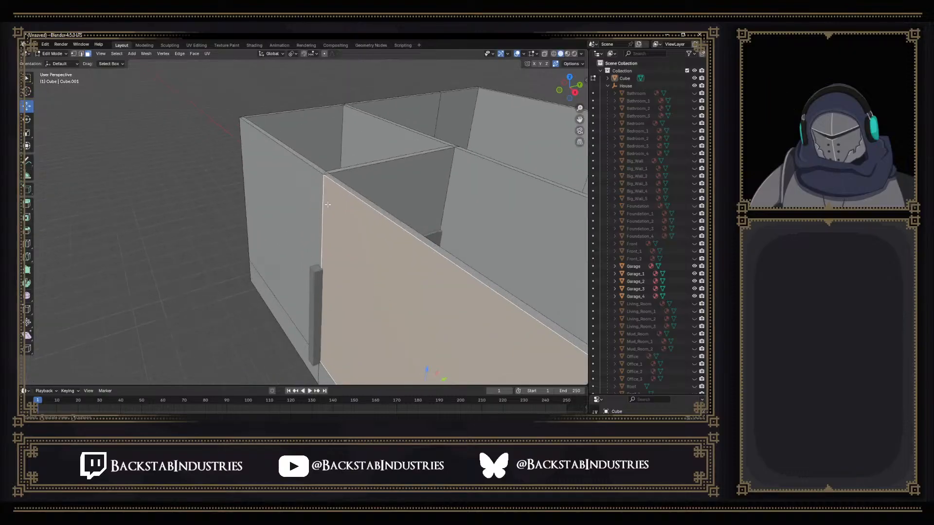
middle_click_drag(331, 185, 252, 186)
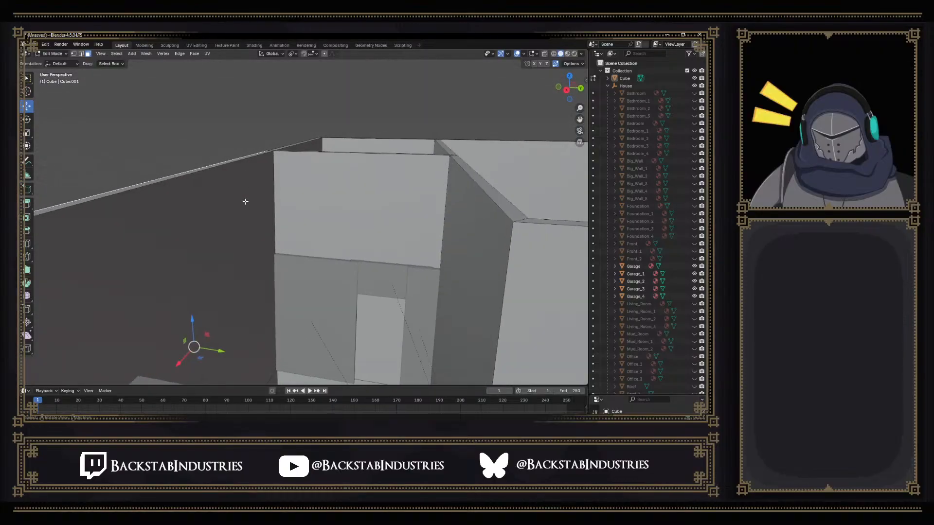
scroll(251, 187, "down", 6)
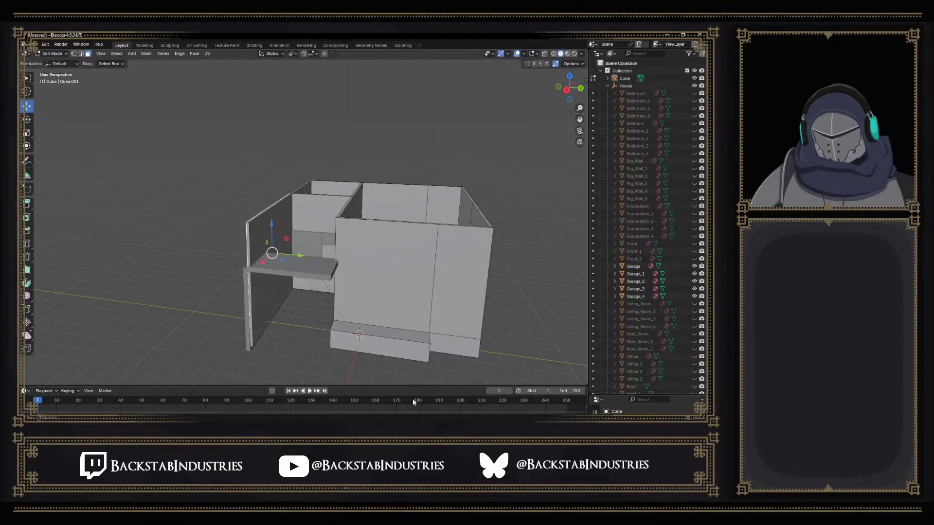
mouse_move(290, 426)
middle_click_drag(295, 259, 398, 265)
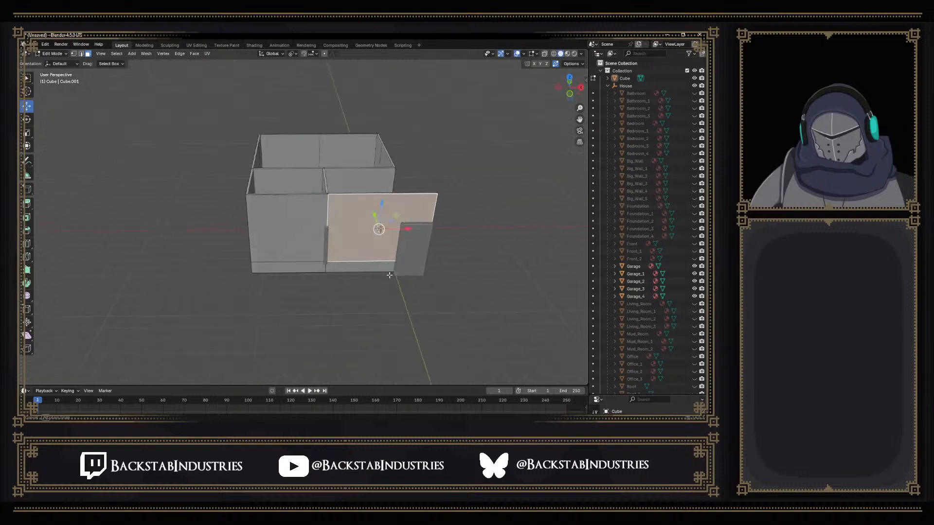
left_click(430, 248)
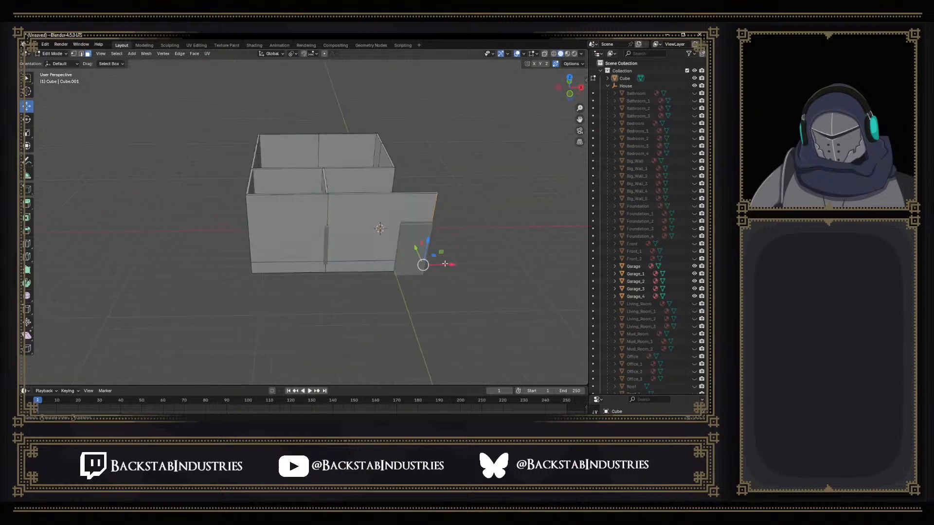
left_click_drag(452, 268, 420, 269)
middle_click_drag(419, 269, 357, 230)
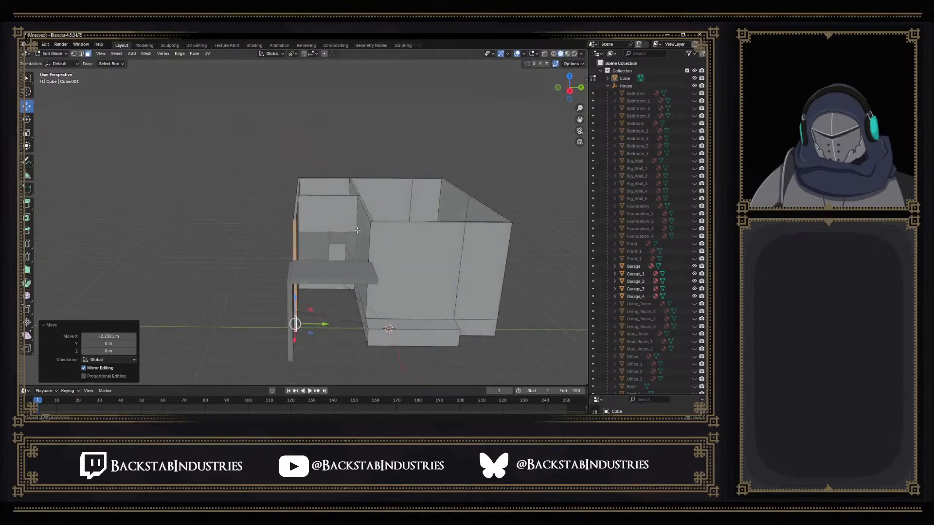
Flatten the large front wall face by scaling it to 0 along the X axis
left_click(385, 247)
middle_click_drag(385, 248, 384, 303)
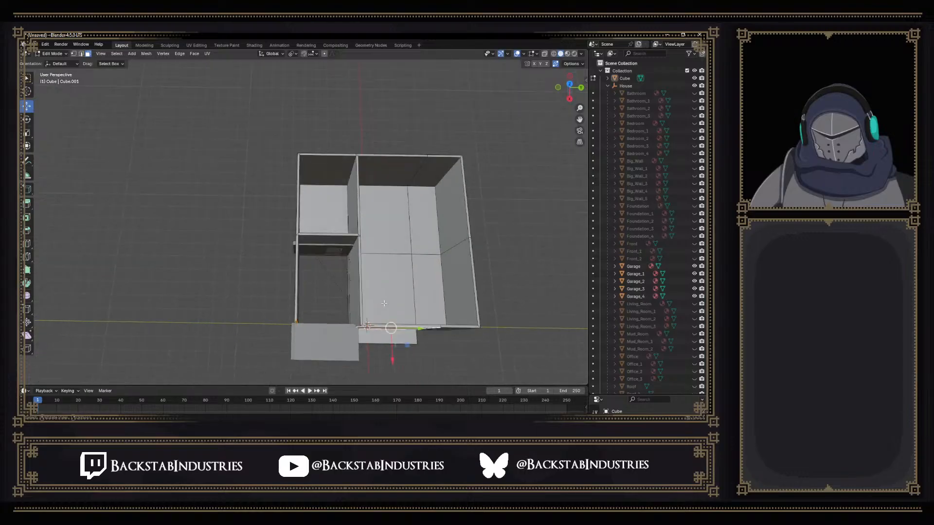
key("s")
key("x")
key("0")
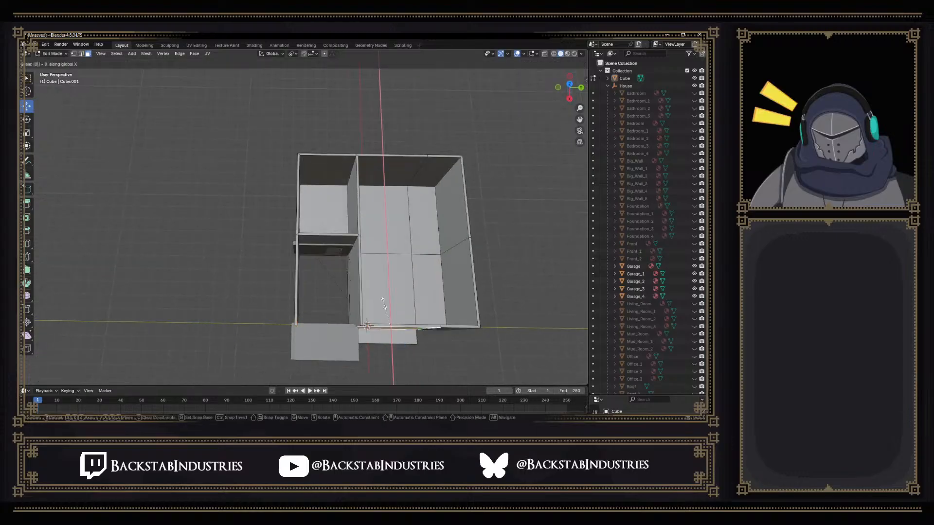
key("Return")
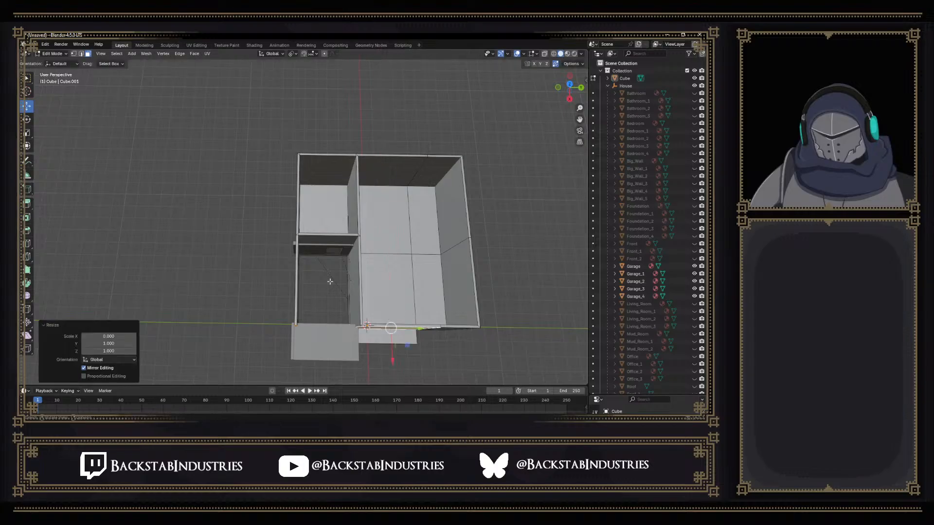
middle_click_drag(348, 288, 302, 257)
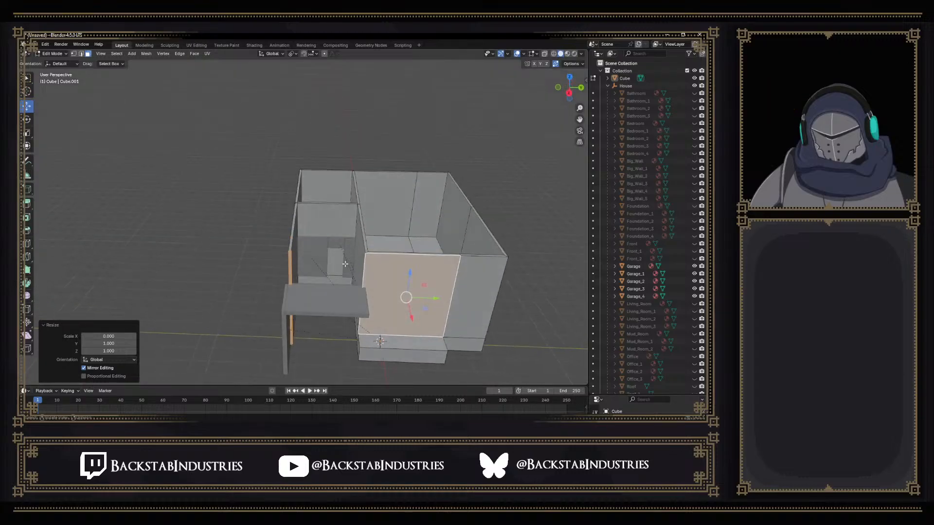
middle_click_drag(314, 305, 304, 283)
middle_click_drag(238, 297, 337, 306)
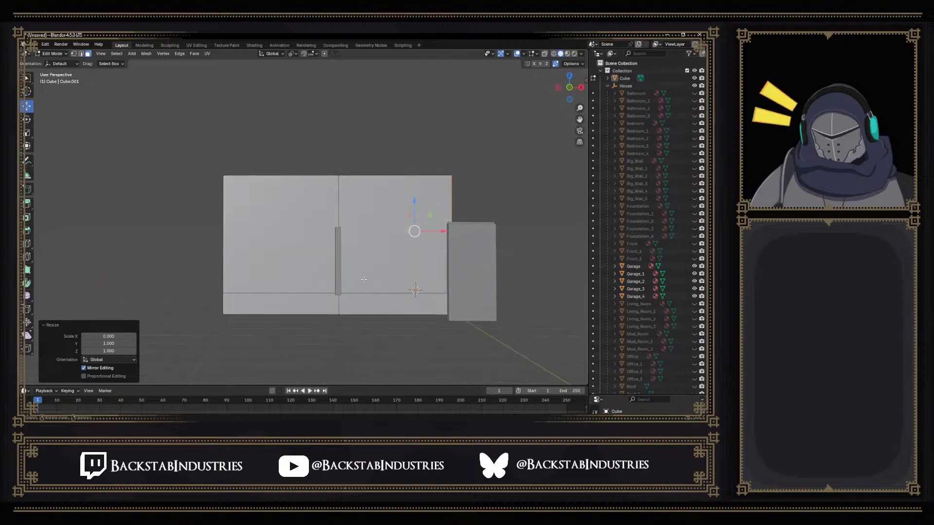
middle_click_drag(369, 244, 369, 244)
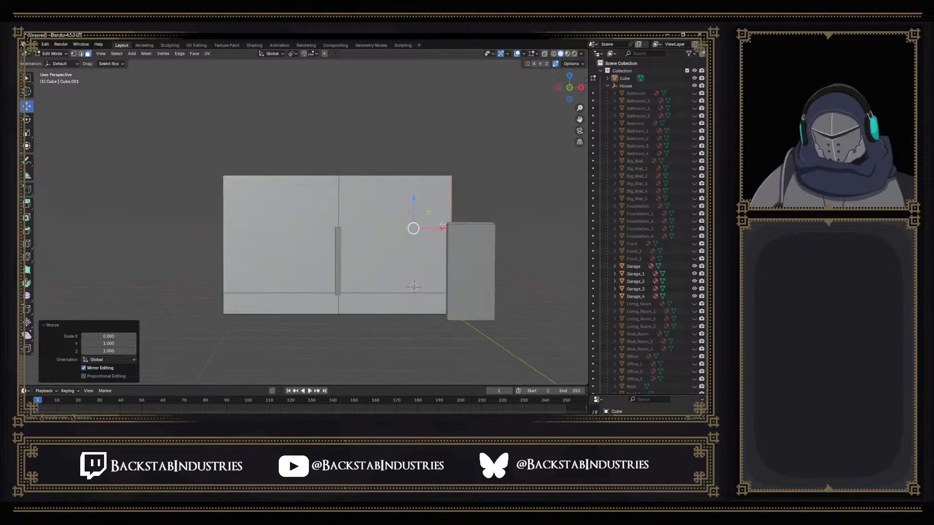
Hide all reference house parts except Top_Floor through Top_Floor_3 and Garage through Garage_4
left_click(694, 86, "shift")
middle_click_drag(489, 226, 362, 254)
scroll(419, 239, "up", 5)
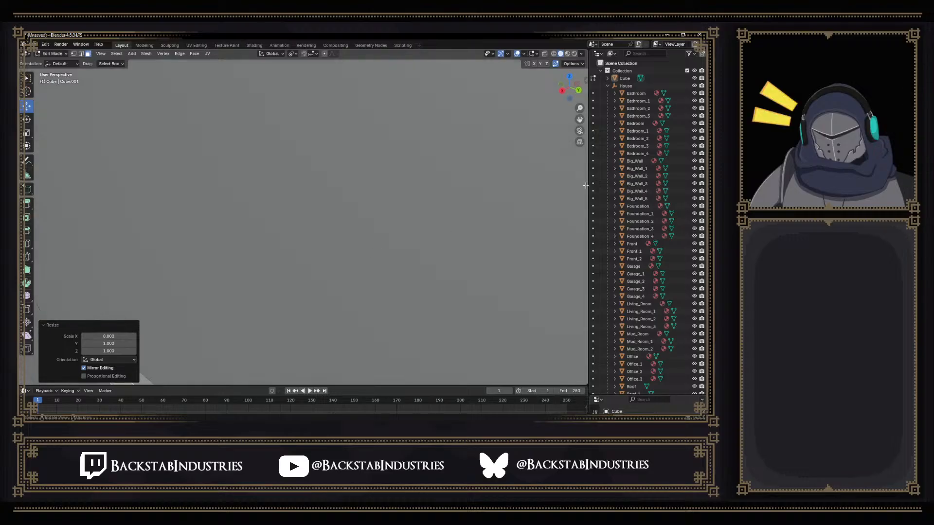
left_click(694, 85, "shift")
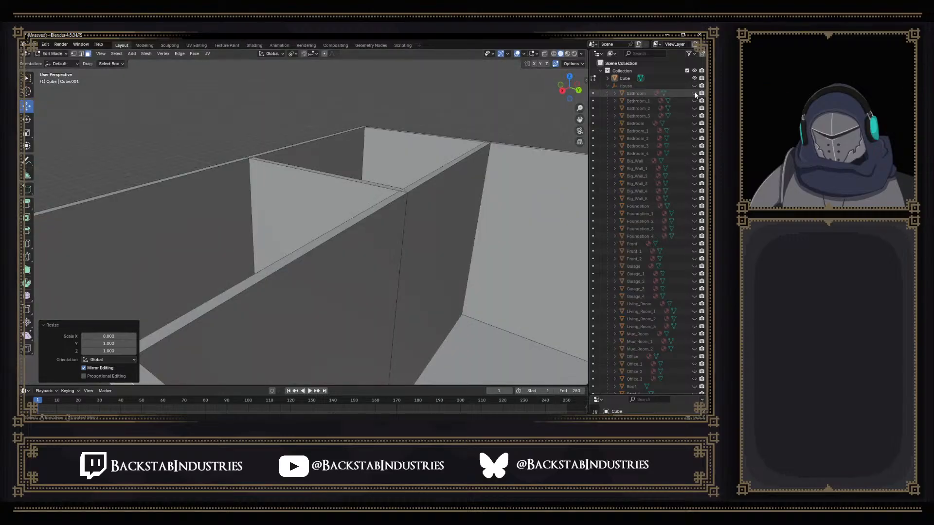
scroll(664, 243, "down", 5)
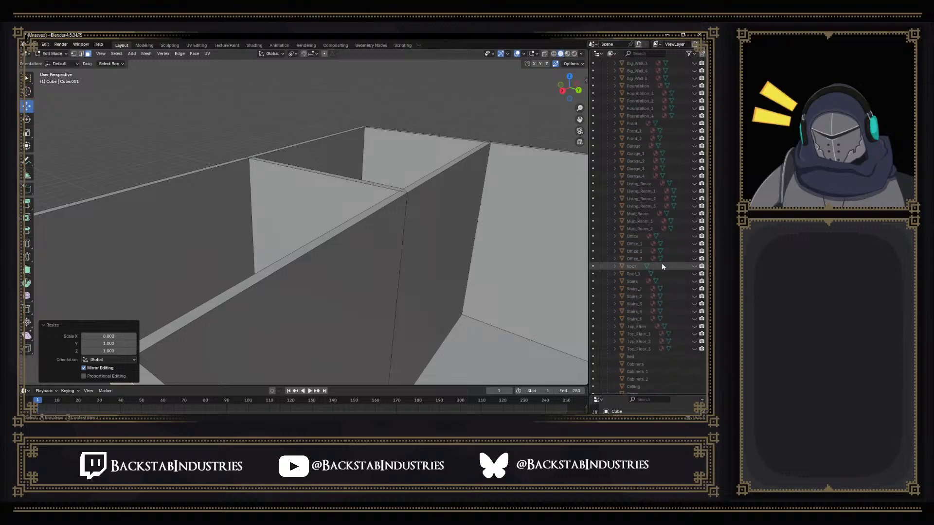
left_click_drag(694, 327, 693, 349)
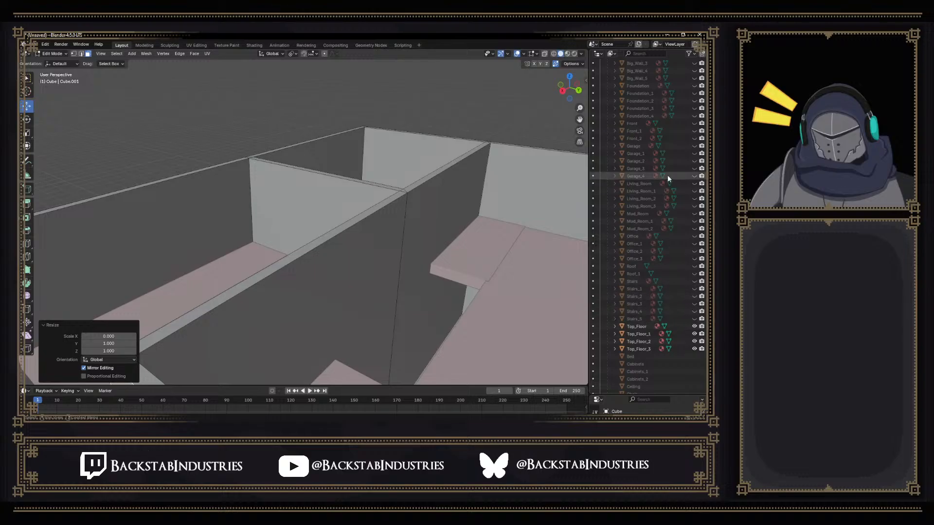
left_click_drag(695, 150, 696, 177)
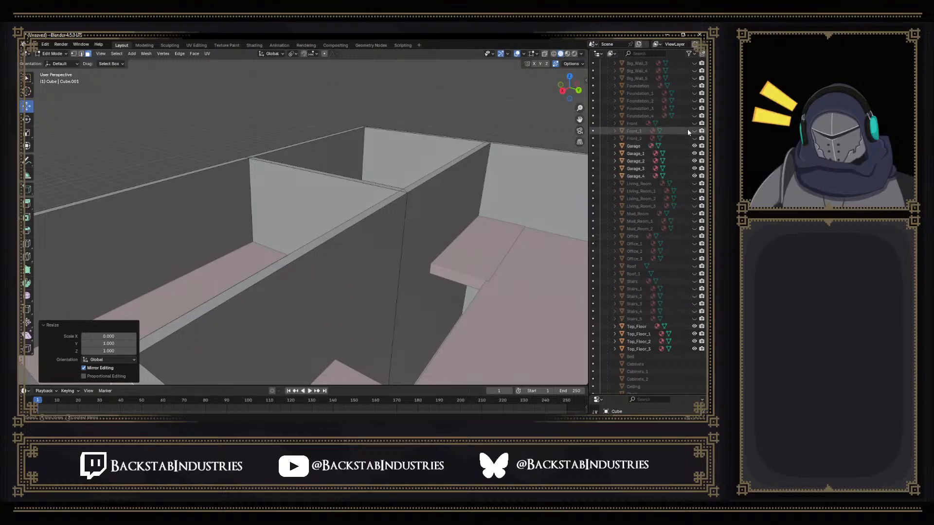
scroll(687, 130, "up", 6)
left_click(695, 86)
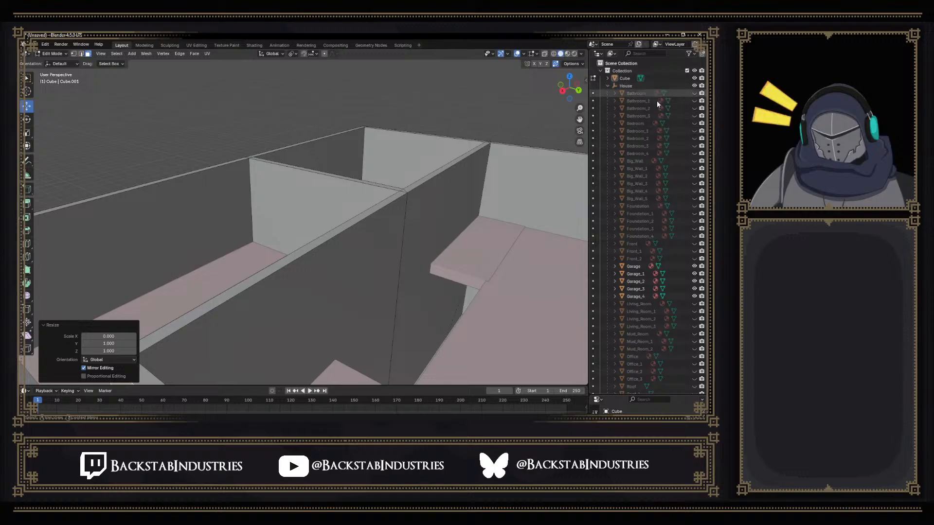
Try a horizontal loop cut around the front wall at the reference top floor's height, and undo it
scroll(485, 193, "down", 6)
middle_click_drag(351, 247, 461, 227)
scroll(455, 227, "up", 5)
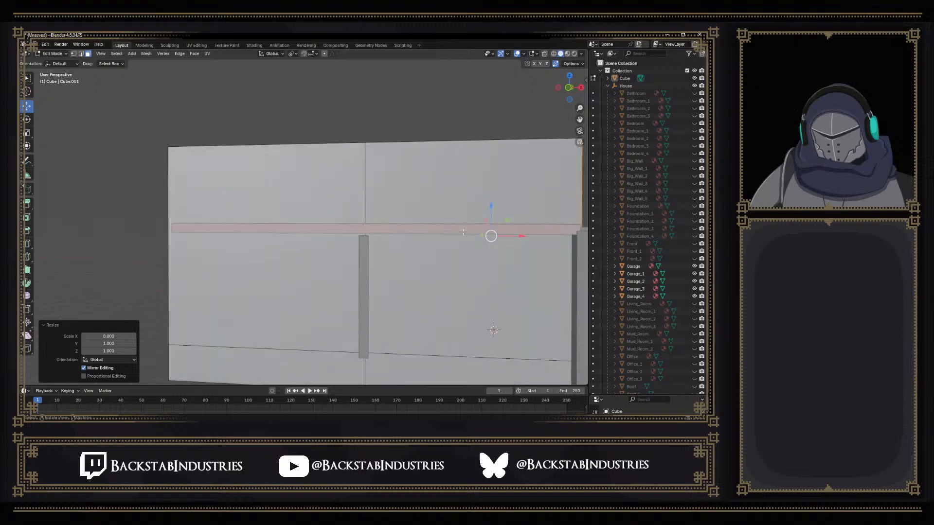
middle_click_drag(452, 248, 320, 260)
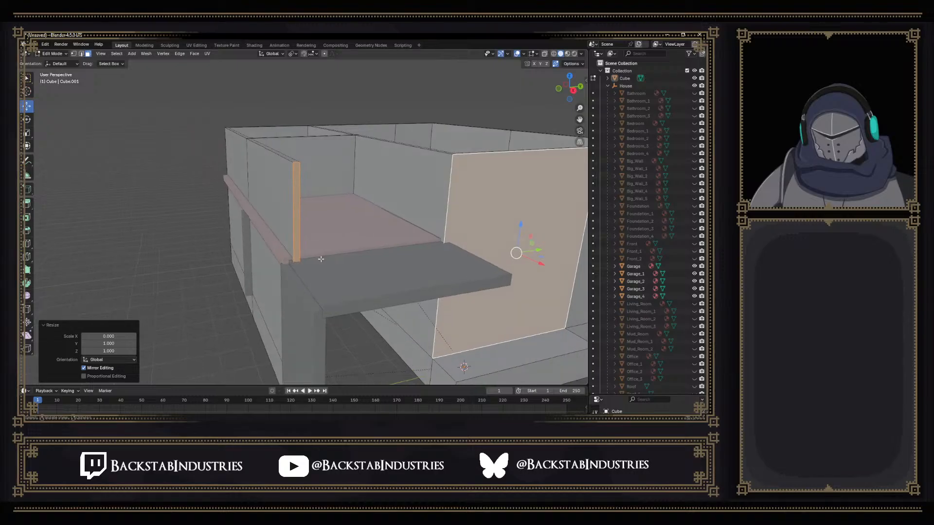
left_click(505, 278)
middle_click_drag(440, 270, 386, 239)
scroll(411, 263, "down", 1)
scroll(384, 258, "up", 5)
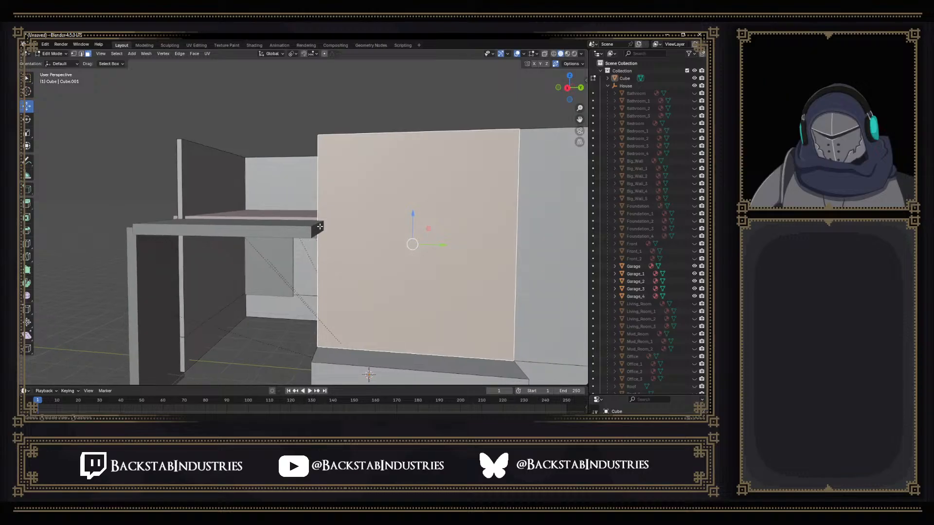
key("ctrl+r")
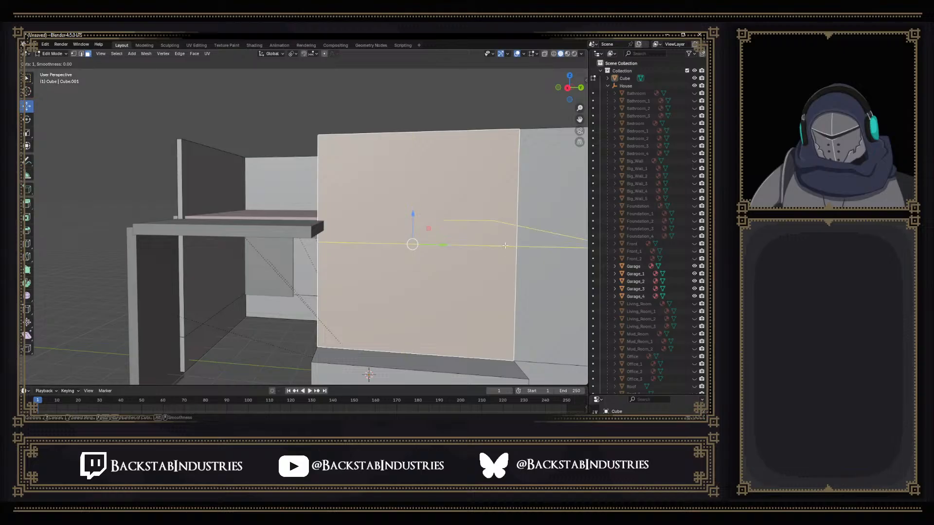
left_click(508, 262)
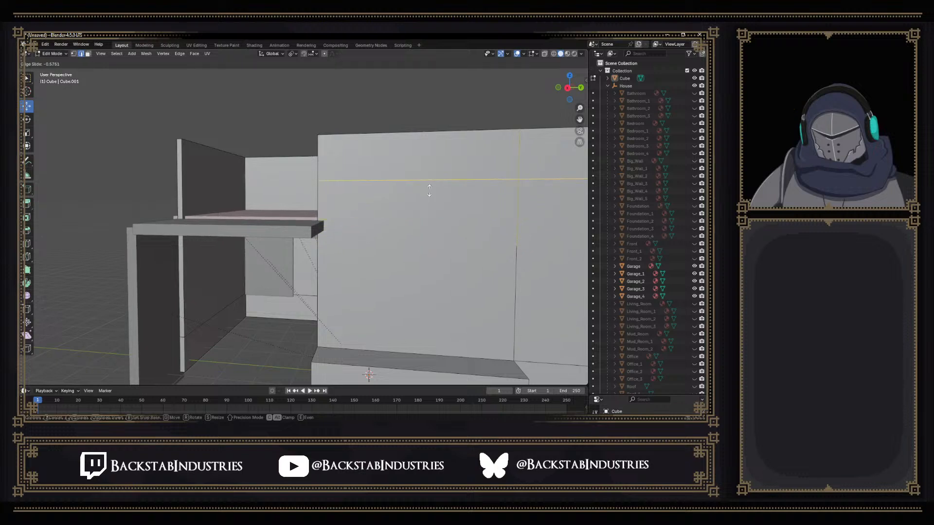
left_click(429, 232)
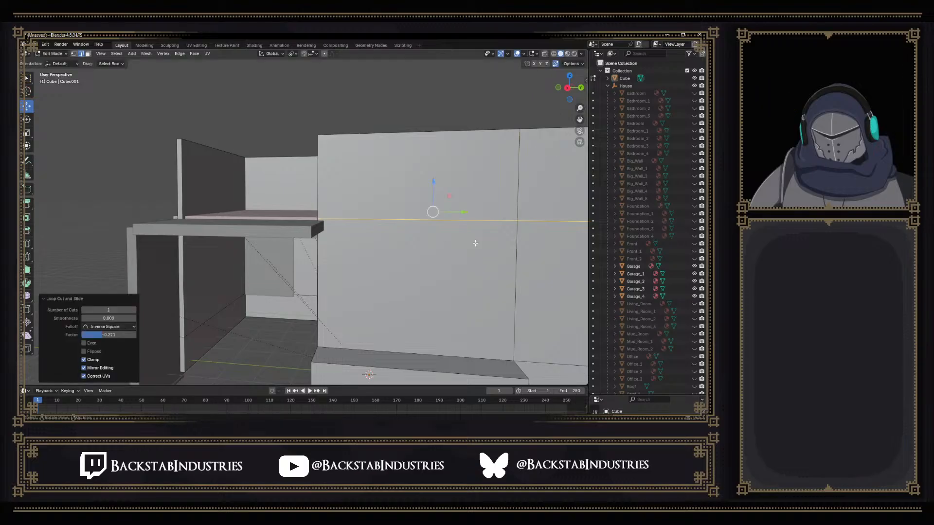
scroll(475, 243, "down", 4)
middle_click_drag(516, 244, 536, 248)
key("ctrl+z")
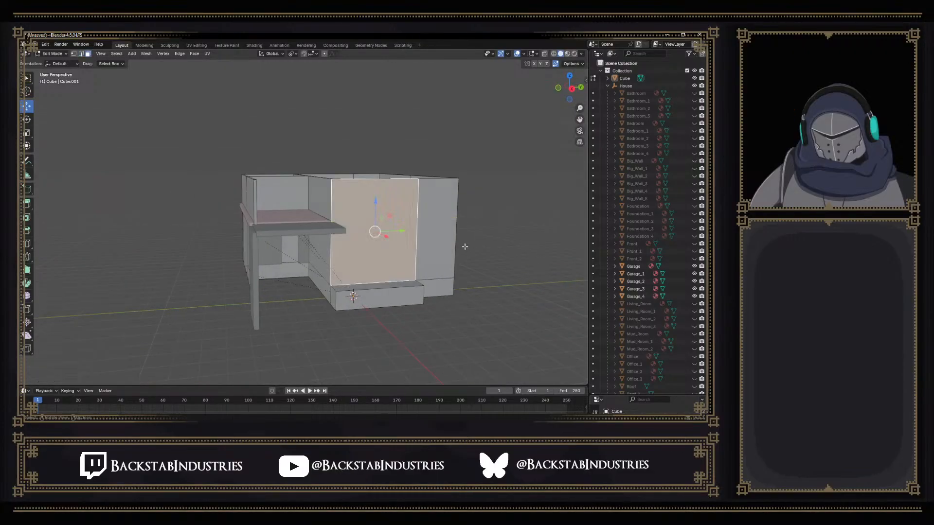
Select the wall faces around the house above the base strip, including the long side wall opposite the garage
scroll(465, 247, "down", 4)
scroll(355, 234, "up", 2)
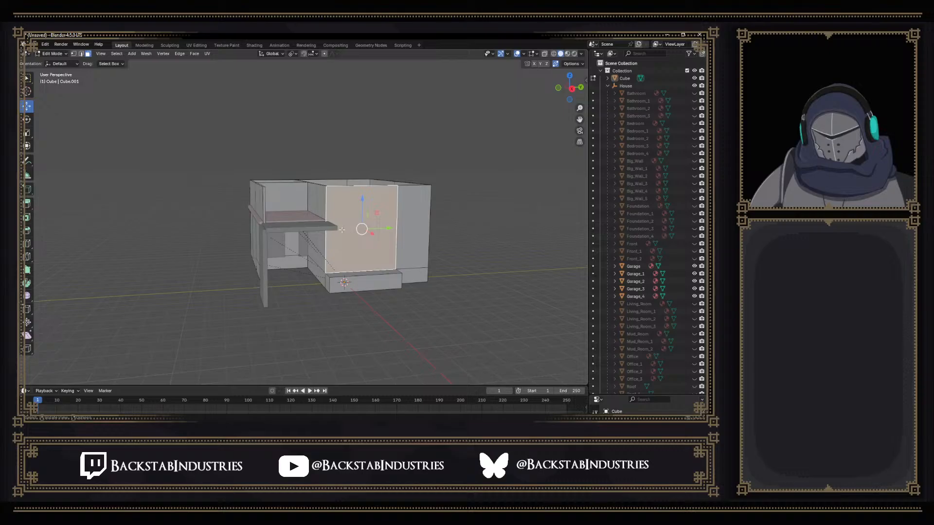
left_click_drag(205, 146, 492, 242)
middle_click_drag(491, 242, 21, 297)
middle_click_drag(254, 297, 318, 312)
left_click(346, 320, "shift")
left_click(316, 311)
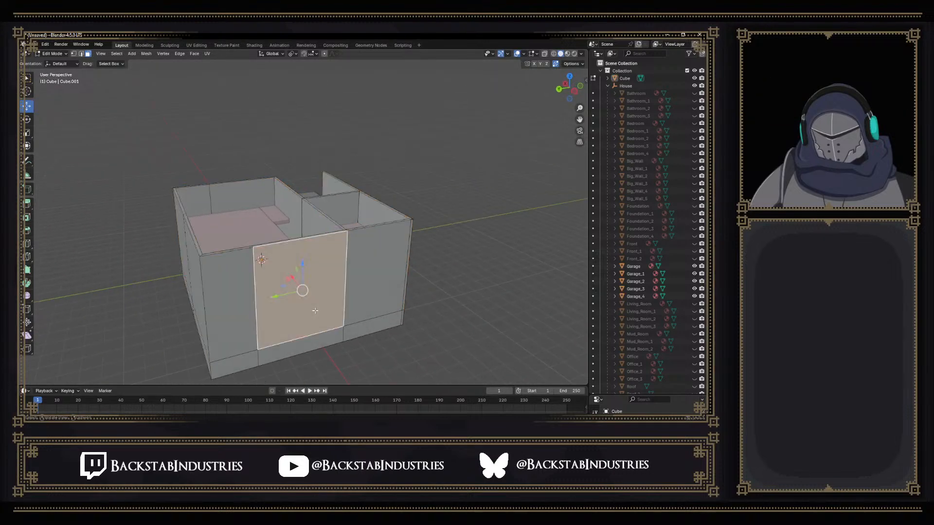
middle_click_drag(232, 274, 311, 266)
middle_click_drag(237, 270, 430, 249)
left_click(419, 253, "shift")
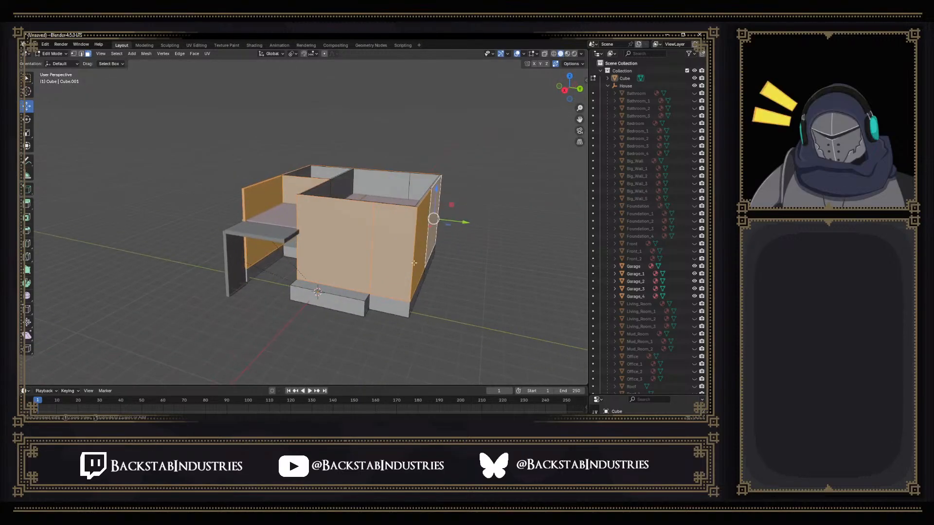
Add one horizontal loop cut across the front wall and adjoining long side wall, level with the reference top floor
key("ctrl+r")
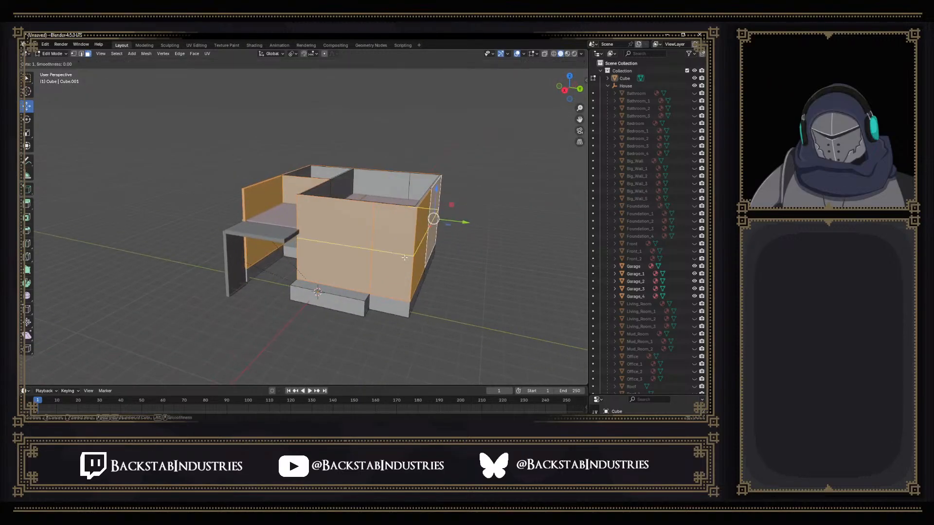
left_click(404, 258)
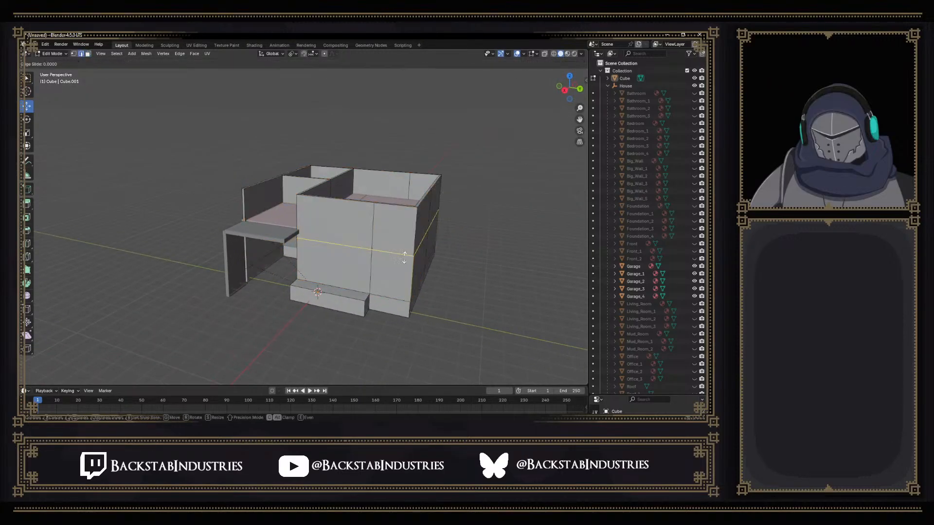
left_click(453, 253)
Start a Knife cut at the loop cut's end on the back wall and carry it across to the garage-side corner
middle_click_drag(453, 252, 347, 246)
left_click(200, 275)
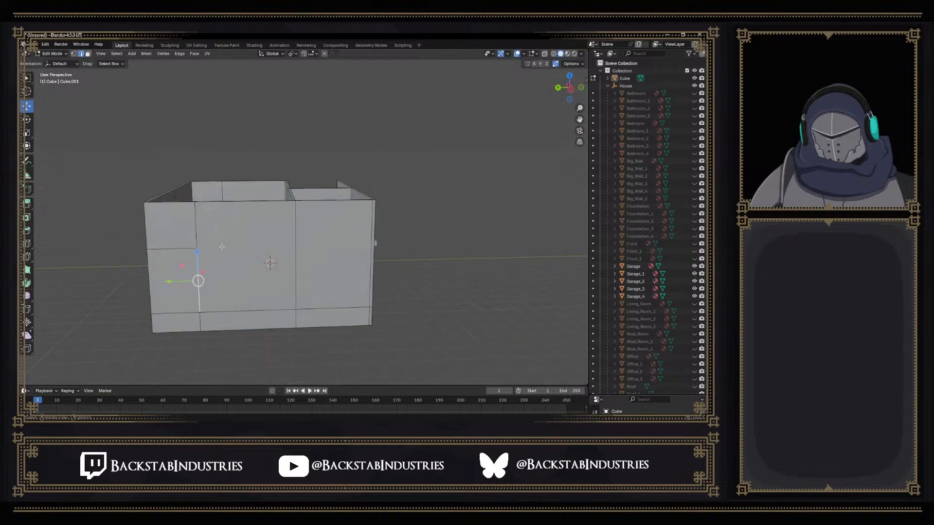
scroll(210, 261, "up", 3)
middle_click_drag(200, 264, 277, 243, "shift")
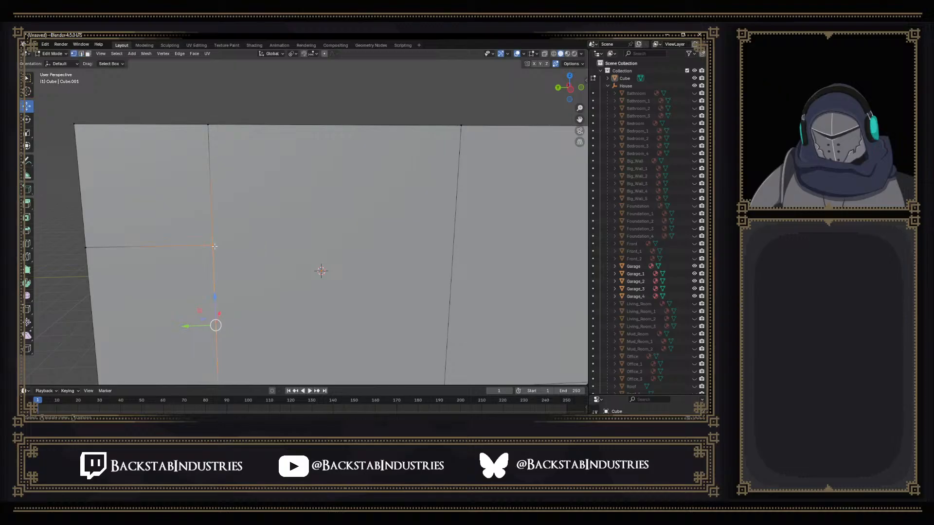
key("k")
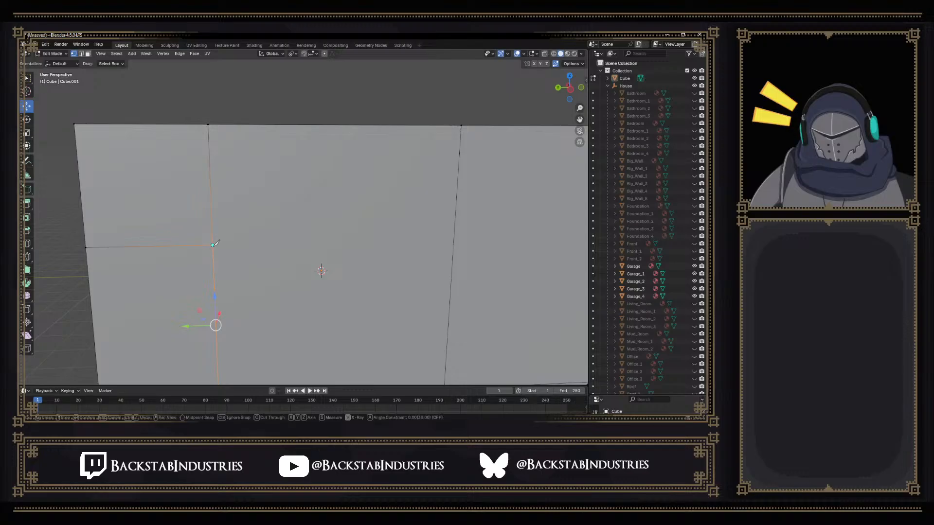
left_click(212, 245)
scroll(285, 247, "down", 4)
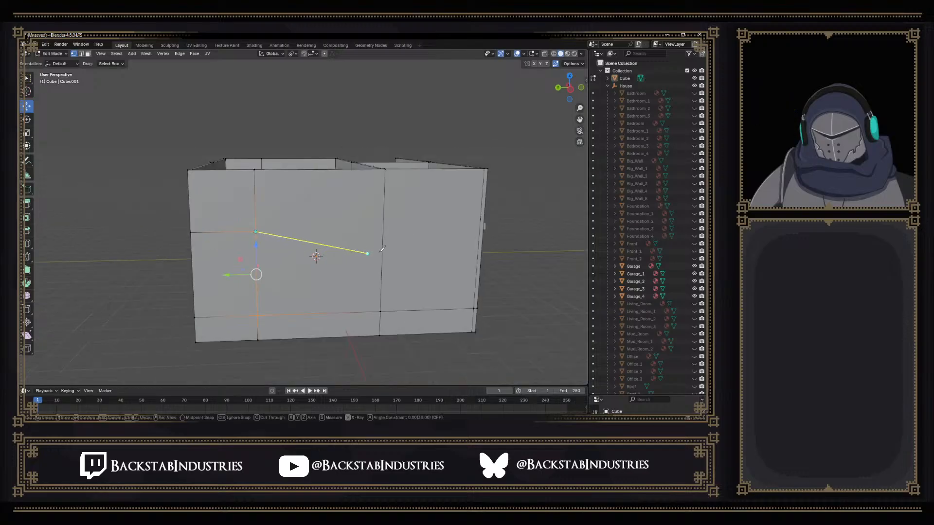
middle_click_drag(465, 237, 321, 246)
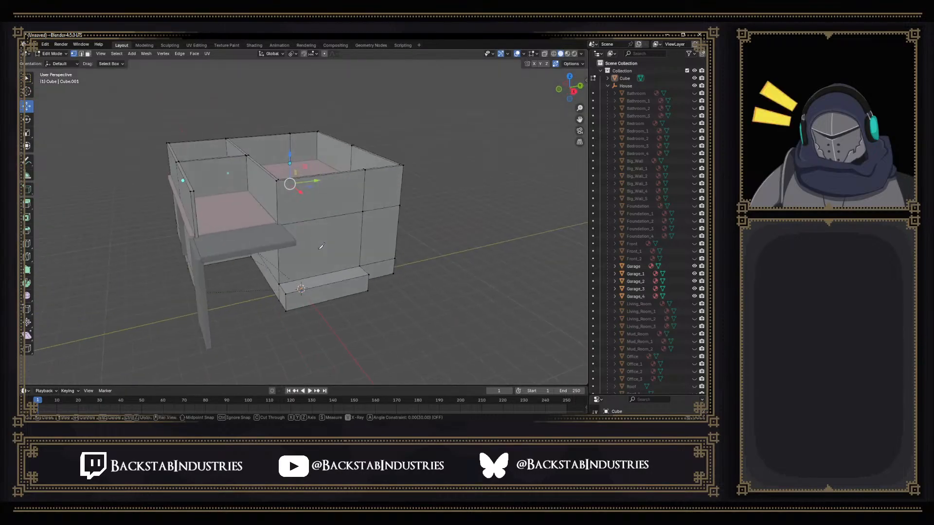
middle_click_drag(167, 212, 281, 195)
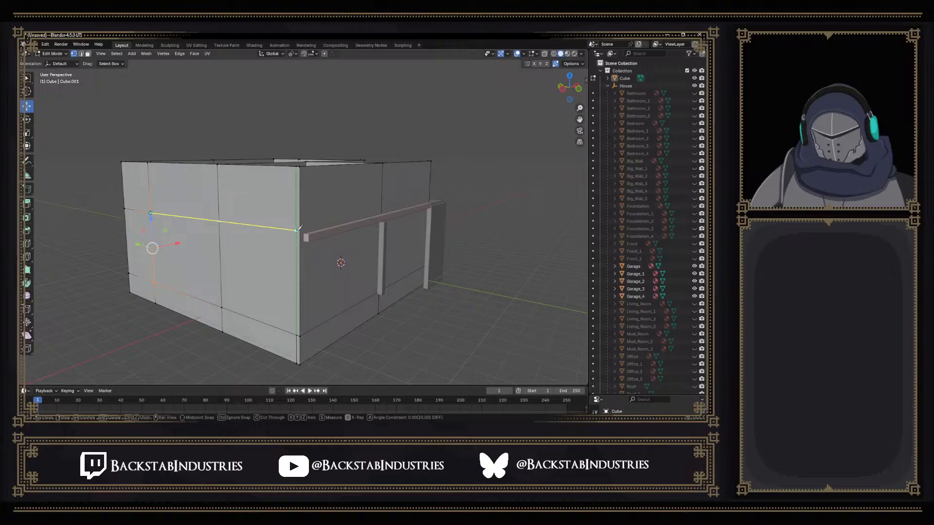
left_click(297, 230)
Continue the Knife cut along the garage-side wall and the recessed walls above the garage to the front wall's corner, and confirm it
middle_click_drag(335, 227, 299, 228)
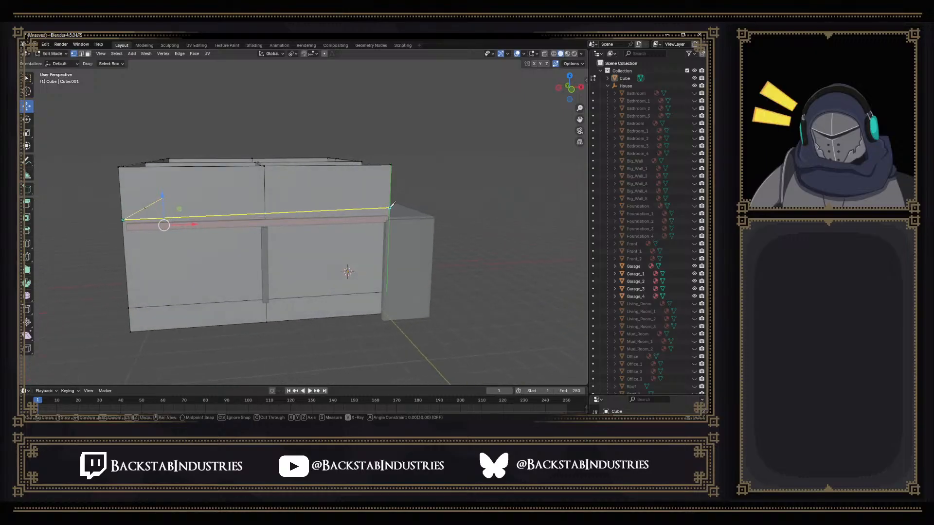
middle_click_drag(392, 205, 281, 221)
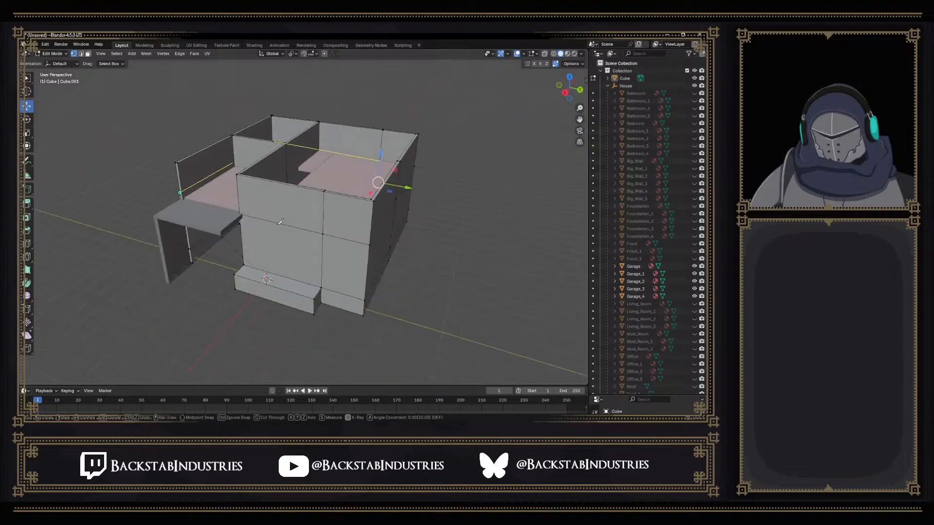
left_click(234, 164)
middle_click_drag(234, 164, 221, 190)
scroll(207, 226, "up", 2)
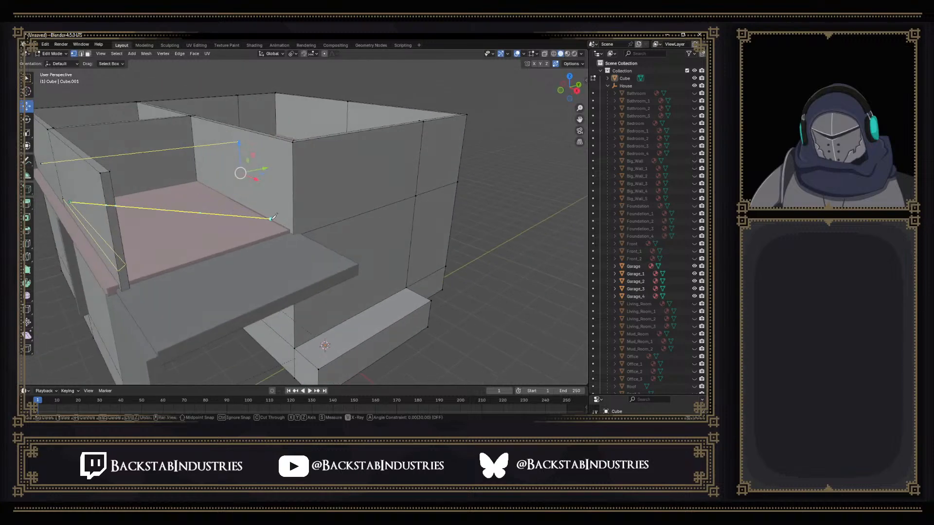
middle_click_drag(272, 219, 253, 190)
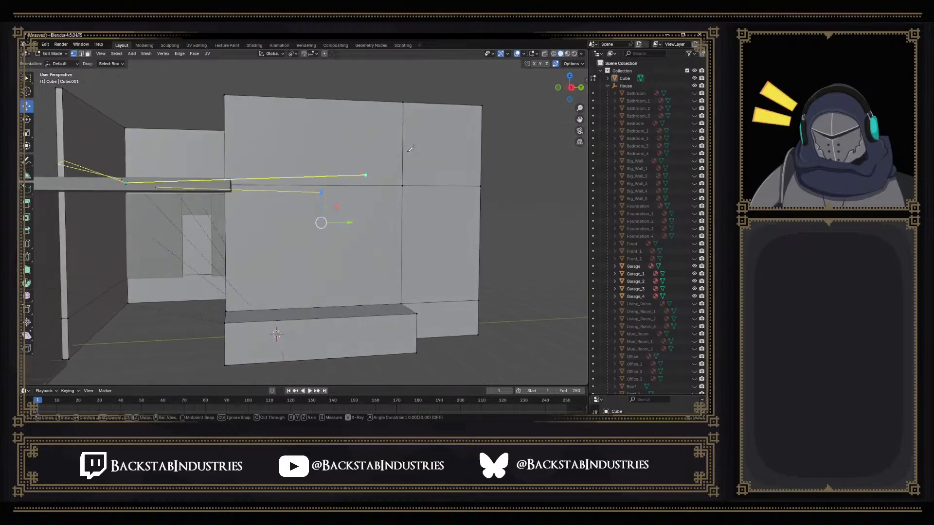
middle_click_drag(341, 141, 205, 181)
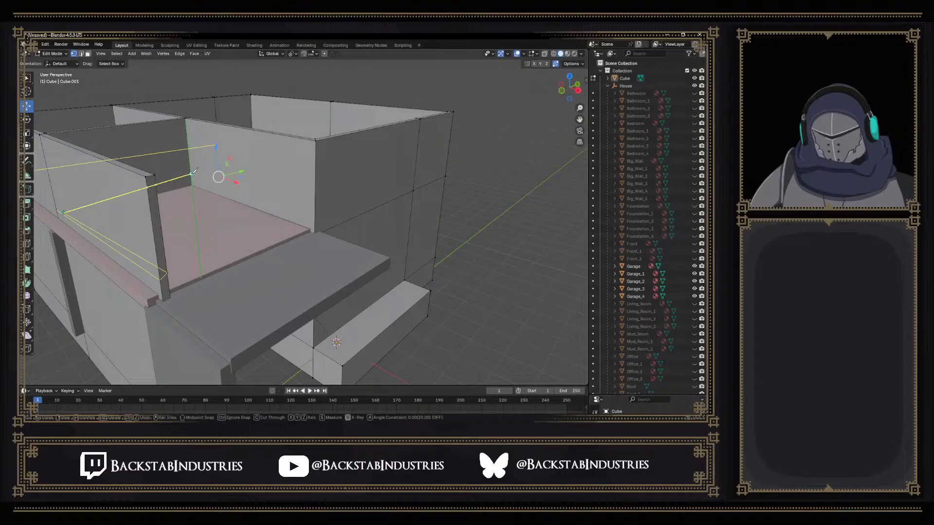
middle_click_drag(193, 174, 179, 184)
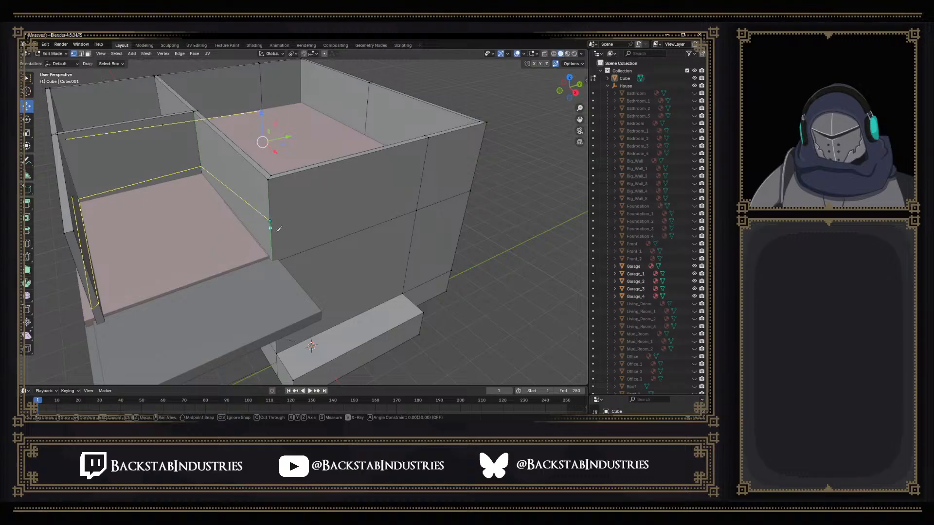
middle_click_drag(284, 237, 277, 232)
key("Return")
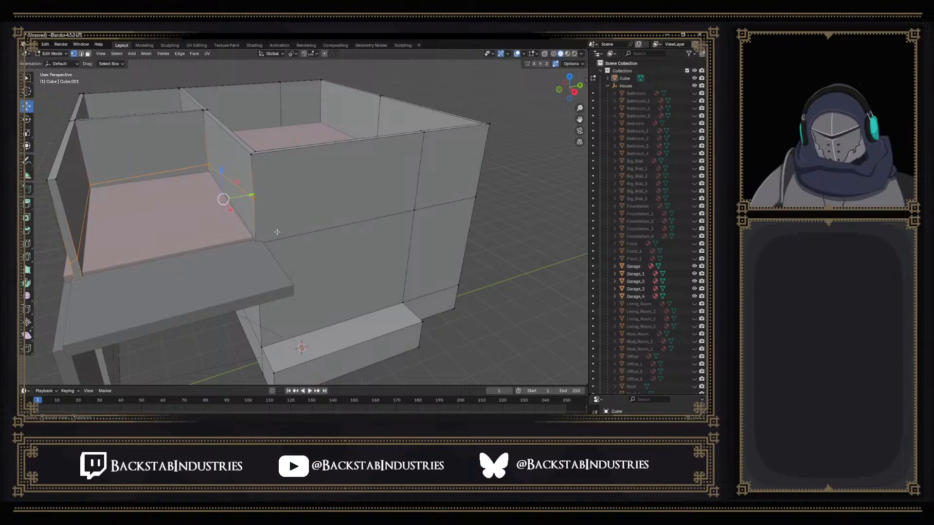
Select the Knife cut's vertices around the recessed walls in wireframe shading, then return to solid shading
left_click(554, 53)
middle_click_drag(269, 262, 288, 238)
left_click(296, 230)
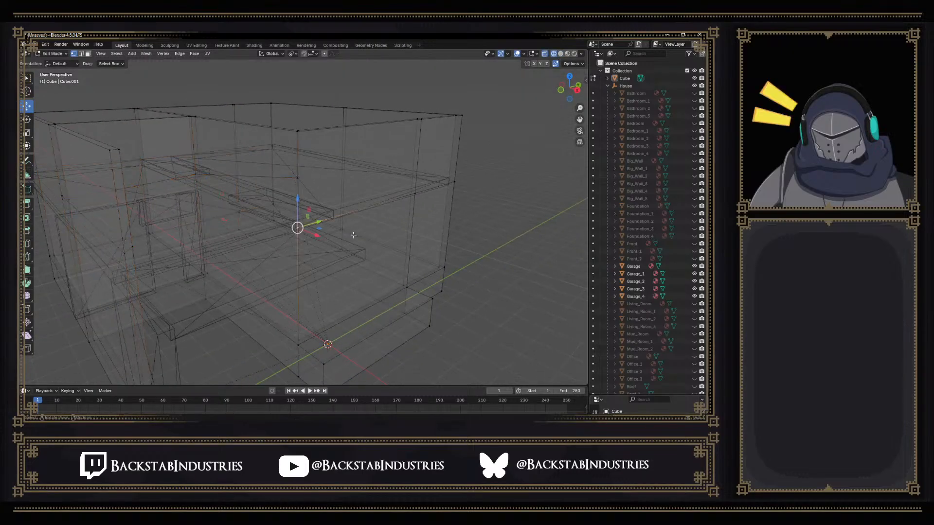
middle_click_drag(353, 235, 336, 236)
middle_click_drag(250, 211, 260, 211)
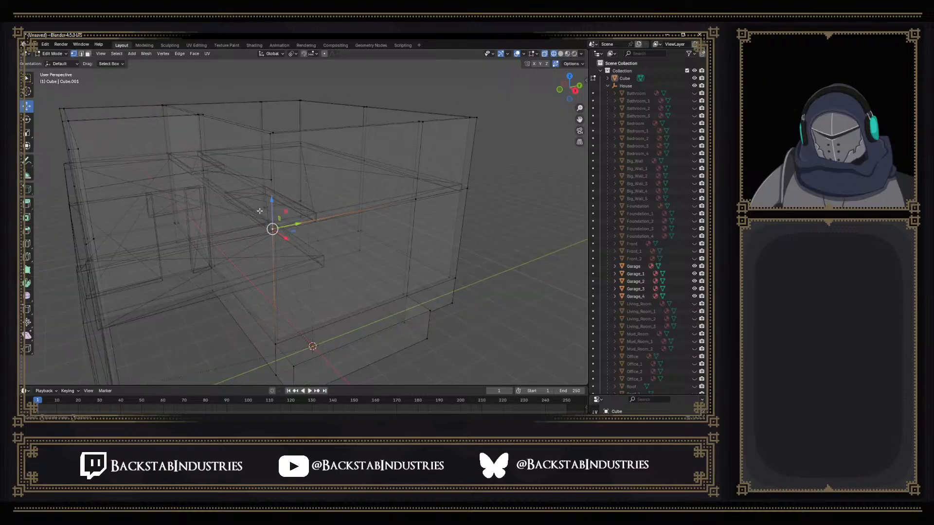
middle_click_drag(201, 172, 190, 169)
left_click_drag(45, 151, 285, 198)
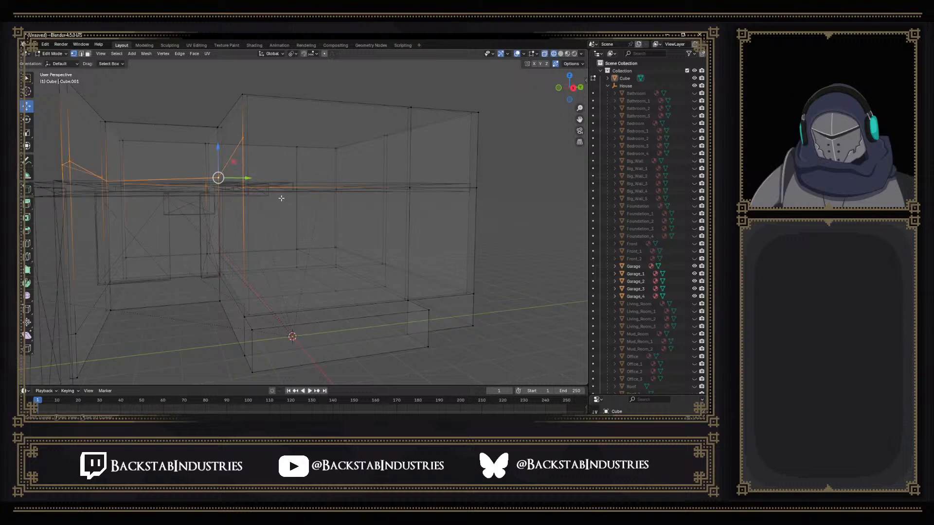
mouse_move(285, 199)
middle_mouse_down()
mouse_move(159, 217)
mouse_move(284, 222)
mouse_move(263, 238)
mouse_move(224, 246)
mouse_move(279, 216)
mouse_move(240, 211)
mouse_move(251, 209)
mouse_move(237, 222)
middle_mouse_up()
left_click(561, 54)
Knife-cut the missing segment across the garage-side wall, joining the back corner to the existing horizontal cut
key("k")
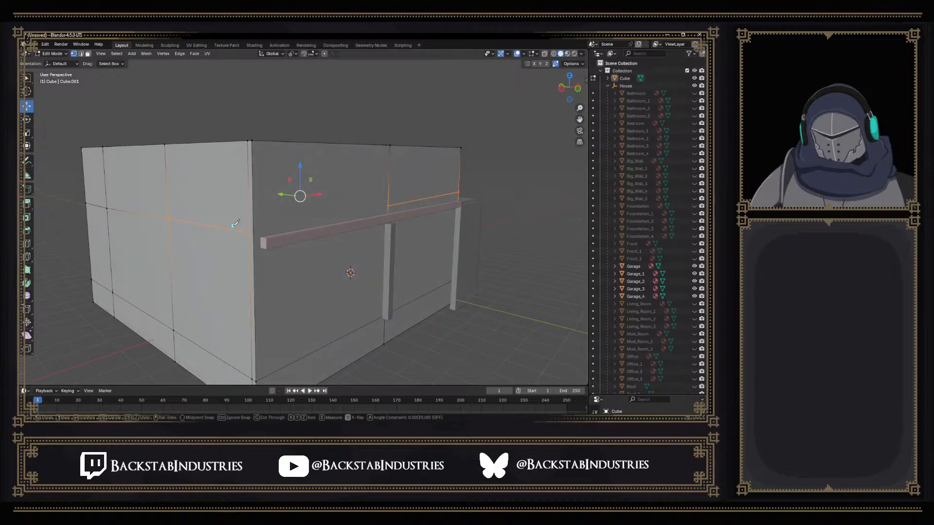
left_click(249, 232)
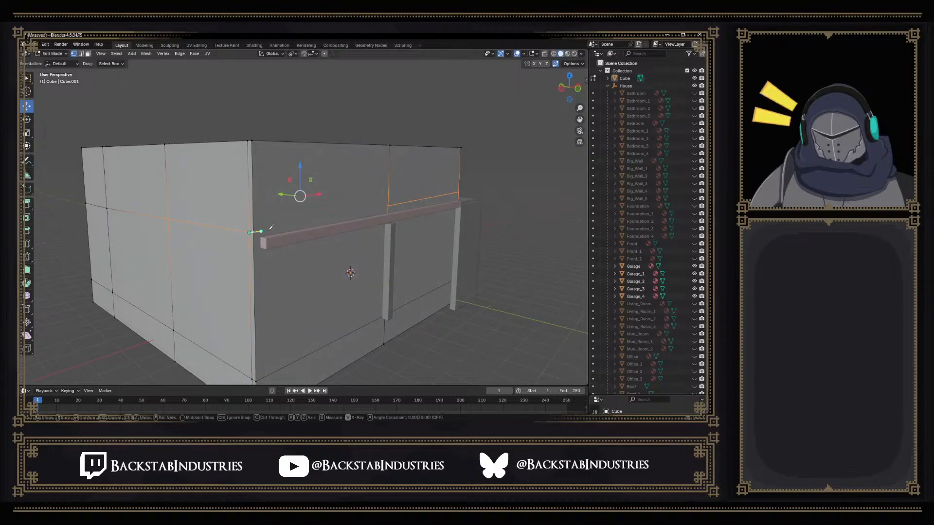
left_click(388, 205)
key("Return")
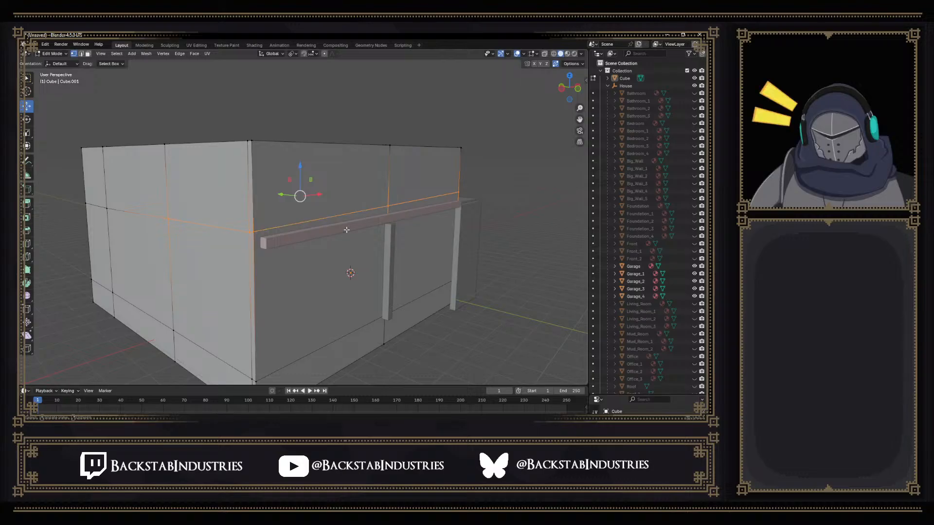
Make the front wall's corner vertex the active one and flatten the selected cut vertices to its height by scaling to 0 along Z
middle_click_drag(336, 238, 226, 237)
left_click(280, 225, "shift")
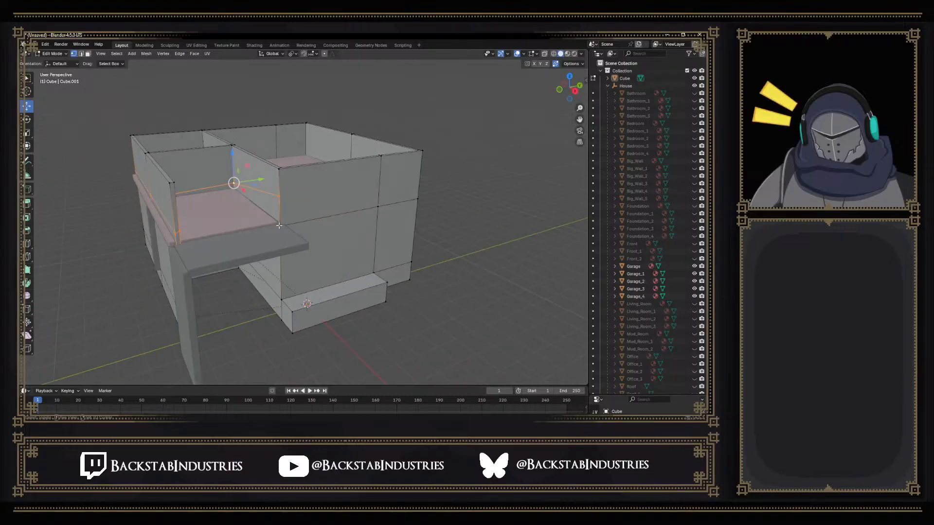
left_click(280, 225, "shift")
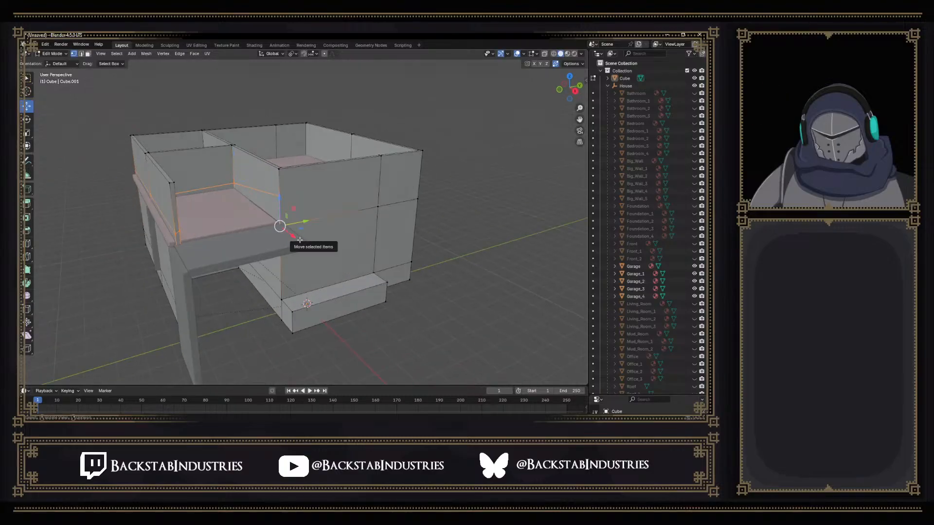
key("s")
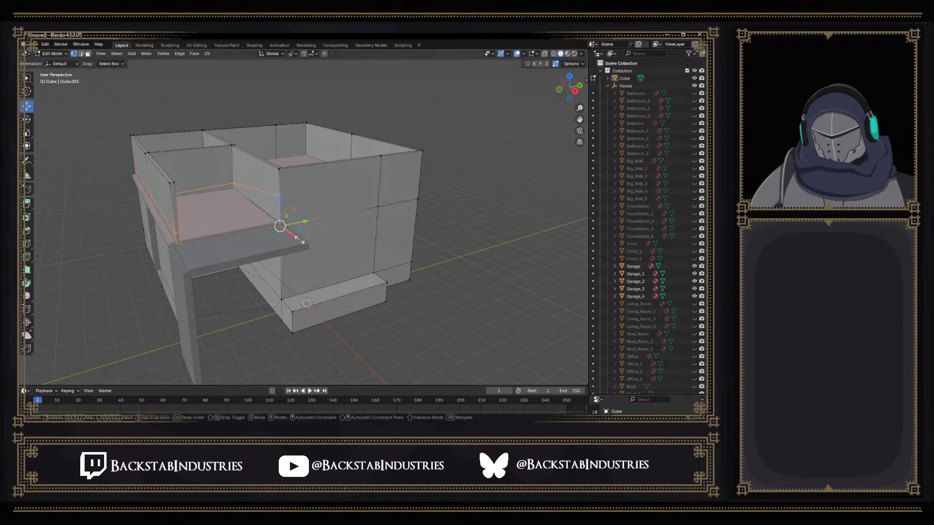
key("z")
key("0")
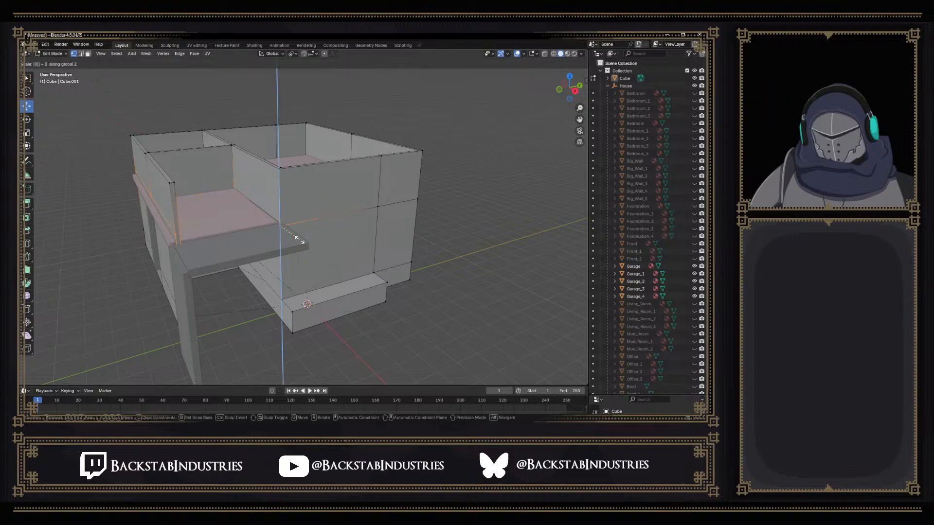
key("Return")
Extend the selection to the whole horizontal edge line around the house and raise it about 0.12 m to the top floor's upper surface
middle_click_drag(416, 214, 275, 193)
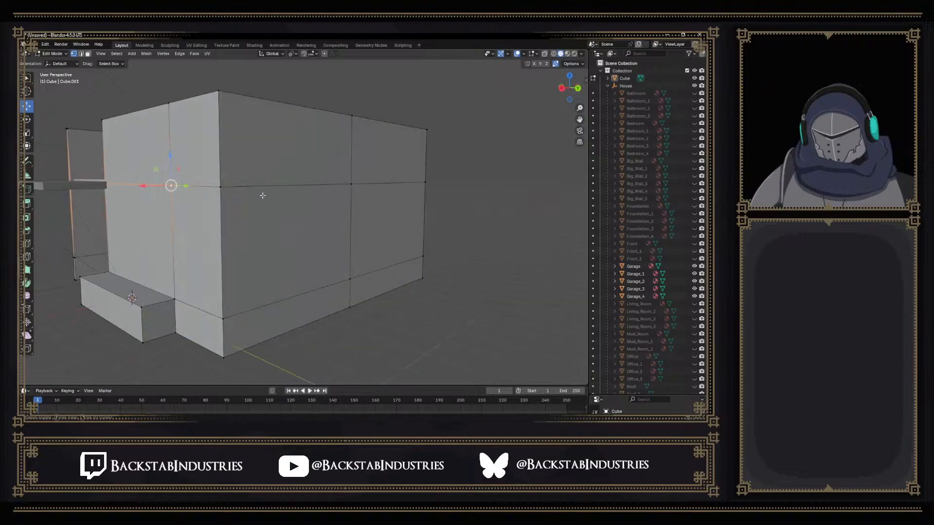
middle_click_drag(425, 182, 416, 211)
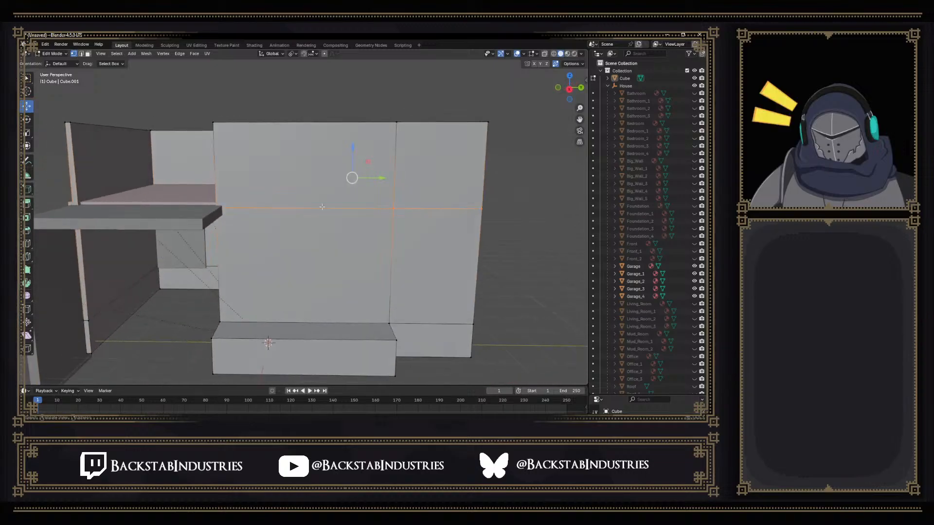
middle_click_drag(322, 207, 340, 206)
left_click(569, 90)
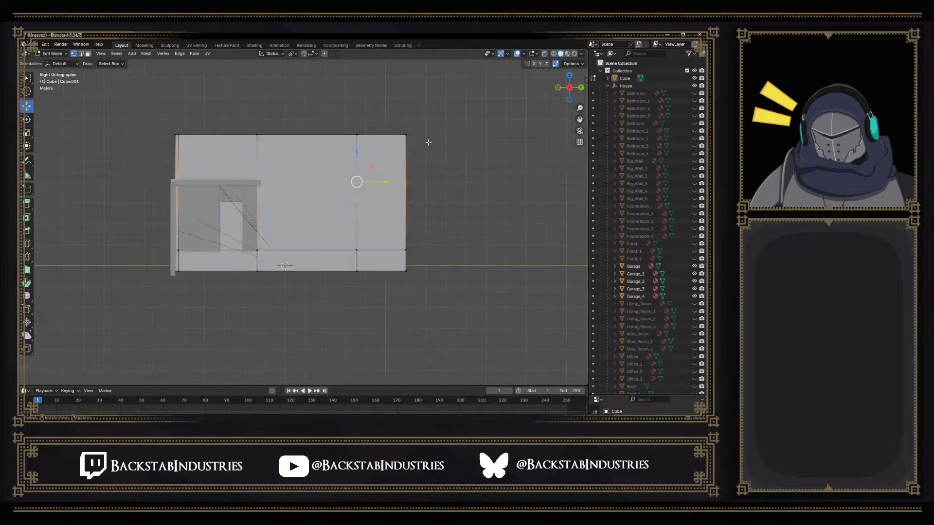
scroll(245, 219, "up", 3)
middle_click_drag(253, 205, 274, 289, "shift")
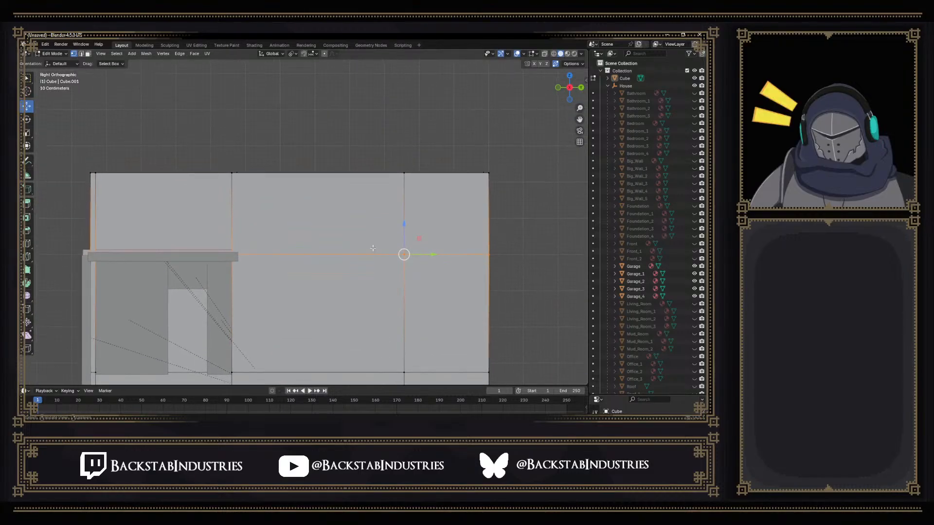
left_click_drag(406, 233, 405, 225)
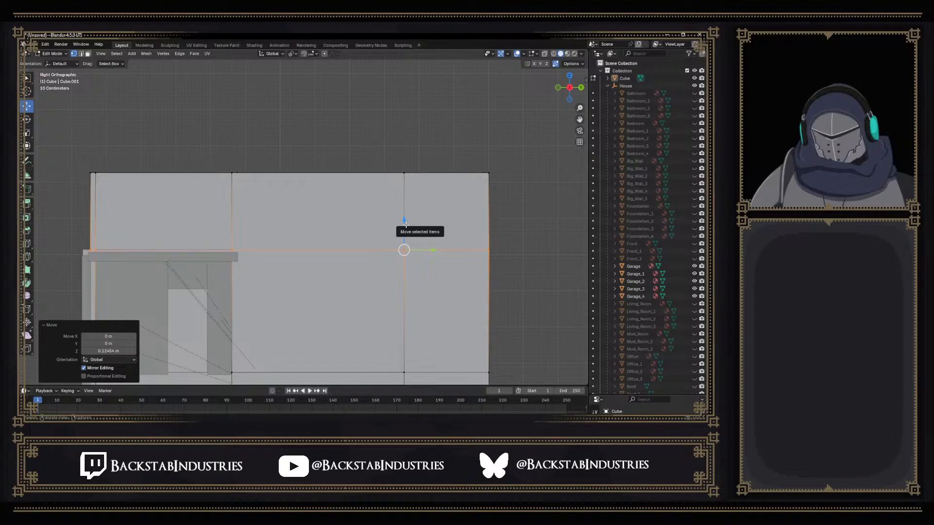
Try moving the horizontal edge line along Z and then along Y, and undo the moves
key("g")
key("z")
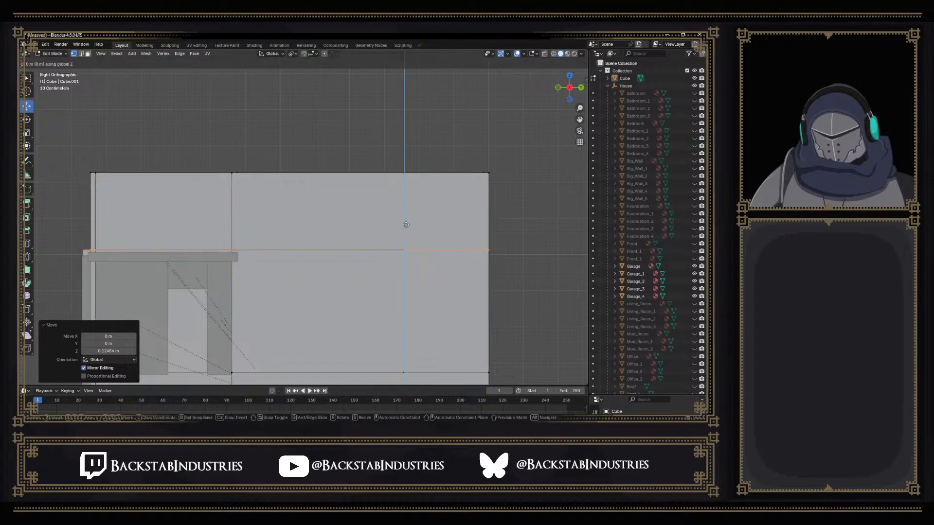
left_click(406, 243)
middle_click_drag(369, 280, 467, 254)
left_click_drag(477, 253, 510, 253)
middle_click_drag(491, 262, 475, 263)
key("ctrl+z")
key("ctrl+z")
key("ctrl+z")
key("ctrl+z")
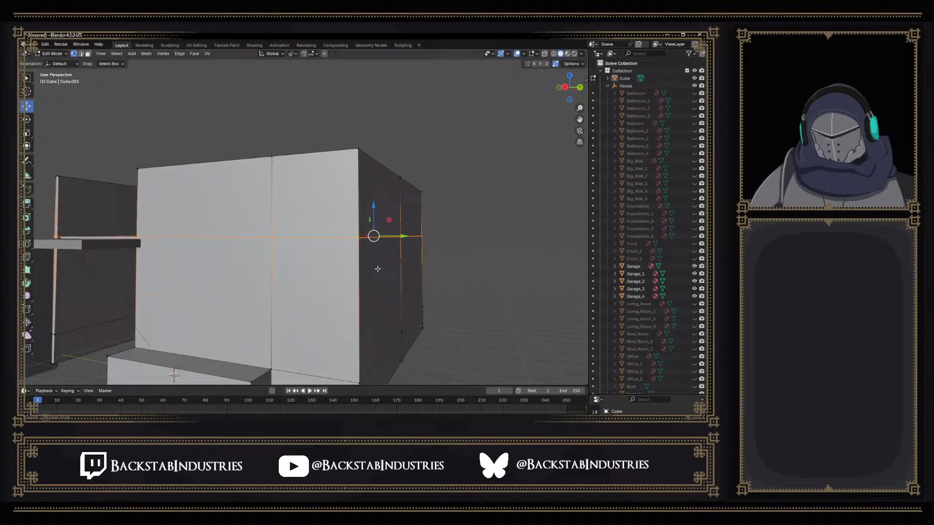
Clear the selection and, in edge selection mode, select the horizontal edge line all around the house walls
middle_click_drag(375, 268, 384, 264)
key("alt+a")
key("2")
left_click(267, 229)
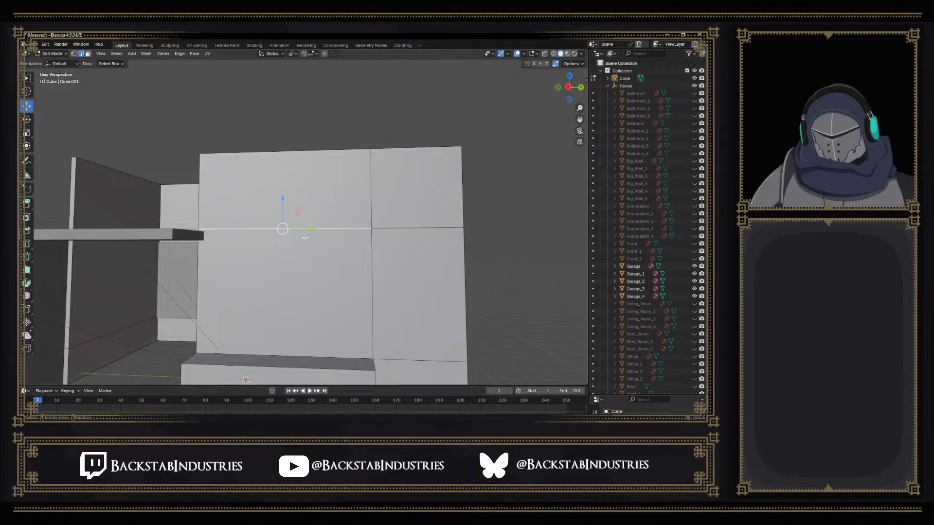
left_click(409, 228, "ctrl")
scroll(408, 228, "down", 6)
middle_click_drag(408, 228, 237, 228)
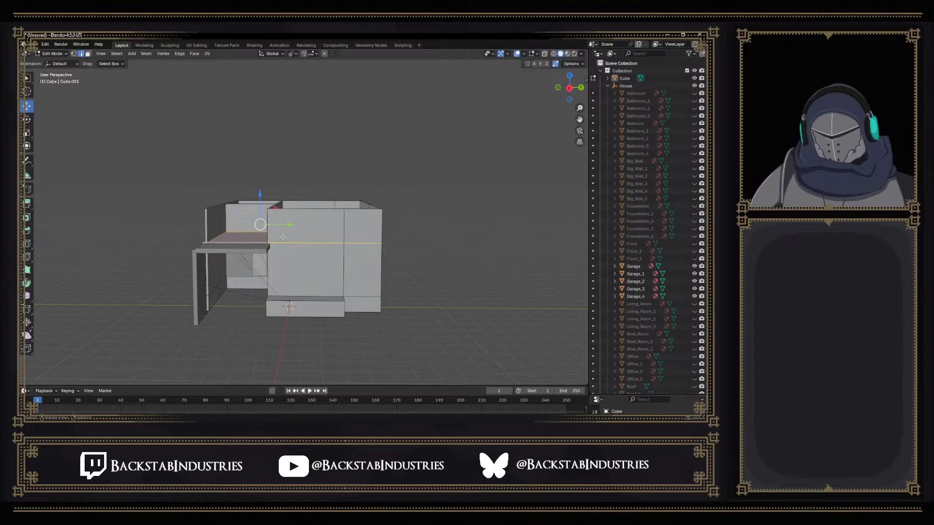
middle_click_drag(288, 242, 298, 240)
scroll(273, 253, "up", 1)
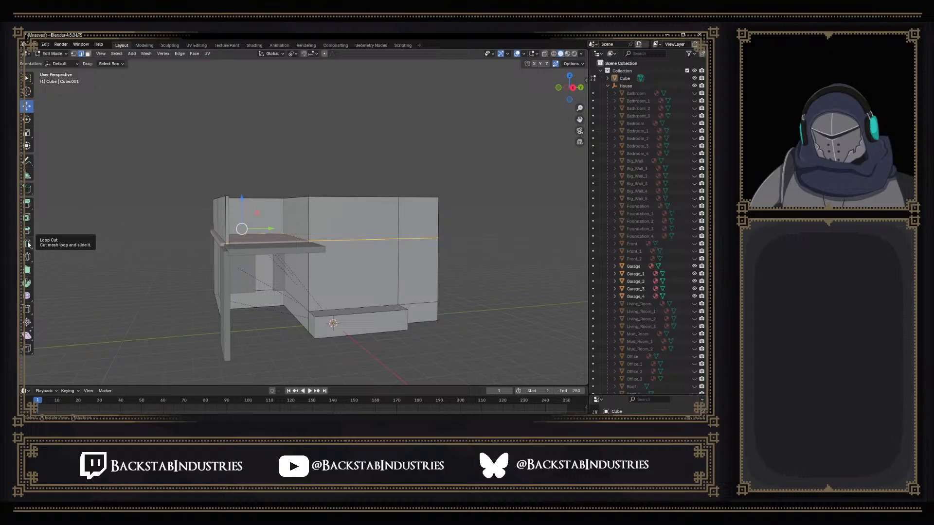
middle_click_drag(287, 267, 351, 265)
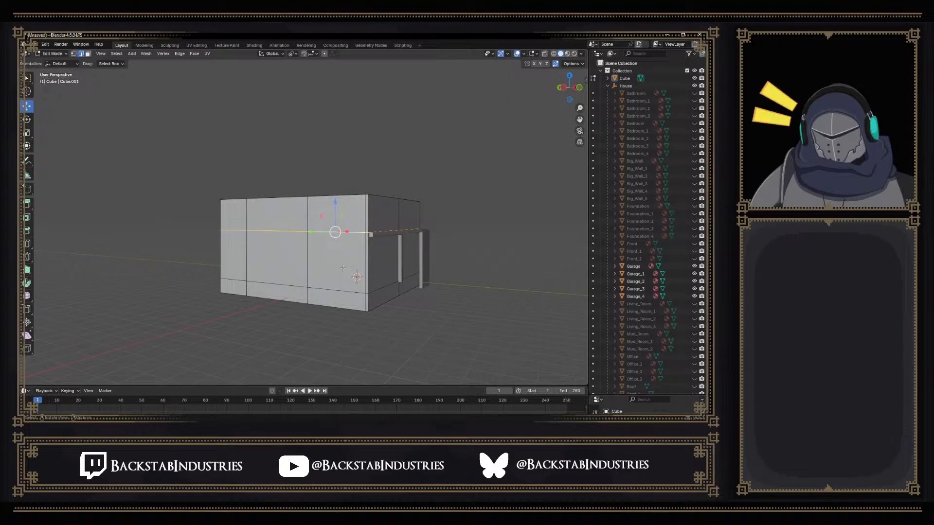
Try a single loop cut across the garage-side wall between the base strip and the horizontal line, slid up towards the line
key("ctrl+r")
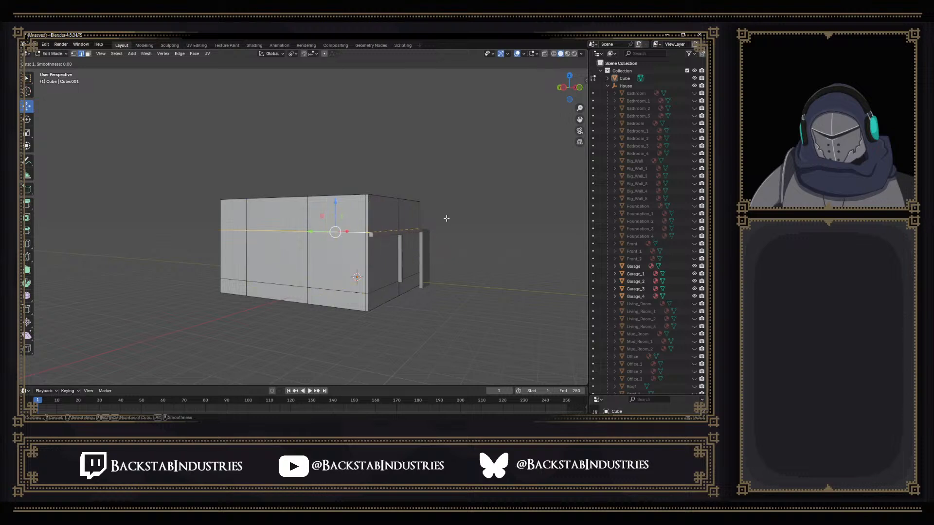
left_click(406, 256)
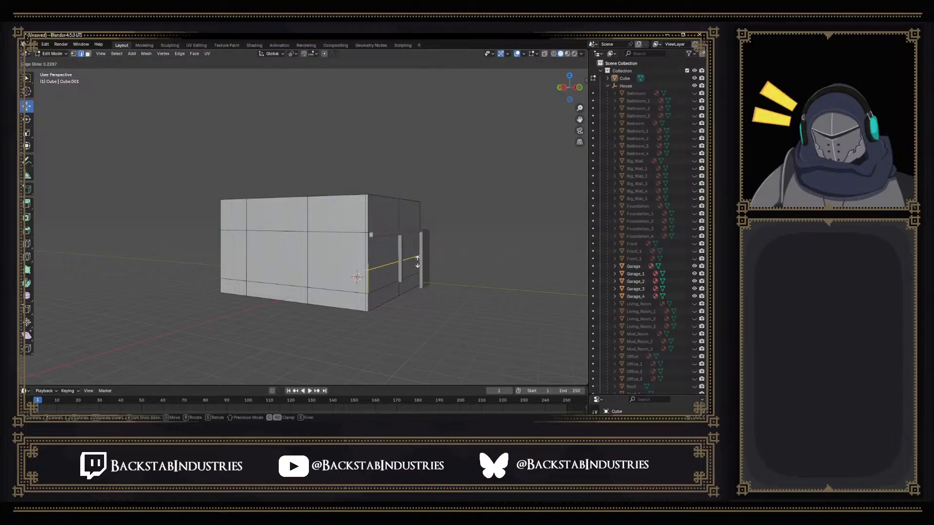
left_click(417, 229)
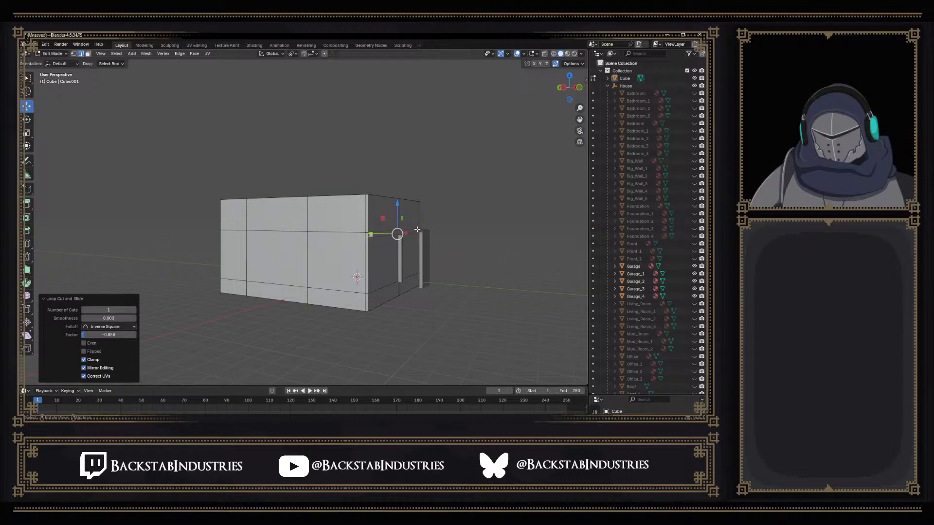
middle_click_drag(430, 229, 67, 233)
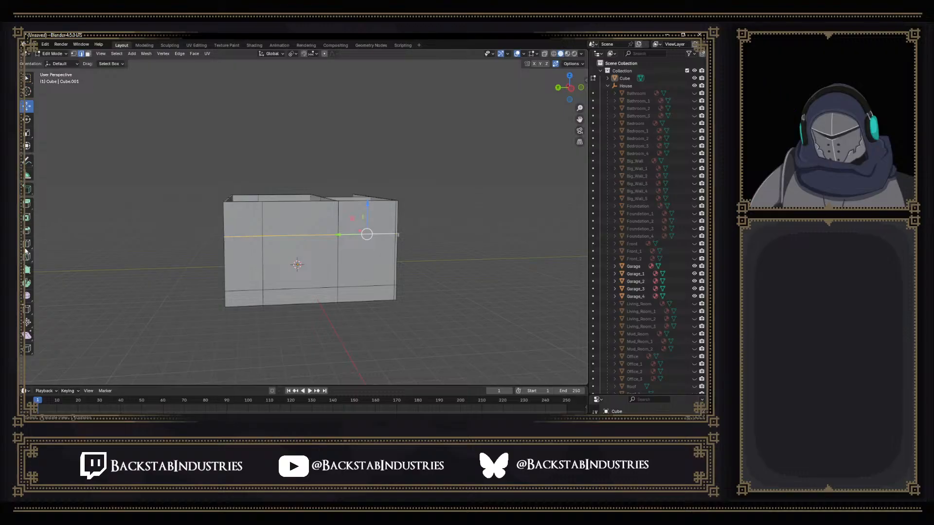
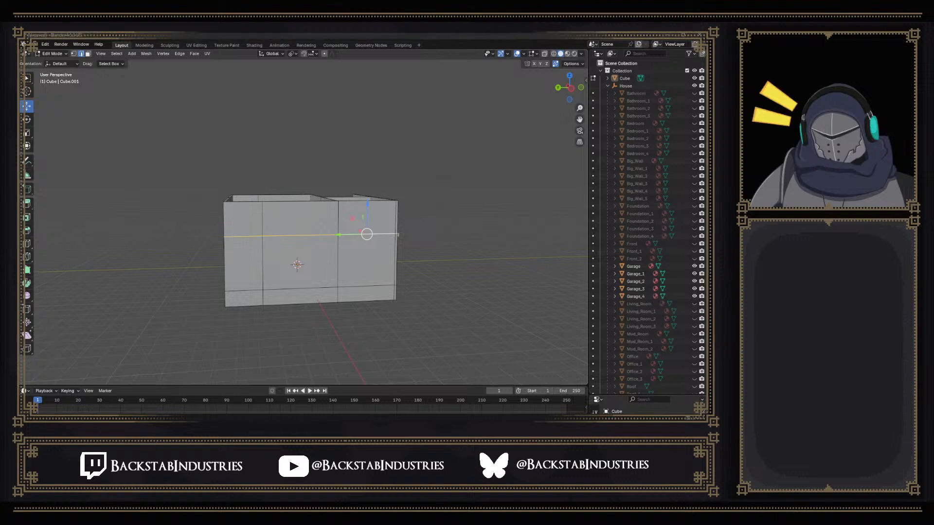
mouse_move(412, 262)
middle_mouse_down()
mouse_move(406, 251)
mouse_move(423, 254)
middle_mouse_up()
middle_click_drag(318, 248, 355, 246)
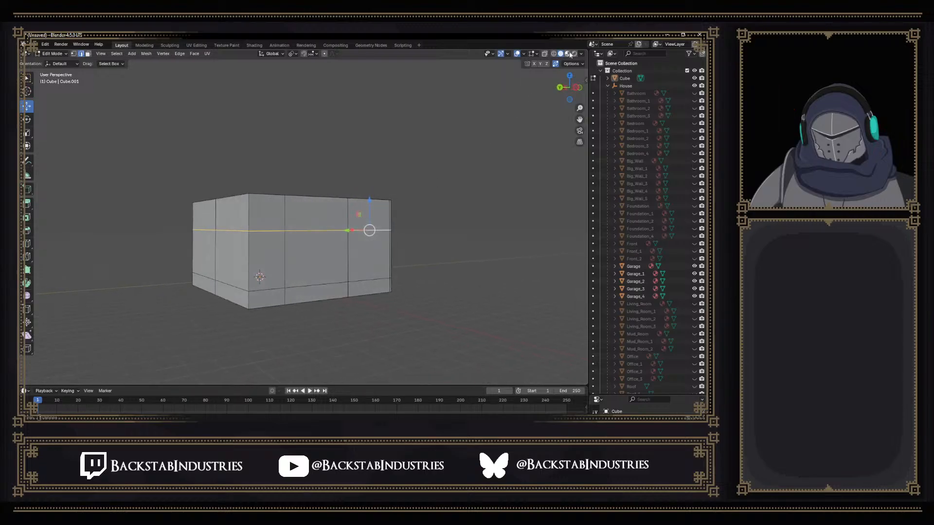
mouse_move(395, 146)
middle_mouse_down()
mouse_move(369, 212)
mouse_move(408, 122)
mouse_move(423, 105)
mouse_move(400, 183)
mouse_move(420, 165)
mouse_move(431, 121)
middle_mouse_up()
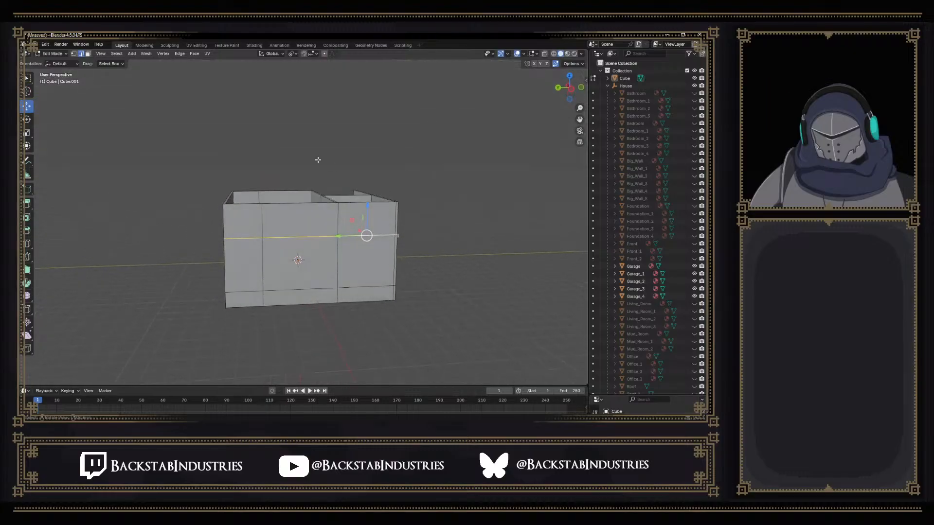
left_click(179, 54)
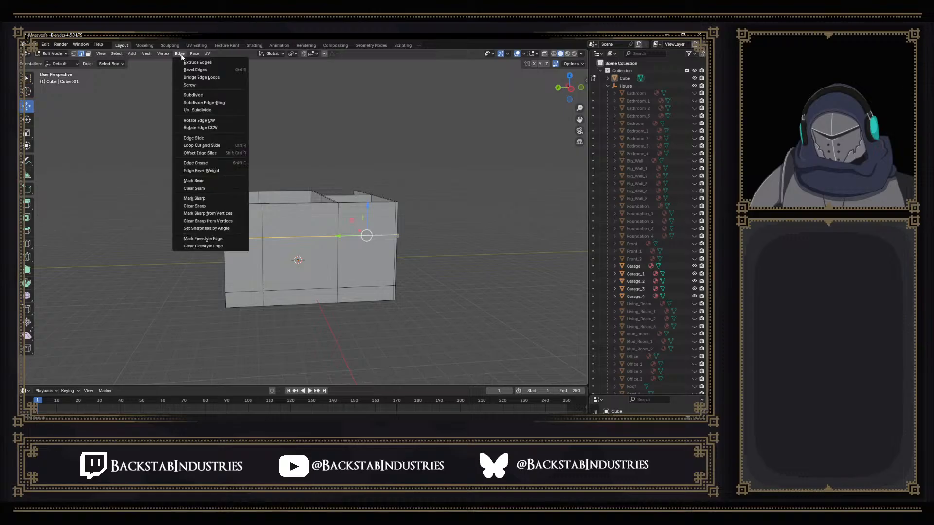
mouse_move(164, 54)
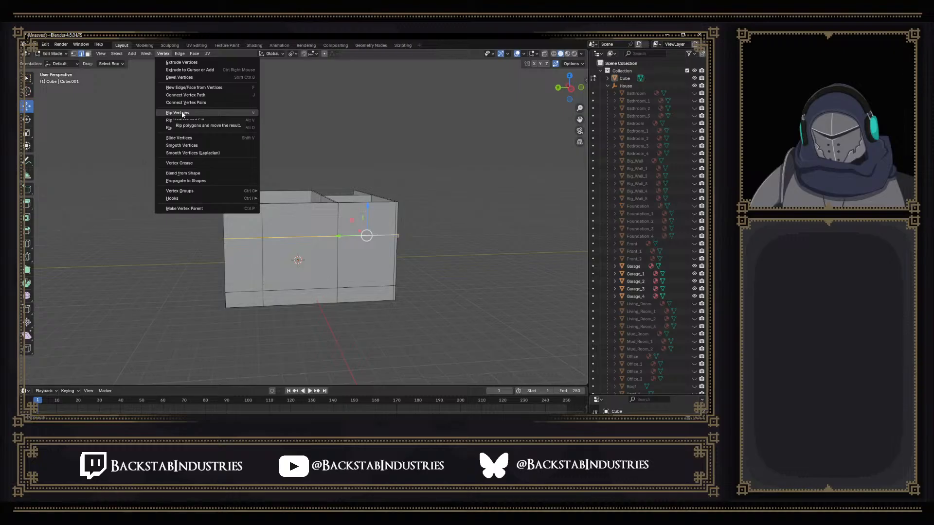
left_click(199, 113)
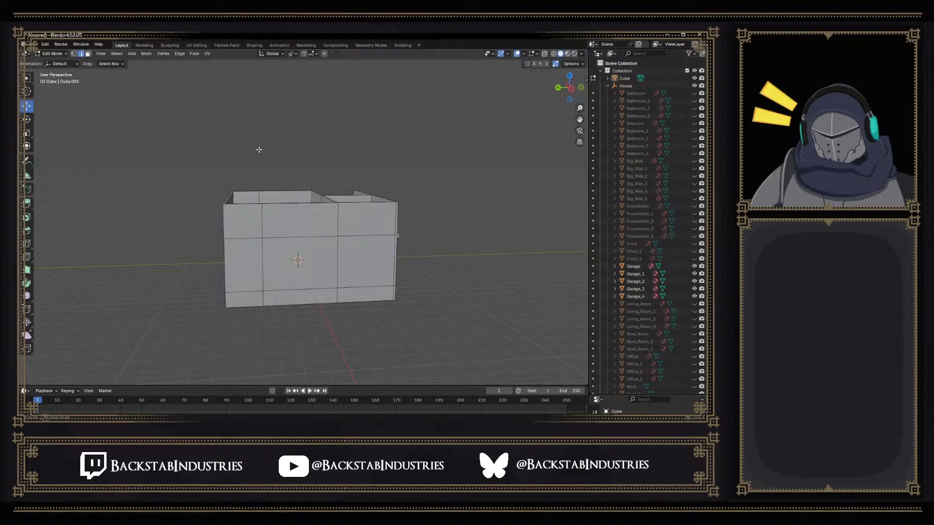
middle_click_drag(259, 150, 263, 131)
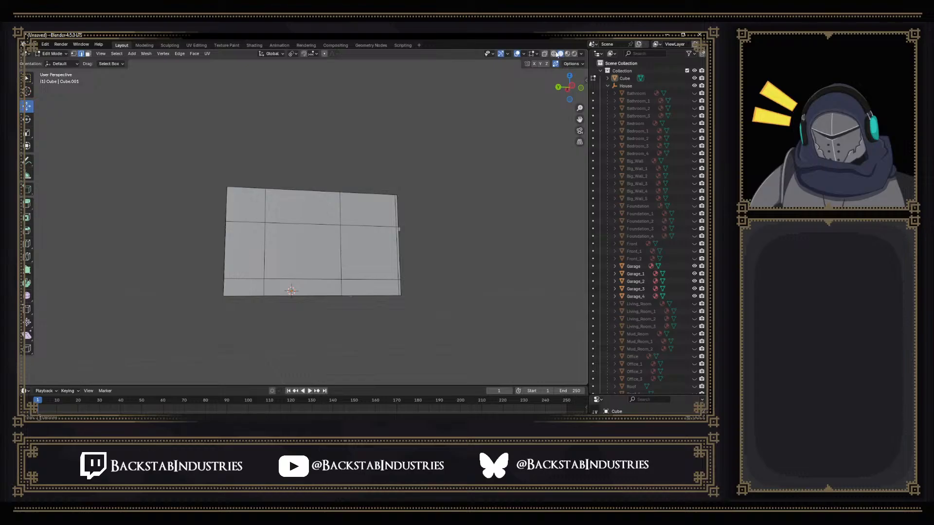
Try box-selecting the vertical wall edges above the base strip in wireframe shading
left_click(553, 54)
middle_click_drag(429, 146, 418, 156)
left_click_drag(184, 244, 439, 265)
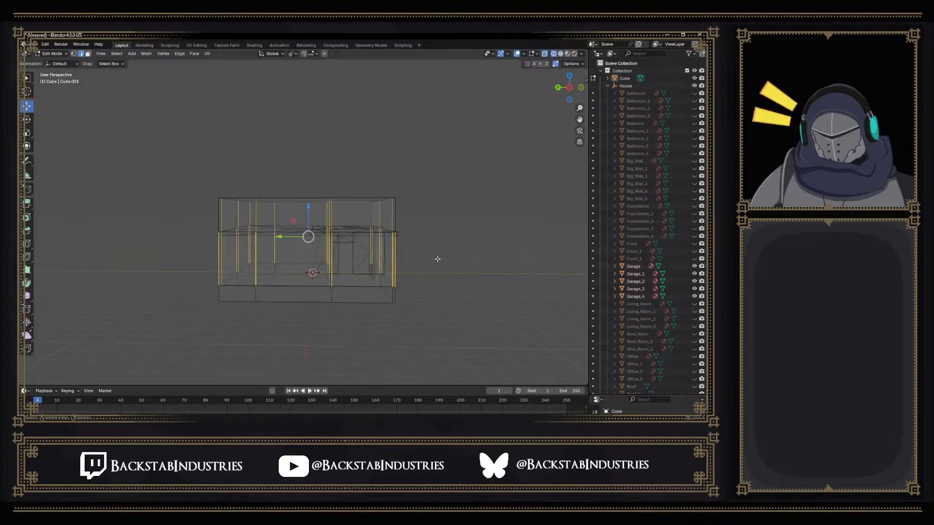
left_click_drag(181, 202, 438, 218, "shift")
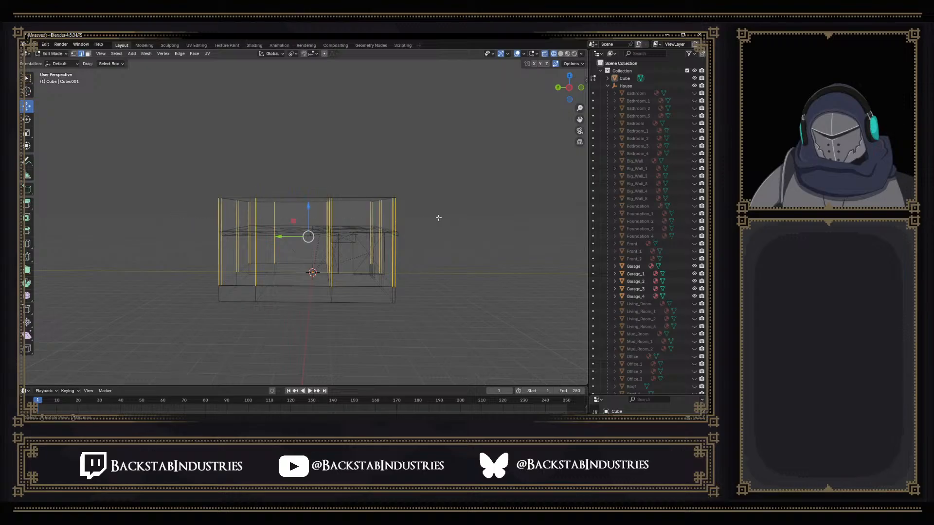
middle_click_drag(438, 217, 431, 221)
scroll(394, 240, "up", 5)
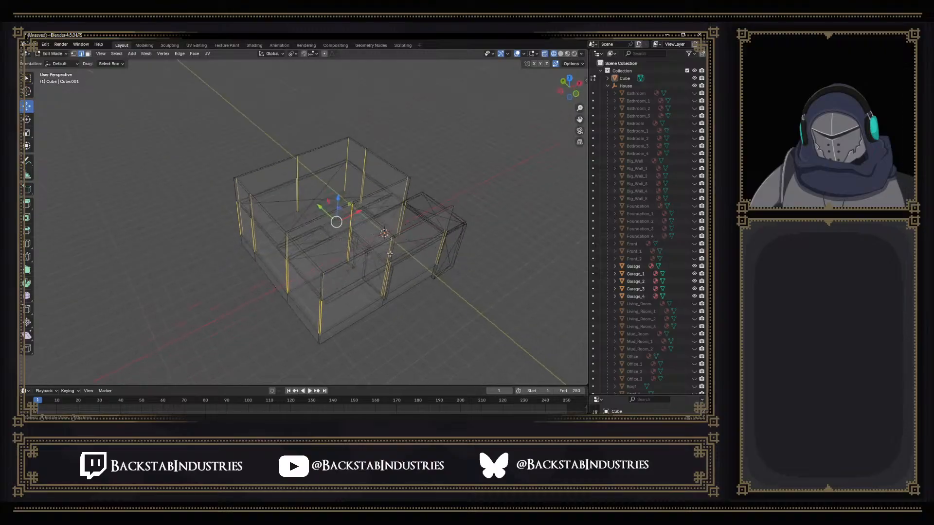
middle_click_drag(392, 294, 431, 271)
mouse_move(122, 195)
left_mouse_down()
mouse_move(517, 214)
mouse_move(83, 210)
mouse_move(554, 240)
mouse_move(440, 220)
mouse_move(113, 200)
left_mouse_up()
left_click_drag(74, 165, 465, 255, "ctrl")
Select the vertical edges between the base strip and the top-floor line on every side of the house
left_click(475, 302)
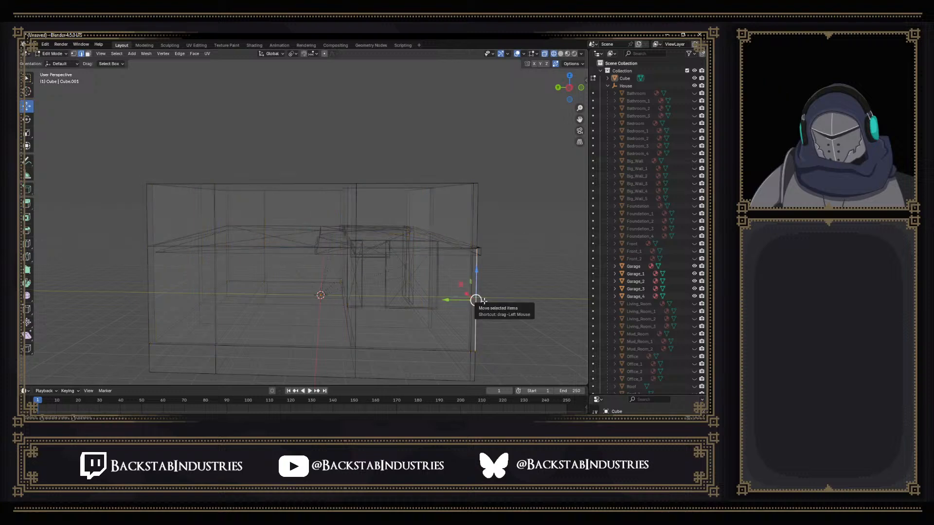
left_click(561, 54)
left_click_drag(98, 265, 469, 331)
middle_click_drag(469, 331, 440, 331)
scroll(439, 331, "up", 3)
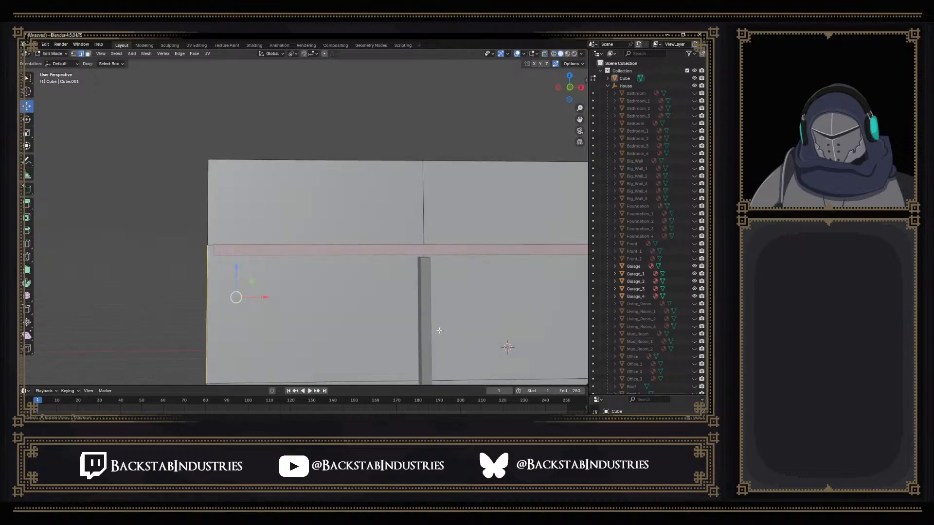
scroll(439, 330, "down", 5)
middle_click_drag(575, 289, 204, 288)
left_click_drag(194, 286, 474, 267)
mouse_move(514, 291)
middle_mouse_down()
mouse_move(525, 285)
mouse_move(508, 286)
middle_mouse_up()
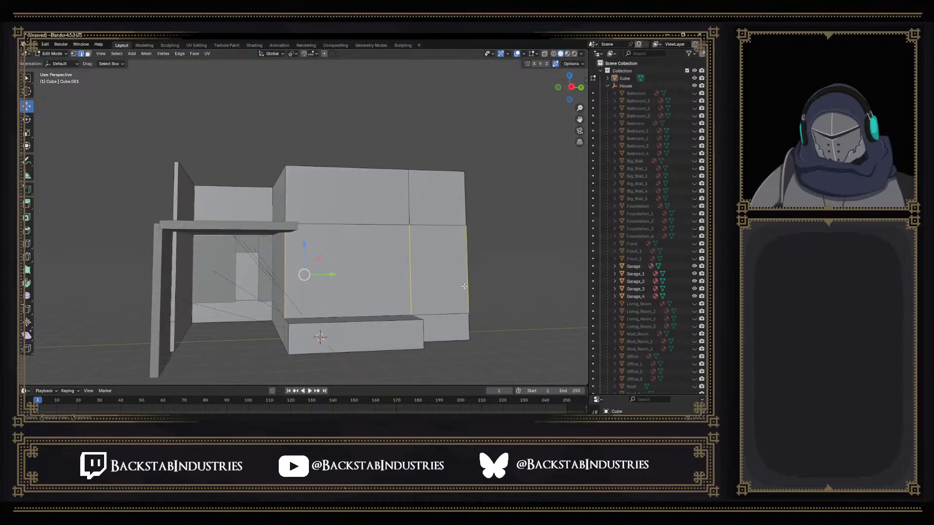
left_click_drag(189, 261, 203, 261)
left_click_drag(299, 268, 298, 269)
middle_click_drag(513, 314, 350, 271)
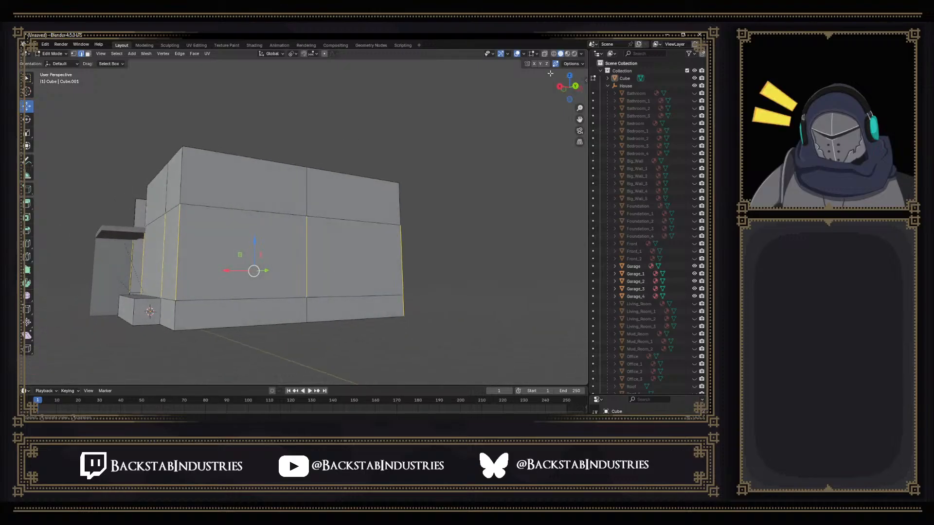
Subdivide the selected vertical wall edges with one cut and no smoothness
left_click(554, 55)
mouse_move(247, 237)
middle_mouse_down()
mouse_move(308, 247)
mouse_move(265, 226)
middle_mouse_up()
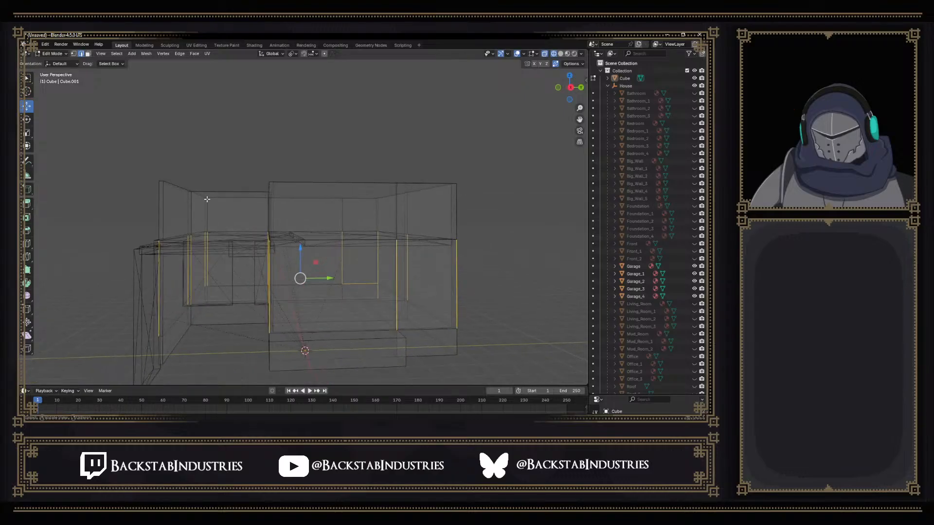
left_click(179, 53)
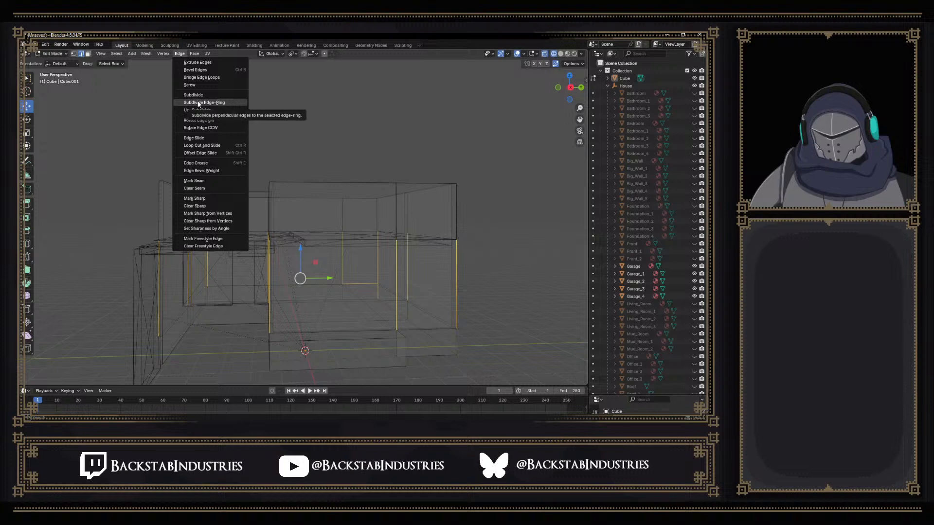
left_click(199, 96)
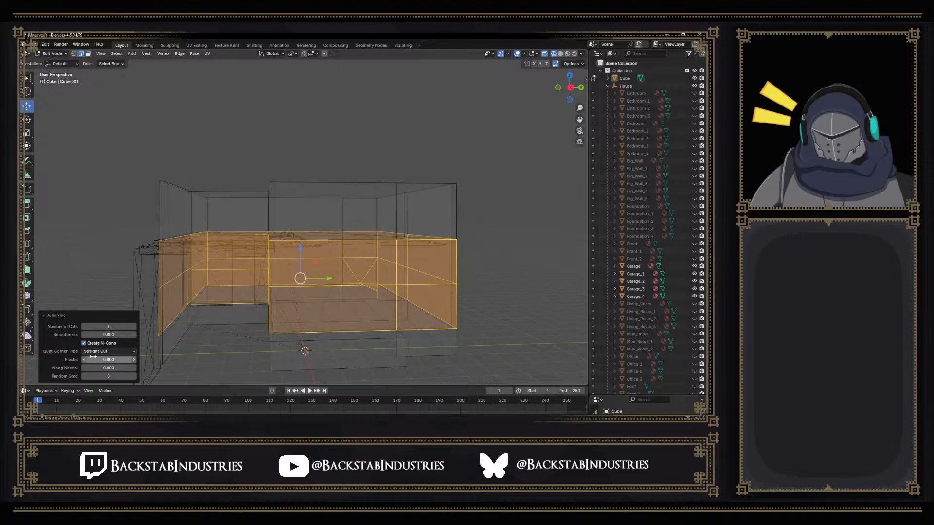
left_click_drag(90, 335, 68, 337)
Try picking the new mid-height edge line by shortest path from the front wall around past the porch
left_click(560, 54)
mouse_move(497, 259)
middle_mouse_down()
mouse_move(533, 253)
mouse_move(514, 252)
middle_mouse_up()
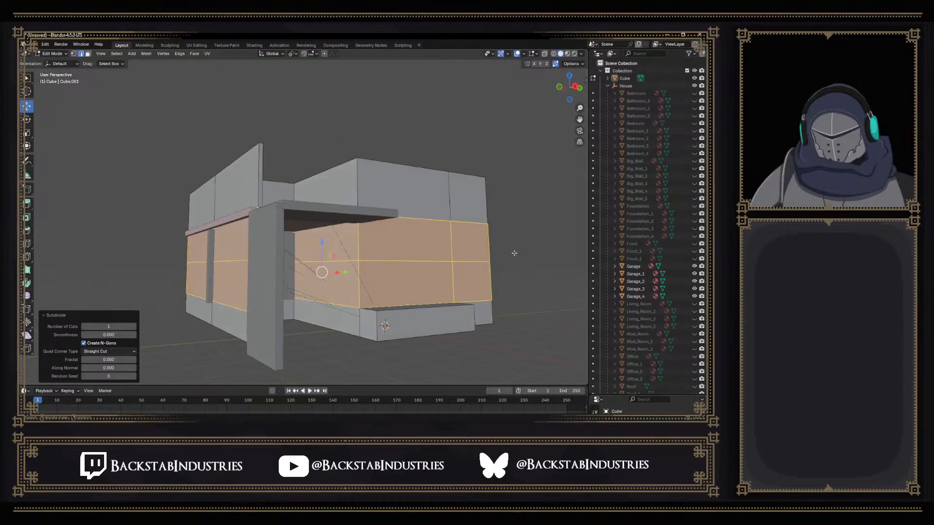
left_click(442, 262)
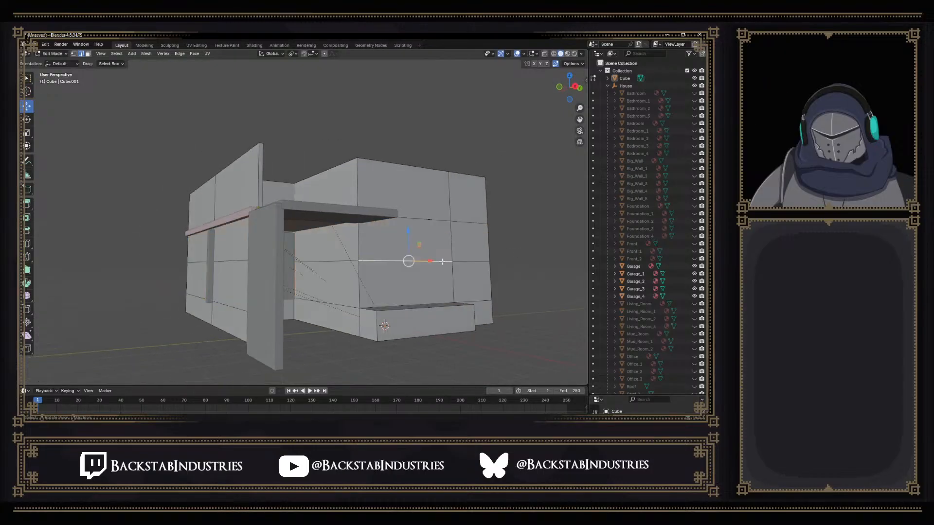
left_click(470, 261, "ctrl")
left_click(335, 263, "ctrl")
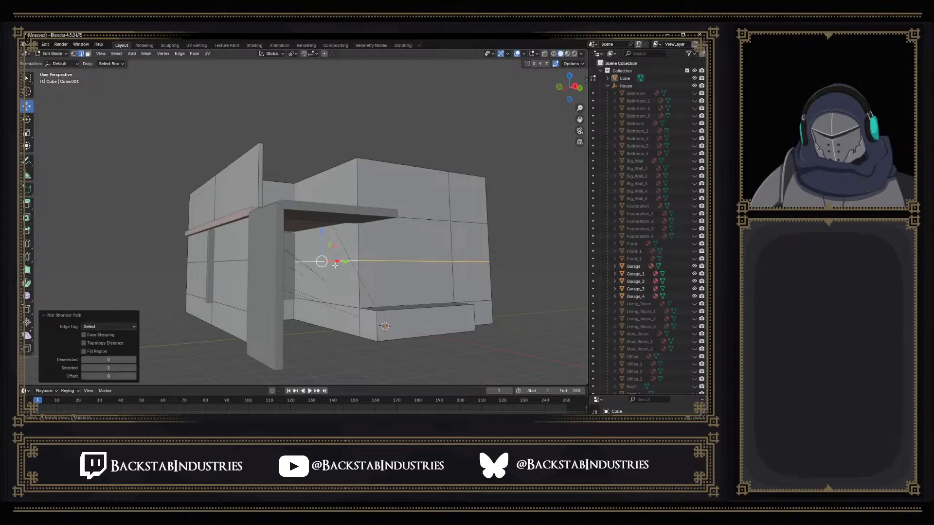
left_click(228, 263, "ctrl")
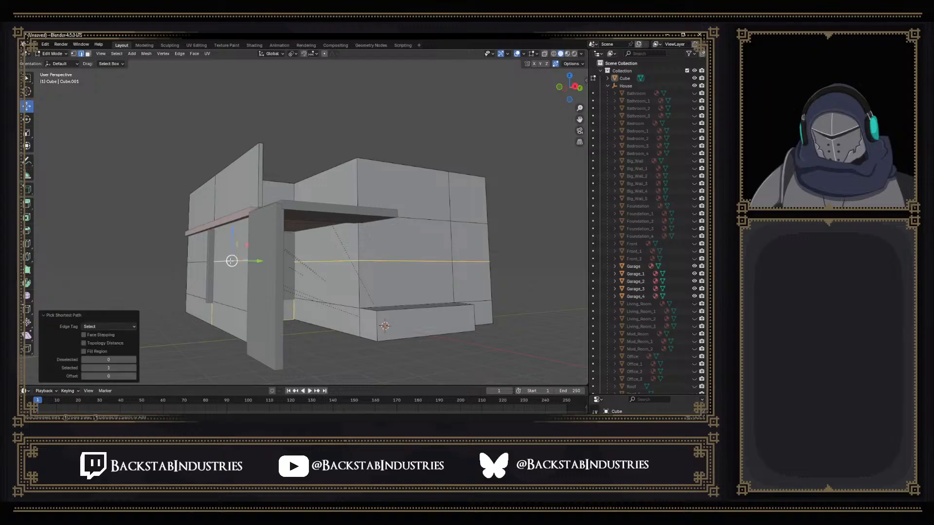
left_click(232, 262)
Box-select the new mid-height edge line all around the house in wireframe shading
middle_click_drag(232, 262, 543, 73)
left_click(554, 54)
mouse_move(340, 195)
middle_mouse_down()
mouse_move(219, 233)
mouse_move(109, 247)
middle_mouse_up()
left_click_drag(110, 246, 488, 273)
middle_click_drag(296, 282, 407, 244)
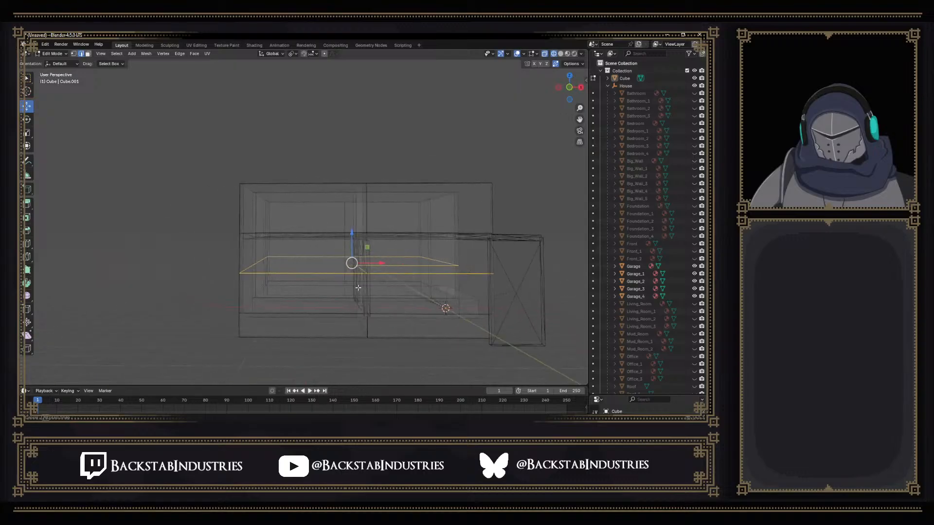
In front view with solid shading, raise the new edge line about 1.4 m along Z to the top floor's underside
left_click(569, 88)
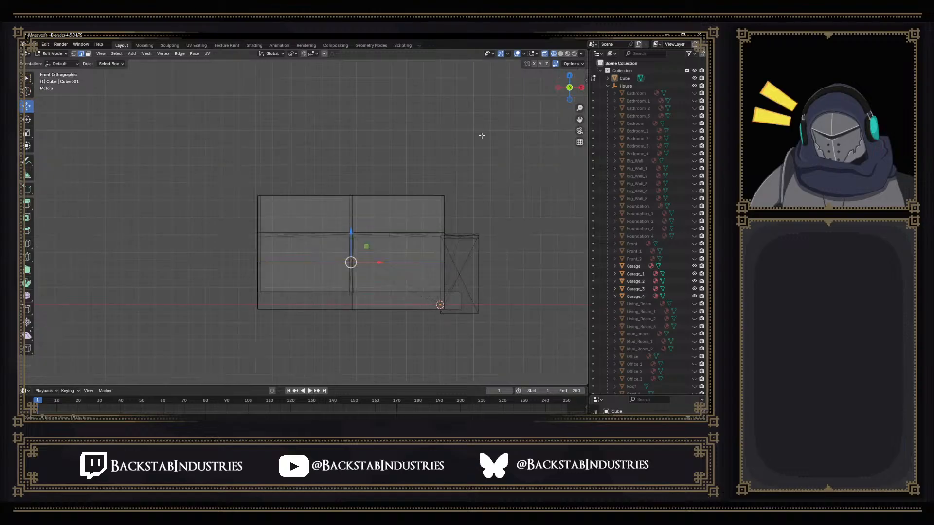
left_click(560, 53)
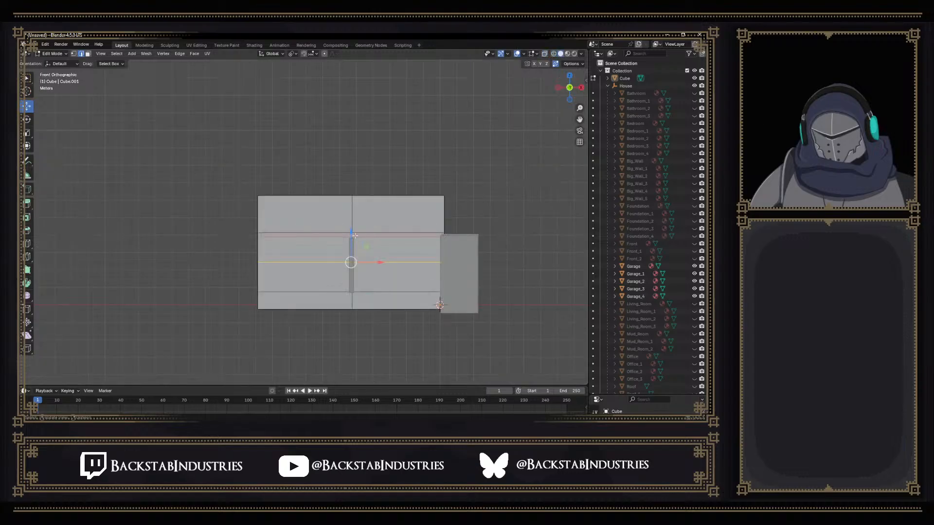
left_click_drag(351, 233, 351, 206)
middle_click_drag(361, 230, 258, 252)
scroll(240, 260, "up", 3)
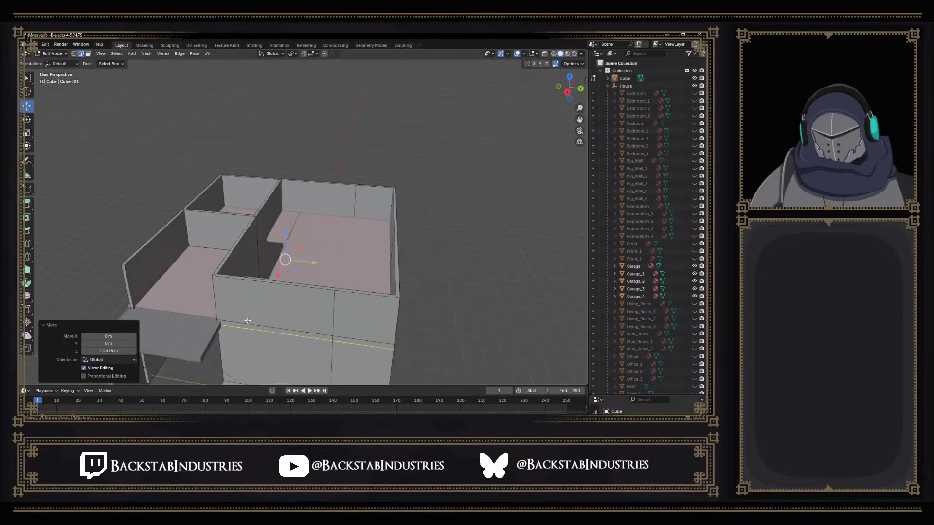
middle_click_drag(248, 321, 302, 203)
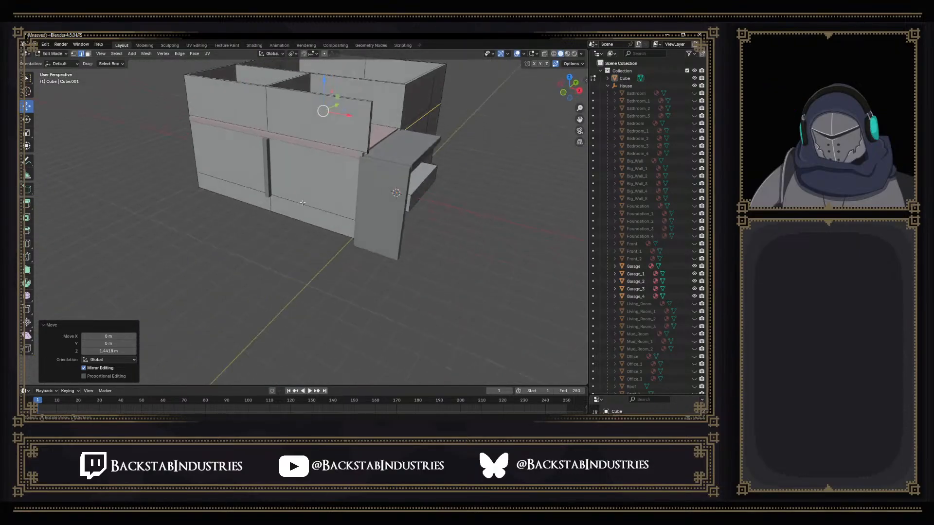
middle_click_drag(424, 173, 258, 155)
Extrude the narrow front end of the outer wall beneath the porch canopy about 2.03 m along X
key("alt+a")
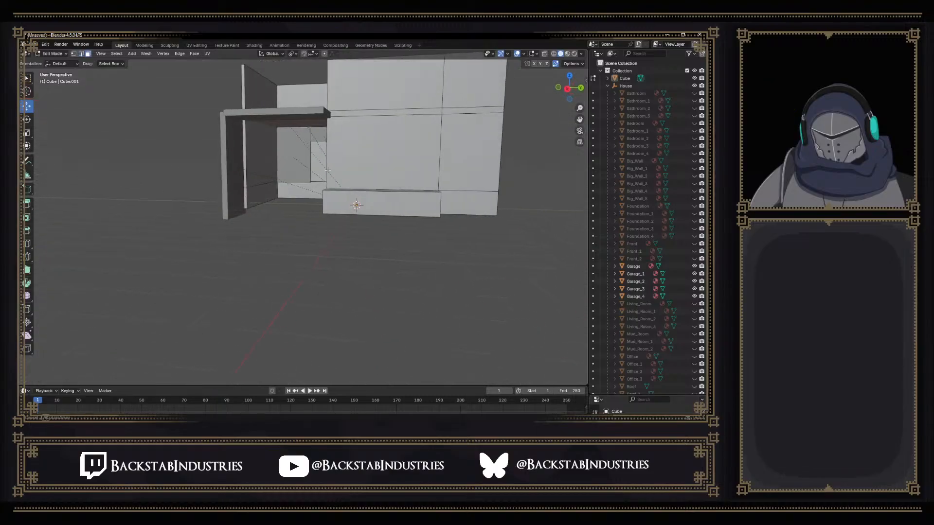
left_click(244, 149)
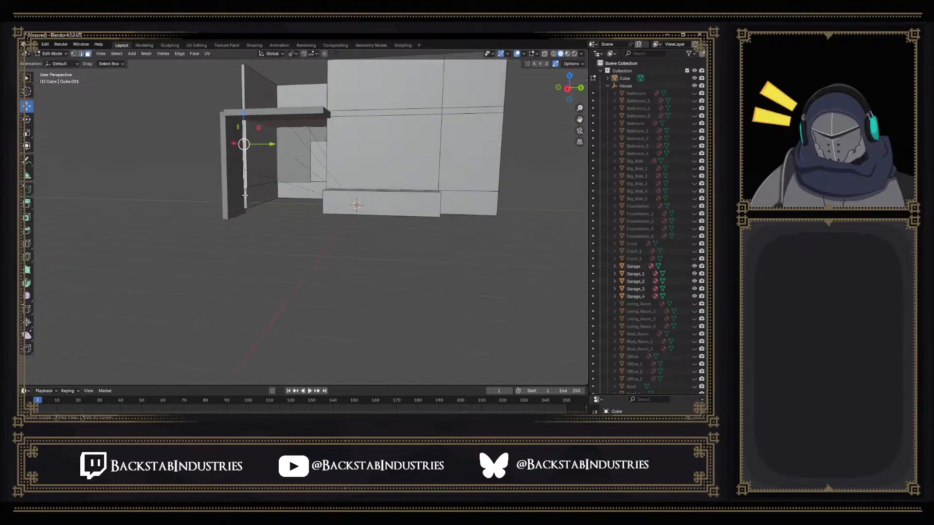
middle_click_drag(251, 201, 345, 215)
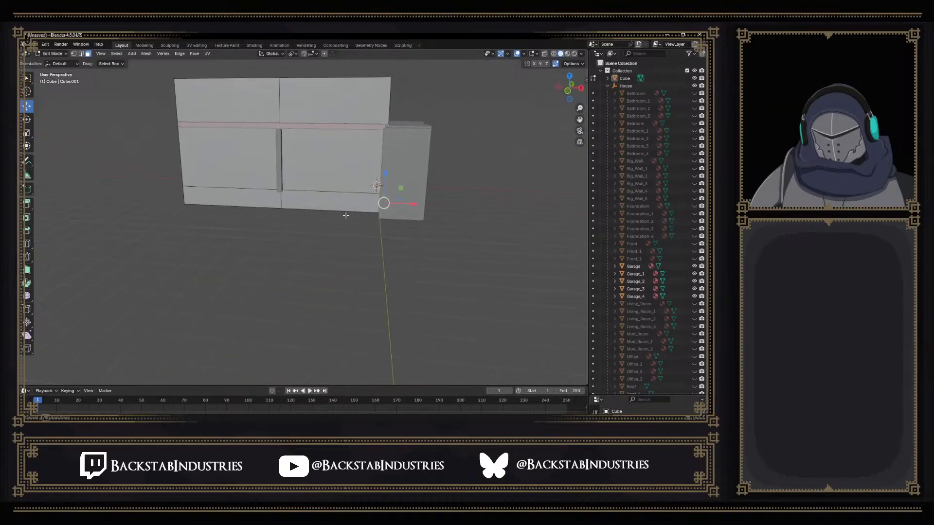
key("g")
key("z")
key("z")
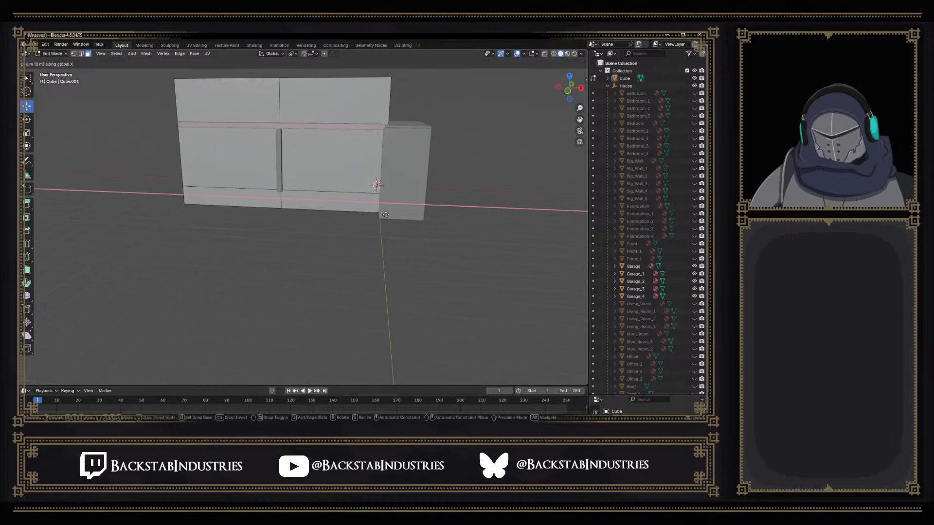
left_click(425, 216)
middle_click_drag(448, 220, 334, 228)
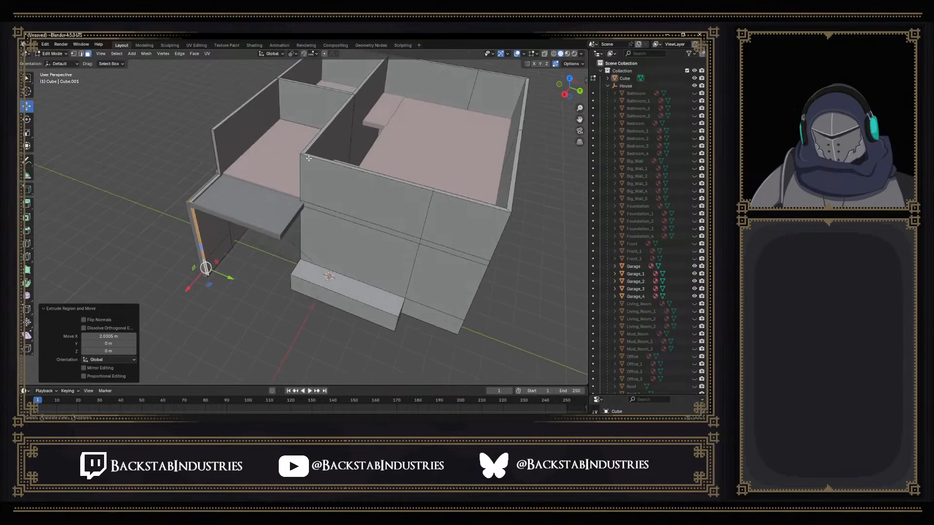
middle_click_drag(298, 276, 315, 250)
left_click(341, 202)
middle_click_drag(341, 201, 369, 170)
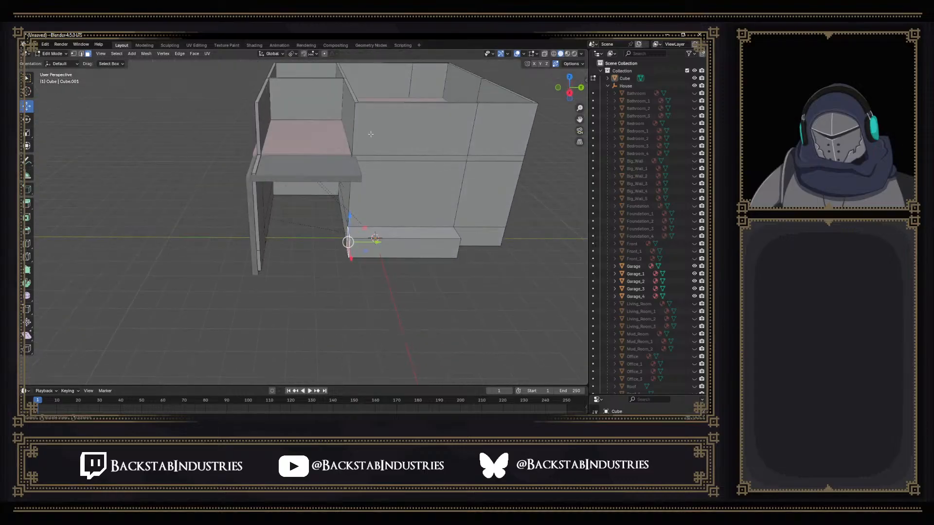
key("k")
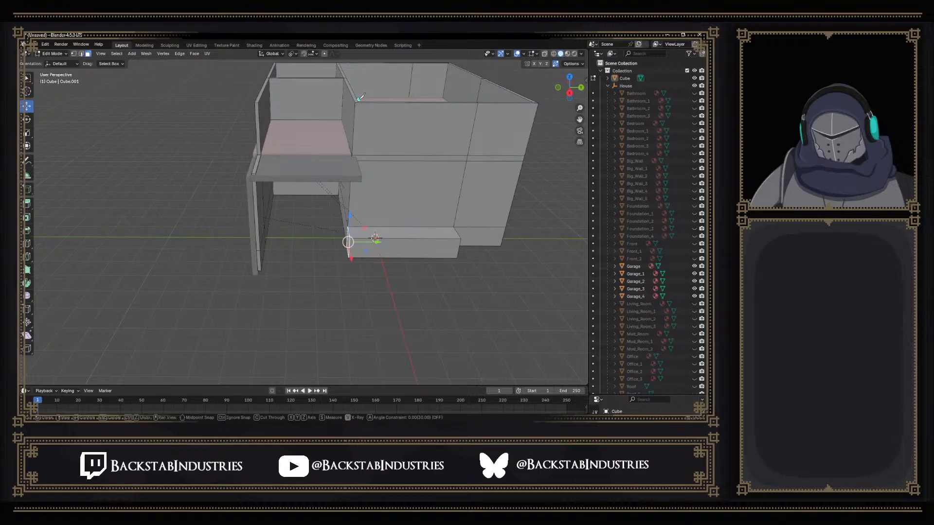
key("Escape")
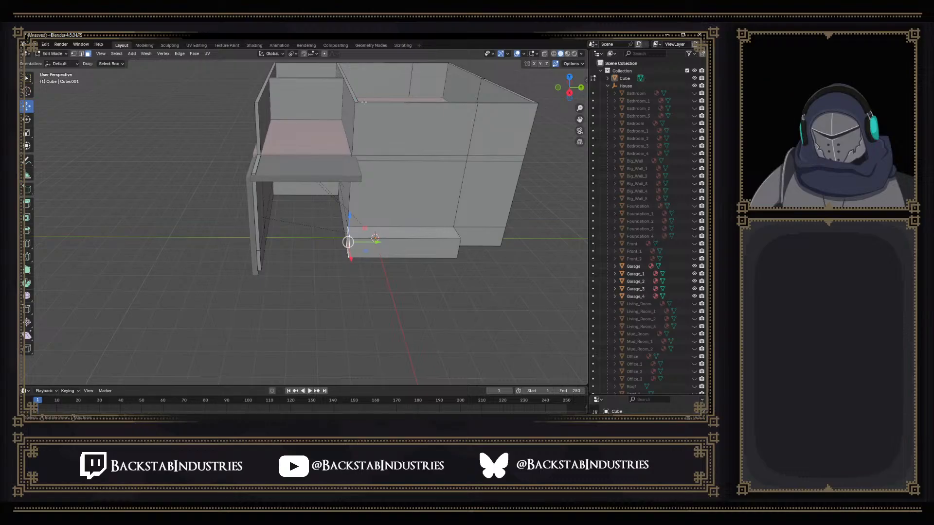
Knife-cut a vertical line down the front wall beside the porch, from the wall's top inner corner to the low front block's bottom edge
key("k")
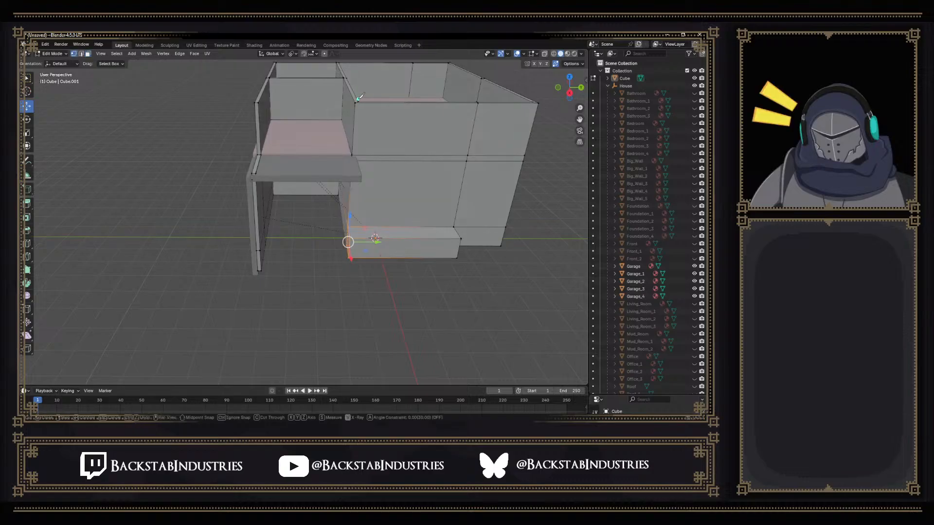
middle_click_drag(358, 102, 358, 178)
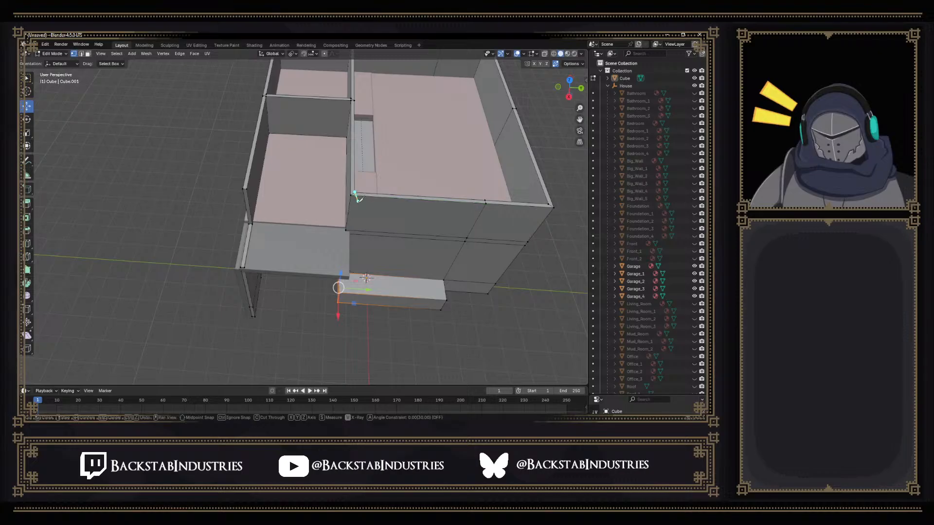
left_click(356, 194)
middle_click_drag(361, 232, 363, 142)
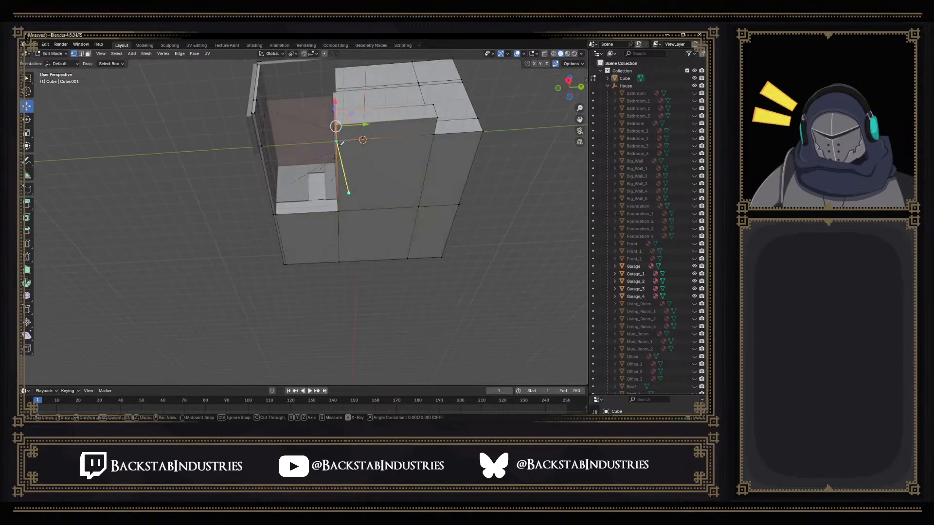
middle_click_drag(344, 74, 347, 144)
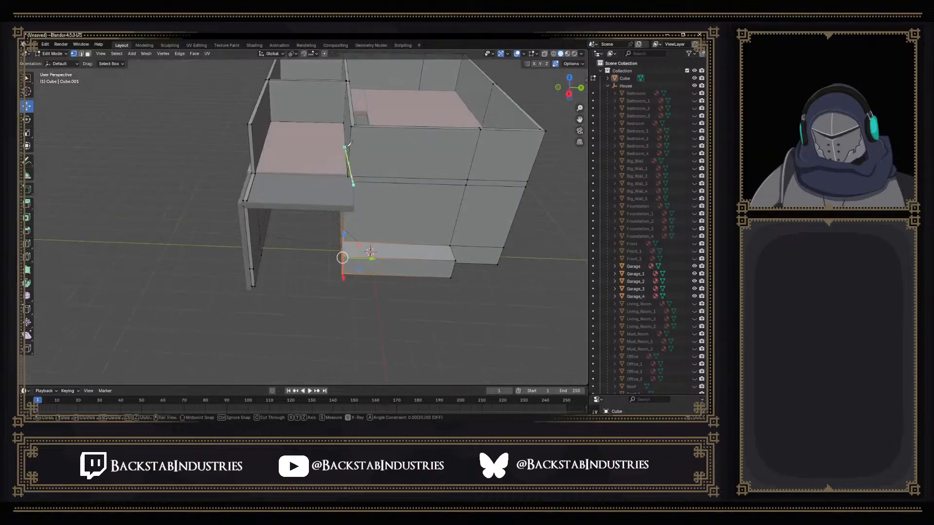
right_click(355, 126)
middle_click_drag(350, 238, 348, 170)
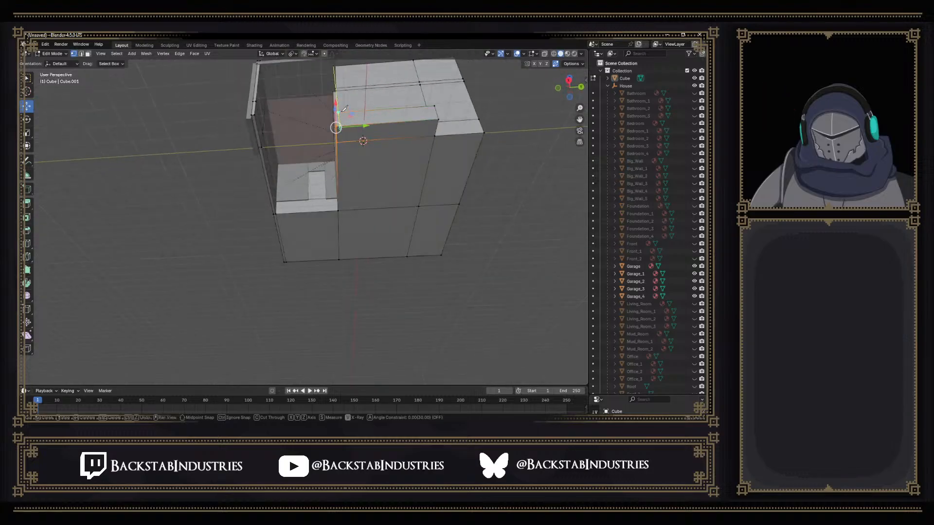
middle_click_drag(346, 110, 349, 227)
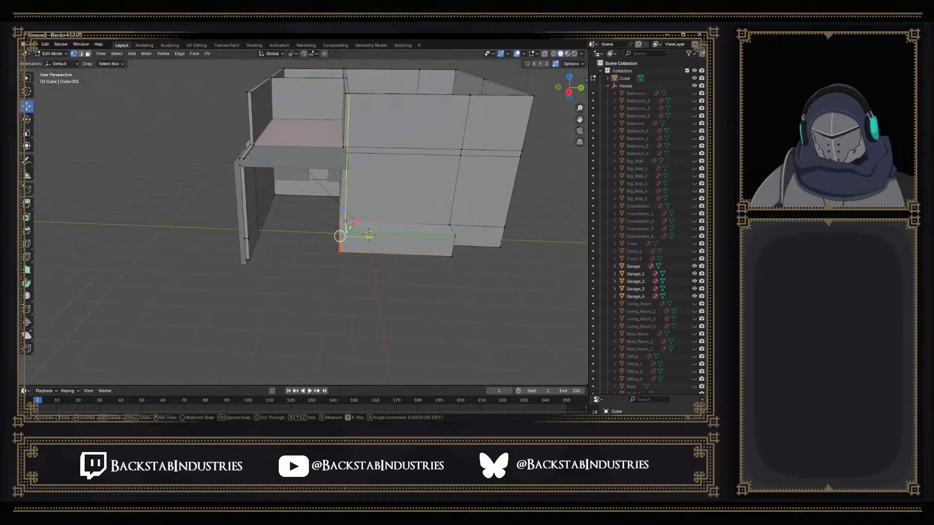
middle_click_drag(339, 237, 348, 167)
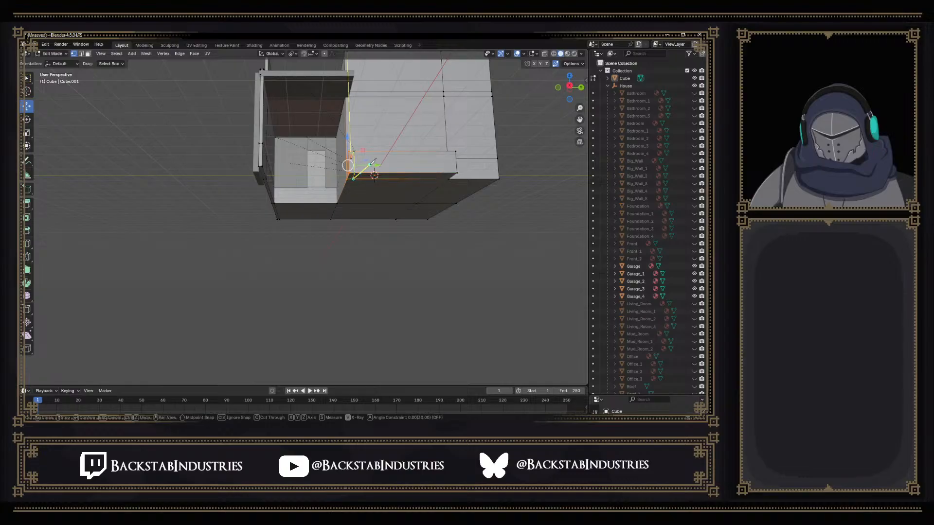
key("Return")
Try to straighten the new cut by scaling all its selected vertices to 0 along Y
middle_click_drag(374, 175, 354, 179)
right_click(338, 219, "shift")
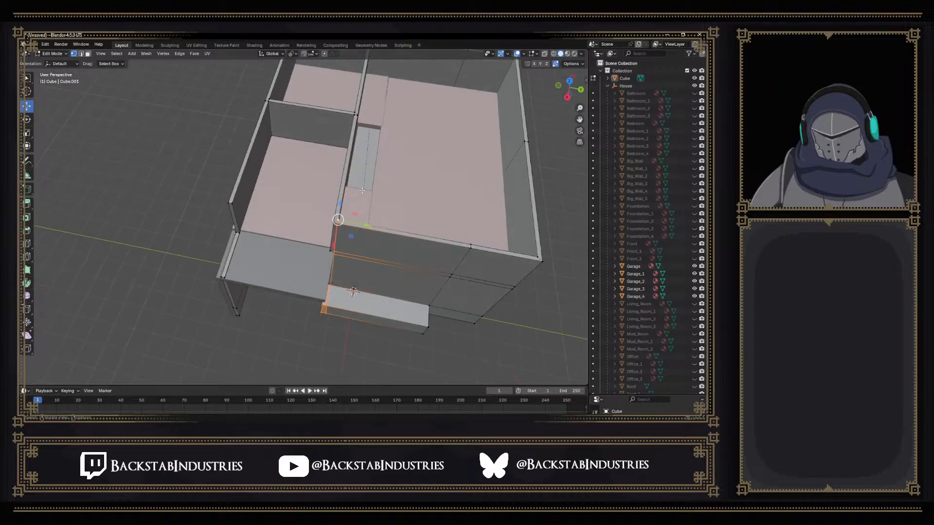
key("s")
key("y")
key("0")
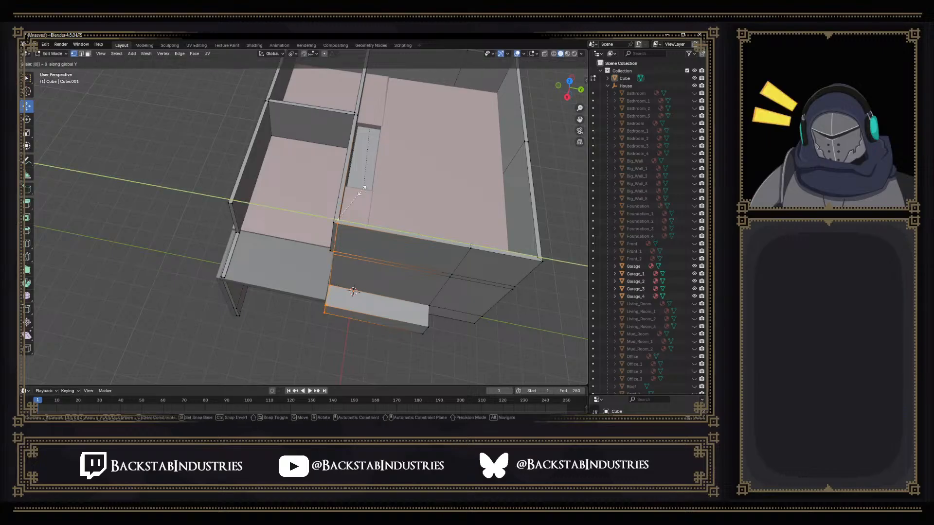
key("Return")
middle_click_drag(362, 190, 366, 154)
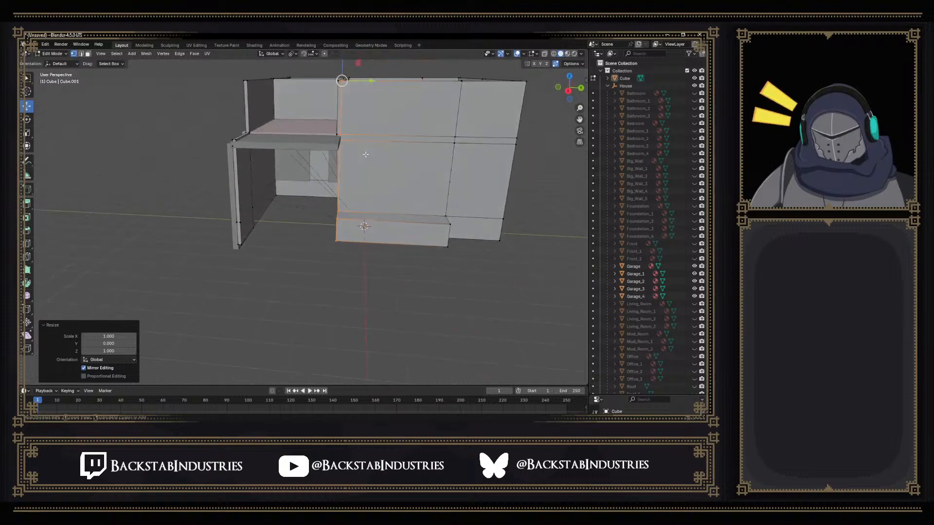
key("ctrl+z")
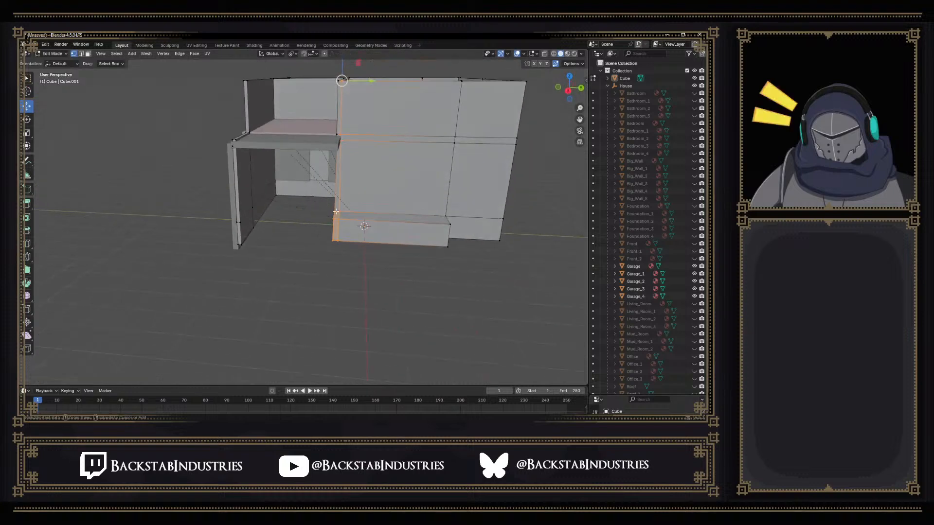
Leave the low block's outer corner vertices out of the selection and scale the cut's vertices to 0 along Y
middle_click_drag(332, 219, 354, 159)
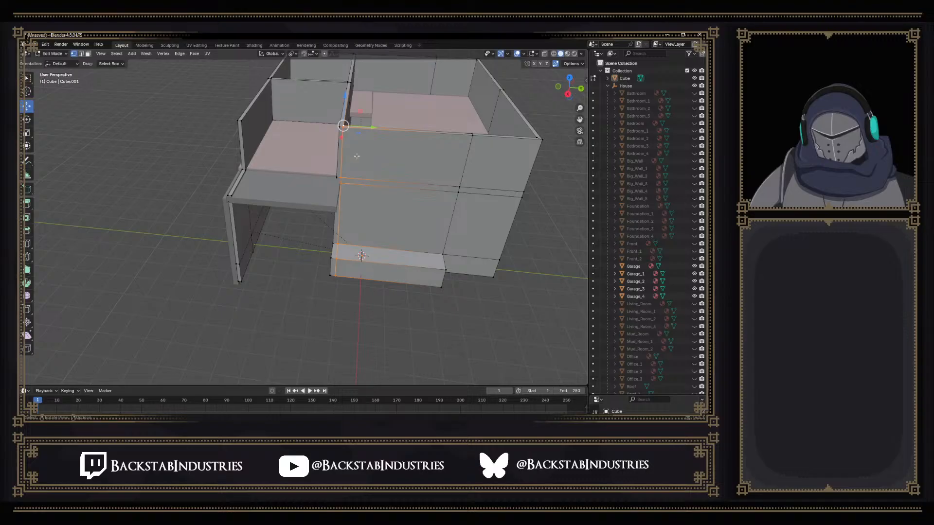
key("s")
key("y")
key("0")
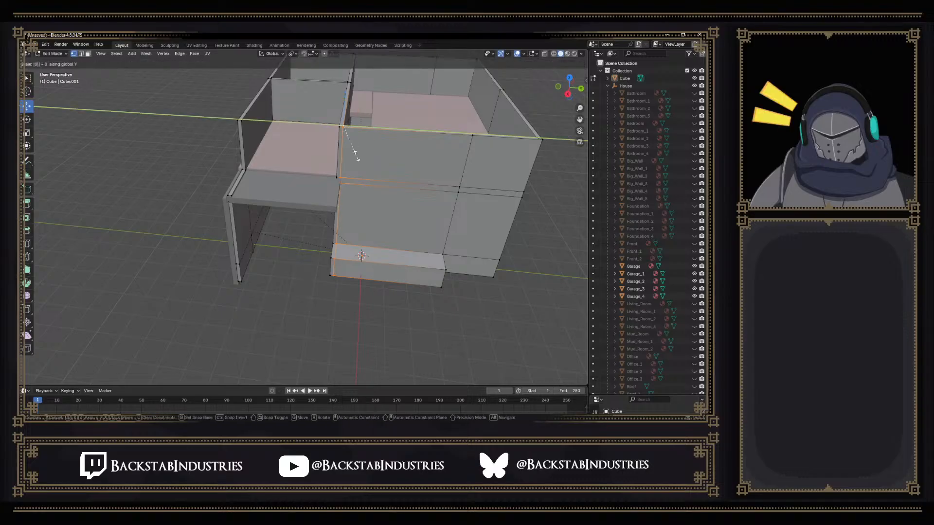
key("Return")
Delete the upper and lower outer corner vertices at the porch-side end of the low front block
middle_click_drag(320, 287, 351, 250)
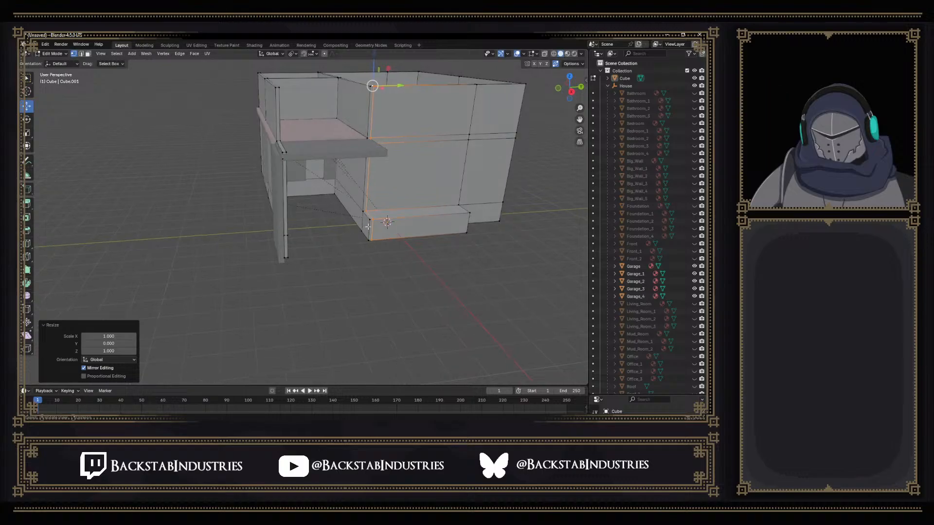
scroll(368, 223, "up", 6)
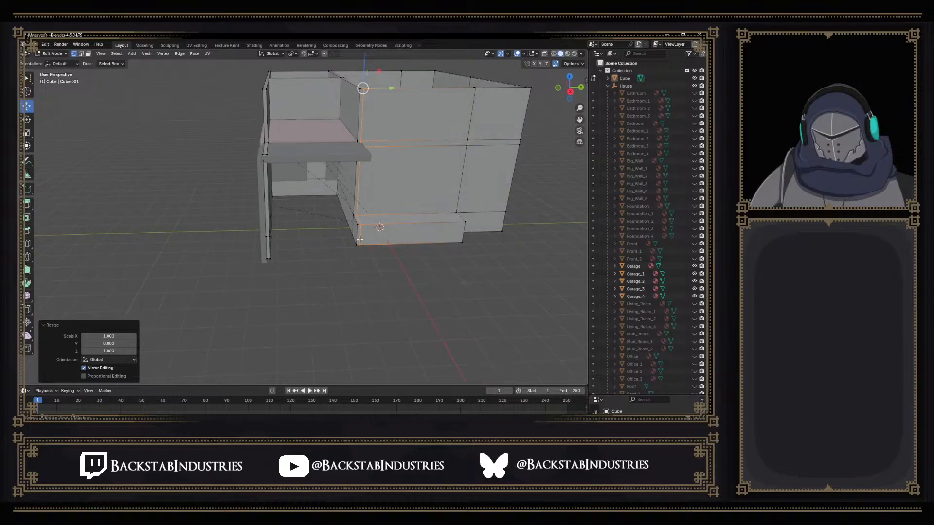
scroll(340, 276, "up", 2)
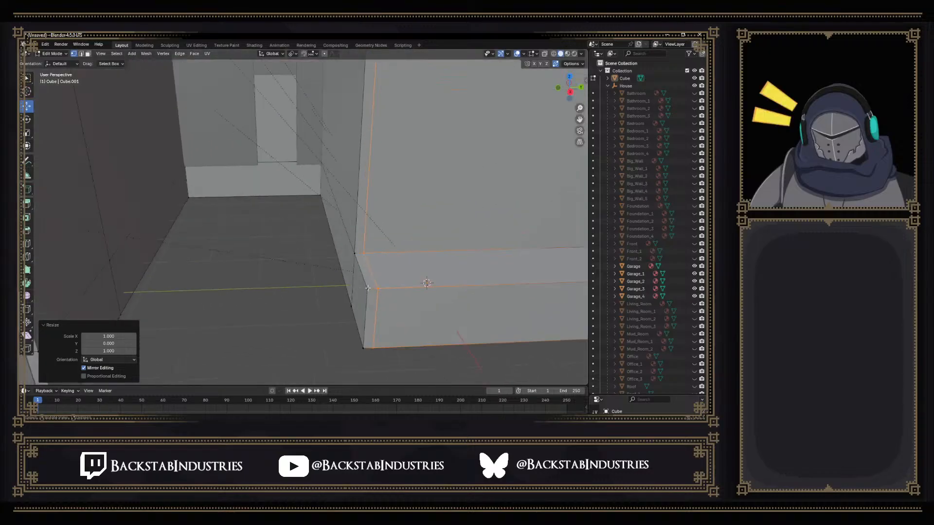
left_click(367, 289)
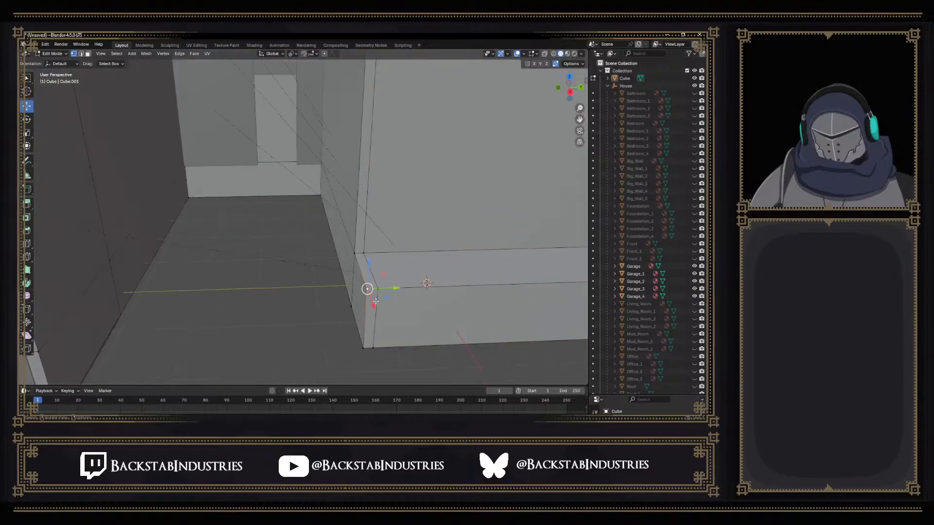
right_click(373, 302)
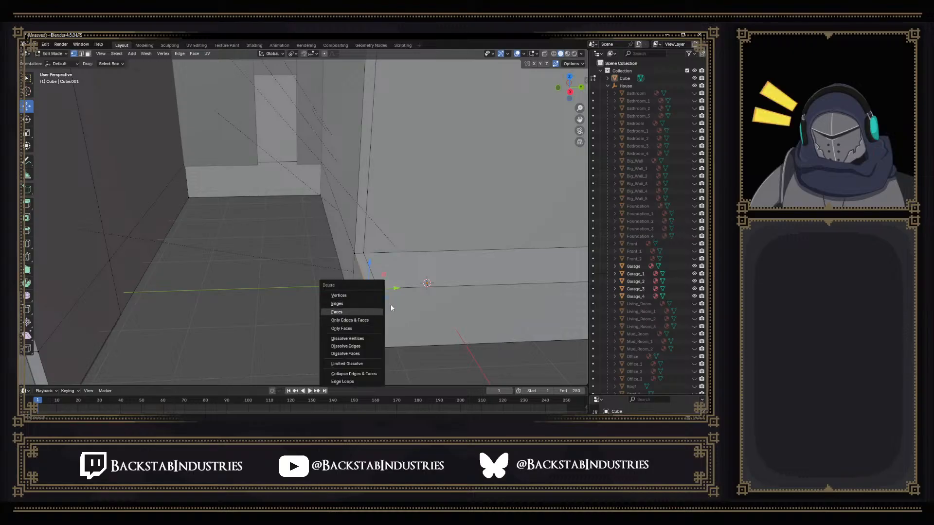
left_click(354, 298)
left_click(361, 349)
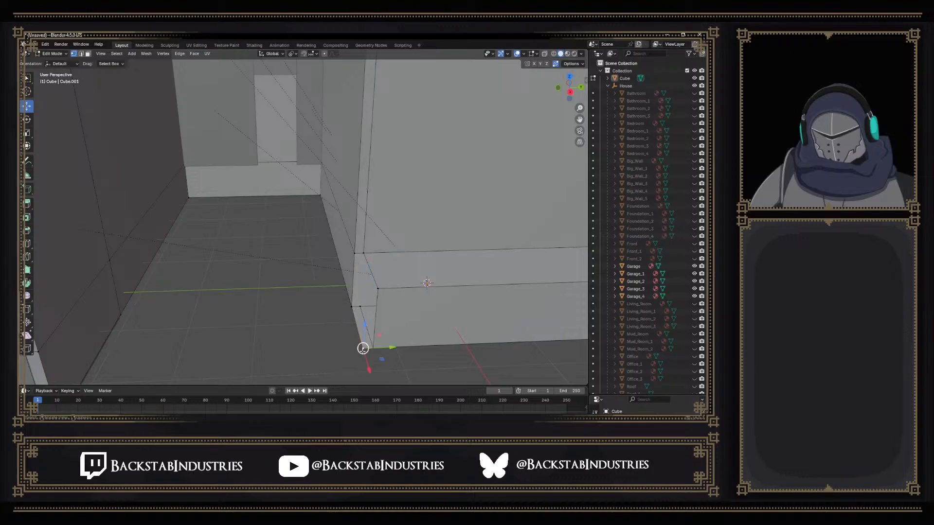
key("x")
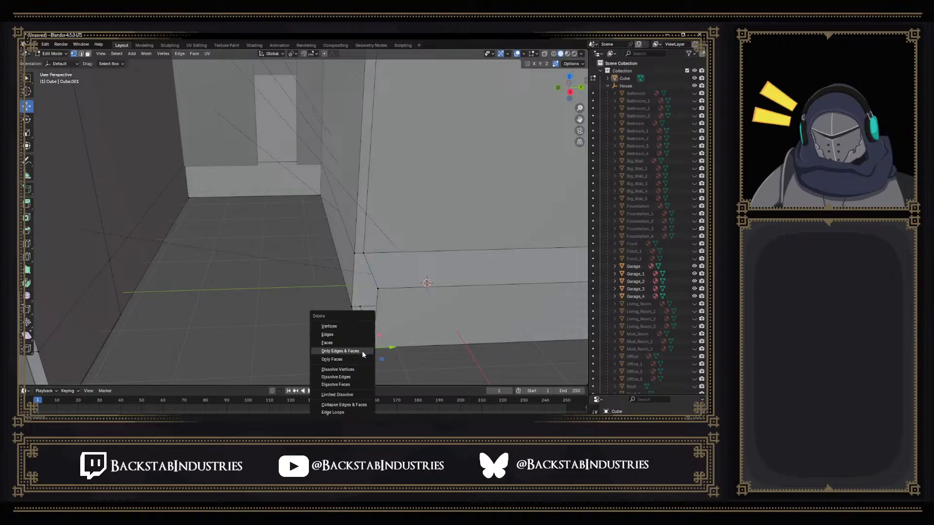
left_click(336, 328)
Connect the upper and lower cut vertices at the wall's foot behind the low block with a vertical edge
mouse_move(384, 340)
middle_mouse_down()
mouse_move(392, 340)
mouse_move(377, 324)
middle_mouse_up()
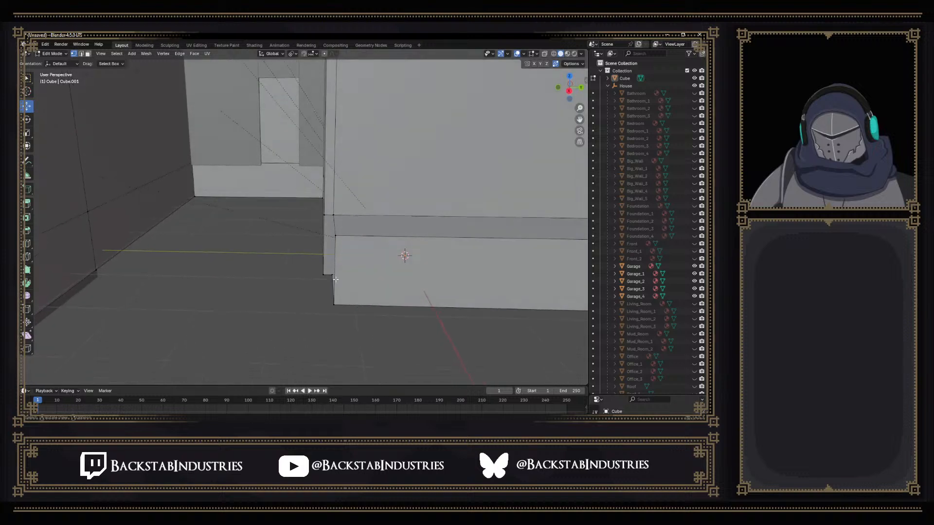
middle_click_drag(335, 280, 345, 275)
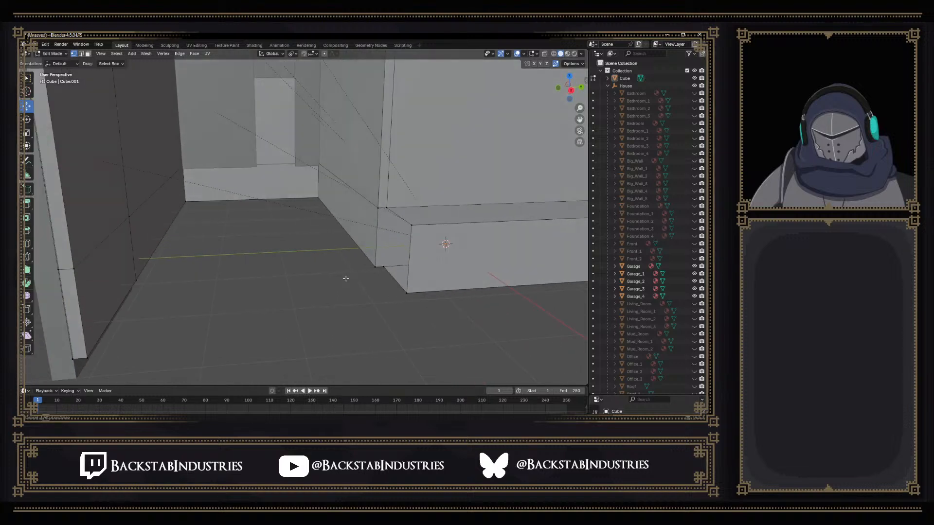
left_click(383, 266)
left_click(387, 209, "shift")
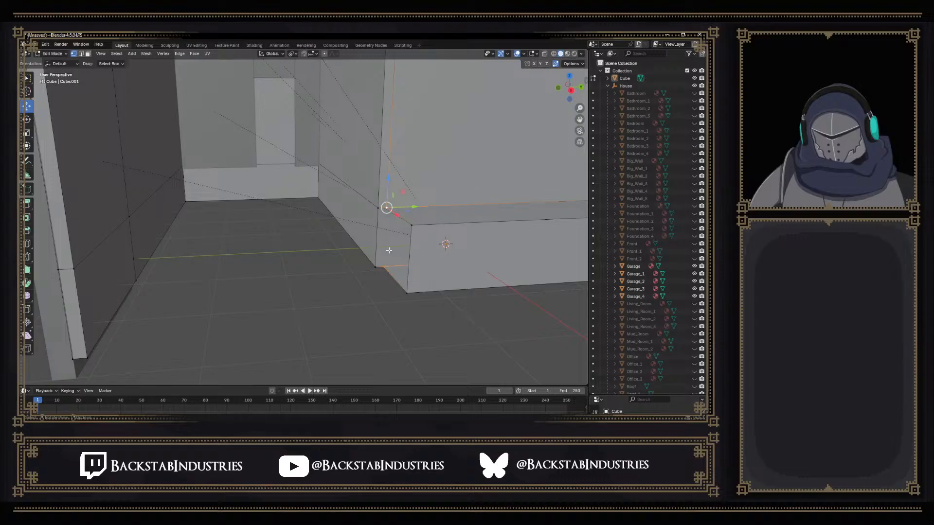
middle_click_drag(388, 254, 360, 254)
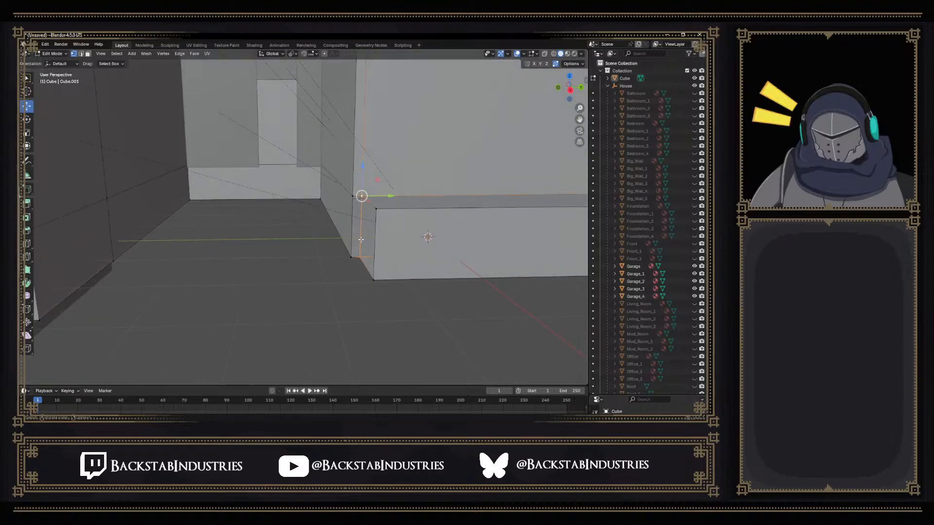
left_click(360, 254)
Fill the narrow gap between the two vertical edges at the foot of the wall end with a face
key("3")
left_click(357, 243)
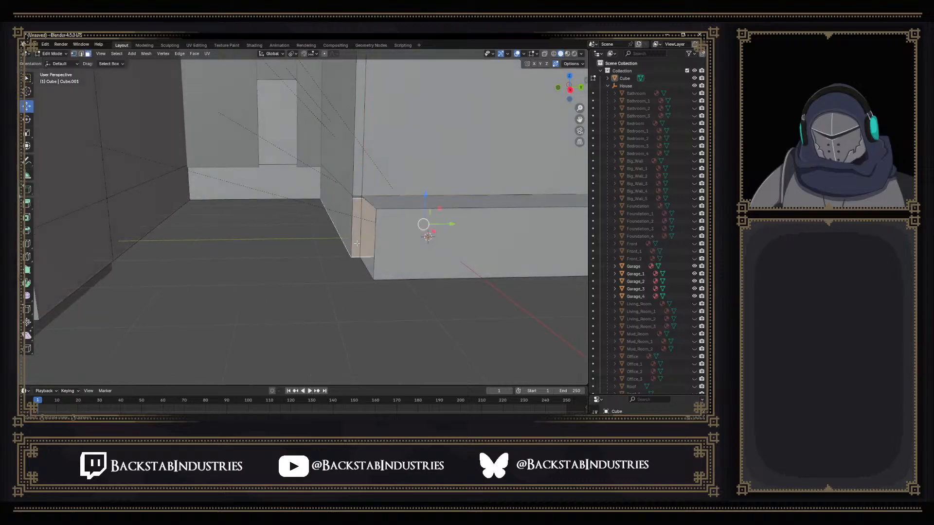
middle_click_drag(357, 241, 396, 199)
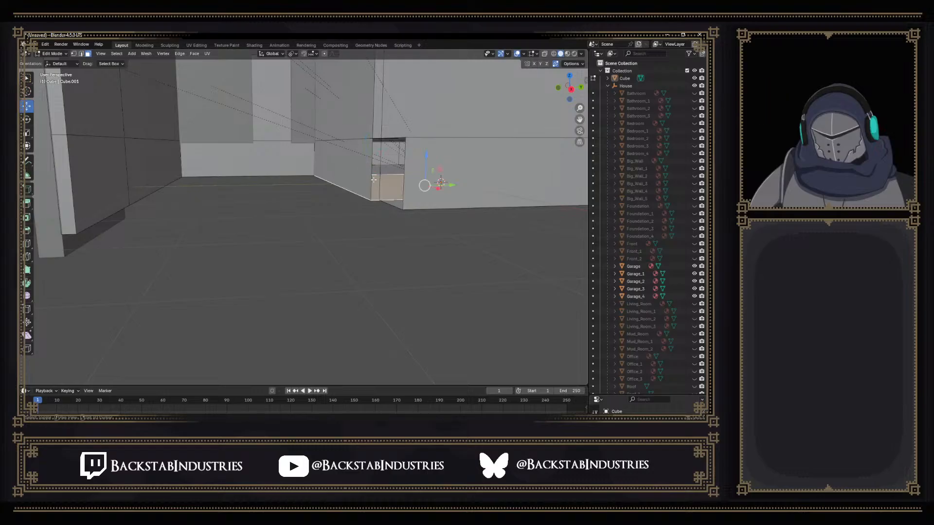
key("2")
left_click(385, 191)
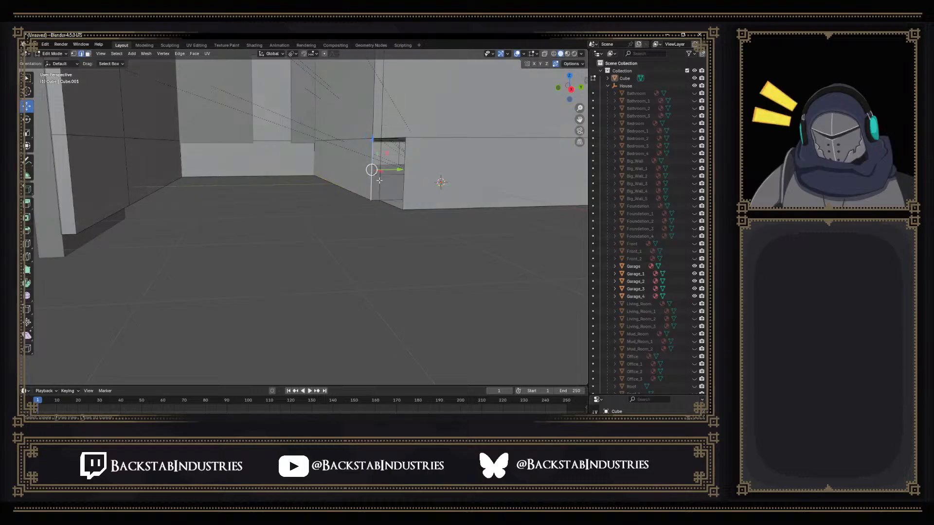
key("f")
Extrude the inner porch wall's narrow front end, both upper and lower faces, about 2.3 m forward along its normal
middle_click_drag(385, 191, 317, 156)
scroll(372, 190, "down", 1)
scroll(357, 186, "down", 2)
left_click(316, 157, "shift")
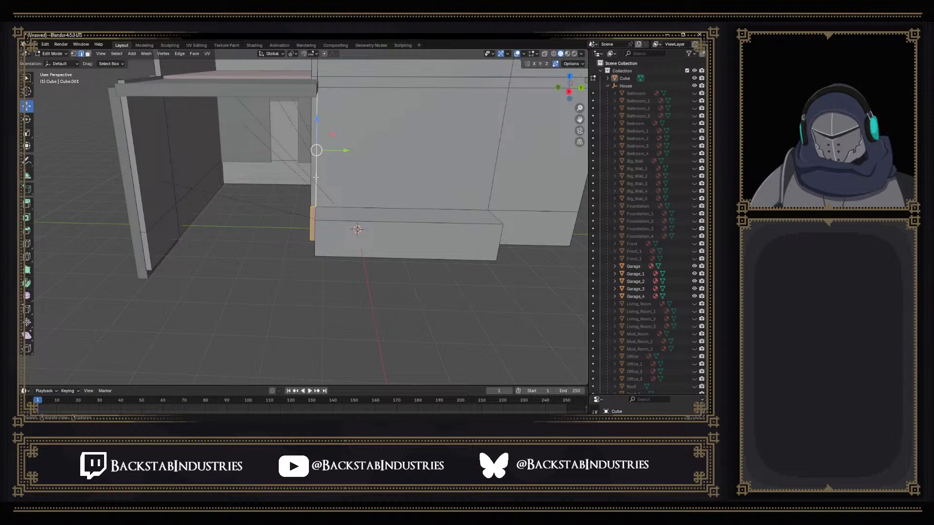
key("3")
left_click(314, 177, "shift")
middle_click_drag(314, 176, 322, 168)
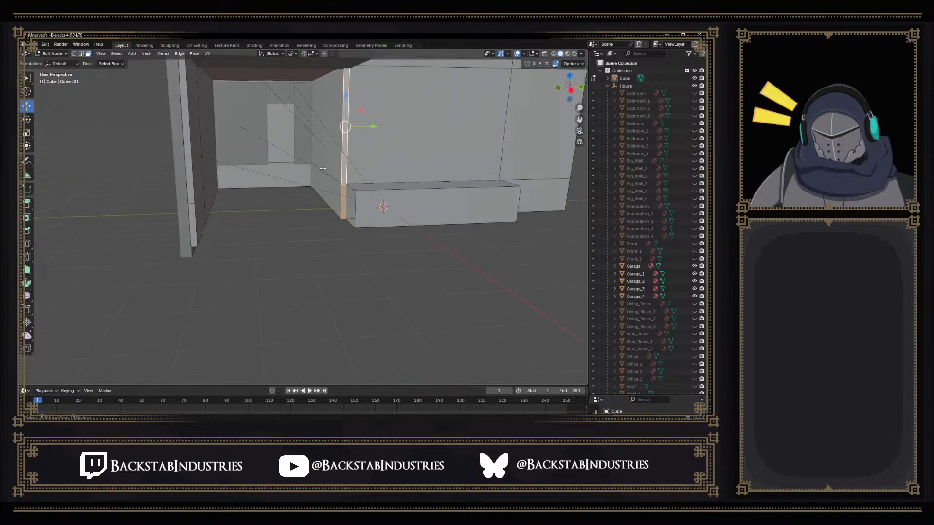
key("e")
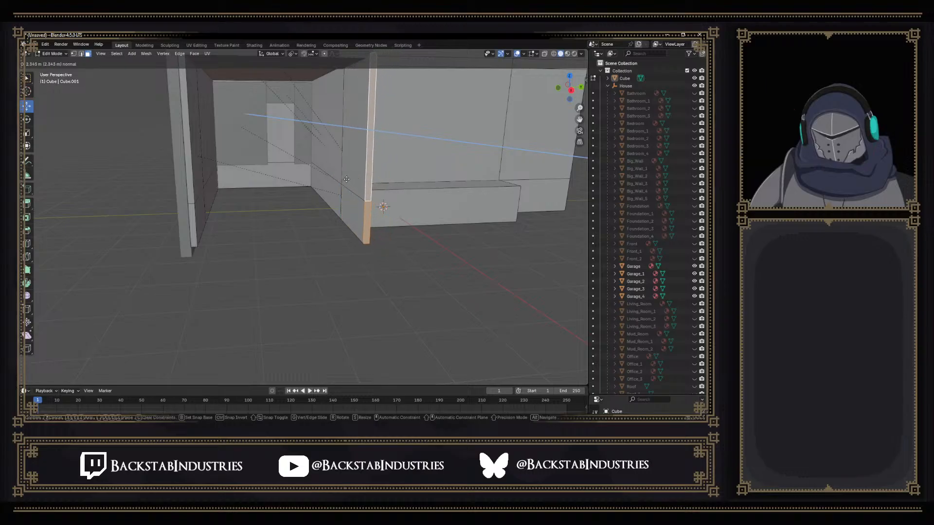
left_click(345, 181)
Line up the front end faces of both porch side walls by scaling them to 0 on the X axis
middle_click_drag(338, 186, 297, 201)
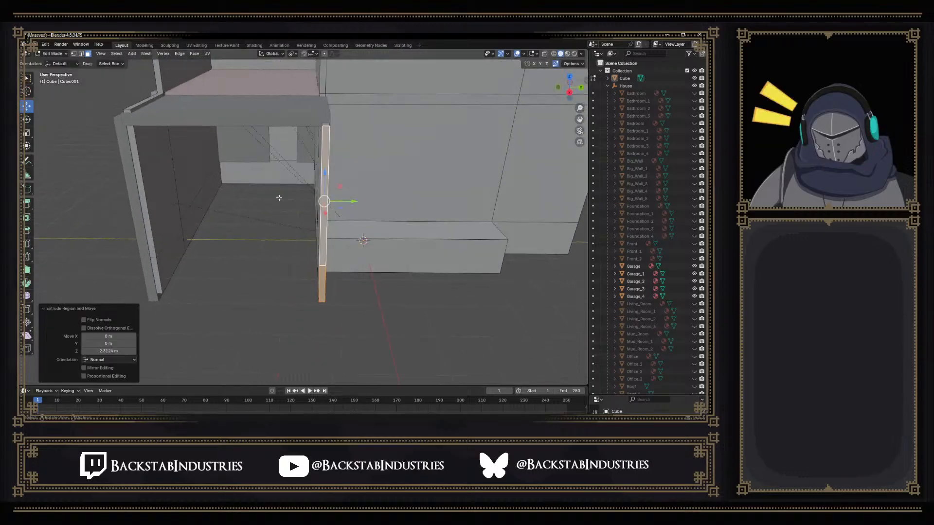
left_click(144, 186)
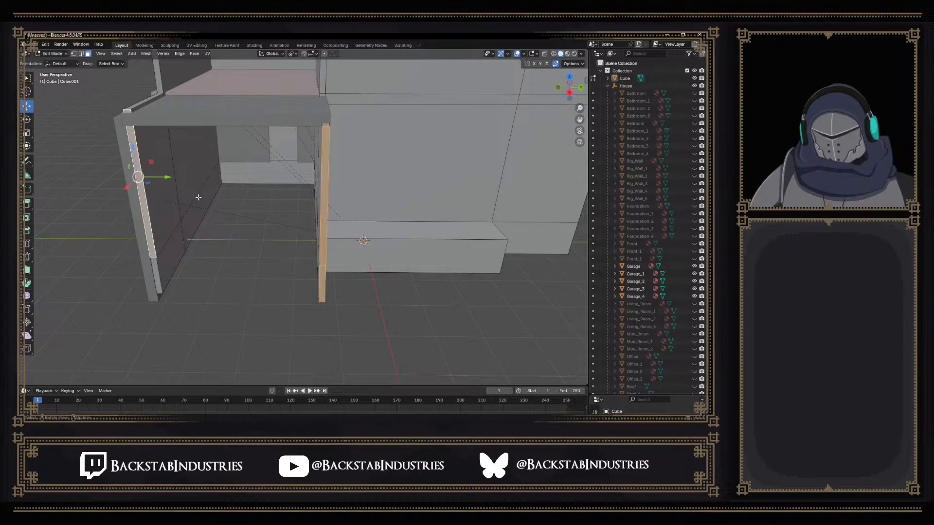
key("s")
key("x")
key("0")
key("Return")
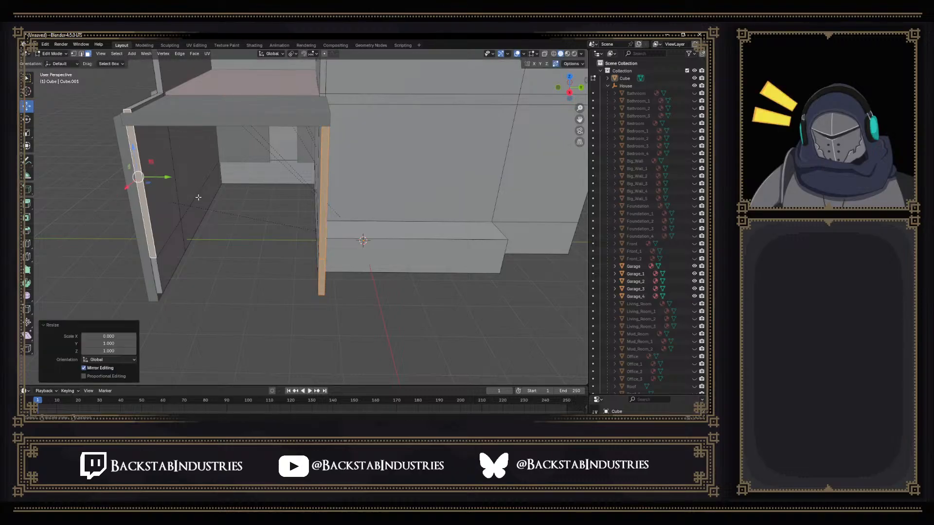
Hide the House reference object together with all of its child objects
middle_click_drag(205, 196, 279, 200)
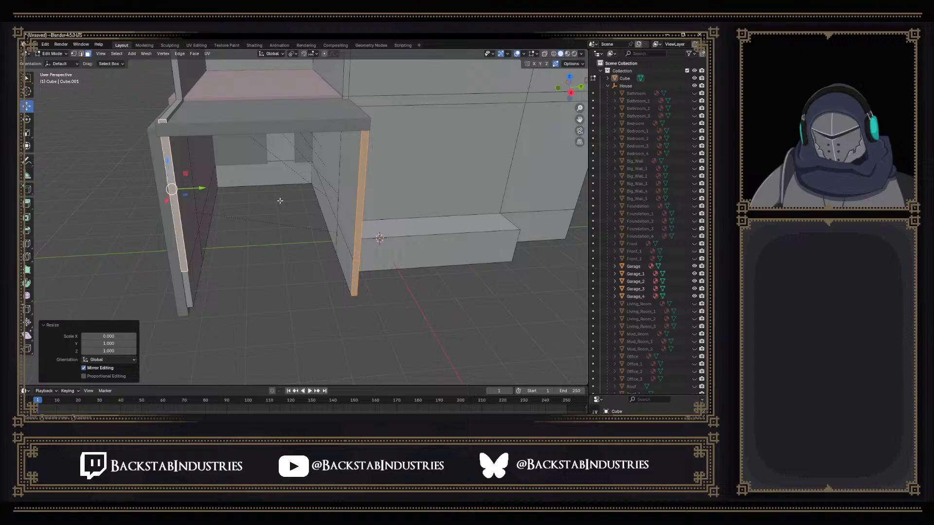
middle_click_drag(275, 107, 273, 199)
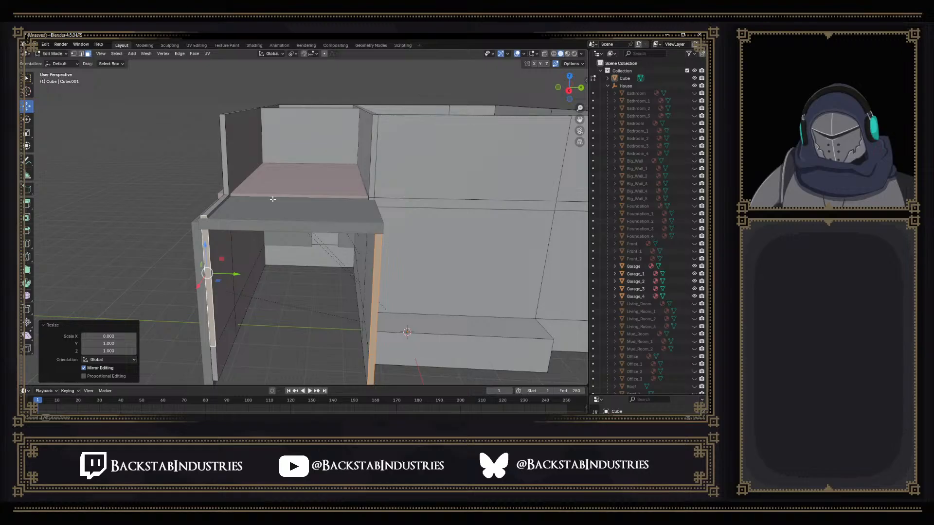
mouse_move(273, 200)
middle_mouse_down()
mouse_move(273, 173)
mouse_move(272, 195)
middle_mouse_up()
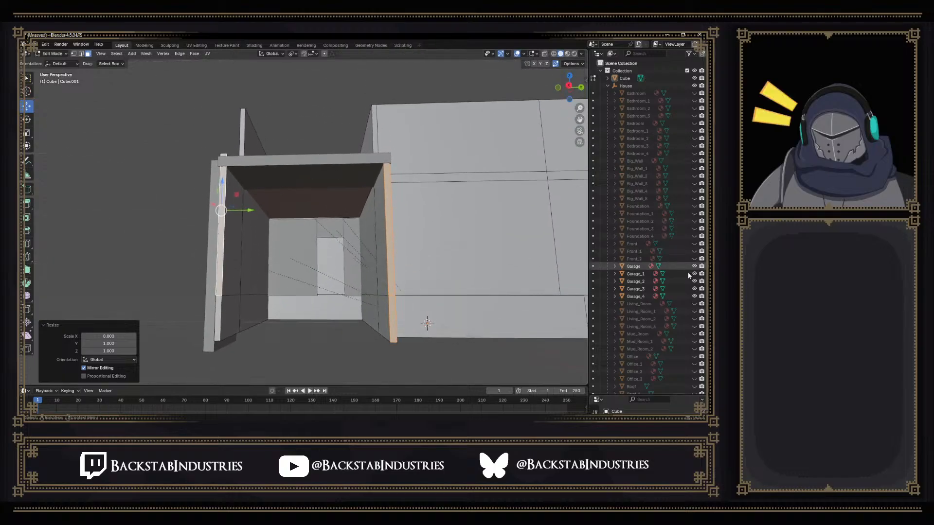
left_click(695, 86)
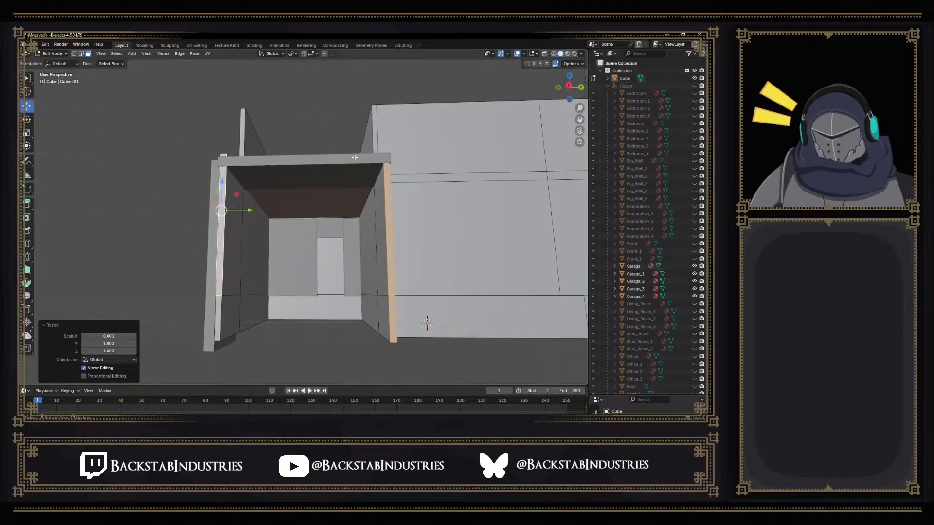
left_click(695, 86, "shift")
Try to fill a face between the top edges of the two porch side walls' front sections
mouse_move(228, 204)
middle_mouse_down()
mouse_move(229, 231)
mouse_move(284, 230)
mouse_move(238, 244)
mouse_move(227, 219)
middle_mouse_up()
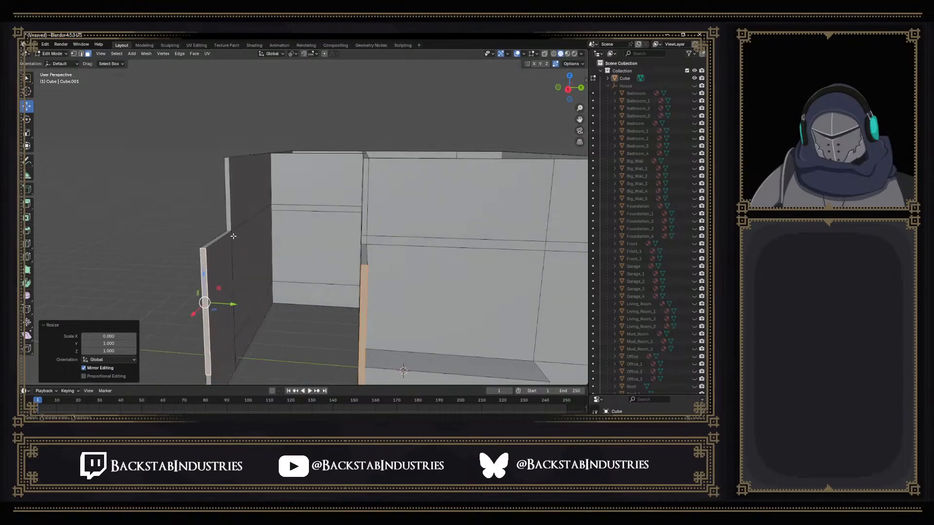
key("ctrl+z")
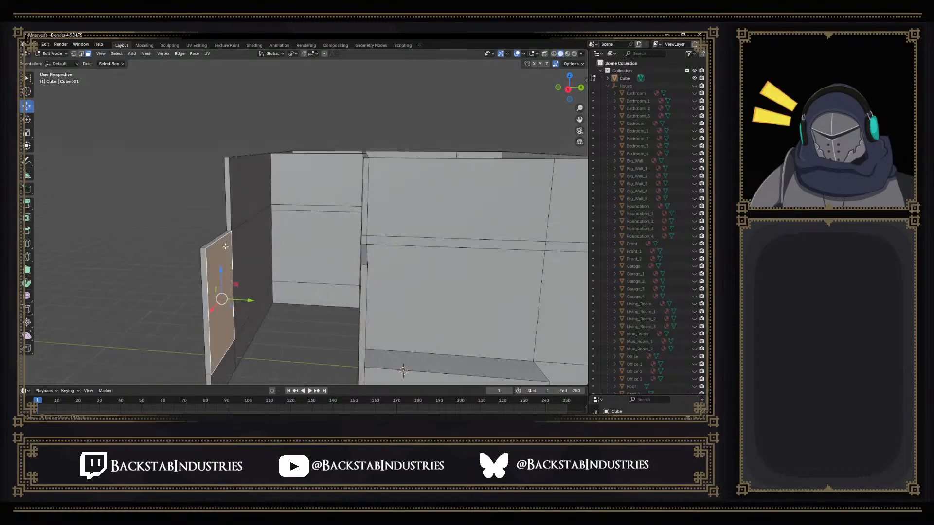
key("2")
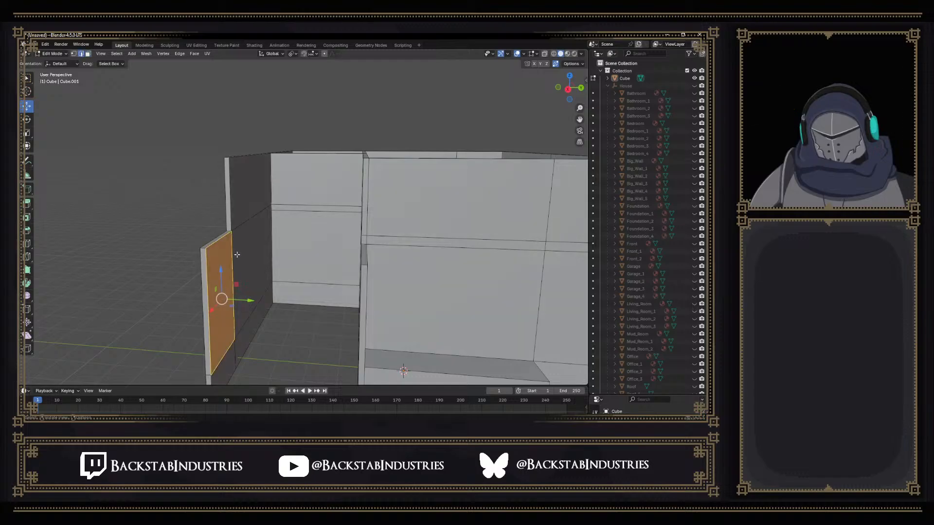
middle_click_drag(236, 254, 240, 265)
left_click(240, 267)
left_click(249, 252, "shift")
key("ctrl+z")
middle_click_drag(318, 289, 329, 290, "shift")
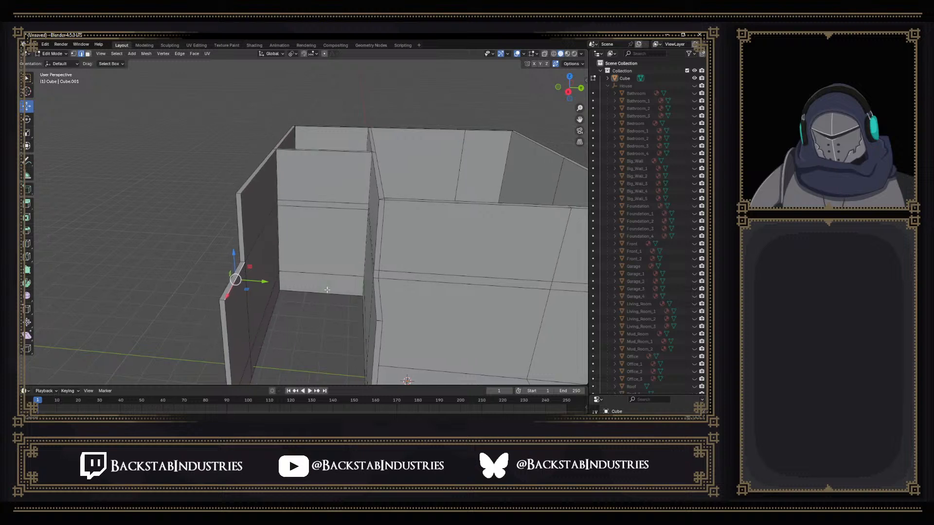
left_click(375, 296, "shift")
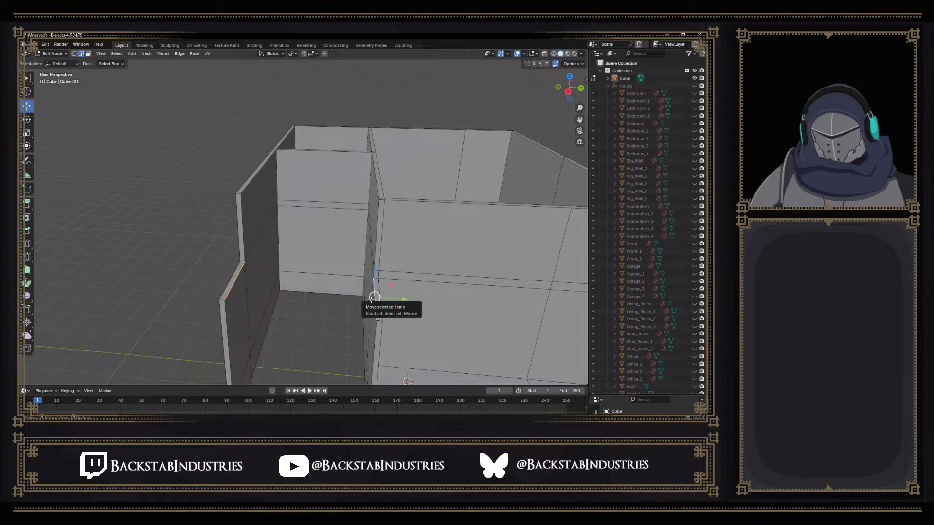
key("f")
Try to fill a second face behind the porch top, between the facing floor-line edges of the two side walls
left_click(260, 241)
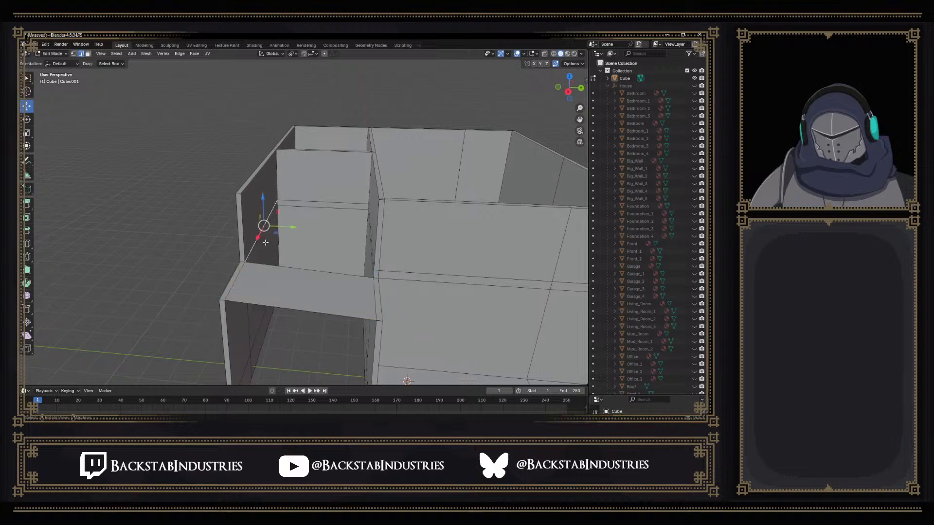
left_click(370, 248, "shift")
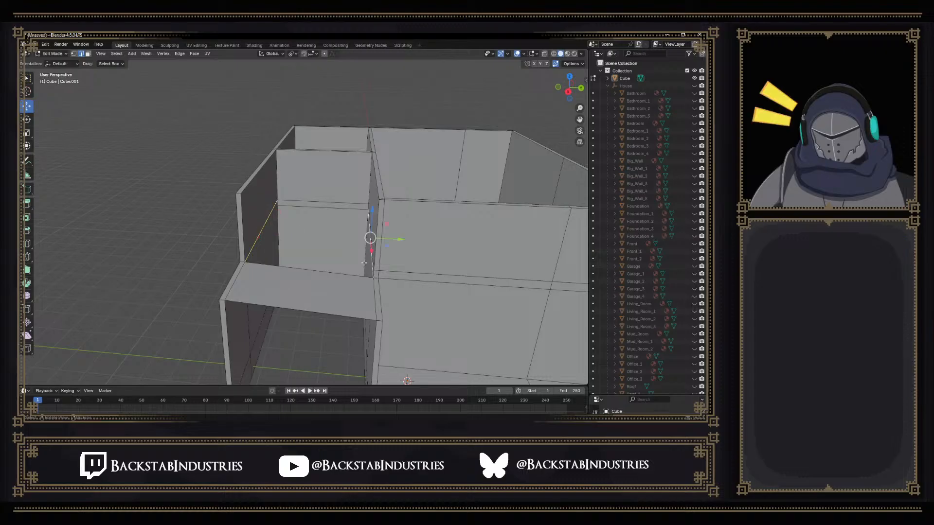
key("f")
middle_click_drag(348, 264, 331, 249)
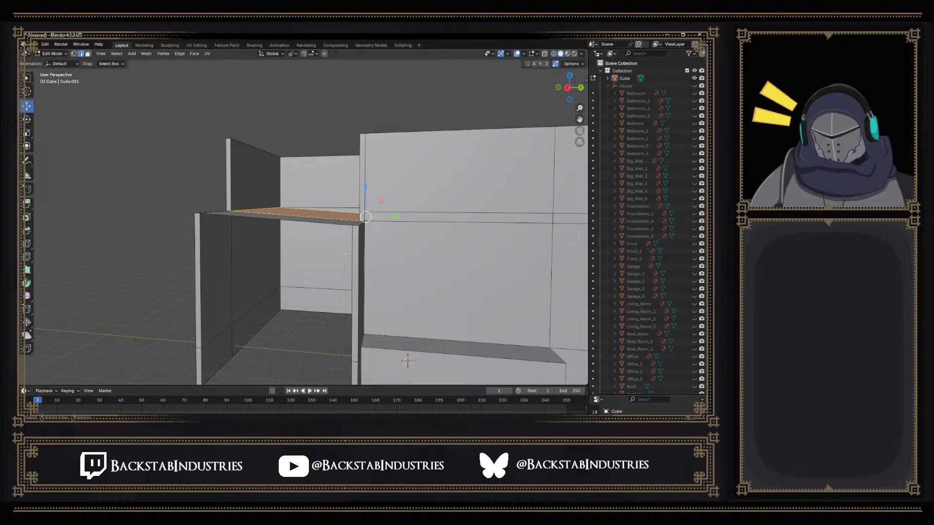
middle_click_drag(274, 251, 291, 244)
Undo the two faces filled between the porch side walls
key("ctrl+z")
key("ctrl+z")
key("ctrl+z")
key("ctrl+z")
Knife-cut a line across the outer porch wall's inner side, from the back corner's lower floor line to the front edge
key("1")
left_click(286, 236)
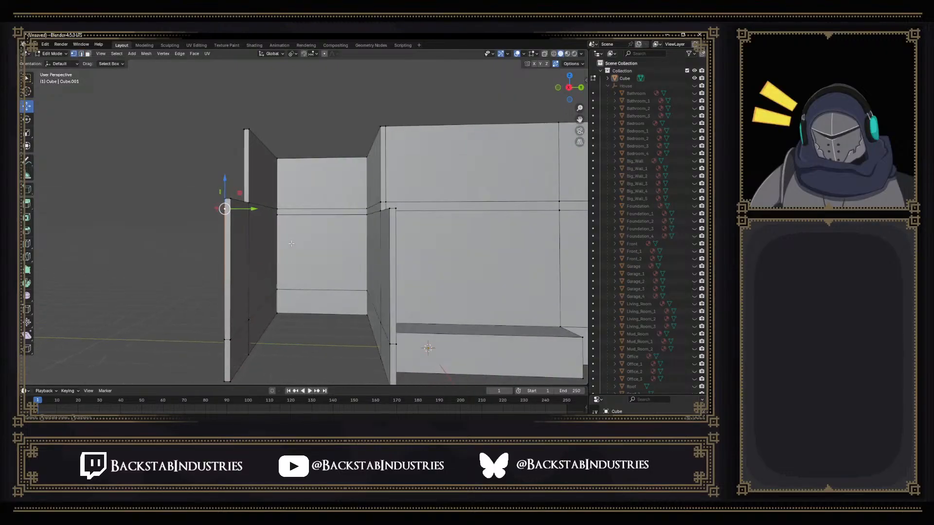
key("k")
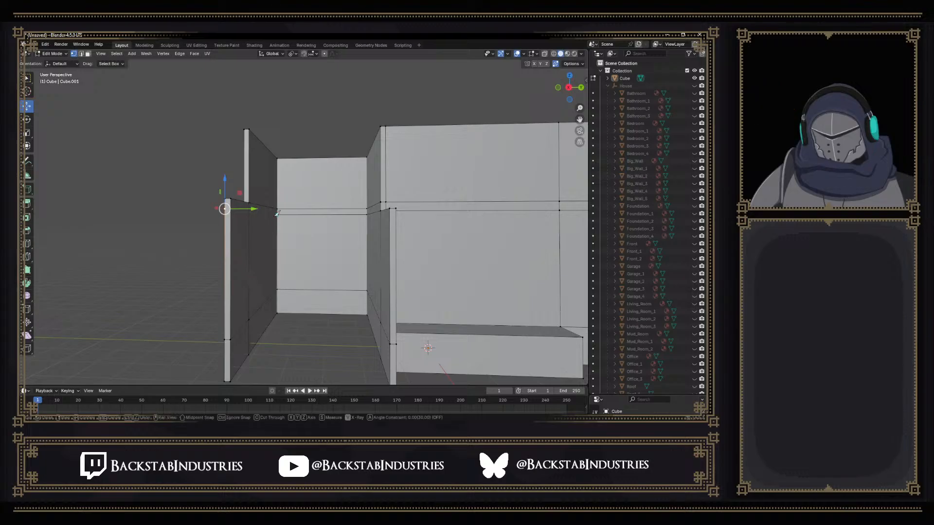
left_click(224, 209)
key("Return")
mouse_move(291, 235)
middle_mouse_down()
mouse_move(323, 243)
mouse_move(305, 238)
middle_mouse_up()
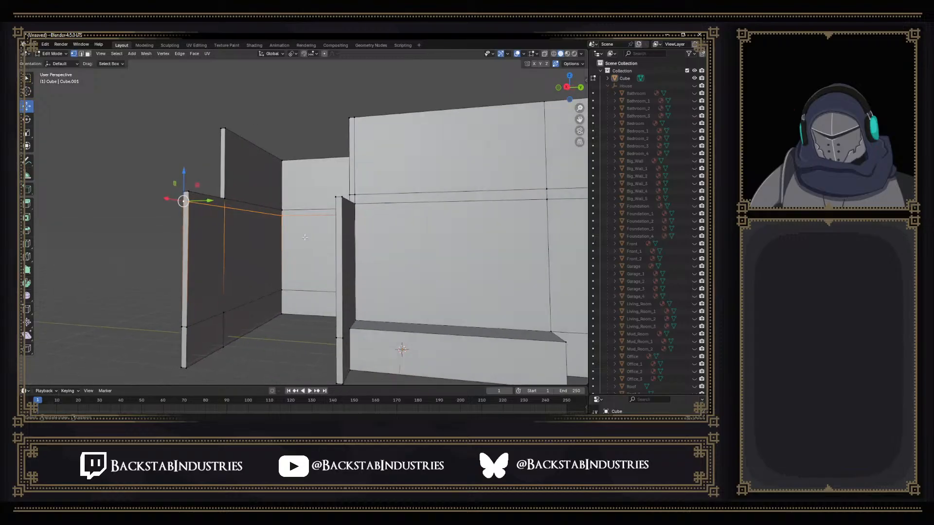
Level the vertices of the new cut line on the outer porch wall by scaling them to 0 on the Z axis
middle_click_drag(181, 213, 190, 215)
left_click(190, 214)
left_click(218, 204)
left_click(241, 209, "shift")
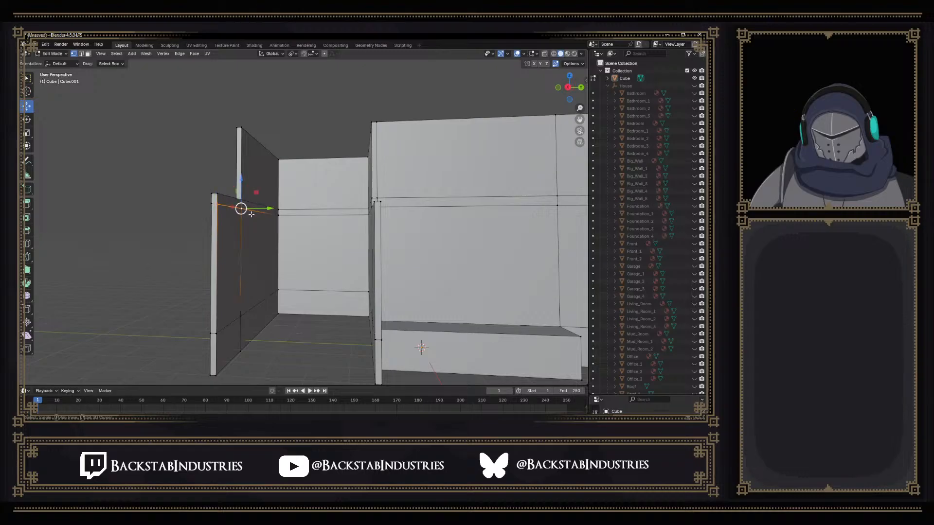
left_click(278, 216, "shift")
middle_click_drag(299, 222, 348, 222)
left_click(271, 216, "shift")
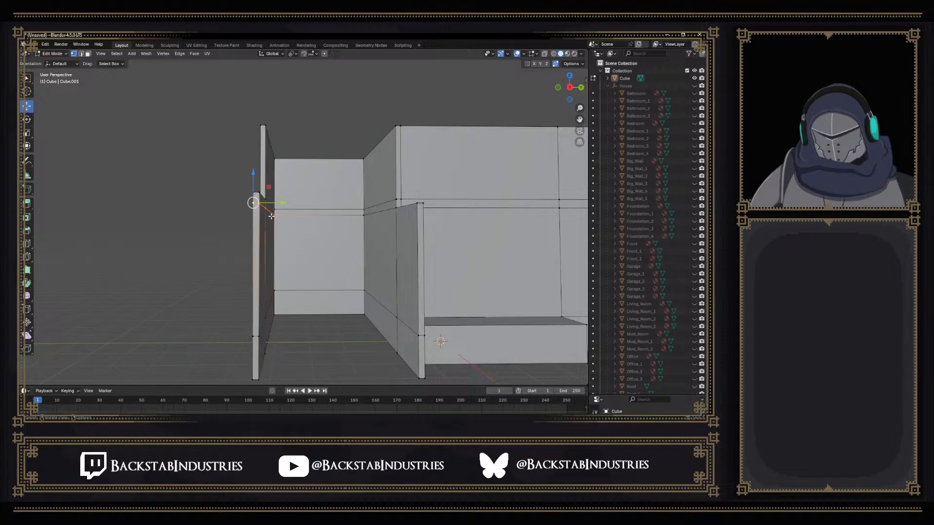
key("s")
key("z")
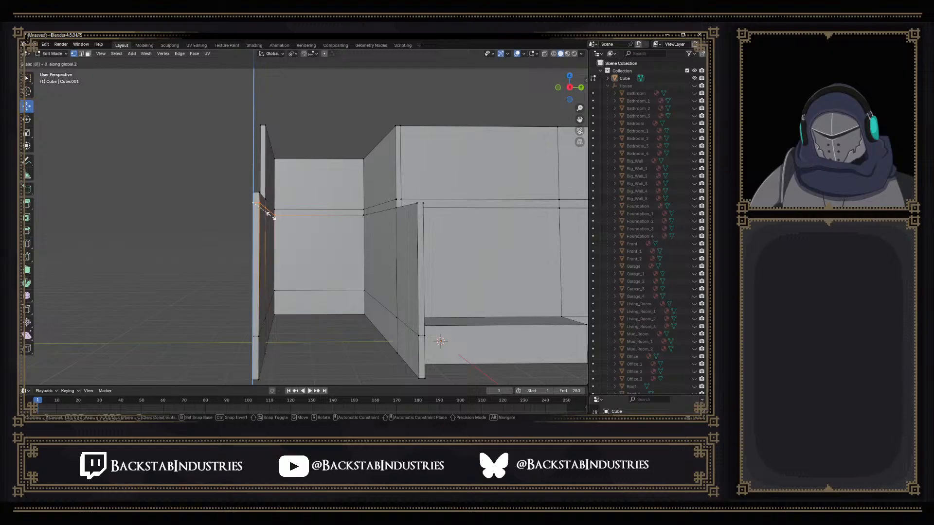
key("Return")
Fill a face between the outer wall's front cut edge and the matching edge on the inner porch wall
key("2")
left_click(270, 212)
middle_click_drag(325, 256, 305, 259)
left_click(234, 214)
middle_click_drag(246, 225, 267, 244)
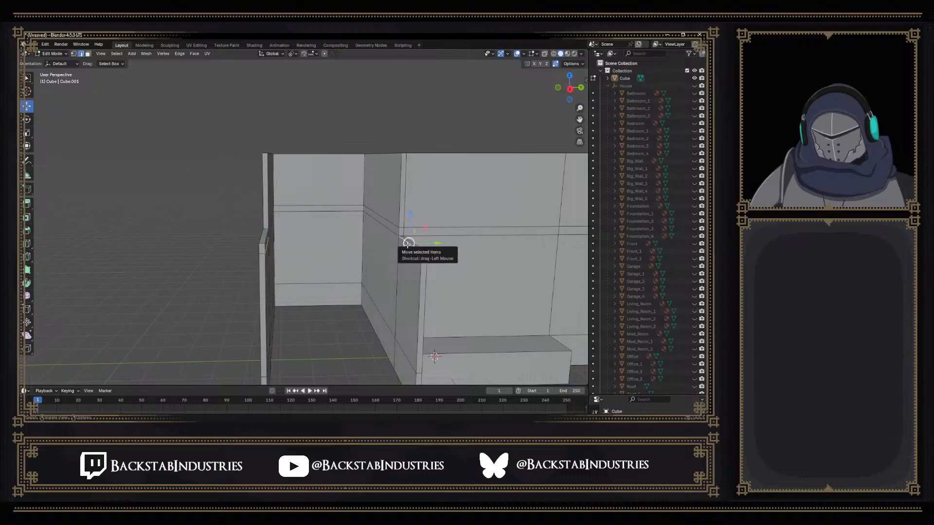
key("f")
Fill a second face between the two side walls' floor-line edges, from the porch top to the back wall
middle_click_drag(384, 245, 264, 241)
left_click(378, 245)
left_click(258, 237)
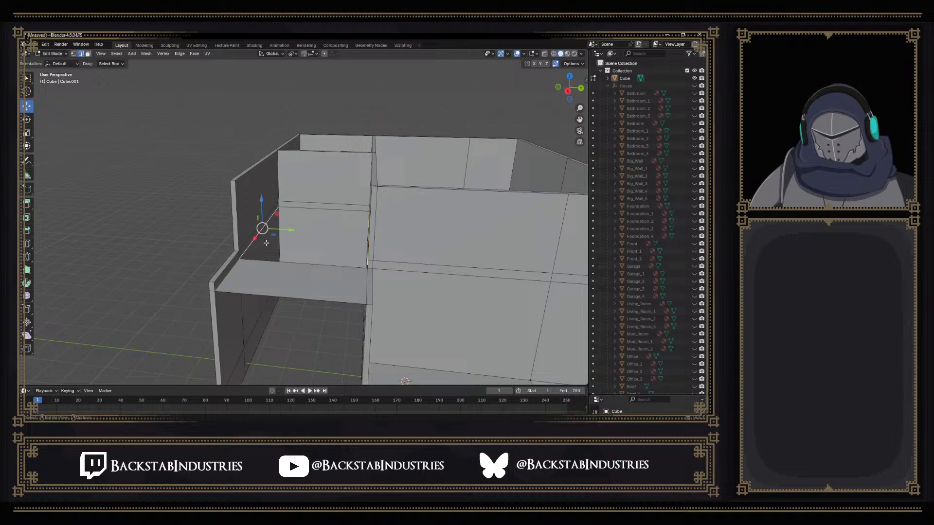
key("f")
mouse_move(305, 257)
middle_mouse_down()
mouse_move(310, 226)
mouse_move(316, 248)
middle_mouse_up()
Delete the upper corner vertices at the front end of the outer porch wall
left_click(236, 250)
middle_click_drag(237, 251, 361, 234)
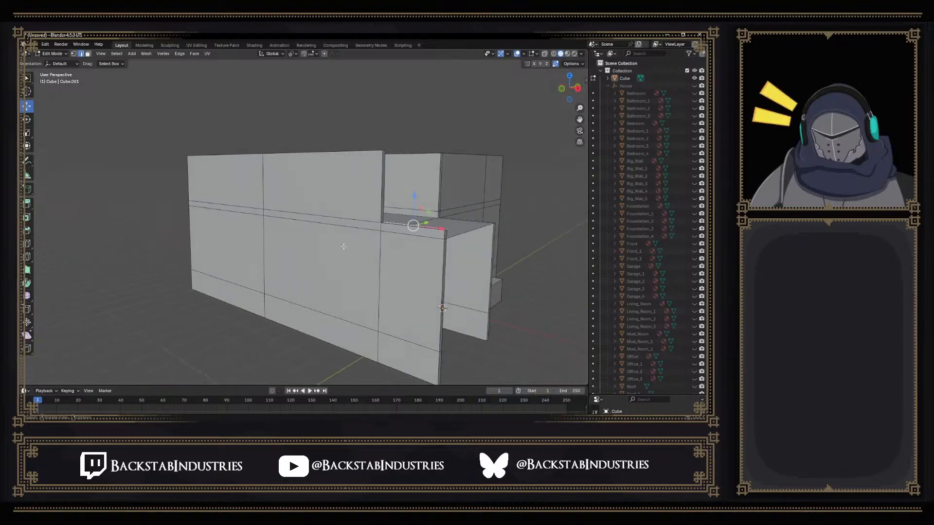
middle_click_drag(418, 220, 379, 259)
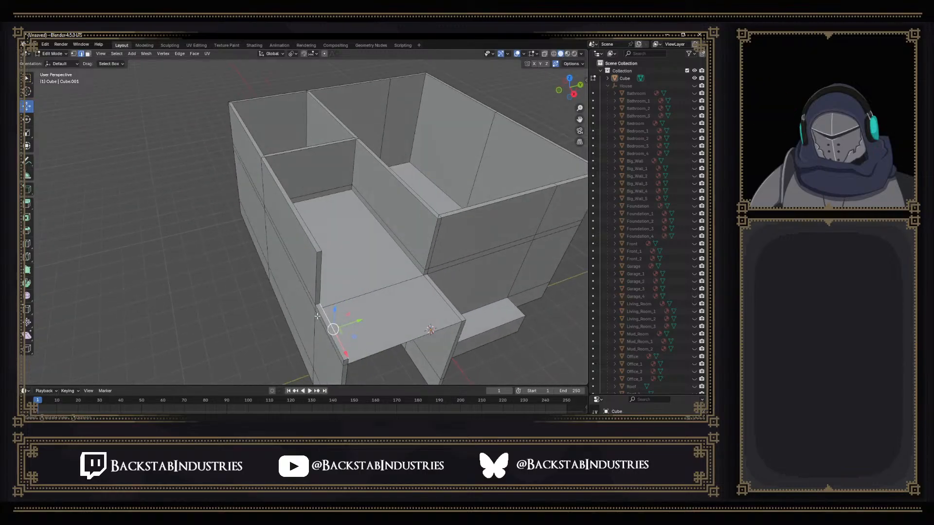
middle_click_drag(318, 317, 268, 275)
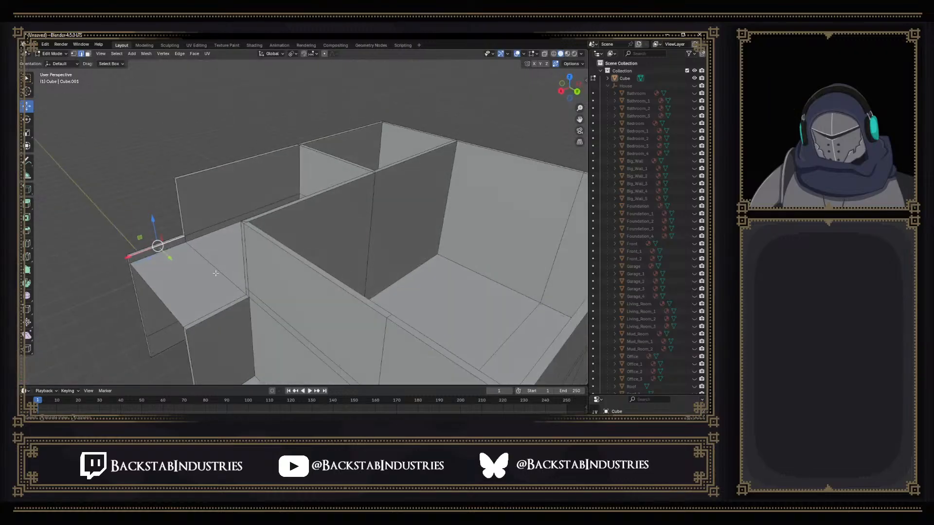
middle_click_drag(193, 281, 317, 161)
scroll(299, 279, "up", 4)
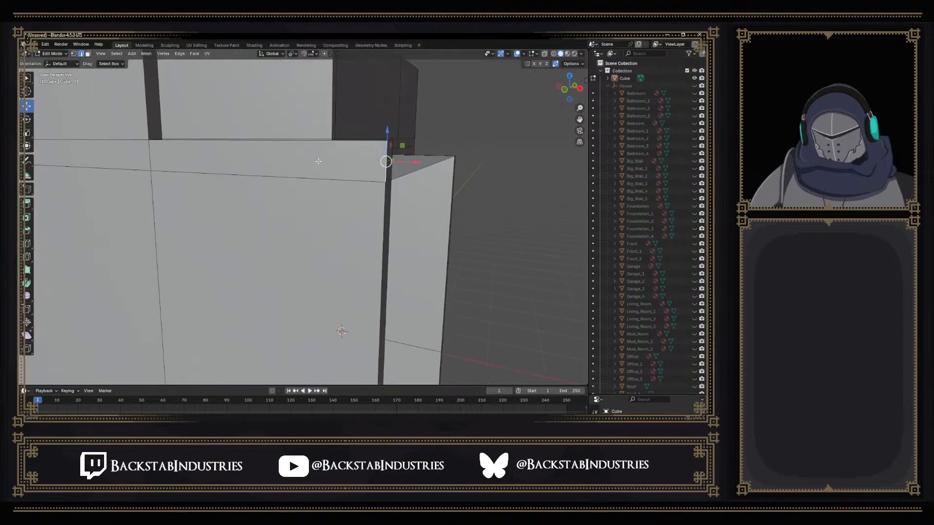
scroll(322, 169, "down", 1)
middle_click_drag(412, 137, 437, 114)
key("1")
left_click_drag(437, 114, 483, 160)
middle_click_drag(483, 160, 465, 168)
key("x")
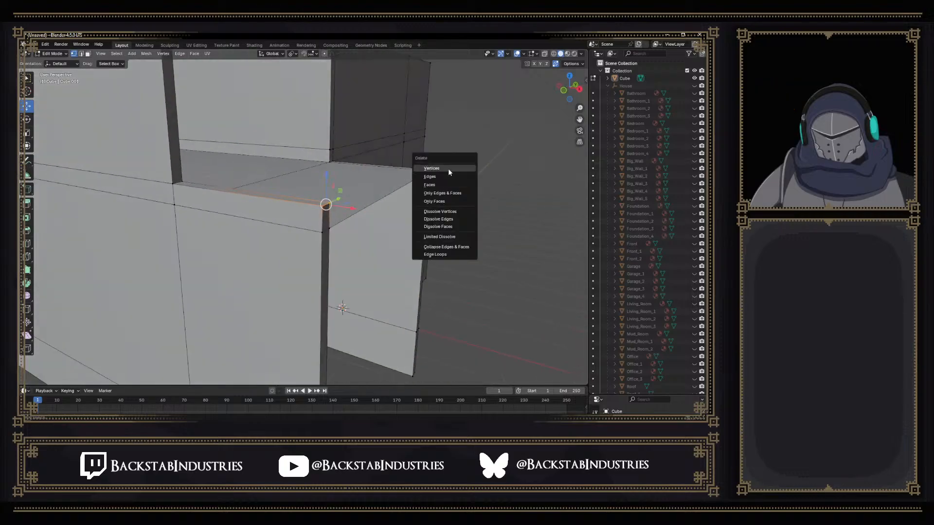
left_click(448, 168)
Delete the narrow top face of the inner porch wall's front section
middle_click_drag(437, 170, 401, 177)
middle_click_drag(224, 177, 299, 193, "shift")
key("3")
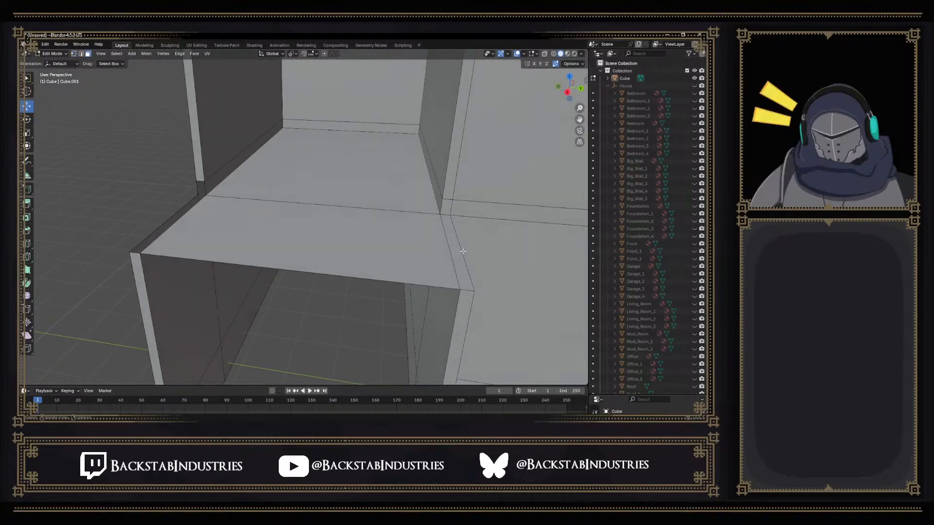
left_click(454, 246)
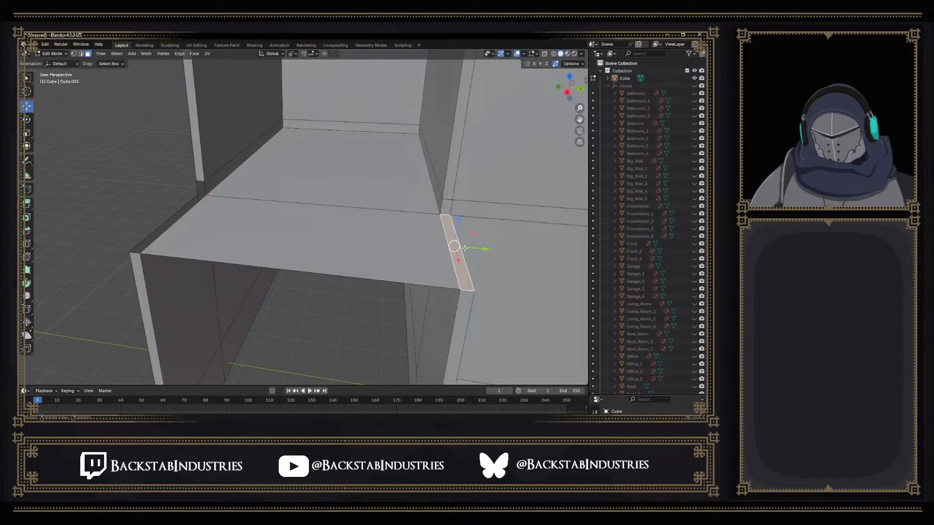
key("x")
left_click(457, 263)
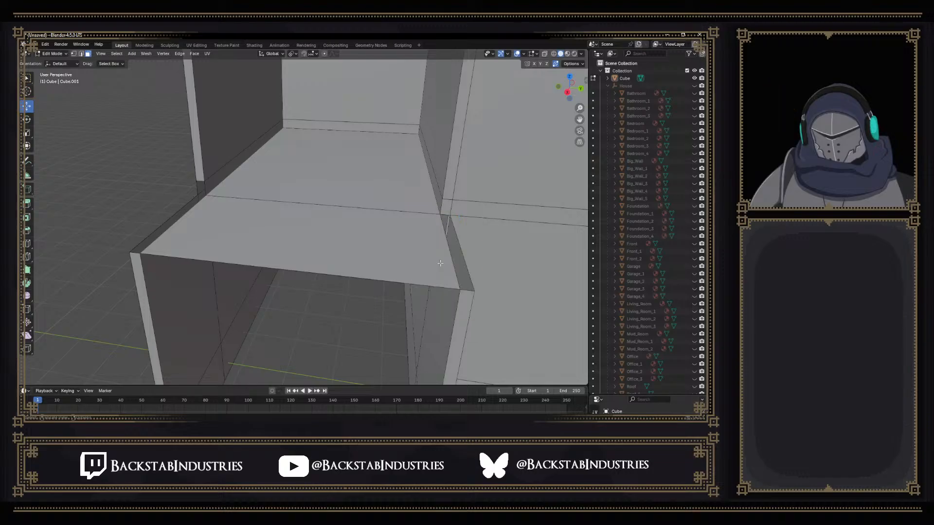
Extrude the outer top edges of both porch side walls' front sections straight up about 1.9 m along Z
middle_click_drag(465, 267, 384, 232)
left_click(335, 211)
mouse_move(334, 211)
middle_mouse_down()
mouse_move(375, 225)
mouse_move(315, 221)
mouse_move(324, 223)
middle_mouse_up()
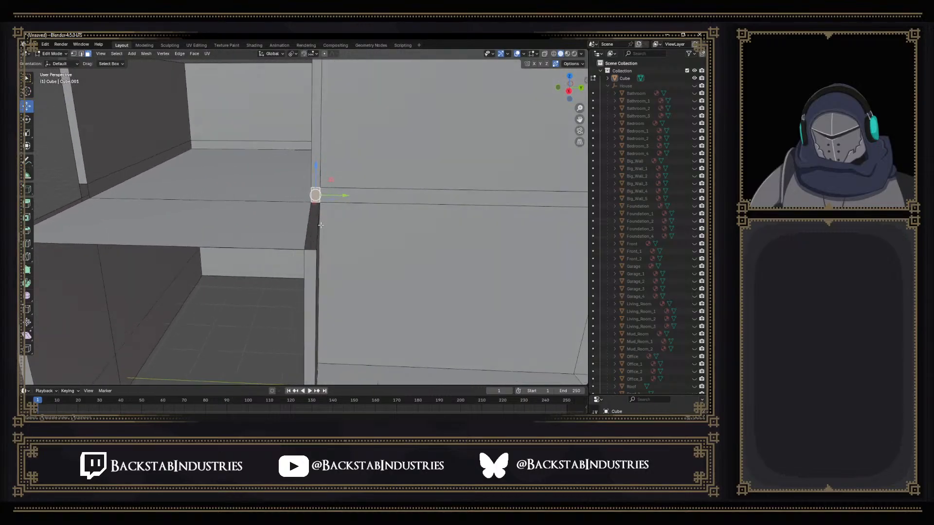
left_click(321, 226)
key("2")
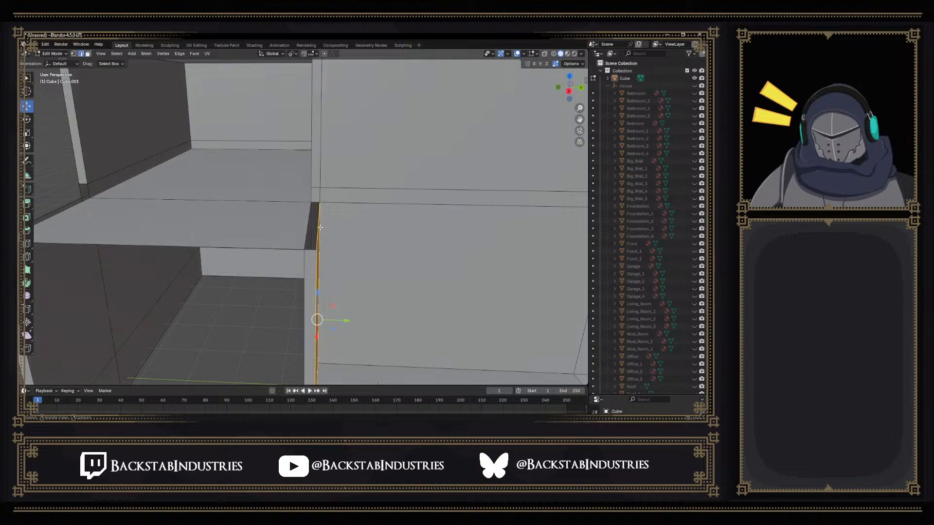
left_click(318, 227)
middle_click_drag(319, 219, 131, 210)
left_click(140, 216)
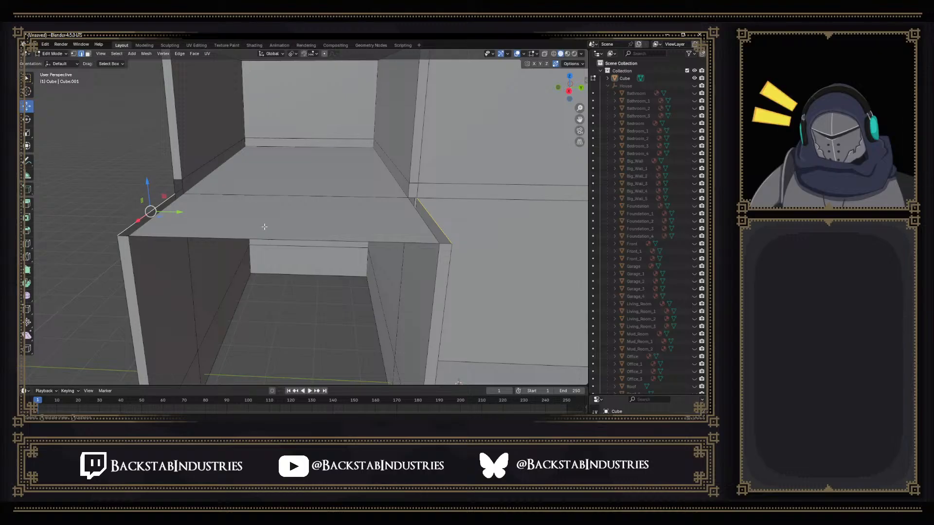
key("e")
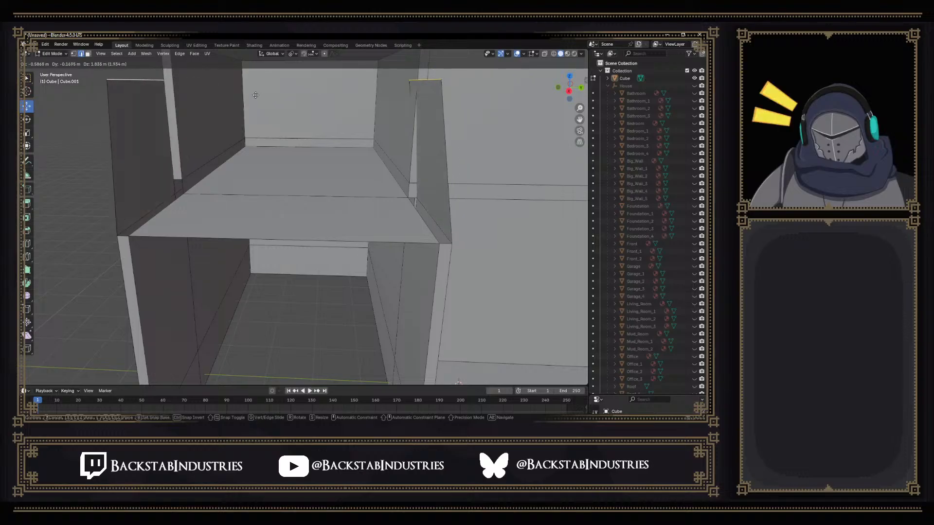
key("z")
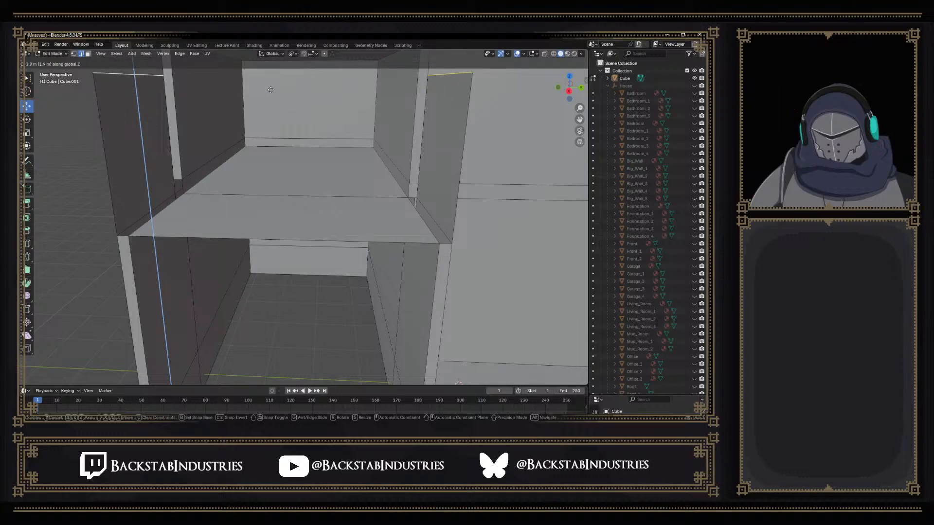
left_click(271, 90)
scroll(277, 97, "down", 5)
scroll(286, 146, "up", 2)
middle_click_drag(286, 146, 266, 165)
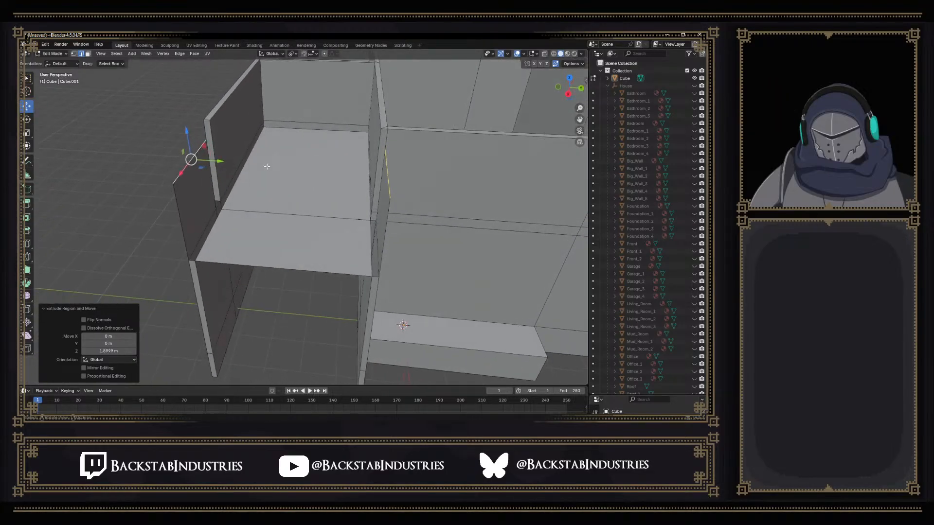
Try to scale the two raised side edges to 0 along Y around the active element
key("s")
key("y")
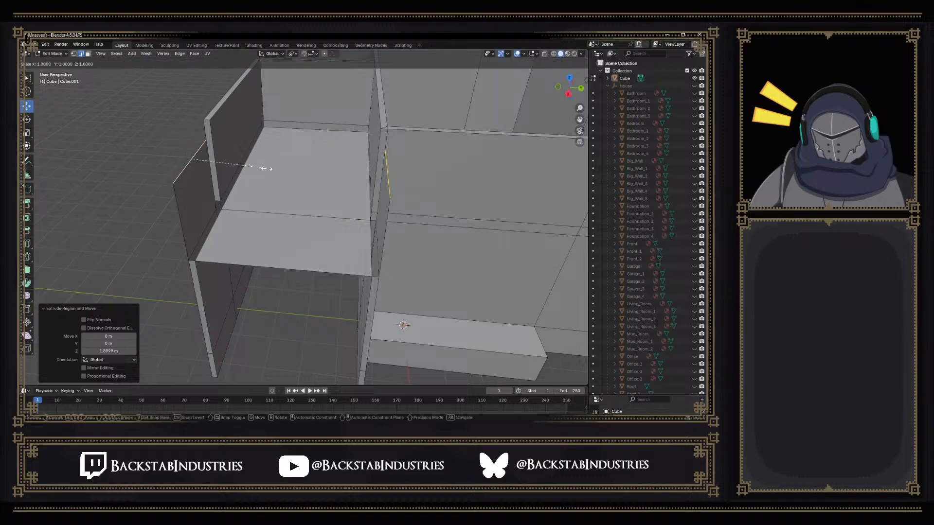
key("0")
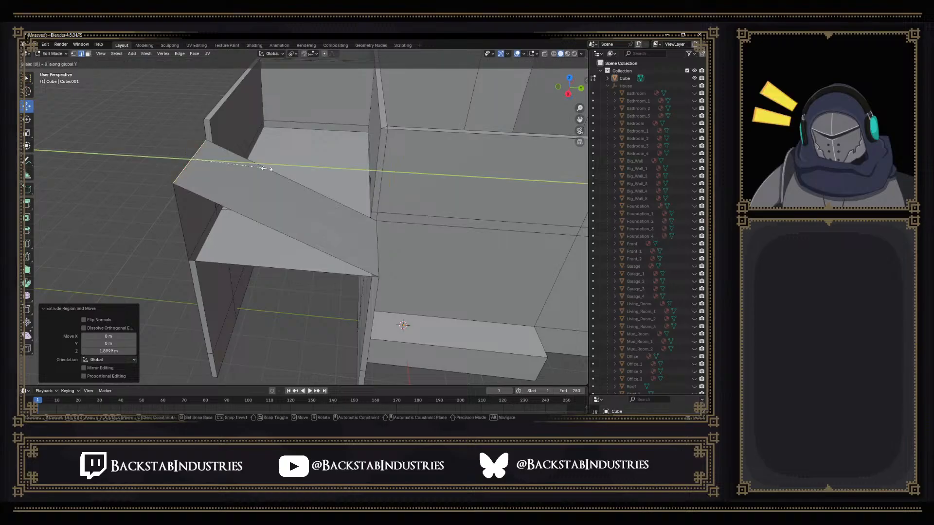
key("Return")
key("ctrl+z")
Switch the transform pivot to Median Point and scale the two raised side edges to 0 along Y to form a gable ridge
left_click(292, 54)
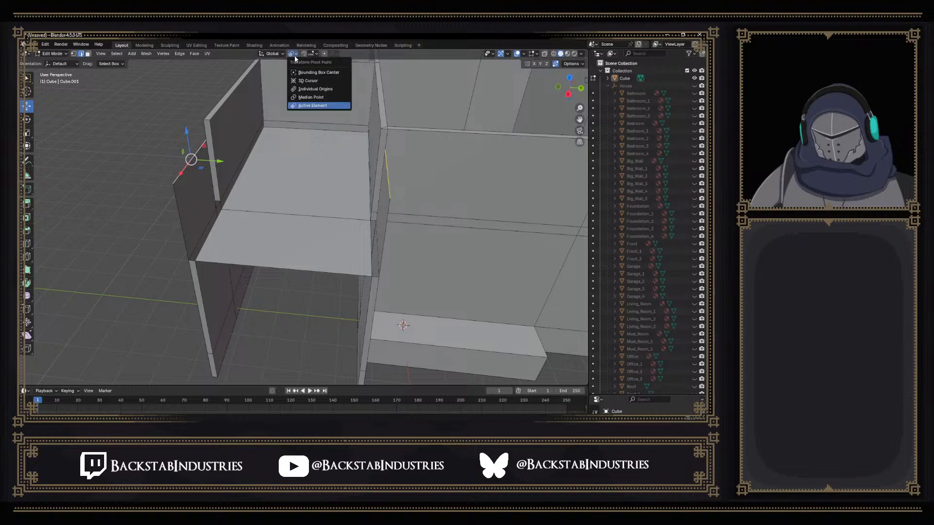
left_click(308, 95)
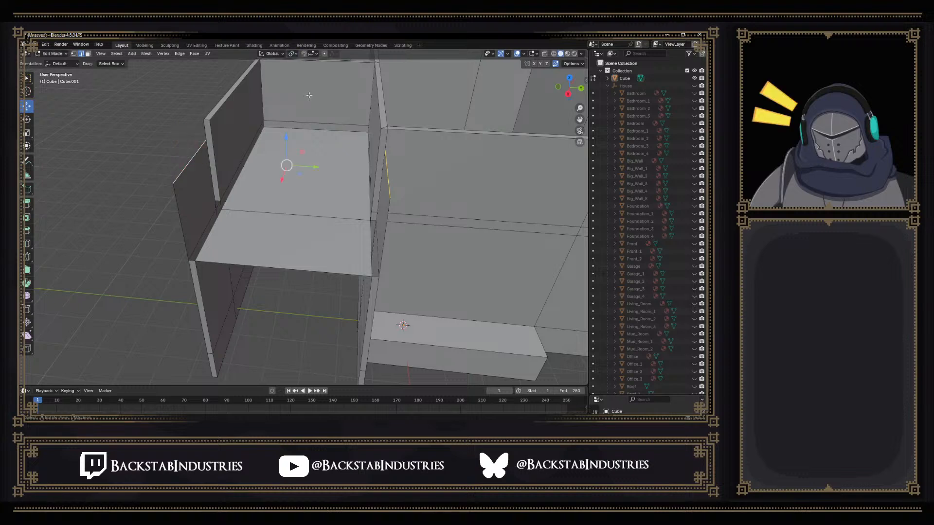
key("s")
key("y")
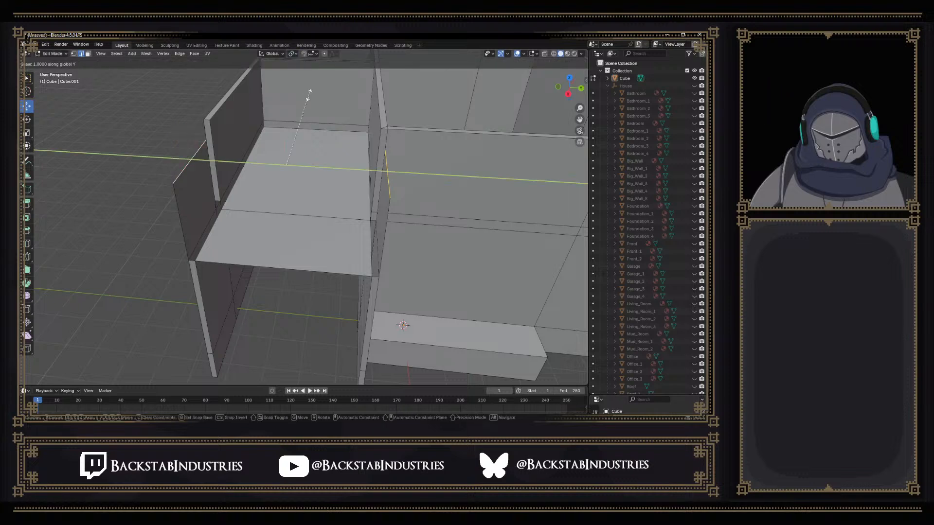
key("0")
key("Return")
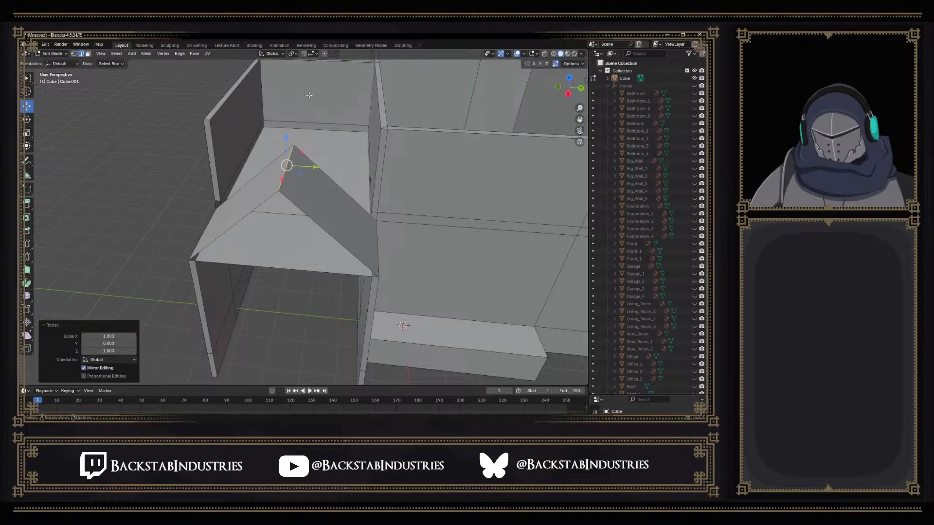
Try to fill the triangular gable opening from a front sloping roof edge and the canopy's front edge
middle_click_drag(289, 224, 347, 150)
left_click(347, 149)
left_click(300, 210, "shift")
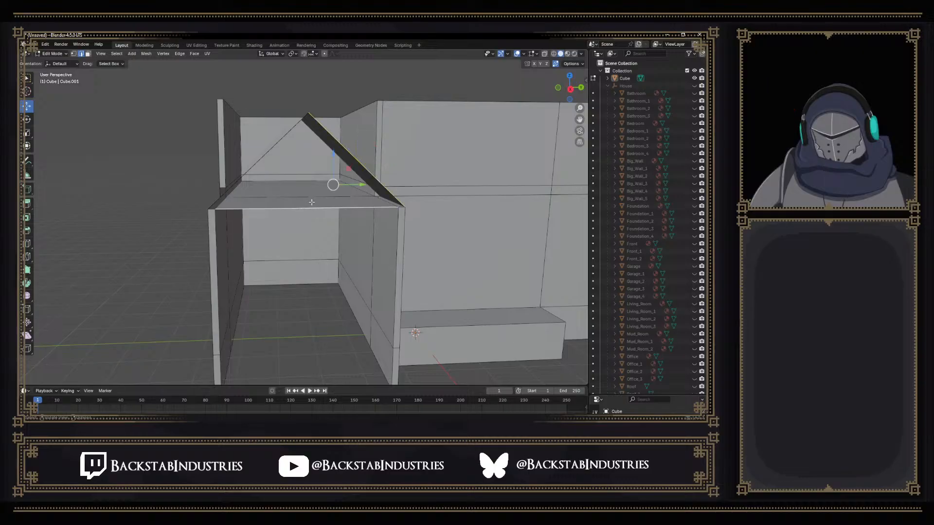
key("f")
mouse_move(314, 198)
middle_mouse_down()
mouse_move(340, 218)
mouse_move(317, 205)
middle_mouse_up()
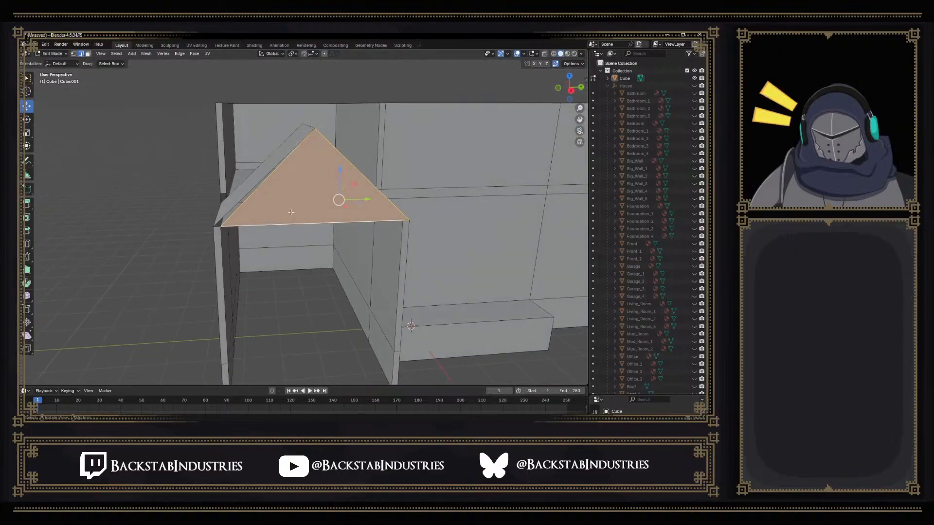
left_click(259, 227)
scroll(236, 229, "up", 3)
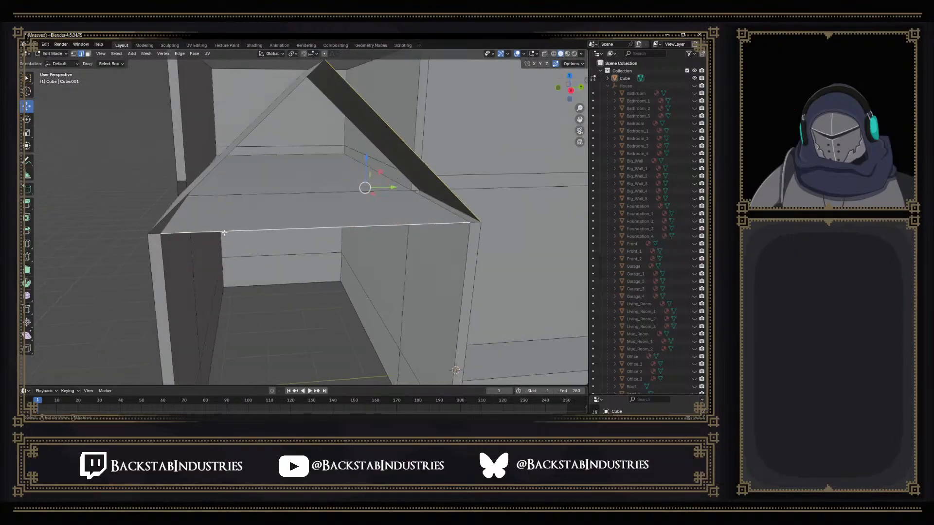
left_click(473, 224)
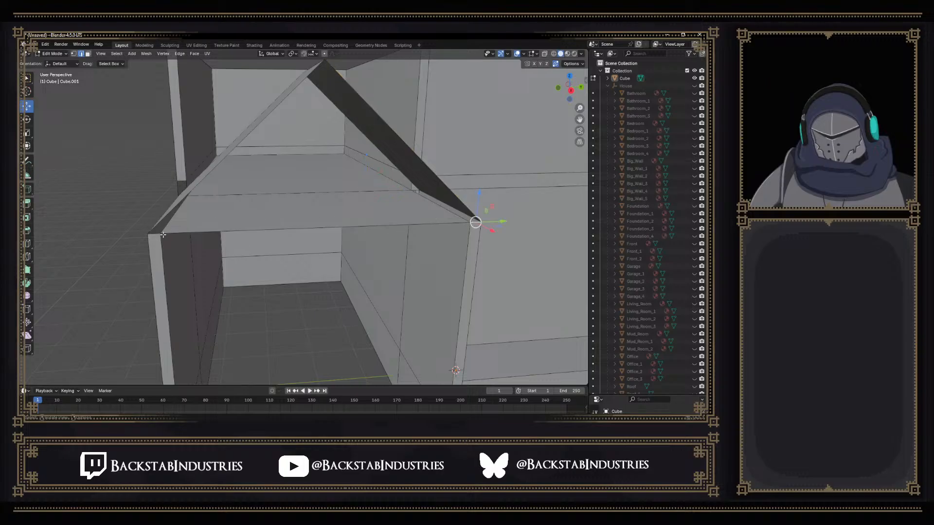
middle_click_drag(232, 228, 303, 230)
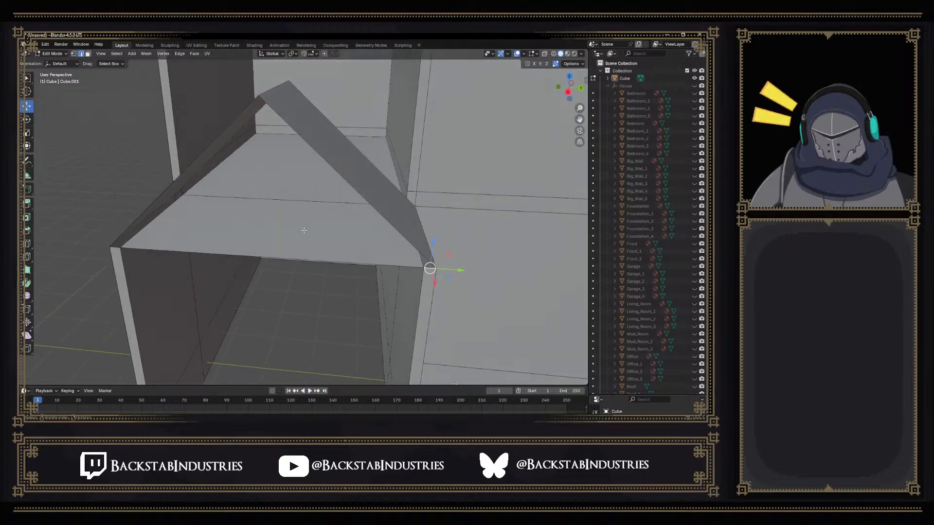
left_click(243, 242)
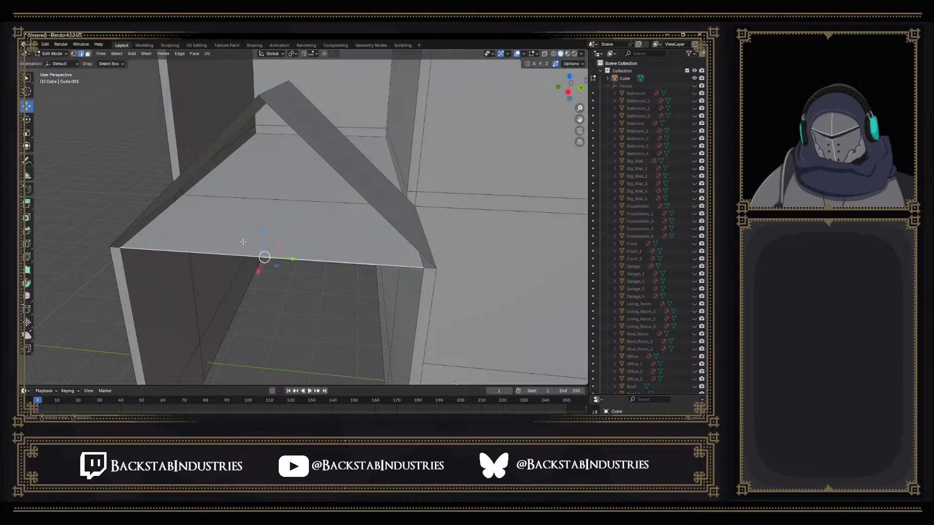
middle_click_drag(243, 241, 252, 237)
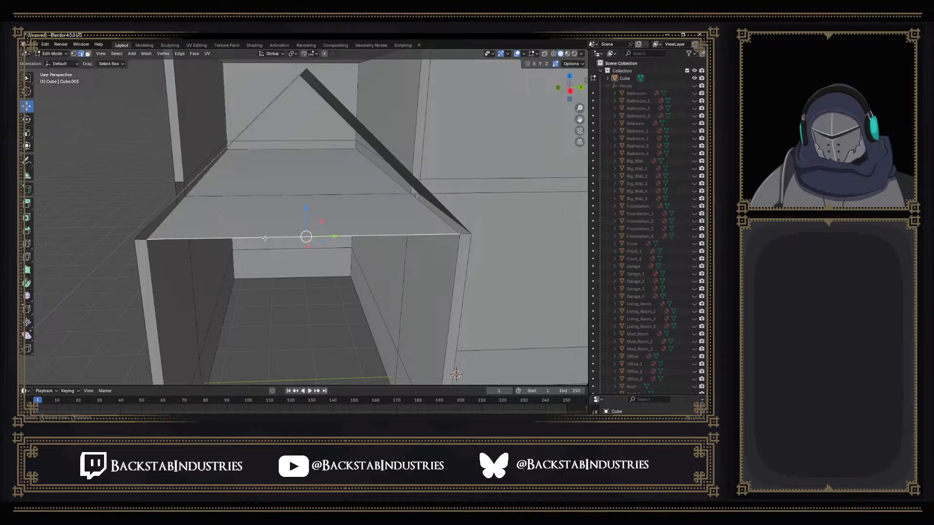
Subdivide the canopy's front face, between the two porch side walls, with one cut
left_click(434, 215)
left_click(378, 219)
key("3")
left_click(365, 221)
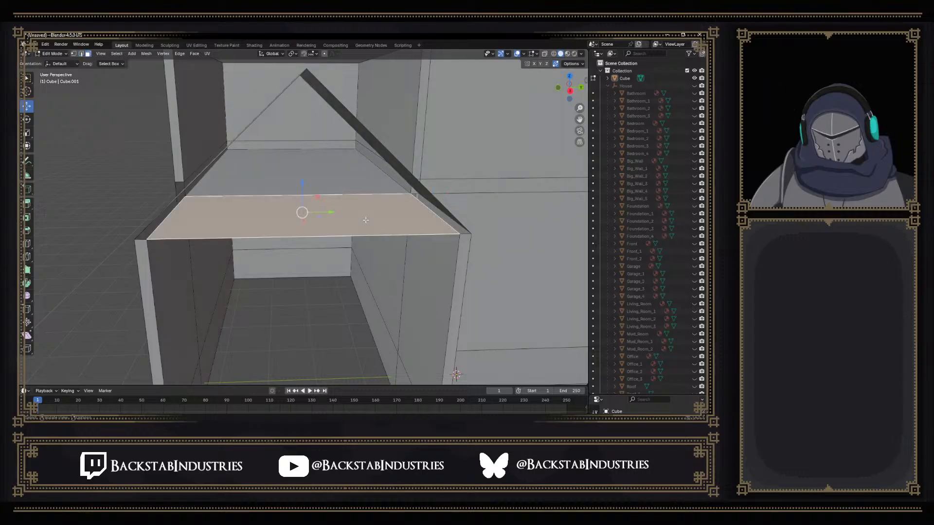
key("ctrl+r")
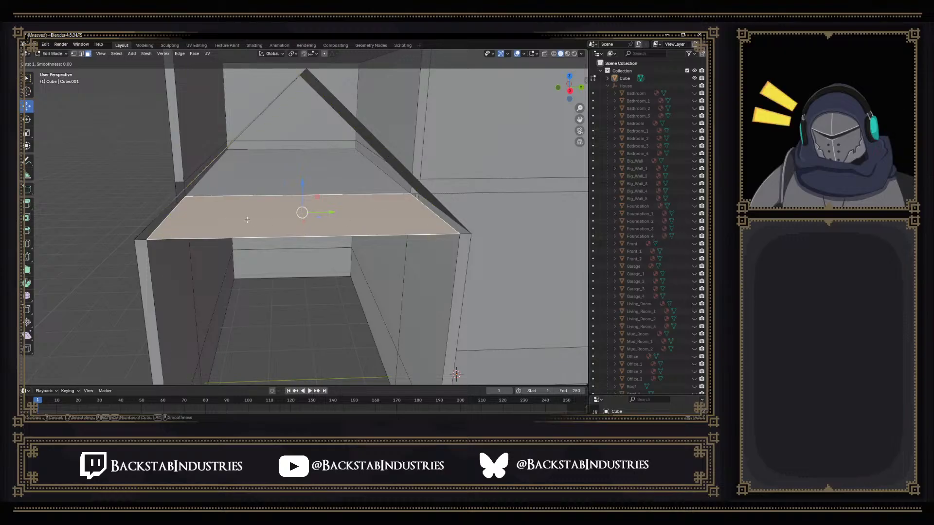
key("Escape")
right_click(278, 218)
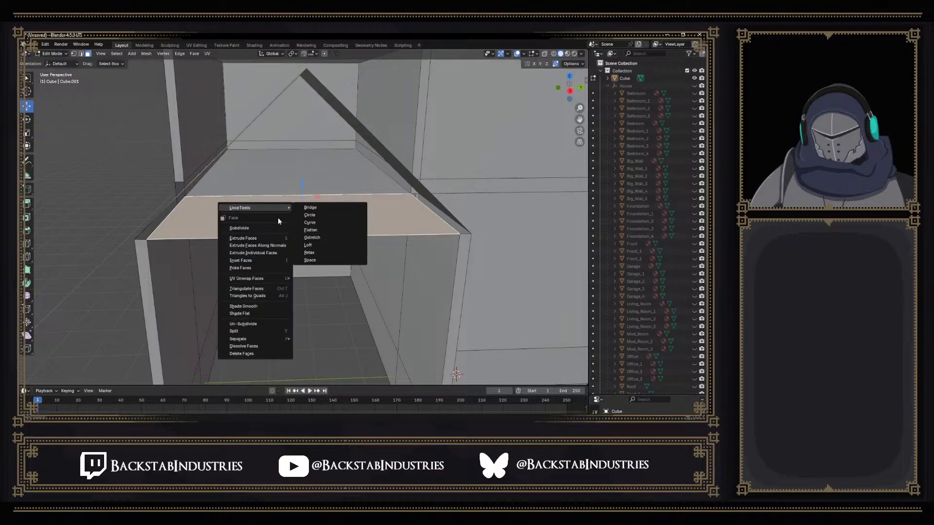
left_click(278, 228)
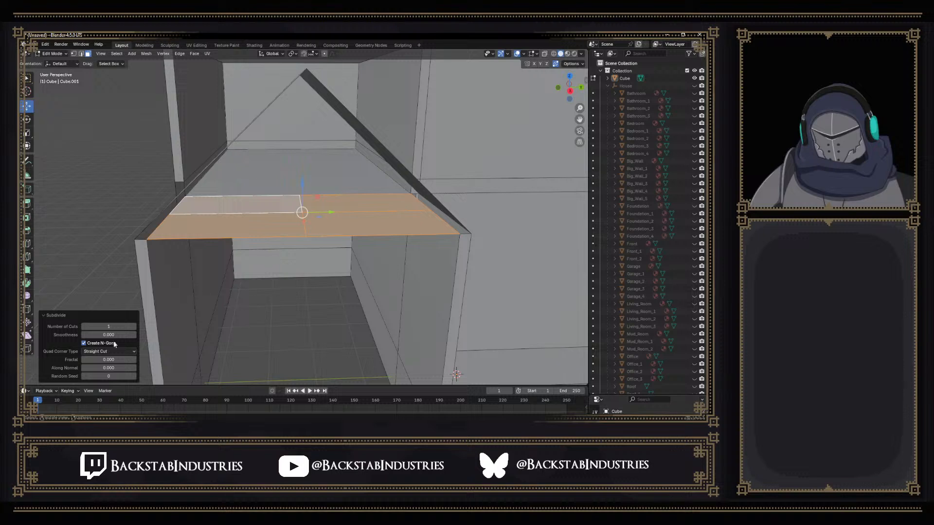
left_click(85, 350)
left_click(111, 338)
Try to delete the two front-to-back centre edges of the subdivided canopy section
left_click(321, 227)
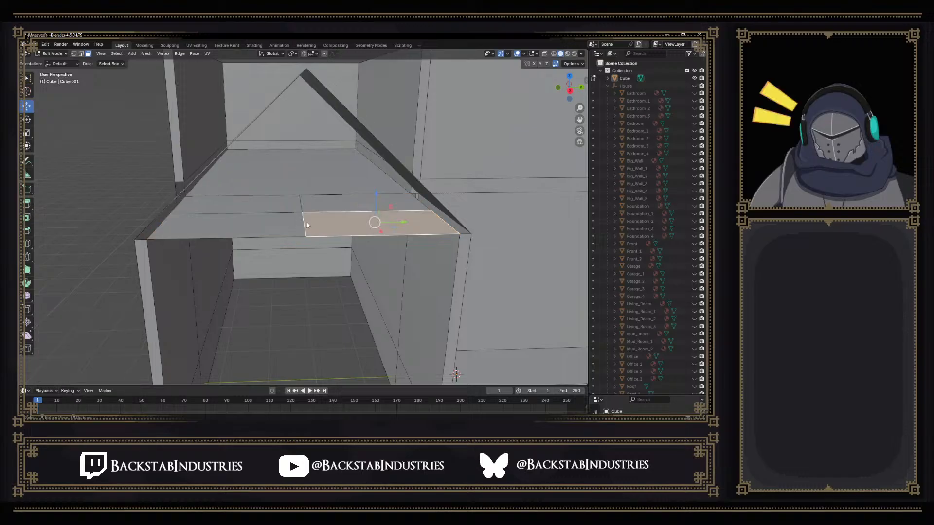
key("1")
left_click(305, 237)
left_click(302, 215, "shift")
left_click(300, 196)
key("2")
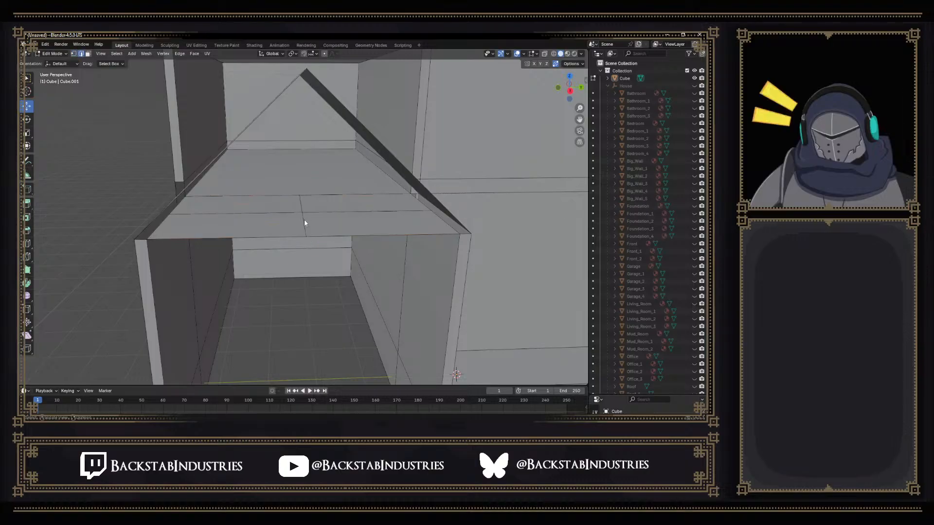
left_click(305, 223)
left_click(300, 205, "shift")
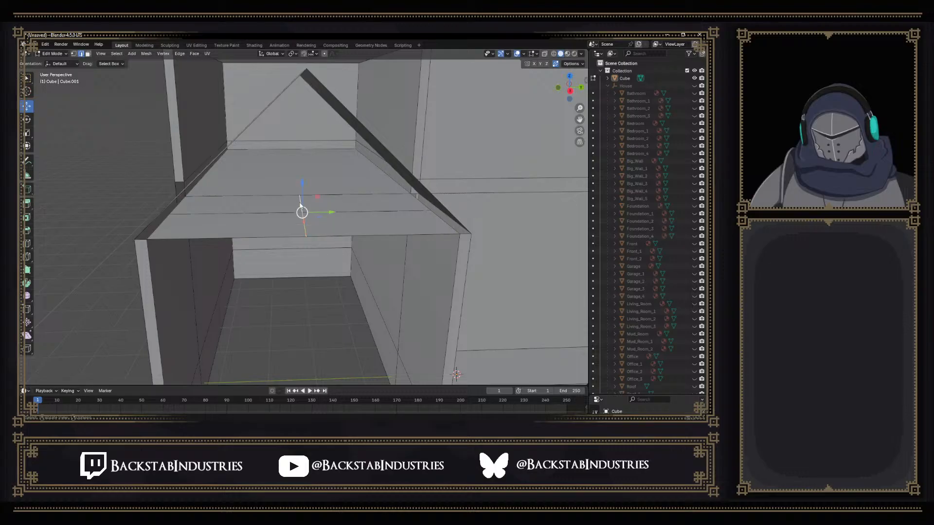
key("x")
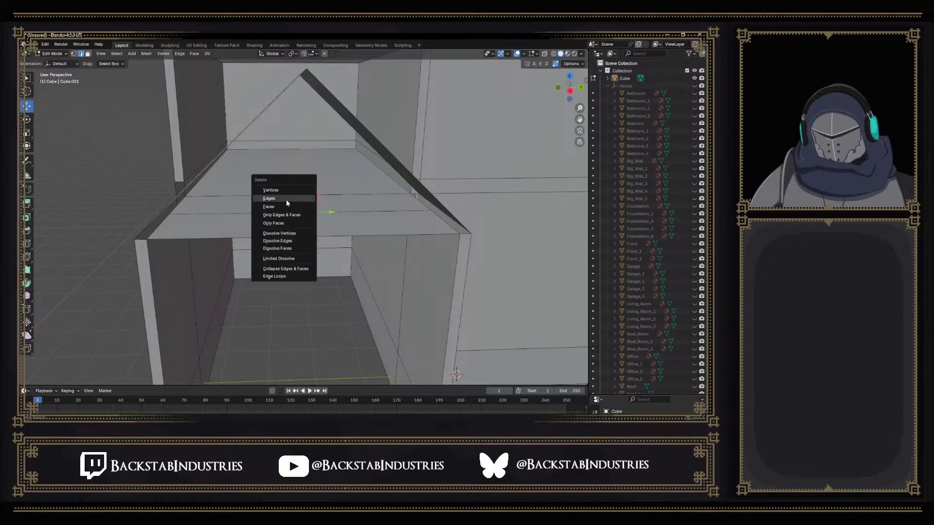
left_click(286, 200)
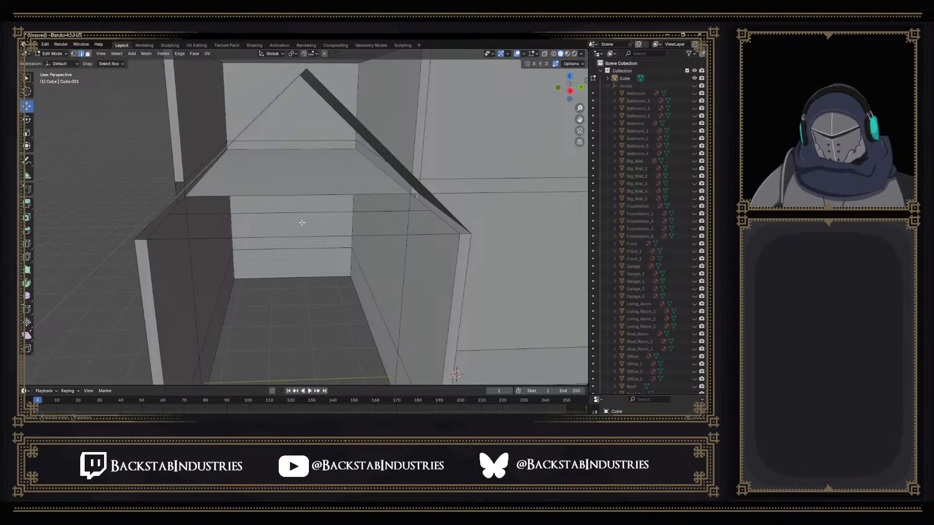
Undo the edge deletion and dissolve the two front-to-back centre edges of the canopy's front section
key("1")
left_click(301, 211)
key("x")
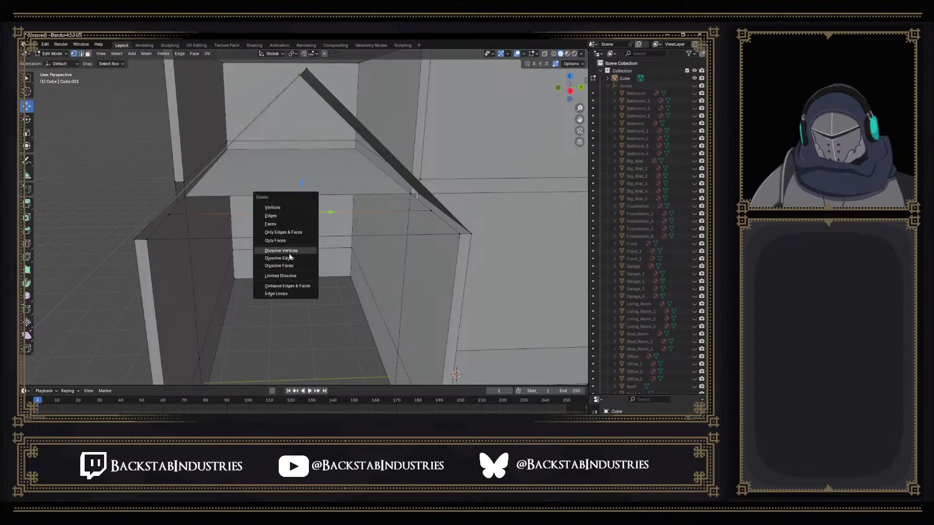
key("ctrl+x")
key("2")
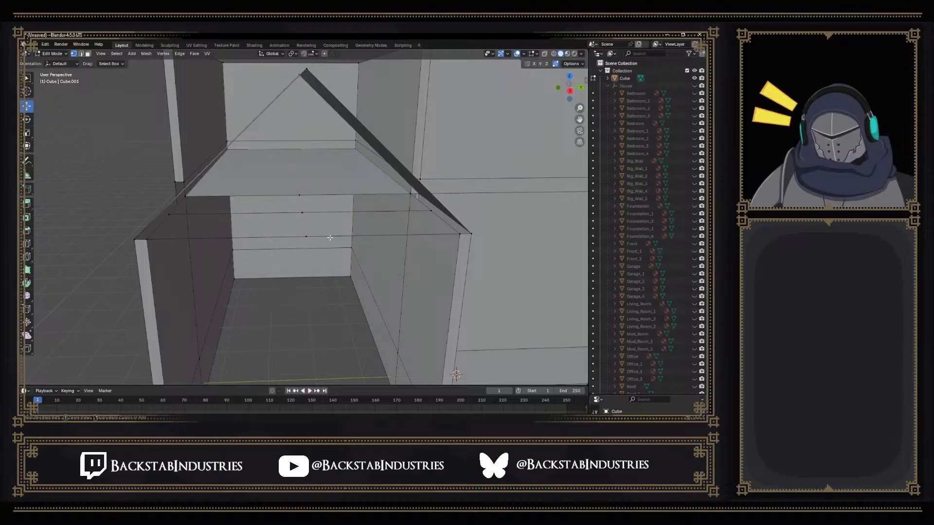
left_click(329, 237)
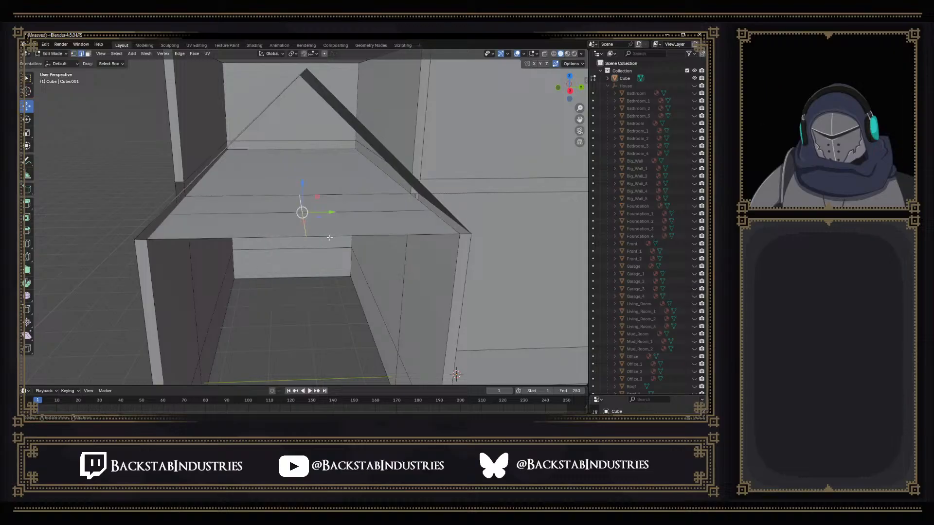
key("x")
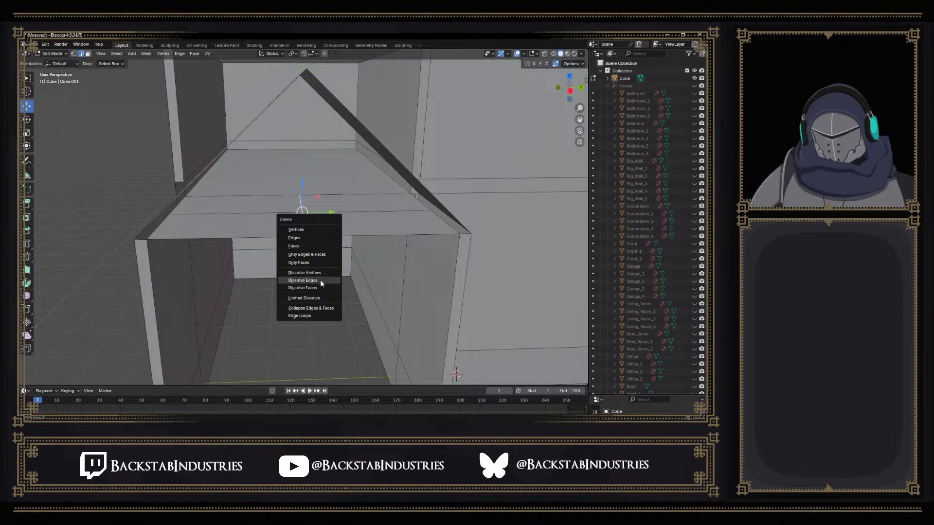
left_click(320, 281)
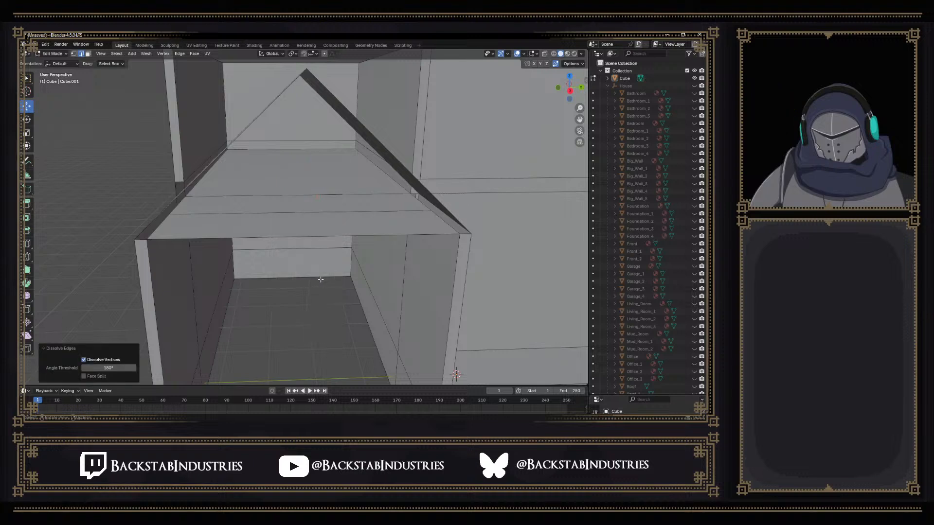
Try to move the end vertex of the canopy's front cross edge at one porch side wall
key("1")
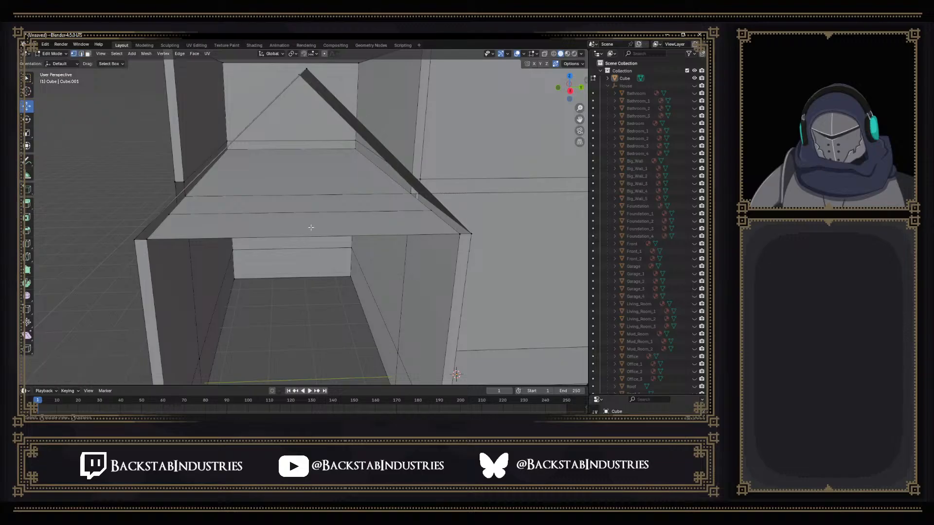
middle_click_drag(310, 228, 304, 234)
left_click(161, 224)
middle_click_drag(223, 237, 194, 207)
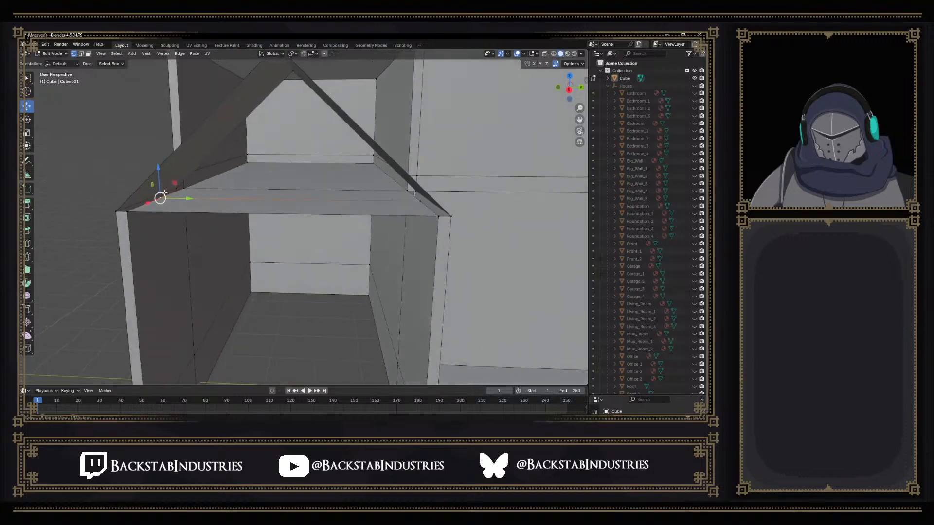
left_click_drag(164, 193, 188, 234)
middle_click_drag(175, 203, 224, 229)
key("ctrl+z")
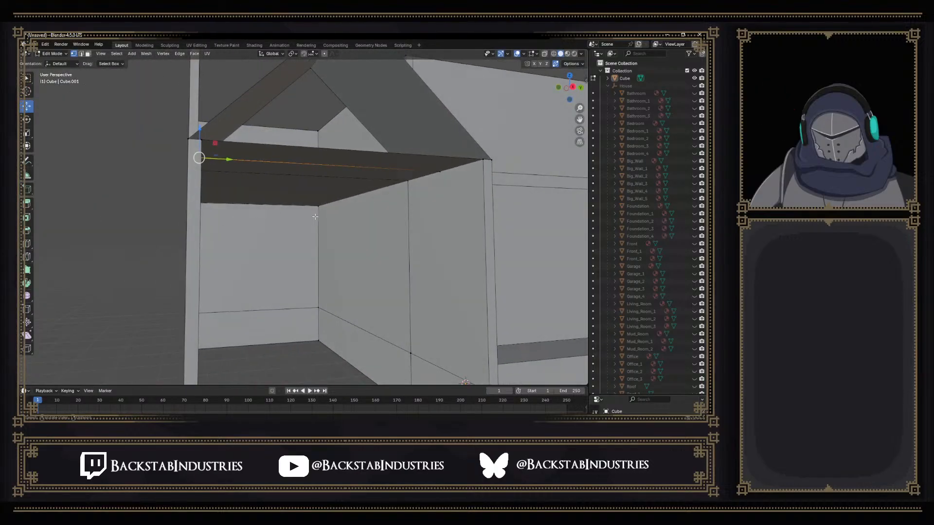
Knife-cut a triangle into one porch side wall's inner face, joining the canopy cross edge's end to the two floor-line vertices below
middle_click_drag(391, 223, 425, 256)
key("k")
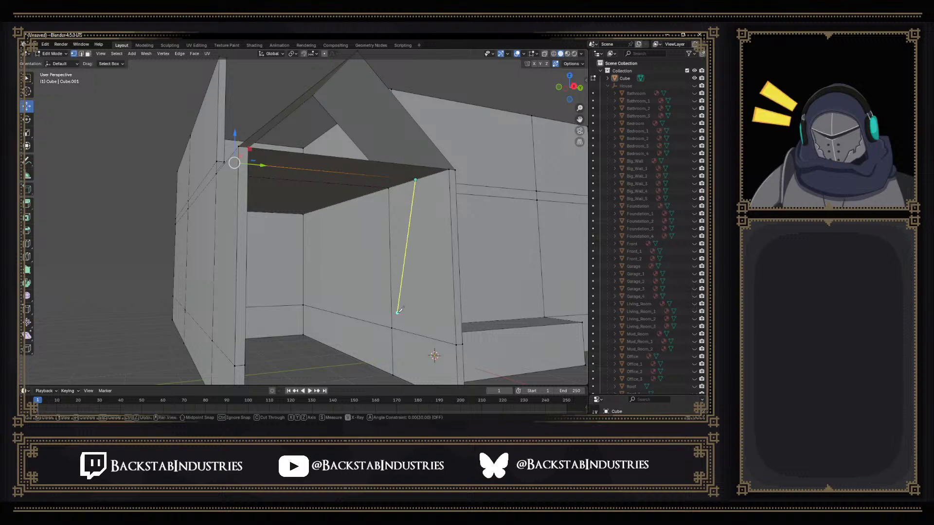
left_click(392, 328)
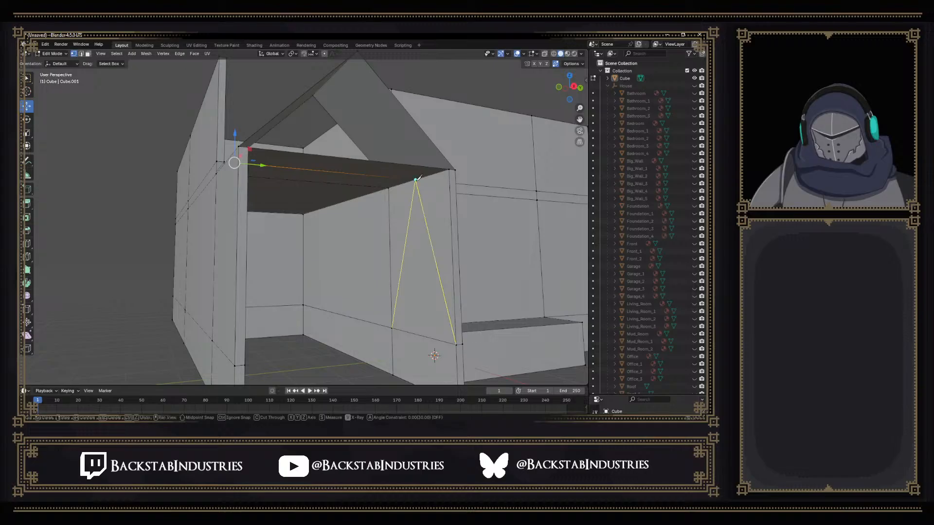
left_click(417, 179)
key("Return")
middle_click_drag(418, 228, 379, 234)
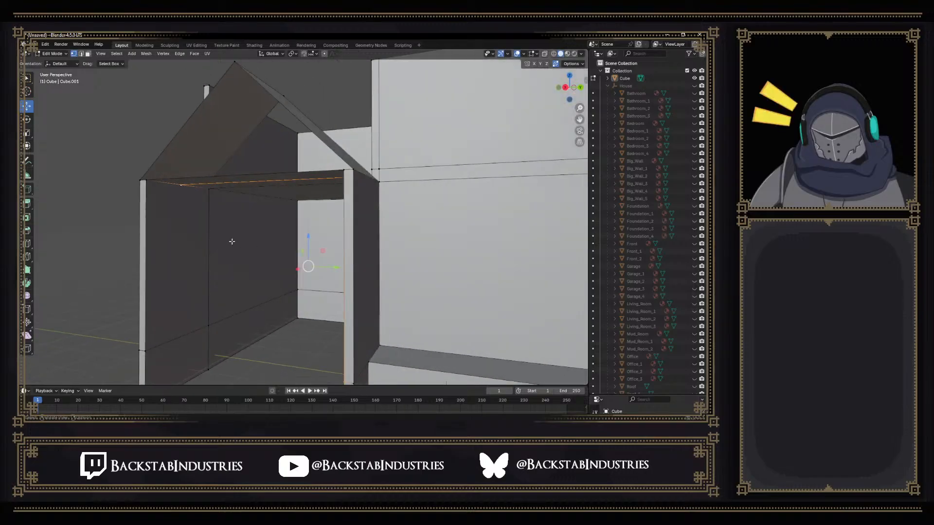
Knife-cut a matching triangle into the opposite porch side wall's inner face, from the cross edge's other end to its two floor-line vertices
left_click(181, 187)
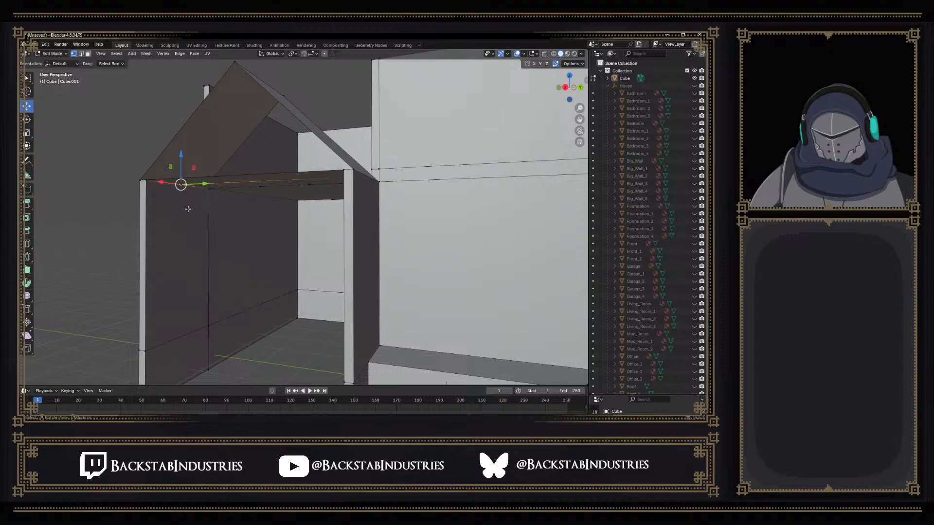
key("k")
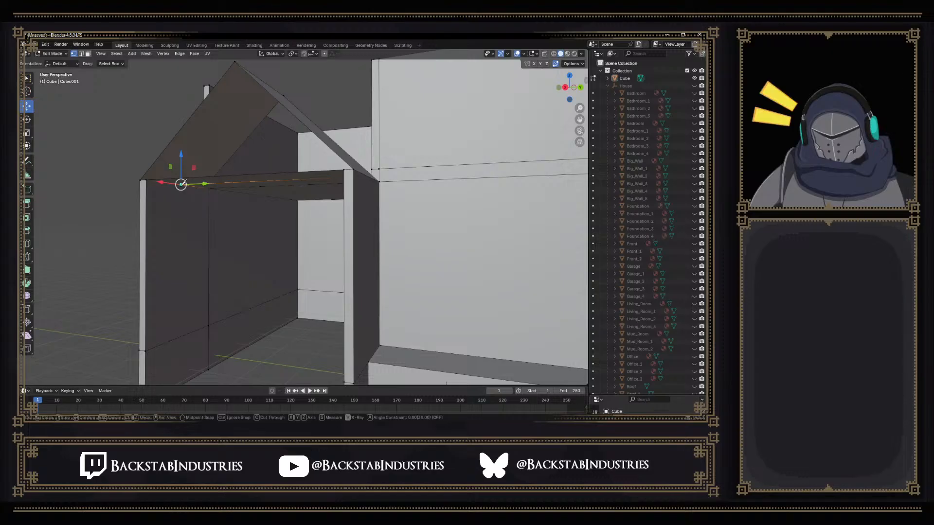
left_click(181, 184)
left_click(145, 350)
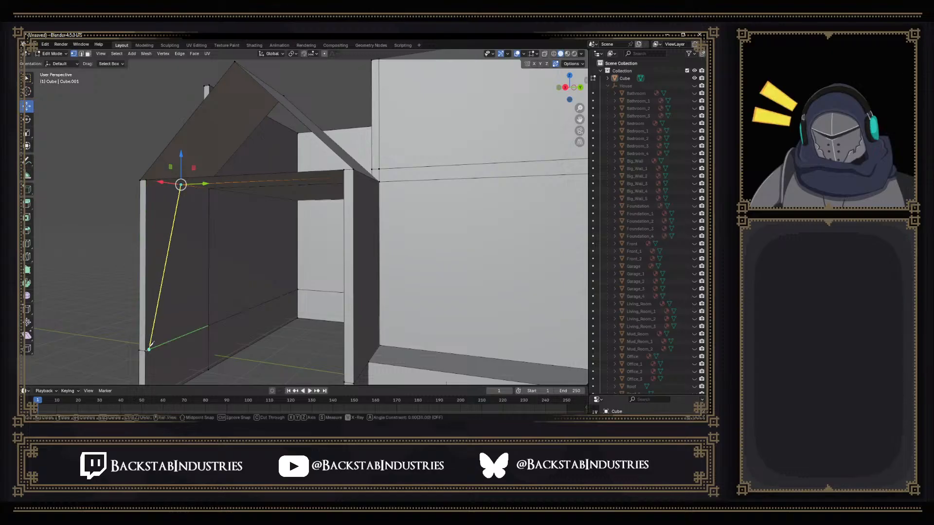
left_click(208, 325)
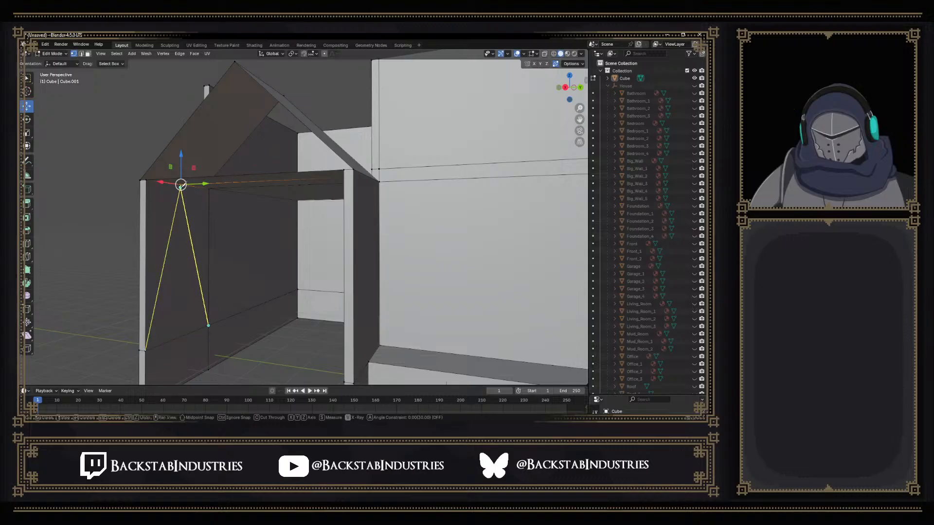
left_click(181, 185)
key("Return")
middle_click_drag(182, 197, 204, 220)
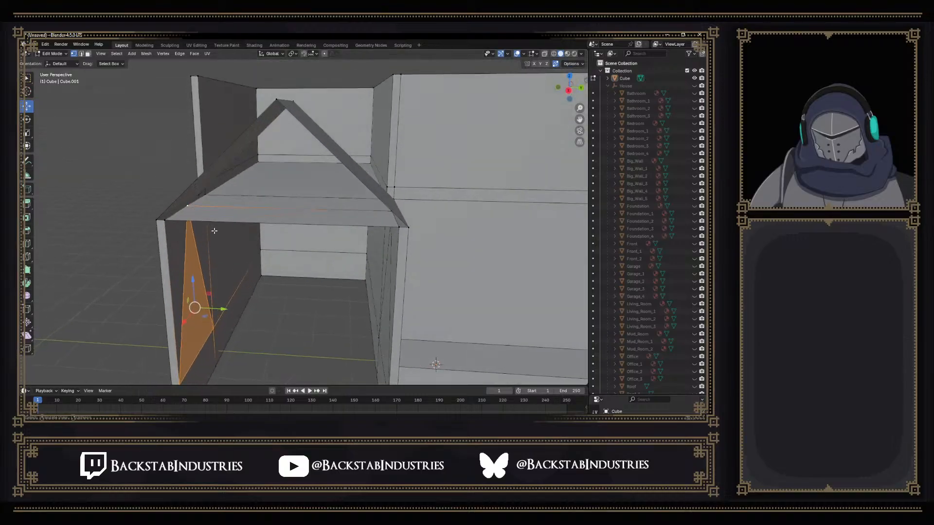
Move the canopy's cross edge about 0.88 m along X, close to the canopy's front edge
key("2")
left_click(288, 210)
middle_click_drag(287, 208, 287, 237)
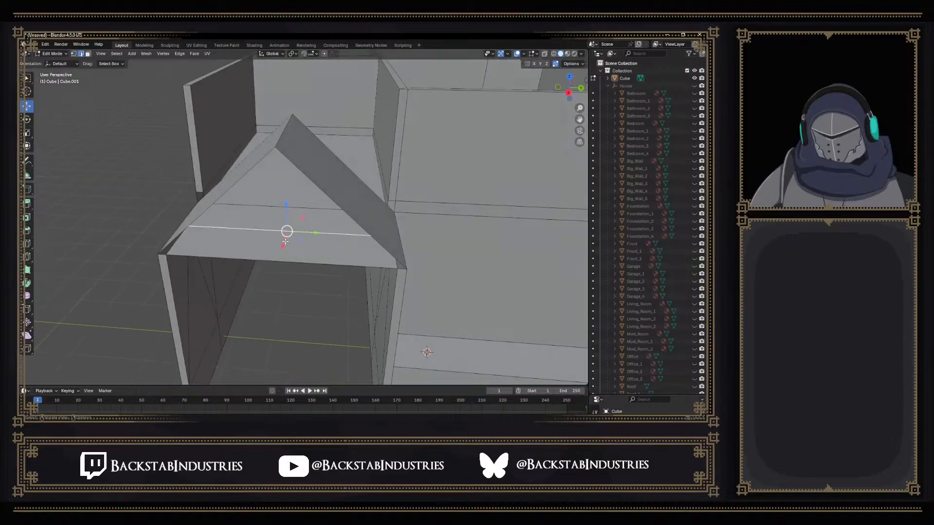
key("g")
key("x")
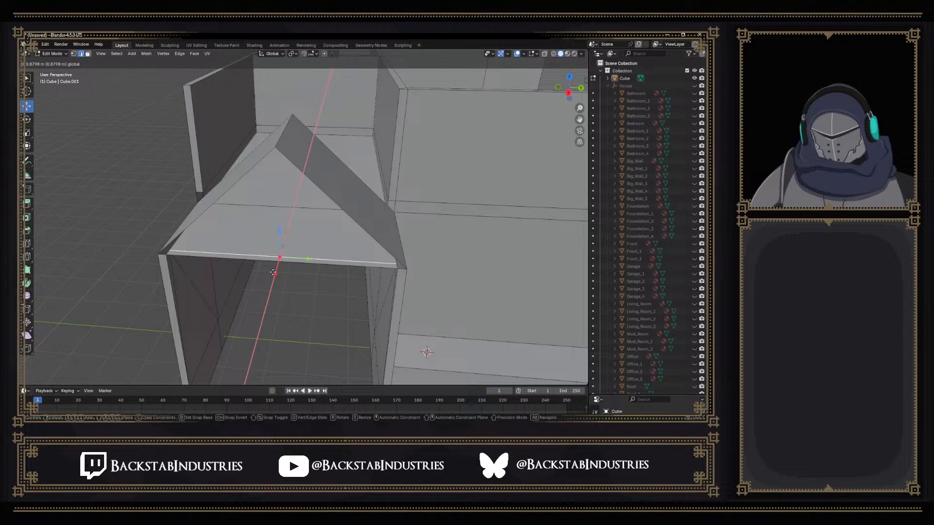
left_click(272, 272)
middle_click_drag(272, 272, 224, 262)
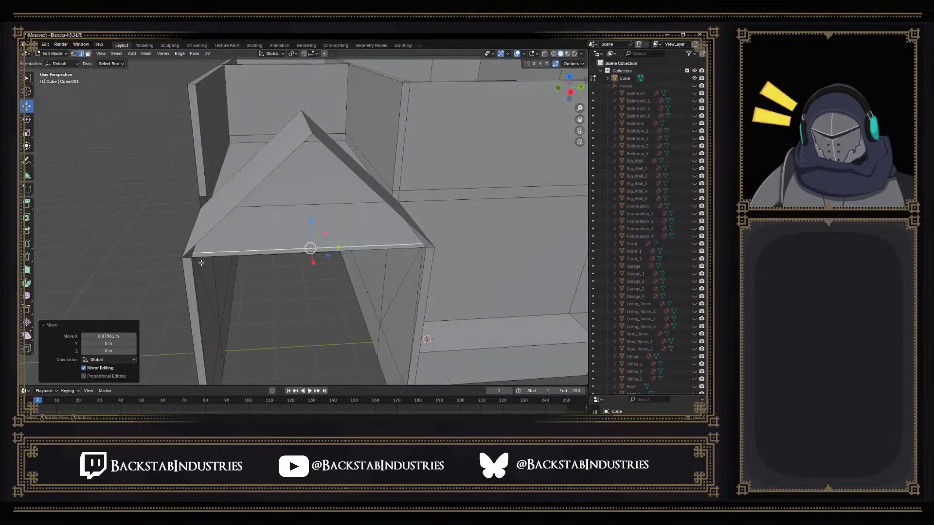
middle_click_drag(199, 259, 193, 244)
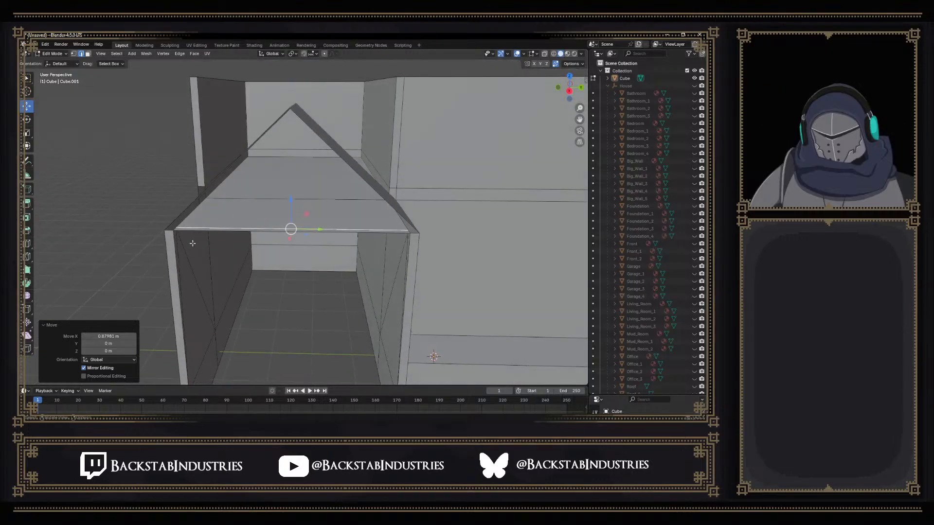
Extrude the two short side edges of the canopy's front section about 1.65 m up along Z
left_click(188, 214)
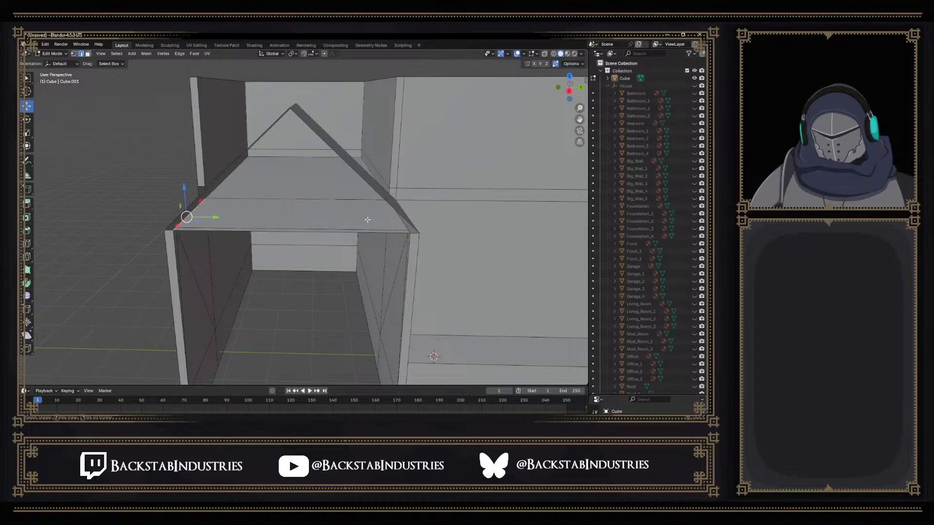
left_click(403, 225, "shift")
left_click(407, 232, "shift")
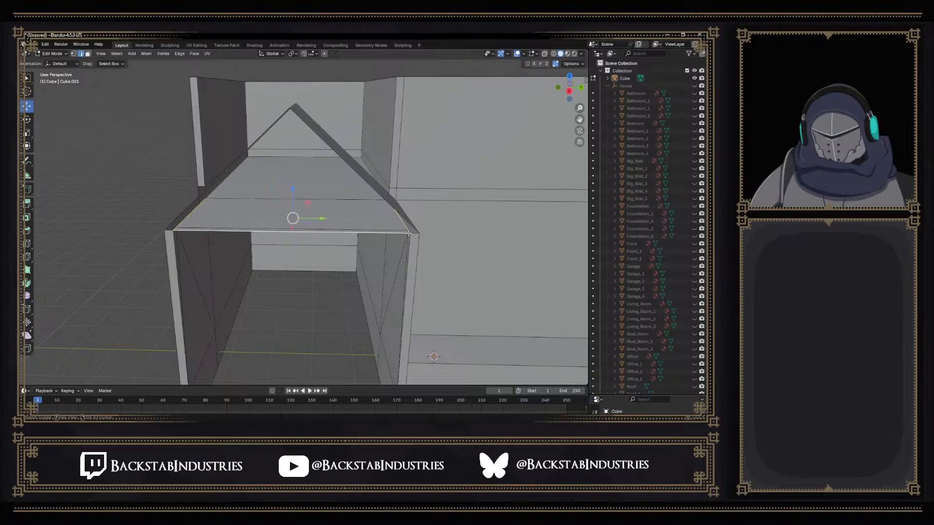
left_click(408, 233, "shift")
key("e")
key("z")
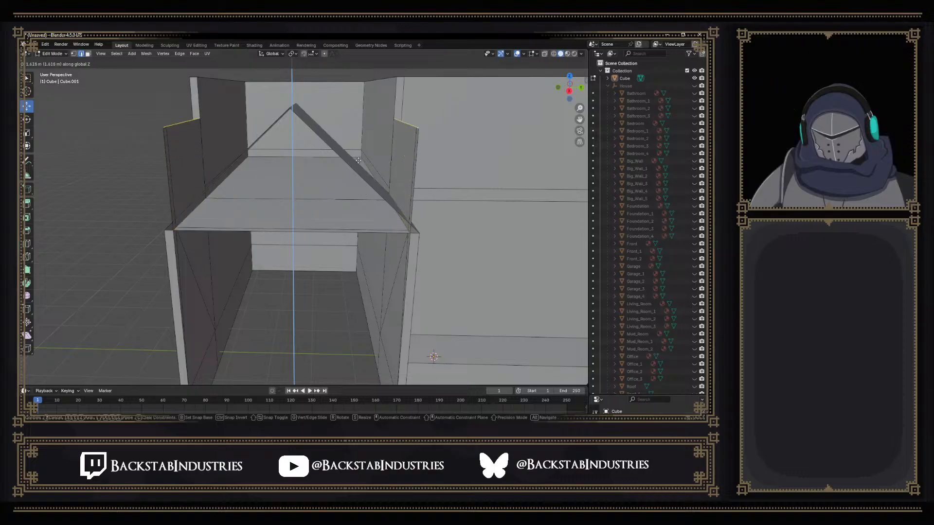
left_click(357, 158)
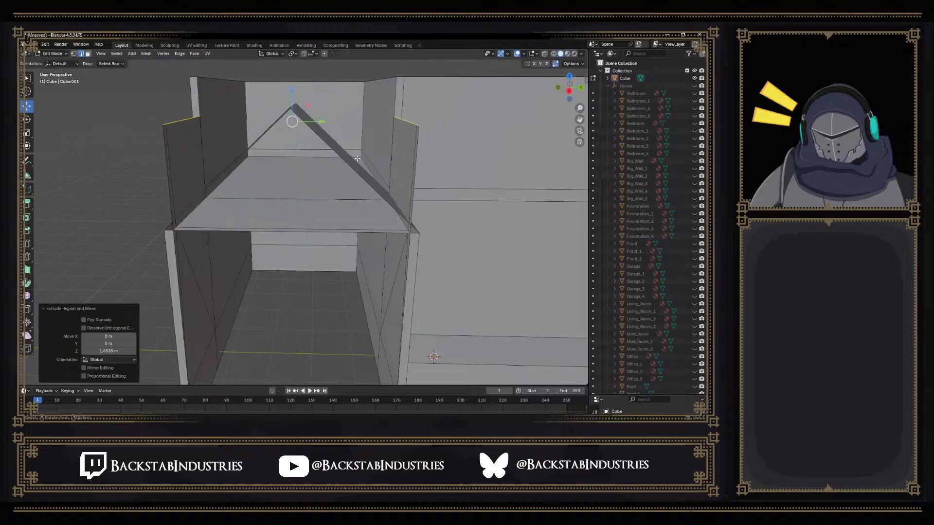
Scale the two extruded edges to 0 along Y so they meet at the roof's centre line
key("s")
key("y")
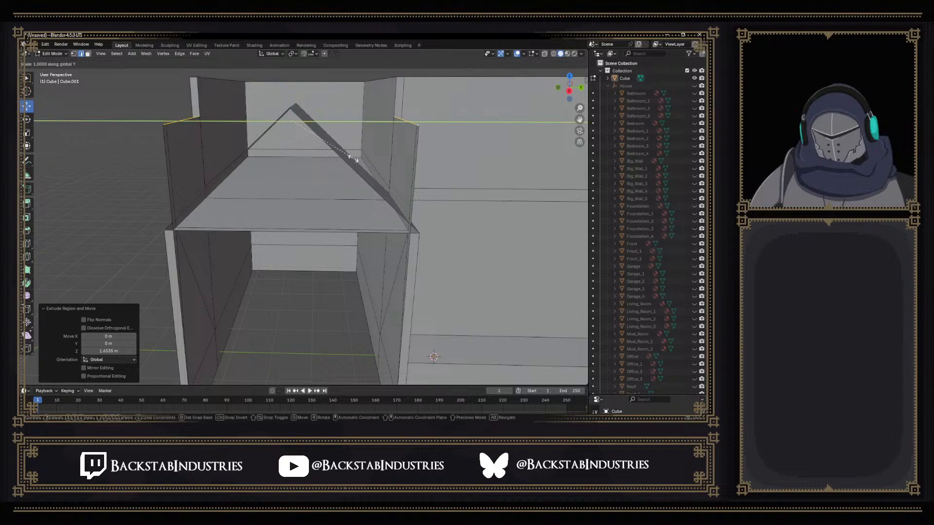
type("0")
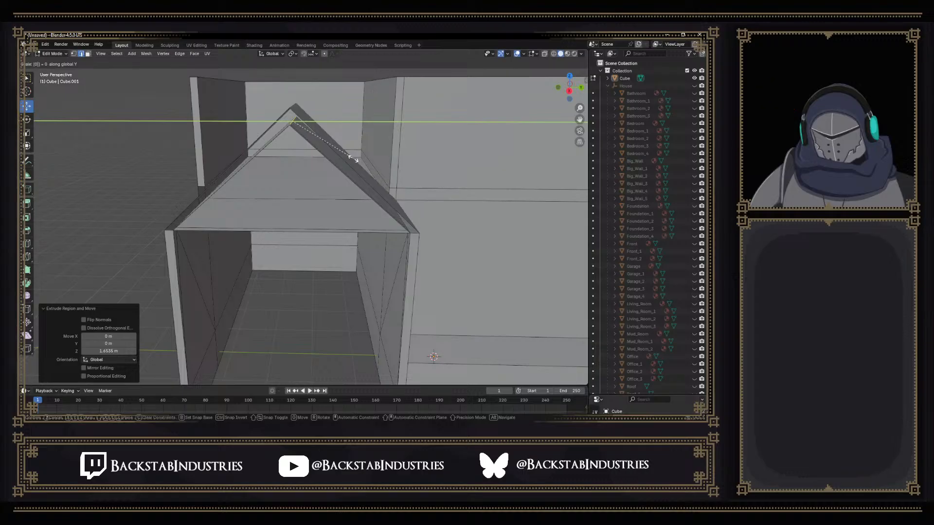
key("Return")
Raise the inner ridge along Z by about 0.12 m and a further 0.02 m, close beneath the roof's peak
middle_click_drag(353, 158, 295, 96)
left_click_drag(299, 86, 298, 75)
mouse_move(297, 119)
middle_mouse_down()
mouse_move(287, 137)
mouse_move(296, 118)
middle_mouse_up()
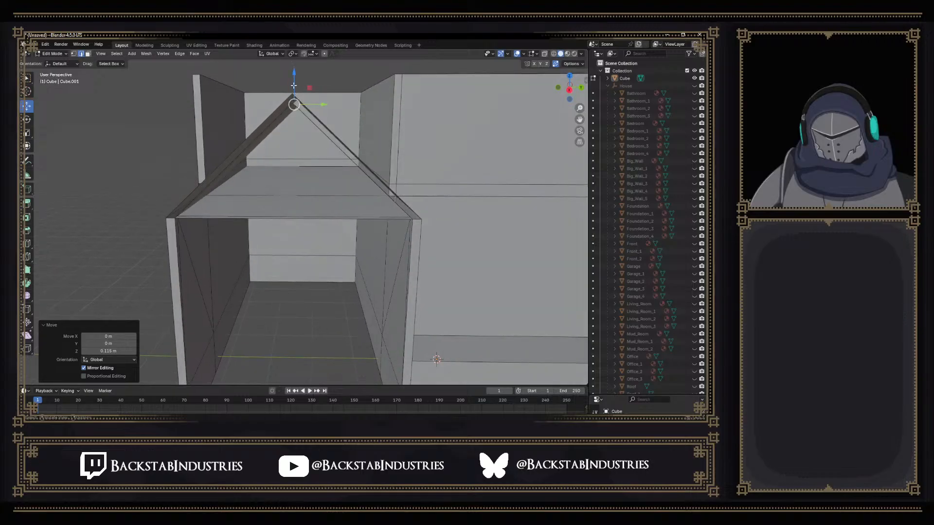
left_click_drag(294, 84, 294, 84)
middle_click_drag(270, 164, 240, 207)
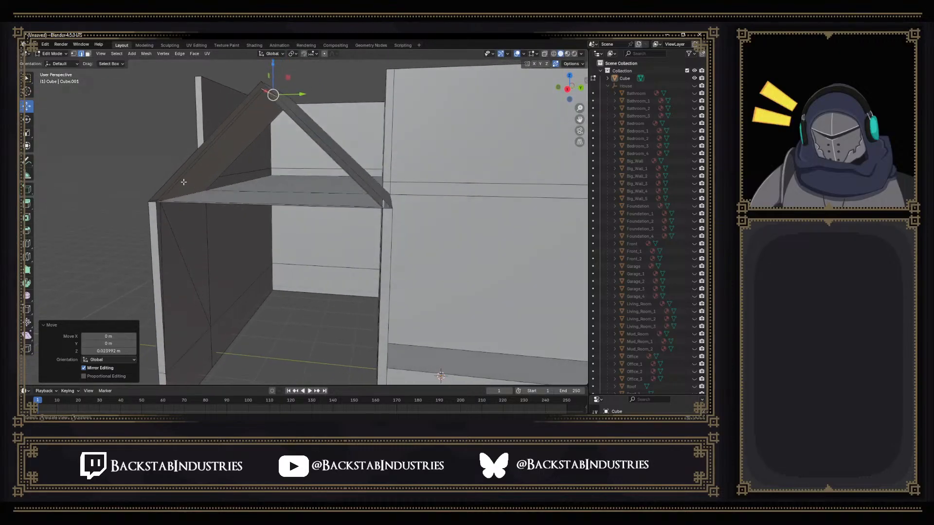
middle_click_drag(184, 180, 235, 182)
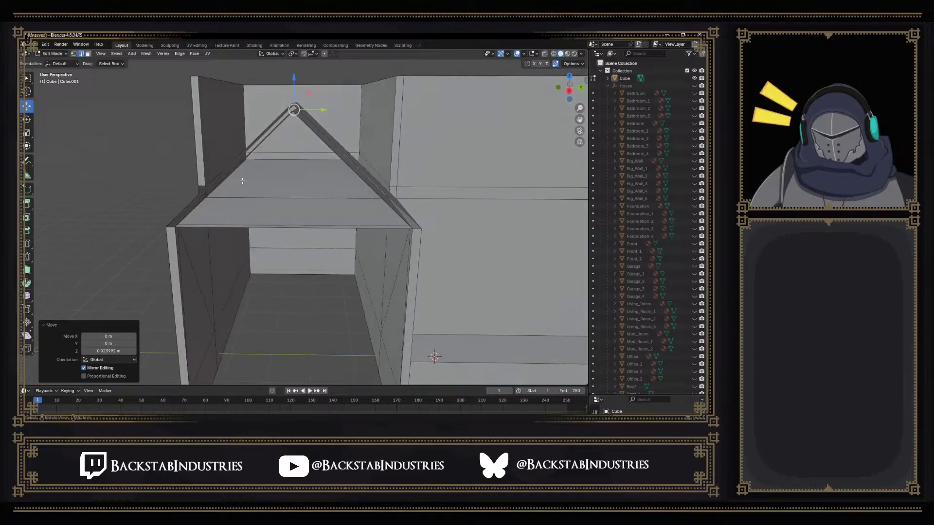
Fill the triangular gable opening with a face from the canopy's front cross edge and an inner sloping roof edge
scroll(251, 172, "up", 3)
left_click(569, 87)
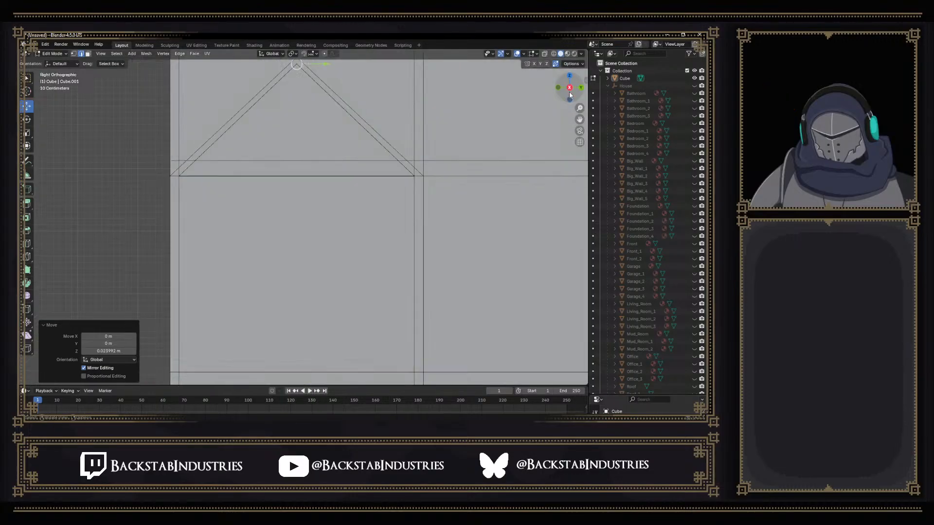
middle_click_drag(385, 114, 117, 213)
left_click(180, 234)
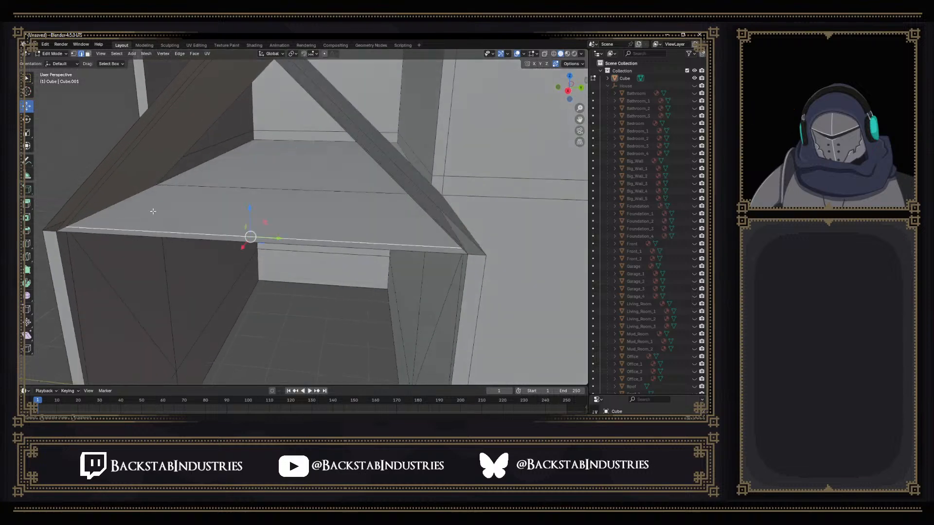
left_click(119, 166, "shift")
middle_click_drag(171, 177, 196, 167)
key("f")
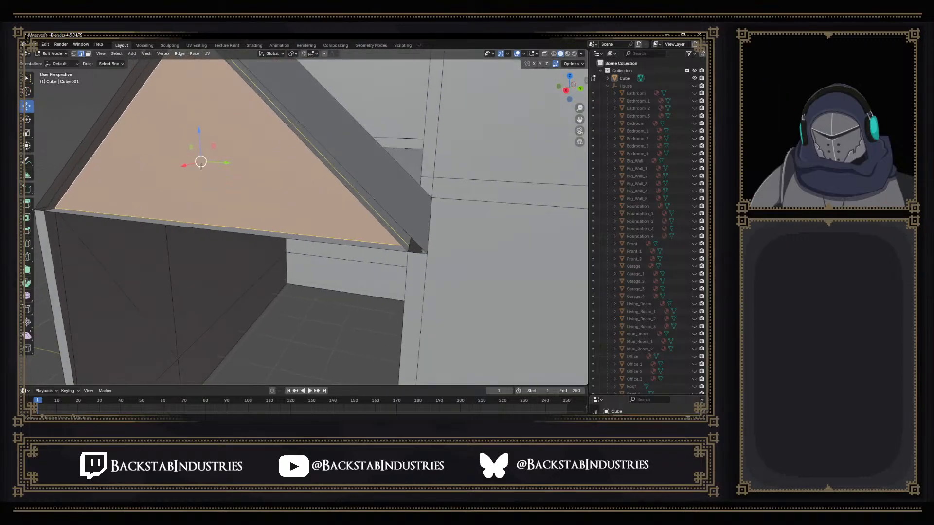
Fill the narrow front strips between the inner and outer sloping roof edges on both sides of the gable
scroll(196, 167, "down", 2)
left_click(335, 197)
middle_click_drag(335, 197, 429, 144)
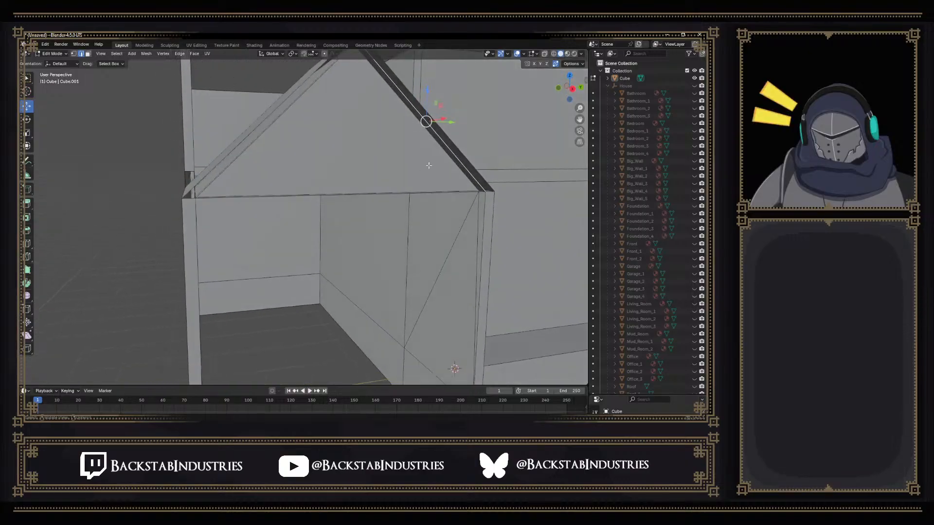
middle_click_drag(354, 87, 324, 140)
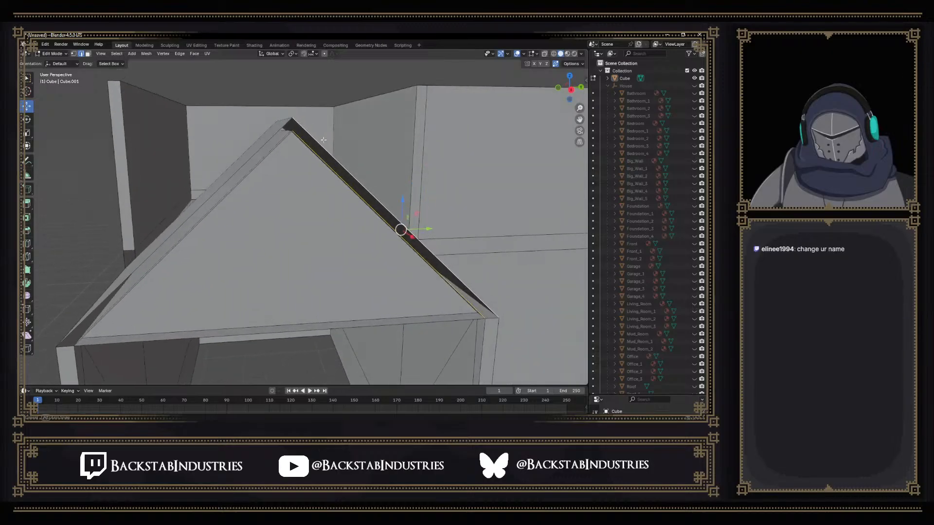
left_click(324, 141, "shift")
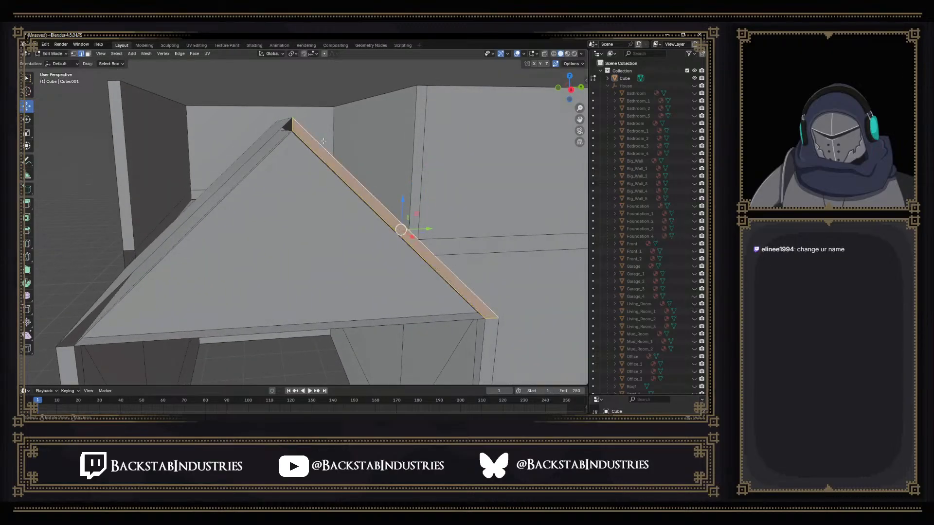
left_click(271, 142)
left_click(272, 152, "shift")
middle_click_drag(279, 156, 141, 171)
key("f")
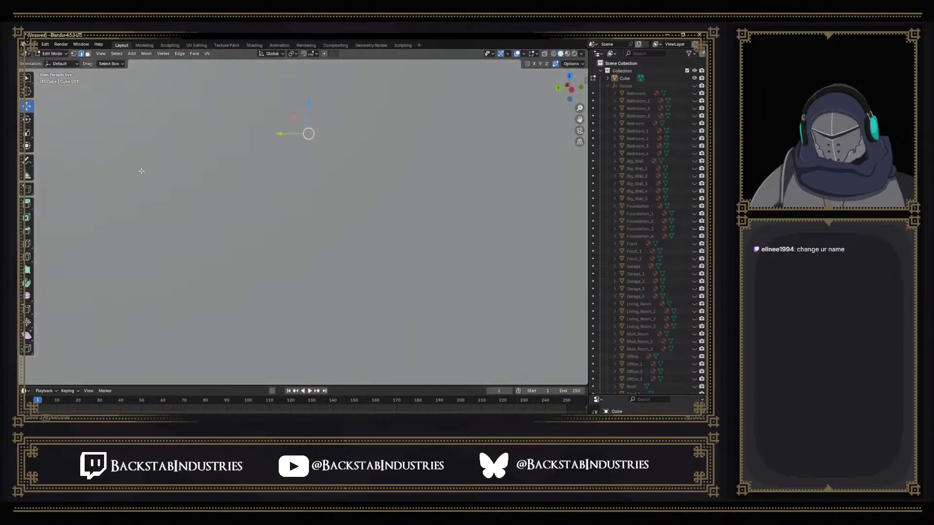
Delete the hidden inner faces along both slopes behind the canopy's triangular gable
scroll(150, 168, "up", 1)
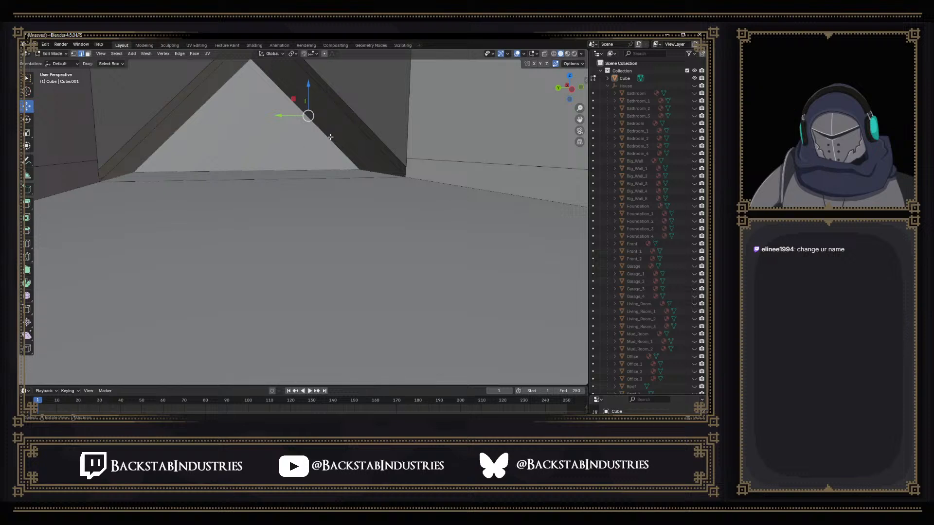
left_click(339, 124)
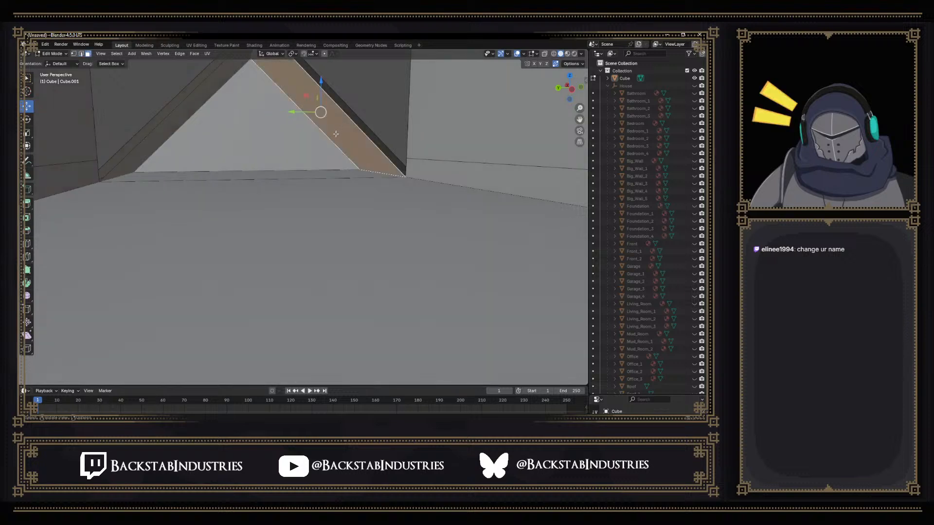
key("x")
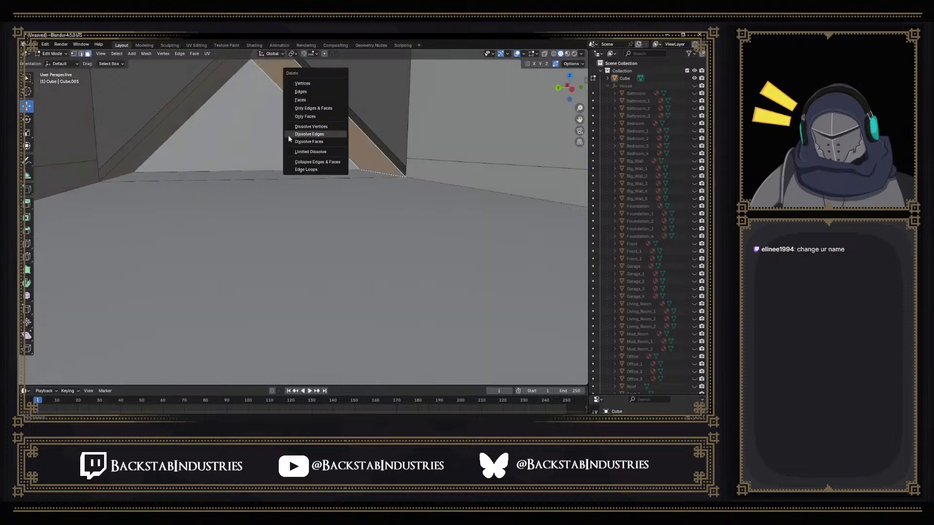
left_click(308, 100)
left_click(201, 106)
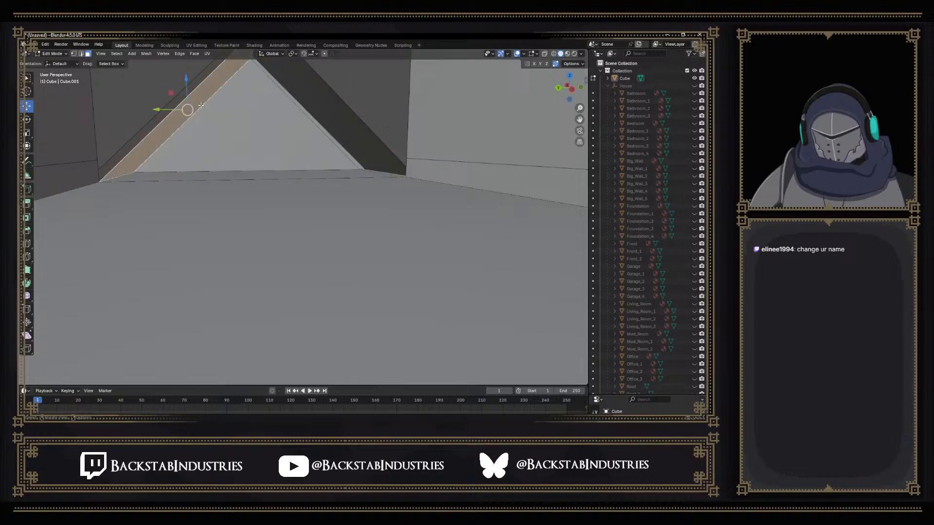
key("x")
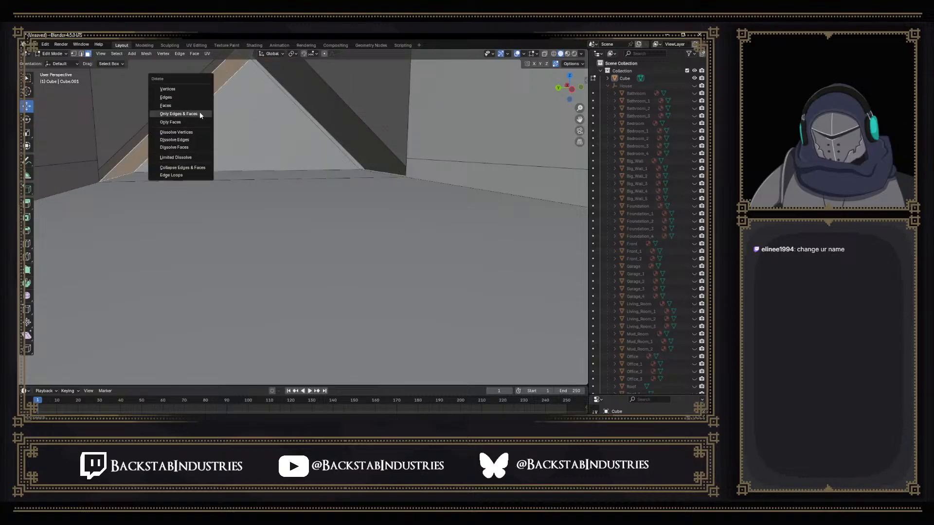
left_click(173, 105)
middle_click_drag(250, 125, 268, 184)
middle_click_drag(389, 196, 342, 206)
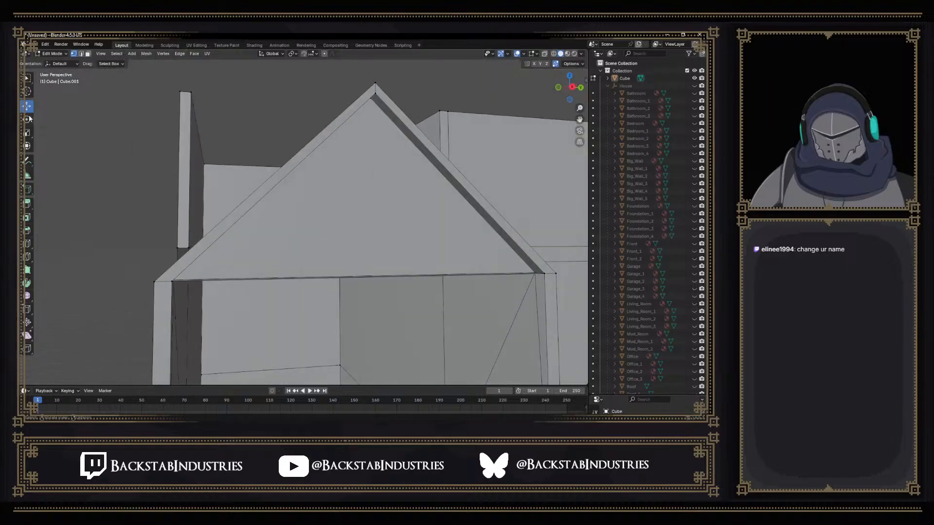
Adjust the triangular gable face's depth along X in small moves, including one of about 0.096 m
middle_click_drag(228, 195, 251, 217)
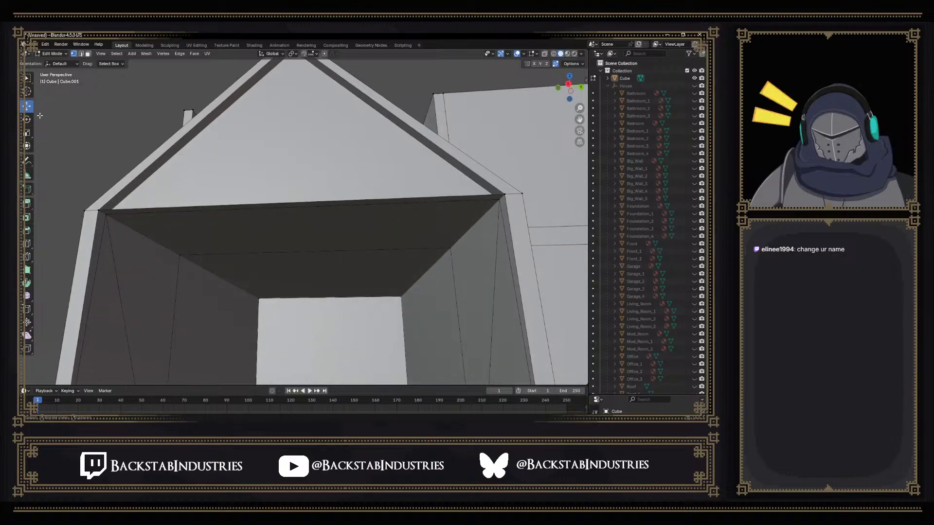
left_click(311, 163)
middle_click_drag(311, 163, 327, 190)
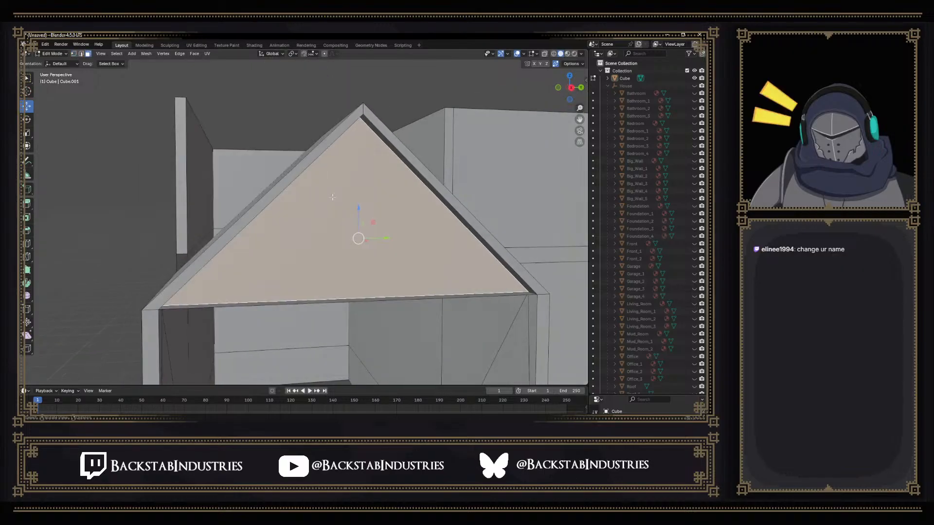
left_click_drag(366, 243, 362, 241)
middle_click_drag(361, 241, 522, 262)
left_click_drag(471, 223, 479, 227)
middle_click_drag(479, 228, 231, 188)
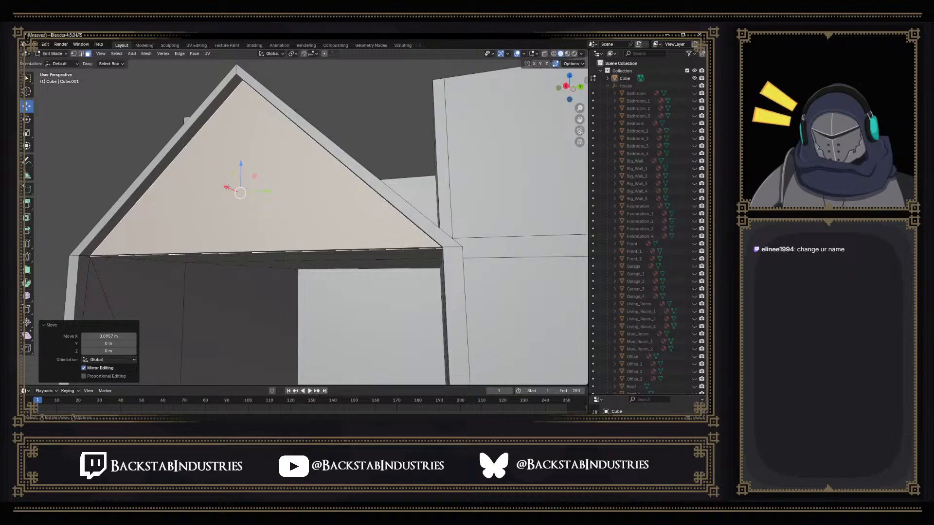
left_click_drag(227, 188, 228, 190)
middle_click_drag(229, 190, 266, 264)
Extrude the two narrow sloping front strips of the canopy roof forward to form an overhang past the gable
scroll(330, 255, "down", 5)
left_click(245, 267)
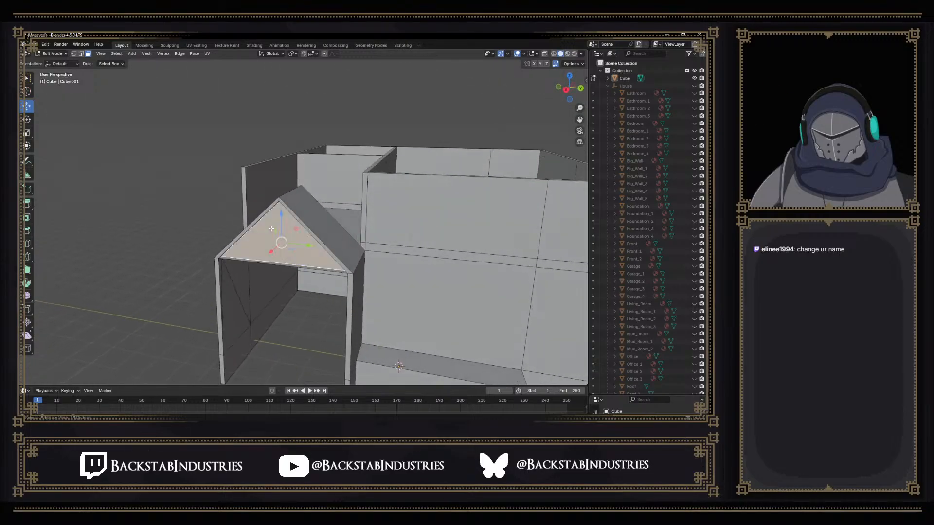
left_click(302, 225, "shift")
scroll(290, 243, "up", 4)
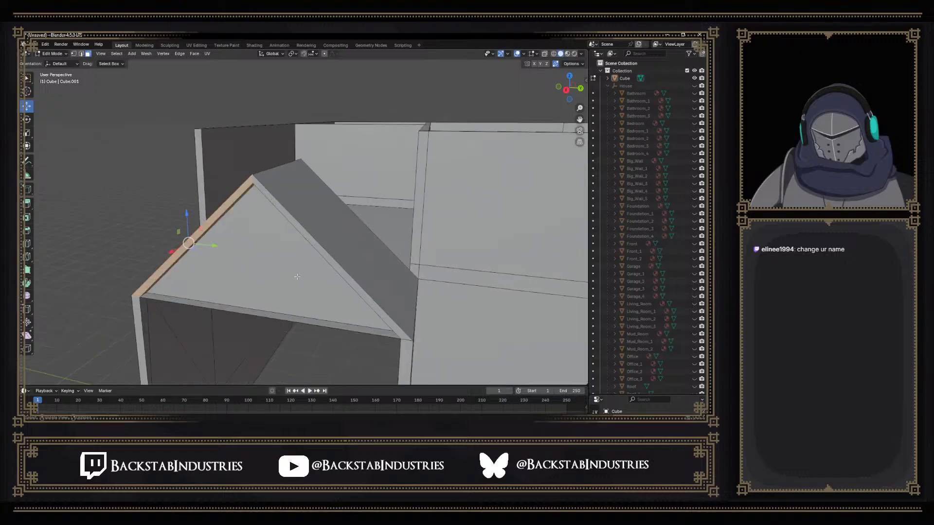
left_click(332, 262, "shift")
key("e")
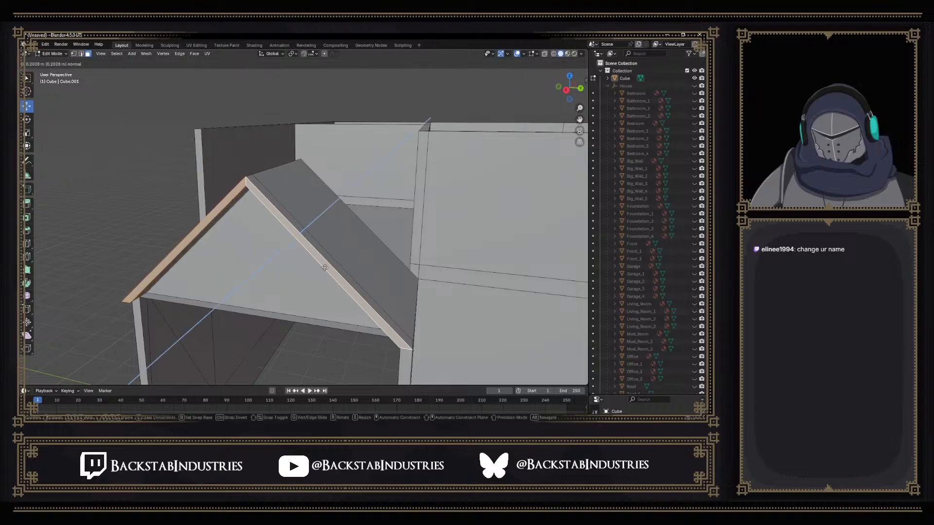
left_click(318, 271)
Move the triangular gable face about 0.147 m along X, toward the front of the porch side walls
middle_click_drag(317, 271, 226, 262)
left_click(307, 262)
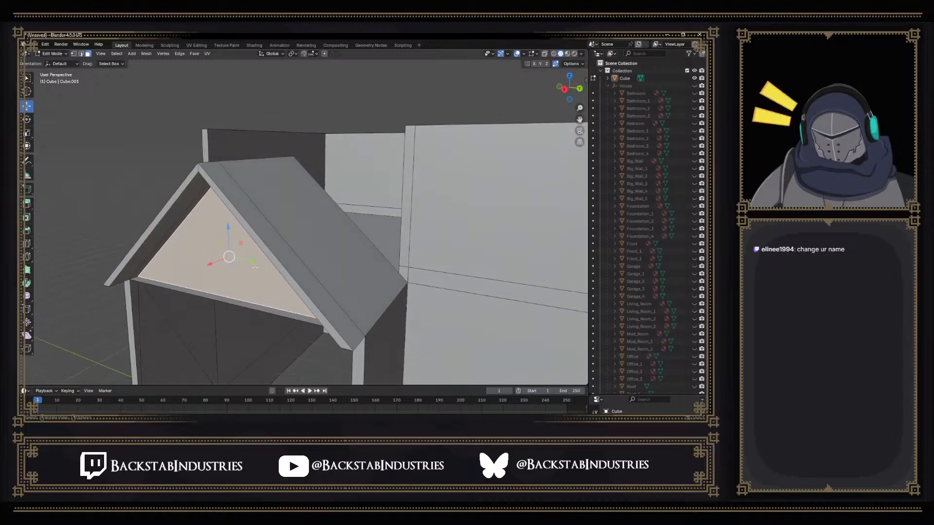
key("g")
key("x")
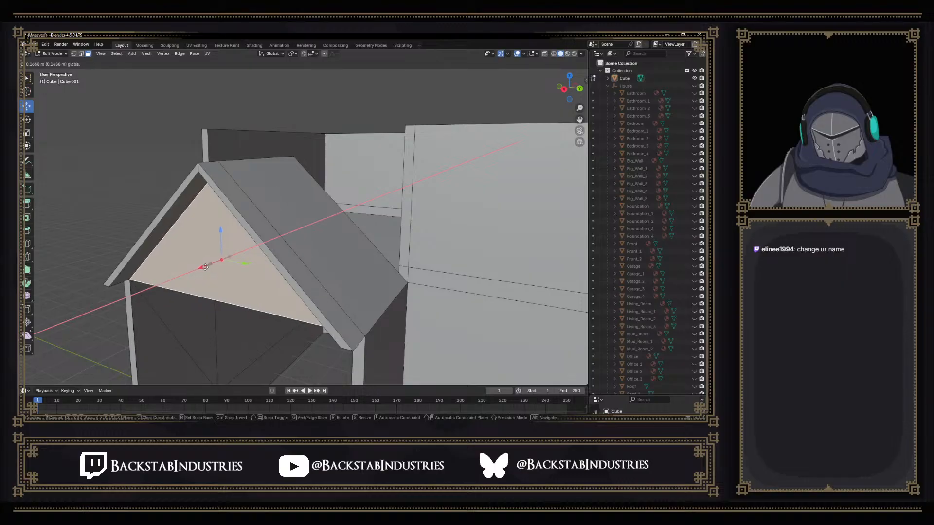
left_click(205, 266)
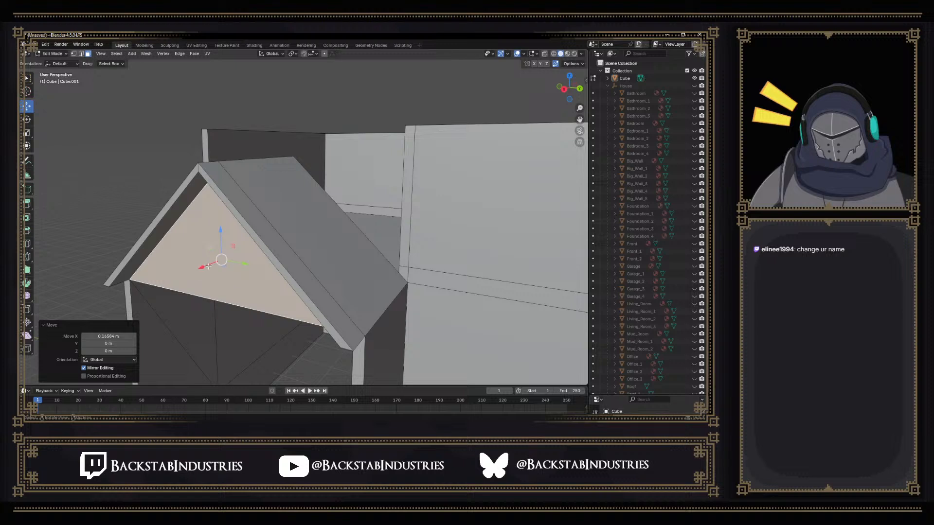
Try two further fine adjustments of the gable face along X and undo them
key("g")
key("x")
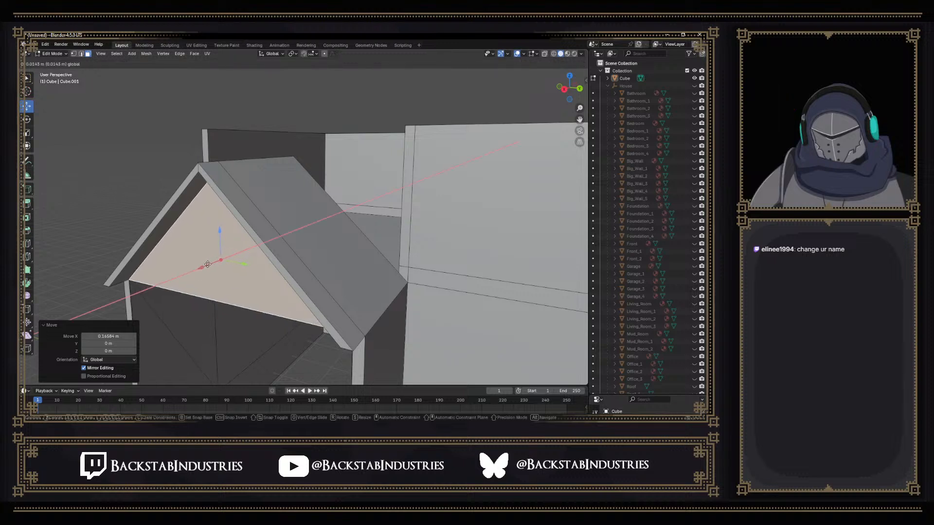
left_click(208, 264)
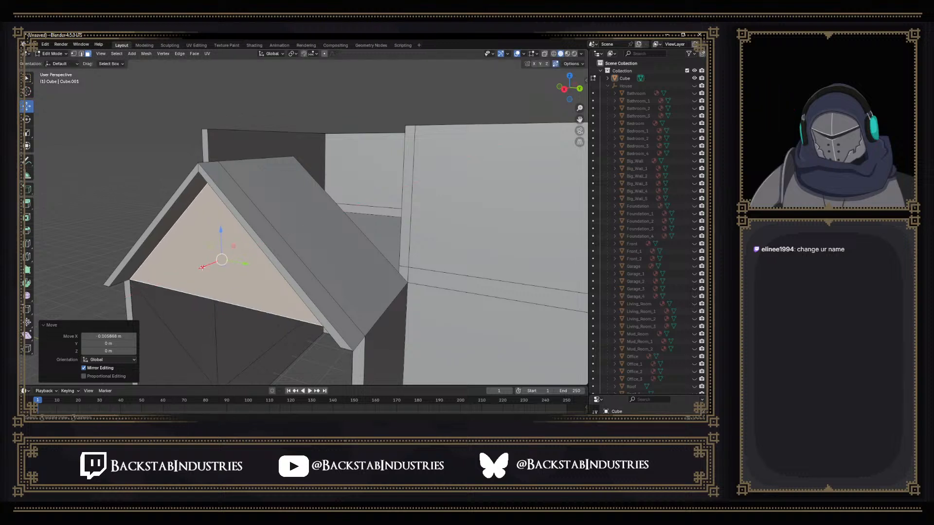
key("g")
key("x")
left_click(203, 265)
key("ctrl+z")
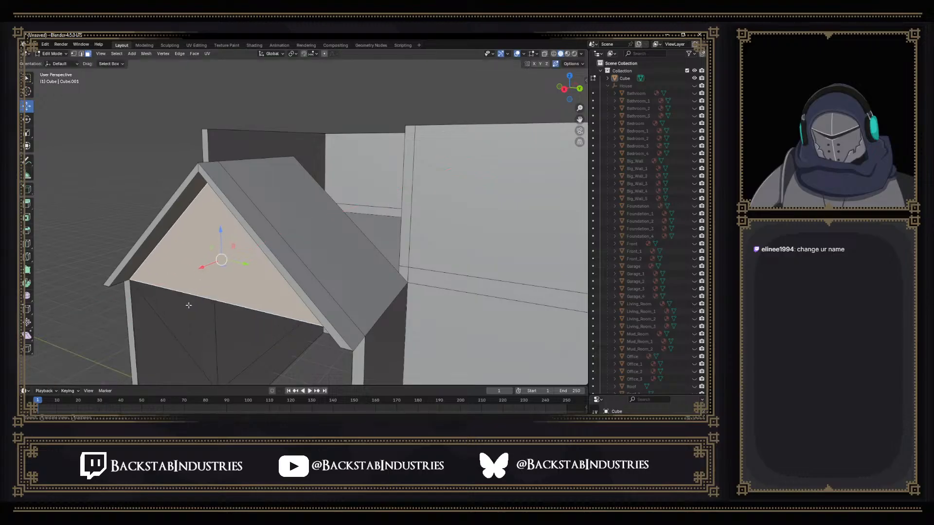
key("ctrl+z")
Select the gable face's apex and both lower corner vertices, adding the adjacent porch wall's front corner vertex last
middle_click_drag(194, 301, 210, 292)
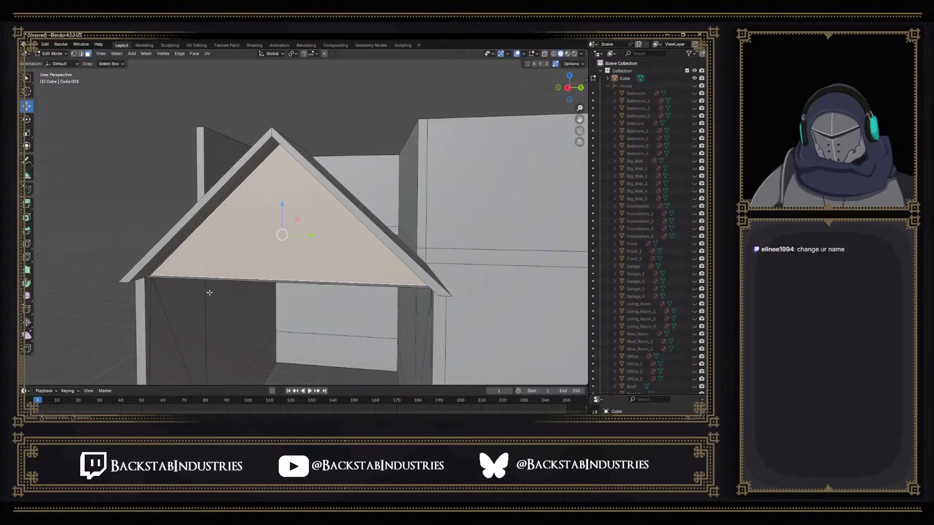
middle_click_drag(249, 256, 267, 239)
key("1")
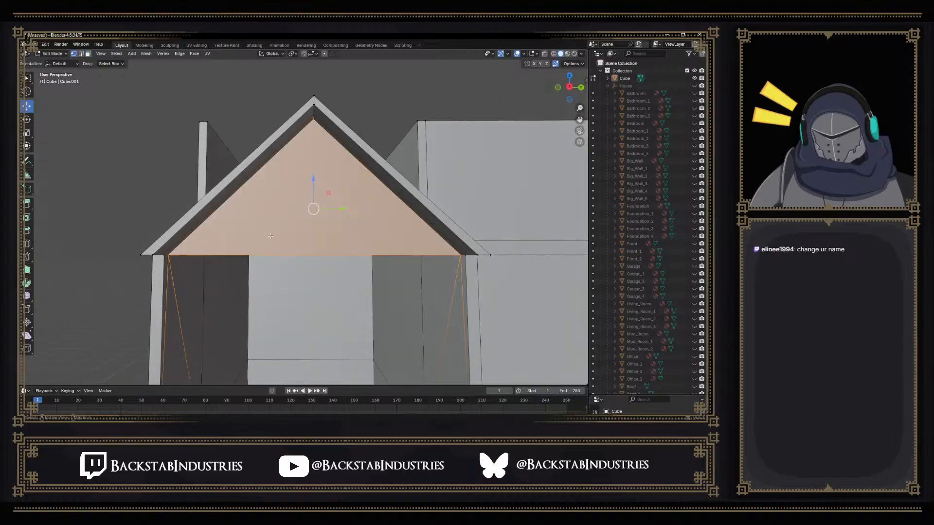
left_click(314, 119)
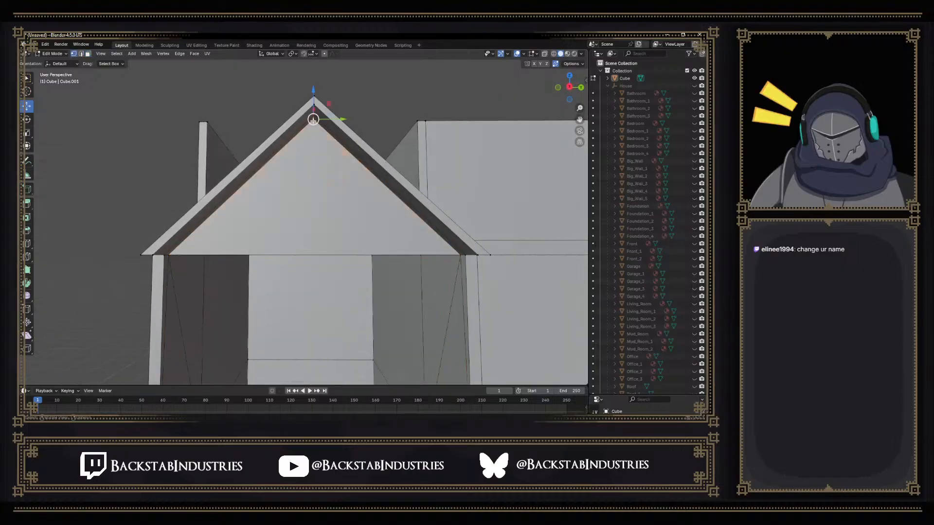
left_click(171, 254, "shift")
left_click(450, 261, "shift")
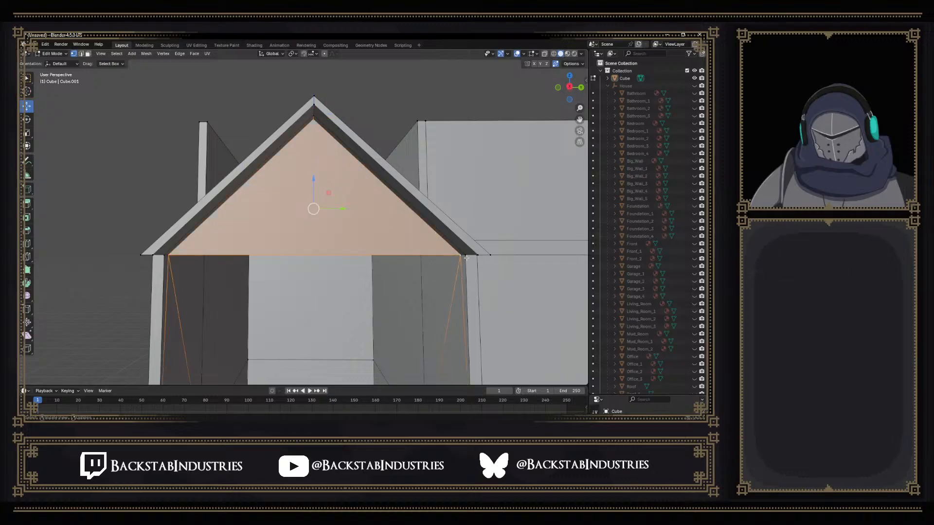
left_click(466, 255, "shift")
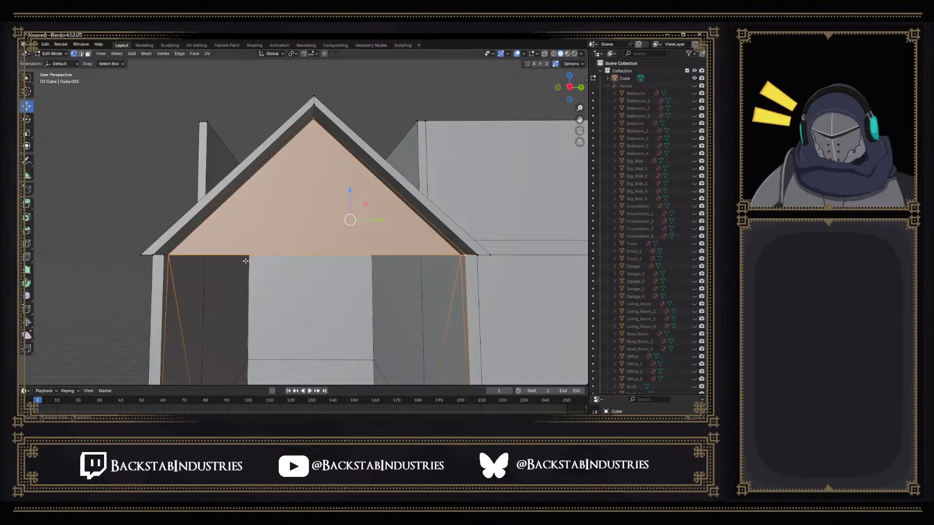
Try to align the selected gable vertices by scaling them to 0 along X about their common centre
key("s")
key("x")
key("0")
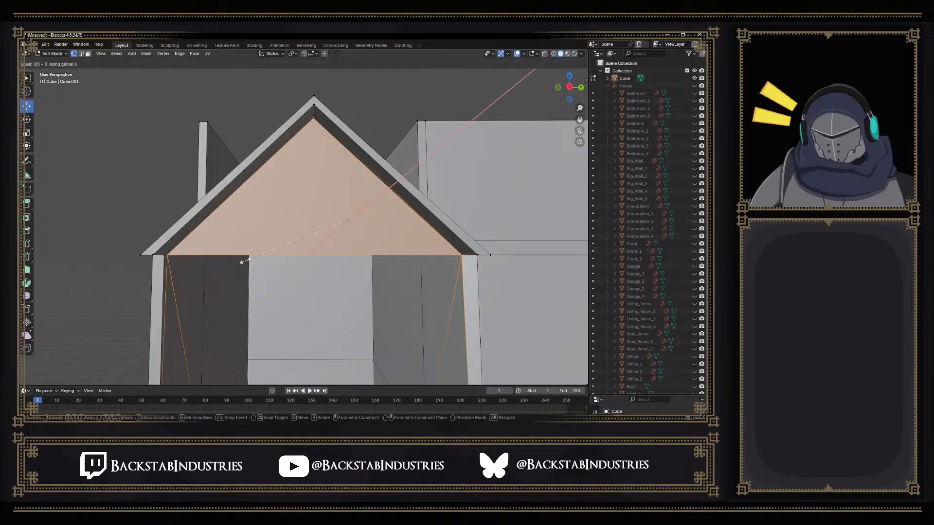
key("Return")
middle_click_drag(245, 261, 228, 204)
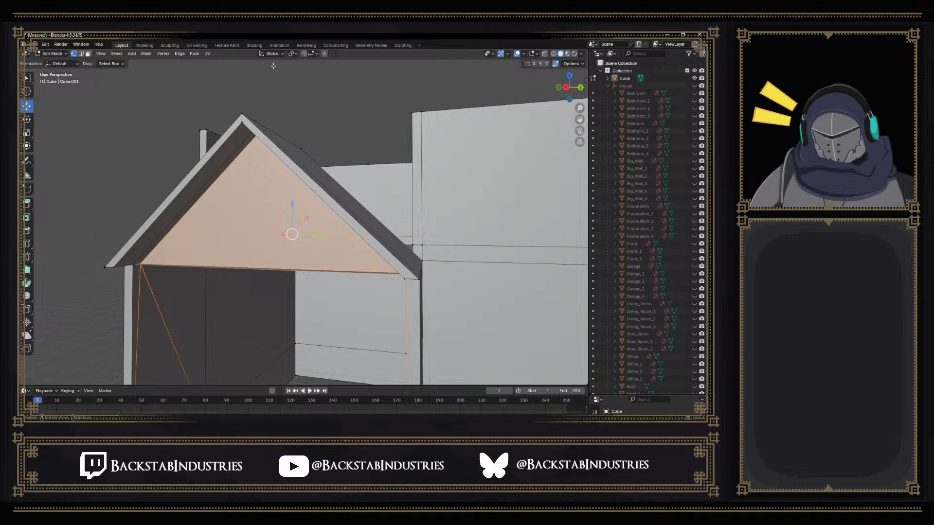
Set the pivot point to Active Element and scale the selected gable vertices to 0 along X, aligning them with the wall corner
left_click(295, 53)
left_click(300, 105)
middle_click_drag(300, 105, 344, 150)
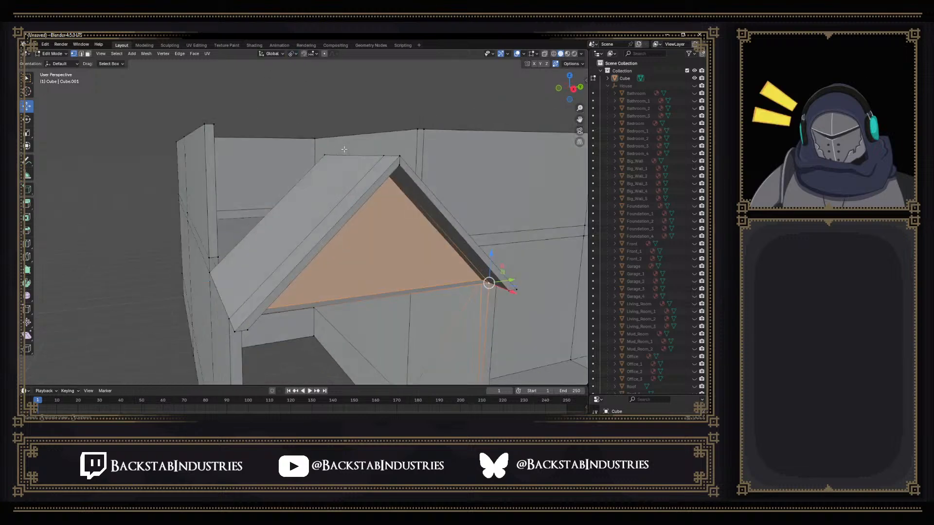
key("s")
key("x")
key("0")
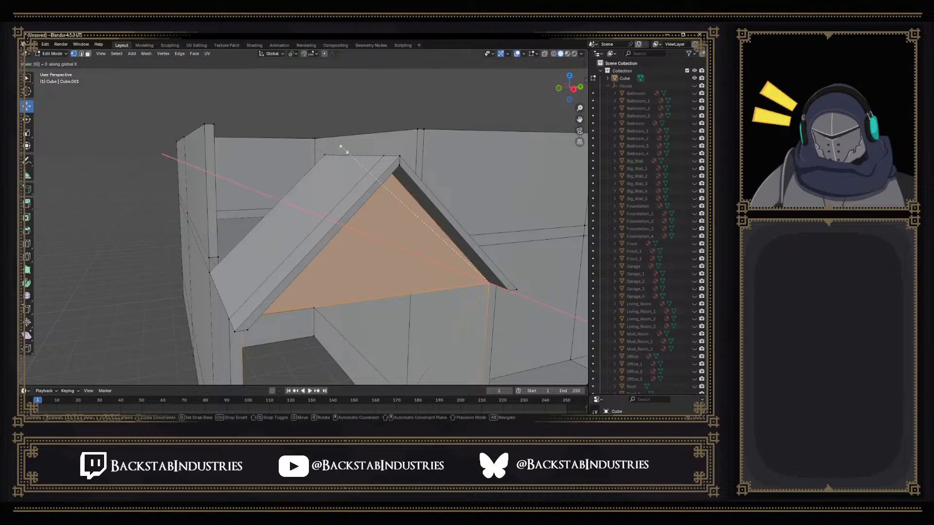
key("Return")
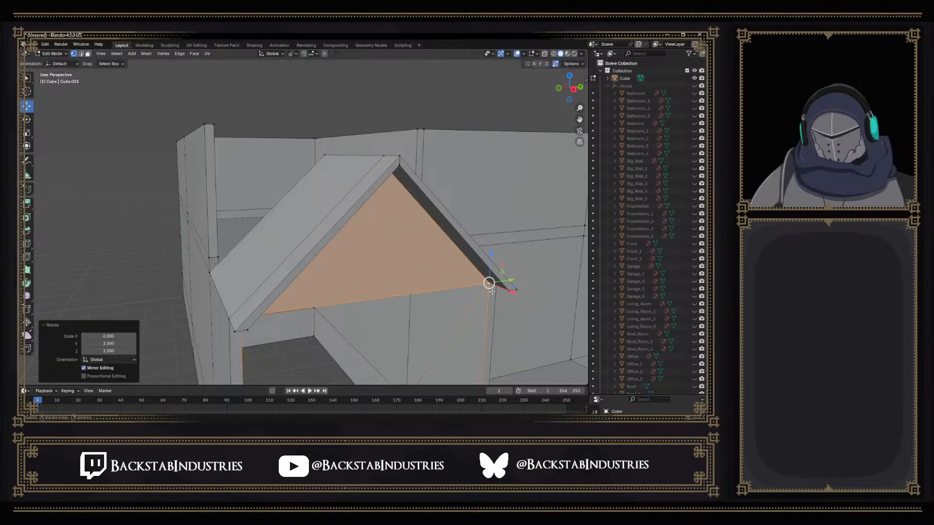
mouse_move(489, 283)
left_mouse_down()
mouse_move(461, 314)
mouse_move(517, 306)
mouse_move(491, 293)
left_mouse_up()
middle_click_drag(492, 293, 432, 267)
key("ctrl+z")
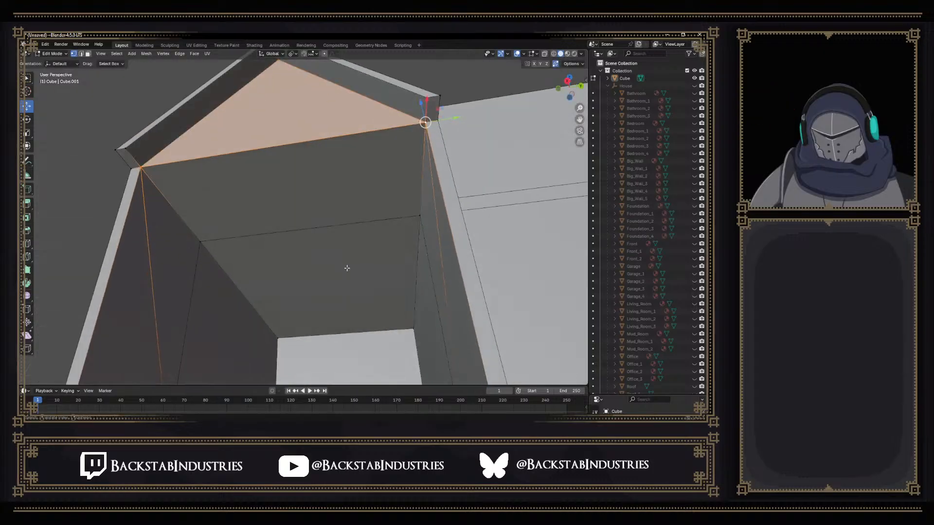
Dissolve the stray diagonal edge on the inner face of each porch side wall
scroll(332, 267, "down", 1)
key("2")
left_click(188, 290)
middle_click_drag(189, 291, 372, 321)
left_click(426, 306, "shift")
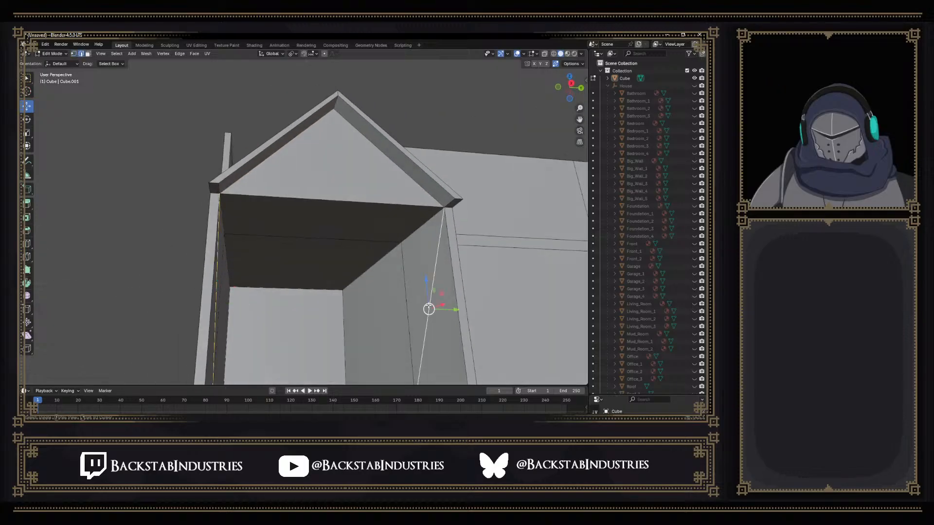
key("x")
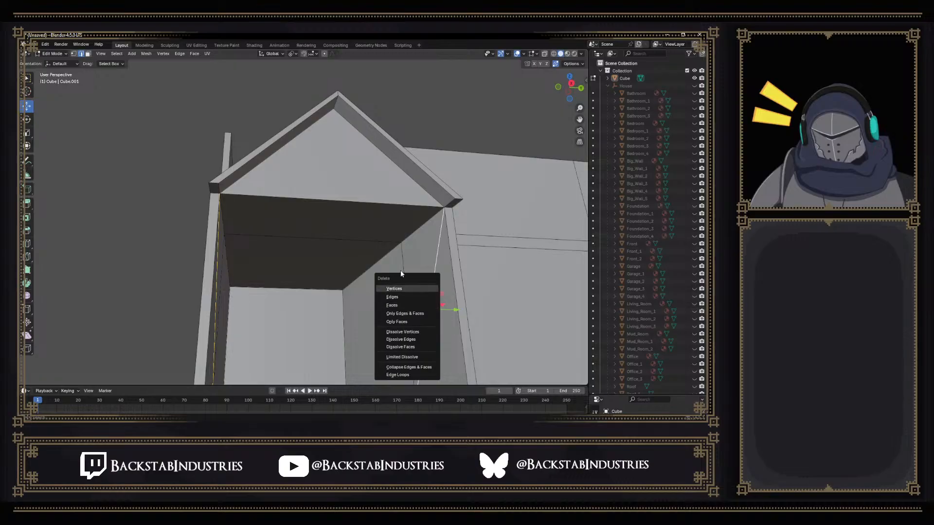
left_click(406, 338)
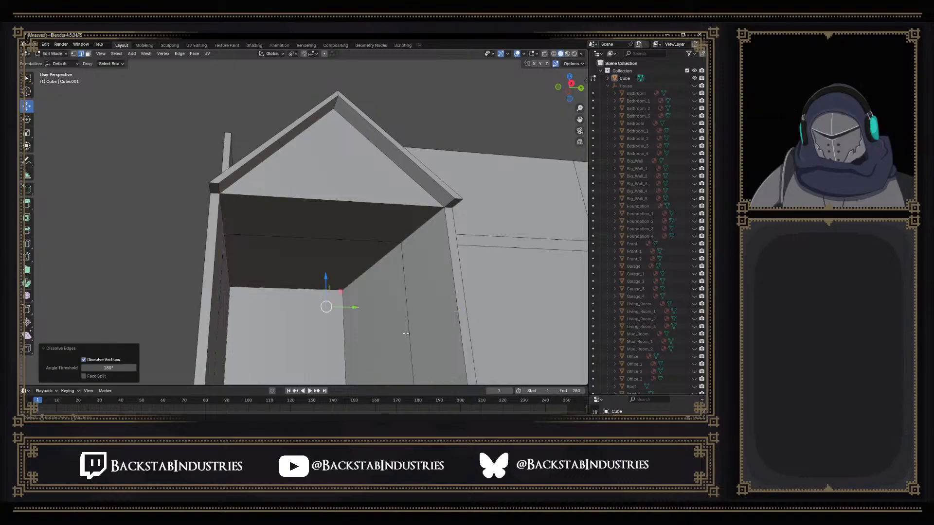
middle_click_drag(405, 333, 333, 263)
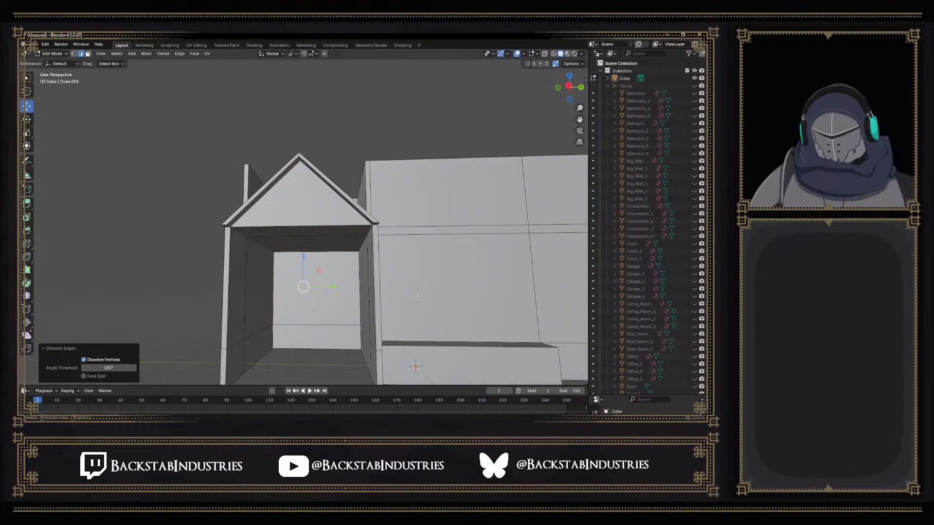
scroll(406, 295, "down", 5)
middle_click_drag(405, 295, 461, 274)
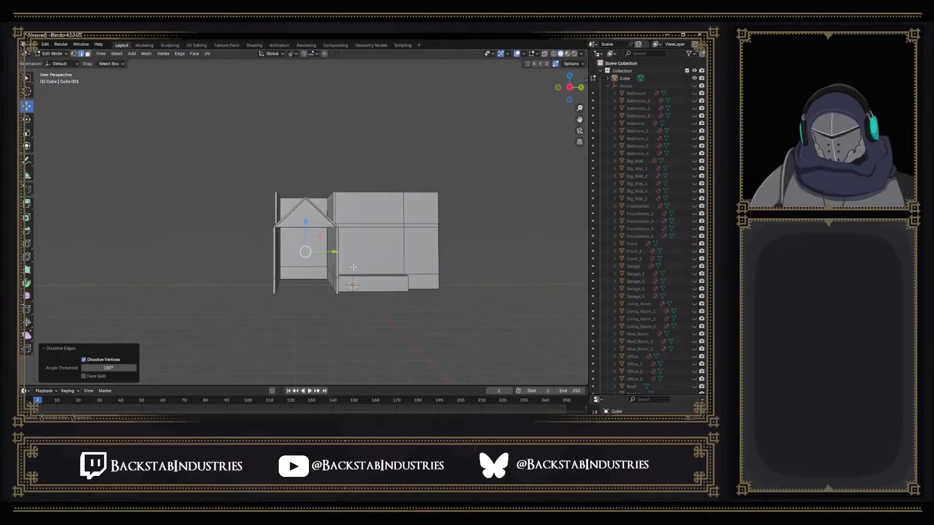
middle_click_drag(360, 235, 385, 276)
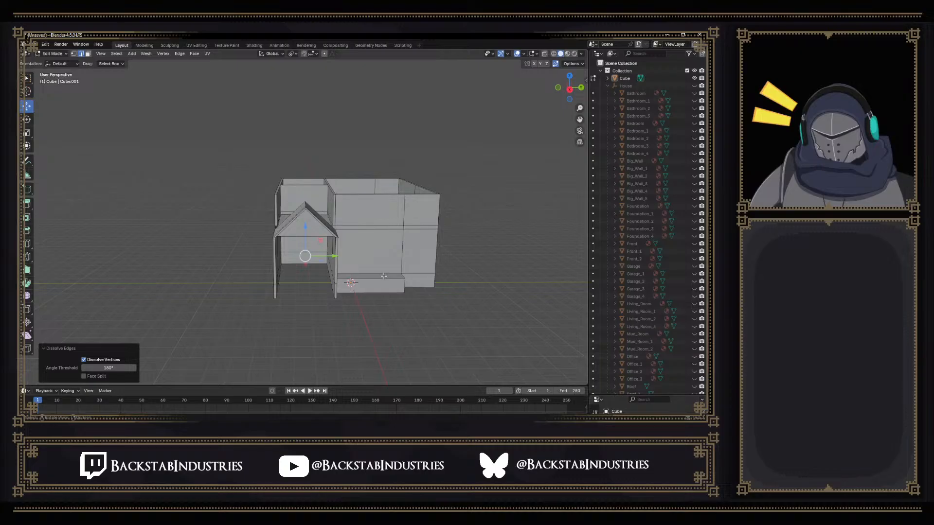
Try to move the end edge of the low foundation block beside the porch wall along Y
scroll(384, 276, "up", 4)
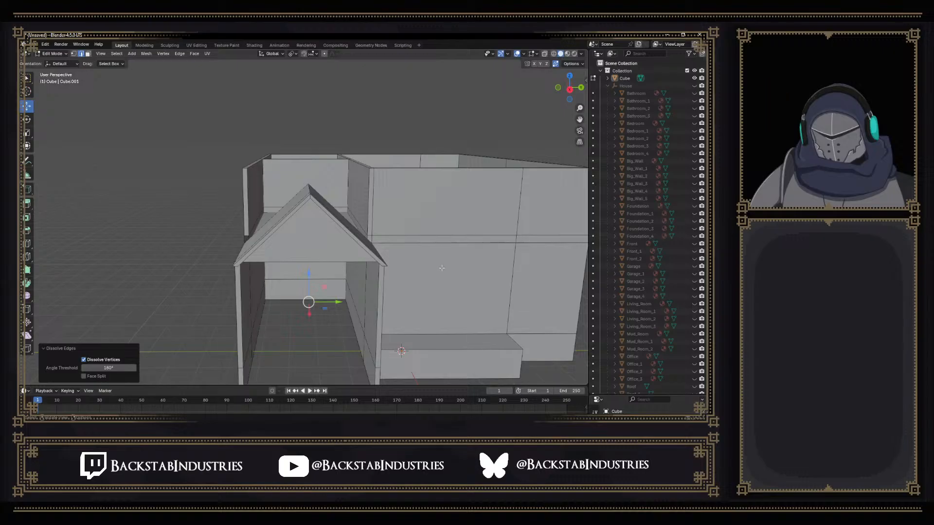
mouse_move(492, 275)
middle_mouse_down()
mouse_move(470, 272)
mouse_move(489, 265)
middle_mouse_up()
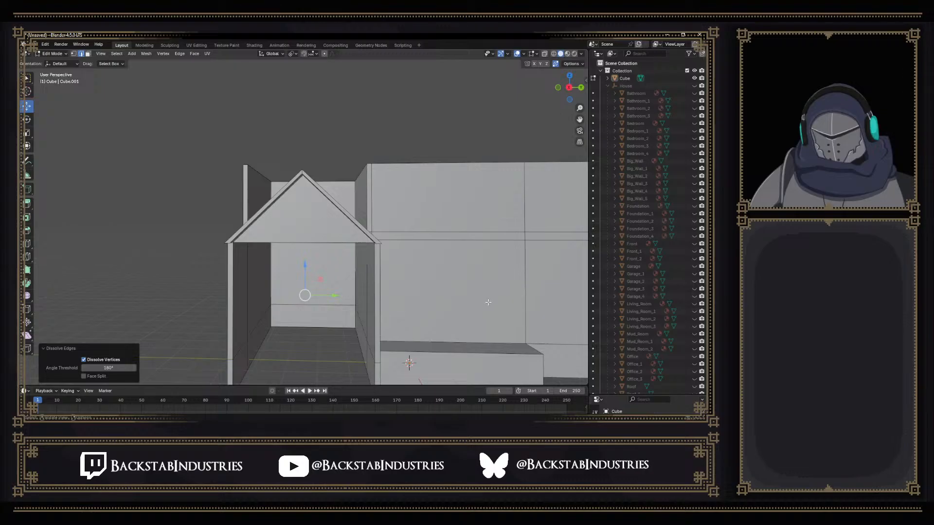
middle_click_drag(488, 302, 395, 260)
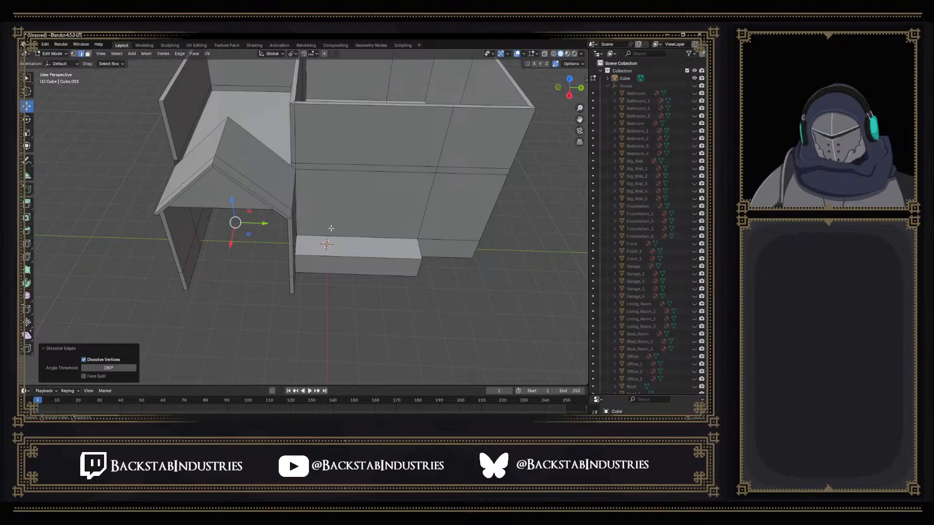
middle_click_drag(331, 230, 336, 257)
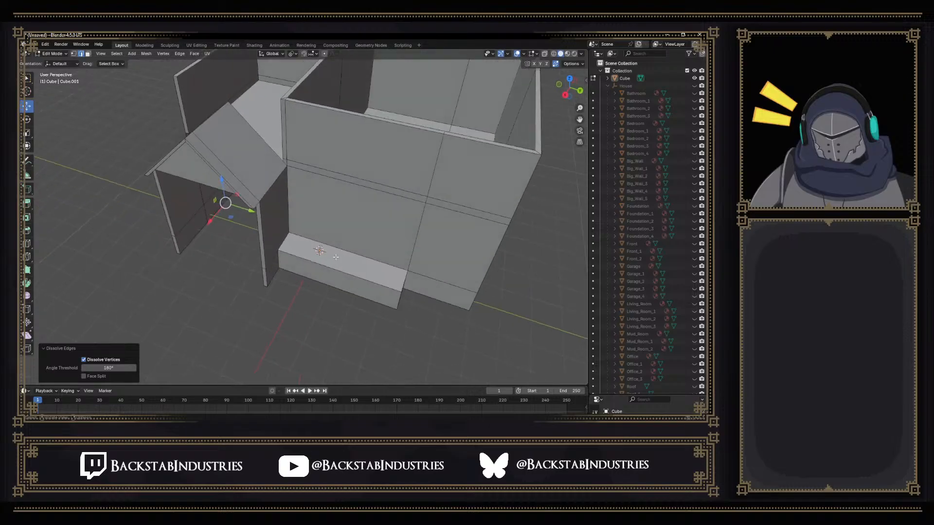
left_click(278, 250)
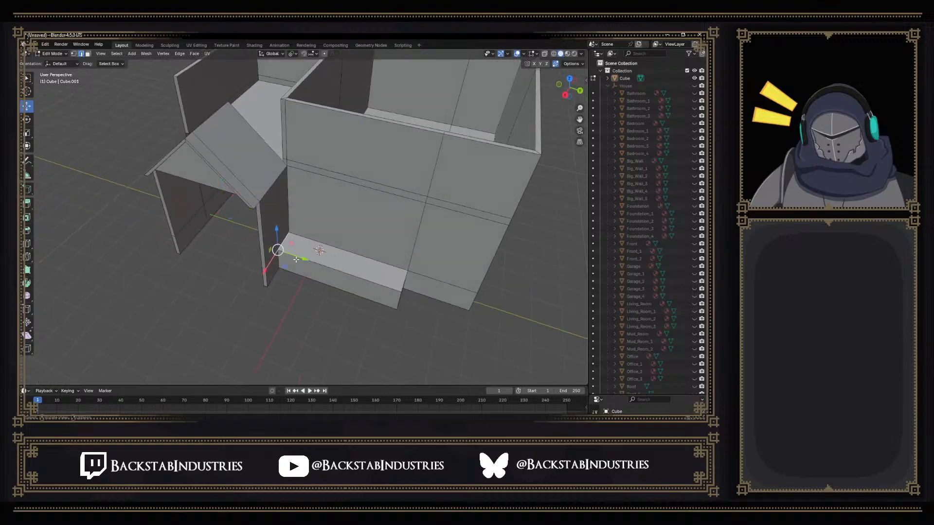
key("g")
key("y")
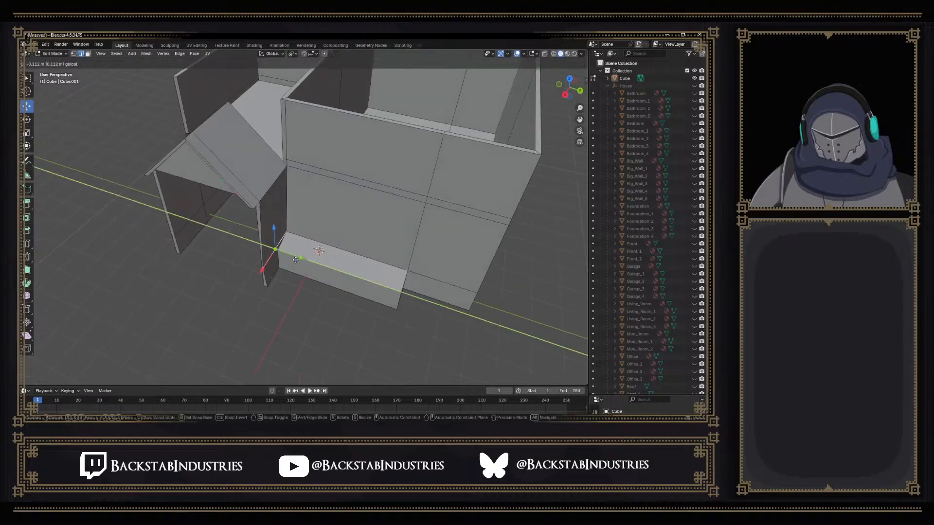
left_click(292, 258)
scroll(284, 265, "up", 5)
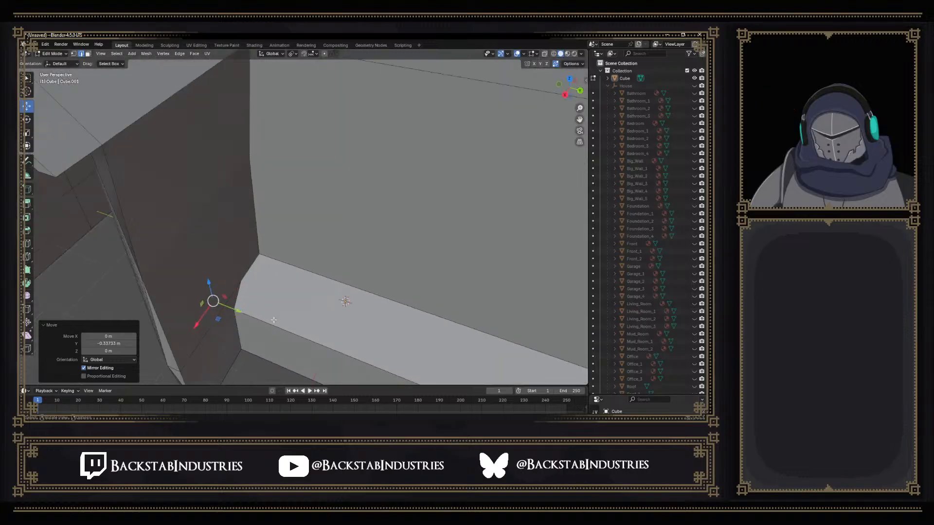
middle_click_drag(260, 323, 313, 225)
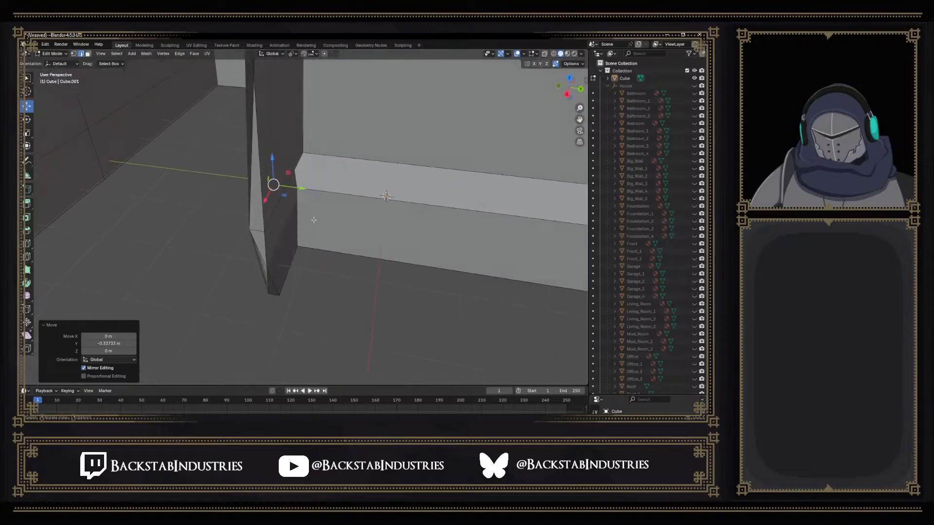
left_click_drag(302, 187, 346, 212)
key("ctrl+z")
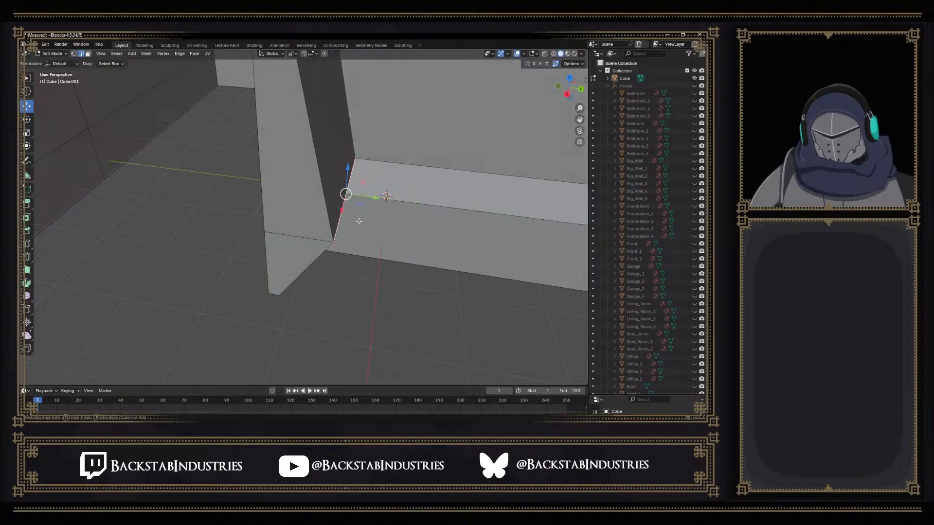
key("ctrl+z")
key("ctrl+z")
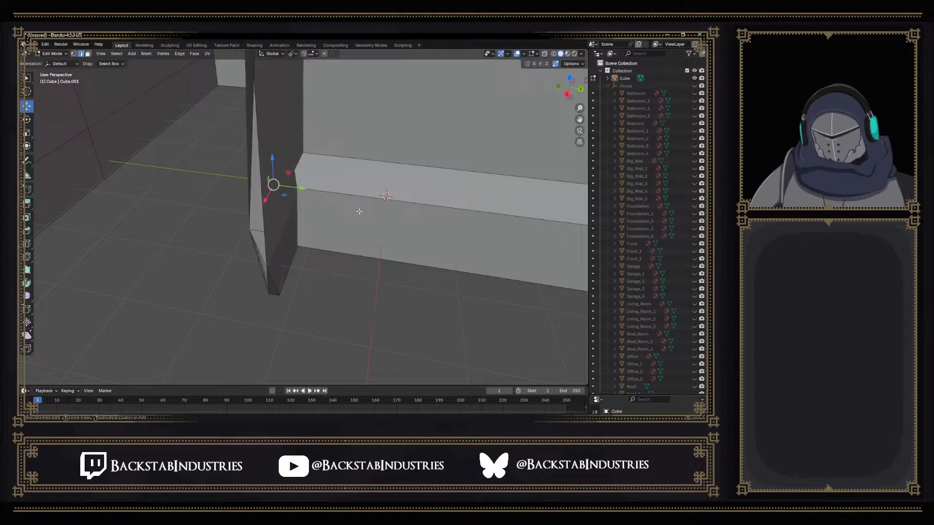
key("ctrl+z")
Select the foundation block's upper and lower end vertices beside the porch wall and move them about 0.24 m along Y
key("1")
scroll(326, 200, "up", 2)
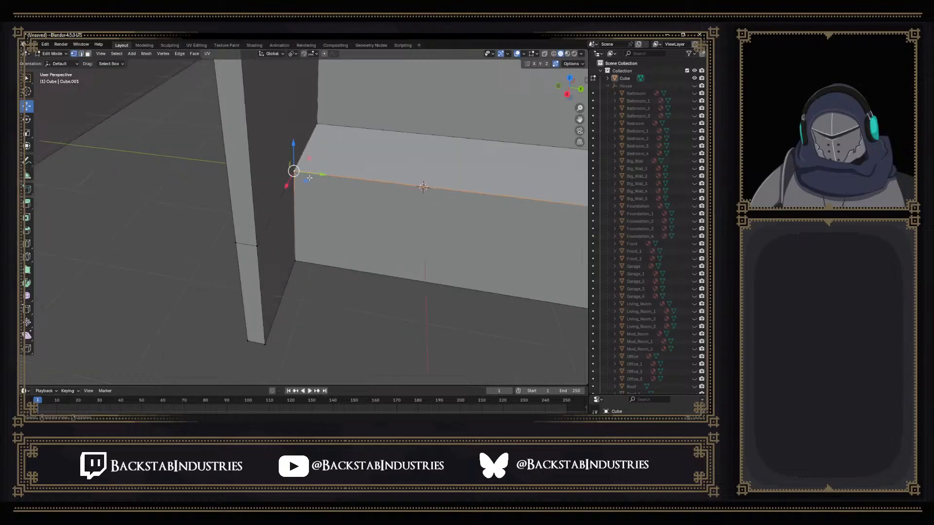
left_click_drag(321, 176, 329, 177)
scroll(308, 189, "up", 1)
mouse_move(308, 189)
middle_mouse_down()
mouse_move(278, 209)
mouse_move(310, 191)
middle_mouse_up()
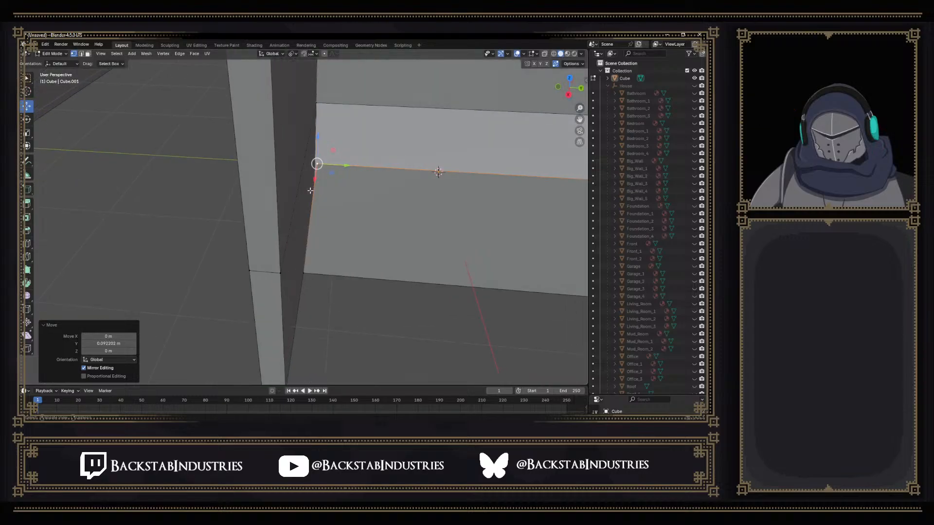
middle_click_drag(310, 190, 305, 167)
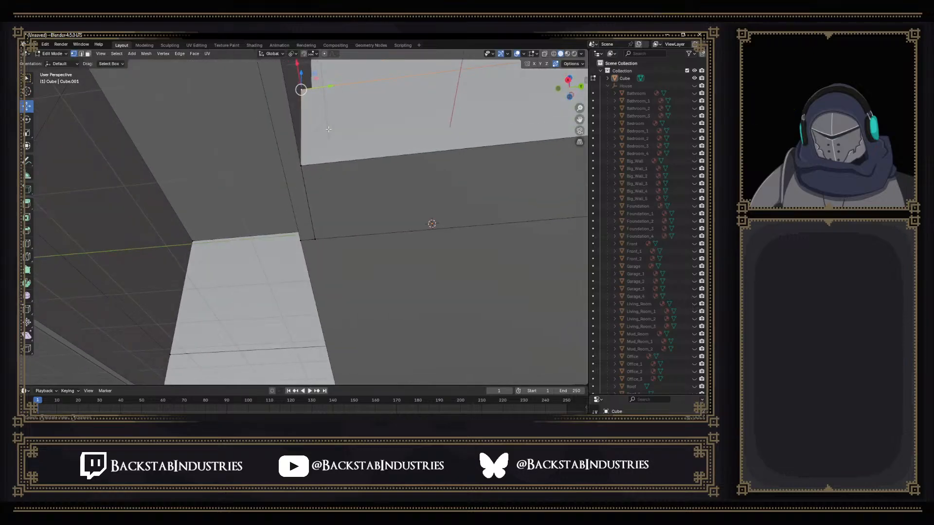
left_click(305, 168, "shift")
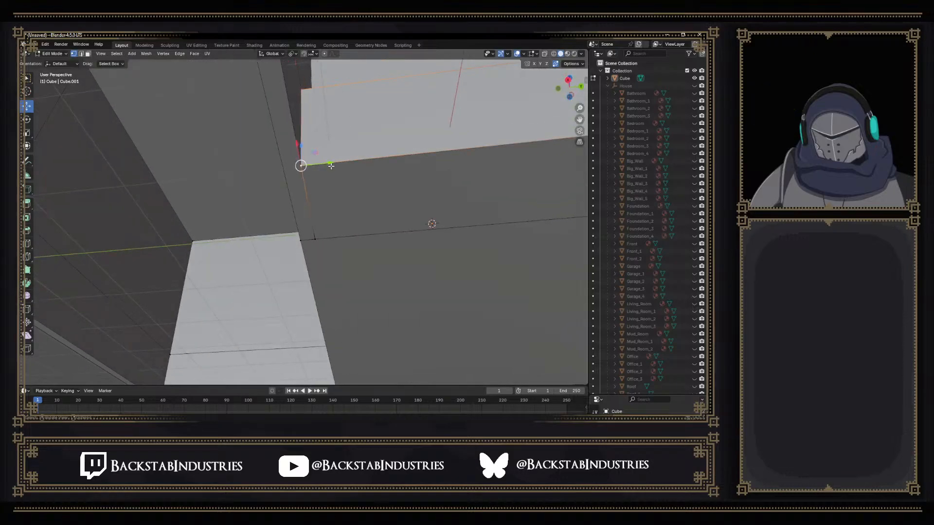
key("g")
key("y")
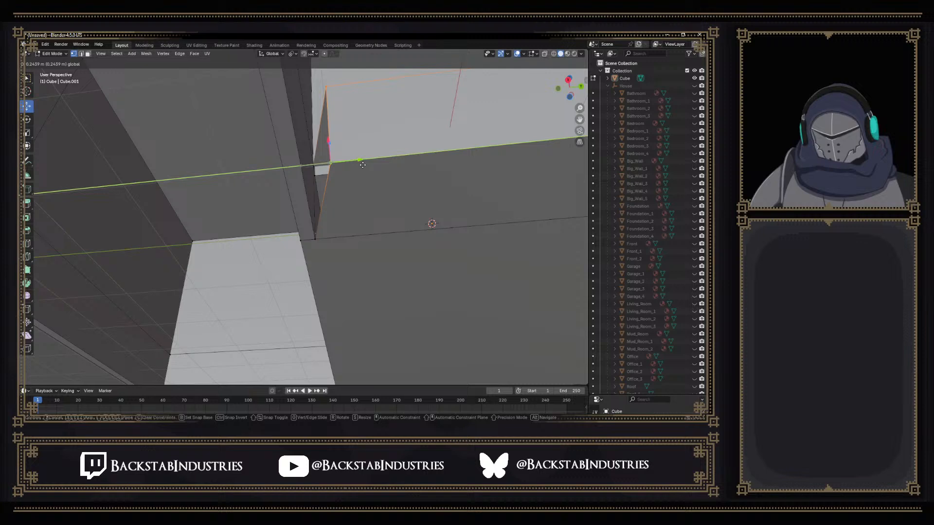
left_click(362, 165)
Try to dissolve the stray vertex on the house's lower corner edge, below the V-shaped diagonal edges
middle_click_drag(346, 167, 312, 219)
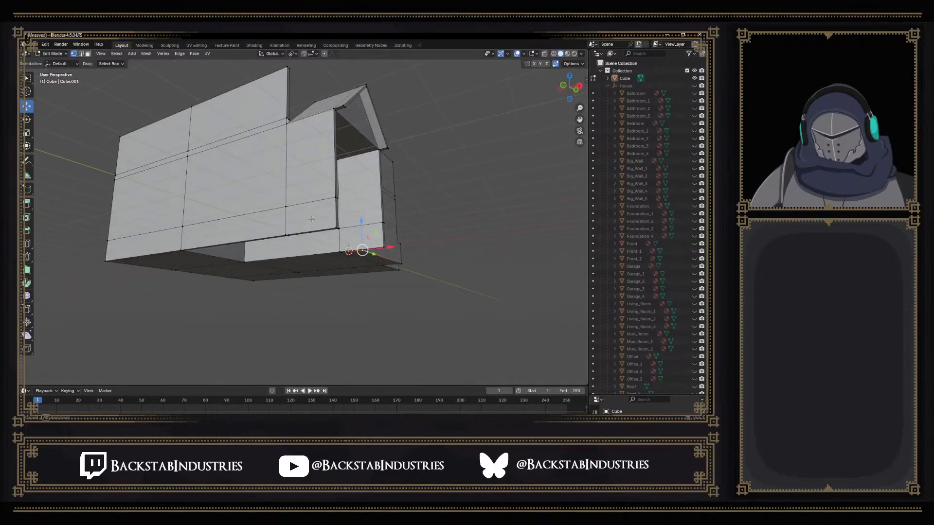
middle_click_drag(315, 219, 221, 225)
middle_click_drag(218, 226, 268, 215)
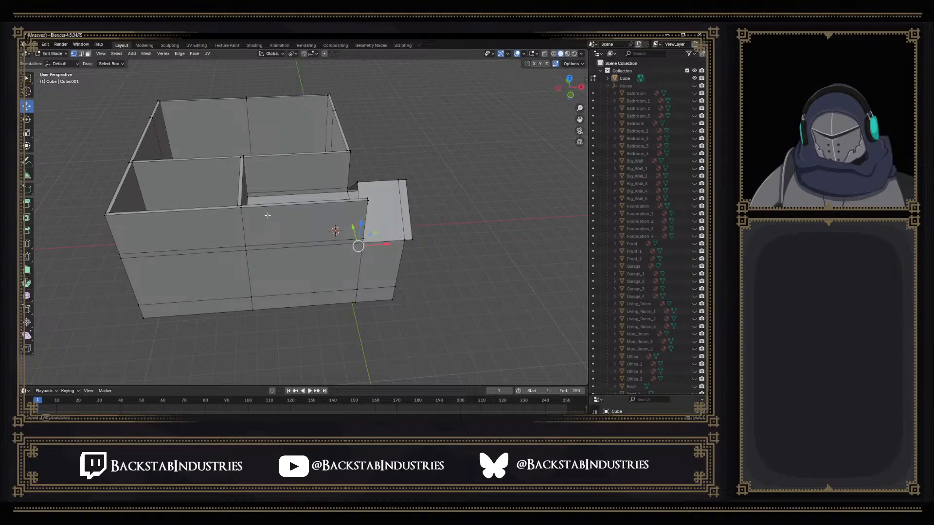
middle_click_drag(268, 215, 263, 231)
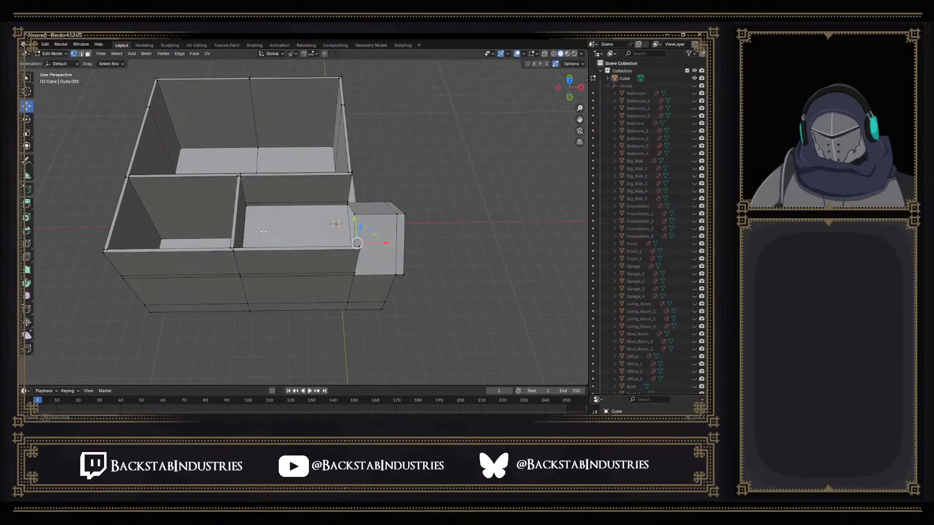
middle_click_drag(263, 231, 355, 179)
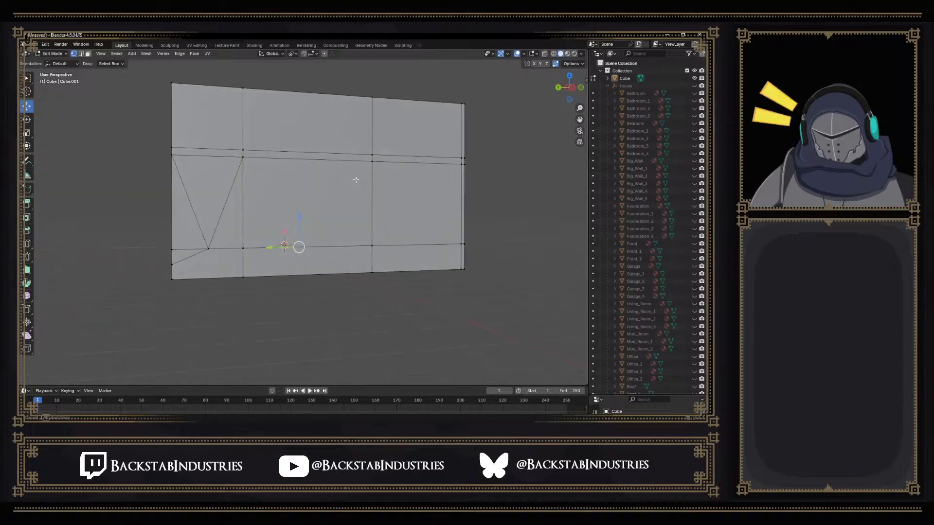
middle_click_drag(241, 219, 355, 247)
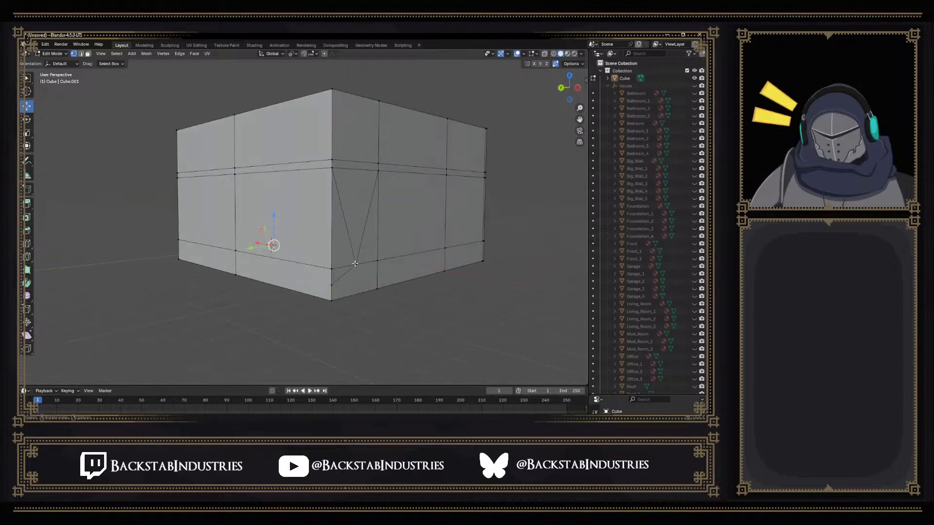
left_click(335, 286)
key("x")
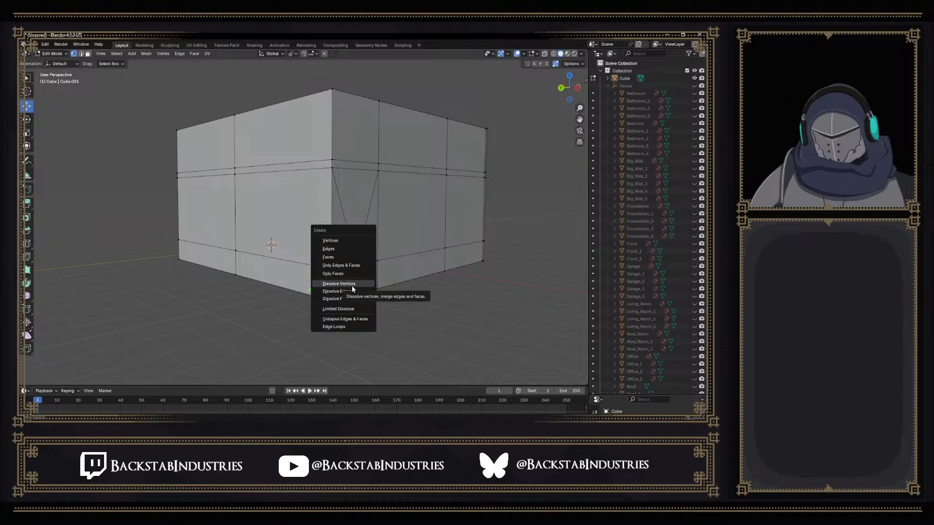
left_click(352, 286)
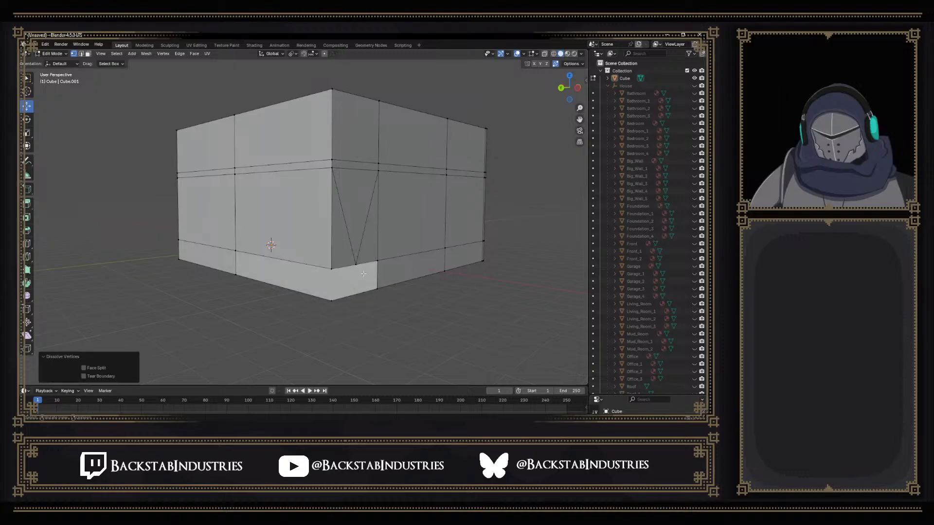
middle_click_drag(363, 274, 338, 267)
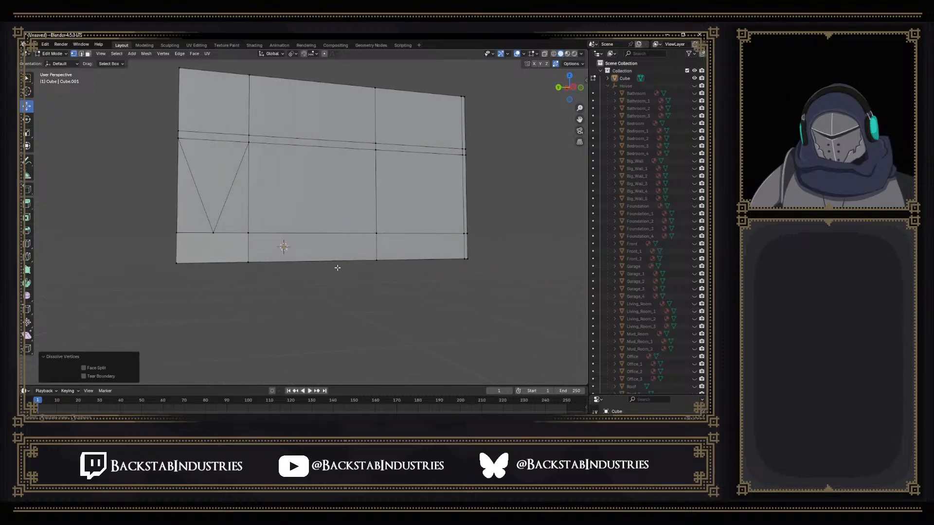
middle_click_drag(262, 274, 281, 272)
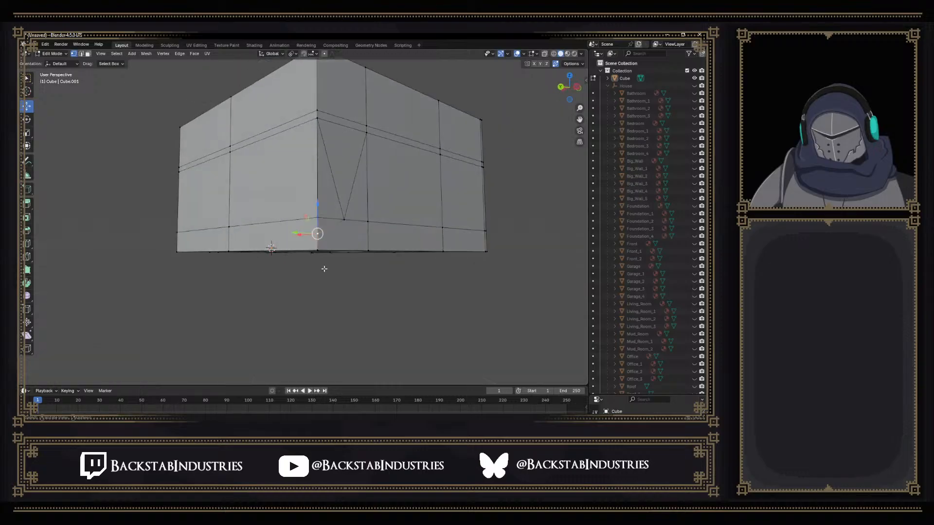
Try to nudge the stray vertex on the lower corner edge sideways
scroll(327, 268, "up", 5)
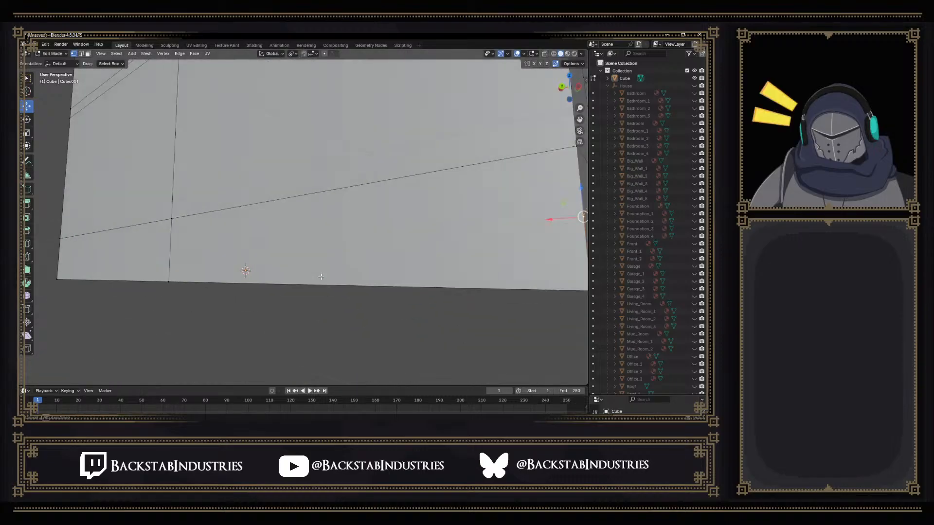
middle_click_drag(401, 275, 391, 277)
left_click_drag(269, 287, 250, 288)
key("ctrl+z")
Select the corner vertices above and below the stray vertex and try to shrink/fatten and move them
left_click(284, 217)
left_click(284, 362)
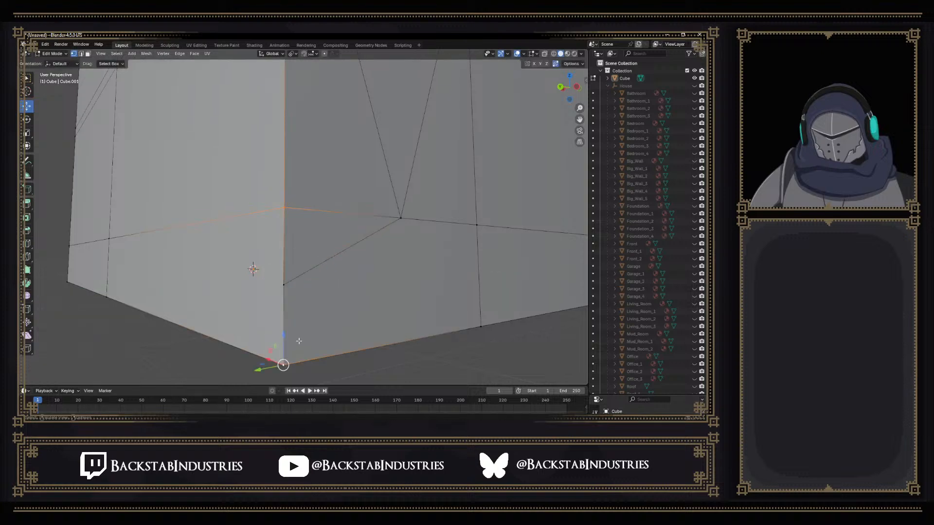
right_click(298, 341)
key("alt+s")
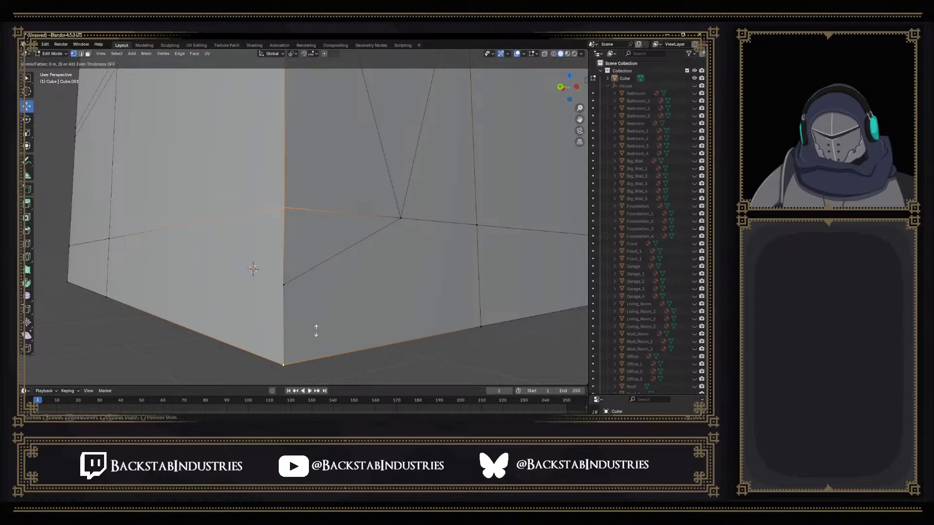
left_click(328, 326)
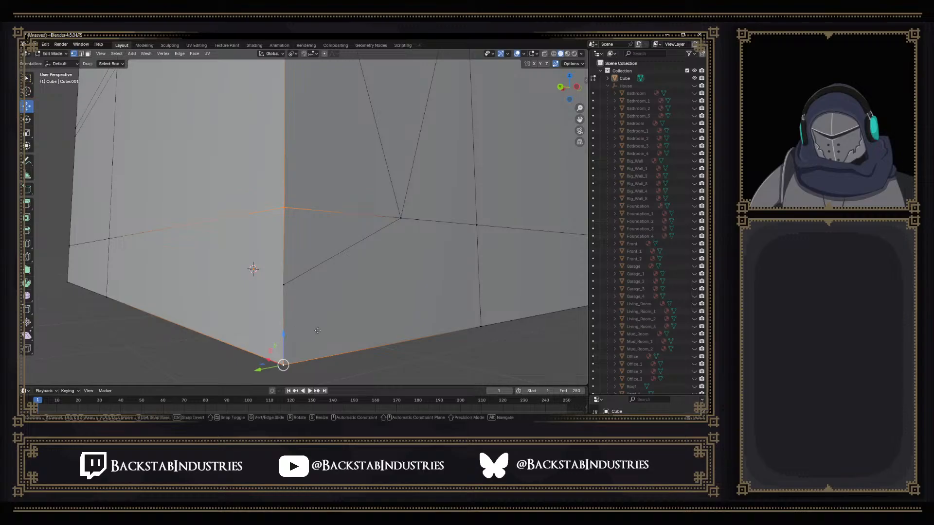
key("g")
left_click(320, 325)
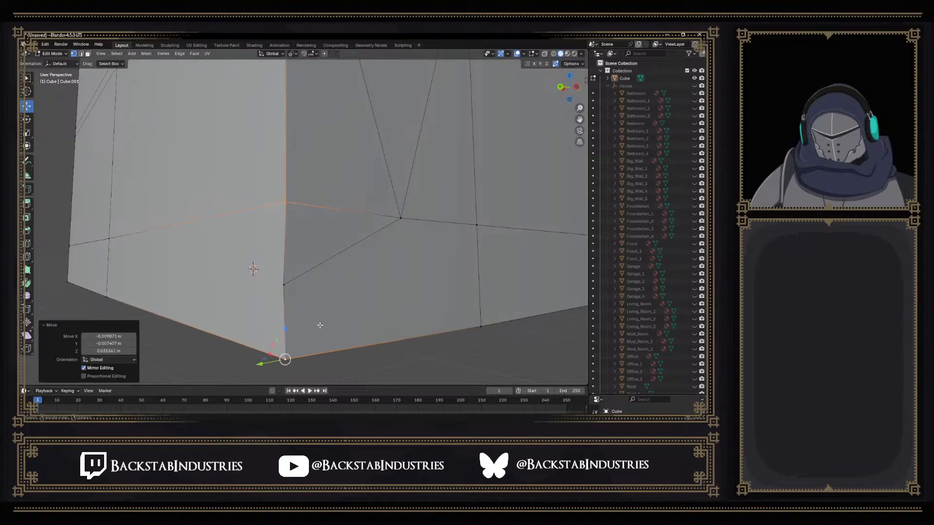
key("ctrl+z")
Dissolve the stray vertex in the middle of the foundation strip's corner edge, together with its diagonal edge
left_click(296, 294)
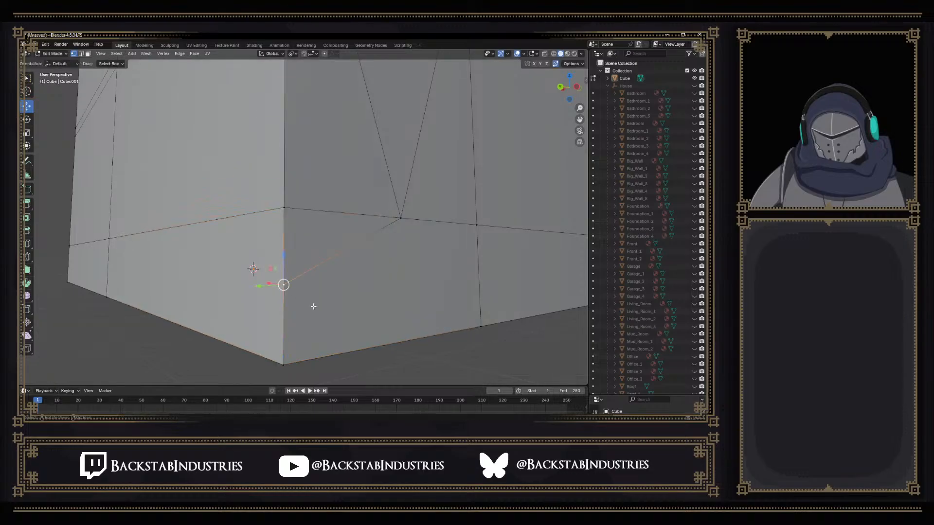
key("x")
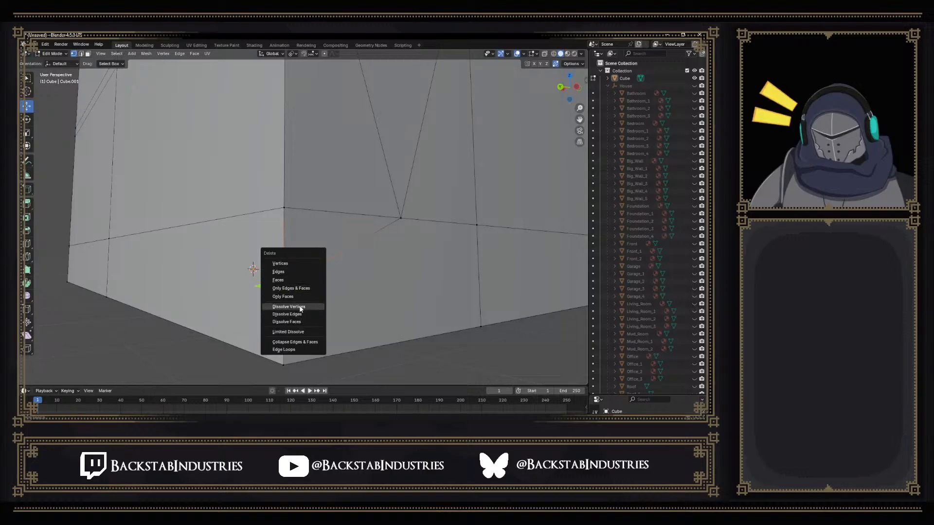
left_click(300, 307)
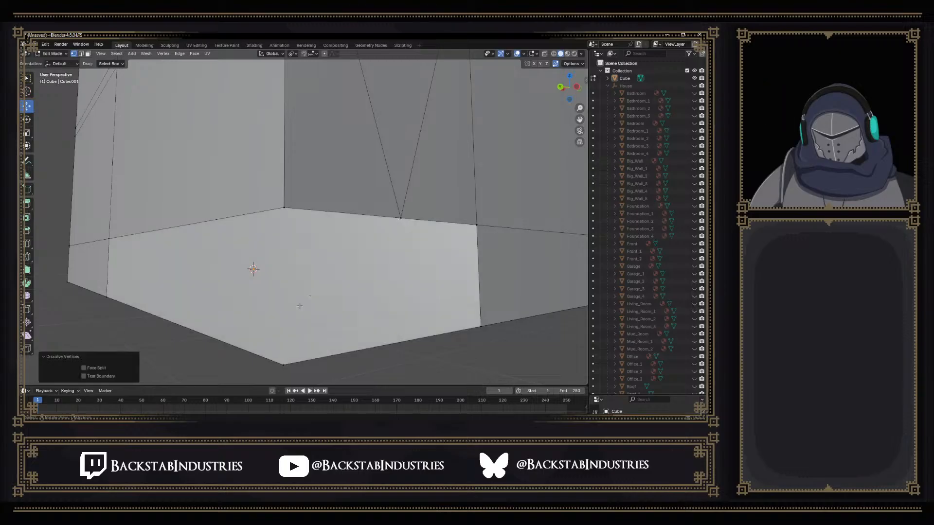
Connect the foundation strip's upper and lower corner vertices with an edge and select the faces on both sides of it
left_click(284, 212)
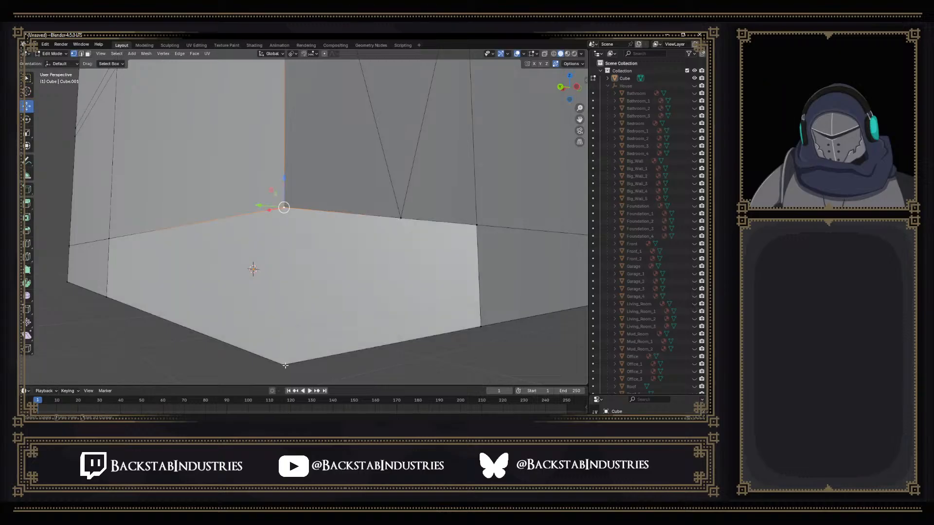
left_click(285, 365, "shift")
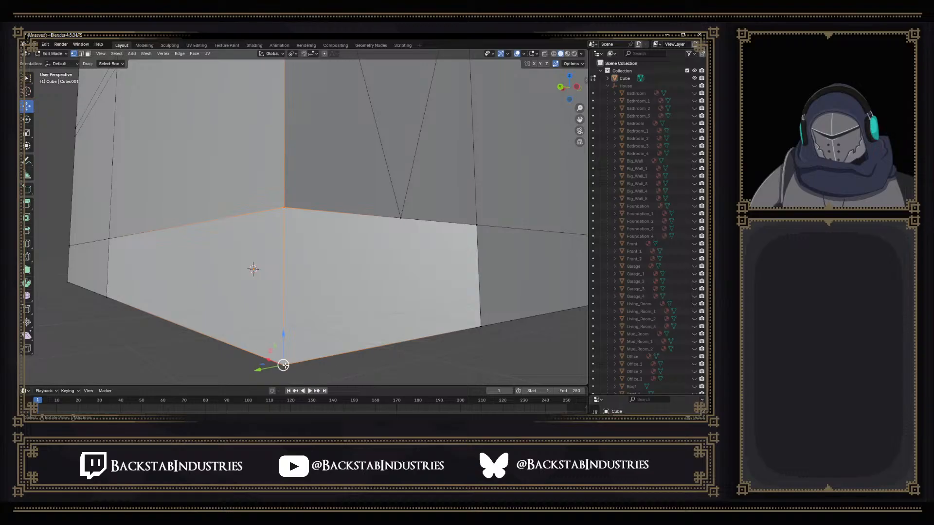
scroll(332, 331, "down", 5)
middle_click_drag(329, 327, 321, 277)
left_click(308, 225)
key("3")
left_click(307, 225)
left_click(260, 224, "shift")
middle_click_drag(294, 217, 302, 261)
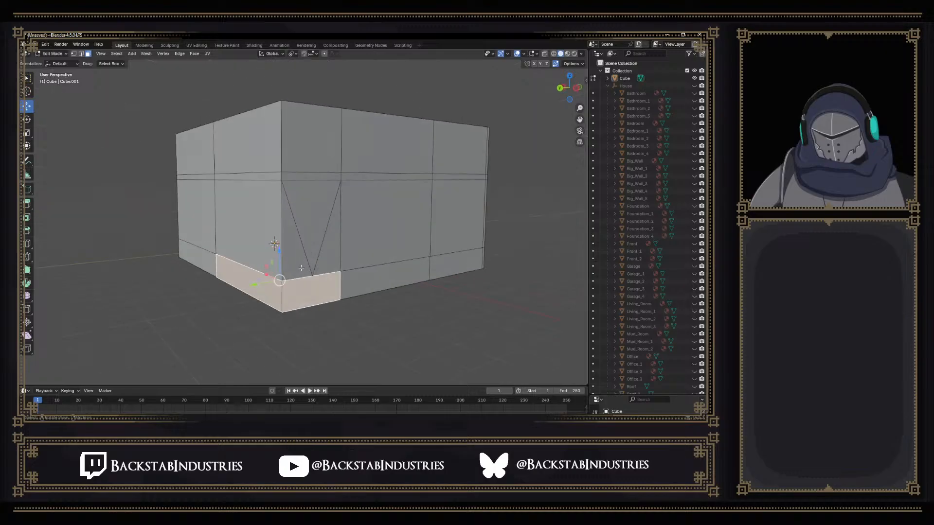
Delete the two selected foundation strip faces that meet at the house corner
key("x")
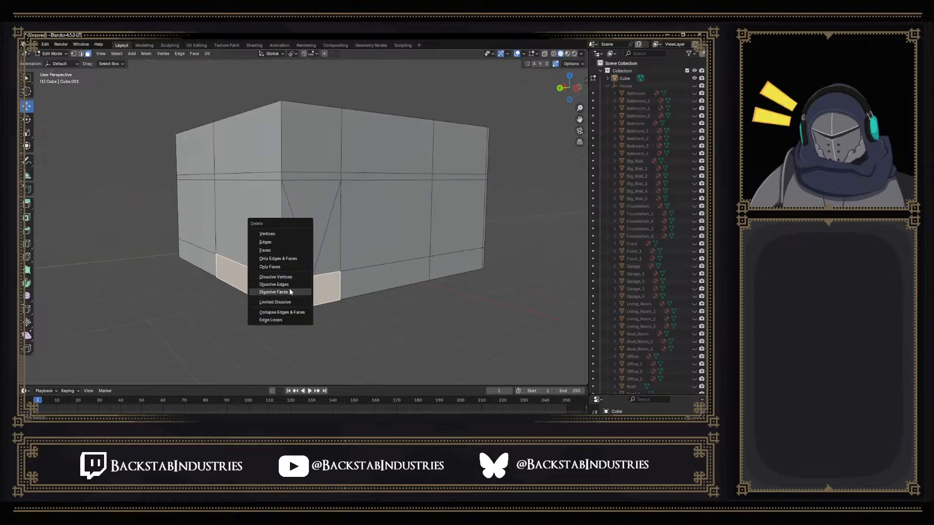
left_click(291, 291)
middle_click_drag(291, 292, 330, 258)
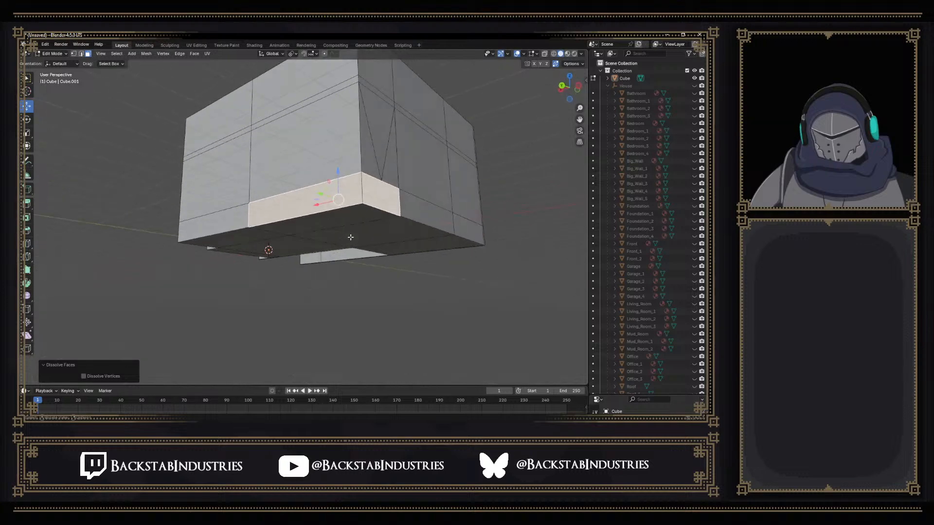
key("x")
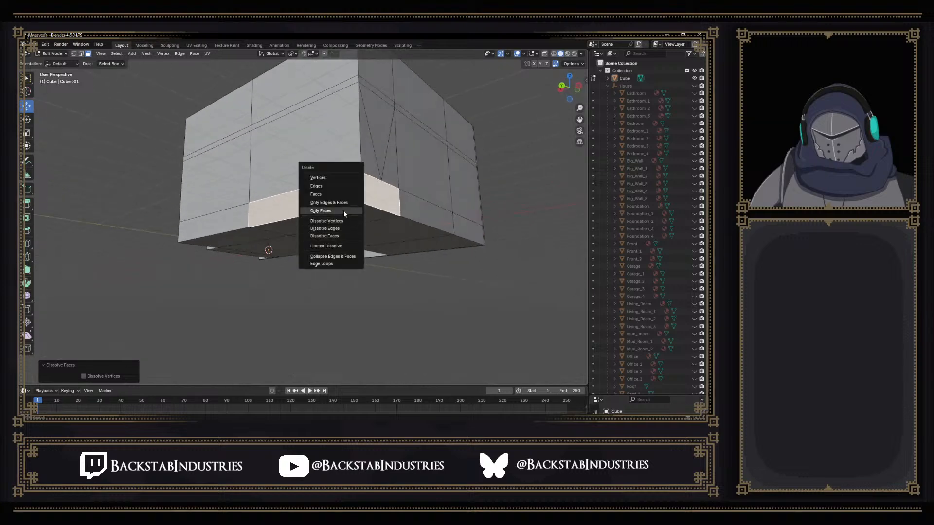
left_click(330, 190)
middle_click_drag(330, 189, 314, 259)
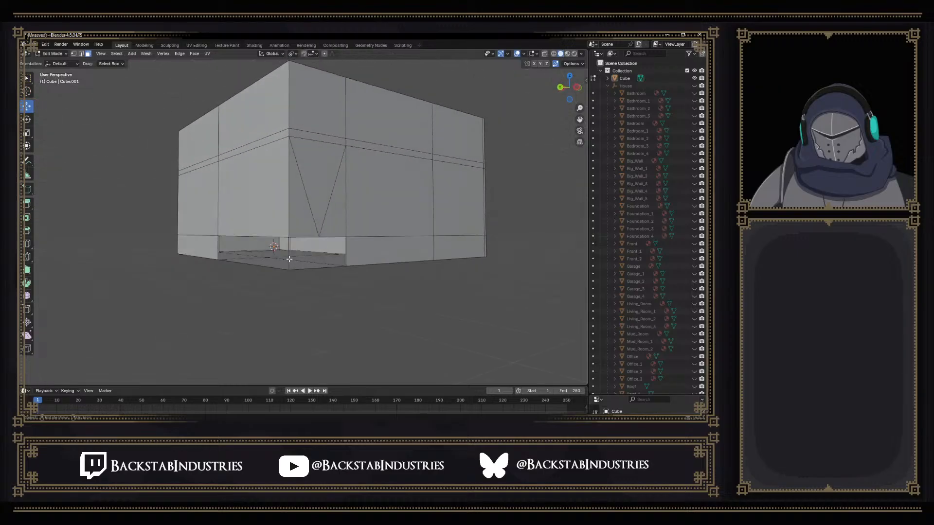
Fill the two foundation strip openings beside the house corner with new faces between their vertical edges
left_click(345, 252)
left_click(346, 262)
left_click(292, 255, "shift")
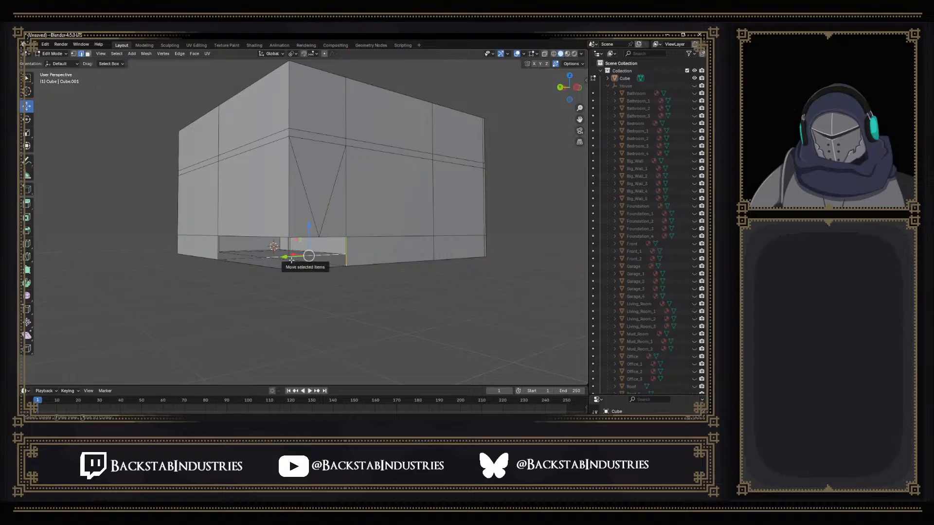
left_click(289, 267)
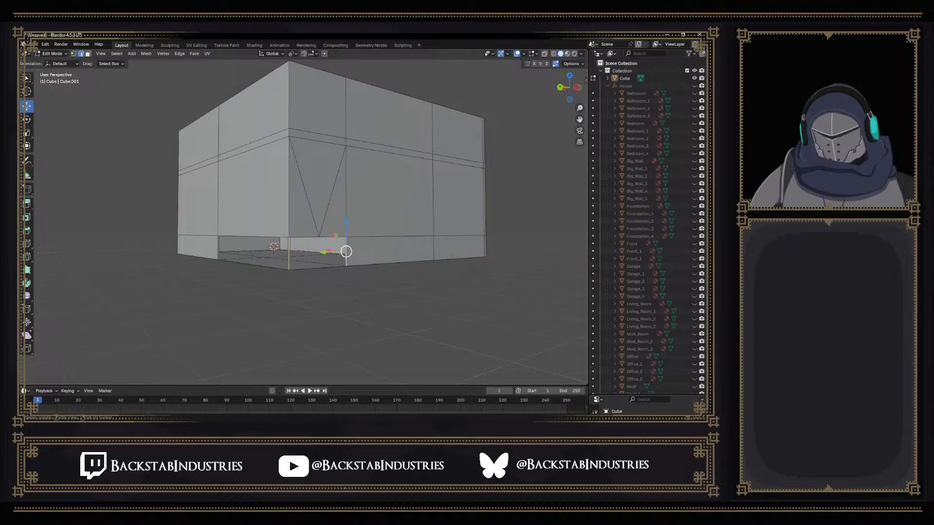
left_click(345, 251)
mouse_move(288, 265)
middle_mouse_down()
mouse_move(311, 262)
mouse_move(284, 263)
middle_mouse_up()
left_click(414, 272, "shift")
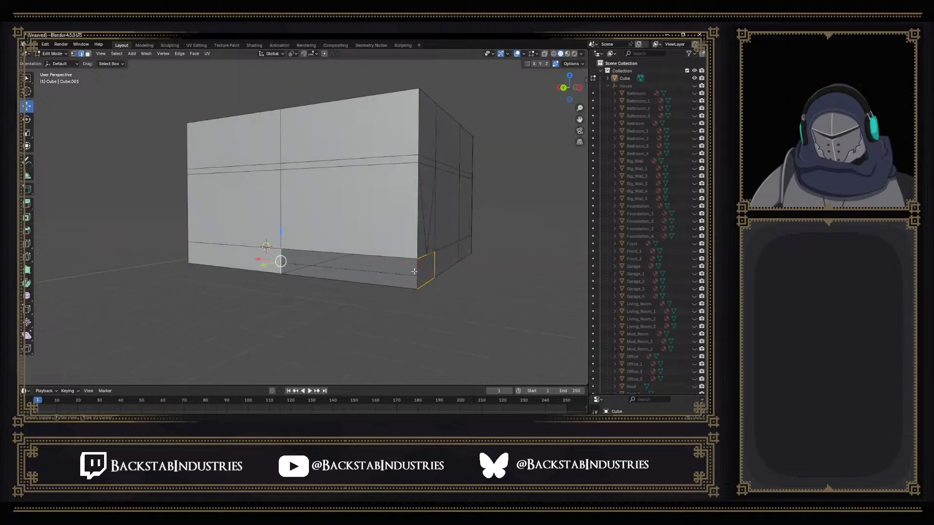
left_click(416, 274)
left_click(417, 274)
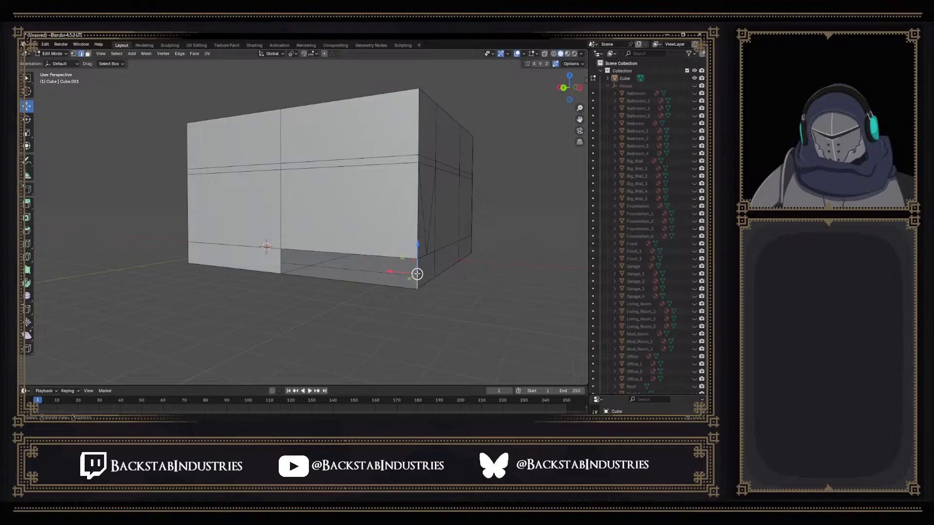
left_click(305, 274)
Delete the five large faces that cover the underside of the main house block
middle_click_drag(319, 294, 342, 195)
left_click(328, 153)
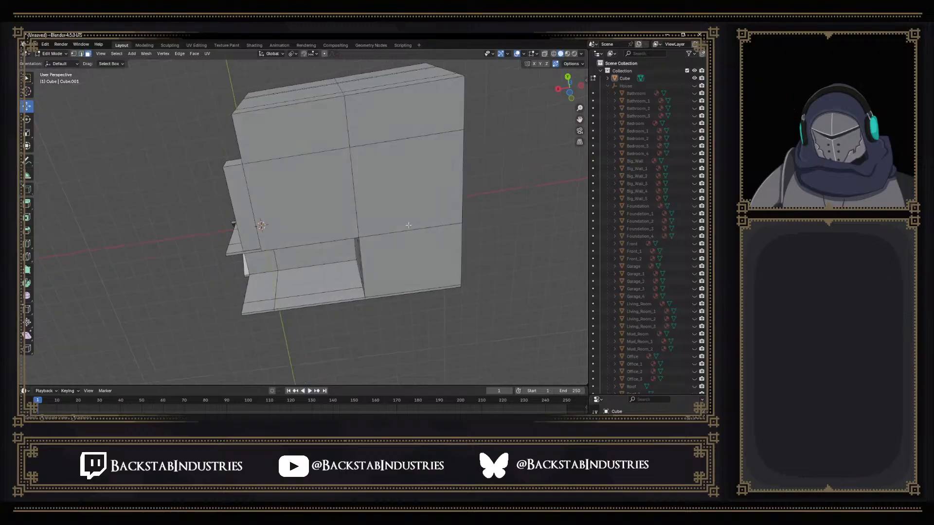
left_click(408, 258)
left_click(399, 200, "shift")
left_click(296, 205, "shift")
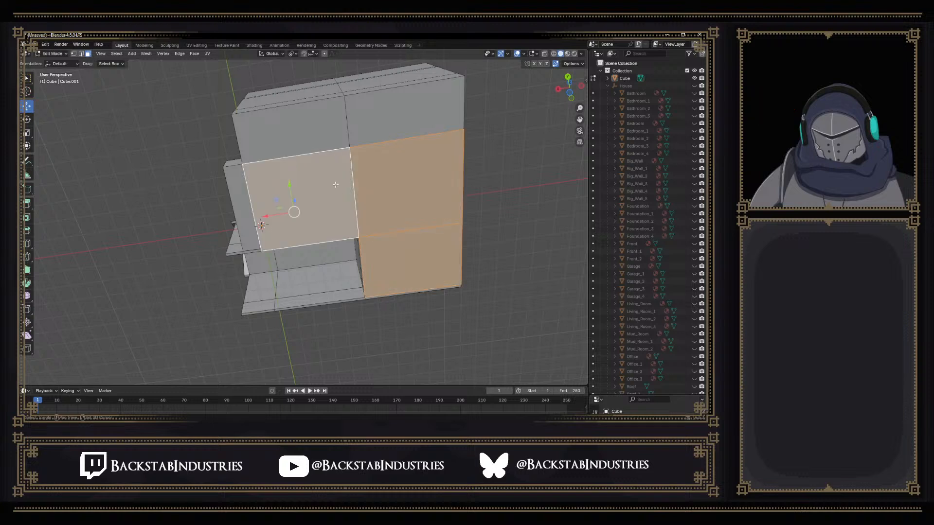
left_click(297, 129, "shift")
left_click(374, 131, "shift")
key("x")
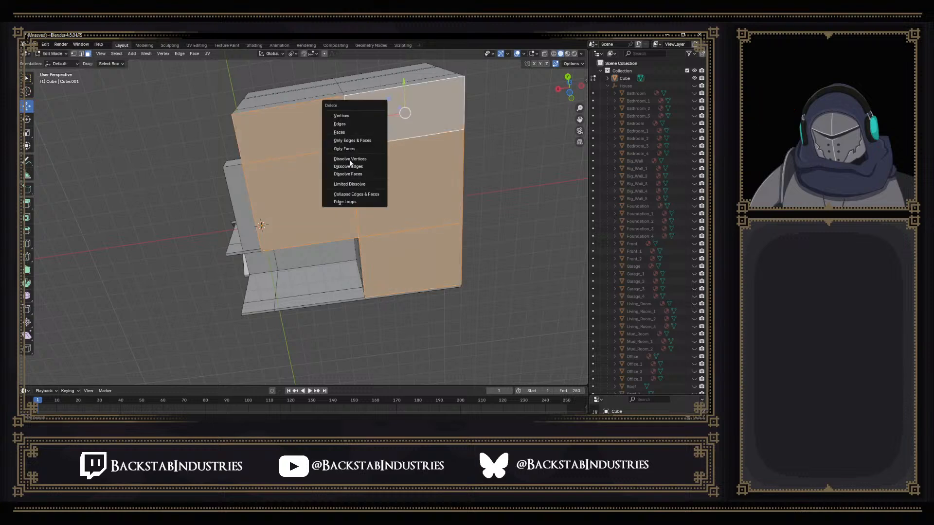
left_click(346, 132)
Dissolve the stray vertex on the wall's lower floor line, together with its V-shaped diagonal edges
middle_click_drag(379, 158, 326, 219)
left_click(259, 265)
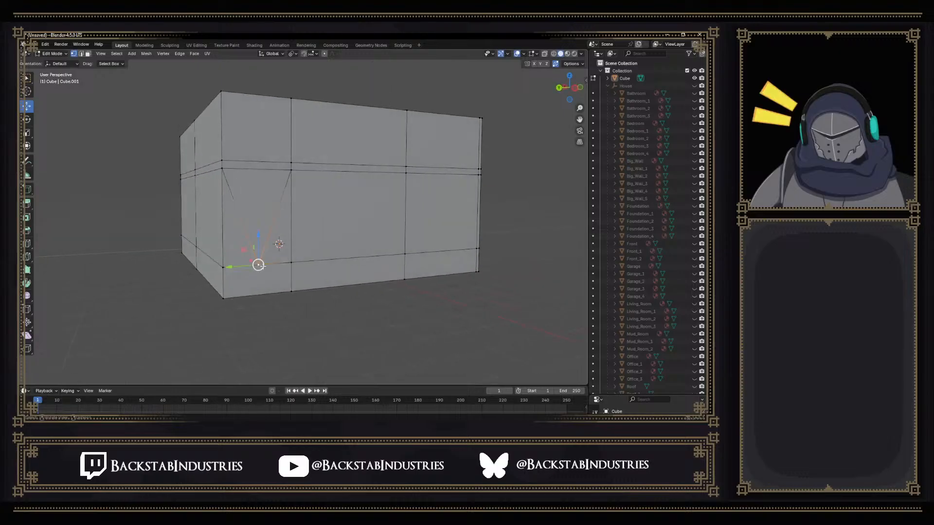
key("x")
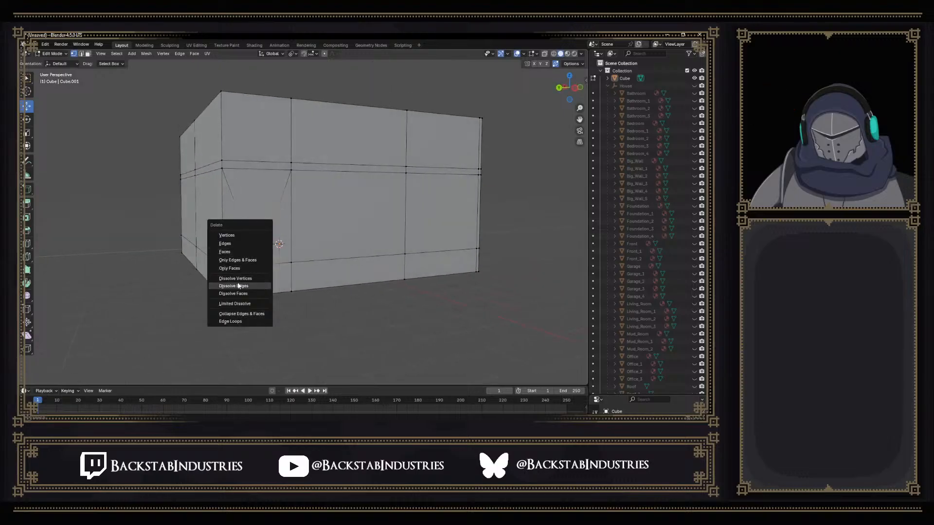
left_click(235, 279)
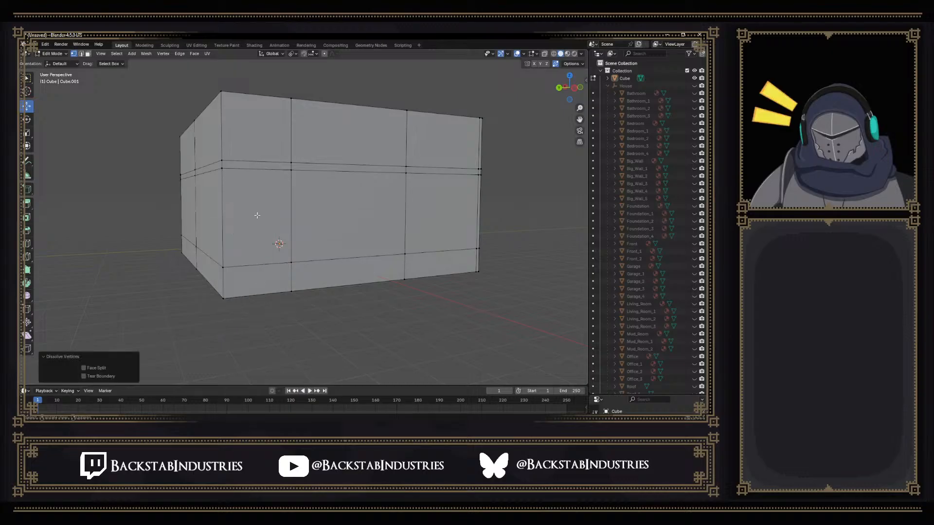
Fill the small gap at the lower end of the side wall where it meets the porch canopy's eave
middle_click_drag(257, 215, 356, 220)
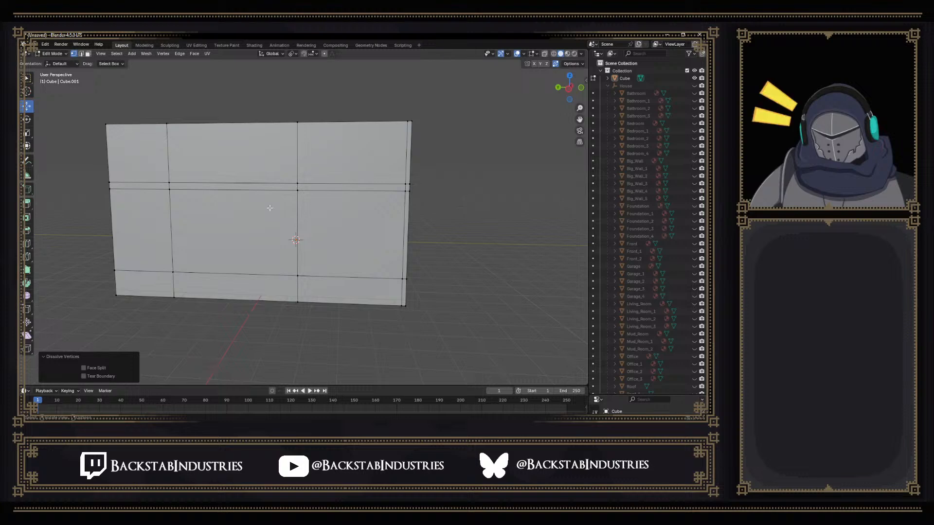
middle_click_drag(401, 220, 264, 233)
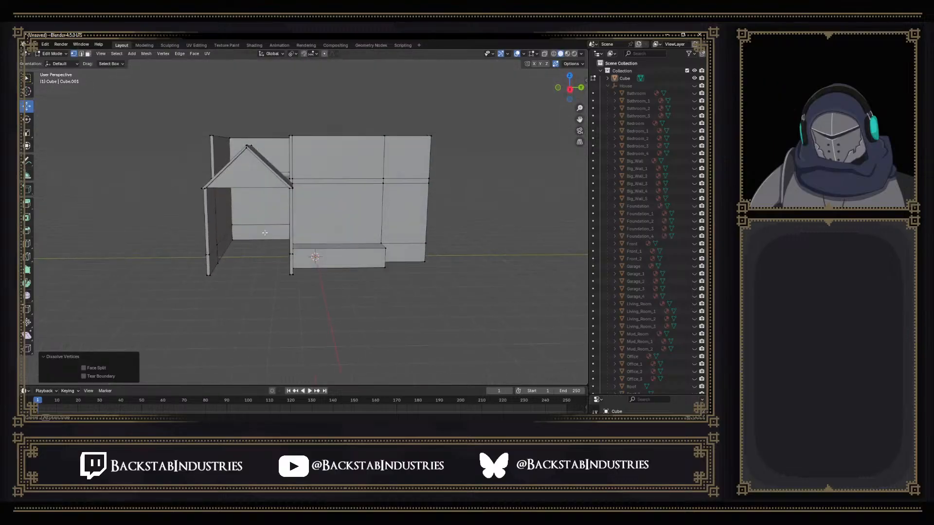
scroll(285, 176, "up", 2)
middle_click_drag(238, 161, 327, 206, "shift")
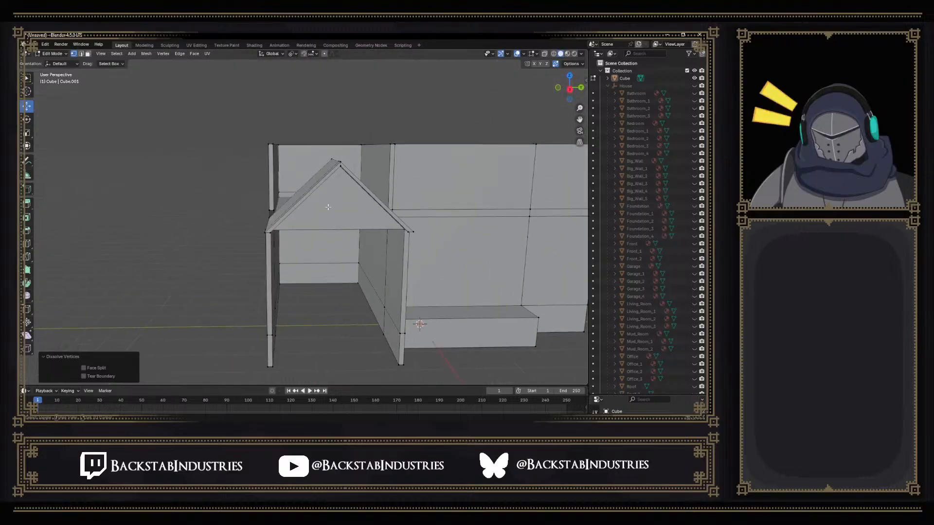
scroll(269, 225, "up", 2)
middle_click_drag(258, 207, 279, 225, "shift")
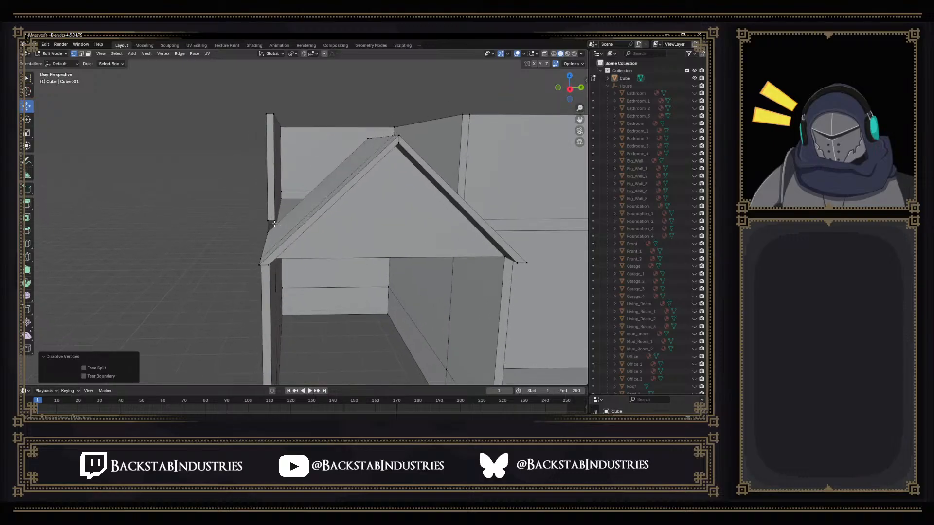
key("2")
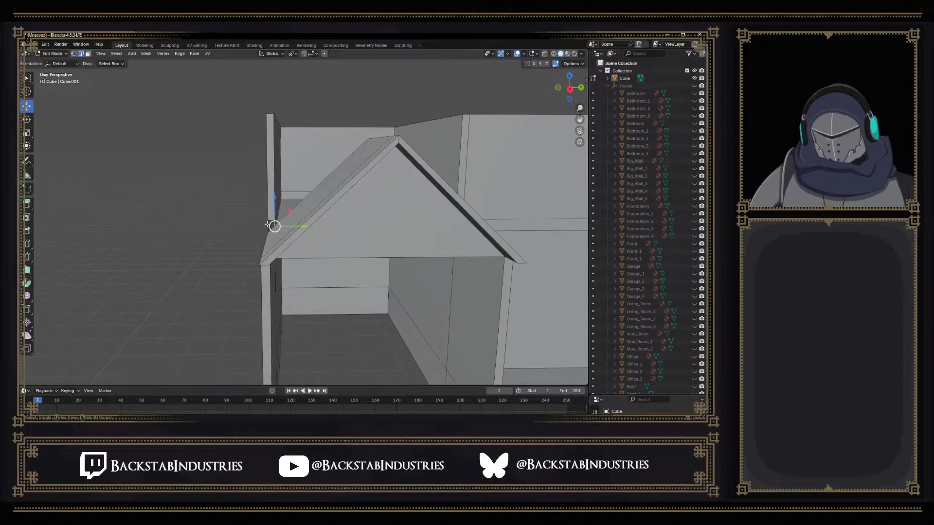
scroll(273, 234, "up", 5)
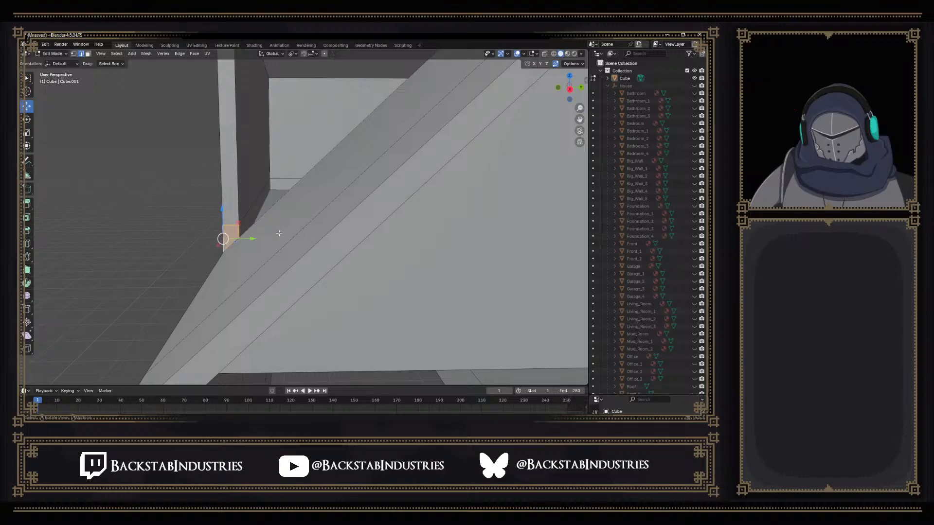
scroll(276, 234, "down", 3)
scroll(287, 228, "up", 6)
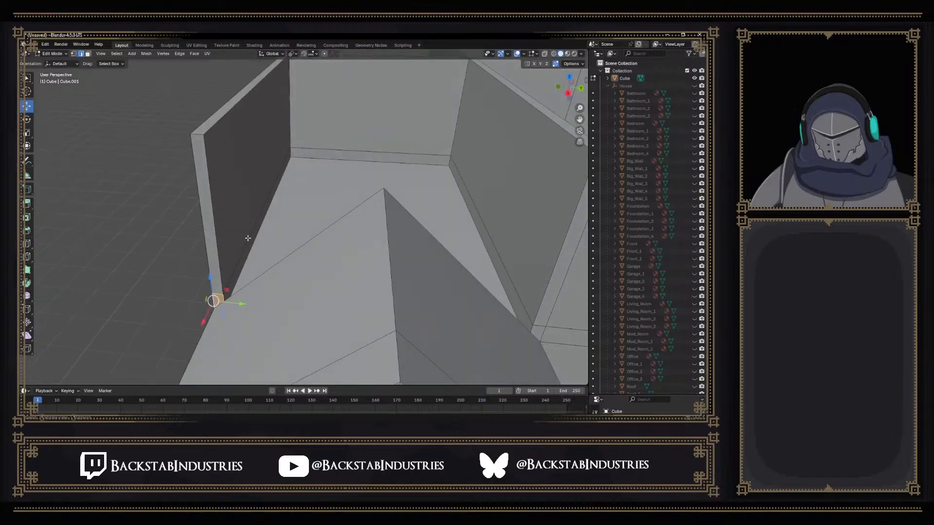
Fill an upper-storey floor face between the lower inner edges of the two side walls behind the canopy
left_click(269, 238)
left_click(497, 249, "shift")
key("f")
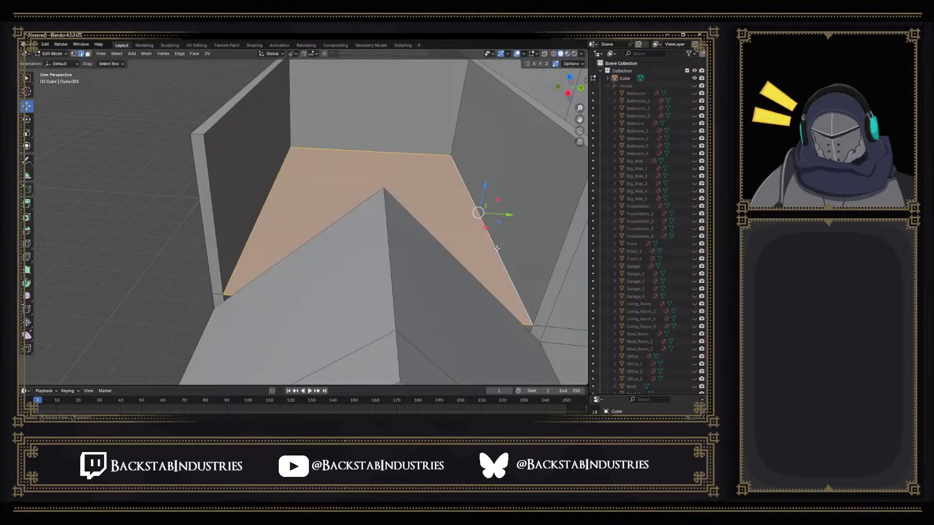
middle_click_drag(454, 262, 455, 257)
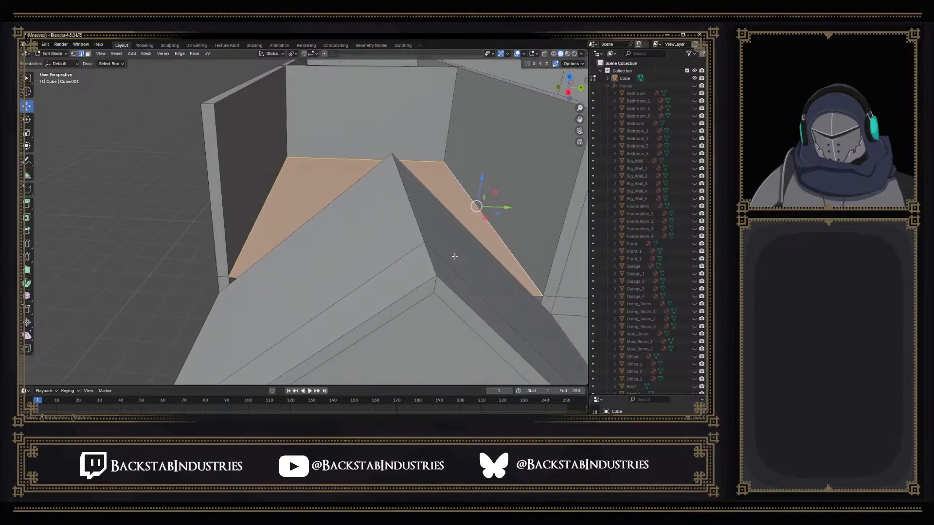
Fill a front wall face above the canopy between the two side walls' vertical inner edges
left_click(219, 189)
left_click(566, 209, "shift")
key("f")
middle_click_drag(426, 229, 423, 231)
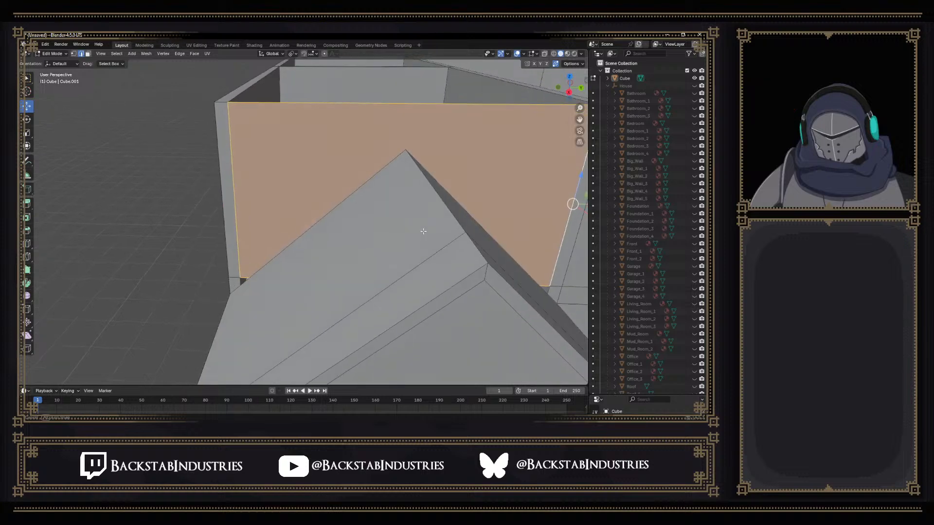
Fill the narrow strip behind the canopy between the new front wall's lower edge and the parallel edge beneath it
middle_click_drag(474, 314, 440, 294)
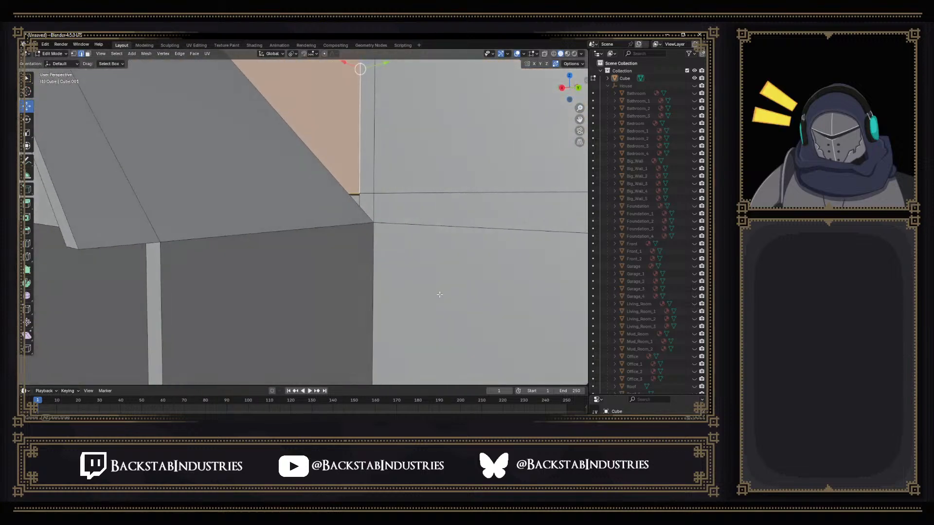
left_click(544, 53)
middle_click_drag(350, 228, 355, 232)
left_click(357, 236)
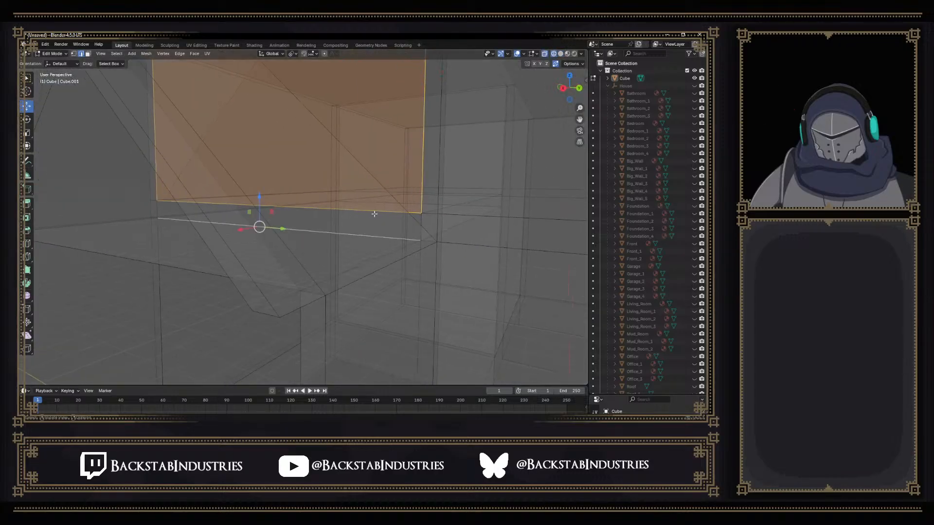
left_click(374, 213)
left_click(365, 238, "shift")
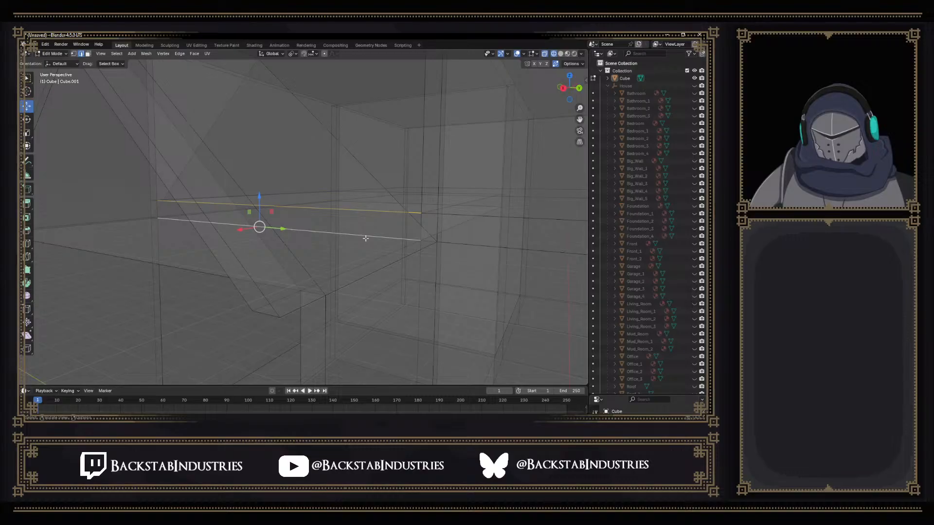
key("f")
middle_click_drag(366, 238, 353, 152)
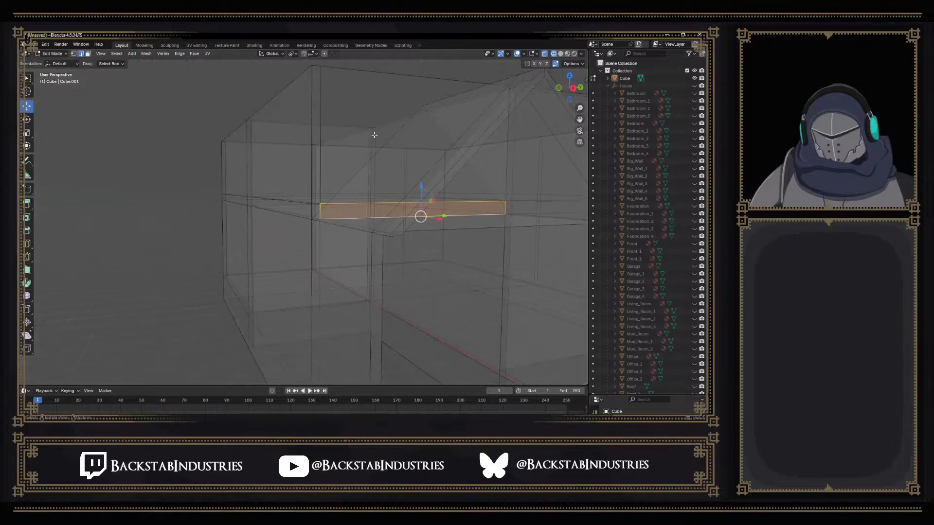
left_click(560, 54)
mouse_move(468, 172)
middle_mouse_down()
mouse_move(457, 175)
mouse_move(431, 140)
mouse_move(425, 162)
middle_mouse_up()
Try to move the canopy's ridge edge along the X axis and undo the move
key("alt+a")
middle_click_drag(335, 245, 383, 123)
left_click(263, 122)
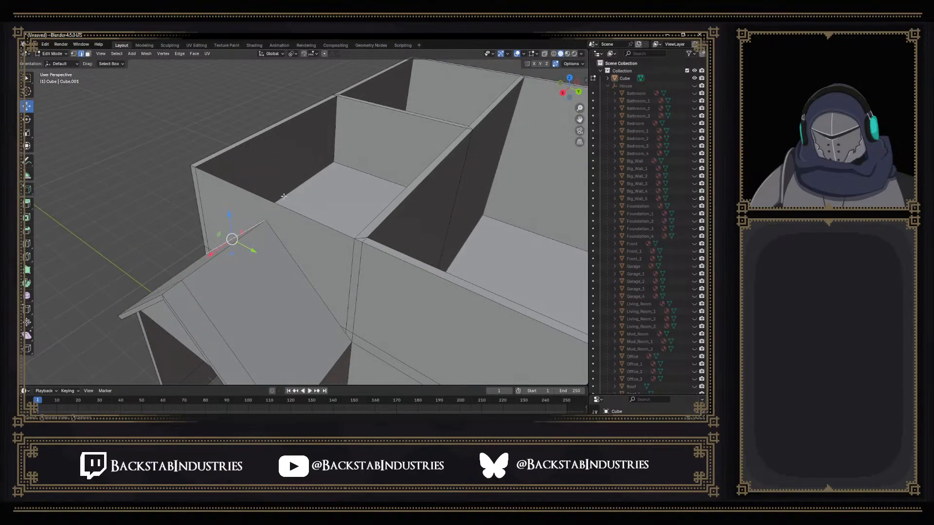
middle_click_drag(281, 201, 311, 255)
key("g")
key("x")
left_click_drag(299, 262, 298, 262)
mouse_move(358, 243)
middle_mouse_down()
mouse_move(258, 243)
mouse_move(195, 225)
mouse_move(381, 258)
mouse_move(330, 240)
mouse_move(340, 243)
middle_mouse_up()
key("ctrl+z")
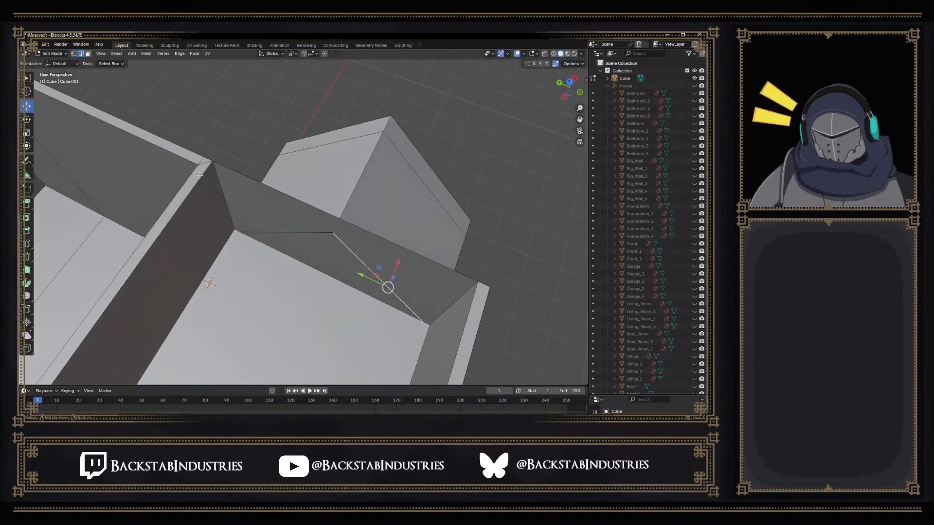
Try to knife-cut a line behind the canopy from one side wall's top, down across the floor and up the opposite wall
middle_click_drag(418, 289, 270, 238)
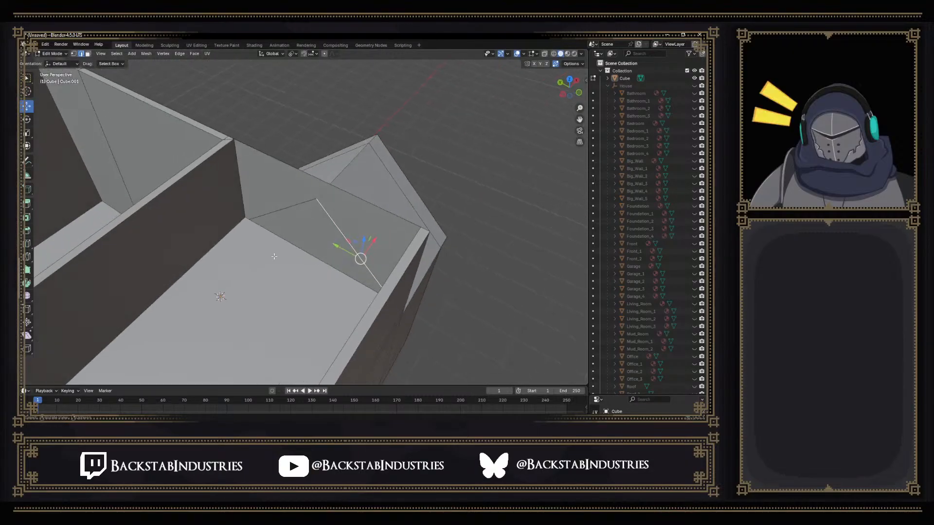
key("k")
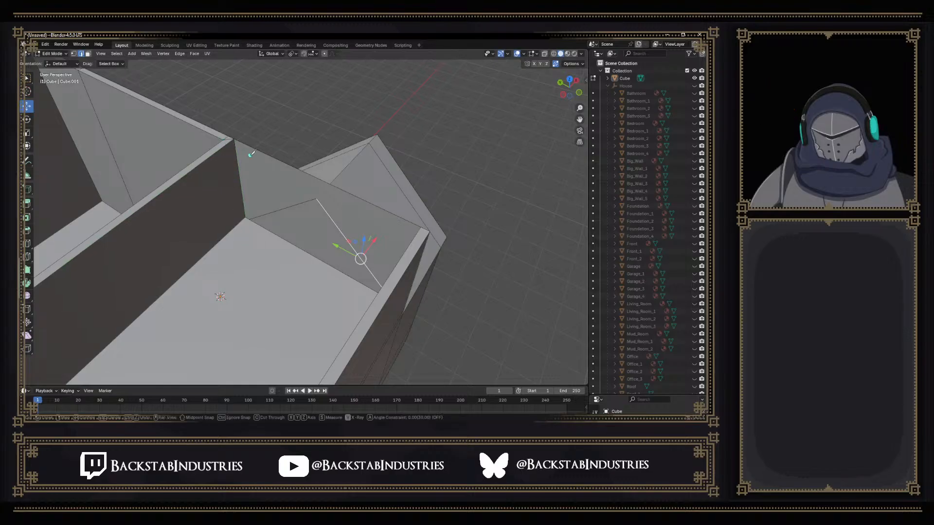
key("Escape")
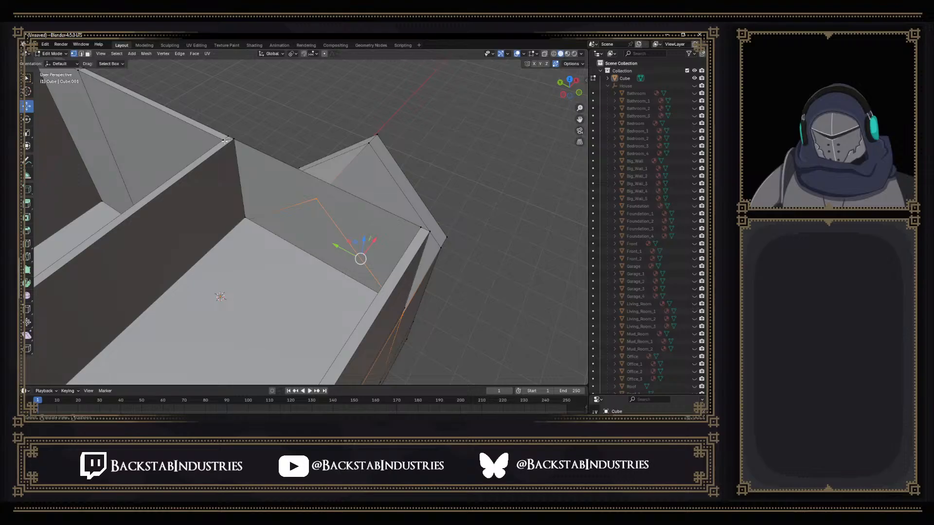
key("k")
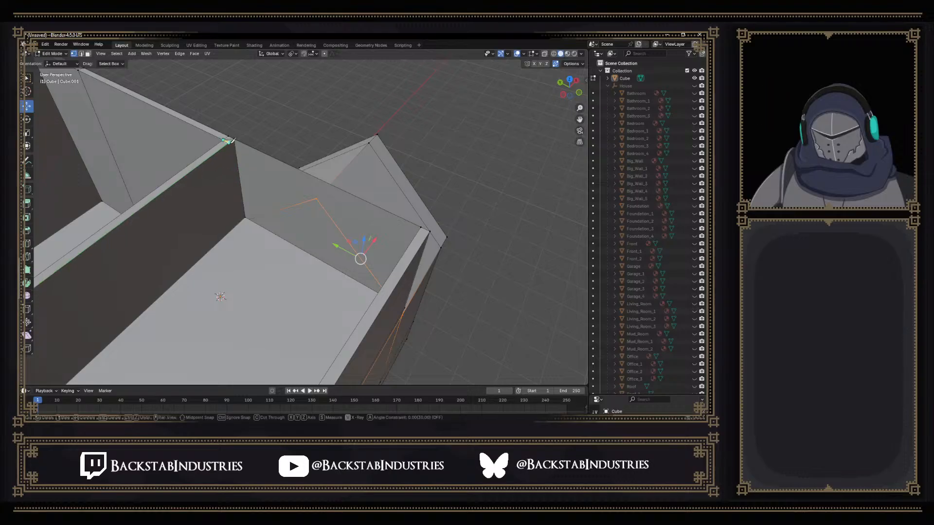
left_click(227, 141)
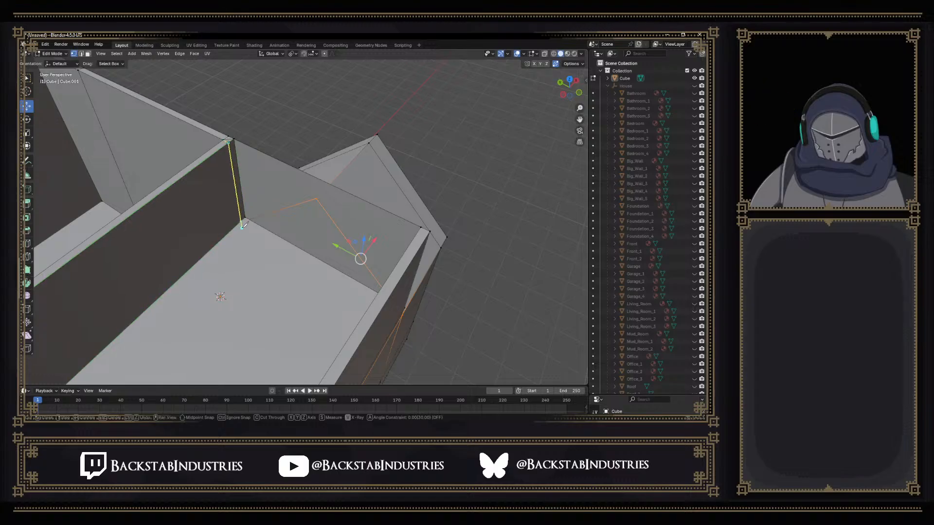
left_click(243, 219)
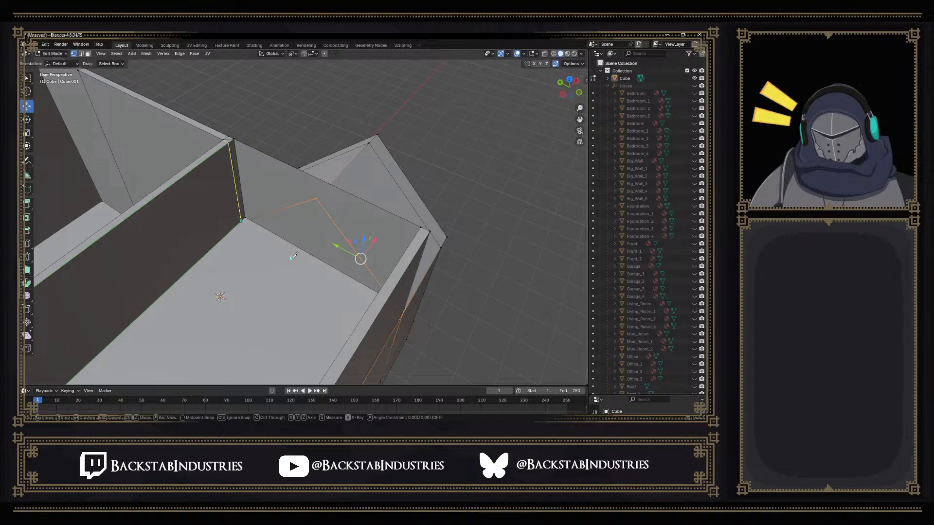
middle_click_drag(243, 219, 267, 256)
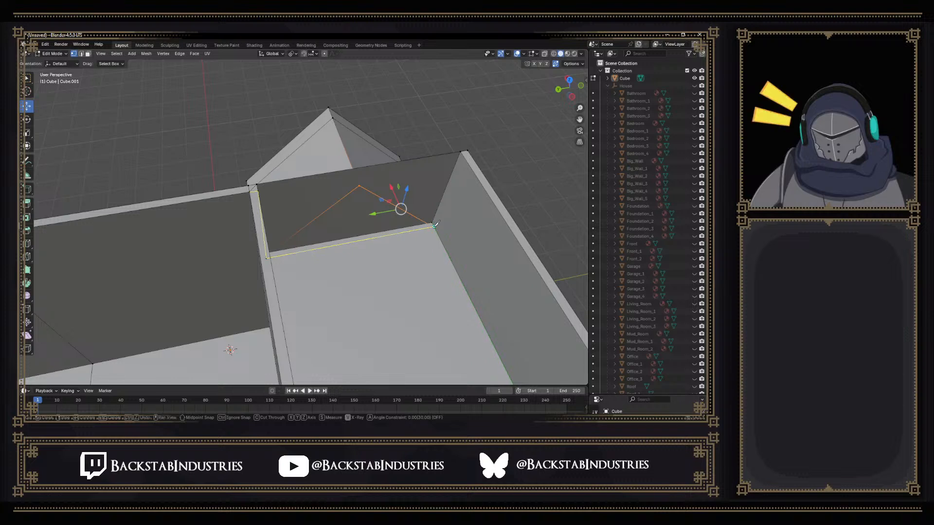
left_click(465, 155)
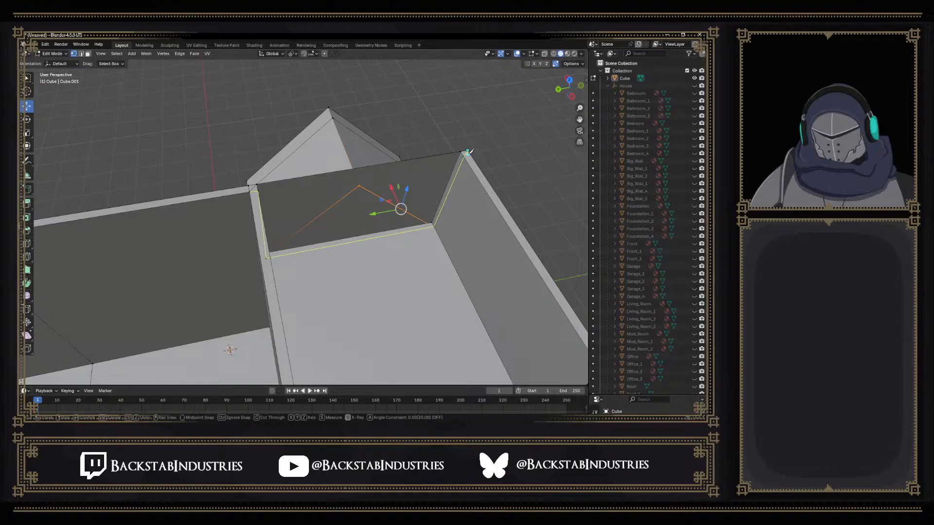
key("Return")
Knife-cut a line close to the front wall, down one side wall, across the floor and up the opposite side wall
middle_click_drag(431, 197, 417, 197)
middle_click_drag(328, 206, 286, 247)
key("k")
scroll(281, 247, "down", 1)
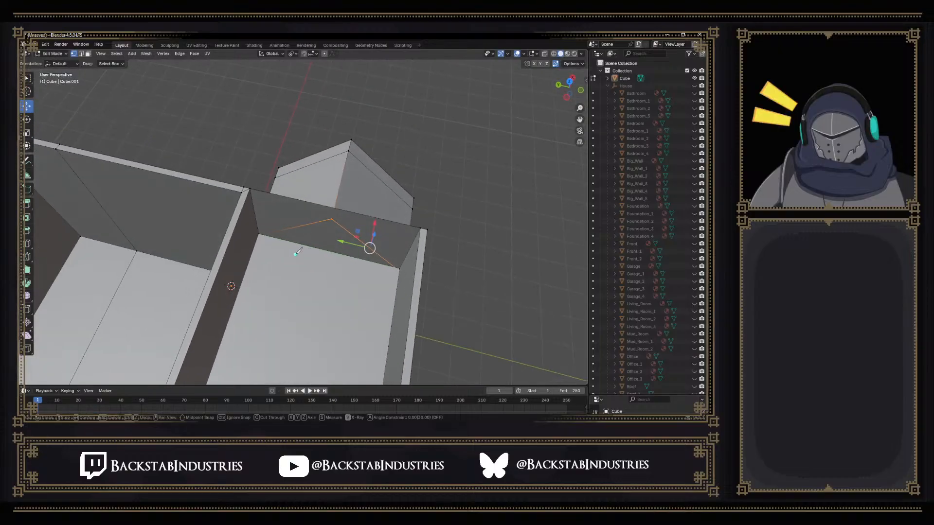
left_click(242, 193)
left_click(256, 238)
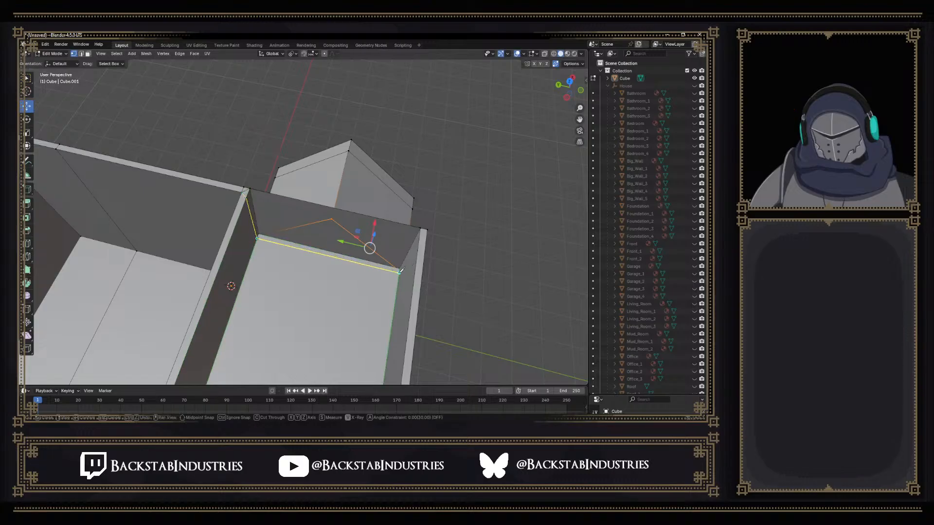
left_click(418, 251)
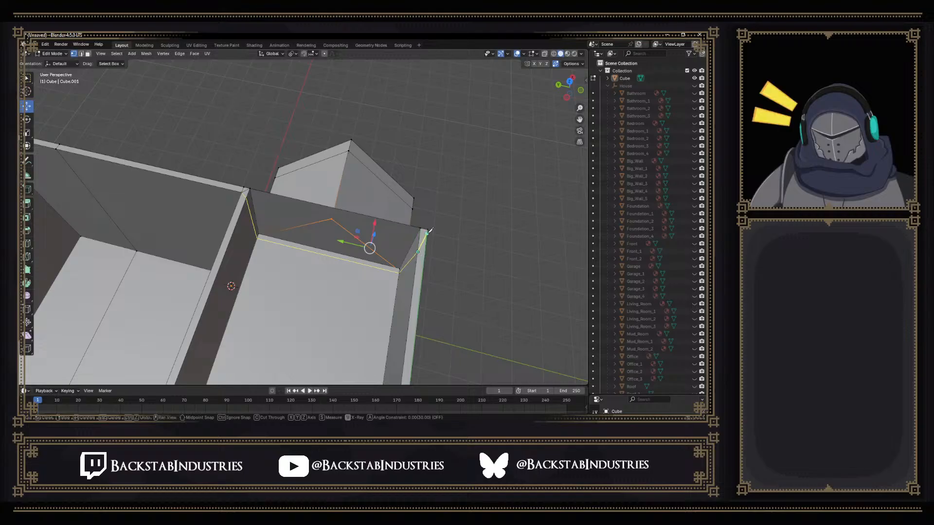
key("Return")
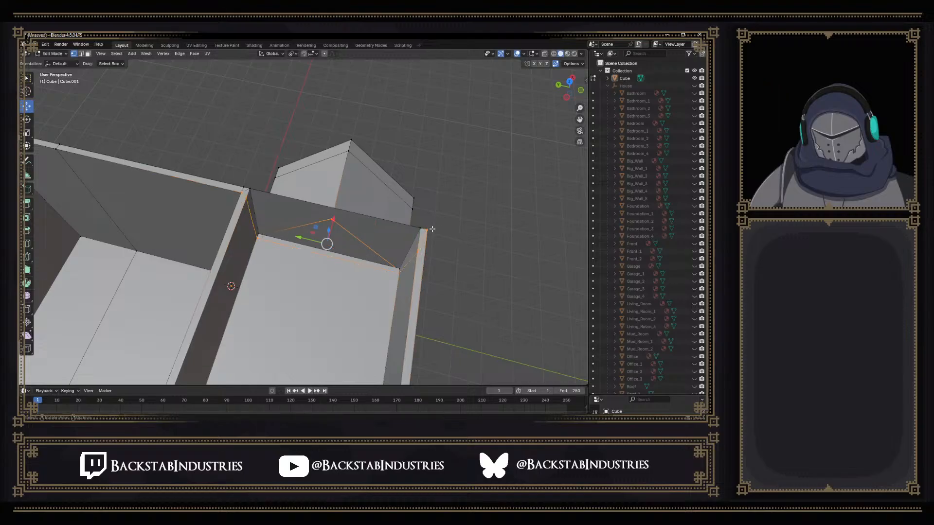
Flatten the new cut's vertices to 0 along X, excluding the gable peak vertex and using the side wall's top corner as the active vertex
left_click(242, 192, "shift")
left_click(332, 217, "ctrl")
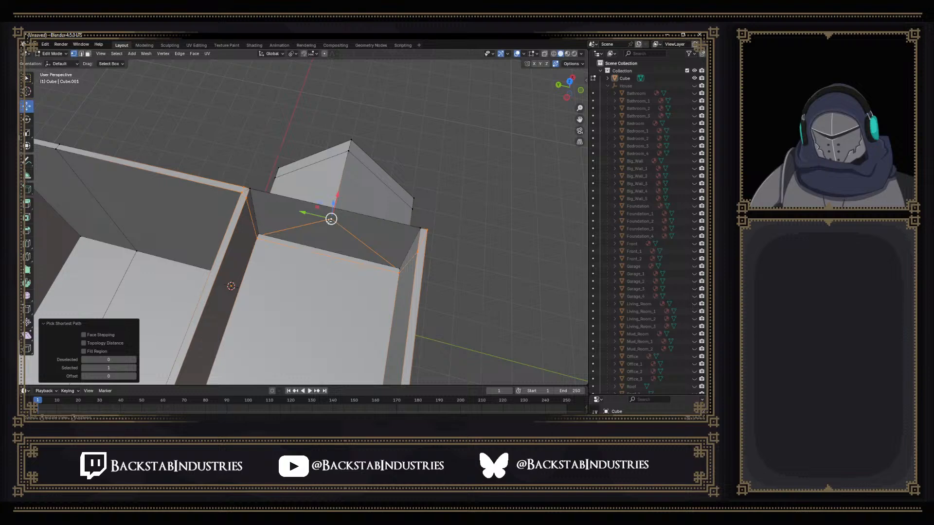
left_click(330, 221, "shift")
middle_click_drag(329, 222, 304, 149)
middle_click_drag(300, 276, 220, 264)
left_click(354, 222, "shift")
middle_click_drag(355, 222, 346, 239)
middle_click_drag(356, 180, 333, 317)
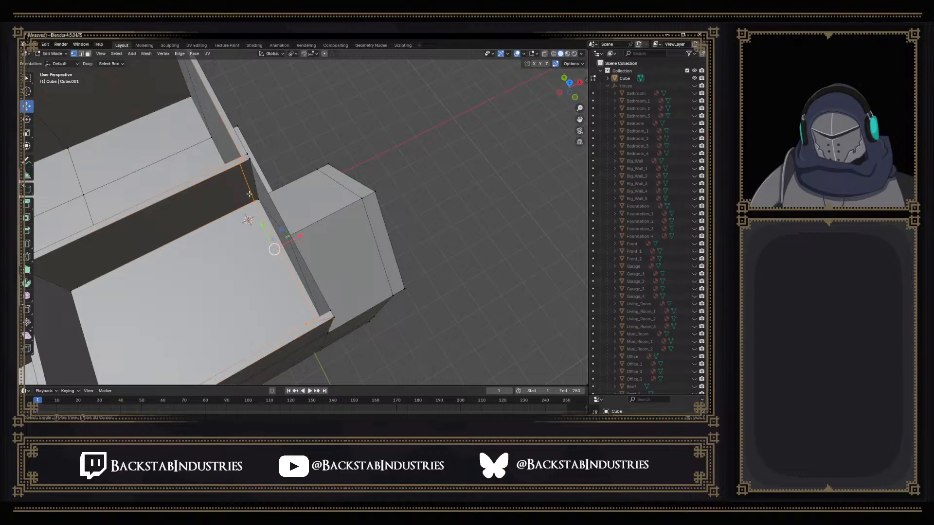
left_click(242, 160, "shift")
middle_click_drag(252, 165, 336, 123)
middle_click_drag(294, 82, 305, 164)
key("s")
key("x")
key("0")
key("Return")
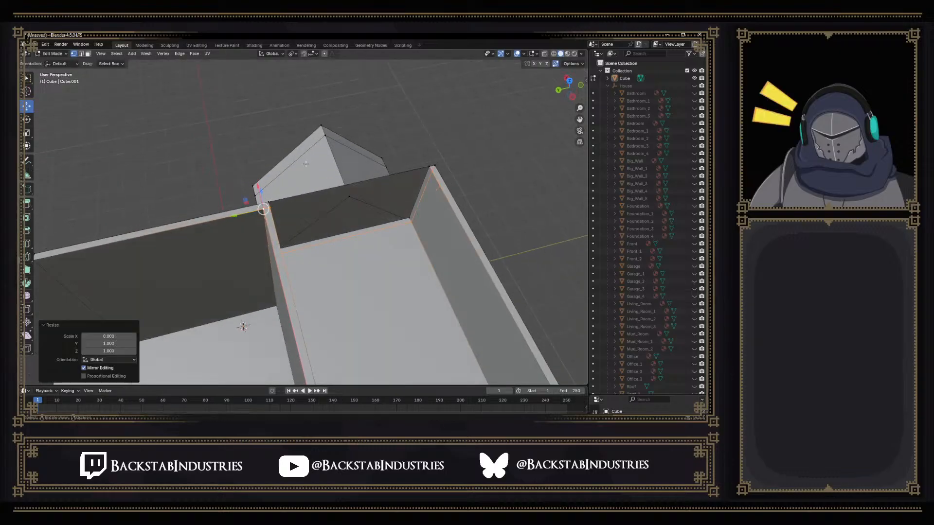
middle_click_drag(394, 206, 374, 233)
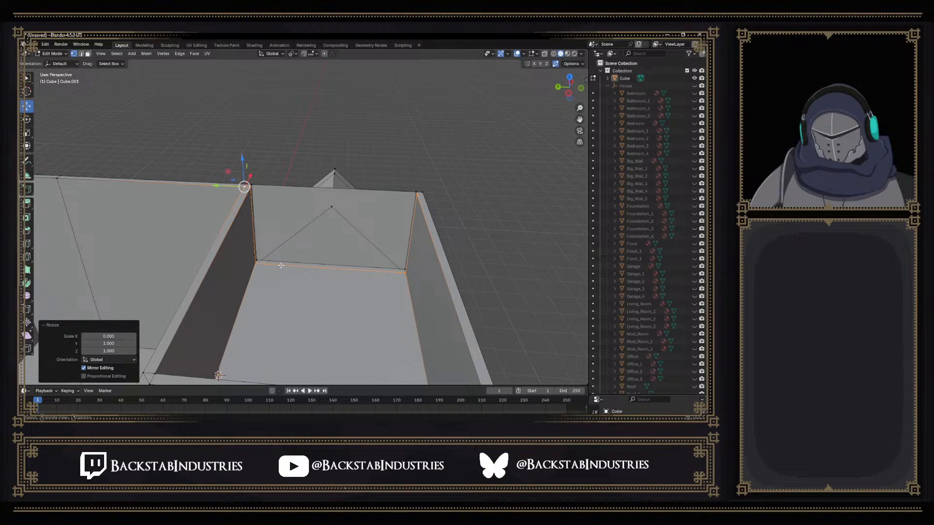
Select the two vertical edges at the small room's end wall and fill the gap between them with a face
middle_click_drag(281, 265, 270, 275)
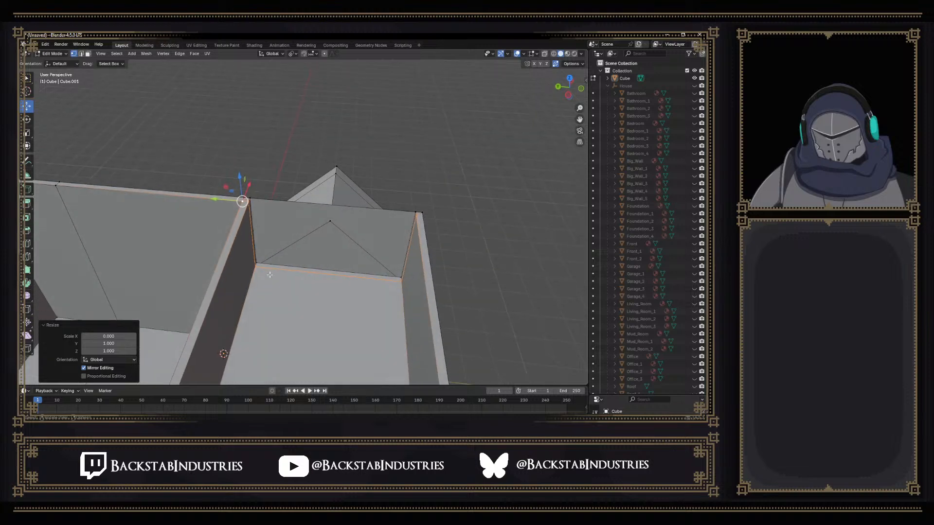
key("2")
left_click(253, 243)
left_click(408, 247)
left_click(413, 237)
left_click(251, 235, "shift")
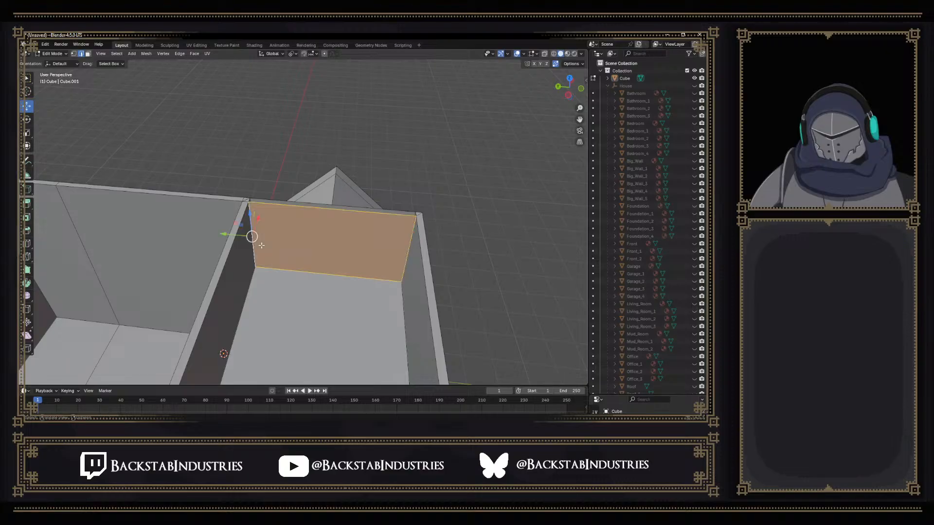
Examine the new end wall and the surrounding rooms of the house from several sides
middle_click_drag(275, 248, 372, 248)
middle_click_drag(400, 197, 450, 286)
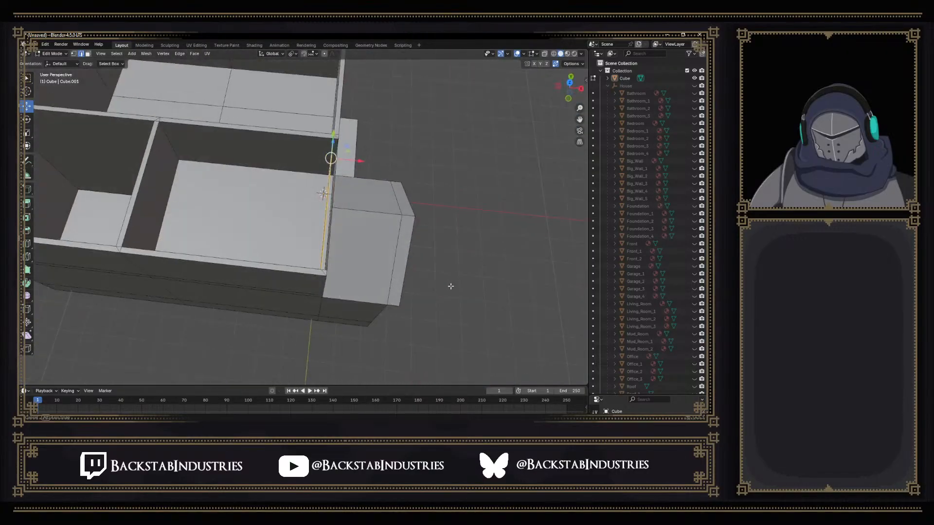
middle_click_drag(152, 218, 93, 211)
middle_click_drag(485, 220, 489, 181)
middle_click_drag(557, 257, 249, 210, "shift")
middle_click_drag(480, 257, 307, 235)
middle_click_drag(388, 260, 252, 249)
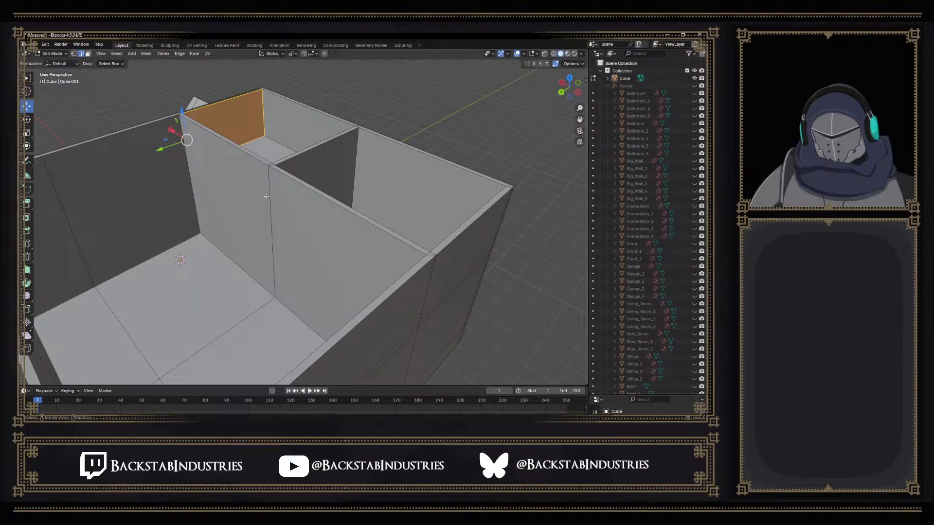
middle_click_drag(300, 205, 87, 193)
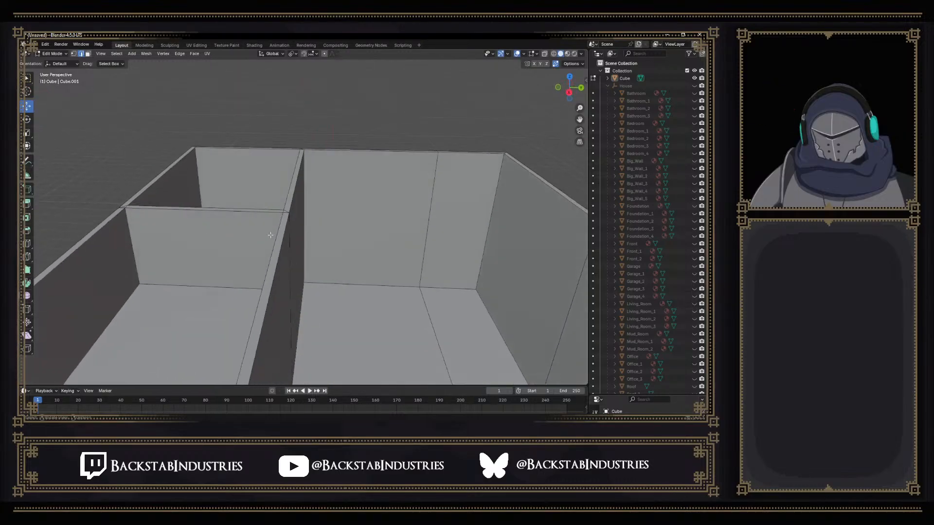
Draw a Knife cut line around the upper part of the large room's interior walls, placing points at the corners and vertical edges
middle_click_drag(340, 247, 277, 248)
key("k")
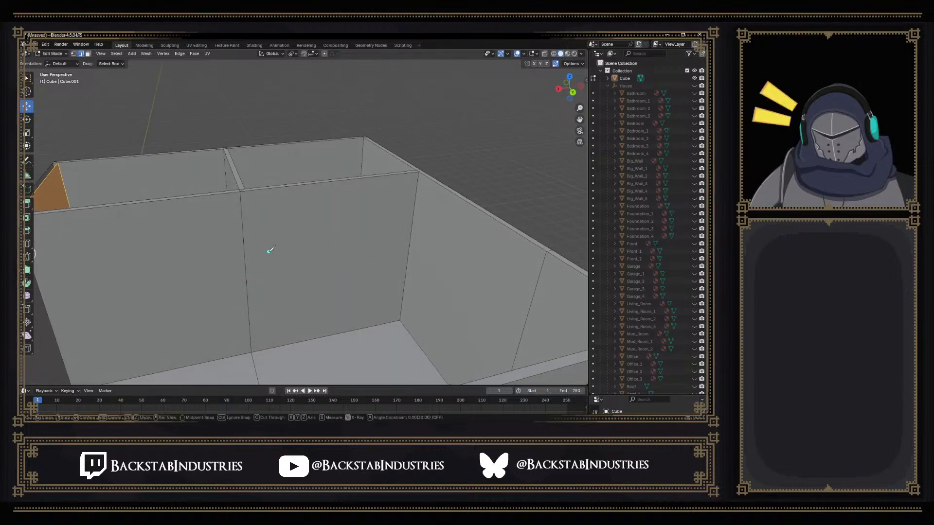
left_click(245, 249)
left_click(412, 227)
left_click(532, 300)
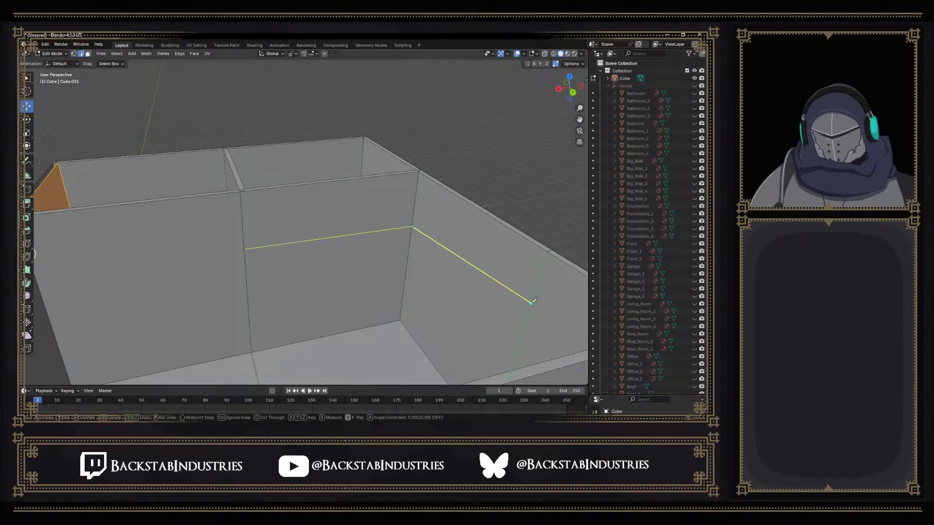
middle_click_drag(532, 300, 52, 223)
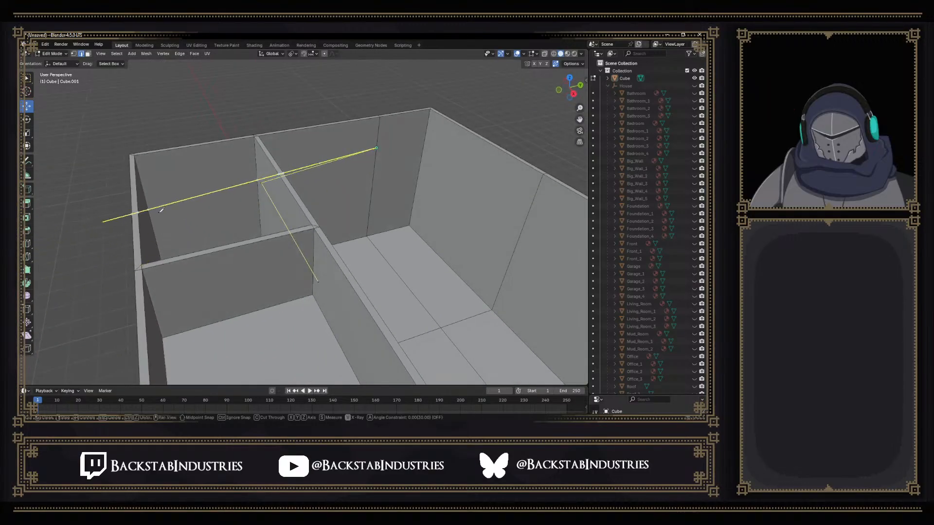
left_click(423, 147)
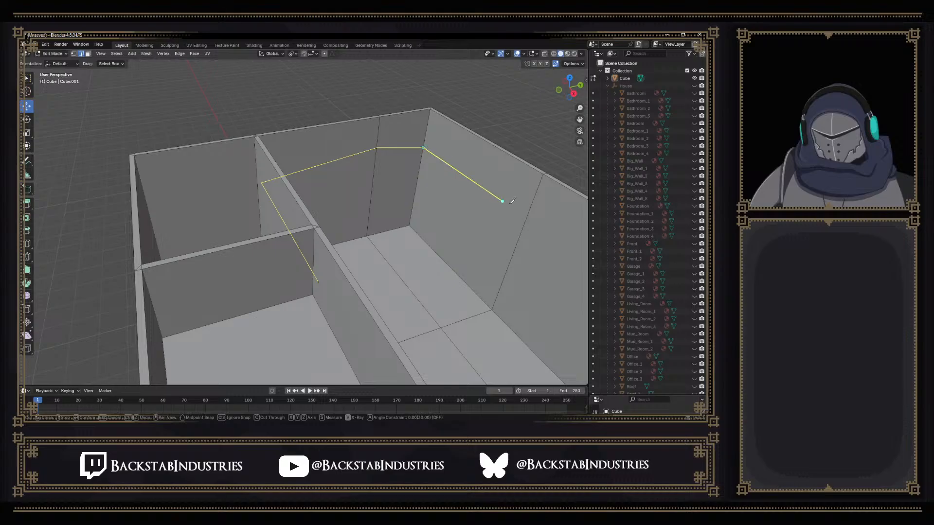
left_click(530, 209)
middle_click_drag(530, 210, 36, 193)
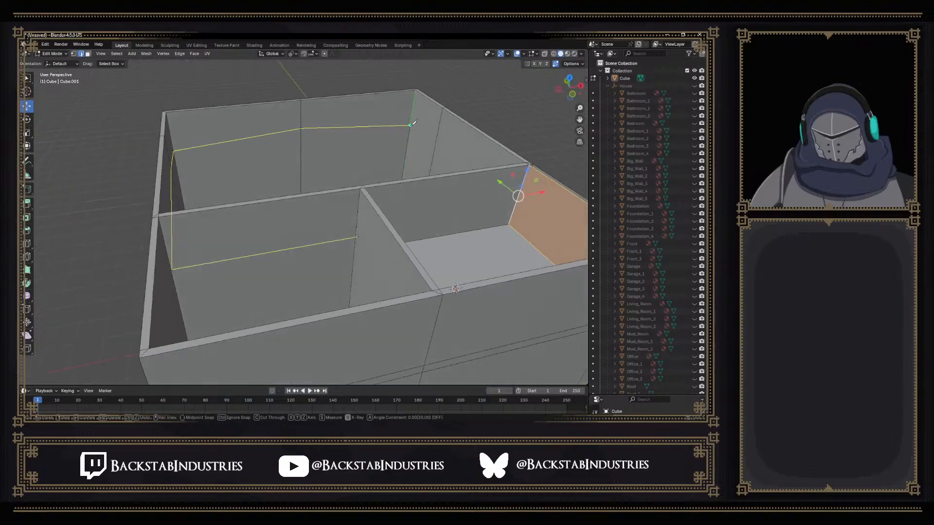
middle_click_drag(438, 135, 198, 146)
left_click(195, 157)
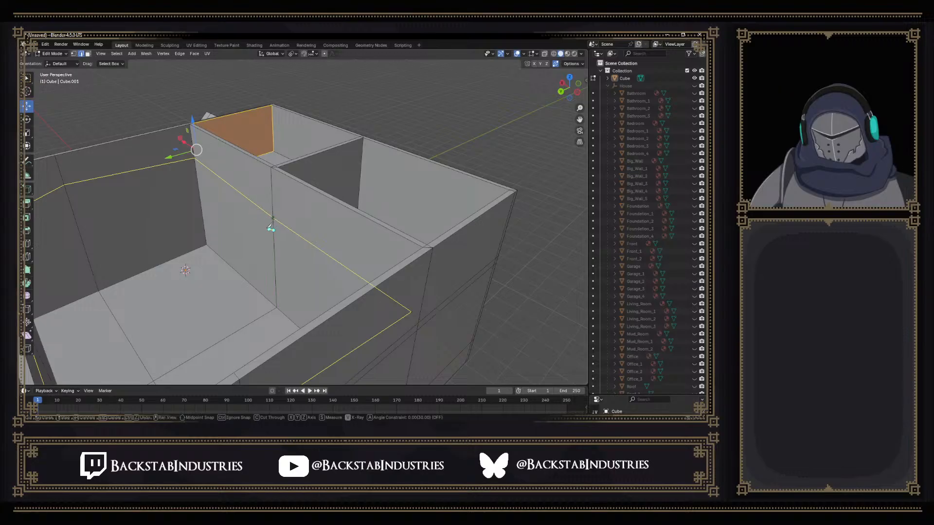
Draw a second Knife cut line just below the first around the large room's walls, and finish the cuts
left_click(198, 184)
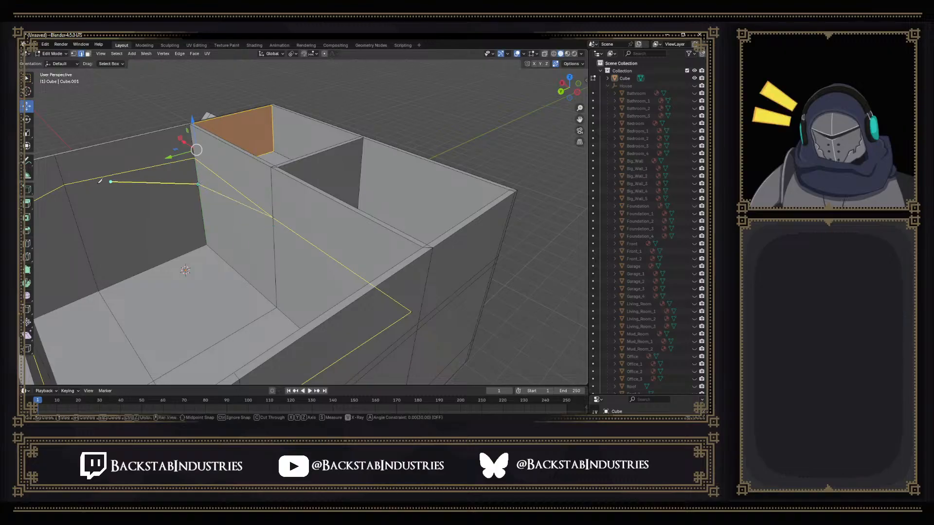
left_click(72, 206)
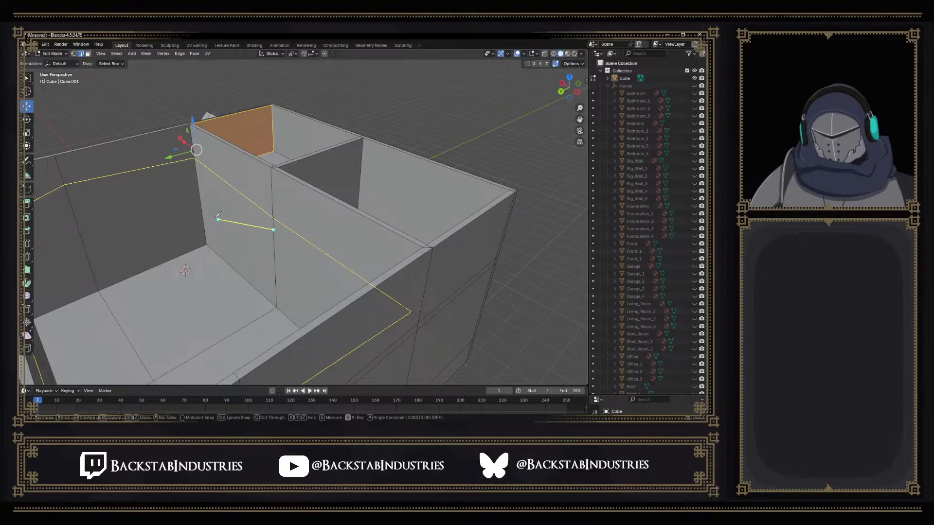
left_click(198, 185)
middle_click_drag(69, 207, 294, 113)
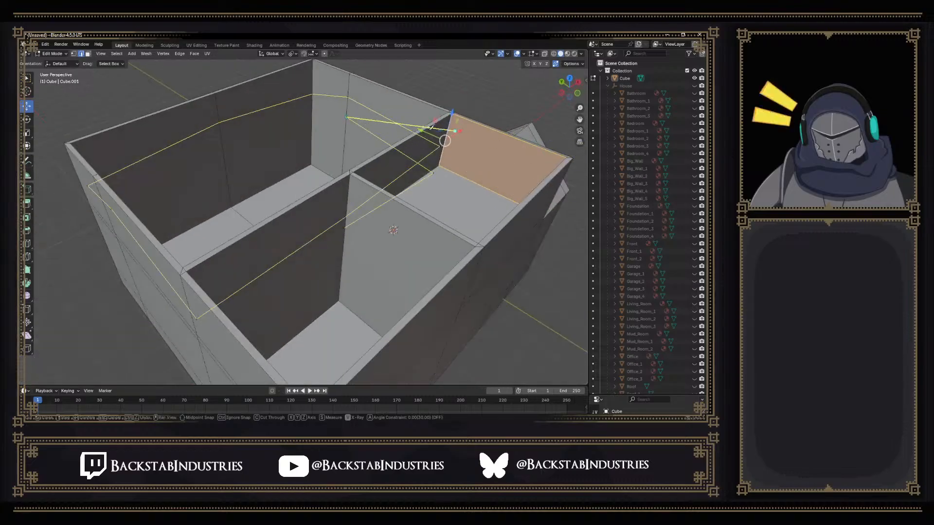
left_click(223, 138)
middle_click_drag(224, 138, 110, 139)
left_click(465, 179)
middle_click_drag(414, 167, 371, 155)
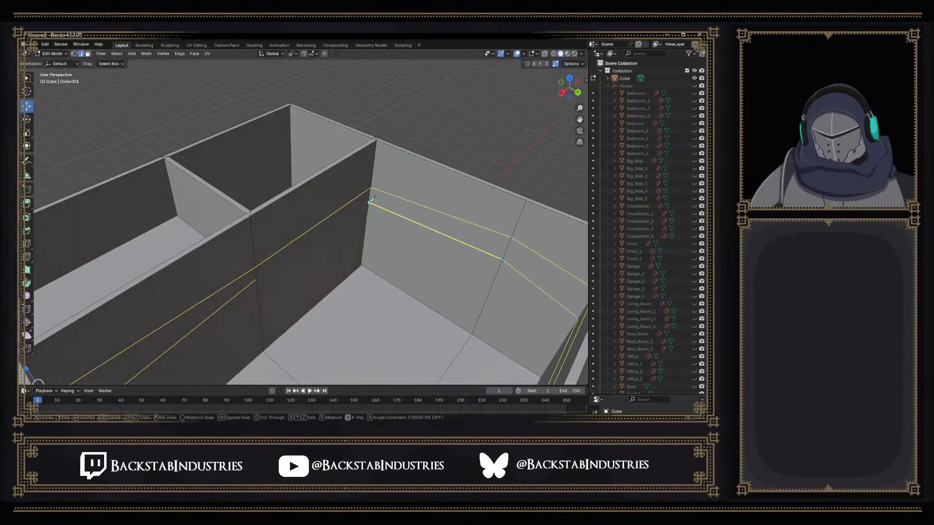
left_click(256, 278)
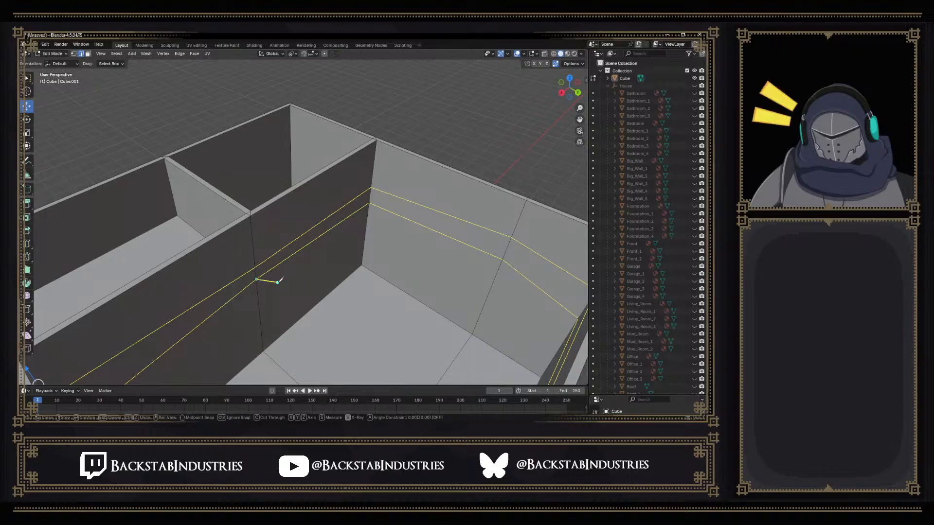
key("Escape")
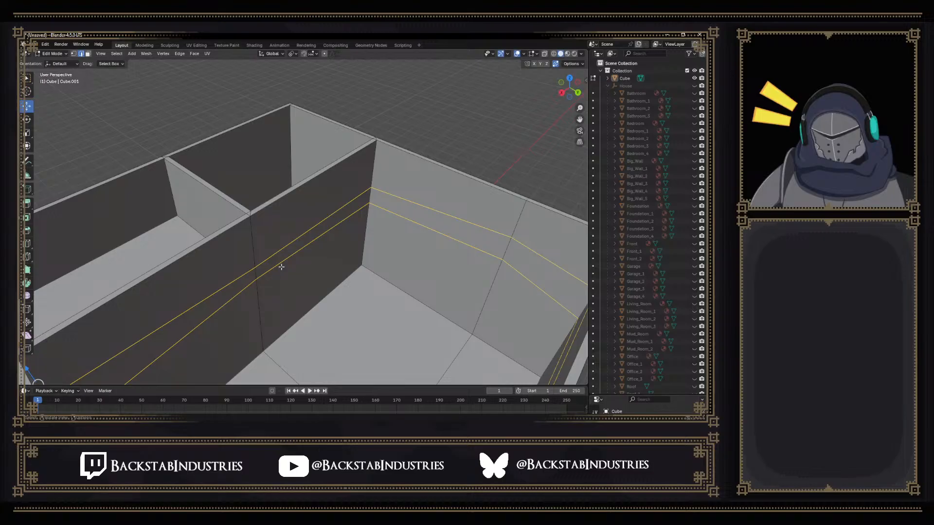
Check both cut lines around the large room and deselect all geometry
middle_click_drag(359, 217, 206, 227)
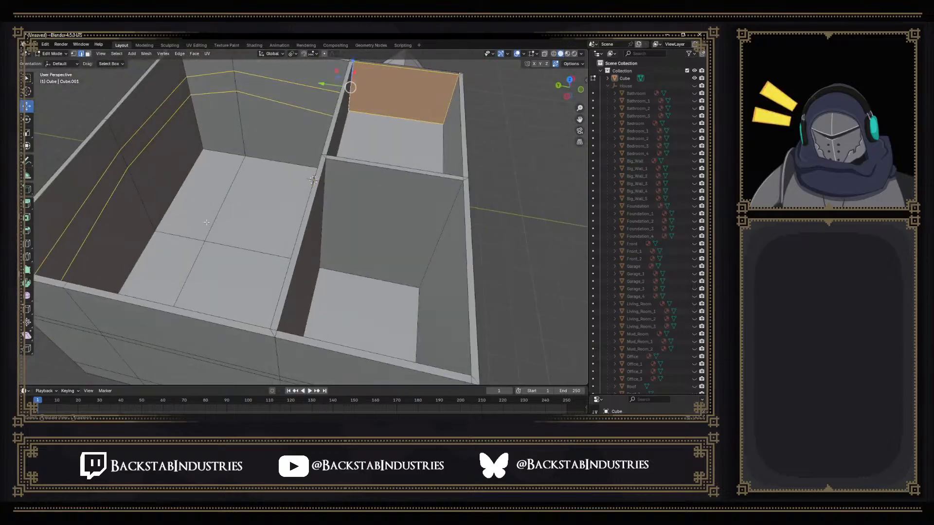
middle_click_drag(235, 210, 266, 206)
middle_click_drag(266, 144, 290, 223)
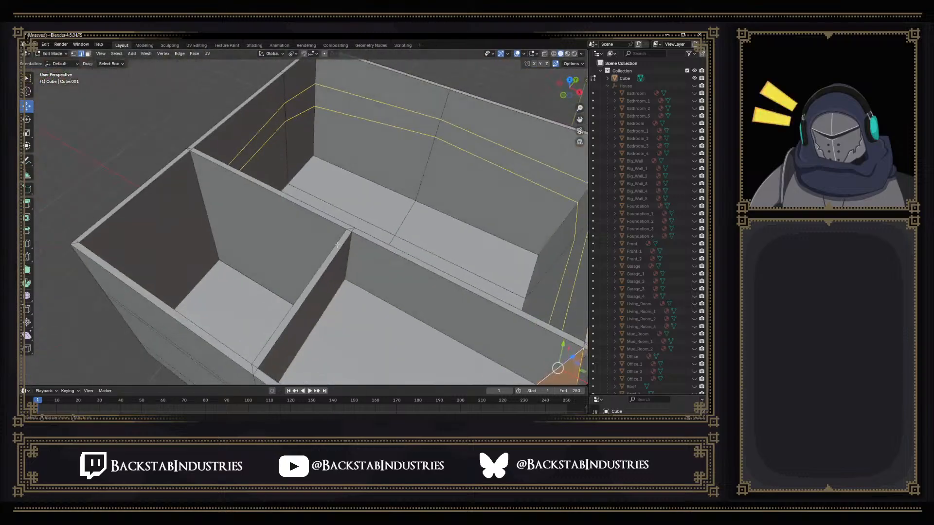
left_click(383, 289)
right_click(380, 293)
key("1")
key("alt+a")
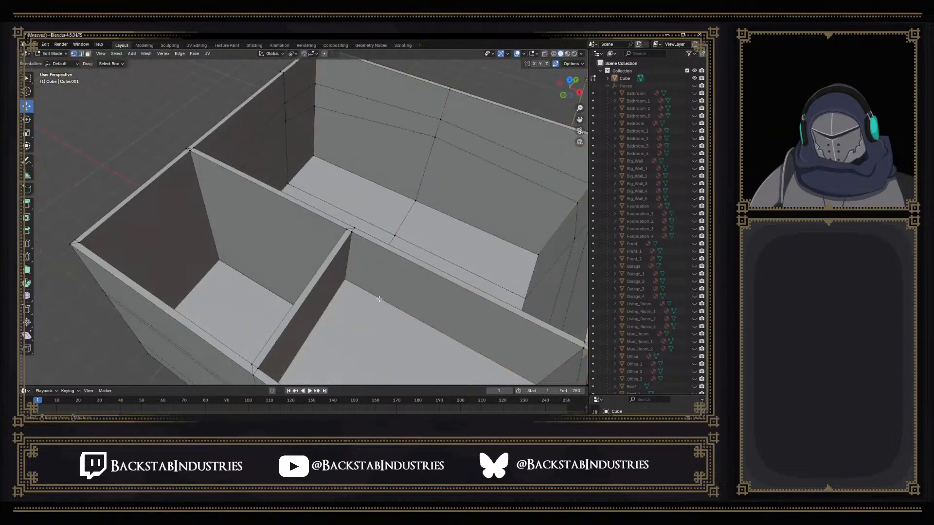
Select the edges of the upper cut line all around the large room's walls in edge select mode
left_click(384, 303, "alt")
middle_click_drag(384, 304, 276, 270)
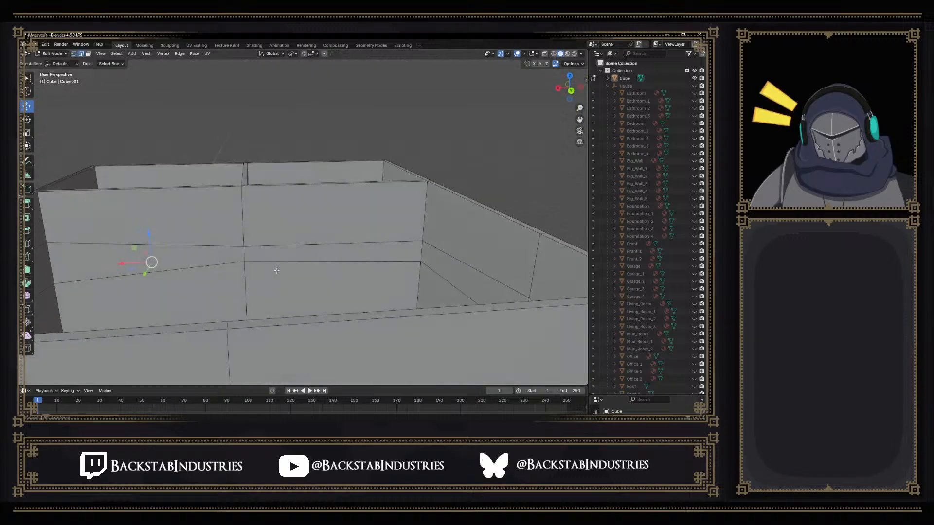
left_click(299, 245, "alt")
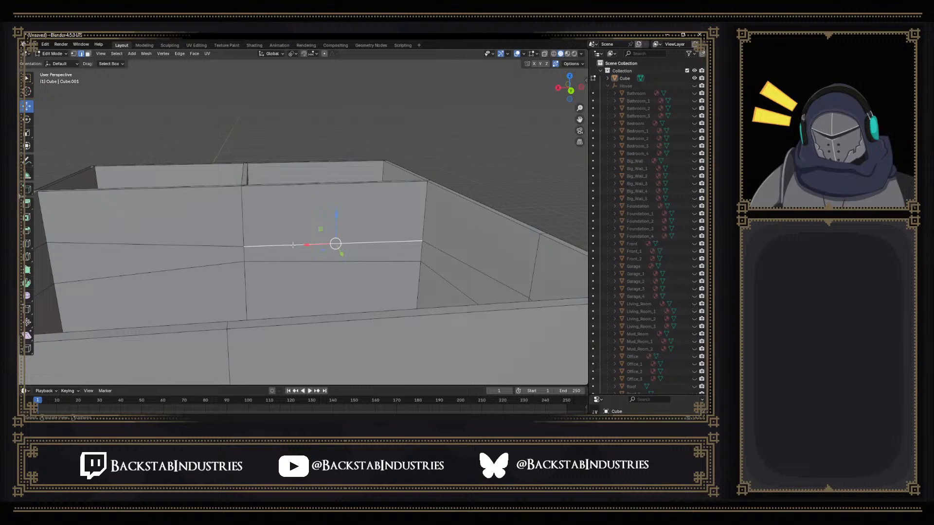
left_click(146, 244, "ctrl")
middle_click_drag(146, 244, 163, 231)
left_click(176, 154, "ctrl")
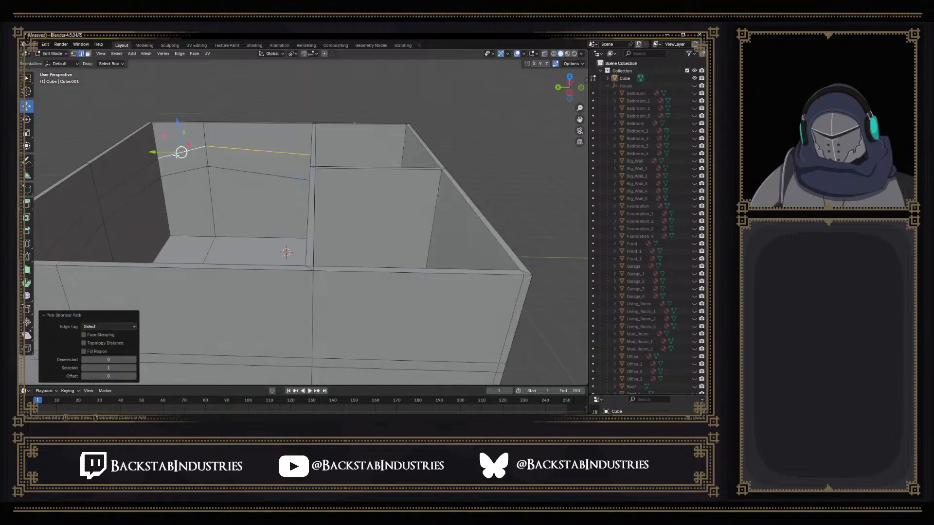
middle_click_drag(129, 196, 345, 179)
left_click(255, 107, "ctrl")
left_click(409, 174, "ctrl")
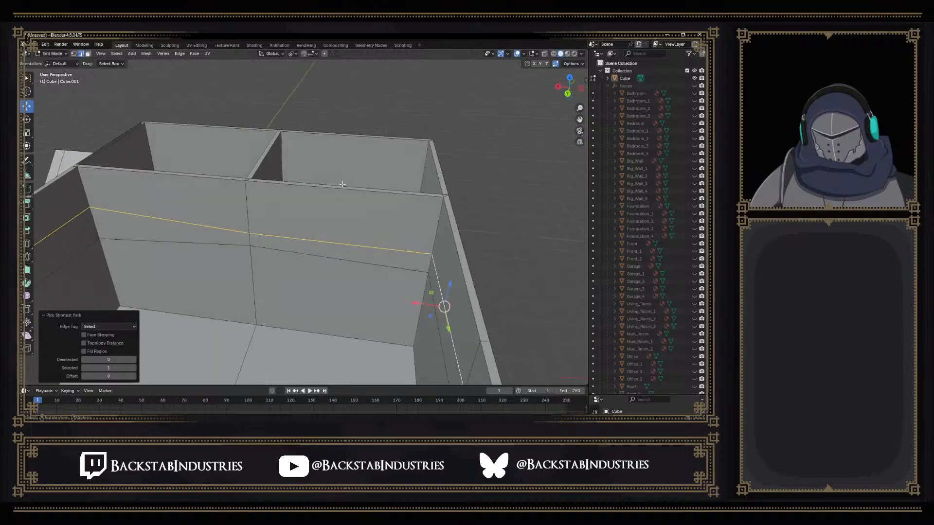
Try to add the lower cut line's edges around the large room to the selection
left_click(288, 251, "shift")
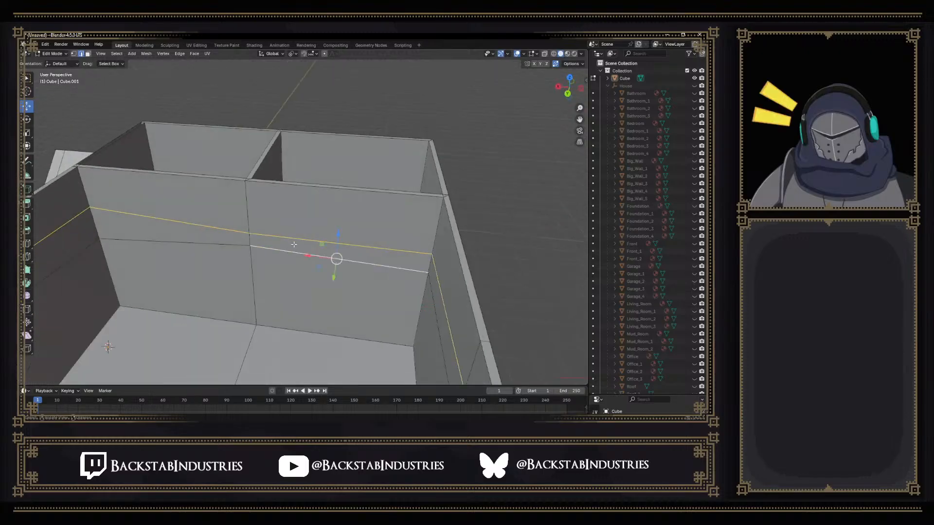
left_click(76, 255, "ctrl")
middle_click_drag(141, 256, 303, 242)
left_click(506, 227, "ctrl")
middle_click_drag(505, 227, 470, 229)
left_click(395, 199, "ctrl")
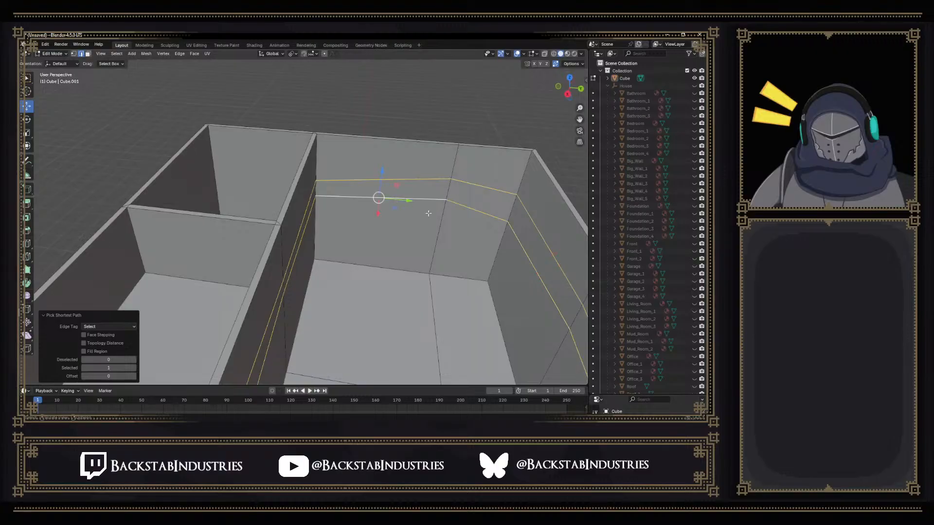
middle_click_drag(439, 208, 374, 202)
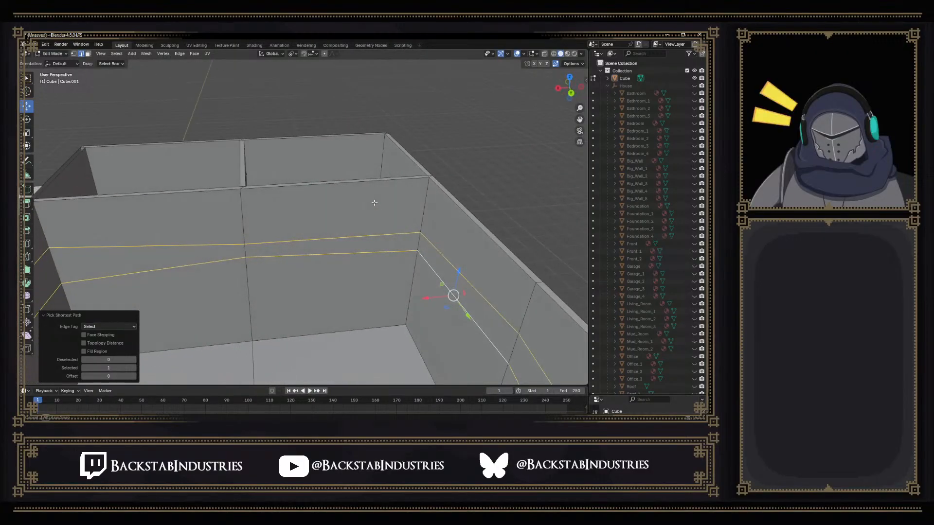
key("ctrl+z")
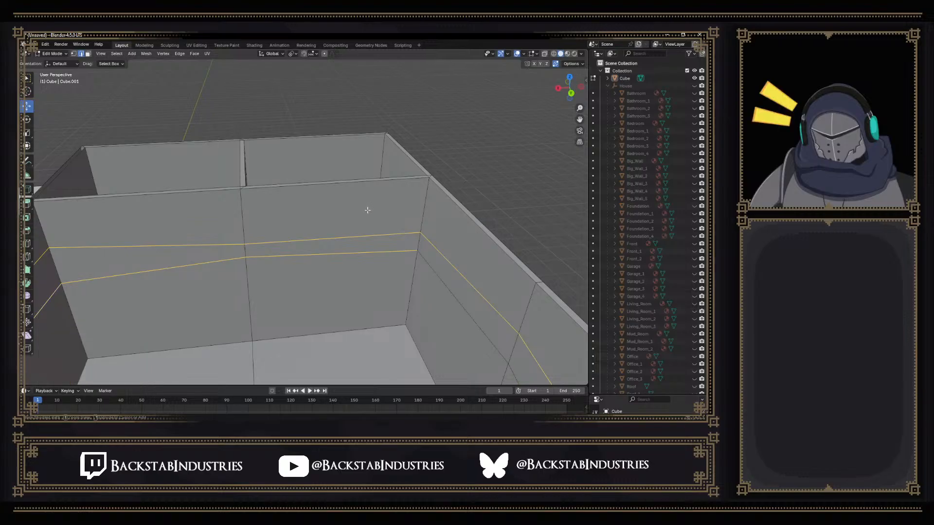
Level the upper cut line by scaling its selected edges to 0 along the global Z axis
middle_click_drag(355, 216, 384, 247)
middle_click_drag(448, 261, 477, 225)
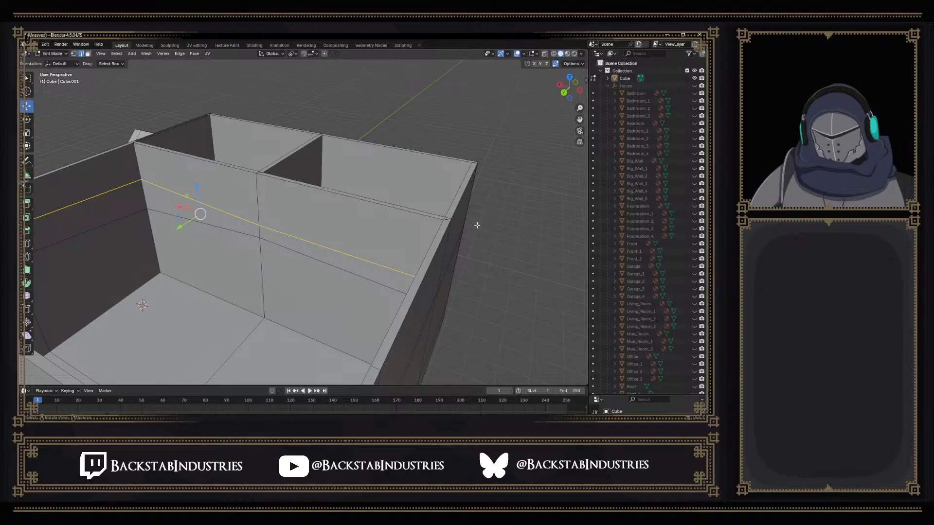
key("s")
key("z")
key("0")
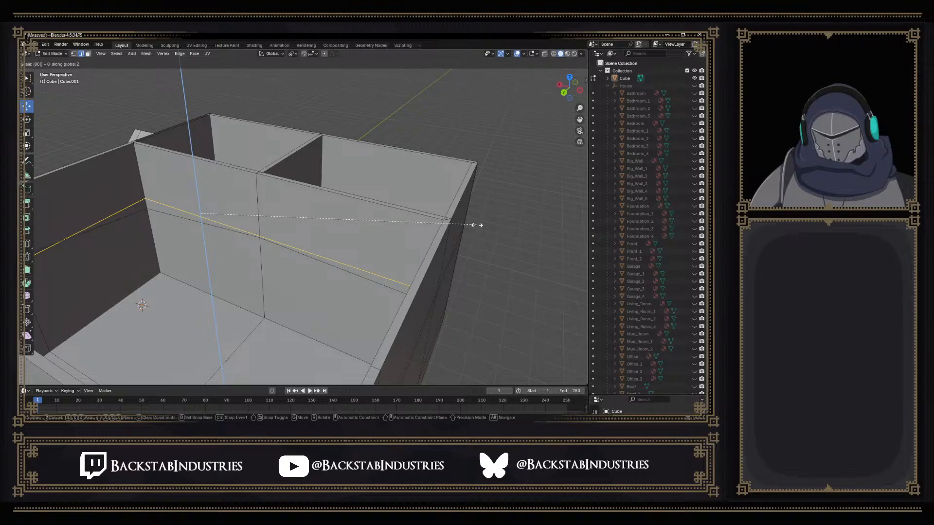
key("Return")
Select the edges of the lower cut line all around the large room's walls
middle_click_drag(424, 227, 153, 224)
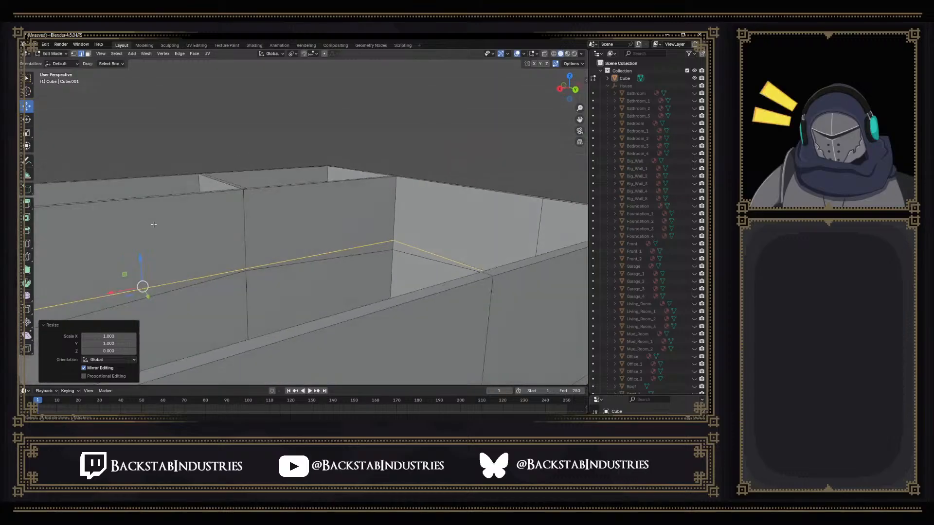
left_click(269, 272)
middle_click_drag(270, 271, 329, 260)
key("ctrl+r")
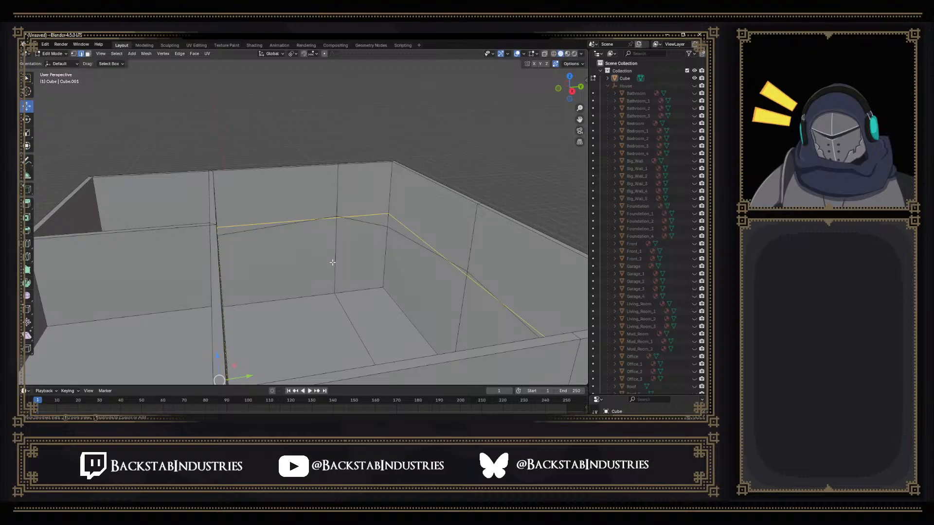
left_click(364, 225, "alt")
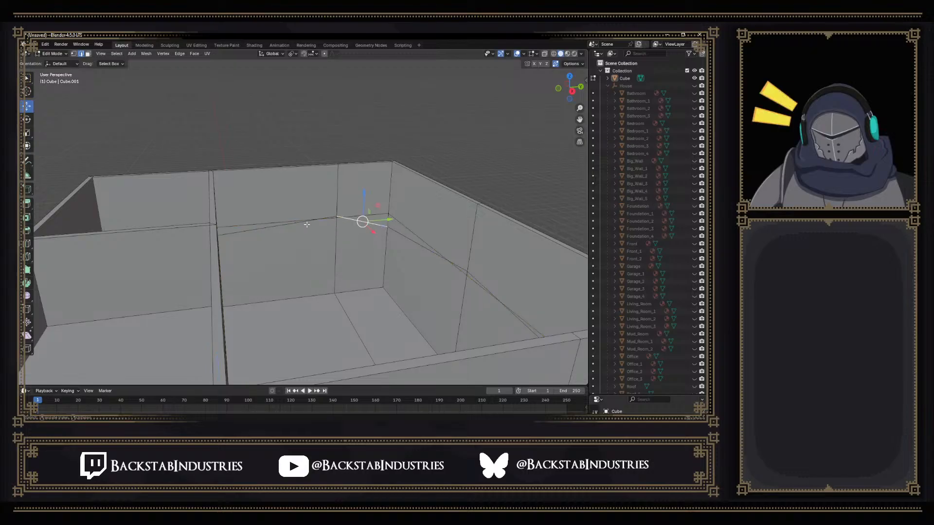
left_click(275, 227, "alt")
middle_click_drag(277, 223, 94, 236)
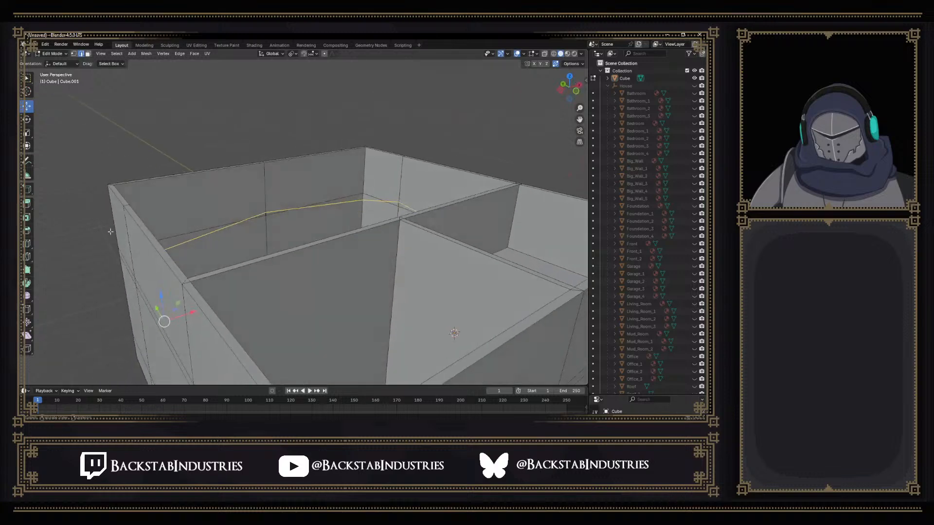
middle_click_drag(427, 307, 398, 305)
left_click(341, 313, "shift")
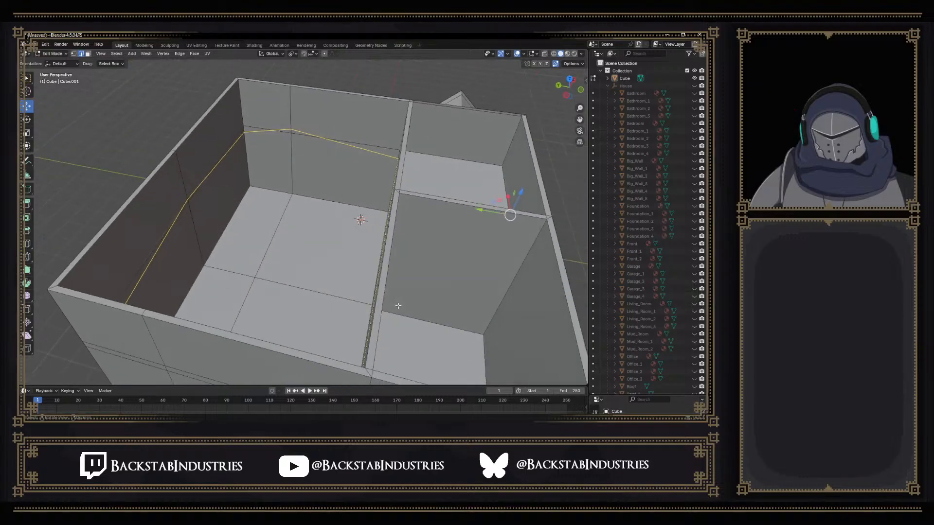
Level the lower cut line by scaling its selected edges to 0 along the global Z axis
key("s")
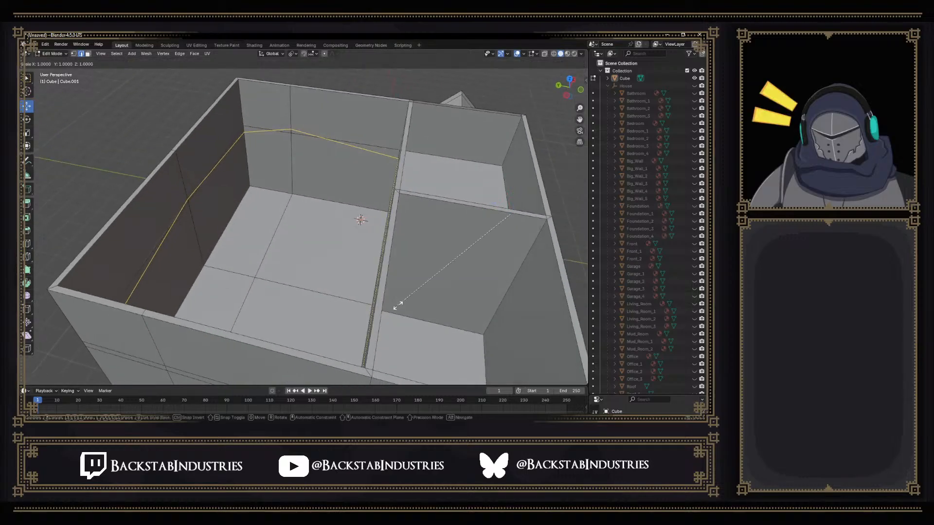
key("z")
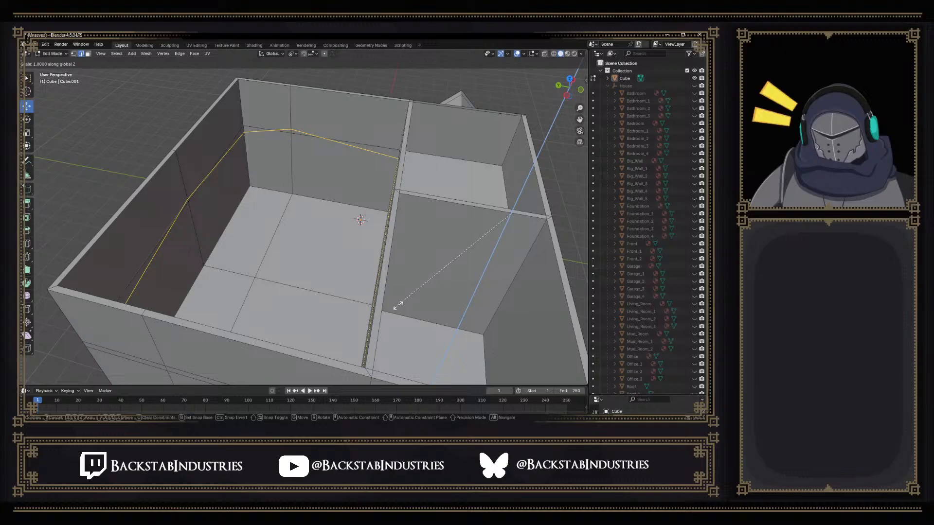
key("0")
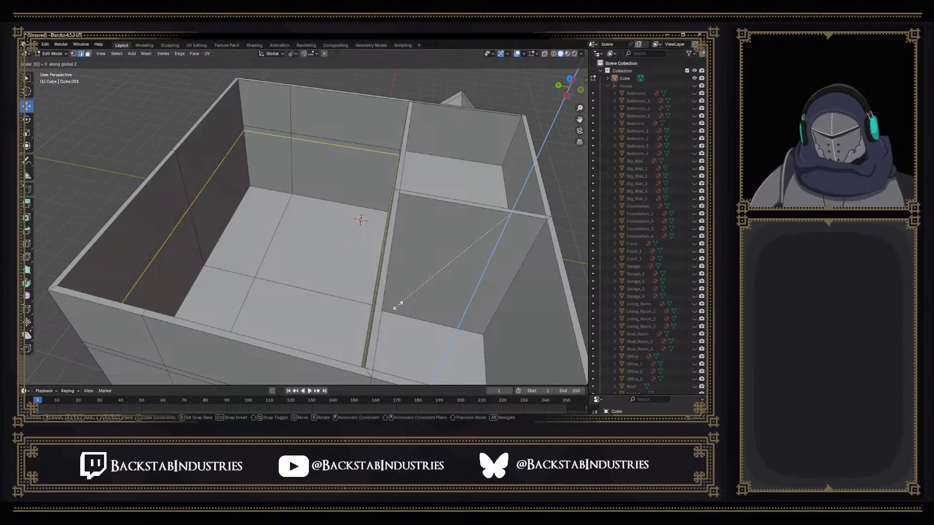
key("Return")
middle_click_drag(394, 302, 398, 274)
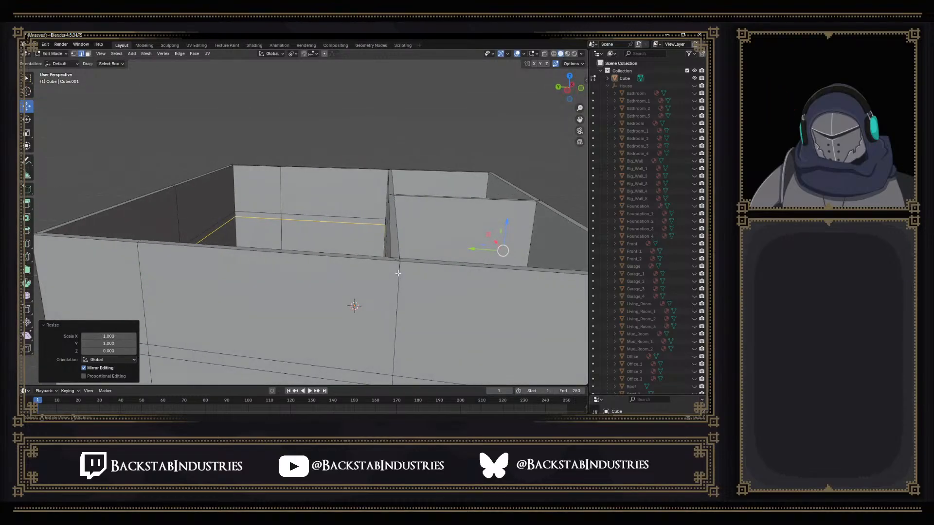
middle_click_drag(356, 165, 375, 210)
Try to fill a face between two adjoining lower cut-line edges at the large room's corner
left_click(280, 139)
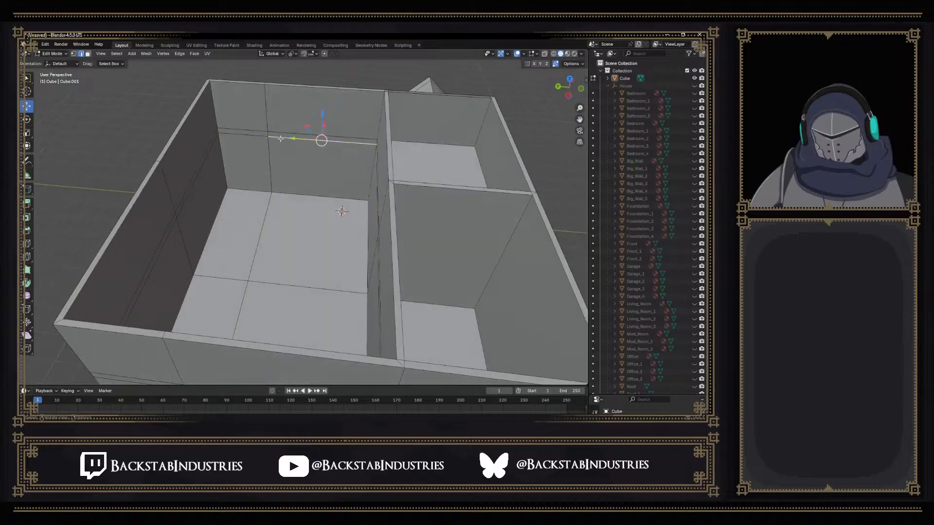
left_click(245, 138)
middle_click_drag(245, 138, 273, 172)
middle_click_drag(235, 240, 195, 212)
left_click(243, 204)
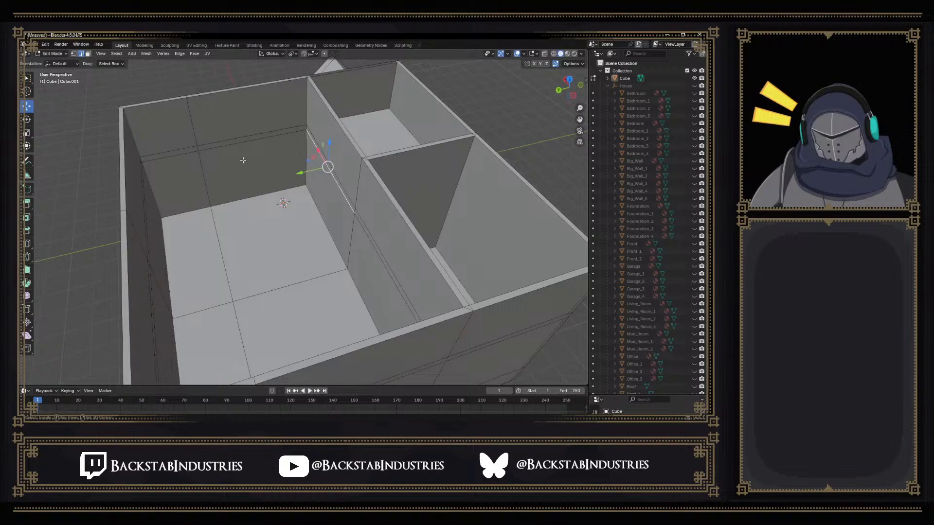
left_click(255, 141)
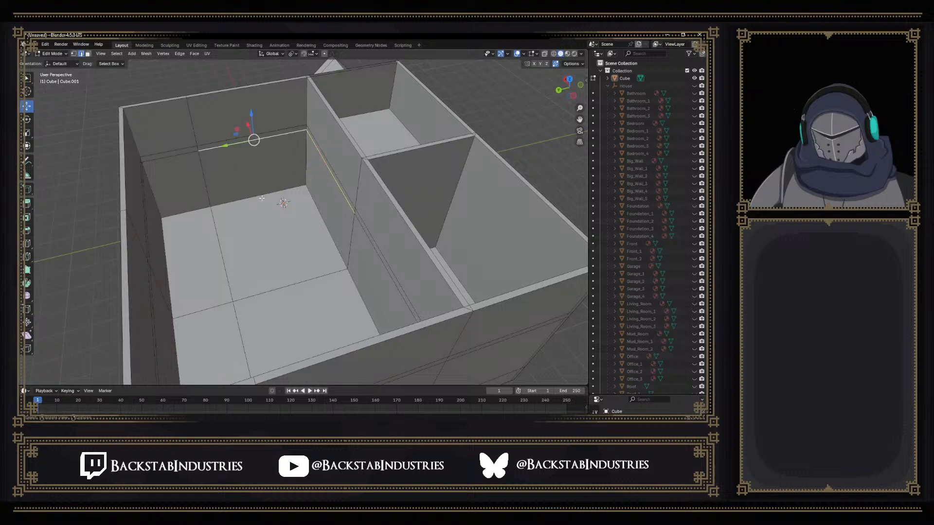
key("f")
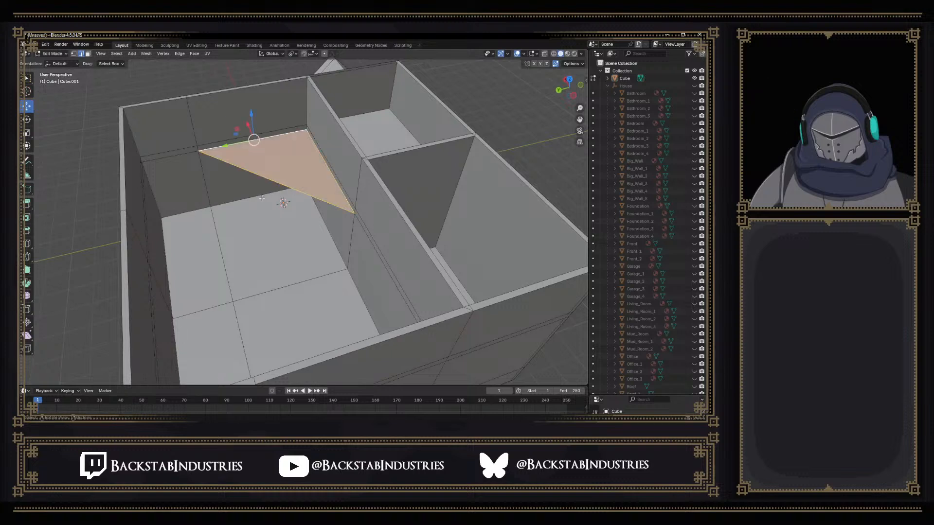
key("ctrl+z")
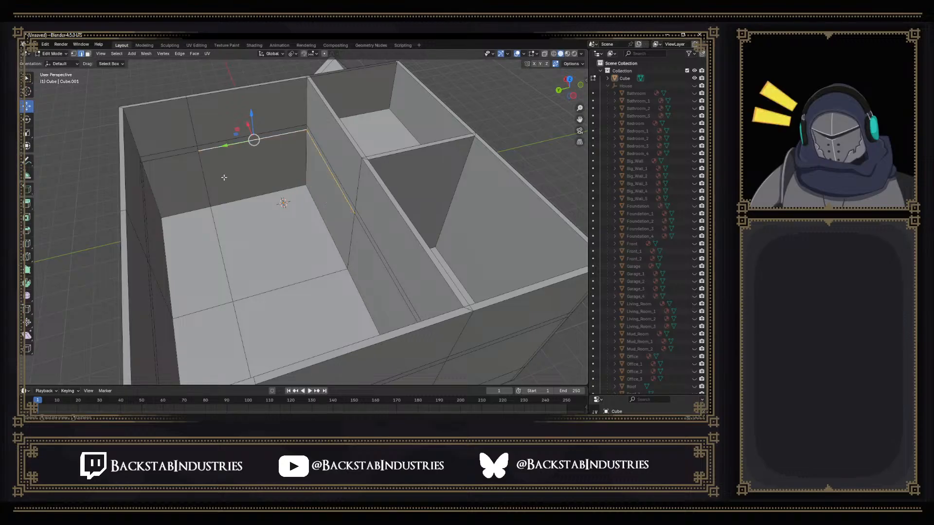
middle_click_drag(246, 181, 238, 151)
left_click(258, 128, "shift")
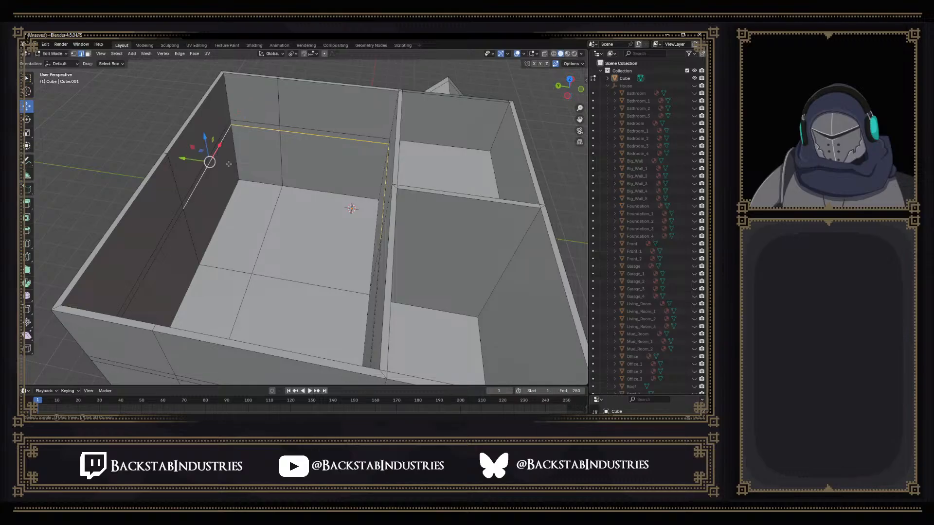
middle_click_drag(229, 168, 213, 174)
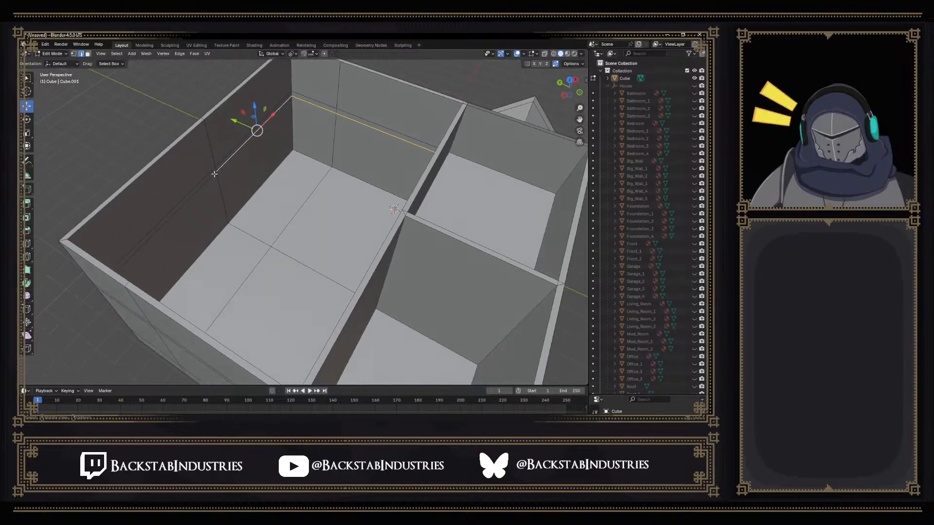
scroll(217, 170, "up", 2)
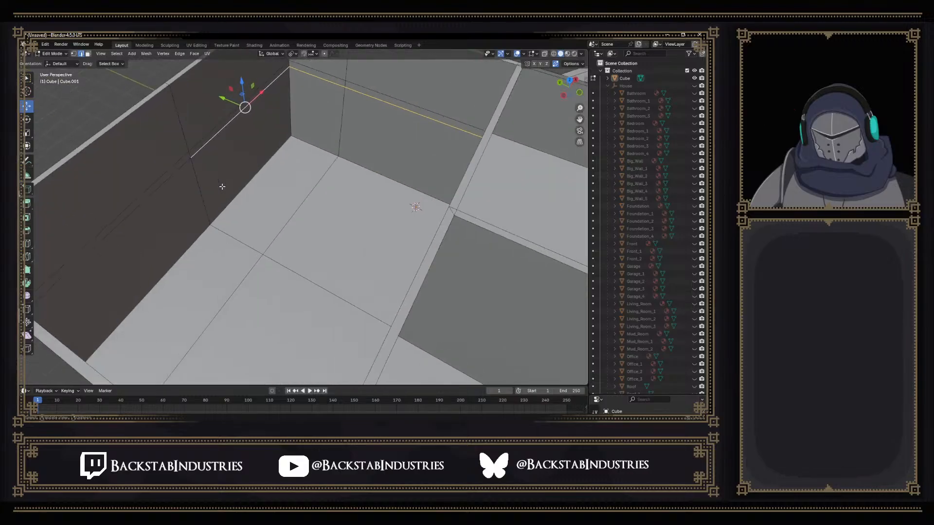
Select the upper cut line's edges around all walls of the large room and fill them with one horizontal face
left_click(322, 77)
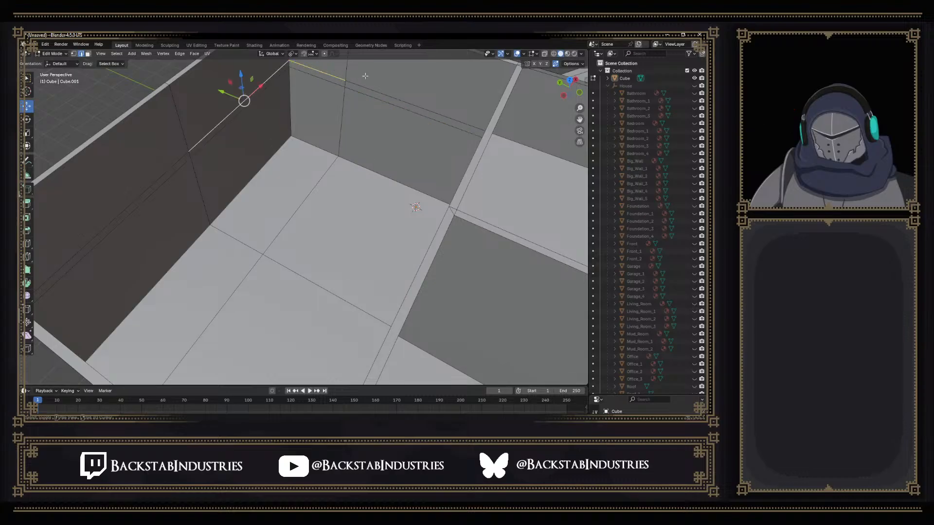
middle_click_drag(410, 99, 425, 102)
left_click(270, 146, "shift")
left_click(362, 205, "shift")
middle_click_drag(355, 205, 387, 181)
left_click(389, 180, "shift")
left_click(417, 195, "shift")
left_click(430, 197, "shift")
left_click(486, 210, "shift")
middle_click_drag(461, 193, 407, 156)
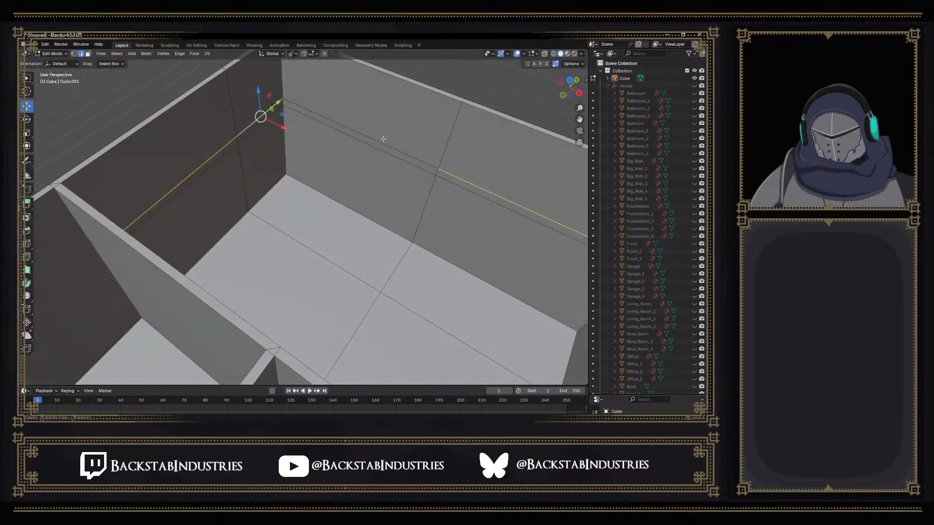
left_click(375, 148, "shift")
key("f")
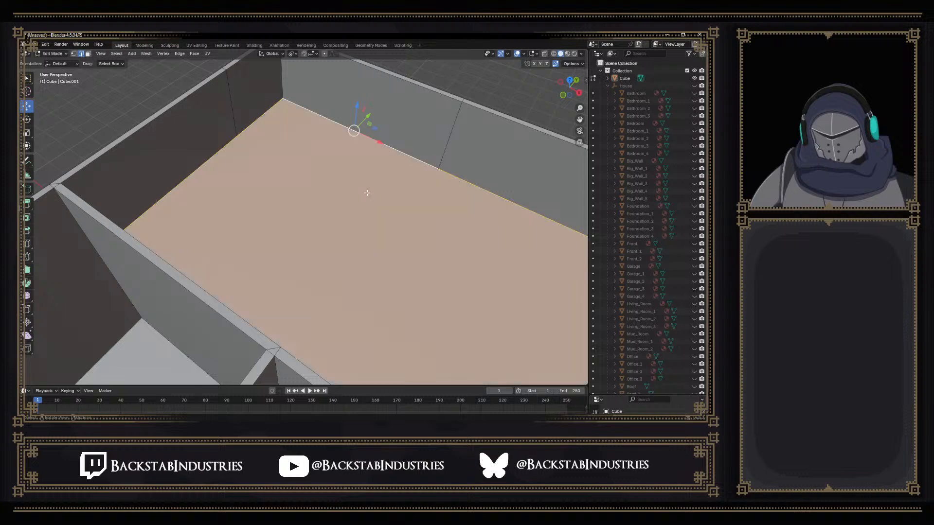
Close the lower cut line's opening from below by filling two adjoining ceiling faces between opposite wall edges
middle_click_drag(392, 194, 333, 276)
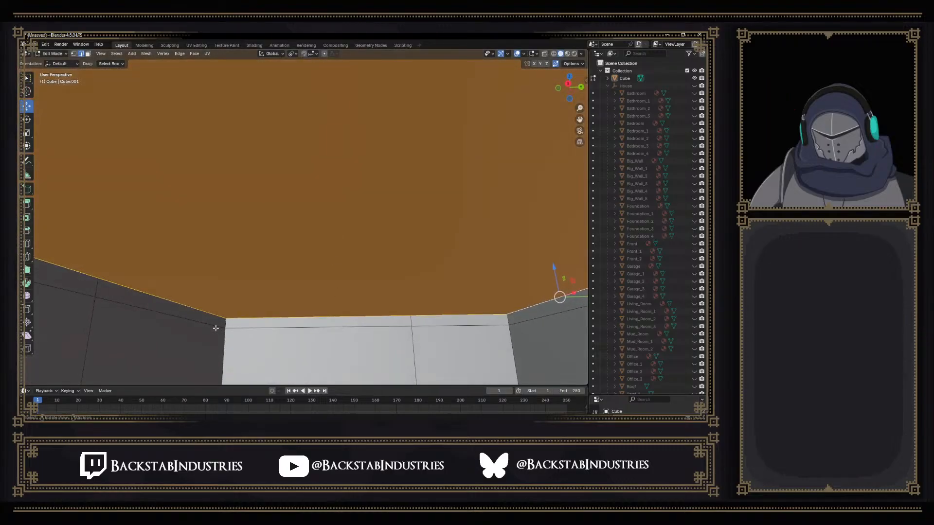
left_click(201, 323)
left_click(529, 321, "shift")
middle_click_drag(530, 322, 483, 319)
key("f")
left_click(538, 310)
middle_click_drag(538, 310, 464, 270, "shift")
scroll(411, 289, "down", 1)
left_click(567, 276, "shift")
key("f")
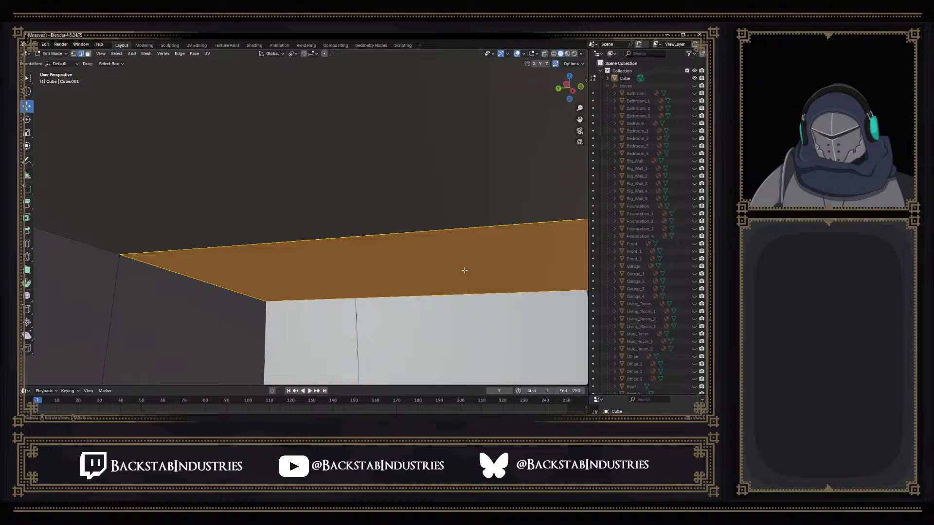
Examine the new floor and ceiling faces, the room walls and the whole house from inside and outside
left_click(133, 265)
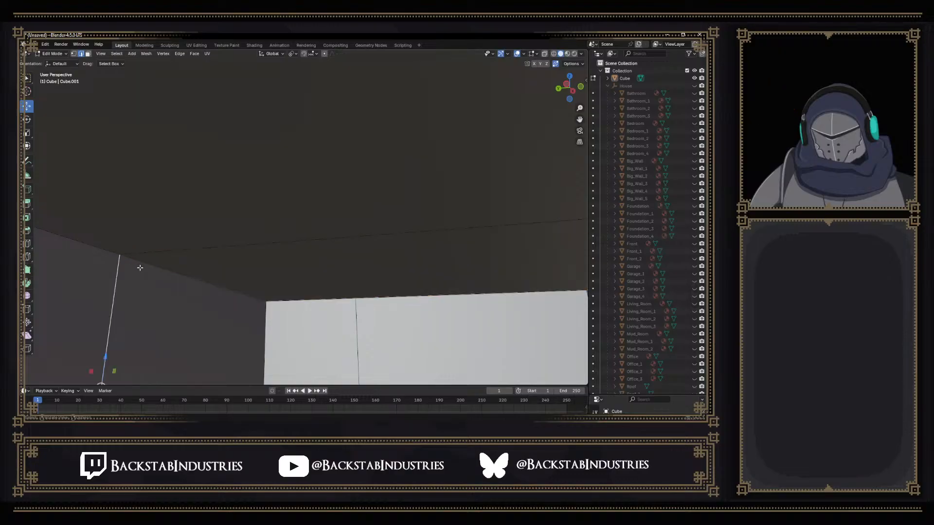
middle_click_drag(124, 358, 127, 355)
left_click_drag(143, 373, 126, 378)
middle_click_drag(142, 359, 248, 277)
scroll(126, 311, "down", 4)
scroll(257, 279, "down", 5)
scroll(258, 279, "down", 4)
left_click(232, 249)
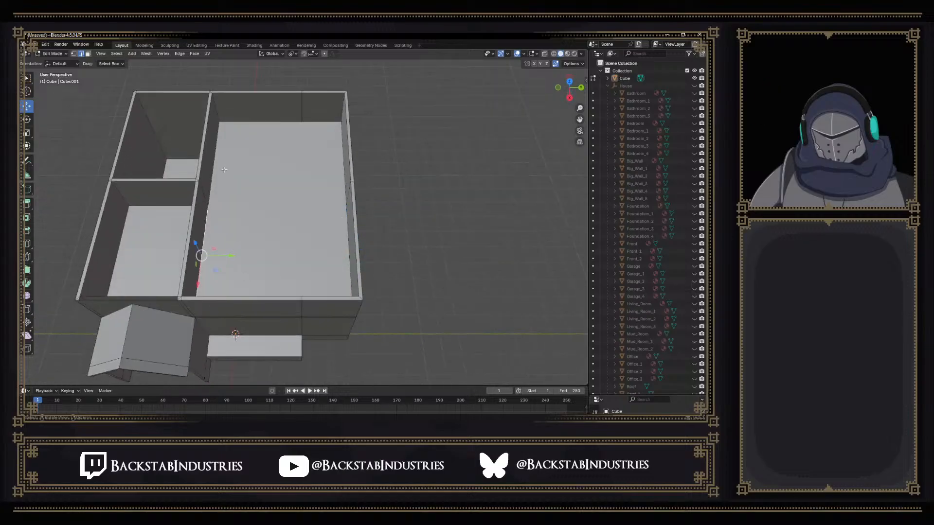
middle_click_drag(223, 205, 242, 180)
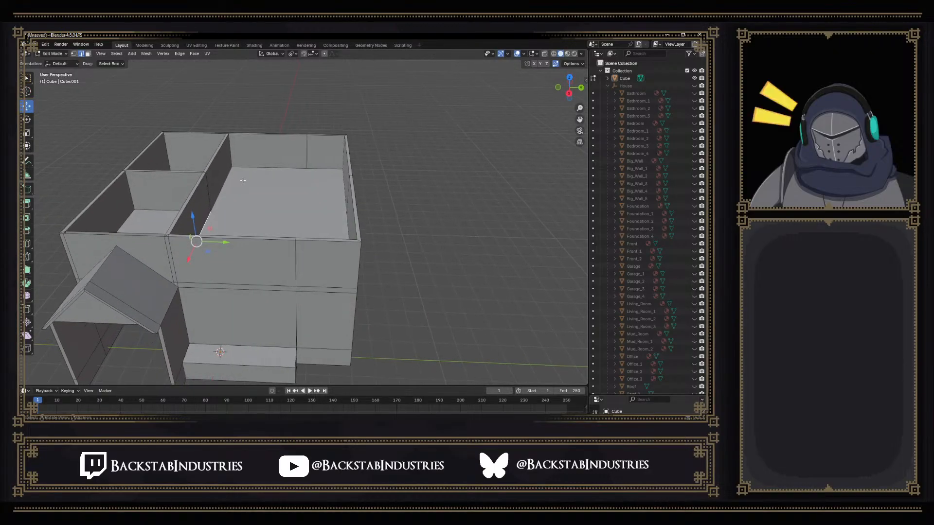
left_click(208, 174)
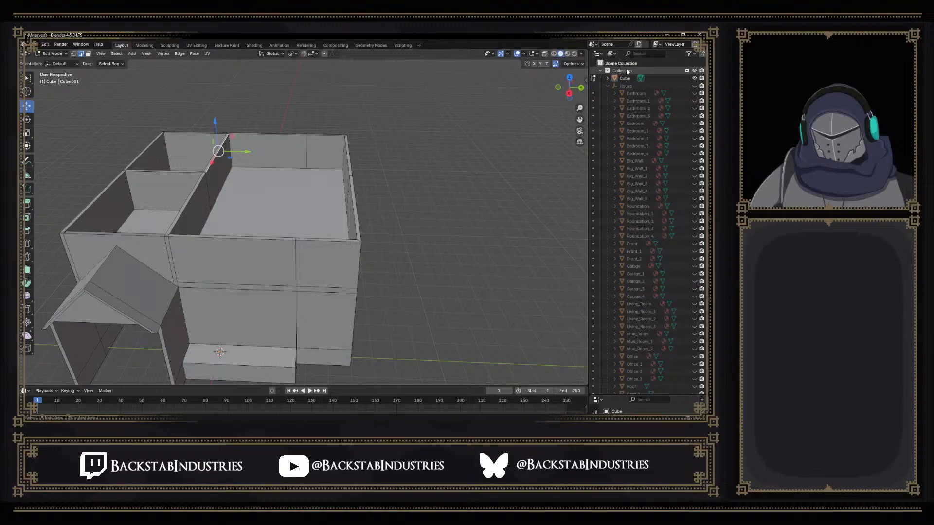
left_click(608, 78)
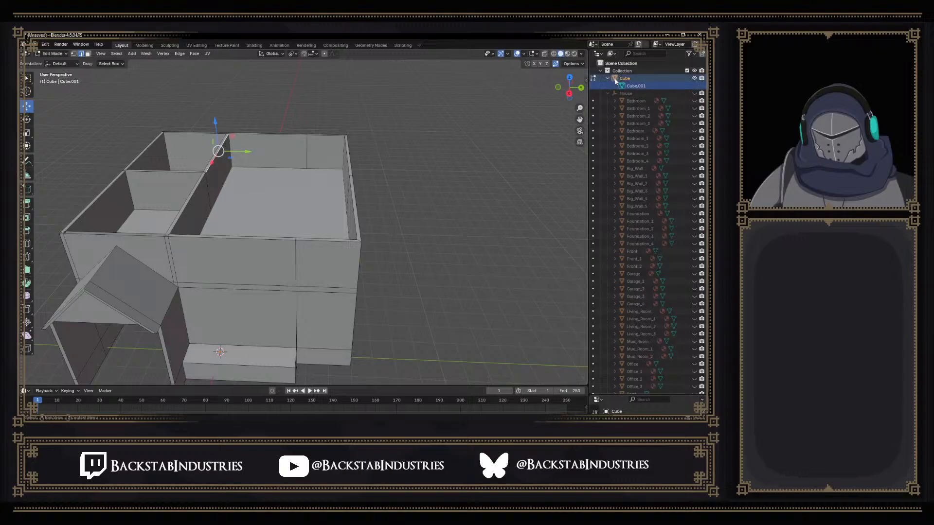
middle_click_drag(362, 128, 372, 120)
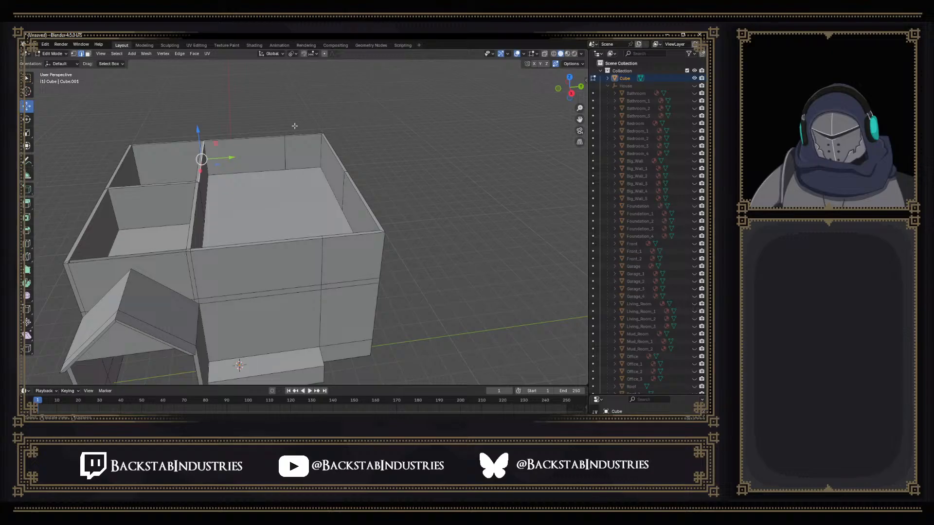
middle_click_drag(295, 131, 395, 124)
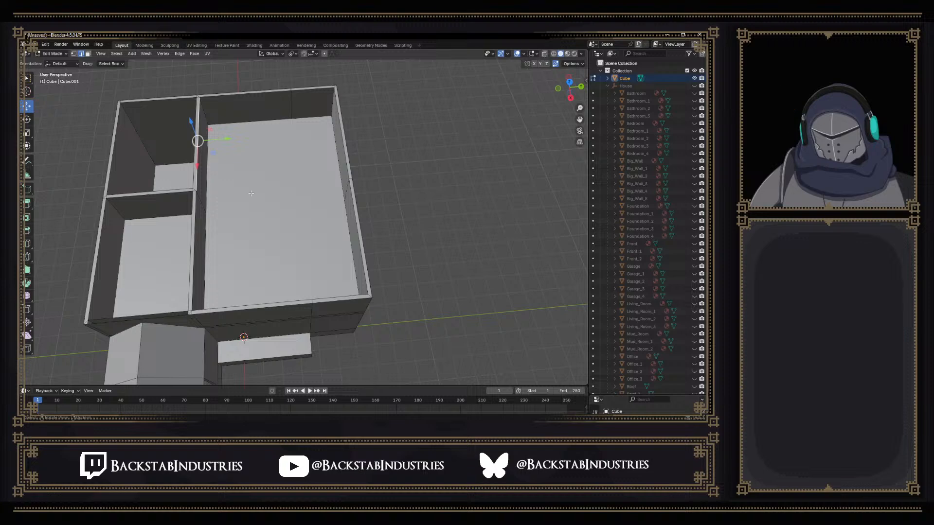
scroll(232, 218, "up", 5)
middle_click_drag(232, 223, 276, 176)
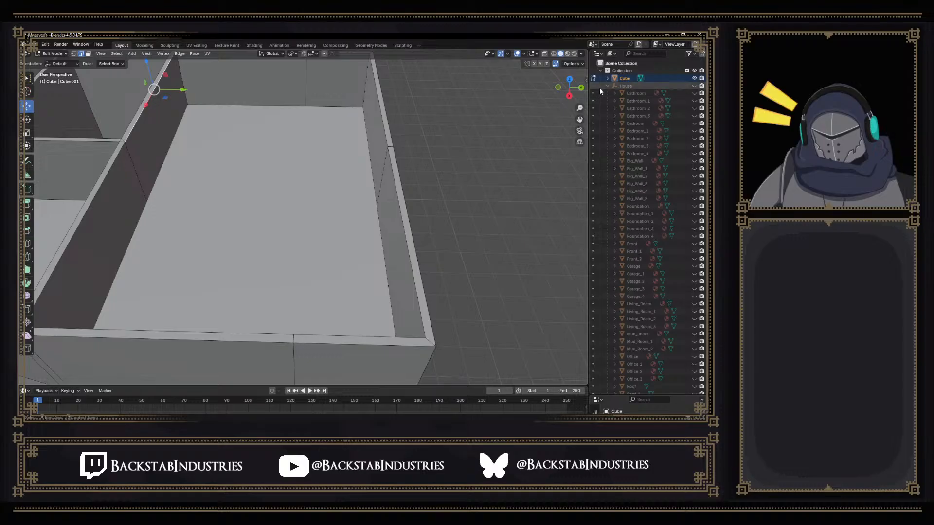
Show the House parent and its reference objects Top_Floor, Top_Floor_1, Top_Floor_2 and Top_Floor_3 in the scene
left_click(695, 87)
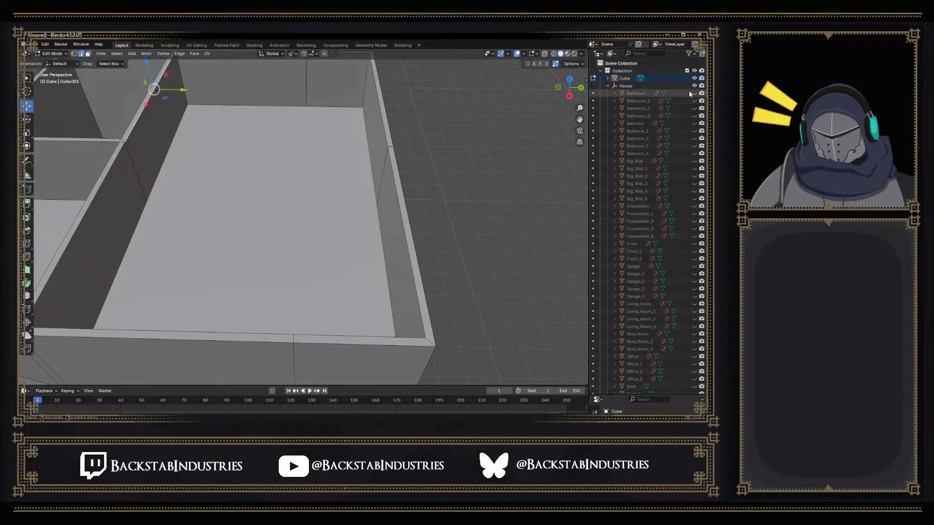
scroll(680, 148, "down", 3)
scroll(679, 151, "down", 1)
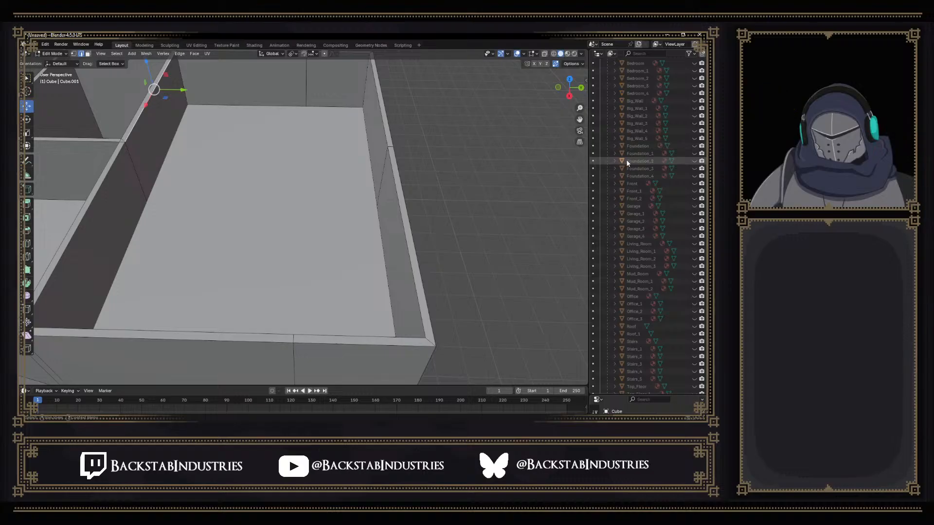
scroll(679, 153, "down", 1)
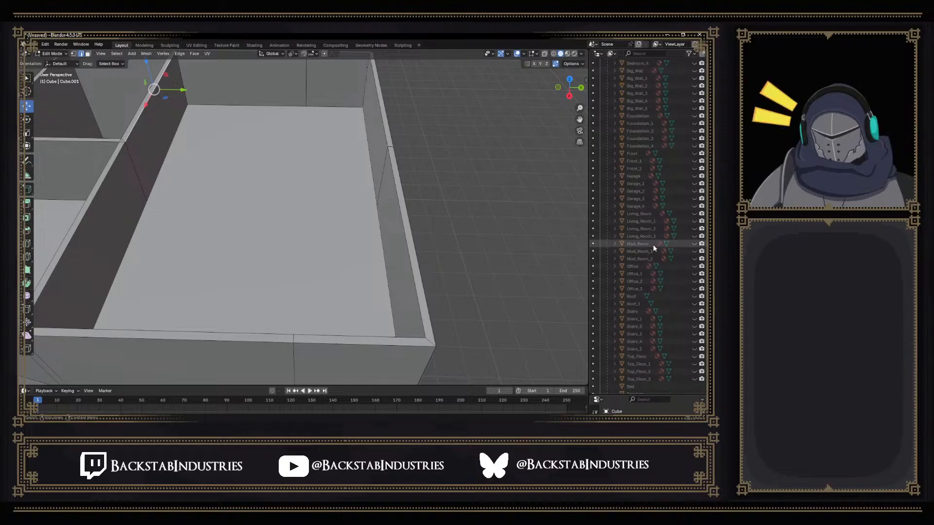
scroll(657, 238, "down", 6)
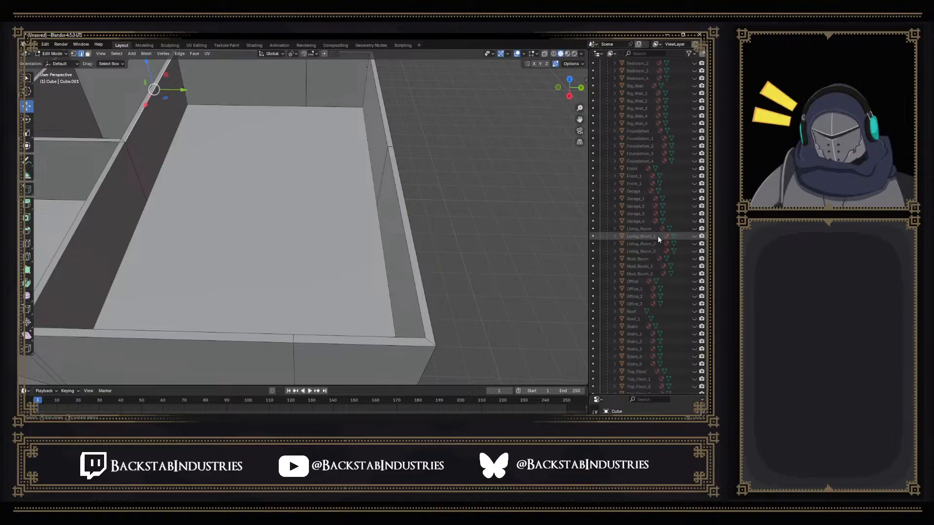
scroll(658, 235, "up", 12)
scroll(656, 165, "down", 13)
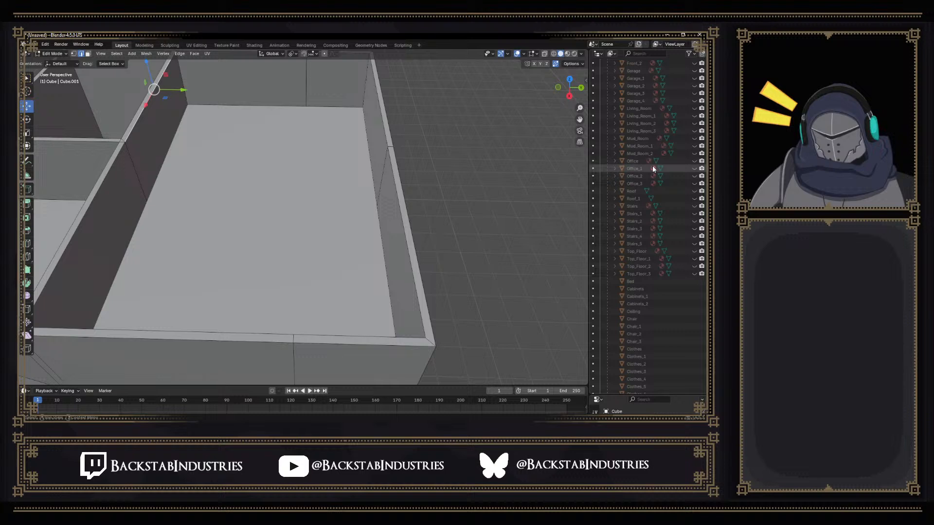
left_click(694, 251)
left_click(694, 258)
left_click(693, 266)
left_click(694, 273)
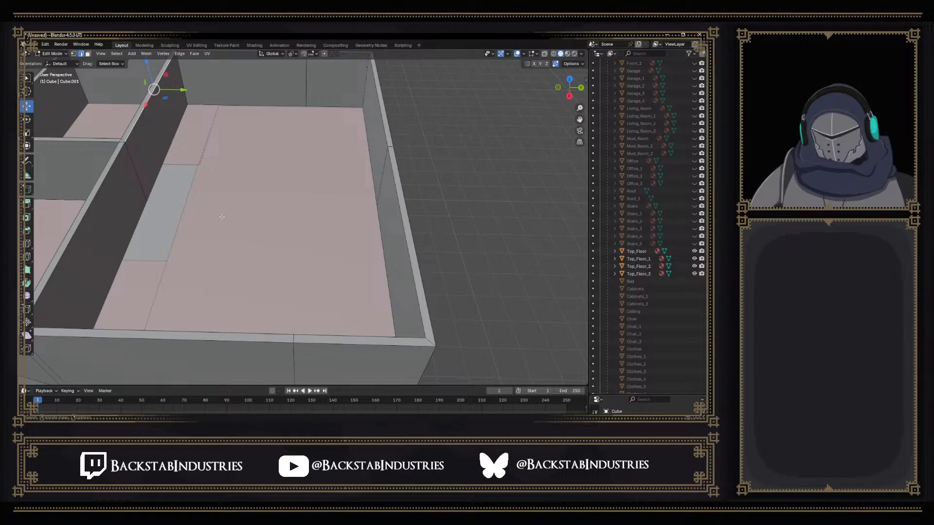
Knife-cut the rectangular stair opening's outline into the large room's floor face beside the inner wall, following the Top_Floor pieces' edges
scroll(227, 208, "up", 5)
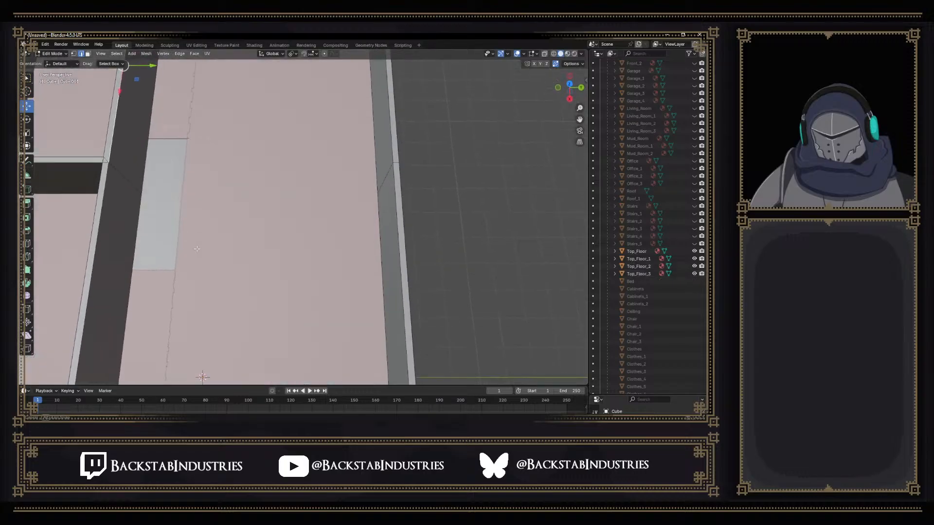
middle_click_drag(197, 249, 199, 249)
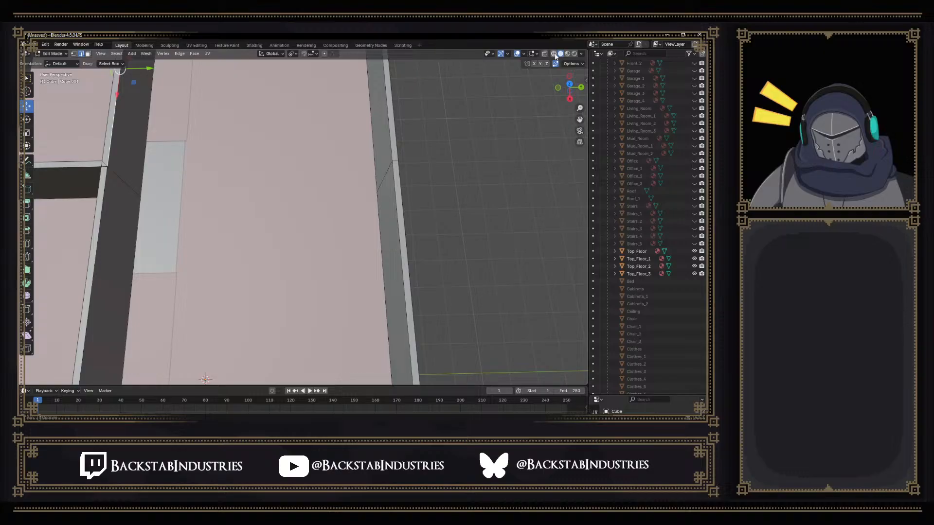
middle_click_drag(272, 212, 290, 242)
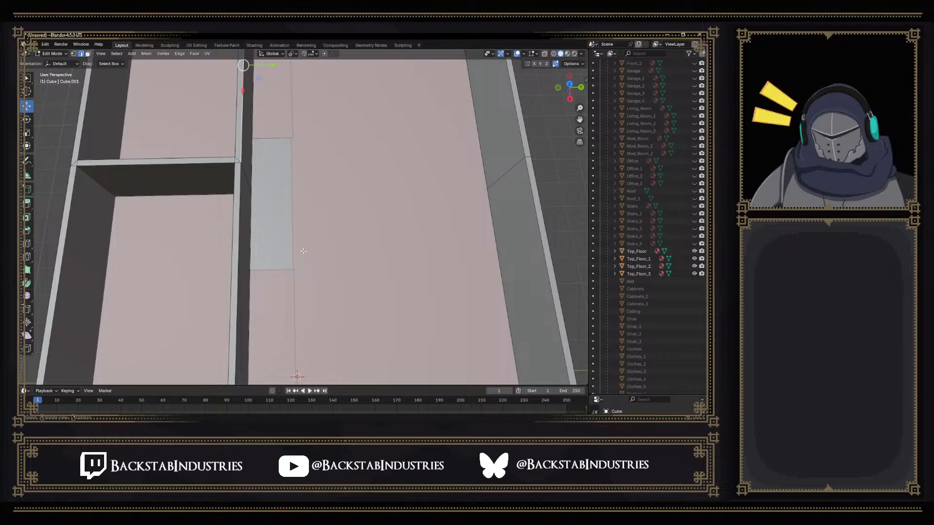
key("k")
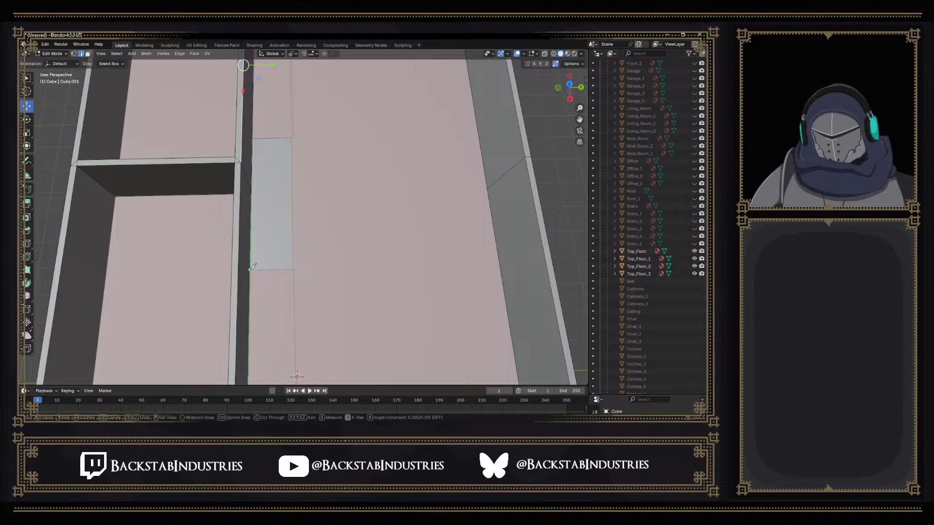
left_click(250, 269)
left_click(292, 269)
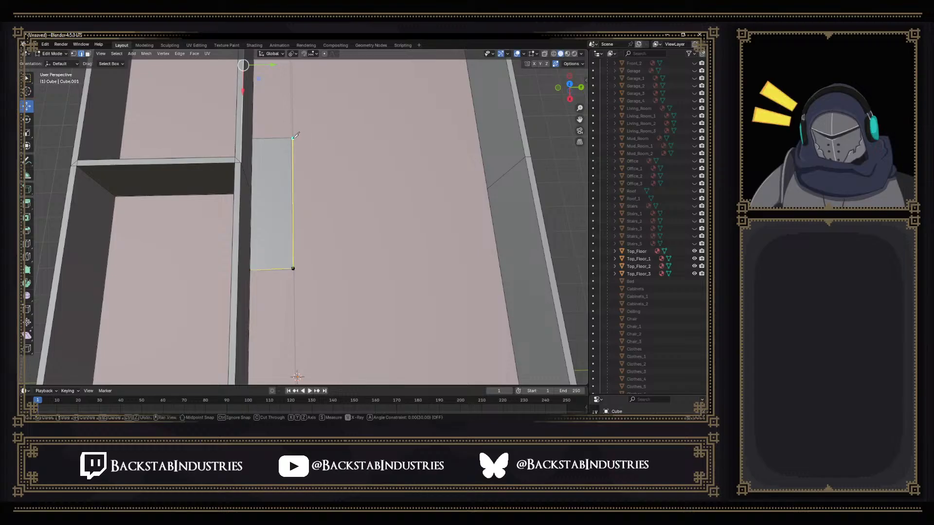
left_click(291, 139)
left_click(252, 139)
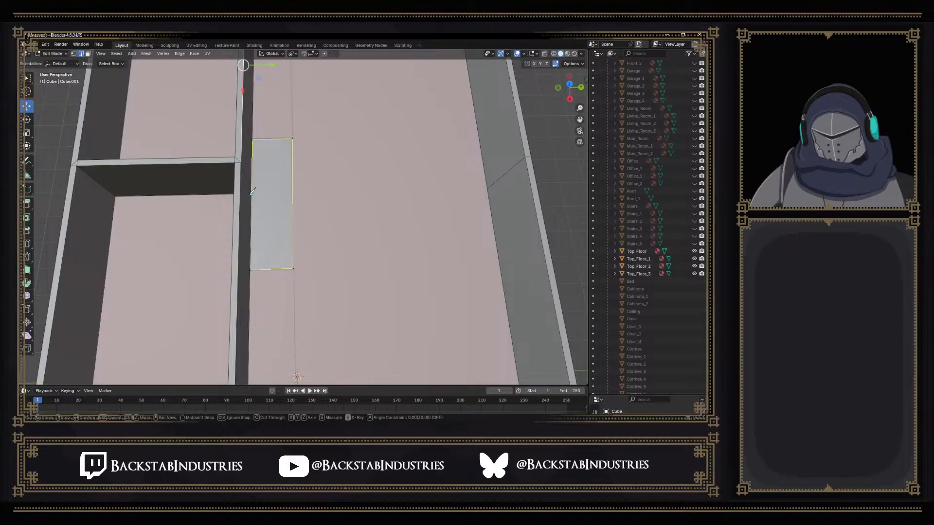
key("Return")
mouse_move(251, 191)
middle_mouse_down()
mouse_move(311, 167)
mouse_move(259, 177)
mouse_move(262, 201)
middle_mouse_up()
In top view, shift the rectangle's +X wall-side corner about 0.01 m along X and align both +X corners with an X scale of 0
left_click(570, 87)
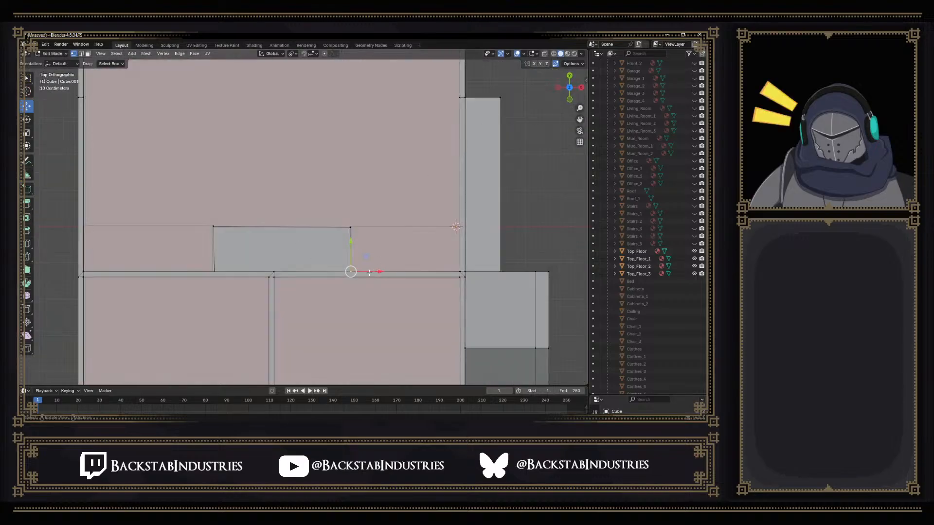
mouse_move(378, 271)
left_mouse_down()
mouse_move(386, 271)
mouse_move(378, 270)
left_mouse_up()
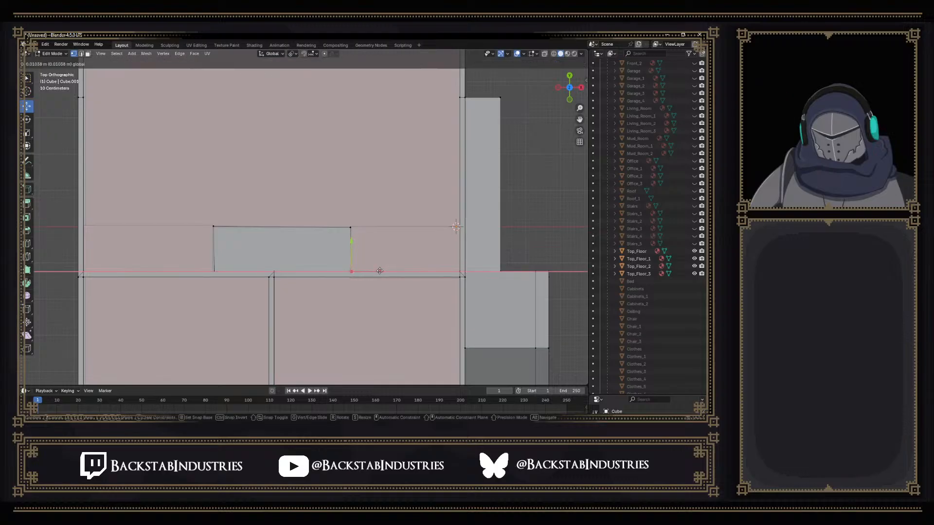
left_click(352, 226)
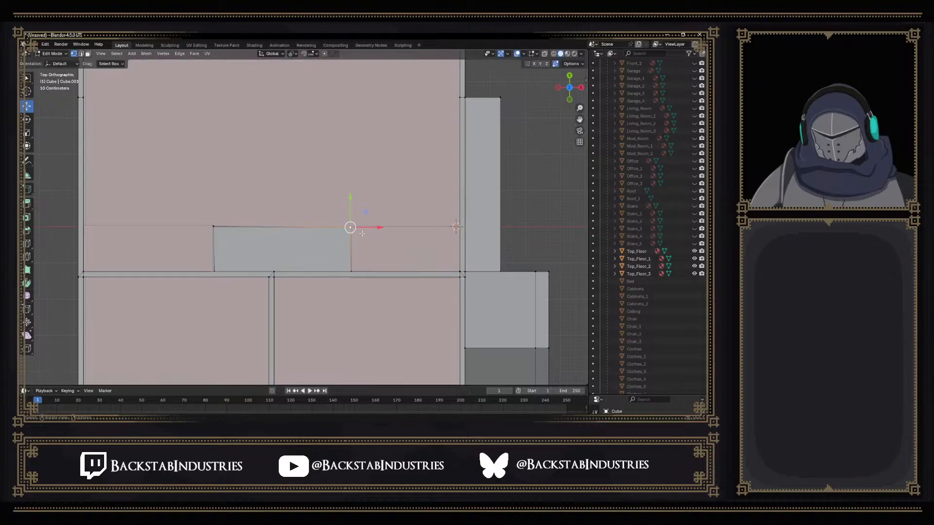
left_click(352, 271)
key("s")
key("x")
key("0")
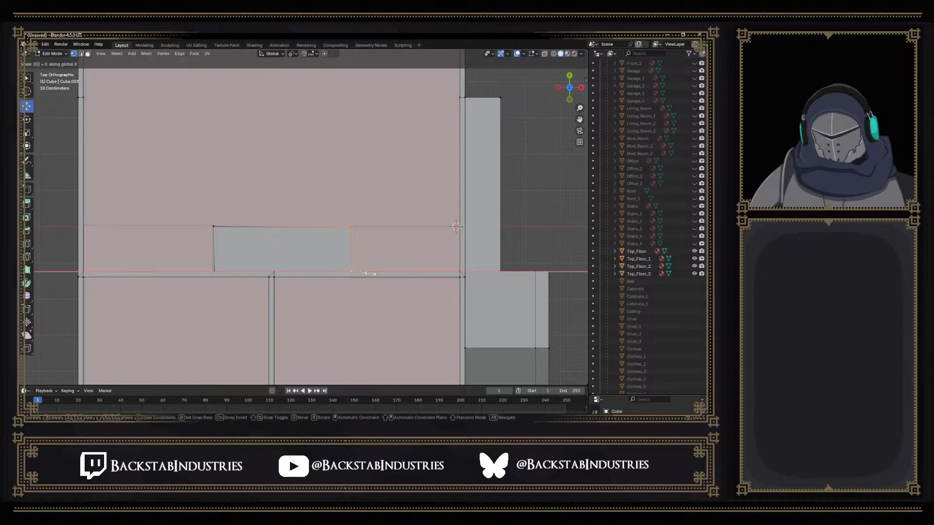
key("Return")
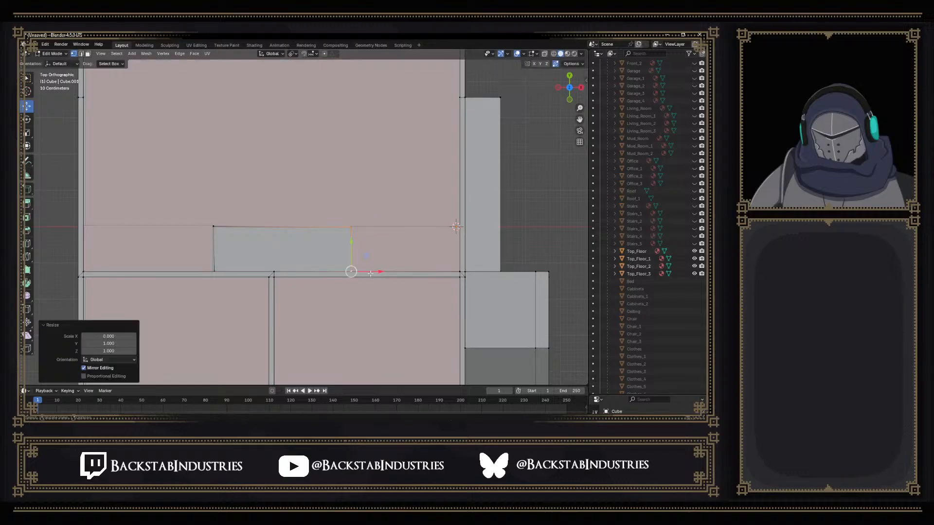
Shift the rectangle's -X wall-side corner about -0.04 m along X and align both -X corners with an X scale of 0
left_click(214, 269)
key("g")
key("x")
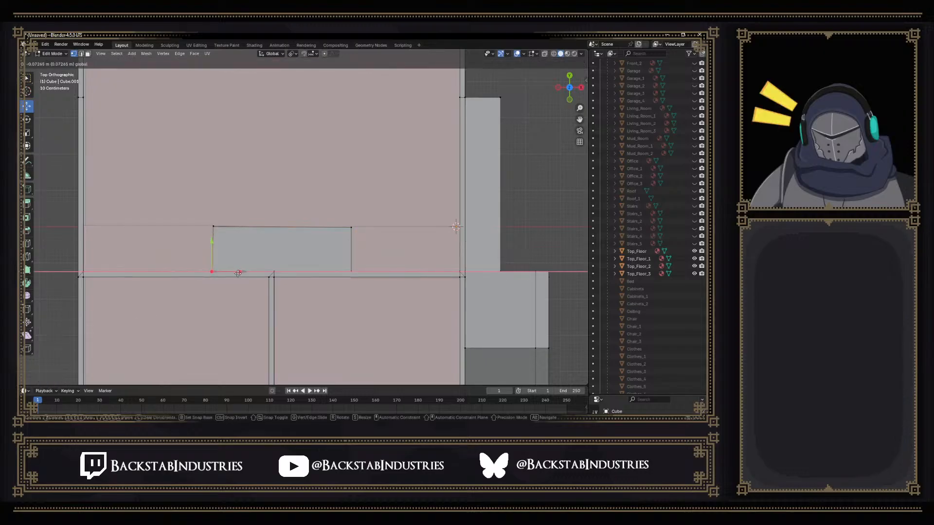
left_click(239, 276)
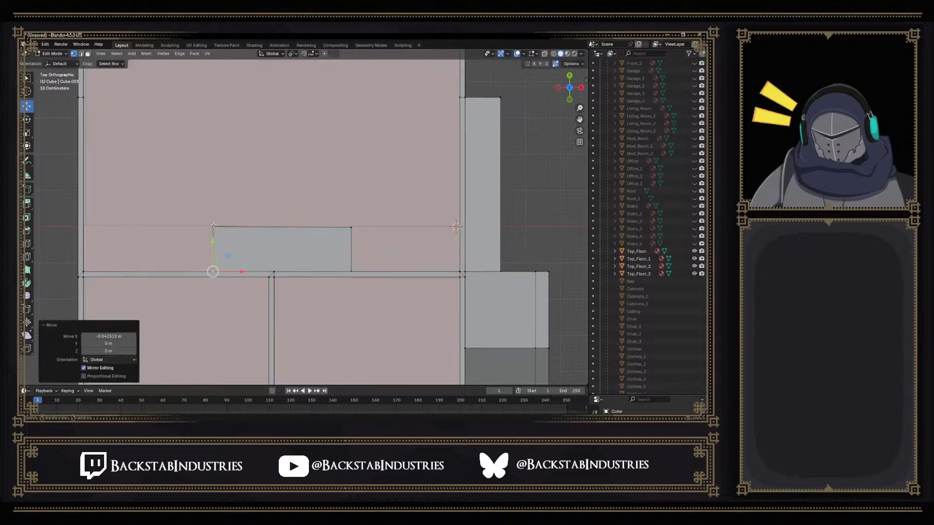
left_click(215, 227)
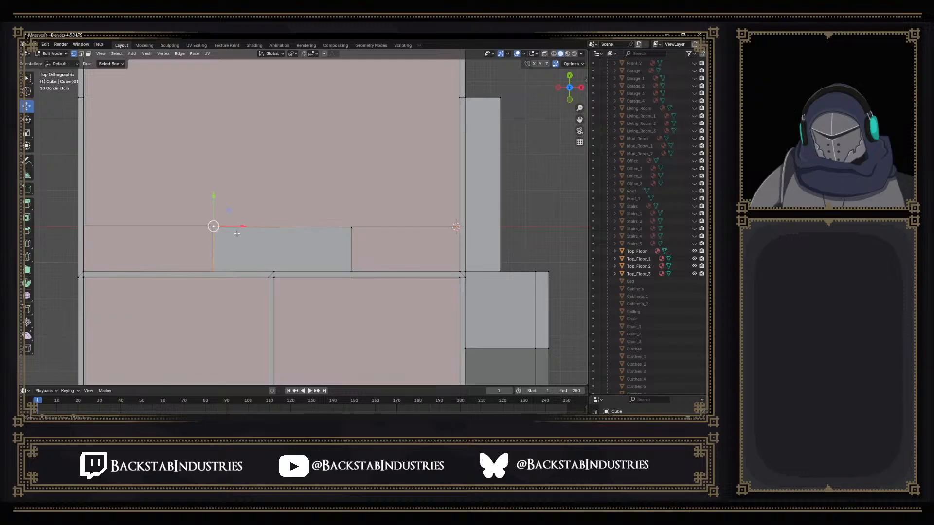
type("sx0")
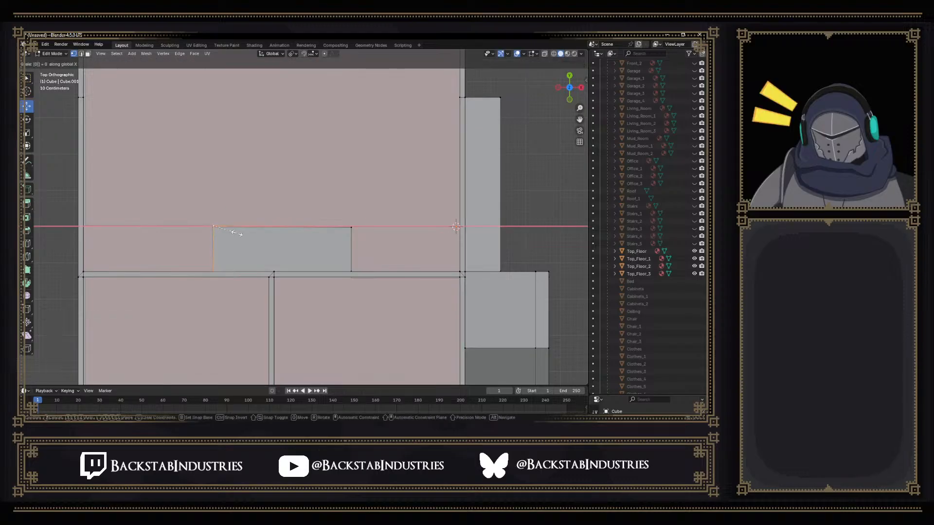
type("0")
key("Return")
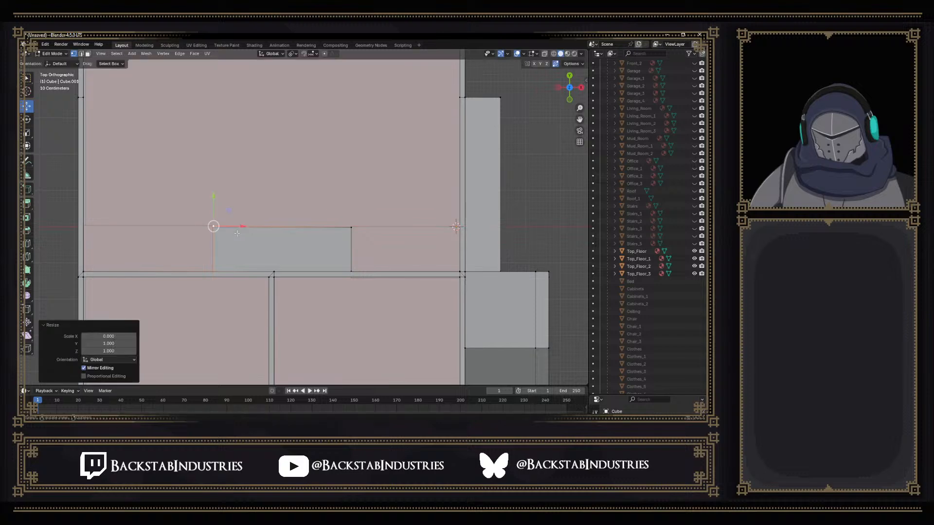
Try to remove the rectangular stair-opening face from the upper floor with Dissolve Faces
middle_click_drag(244, 233, 270, 202)
left_click(270, 202)
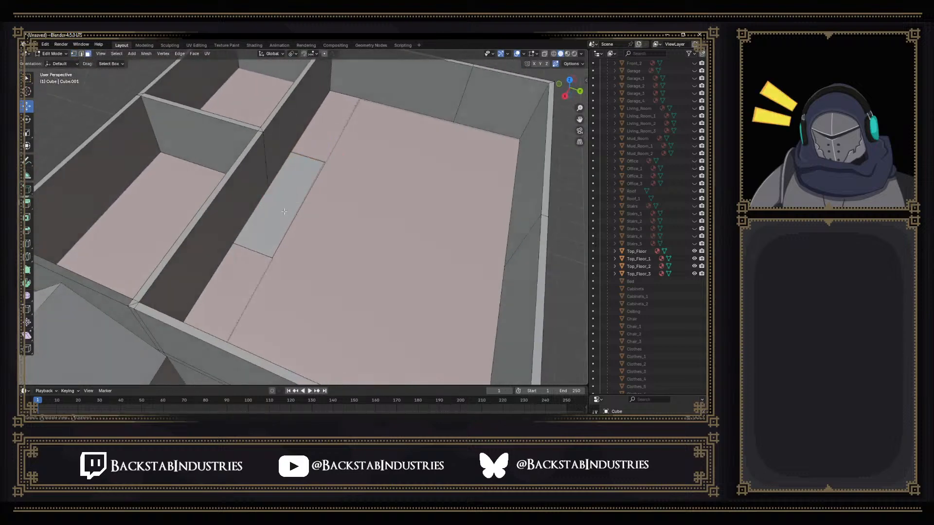
left_click(284, 213)
key("x")
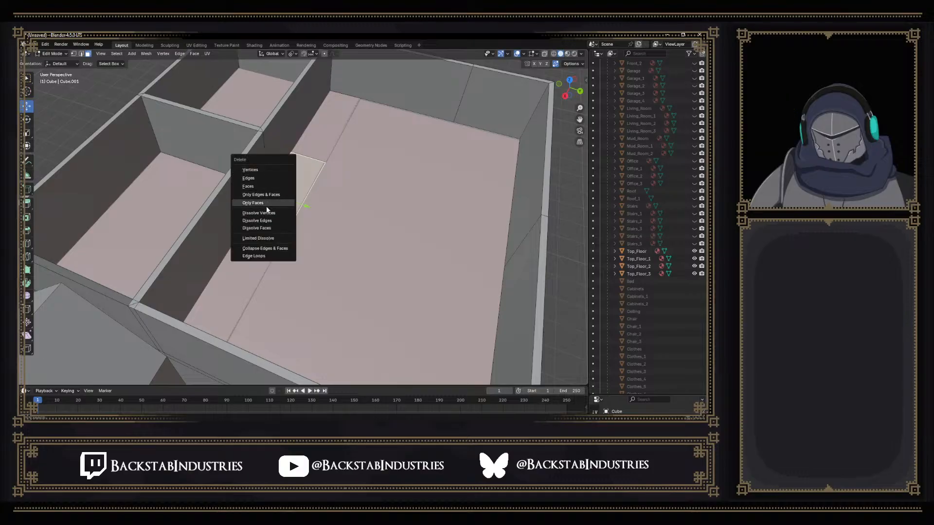
left_click(269, 228)
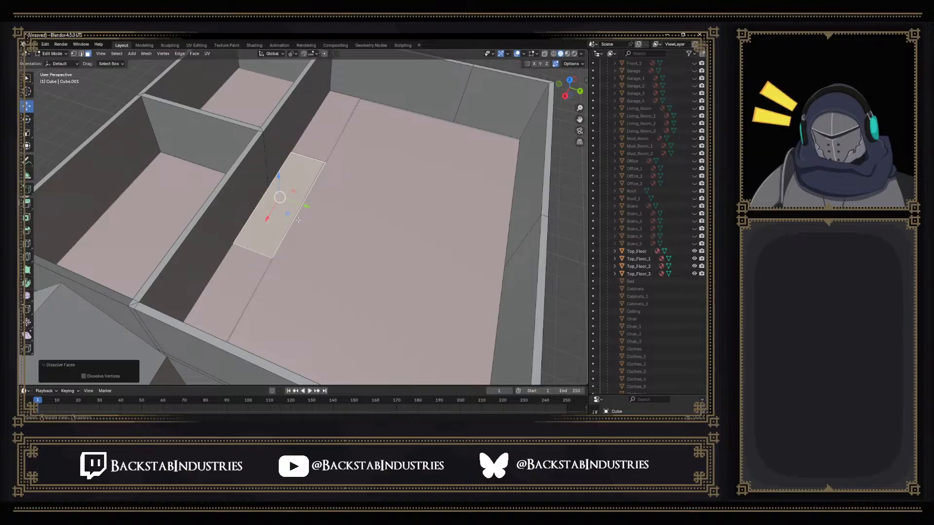
middle_click_drag(298, 220, 233, 213)
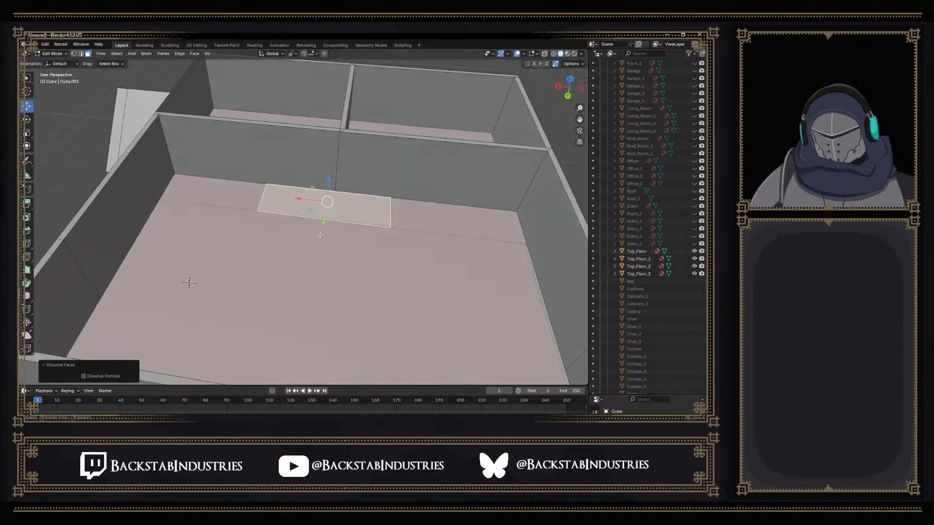
left_click(327, 232)
middle_click_drag(328, 221, 306, 237)
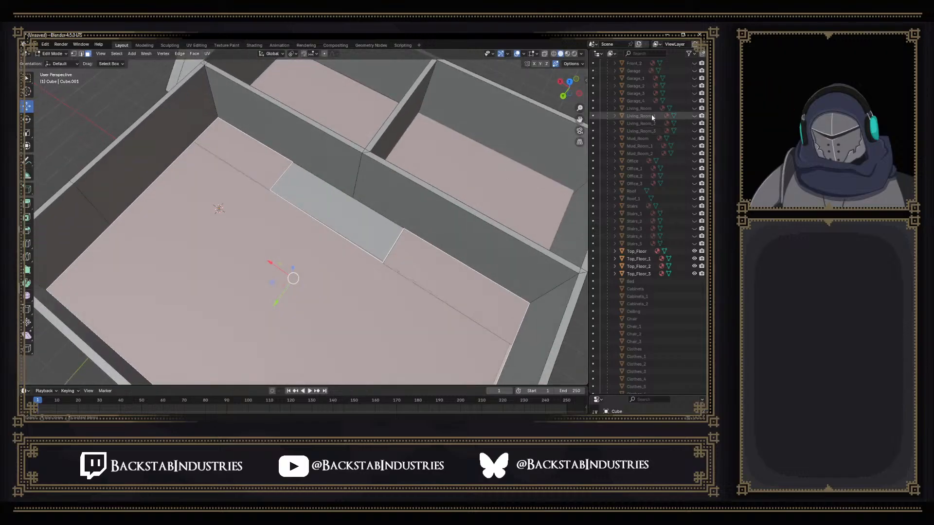
Delete the rectangular face beside the inner wall to open the stairwell in the upper floor
left_click(367, 235, "shift")
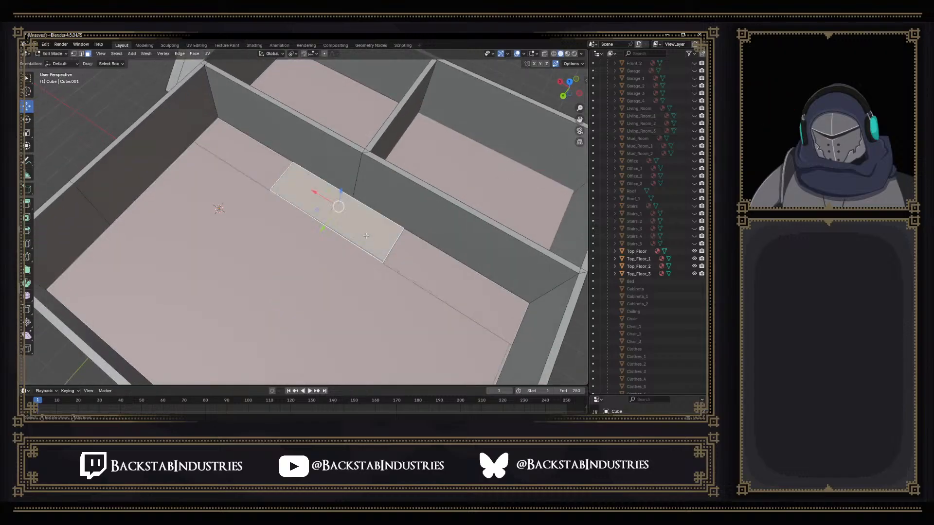
key("x")
left_click(351, 195)
Knife-cut the stair opening's outline into the two ceiling faces below, following the lower edges of the Top_Floor pieces
middle_click_drag(352, 199, 406, 240)
scroll(379, 204, "up", 3)
middle_click_drag(377, 202, 468, 164)
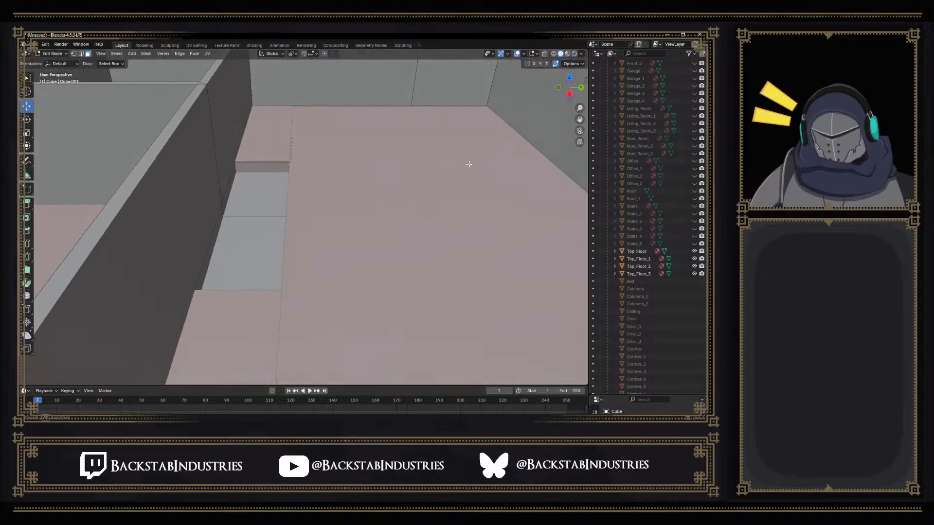
mouse_move(280, 196)
middle_mouse_down()
mouse_move(291, 198)
mouse_move(277, 198)
middle_mouse_up()
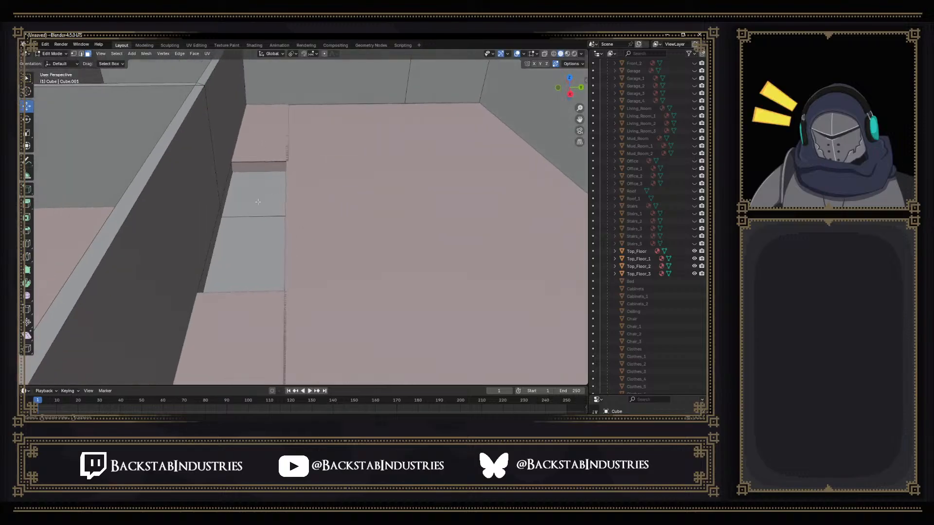
key("1")
key("k")
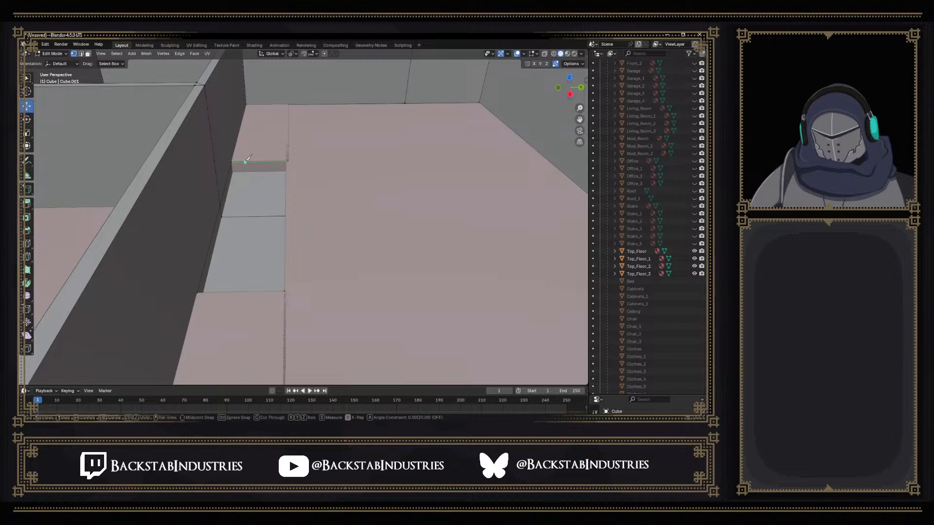
left_click(232, 161)
left_click(233, 171)
middle_click_drag(282, 170, 265, 171)
left_click(268, 169)
middle_click_drag(277, 217, 271, 210)
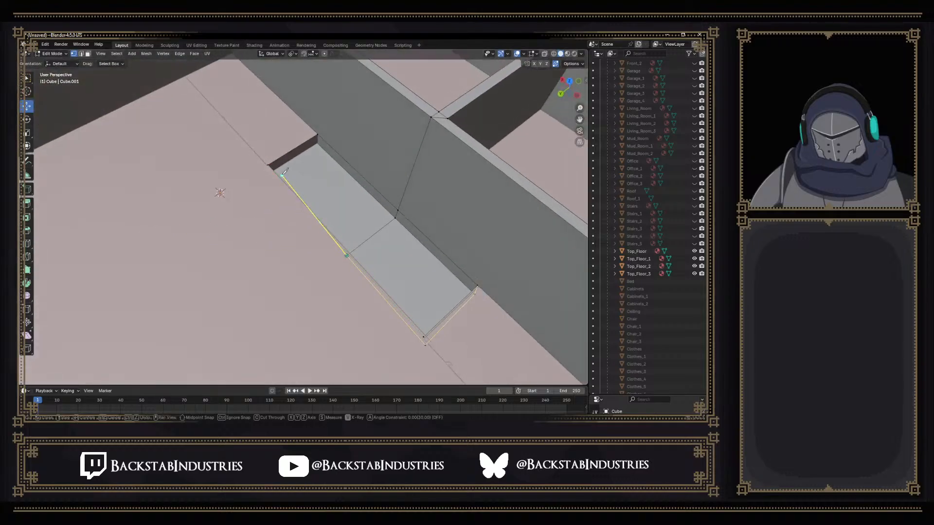
middle_click_drag(277, 167, 204, 167)
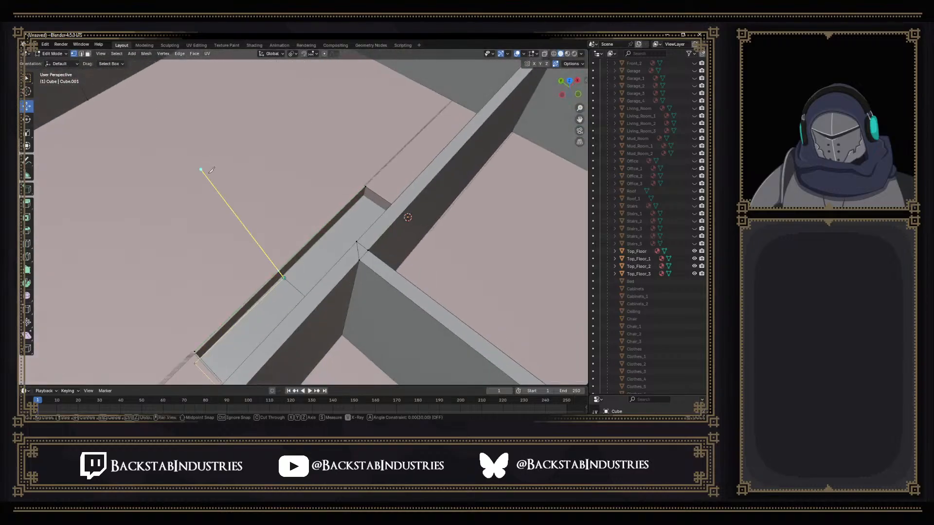
left_click(362, 198)
middle_click_drag(363, 197, 399, 184)
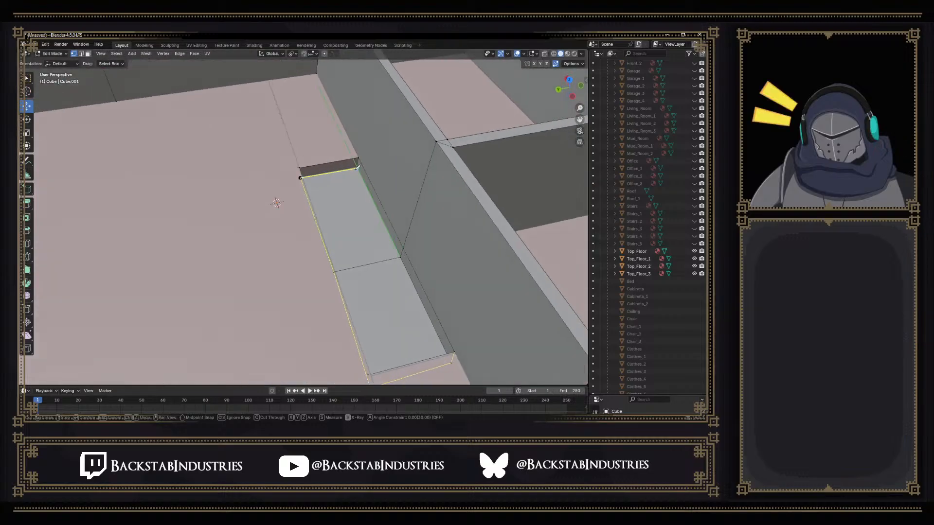
key("Return")
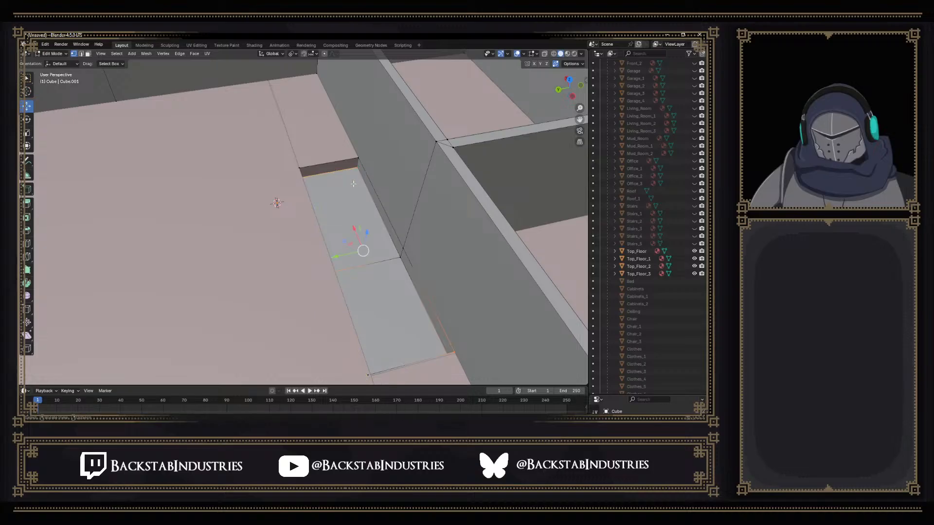
Delete the two ceiling faces beneath the stairwell to continue the opening through the ceiling
middle_click_drag(350, 193, 358, 211)
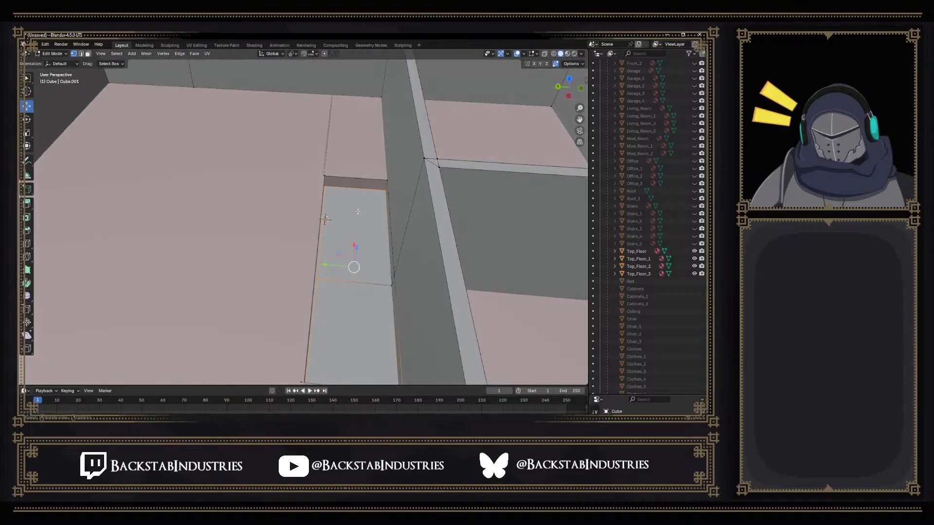
left_click(353, 301)
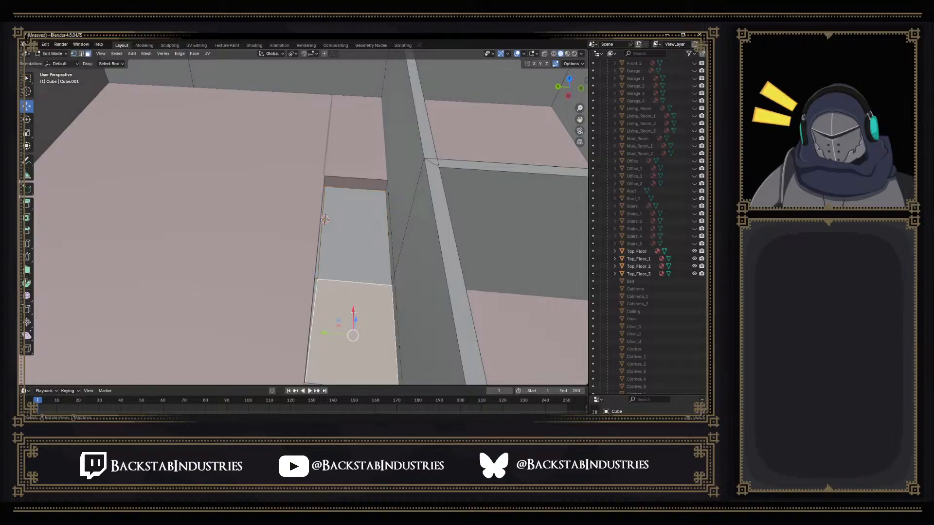
left_click(362, 258, "shift")
key("x")
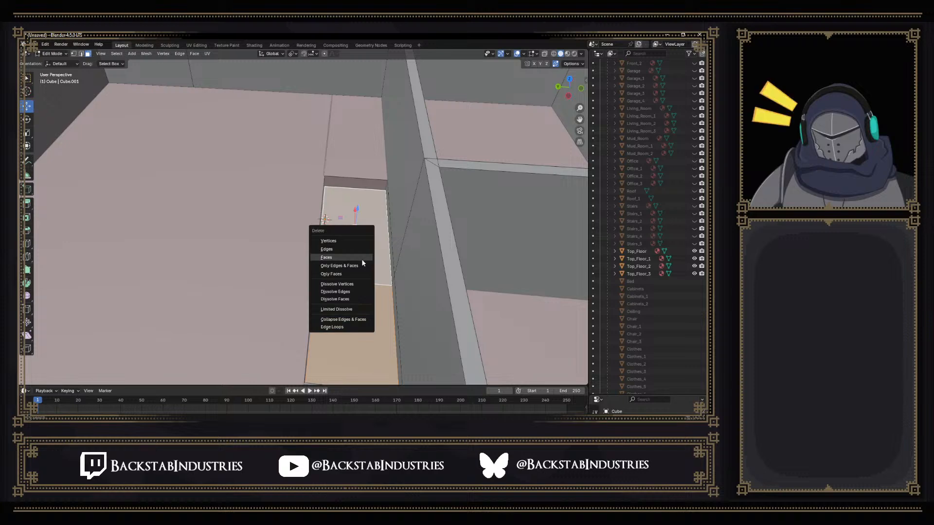
left_click(348, 255)
middle_click_drag(357, 267, 366, 229)
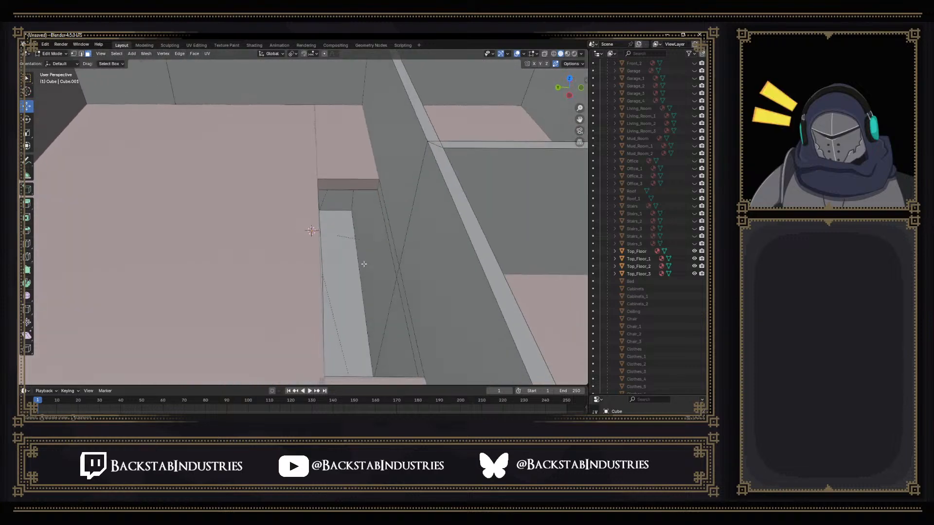
Align the stair opening's wall-side floor and ceiling corners at the -X end with an X scale of 0
key("f")
key("1")
left_click(378, 189)
middle_click_drag(378, 217, 413, 209)
left_click(301, 154)
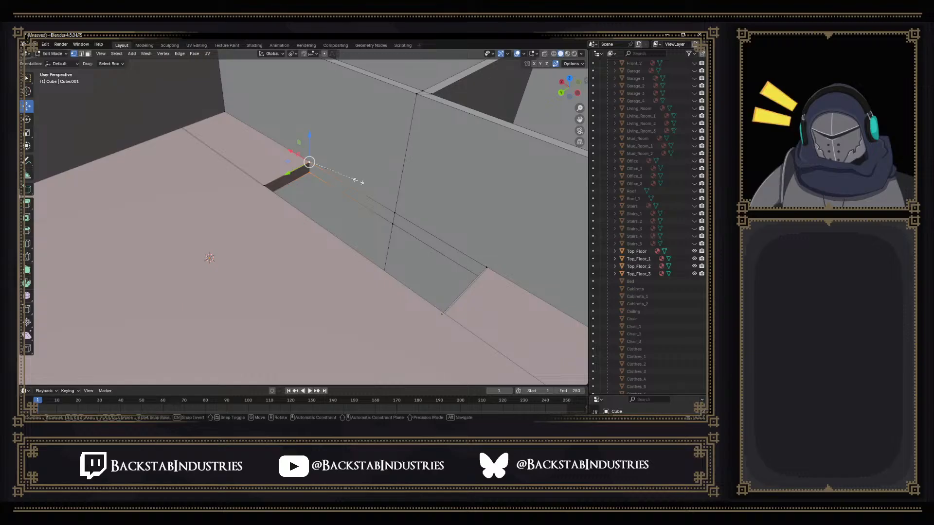
key("s")
key("x")
key("0")
key("Return")
Try to stack the stair opening's -X corner vertices with a scale of 0 that excludes Z
middle_click_drag(360, 182, 343, 192)
left_click(339, 187)
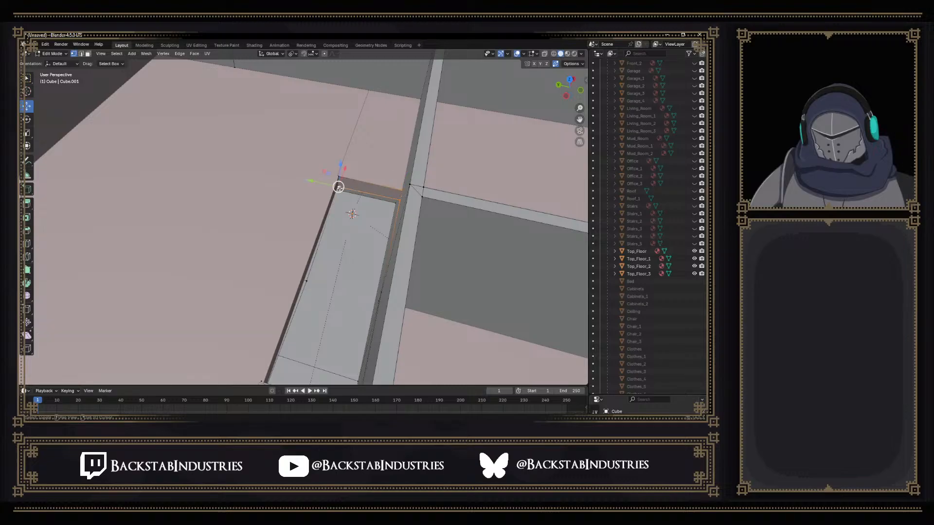
key("s")
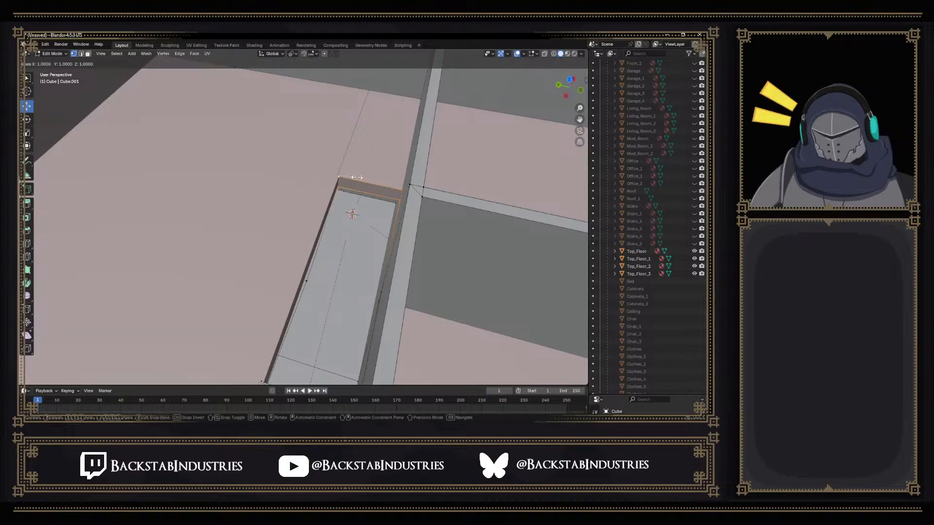
key("shift+z")
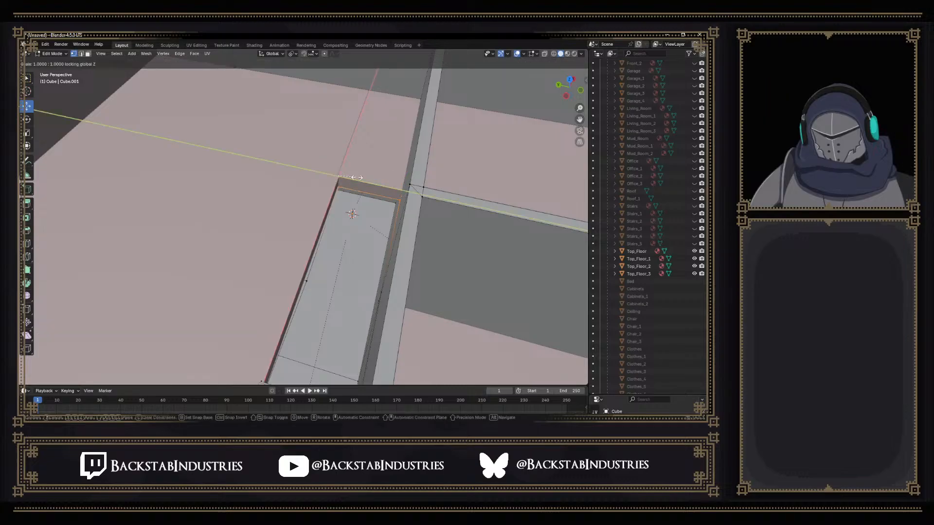
key("0")
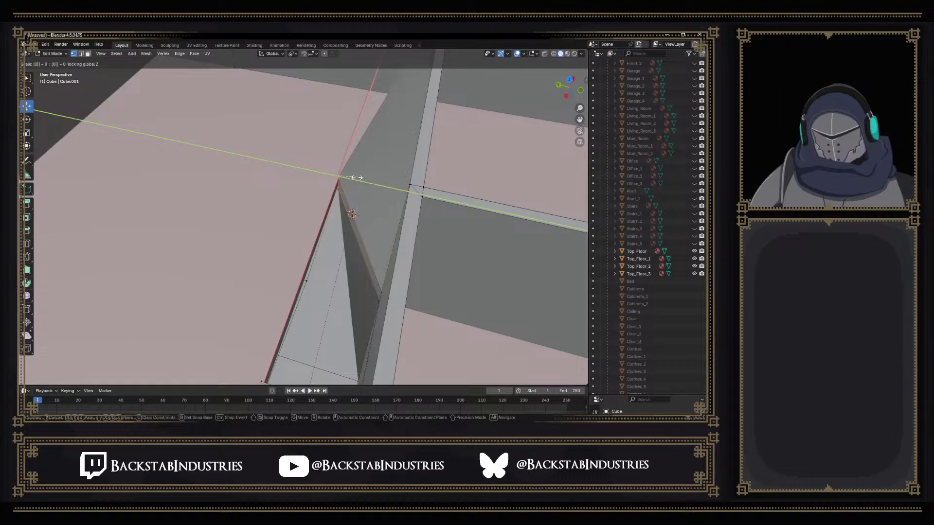
key("Return")
key("ctrl+z")
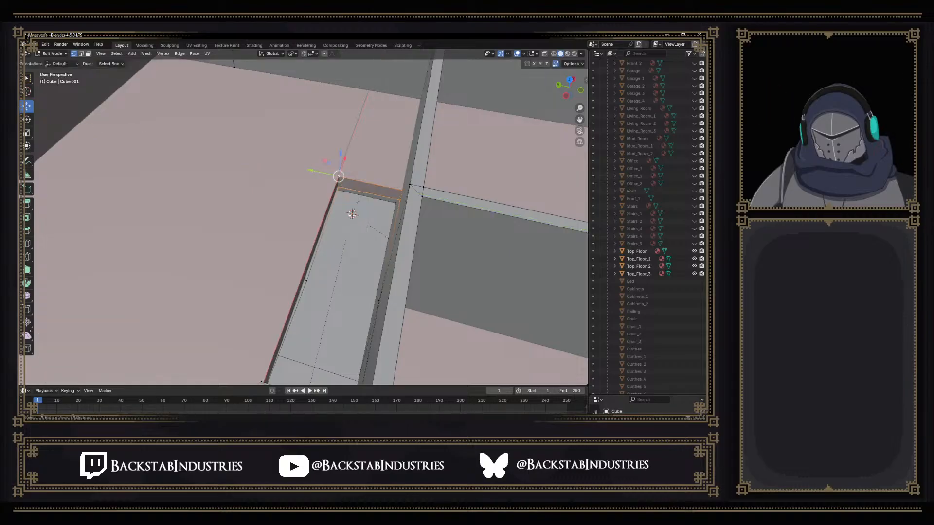
Select only the floor and ceiling vertices at the opening's -X, room-side corner and scale them with Z excluded
left_click(342, 189)
left_click(334, 174, "shift")
key("s")
key("shift+z")
key("Return")
Align the intermediate vertices on the ceiling opening's long sides with an X scale of 0
middle_click_drag(367, 204, 256, 227)
left_click(223, 219)
left_click(274, 224)
left_click(225, 209)
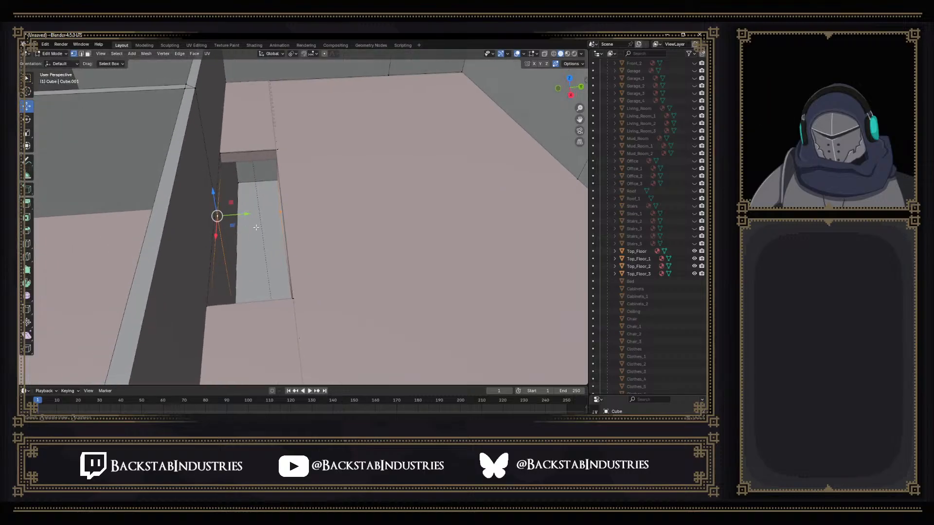
key("s")
key("x")
key("Return")
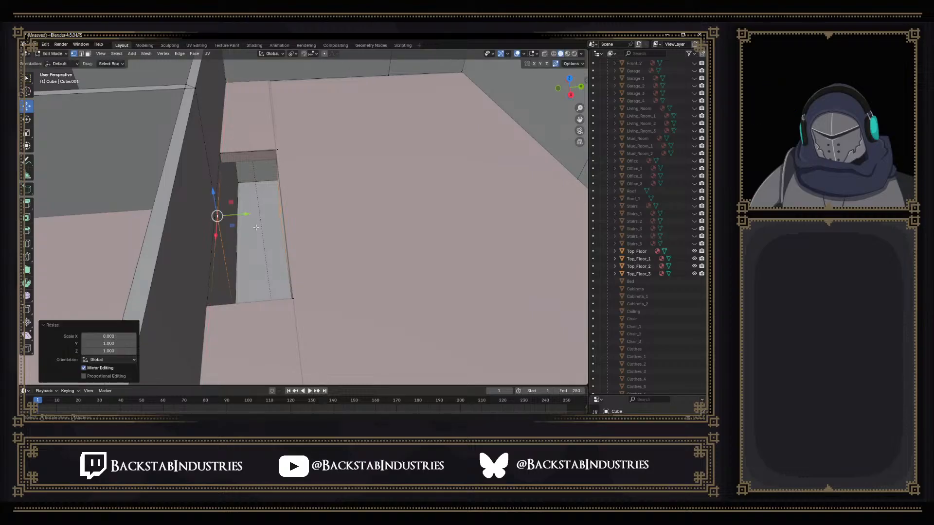
Straighten the ceiling opening's room-side long edge by scaling its vertices to 0 along Y
middle_click_drag(256, 226, 281, 238)
left_click(260, 213)
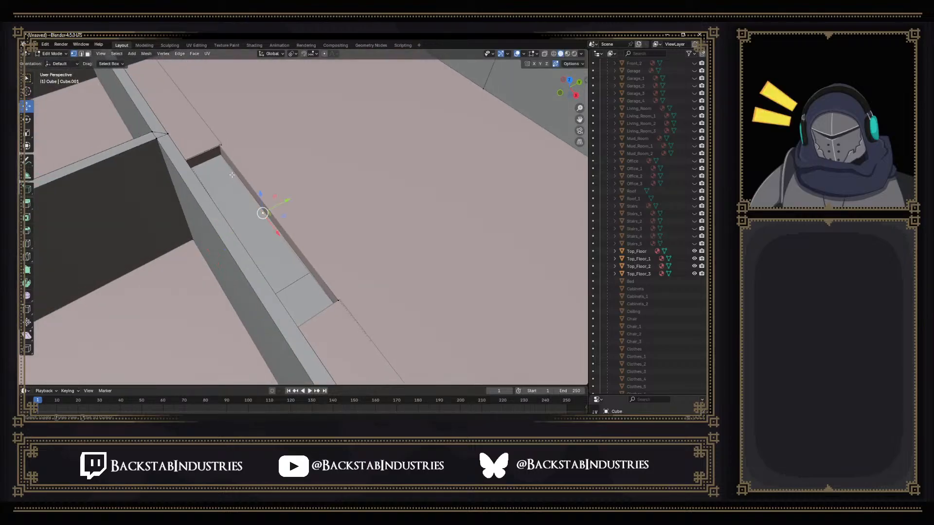
middle_click_drag(243, 186, 351, 188)
left_click(342, 188)
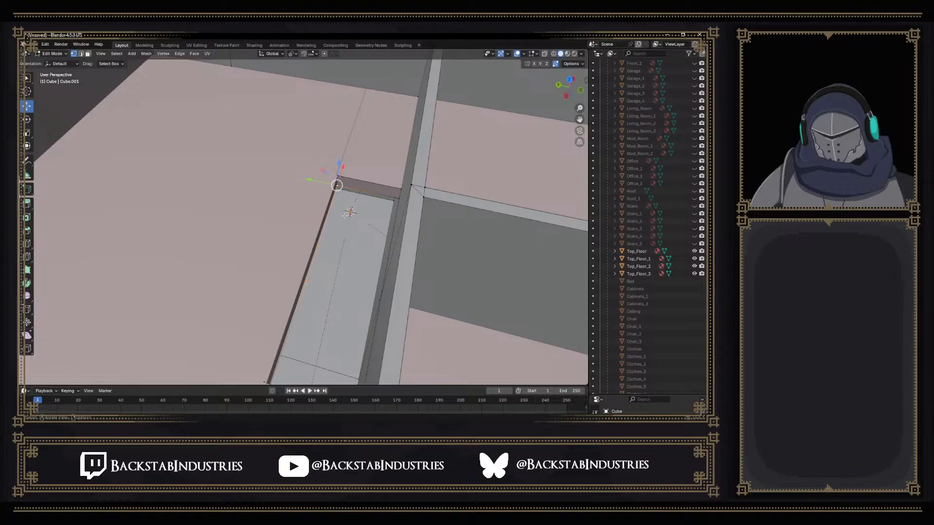
key("s")
key("y")
key("0")
key("Return")
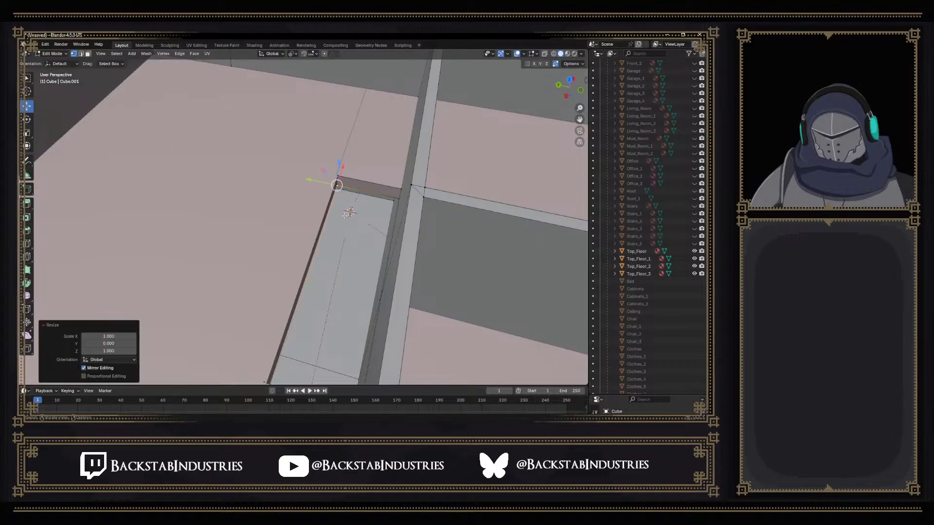
Stack the room-side -X ceiling corner under the matching floor corner with a scale of 0 excluding Z
middle_click_drag(347, 213, 220, 209)
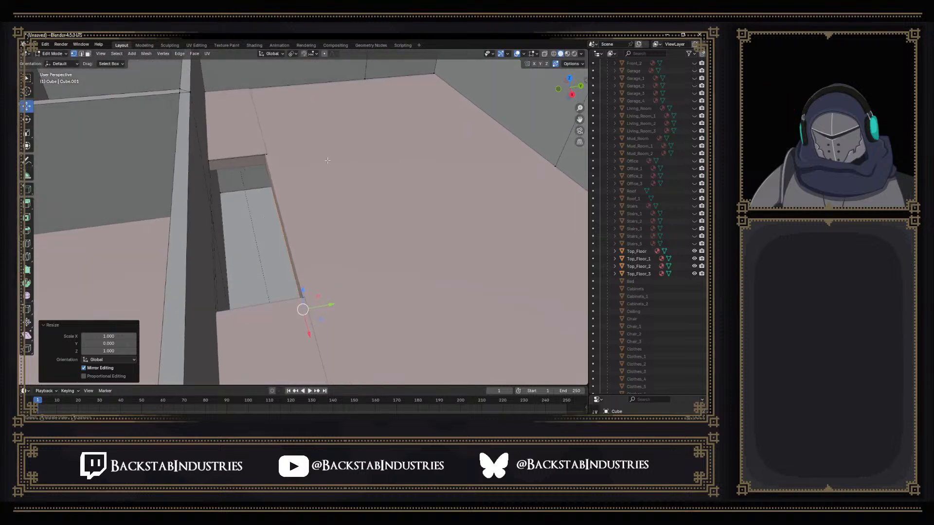
scroll(231, 171, "up", 2)
middle_click_drag(232, 160, 288, 219, "shift")
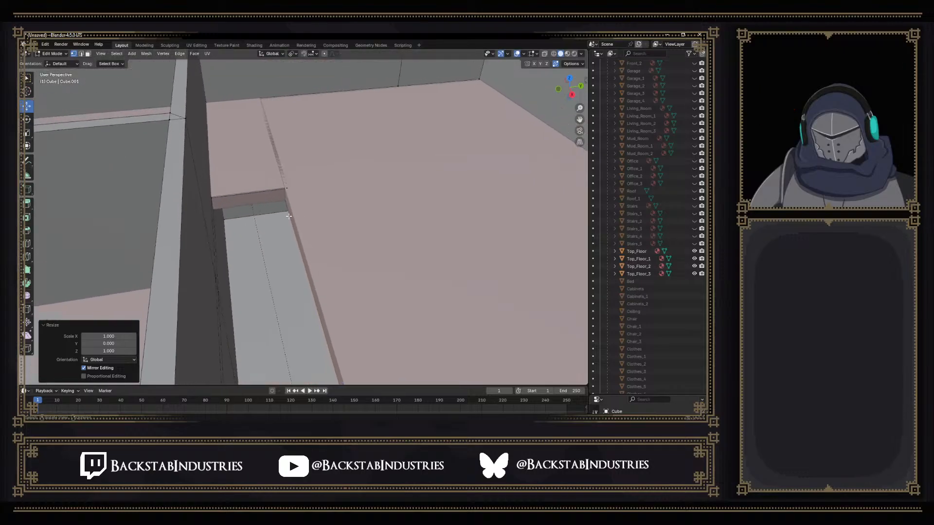
left_click(285, 200)
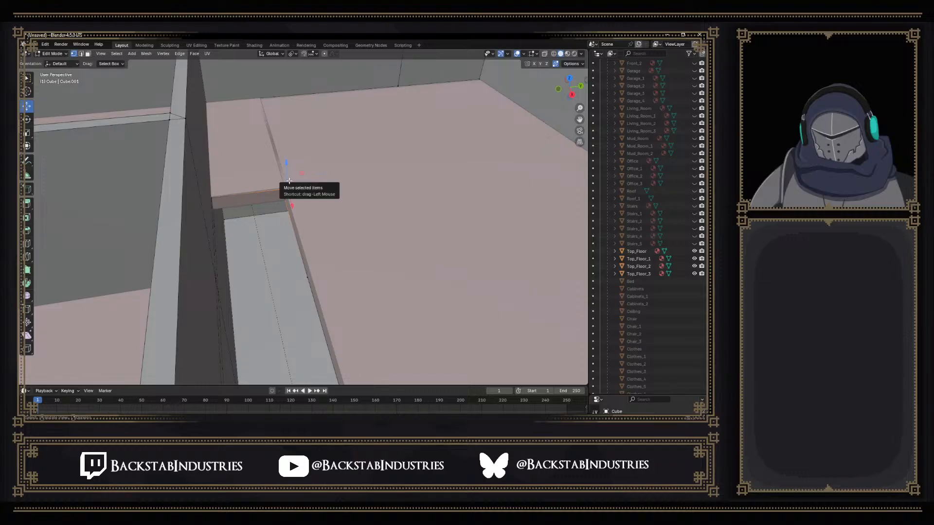
key("s")
key("shift+z")
key("0")
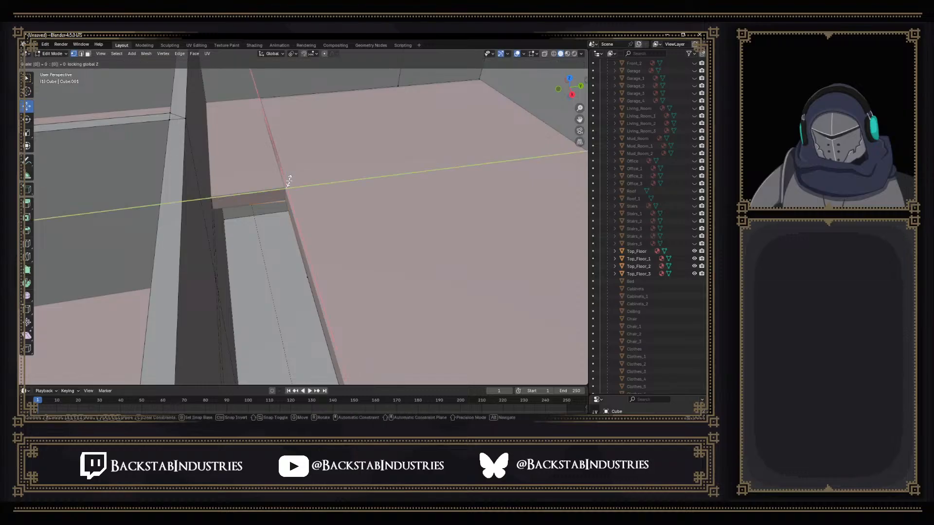
key("Return")
Realign the wall-side floor and ceiling corners at the opening's -X end with an X scale of 0
middle_click_drag(231, 216, 243, 228)
left_click(263, 246)
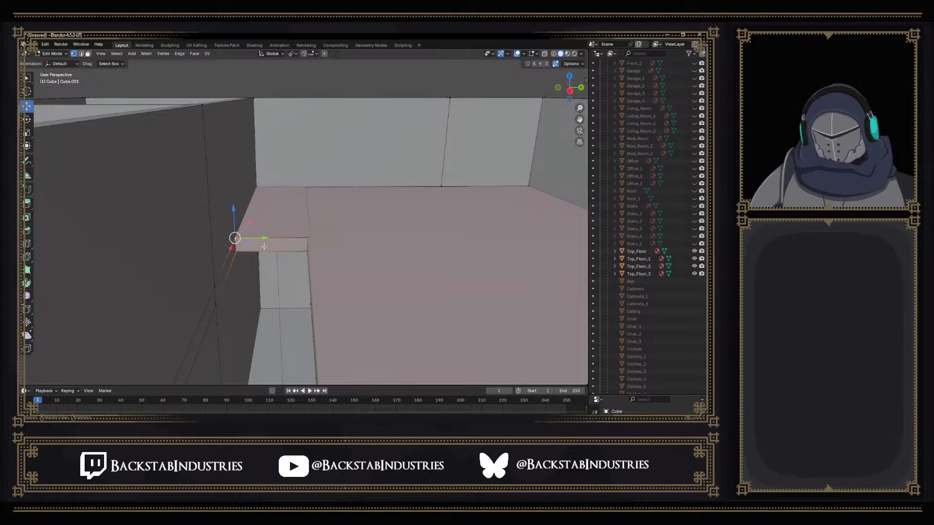
type("sx")
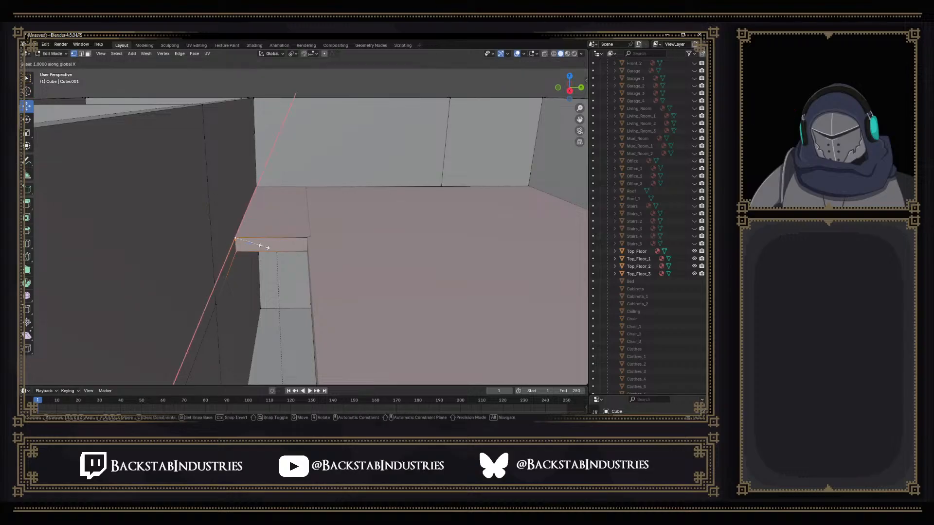
type("0")
key("Return")
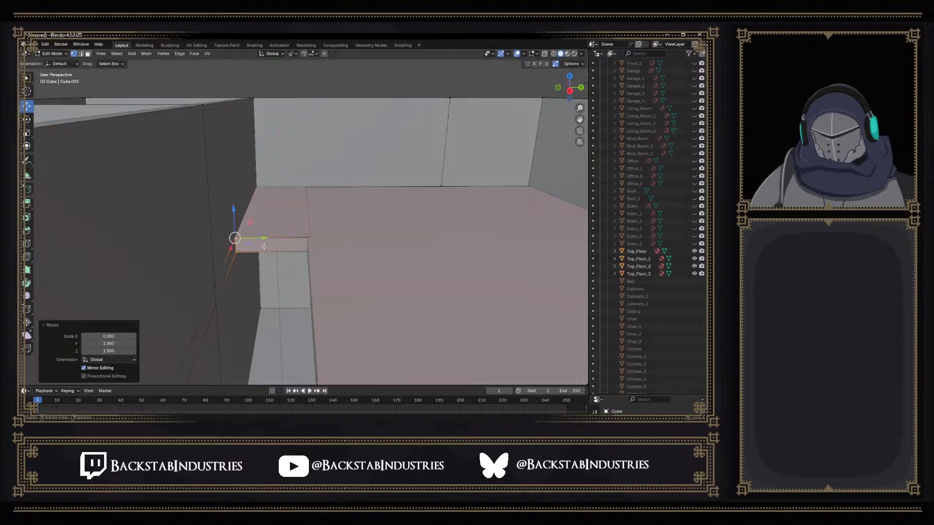
Hide the reference pieces Top_Floor, Top_Floor_1, Top_Floor_2 and Top_Floor_3
scroll(266, 247, "up", 2)
scroll(281, 251, "down", 1)
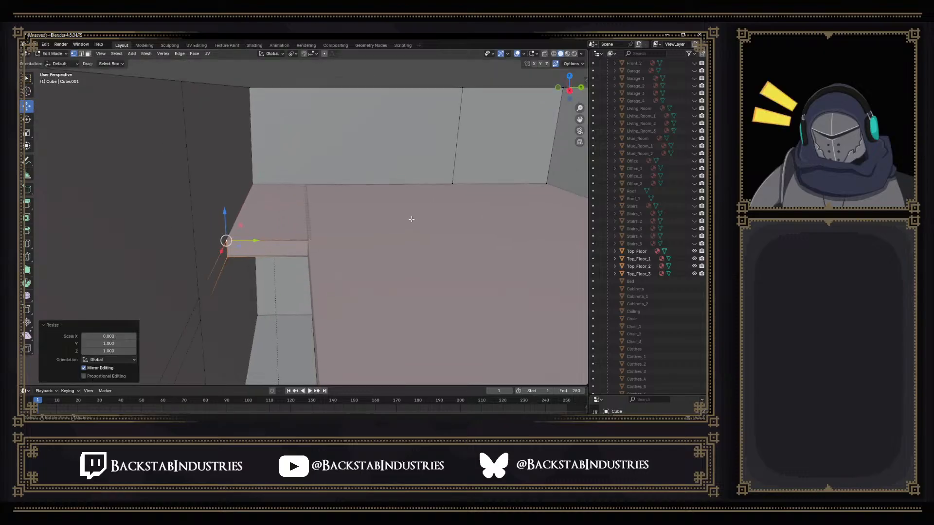
left_click(694, 252)
left_click(694, 259)
left_click(694, 268)
left_click(694, 273)
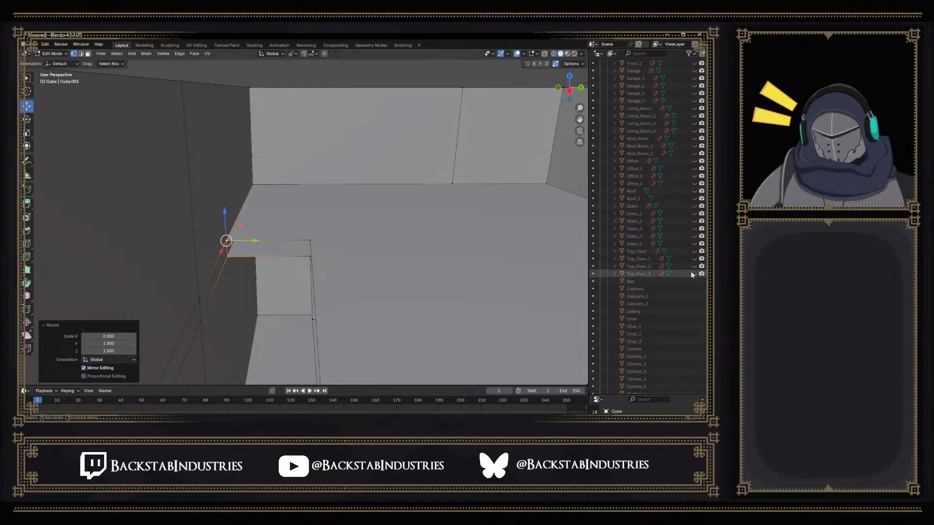
Inspect the stair opening from below and above, along with the overall shape of the house model
middle_click_drag(484, 265, 359, 192)
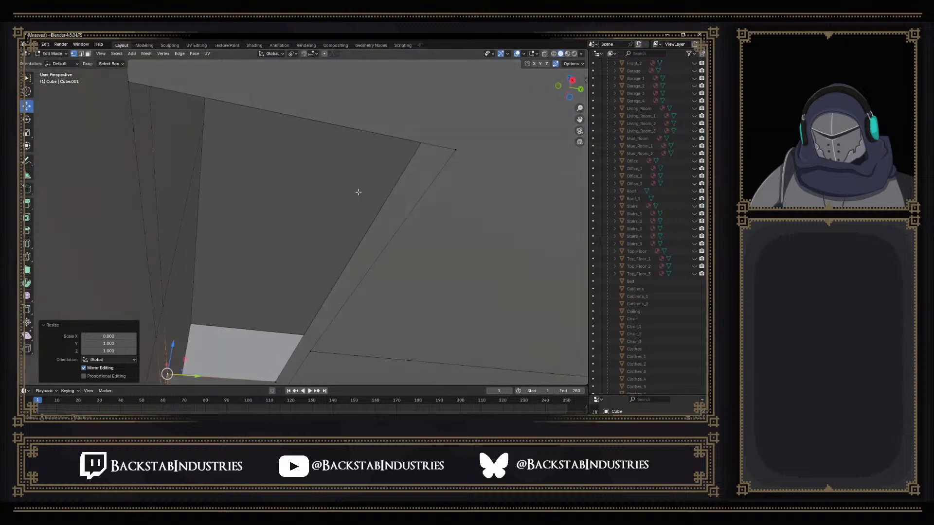
middle_click_drag(415, 285, 319, 165, "shift")
middle_click_drag(378, 234, 414, 249)
middle_click_drag(454, 287, 342, 180, "shift")
middle_click_drag(402, 277, 349, 231)
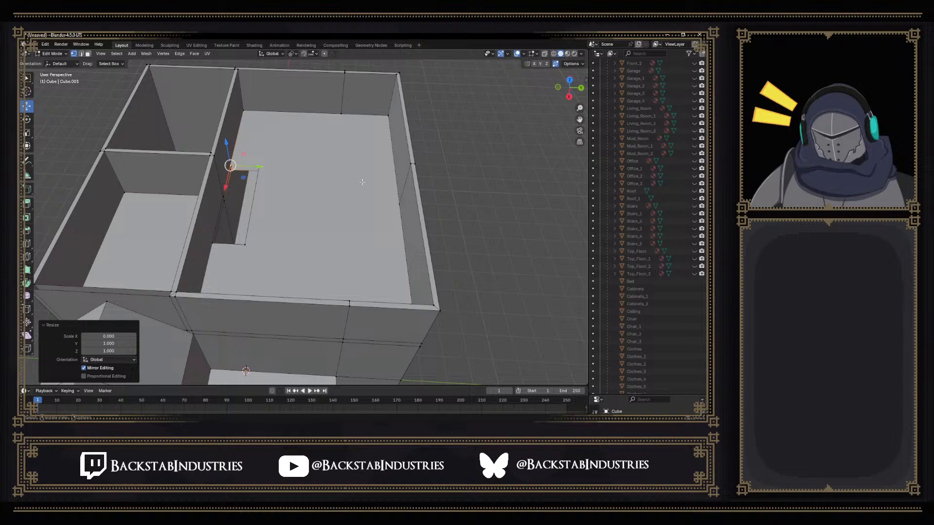
scroll(361, 182, "up", 8)
scroll(633, 176, "down", 5)
scroll(440, 240, "down", 7)
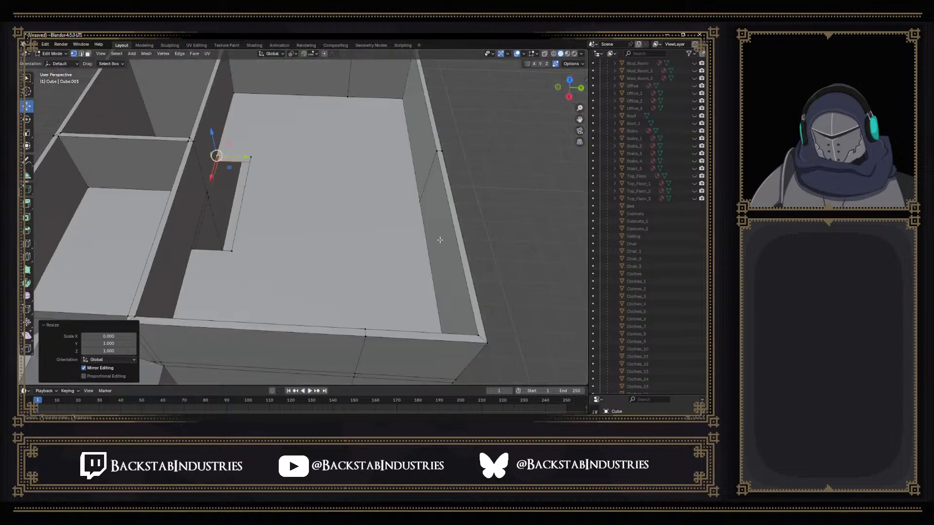
scroll(440, 240, "down", 6)
middle_click_drag(377, 259, 370, 282)
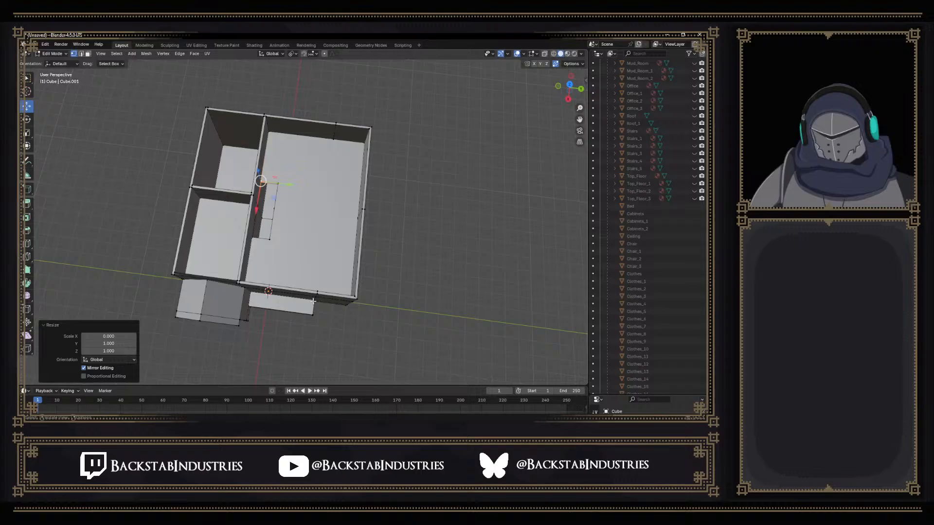
middle_click_drag(289, 292, 300, 232)
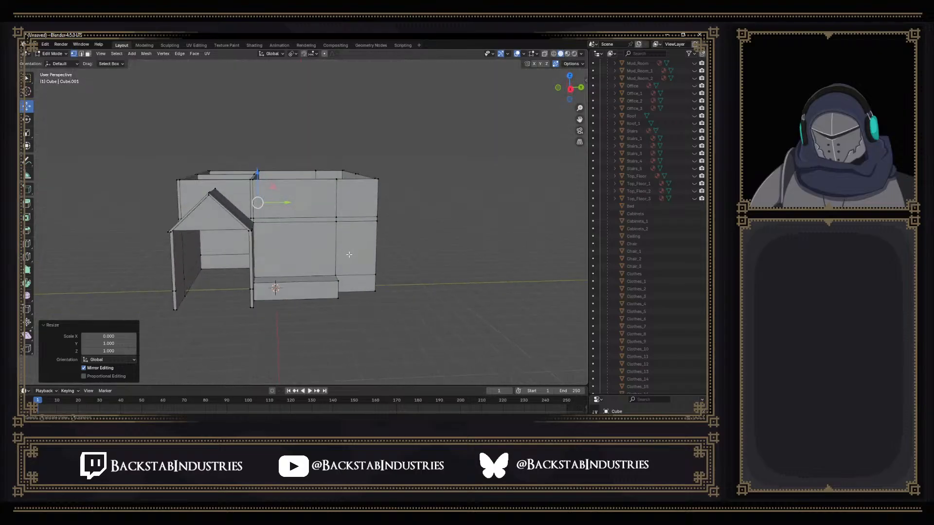
Hide the Cube model and show the complete House reference to view its exterior and roof
scroll(632, 170, "up", 5)
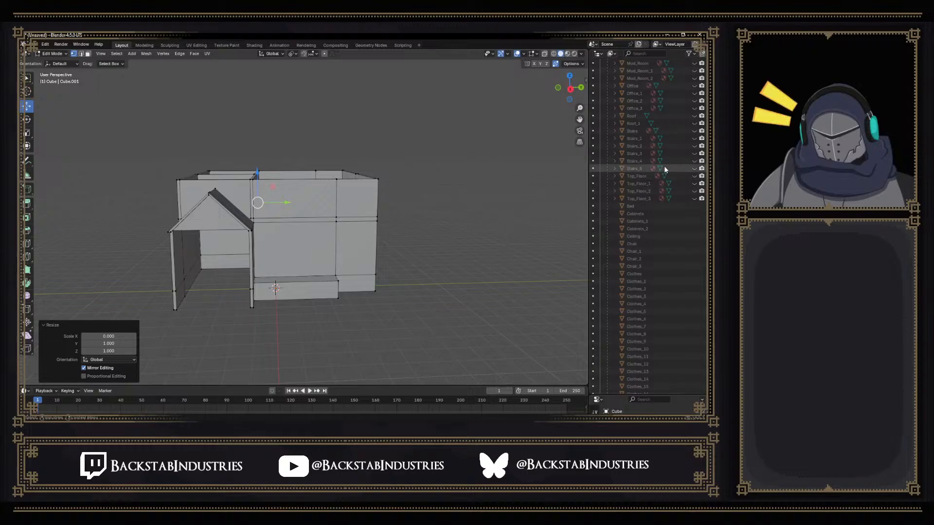
scroll(665, 168, "up", 6)
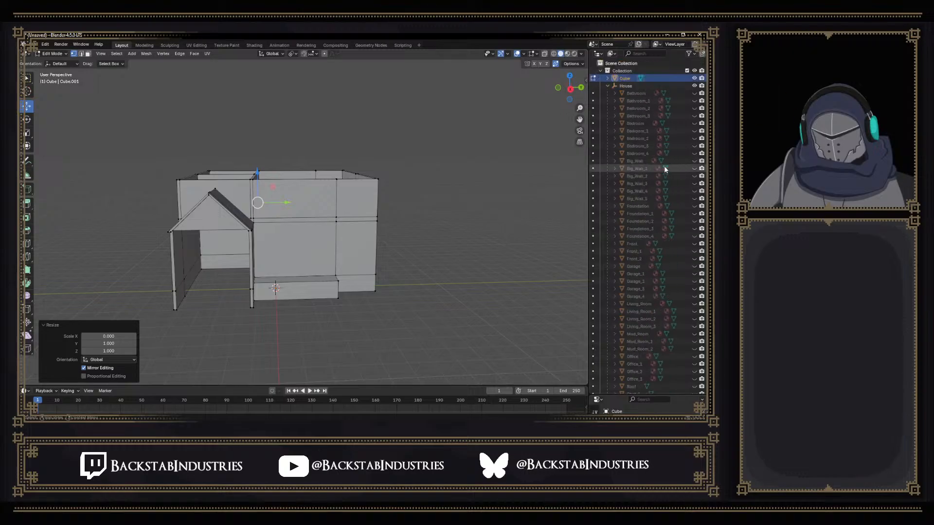
left_click(694, 79)
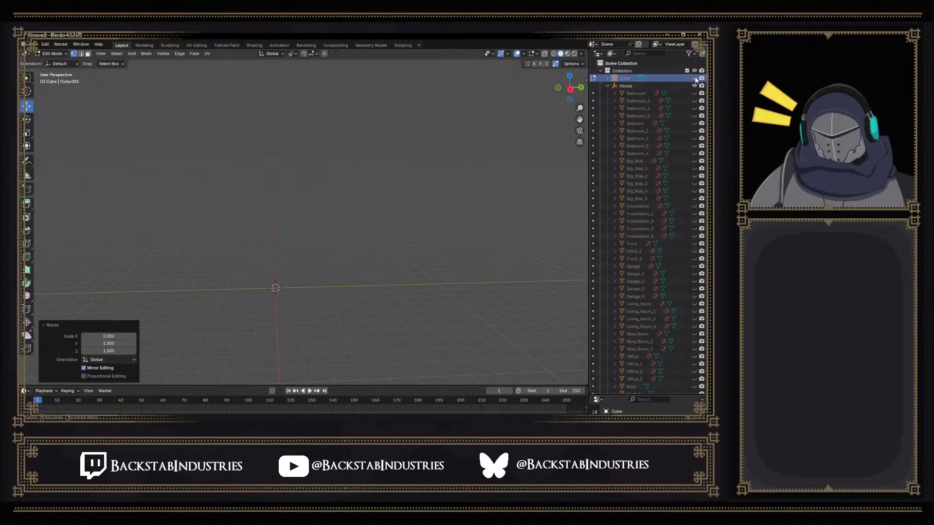
left_click(695, 86)
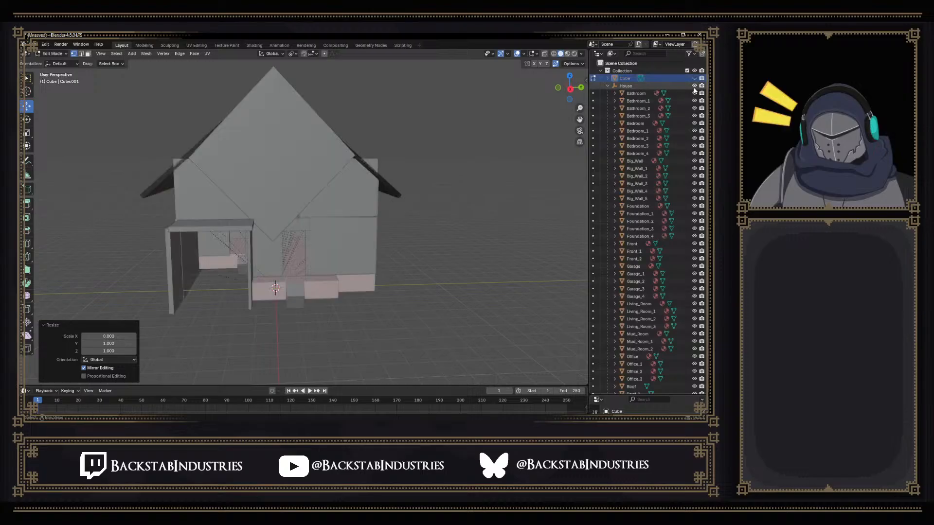
middle_click_drag(285, 182, 279, 205)
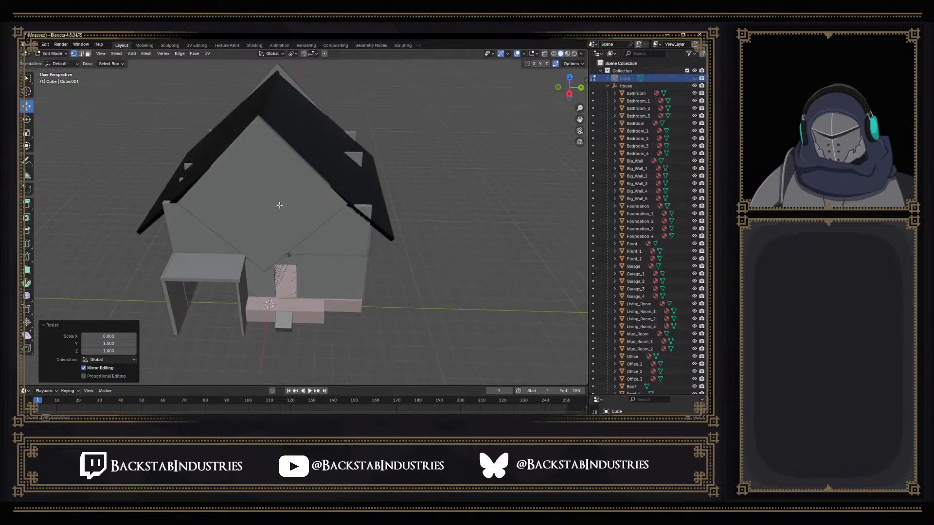
middle_click_drag(280, 205, 279, 192)
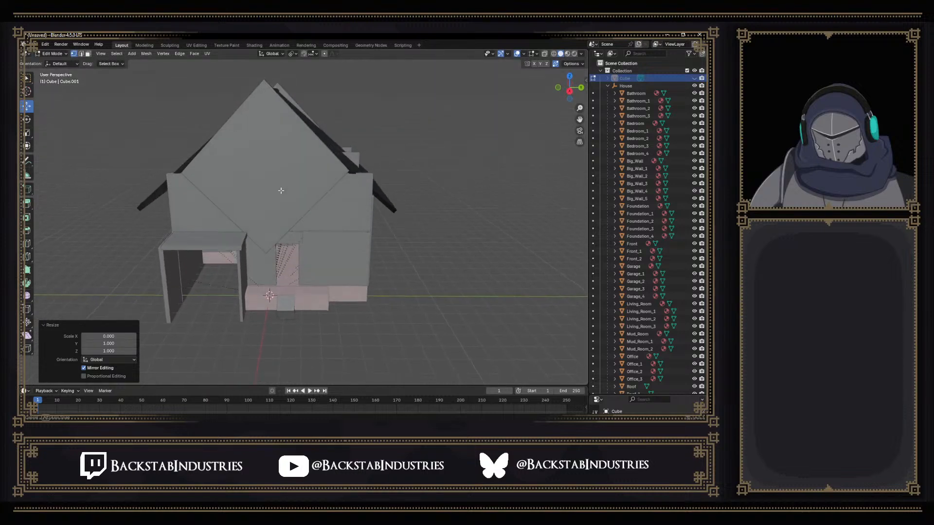
Show the Cube model again and examine how the tops of its front walls meet the House reference's gable and roof
left_click(694, 78)
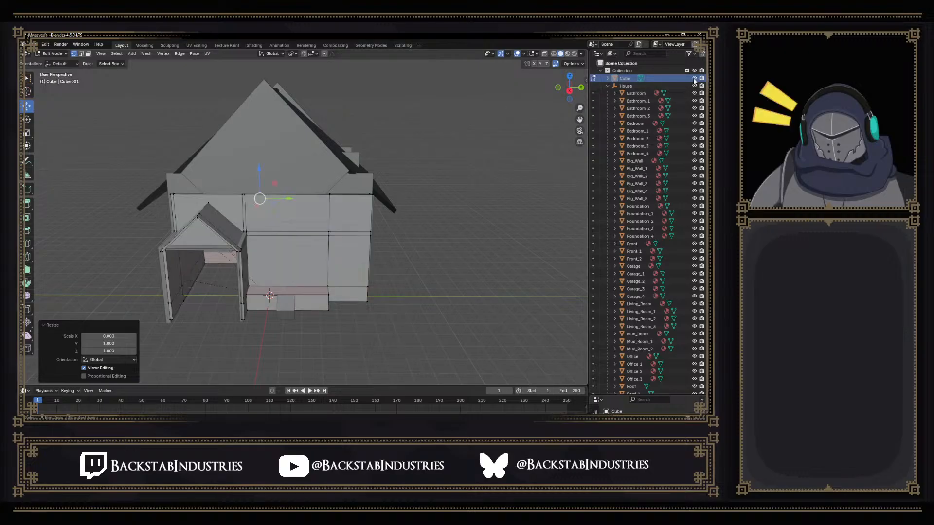
scroll(302, 229, "up", 1)
middle_click_drag(302, 229, 302, 251)
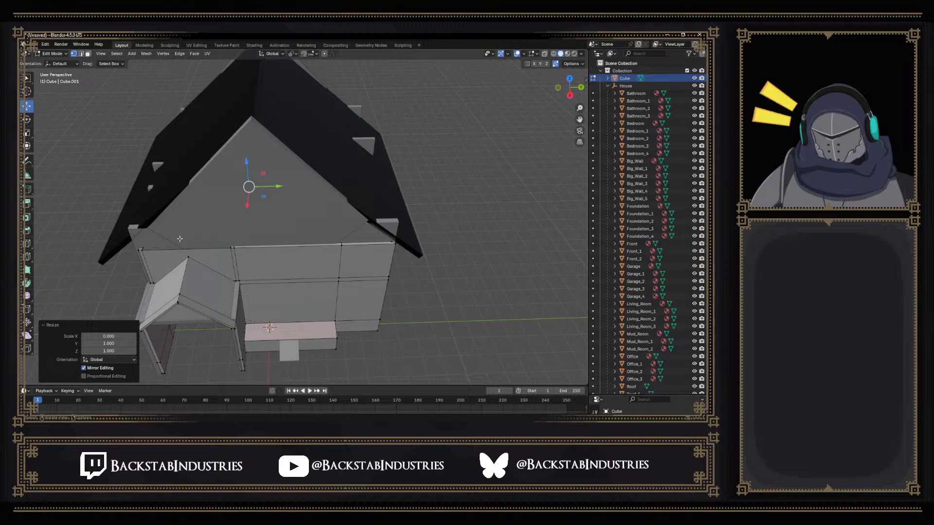
scroll(153, 246, "up", 3)
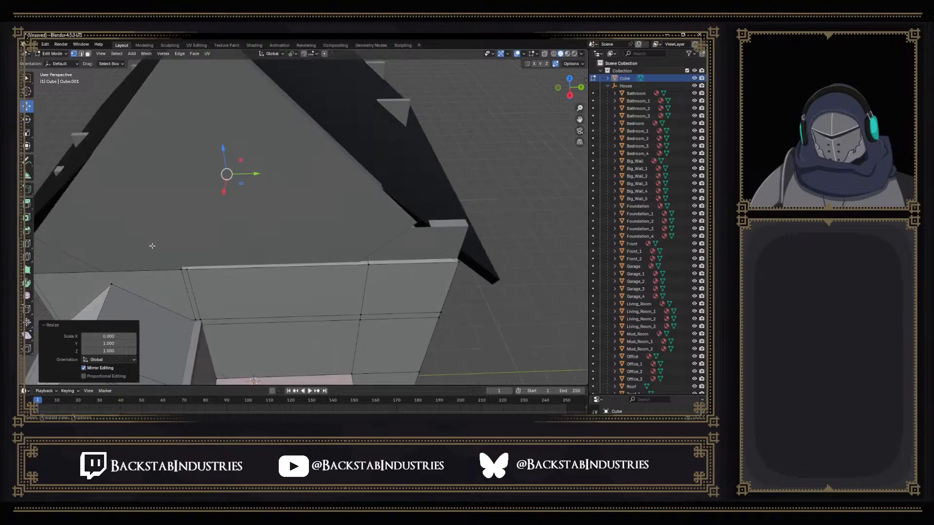
middle_click_drag(151, 255, 241, 216, "shift")
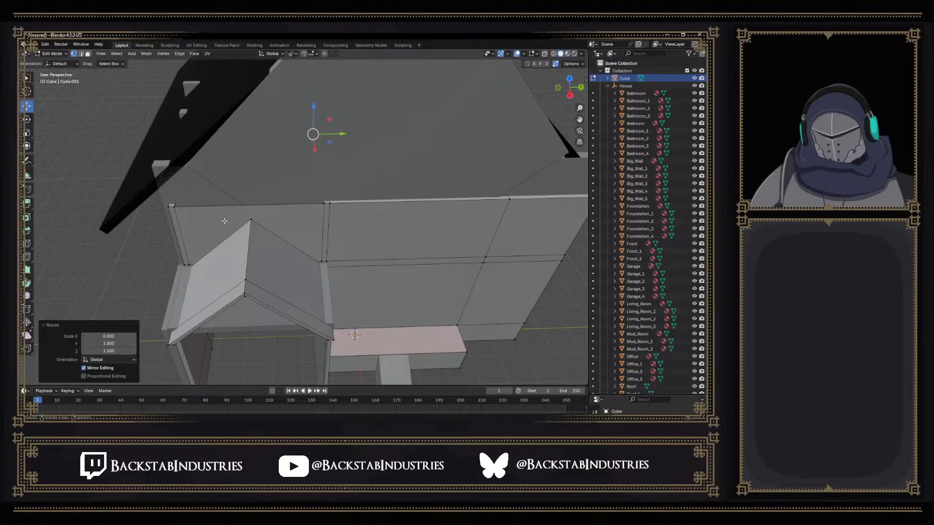
mouse_move(202, 221)
middle_mouse_down()
mouse_move(201, 197)
mouse_move(203, 228)
middle_mouse_up()
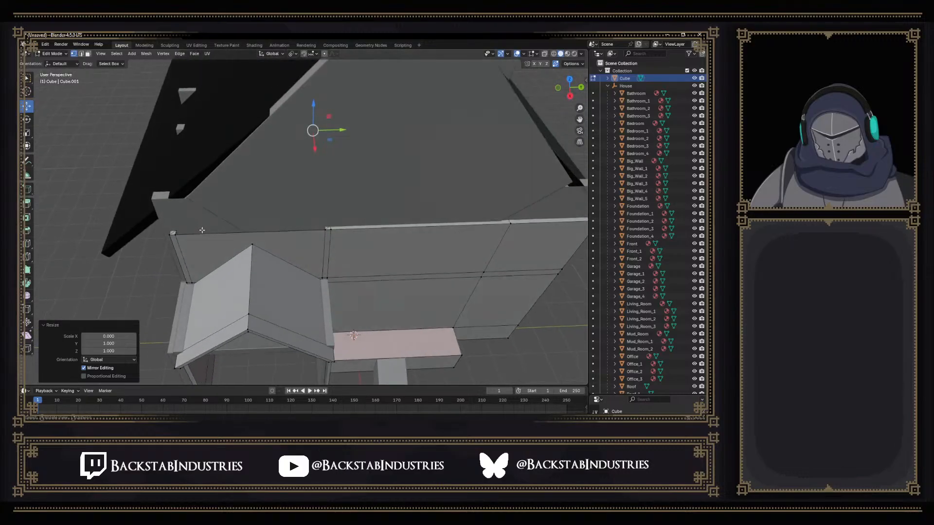
middle_click_drag(387, 233, 246, 235, "shift")
left_click(325, 225)
middle_click_drag(158, 236, 297, 237, "shift")
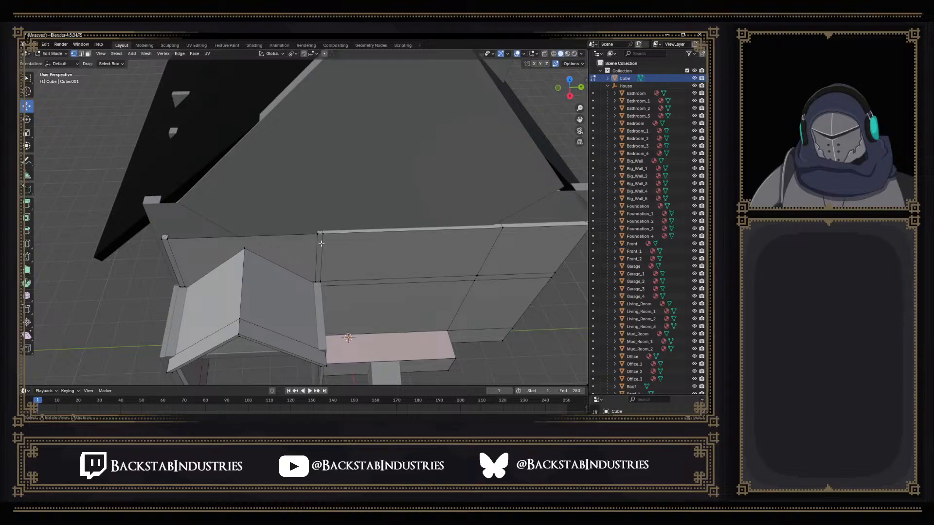
scroll(321, 243, "up", 3)
scroll(354, 251, "down", 3)
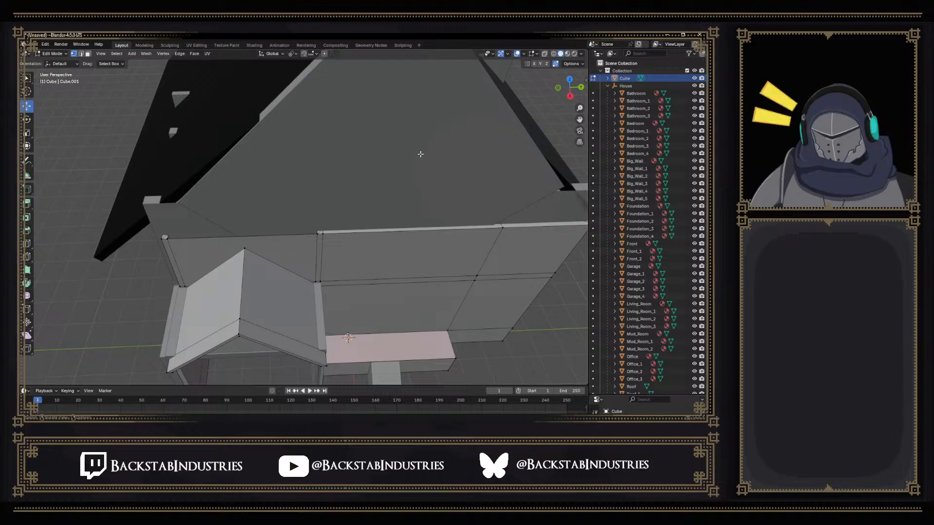
middle_click_drag(475, 185, 421, 149)
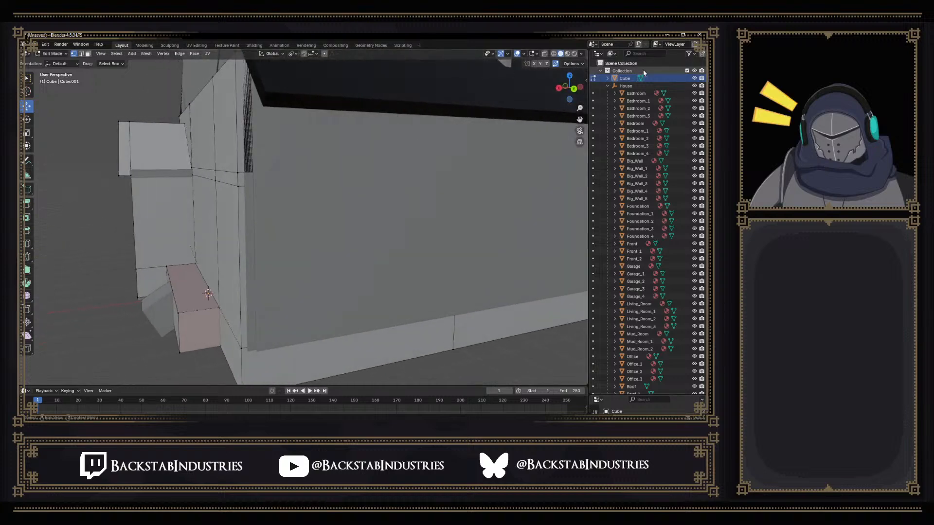
Hide the House reference together with all its child pieces
left_click(694, 85)
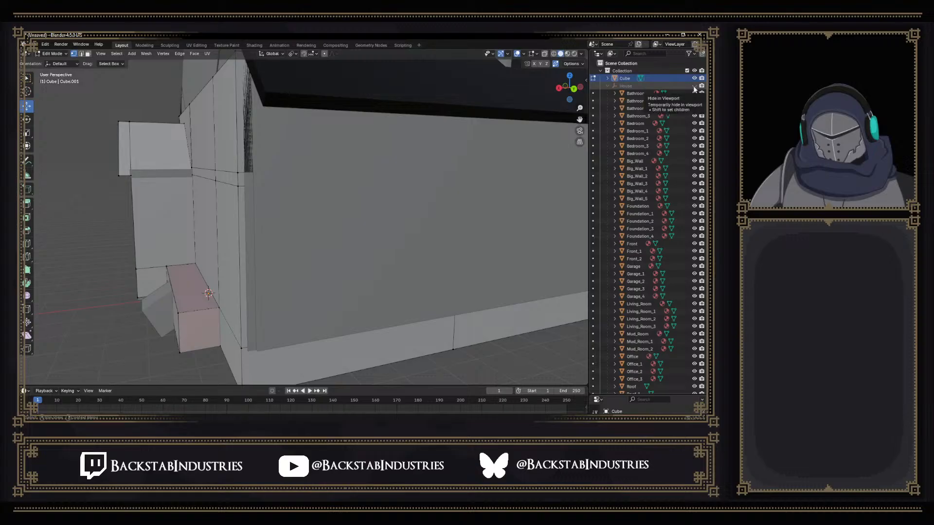
left_click(694, 86)
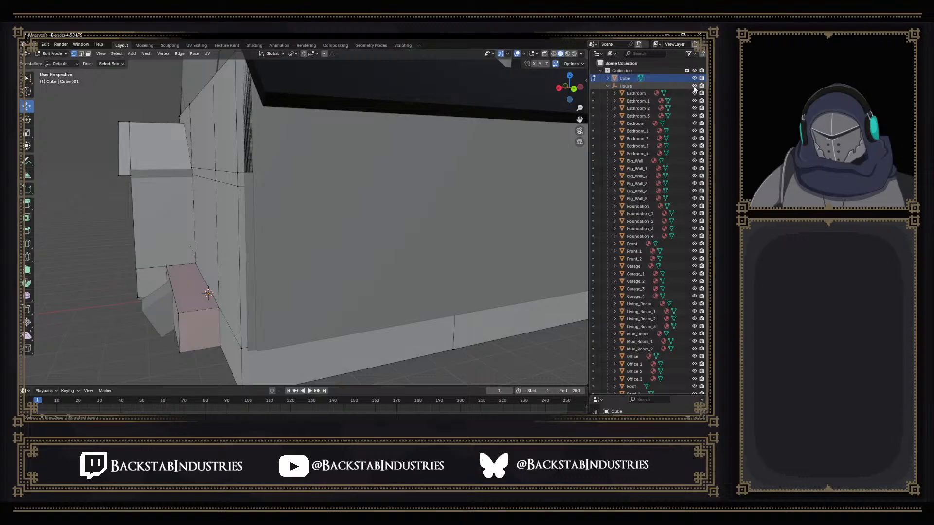
left_click(694, 87, "shift")
middle_click_drag(335, 179, 330, 276)
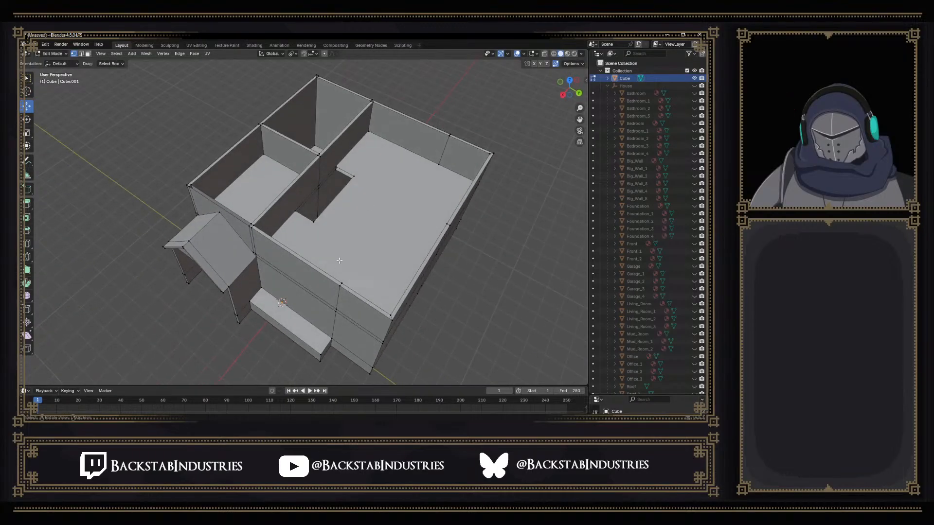
Extrude the top face of the front wall's +Y end section upward by about 1.49 m
middle_click_drag(340, 259, 400, 241)
key("3")
left_click(400, 242)
key("e")
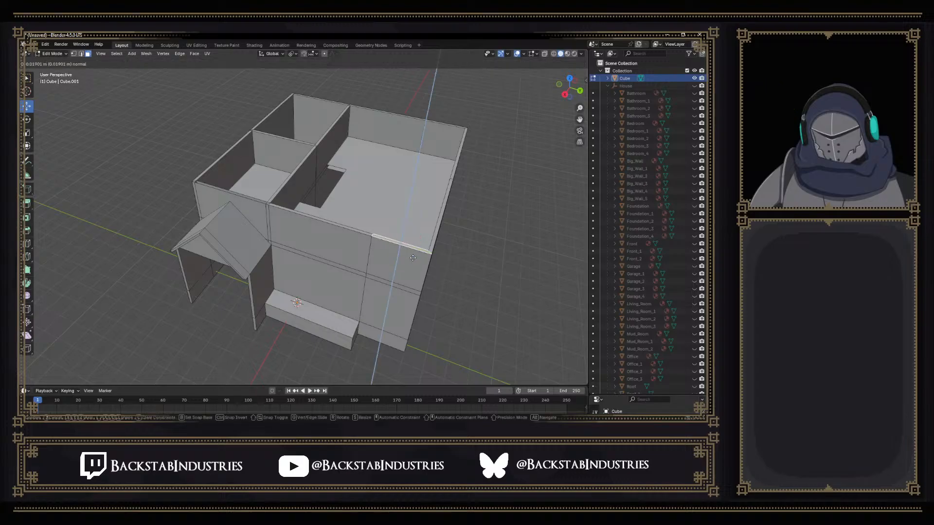
left_click(415, 228)
Collapse the raised top face of the front wall section into a peak with a Y scale of 0
mouse_move(415, 226)
middle_mouse_down()
mouse_move(469, 215)
mouse_move(404, 226)
middle_mouse_up()
scroll(371, 247, "up", 4)
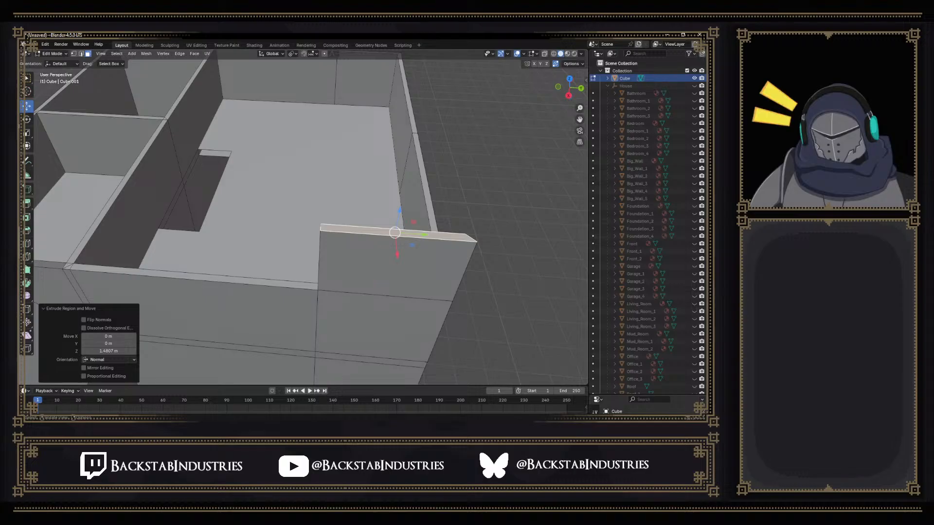
key("s")
key("y")
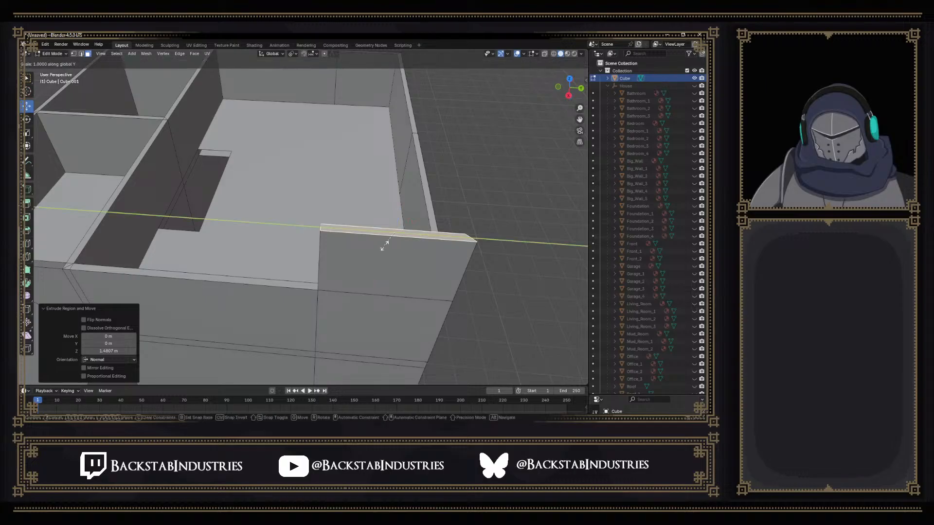
type("0")
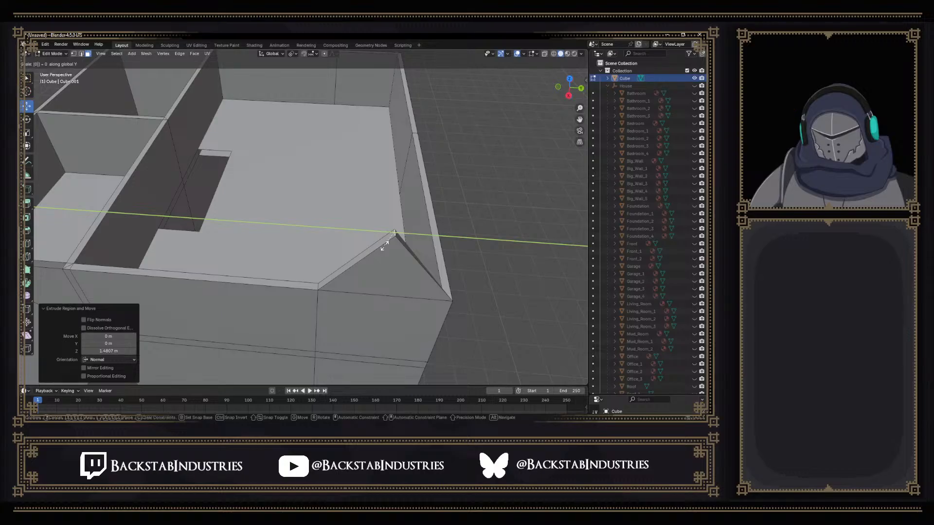
key("Return")
Fill the missing top face of the front wall behind the porch roof, between its outer and inner long edges
middle_click_drag(315, 259, 338, 254)
middle_click_drag(185, 262, 243, 292, "shift")
left_click(267, 311)
middle_click_drag(458, 295, 288, 189, "shift")
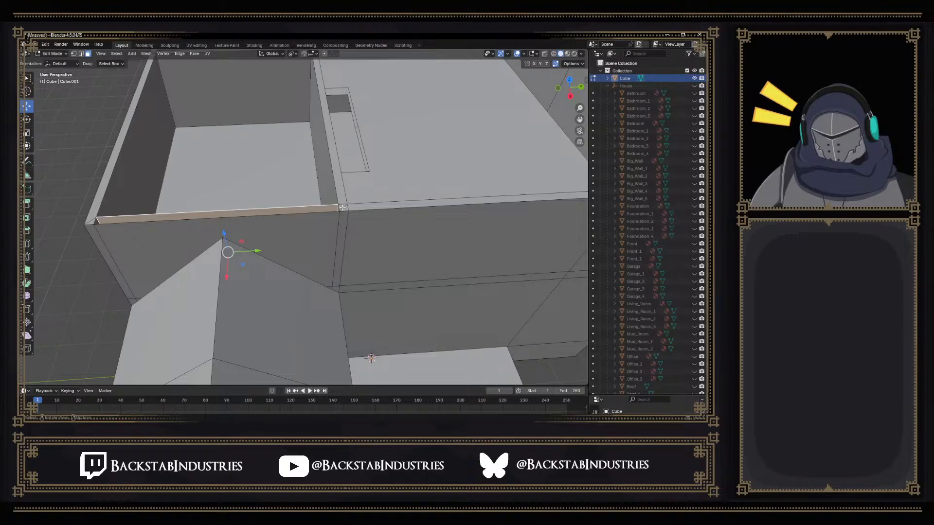
scroll(358, 217, "up", 2)
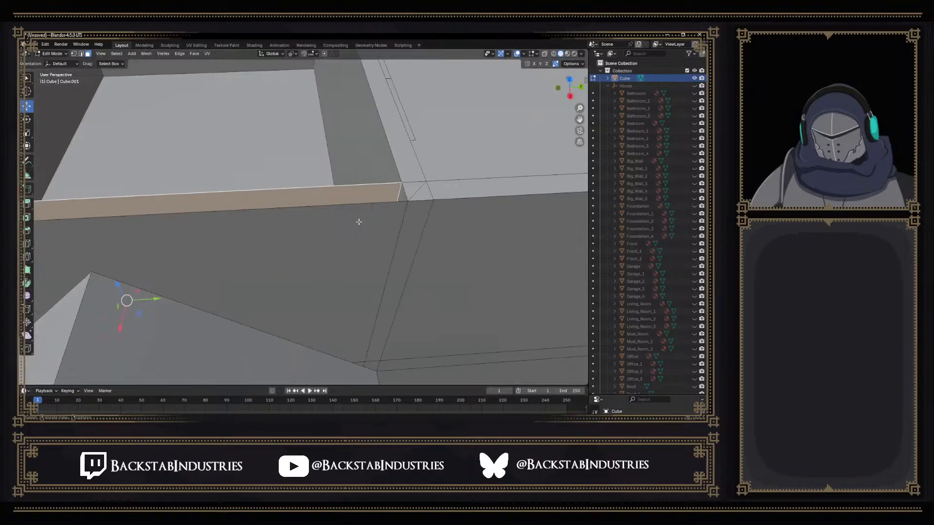
scroll(364, 216, "up", 1)
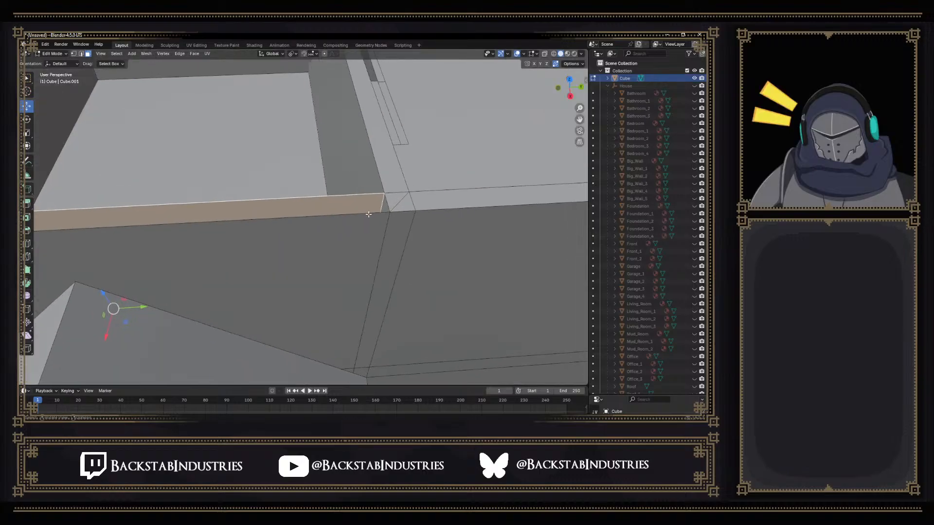
key("2")
left_click(380, 201)
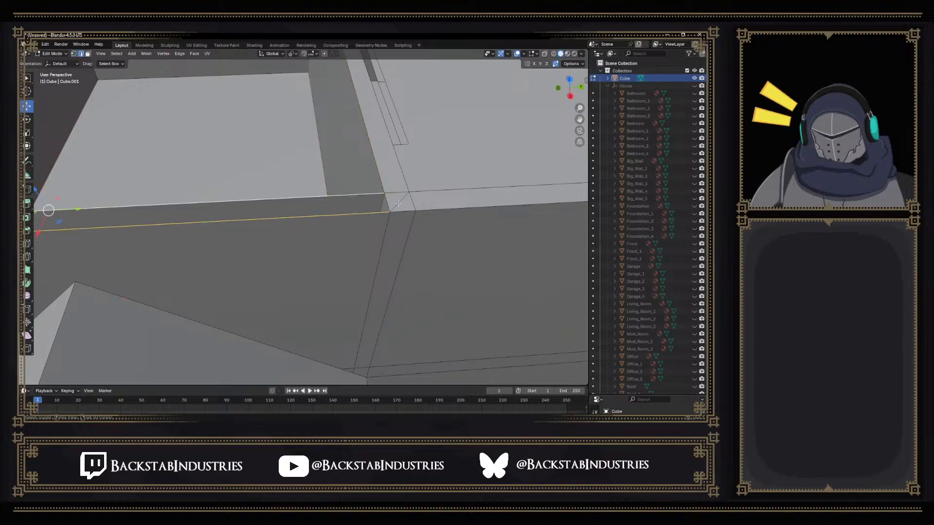
scroll(360, 204, "down", 2)
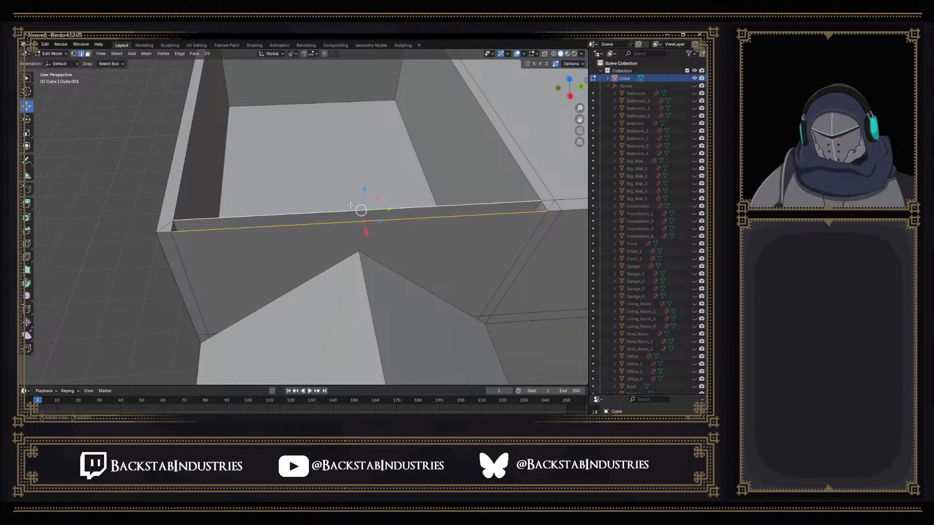
left_click(350, 206, "shift")
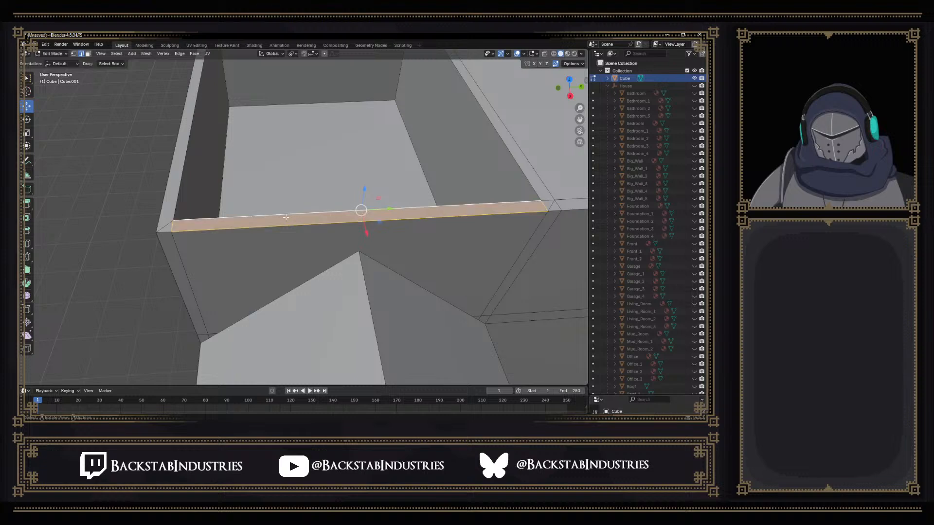
Try to delete the short edge separating the front wall's top face from the -Y corner, and undo the deletion
scroll(263, 219, "up", 2)
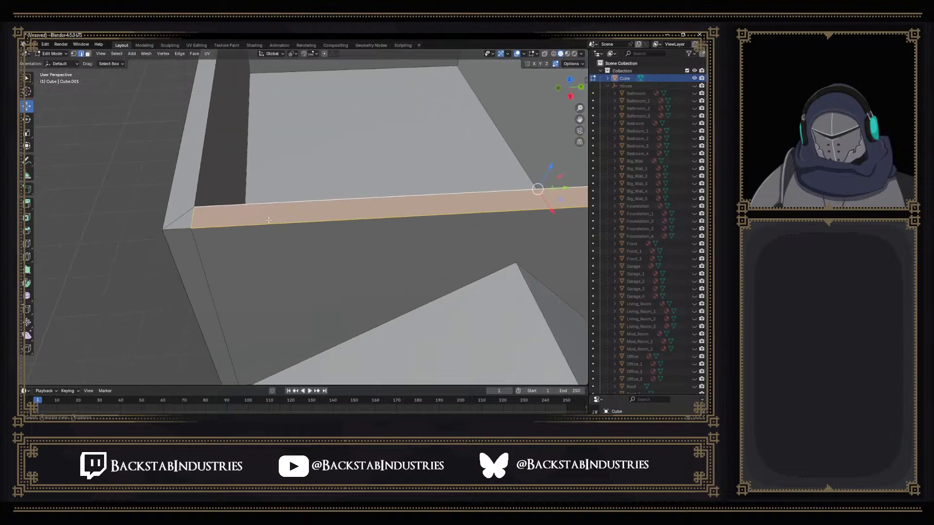
left_click(193, 217)
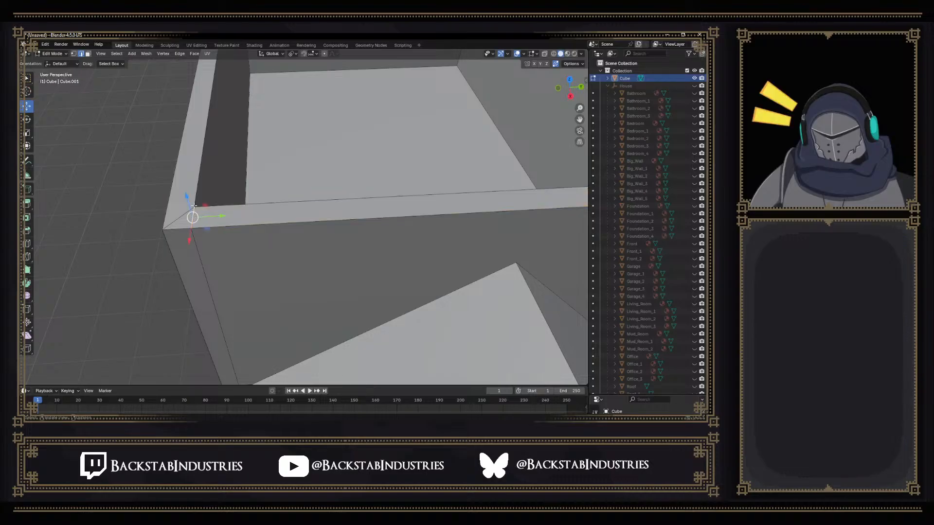
key("x")
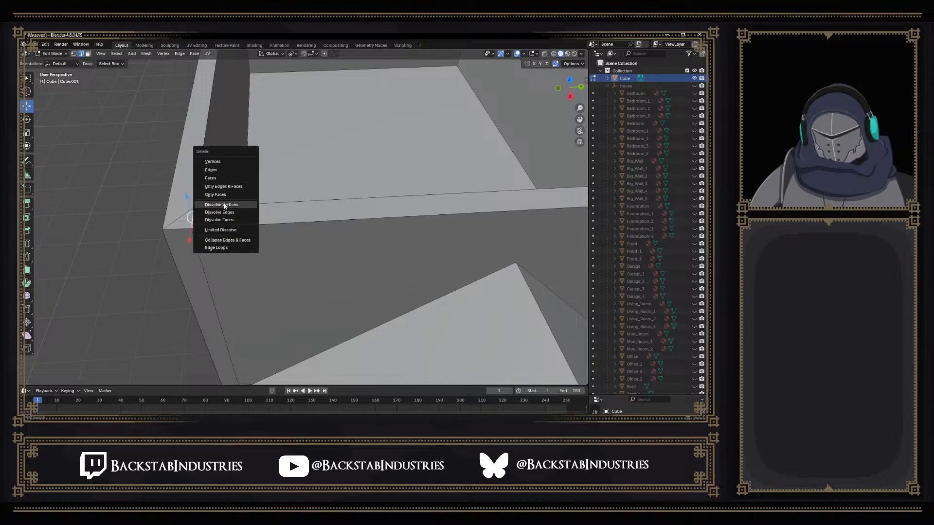
left_click(230, 169)
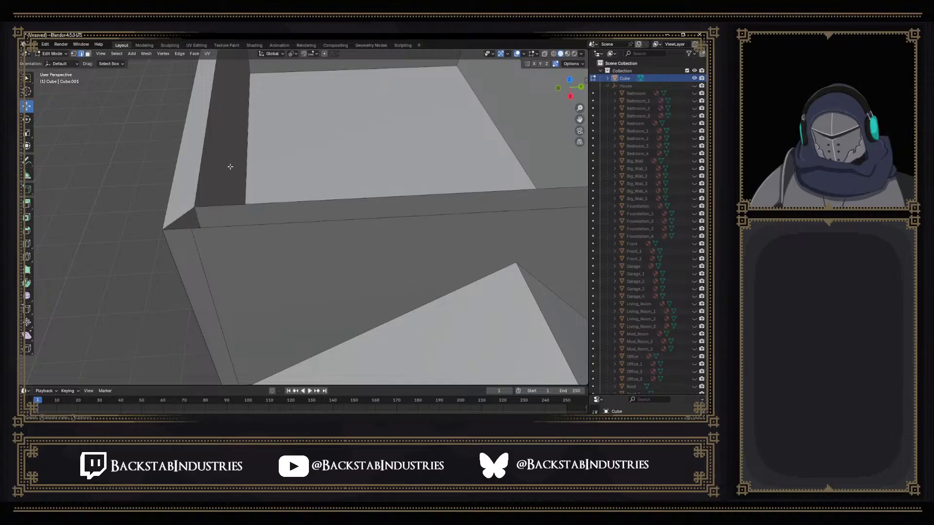
left_click(205, 215)
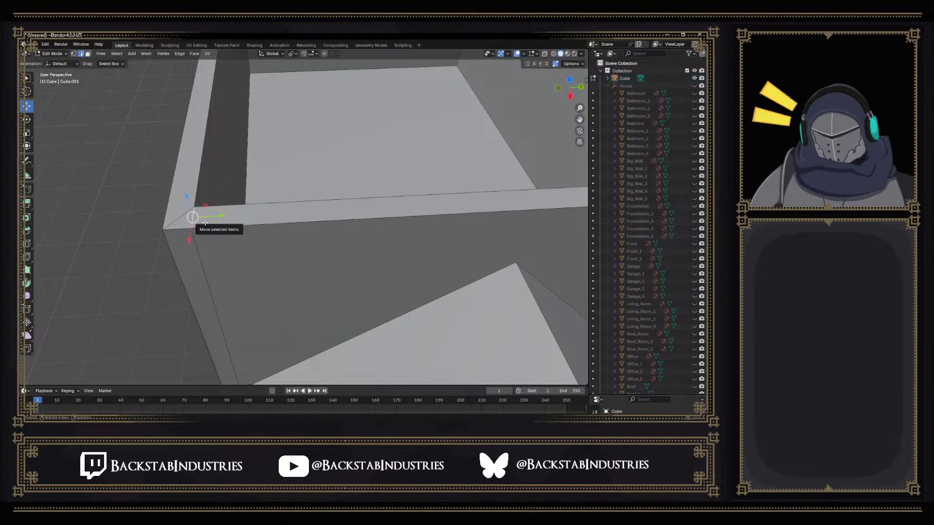
Try to dissolve the short edge between the front wall's top face and the -Y corner
key("x")
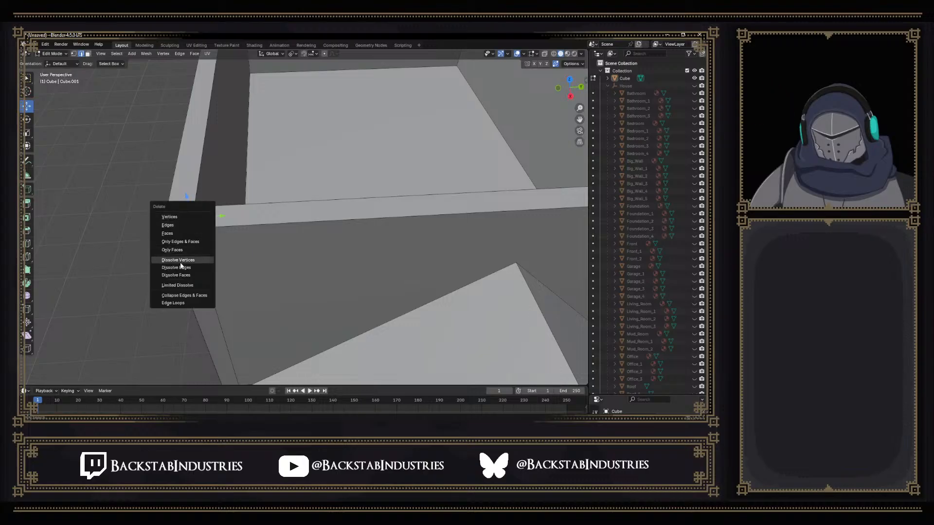
left_click(184, 267)
middle_click_drag(282, 243, 304, 231)
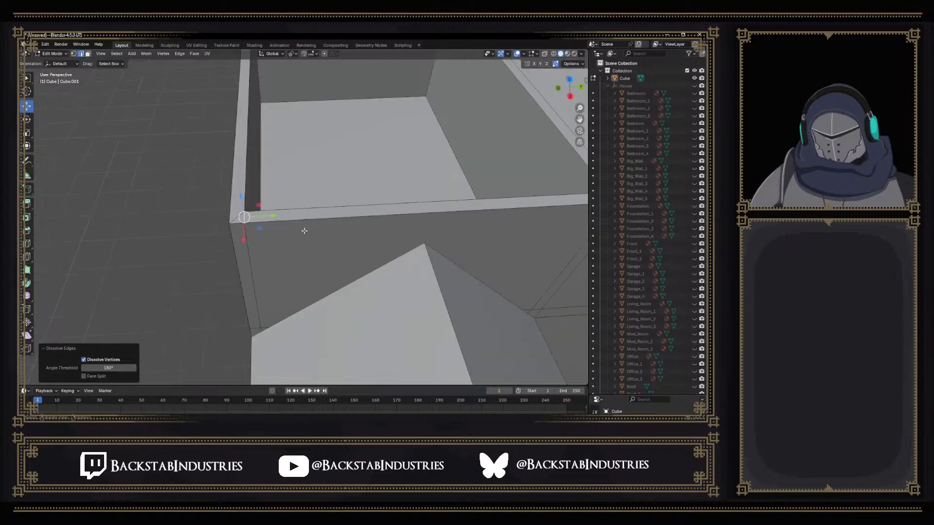
left_click(304, 231)
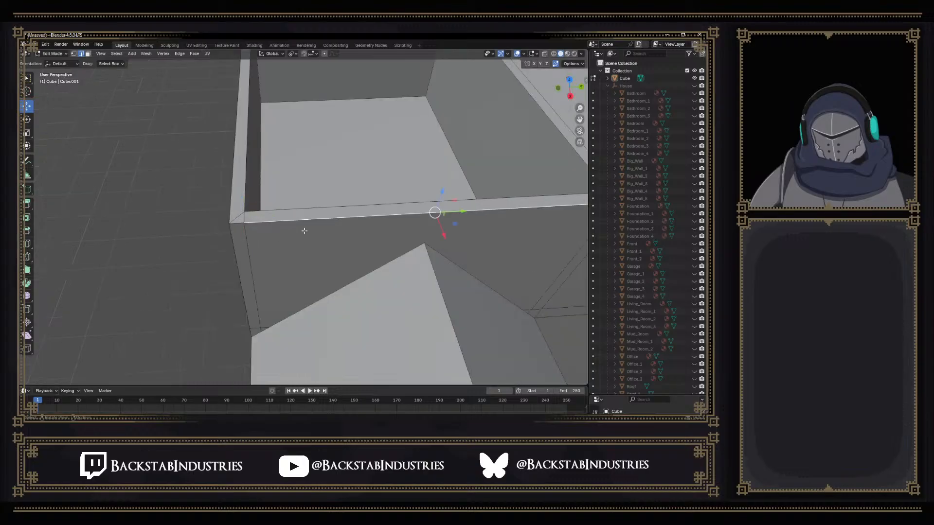
key("alt+a")
scroll(250, 225, "up", 5)
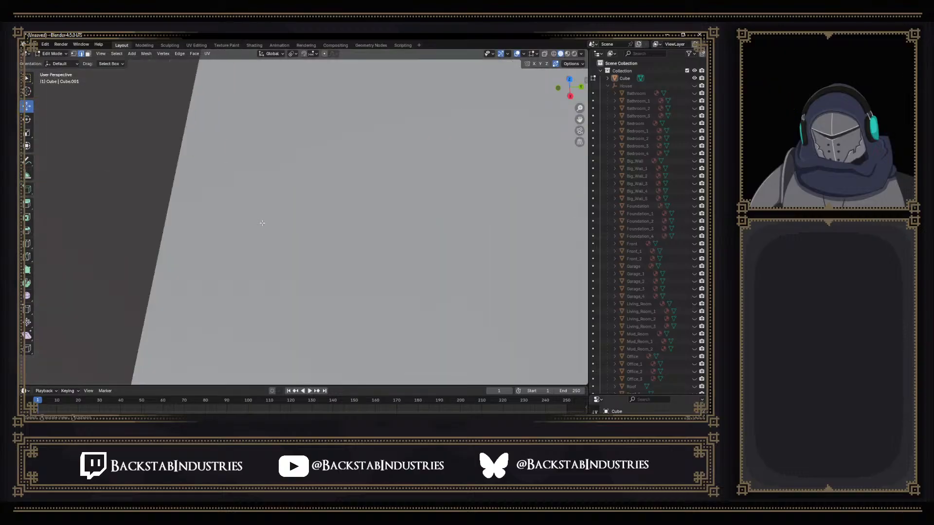
scroll(248, 225, "down", 4)
left_click(249, 224)
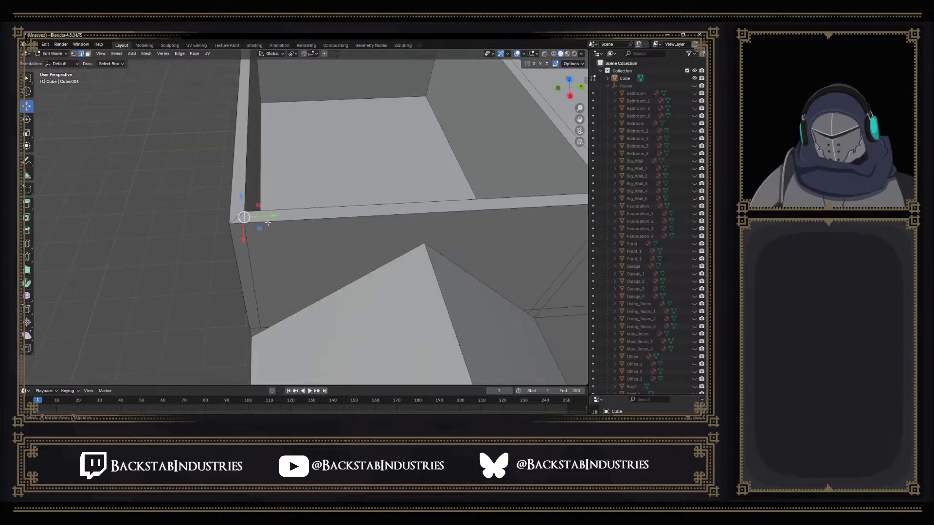
middle_click_drag(344, 219, 281, 223, "shift")
Try to dissolve the vertical edge beside the front wall's -Y corner, test it with a Y move and undo that
left_click(257, 220)
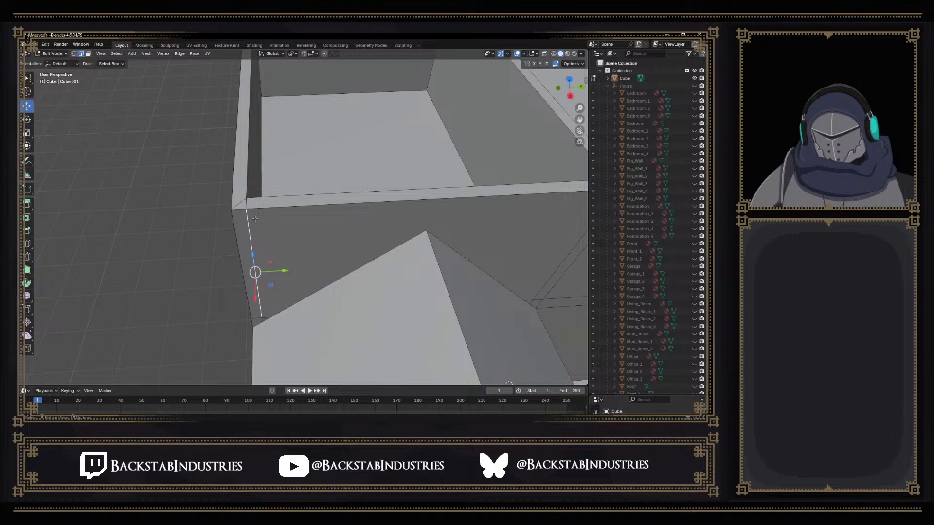
key("x")
left_click(255, 218)
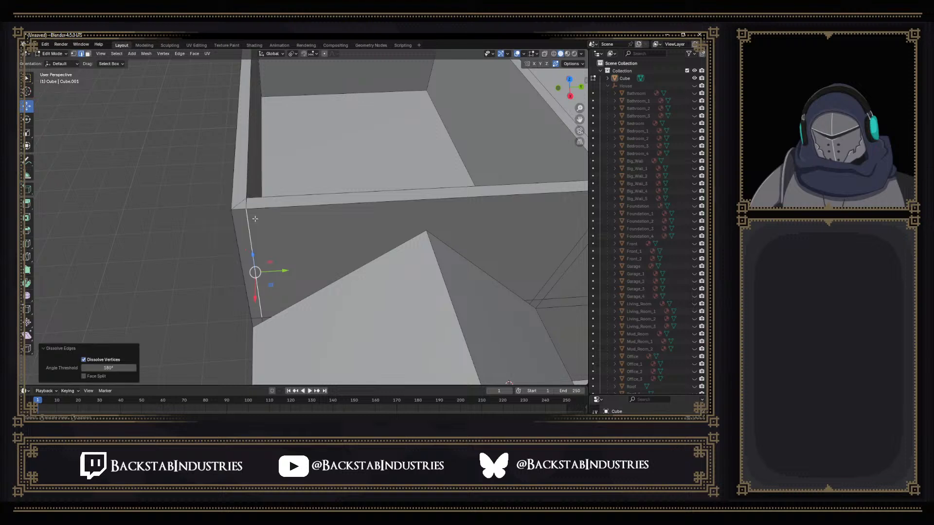
left_click_drag(276, 272, 286, 271)
key("ctrl+z")
left_click(299, 264)
middle_click_drag(301, 261, 197, 215)
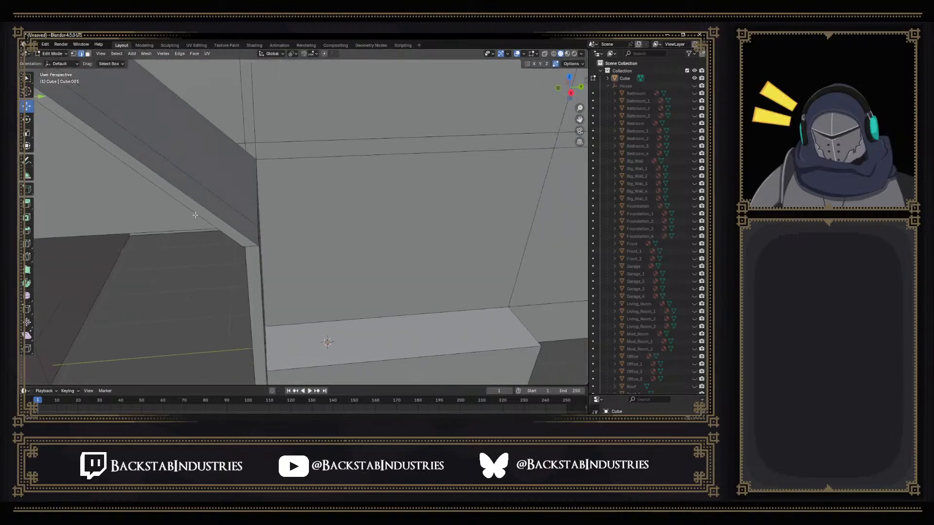
scroll(197, 216, "down", 2)
middle_click_drag(246, 133, 382, 215, "shift")
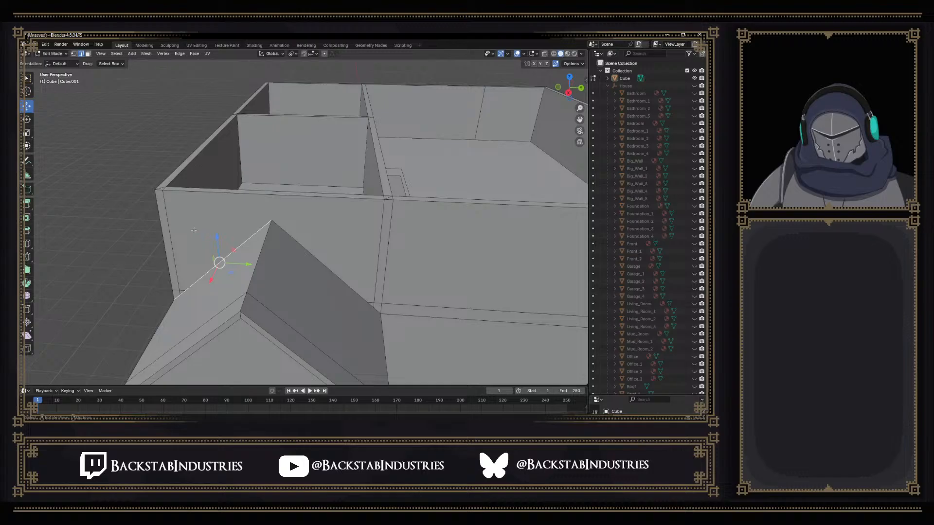
Delete the vertical edge beside the front wall's -Y corner
left_click(168, 220)
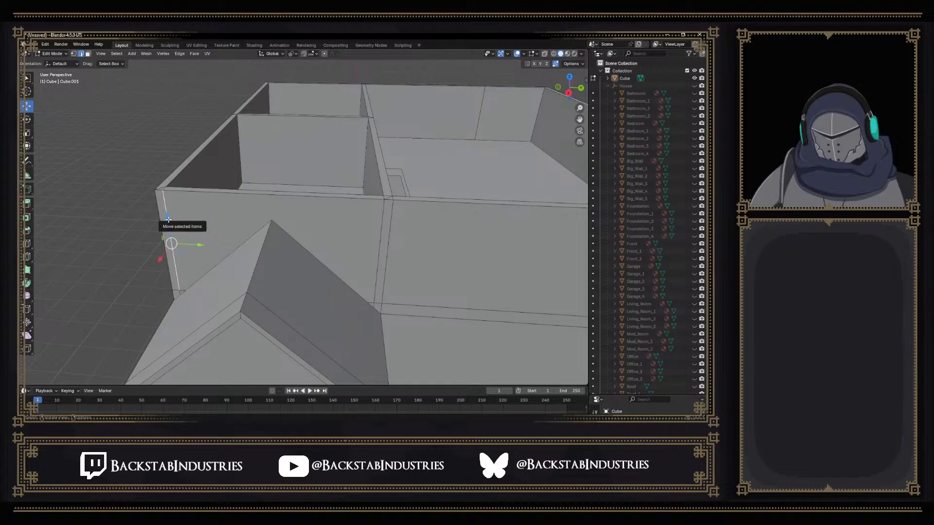
key("x")
left_click(153, 178)
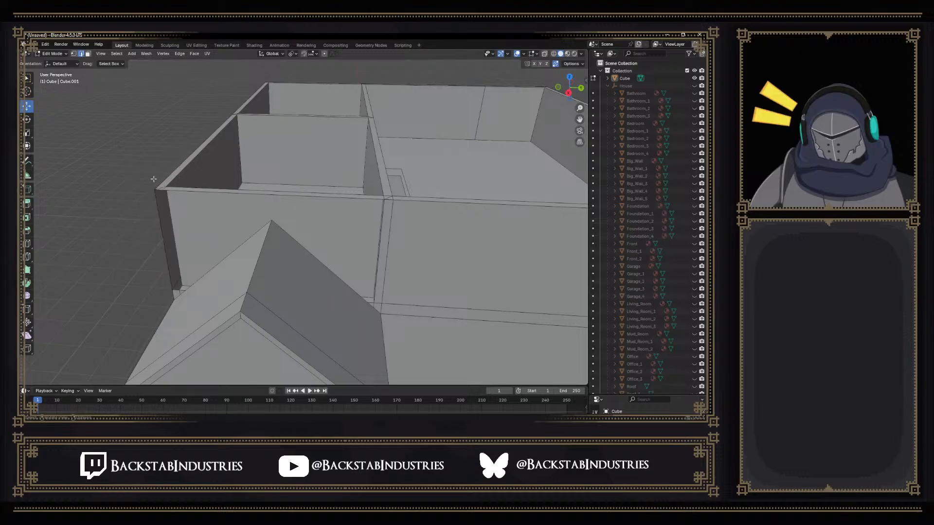
Dissolve the short edge across the front wall's top where the interior partition wall meets it
mouse_move(347, 236)
middle_mouse_down()
mouse_move(357, 250)
mouse_move(349, 242)
middle_mouse_up()
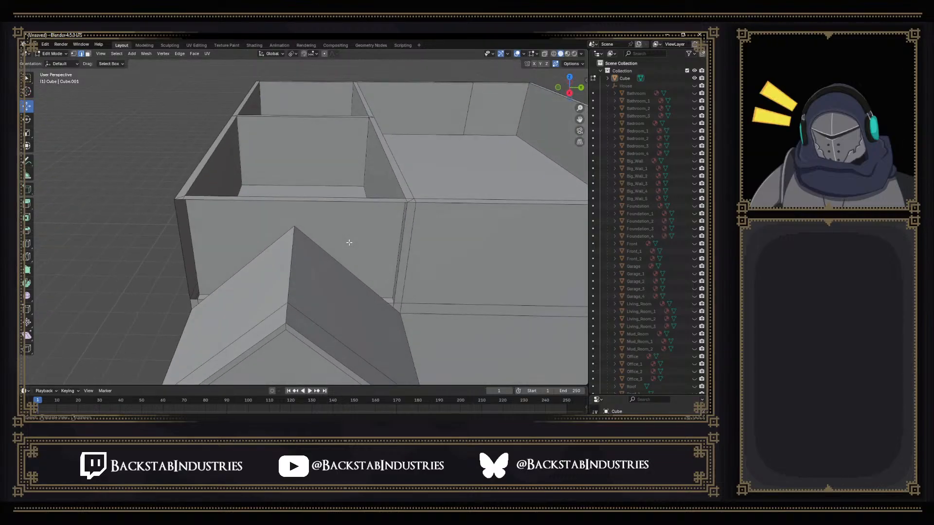
middle_click_drag(403, 222, 394, 229)
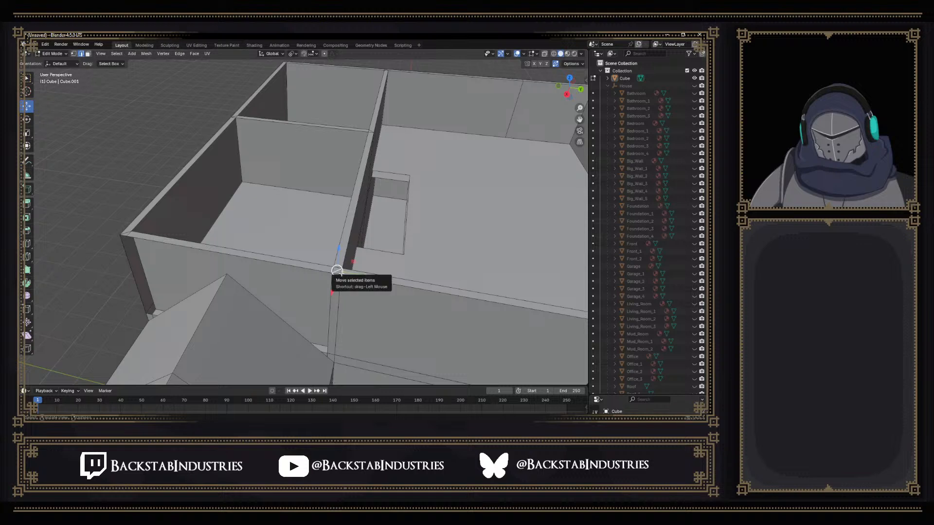
key("x")
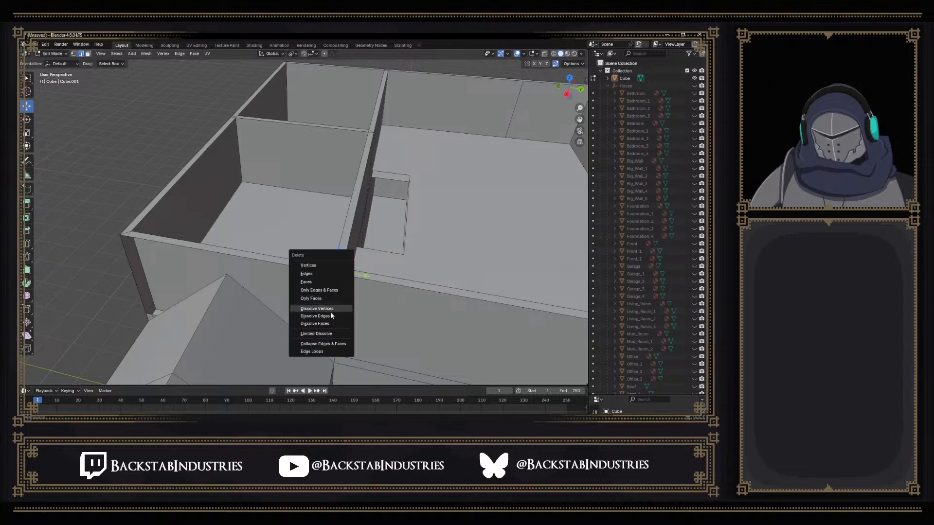
left_click(330, 317)
middle_click_drag(331, 317, 336, 307)
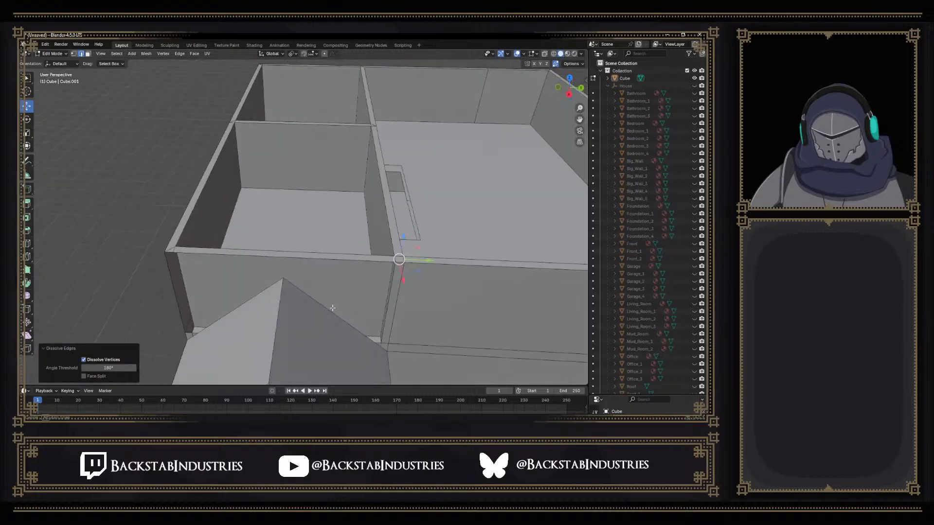
Dissolve the extra vertex on the front wall's outer top edge beside the -Y corner
key("1")
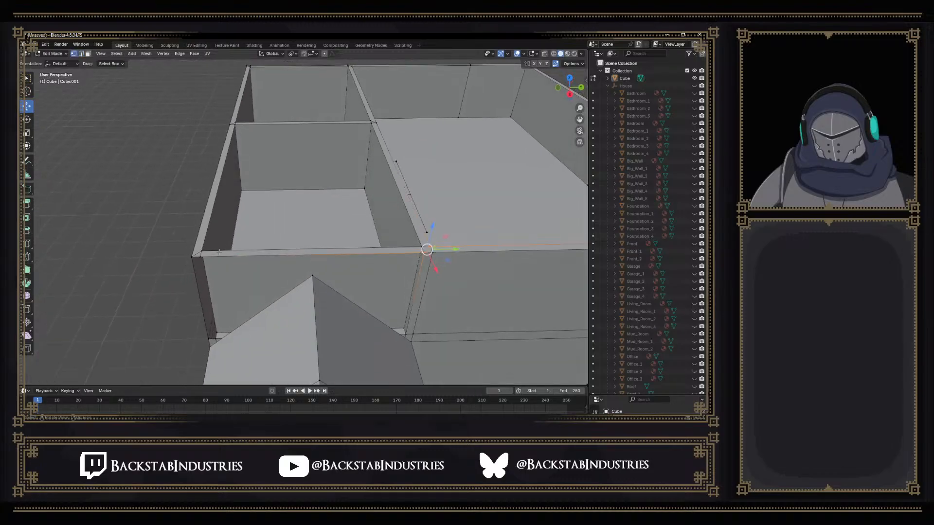
left_click(201, 258)
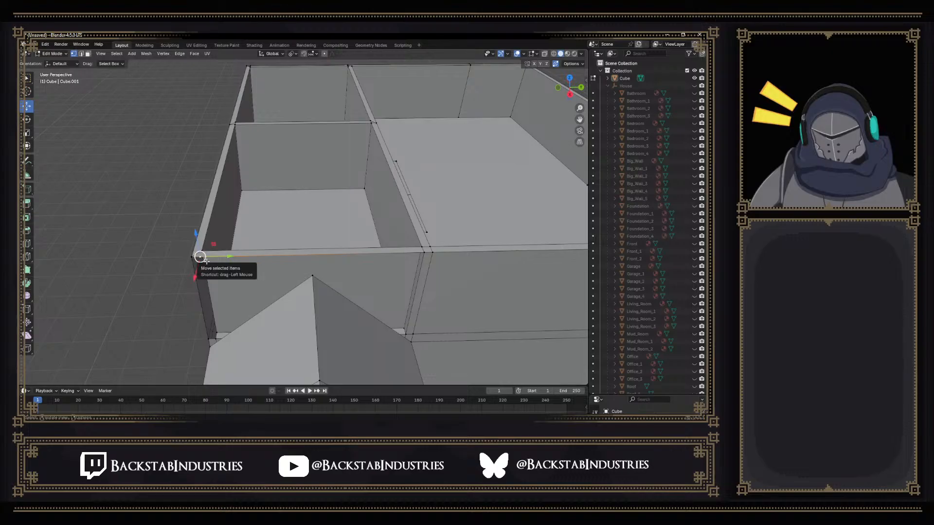
key("x")
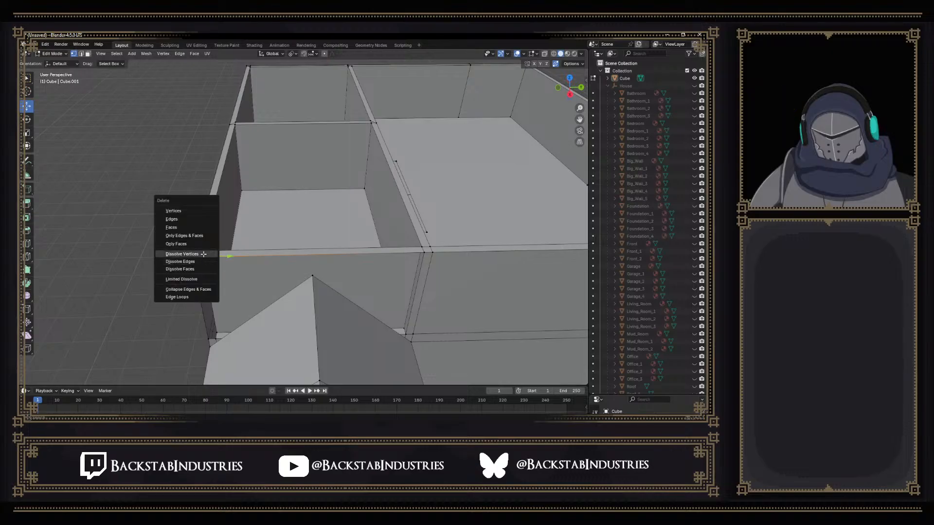
left_click(202, 253)
Inspect the vertices where the porch roof meets the front wall's -Y corner and undo the latest changes there
mouse_move(233, 265)
middle_mouse_down()
mouse_move(245, 239)
mouse_move(256, 265)
mouse_move(242, 259)
mouse_move(251, 273)
mouse_move(237, 272)
mouse_move(233, 257)
mouse_move(241, 266)
middle_mouse_up()
left_click(223, 247)
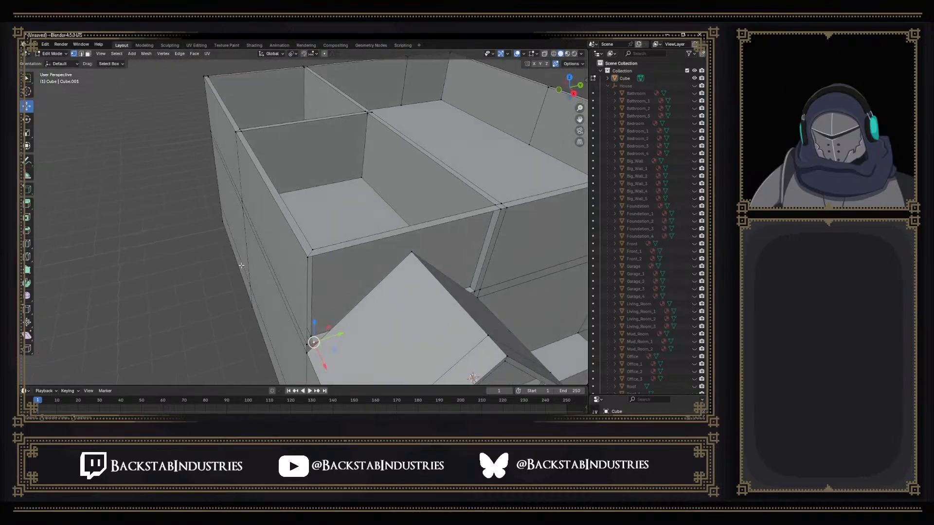
middle_click_drag(318, 362, 292, 308)
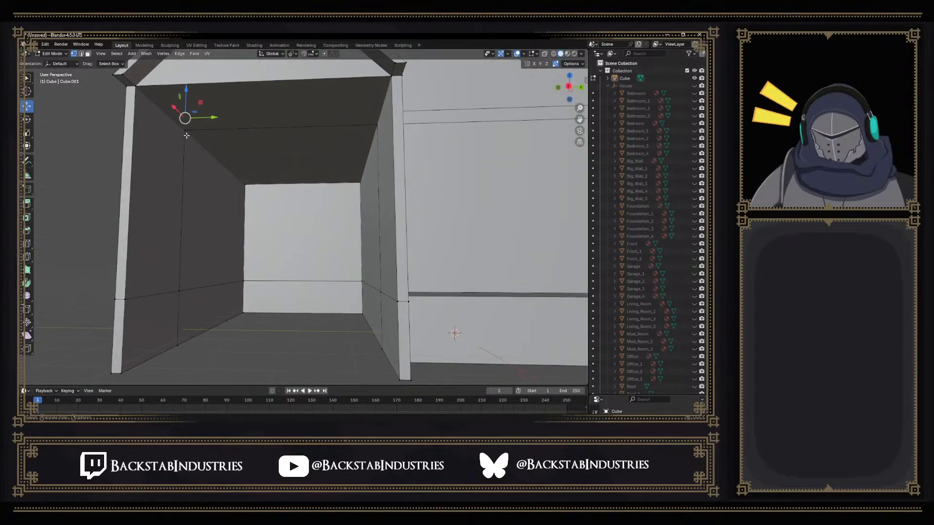
middle_click_drag(189, 136, 219, 174)
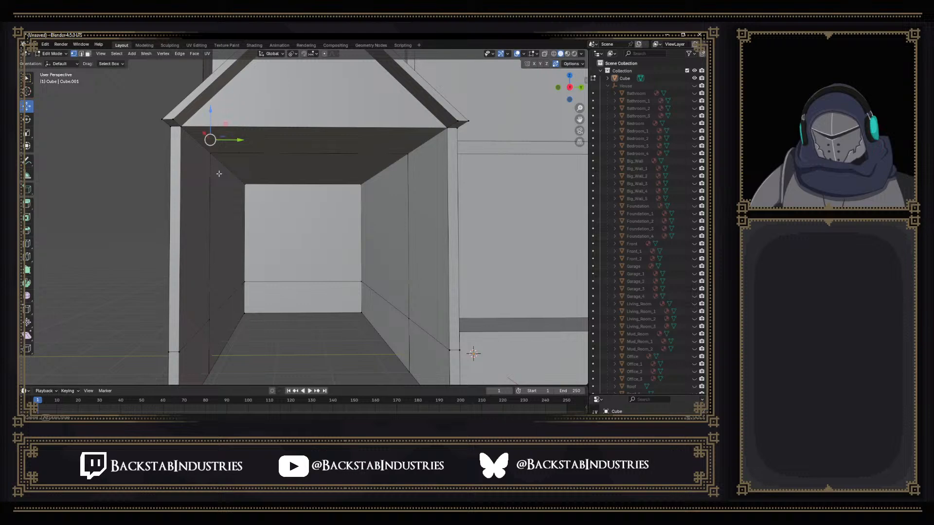
left_click(215, 159)
left_click_drag(215, 159, 259, 294)
middle_click_drag(259, 294, 284, 267)
key("ctrl+z")
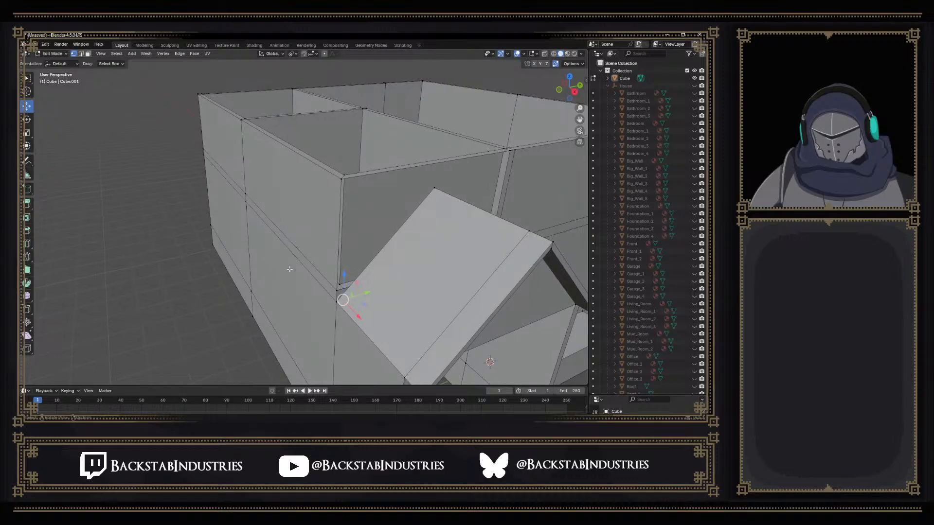
middle_click_drag(344, 285, 288, 288)
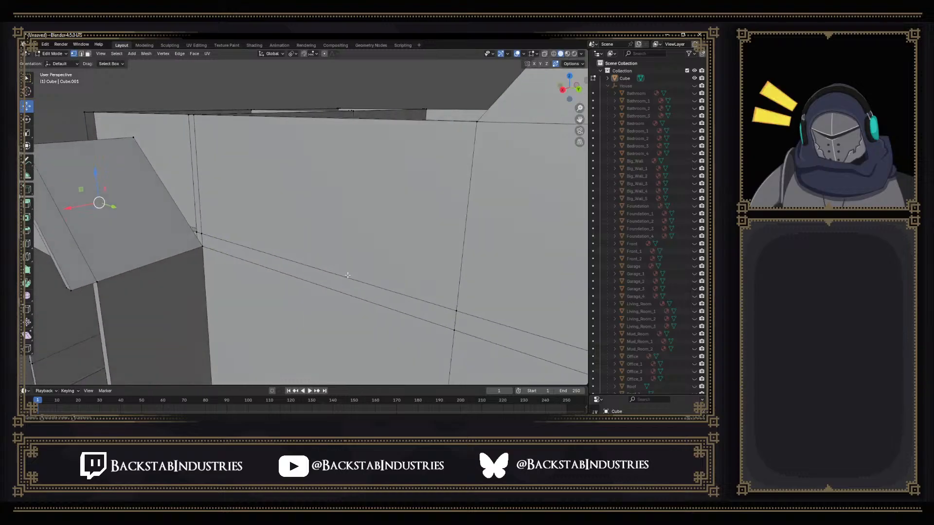
middle_click_drag(172, 146, 211, 171)
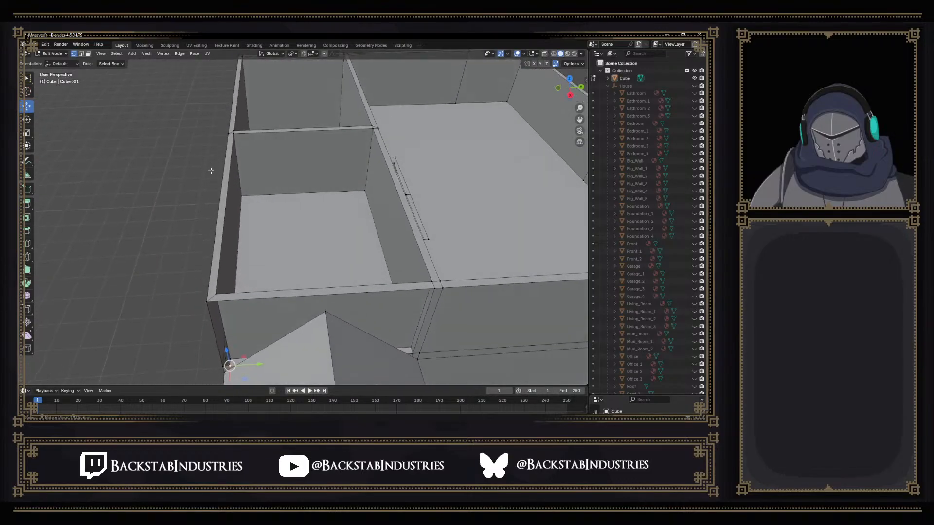
key("ctrl+z")
mouse_move(225, 197)
middle_mouse_down()
mouse_move(228, 208)
mouse_move(231, 201)
middle_mouse_up()
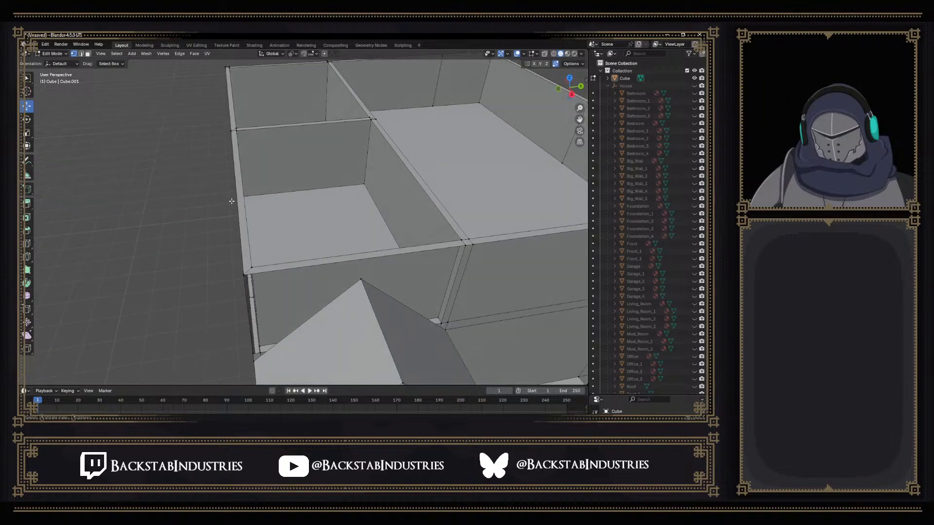
Extrude the front wall's top face behind the porch roof upward by about 1.03 m
key("3")
left_click(343, 259)
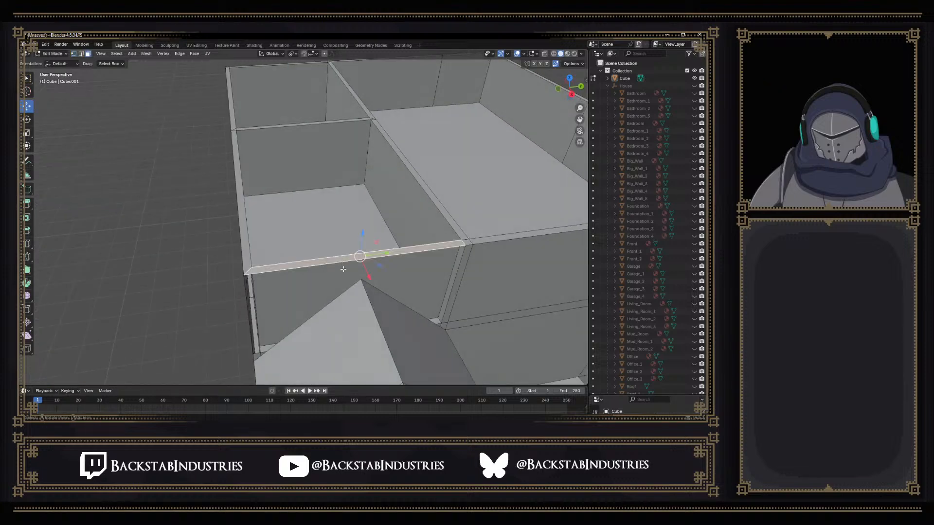
key("e")
left_click(349, 227)
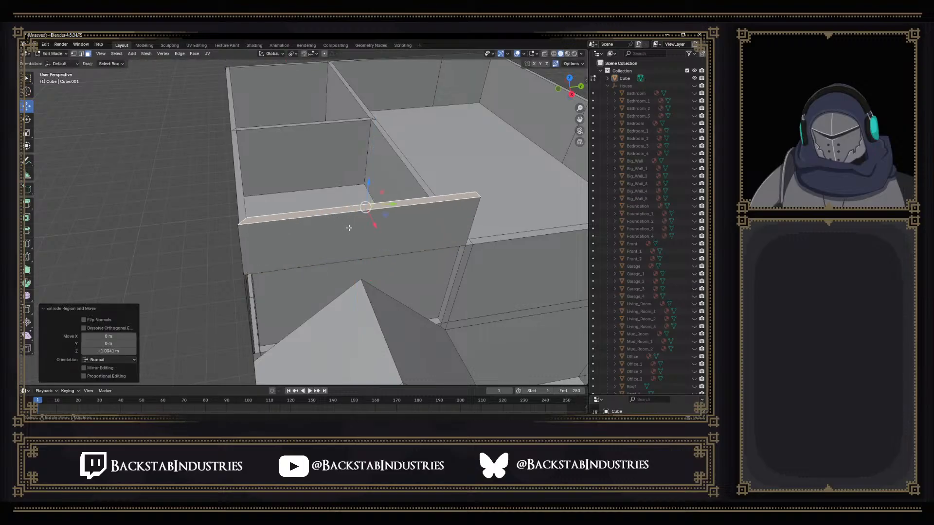
middle_click_drag(349, 228, 405, 229)
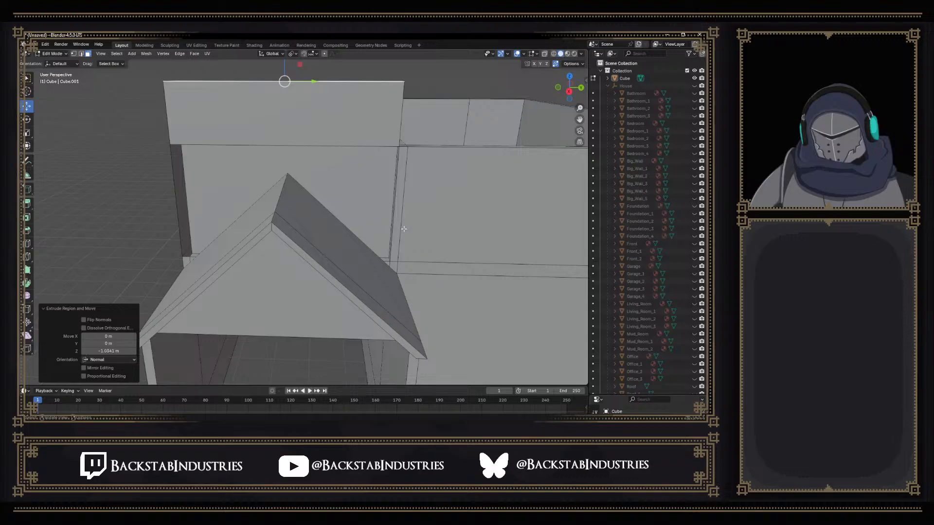
Scale the extruded top face to 0 along Y to form a pointed gable
key("s")
key("y")
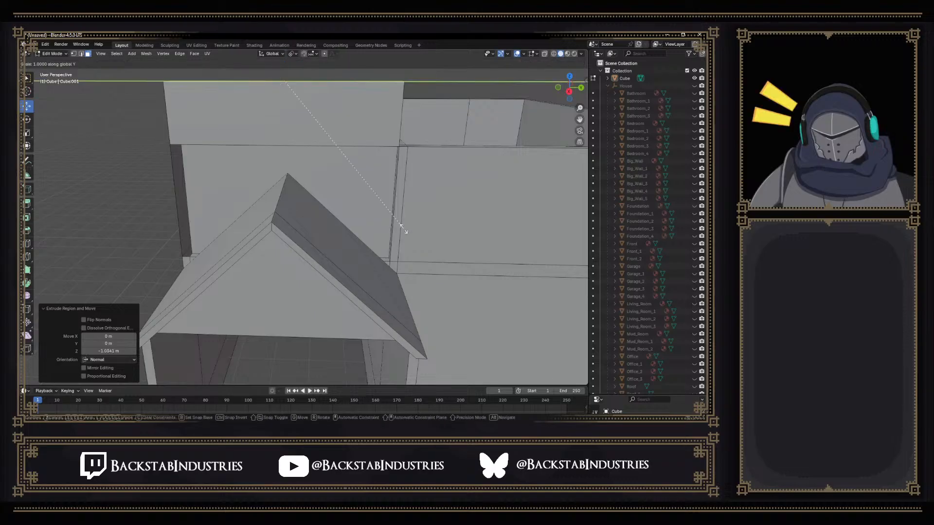
key("0")
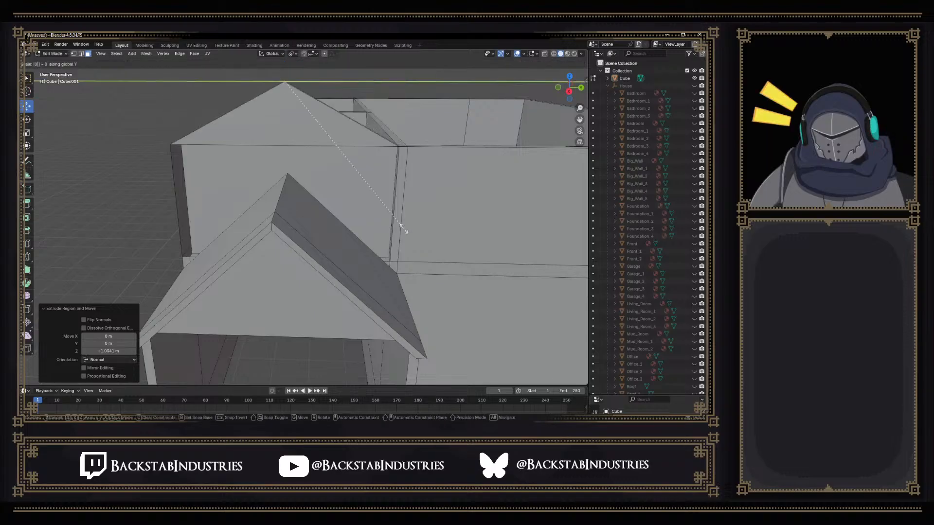
key("Return")
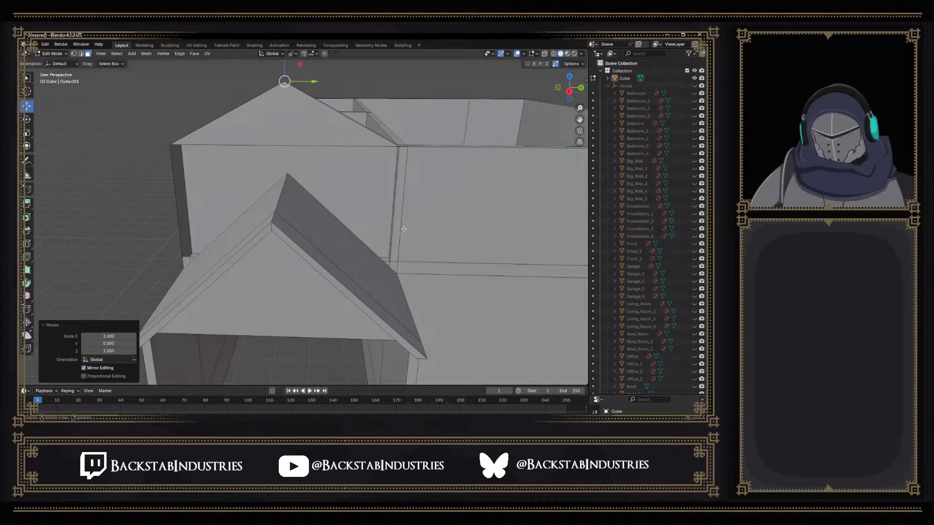
Raise the new gable's peak by about 0.45 m along Z
scroll(404, 228, "down", 5)
middle_click_drag(404, 228, 368, 172)
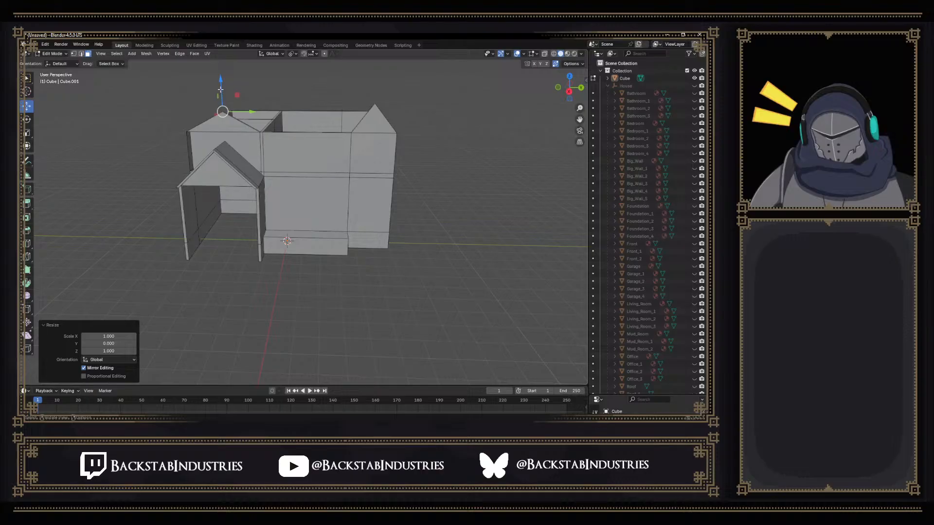
left_click_drag(221, 86, 222, 76)
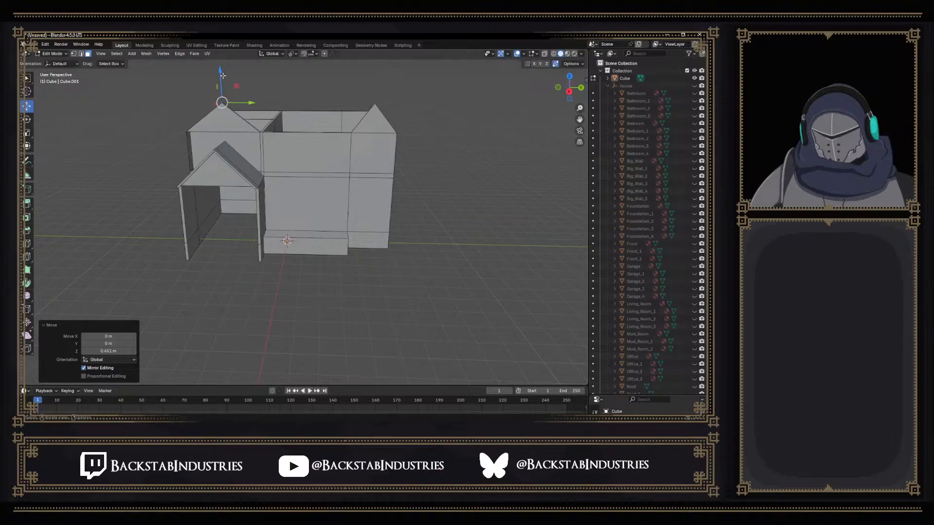
Show the Roof and Roof_1 reference pieces from the House group
scroll(250, 94, "up", 1)
middle_click_drag(249, 95, 316, 214, "shift")
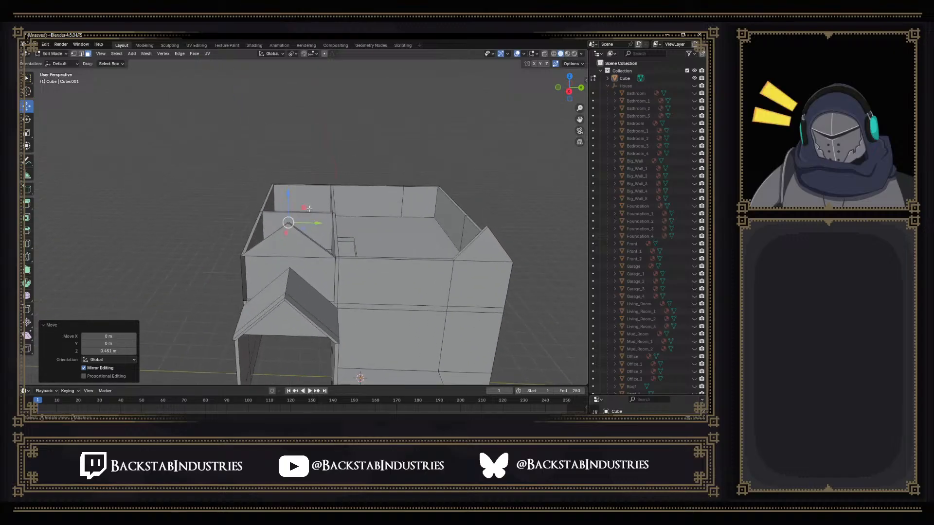
scroll(316, 214, "up", 1)
scroll(317, 214, "down", 1)
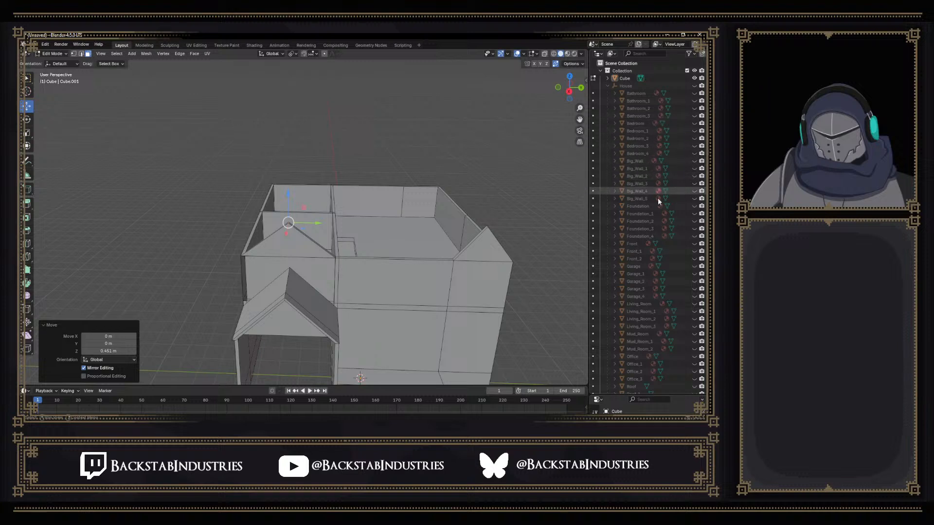
scroll(657, 187, "down", 10)
scroll(660, 269, "down", 20)
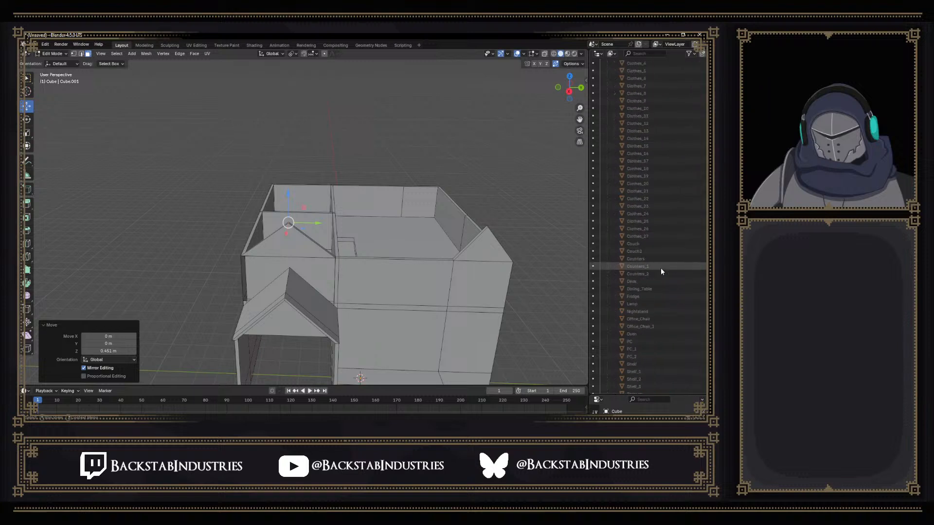
scroll(649, 337, "up", 20)
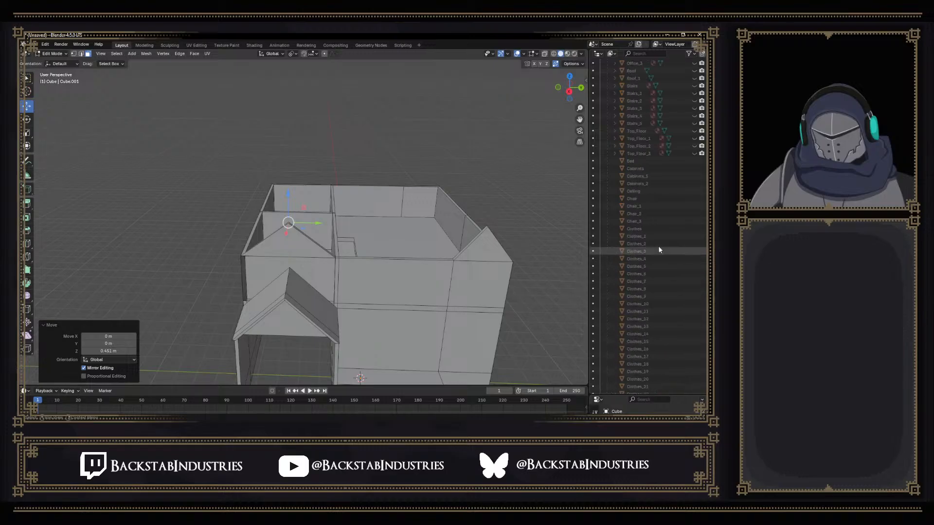
scroll(678, 136, "up", 3)
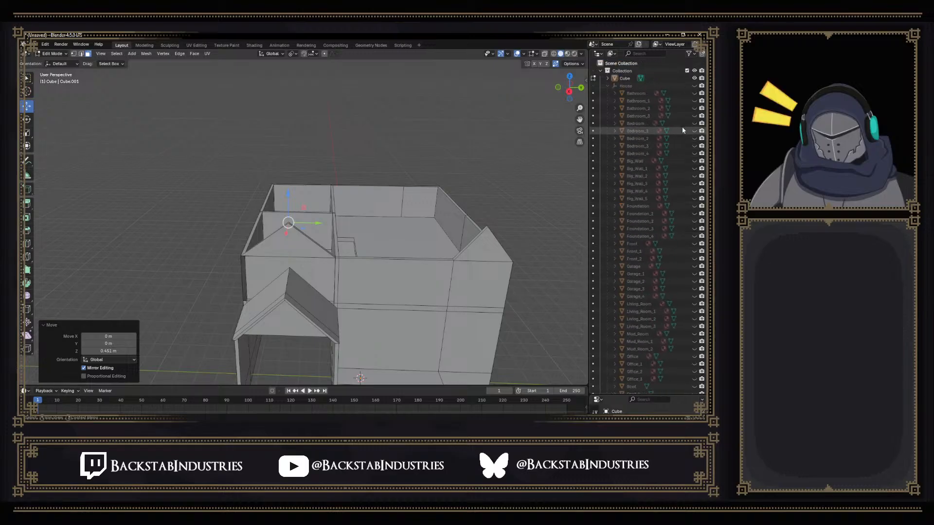
left_click(694, 92)
left_click(694, 92)
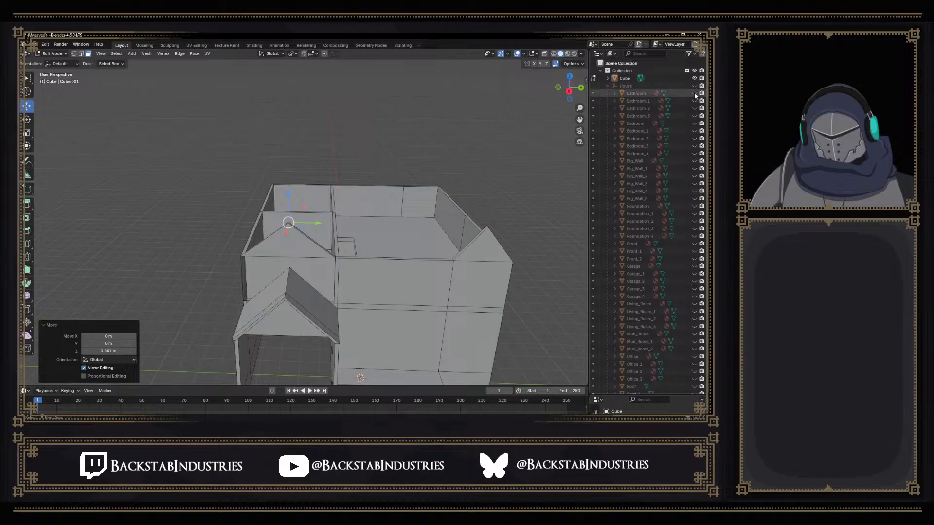
scroll(689, 320, "down", 1)
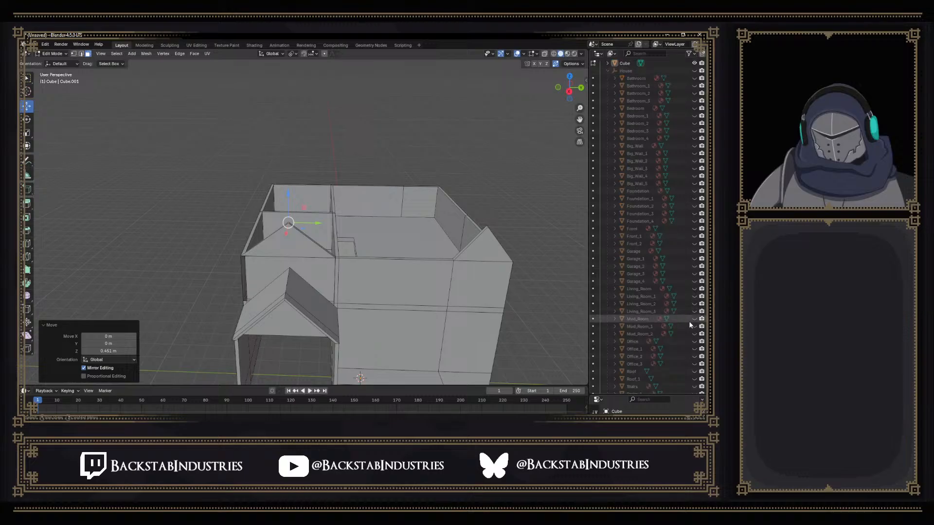
scroll(667, 351, "down", 5)
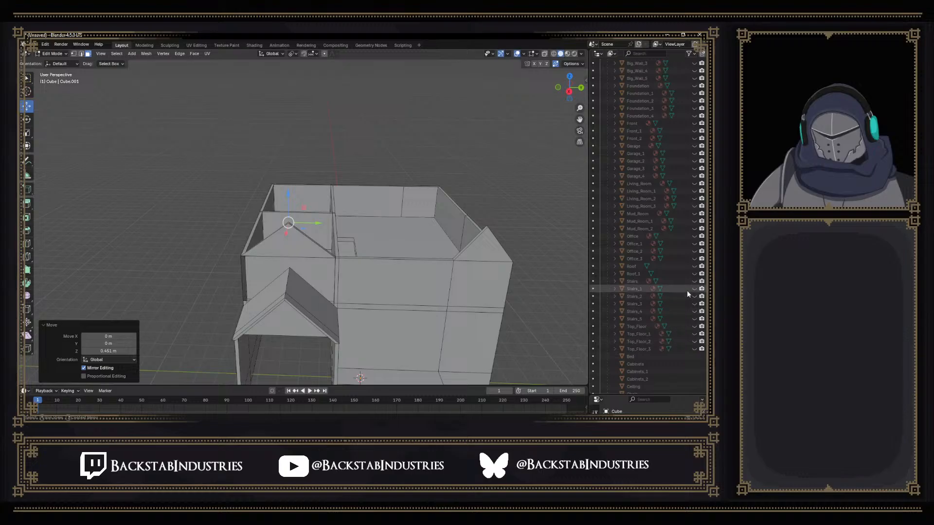
left_click(694, 266)
left_click(694, 274)
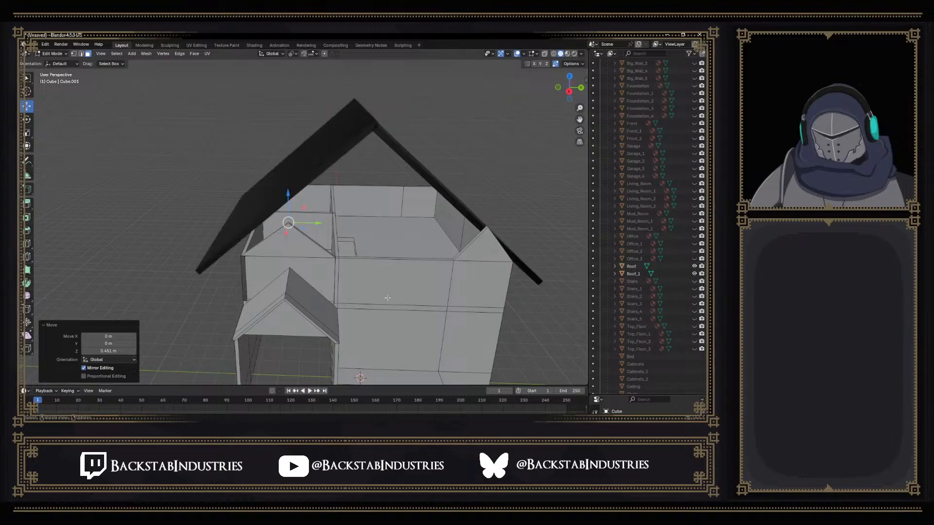
Raise the gable's peak about 0.83 m along Z towards the reference roof slope
mouse_move(271, 275)
middle_mouse_down()
mouse_move(304, 279)
mouse_move(274, 260)
middle_mouse_up()
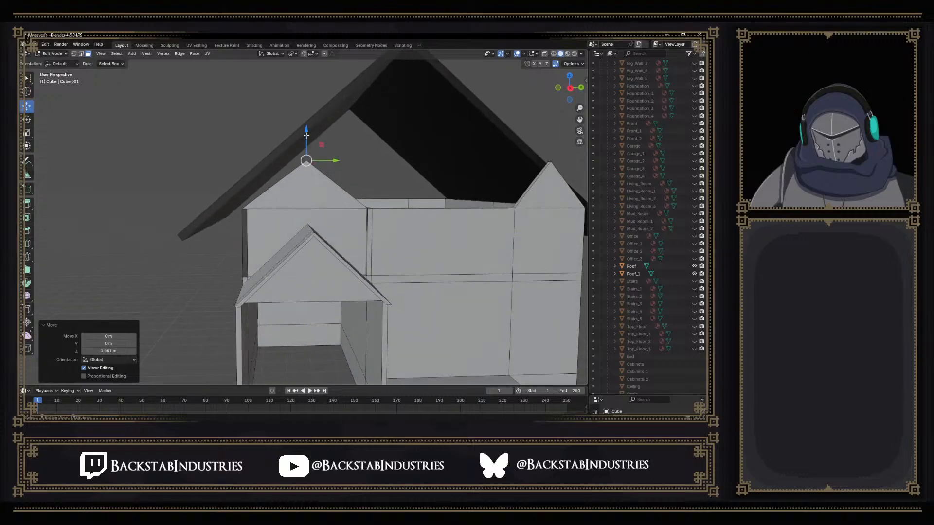
left_click_drag(305, 135, 304, 109)
middle_click_drag(475, 176, 339, 208)
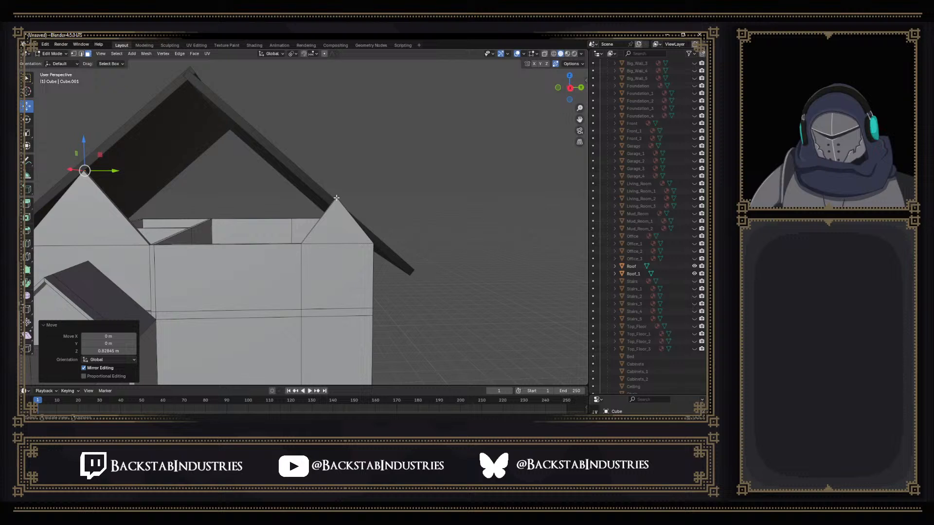
Move the peak edge of the gable opposite the porch about -0.64 m along Y and 0.09 m along Z, against the reference roof
left_click(336, 198)
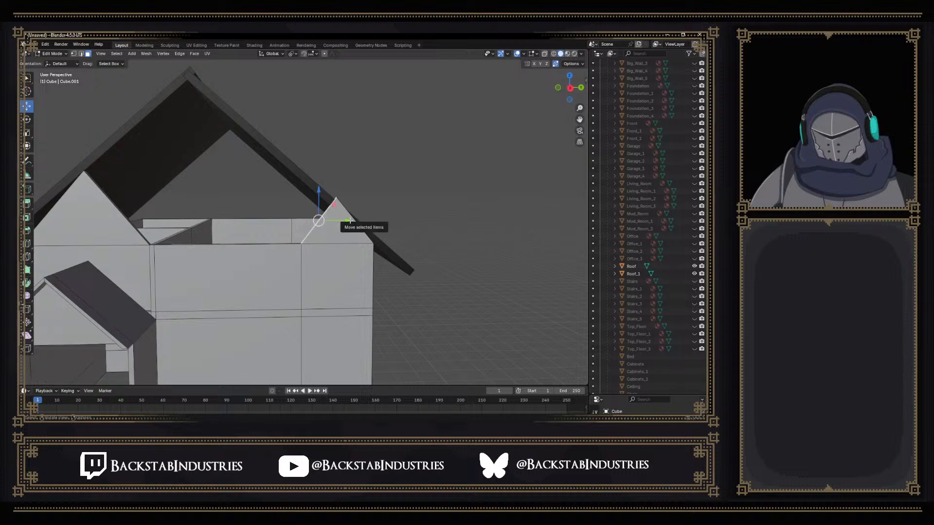
scroll(350, 220, "up", 5)
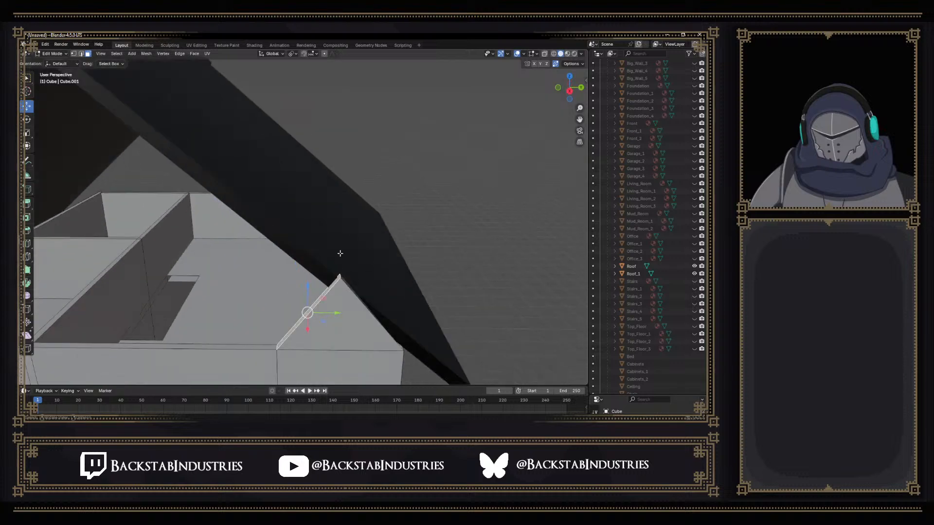
left_click(340, 276)
left_click(342, 281)
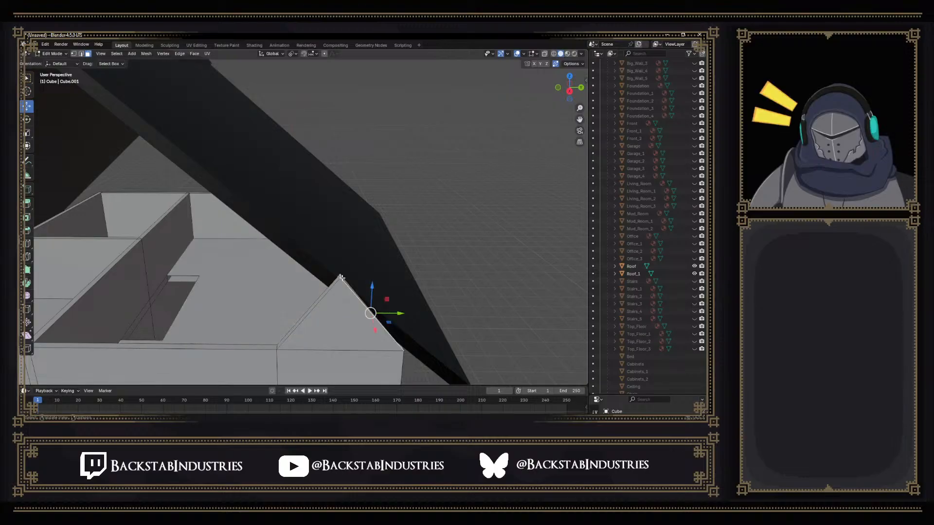
scroll(342, 283, "up", 4)
key("2")
left_click(392, 356)
middle_click_drag(391, 356, 397, 316)
scroll(397, 316, "down", 5)
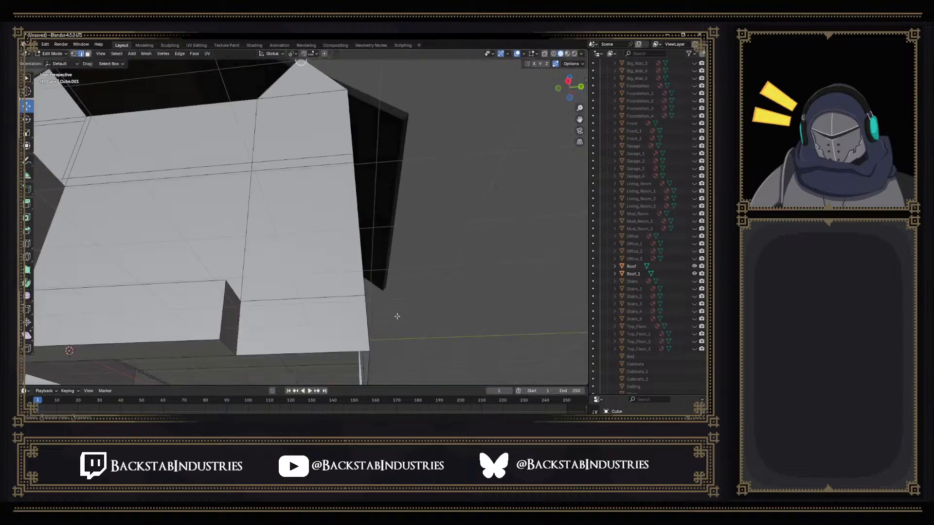
mouse_move(366, 224)
middle_mouse_down()
mouse_move(362, 210)
mouse_move(367, 241)
middle_mouse_up()
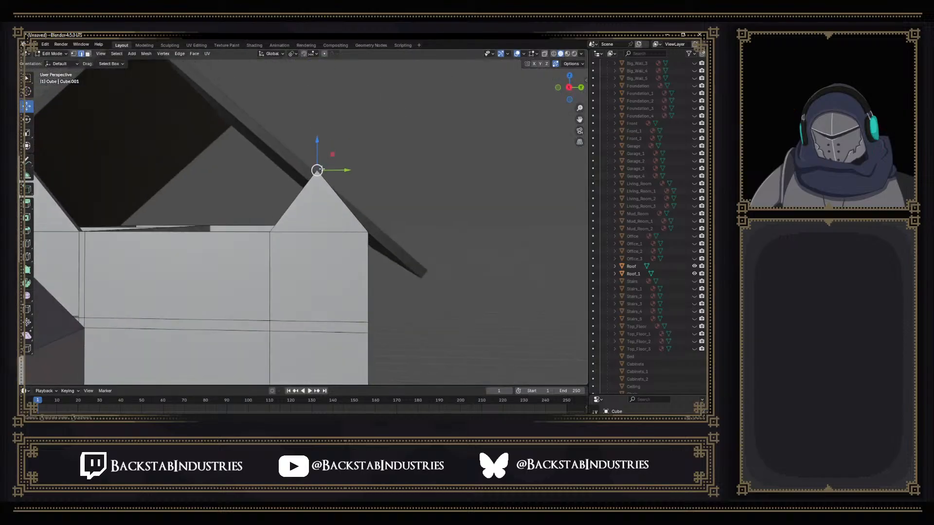
left_click_drag(316, 170, 291, 167)
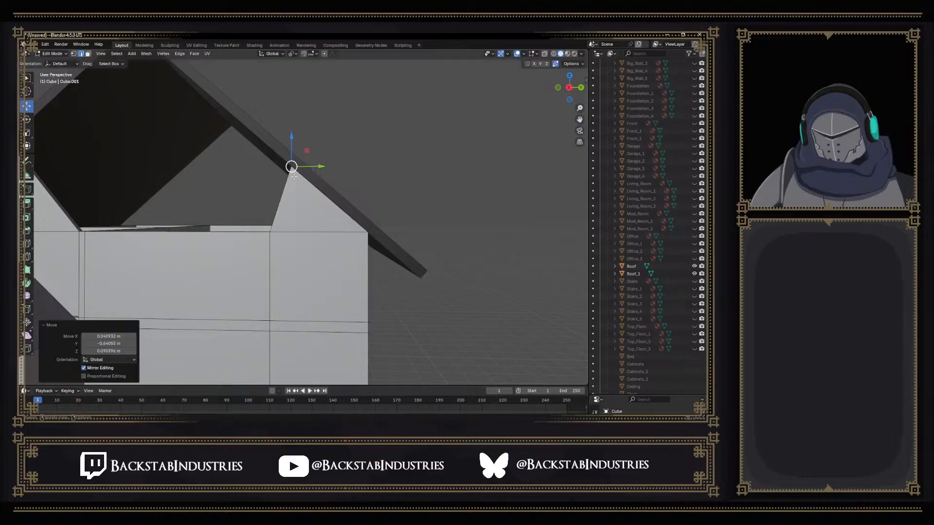
middle_click_drag(270, 200, 494, 208)
middle_click_drag(434, 165, 354, 235)
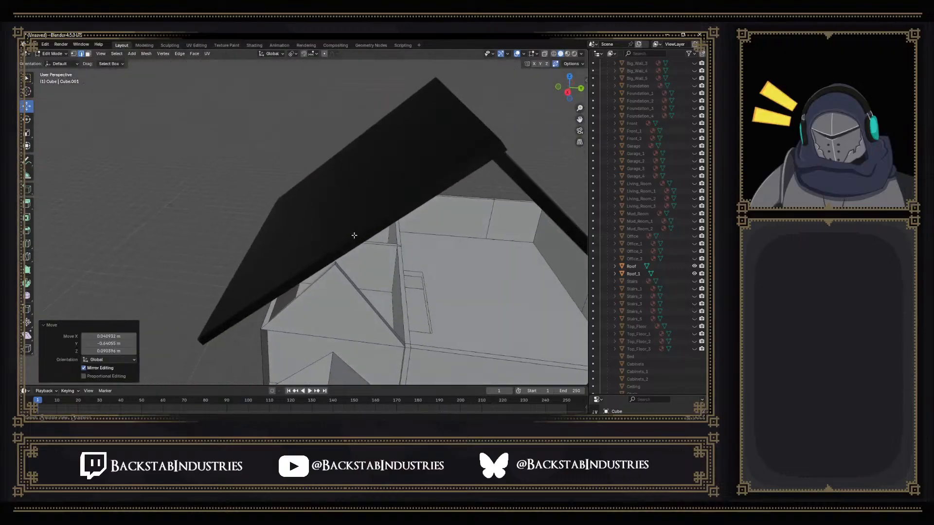
left_click(335, 261)
scroll(346, 267, "up", 4)
middle_click_drag(352, 270, 258, 235)
scroll(261, 235, "down", 4)
middle_click_drag(404, 218, 237, 213, "shift")
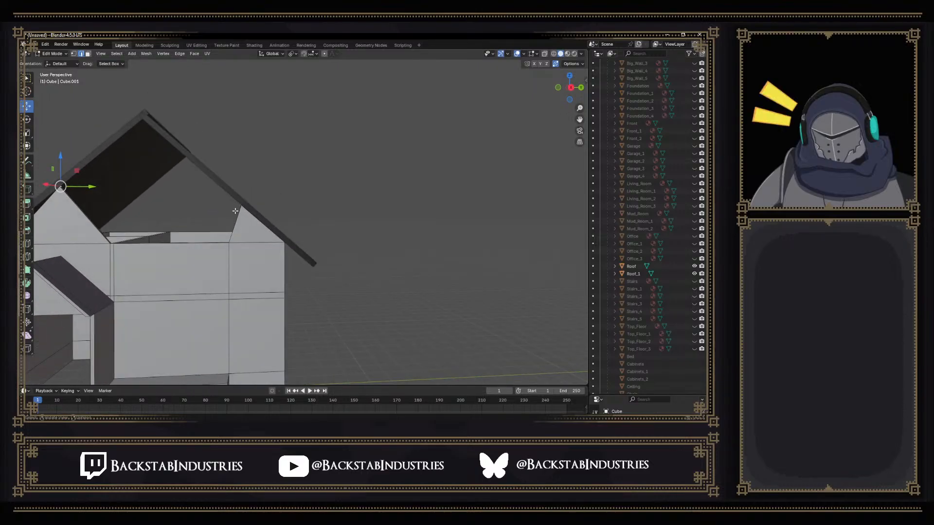
Scale that gable's peak vertices to 0 along Y against the wall-top vertex to make its inner edge vertical
key("1")
left_click_drag(232, 197, 271, 216)
middle_click_drag(273, 218, 306, 230)
left_click(233, 240)
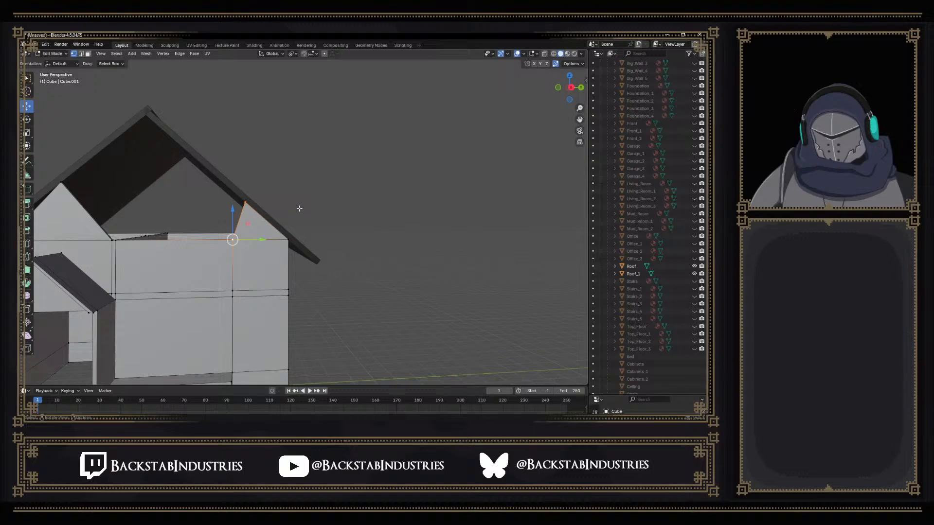
key("s")
key("y")
key("0")
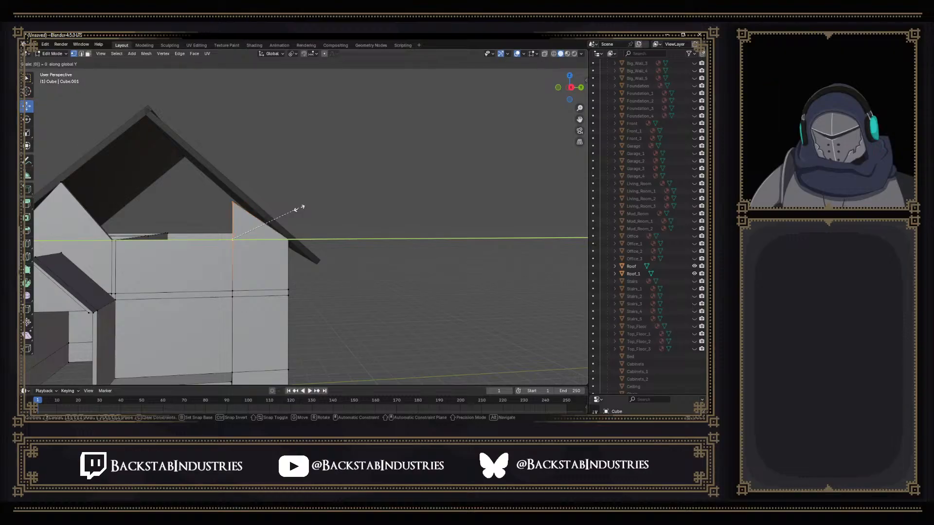
key("Return")
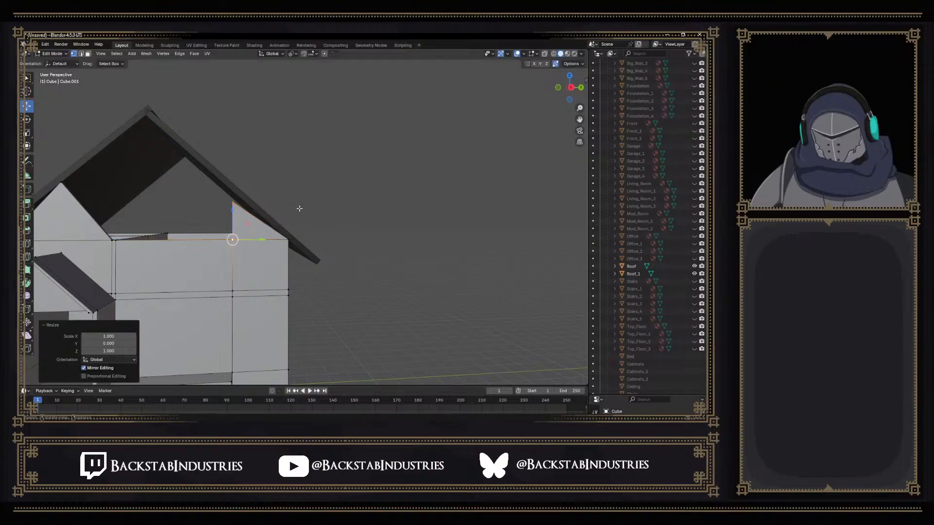
Raise the straightened gable's peak about 0.43 m along Z to meet the underside of the reference roof
left_click(275, 183)
left_click_drag(204, 180, 237, 213)
middle_click_drag(238, 213, 275, 238)
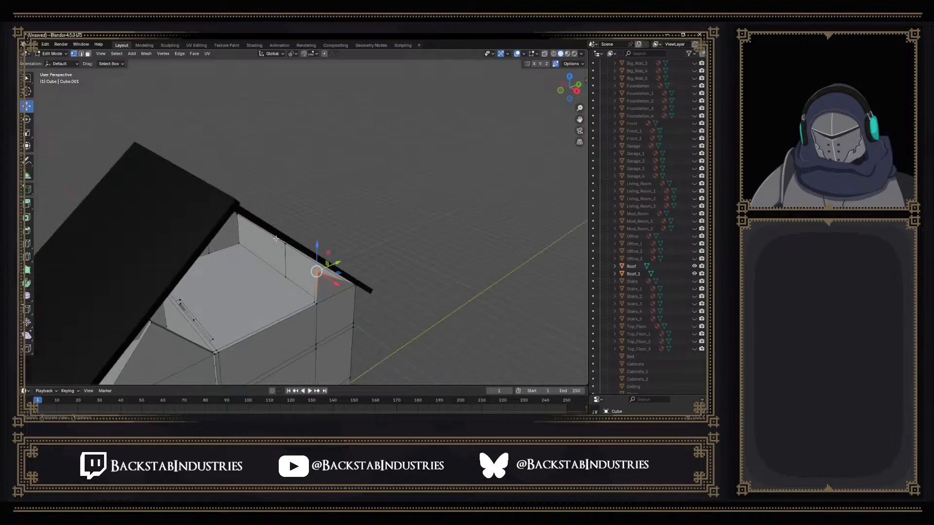
middle_click_drag(335, 241, 297, 217)
left_click_drag(224, 183, 226, 171)
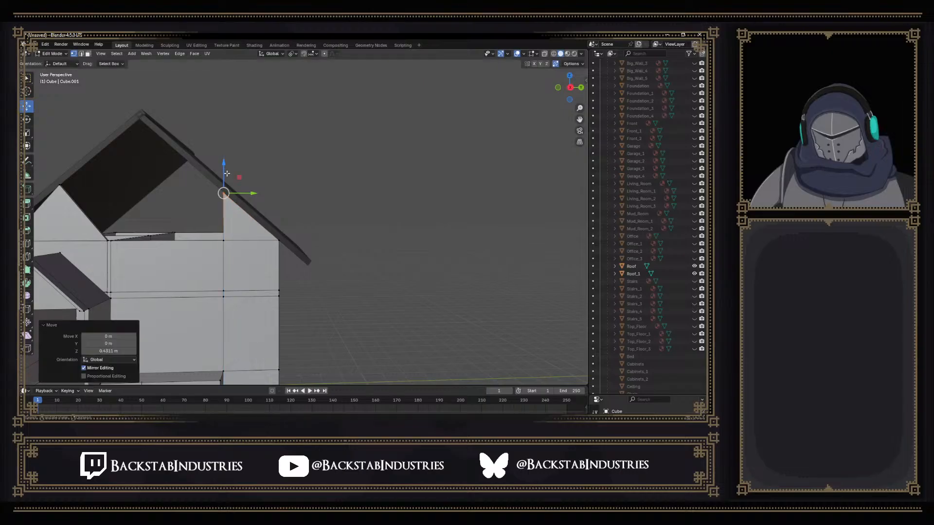
Examine the corner vertices of the gable above the porch and how they meet the upper walls and reference roof
middle_click_drag(204, 225, 316, 263)
scroll(317, 264, "up", 4)
middle_click_drag(351, 289, 337, 254)
left_click(258, 277)
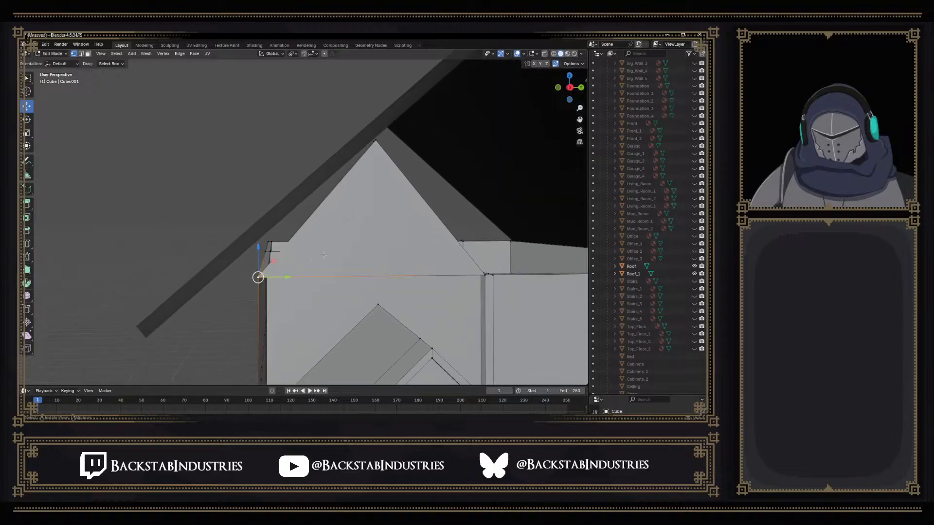
middle_click_drag(258, 278, 218, 267)
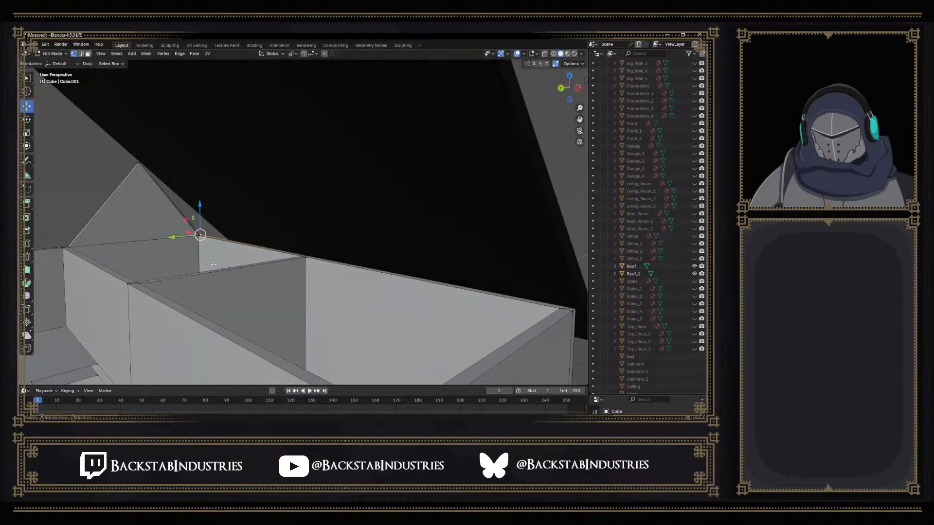
left_click(167, 234)
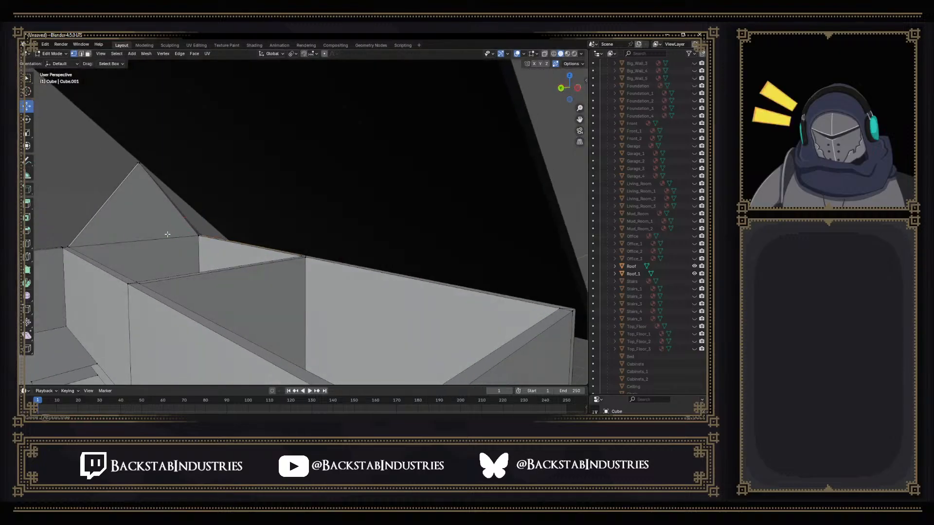
middle_click_drag(170, 236, 175, 242)
right_click(148, 236)
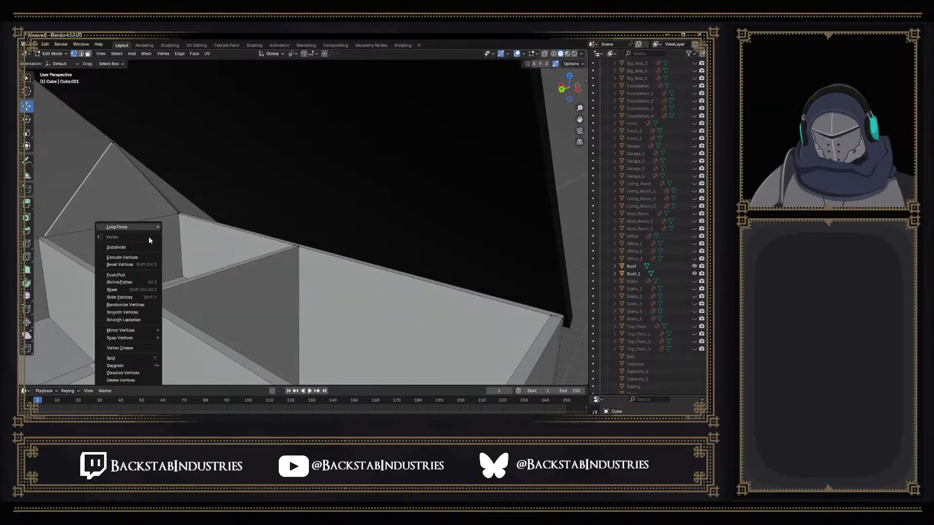
middle_click_drag(178, 207, 315, 239, "shift")
scroll(217, 227, "down", 3)
scroll(216, 227, "up", 2)
middle_click_drag(186, 219, 64, 211)
left_click(138, 209)
middle_click_drag(360, 242, 180, 242, "shift")
middle_click_drag(436, 242, 102, 243, "shift")
middle_click_drag(389, 249, 300, 235)
scroll(330, 239, "down", 4)
scroll(329, 239, "down", 5)
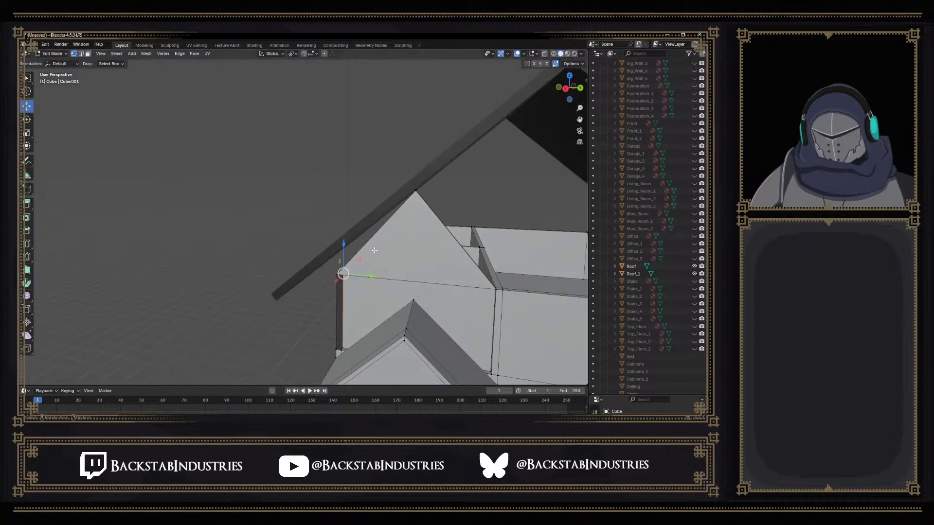
Scale the porch-side gable's peak to 0 along Y against the wall-corner vertex so it sits directly above that corner
left_click(415, 191)
middle_click_drag(415, 191, 388, 245)
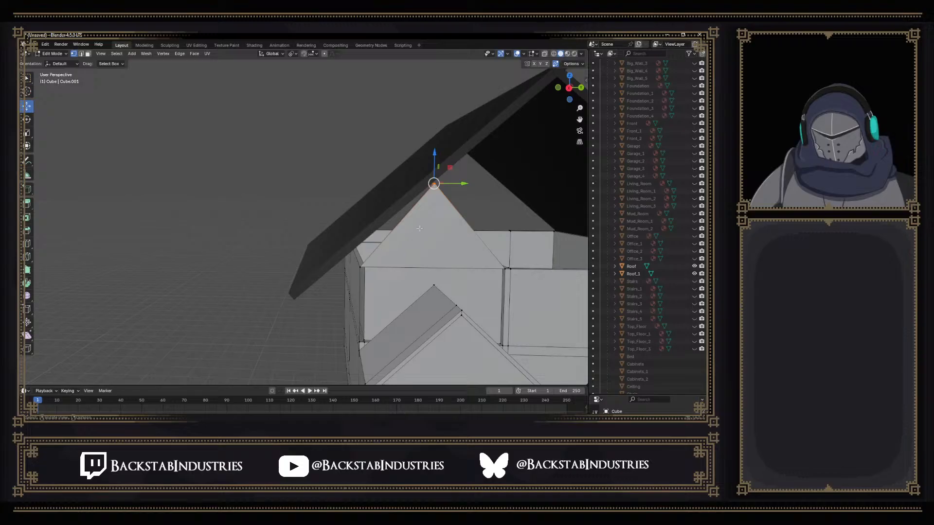
left_click(507, 271, "shift")
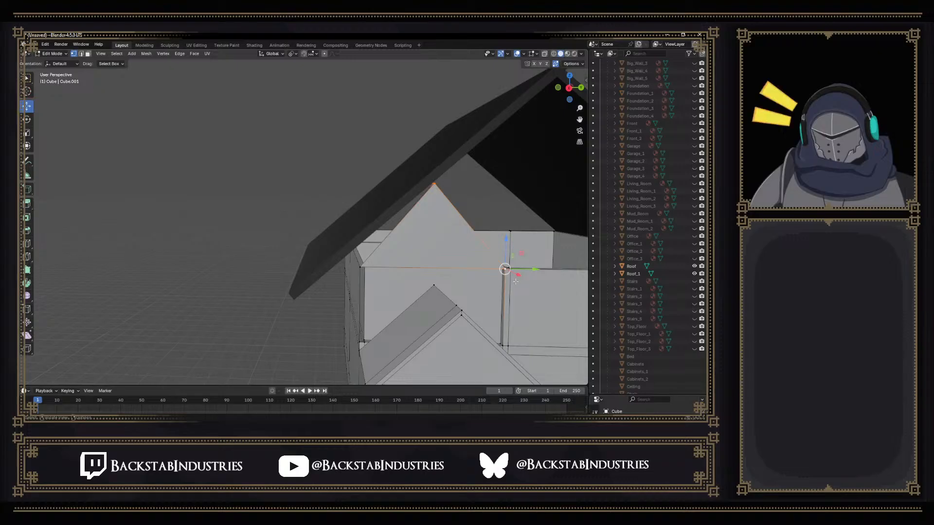
type("sy")
type("0")
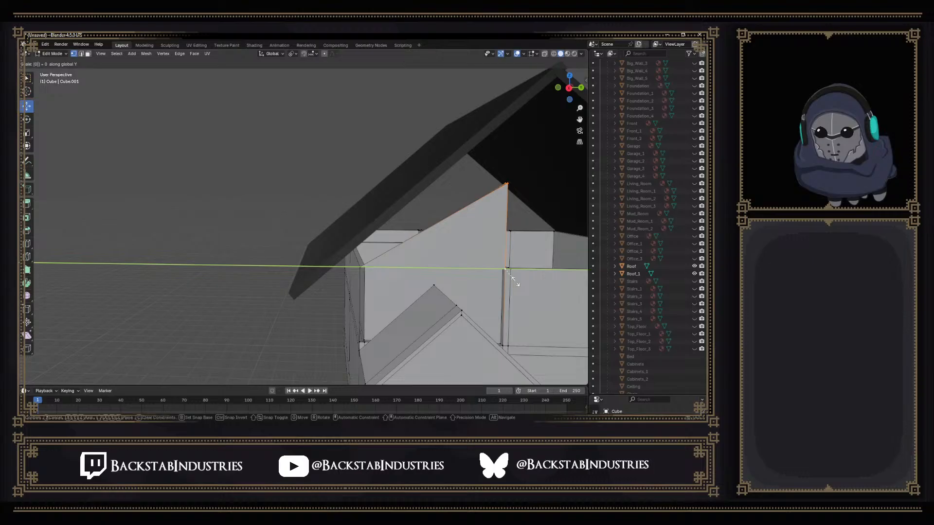
key("Return")
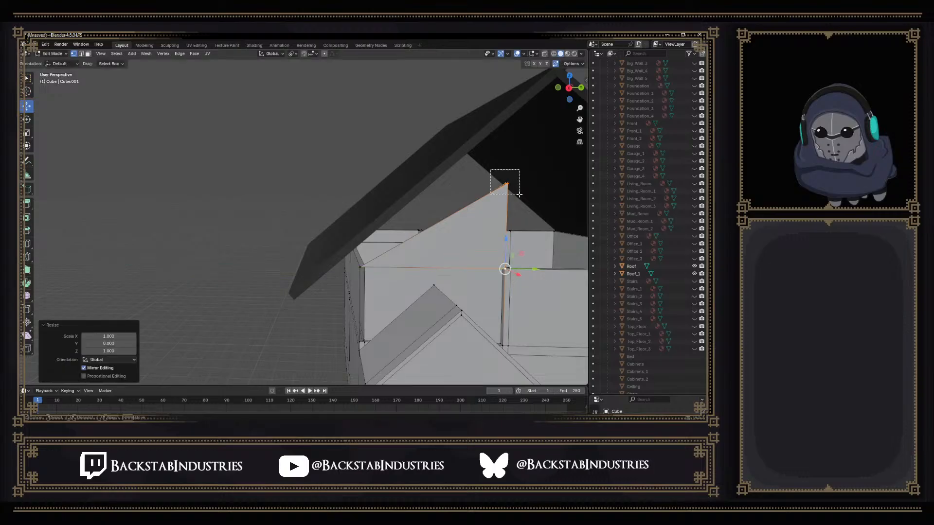
Raise the porch-side gable's peak about 1.1 m along Z to meet the reference roof
left_click(506, 184)
left_click_drag(507, 169, 506, 126)
middle_click_drag(509, 207, 358, 200)
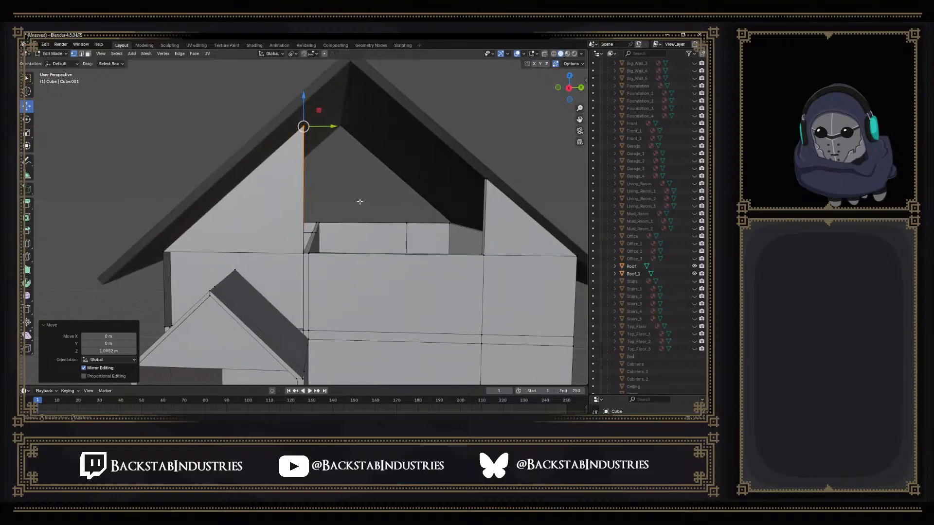
scroll(359, 200, "down", 6)
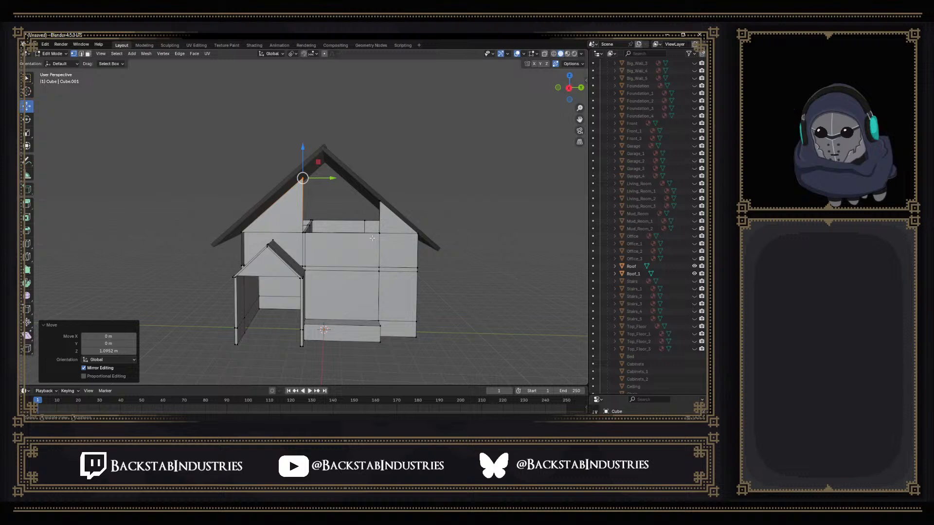
scroll(338, 236, "up", 7)
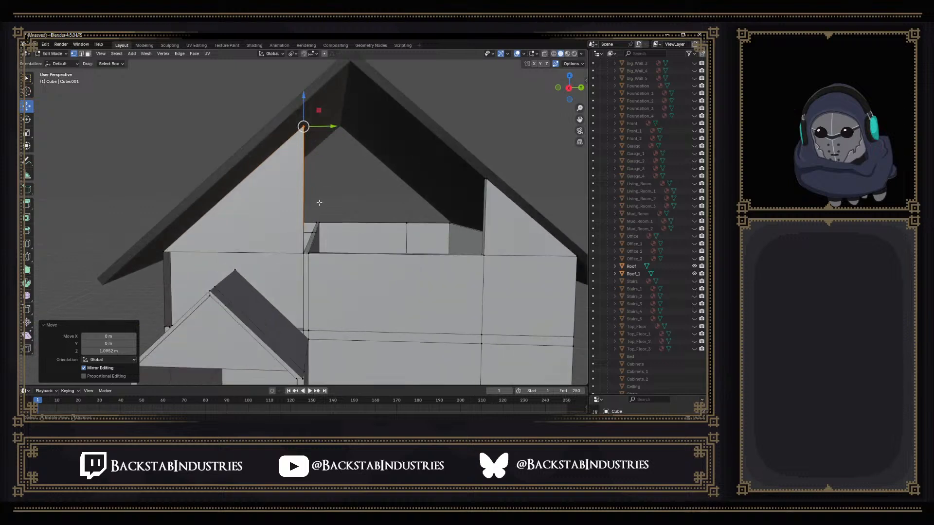
scroll(321, 204, "down", 3)
Select the Roof reference piece, bring it into Edit Mode with the house mesh, and clear the geometry selection
left_click(634, 266)
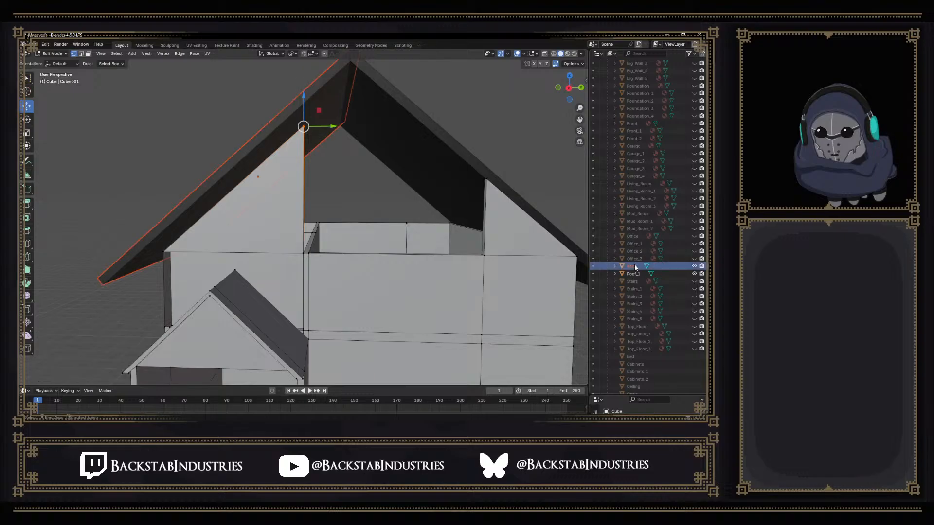
left_click(638, 275)
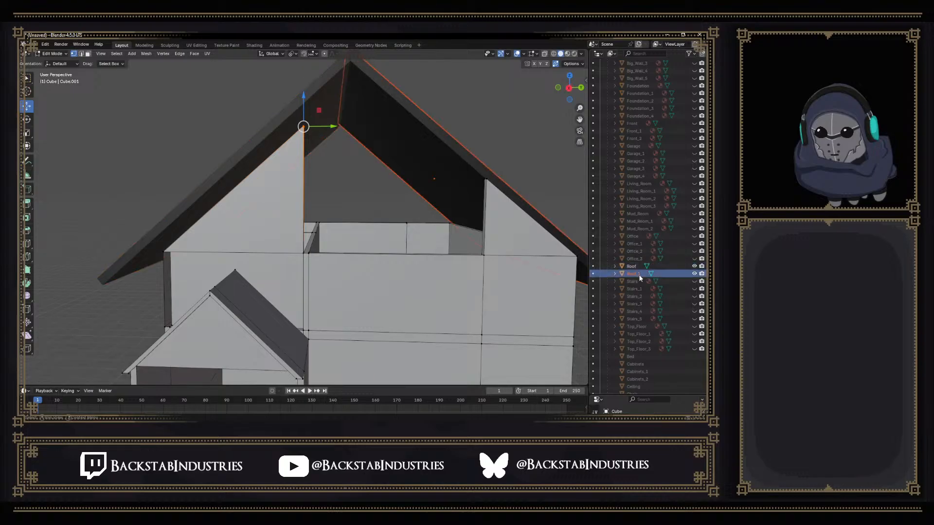
left_click(631, 266, "ctrl")
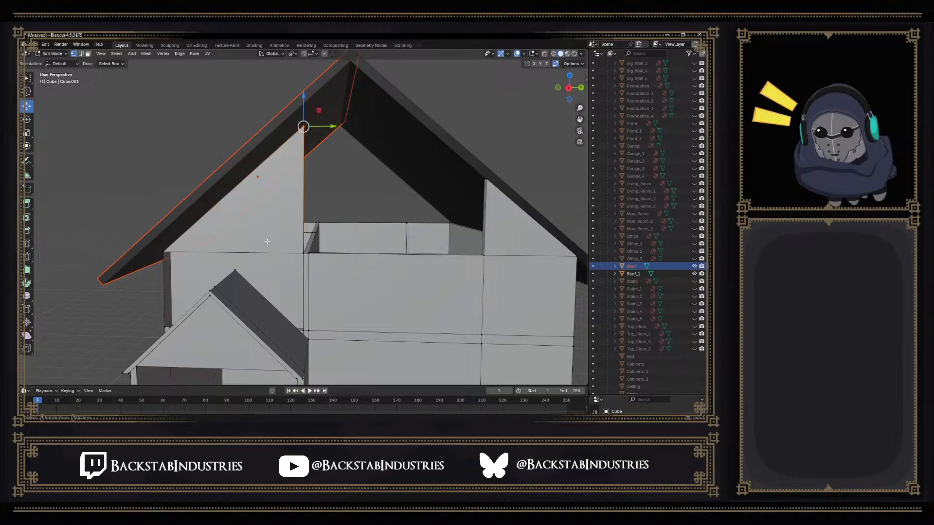
key("Tab")
key("Tab")
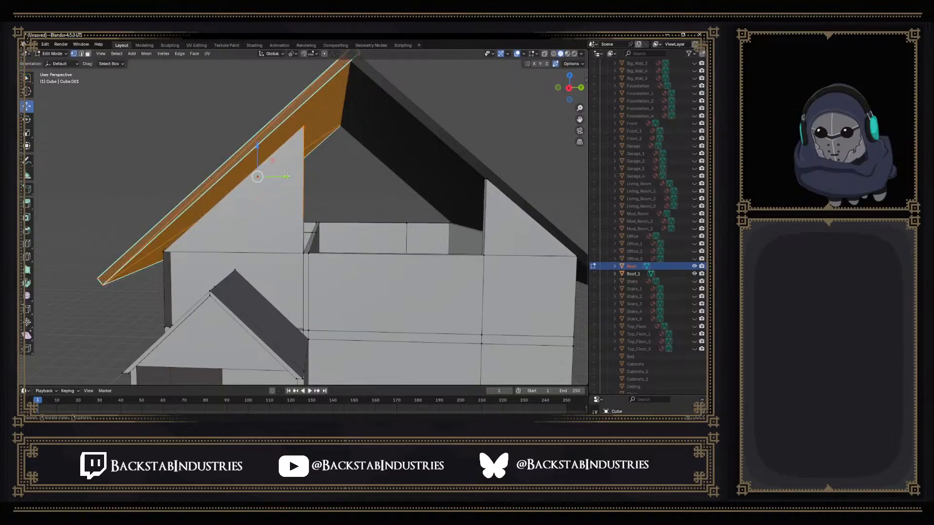
left_click(370, 211)
Examine how both gable slopes and wall corners line up with the reference roof pieces
middle_click_drag(370, 227, 226, 177, "shift")
scroll(355, 202, "up", 4)
middle_click_drag(367, 196, 298, 148, "shift")
scroll(299, 141, "up", 2)
middle_click_drag(302, 134, 374, 236)
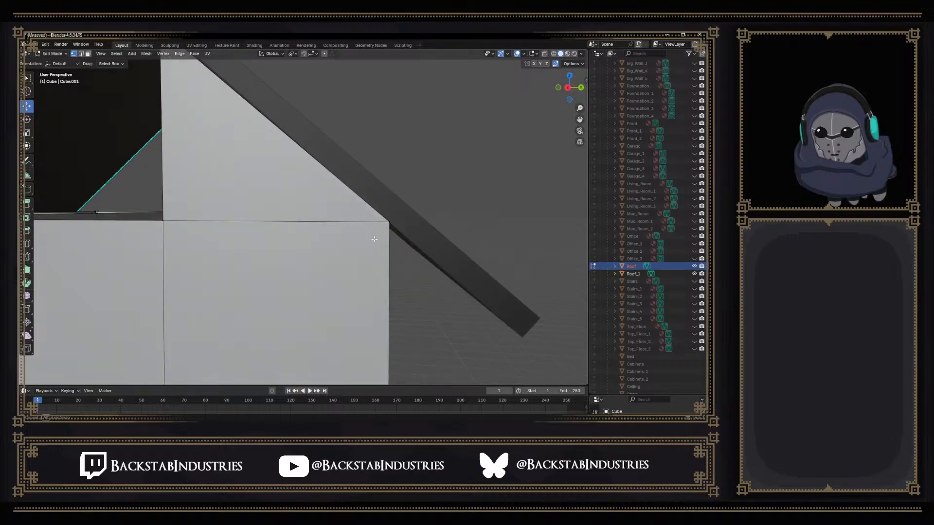
scroll(357, 235, "down", 7)
middle_click_drag(253, 236, 479, 238, "shift")
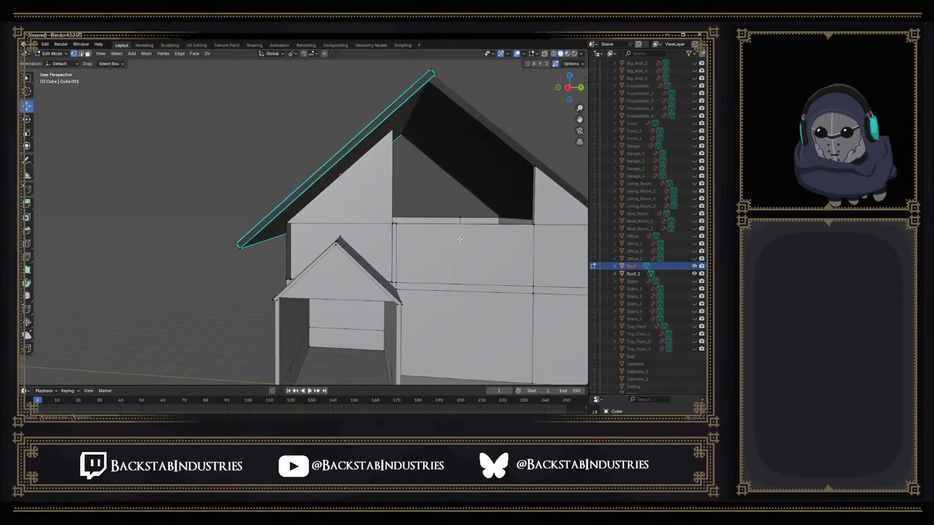
middle_click_drag(297, 237, 308, 238)
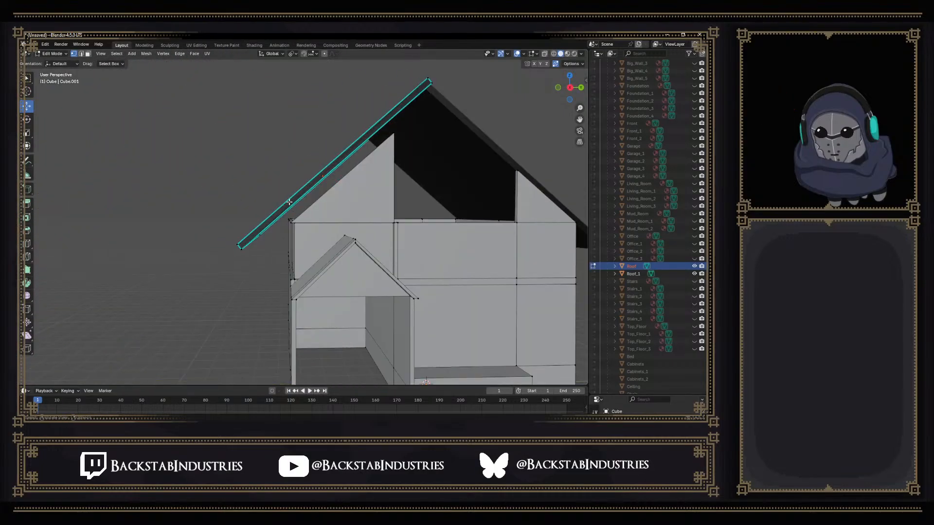
Return the house and the Roof piece to Object Mode
key("Tab")
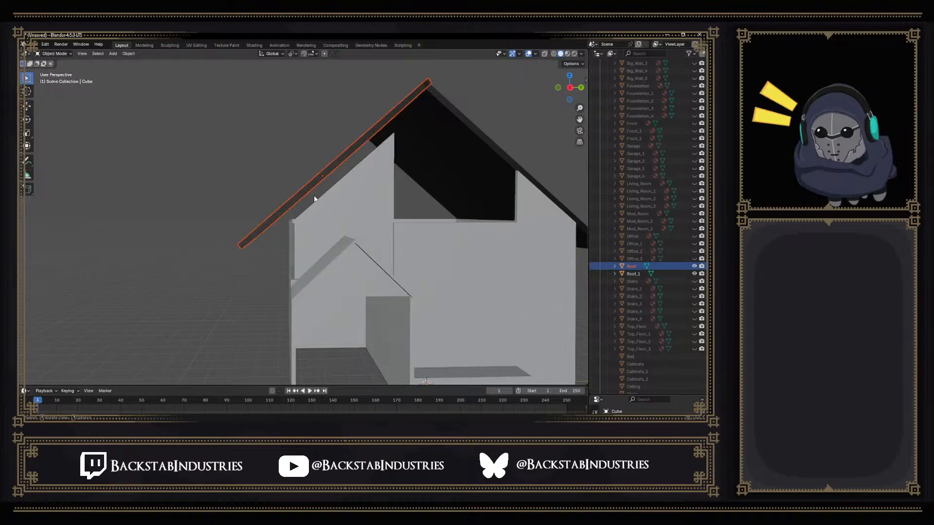
key("Tab")
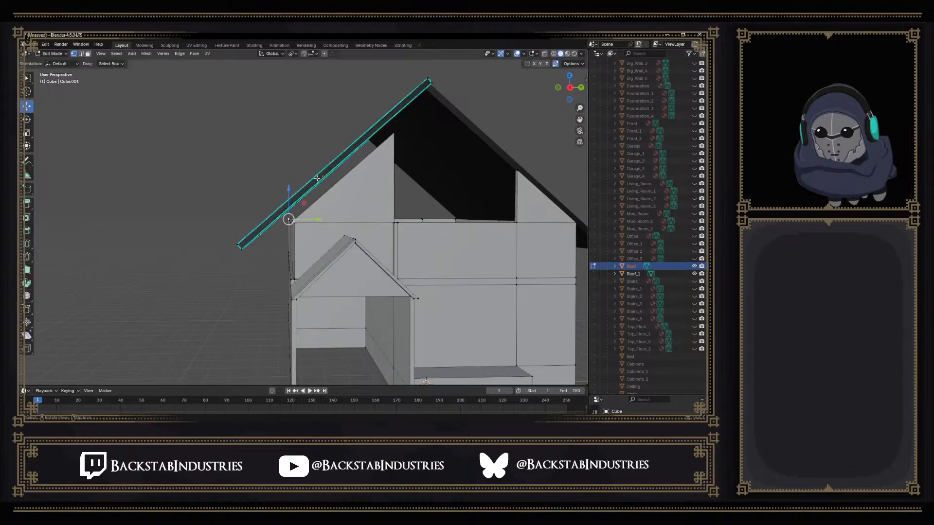
key("Tab")
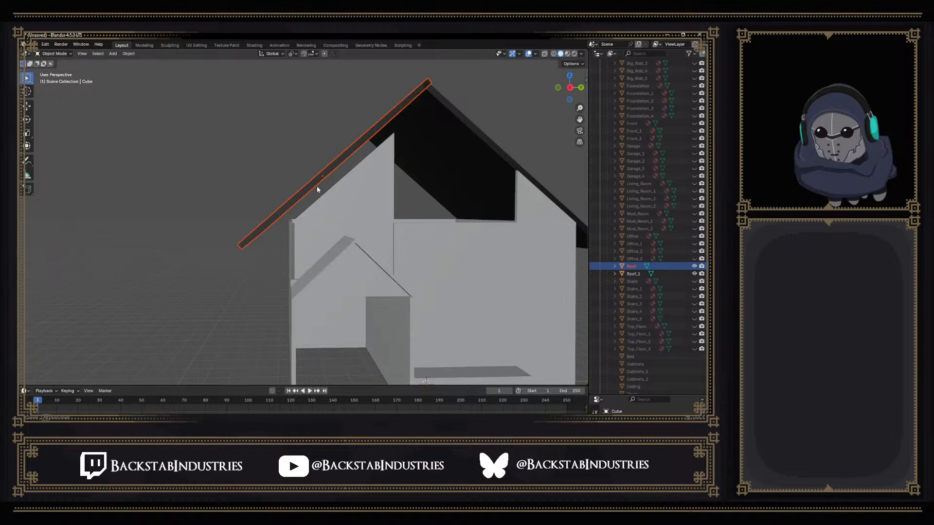
Try to shift all of the Roof reference piece's geometry along Y in Edit Mode, and undo the move
middle_click_drag(316, 185, 308, 176)
left_click(308, 184)
key("Tab")
scroll(307, 181, "down", 3)
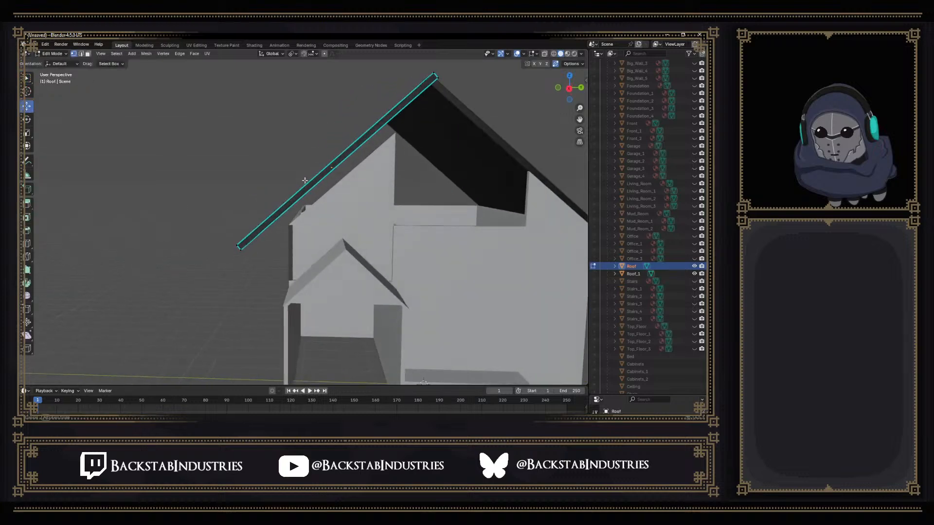
scroll(263, 165, "down", 2)
scroll(266, 168, "up", 3)
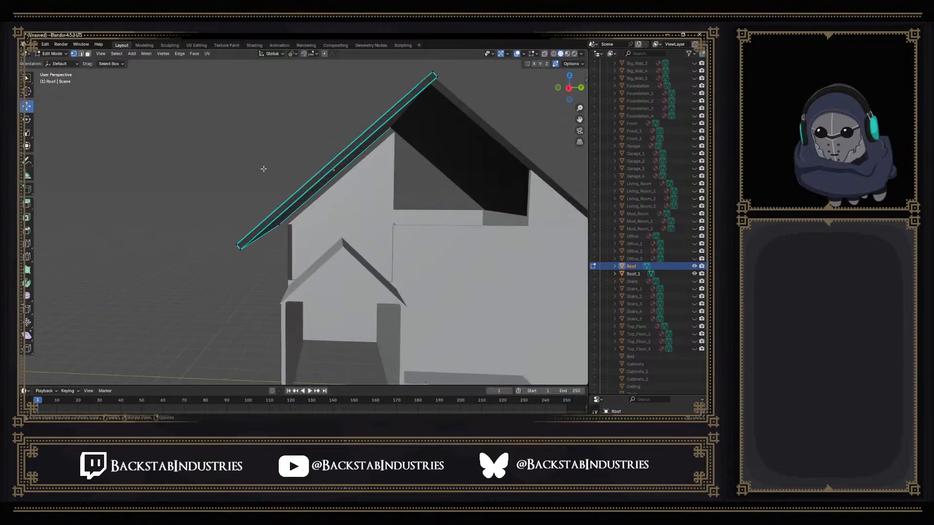
key("a")
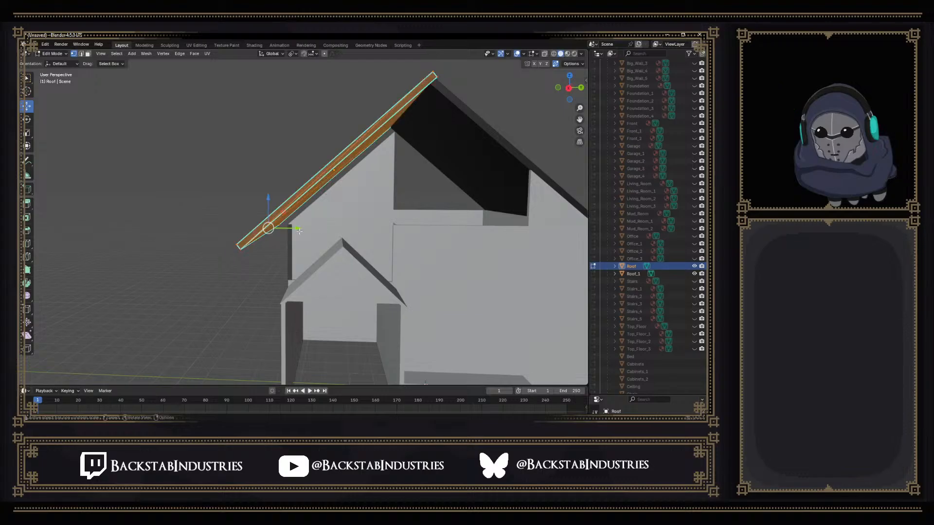
left_click_drag(295, 229, 314, 230)
key("ctrl+z")
Select the Roof reference slab's linked geometry and move it about 0.72 m along Y onto the porch-side gable's slope
scroll(307, 190, "down", 3)
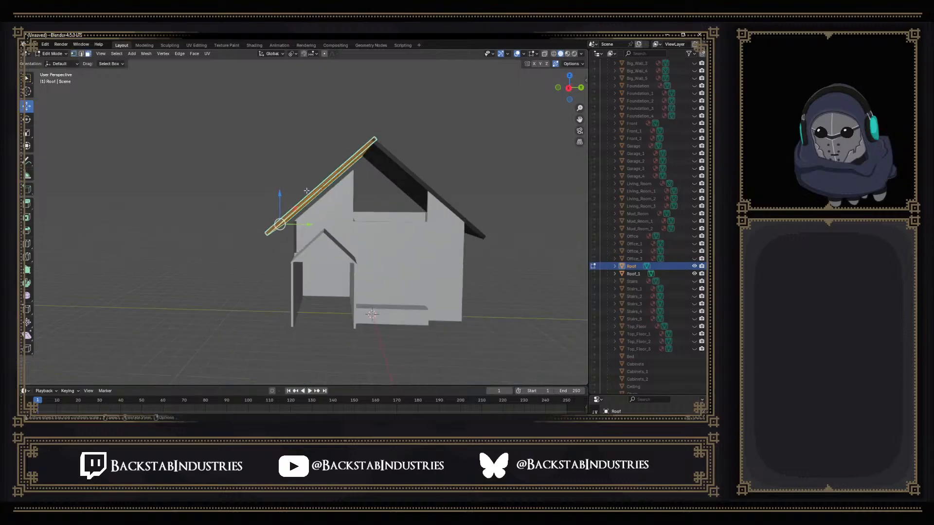
middle_click_drag(306, 190, 309, 211)
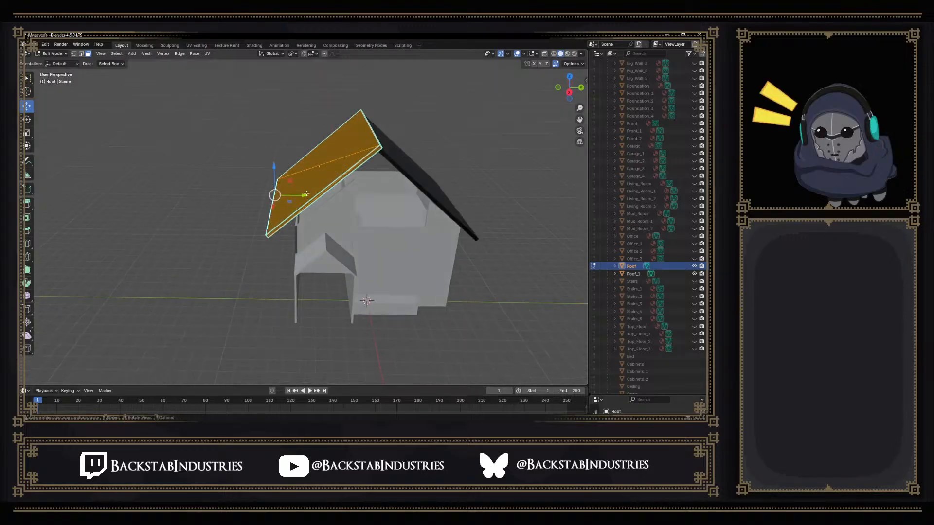
middle_click_drag(315, 172, 311, 168)
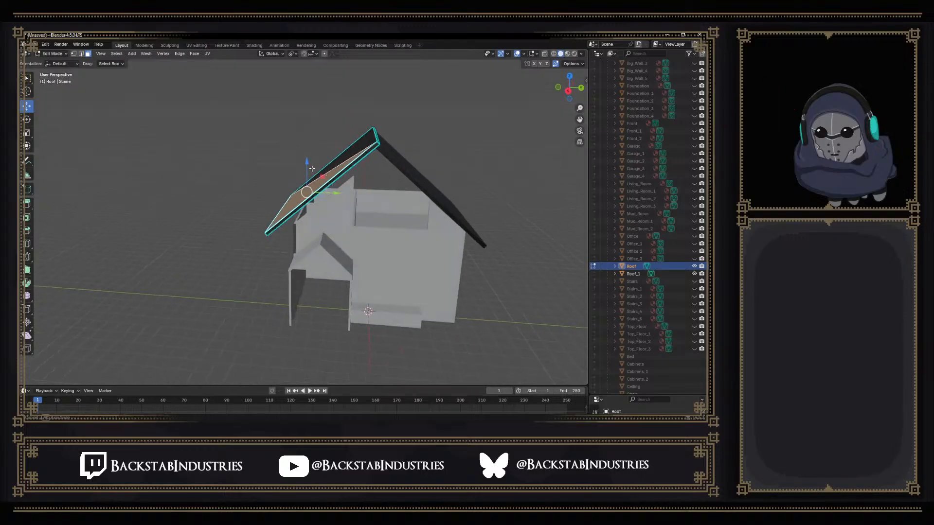
key("ctrl+l")
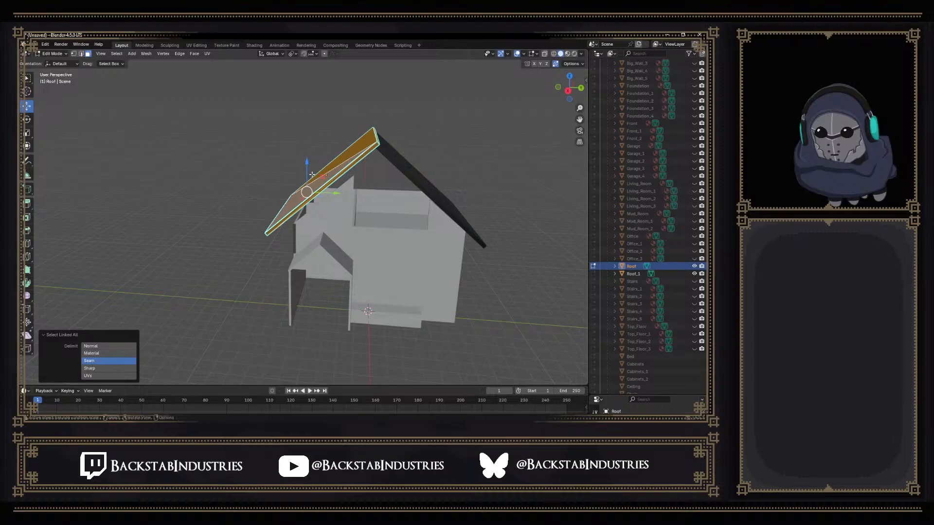
scroll(313, 177, "up", 5)
middle_click_drag(324, 211, 330, 192)
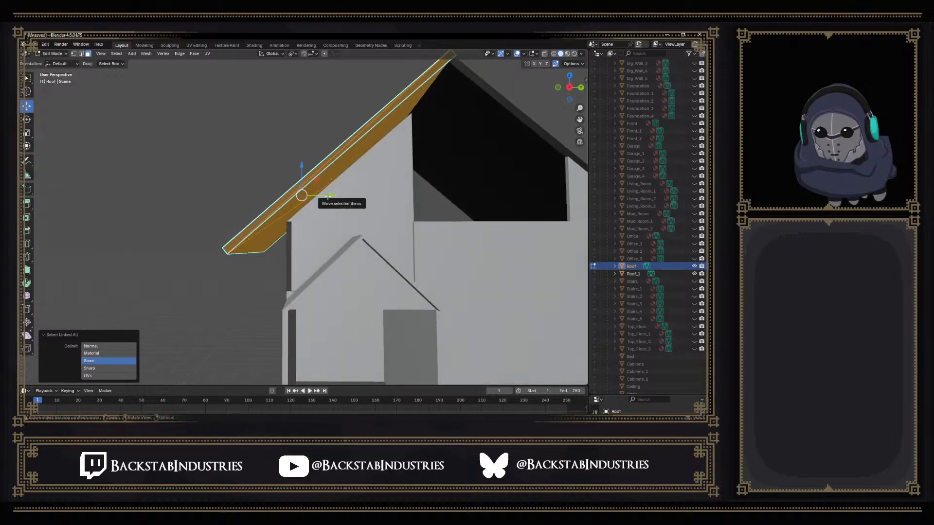
key("g")
key("y")
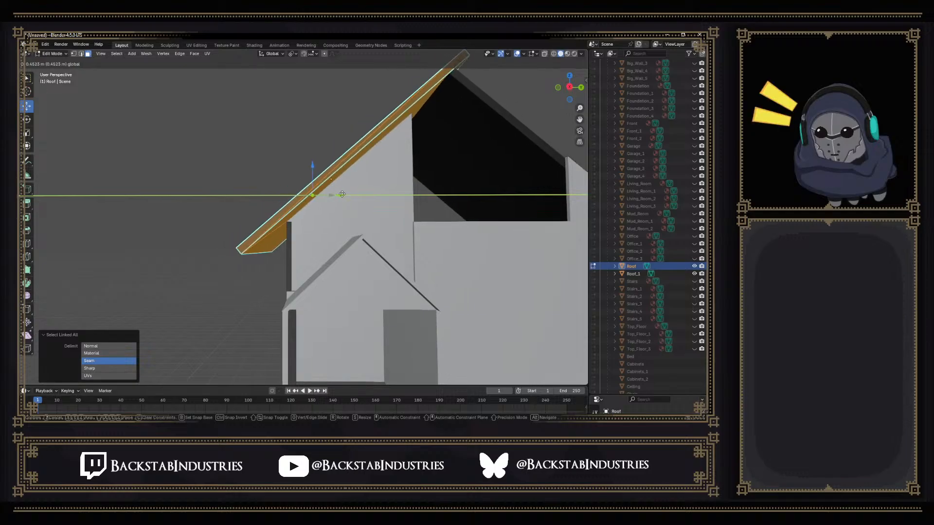
left_click(335, 195)
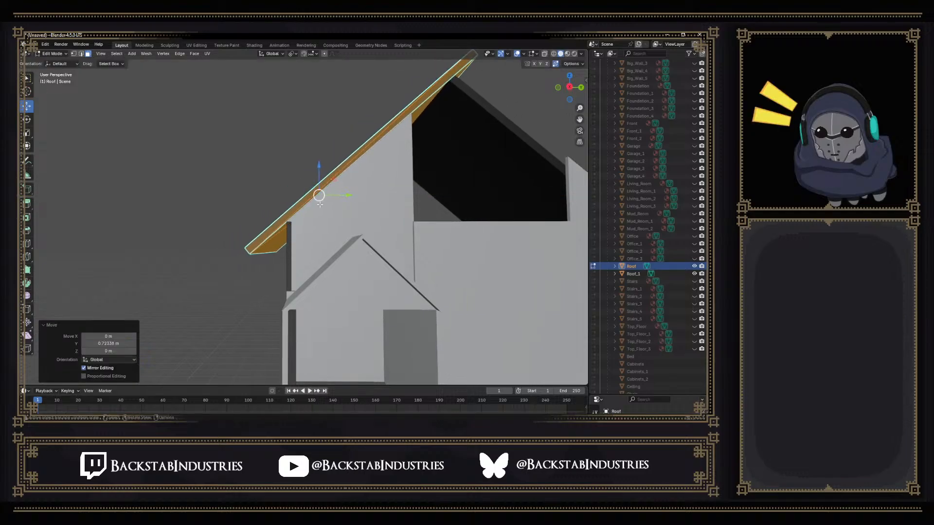
Nudge the Roof slab about -0.01 m along Y and compare its underside with the porch-side gable's slope and peak
scroll(311, 214, "up", 2)
middle_click_drag(311, 215, 334, 217)
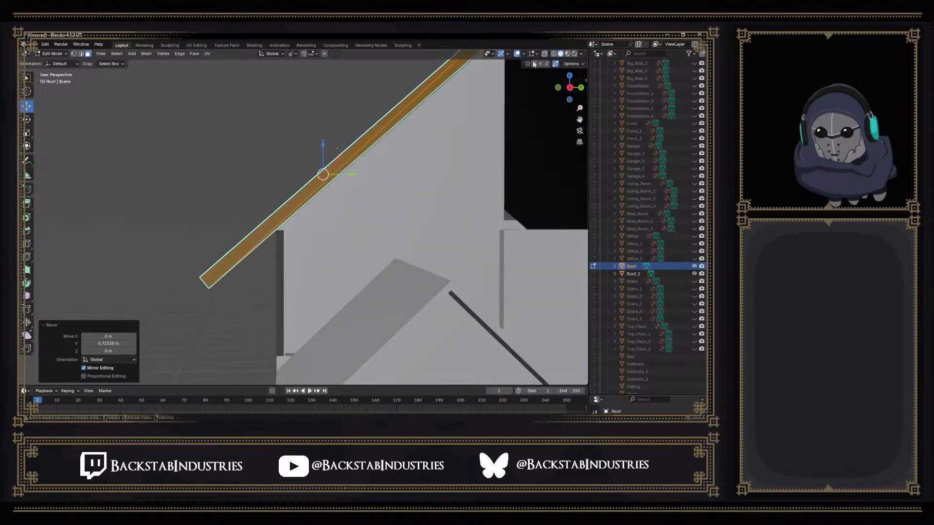
left_click(567, 55)
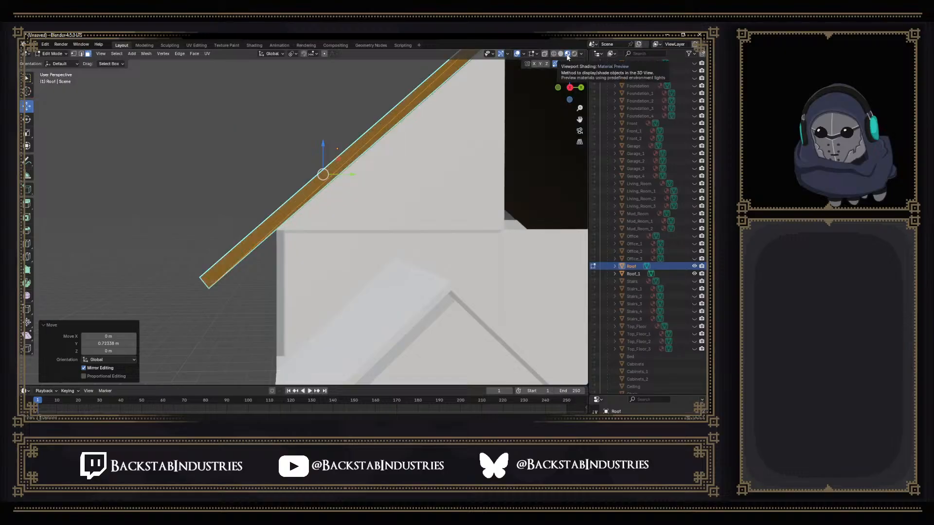
left_click(561, 54)
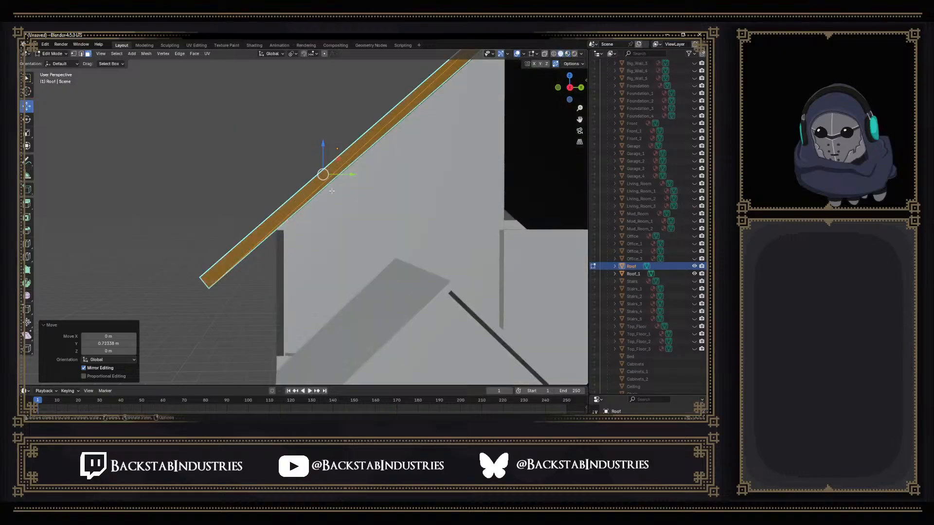
left_click_drag(351, 176, 350, 174)
middle_click_drag(349, 174, 338, 209)
middle_click_drag(321, 203, 419, 196)
scroll(320, 243, "up", 3)
middle_click_drag(321, 242, 308, 183)
scroll(350, 206, "up", 1)
scroll(351, 206, "up", 1)
scroll(308, 183, "down", 2)
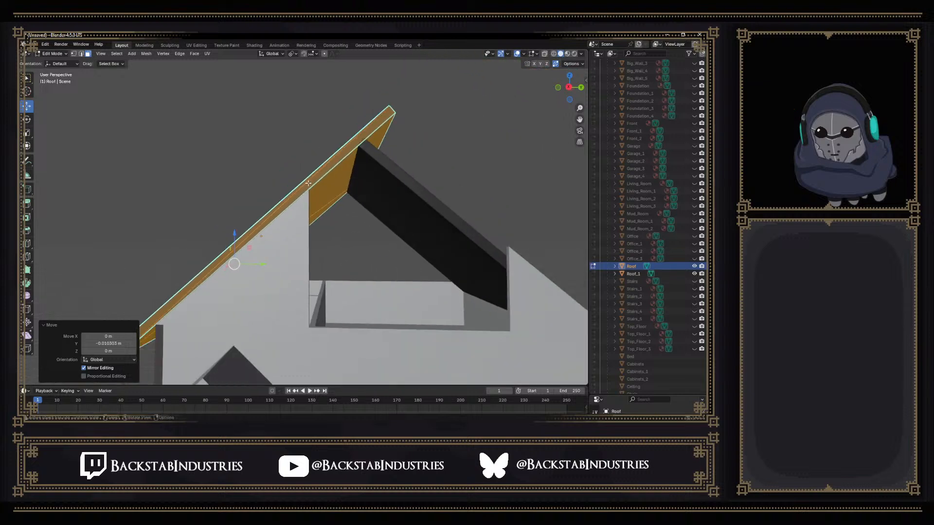
Undo both Y moves of the Roof slab and bring the house mesh into Edit Mode instead
key("ctrl+z")
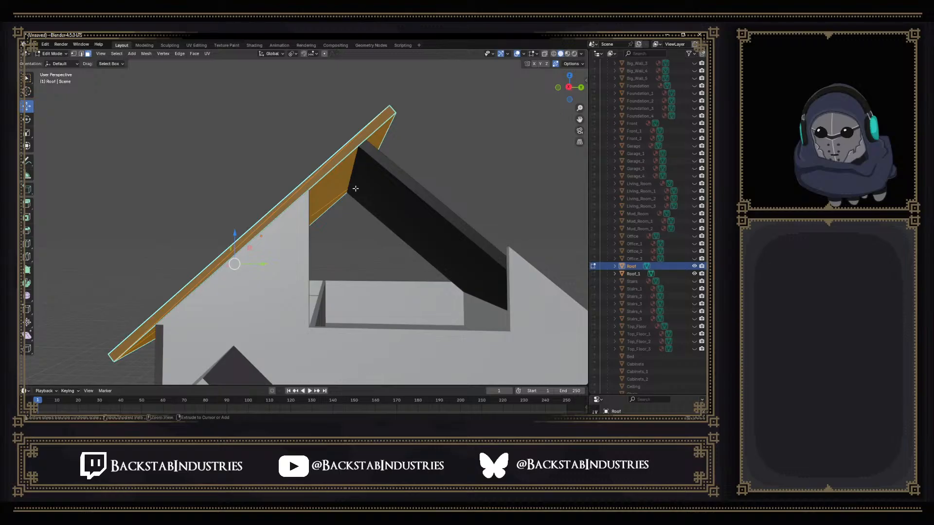
key("ctrl+z")
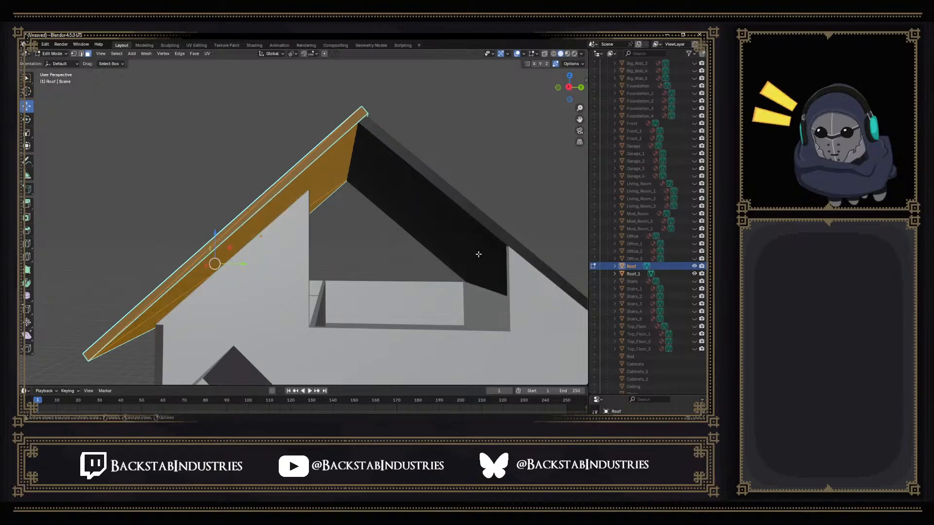
key("Tab")
left_click(296, 305)
key("Tab")
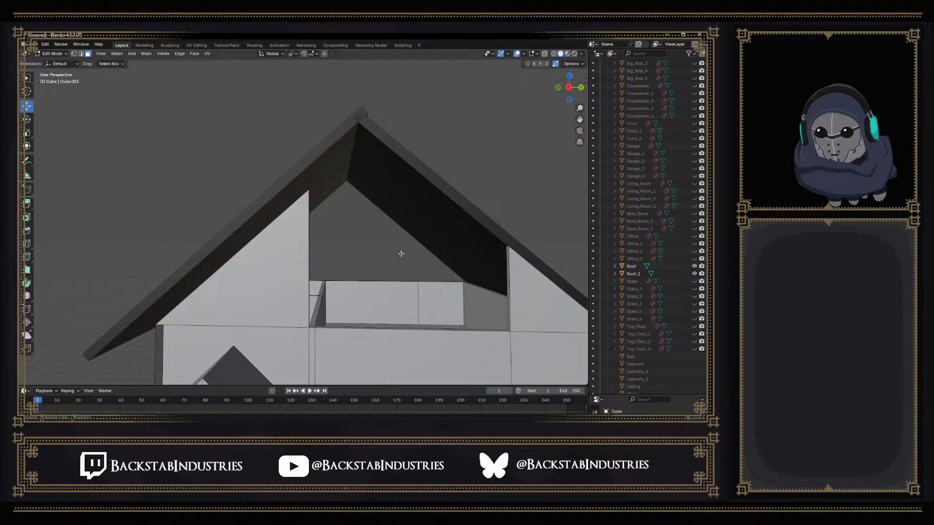
Select the peak edge of the porch-side gable wall and set the transform orientation to Normal
middle_click_drag(503, 284, 485, 281)
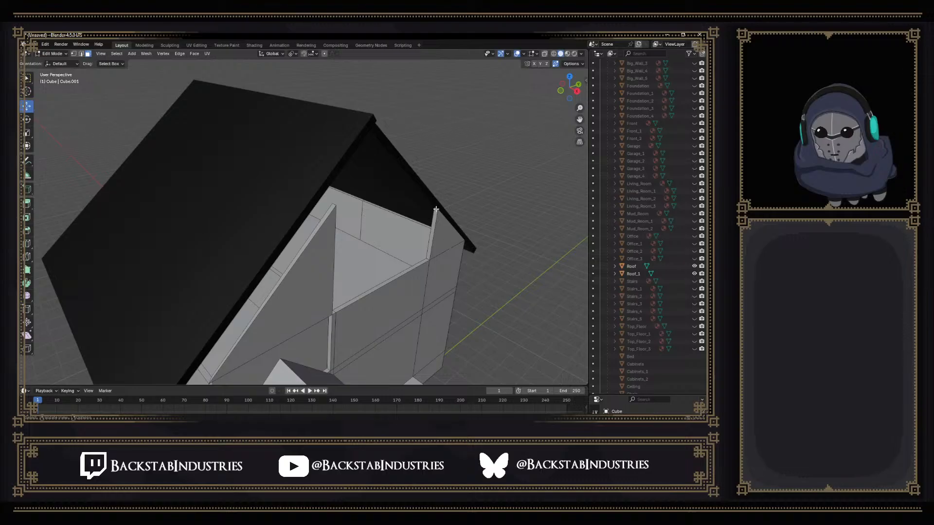
middle_click_drag(440, 217, 337, 248)
left_click(285, 211)
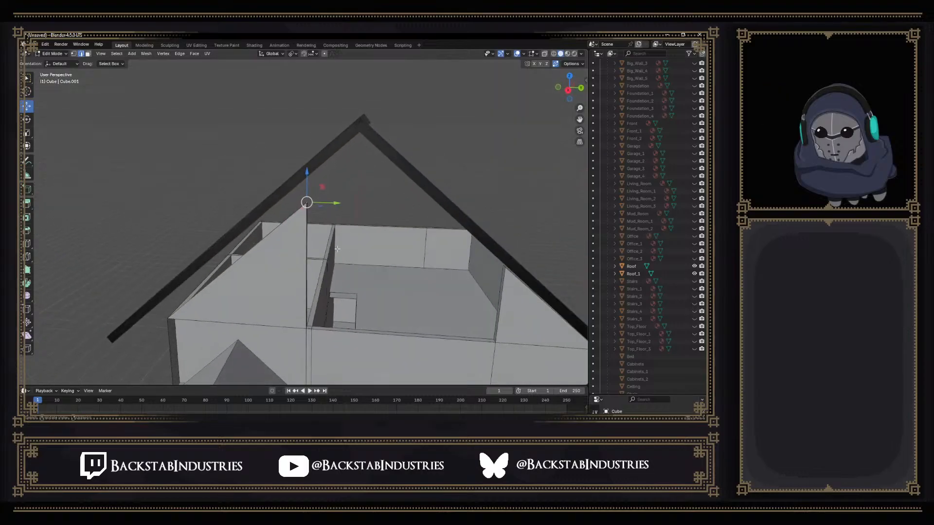
left_click(271, 54)
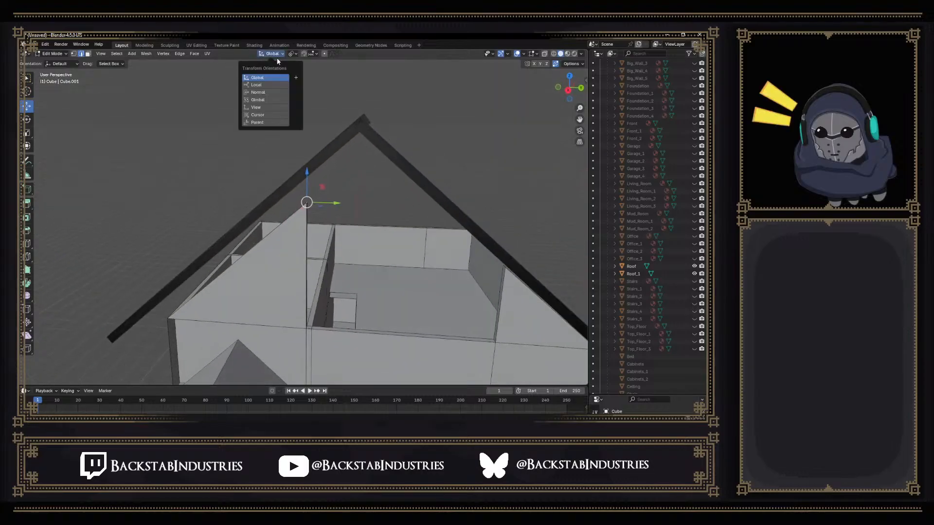
left_click(274, 84)
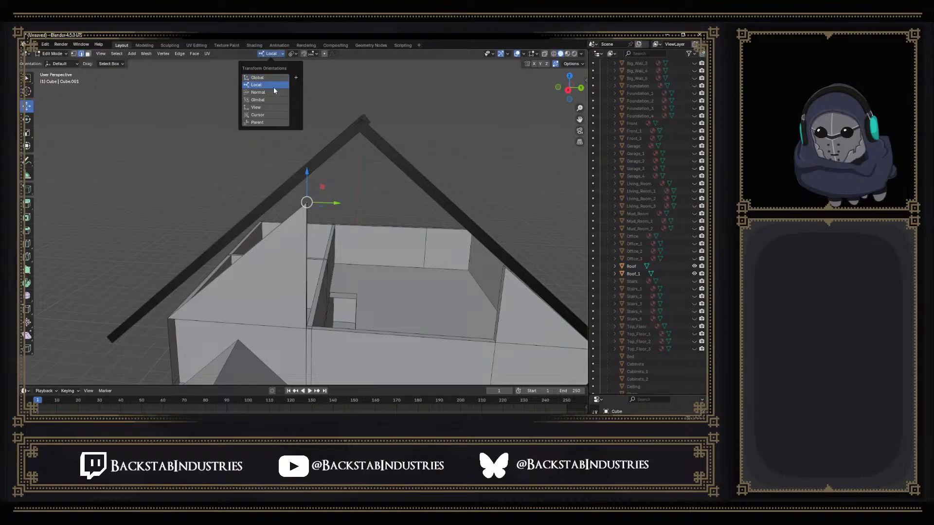
left_click(273, 92)
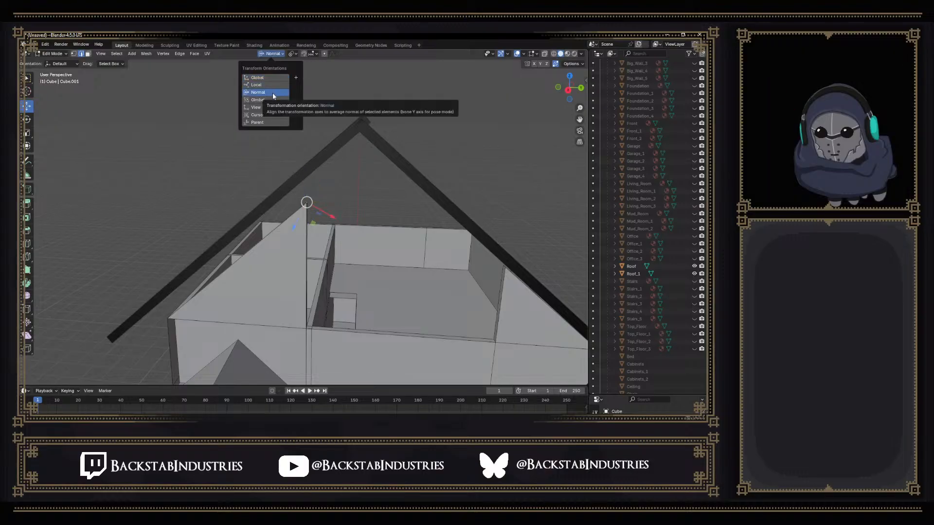
mouse_move(371, 276)
middle_mouse_down()
mouse_move(399, 258)
mouse_move(368, 245)
mouse_move(368, 273)
middle_mouse_up()
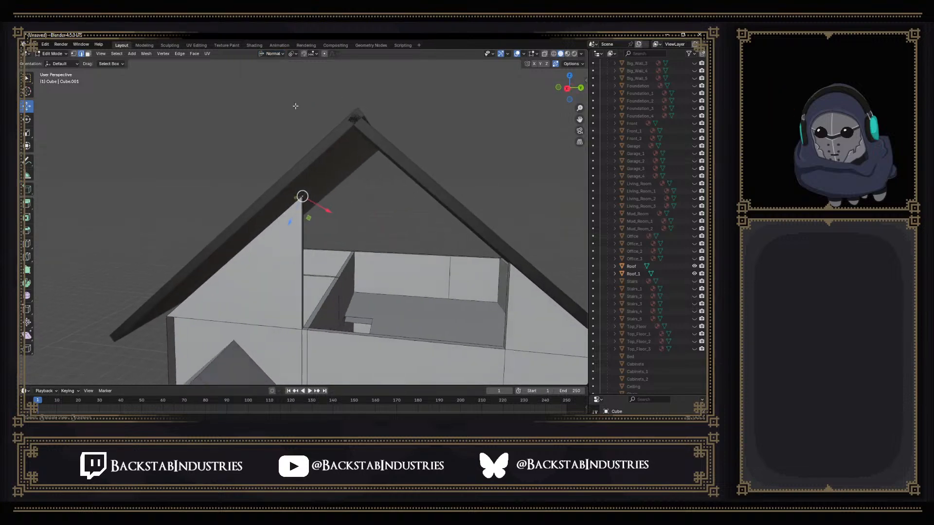
left_click(275, 54)
Select the sloped top face of the porch-side gable wall
middle_click_drag(340, 194, 347, 214)
left_click(295, 236)
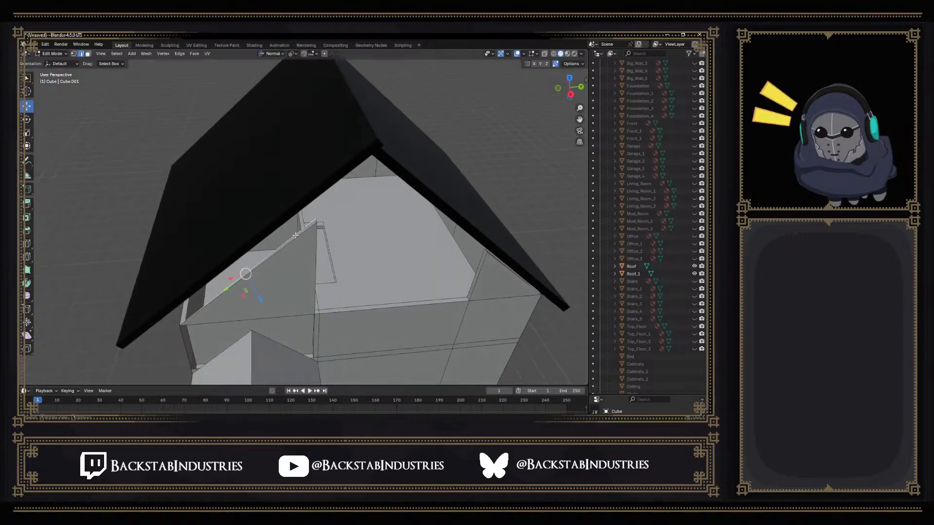
left_click(295, 236)
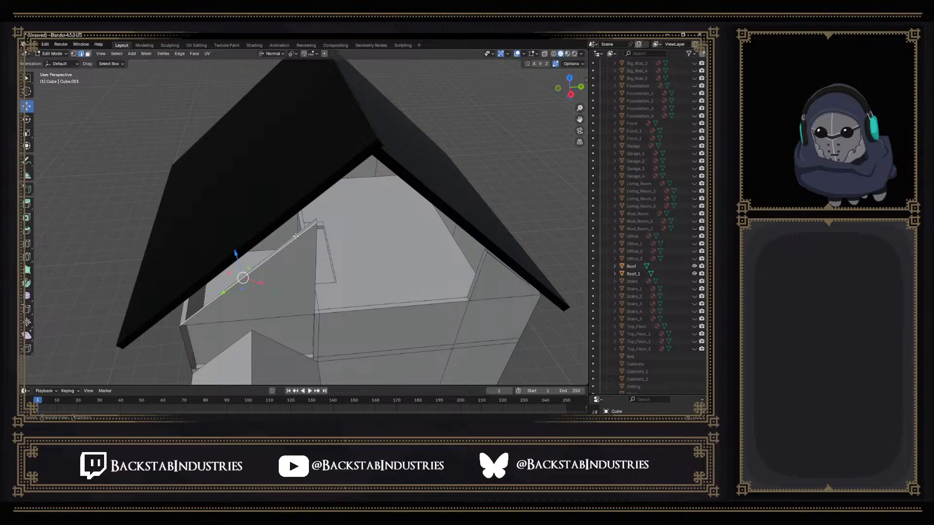
left_click(295, 236)
middle_click_drag(297, 240, 286, 231)
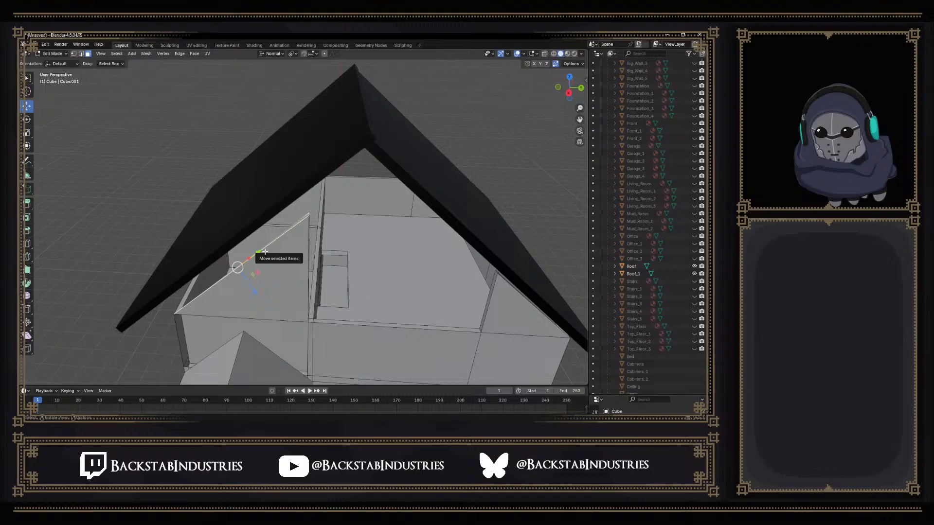
Try to move the gable's sloped top face along its normal Z and Y axes
key("g")
key("z")
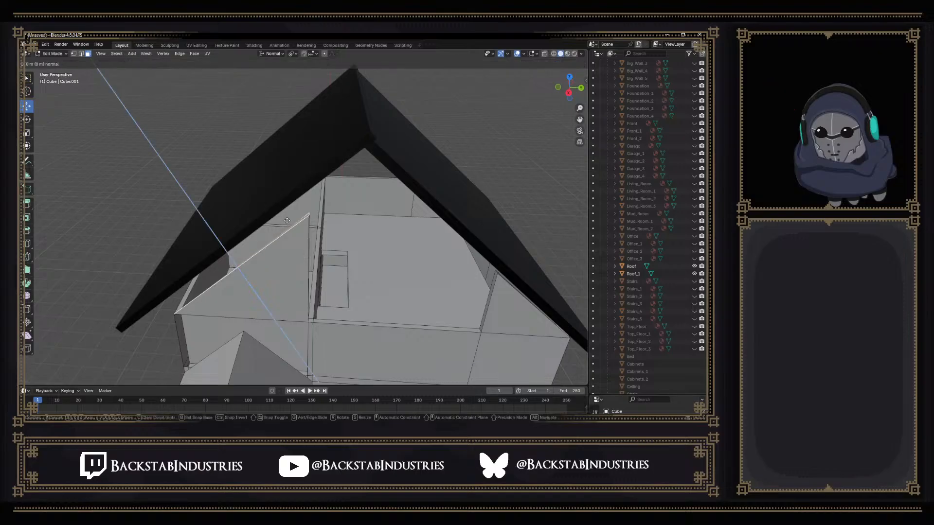
key("y")
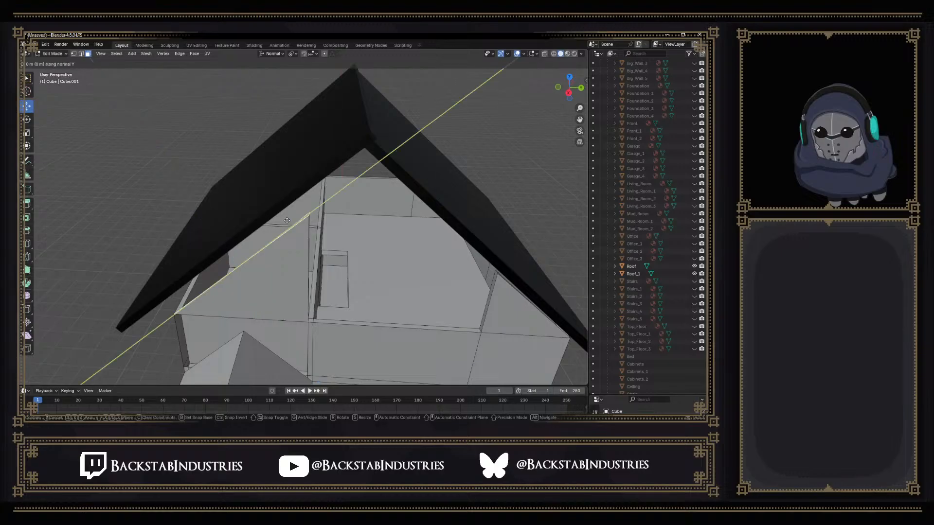
left_click(317, 188)
middle_click_drag(318, 188, 312, 220)
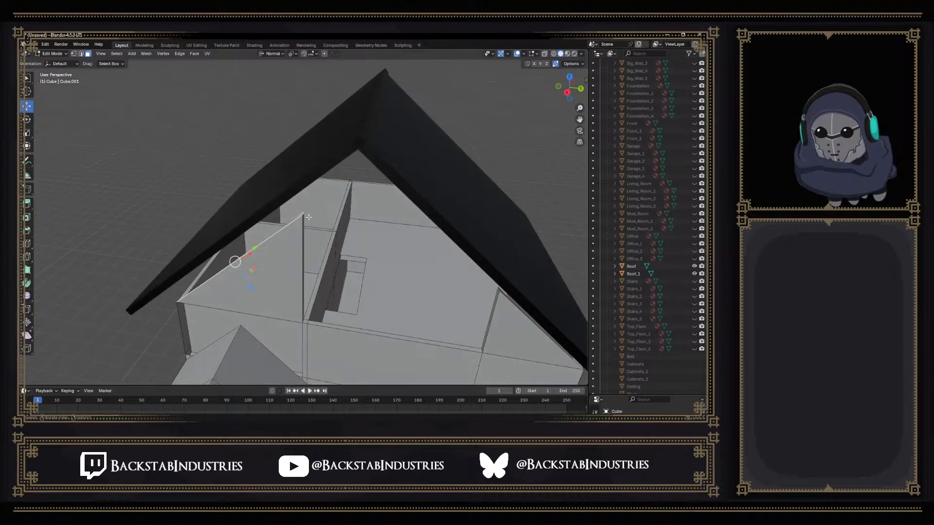
Switch to edge selection and select the peak edge and long edge around the porch-side gable's sloped top
key("2")
scroll(308, 216, "up", 4)
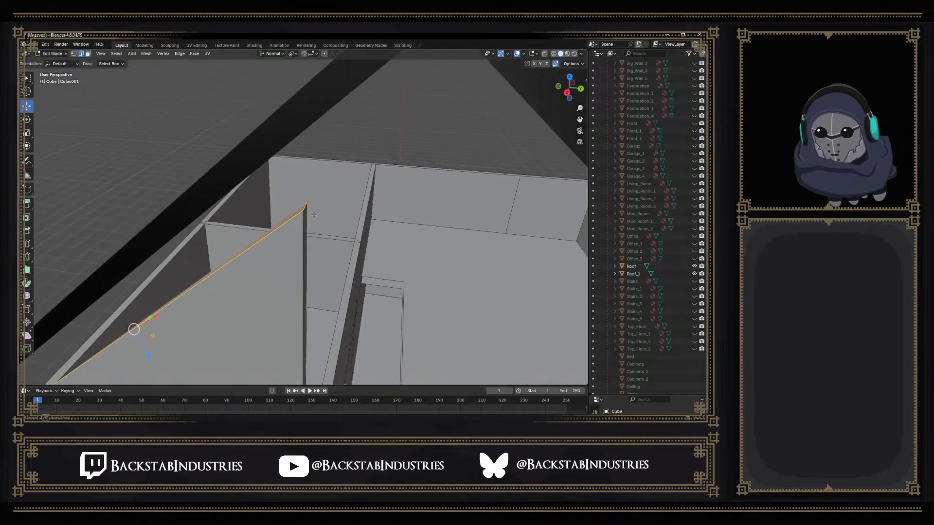
middle_click_drag(310, 219, 302, 221)
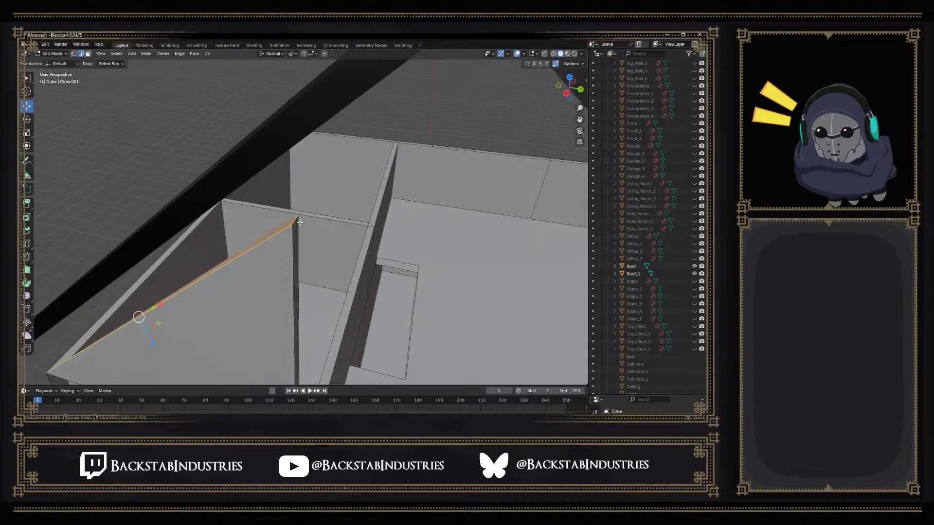
left_click(297, 219, "shift")
left_click(296, 220, "shift")
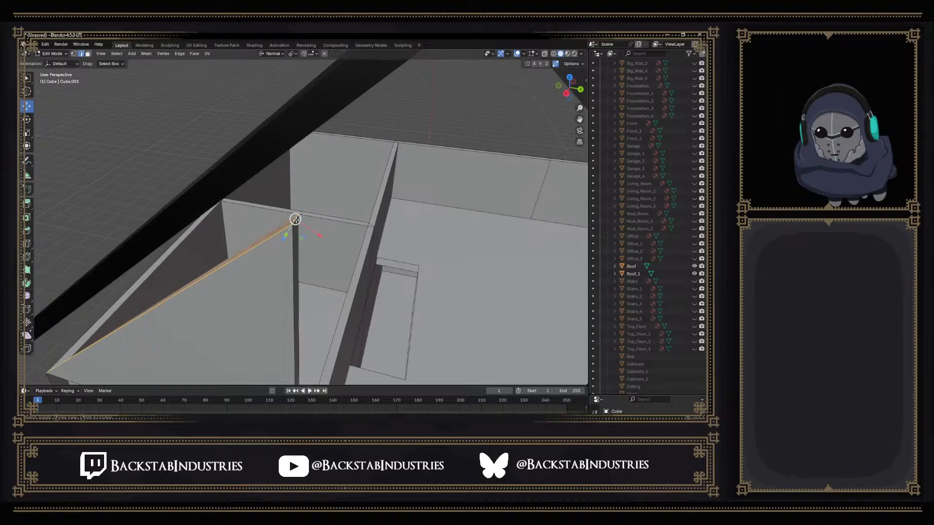
mouse_move(307, 225)
middle_mouse_down()
mouse_move(326, 234)
mouse_move(302, 241)
middle_mouse_up()
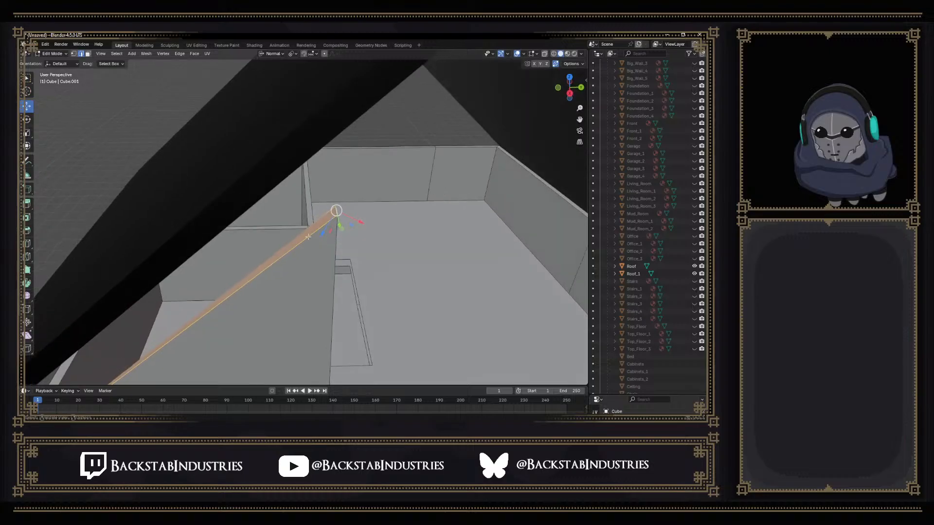
left_click(299, 242, "shift")
left_click(300, 243, "shift")
middle_click_drag(299, 243, 272, 268)
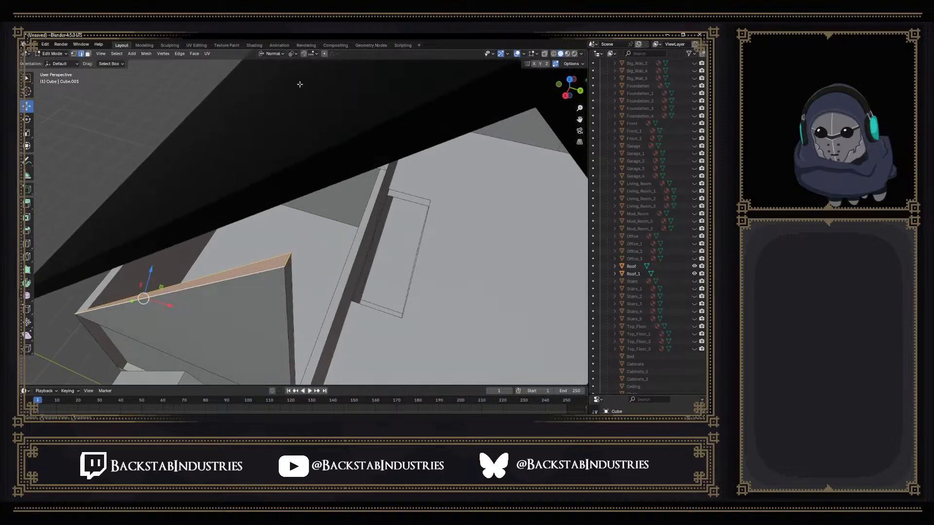
Try Median Point as the transform pivot point and switch it to Individual Origins
left_click(294, 54)
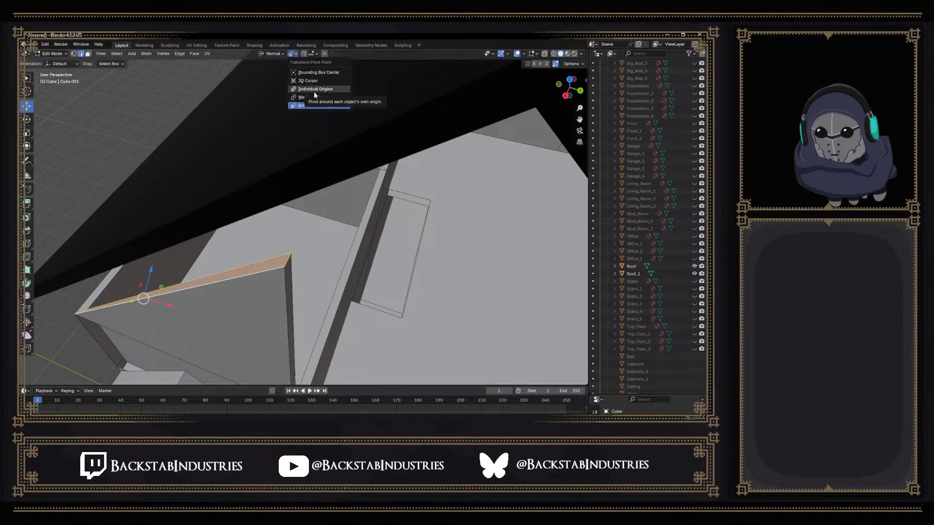
middle_click_drag(287, 260, 326, 200)
left_click(292, 53)
left_click(310, 97)
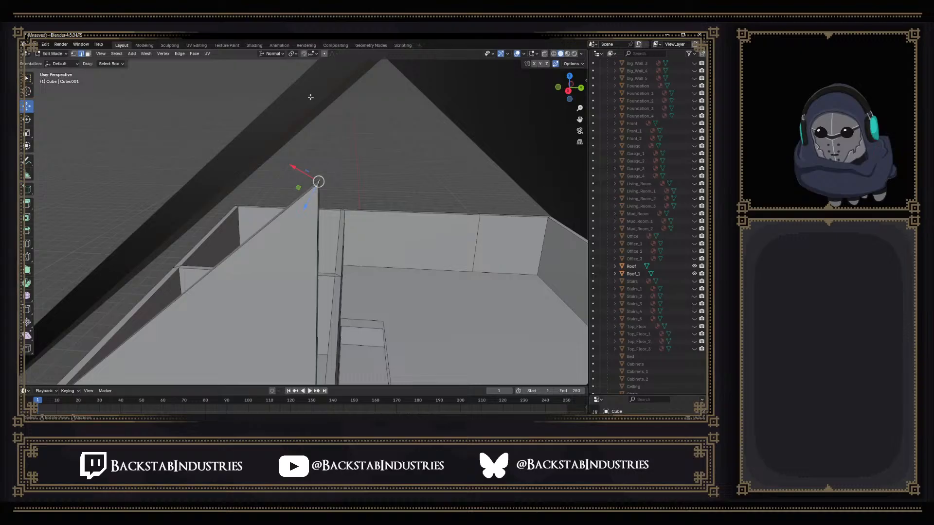
left_click(293, 55)
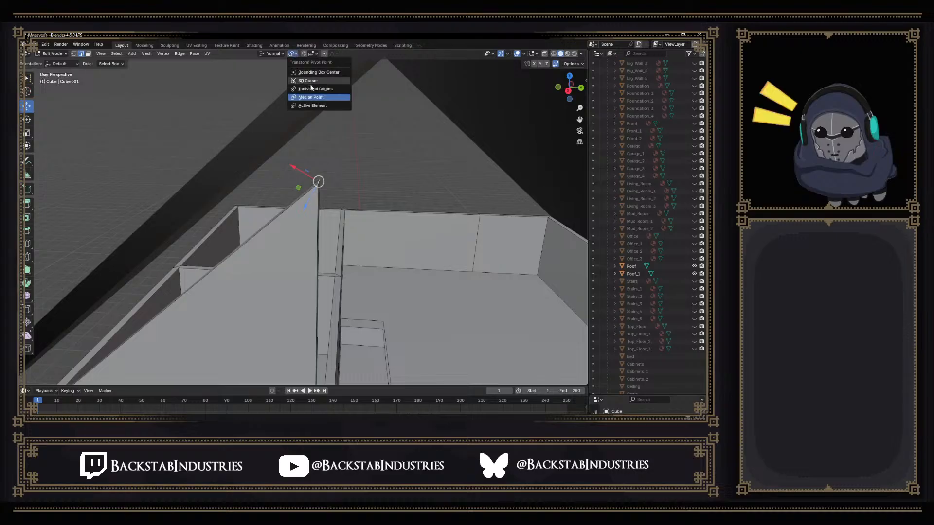
left_click(311, 89)
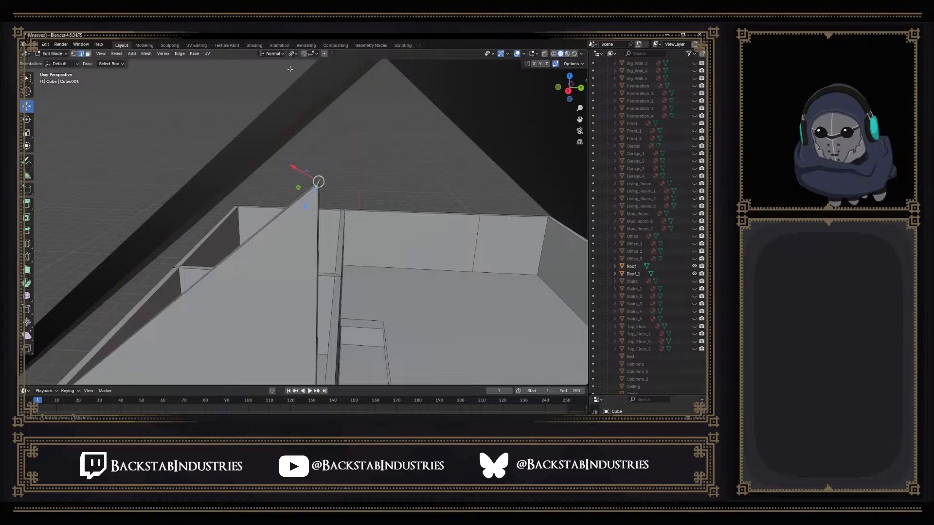
Select a long sloped edge of the porch-side gable's top and toggle the peak edge in the selection
scroll(299, 97, "down", 2)
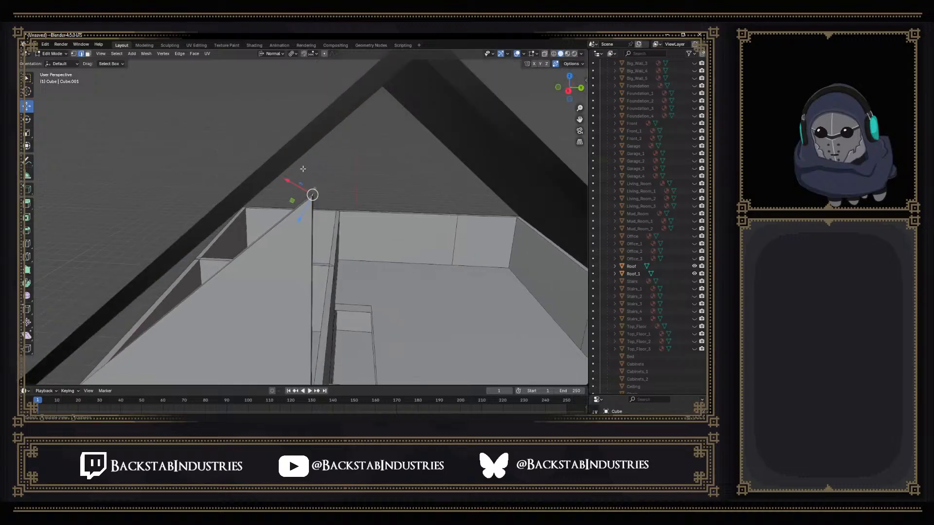
scroll(219, 277, "down", 3)
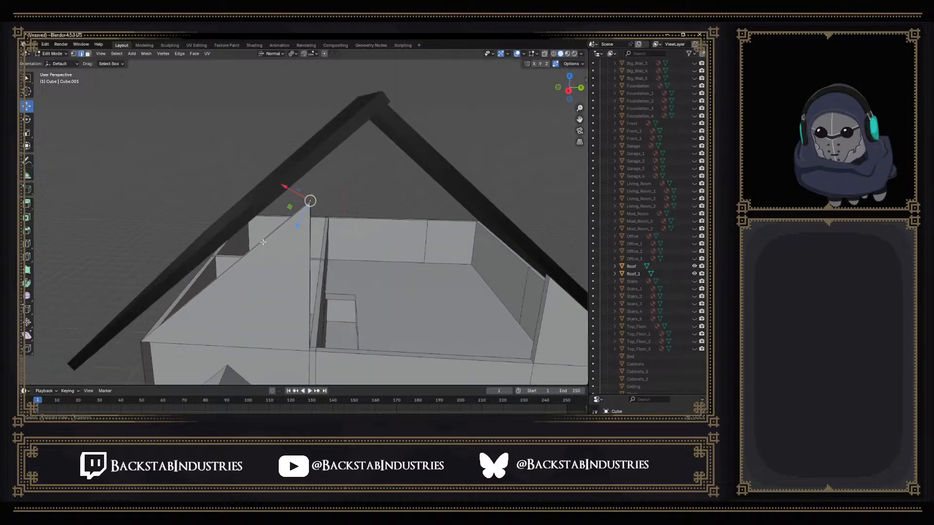
scroll(200, 299, "up", 5)
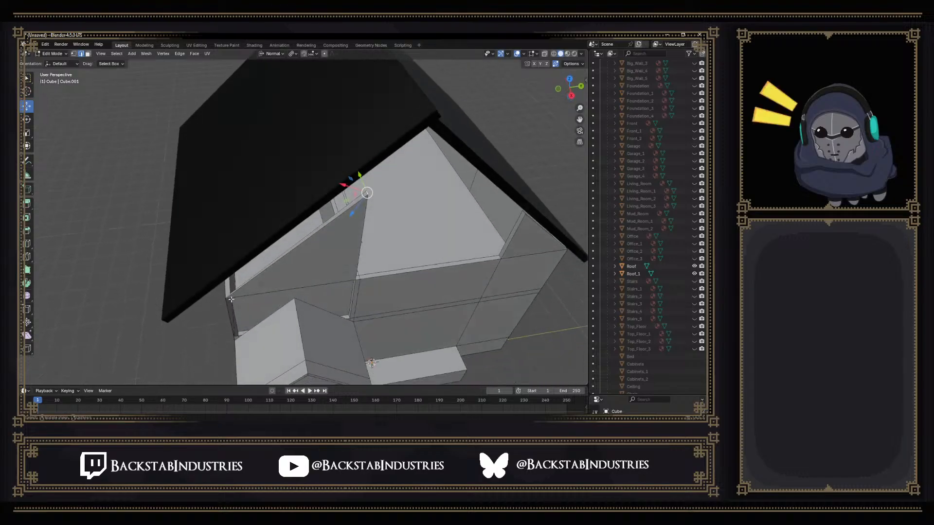
left_click(232, 299)
scroll(232, 300, "up", 4)
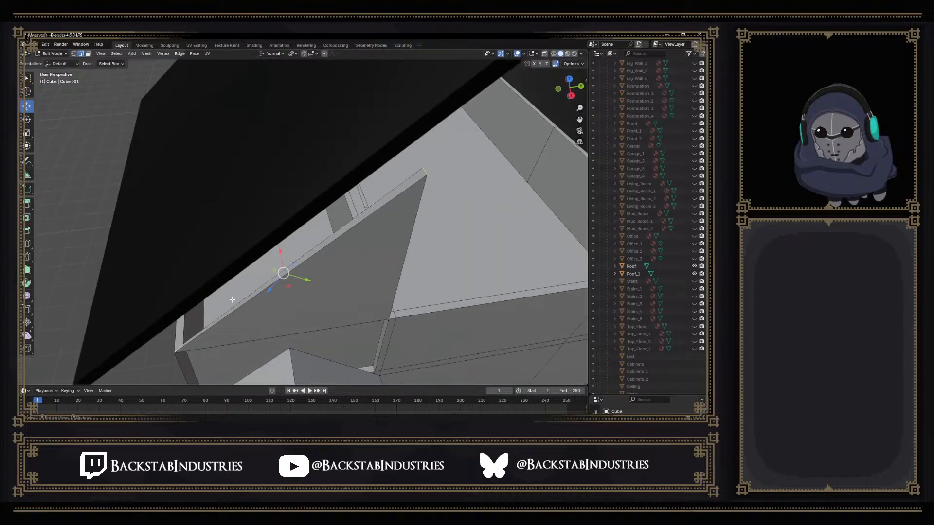
middle_click_drag(243, 304, 224, 296)
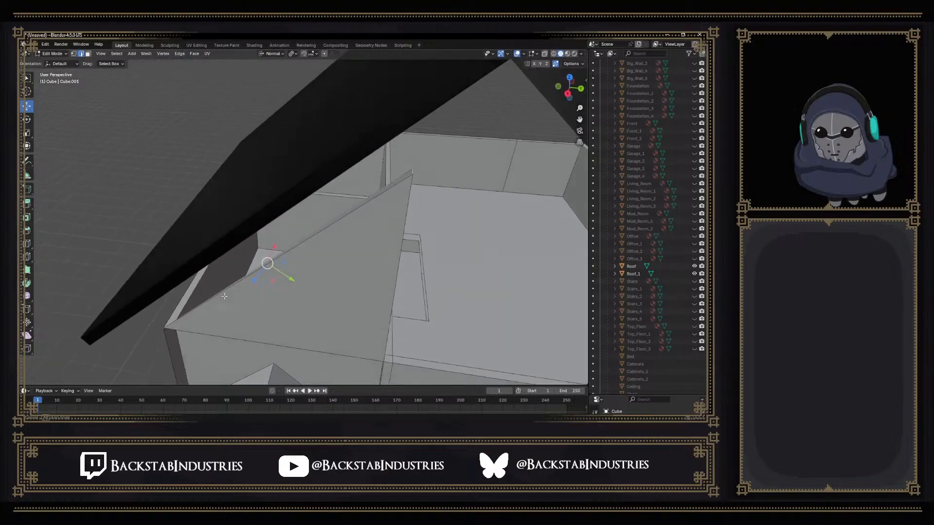
left_click(412, 173, "shift")
left_click(411, 173, "shift")
Reselect the sloped edges of the porch-side gable so the normal Y axis follows the slope
middle_click_drag(354, 235, 357, 261)
left_click(356, 252)
left_click(359, 240, "shift")
left_click(400, 241)
left_click(418, 240, "shift")
middle_click_drag(418, 240, 423, 211)
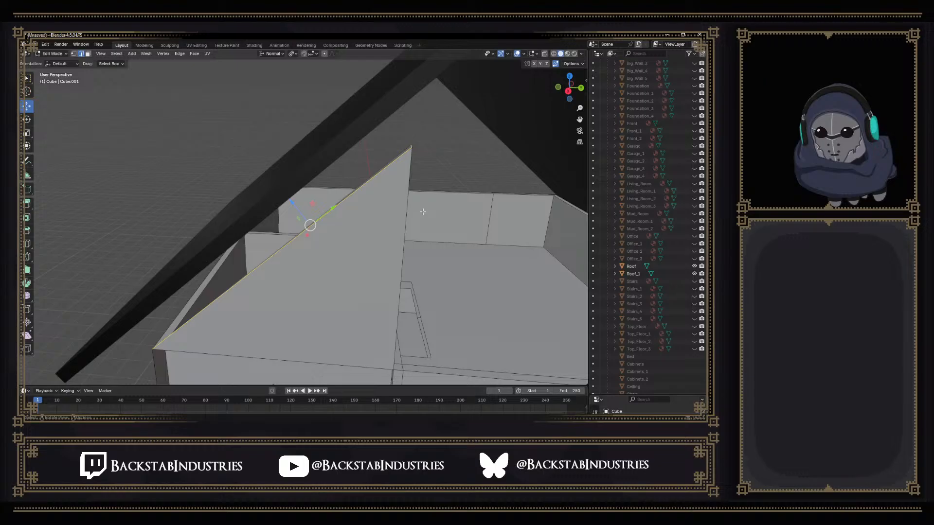
Try to extrude the gable's sloped edges with normal X locked, about 1.34 m in Y and 0.58 m in Z
key("e")
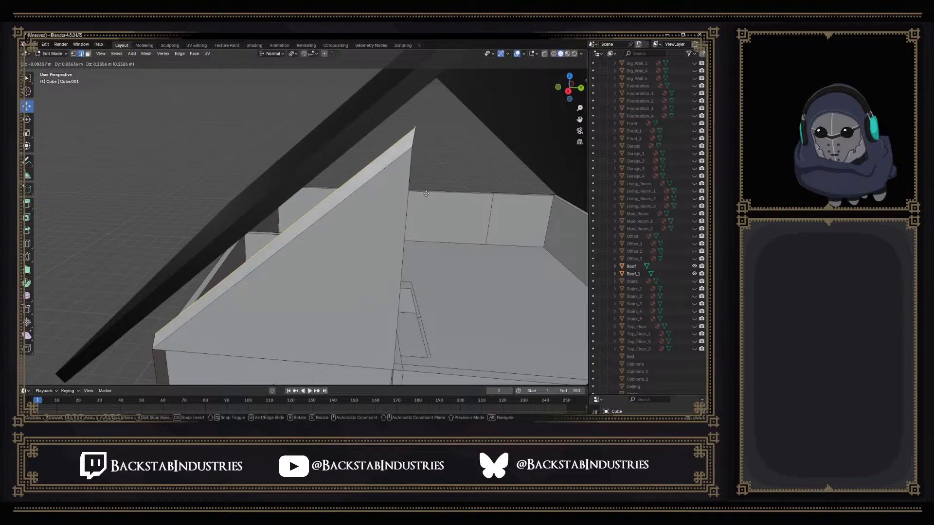
key("y")
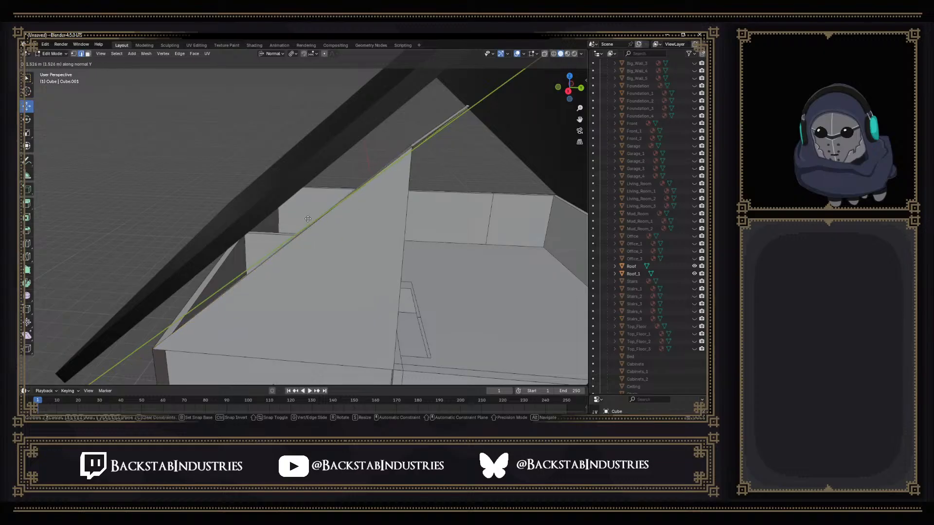
key("shift+x")
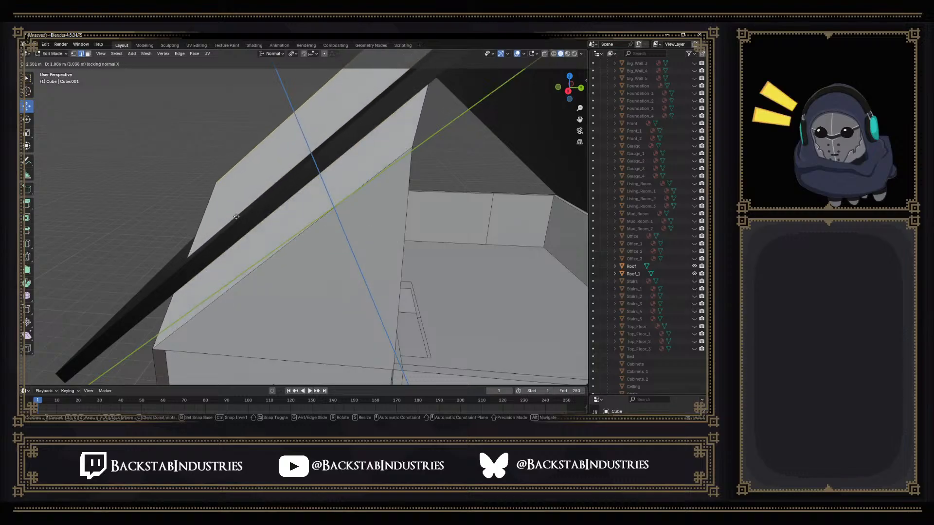
left_click(299, 265)
middle_click_drag(299, 265, 357, 239)
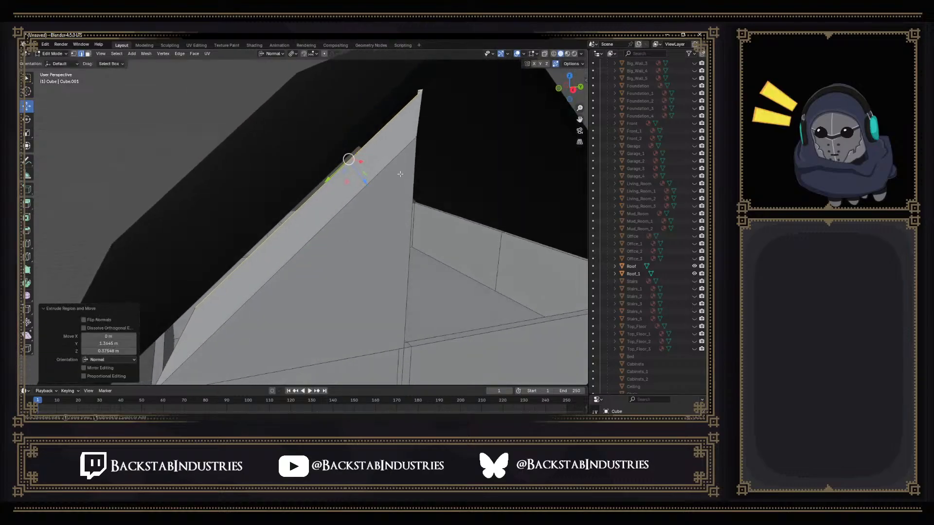
middle_click_drag(398, 174, 390, 165)
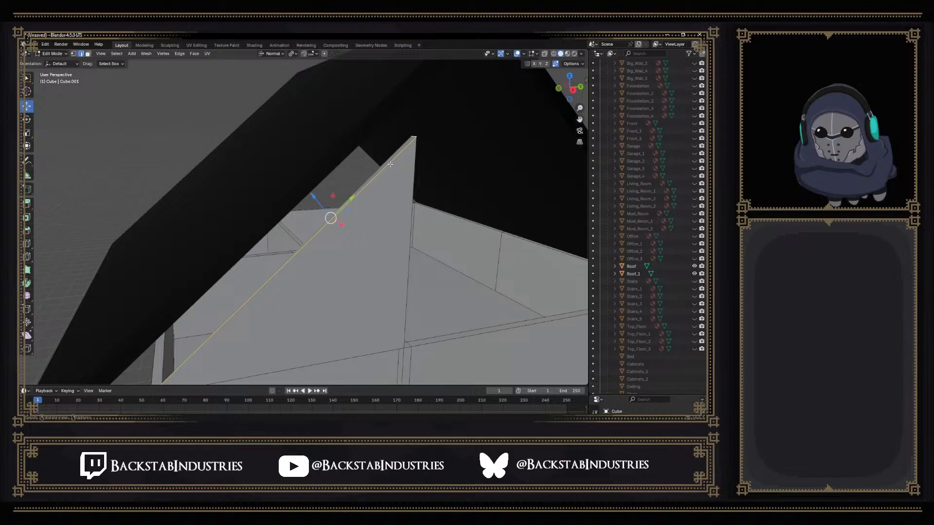
Try to extrude the sloped edges toward the roof's underside again, about 0.4 m with normal X locked
key("g")
key("shift+x")
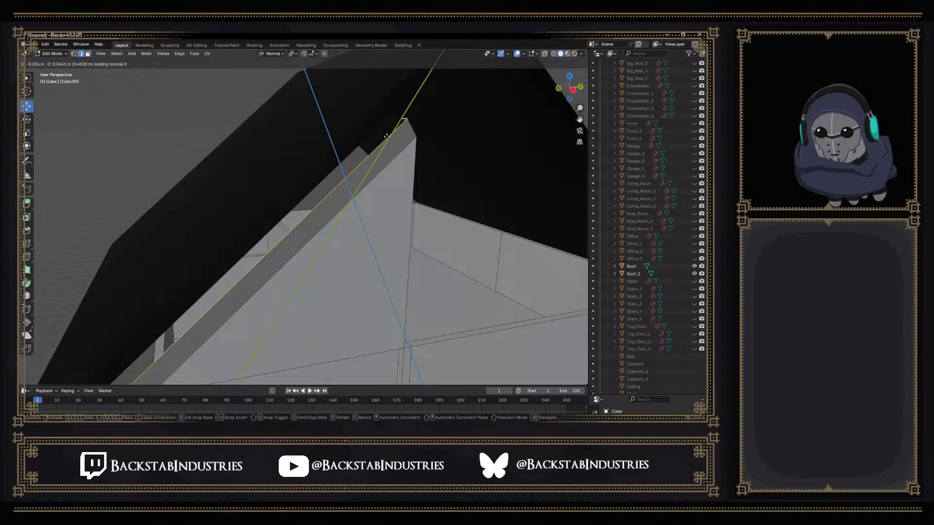
left_click(387, 136)
middle_click_drag(388, 139, 380, 160)
Extrude the porch-side gable's peak edge about 1.07 m along its normal X axis
left_click(319, 163)
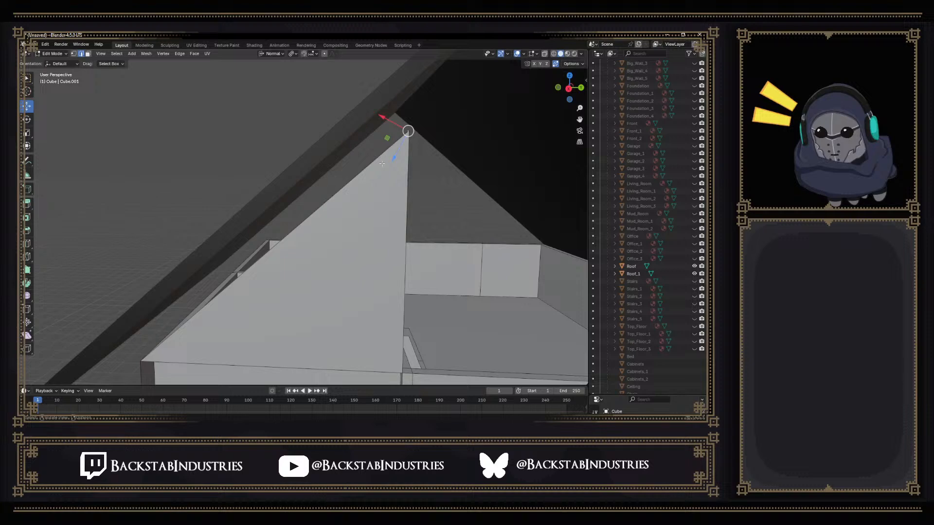
key("g")
key("x")
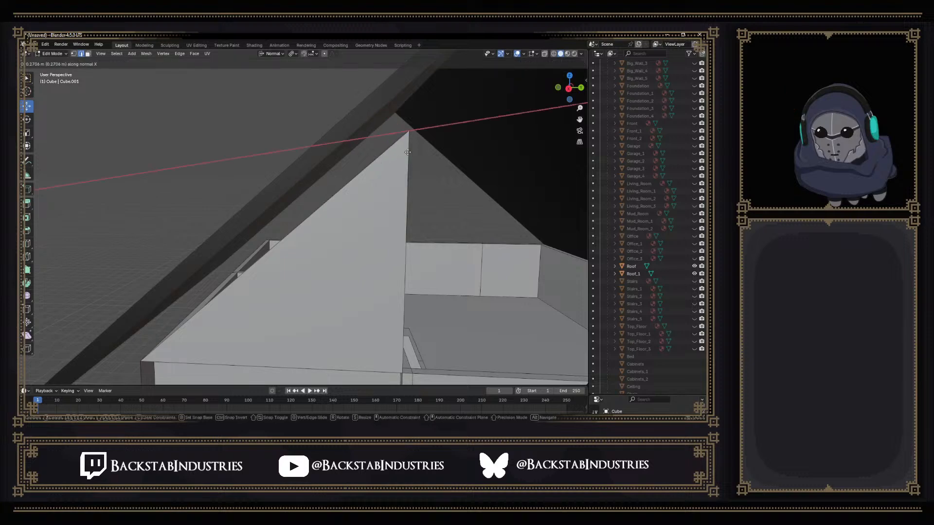
left_click(458, 133)
middle_click_drag(444, 153, 450, 181)
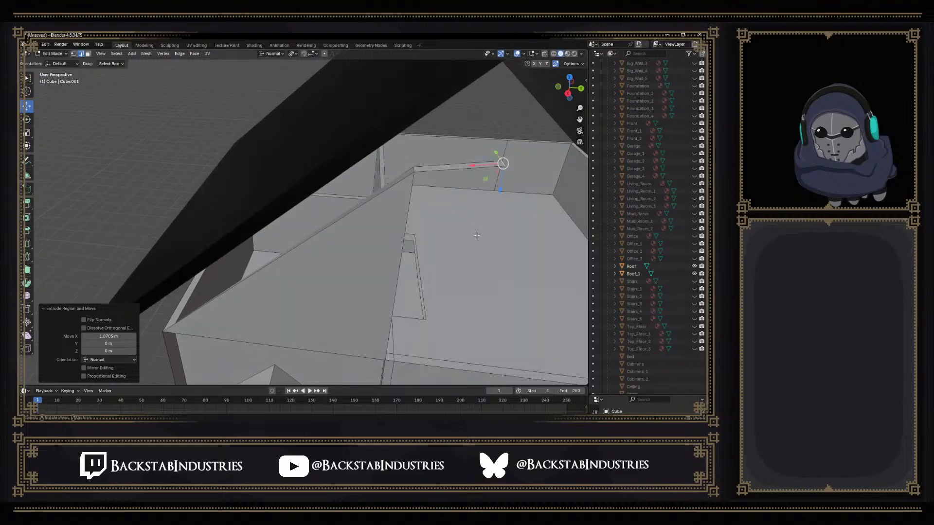
middle_click_drag(470, 241, 473, 225)
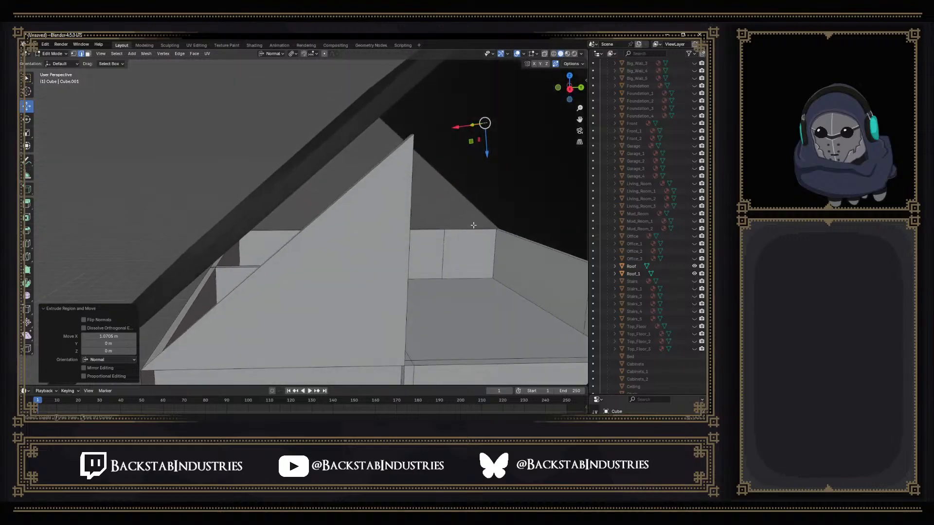
Select the sloped edge of the gable wall on the opposite side and switch to vertex selection
scroll(473, 225, "down", 2)
middle_click_drag(473, 227, 441, 274)
left_click(462, 257)
left_click(443, 277)
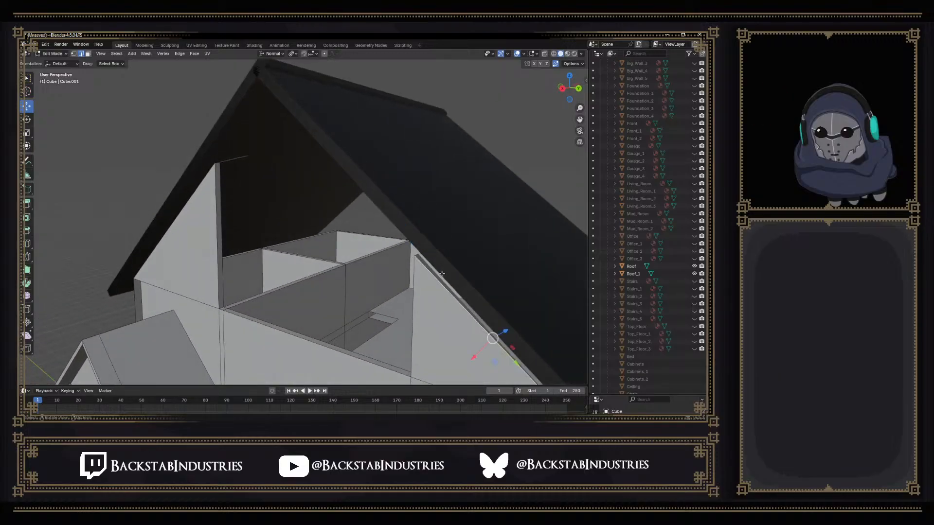
key("1")
middle_click_drag(433, 267, 460, 248)
Select the two peak vertices of the opposite gable wall
left_click(430, 267)
left_click(429, 228, "shift")
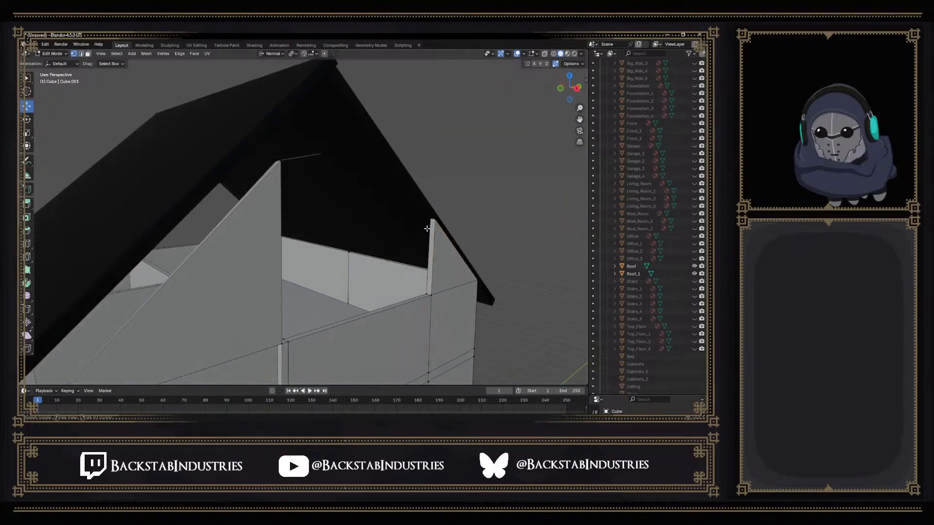
scroll(442, 232, "up", 3)
middle_click_drag(473, 235, 395, 272, "shift")
left_click(489, 248)
left_click(479, 250, "shift")
middle_click_drag(479, 249, 353, 212)
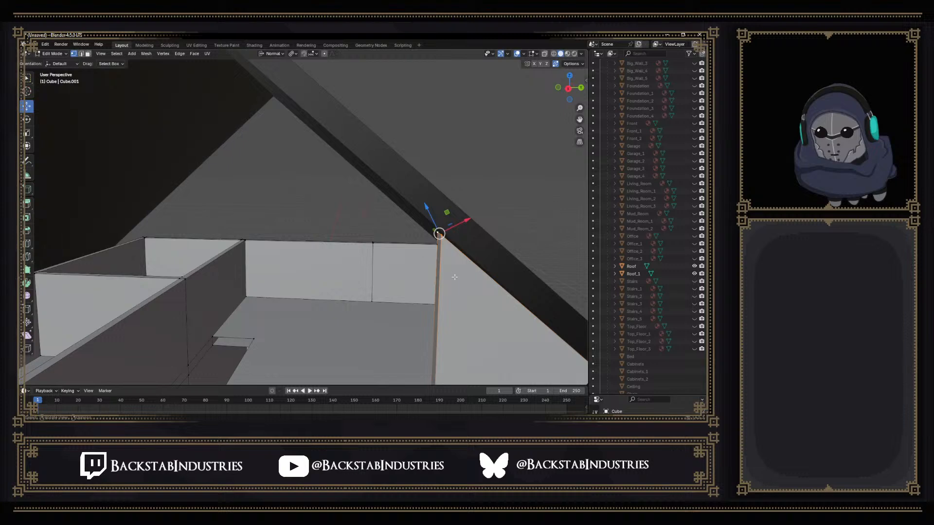
Add the slope's lower corner vertex, extrude the opposite gable's sloped top about 0.34 m along normal Z, and shift it about 0.2 m along normal Y
scroll(472, 277, "up", 4)
middle_click_drag(448, 255, 408, 258)
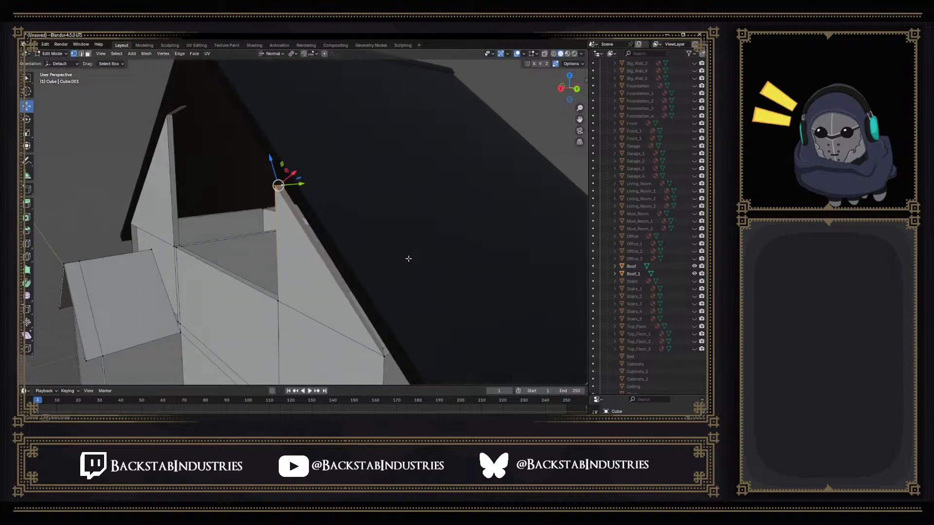
left_click(382, 354, "shift")
middle_click_drag(382, 355, 387, 314)
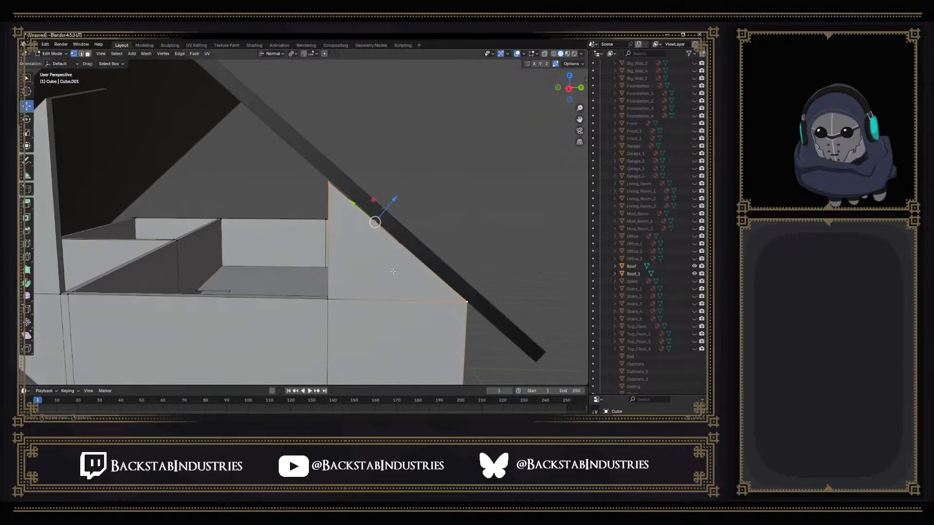
key("g")
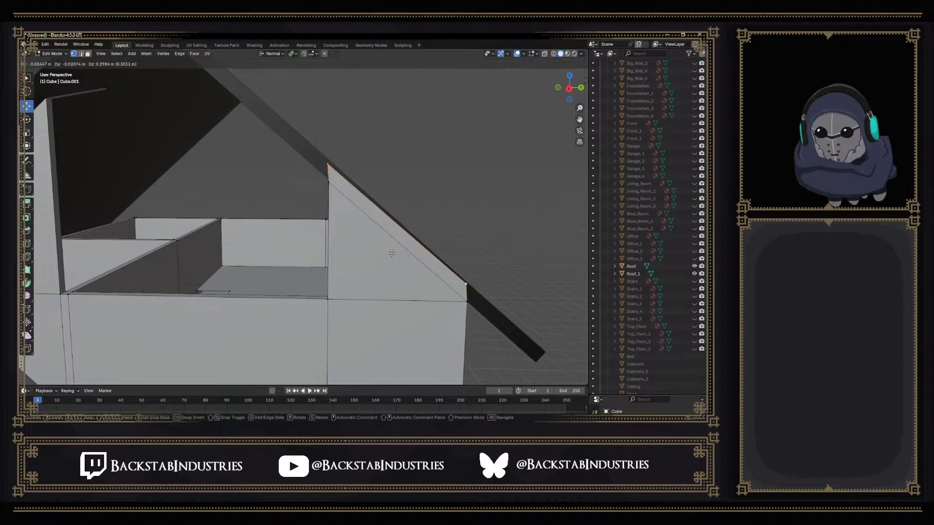
key("z")
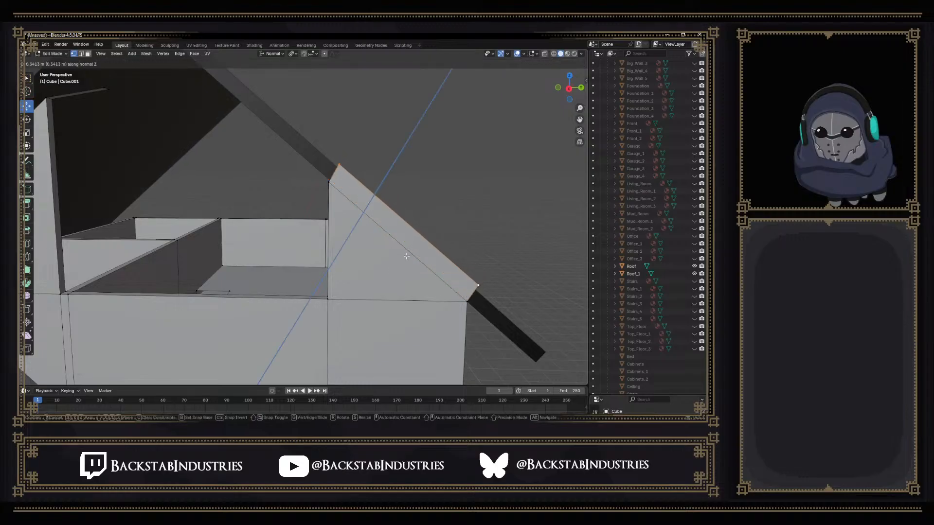
left_click(406, 256)
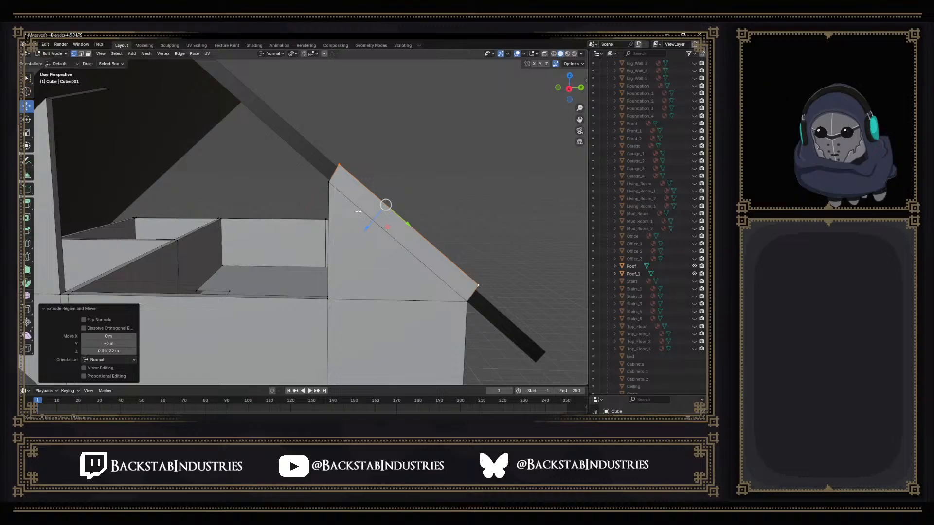
left_click_drag(407, 224, 416, 237)
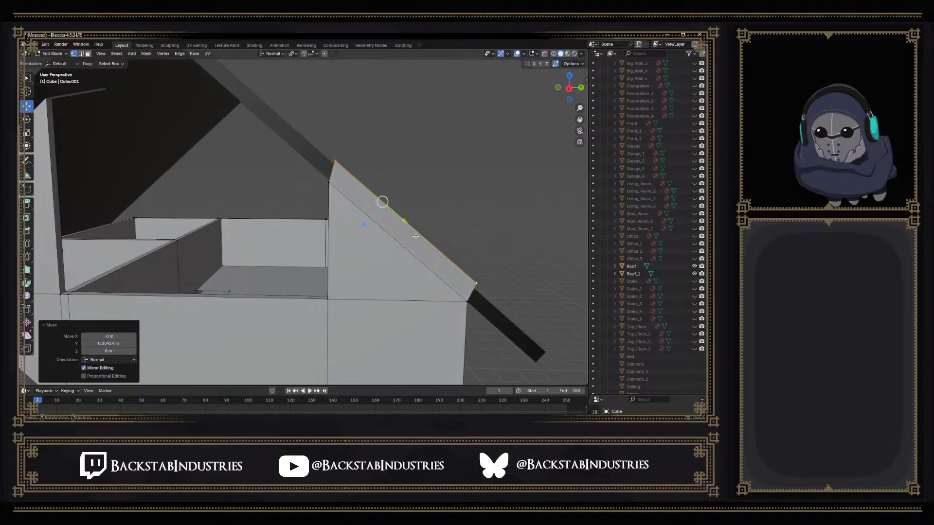
middle_click_drag(437, 215, 457, 204)
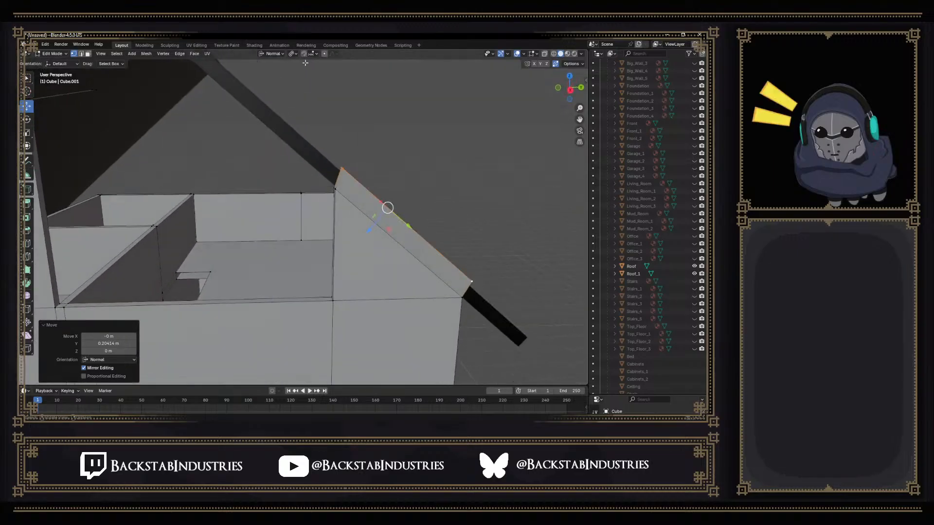
Set the transform orientation to Global
left_click(281, 55)
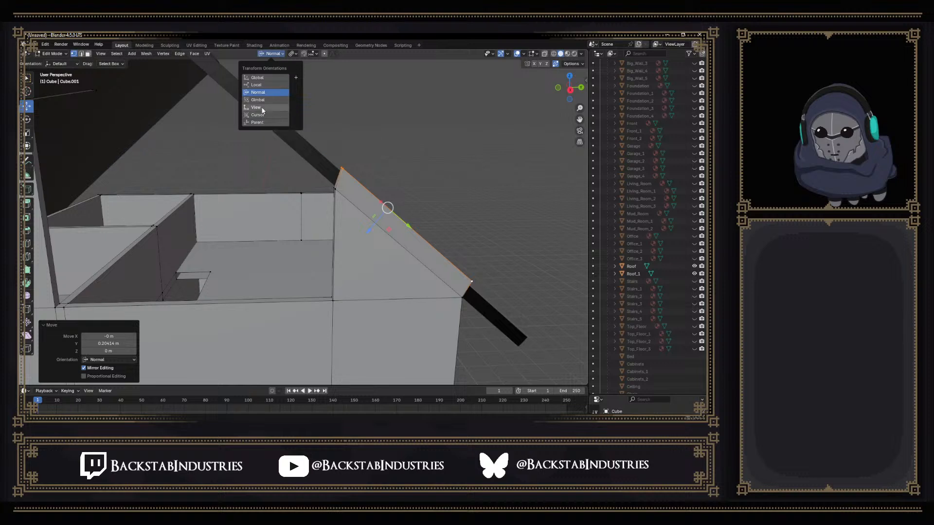
left_click(258, 79)
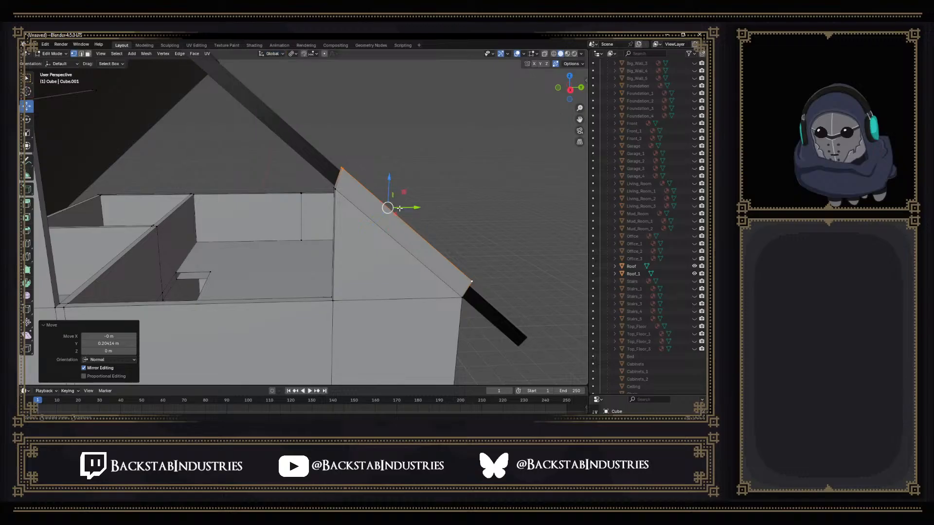
Try to shift the opposite gable's sloped top about -0.3 m along global Y, 0.25 m up Z, and another -0.26 m along Y
left_click_drag(399, 208, 384, 183)
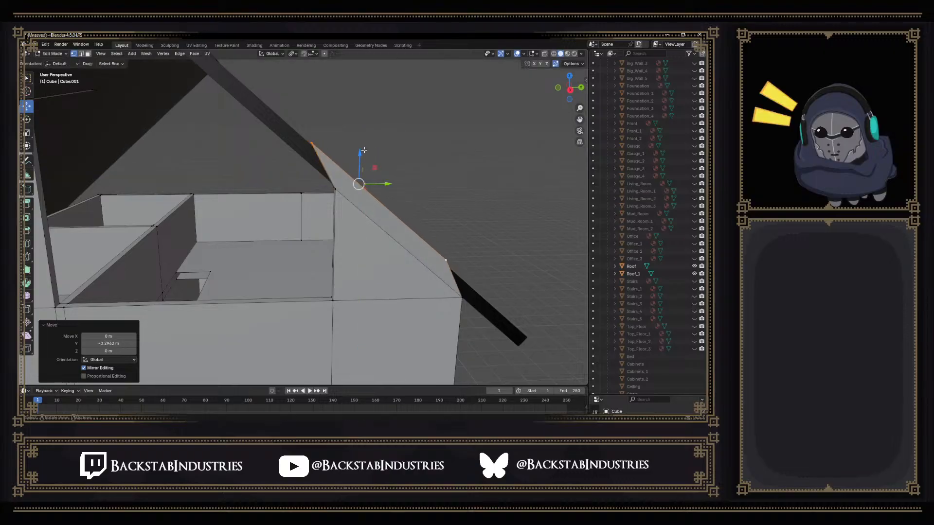
left_click_drag(364, 151, 364, 136)
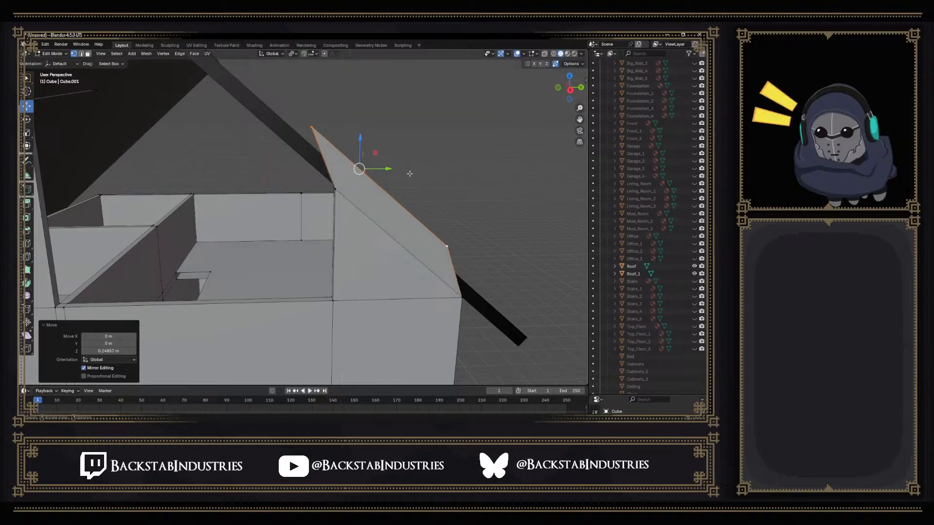
left_click_drag(387, 169, 306, 125)
mouse_move(306, 125)
middle_mouse_down()
mouse_move(310, 154)
mouse_move(317, 128)
middle_mouse_up()
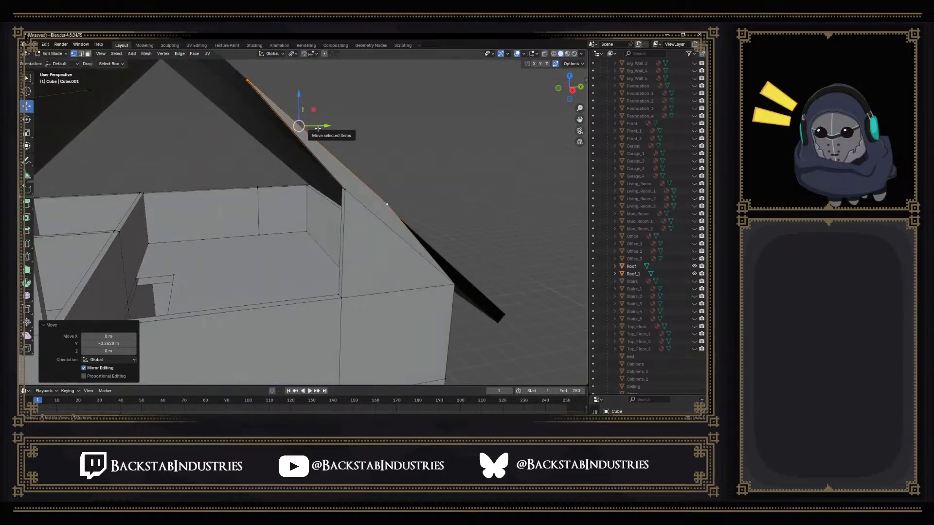
middle_click_drag(363, 142, 325, 138)
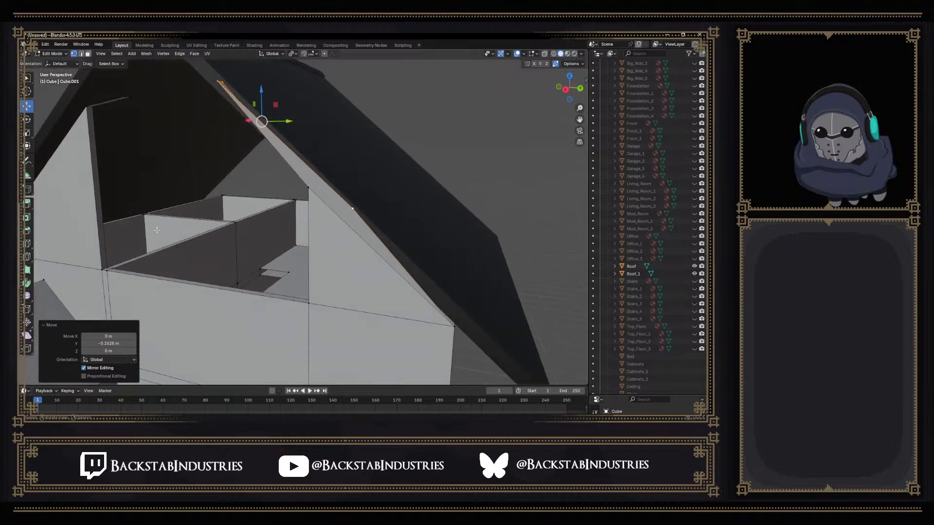
Undo the recent extrusions and moves on both gables, back to the selection of the porch-side gable's sloped edge
mouse_move(159, 258)
middle_mouse_down()
mouse_move(165, 279)
mouse_move(146, 252)
middle_mouse_up()
key("ctrl+z")
key("ctrl+z")
key("ctrl+z")
key("ctrl+z")
key("ctrl+z")
key("ctrl+z")
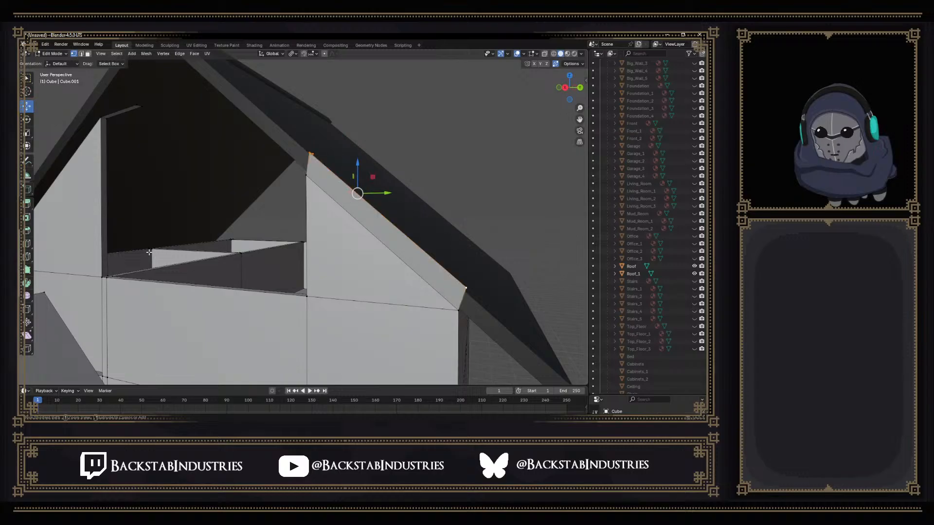
key("ctrl+z")
key("ctrl+z")
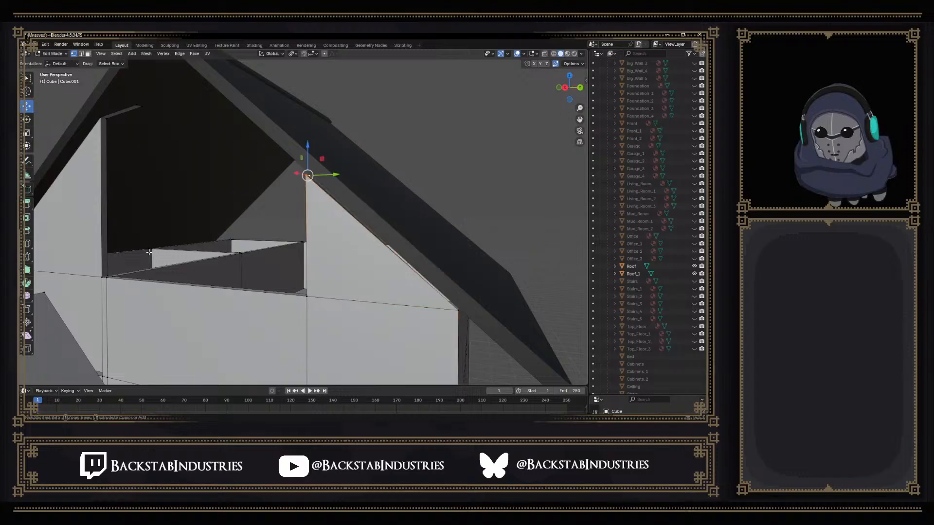
key("ctrl+z")
key("ctrl+z")
key("ctrl+z")
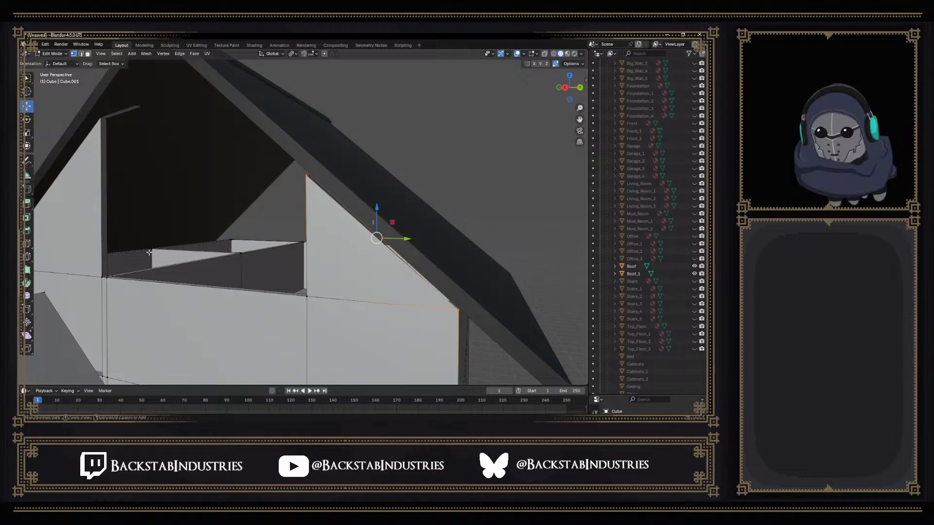
middle_click_drag(149, 252, 132, 255)
key("ctrl+z")
key("ctrl+z")
key("ctrl+z")
key("ctrl+z")
key("ctrl+z")
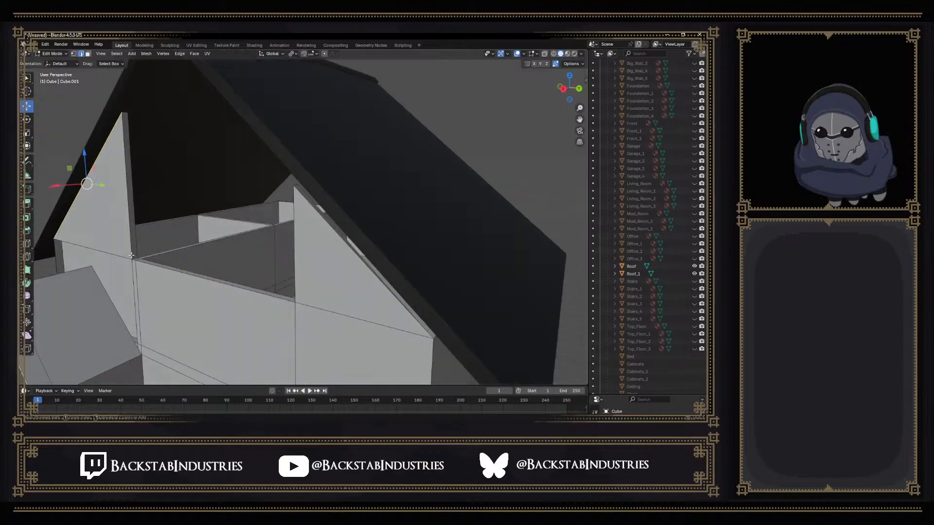
Select the short peak edges of both gable walls together
middle_click_drag(132, 255, 371, 279)
scroll(371, 278, "down", 1)
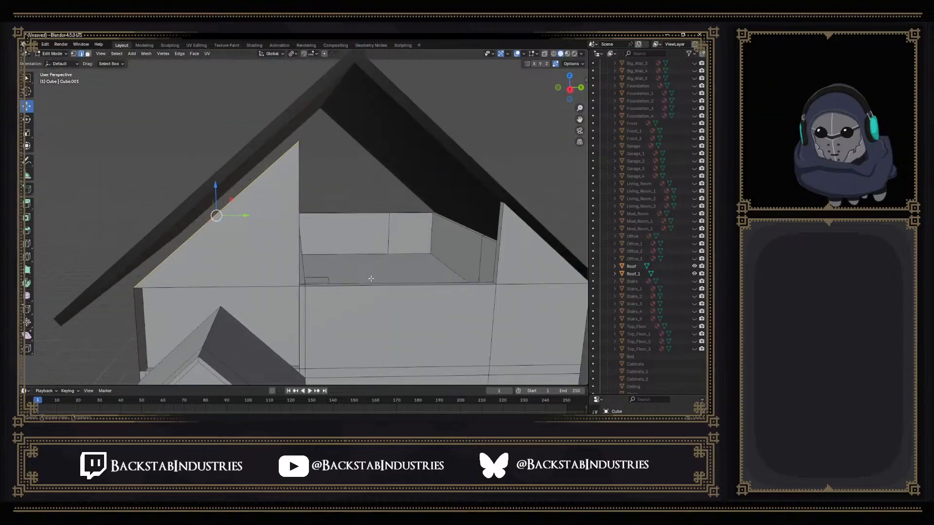
scroll(371, 278, "down", 1)
middle_click_drag(397, 216, 378, 227)
middle_click_drag(302, 155, 448, 186)
left_click(439, 178)
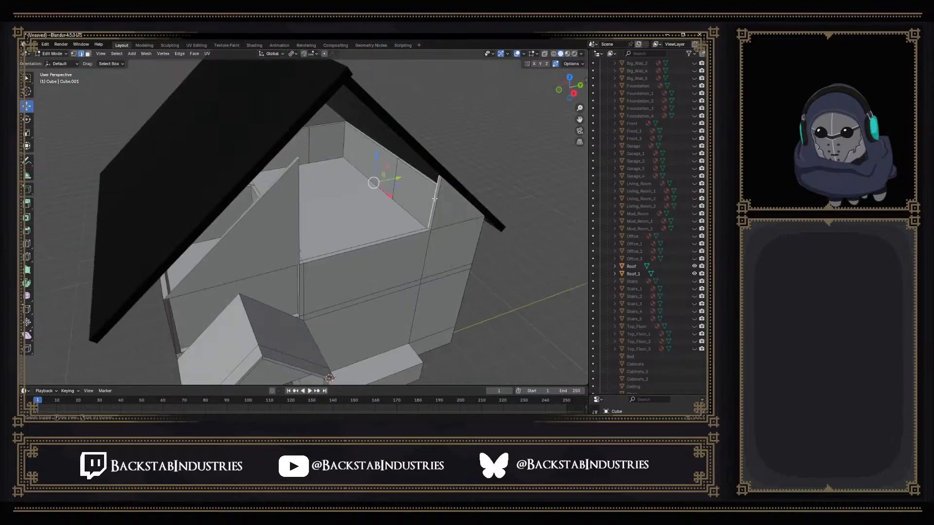
middle_click_drag(440, 178, 305, 177)
left_click(299, 156, "shift")
left_click(300, 165)
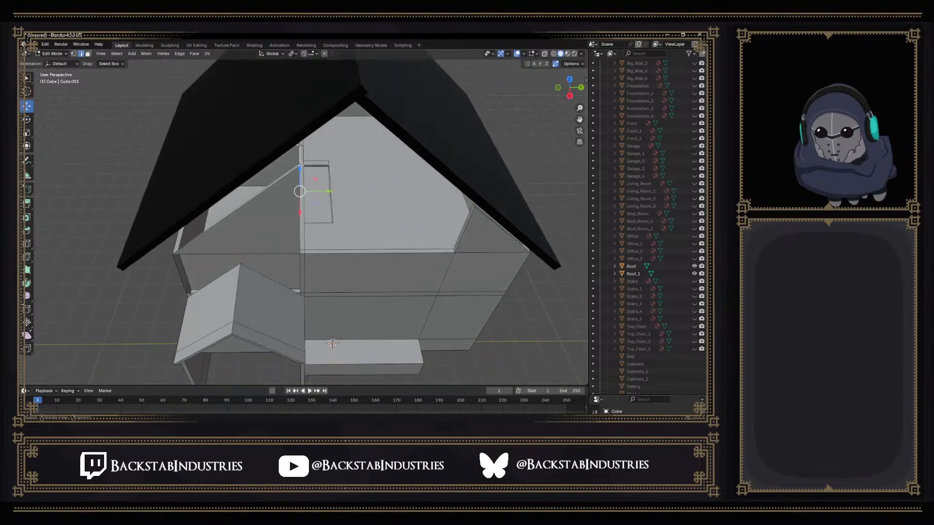
scroll(300, 160, "up", 4)
left_click(301, 129)
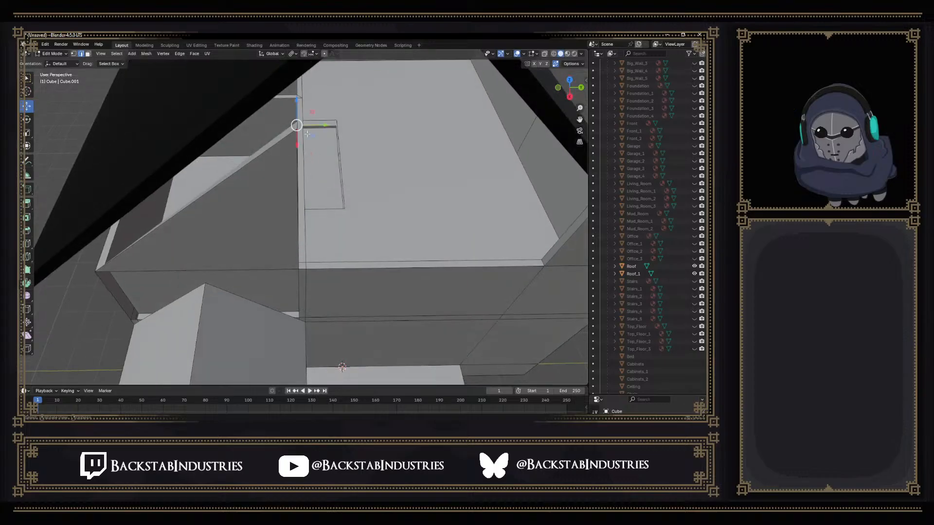
Extrude both gable peak edges upward along global Z
middle_click_drag(504, 187, 425, 200)
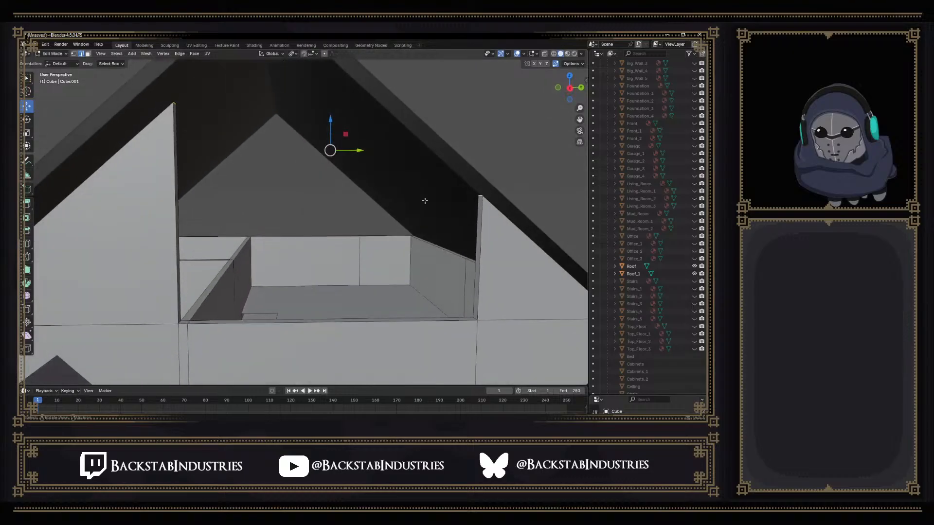
scroll(388, 221, "down", 1)
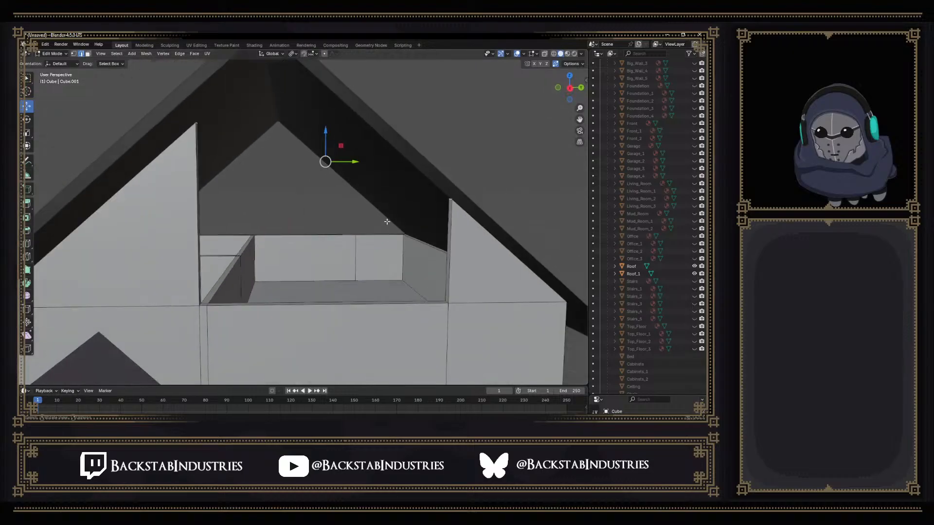
key("g")
key("z")
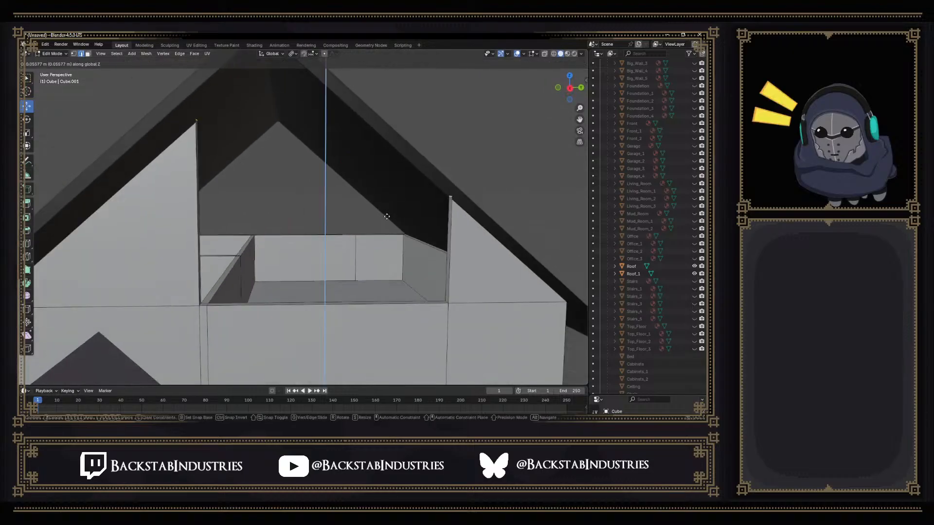
left_click(381, 170)
Select the porch-side gable's extruded peak edge and move it about 1.28 m along global Y toward the roof ridge
middle_click_drag(379, 158, 340, 224)
middle_click_drag(233, 159, 227, 168)
left_click_drag(223, 160, 273, 185)
middle_click_drag(296, 200, 282, 185)
left_click_drag(274, 175, 347, 190)
mouse_move(338, 210)
middle_mouse_down()
mouse_move(334, 191)
mouse_move(331, 228)
middle_mouse_up()
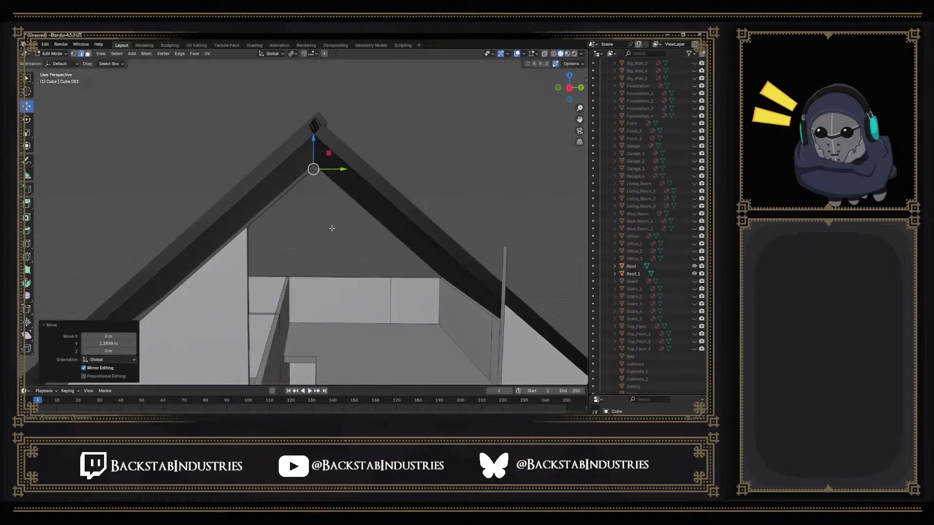
Nudge the porch-side gable's extruded peak edge slightly along positive Y in the right orthographic view
scroll(332, 228, "down", 5)
scroll(321, 282, "up", 5)
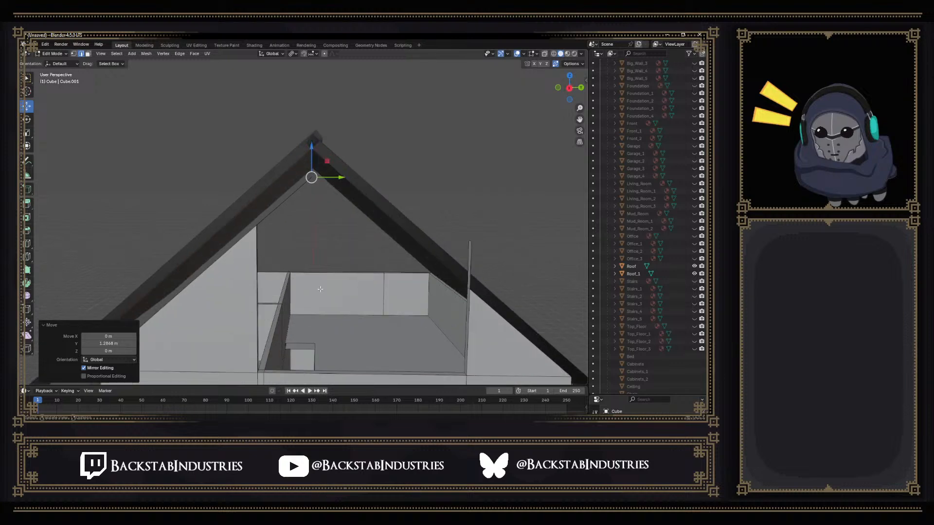
scroll(320, 290, "up", 2)
scroll(322, 245, "down", 2)
middle_click_drag(321, 245, 320, 212)
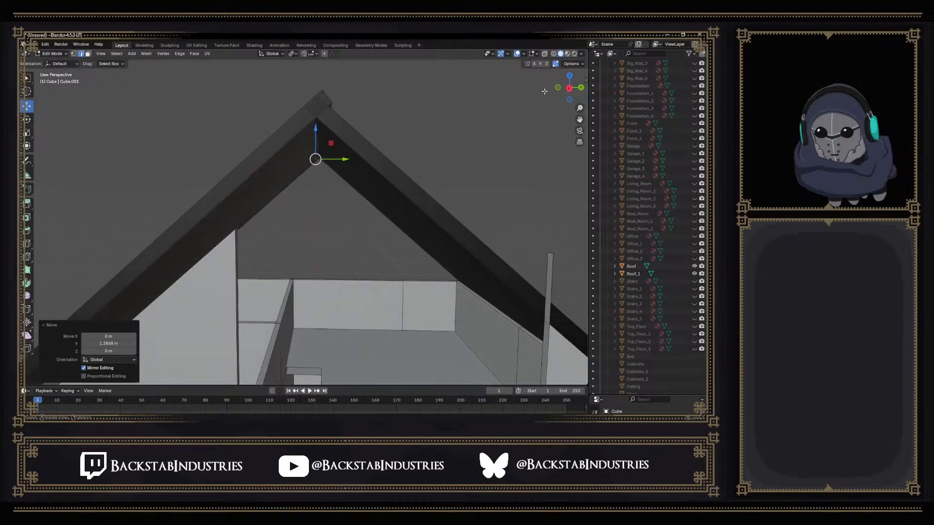
left_click(569, 88)
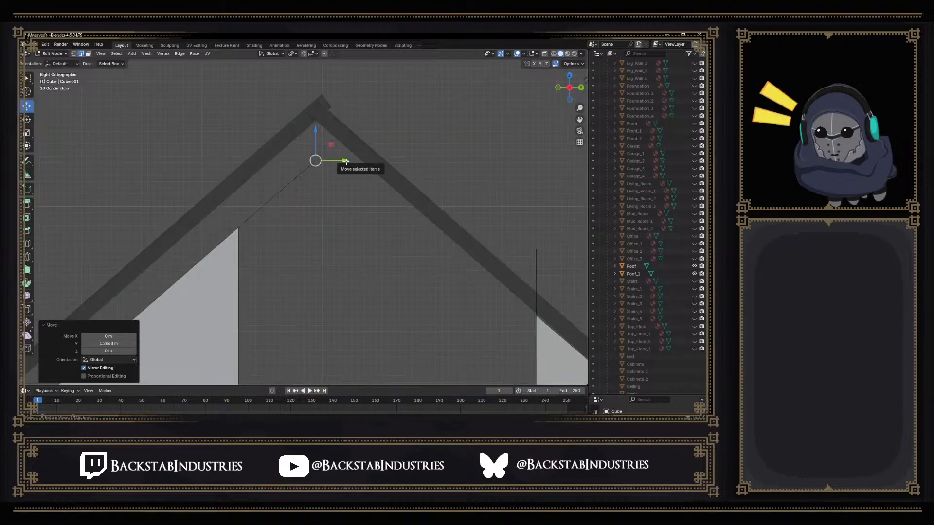
left_click_drag(345, 161, 349, 162)
Move the opposite gable's extruded edge toward the ridge, excluding X, by about -3.39 m in Y and 1.61 m in Z
scroll(352, 181, "down", 1)
middle_click_drag(473, 221, 489, 237)
middle_click_drag(430, 252, 430, 233)
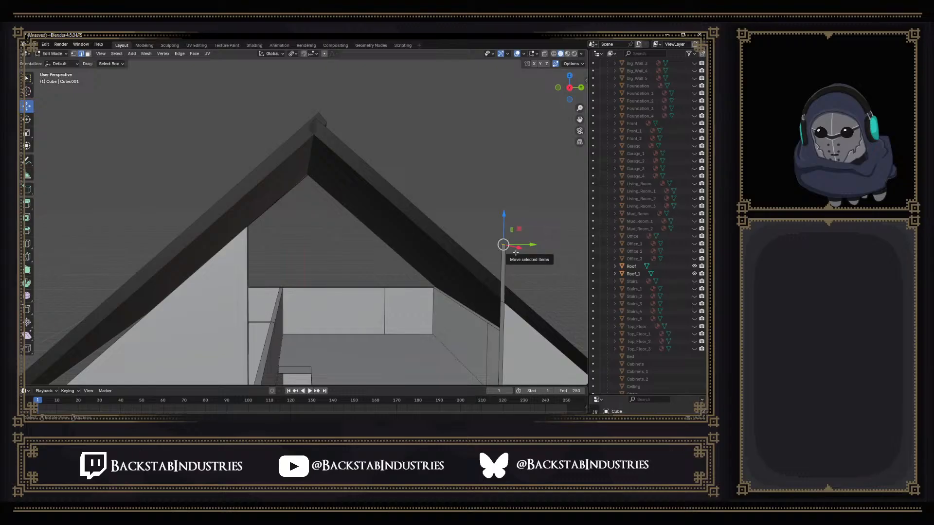
middle_click_drag(523, 247, 518, 247)
key("g")
key("shift+x")
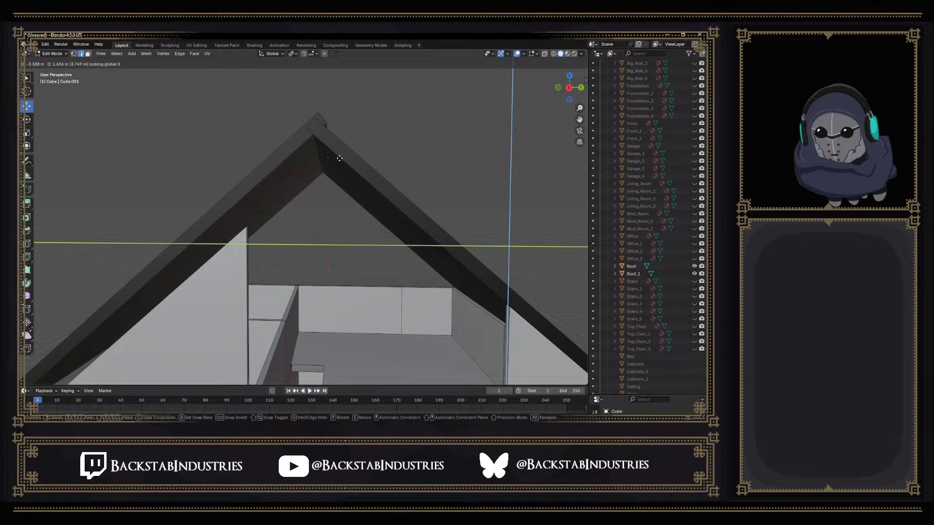
left_click(340, 158)
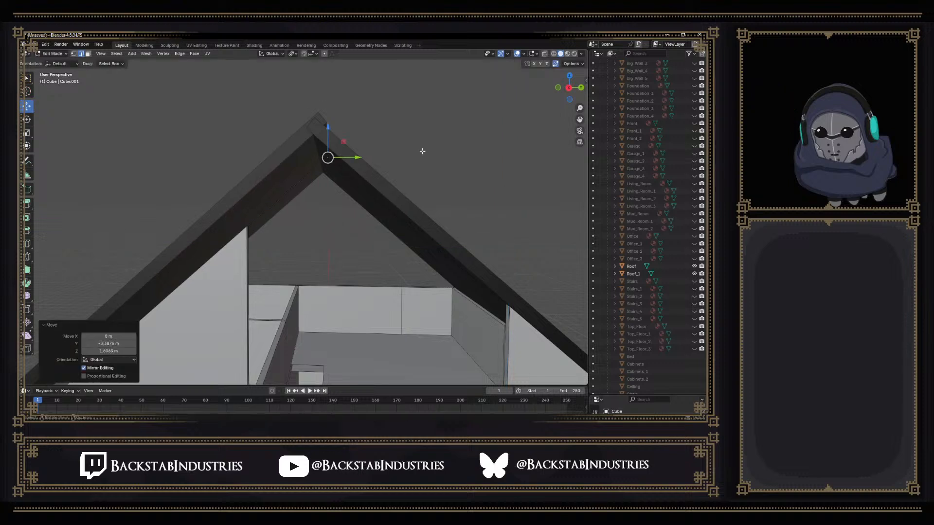
Shift the opposite gable's extruded peak edge about 0.19 m along Y in the right orthographic view, and select the porch-side extension's sloped edge
left_click(570, 89)
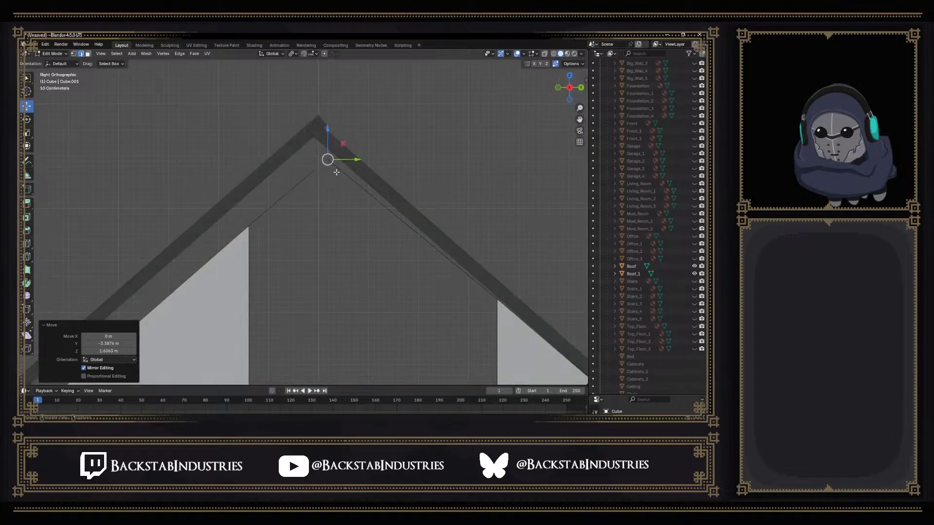
left_click_drag(339, 159, 349, 160)
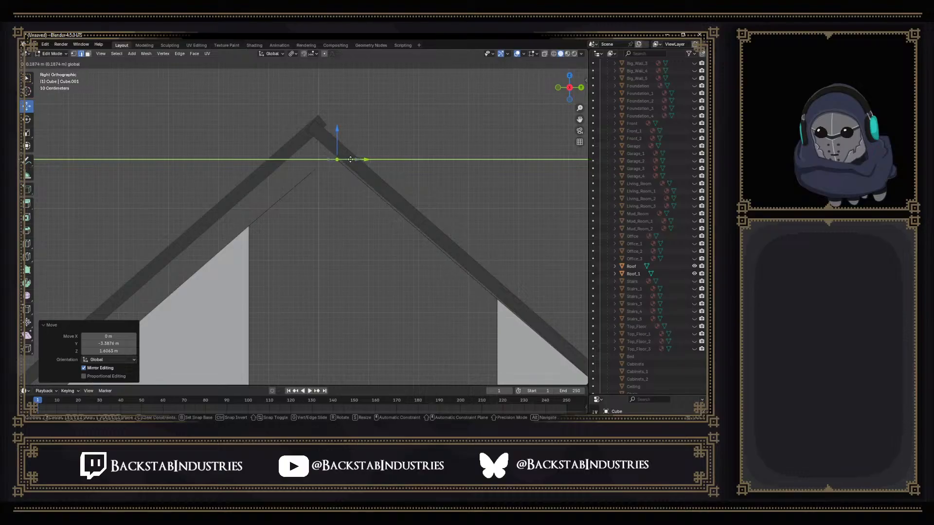
left_click_drag(350, 159, 326, 193)
Switch the viewport to wireframe shading and return to the right orthographic view
middle_click_drag(328, 193, 326, 249)
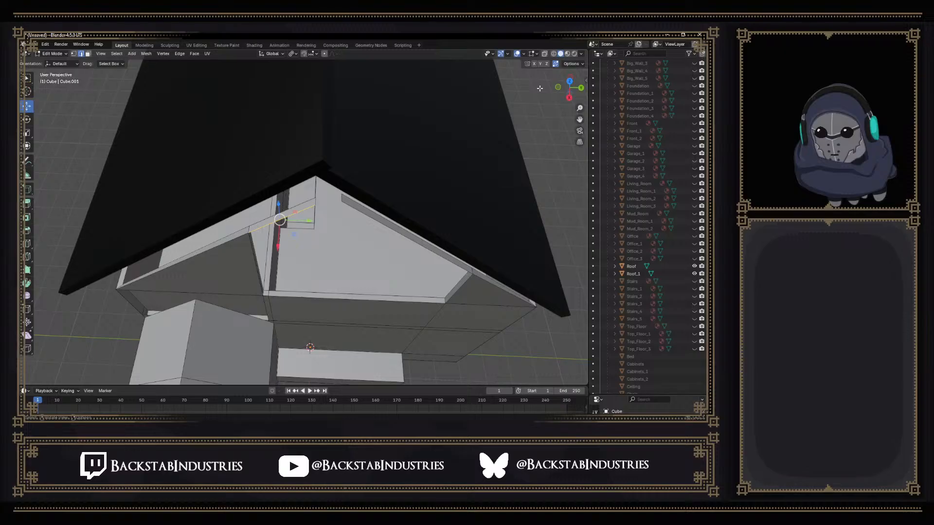
left_click(555, 54)
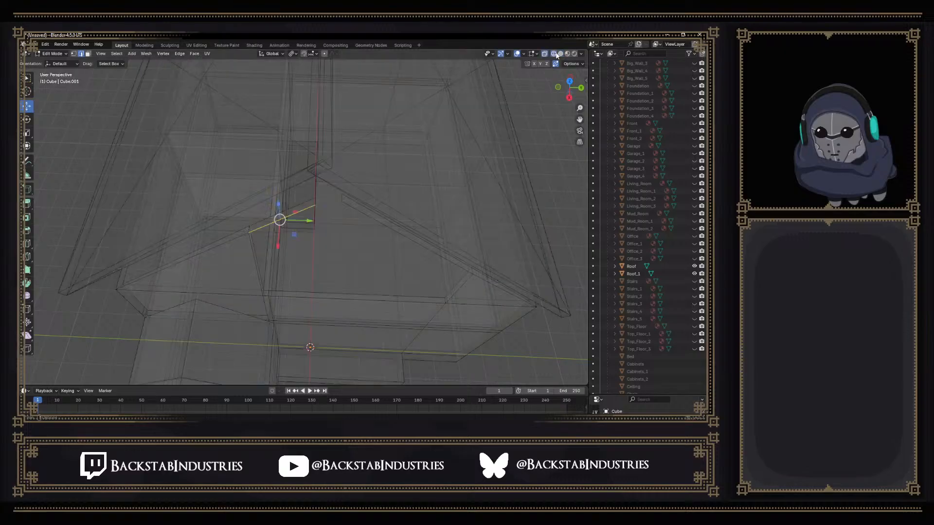
left_click(569, 98)
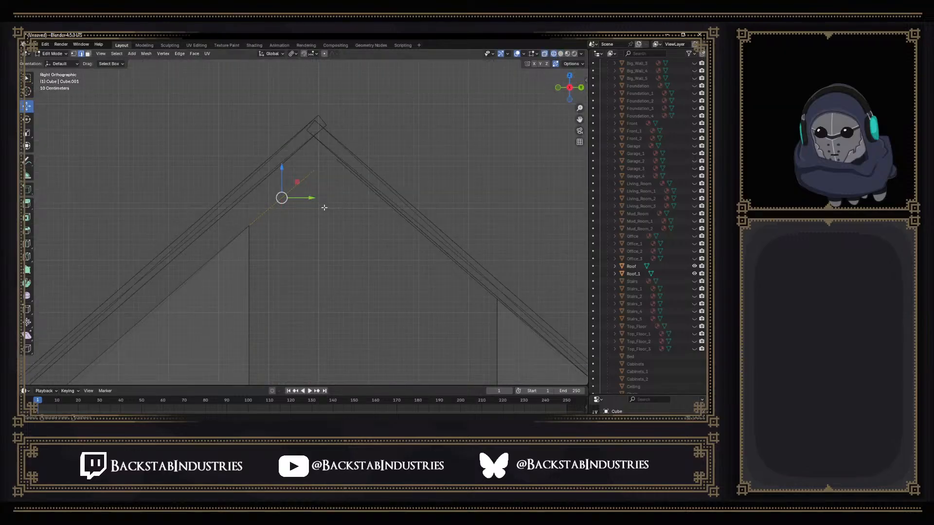
left_click_drag(301, 198, 309, 172)
key("ctrl+z")
key("ctrl+z")
Move the porch-side extension's peak vertices about 0.28 m in Y and 0.35 m in Z, and nudge them back about 0.03 m on both axes
key("1")
mouse_move(335, 170)
left_mouse_down()
mouse_move(320, 168)
mouse_move(336, 154)
left_mouse_up()
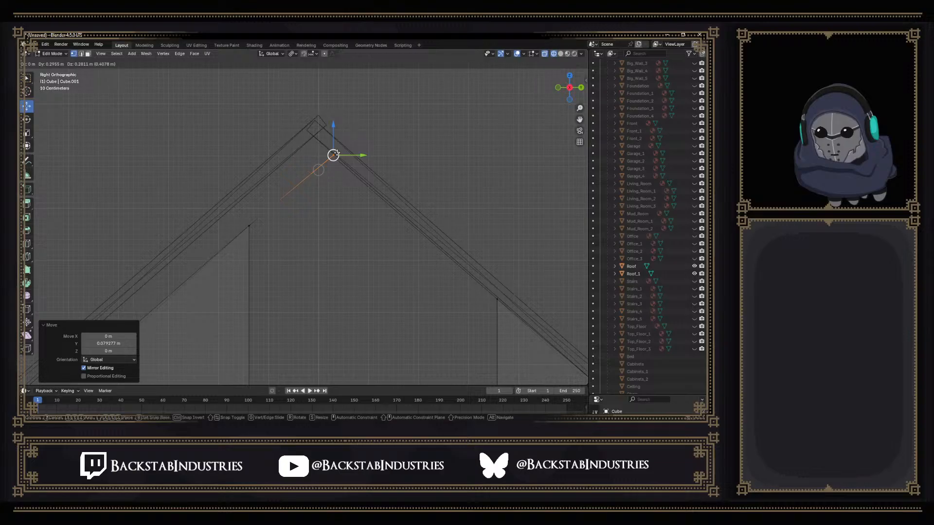
left_click_drag(336, 152, 335, 150)
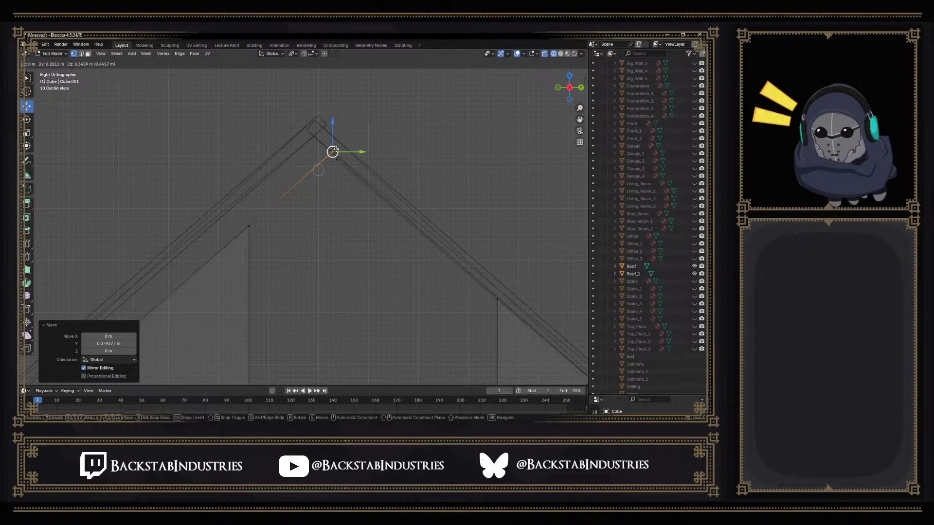
left_click_drag(335, 150, 334, 149)
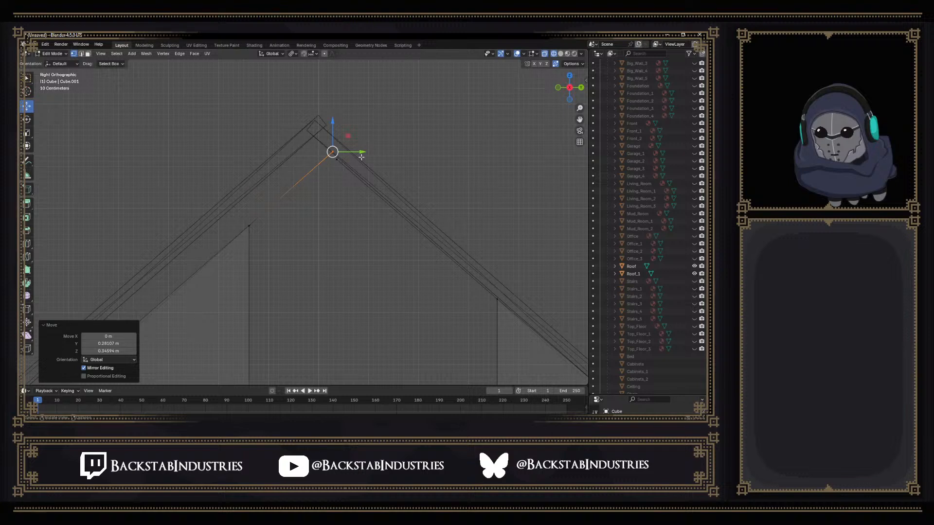
left_click_drag(337, 155, 338, 157)
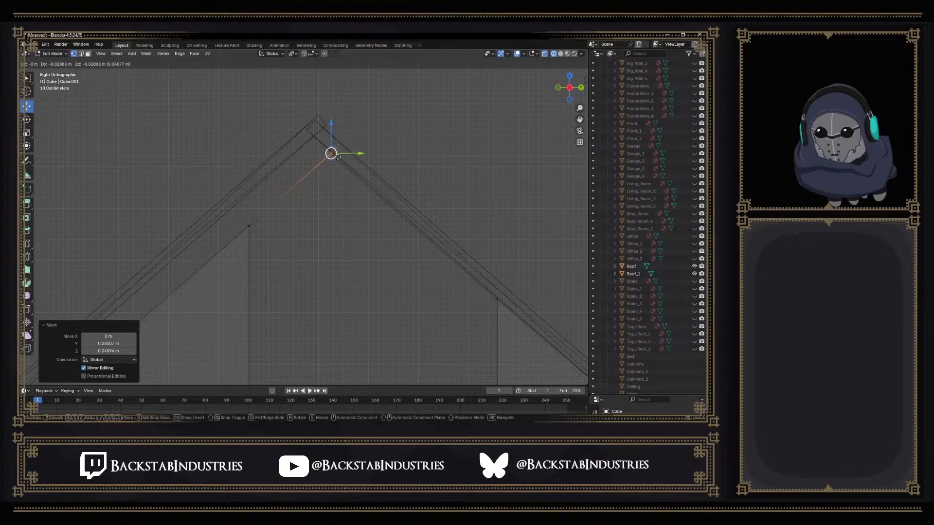
left_click_drag(338, 156, 338, 156)
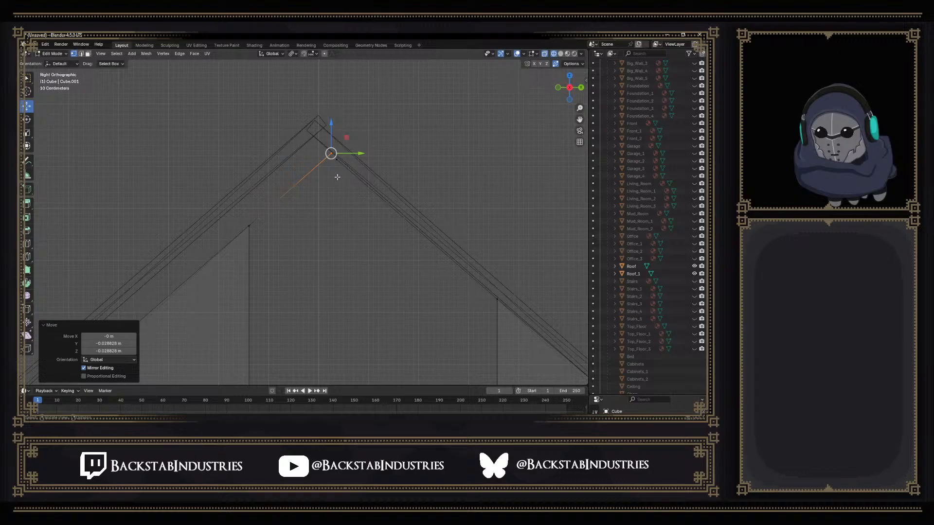
Move the peak vertices of the slope opposite the porch by about -0.16 m in Y and 0.14 m in Z
left_click(337, 159)
scroll(350, 175, "up", 3)
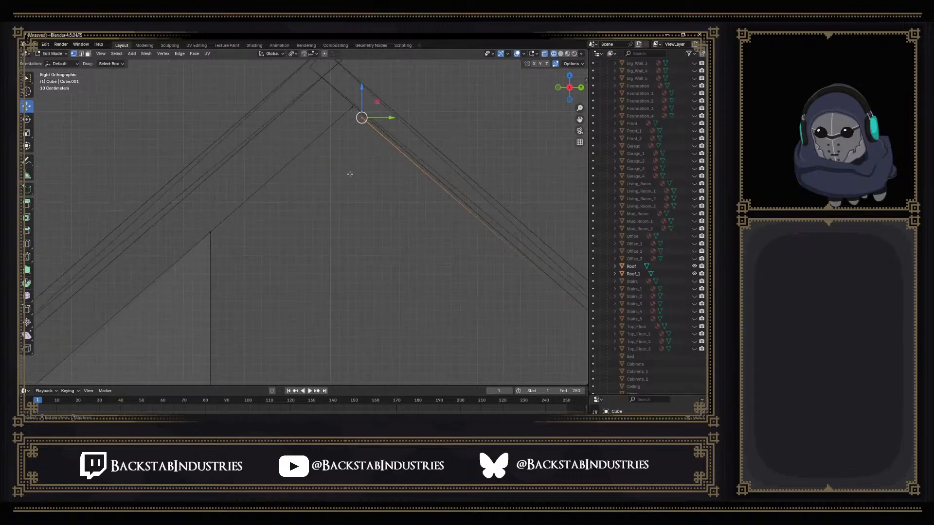
middle_click_drag(359, 144, 301, 223, "shift")
scroll(342, 213, "up", 3)
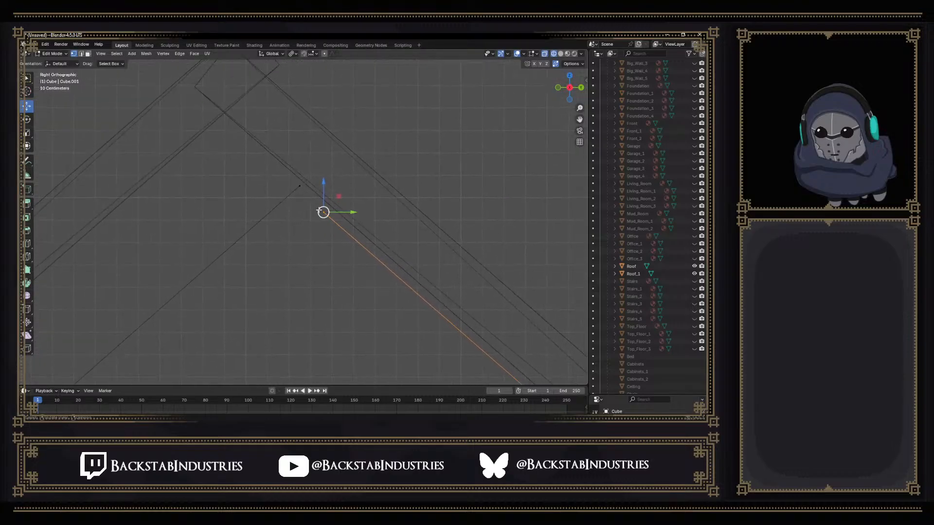
left_click_drag(320, 212, 283, 177)
scroll(303, 194, "down", 5)
scroll(324, 279, "down", 3)
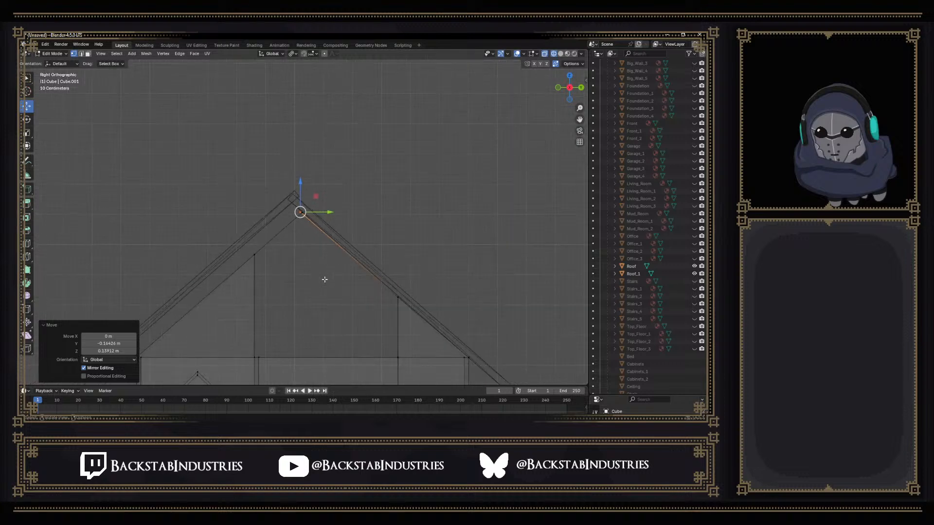
Nudge the same peak vertices back about 0.05 m in Y and -0.02 m in Z to meet the porch-side slope's end
scroll(324, 279, "up", 2)
scroll(305, 251, "up", 4)
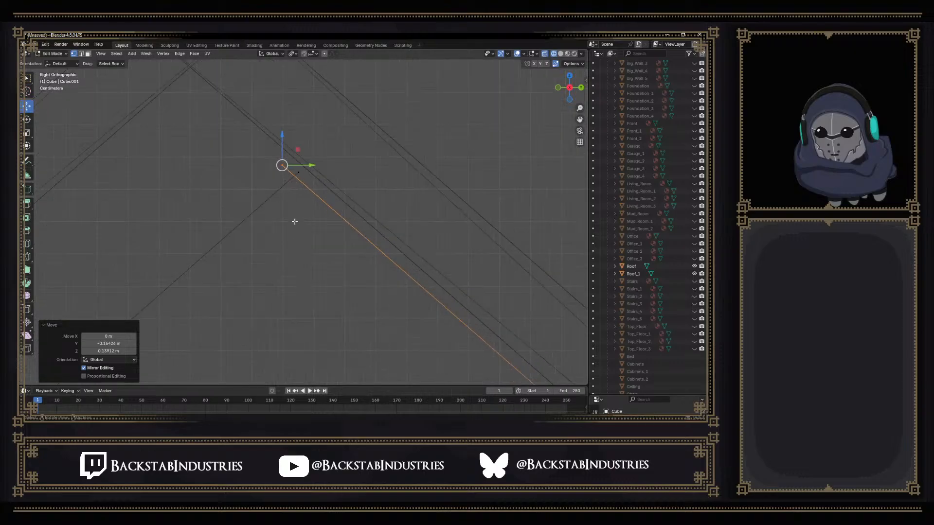
left_click_drag(282, 166, 299, 173)
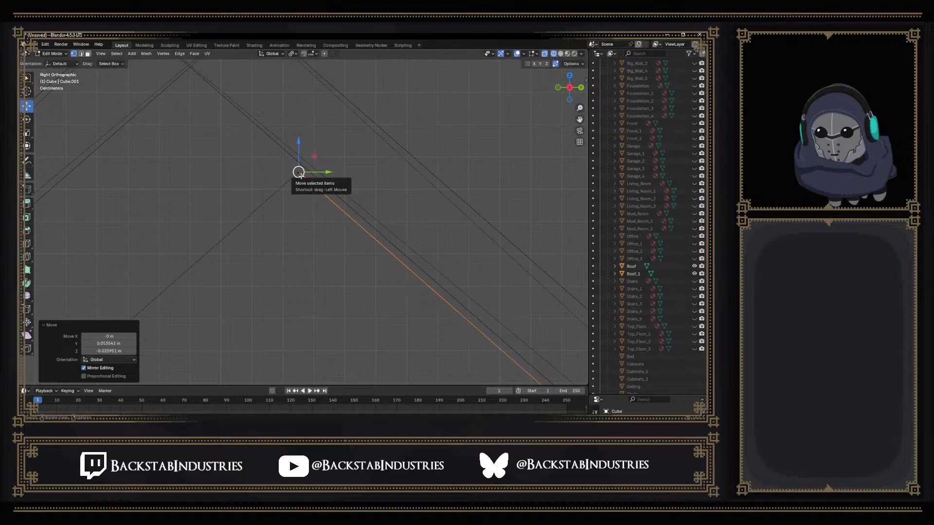
scroll(301, 178, "up", 1)
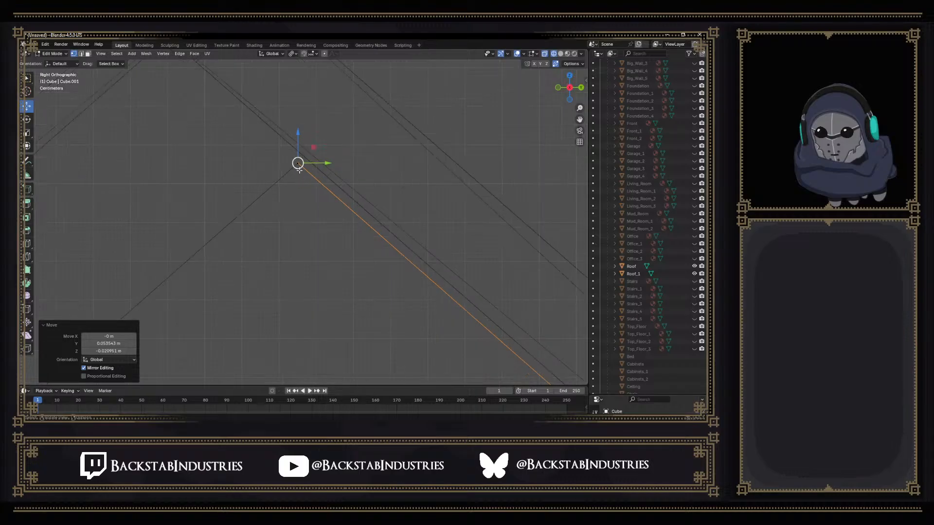
left_click_drag(298, 169, 298, 170)
Deselect the peak vertices and set the transform pivot point to Active Element
left_click(300, 202)
middle_click_drag(301, 199, 387, 270)
middle_click_drag(356, 243, 300, 275)
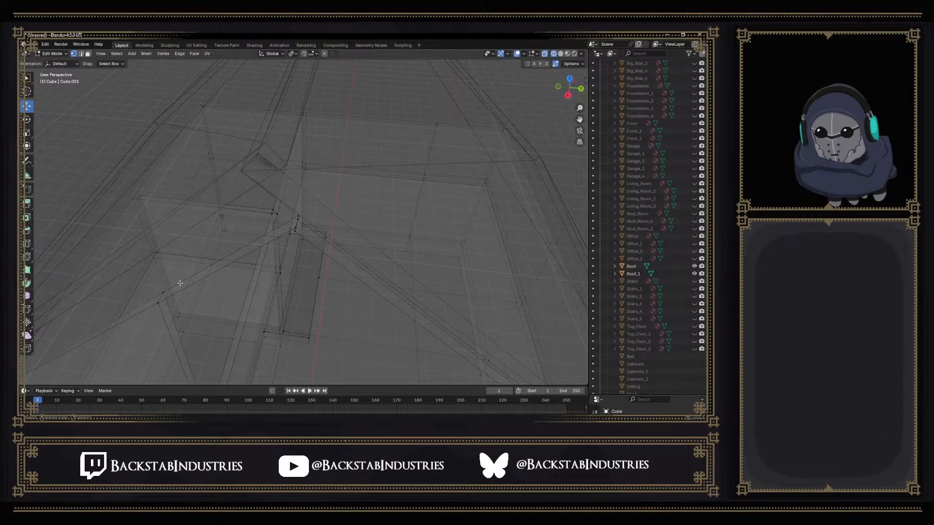
left_click(292, 54)
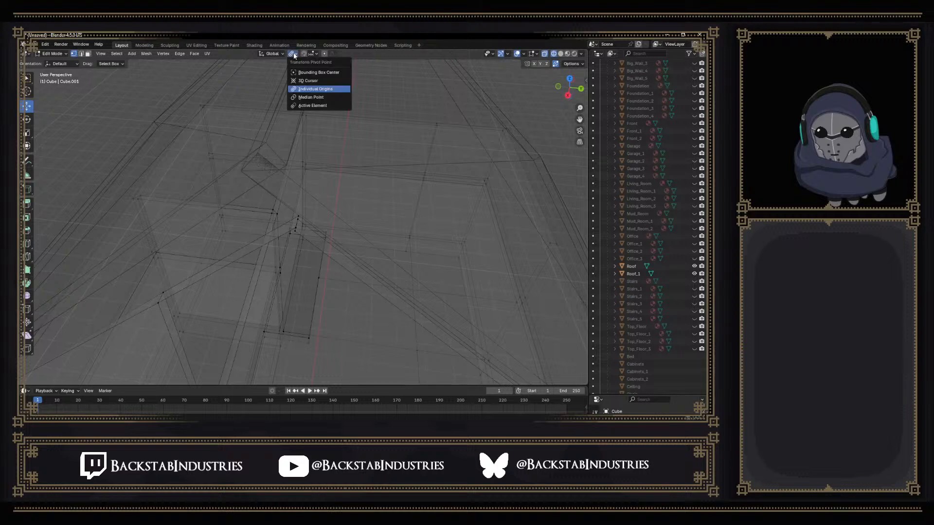
left_click(309, 105)
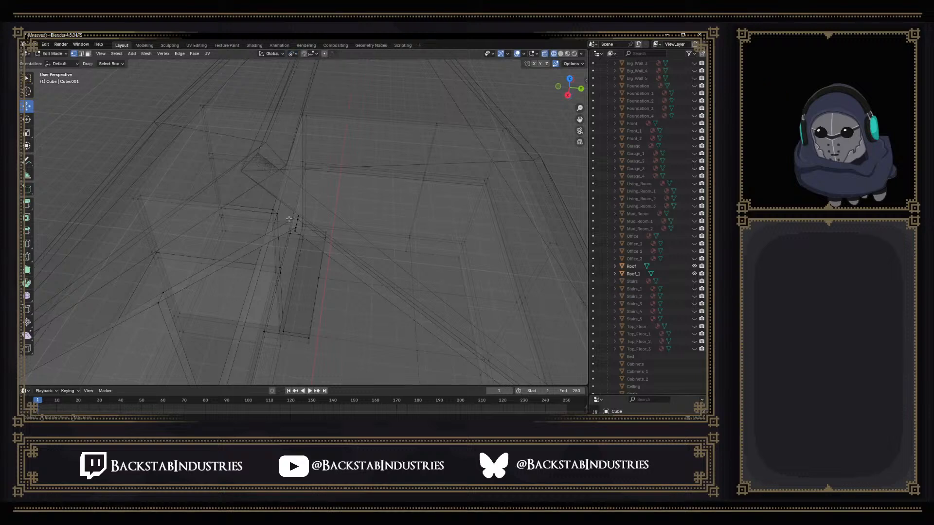
Scale the outer peak and porch-side slope vertices to 0 along X, using the wall's outer corner as the active vertex
left_click(158, 304, "shift")
left_click(294, 226, "shift")
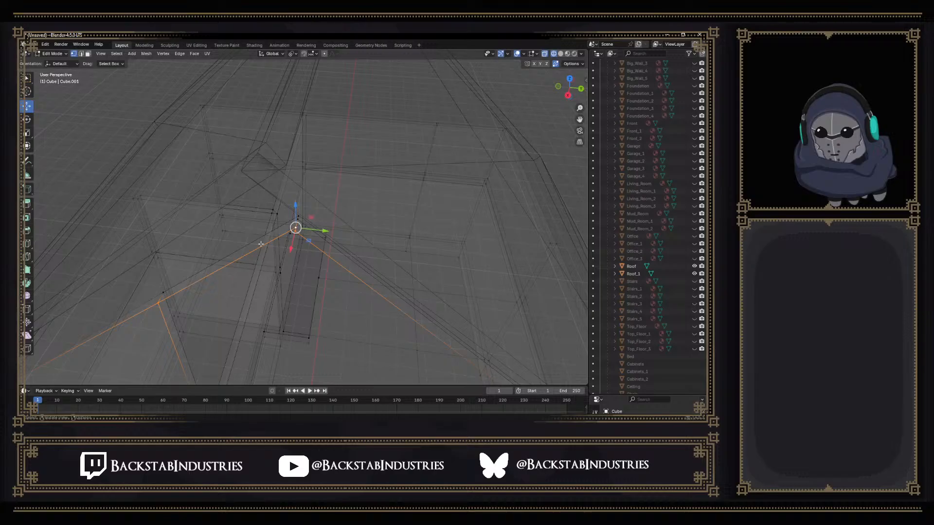
scroll(161, 311, "down", 3)
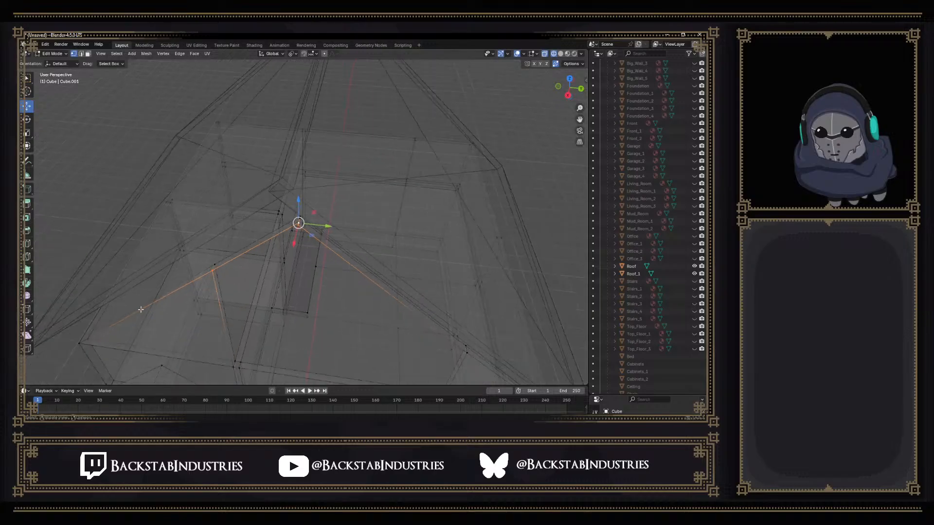
left_click(79, 339, "shift")
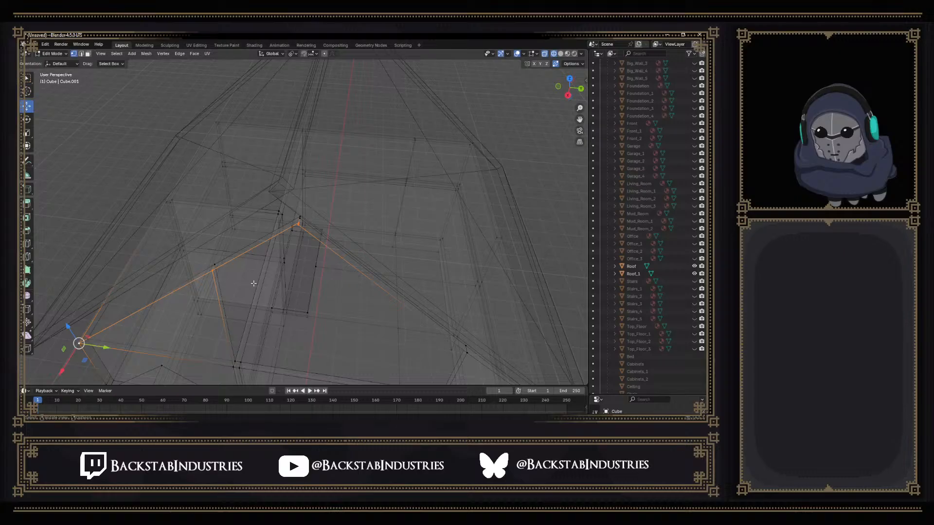
key("s")
key("x")
key("0")
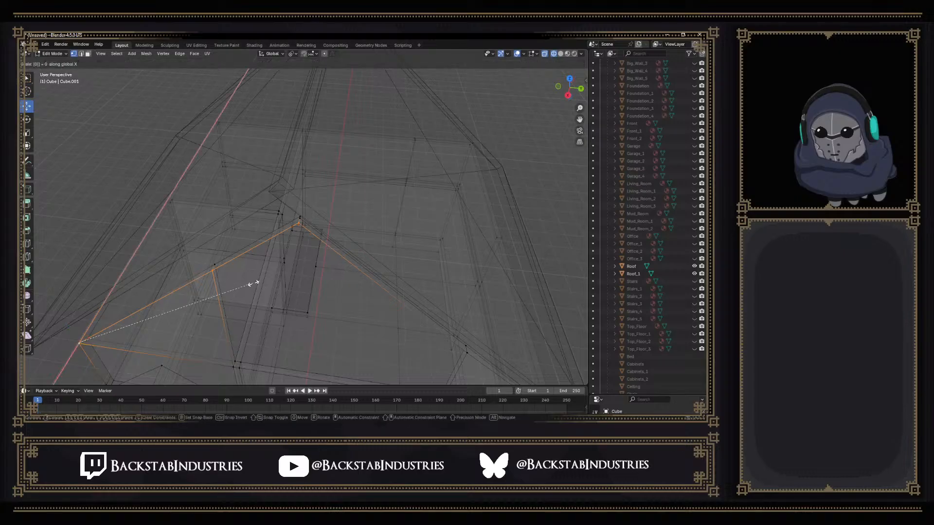
key("Return")
middle_click_drag(254, 283, 290, 280)
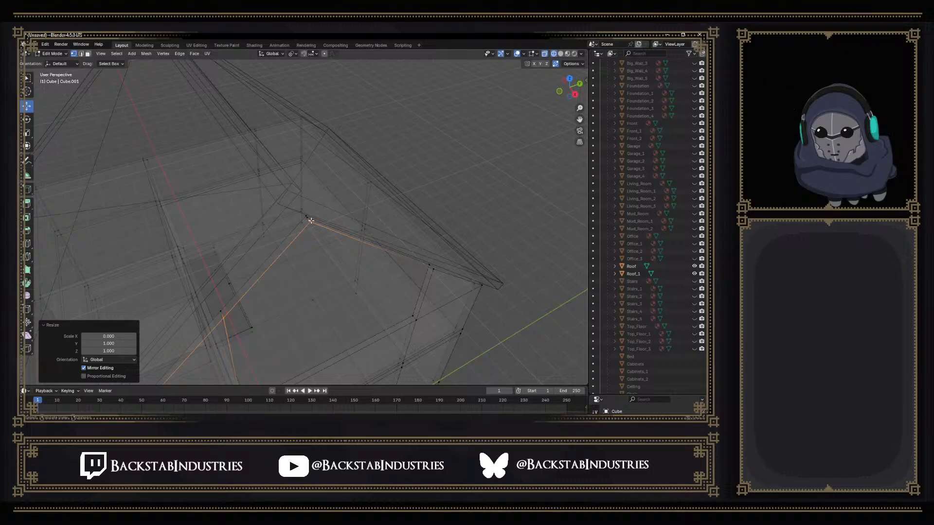
Select the gable's inner peak vertices, with the inner vertex on the slope opposite the porch as the active one
left_click(430, 266)
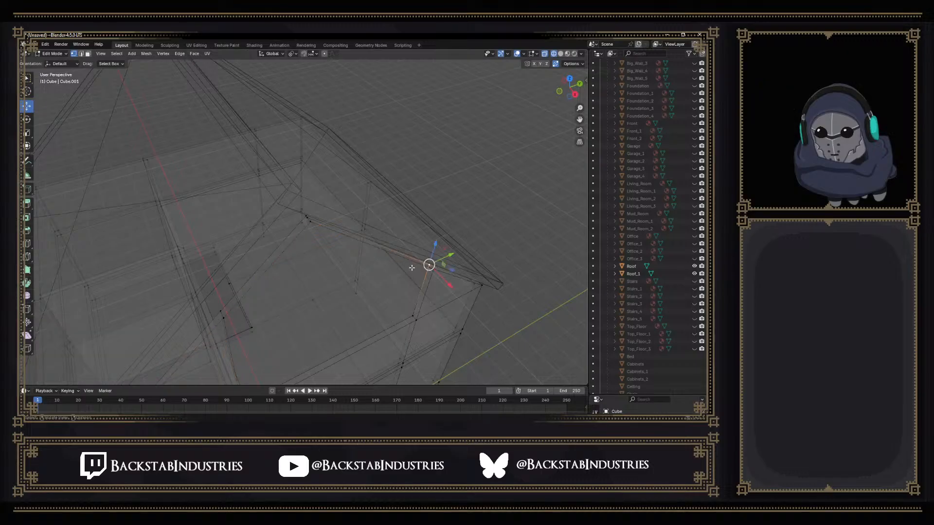
left_click(305, 217)
left_click(301, 222)
left_click(300, 211)
left_click(304, 215)
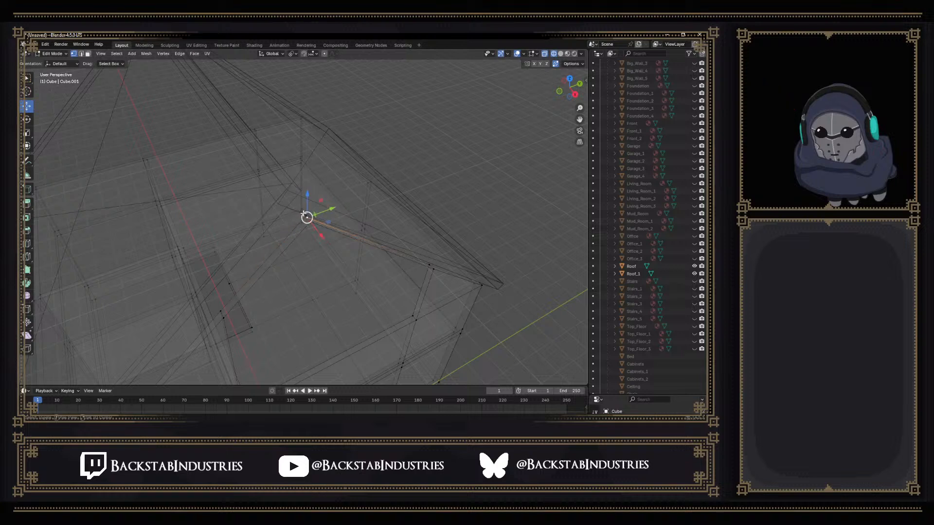
left_click(305, 216)
left_click(428, 263)
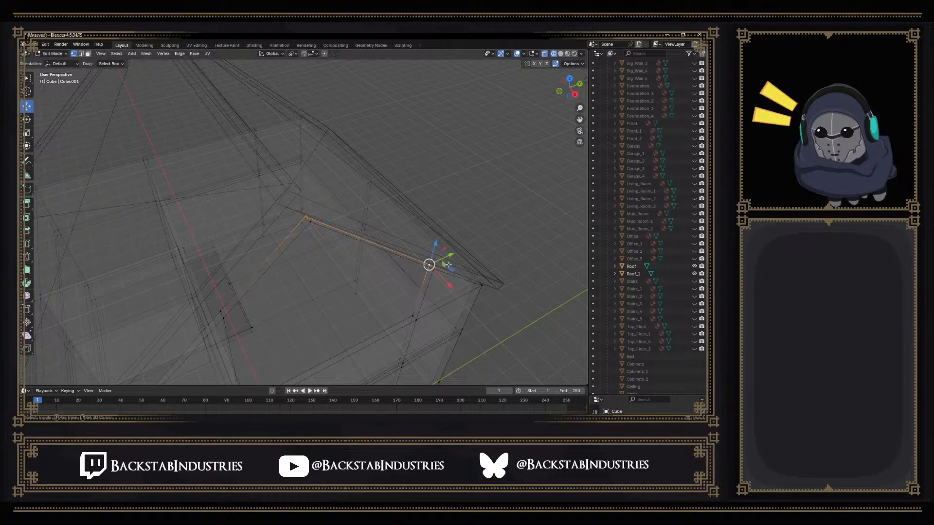
Try to scale the selected inner vertices to 0 on all axes
key("s")
key("0")
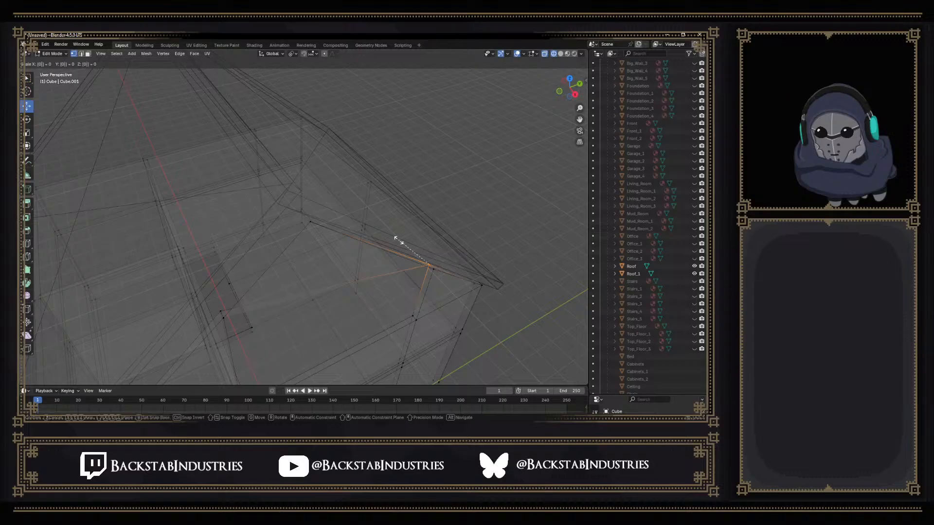
key("Return")
key("ctrl+z")
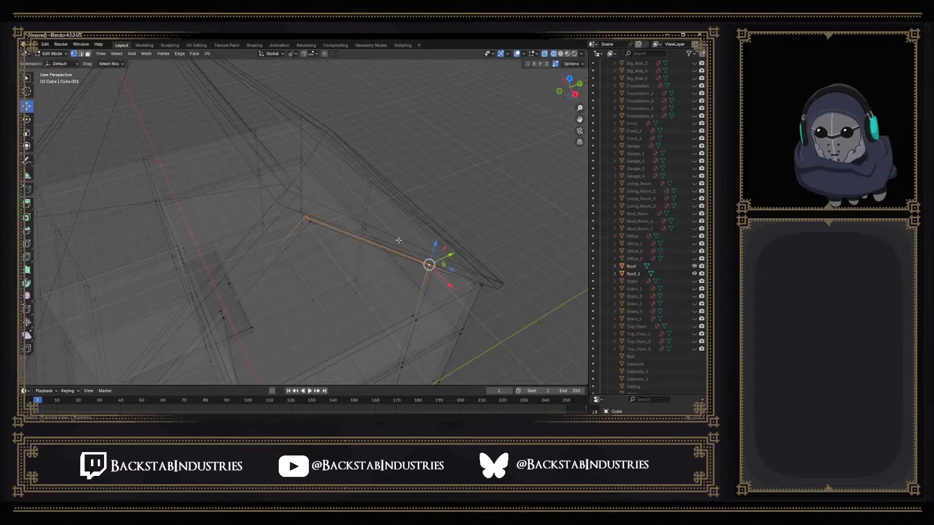
Scale the selected inner vertices to 0 along X so they line up with the active slope vertex
key("s")
key("x")
key("0")
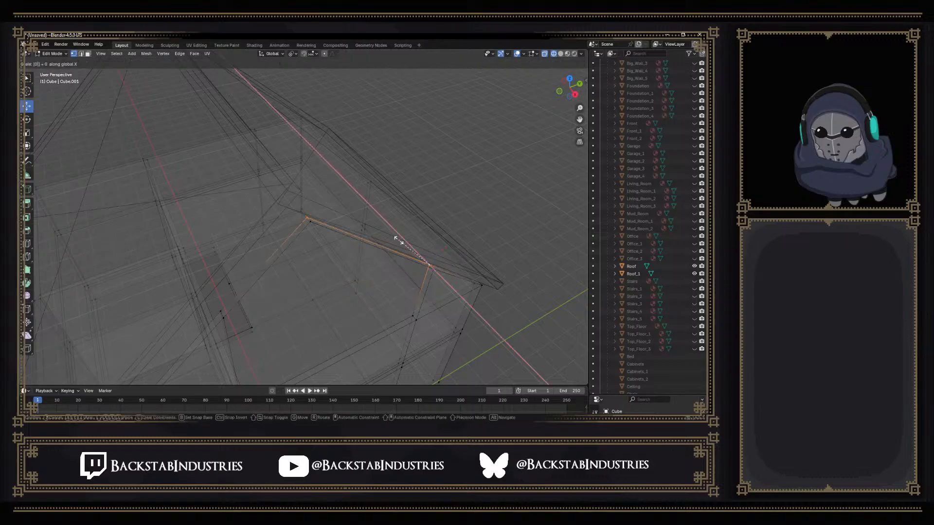
key("Return")
Return the viewport to solid shading with the open gable in view
middle_click_drag(397, 239, 368, 218)
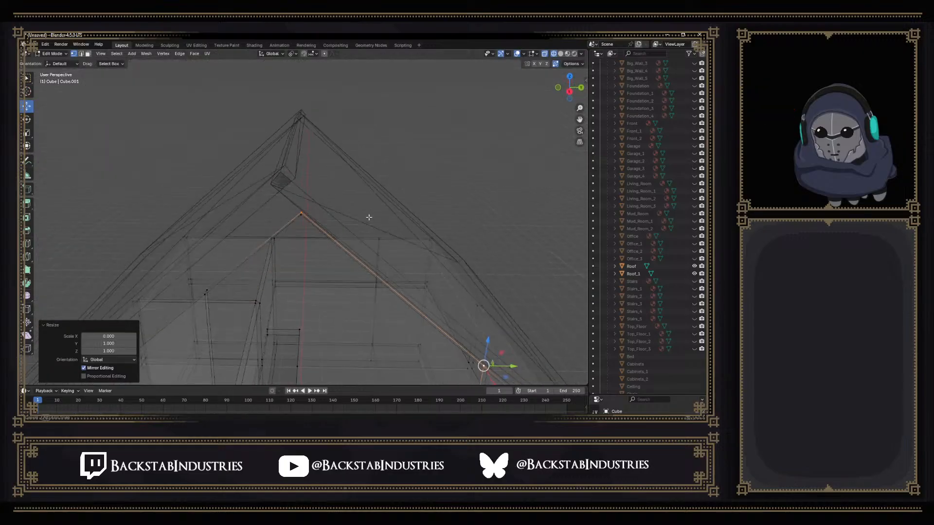
scroll(455, 116, "down", 6)
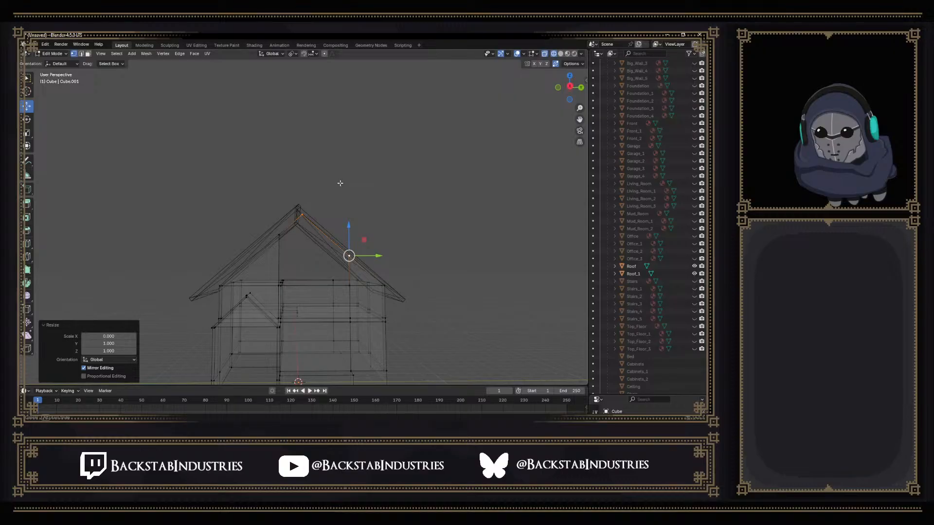
left_click(561, 54)
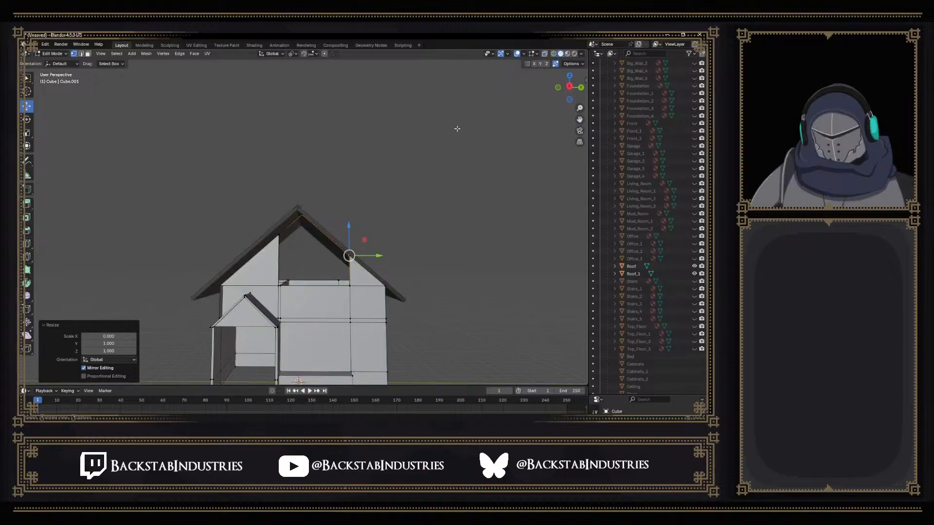
scroll(259, 243, "up", 3)
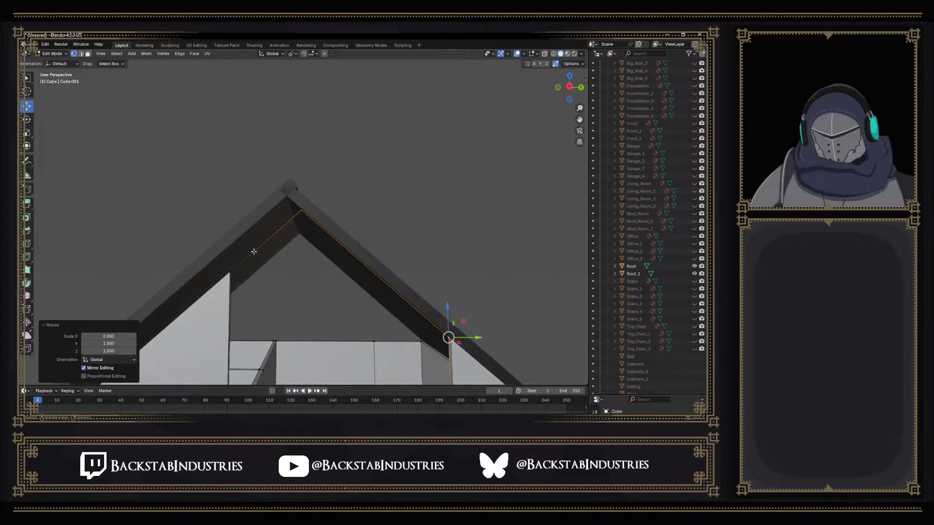
middle_click_drag(284, 248, 329, 264)
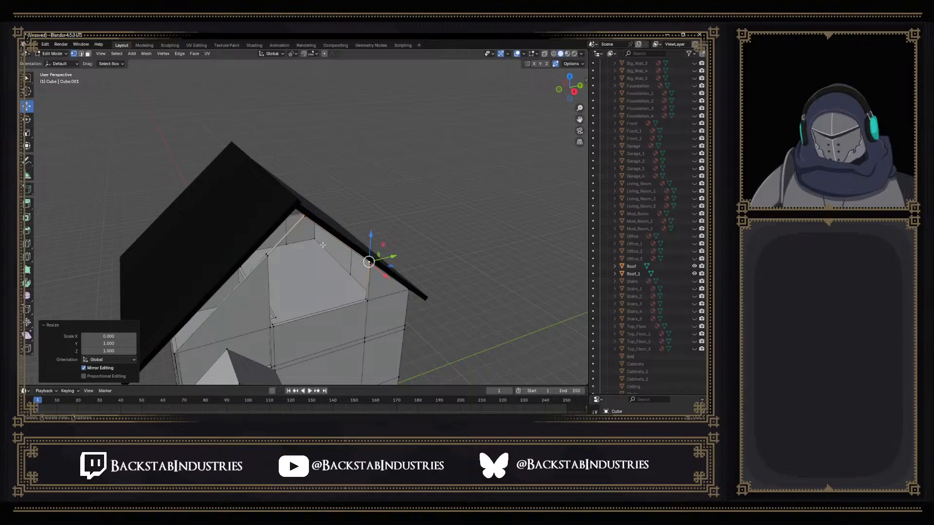
middle_click_drag(328, 258, 303, 224)
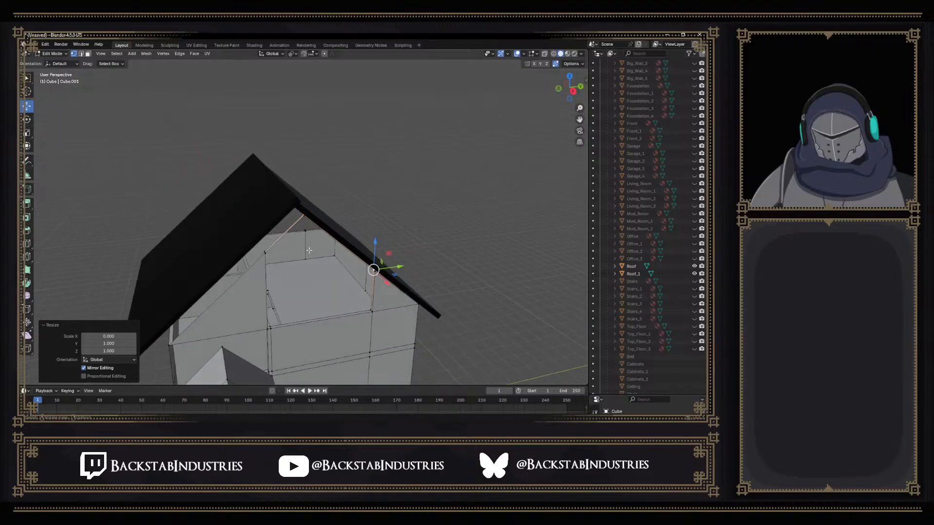
Connect the gable's peak vertex to both lower corners of the opening with edges, and switch to edge selection
left_click(303, 217)
left_click(372, 312, "shift")
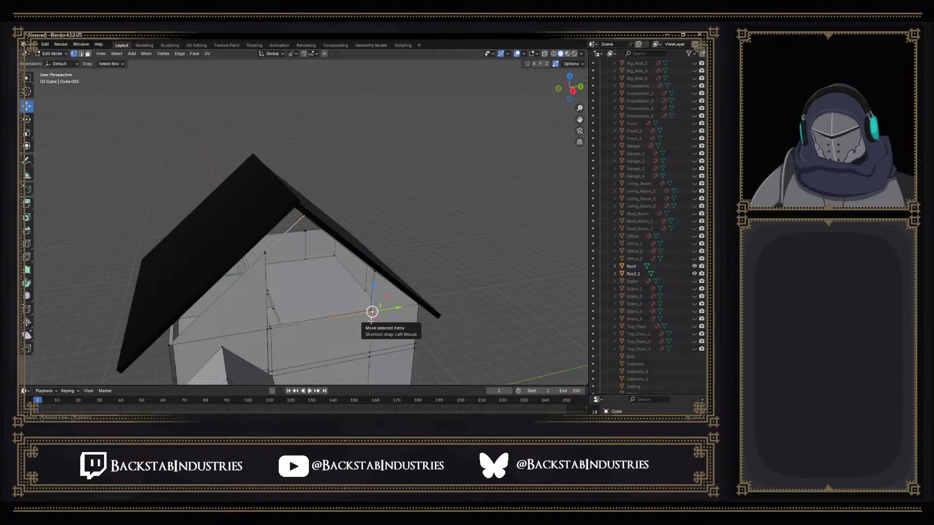
left_click(302, 218)
left_click(270, 328, "shift")
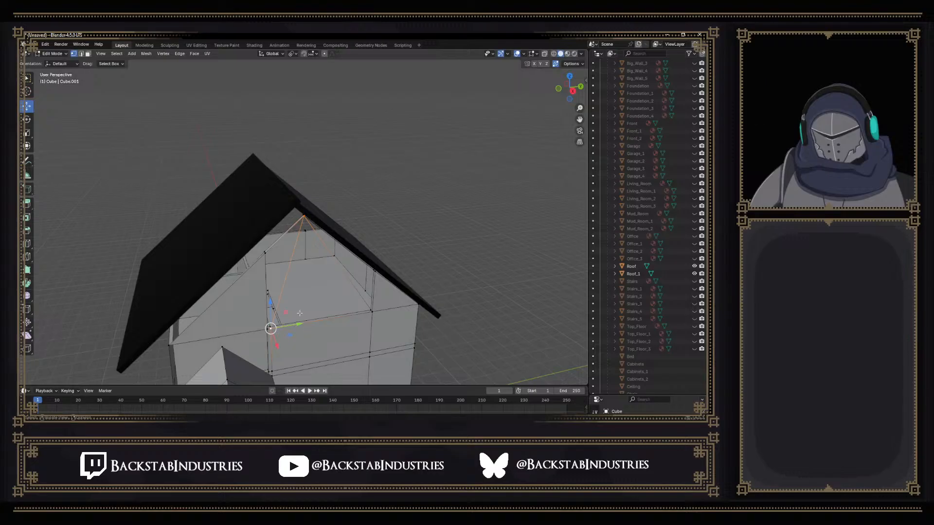
middle_click_drag(300, 311, 311, 280)
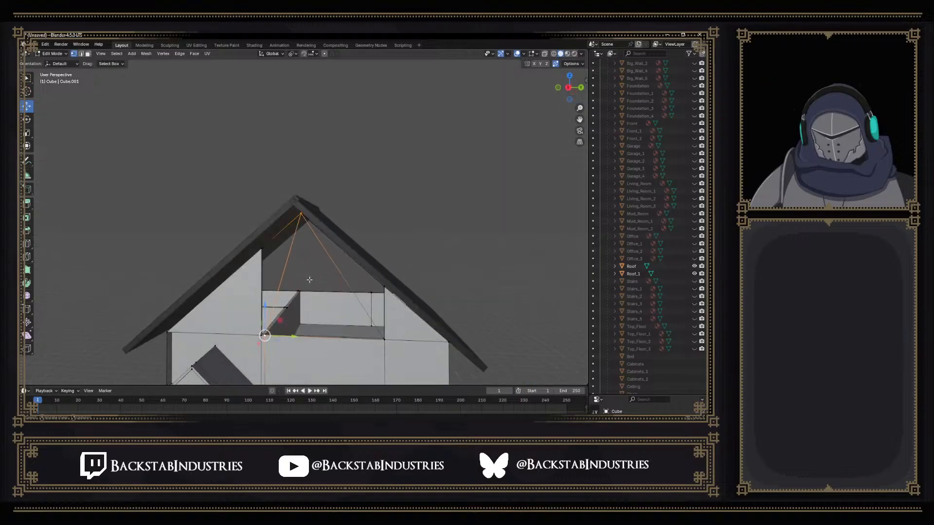
key("2")
Try to fill the gable's porch-side triangle from its sloped edge and the new diagonal edge
left_click(275, 236)
middle_click_drag(282, 239, 326, 275)
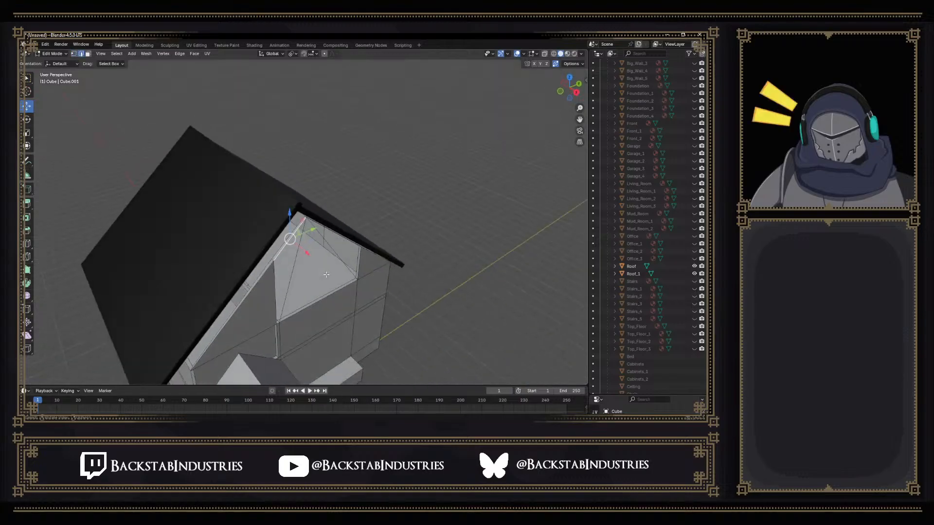
left_click(294, 268, "shift")
key("f")
middle_click_drag(321, 279, 279, 309)
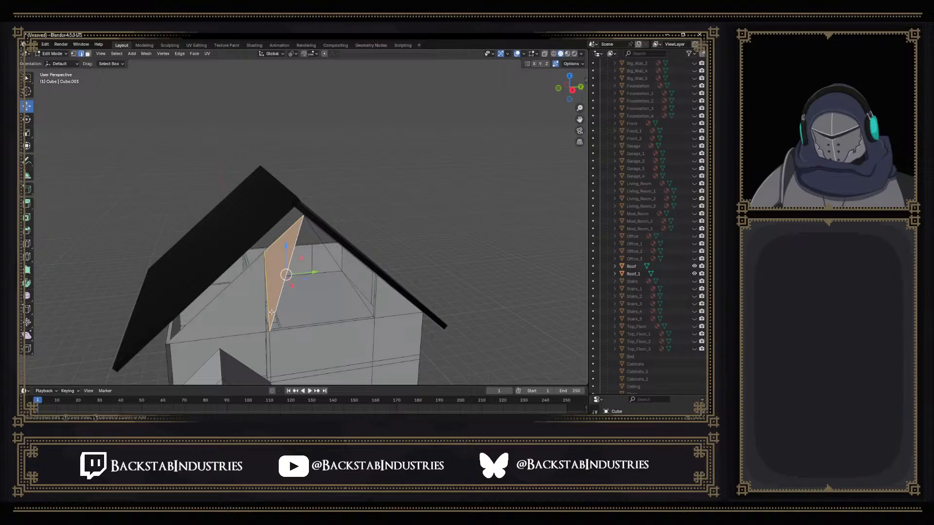
key("ctrl+z")
Fill the gable's porch-side triangle and the central triangle below the peak with faces
left_click(272, 311)
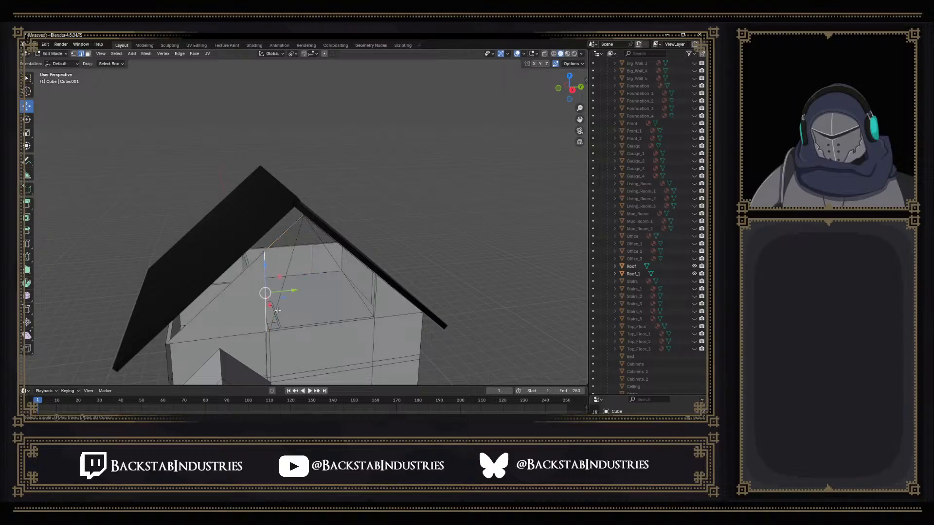
left_click(274, 308, "shift")
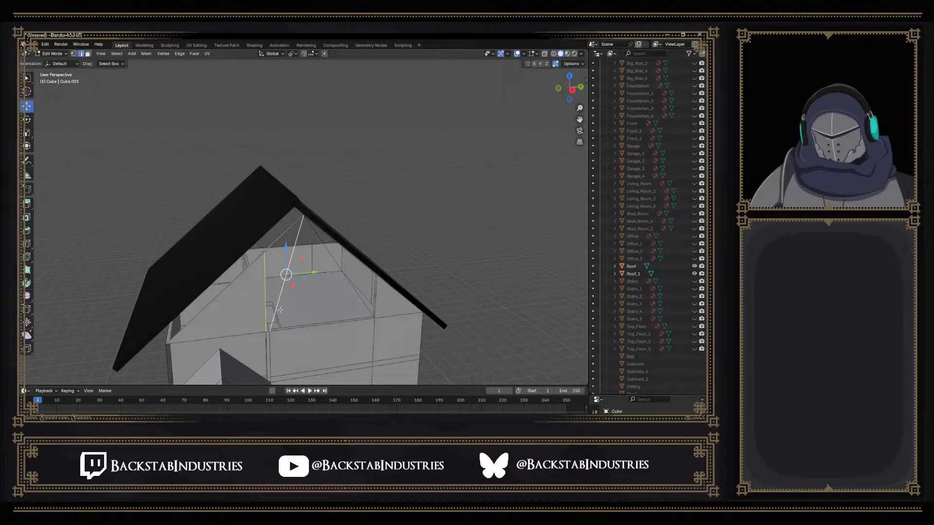
key("f")
left_click(280, 300)
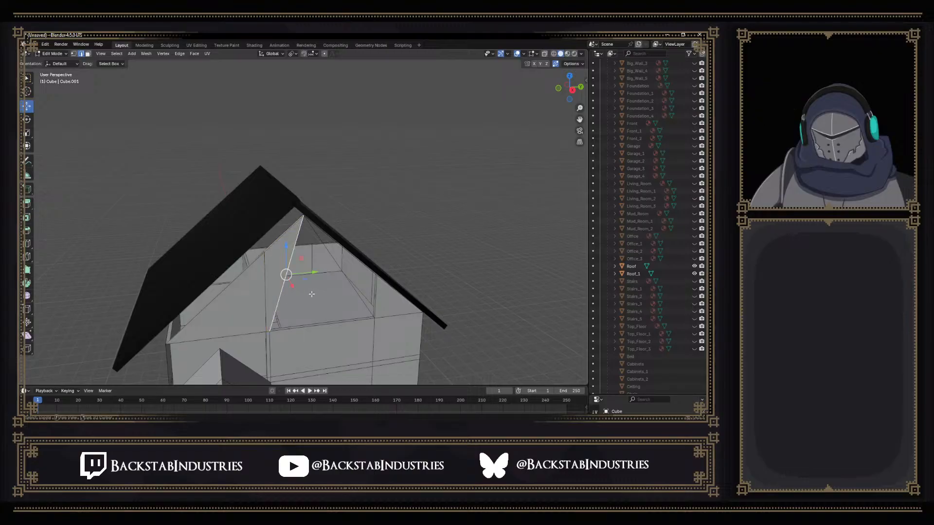
left_click(343, 286, "shift")
key("f")
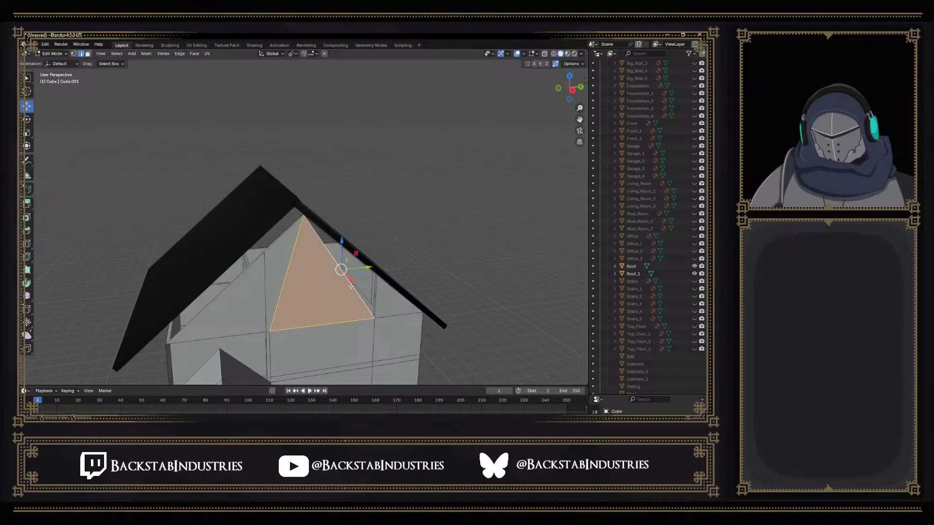
Fill the remaining gable triangle between the second diagonal and the vertical wall edge opposite the porch with a face
left_click(347, 287)
left_click(372, 272, "shift")
left_click(377, 305)
left_click(348, 286, "shift")
key("f")
middle_click_drag(347, 286, 343, 283)
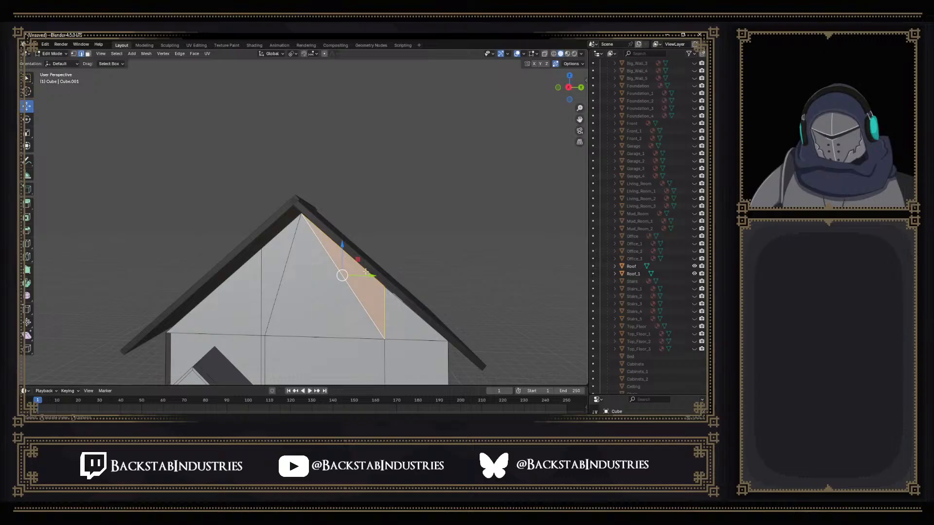
scroll(346, 277, "down", 3)
mouse_move(356, 281)
middle_mouse_down()
mouse_move(328, 279)
mouse_move(339, 282)
middle_mouse_up()
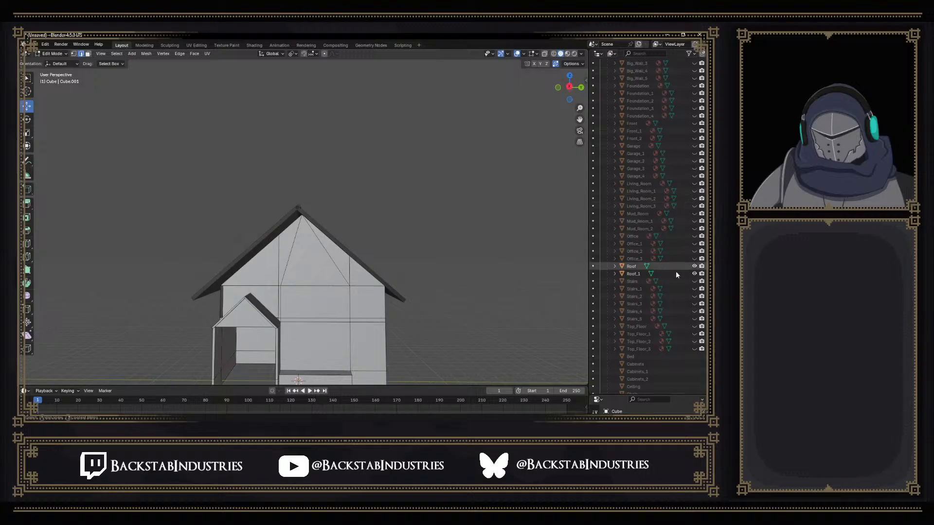
Hide the Roof and Roof_1 objects to expose the upper floor of the house
left_click(694, 266)
left_click(694, 273)
middle_click_drag(506, 260, 323, 156)
scroll(323, 156, "down", 1)
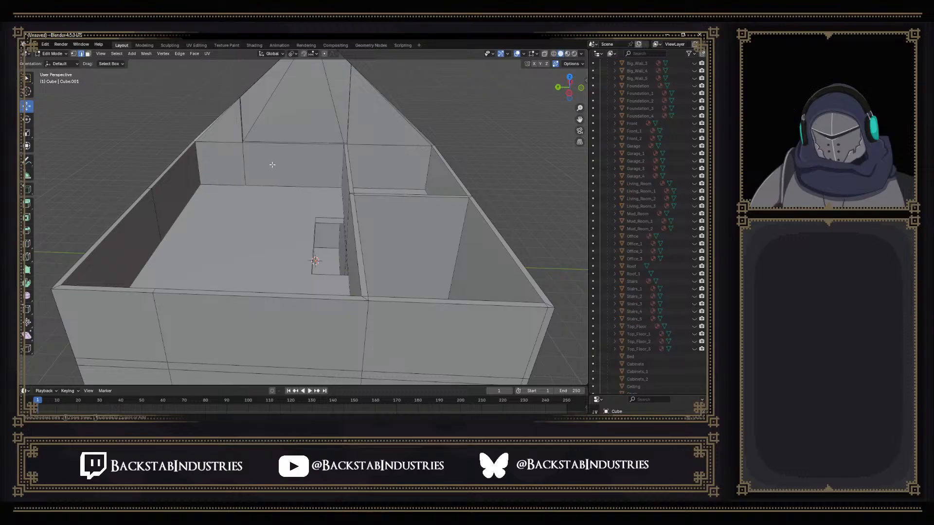
Undo the recent edits that filled the middle section of the gable wall
left_click(268, 100)
key("ctrl+z")
key("ctrl+z")
key("ctrl+z")
key("ctrl+z")
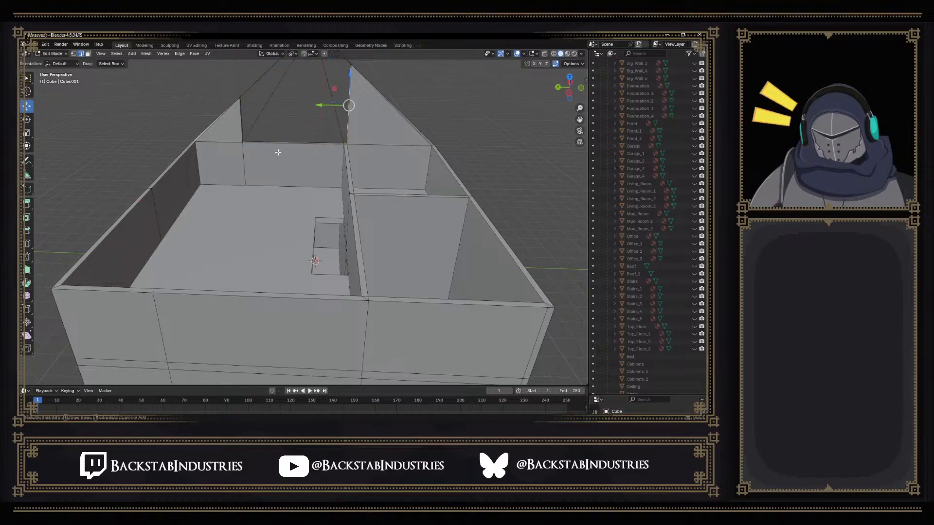
key("ctrl+z")
key("ctrl+z")
key("ctrl+z")
key("ctrl+shift+z")
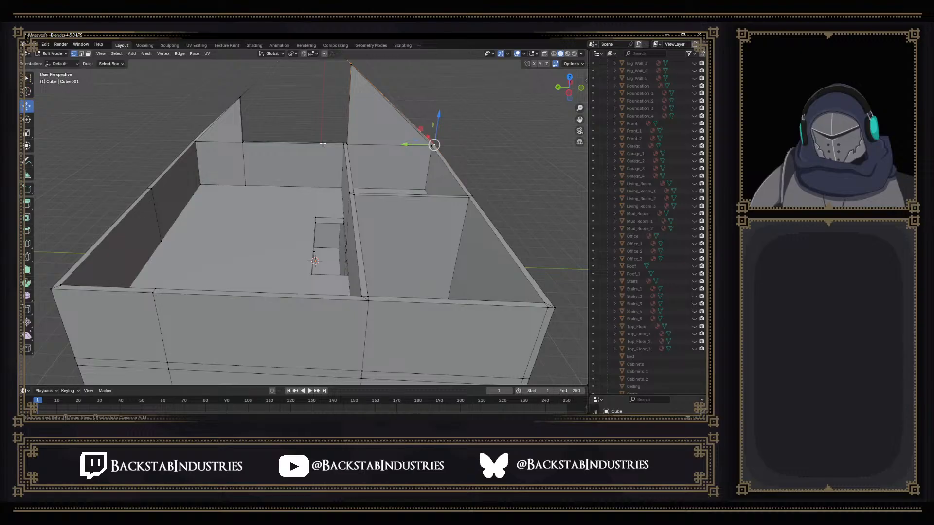
Delete the vertices forming the peak and upper slopes of the gable wall
middle_click_drag(334, 144, 360, 175)
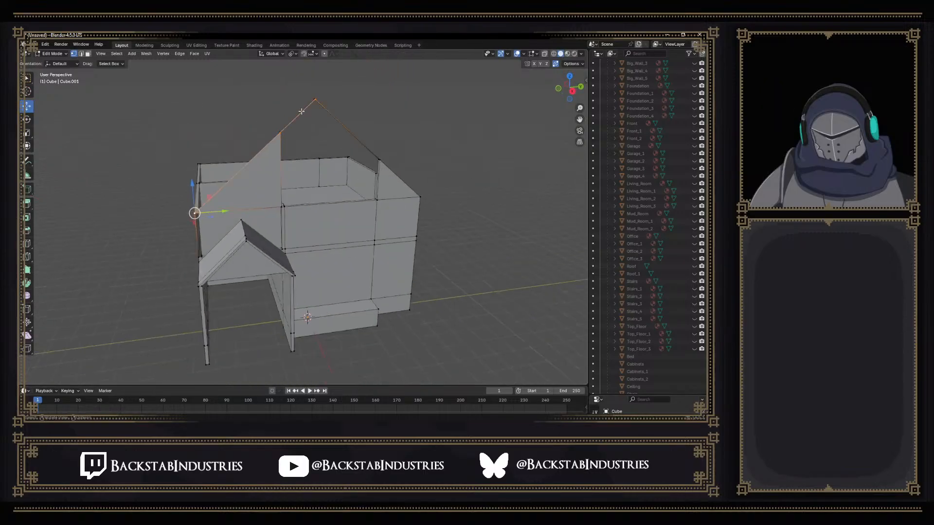
left_click_drag(220, 82, 448, 177)
middle_click_drag(448, 177, 428, 160)
left_click_drag(220, 69, 452, 155)
key("x")
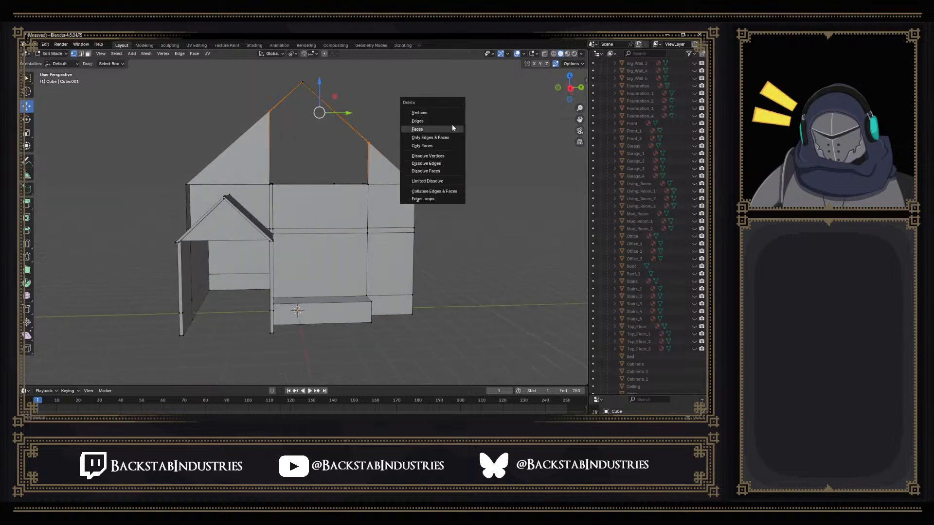
left_click(427, 112)
Delete the stray vertex left floating above the walls
middle_click_drag(426, 113, 263, 117)
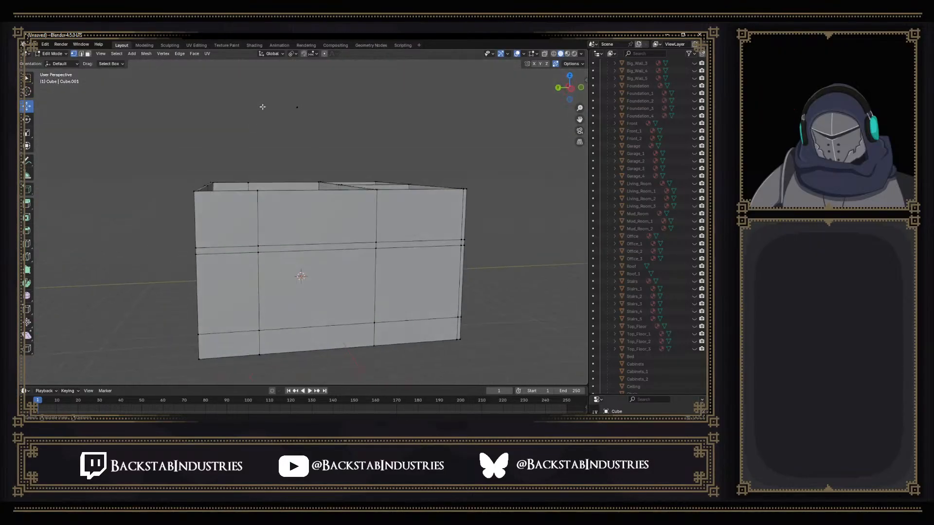
key("x")
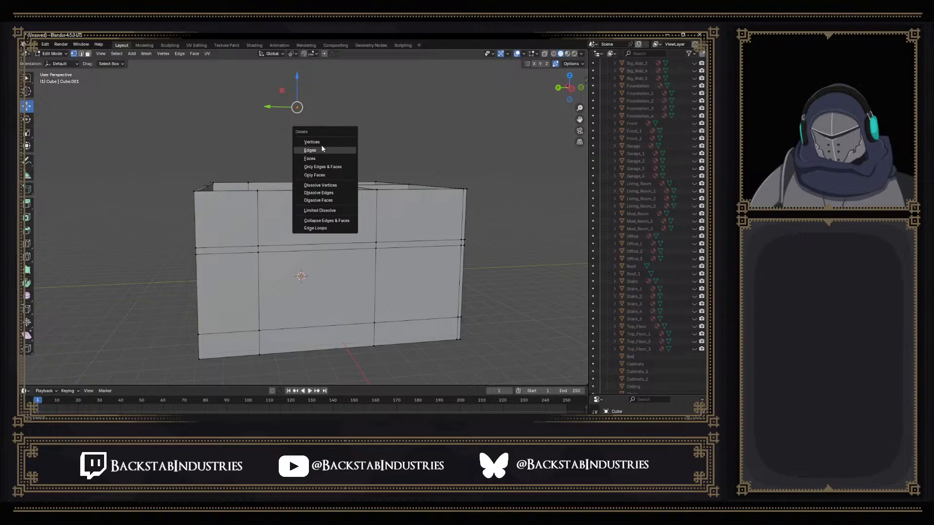
left_click(325, 143)
middle_click_drag(370, 169, 234, 168)
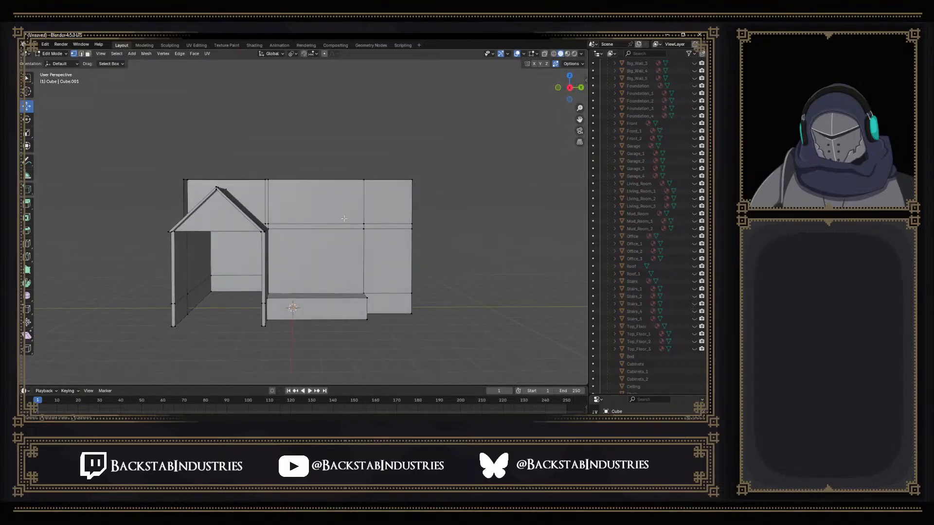
Select the entire upper storey in X-ray from the left orthographic view and raise it 1.3127 m along Z
middle_click_drag(335, 253, 219, 163)
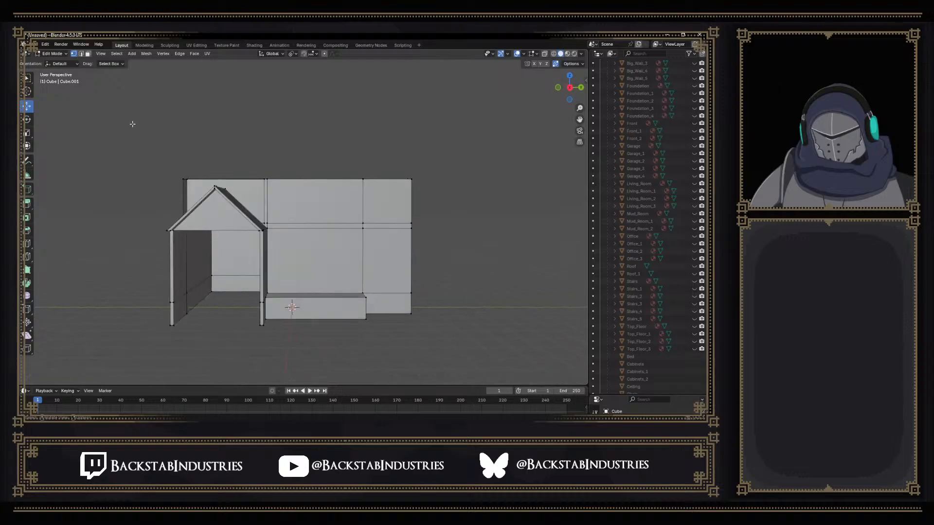
key("alt+z")
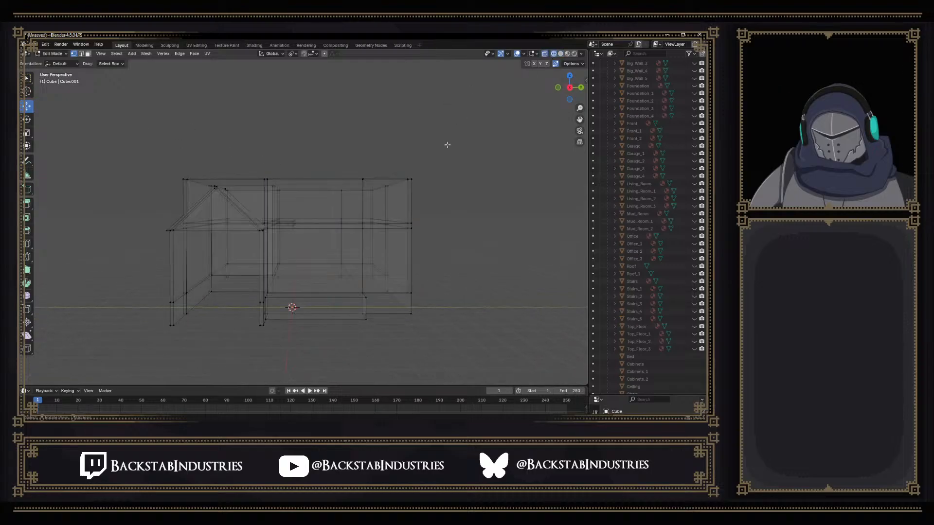
left_click(570, 88)
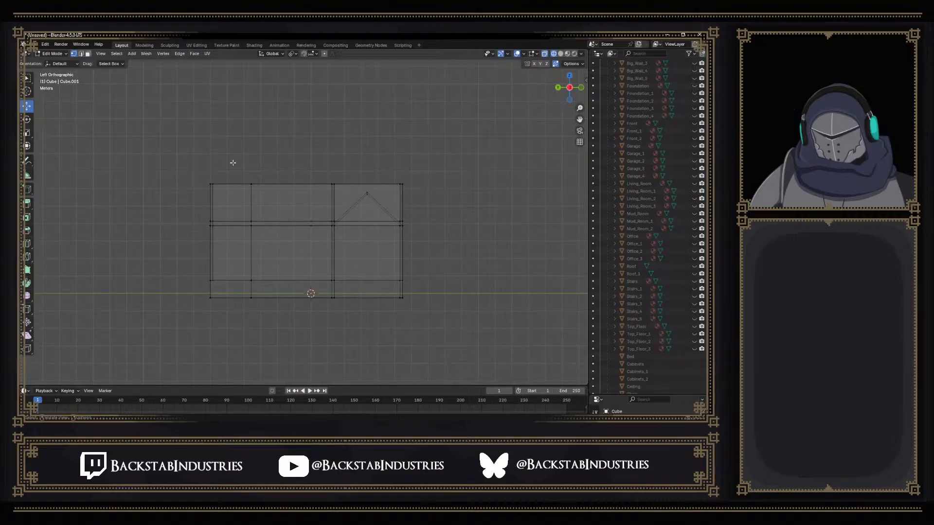
left_click_drag(160, 145, 450, 223)
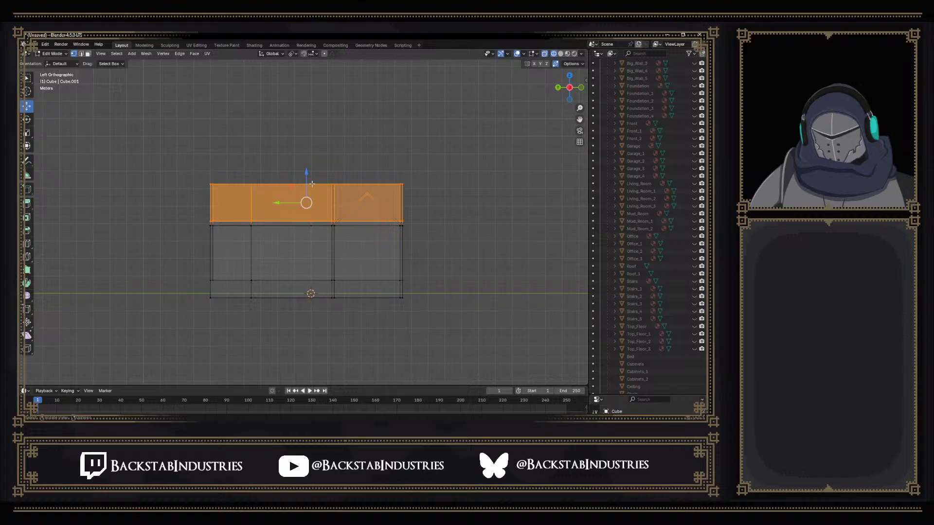
left_click_drag(308, 178, 309, 59)
middle_click_drag(348, 152, 356, 183)
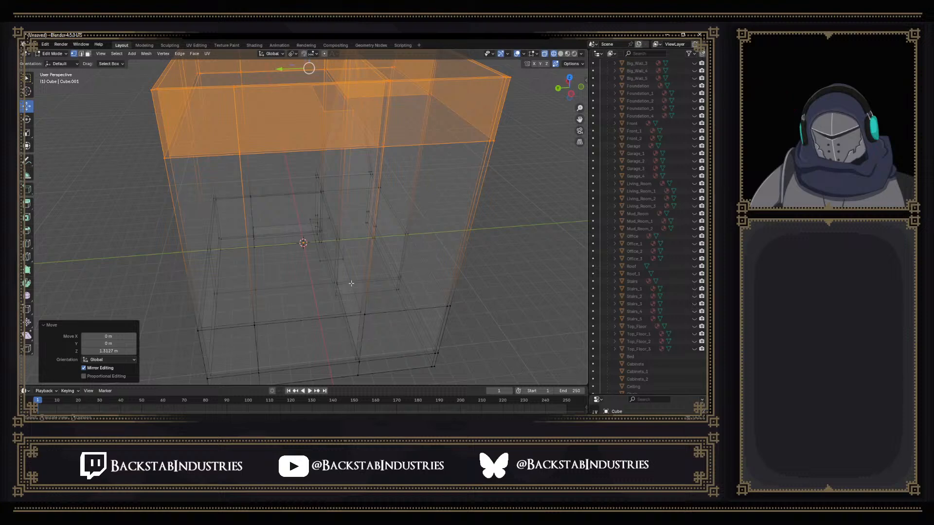
Return to solid shading and knife-cut a doorway outline into the interior face of the end wall, connecting its top corners to the wall's upper corners
scroll(328, 299, "up", 4)
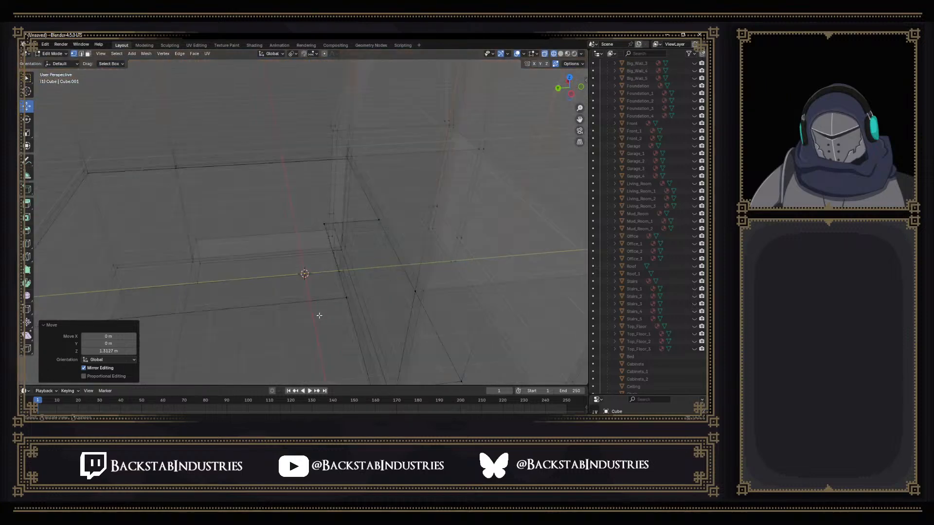
mouse_move(332, 313)
middle_mouse_down()
mouse_move(340, 313)
mouse_move(360, 182)
mouse_move(363, 193)
mouse_move(346, 206)
middle_mouse_up()
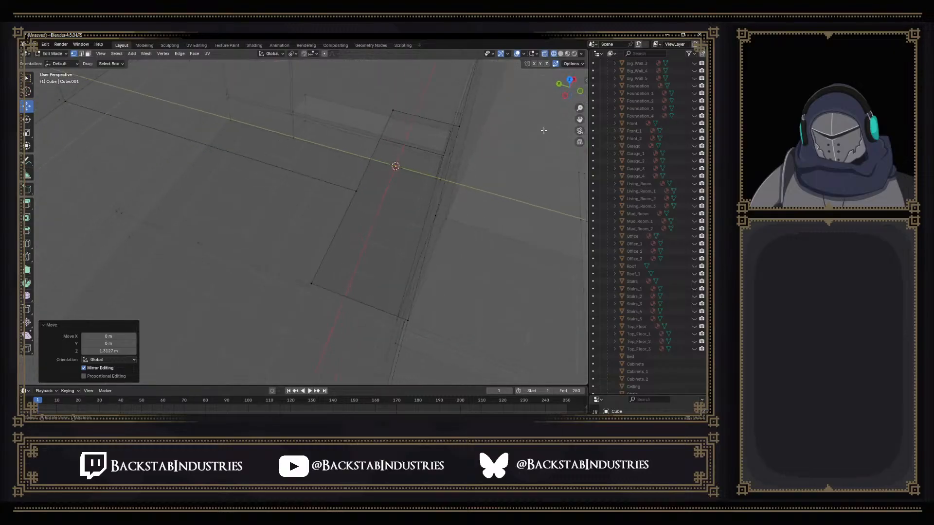
left_click(560, 53)
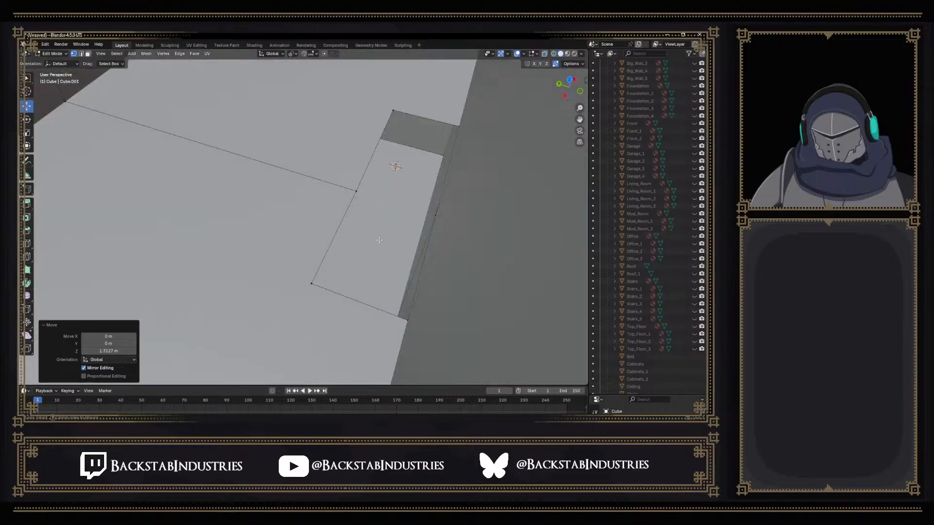
scroll(370, 247, "up", 4)
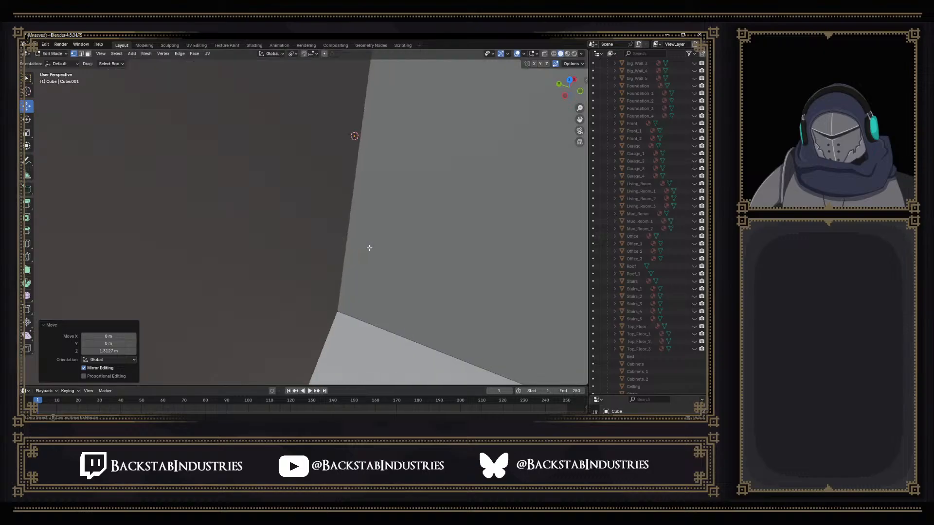
middle_click_drag(359, 249, 398, 215)
scroll(398, 214, "up", 1)
middle_click_drag(298, 196, 361, 208, "shift")
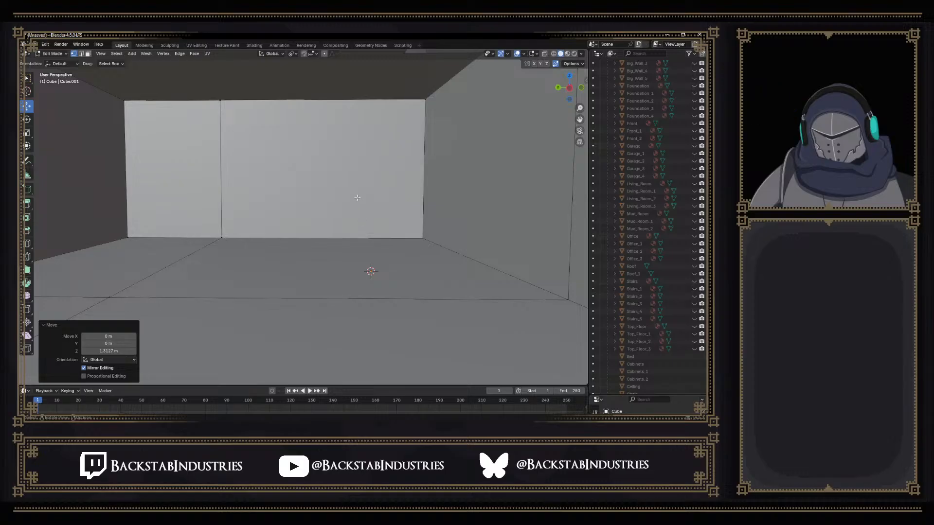
key("k")
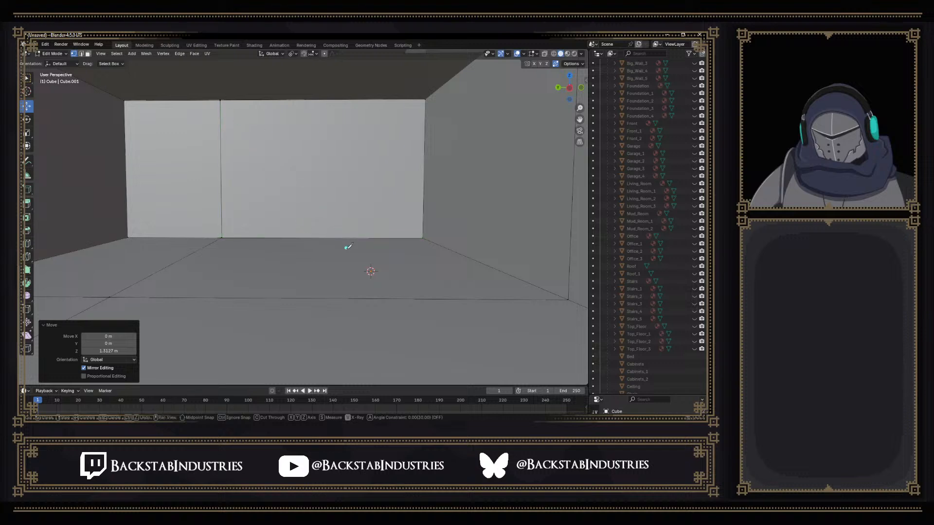
left_click(325, 238)
left_click(381, 238)
left_click(426, 98)
left_click(324, 162)
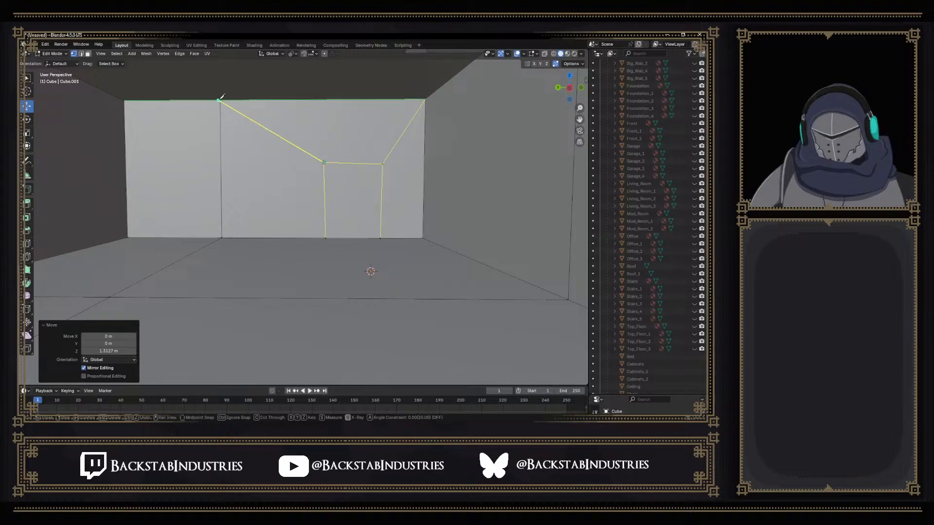
left_click(222, 100)
mouse_move(253, 120)
middle_mouse_down()
mouse_move(264, 135)
mouse_move(258, 128)
middle_mouse_up()
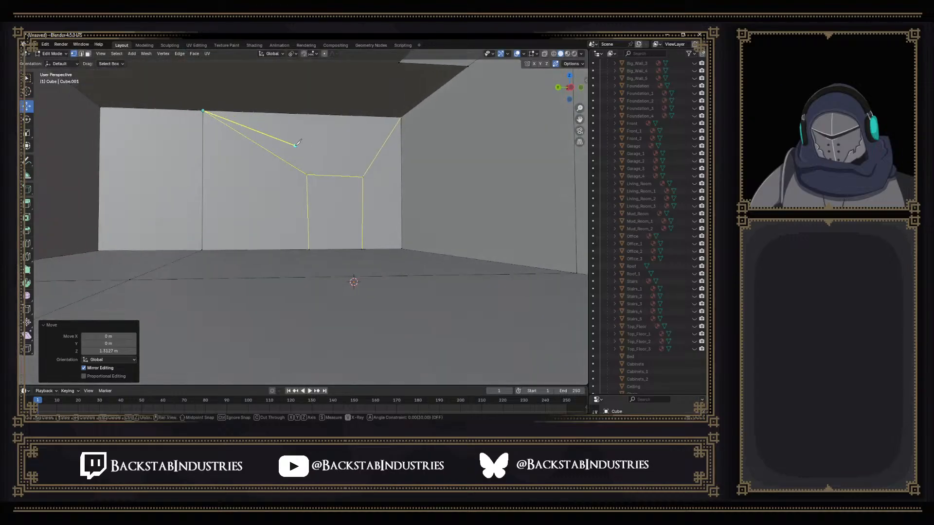
key("Return")
Delete the doorway face cut into the interior side of the wall
key("3")
left_click(339, 217)
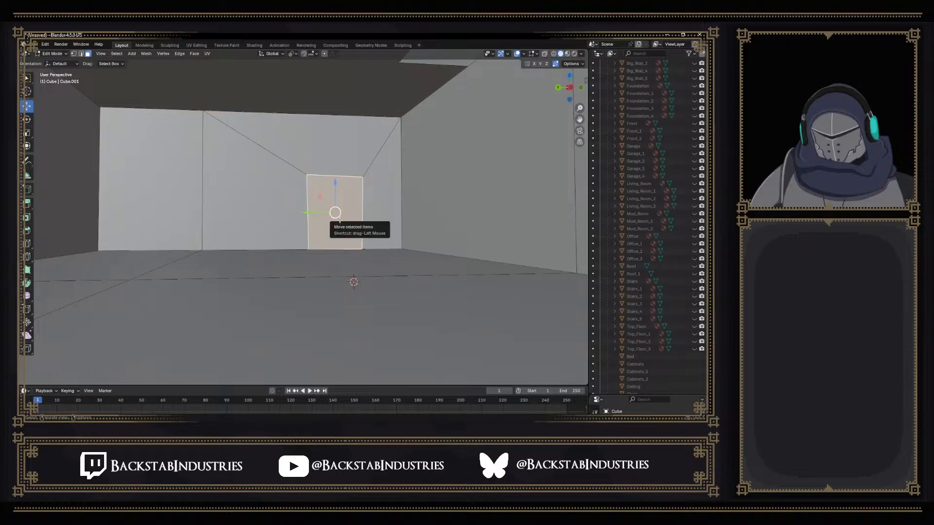
key("x")
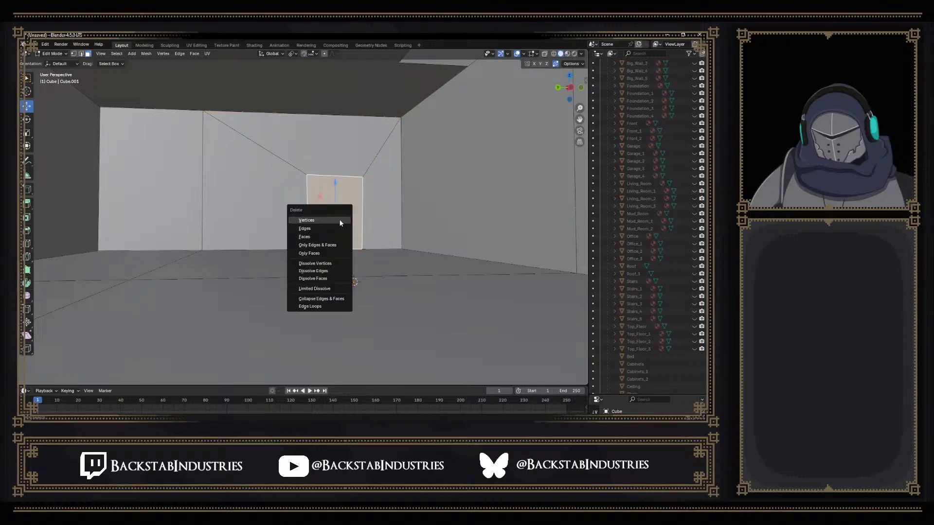
left_click(319, 237)
middle_click_drag(318, 233, 329, 242)
Knife-cut a matching doorway outline into the exterior wall above the raised step, connecting its top corners to the wall section's upper corners
middle_click_drag(424, 242, 264, 263)
scroll(284, 235, "down", 4)
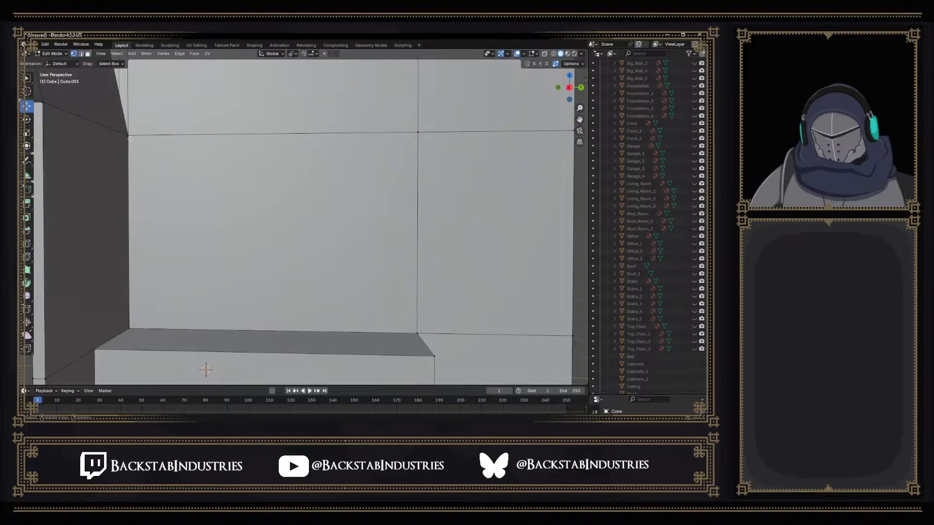
key("k")
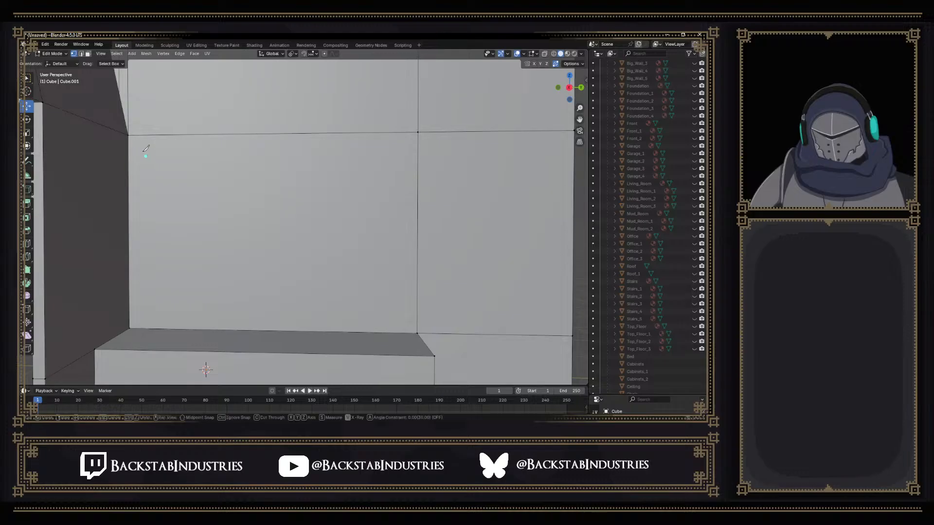
left_click(128, 136)
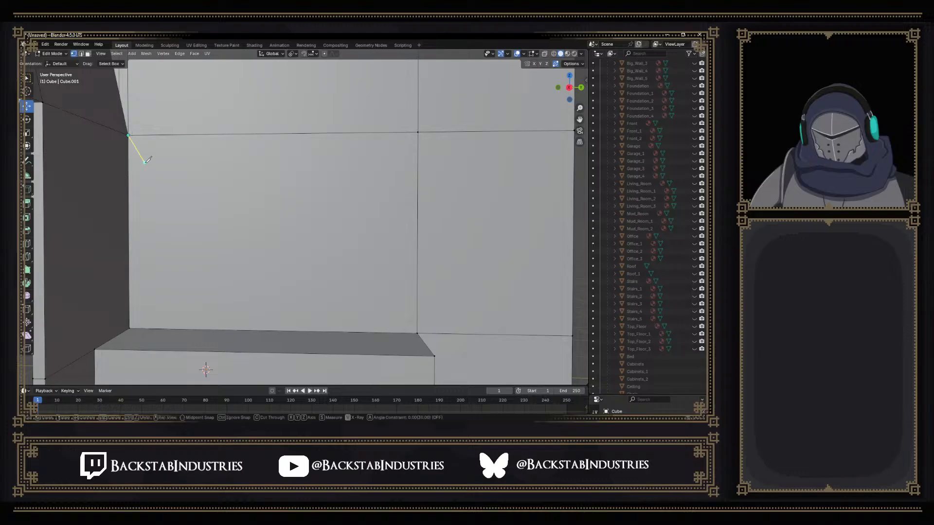
left_click(196, 185)
left_click(194, 329)
left_click(306, 187)
left_click(426, 130)
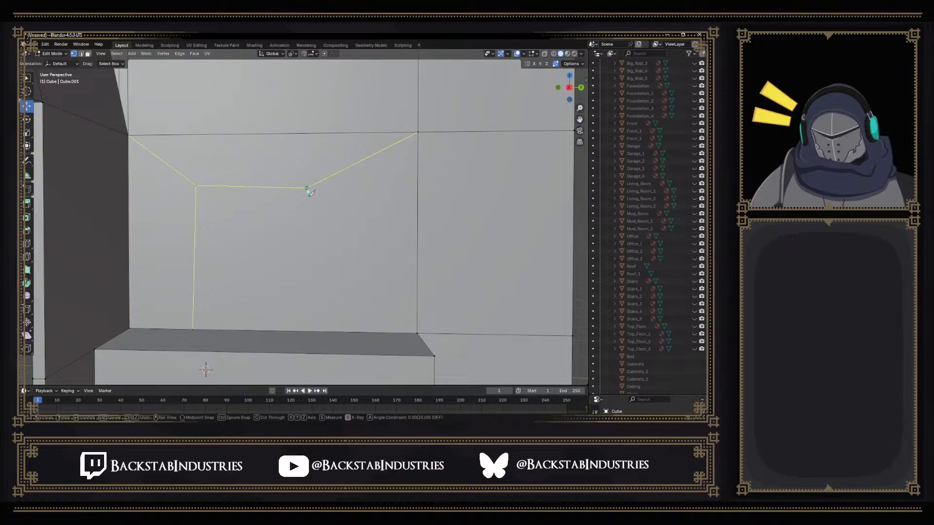
left_click(299, 330)
key("Return")
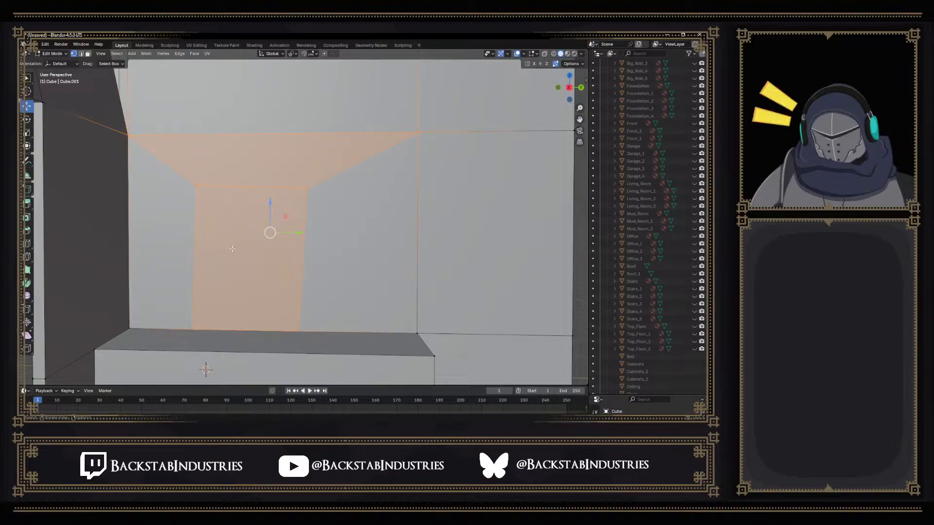
Delete the exterior doorway face to open the passage through the wall
key("alt+a")
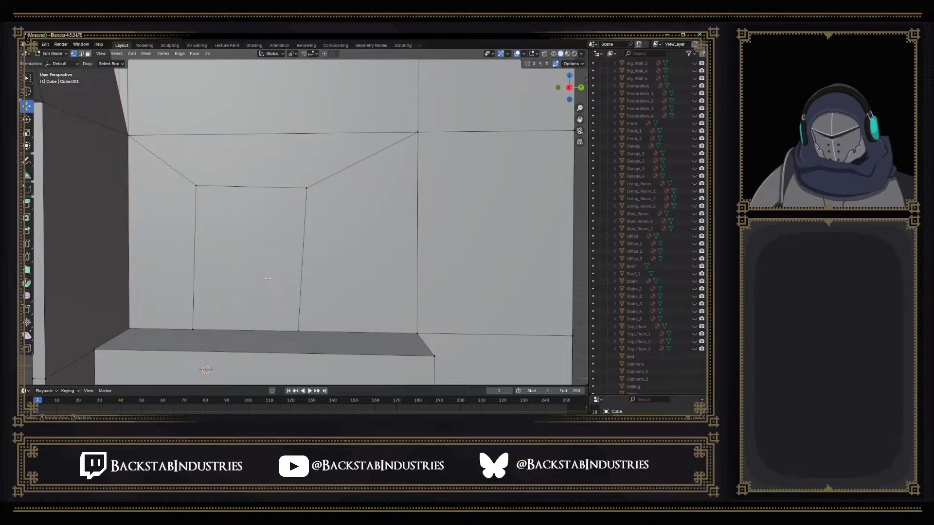
left_click(260, 274)
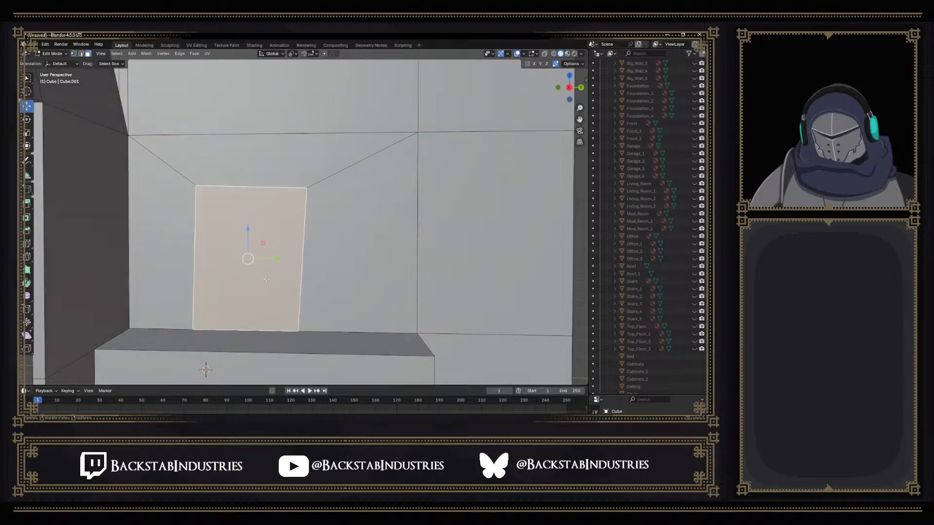
key("x")
left_click(257, 282)
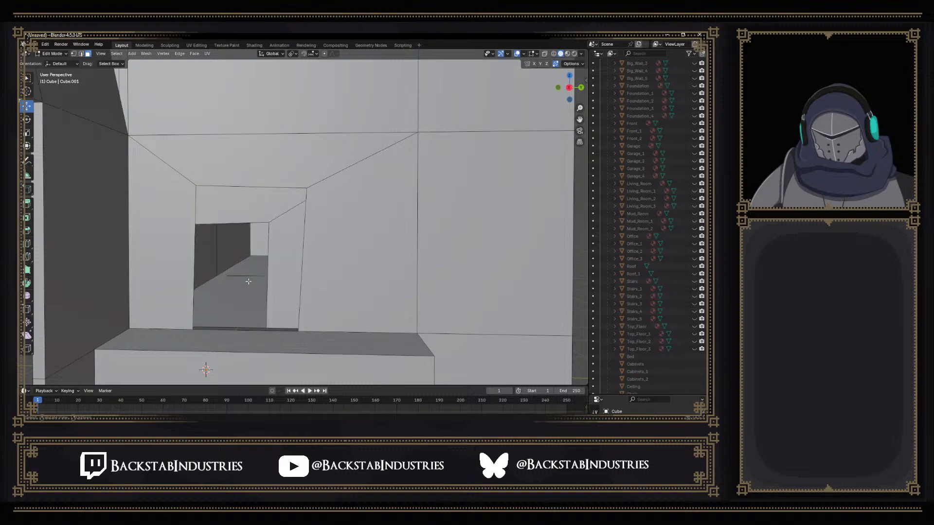
Align the doorway's lower-right interior corner vertex with its exterior counterpart by scaling the pair to 0 along Y
middle_click_drag(256, 281, 287, 286)
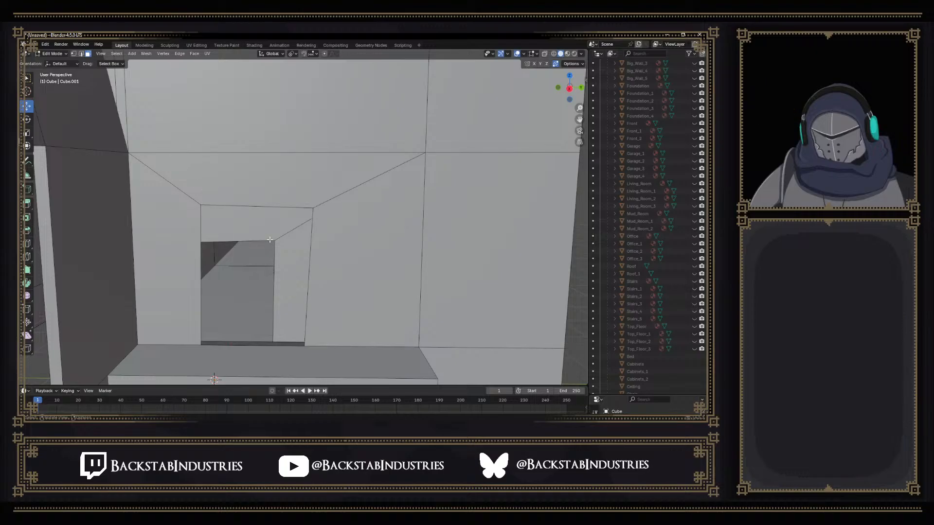
middle_click_drag(282, 318, 248, 327)
middle_click_drag(220, 318, 238, 326)
key("1")
left_click(258, 347)
left_click(288, 351, "shift")
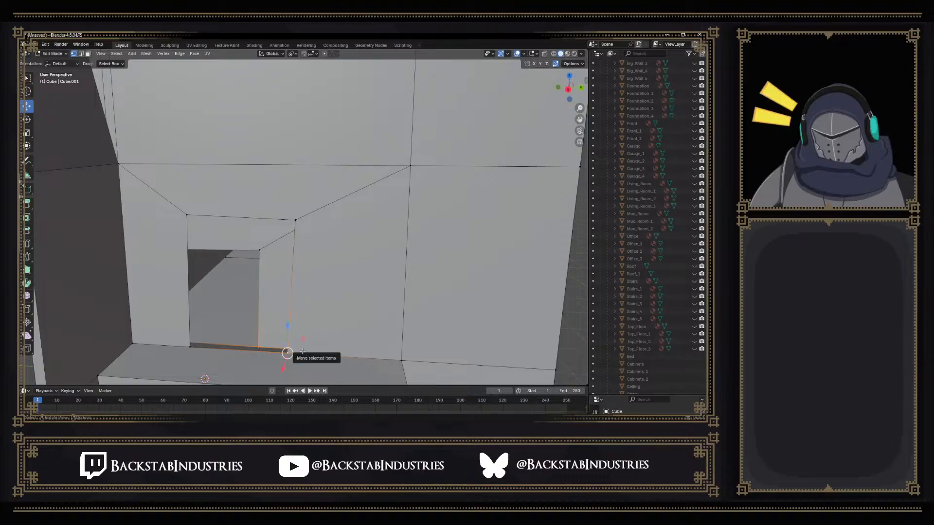
middle_click_drag(302, 351, 360, 218, "shift")
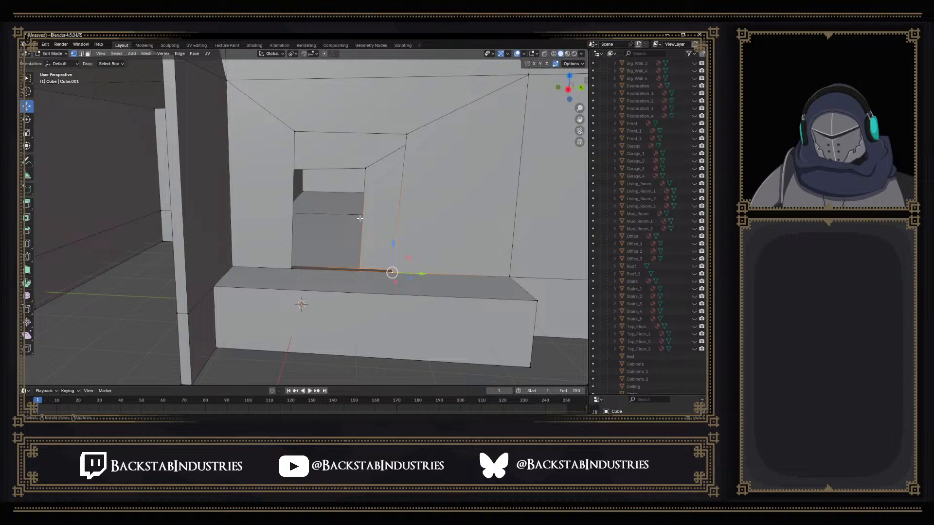
key("ctrl+z")
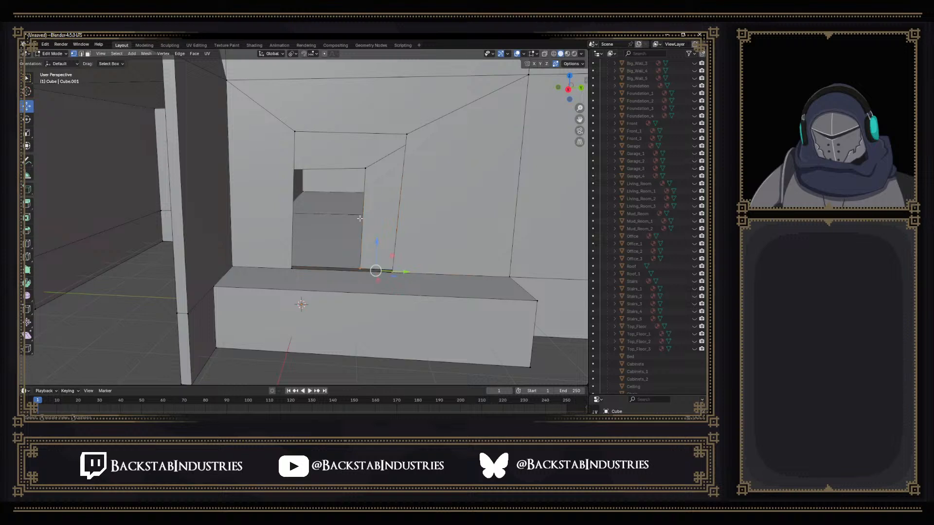
key("ctrl+shift+z")
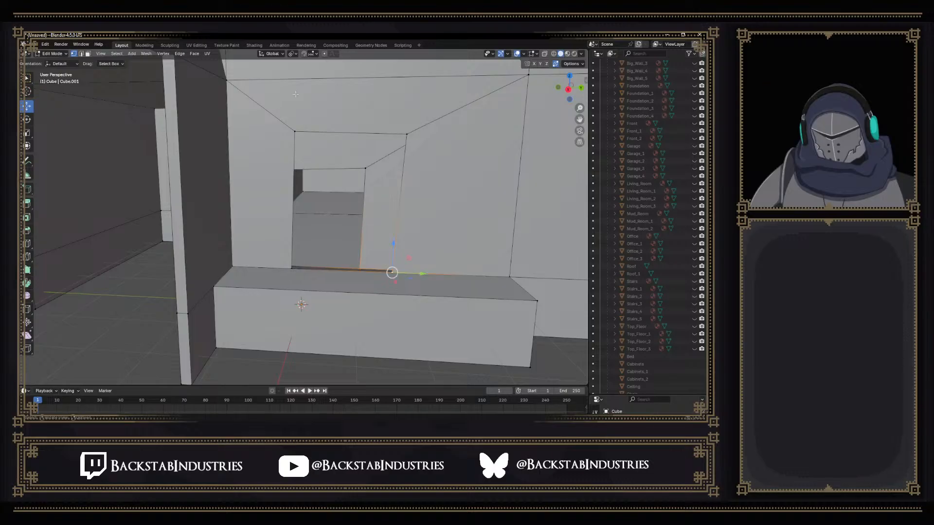
left_click(291, 54)
key("s")
key("y")
key("0")
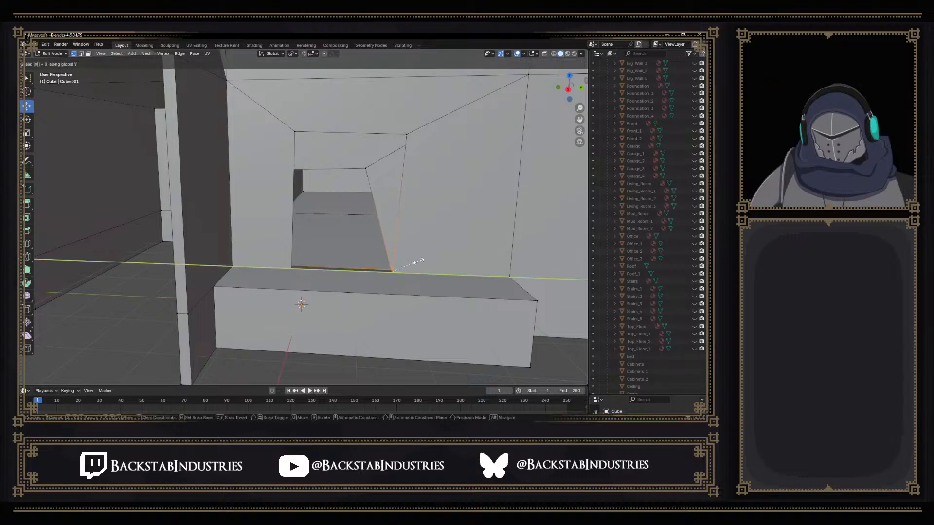
key("Return")
Straighten the exterior doorway's right side by scaling its top and bottom corner vertices to 0 along Y
left_click(365, 169)
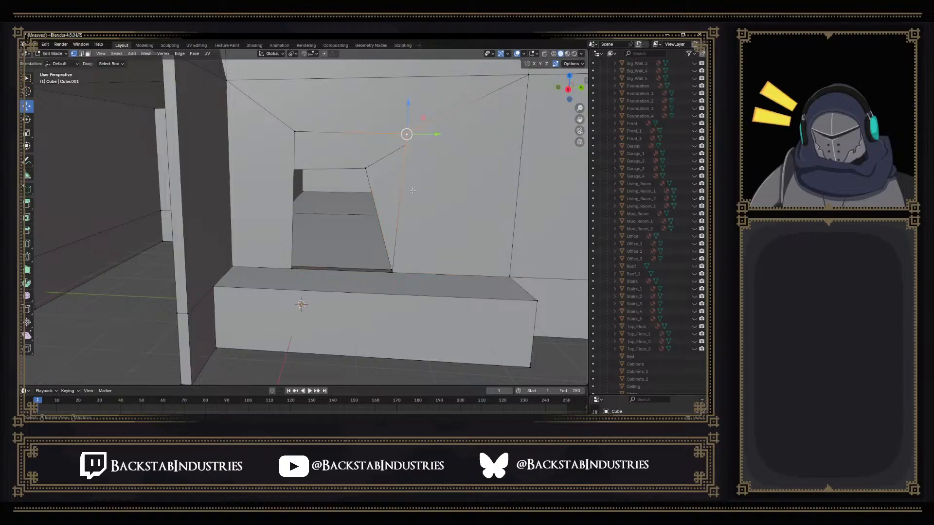
left_click(391, 271)
key("s")
key("y")
key("0")
key("Return")
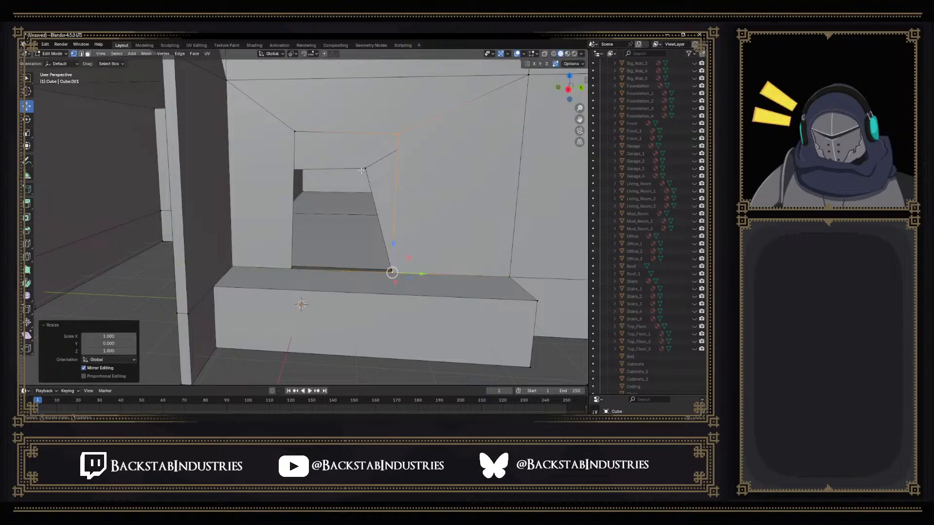
Align the doorway's upper-right interior corner with the exterior one by scaling the pair to 0 along Y and Z
left_click(364, 170)
left_click(398, 134)
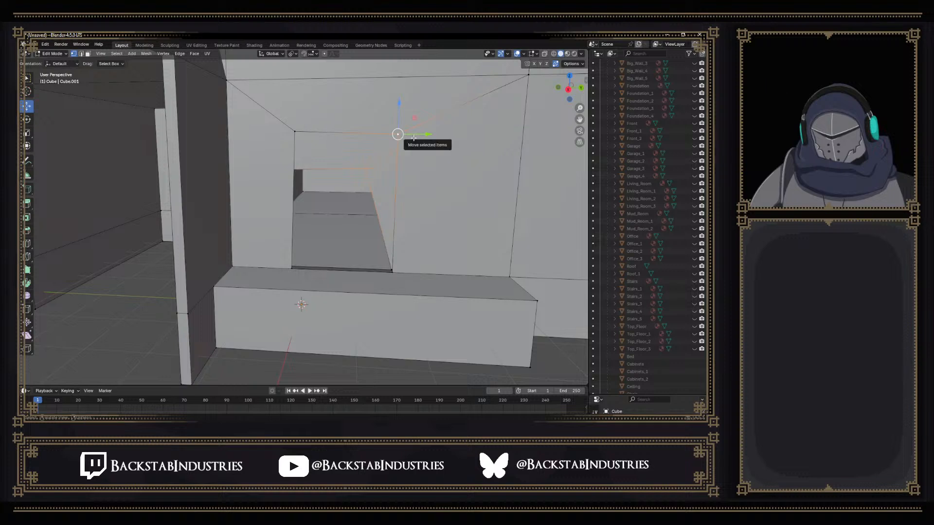
key("s")
key("shift+x")
key("0")
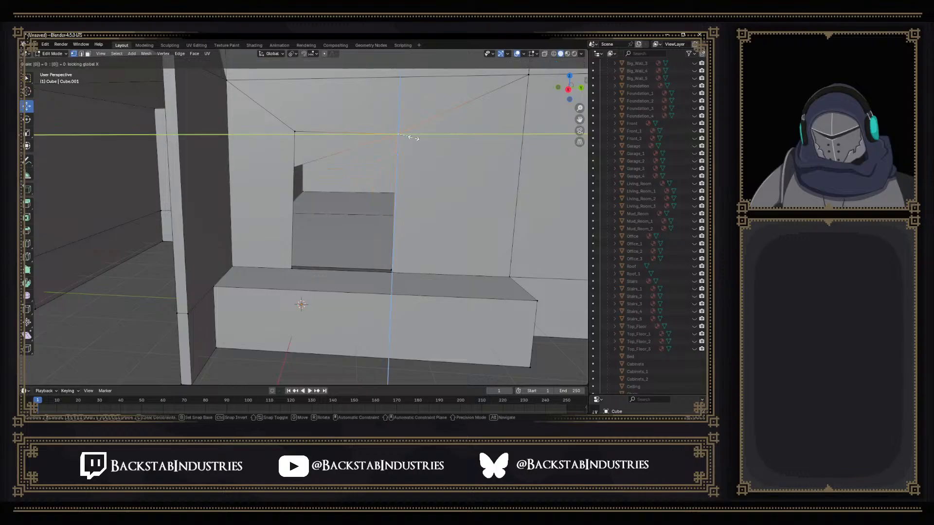
key("Return")
Level the exterior doorway's top edge by scaling its two upper corner vertices to 0 along Z
left_click(294, 131)
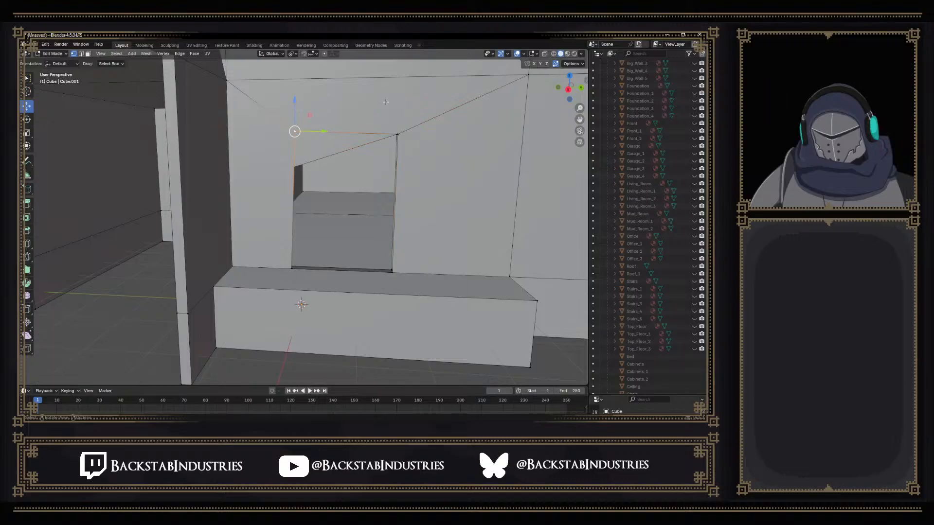
key("s")
key("z")
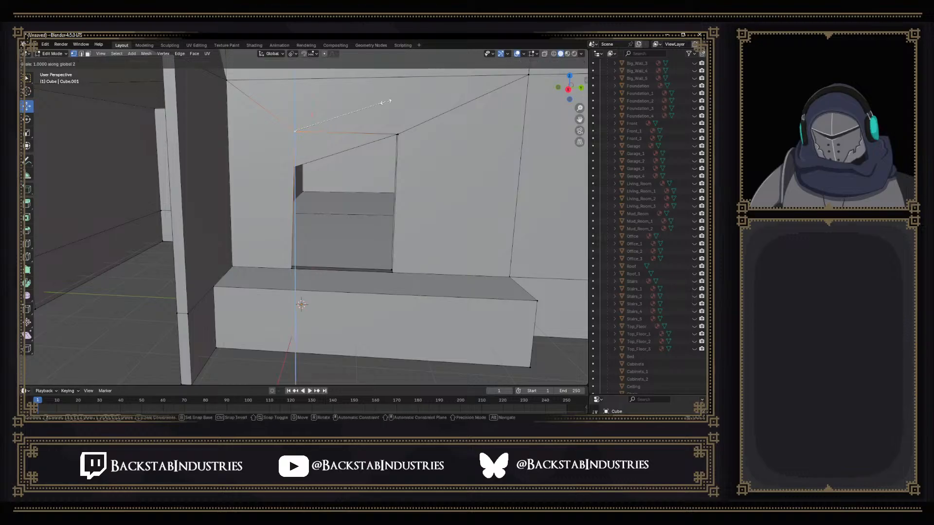
key("0")
key("Return")
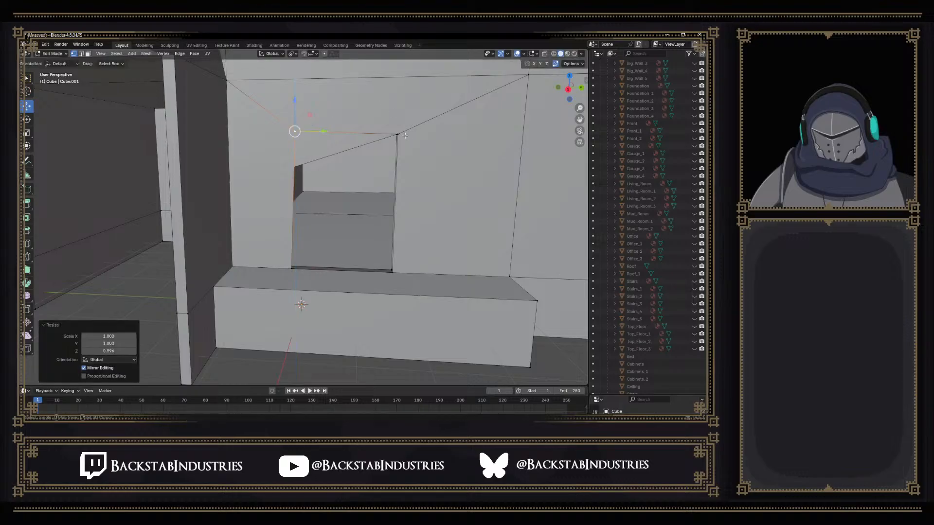
left_click(403, 135, "shift")
key("s")
key("z")
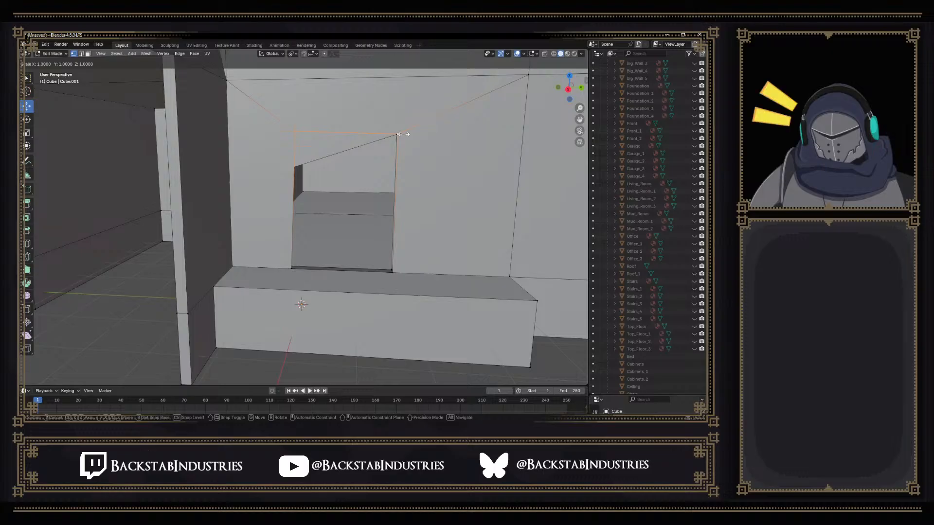
key("0")
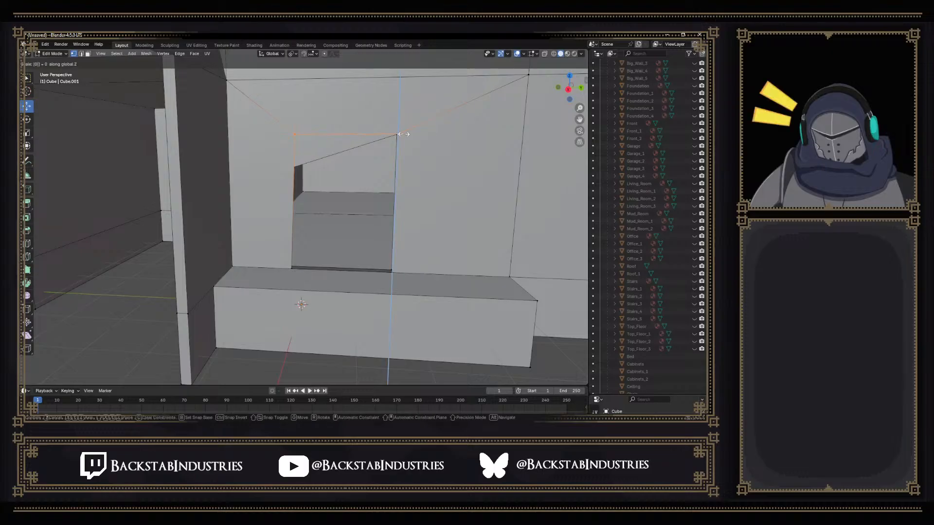
key("Return")
Straighten the exterior doorway's left side by scaling its bottom and top corner vertices to 0 along Y
left_click(292, 270)
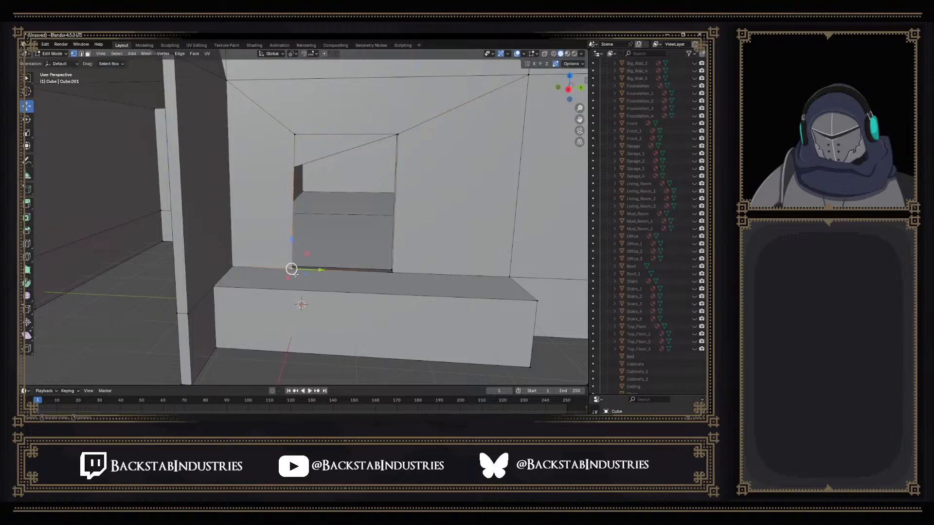
left_click(296, 136, "shift")
key("s")
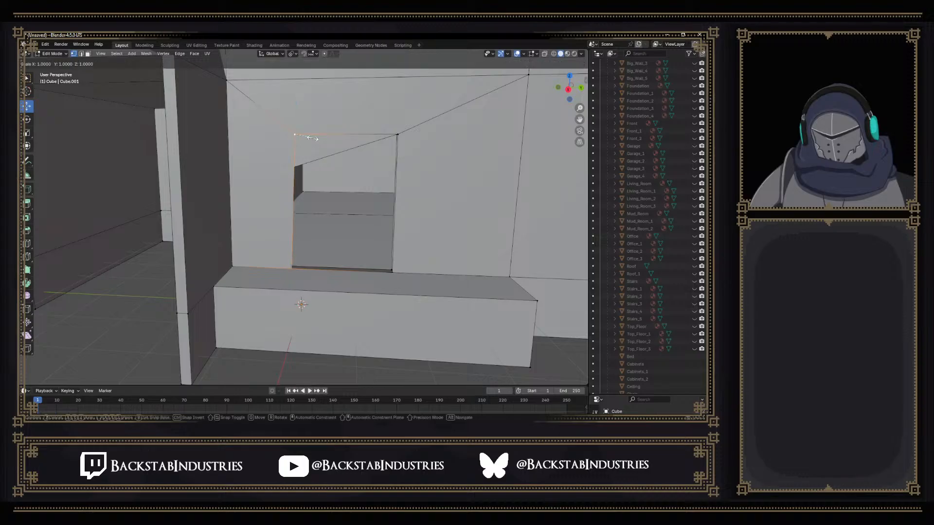
key("y")
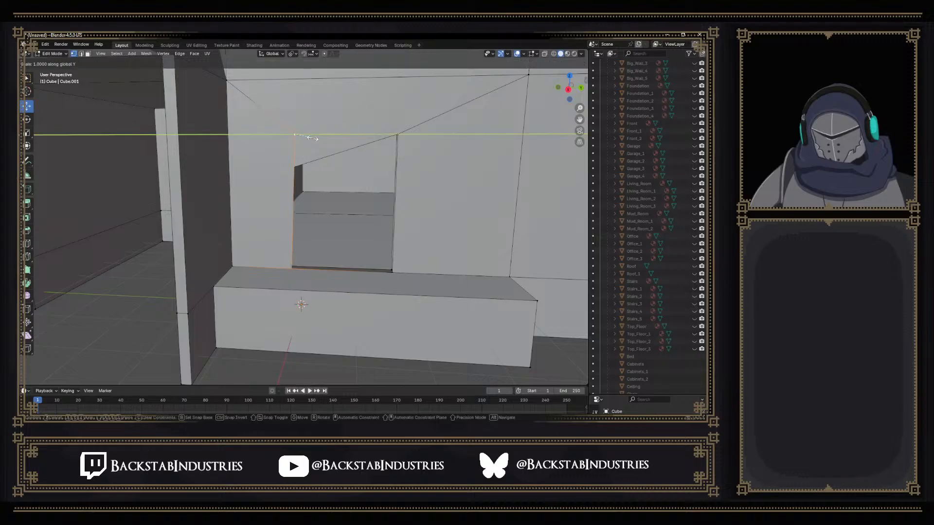
key("0")
key("Return")
Align the doorway's lower-left interior and exterior corner vertices by scaling the pair to 0 along Y and Z
middle_click_drag(327, 183, 250, 267)
left_click(232, 273)
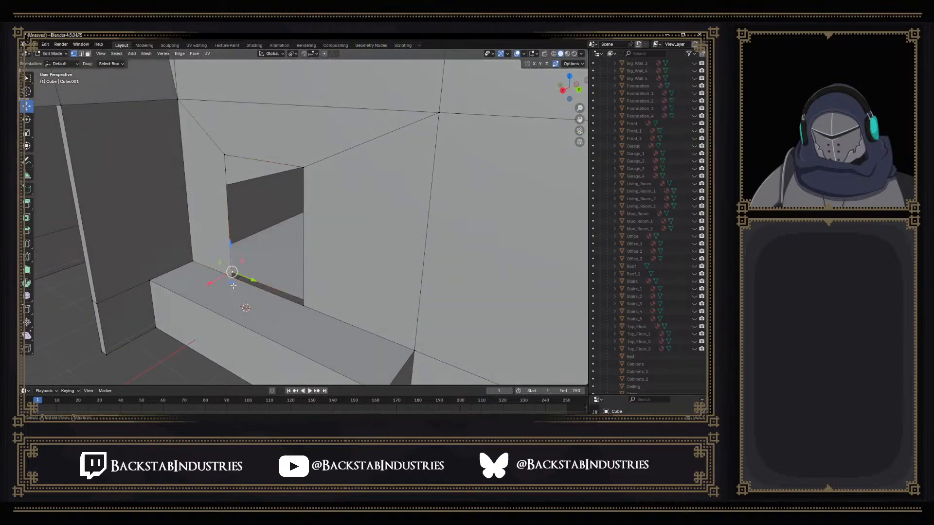
left_click(228, 281, "shift")
key("s")
key("shift+x")
key("0")
key("Return")
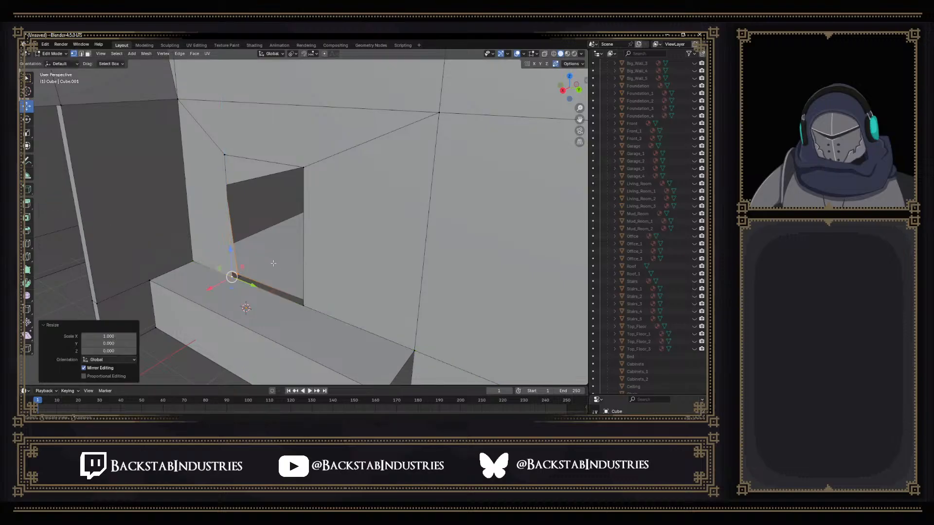
Align the doorway's upper-left interior corner with the exterior one by scaling the pair to 0 along Y and Z
middle_click_drag(260, 222, 150, 210)
scroll(240, 189, "up", 3)
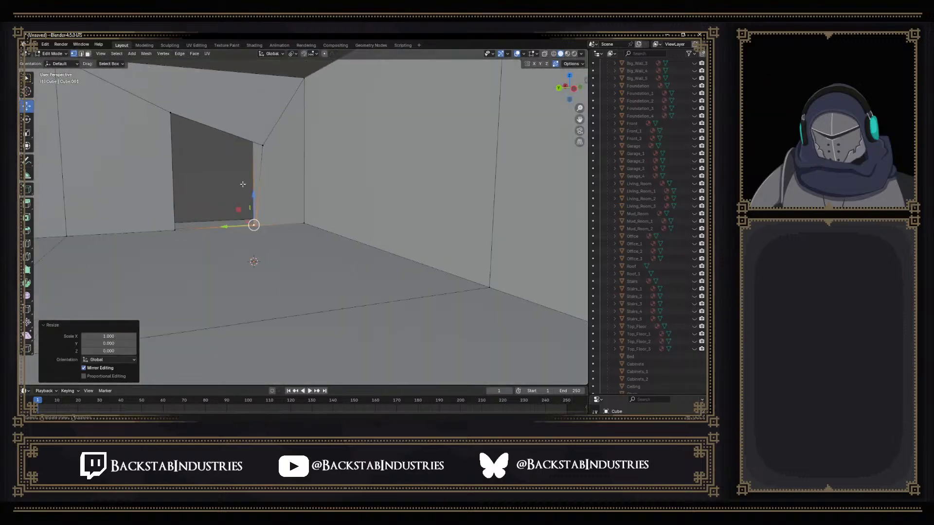
left_click(264, 147)
middle_click_drag(262, 149, 350, 163)
key("g")
key("z")
left_click(250, 116)
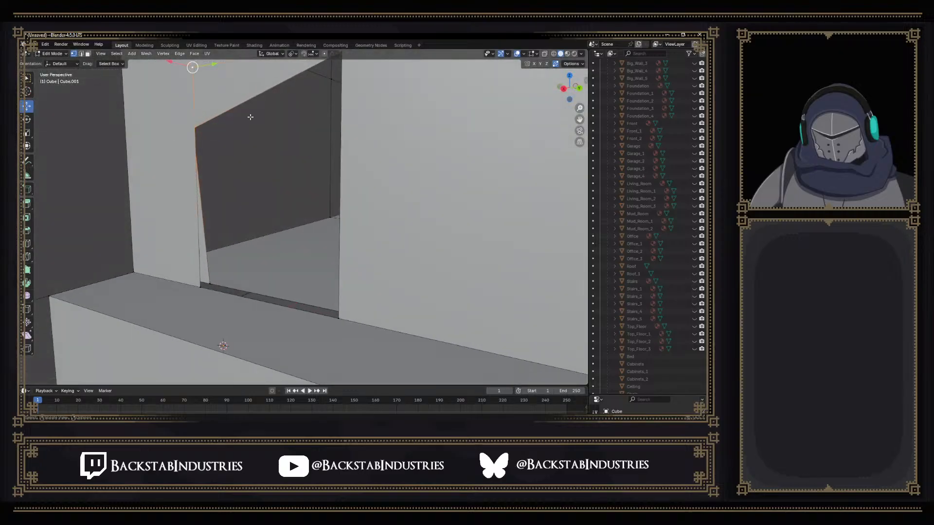
key("s")
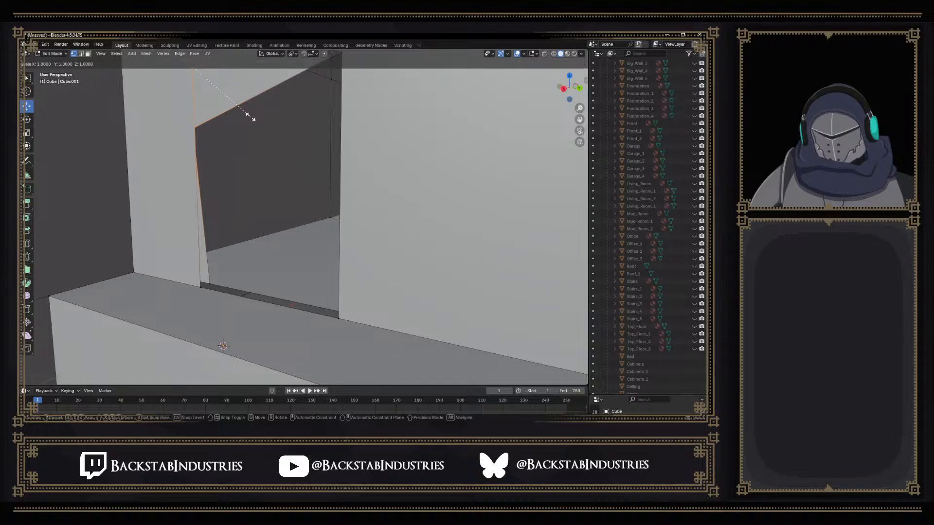
key("shift+x")
key("0")
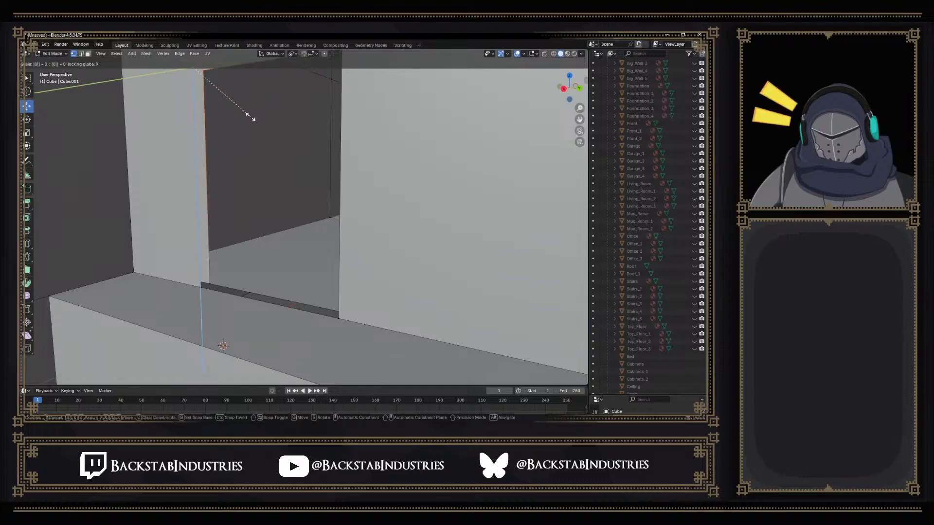
key("Return")
Scale the end and middle vertices of the floor notch's long edge to 0 along Y
scroll(250, 117, "down", 3)
middle_click_drag(264, 139, 406, 173)
scroll(304, 141, "down", 3)
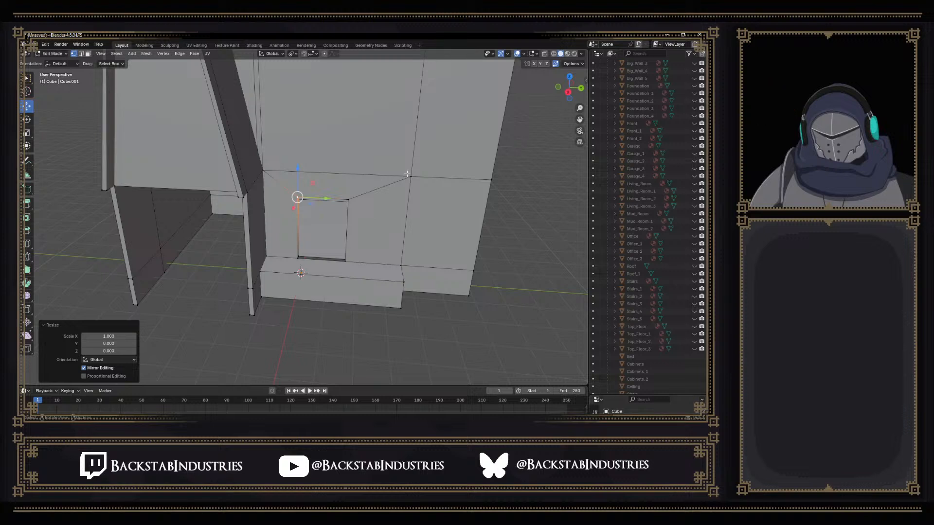
middle_click_drag(401, 169, 290, 264)
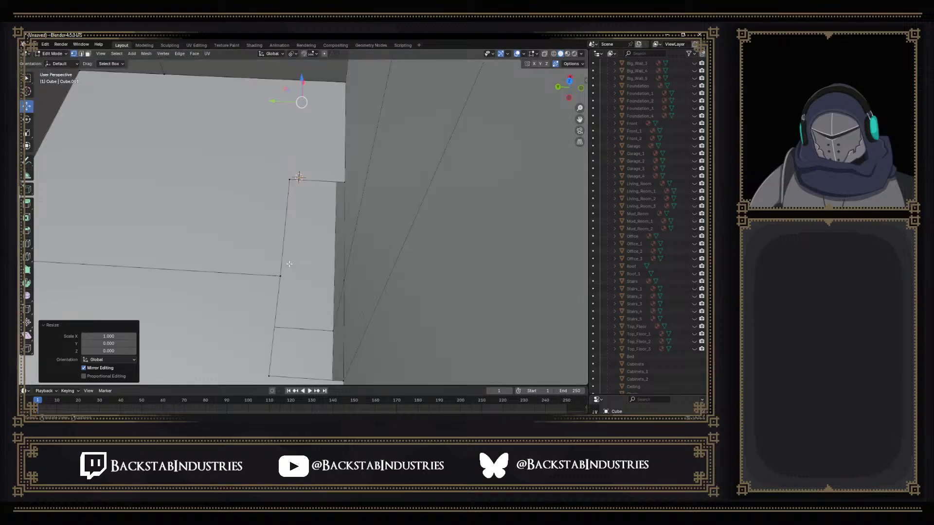
left_click(269, 376)
left_click(280, 276, "shift")
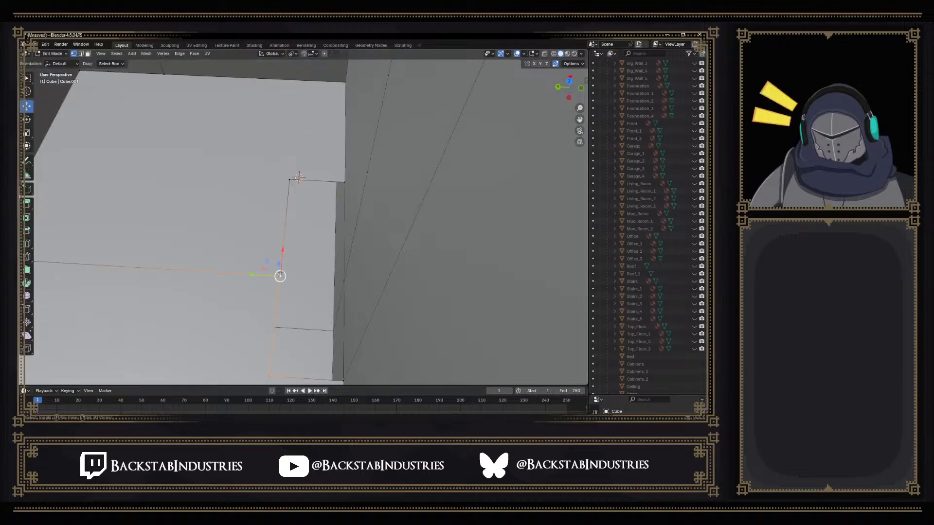
key("s")
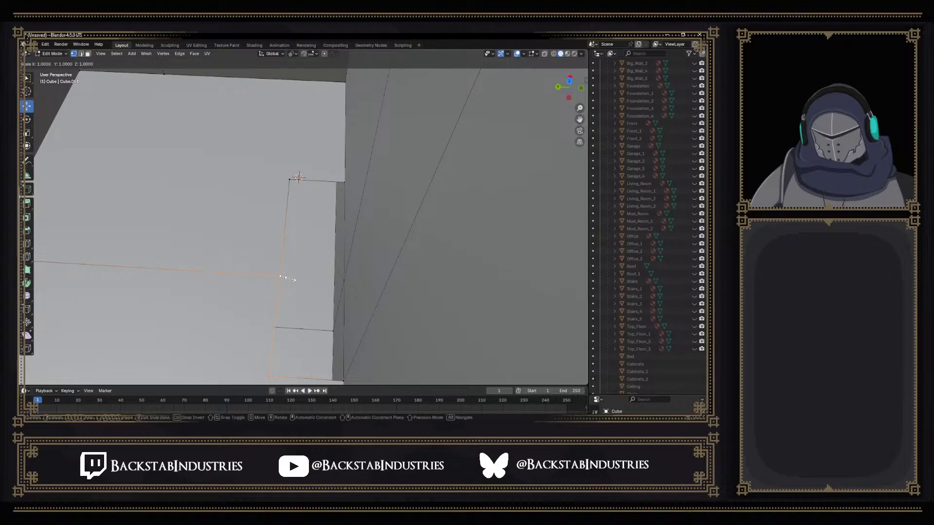
key("y")
key("0")
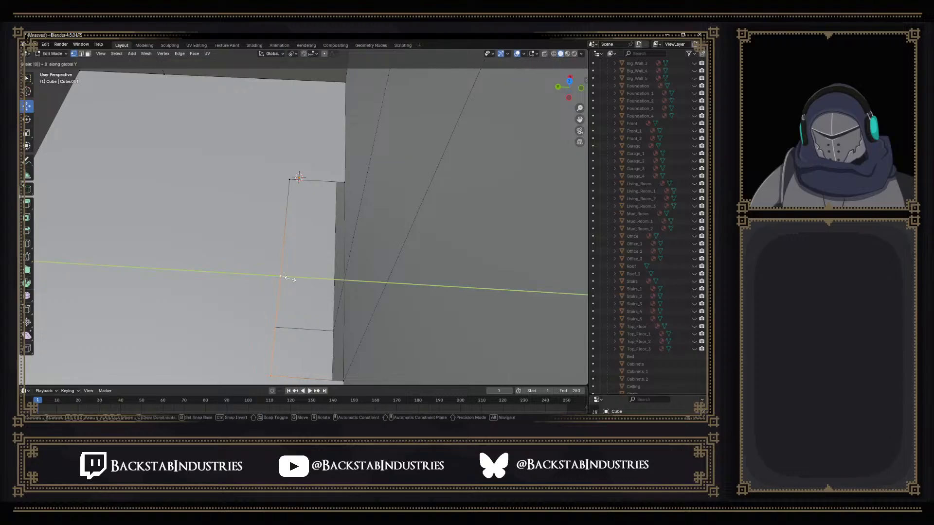
key("Return")
Straighten the floor notch's long edge by scaling both end vertices and the middle vertex together to 0 along Y
left_click(289, 178)
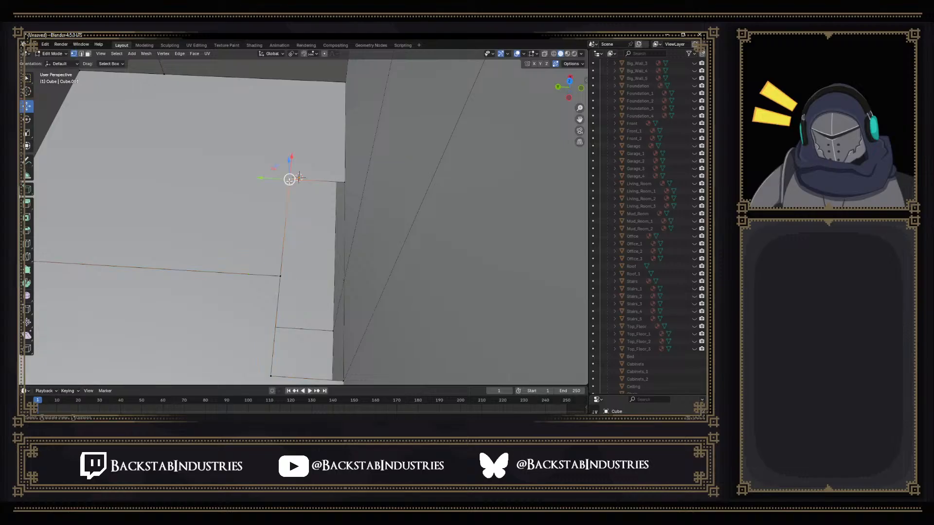
left_click(280, 277)
left_click(288, 177)
left_click(270, 376)
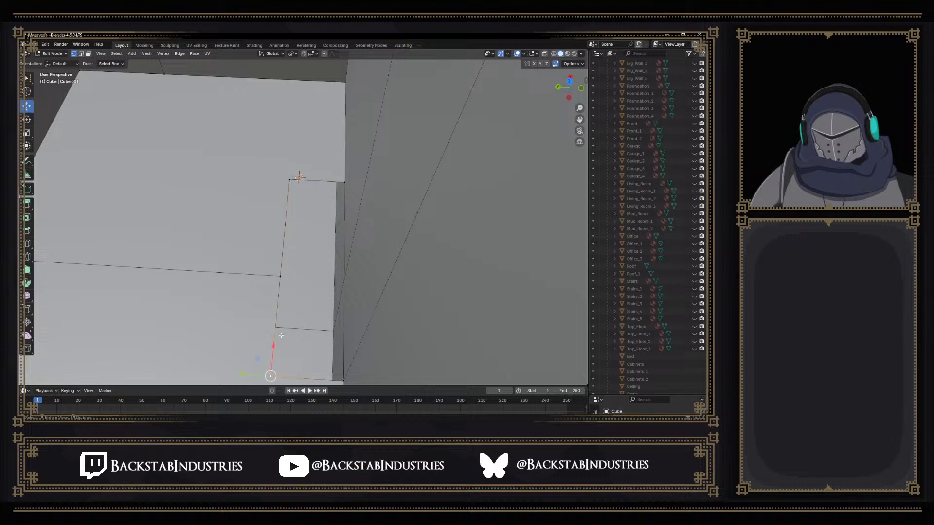
left_click(280, 277, "shift")
left_click(289, 180, "shift")
key("s")
key("y")
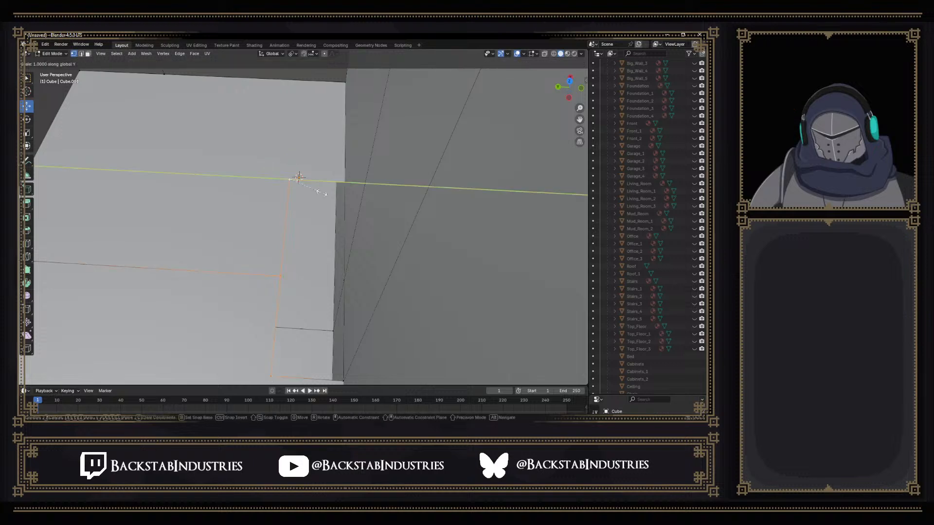
type("0")
key("Return")
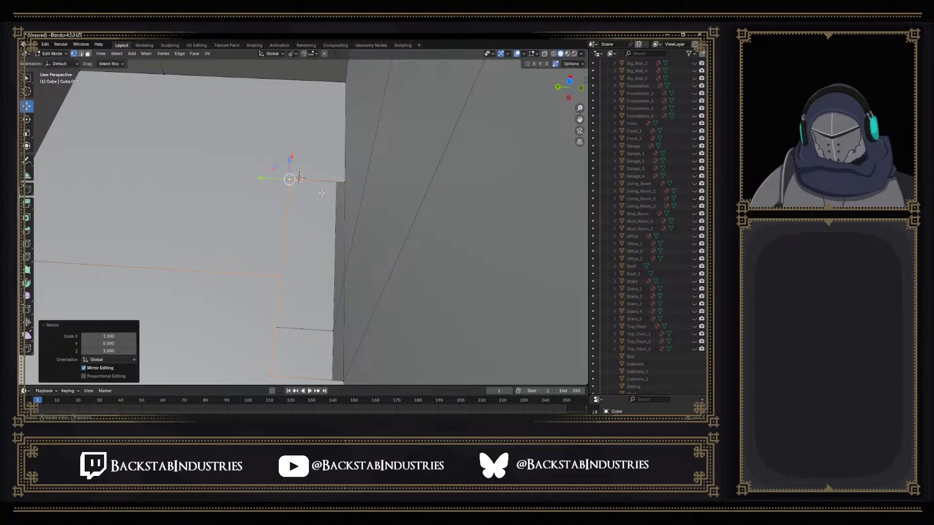
middle_click_drag(322, 193, 388, 216)
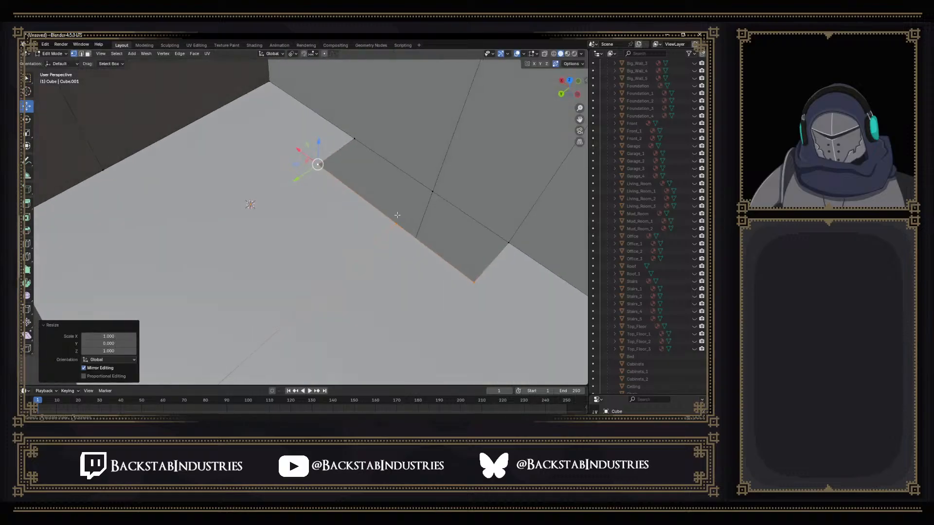
middle_click_drag(491, 247, 366, 249)
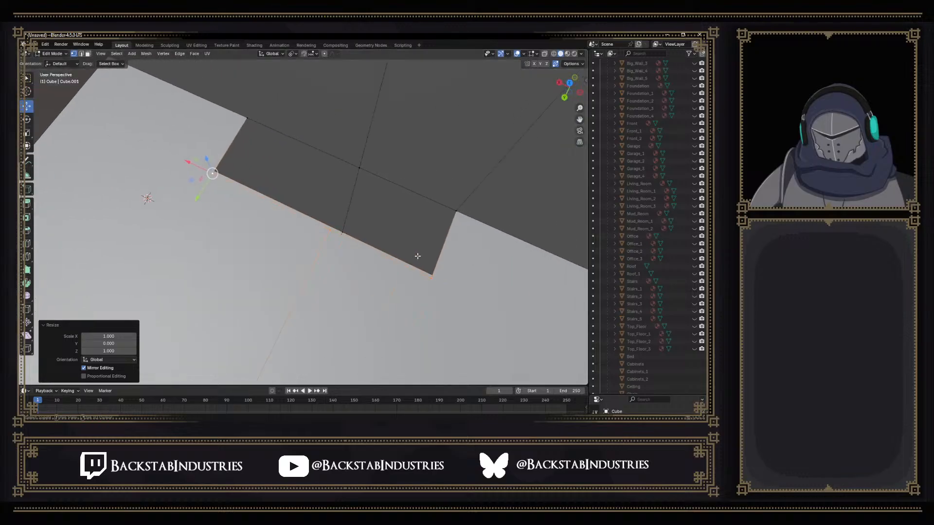
Square the floor notch's right-hand short side by scaling its inner and outer corner vertices to 0 along X
left_click(431, 278)
mouse_move(431, 278)
left_mouse_down()
mouse_move(415, 269)
mouse_move(429, 267)
left_mouse_up()
key("ctrl+z")
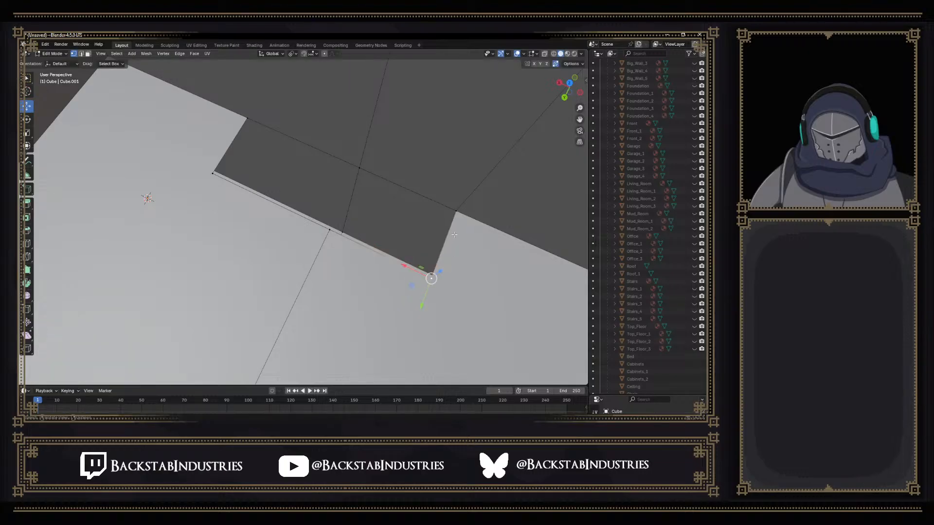
left_click(455, 213, "shift")
type("sx")
type("0")
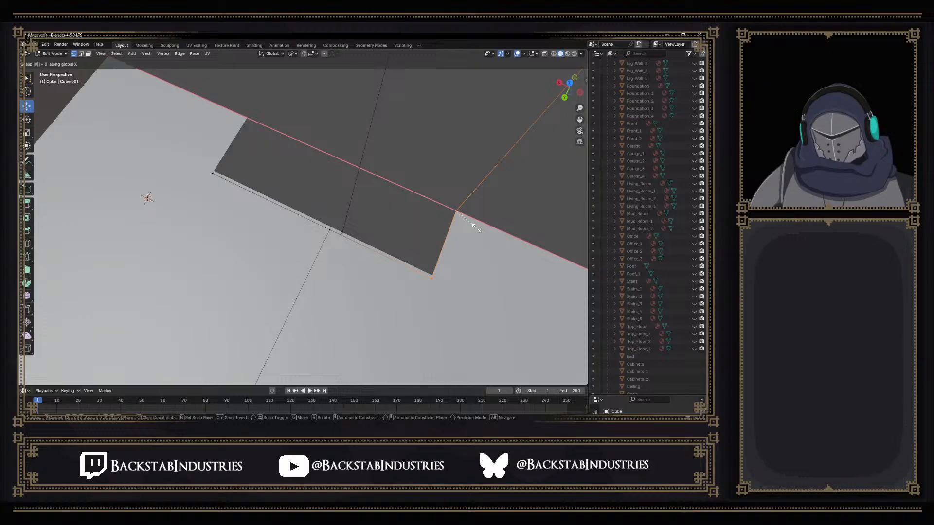
key("Return")
Square the floor notch's opposite short side by scaling its two corner vertices to 0 along X
left_click(209, 171)
middle_click_drag(210, 170, 188, 155)
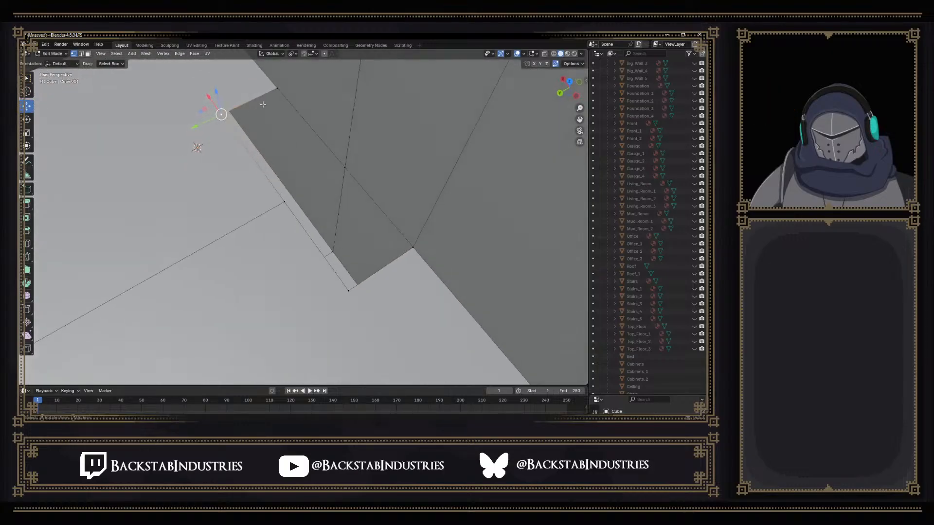
left_click(278, 89)
type("sx")
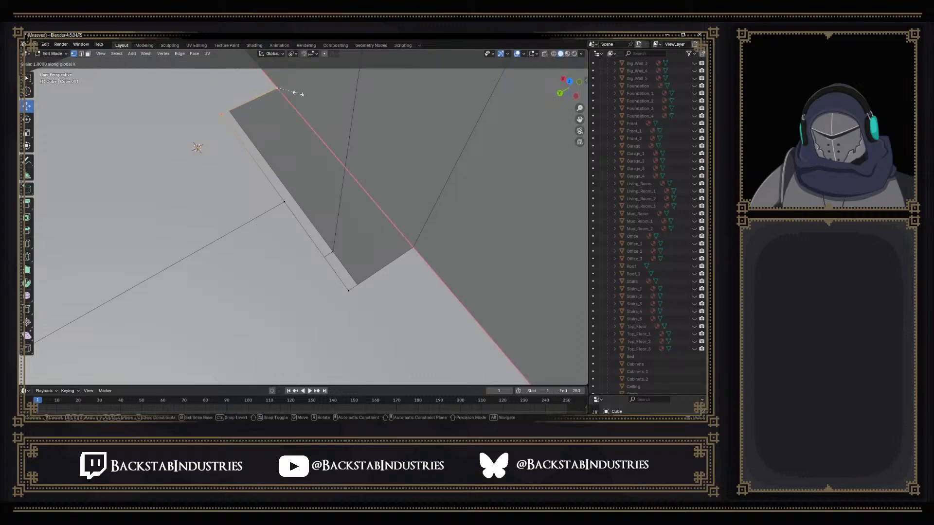
type("0")
key("Return")
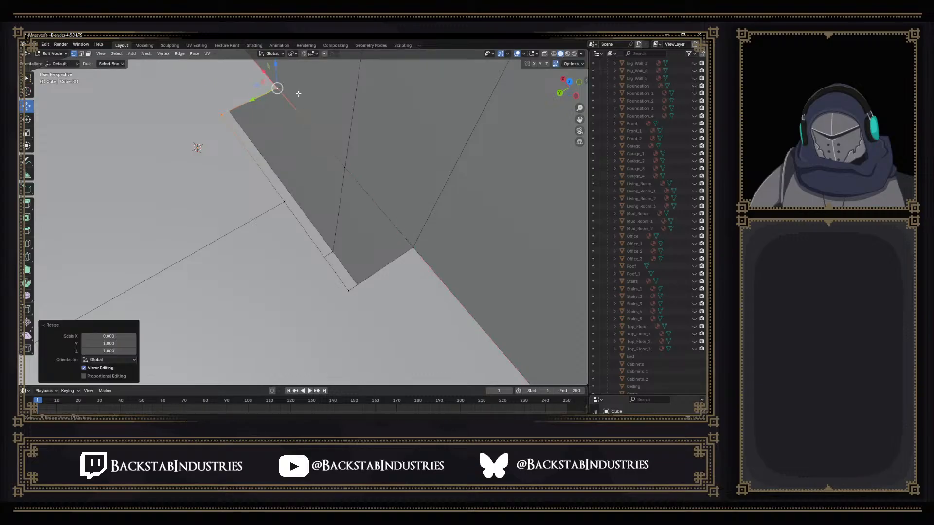
middle_click_drag(297, 95, 372, 156)
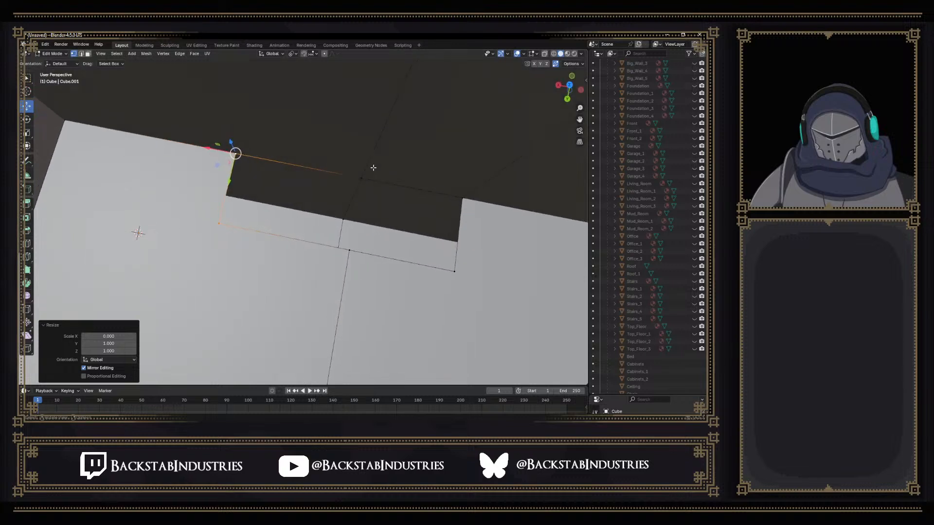
Align the middle vertices on the floor notch's two long edges by scaling the pair to 0 along X
left_click(350, 250)
left_click(361, 179, "shift")
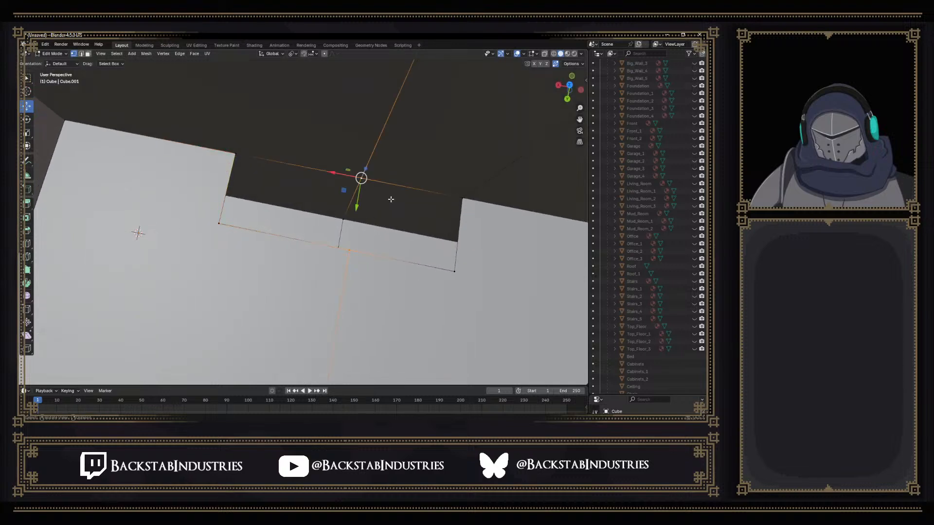
type("sx0")
key("Return")
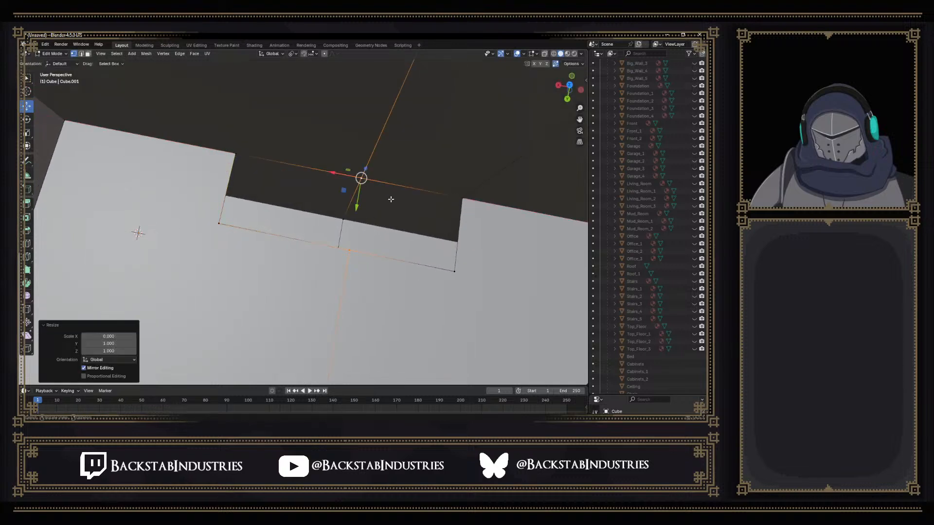
Examine the room interior around the doorway and the open wall tops from outside the house
middle_click_drag(391, 199, 367, 136)
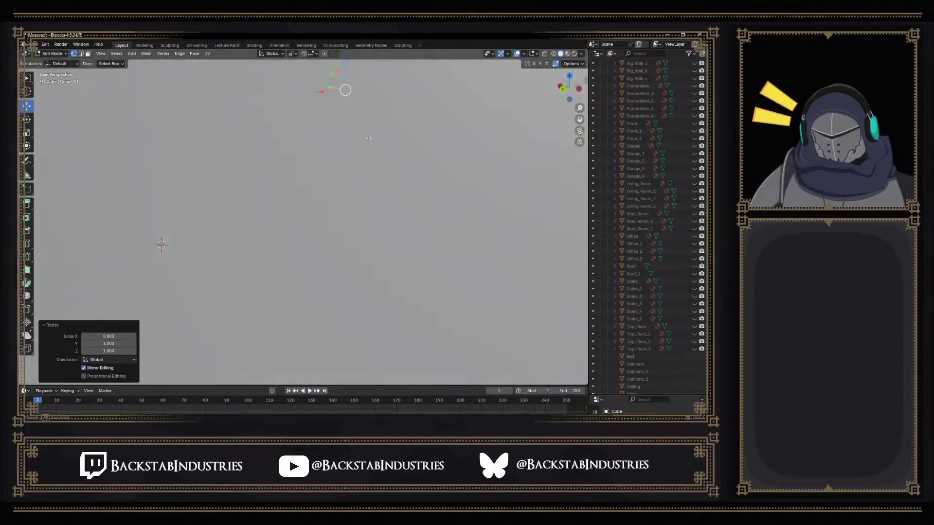
scroll(278, 187, "down", 5)
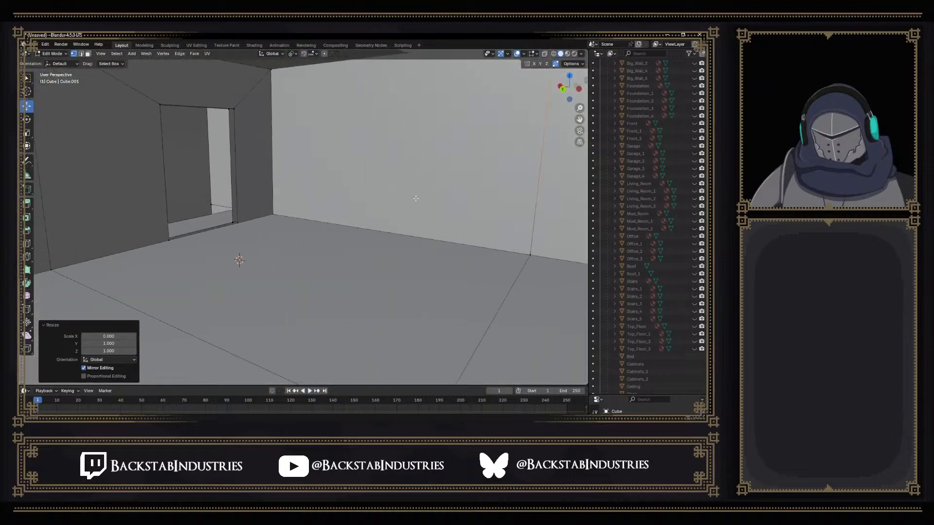
middle_click_drag(319, 197, 260, 212)
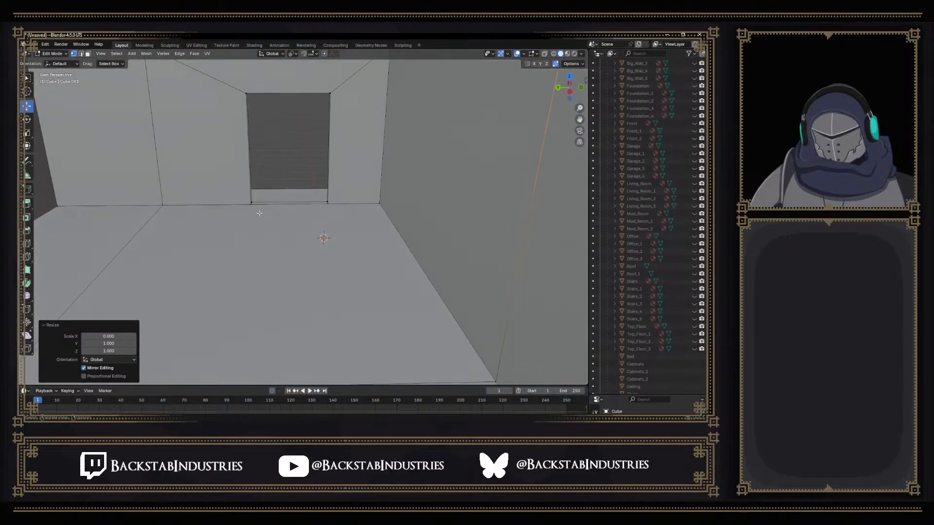
scroll(260, 212, "up", 2)
scroll(259, 212, "down", 1)
middle_click_drag(239, 170, 245, 139)
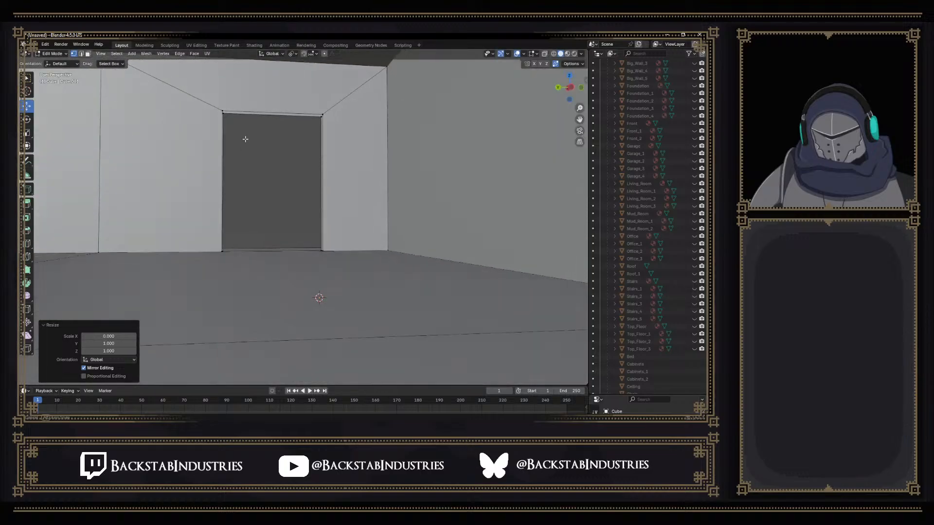
scroll(249, 180, "up", 3)
middle_click_drag(251, 180, 294, 176)
left_click(236, 305)
middle_click_drag(266, 309, 307, 202)
middle_click_drag(299, 200, 172, 173)
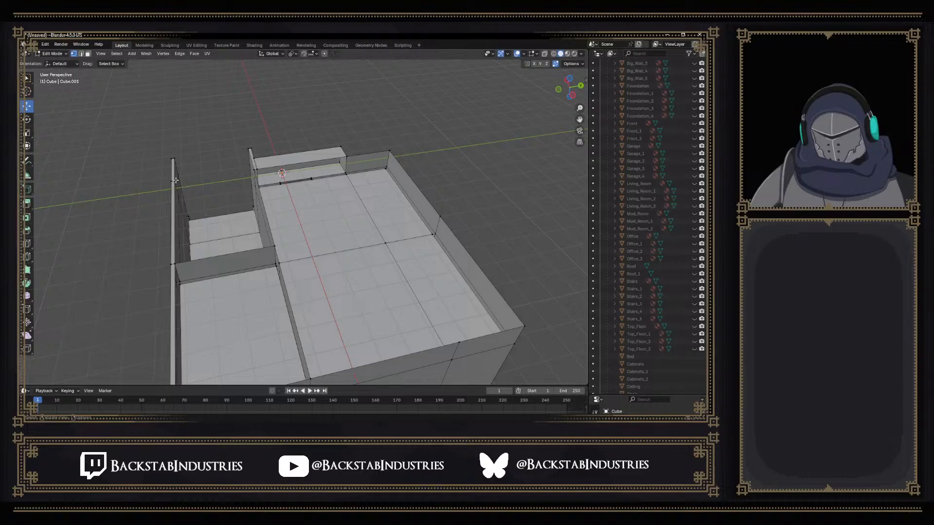
scroll(192, 223, "down", 2)
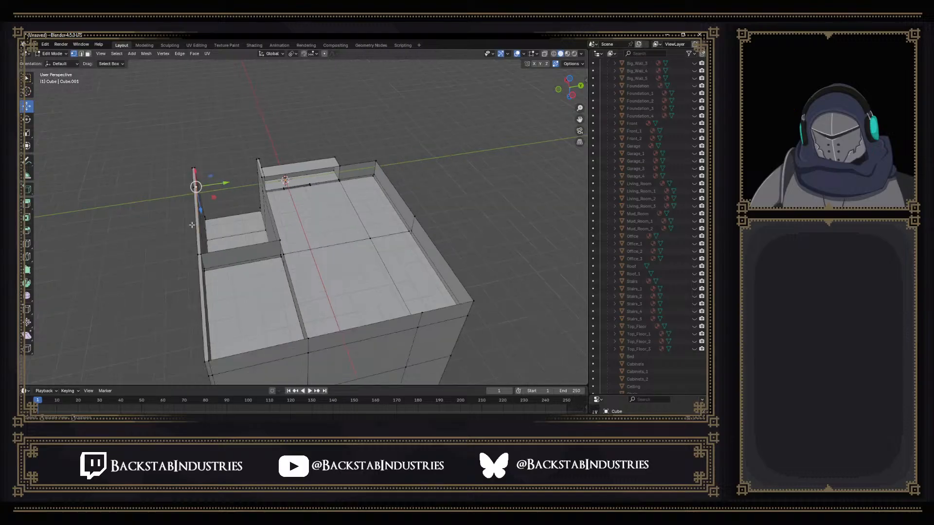
middle_click_drag(201, 254, 433, 257)
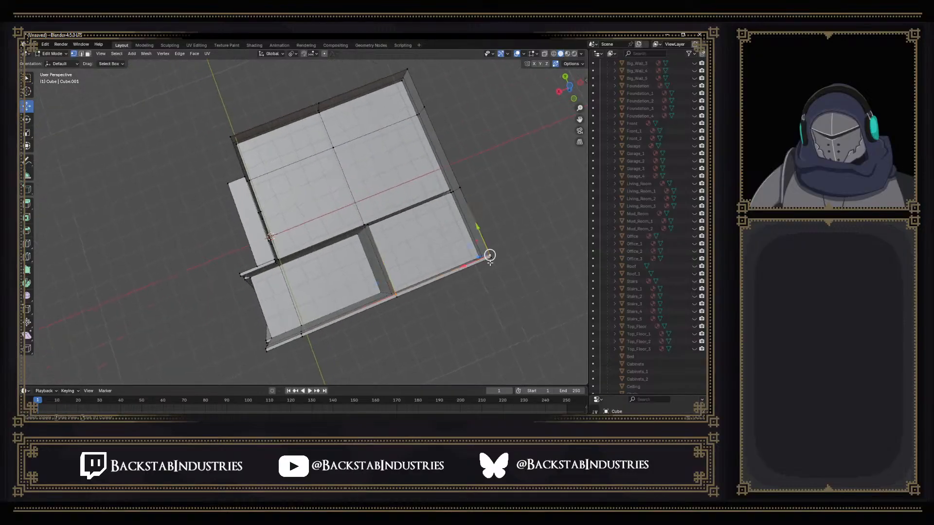
Delete the narrow top face of the outer wall beside the smaller corner room, working in face selection
key("3")
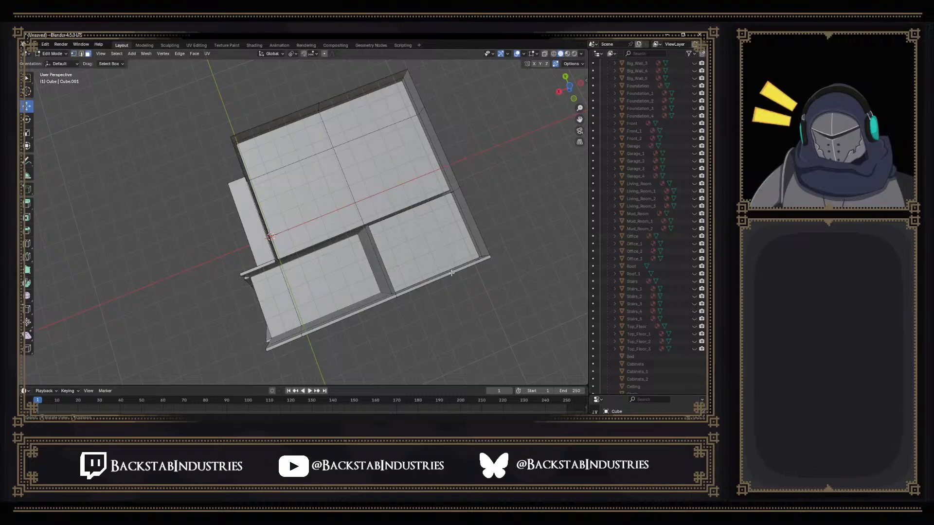
key("x")
key("Escape")
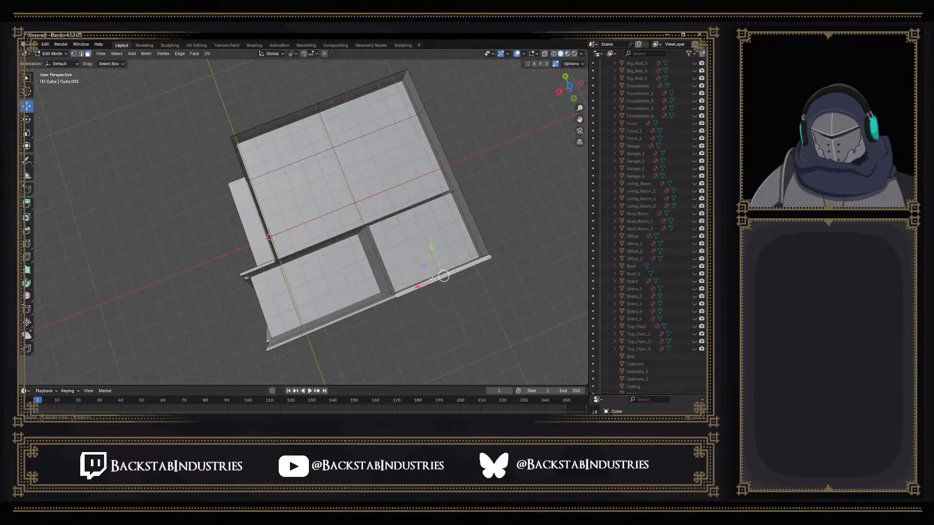
key("x")
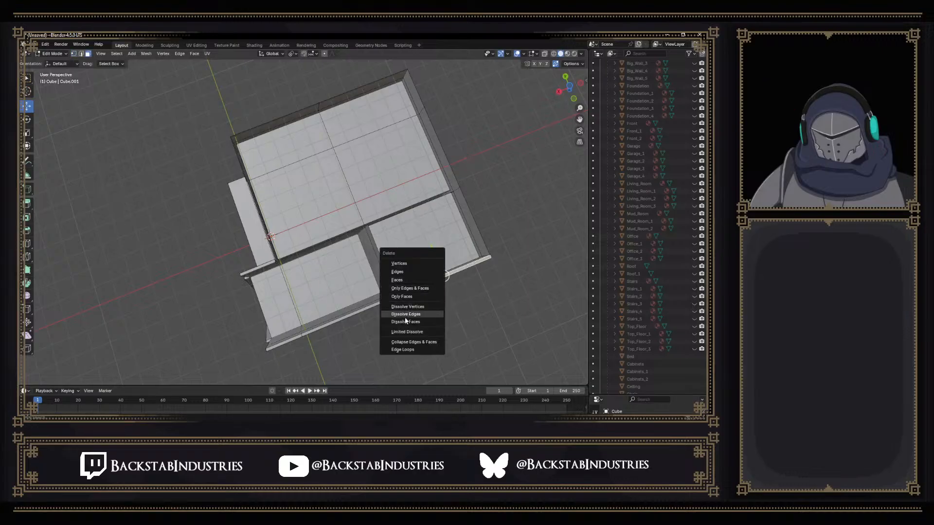
left_click(405, 322)
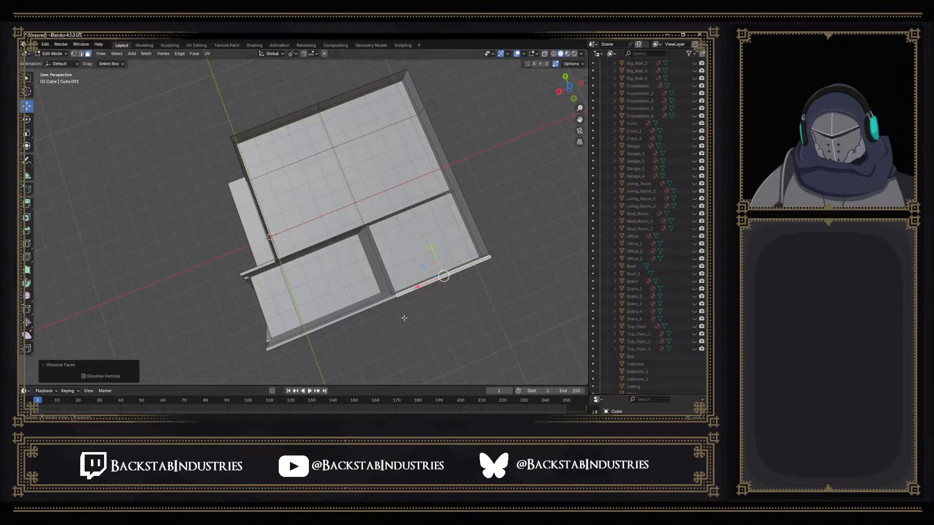
key("x")
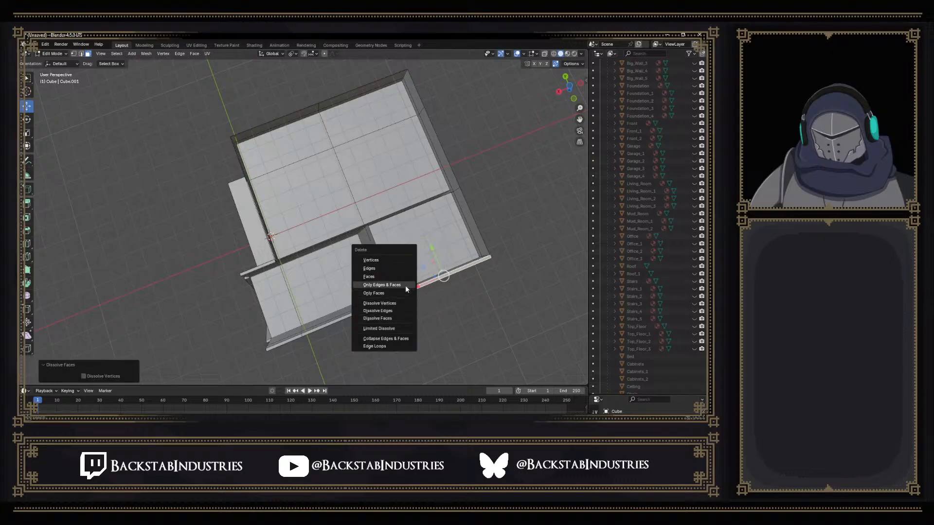
left_click(379, 268)
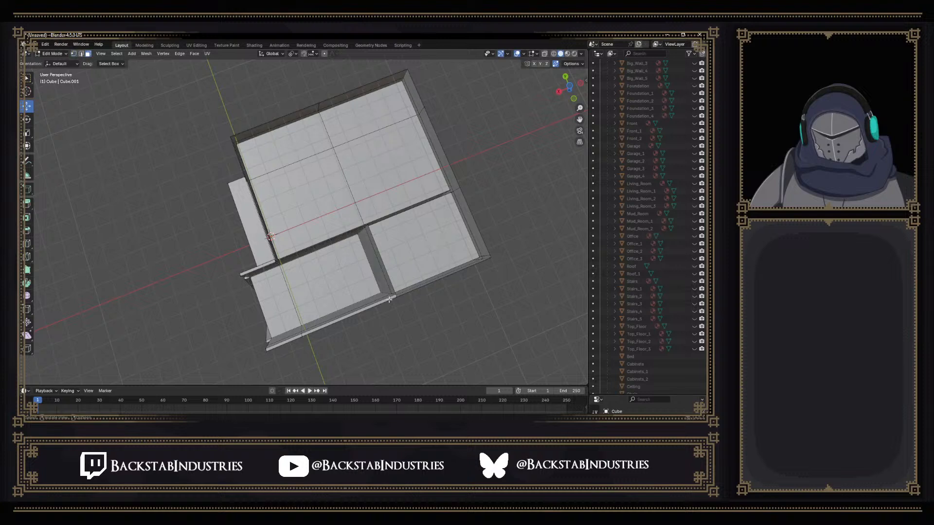
Delete the remaining narrow top faces along the same outer wall and on the short wall near the origin
key("x")
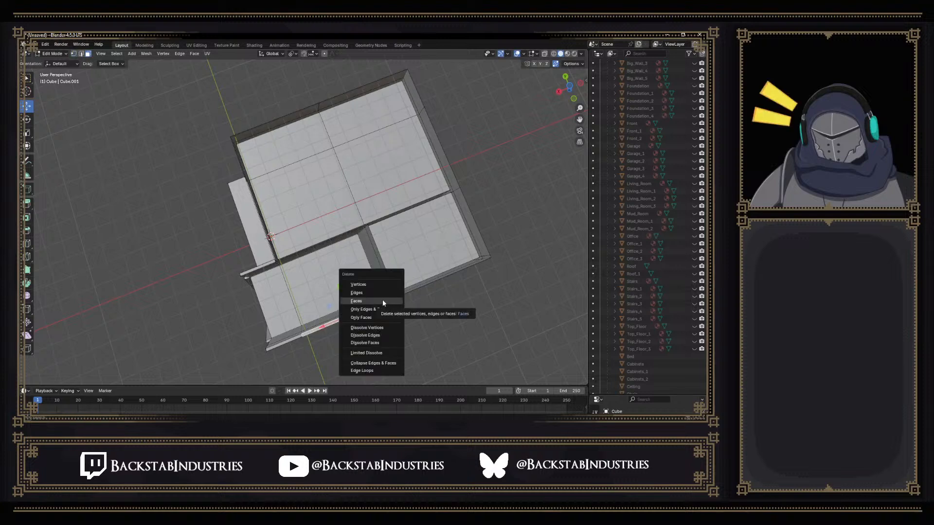
left_click(384, 301)
key("x")
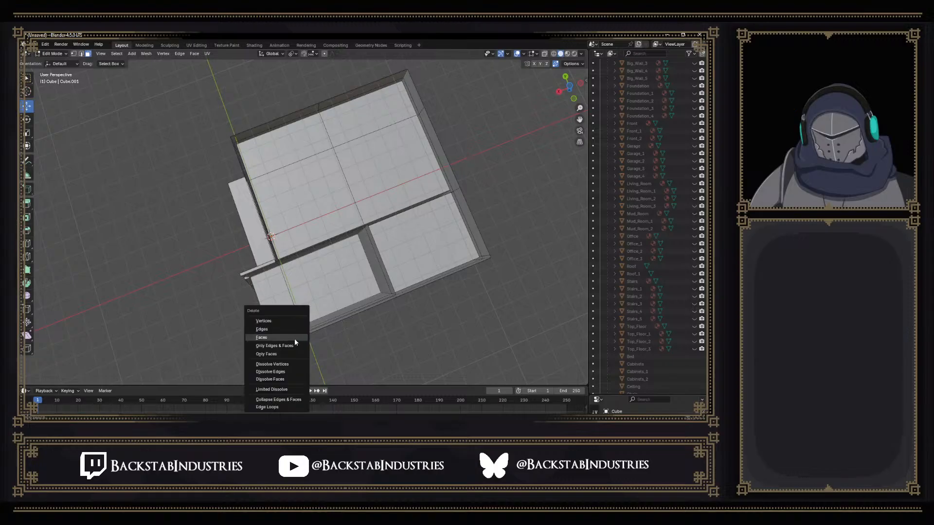
left_click(267, 264)
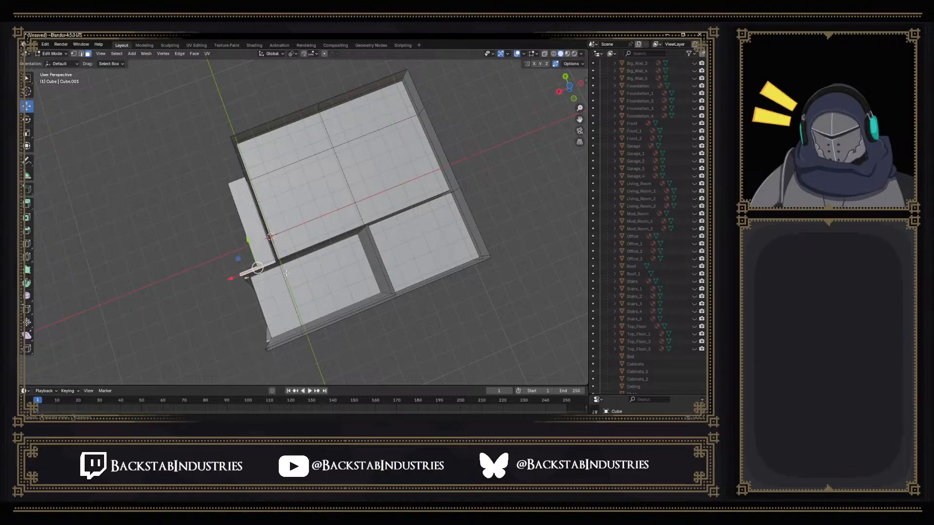
key("x")
left_click(260, 276)
Unhide the objects Living_Room, Living_Room_1, Living_Room_2 and Living_Room_3 while viewing the inside of the room
middle_click_drag(260, 275, 296, 218)
middle_click_drag(334, 292, 302, 297)
scroll(328, 186, "up", 6)
scroll(302, 297, "up", 2)
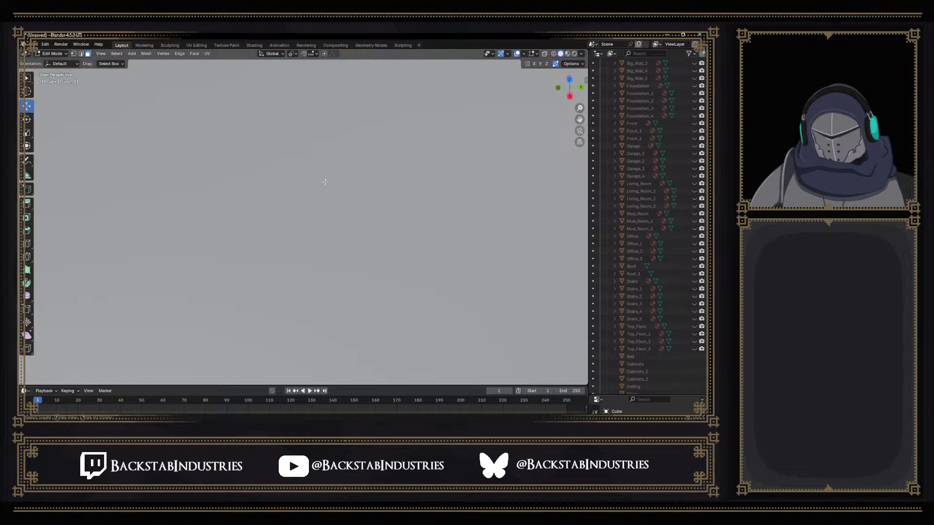
mouse_move(326, 166)
middle_mouse_down()
mouse_move(328, 132)
mouse_move(287, 83)
mouse_move(258, 127)
mouse_move(181, 129)
mouse_move(250, 130)
mouse_move(296, 114)
mouse_move(282, 120)
mouse_move(327, 166)
middle_mouse_up()
scroll(328, 166, "up", 1)
middle_click_drag(393, 220, 225, 217, "shift")
left_click(644, 185)
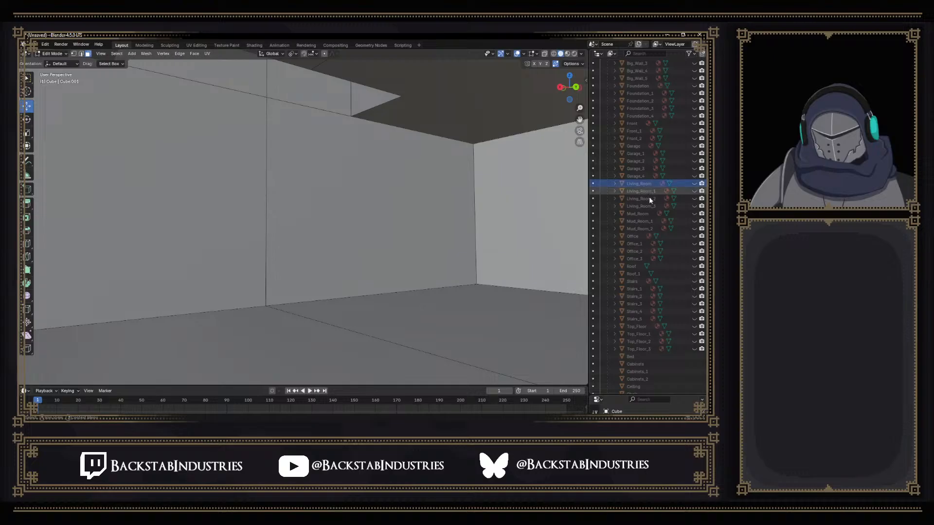
left_click(651, 204, "shift")
left_click(694, 184)
left_click(694, 192)
left_click(695, 199)
left_click(695, 206)
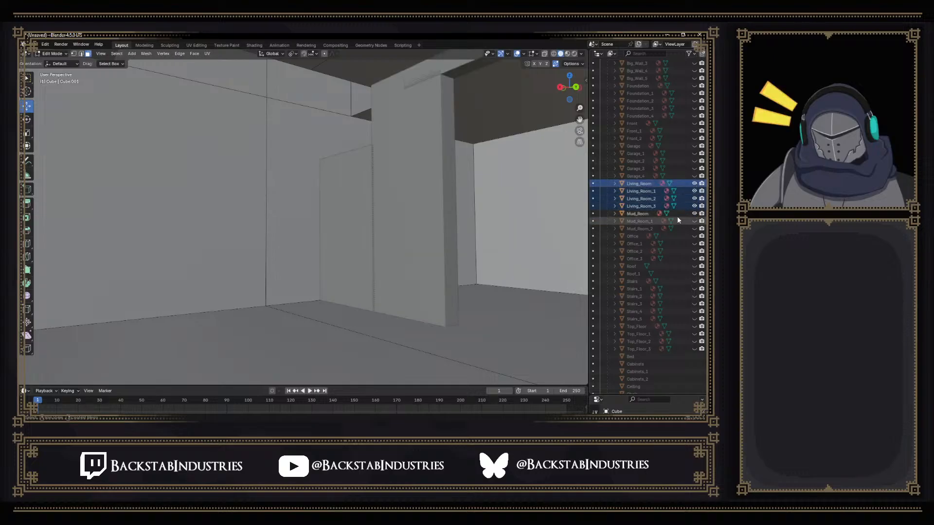
Hide all four Living_Room objects again
left_click(695, 206)
left_click(694, 198)
left_click(695, 191)
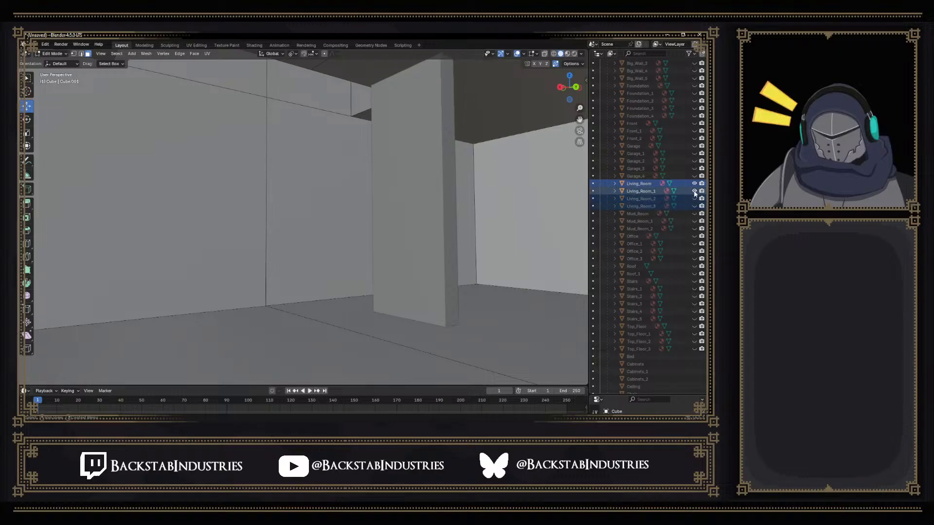
left_click(695, 183)
Unhide the reference objects Front, Front_1 and Front_2 and view them against the doorway wall
scroll(670, 197, "up", 1)
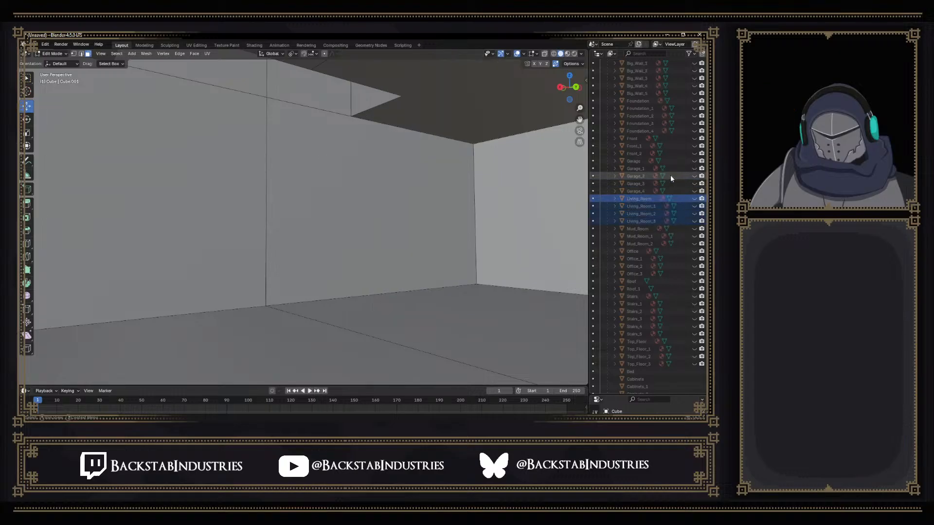
left_click(694, 154)
left_click(694, 146)
left_click(693, 139)
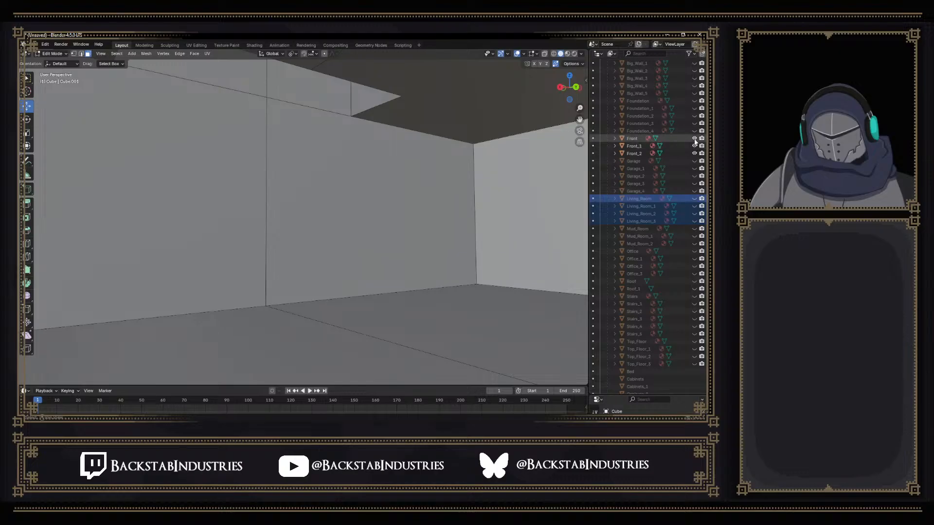
middle_click_drag(456, 177, 322, 184)
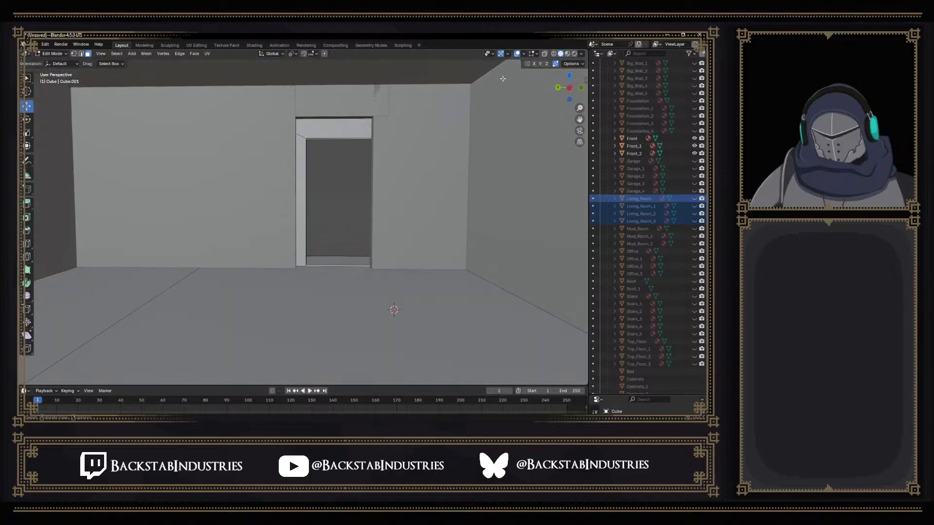
In wireframe display, move all of the doorway's vertices along Y to centre it on the opening in the Front reference objects
left_click(553, 54)
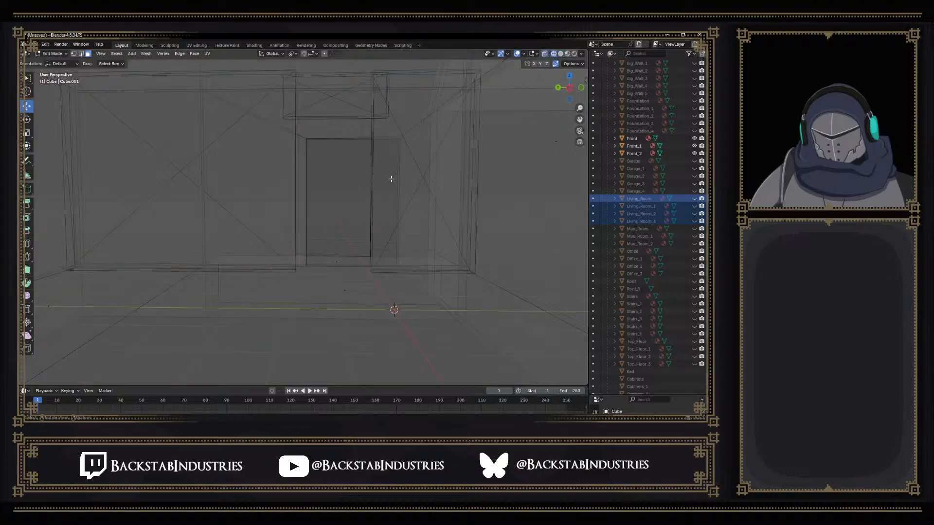
left_click_drag(293, 128, 404, 265)
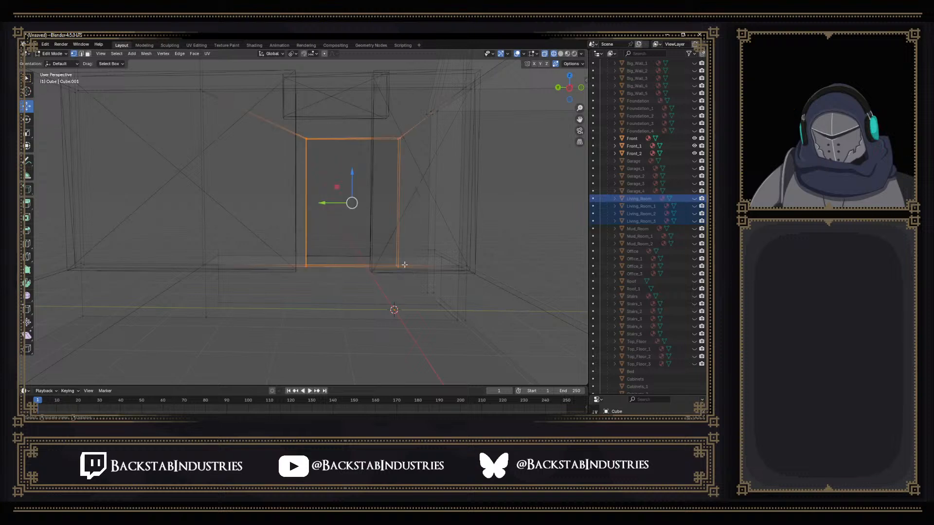
left_click_drag(324, 204, 303, 206)
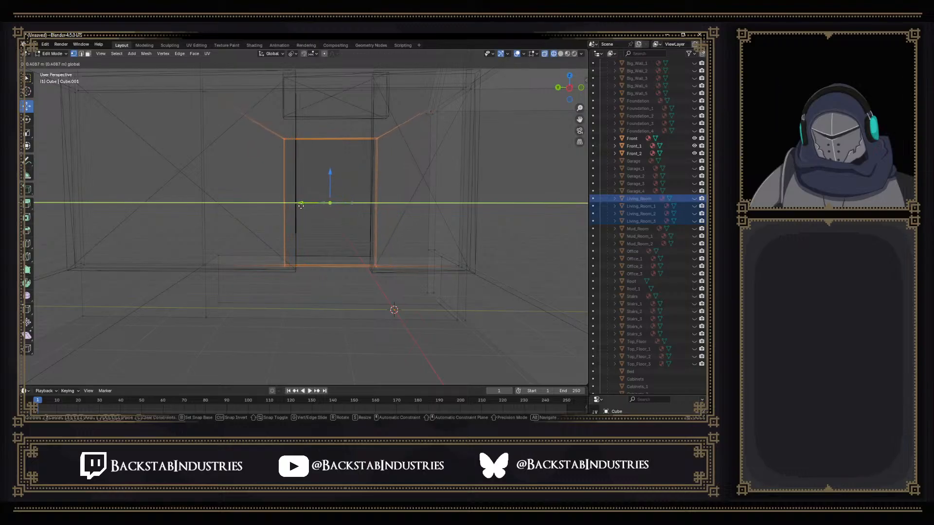
left_click_drag(304, 207, 305, 208)
Raise the doorway's top vertices along Z to the underside of the lintel in the Front reference objects
left_click_drag(269, 133, 411, 171)
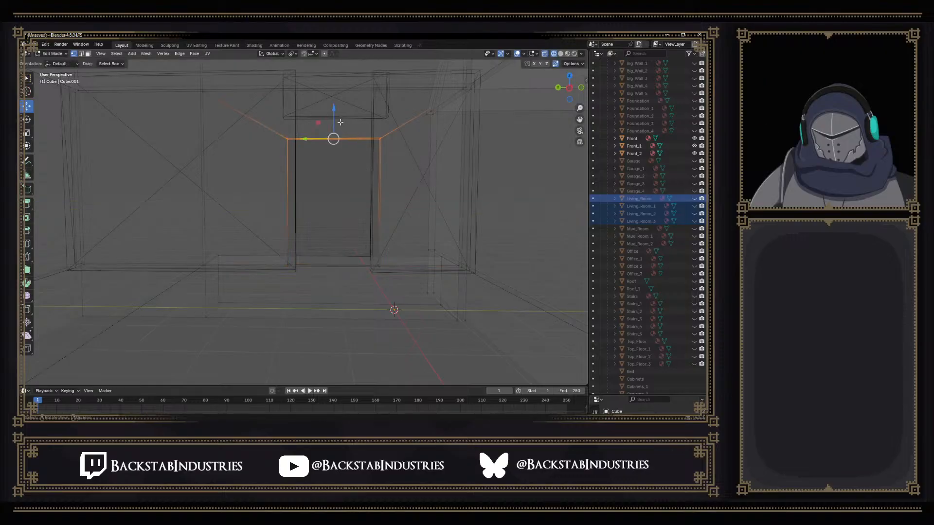
left_click_drag(335, 118, 333, 109)
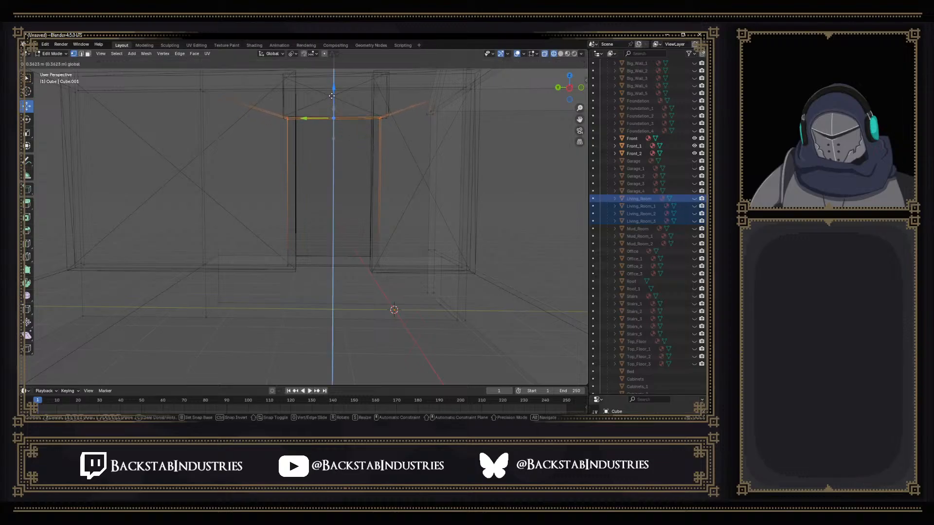
left_click_drag(332, 96, 331, 97)
left_click_drag(303, 192, 290, 152)
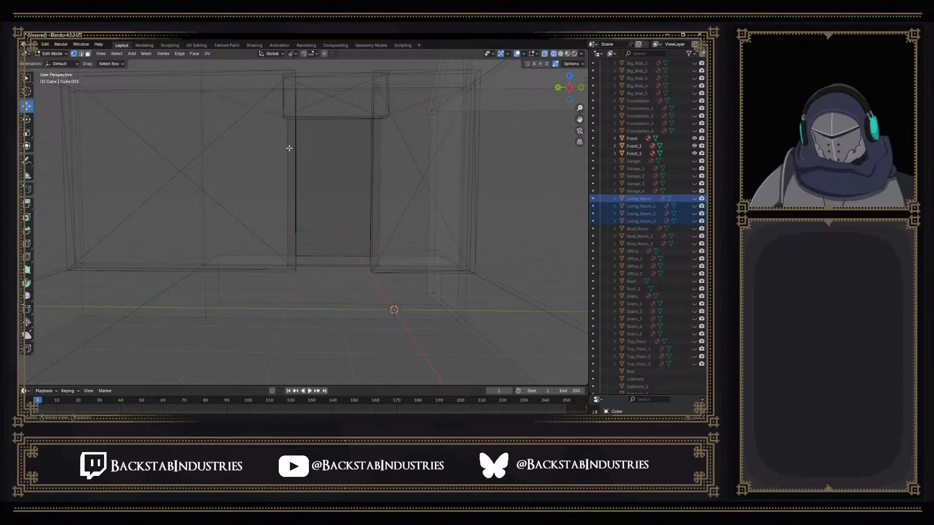
Move the vertices of both doorway sides inward along Y until each side lines up with the jamb of the Front reference opening
left_click_drag(283, 109, 307, 282)
middle_click_drag(310, 279, 315, 282)
left_click(275, 275)
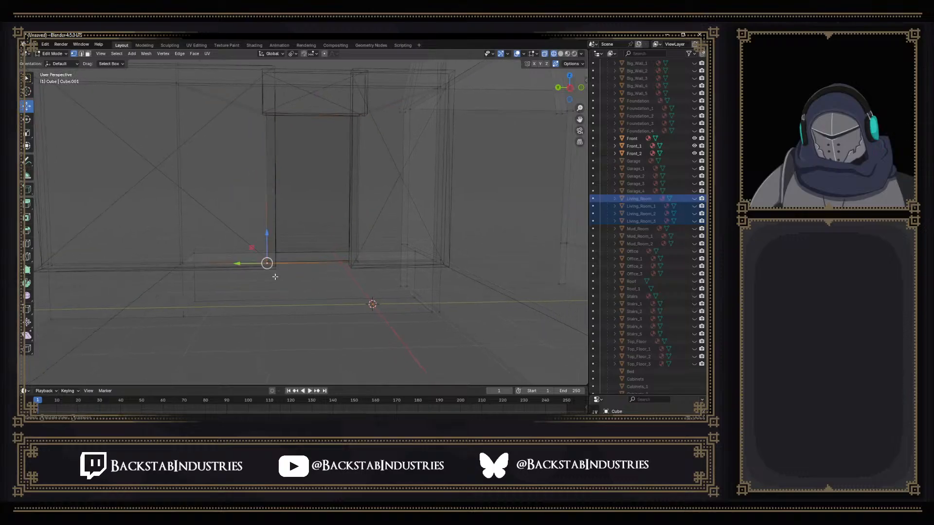
left_click_drag(271, 179, 282, 87)
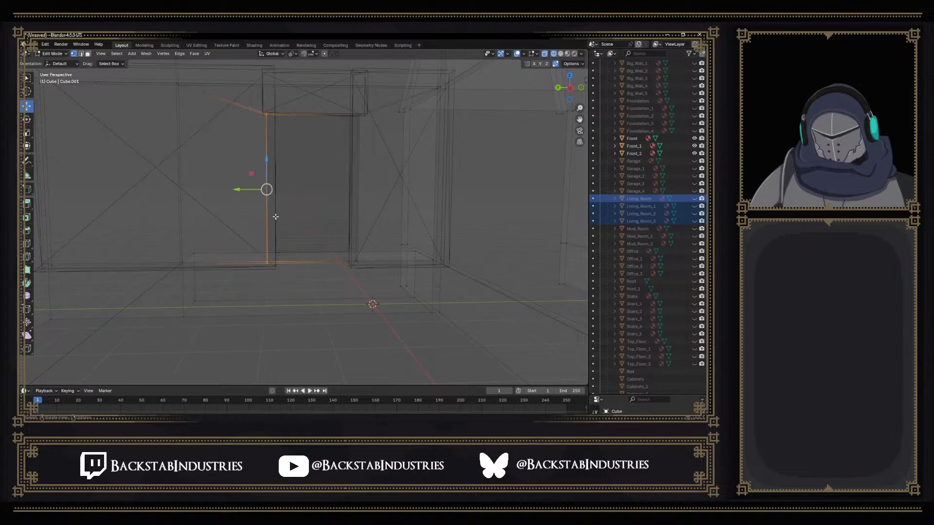
left_click_drag(244, 192, 252, 190)
left_click_drag(339, 99, 369, 283)
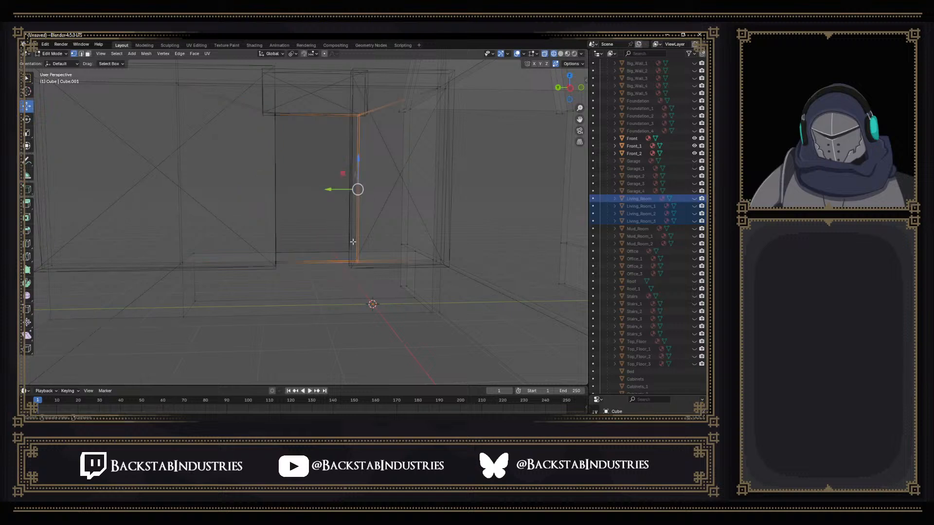
left_click_drag(329, 189, 320, 192)
left_click(314, 228)
mouse_move(314, 228)
middle_mouse_down()
mouse_move(298, 237)
mouse_move(314, 239)
middle_mouse_up()
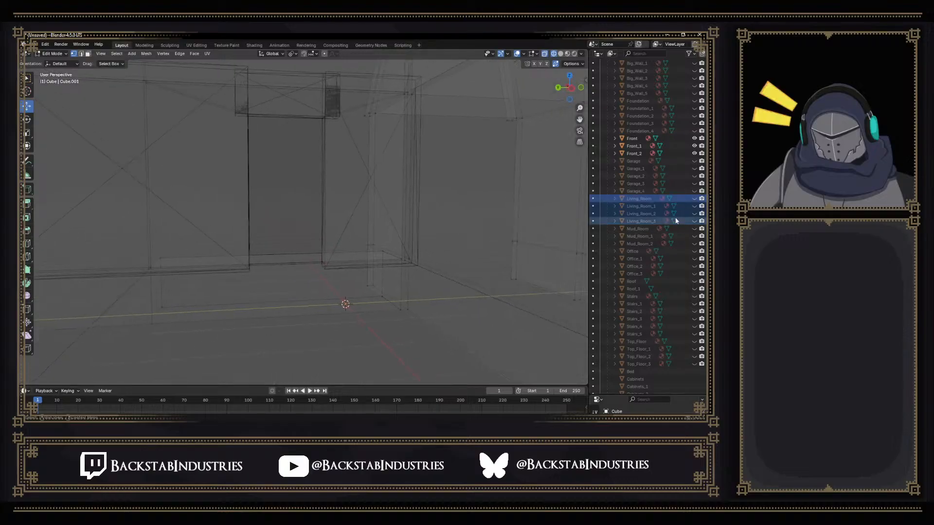
Hide the reference objects Front, Front_1 and Front_2 and unhide Living_Room, Living_Room_1, Living_Room_2 and Living_Room_3
left_click(694, 154)
left_click(695, 146)
left_click(694, 139)
left_click_drag(694, 204, 695, 221)
In solid display, examine how the Living_Room partition walls and opening sit inside the room of the house model
middle_click_drag(418, 241, 48, 245)
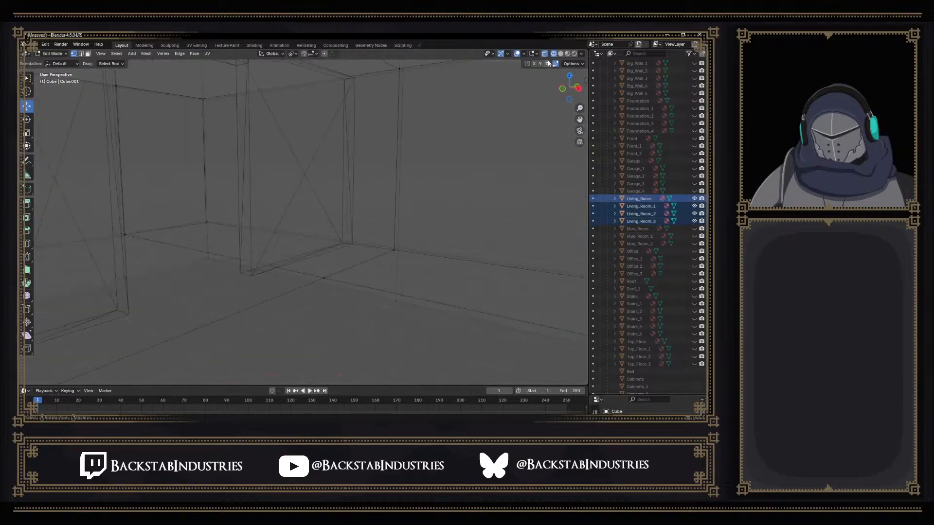
left_click(560, 54)
mouse_move(397, 139)
middle_mouse_down()
mouse_move(301, 152)
mouse_move(316, 115)
mouse_move(304, 136)
middle_mouse_up()
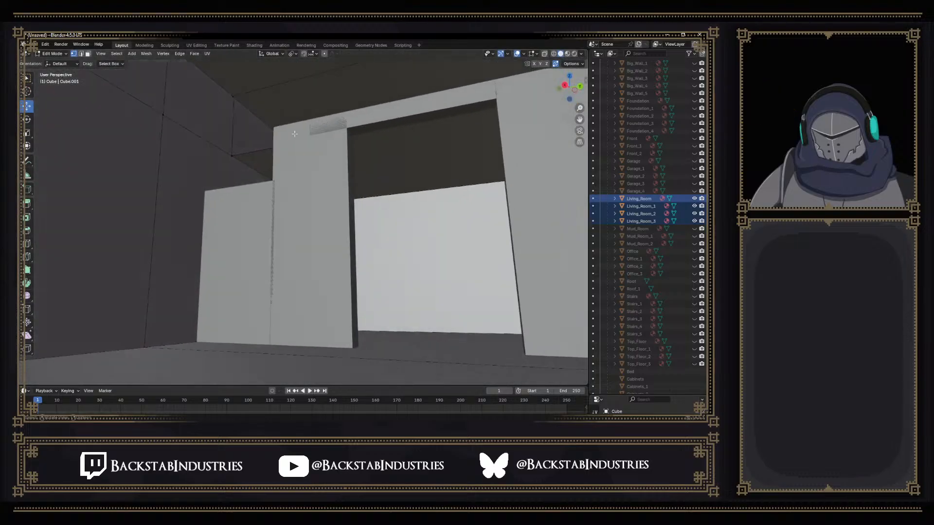
middle_click_drag(379, 162, 408, 191)
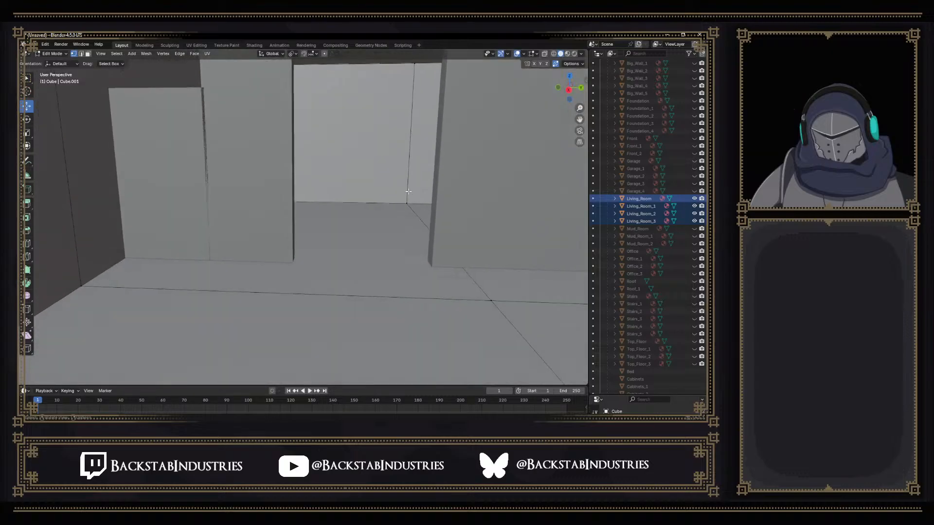
middle_click_drag(236, 187, 283, 166)
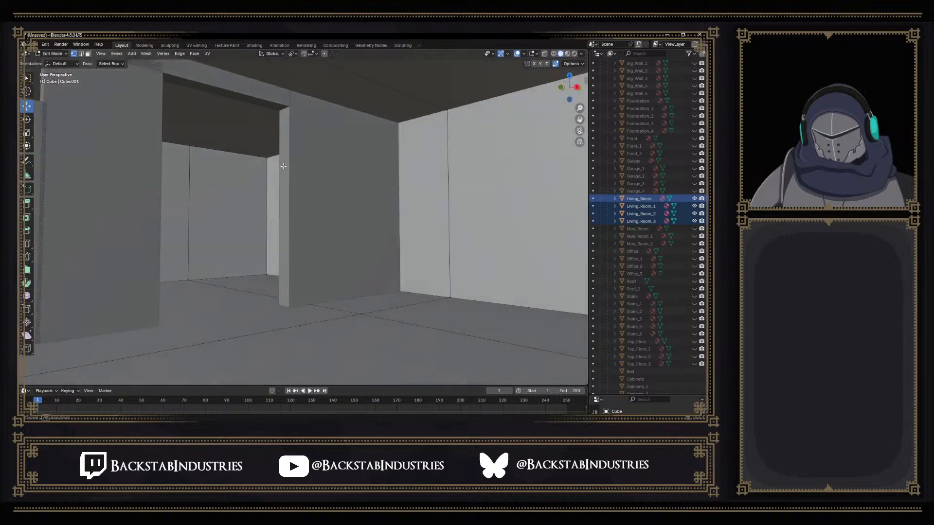
scroll(391, 201, "up", 1)
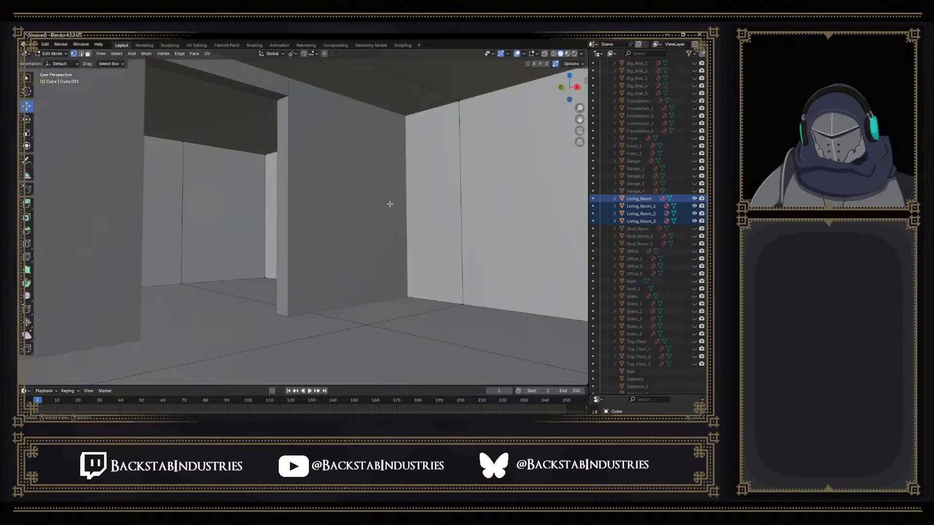
middle_click_drag(399, 205, 419, 213)
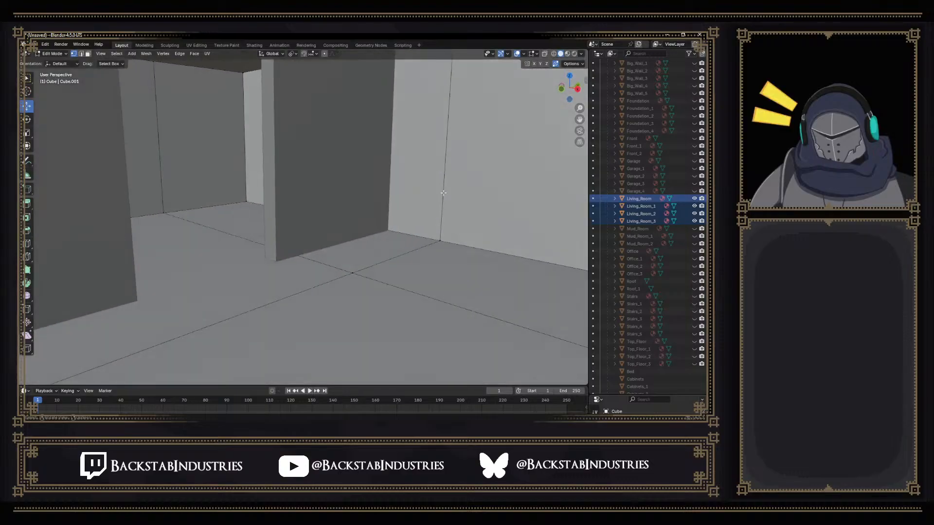
middle_click_drag(445, 193, 324, 217)
Select the edge loop crossing the room's floor and walls, and examine where it runs from inside, outside and above the house
left_click(253, 283, "alt")
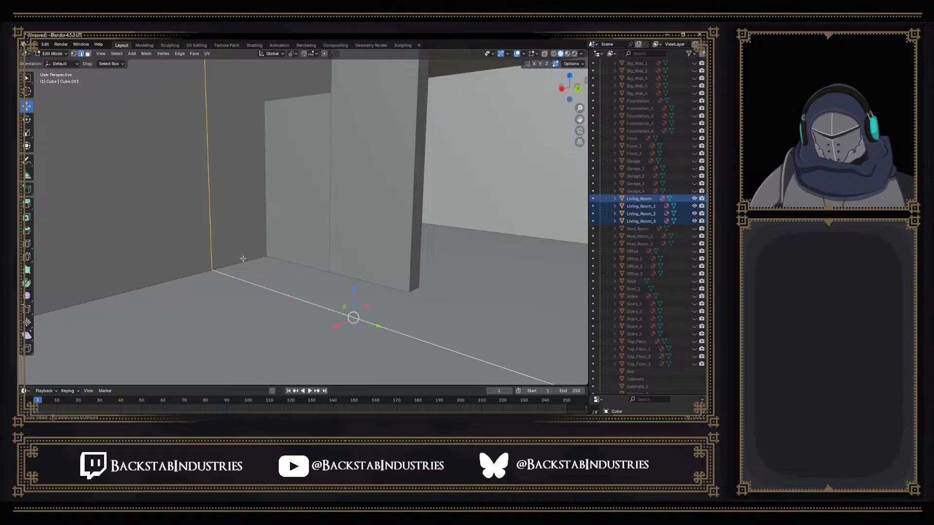
scroll(238, 201, "down", 7)
middle_click_drag(291, 166, 286, 177)
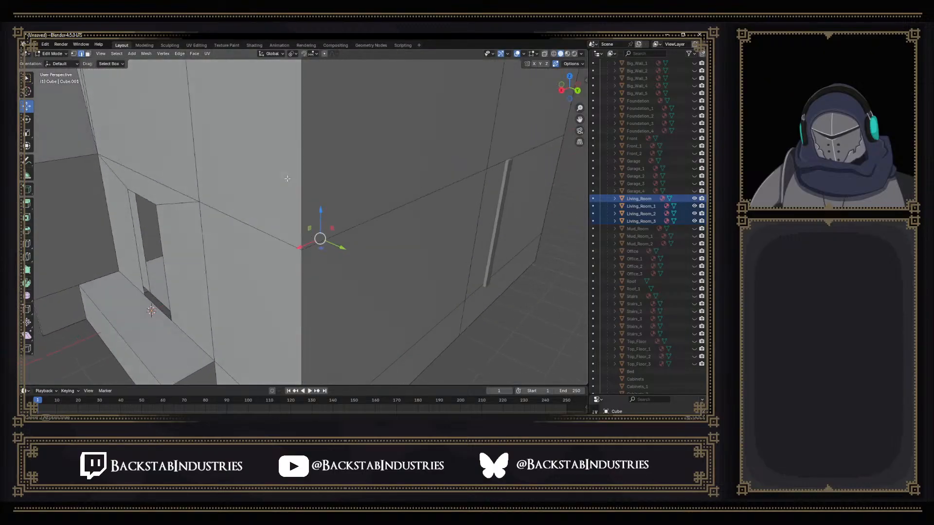
scroll(288, 161, "up", 4)
scroll(289, 155, "down", 3)
middle_click_drag(286, 114, 283, 211, "shift")
middle_click_drag(283, 161, 284, 257, "shift")
scroll(273, 234, "down", 1)
scroll(278, 210, "down", 3)
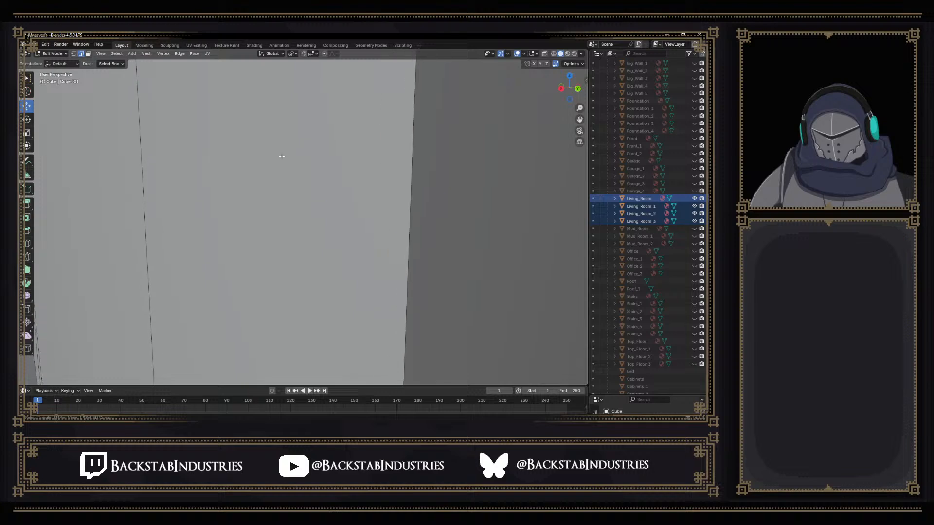
scroll(284, 257, "down", 6)
middle_click_drag(285, 211, 337, 252)
scroll(337, 252, "up", 10)
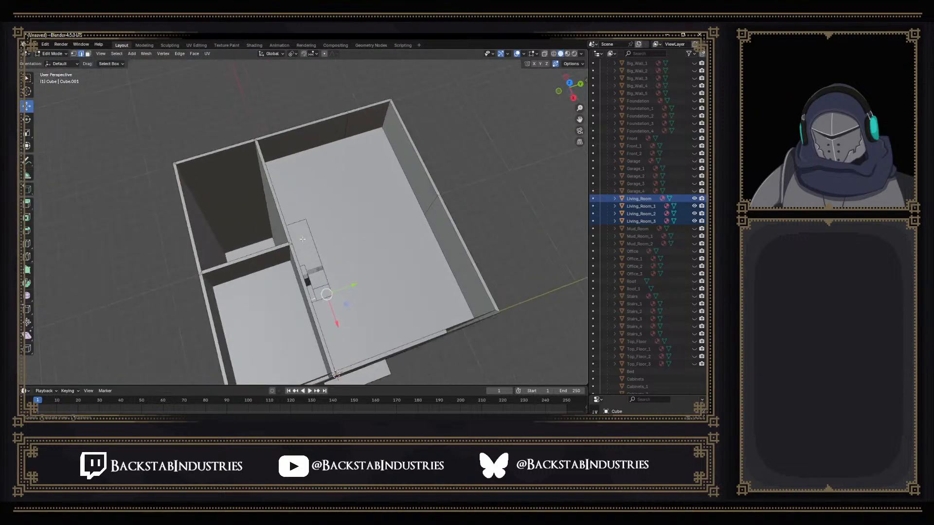
key("ctrl+r")
middle_click_drag(281, 289, 111, 243, "shift")
middle_click_drag(375, 271, 204, 216, "shift")
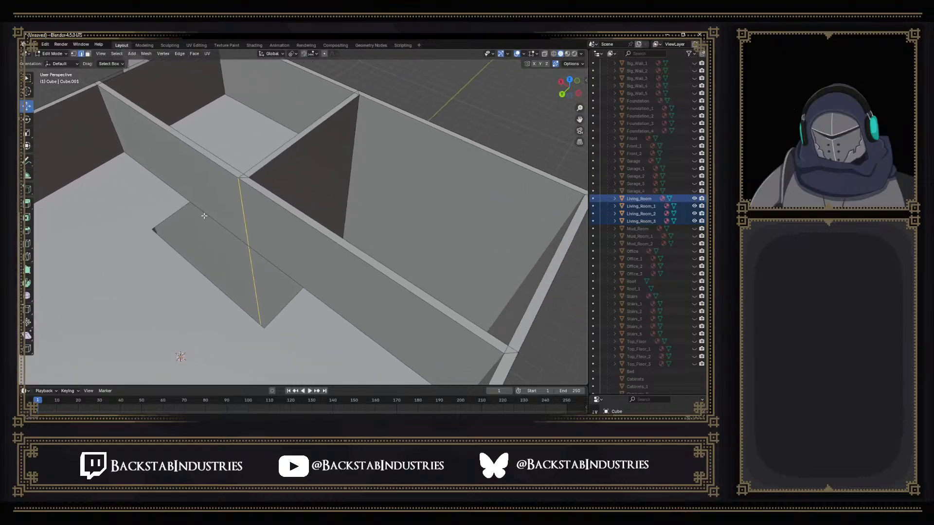
mouse_move(294, 212)
middle_mouse_down()
mouse_move(225, 215)
mouse_move(209, 269)
mouse_move(254, 210)
mouse_move(300, 203)
middle_mouse_up()
scroll(255, 210, "down", 6)
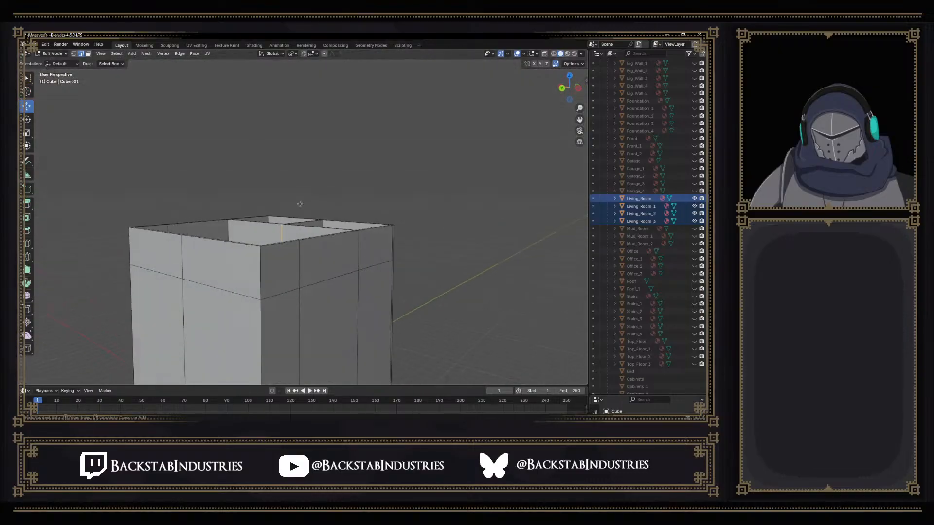
Save the Blender file as House.blend in the project's Assets/Art/Models folder
key("ctrl+s")
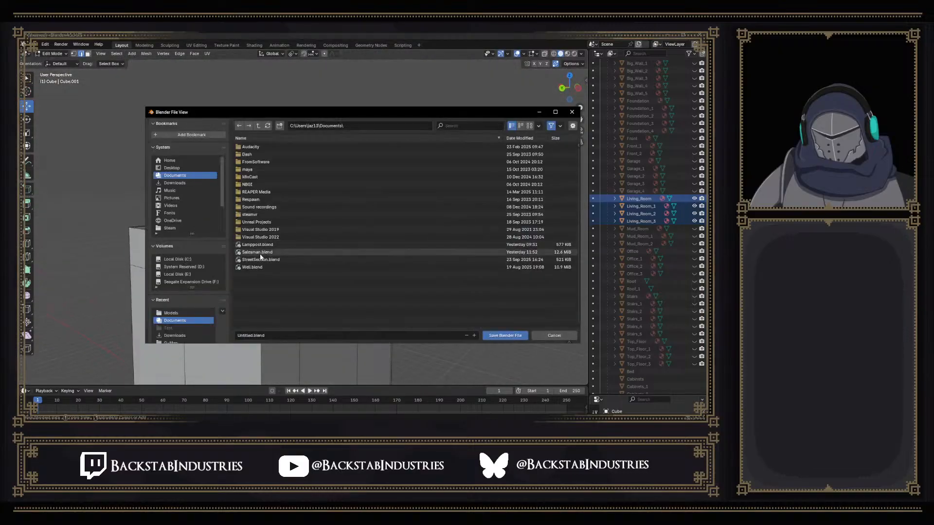
left_click(252, 336)
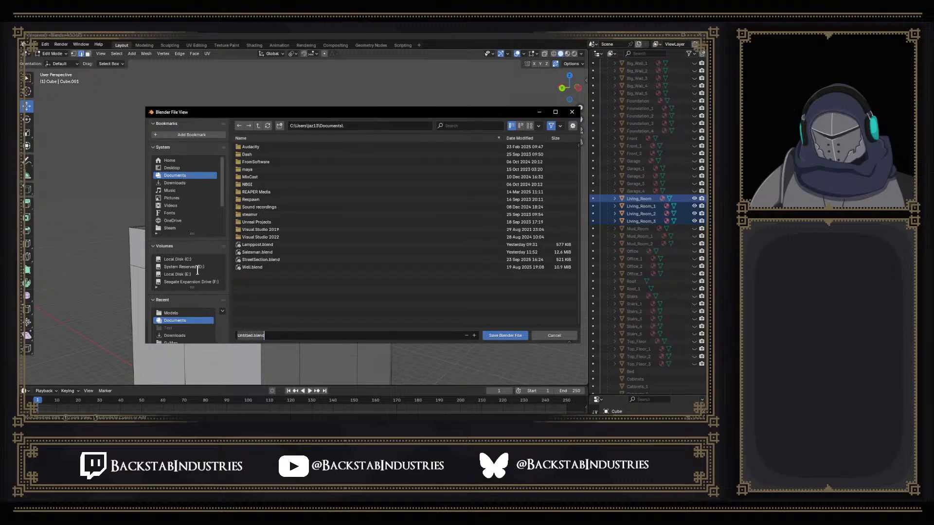
left_click(194, 312)
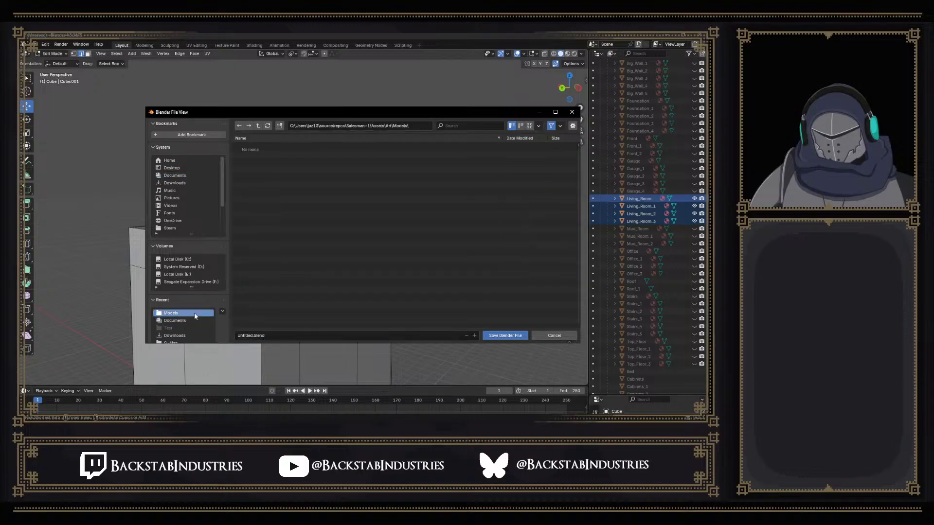
left_click(252, 336)
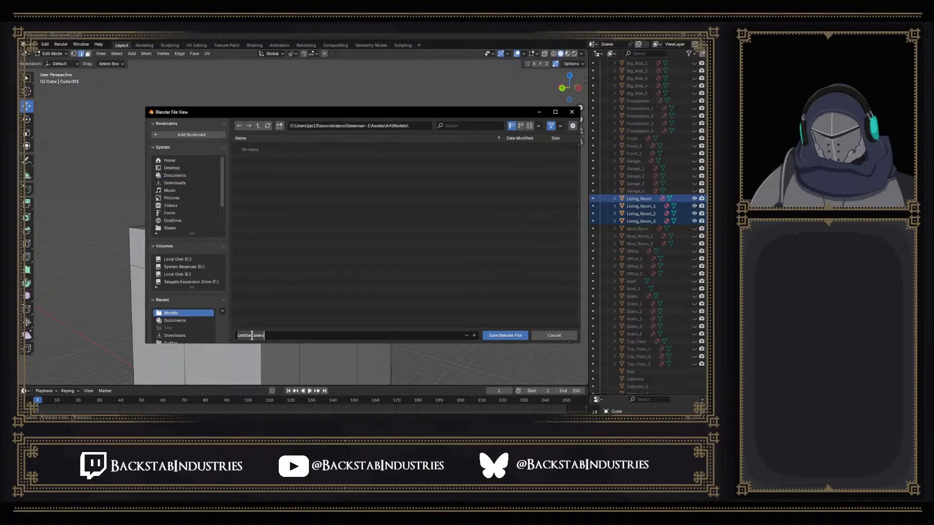
left_click(175, 175)
left_click(253, 336)
left_click(252, 336)
left_click_drag(252, 335, 229, 336)
type("hOUSE")
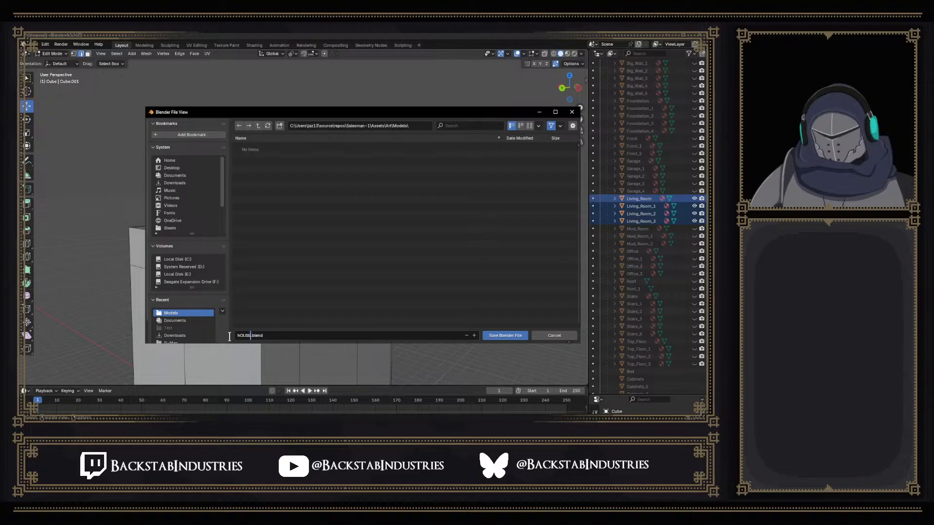
type("House")
left_click(518, 335)
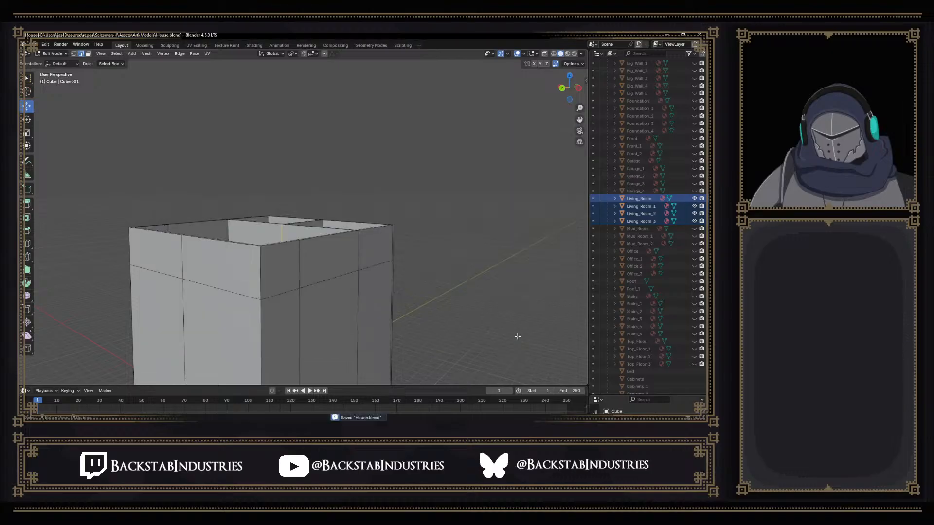
Examine the house from above and the adjusted doorway from inside the room, including the edges above its opening
middle_click_drag(356, 293, 300, 284)
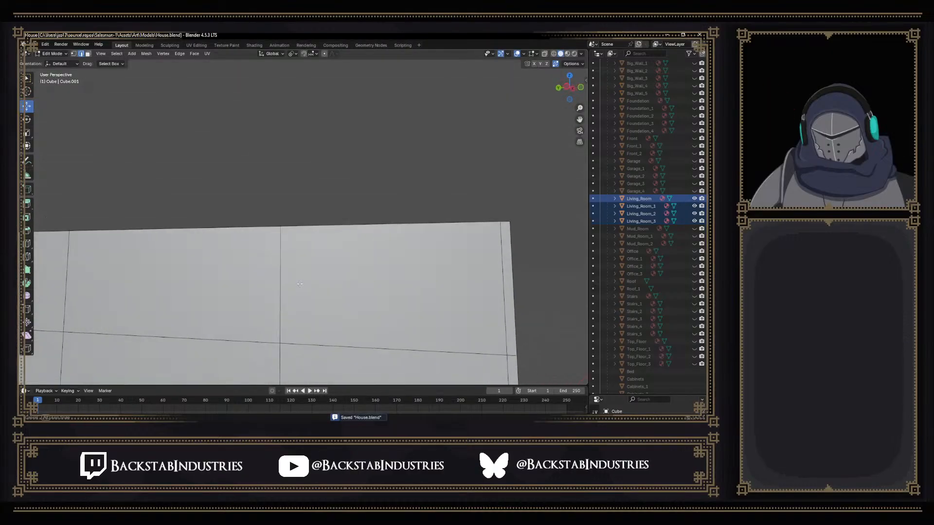
scroll(362, 290, "down", 5)
middle_click_drag(363, 290, 346, 343)
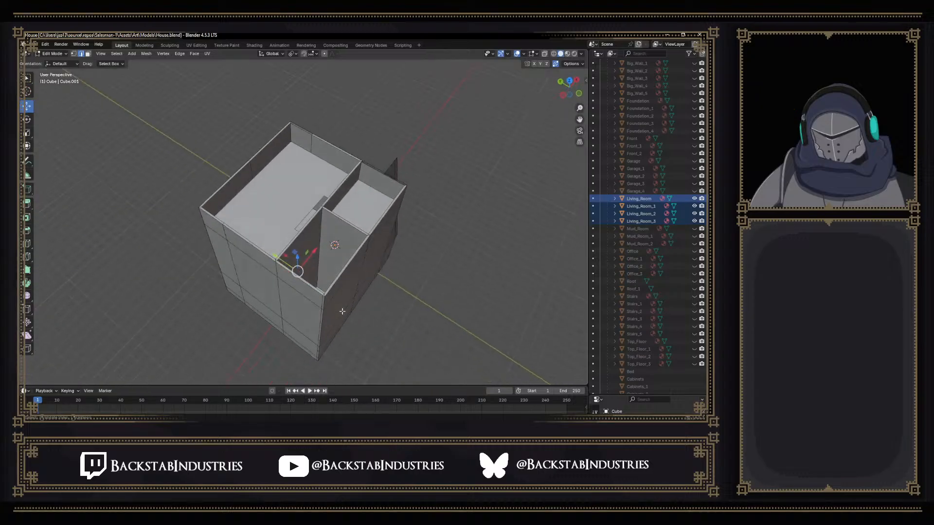
scroll(335, 296, "up", 7)
scroll(335, 296, "up", 6)
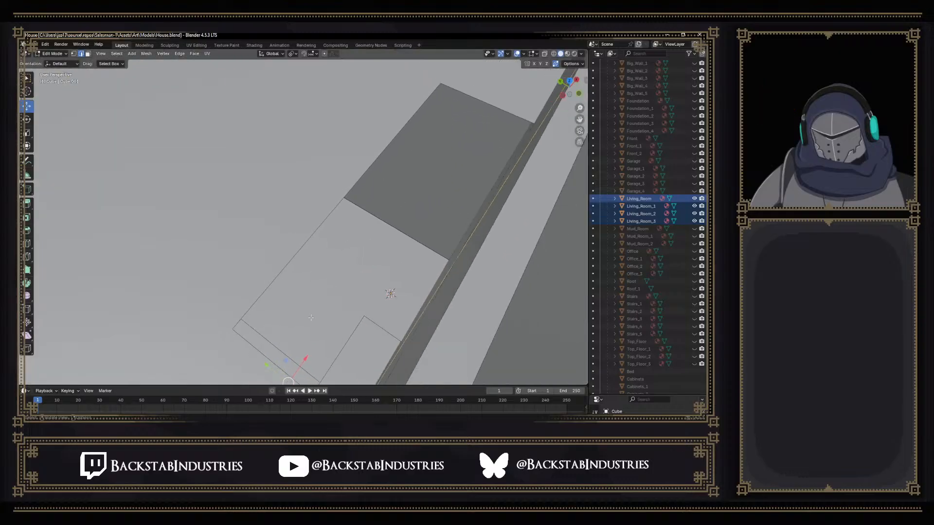
middle_click_drag(311, 317, 538, 235, "shift")
middle_click_drag(389, 312, 351, 179)
scroll(346, 262, "down", 5)
middle_click_drag(352, 294, 369, 112, "shift")
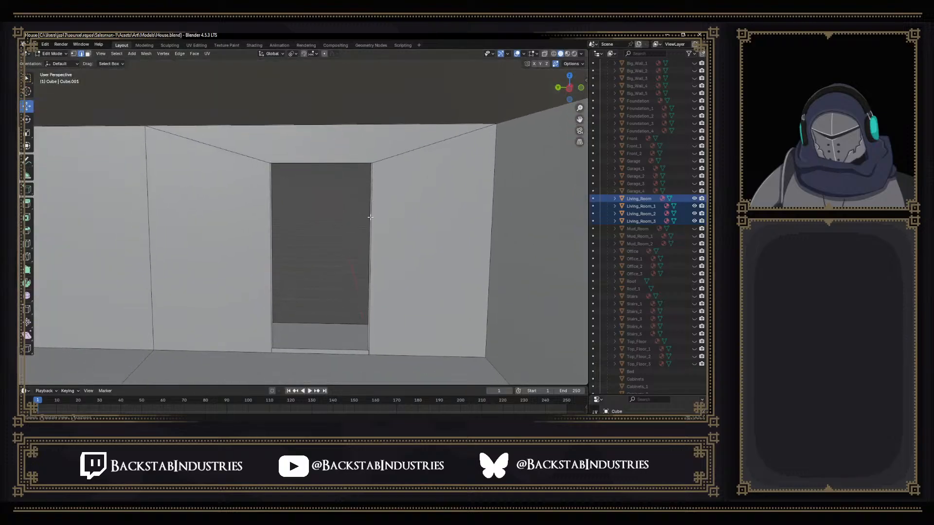
scroll(370, 218, "down", 14)
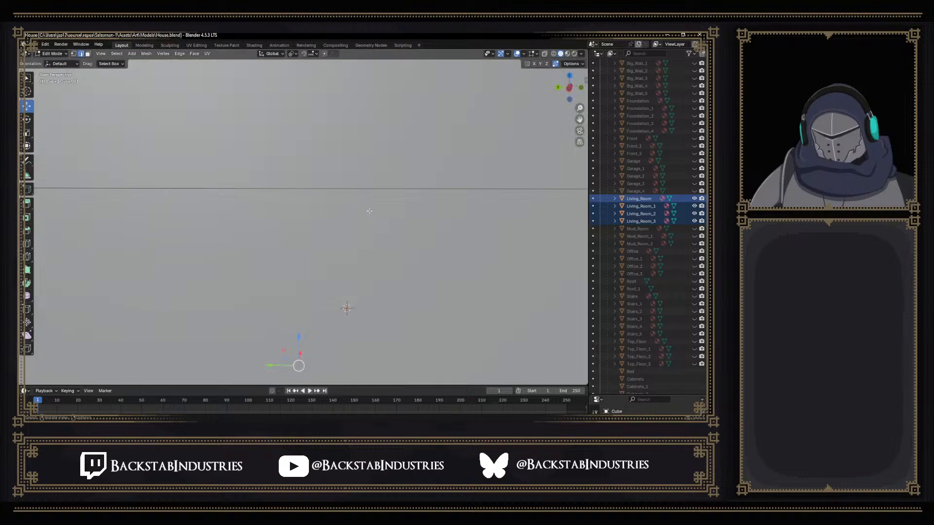
scroll(370, 210, "down", 3)
Select the ring of horizontal edges around the house above the doorway in wireframe and move it up about 4.89 m along Z
middle_click_drag(370, 209, 538, 204)
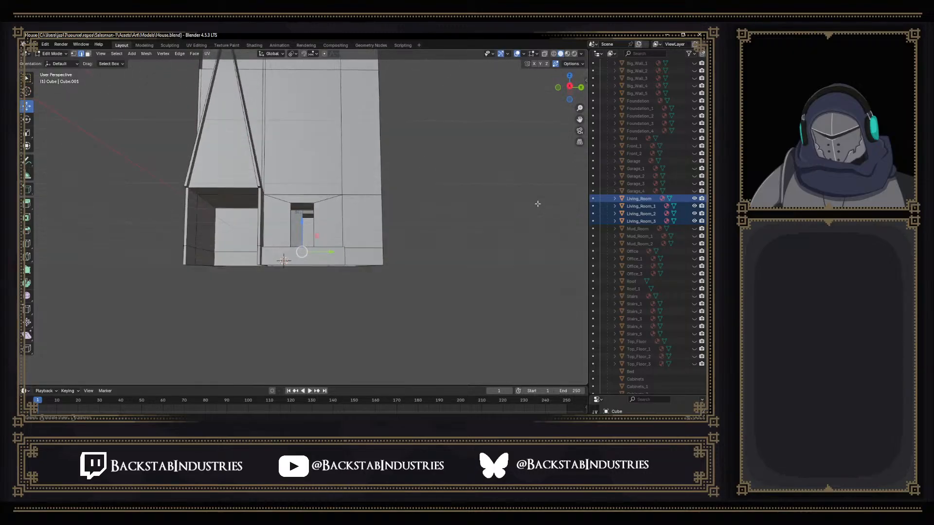
key("alt+z")
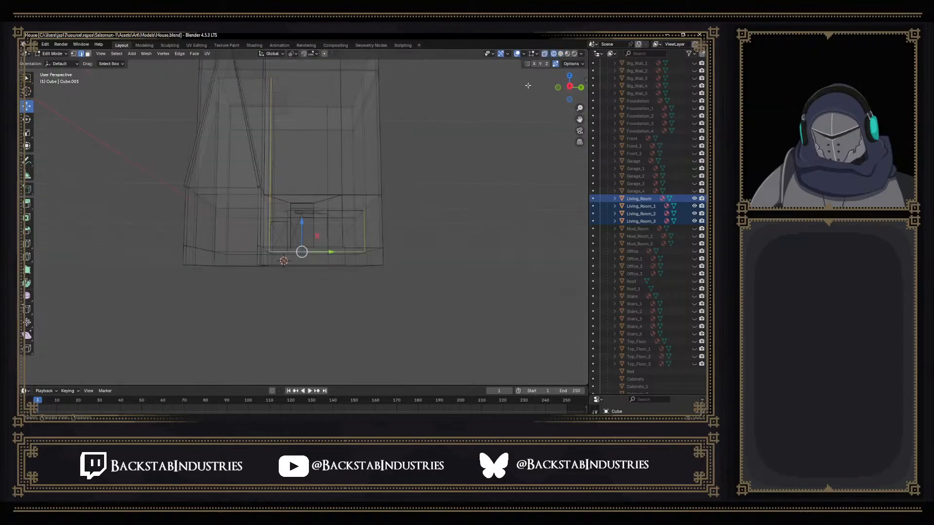
left_click_drag(127, 157, 406, 209)
mouse_move(406, 208)
middle_mouse_down()
mouse_move(407, 217)
mouse_move(402, 208)
middle_mouse_up()
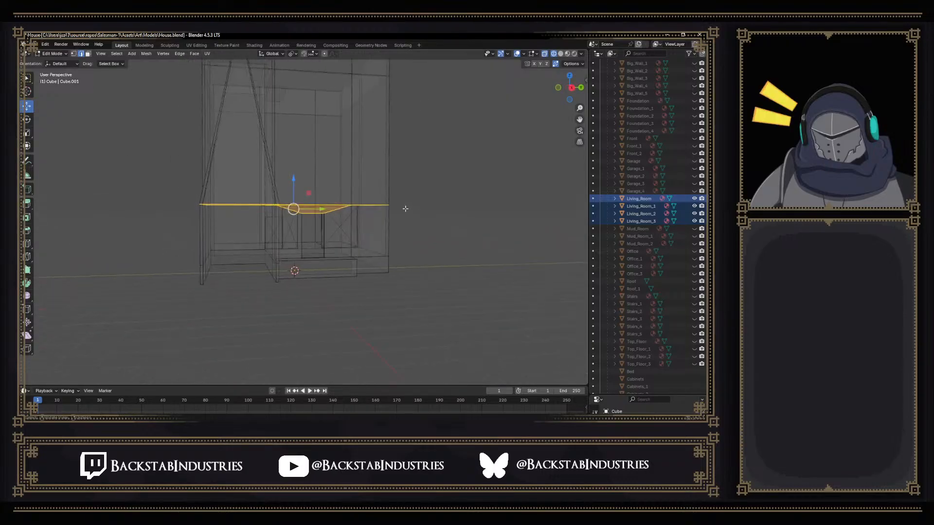
left_click(568, 88)
left_click_drag(171, 167, 433, 227)
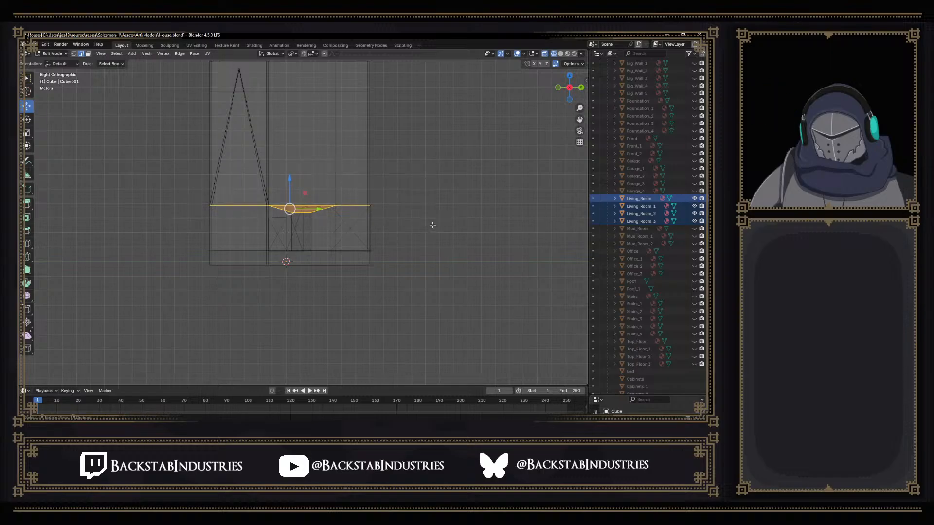
middle_click_drag(454, 219, 347, 221)
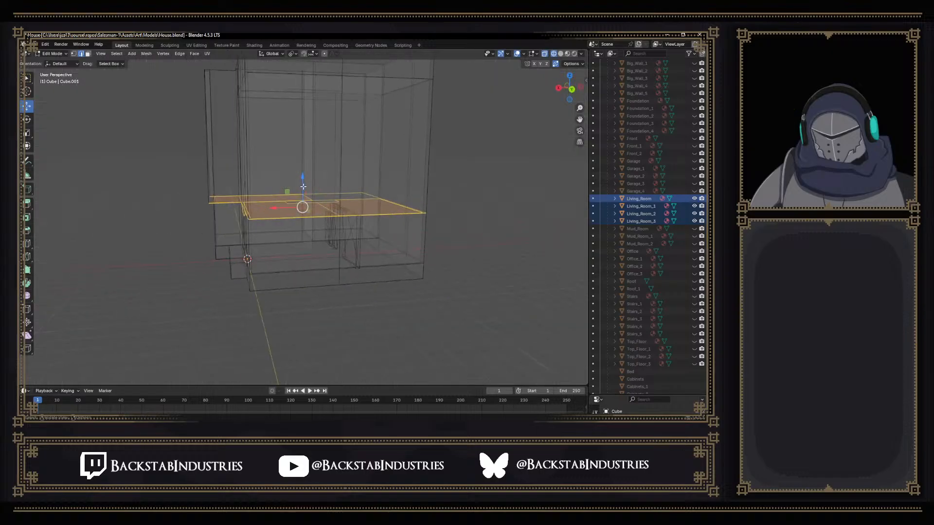
left_click_drag(302, 182, 316, 116)
middle_click_drag(336, 175, 342, 201)
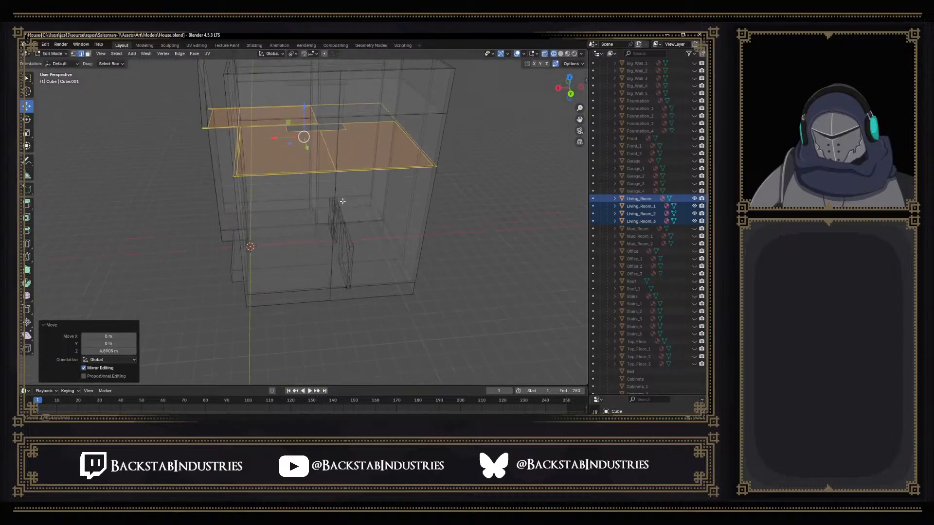
In solid display, examine the Living_Room partition walls and where their bases meet the room's floor edges
scroll(345, 238, "up", 5)
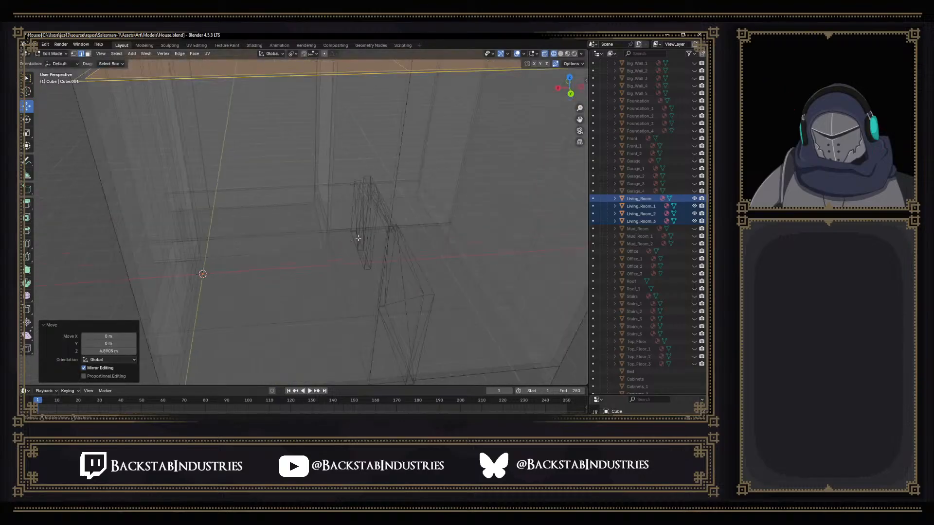
left_click(560, 54)
scroll(421, 215, "up", 3)
mouse_move(421, 214)
middle_mouse_down()
mouse_move(369, 194)
mouse_move(333, 209)
mouse_move(390, 223)
mouse_move(488, 209)
mouse_move(452, 219)
middle_mouse_up()
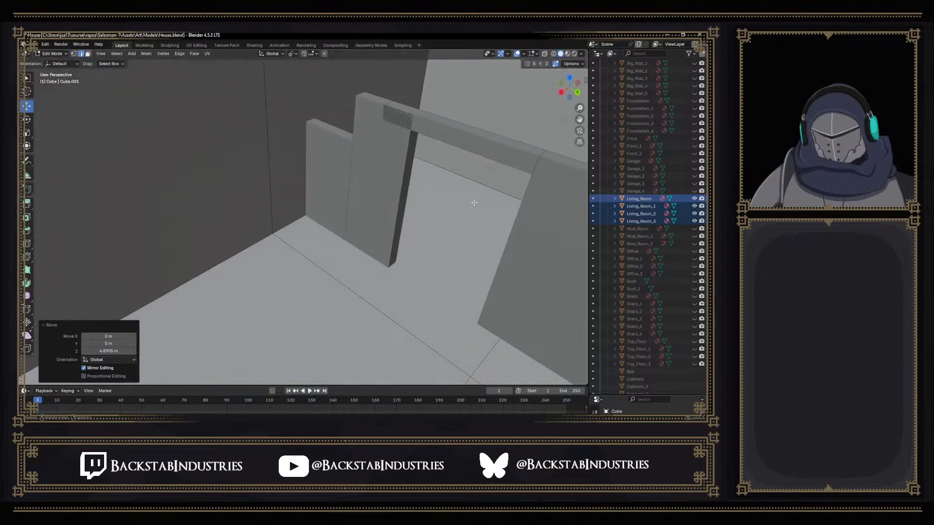
middle_click_drag(467, 223, 315, 291)
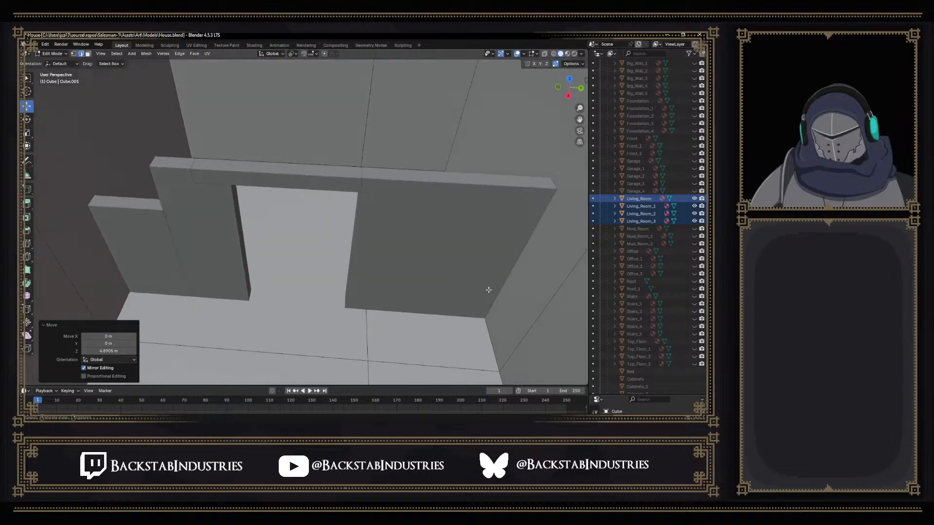
middle_click_drag(431, 298, 463, 280)
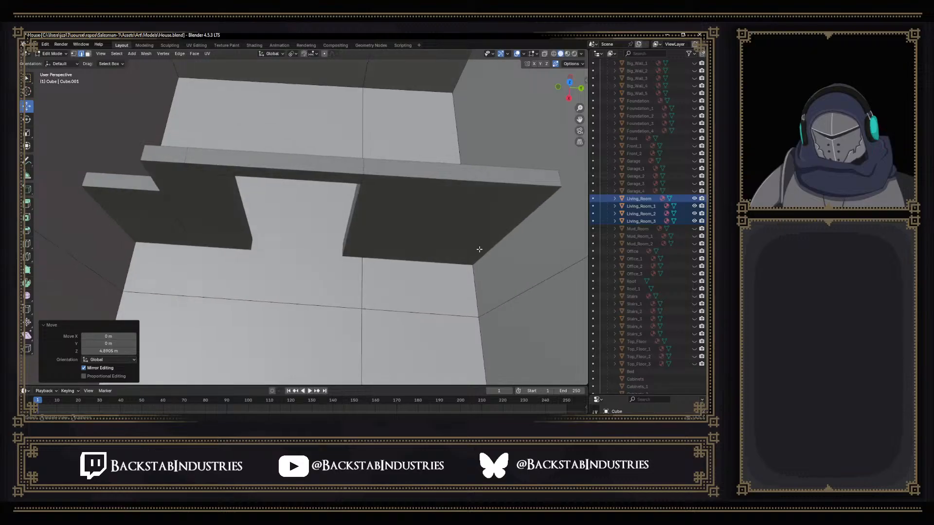
left_click(570, 84)
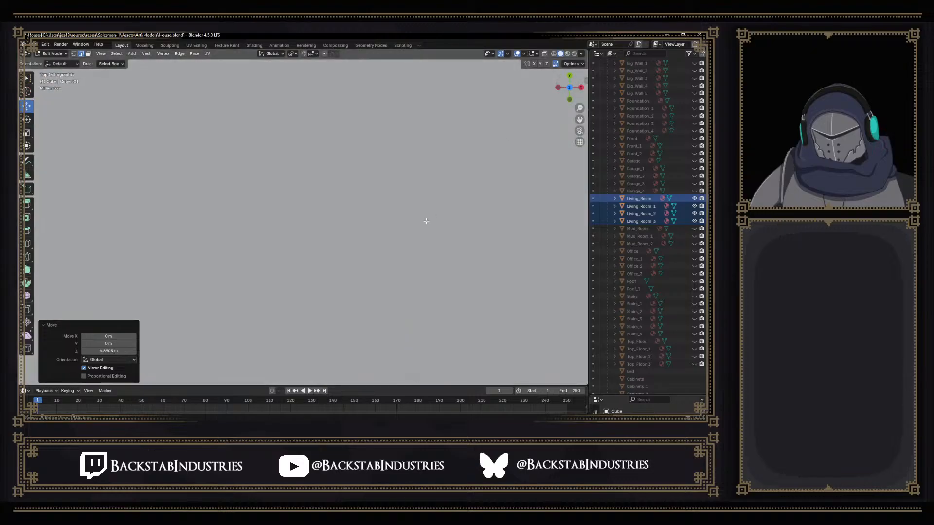
middle_click_drag(494, 160, 371, 131)
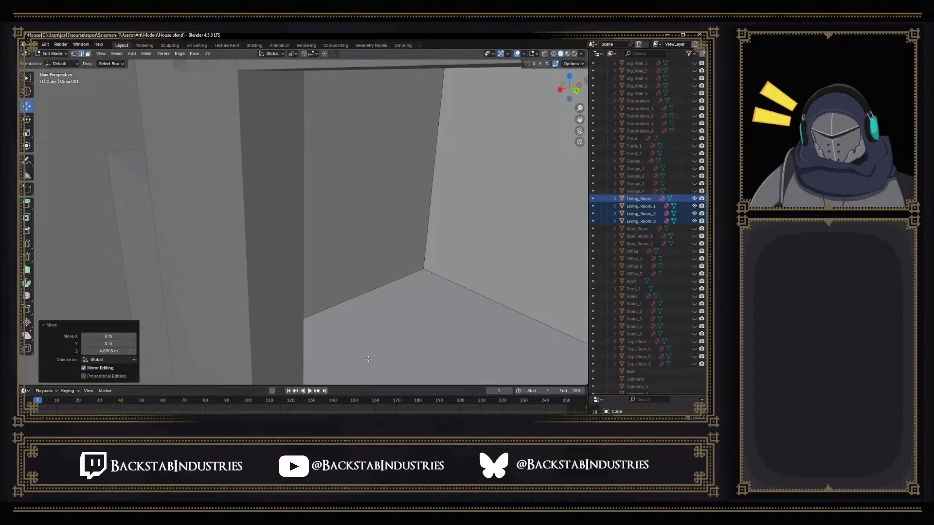
scroll(337, 273, "up", 8)
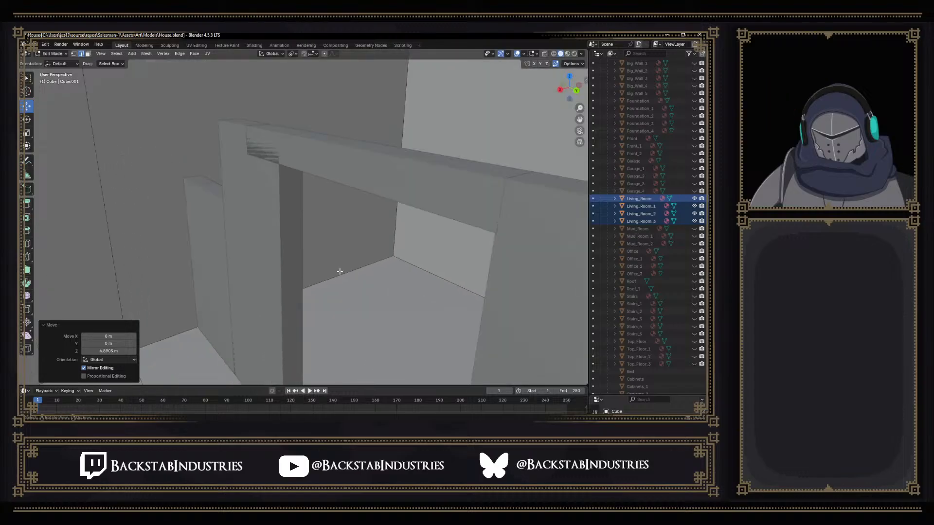
middle_click_drag(303, 269, 351, 292)
scroll(352, 293, "down", 1)
scroll(352, 292, "up", 1)
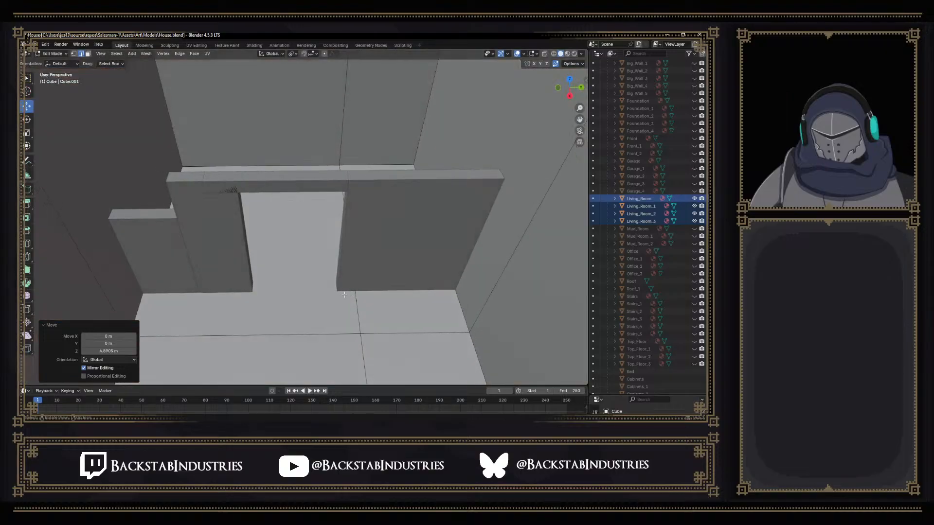
Add a loop cut across the room's floor and slide it along the base of the partition's near face
left_click(341, 295)
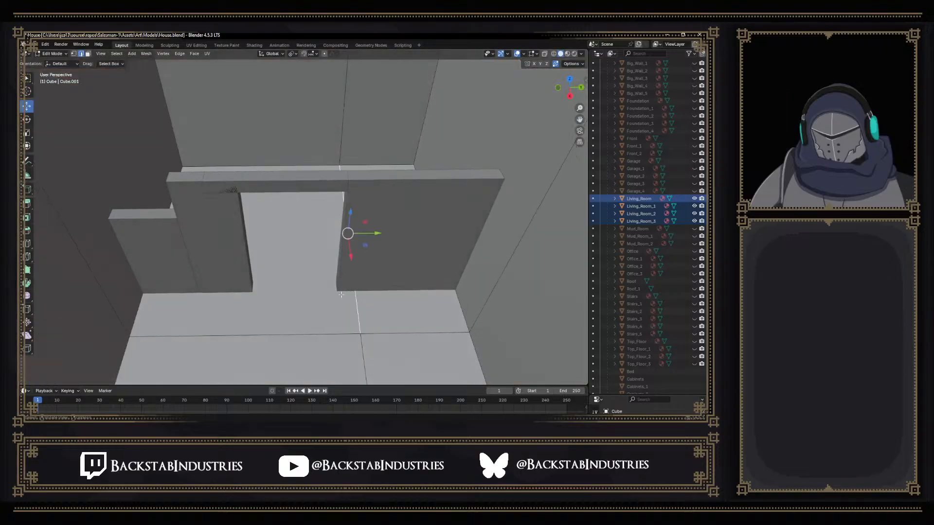
key("3")
left_click(242, 303)
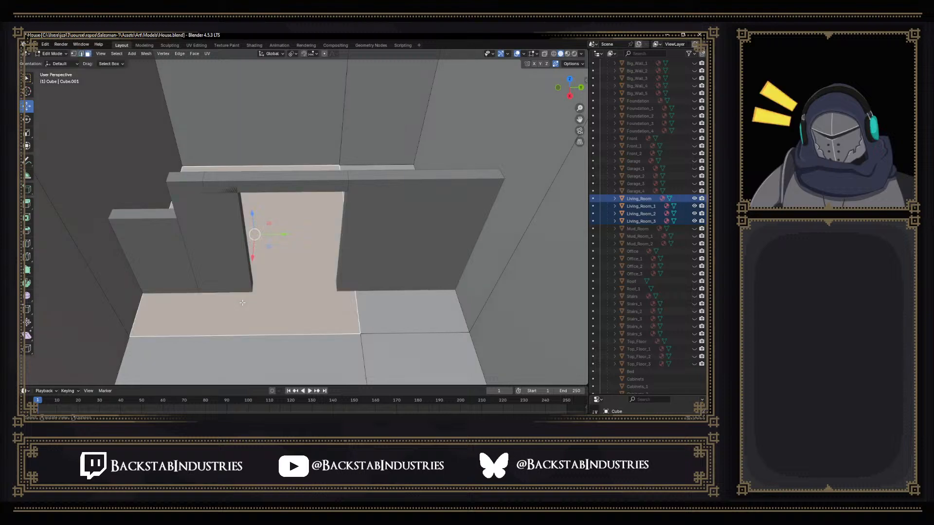
key("ctrl+r")
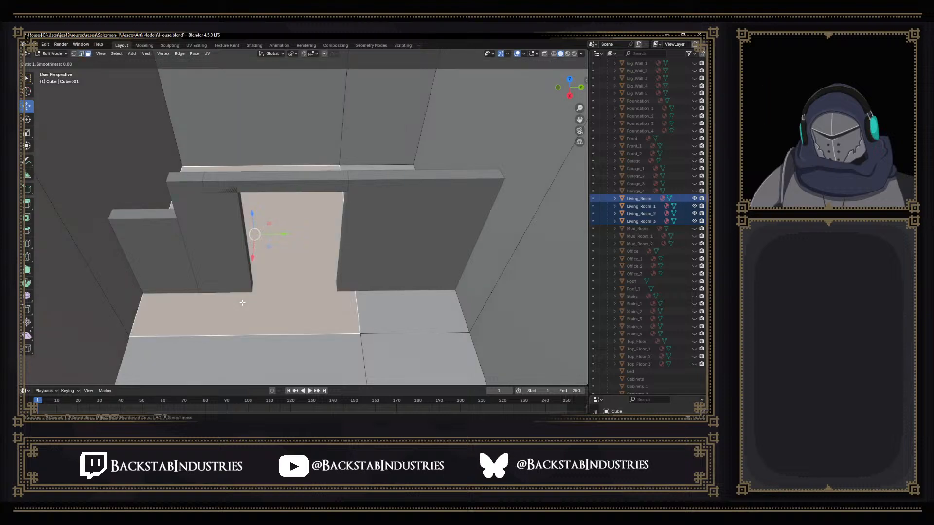
left_click(359, 295)
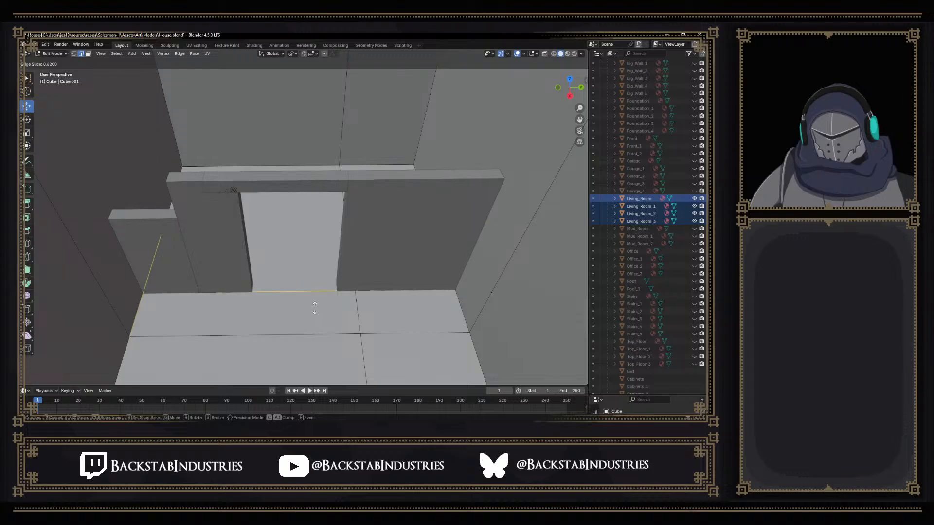
left_click(347, 307)
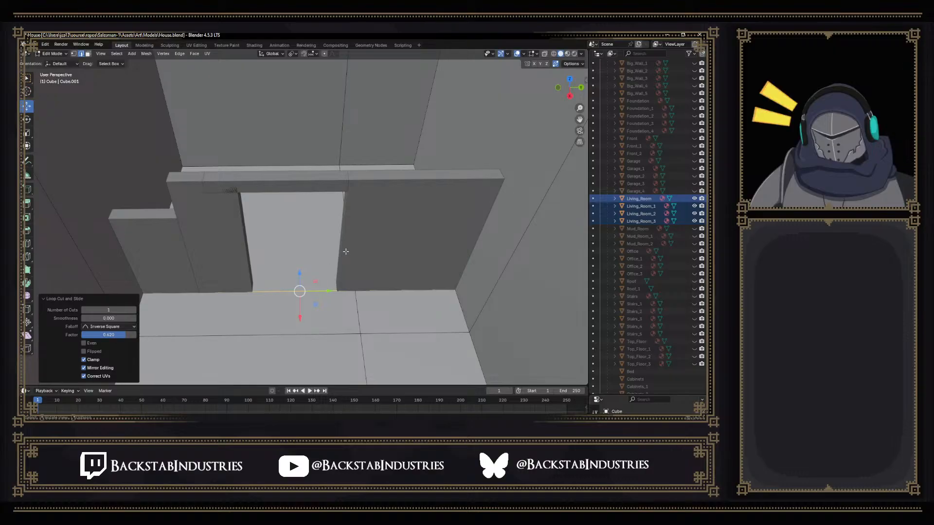
Set the loop cut to 2 cuts with a factor of 0.438, keeping one cut at the partition's near face
scroll(346, 253, "down", 2)
scroll(345, 255, "up", 2)
middle_click_drag(345, 255, 343, 249)
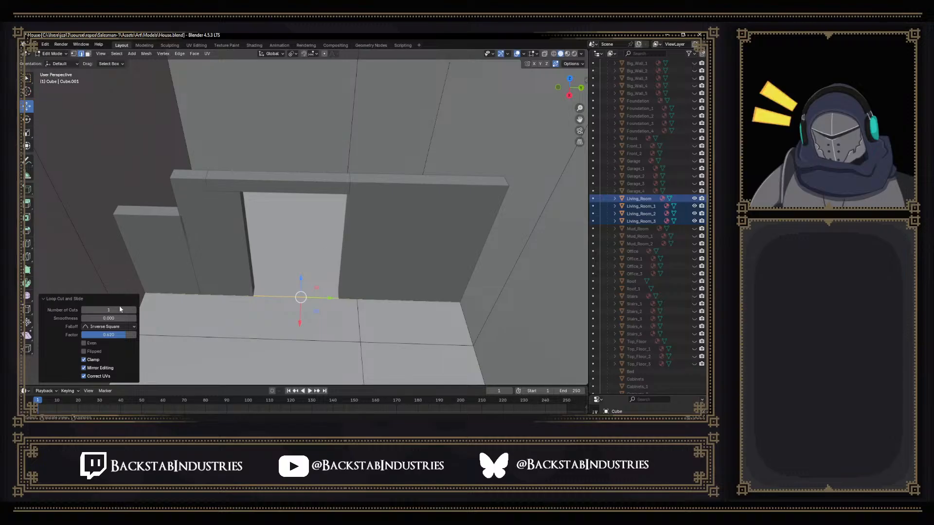
left_click(134, 311)
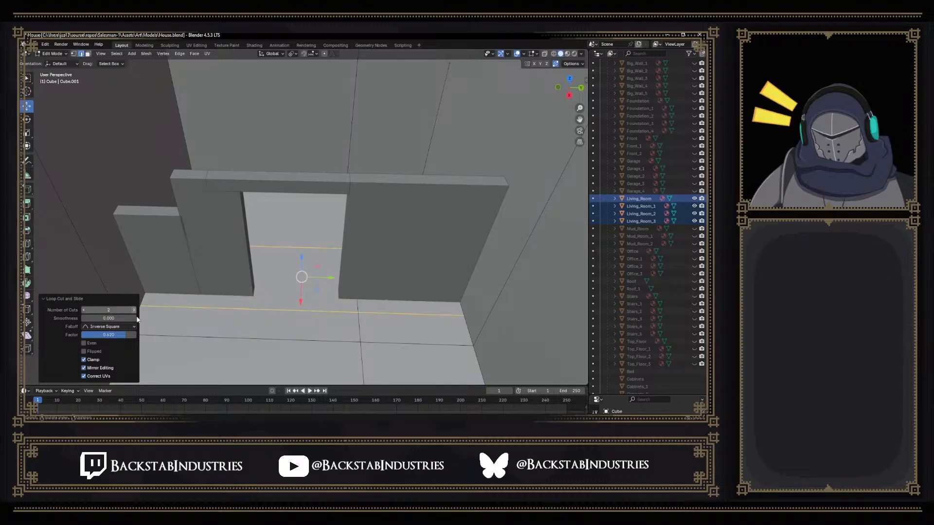
left_click_drag(124, 334, 114, 334)
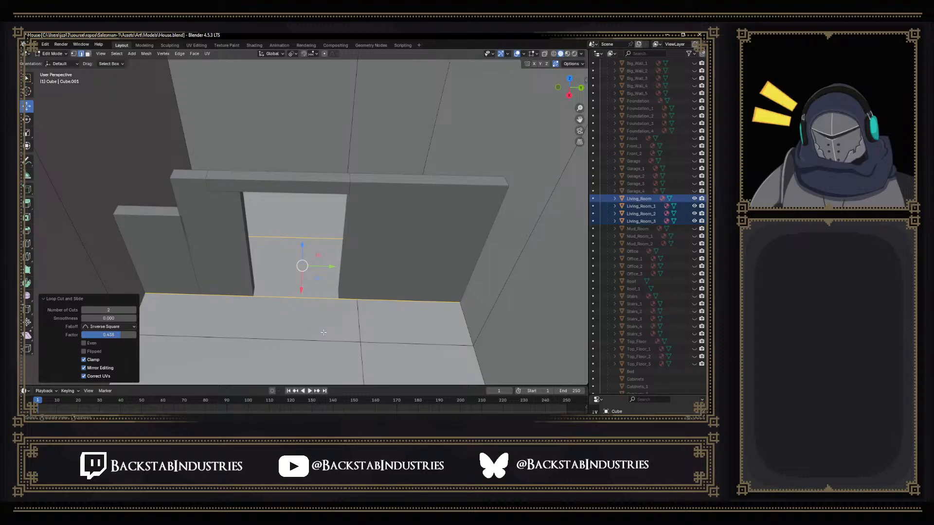
Select both floor edges of the cut behind the partition and move them along X to its far face
middle_click_drag(320, 333, 317, 294)
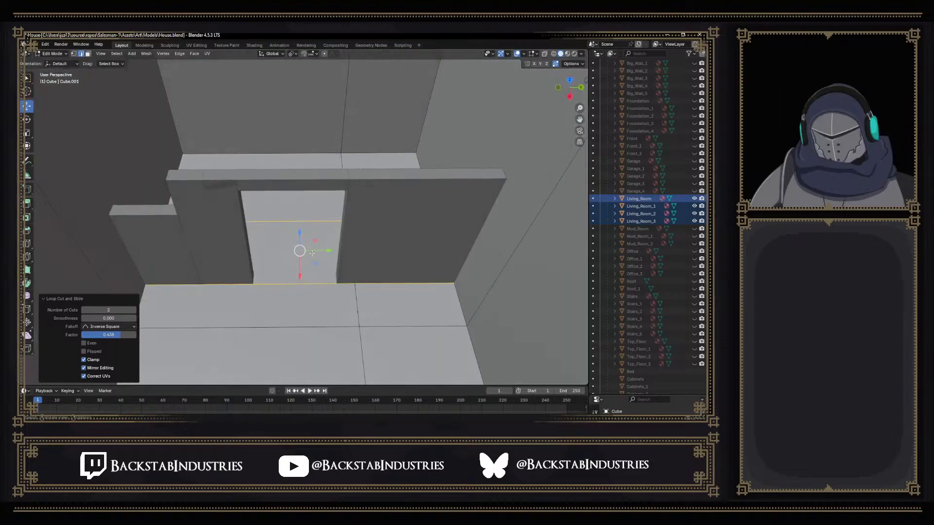
left_click(321, 228)
middle_click_drag(317, 228, 381, 239)
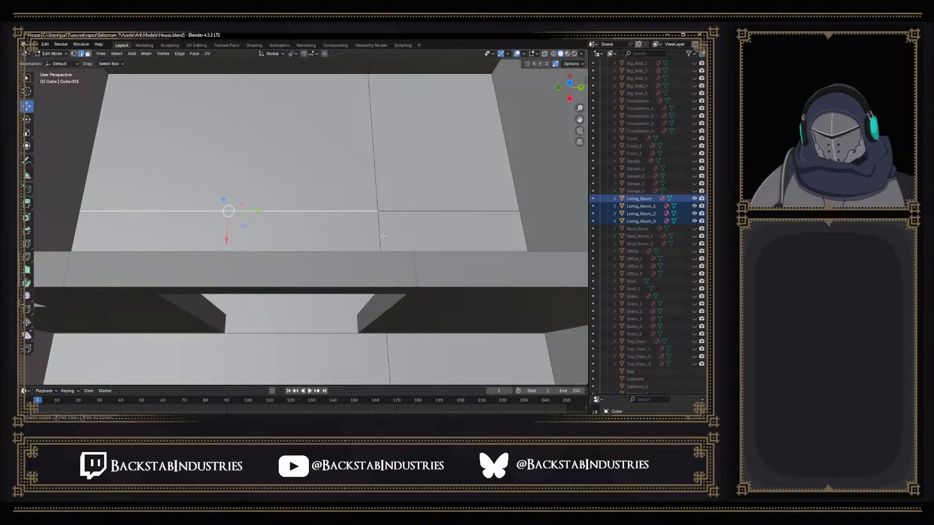
left_click(409, 211, "shift")
left_click_drag(452, 232, 452, 337)
middle_click_drag(452, 337, 419, 319)
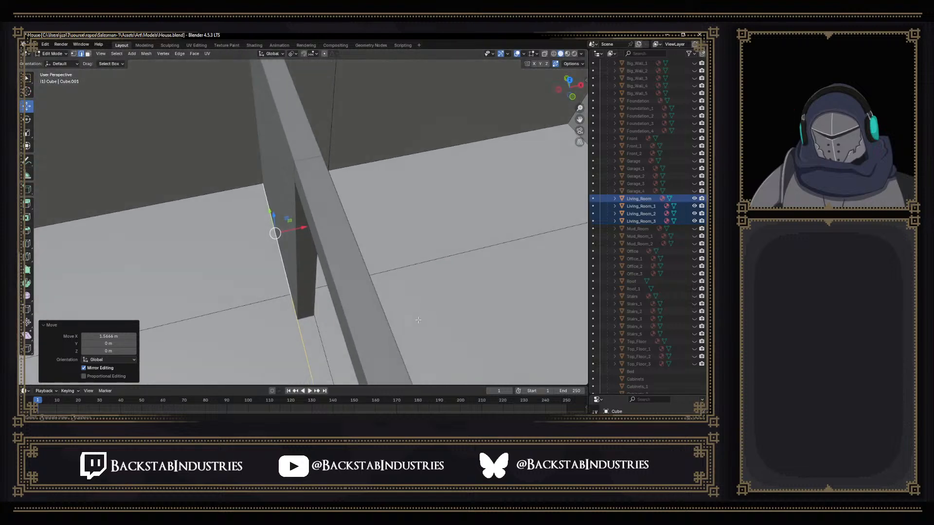
Knife-cut the floor strip under the partition opening along the jamb nearest the low wall
middle_click_drag(357, 302, 318, 199)
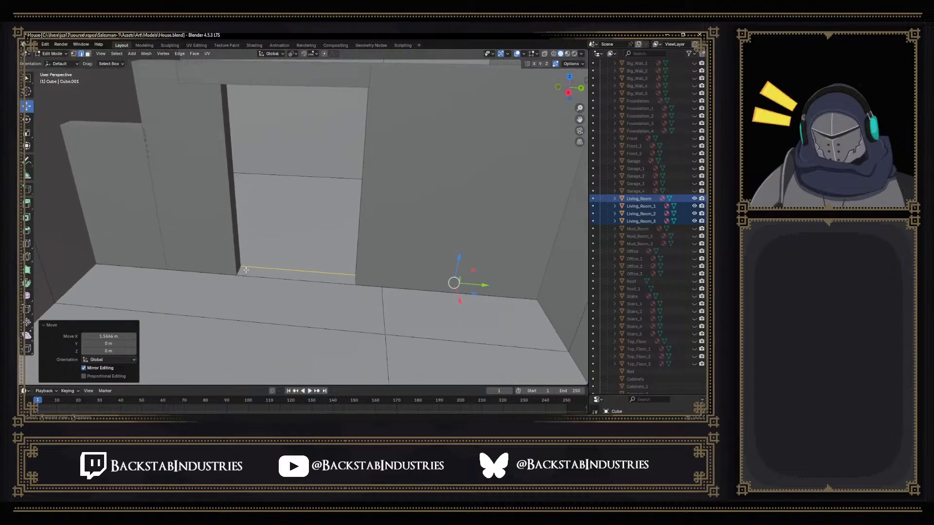
key("k")
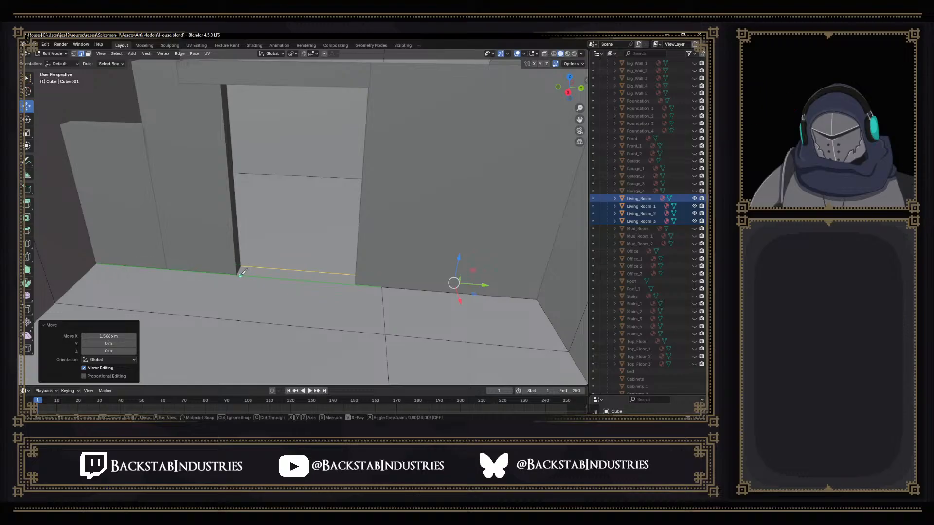
left_click(237, 273)
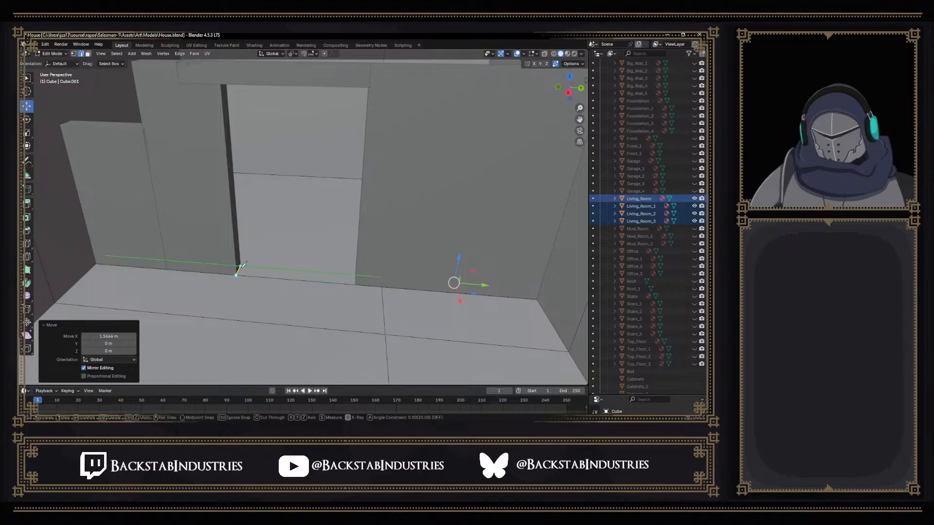
left_click(241, 266)
left_click(355, 275)
left_click(355, 284)
key("ctrl+z")
key("ctrl+z")
left_click(355, 276)
key("Return")
In wireframe, knife-cut the floor strip between its two long edges along the opening's opposite jamb
middle_click_drag(355, 281, 378, 283)
key("1")
left_click(554, 54)
middle_click_drag(352, 196, 316, 233)
key("k")
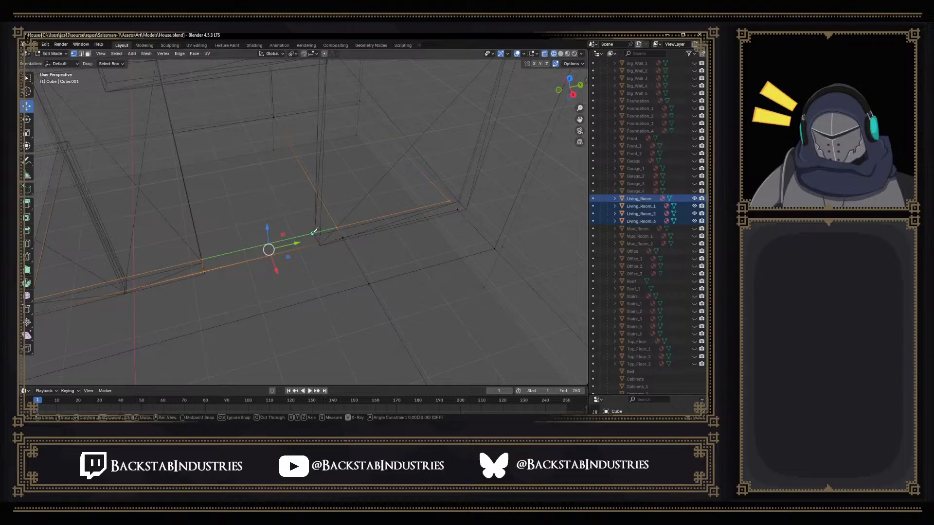
left_click(314, 232)
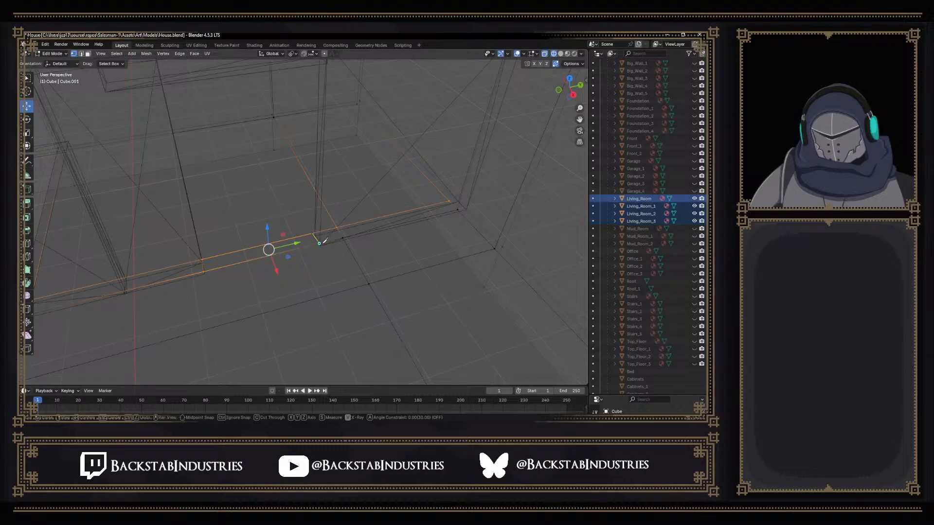
key("Return")
In solid display, move the threshold's near corner vertex at the second jamb about 0.01 m along Y
key("shift+z")
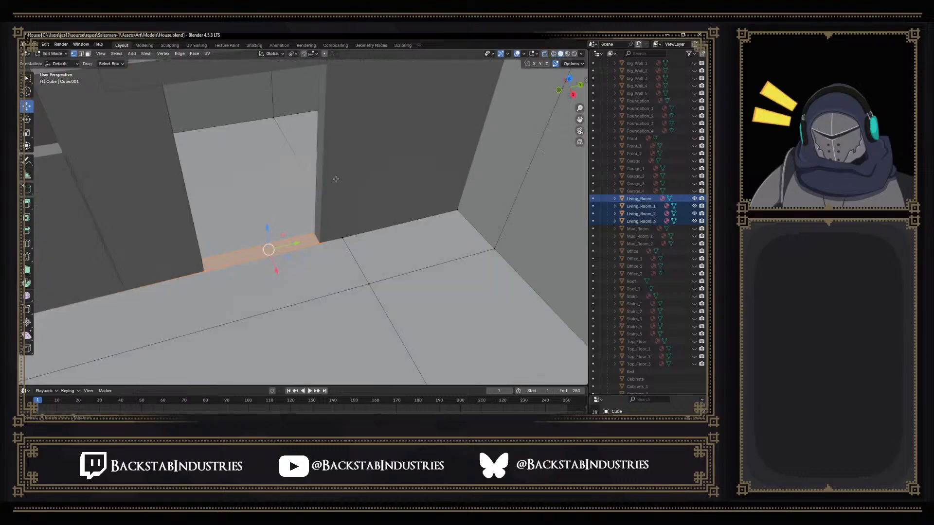
middle_click_drag(339, 174, 332, 206)
left_click(330, 220)
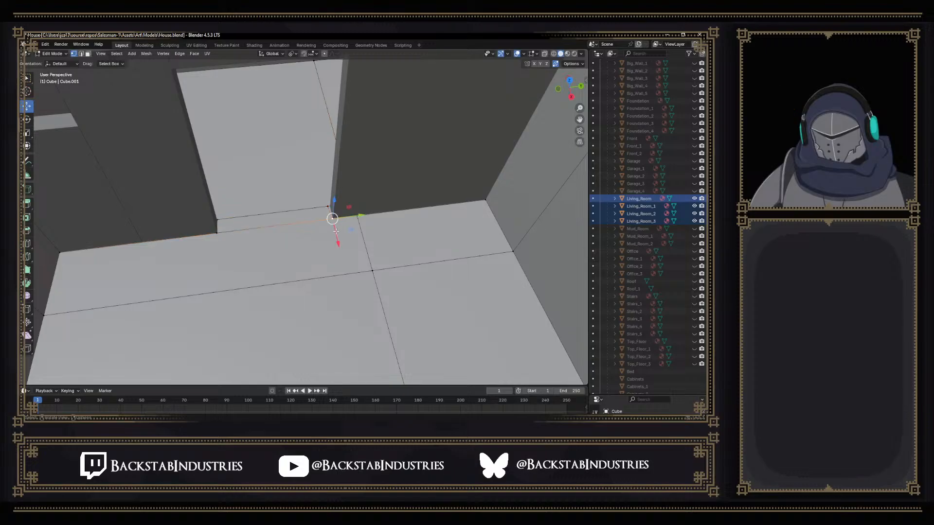
left_click_drag(361, 216, 356, 212)
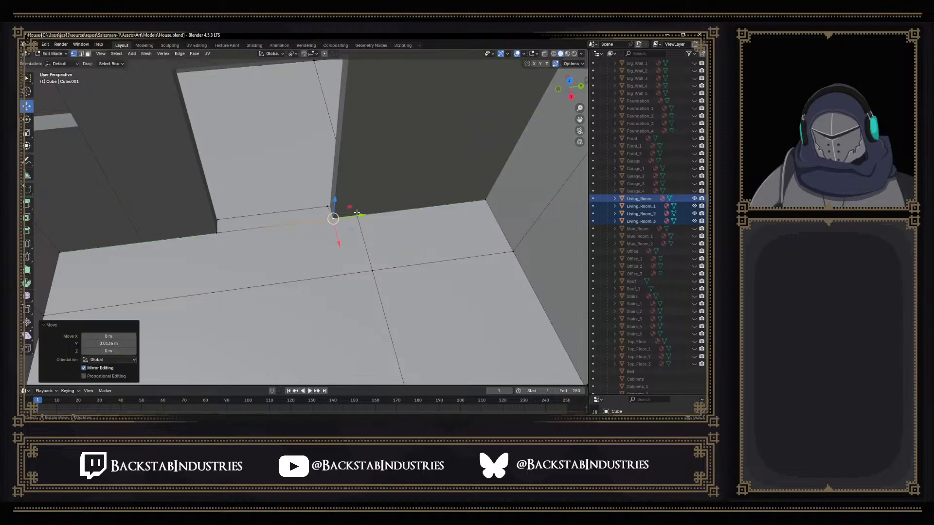
Align the two threshold vertices at the second jamb by scaling them to 0 along Y
left_click(326, 207)
left_click(336, 218, "shift")
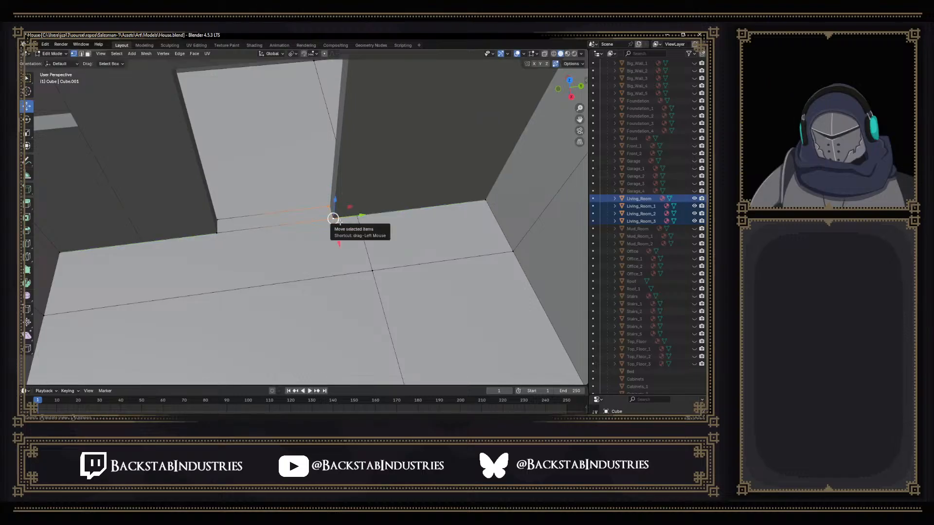
key("s")
type("y")
type("0")
key("Return")
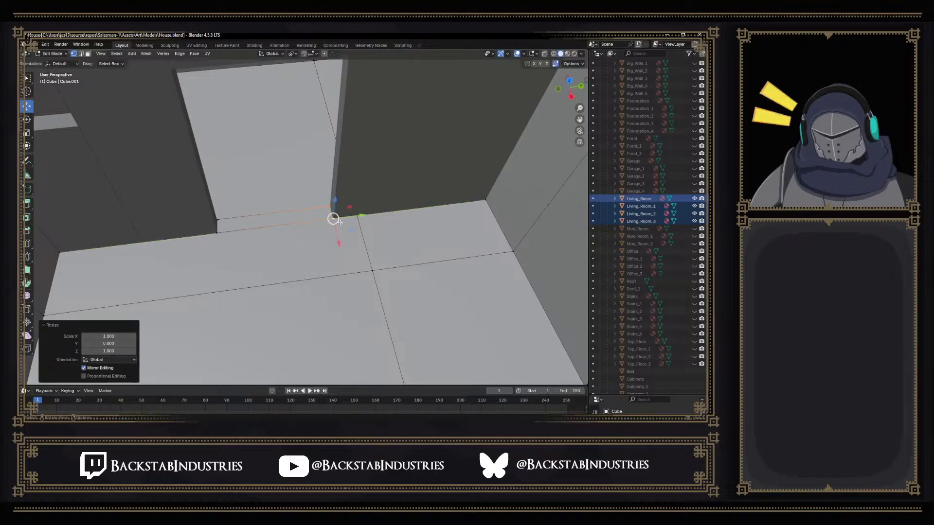
Align the two threshold vertices at the first jamb, nearest the low wall, by scaling them to 0 along Y
left_click(215, 234)
left_click_drag(246, 229, 231, 219)
left_click(231, 219)
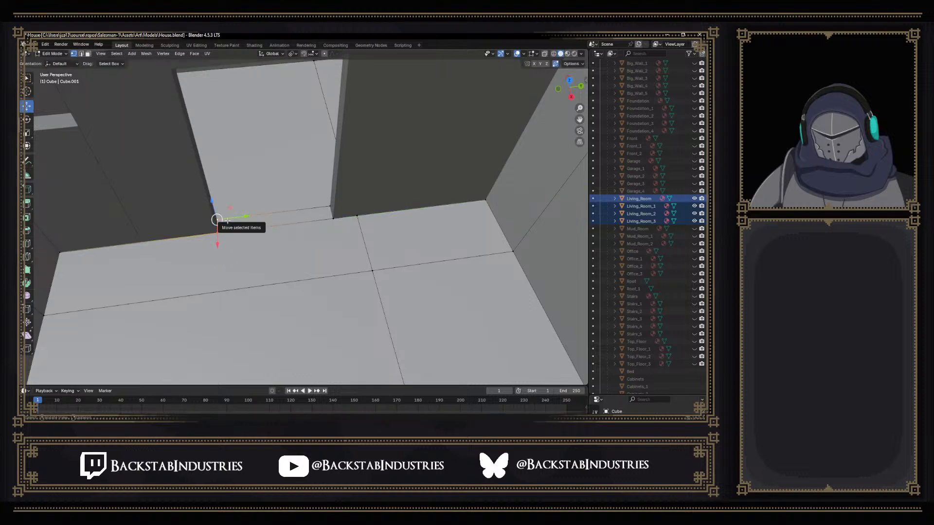
key("s")
key("y")
key("0")
key("Return")
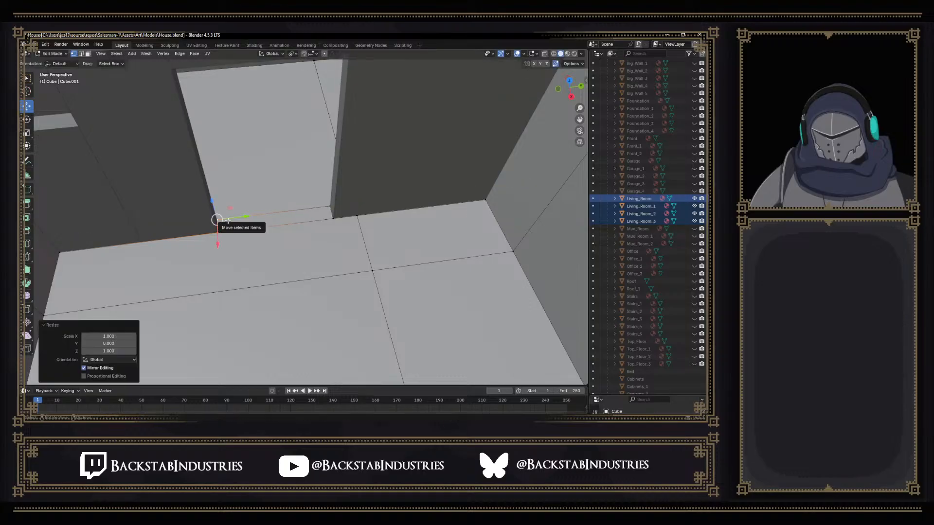
Select the long floor-edge strip faces at the base of the partition on both sides of the opening
mouse_move(225, 219)
middle_mouse_down()
mouse_move(183, 156)
mouse_move(193, 212)
mouse_move(252, 244)
mouse_move(250, 256)
mouse_move(246, 228)
mouse_move(183, 223)
mouse_move(234, 226)
middle_mouse_up()
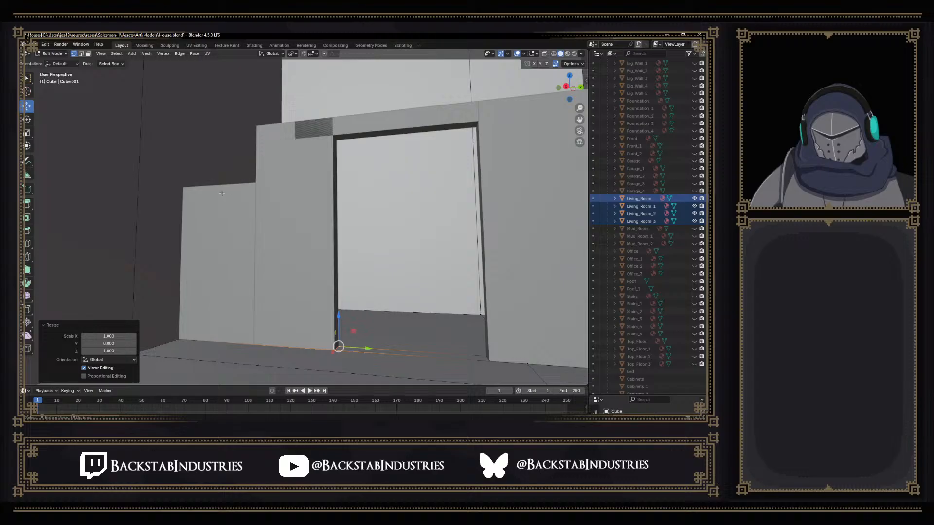
middle_click_drag(229, 197, 246, 227)
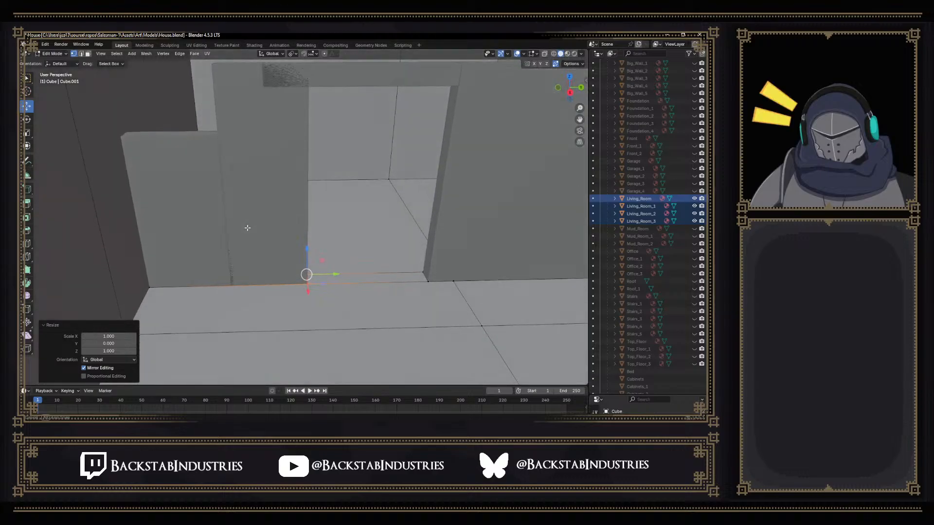
left_click(271, 277)
left_click(272, 283)
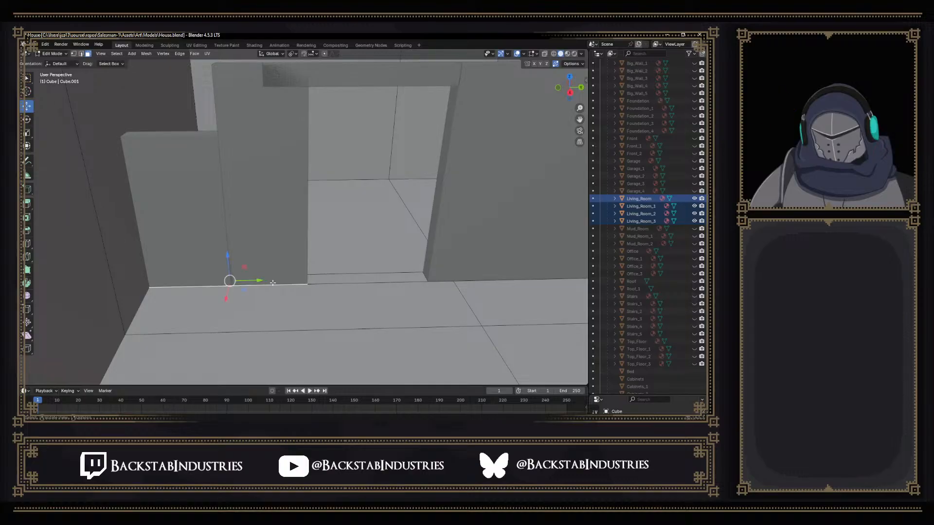
key("e")
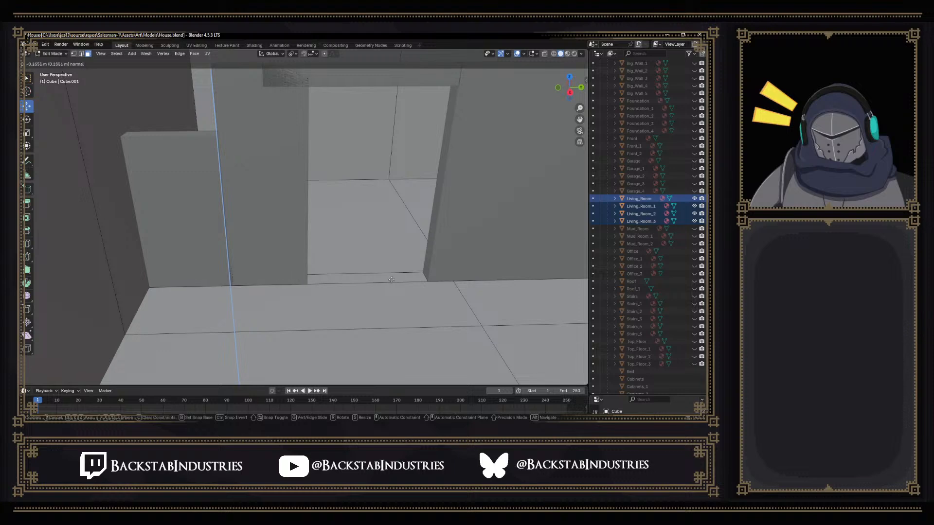
right_click(399, 279)
key("ctrl+z")
left_click(462, 280, "shift")
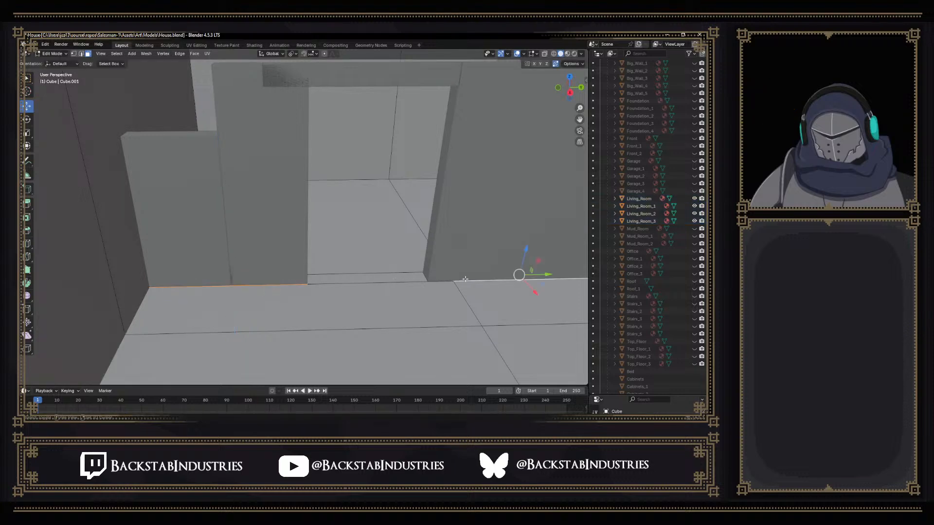
middle_click_drag(434, 292, 428, 272)
Try to extrude the two selected floor-edge strips upward about 2.3 m
key("e")
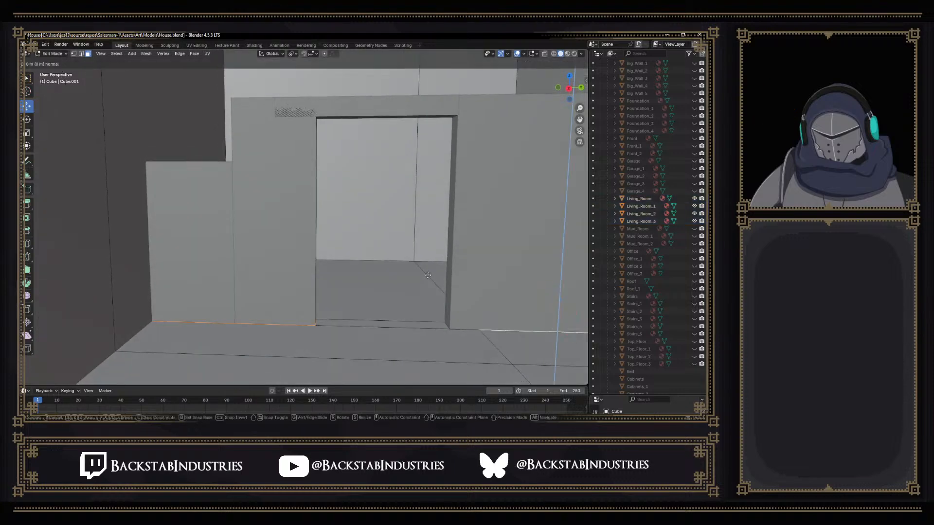
left_click(429, 107)
middle_click_drag(416, 144, 326, 175)
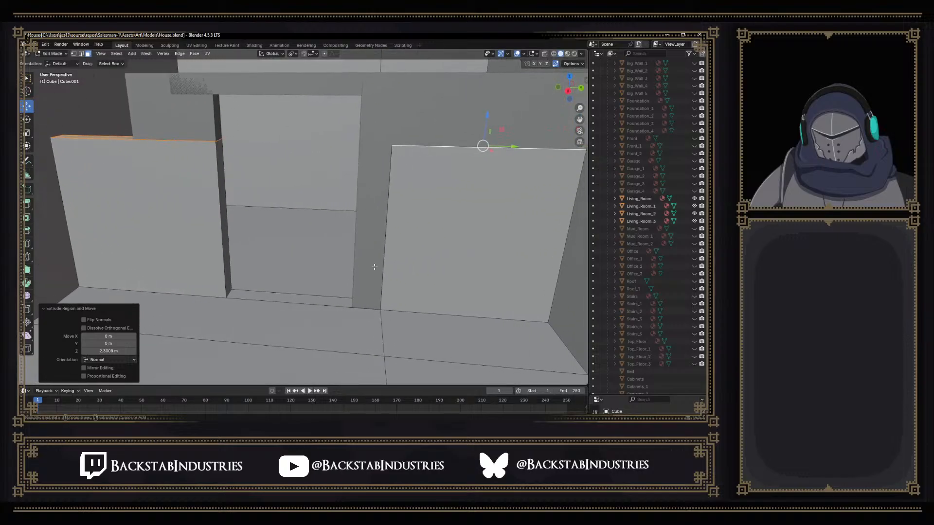
key("ctrl+z")
Add the short strip beside the second jamb to the selection and extrude all three strips upward about 2.302 m
left_click(365, 306, "shift")
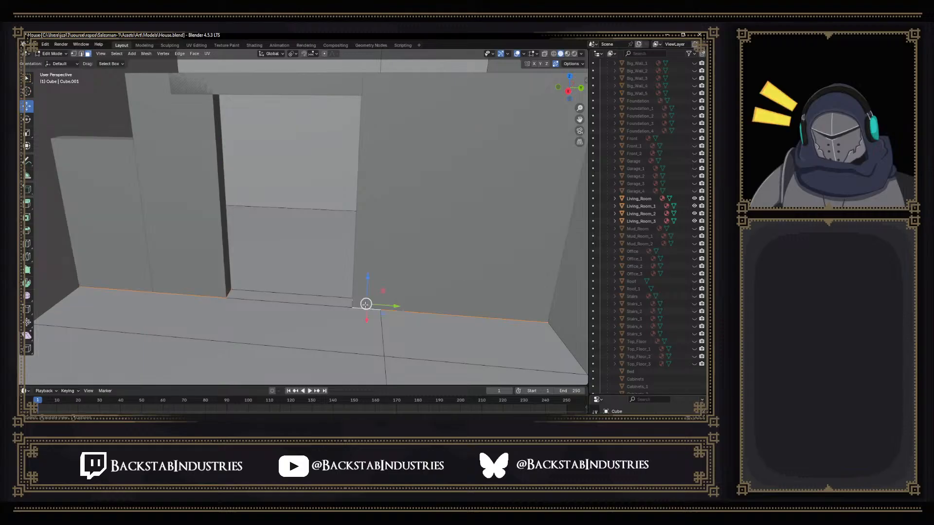
key("e")
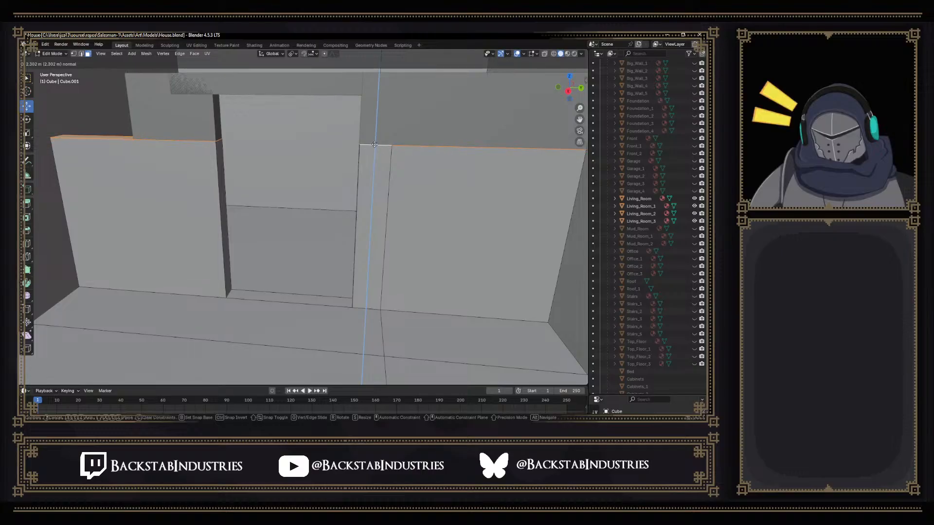
left_click(374, 145)
Extrude the tops of the three new wall sections a further 0.84 m or so, up to the partition's top edge
middle_click_drag(239, 153, 264, 257)
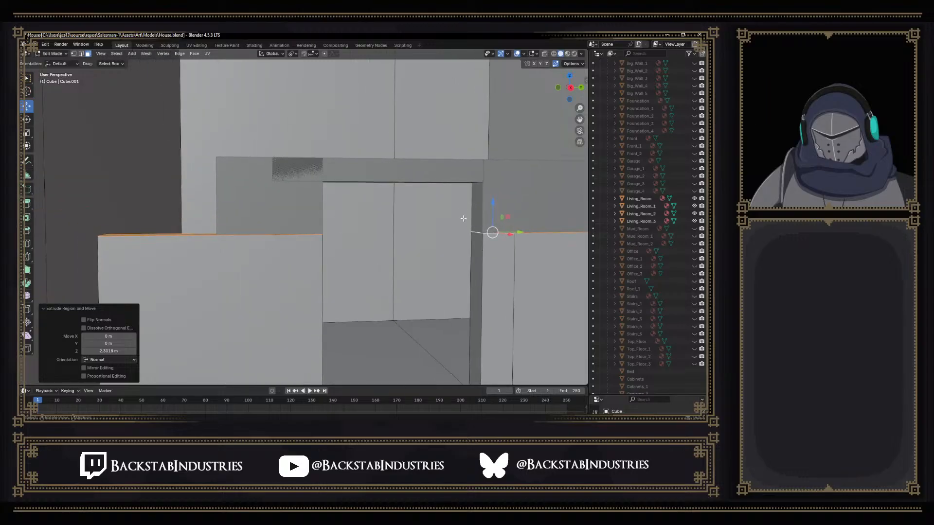
middle_click_drag(375, 272, 370, 272)
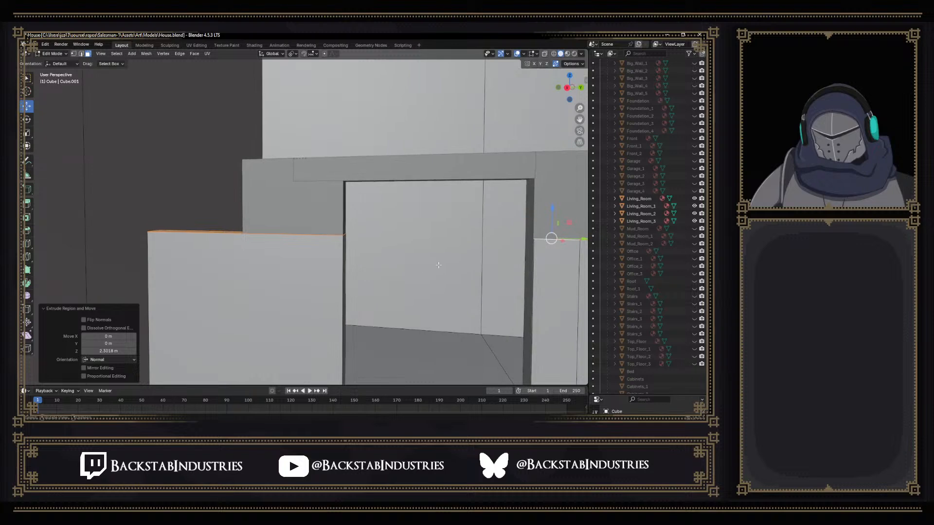
middle_click_drag(439, 265, 458, 267)
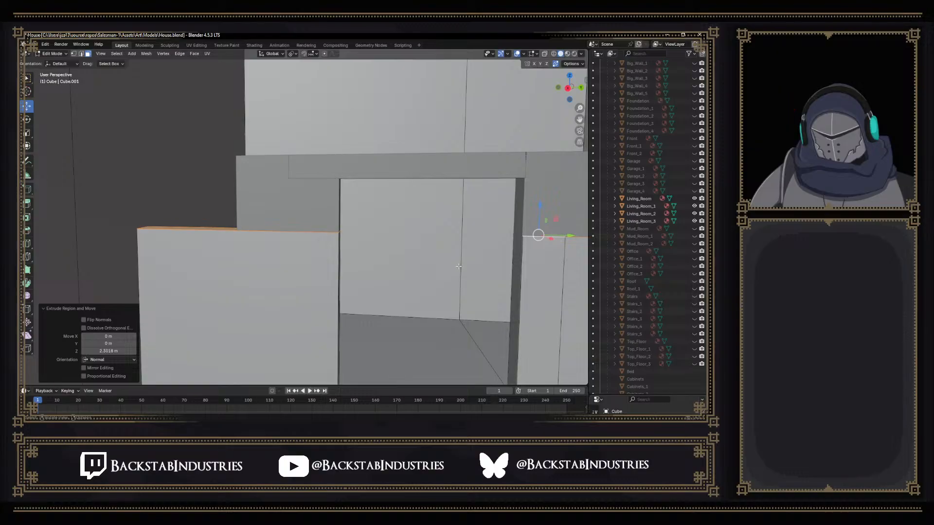
middle_click_drag(351, 263, 341, 274)
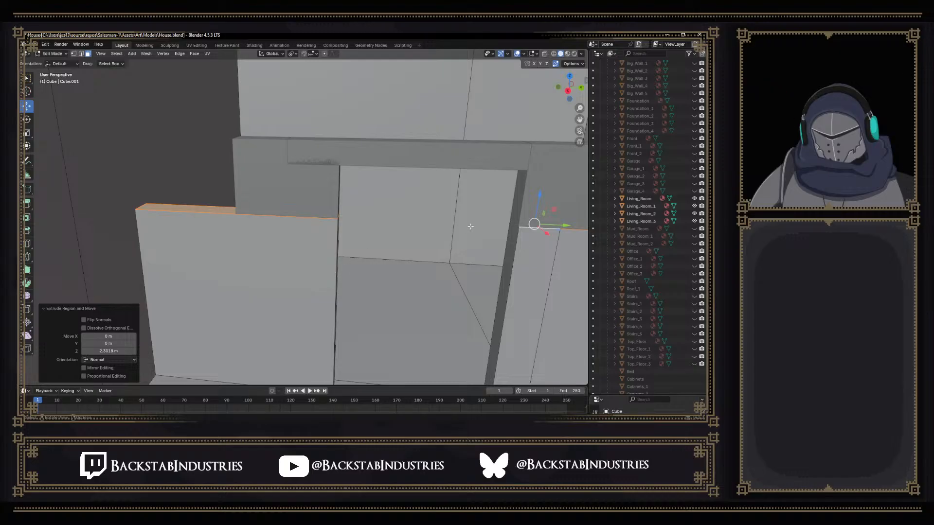
middle_click_drag(499, 243, 384, 249)
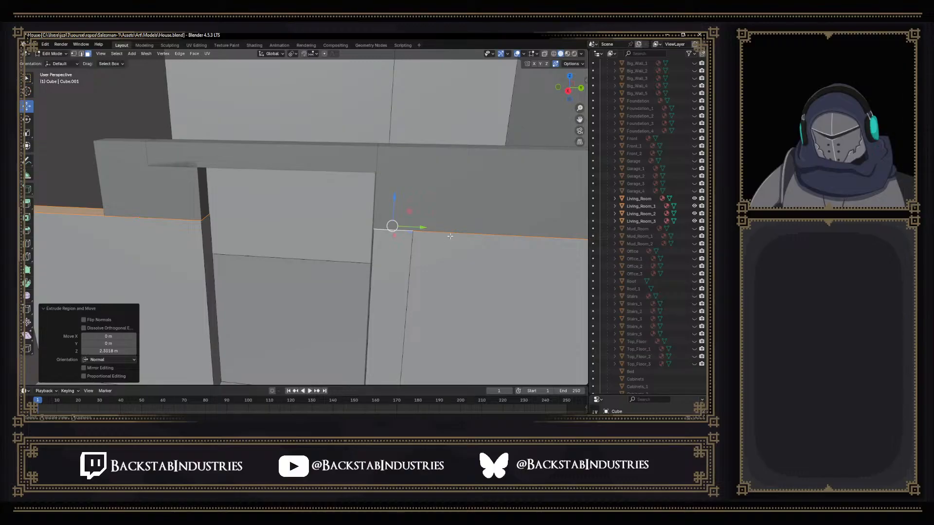
key("e")
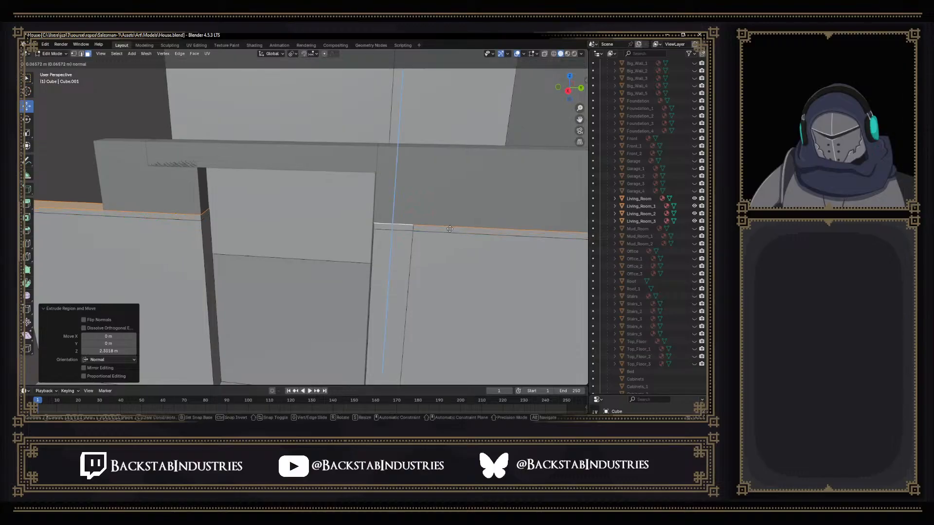
left_click(451, 155)
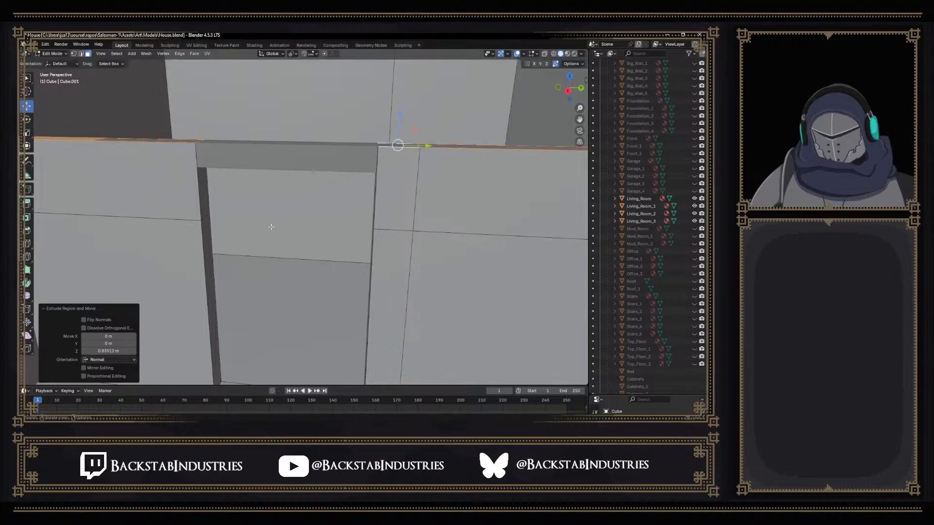
Try to extrude the upper jamb faces on both sides of the opening along their normal
mouse_move(271, 225)
middle_mouse_down()
mouse_move(274, 211)
mouse_move(249, 219)
mouse_move(291, 221)
mouse_move(256, 225)
middle_mouse_up()
left_click(190, 213)
left_click(309, 215, "shift")
key("g")
key("z")
key("z")
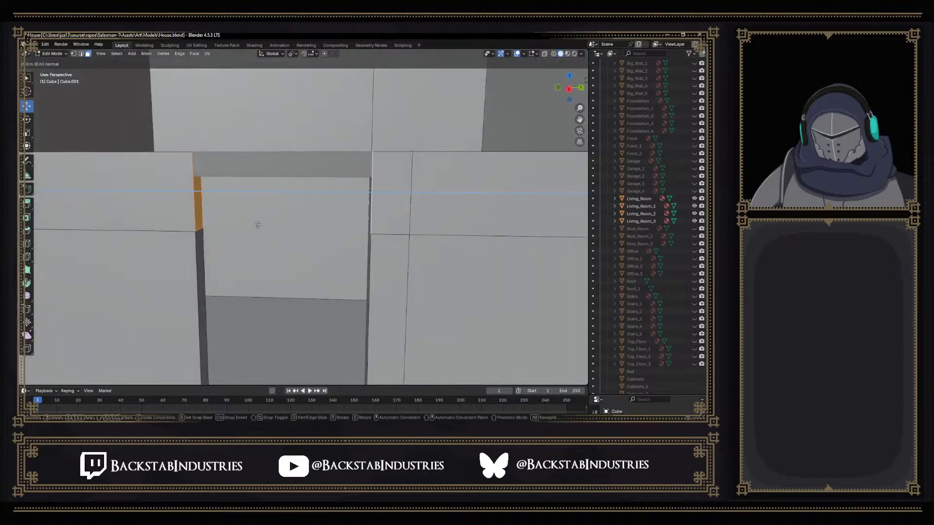
left_click(257, 227)
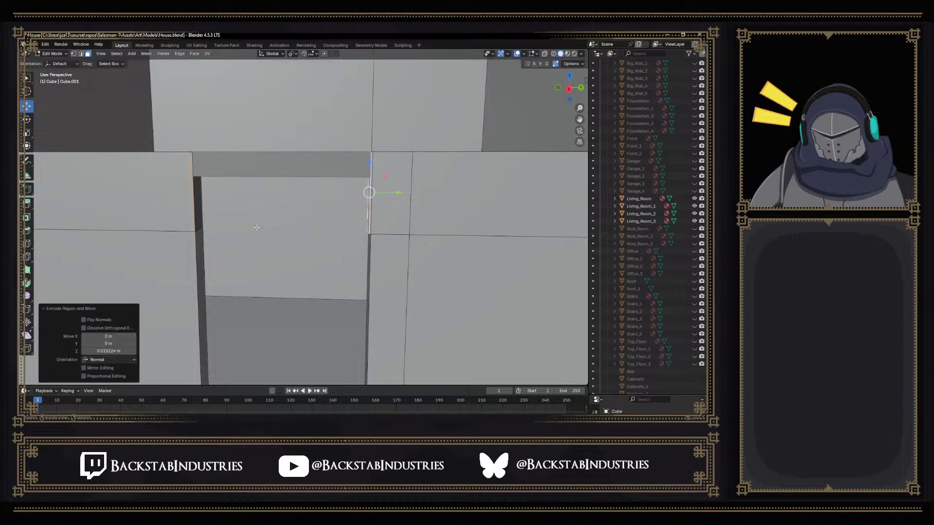
key("ctrl+z")
Switch the transform orientation to View and try to move the two upper jamb faces in the right orthographic view
left_click(272, 54)
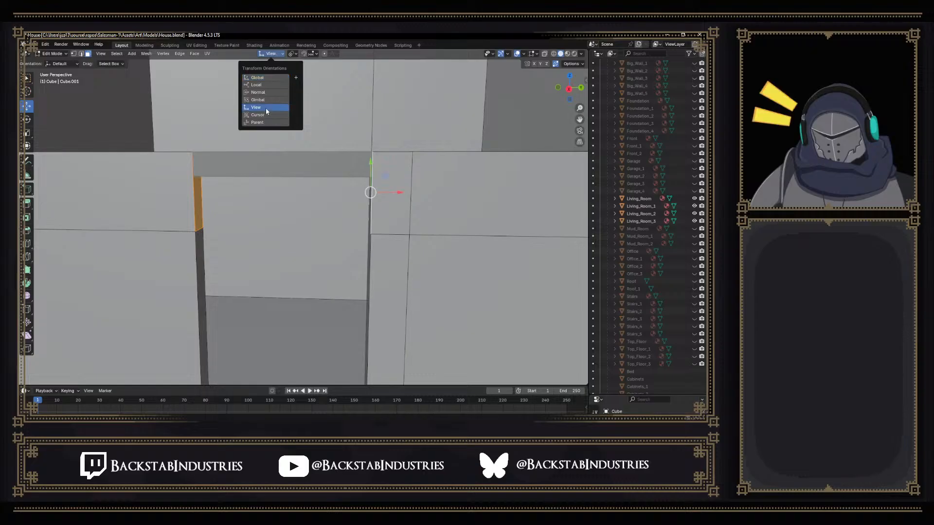
left_click(265, 107)
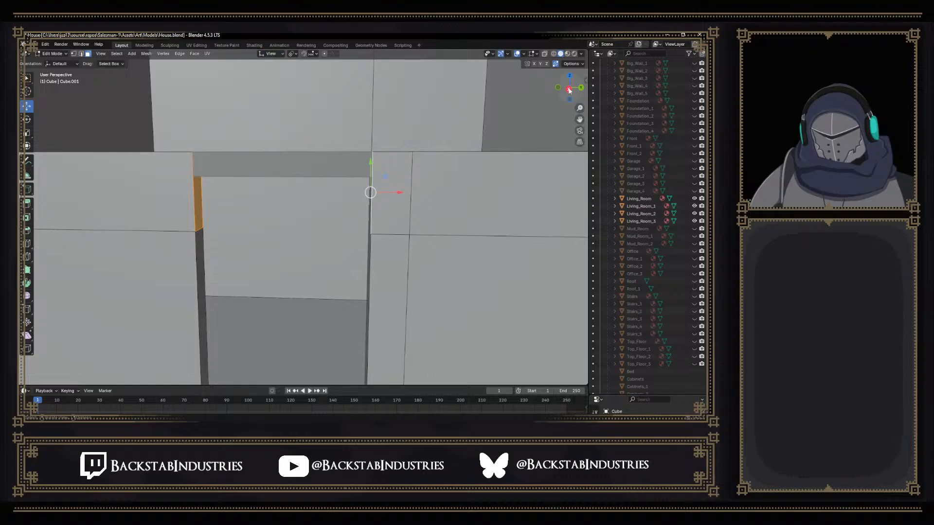
left_click(569, 89)
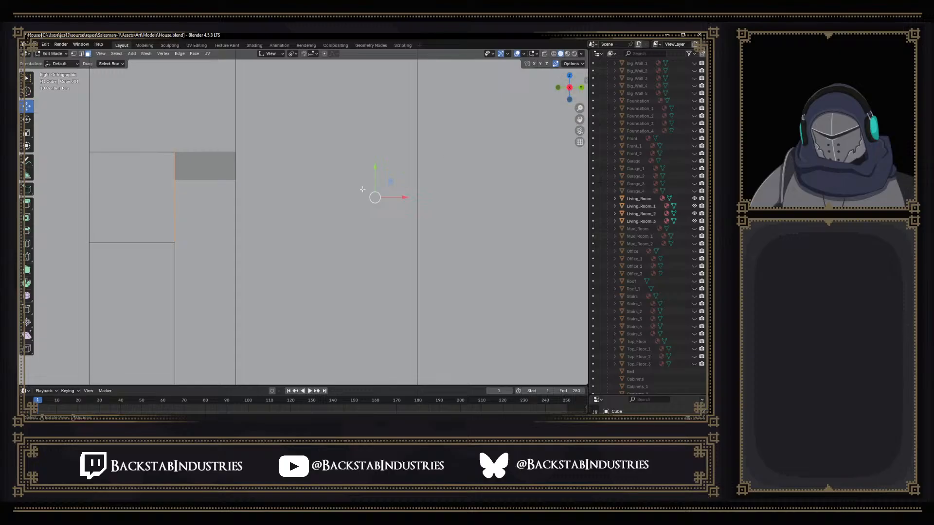
left_click_drag(385, 181, 363, 194)
key("ctrl+z")
Set the transform pivot point to Individual Origins and the transform orientation to Global
left_click(292, 53)
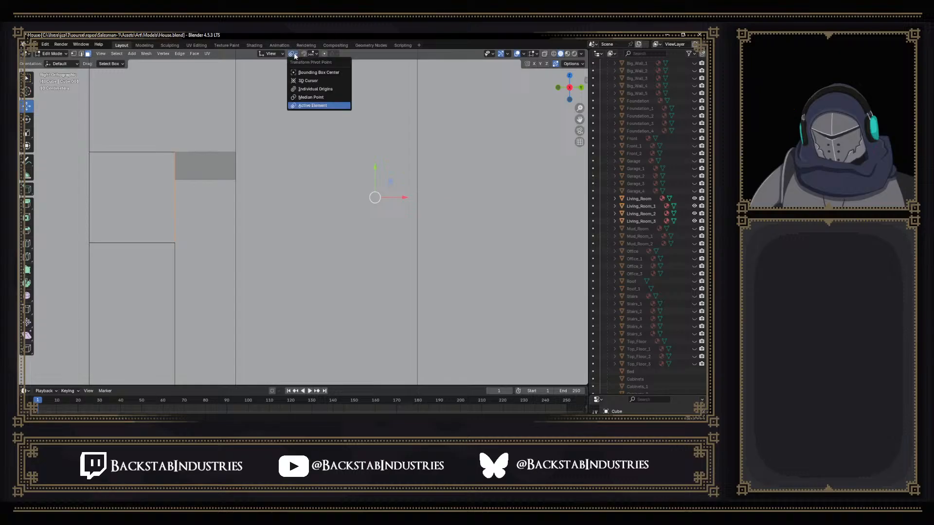
left_click(297, 90)
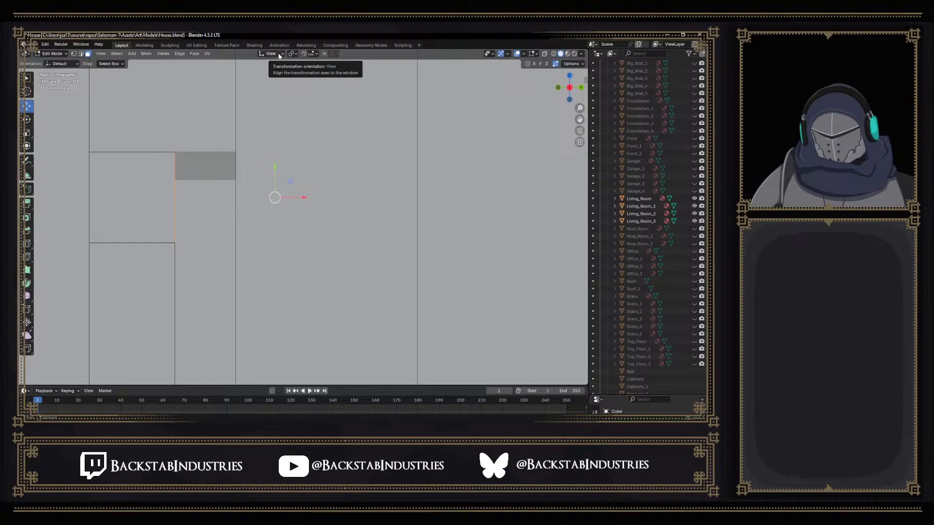
left_click(280, 55)
left_click(271, 78)
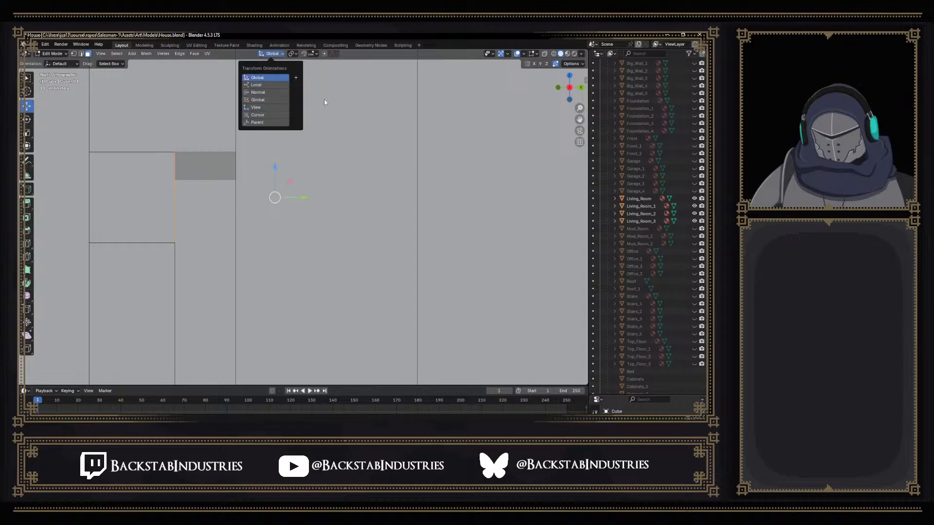
Reselect the two facing upper jamb faces of the opening
middle_click_drag(285, 204, 293, 209)
key("ctrl+z")
key("ctrl+z")
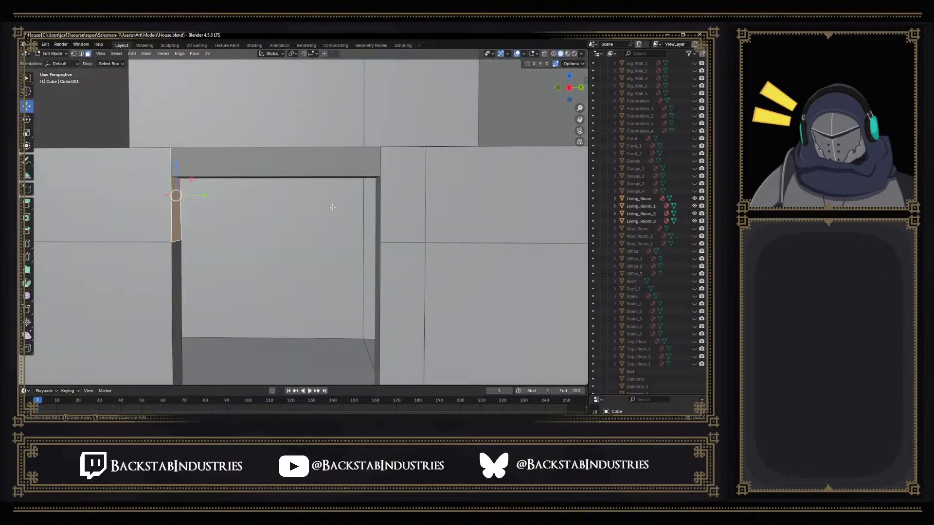
key("ctrl+shift+z")
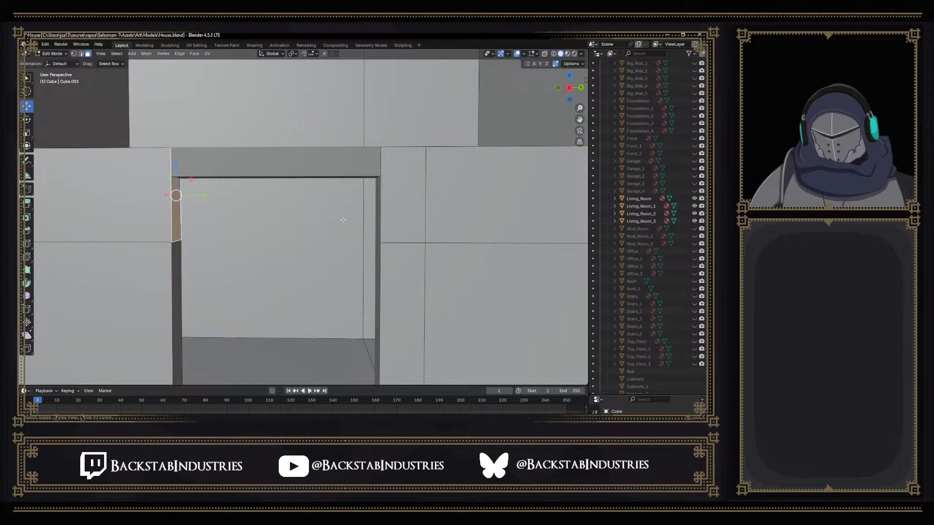
left_click(374, 216, "shift")
middle_click_drag(375, 215, 322, 219)
left_click(351, 212)
left_click(198, 199, "shift")
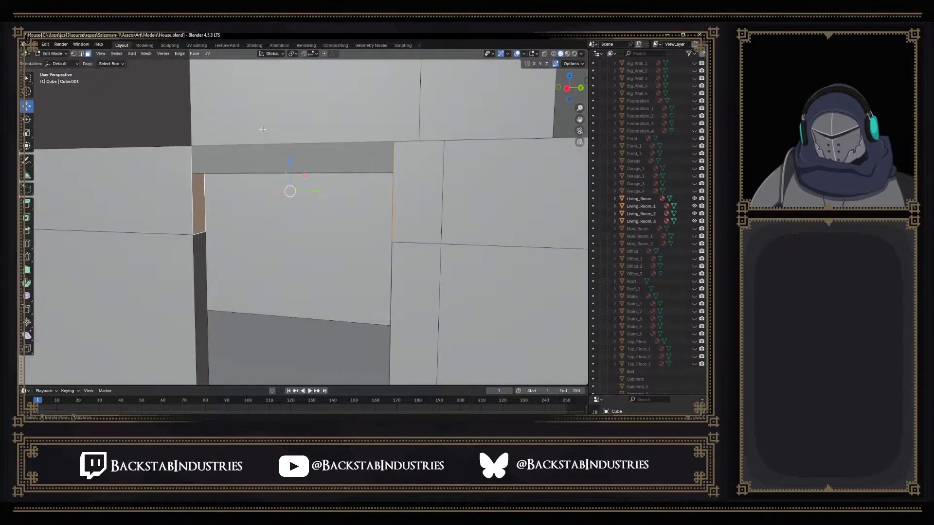
Set the pivot point to Median Point and try to extrude both upper jamb faces along global Y
left_click(293, 54)
key("e")
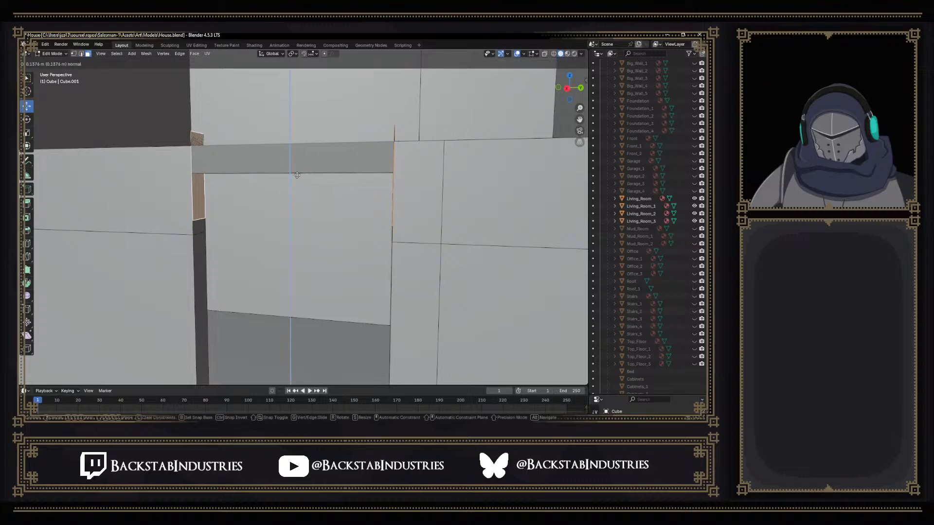
key("y")
left_click(311, 176)
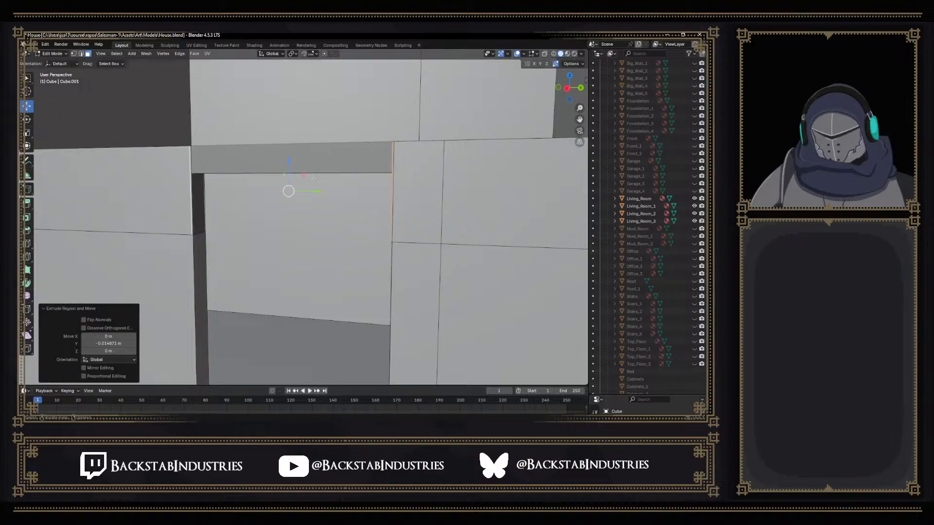
key("ctrl+z")
Set the pivot point to Individual Origins and try to extrude both upper jamb faces along global Y
left_click(291, 54)
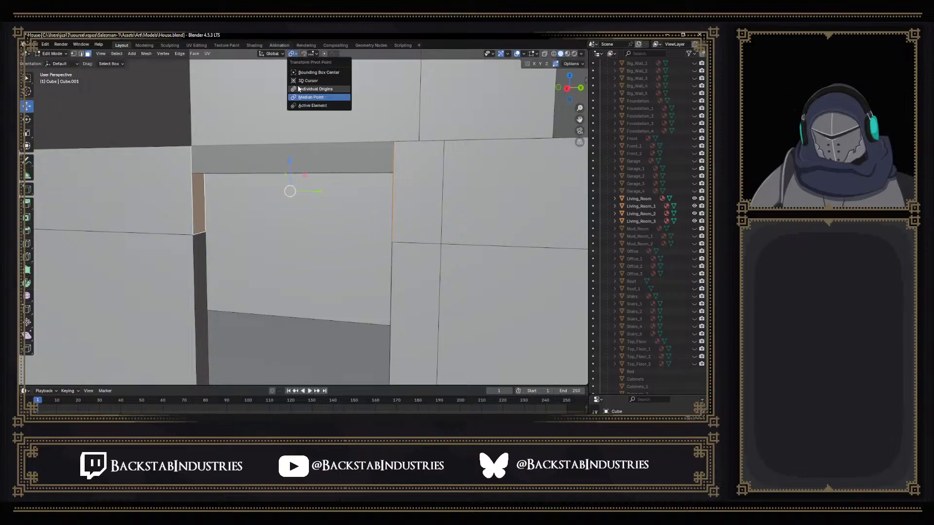
key("e")
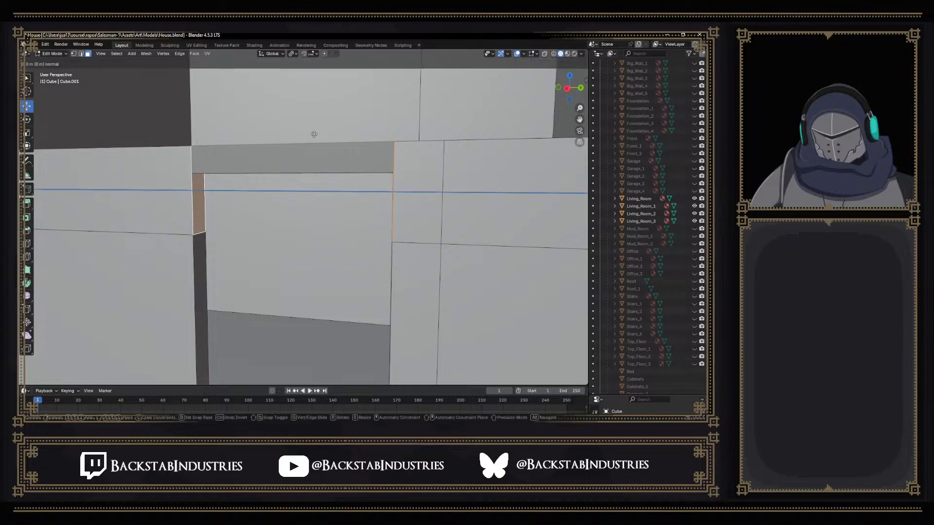
key("c")
key("y")
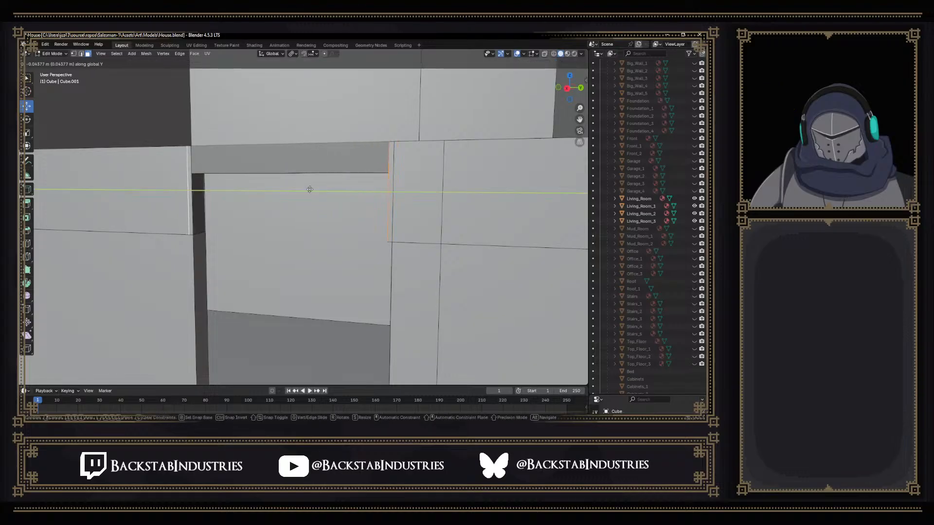
left_click(315, 148)
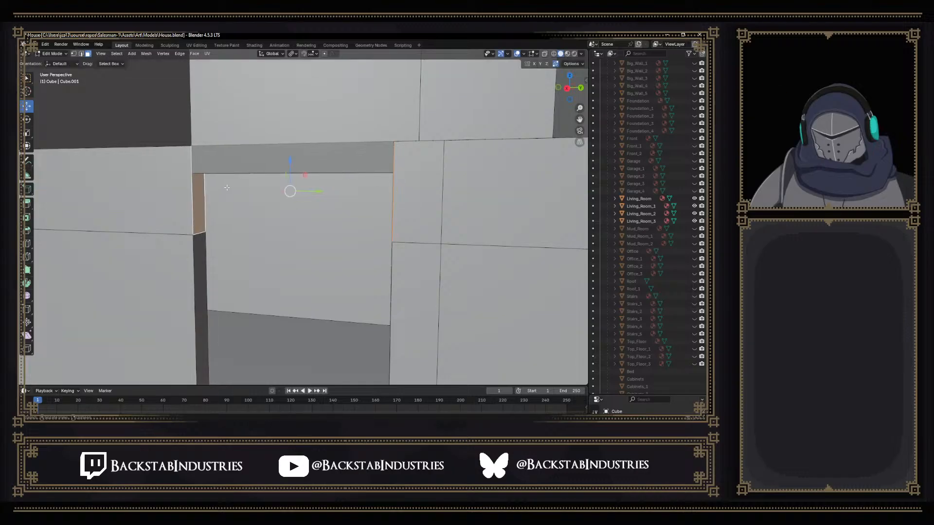
Extrude the left upper jamb face inward into the opening, and extrude the right upper jamb face inward about 0.57 m
middle_click_drag(209, 193, 234, 205)
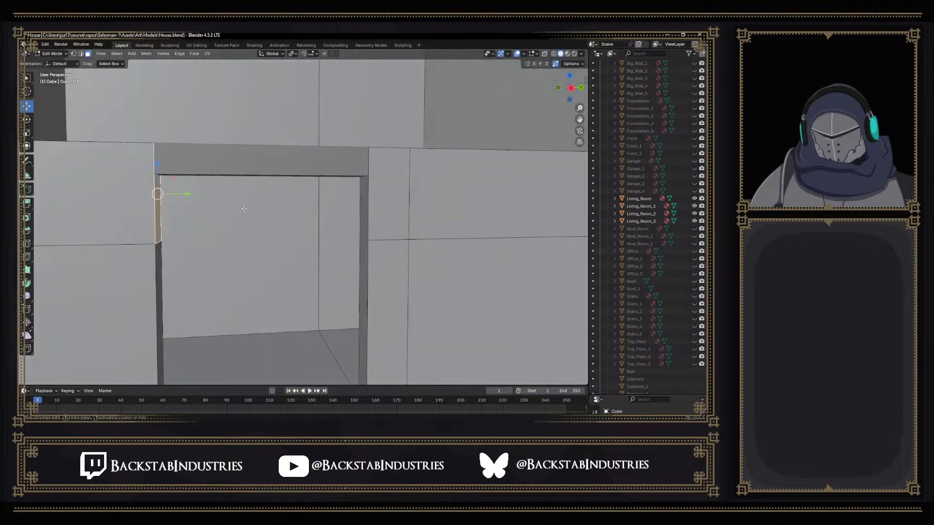
left_click(245, 208)
left_click(158, 211)
key("e")
left_click(203, 214)
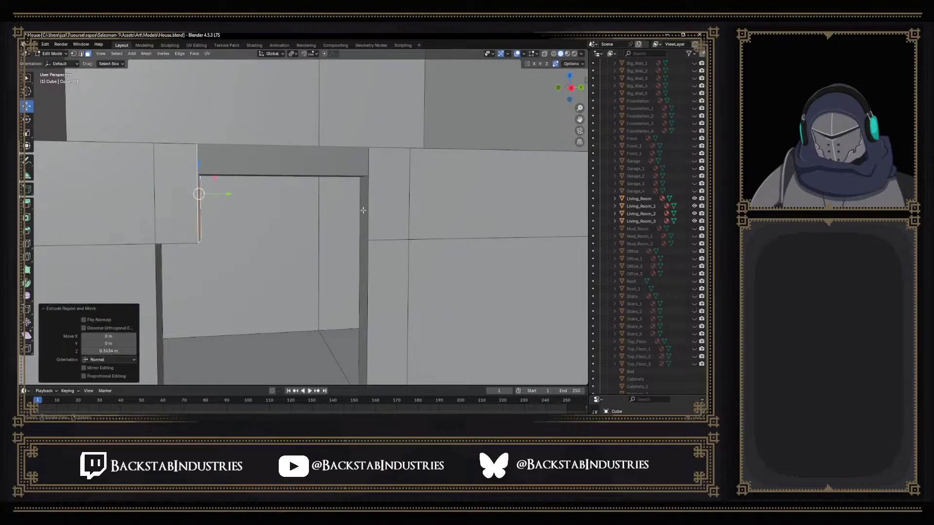
key("e")
left_click(310, 217)
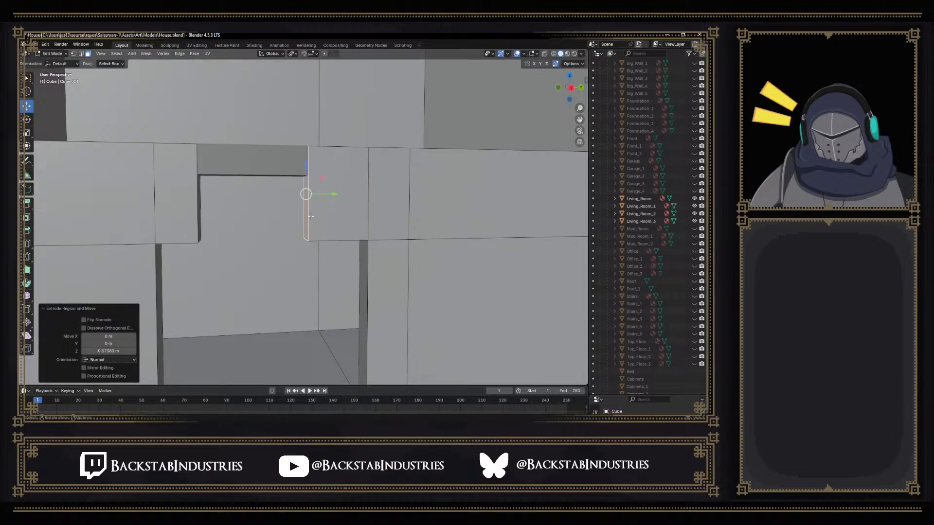
Select the inner face of the right extruded block and move it about 0.23 m along global Y
middle_click_drag(311, 217, 308, 215)
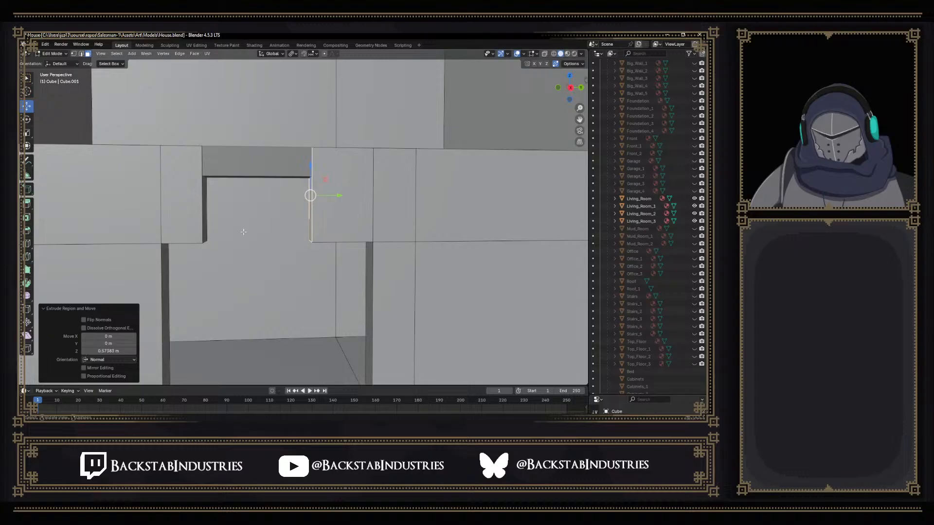
left_click(224, 253)
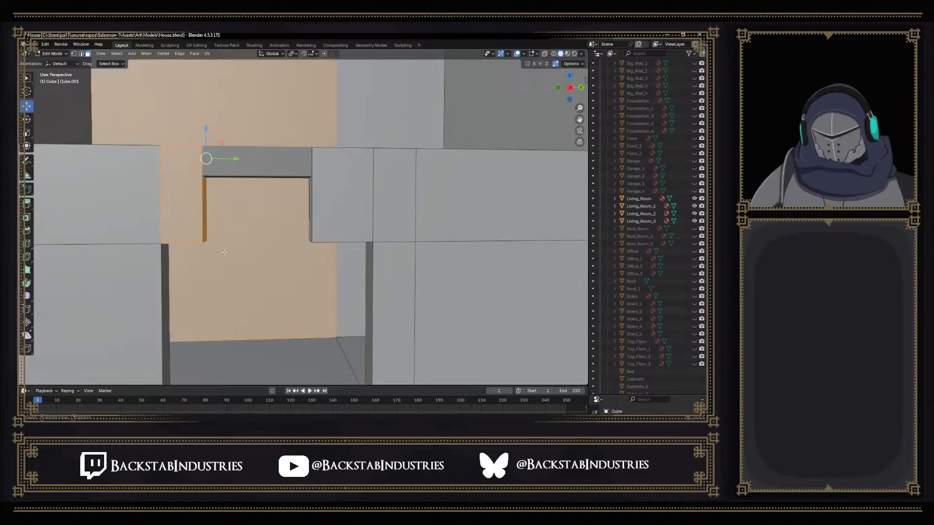
left_click(223, 245)
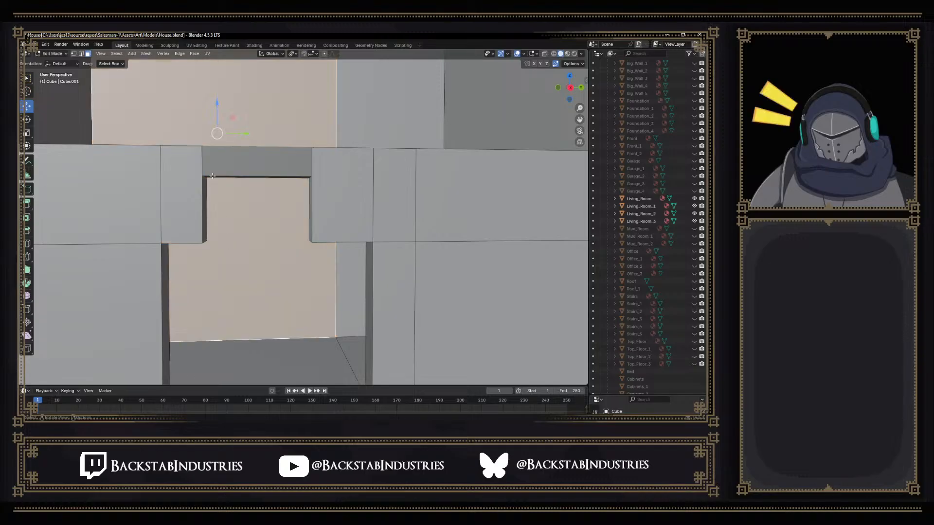
middle_click_drag(212, 174, 220, 182)
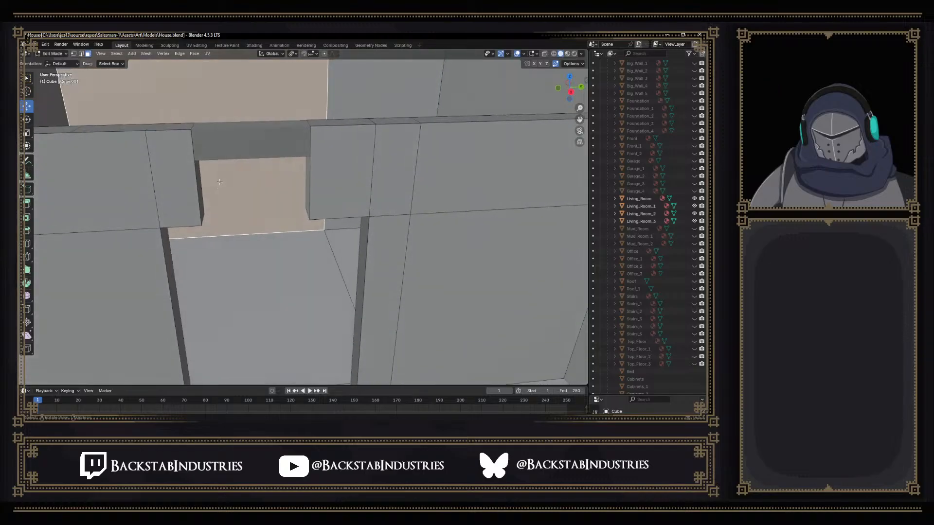
left_click(192, 126)
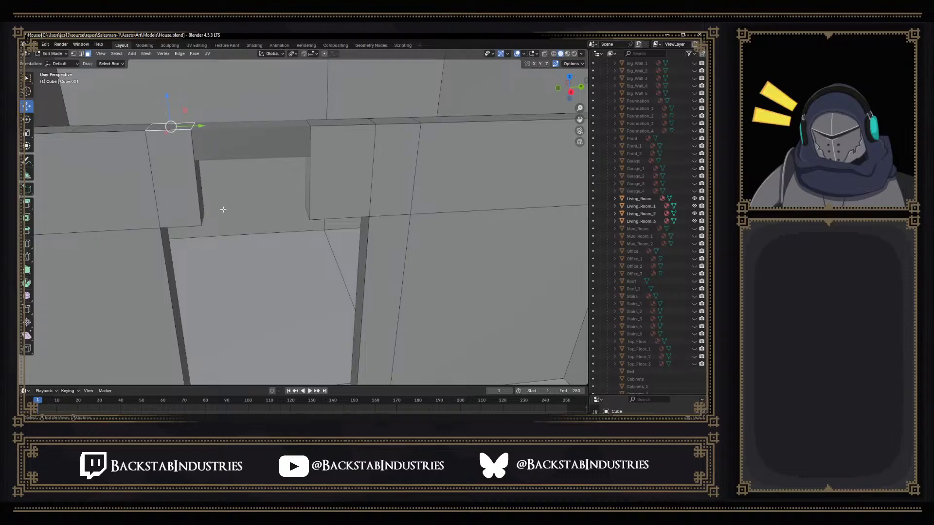
middle_click_drag(223, 209, 247, 213)
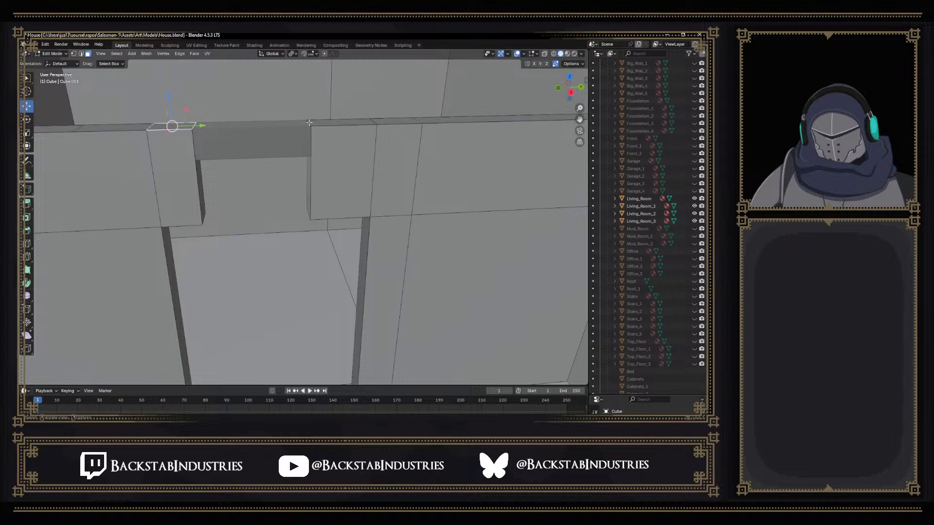
left_click(309, 122)
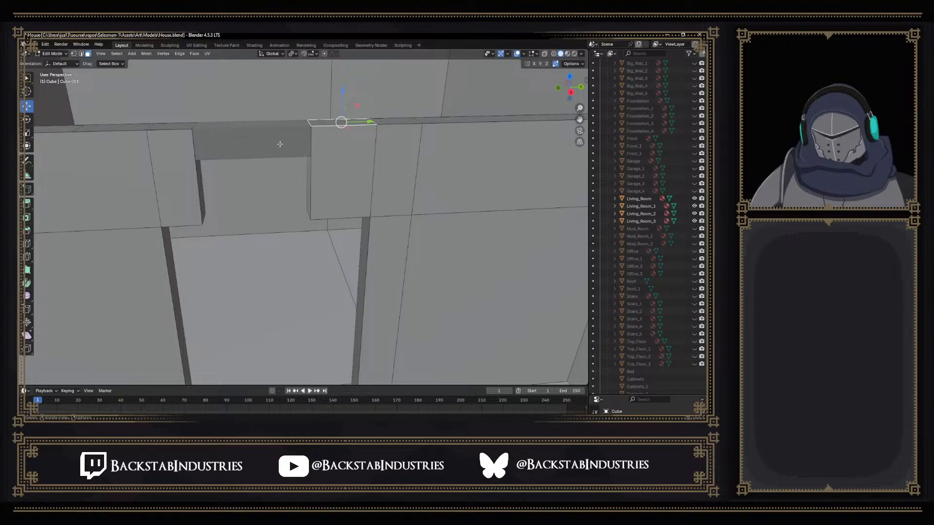
left_click(308, 142)
middle_click_drag(308, 142, 308, 195)
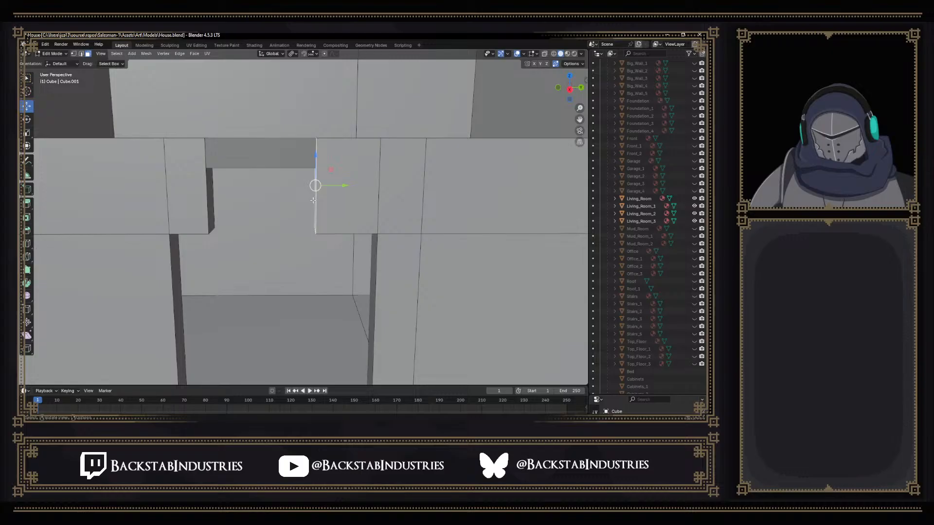
left_click_drag(341, 187, 367, 187)
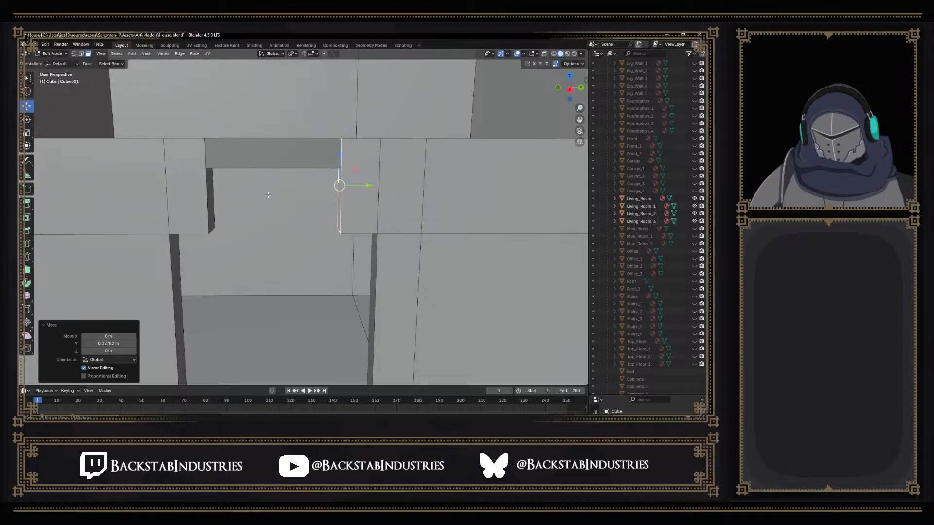
Select both facing inner block faces and try scaling them to 0 along global Y
left_click(211, 192)
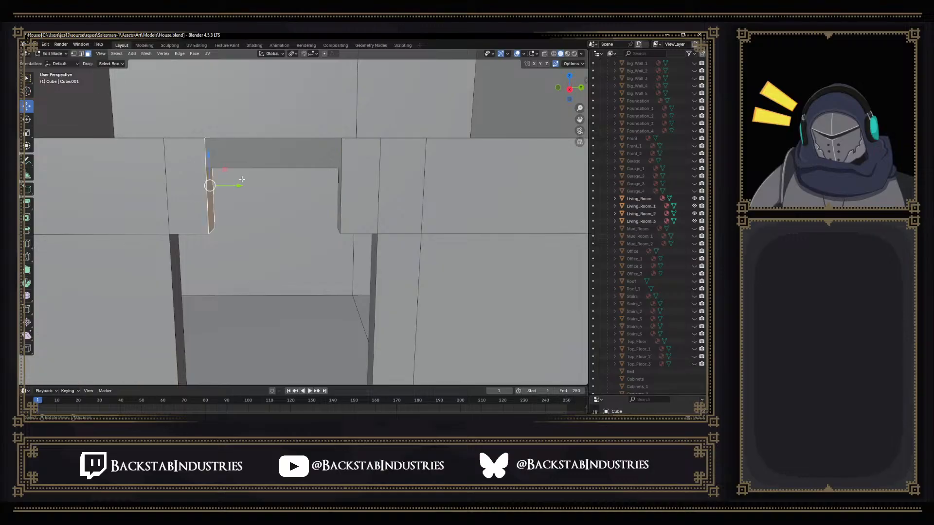
left_click(338, 190, "shift")
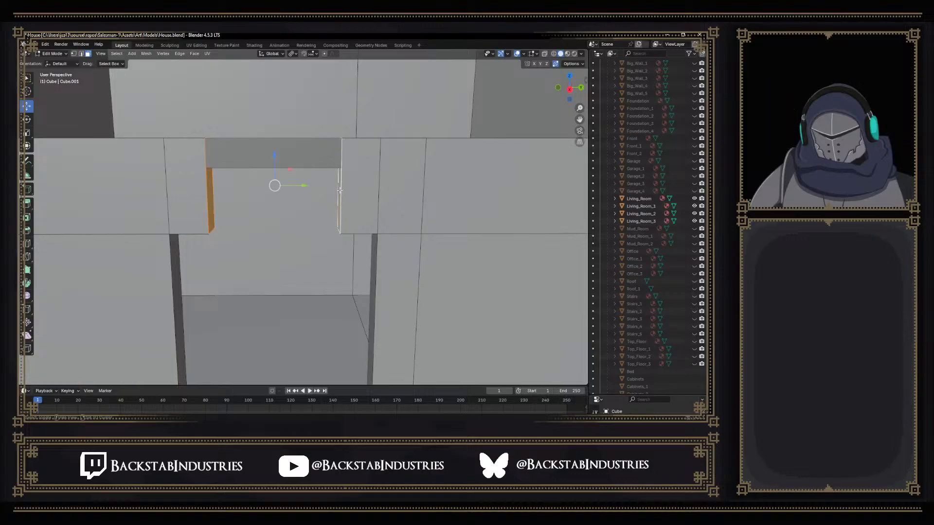
left_click(271, 54)
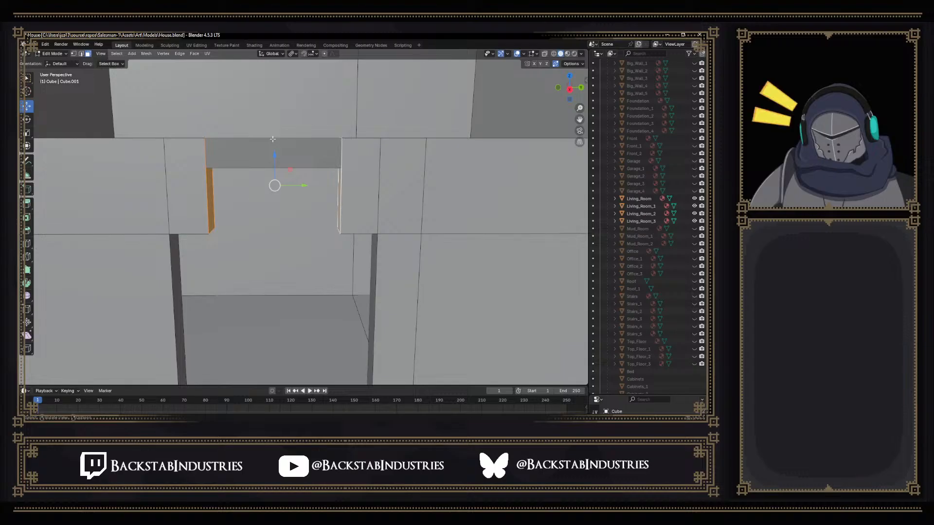
key("s")
key("y")
key("0")
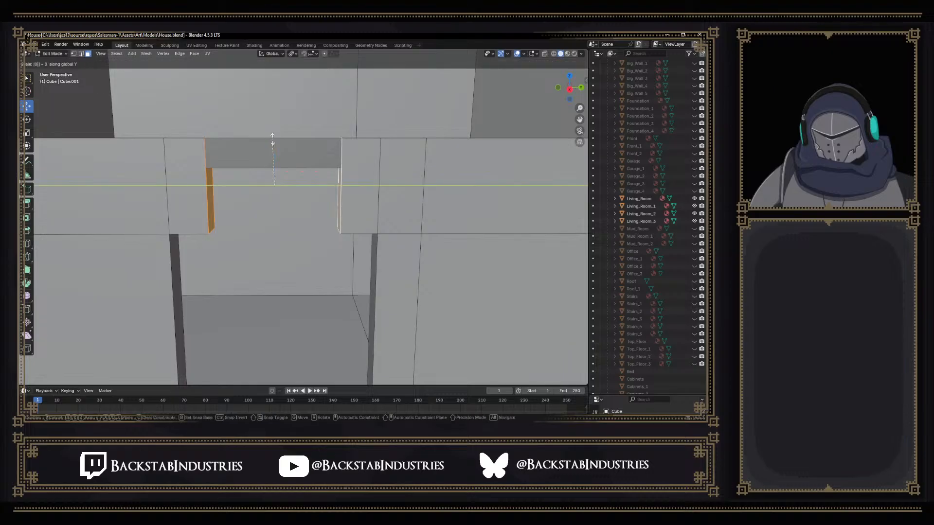
key("0")
key("Return")
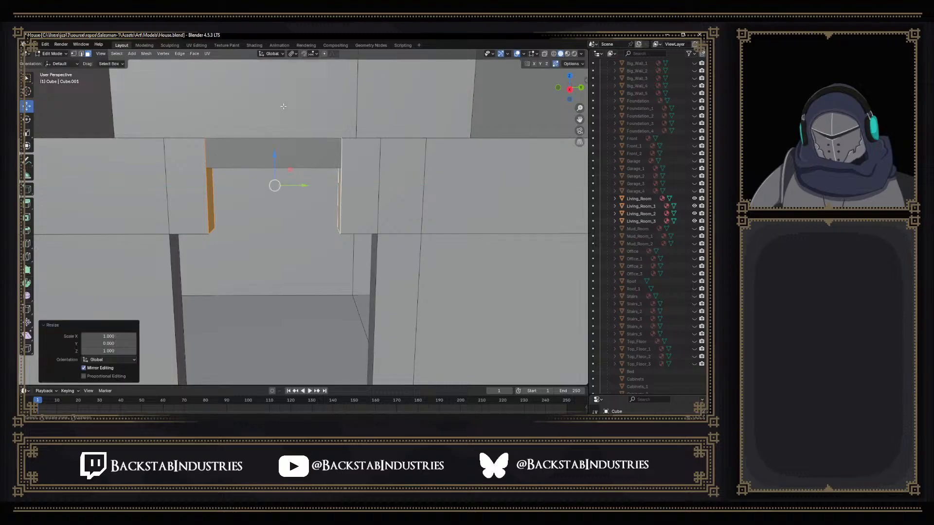
Set the pivot point to Active Element and scale both inner faces to 0 along global Y
left_click(292, 53)
left_click(302, 98)
key("s")
key("y")
key("0")
key("Return")
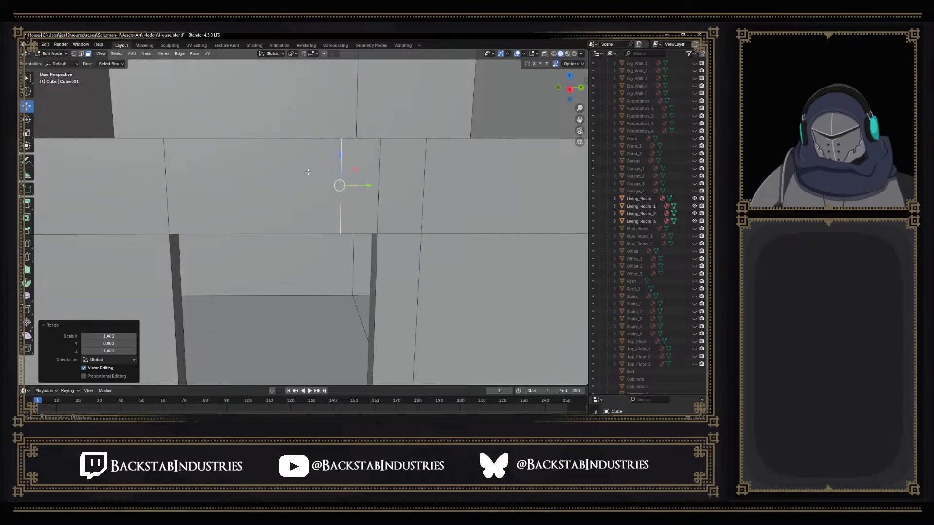
Move the collapsed faces about -0.57 m along global Y, and try Dissolve Edges on them
left_click_drag(358, 191, 305, 186)
mouse_move(302, 193)
middle_mouse_down()
mouse_move(293, 145)
mouse_move(293, 179)
middle_mouse_up()
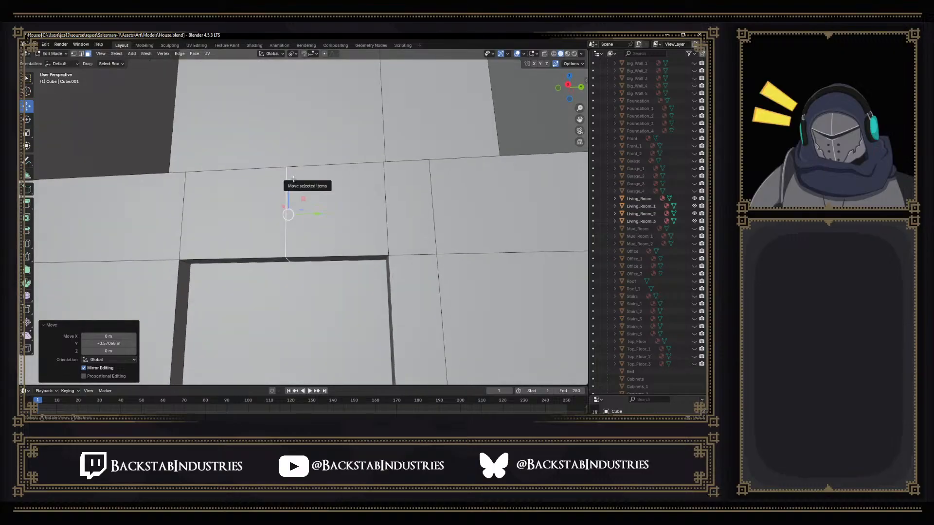
key("x")
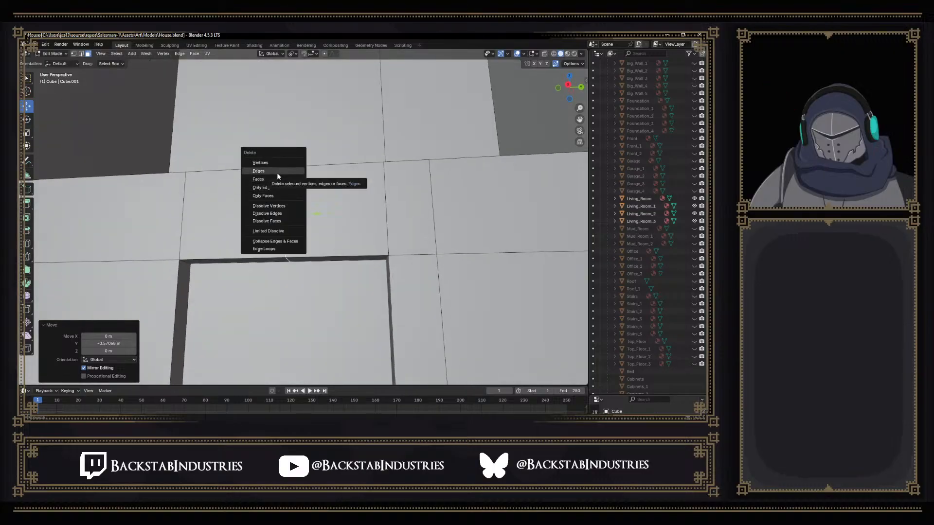
left_click(272, 213)
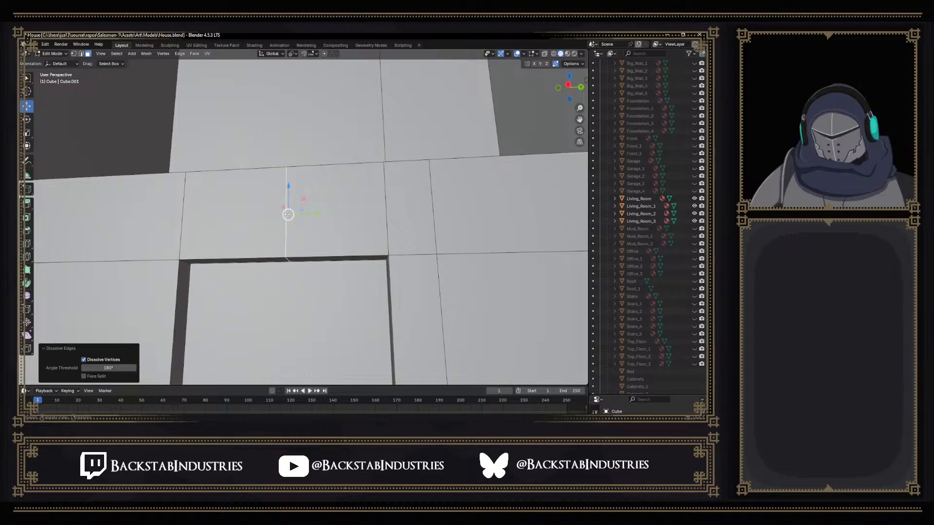
In edge selection, select the center seam edges on the lintel and try to dissolve them
middle_click_drag(288, 215, 273, 117)
left_click(295, 153)
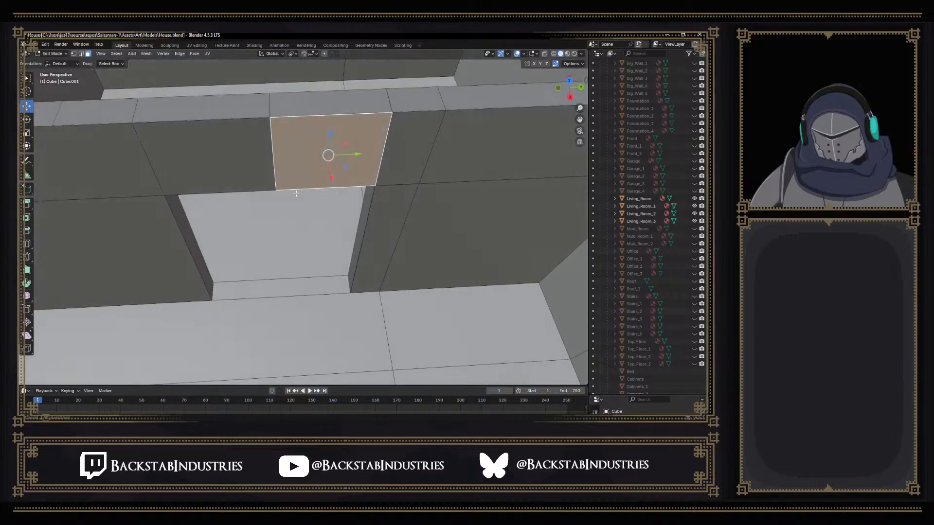
left_click(268, 110)
key("2")
left_click(271, 134)
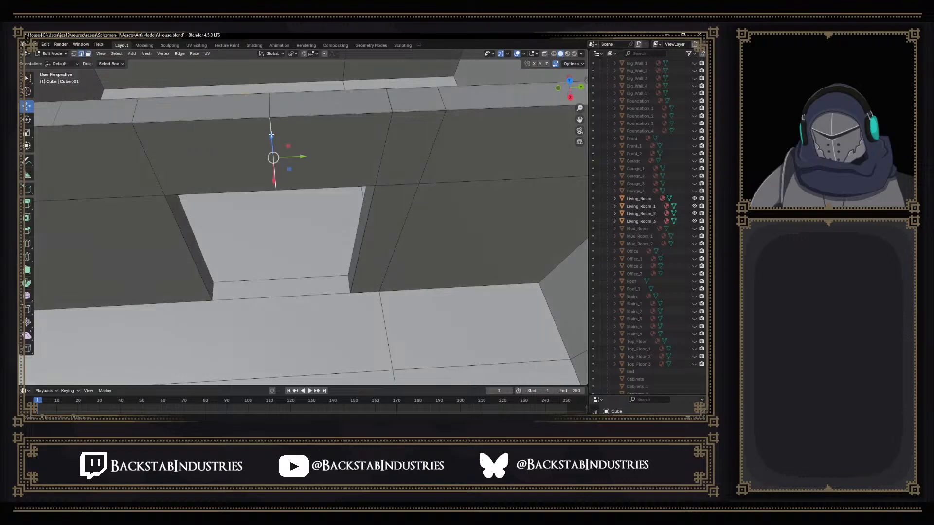
left_click(271, 109, "shift")
key("s")
left_click(281, 147)
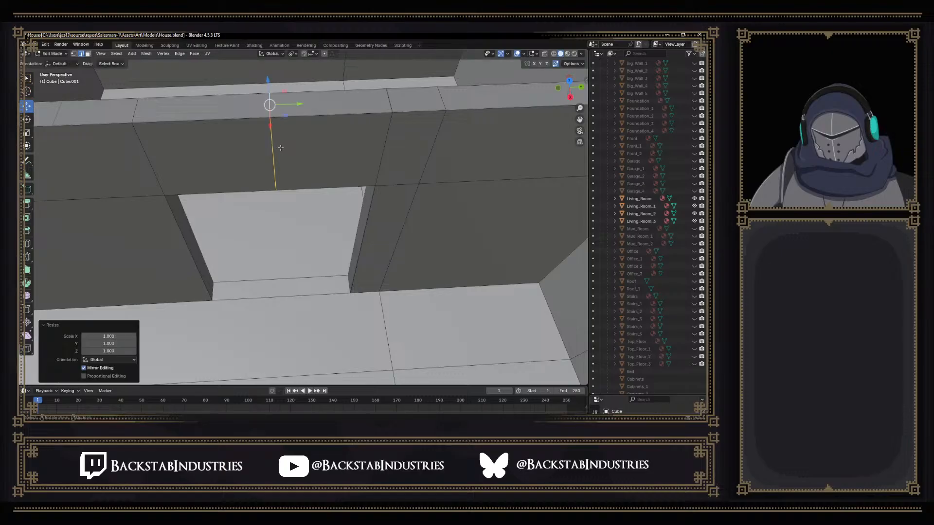
key("ctrl+z")
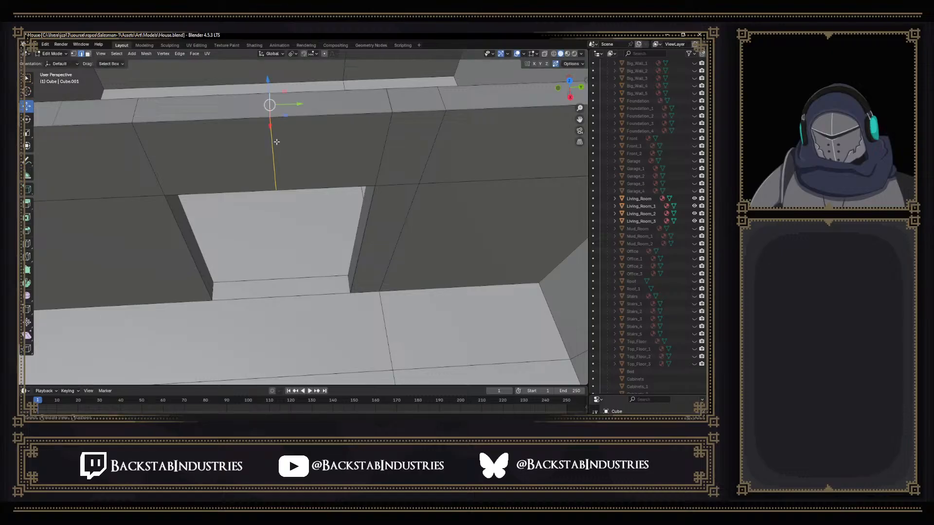
key("x")
left_click(275, 141)
middle_click_drag(284, 148, 290, 183)
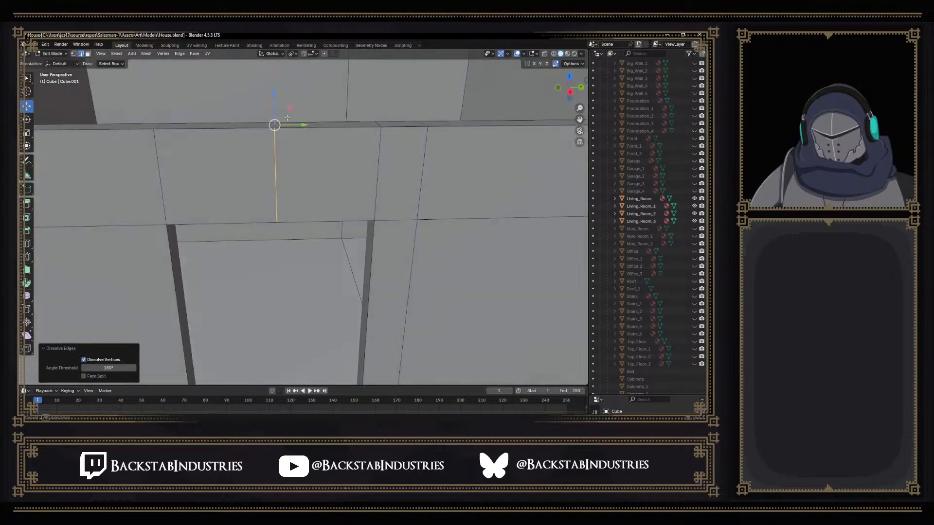
In vertex selection, try to dissolve the seam's upper vertex, undo it, and dissolve that vertex again
key("1")
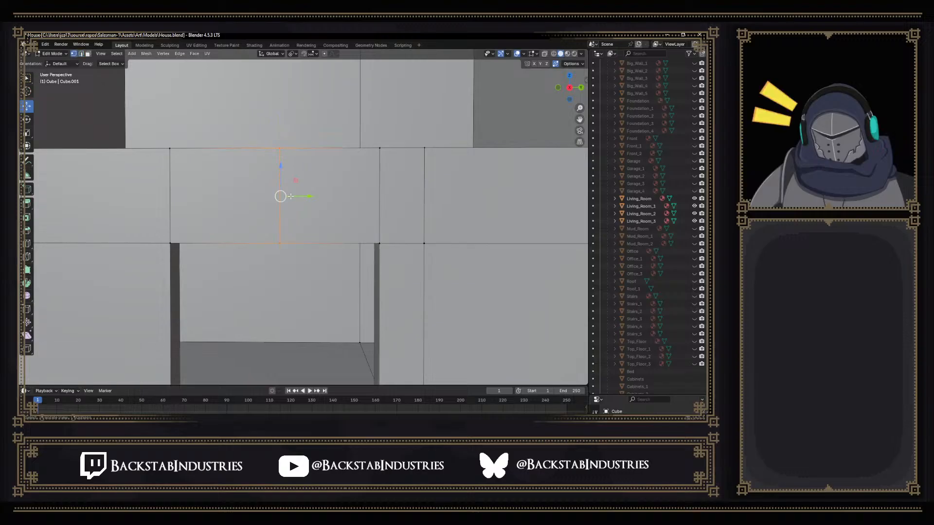
left_click(280, 149)
middle_click_drag(293, 167, 296, 199)
key("x")
left_click(285, 178)
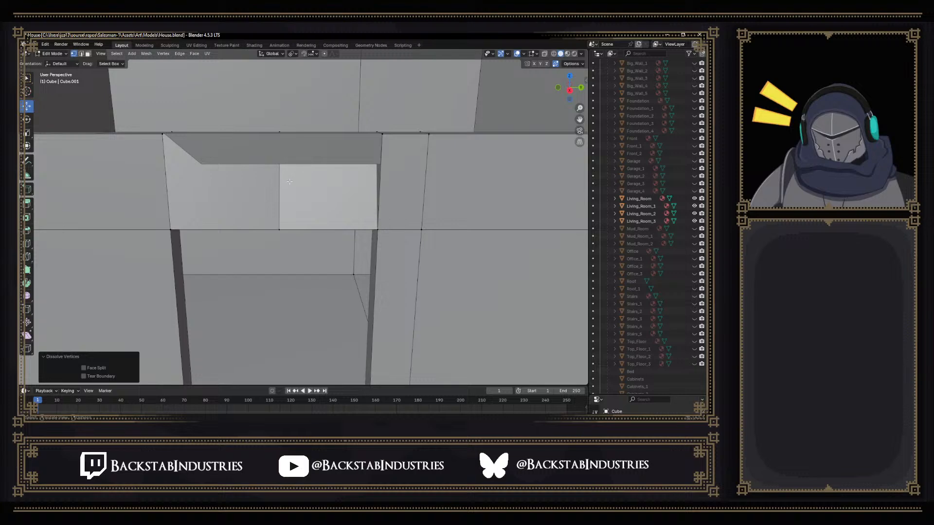
key("ctrl+z")
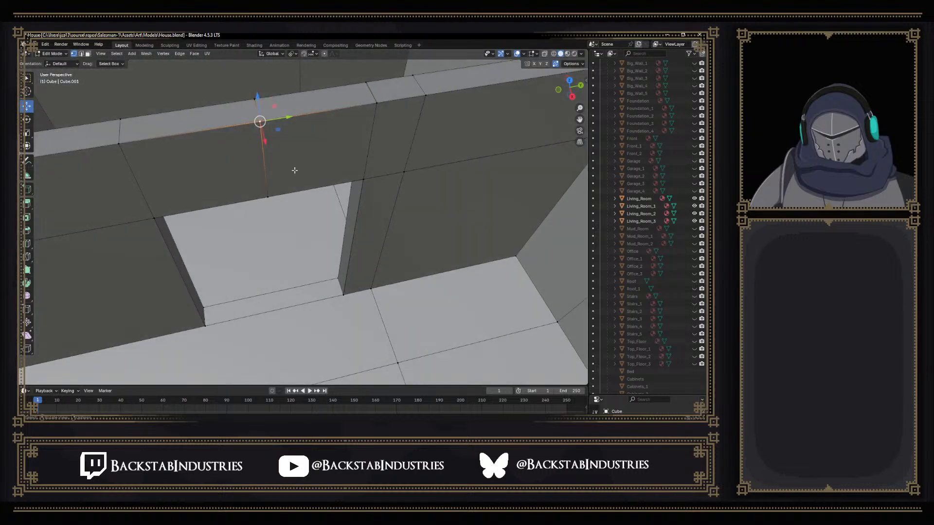
key("x")
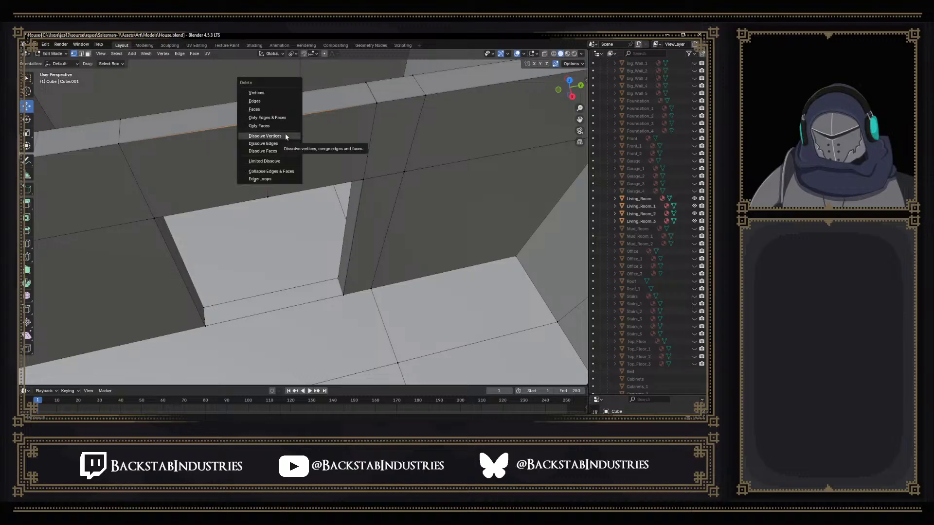
left_click(286, 137)
middle_click_drag(287, 146, 298, 172)
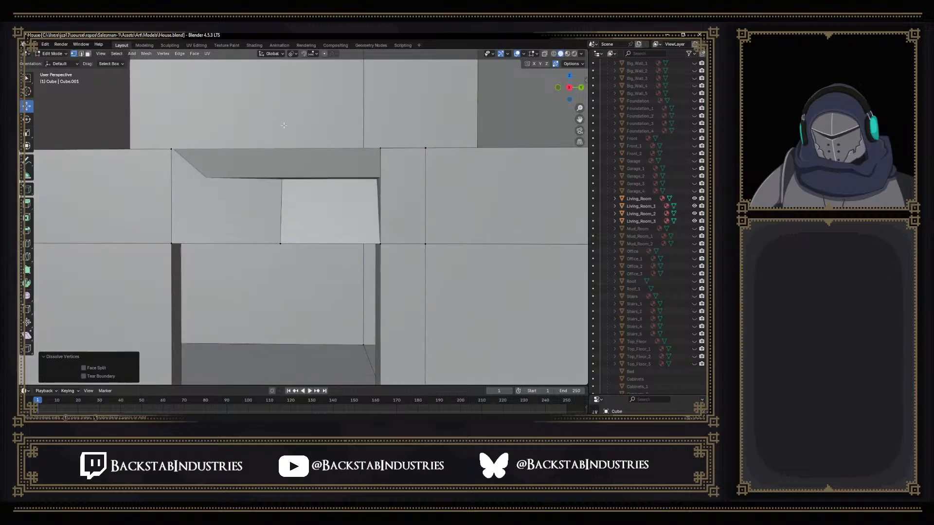
Undo the seam dissolves, face scaling, moves and separate extrusions back to the open doorway top
key("ctrl+z")
key("ctrl+z")
key("ctrl+z")
key("ctrl+z")
key("ctrl+z")
key("ctrl+z")
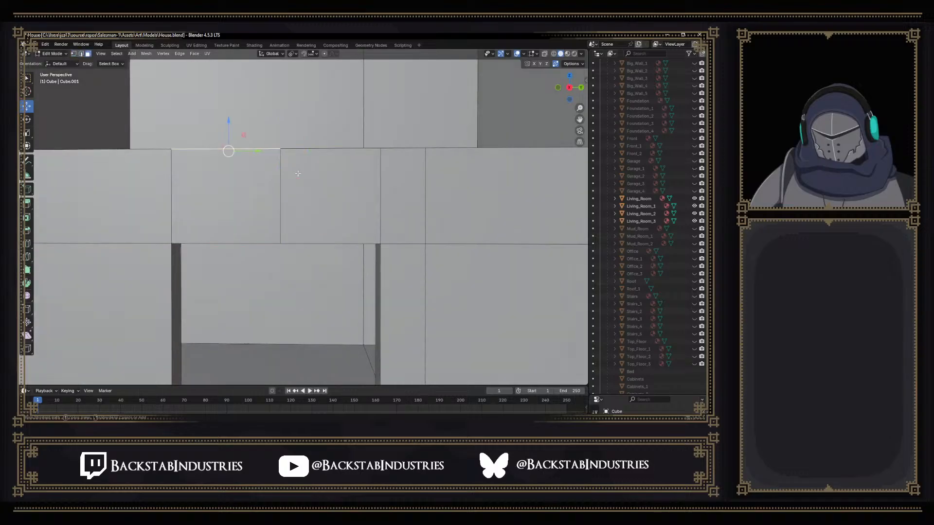
key("ctrl+z")
key("ctrl+z")
key("ctrl+z")
key("ctrl+z")
key("ctrl+z")
key("ctrl+z")
key("ctrl+z")
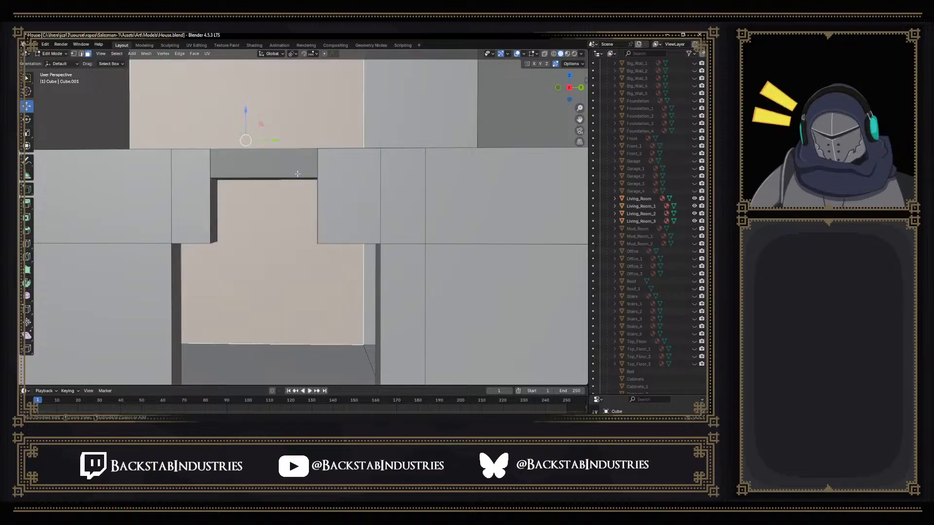
key("ctrl+z")
key("ctrl+z")
key("ctrl+z")
key("ctrl+z")
key("ctrl+z")
Delete the leftover faces around the open gap above the doorway
middle_click_drag(292, 174, 316, 188)
key("x")
left_click(243, 165)
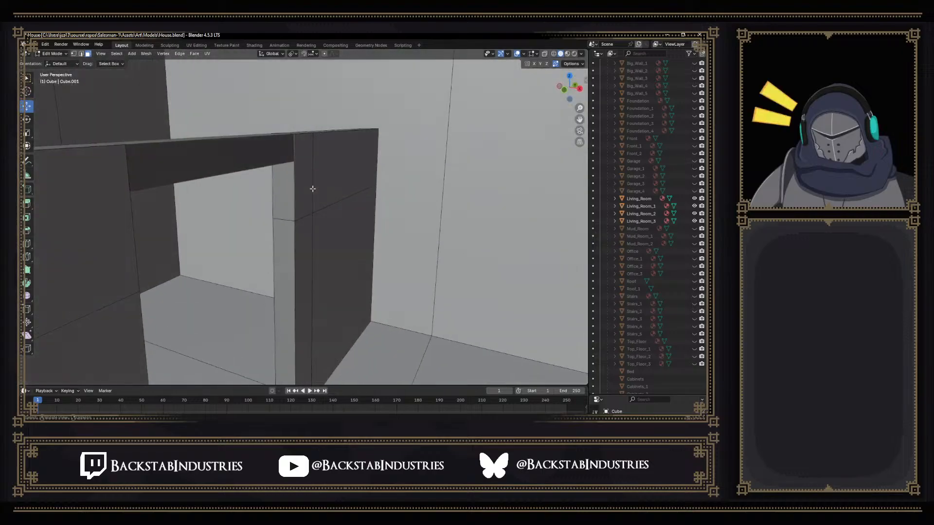
left_click(286, 190)
key("x")
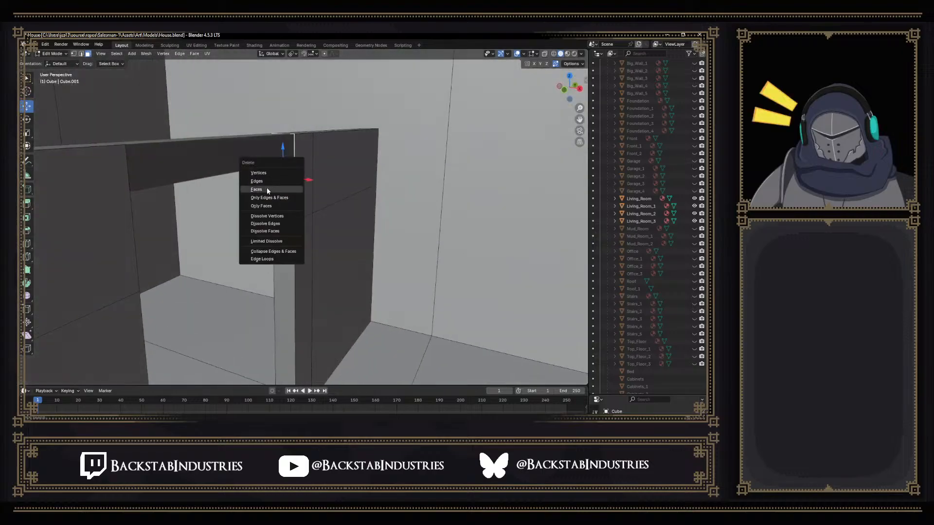
left_click(256, 189)
In edge selection, fill both wall sides of the gap above the doorway with faces between their opposite vertical edges
middle_click_drag(285, 190, 302, 190)
left_click(302, 190)
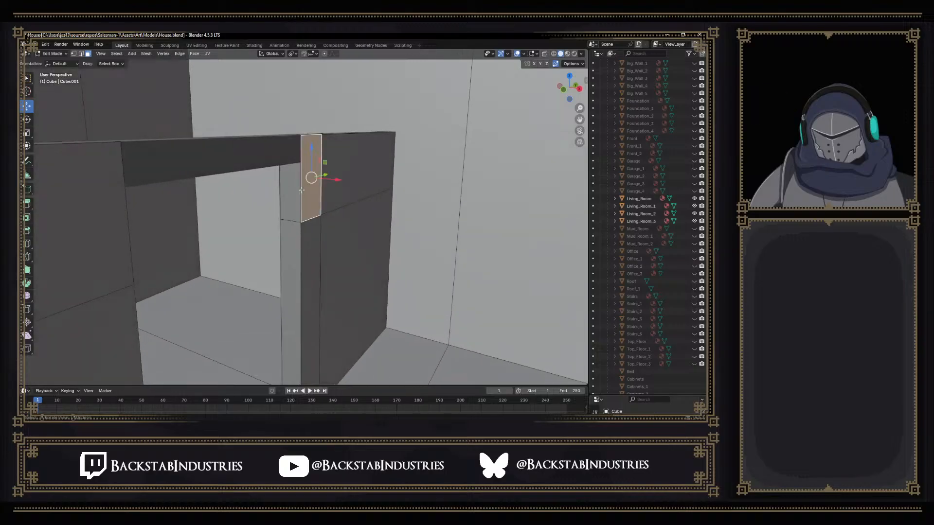
key("2")
left_click(299, 190)
middle_click_drag(299, 190, 199, 200)
left_click(219, 186, "shift")
key("f")
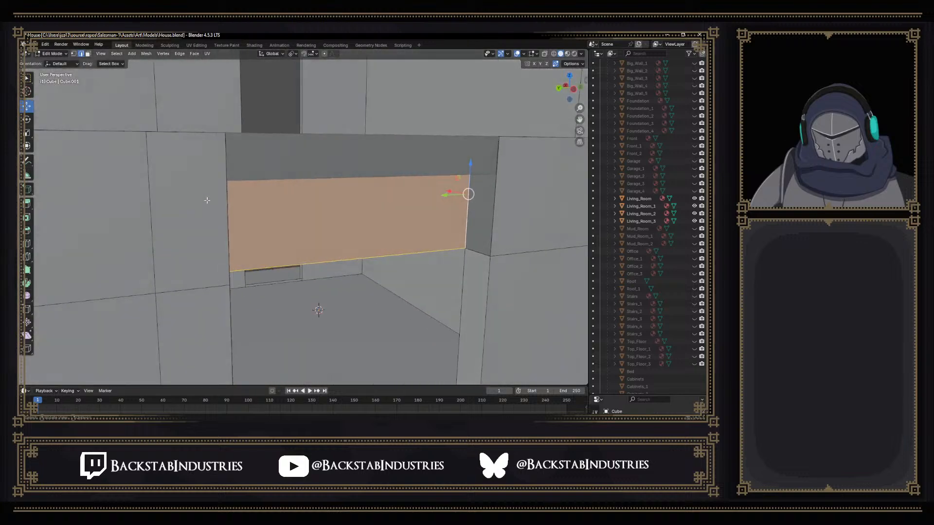
left_click(228, 204)
left_click(493, 212, "shift")
key("f")
Fill the lintel's underside with a face between its two lower horizontal edges
middle_click_drag(492, 200, 235, 226)
left_click(234, 228)
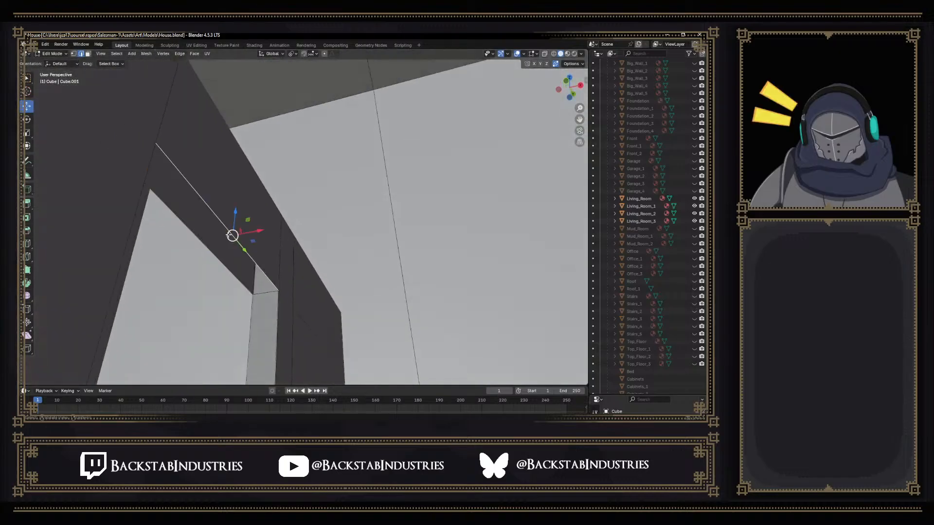
left_click(210, 249, "shift")
key("f")
middle_click_drag(275, 245, 229, 265)
middle_click_drag(250, 206, 236, 227)
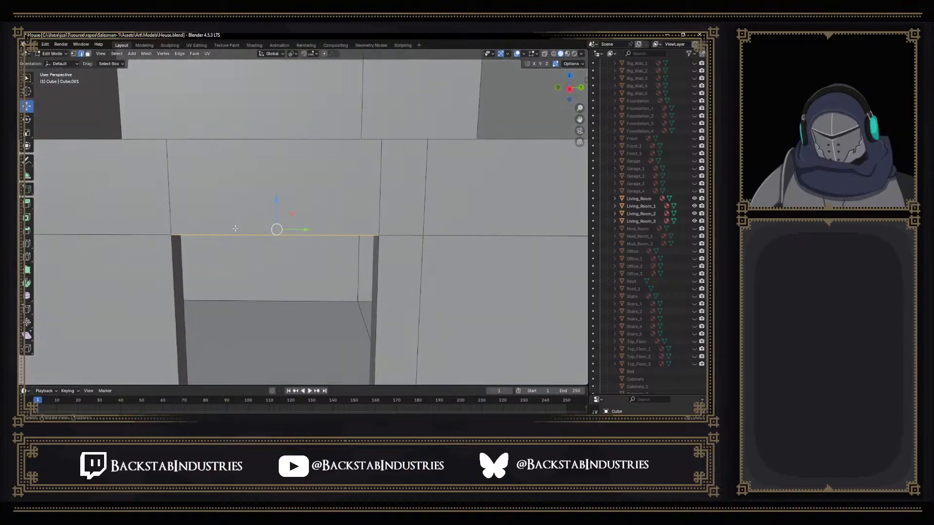
middle_click_drag(289, 206, 289, 165)
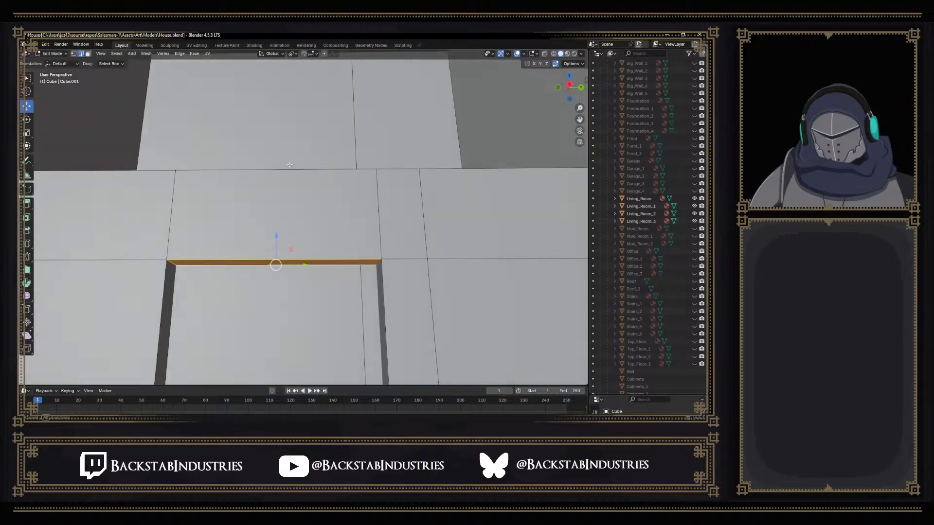
Add a single vertical loop cut through the lintel above the doorway and set its slide factor to 0
left_click(285, 194)
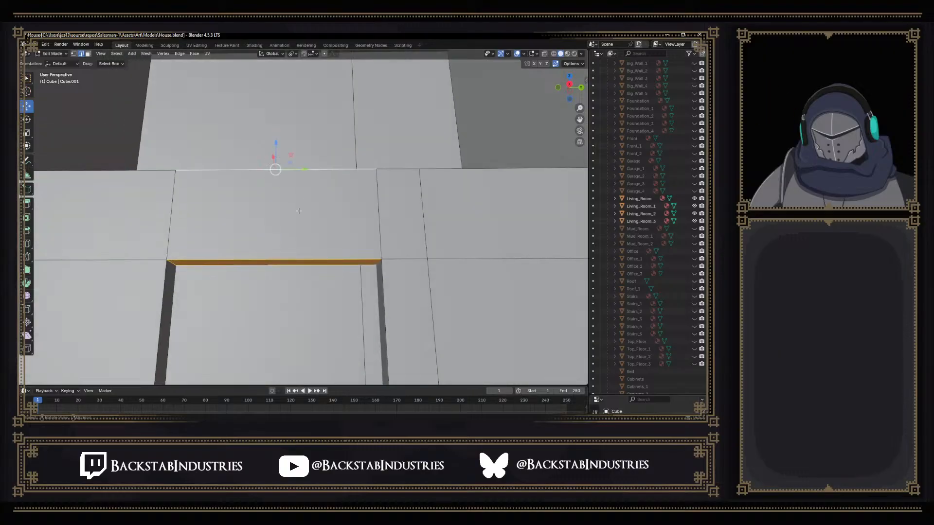
key("alt+a")
key("ctrl+r")
left_click(275, 258)
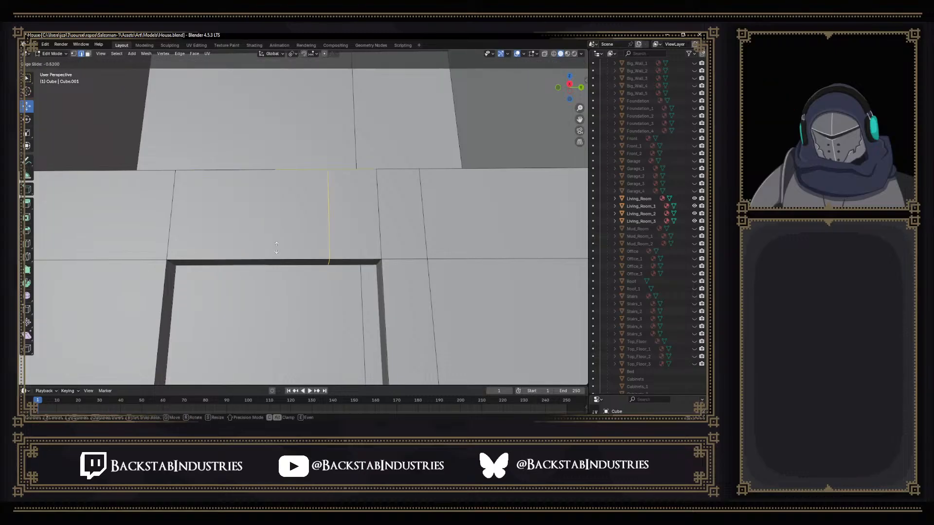
left_click(290, 258)
double_click(114, 335)
type("0")
key("Return")
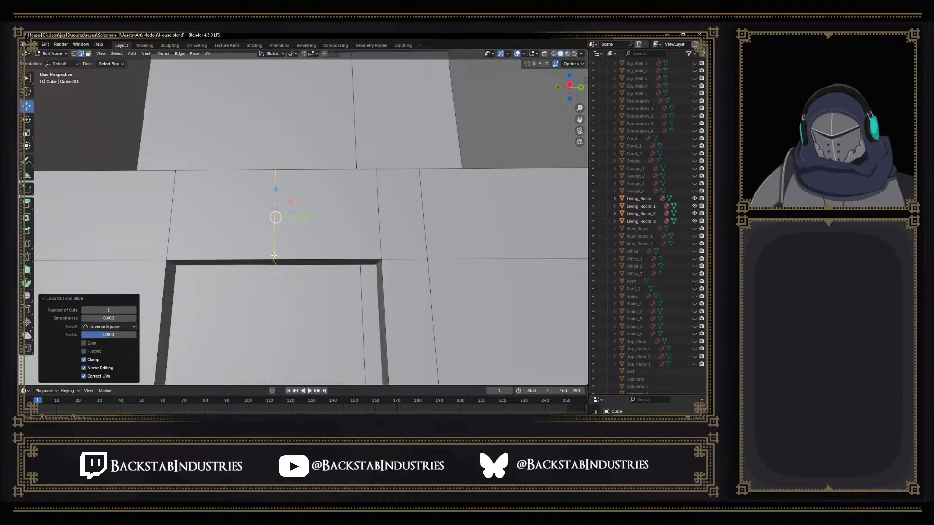
Raise the center cut's lower vertex along Z to about two thirds of the lintel height, peaking the doorway top
left_click(294, 256)
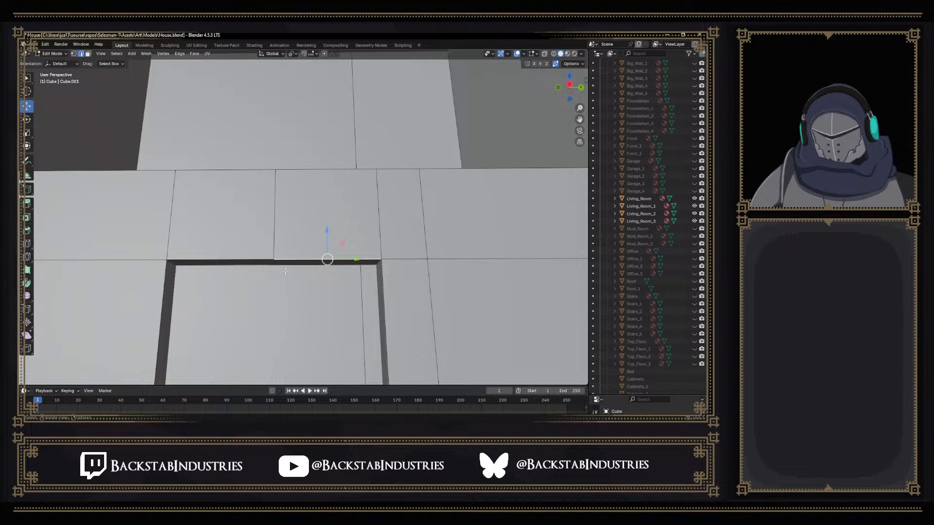
key("1")
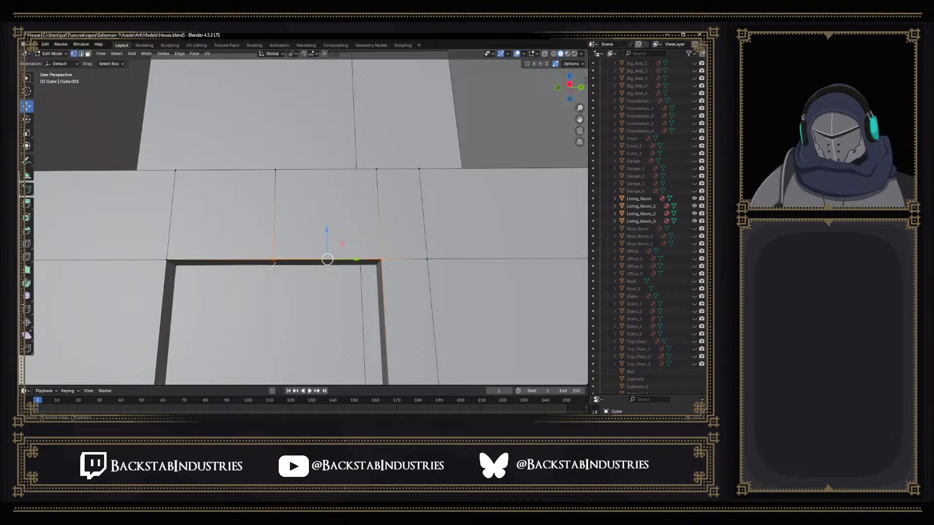
left_click(274, 260)
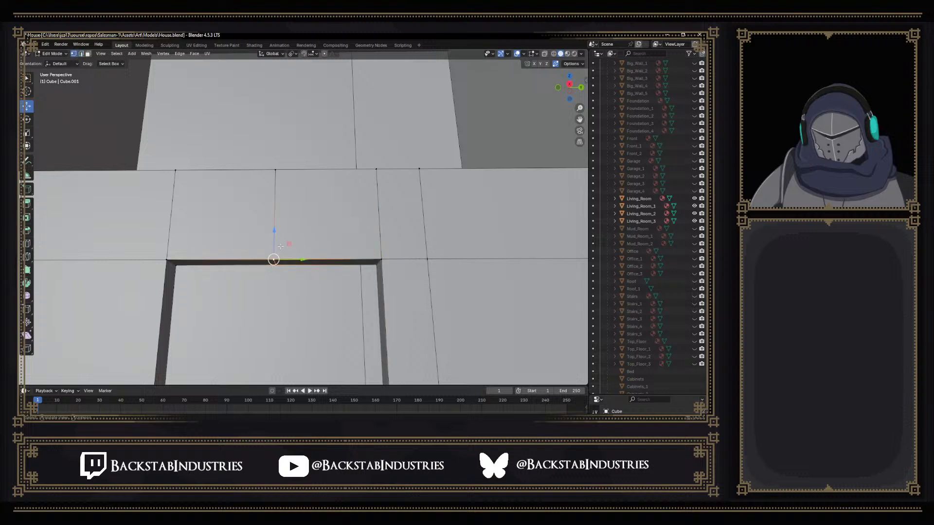
left_click_drag(276, 239, 275, 175)
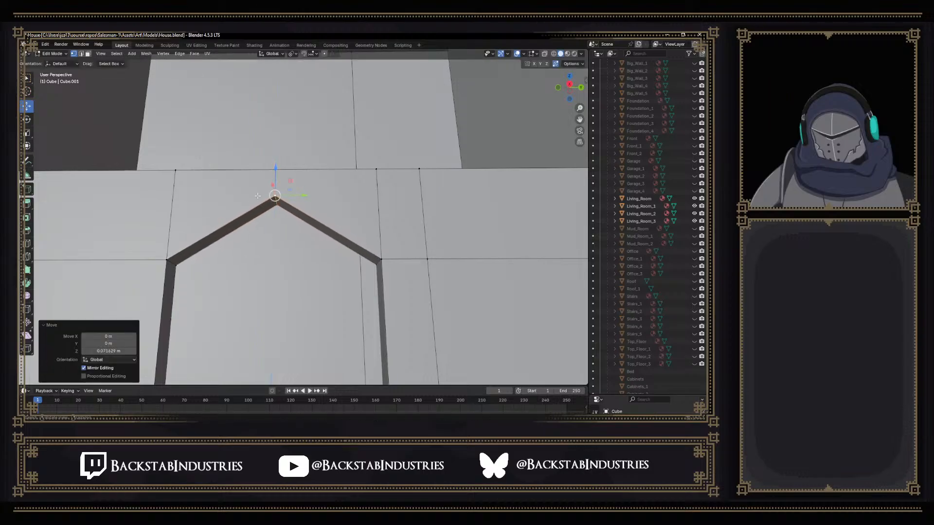
Add a centered vertical loop cut through one sloped half of the lintel, including its underside
key("3")
left_click(221, 214)
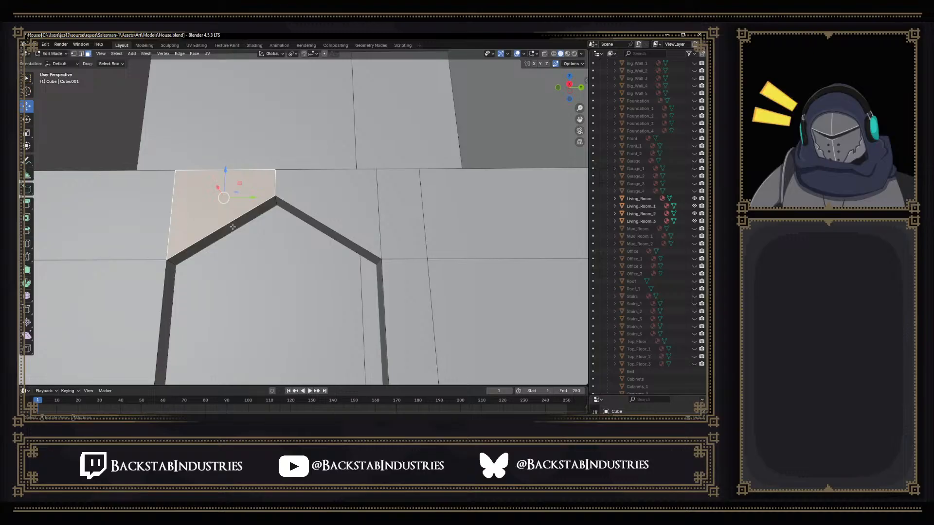
left_click(233, 230, "shift")
middle_click_drag(233, 230, 348, 249)
left_click(445, 185, "shift")
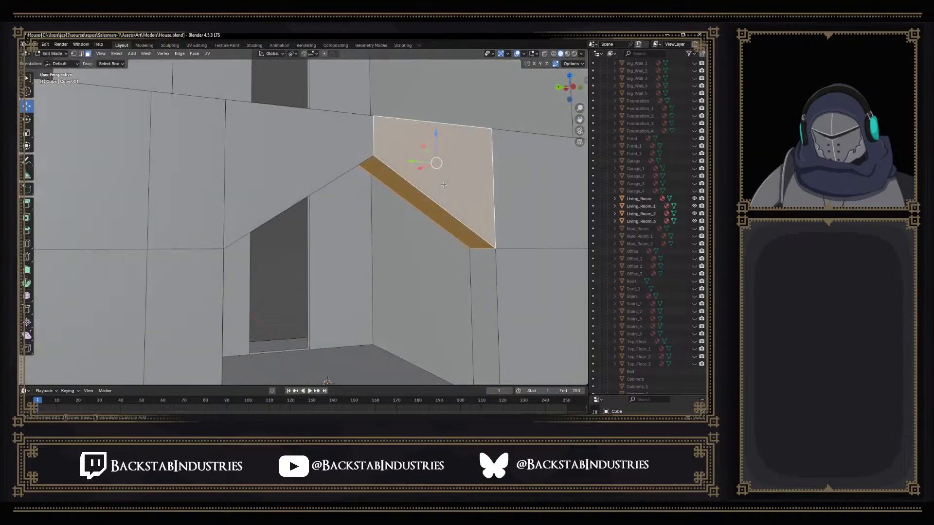
key("ctrl+r")
left_click(443, 184)
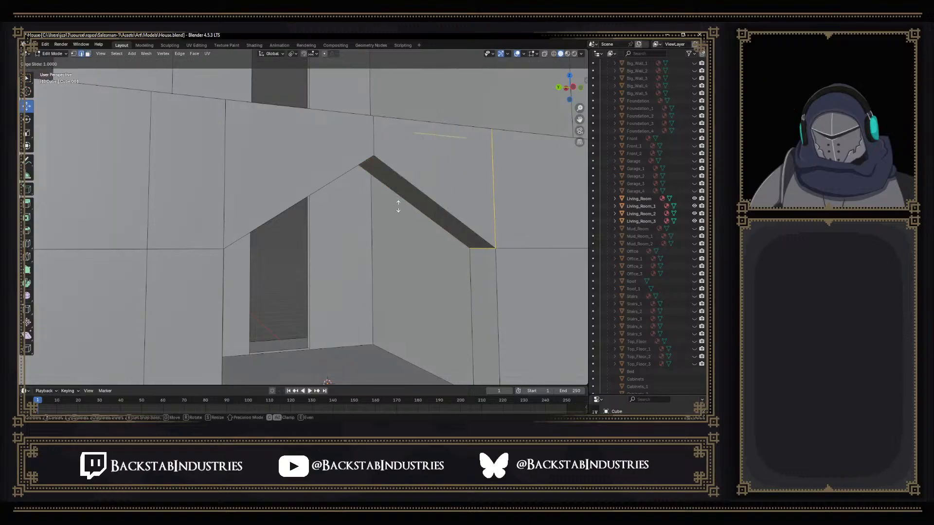
right_click(411, 185)
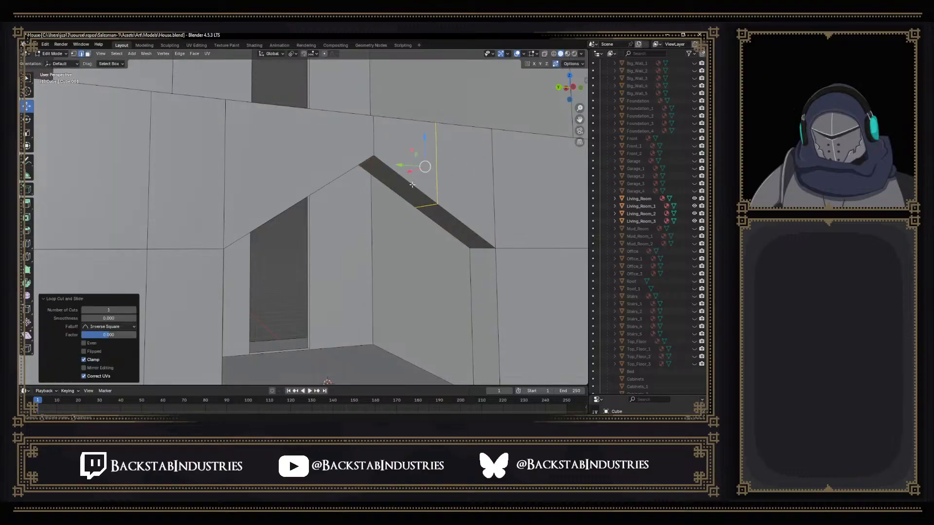
left_click(409, 183)
Add a centered vertical loop cut through the opposite sloped half of the lintel
middle_click_drag(379, 199, 484, 199)
left_click(380, 190)
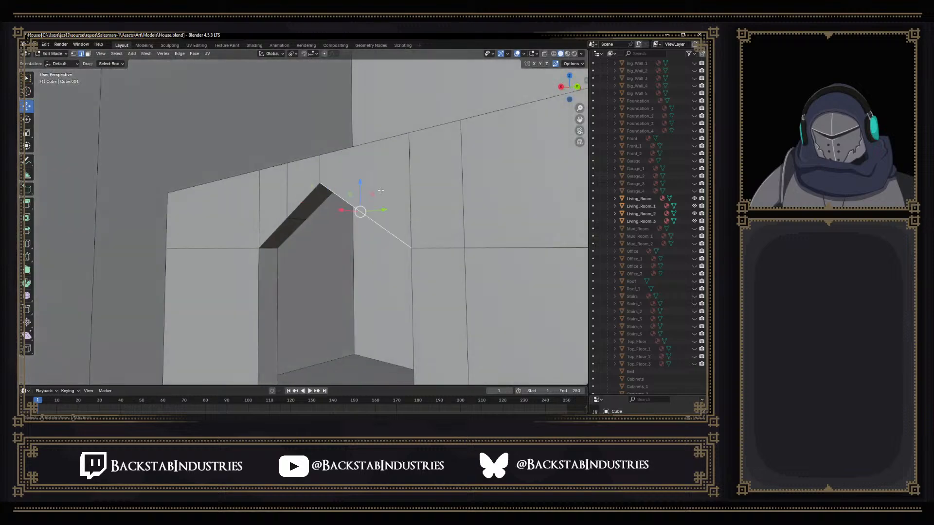
key("ctrl+r")
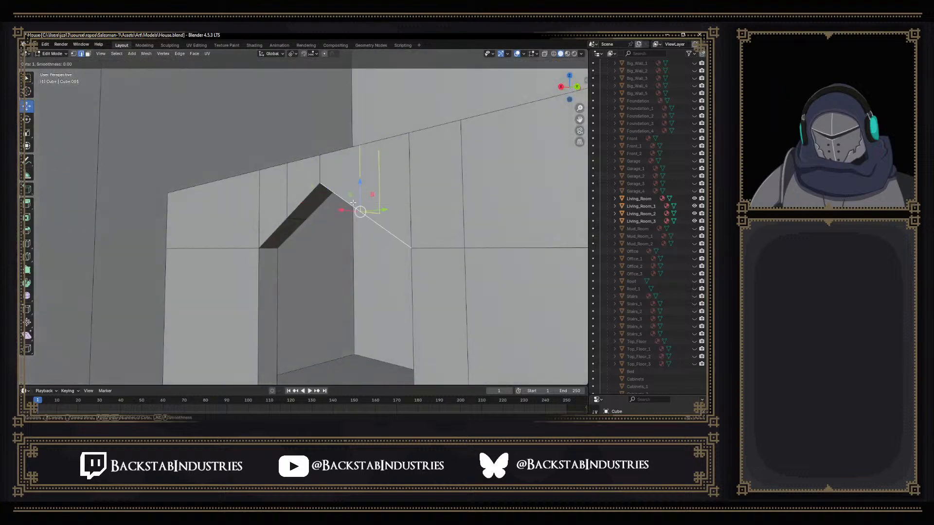
left_click(354, 202)
right_click(352, 198)
left_click(351, 200)
middle_click_drag(344, 217, 384, 236)
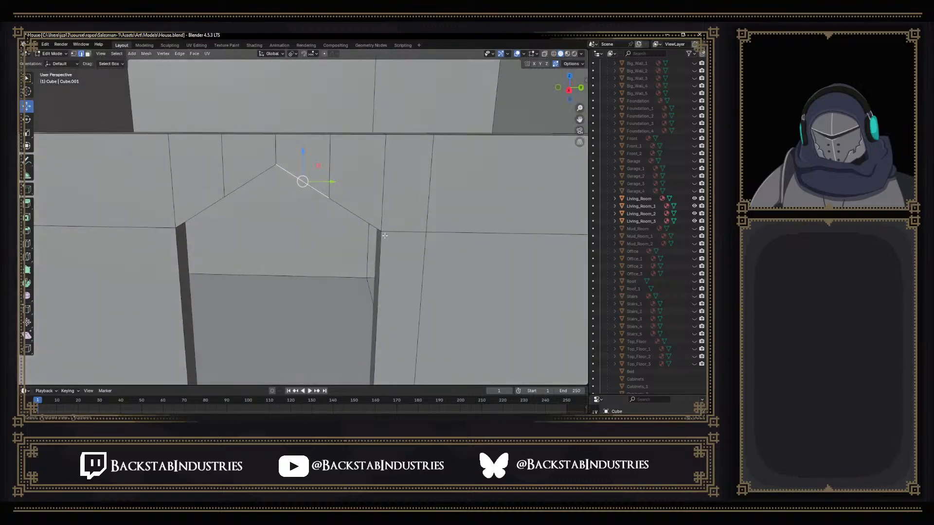
Select the edges of both side loop cuts and scale them about 1.4 along global Y around their median point
middle_click_drag(347, 207, 226, 230)
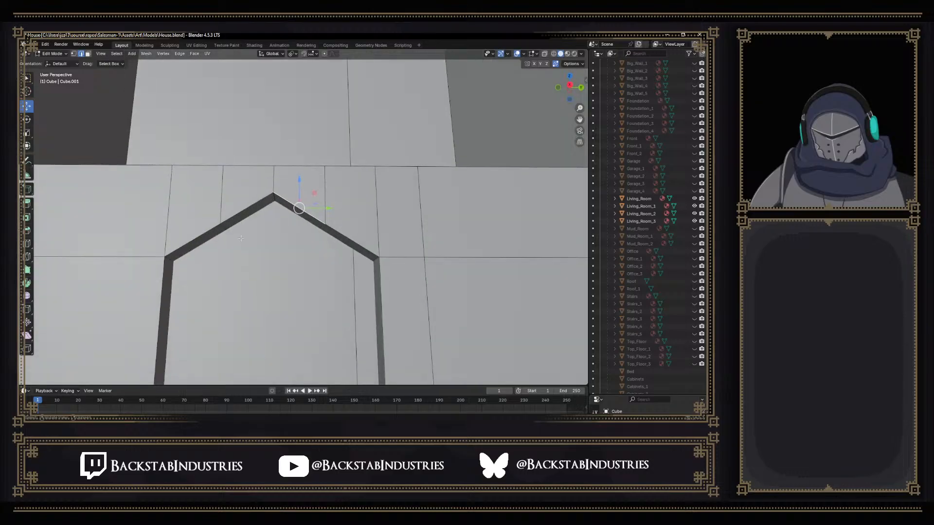
left_click(230, 239)
left_click(223, 228)
left_click(223, 205)
left_click(223, 225, "ctrl")
middle_click_drag(224, 225, 194, 237)
middle_click_drag(185, 266, 529, 200)
right_click(440, 177, "ctrl")
middle_click_drag(384, 188, 455, 163)
mouse_move(243, 197)
middle_mouse_down()
mouse_move(218, 212)
mouse_move(243, 204)
middle_mouse_up()
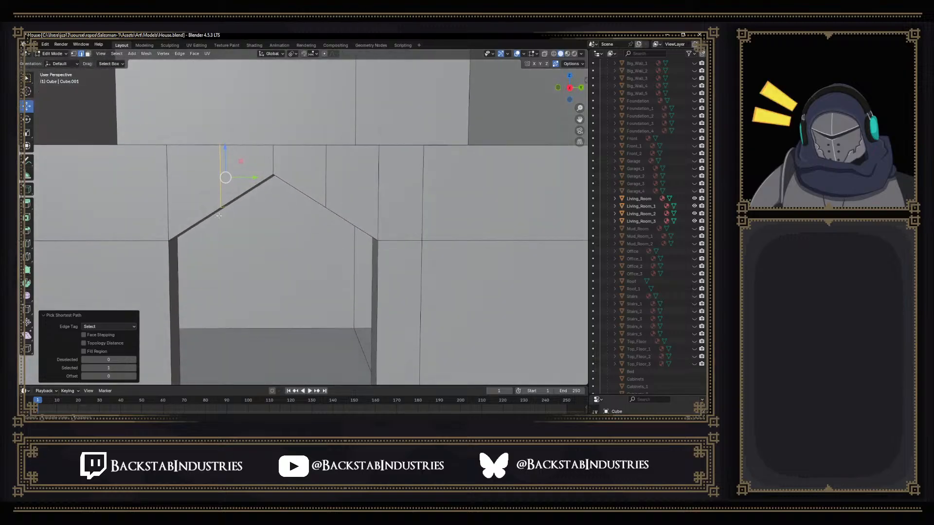
middle_click_drag(325, 184, 401, 263)
left_click(306, 260, "ctrl")
left_click(272, 136, "ctrl")
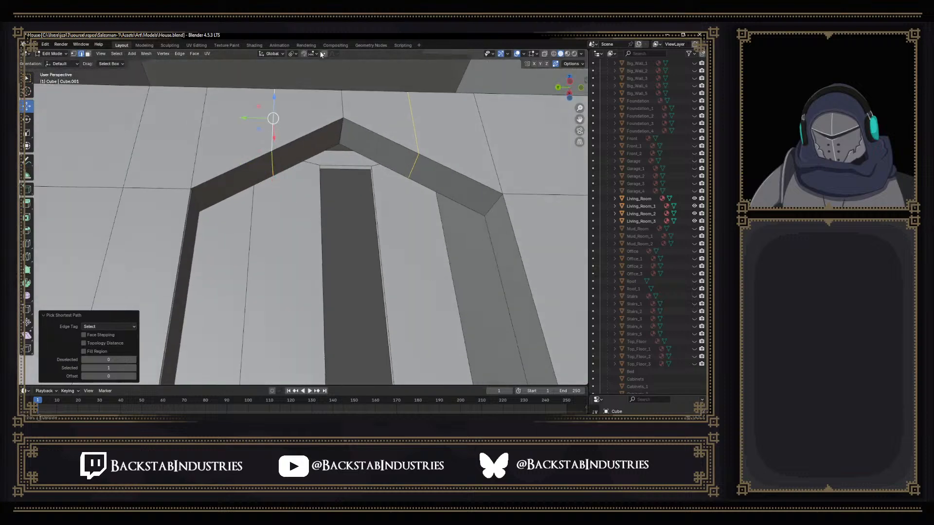
left_click(295, 54)
left_click(306, 97)
middle_click_drag(317, 144, 325, 209)
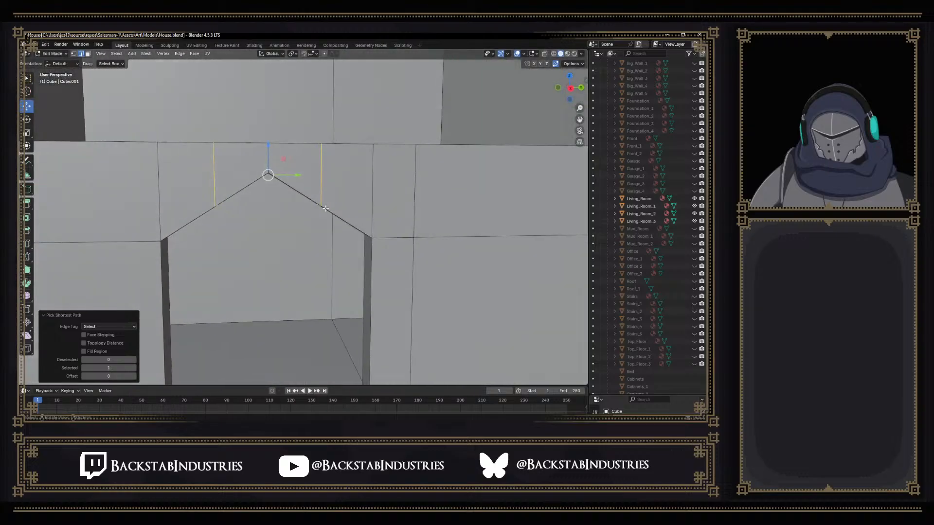
key("s")
key("y")
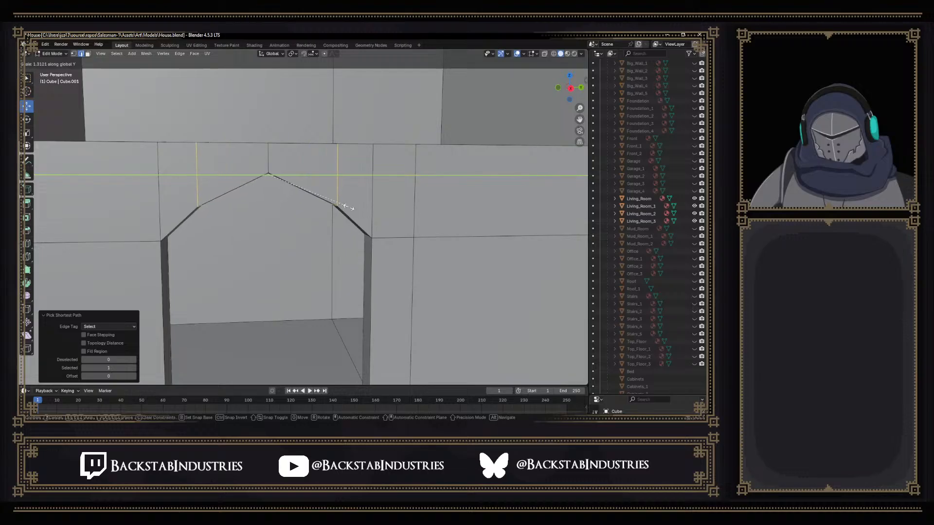
left_click(354, 209)
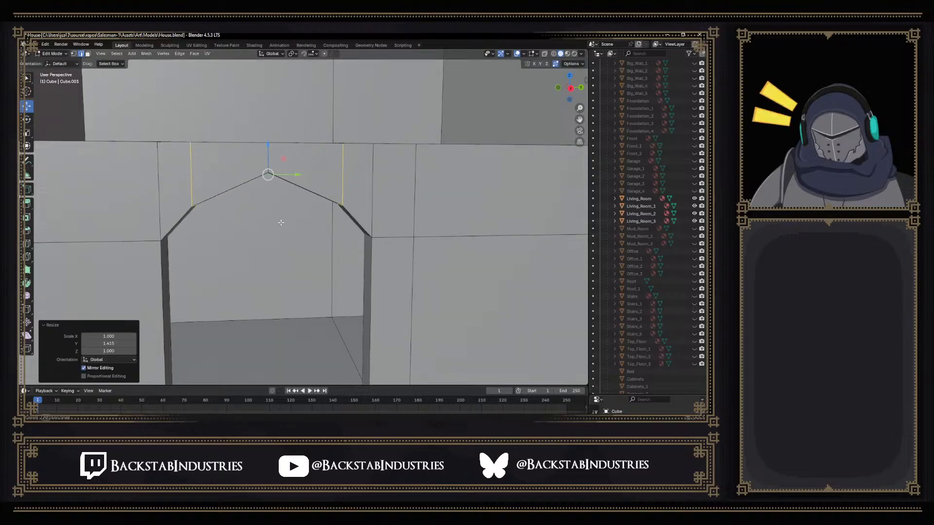
Select the two underside edges at the arch's shoulders and move them up about 0.125 m along global Z
middle_click_drag(281, 223, 216, 224)
left_click(205, 240)
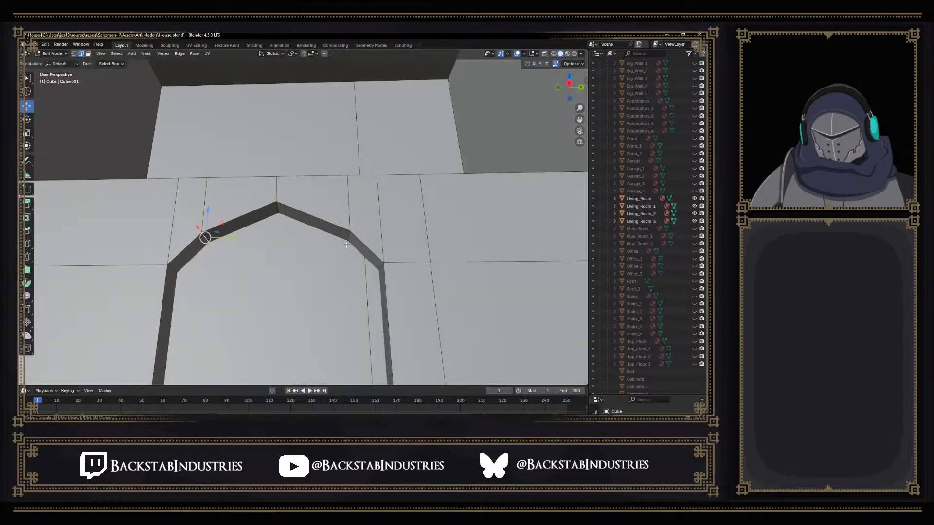
middle_click_drag(277, 235, 273, 218)
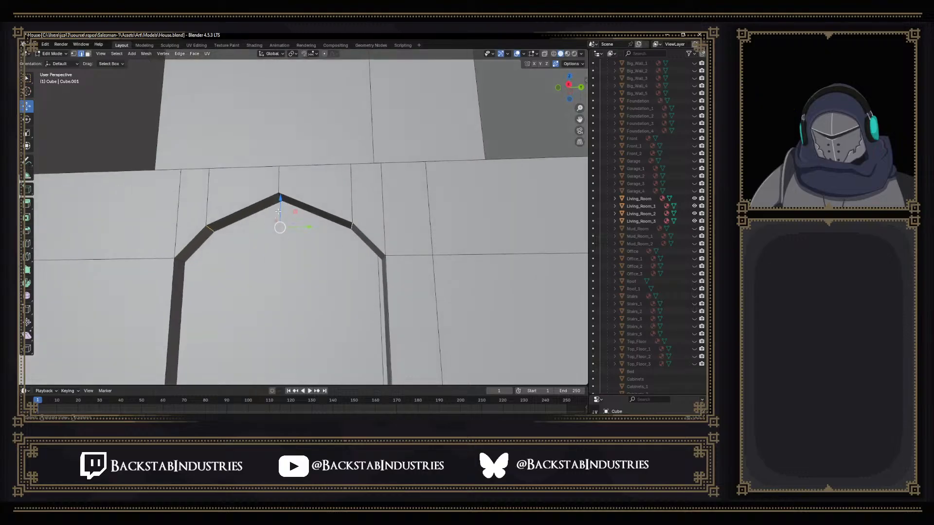
key("g")
key("z")
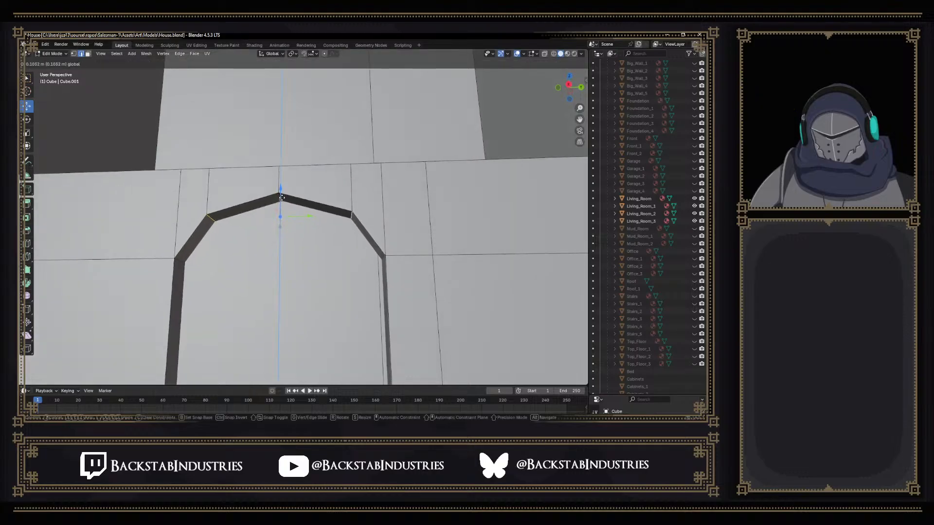
left_click(281, 196)
Make Mud_Room, Mud_Room_1 and Mud_Room_2 visible and bring the mud room's doorway into view
middle_click_drag(281, 196, 348, 193)
middle_click_drag(452, 208, 242, 164, "shift")
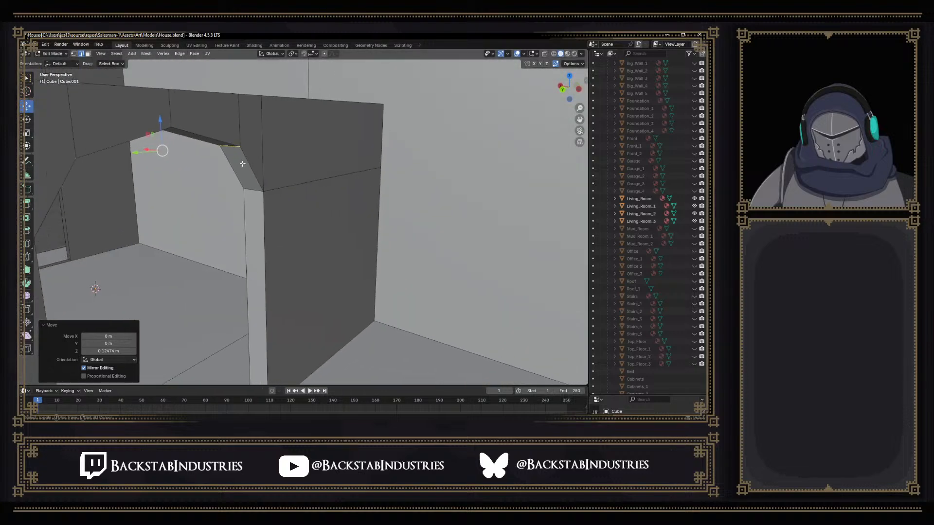
middle_click_drag(397, 198, 369, 146)
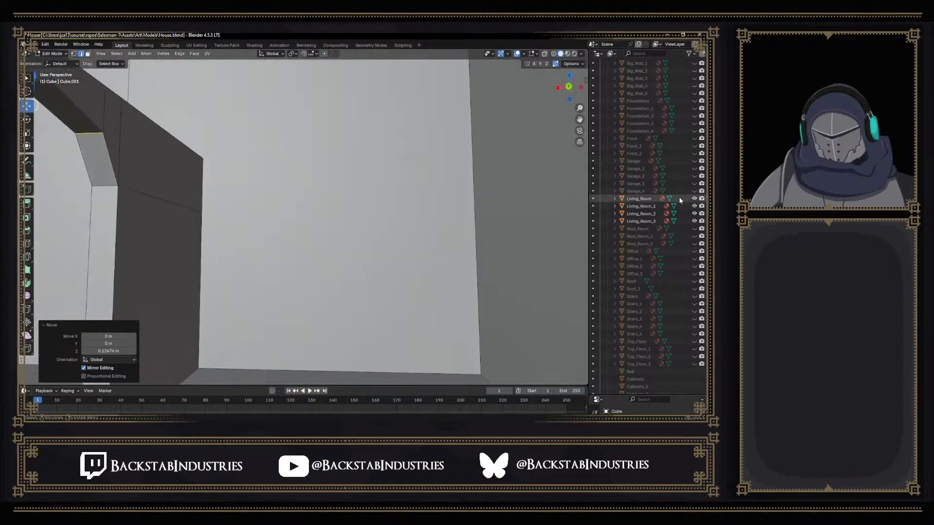
left_click(694, 228)
left_click(693, 236)
left_click(694, 243)
middle_click_drag(538, 257, 383, 260)
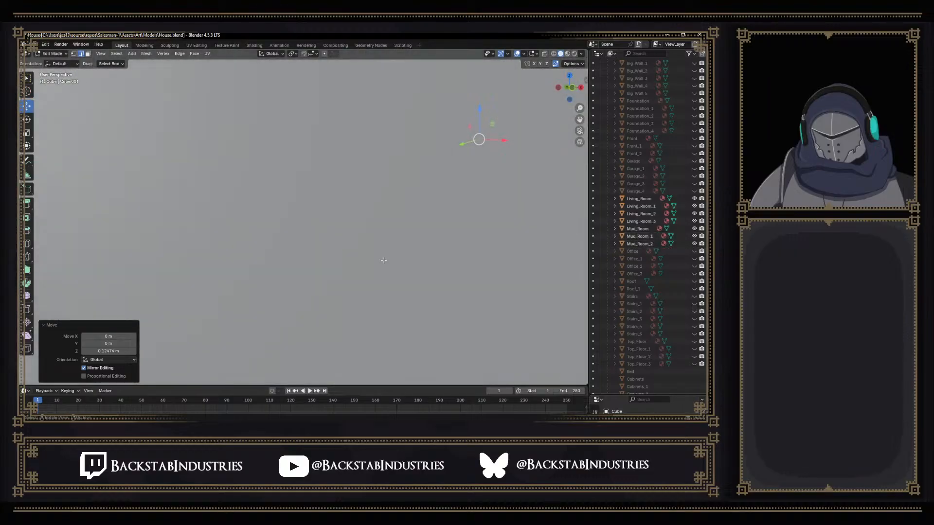
middle_click_drag(470, 281, 423, 239)
scroll(412, 269, "down", 2)
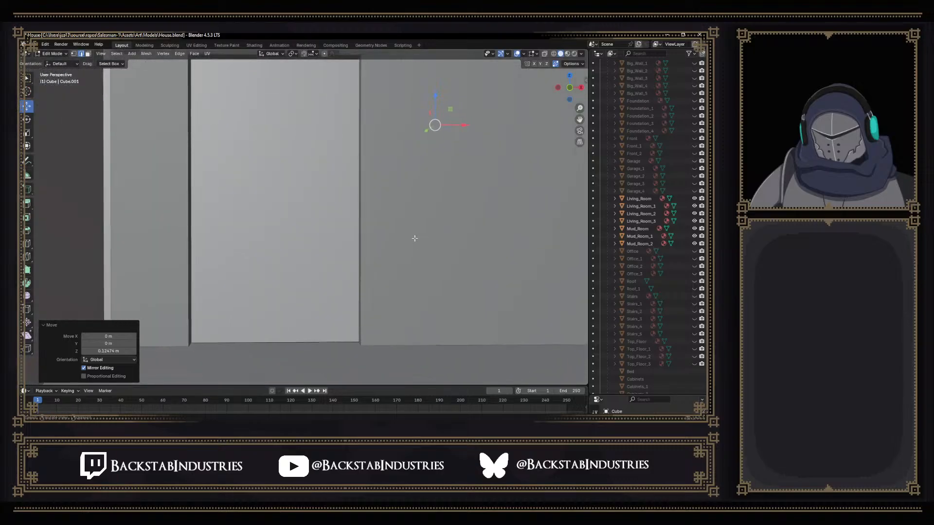
middle_click_drag(340, 257, 338, 275)
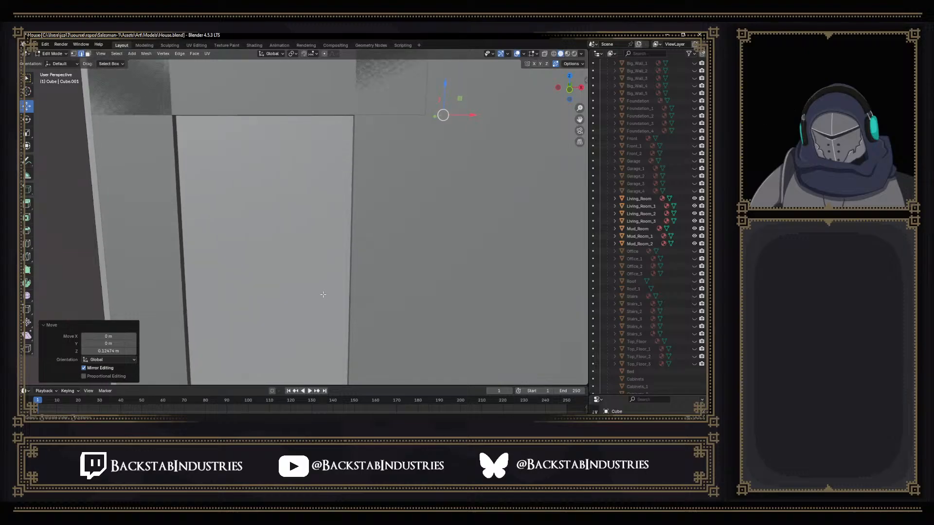
Knife-cut the mud room doorway's outline into the wall face, up one jamb, across beneath the lintel and down the other
middle_click_drag(324, 300, 329, 267)
scroll(329, 266, "down", 1)
scroll(324, 232, "up", 1)
middle_click_drag(327, 160, 326, 267, "shift")
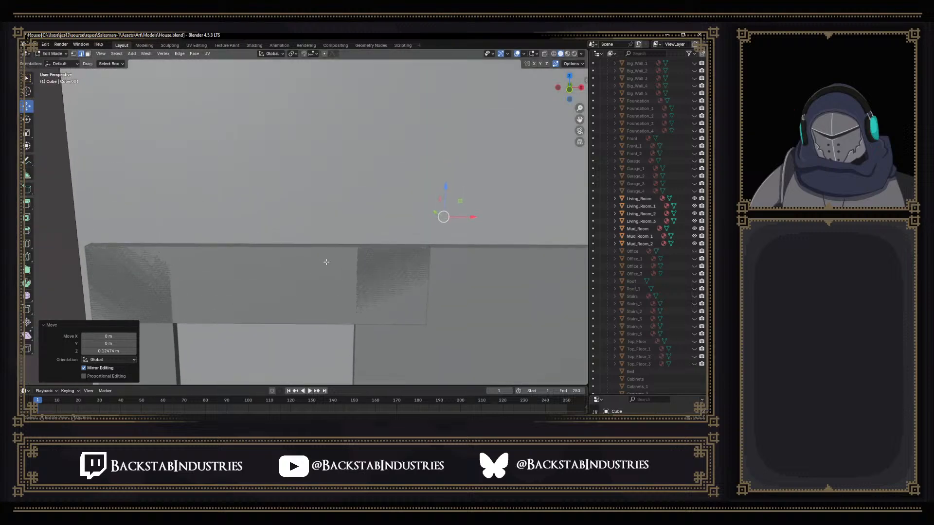
middle_click_drag(328, 283, 337, 143, "shift")
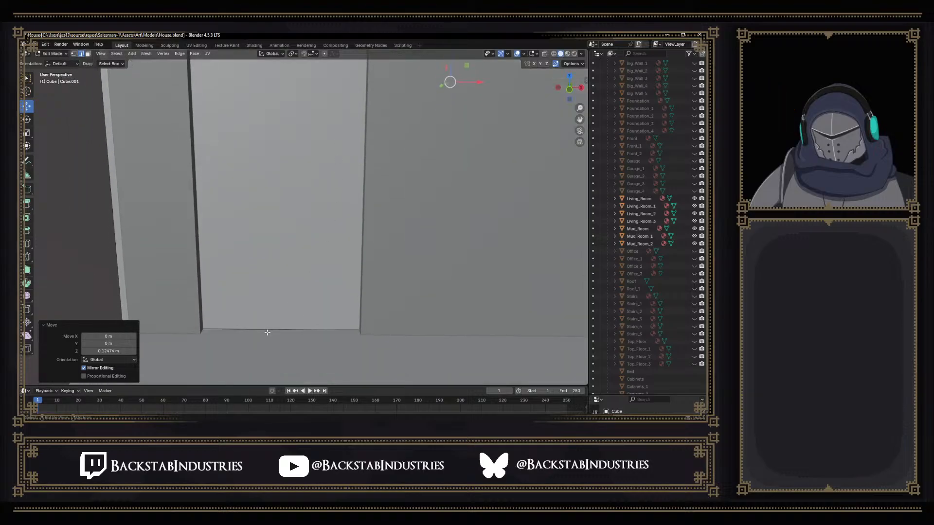
key("k")
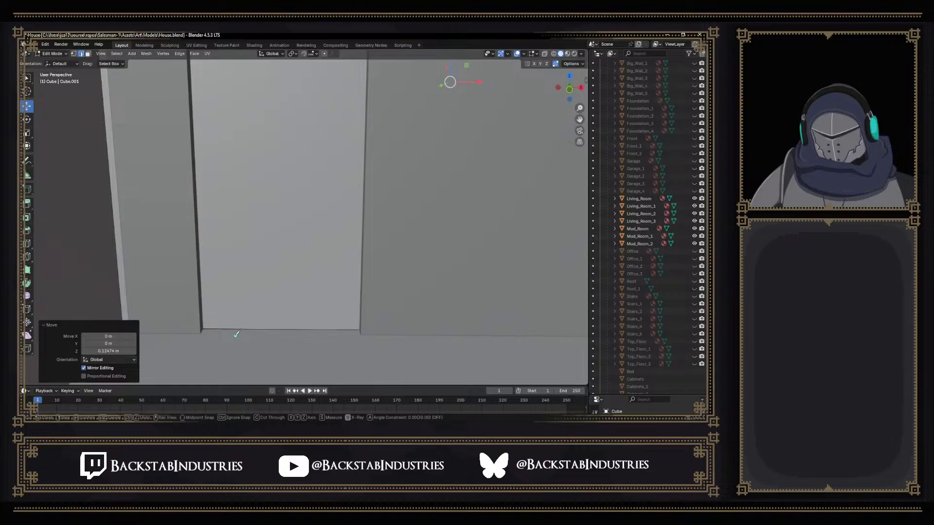
left_click(203, 329)
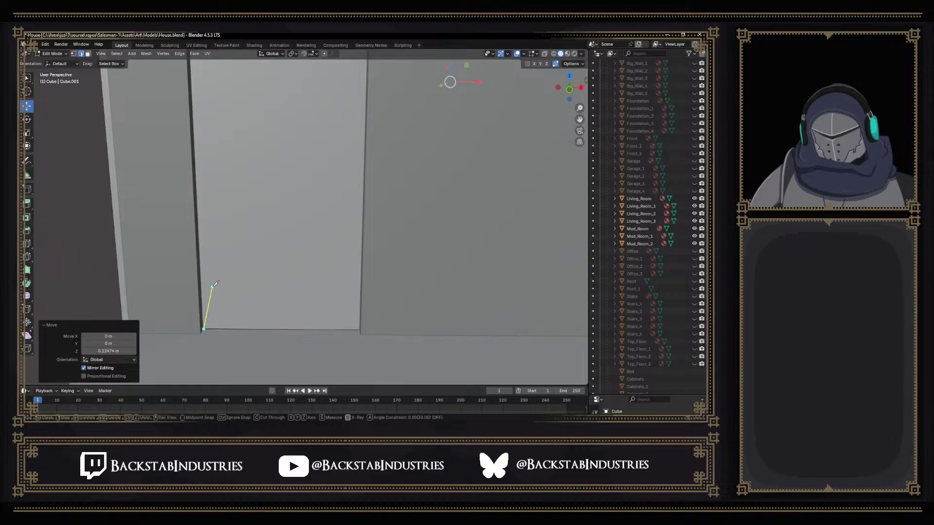
left_click(191, 51)
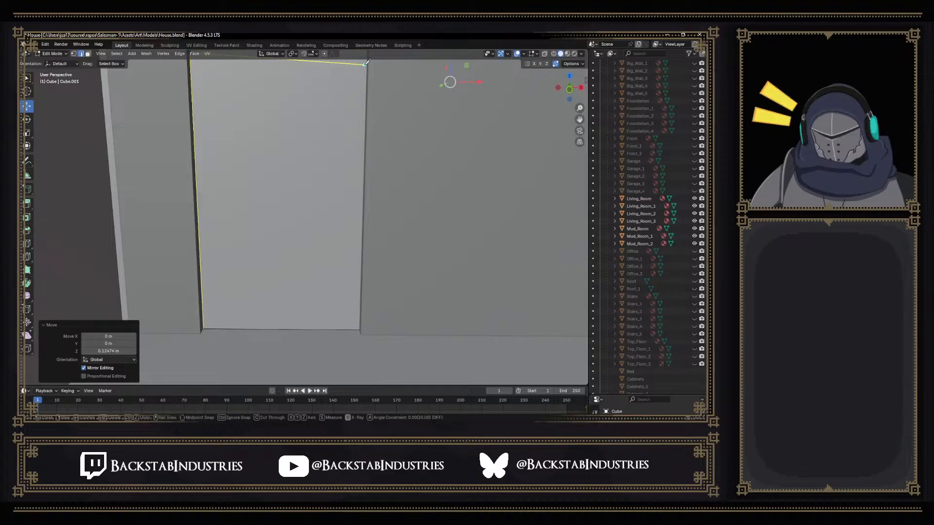
left_click(366, 60)
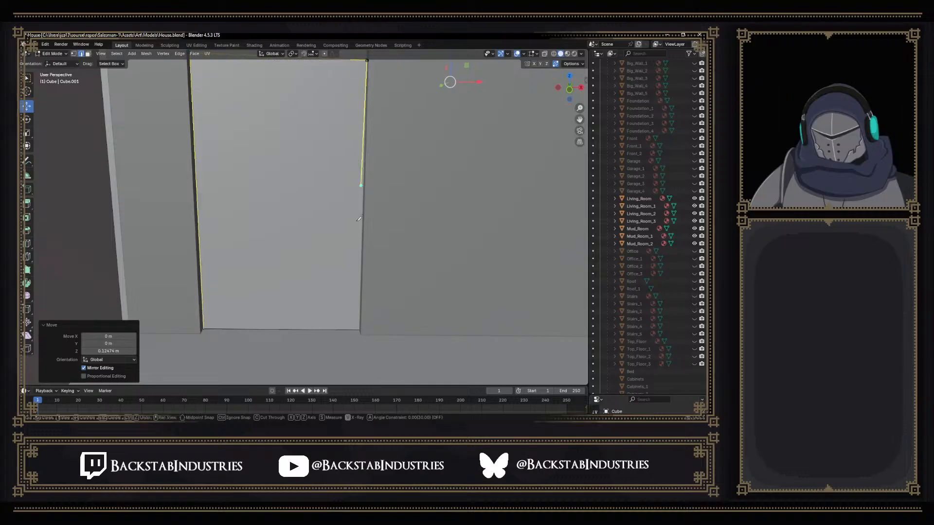
left_click(360, 329)
key("Return")
middle_click_drag(404, 137, 374, 249)
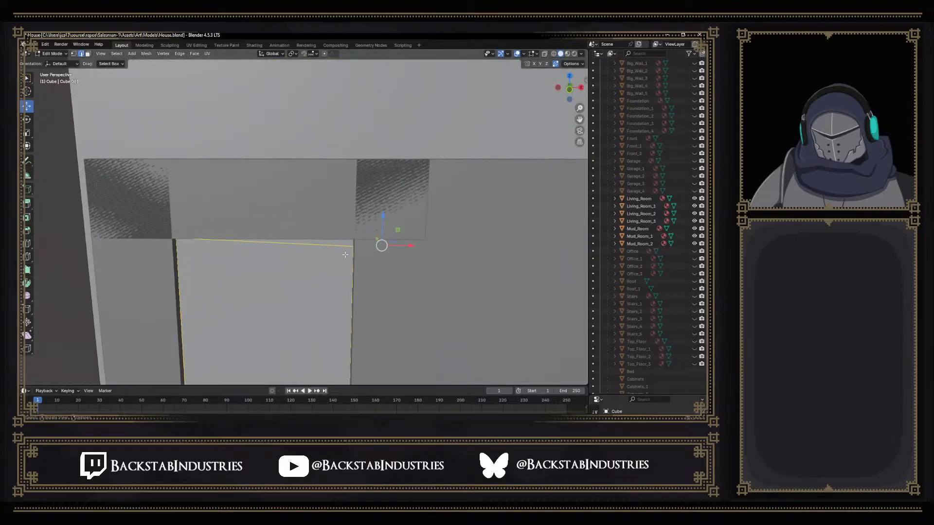
key("k")
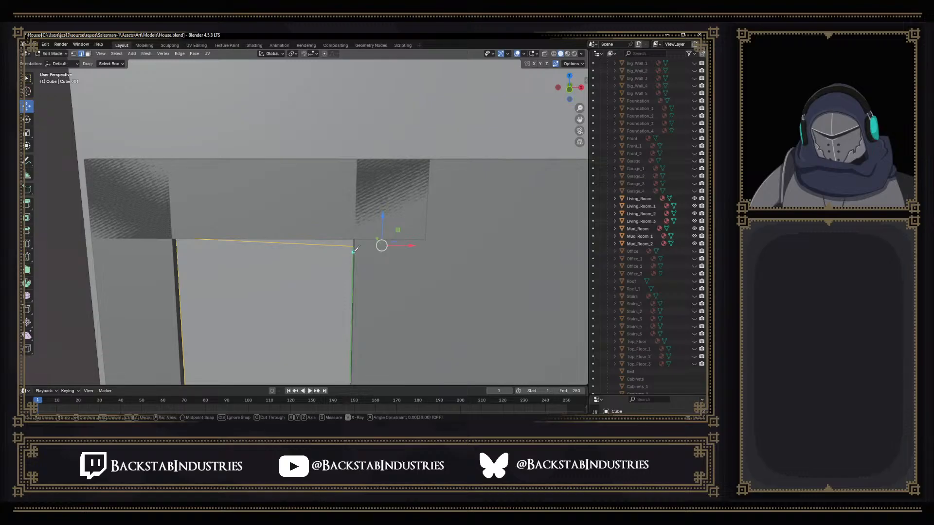
left_click(354, 248)
key("Return")
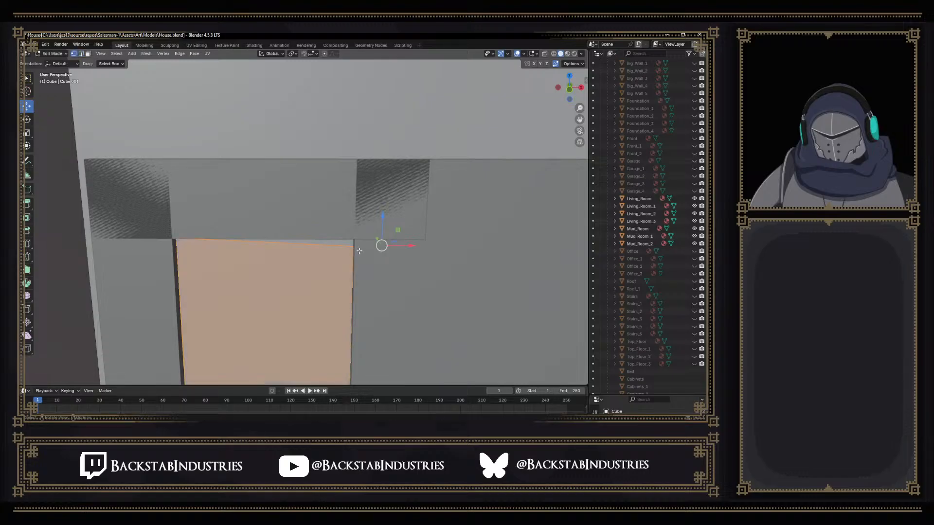
Knife-cut from the outline's upper right corner to the wall's top edge, across it, and back down to the upper left corner
key("k")
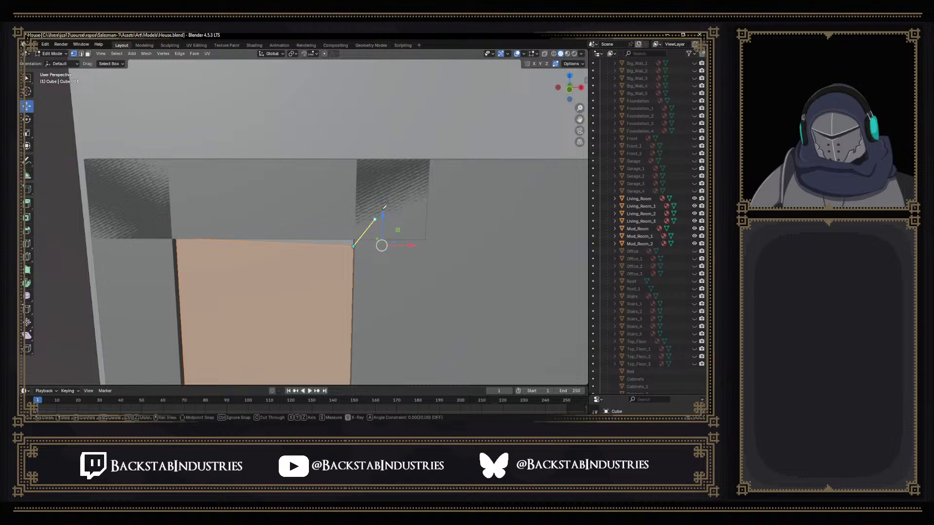
middle_click_drag(444, 115, 392, 233, "shift")
middle_click_drag(432, 185, 413, 212, "shift")
middle_click_drag(458, 141, 441, 174, "shift")
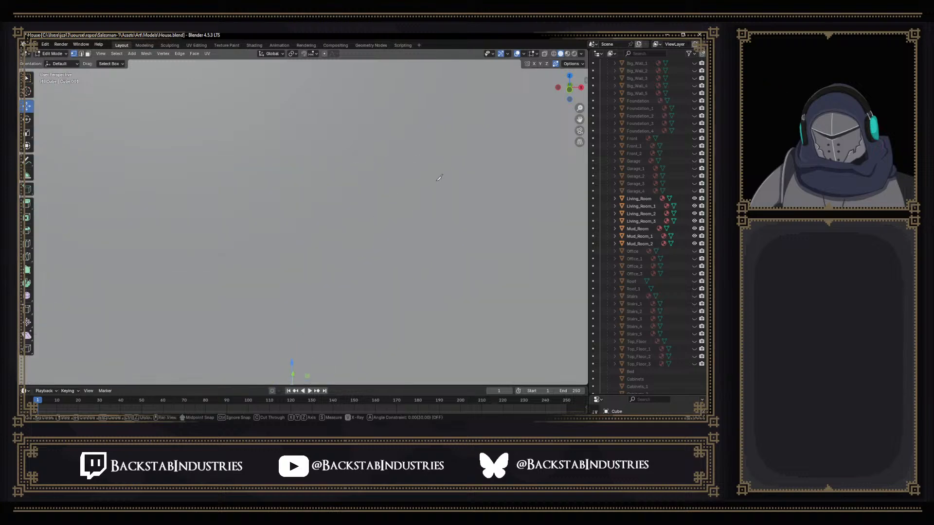
middle_click_drag(407, 244, 389, 267, "shift")
mouse_move(463, 162)
middle_mouse_down("shift")
mouse_move(416, 232)
mouse_move(430, 201)
middle_mouse_up("shift")
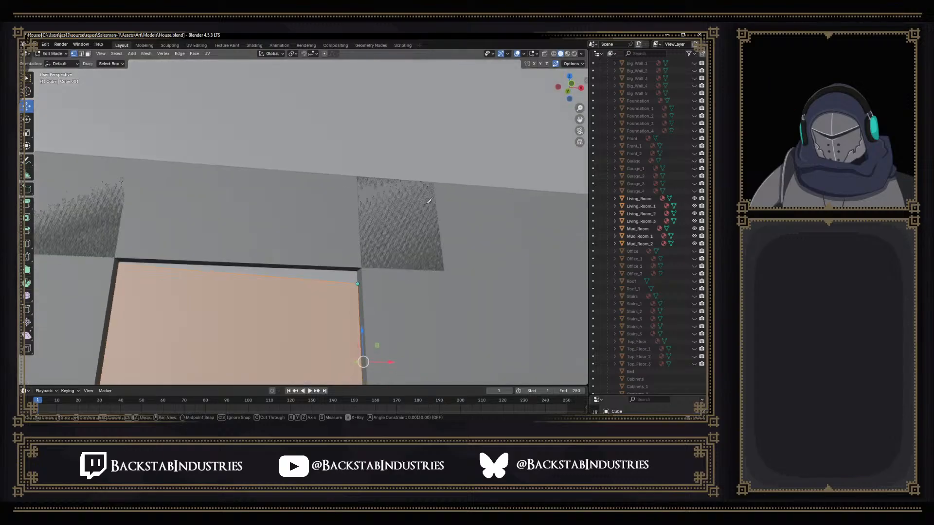
middle_click_drag(426, 169, 365, 303, "shift")
middle_click_drag(405, 131, 387, 256, "shift")
middle_click_drag(410, 167, 410, 168, "shift")
scroll(406, 212, "up", 1)
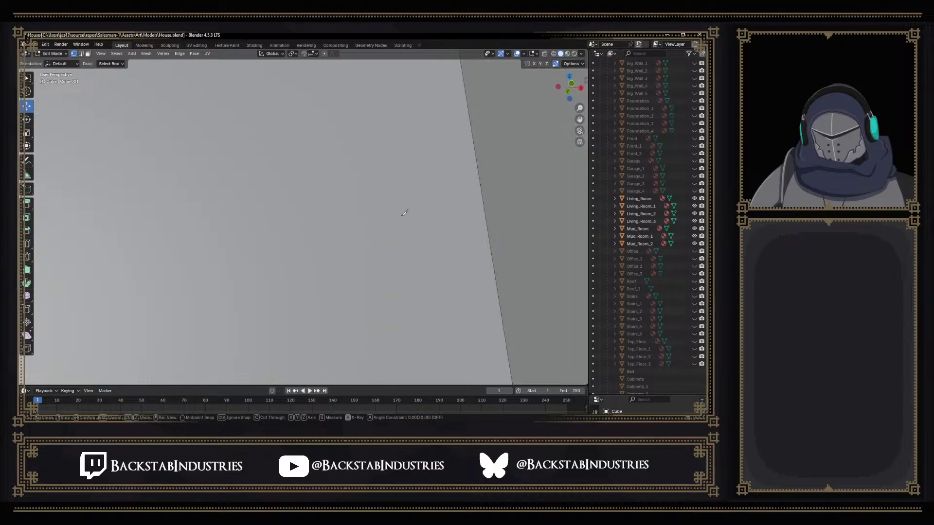
middle_click_drag(424, 112, 420, 248, "shift")
scroll(410, 133, "up", 1)
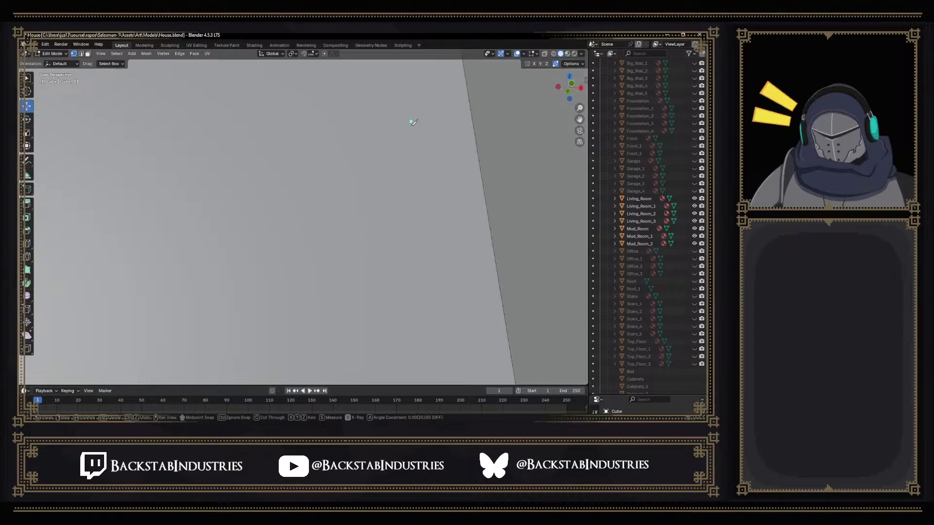
scroll(408, 117, "down", 1)
left_click(448, 145)
middle_click_drag(298, 209, 305, 190, "shift")
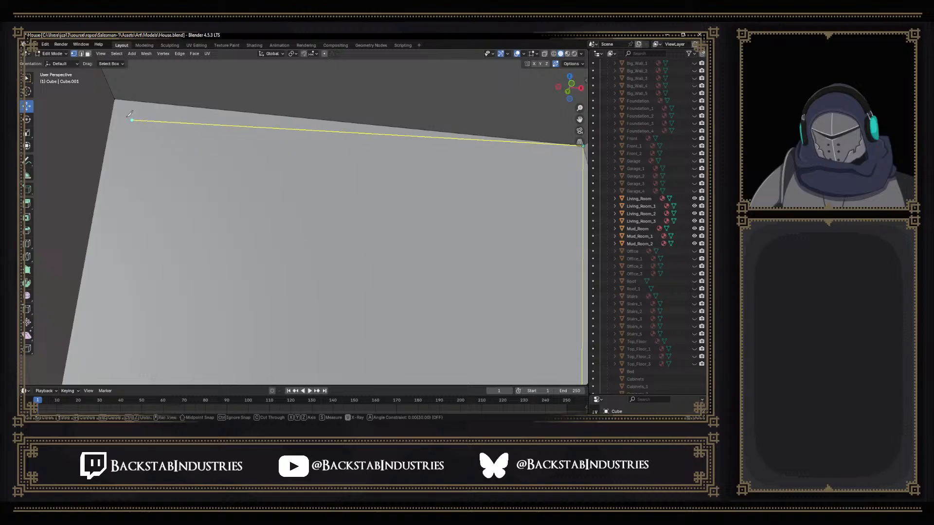
left_click(116, 99)
middle_click_drag(223, 260, 219, 143, "shift")
middle_click_drag(240, 231, 273, 90, "shift")
middle_click_drag(251, 294, 265, 158, "shift")
middle_click_drag(277, 250, 280, 171, "shift")
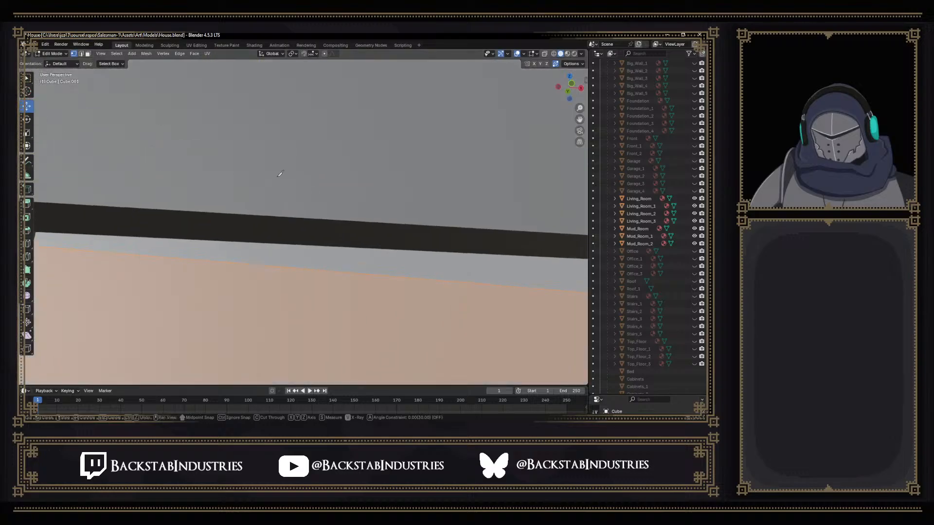
scroll(275, 177, "down", 5)
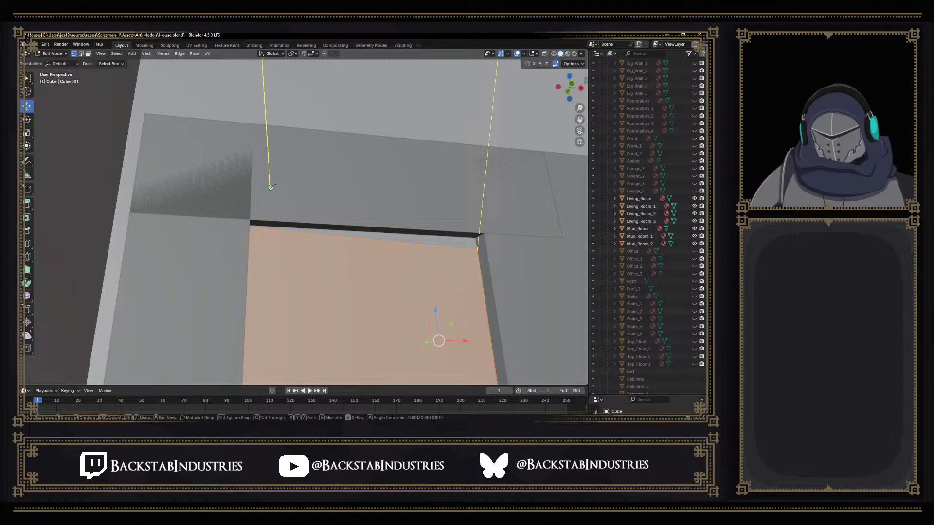
left_click(256, 227)
key("Return")
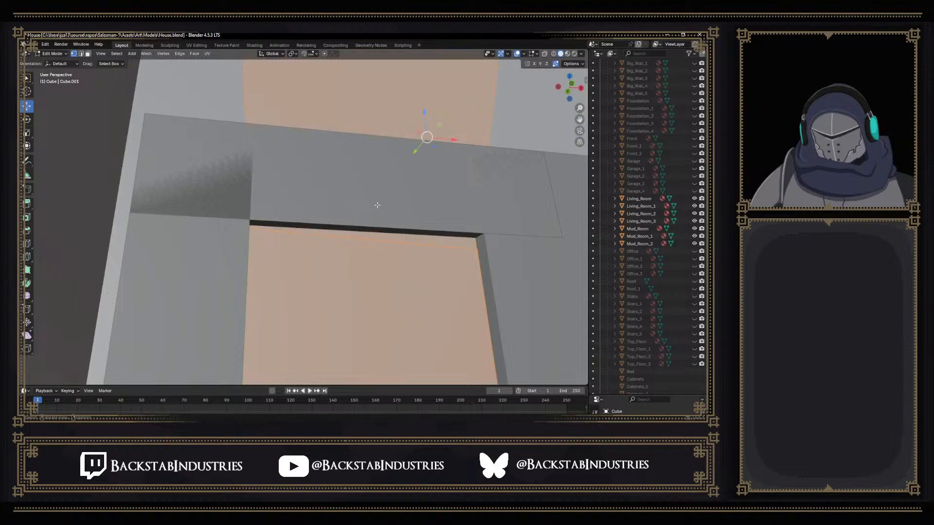
Select the lower left corner vertex of the doorway cut and move it about -0.0076 m along global X
middle_click_drag(395, 167, 353, 151, "shift")
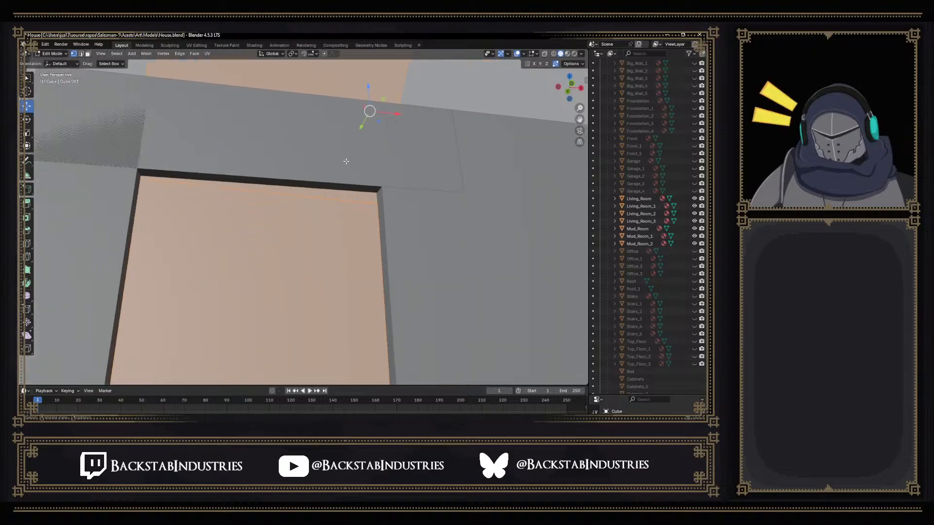
mouse_move(294, 213)
middle_mouse_down()
mouse_move(267, 223)
mouse_move(293, 219)
middle_mouse_up()
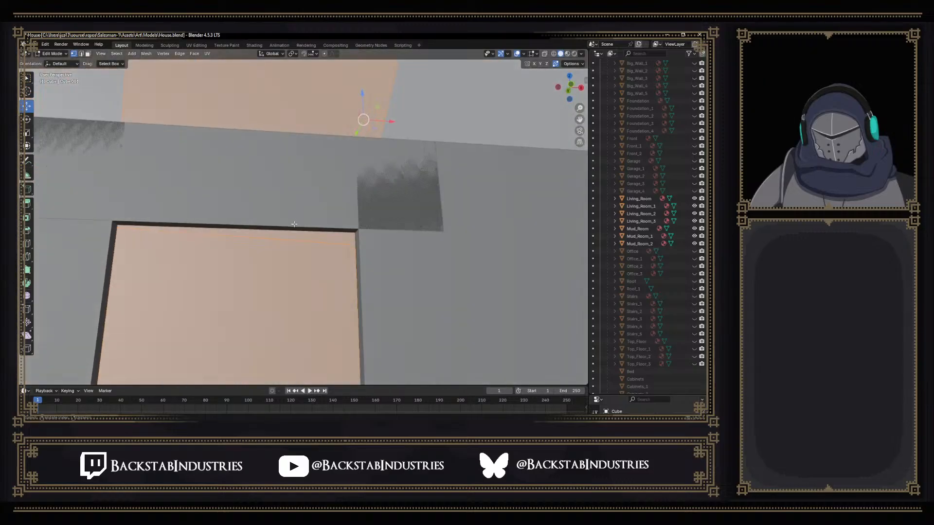
scroll(291, 231, "down", 2)
left_click(356, 267)
middle_click_drag(353, 265, 348, 272)
scroll(333, 296, "down", 2)
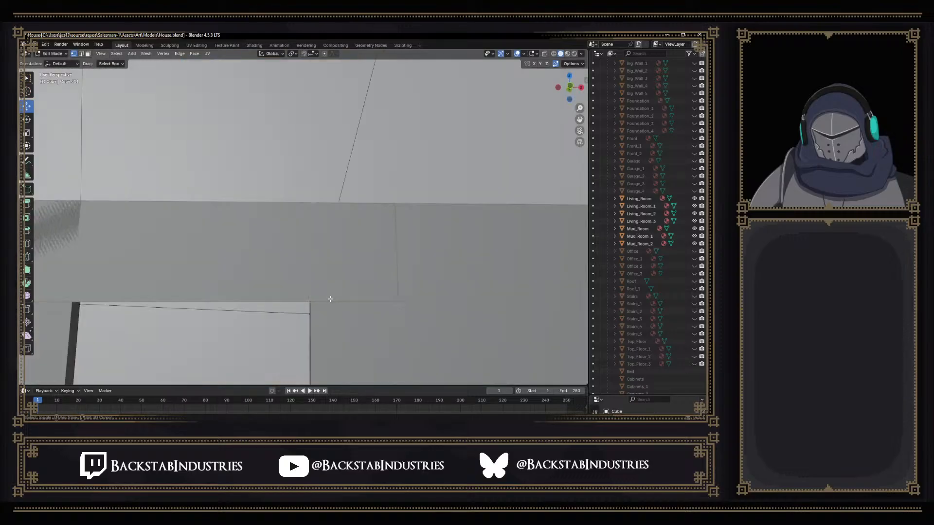
scroll(258, 347, "up", 2)
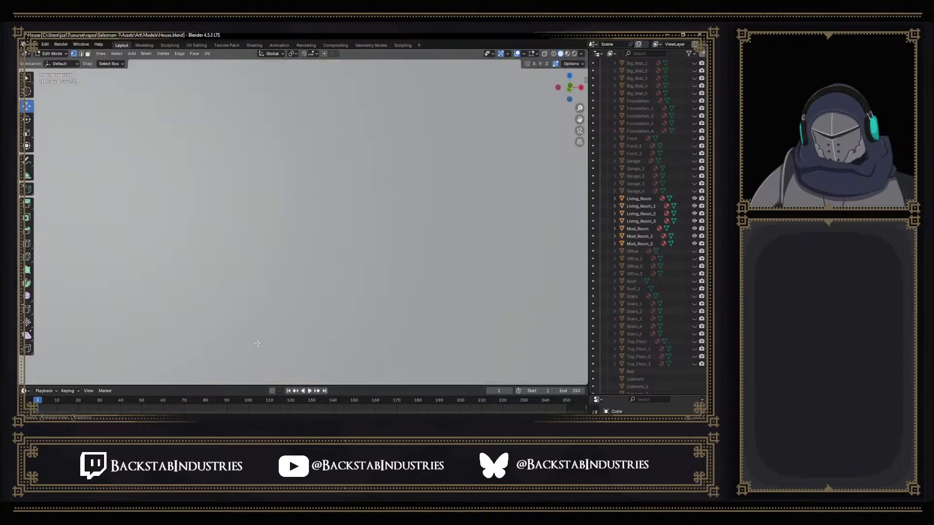
scroll(257, 343, "down", 2)
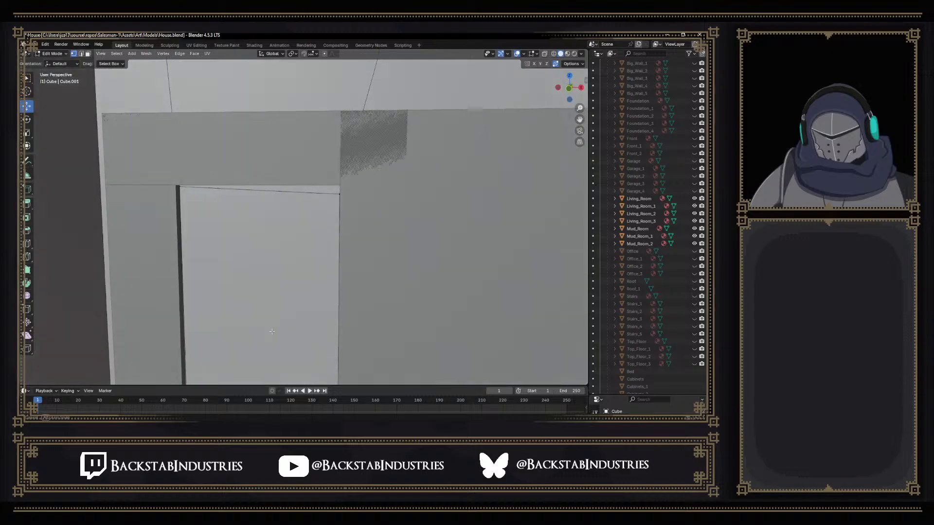
scroll(291, 261, "down", 2)
scroll(289, 254, "up", 2)
scroll(232, 311, "down", 2)
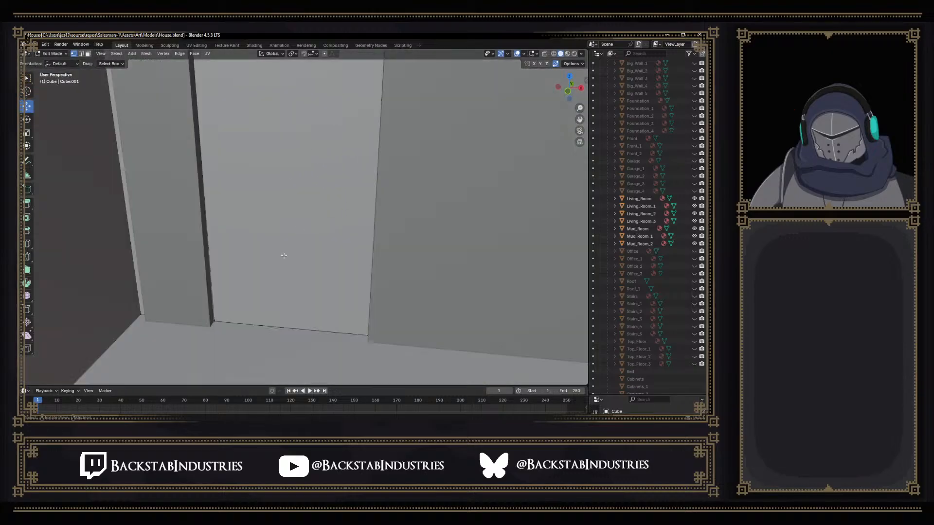
left_click(214, 321)
left_click_drag(238, 324, 237, 325)
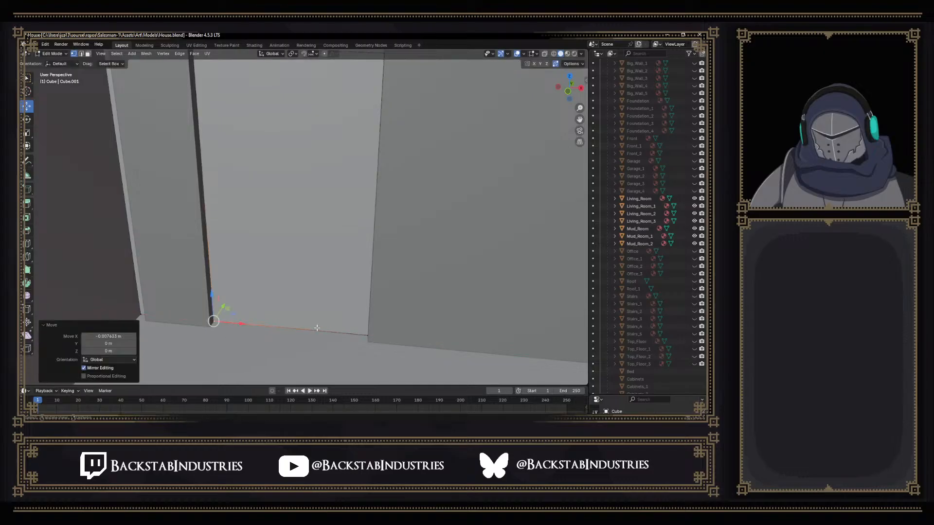
Select the doorway outline's two left vertices, set the pivot to Active Element, and scale them to 0 along global X
left_click(369, 336)
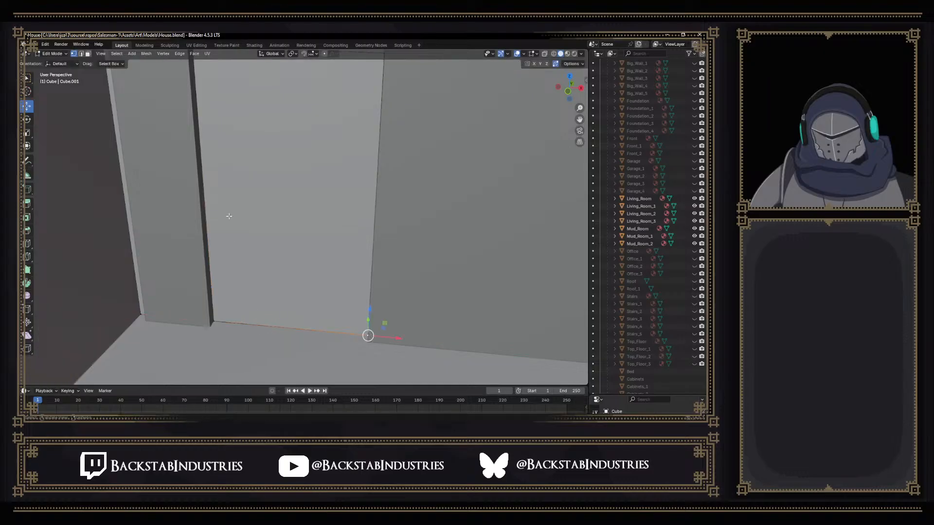
middle_click_drag(247, 159, 217, 144)
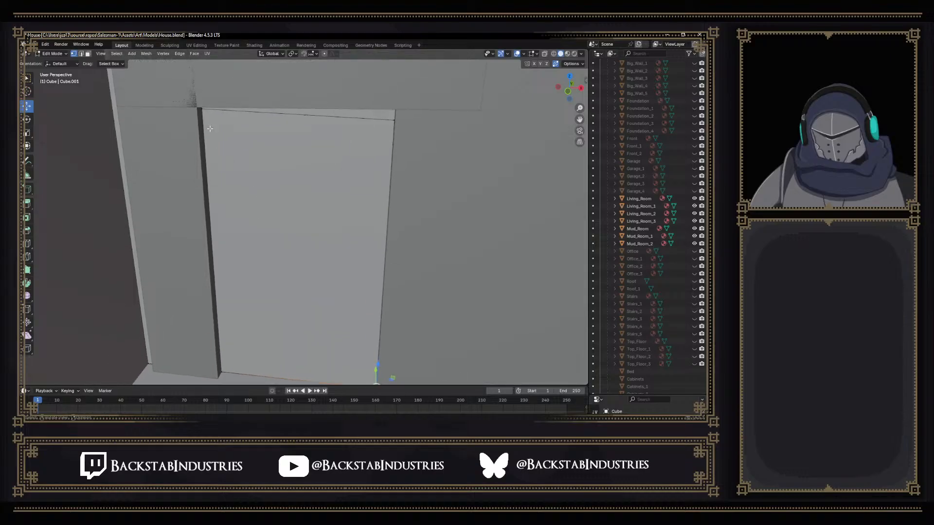
left_click(201, 108)
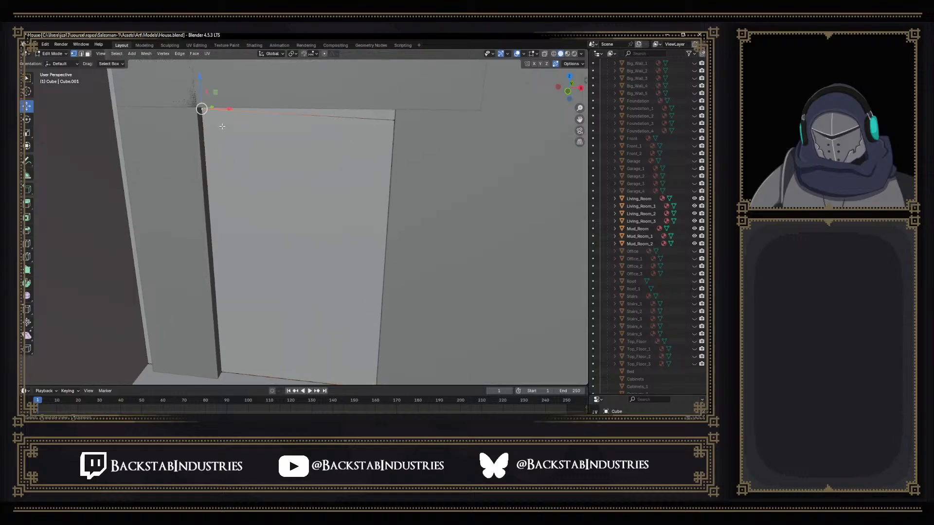
left_click(222, 376, "shift")
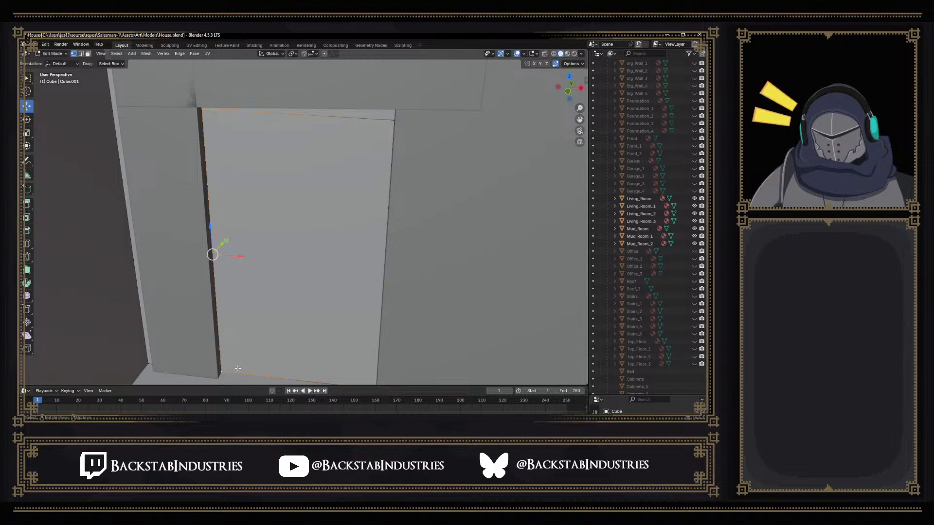
left_click(292, 54)
left_click(326, 105)
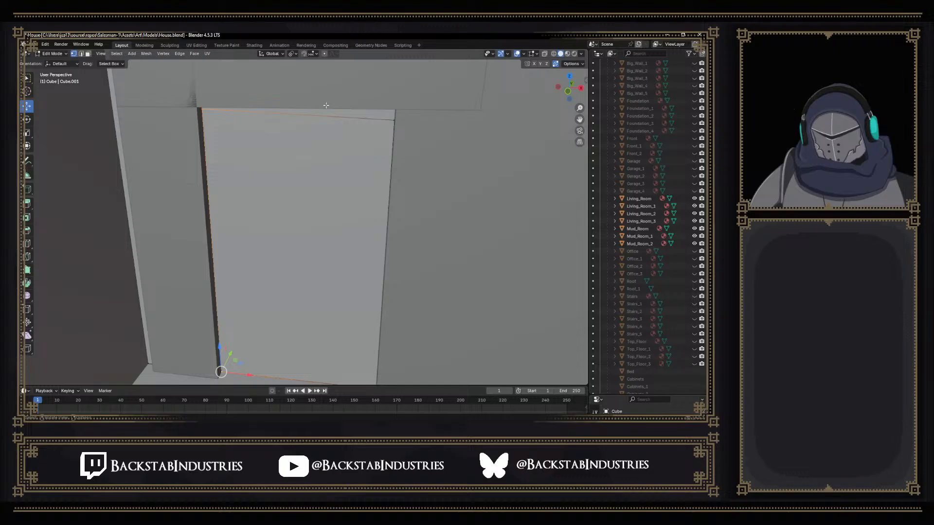
key("s")
key("x")
key("Return")
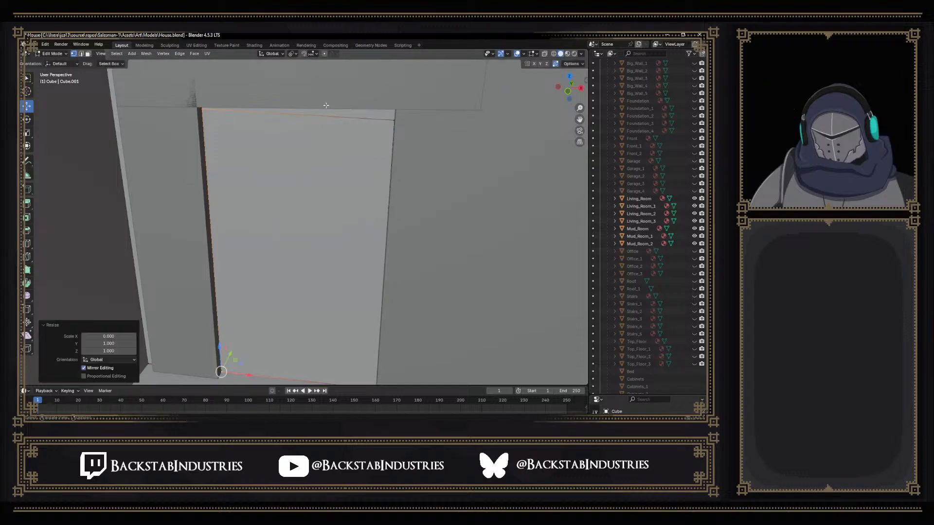
Select the doorway outline's two right vertices and scale them to 0 along global X to align them vertically
left_click(394, 122)
middle_click_drag(363, 296, 367, 303)
left_click(378, 369, "shift")
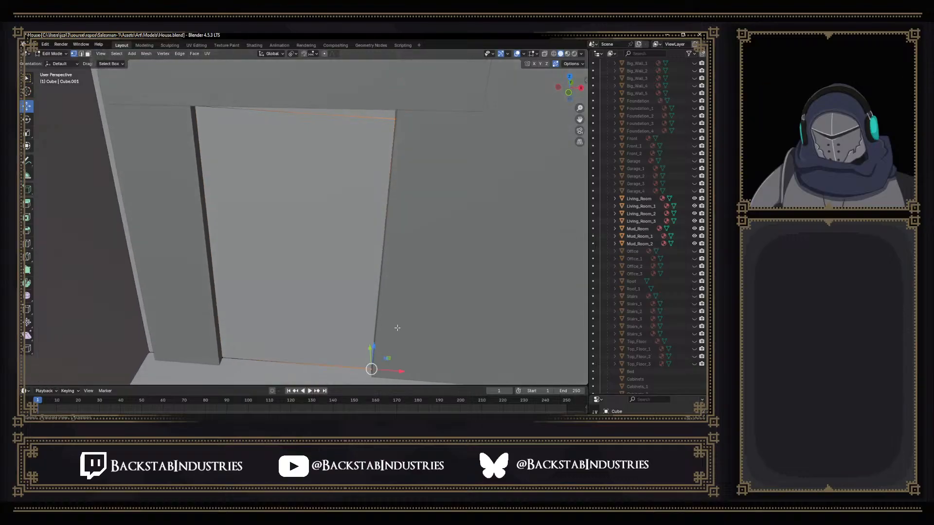
key("s")
key("x")
key("0")
key("Return")
Select the doorway outline's two upper vertices and scale them to 0 along global Z to level the top edge
middle_click_drag(316, 121, 221, 97)
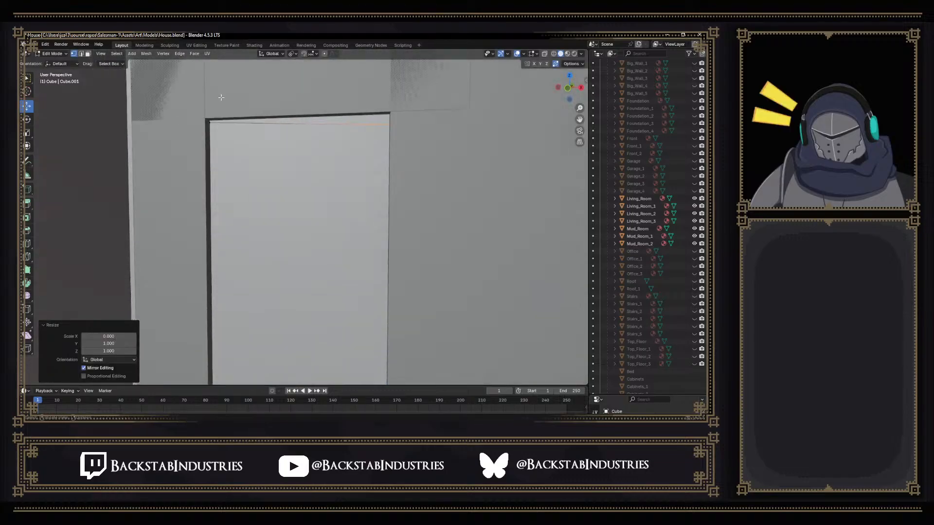
left_click(390, 125)
left_click(208, 121)
middle_click_drag(208, 122, 275, 165)
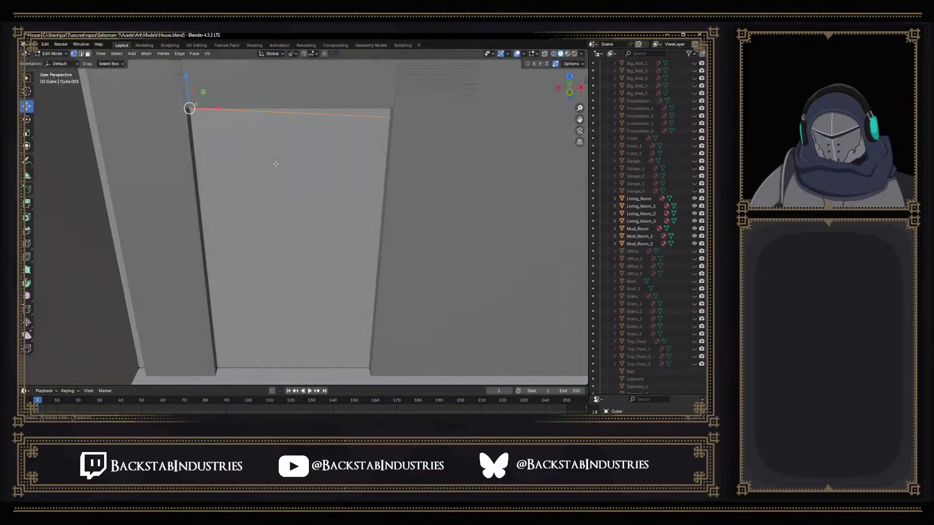
type("sz")
type("0")
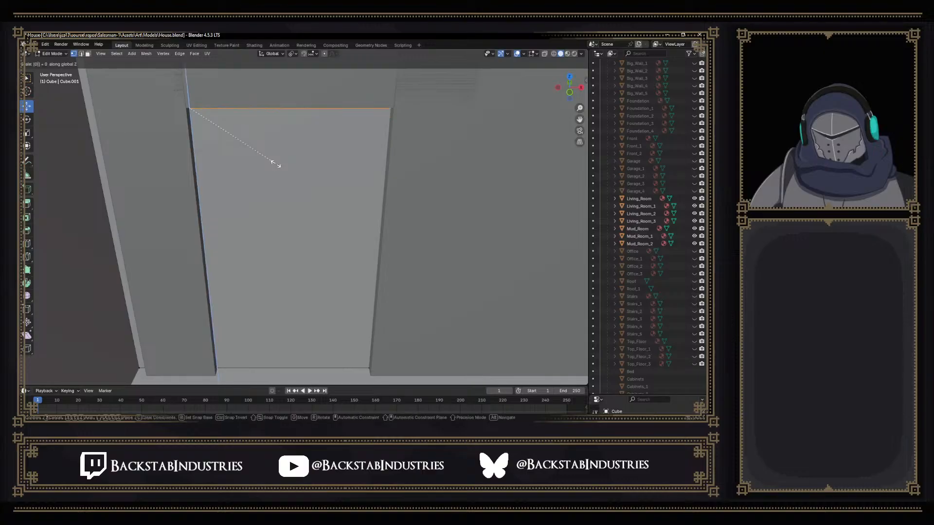
key("Return")
Delete the wall face enclosed by the straightened doorway outline
middle_click_drag(275, 173, 298, 169)
middle_click_drag(475, 179, 329, 197)
scroll(268, 179, "up", 2)
mouse_move(275, 177)
middle_mouse_down()
mouse_move(211, 173)
mouse_move(259, 184)
middle_mouse_up()
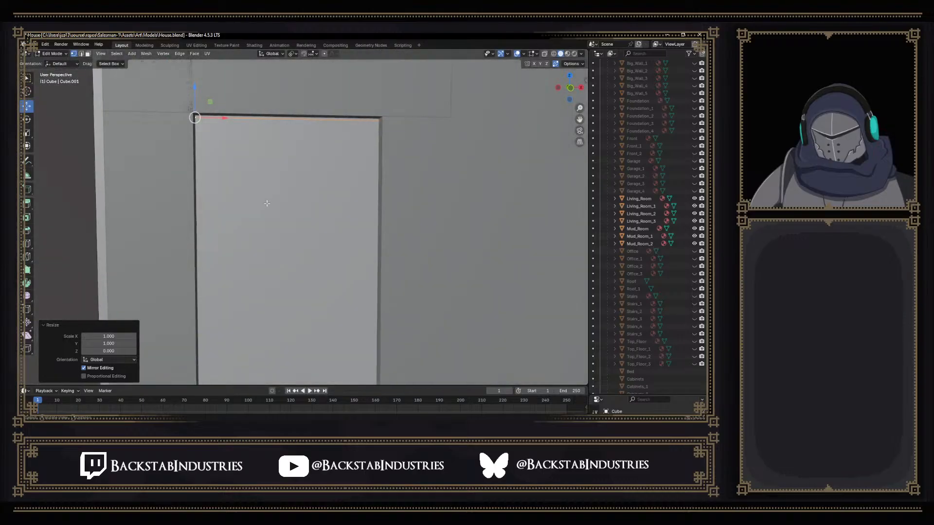
key("3")
left_click(294, 221)
key("x")
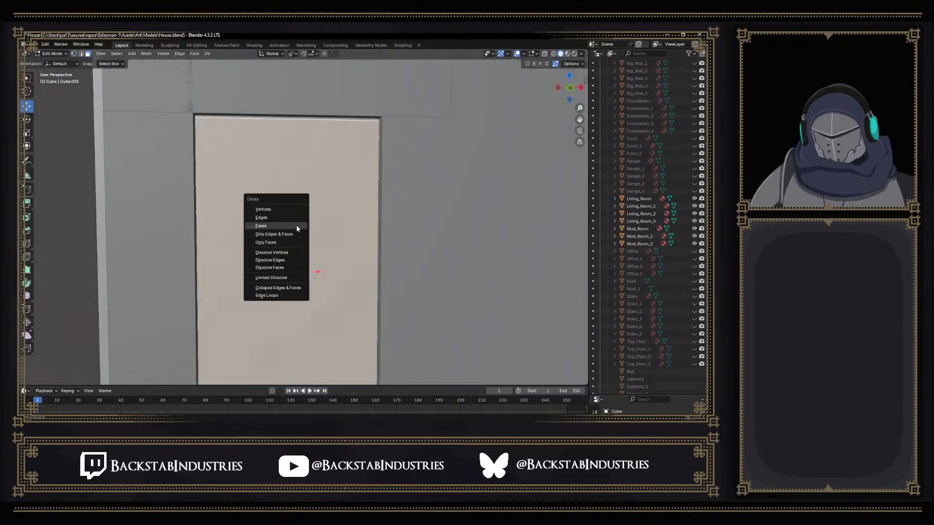
left_click(276, 226)
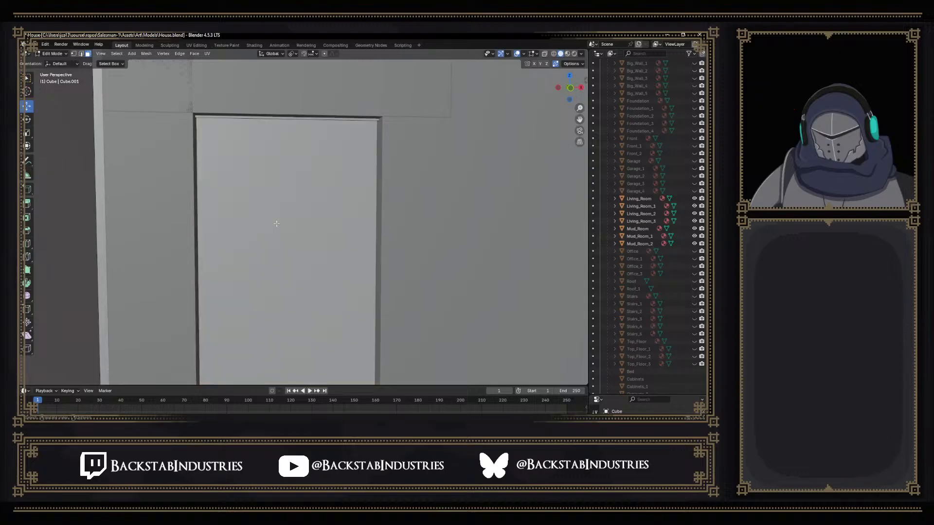
On the wall's opposite side, knife-cut from one upper corner down to the doorway's head height, across, and up to the other upper corner
middle_click_drag(397, 209, 308, 178)
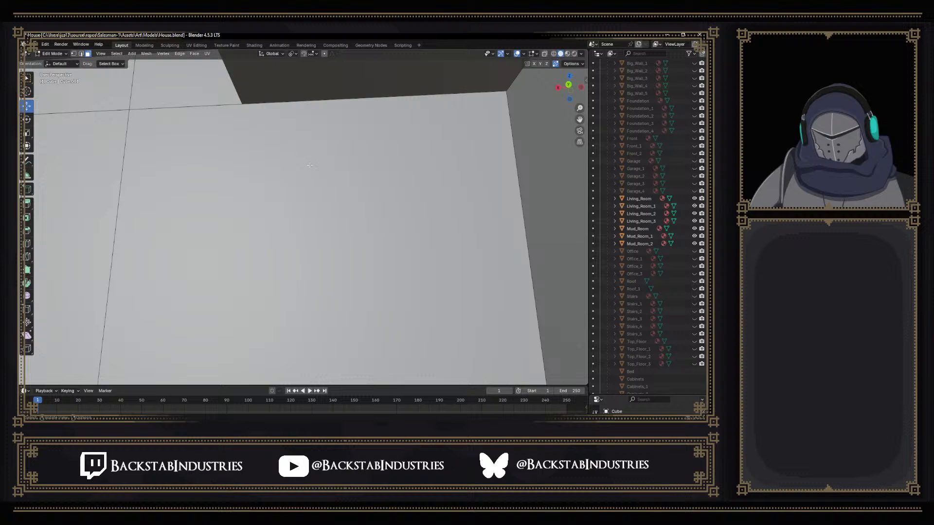
key("k")
left_click(243, 103)
left_click(310, 350)
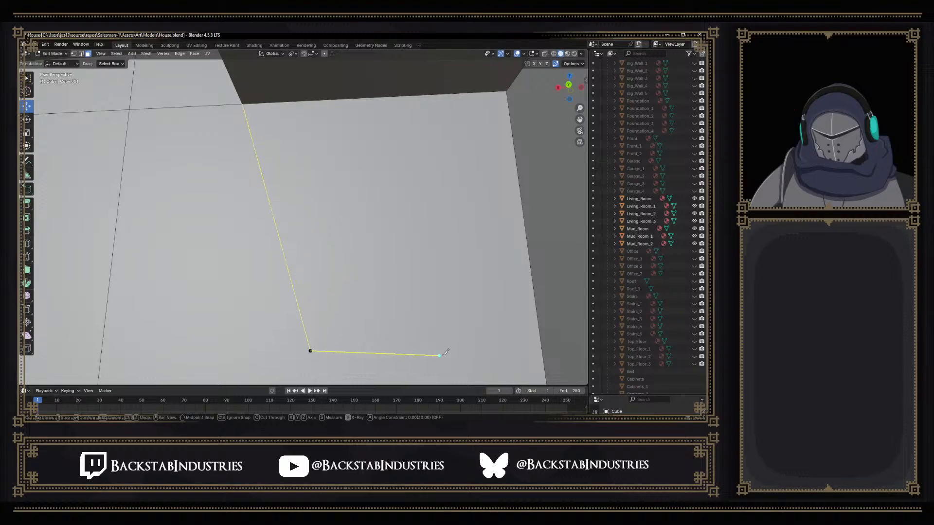
left_click(450, 348)
left_click(506, 92)
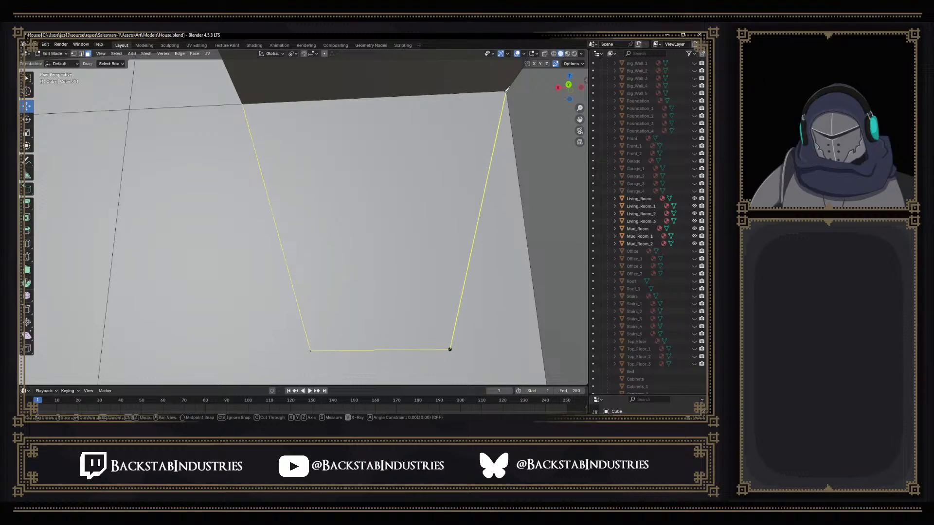
Knife-cut from the header cut's lower right corner straight down to the floor edge, dropping the stray segment on the left
left_click(450, 349)
middle_click_drag(451, 348, 452, 200, "shift")
middle_click_drag(423, 348, 434, 160)
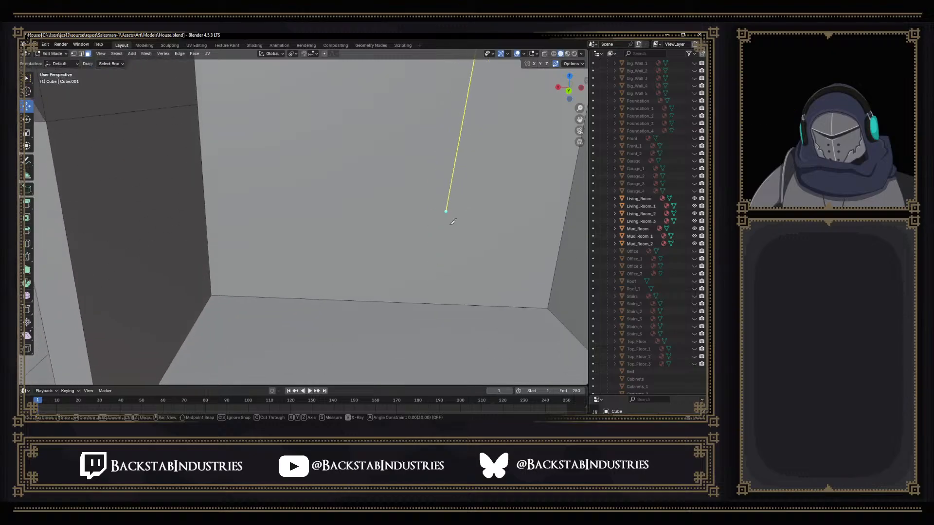
left_click(471, 304)
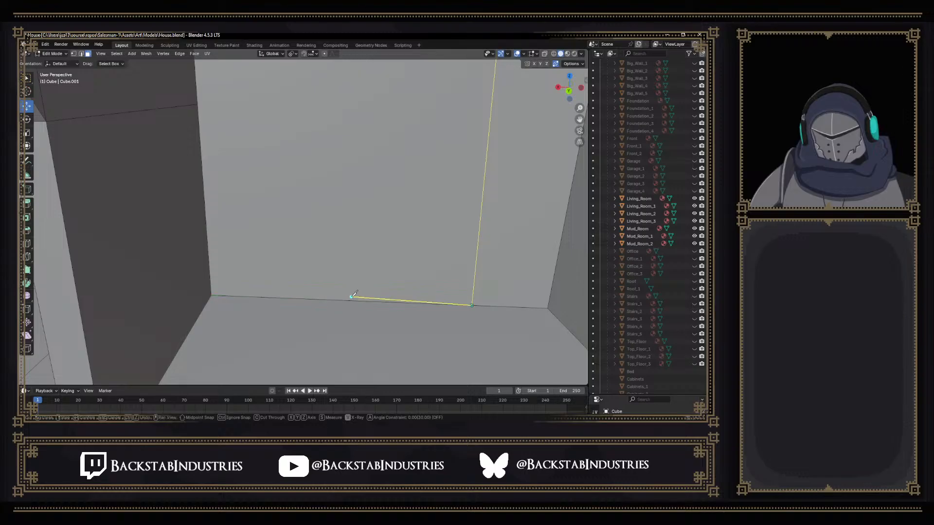
left_click(349, 300)
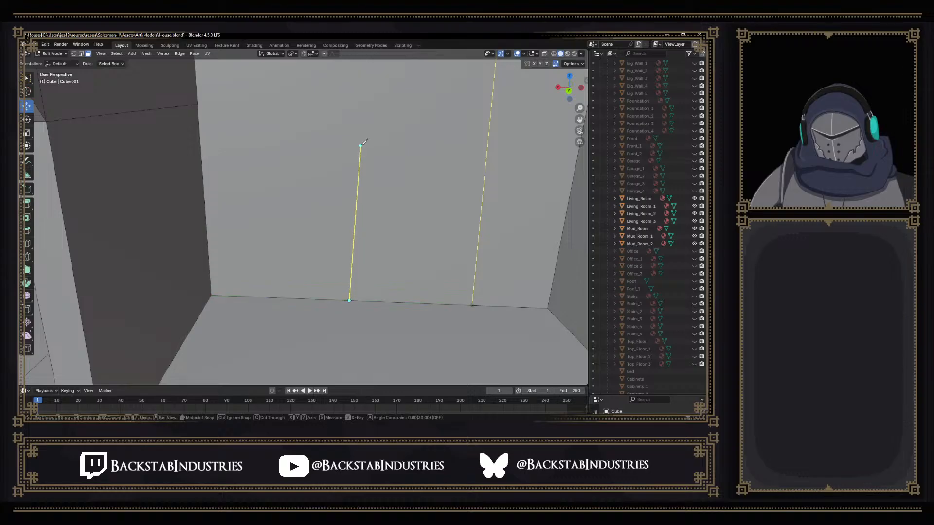
middle_click_drag(358, 146, 358, 254, "shift")
middle_click_drag(367, 132, 360, 208, "shift")
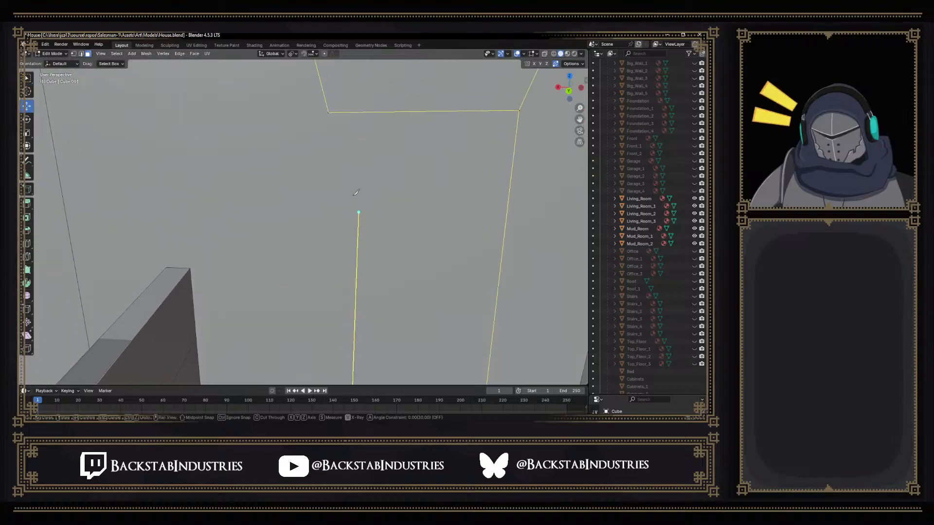
left_click(329, 114)
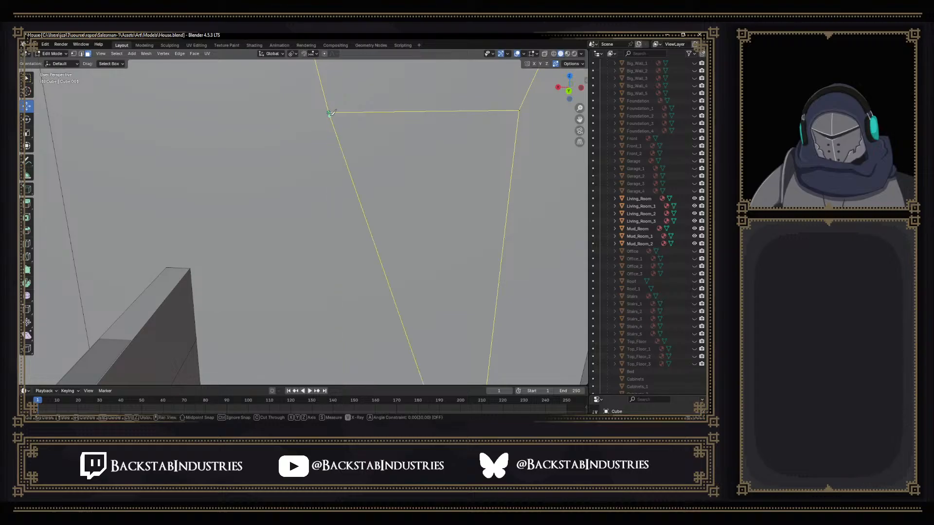
key("ctrl+z")
key("Escape")
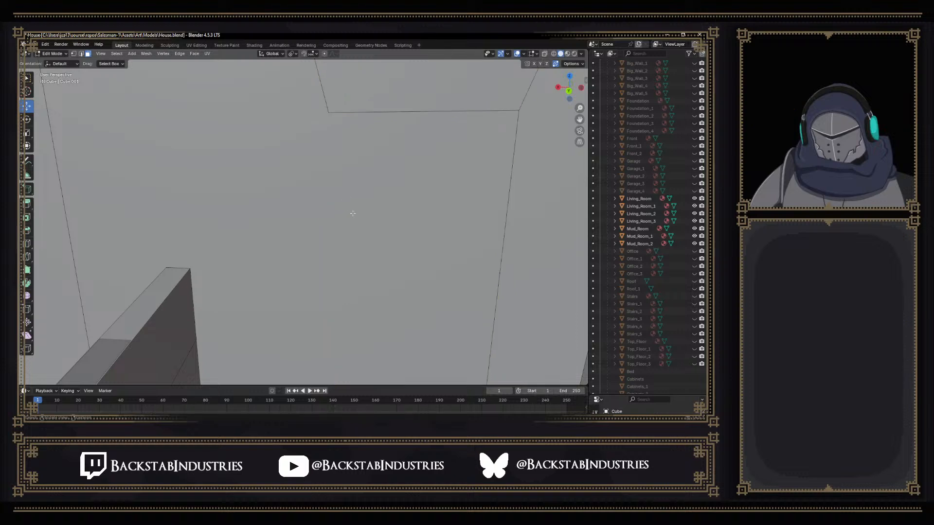
Knife-cut from the header cut's lower left corner down to the wall's floor edge
middle_click_drag(353, 213, 350, 168)
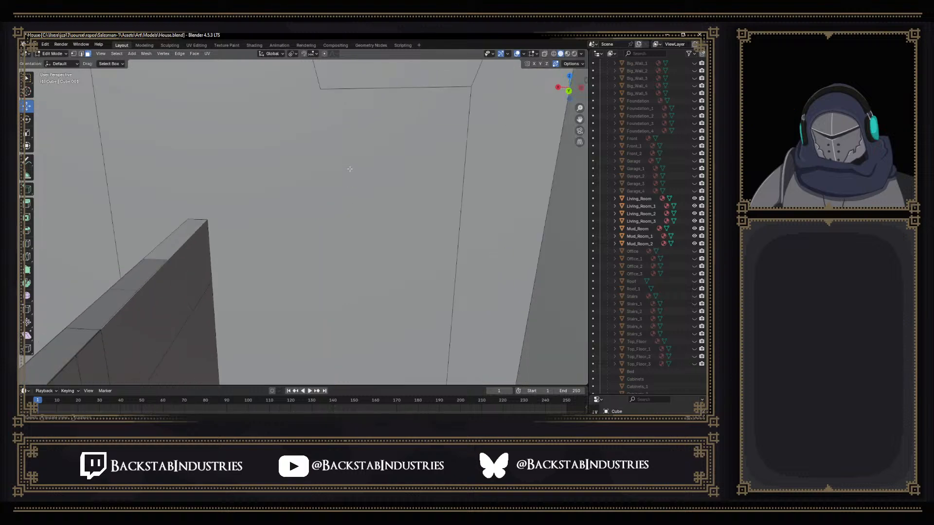
key("k")
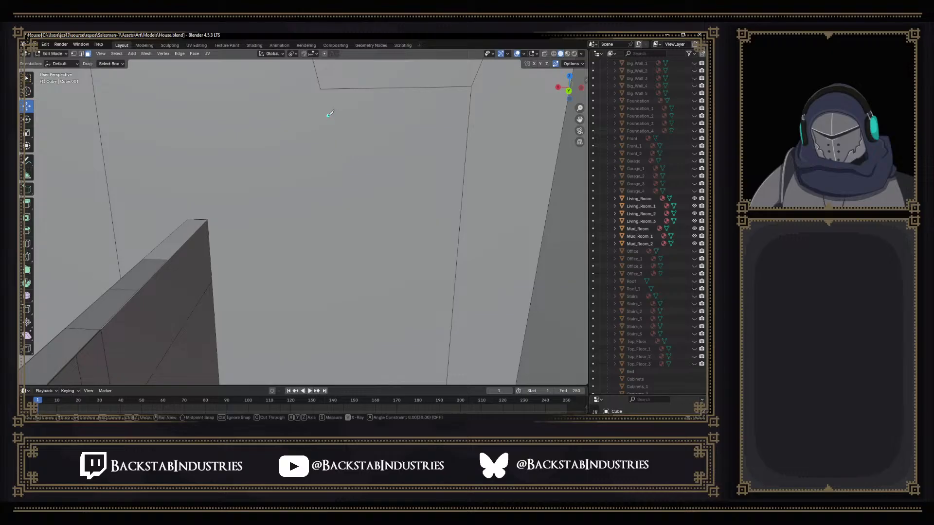
key("Escape")
key("k")
left_click(321, 89)
middle_click_drag(357, 193, 329, 263)
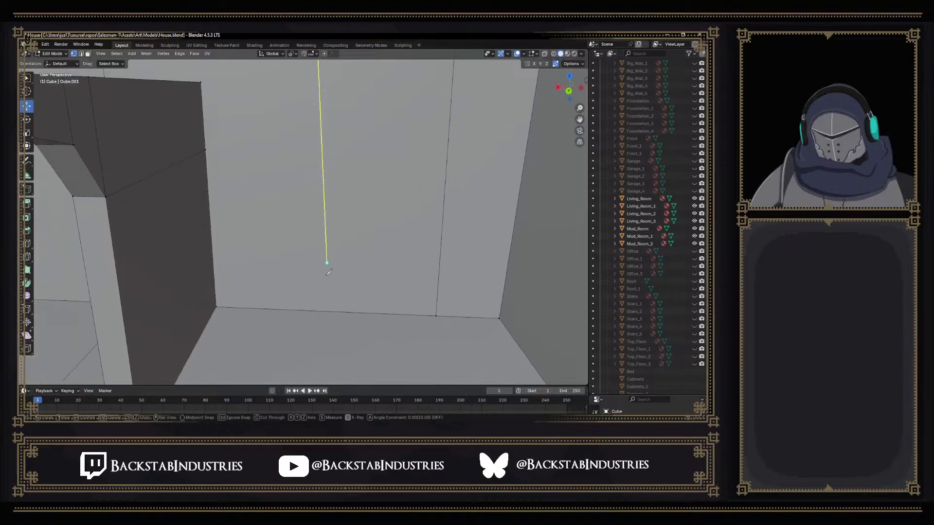
left_click(309, 309)
key("Return")
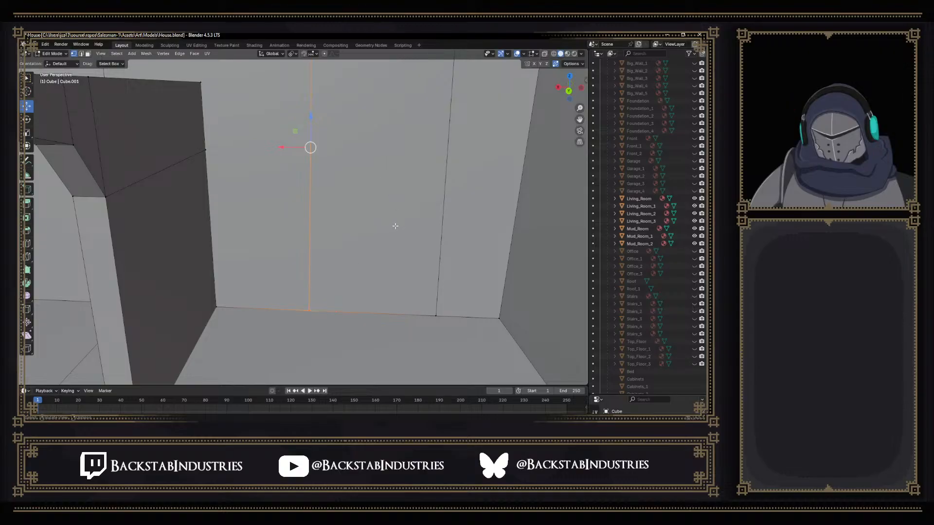
Delete the wall face between the two vertical knife cuts to open the doorway on this side
key("3")
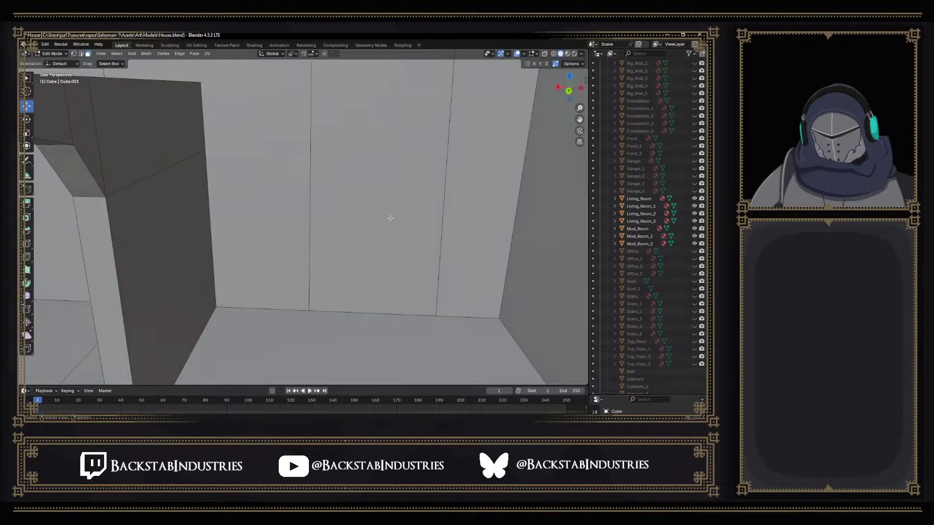
left_click(387, 220)
key("x")
left_click(389, 222)
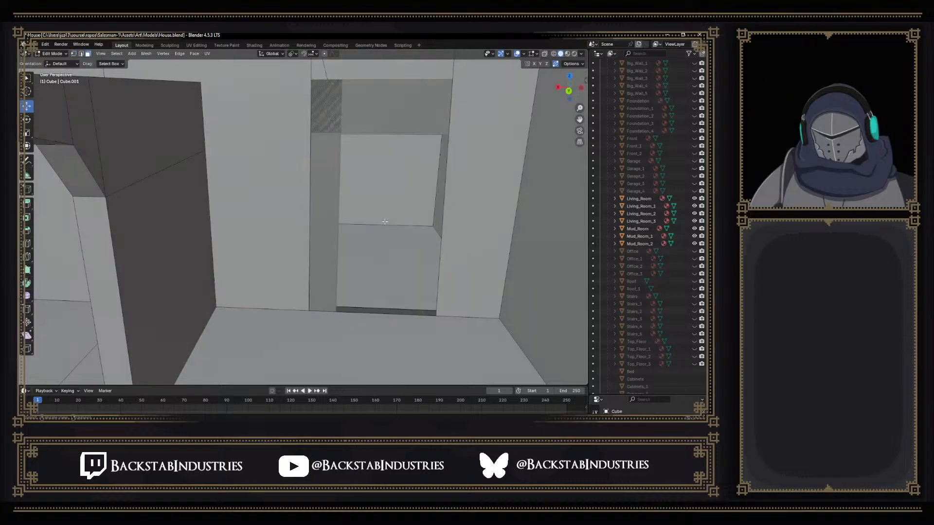
middle_click_drag(385, 221, 383, 197)
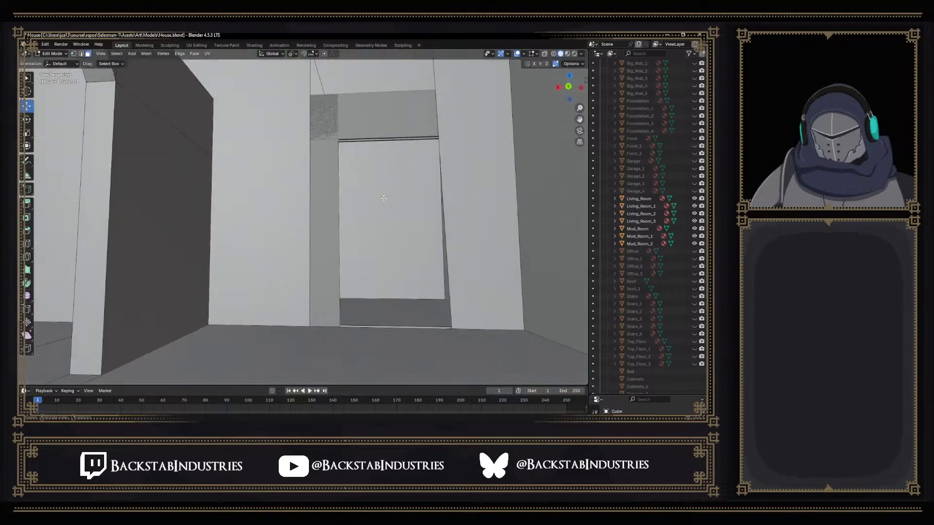
left_click(372, 118)
middle_click_drag(372, 118, 373, 138)
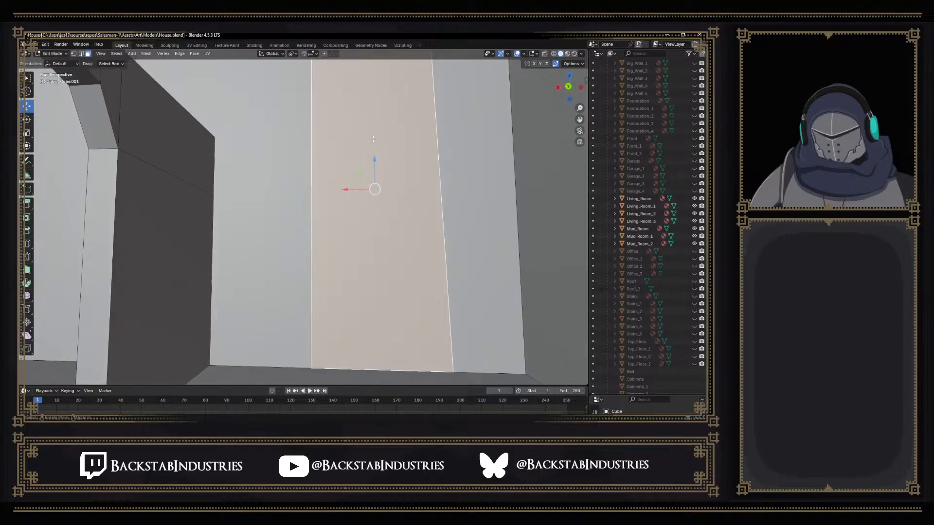
key("x")
left_click(369, 143)
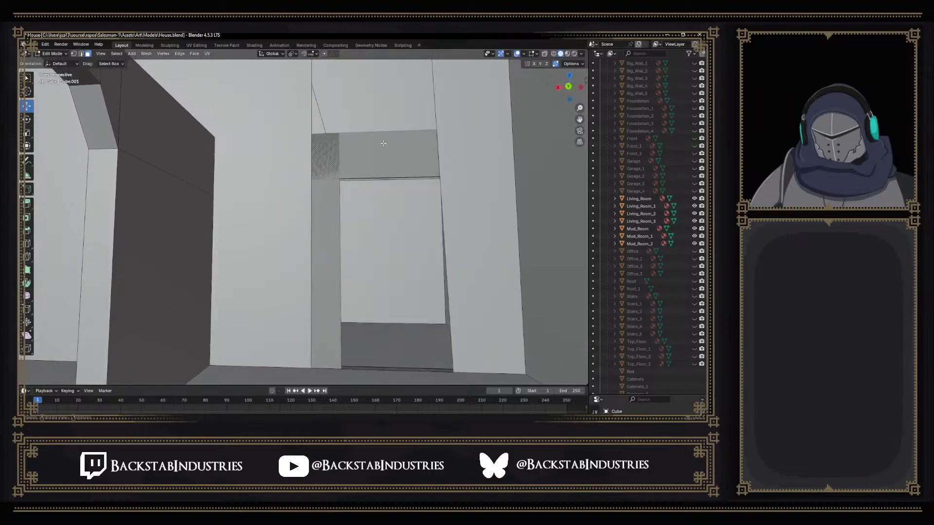
Hide the three Mud_Room and four Living_Room reference objects, from Mud_Room_2 up to Living_Room
left_click(694, 243)
left_click(694, 235)
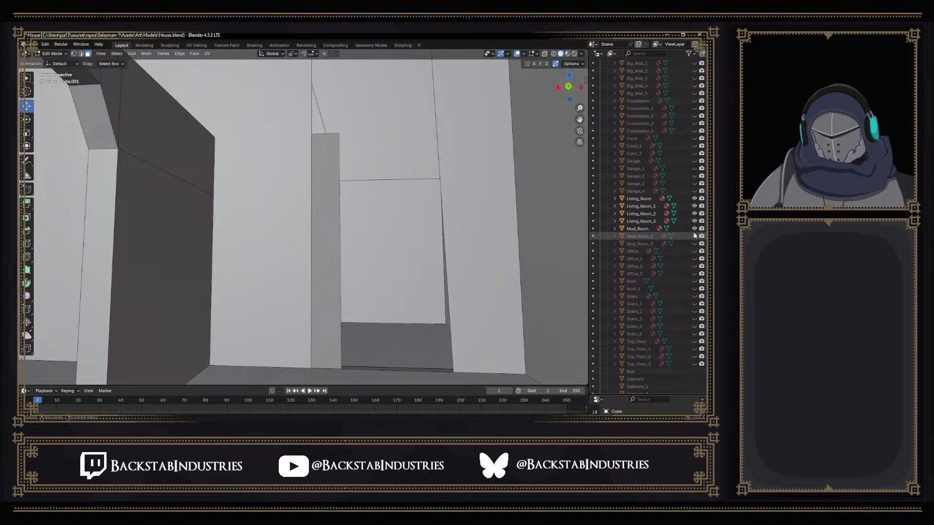
left_click(695, 229)
left_click(694, 220)
left_click(694, 213)
left_click(694, 205)
left_click(695, 198)
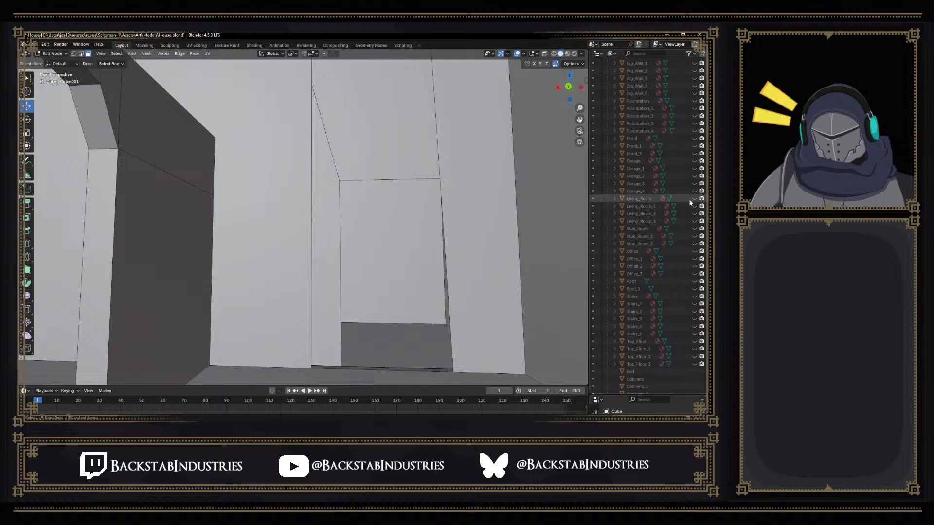
Select the near opening's upper left vertex and its far-side counterpart as active, and scale them to 0 with global Y locked
scroll(390, 141, "down", 1)
middle_click_drag(338, 79, 331, 139, "shift")
left_click(311, 123)
left_click(330, 248)
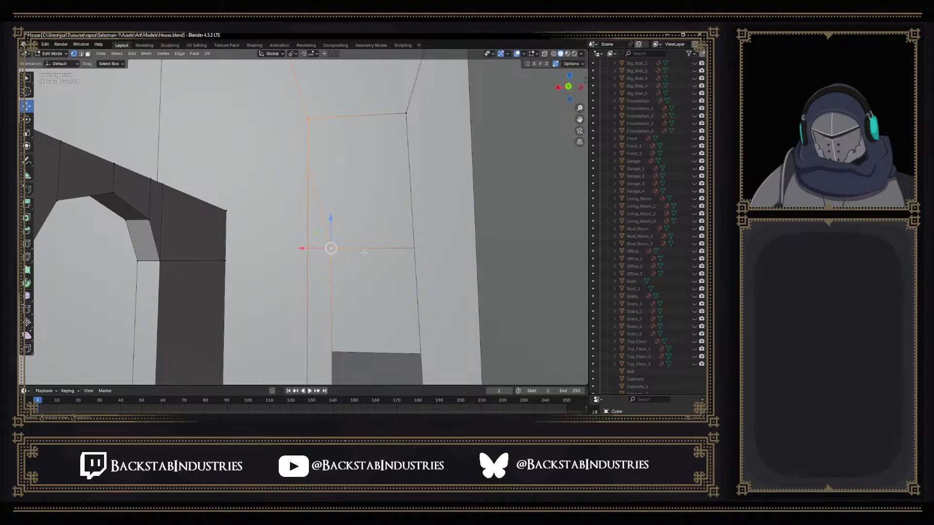
key("s")
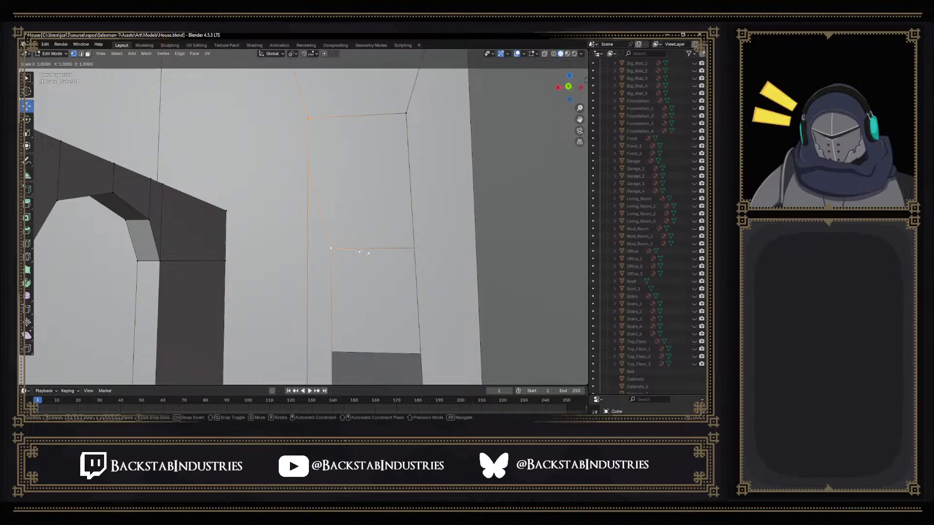
key("shift+y")
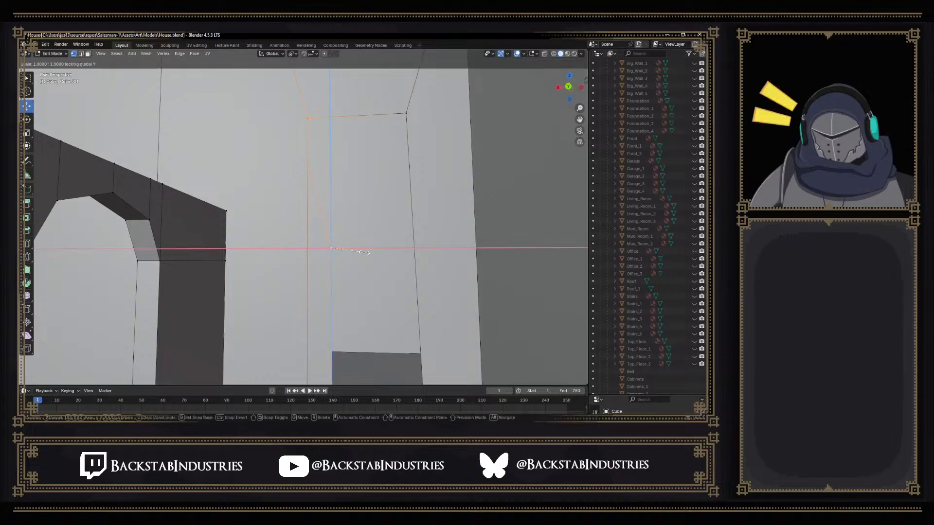
type("0")
key("Return")
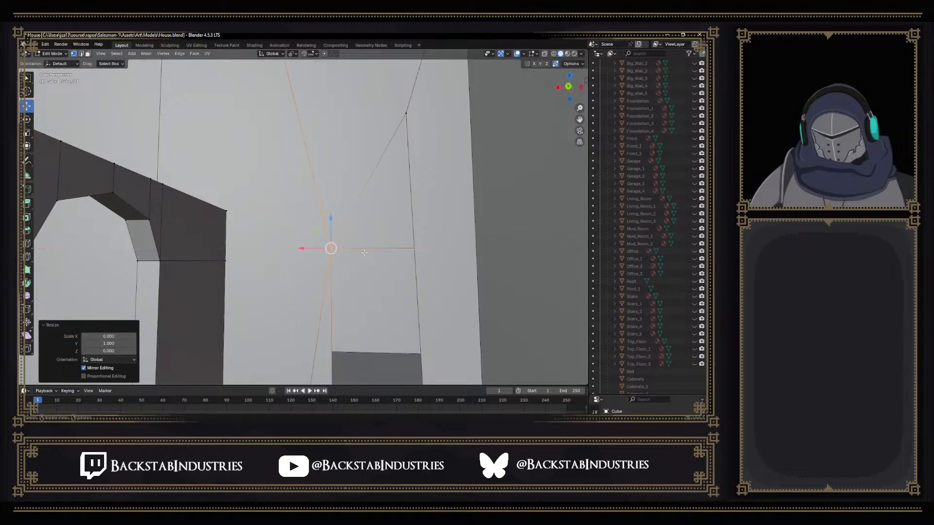
With X-ray on, align the opening's upper right vertex to its far-side counterpart by scaling both to 0 with global Y locked
middle_click_drag(432, 160, 412, 263)
left_click(545, 53)
left_click(414, 249)
key("s")
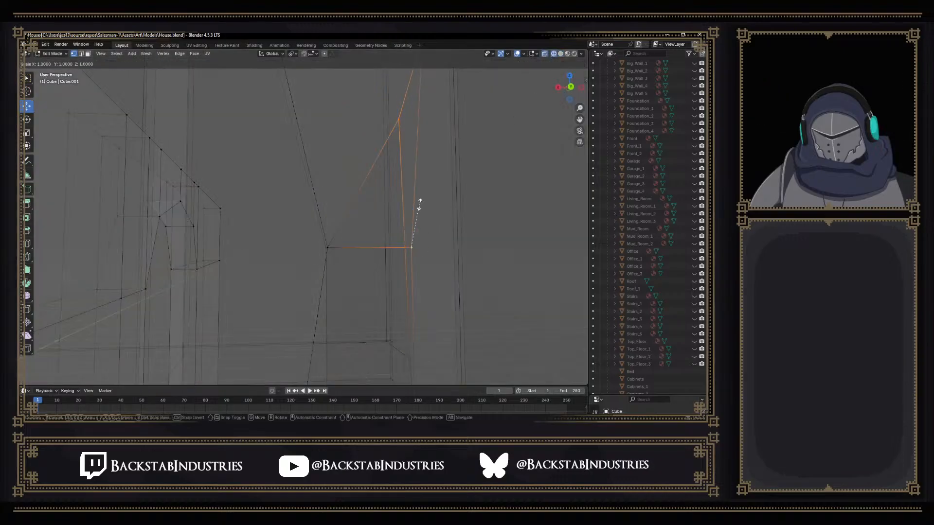
key("shift+y")
key("0")
key("Return")
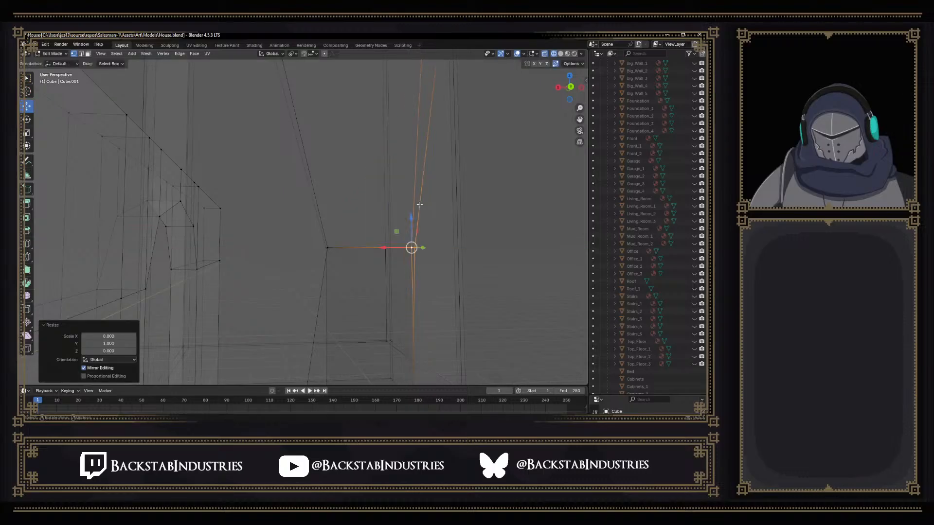
Align the opening's lower left vertex with its counterpart across the wall by scaling the pair to 0 with global Y locked
middle_click_drag(394, 253, 367, 287)
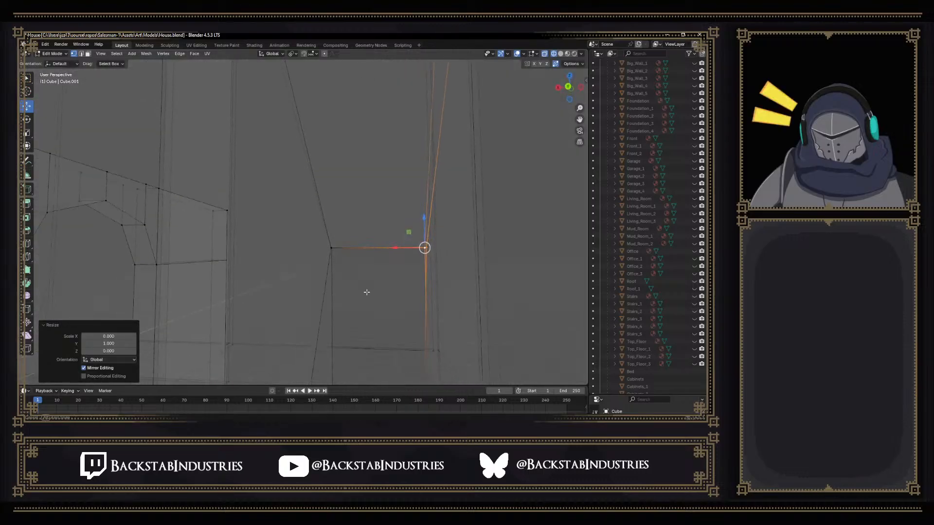
middle_click_drag(336, 369, 336, 371)
left_click(329, 378)
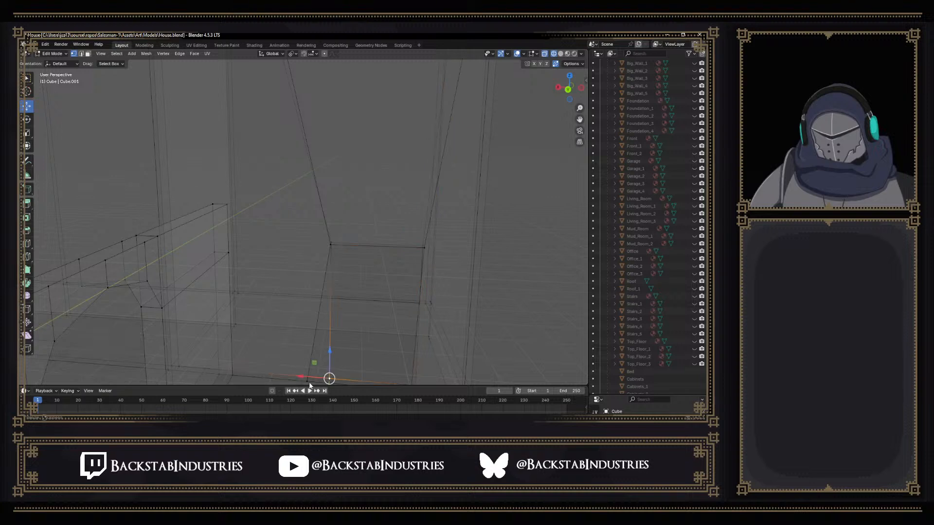
left_click(307, 382, "shift")
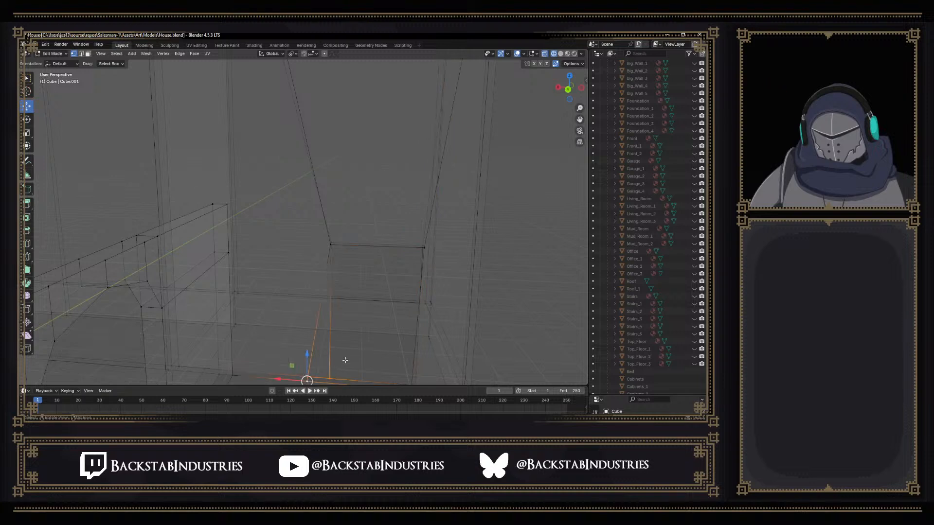
left_click(334, 370, "shift")
left_click(332, 376, "shift")
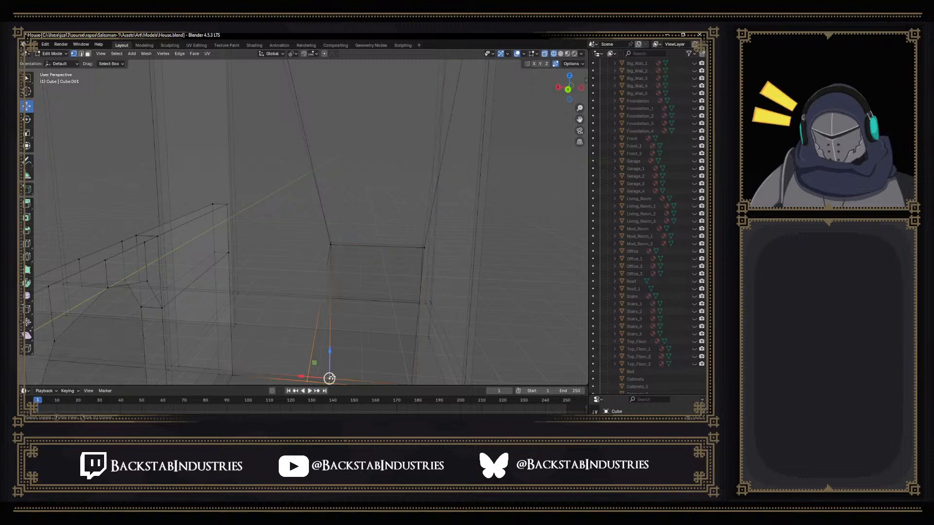
key("s")
key("shift+y")
key("0")
key("Return")
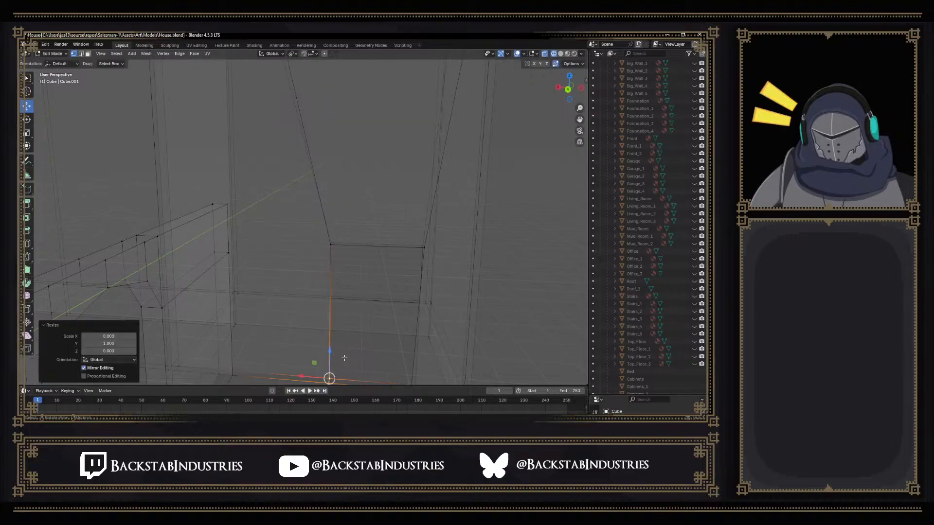
Scale the opening's lower right vertex pair to 0 with global Y locked, and return the viewport to solid shading
middle_click_drag(344, 360, 358, 366)
left_click(396, 343)
left_click(394, 357, "shift")
key("s")
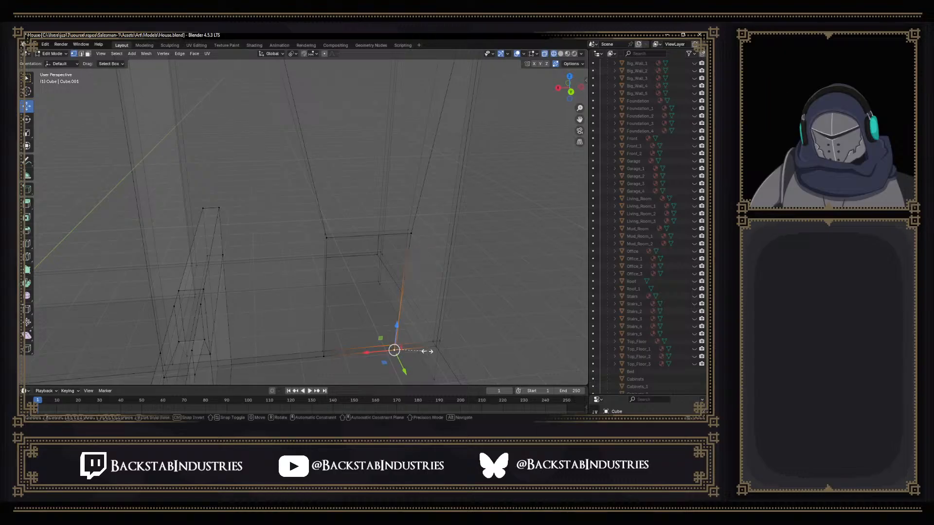
key("shift+y")
key("Return")
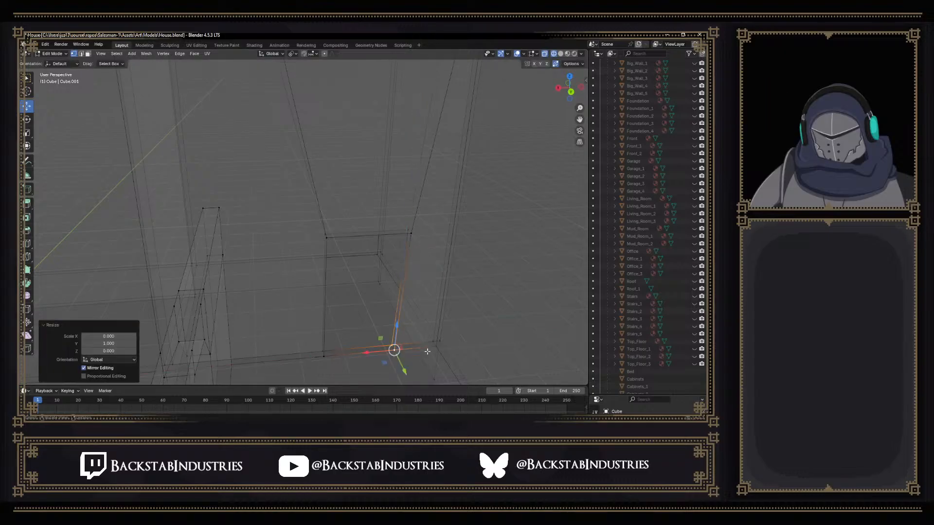
middle_click_drag(432, 273, 422, 266)
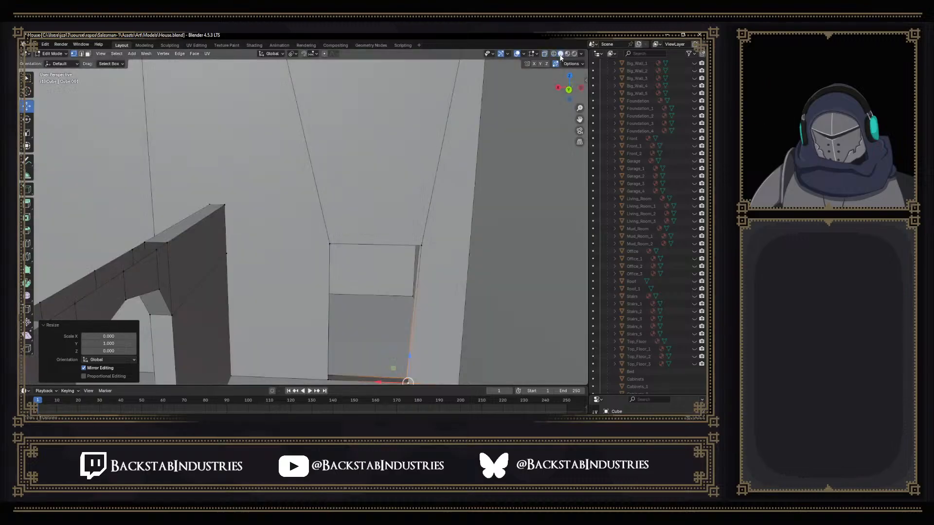
left_click(560, 54)
Knife-cut a doorway outline into the narrow room's end wall, rising from its lower horizontal edge and joined to the wall's upper corners
middle_click_drag(420, 263, 344, 267)
middle_click_drag(270, 255, 331, 249)
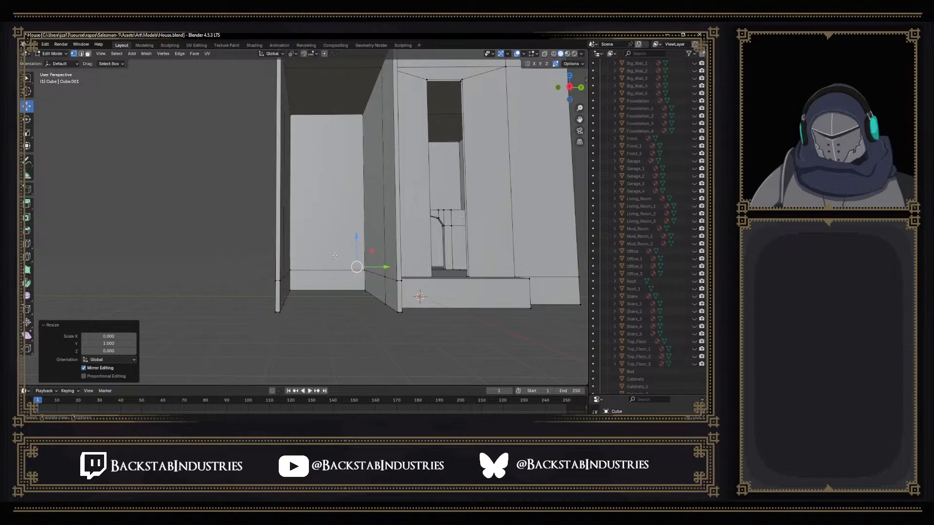
key("k")
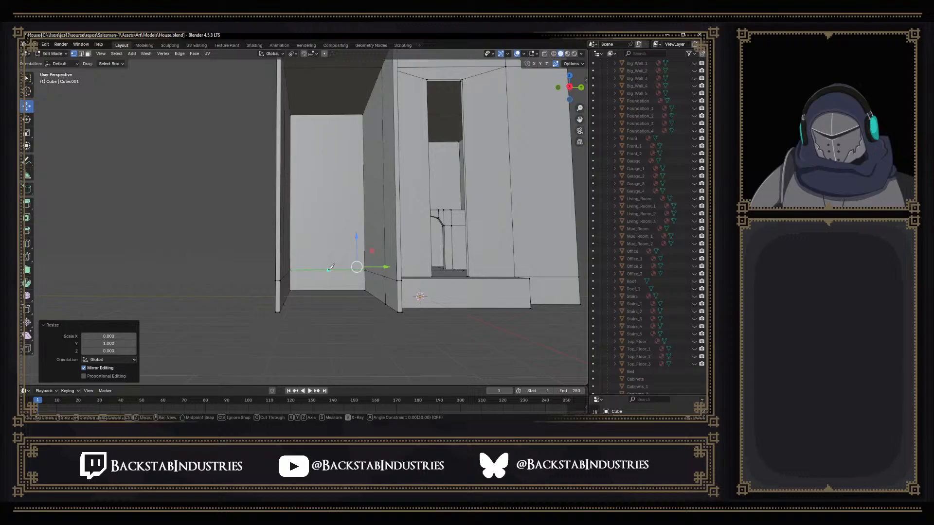
left_click(330, 269)
left_click(331, 239)
left_click(292, 114)
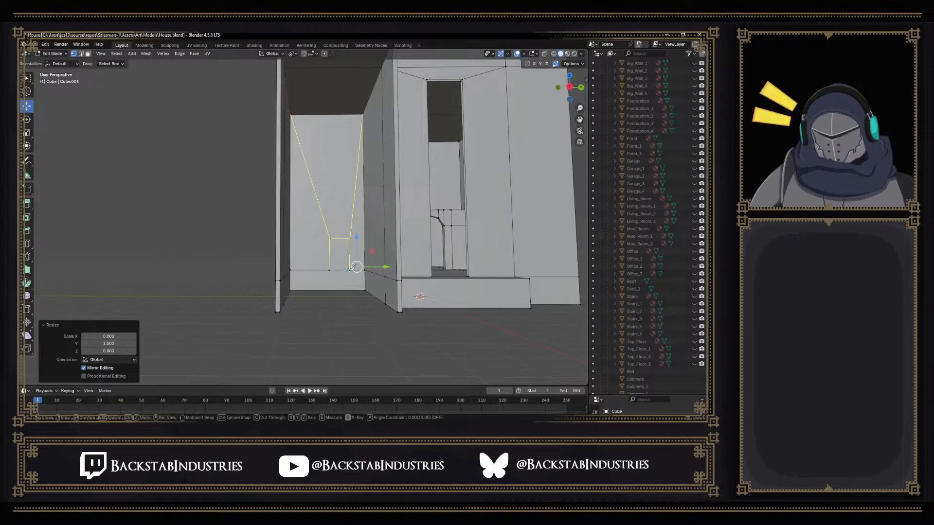
key("Return")
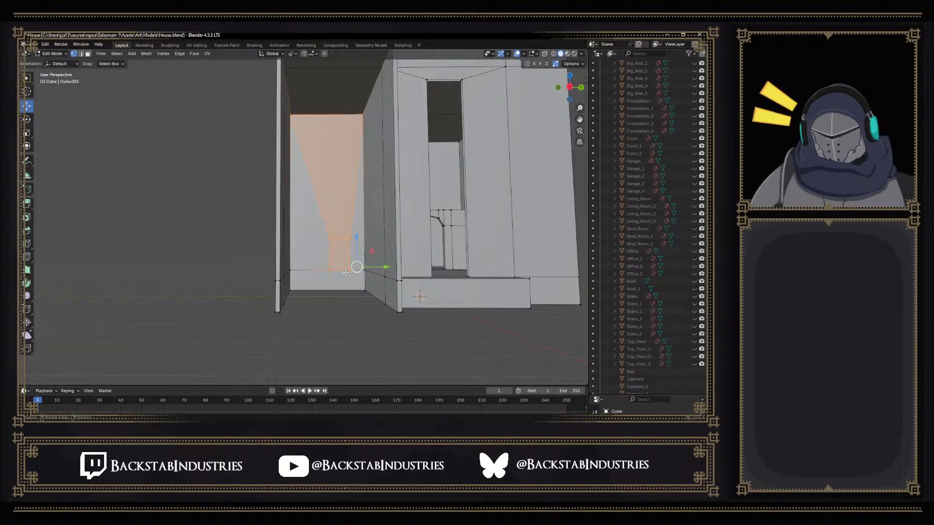
Delete the rectangular doorway face in the narrow room's end wall
left_click(342, 267)
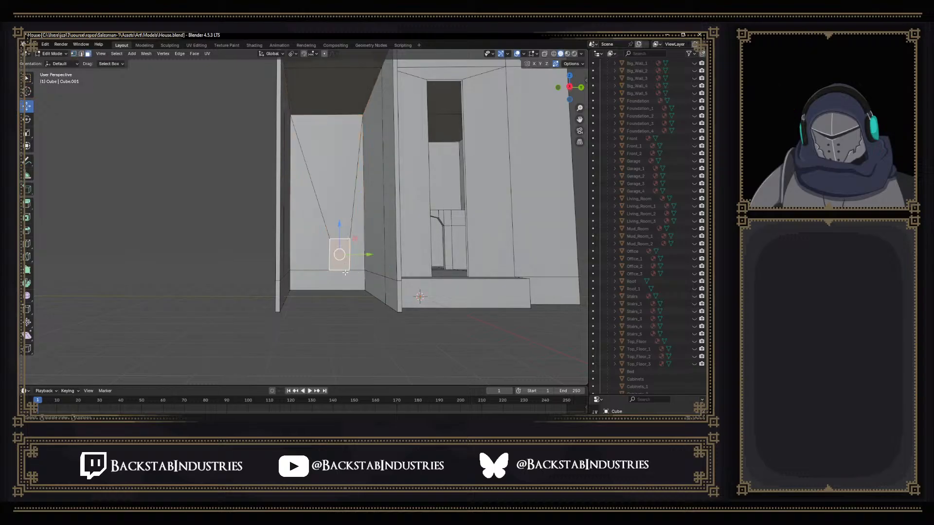
key("x")
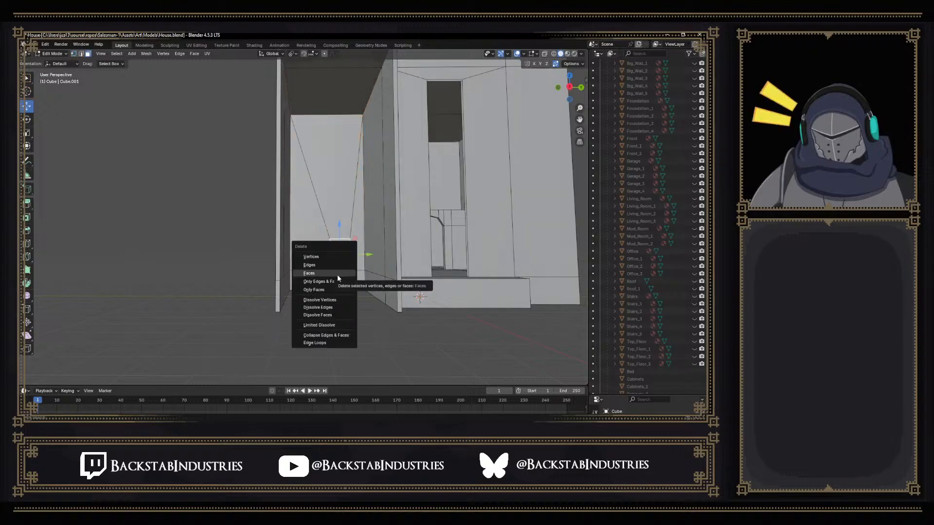
left_click(311, 273)
scroll(348, 274, "up", 4)
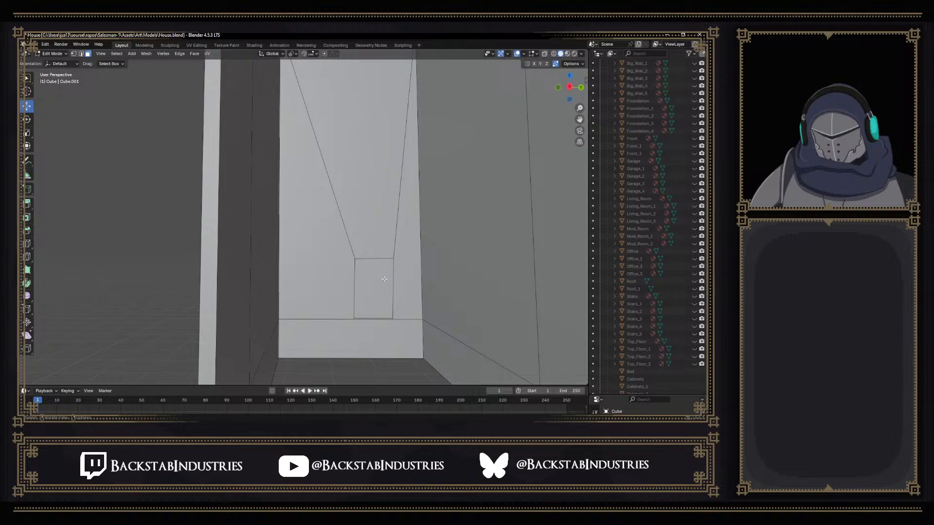
scroll(384, 279, "up", 2)
mouse_move(384, 279)
middle_mouse_down()
mouse_move(197, 288)
mouse_move(515, 279)
mouse_move(384, 282)
middle_mouse_up()
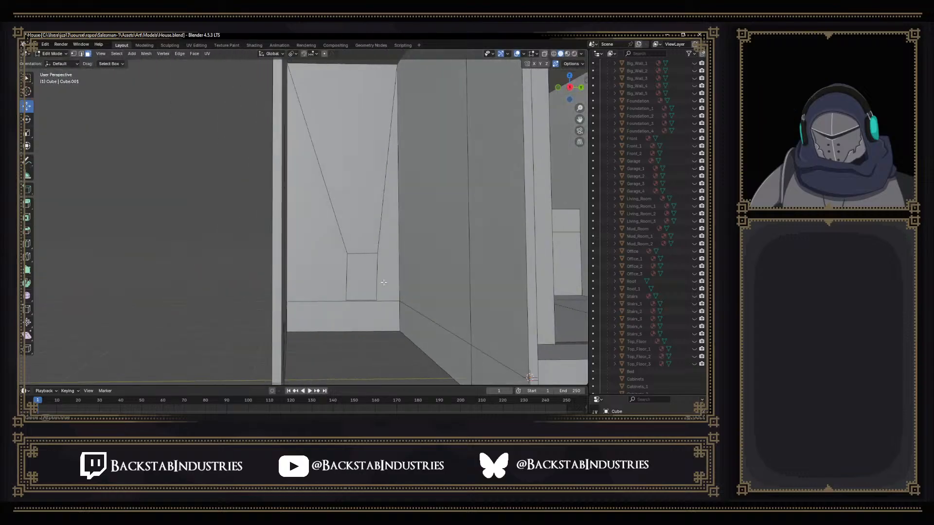
On the other side of that wall, knife-cut from one upper corner down, across as a horizontal doorway head, and up to the opposite corner
middle_click(363, 279, "alt")
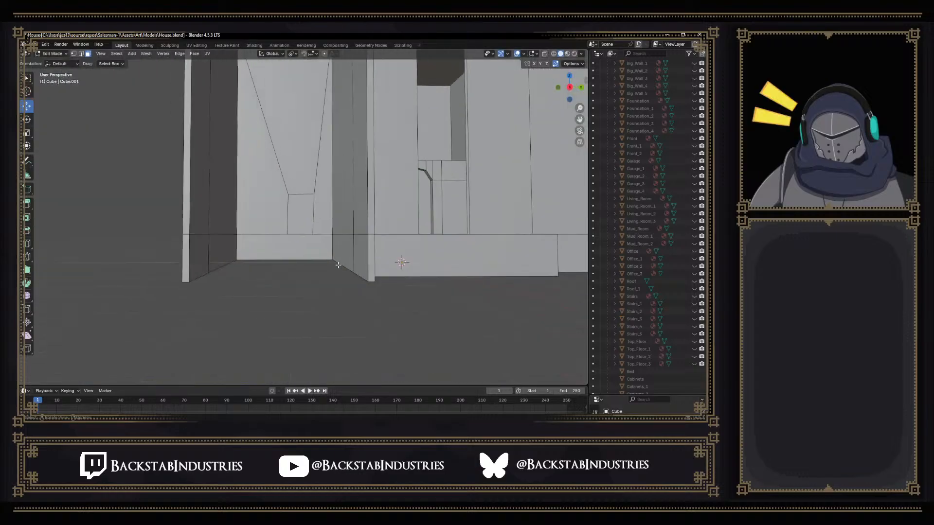
middle_click_drag(303, 233, 209, 254)
scroll(330, 262, "up", 6)
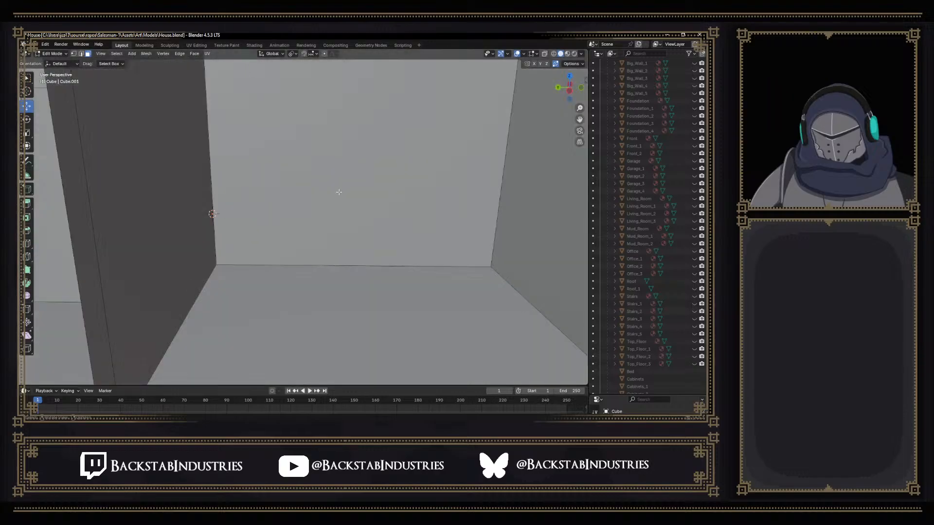
scroll(339, 177, "up", 2)
scroll(347, 282, "up", 5)
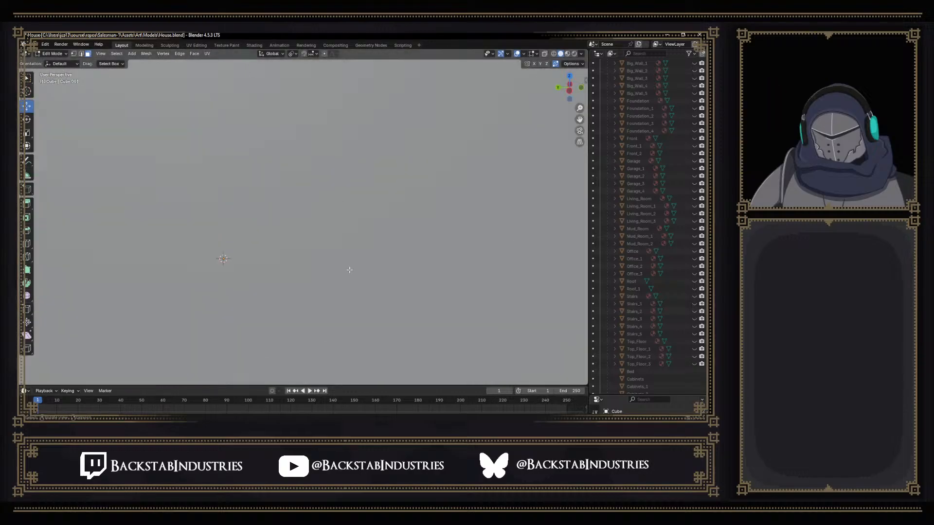
scroll(348, 267, "up", 2)
scroll(346, 137, "up", 4)
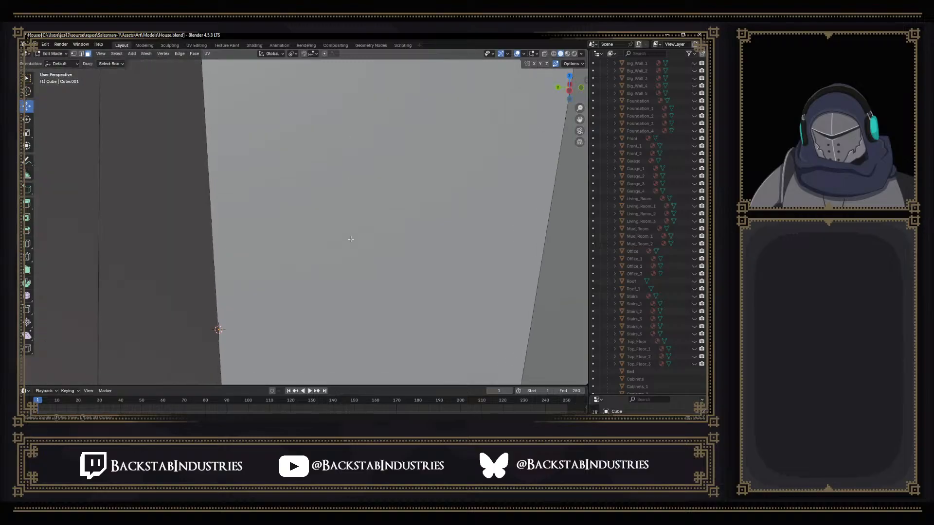
mouse_move(362, 236)
middle_mouse_down("shift")
mouse_move(348, 161)
mouse_move(343, 242)
mouse_move(333, 221)
mouse_move(337, 171)
mouse_move(342, 219)
middle_mouse_up("shift")
mouse_move(338, 166)
middle_mouse_down("shift")
mouse_move(346, 231)
mouse_move(328, 169)
mouse_move(338, 224)
mouse_move(336, 204)
middle_mouse_up("shift")
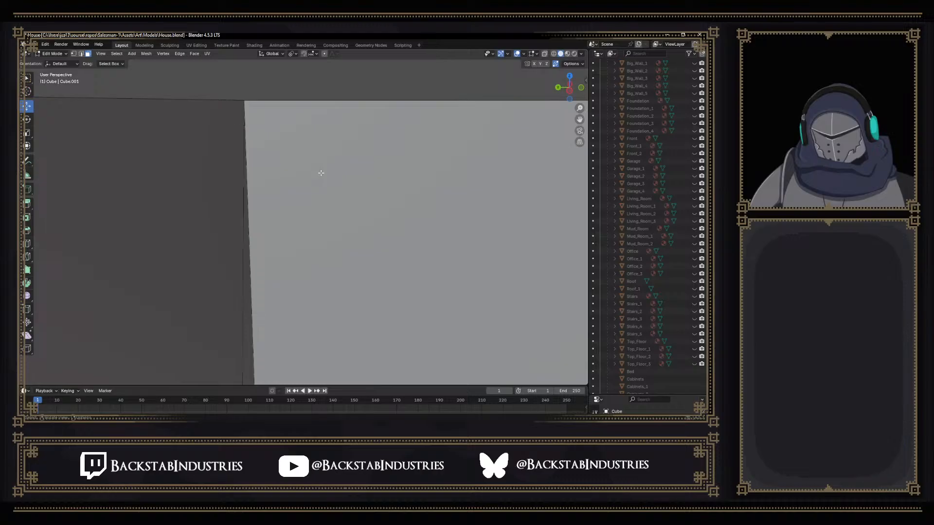
key("k")
key("Escape")
key("k")
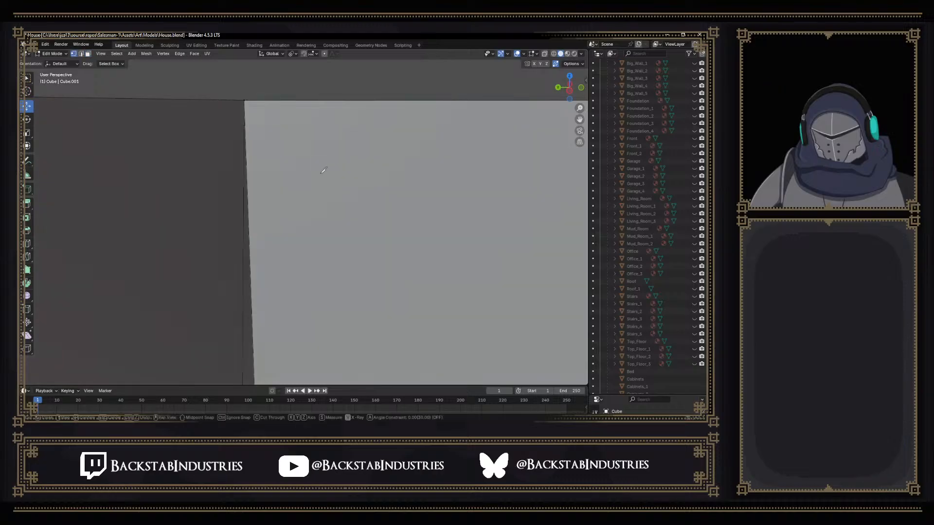
left_click(244, 100)
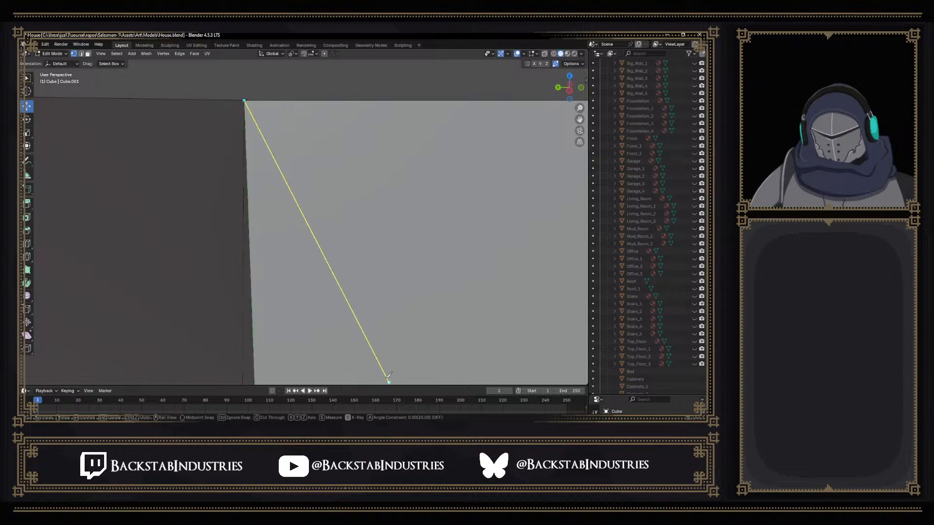
left_click(360, 371)
left_click(544, 368)
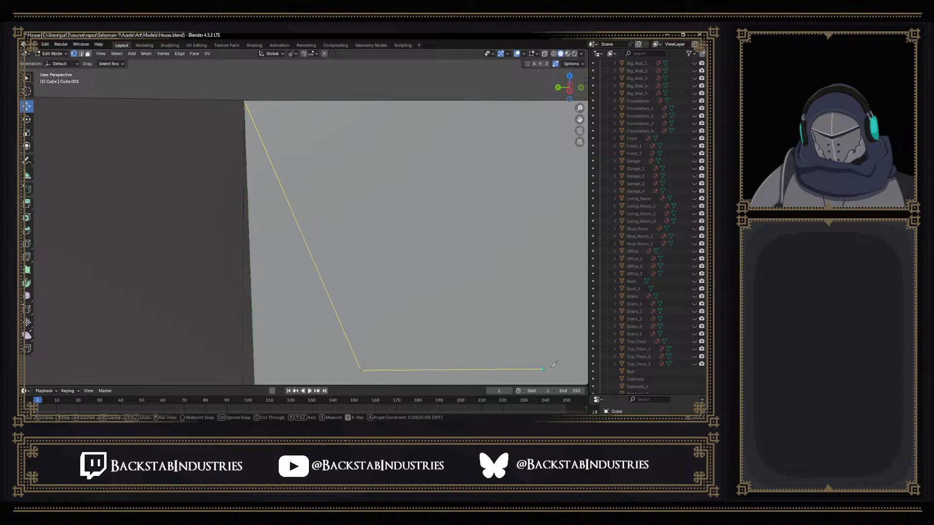
middle_click_drag(563, 363, 414, 342, "shift")
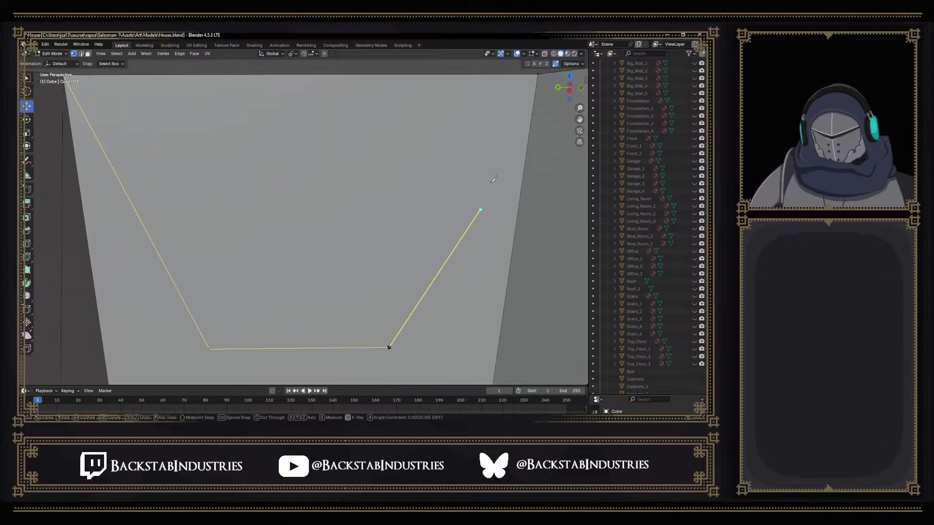
left_click(537, 75)
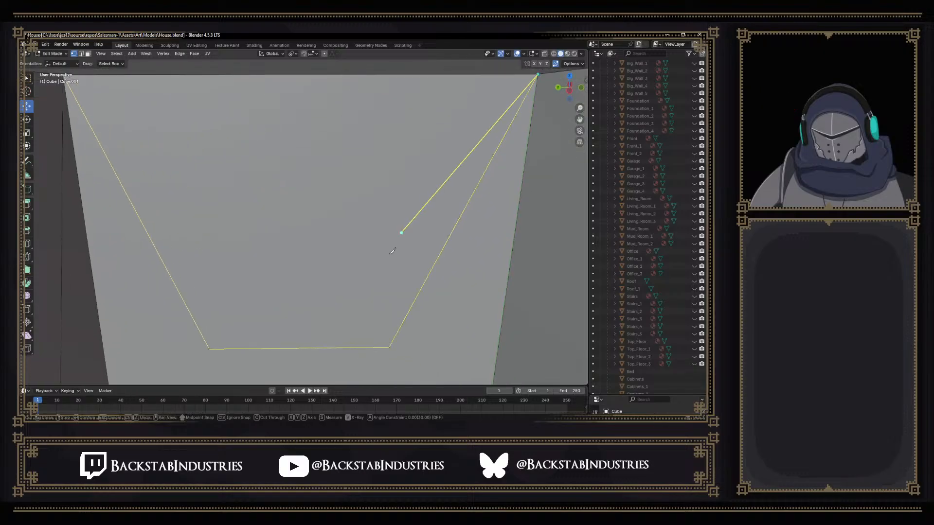
left_click(395, 336)
key("Return")
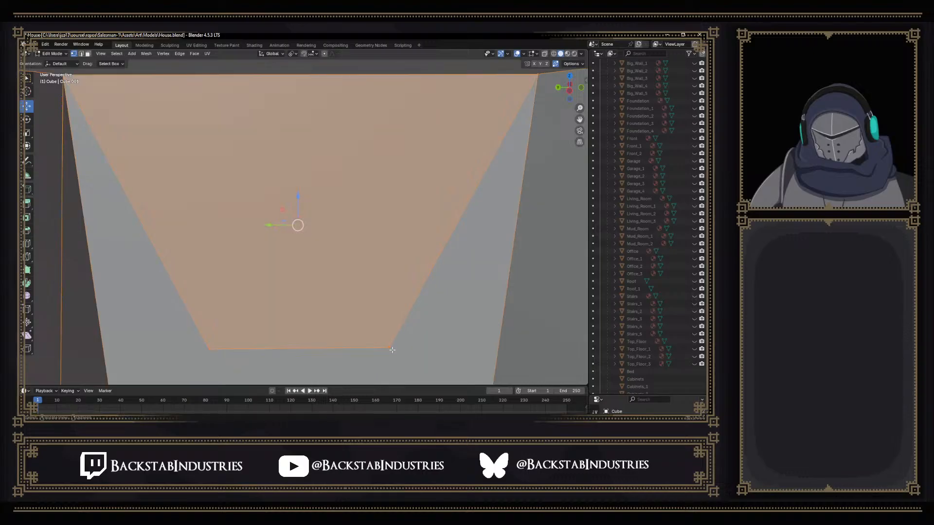
Select both end vertices of the horizontal cut and lower them about 3.7 m along global Z
left_click(374, 352)
left_click(209, 349)
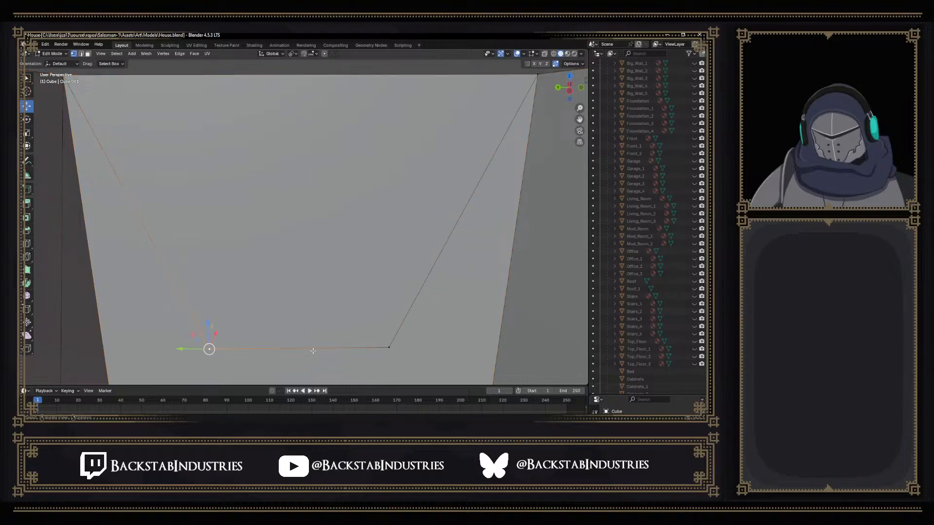
left_click(388, 348, "shift")
middle_click_drag(388, 347, 370, 280)
scroll(369, 281, "down", 2)
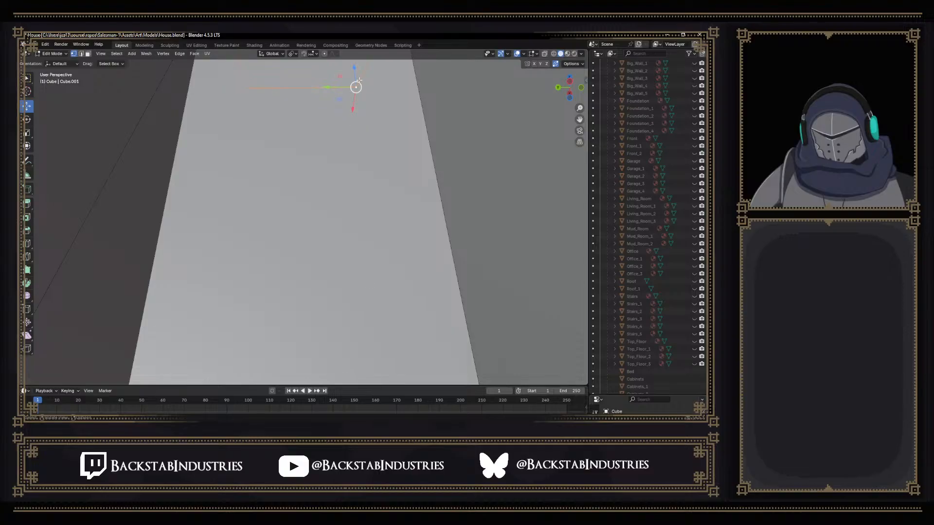
left_click_drag(354, 70, 350, 169)
left_click_drag(342, 270, 341, 279)
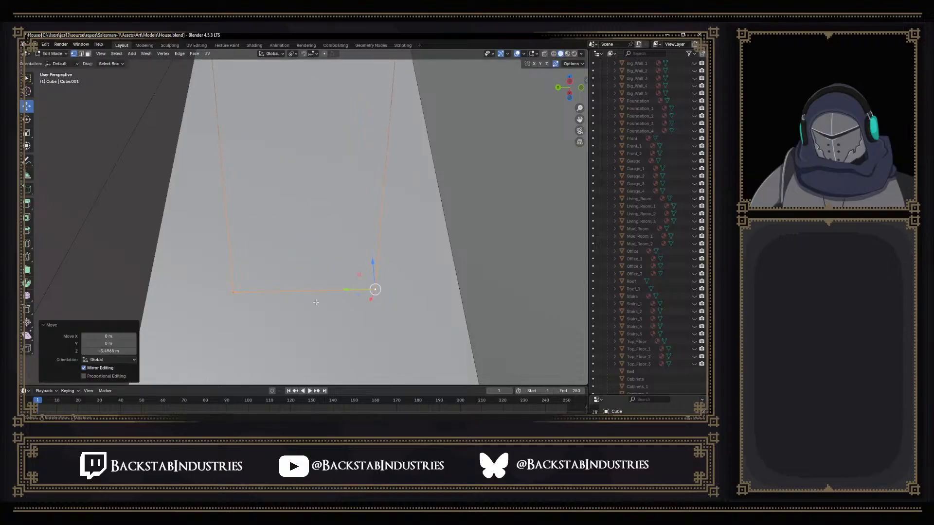
middle_click_drag(340, 280, 335, 265)
scroll(316, 321, "up", 4)
middle_click_drag(315, 328, 321, 277, "shift")
scroll(322, 277, "up", 2)
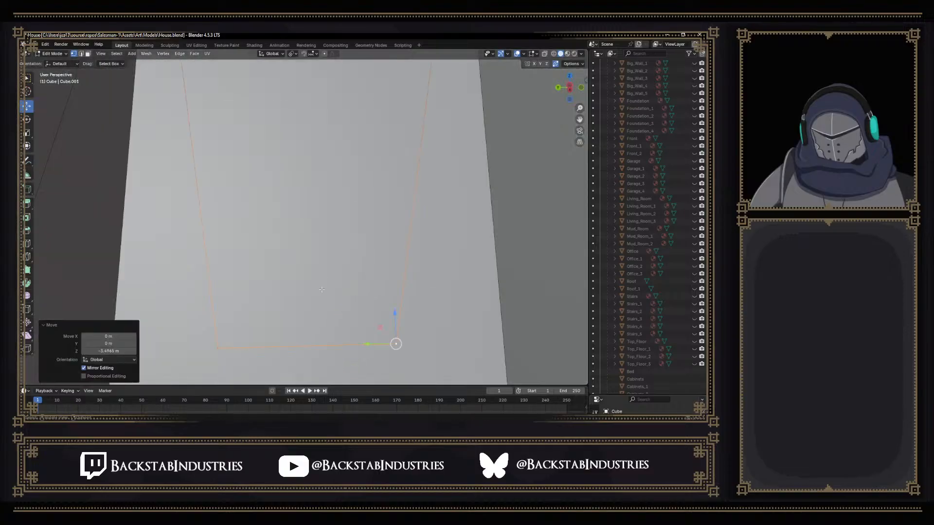
Lower the horizontal cut further toward the floor, then raise it about 0.48 m along Z to set the doorway height
mouse_move(319, 311)
middle_mouse_down()
mouse_move(317, 329)
mouse_move(332, 165)
middle_mouse_up()
mouse_move(319, 278)
middle_mouse_down("shift")
mouse_move(333, 184)
mouse_move(327, 204)
middle_mouse_up("shift")
scroll(328, 204, "down", 2)
scroll(328, 204, "down", 1)
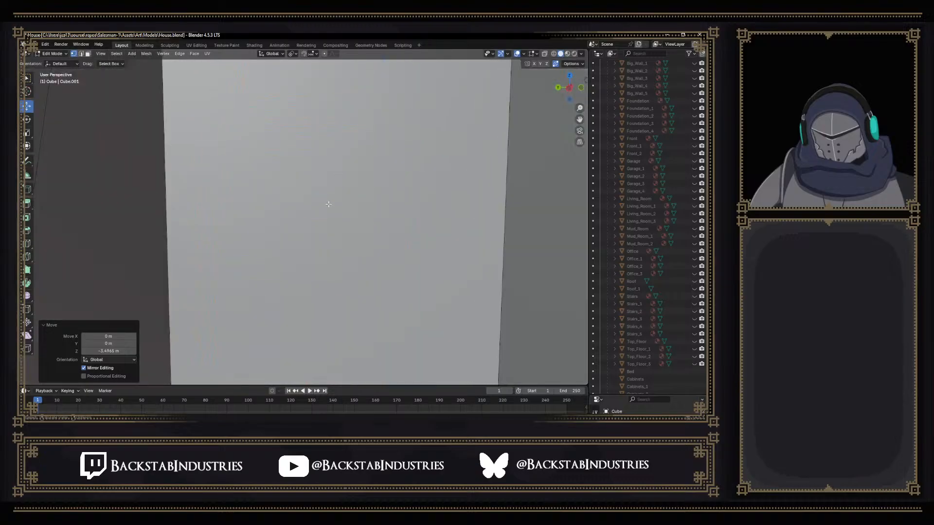
middle_click_drag(351, 153, 354, 185, "shift")
left_click_drag(402, 97, 396, 330)
middle_click_drag(348, 322, 348, 140, "shift")
left_click_drag(396, 66, 387, 331)
middle_click_drag(368, 333, 372, 214, "shift")
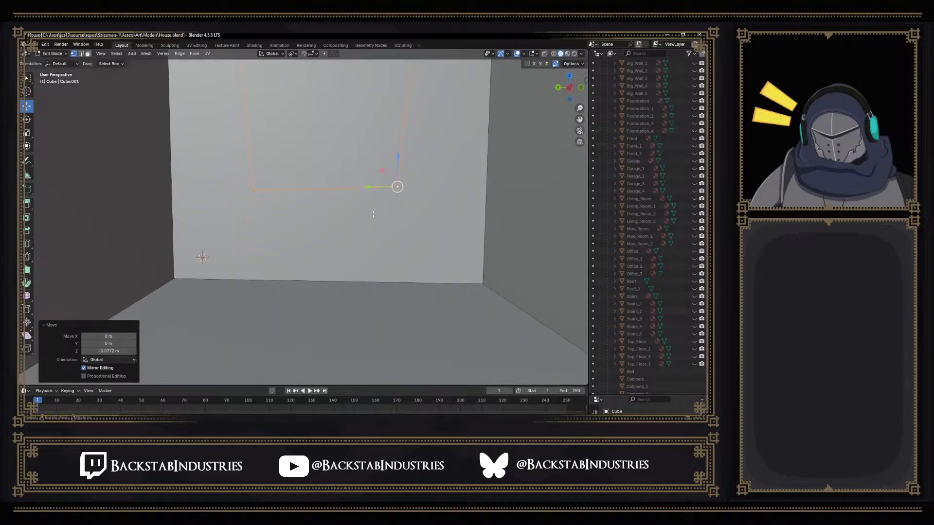
left_click_drag(398, 158, 398, 117)
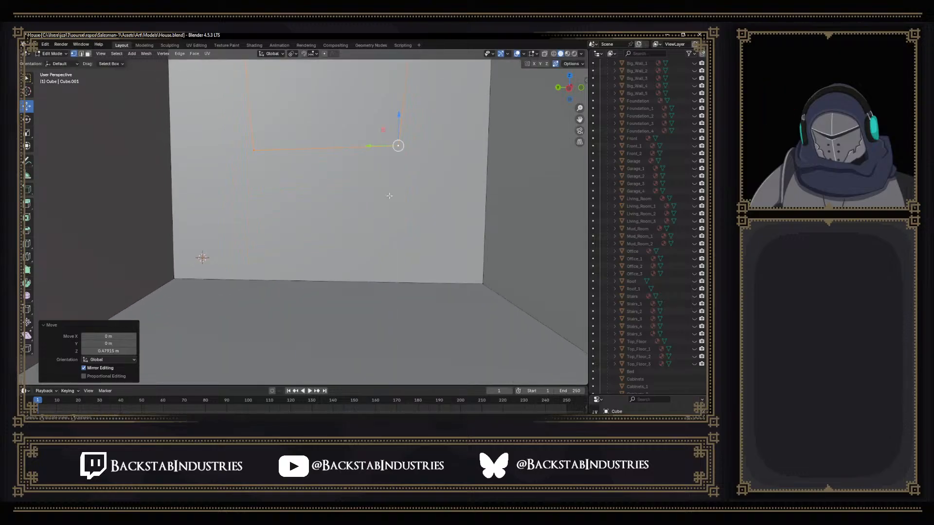
Knife-cut both doorway sides between the floor edge and the horizontal cut's ends, and delete the enclosed wall face
key("k")
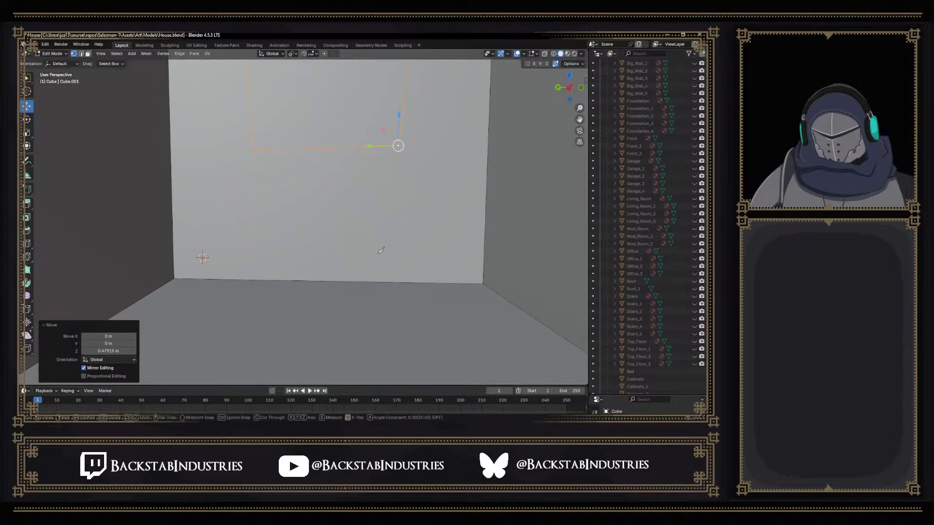
left_click(396, 282)
left_click(398, 146)
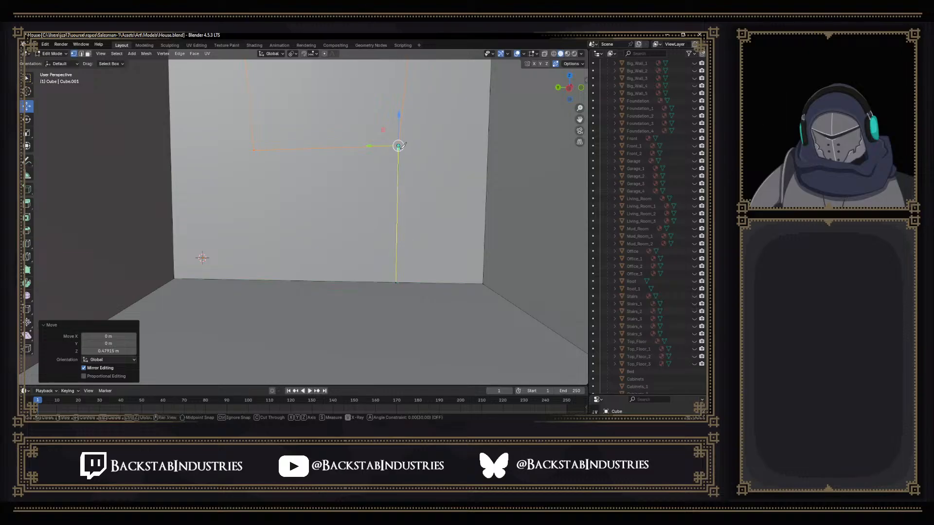
left_click(254, 150)
left_click(247, 279)
key("Return")
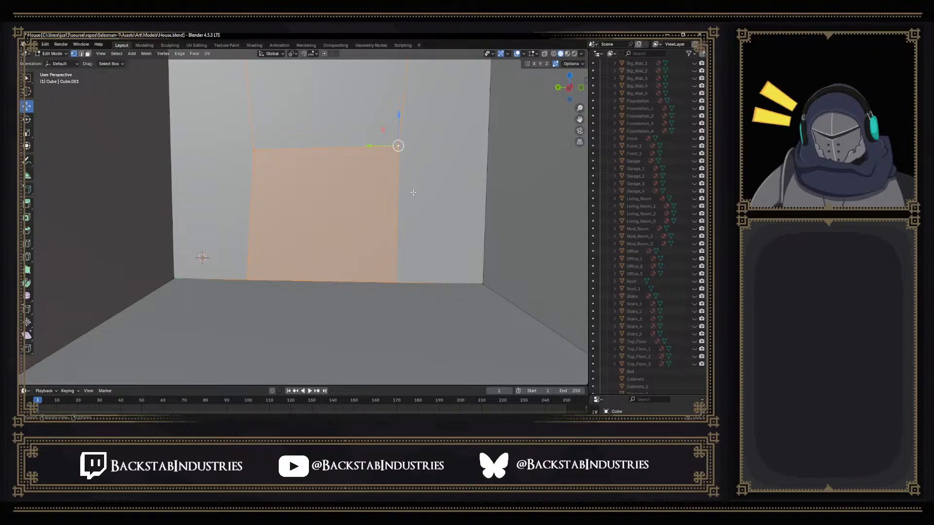
key("x")
left_click(379, 191)
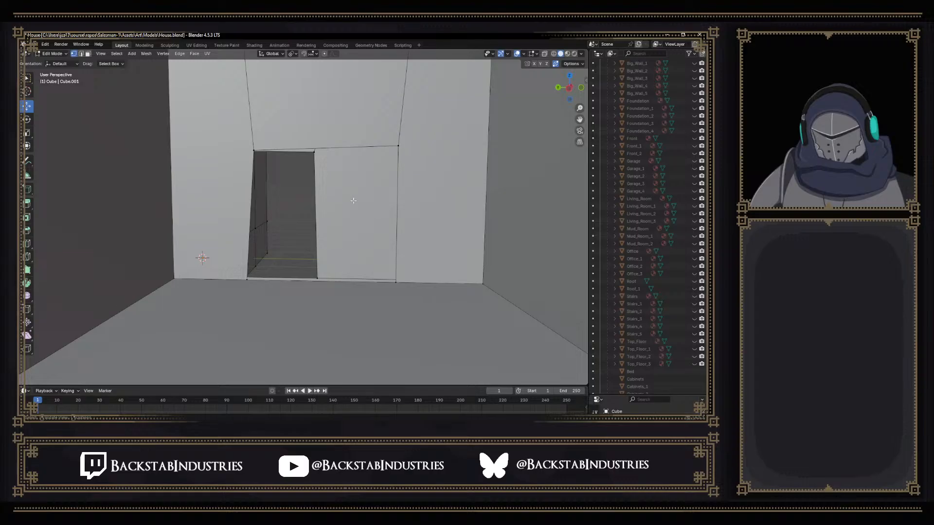
Straighten one side of the end wall's doorway by scaling its upper and lower vertices to 0 along Y
mouse_move(353, 200)
middle_mouse_down()
mouse_move(369, 205)
mouse_move(355, 201)
middle_mouse_up()
left_click(364, 119)
left_click(366, 175)
middle_click_drag(289, 195, 291, 239)
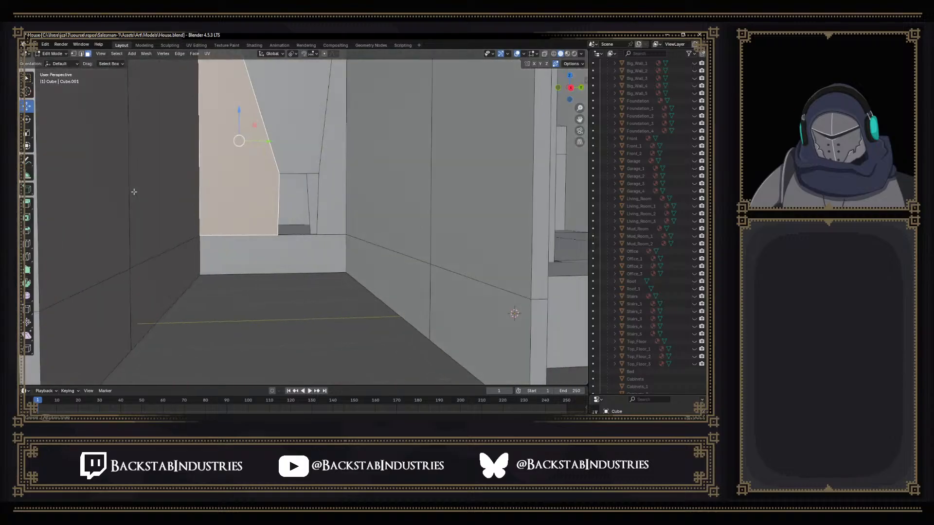
key("1")
left_click(316, 236)
middle_click_drag(318, 245, 313, 251)
left_click(329, 161, "shift")
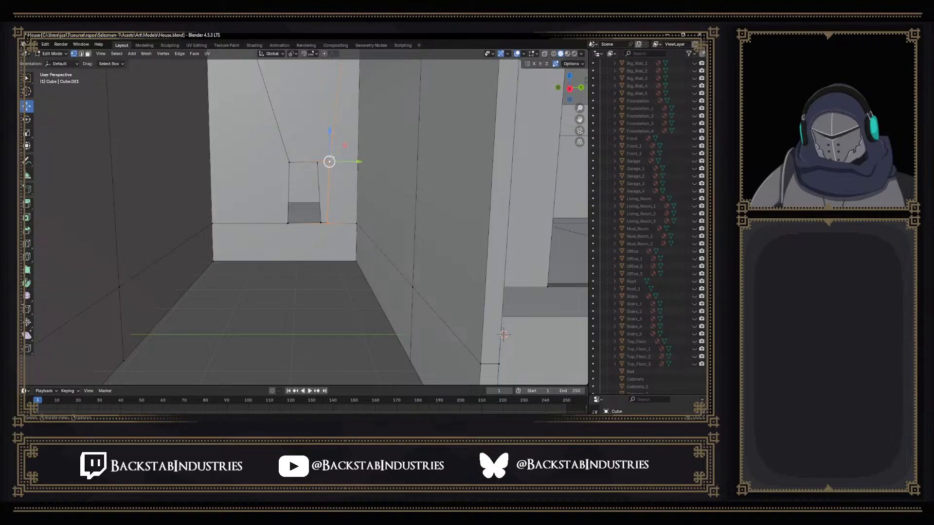
left_click(326, 224, "shift")
key("s")
key("y")
key("0")
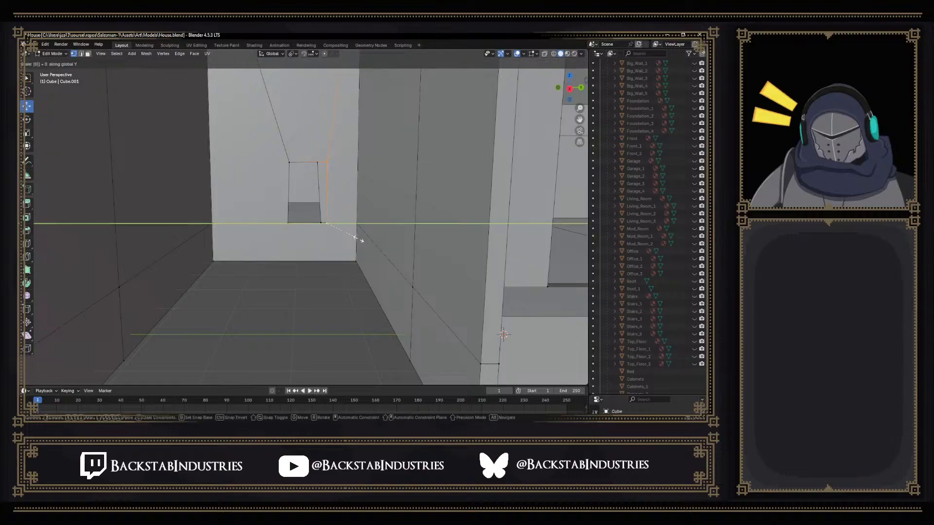
key("Return")
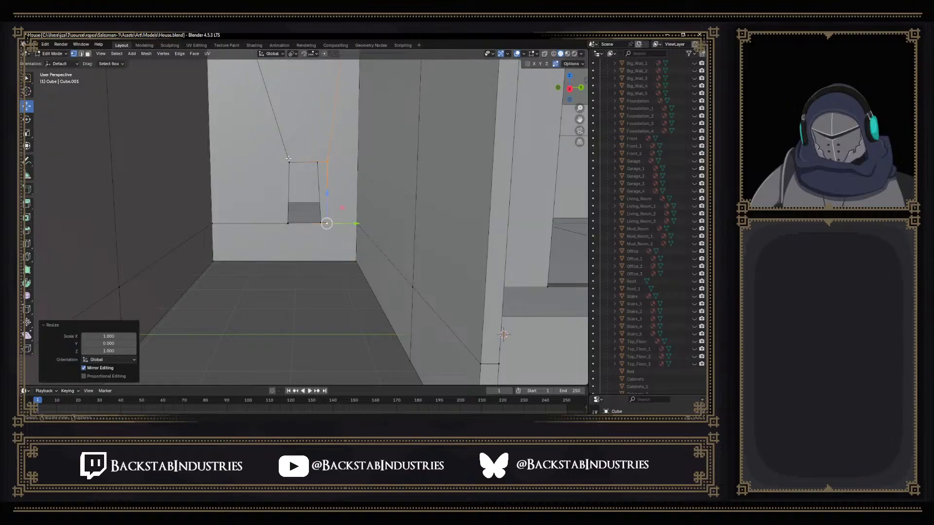
Level the top edge of the doorway by scaling its two upper corner vertices to 0 along Z
left_click(298, 170)
left_click(327, 162, "shift")
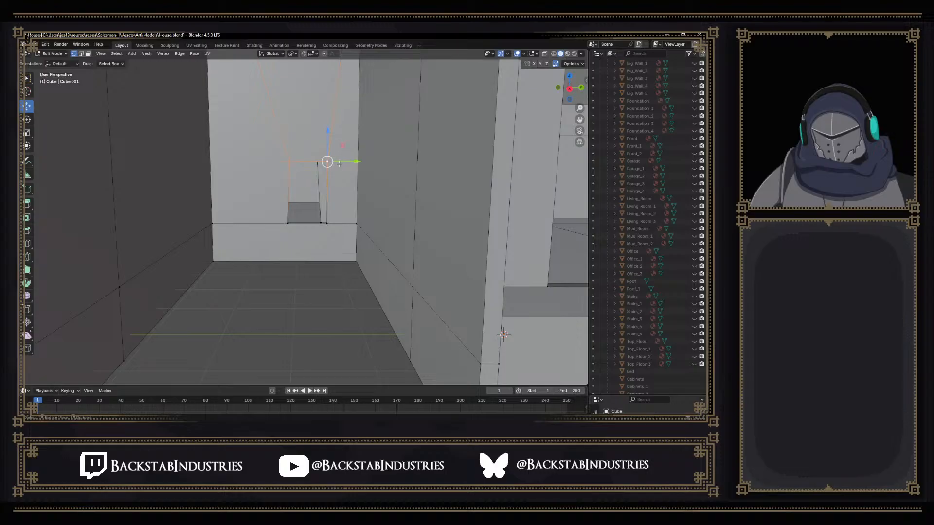
key("s")
type("x")
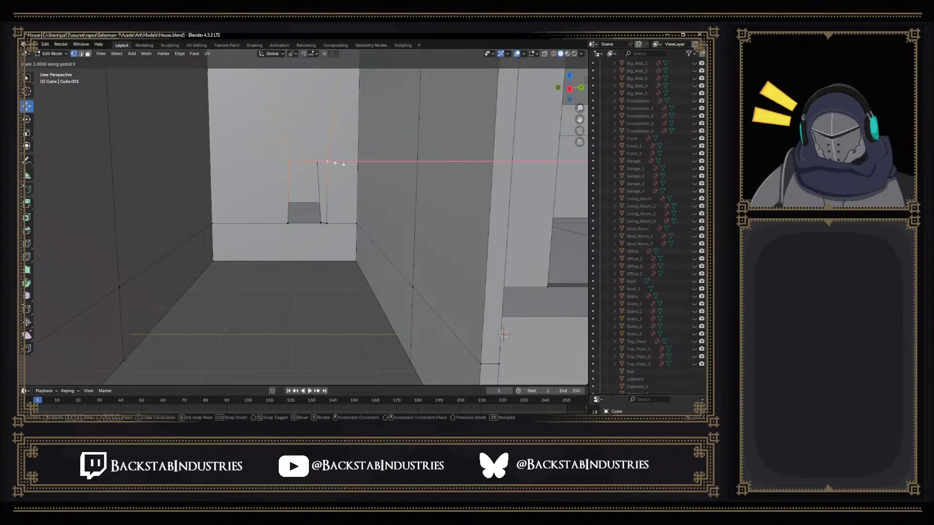
type("z0")
key("Return")
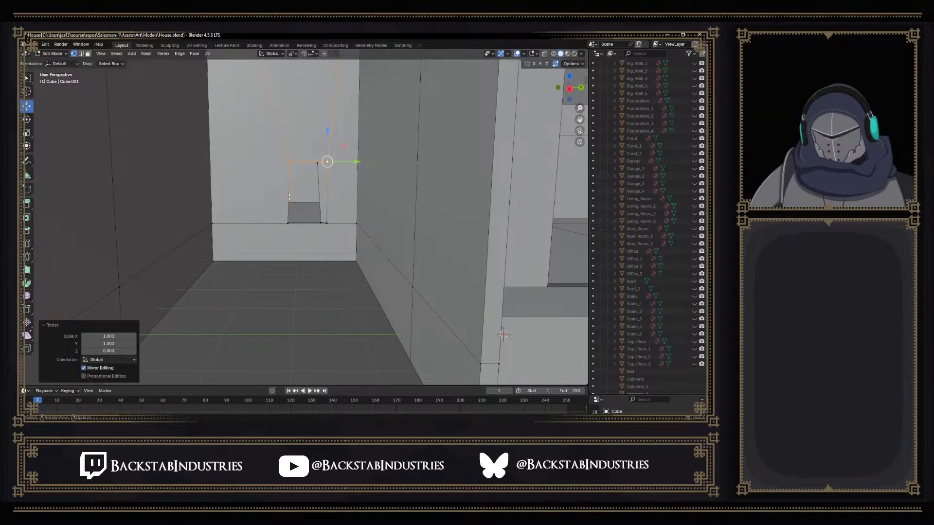
Straighten the doorway's opposite side by scaling its upper and lower vertices to 0 along Y
left_click(287, 159)
left_click(296, 227, "shift")
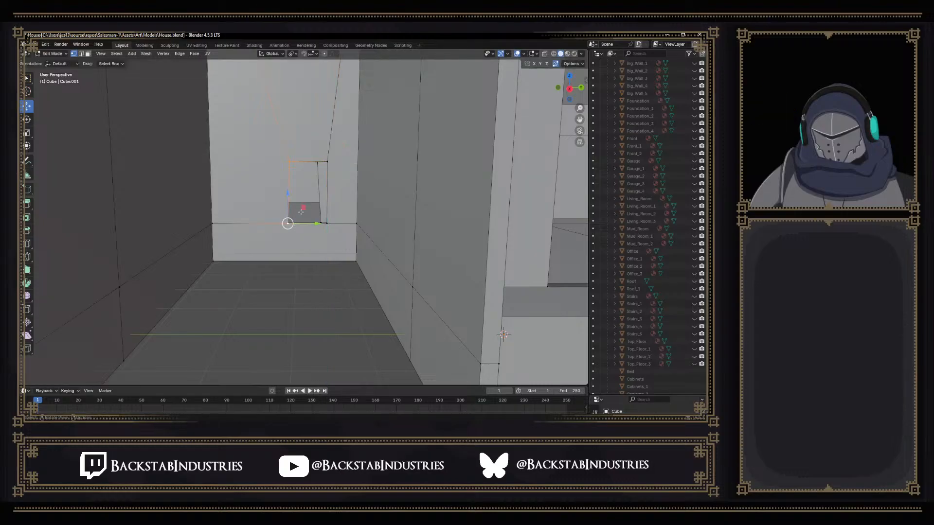
key("s")
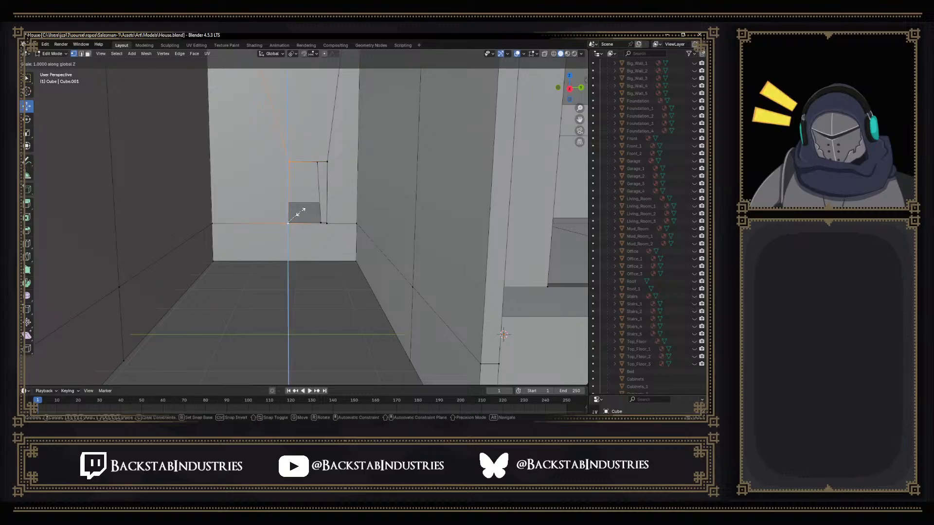
key("y")
key("0")
key("Return")
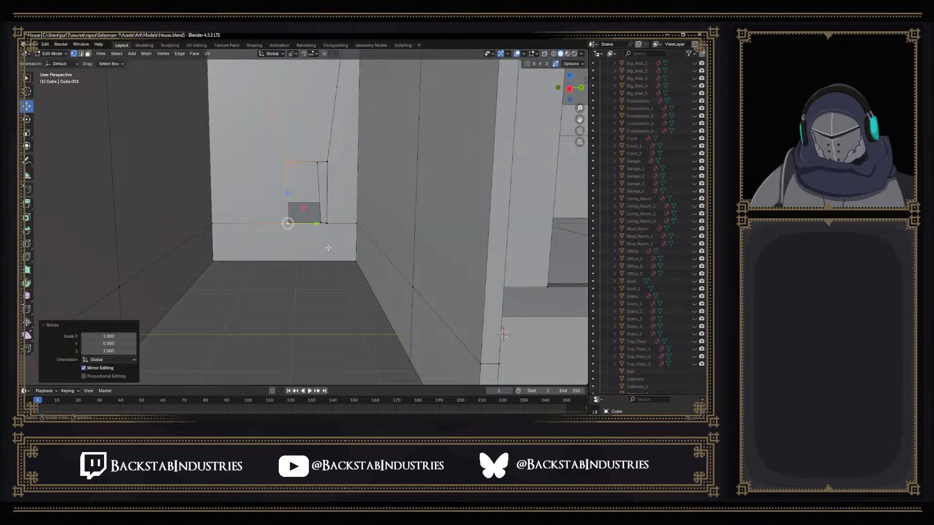
In see-through view, align the doorway's first pair of upper corners across the wall thickness by scaling to 0 on Y and Z
middle_click_drag(325, 222, 485, 218)
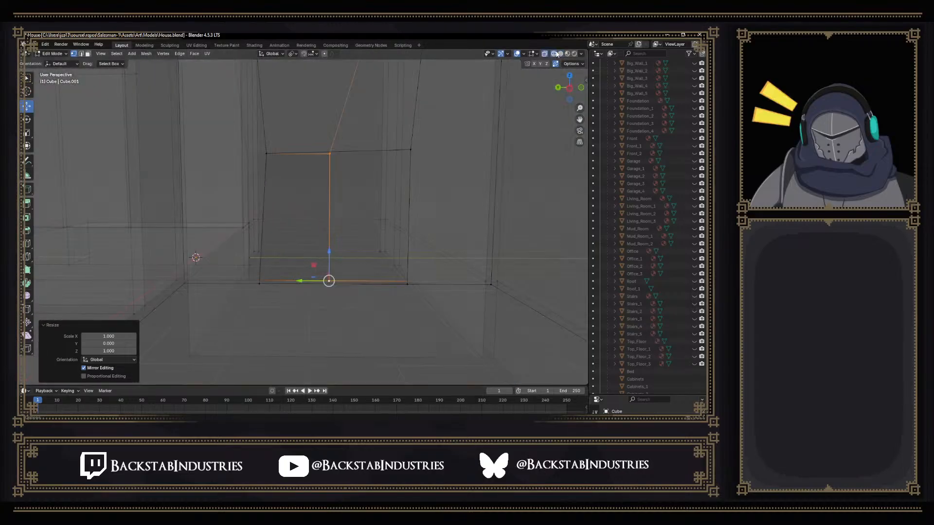
key("alt+z")
left_click(272, 165)
middle_click_drag(277, 174, 292, 175)
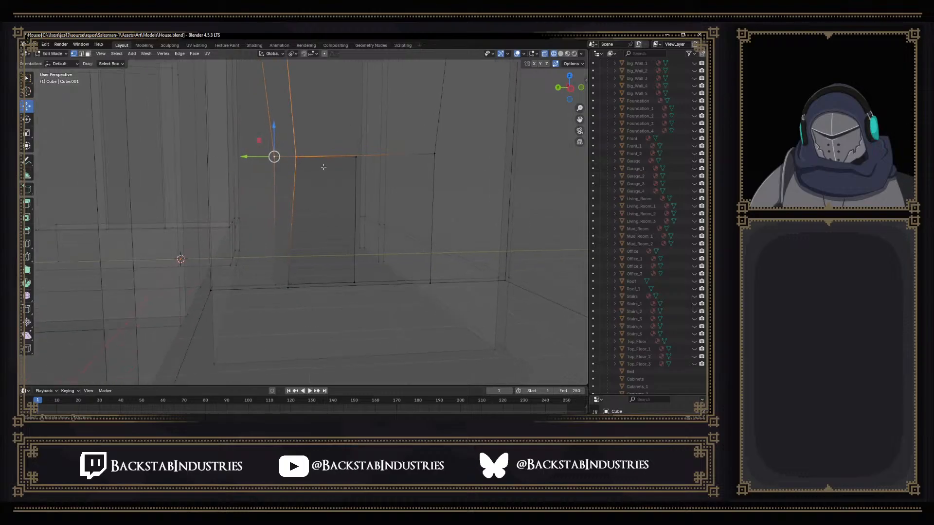
key("s")
key("shift+x")
type("0")
key("Return")
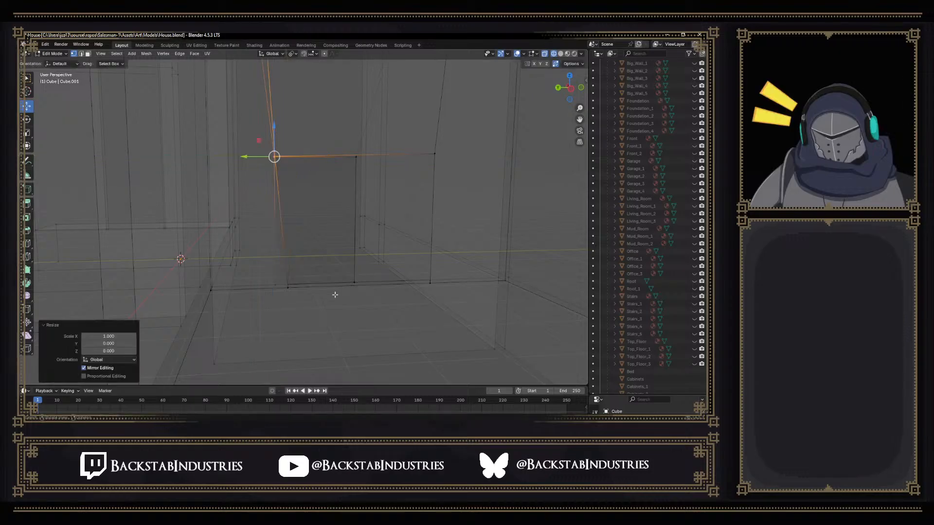
Align the lower corner pair beneath it across the wall thickness by scaling to 0 on Y and Z
left_click(291, 289)
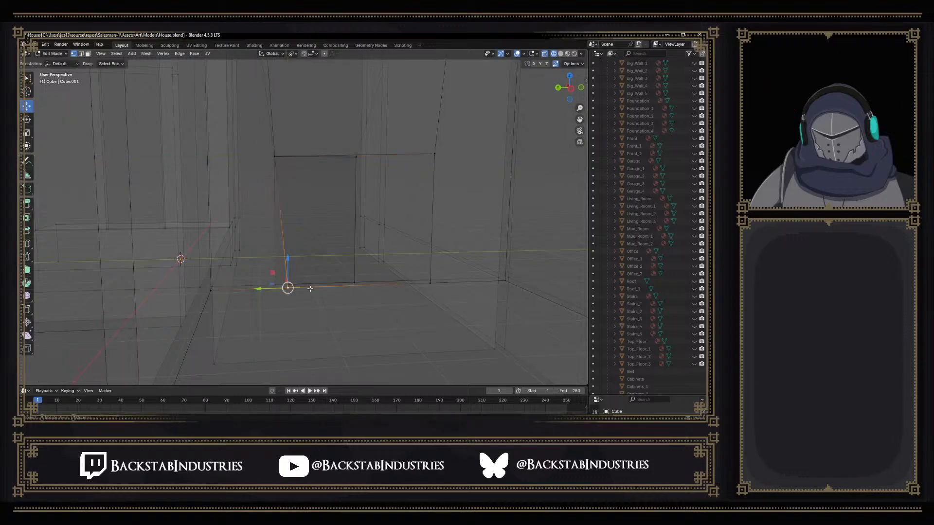
key("s")
key("shift+x")
type("0")
key("Return")
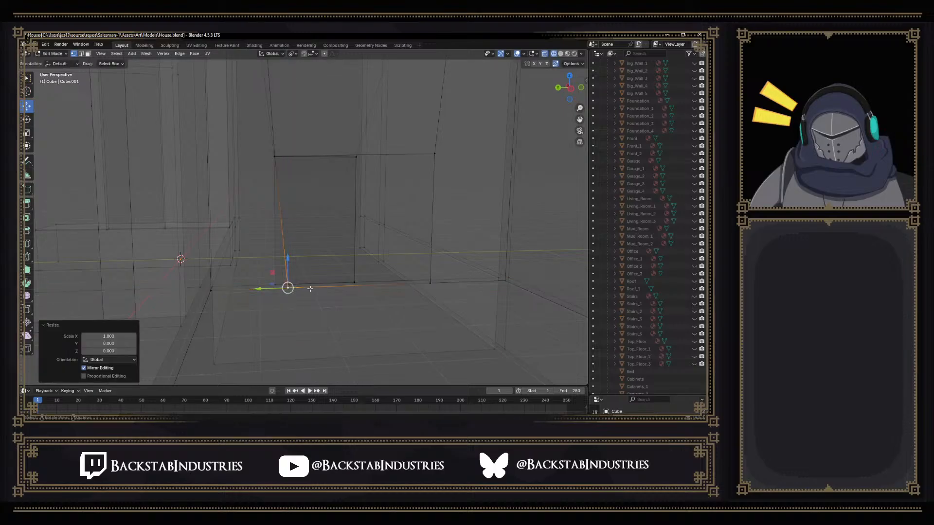
left_click(303, 308)
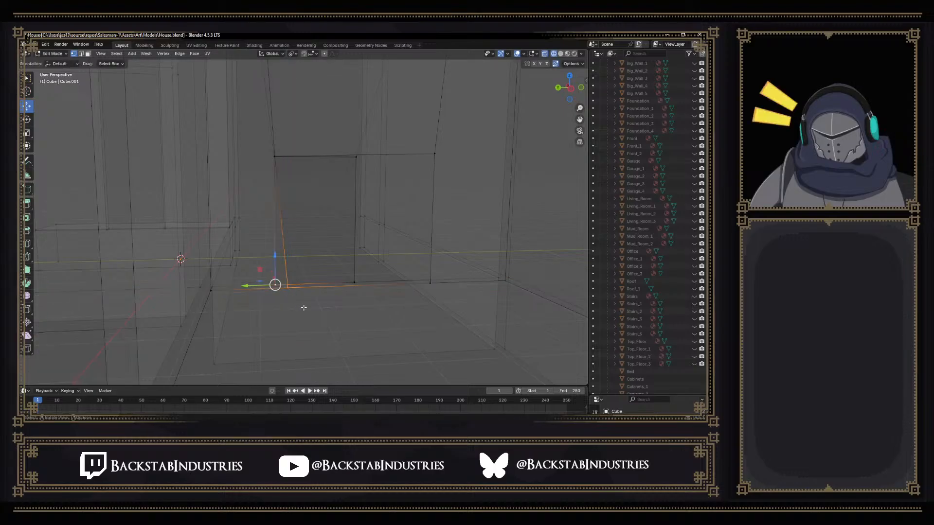
key("s")
key("x")
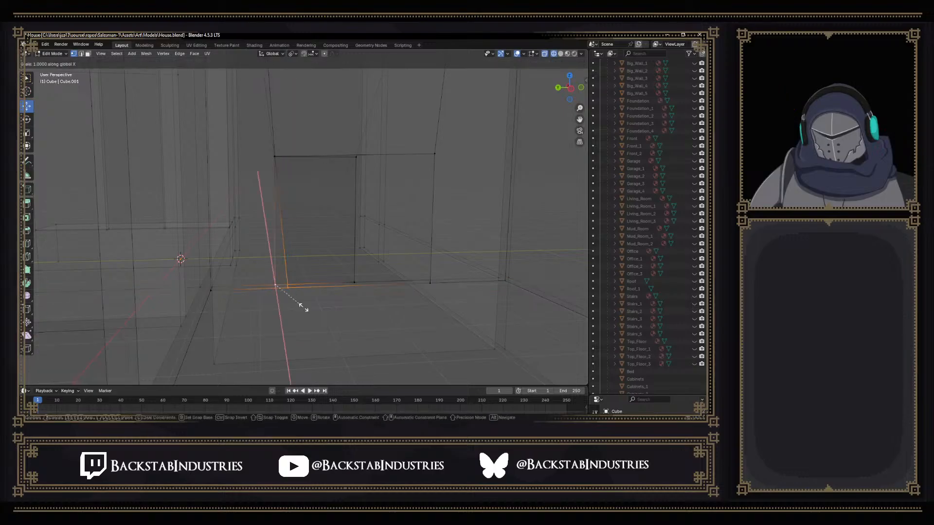
key("shift+x")
type("0")
key("Return")
Align the remaining upper corner pair of the doorway onto the active vertex by scaling to 0 on Y and Z
left_click(427, 156)
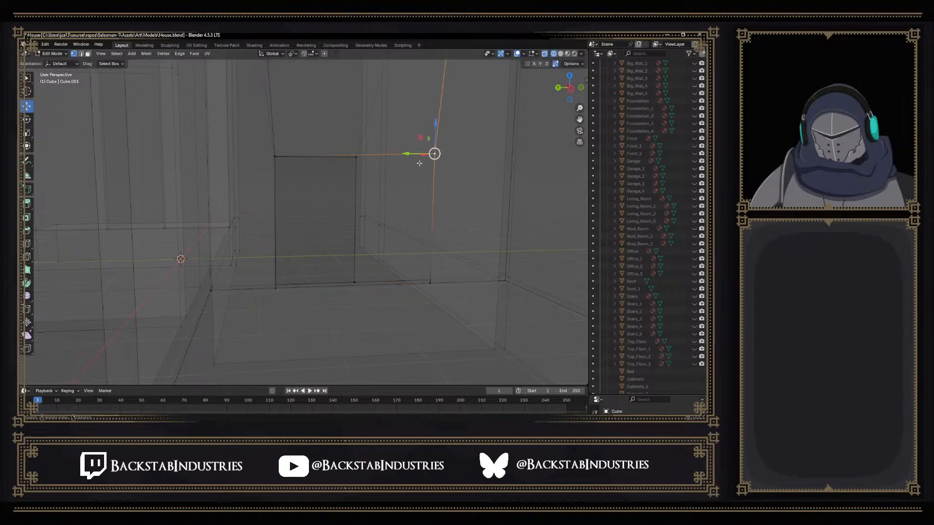
left_click(366, 166, "shift")
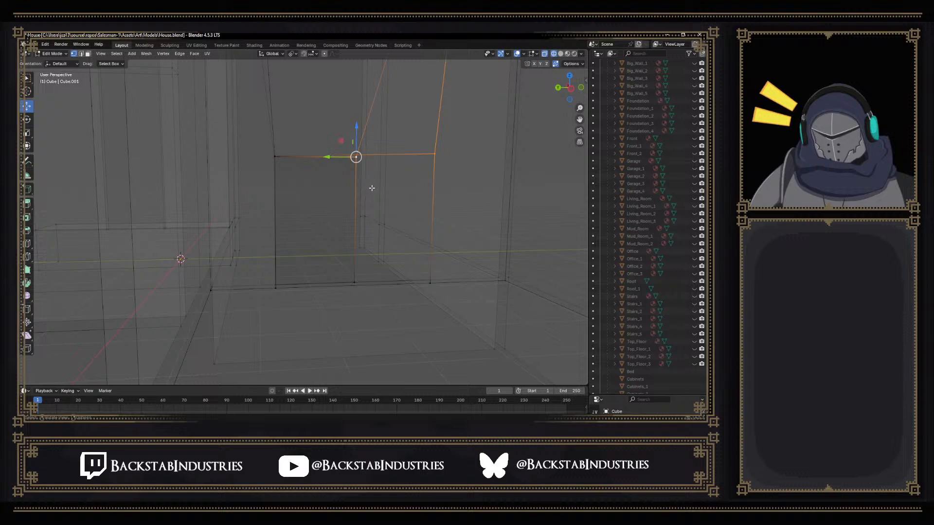
key("s")
key("shift+x")
type("0")
key("Return")
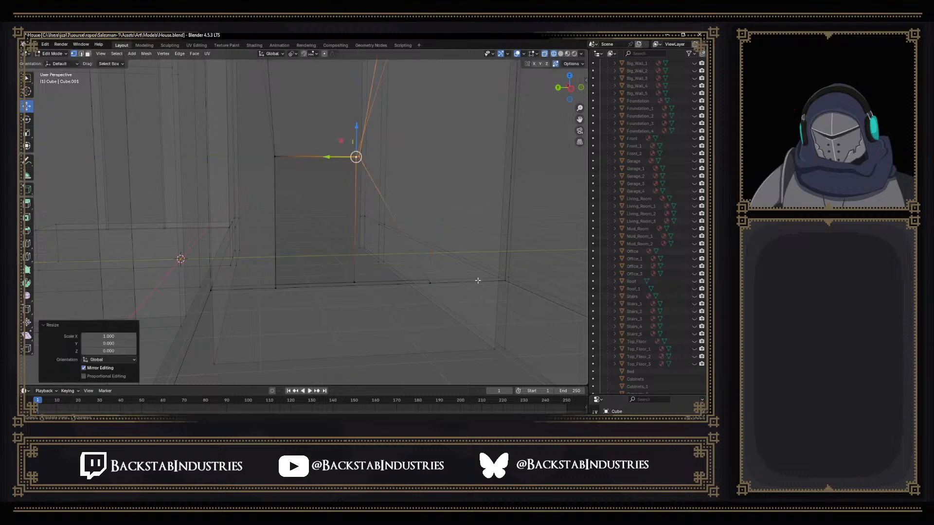
Align the remaining lower corner pair of the doorway onto the active vertex by scaling to 0 on Y and Z
left_click(429, 282)
left_click(354, 282, "shift")
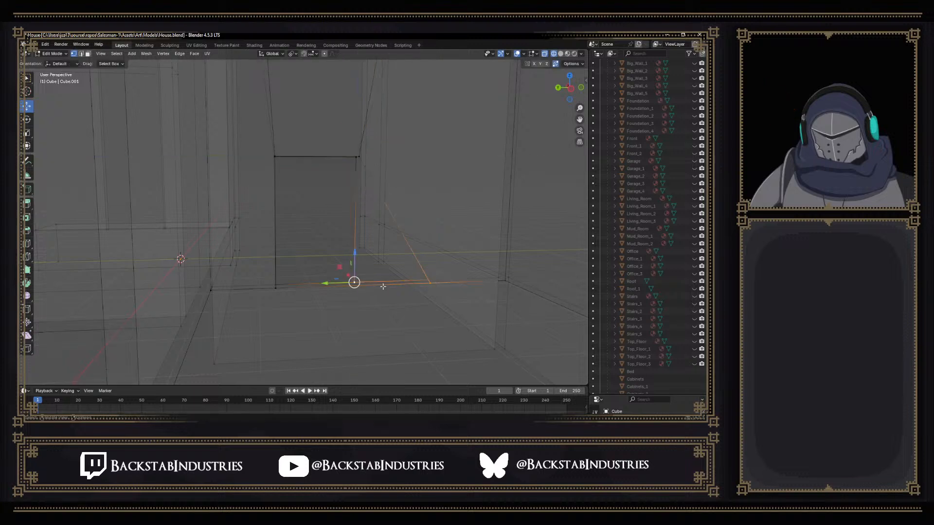
key("s")
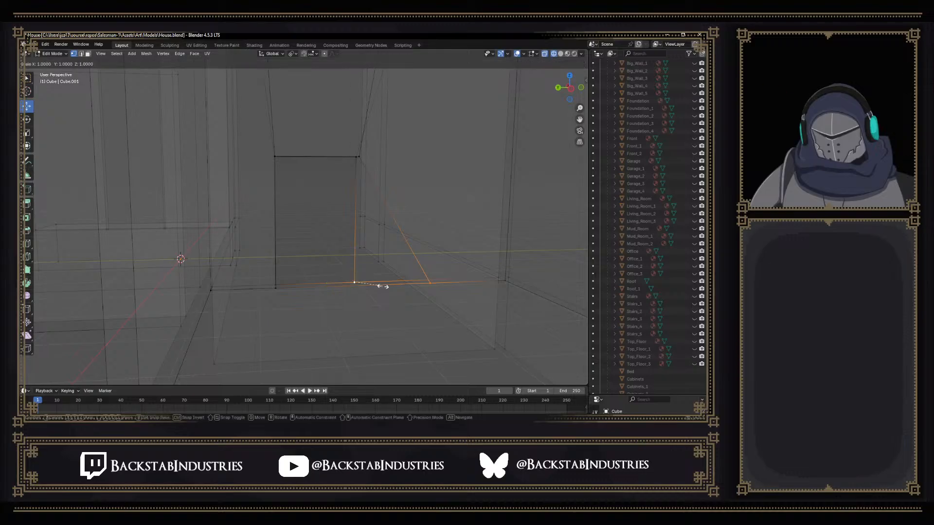
key("shift+x")
type("0")
key("Return")
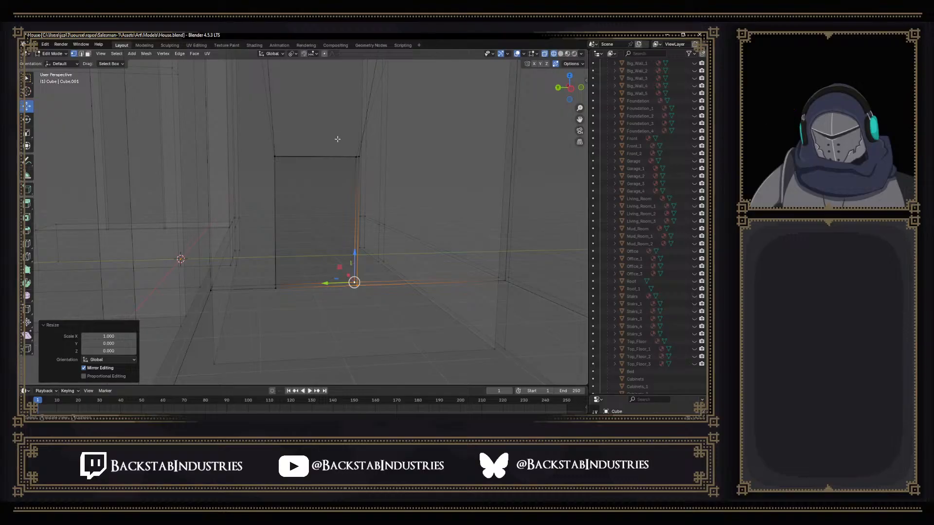
Return to solid shading and examine the doorways and wall heights from outside the house
left_click(560, 54)
scroll(487, 206, "down", 3)
middle_click_drag(486, 207, 337, 214)
scroll(417, 221, "down", 5)
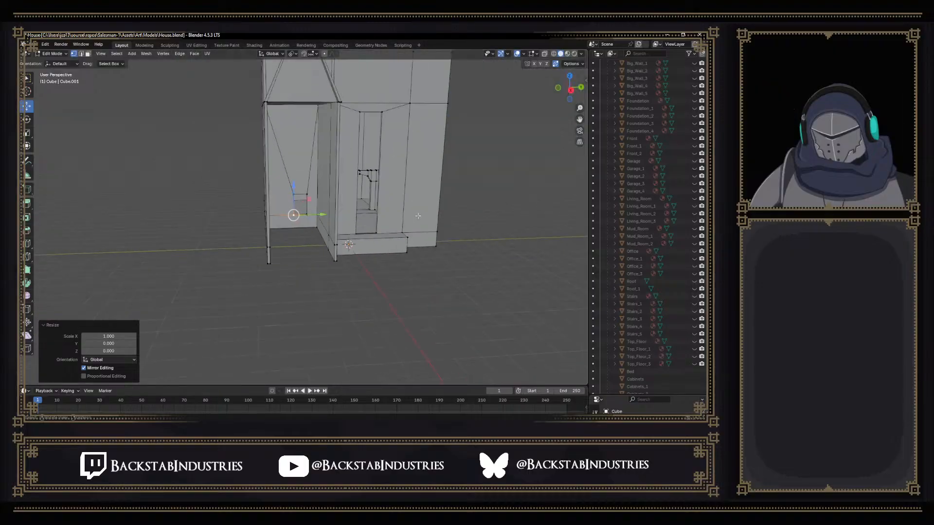
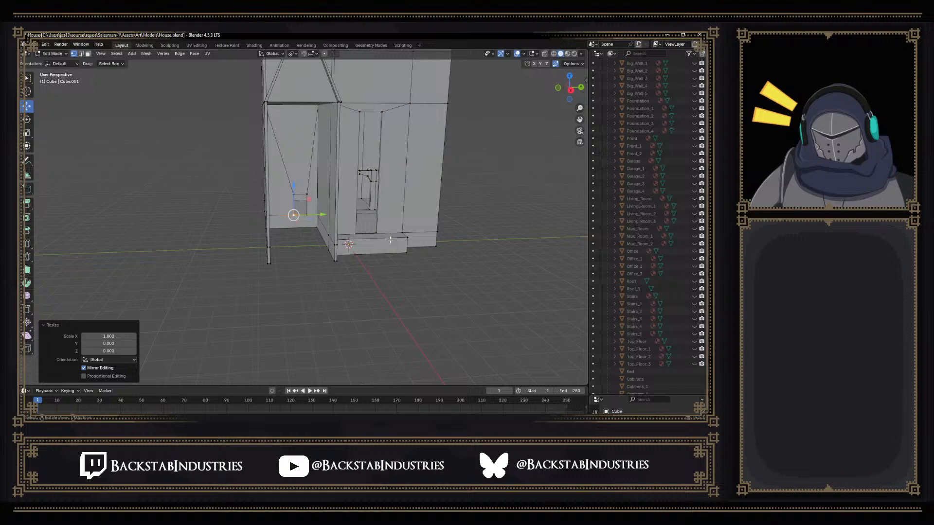
middle_click_drag(403, 172, 415, 153)
scroll(404, 162, "up", 3)
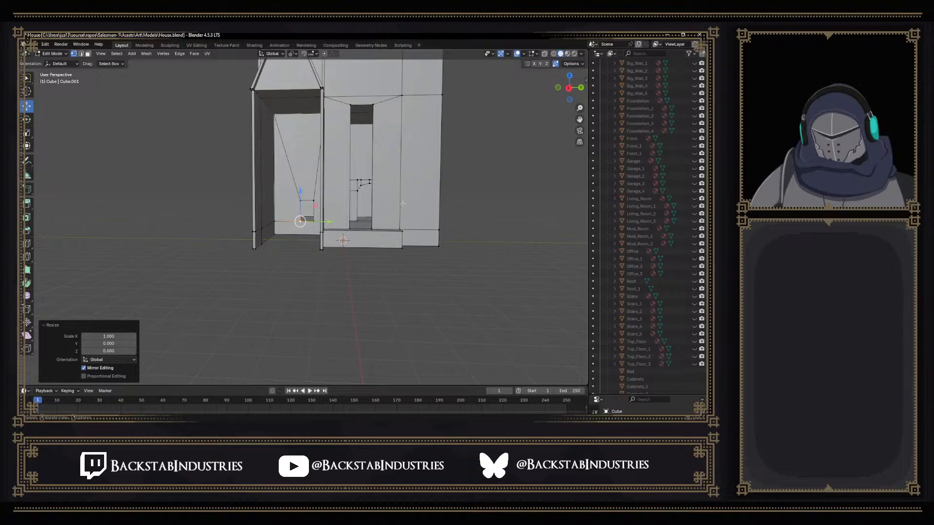
scroll(402, 205, "up", 2)
mouse_move(403, 205)
middle_mouse_down()
mouse_move(411, 206)
mouse_move(392, 209)
mouse_move(415, 218)
mouse_move(371, 215)
mouse_move(402, 213)
middle_mouse_up()
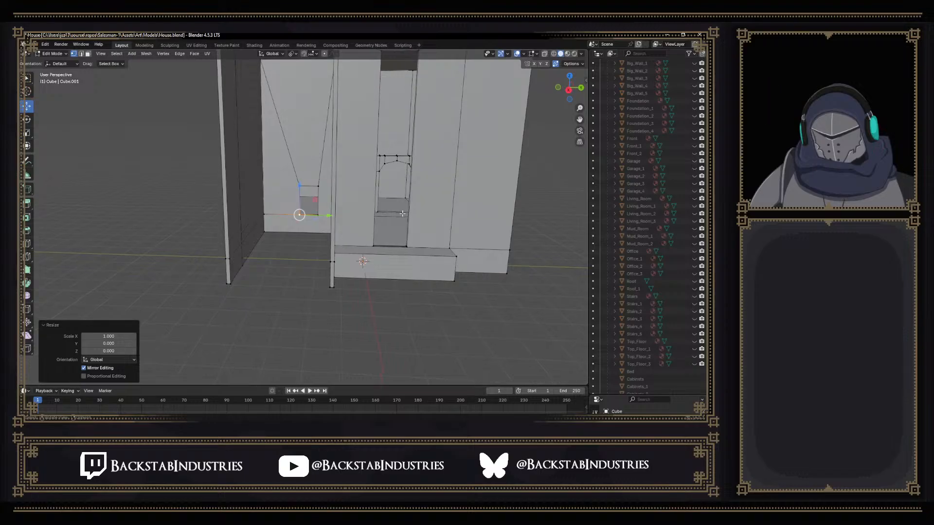
scroll(402, 213, "down", 3)
In wireframe, bring all ceiling-level vertices down to the height of an interior door-top vertex by scaling to 0 along Z
left_click_drag(197, 96, 506, 164)
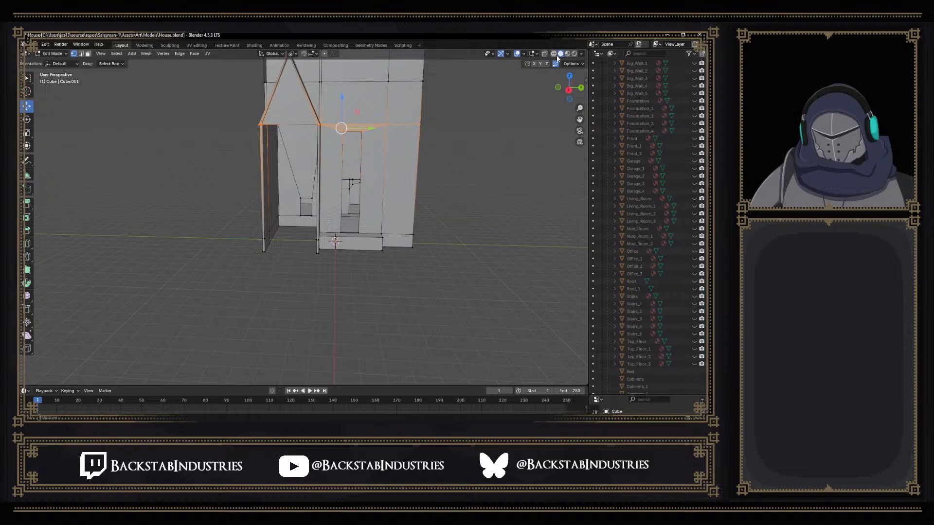
key("shift+z")
left_click_drag(181, 111, 501, 163)
middle_click_drag(493, 184, 494, 173)
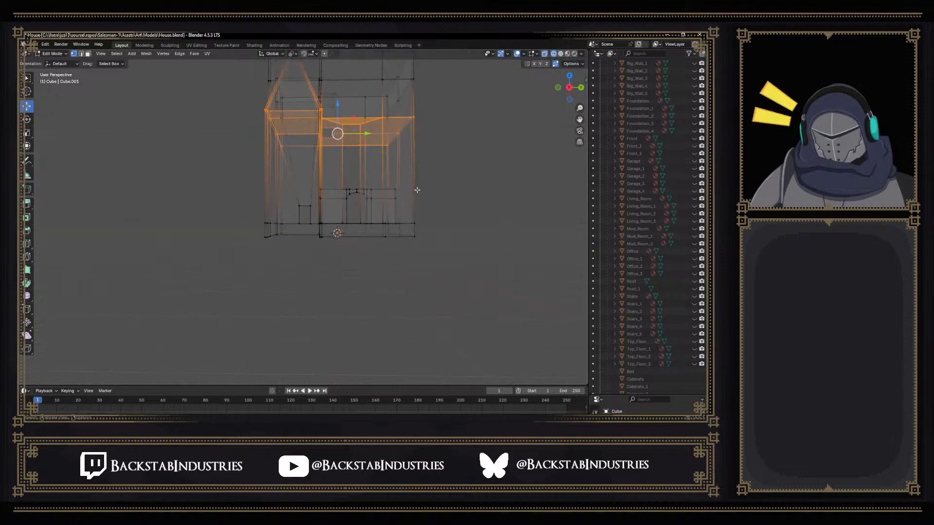
left_click(375, 189, "shift")
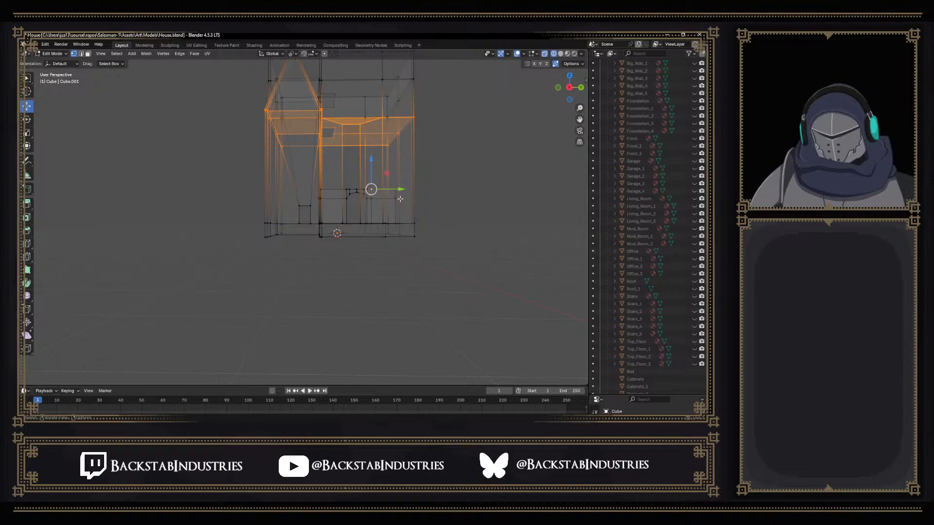
key("s")
key("y")
key("z")
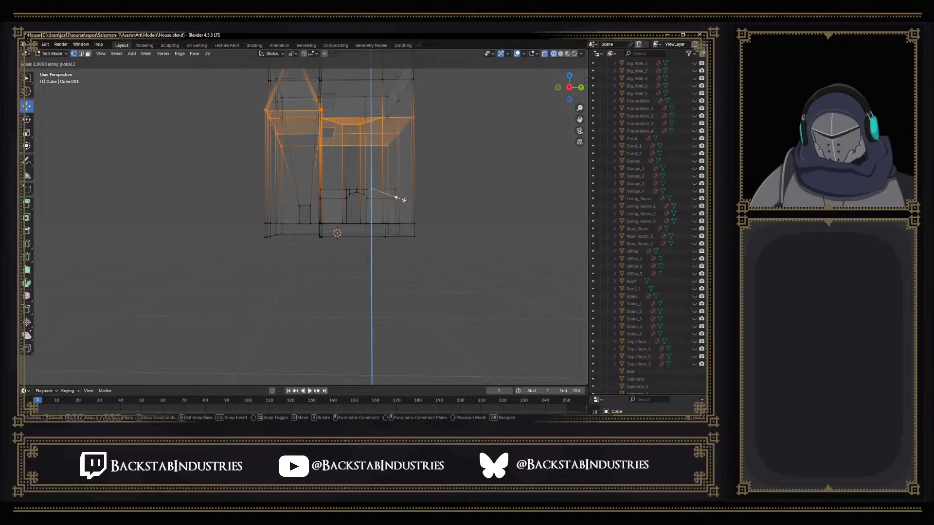
type("0")
key("Return")
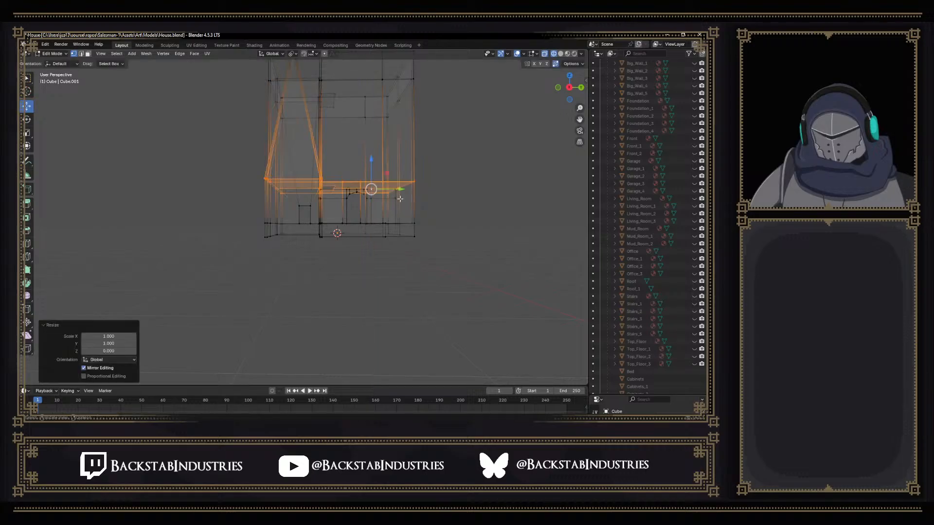
Return to solid shading and examine the lowered ceiling through the front openings
scroll(369, 210, "up", 1)
scroll(366, 211, "up", 5)
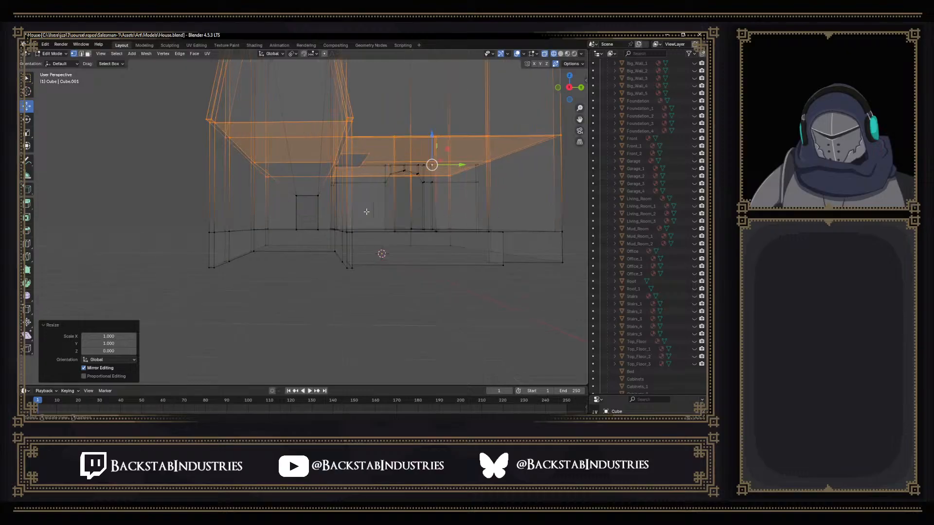
mouse_move(397, 186)
middle_mouse_down()
mouse_move(371, 203)
mouse_move(409, 191)
mouse_move(382, 184)
middle_mouse_up()
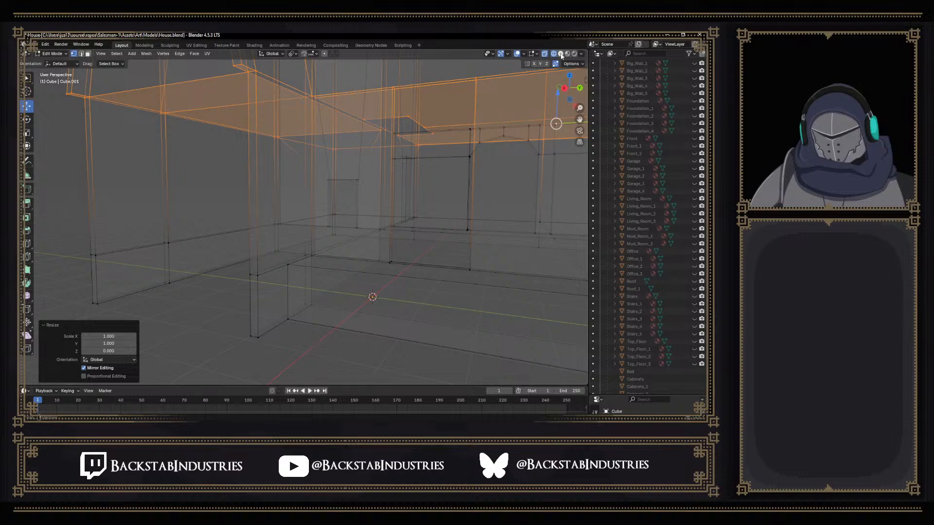
left_click(560, 54)
middle_click_drag(481, 146, 449, 145)
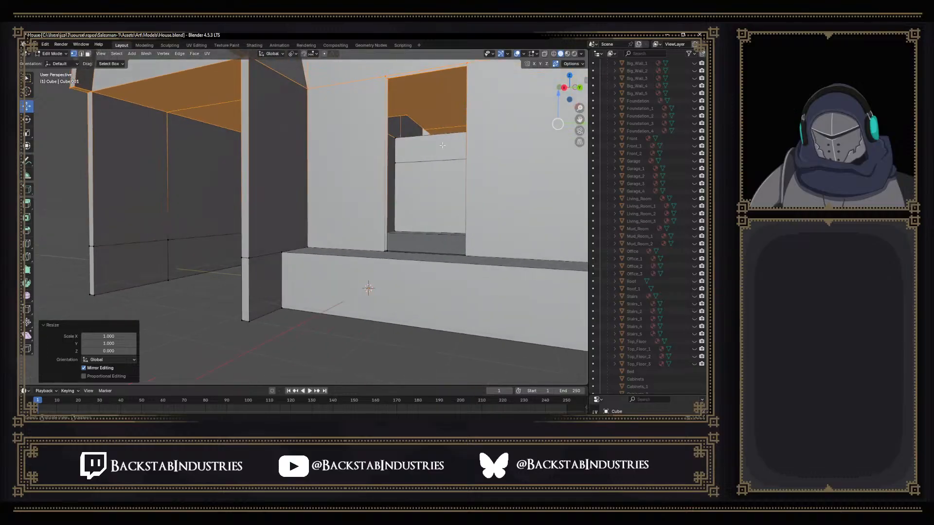
Dissolve the short edge connecting the interior wall's top corner vertex to the adjoining dark wall
left_click(399, 142)
scroll(426, 161, "up", 3)
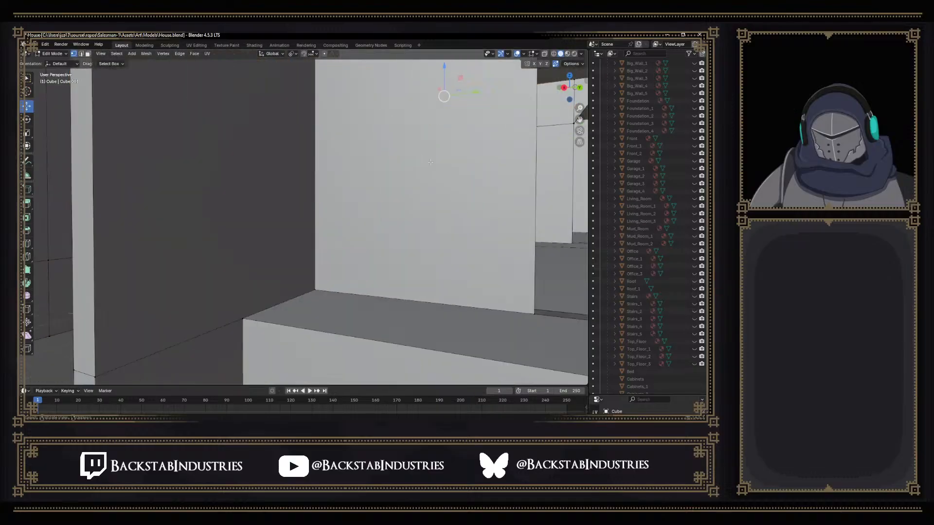
middle_click_drag(448, 153, 379, 245, "shift")
scroll(378, 245, "up", 3)
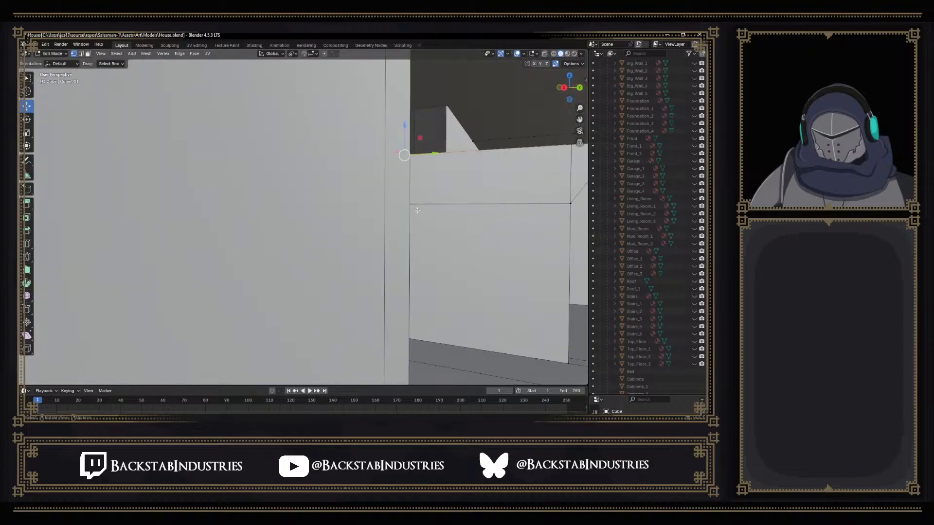
scroll(438, 176, "down", 3)
left_click_drag(417, 170, 436, 170)
middle_click_drag(435, 170, 400, 178)
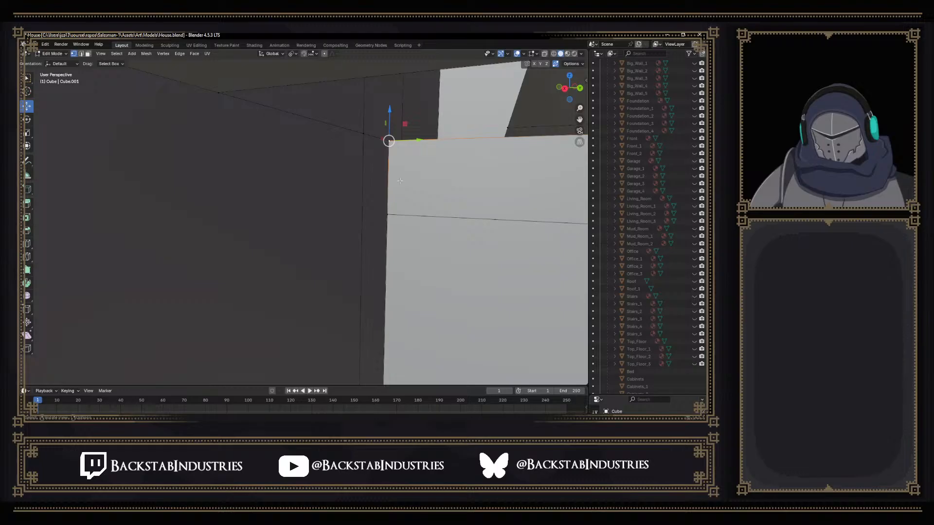
mouse_move(398, 163)
middle_mouse_down()
mouse_move(381, 159)
mouse_move(404, 154)
middle_mouse_up()
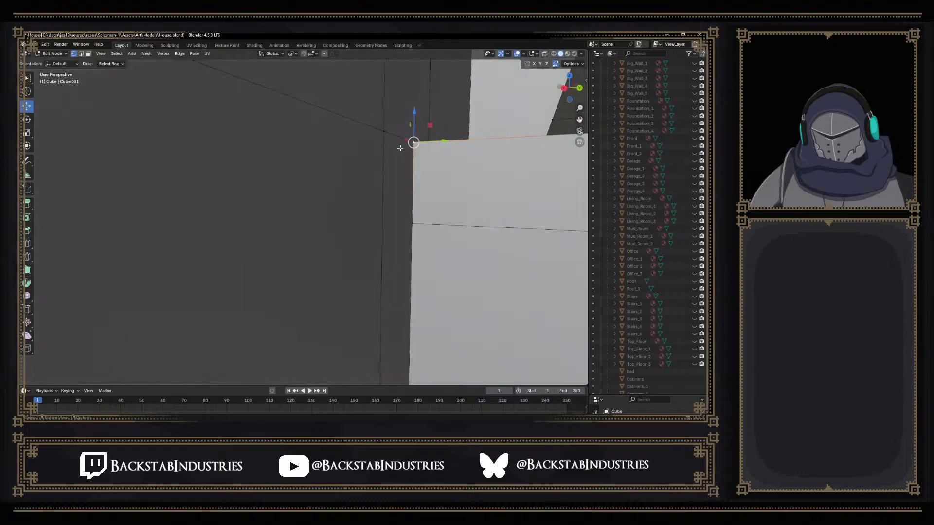
left_click(398, 138)
left_click(401, 139)
middle_click_drag(401, 139, 400, 158)
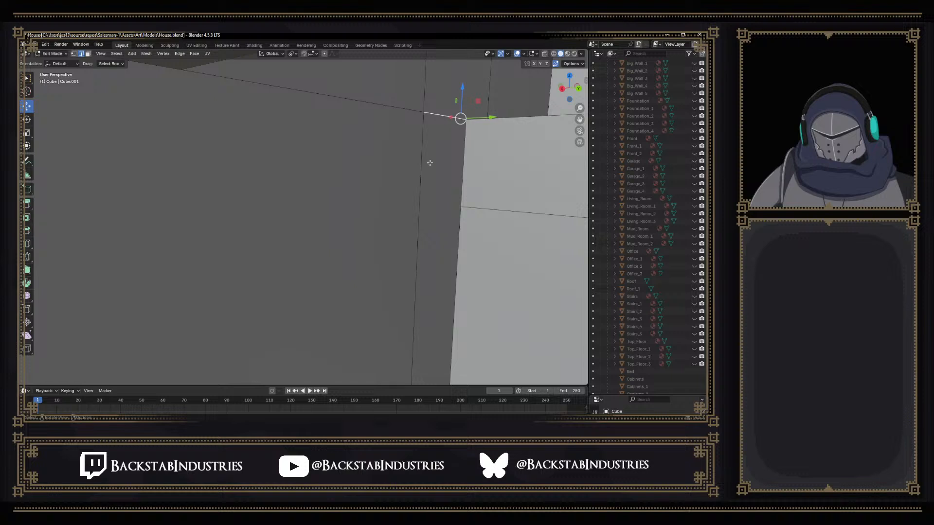
key("x")
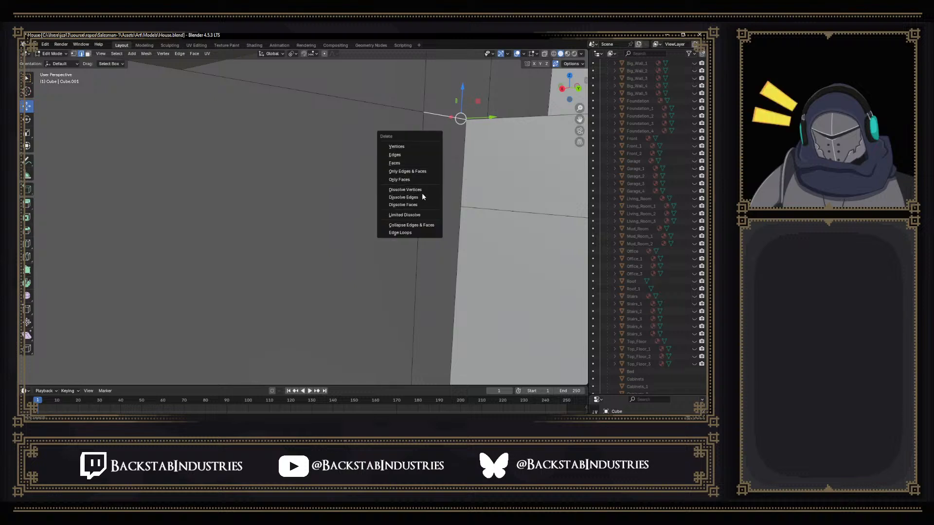
left_click(413, 197)
middle_click_drag(419, 196, 358, 202)
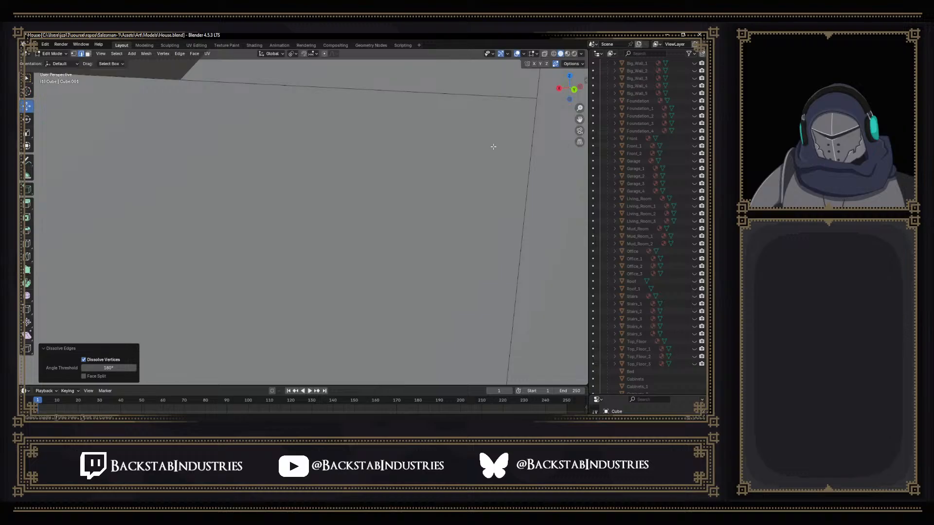
Try moving a wall-top vertex near the ceiling in vertex selection, then undo the move
scroll(359, 202, "up", 2)
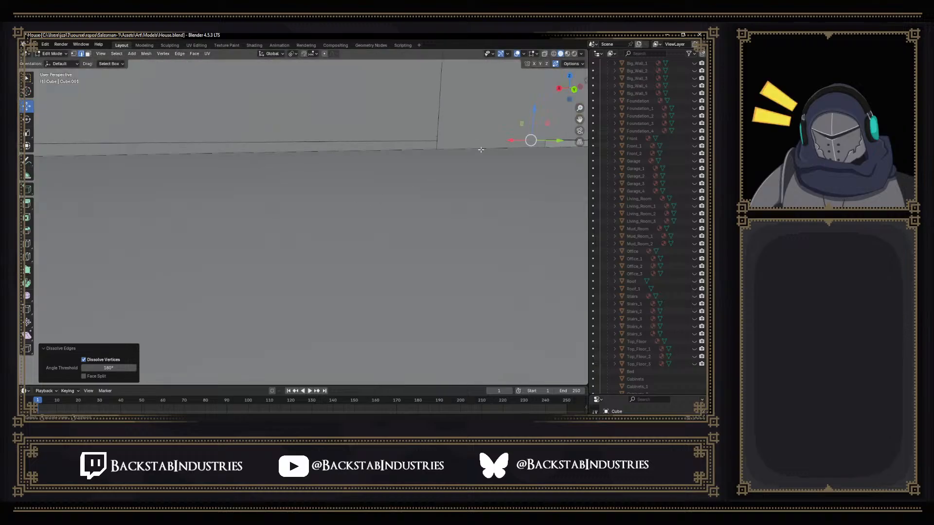
scroll(475, 152, "up", 2)
key("1")
left_click(474, 147)
middle_click_drag(494, 150, 244, 252, "shift")
middle_click_drag(484, 208, 502, 226)
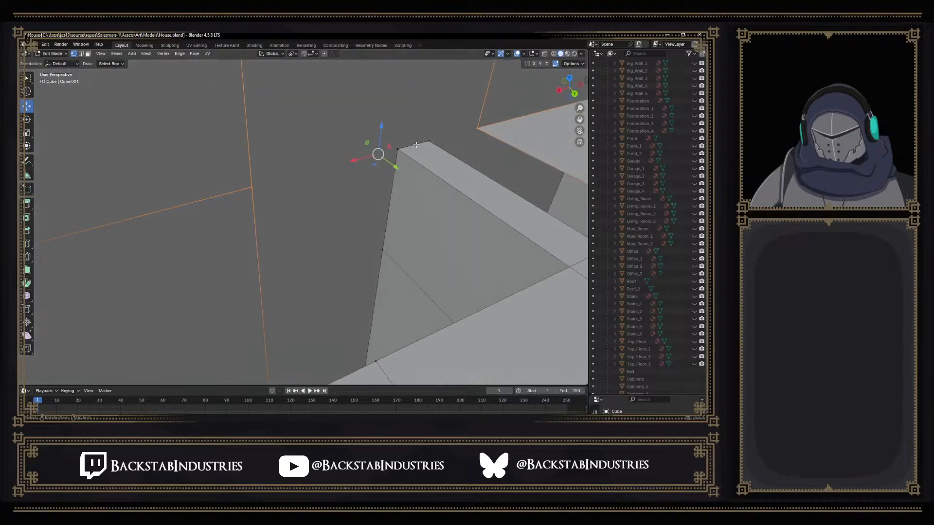
middle_click_drag(399, 153, 371, 185)
left_click(345, 258)
left_click_drag(343, 280, 344, 292)
key("ctrl+z")
Try moving the neighbouring corner vertices of the thin wall along Y, undoing each move
middle_click_drag(388, 261, 427, 196)
left_click(360, 245)
left_click_drag(367, 272, 374, 283)
key("ctrl+z")
middle_click_drag(379, 277, 373, 256)
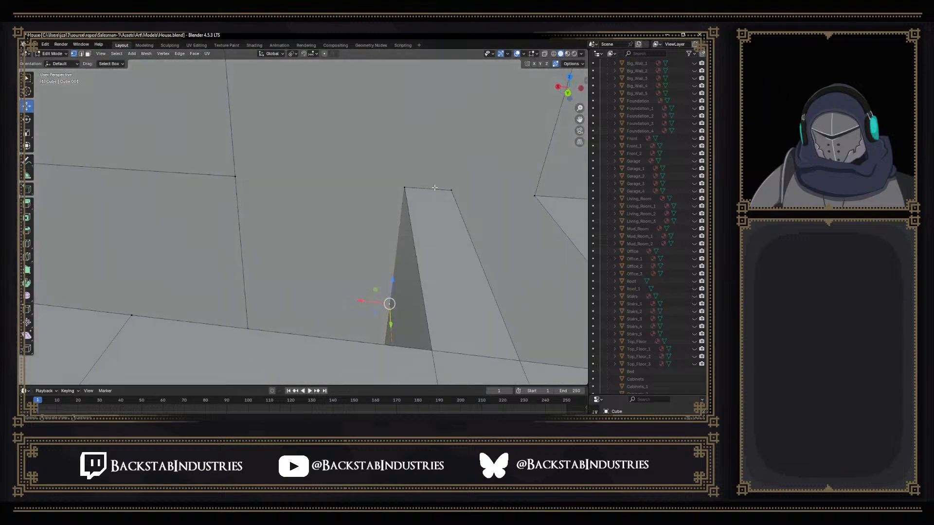
left_click_drag(454, 200, 461, 214)
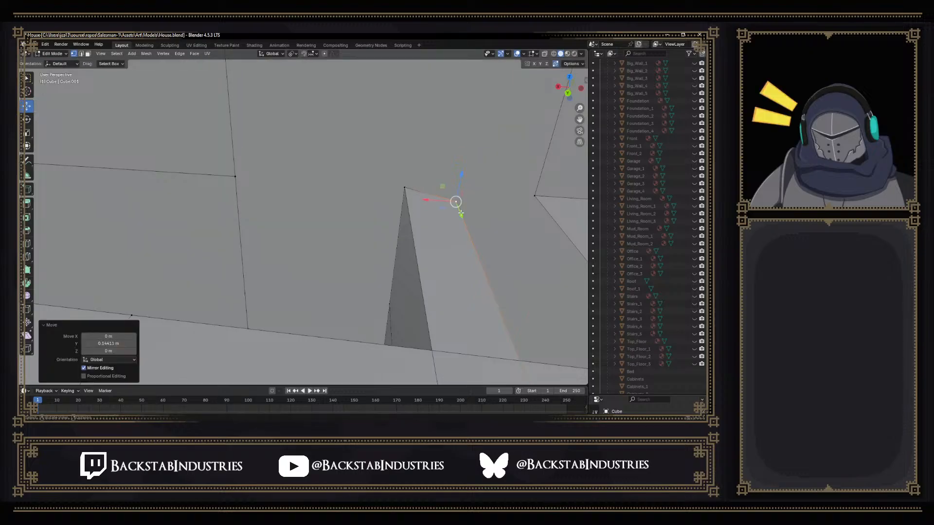
key("ctrl+z")
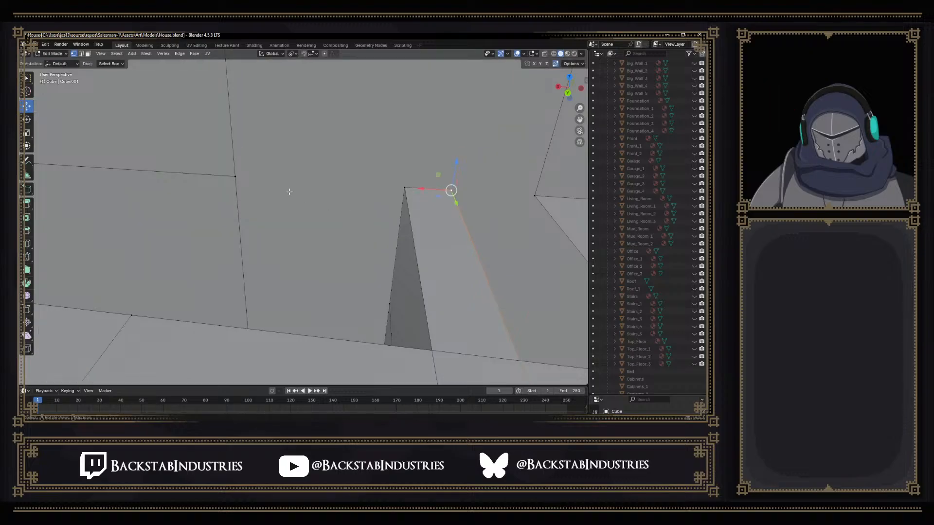
Join the two ceiling vertices on either side of the thin wall's top with a connecting edge
left_click(235, 177)
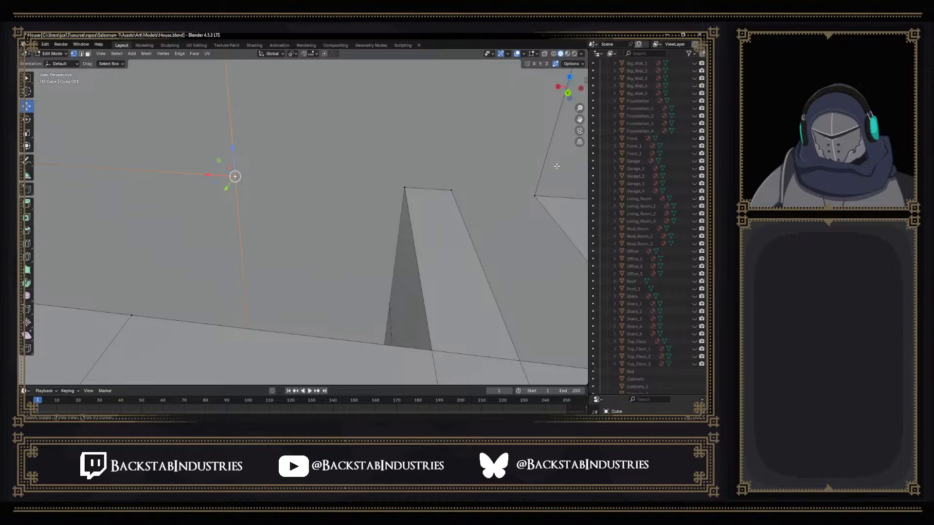
key("j")
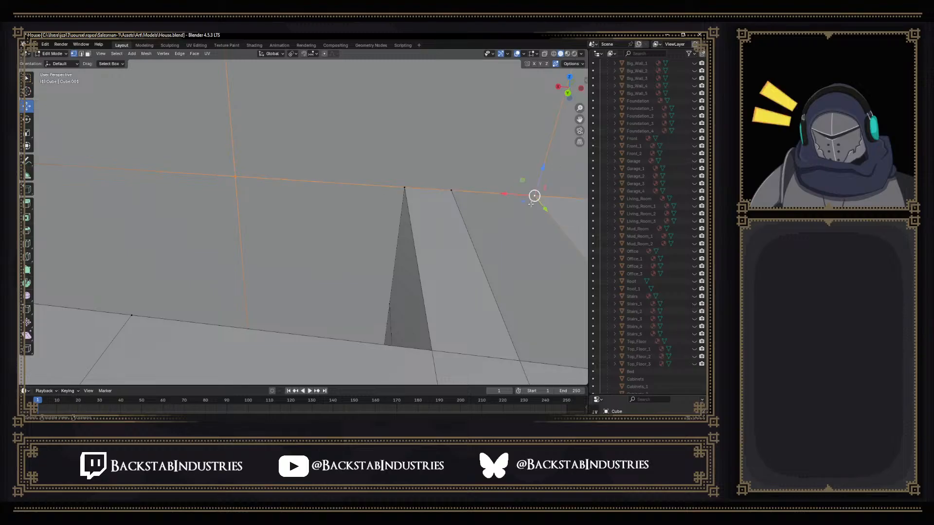
left_click(531, 203)
middle_click_drag(446, 222, 536, 230)
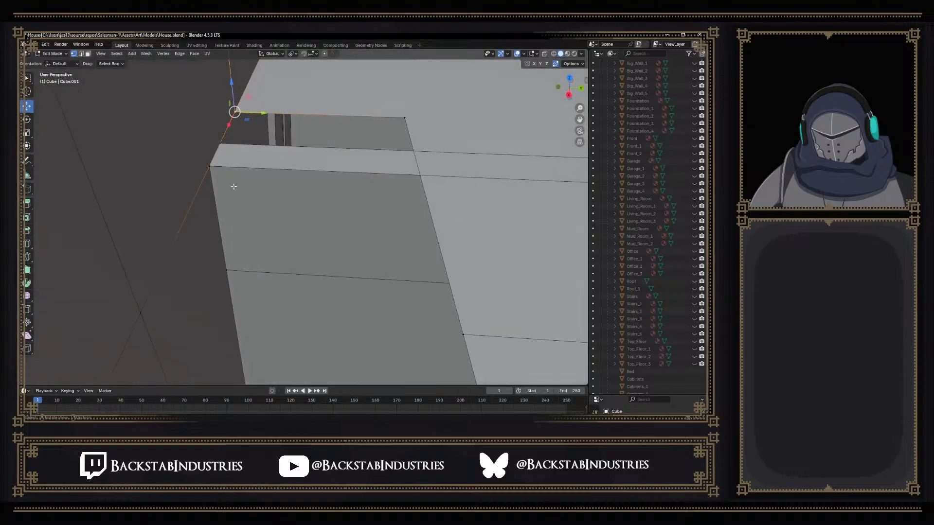
Using wireframe shading and face selection, delete the narrow vertical face at the interior wall's end
middle_click_drag(237, 190, 239, 181)
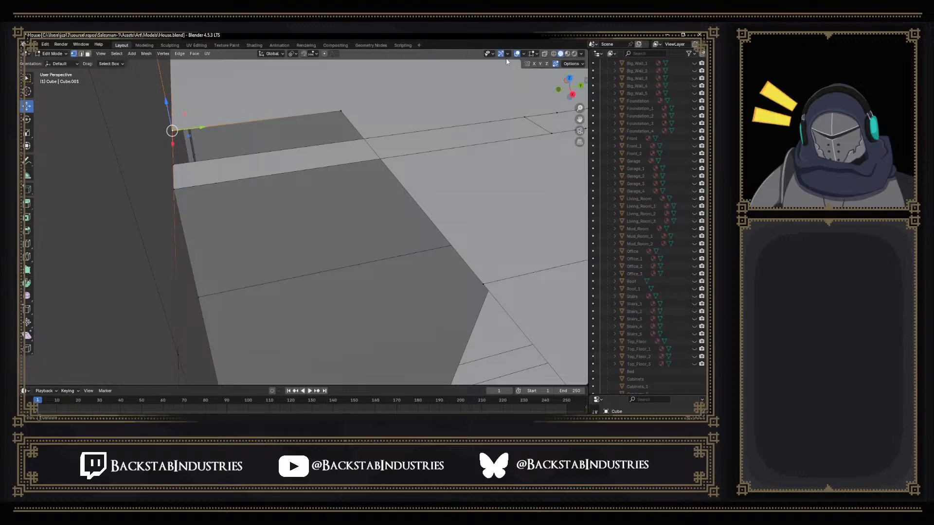
left_click(554, 54)
middle_click_drag(209, 195, 232, 184)
key("3")
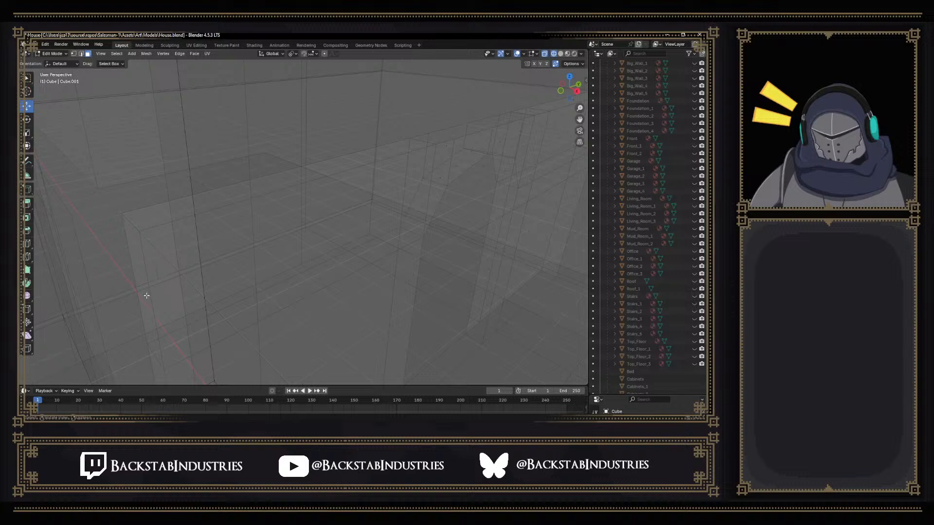
left_click(146, 292)
key("x")
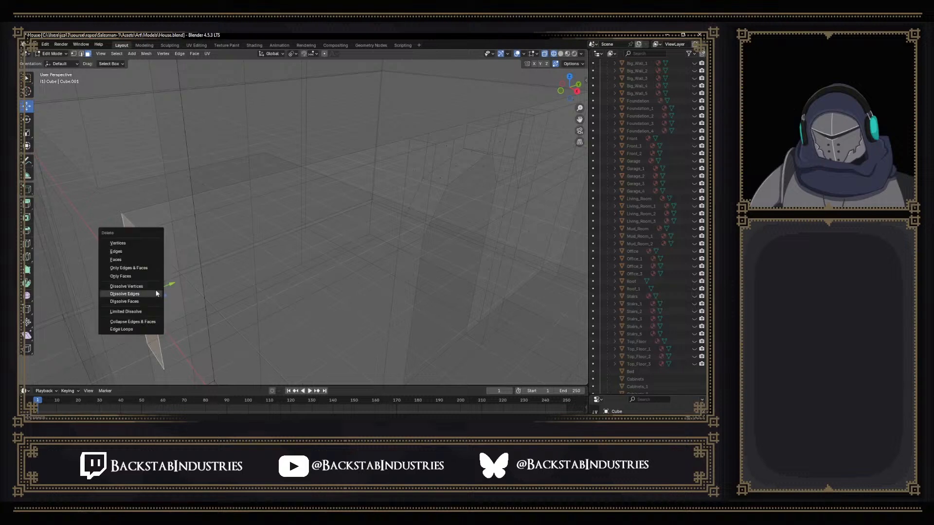
left_click(127, 260)
middle_click_drag(188, 302, 247, 331)
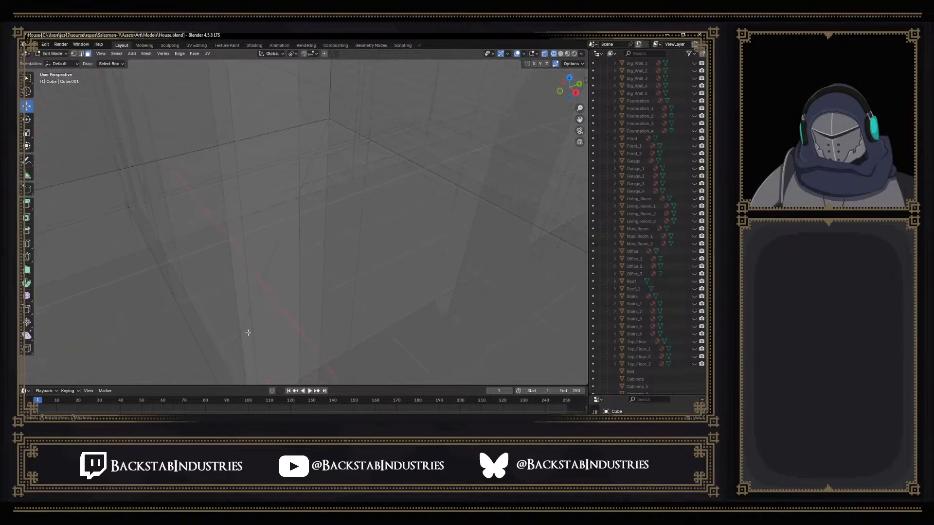
Delete the other narrow vertical face inside the wall and return to solid shading to view the openings
left_click(246, 330)
key("x")
left_click(246, 342)
middle_click_drag(374, 307, 409, 202)
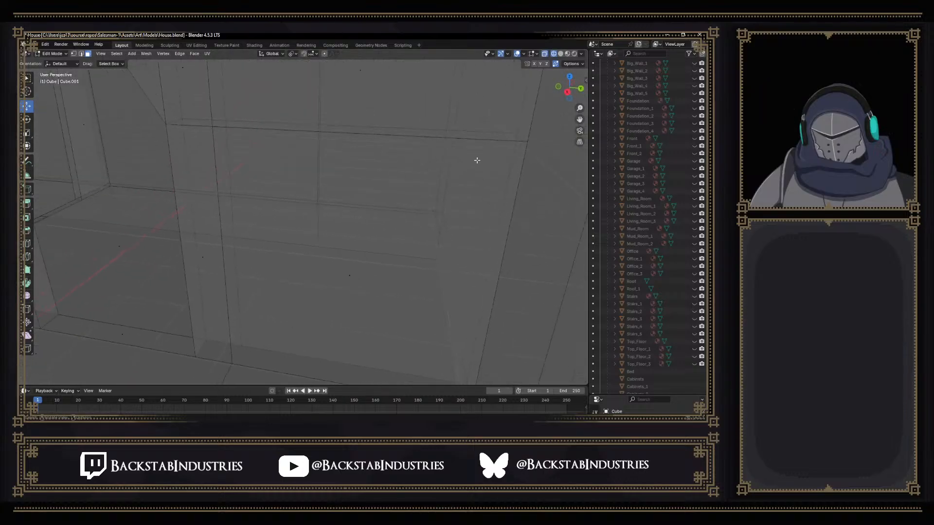
left_click(561, 54)
middle_click_drag(247, 183, 340, 180, "shift")
middle_click_drag(313, 131, 317, 185, "shift")
middle_click_drag(277, 162, 278, 199, "shift")
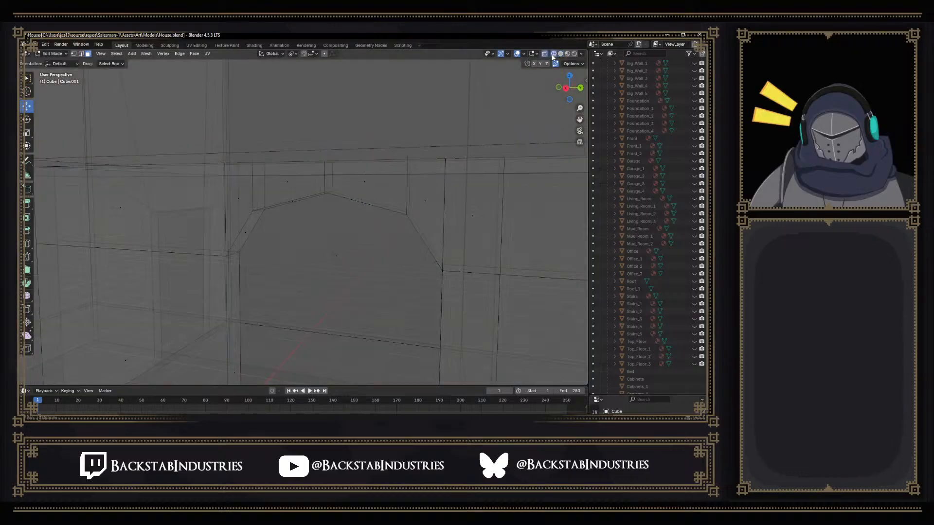
In wireframe, delete the small hidden face on top of the interior wall beside the arch
key("alt+z")
middle_click_drag(308, 148, 263, 242)
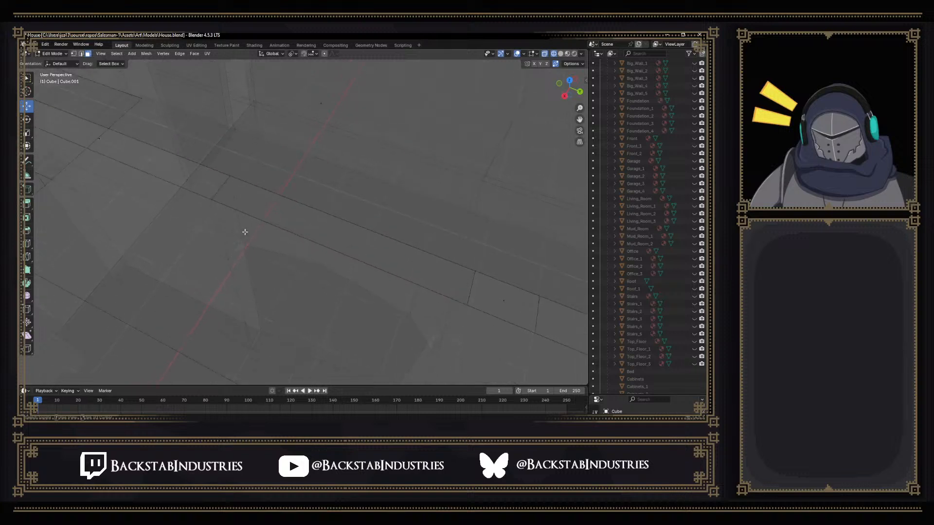
left_click(130, 152)
left_click(304, 224)
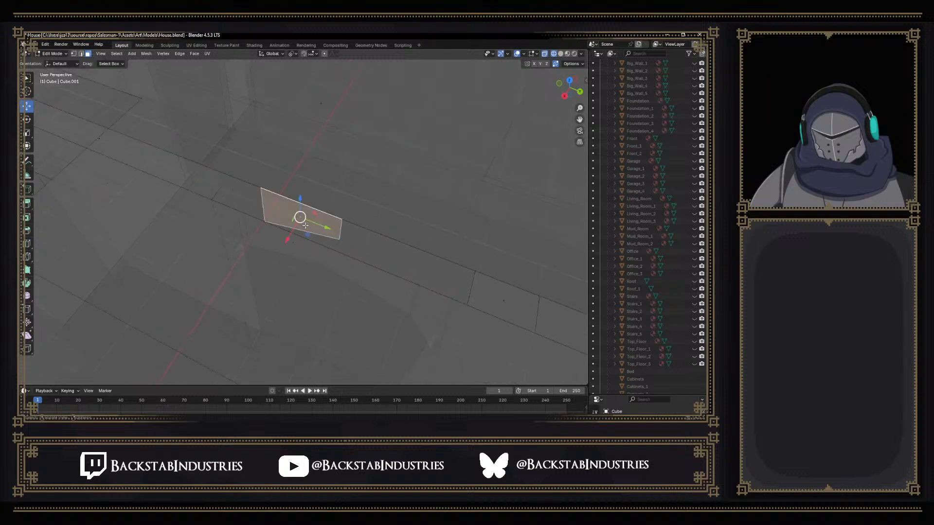
middle_click_drag(385, 254, 373, 276)
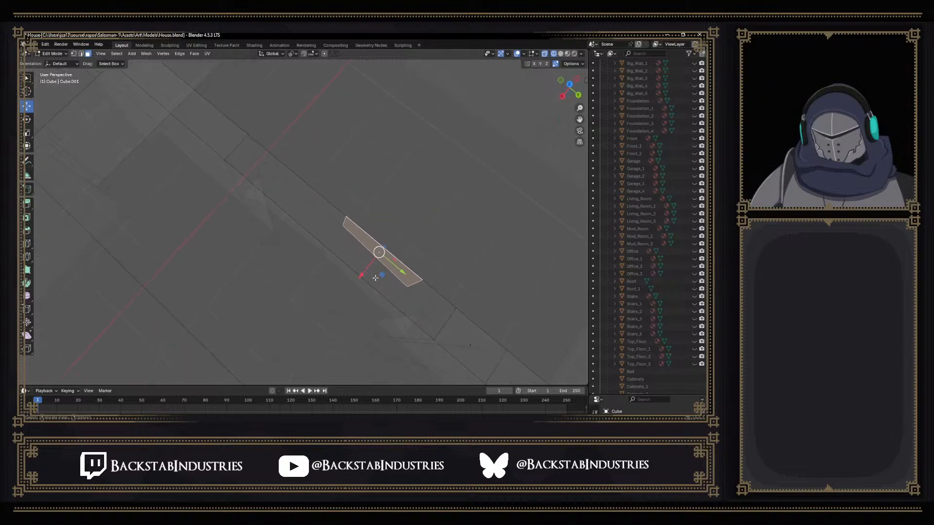
middle_click_drag(422, 304, 444, 298)
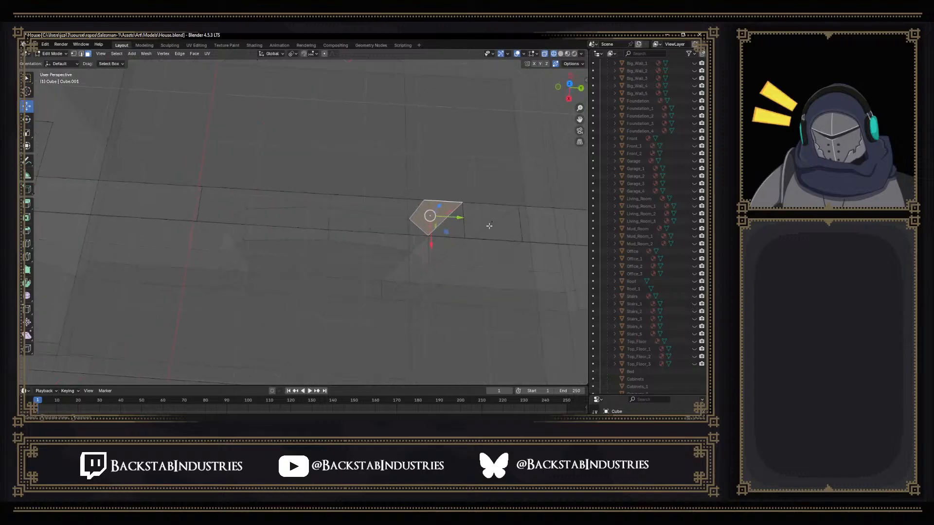
left_click(490, 226)
key("x")
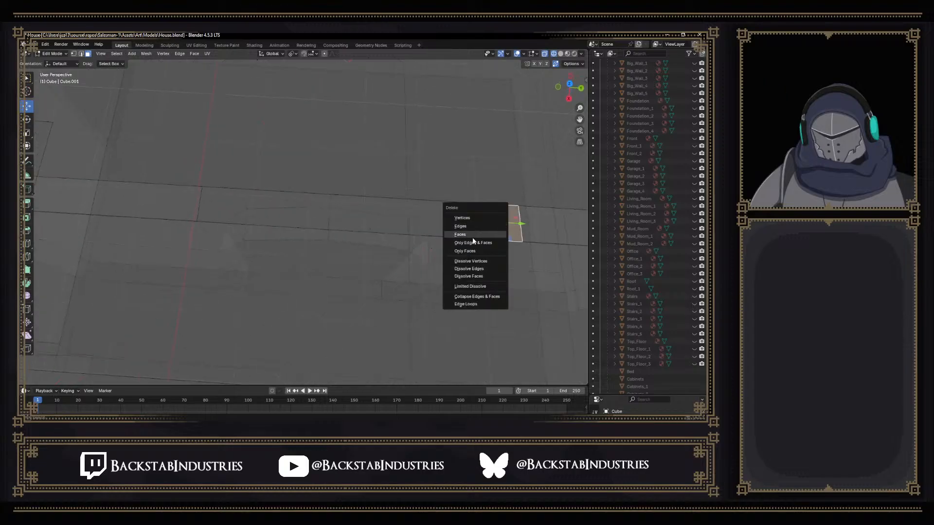
left_click(473, 237)
middle_click_drag(527, 252, 327, 243, "shift")
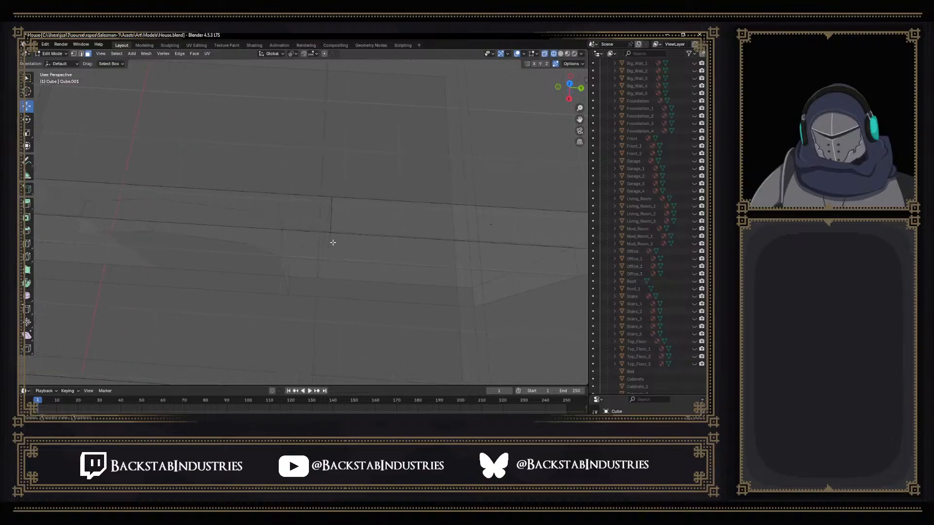
Delete the long hidden face along the same wall top and return to solid shading
left_click(480, 229)
key("x")
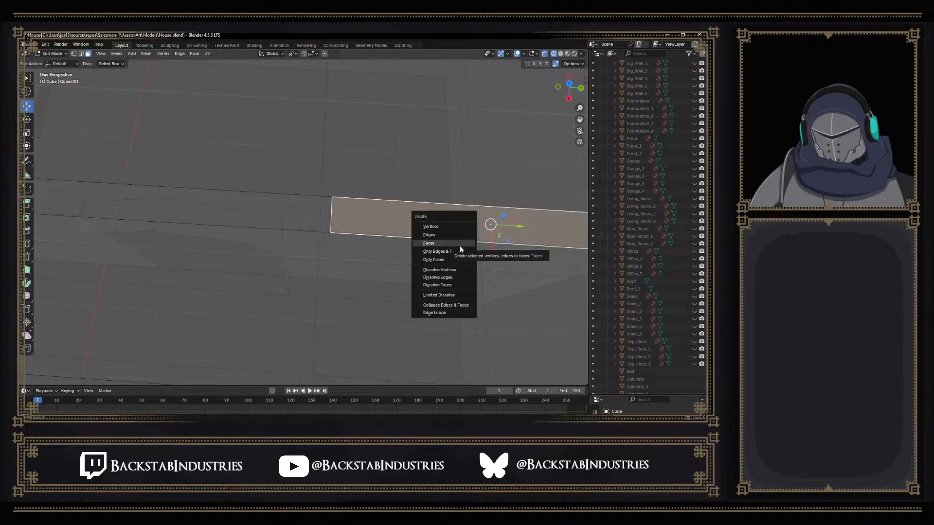
left_click(459, 244)
left_click(560, 53)
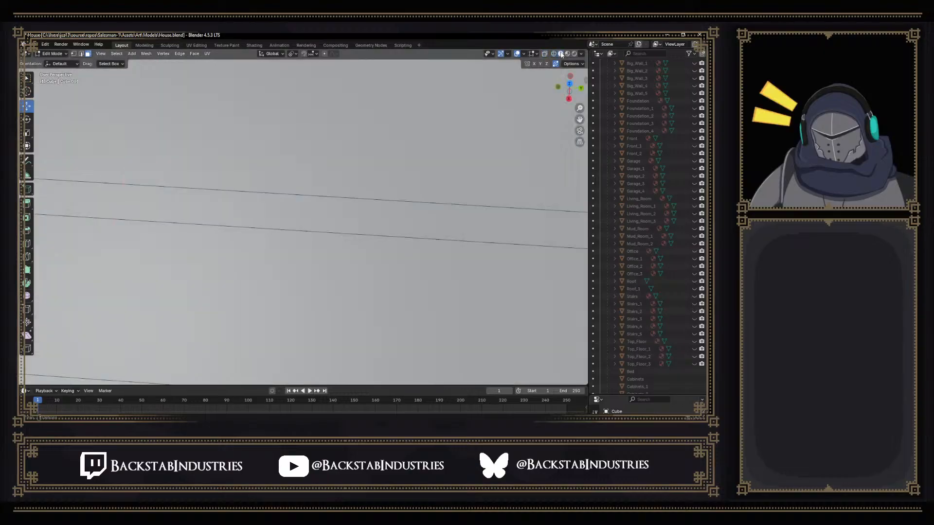
In wireframe, delete the small leftover face on the wall top beside the large ceiling face
middle_click_drag(389, 121, 342, 138)
left_click(366, 163)
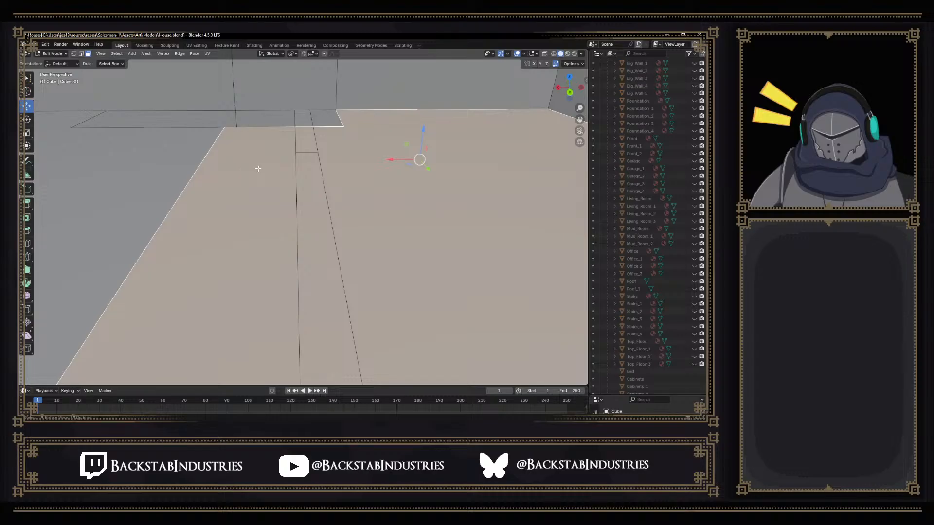
left_click(554, 54)
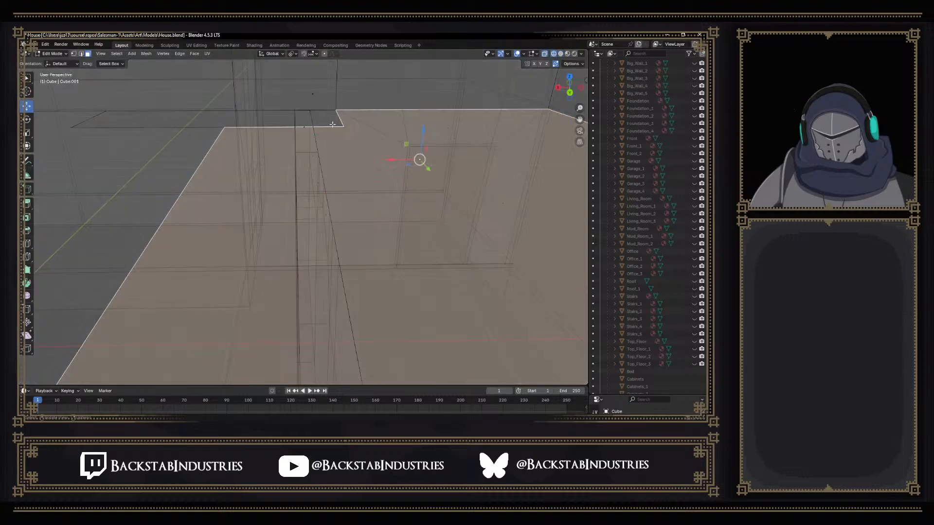
left_click(312, 128)
key("x")
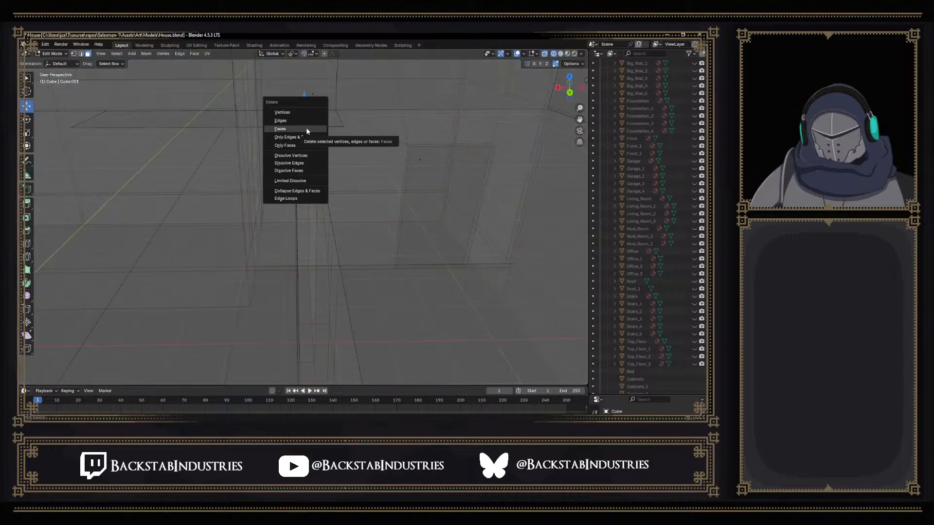
left_click(305, 128)
middle_click_drag(306, 128, 370, 152)
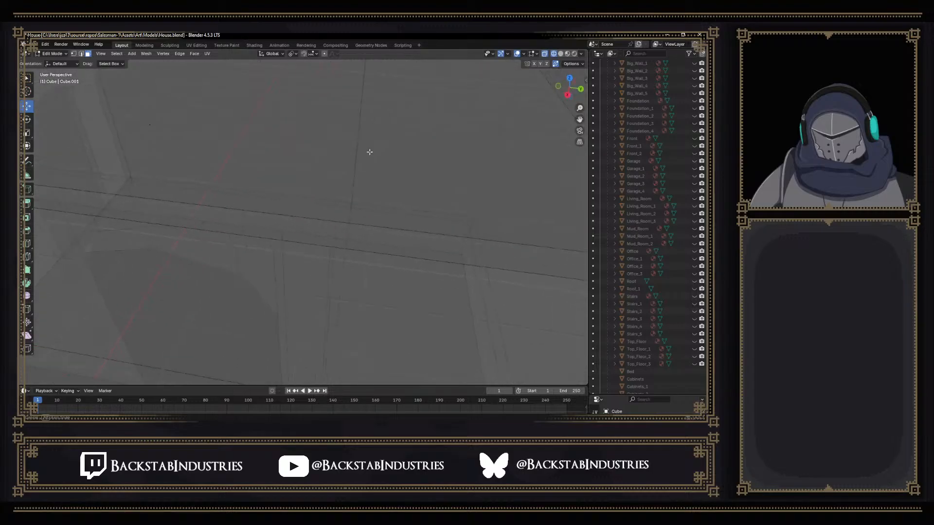
Return to solid shading and examine the walls and openings from inside and outside the house
key("alt+z")
middle_click_drag(246, 221, 197, 132)
scroll(197, 133, "up", 1)
scroll(319, 231, "down", 1)
middle_click_drag(319, 231, 286, 153, "shift")
middle_click_drag(364, 231, 317, 137)
scroll(343, 231, "down", 6)
middle_click_drag(344, 234, 255, 161)
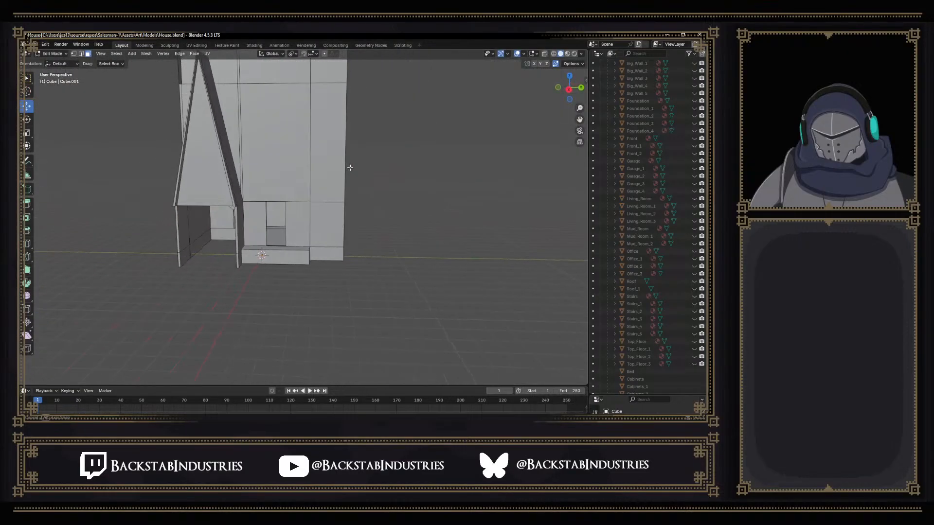
mouse_move(355, 184)
middle_mouse_down()
mouse_move(353, 209)
mouse_move(352, 192)
middle_mouse_up()
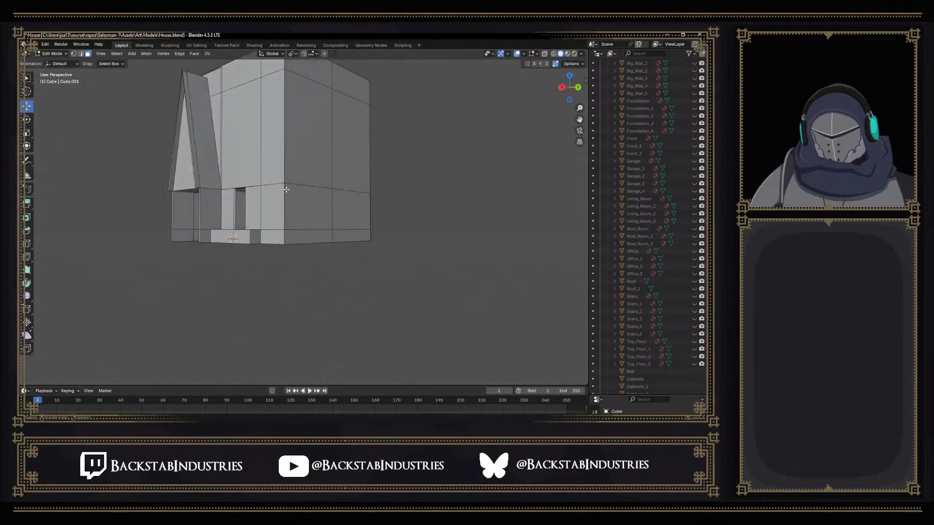
Examine the front wall's faces and vertices around the step and doorway, from the front and from below
scroll(295, 175, "up", 6)
middle_click_drag(183, 266, 371, 229, "shift")
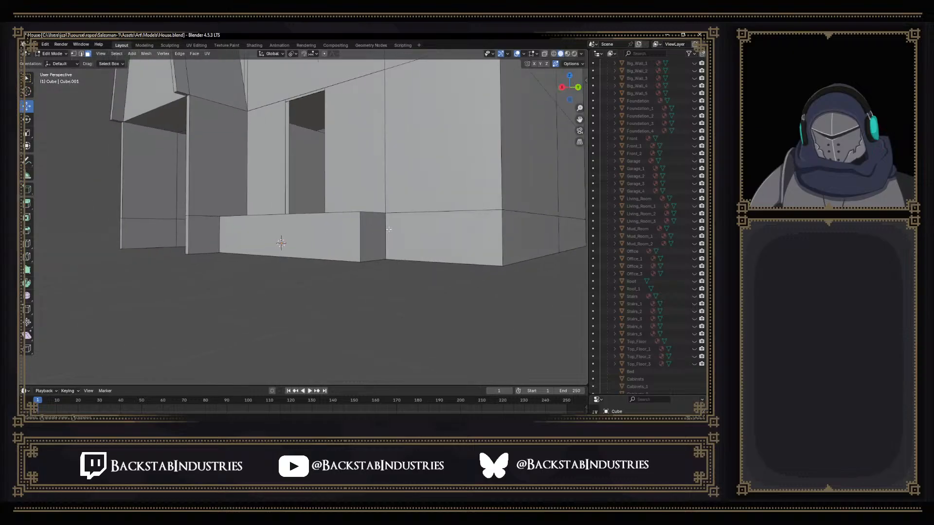
scroll(371, 229, "up", 5)
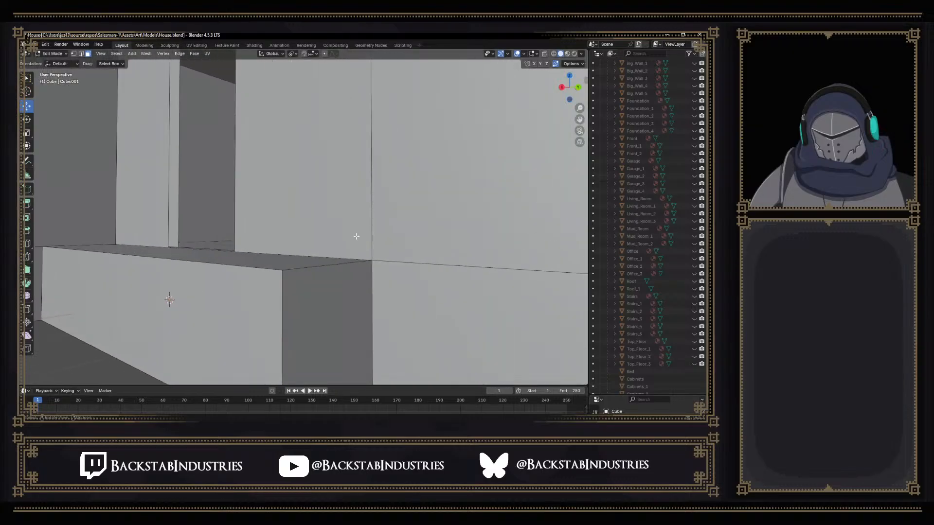
left_click(375, 245)
scroll(379, 233, "down", 5)
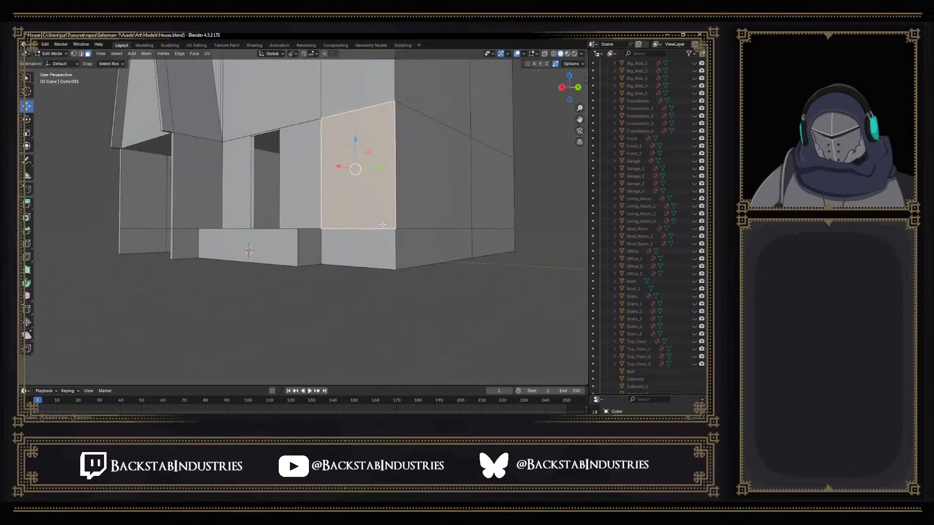
key("1")
middle_click_drag(374, 182, 395, 202)
left_click(412, 218)
scroll(380, 146, "down", 4)
middle_click_drag(378, 138, 353, 208)
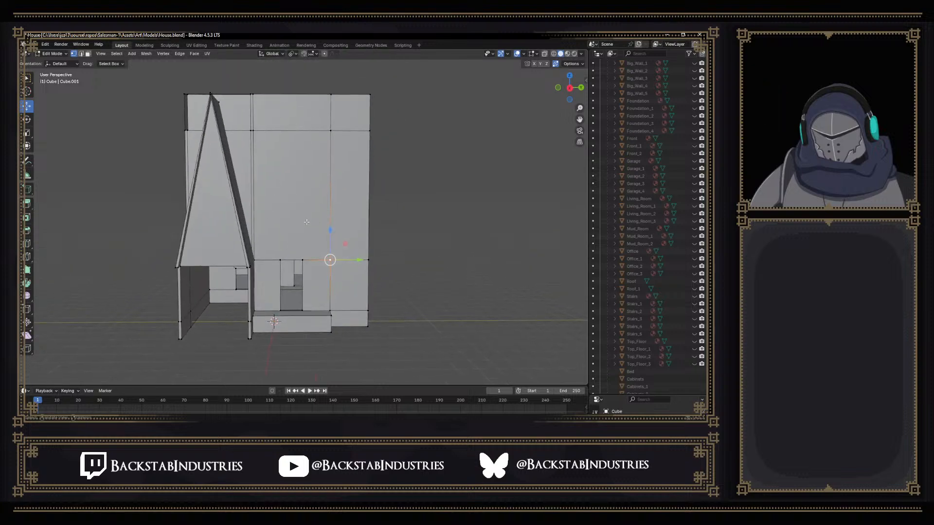
mouse_move(301, 188)
middle_mouse_down()
mouse_move(254, 198)
mouse_move(299, 195)
middle_mouse_up()
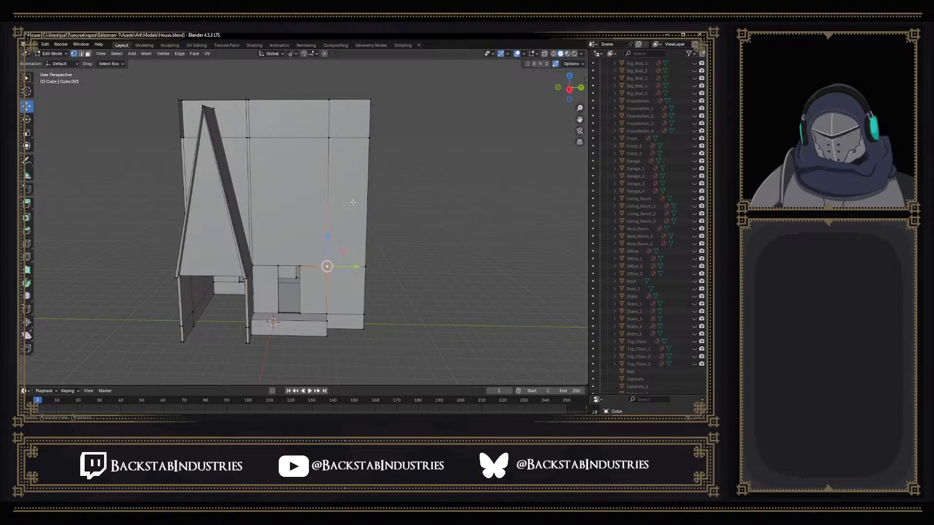
middle_click_drag(314, 179, 274, 221)
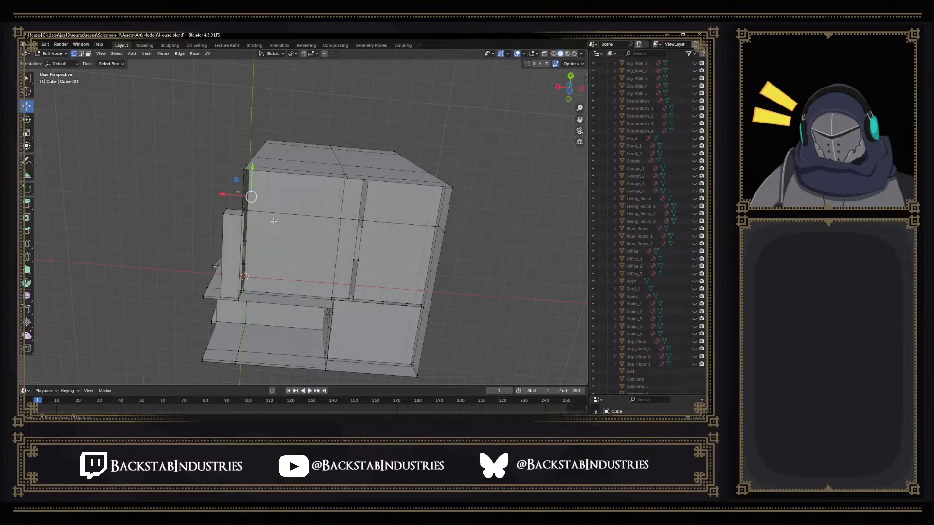
Delete the bottom face of the front step
key("2")
right_click(226, 260)
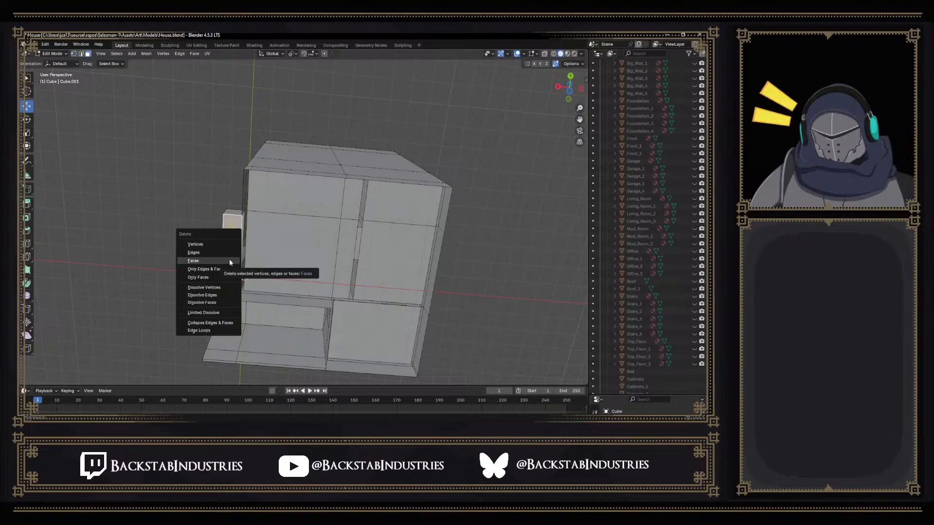
key("Escape")
Examine the interior floor and wall openings, and the front facade around the doorway and step
middle_click_drag(228, 260, 347, 234)
middle_click_drag(314, 289, 315, 218)
scroll(315, 217, "up", 5)
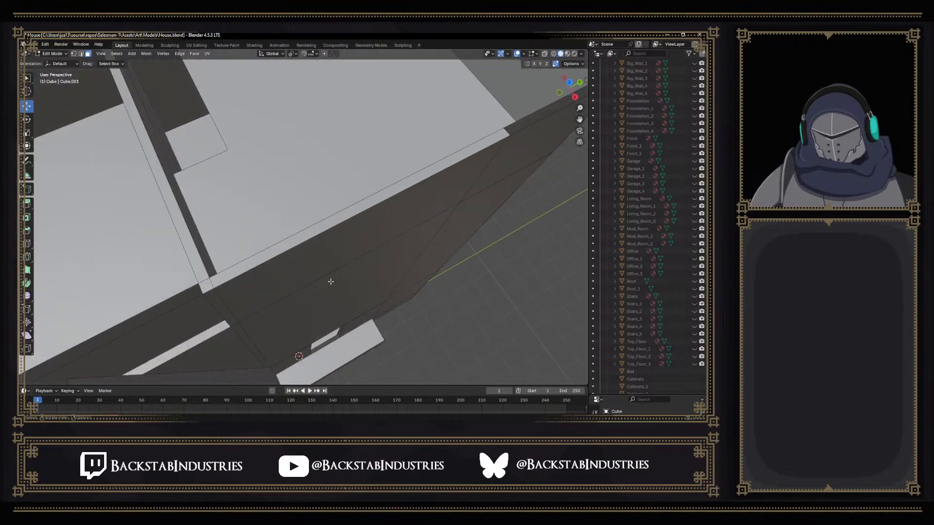
middle_click_drag(360, 345, 326, 199)
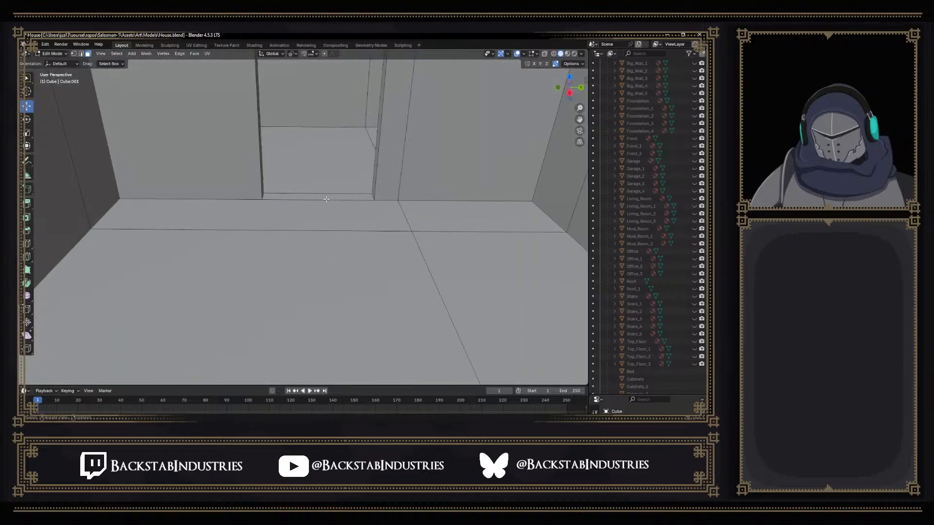
middle_click(324, 195, "alt")
scroll(324, 195, "down", 3)
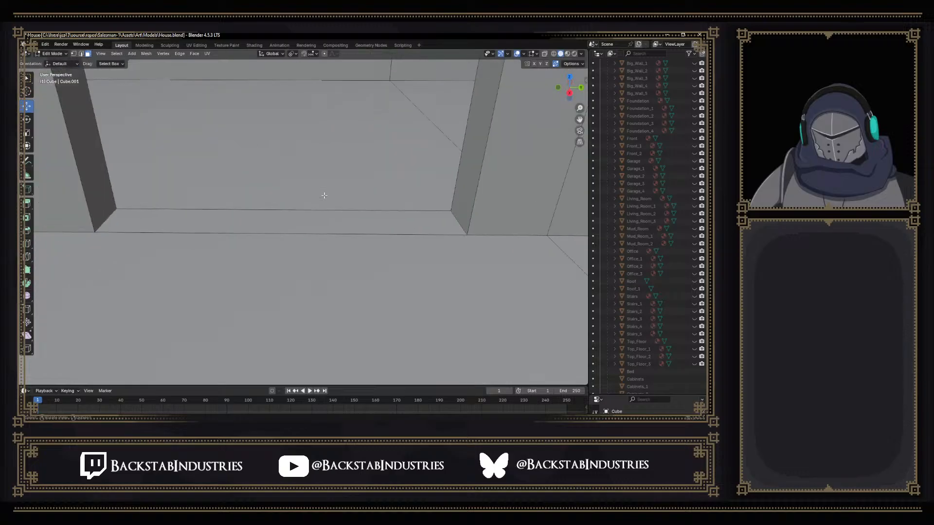
mouse_move(323, 195)
middle_mouse_down()
mouse_move(309, 208)
mouse_move(276, 197)
mouse_move(294, 204)
mouse_move(392, 198)
mouse_move(314, 185)
middle_mouse_up()
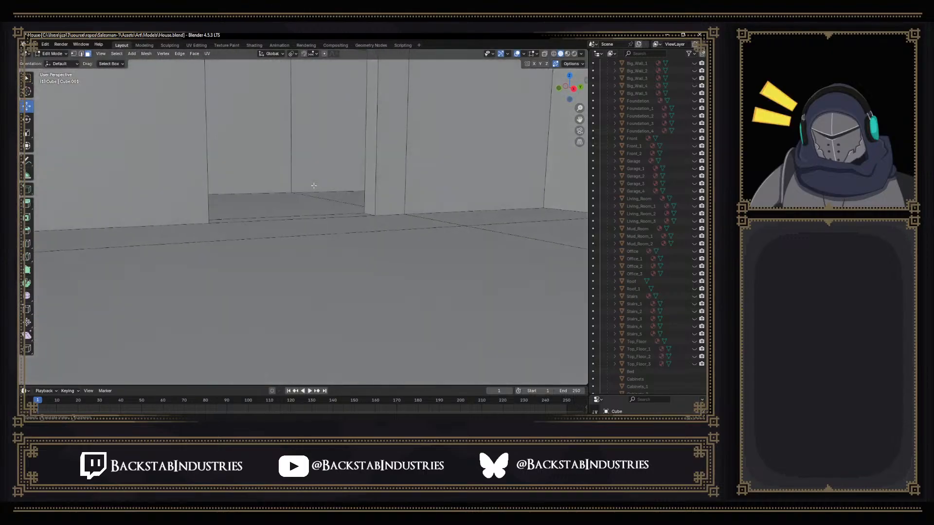
scroll(313, 186, "down", 8)
middle_click_drag(386, 203, 346, 200)
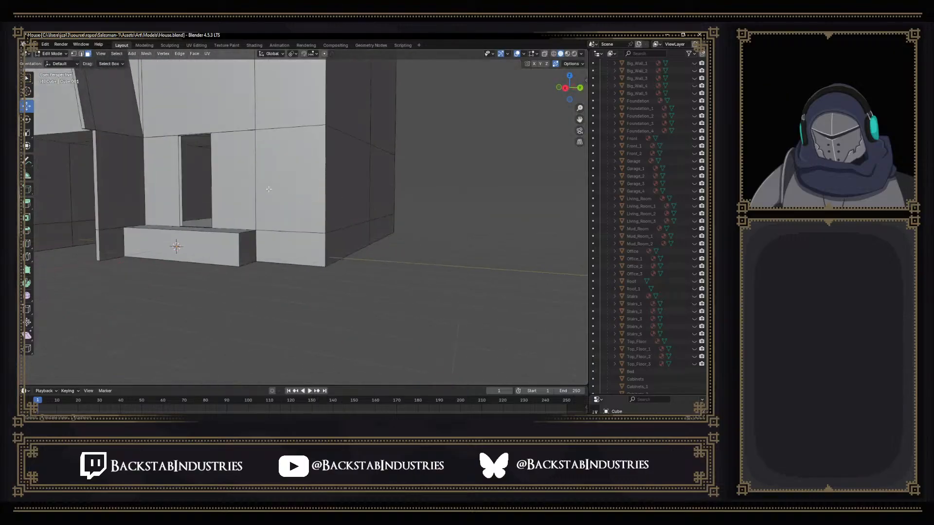
scroll(267, 188, "up", 3)
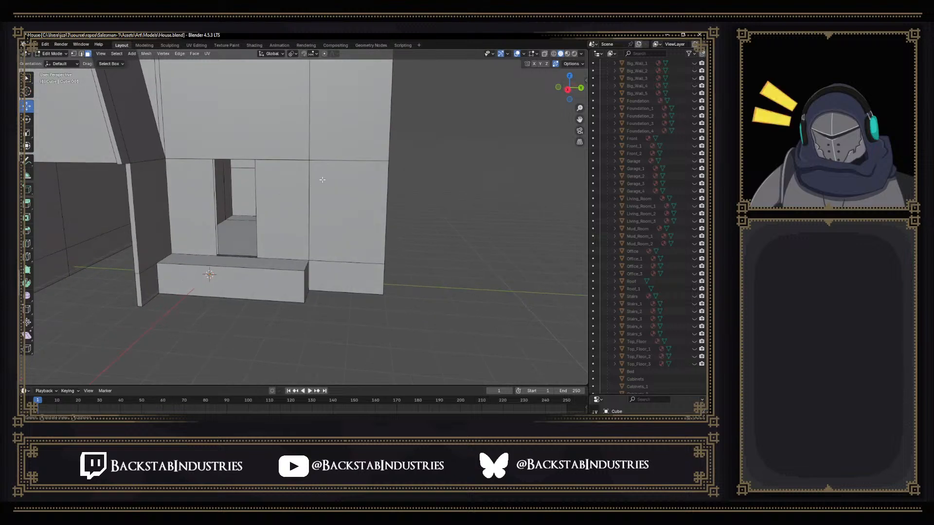
middle_click_drag(322, 180, 327, 183, "shift")
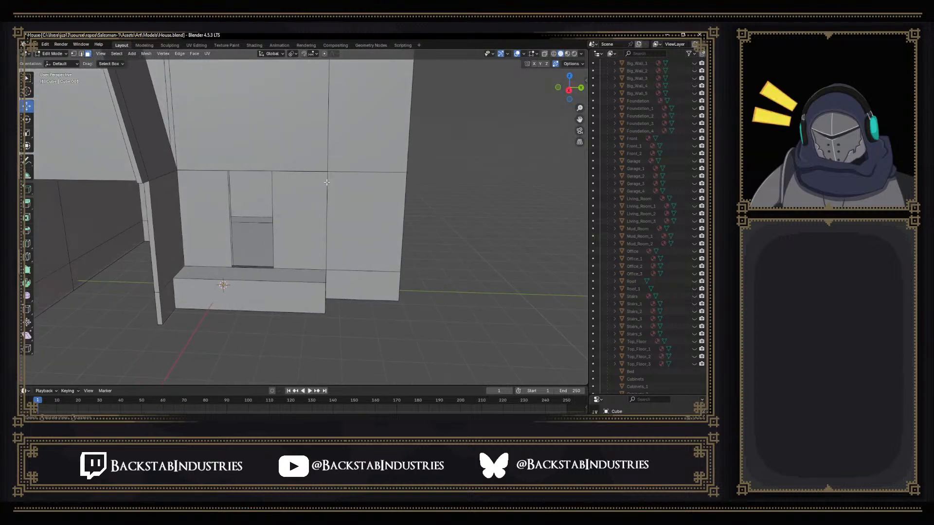
scroll(350, 176, "down", 5)
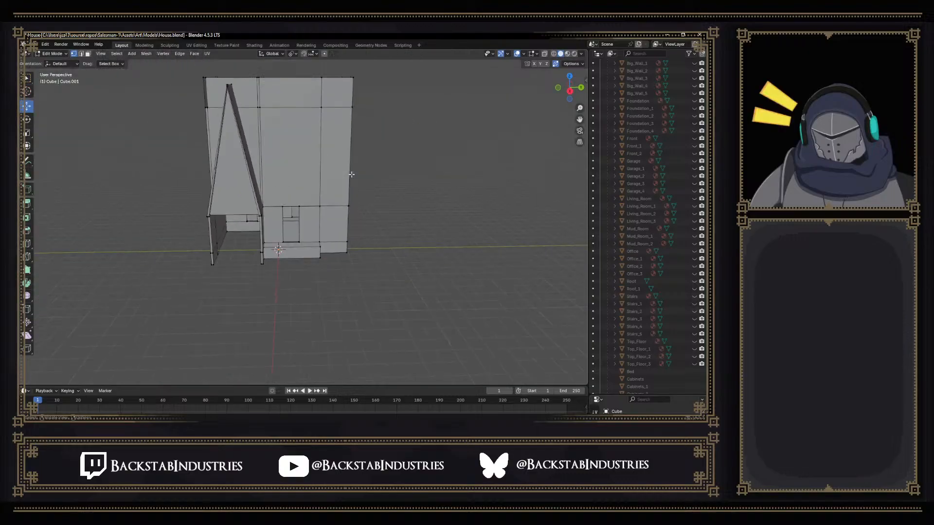
Try to dissolve the vertical edge running up the upper front wall above the doorway level
left_click(554, 54)
middle_click_drag(363, 166, 308, 100)
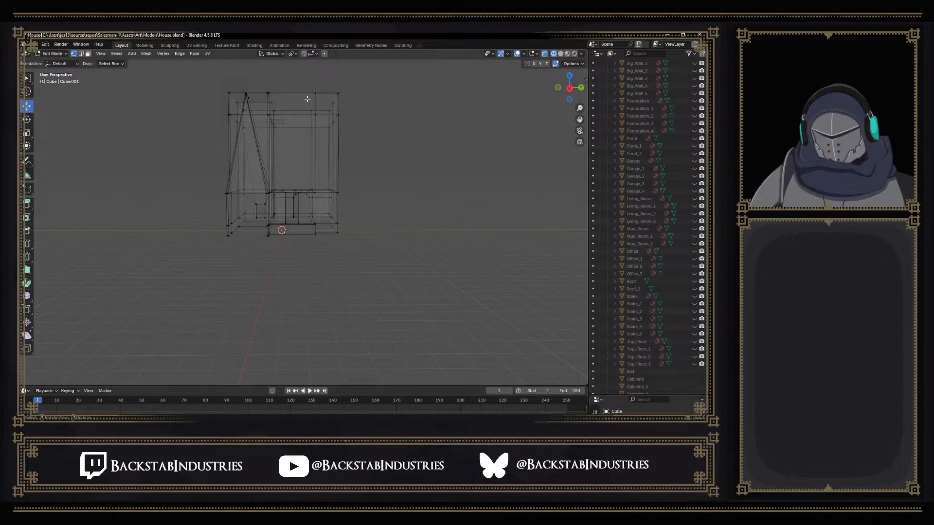
left_click_drag(305, 87, 326, 202)
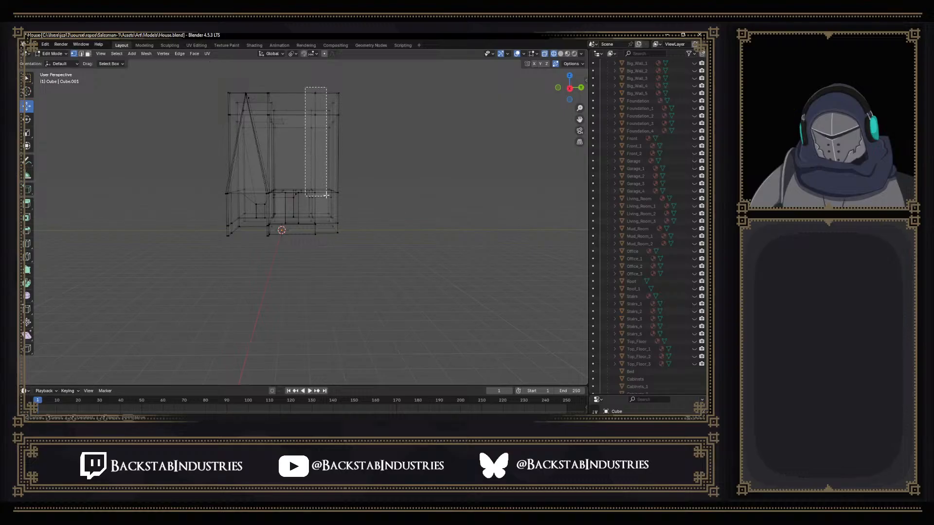
left_click_drag(325, 165, 326, 165)
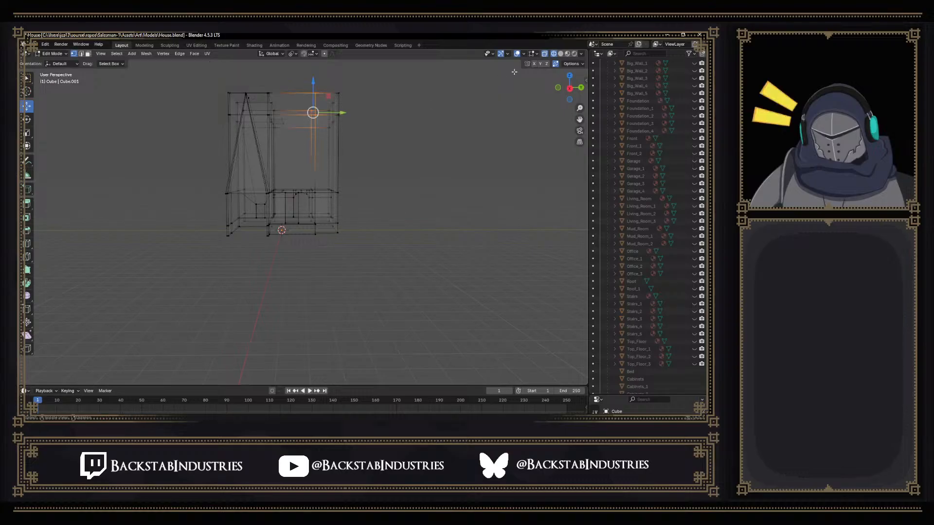
left_click(559, 54)
middle_click_drag(297, 72, 289, 72)
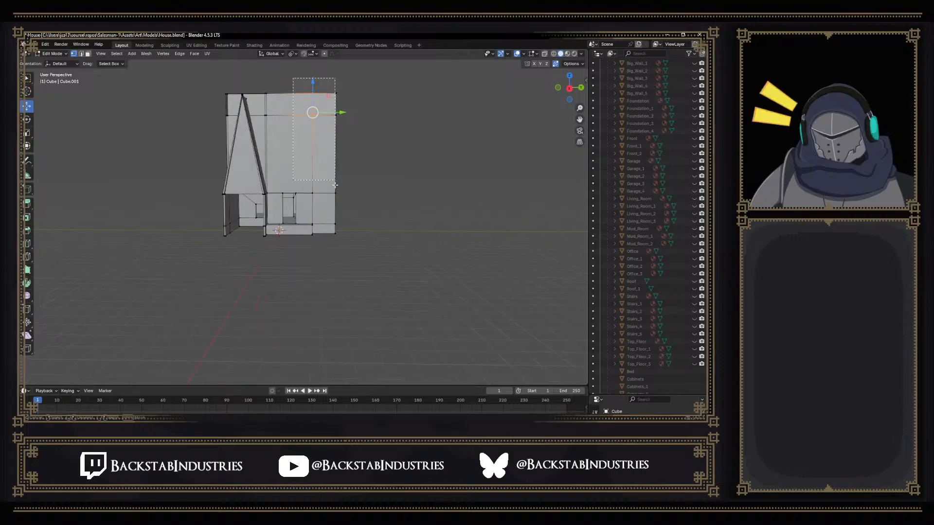
left_click_drag(335, 181, 329, 206)
left_click_drag(322, 165, 322, 166)
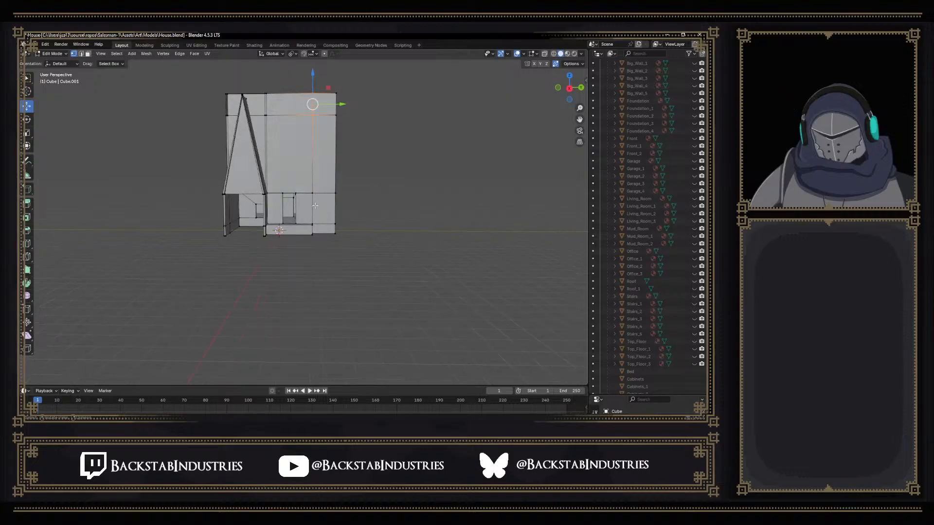
middle_click_drag(306, 78, 296, 146)
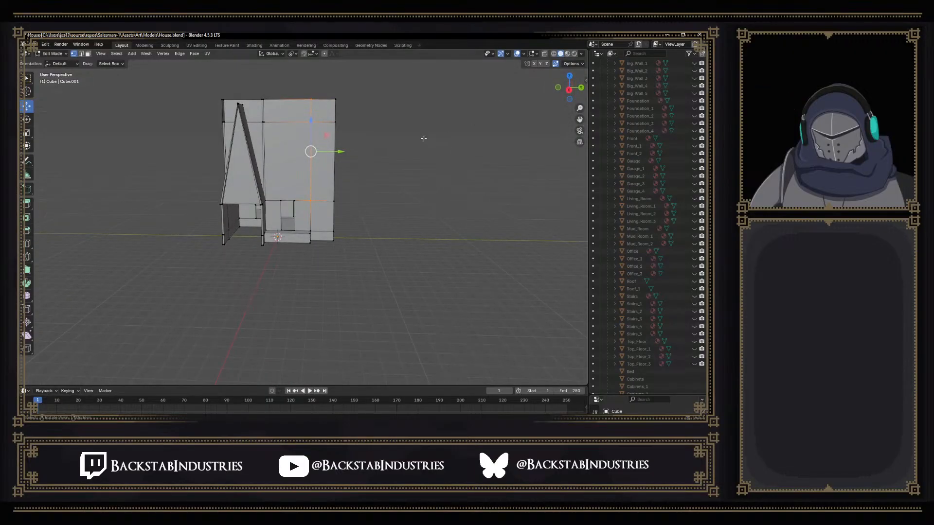
key("x")
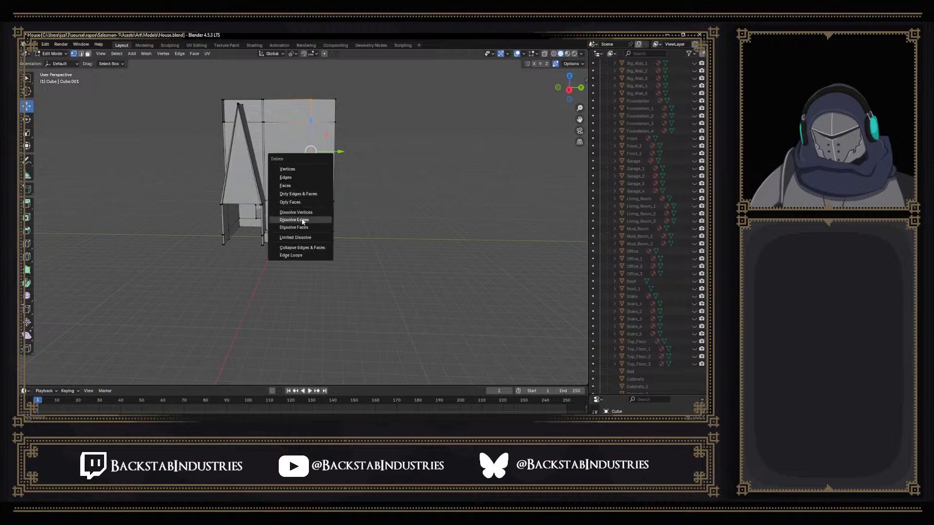
left_click(303, 221)
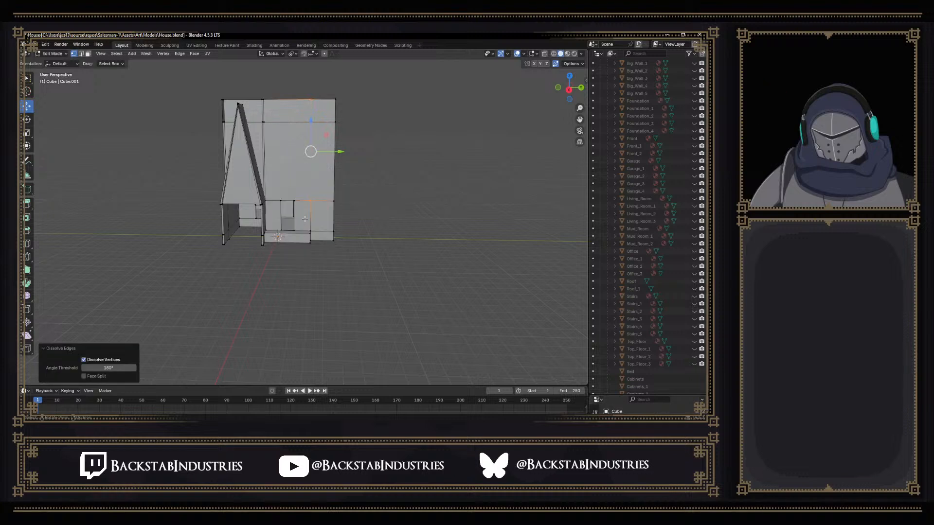
Undo the edge dissolve on the upper front wall
scroll(321, 218, "up", 3)
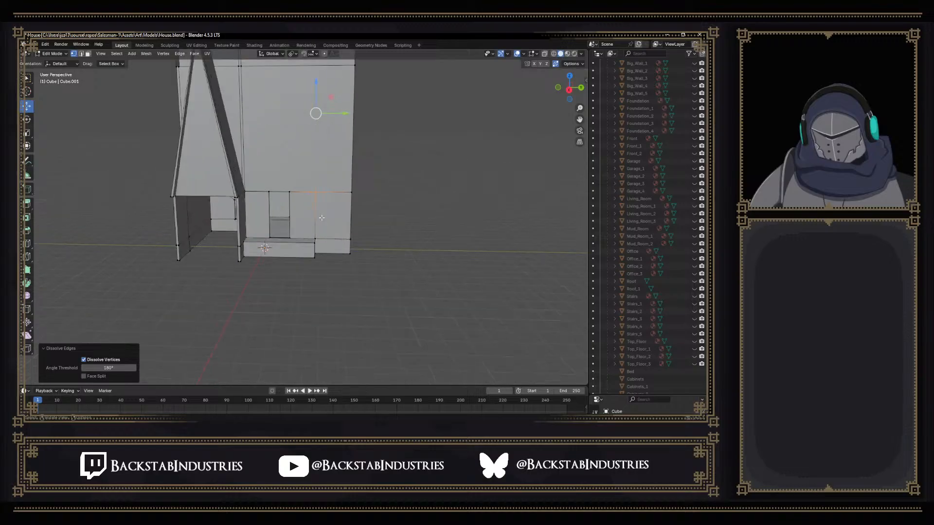
left_click(322, 184)
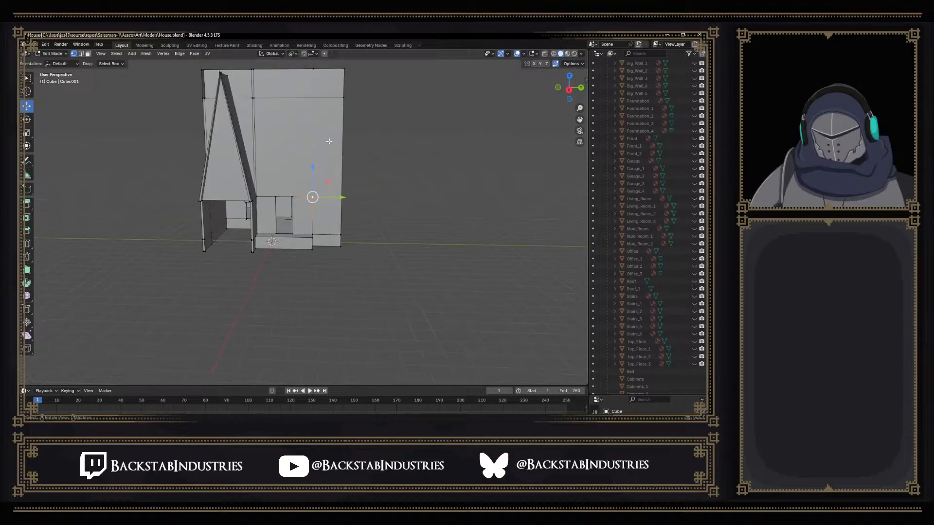
key("ctrl+z")
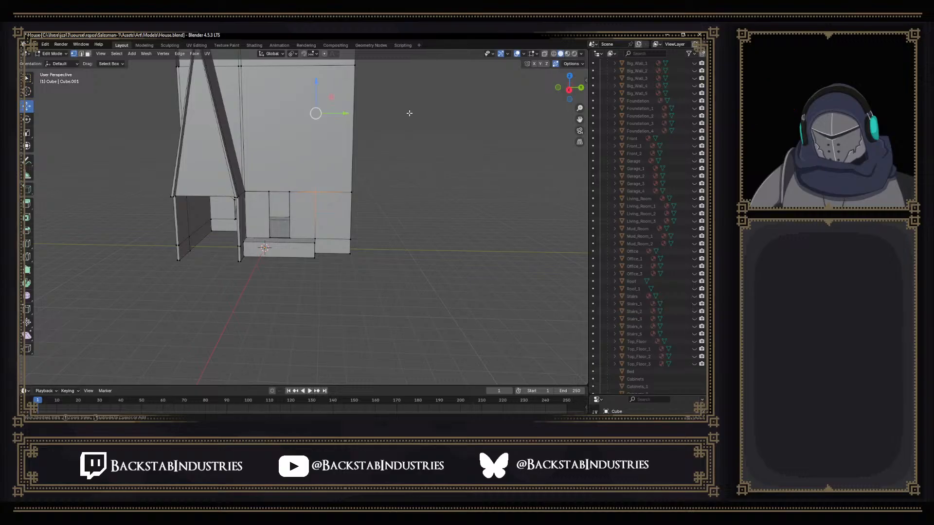
Show the Garage, Garage_1 and Garage_2 objects as reference around the doorway in the garage's back wall
middle_click_drag(408, 118, 336, 225)
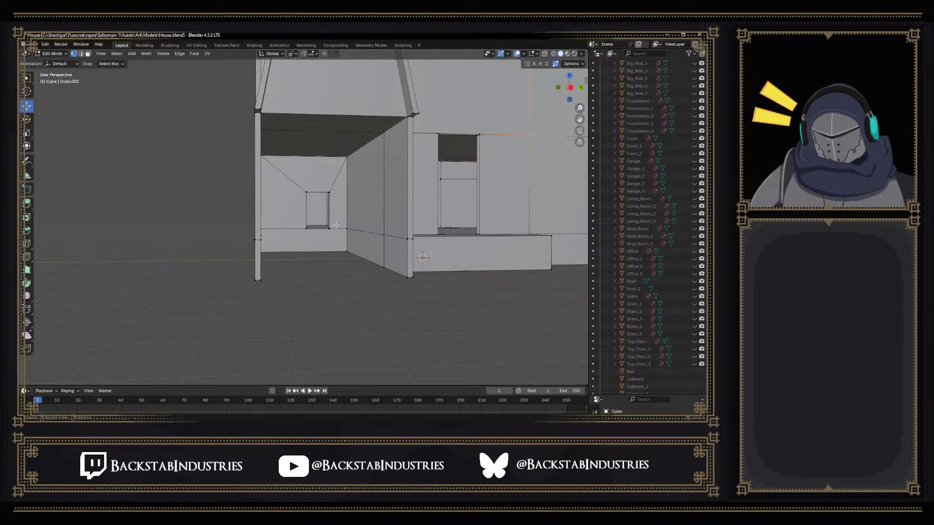
scroll(335, 224, "up", 4)
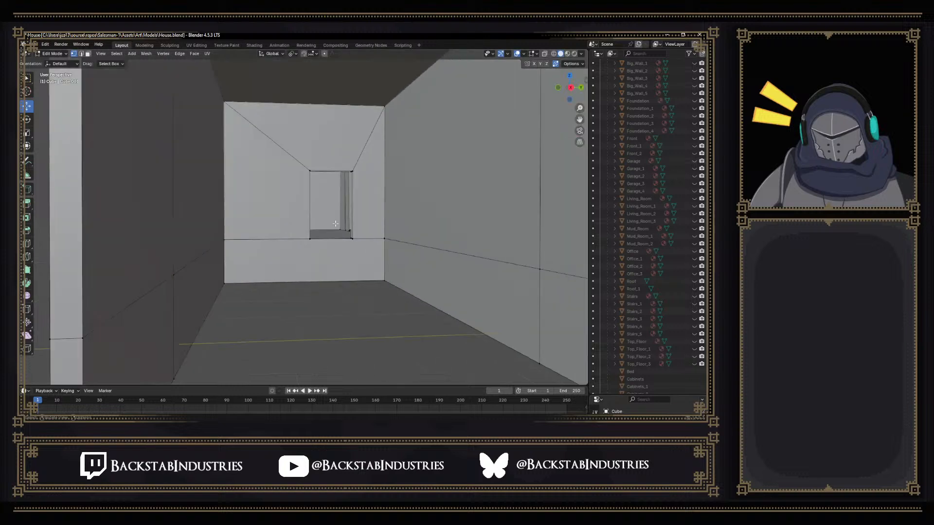
left_click(694, 161)
left_click(694, 169)
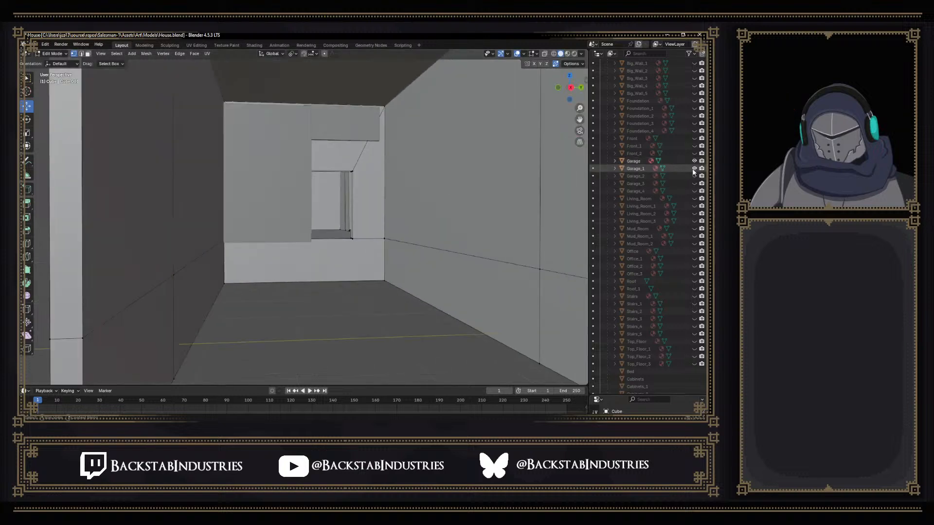
left_click(693, 176)
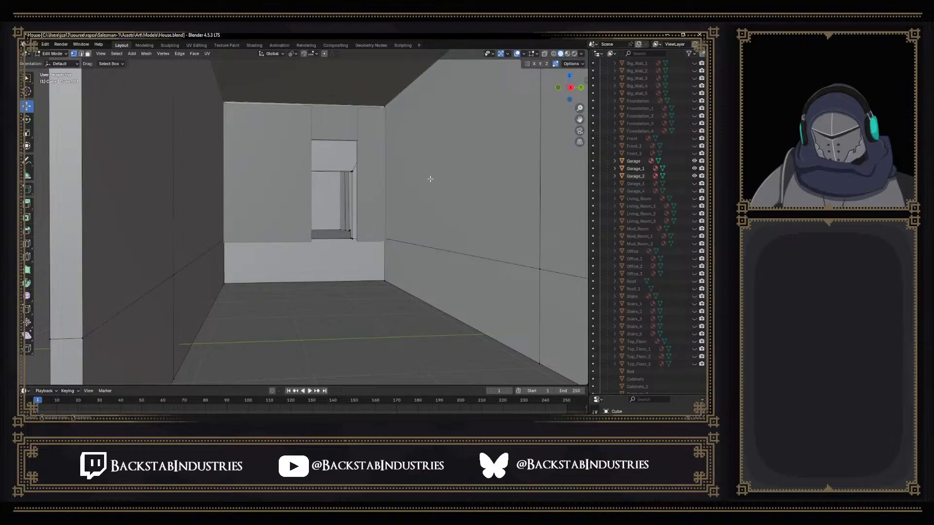
In wireframe display, raise the top edge of the garage back-wall doorway about 0.72 m along Z to match the reference opening
middle_click_drag(416, 192, 408, 194)
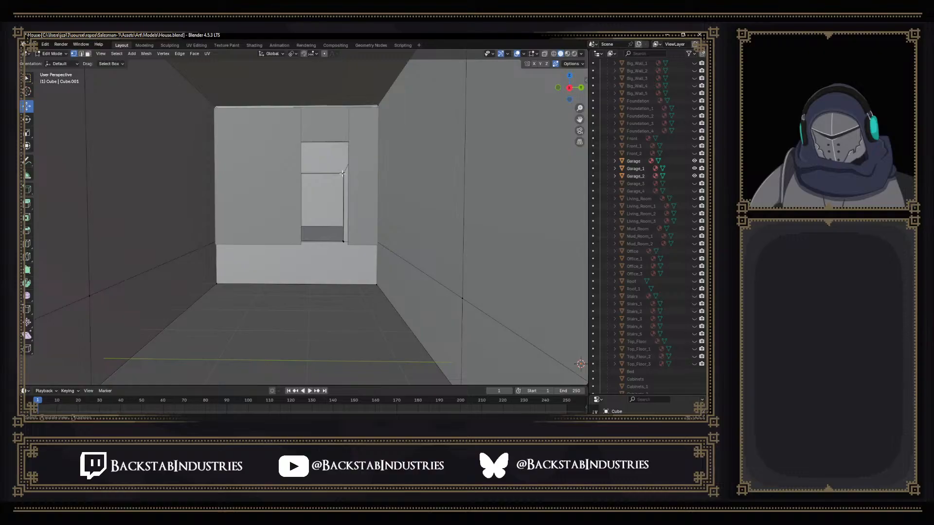
scroll(331, 181, "up", 2)
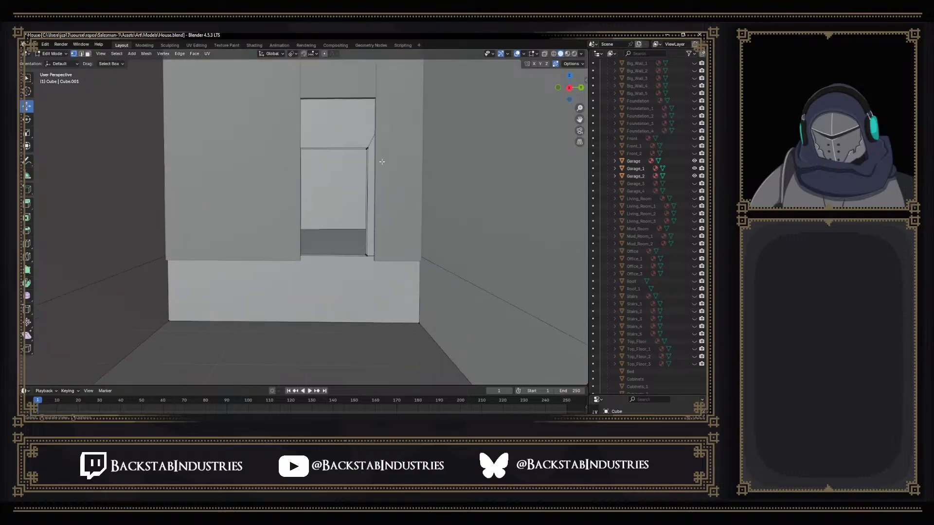
left_click(545, 54)
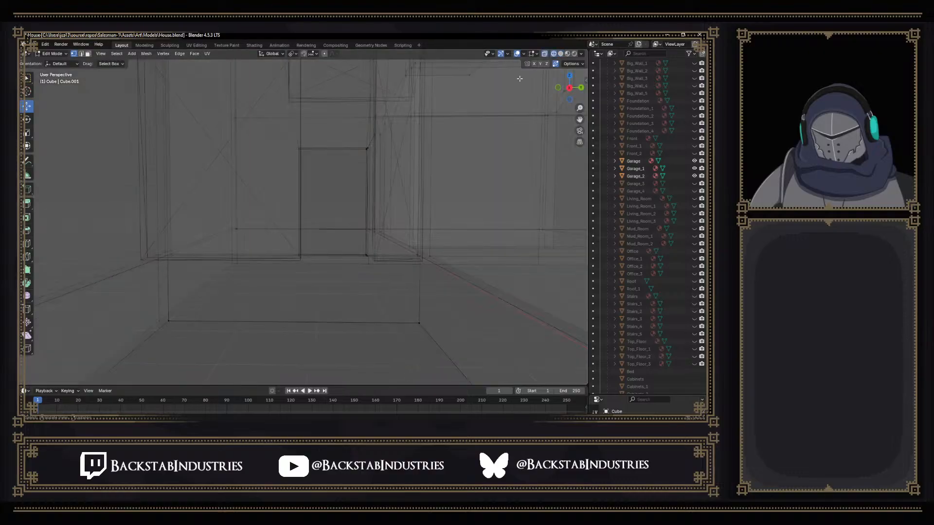
middle_click_drag(336, 150, 337, 155)
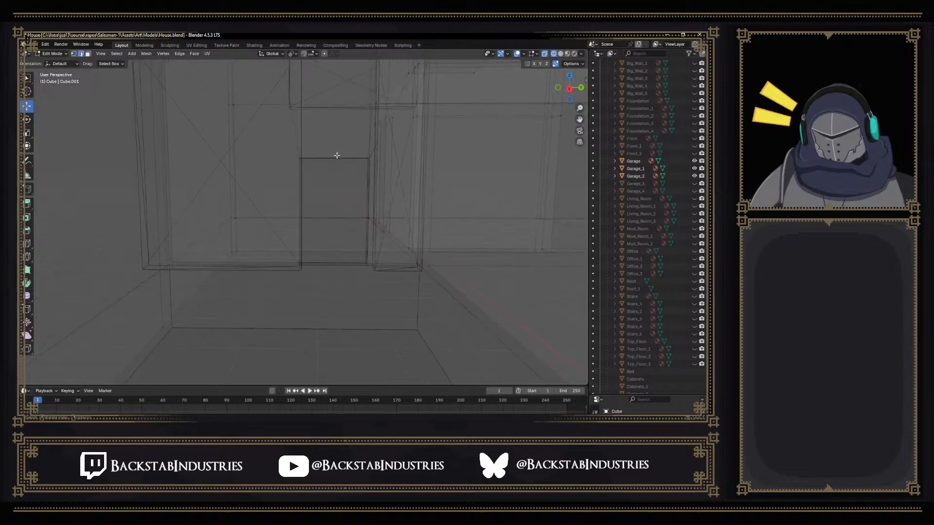
left_click_drag(327, 148, 336, 117)
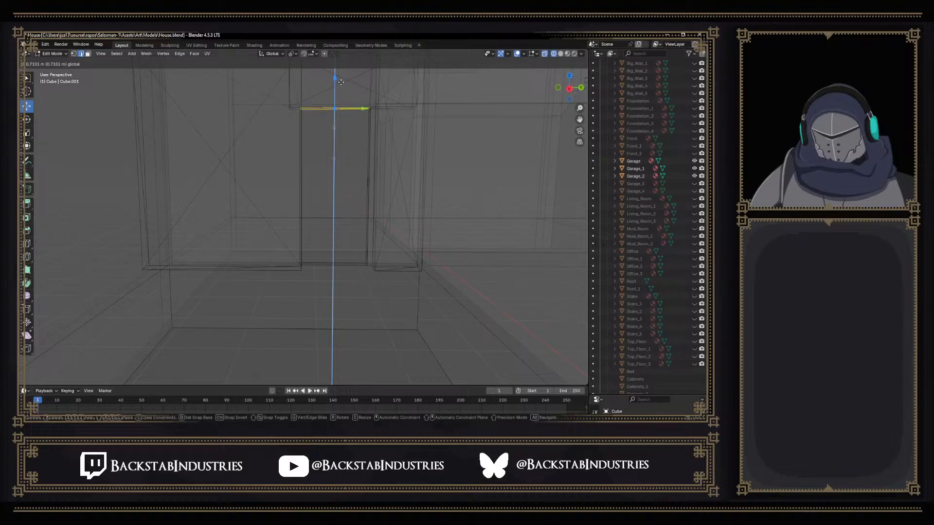
left_click_drag(341, 81, 342, 82)
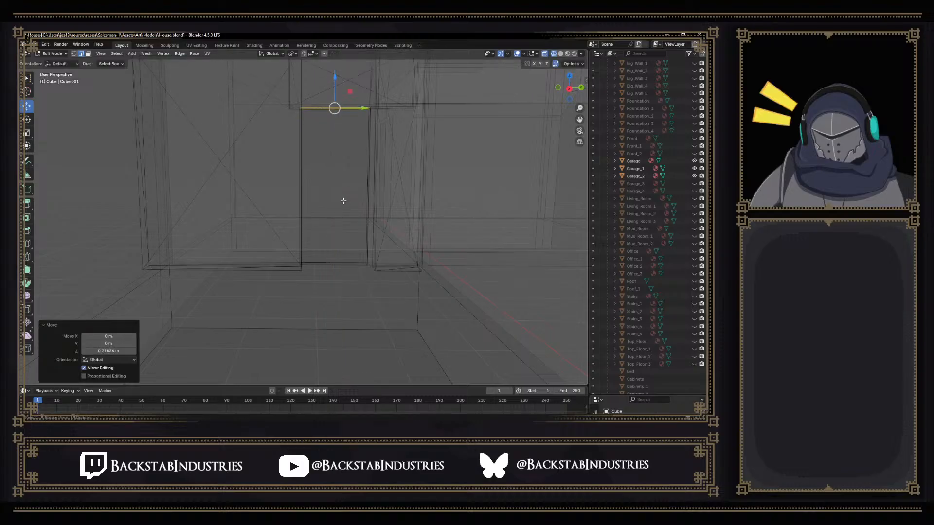
Shift the doorway's two side edges along Y by about 0.03 m and 0.10 m to match the garage reference opening
left_click_drag(277, 160, 331, 189)
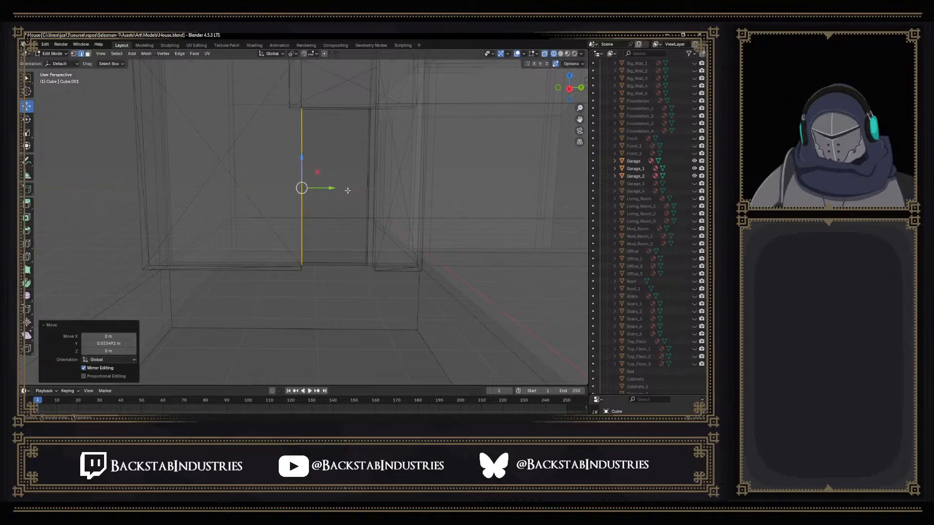
left_click(568, 90)
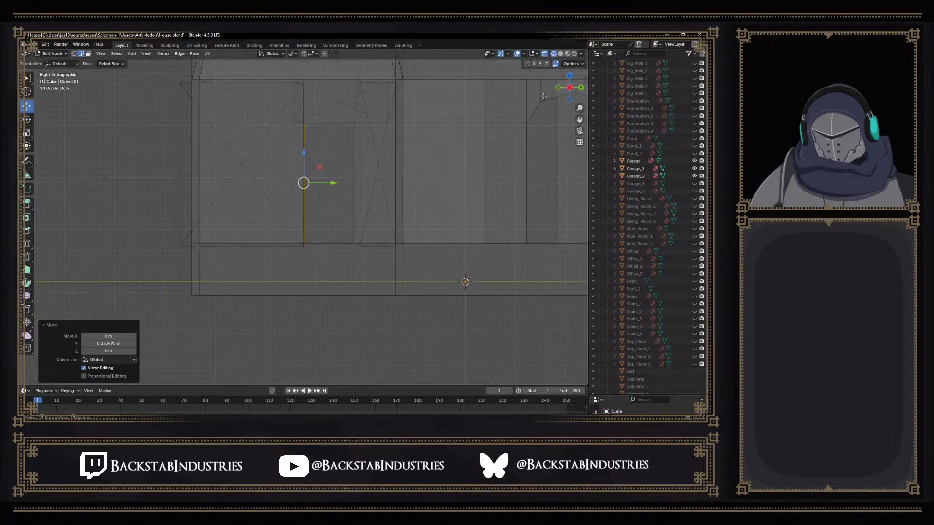
left_click(362, 166)
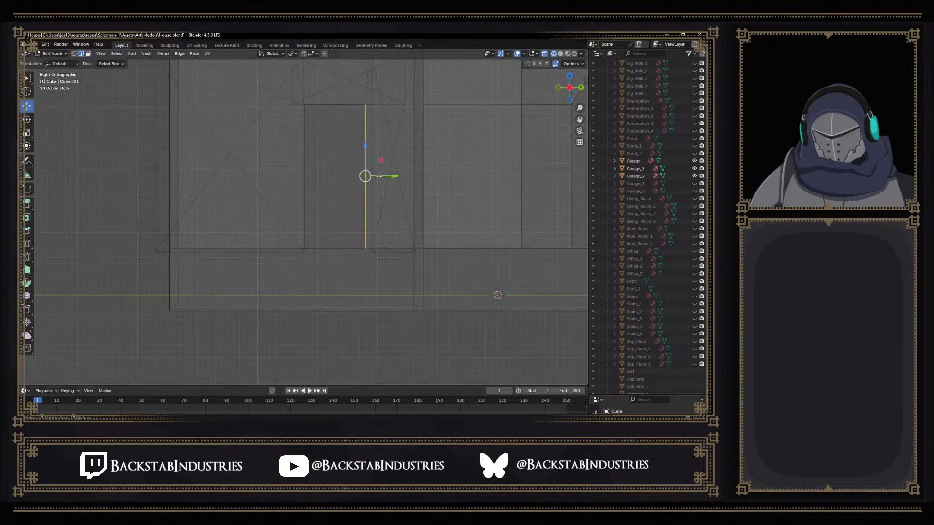
left_click_drag(387, 178, 393, 177)
middle_click_drag(392, 178, 442, 227)
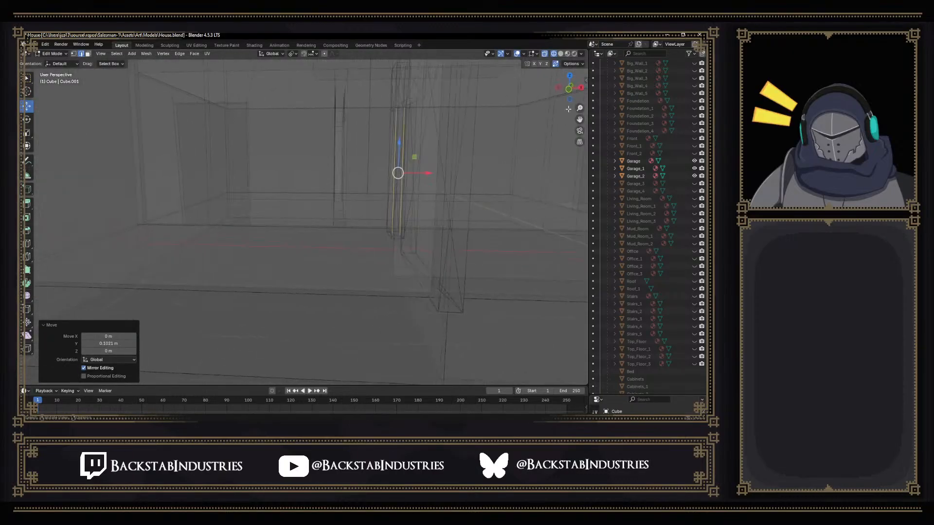
Hide the three Garage reference objects and show Mud_Room, Mud_Room_1 and Mud_Room_2 in the front view
left_click(695, 161)
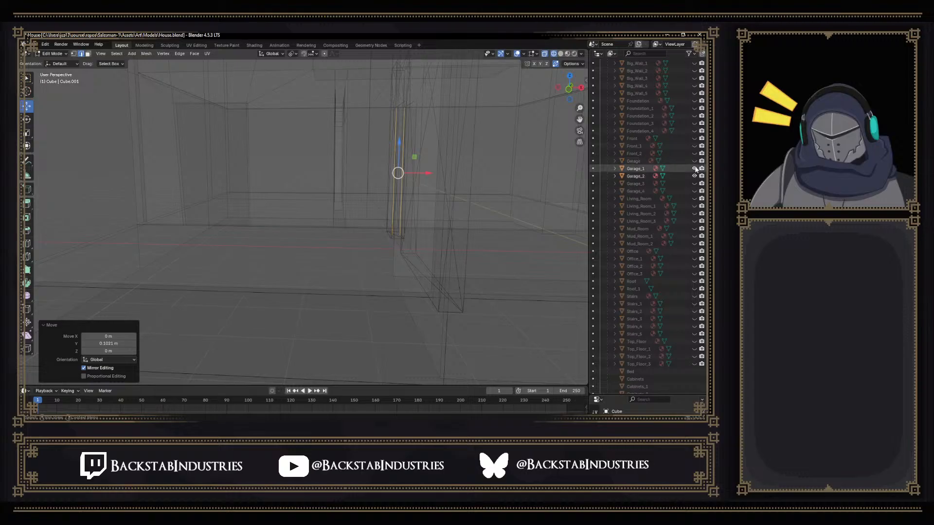
left_click_drag(694, 169, 694, 176)
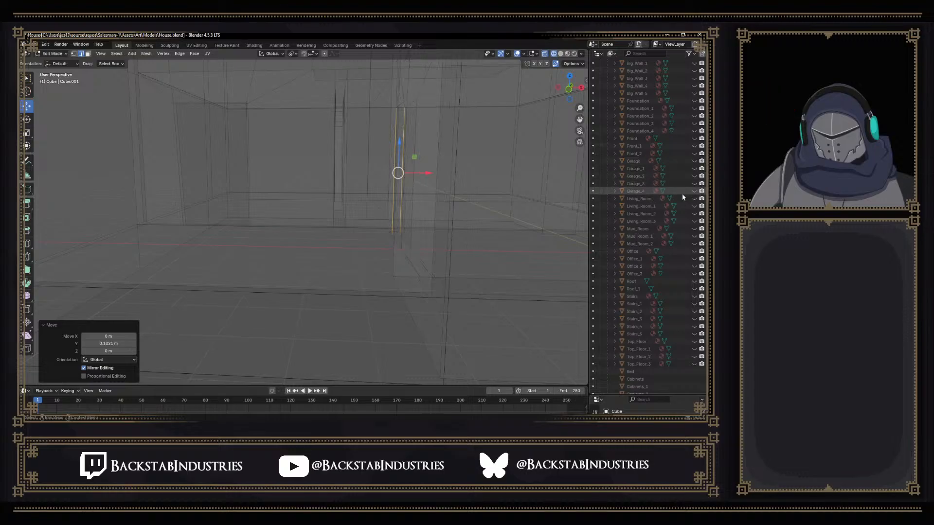
left_click_drag(694, 229, 695, 244)
left_click(570, 91)
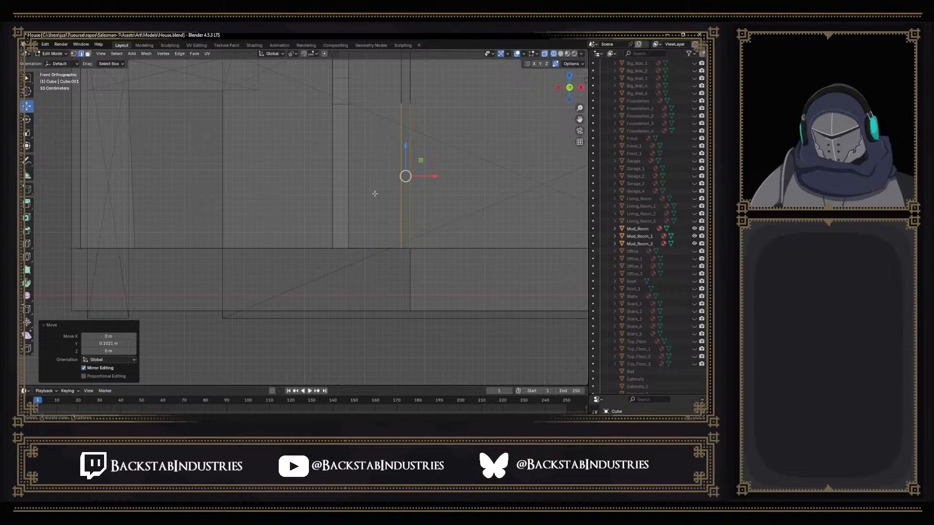
middle_click_drag(277, 179, 473, 235, "shift")
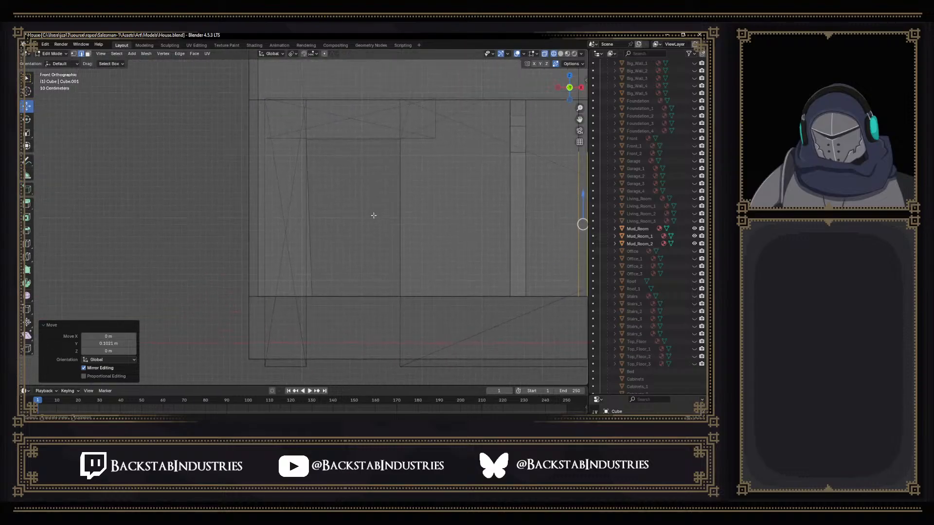
Select the side edge vertices of the mud room doorway and flatten them along X with a scale of 0
left_click_drag(373, 203, 423, 219)
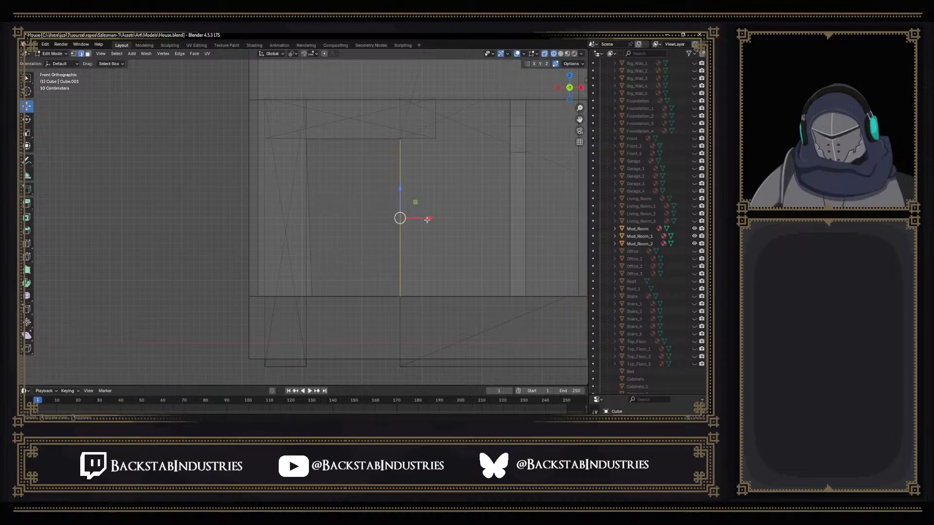
left_click(306, 216)
middle_click_drag(324, 219, 334, 291)
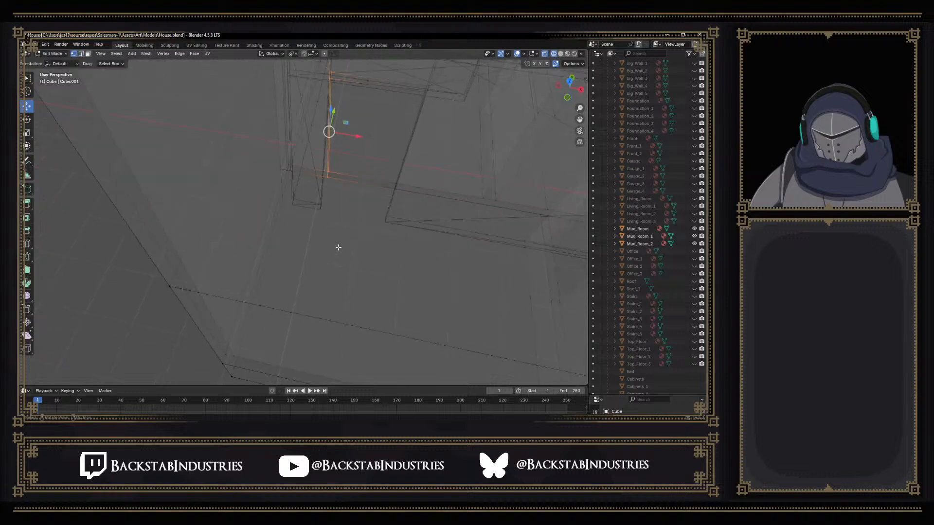
left_click_drag(340, 165, 344, 164)
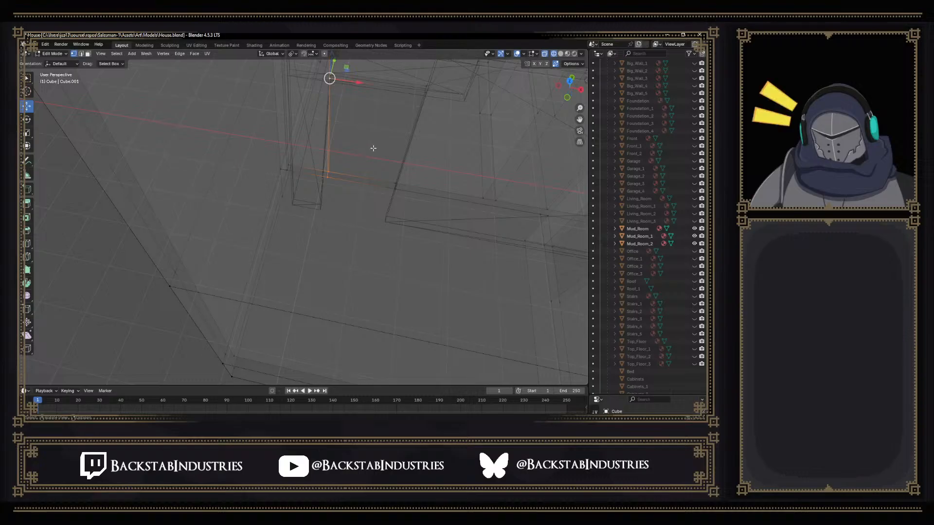
key("s")
key("x")
key("Return")
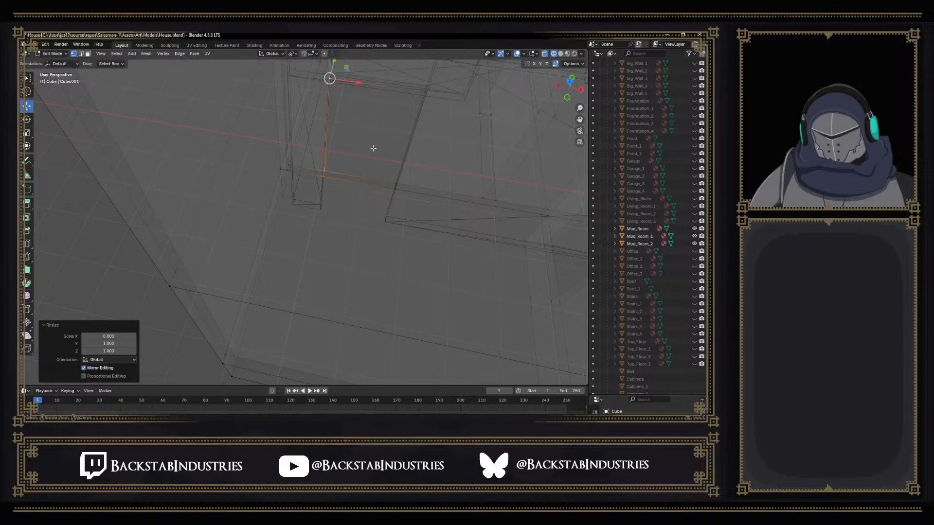
Hide the Mud_Room, Mud_Room_1 and Mud_Room_2 reference objects
middle_click_drag(365, 132, 327, 100)
scroll(327, 99, "down", 2)
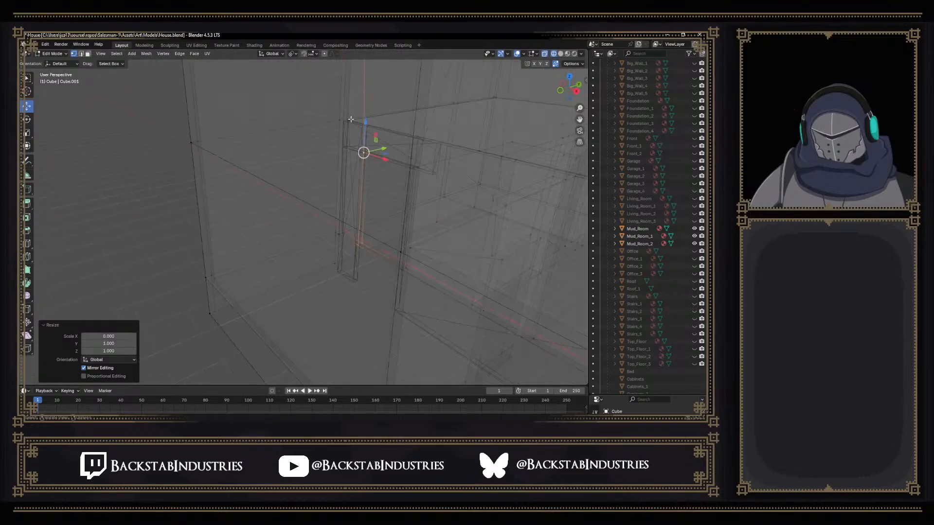
left_click_drag(694, 228, 694, 236)
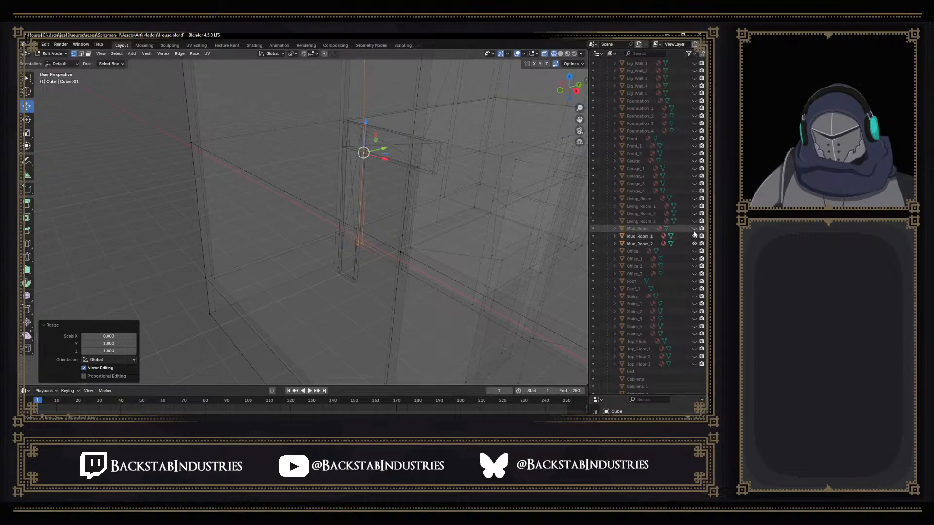
left_click(695, 243)
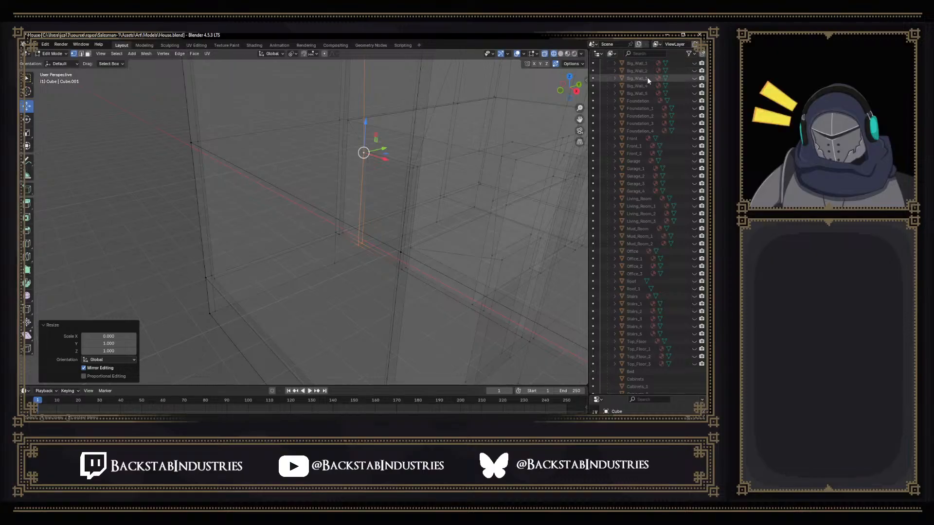
Examine the geometry around the flattened doorway edge in solid and wireframe display, from outside and above the house
left_click(560, 54)
scroll(431, 111, "up", 4)
middle_click_drag(432, 112, 376, 270)
middle_click_drag(383, 246, 424, 136)
scroll(374, 106, "down", 8)
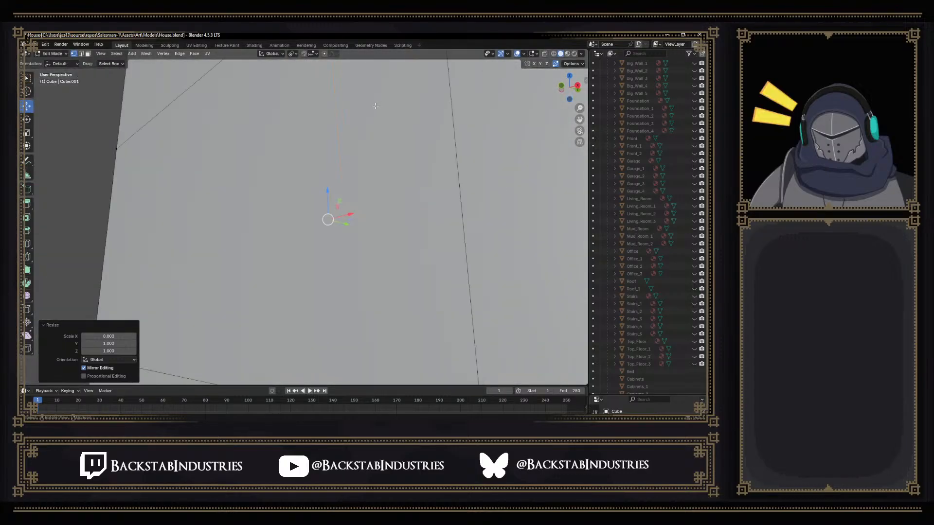
left_click(554, 54)
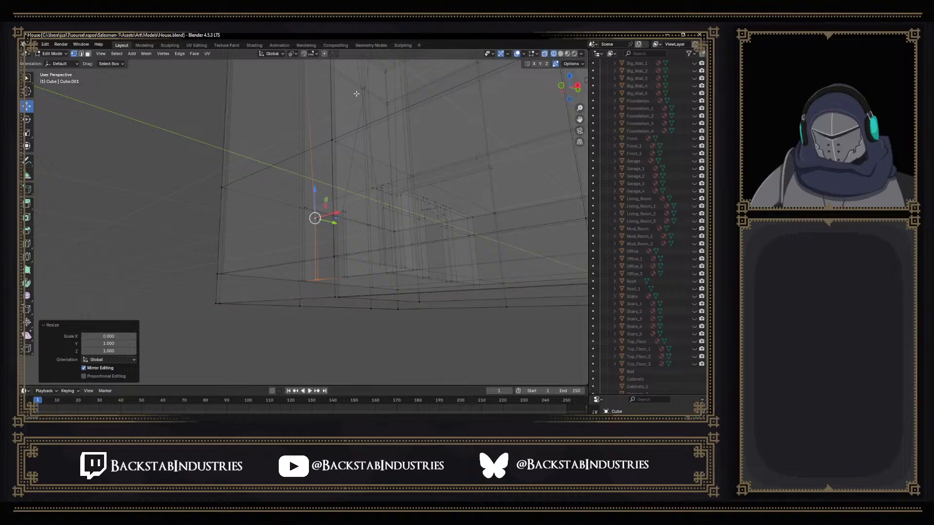
middle_click_drag(357, 92, 394, 313)
middle_click_drag(389, 200, 383, 288)
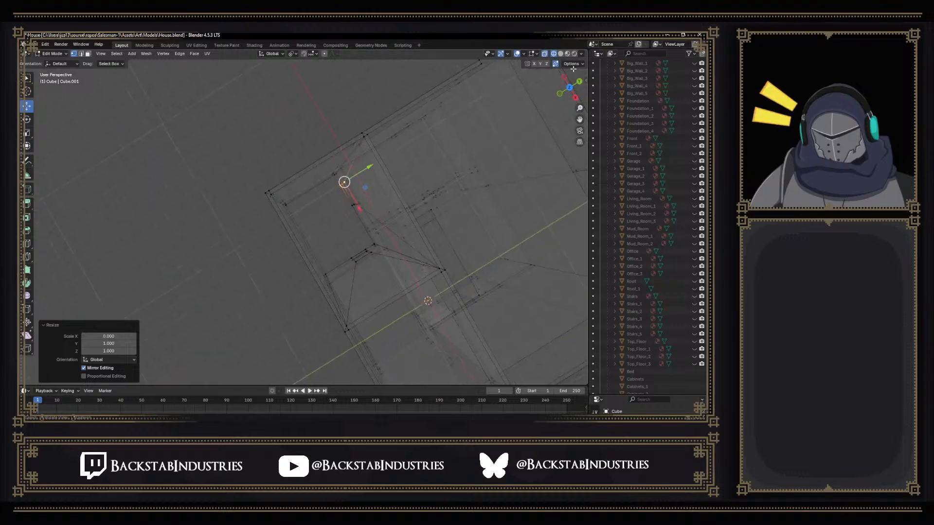
left_click(560, 54)
mouse_move(418, 145)
middle_mouse_down()
mouse_move(409, 193)
mouse_move(396, 200)
mouse_move(272, 204)
mouse_move(298, 216)
mouse_move(244, 201)
mouse_move(398, 219)
mouse_move(364, 161)
mouse_move(356, 222)
mouse_move(374, 207)
middle_mouse_up()
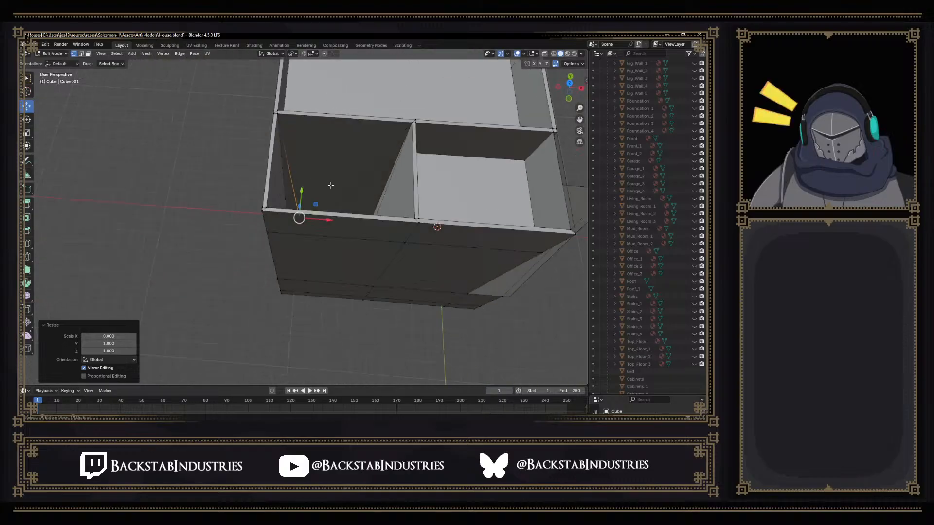
Dissolve the slanted stray edges running across the inner walls of the small corner room
key("2")
left_click(291, 167)
left_click(368, 178)
middle_click_drag(368, 178, 469, 167)
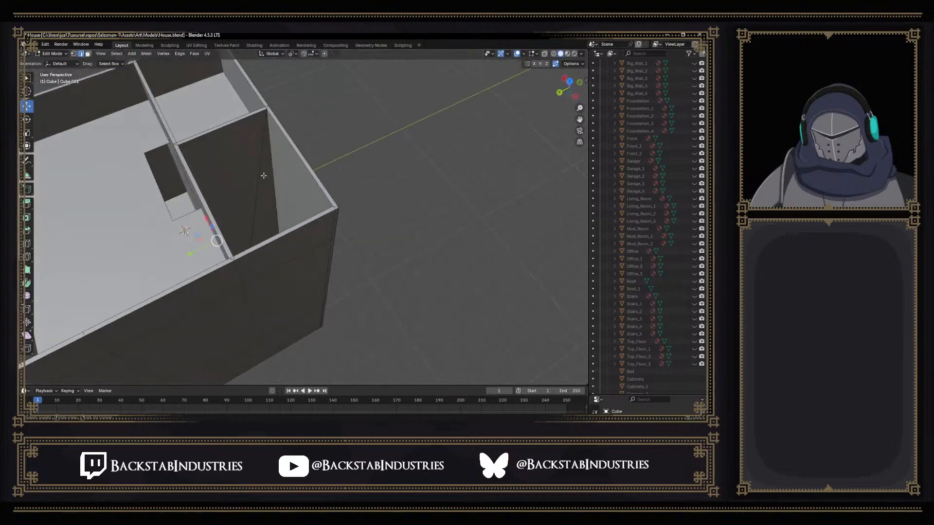
middle_click_drag(275, 188, 254, 192)
left_click(248, 189, "shift")
key("x")
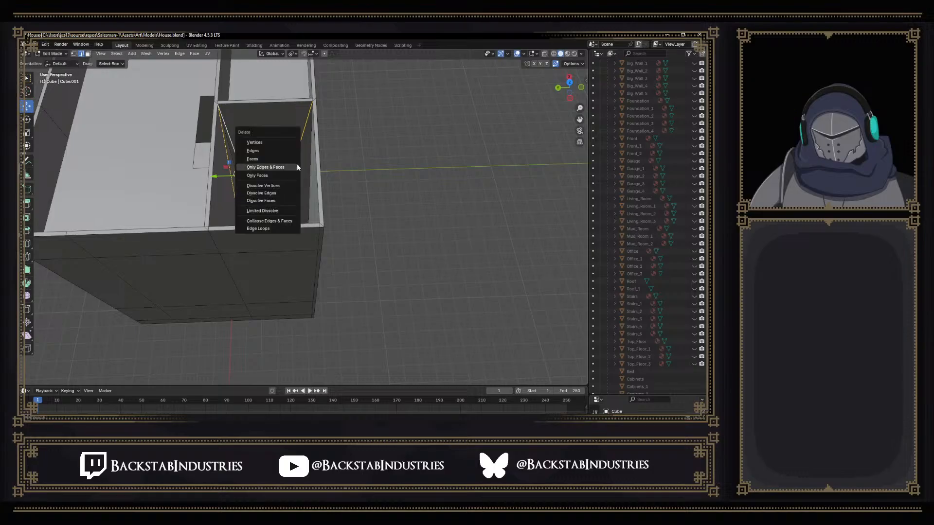
left_click(277, 193)
middle_click_drag(276, 191, 200, 217)
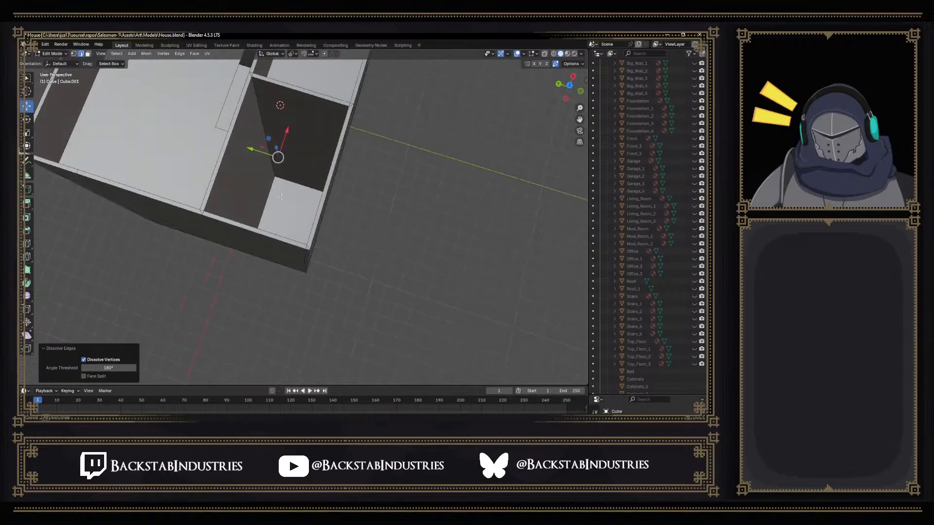
Undo and reapply the edge dissolve to compare the small corner room's walls and doorways
scroll(287, 193, "up", 3)
key("ctrl+z")
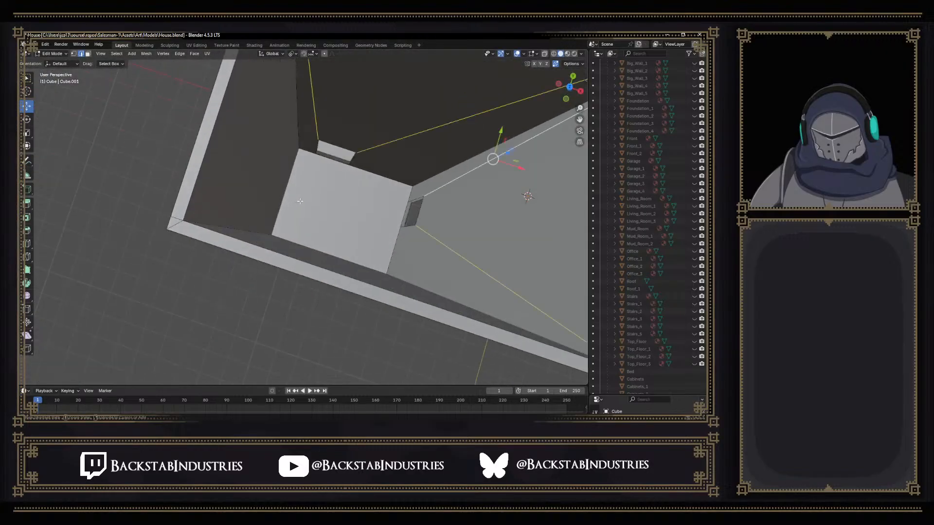
mouse_move(321, 197)
middle_mouse_down()
mouse_move(335, 179)
mouse_move(336, 196)
middle_mouse_up()
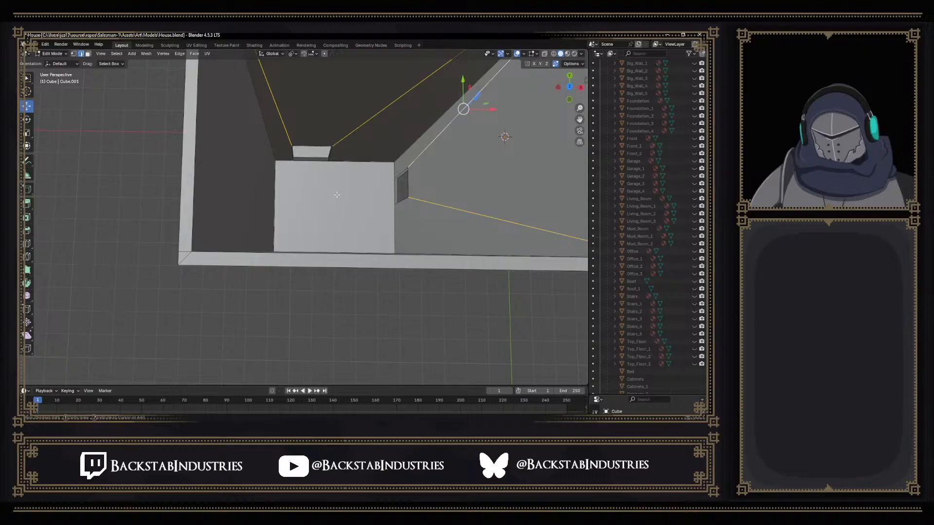
key("ctrl+shift+z")
left_click(345, 124)
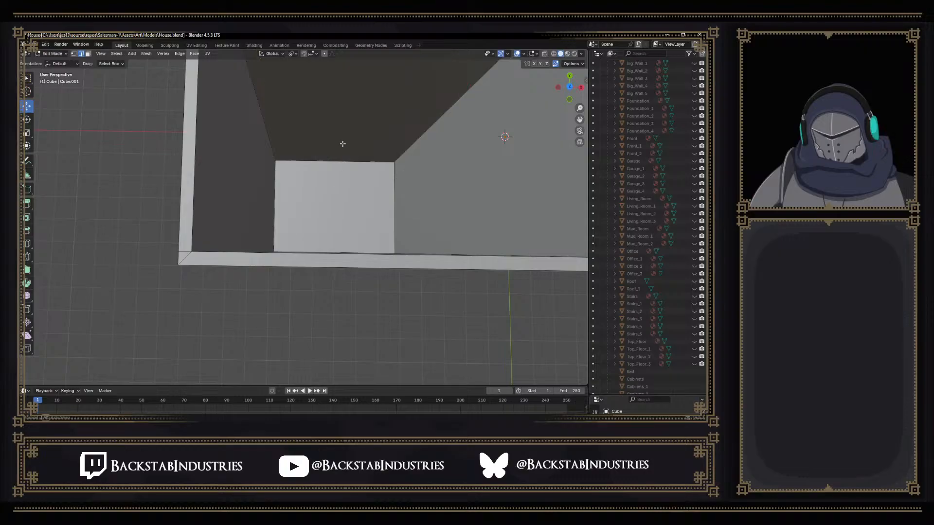
Try to delete the large inner wall face of the small corner room
middle_click_drag(342, 144, 337, 193)
key("3")
left_click(308, 177)
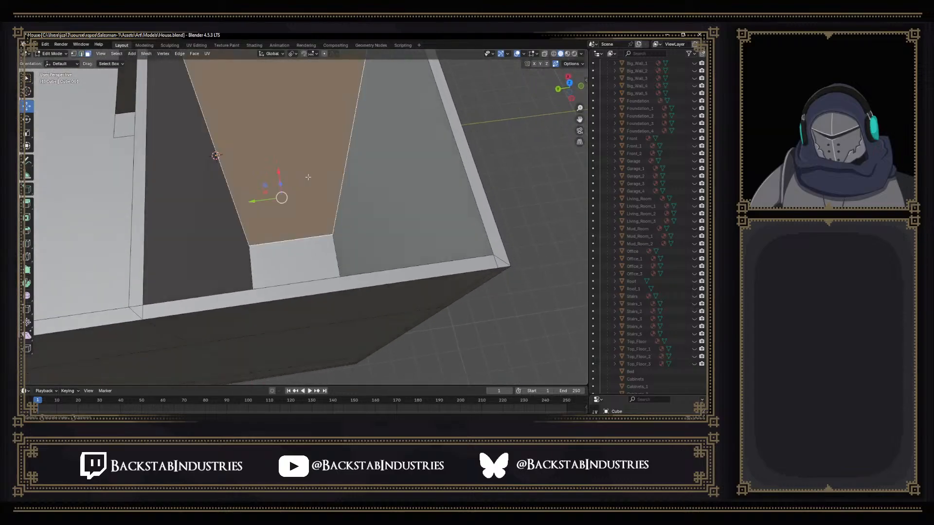
key("x")
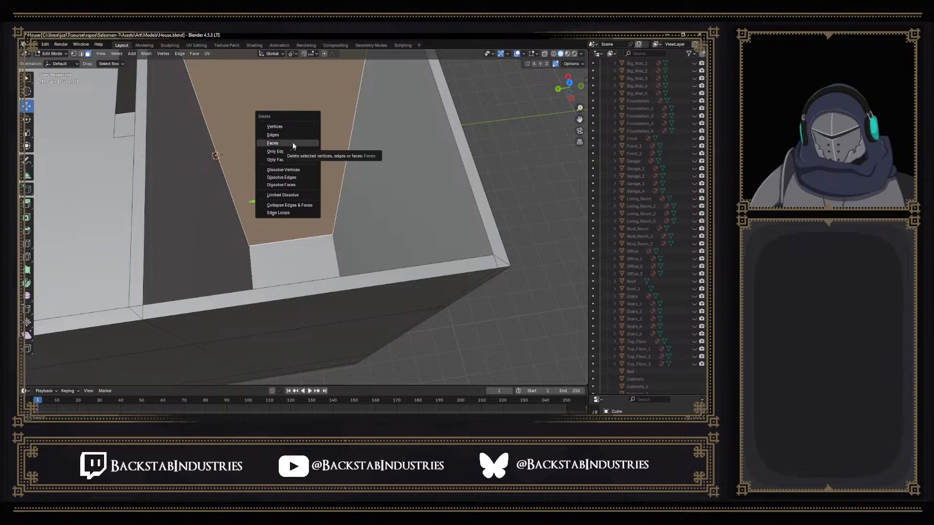
left_click(292, 143)
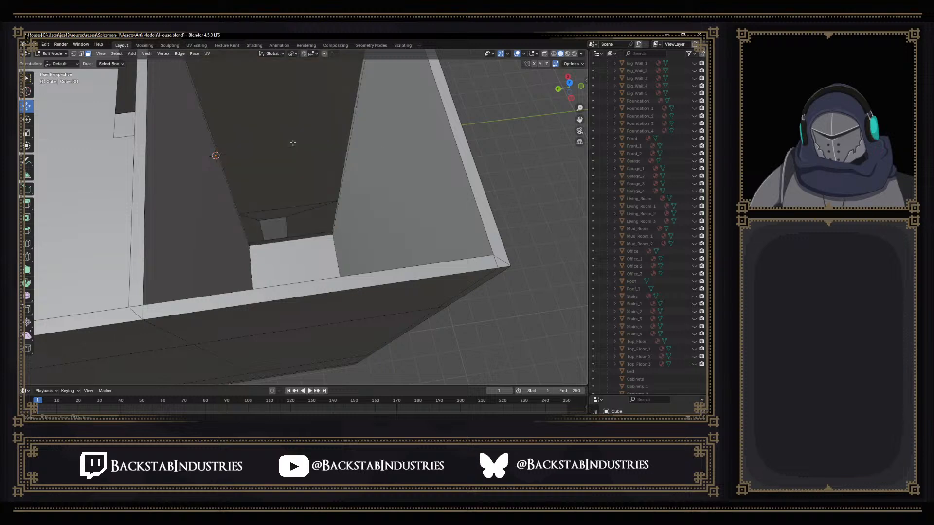
middle_click_drag(304, 153, 246, 171)
Undo the deletion of the corner room's inner wall face
key("ctrl+z")
key("ctrl+z")
key("ctrl+z")
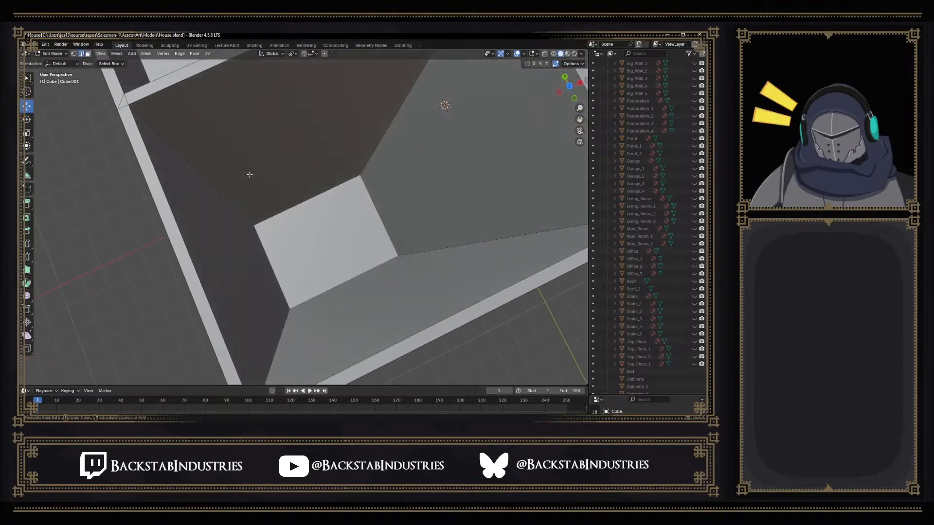
Try to remove the slanted stray edges around the small corner room's doorways, and undo the attempt
key("ctrl+z")
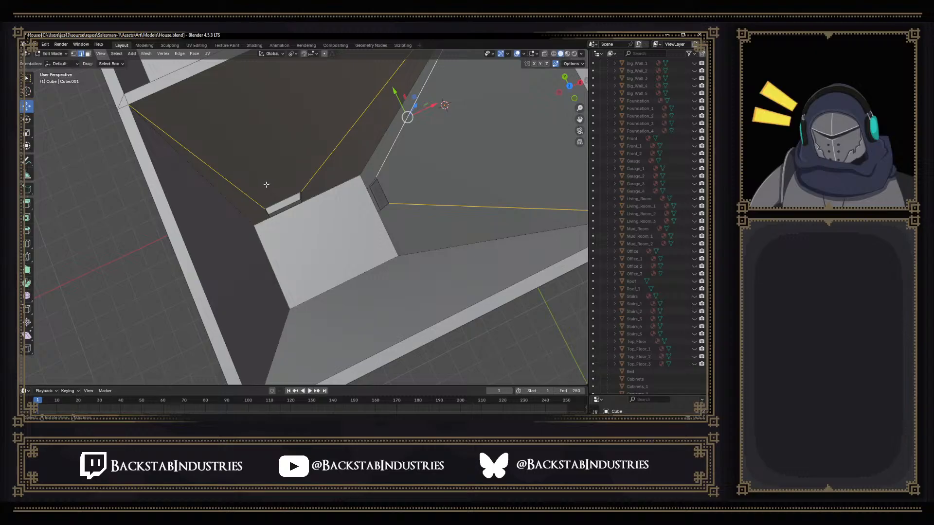
key("x")
left_click(261, 185)
middle_click_drag(250, 178, 319, 203)
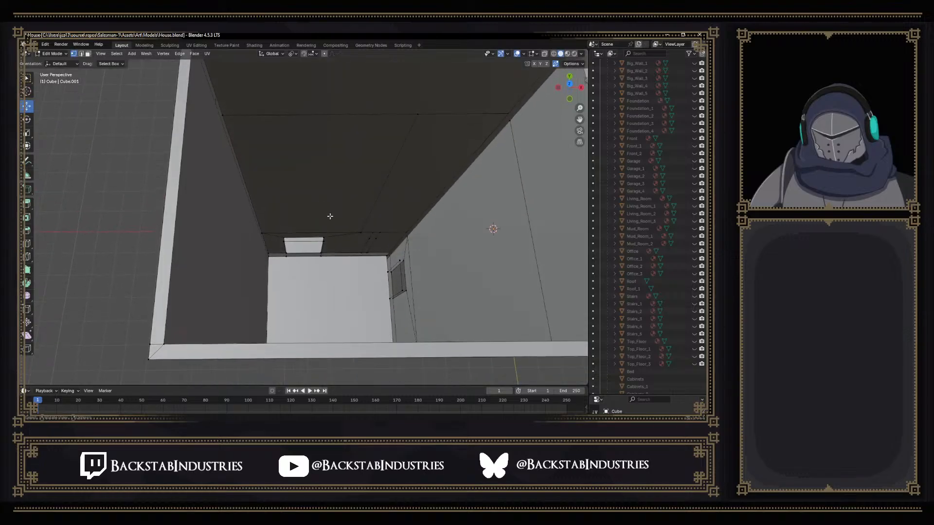
left_click(318, 241)
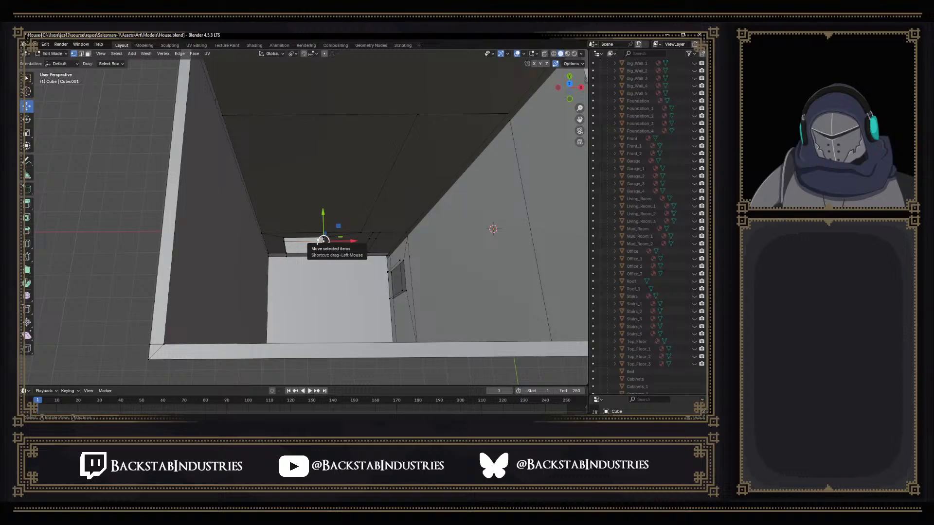
scroll(311, 246, "up", 4)
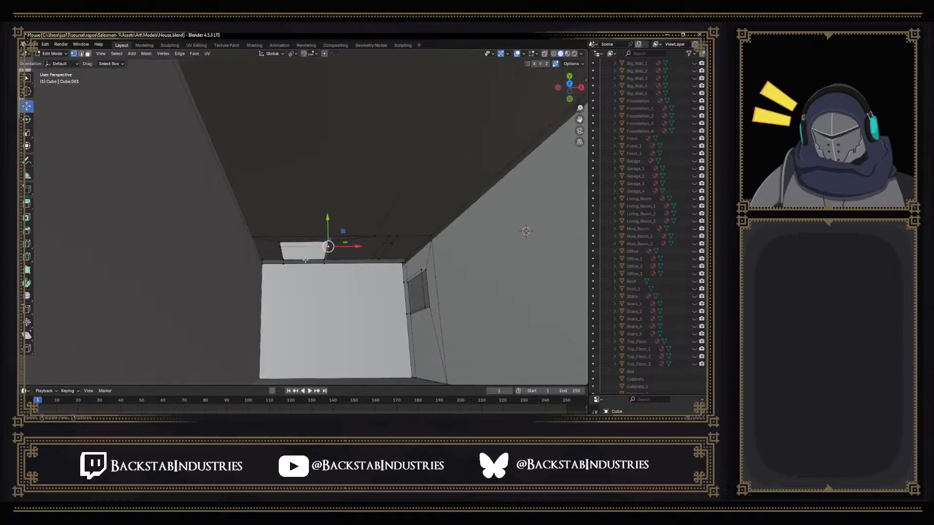
mouse_move(305, 250)
middle_mouse_down()
mouse_move(304, 229)
mouse_move(316, 262)
middle_mouse_up()
key("ctrl+z")
key("ctrl+z")
key("ctrl+z")
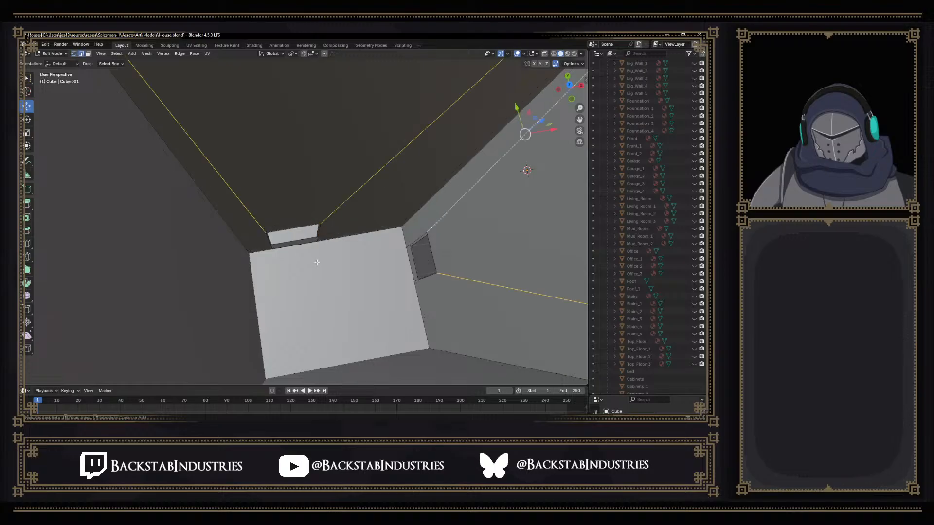
Knife-cut a closed loop around the small corner room's inner walls just above its doorways
middle_click_drag(317, 262, 274, 289)
key("k")
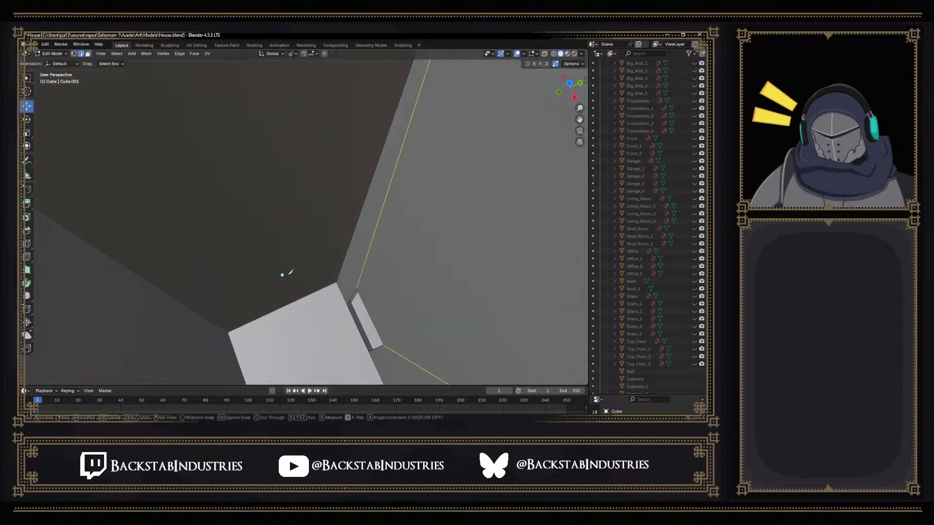
left_click(360, 212)
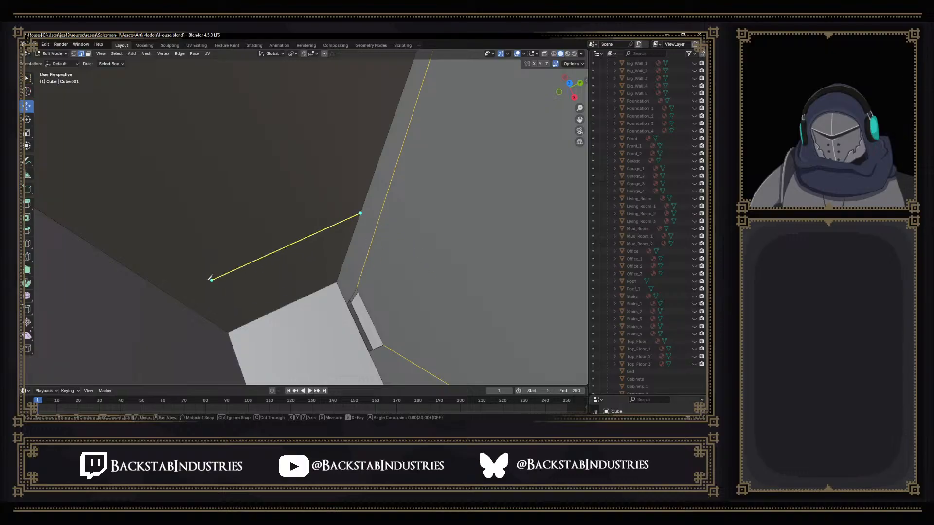
left_click(164, 291)
middle_click_drag(231, 273, 77, 275)
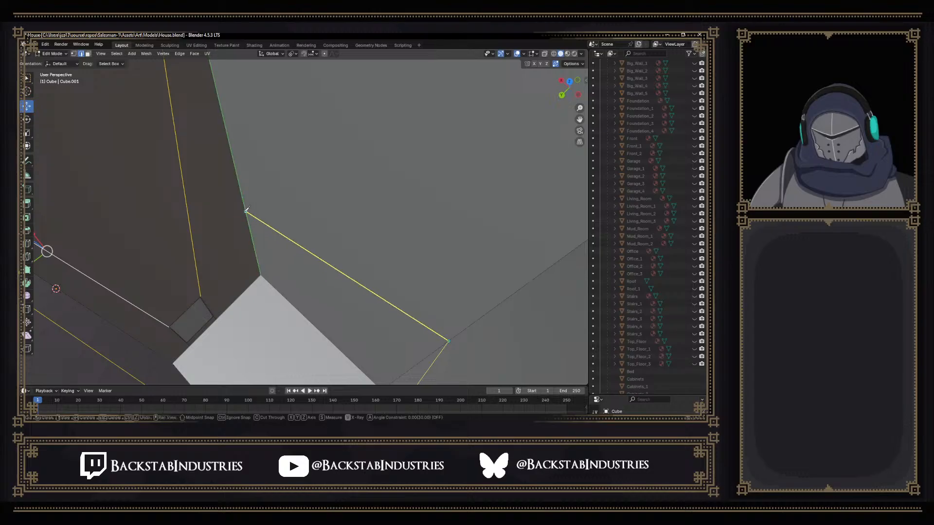
middle_click_drag(245, 211, 183, 223)
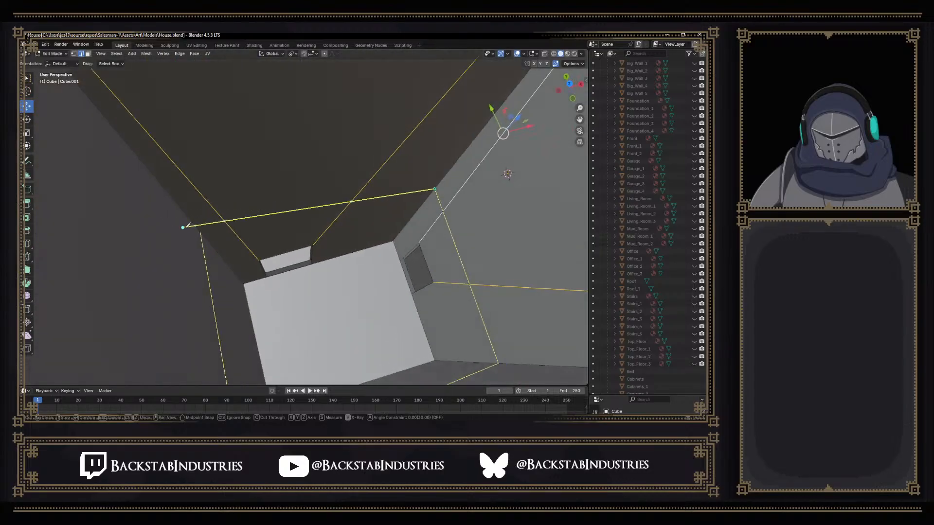
left_click(201, 230)
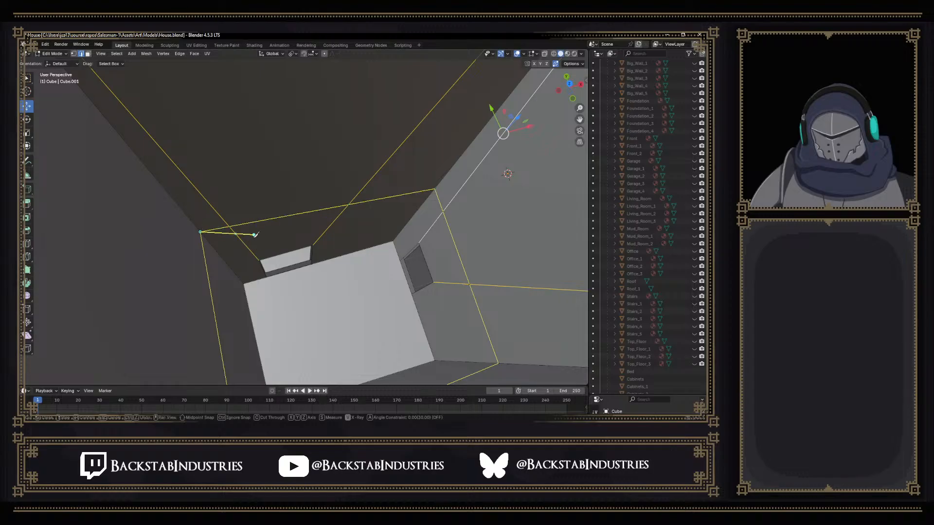
key("Return")
Select the edges of the knife-cut loop around the small corner room's inner walls
scroll(294, 286, "up", 3)
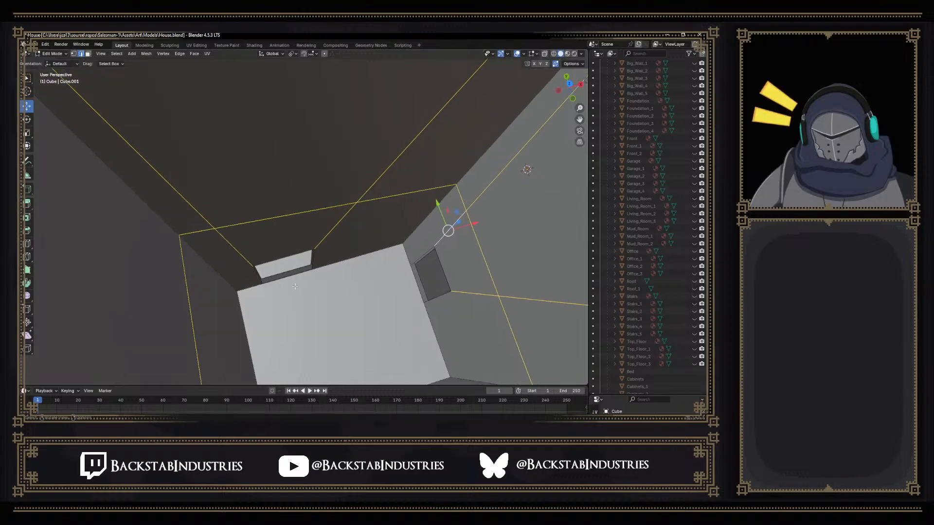
middle_click_drag(357, 254, 358, 217)
middle_click_drag(333, 247, 358, 284)
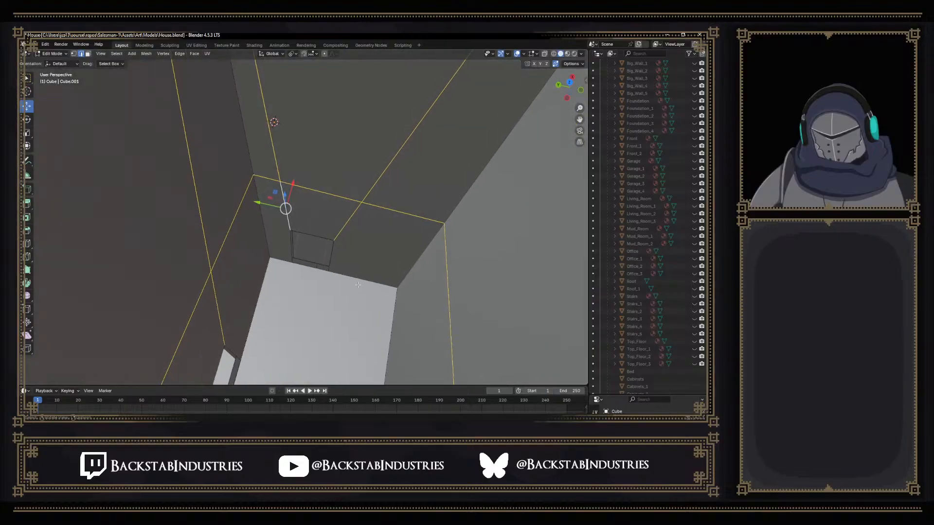
key("1")
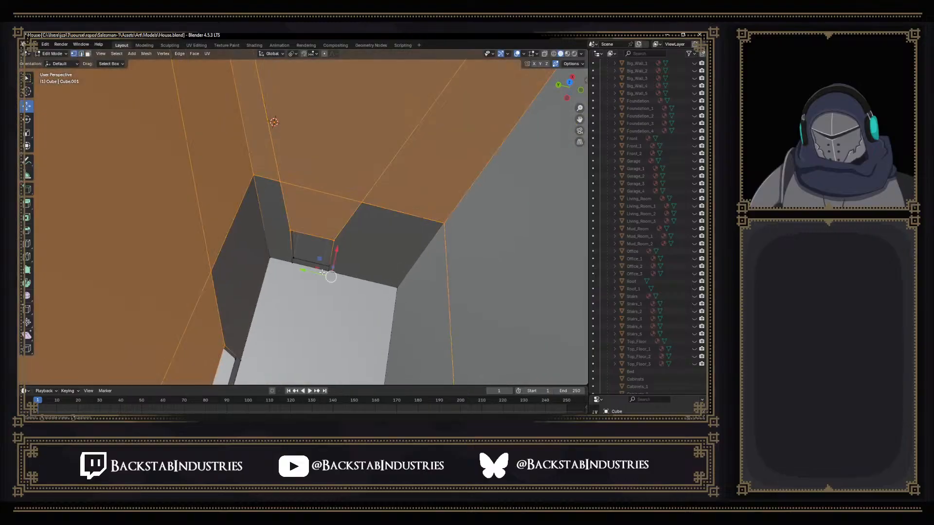
key("alt+a")
middle_click_drag(393, 273, 354, 300)
left_click(367, 320)
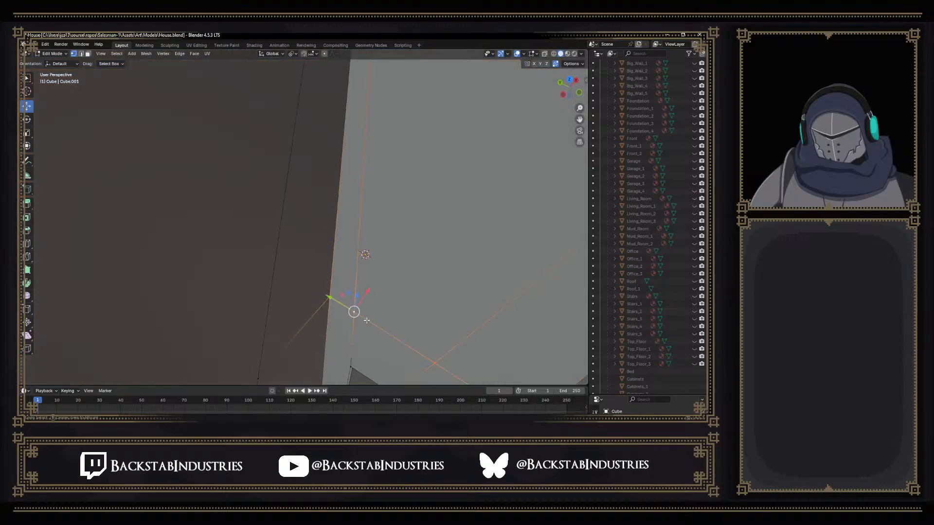
middle_click_drag(368, 323, 416, 331)
key("2")
mouse_move(364, 305)
middle_mouse_down()
mouse_move(537, 319)
mouse_move(356, 288)
middle_mouse_up()
left_click(294, 255)
left_click(351, 296)
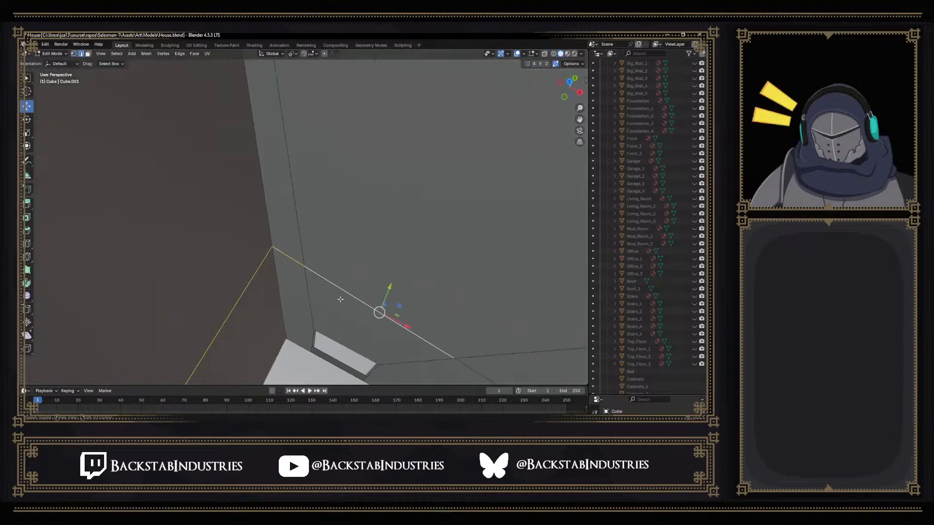
middle_click_drag(351, 297, 385, 298)
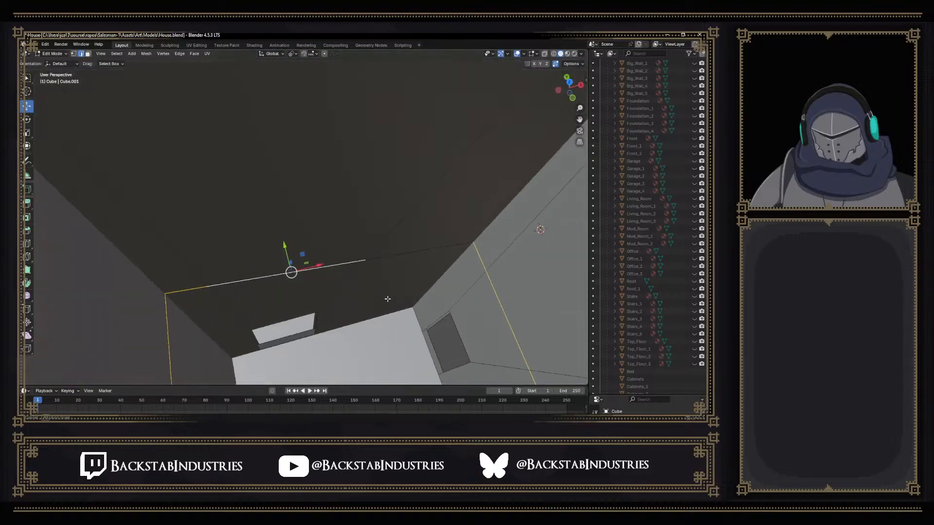
left_click(407, 256)
scroll(364, 255, "down", 2)
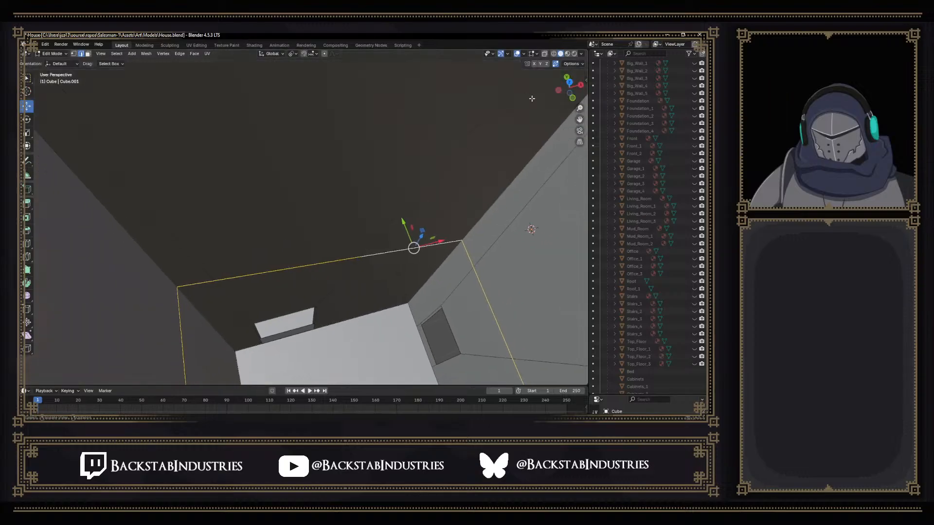
Flatten the knife-cut loop to one level by scaling it to 0 along Z in wireframe shading
left_click(552, 54)
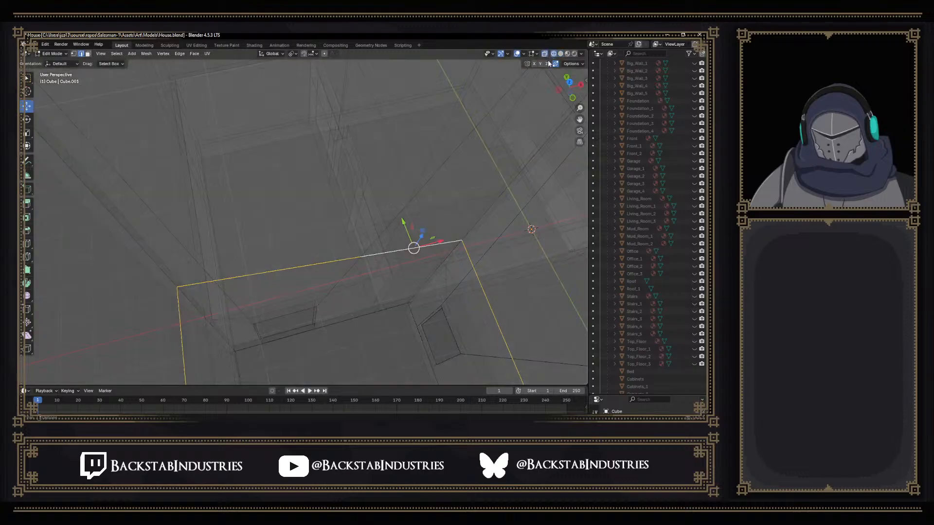
scroll(319, 342, "up", 8)
scroll(321, 340, "down", 2)
middle_click_drag(314, 308, 383, 238)
scroll(344, 271, "down", 6)
key("1")
middle_click_drag(317, 155, 320, 179)
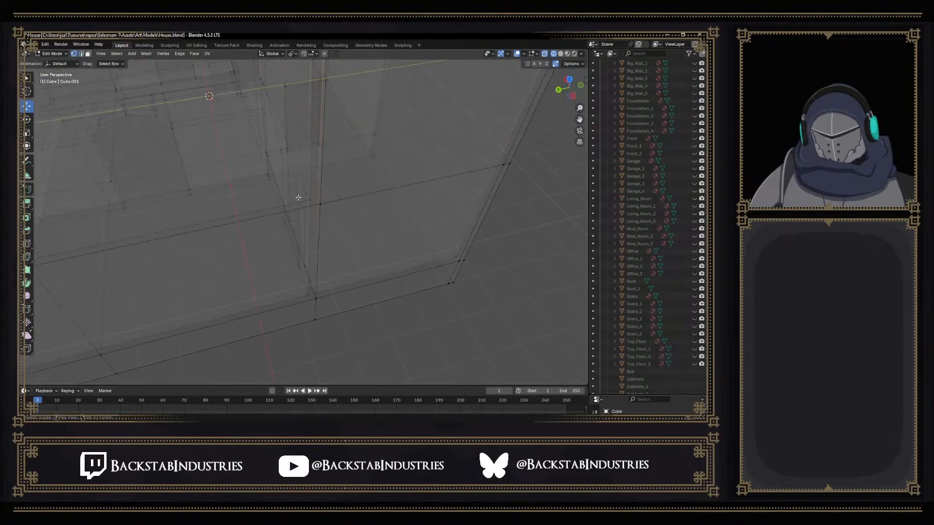
middle_click_drag(298, 195, 396, 190)
middle_click_drag(248, 114, 331, 139)
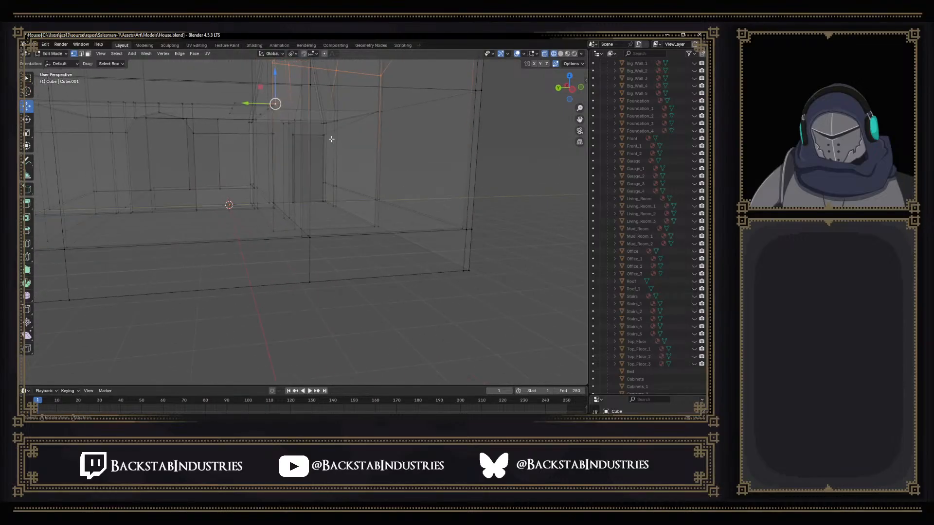
key("s")
key("y")
type("z0")
key("Return")
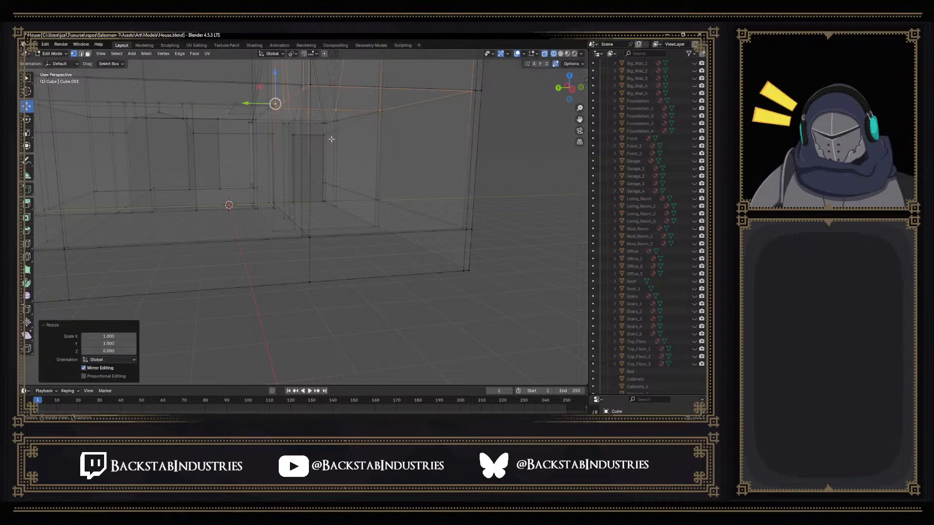
mouse_move(331, 140)
middle_mouse_down()
mouse_move(304, 144)
mouse_move(332, 145)
middle_mouse_up()
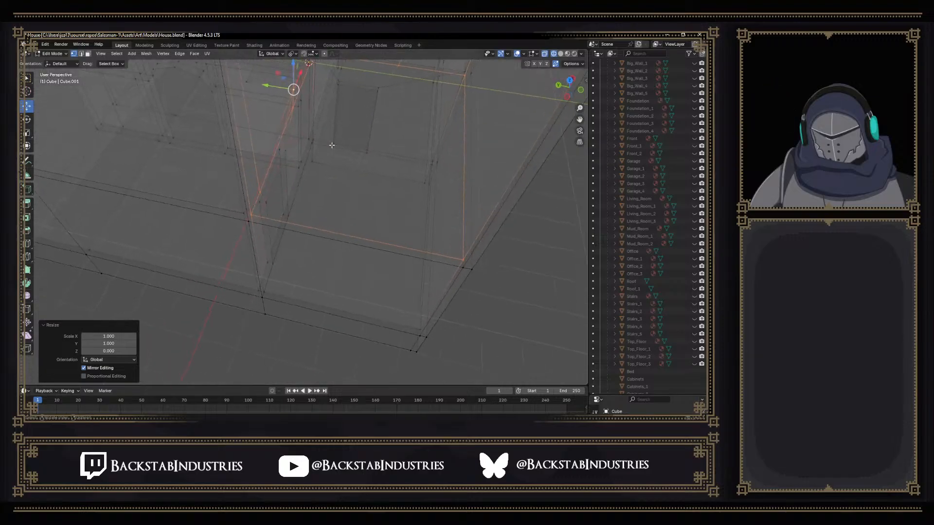
Select the levelled loop's edges on opposite walls of the corner room and fill a ceiling face between them
left_click(428, 151)
left_click(465, 166)
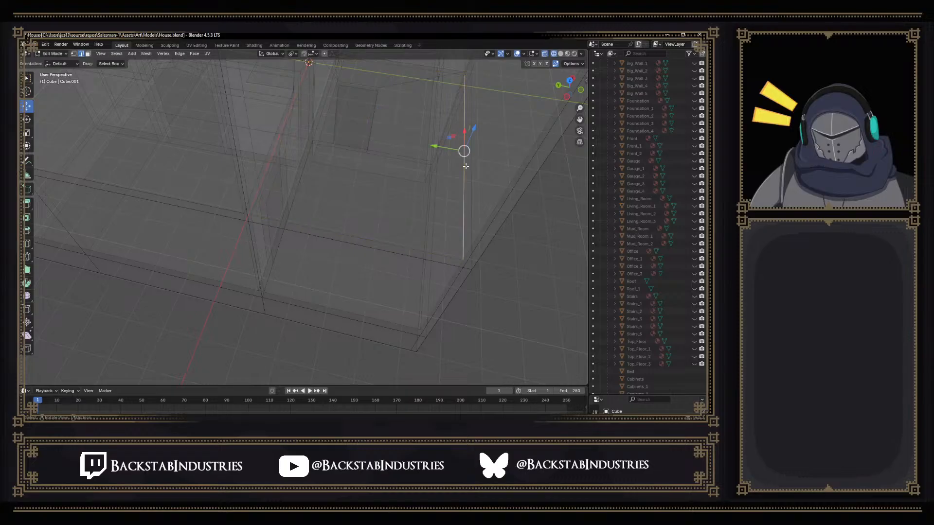
left_click(559, 54)
middle_click_drag(400, 100, 351, 130)
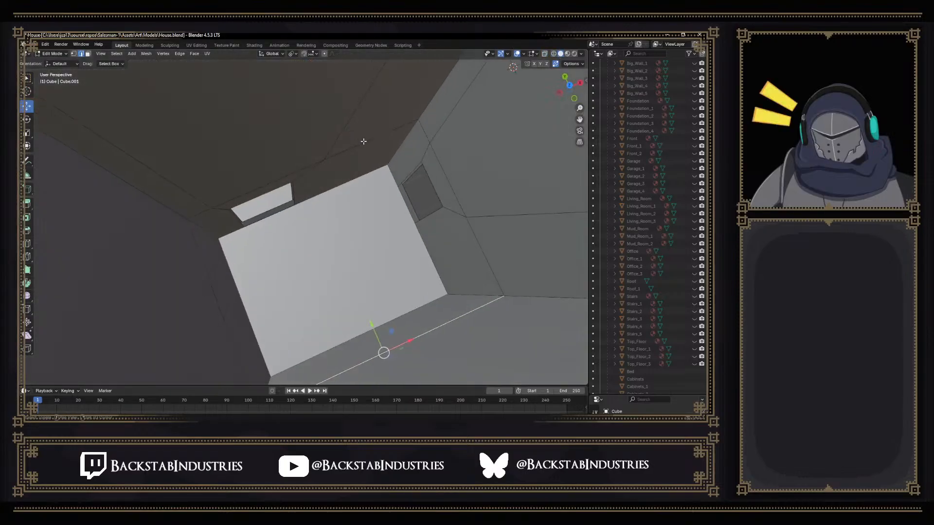
left_click(363, 145)
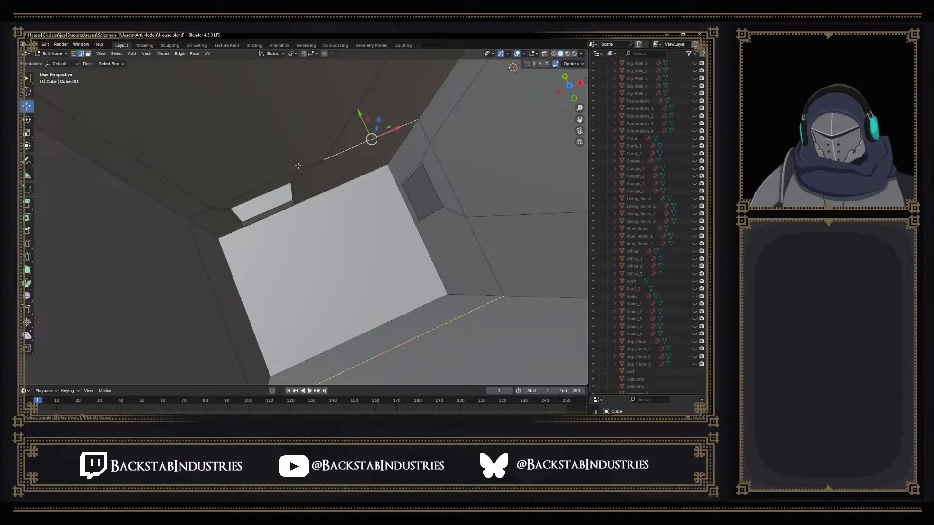
left_click(281, 179, "shift")
left_click(206, 211, "shift")
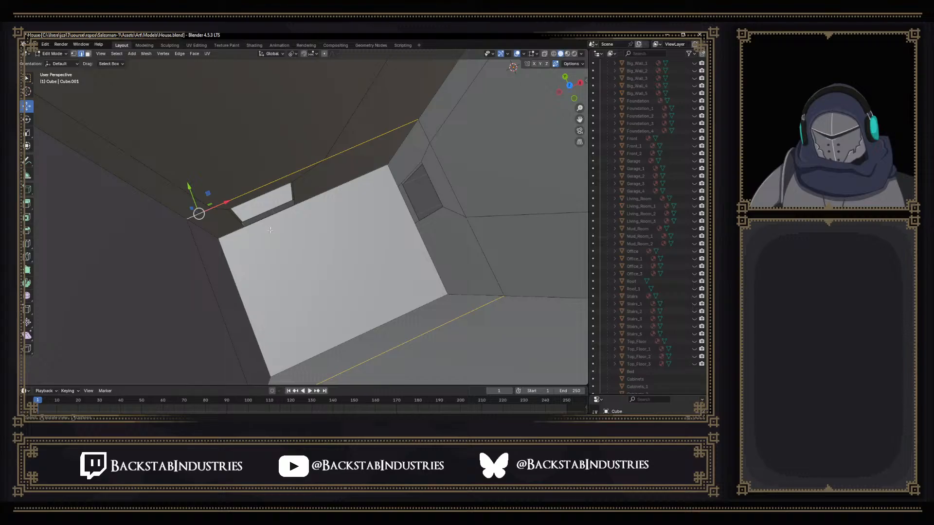
key("f")
middle_click_drag(337, 255, 378, 214)
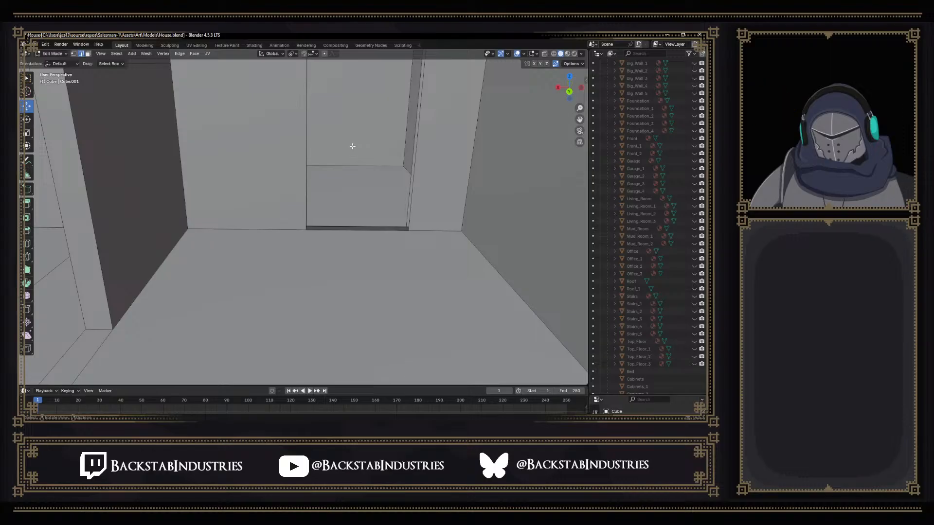
Unhide the Top_Floor, Top_Floor_1, Top_Floor_2 and Top_Floor_3 reference objects
middle_click_drag(368, 118, 76, 136, "shift")
middle_click_drag(270, 134, 288, 200, "shift")
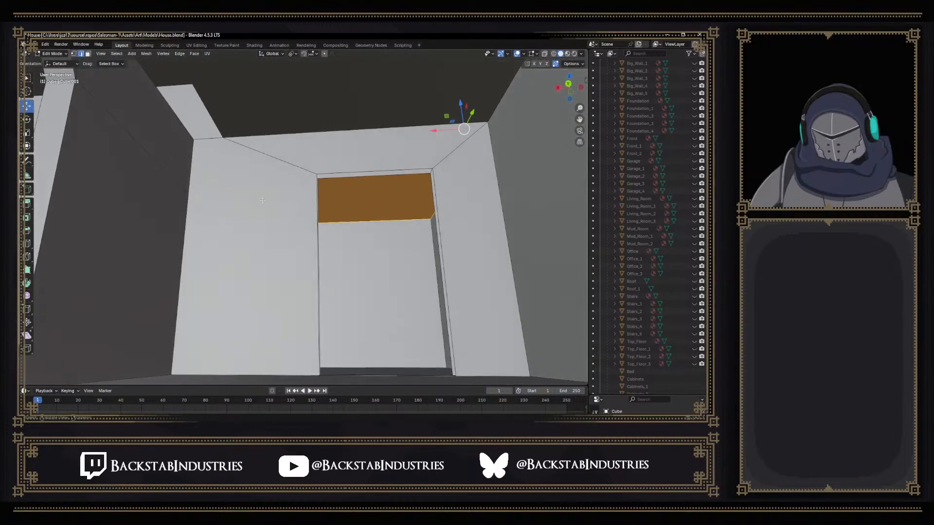
middle_click_drag(144, 198, 104, 216)
scroll(387, 210, "down", 8)
middle_click_drag(433, 188, 370, 158)
scroll(375, 163, "down", 2)
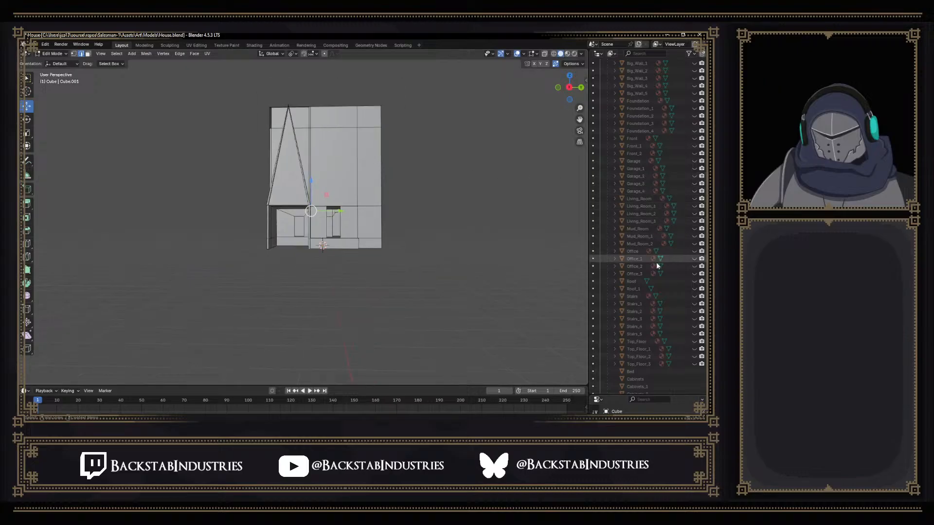
scroll(678, 253, "down", 5)
left_click(695, 221)
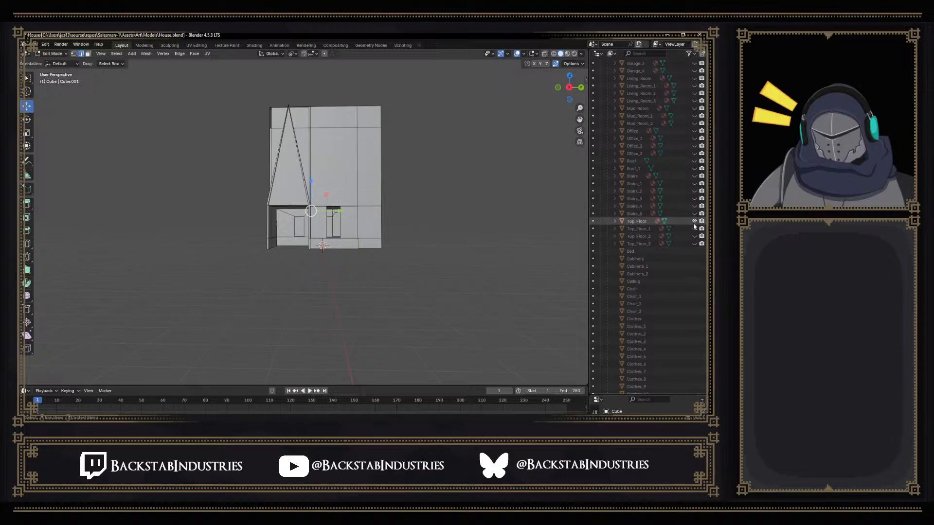
left_click(694, 228)
left_click(694, 236)
left_click(695, 243)
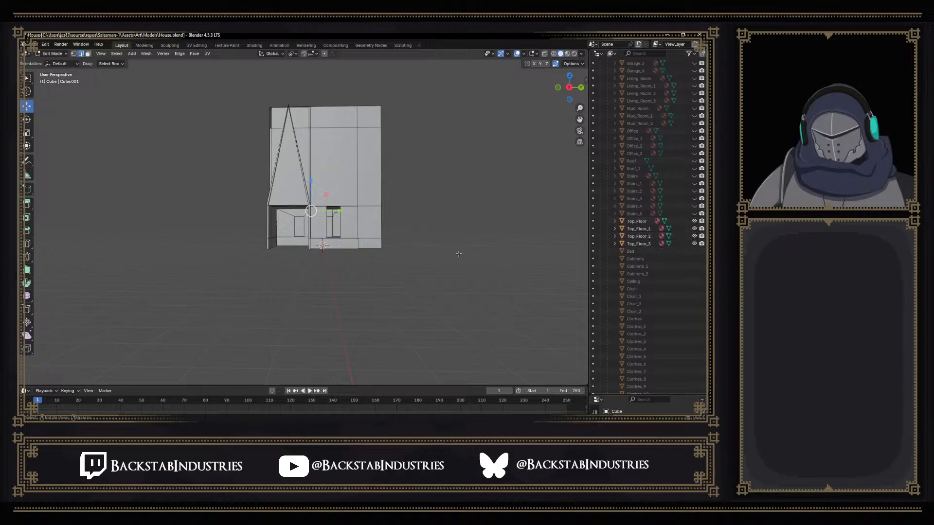
Select all vertices in the top section of the house mesh and lower them about 7.44 m along Z
middle_click_drag(410, 205, 319, 214)
scroll(272, 209, "up", 6)
scroll(363, 211, "down", 3)
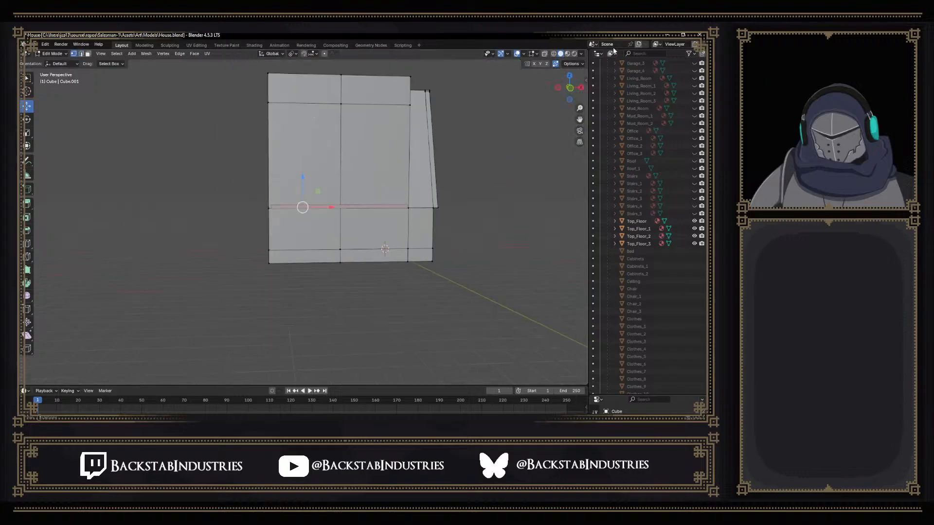
left_click(554, 54)
middle_click_drag(523, 80, 497, 91)
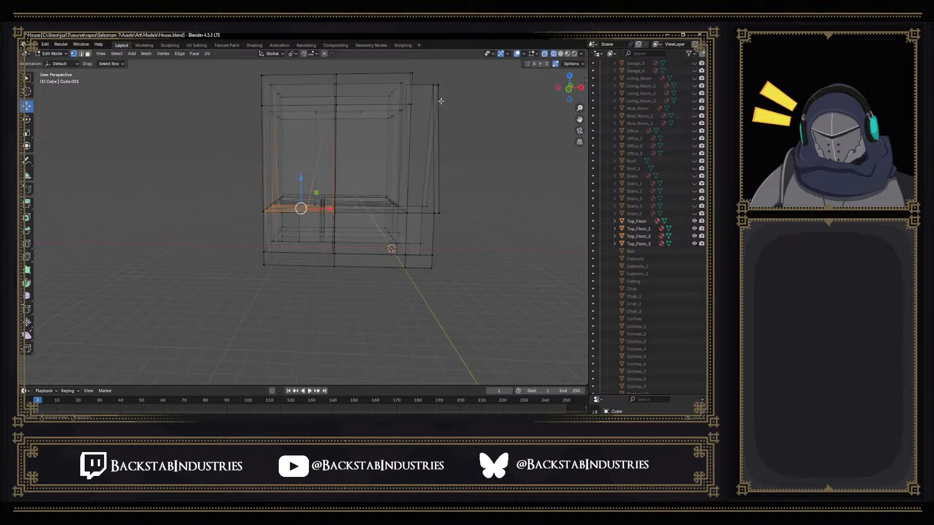
left_click_drag(204, 145, 563, 64)
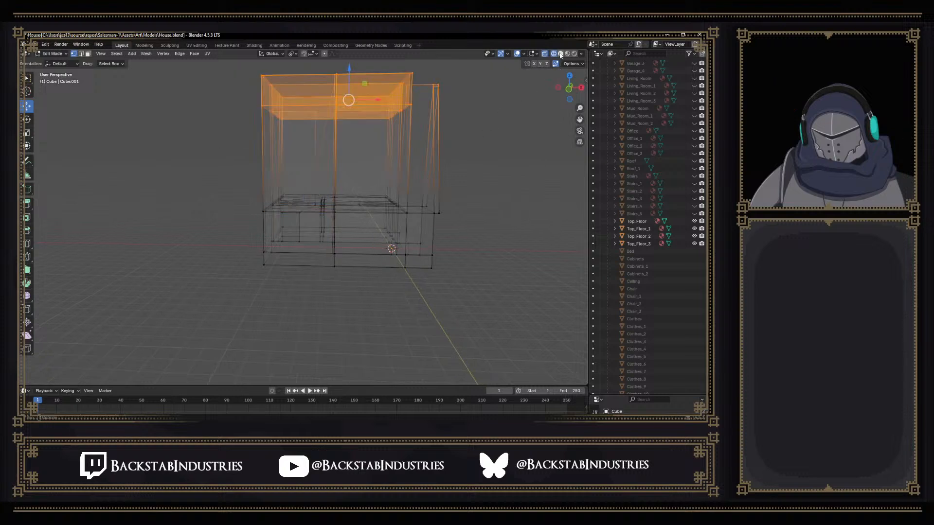
left_click(560, 54)
left_click_drag(347, 77, 360, 164)
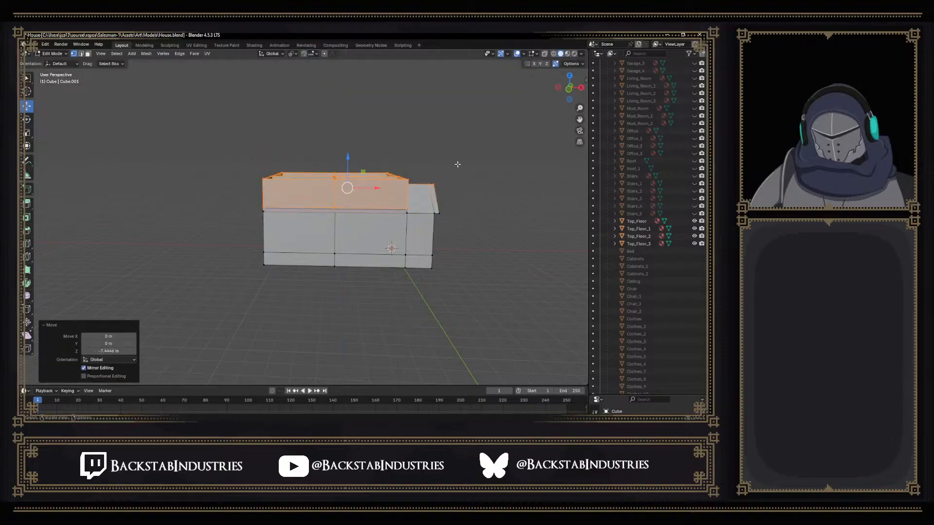
In front orthographic view, lower the selected top section about 0.08 m further along Z to fit the top-floor reference
left_click(572, 98)
scroll(362, 193, "up", 8)
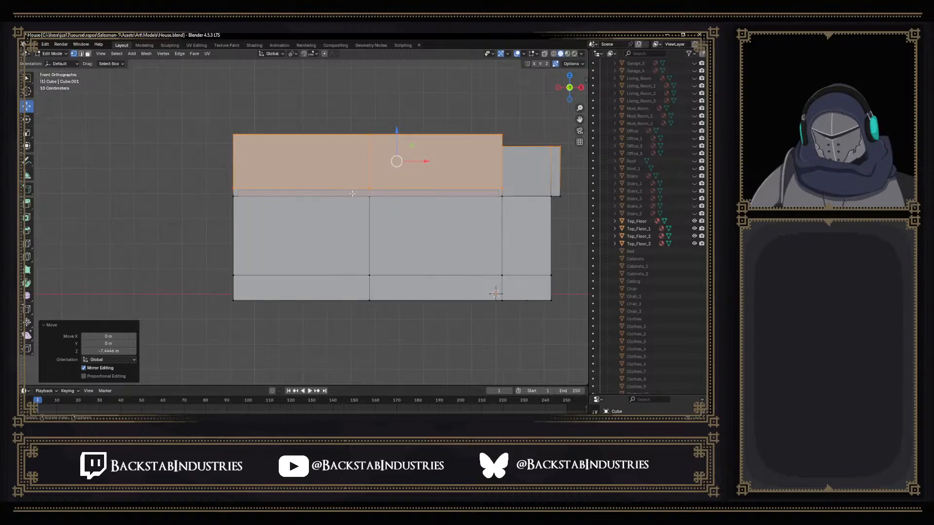
middle_click_drag(361, 194, 333, 217, "shift")
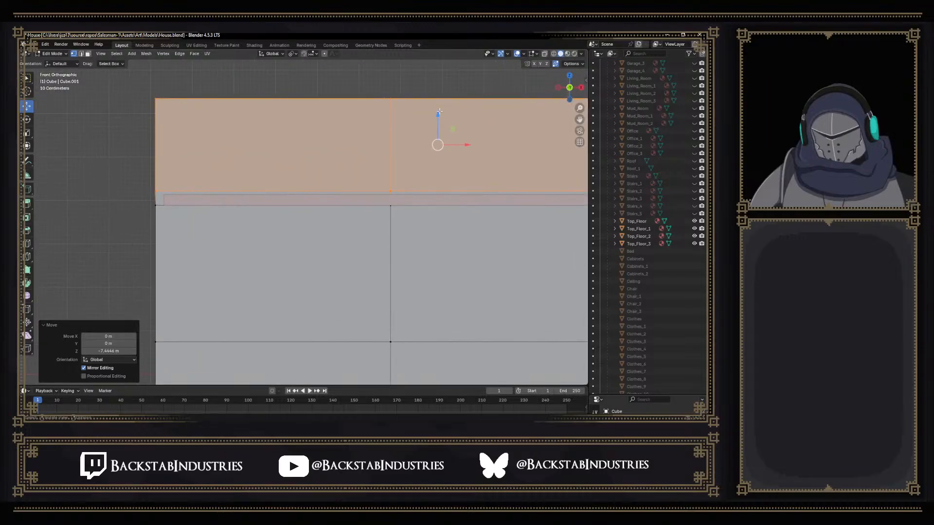
left_click_drag(439, 112, 438, 116)
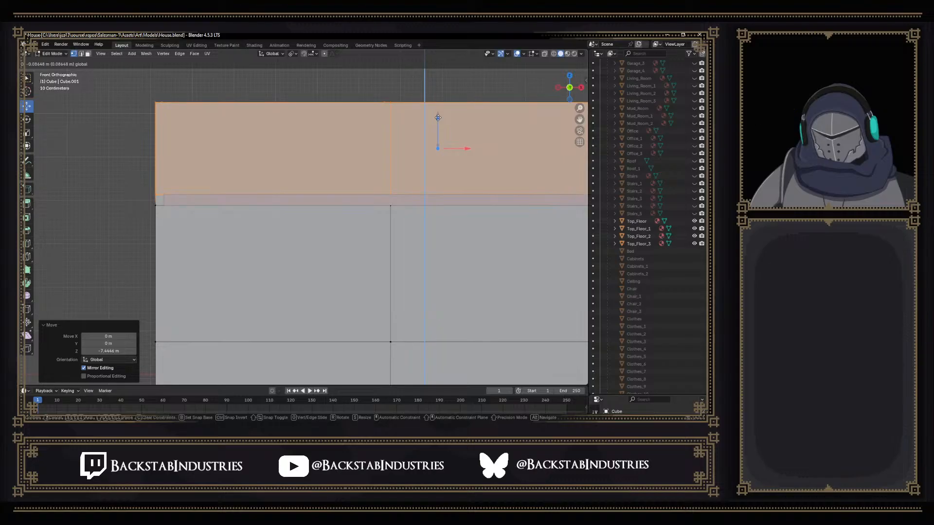
left_click_drag(438, 118, 437, 118)
Hide the Top_Floor, Top_Floor_1, Top_Floor_2 and Top_Floor_3 reference objects
middle_click_drag(517, 193, 525, 190)
left_click(694, 221)
left_click(694, 228)
left_click(694, 235)
scroll(514, 220, "down", 6)
middle_click_drag(515, 220, 515, 258)
left_click(295, 198)
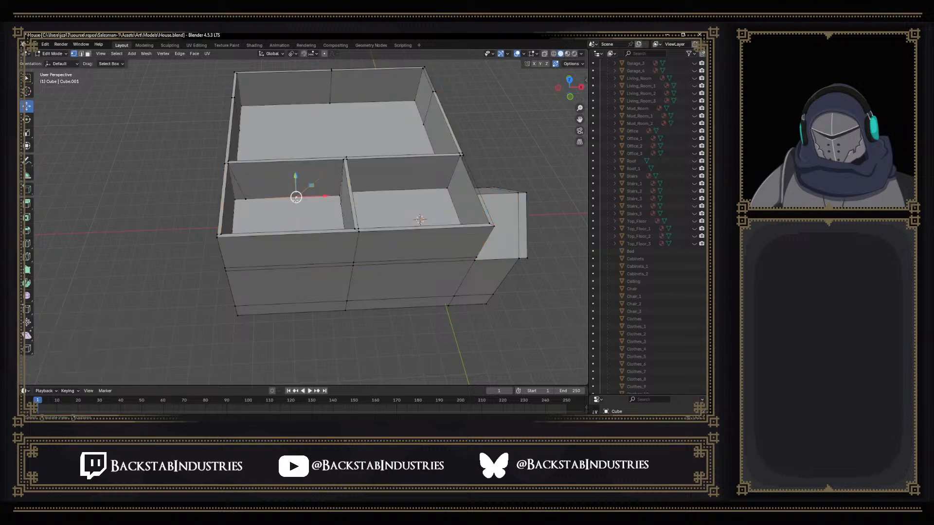
Unhide the reference objects Bathroom through Bathroom_3 and Bedroom through Bedroom_4
scroll(284, 218, "up", 4)
middle_click_drag(357, 196, 21, 217)
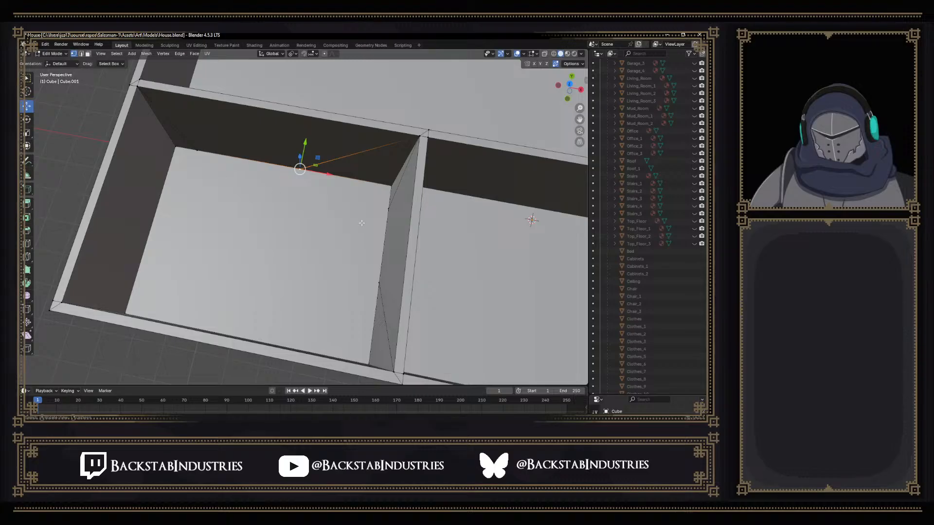
middle_click_drag(299, 245, 256, 230)
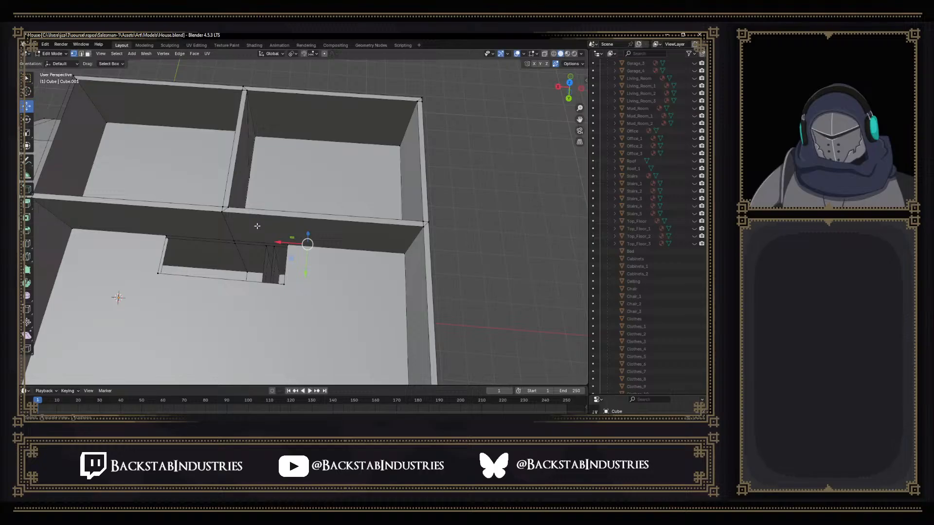
middle_click_drag(258, 226, 249, 239)
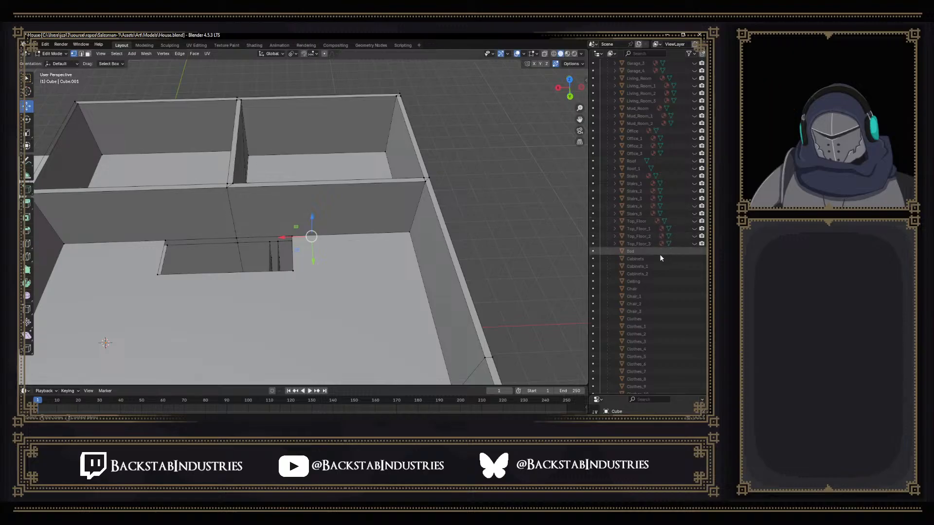
scroll(671, 253, "up", 6)
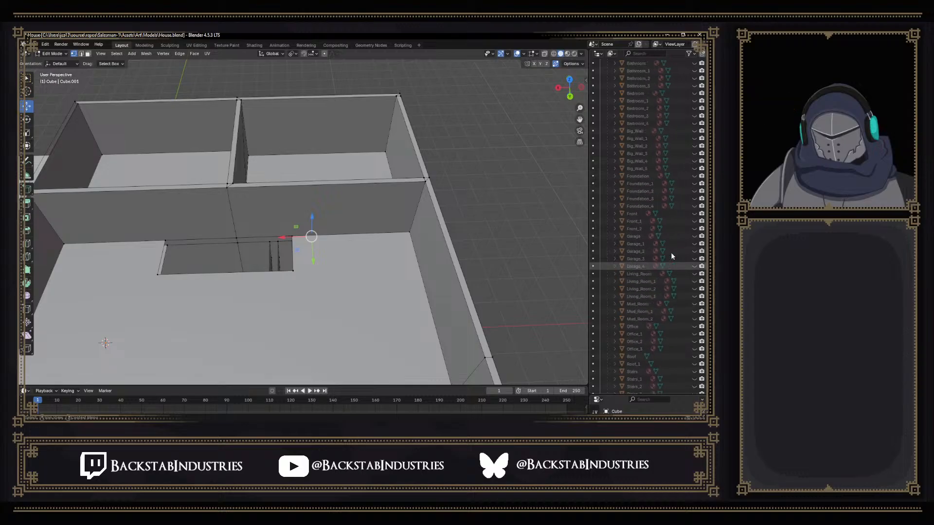
scroll(670, 256, "up", 2)
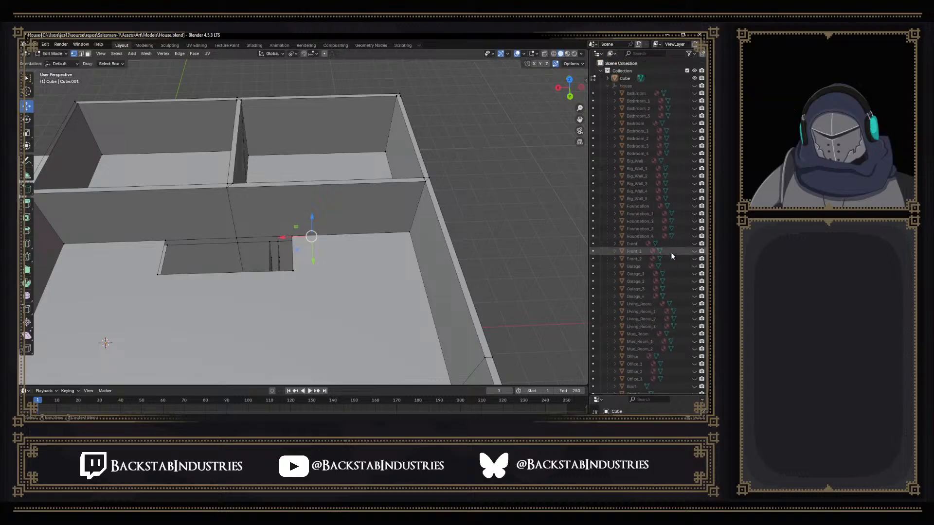
left_click(694, 93)
left_click(694, 101)
left_click(694, 108)
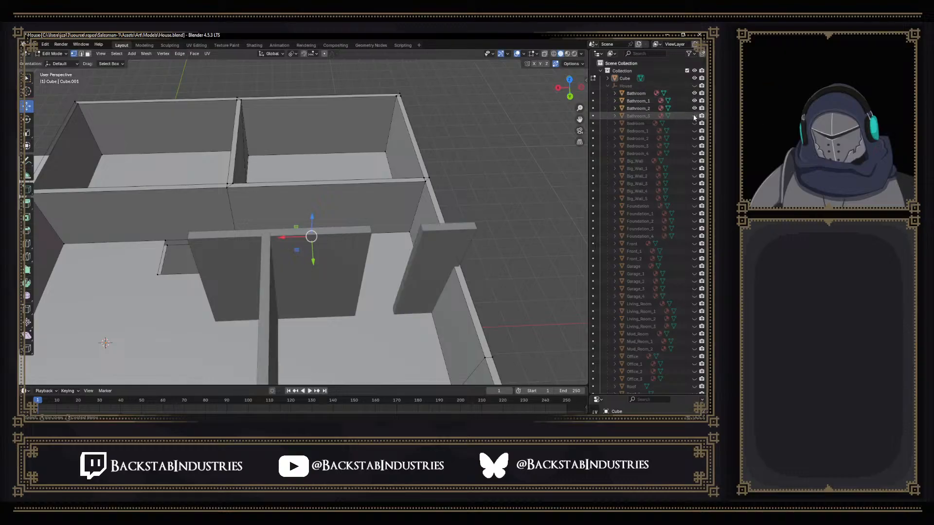
left_click(694, 116)
left_click(694, 123)
left_click(695, 131)
left_click(694, 138)
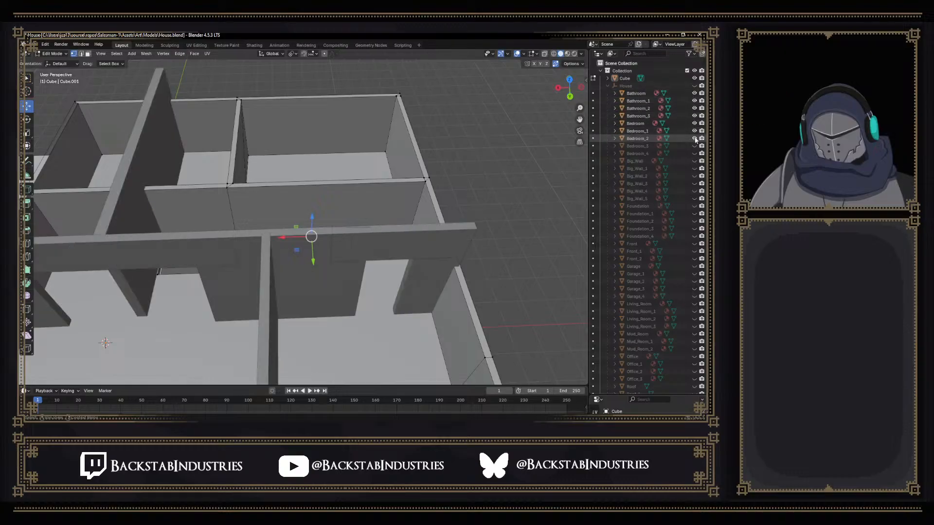
left_click(694, 146)
left_click(694, 153)
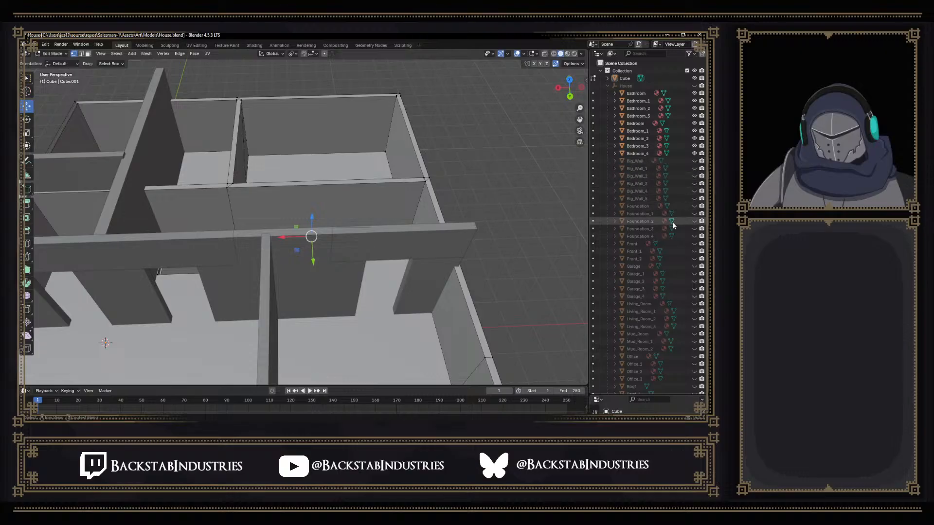
Unhide the Office, Office_1, Office_2 and Office_3 reference objects
scroll(681, 237, "down", 6)
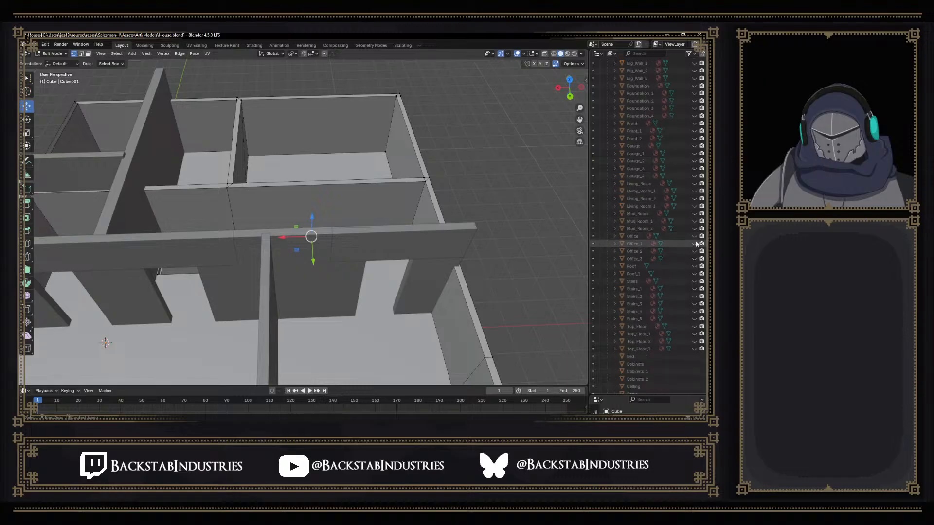
left_click(694, 236)
left_click(695, 243)
left_click(695, 250)
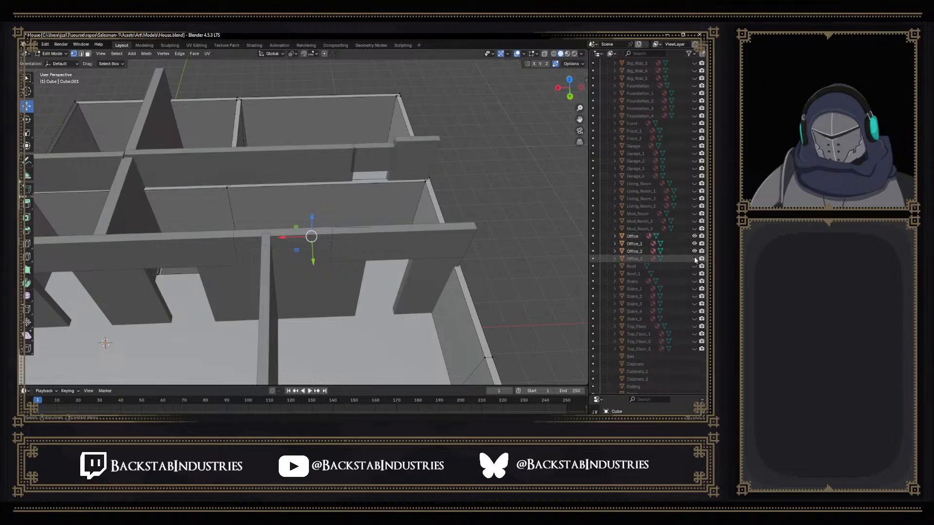
left_click(694, 258)
Delete the faces on both sides of the house mesh's dividing wall next to the office reference wall
middle_click_drag(305, 252, 397, 214)
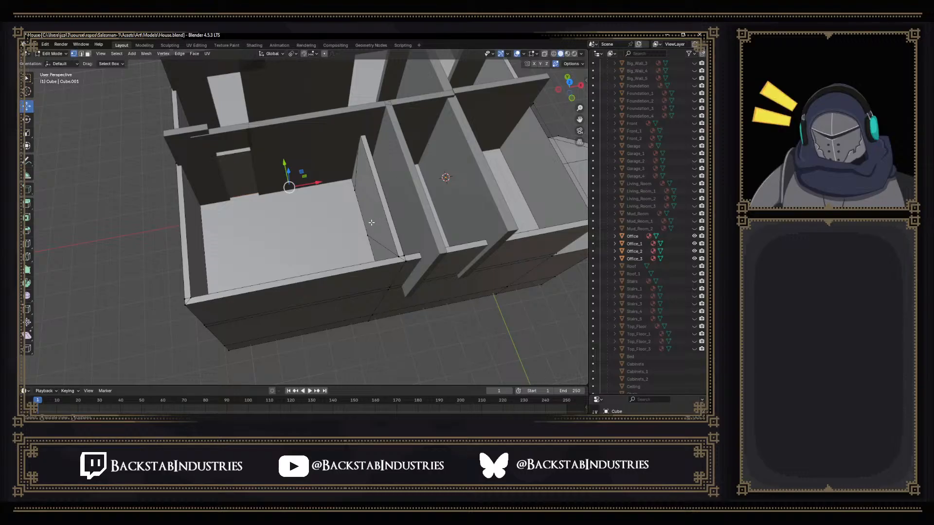
middle_click_drag(370, 222, 457, 230)
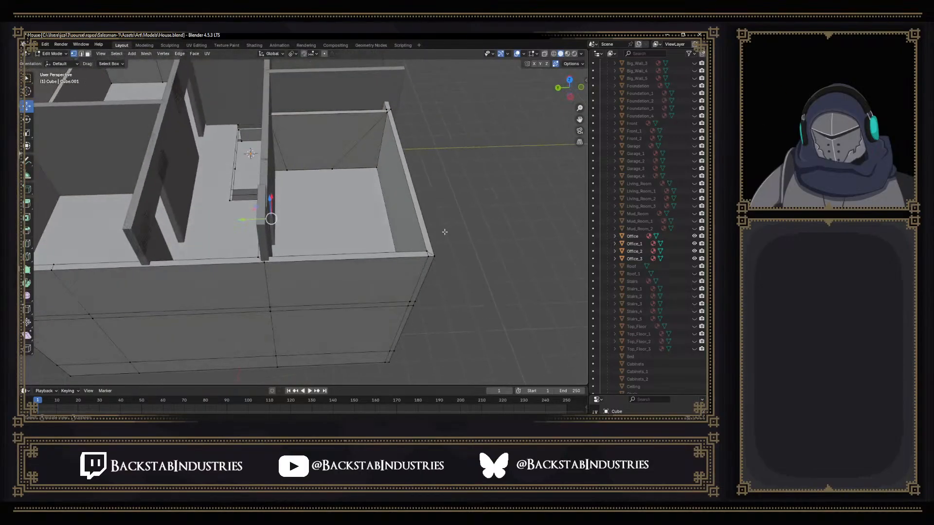
left_click(332, 134)
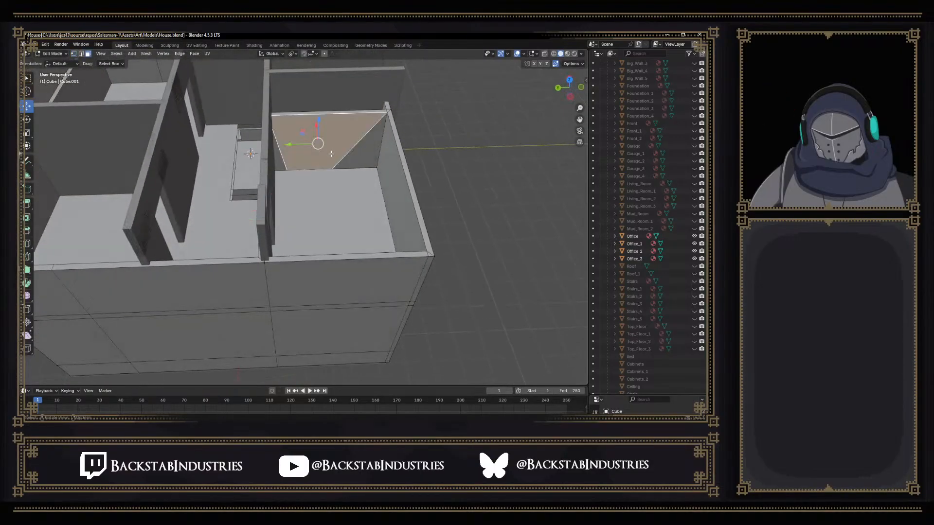
key("x")
left_click(308, 166)
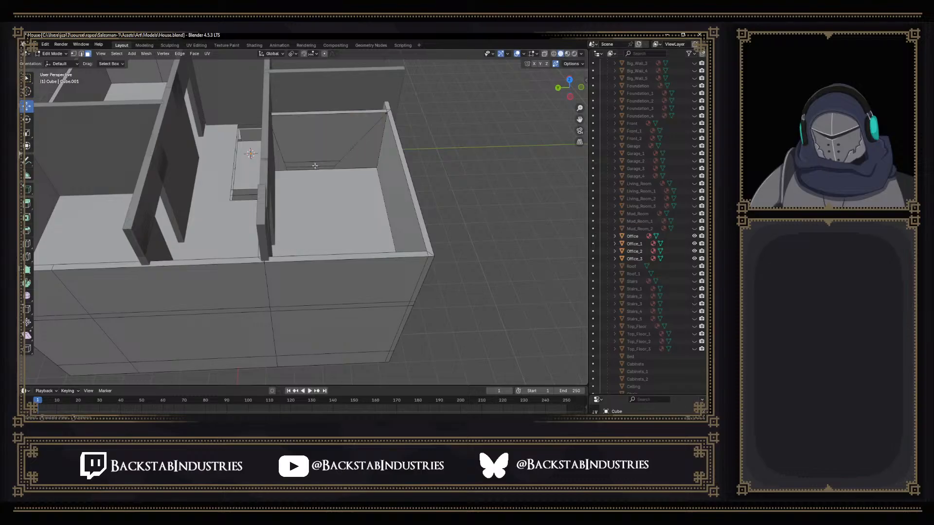
left_click(360, 153)
key("x")
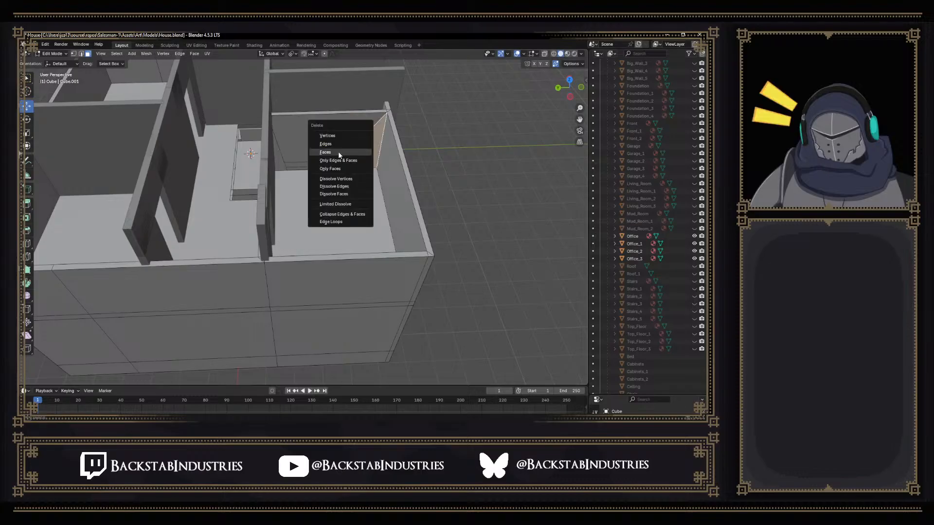
left_click(338, 152)
left_click(349, 138)
key("x")
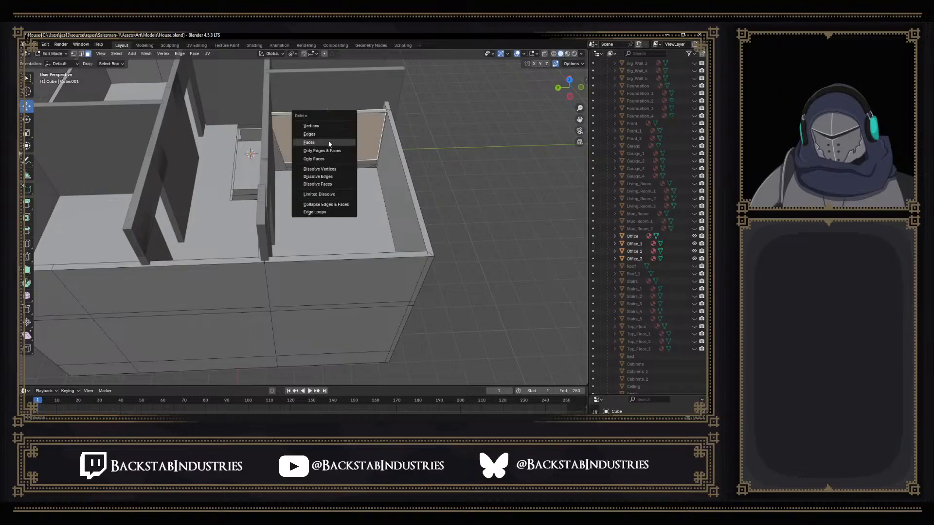
left_click(329, 144)
Delete the remaining top strip and leftover face of the removed dividing wall
middle_click_drag(329, 144, 359, 174)
left_click(372, 152)
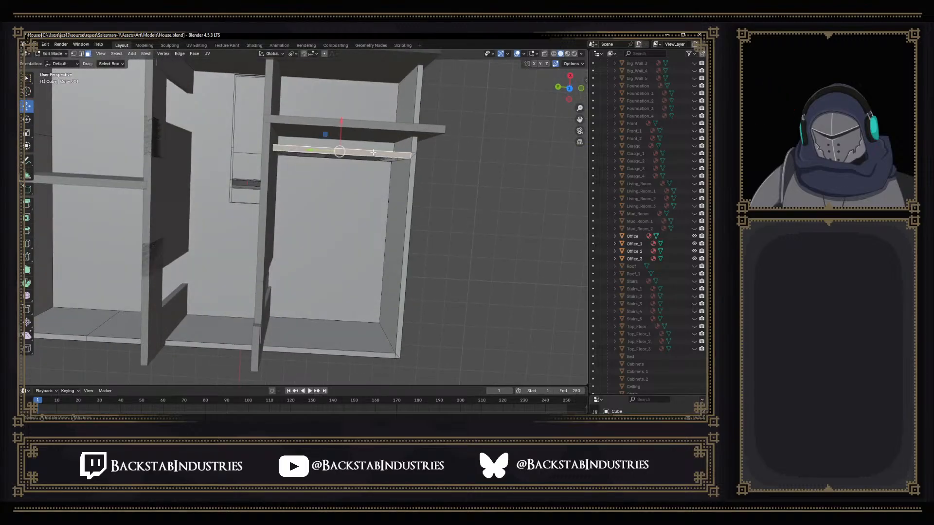
key("x")
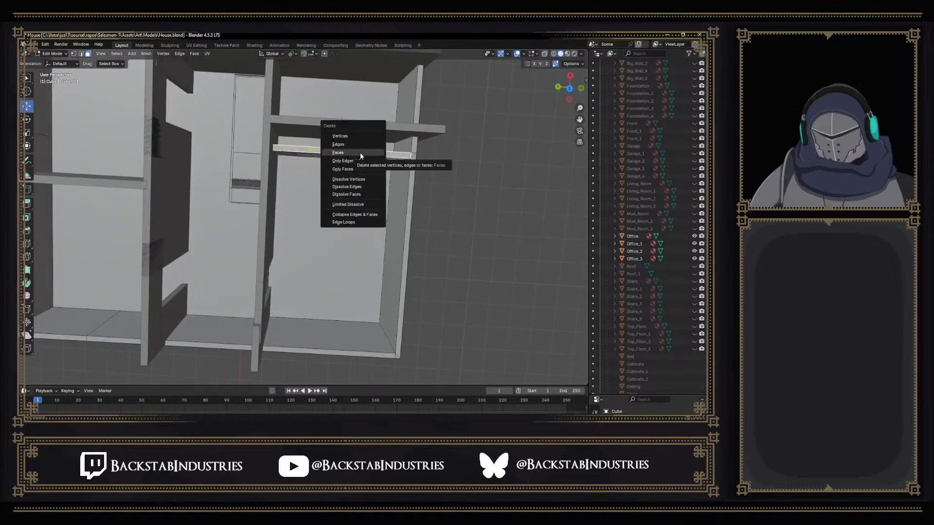
left_click(360, 153)
middle_click_drag(360, 154, 382, 135)
key("x")
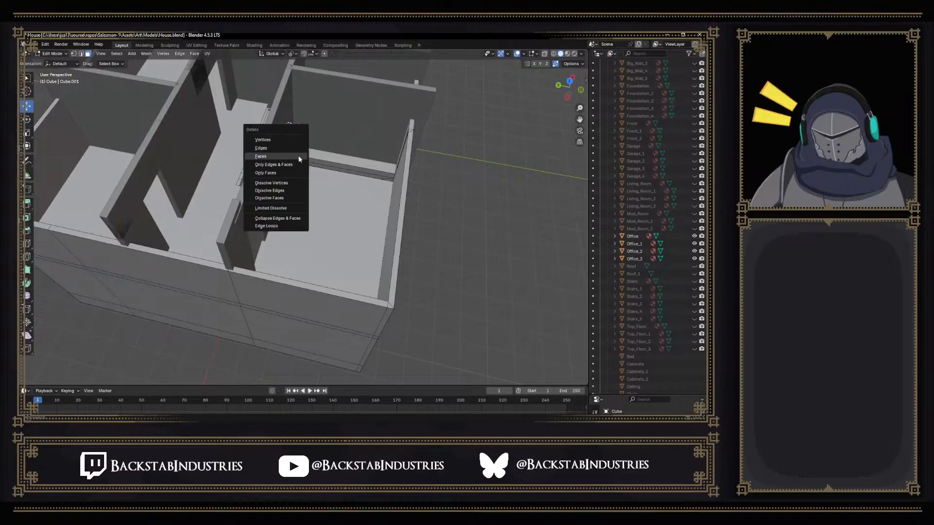
left_click(288, 156)
Select the stray ceiling-line vertex above the doorway and the nearest room corner vertex, and collapse them by scaling to 0
scroll(297, 162, "up", 3)
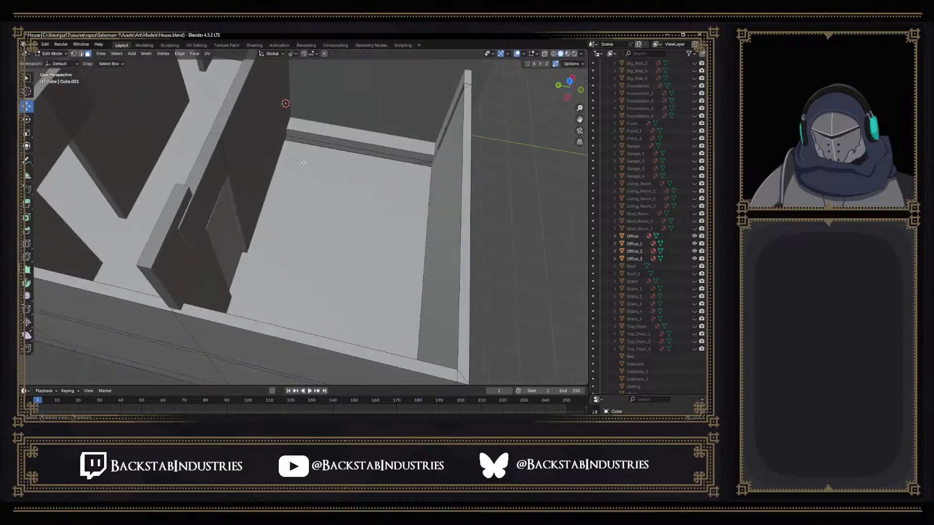
middle_click_drag(377, 117, 354, 292, "shift")
scroll(353, 293, "up", 8)
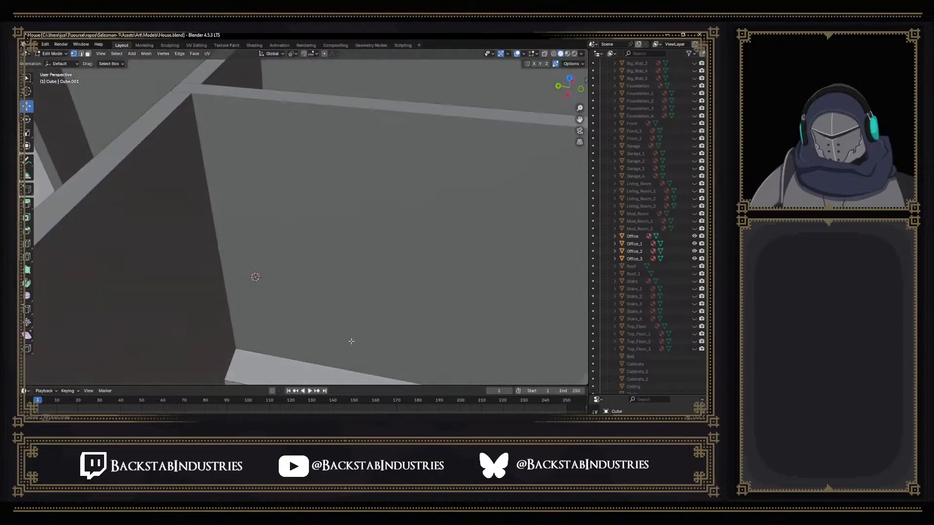
middle_click_drag(351, 342, 360, 204)
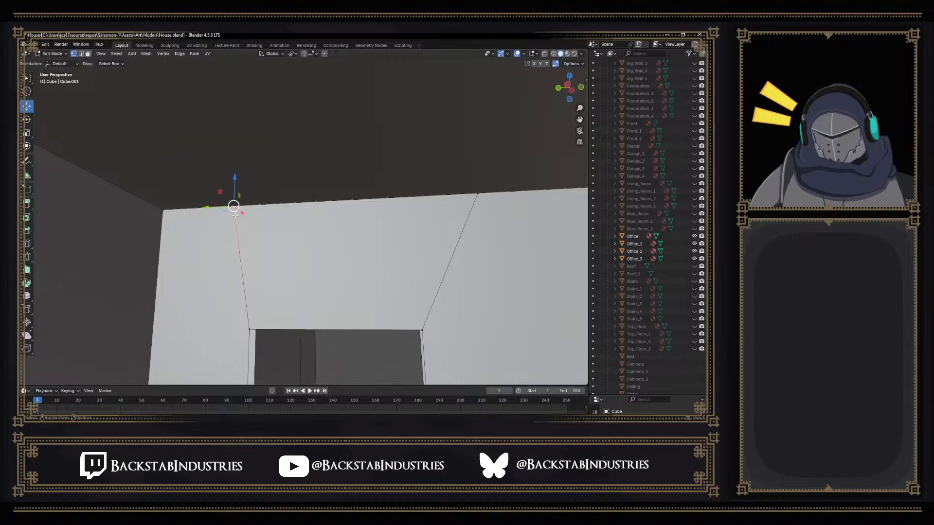
left_click(165, 213)
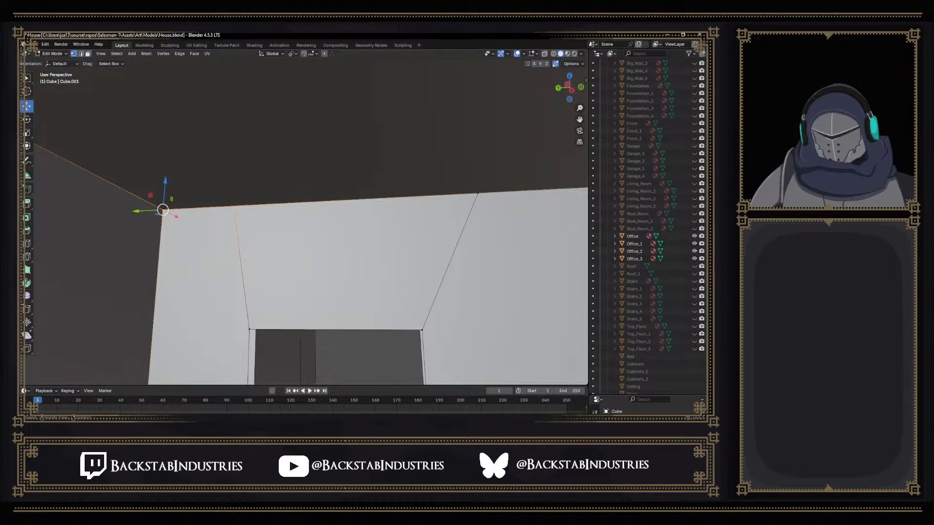
key("s")
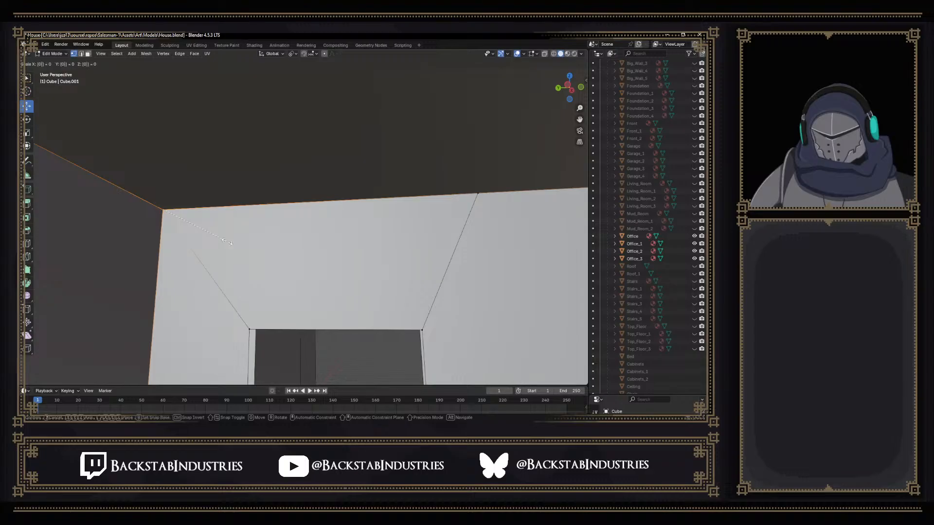
key("Return")
Collapse the second stray ceiling-line vertex onto the opposite room corner by scaling both vertices to 0
middle_click_drag(428, 244, 445, 229)
left_click(463, 206)
middle_click_drag(513, 250, 441, 247)
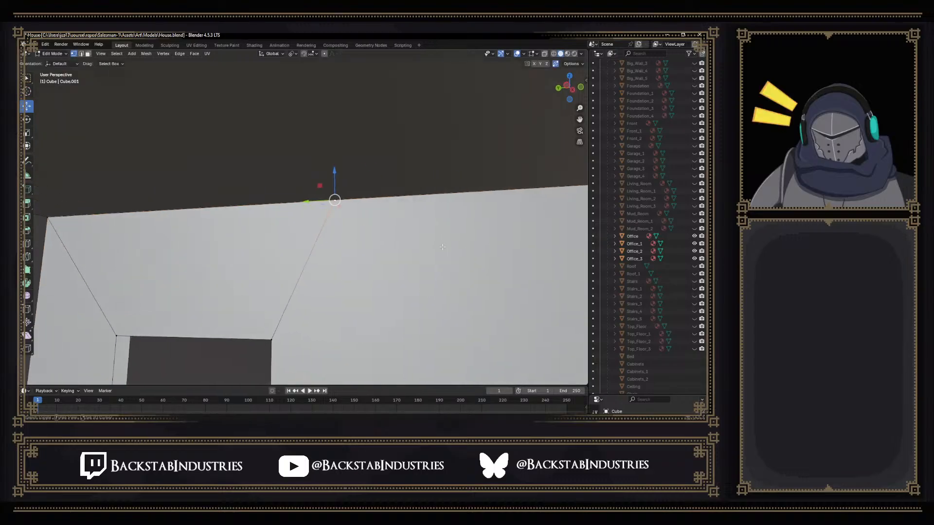
middle_click_drag(508, 252, 461, 229)
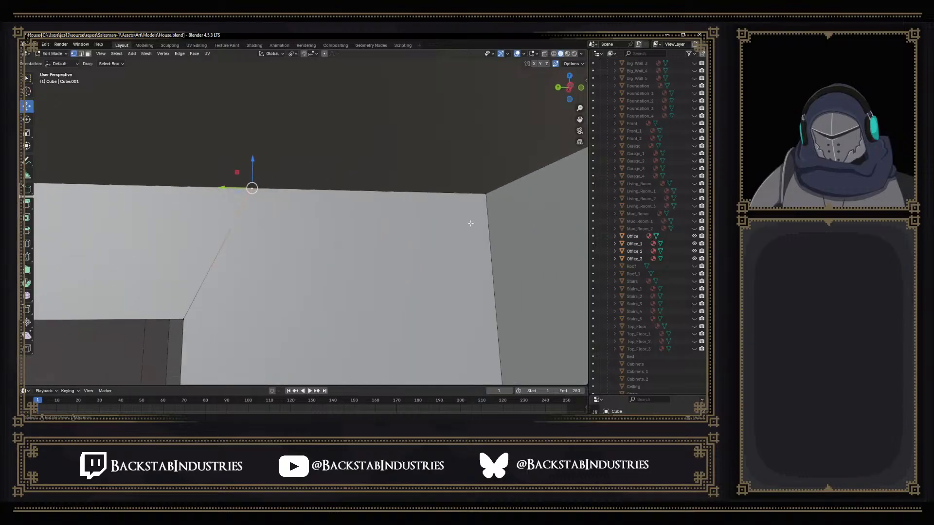
left_click(488, 197)
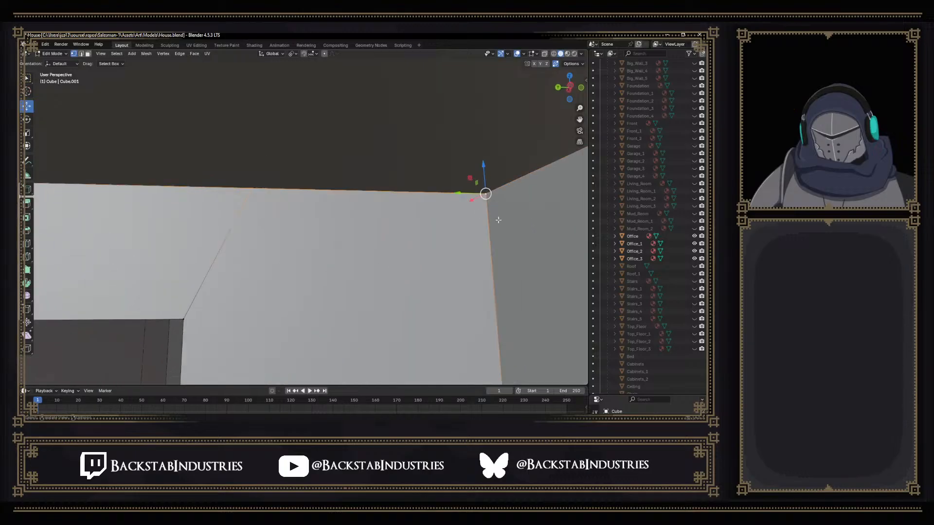
key("s")
key("Return")
Examine the top-floor walls and stair opening against the bedroom, bathroom and office reference walls
middle_click_drag(486, 212, 312, 228)
middle_click_drag(267, 191, 318, 187)
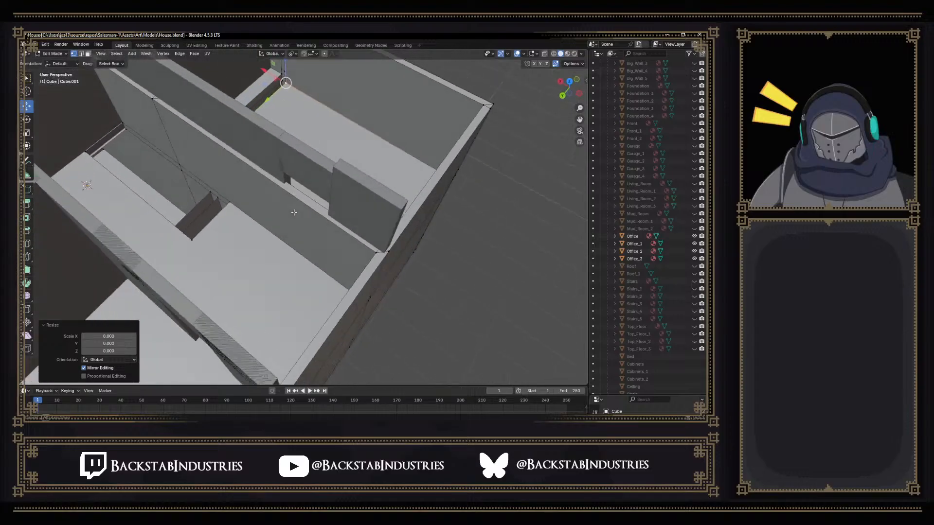
middle_click_drag(285, 212, 242, 211)
middle_click_drag(259, 155, 478, 260, "shift")
middle_click_drag(285, 218, 377, 223)
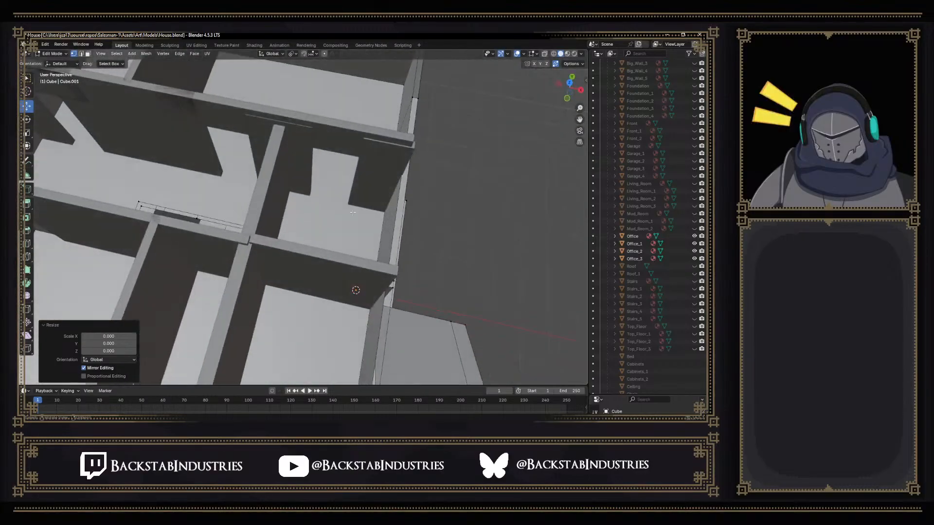
middle_click_drag(217, 162, 412, 233)
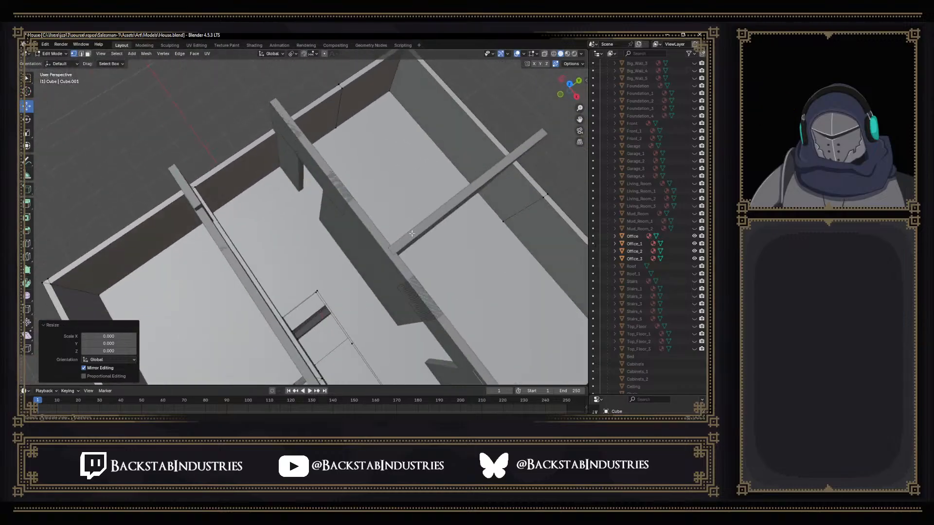
middle_click_drag(503, 260, 369, 130)
middle_click_drag(336, 253, 495, 307)
middle_click_drag(356, 265, 470, 275)
left_click(380, 220)
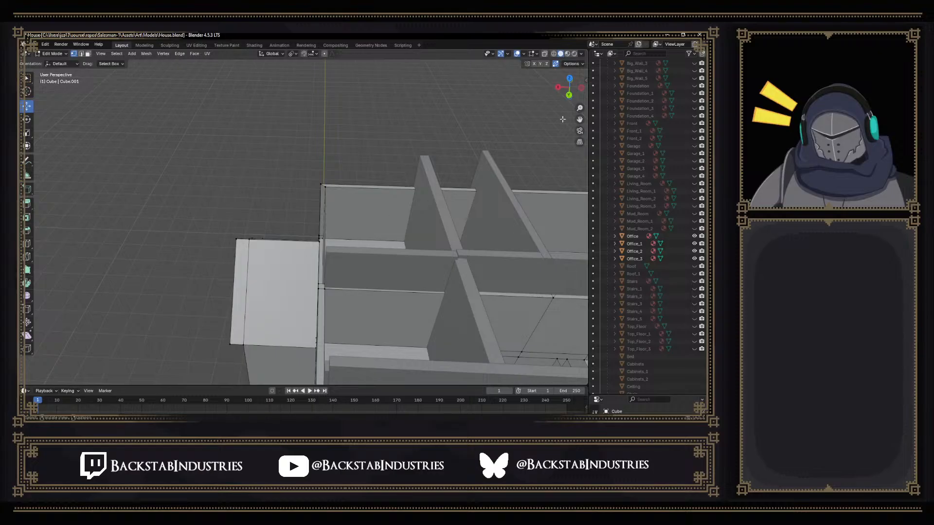
Examine the top-floor ceiling-line gap and wall edges in wireframe, X-ray and solid shading, from outside and inside the room
left_click(554, 54)
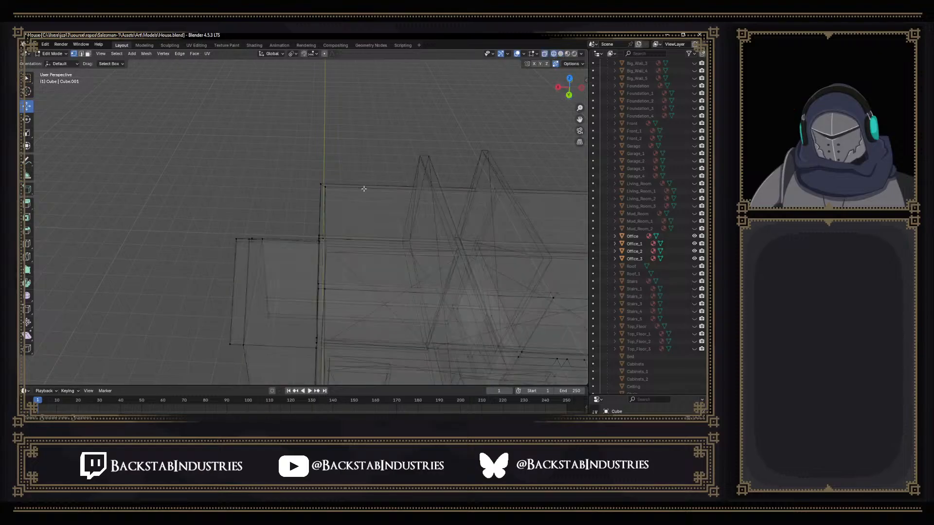
middle_click_drag(458, 208, 447, 210)
left_click(561, 55)
mouse_move(516, 189)
middle_mouse_down("shift")
mouse_move(356, 196)
mouse_move(355, 232)
middle_mouse_up("shift")
middle_click_drag(290, 203, 224, 208)
scroll(327, 265, "up", 3)
middle_click_drag(396, 313, 333, 91, "shift")
scroll(359, 191, "up", 3)
middle_click_drag(284, 175, 365, 333, "shift")
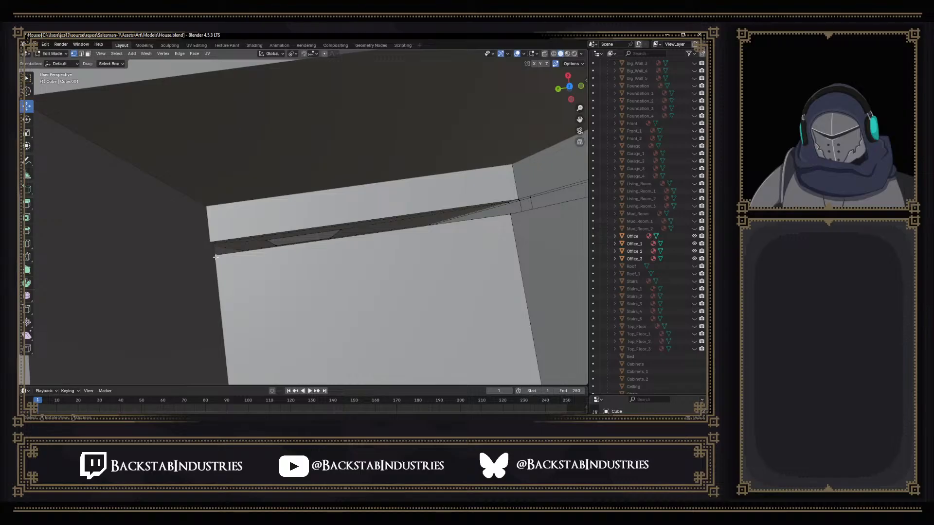
middle_click_drag(232, 264, 261, 193, "shift")
left_click(545, 53)
left_click(560, 54)
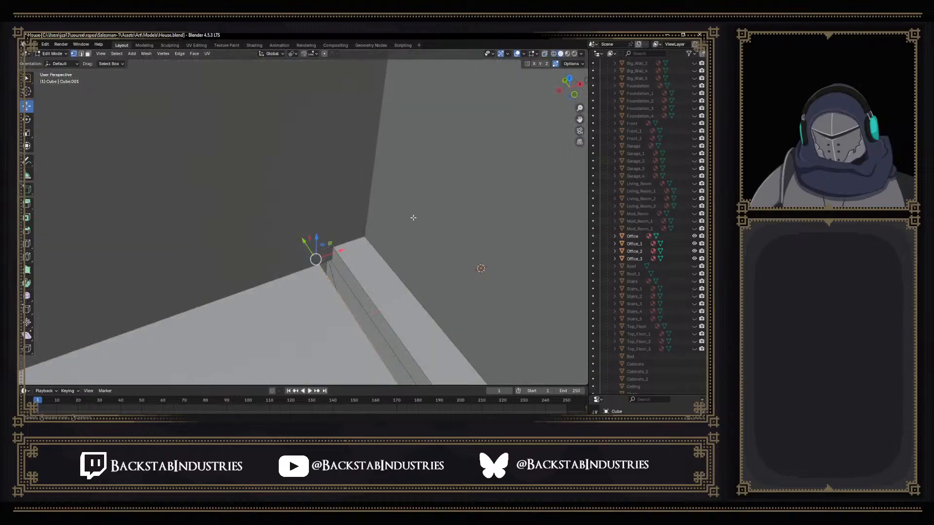
Try moving the selected corner vertex of the floor edge beside the wall ledge, and undo the move
mouse_move(368, 274)
middle_mouse_down()
mouse_move(367, 254)
mouse_move(362, 266)
middle_mouse_up()
mouse_move(317, 337)
middle_mouse_down()
mouse_move(335, 300)
mouse_move(352, 150)
mouse_move(333, 177)
middle_mouse_up()
left_click_drag(359, 178, 350, 176)
key("ctrl+z")
middle_click_drag(411, 203, 421, 262)
middle_click_drag(464, 201, 300, 202)
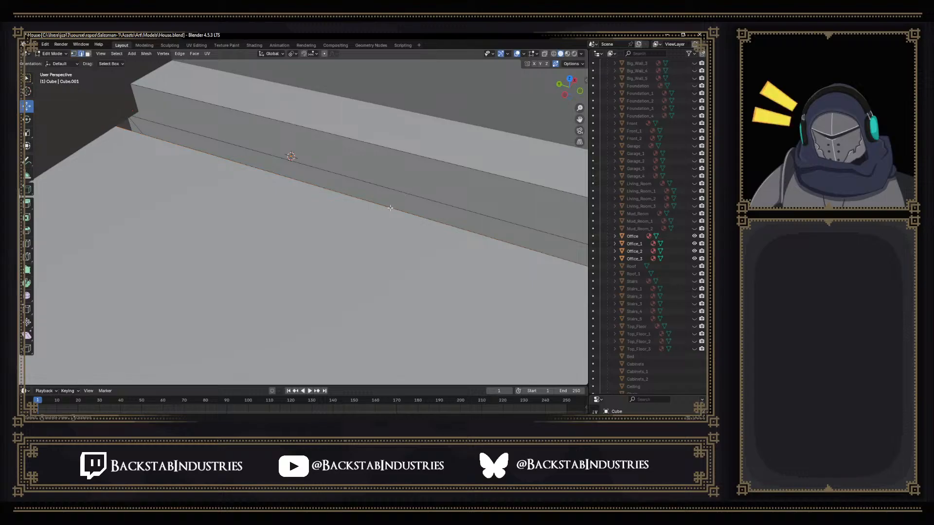
Try moving the selected wall-line vertex beside the floor opening along Y, and undo the move
middle_click_drag(413, 199, 389, 239)
middle_click_drag(439, 200, 391, 191)
middle_click_drag(316, 197, 375, 226)
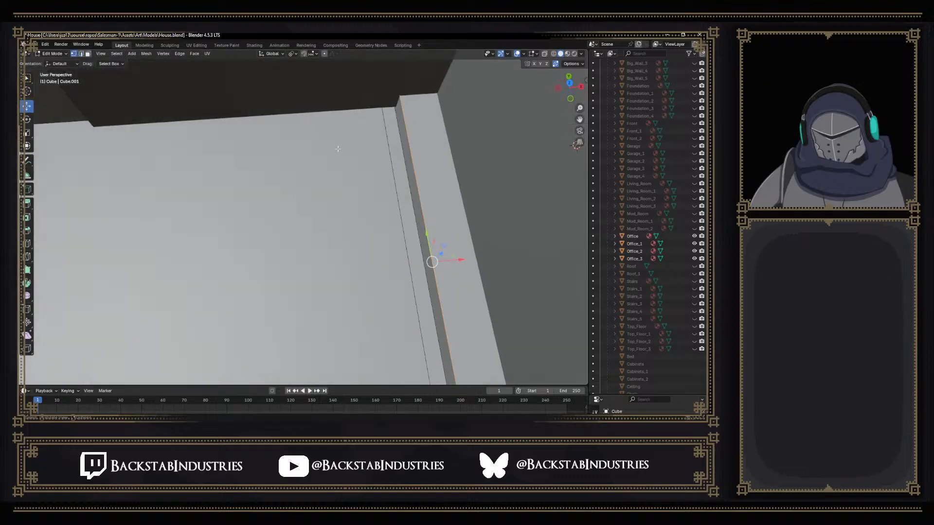
middle_click_drag(427, 90, 395, 137, "shift")
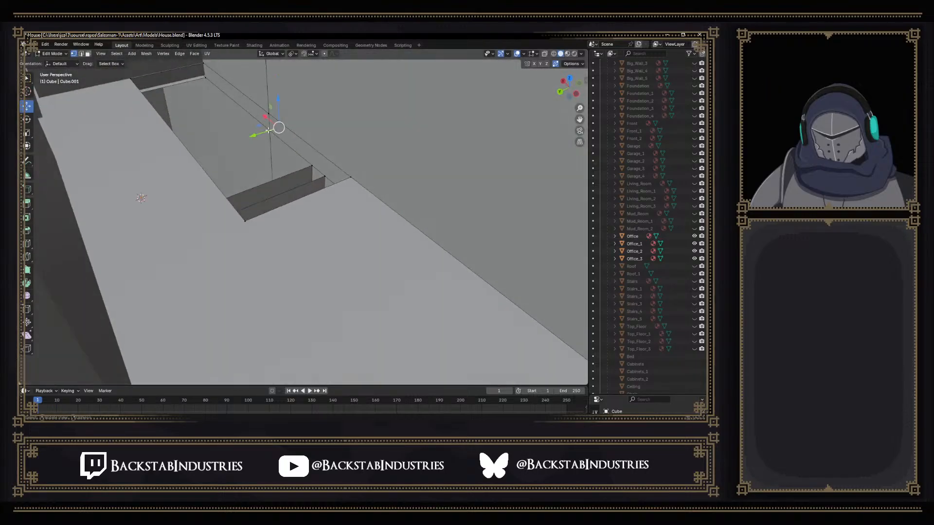
left_click_drag(266, 132, 249, 139)
key("ctrl+z")
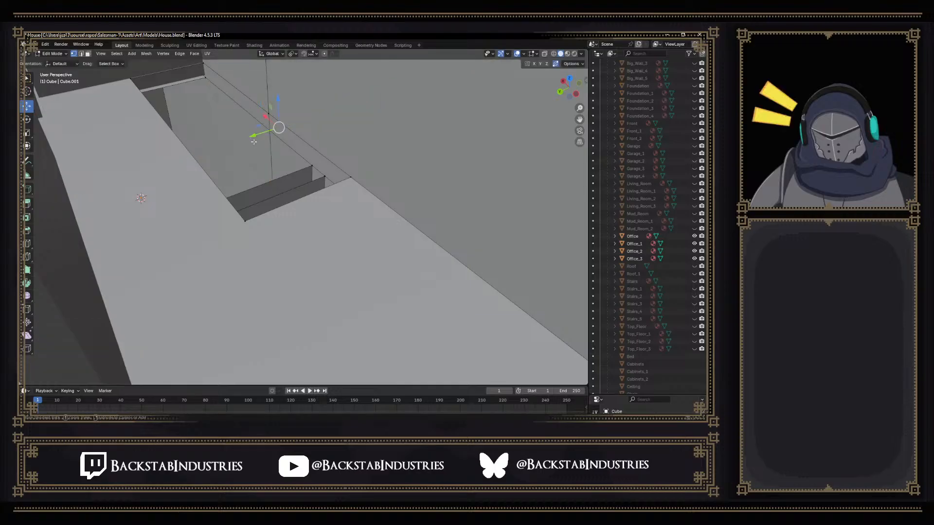
middle_click_drag(316, 137, 213, 147)
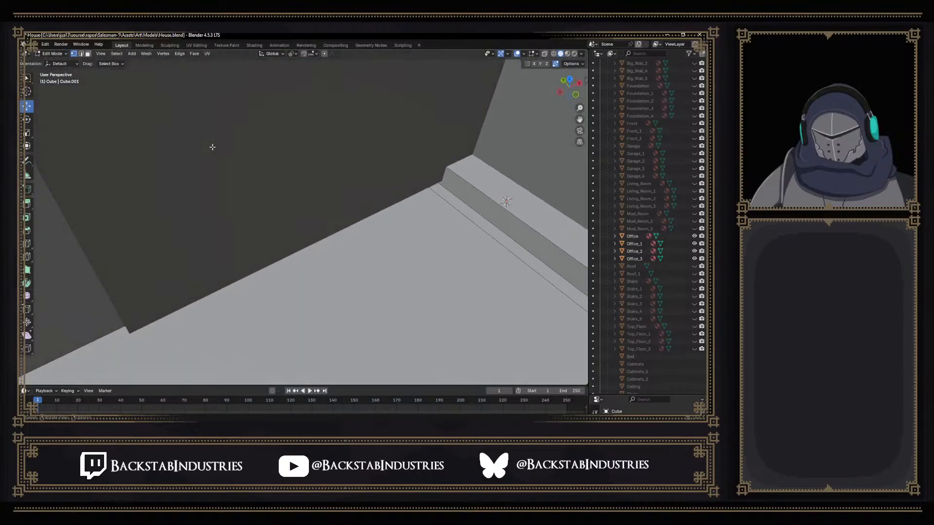
middle_click_drag(406, 176, 411, 125)
scroll(683, 146, "up", 6)
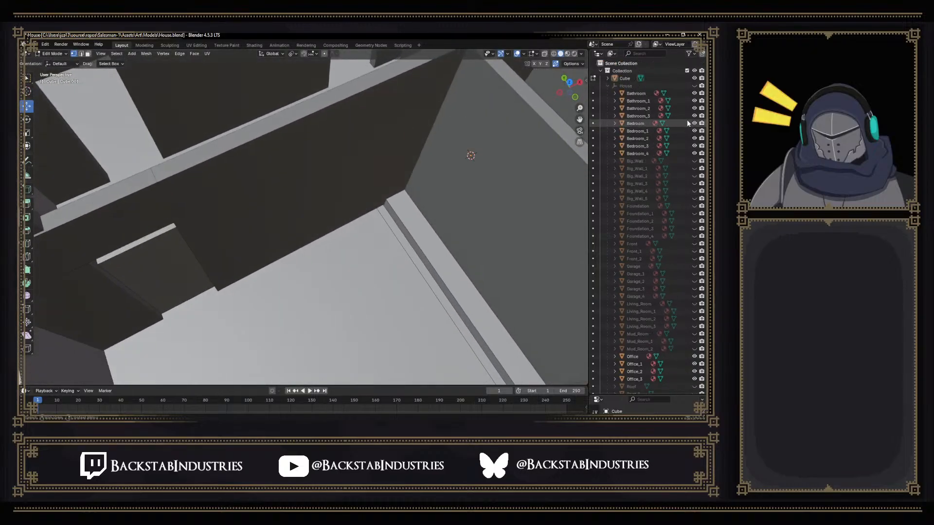
Toggle the House reference and its child pieces out of view and examine the bare house mesh's upper walls
left_click(694, 86)
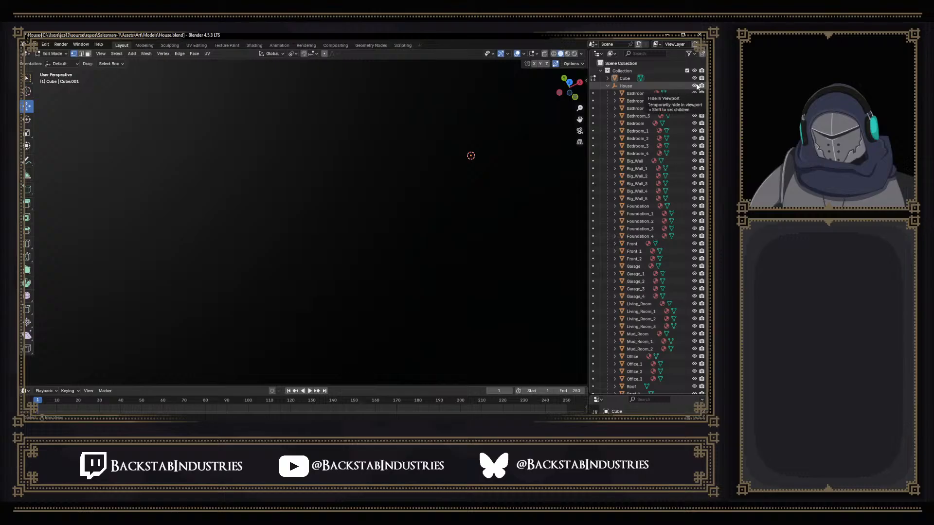
left_click(695, 86)
scroll(691, 112, "down", 5)
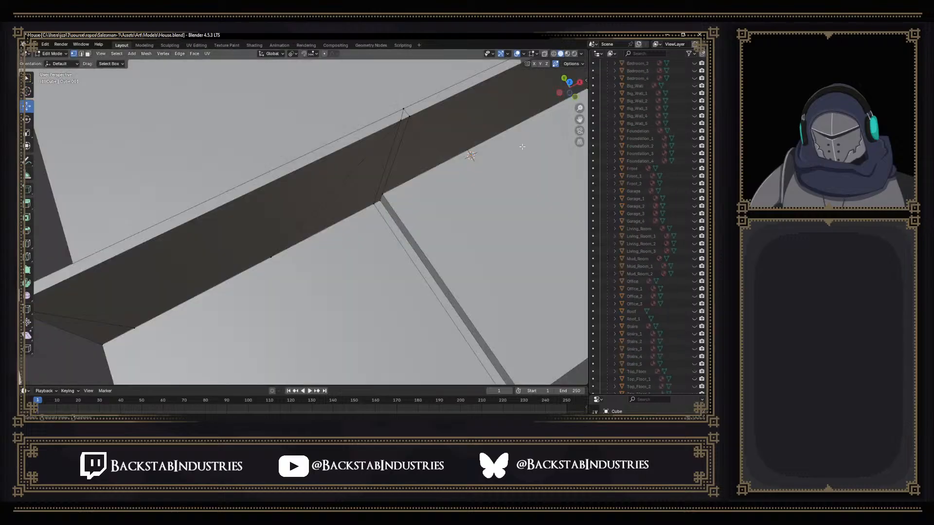
scroll(393, 182, "down", 4)
middle_click_drag(388, 182, 345, 185)
middle_click_drag(350, 254, 298, 203)
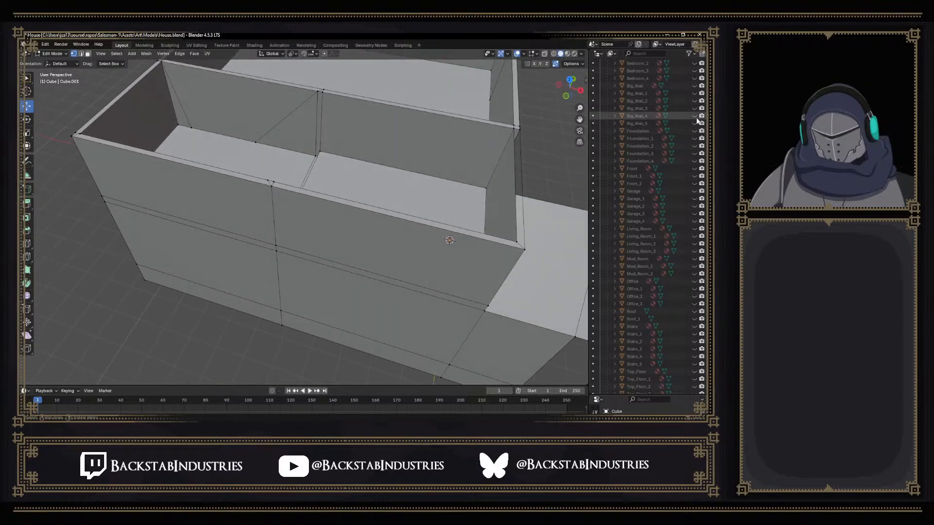
scroll(696, 121, "up", 5)
scroll(687, 130, "down", 5)
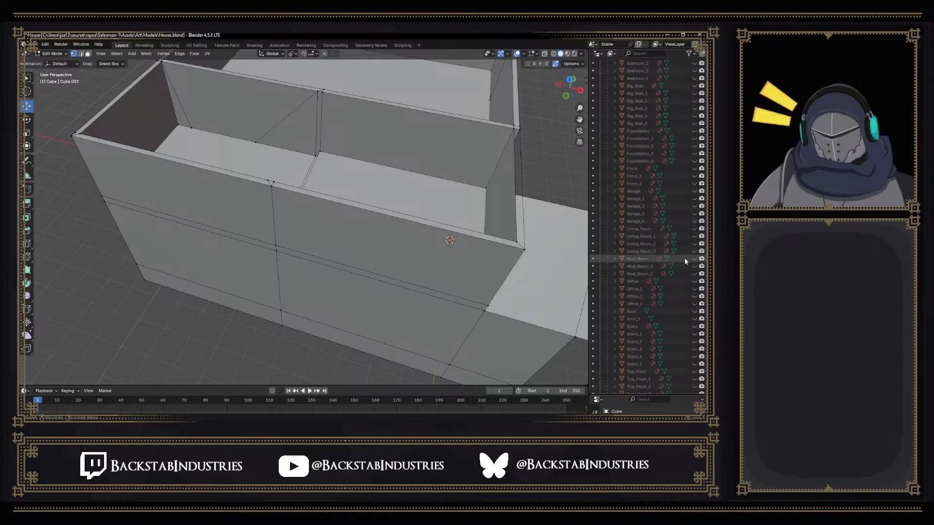
Show the Office, Office_1, Office_2 and Office_3 reference pieces in the viewport
left_click(694, 281)
left_click(695, 288)
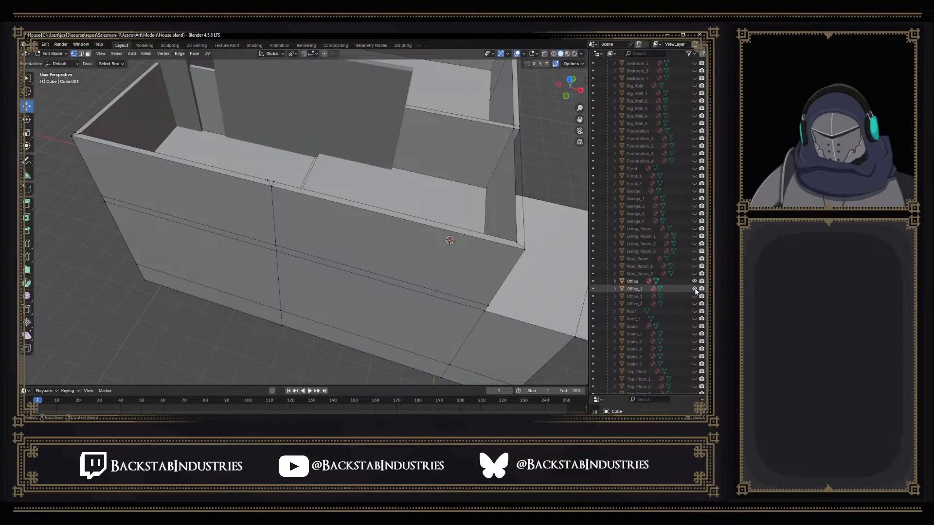
left_click(695, 296)
left_click(694, 303)
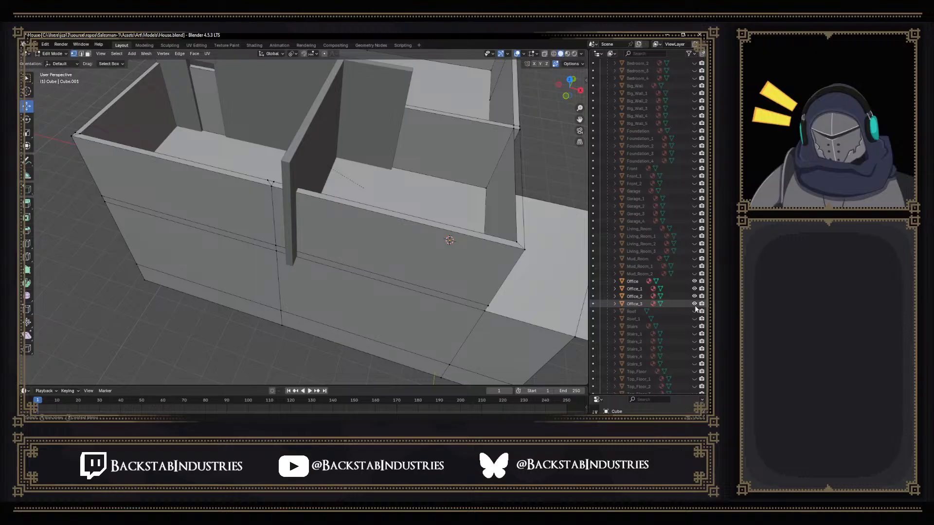
Show the reference pieces Bathroom through Bathroom_3 and Bedroom through Bedroom_4 in the viewport
scroll(689, 302, "up", 5)
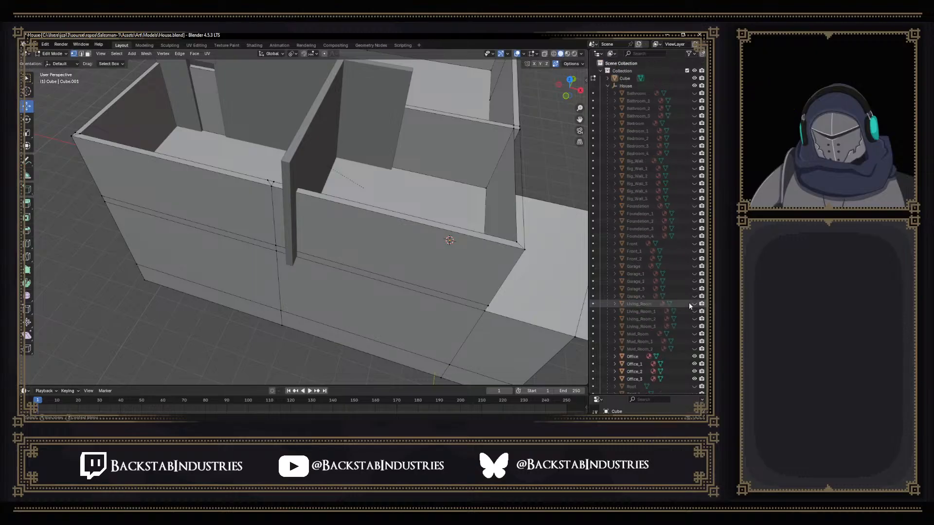
left_click(694, 93)
left_click(694, 100)
left_click(694, 108)
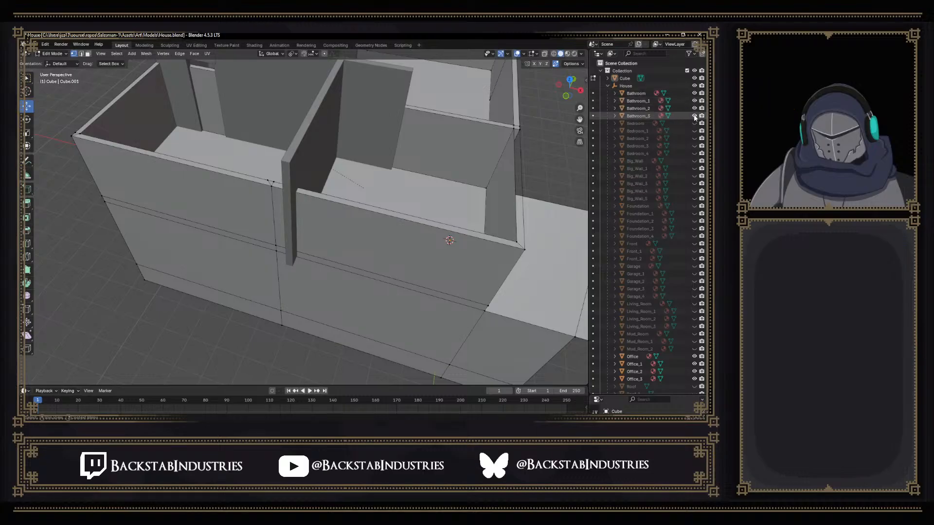
left_click(694, 116)
left_click(694, 123)
left_click(694, 131)
left_click(694, 138)
left_click(695, 145)
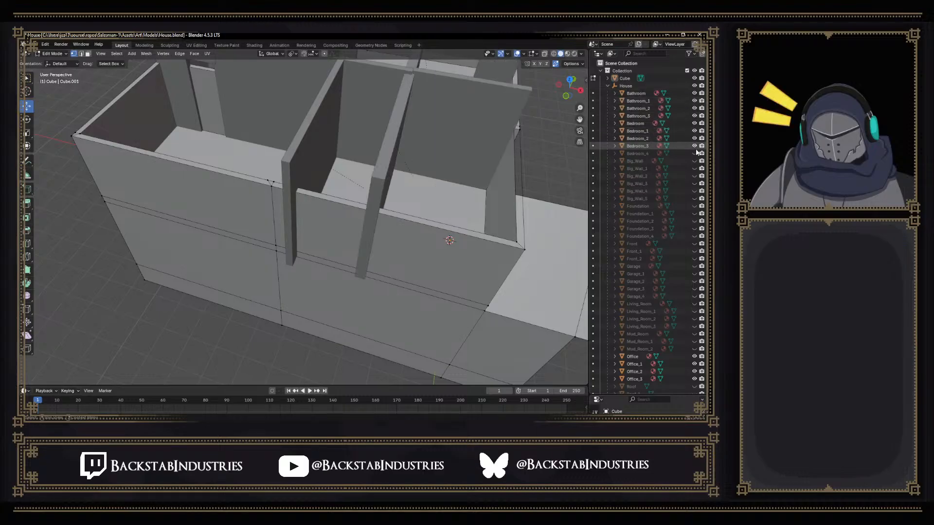
left_click(694, 153)
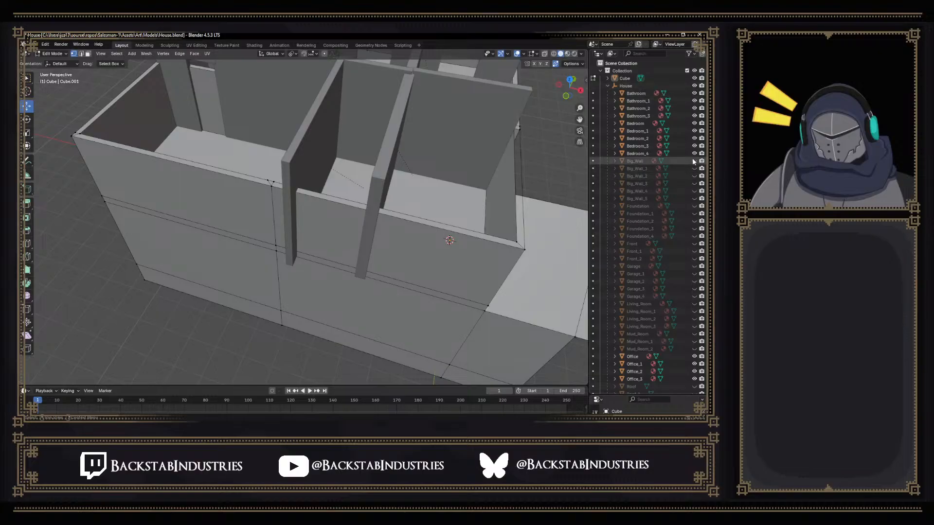
In Object Mode, select the long Bedroom dividing wall and shorten it along Y to roughly half its length
middle_click_drag(420, 128, 353, 130)
middle_click_drag(339, 187, 40, 239)
middle_click_drag(276, 190, 298, 228)
middle_click_drag(237, 249, 304, 205)
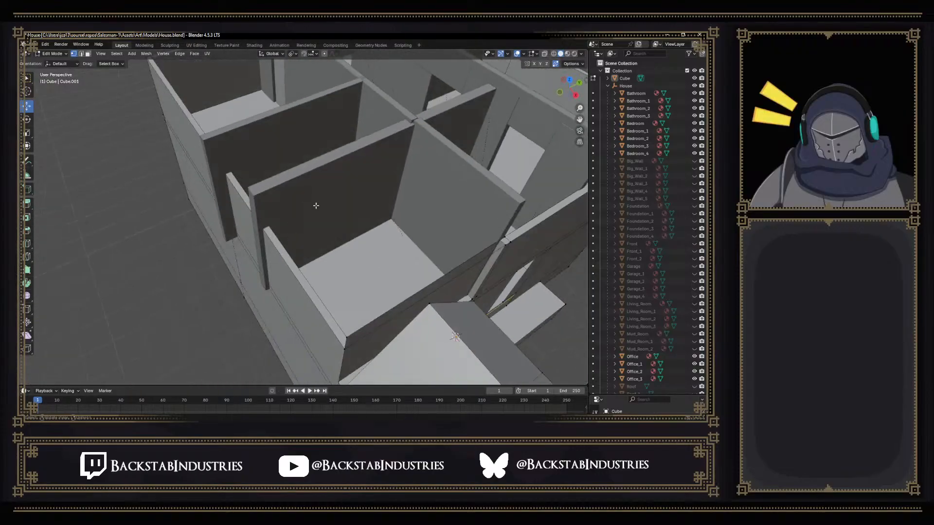
middle_click_drag(295, 239, 285, 263)
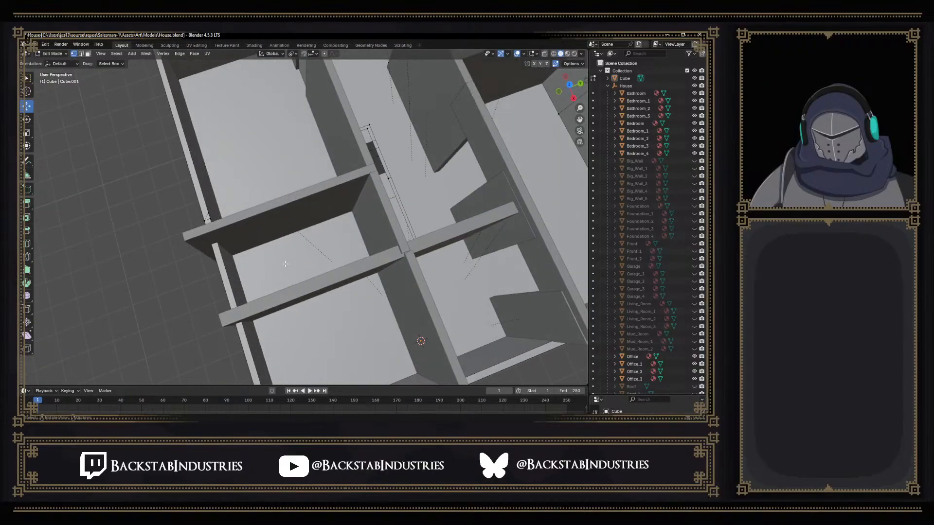
key("Tab")
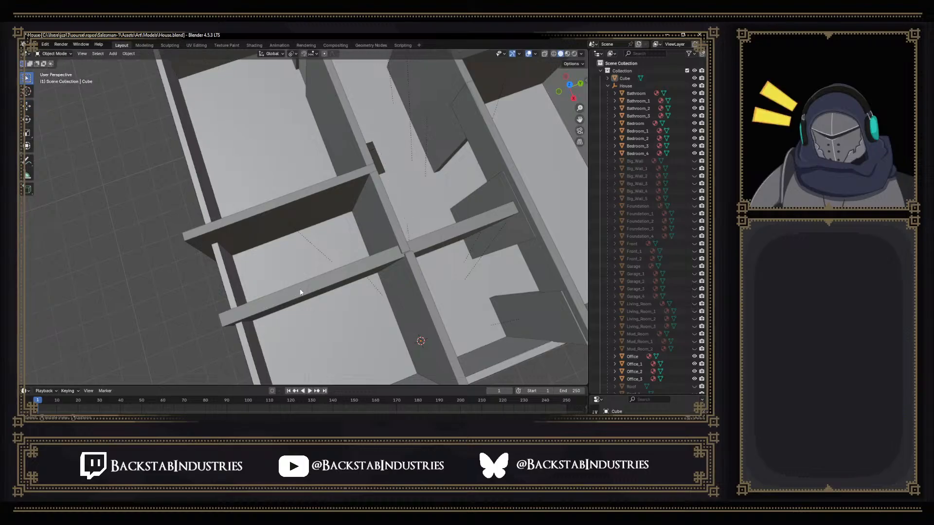
left_click(301, 292)
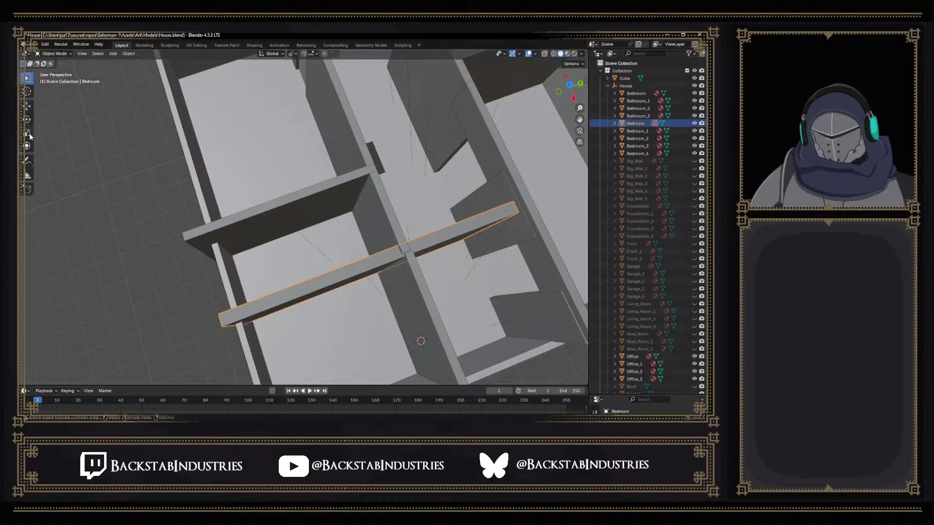
middle_click_drag(66, 154, 58, 125)
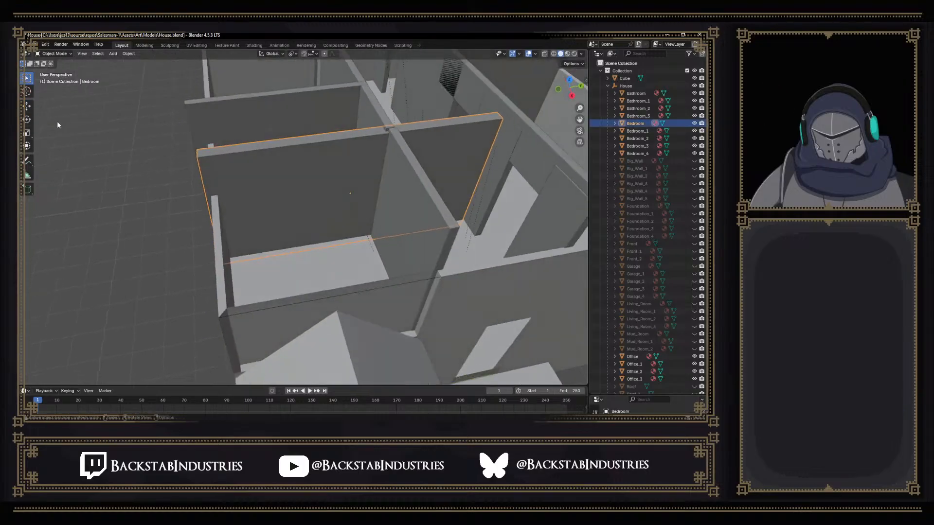
left_click(27, 146)
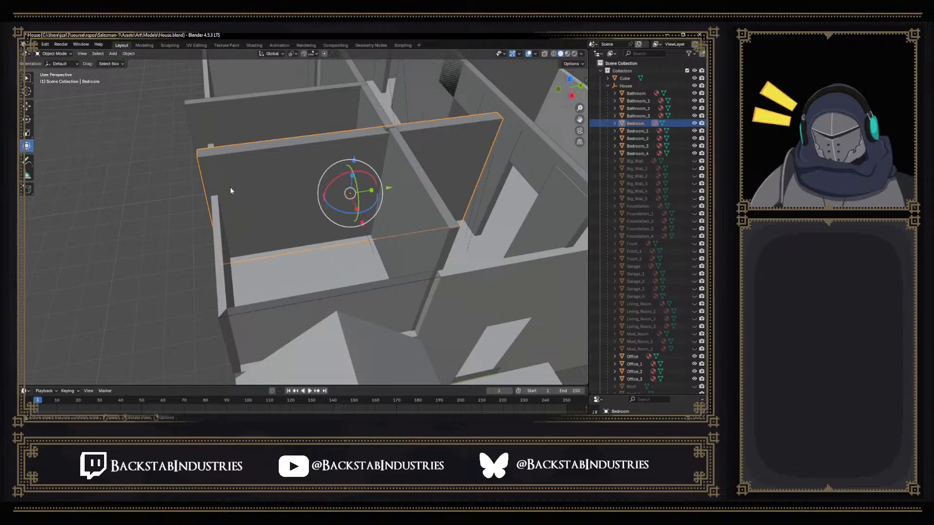
mouse_move(215, 195)
middle_mouse_down()
mouse_move(256, 177)
mouse_move(215, 200)
middle_mouse_up()
middle_click_drag(388, 199, 344, 226)
left_click_drag(332, 227, 319, 223)
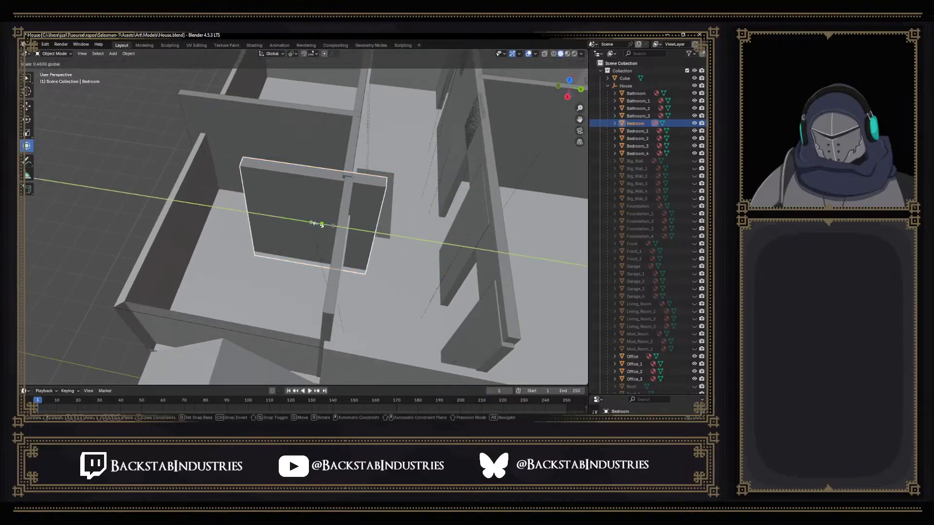
Move the shortened Bedroom wall about 2.1 m along Y to the far side of the crossing wall
left_click(28, 107)
left_click_drag(342, 229, 430, 245)
middle_click_drag(523, 247, 415, 219)
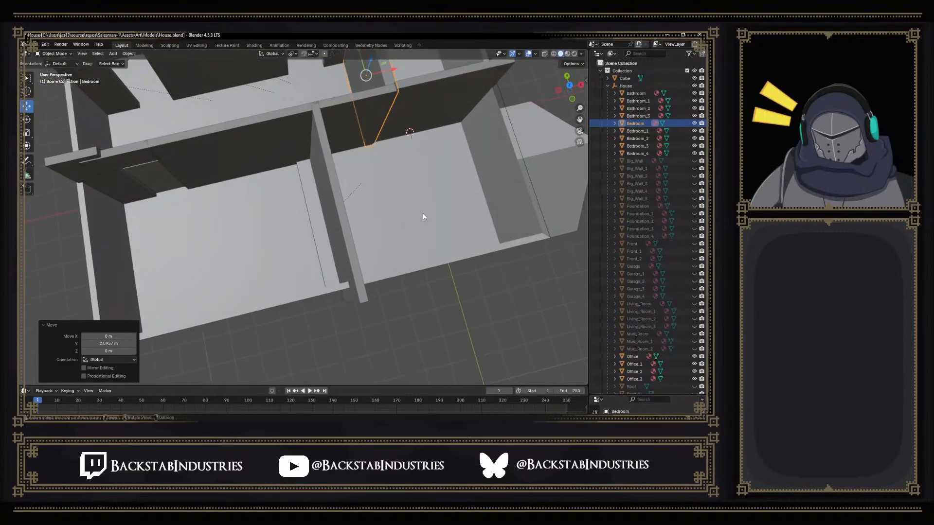
middle_click_drag(497, 150, 282, 108)
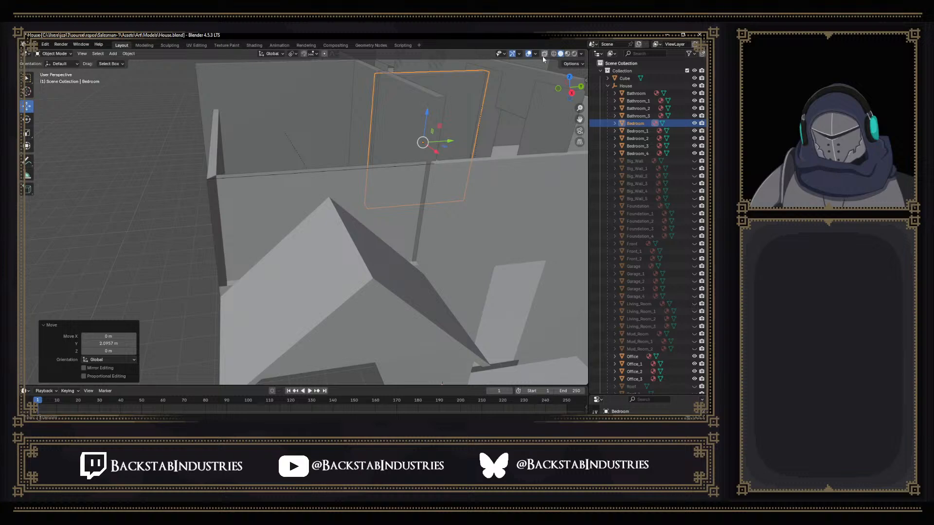
key("Tab")
left_click(394, 205)
middle_click_drag(360, 208, 332, 204)
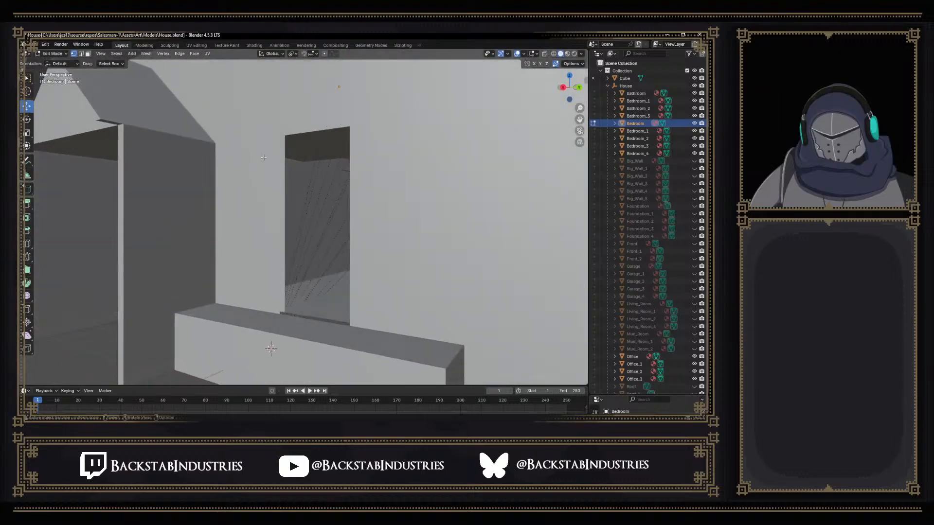
middle_click_drag(259, 164, 305, 218)
scroll(308, 213, "down", 2)
key("Tab")
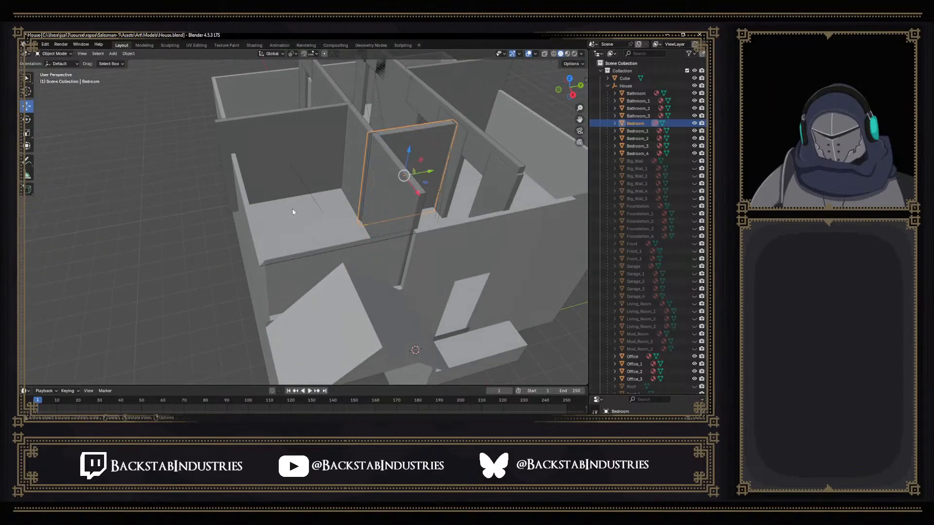
Select the Cube house mesh and switch it to Edit Mode
left_click(308, 221)
key("Tab")
middle_click_drag(338, 234, 267, 182)
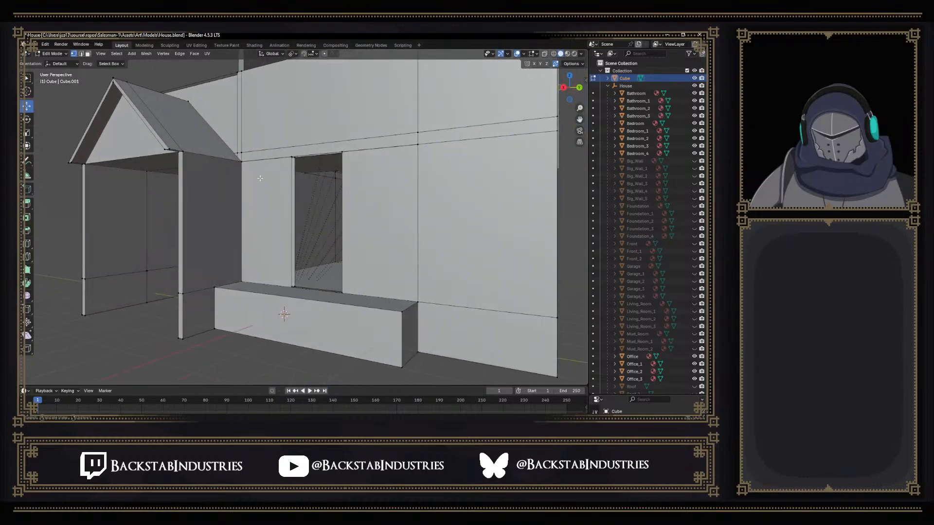
Try moving the porch roof's corner vertex at the house wall along X, and undo the move
left_click_drag(222, 158, 210, 157)
key("ctrl+z")
middle_click_drag(243, 160, 358, 196)
middle_click_drag(480, 159, 446, 179)
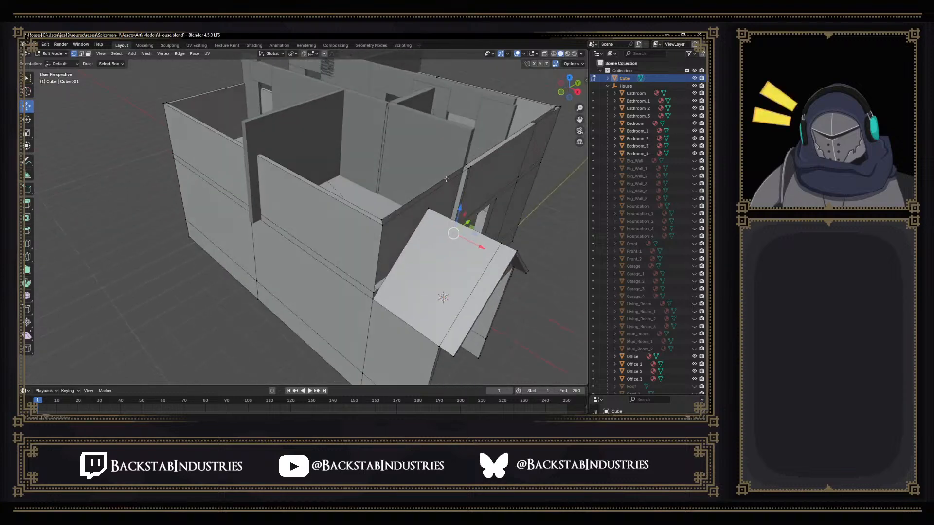
Examine the upper room's wall tops, floor edge and corner above the porch roof
middle_click_drag(390, 222, 395, 170)
scroll(273, 298, "up", 4)
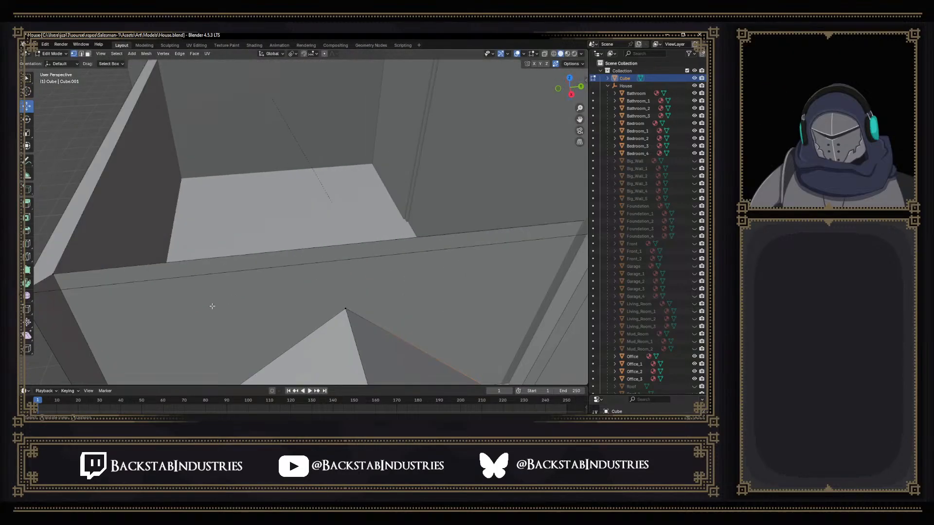
middle_click_drag(209, 303, 256, 243)
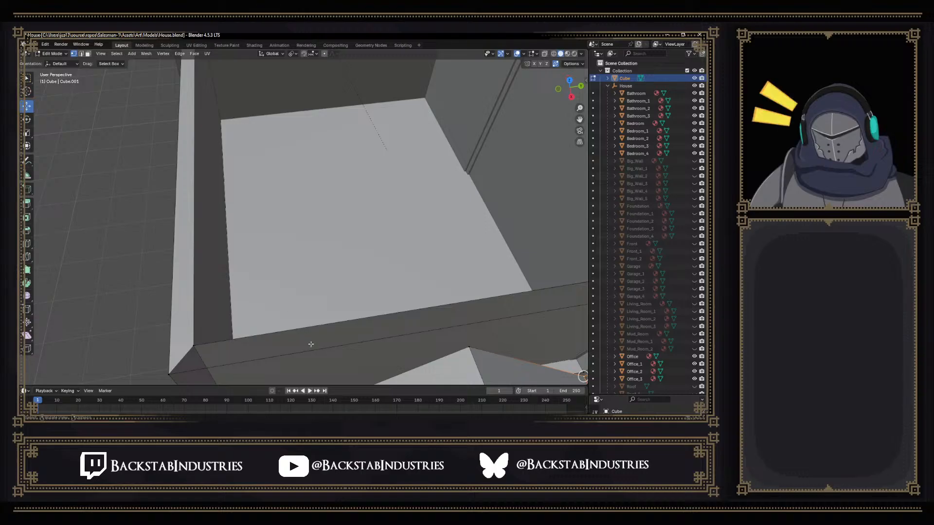
middle_click_drag(310, 344, 277, 279)
scroll(277, 279, "down", 3)
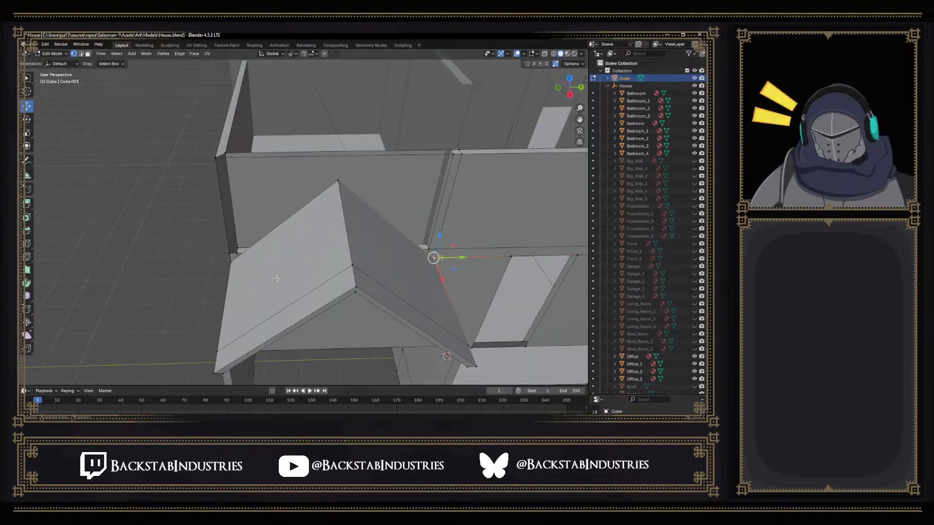
Delete the upper room's wall face directly behind the porch roof's gable
left_click(293, 180)
key("x")
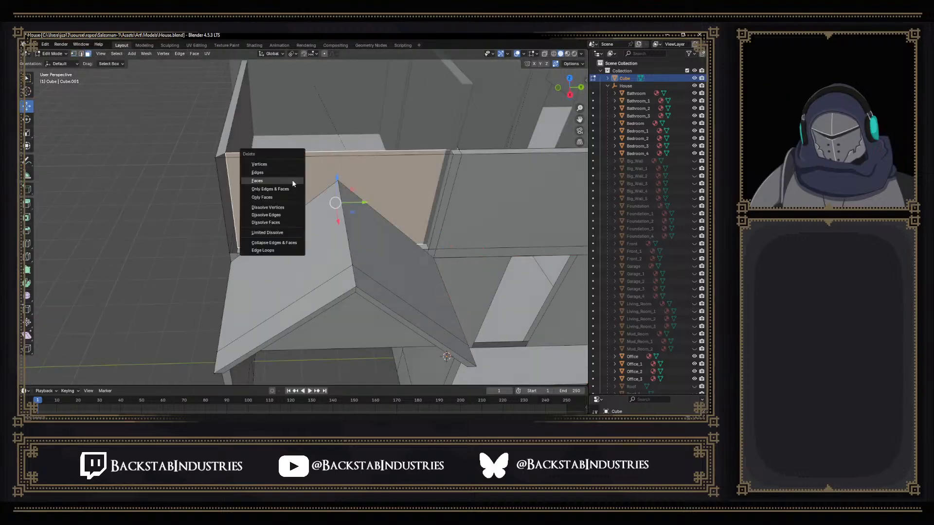
left_click(288, 181)
middle_click_drag(287, 181, 330, 227)
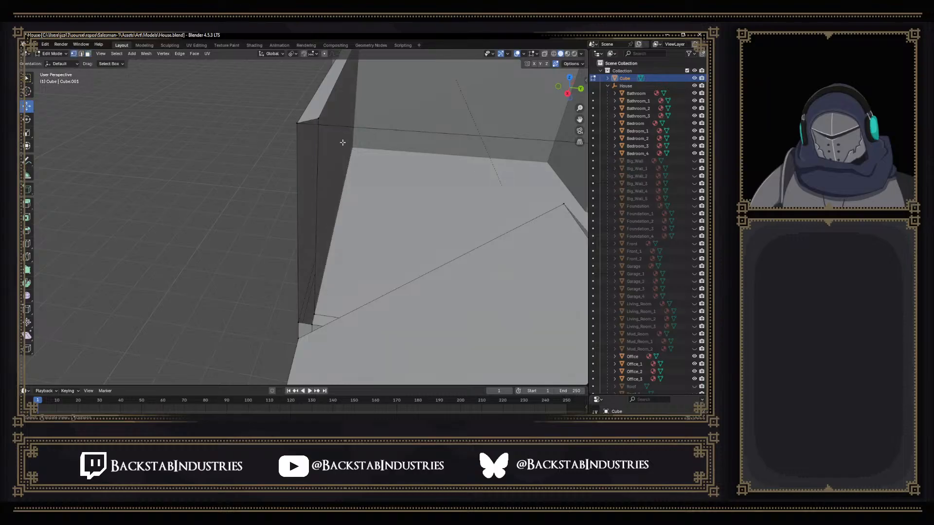
Try moving the leftover wall vertex beside the porch roof's edge along Y, and undo the move
middle_click_drag(333, 343, 331, 315)
middle_click_drag(318, 221, 321, 230)
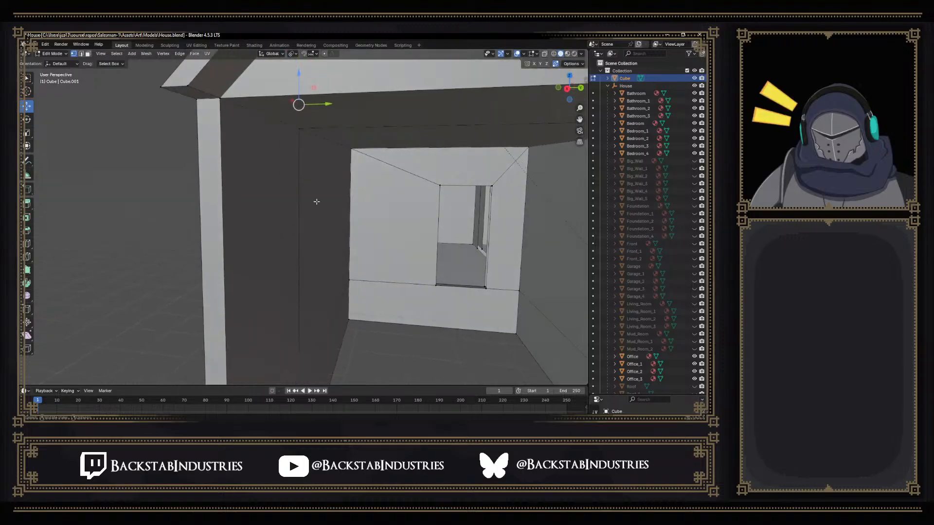
left_click_drag(318, 106, 342, 100)
key("ctrl+z")
middle_click_drag(323, 128, 327, 152)
middle_click_drag(392, 312, 385, 295)
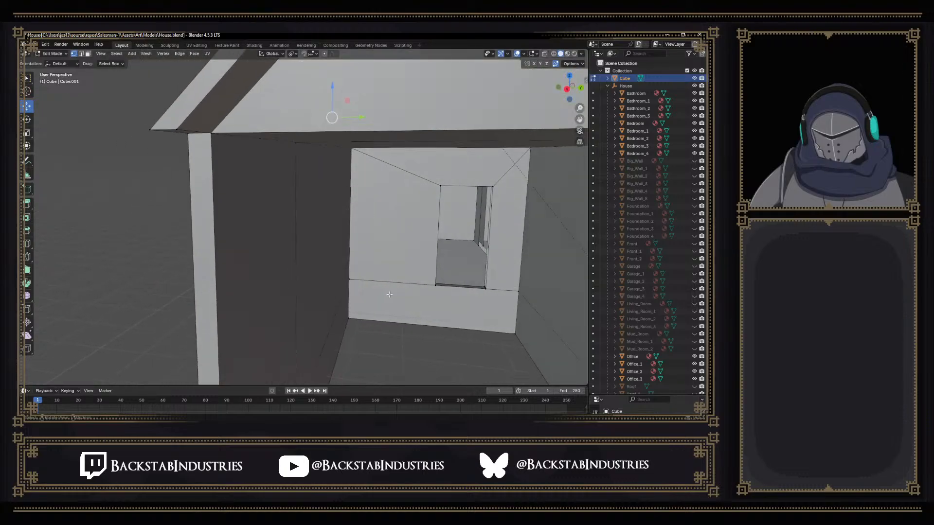
Dissolve the stray inner corner vertex beside the porch roof using wireframe display, and return to solid display
left_click(553, 54)
middle_click_drag(358, 111, 360, 149)
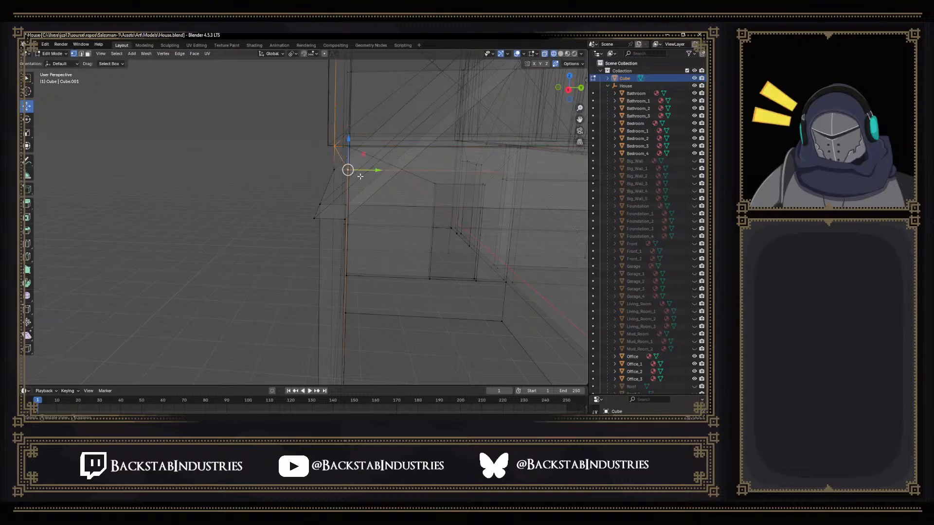
middle_click_drag(365, 151, 361, 161)
left_click(334, 186)
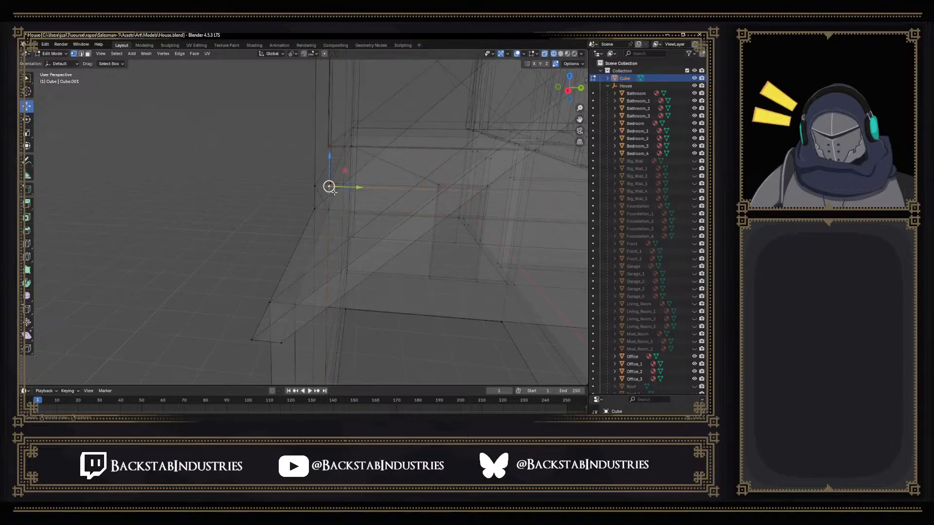
key("z")
key("x")
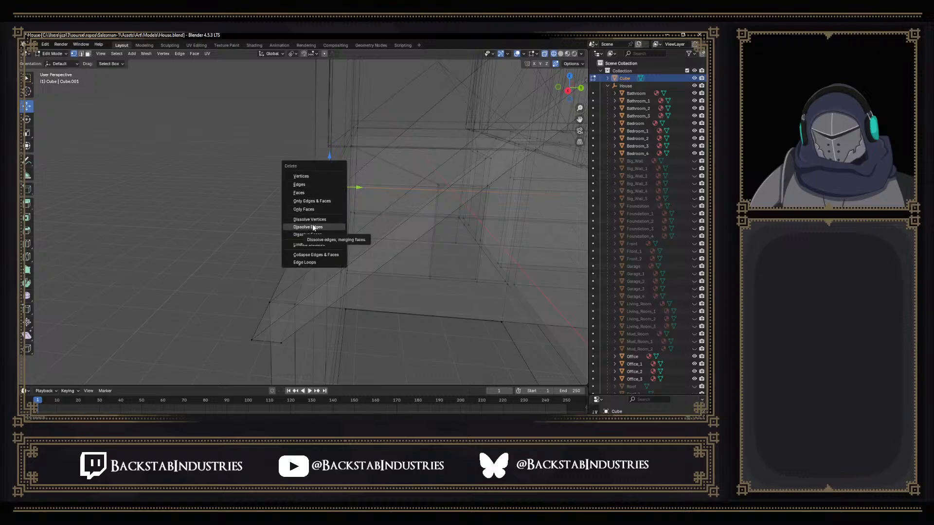
left_click(313, 220)
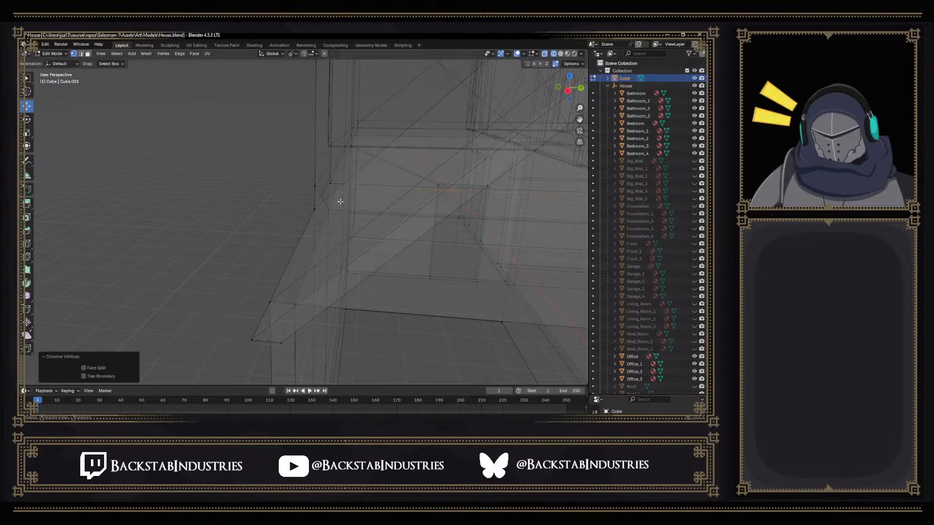
left_click(560, 53)
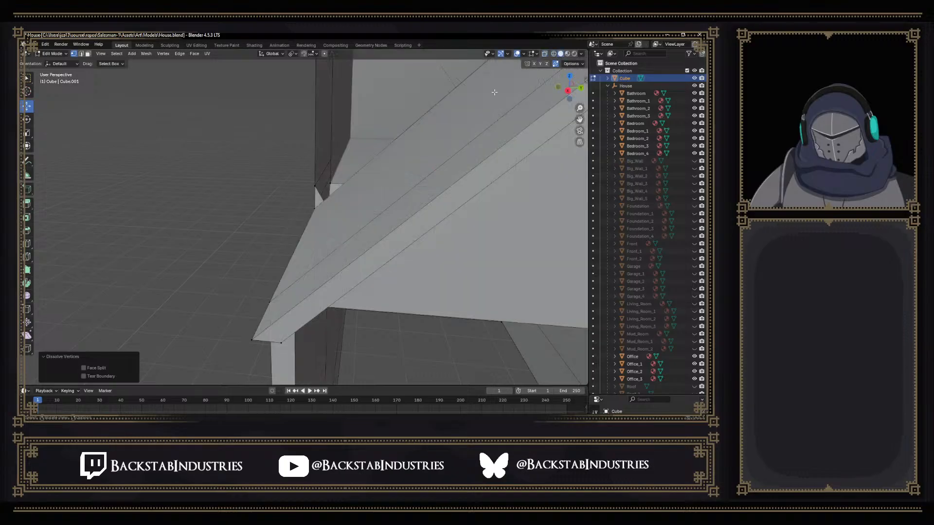
Examine the opened wall corner, the porch underside and the upper room's floor edge
scroll(471, 122, "up", 3)
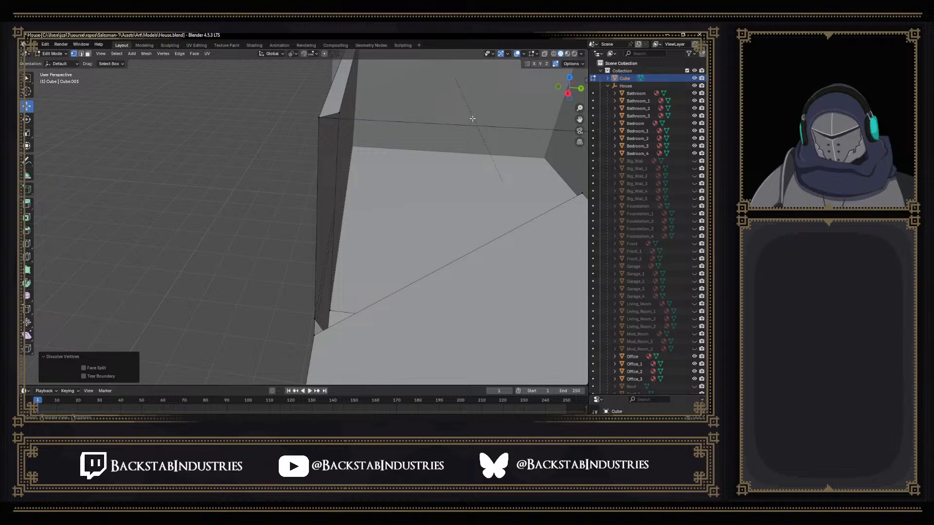
mouse_move(400, 200)
middle_mouse_down()
mouse_move(396, 212)
mouse_move(392, 196)
middle_mouse_up()
scroll(396, 213, "down", 4)
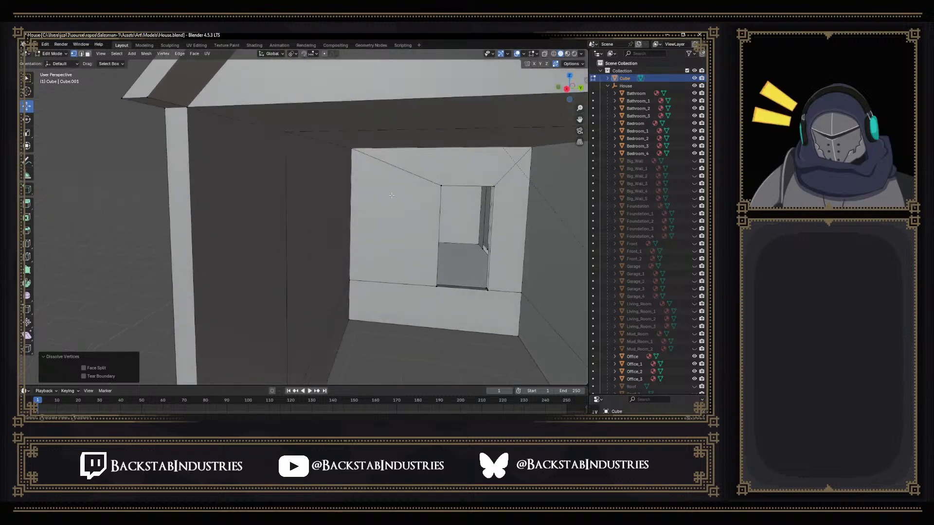
scroll(491, 123, "down", 3)
middle_click_drag(491, 123, 492, 200)
middle_click_drag(377, 182, 340, 174)
middle_click_drag(339, 229, 359, 203)
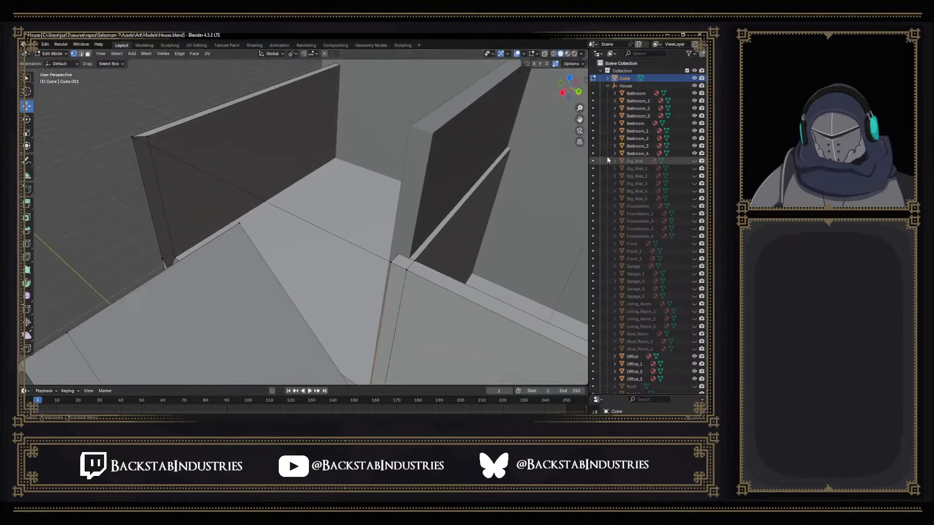
Hide the House parent together with all its reference pieces, leaving only the Cube mesh visible
left_click(694, 86)
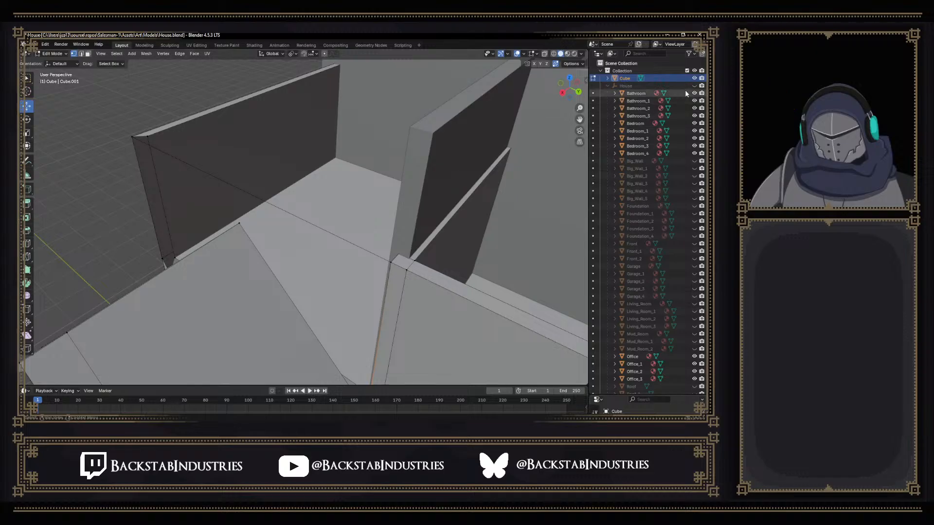
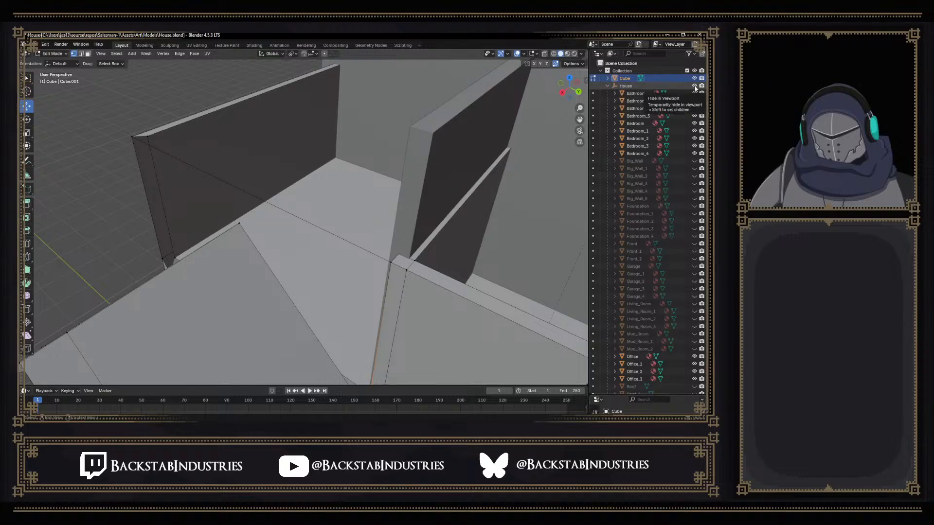
left_click(695, 86)
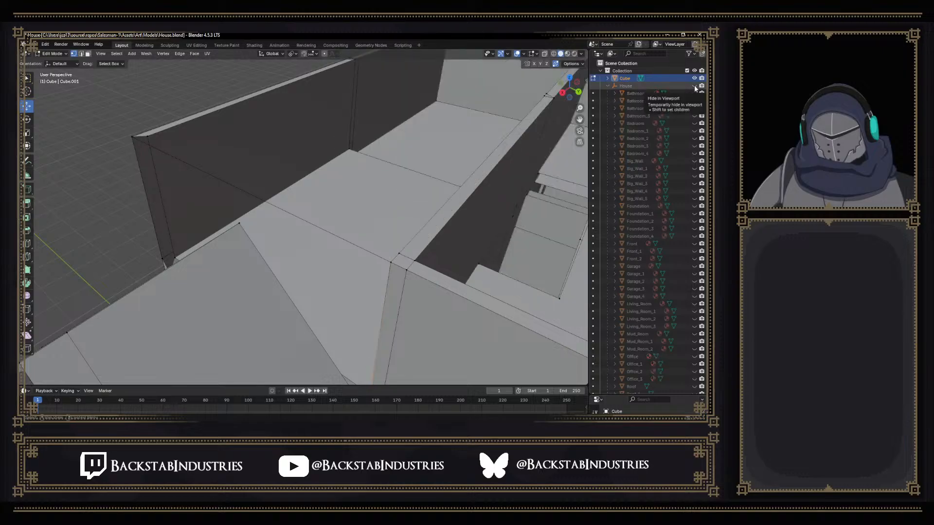
middle_click_drag(436, 146, 391, 179)
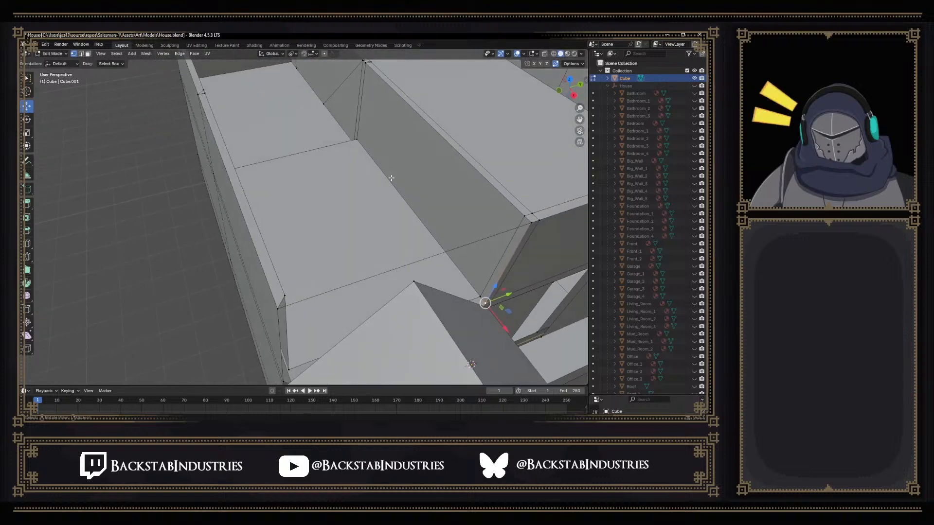
mouse_move(435, 209)
middle_mouse_down("shift")
mouse_move(403, 189)
mouse_move(433, 213)
mouse_move(419, 209)
middle_mouse_up("shift")
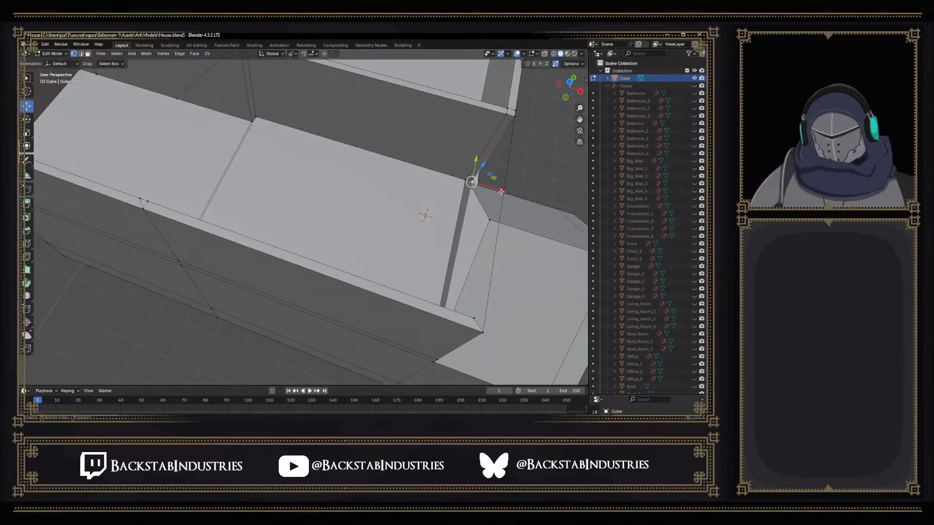
left_click(692, 86, "shift")
left_click(693, 87, "shift")
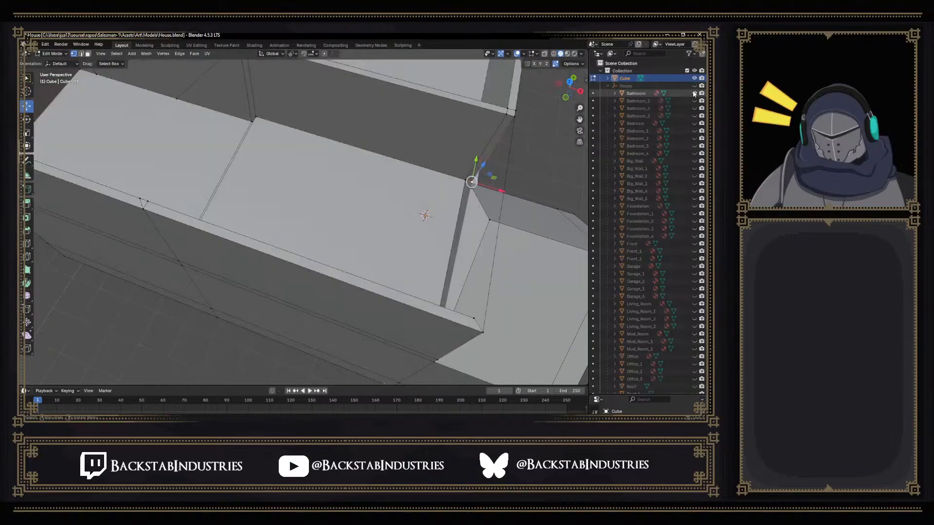
Show only the Bedroom_1 to Bedroom_4 reference pieces, keeping the Bathroom piece hidden
left_click(693, 94)
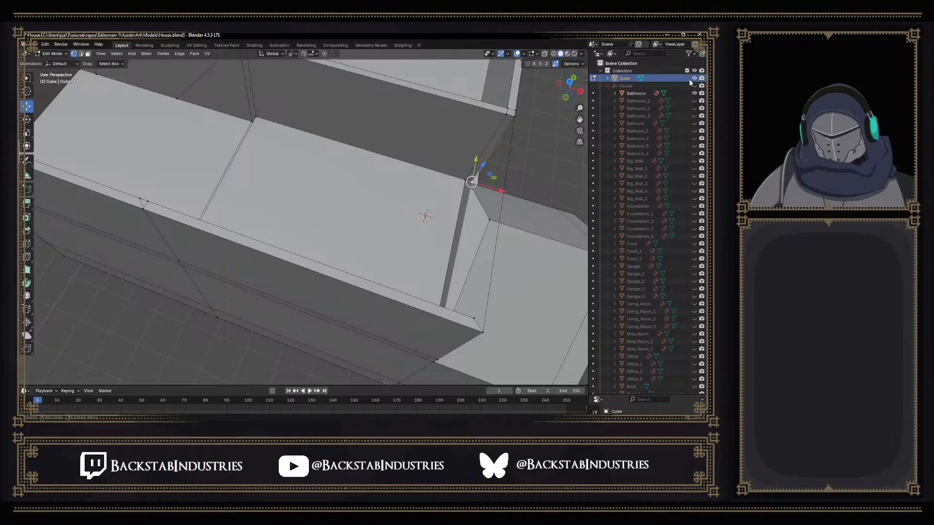
right_click(661, 86)
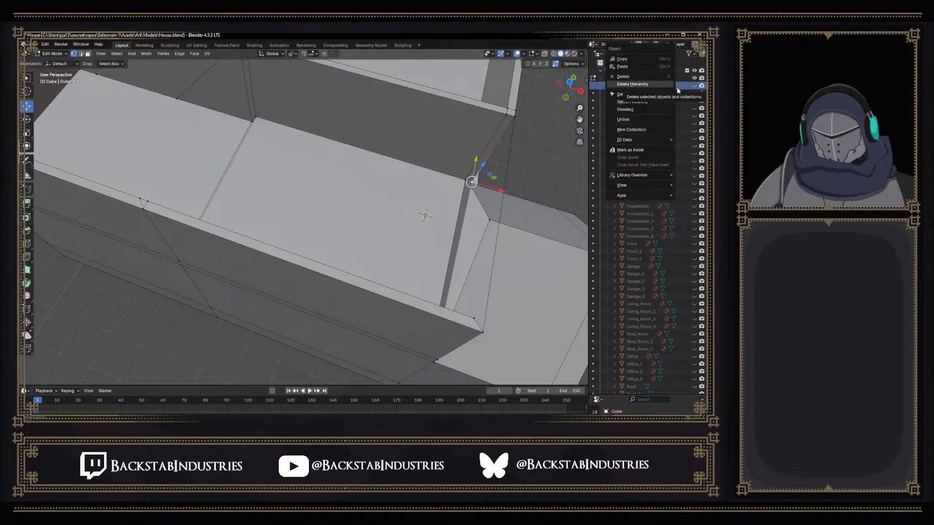
key("Escape")
left_click(694, 93)
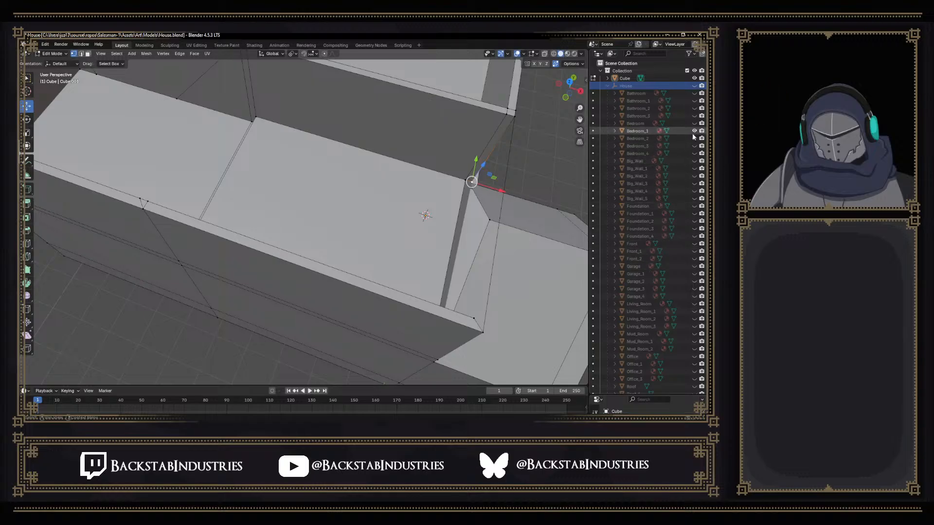
left_click_drag(694, 130, 693, 139)
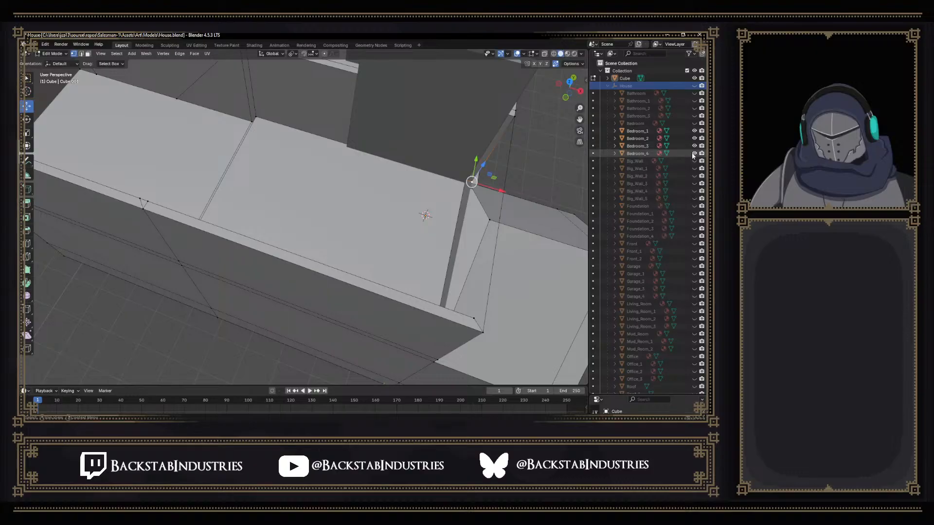
Inspect the Bedroom pieces against the upper floor's walls in wireframe display, and return to solid display
middle_click_drag(428, 204, 512, 160)
left_click(545, 54)
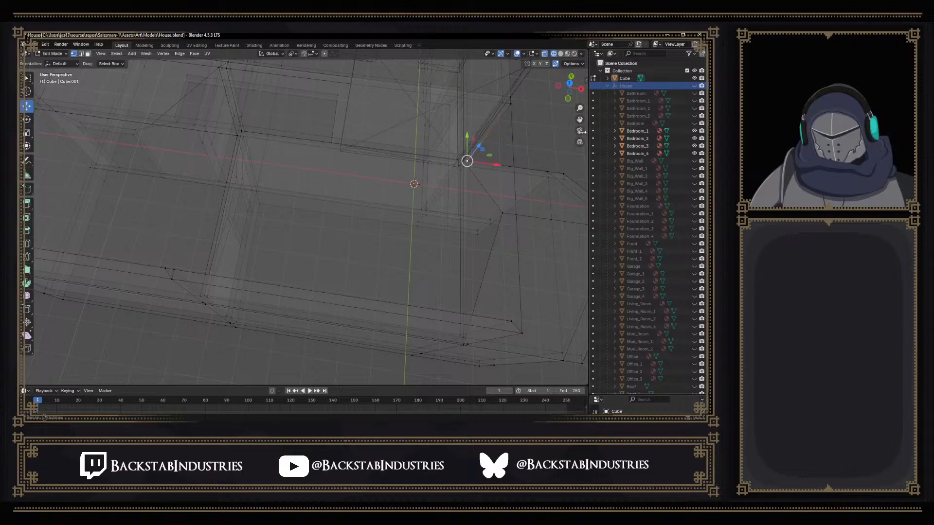
middle_click_drag(531, 174, 481, 172)
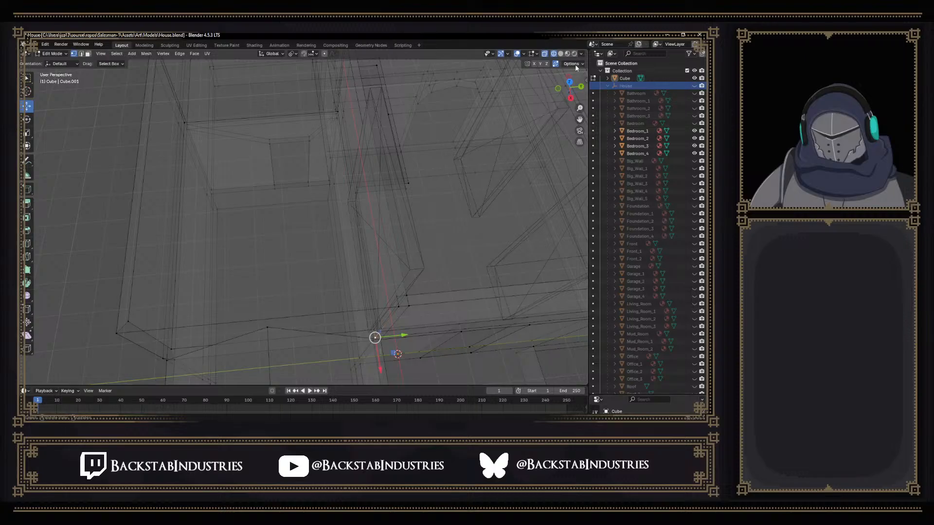
left_click(561, 54)
middle_click_drag(413, 166, 475, 170)
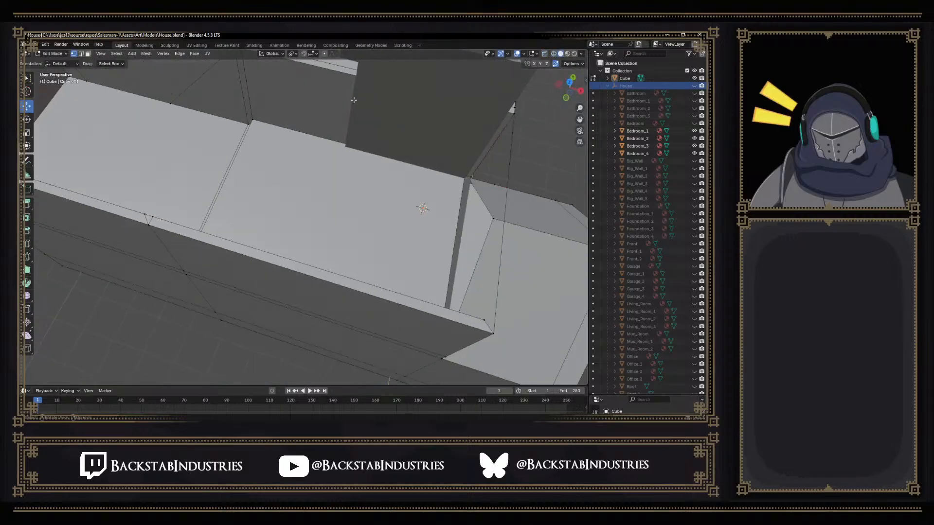
Delete the narrow end face of the upper room's inner wall next to the porch roof
left_click(336, 102)
middle_click_drag(384, 110, 488, 201)
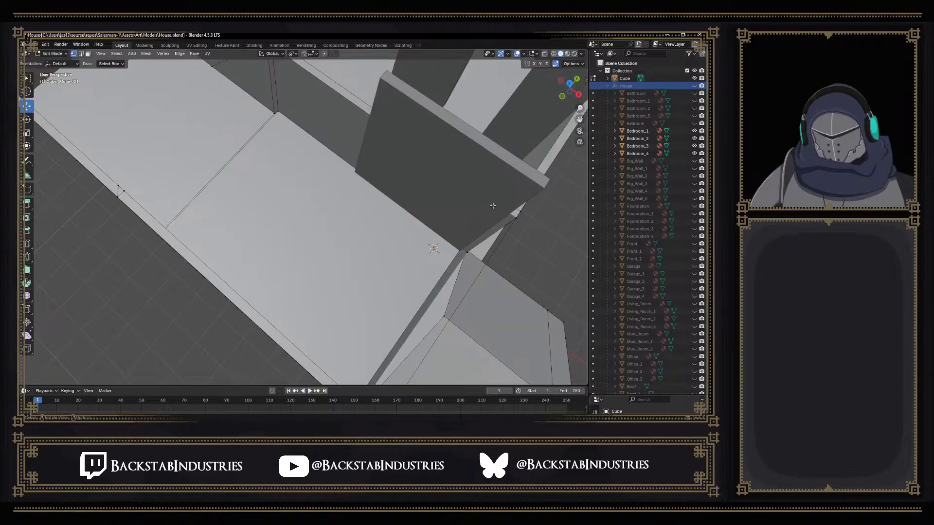
left_click(508, 225)
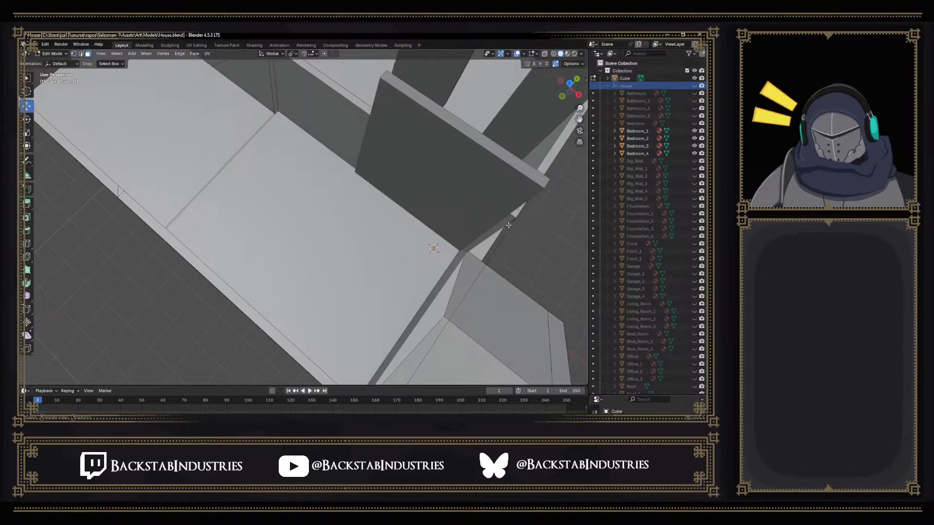
left_click(506, 224)
middle_click_drag(505, 224, 443, 218)
key("x")
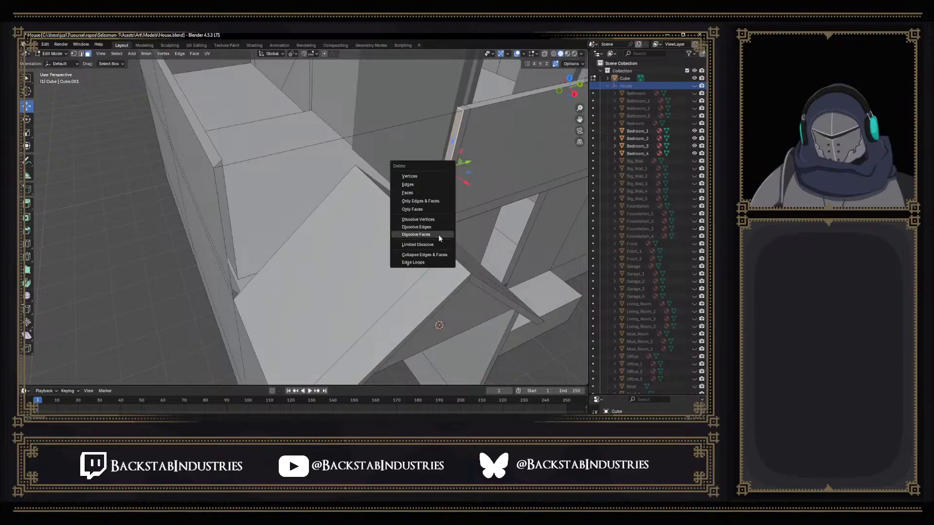
left_click(416, 193)
middle_click_drag(416, 192, 428, 195)
Select the long inner wall face beside the Bedroom piece and show only Office_3 from the Office reference pieces
left_click(352, 112)
middle_click_drag(359, 114, 382, 158)
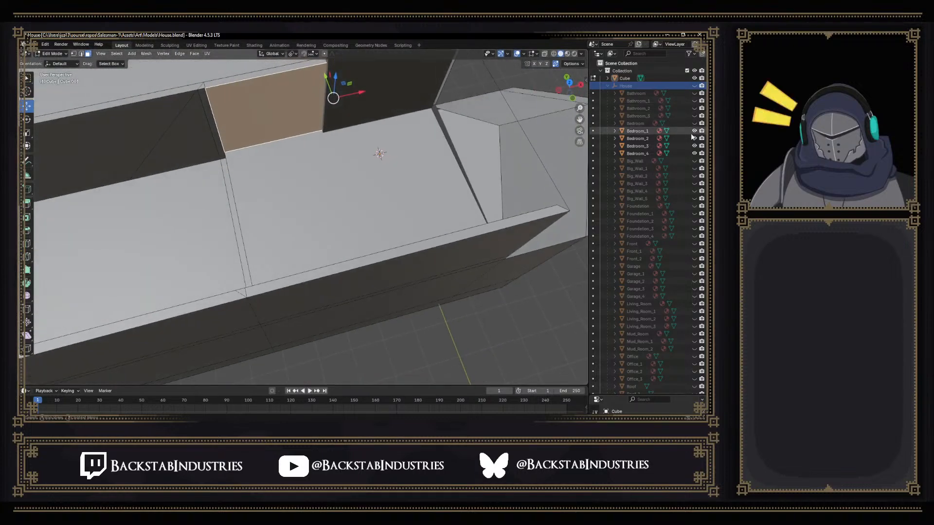
left_click_drag(691, 135, 694, 154)
scroll(684, 289, "down", 2)
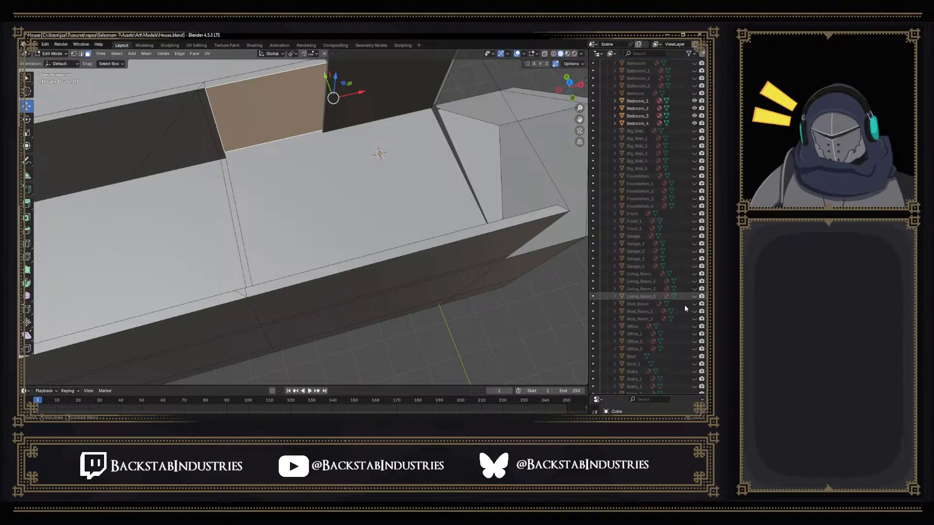
left_click(693, 334)
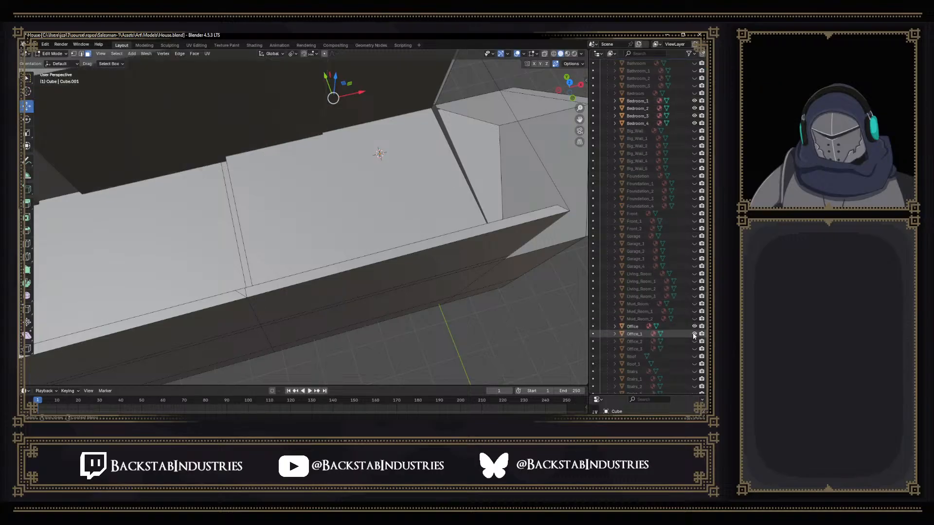
left_click(694, 326)
left_click(694, 334)
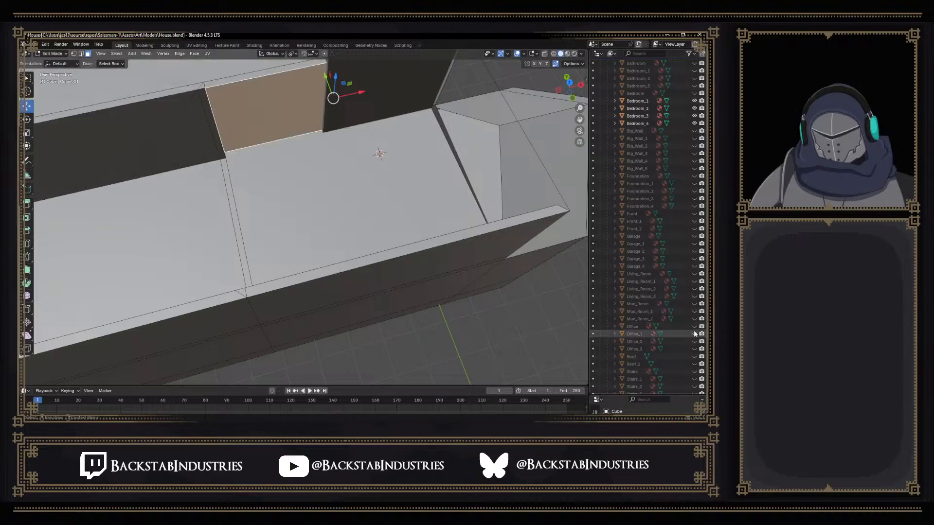
left_click(694, 348)
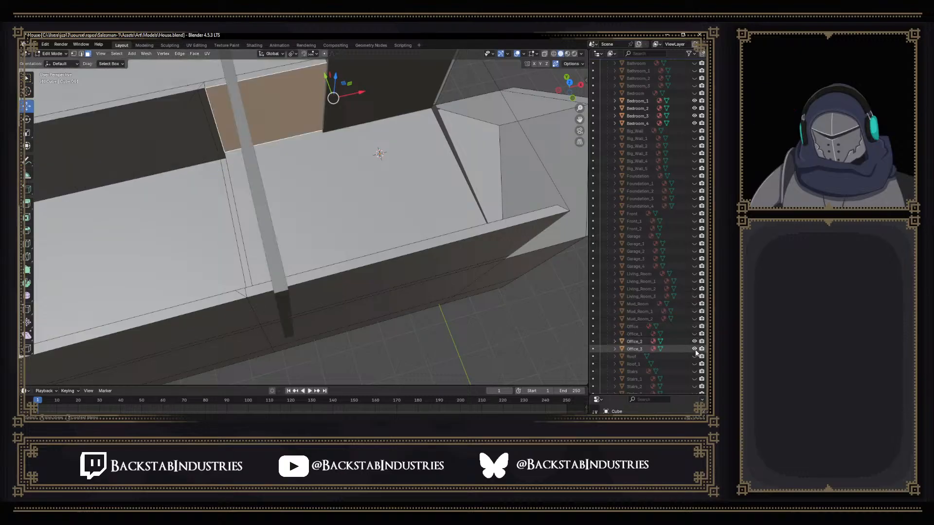
left_click(695, 341)
middle_click_drag(272, 237, 296, 240)
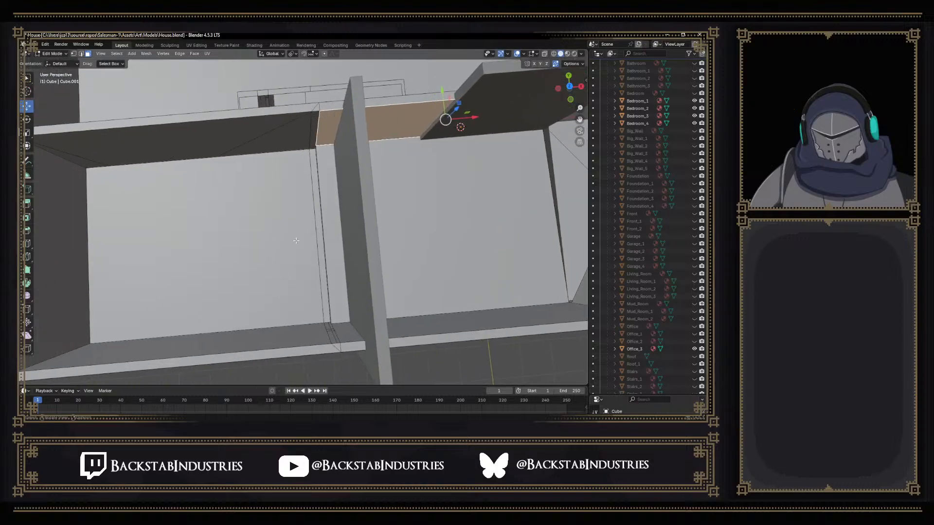
middle_click_drag(219, 251, 175, 253, "shift")
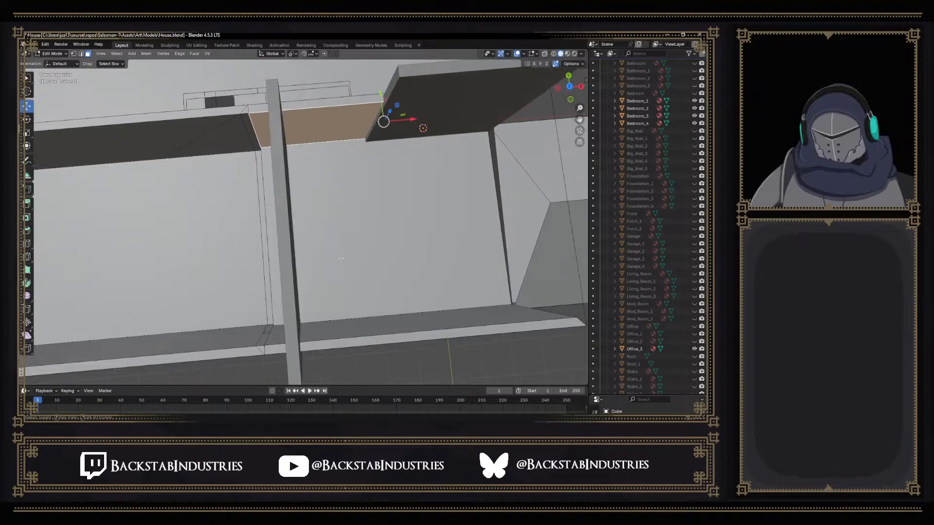
Delete the selected long inner wall face beside the Bedroom piece in the upper room
middle_click_drag(307, 260, 338, 250)
middle_click_drag(419, 227, 371, 147)
key("x")
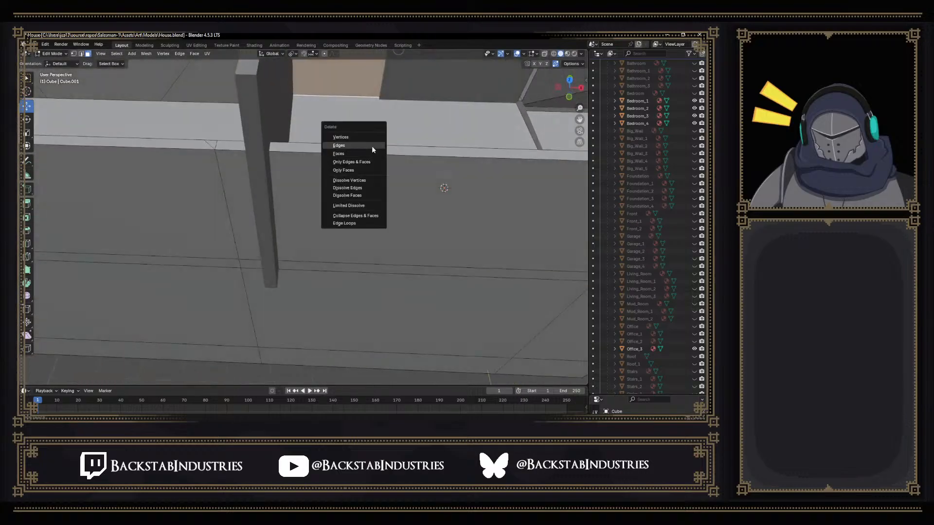
left_click(365, 154)
Delete the upper room's large inner wall face along the outer side, near the porch roof
middle_click_drag(373, 112, 301, 149)
left_click(150, 136)
key("x")
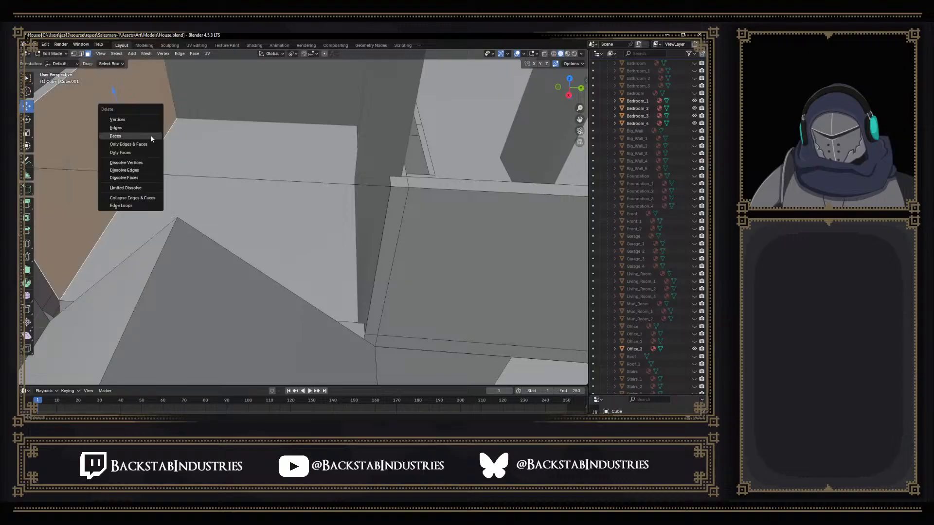
left_click(156, 135)
middle_click_drag(179, 147, 325, 160, "shift")
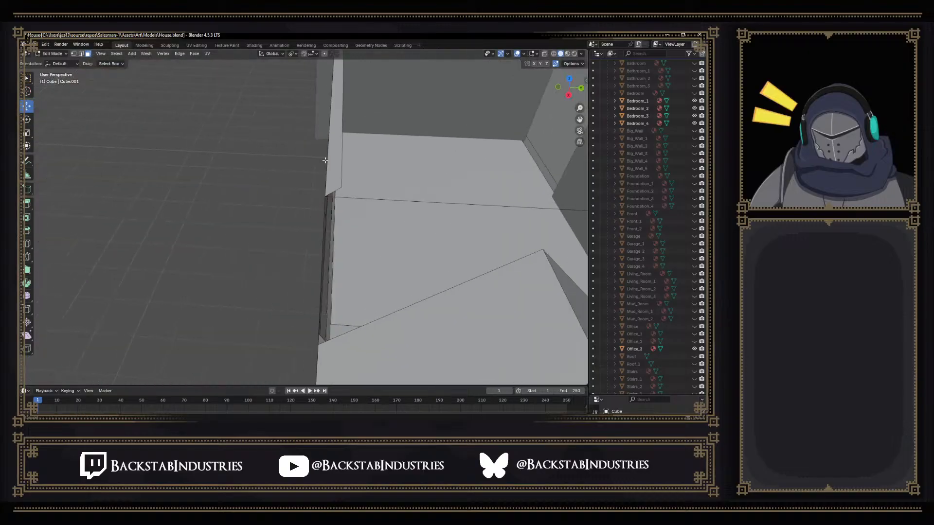
Delete the upper room's floor face behind the porch roof
middle_click_drag(448, 174, 378, 198)
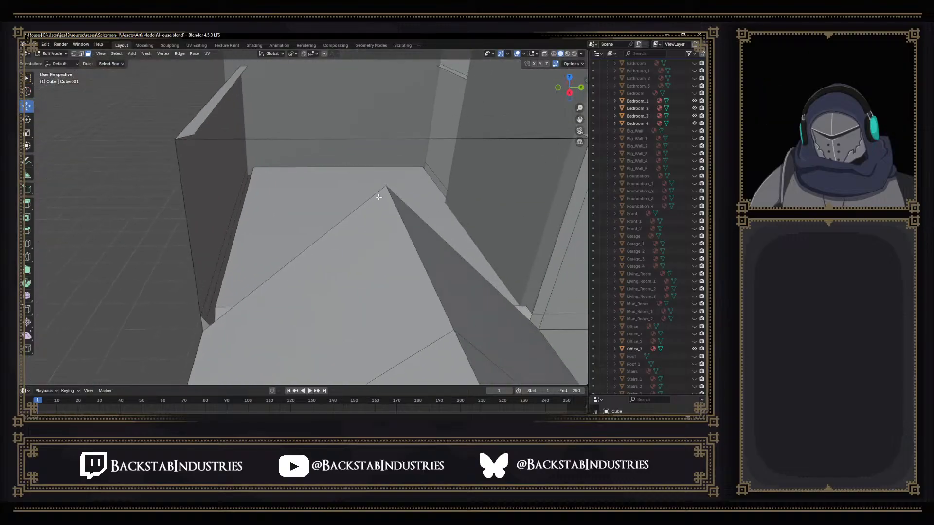
left_click(295, 234)
mouse_move(296, 234)
middle_mouse_down()
mouse_move(296, 278)
mouse_move(297, 248)
middle_mouse_up()
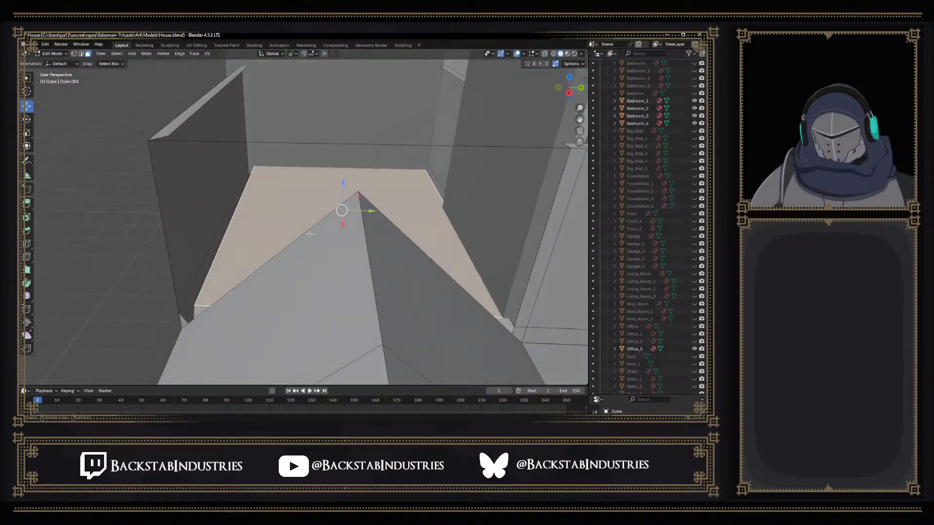
key("x")
left_click(298, 231)
middle_click_drag(295, 234, 325, 272)
Delete the leftover sliver faces around the upper room's floor edge and corners beside the porch roof
left_click(319, 248)
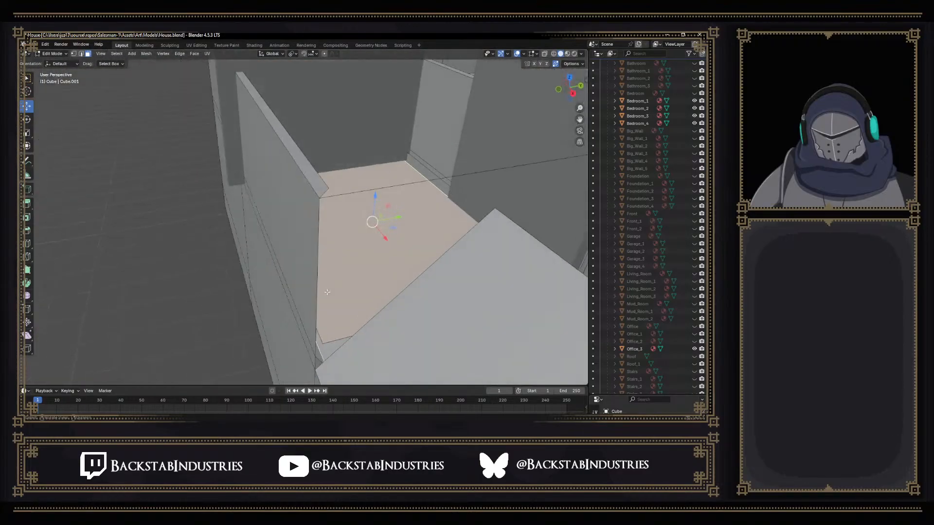
middle_click_drag(332, 325, 304, 249)
left_click(270, 236, "alt")
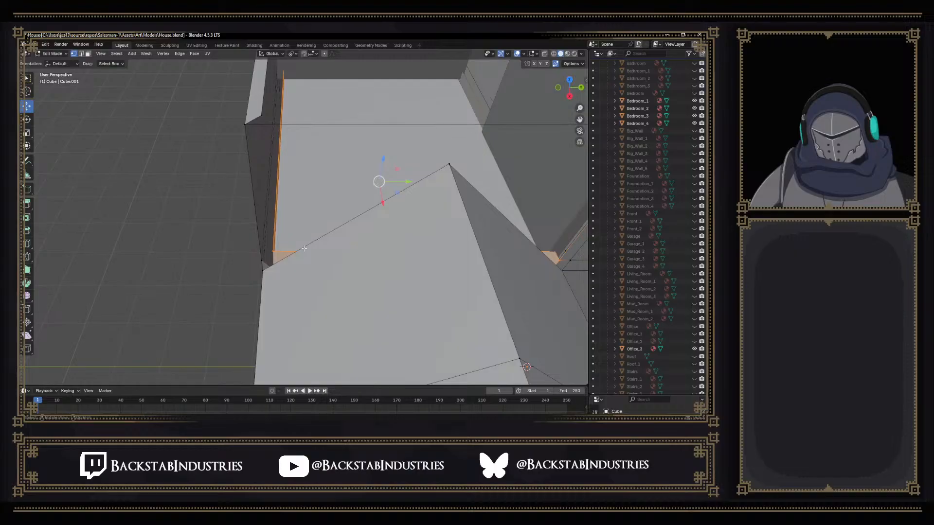
right_click(304, 248)
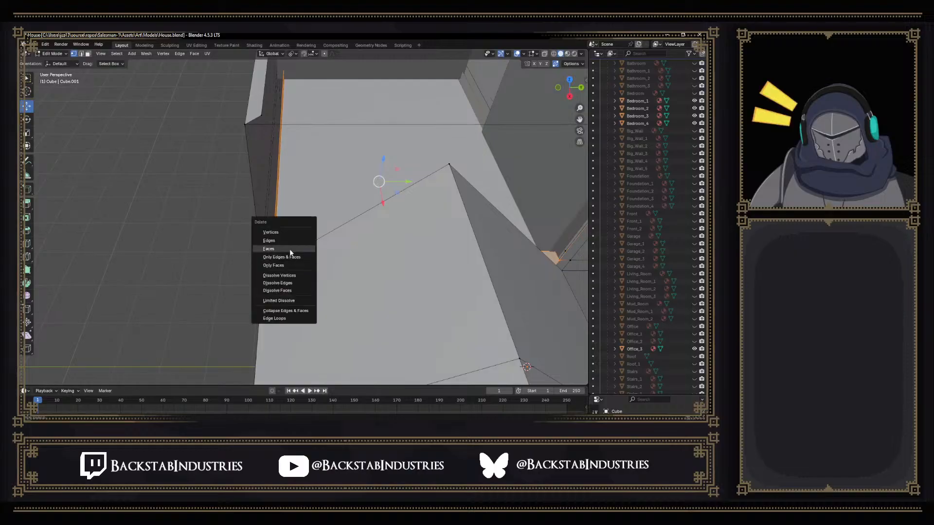
left_click(291, 251)
middle_click_drag(295, 254, 371, 214)
Examine the wall corners, top edge and stray vertices around the porch roof from inside and outside the house
middle_click_drag(307, 134, 328, 204)
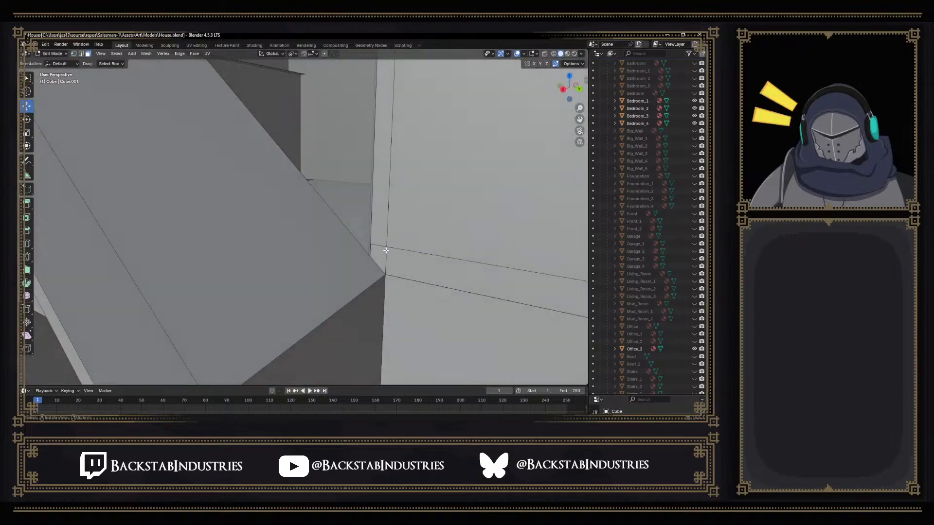
key("1")
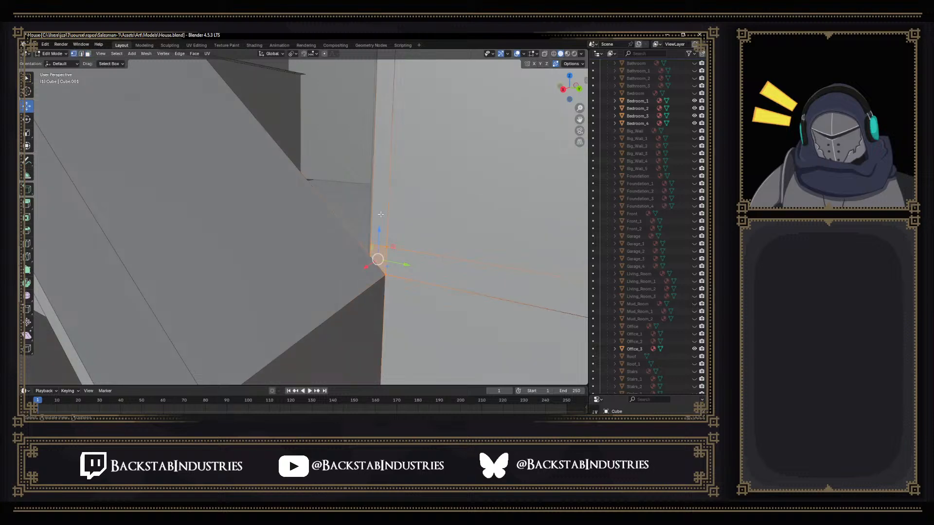
scroll(371, 226, "down", 3)
mouse_move(381, 238)
middle_mouse_down()
mouse_move(410, 233)
mouse_move(398, 237)
middle_mouse_up()
middle_click_drag(435, 130, 436, 212, "shift")
middle_click_drag(387, 258, 413, 261)
middle_click_drag(415, 320, 403, 289)
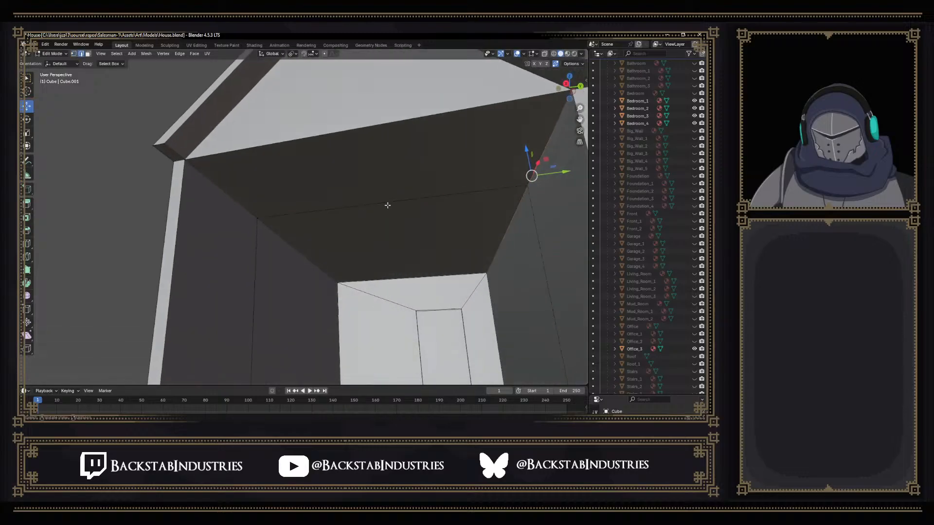
middle_click_drag(387, 205, 227, 147)
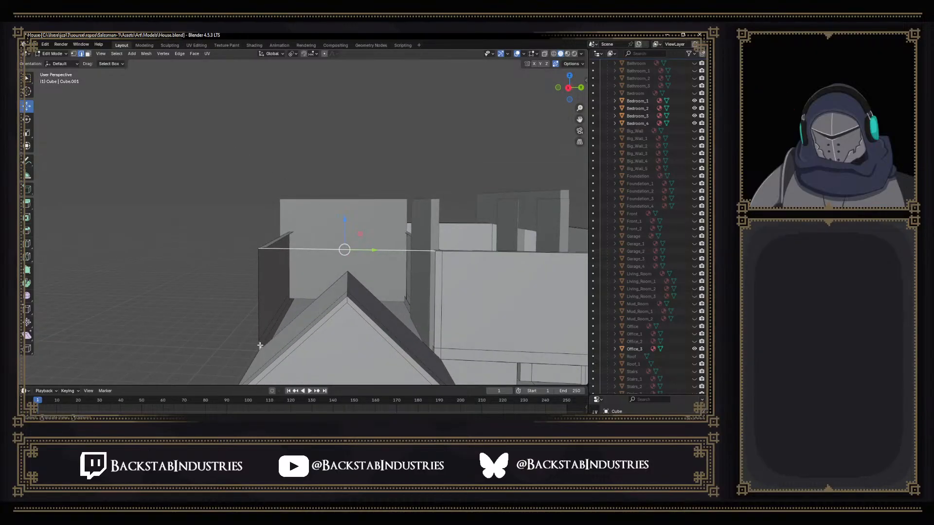
middle_click_drag(262, 346, 290, 311)
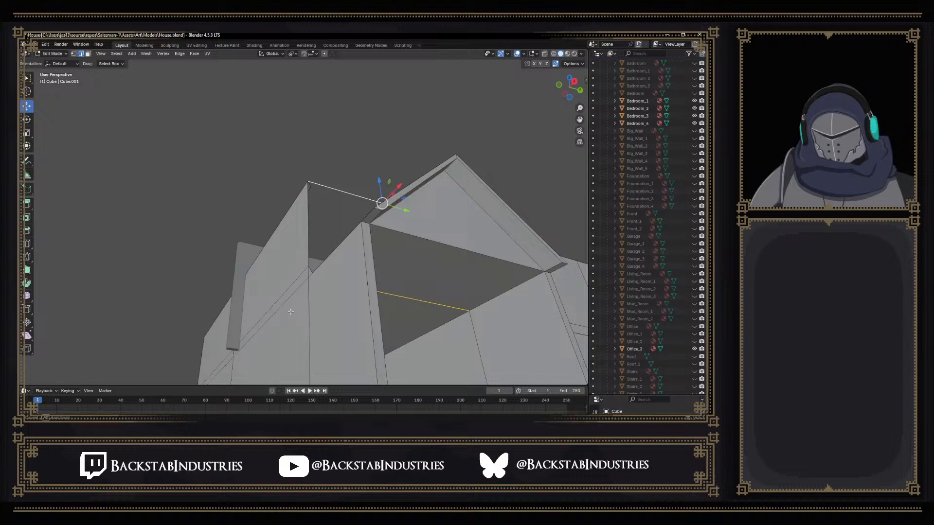
middle_click_drag(298, 315, 348, 335)
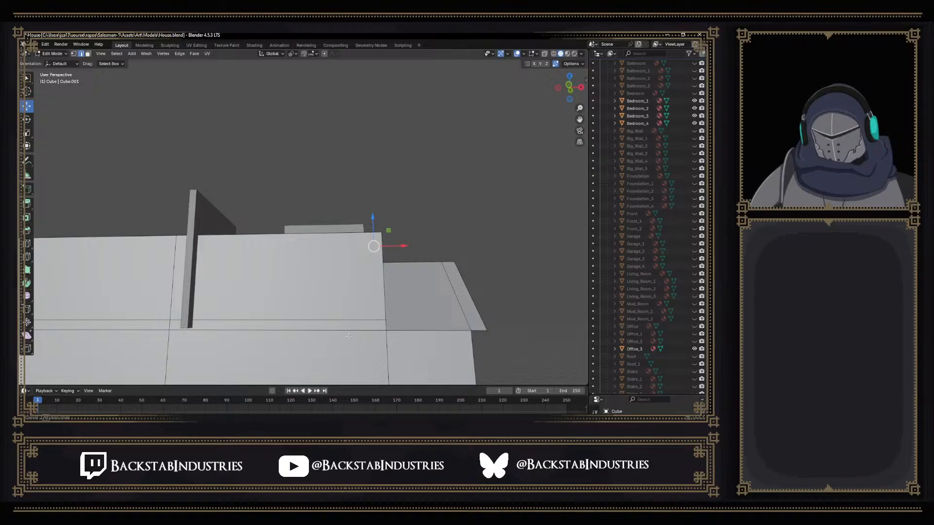
mouse_move(349, 336)
middle_mouse_down()
mouse_move(365, 335)
mouse_move(358, 337)
middle_mouse_up()
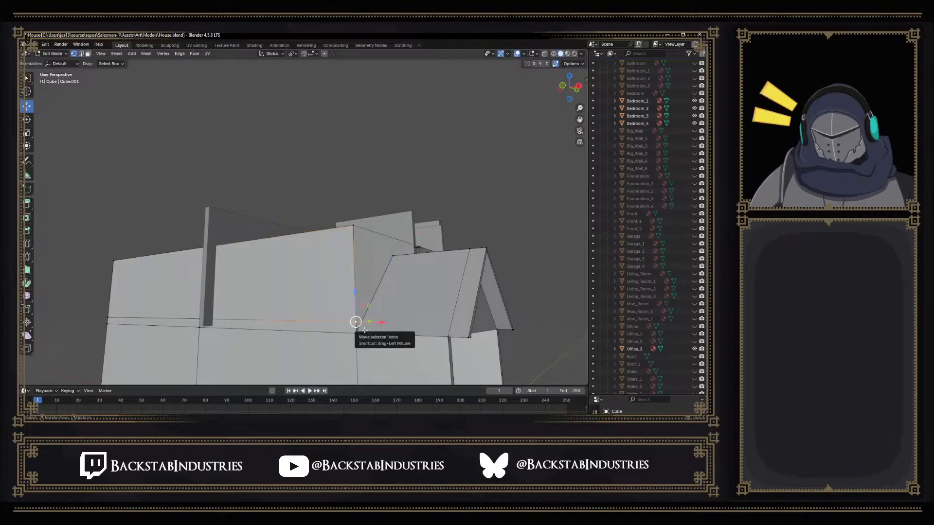
key("x")
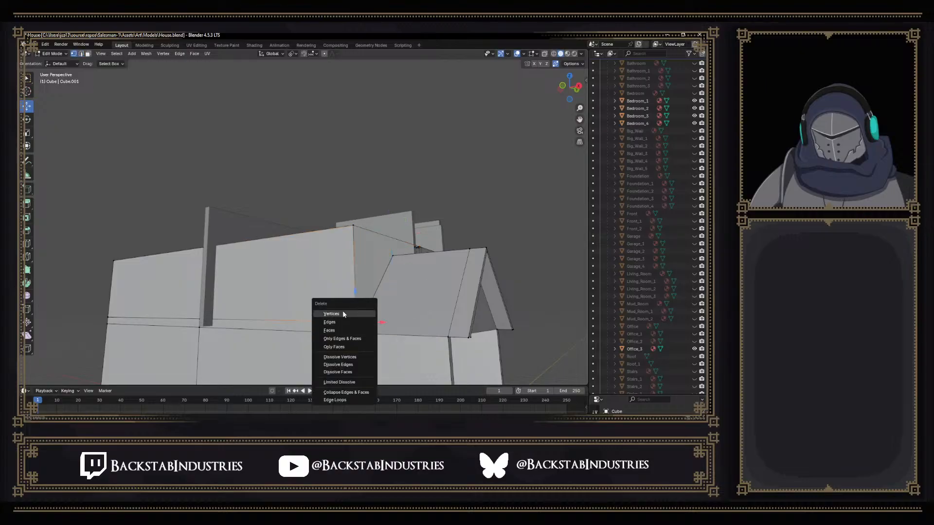
left_click(343, 313)
key("ctrl+z")
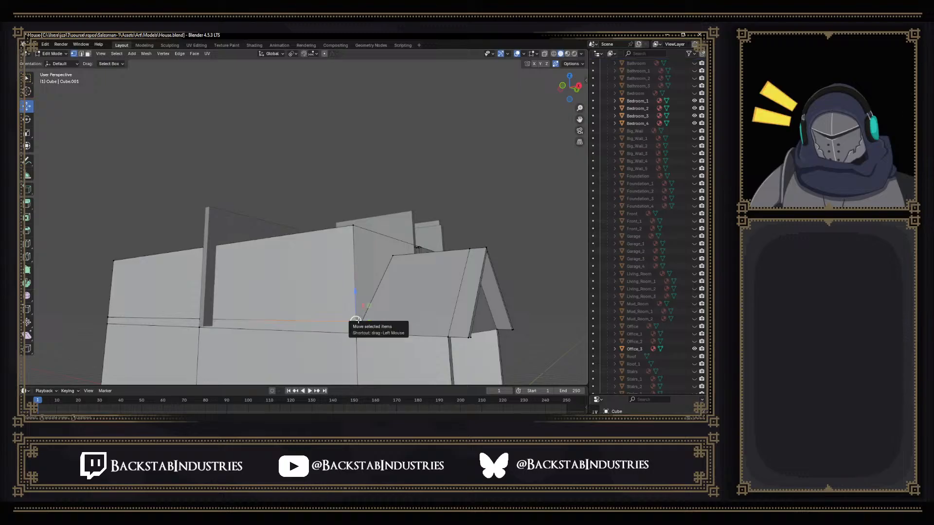
Dissolve the extra vertex just above the outer wall's base corner, next to the porch roof
key("x")
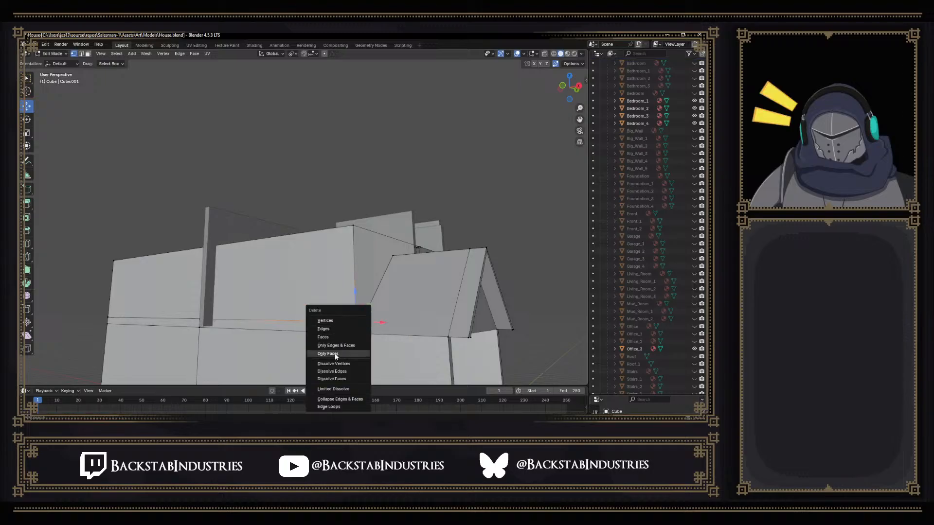
left_click(333, 364)
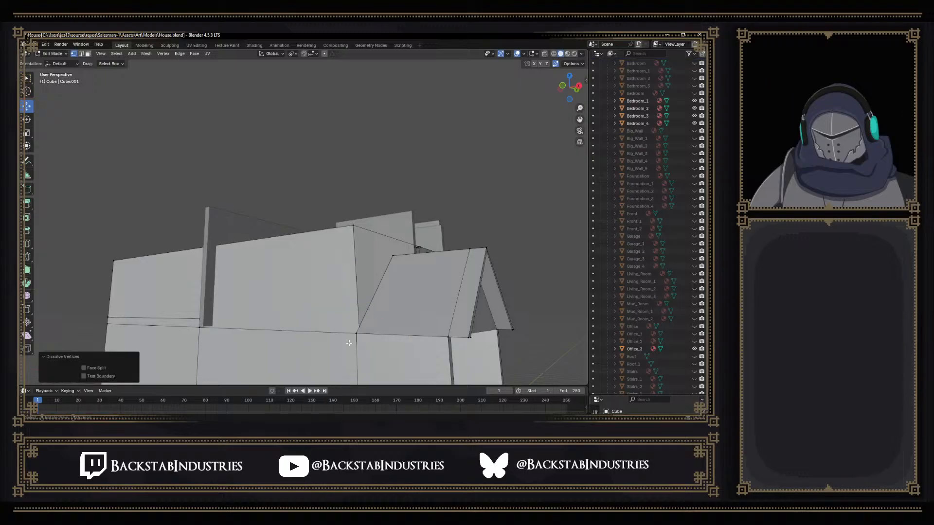
middle_click_drag(333, 363, 358, 370)
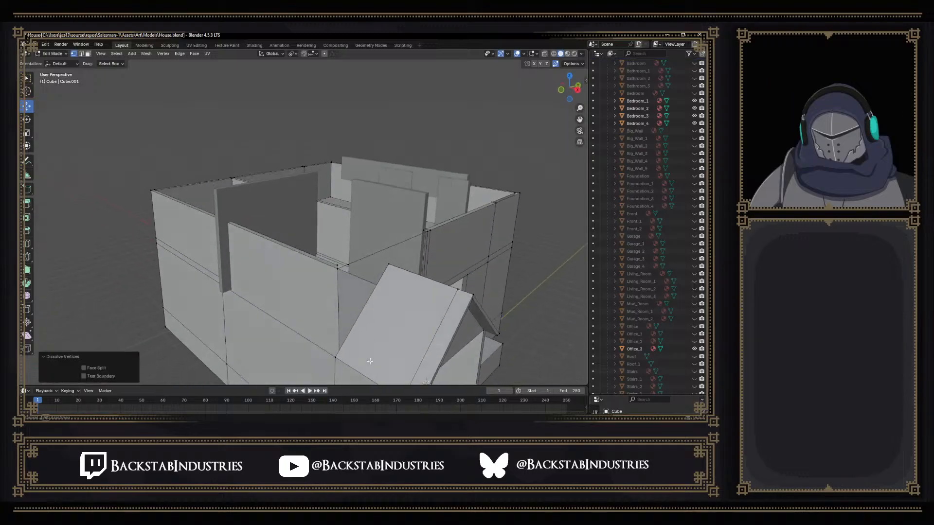
Delete the leftover faces at the outer wall's narrow corner edge beside the porch roof
left_click(299, 347)
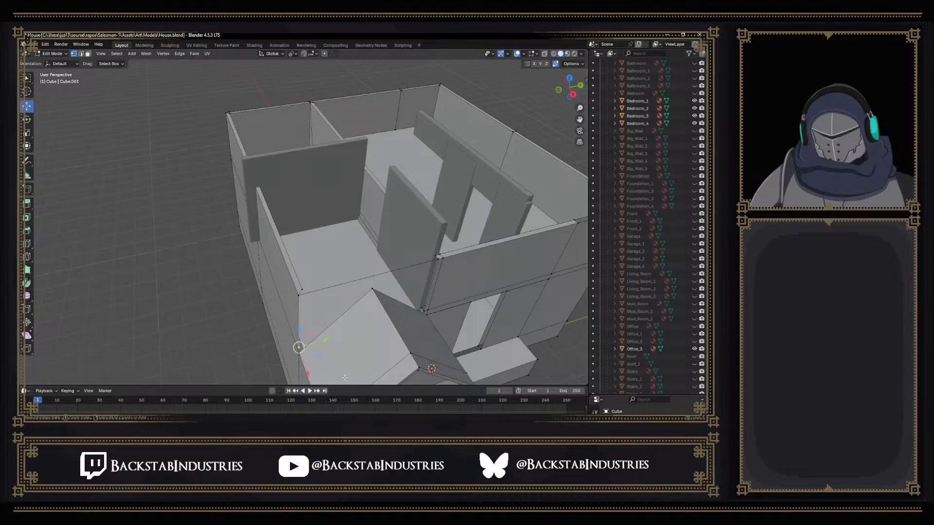
scroll(310, 367, "up", 2)
middle_click_drag(317, 359, 281, 271)
key("x")
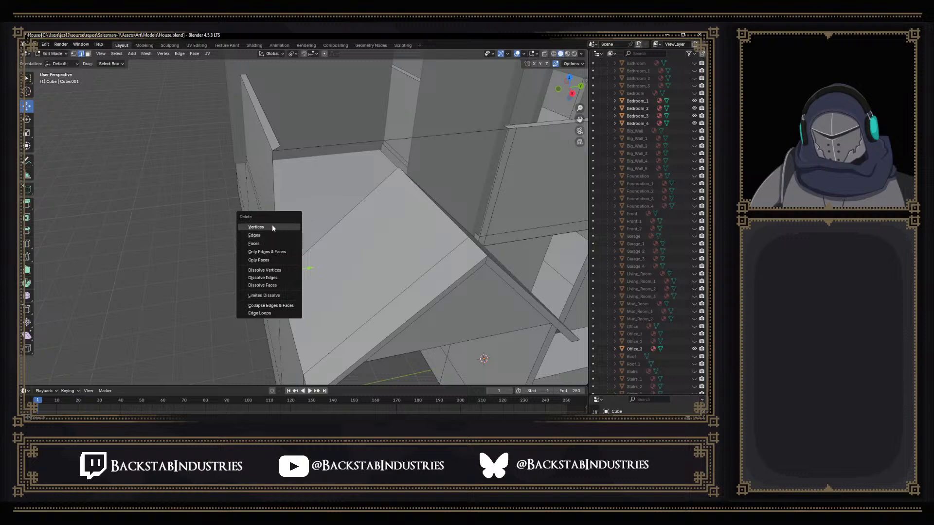
left_click(273, 243)
middle_click_drag(272, 243, 256, 253)
Hide the Bedroom_4 and Bedroom_3 reference pieces to clear the view of the upper floor
middle_click_drag(479, 293, 486, 311)
middle_click_drag(479, 313, 501, 295)
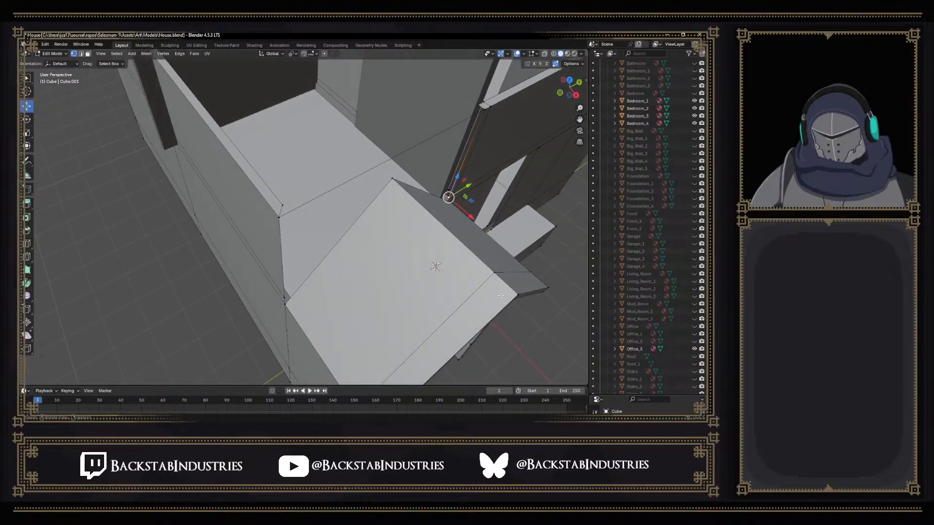
left_click(694, 123)
left_click(694, 116)
Remove the leftover vertex at the base of the upper room's inner wall, at its porch roof end
middle_click_drag(522, 167, 572, 151)
middle_click_drag(351, 146, 500, 216)
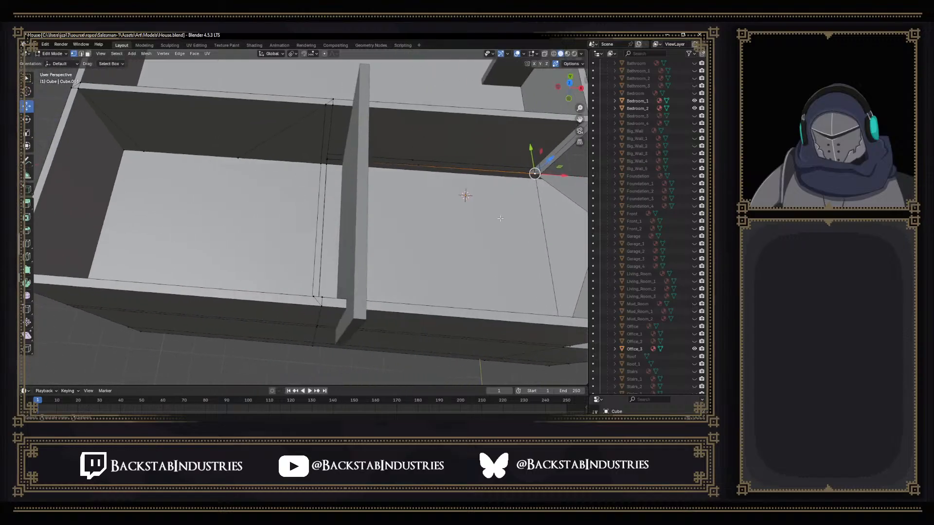
key("x")
left_click(484, 211)
Delete the narrow top face of the upper room's inner wall leading to the porch roof corner
middle_click_drag(483, 210, 334, 195)
scroll(336, 149, "down", 3)
middle_click_drag(338, 103, 329, 151, "shift")
left_click(307, 198)
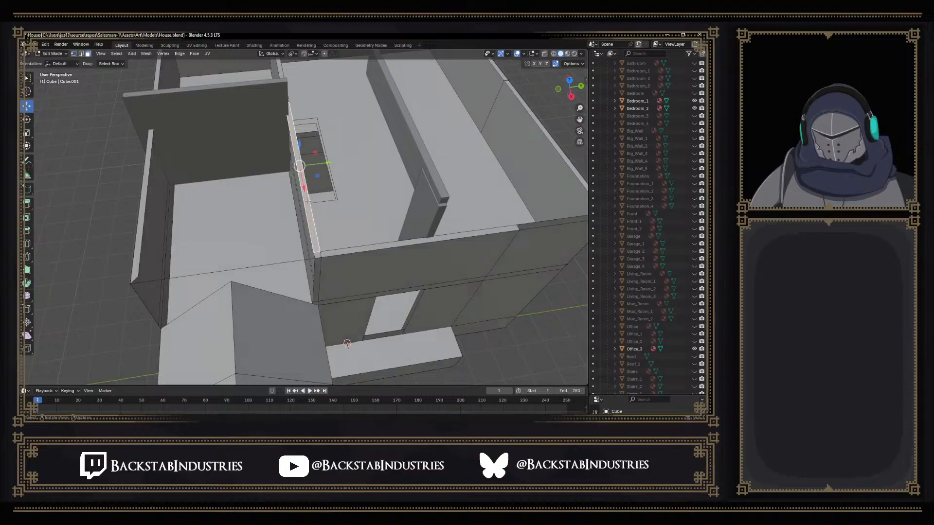
key("x")
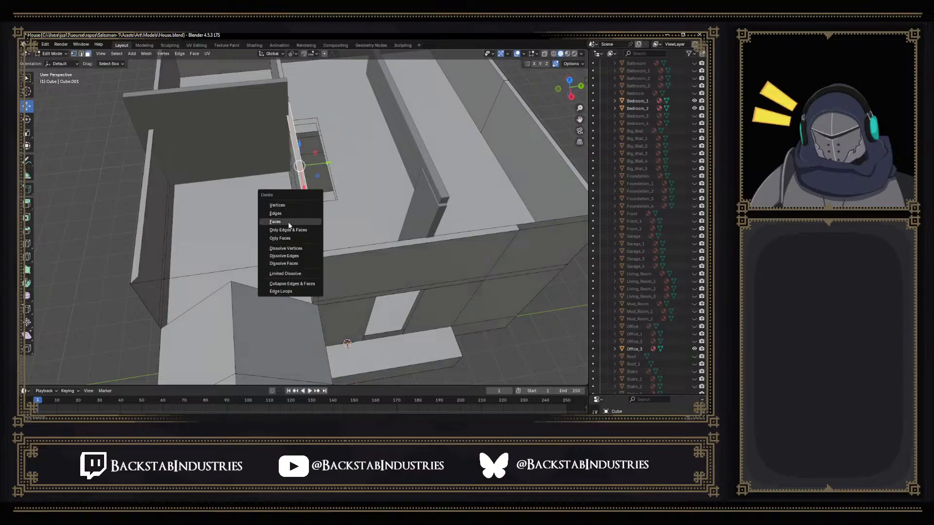
left_click(287, 221)
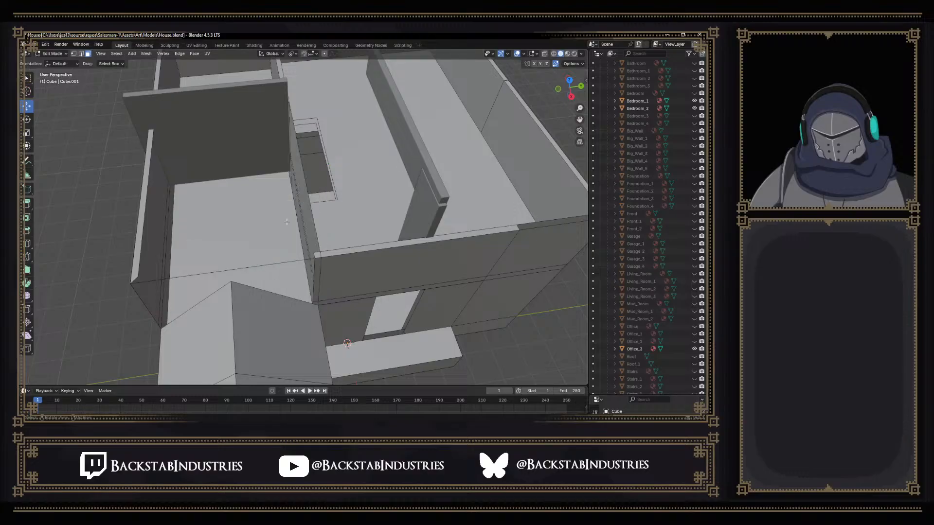
Delete the small leftover top face and its edges where the inner wall meets the front wall
middle_click_drag(296, 223, 380, 210)
scroll(384, 225, "up", 2)
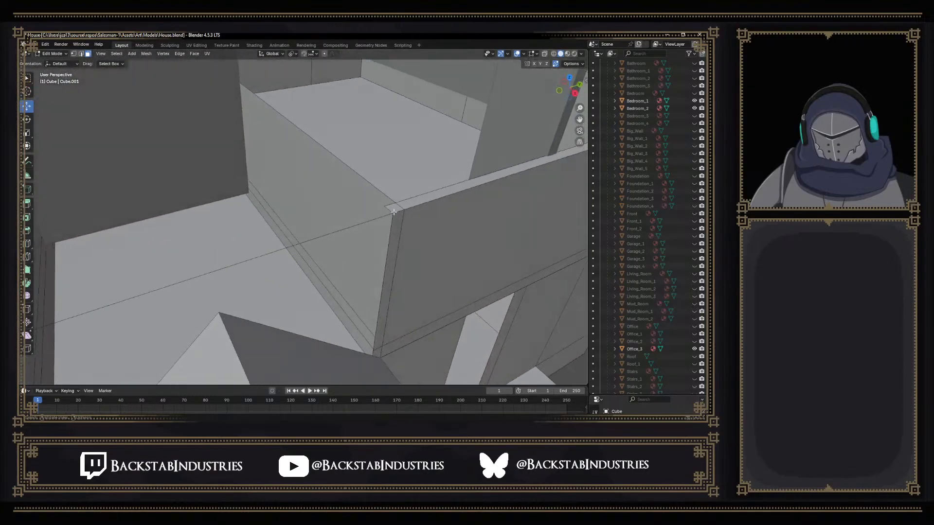
key("x")
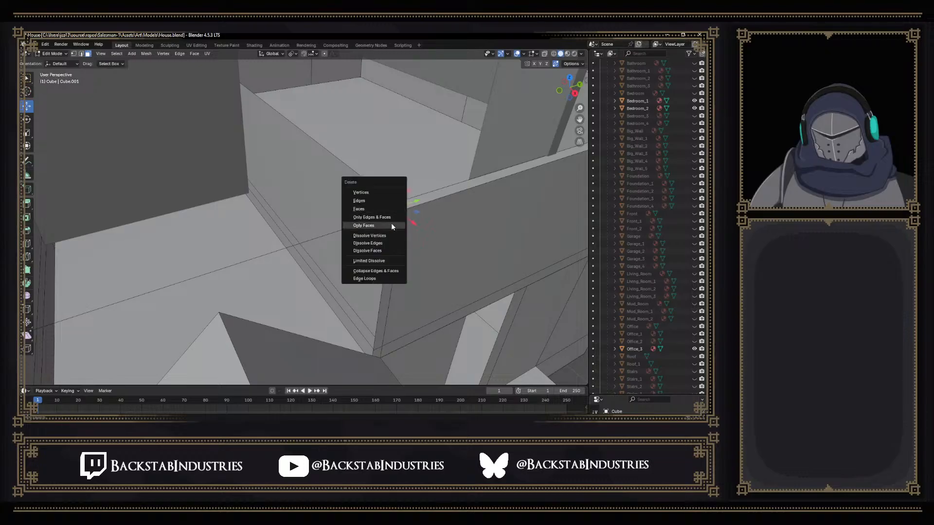
left_click(375, 201)
scroll(374, 225, "up", 3)
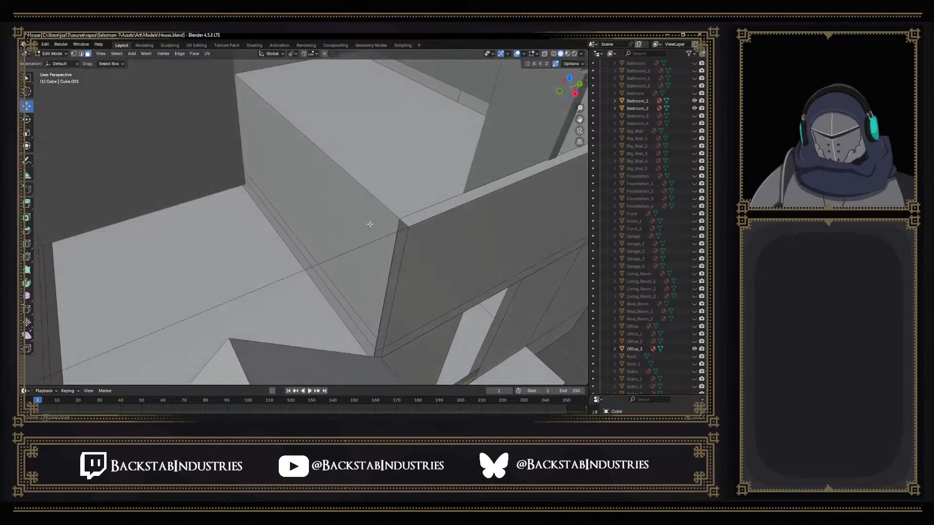
Delete the narrow vertical end face of the front wall beside the porch roof and the small face below it
middle_click_drag(375, 225, 329, 204)
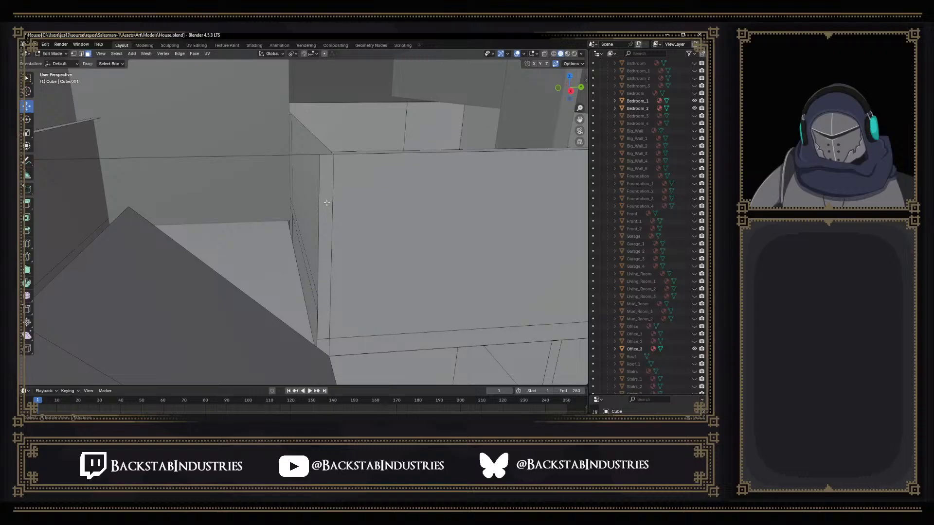
left_click(326, 203)
key("x")
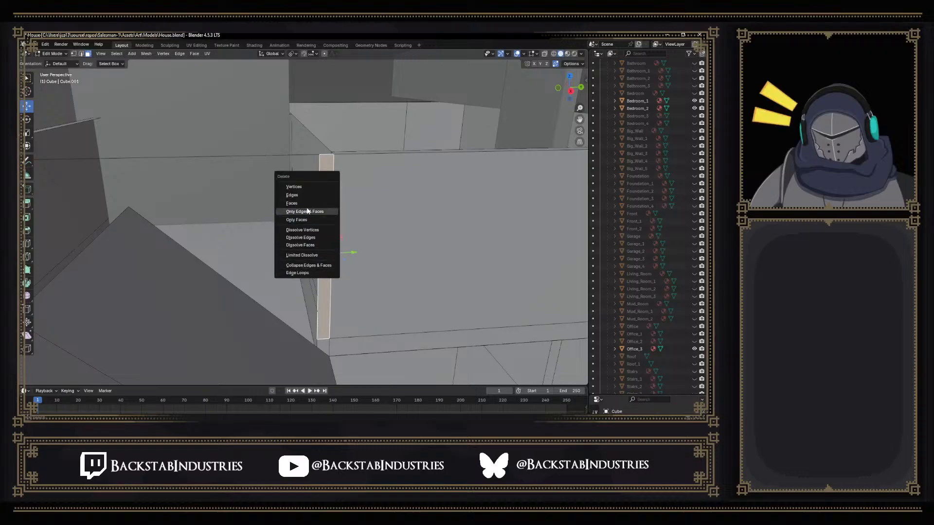
left_click(307, 211)
left_click(324, 345)
key("x")
left_click(326, 342)
middle_click_drag(328, 342, 321, 317)
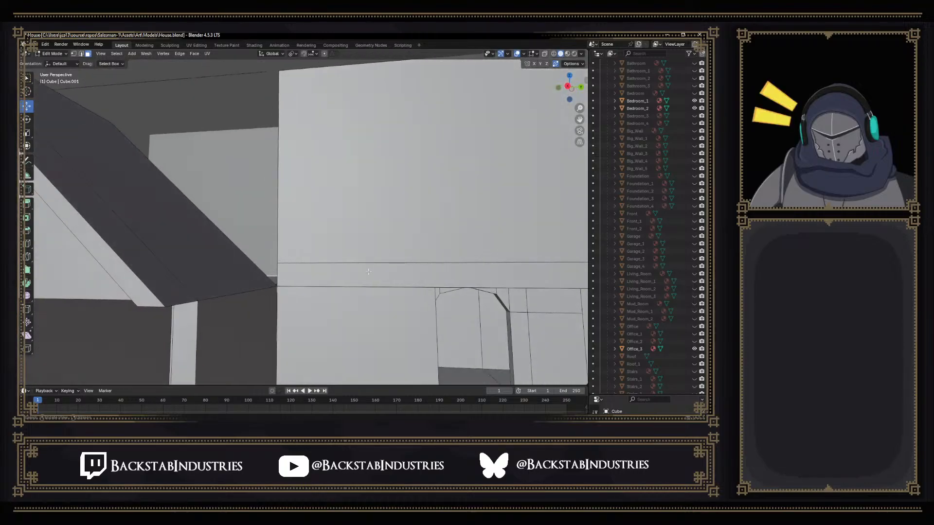
scroll(283, 276, "down", 3)
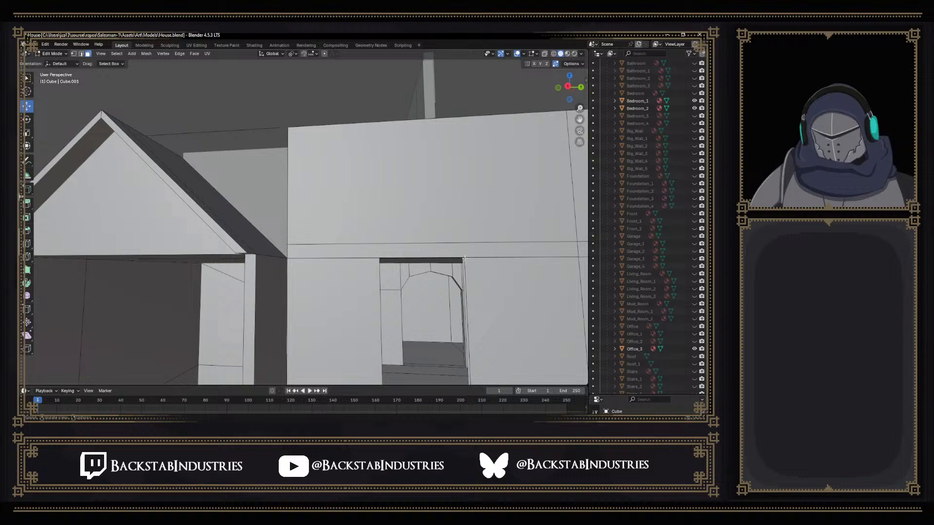
middle_click_drag(311, 246, 508, 269)
middle_click_drag(458, 304, 458, 263)
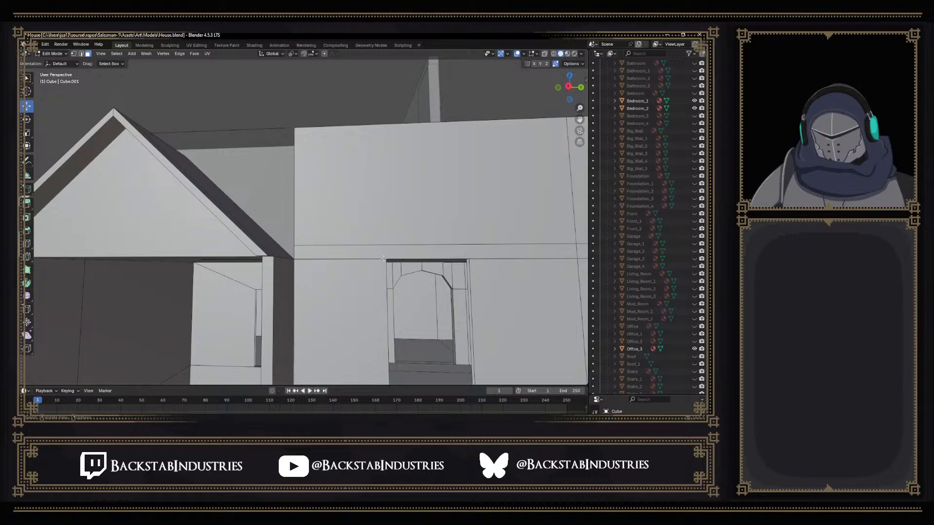
Try to move the upper floor's corner vertex beside the porch roof inward along the Y axis
middle_click_drag(454, 283, 234, 236)
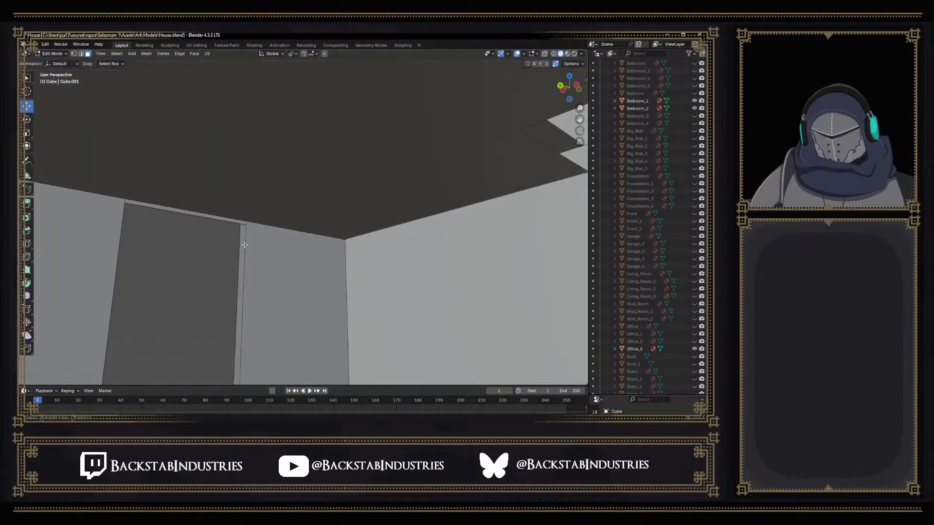
middle_click_drag(246, 236, 299, 238)
middle_click_drag(215, 209, 327, 275, "shift")
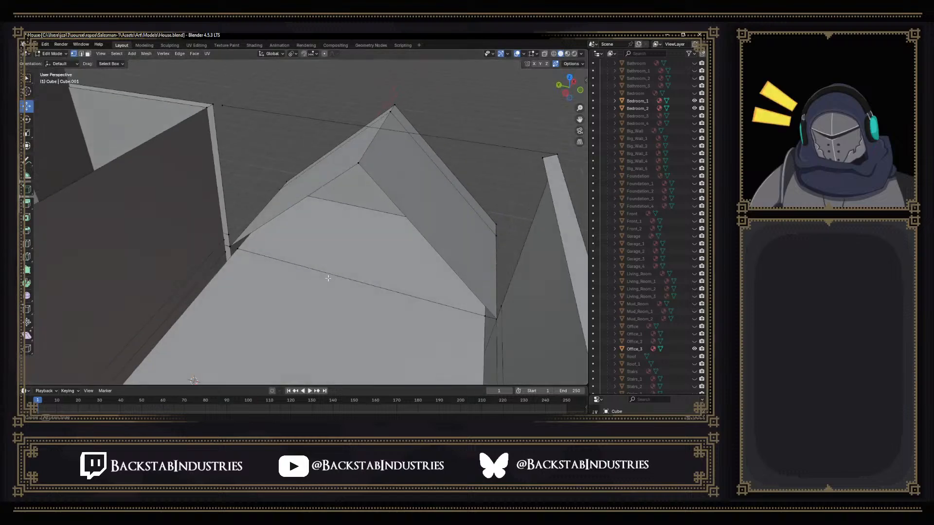
left_click(237, 249)
middle_click_drag(246, 261, 274, 268)
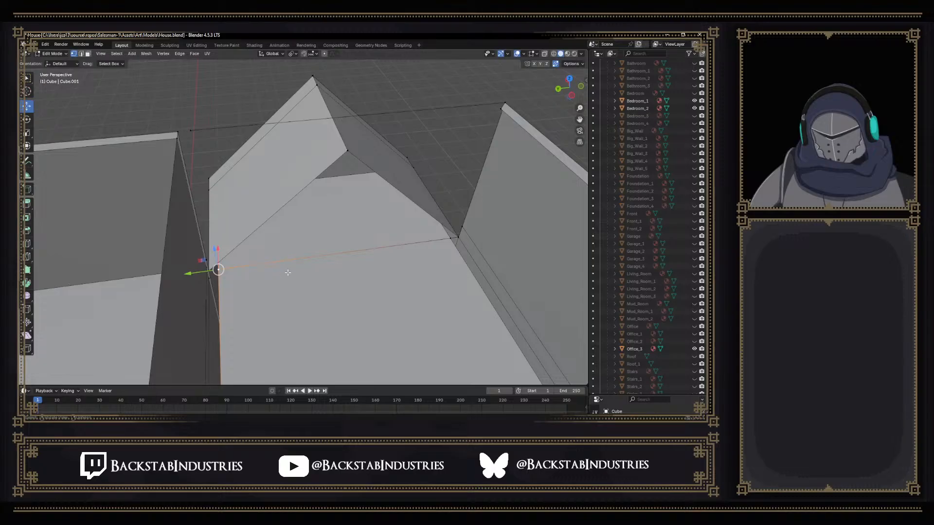
middle_click_drag(388, 275, 246, 265)
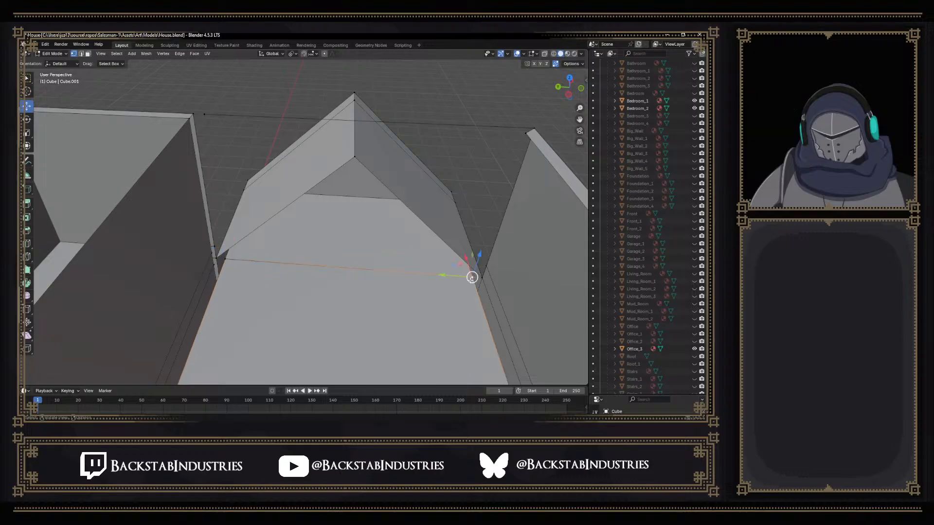
key("g")
key("y")
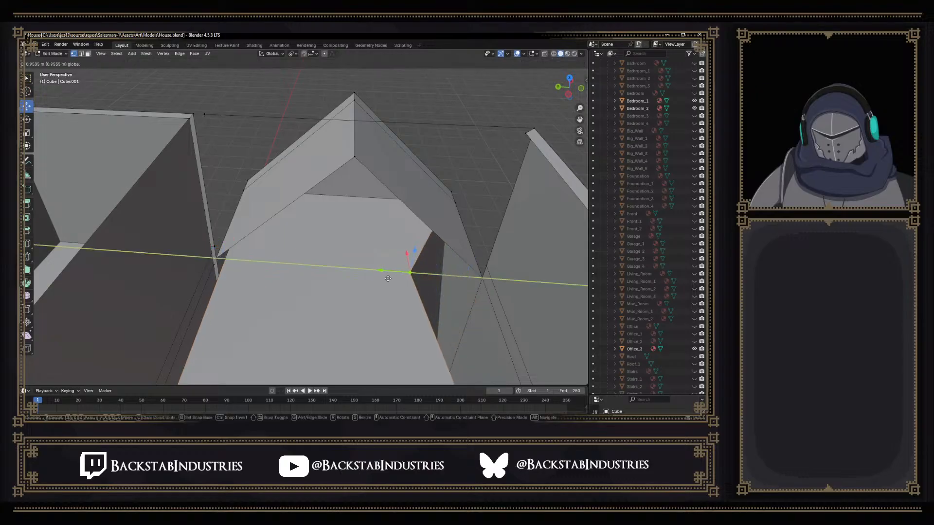
left_click(388, 278)
mouse_move(514, 287)
middle_mouse_down()
mouse_move(477, 267)
mouse_move(528, 298)
middle_mouse_up()
key("ctrl+z")
middle_click_drag(464, 296, 574, 210)
left_click_drag(101, 266, 169, 265)
middle_click_drag(168, 266, 407, 308)
key("ctrl+z")
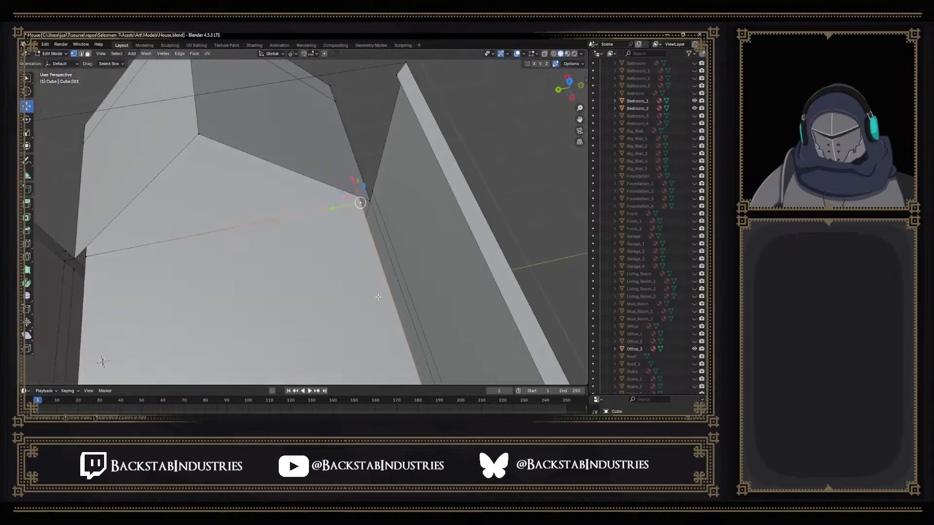
Fill the small gap at the upper floor's inner wall corner beside the porch roof with a face
middle_click_drag(342, 274, 350, 244)
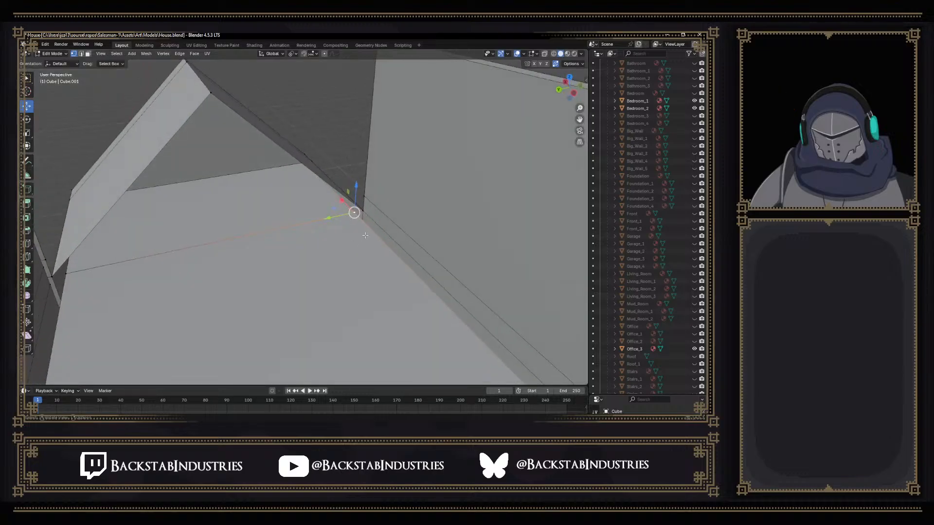
left_click(364, 196, "shift")
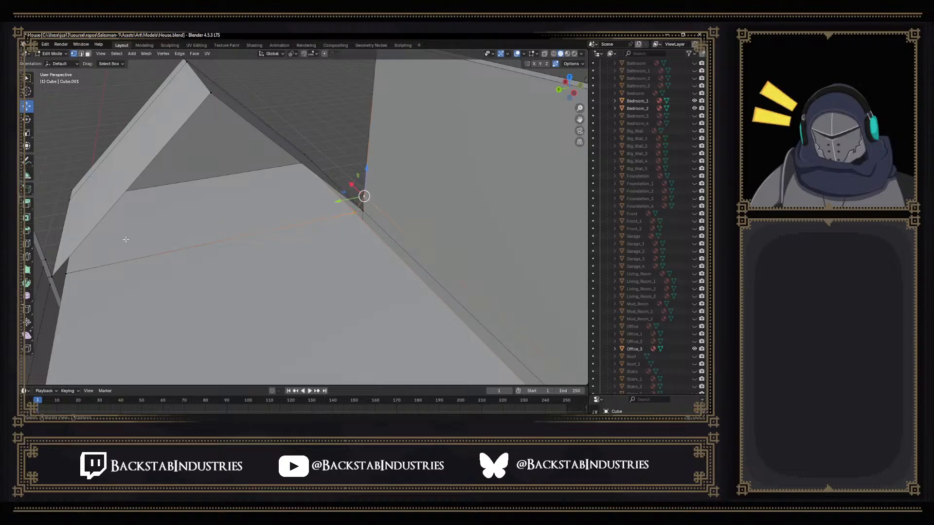
left_click(53, 275, "shift")
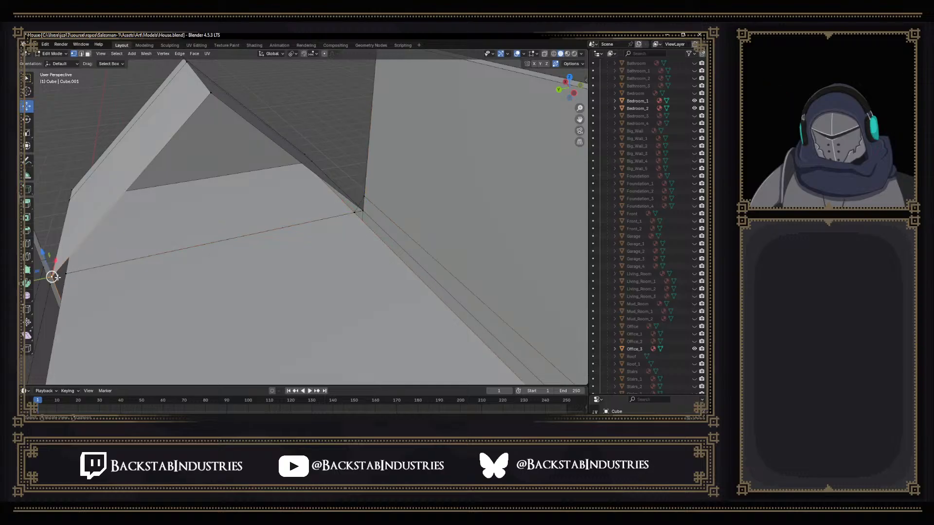
left_click(65, 275, "shift")
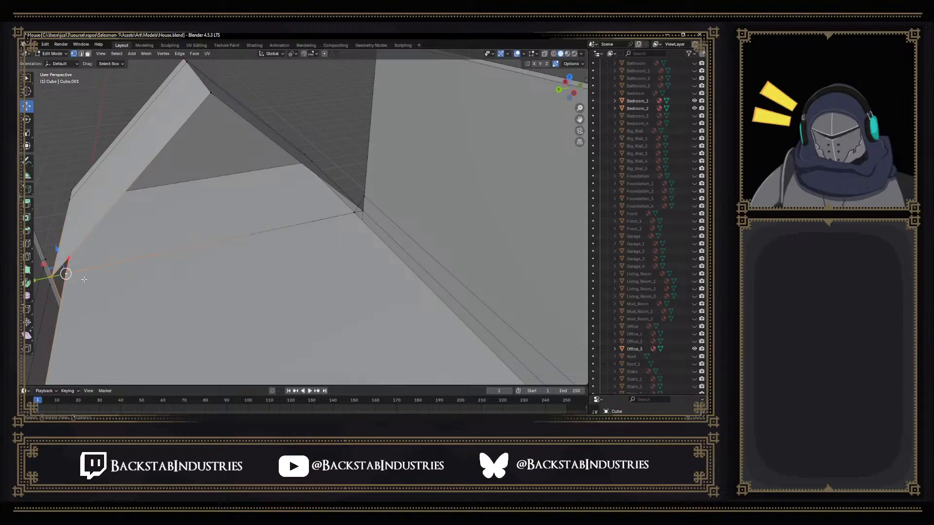
left_click(46, 260, "shift")
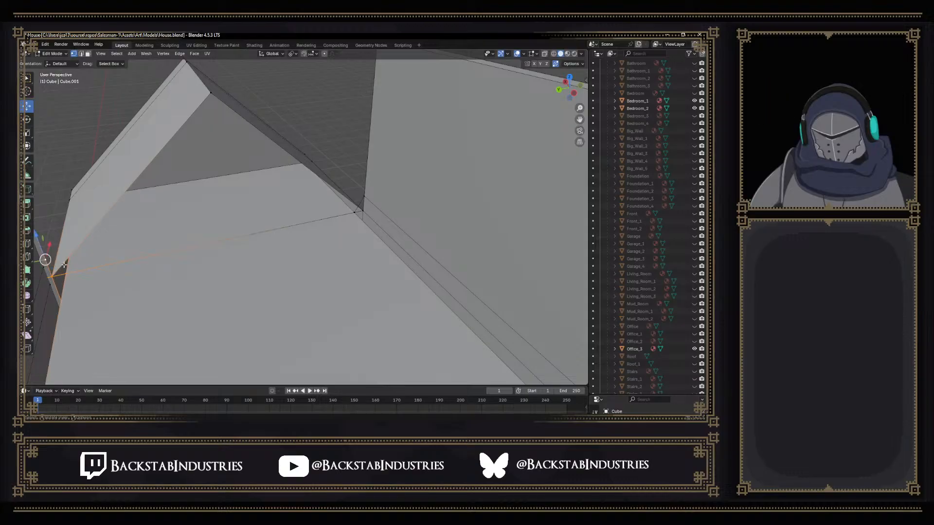
left_click(65, 274, "shift")
left_click(66, 273, "shift")
key("3")
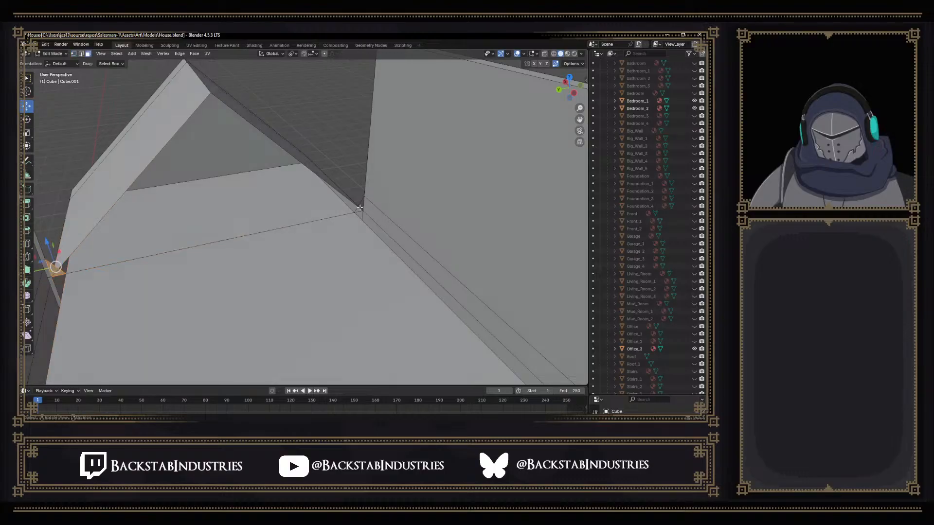
Examine the small faces at both floor corners and the porch roof slope from inside and outside the upper room
left_click(357, 205)
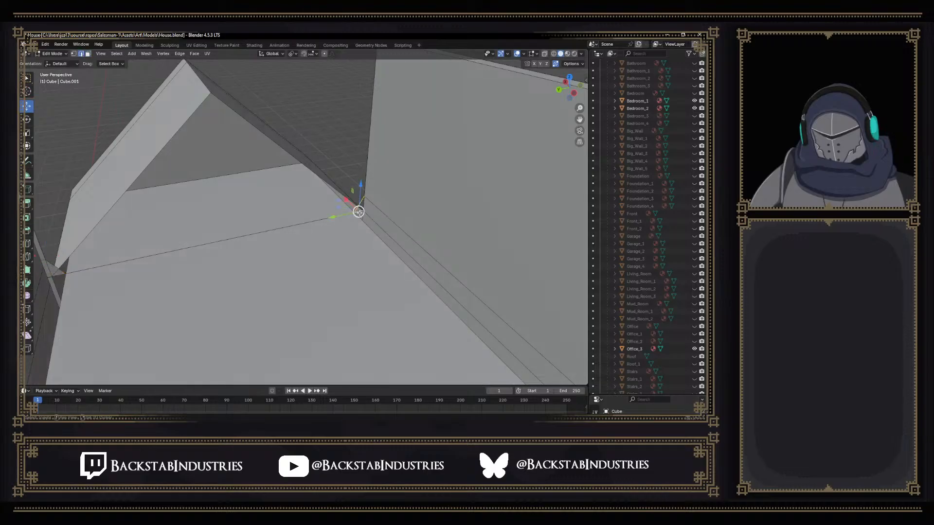
mouse_move(300, 240)
middle_mouse_down()
mouse_move(290, 234)
mouse_move(300, 236)
middle_mouse_up()
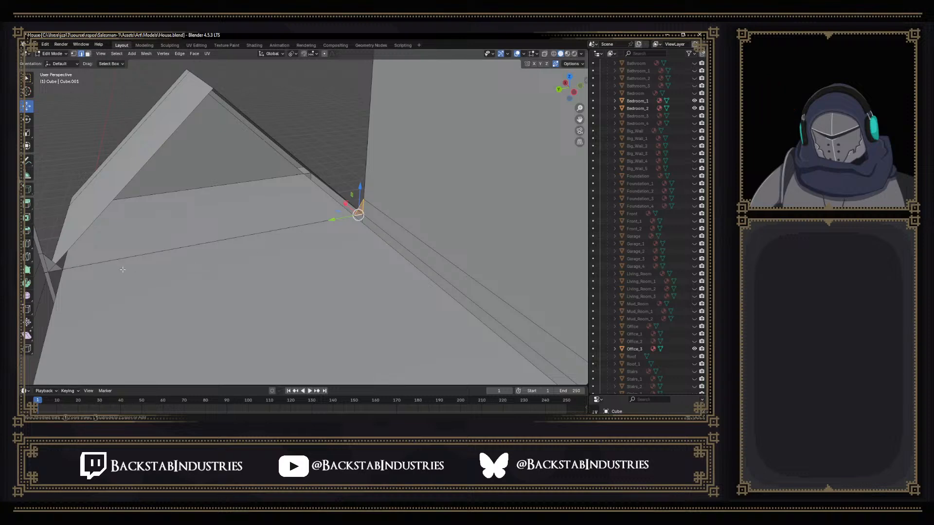
left_click(69, 272)
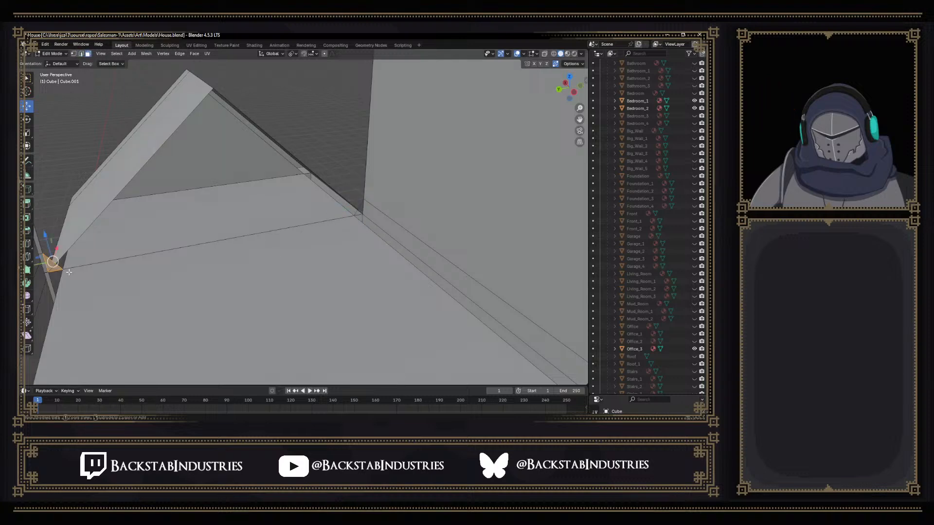
middle_click_drag(70, 274, 244, 282)
left_click(406, 269)
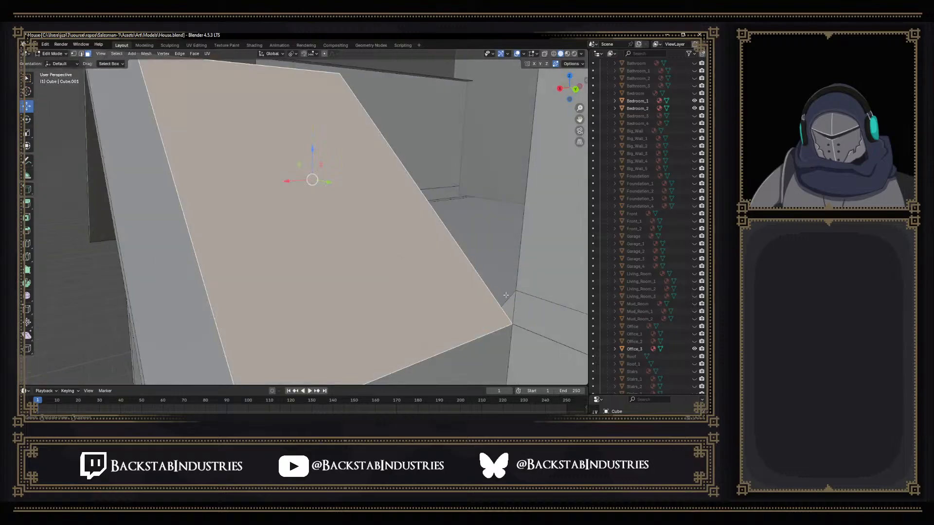
middle_click_drag(512, 297, 203, 273)
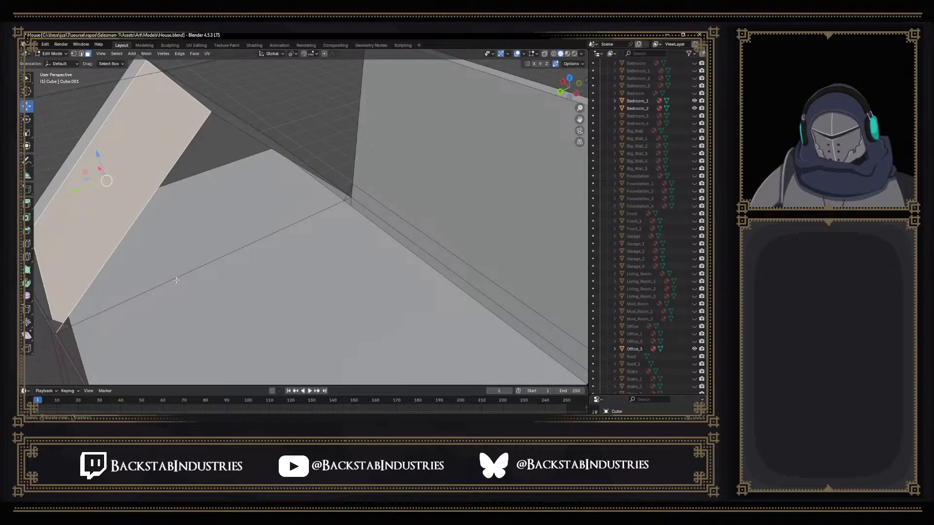
mouse_move(314, 209)
middle_mouse_down()
mouse_move(295, 201)
mouse_move(306, 206)
middle_mouse_up()
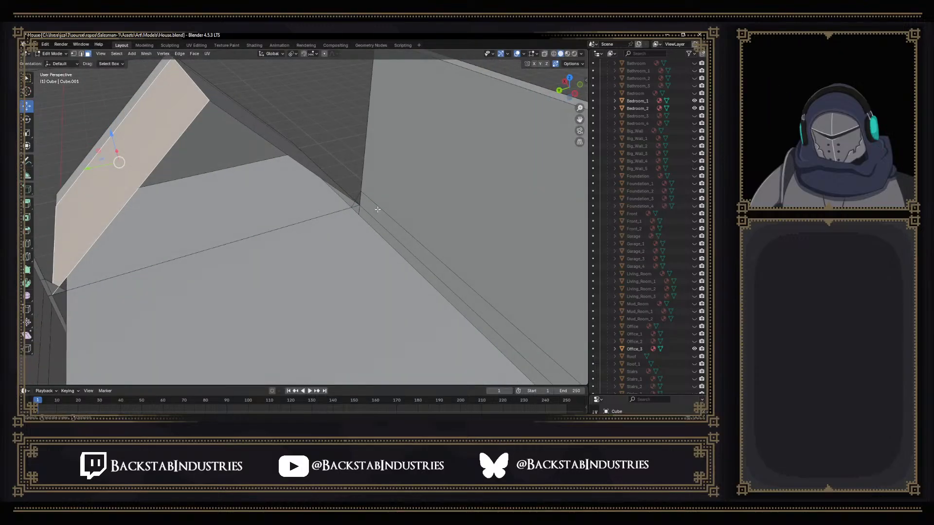
key("alt+a")
left_click(355, 205)
key("alt+a")
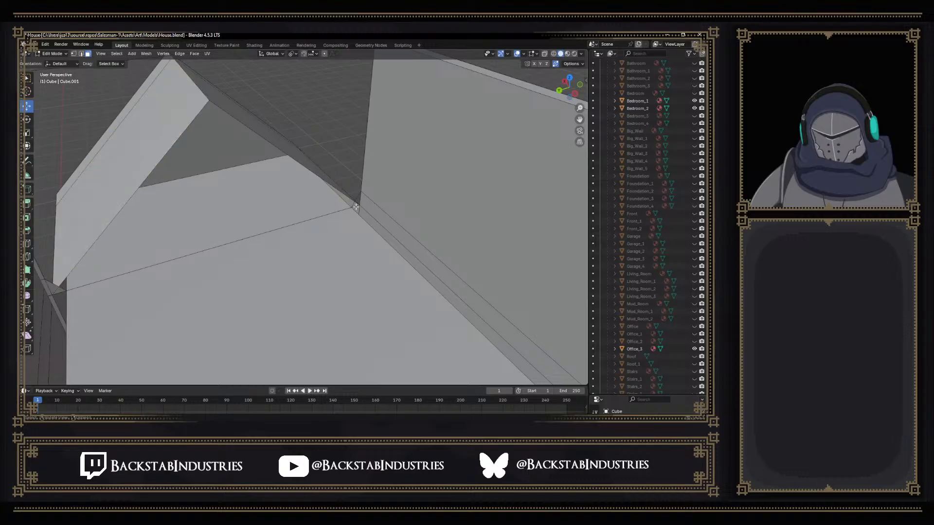
Join the two neighbouring vertices at the upper room's wall corner beside the porch roof
key("2")
left_click(355, 200)
middle_click_drag(370, 221, 363, 215)
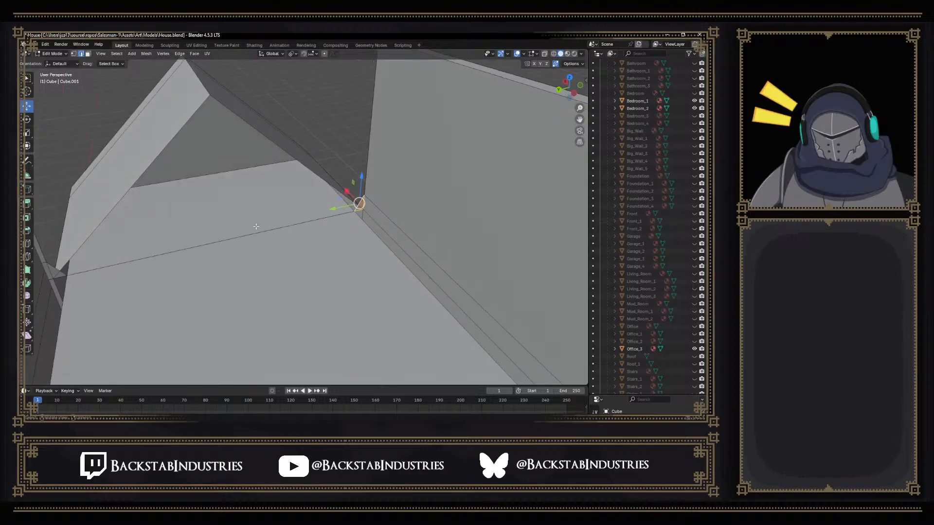
left_click(229, 234, "alt")
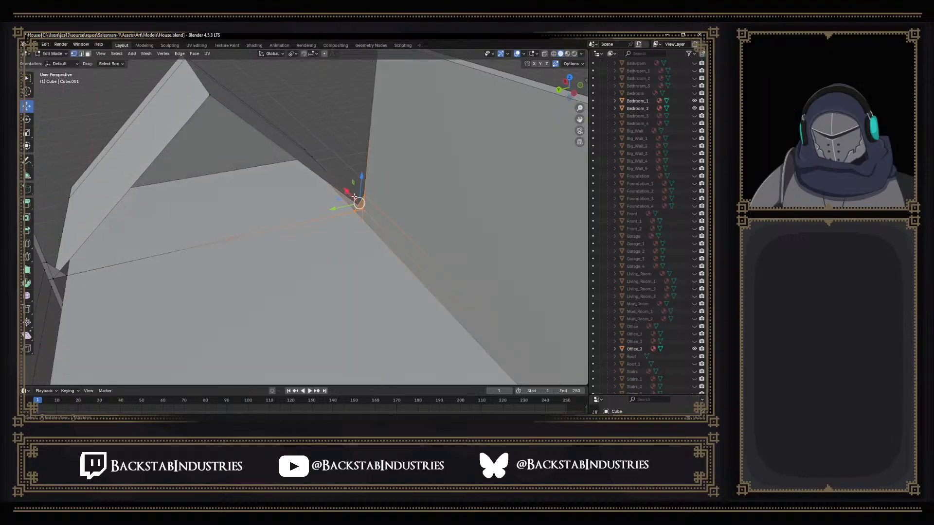
right_click(46, 262, "shift")
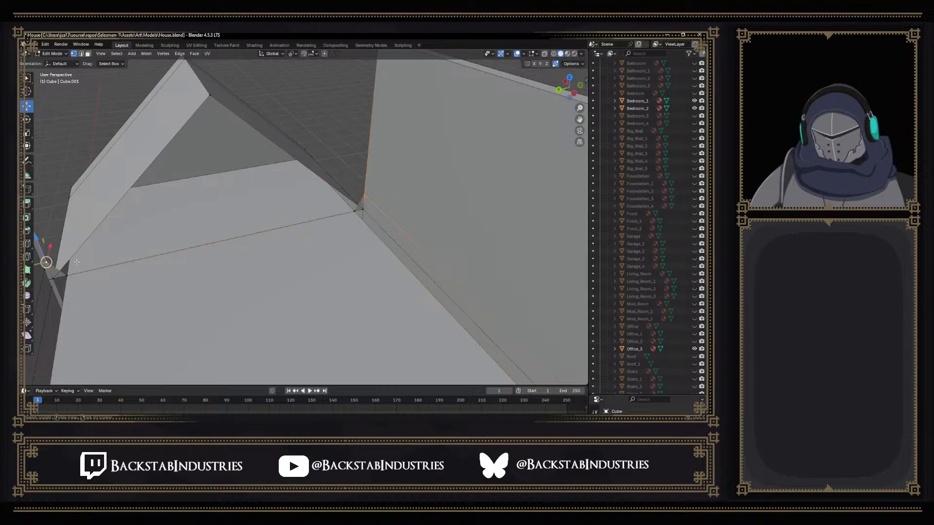
left_click(193, 251)
left_click(195, 247)
left_click(194, 232, "shift")
key("f")
Fill the upper room's open front above the porch roof with one face
middle_click_drag(160, 246, 306, 229)
scroll(321, 221, "down", 1)
middle_click_drag(290, 185, 333, 175)
left_click(340, 141)
left_click(258, 271, "shift")
key("f")
middle_click_drag(258, 271, 261, 234)
middle_click_drag(163, 248, 297, 271)
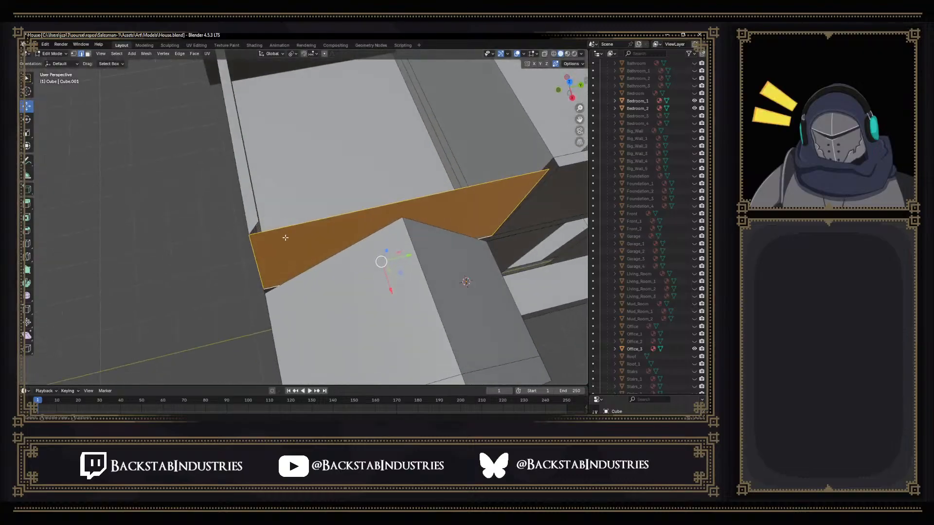
Try to delete the narrow top face of the upper room's outer side wall
key("3")
left_click(245, 200)
scroll(258, 196, "down", 3)
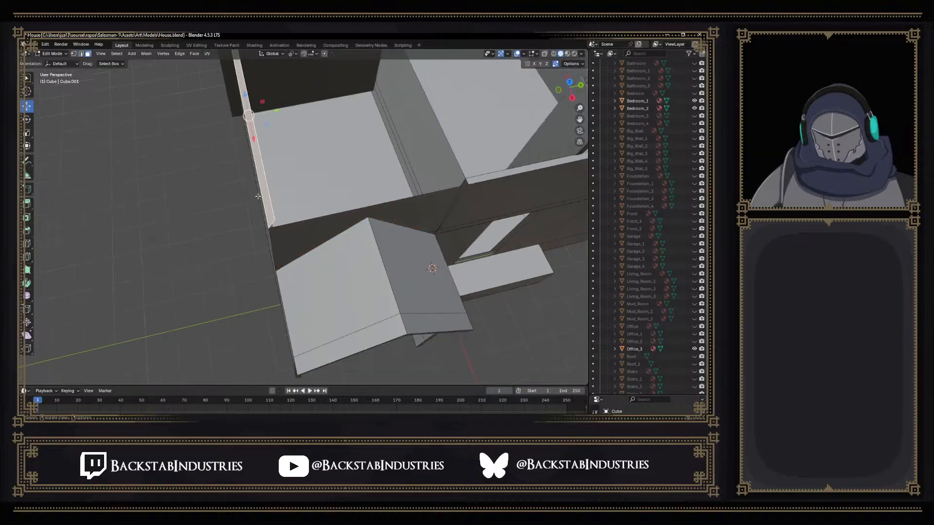
middle_click_drag(258, 196, 287, 179)
key("x")
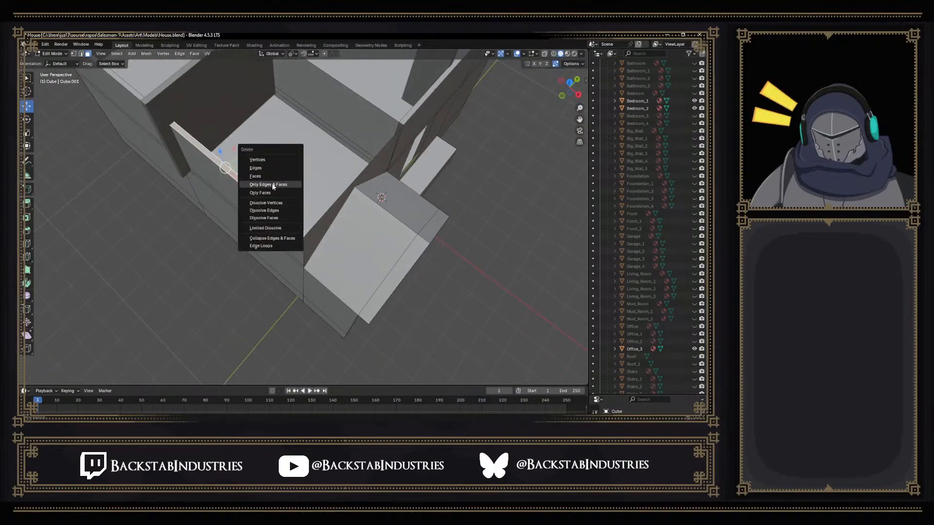
left_click(266, 176)
middle_click_drag(283, 174, 369, 174)
key("ctrl+z")
Undo the face filling the upper room's front above the porch roof
left_click(413, 215)
key("2")
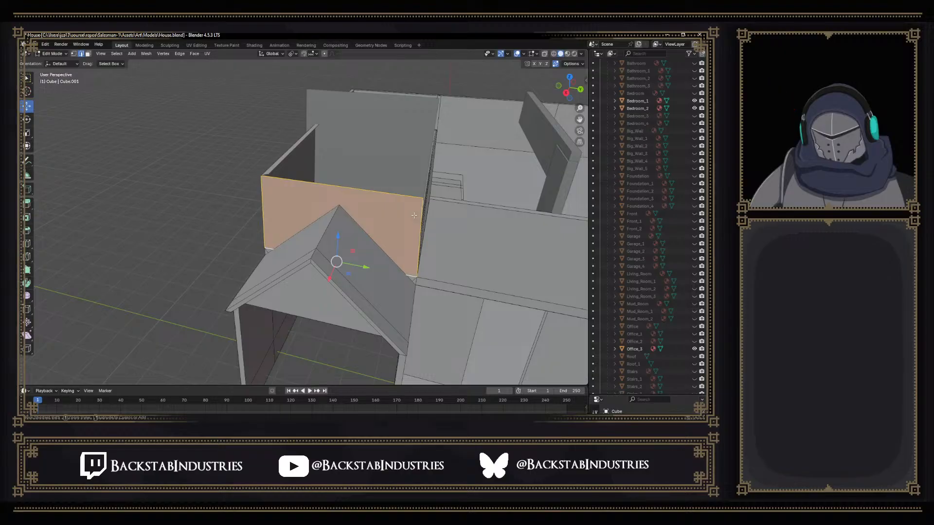
key("ctrl+z")
key("1")
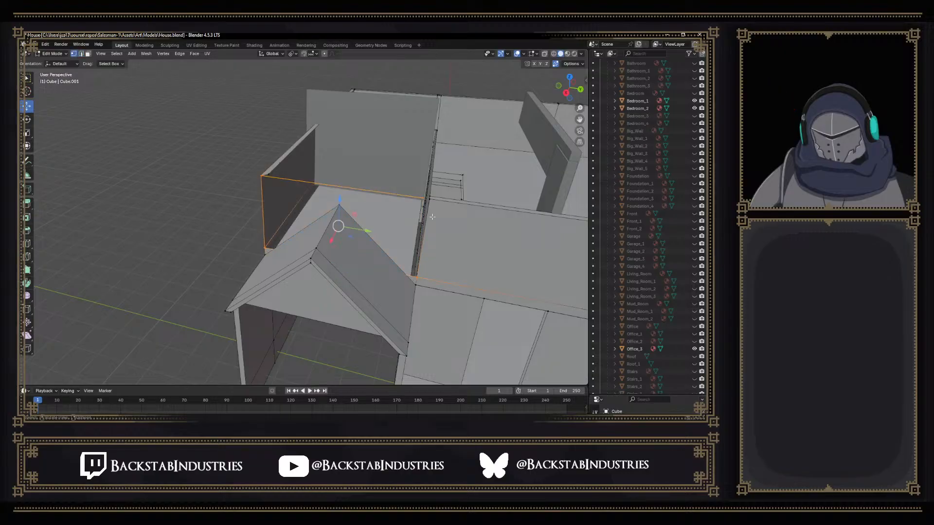
Collapse the top vertices where the upper room's front meets the inner wall by scaling them to 0
left_click(423, 201)
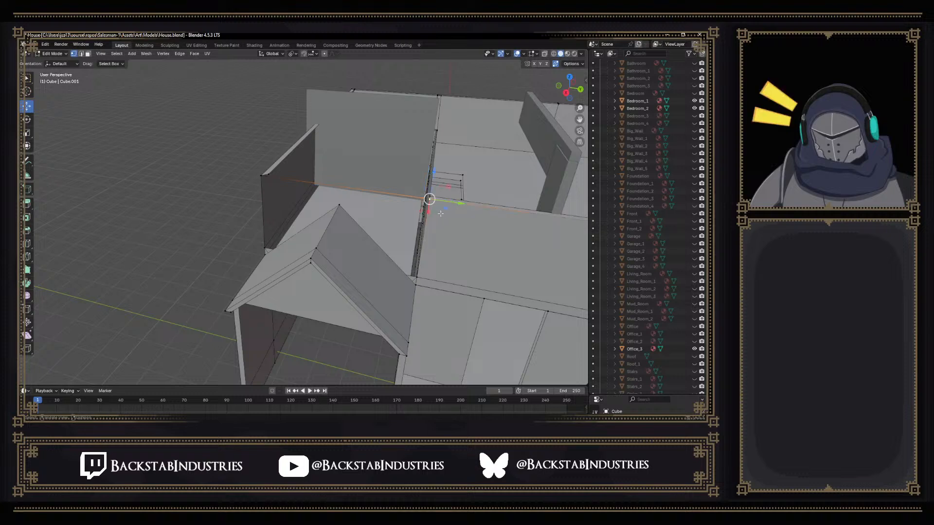
key("s")
key("0")
key("Return")
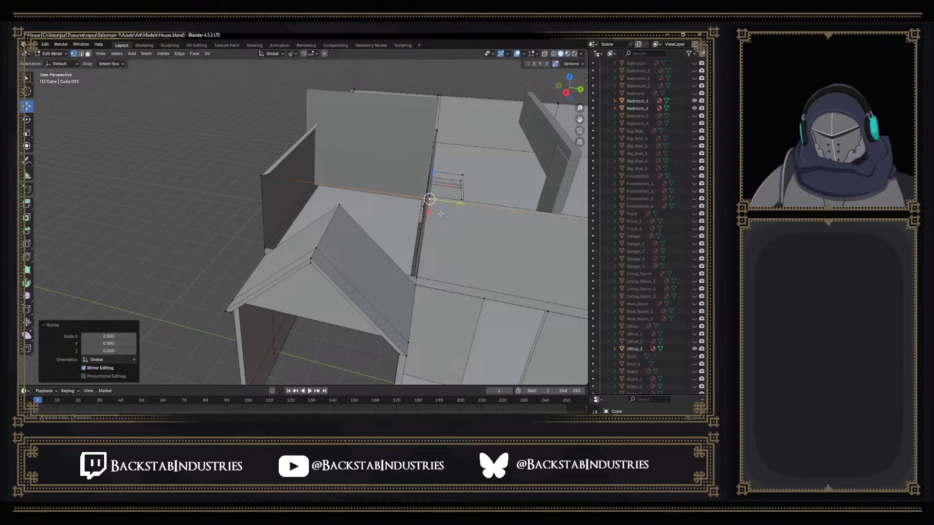
middle_click_drag(343, 215, 344, 235)
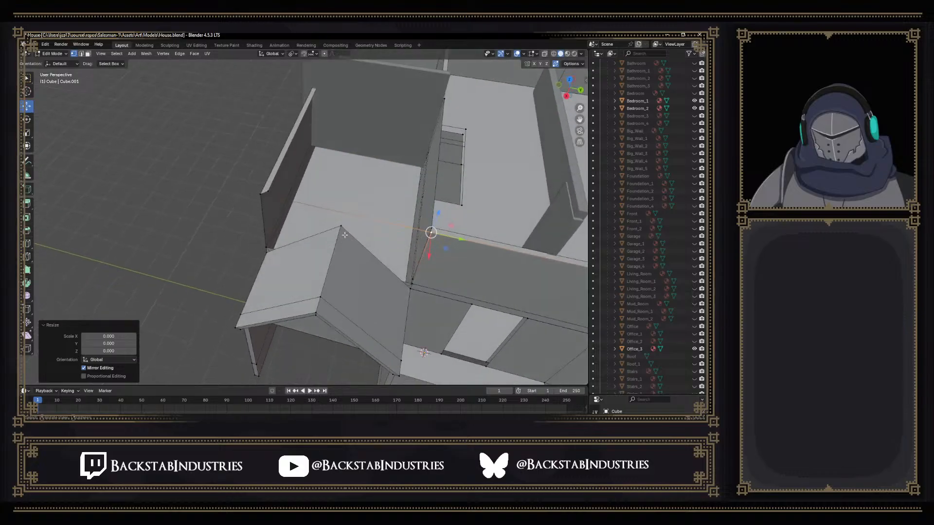
Try to fill the upper room's front between its top edge, the short corner edges and the porch roof slopes
key("alt+a")
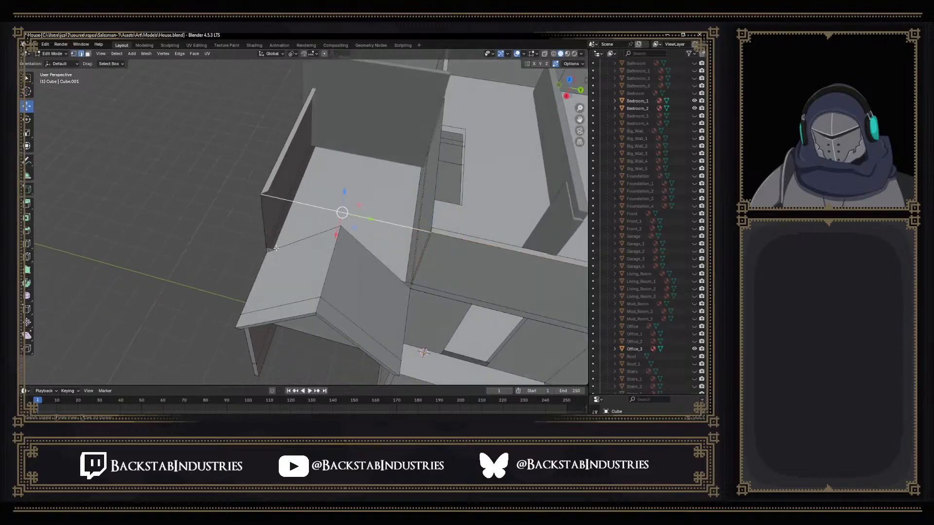
middle_click_drag(313, 237, 306, 265)
middle_click_drag(417, 247, 260, 221)
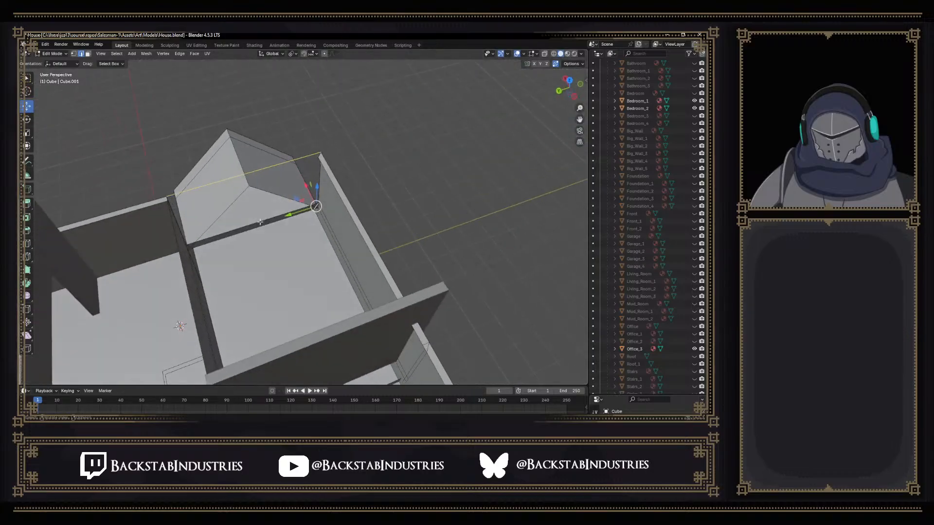
left_click(276, 195)
middle_click_drag(276, 195, 209, 180)
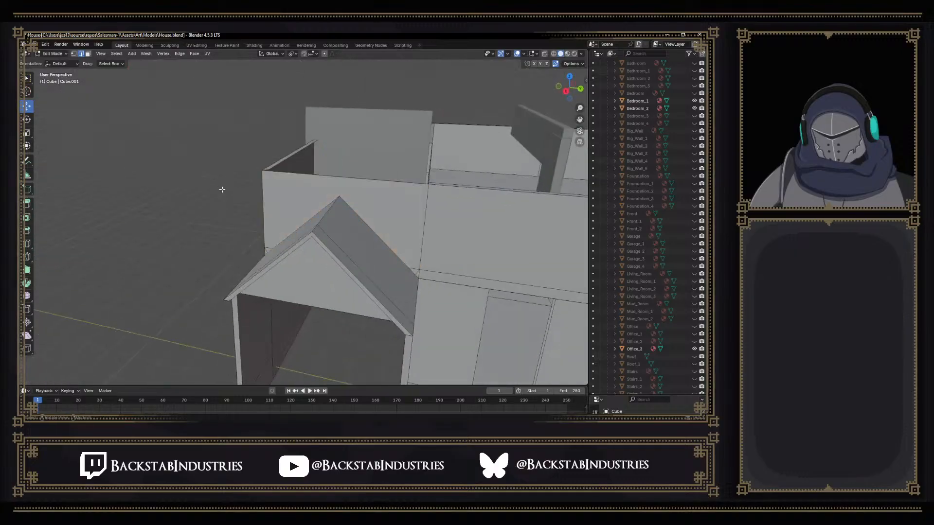
key("ctrl+z")
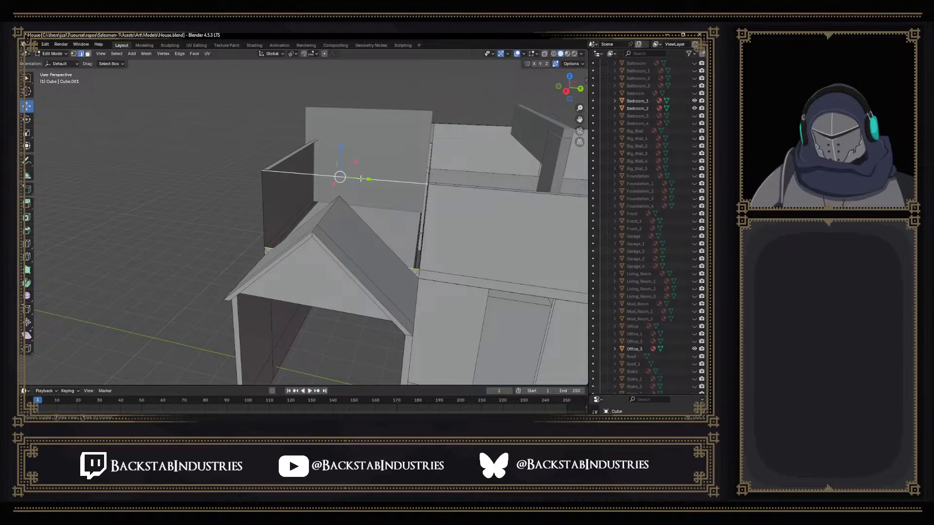
Fill the upper room's open front again from its top edge down to the porch roof
left_click(360, 179)
middle_click_drag(360, 178, 277, 192)
left_click(234, 193)
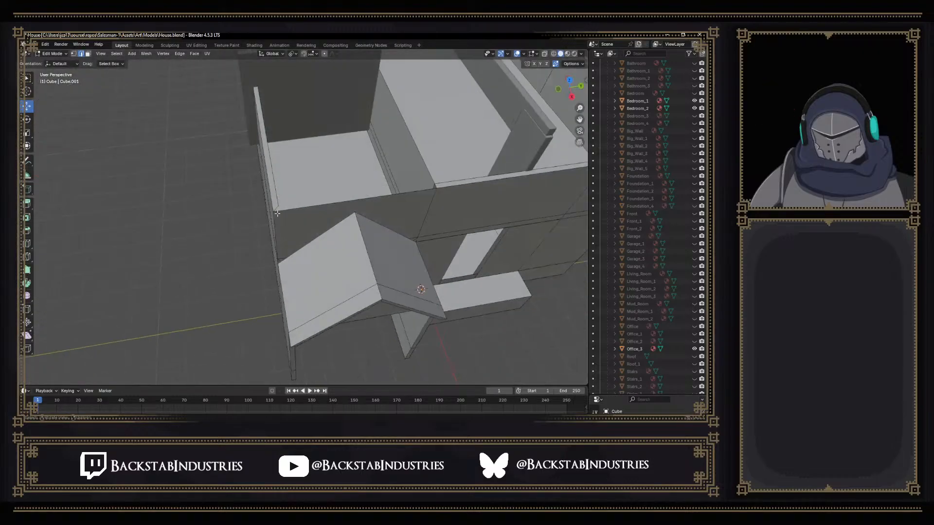
Delete the narrow top face of the upper room's outer side wall
left_click(272, 180)
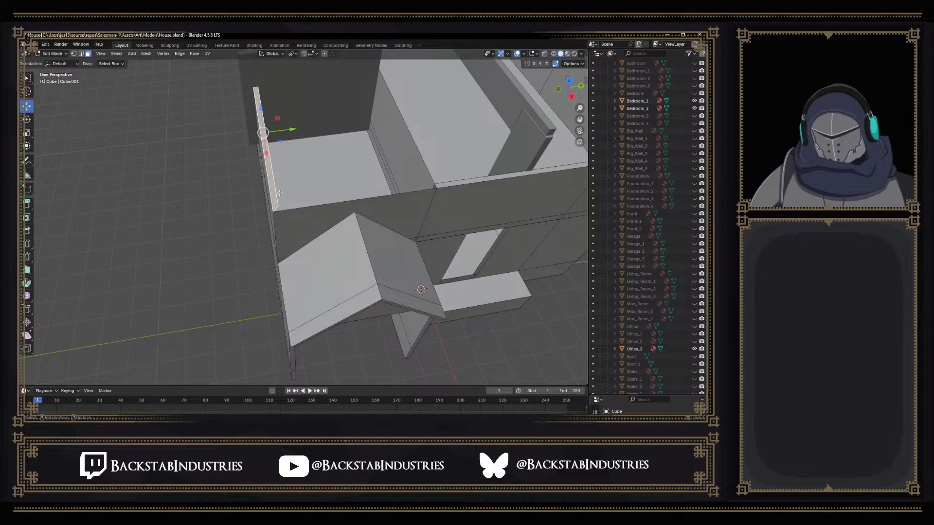
middle_click_drag(251, 177, 330, 197)
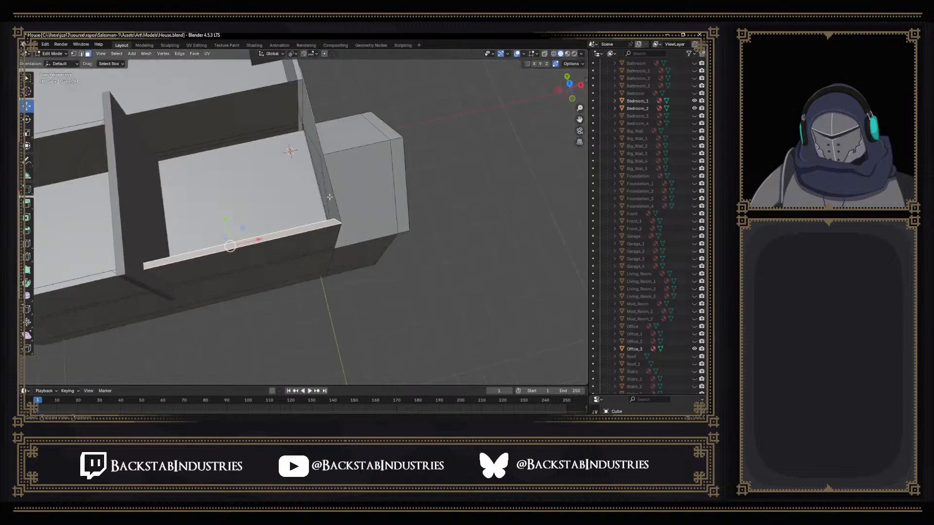
key("x")
left_click(297, 208)
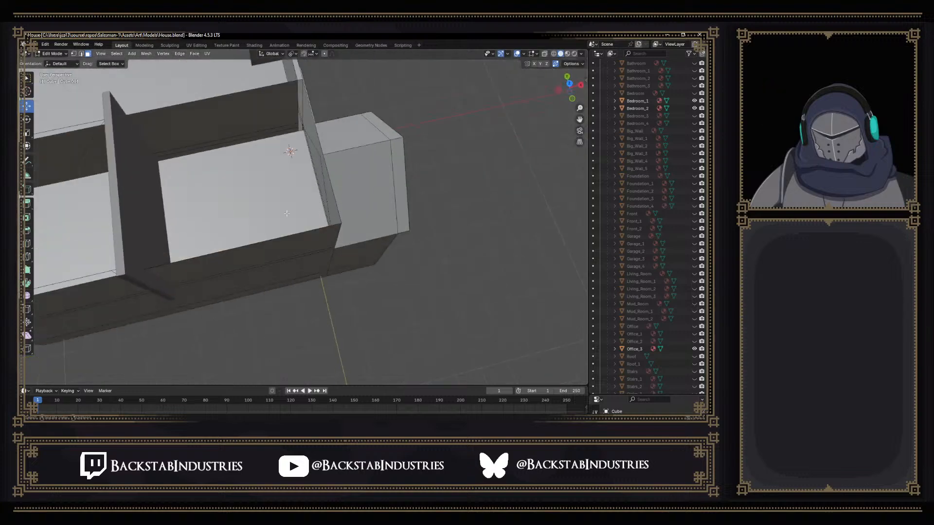
Delete the long, narrow top face of the front wall beside the upper room
middle_click_drag(129, 267, 306, 262)
left_click(306, 262)
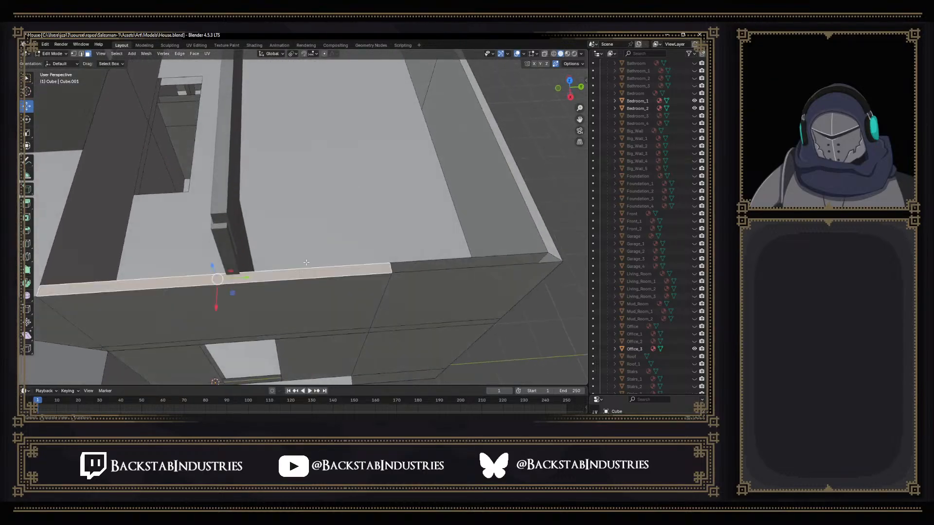
key("x")
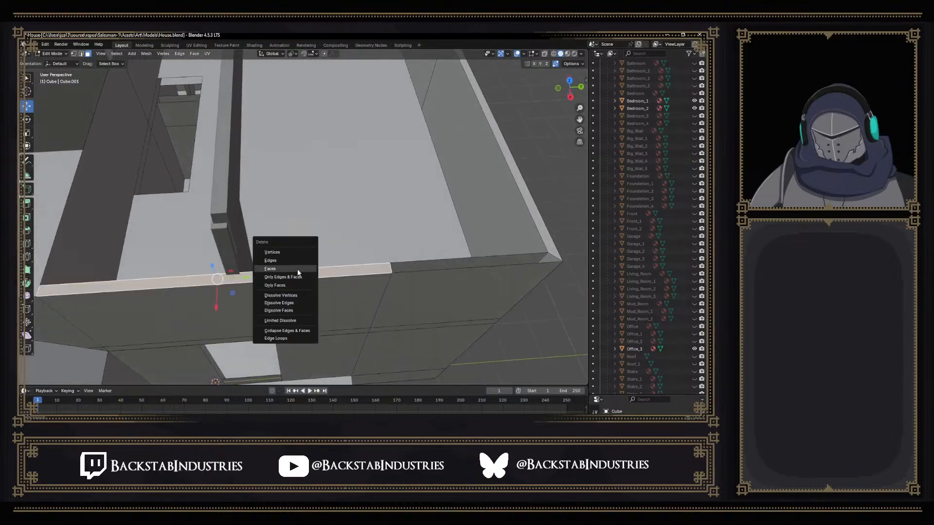
left_click(271, 272)
Delete the two narrow top faces along the large room's outer side wall
scroll(396, 273, "down", 2)
middle_click_drag(441, 273, 337, 264, "shift")
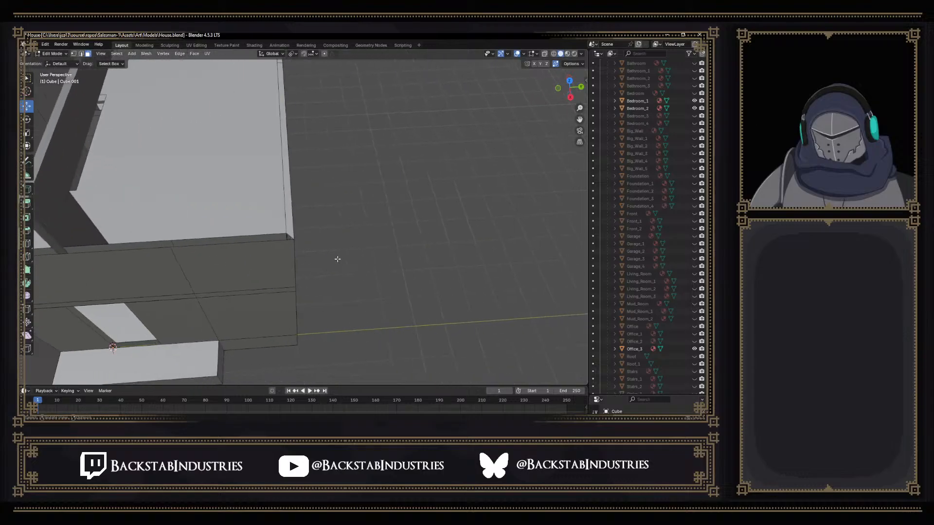
left_click(291, 222)
key("x")
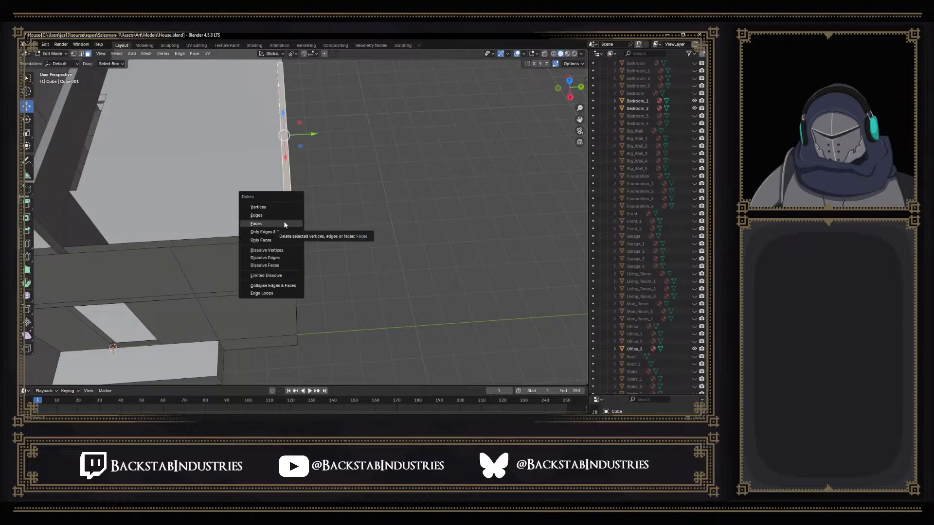
left_click(285, 220)
middle_click_drag(289, 159, 288, 271)
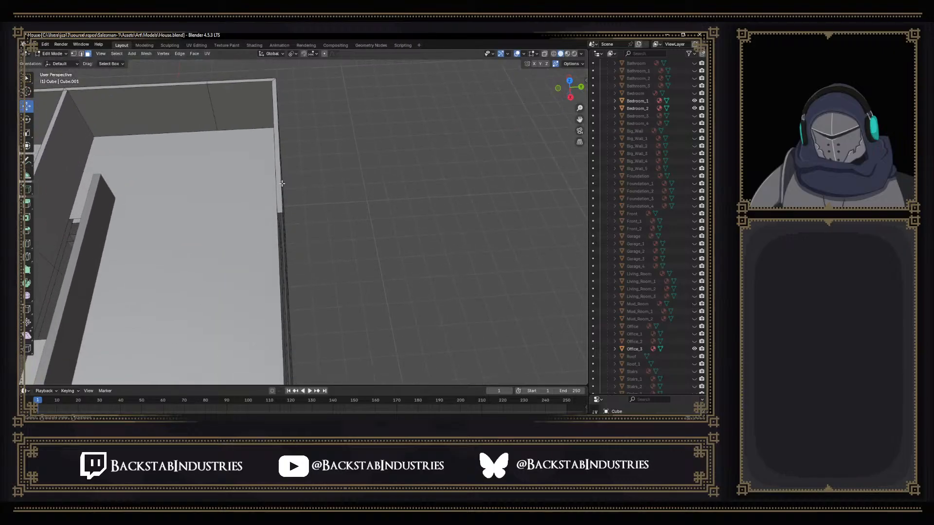
left_click(280, 184)
key("x")
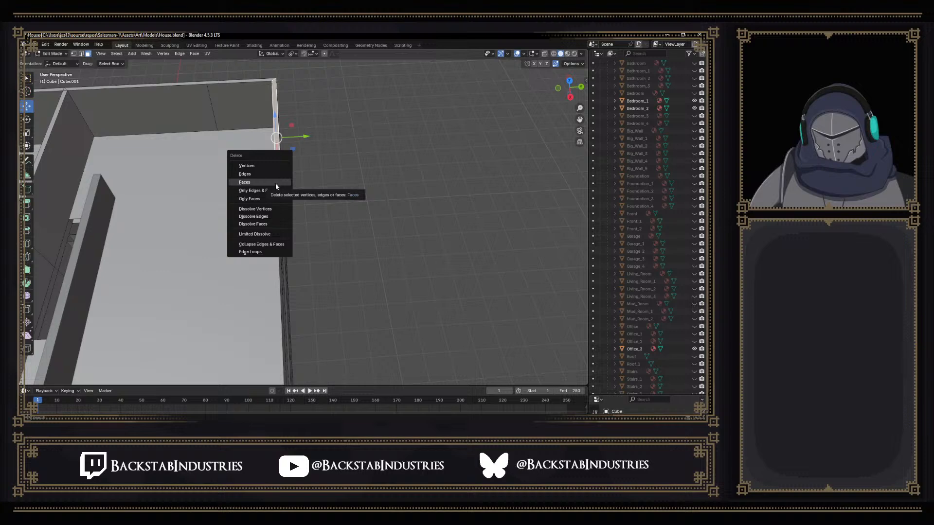
left_click(275, 183)
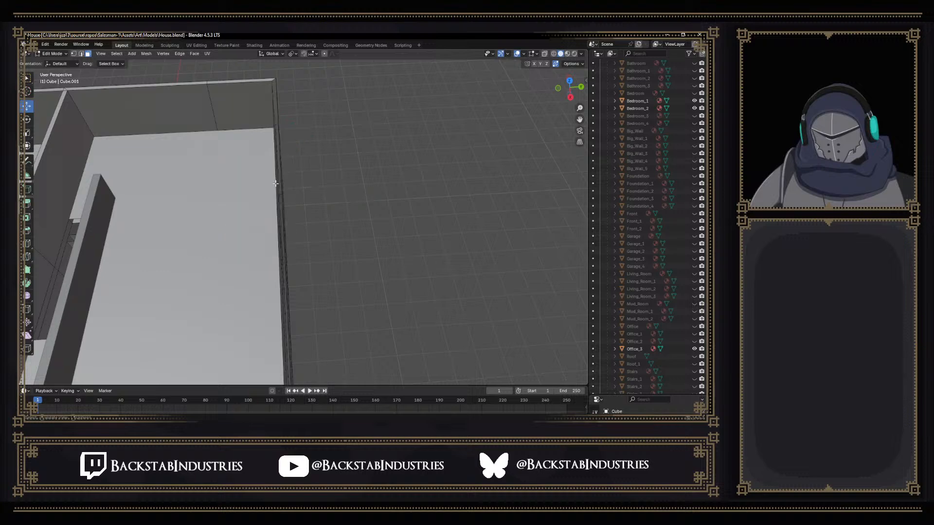
Delete the narrow top face of the large room's back wall up to the dividing wall
key("x")
left_click(232, 106)
scroll(189, 141, "down", 5)
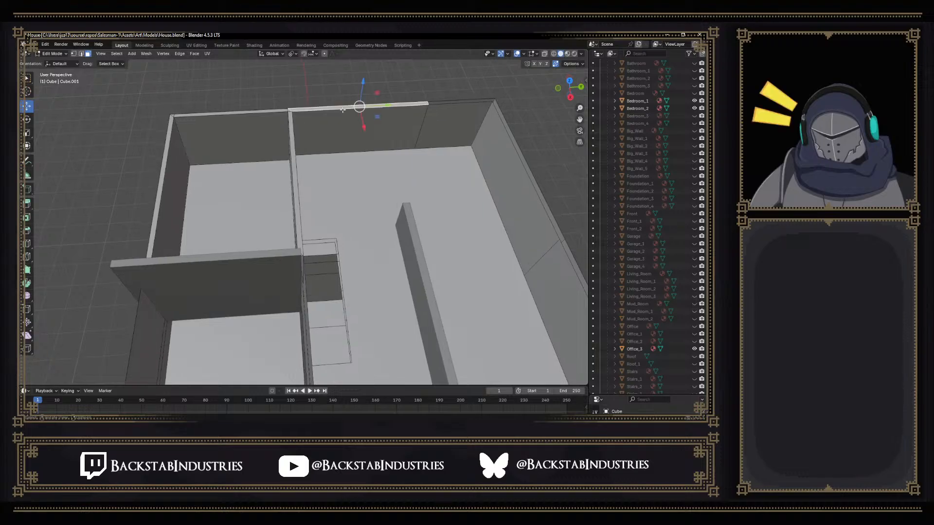
key("x")
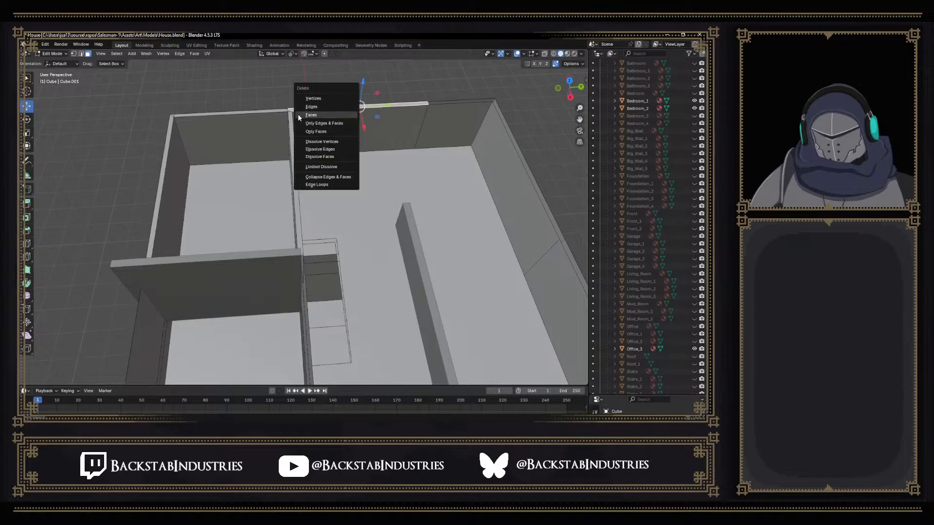
left_click(325, 117)
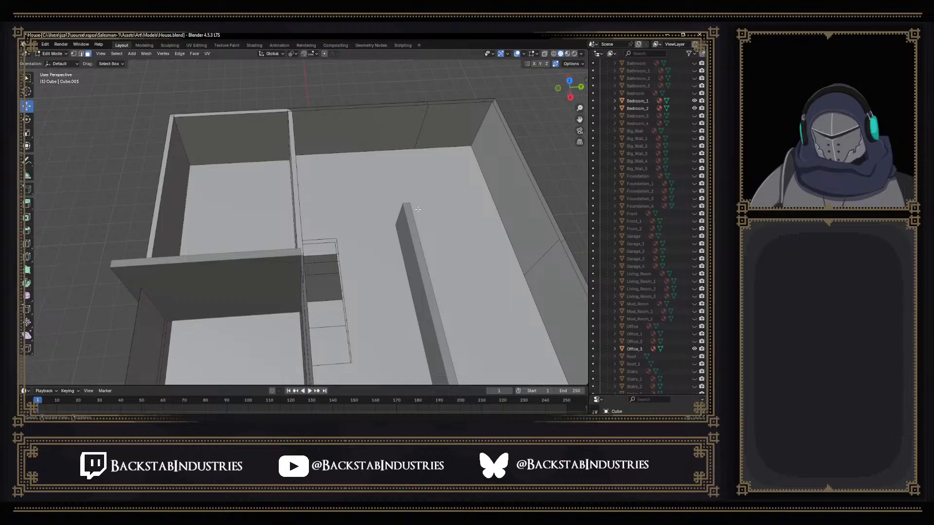
Collapse the stray vertex at the wall's base into the smaller room's outer floor corner by scaling the vertices to 0
middle_click_drag(459, 305, 370, 183)
middle_click_drag(457, 210, 368, 166, "shift")
middle_click_drag(297, 238, 277, 197, "shift")
scroll(292, 218, "up", 3)
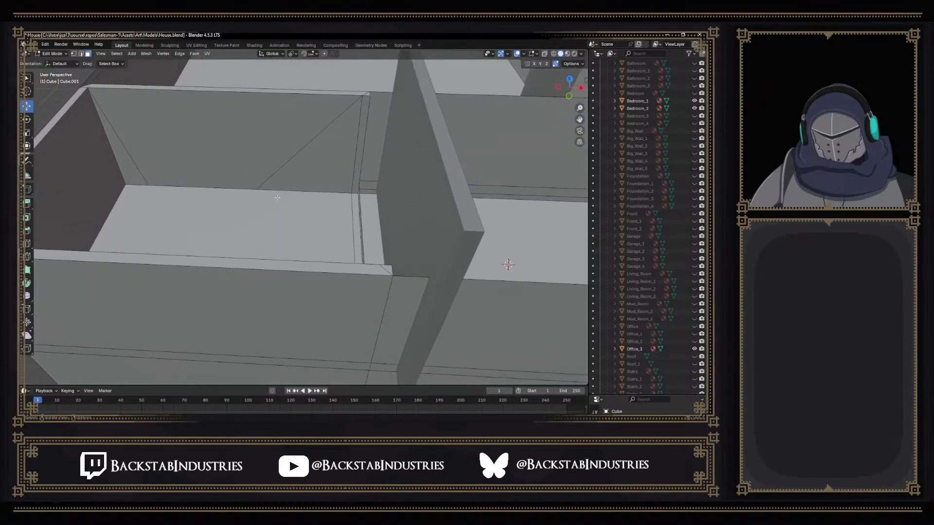
scroll(238, 206, "up", 1)
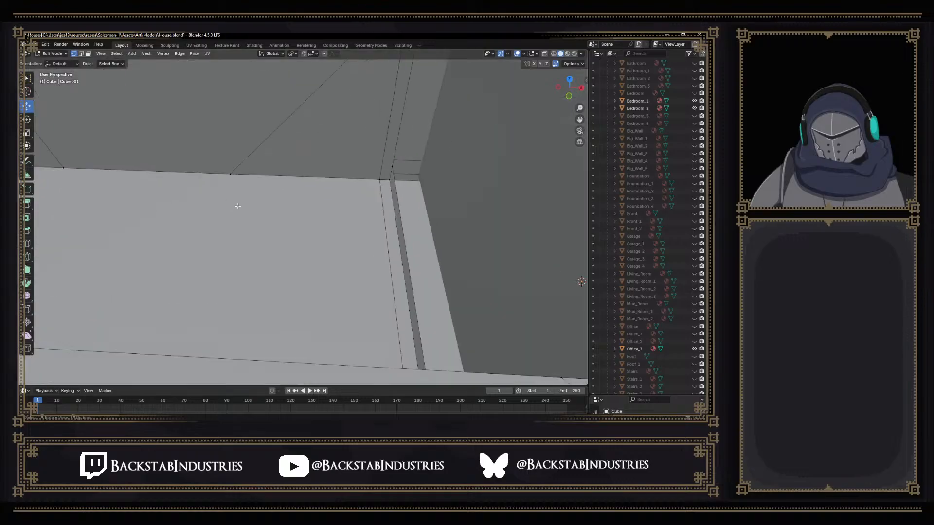
scroll(260, 171, "down", 2)
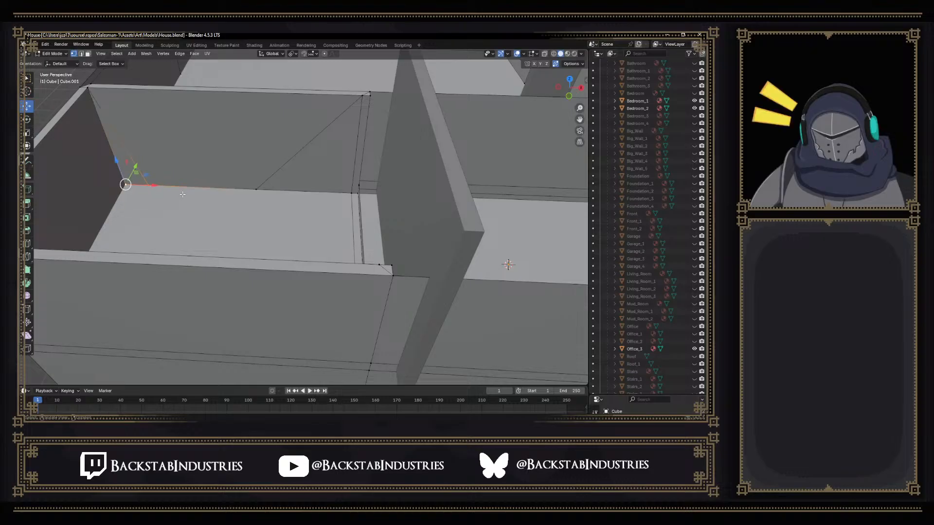
key("s")
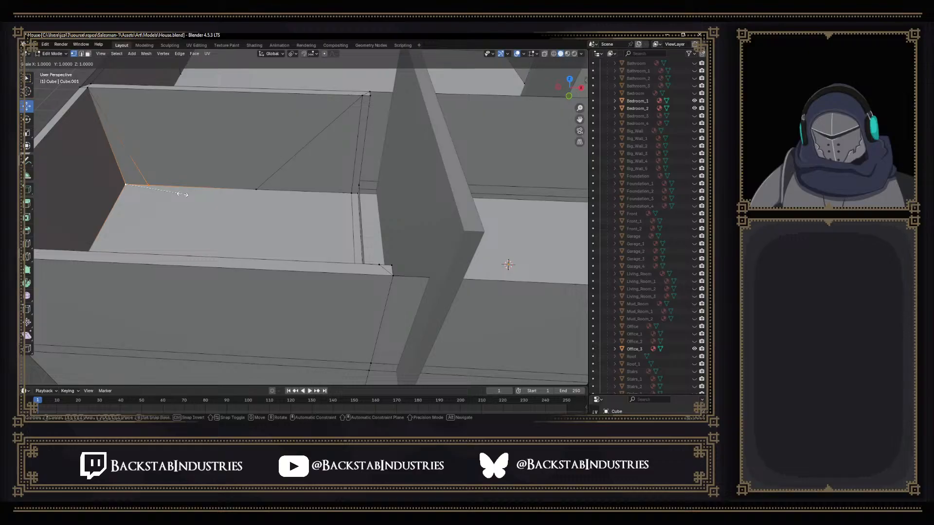
key("Return")
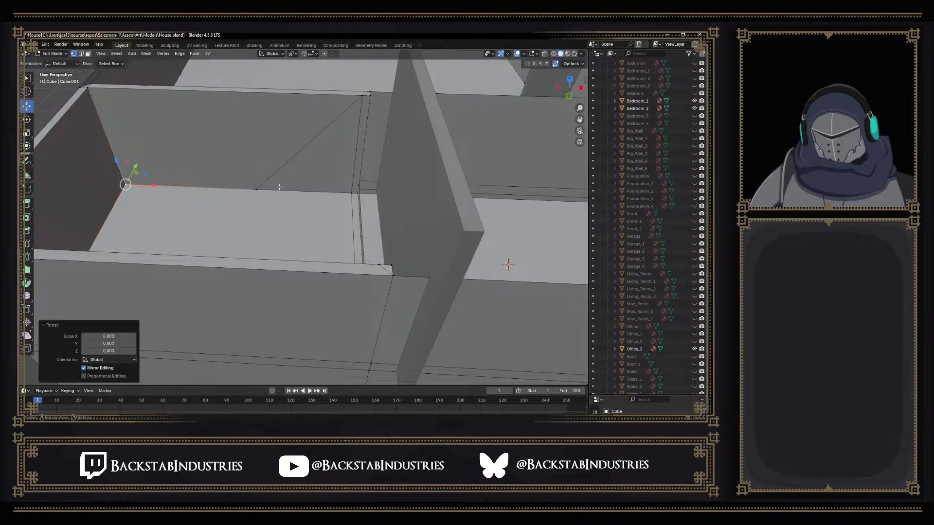
Collapse the other stray wall-base vertex into the floor corner nearest the inner wall with a scale of 0
left_click(256, 189)
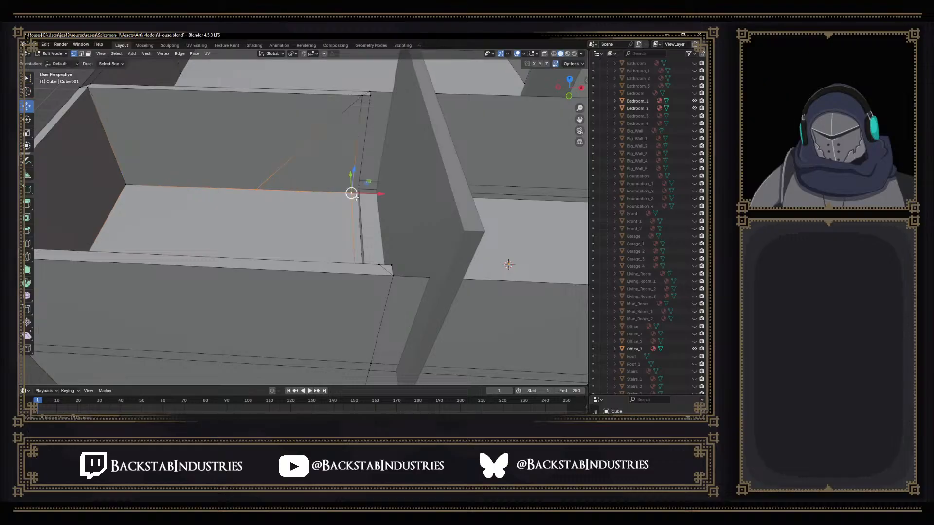
key("s")
key("0")
key("Return")
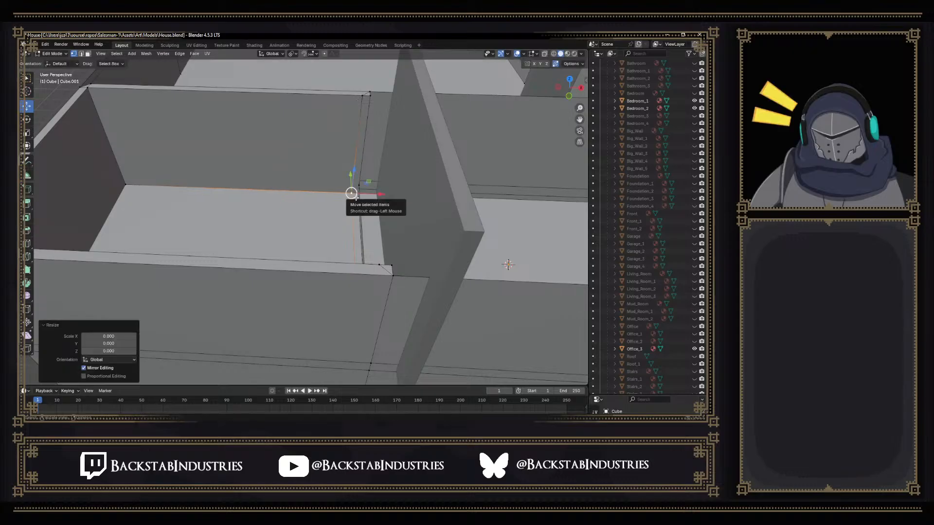
Delete the narrow leftover face along the gap between the smaller room's floor and the inner wall
middle_click_drag(255, 124, 331, 161)
left_click(363, 155)
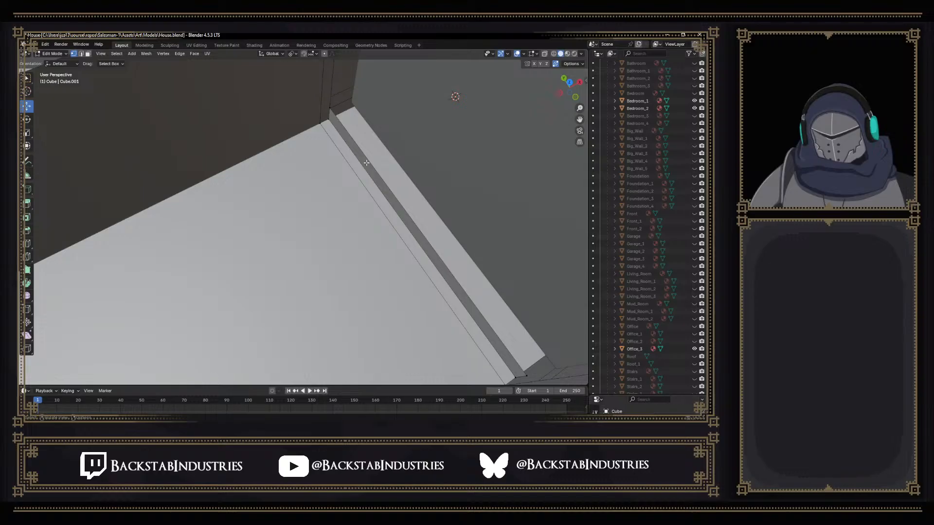
left_click(366, 163)
middle_click_drag(367, 161, 281, 97)
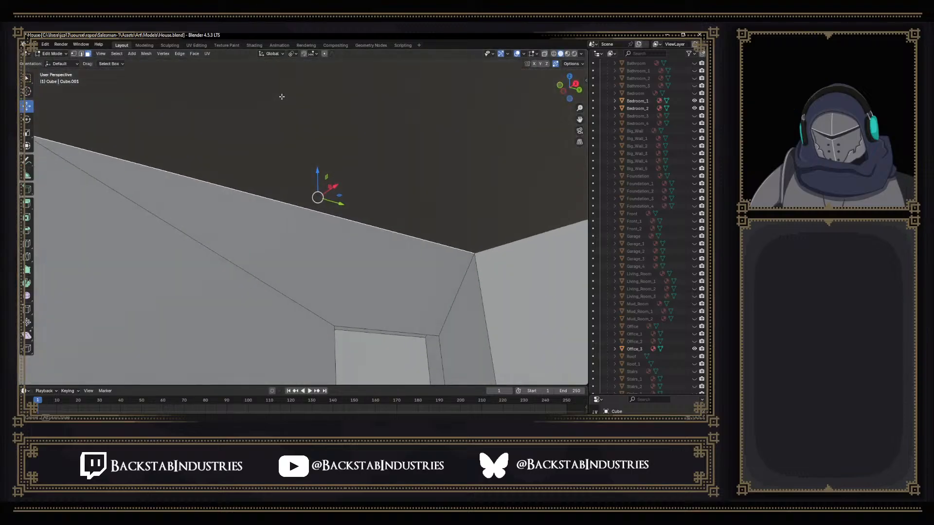
key("x")
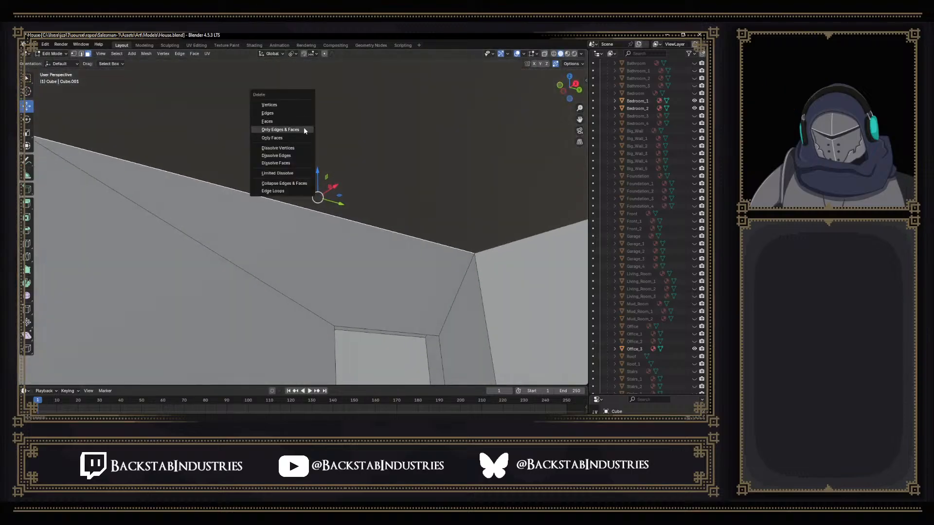
left_click(278, 118)
middle_click_drag(312, 133, 336, 195)
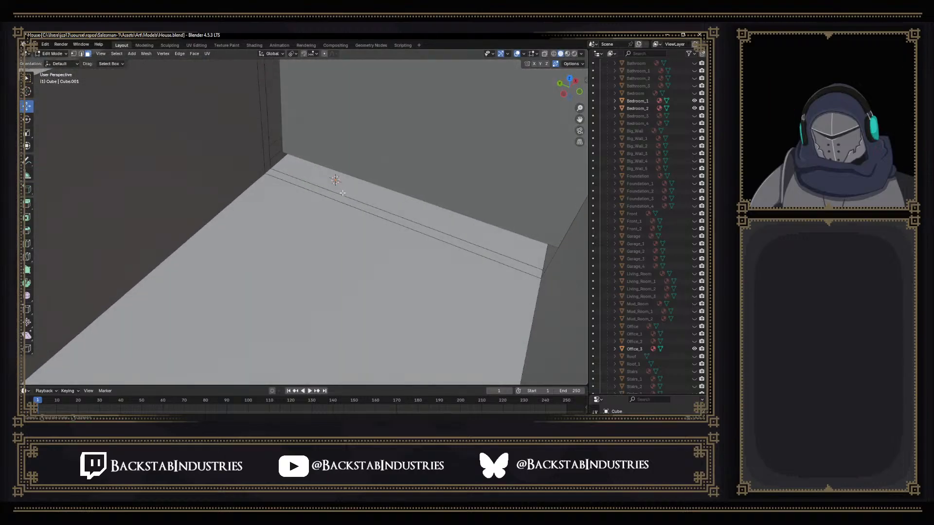
middle_click_drag(304, 205, 355, 203)
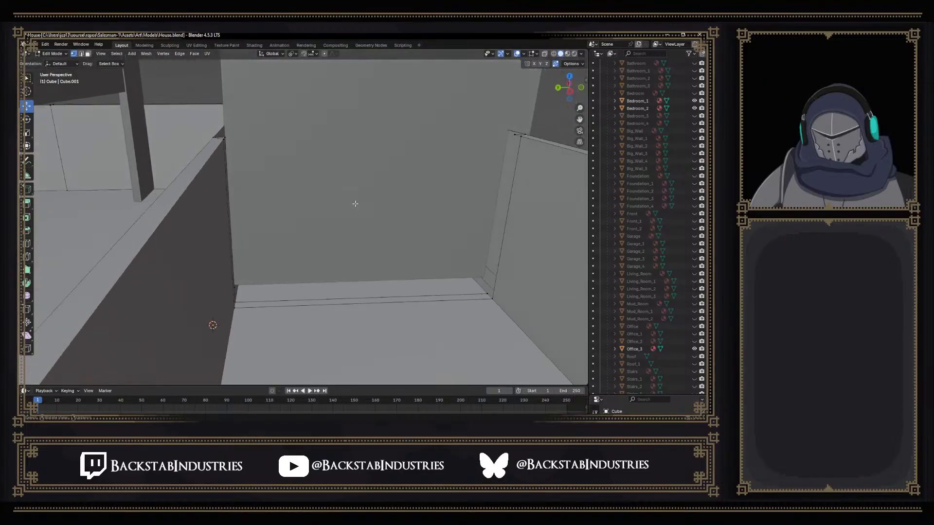
Delete the vertex at the top corner where the interior wall meets the long wall
mouse_move(254, 221)
middle_mouse_down()
mouse_move(243, 225)
mouse_move(252, 224)
middle_mouse_up()
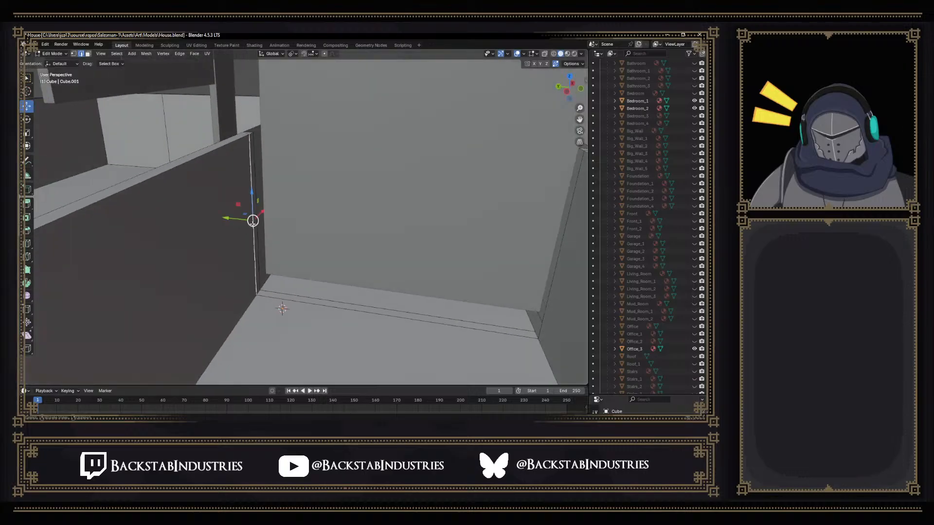
left_click(542, 260)
middle_click_drag(530, 258, 422, 263)
key("1")
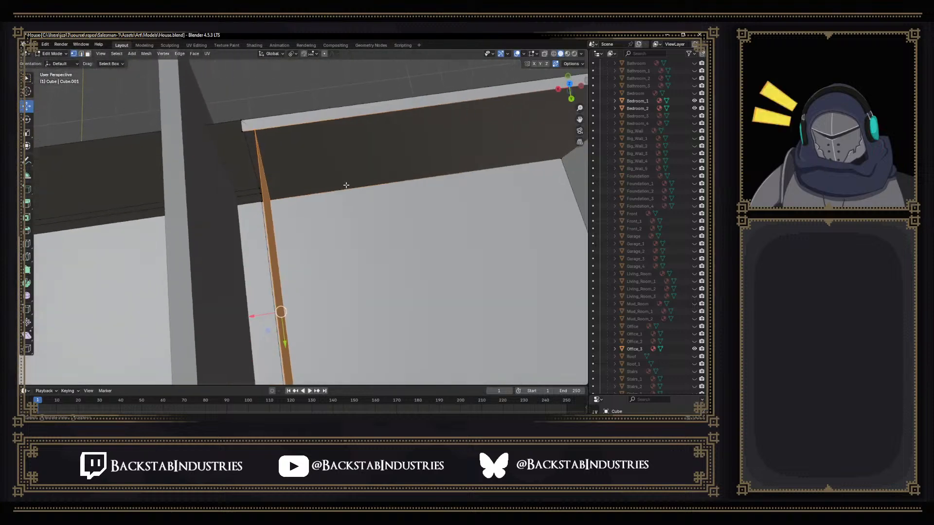
left_click(244, 134)
middle_click_drag(260, 152, 282, 146)
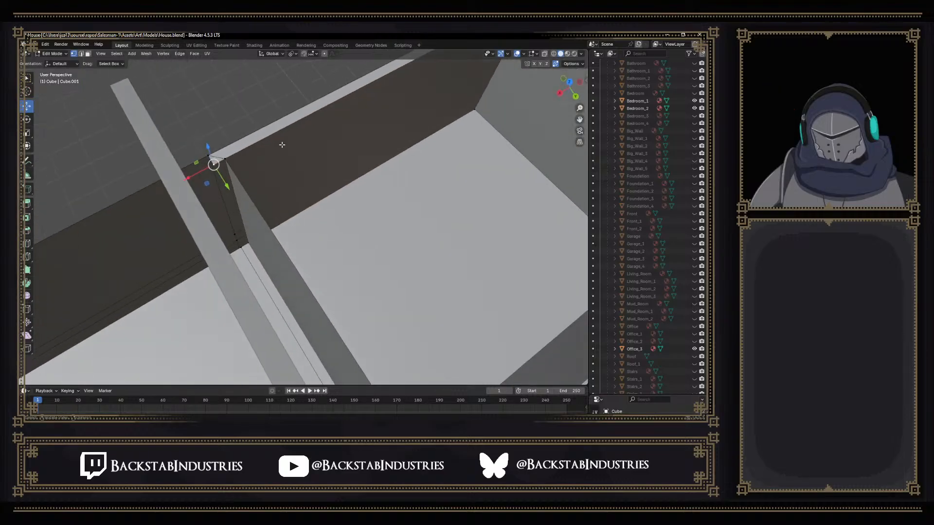
key("x")
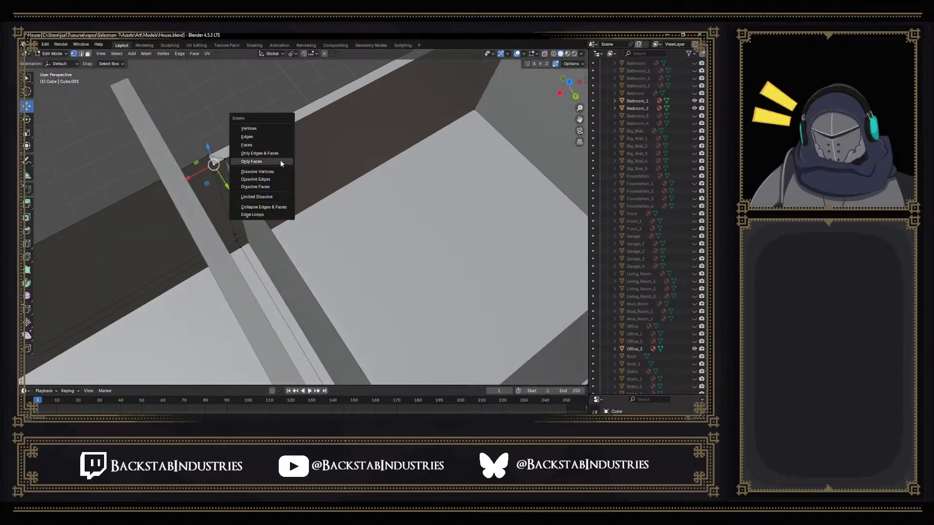
left_click(254, 132)
Delete the leftover vertices around the same wall junction from the opposite side
middle_click_drag(232, 156, 330, 245)
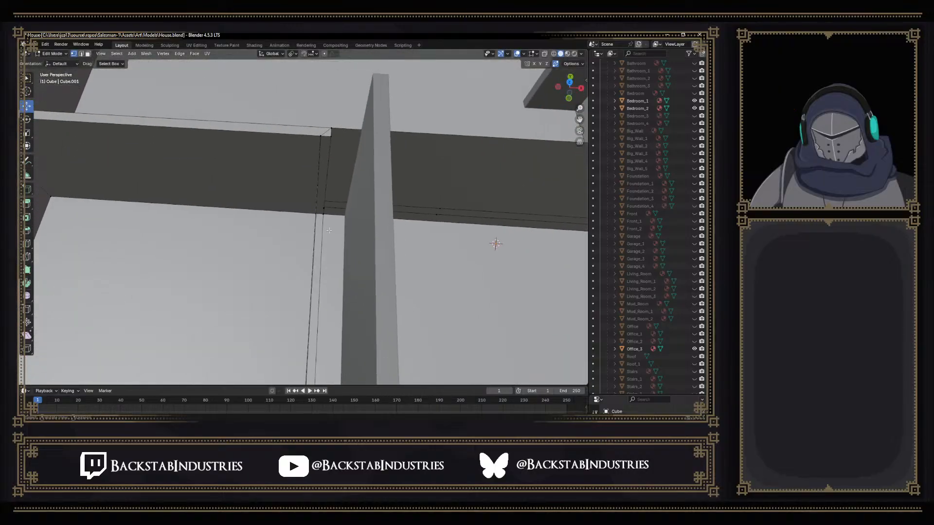
key("x")
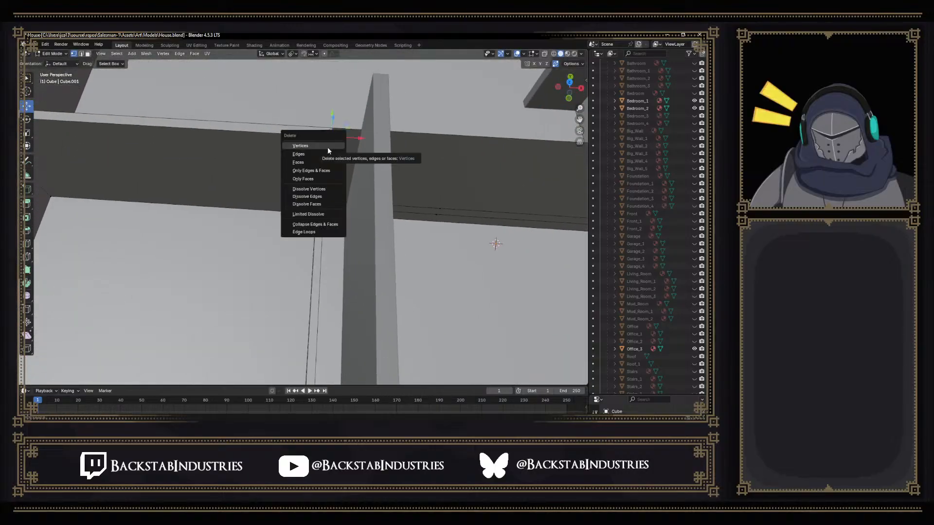
left_click(325, 145)
middle_click_drag(339, 170, 349, 214)
left_click(341, 273)
middle_click_drag(340, 273, 354, 296)
key("x")
left_click(341, 303)
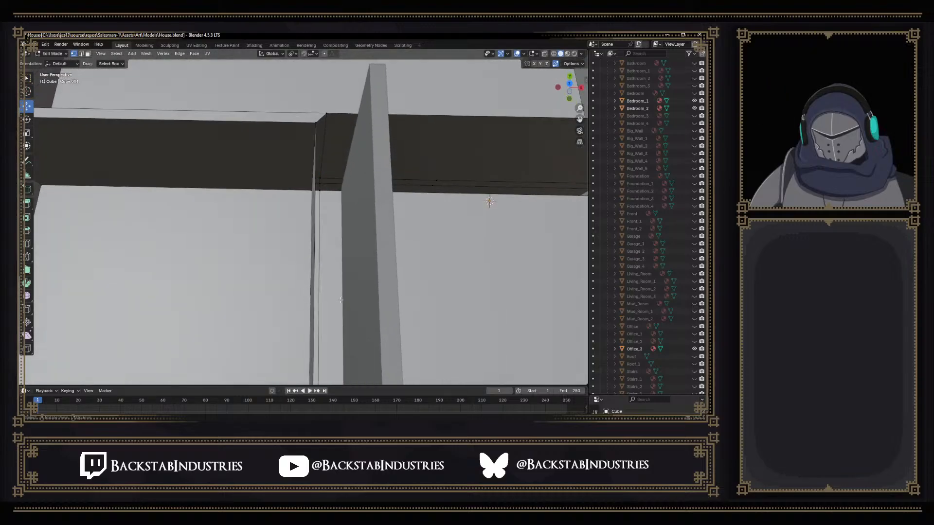
Hide the Office_3 object
scroll(336, 287, "up", 4)
middle_click_drag(325, 256, 350, 207)
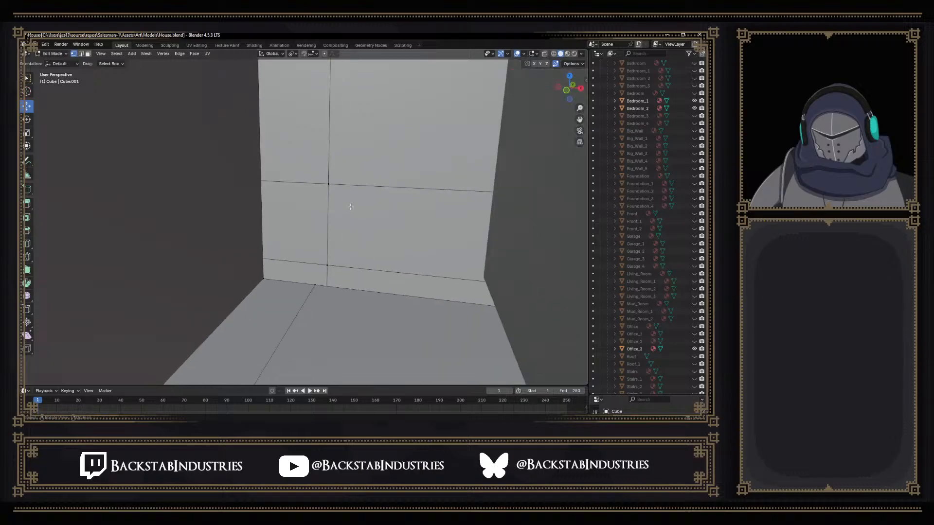
middle_click_drag(343, 158, 352, 347, "shift")
mouse_move(343, 122)
middle_mouse_down("shift")
mouse_move(348, 243)
mouse_move(340, 191)
mouse_move(392, 219)
mouse_move(312, 172)
mouse_move(399, 226)
mouse_move(412, 219)
mouse_move(411, 285)
mouse_move(398, 302)
middle_mouse_up("shift")
scroll(343, 154, "down", 4)
middle_click_drag(392, 315, 388, 273)
scroll(425, 265, "down", 5)
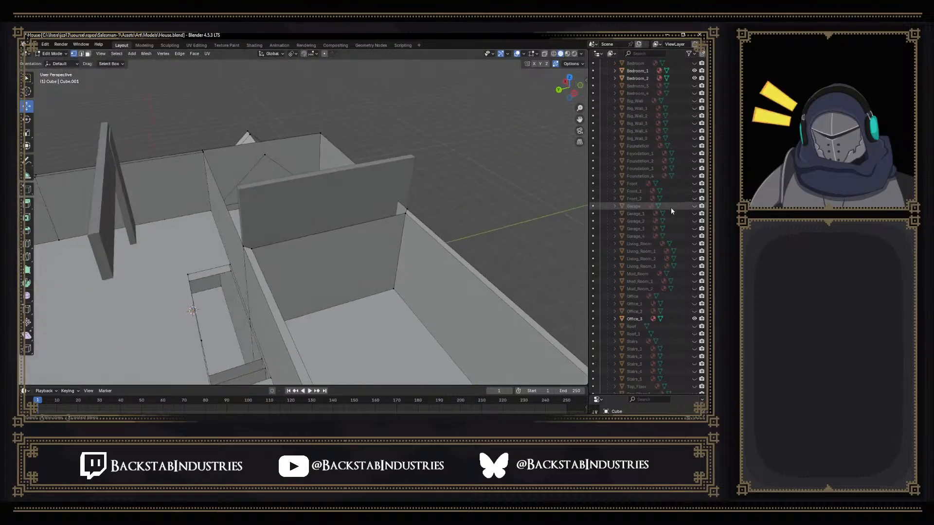
scroll(669, 262, "down", 2)
left_click(694, 319)
Examine the house's upper-floor rooms, porch and outer walls from several angles for leftover geometry
middle_click_drag(465, 237, 349, 210)
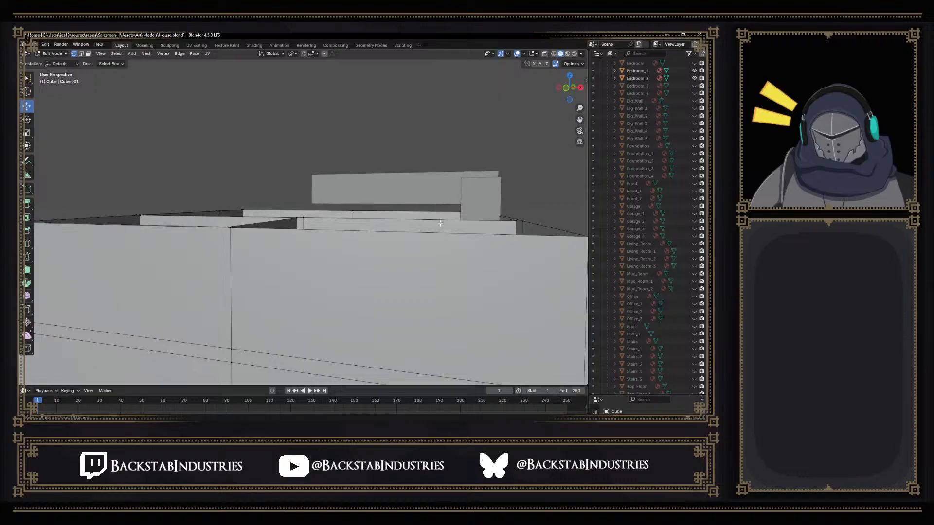
middle_click_drag(487, 246, 346, 215)
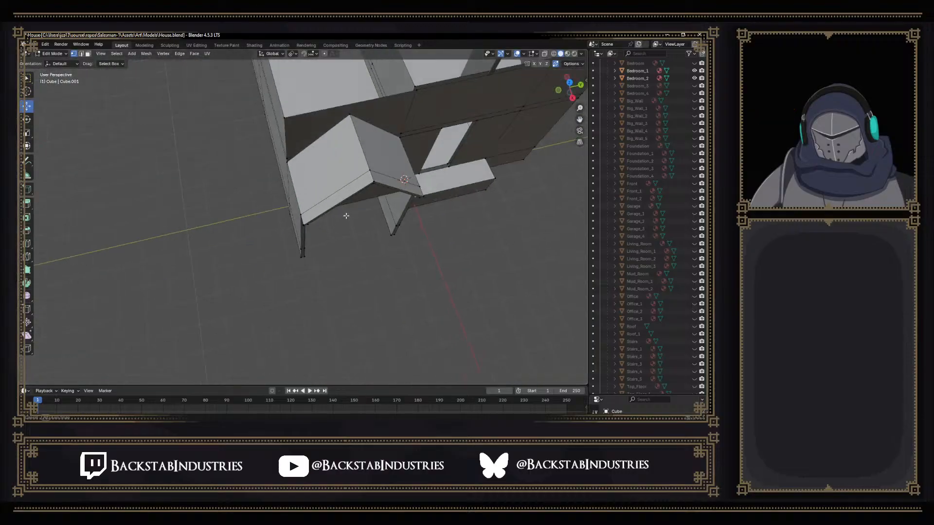
middle_click_drag(319, 114, 446, 198)
middle_click_drag(541, 336, 430, 164, "shift")
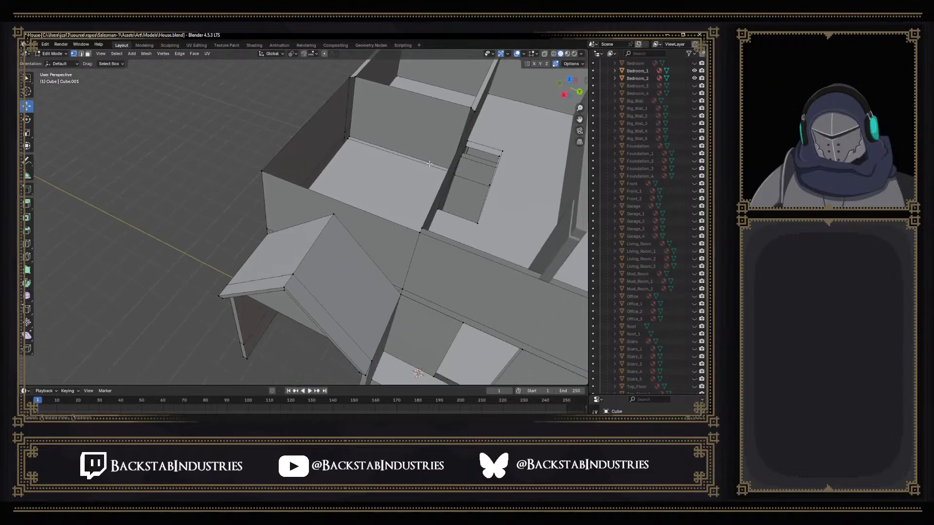
middle_click_drag(448, 195, 534, 189)
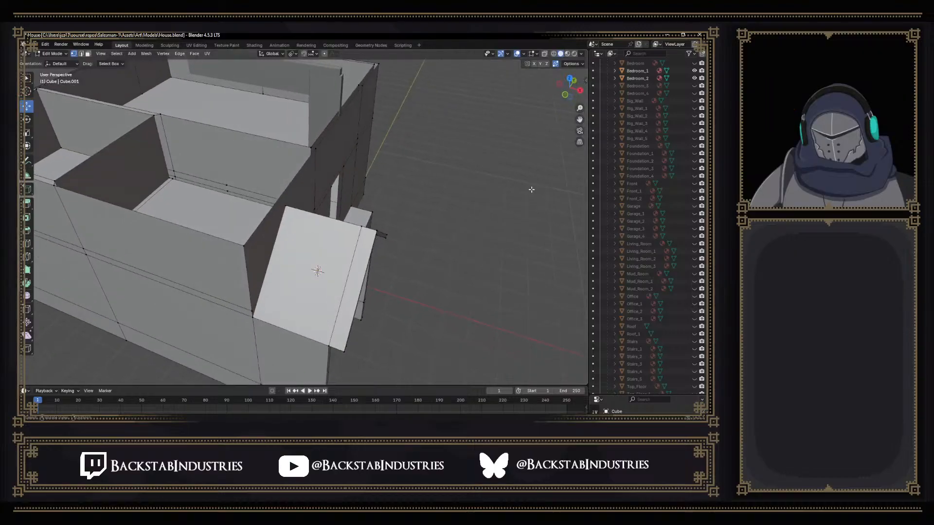
middle_click_drag(234, 183, 381, 209)
scroll(348, 211, "up", 2)
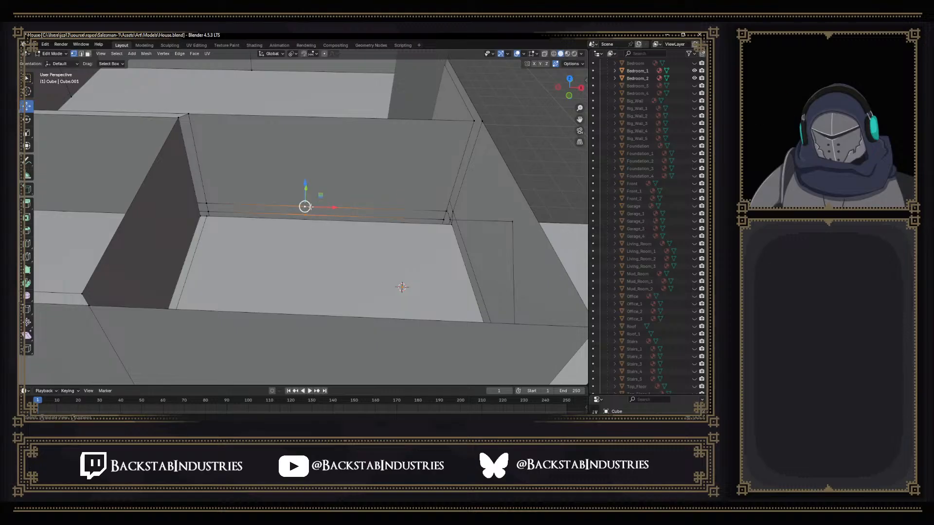
middle_click_drag(366, 216, 324, 218)
middle_click_drag(246, 270, 280, 258)
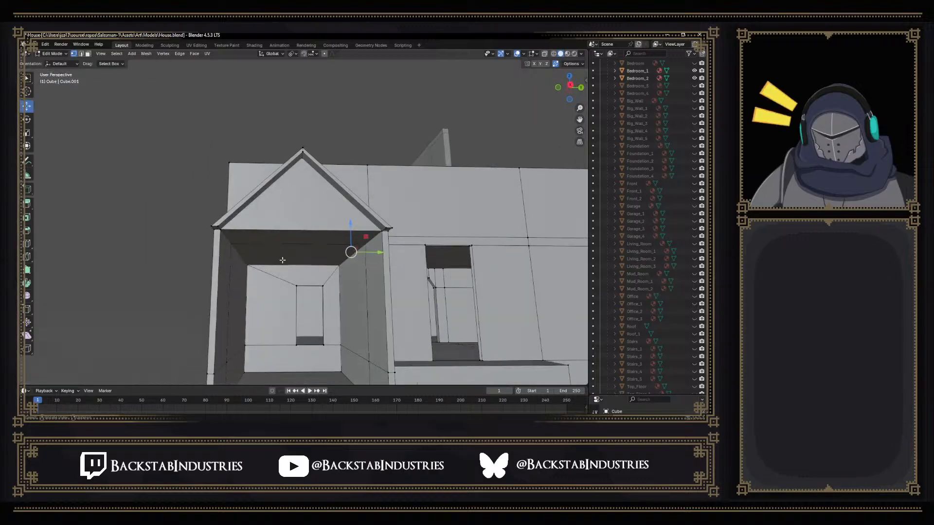
middle_click_drag(457, 273, 394, 243)
middle_click_drag(466, 260, 246, 239)
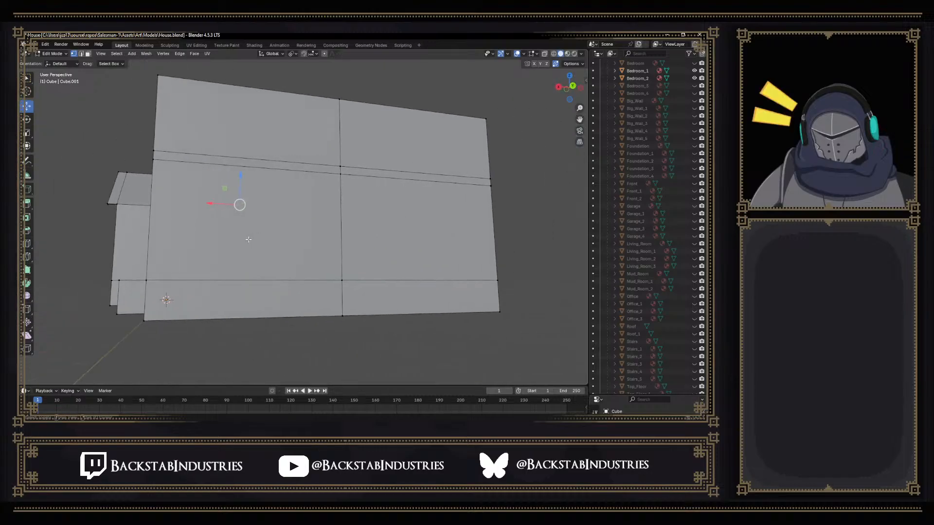
middle_click_drag(471, 249, 270, 164)
scroll(366, 214, "up", 2)
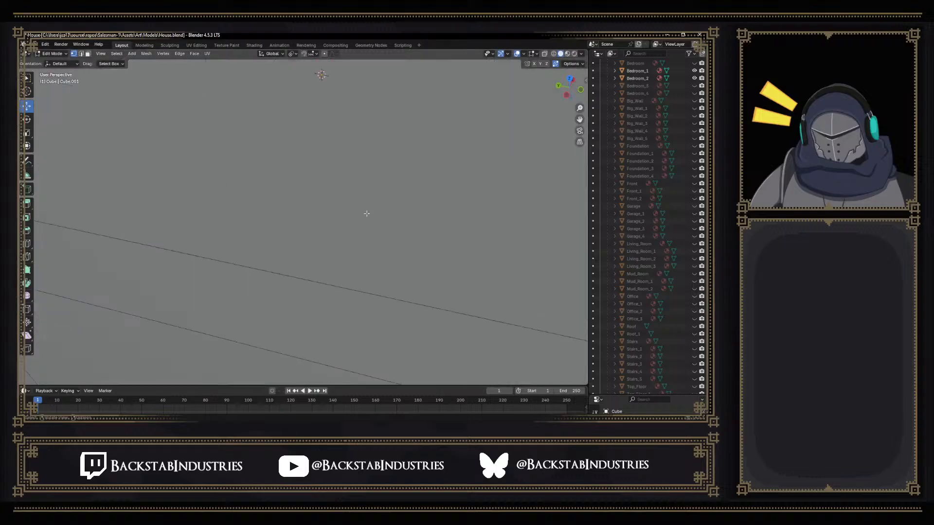
middle_click_drag(403, 240, 379, 129, "shift")
scroll(386, 169, "up", 3)
middle_click_drag(386, 169, 393, 147)
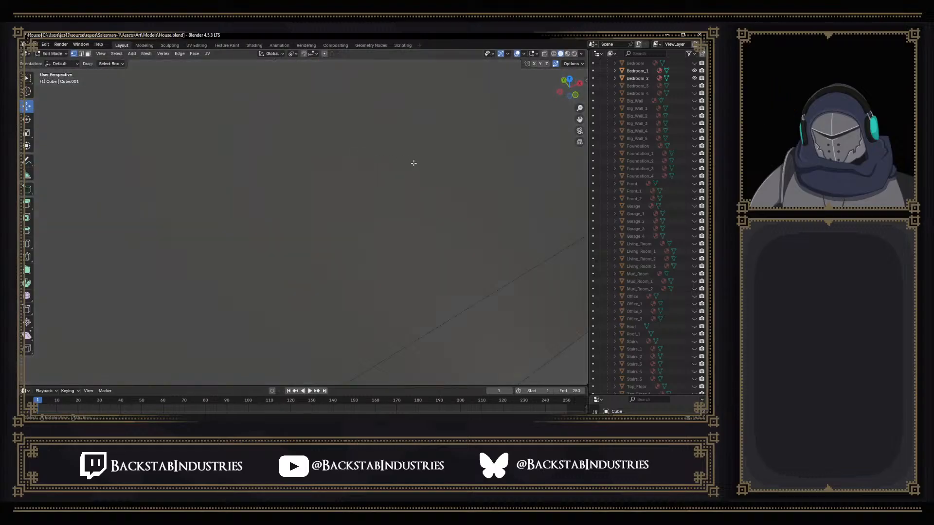
middle_click_drag(412, 159, 272, 148)
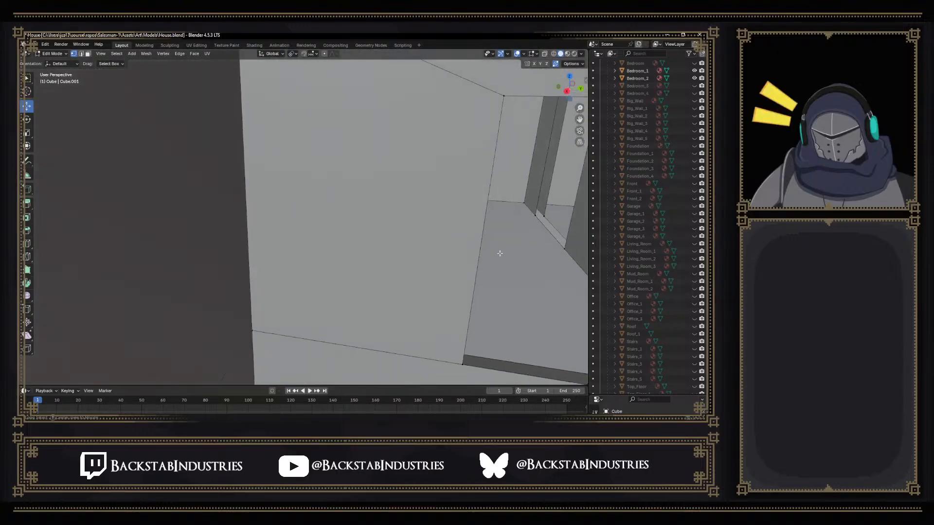
Lower the vertex on the wall's top edge above the arch peak by about 0.03 m along Z
scroll(499, 253, "down", 4)
middle_click_drag(371, 238, 431, 240)
middle_click_drag(384, 136, 416, 290, "shift")
middle_click_drag(379, 115, 397, 269, "shift")
middle_click_drag(382, 117, 464, 148, "shift")
middle_click_drag(491, 179, 335, 175, "shift")
mouse_move(446, 214)
middle_mouse_down()
mouse_move(470, 217)
mouse_move(298, 343)
mouse_move(502, 224)
mouse_move(457, 205)
middle_mouse_up()
middle_click_drag(535, 222, 411, 241)
scroll(338, 249, "up", 1)
middle_click_drag(240, 159, 264, 92, "shift")
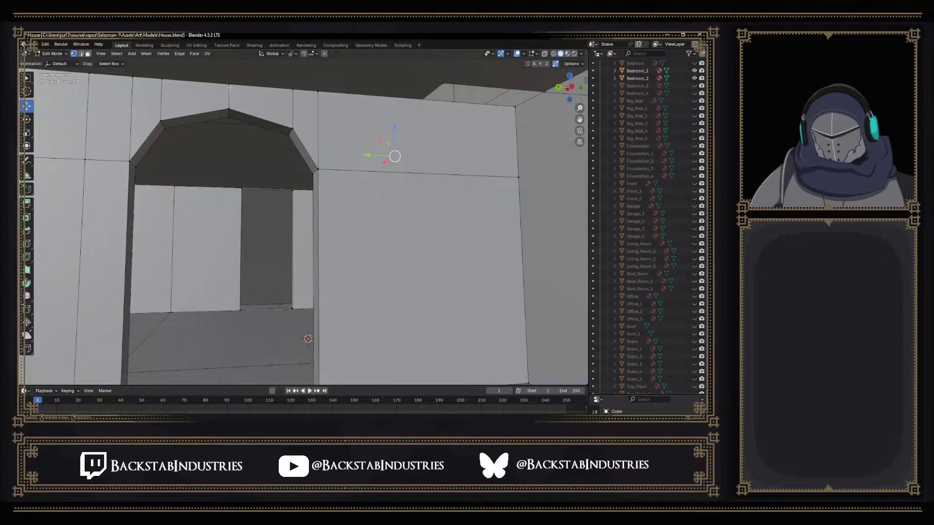
left_click_drag(230, 72, 230, 76)
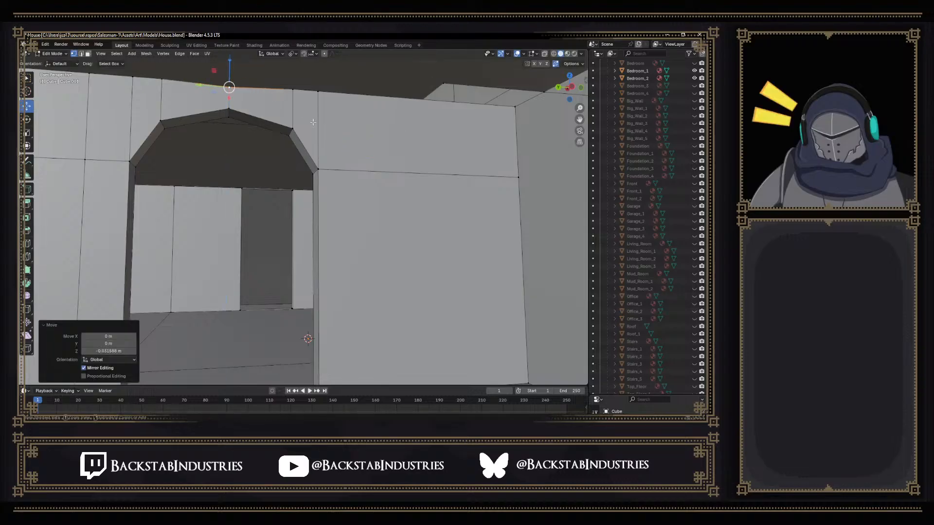
Try to lower the top corner vertex of the wall beside the archway, and undo the move
middle_click_drag(313, 122, 385, 86)
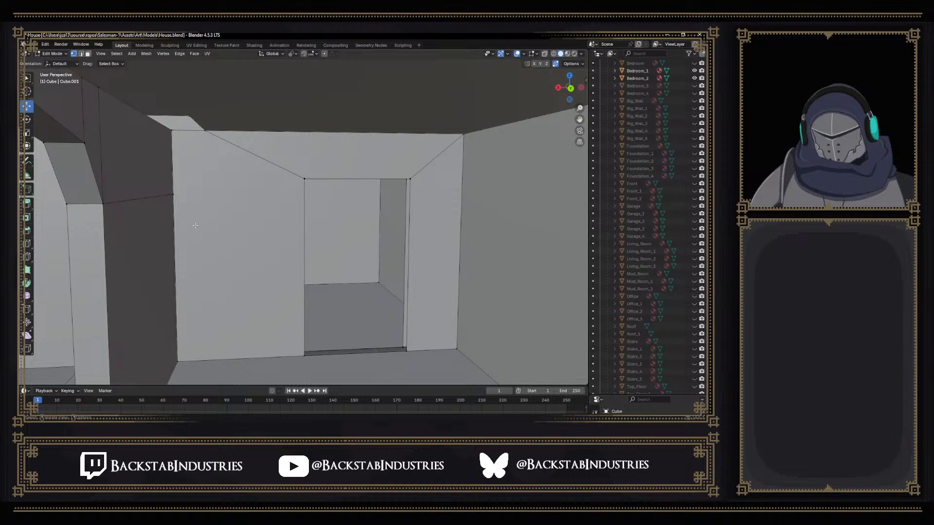
left_click_drag(172, 111, 172, 128)
key("ctrl+z")
Delete the small top face where the interior wall meets the upper floor's outer wall
middle_click_drag(284, 201, 279, 177)
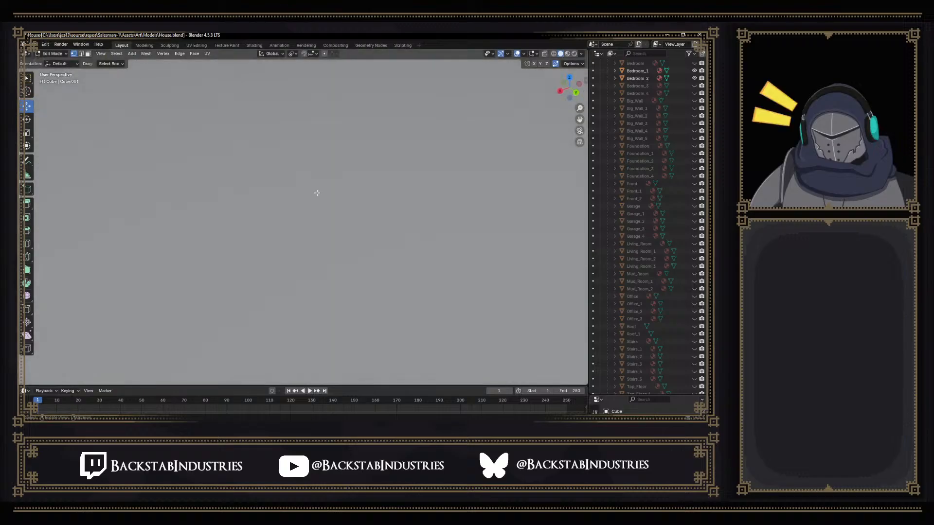
scroll(317, 193, "down", 3)
middle_click_drag(226, 158, 281, 198)
scroll(260, 188, "down", 6)
middle_click_drag(245, 152, 490, 228, "shift")
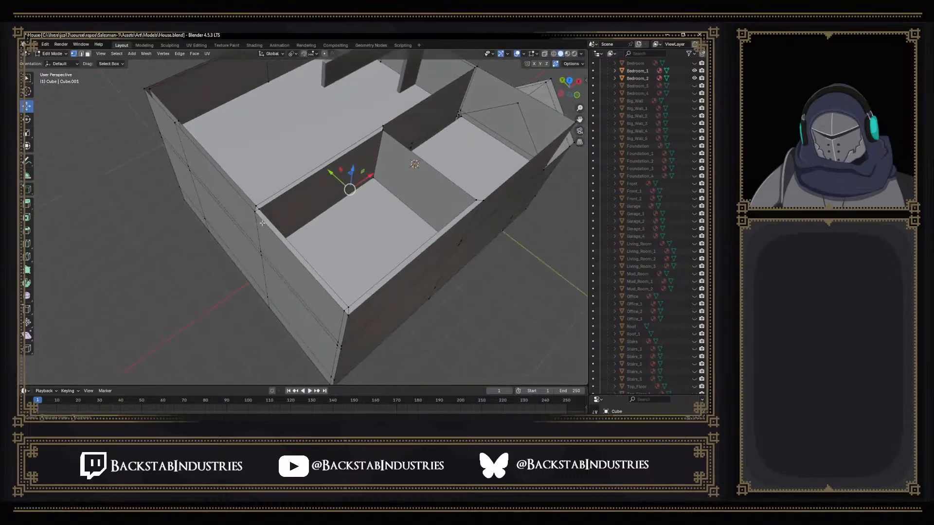
scroll(252, 221, "up", 3)
middle_click_drag(224, 222, 277, 232)
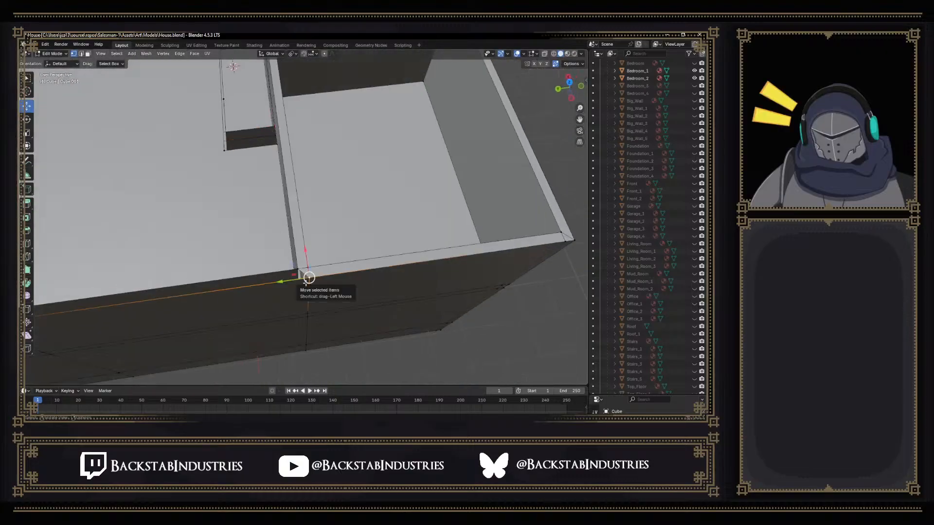
key("x")
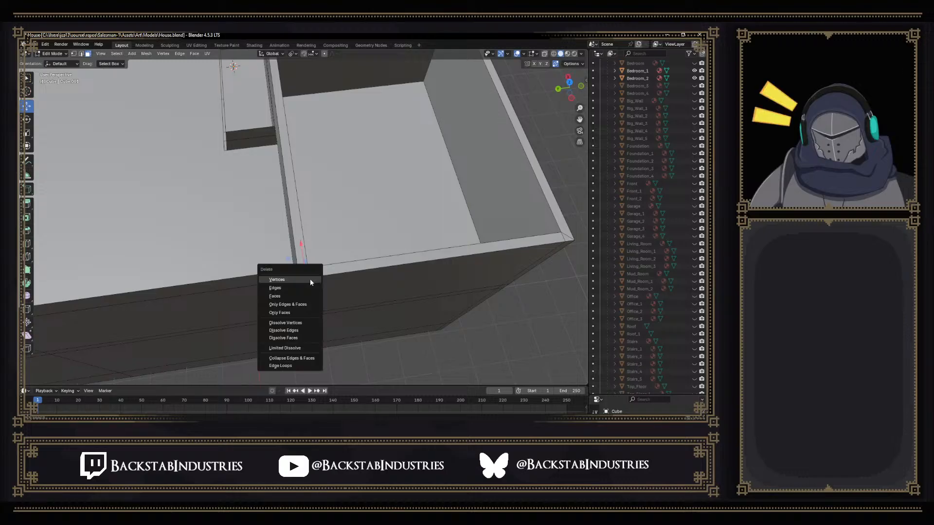
left_click(283, 297)
Delete the top face of the outer wall along the end of the corner room
scroll(281, 277, "down", 4)
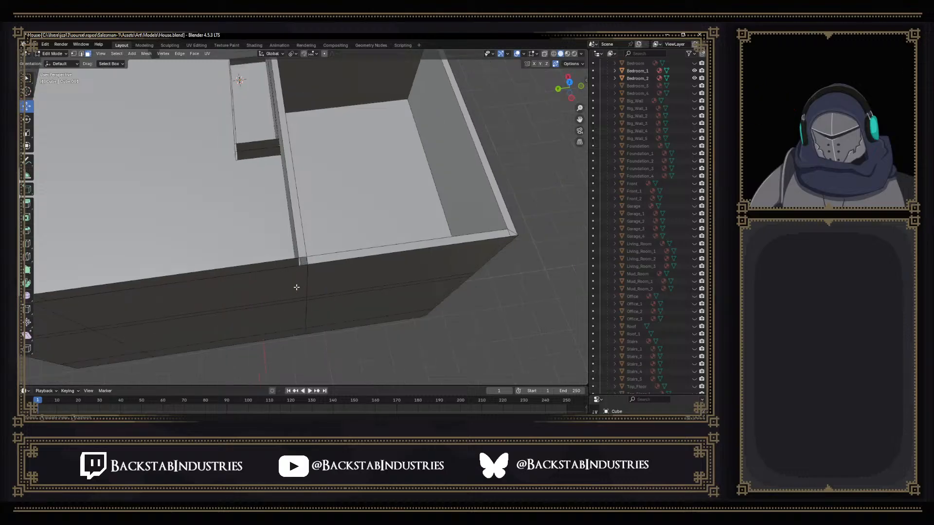
middle_click_drag(204, 268, 324, 328, "shift")
middle_click_drag(378, 279, 324, 259, "shift")
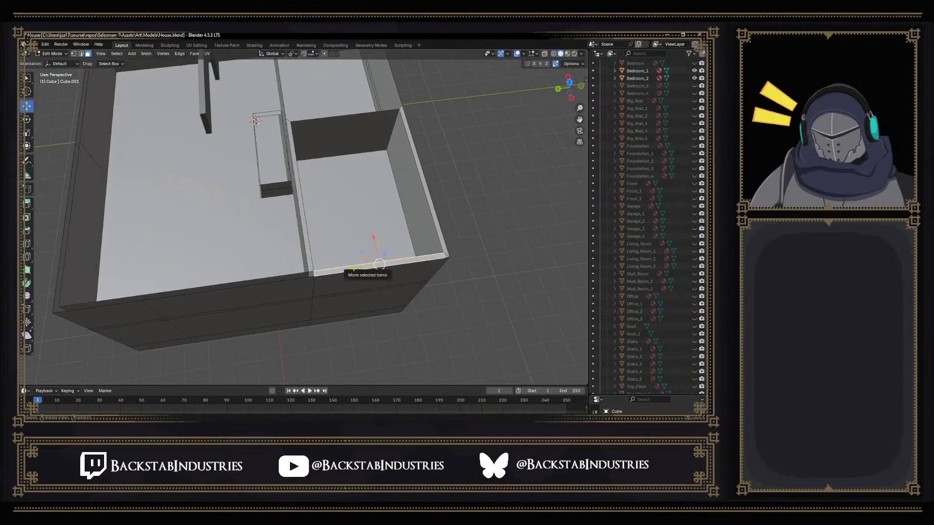
key("x")
left_click(334, 261)
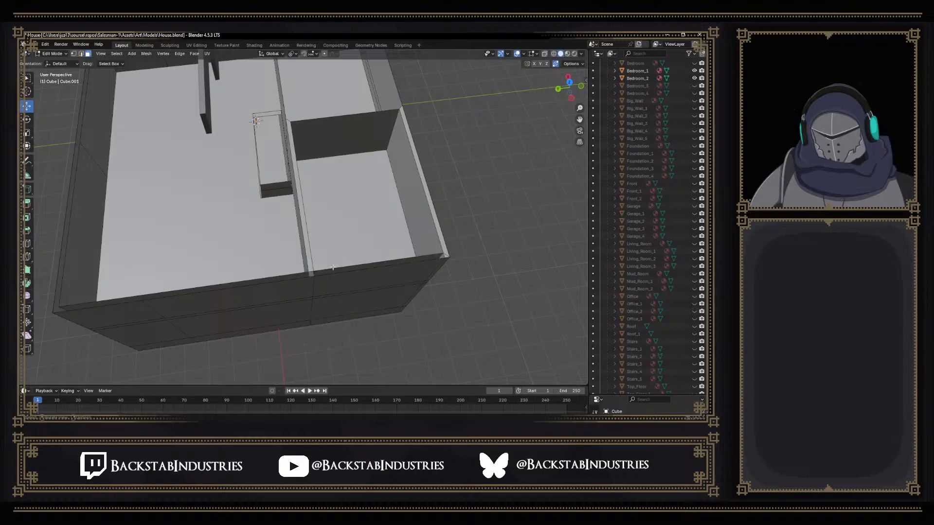
Delete the top face of the corner room's outer side wall and the small face at its corner
middle_click_drag(404, 271, 338, 286, "shift")
scroll(363, 273, "up", 4)
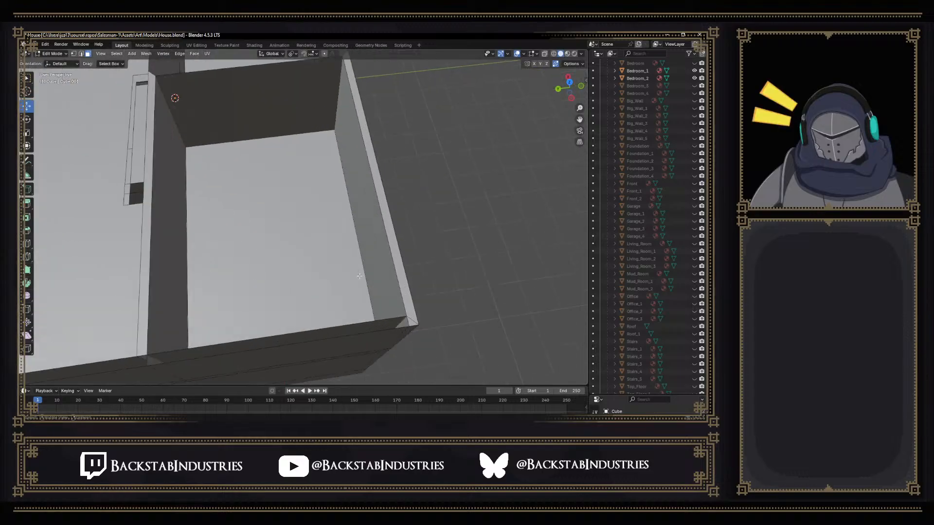
left_click(343, 269)
key("x")
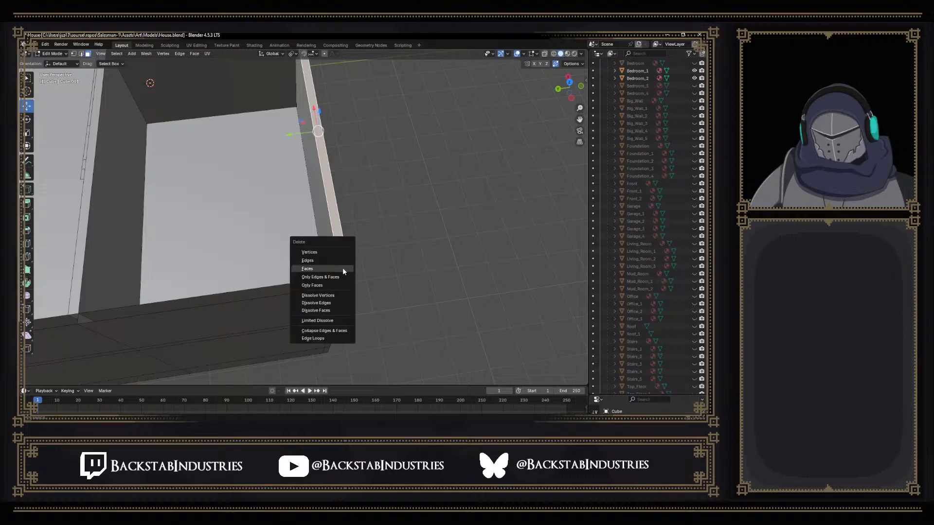
left_click(325, 269)
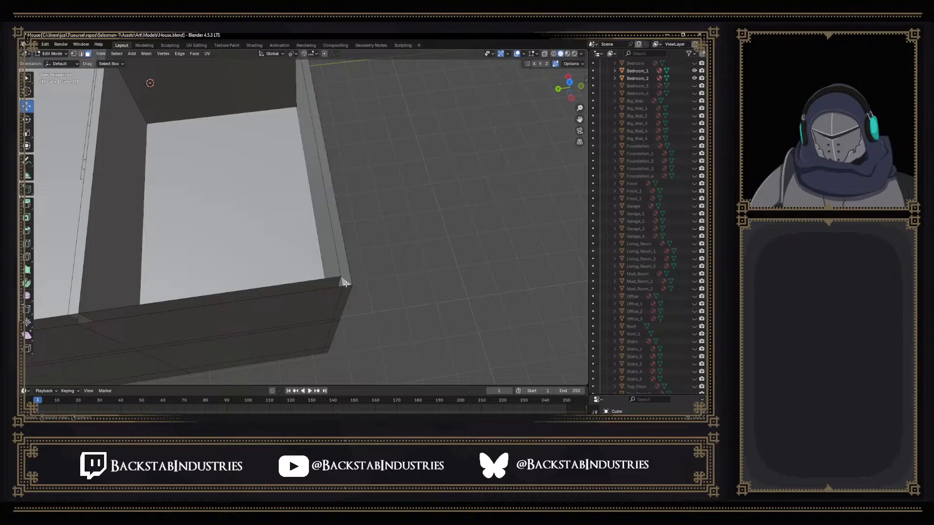
key("x")
left_click(345, 284)
Delete the long top face of the interior wall between the corner room and the large room
middle_click_drag(369, 275, 307, 270)
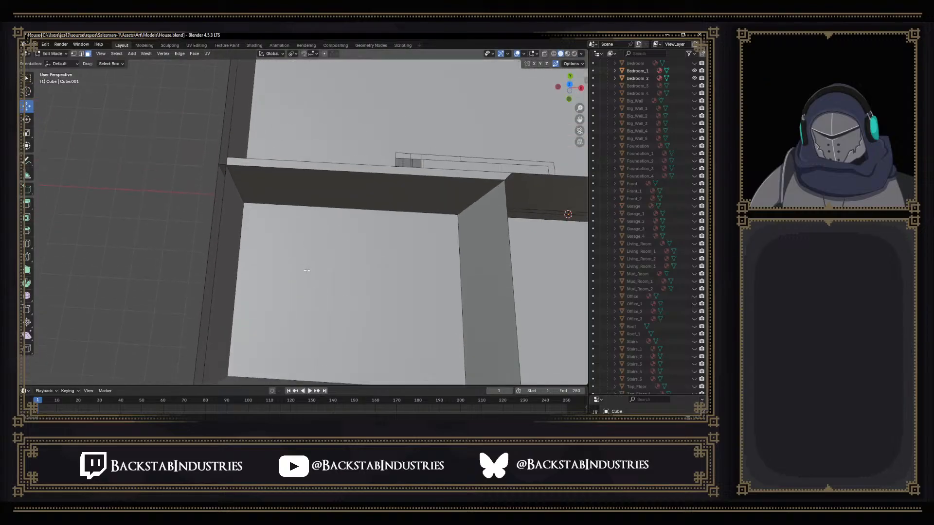
left_click(258, 166)
key("x")
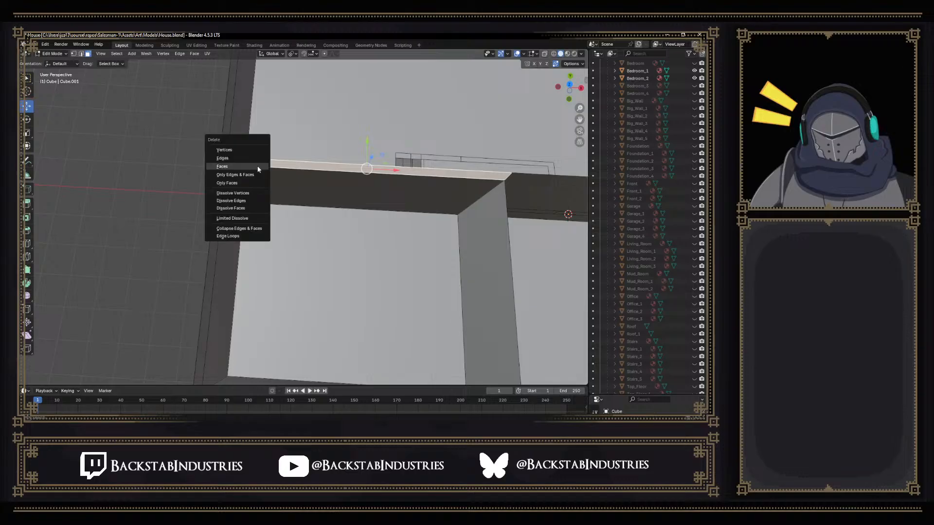
left_click(248, 167)
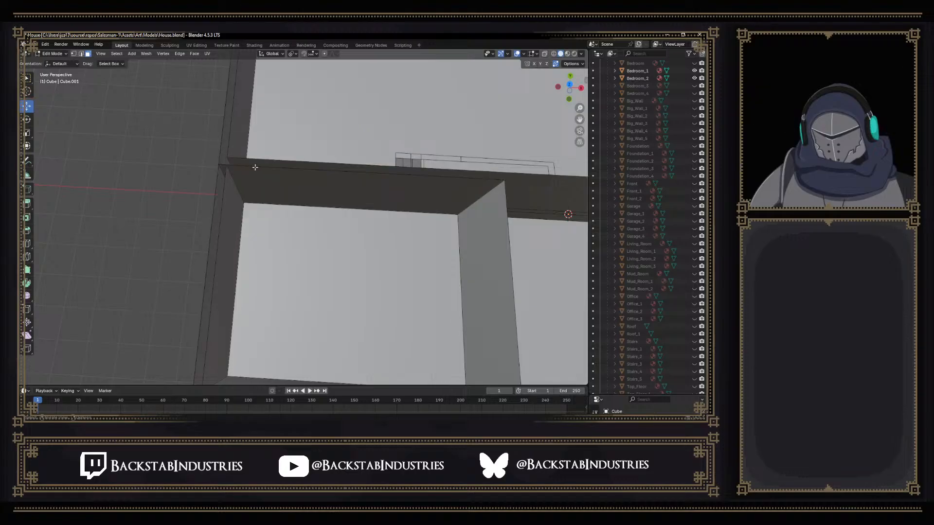
Delete the remaining top face of the interior wall dividing the two smaller rooms
middle_click_drag(256, 180, 400, 188)
middle_click_drag(352, 296, 309, 317)
key("x")
left_click(349, 273)
middle_click_drag(240, 98, 568, 205)
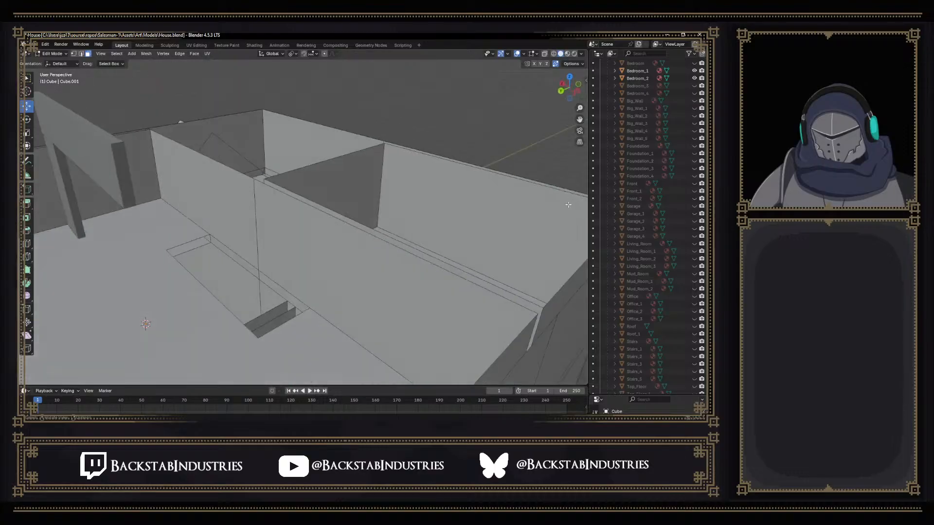
Examine the paired horizontal edge loops between the floors, inside the smaller rooms and around the porch roof
middle_click_drag(380, 258, 328, 286)
scroll(370, 228, "down", 8)
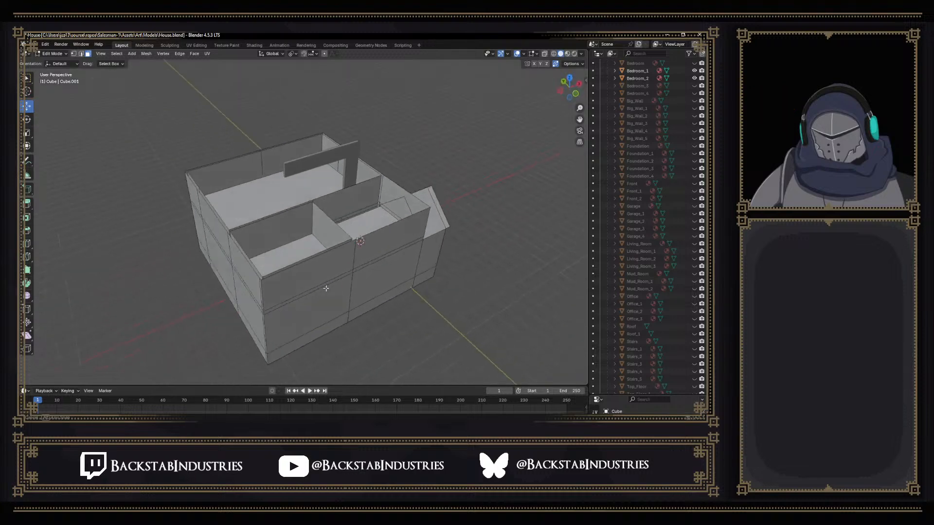
middle_click_drag(248, 261, 289, 252)
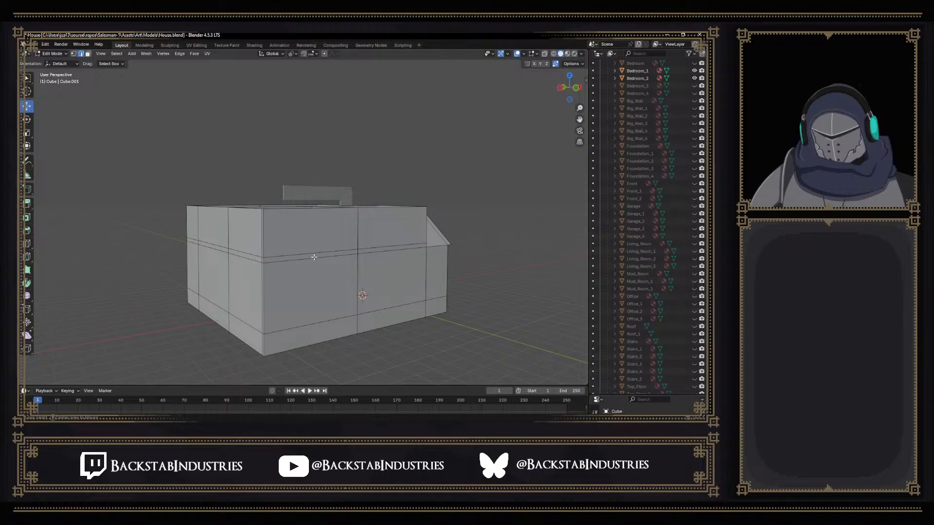
middle_click_drag(314, 254, 444, 289)
scroll(350, 292, "up", 3)
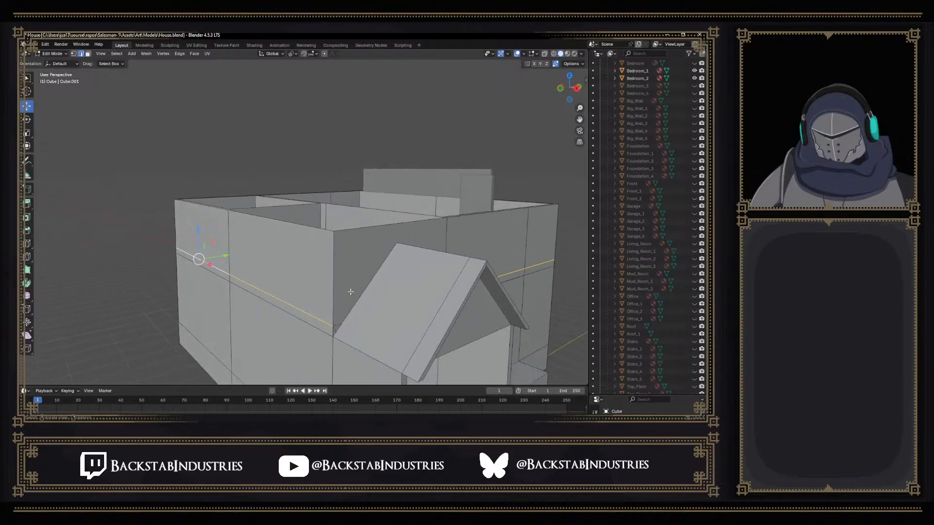
middle_click_drag(349, 307, 478, 344)
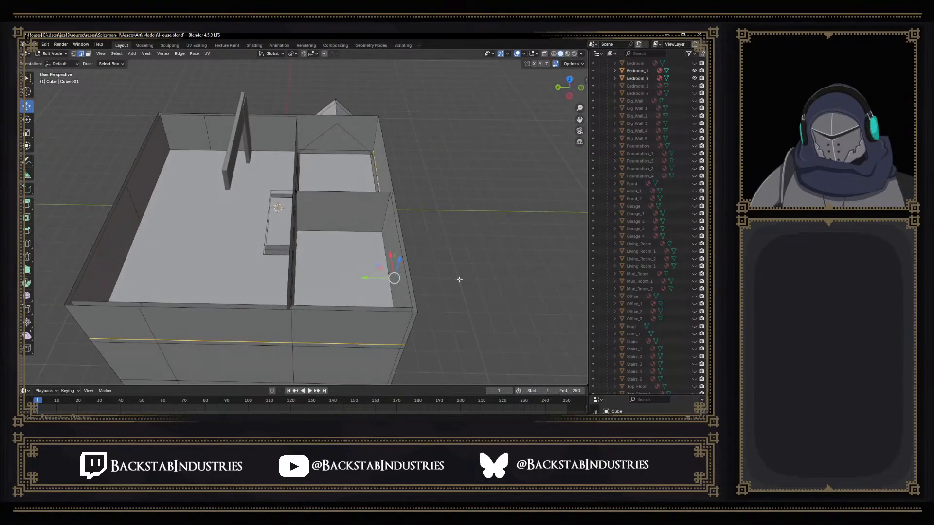
scroll(465, 296, "up", 4)
middle_click_drag(395, 138, 348, 271, "shift")
key("1")
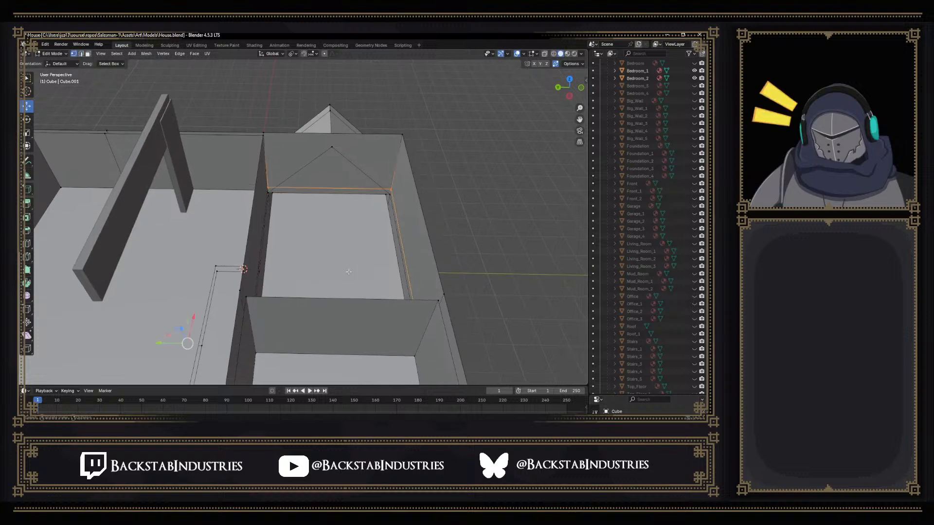
scroll(396, 206, "up", 3)
middle_click_drag(396, 205, 335, 218, "shift")
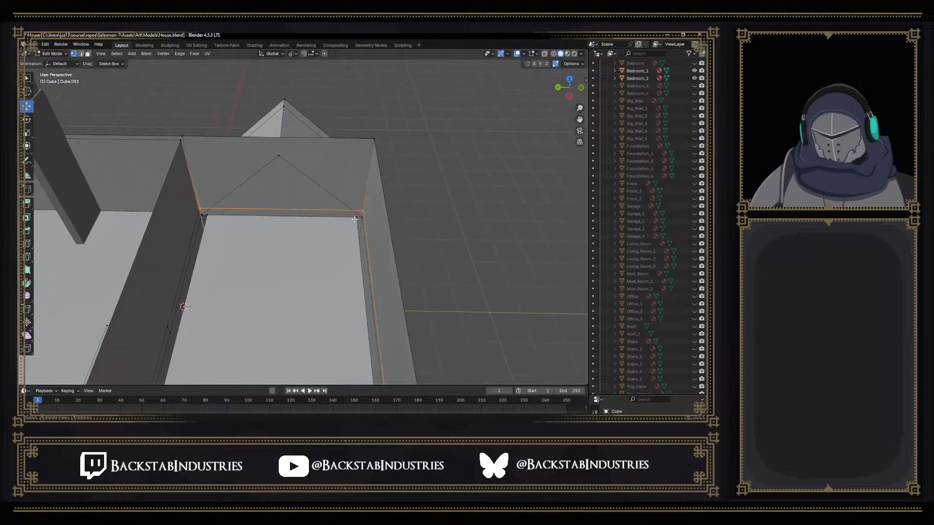
mouse_move(355, 220)
middle_mouse_down()
mouse_move(375, 254)
mouse_move(392, 258)
mouse_move(456, 234)
mouse_move(360, 235)
mouse_move(453, 296)
mouse_move(389, 272)
mouse_move(350, 243)
mouse_move(372, 164)
mouse_move(247, 147)
mouse_move(272, 186)
mouse_move(310, 206)
mouse_move(311, 235)
mouse_move(344, 234)
middle_mouse_up()
left_click(275, 198)
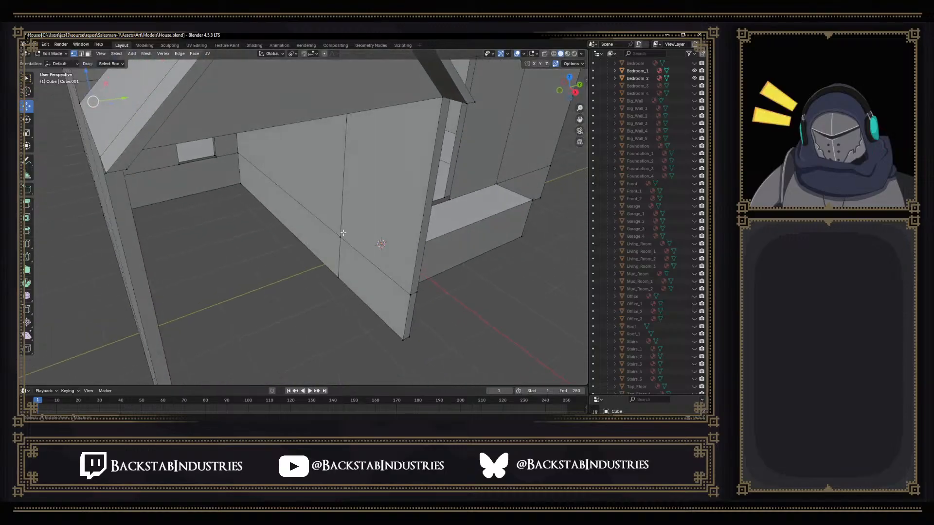
middle_click_drag(277, 260, 292, 73, "shift")
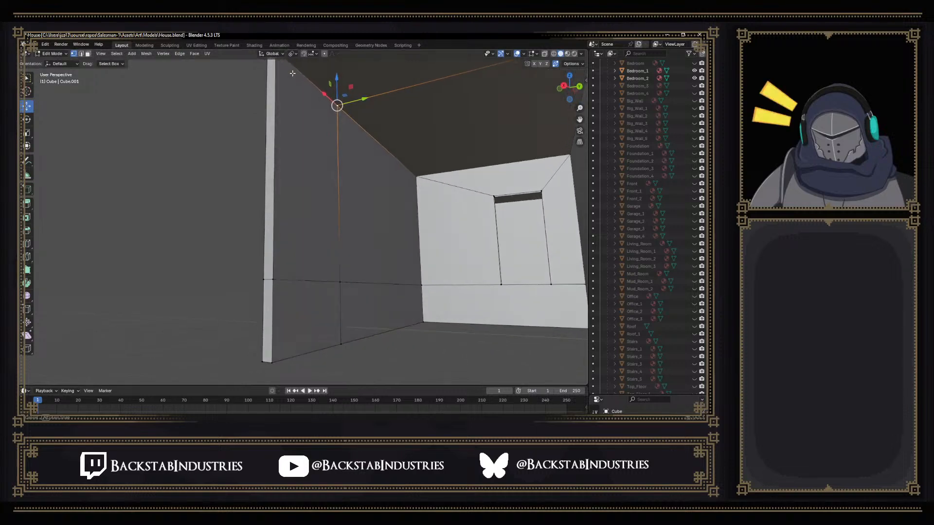
middle_click_drag(292, 73, 487, 286)
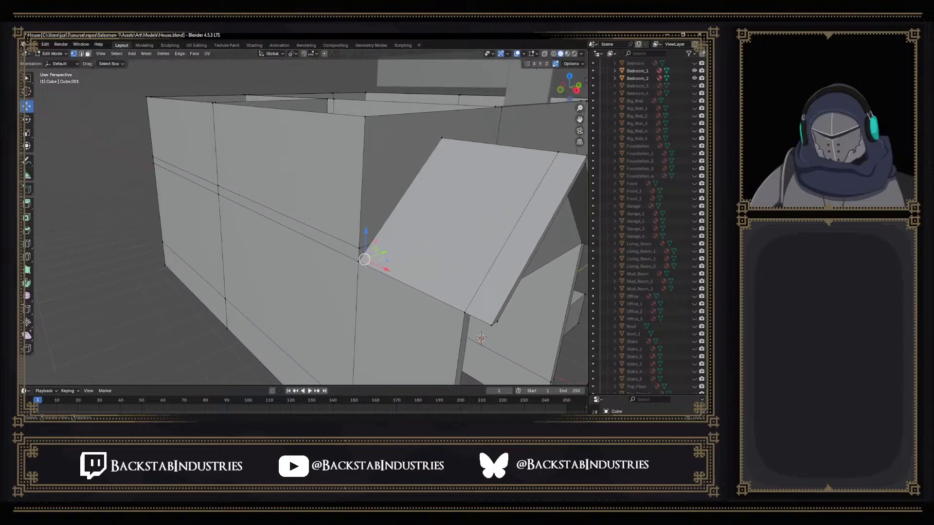
middle_click_drag(382, 261, 289, 227)
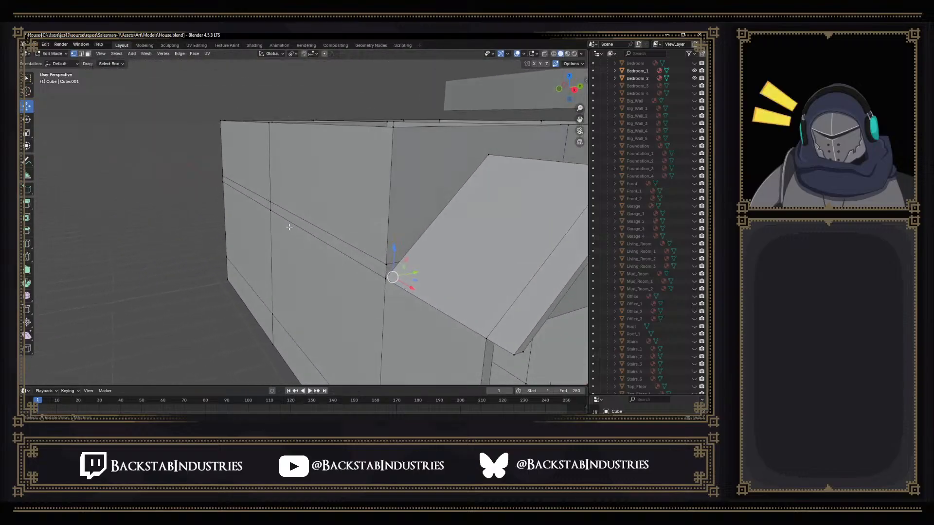
Dissolve the upper of the two closely spaced horizontal edge loops running around the outer walls between the floors
left_click(319, 228, "alt")
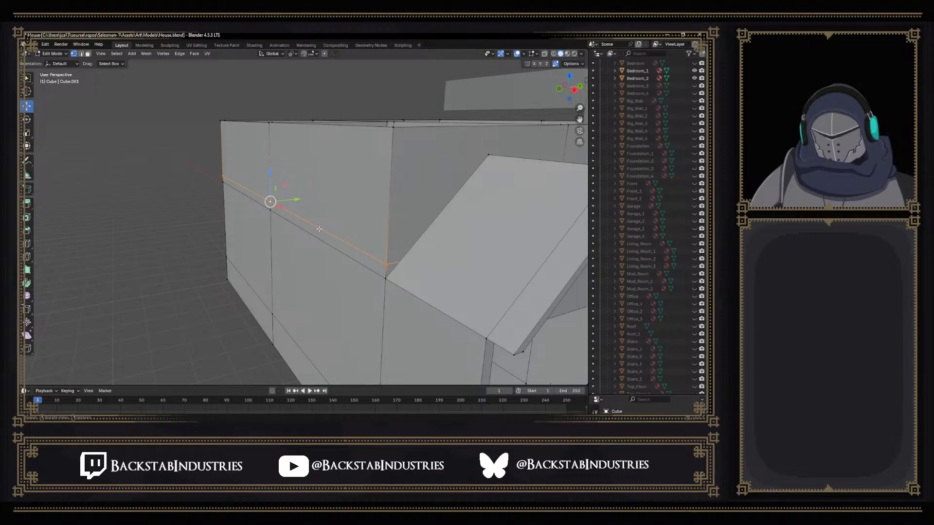
middle_click_drag(319, 229, 336, 231)
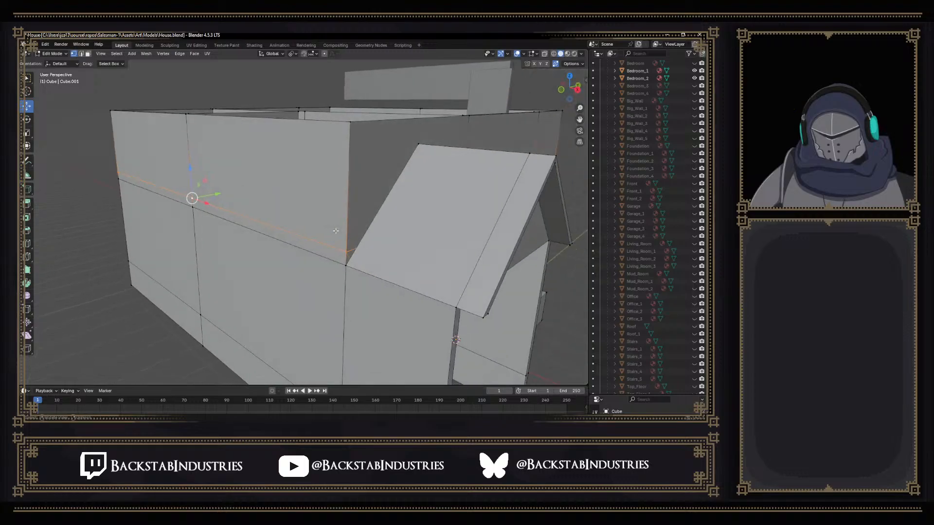
key("x")
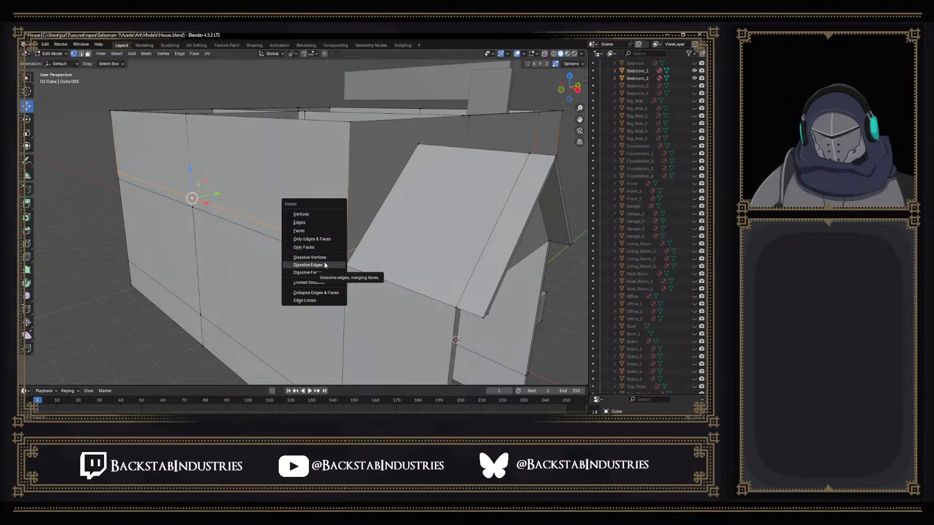
left_click(324, 264)
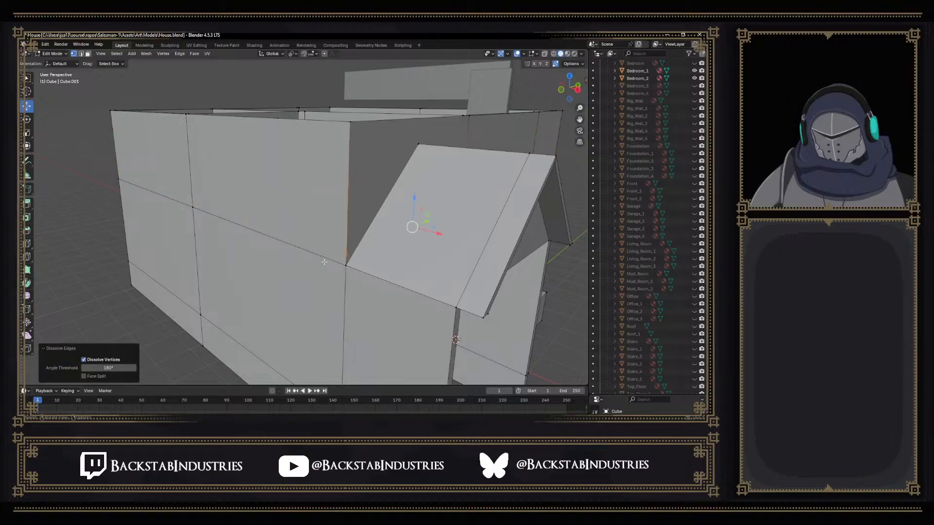
Try to dissolve the leftover vertex on the outer wall corner just above the porch roof
middle_click_drag(324, 261, 362, 261)
left_click(373, 260)
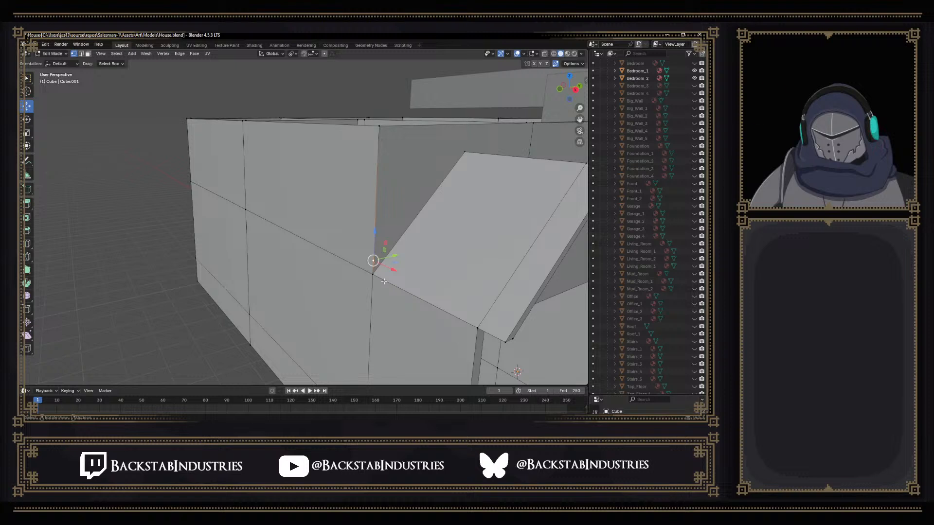
key("x")
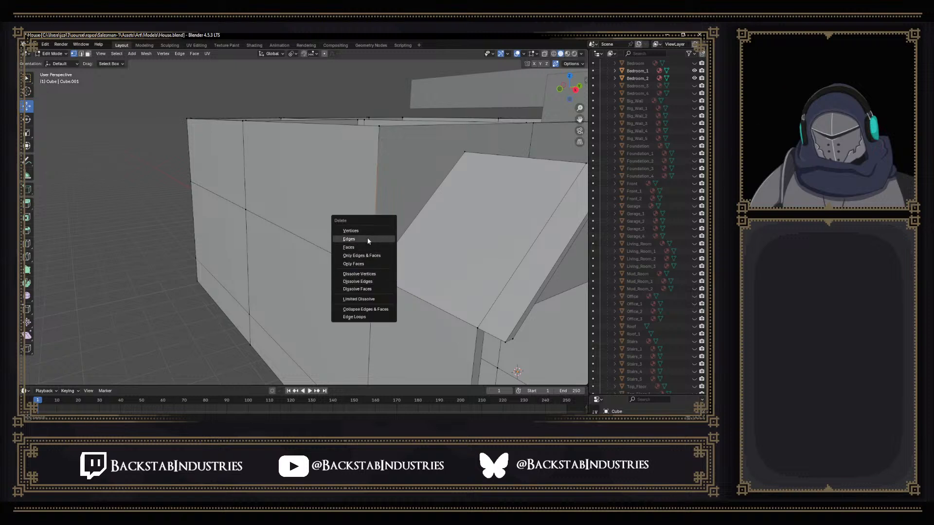
left_click(365, 274)
key("ctrl+z")
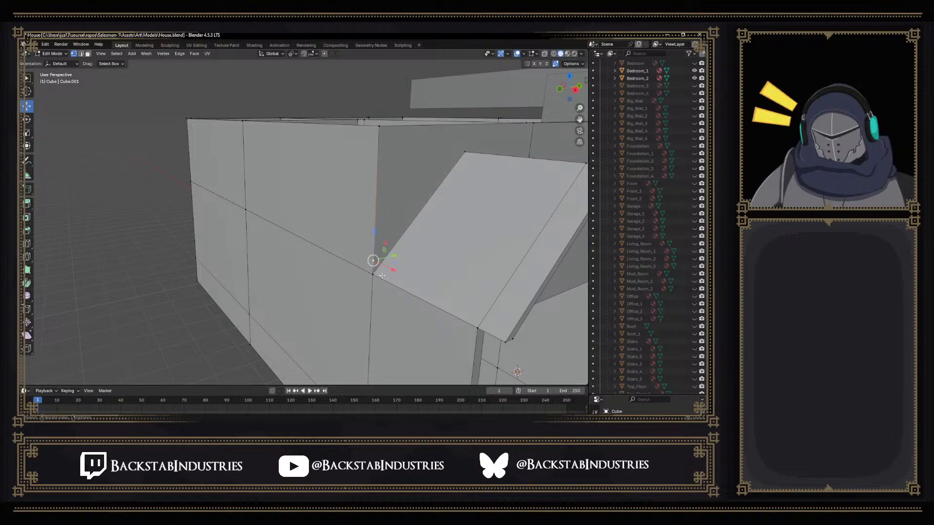
Try to align the front wall's leftover vertices beside the porch roof with its upper corner by scaling to 0 along Z
middle_click_drag(383, 276, 58, 173)
middle_click_drag(370, 188, 416, 212)
left_click(430, 240)
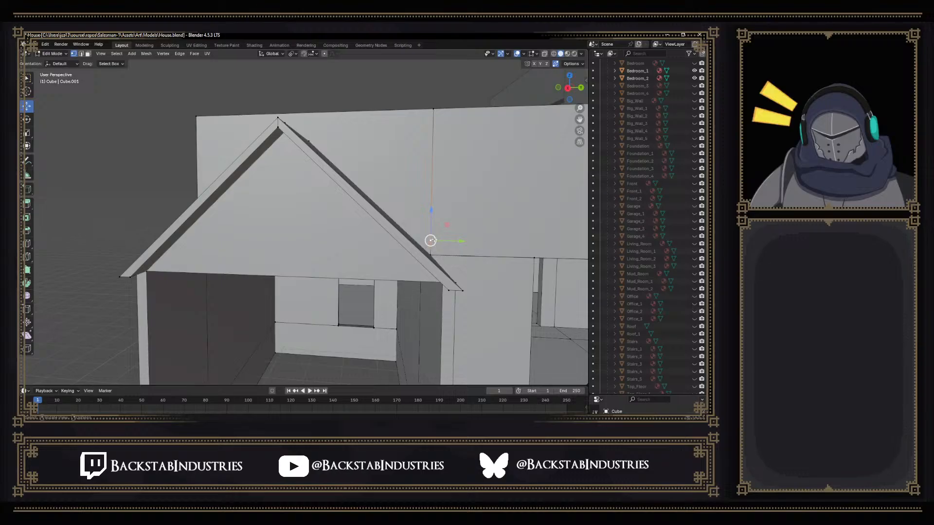
middle_click_drag(348, 204, 376, 225)
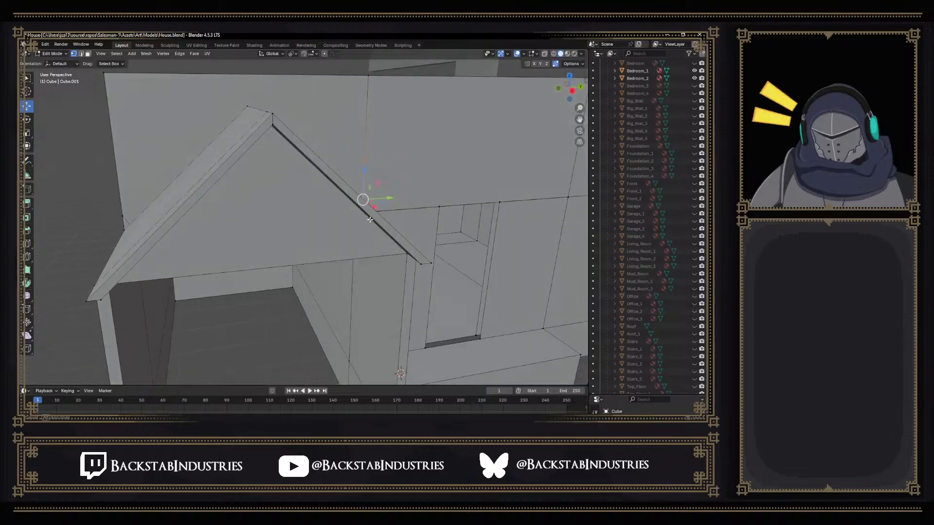
left_click(122, 216)
middle_click_drag(166, 209, 166, 110)
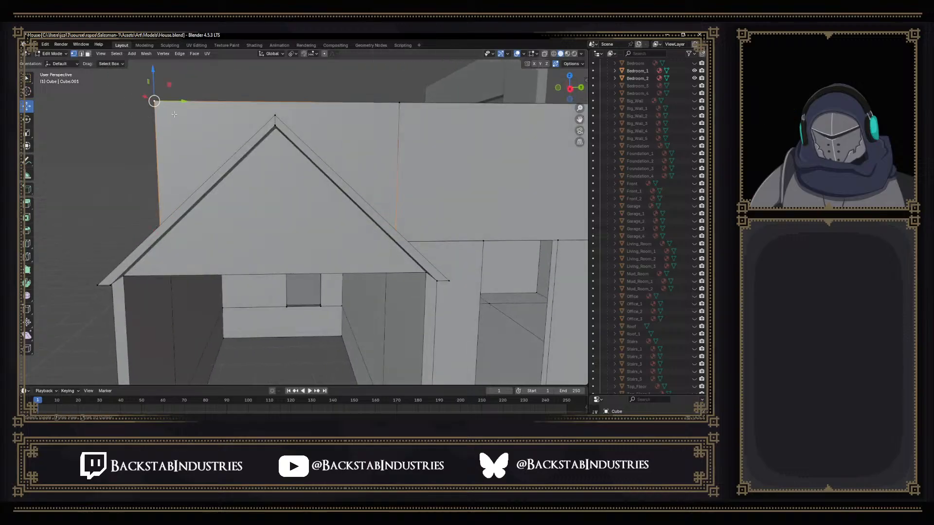
key("s")
key("z")
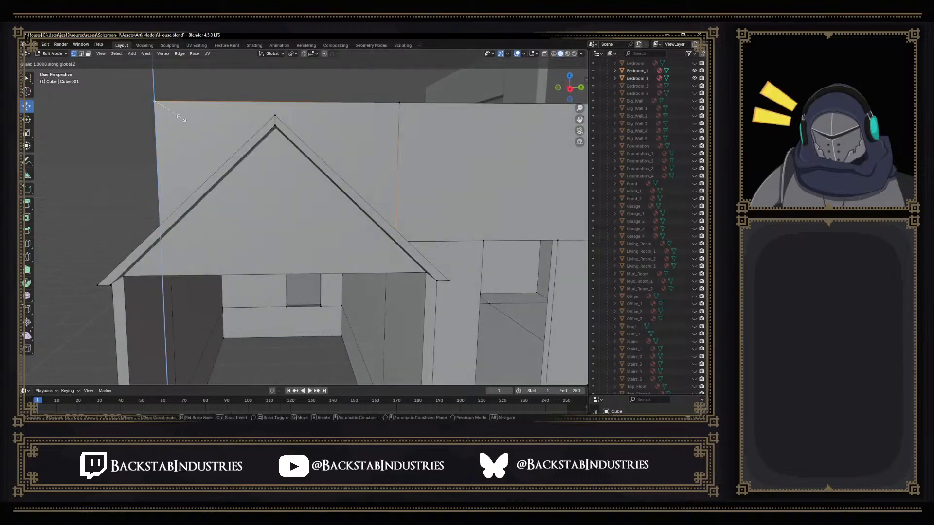
type("0")
key("Return")
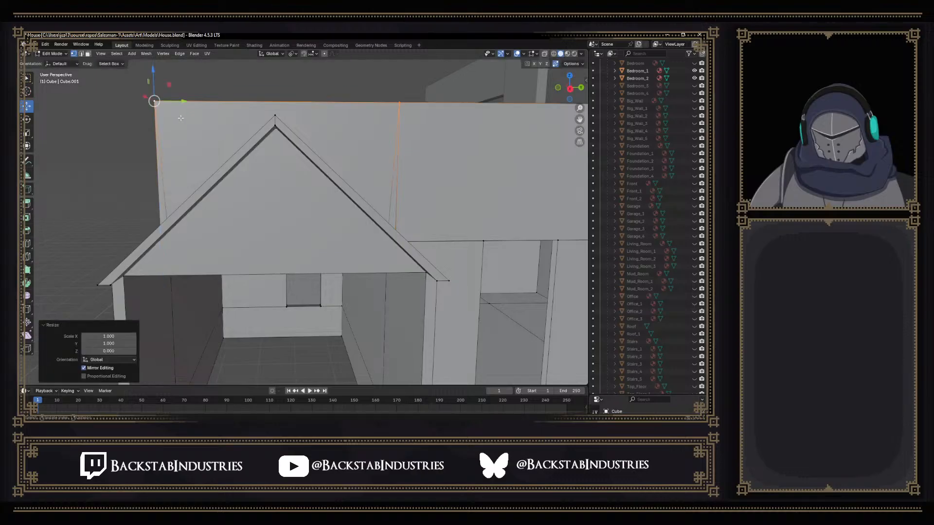
Undo the Z flattening of the front wall vertices around the porch roof
middle_click_drag(192, 117, 197, 203)
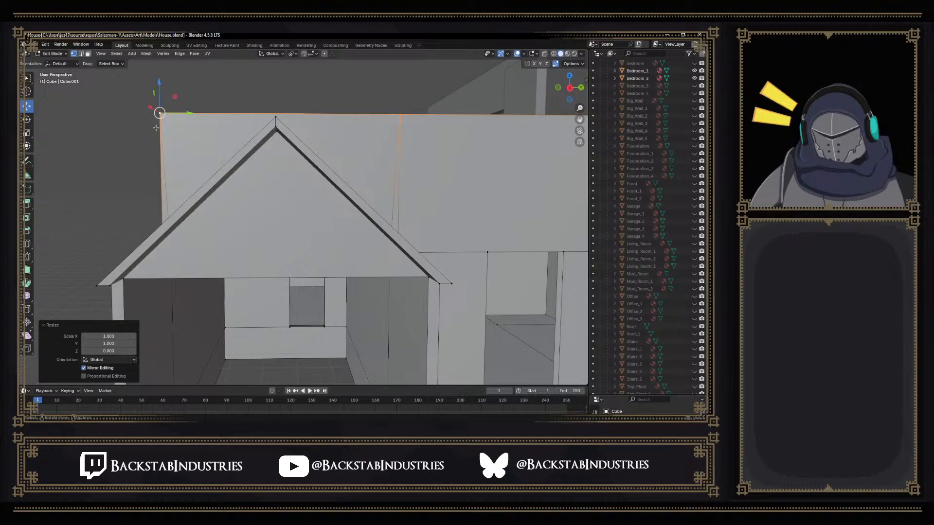
mouse_move(368, 218)
middle_mouse_down()
mouse_move(397, 218)
mouse_move(374, 204)
mouse_move(352, 167)
mouse_move(359, 210)
middle_mouse_up()
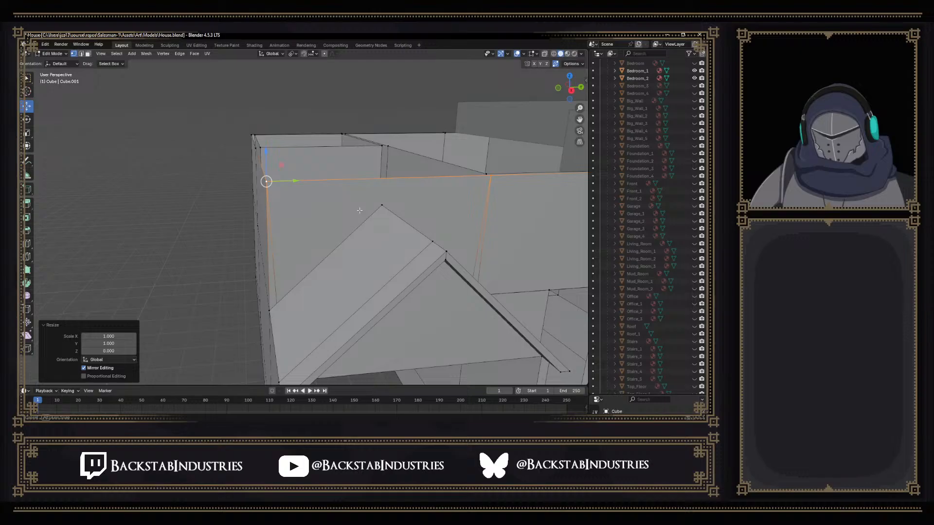
key("ctrl+z")
key("ctrl+z")
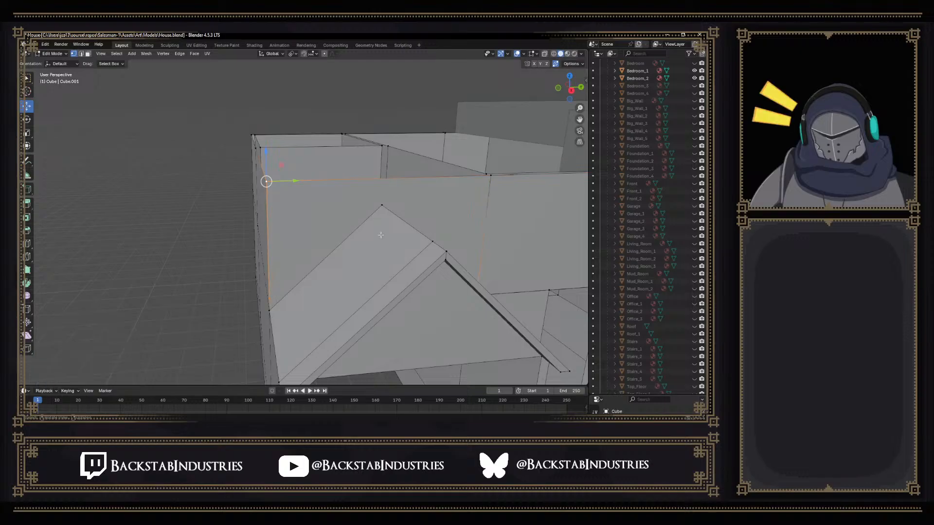
Delete the upper-floor front wall face directly behind the porch roof's gable
left_click(268, 297)
middle_click_drag(336, 293, 336, 286)
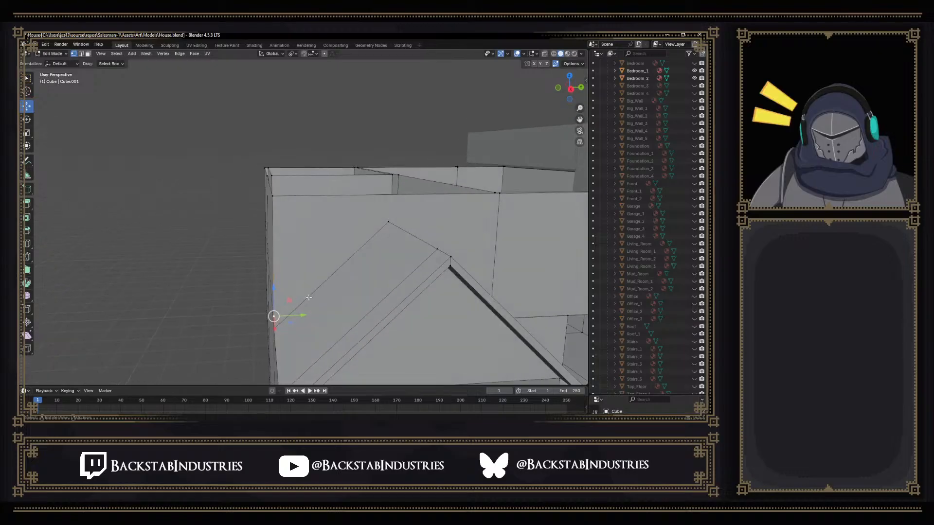
middle_click_drag(309, 297, 303, 293)
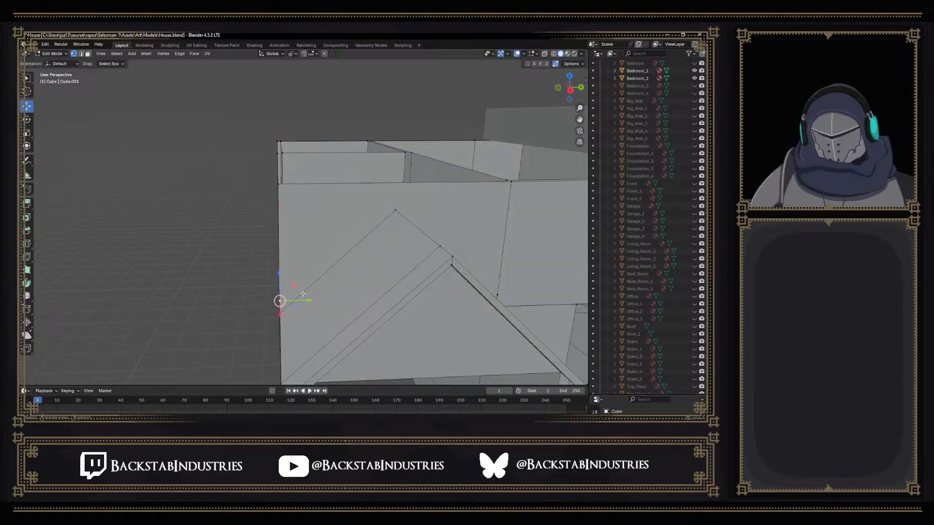
key("3")
left_click(312, 249)
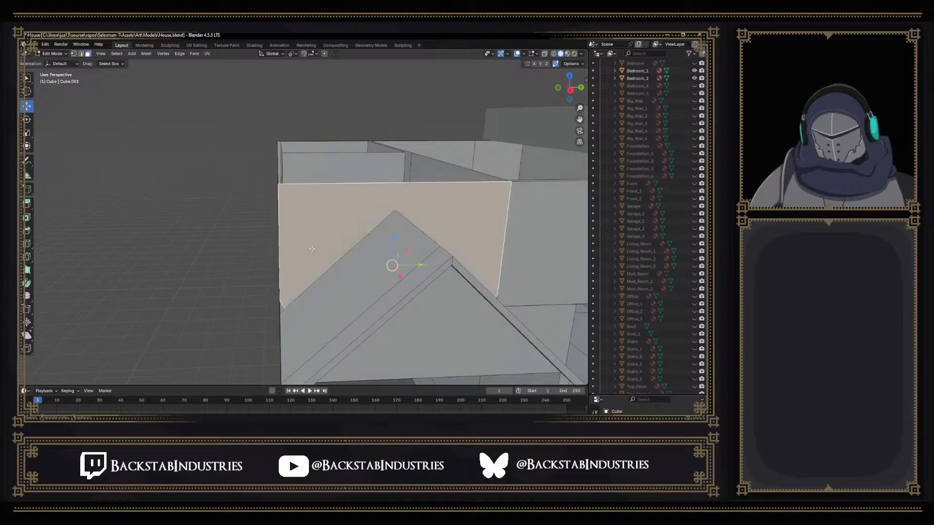
key("x")
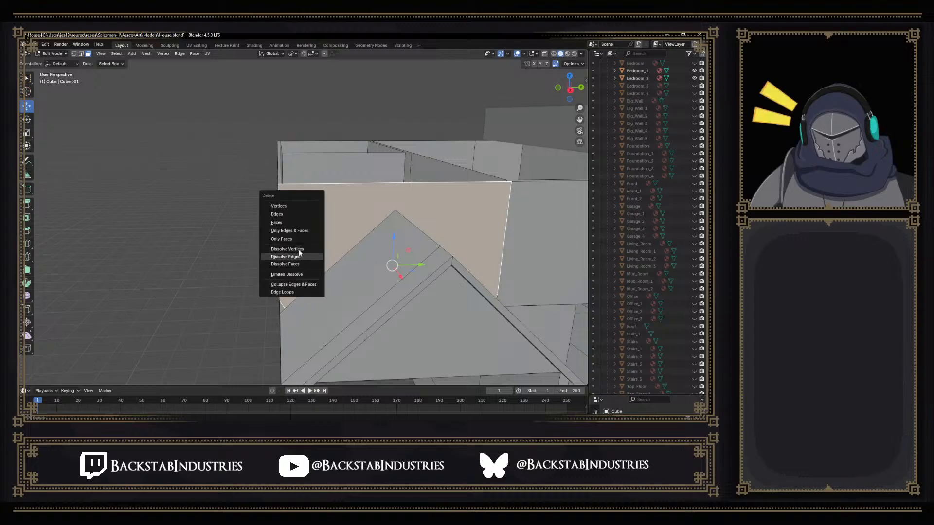
left_click(291, 223)
Delete the two small leftover faces at the lower corners of the wall opening behind the porch roof
left_click(283, 308)
key("x")
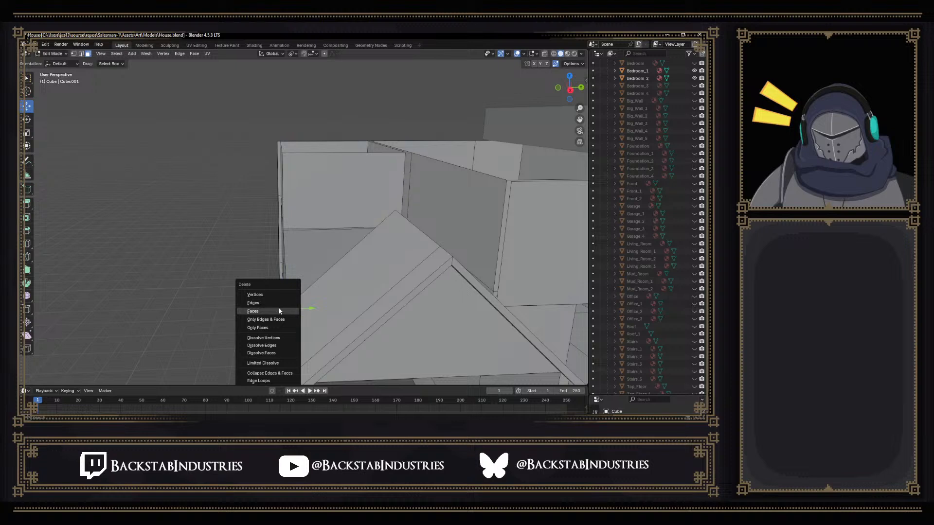
left_click(278, 309)
middle_click_drag(453, 314, 321, 261)
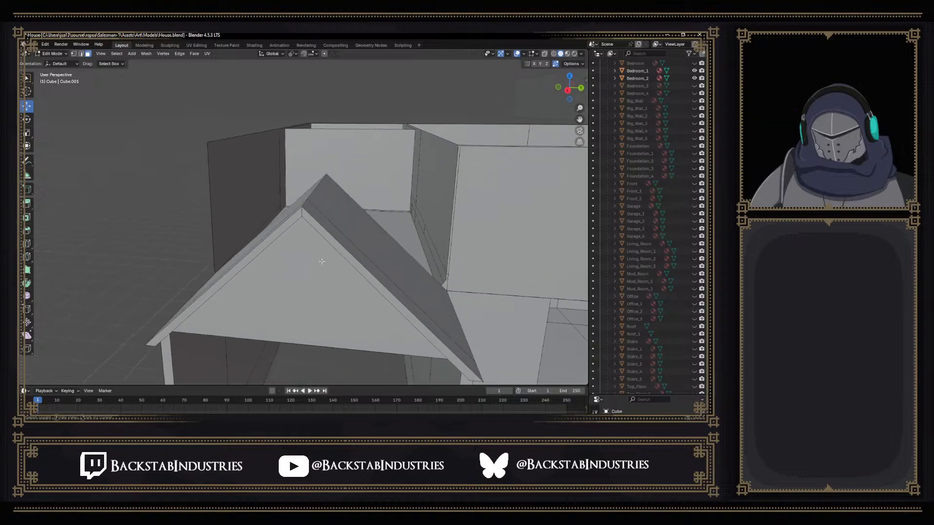
left_click(446, 284)
key("x")
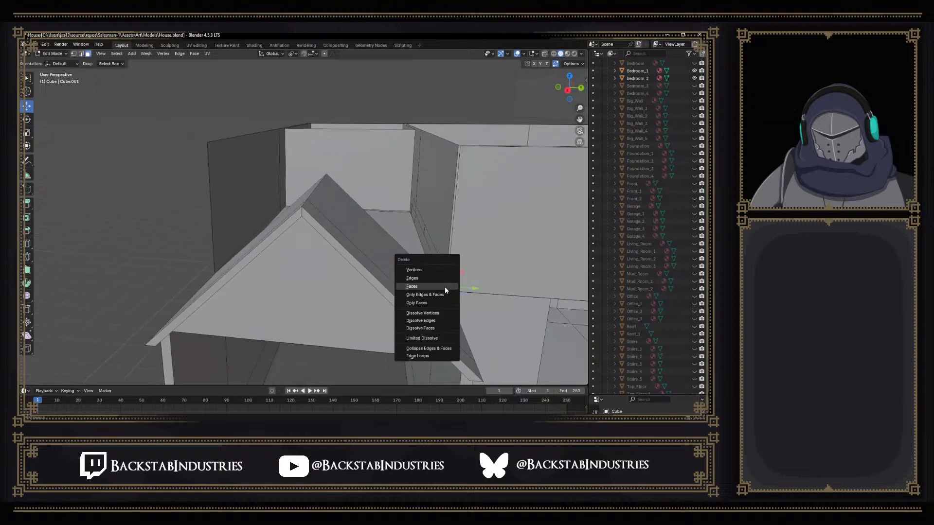
left_click(416, 286)
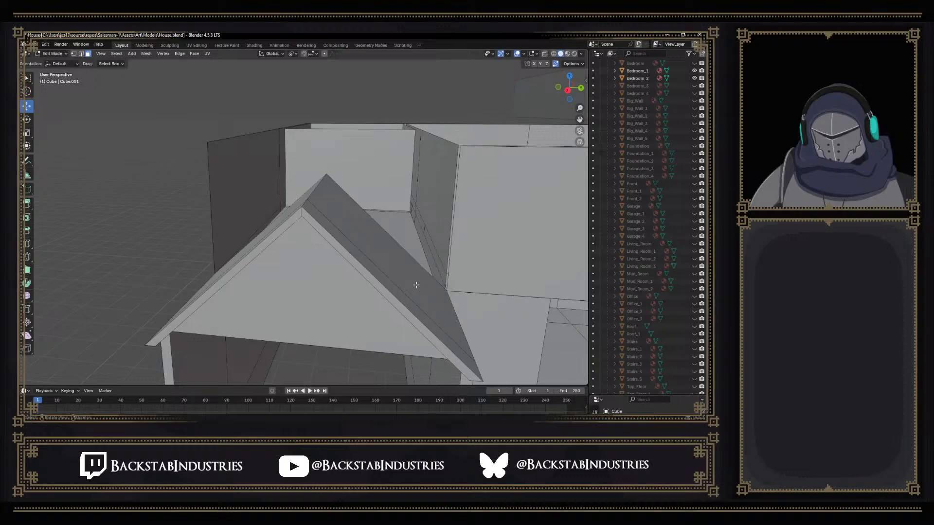
Dissolve the leftover vertex low on the outer side wall's front edge, just above the porch roof
key("1")
middle_click_drag(401, 279, 349, 256)
left_click(161, 263)
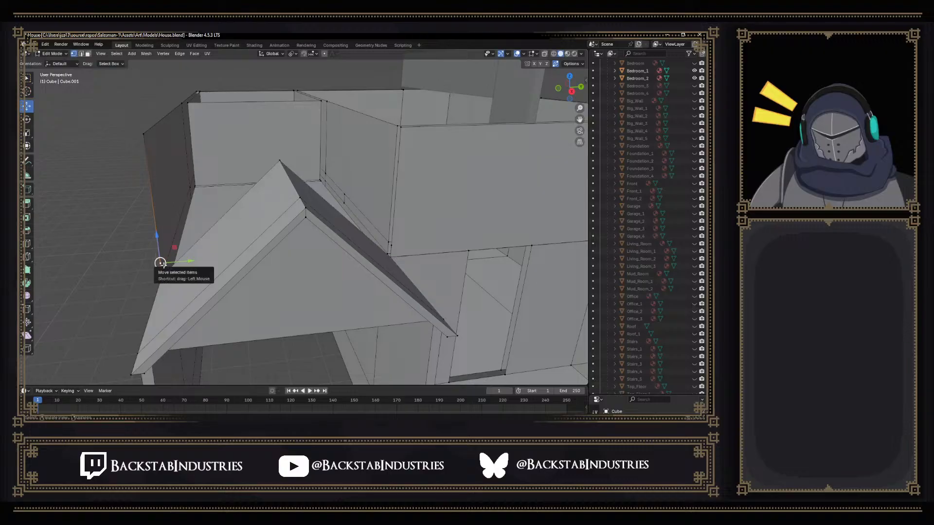
key("x")
left_click(147, 258)
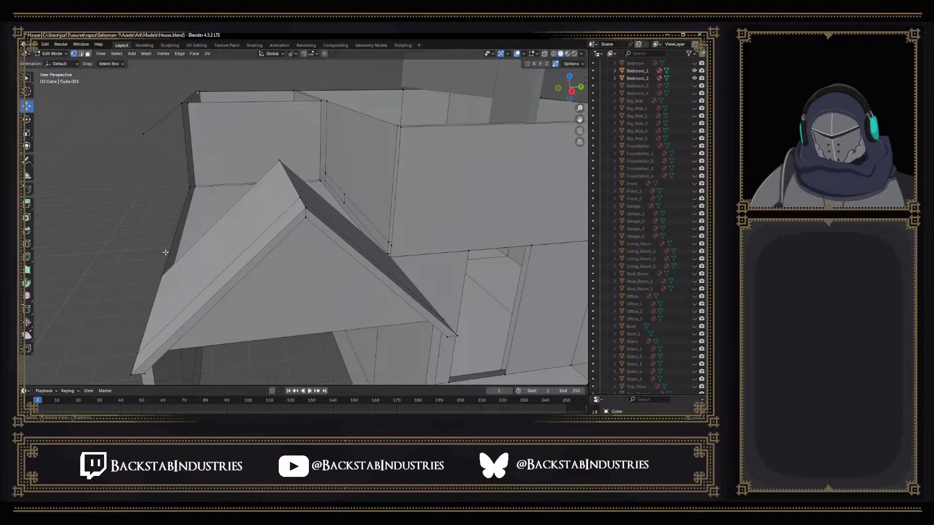
key("ctrl+z")
key("x")
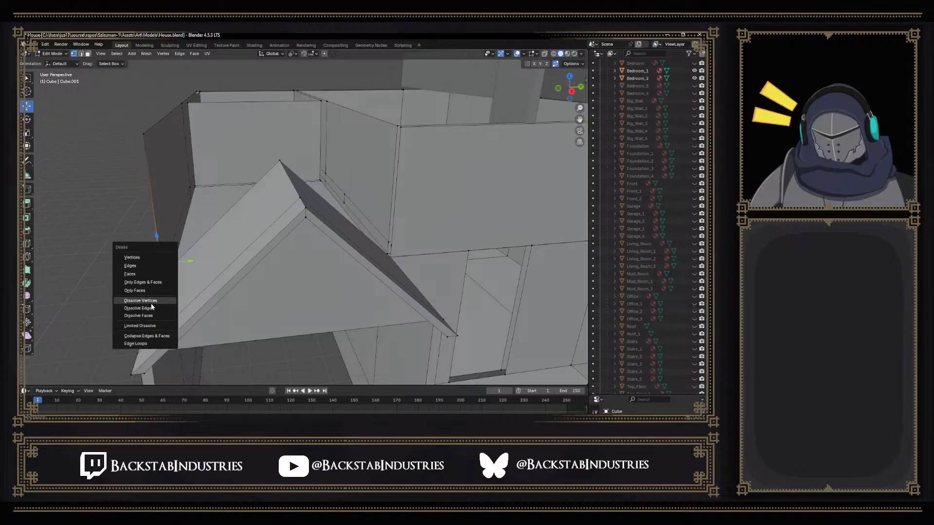
left_click(151, 303)
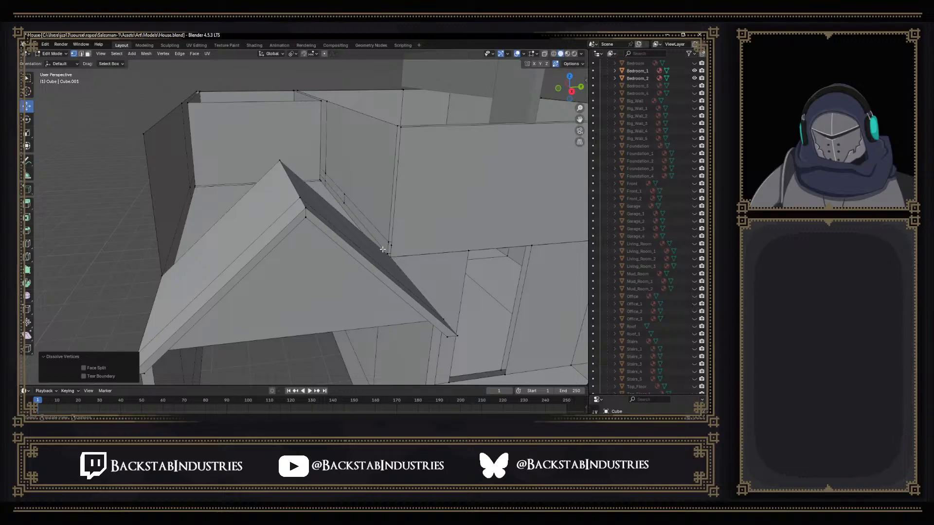
Dissolve the leftover vertex just above the lower corner of the wall opening's opposite vertical edge
left_click(391, 244)
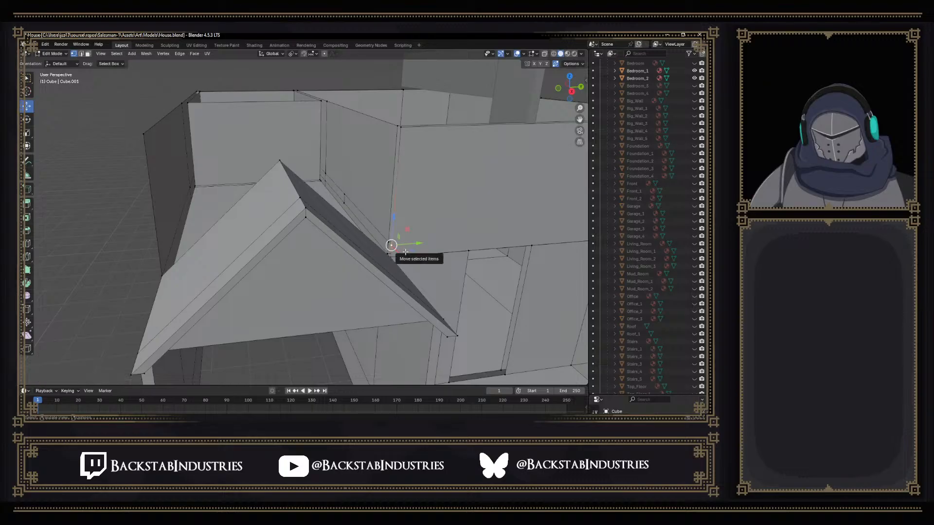
key("x")
left_click(405, 251)
mouse_move(405, 251)
middle_mouse_down("shift")
mouse_move(412, 244)
mouse_move(401, 242)
middle_mouse_up("shift")
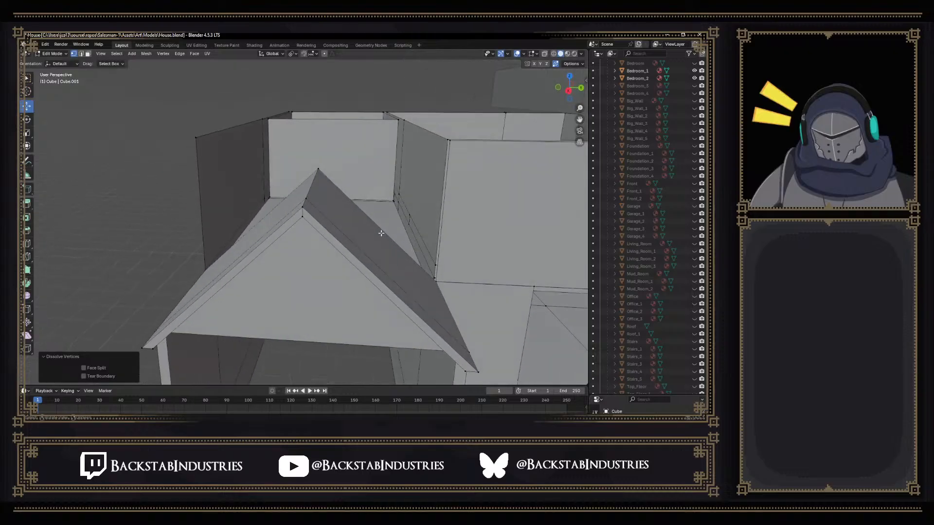
Connect the two upper corners of the wall opening behind the porch roof with an edge
left_click(197, 136)
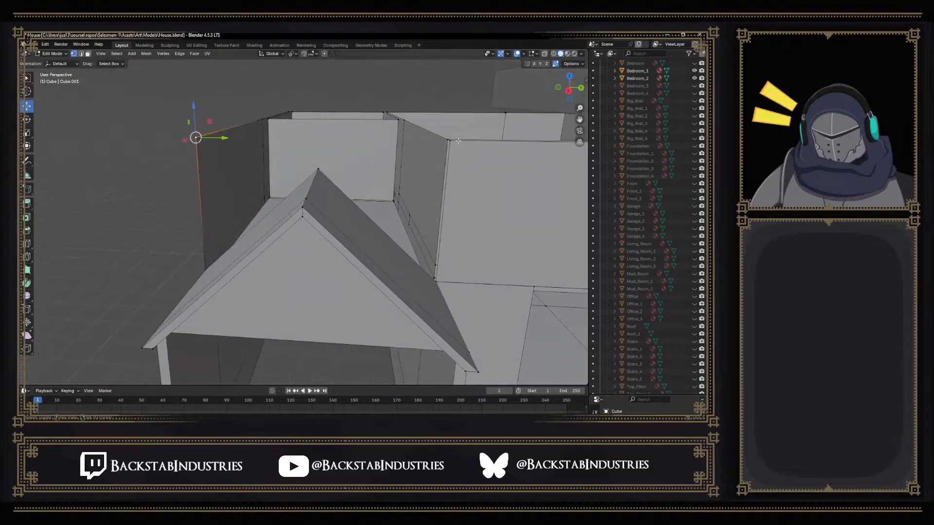
left_click(448, 140, "shift")
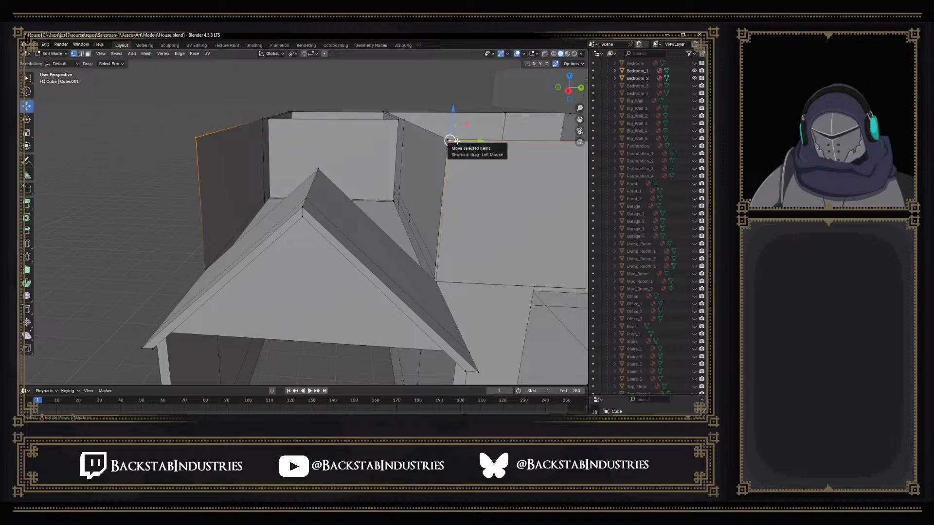
key("f")
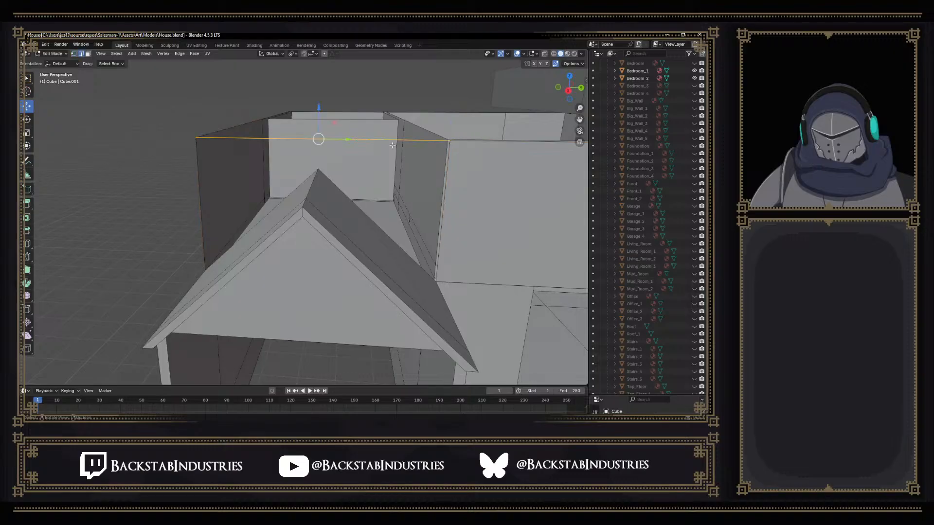
Subdivide the new top edge of the wall opening with 1 cut
right_click(356, 140)
left_click(342, 149)
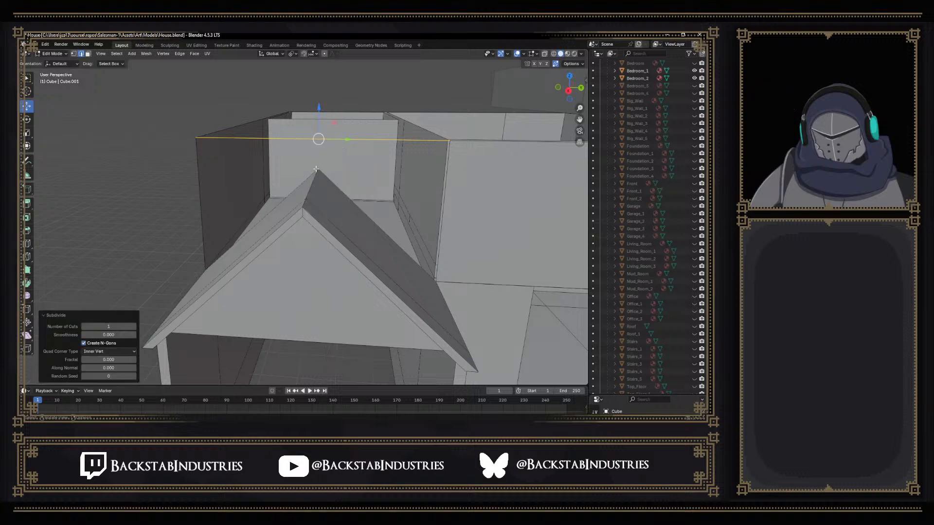
left_click(322, 152)
key("1")
middle_click_drag(324, 154, 389, 192)
middle_click_drag(296, 180, 414, 215, "shift")
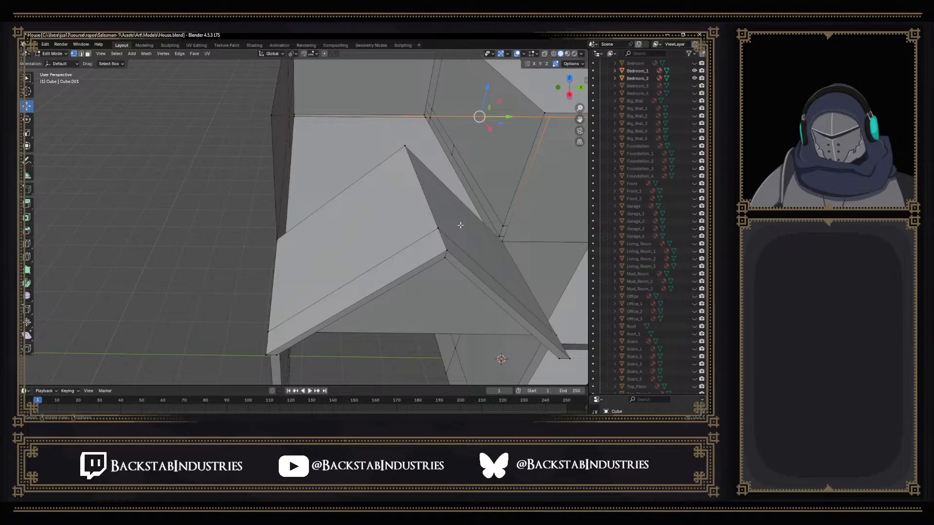
middle_click_drag(460, 225, 390, 184)
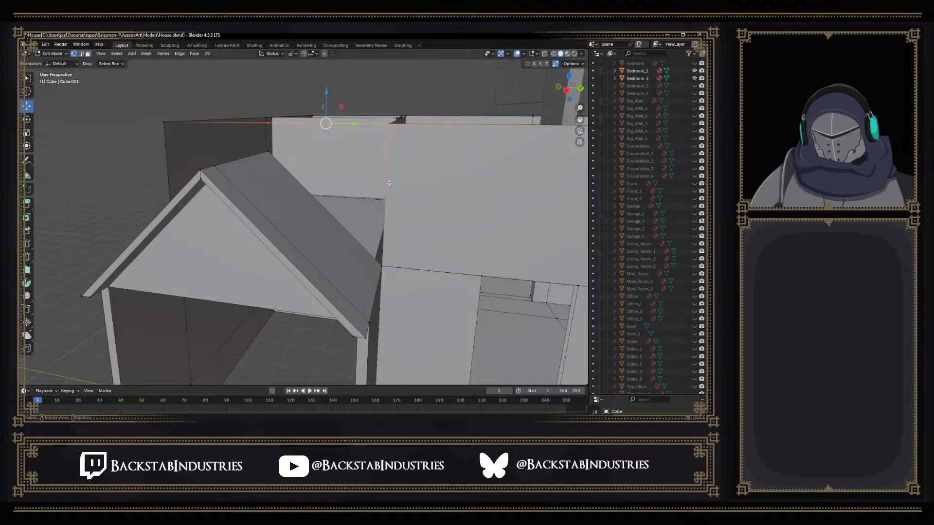
Try to connect the opening's lower wall corner beside the porch roof to the midpoint of the top edge
left_click(384, 266)
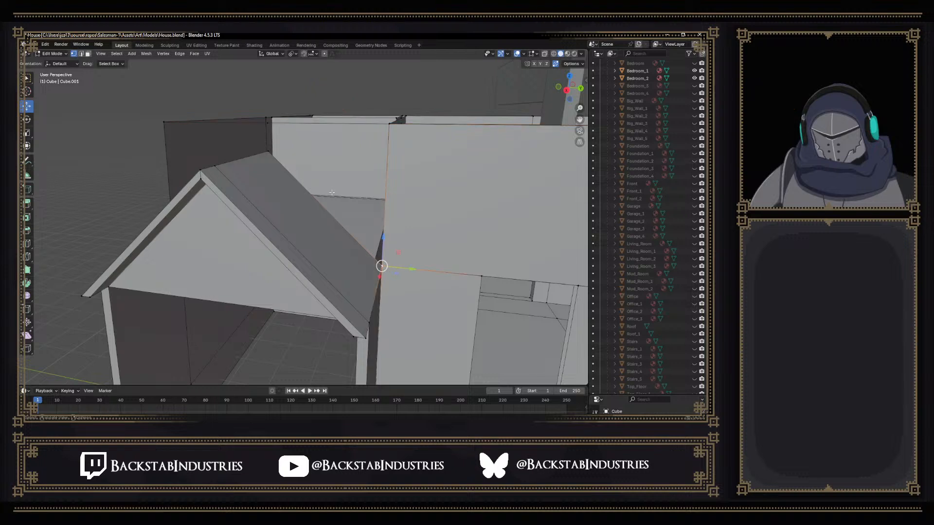
left_click(265, 121)
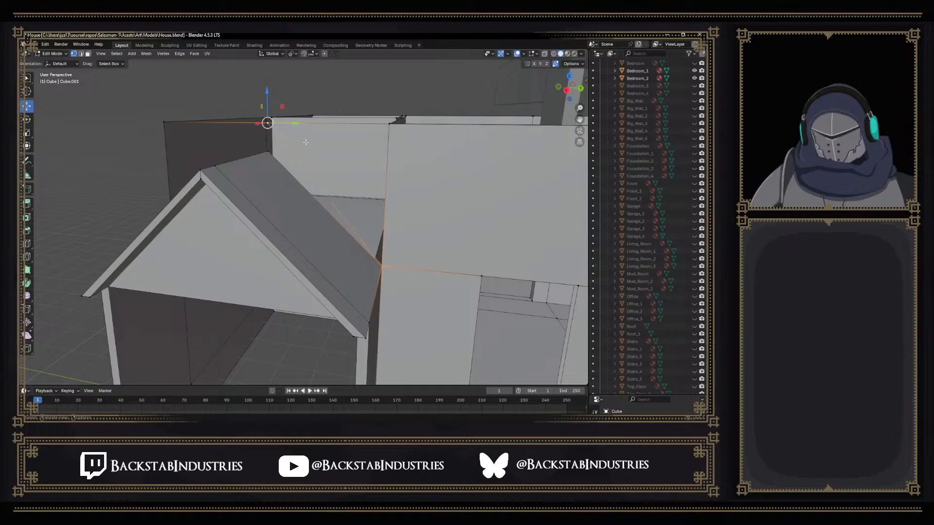
middle_click_drag(302, 141, 249, 274)
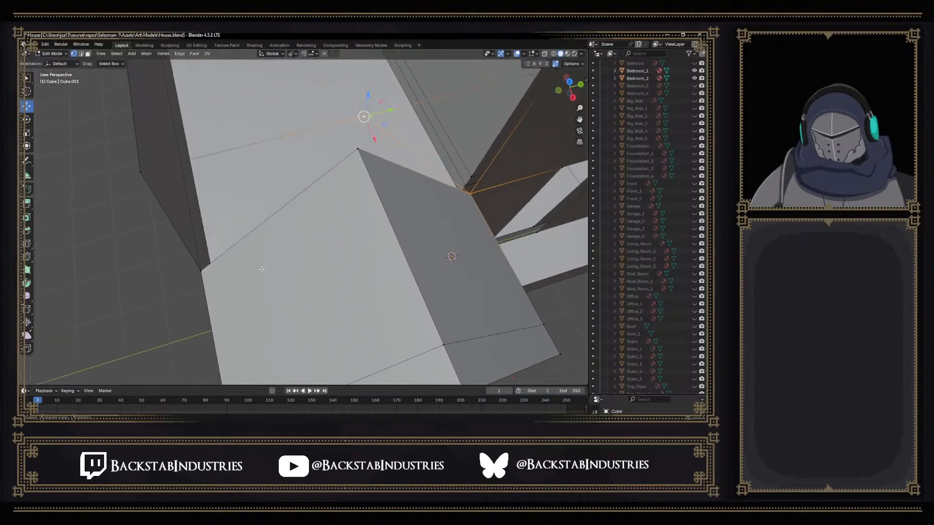
middle_click_drag(358, 202, 358, 162)
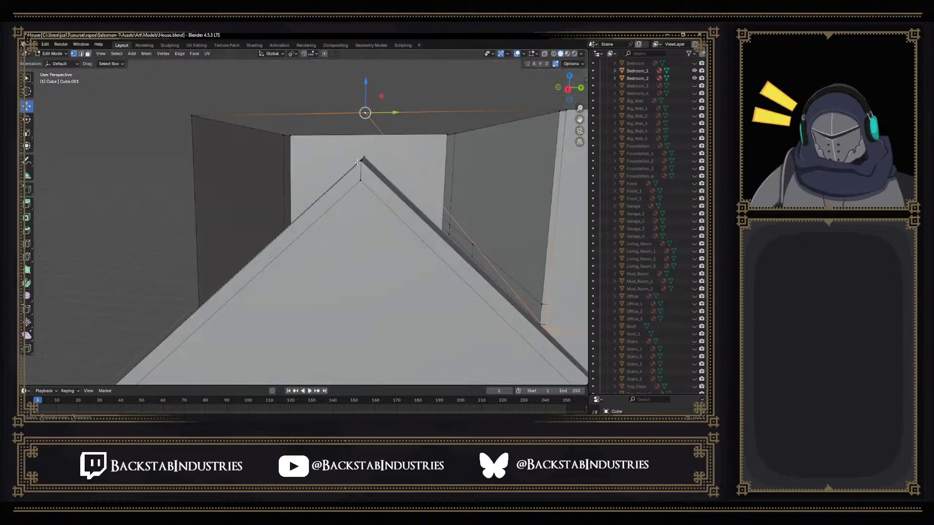
Undo the connection between the lower wall corner and the top edge's midpoint
key("ctrl+z")
key("ctrl+z")
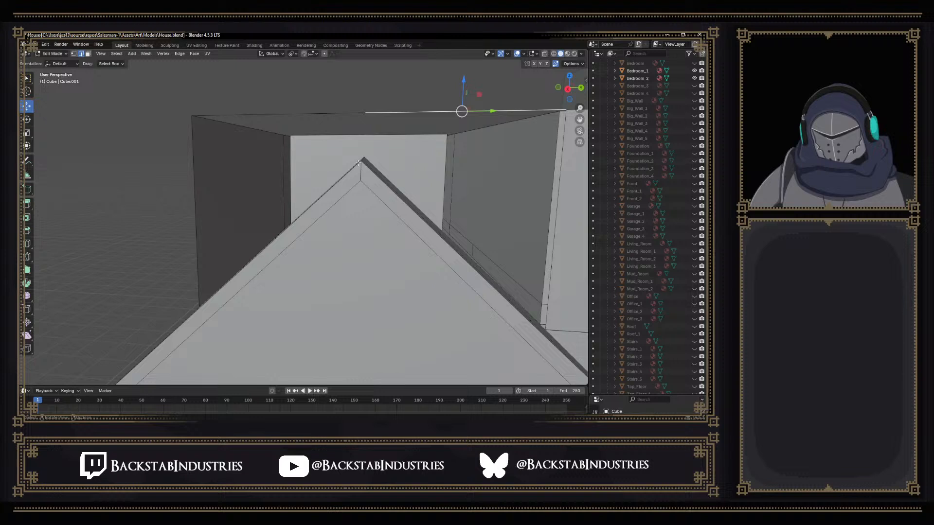
key("ctrl+z")
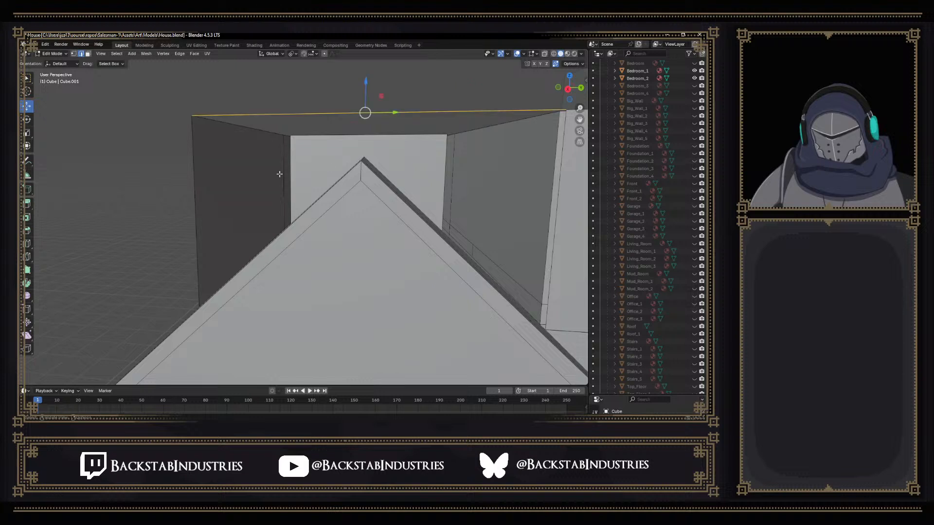
Fill the wall opening behind the porch roof with a face between its two vertical edges
left_click(198, 190)
left_click(555, 217, "shift")
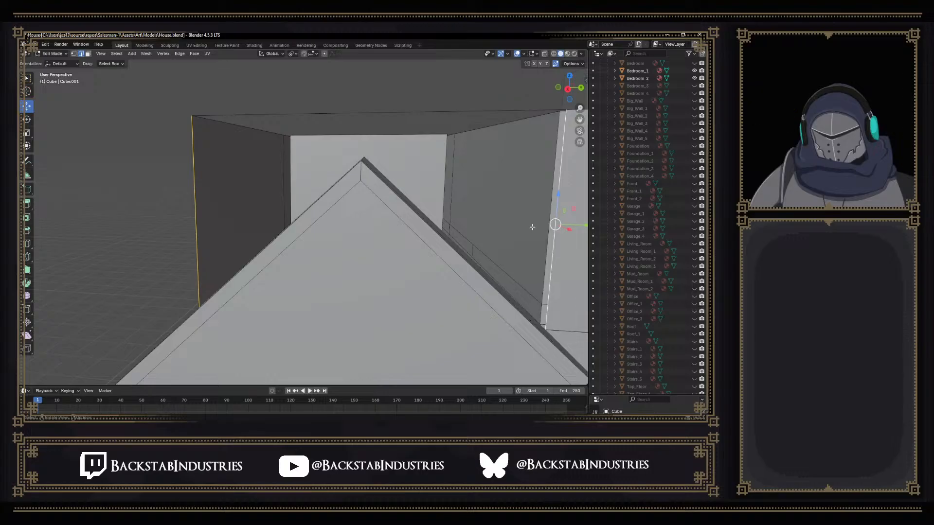
key("f")
middle_click_drag(480, 272, 112, 280)
key("1")
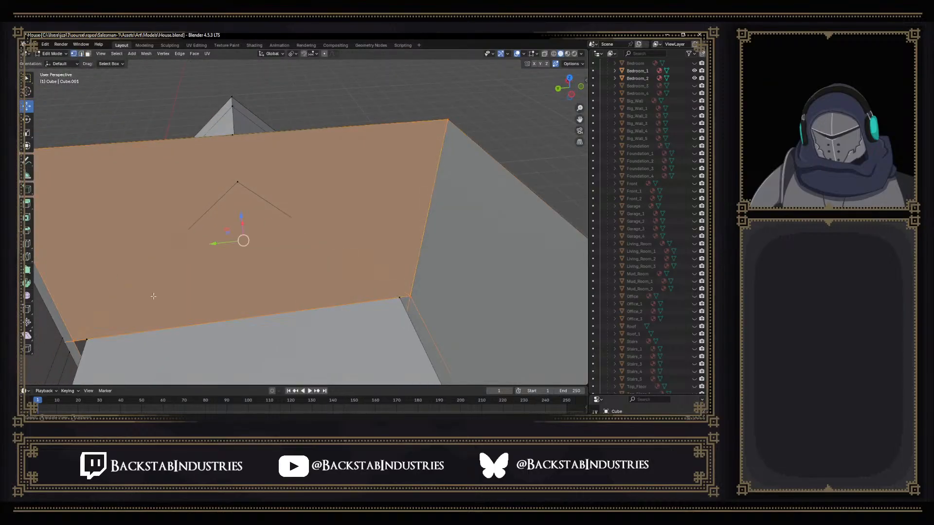
left_click(400, 299)
left_click_drag(402, 281, 402, 292)
key("ctrl+z")
Dissolve the extra midpoint vertex on the top edge of the filled front wall
middle_click_drag(341, 290, 171, 267)
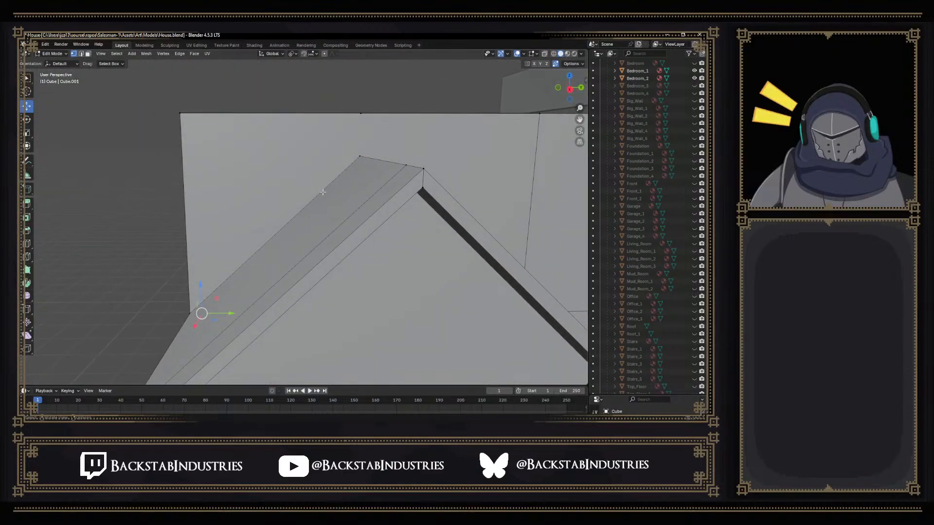
left_click(361, 114)
key("x")
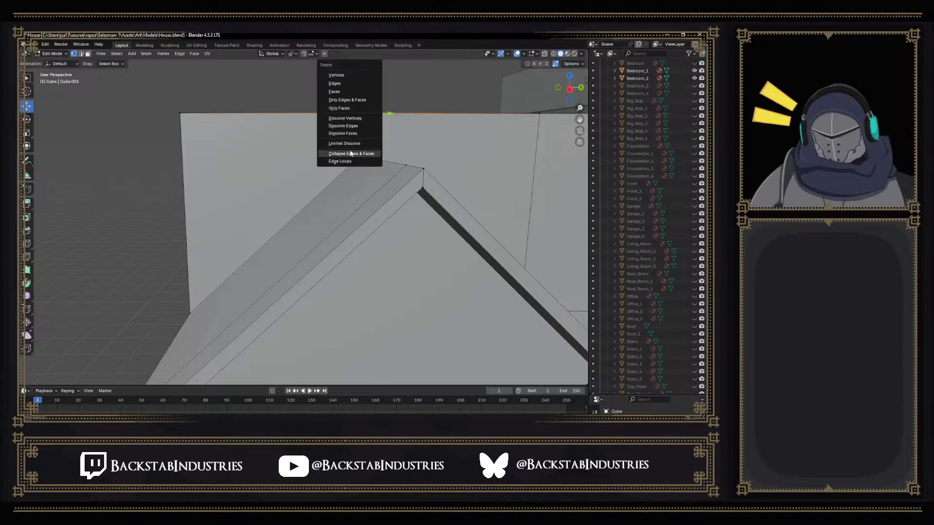
left_click(345, 118)
middle_click_drag(416, 125, 471, 200)
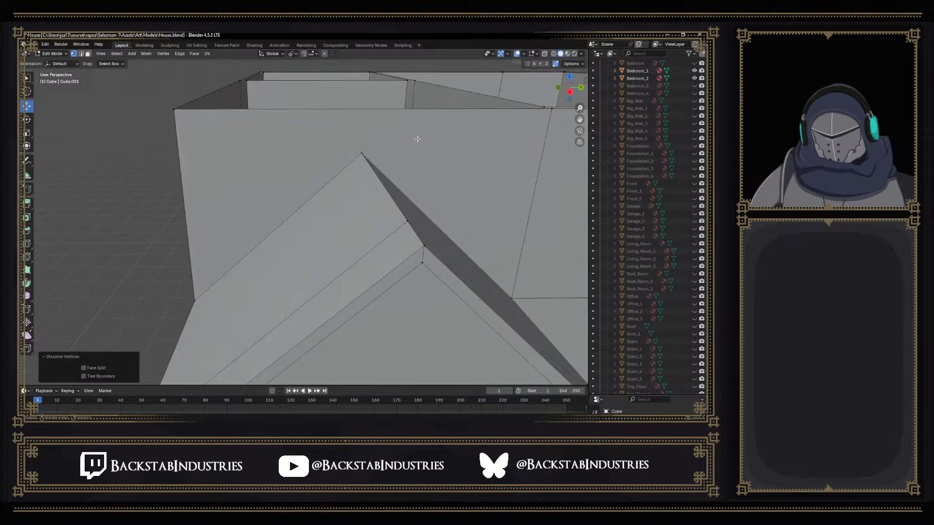
Examine the whole house from the front and above, including the upper floor's interior walls
middle_click_drag(391, 209, 344, 211)
middle_click_drag(499, 238, 258, 186, "shift")
scroll(258, 186, "down", 3)
middle_click_drag(432, 219, 356, 216)
scroll(389, 220, "down", 3)
middle_click_drag(477, 229, 234, 248)
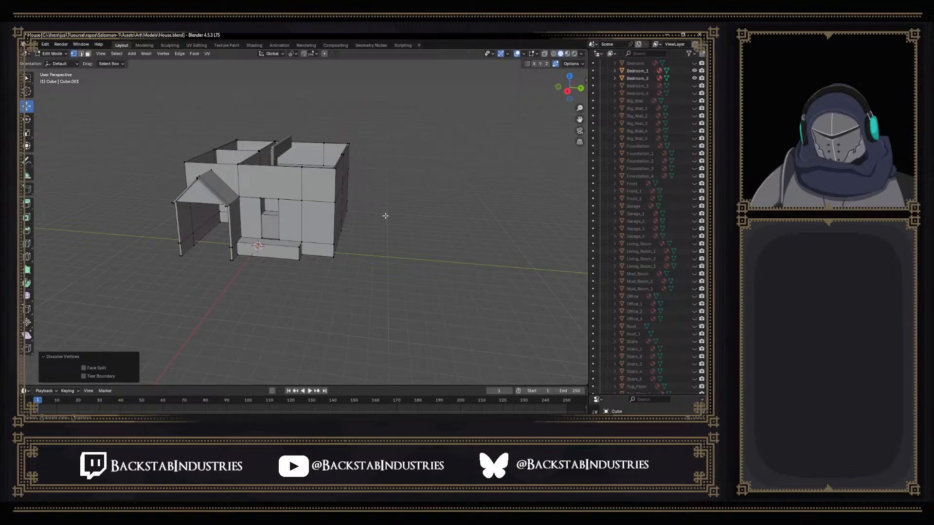
mouse_move(331, 165)
middle_mouse_down()
mouse_move(365, 191)
mouse_move(417, 171)
mouse_move(504, 160)
mouse_move(390, 184)
mouse_move(238, 163)
mouse_move(342, 165)
middle_mouse_up()
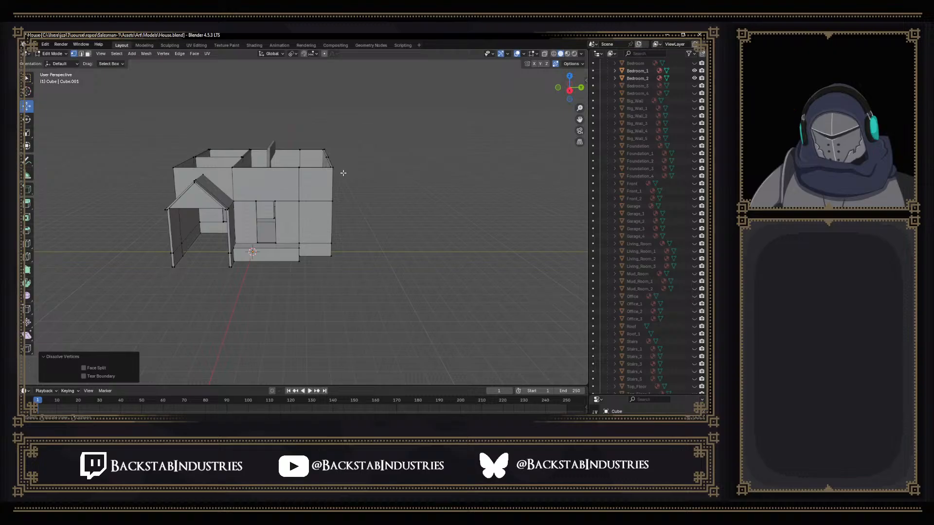
scroll(286, 148, "up", 5)
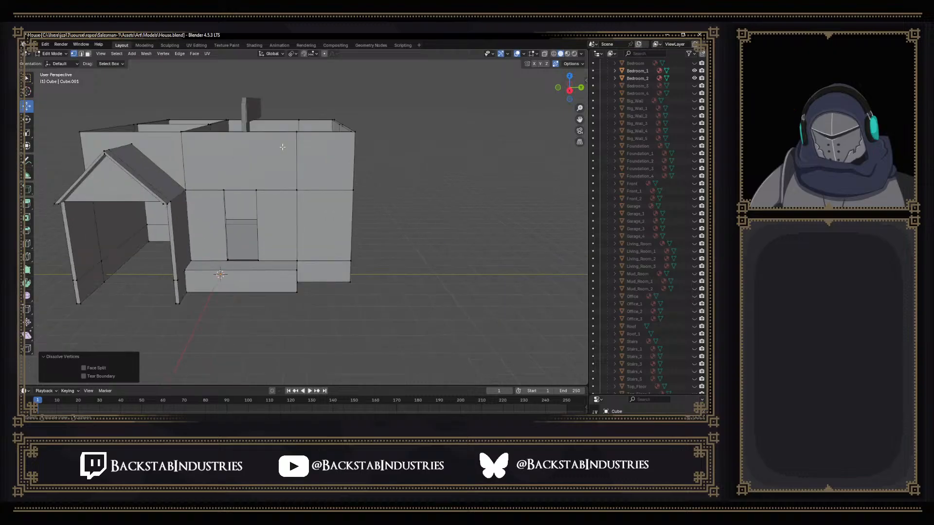
middle_click_drag(273, 123, 445, 334, "shift")
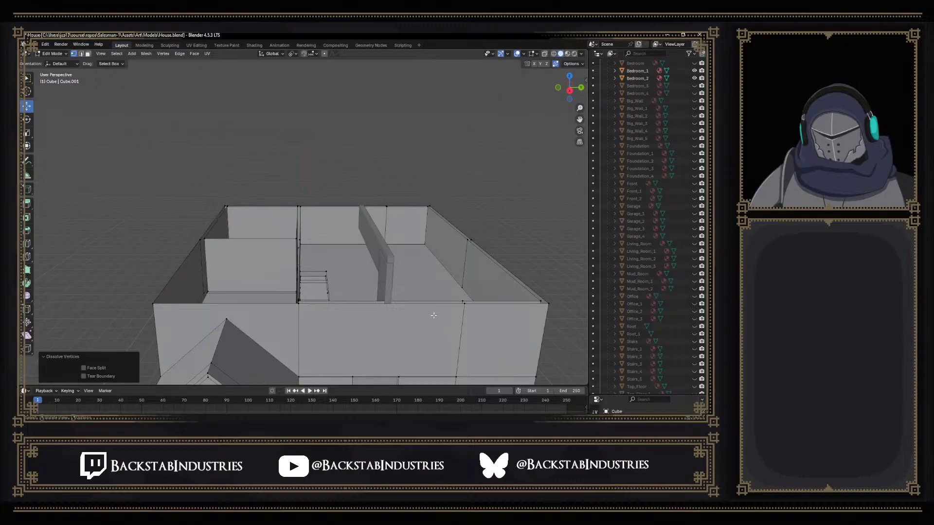
middle_click_drag(313, 298, 346, 294)
middle_click_drag(234, 253, 315, 236)
middle_click_drag(181, 288, 424, 202, "shift")
middle_click_drag(290, 255, 439, 243)
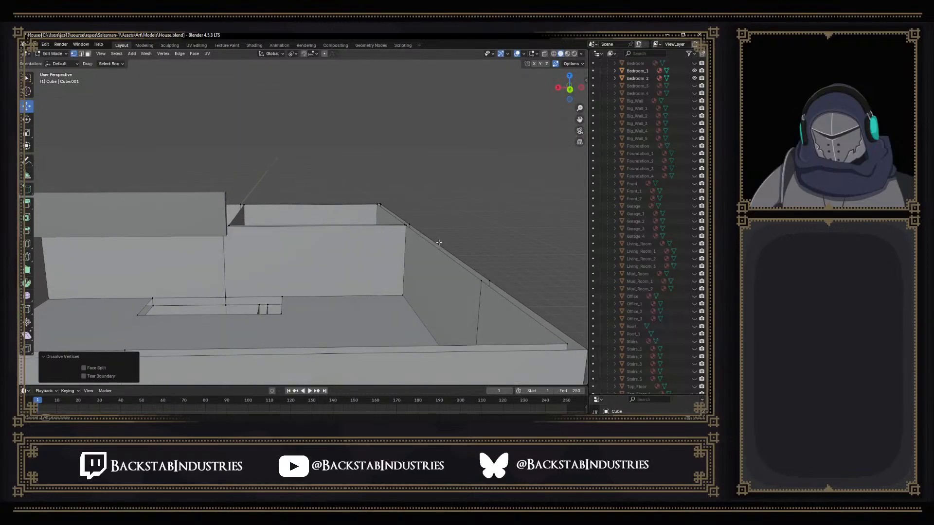
Knife-cut the upper-floor interior wall from the stair opening's corner up to the wall's top edge
key("3")
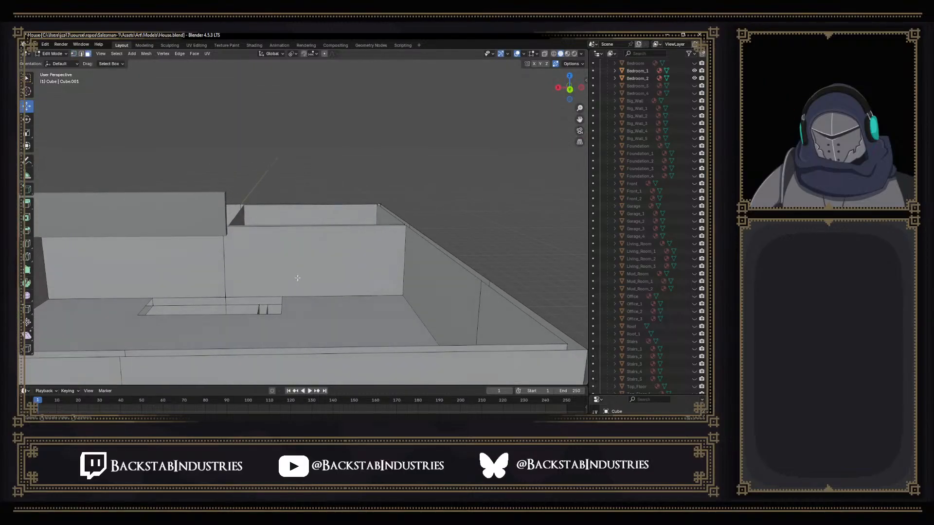
left_click(297, 278)
key("1")
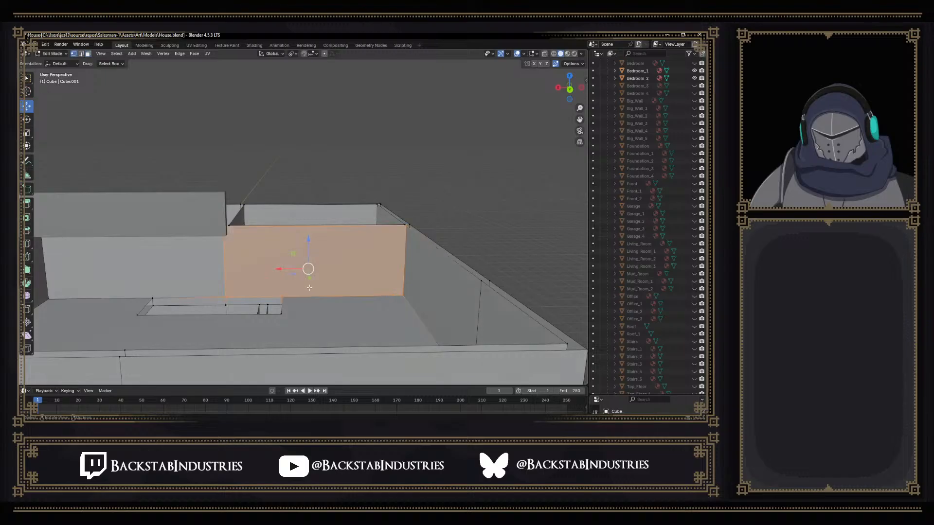
mouse_move(326, 295)
middle_mouse_down()
mouse_move(326, 323)
mouse_move(350, 297)
mouse_move(320, 311)
middle_mouse_up()
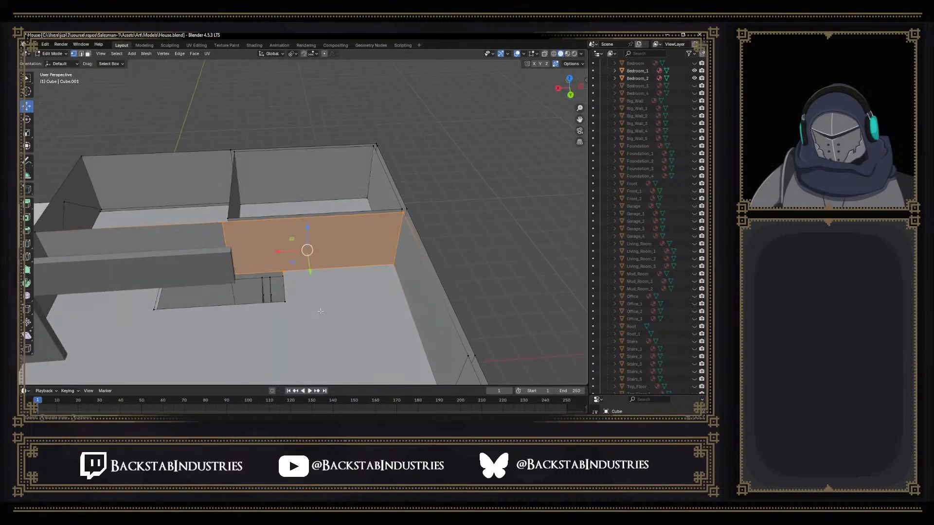
left_click(285, 271)
key("k")
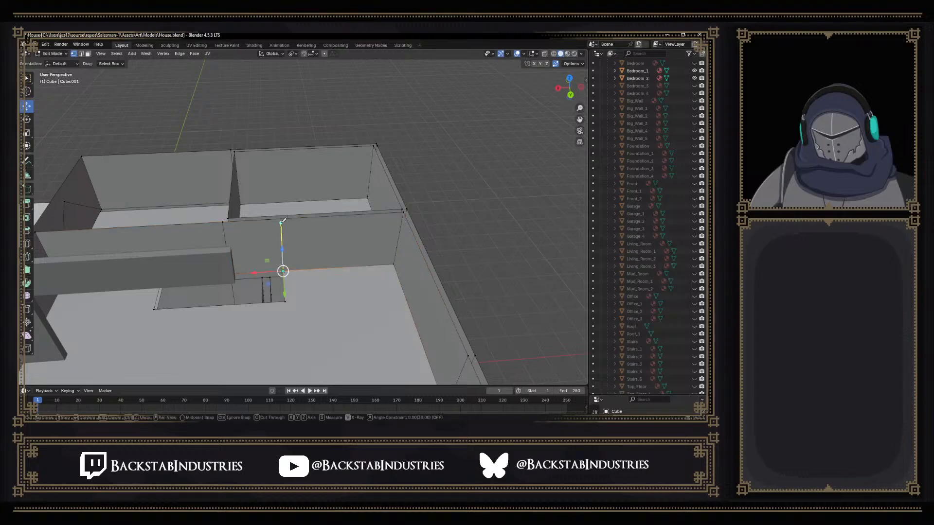
left_click(281, 219)
key("Return")
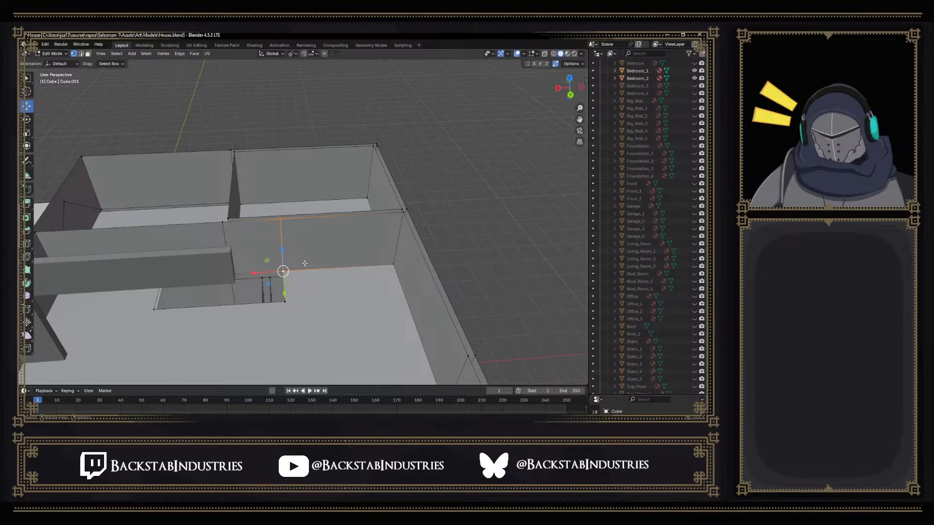
Straighten the new wall cut vertically by scaling it to 0 on X and Y, leaving Z unscaled
key("s")
key("shift+z")
key("Return")
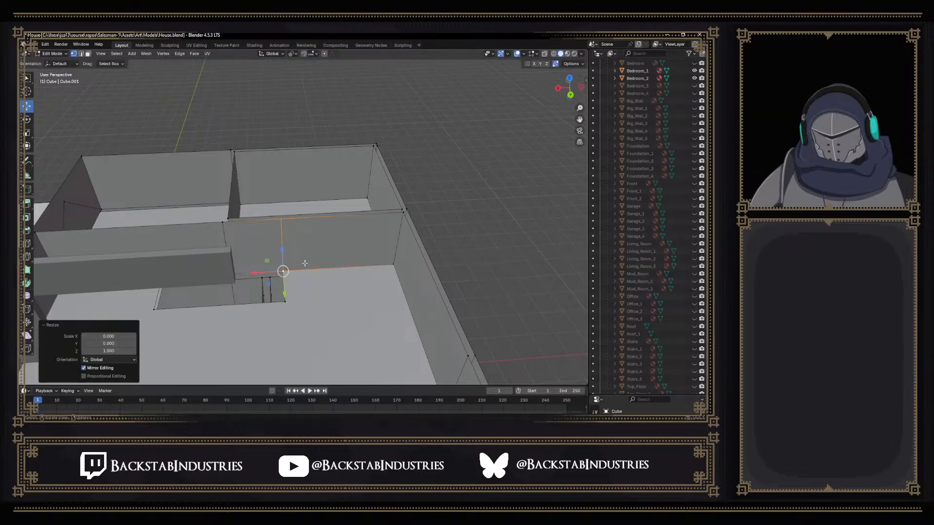
Knife-cut a rectangular doorway outline in the interior wall between the new vertical cut and the corner, joined to both upper corners
middle_click_drag(304, 263, 359, 270)
key("k")
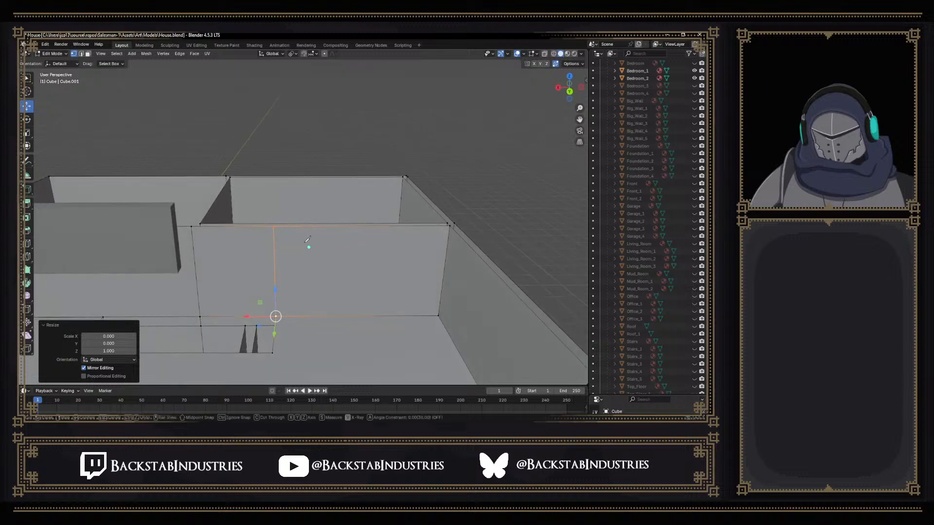
left_click(344, 316)
left_click(344, 268)
left_click(274, 225)
left_click(391, 270)
left_click(450, 226)
key("Return")
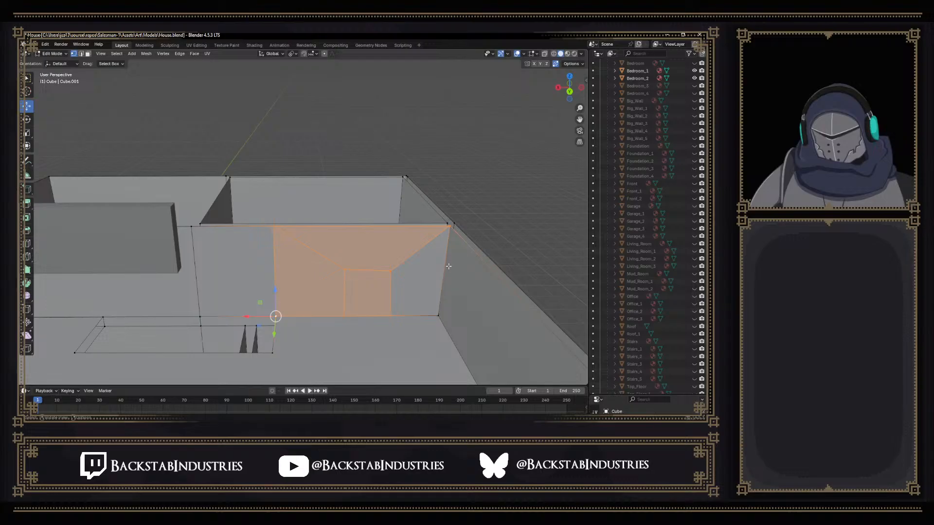
Knife-cut a matching doorway outline on the opposite side of that interior wall, joined to its two upper corners
middle_click_drag(448, 266, 286, 271)
key("k")
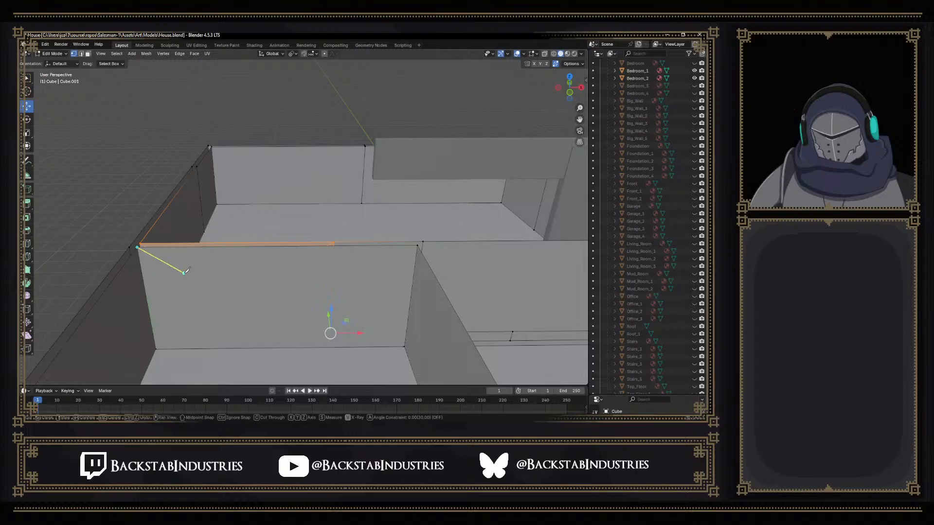
left_click(203, 347)
left_click(249, 348)
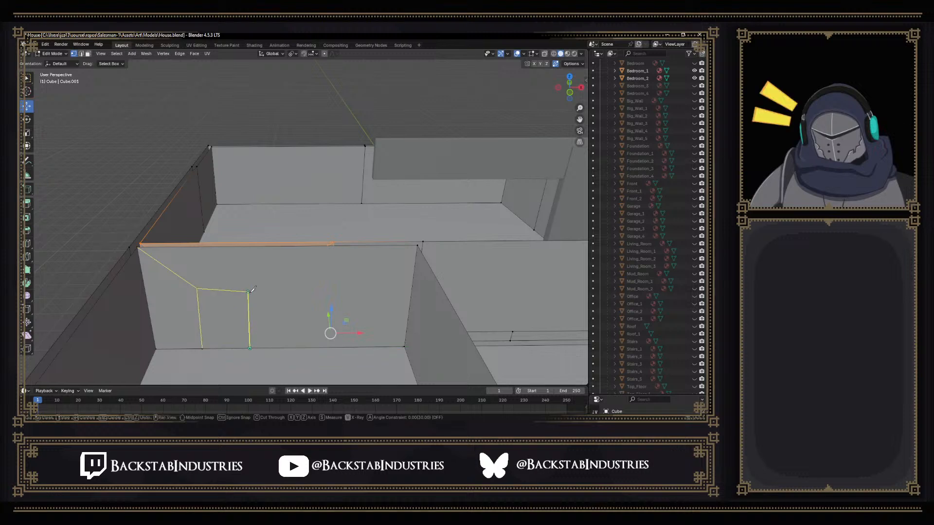
left_click(417, 246)
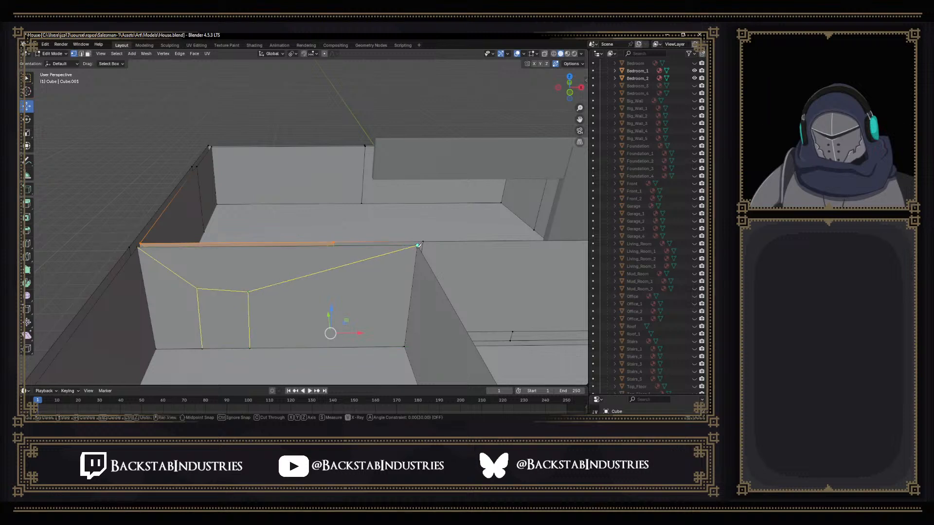
key("Return")
Dissolve the full-height vertical edges running down the outer side wall where the interior wall meets it
middle_click_drag(413, 278, 342, 314)
scroll(403, 328, "down", 3)
left_click(435, 257)
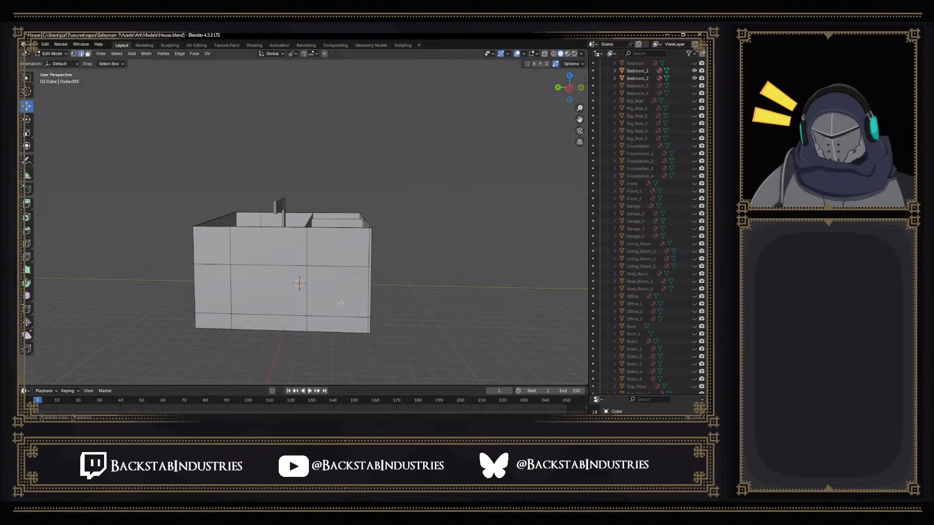
left_click(306, 264)
left_click(306, 287, "shift")
left_click(306, 326, "shift")
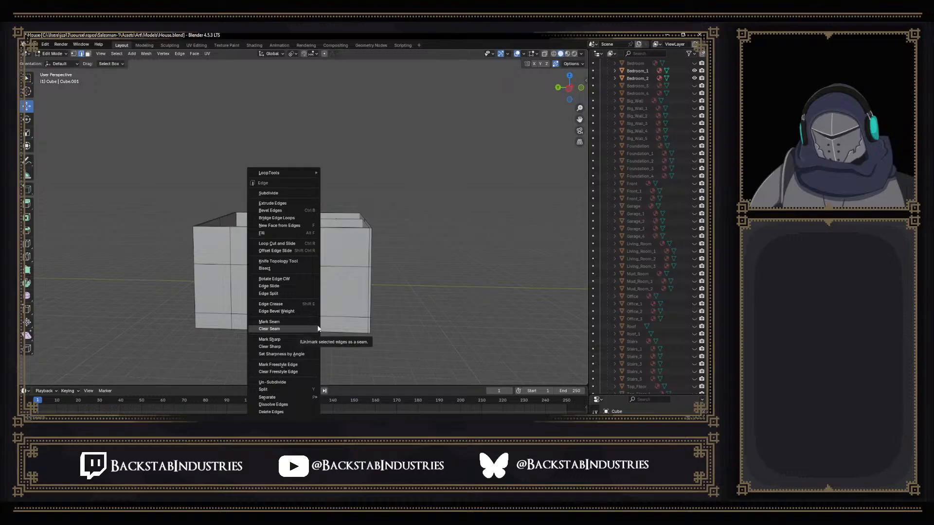
left_click(317, 329)
key("x")
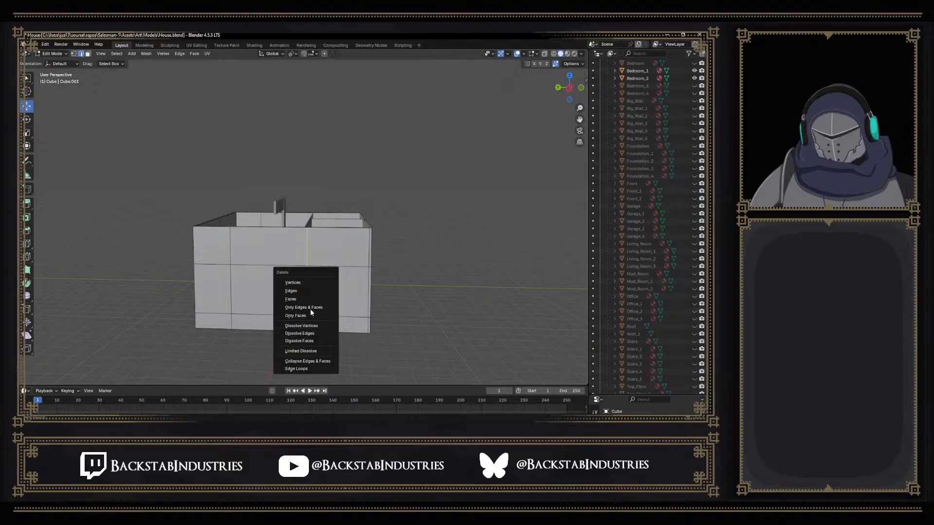
left_click(310, 333)
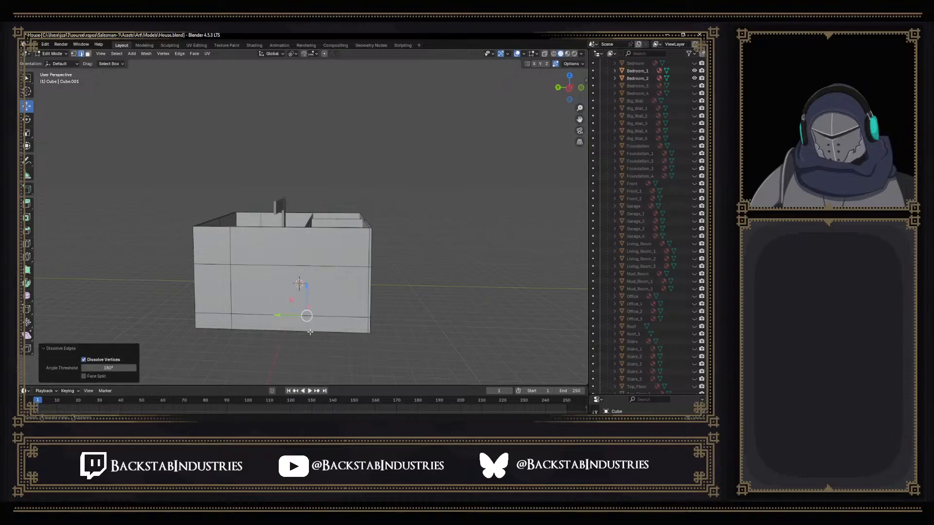
Try to delete the leftover middle vertex on the outer side wall's lower horizontal edge, and undo the deletion
key("1")
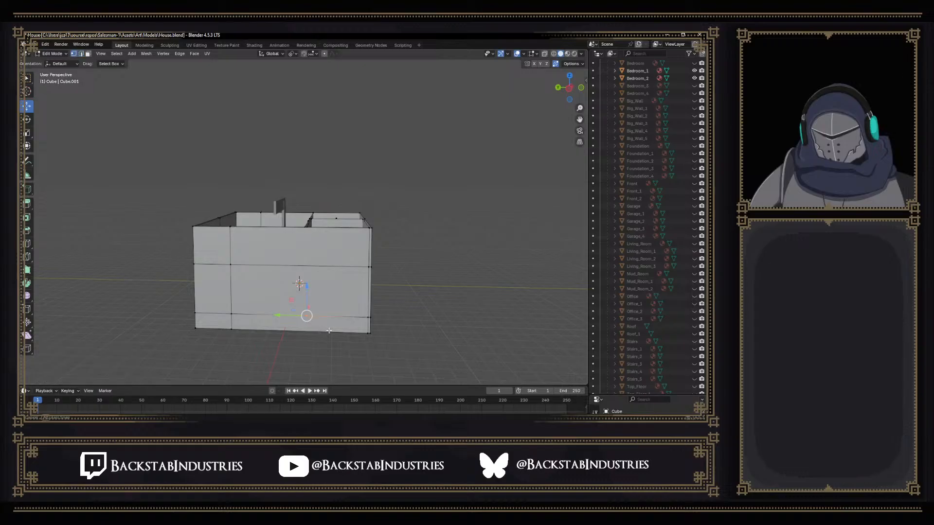
mouse_move(329, 331)
middle_mouse_down()
mouse_move(335, 366)
mouse_move(335, 323)
middle_mouse_up()
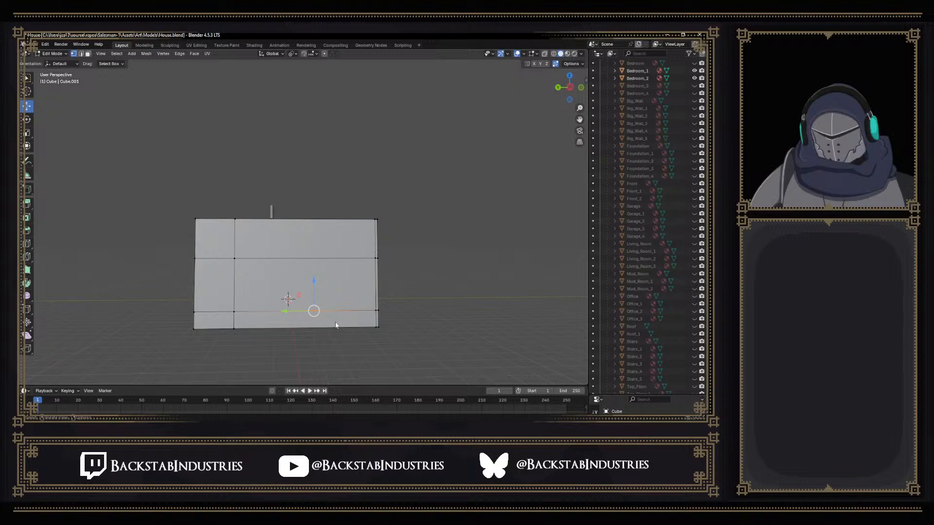
key("x")
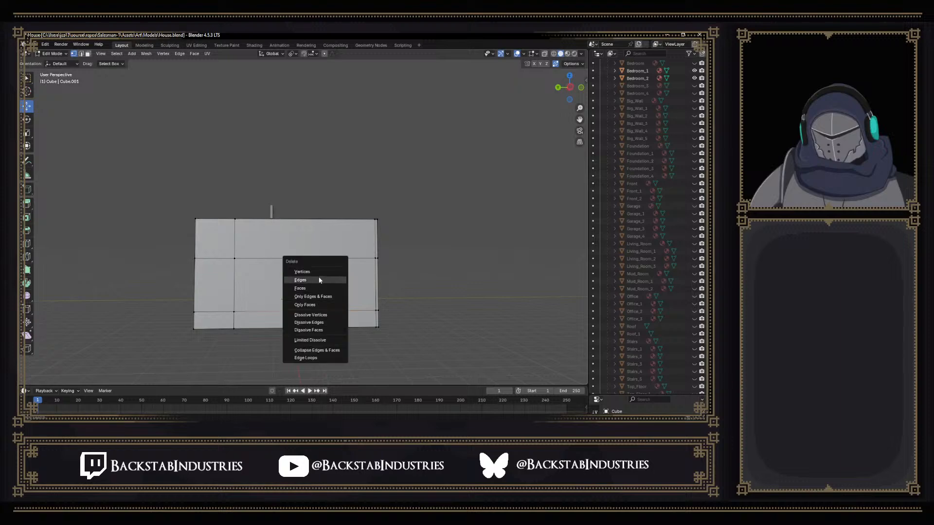
left_click(319, 273)
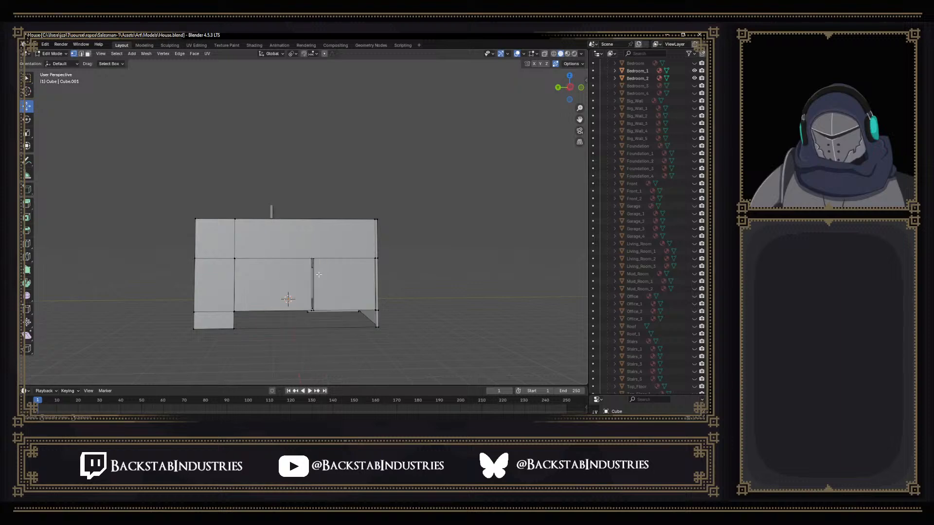
key("ctrl+z")
Examine the outer side wall from above, inside and outside around the selected leftover vertex
middle_click_drag(320, 339, 259, 360)
scroll(259, 360, "up", 6)
scroll(260, 360, "up", 10)
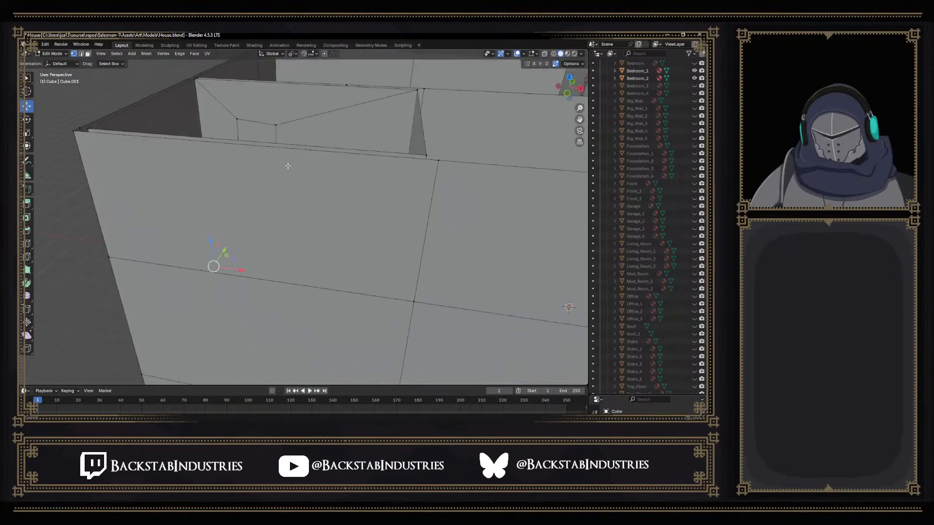
scroll(226, 235, "up", 1)
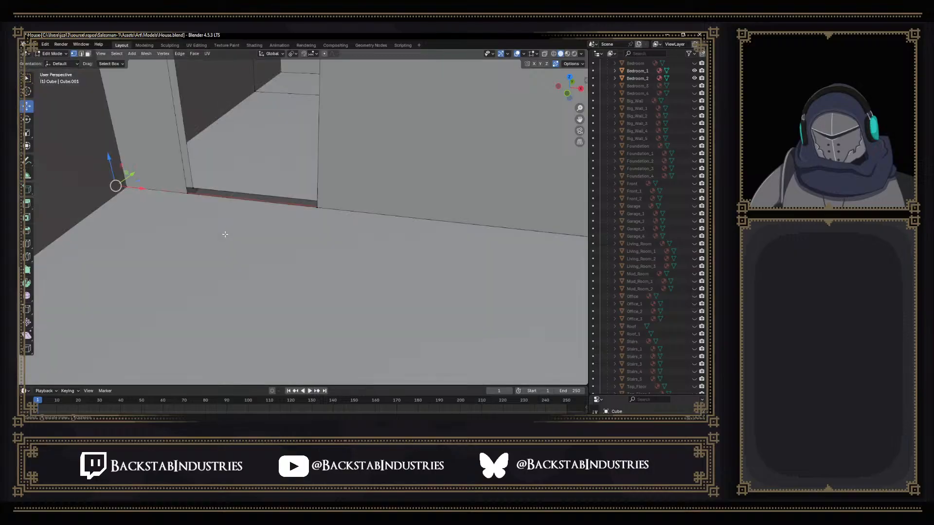
middle_click_drag(188, 214, 455, 261, "shift")
middle_click_drag(208, 231, 545, 168)
scroll(221, 232, "down", 2)
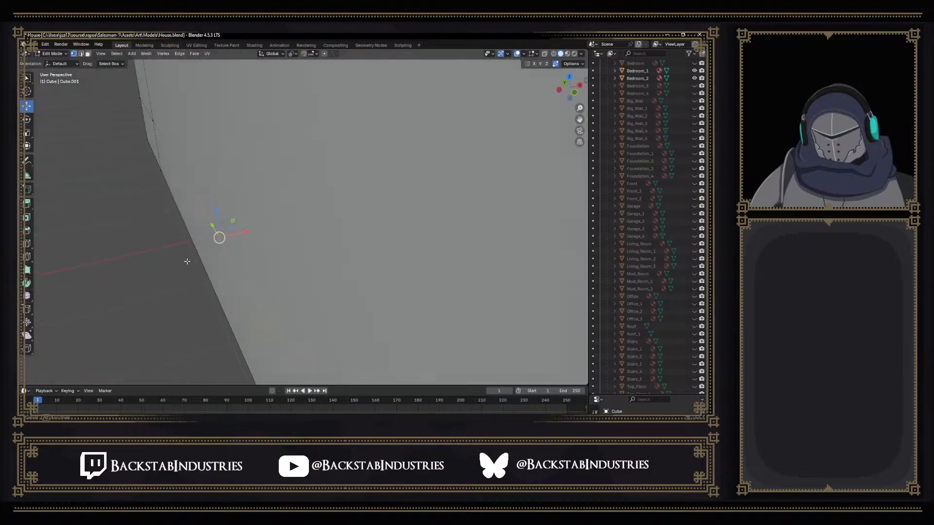
middle_click_drag(177, 263, 225, 243)
scroll(225, 243, "down", 6)
Delete the leftover middle vertex on the outer side wall's lower horizontal edge
key("x")
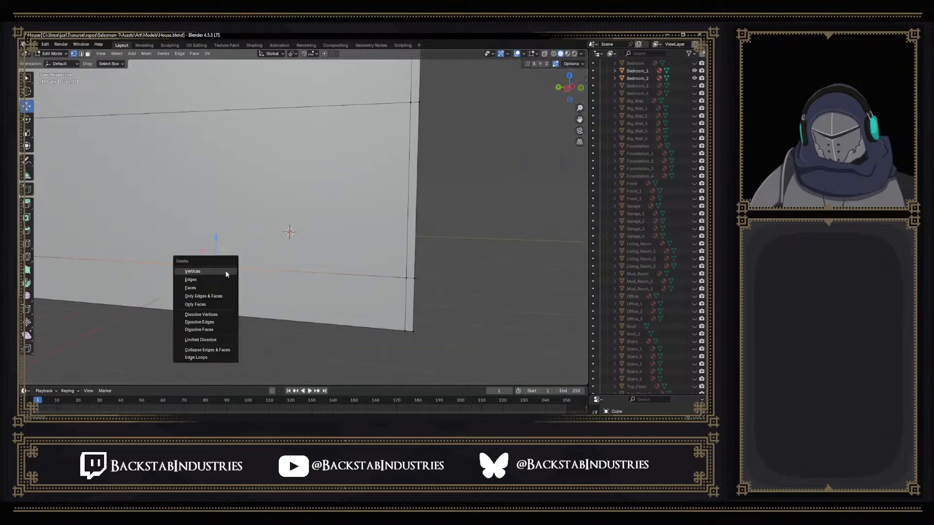
left_click(220, 270)
scroll(220, 272, "down", 4)
scroll(220, 273, "up", 3)
middle_click_drag(220, 273, 343, 274, "shift")
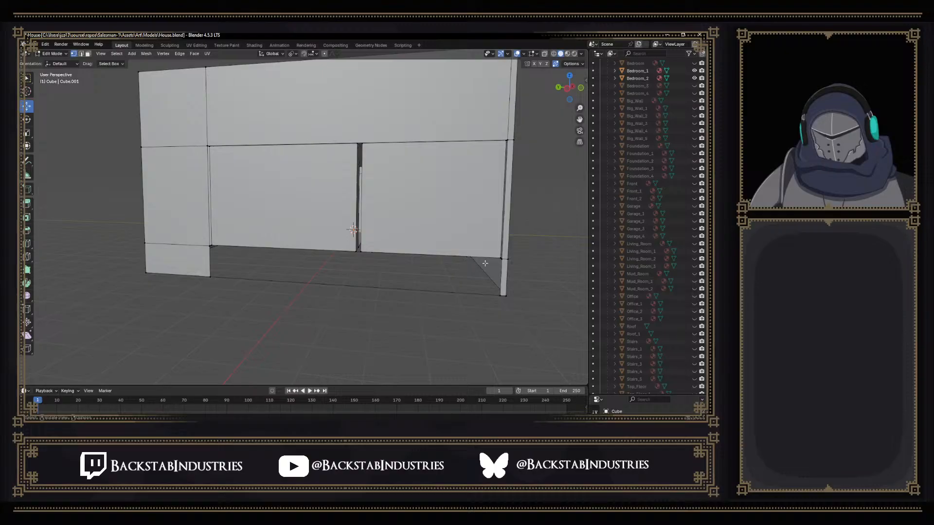
Fill the missing lower-storey section of the outer side wall with a face between its two vertical edges
left_click(209, 246)
key("f")
middle_click_drag(271, 266, 304, 263)
key("2")
middle_click_drag(295, 152, 291, 161)
left_click(186, 176)
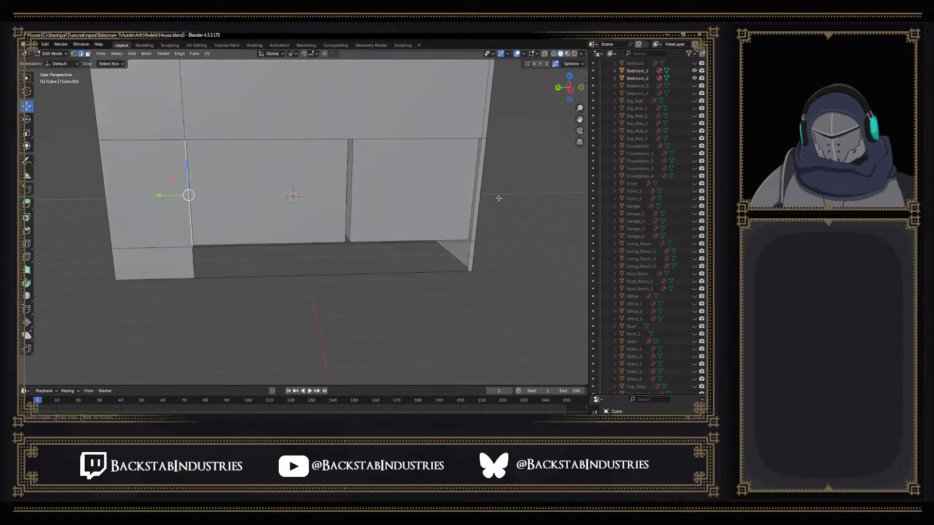
left_click(480, 189, "shift")
key("f")
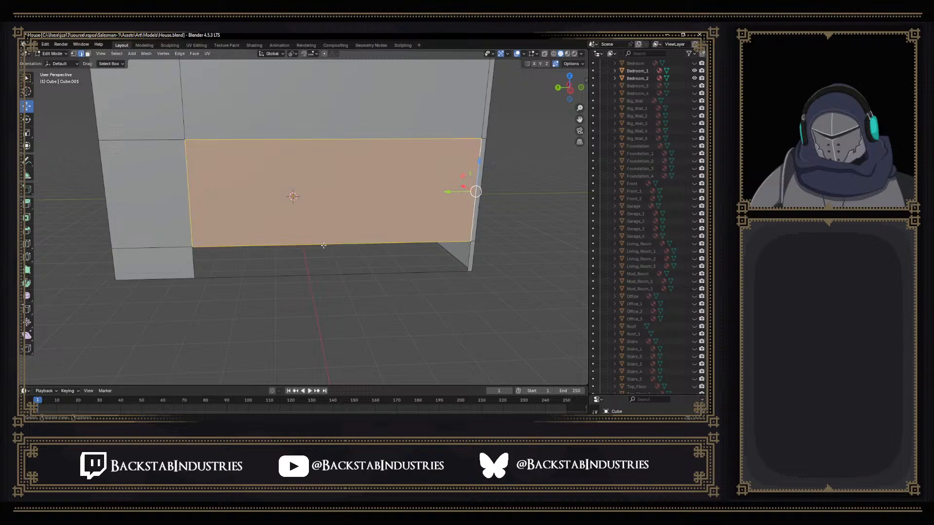
Fill the open strip along the base of the outer side wall with a face between its horizontal edges
left_click(238, 275)
left_click(244, 249, "shift")
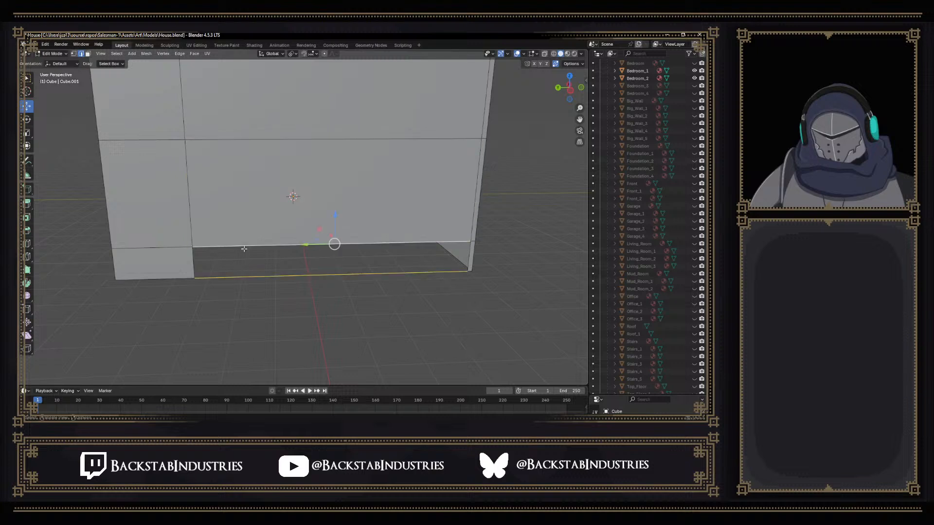
key("f")
Try to delete the inner vertex at the outer side wall's bottom corner, and undo the deletion
middle_click_drag(246, 253, 391, 260)
left_click(390, 260)
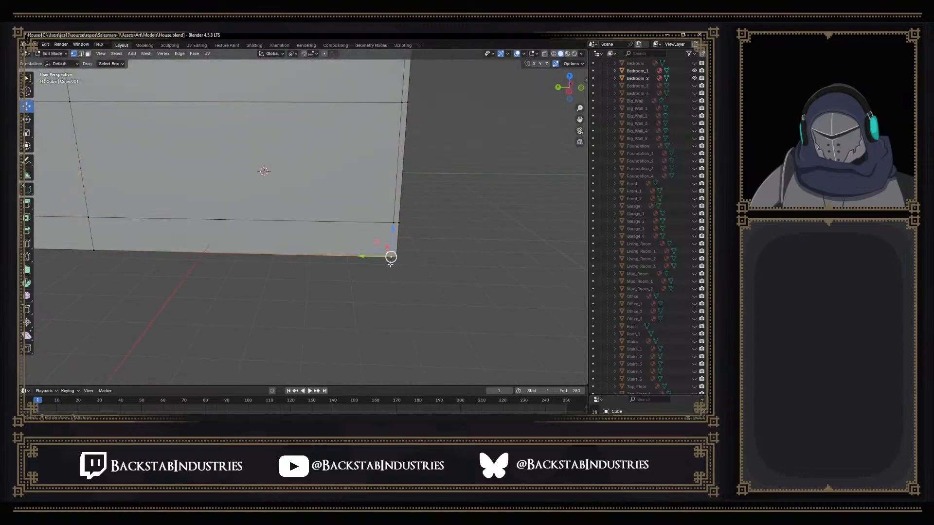
right_click(386, 265)
left_click(376, 261)
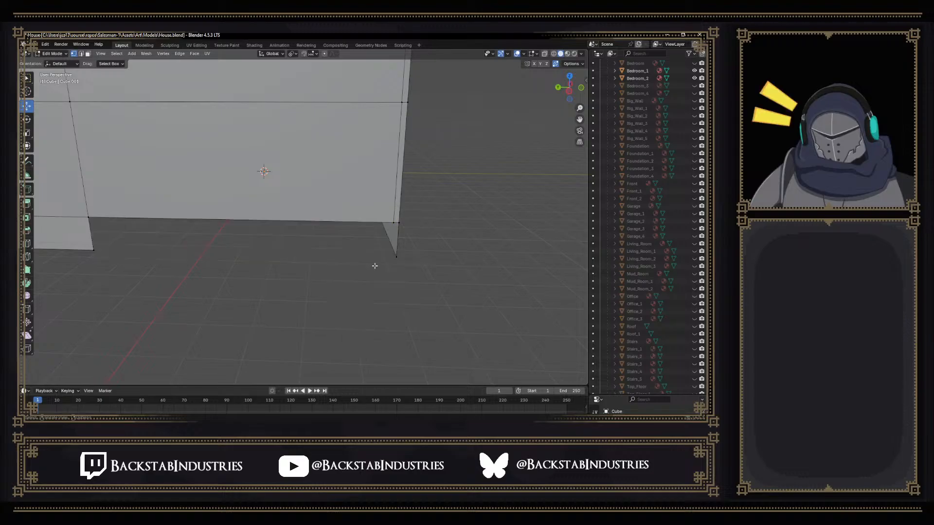
key("ctrl+z")
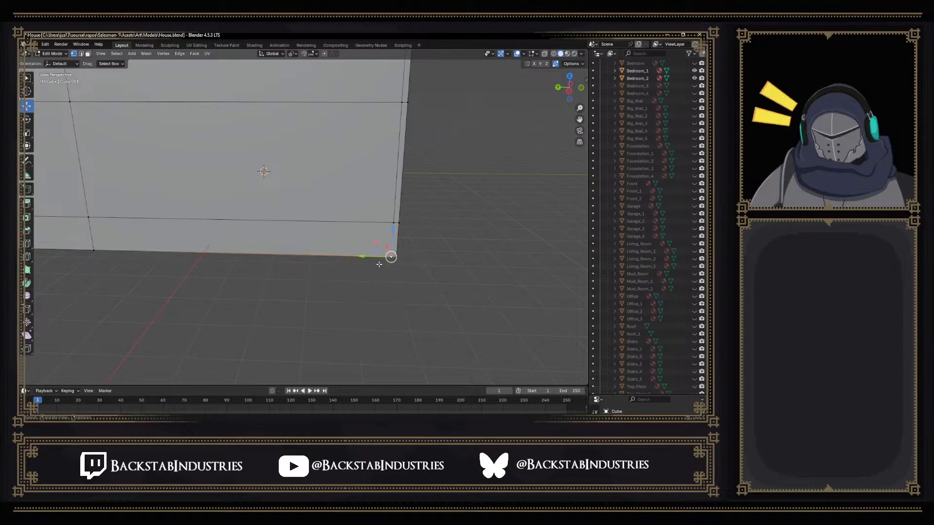
Select the three stacked vertical edges just inside the outer side wall's corner and delete them
scroll(379, 264, "down", 2)
key("2")
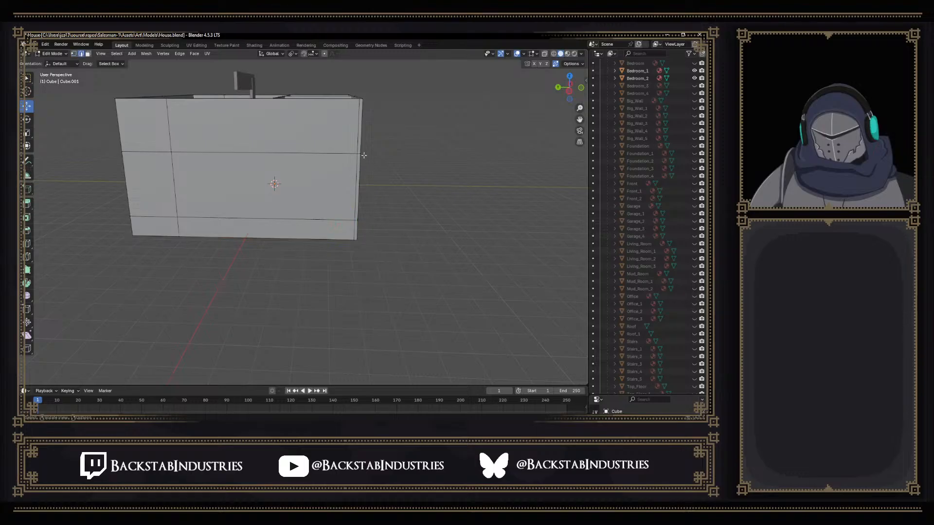
left_click(358, 125)
left_click(357, 187, "shift")
left_click(357, 228, "shift")
right_click(366, 267)
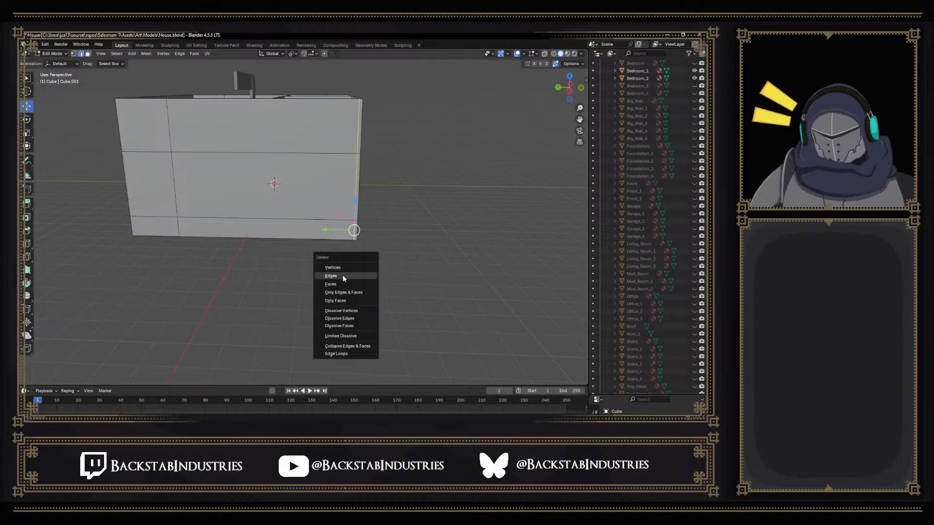
left_click(342, 275)
Try to delete the three stacked vertical edges near the outer side wall's other end, and undo the deletion
middle_click_drag(267, 210, 343, 252)
left_click(334, 226)
left_click(335, 302, "shift")
left_click(332, 311, "shift")
middle_click_drag(332, 311, 280, 309)
key("x")
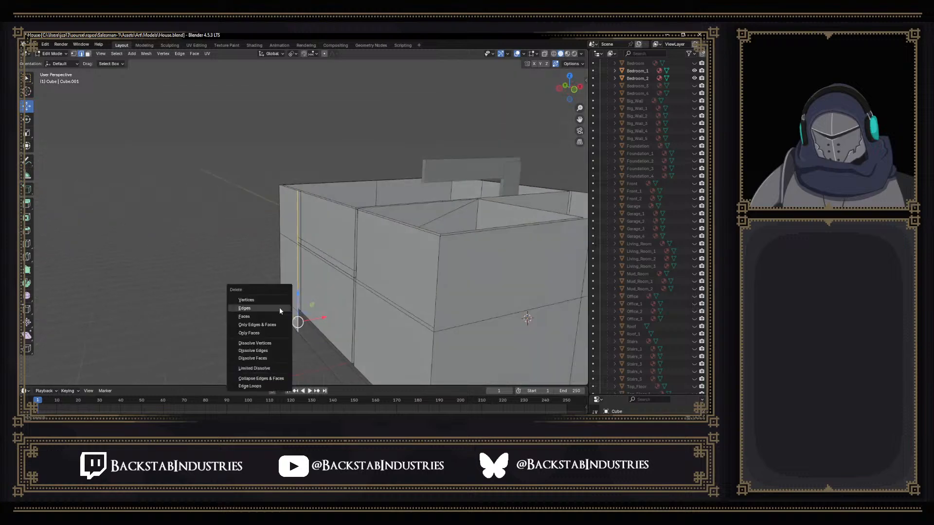
left_click(265, 310)
middle_click_drag(265, 306, 384, 310)
key("ctrl+z")
key("ctrl+z")
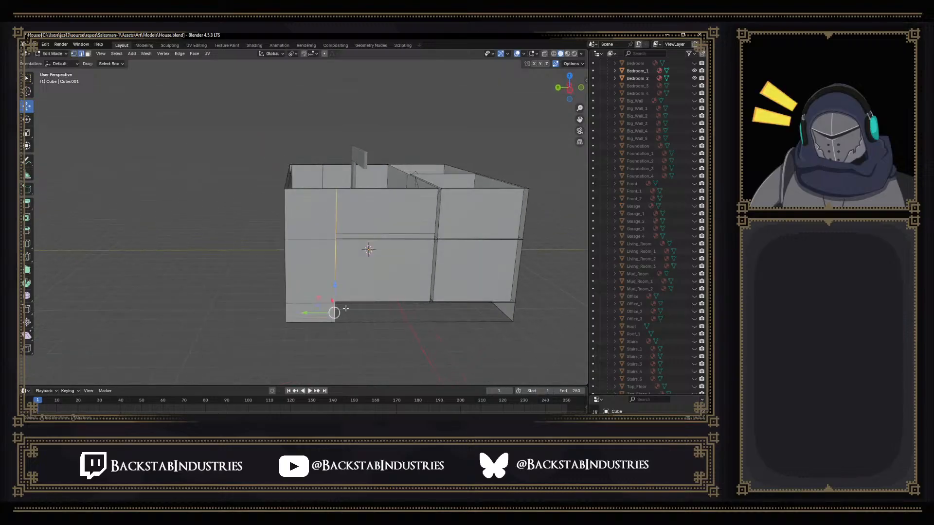
Try to delete the vertices of the stacked vertical edges near the outer side wall's other end
key("x")
left_click(331, 306)
middle_click_drag(452, 311, 376, 238, "shift")
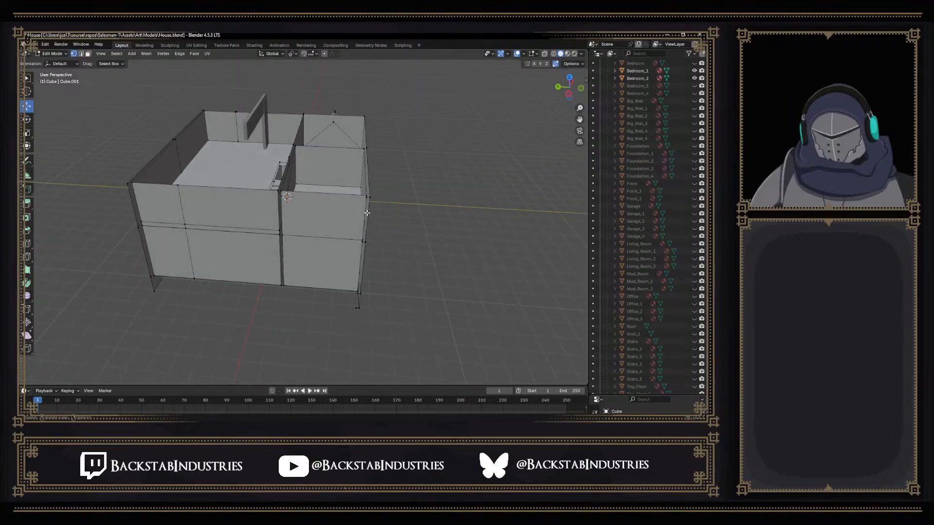
Undo back to the selected vertical edges beside the outer side wall's corner and delete their vertices
key("ctrl+z")
key("ctrl+z")
key("ctrl+z")
key("ctrl+z")
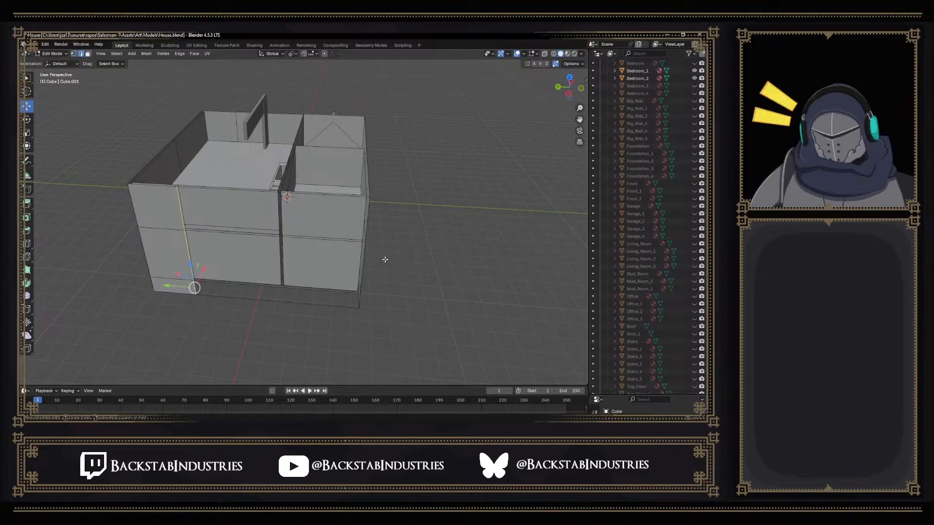
key("ctrl+z")
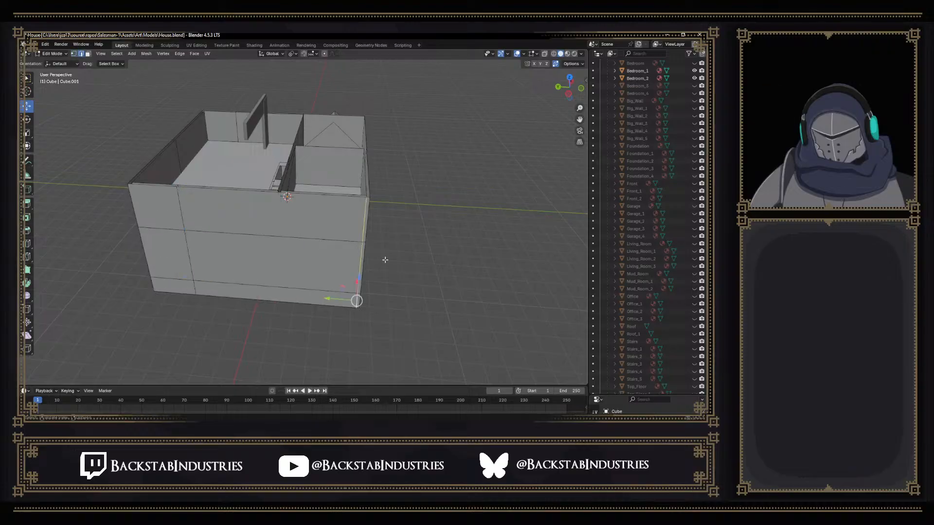
key("x")
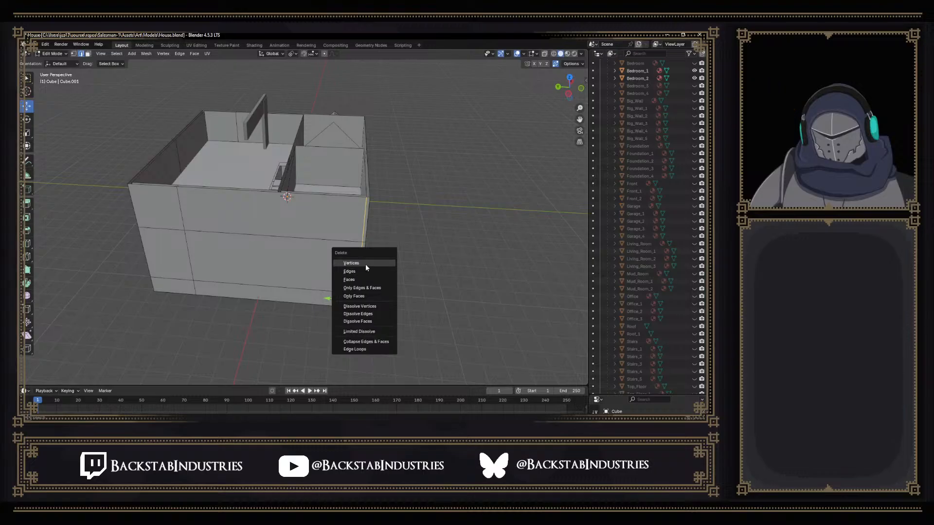
left_click(364, 264)
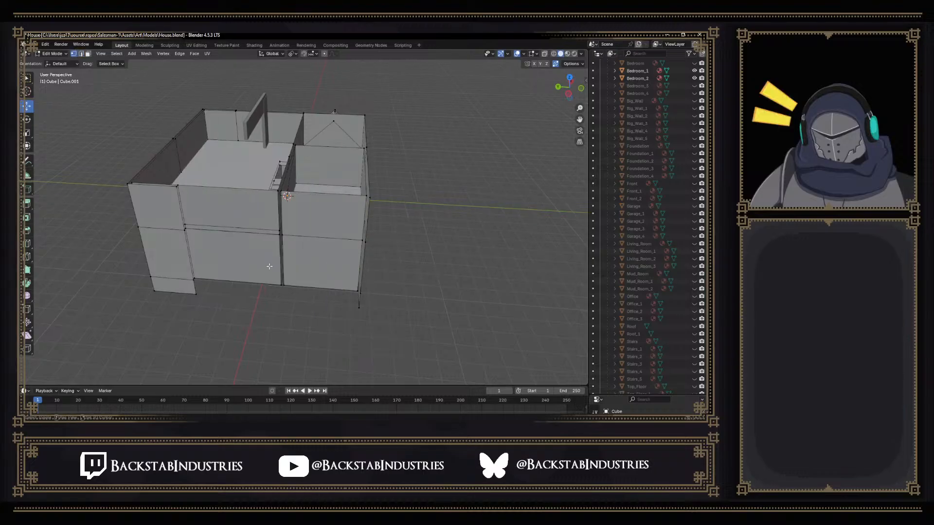
Select the stacked vertical edges near the outer side wall's end and delete their vertices
middle_click_drag(354, 271, 345, 262)
left_click(282, 216)
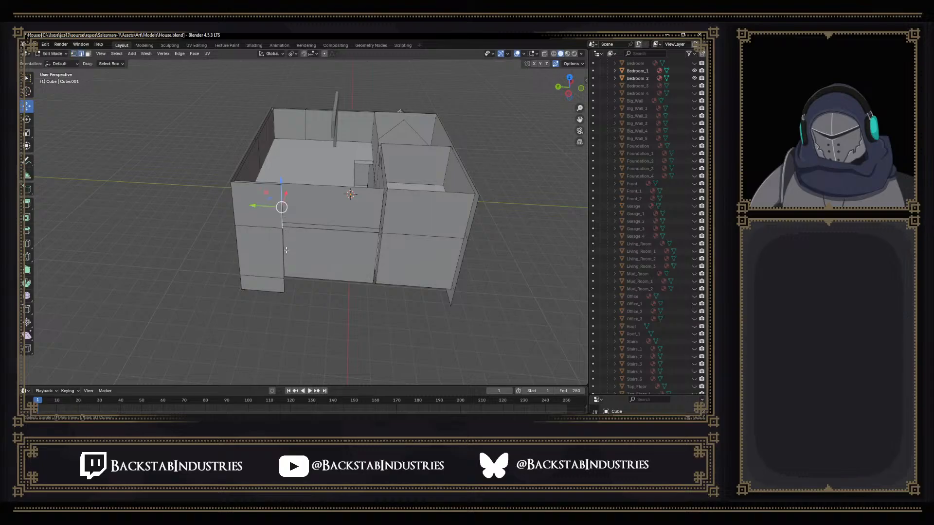
left_click(284, 252)
middle_click_drag(285, 252, 275, 278)
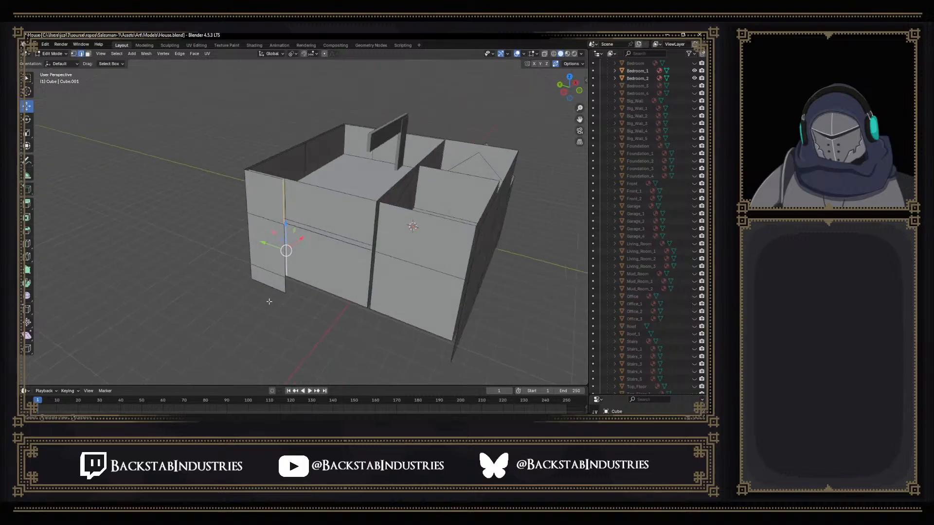
left_click(284, 214)
left_click(288, 294, "ctrl")
left_click(282, 289, "shift")
left_click(285, 289, "shift")
key("x")
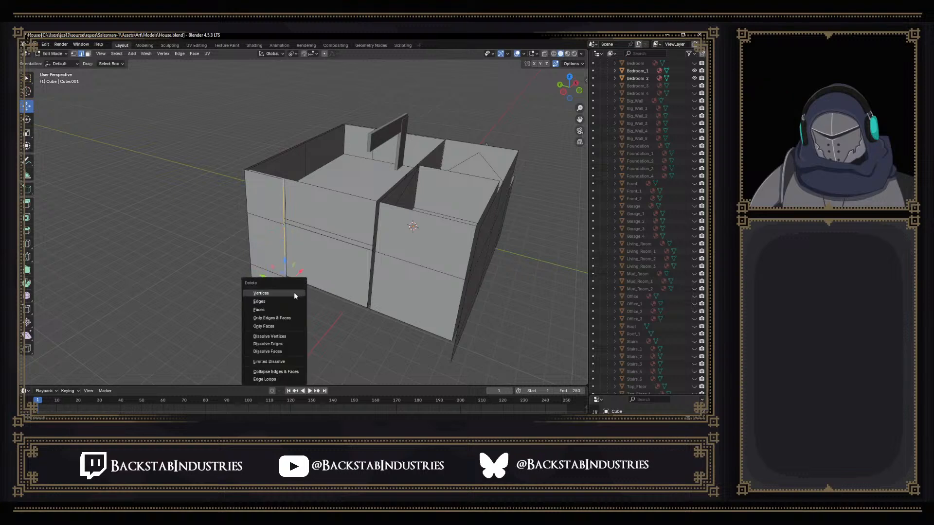
left_click(269, 295)
Join the outer side wall's opposite corner vertices with horizontal edges at each level down to the base
middle_click_drag(292, 291, 320, 262)
key("1")
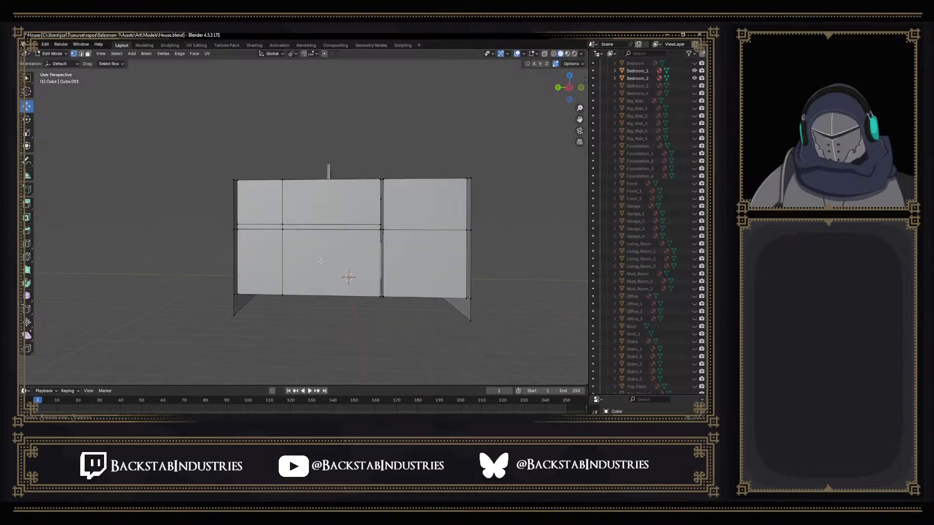
left_click(234, 180)
left_click(471, 178, "shift")
left_click(234, 230)
left_click(477, 234, "shift")
key("f")
left_click(228, 295)
left_click(478, 300, "shift")
key("f")
left_click(230, 317)
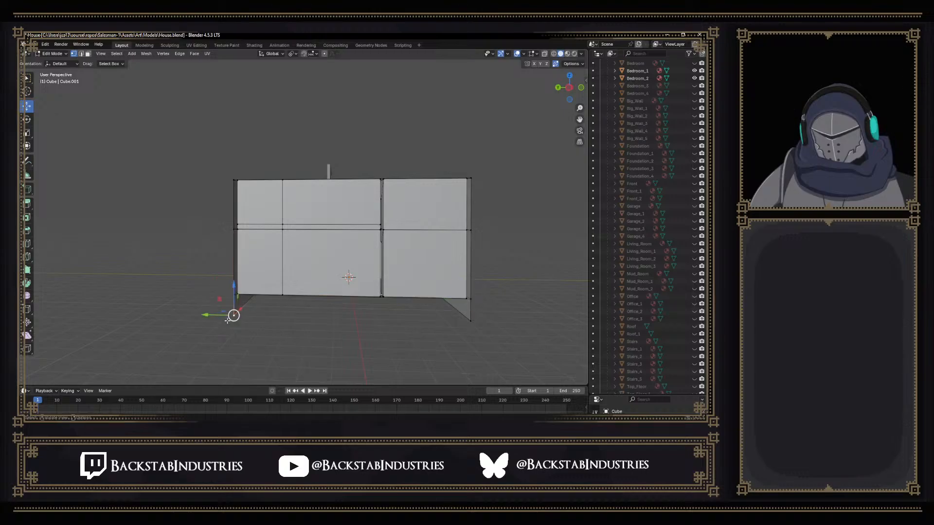
left_click(470, 321, "shift")
key("f")
Fill the outer side wall's panels between the horizontal edges, from the base strip up to the wall's top
key("2")
middle_click_drag(336, 327, 298, 311)
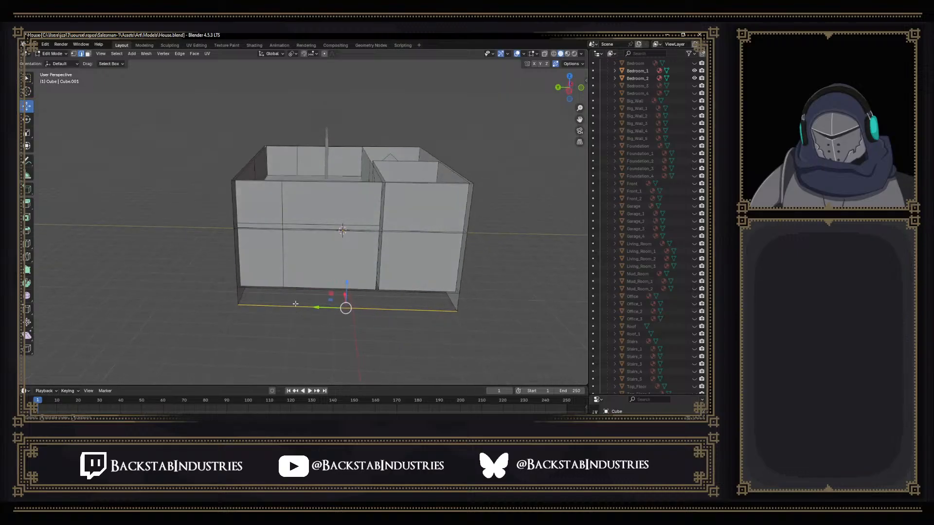
left_click(299, 290, "shift")
key("f")
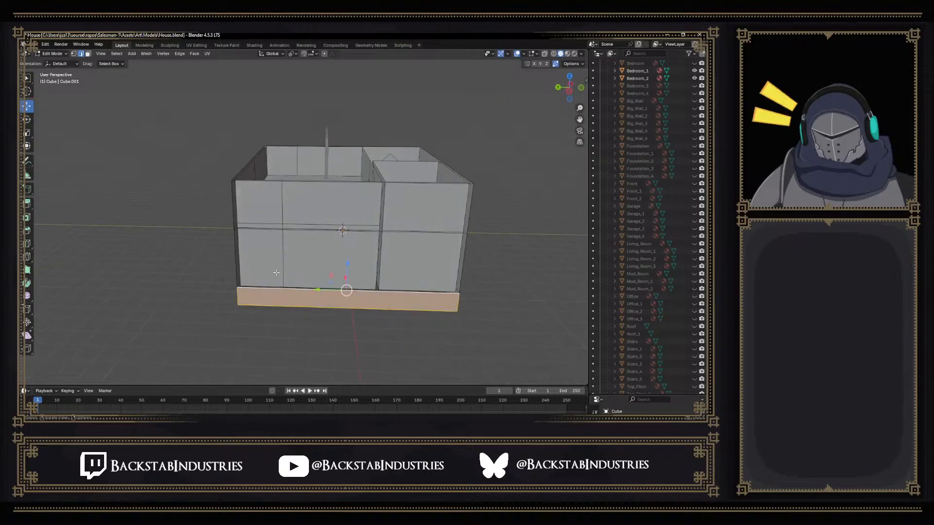
middle_click_drag(297, 229, 274, 247)
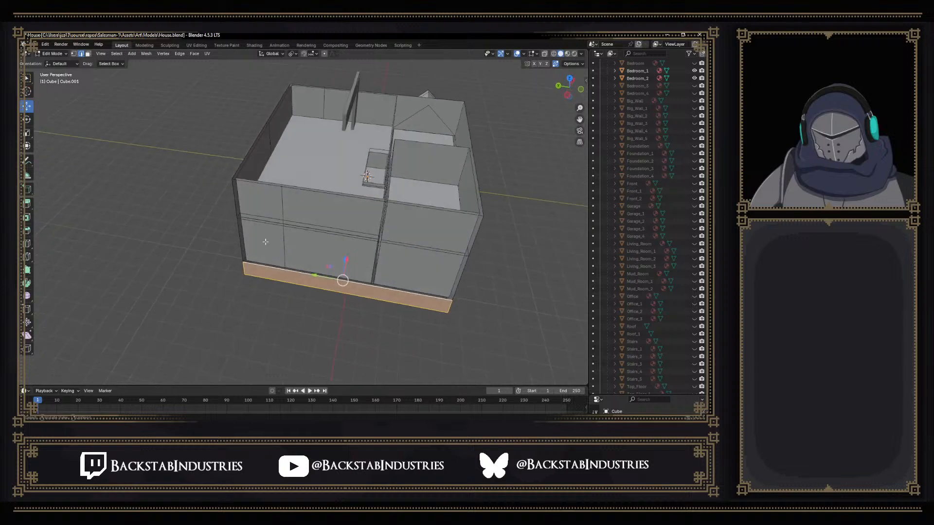
left_click(261, 233)
left_click(269, 264, "shift")
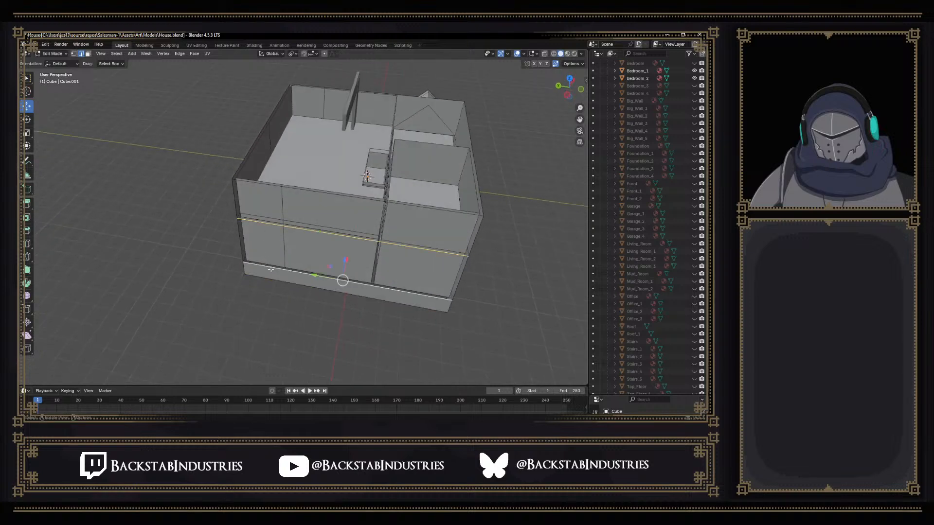
key("f")
left_click(319, 235)
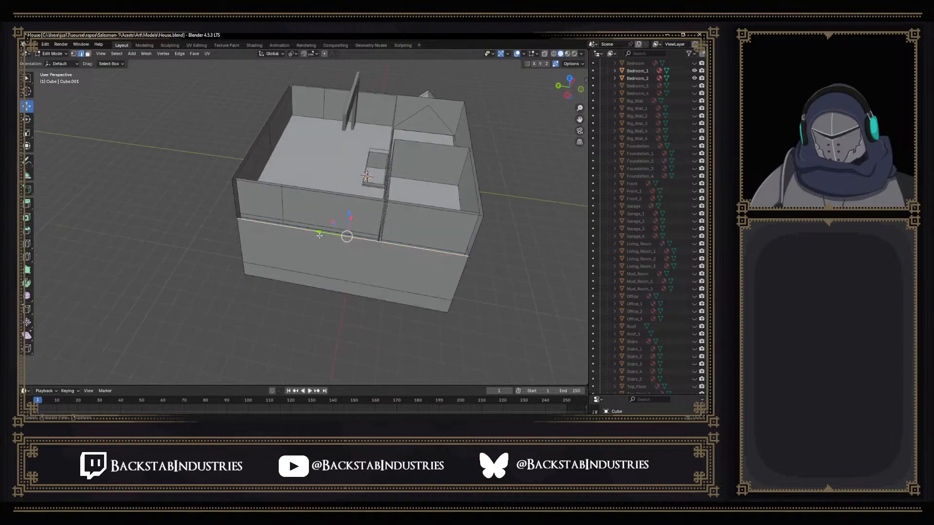
left_click(336, 198, "shift")
key("f")
Try to delete the single middle vertical edge in the adjacent outer wall's lower storey
middle_click_drag(336, 199, 184, 255)
left_click(195, 247)
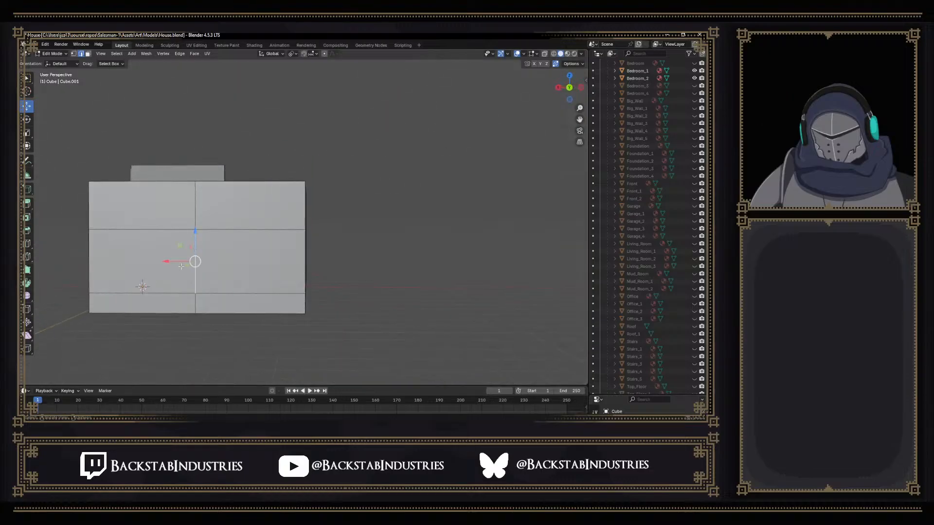
key("1")
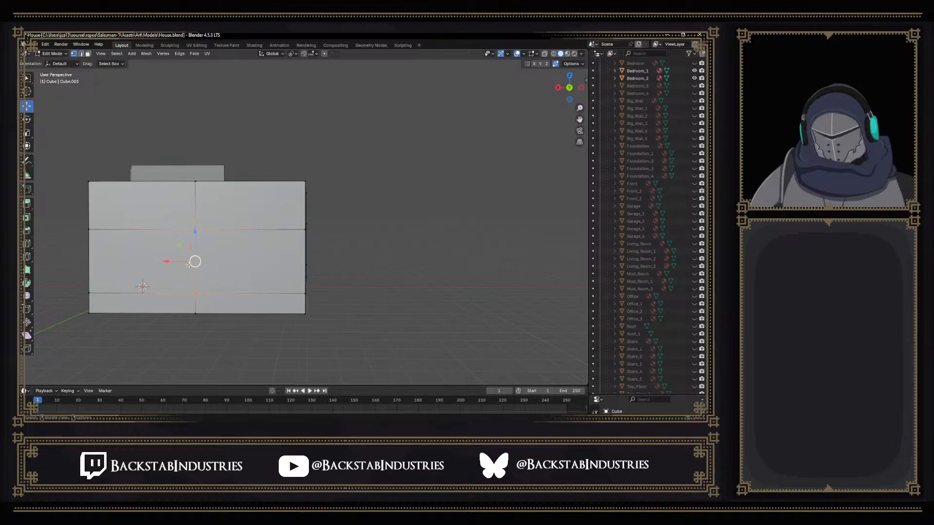
key("2")
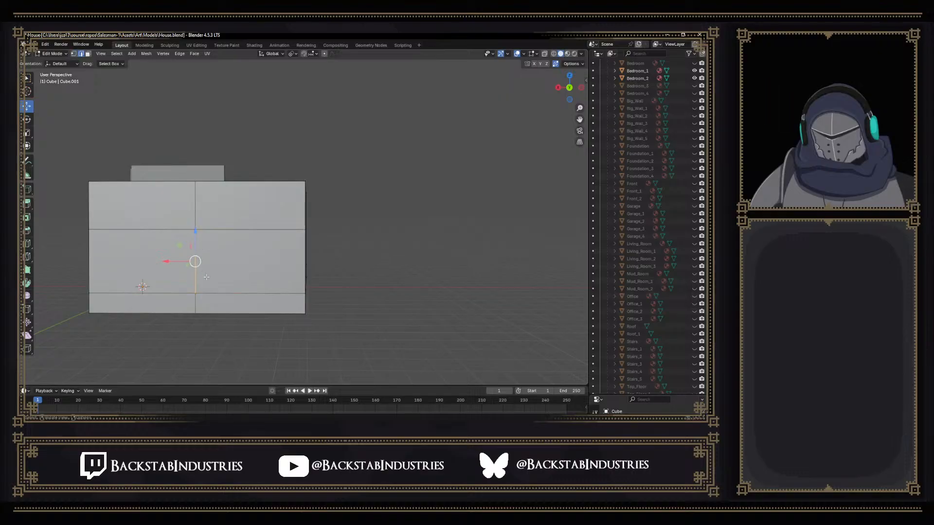
key("x")
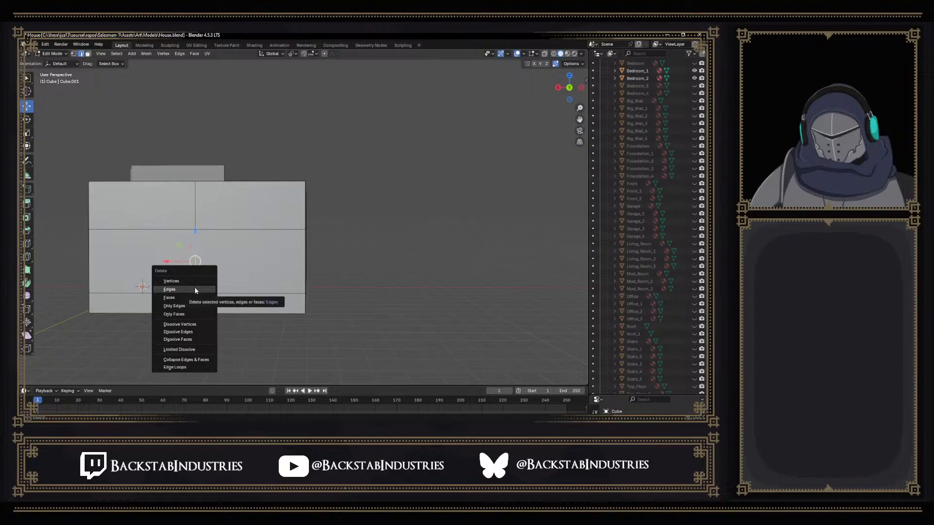
left_click(195, 290)
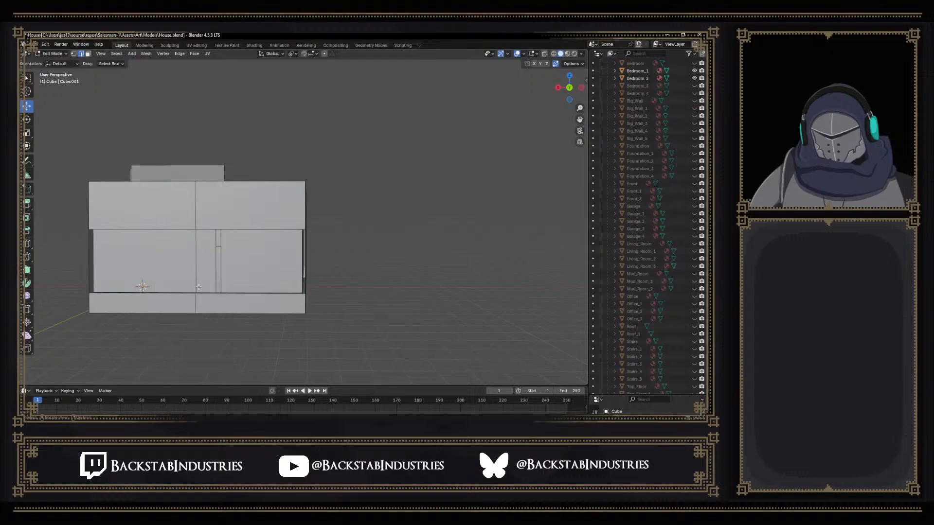
Select the three stacked vertical edges in the middle of the adjacent outer wall and delete their vertices
middle_click_drag(198, 287, 199, 262)
left_click(199, 259)
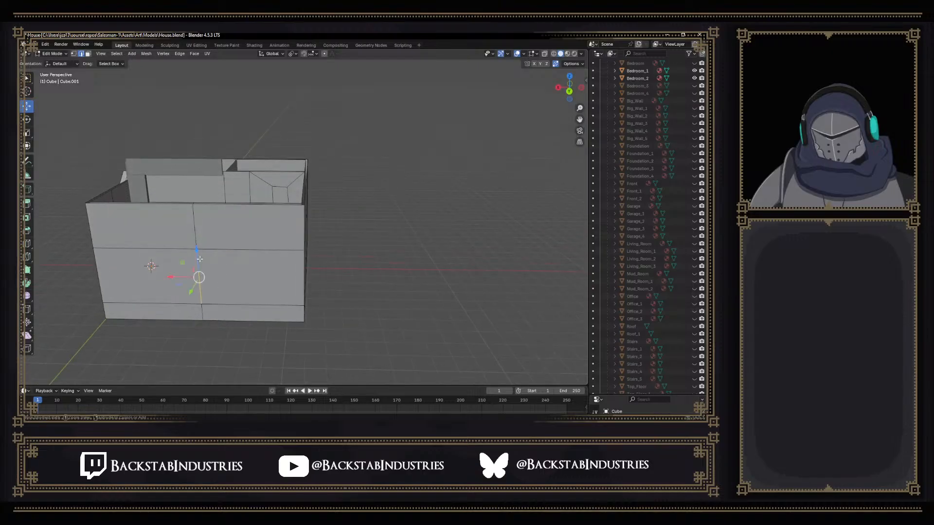
left_click(196, 232, "shift")
left_click(201, 313, "shift")
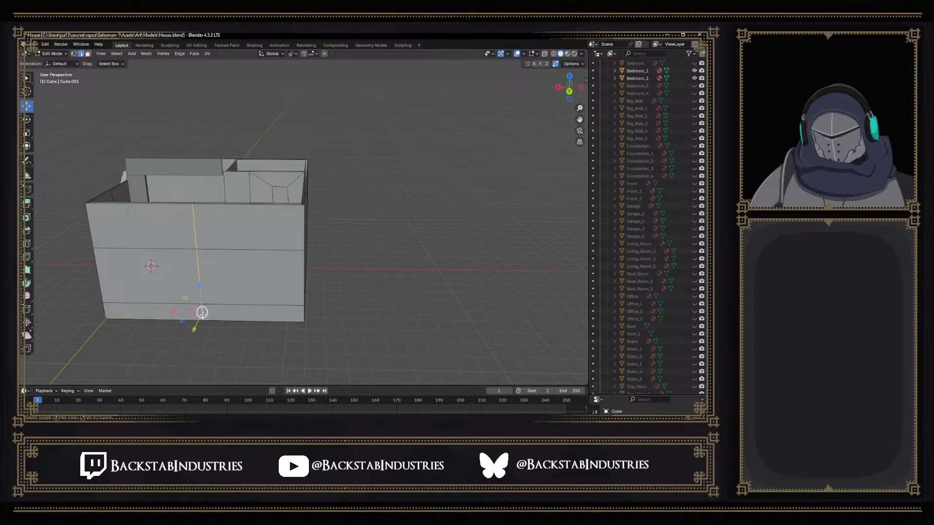
key("x")
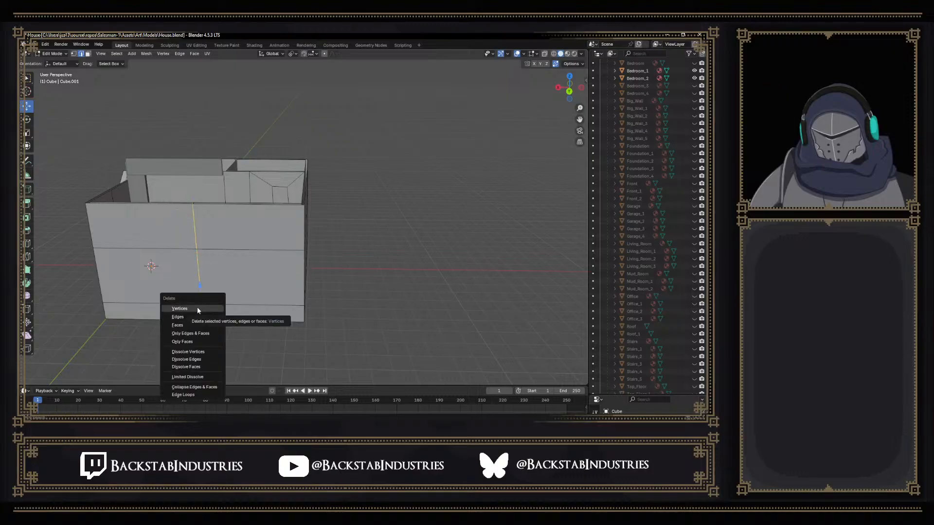
left_click(197, 308)
Rebuild the adjacent outer wall by filling upper, lower and base faces between its opposite corner edges
middle_click_drag(197, 312, 298, 288)
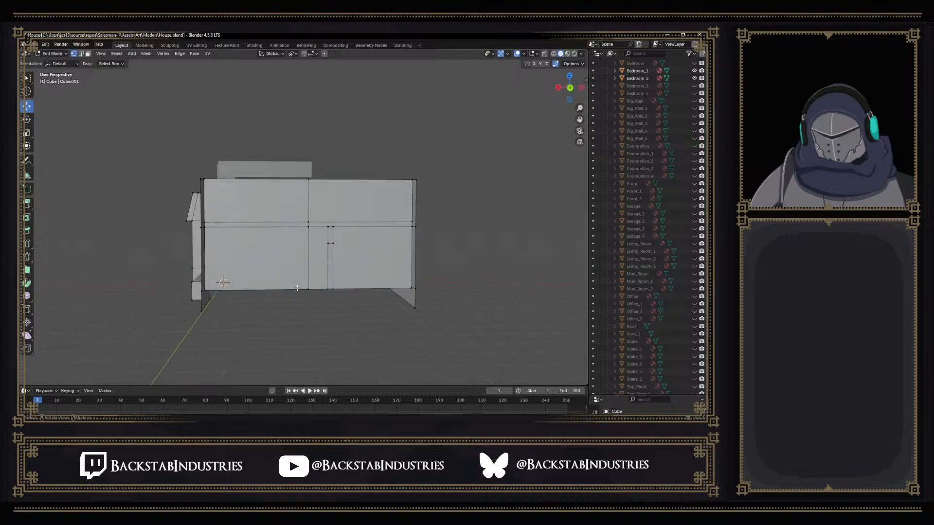
left_click(200, 203)
left_click(418, 213, "shift")
key("f")
left_click(201, 238)
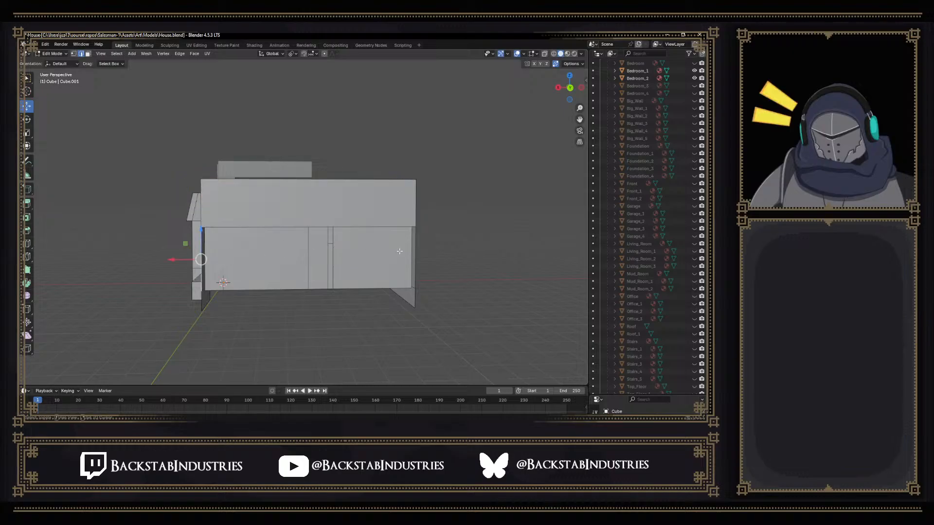
left_click(417, 252, "shift")
key("f")
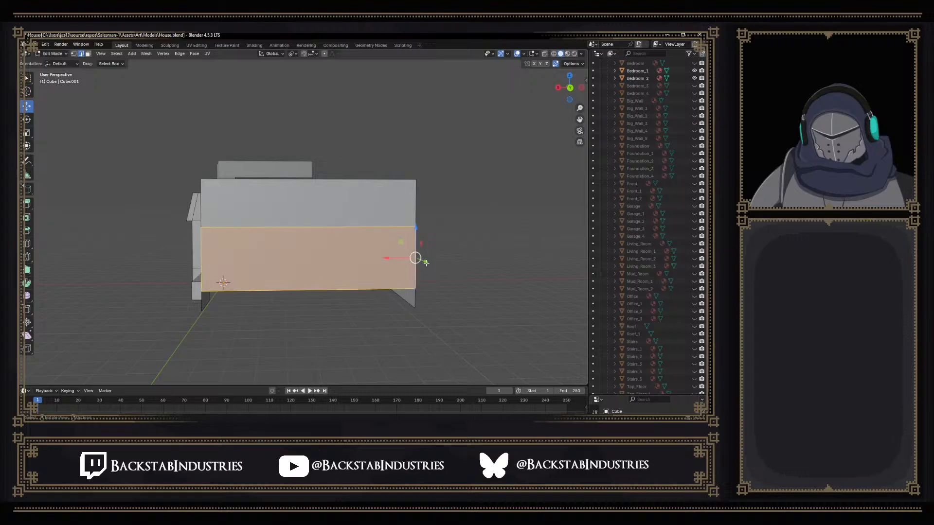
left_click(415, 297)
left_click(200, 306)
key("f")
Select the three stacked vertical edges in the middle of the outer wall beside the gabled section and delete them
middle_click_drag(218, 311, 334, 260)
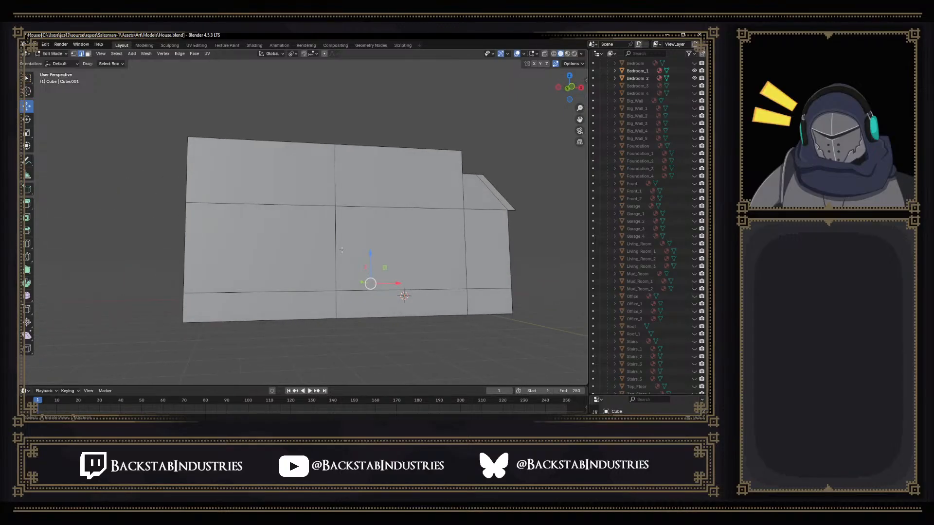
middle_click_drag(373, 185, 239, 205)
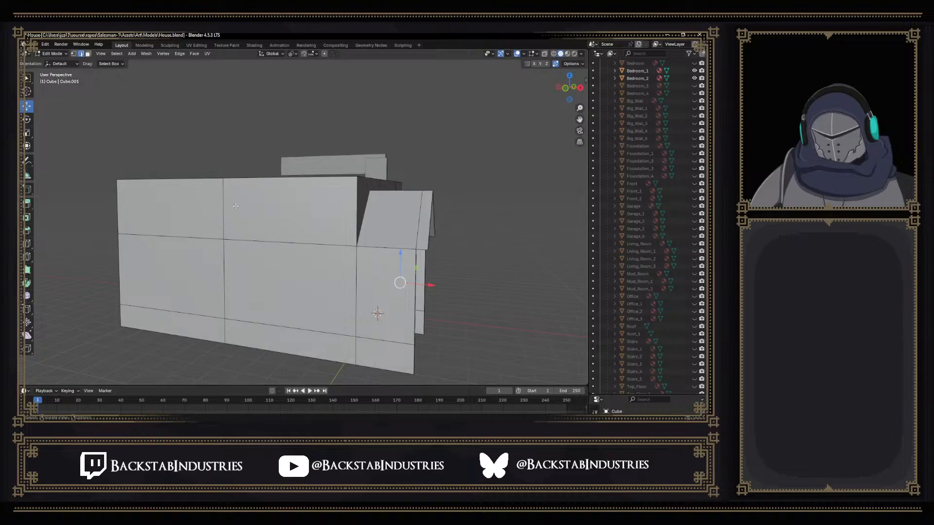
left_click(230, 206)
left_click(224, 294, "shift")
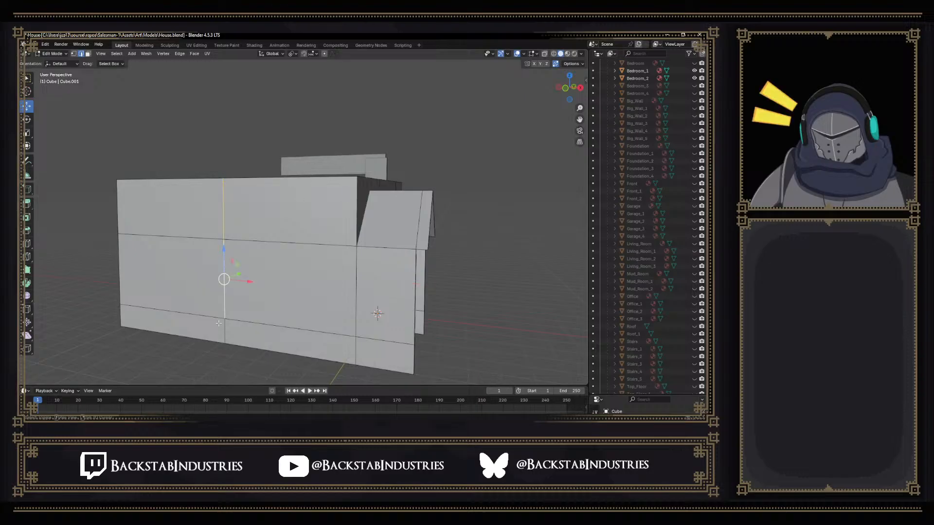
left_click(220, 329, "shift")
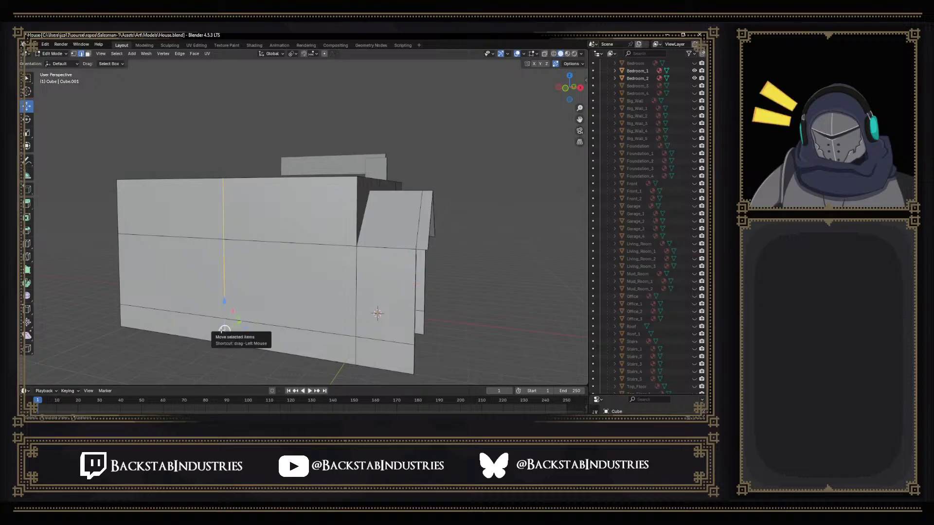
key("x")
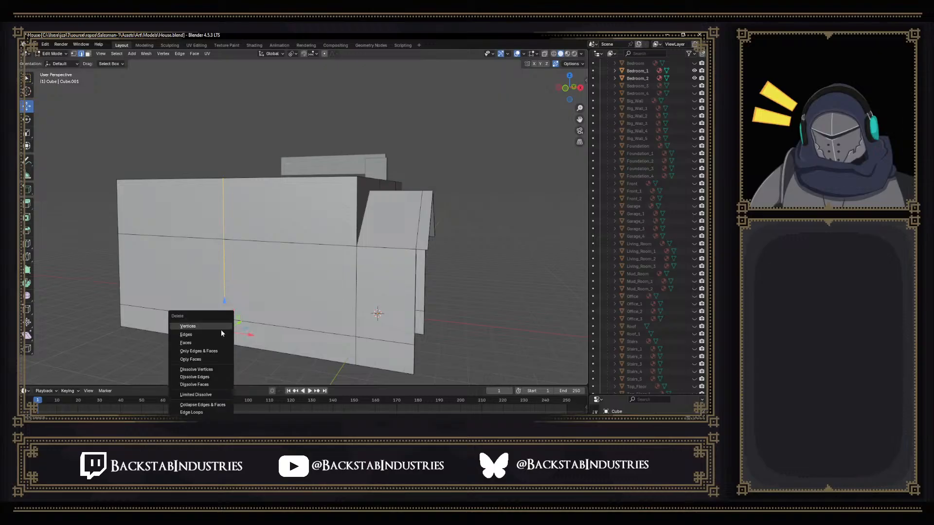
left_click(187, 334)
Rebuild the outer wall beside the gabled section by filling faces between its opposite end edges at each level
middle_click_drag(187, 334, 323, 297)
middle_click_drag(347, 342, 389, 320)
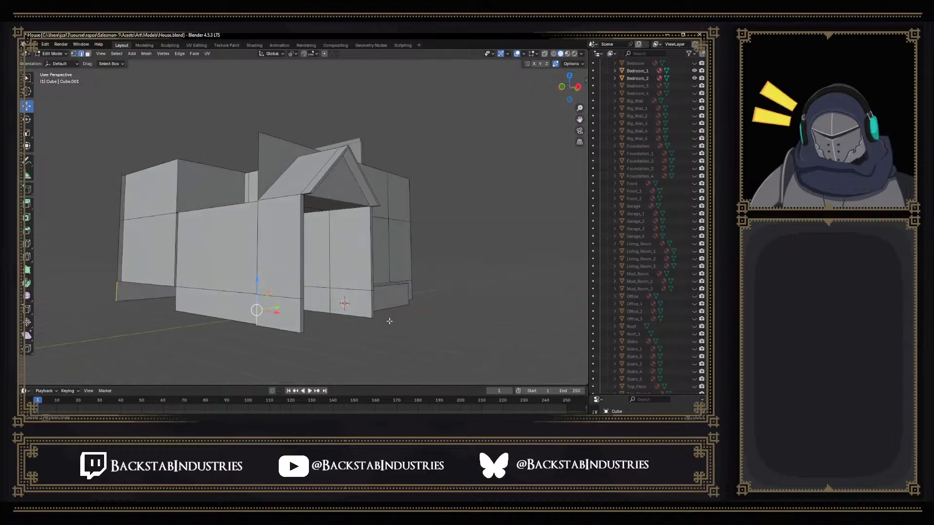
middle_click_drag(214, 311, 277, 312)
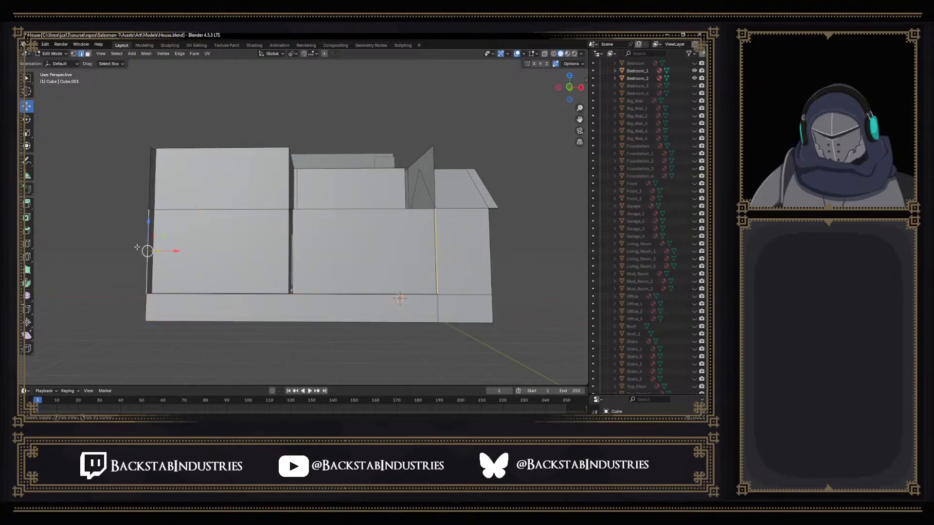
left_click(148, 250)
middle_click_drag(148, 250, 164, 250)
left_click(151, 239)
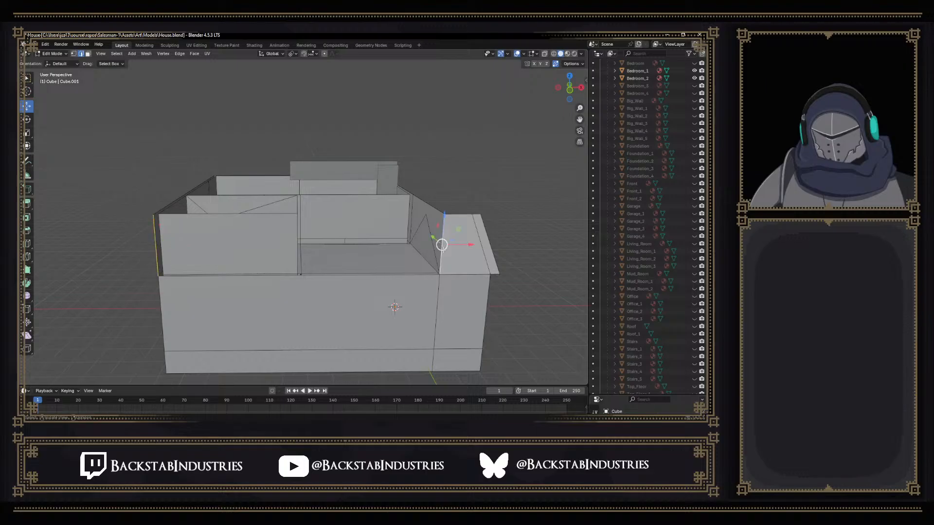
left_click(437, 245)
Examine the interior walls and doorway openings from inside the house
middle_click_drag(438, 246, 344, 236)
scroll(284, 247, "up", 4)
middle_click_drag(284, 248, 422, 230)
scroll(280, 243, "up", 4)
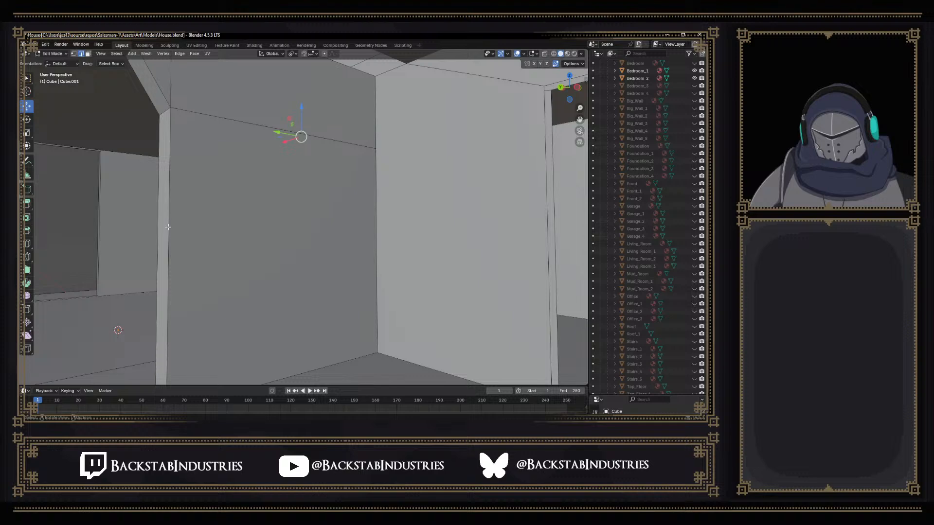
mouse_move(469, 200)
middle_mouse_down()
mouse_move(496, 180)
mouse_move(483, 189)
middle_mouse_up()
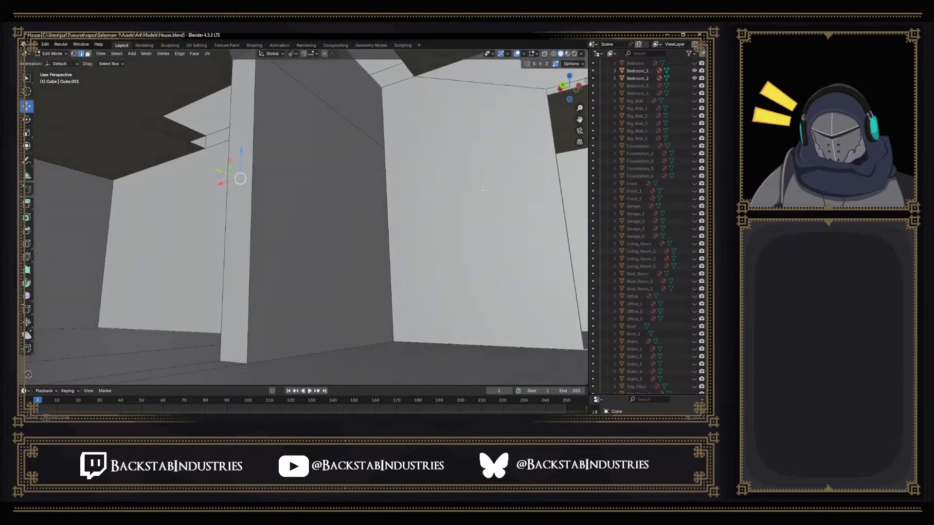
middle_click_drag(479, 88, 451, 138)
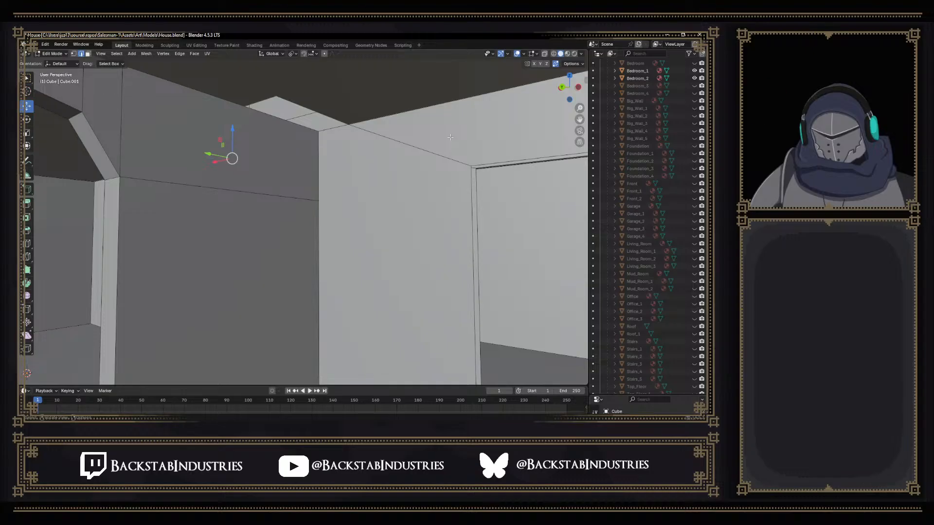
middle_click_drag(231, 192, 265, 253)
scroll(252, 214, "up", 4)
middle_click_drag(378, 305, 267, 278, "shift")
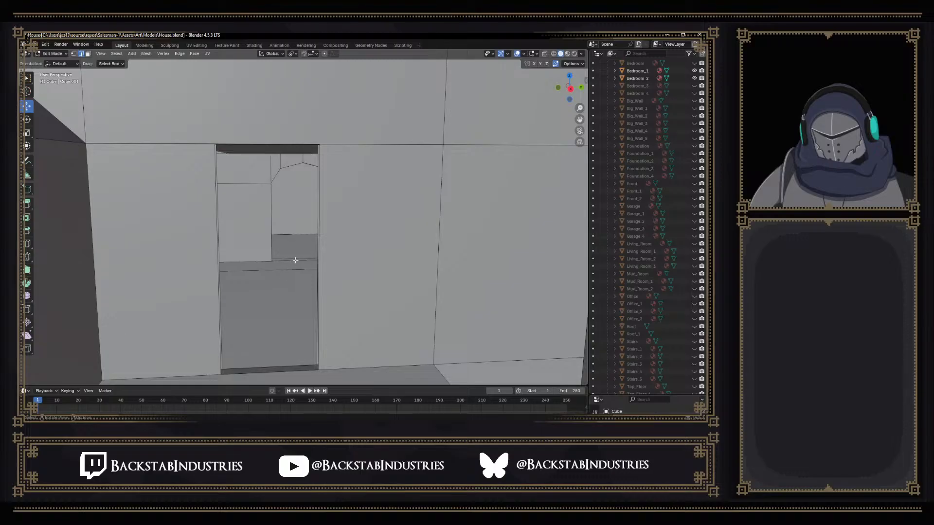
middle_click_drag(314, 262, 292, 234)
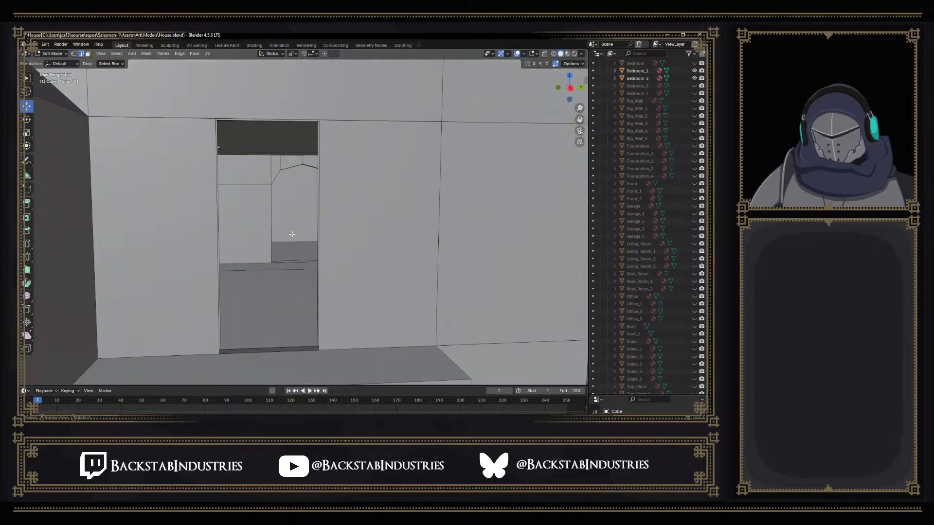
mouse_move(290, 198)
middle_mouse_down()
mouse_move(284, 207)
mouse_move(279, 188)
middle_mouse_up()
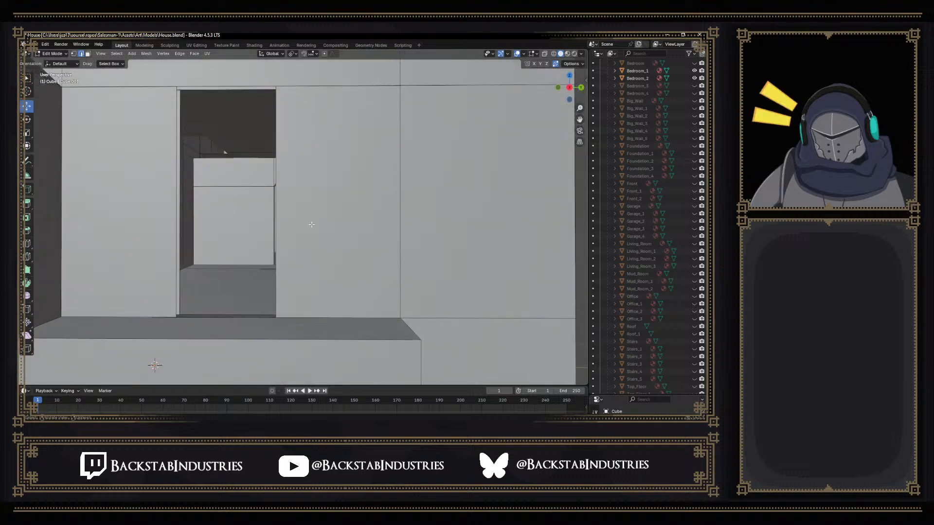
Show the Office, Office_1, Office_2 and Office_3 objects alongside the house model
scroll(301, 209, "down", 7)
scroll(295, 221, "up", 1)
middle_click_drag(244, 224, 267, 277)
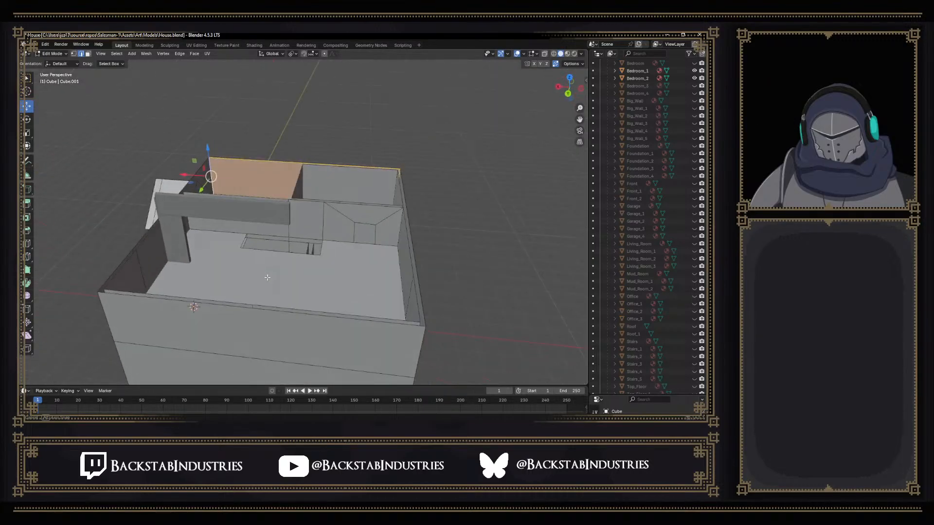
middle_click_drag(349, 248, 309, 320)
scroll(353, 245, "up", 4)
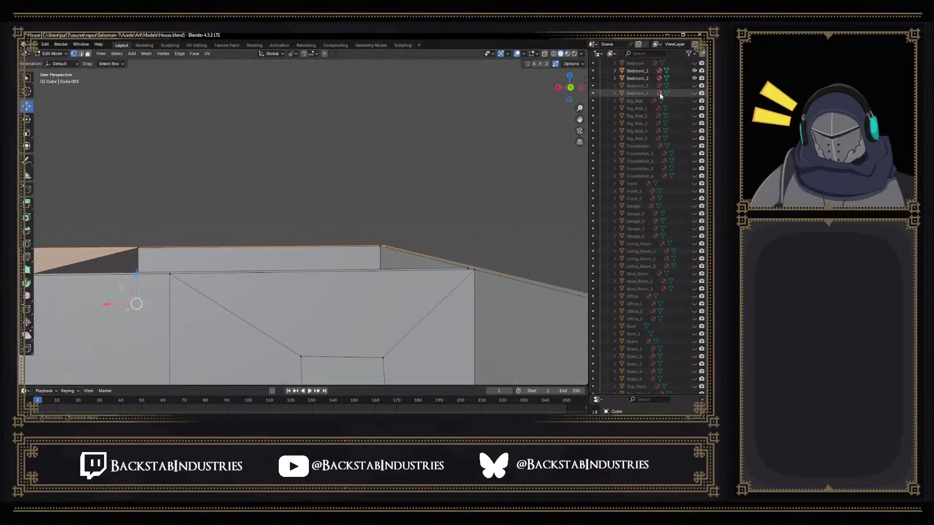
scroll(666, 195, "down", 6)
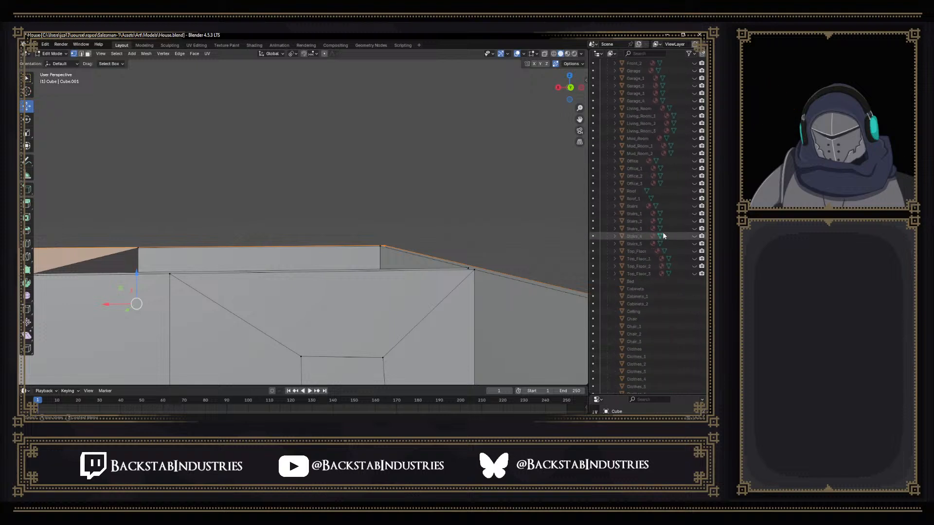
left_click(695, 169)
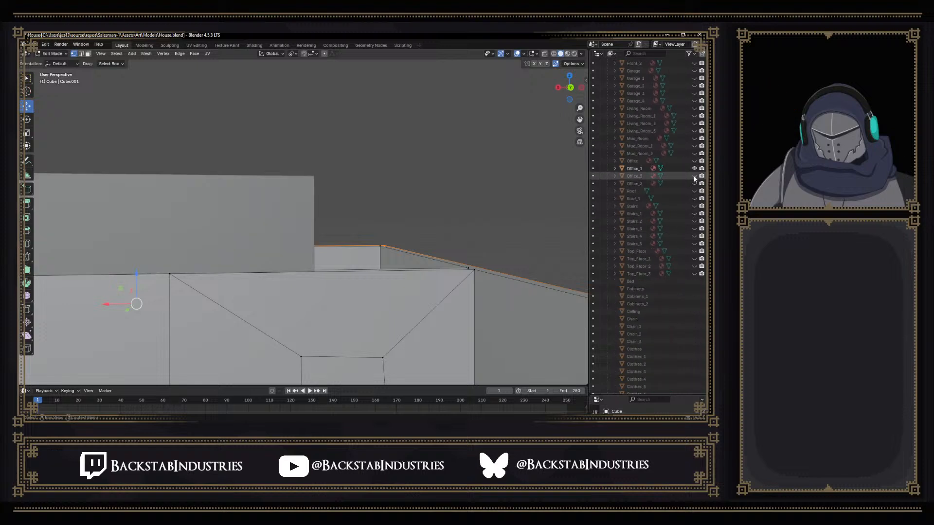
left_click(694, 175)
left_click(694, 191)
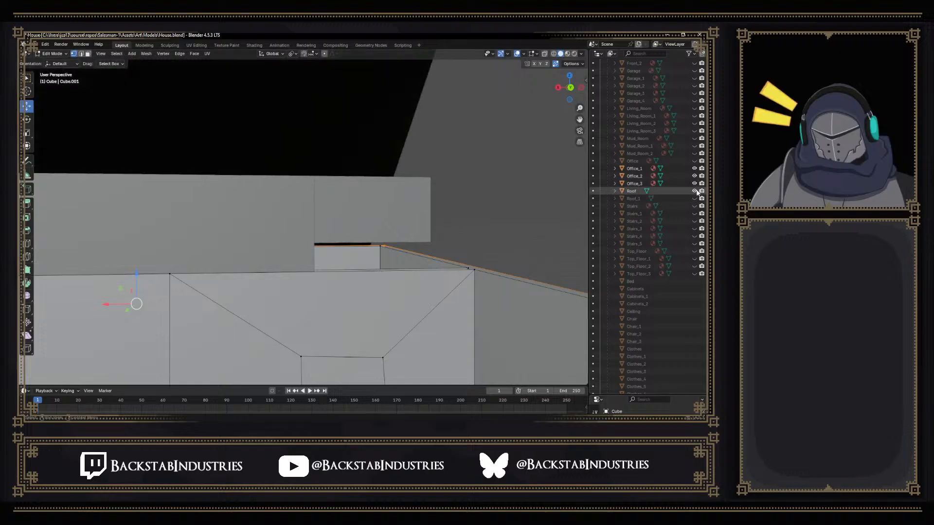
left_click(694, 190)
mouse_move(552, 208)
middle_mouse_down()
mouse_move(515, 225)
mouse_move(539, 221)
middle_mouse_up()
left_click(693, 161)
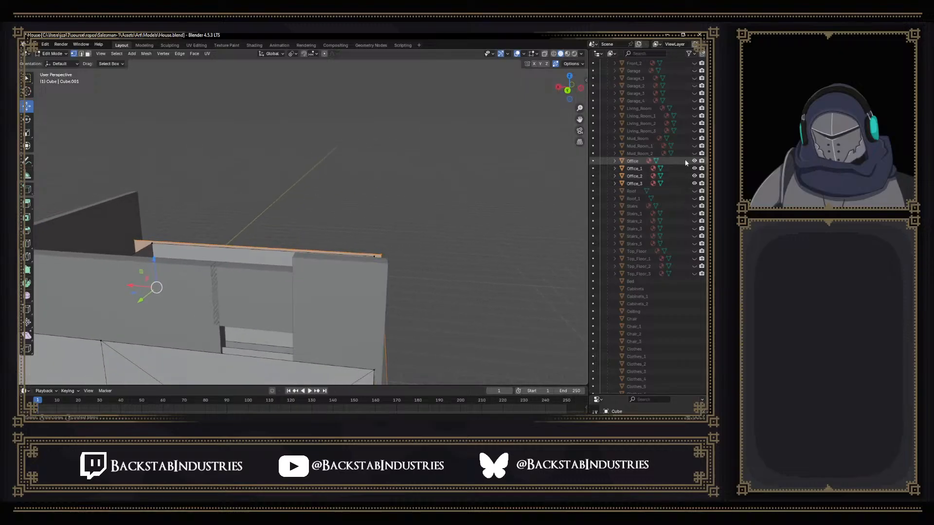
Try to raise the top vertices of the outer wall above the doorway, and undo the move
middle_click_drag(286, 349, 371, 223, "shift")
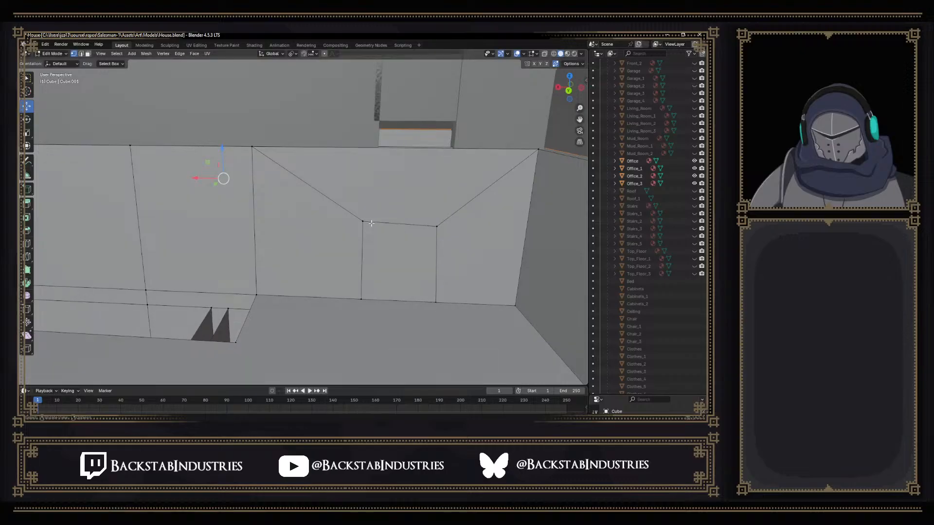
scroll(371, 223, "down", 5)
middle_click_drag(225, 252, 319, 219)
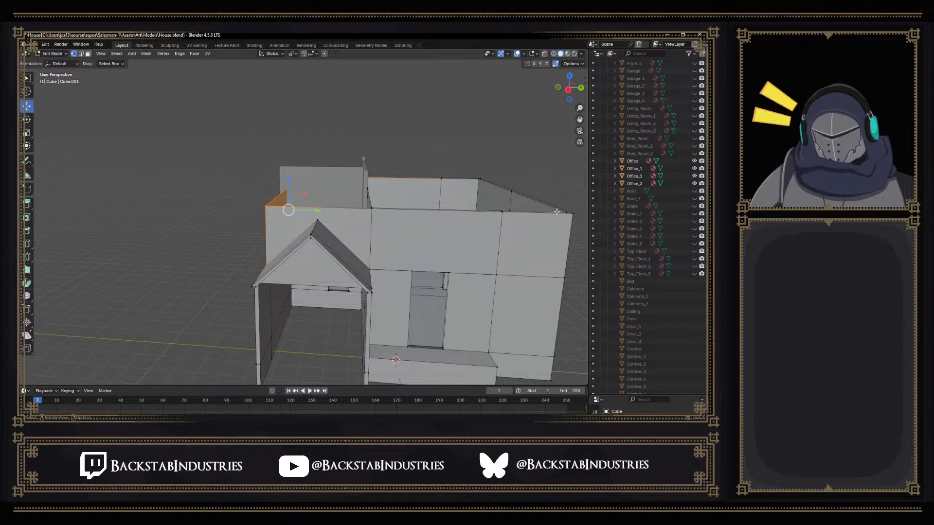
left_click(503, 219)
left_click(370, 219)
left_click_drag(373, 187, 374, 159)
middle_click_drag(374, 159, 374, 230)
left_click(237, 208)
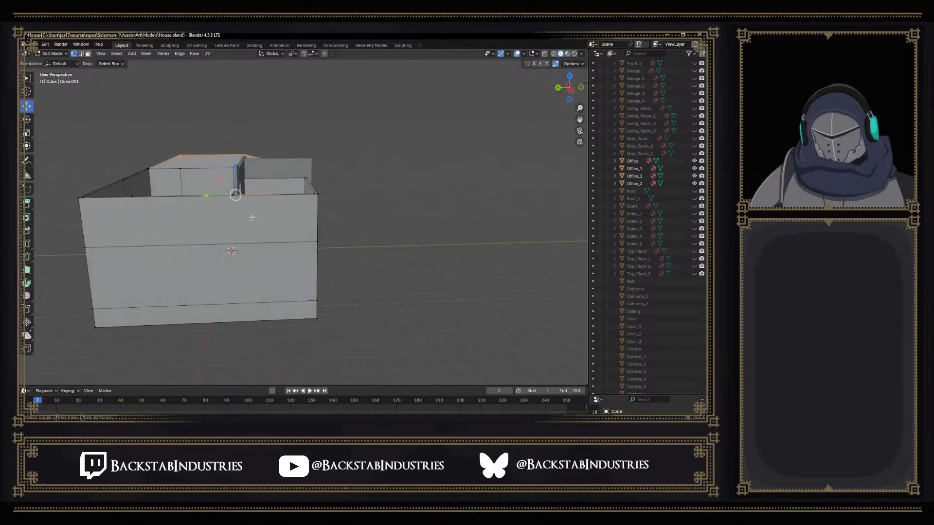
middle_click_drag(212, 218, 236, 226)
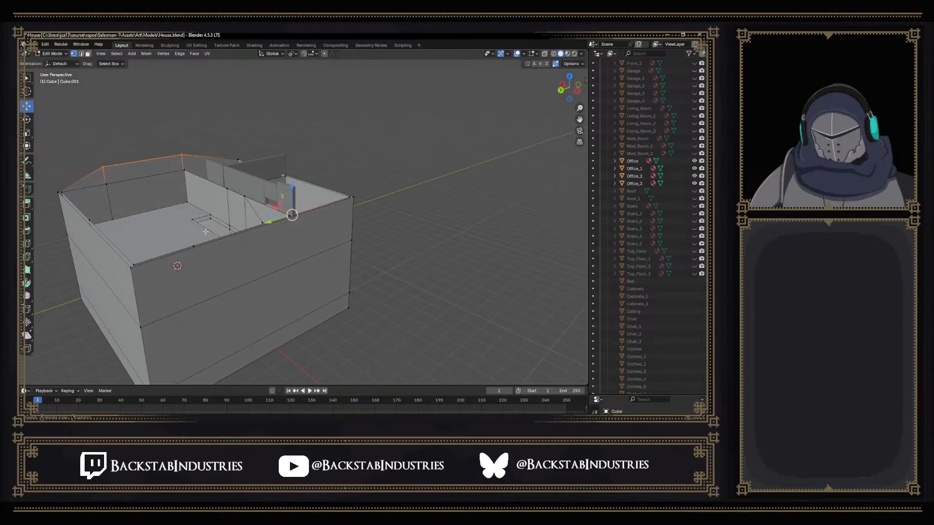
key("ctrl+z")
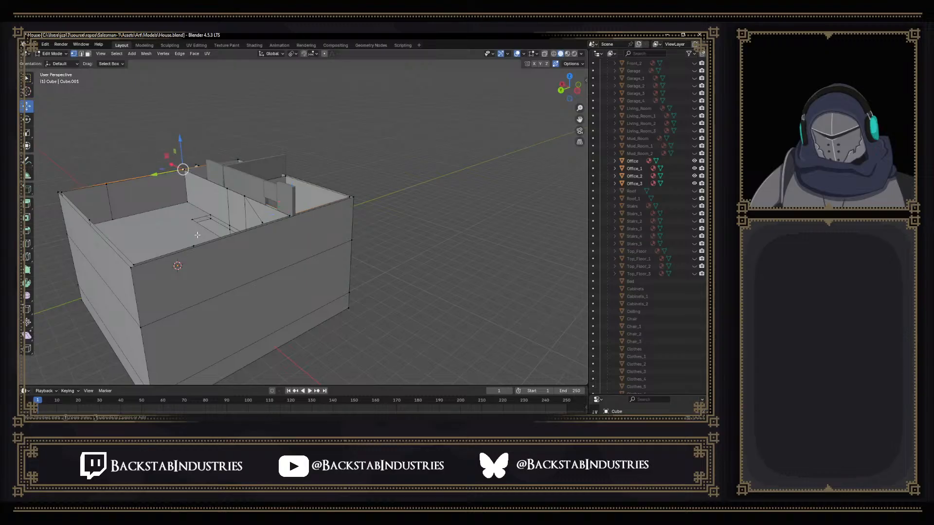
Show Roof and Roof_1 over the house and compare the upper walls with the roof slopes
left_click(694, 190)
left_click(694, 199)
middle_click_drag(417, 192, 536, 181)
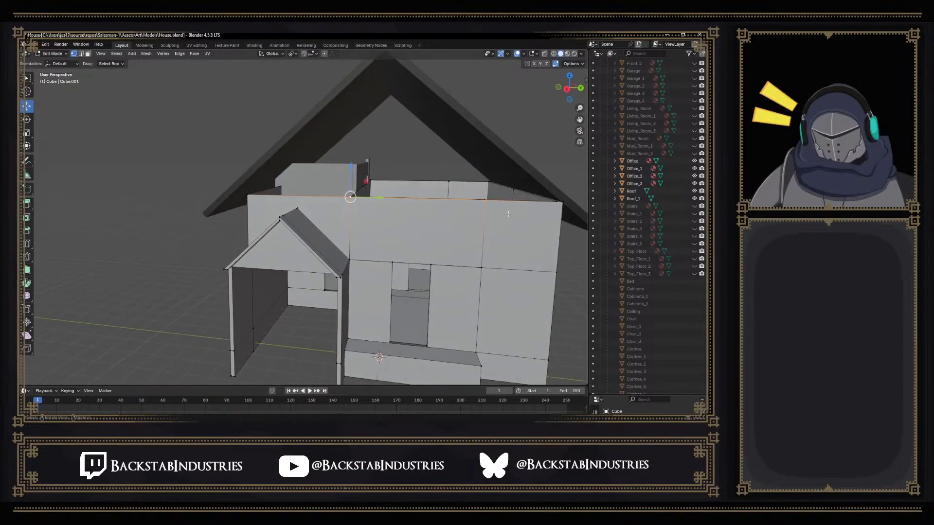
middle_click_drag(441, 207, 495, 205, "shift")
middle_click_drag(330, 194, 202, 199)
Raise the outer wall's upper corner on the office side about 0.72 m toward the roof slope
left_click(269, 182)
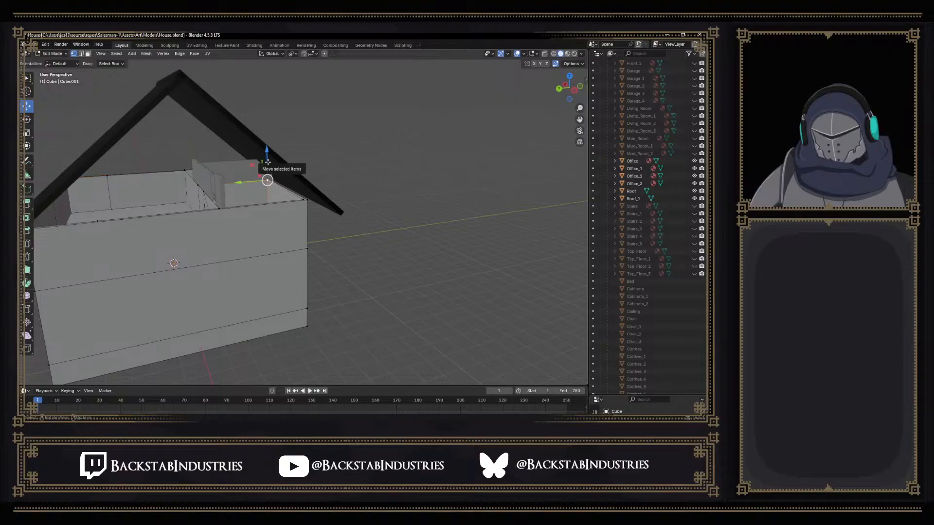
middle_click_drag(271, 167, 290, 192)
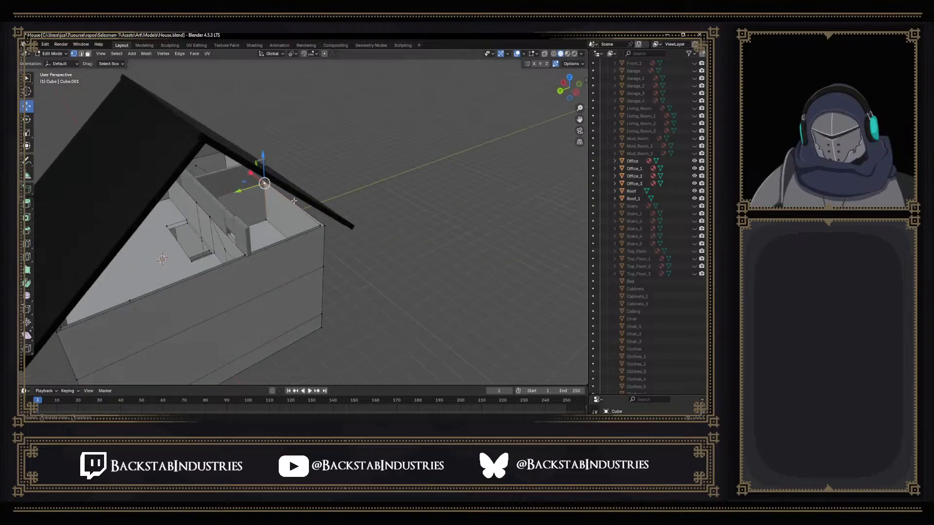
middle_click_drag(253, 217, 234, 203)
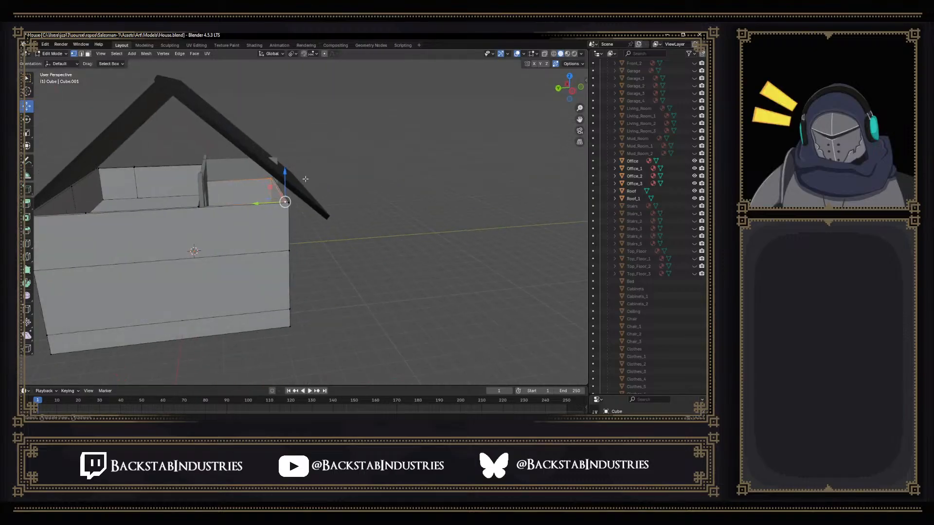
mouse_move(284, 176)
middle_mouse_down()
mouse_move(279, 193)
mouse_move(273, 174)
middle_mouse_up()
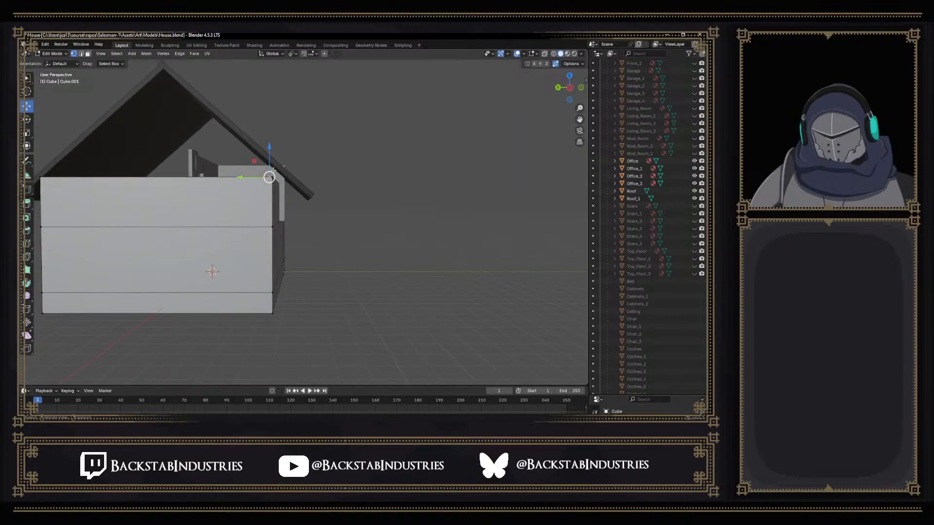
left_click_drag(269, 157, 270, 148)
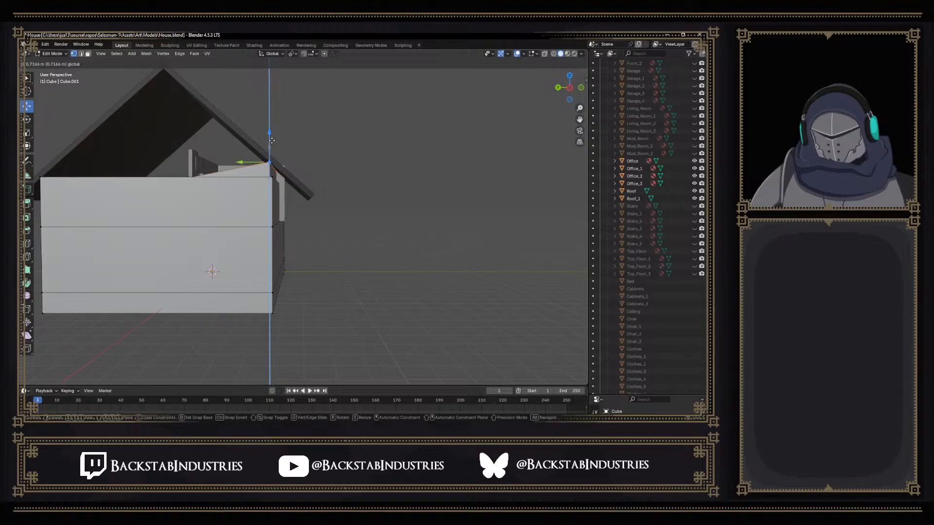
left_click_drag(272, 140, 270, 140)
Select the outer wall's top edges beneath the opposite roof slope and raise them about 0.35 m
middle_click_drag(233, 167, 142, 195)
left_click(77, 186)
left_click(100, 172, "shift")
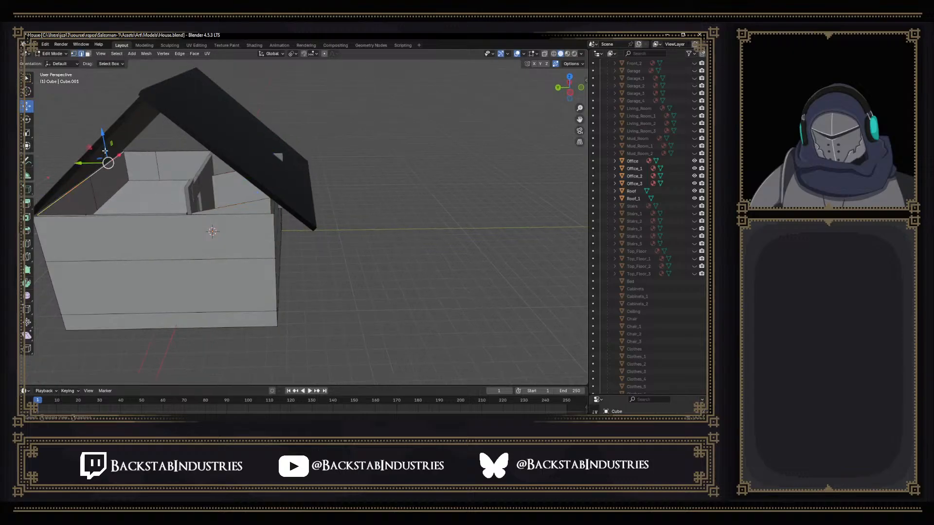
left_click_drag(105, 151, 105, 146)
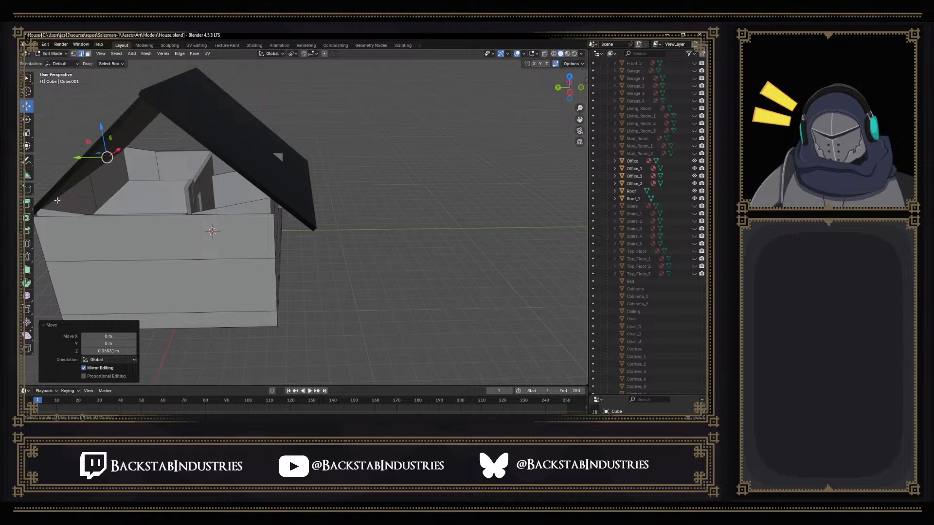
Lower the same top wall edges about 0.18 m to fit them beneath the roof
middle_click_drag(45, 202, 281, 201)
scroll(258, 194, "up", 1)
middle_click_drag(454, 188, 463, 145)
left_click(572, 89)
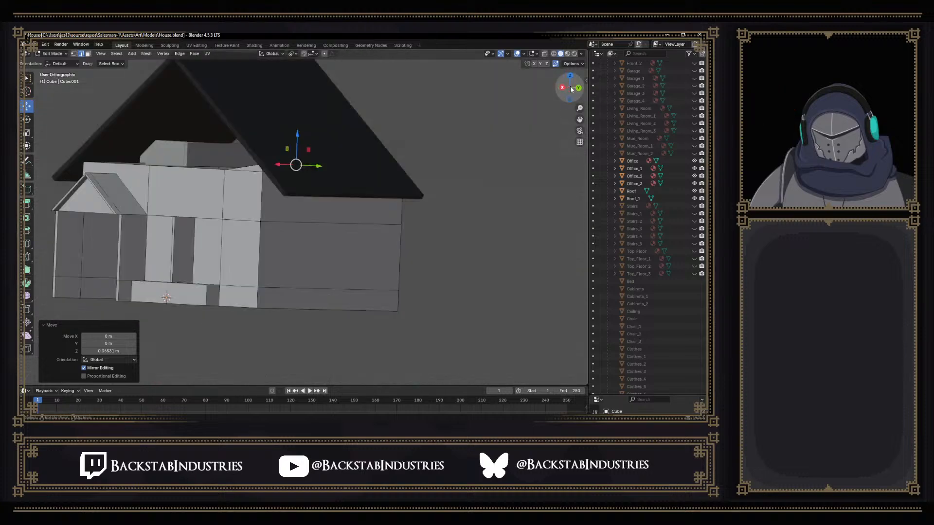
left_click_drag(358, 141, 357, 147)
Lower the top edge of the upper wall above the gabled section down to the upper floor level
middle_click_drag(357, 146, 315, 185)
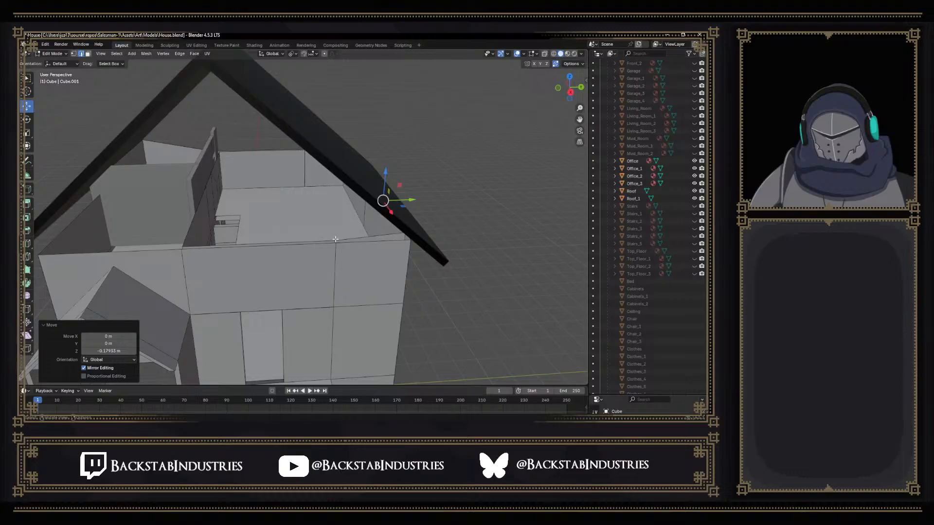
middle_click_drag(336, 239, 336, 223)
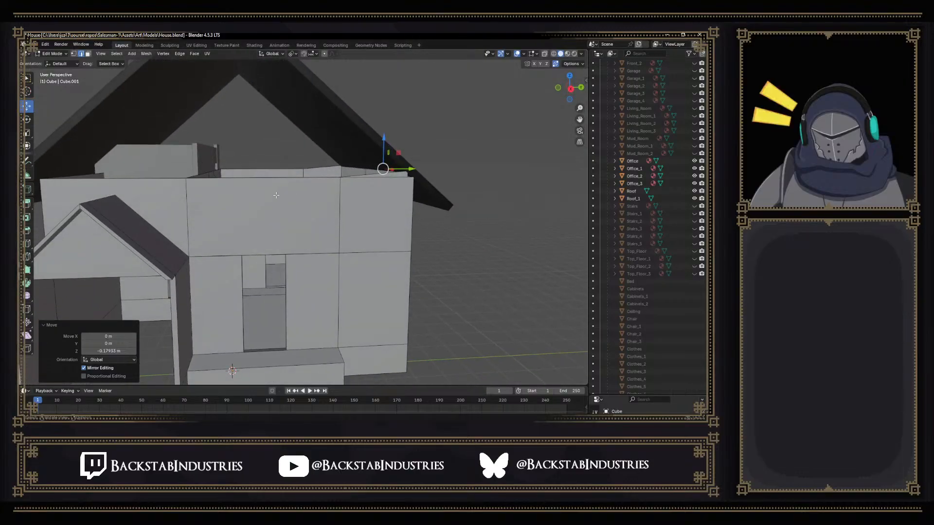
middle_click_drag(276, 195, 249, 208)
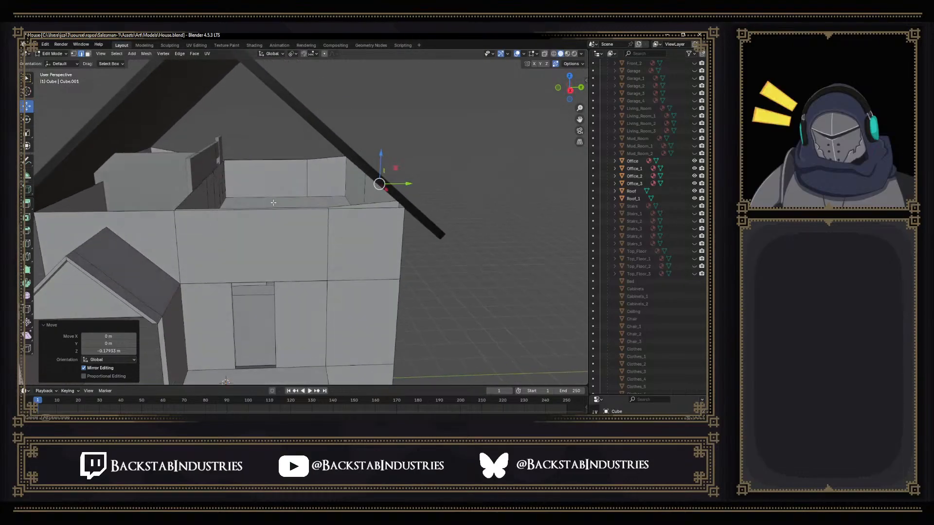
left_click(113, 211)
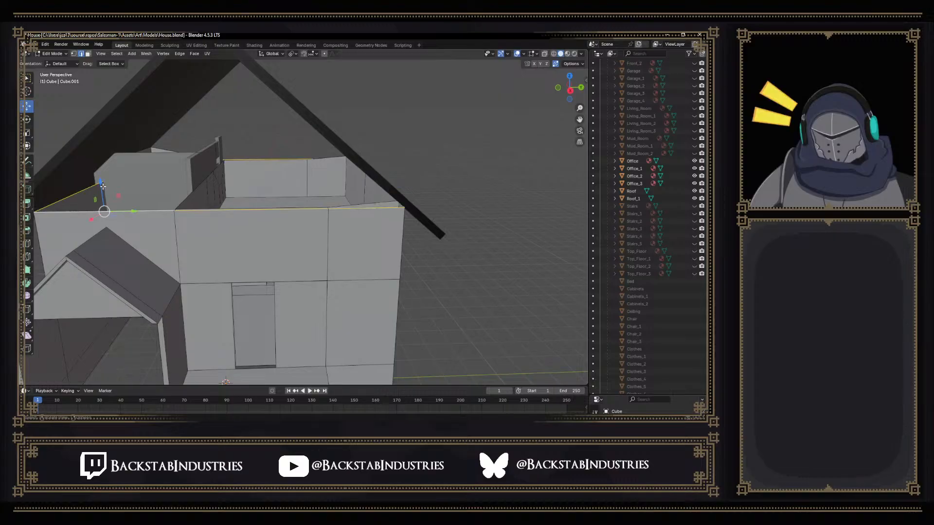
left_click_drag(104, 186, 110, 253)
Select the top edges of the upper walls around the stair opening's room and raise them about 1.13 m toward the roof
middle_click_drag(314, 194, 406, 173)
left_click(280, 209, "alt")
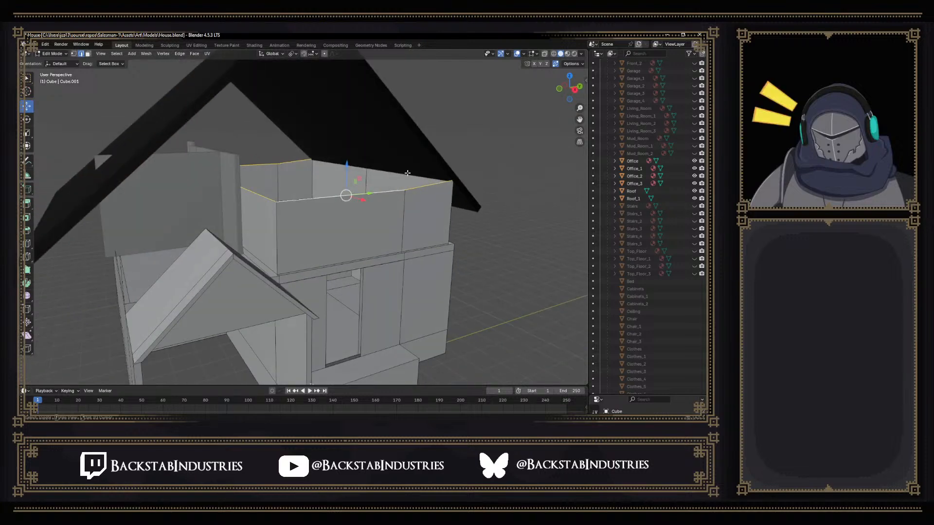
left_click(544, 54)
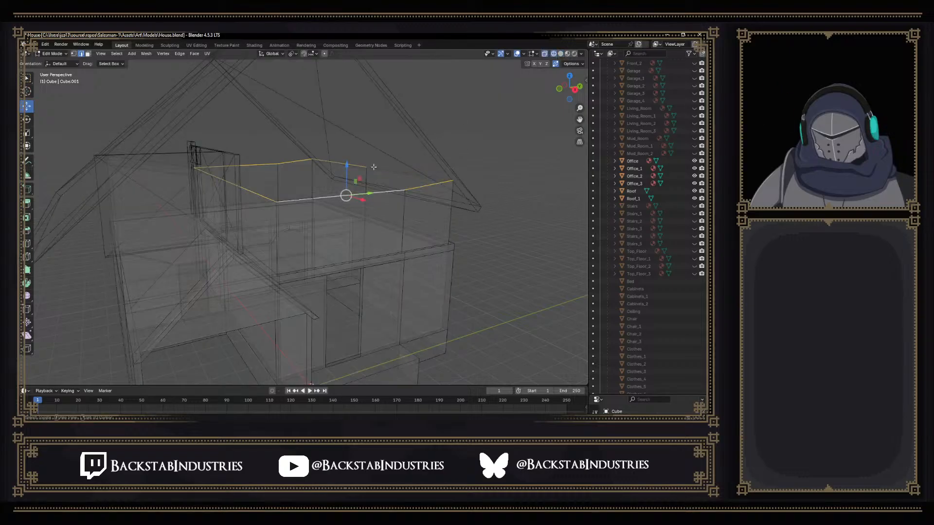
left_click(357, 164, "shift")
middle_click_drag(359, 166, 509, 92)
left_click(560, 53)
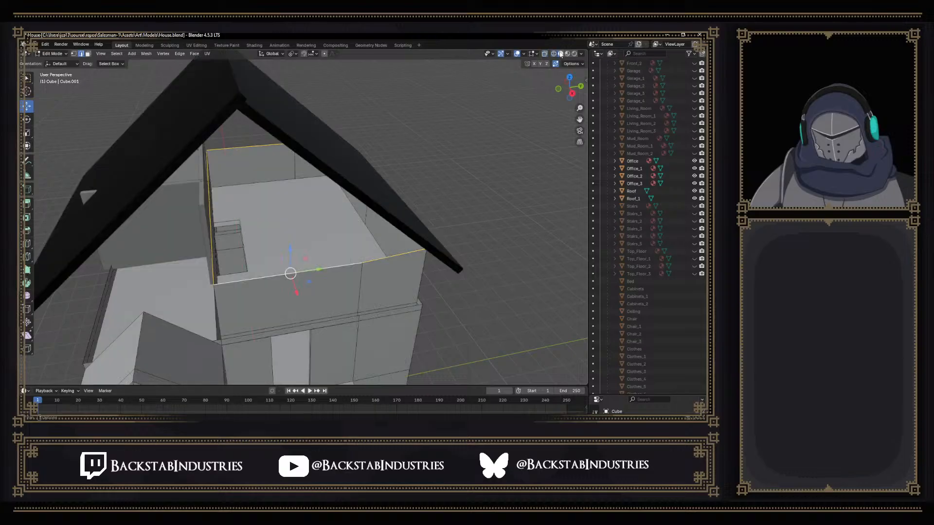
middle_click_drag(451, 115, 358, 156)
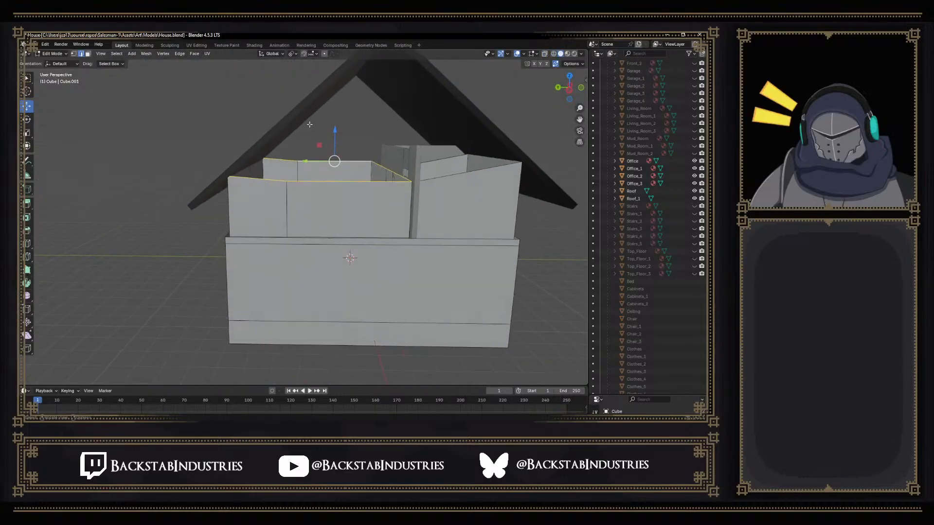
left_click_drag(336, 138, 336, 135)
key("ctrl+z")
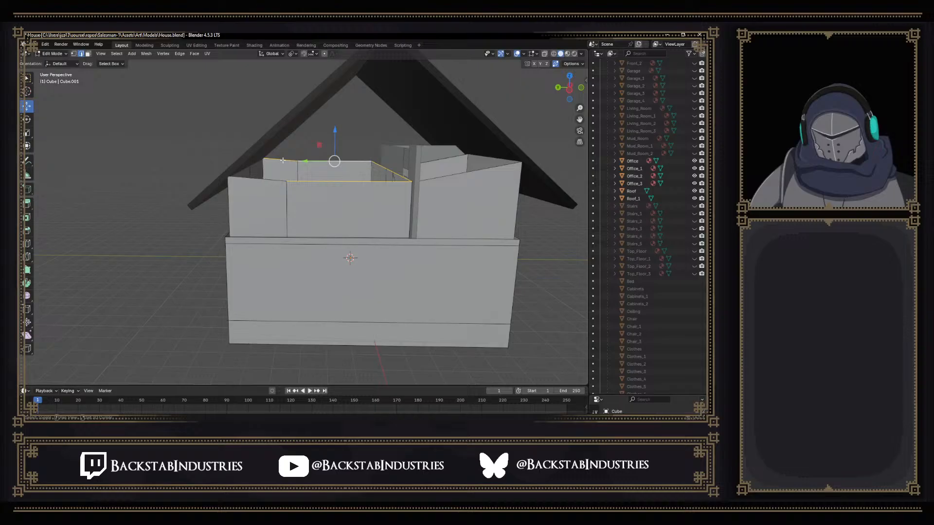
left_click_drag(336, 151, 338, 125)
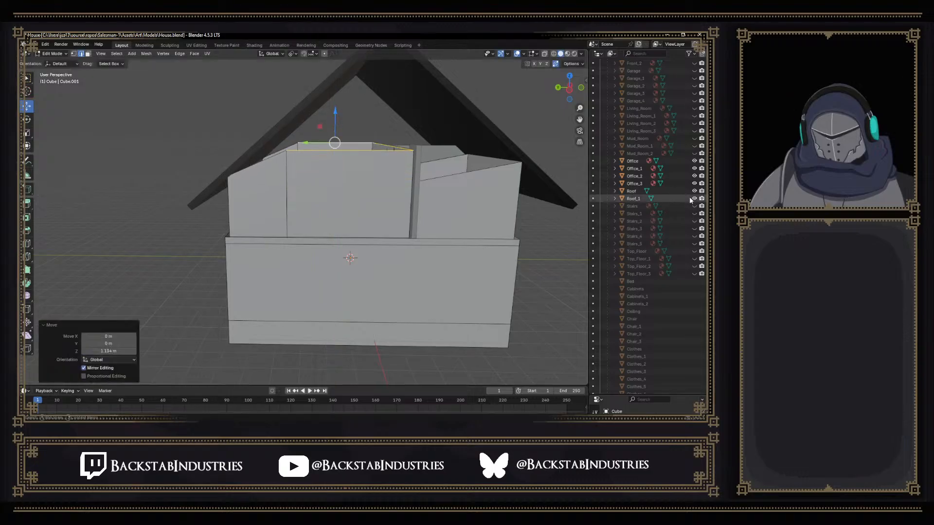
Show only the Ceiling object from Collection 2 as a height reference for the upper walls
scroll(659, 218, "down", 5)
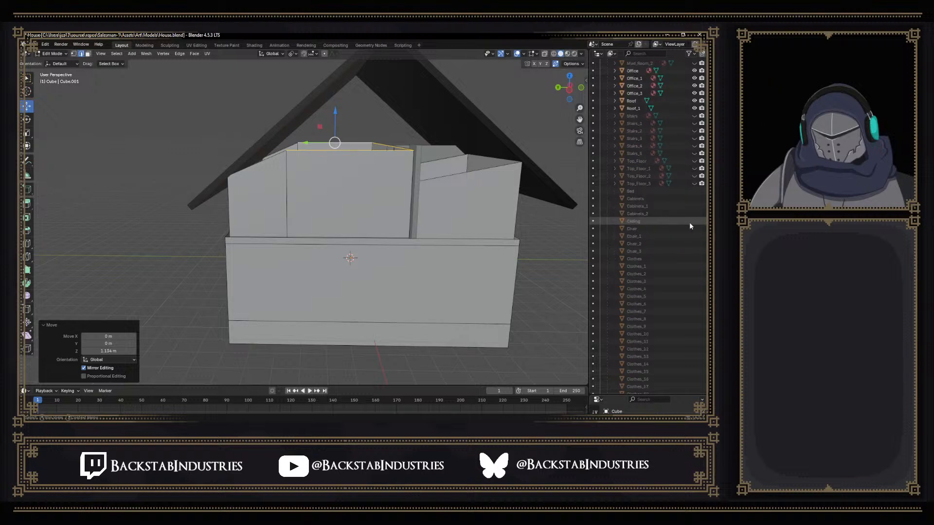
scroll(690, 224, "up", 12)
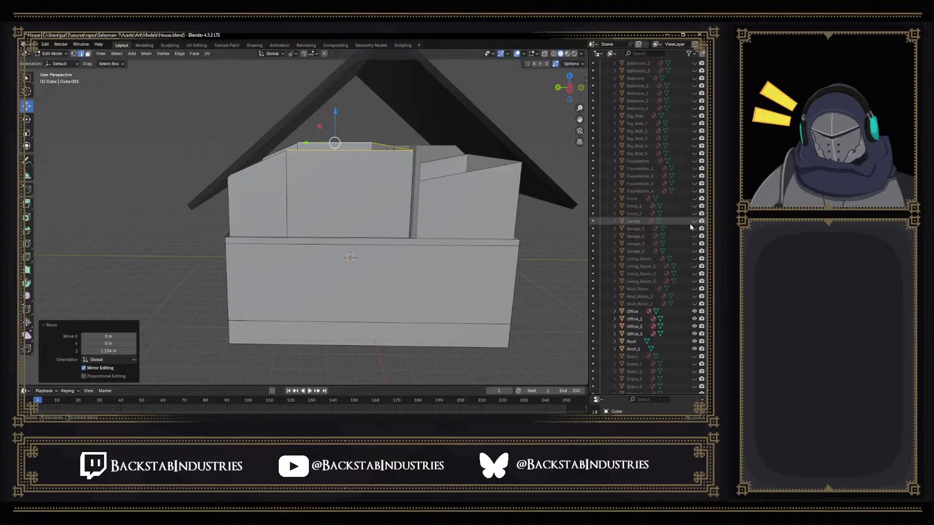
scroll(689, 223, "up", 3)
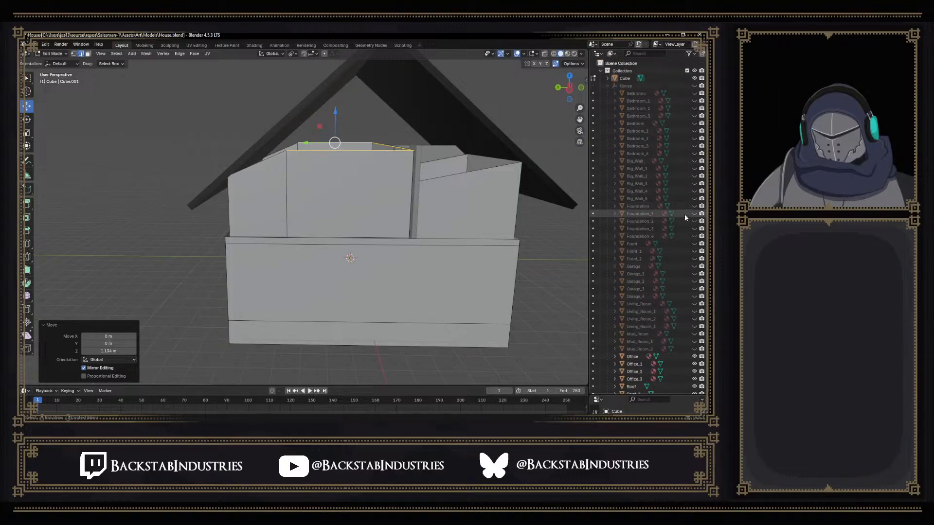
scroll(681, 209, "down", 15)
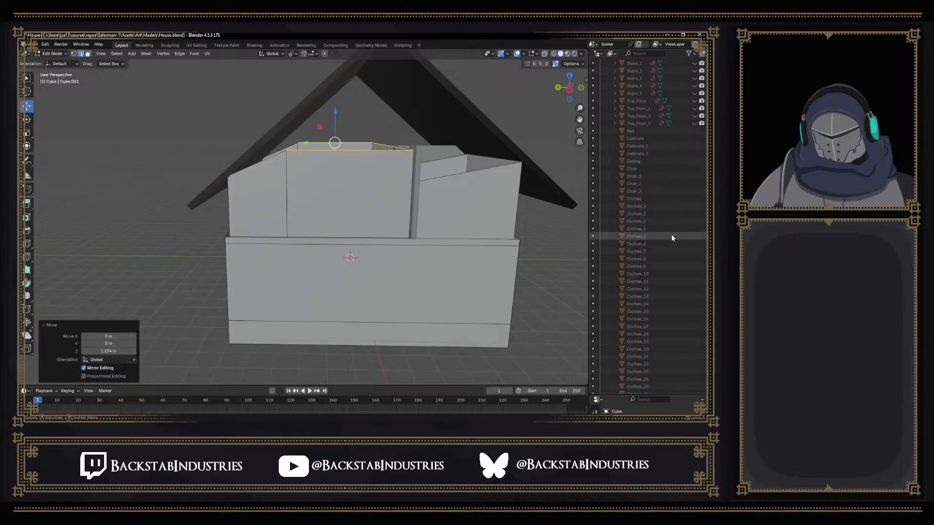
scroll(672, 237, "down", 10)
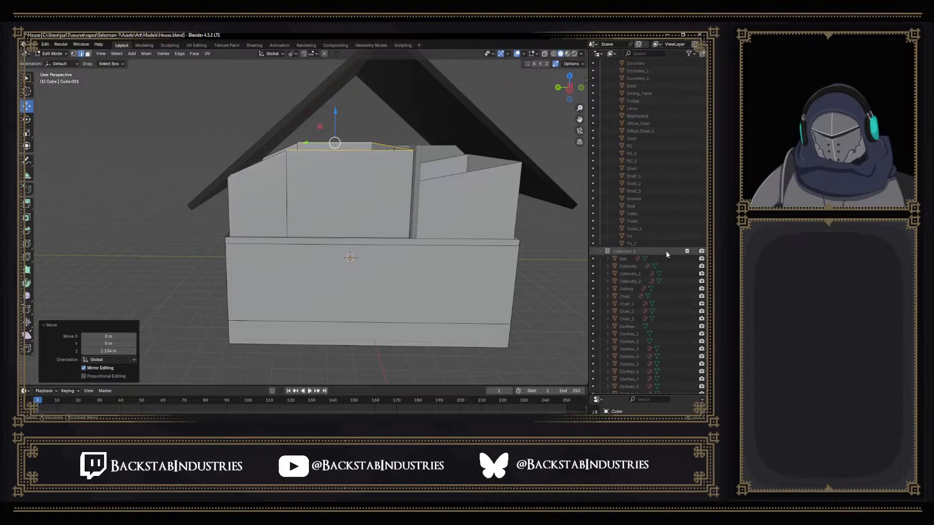
left_click(692, 288, "ctrl")
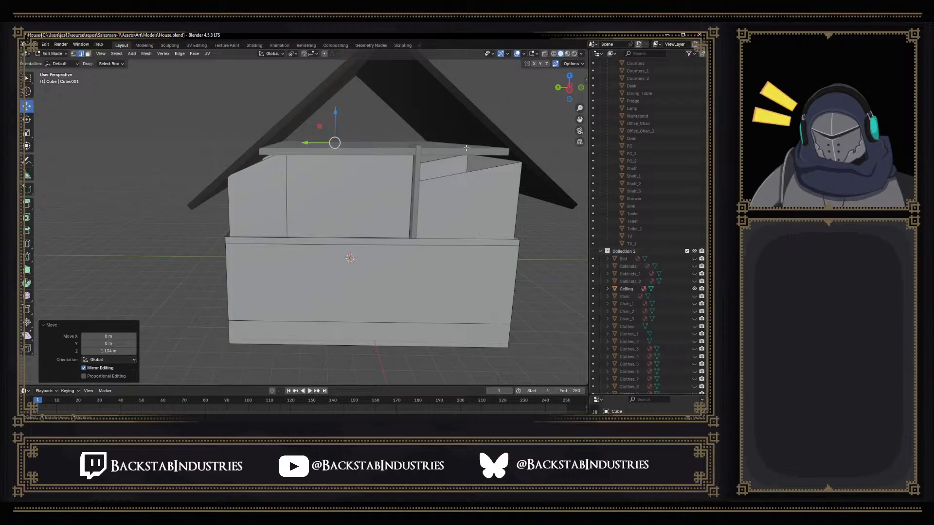
Lower the selected upper wall top edges about 0.16 m to the ceiling reference's underside, and hide the Ceiling object
left_click(570, 91)
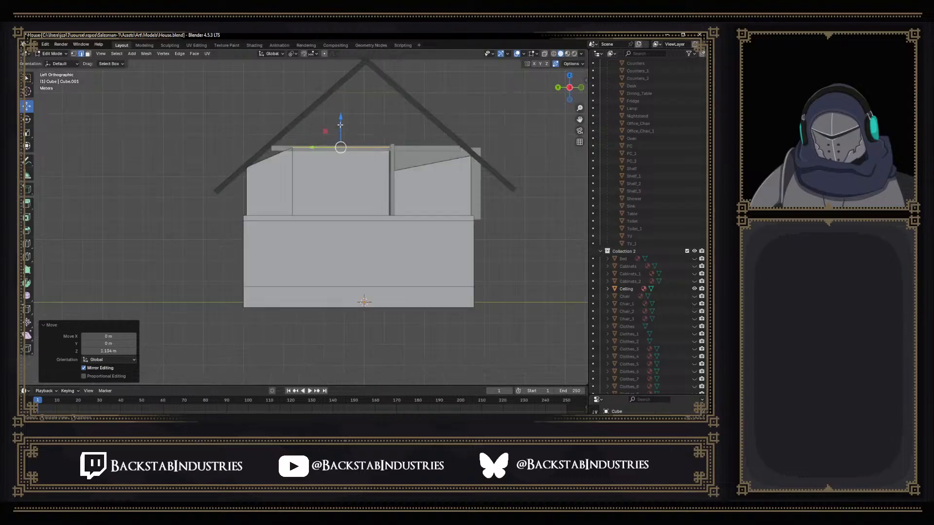
left_click_drag(339, 126, 339, 130)
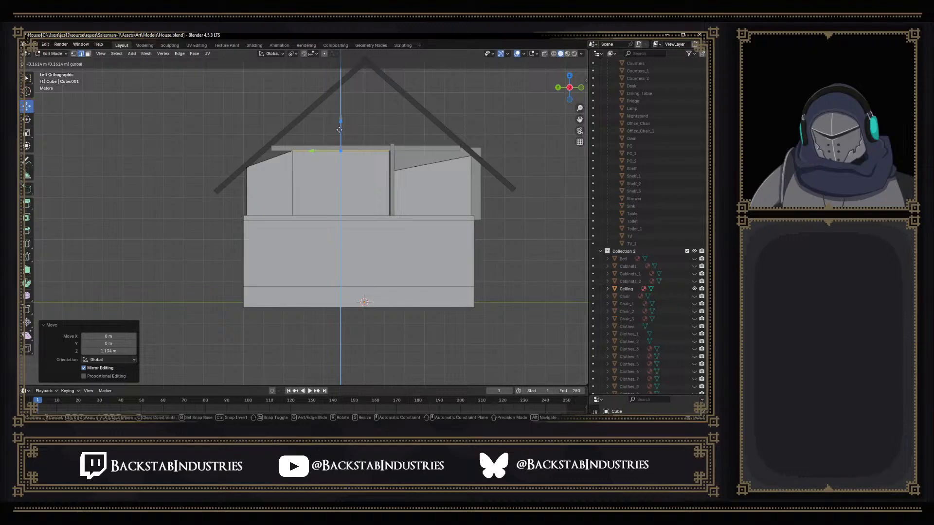
left_click_drag(339, 129, 339, 129)
middle_click_drag(338, 130, 257, 161)
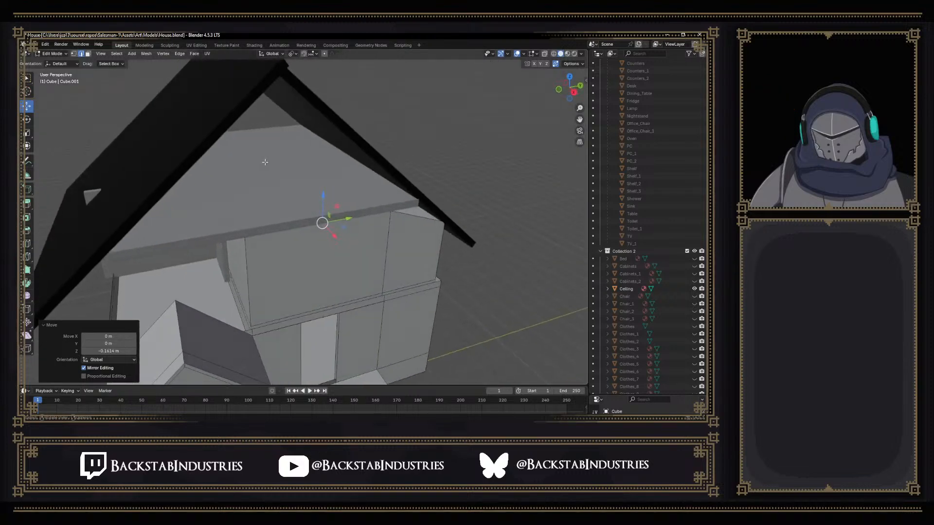
left_click(694, 289)
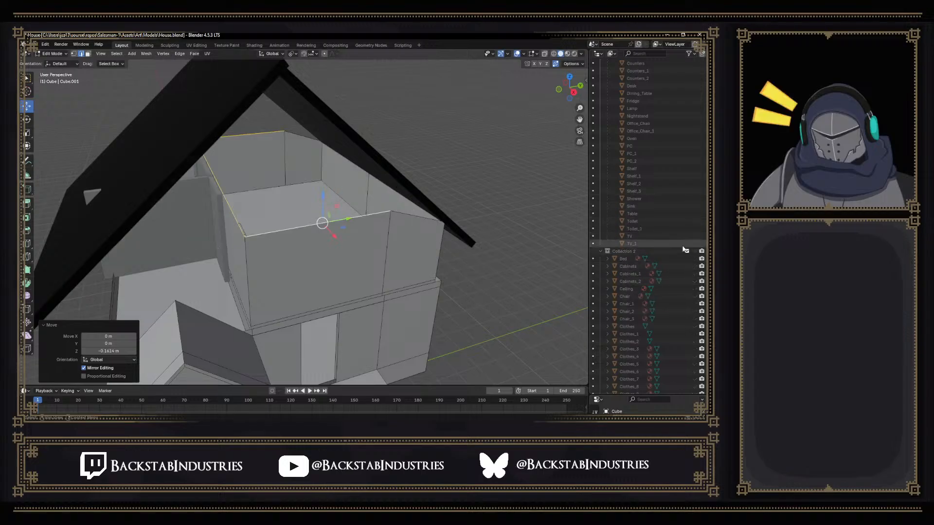
scroll(675, 220, "up", 7)
mouse_move(431, 224)
middle_mouse_down()
mouse_move(411, 207)
mouse_move(425, 229)
middle_mouse_up()
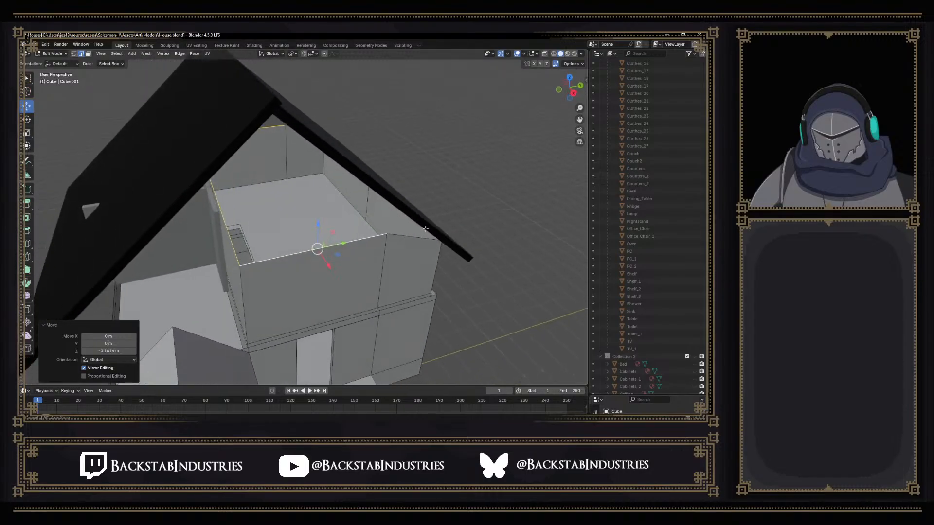
Select the large upper floor face around the stair opening and delete it
left_click(388, 236)
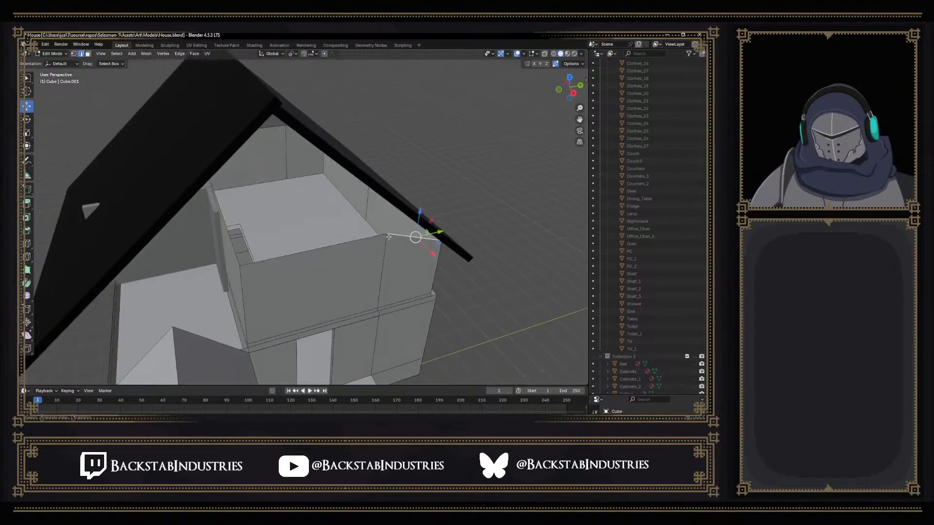
middle_click_drag(372, 240, 339, 191)
left_click(236, 265)
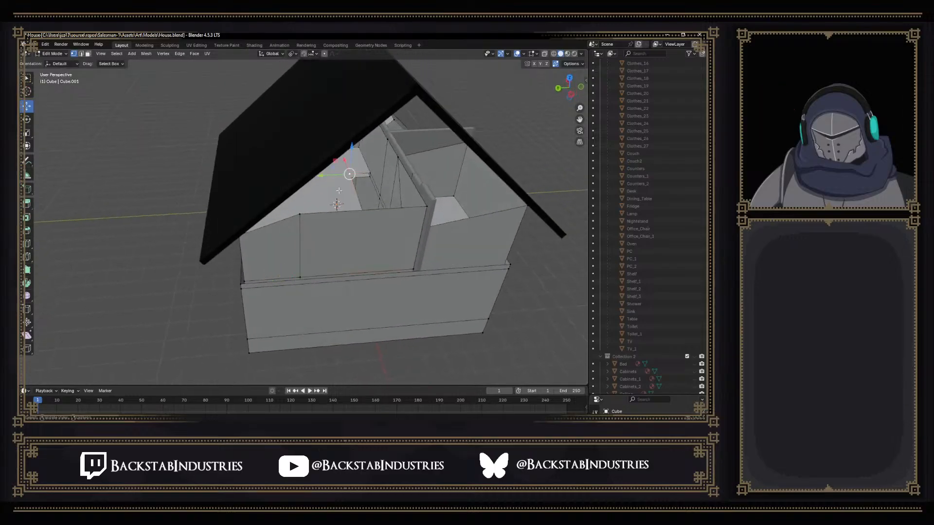
left_click(332, 193)
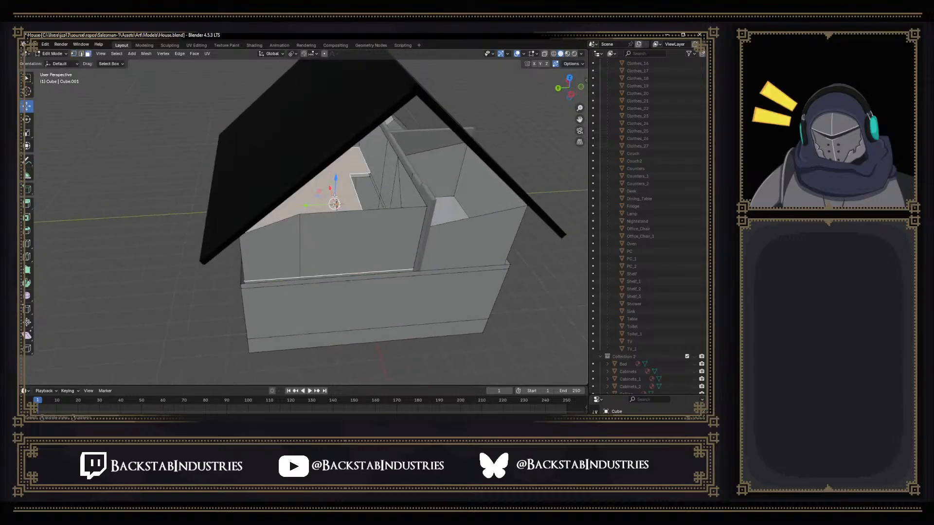
middle_click_drag(348, 241, 276, 254)
scroll(257, 252, "up", 3)
middle_click_drag(329, 280, 422, 179, "shift")
scroll(281, 210, "up", 3)
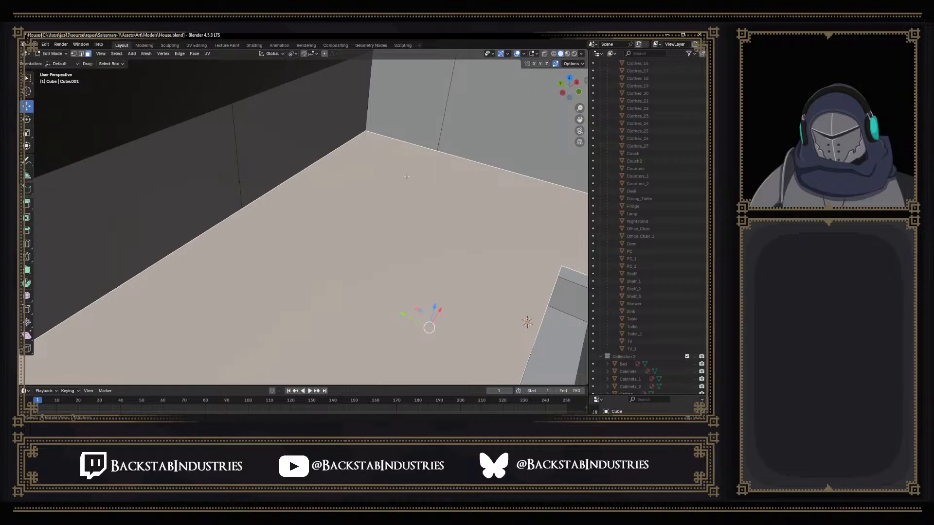
right_click(413, 204)
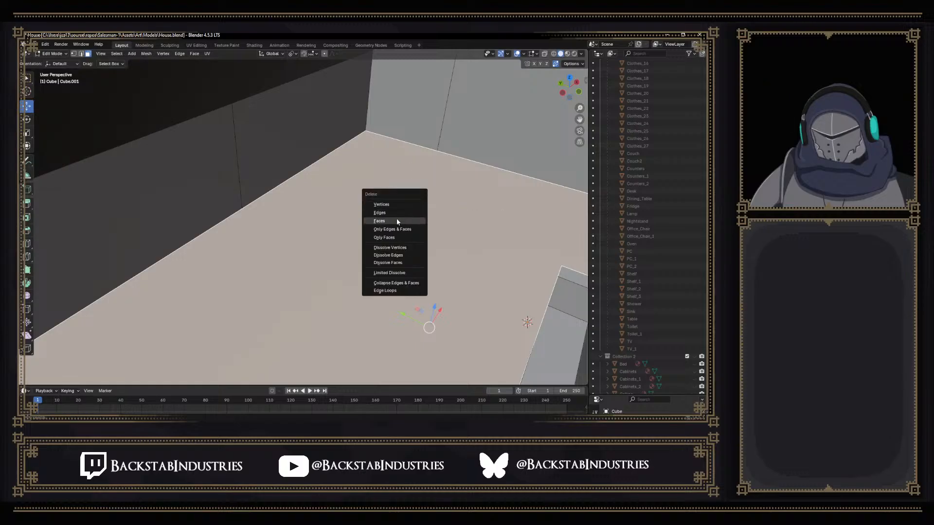
left_click(397, 216)
mouse_move(398, 216)
middle_mouse_down()
mouse_move(402, 198)
mouse_move(398, 206)
middle_mouse_up()
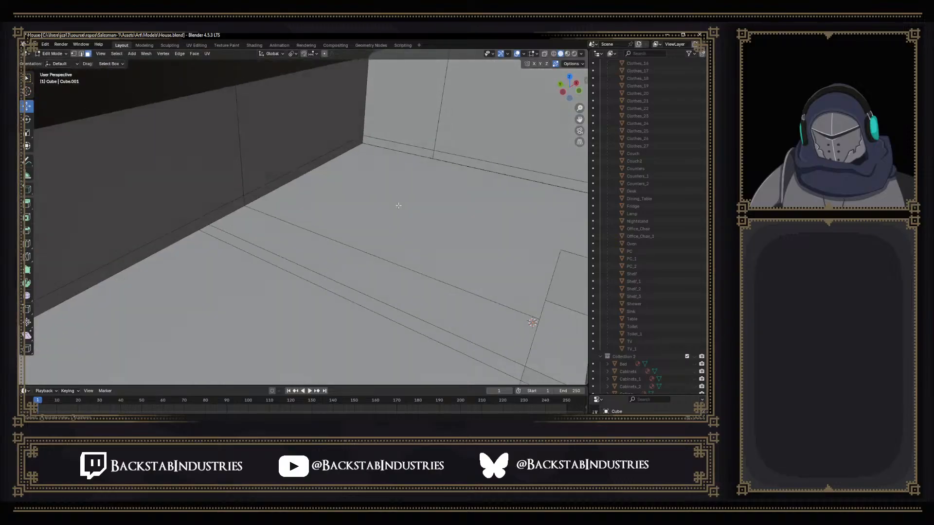
Hide the reference objects Roof, Roof_1, Office, Office_1, Office_2 and Office_3, leaving the house mesh in view for vertex editing
key("1")
scroll(396, 206, "down", 3)
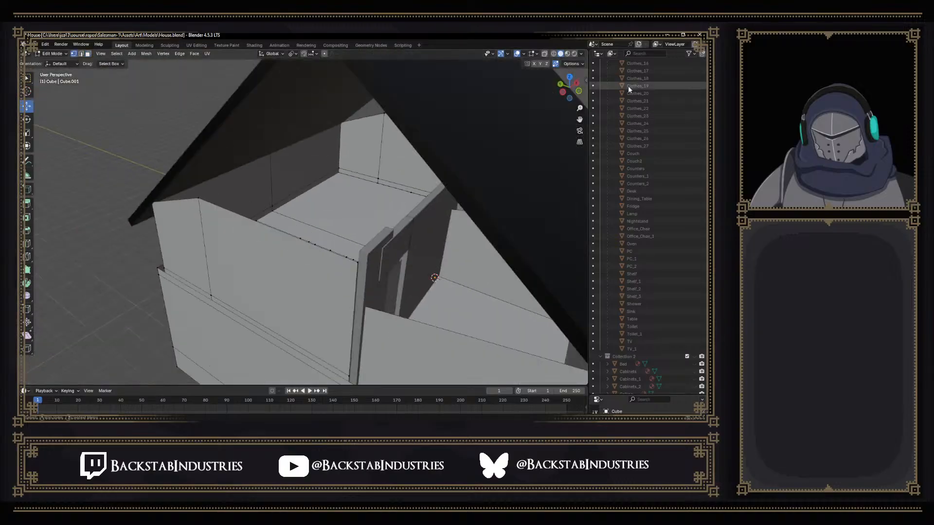
scroll(644, 125, "up", 6)
scroll(643, 123, "up", 12)
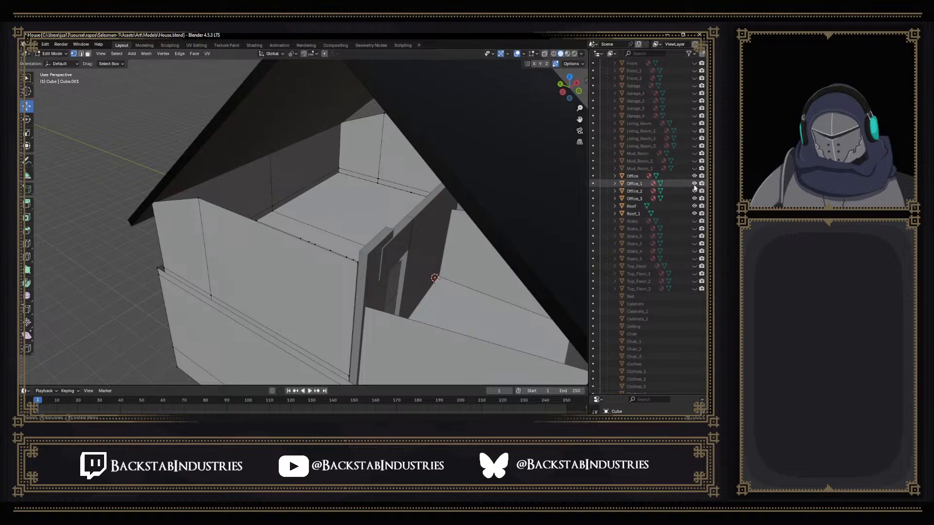
left_click(693, 205)
left_click(693, 214)
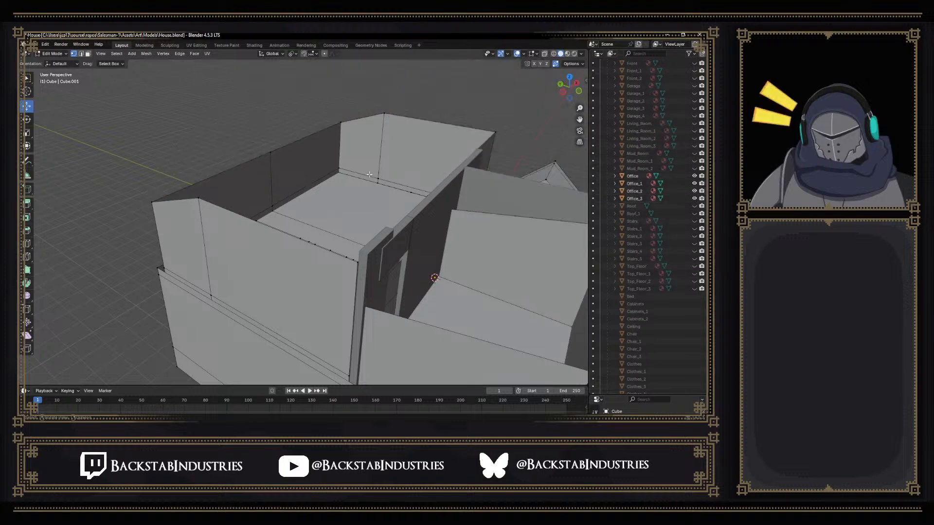
middle_click_drag(404, 219, 409, 187)
left_click(694, 198)
left_click(693, 190)
left_click(694, 184)
left_click(694, 176)
middle_click_drag(476, 209, 388, 254)
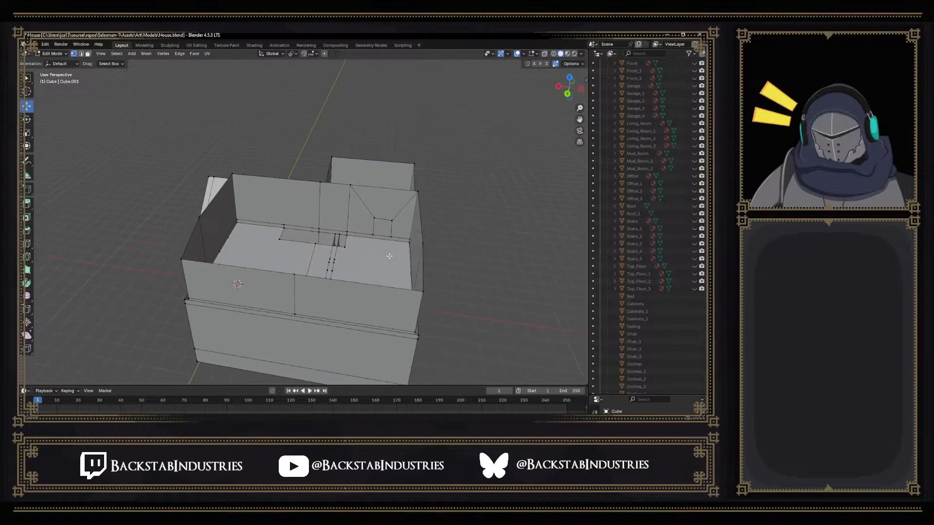
Inspect the upper floor's wall bases, doorway and stair opening for stray vertices and edges
scroll(386, 253, "up", 5)
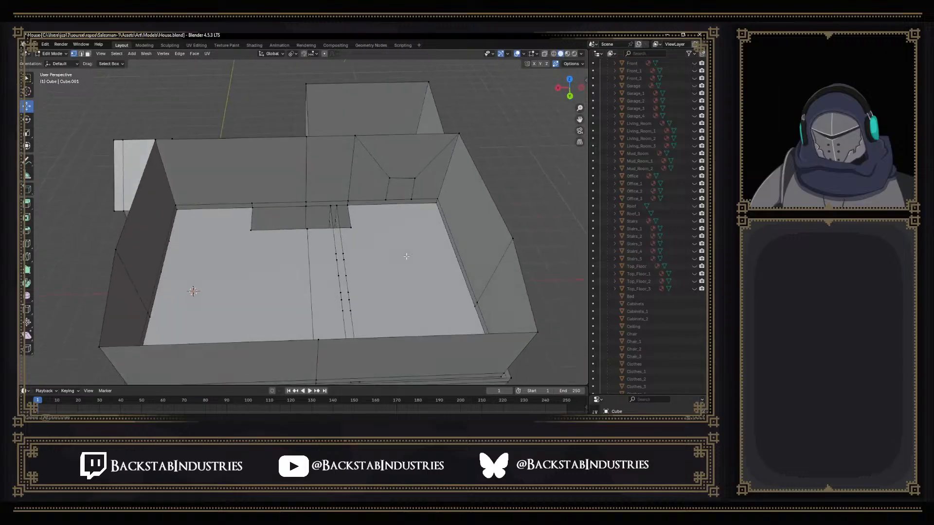
middle_click_drag(406, 256, 388, 208)
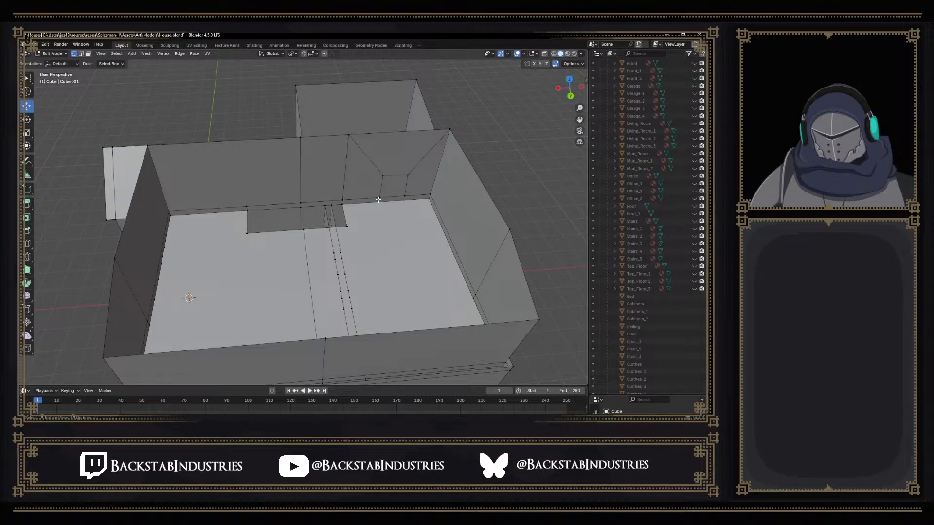
middle_click_drag(378, 199, 305, 290, "shift")
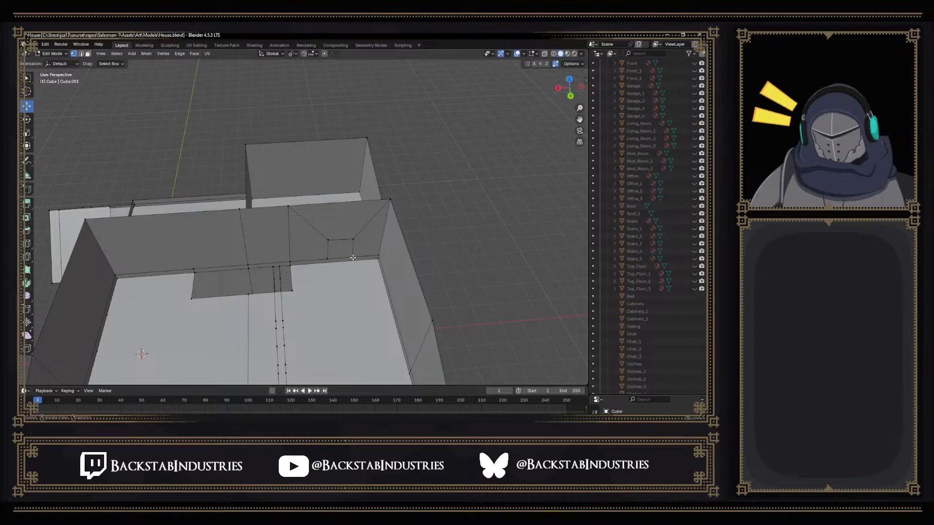
mouse_move(353, 258)
middle_mouse_down()
mouse_move(441, 273)
mouse_move(352, 267)
middle_mouse_up()
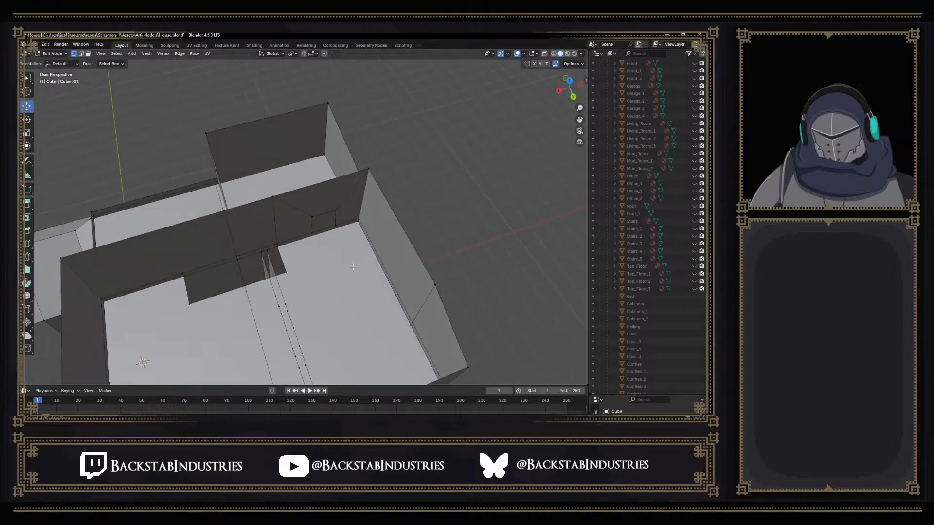
middle_click_drag(232, 276, 258, 347)
left_click(297, 329)
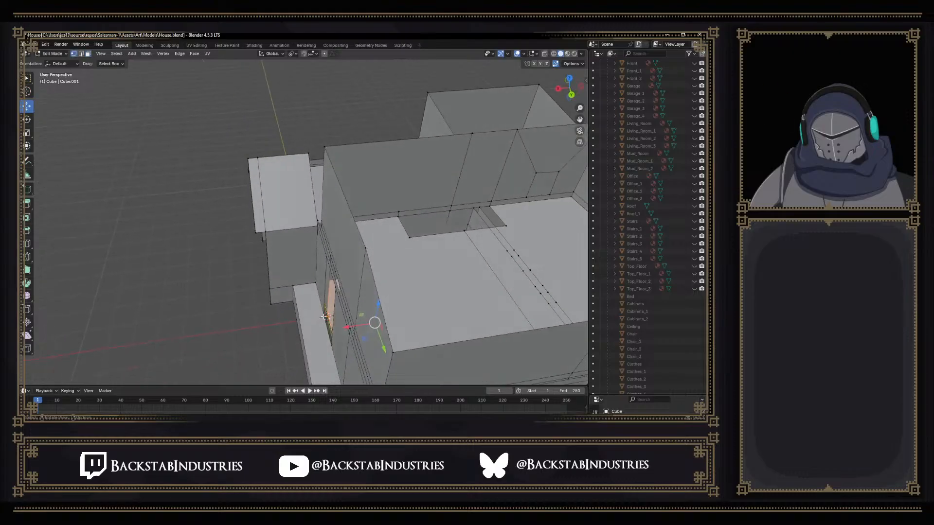
left_click_drag(313, 318, 310, 319)
key("ctrl+z")
middle_click_drag(433, 260, 258, 315, "shift")
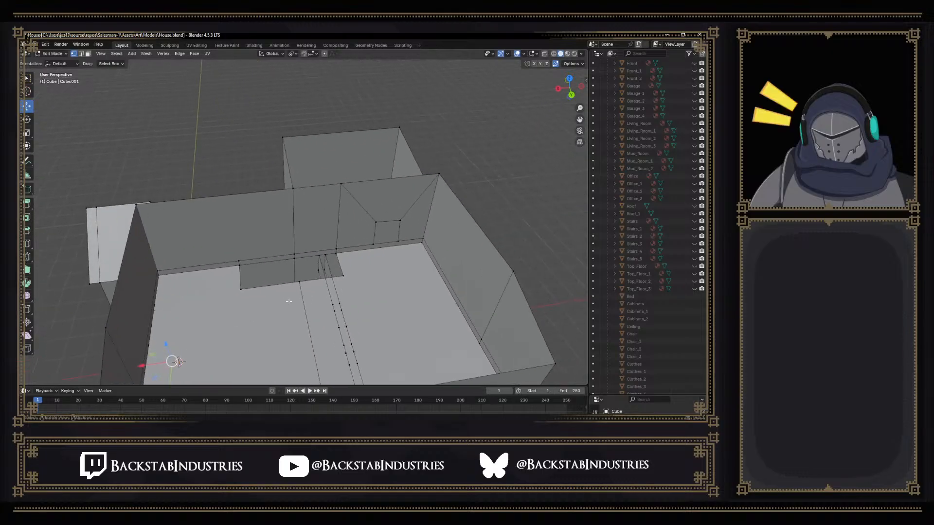
left_click(375, 247)
left_click_drag(378, 257, 380, 266)
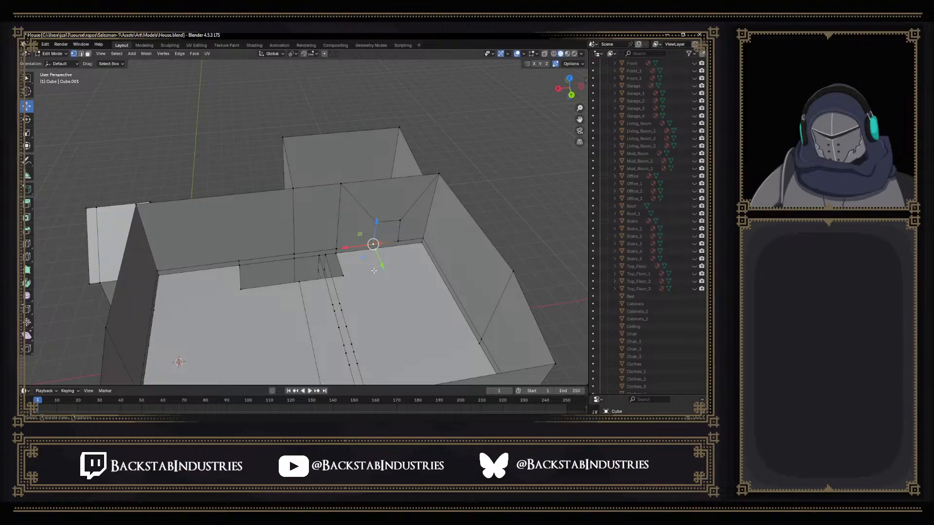
middle_click_drag(322, 275, 343, 263)
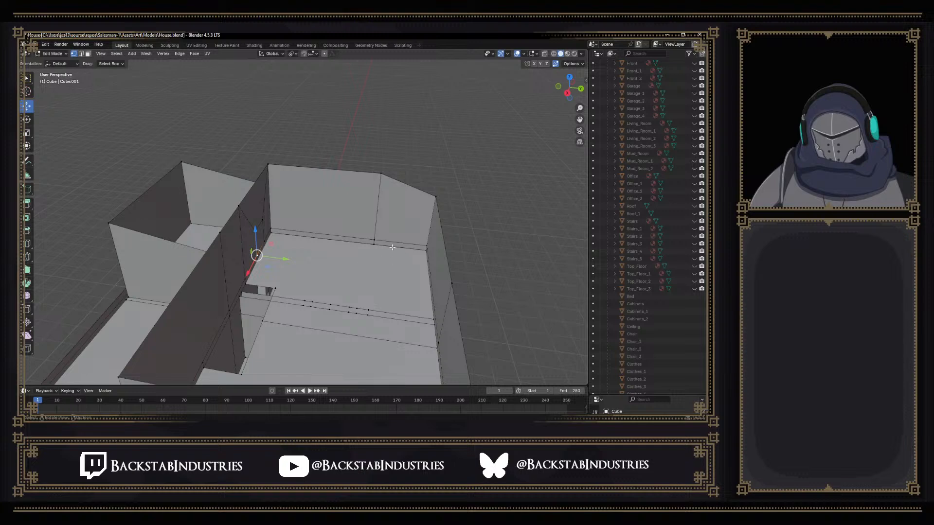
Examine the interior walls around the arched opening and the wall-base vertex beside it for redundant geometry
middle_click_drag(375, 240, 506, 266)
middle_click_drag(217, 327, 194, 203)
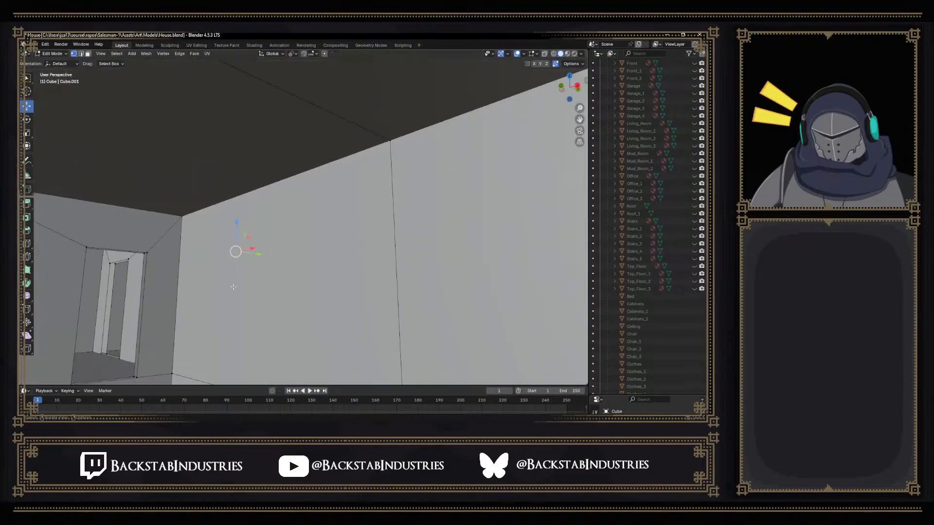
scroll(228, 287, "up", 4)
middle_click_drag(239, 333, 269, 232, "shift")
middle_click_drag(281, 287, 345, 287)
left_click(165, 357)
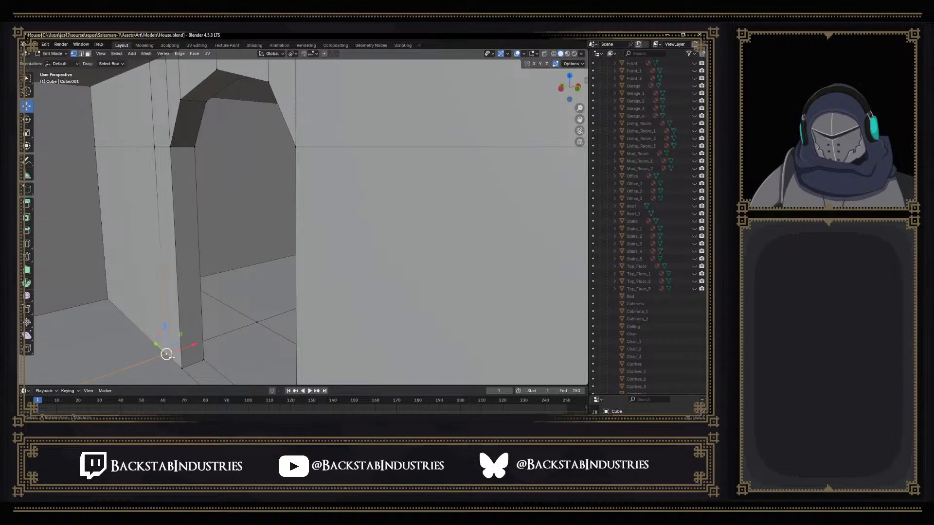
left_click_drag(153, 347, 146, 341)
middle_click_drag(160, 342, 299, 294)
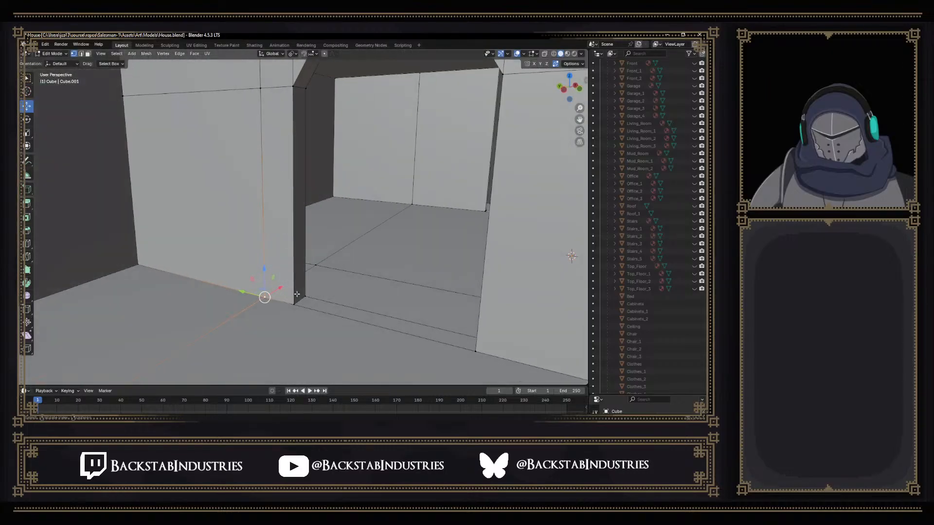
Dissolve the vertical edge dividing the far wall seen through the arched opening
middle_click_drag(443, 138, 394, 138)
left_click(380, 129)
key("2")
left_click(378, 173)
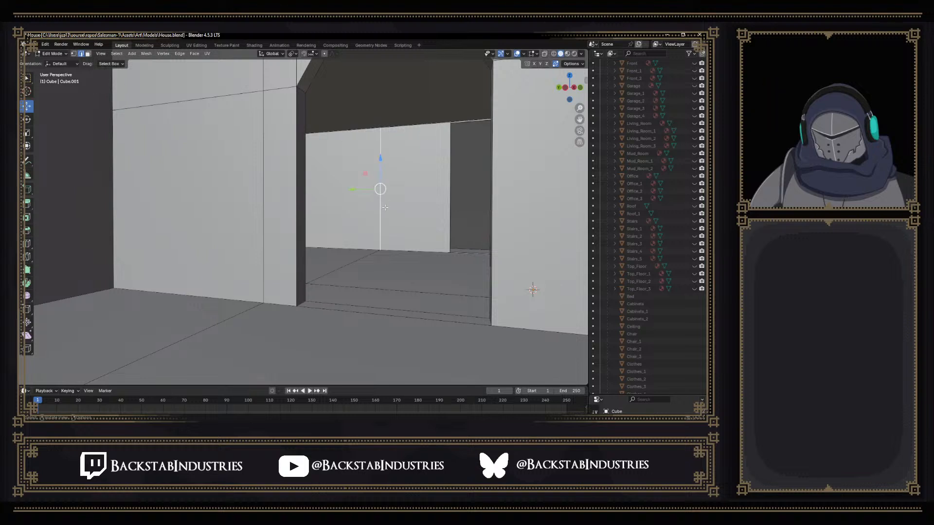
key("x")
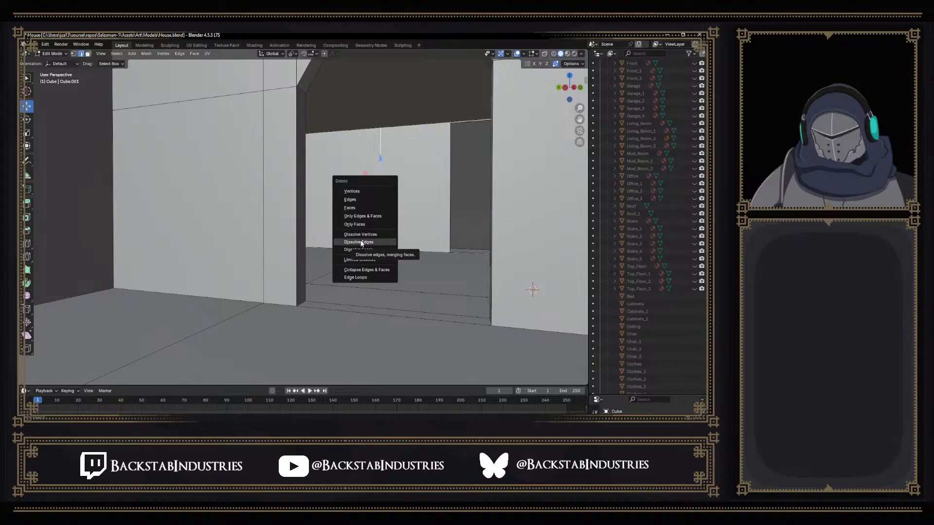
left_click(359, 242)
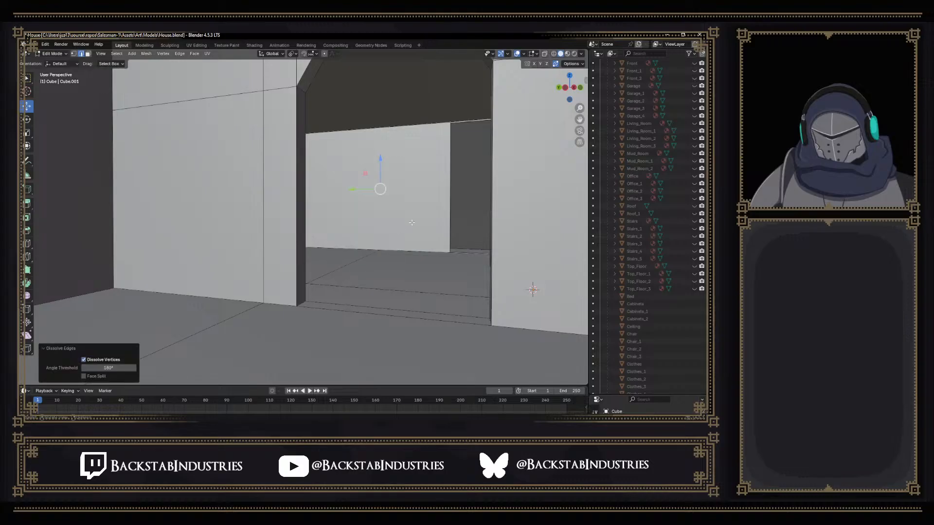
Try moving the wall-base vertex beside the far doorway along the Z axis, and undo the move
key("1")
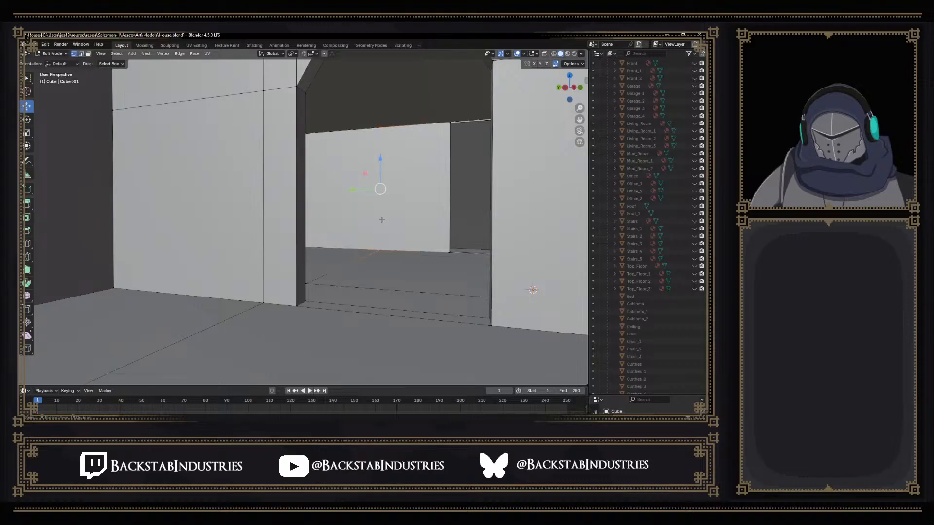
left_click(379, 248)
scroll(384, 251, "up", 2)
middle_click_drag(426, 255, 462, 271)
left_click(458, 256)
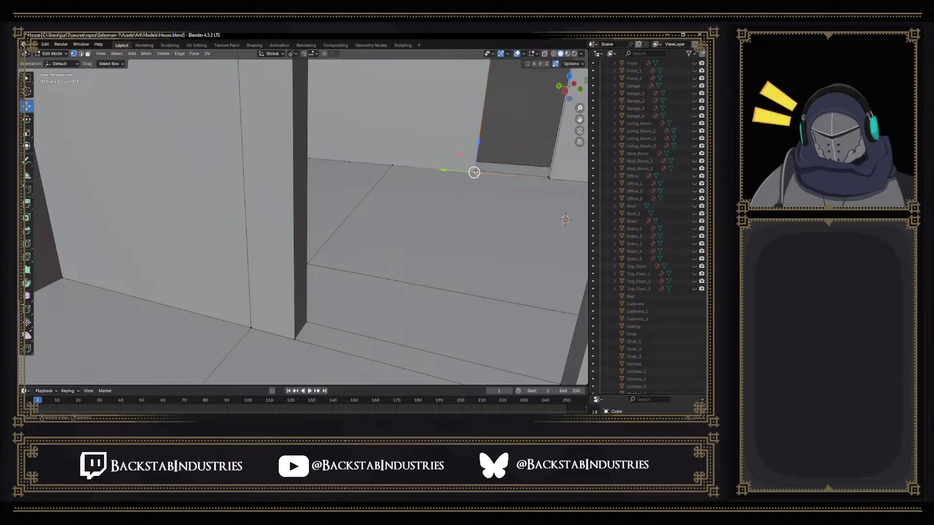
key("g")
key("z")
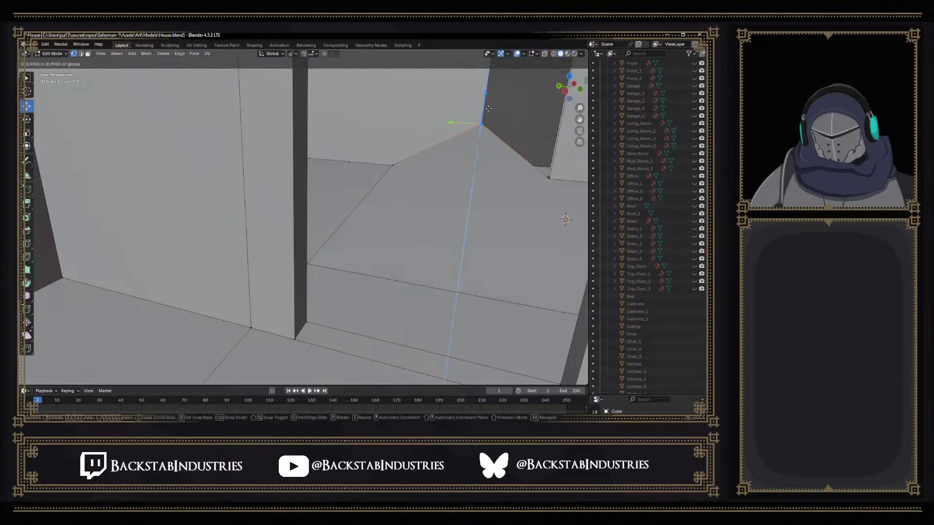
left_click(494, 161)
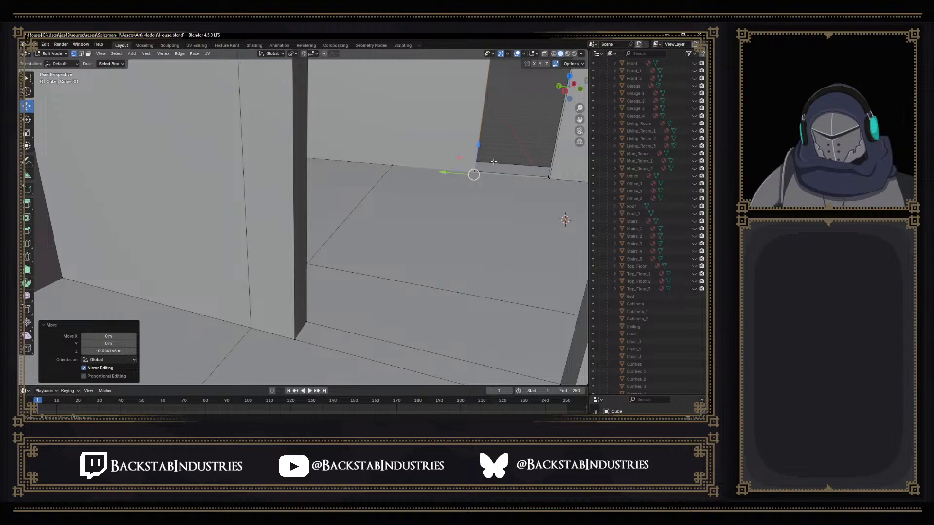
key("ctrl+z")
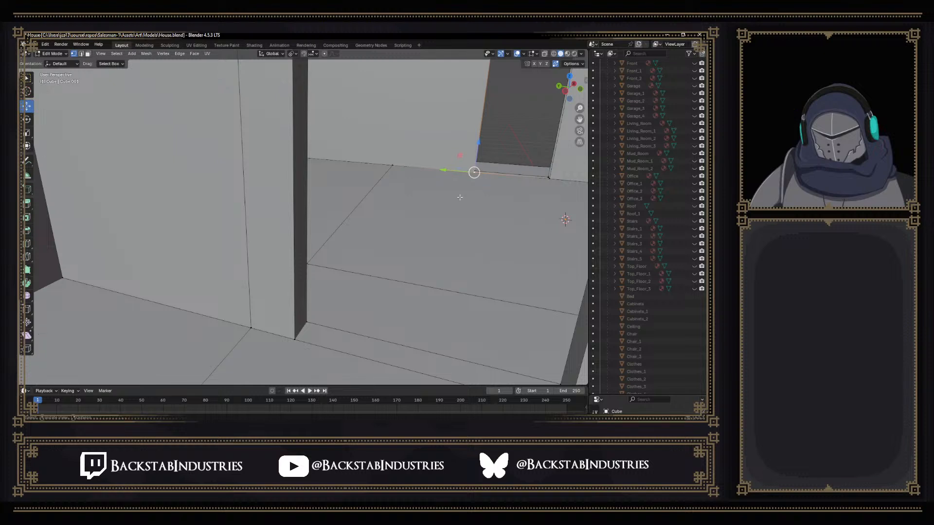
Delete the stray floor vertex behind the arched opening's pillar together with the floor faces attached to it
middle_click_drag(392, 165, 392, 172)
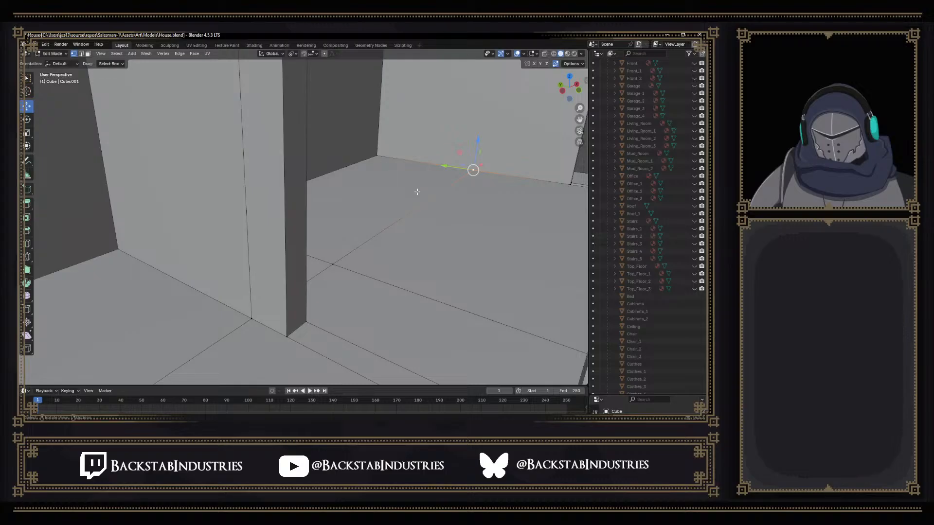
key("2")
left_click(427, 214)
key("1")
left_click(334, 265)
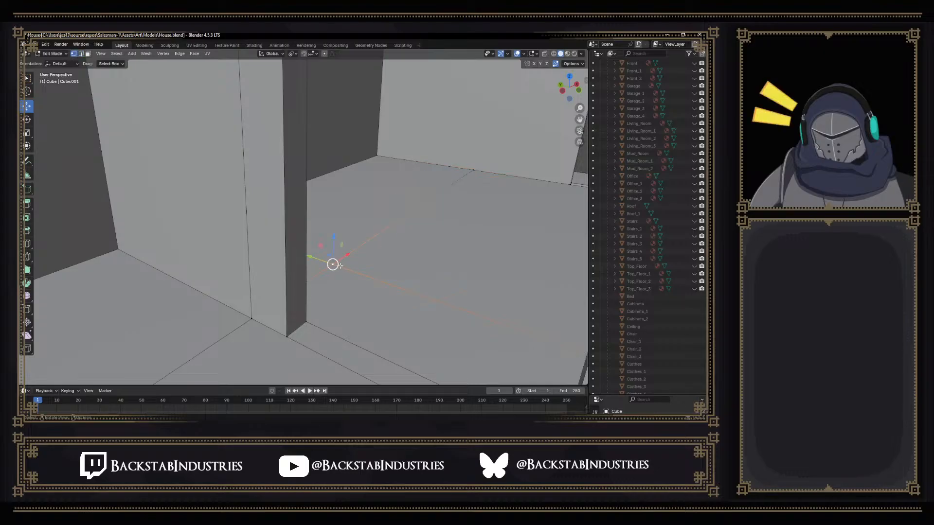
key("x")
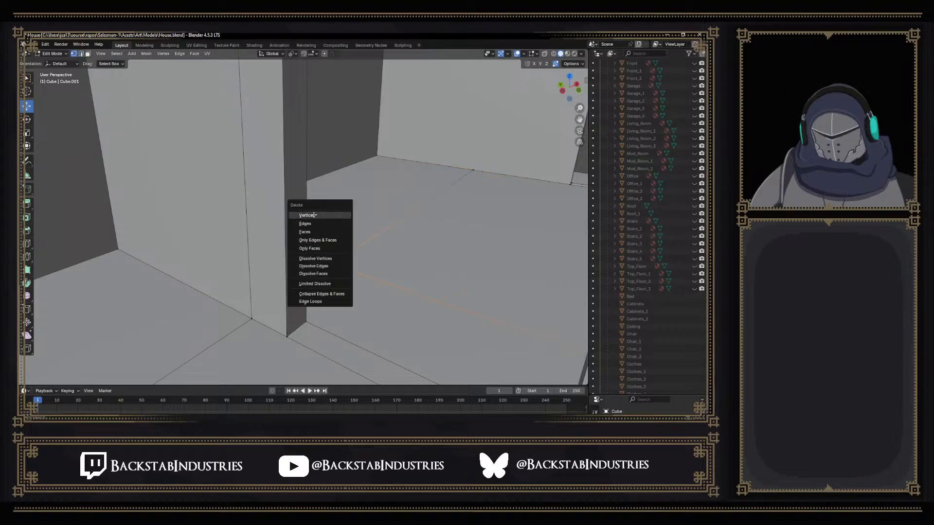
left_click(313, 214)
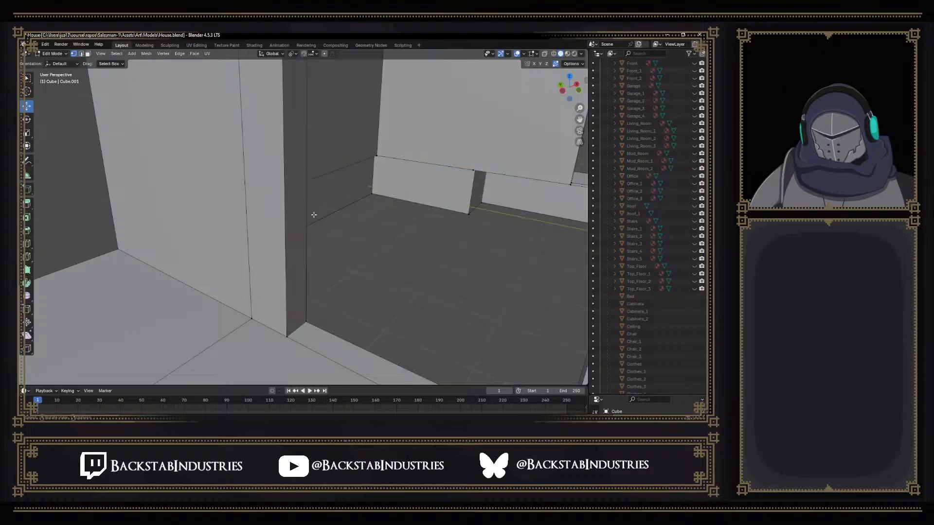
Dissolve the redundant vertex midway along the bottom edge of the far wall seen through the opening
middle_click_drag(346, 253, 327, 267)
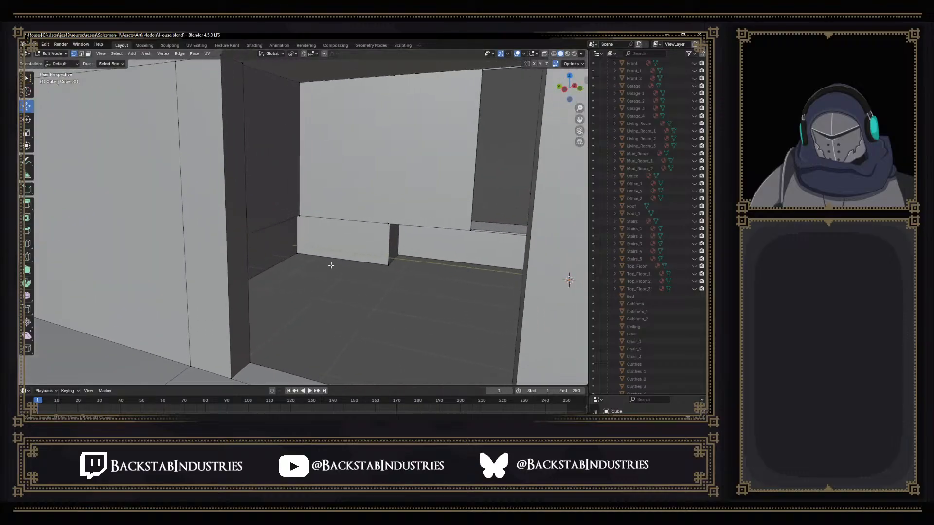
left_click(389, 224)
key("x")
left_click(372, 284)
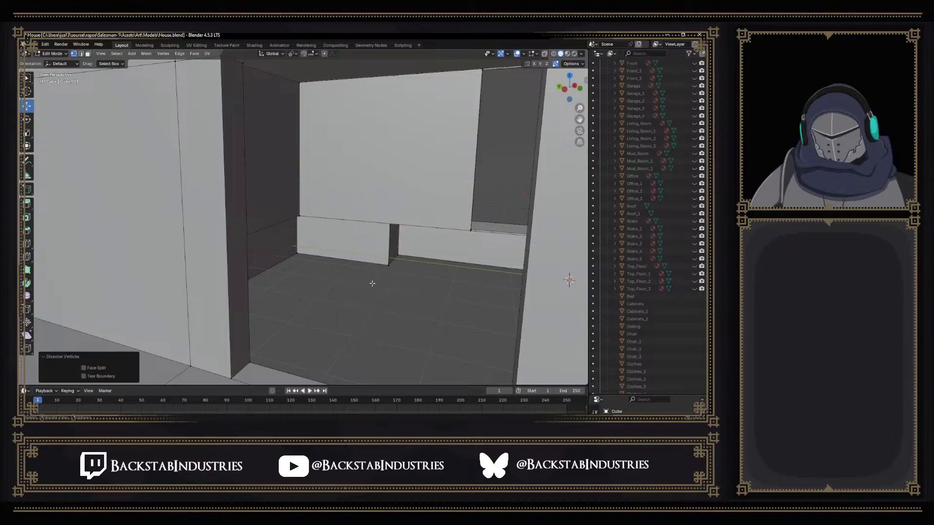
Delete the large floor face of the room on the other side of the opening
middle_click_drag(407, 250, 300, 286)
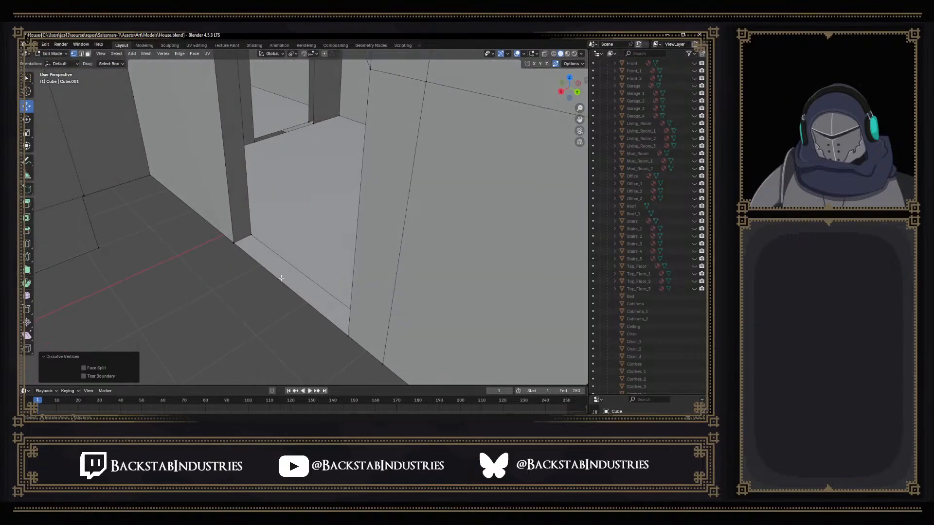
middle_click_drag(355, 331, 379, 320)
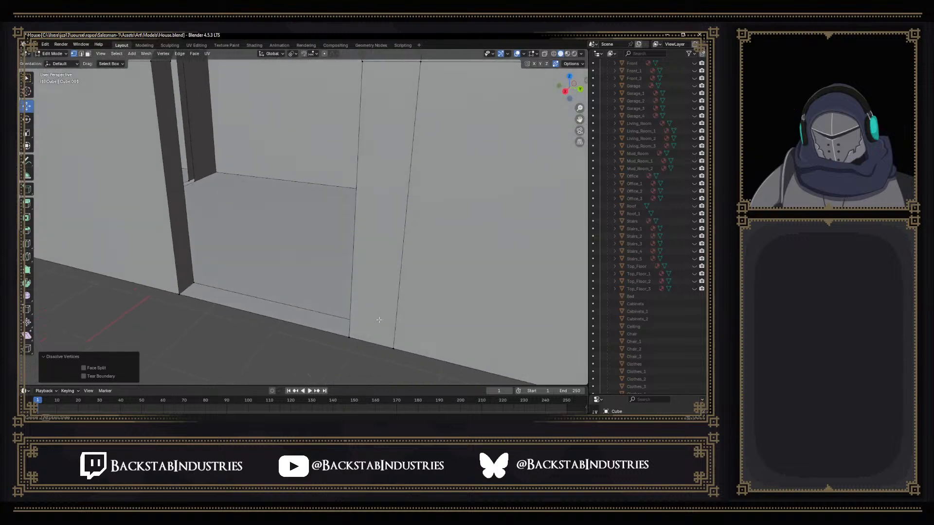
middle_click_drag(379, 319, 308, 319)
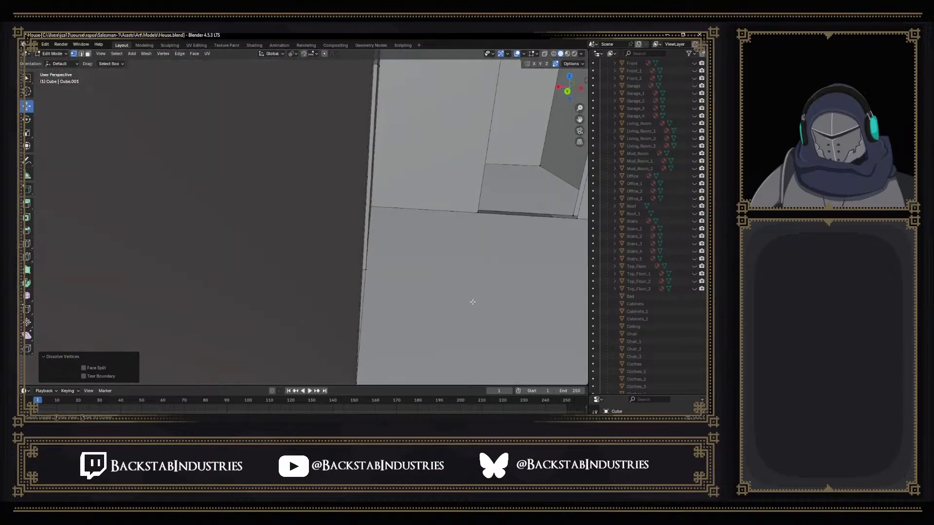
scroll(471, 302, "down", 5)
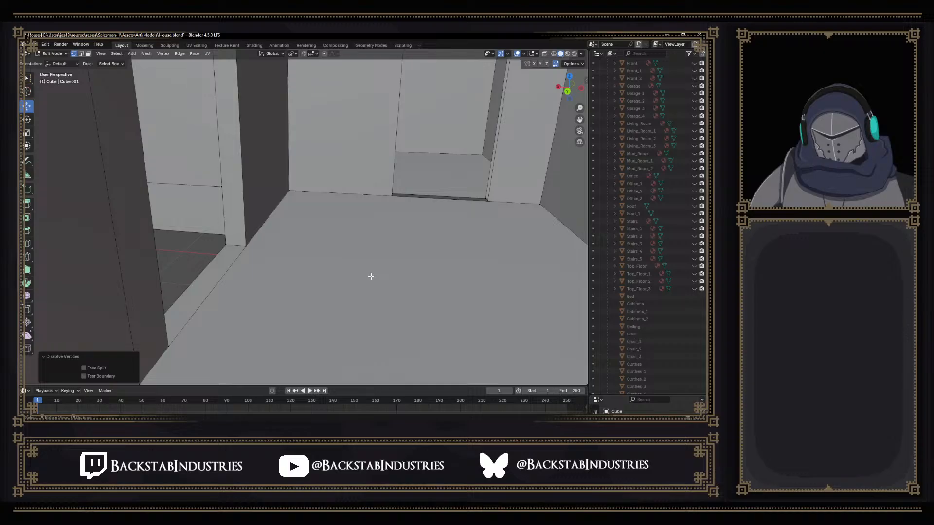
key("x")
key("3")
left_click(430, 261)
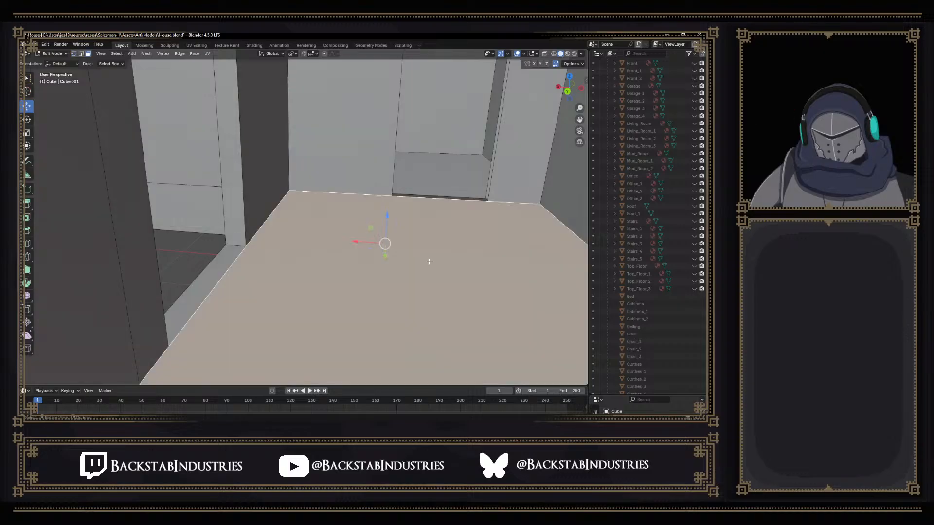
key("x")
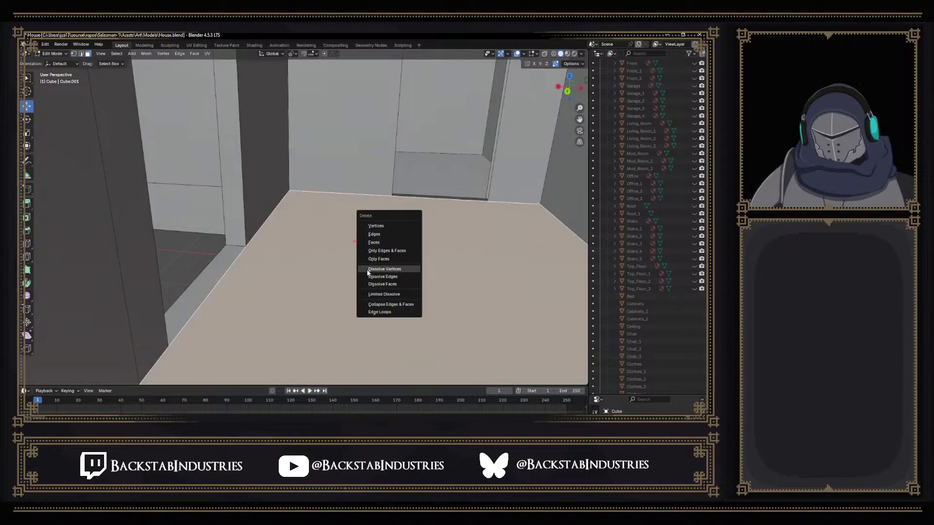
left_click(381, 243)
middle_click_drag(382, 242, 372, 245)
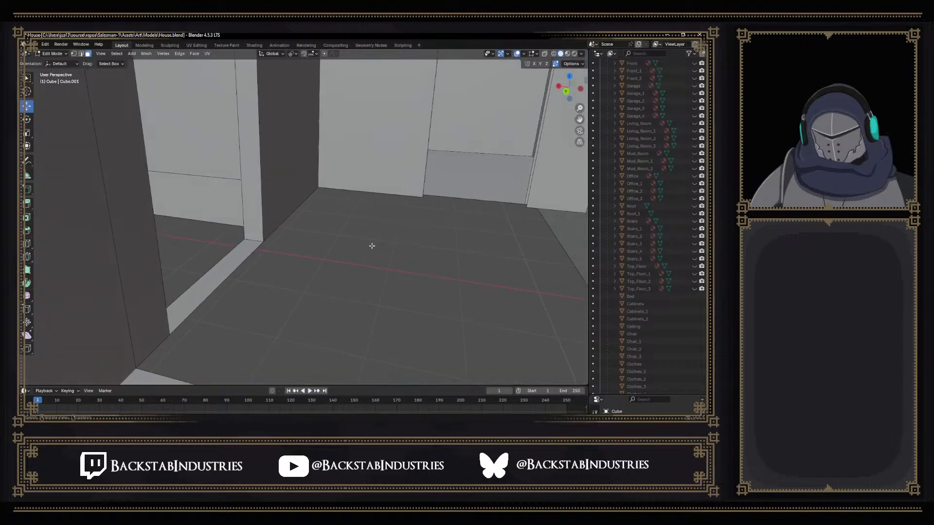
Delete the remaining strip of floor face along that room's end wall
key("1")
scroll(372, 252, "down", 1)
scroll(372, 252, "up", 1)
middle_click_drag(376, 251, 327, 250)
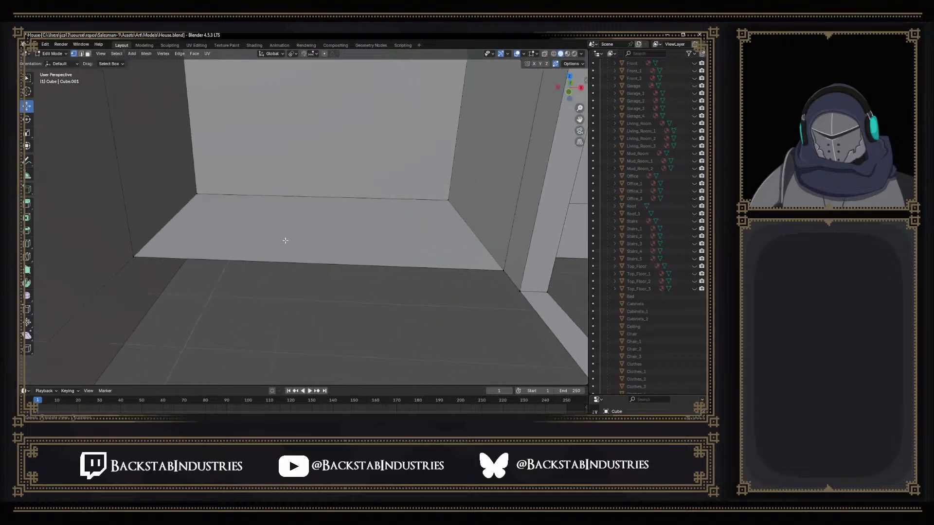
left_click(327, 237)
key("x")
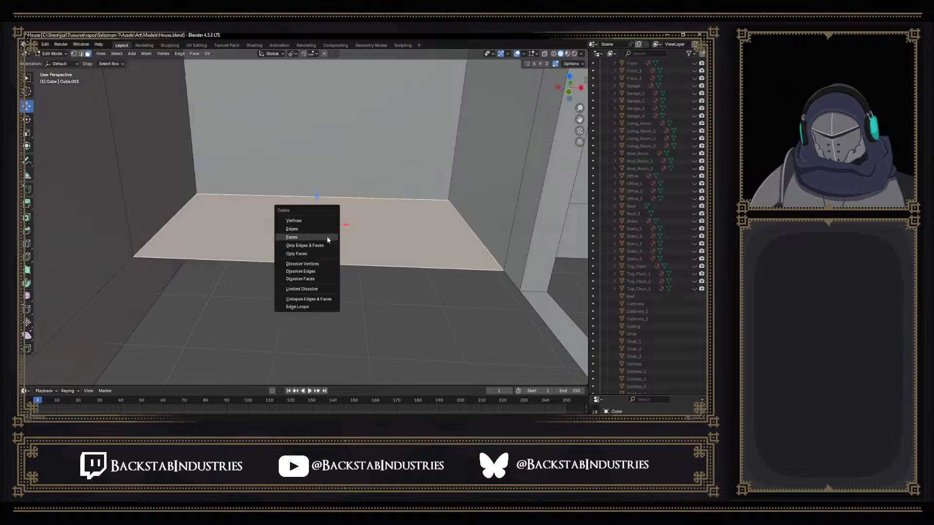
left_click(326, 236)
middle_click_drag(380, 254, 519, 252)
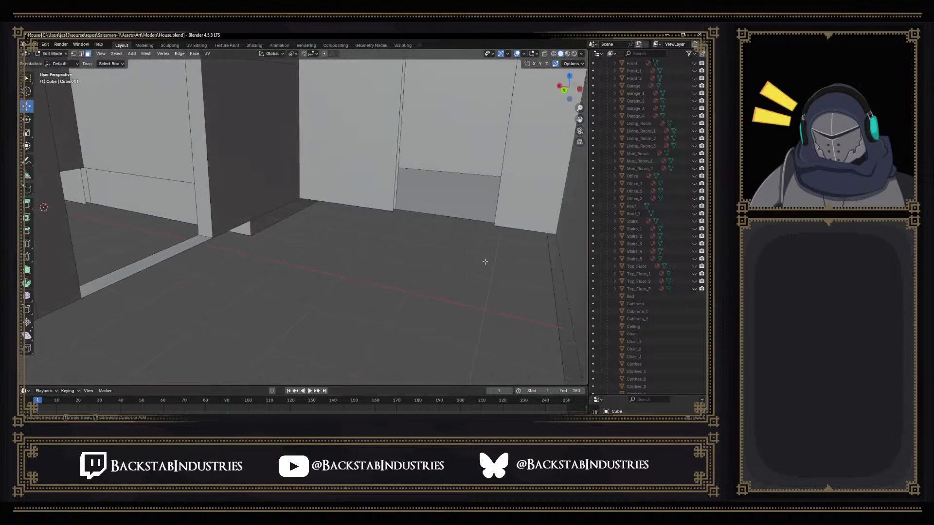
Undo the floor face deletions and recheck the restored floor against the room's walls and doorway
key("ctrl+z")
key("ctrl+z")
key("ctrl+z")
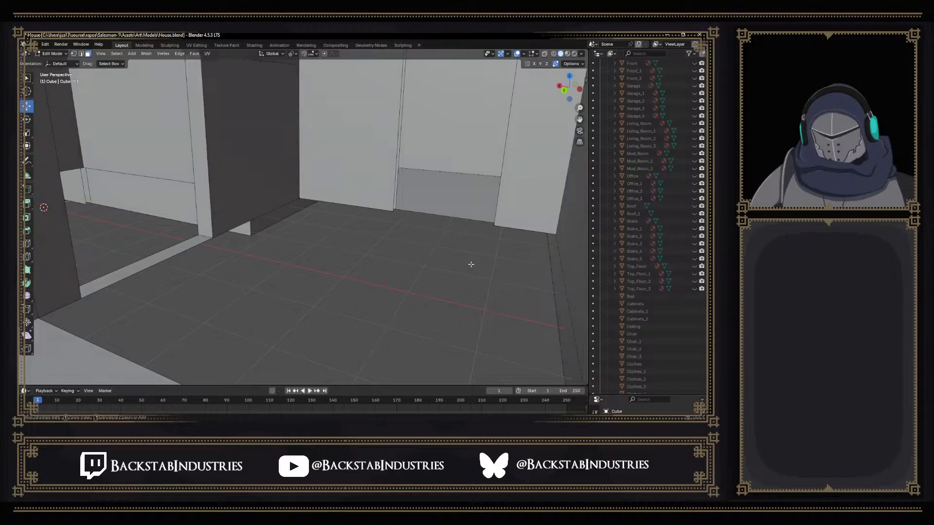
mouse_move(470, 265)
middle_mouse_down()
mouse_move(312, 269)
mouse_move(273, 238)
mouse_move(293, 208)
mouse_move(358, 258)
mouse_move(406, 261)
mouse_move(417, 278)
mouse_move(470, 270)
middle_mouse_up()
key("a")
middle_click_drag(252, 256, 335, 219)
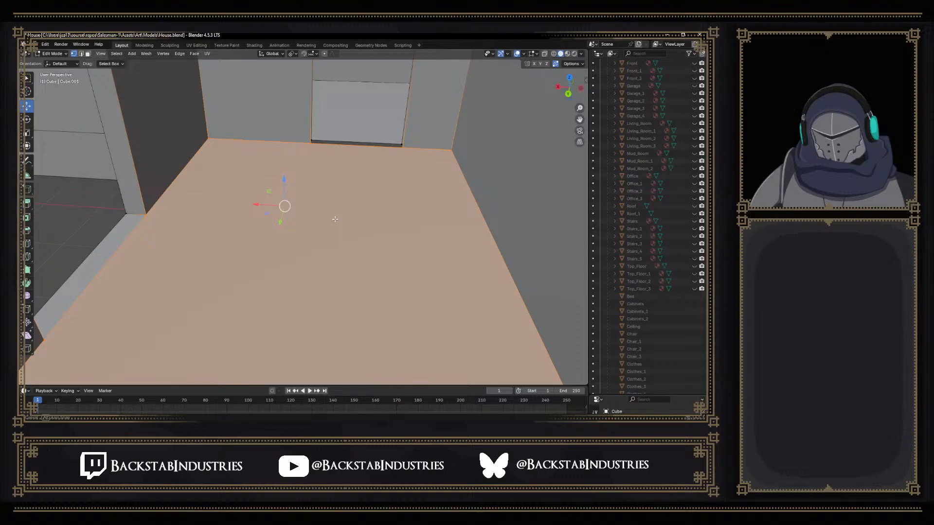
middle_click_drag(335, 219, 376, 207)
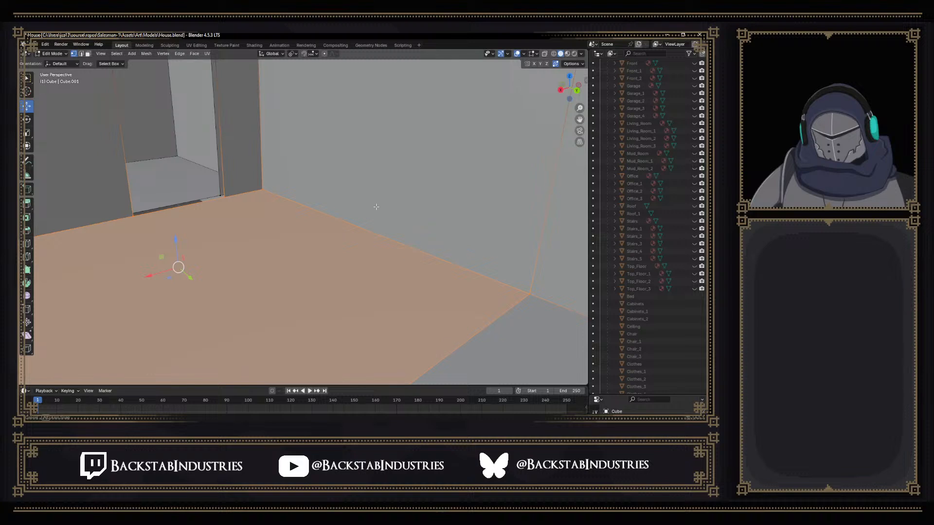
middle_click_drag(376, 207, 182, 225)
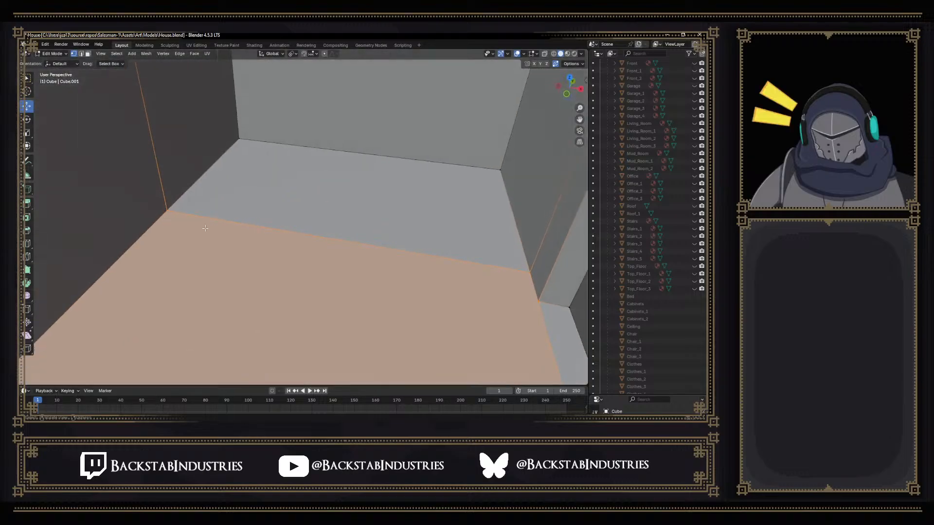
Delete the room's large floor face and the adjoining floor strip by the end wall, leaving the floor open
key("x")
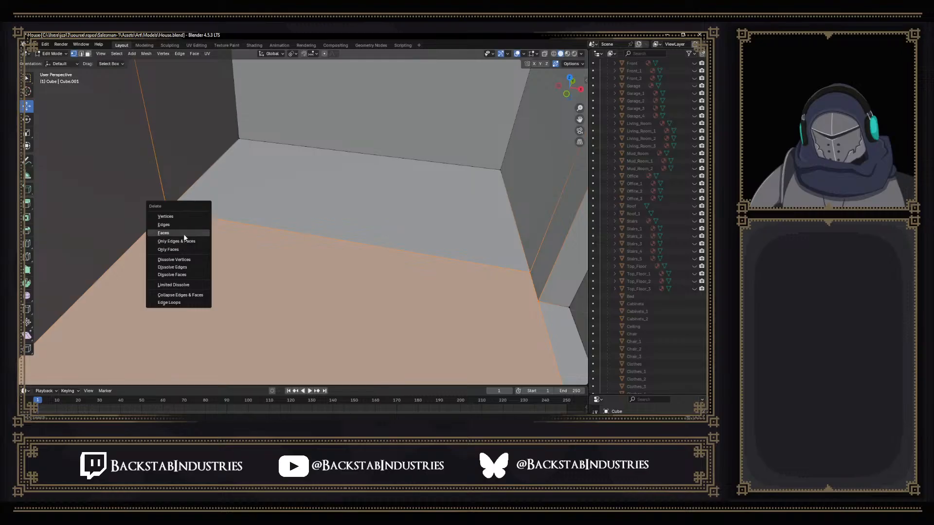
left_click(184, 237)
key("x")
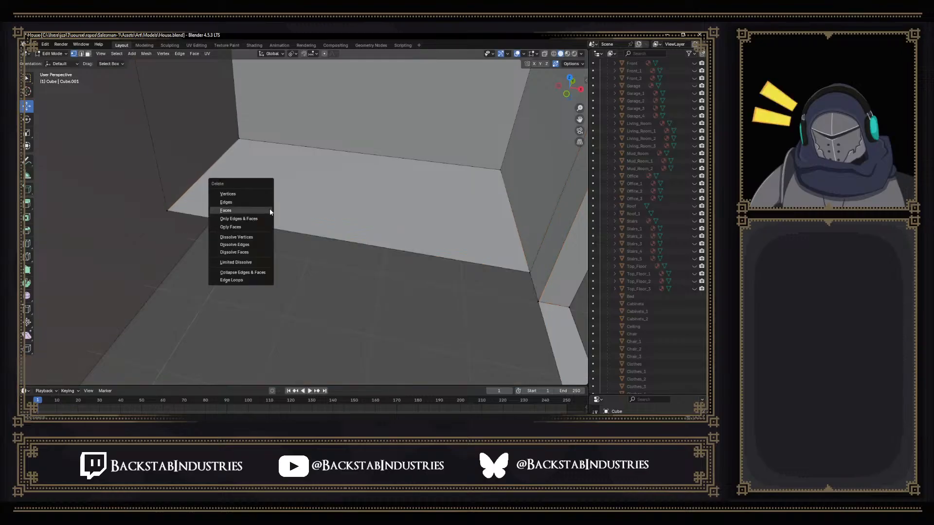
key("3")
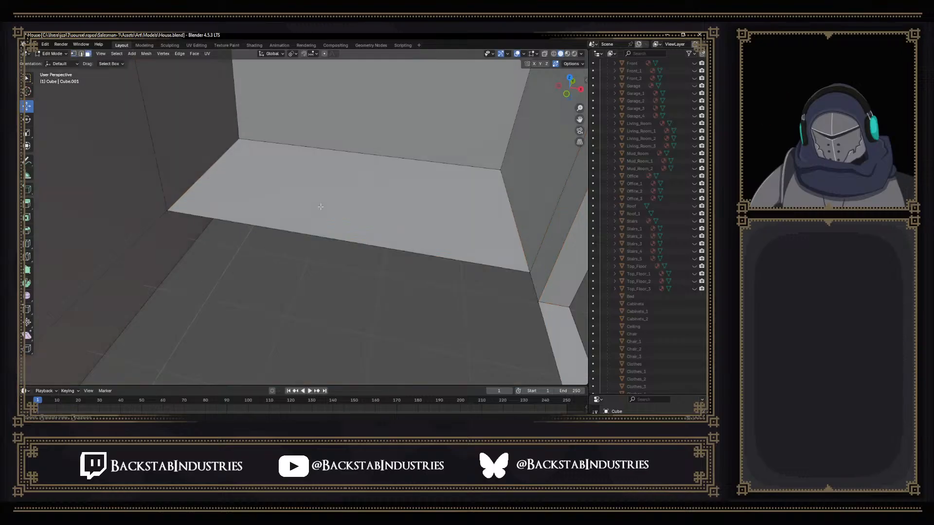
left_click(316, 208)
key("x")
left_click(297, 209)
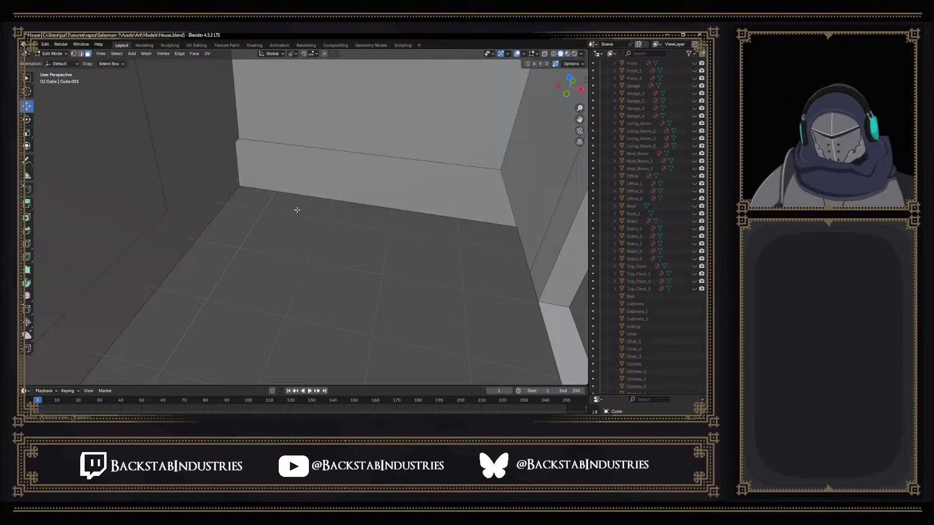
key("1")
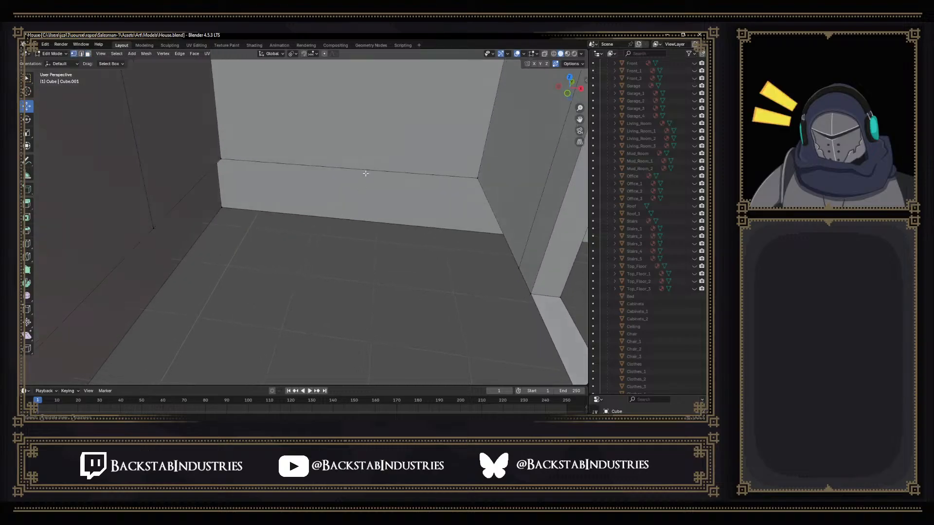
key("2")
left_click(368, 170)
middle_click_drag(368, 169, 506, 185)
left_click(452, 223)
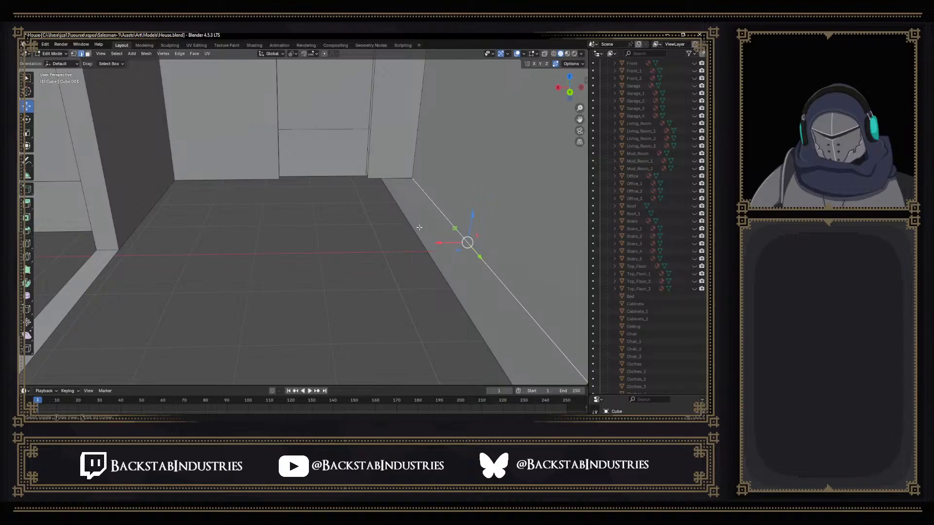
Select the room's corner vertices at the base of the walls and fill a single new floor face between them
key("1")
left_click(176, 182)
left_click(413, 178)
middle_click_drag(418, 198, 258, 204)
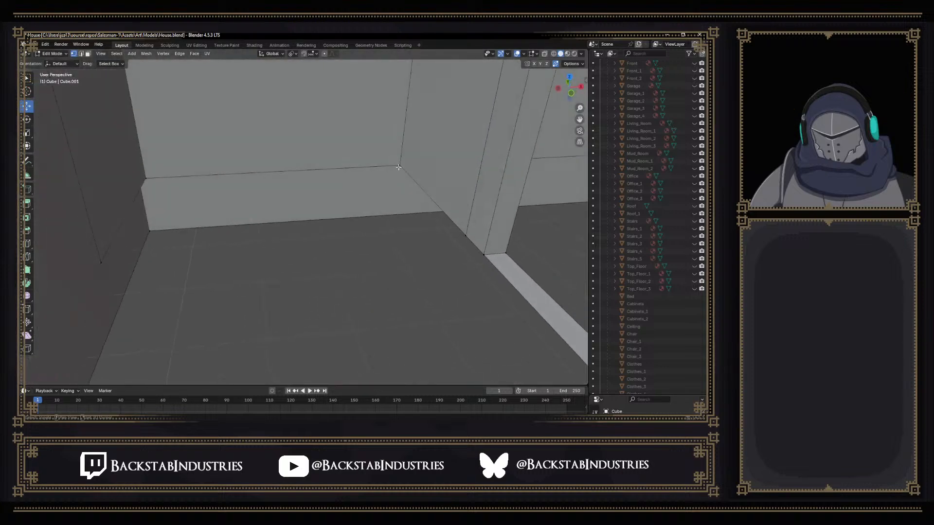
left_click(151, 178, "shift")
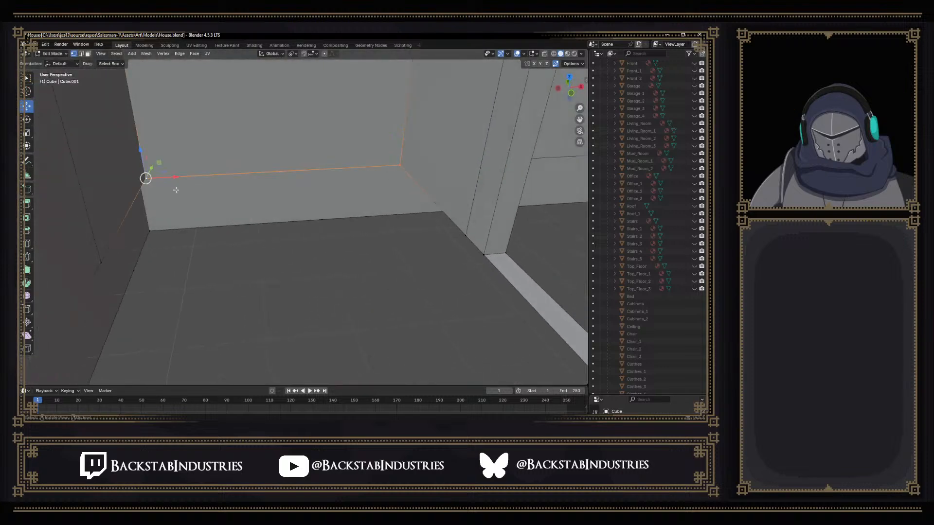
key("f")
Move the wall-base vertex beside the room's doorway upward along the Z axis
middle_click_drag(251, 212, 119, 212)
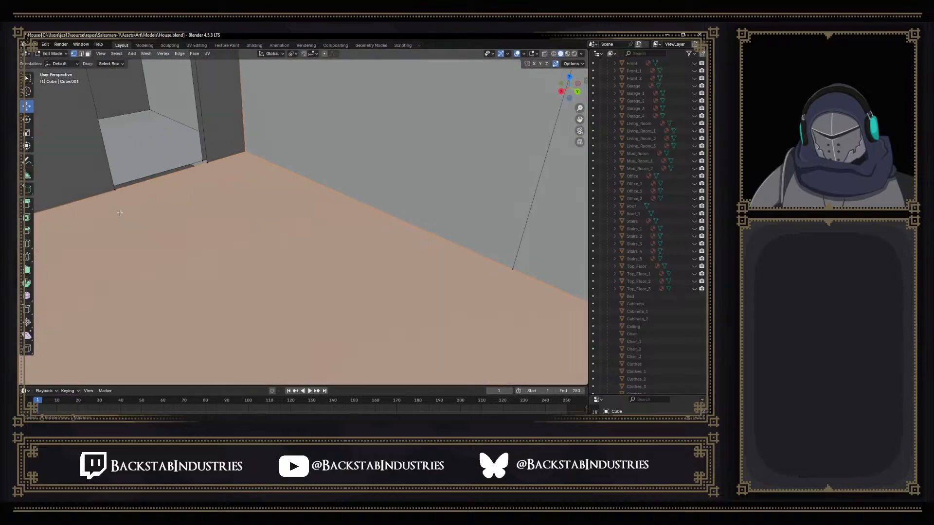
left_click(206, 163)
left_click(205, 135)
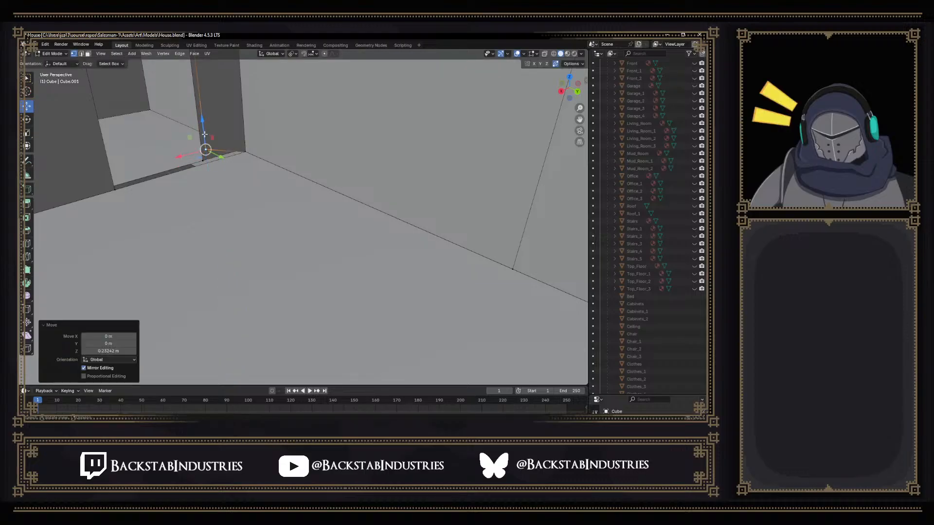
Undo the doorway vertex move and try raising another wall-base vertex along the Z axis, undoing that move too
key("ctrl+z")
middle_click_drag(379, 179, 440, 163)
left_click(333, 254)
left_click_drag(333, 239, 333, 208)
key("ctrl+z")
middle_click_drag(336, 214, 436, 221)
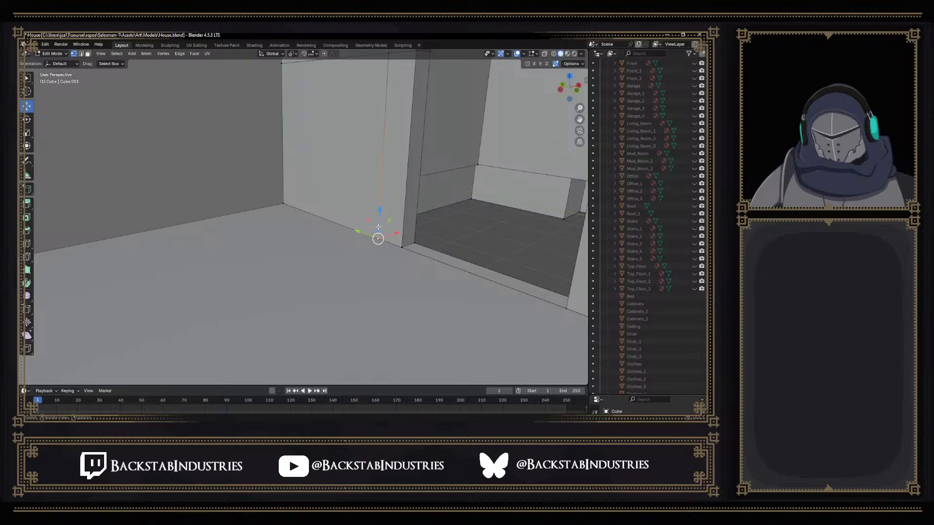
Try raising the wall-base vertices beside the archway along the Z axis, undoing each move
left_click_drag(378, 227, 378, 214)
key("ctrl+z")
left_click(402, 247)
left_click_drag(402, 224, 402, 205)
key("ctrl+z")
middle_click_drag(402, 236, 390, 225)
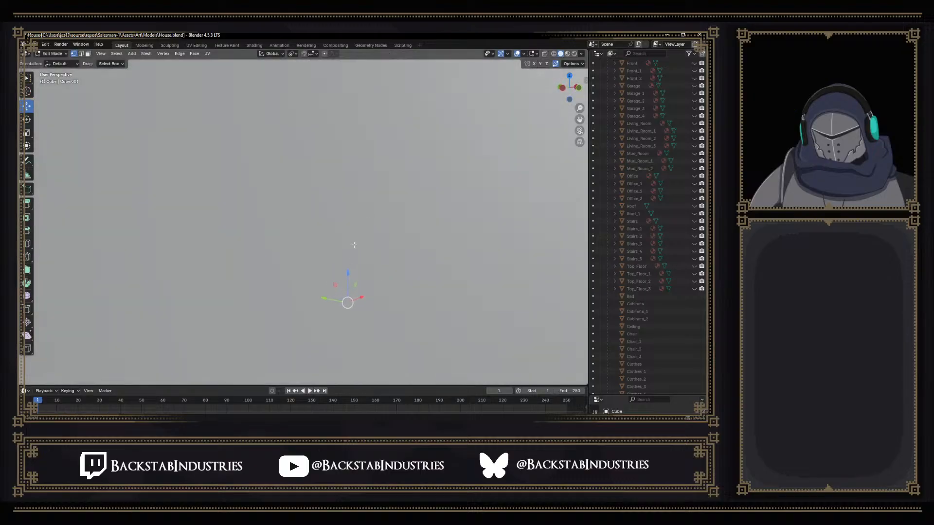
Dissolve the upper and lower vertical edges running through the wall between the room corner and the archway
scroll(328, 268, "up", 2)
middle_click_drag(308, 230, 310, 222)
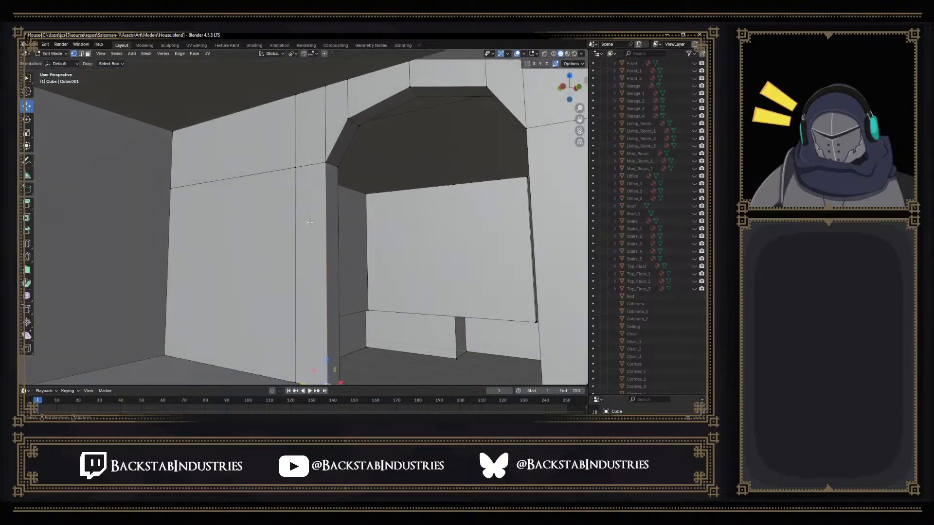
left_click(296, 167)
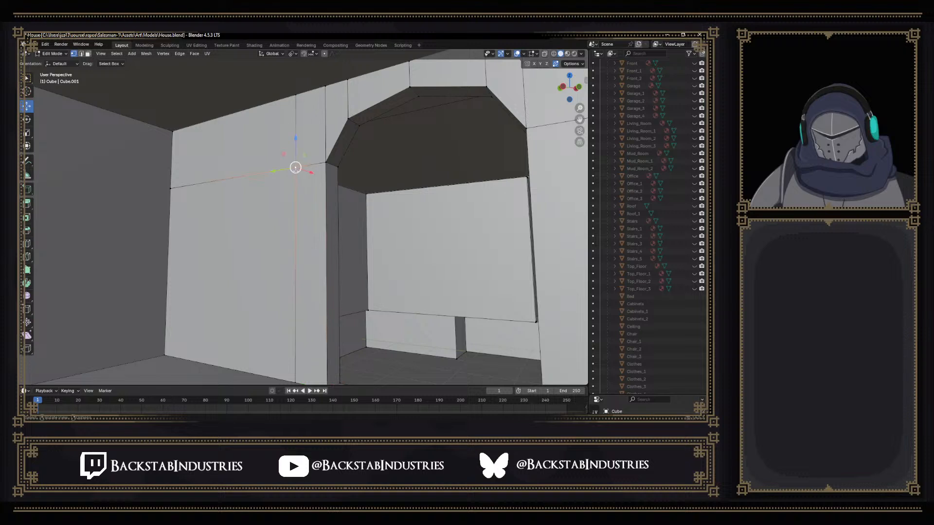
left_click(297, 219)
left_click(295, 239)
left_click(296, 141)
key("x")
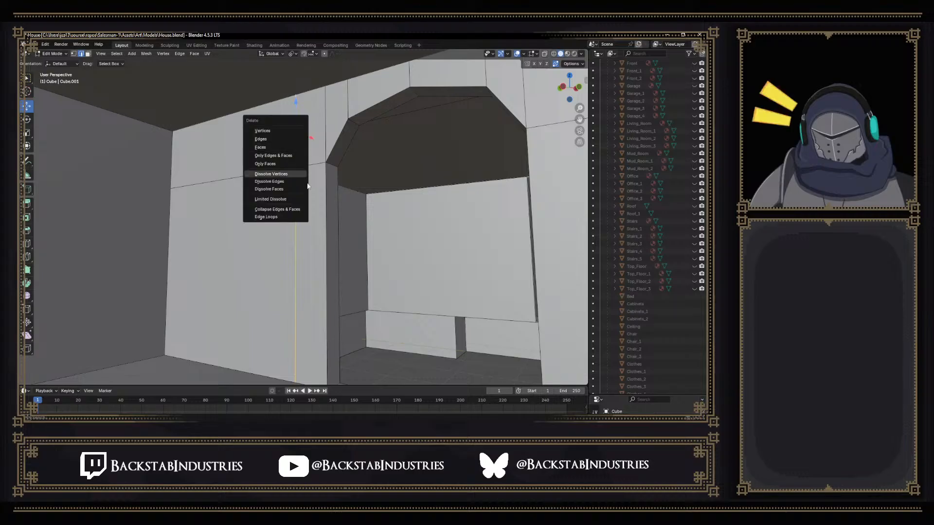
left_click(276, 142)
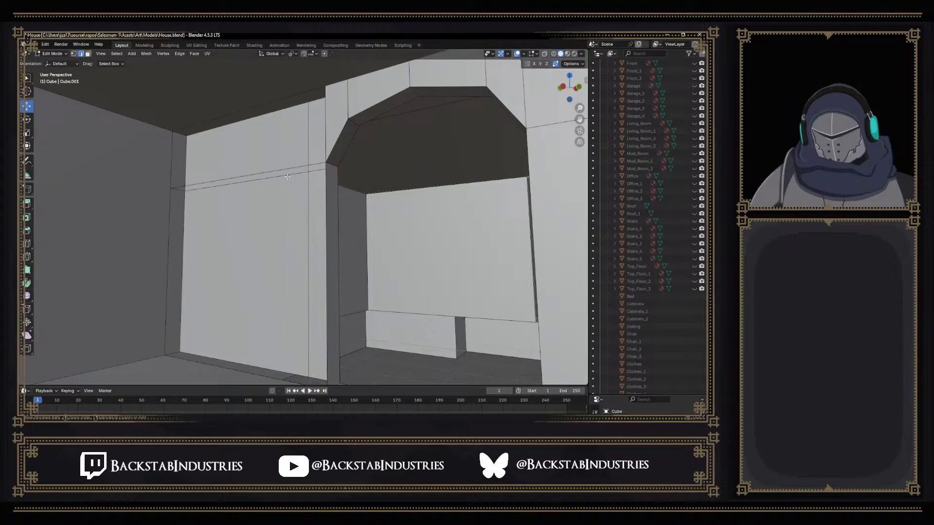
key("ctrl+z")
key("x")
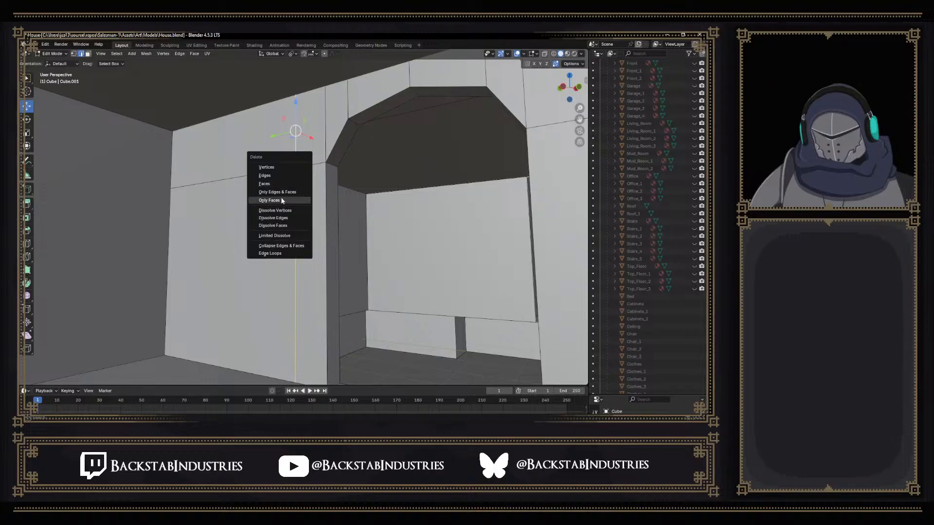
left_click(281, 217)
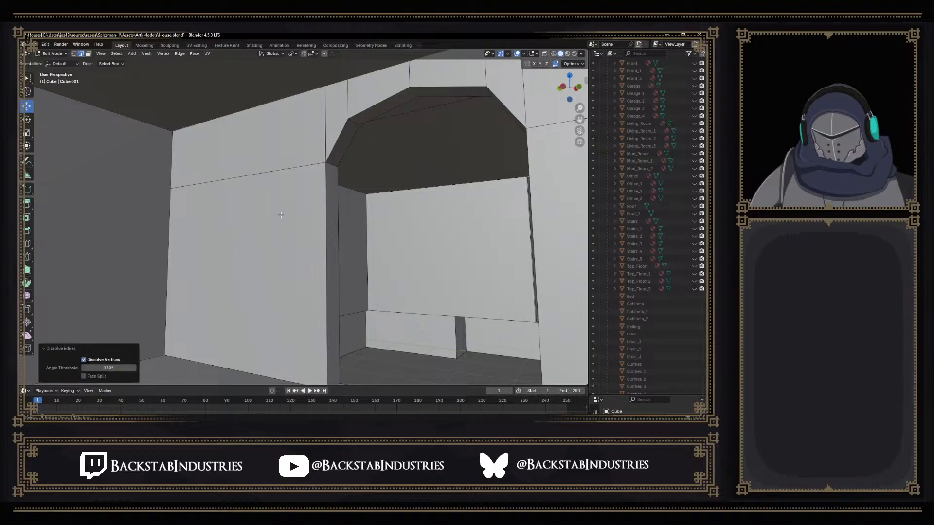
key("1")
Dissolve the two vertical edges beside the archway on the opposite side of the same wall
middle_click_drag(281, 215, 313, 231)
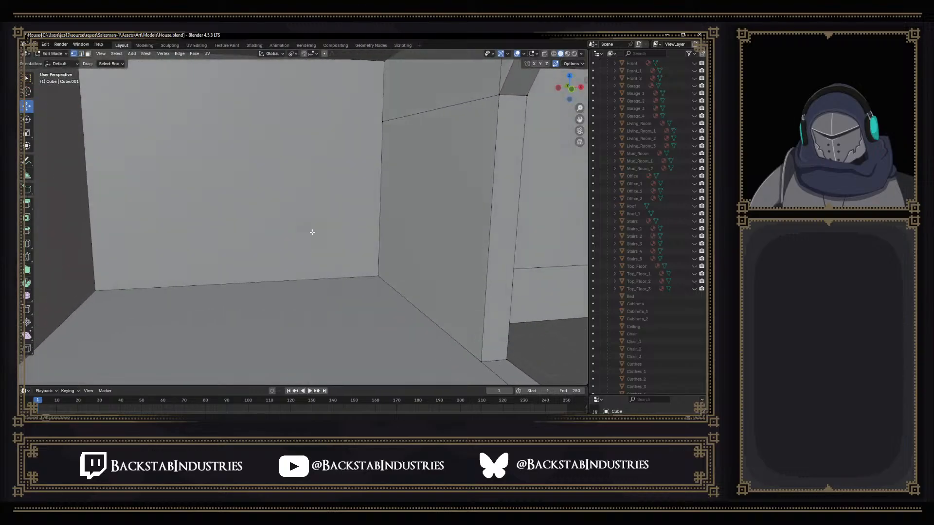
middle_click_drag(403, 215, 202, 213, "shift")
middle_click_drag(357, 205, 316, 204, "shift")
middle_click_drag(385, 208, 327, 208)
scroll(340, 210, "down", 5)
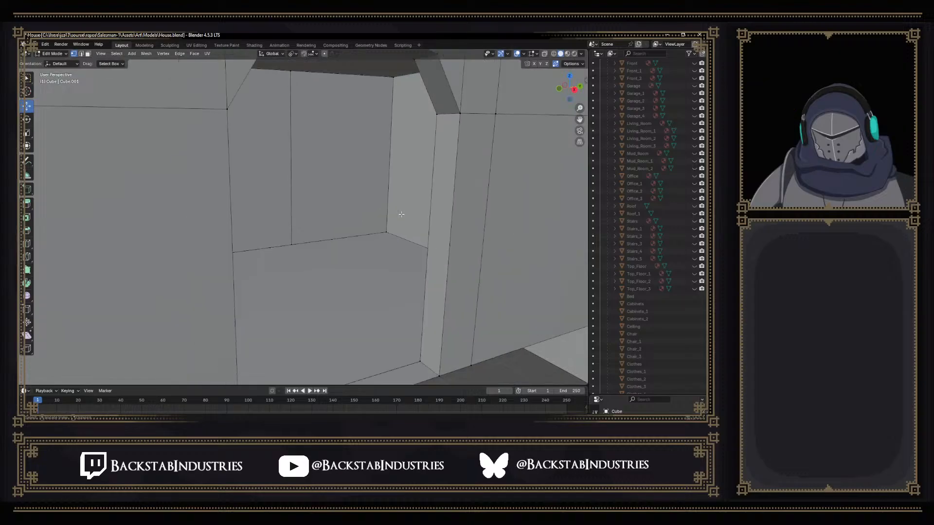
middle_click_drag(437, 224, 296, 208)
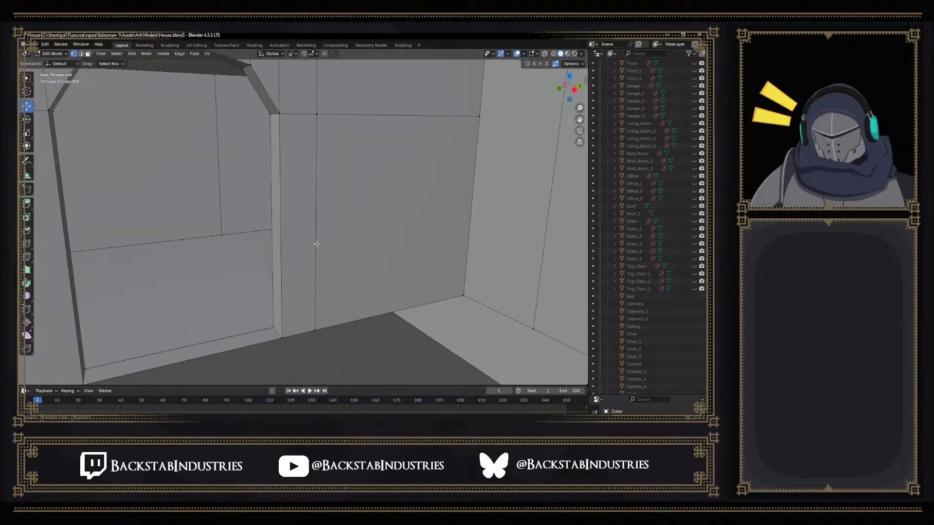
middle_click_drag(319, 245, 333, 214)
left_click(327, 110)
left_click(322, 219, "shift")
key("x")
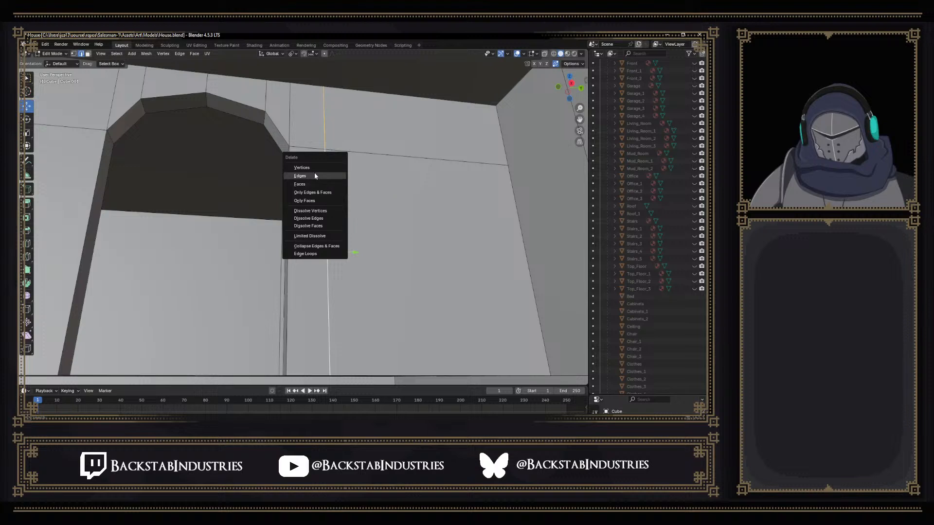
left_click(314, 175)
key("ctrl+z")
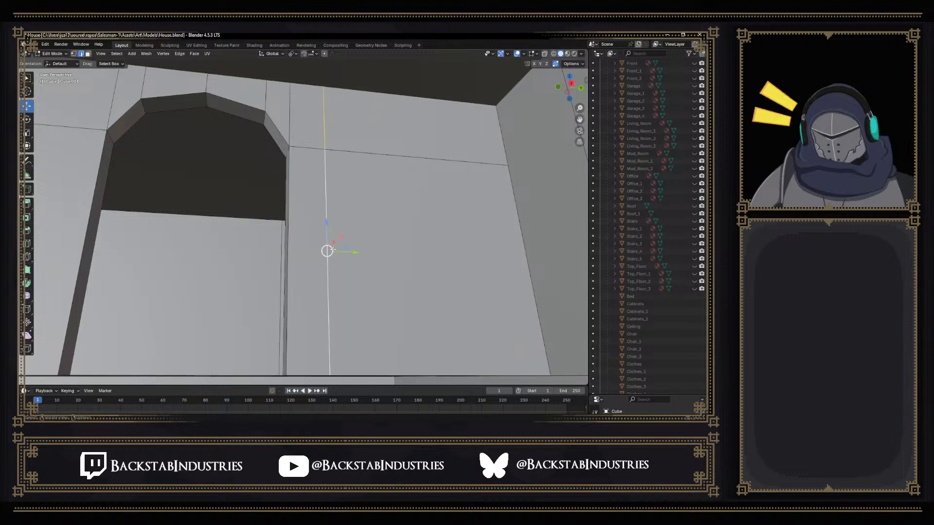
key("x")
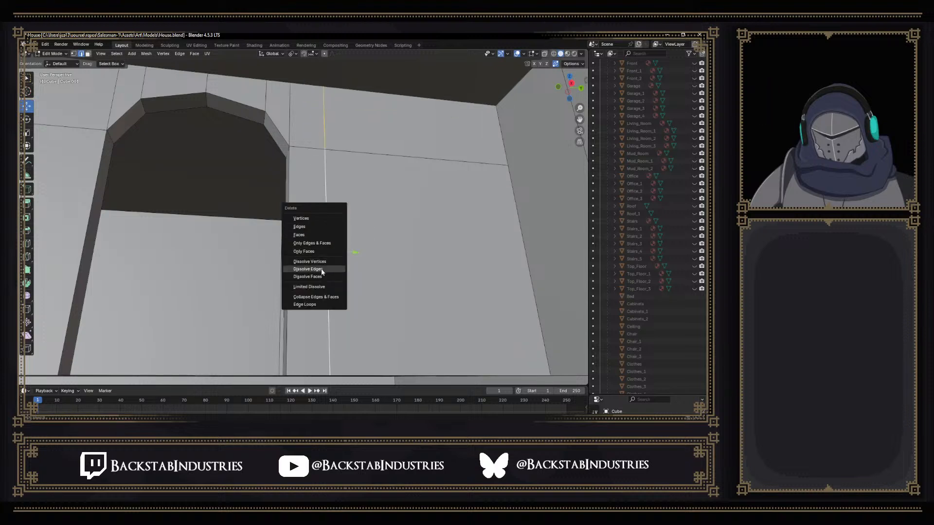
left_click(322, 270)
Dissolve the full-height vertical edge near the corner of the adjoining wall
middle_click_drag(341, 223, 369, 196)
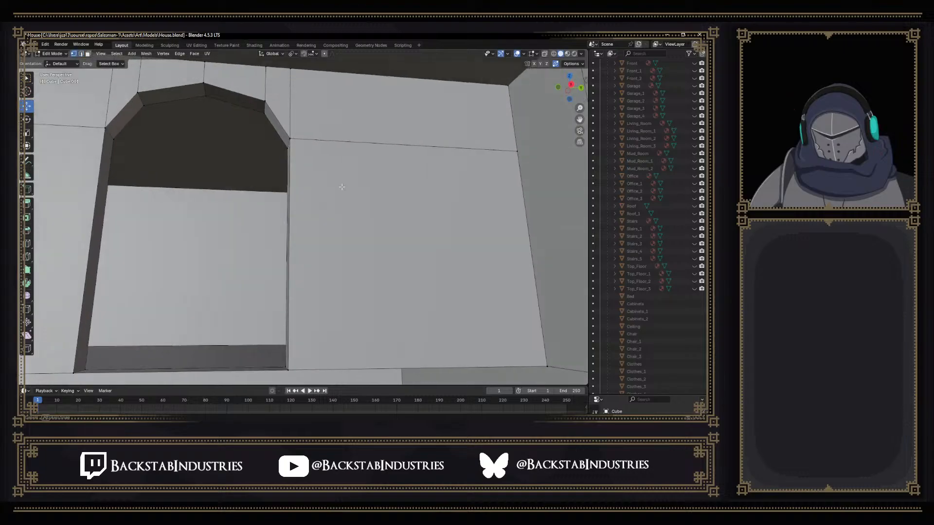
middle_click_drag(423, 164, 394, 234)
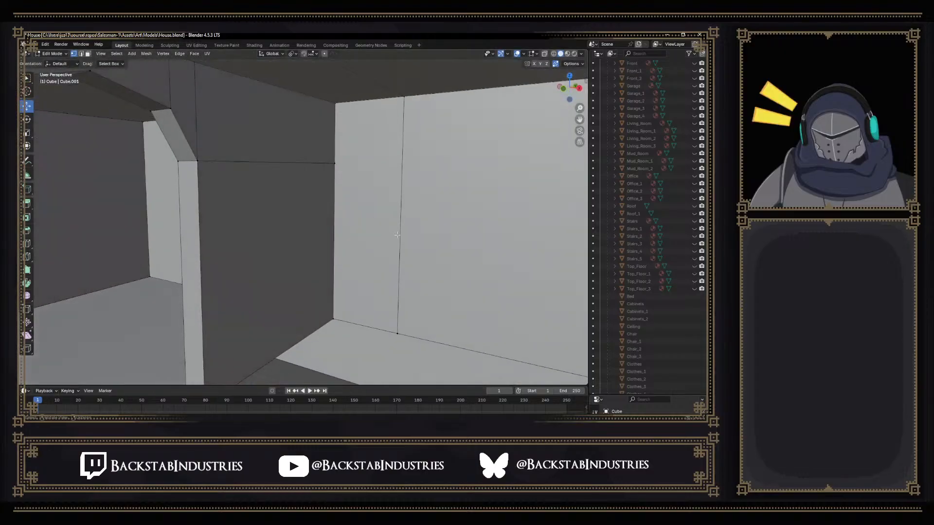
key("2")
left_click(400, 234)
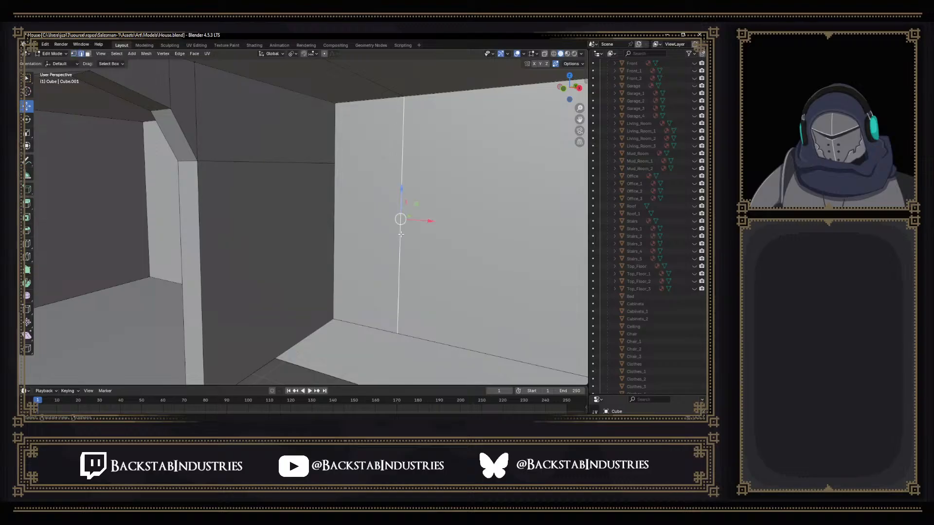
key("x")
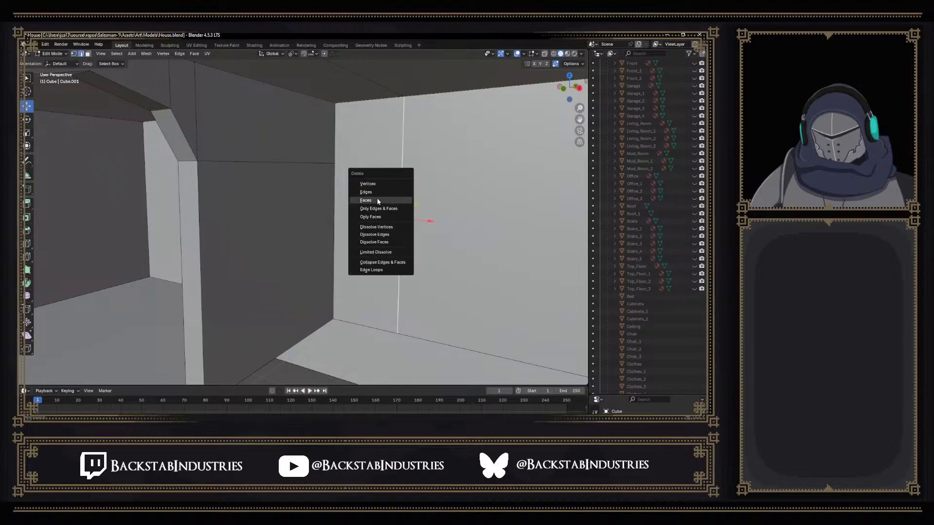
left_click(385, 234)
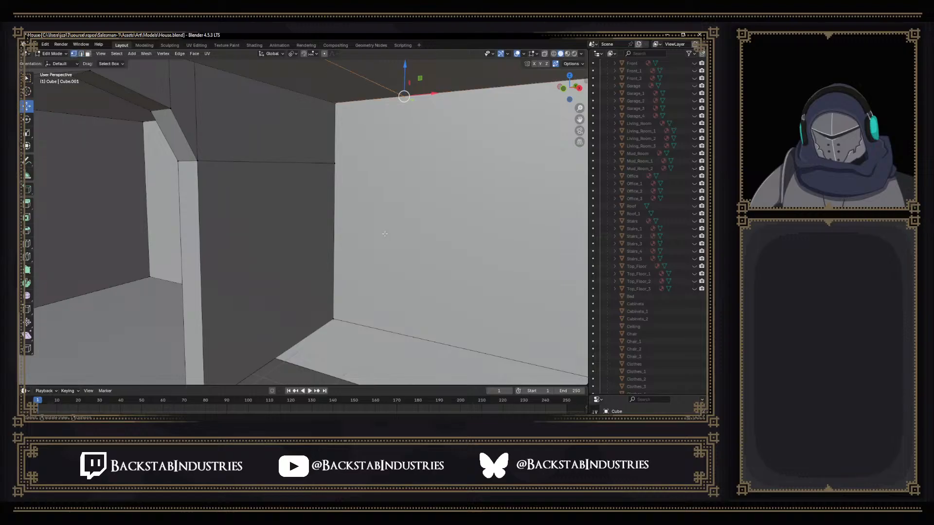
mouse_move(385, 234)
middle_mouse_down()
mouse_move(461, 237)
mouse_move(359, 240)
mouse_move(432, 256)
mouse_move(482, 248)
mouse_move(344, 220)
mouse_move(374, 227)
middle_mouse_up()
left_click(398, 243)
Inspect the room's wall and ceiling faces and the ceiling edge running above the archway
middle_click_drag(435, 226, 205, 214)
scroll(250, 223, "down", 5)
left_click(209, 223)
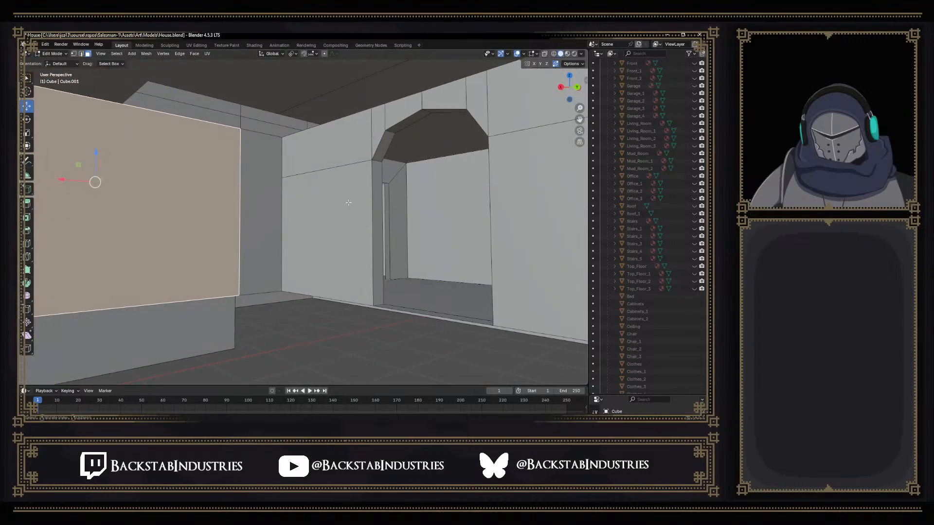
mouse_move(354, 156)
middle_mouse_down("shift")
mouse_move(361, 321)
mouse_move(348, 134)
middle_mouse_up("shift")
middle_click_drag(379, 189, 375, 160)
left_click(364, 241)
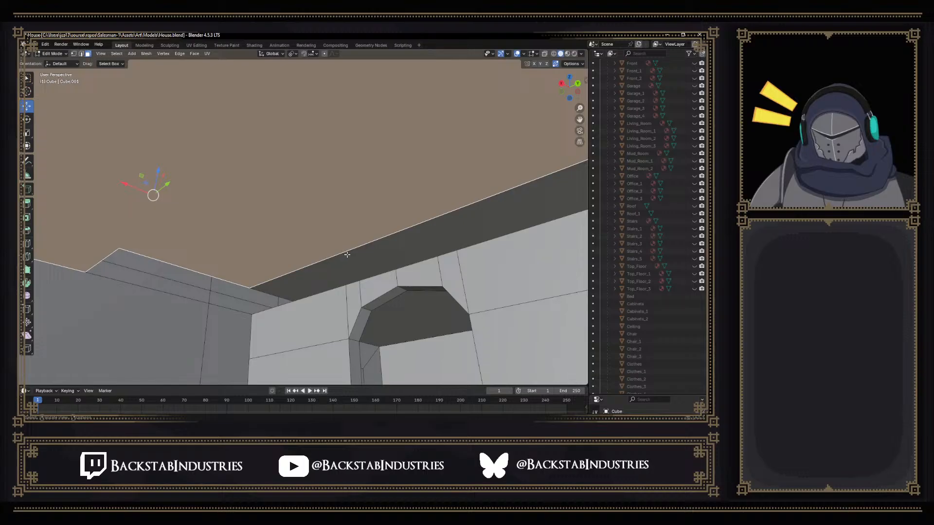
key("1")
left_click(347, 254)
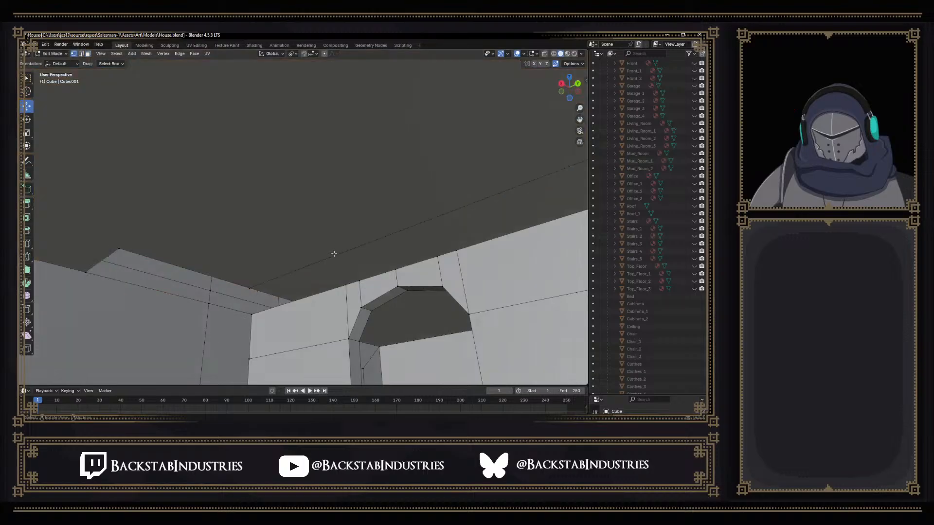
Try deleting the room's large ceiling face, and undo the deletion
left_click(299, 237)
mouse_move(298, 235)
middle_mouse_down()
mouse_move(262, 242)
mouse_move(309, 248)
middle_mouse_up()
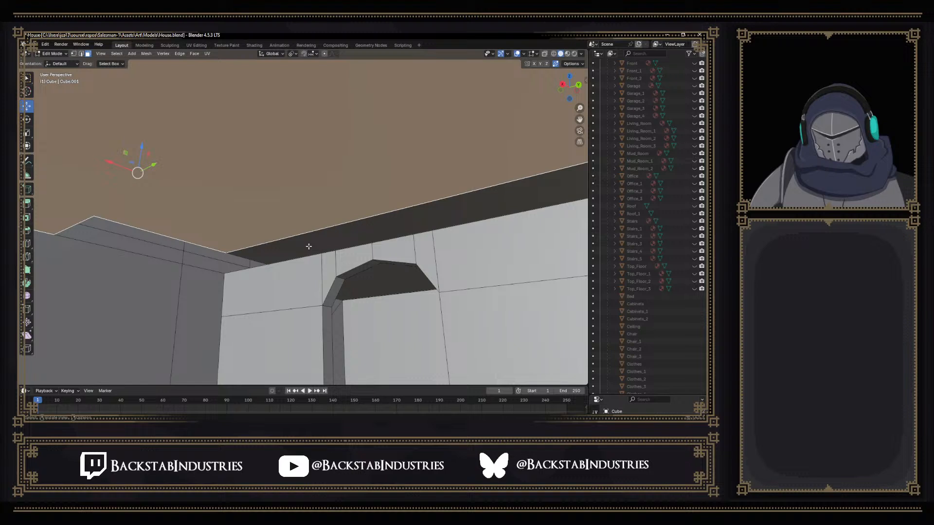
key("x")
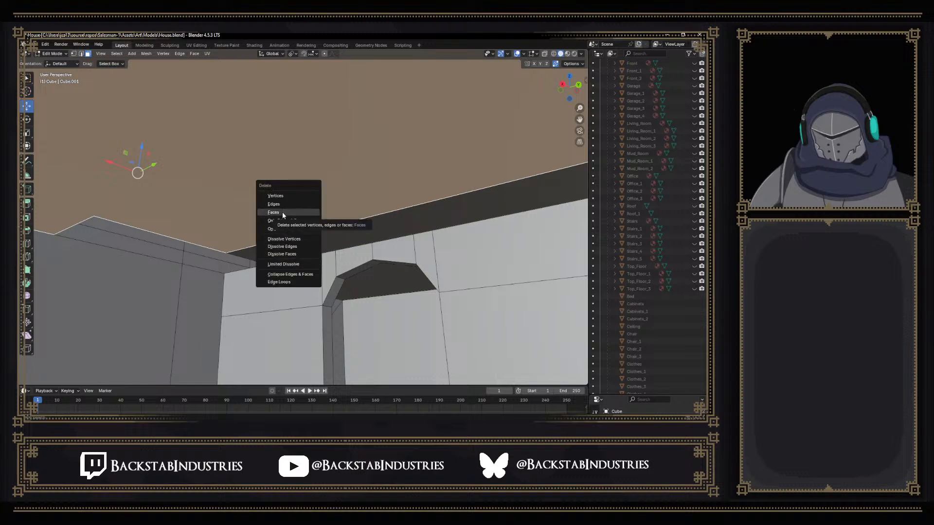
left_click(283, 212)
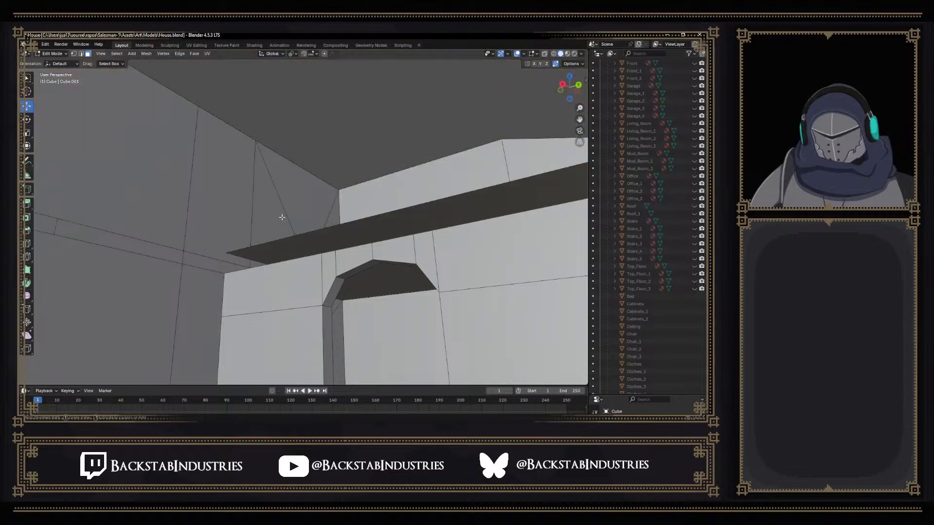
key("ctrl+z")
key("ctrl+z")
Connect the inner ceiling corner vertex to the far room corner vertex with a new edge across the ceiling
middle_click_drag(254, 230, 194, 243)
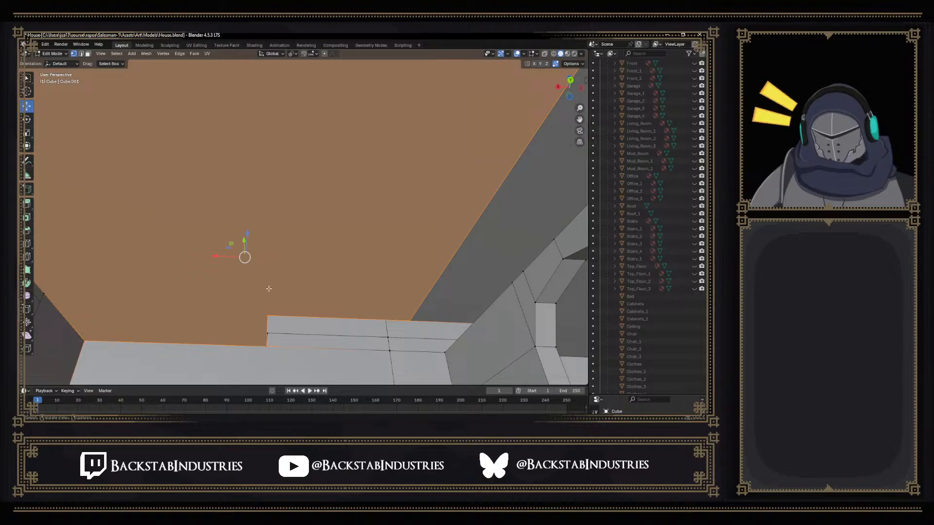
left_click(264, 317)
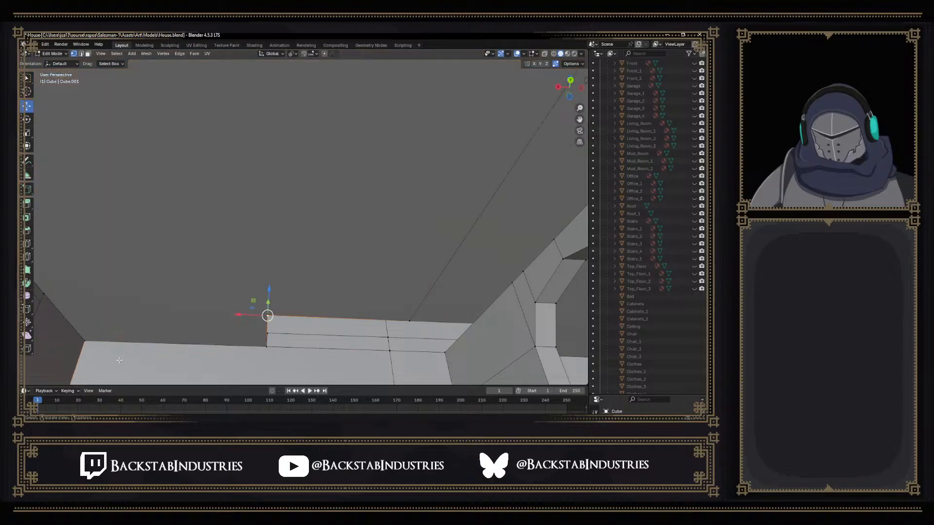
left_click(85, 342)
key("f")
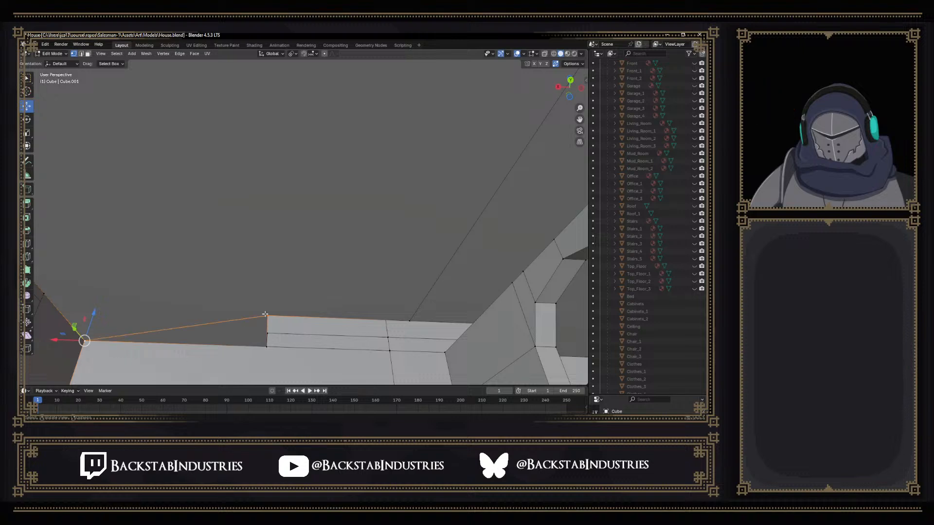
Try connecting the inner ceiling corner to the vertex at the top of the neighbouring wall opening
middle_click_drag(264, 314, 227, 318)
left_click(225, 320)
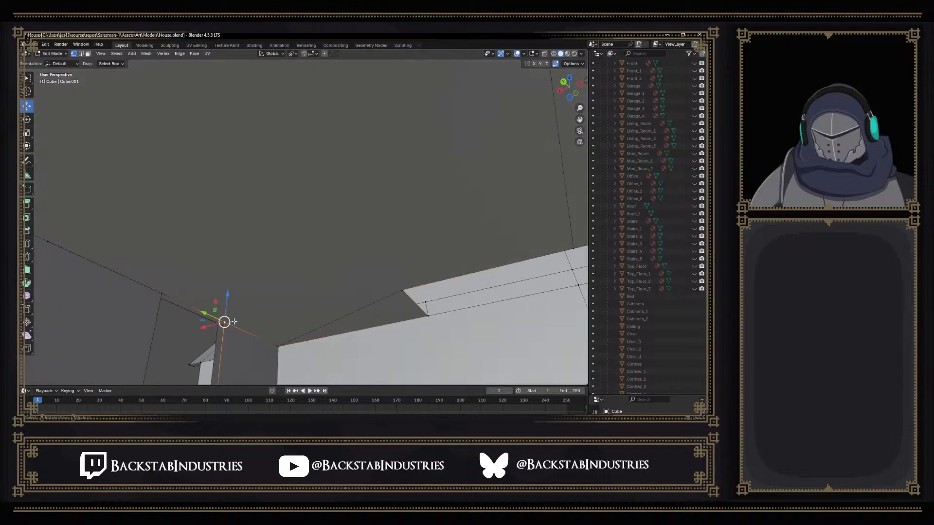
left_click(400, 290, "shift")
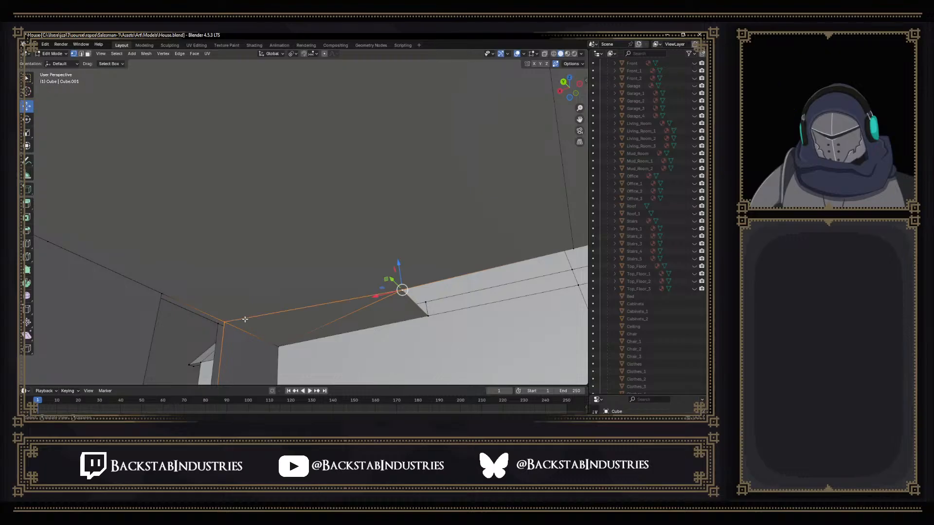
middle_click_drag(255, 320, 170, 321)
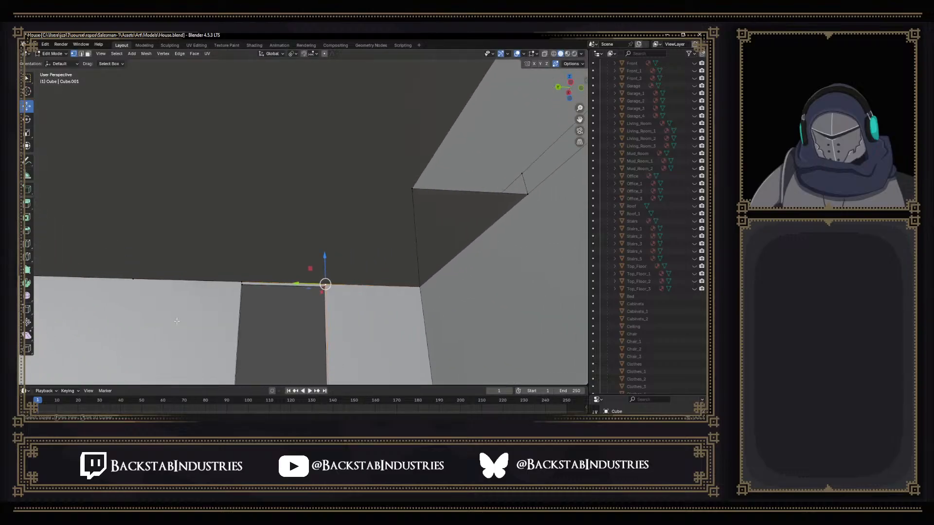
Try filling a floor face from the horizontal edge at the base of the wall, and undo the fill
middle_click_drag(389, 267, 209, 197)
scroll(446, 215, "up", 2)
left_click(384, 225)
left_click(226, 211)
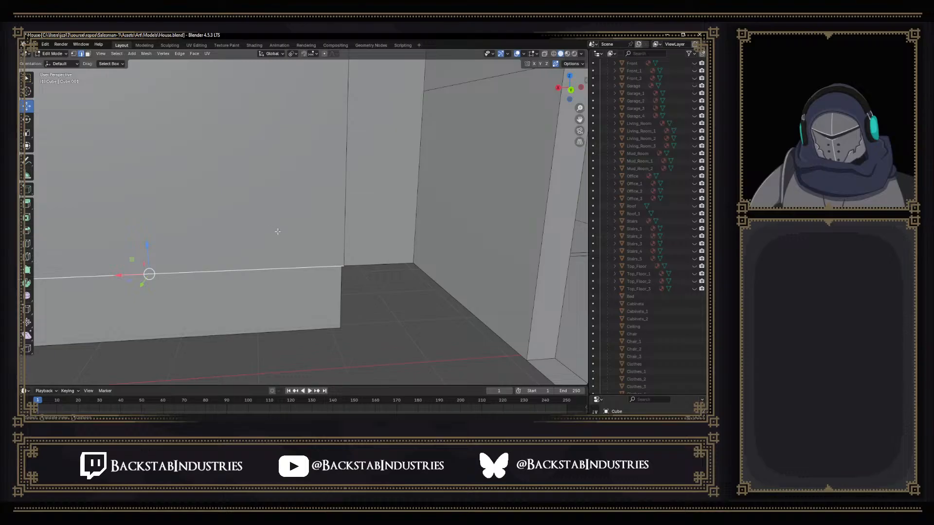
key("f")
key("ctrl+z")
Select the corner vertices at the base of the room's walls and fill the open floor with a new face
key("1")
left_click(412, 263)
middle_click_drag(328, 259, 284, 255)
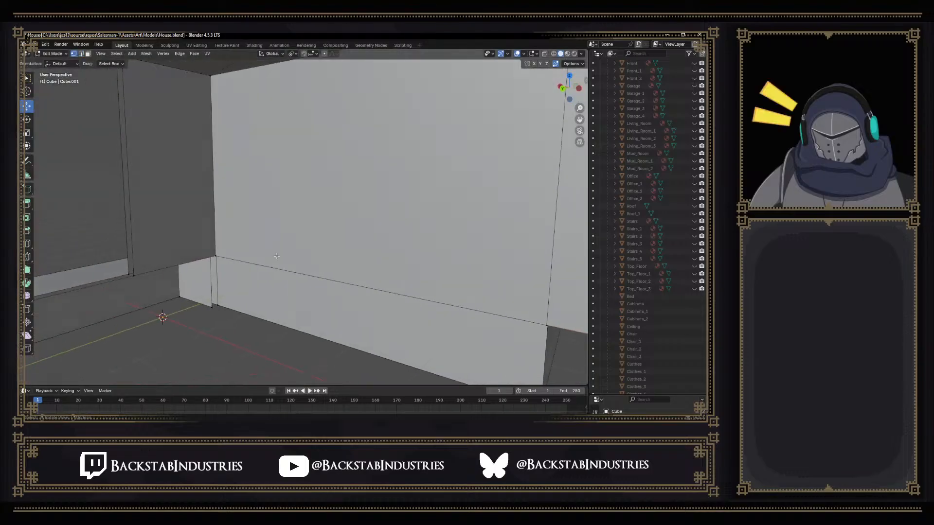
middle_click_drag(210, 256, 252, 223)
left_click(319, 219)
left_click(295, 229, "shift")
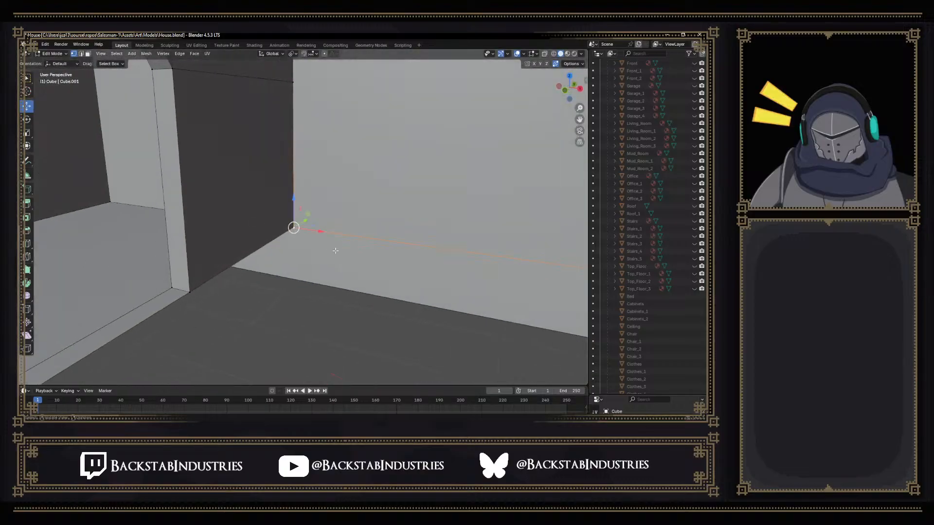
key("f")
Dissolve the extra vertex at the base of the room's back wall so its vertical edge is removed
middle_click_drag(352, 255, 211, 249)
left_click(367, 280)
middle_click_drag(367, 279, 397, 274)
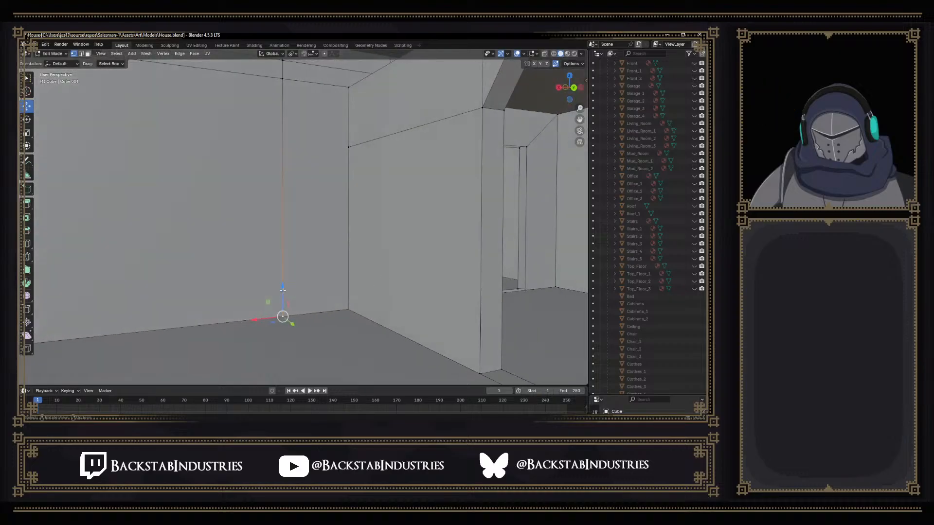
left_click_drag(283, 290, 285, 261)
key("ctrl+z")
key("x")
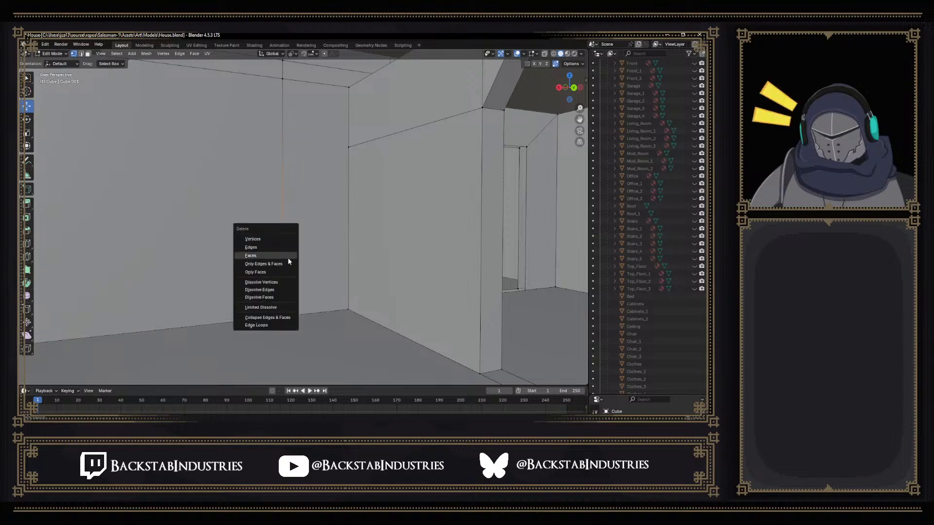
left_click(276, 282)
scroll(283, 281, "up", 5)
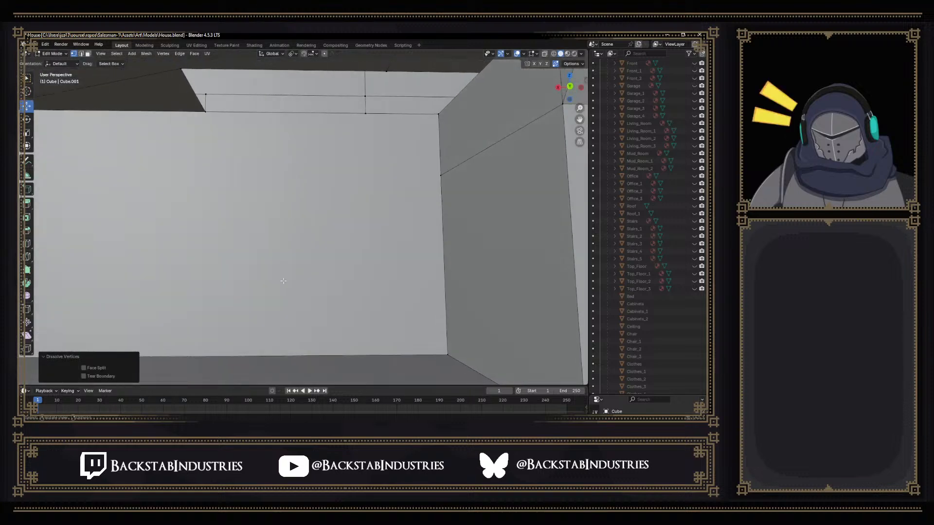
Try moving the wall-corner vertex level with the arch's spring line along the Y axis, save the file, and undo the move
middle_click_drag(283, 280, 438, 112)
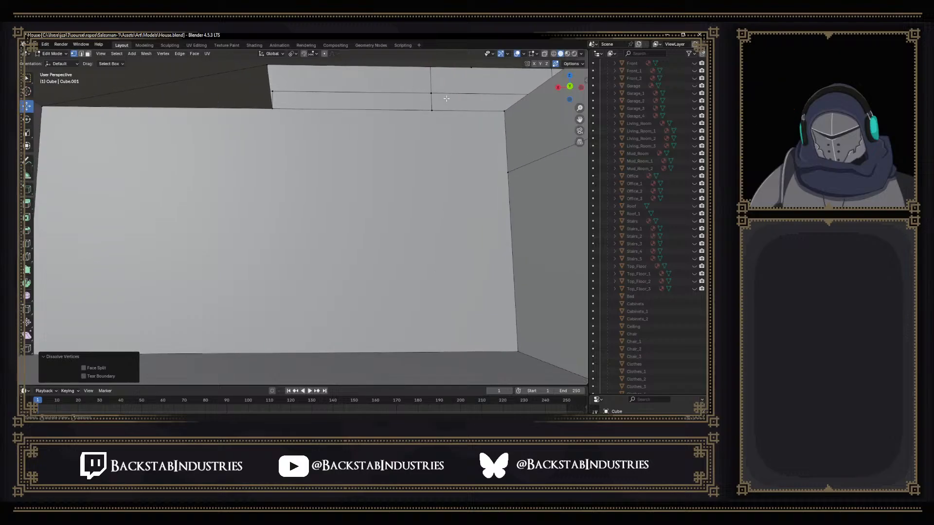
middle_click_drag(475, 142, 568, 177)
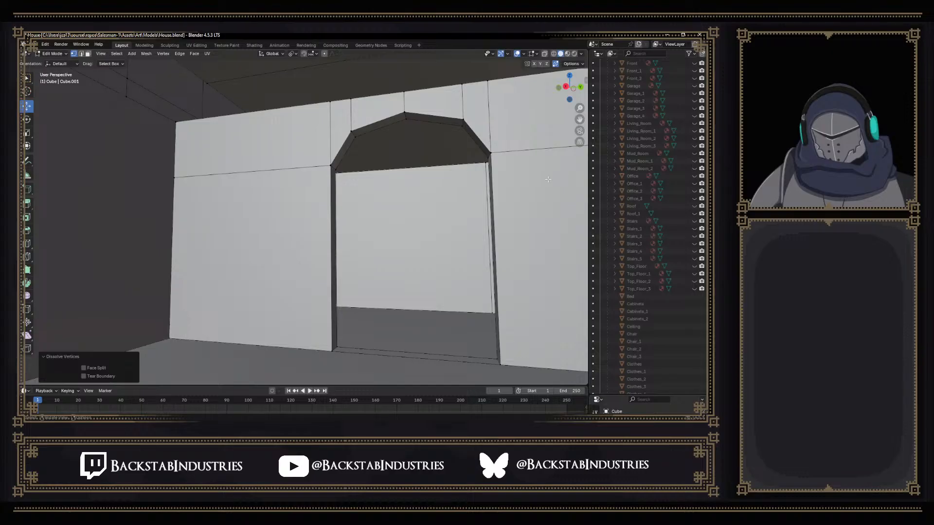
left_click(174, 177)
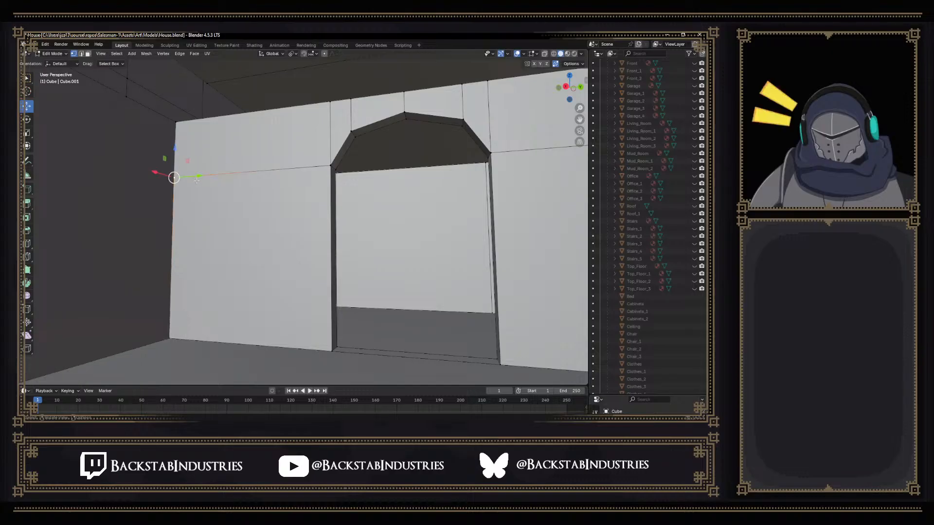
left_click_drag(195, 180, 247, 182)
key("ctrl+s")
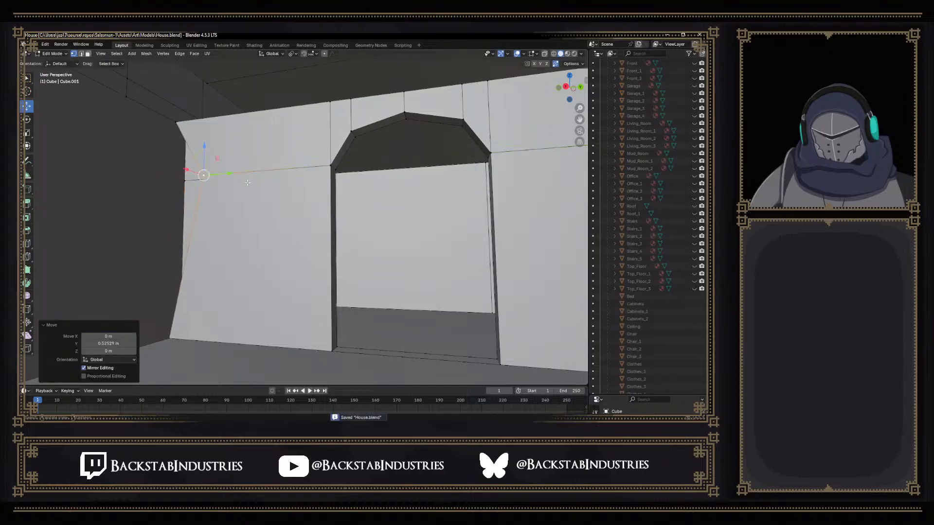
key("ctrl+z")
Select the large back wall face in face mode and check how far it extends behind the partition
middle_click_drag(568, 199, 408, 178)
scroll(413, 196, "down", 1)
key("3")
left_click(368, 183)
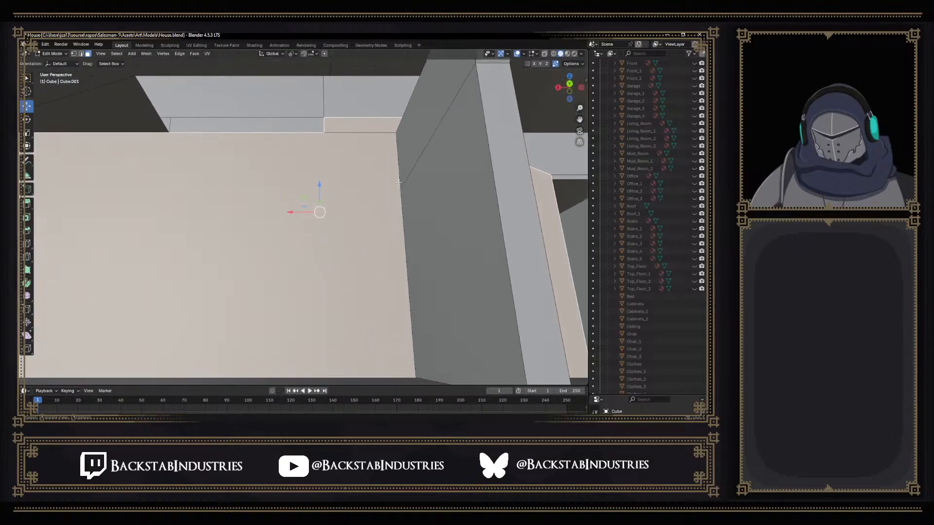
middle_click_drag(478, 203, 209, 177, "shift")
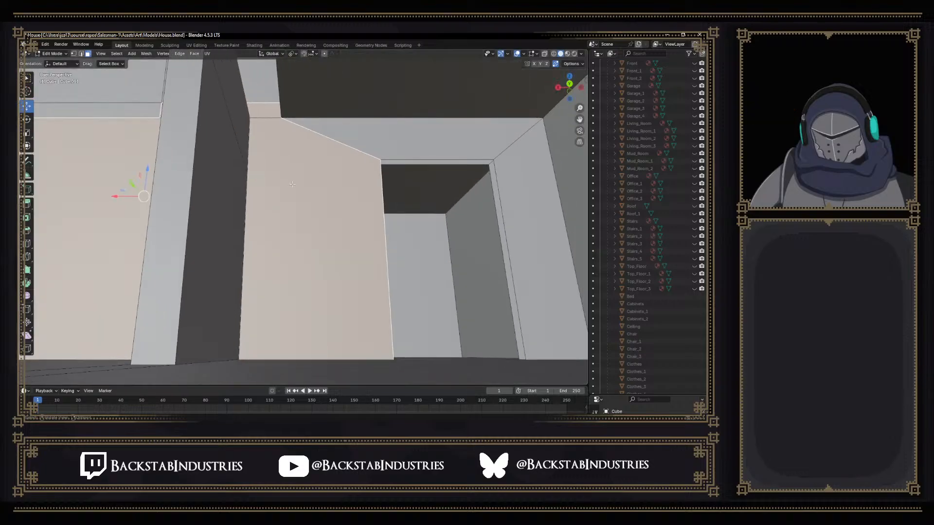
Undo the last three actions and redo them to compare the back wall face
key("ctrl+z")
key("ctrl+z")
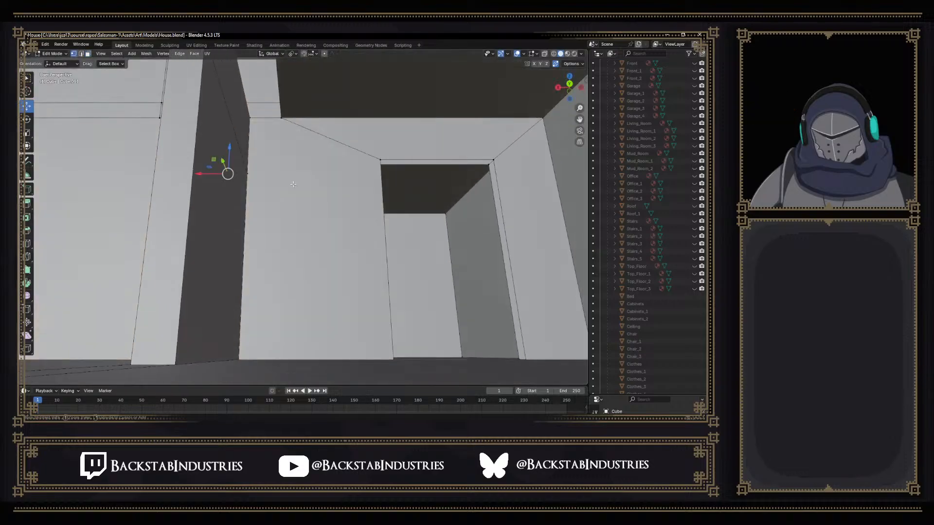
key("ctrl+z")
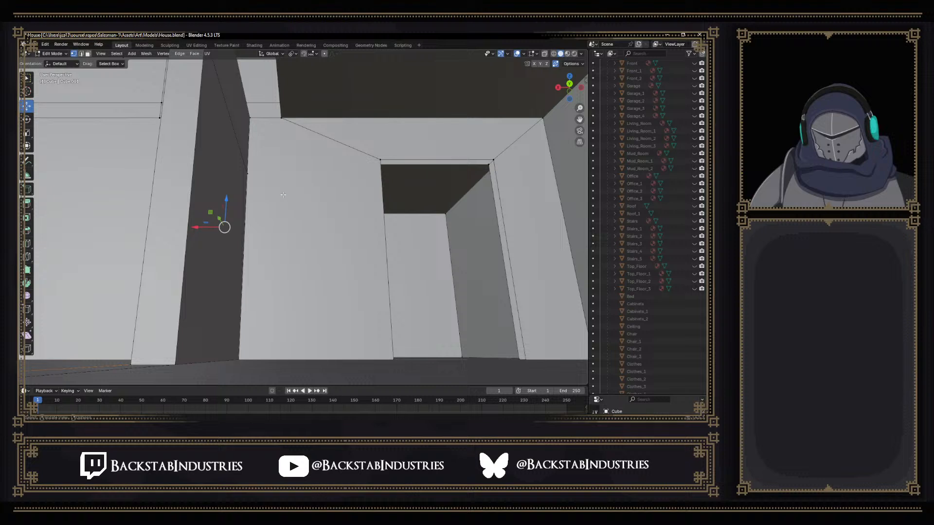
key("ctrl+shift+z")
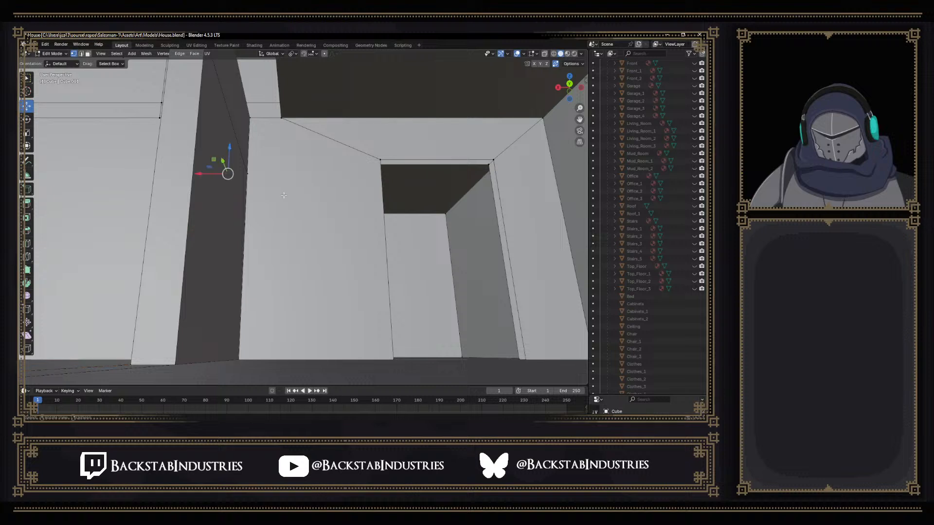
key("ctrl+shift+z")
key("ctrl+shift+z")
middle_click_drag(284, 195, 390, 207, "shift")
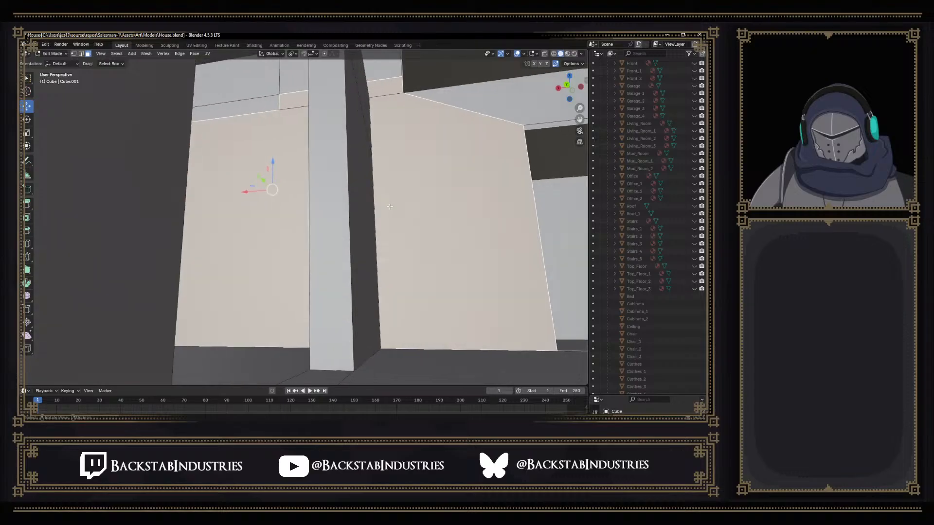
Step back through the earlier floor and wall edits to inspect the mesh, and redo them
middle_click_drag(389, 206, 428, 165)
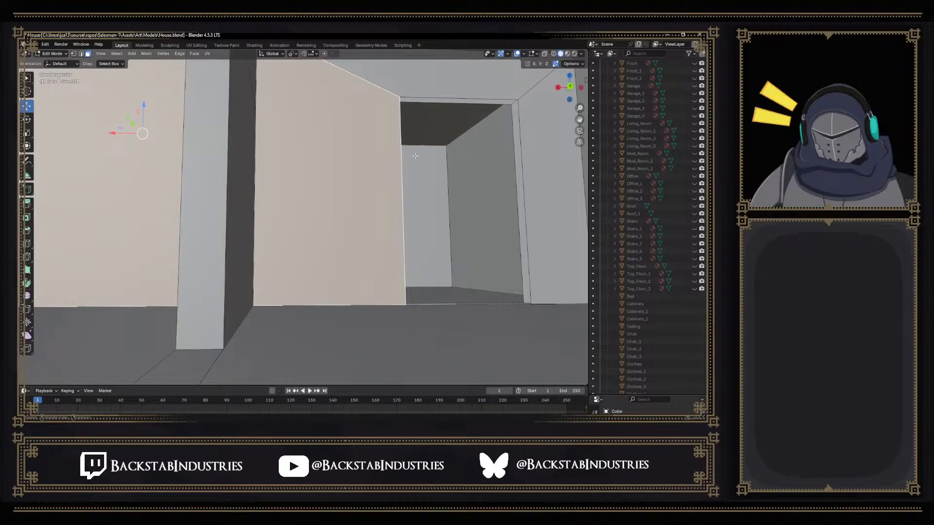
mouse_move(346, 112)
middle_mouse_down()
mouse_move(327, 96)
mouse_move(340, 105)
middle_mouse_up()
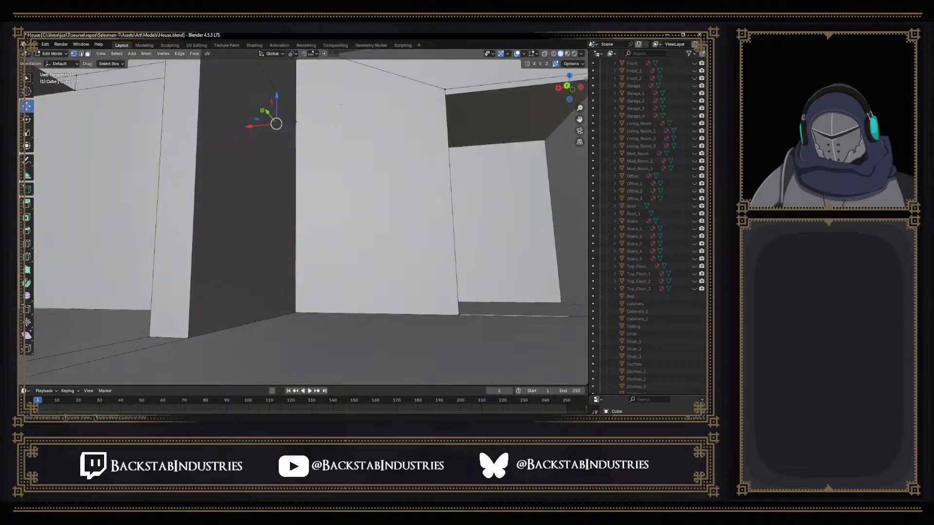
key("ctrl+z")
key("ctrl+z")
key("ctrl+z")
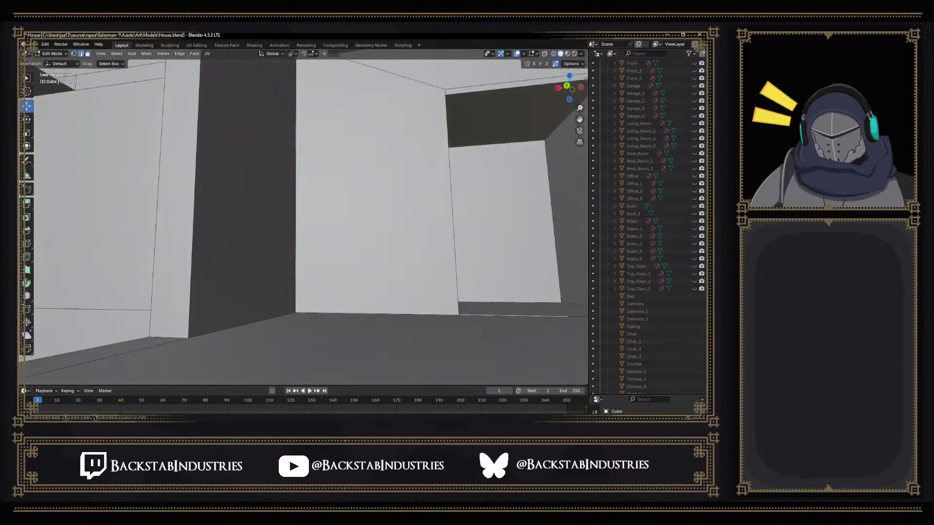
key("ctrl+z")
key("ctrl+z")
key("ctrl+z")
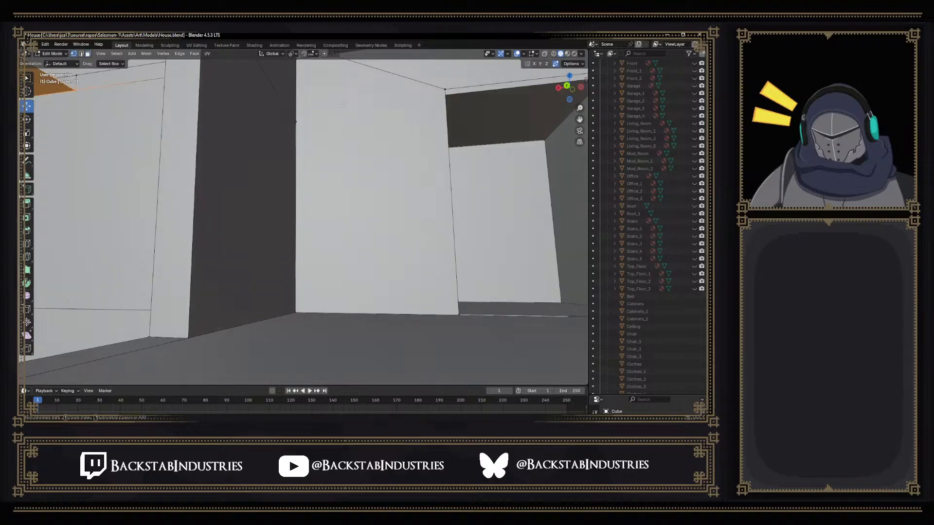
key("ctrl+z")
key("ctrl+z")
key("ctrl+z")
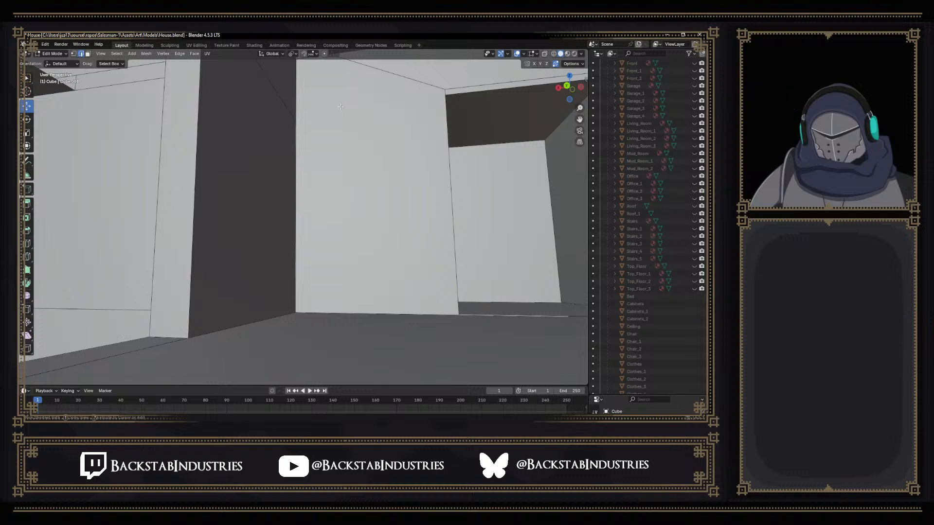
key("ctrl+shift+z")
key("ctrl+shift+z")
key("ctrl+shift+z")
Knife-cut a vertical edge down the back wall from the ceiling corner vertex to the floor edge
middle_click_drag(340, 107, 364, 128)
key("k")
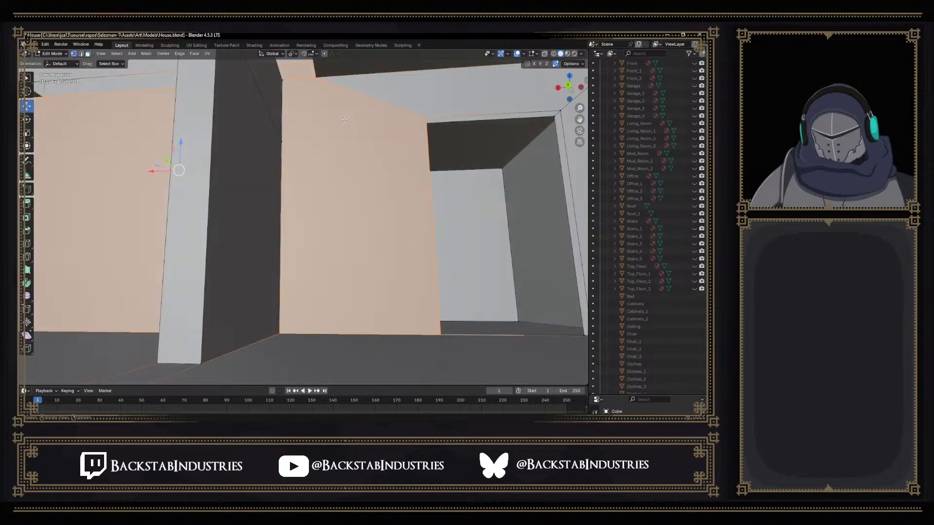
left_click(316, 77)
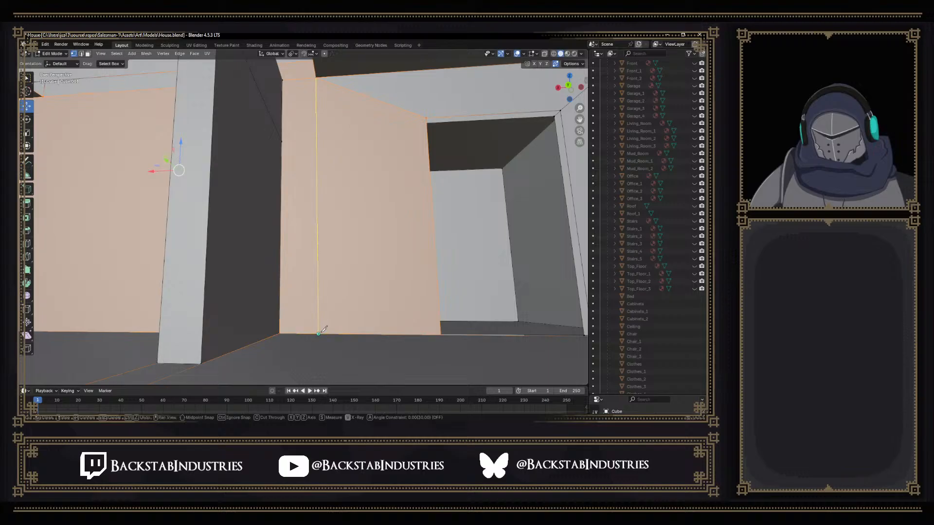
left_click(318, 334)
key("Return")
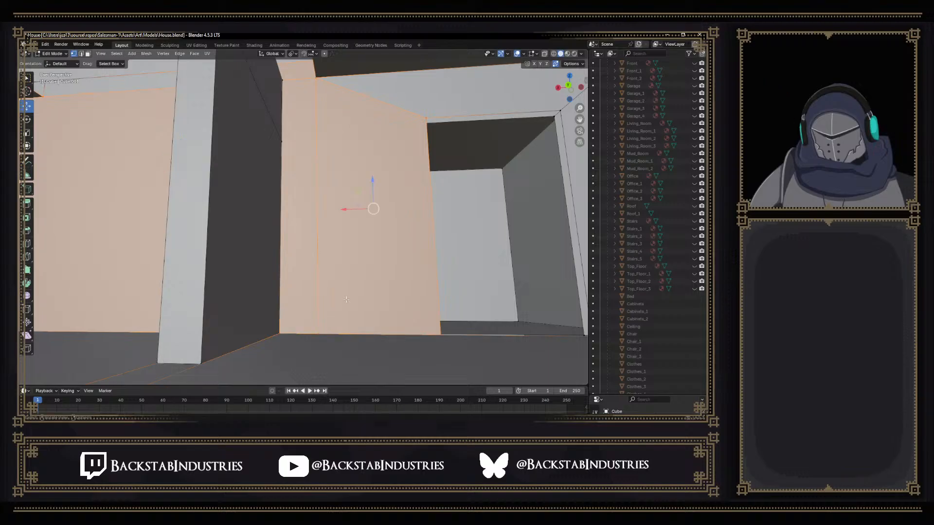
Align the new cut's bottom vertex under its top vertex by scaling both to 0 in X and Y, and return to solid shading
left_click(325, 335)
left_click(317, 76)
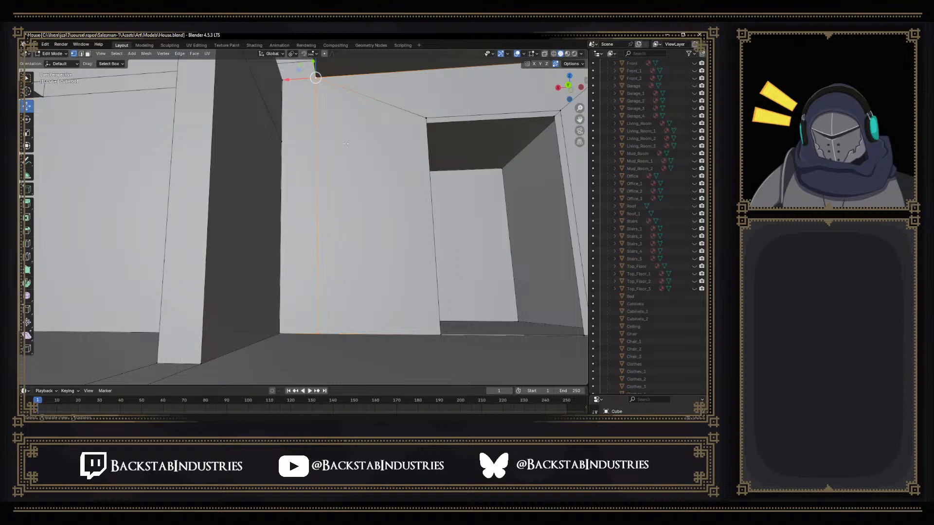
key("alt+z")
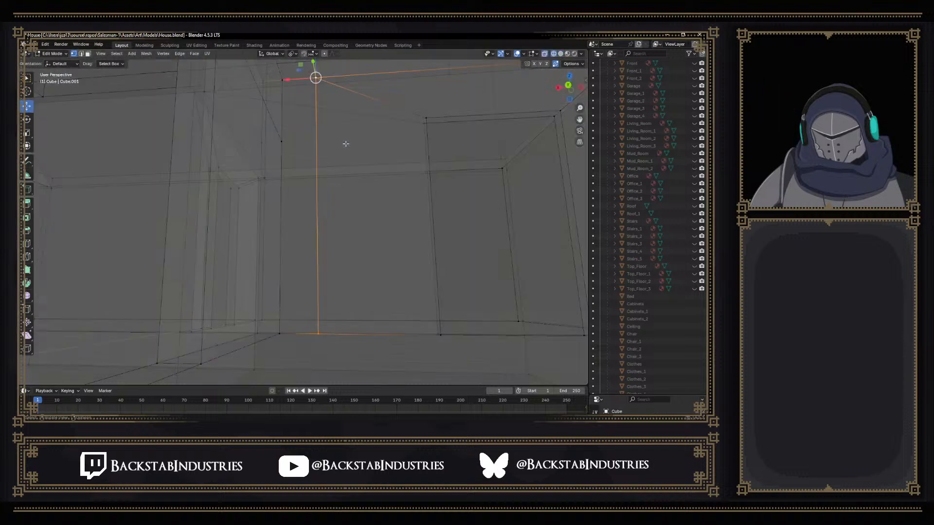
key("s")
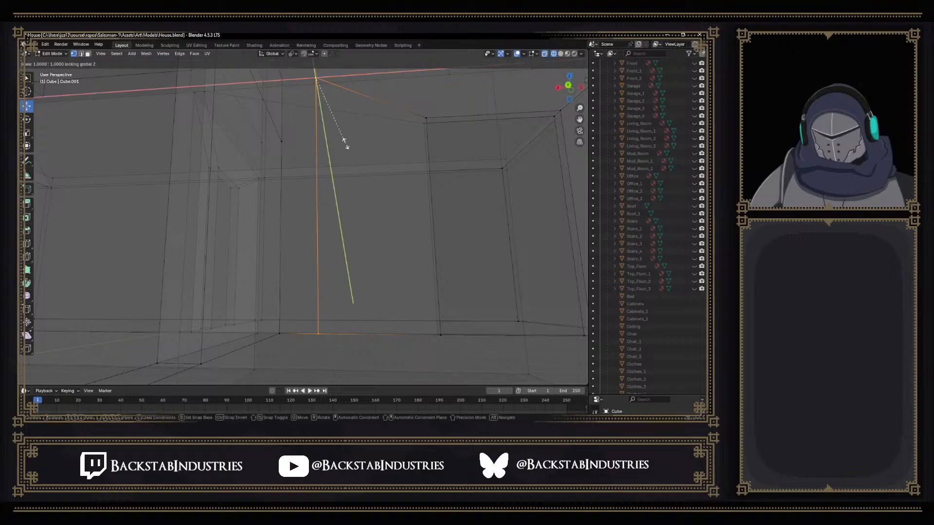
key("shift+z")
key("0")
key("Return")
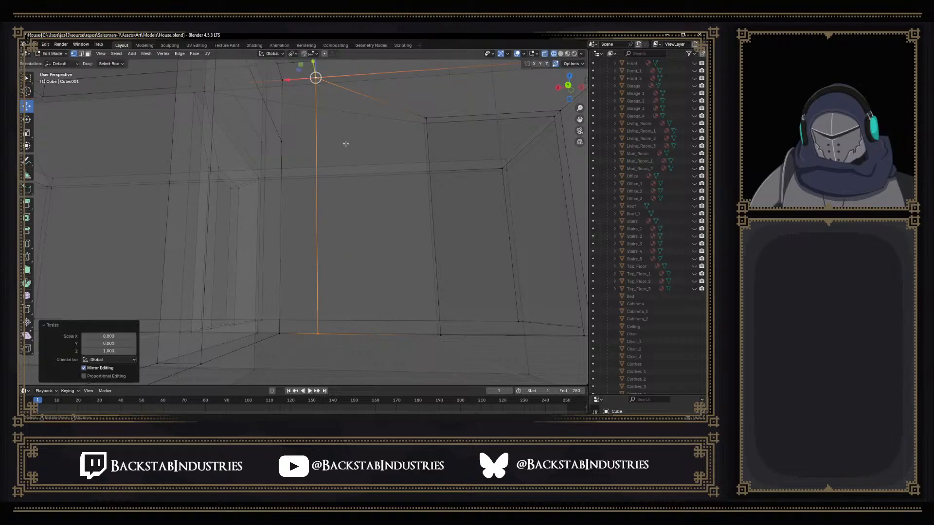
key("z")
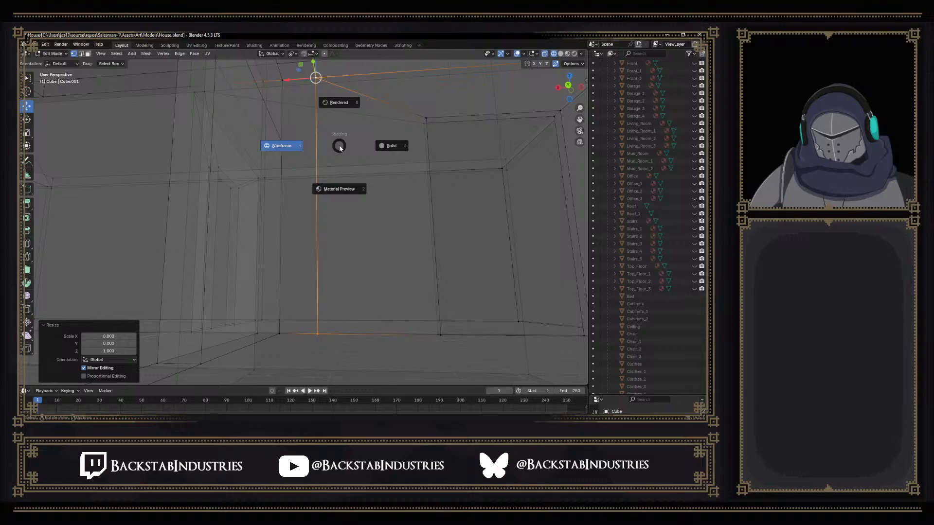
left_click(395, 145)
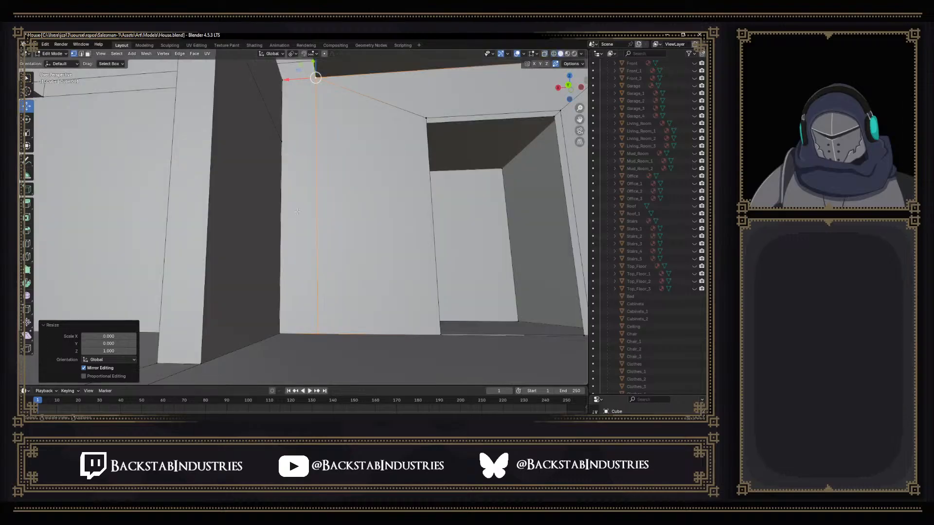
Select the large back wall face extending behind the partition and delete it
middle_click_drag(307, 153, 421, 202)
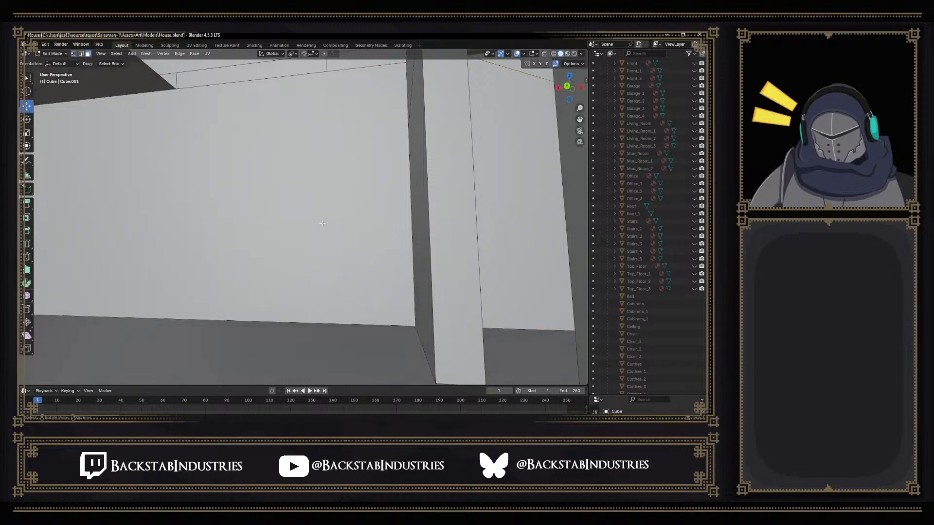
left_click(314, 226)
middle_click_drag(314, 225, 320, 217)
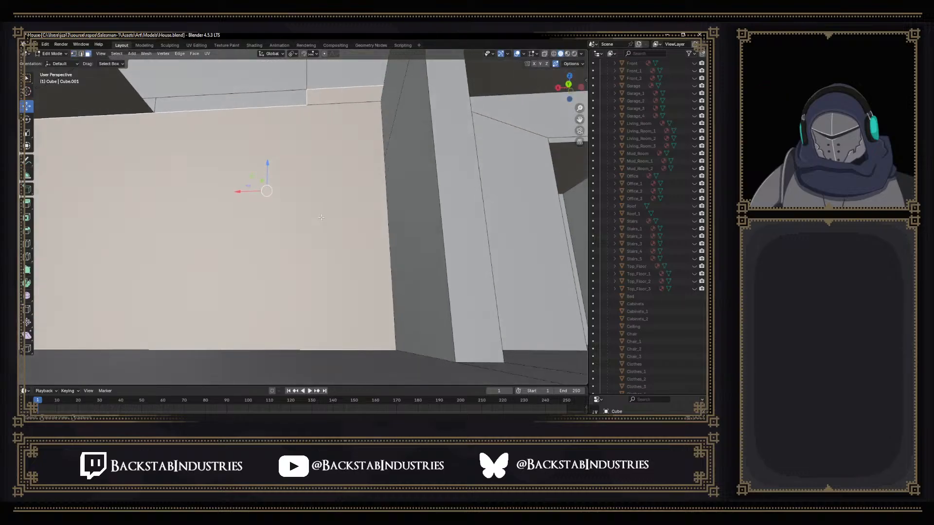
key("x")
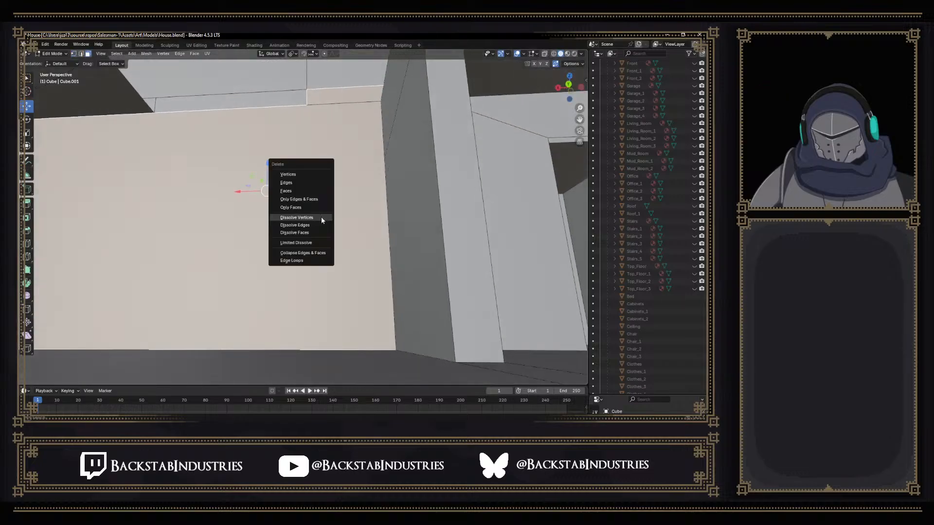
left_click(297, 191)
Select the vertical cut edge and the far room's vertical corner edge, and fill a new wall face between them
mouse_move(296, 193)
middle_mouse_down()
mouse_move(276, 161)
mouse_move(245, 155)
middle_mouse_up()
middle_click_drag(390, 206, 250, 201, "shift")
scroll(348, 217, "up", 3)
middle_click_drag(348, 217, 304, 215, "shift")
scroll(305, 215, "down", 5)
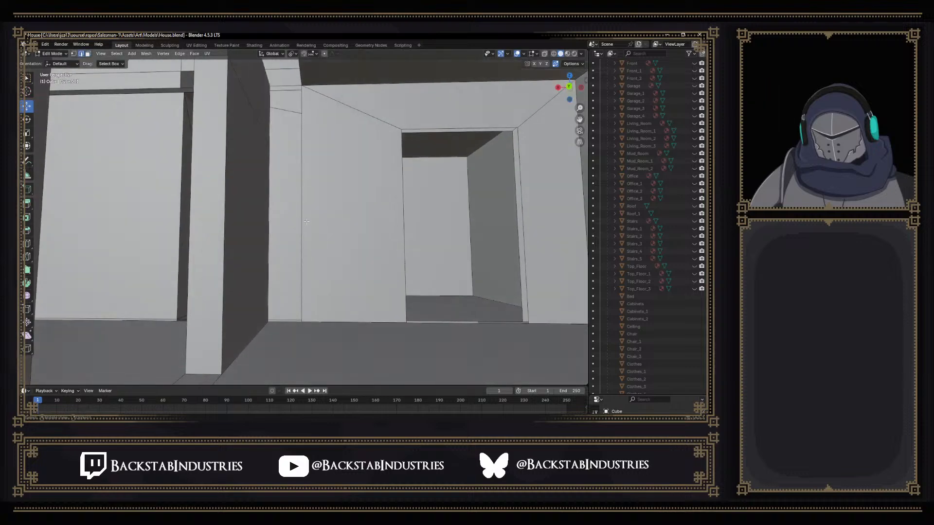
left_click(302, 219)
middle_click_drag(303, 219, 283, 227)
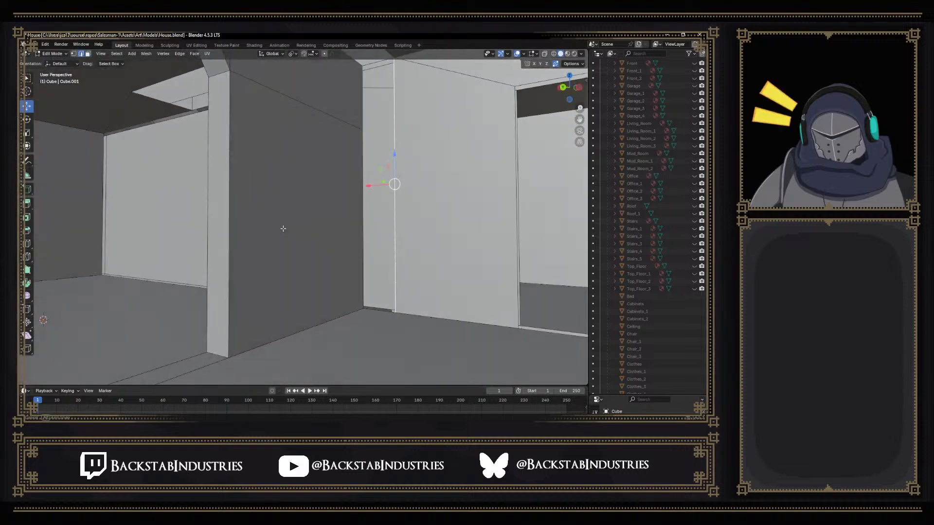
left_click(99, 203, "shift")
key("f")
Dissolve the stray vertex on the back wall's ceiling edge near the partition corner
middle_click_drag(114, 206, 361, 188)
middle_click_drag(298, 180, 173, 194)
middle_click_drag(382, 214, 436, 208)
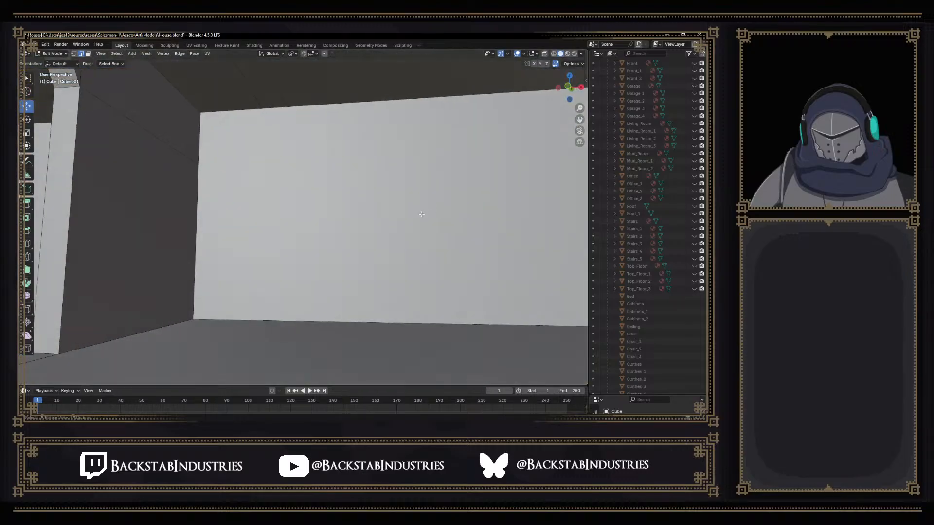
left_click(393, 213)
middle_click_drag(393, 214, 384, 180)
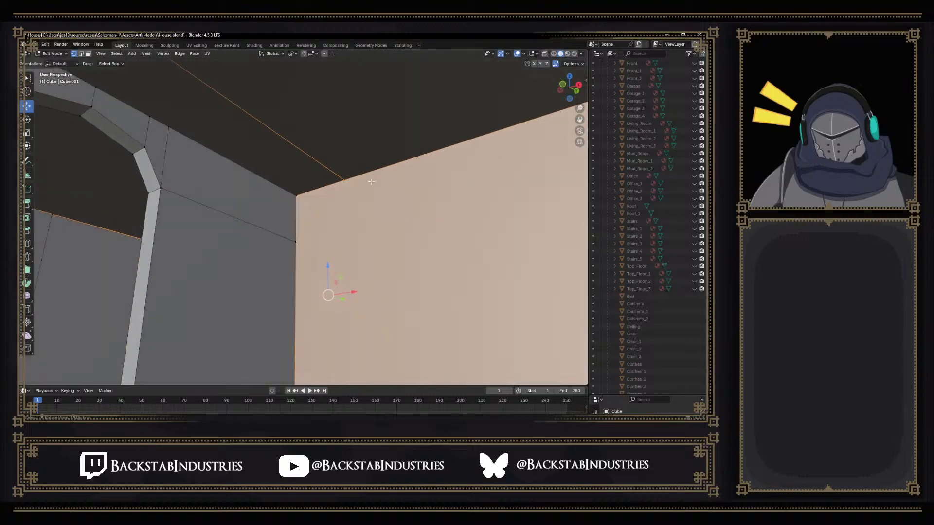
left_click(343, 182)
key("x")
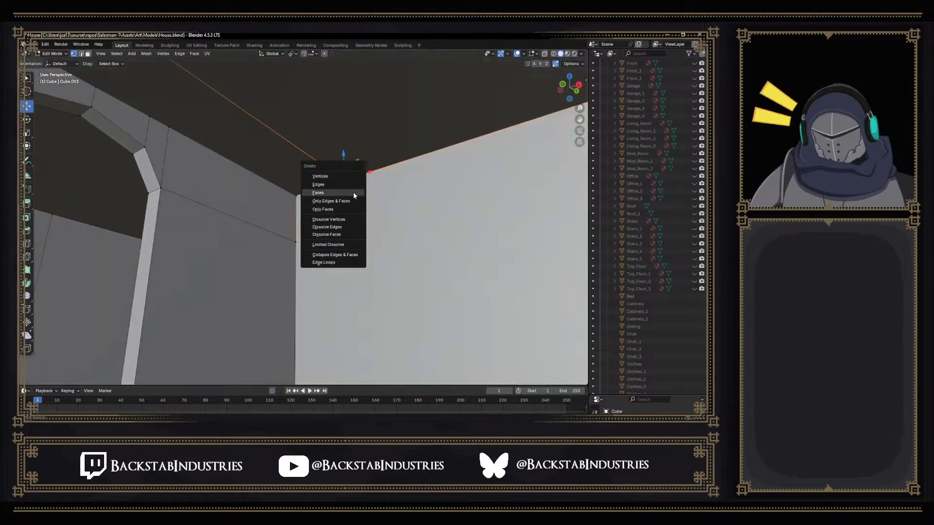
left_click(340, 219)
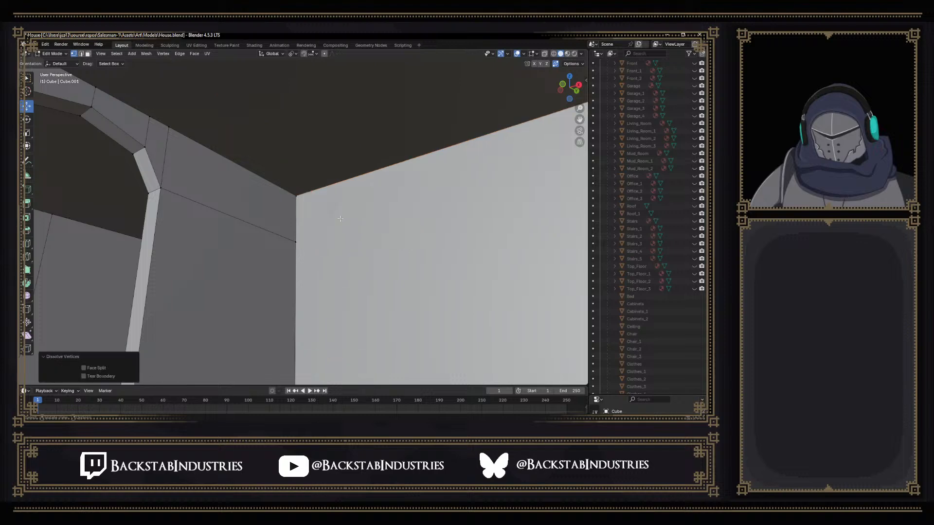
Check the back wall face, and try to move the floor-edge vertex beside the partition along Y
mouse_move(350, 219)
middle_mouse_down()
mouse_move(157, 152)
mouse_move(230, 211)
mouse_move(339, 221)
middle_mouse_up()
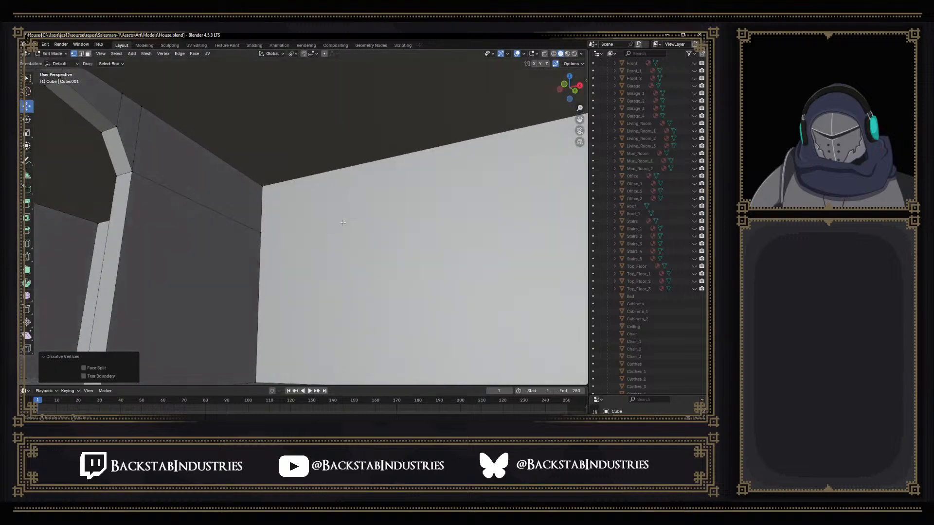
key("3")
left_click(343, 223)
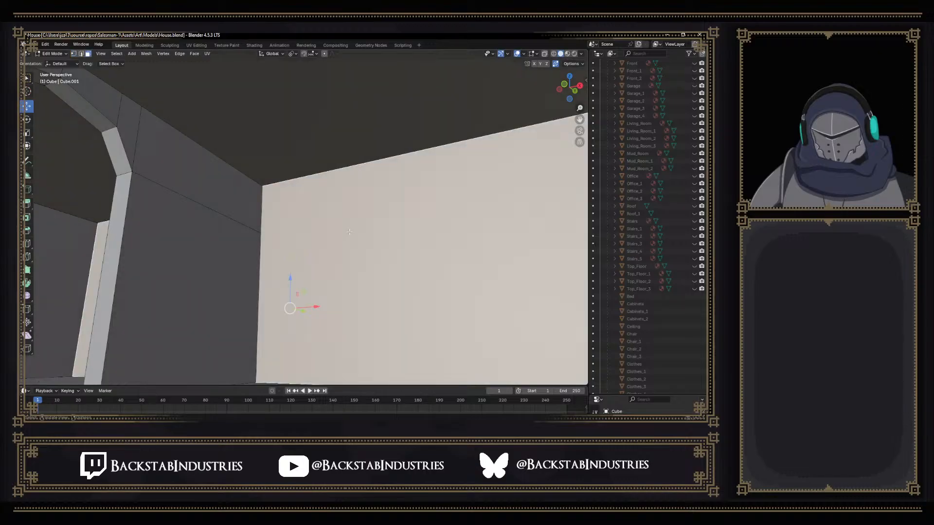
middle_click_drag(344, 223, 303, 290)
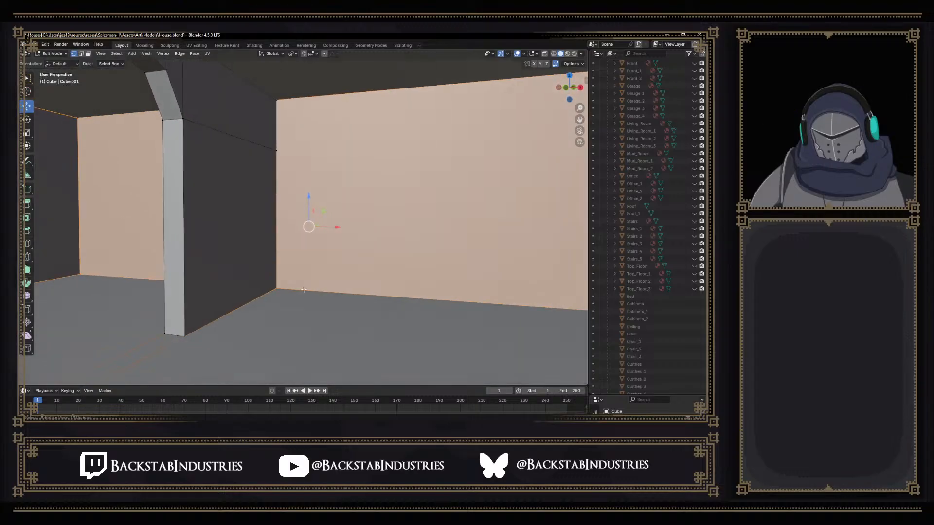
key("1")
left_click(287, 291)
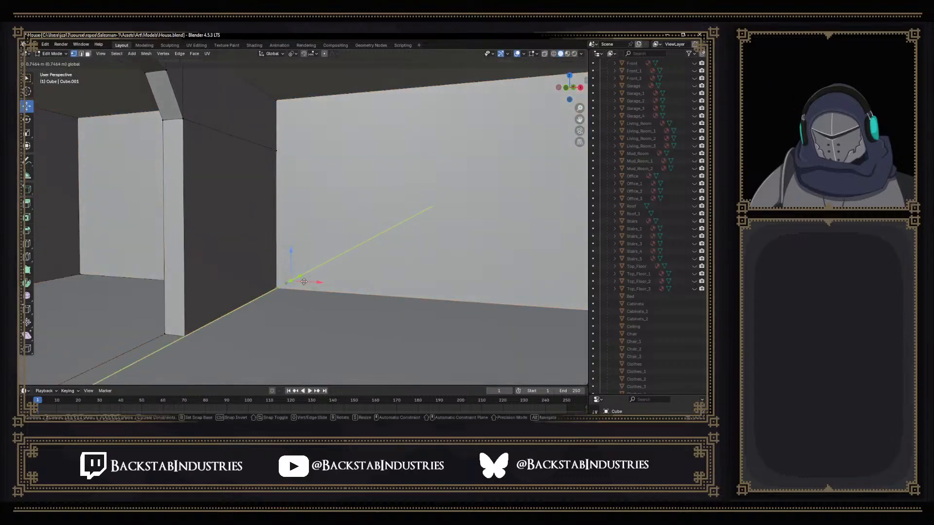
key("alt+a")
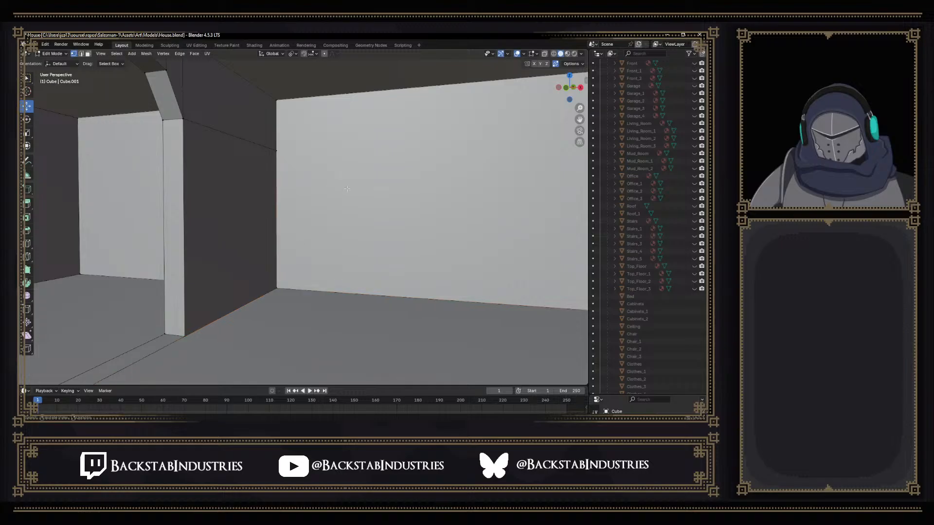
Select the back wall face spanning both sides of the partition and delete it
key("3")
left_click(360, 189)
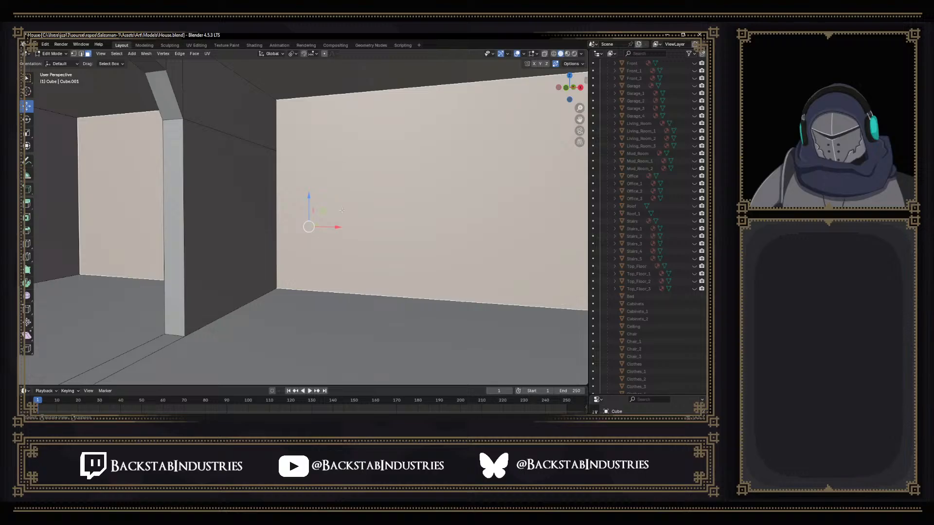
key("1")
mouse_move(309, 218)
middle_mouse_down()
mouse_move(288, 208)
mouse_move(338, 215)
mouse_move(316, 214)
middle_mouse_up()
key("x")
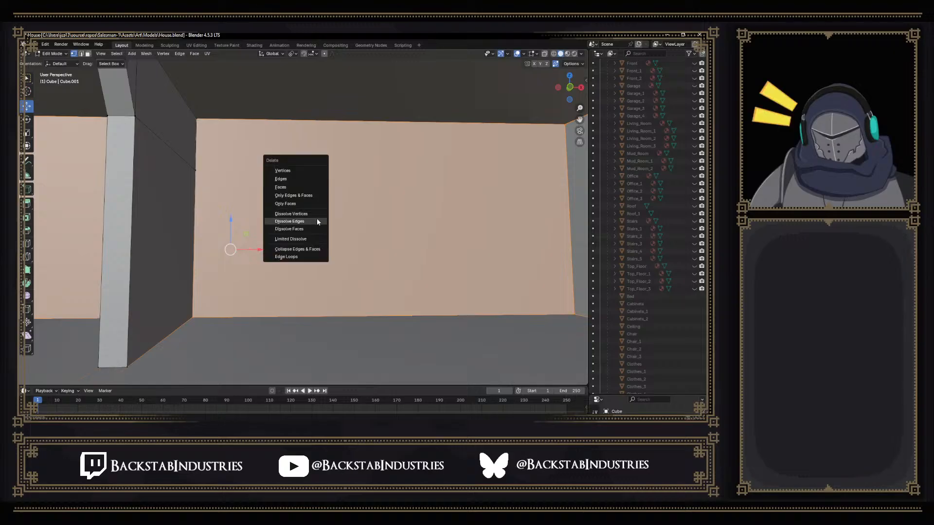
left_click(304, 185)
middle_click_drag(343, 215, 366, 222)
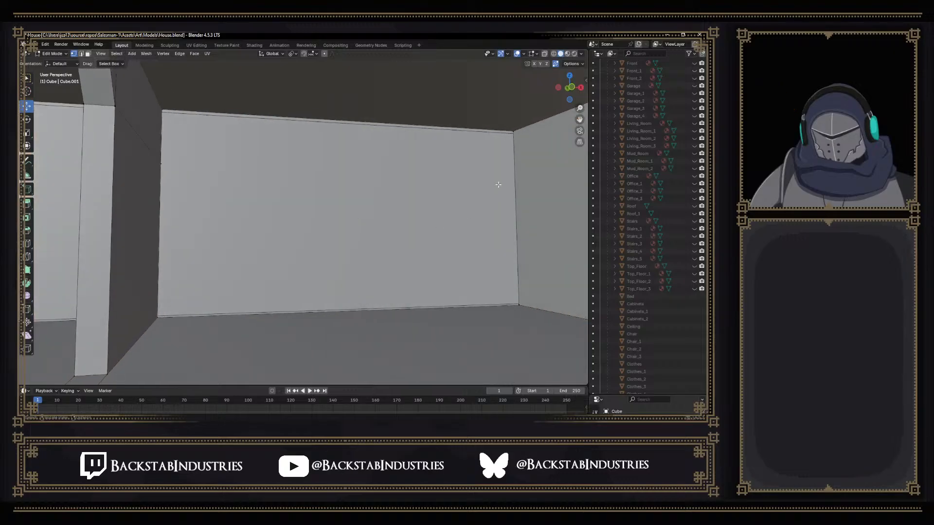
Select the back wall's four outer corner vertices and fill a single new wall face between them
left_click(515, 142)
left_click(523, 309, "shift")
middle_click_drag(438, 273, 409, 268)
left_click(63, 155)
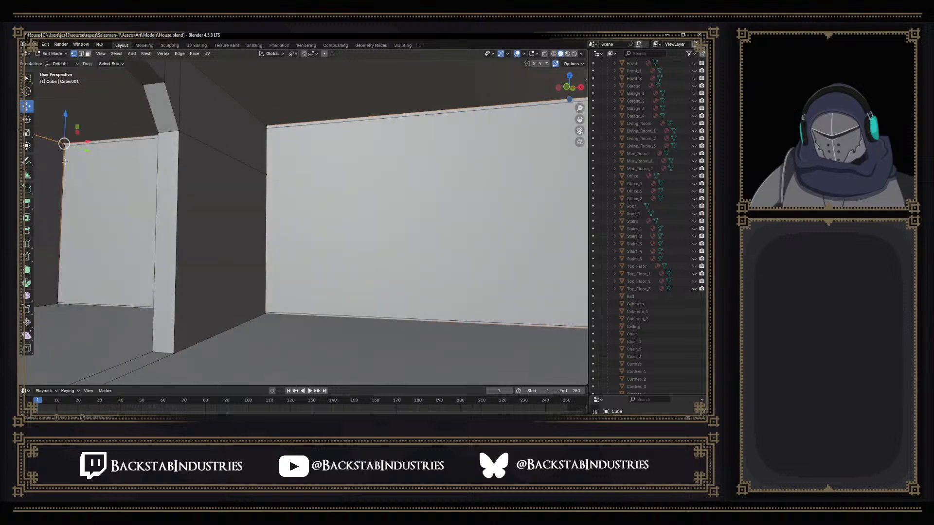
left_click(55, 305, "shift")
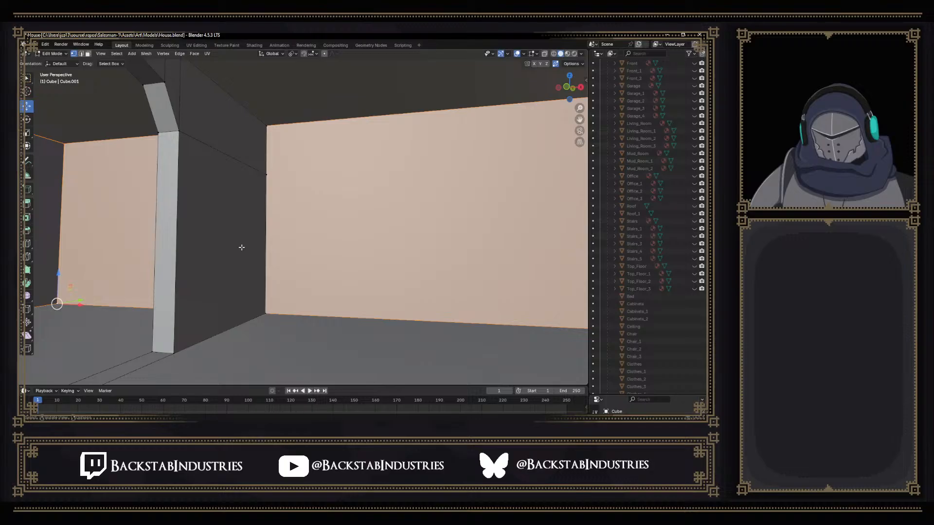
mouse_move(277, 248)
middle_mouse_down()
mouse_move(310, 248)
mouse_move(244, 245)
mouse_move(289, 245)
middle_mouse_up()
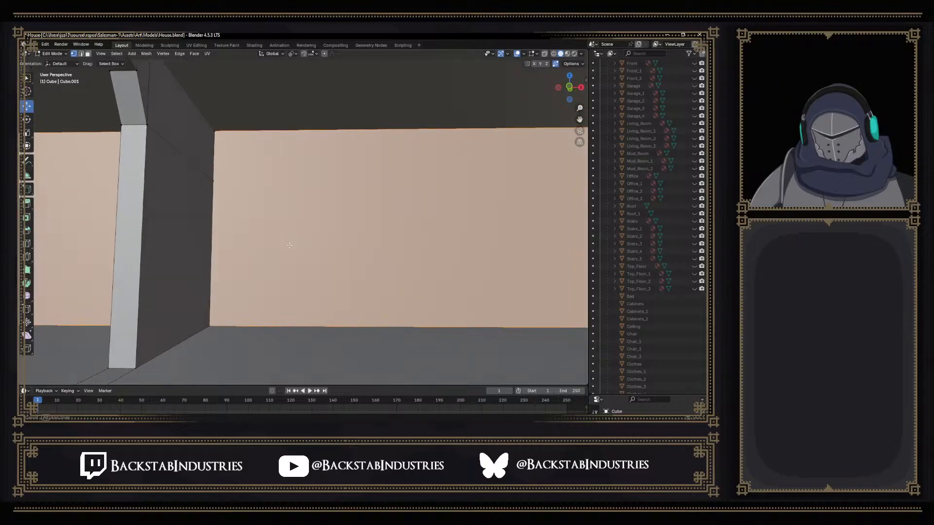
Dissolve the extra vertex on the ceiling edge of the wall beside the doorway, and select that wall face to check it
middle_click_drag(289, 245, 256, 215)
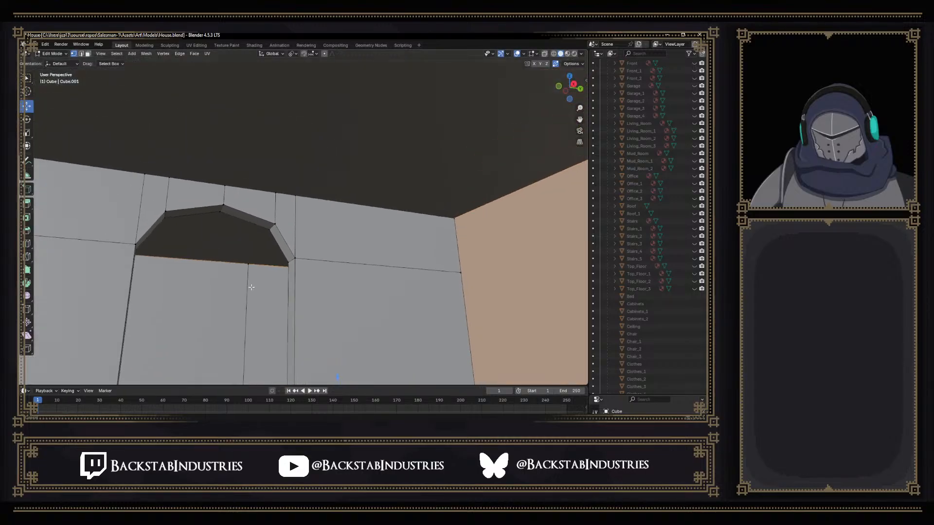
middle_click_drag(256, 223, 261, 88)
middle_click_drag(261, 247, 269, 214, "shift")
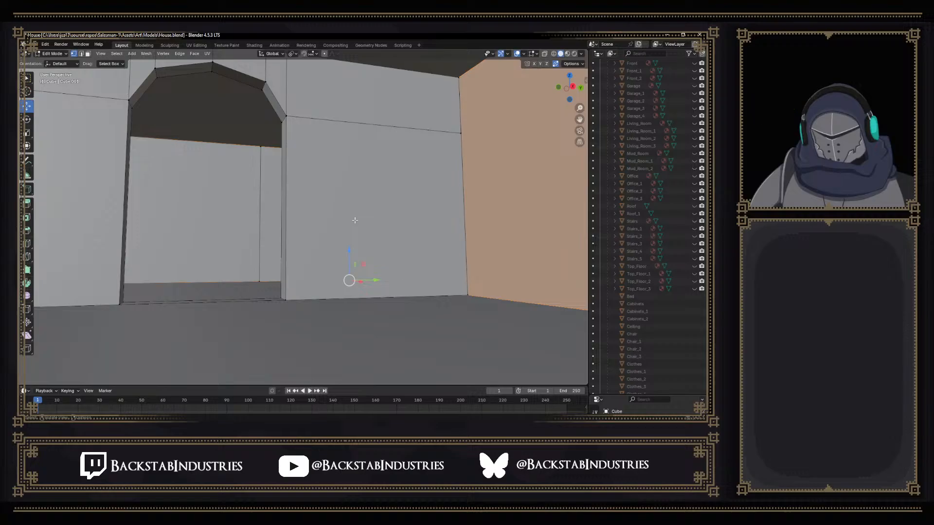
middle_click_drag(352, 220, 480, 221)
left_click(353, 114)
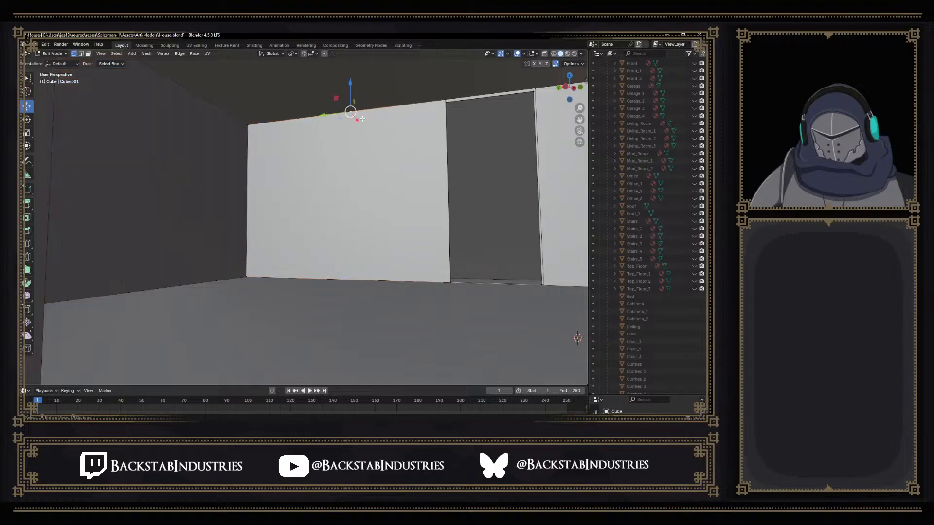
key("x")
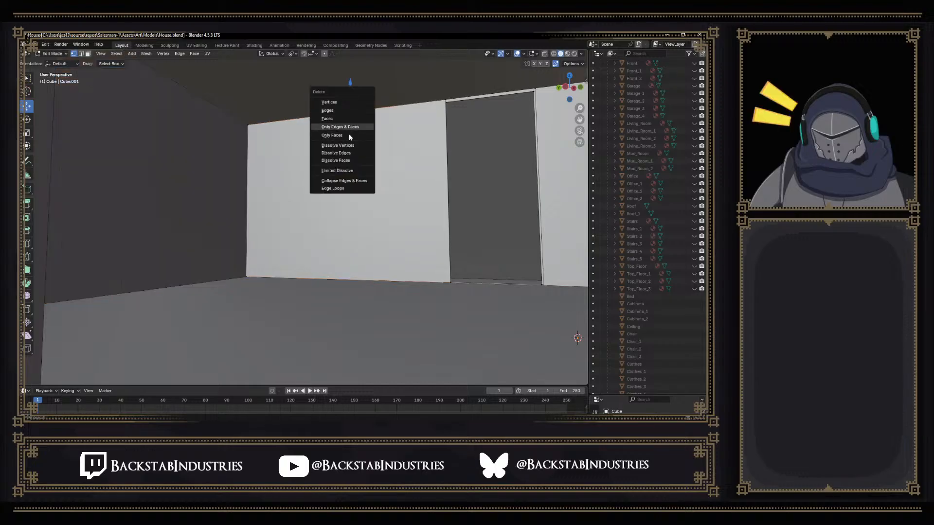
left_click(352, 146)
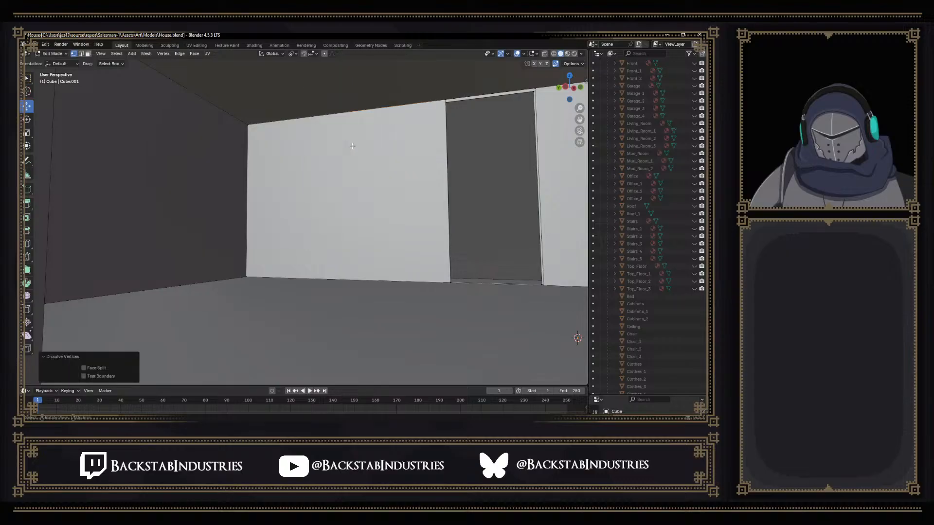
key("3")
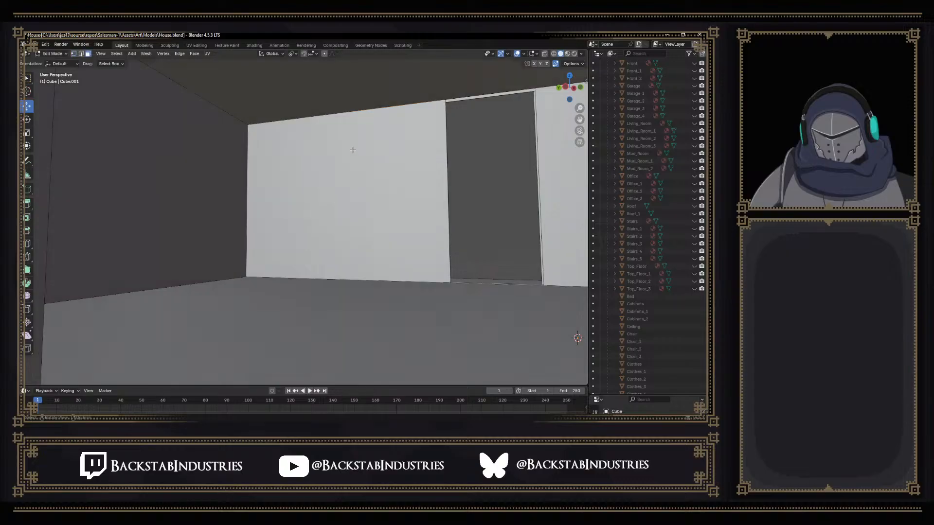
left_click(354, 165)
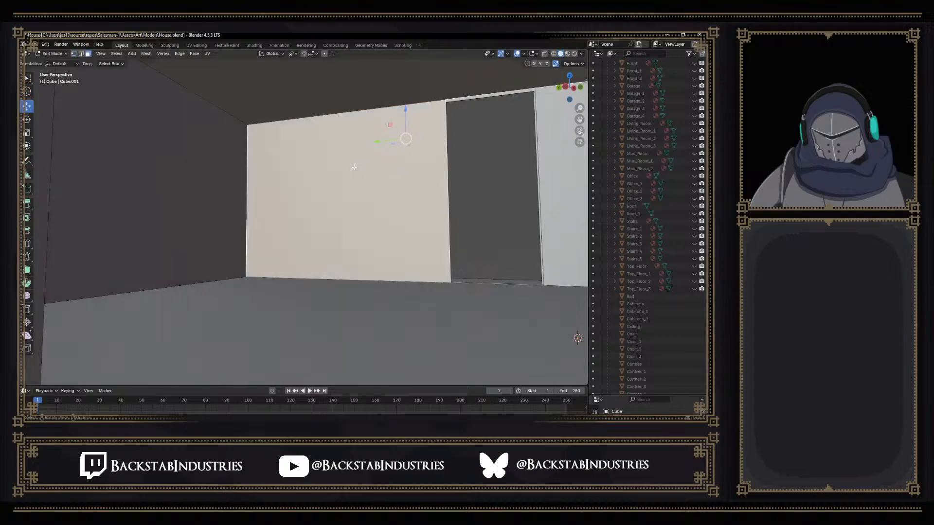
Dissolve the redundant vertical edge on the side wall near the room corner
middle_click_drag(354, 167, 246, 168)
key("1")
left_click(303, 164)
left_click(366, 166)
left_click(366, 166)
middle_click_drag(359, 175, 313, 222)
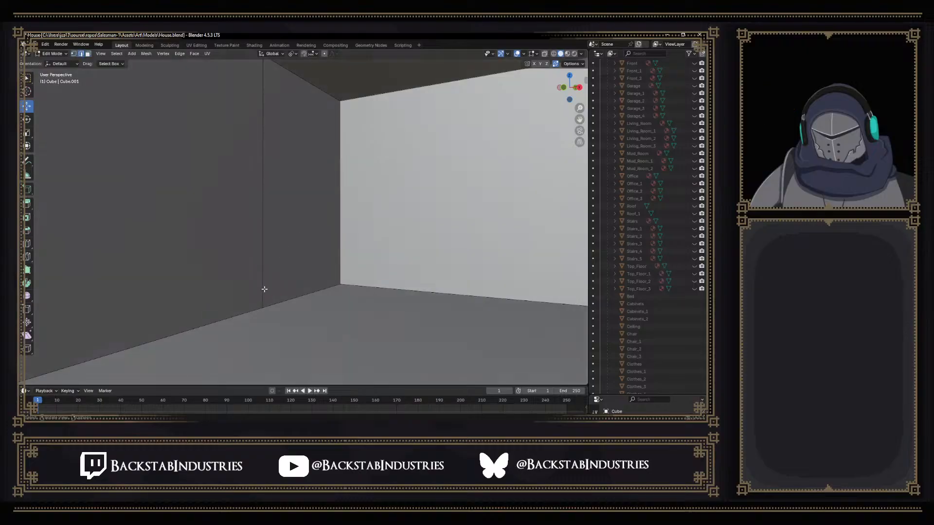
key("x")
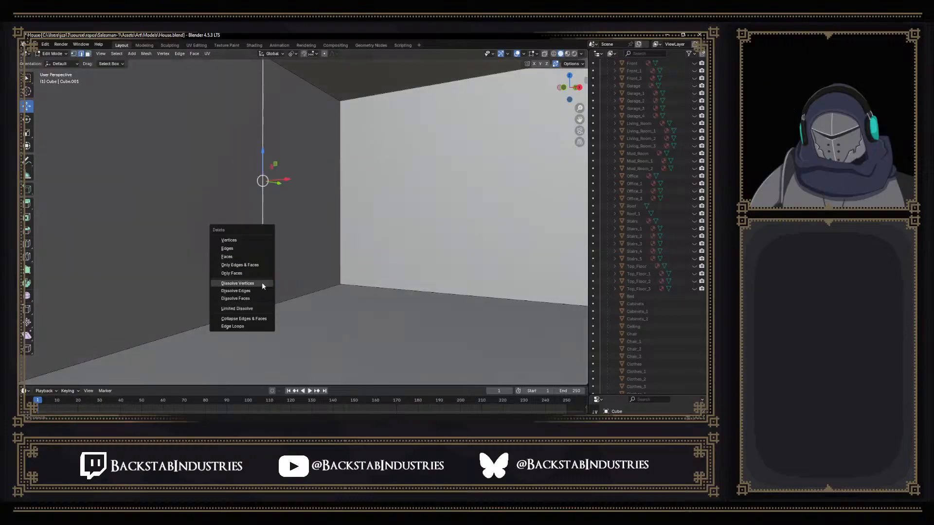
left_click(253, 289)
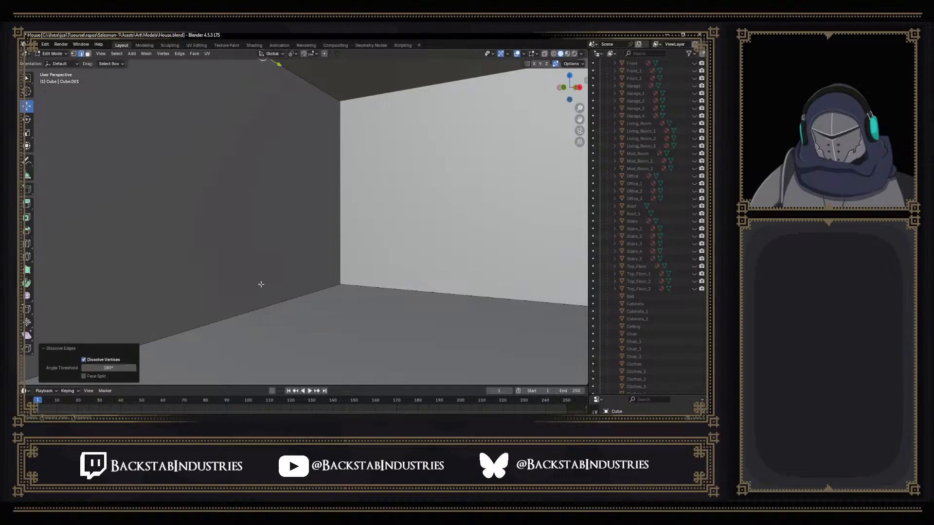
Check the side wall's floor edge in wireframe, return to solid shading, and dissolve the leftover vertex on its ceiling edge
key("1")
middle_click_drag(277, 272, 273, 288)
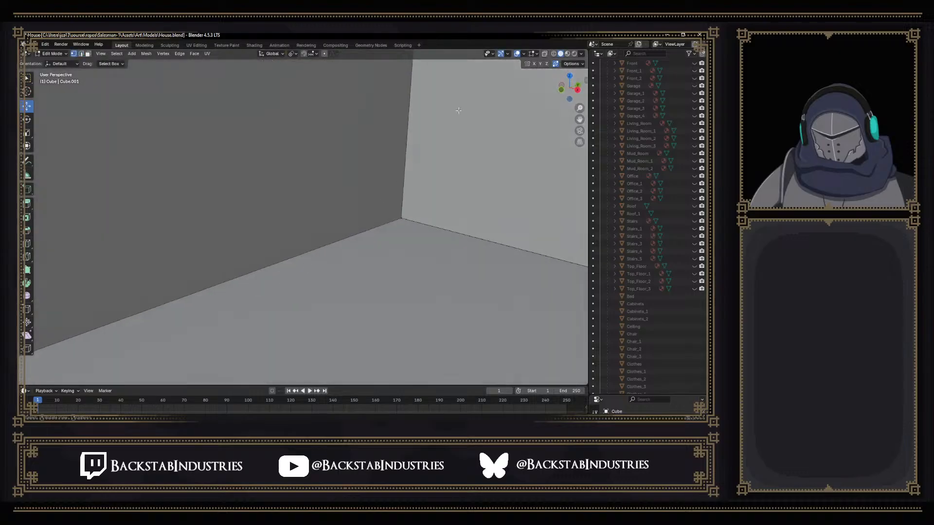
left_click(555, 54)
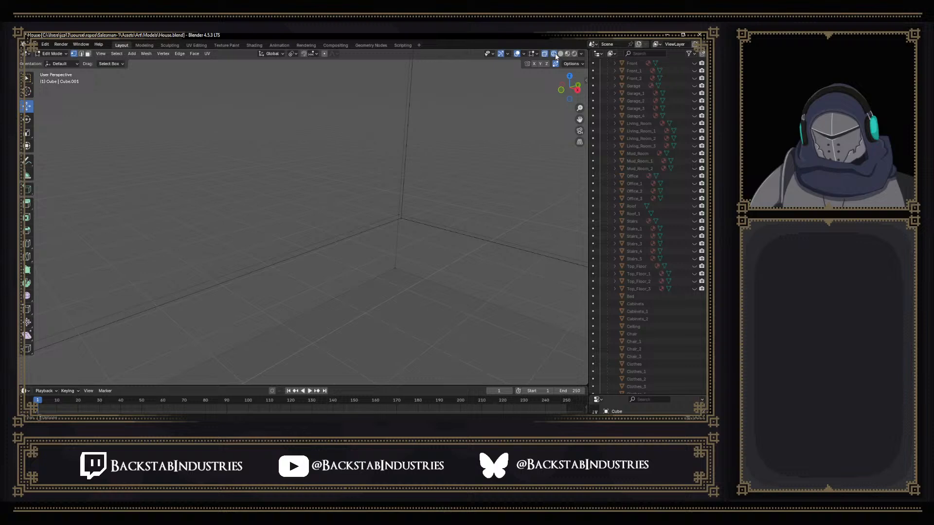
left_click(561, 54)
mouse_move(364, 104)
middle_mouse_down()
mouse_move(296, 59)
mouse_move(338, 78)
middle_mouse_up()
key("x")
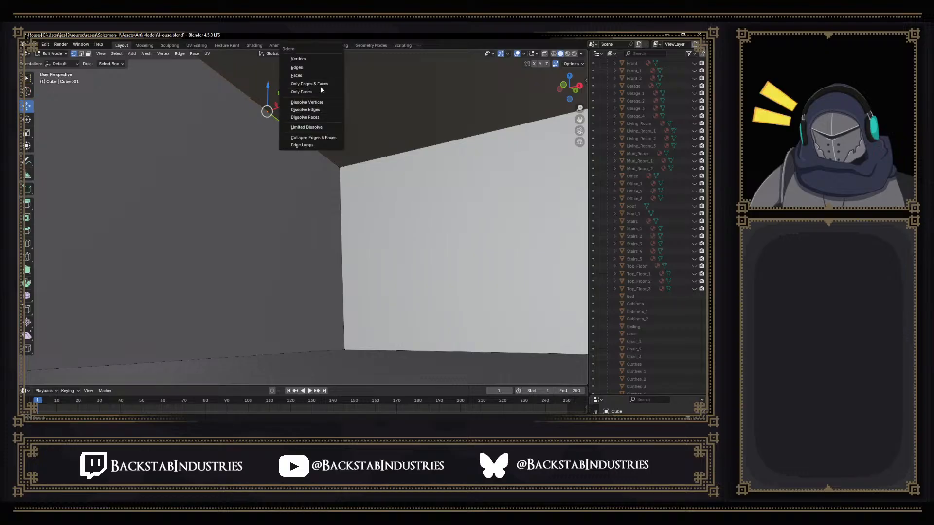
left_click(318, 106)
Inspect the room's walls, floor edges, doorway and partition corners for leftover vertices and edges
middle_click_drag(317, 100, 384, 167)
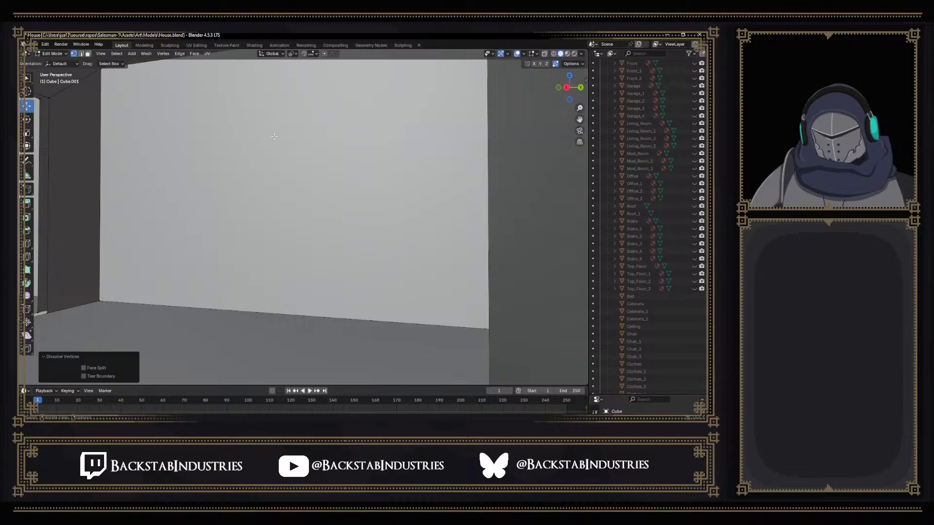
key("3")
left_click(274, 137)
scroll(260, 136, "up", 1)
middle_click_drag(240, 141, 323, 151, "shift")
middle_click_drag(266, 150, 416, 190)
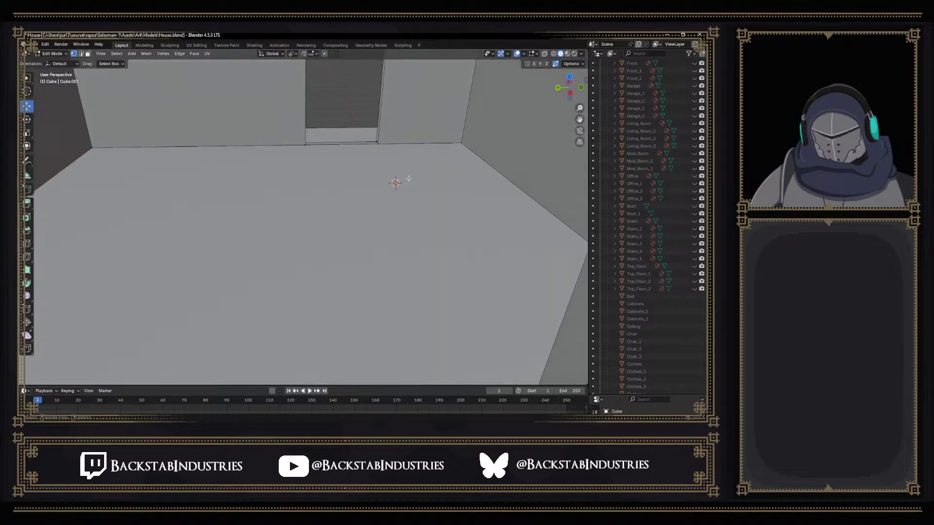
middle_click_drag(379, 147, 396, 214)
left_click(351, 229)
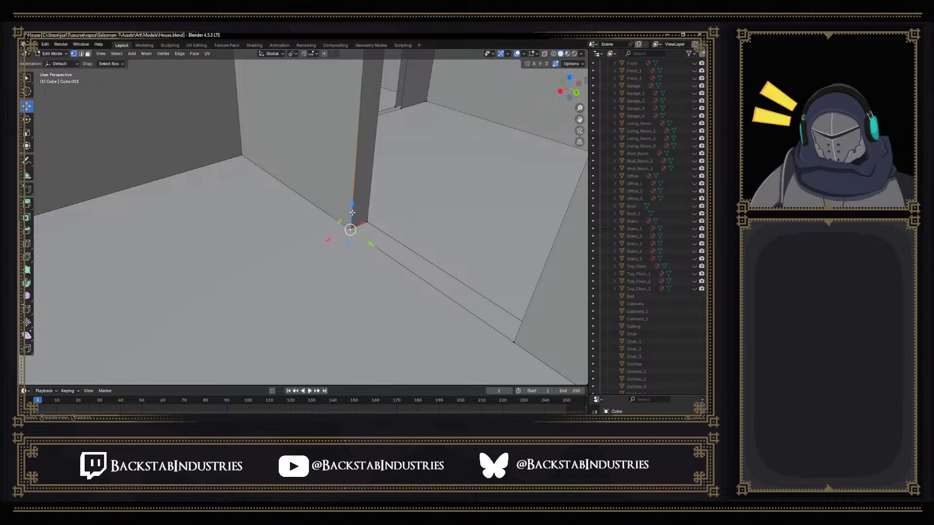
middle_click_drag(414, 202, 137, 191)
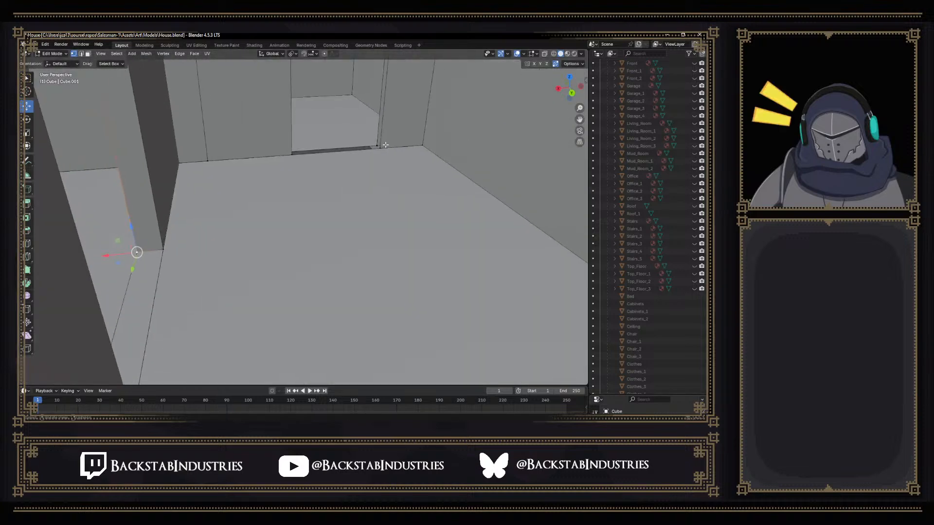
middle_click_drag(381, 141, 339, 127)
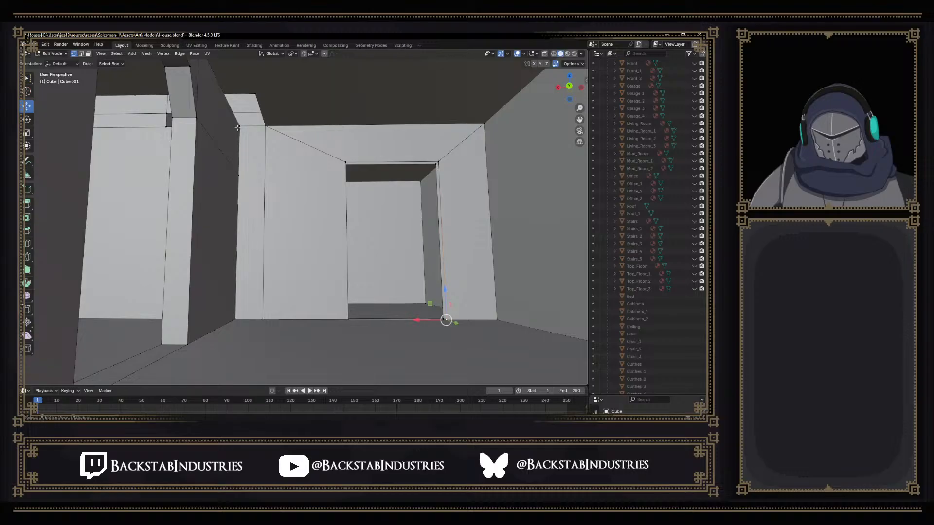
mouse_move(228, 127)
left_mouse_down()
mouse_move(193, 126)
mouse_move(235, 132)
left_mouse_up()
key("ctrl+z")
middle_click_drag(342, 139, 262, 163)
middle_click_drag(389, 202, 256, 198)
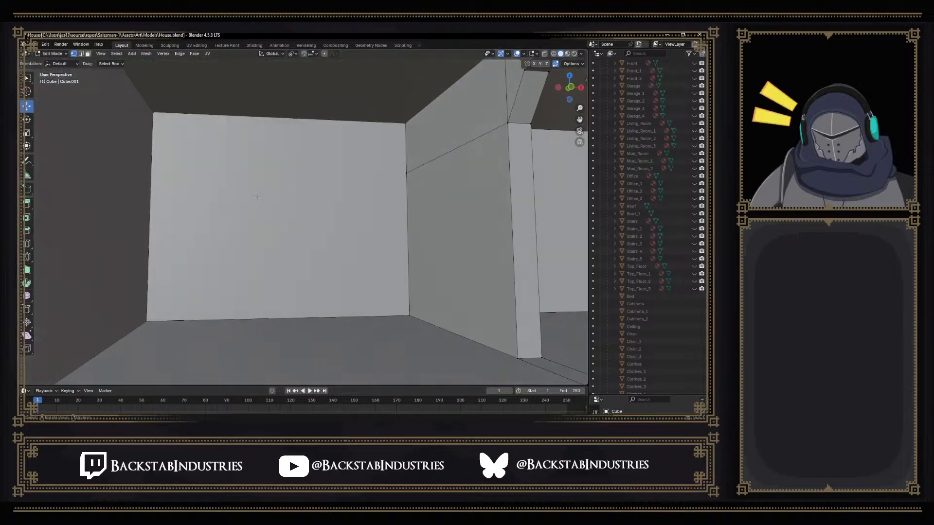
Delete the floor face in front of the wall with the open doorway
scroll(255, 198, "down", 4)
middle_click_drag(440, 232, 328, 267, "shift")
scroll(294, 228, "down", 3)
scroll(300, 229, "up", 1)
scroll(343, 249, "down", 2)
scroll(364, 260, "up", 1)
scroll(364, 260, "up", 1)
scroll(340, 268, "up", 1)
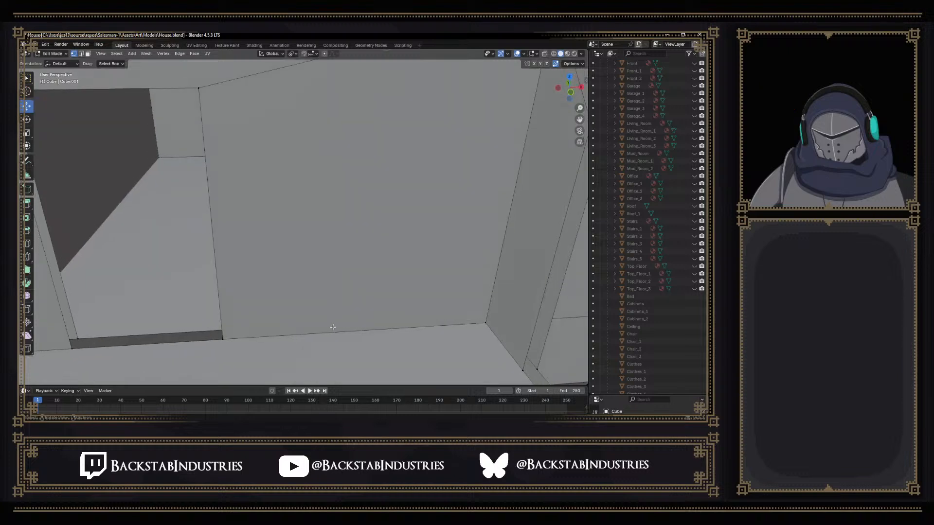
left_click(332, 361)
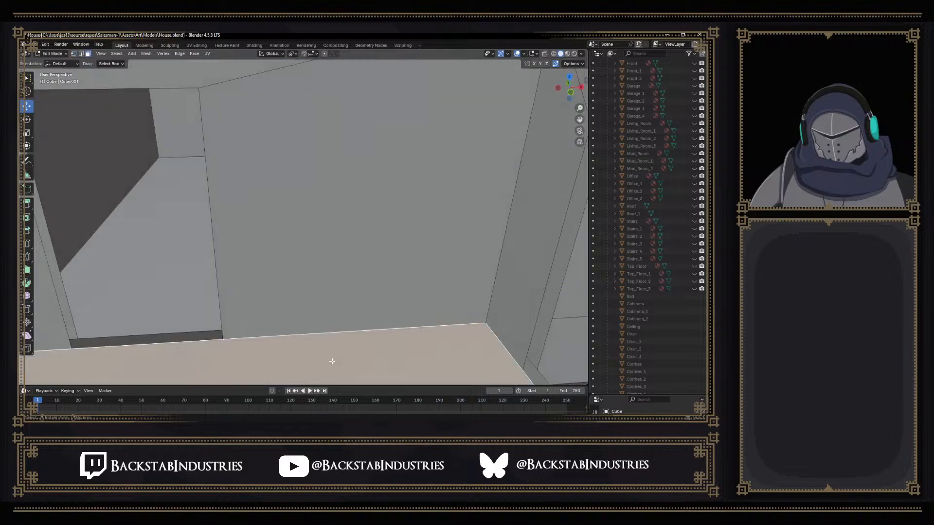
key("x")
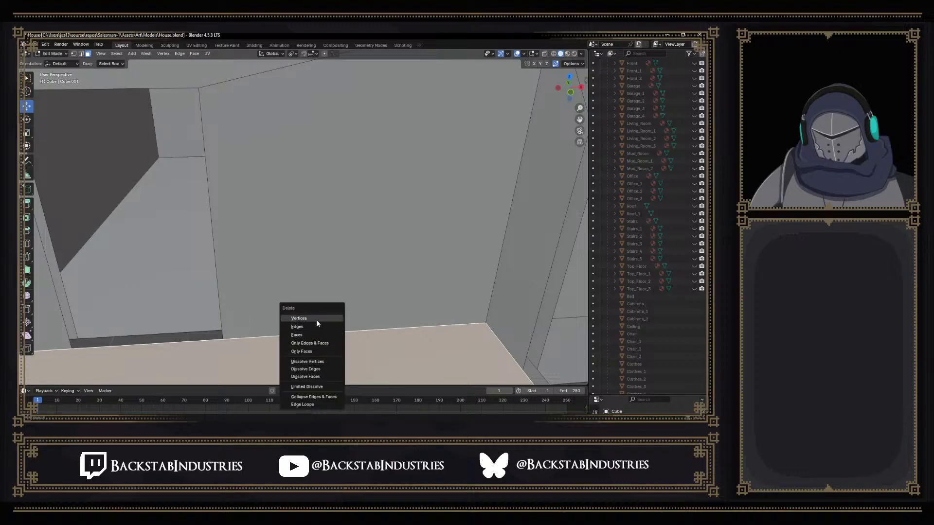
left_click(307, 334)
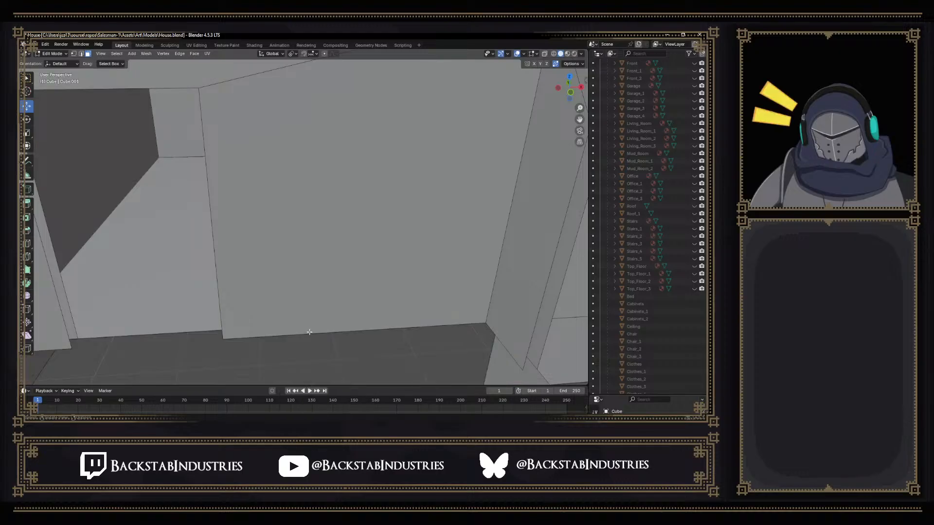
Fill a new face between the selected corner vertices to rebuild the floor of the room
scroll(417, 271, "down", 3)
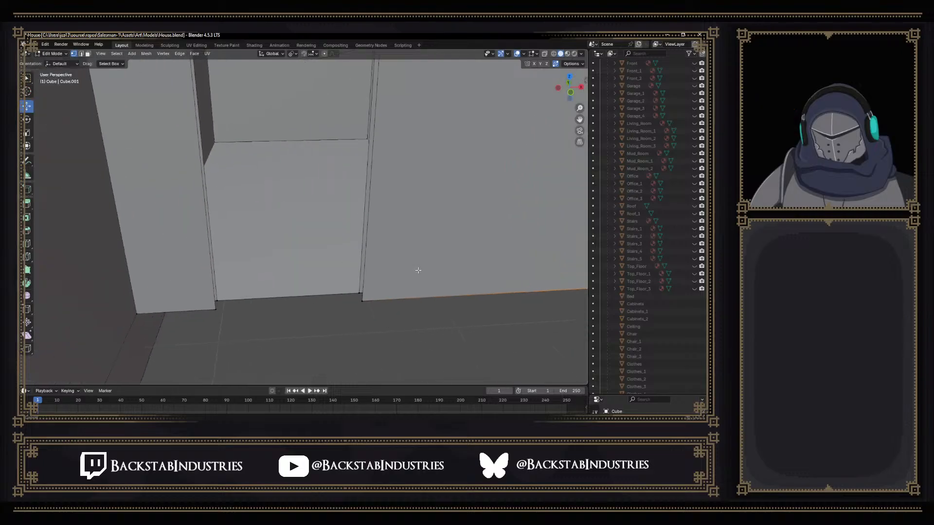
middle_click_drag(578, 275, 396, 238)
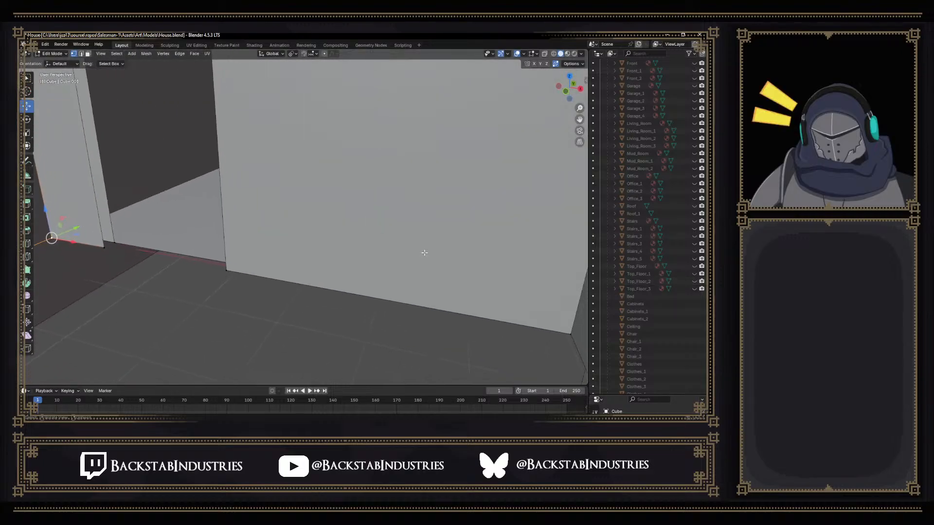
middle_click_drag(359, 275, 299, 260)
scroll(376, 285, "up", 1)
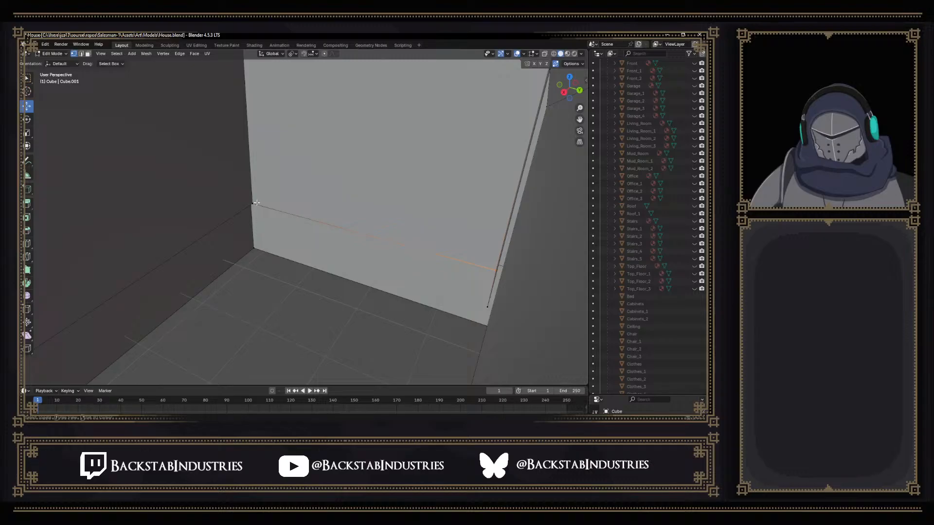
mouse_move(251, 198)
middle_mouse_down()
mouse_move(89, 198)
mouse_move(65, 188)
middle_mouse_up()
key("f")
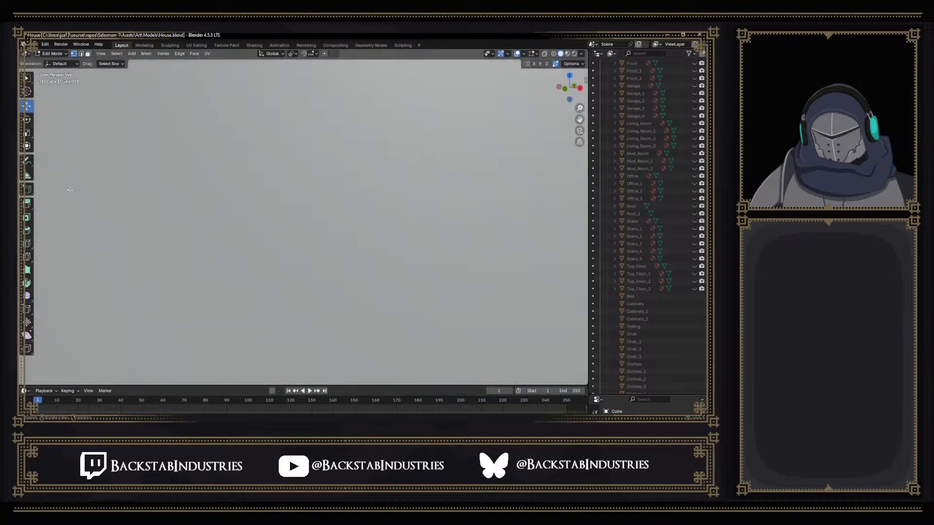
Nudge the vertex on the wall's upper edge above the doorway along the vertical axis
middle_click_drag(310, 267, 283, 259)
middle_click_drag(329, 166, 357, 170, "shift")
middle_click_drag(406, 141, 405, 240, "shift")
middle_click_drag(405, 181, 425, 182)
scroll(404, 190, "down", 2)
scroll(403, 190, "up", 2)
scroll(403, 191, "down", 3)
middle_click_drag(358, 138, 238, 149)
scroll(319, 160, "up", 5)
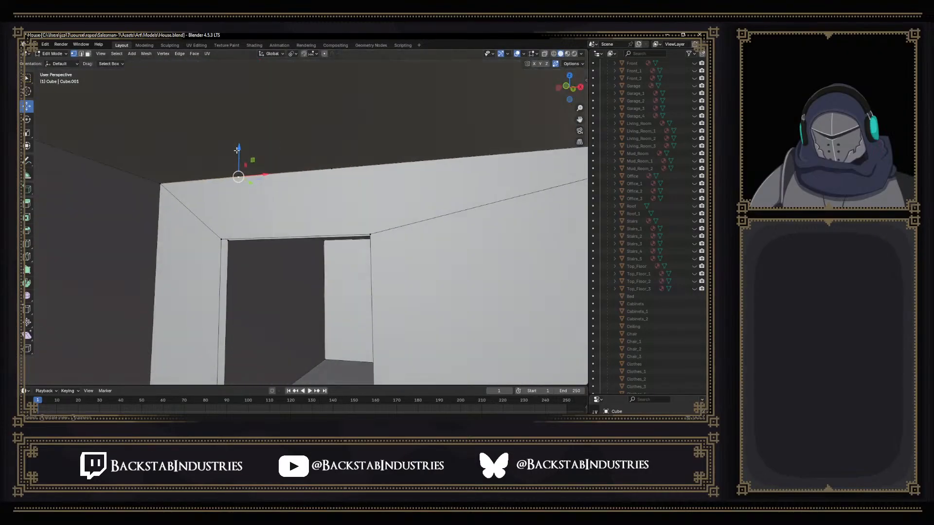
mouse_move(238, 153)
left_mouse_down()
mouse_move(238, 174)
mouse_move(240, 155)
left_mouse_up()
middle_click_drag(406, 209, 299, 200)
middle_click_drag(446, 155, 466, 143)
middle_click_drag(456, 153, 481, 249)
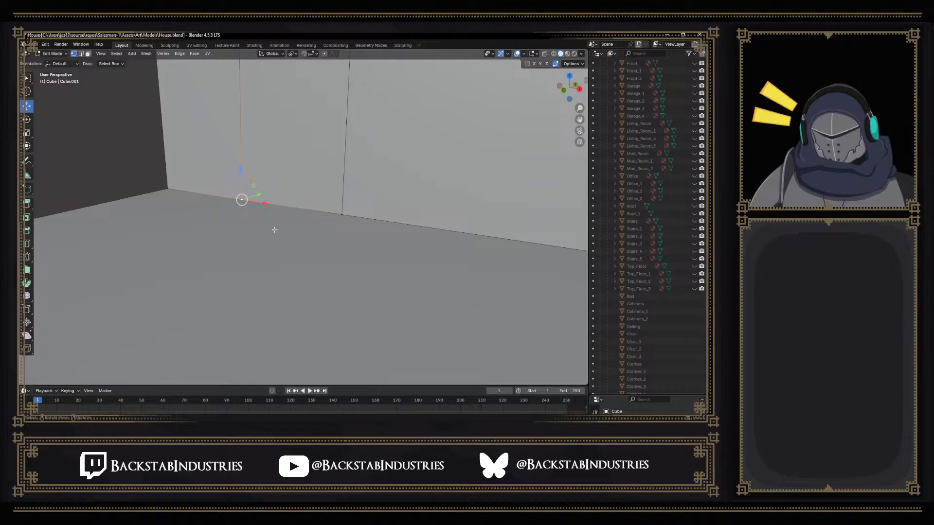
Knife-cut an edge between the two vertical wall edges just above the floor, ending at the lower vertex
key("k")
left_click(342, 212)
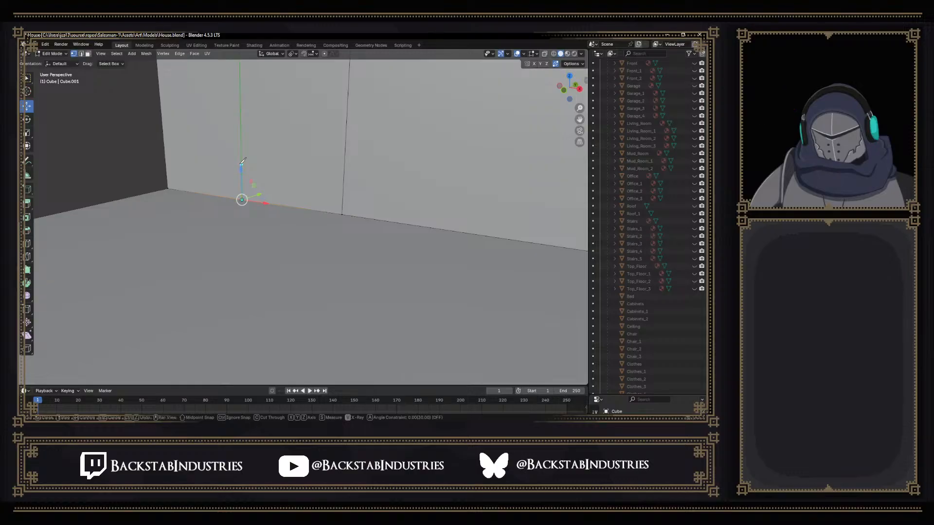
key("ctrl+z")
left_click(241, 200)
key("Return")
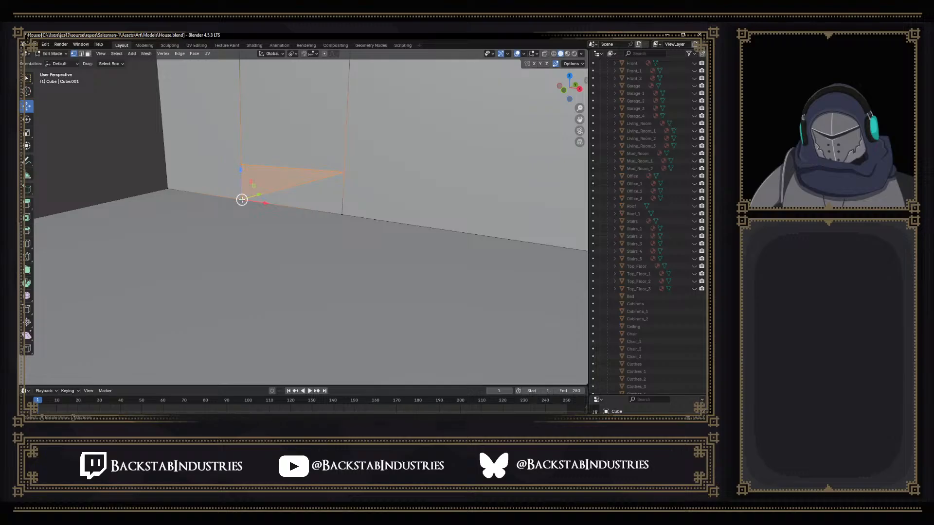
Dissolve the two vertices at the base of the wall beneath the new horizontal cut
middle_click_drag(288, 201, 311, 214)
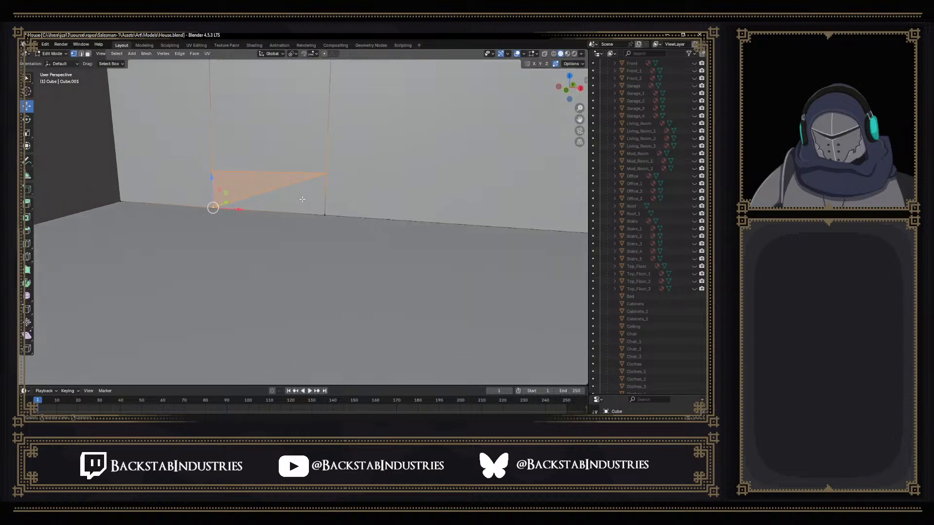
left_click(324, 216)
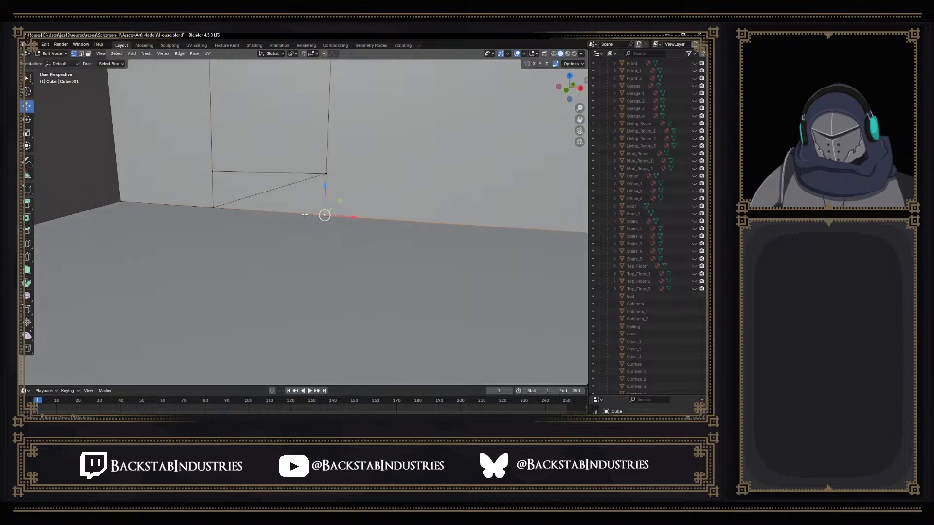
key("x")
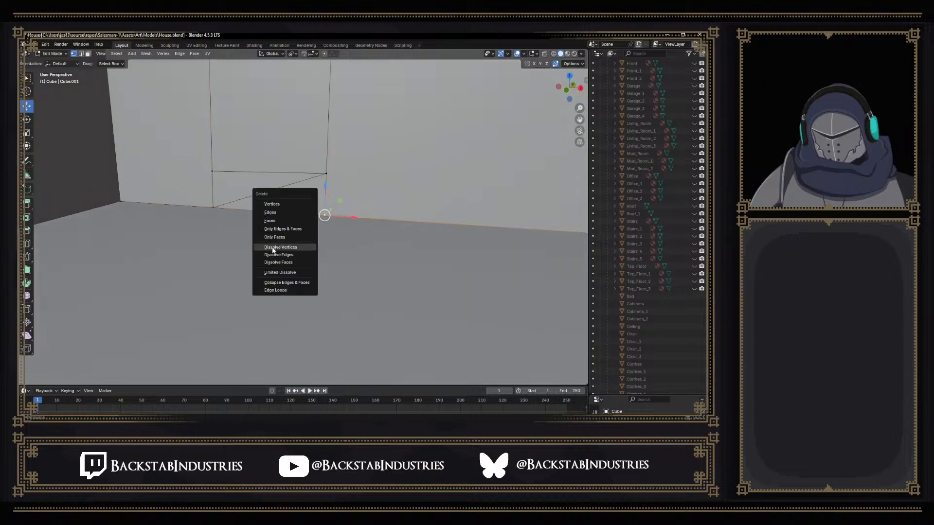
left_click(275, 247)
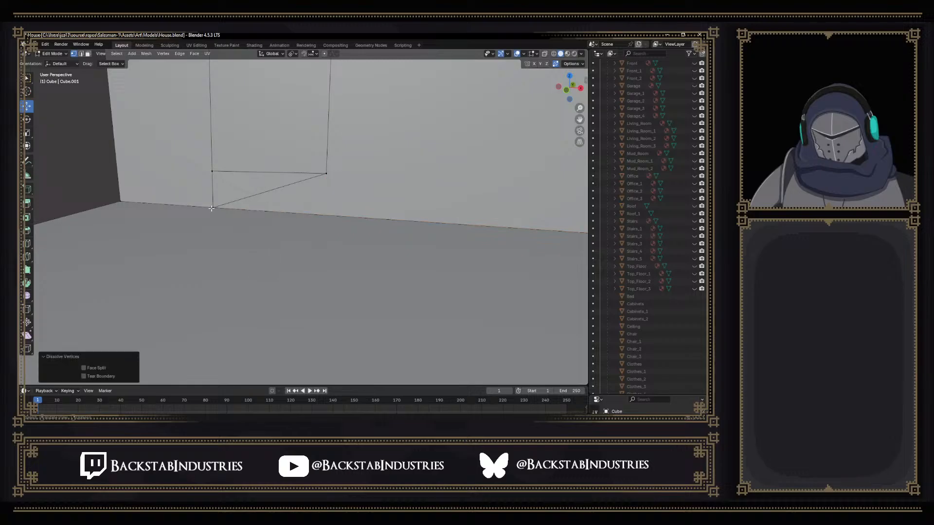
left_click(212, 209)
key("x")
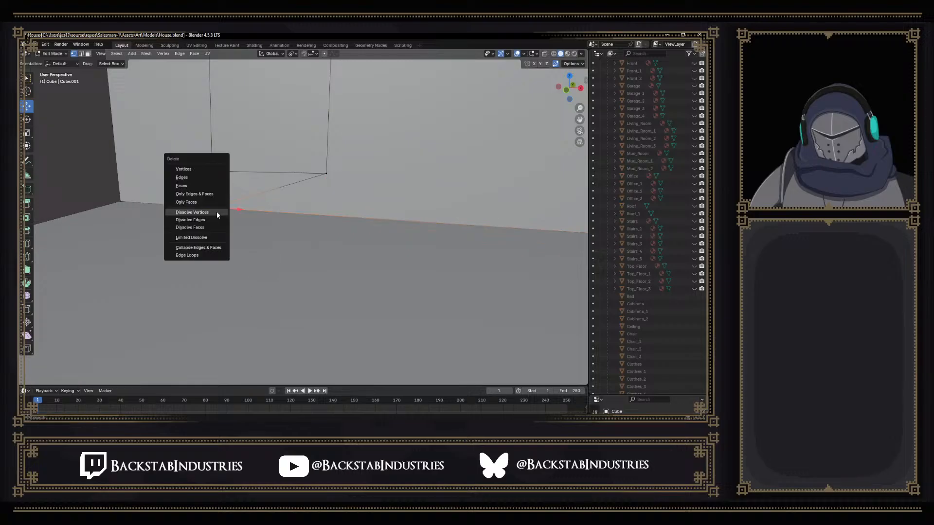
left_click(211, 212)
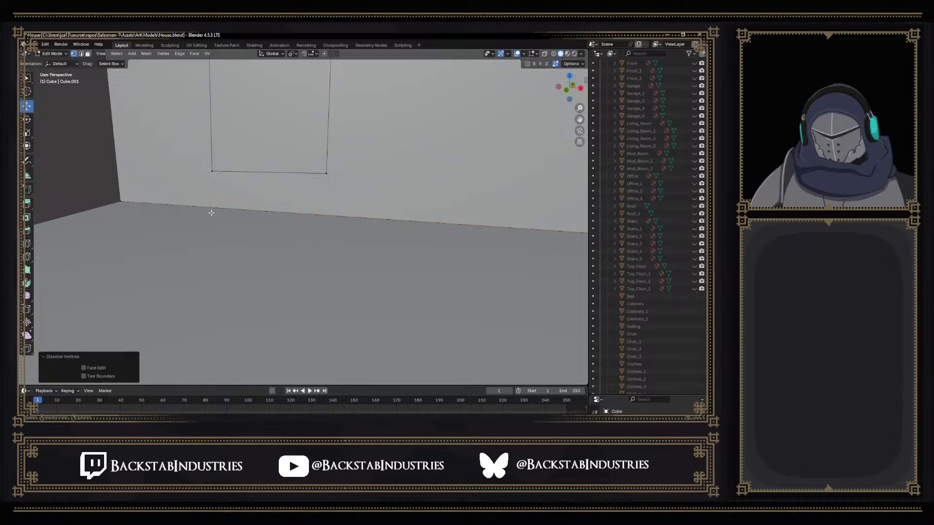
Examine the small room's floor face from above and below, along with the adjoining rooms and doorways
middle_click_drag(211, 213, 321, 227)
scroll(381, 229, "down", 3)
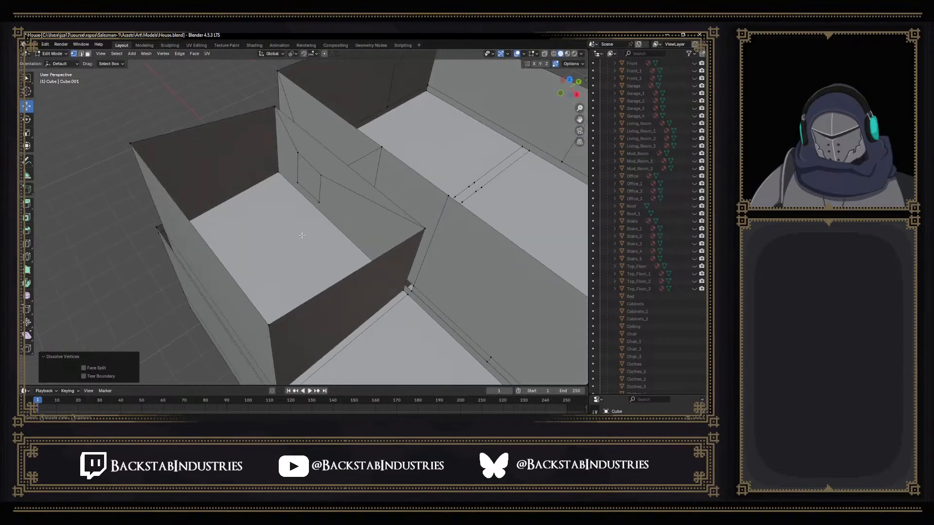
scroll(311, 232, "up", 4)
key("3")
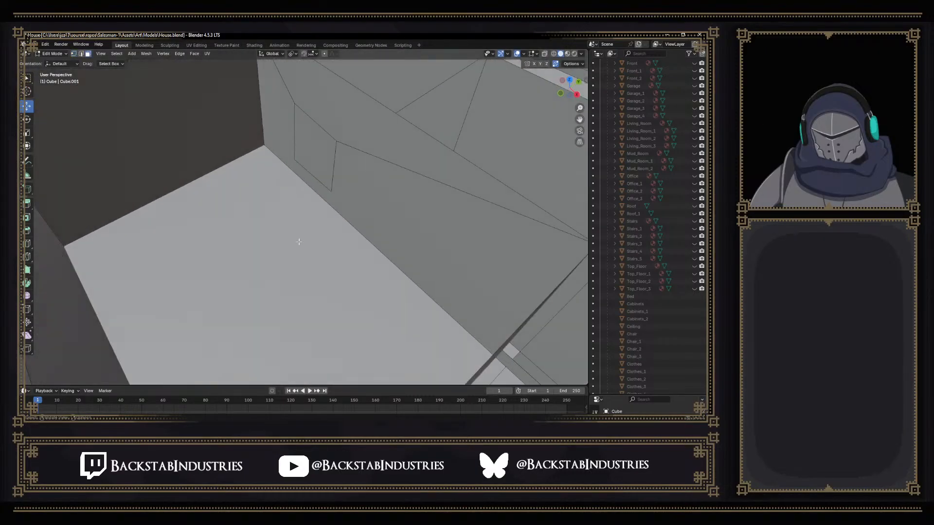
left_click(299, 242)
middle_click_drag(299, 242, 349, 194)
scroll(349, 194, "up", 5)
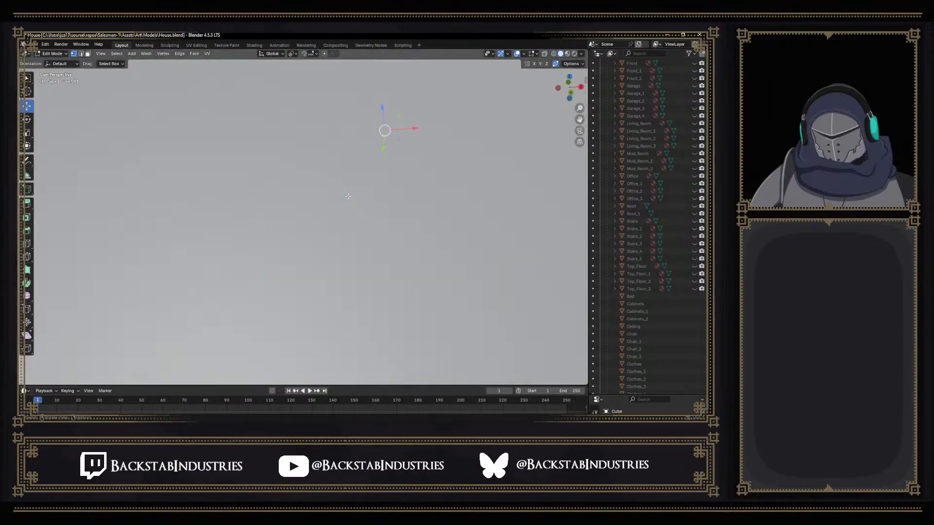
scroll(350, 202, "up", 2)
middle_click_drag(354, 258, 366, 192, "shift")
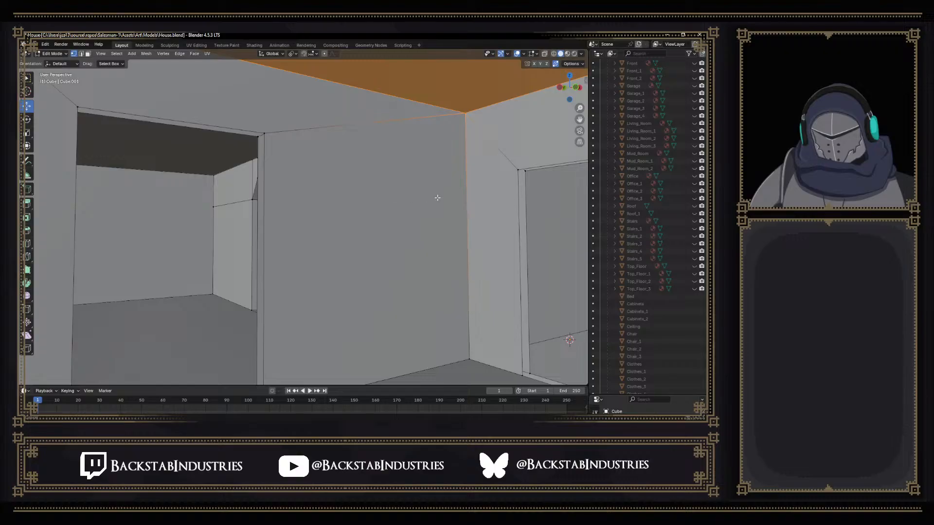
middle_click_drag(439, 199, 379, 189, "shift")
middle_click_drag(246, 131, 404, 213)
middle_click_drag(456, 271, 349, 323)
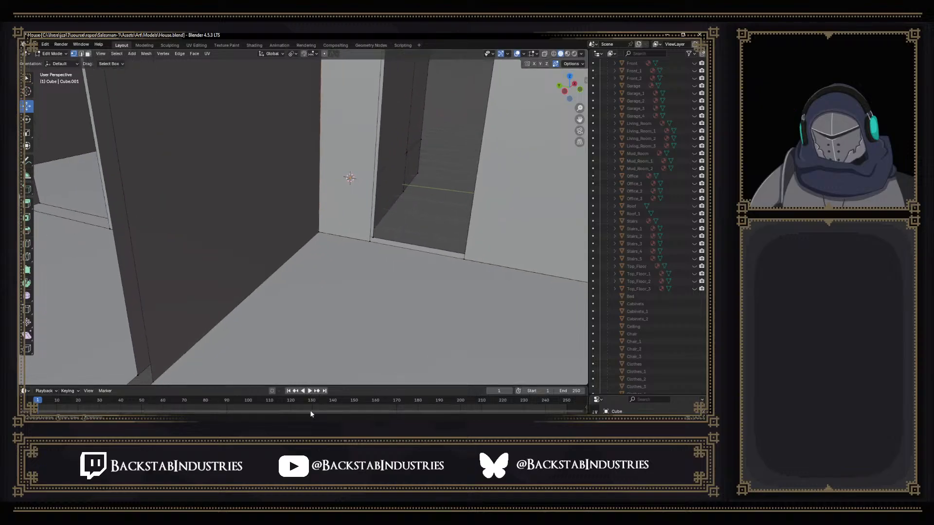
middle_click_drag(365, 351, 351, 286, "shift")
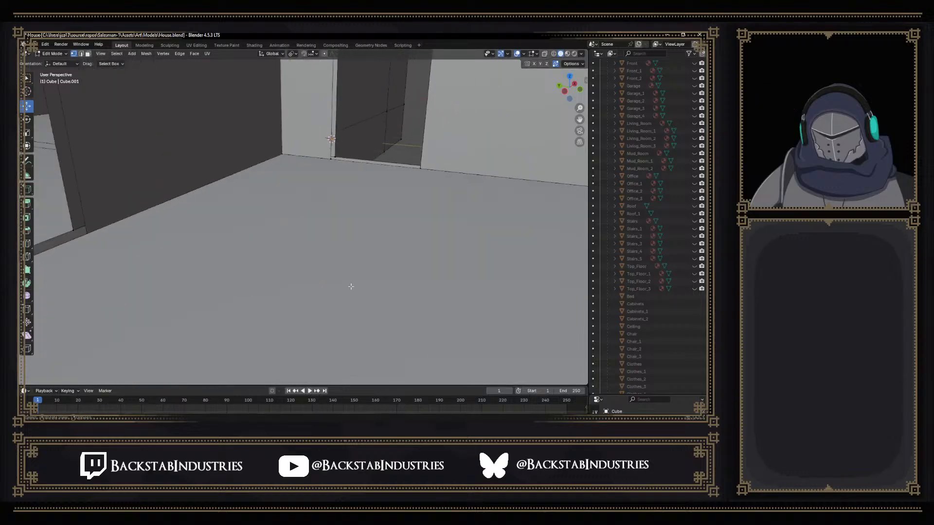
Try to move a vertex beside the room's floor vertically, and undo the move
left_click(332, 233)
key("1")
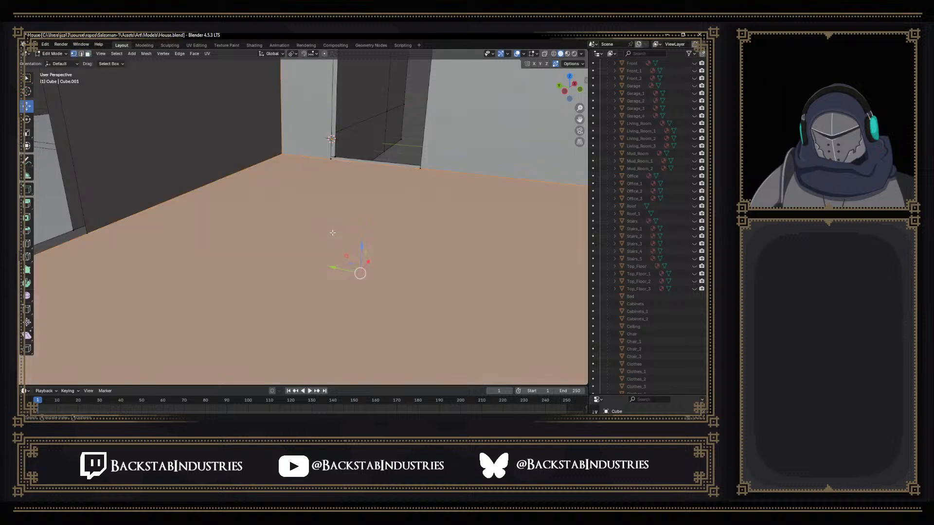
middle_click_drag(318, 178, 291, 184)
left_click(135, 185)
left_click_drag(136, 164, 133, 145)
key("ctrl+z")
Delete the low horizontal wall strip face below the doorway at the end of the room
middle_click_drag(240, 165, 273, 331)
left_click(273, 331)
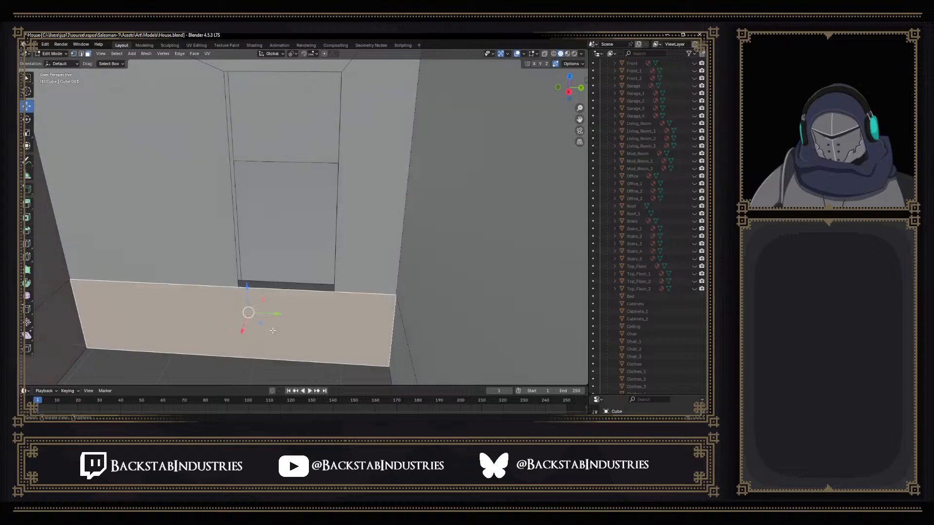
key("l")
middle_click_drag(298, 314, 282, 267)
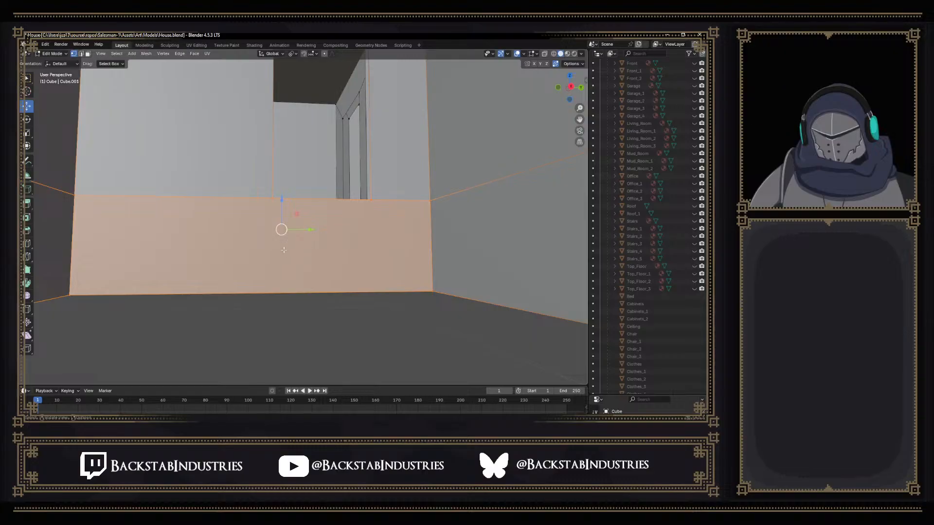
key("x")
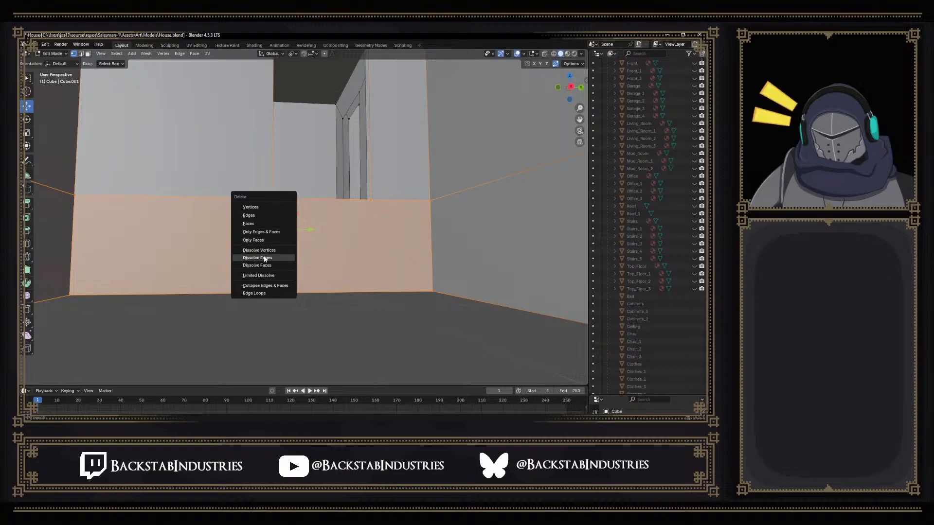
left_click(263, 223)
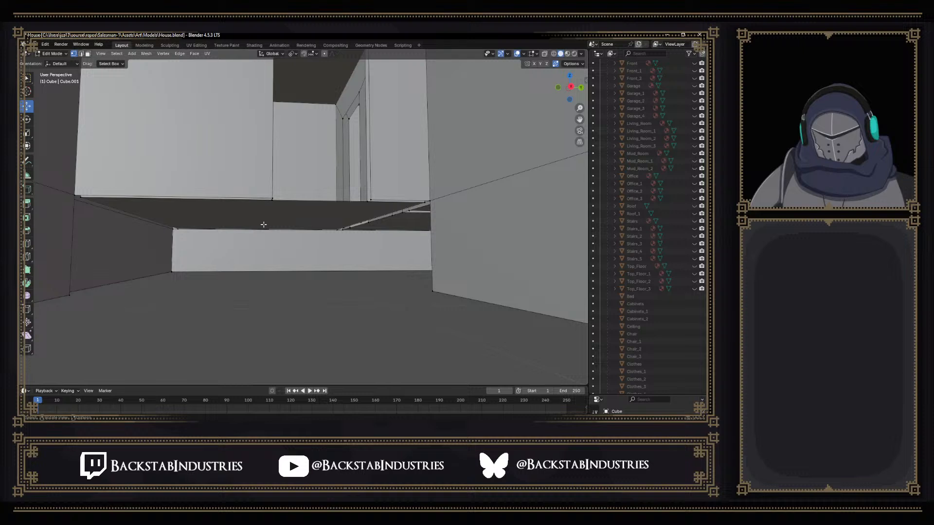
Fill the gap below the doorway with a new face between the two short vertical side edges
middle_click_drag(255, 227, 278, 244)
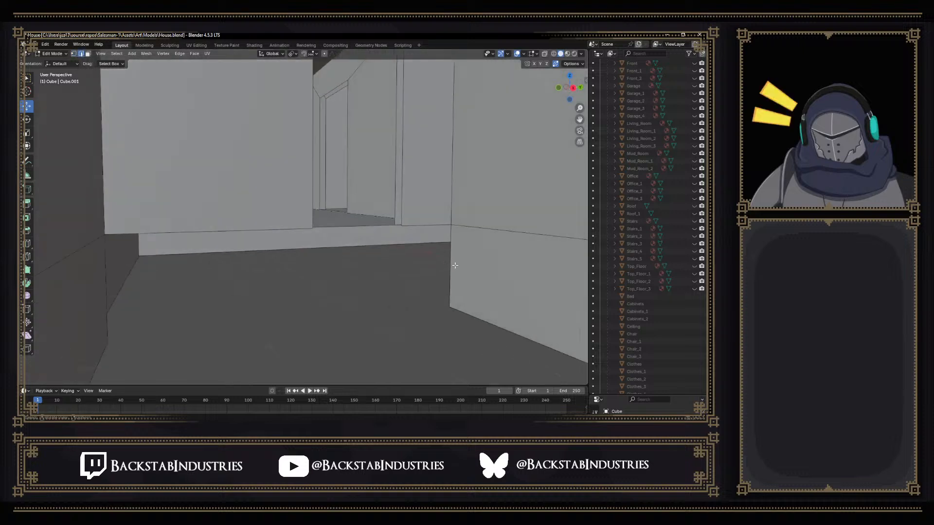
left_click(450, 265)
left_click(107, 294, "shift")
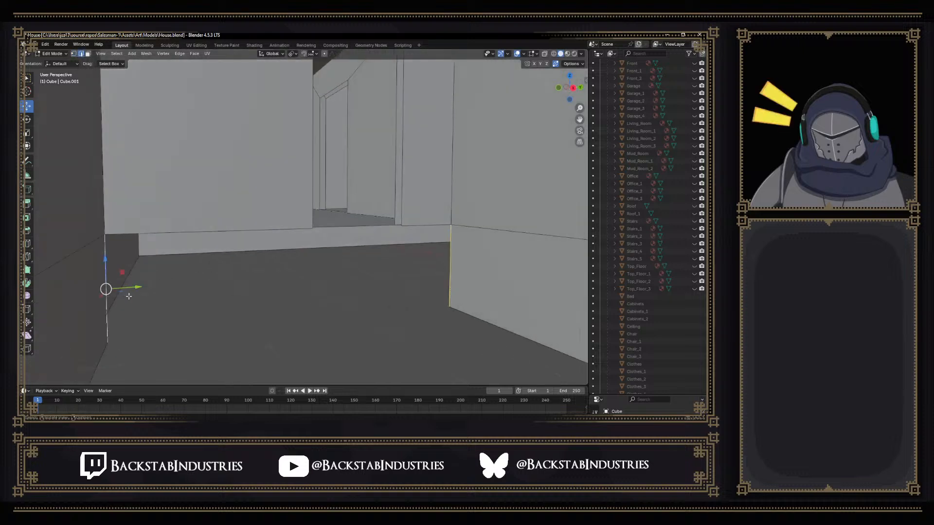
key("f")
middle_click_drag(128, 297, 291, 285)
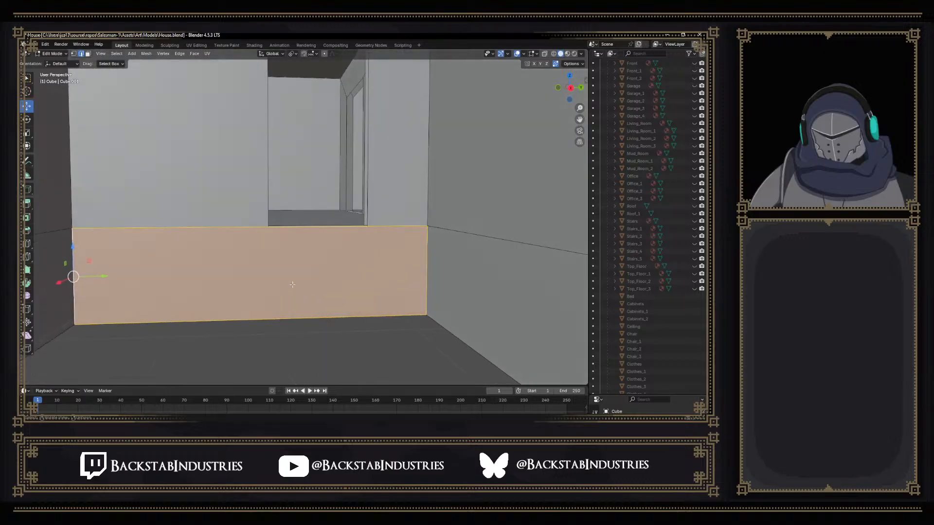
scroll(282, 261, "down", 8)
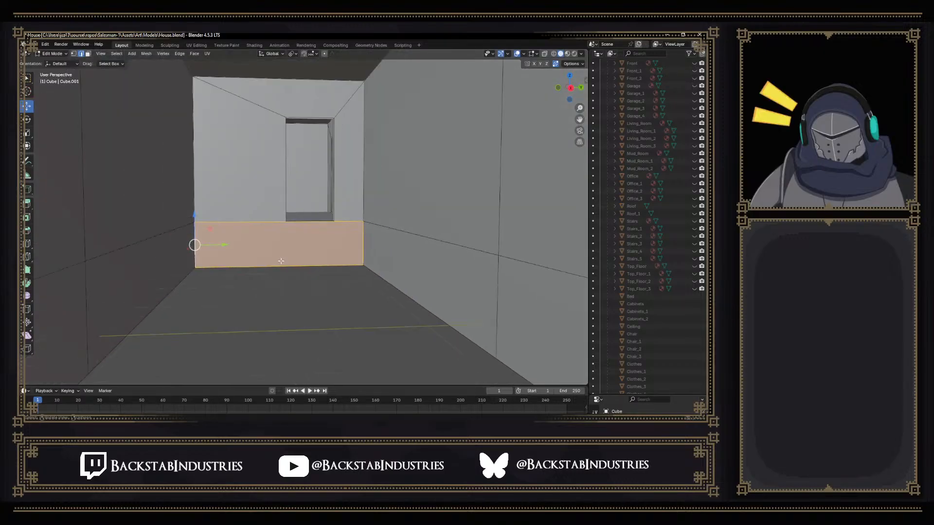
Examine the upper room's floor face, the rectangular floor opening and the adjoining walls from several angles
middle_click_drag(306, 270, 511, 318)
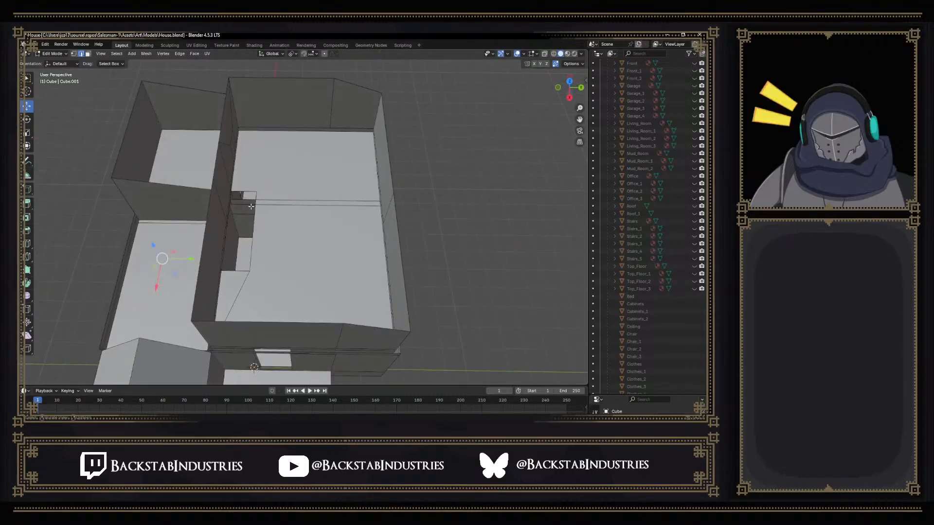
scroll(260, 211, "up", 5)
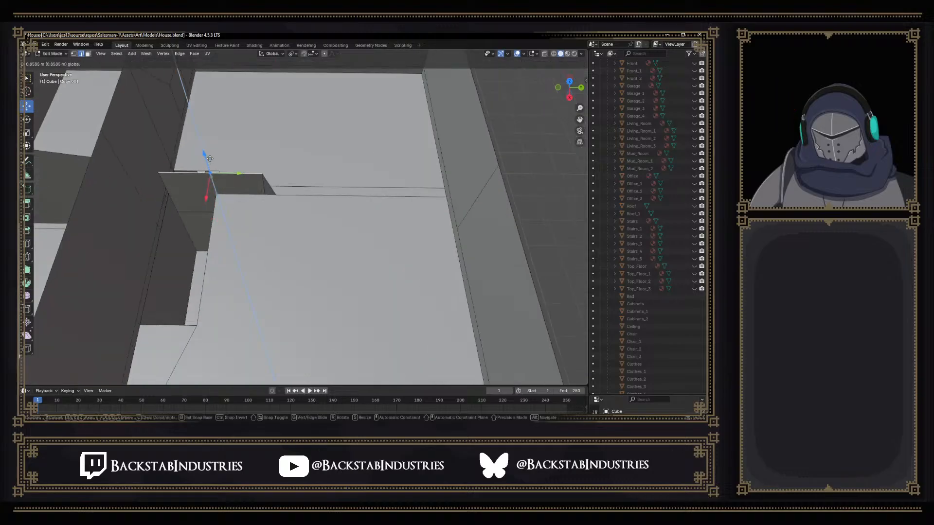
middle_click_drag(295, 205, 322, 179)
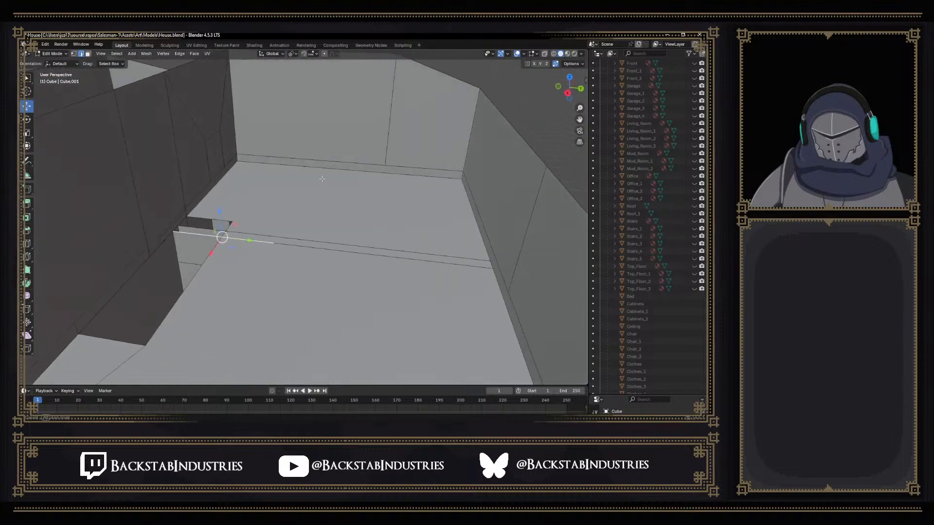
middle_click_drag(224, 253, 131, 259)
left_click(263, 206)
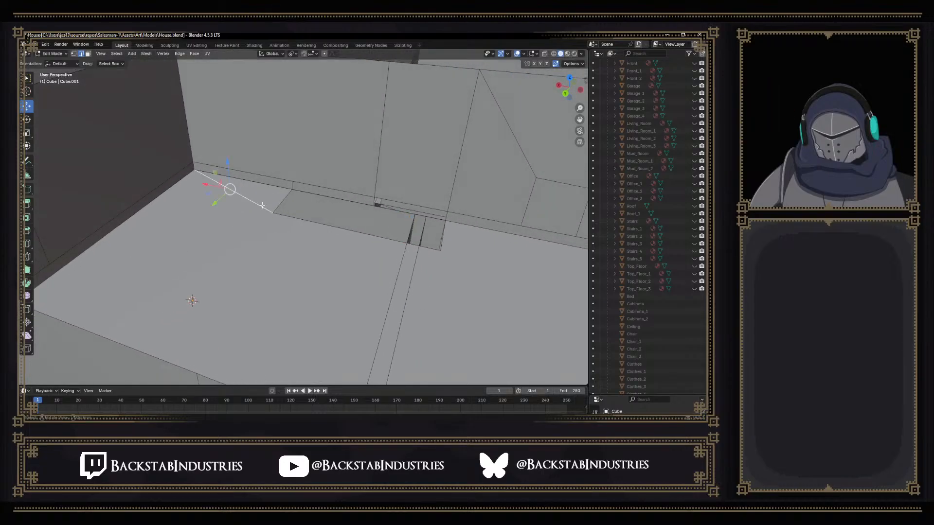
middle_click_drag(360, 253, 302, 275)
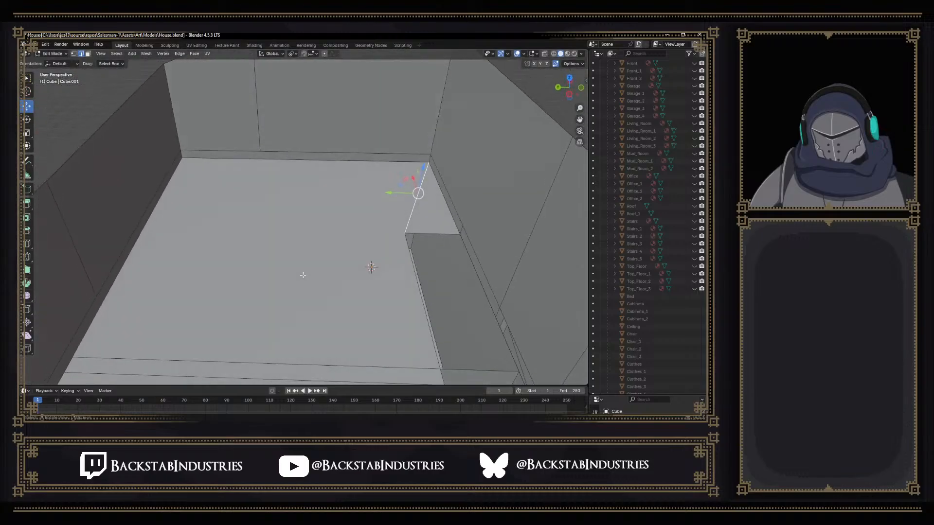
key("3")
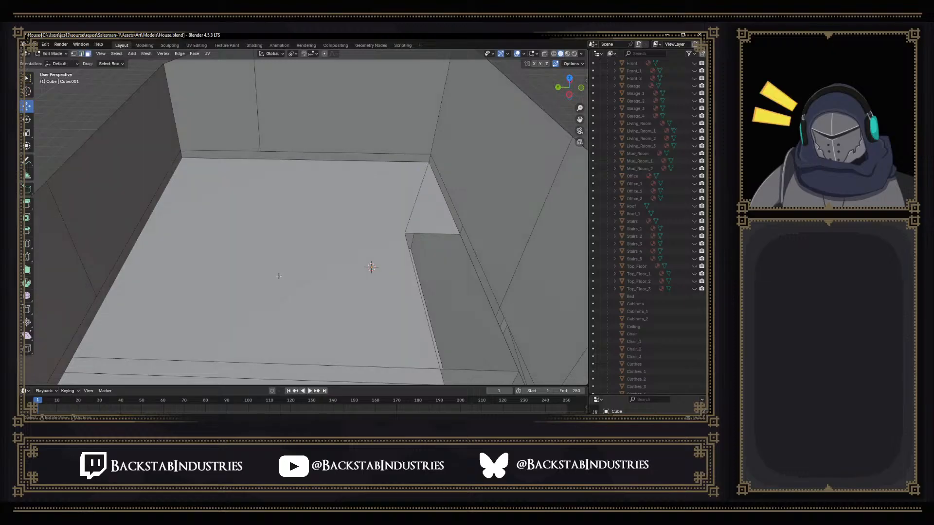
left_click(279, 273)
middle_click_drag(279, 272, 391, 310)
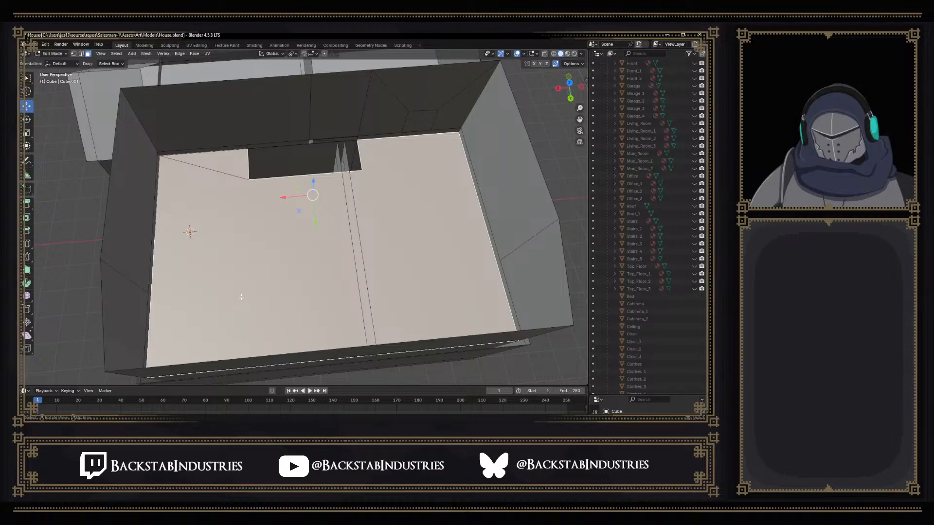
Try to move a vertex beside the floor opening down about 0.26 m along Z, and undo the move
middle_click_drag(241, 297, 218, 285)
key("a")
left_click(313, 183)
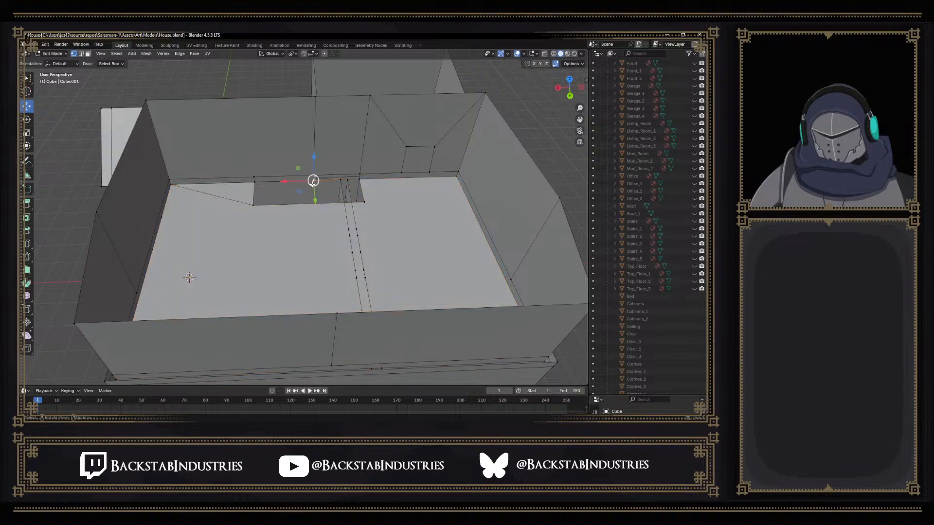
scroll(349, 210, "up", 2)
middle_click_drag(348, 210, 320, 221)
left_click(447, 225)
left_click_drag(453, 213, 450, 220)
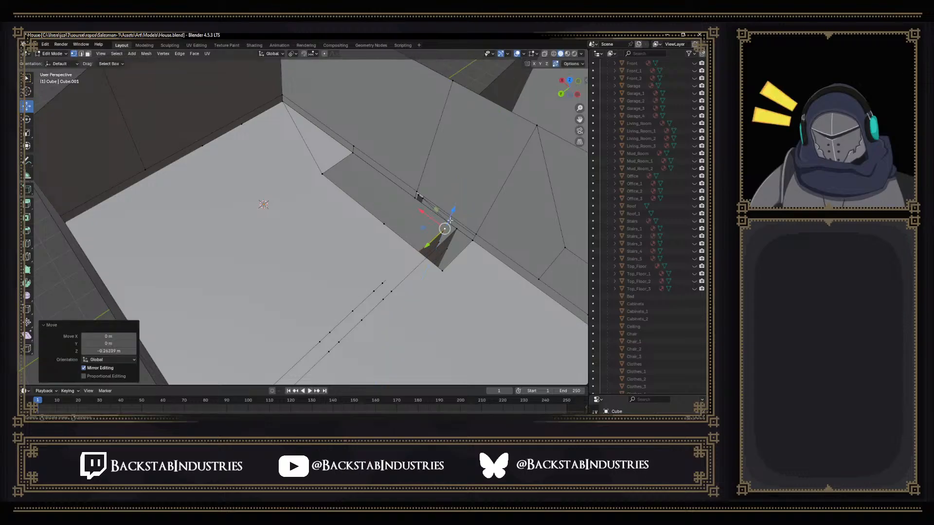
key("ctrl+z")
Examine the vertices around the floor opening and along the narrow strip running across the room to the opposite wall
middle_click_drag(475, 250, 413, 205)
left_click(387, 181)
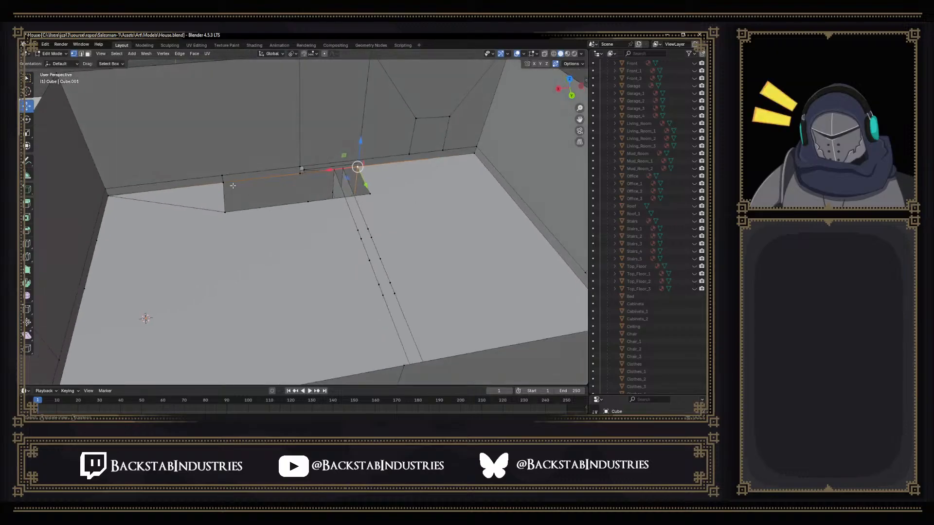
middle_click_drag(359, 165, 479, 182)
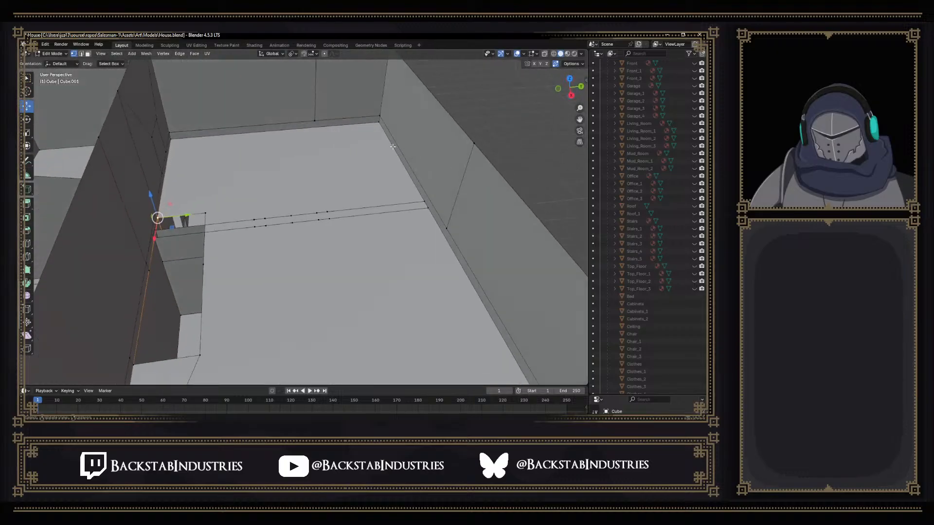
left_click(427, 202)
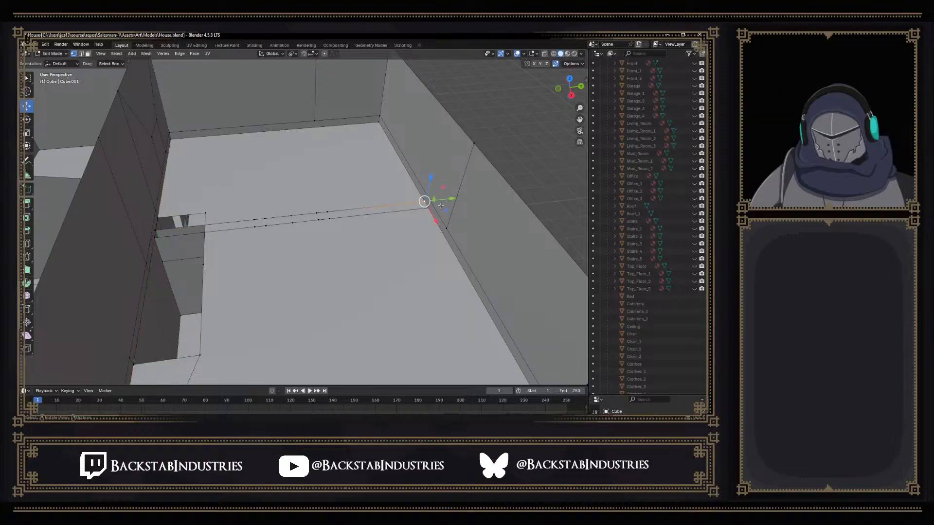
left_click_drag(447, 202, 441, 204)
middle_click_drag(441, 203, 428, 236)
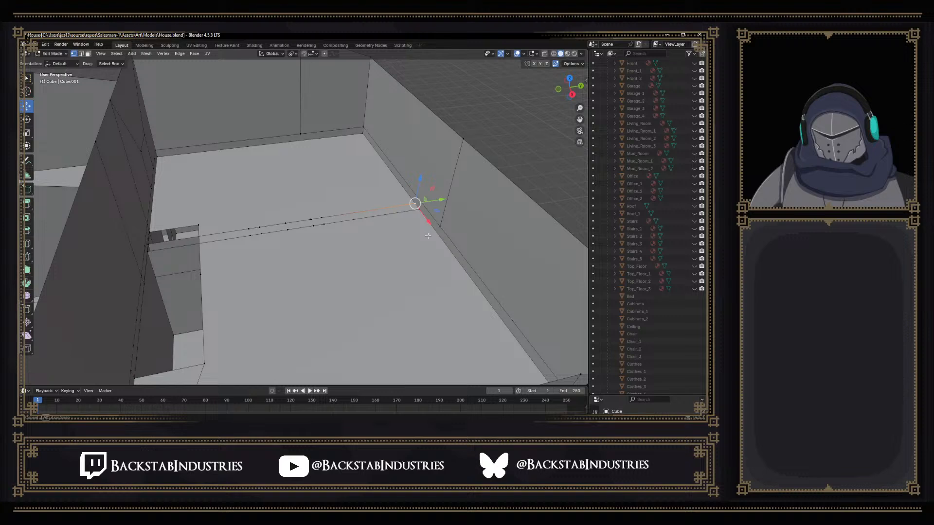
middle_click_drag(428, 236, 428, 236)
middle_click_drag(428, 236, 417, 234)
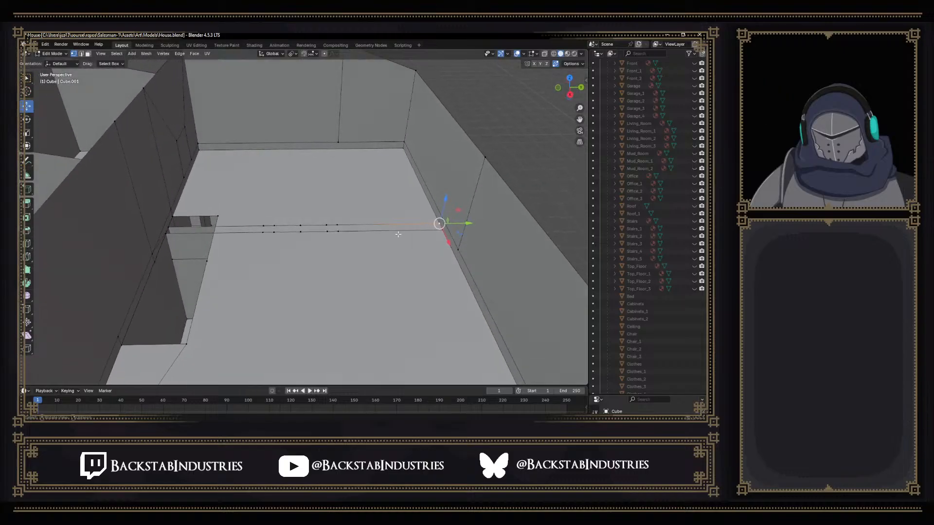
middle_click_drag(304, 209, 233, 226)
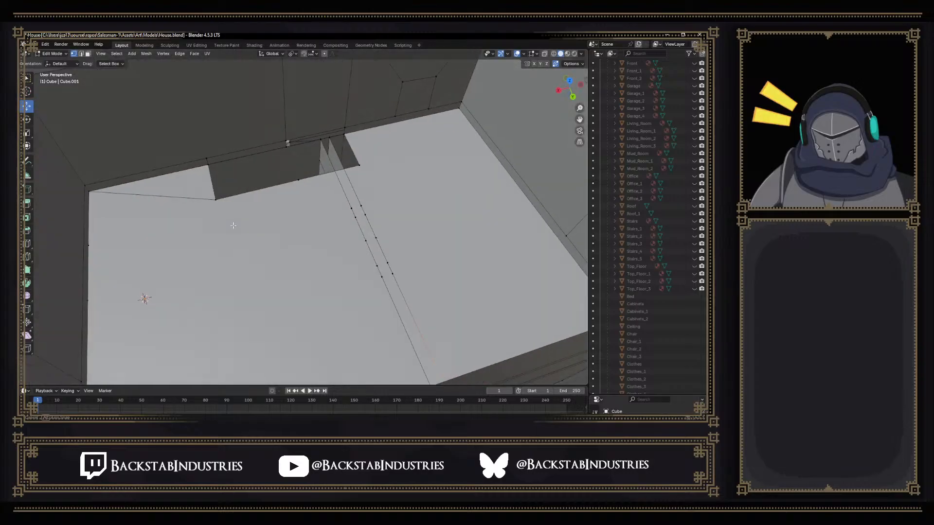
scroll(233, 225, "down", 6)
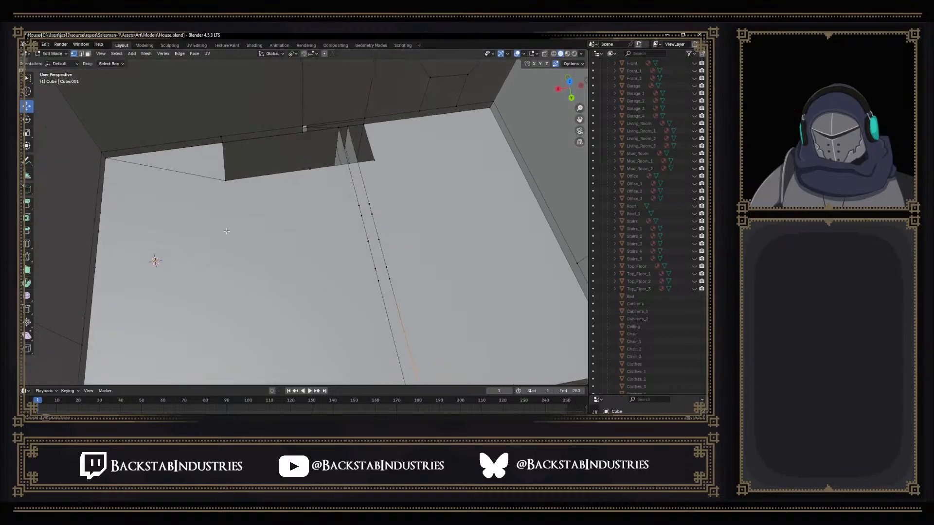
middle_click_drag(248, 230, 140, 211)
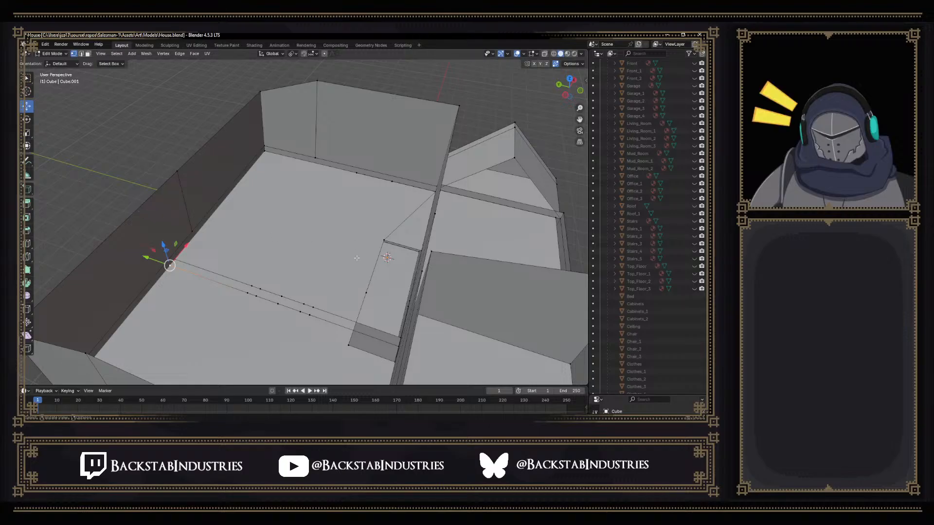
middle_click_drag(361, 251, 381, 261)
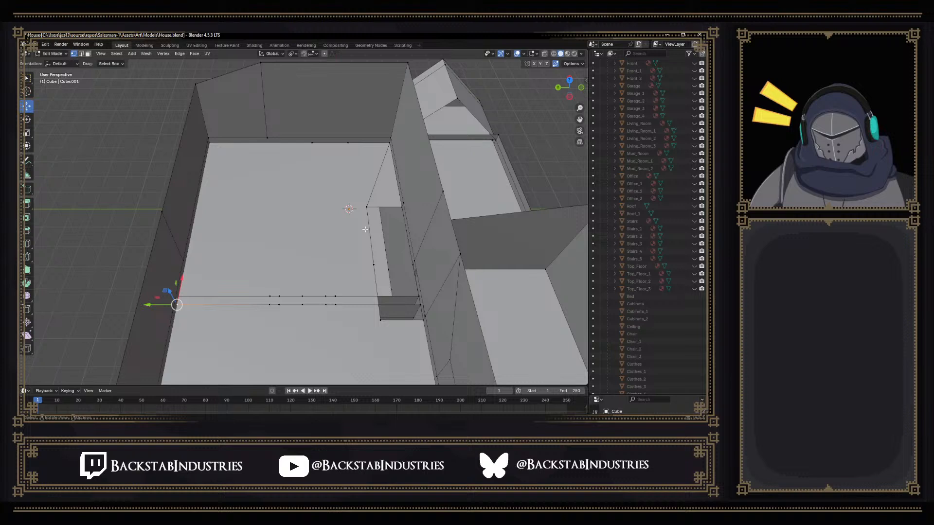
Knife-cut the floor from the opening's corner nearest the diagonal edge straight across to the opposite wall
key("k")
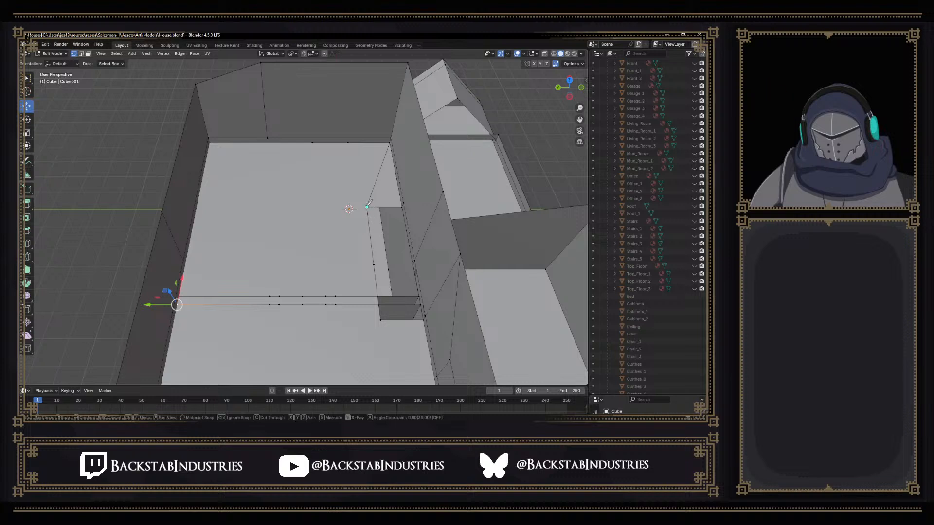
left_click(366, 206)
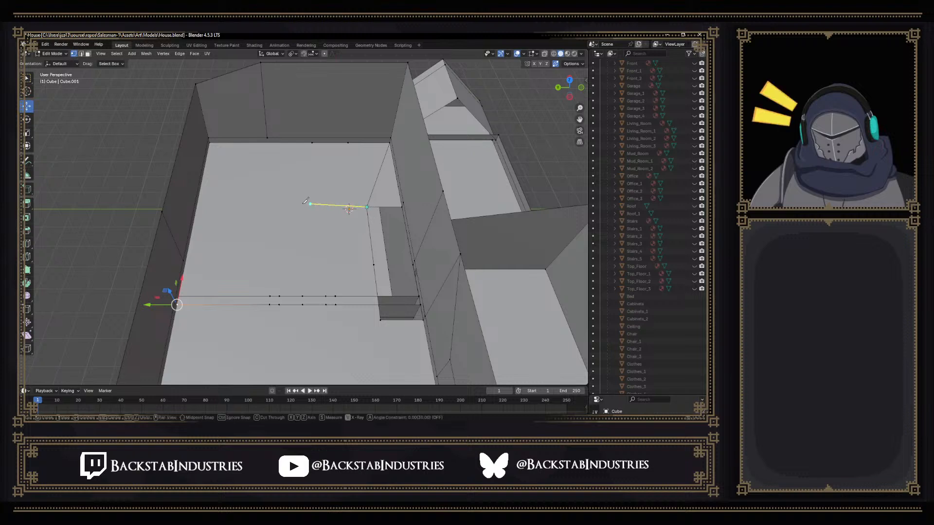
left_click(197, 207)
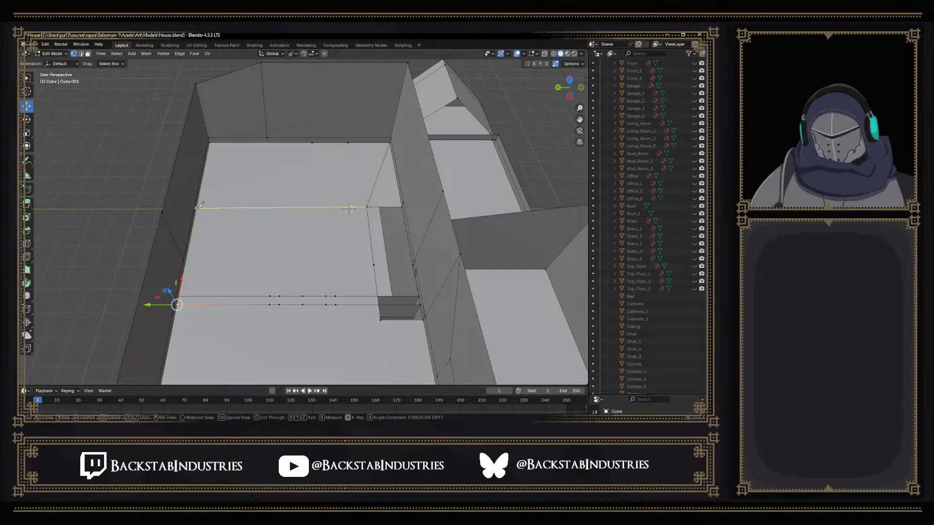
key("Return")
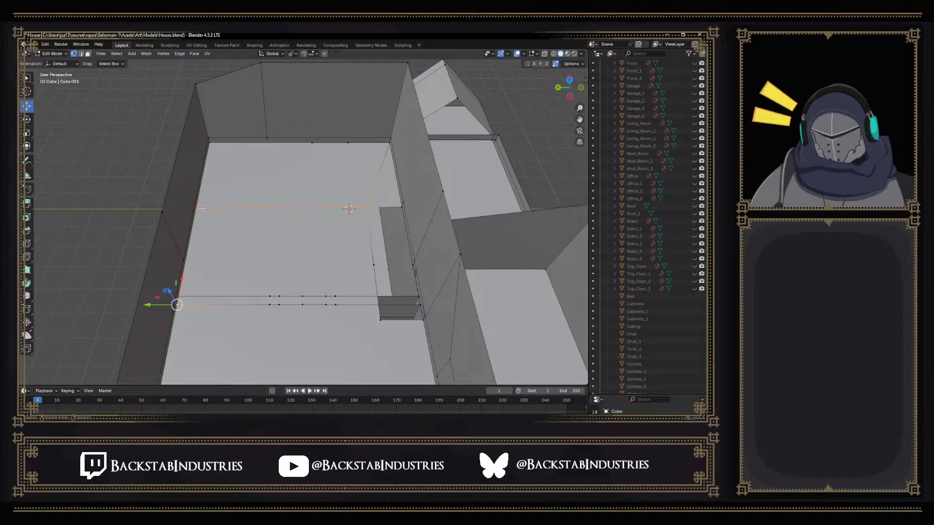
Straighten the new floor cut by scaling its two end vertices to 0 along X
left_click(197, 207)
left_click(366, 206, "shift")
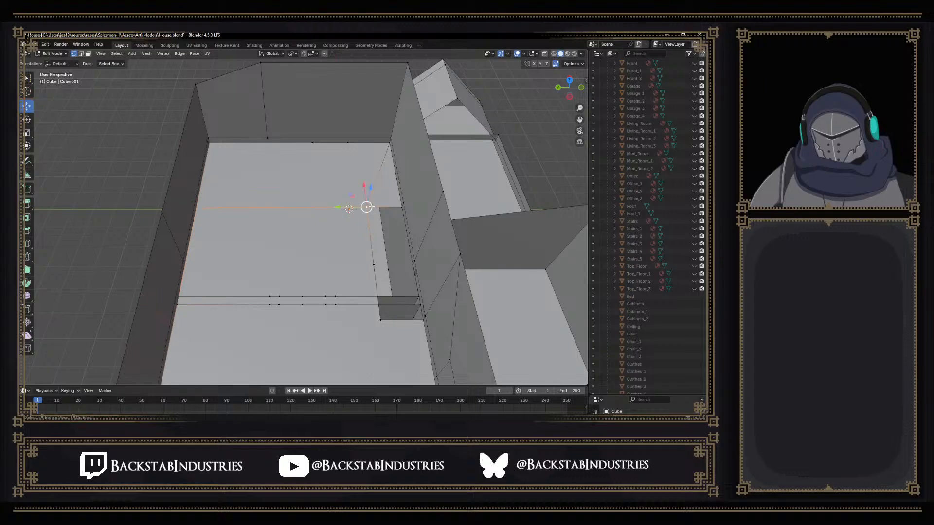
key("s")
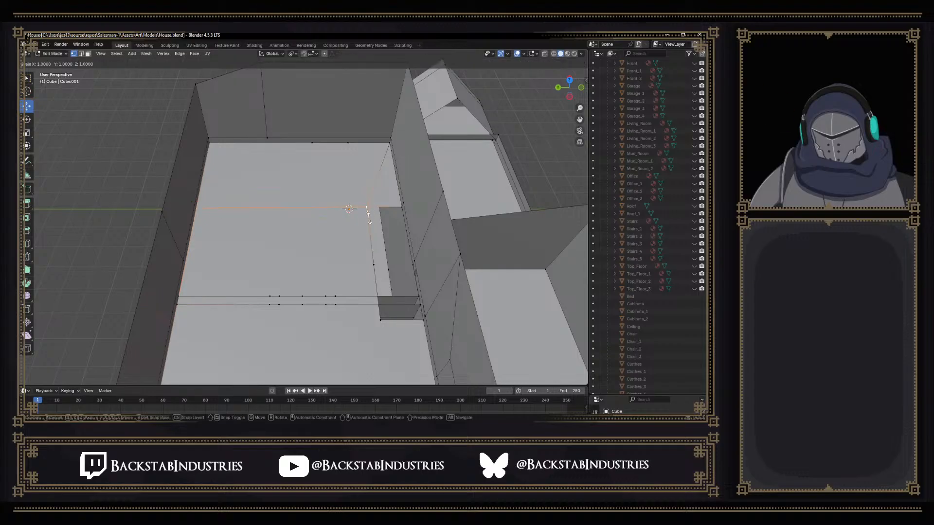
key("x")
key("0")
key("Return")
middle_click_drag(350, 219, 378, 196)
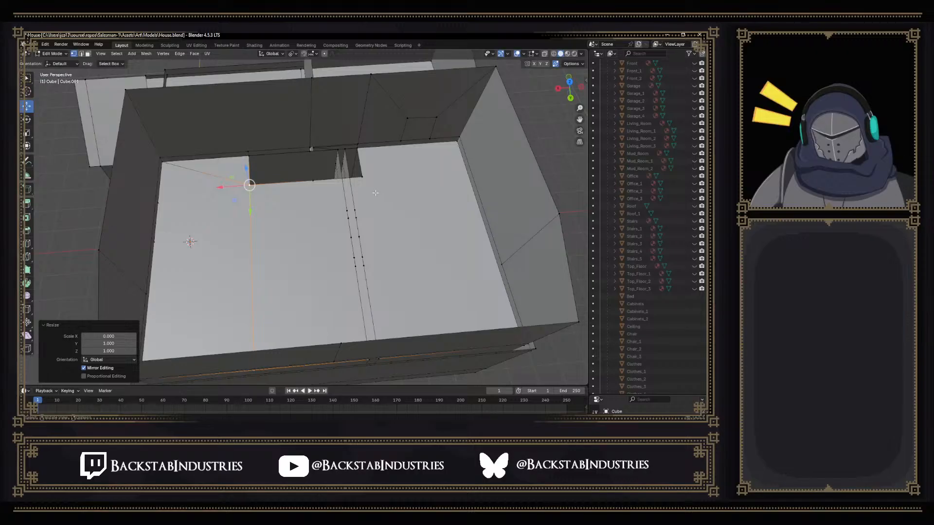
Knife-cut the floor from the room's corner to the opening's other inner corner and on across to the opposite wall
left_click(364, 178)
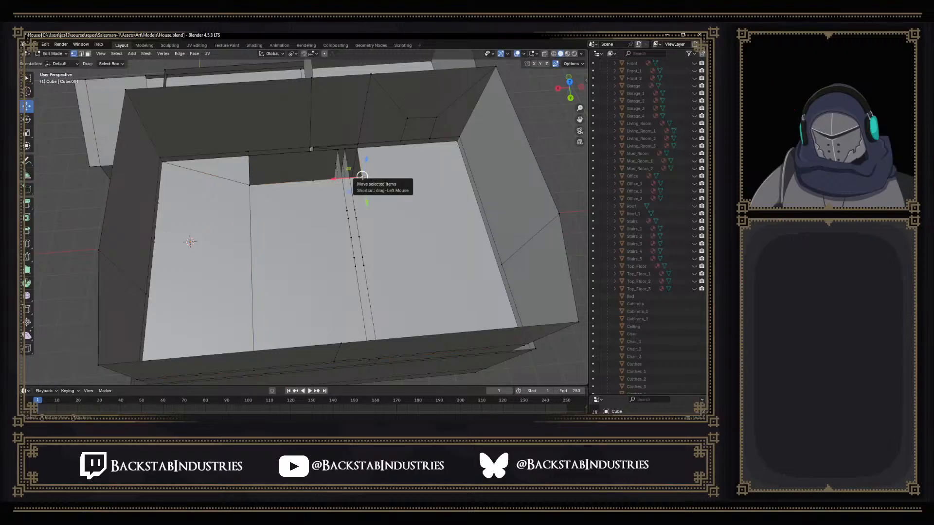
key("k")
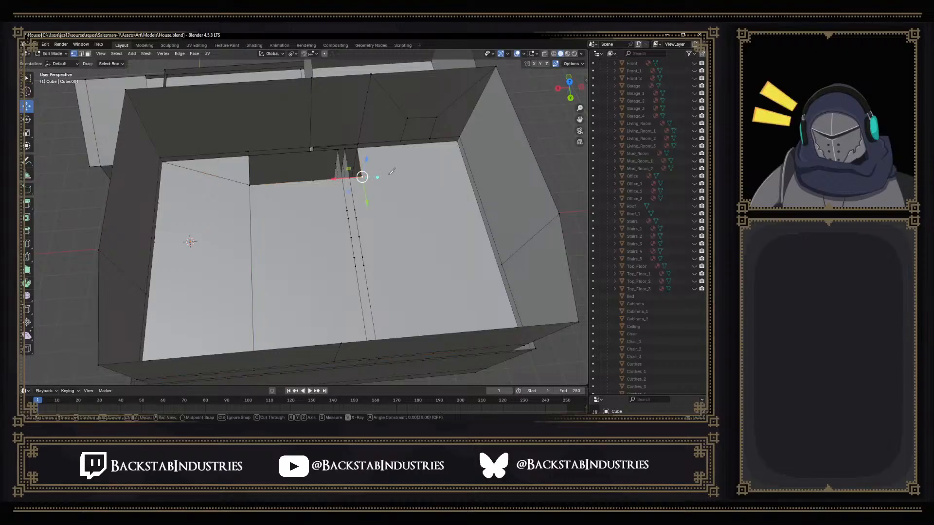
left_click(457, 141)
left_click(362, 177)
middle_click_drag(364, 197, 427, 192)
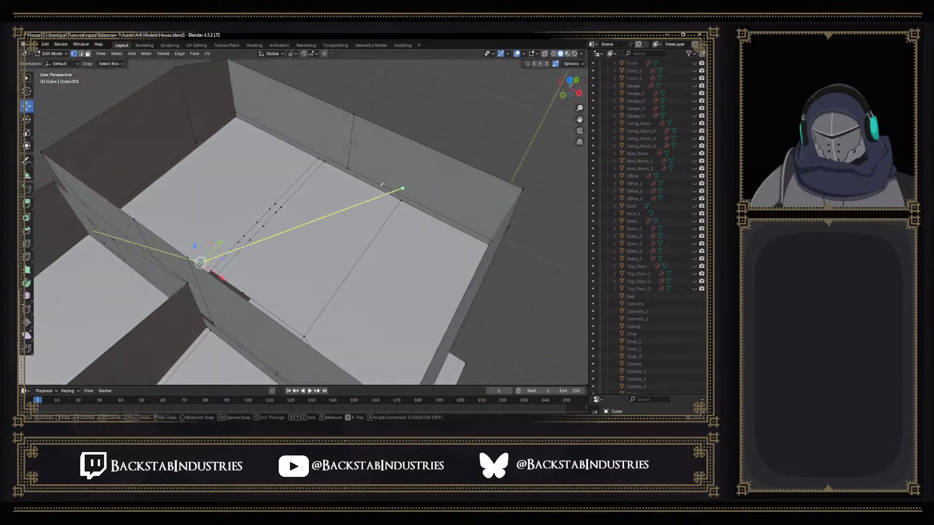
left_click(310, 151)
middle_click_drag(310, 151, 277, 166)
key("Return")
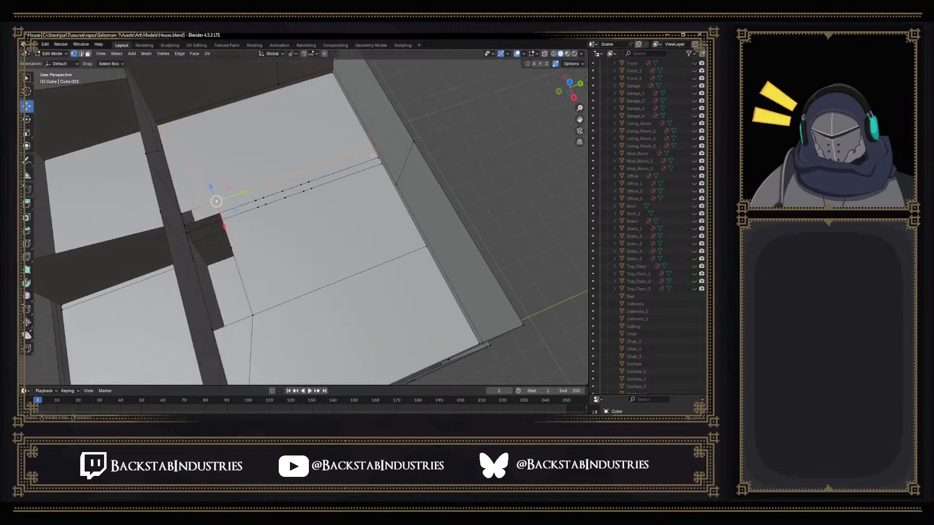
Straighten the second cross-floor cut by scaling its end vertices at the opening and opposite wall to 0 along X
left_click(371, 146)
left_click(216, 201)
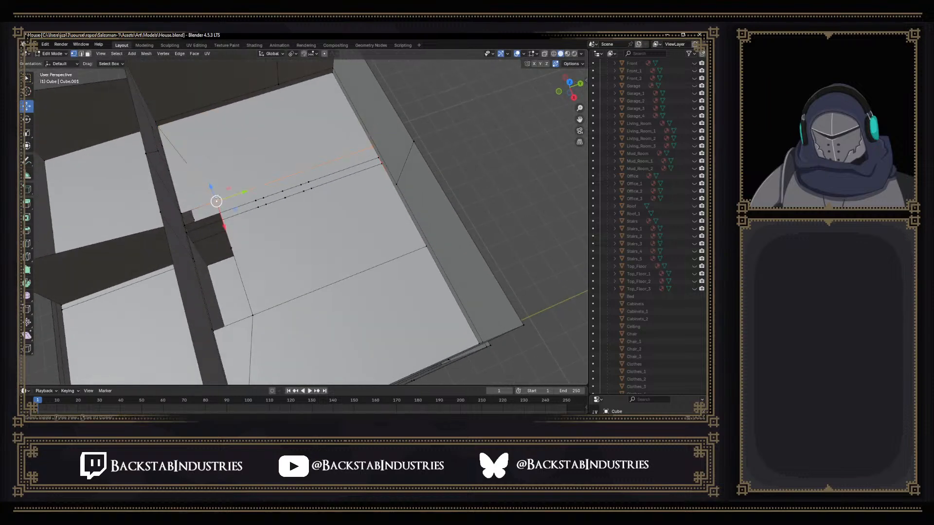
key("s")
key("x")
key("0")
key("Return")
middle_click_drag(241, 193, 294, 207)
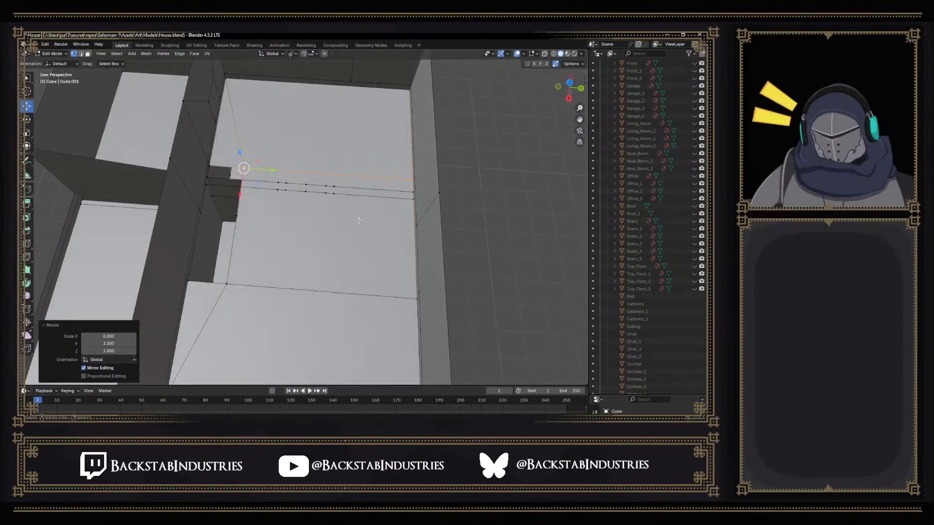
Delete the end floor face between the first cut and the room's end wall
key("3")
left_click(311, 325)
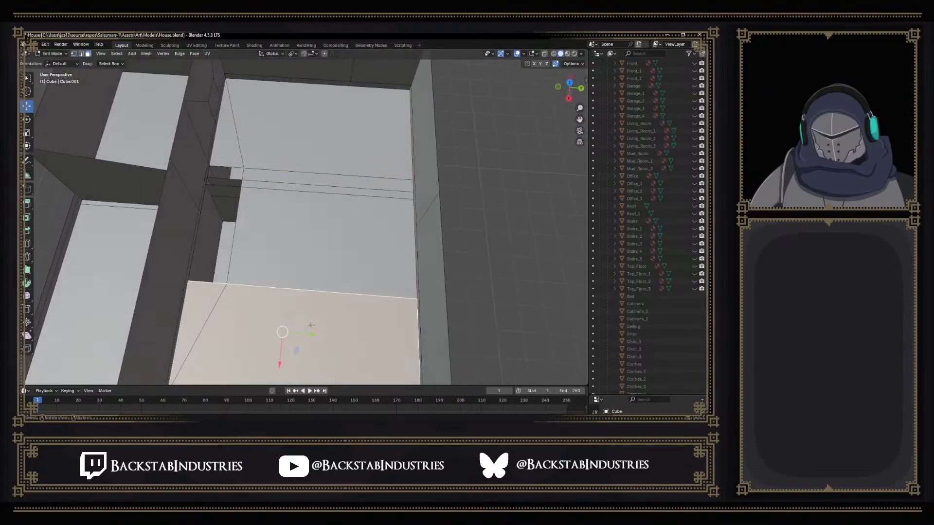
middle_click_drag(318, 271, 261, 278)
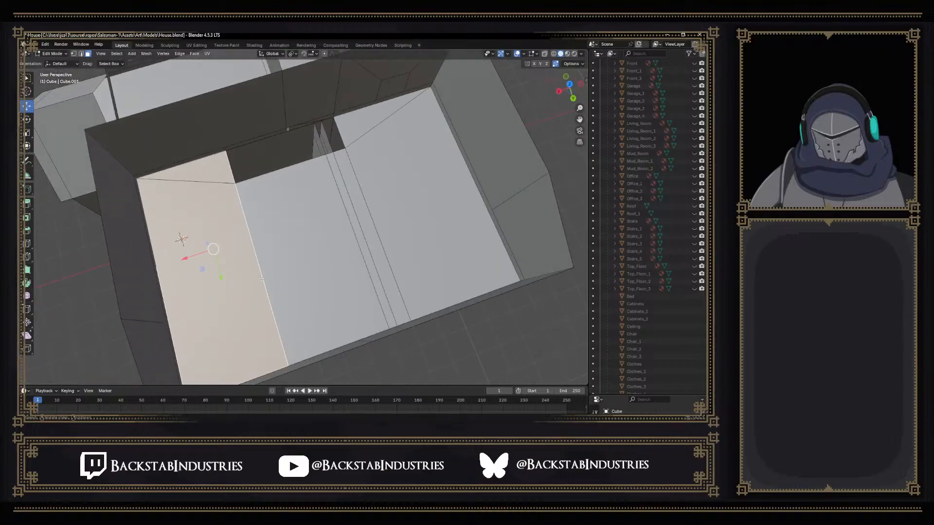
key("x")
left_click(259, 270)
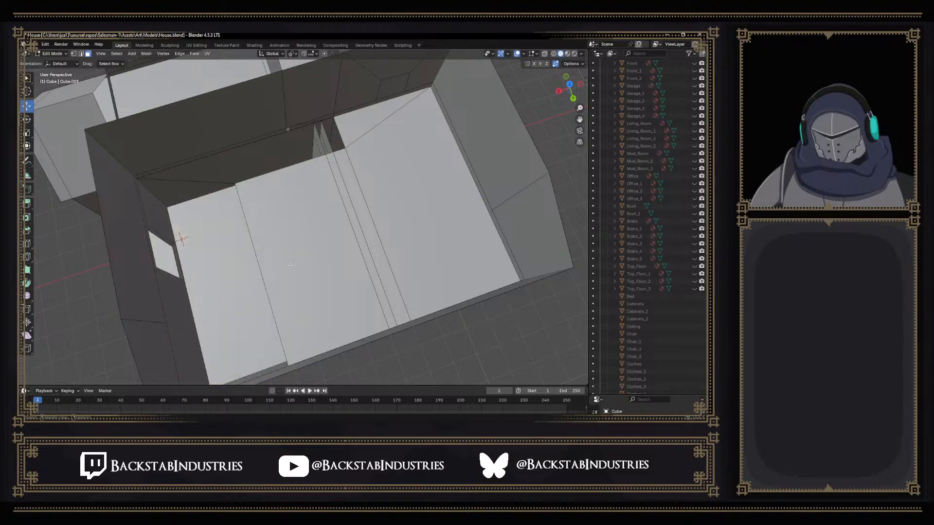
Try deleting the middle floor face between the two cuts, and undo both that deletion and the end face's
left_click(282, 267)
key("x")
key("Escape")
key("x")
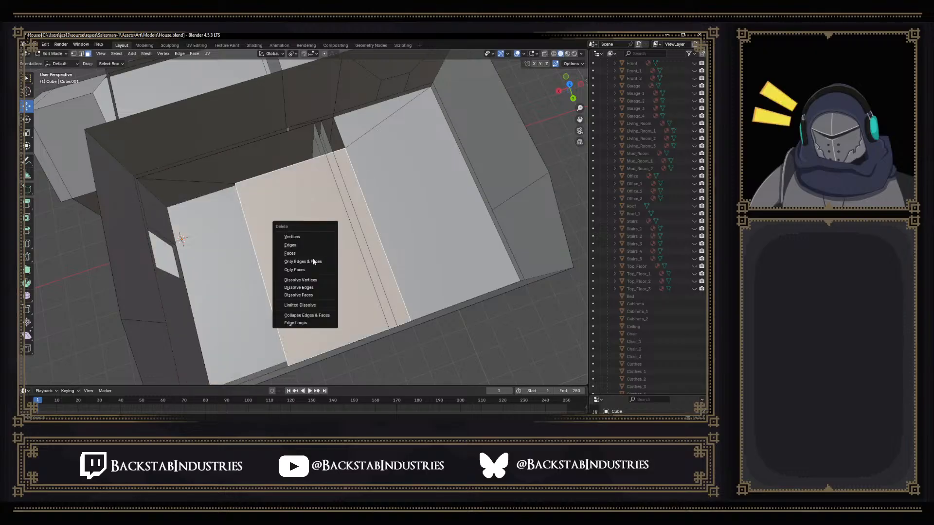
left_click(313, 254)
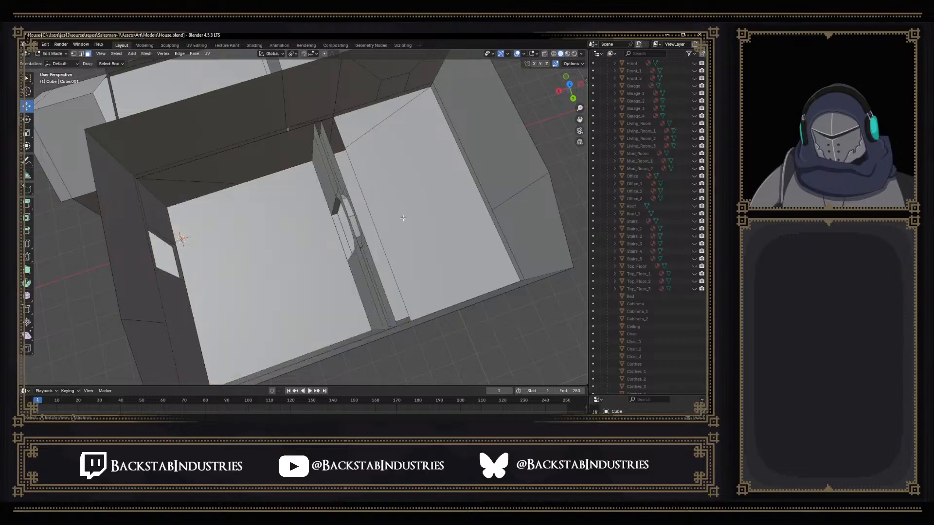
key("ctrl+z")
key("ctrl+z")
key("ctrl+z")
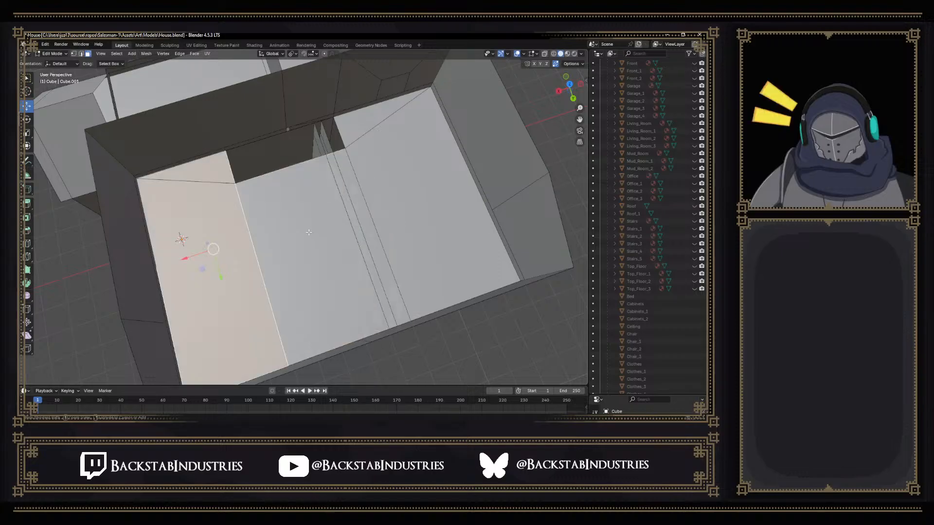
Delete the selected end floor face between the first cut and the room's end wall again
key("x")
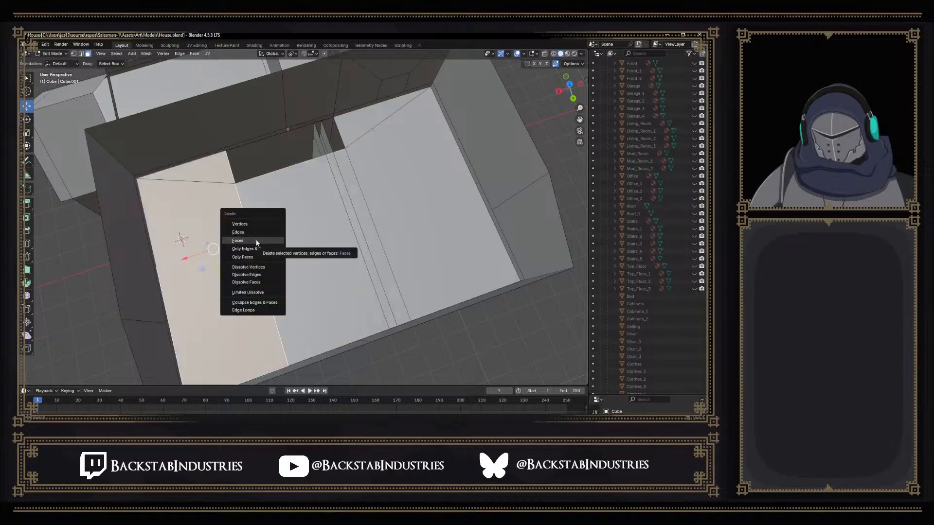
left_click(255, 240)
middle_click_drag(286, 235, 279, 236)
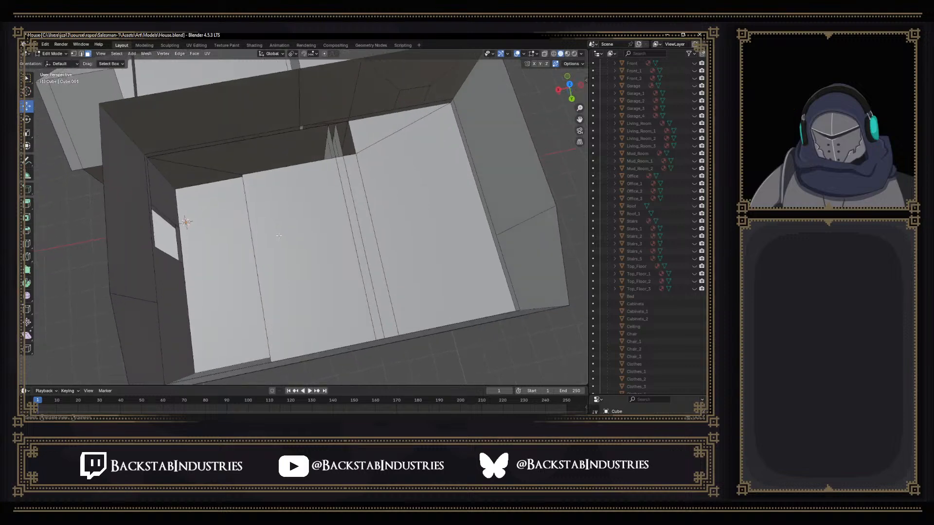
Examine the extents of the floor faces and the edges running along the wall to the room's corner
left_click(284, 240)
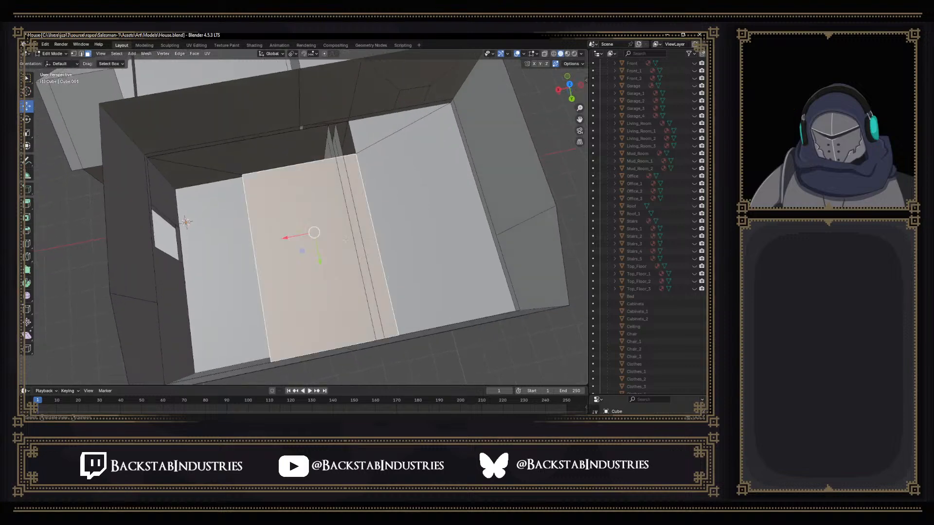
left_click(418, 240)
left_click(386, 127)
middle_click_drag(336, 156, 238, 114)
key("2")
left_click(335, 168)
left_click(359, 167, "shift")
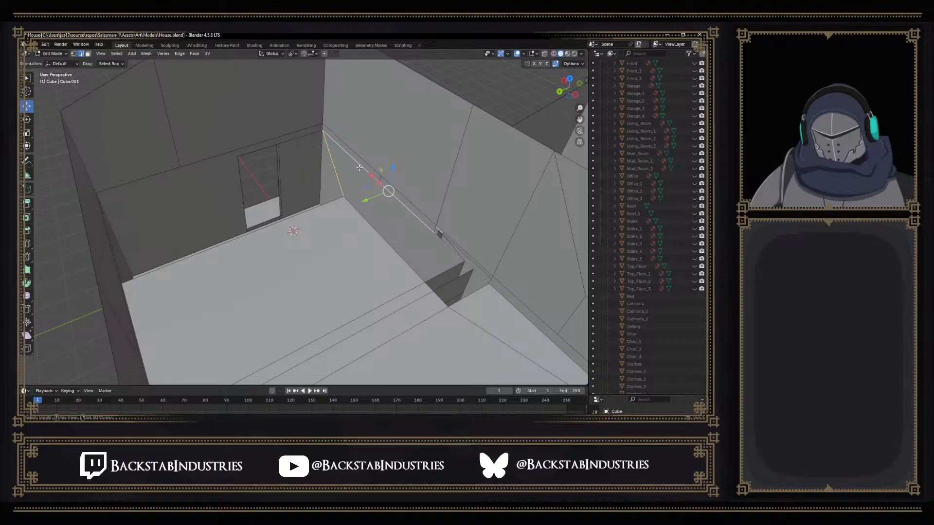
middle_click_drag(358, 167, 298, 193)
left_click(383, 185, "alt")
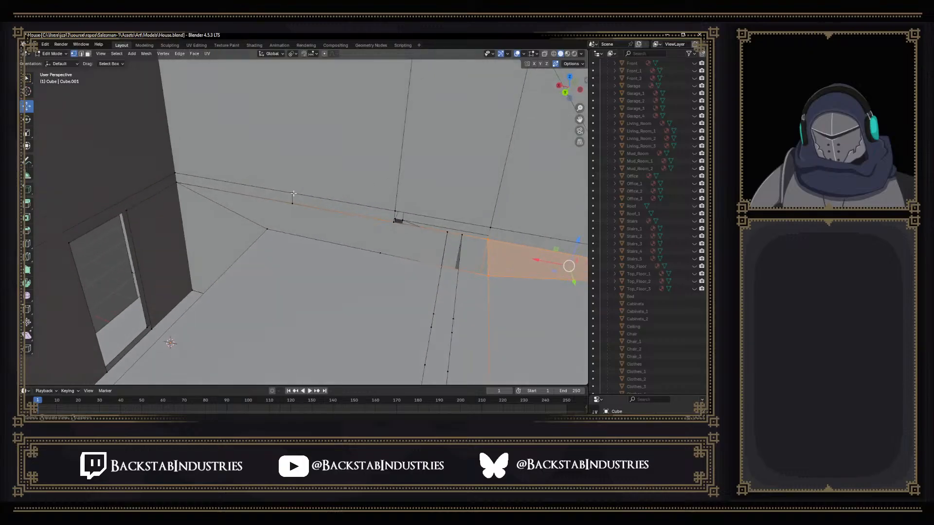
Try to fill a triangular face between the upper wall edge and the slanted floor edge at the corner
left_click(267, 187, "alt")
left_click(257, 188)
left_click(234, 212, "shift")
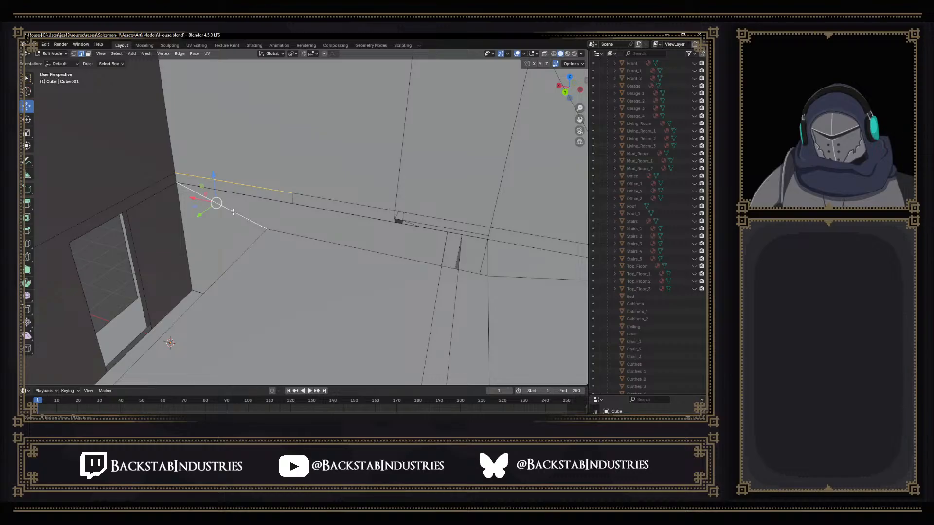
key("f")
middle_click_drag(229, 210, 197, 216)
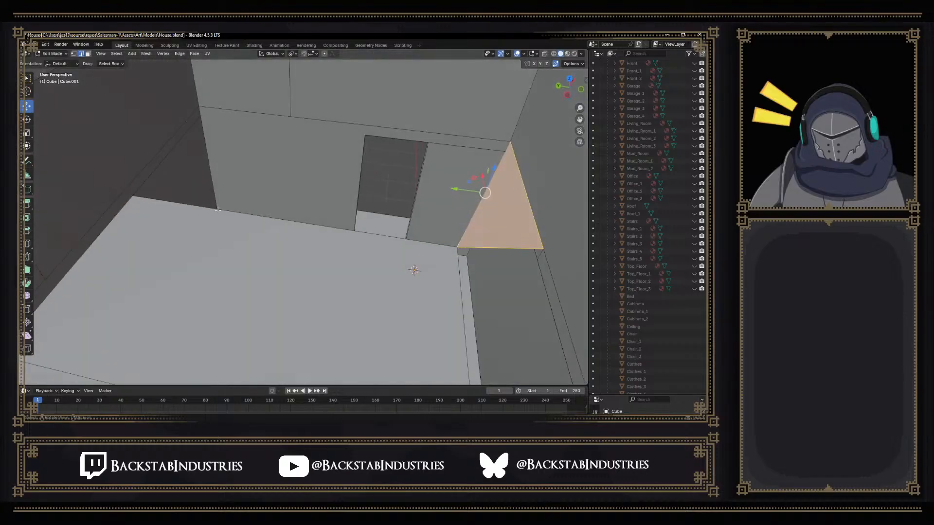
Try to dissolve the vertex on the end wall where its vertical dividing edge meets the horizontal edge
left_click(219, 210)
left_click(340, 123, "shift")
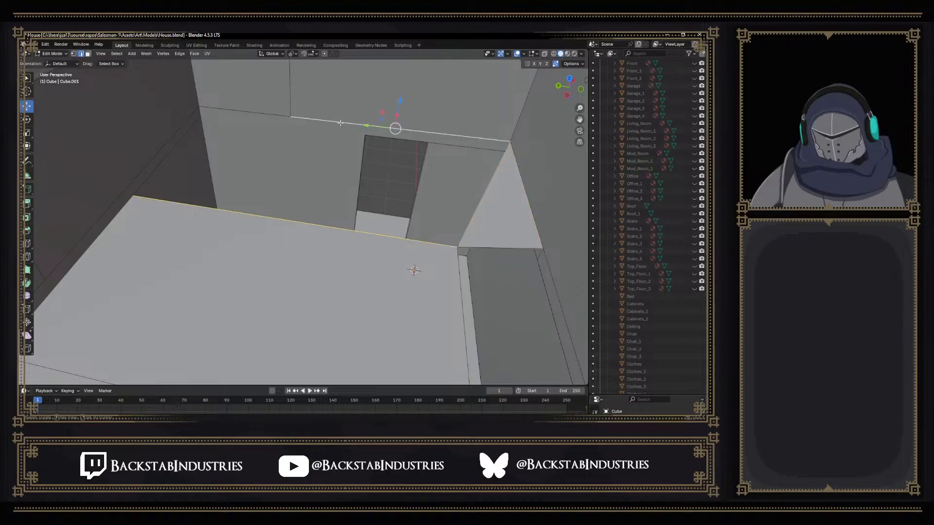
middle_click_drag(340, 123, 331, 109)
left_click(250, 169)
key("1")
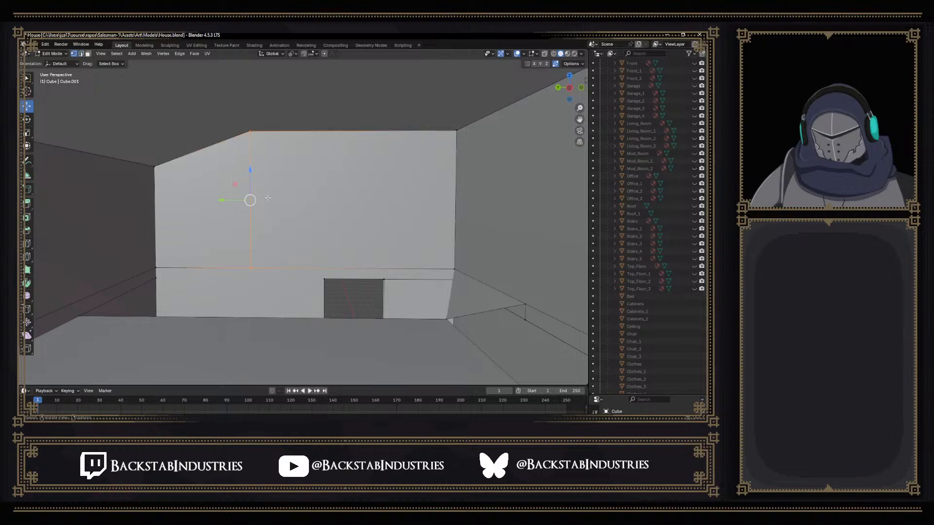
left_click(252, 265)
key("x")
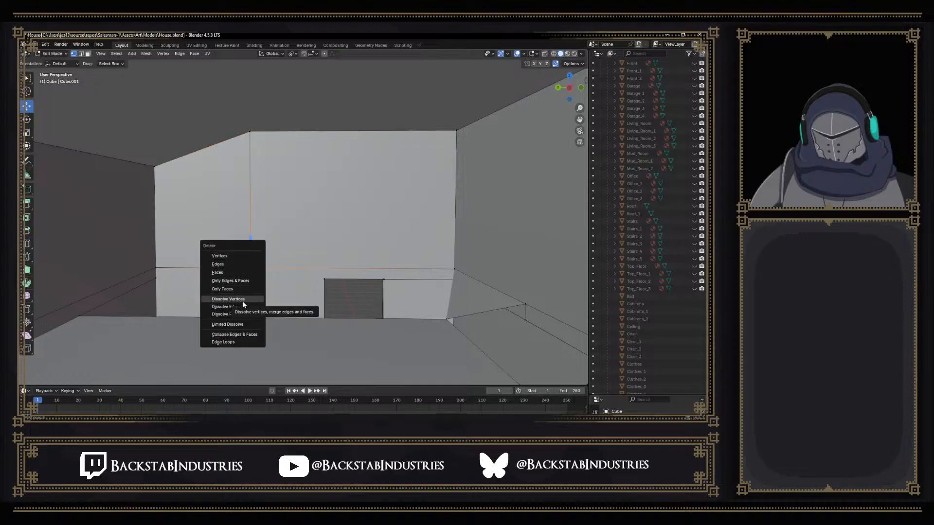
left_click(243, 300)
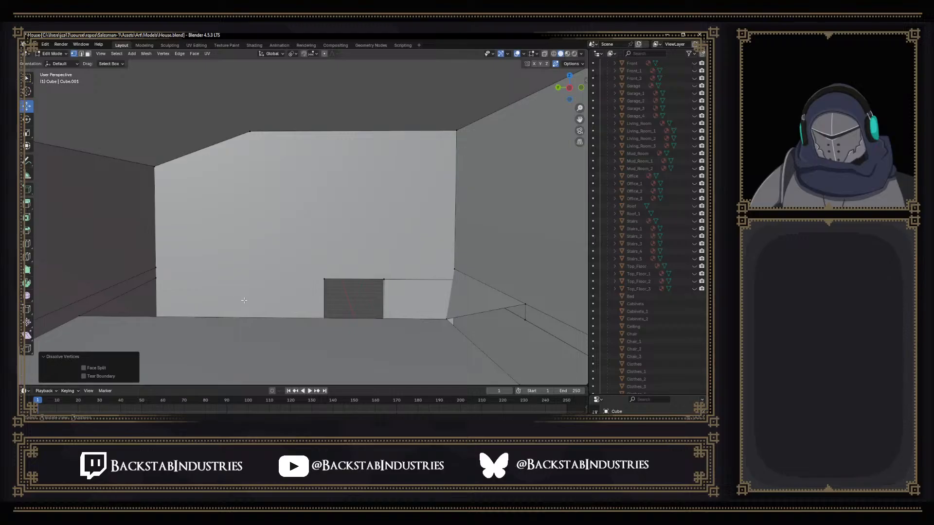
Undo the end wall's vertex dissolve and the triangular corner fill
middle_click_drag(254, 287, 171, 243)
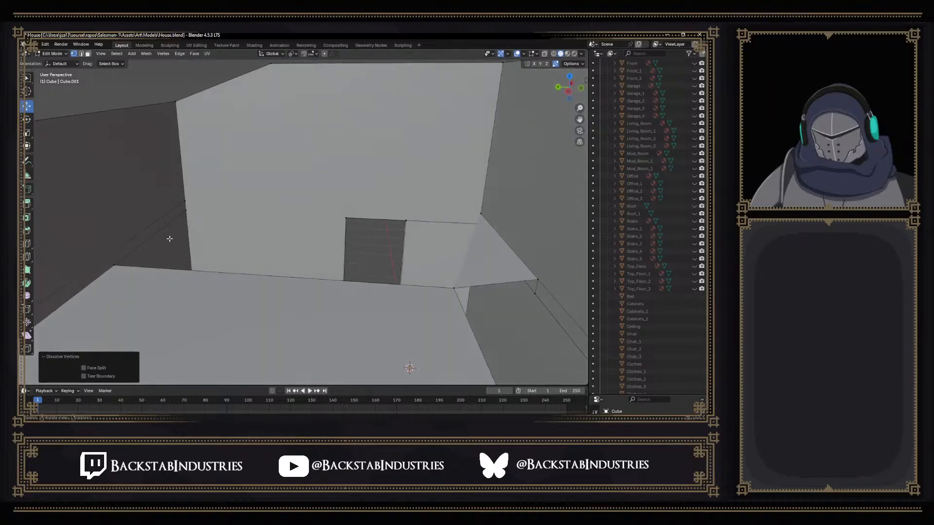
left_click(183, 222)
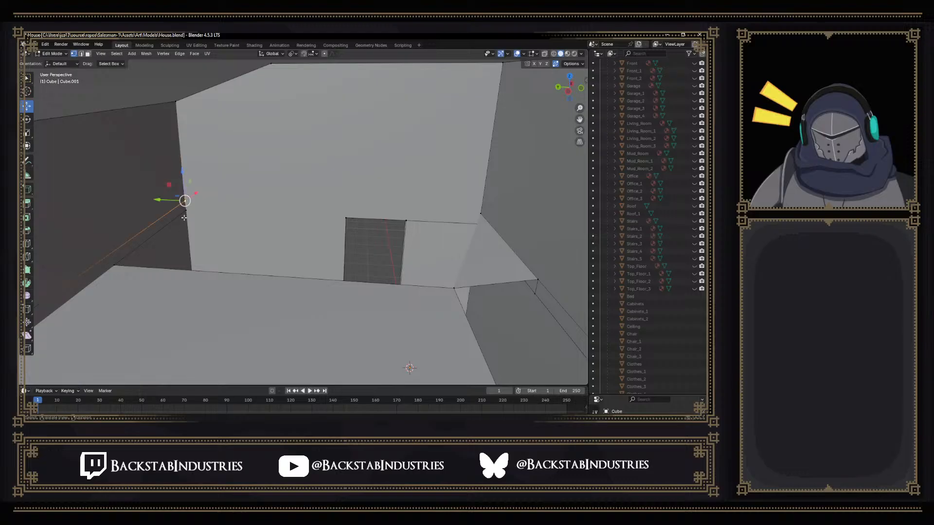
key("ctrl+z")
key("ctrl+z")
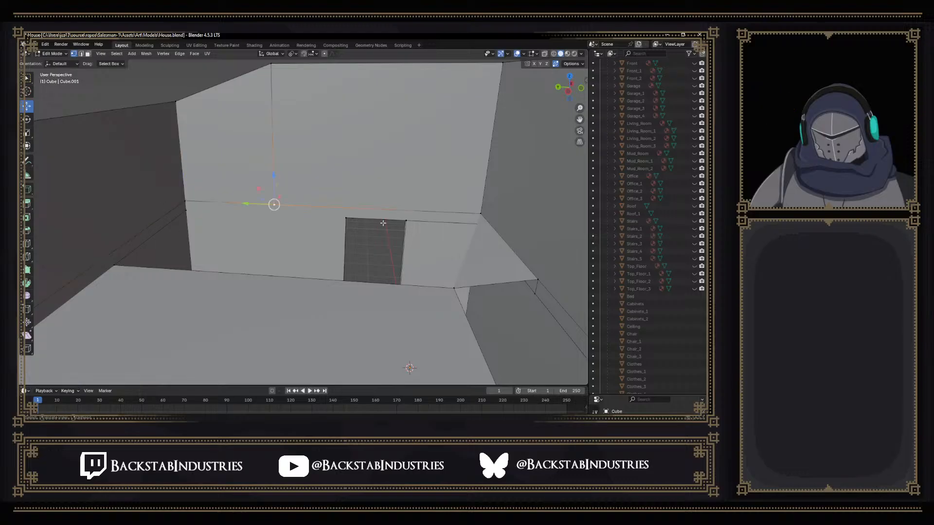
middle_click_drag(350, 223, 326, 272)
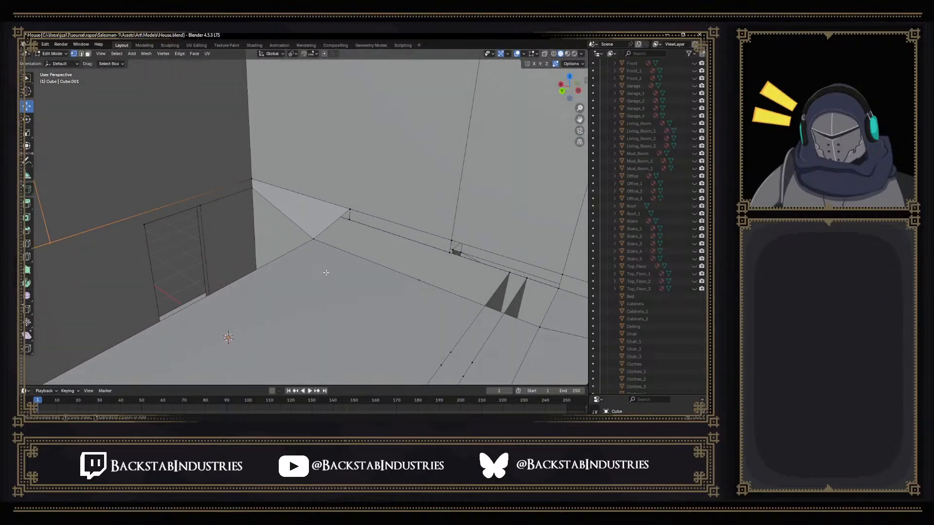
key("ctrl+z")
key("ctrl+z")
key("ctrl+z")
key("ctrl+z")
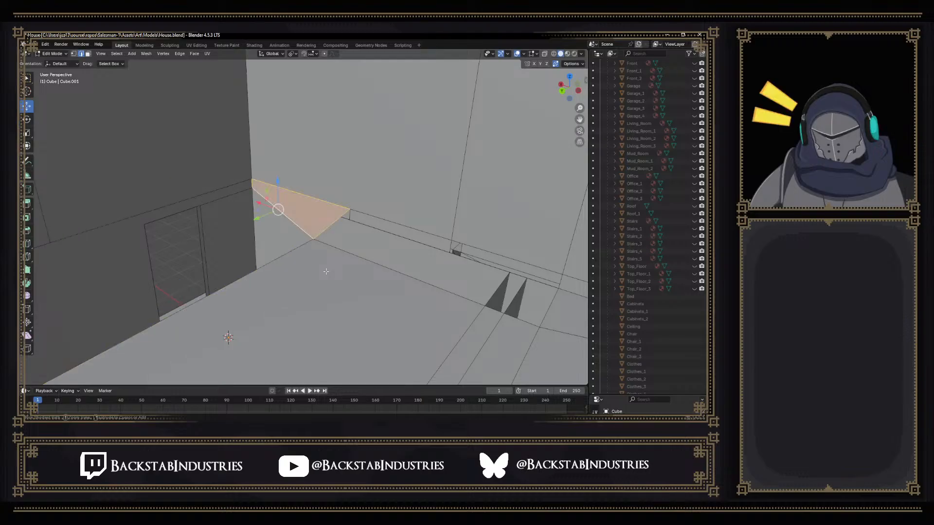
key("ctrl+z")
Fill a triangular floor face between the room corner, the wall-side edge vertex and the first cut's inner end
middle_click_drag(323, 269, 339, 263)
left_click(194, 243)
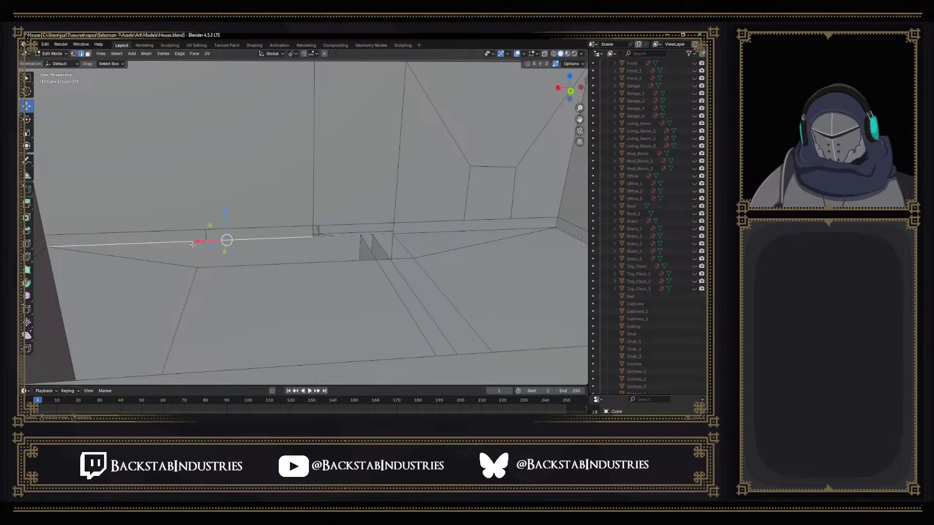
middle_click_drag(215, 246, 214, 246)
key("1")
left_click(188, 246)
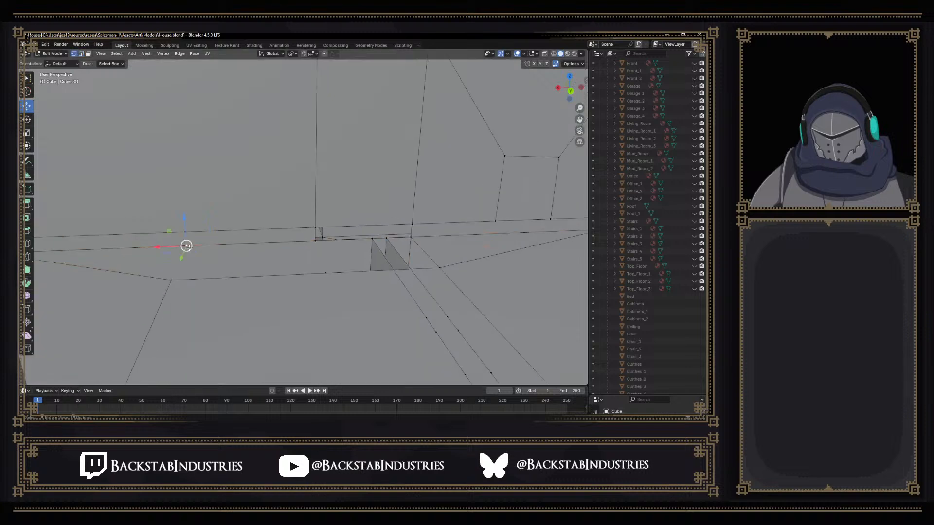
middle_click_drag(187, 248, 172, 258)
left_click(254, 259, "shift")
left_click(152, 214, "shift")
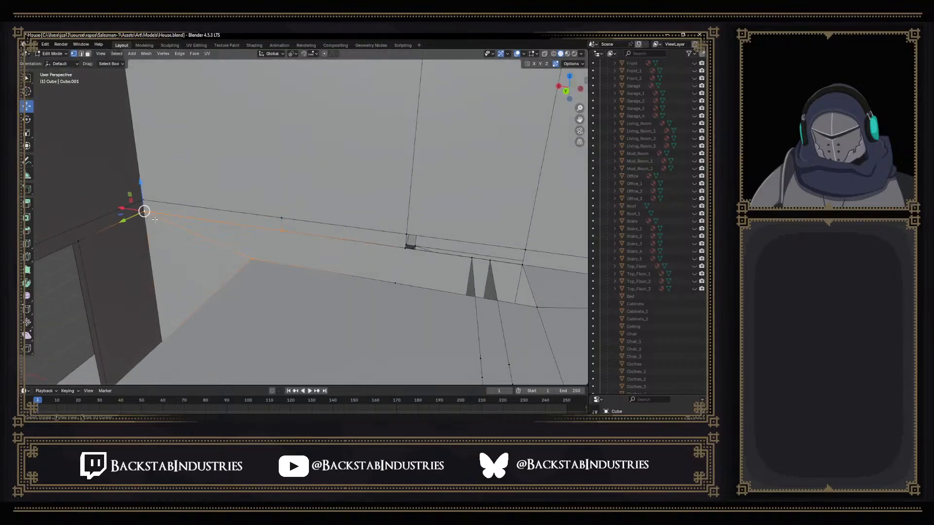
middle_click_drag(235, 251, 167, 176)
Fill the remaining end floor area between the first cut and the end wall with a new face
middle_click_drag(266, 187, 363, 198)
left_click(454, 174)
middle_click_drag(454, 174, 307, 229)
left_click(529, 243)
left_click(149, 188, "shift")
key("f")
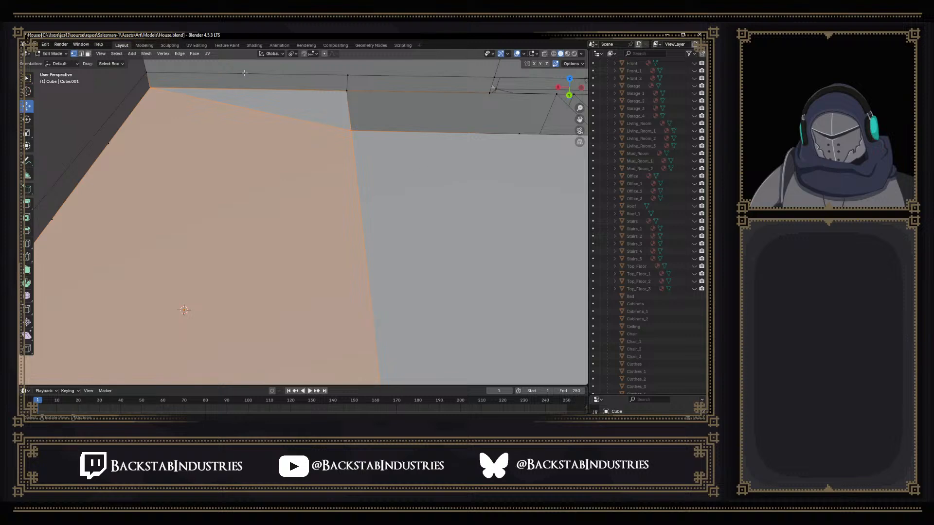
Dissolve the extra vertex midway along the middle floor face's edge at the opening
scroll(110, 191, "down", 5)
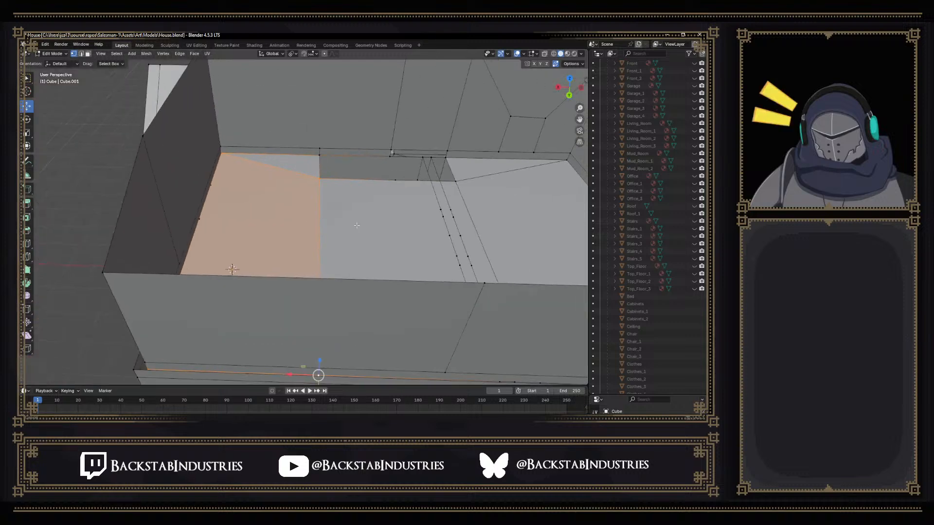
scroll(178, 238, "down", 2)
scroll(178, 238, "up", 3)
middle_click_drag(178, 238, 248, 198)
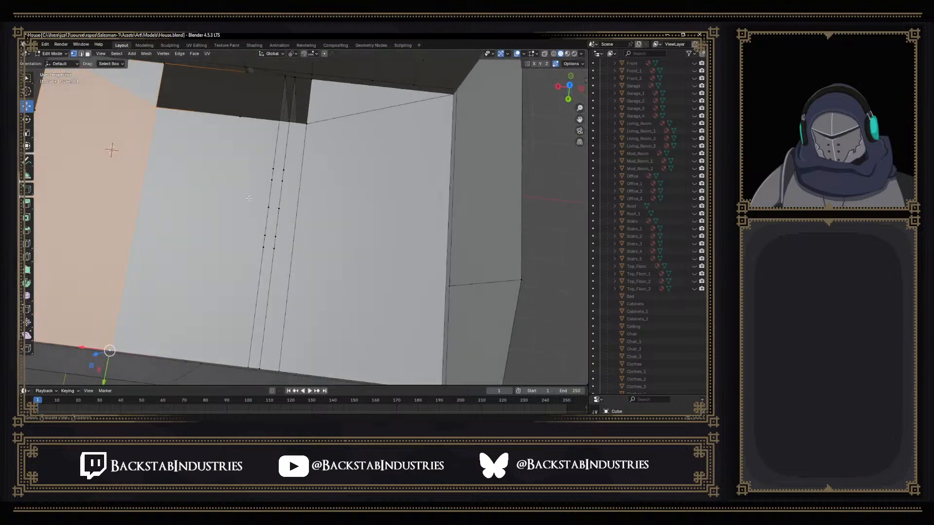
left_click(227, 170)
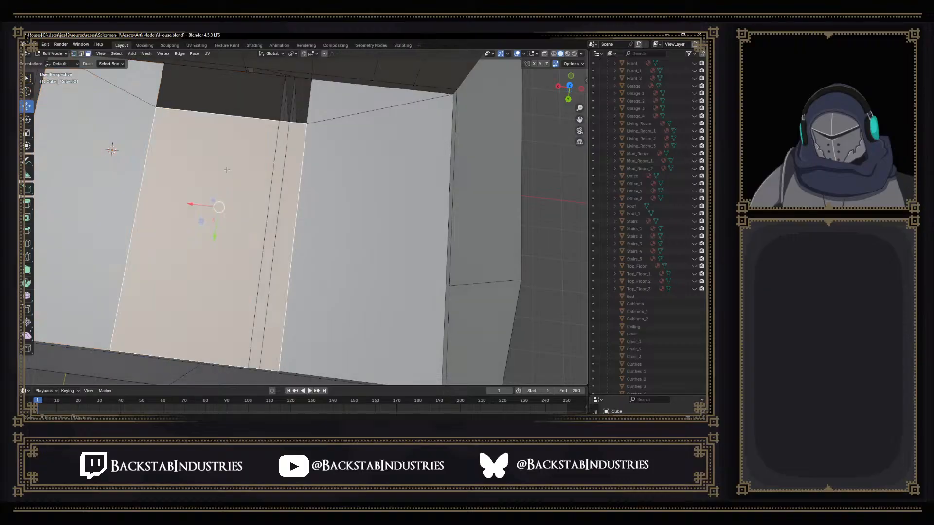
left_click(241, 115)
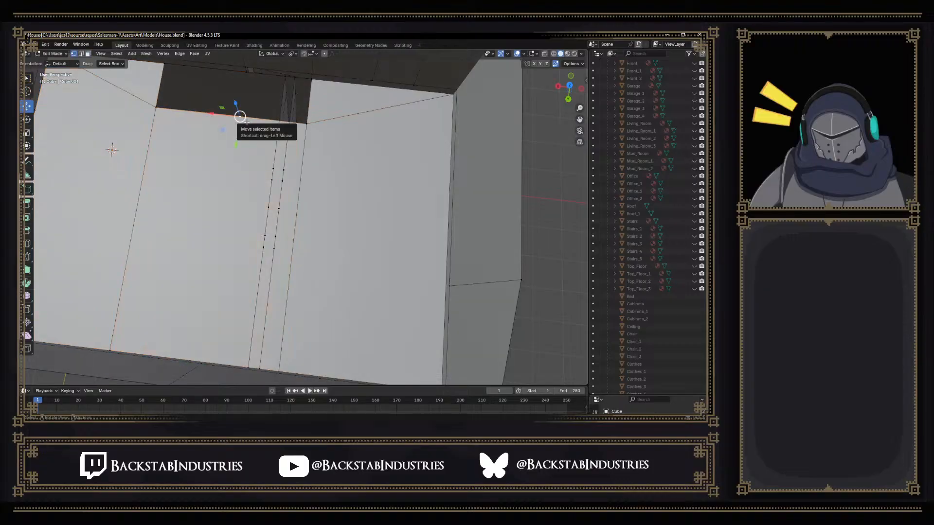
key("x")
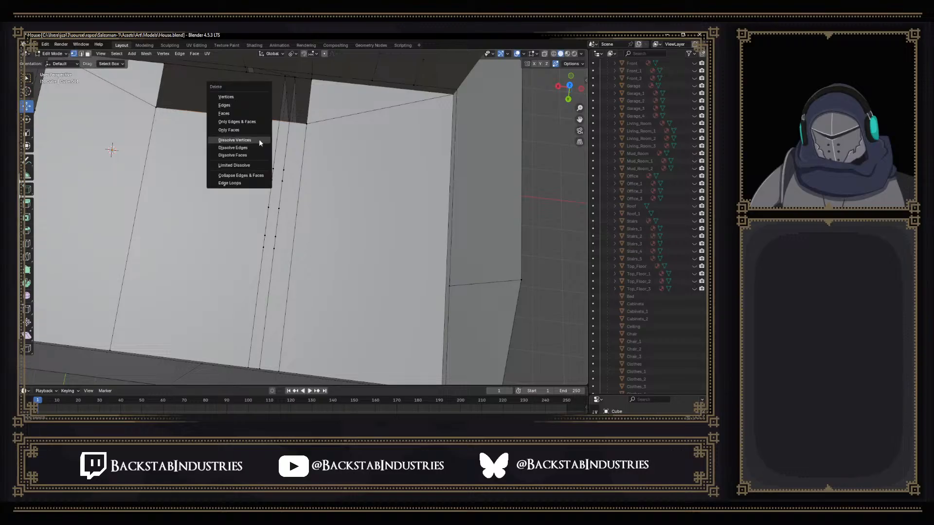
left_click(249, 138)
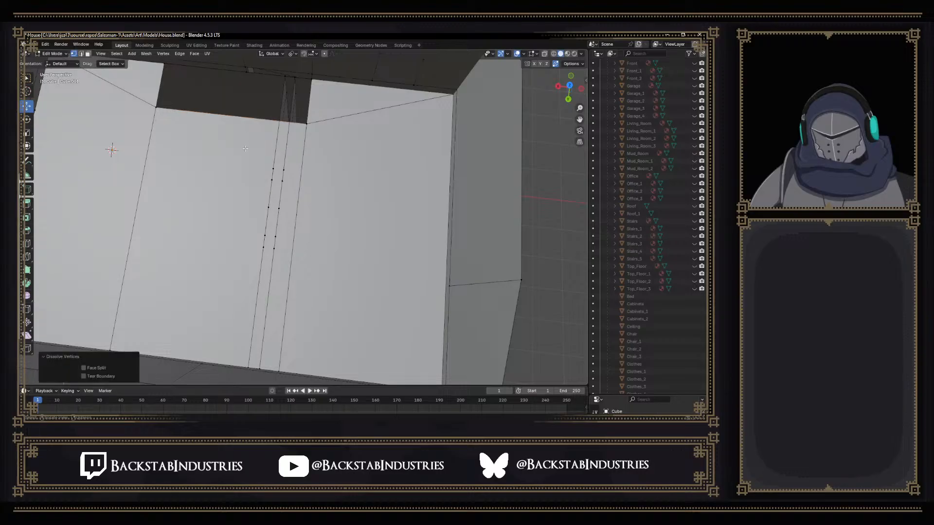
Examine the middle and far floor faces and the geometry around the wall-side opening, and clear the selection
key("3")
left_click(233, 155)
middle_click_drag(226, 156, 146, 148)
key("1")
middle_click_drag(272, 162, 156, 160)
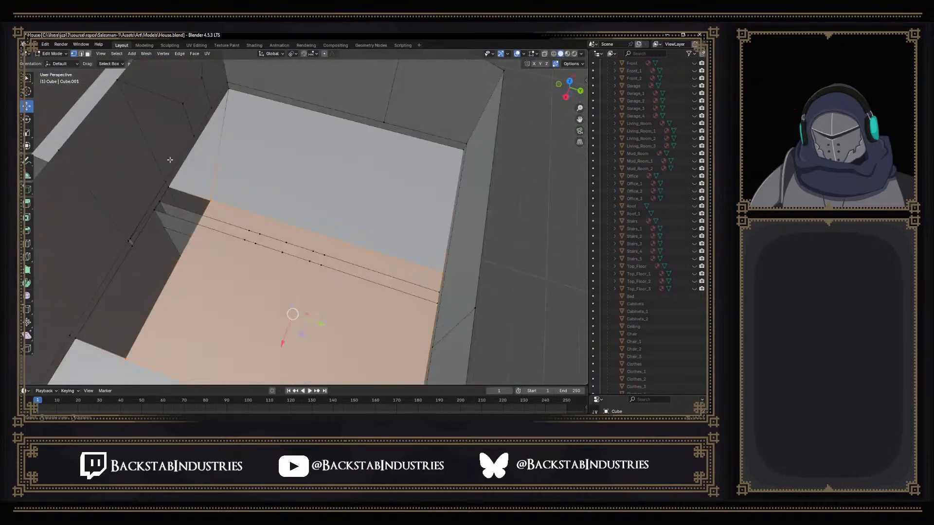
left_click(315, 163)
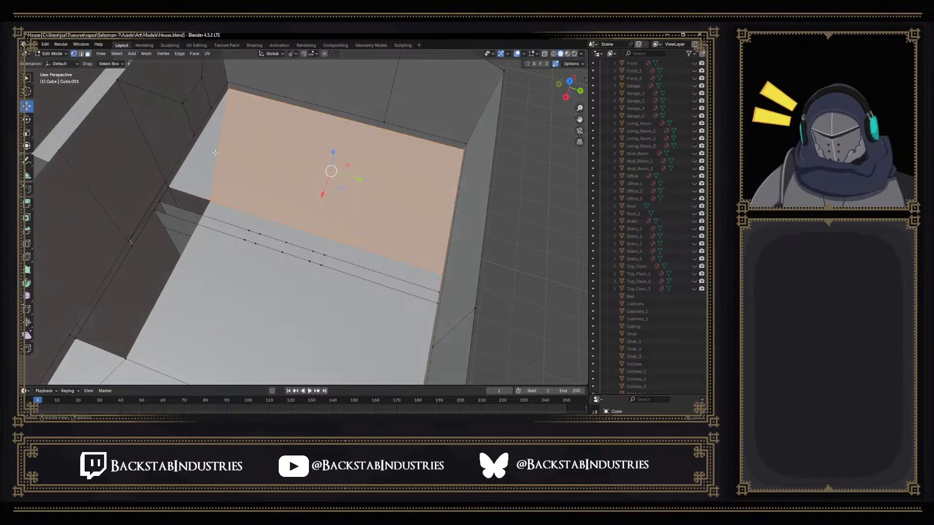
middle_click_drag(220, 158, 257, 157)
scroll(257, 157, "up", 5)
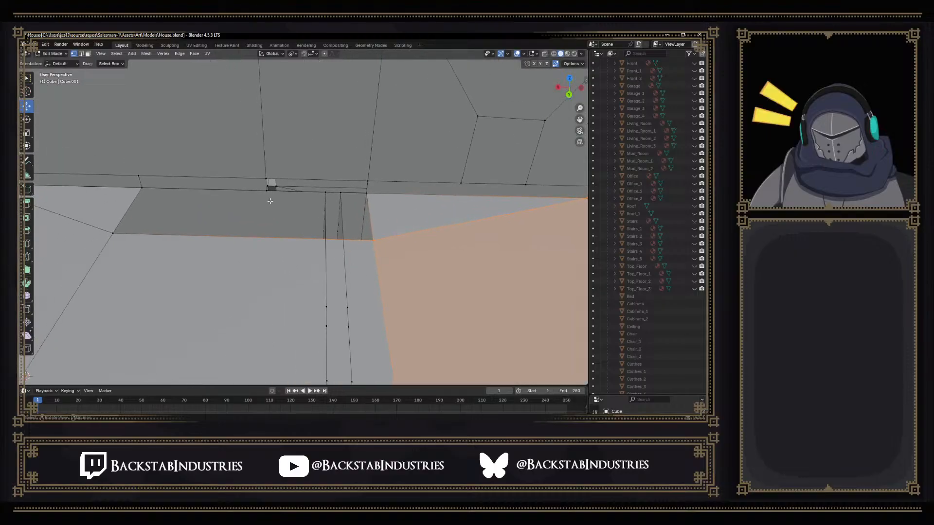
middle_click_drag(300, 92, 329, 262, "shift")
scroll(329, 186, "down", 1)
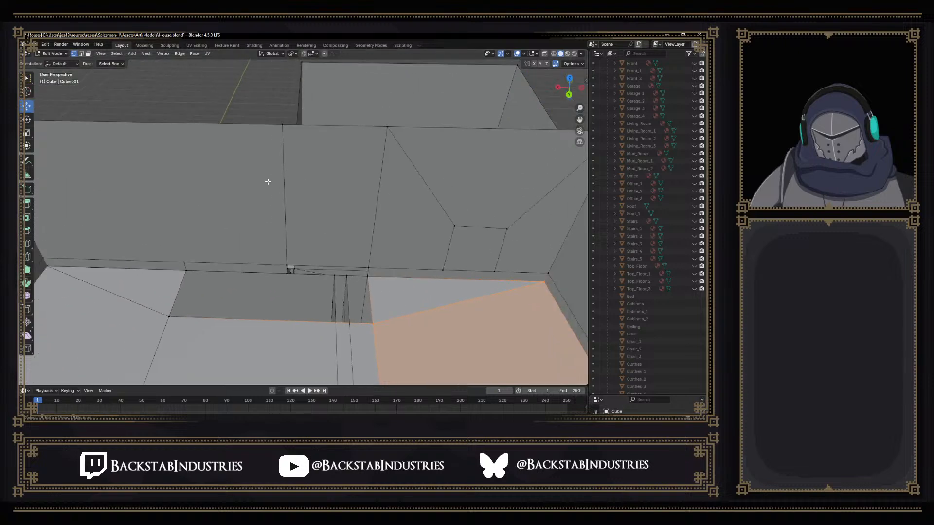
middle_click_drag(192, 233, 306, 179, "shift")
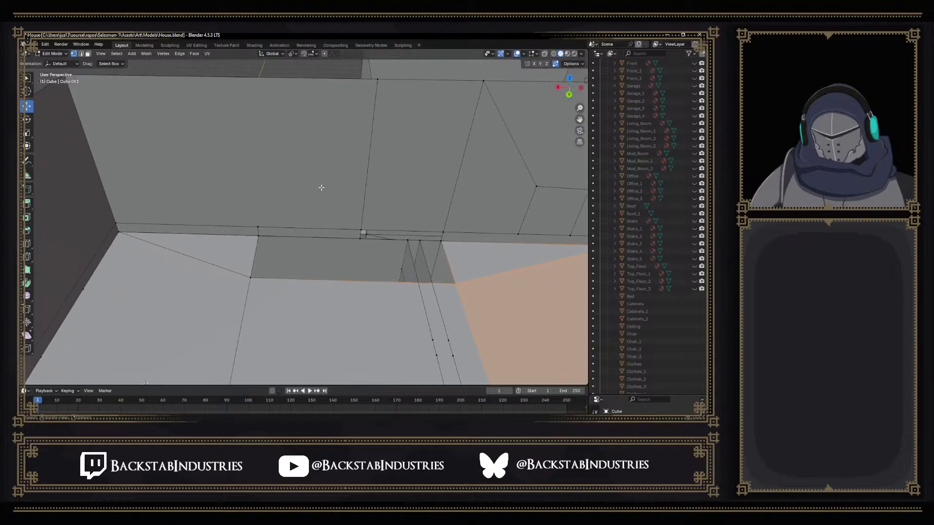
key("alt+a")
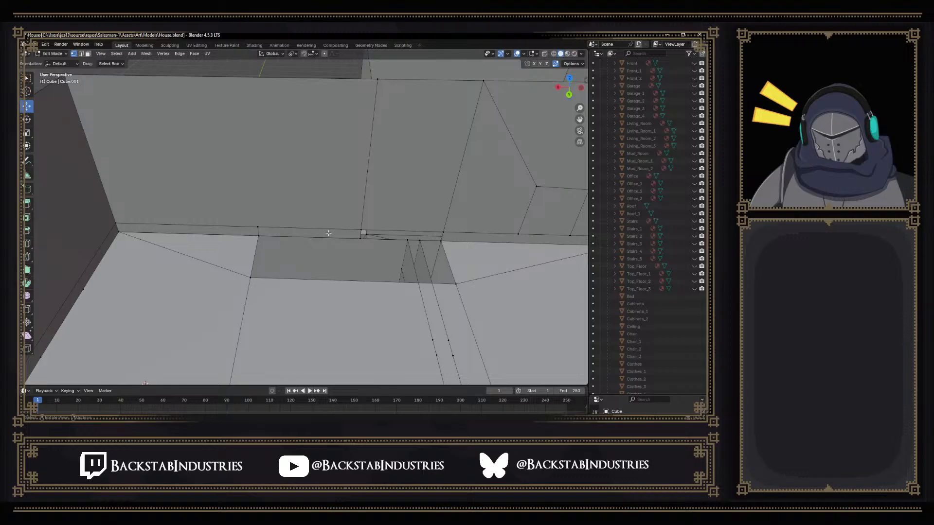
Delete the thin strip face along the wall's base between the room corner and the floor opening
left_click(328, 234)
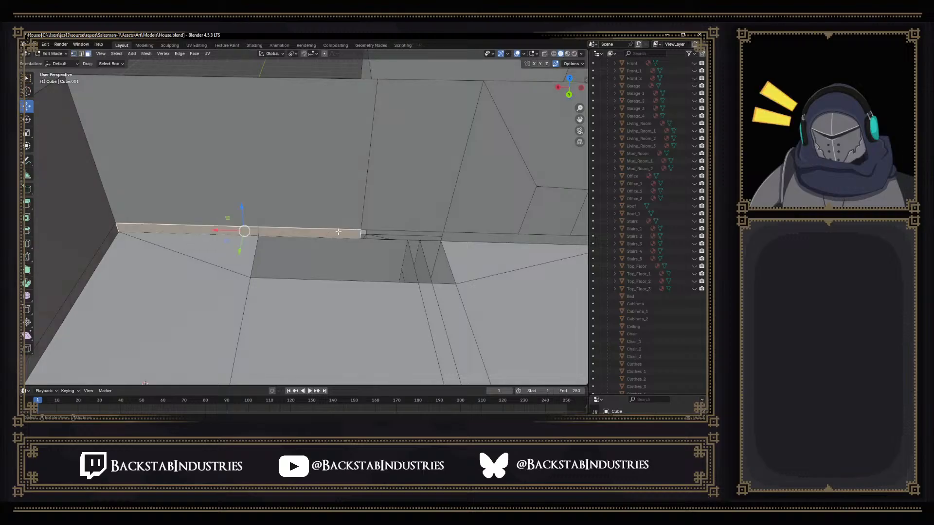
middle_click_drag(338, 223, 432, 298)
middle_click_drag(337, 285, 302, 244)
key("x")
left_click(355, 263)
Delete the thin strip face along the same wall's base from the floor opening to the opposite room corner
left_click(342, 204)
middle_click_drag(343, 203, 325, 212)
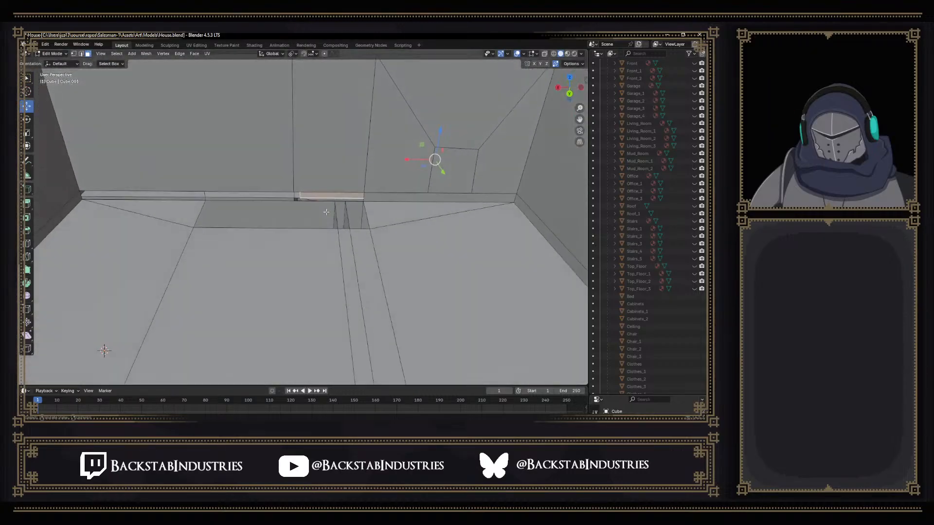
left_click(388, 196)
key("x")
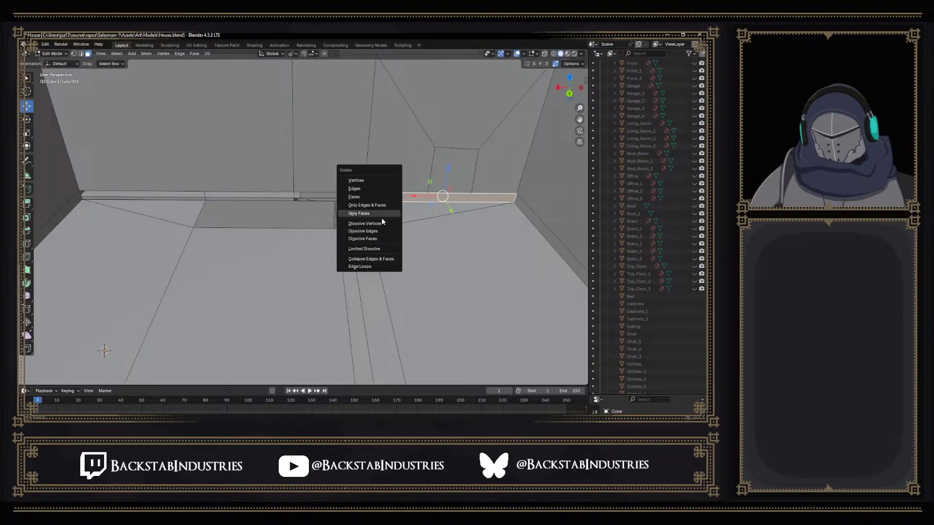
left_click(368, 198)
Try to delete the strip face along the adjacent end wall's base, and clear the selection
middle_click_drag(415, 206, 441, 197)
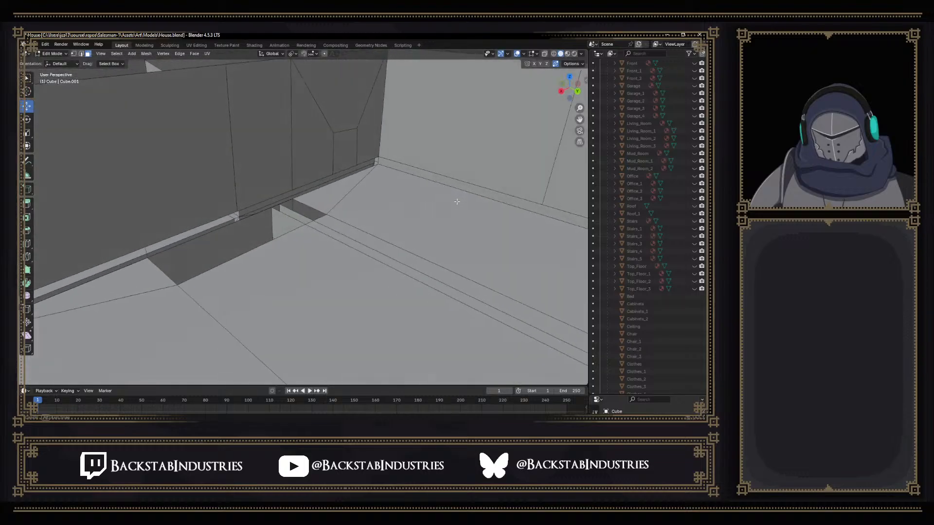
left_click(415, 176)
key("x")
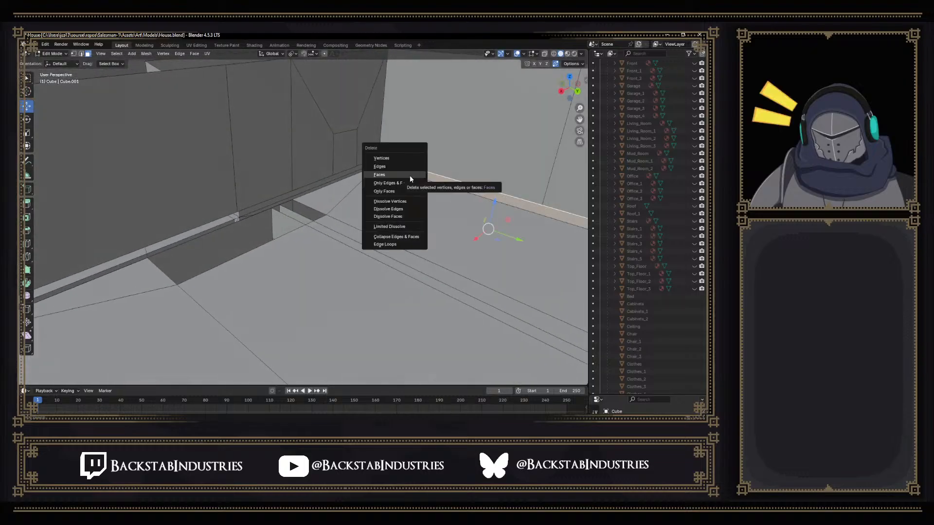
middle_click_drag(465, 211, 420, 278)
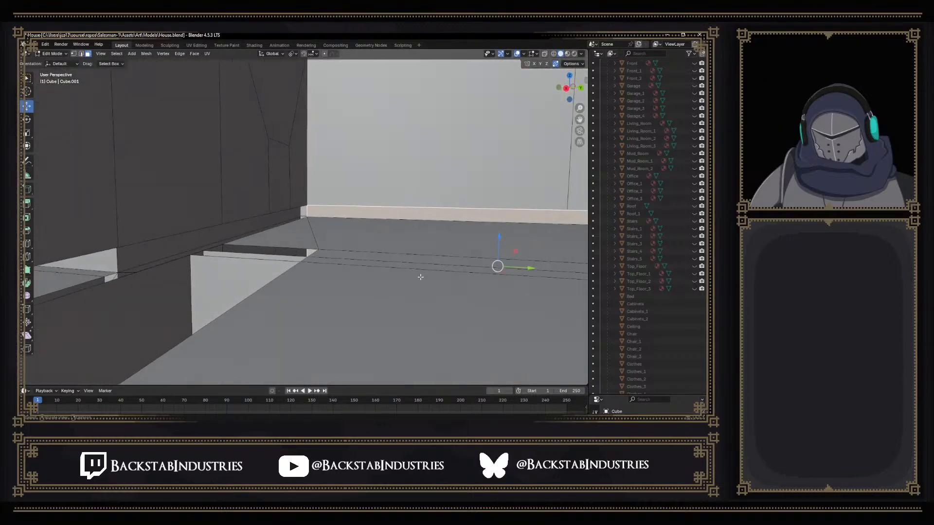
key("1")
middle_click_drag(390, 246, 406, 251)
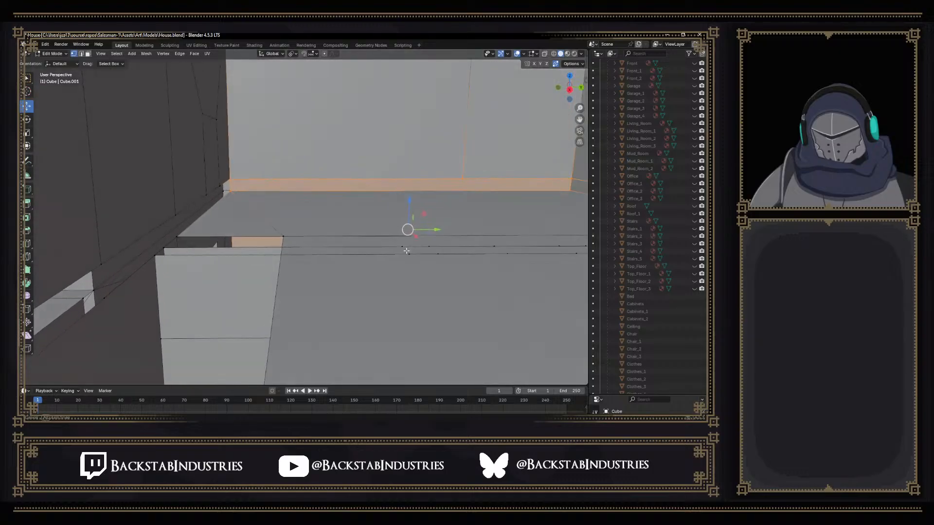
left_click(399, 187)
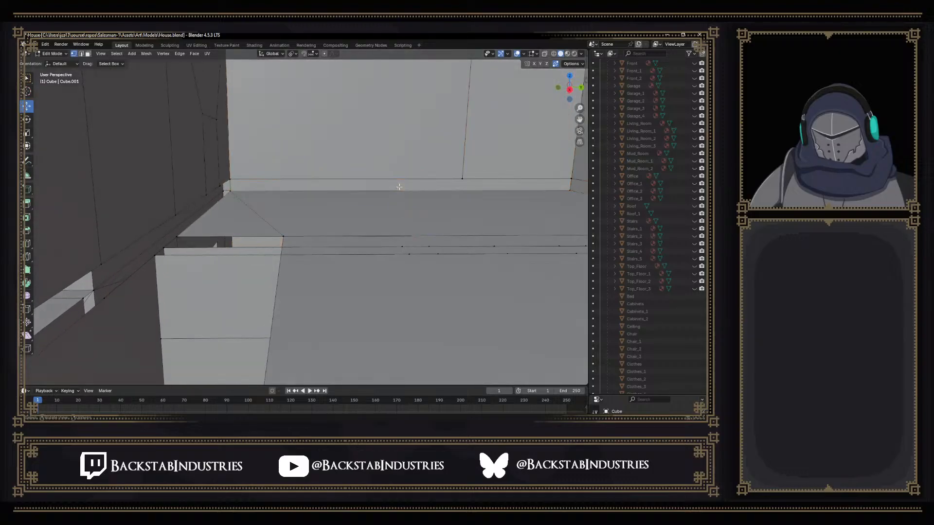
Try to dissolve the strip face along the end wall's base, and reselect that face
mouse_move(396, 203)
middle_mouse_down()
mouse_move(395, 192)
mouse_move(406, 203)
middle_mouse_up()
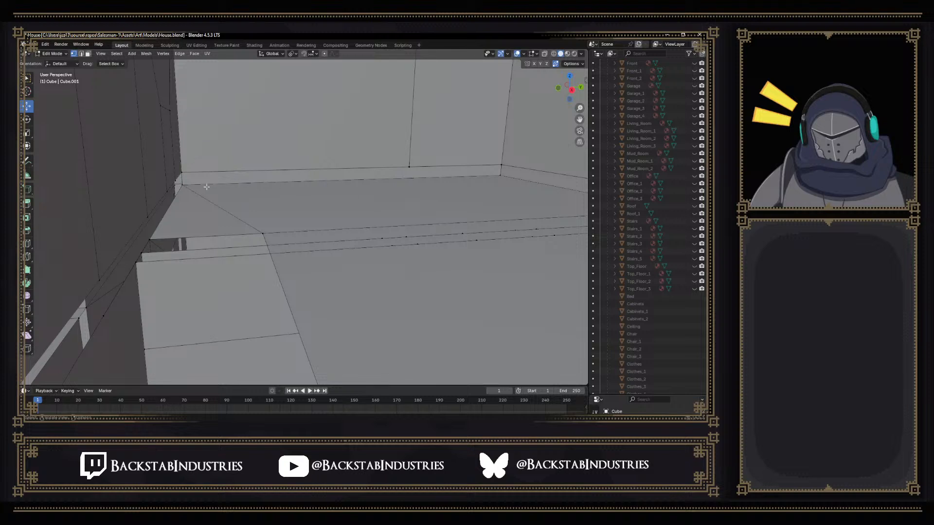
left_click(182, 185)
left_click(249, 174)
left_click(248, 175, "alt")
key("x")
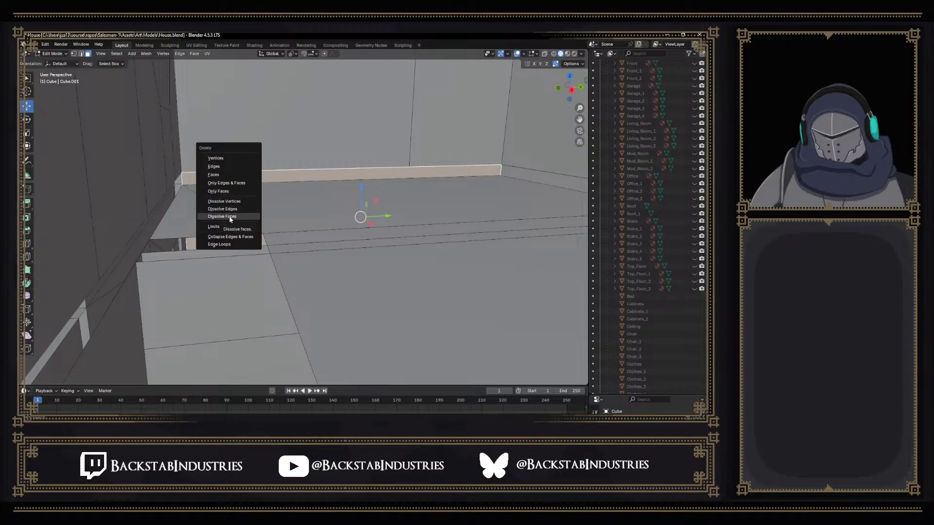
left_click(230, 218)
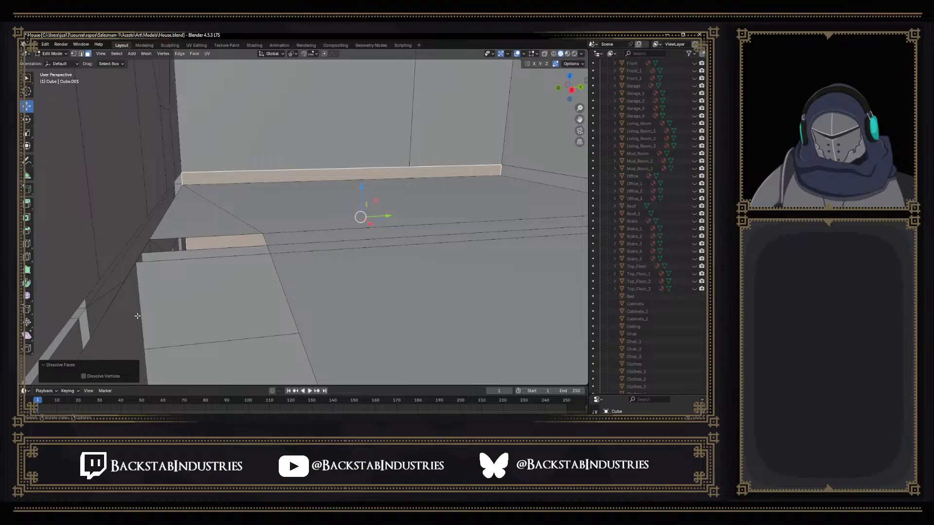
left_click(271, 176)
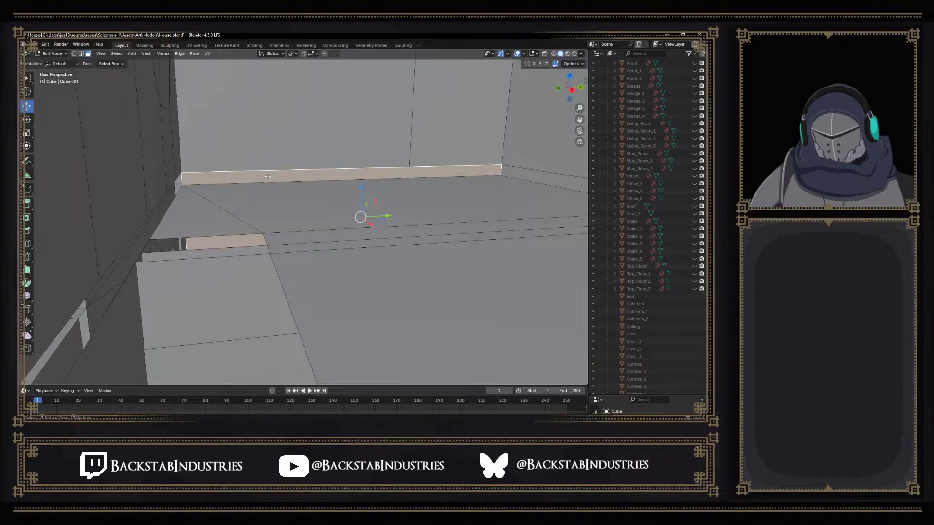
Fill a face between the end-wall strip's lower corner vertices and the wall corner vertices seen through the arched opening below
middle_click_drag(265, 230, 255, 211)
middle_click_drag(342, 275, 273, 157, "shift")
key("1")
middle_click_drag(402, 261, 424, 275)
left_click(365, 95)
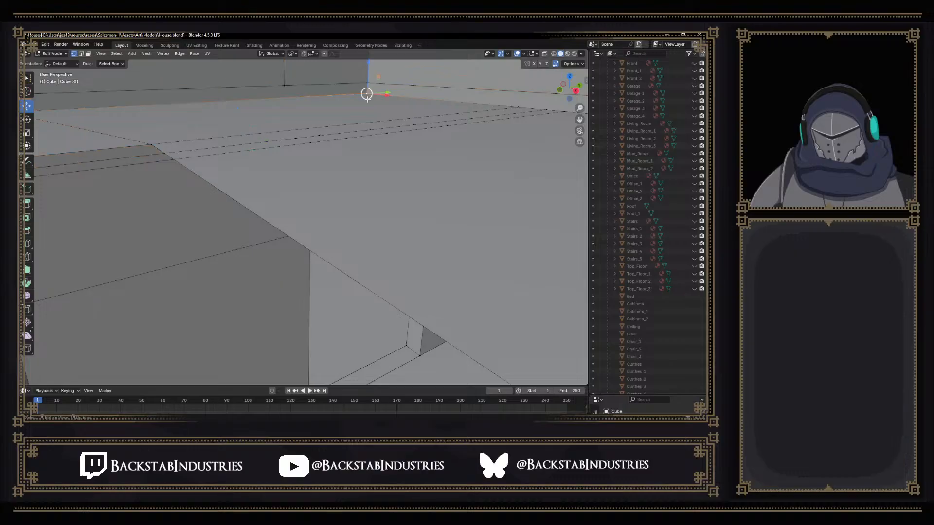
middle_click_drag(367, 89, 130, 130)
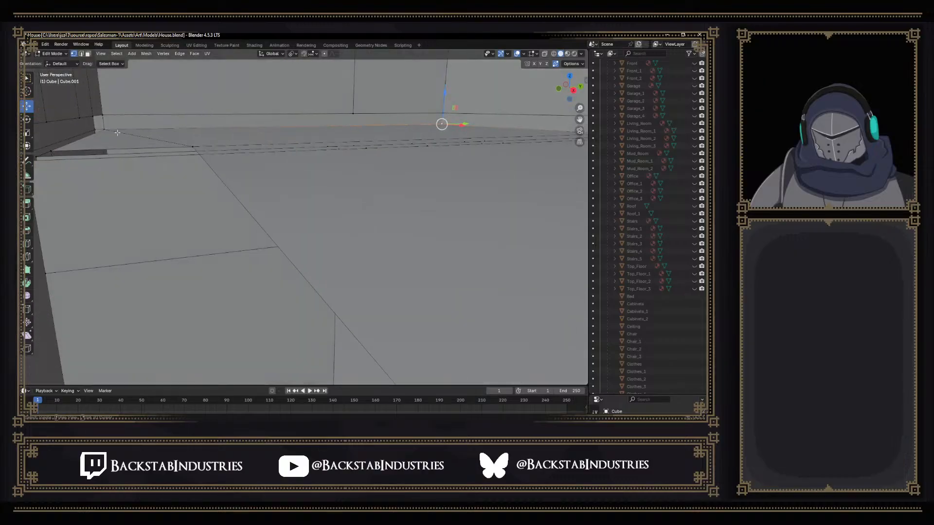
left_click(106, 130, "shift")
middle_click_drag(312, 233, 256, 140, "shift")
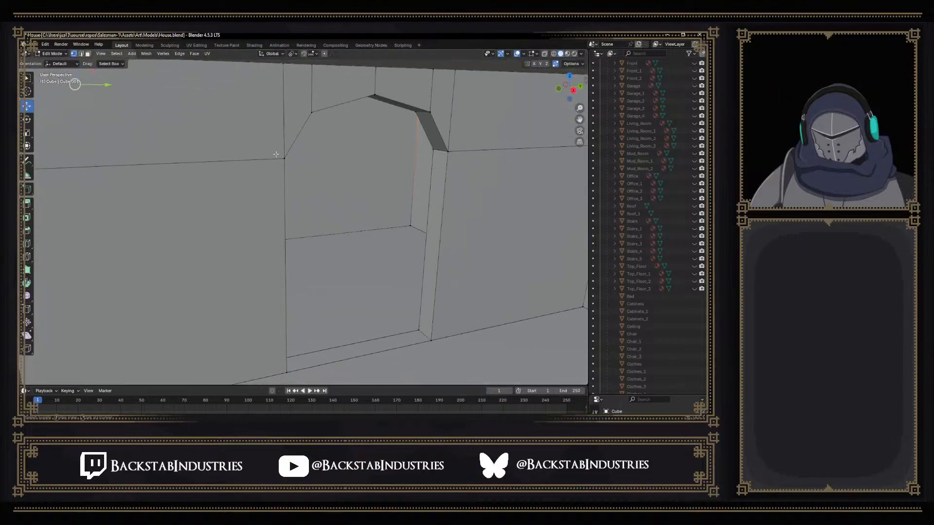
middle_click_drag(410, 223, 457, 235)
left_click(458, 235)
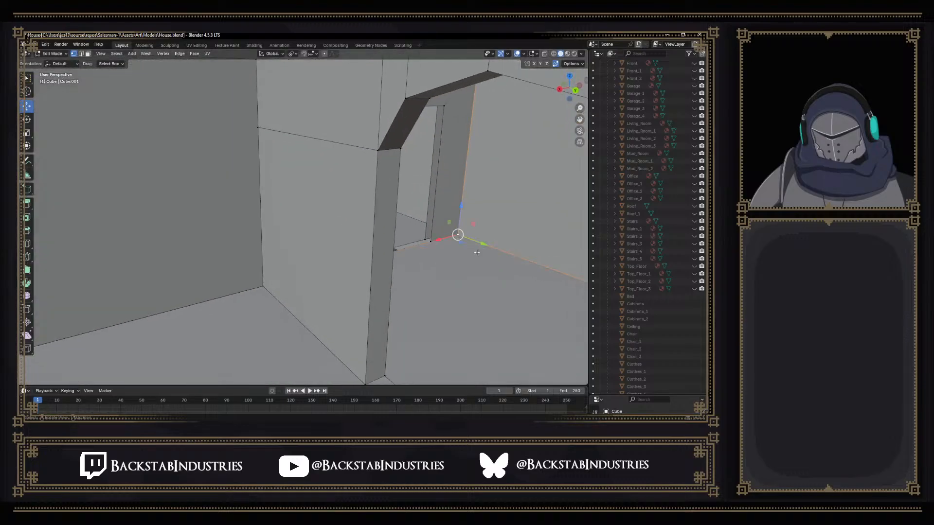
key("f")
Delete only the edges and faces of the strip face along the end wall's base
middle_click_drag(445, 165, 398, 223)
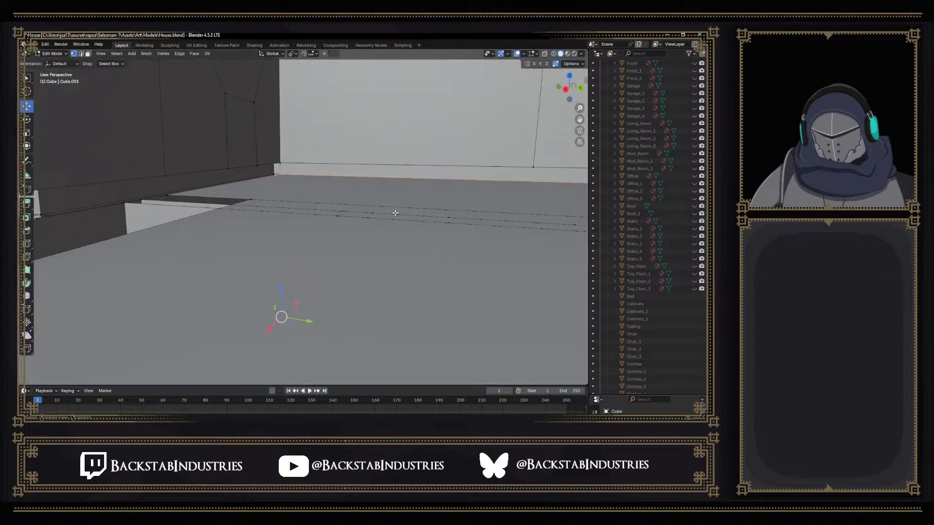
left_click(402, 173)
key("x")
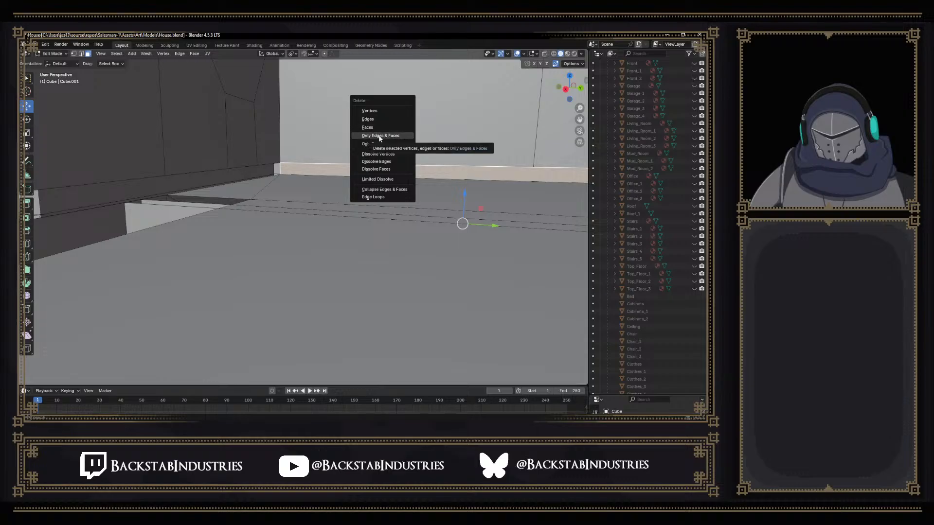
left_click(379, 137)
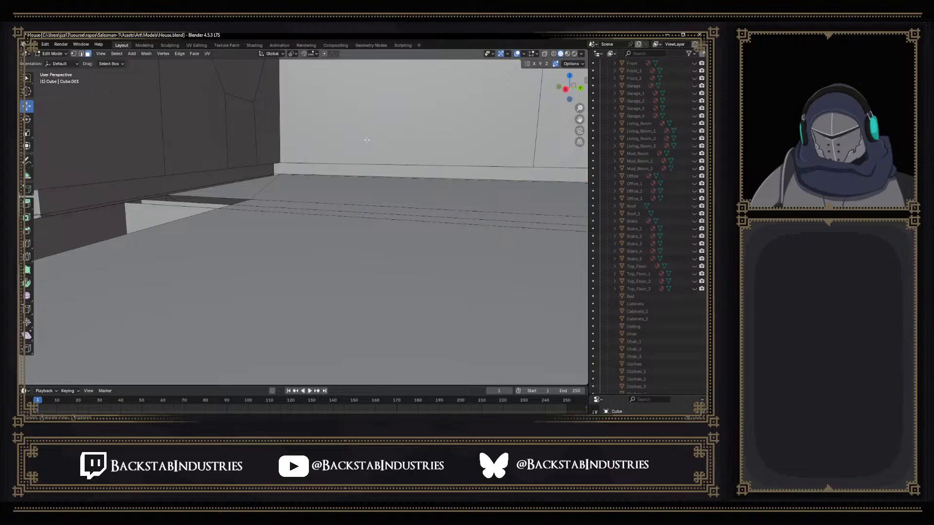
Examine the remaining strip face along the end wall's base and how it extends below the floor
middle_click_drag(366, 143, 474, 220)
key("3")
left_click(501, 225)
middle_click_drag(485, 168, 138, 257, "shift")
left_click(212, 243)
middle_click_drag(211, 243, 223, 85, "shift")
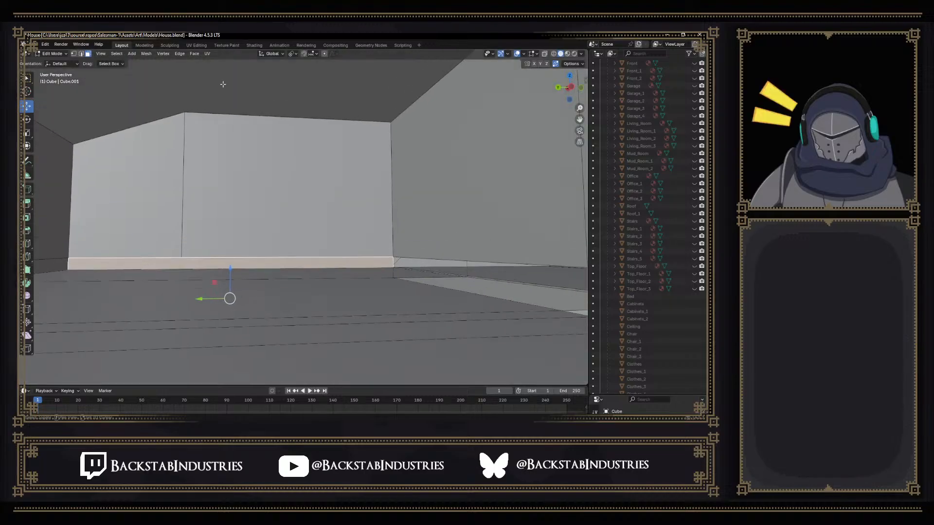
middle_click_drag(127, 123, 140, 160)
Try to fill one wall face from the strip's lower corners and the vertices around the doorway gap beyond the arch, and undo the fill
key("1")
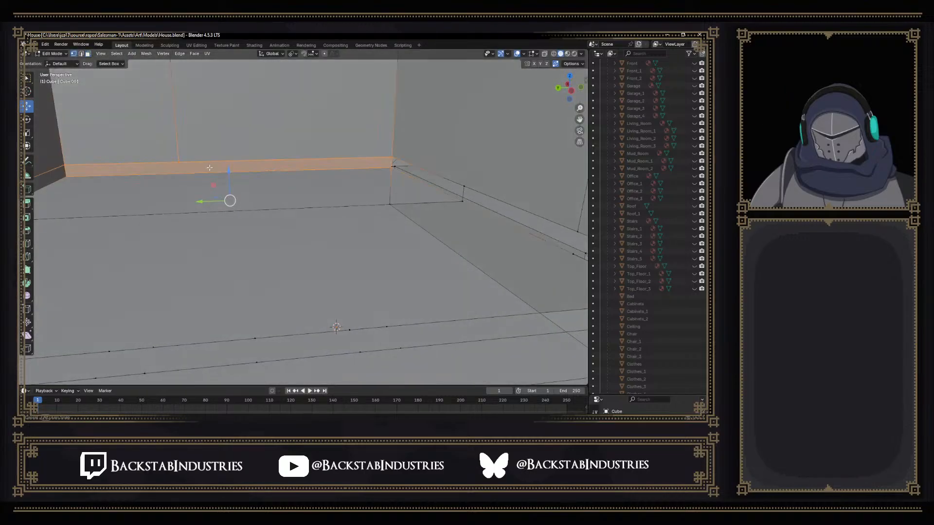
middle_click_drag(209, 168, 201, 163)
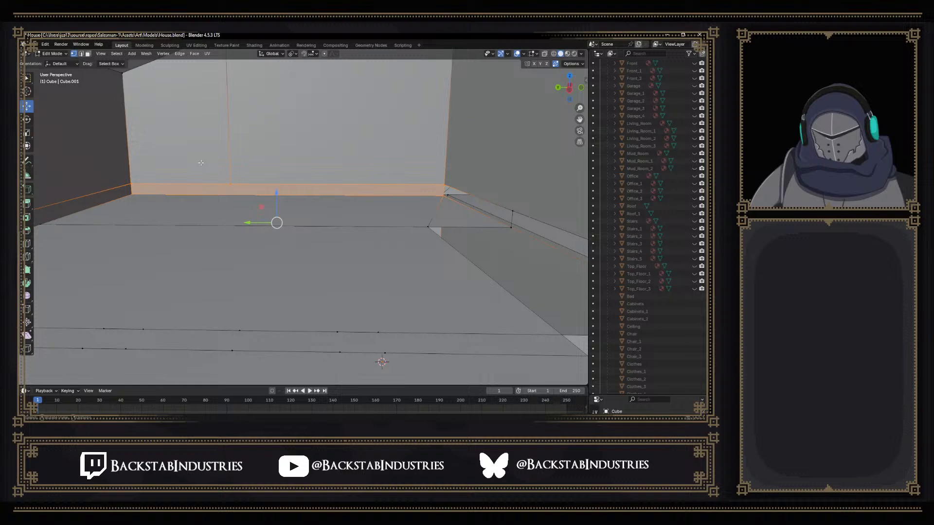
left_click(140, 198)
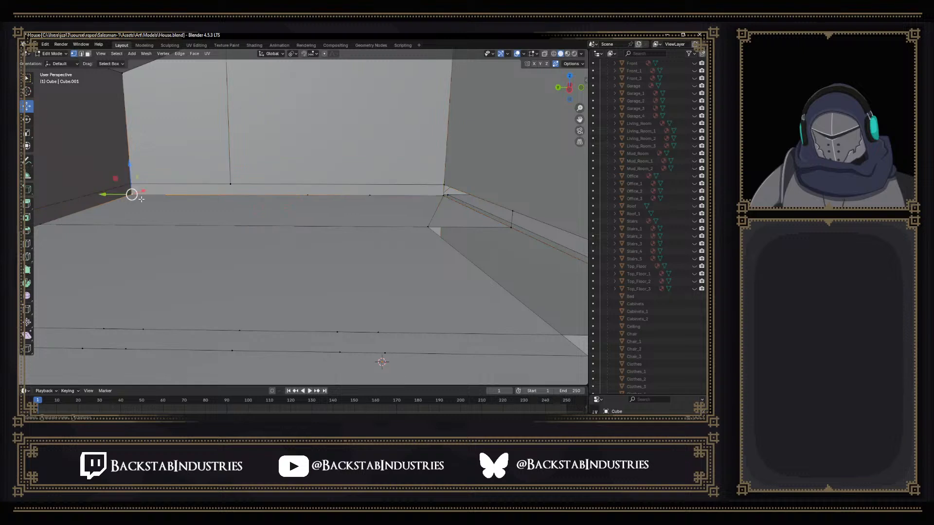
left_click(436, 203)
middle_click_drag(414, 248, 424, 173, "shift")
left_click(160, 262)
middle_click_drag(172, 268, 366, 253)
left_click(290, 214)
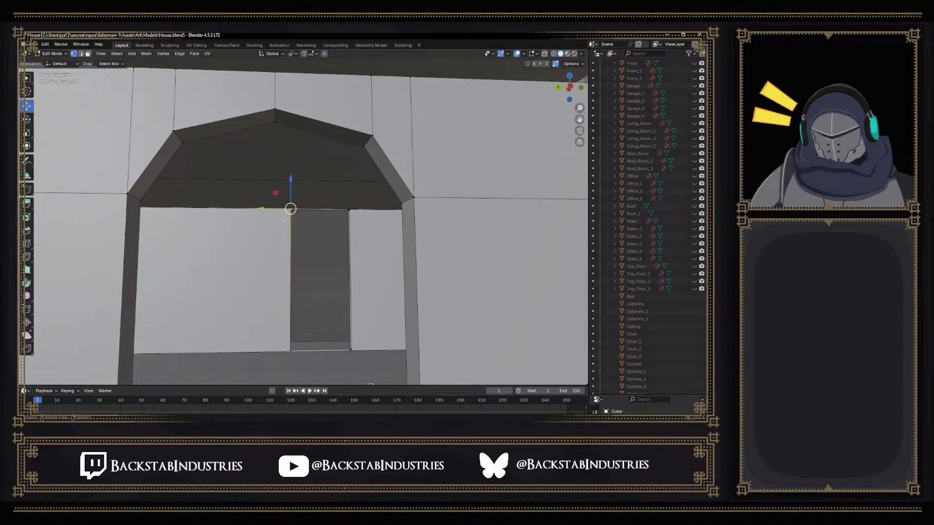
left_click(289, 353, "shift")
middle_click_drag(289, 353, 248, 346)
left_click(234, 320, "shift")
middle_click_drag(267, 246, 309, 209)
left_click(234, 200, "shift")
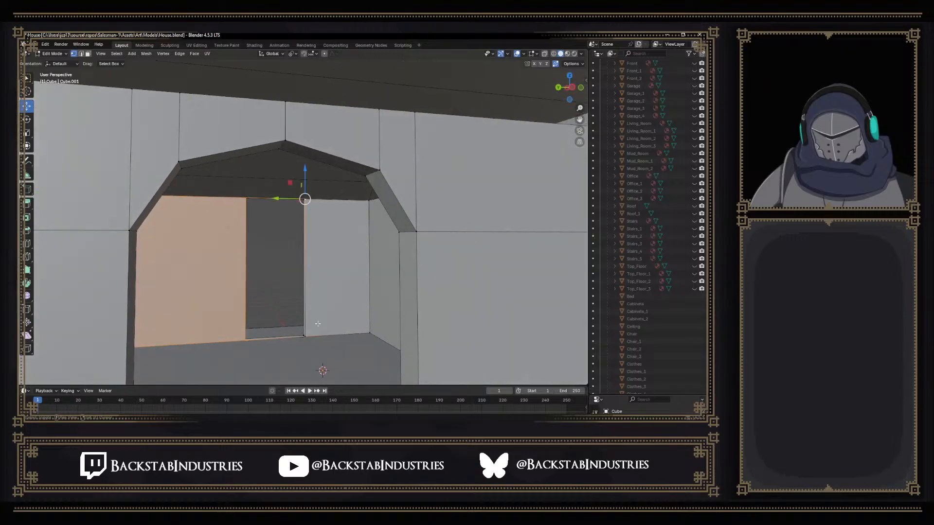
left_click(305, 336, "shift")
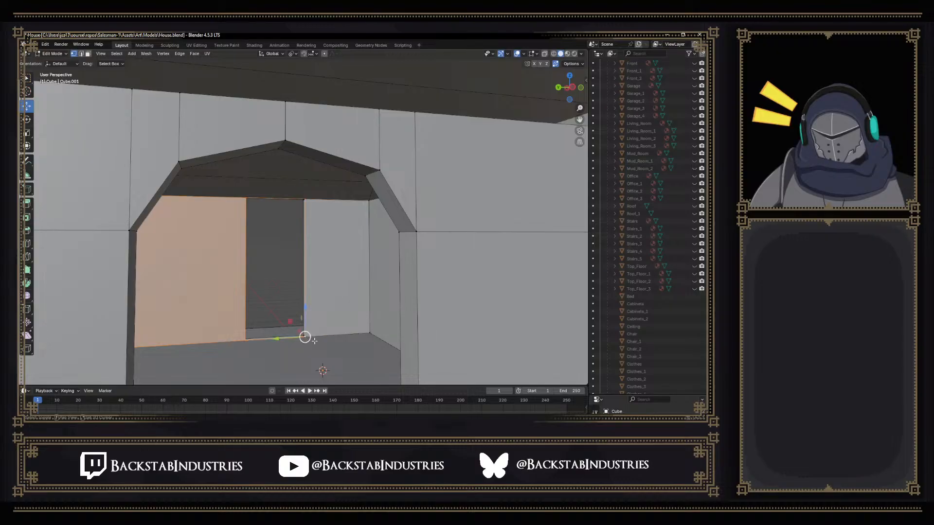
left_click(368, 199, "shift")
left_click(368, 335, "shift")
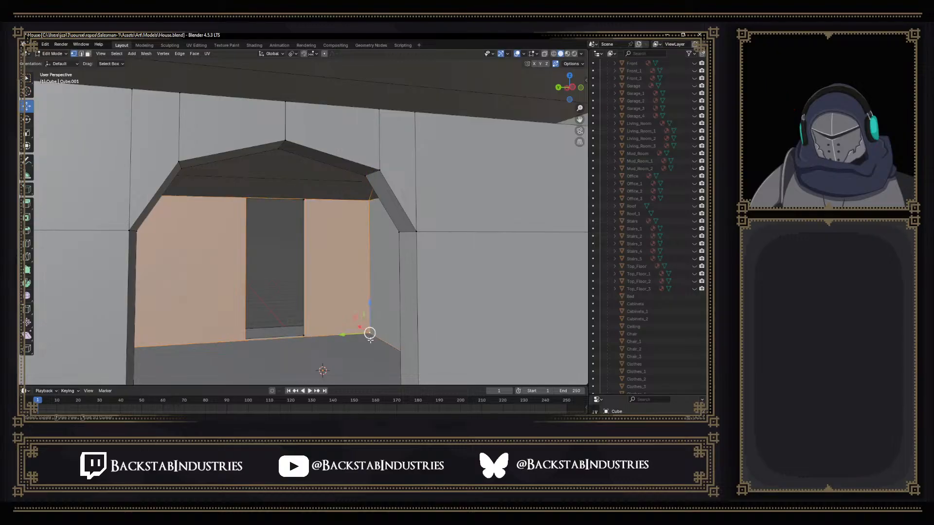
key("f")
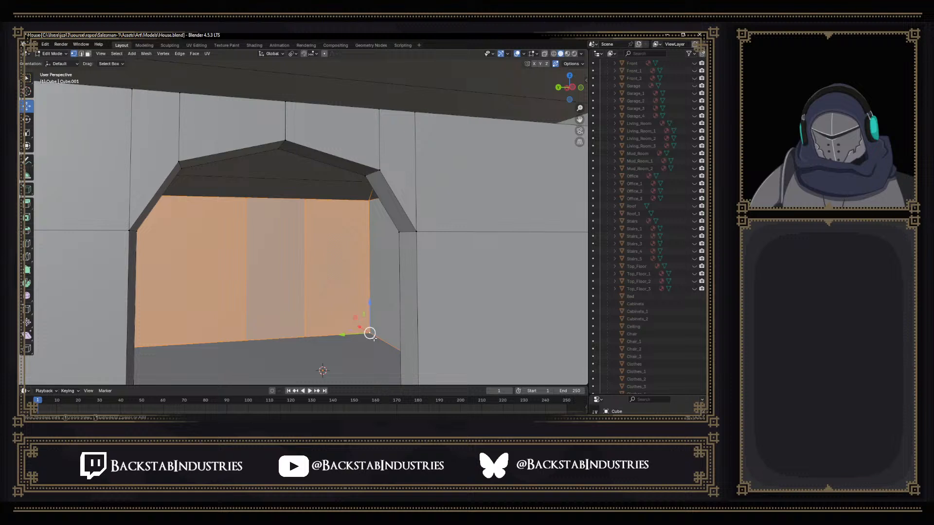
key("ctrl+z")
Select the corner vertices of the wall section beside the doorway gap, seen through the arch
left_click(304, 335)
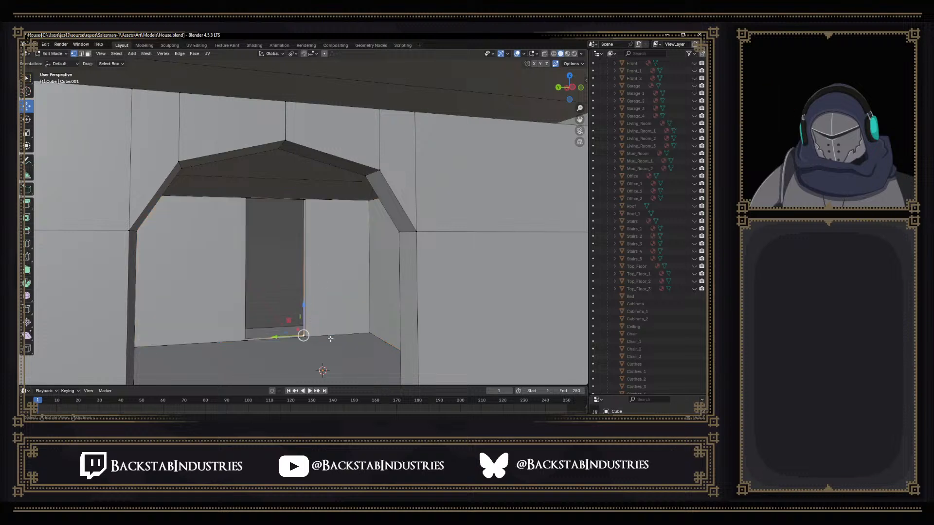
left_click(315, 203)
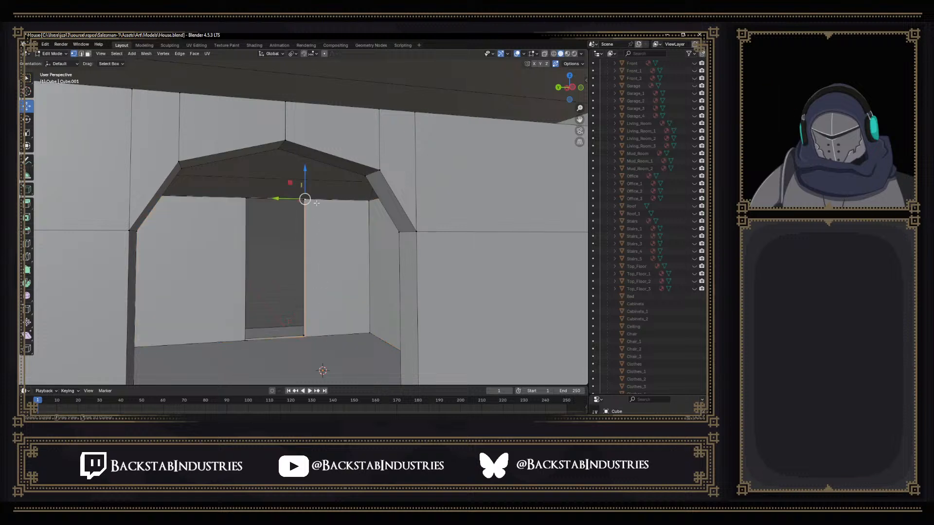
left_click(364, 206, "shift")
left_click(368, 334, "shift")
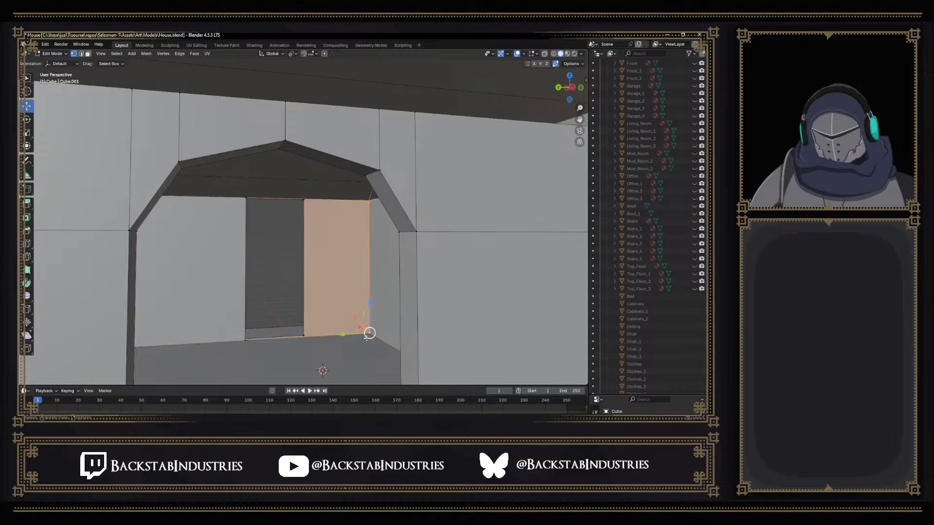
middle_click_drag(311, 203, 302, 360, "shift")
middle_click_drag(327, 324, 317, 296)
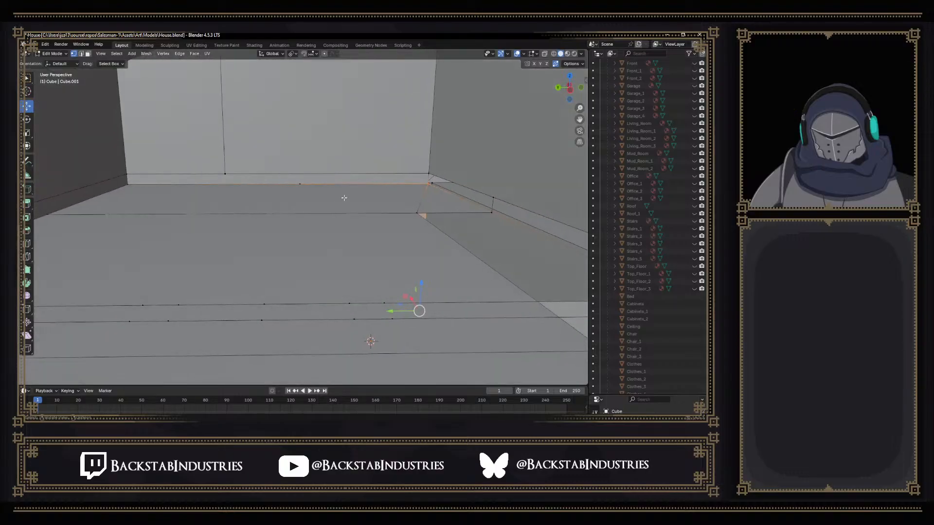
Delete the strip face along the end wall's base that extends below the floor
left_click(393, 176)
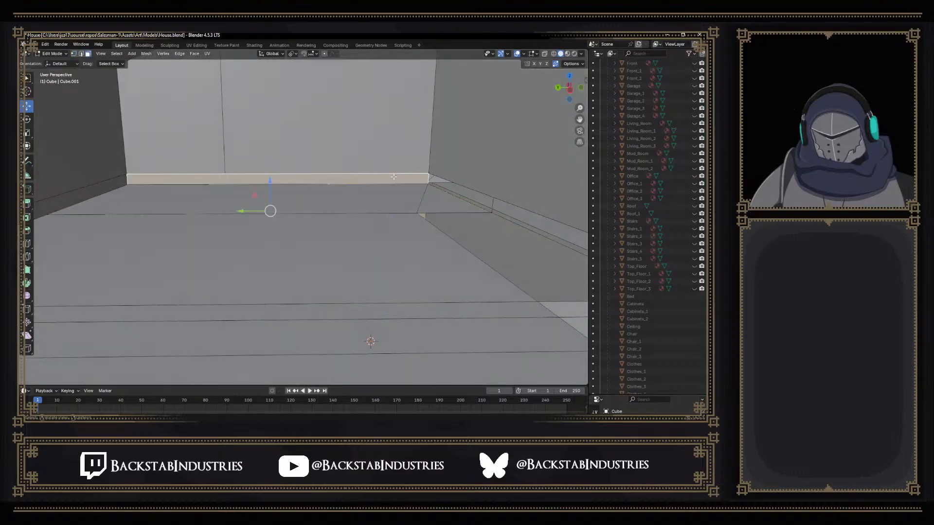
middle_click_drag(364, 200, 363, 181)
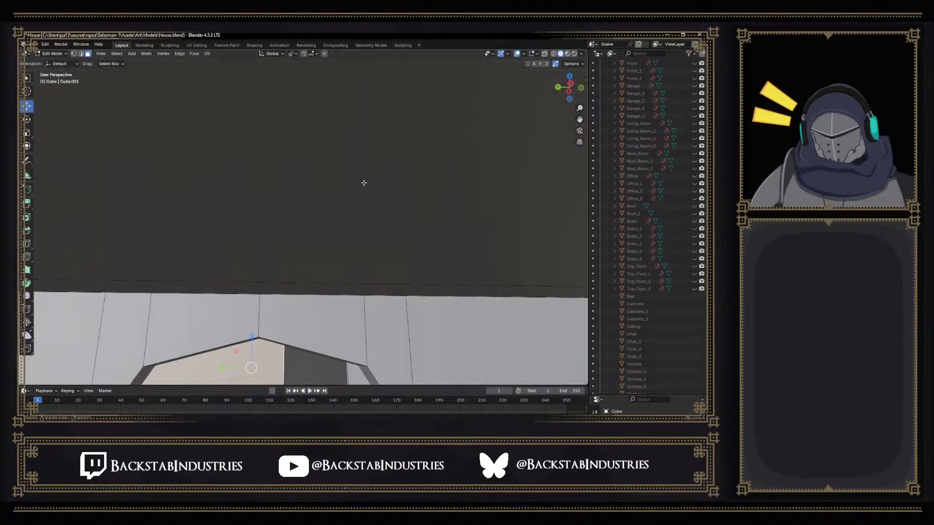
key("x")
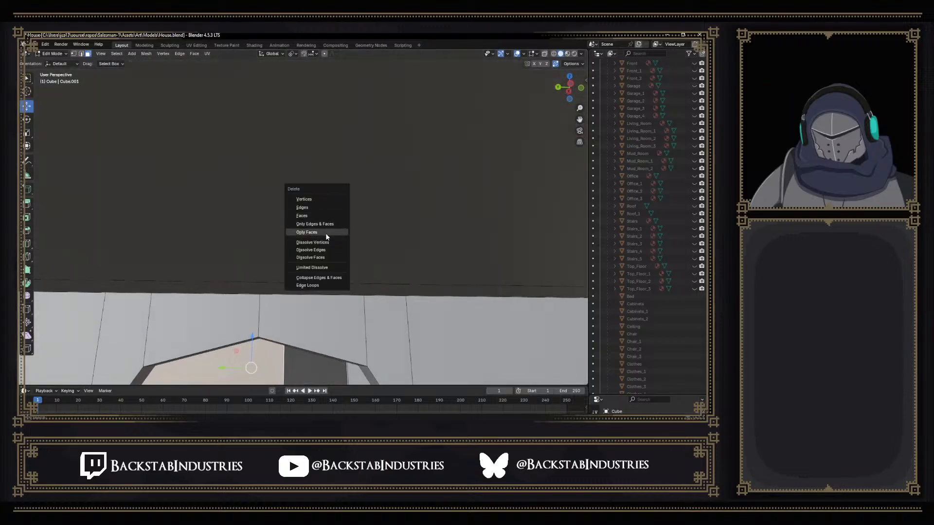
left_click(302, 215)
mouse_move(307, 218)
middle_mouse_down()
mouse_move(298, 194)
mouse_move(315, 216)
middle_mouse_up()
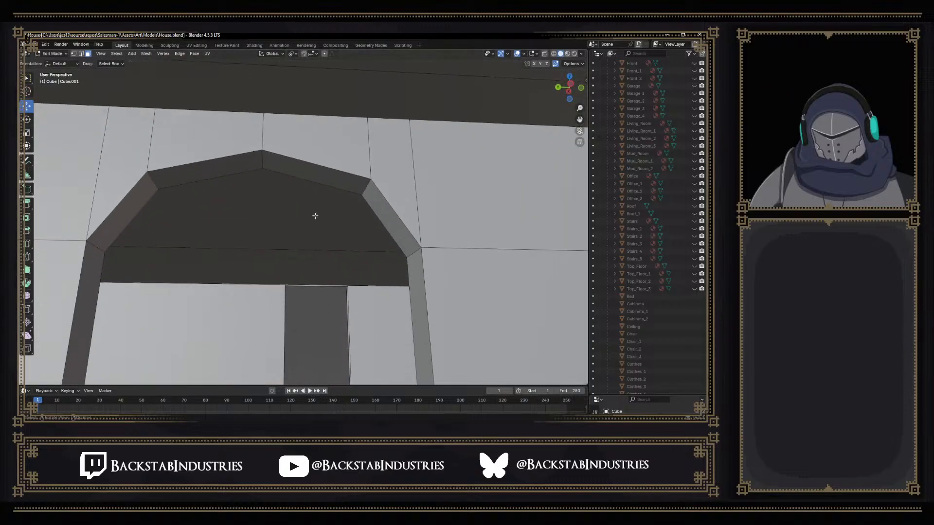
Try to move the vertex on the top edge of the wall section seen through the arch, and undo the move
left_click(363, 306)
middle_click_drag(344, 314, 315, 326)
key("1")
scroll(318, 294, "up", 4)
middle_click_drag(319, 294, 295, 243, "shift")
middle_click_drag(222, 238, 189, 161)
left_click(158, 173)
middle_click_drag(274, 237, 236, 158, "shift")
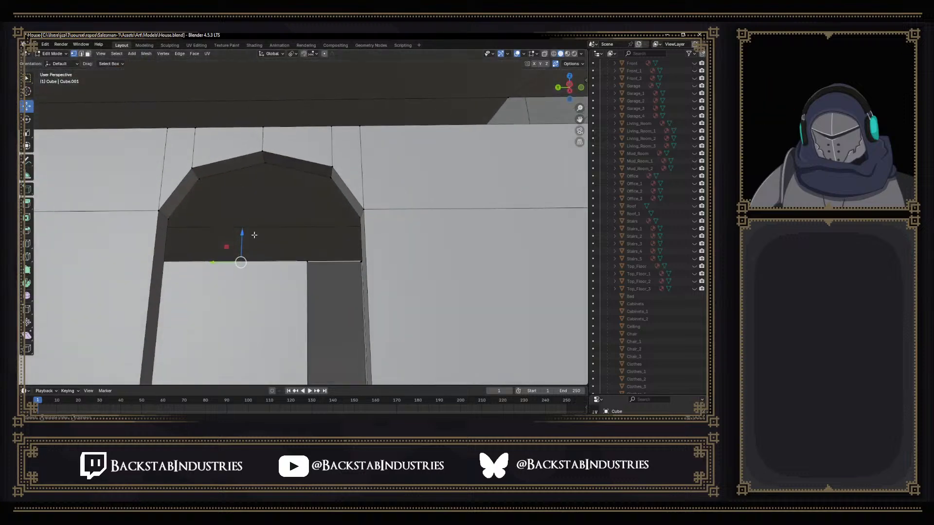
mouse_move(241, 248)
left_mouse_down()
mouse_move(241, 259)
mouse_move(248, 243)
left_mouse_up()
middle_click_drag(298, 265, 233, 277)
key("ctrl+z")
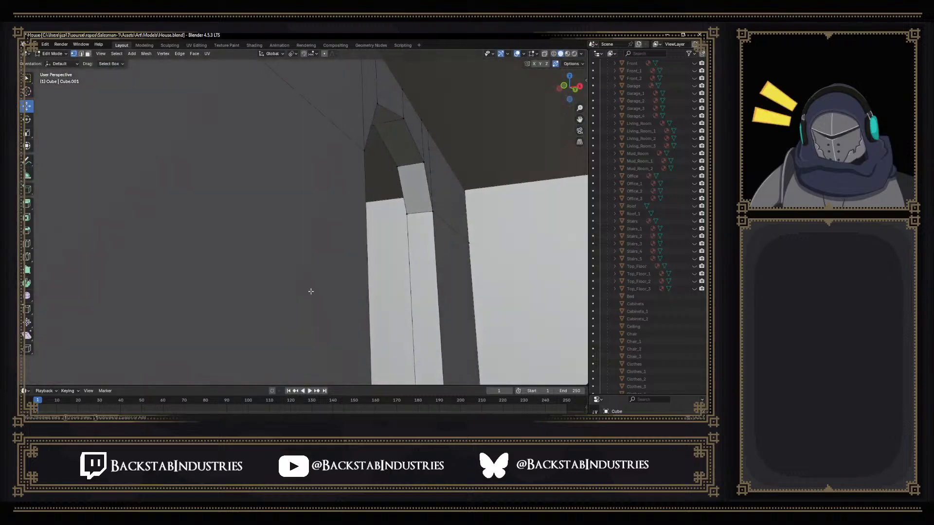
Examine the room's floor faces and the strips along the wall bases from outside and above
scroll(312, 289, "down", 3)
scroll(313, 290, "down", 10)
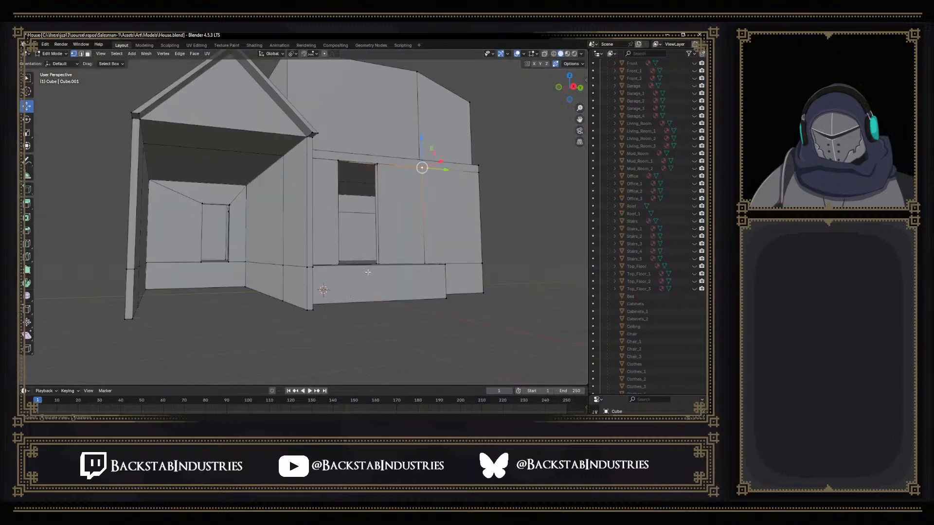
middle_click_drag(357, 268, 387, 336)
scroll(329, 287, "up", 6)
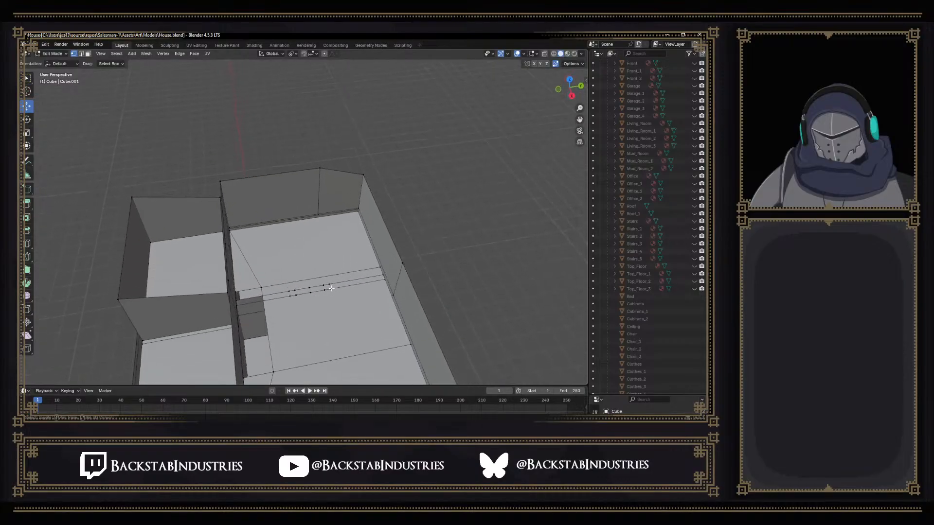
scroll(329, 287, "up", 2)
middle_click_drag(328, 288, 314, 255)
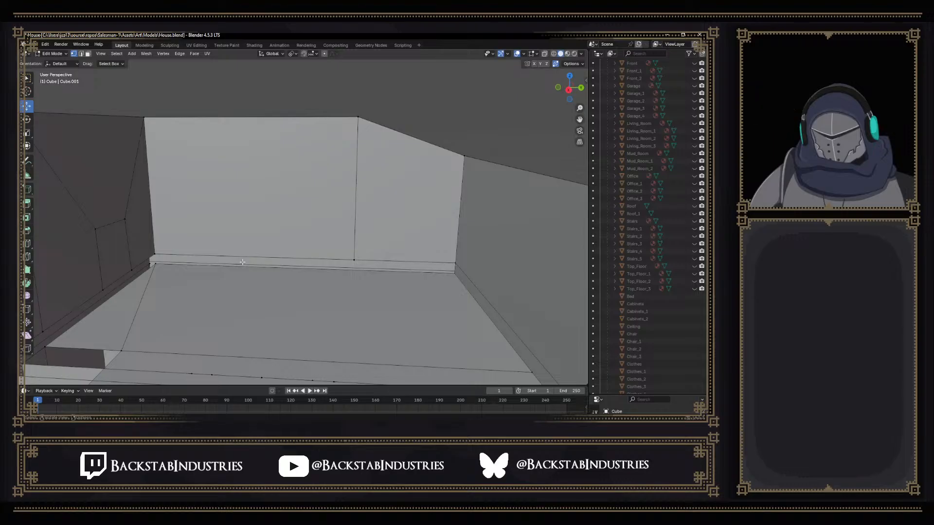
middle_click_drag(235, 264, 152, 281)
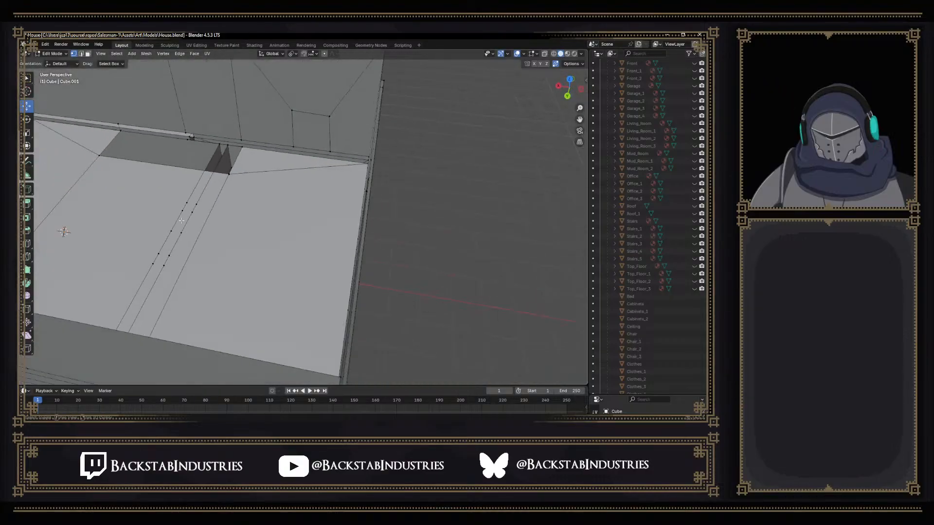
middle_click_drag(185, 238, 41, 275)
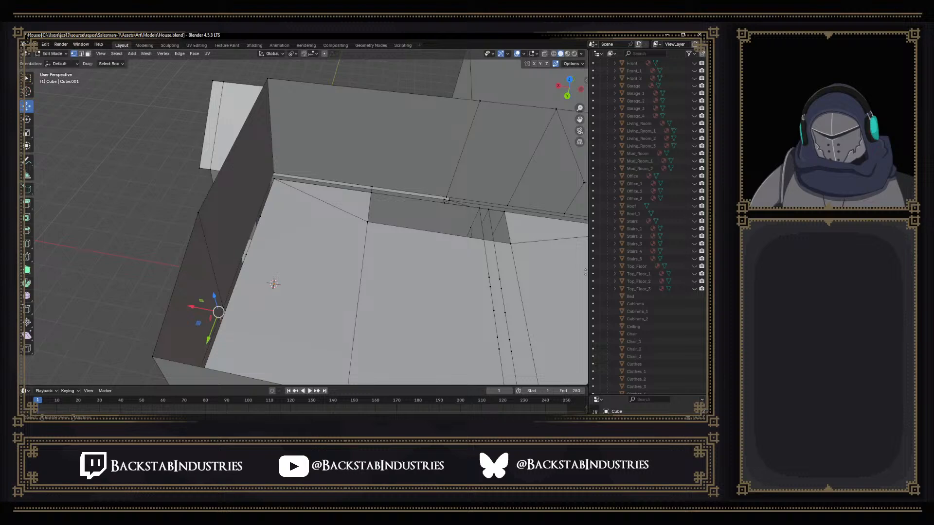
middle_click_drag(467, 240, 442, 305)
key("3")
left_click(406, 293)
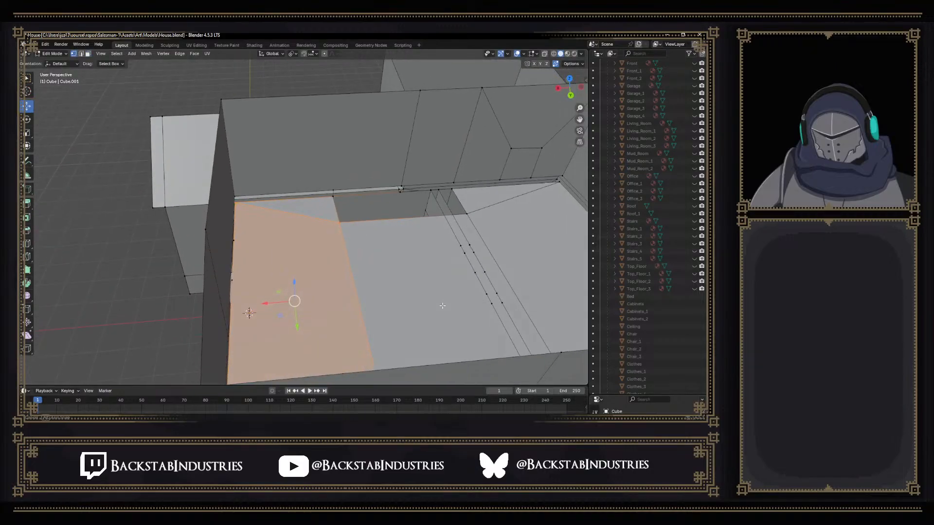
middle_click_drag(469, 255, 425, 223, "shift")
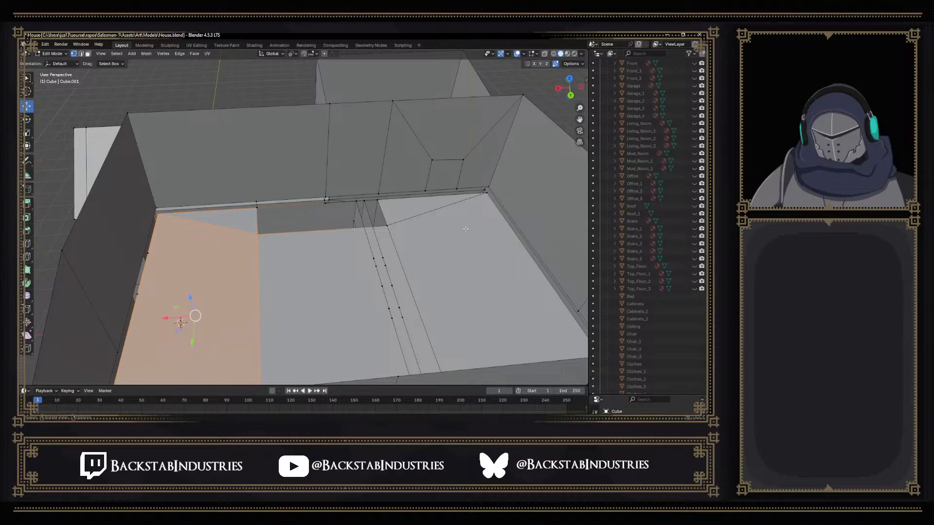
middle_click_drag(366, 239, 339, 230)
Dissolve the extra vertex midway along the bottom edge of the long interior wall section
left_click(304, 251)
scroll(304, 253, "up", 4)
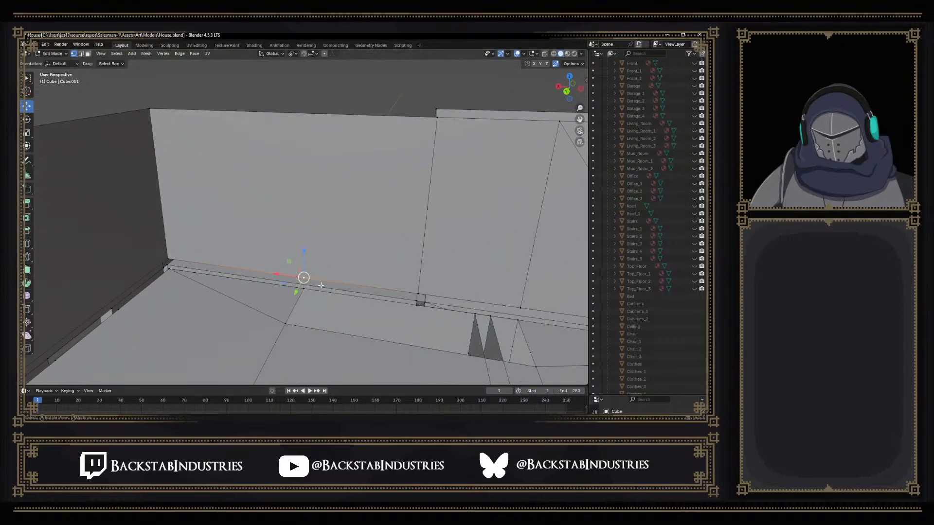
key("x")
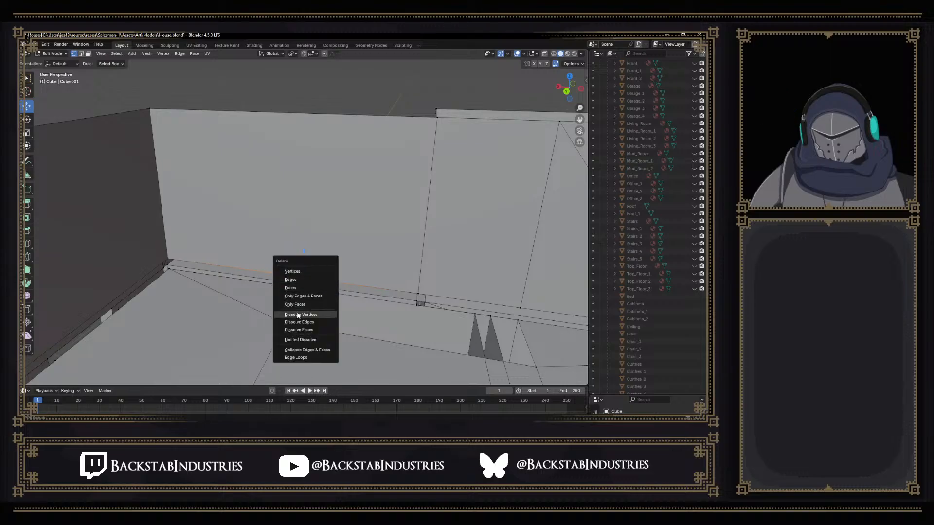
left_click(317, 315)
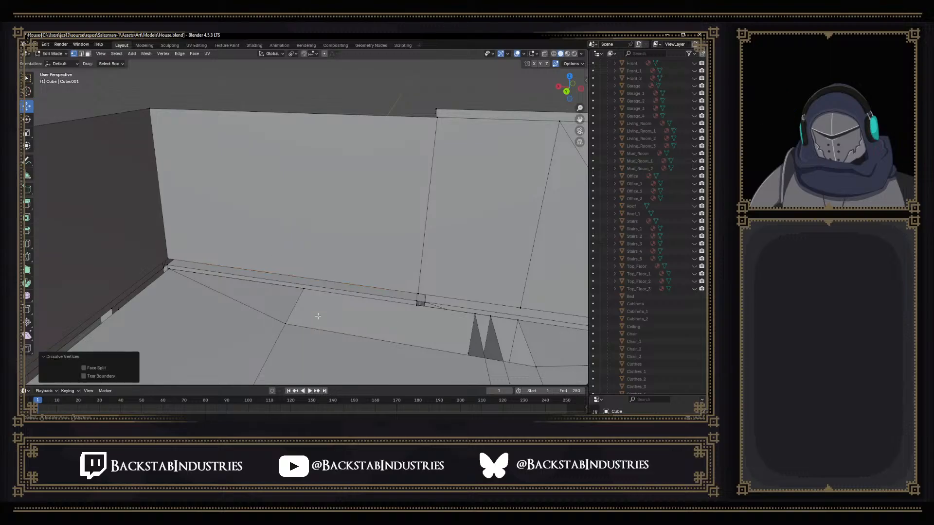
middle_click_drag(319, 316, 326, 311)
Examine how the interior and end walls are divided into faces by selecting individual wall faces around the room
key("3")
left_click(340, 287)
left_click(423, 273)
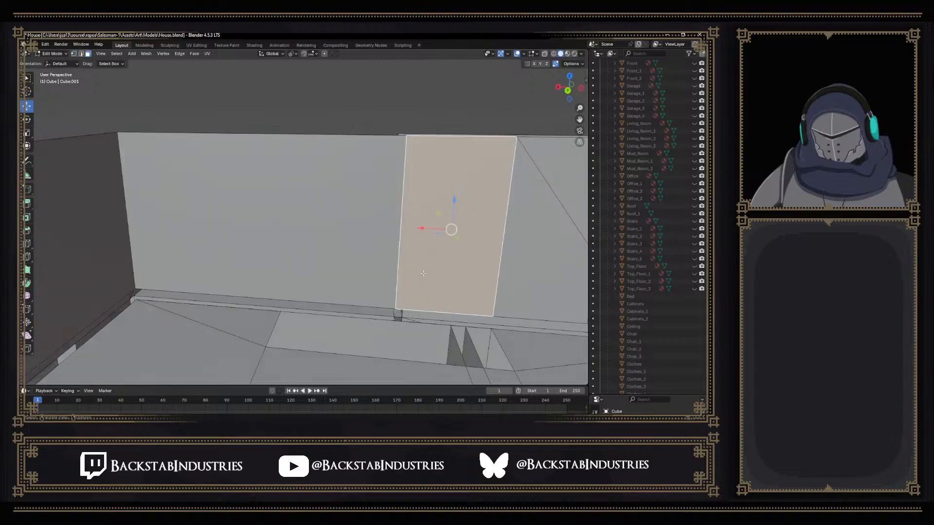
middle_click_drag(423, 274, 434, 279)
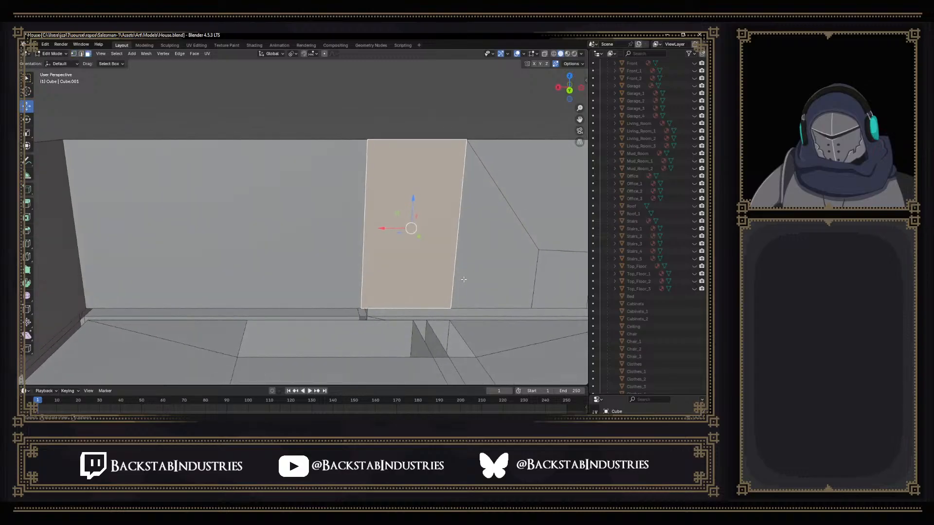
left_click(463, 279)
left_click(421, 268)
left_click(293, 248)
middle_click_drag(321, 257, 283, 211)
left_click(294, 244)
left_click(266, 240)
middle_click_drag(268, 244, 391, 211)
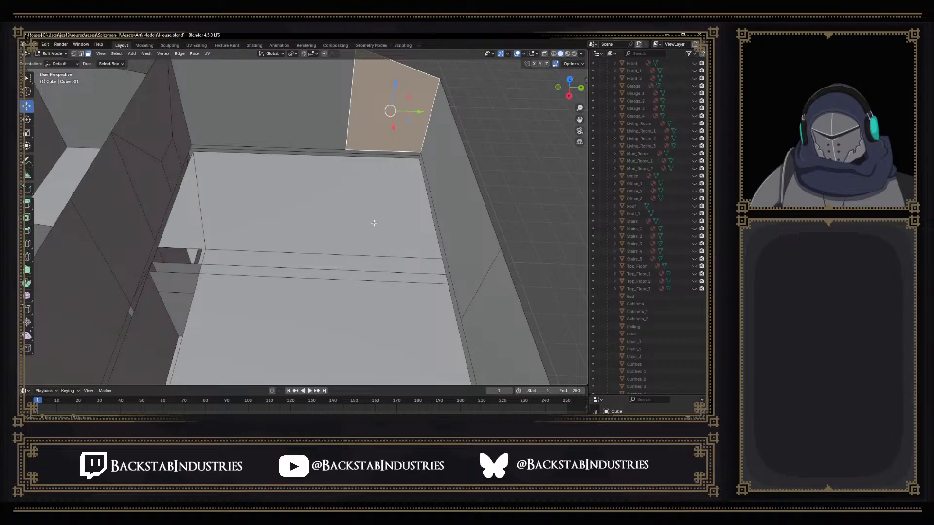
middle_click_drag(375, 222, 366, 282)
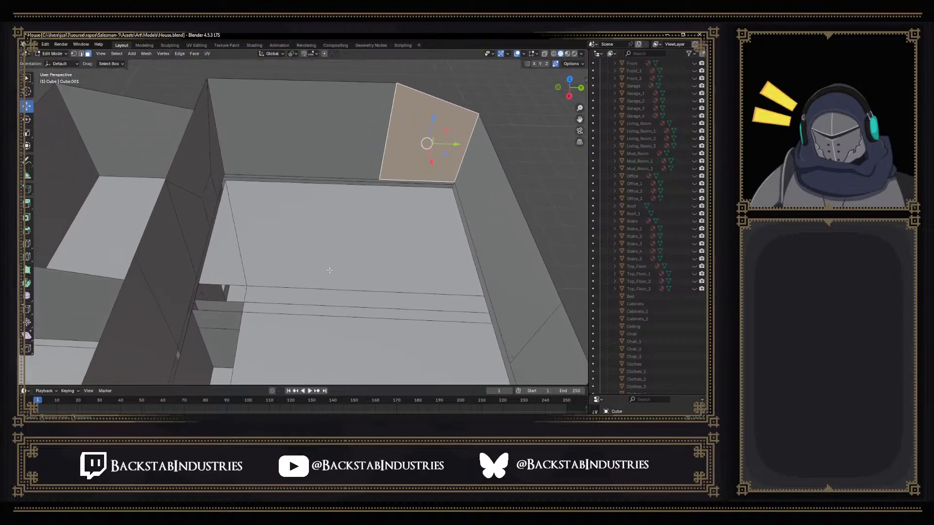
mouse_move(319, 279)
middle_mouse_down()
mouse_move(401, 285)
mouse_move(351, 252)
mouse_move(335, 275)
middle_mouse_up()
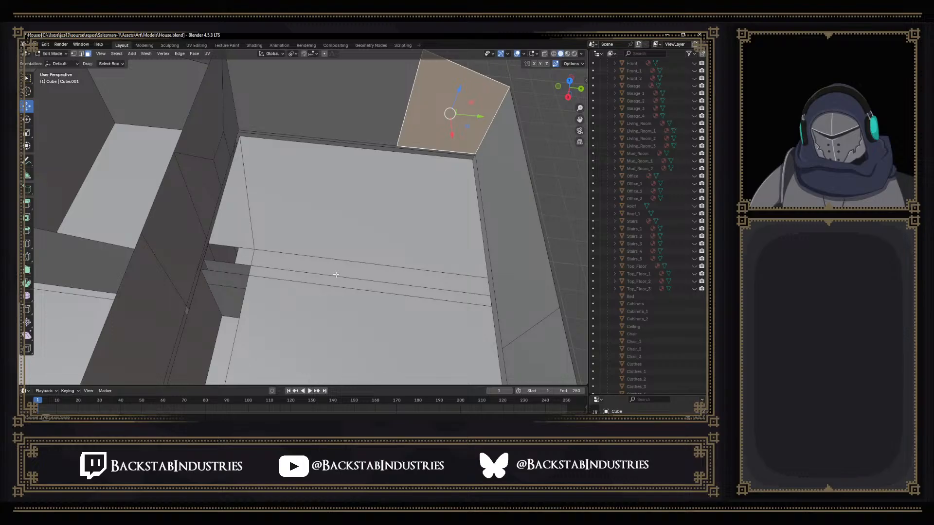
middle_click_drag(391, 246, 400, 231)
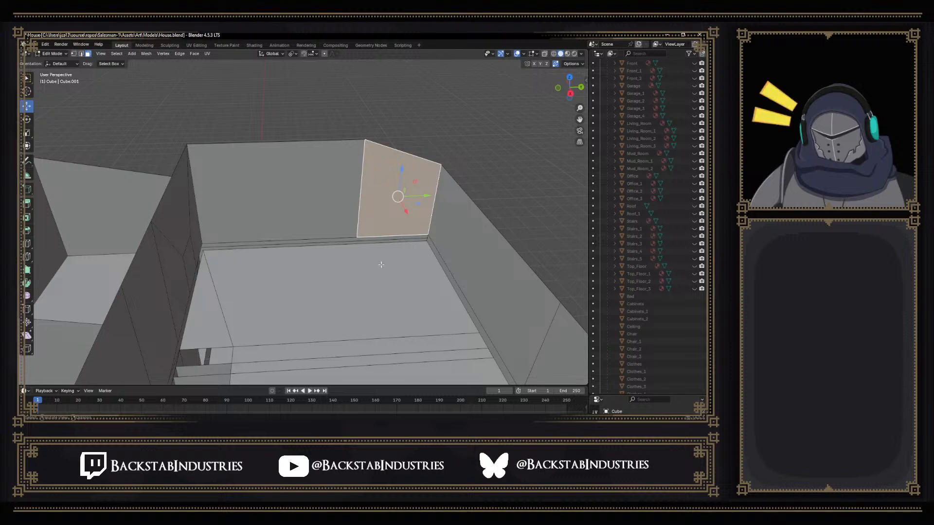
Extrude the vertex at the foot of the end wall's dividing edge about 4.26 m along the X axis across the floor
key("1")
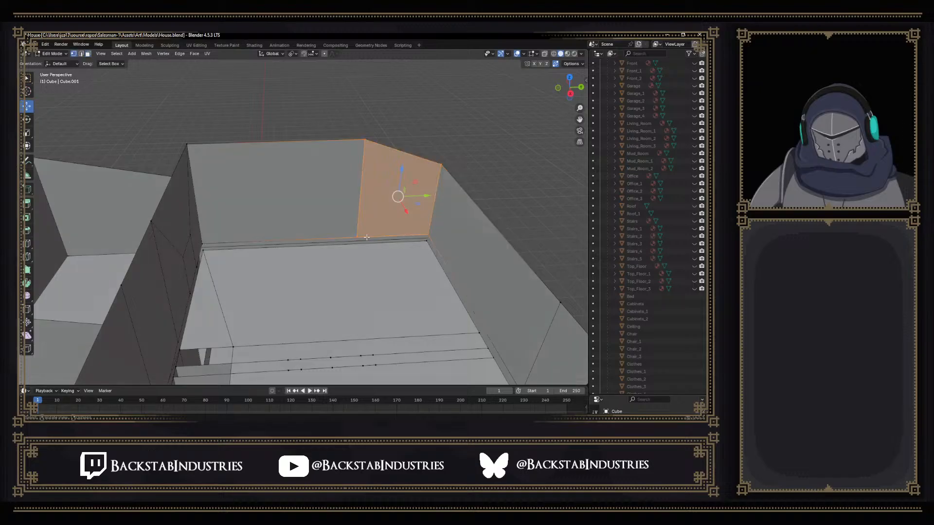
left_click(357, 238)
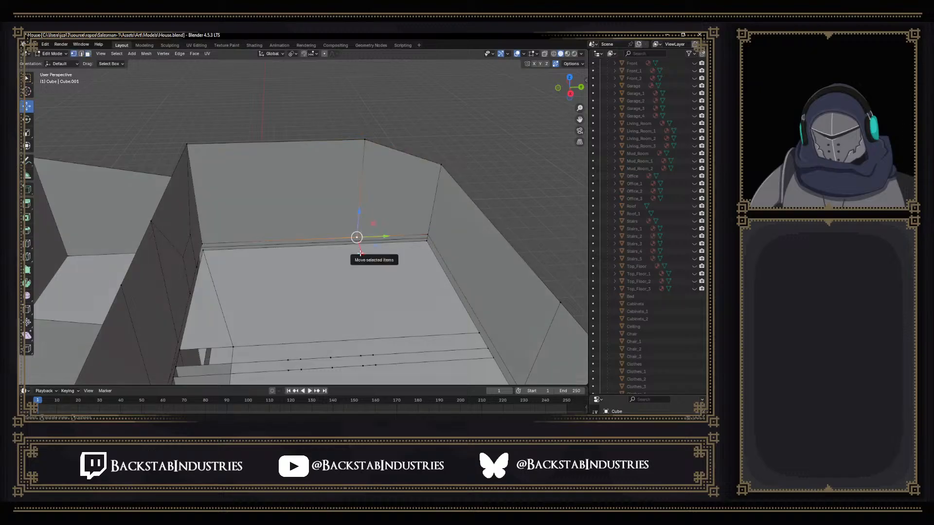
left_click_drag(360, 252, 371, 308)
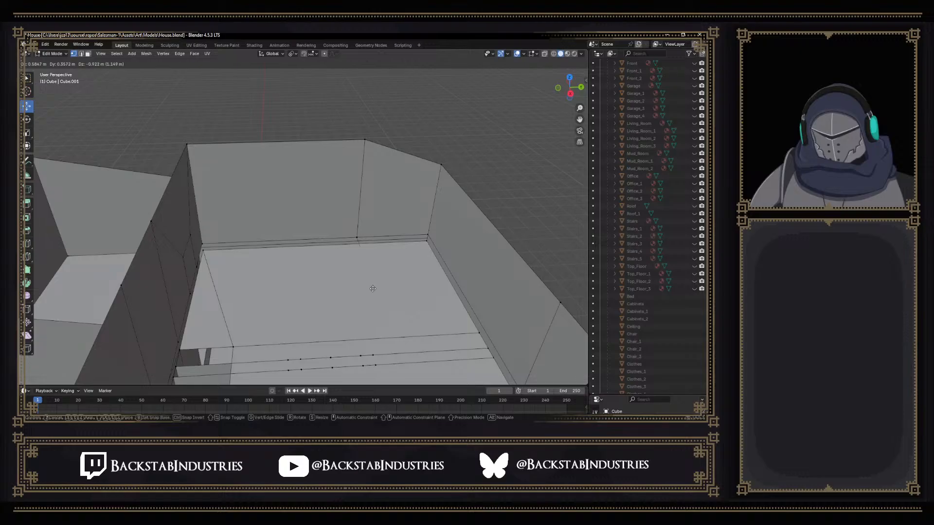
key("x")
left_click_drag(373, 303, 383, 341)
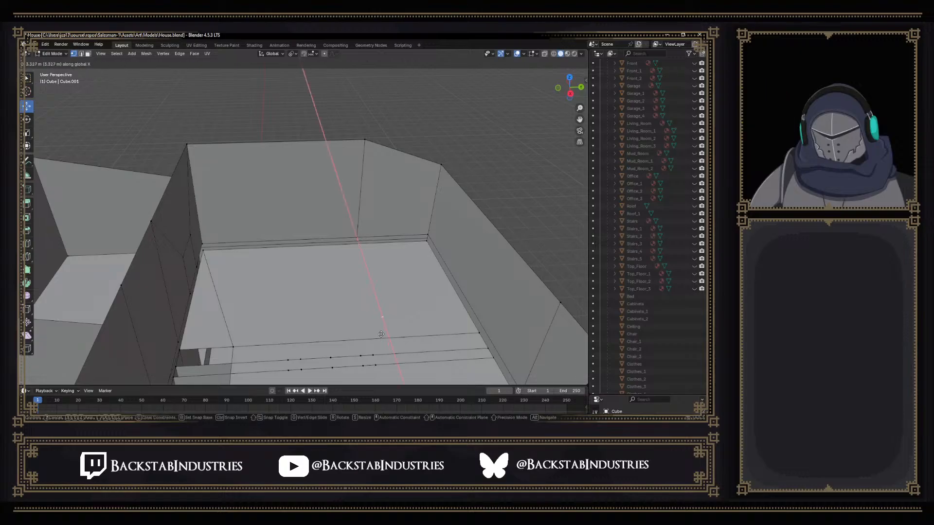
left_click(387, 367)
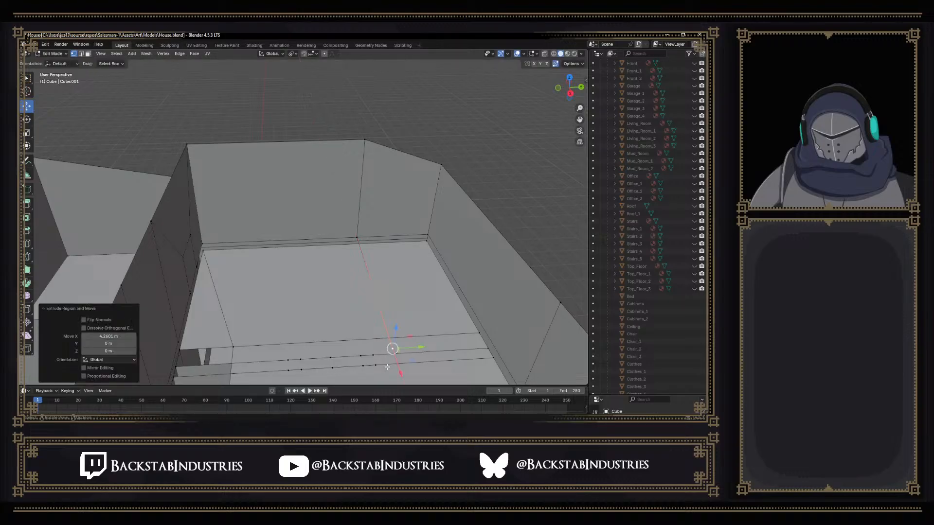
Move the extruded vertex about 1.31 m further along X, and align it with the side wall's middle base vertex by scaling X to 0
middle_click_drag(382, 347, 438, 351)
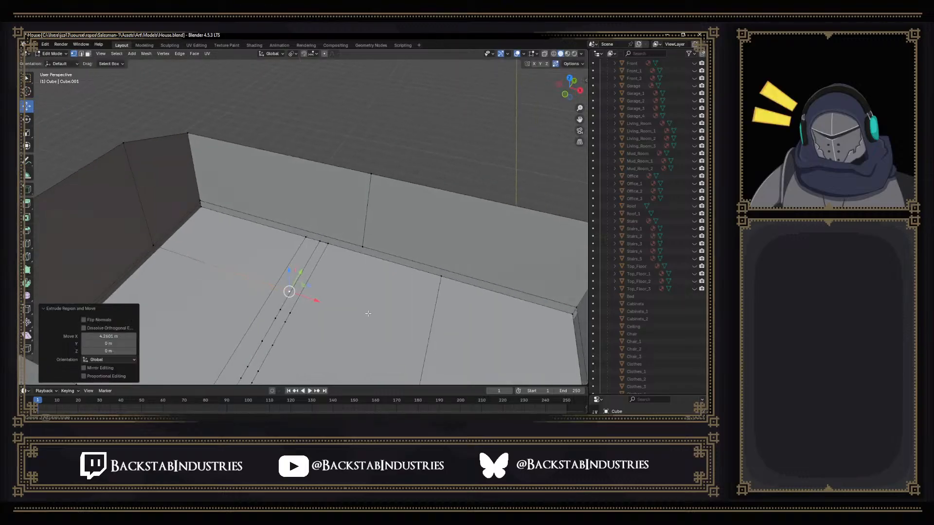
middle_click_drag(368, 314, 348, 307)
left_click_drag(288, 293, 341, 298)
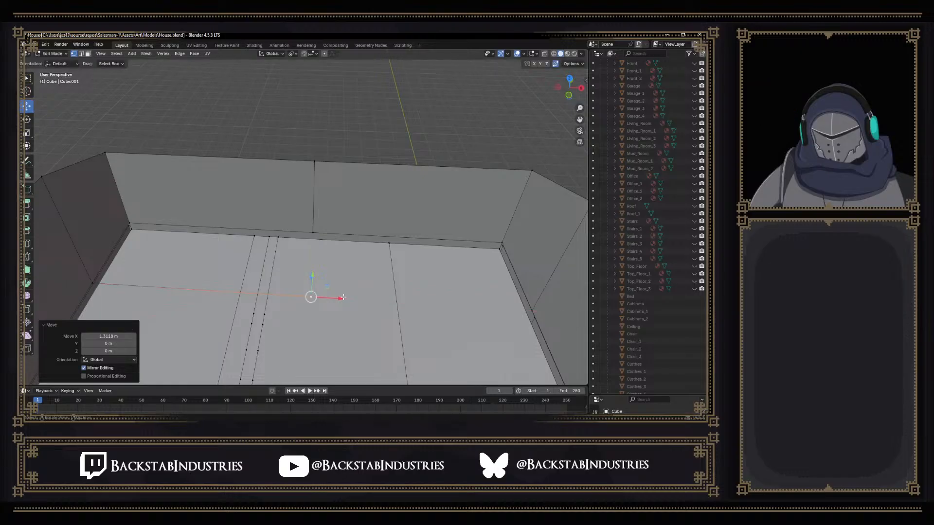
left_click(314, 232)
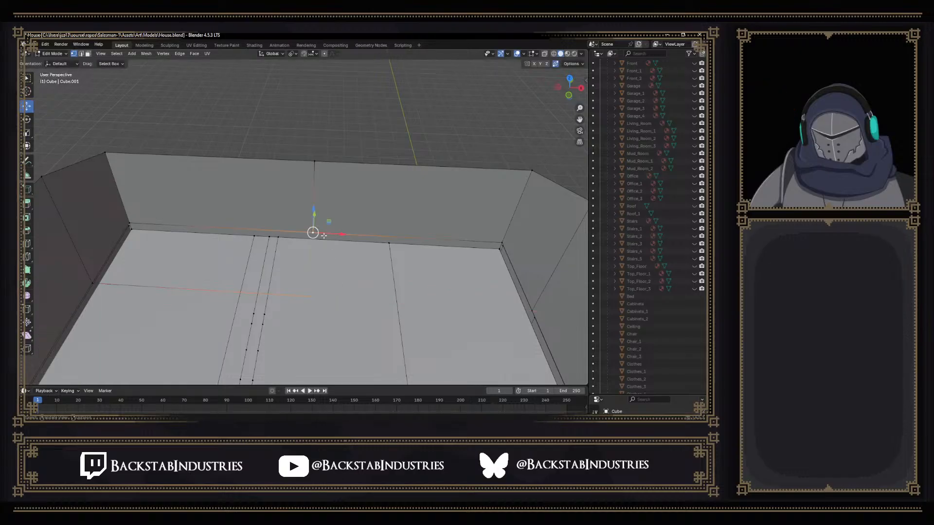
key("s")
key("x")
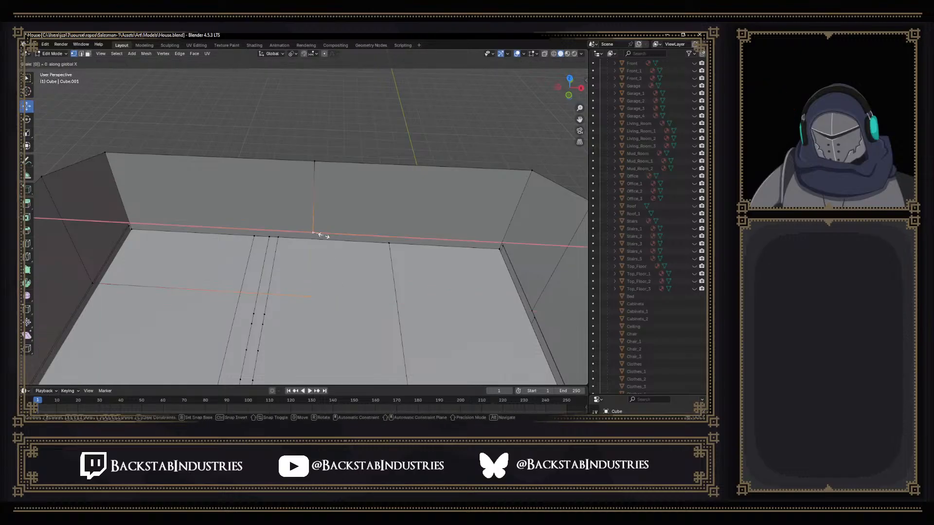
key("Return")
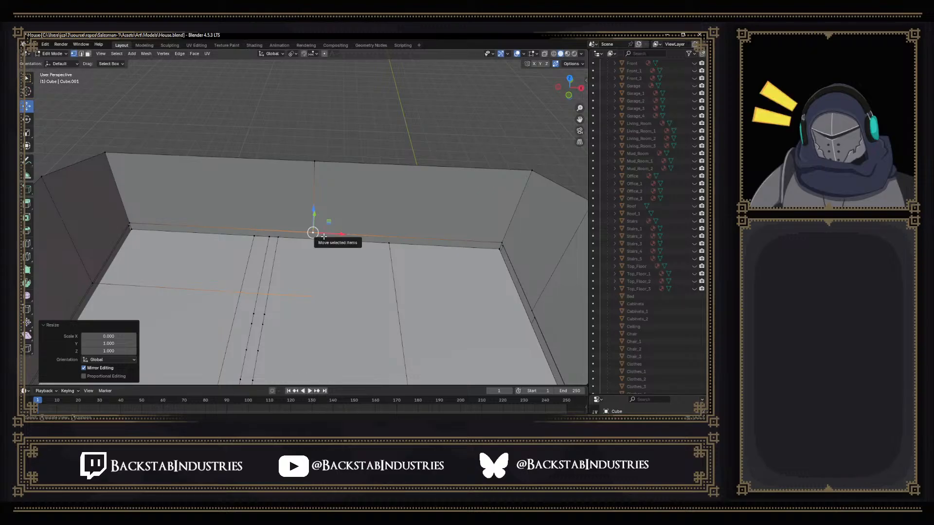
Fill a rectangular floor face in the room's corner between the end wall's short base edge and the edge at the extruded vertex
middle_click_drag(323, 236, 292, 233)
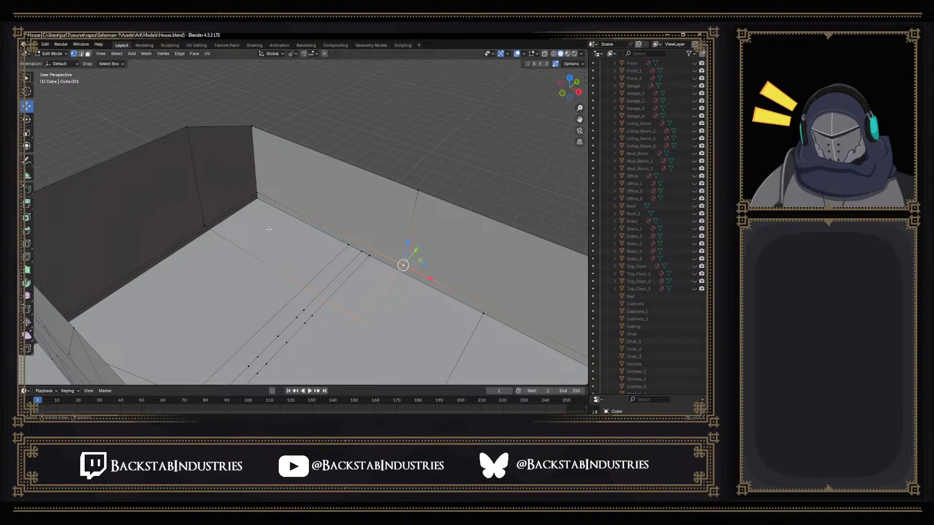
key("2")
left_click(229, 208)
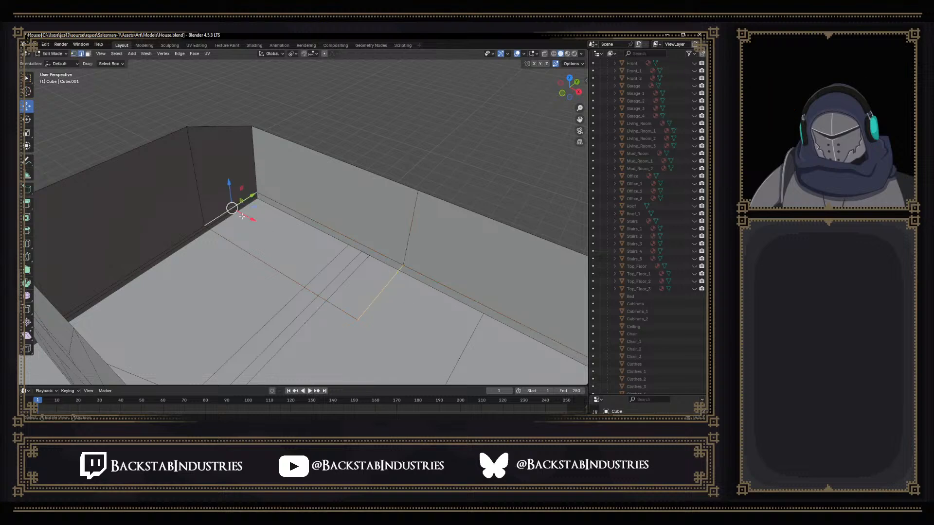
key("f")
middle_click_drag(347, 246, 394, 255)
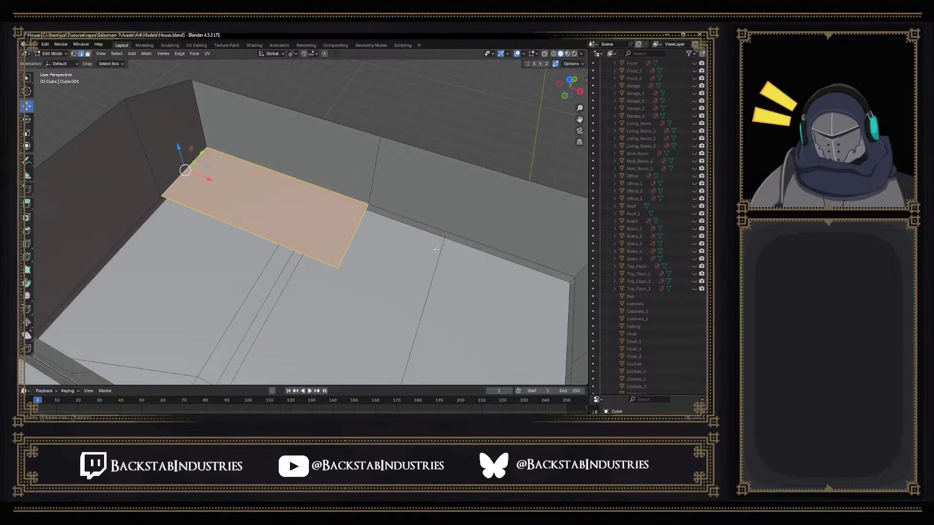
Show the four bathroom wall objects, Bathroom through Bathroom_3, as reference over the house, keeping the Bedroom object hidden
scroll(617, 229, "up", 10)
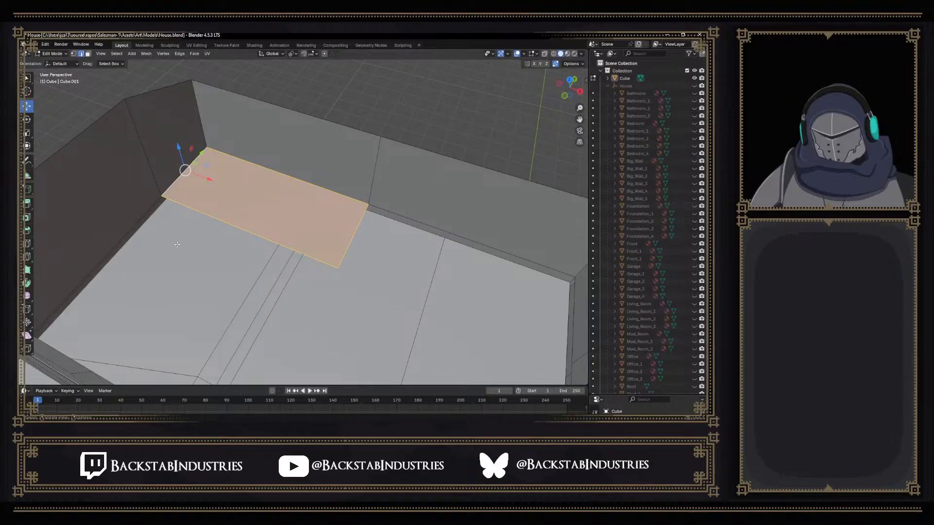
middle_click_drag(177, 244, 260, 221)
scroll(261, 221, "down", 7)
middle_click_drag(215, 341, 427, 343)
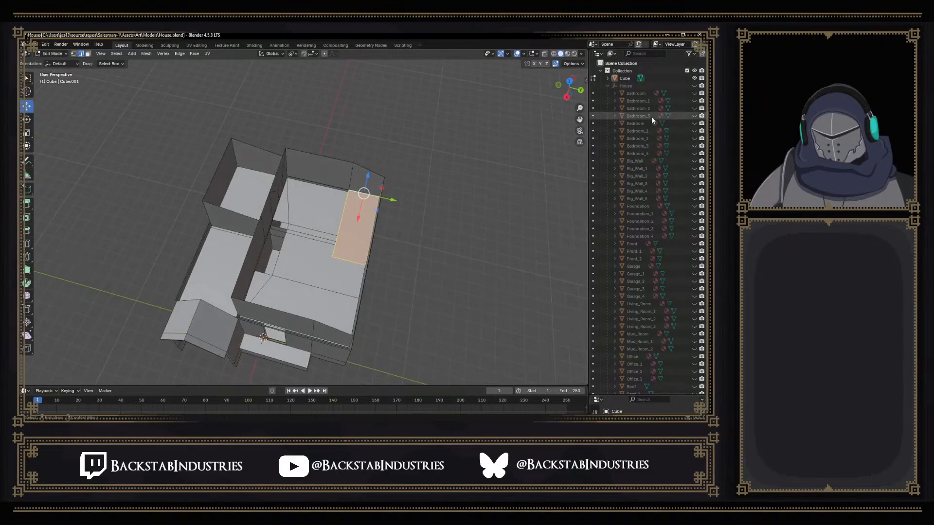
left_click(644, 92)
left_click(694, 92)
left_click(694, 94)
left_click(694, 94)
left_click(695, 101)
left_click(695, 108)
left_click(694, 116)
left_click(695, 123)
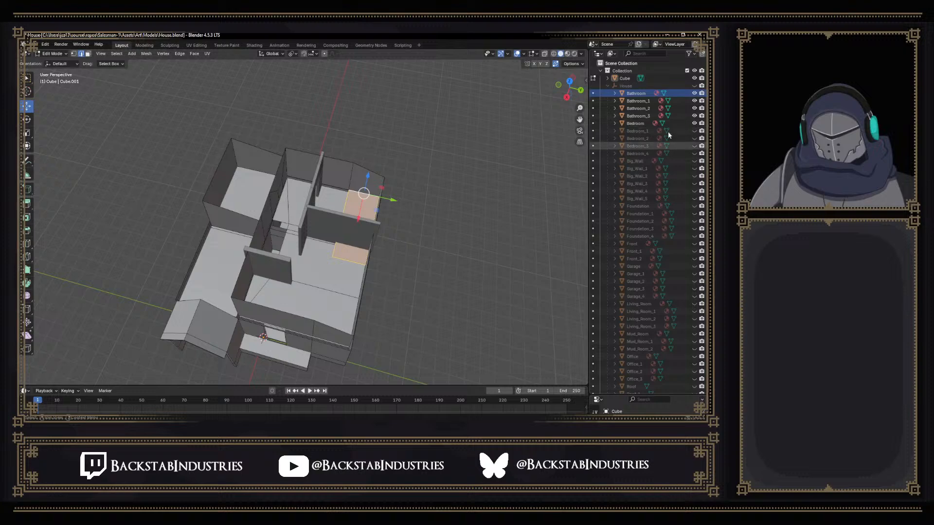
left_click(694, 123)
Move the two end vertices of the new floor face about 0.896 m in negative X towards the bathroom's partition wall
scroll(333, 239, "up", 3)
middle_click_drag(333, 239, 307, 237)
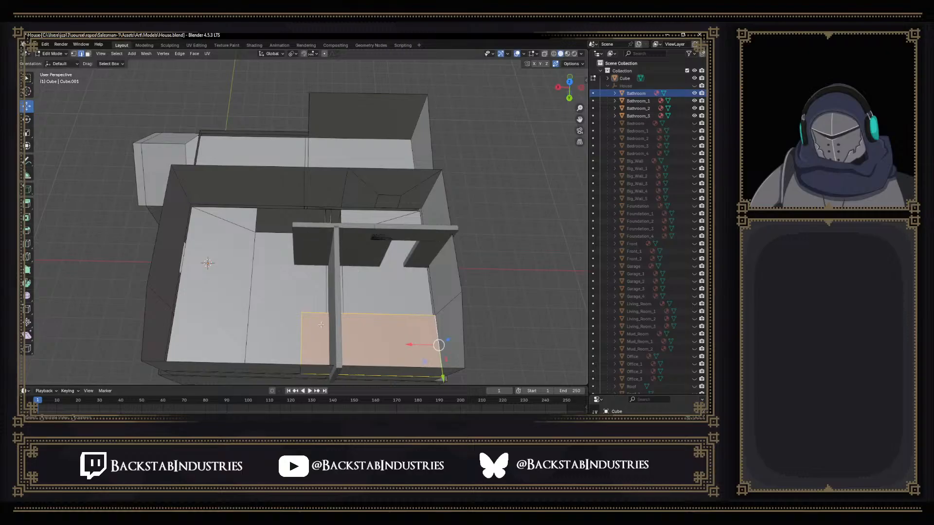
middle_click_drag(330, 337, 415, 335)
key("1")
left_click(402, 332)
middle_click_drag(350, 282, 398, 290)
left_click(401, 269)
left_click(350, 280, "shift")
left_click_drag(363, 307, 348, 290)
middle_click_drag(349, 291, 349, 319)
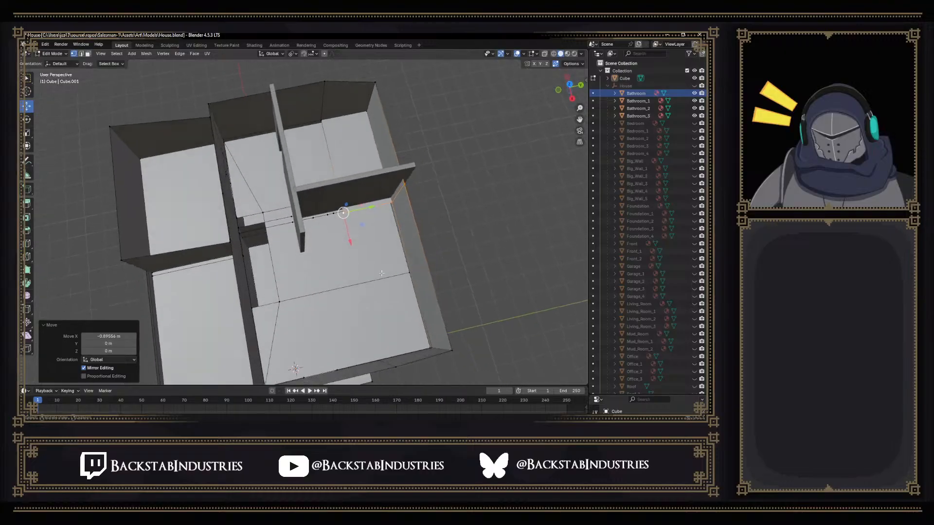
From the top view, move the floor face's end vertices about another 0.212 m in negative X, under the bathroom partition wall
left_click(570, 86)
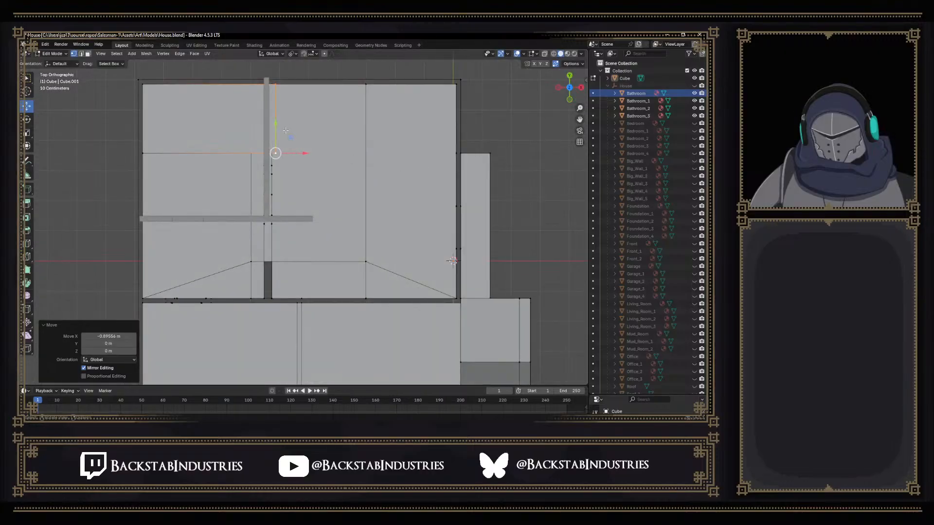
left_click_drag(305, 153, 299, 154)
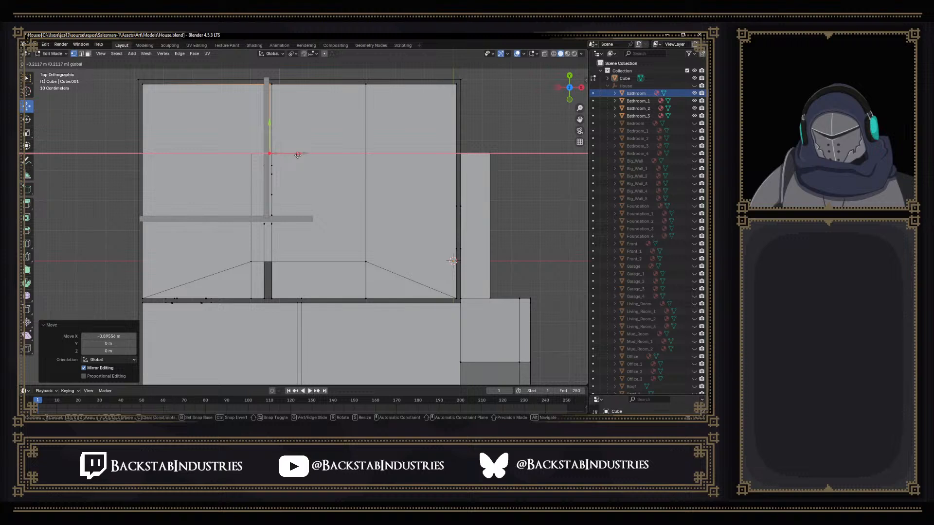
left_click(298, 155)
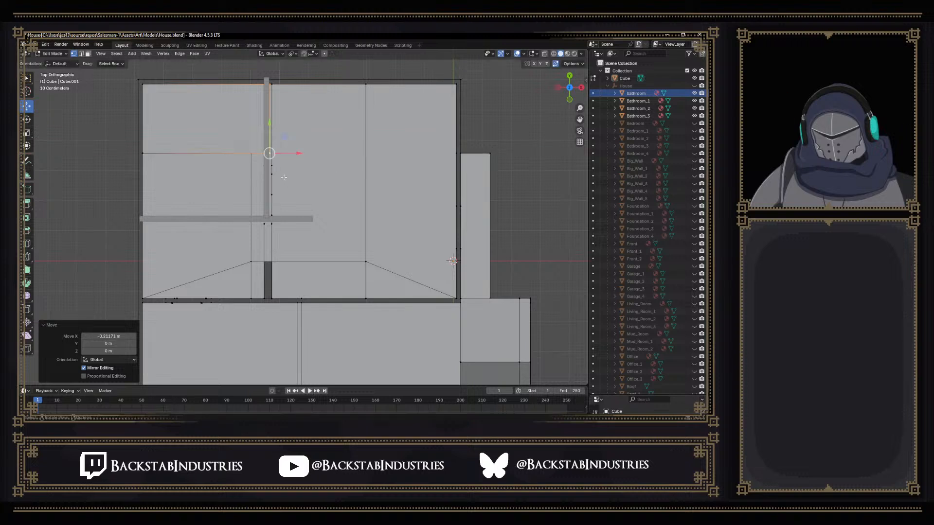
left_click(153, 160)
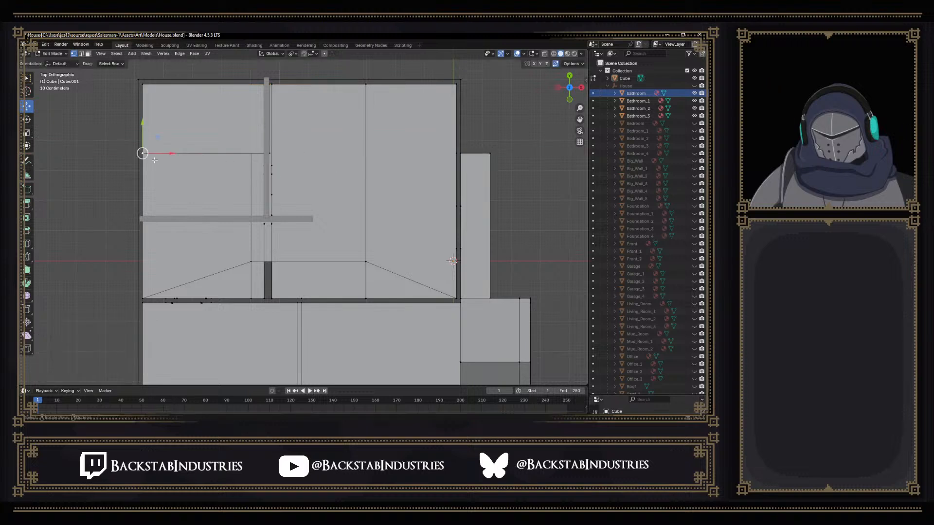
left_click(264, 158)
left_click_drag(270, 127, 270, 156)
key("ctrl+z")
Move the floor face's long inner edge in negative Y until the face reaches the bathroom's other partition wall
key("2")
left_click(212, 155)
left_click_drag(205, 131, 206, 201)
middle_click_drag(216, 211, 353, 307)
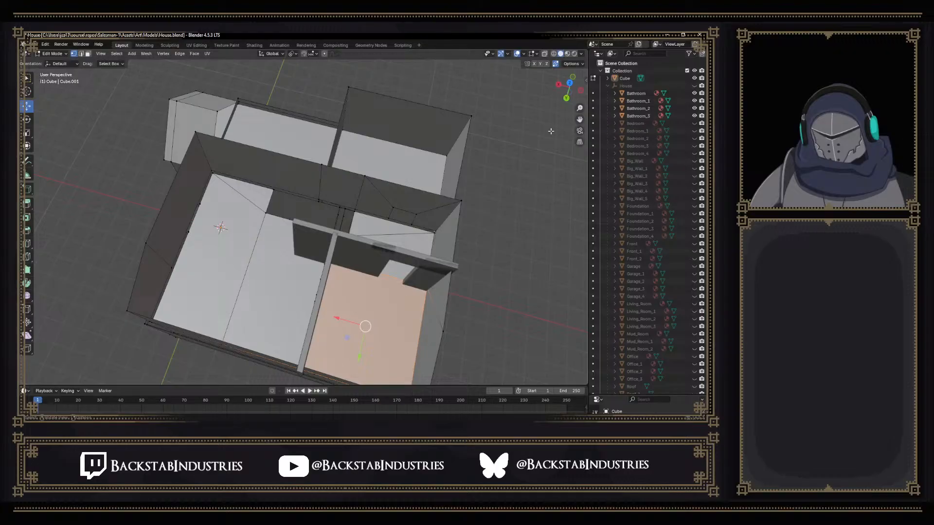
Inset the bathroom floor face with a thickness of 0.15 m
left_click(569, 83)
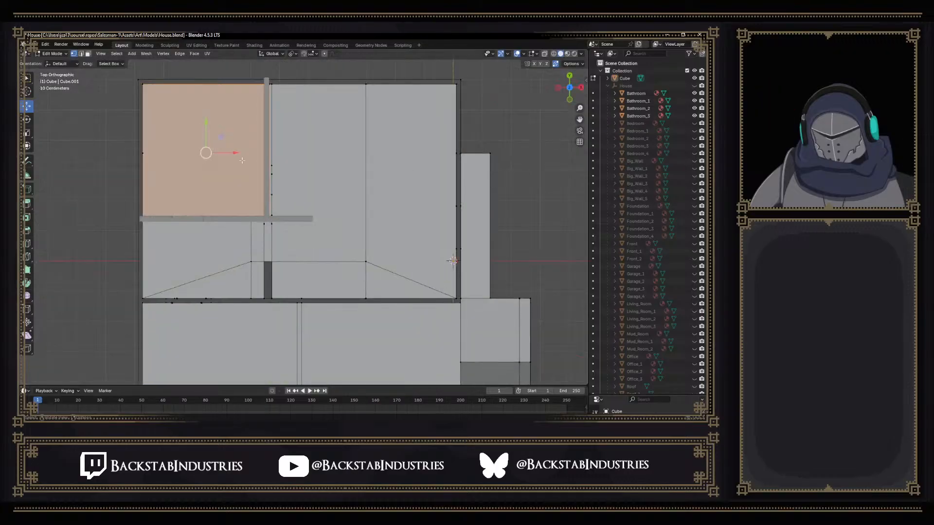
key("i")
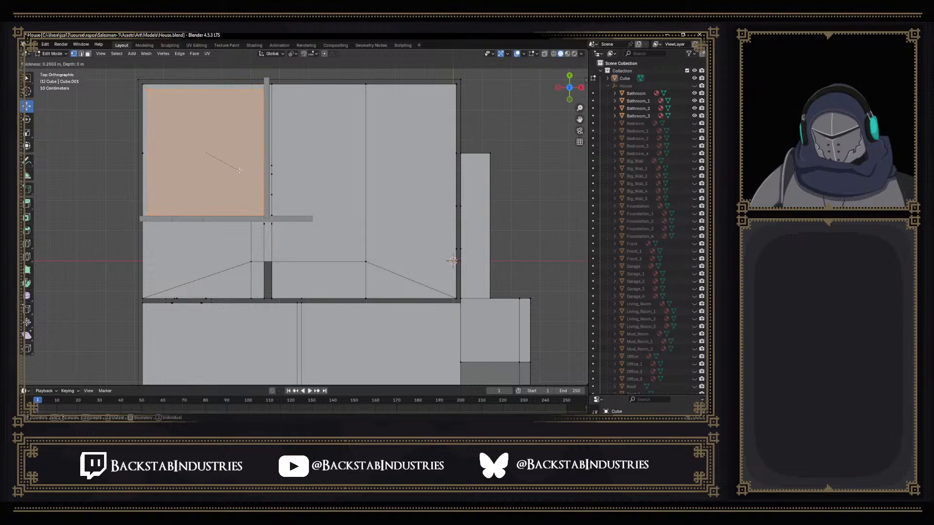
left_click(239, 170)
middle_click_drag(239, 170, 112, 155)
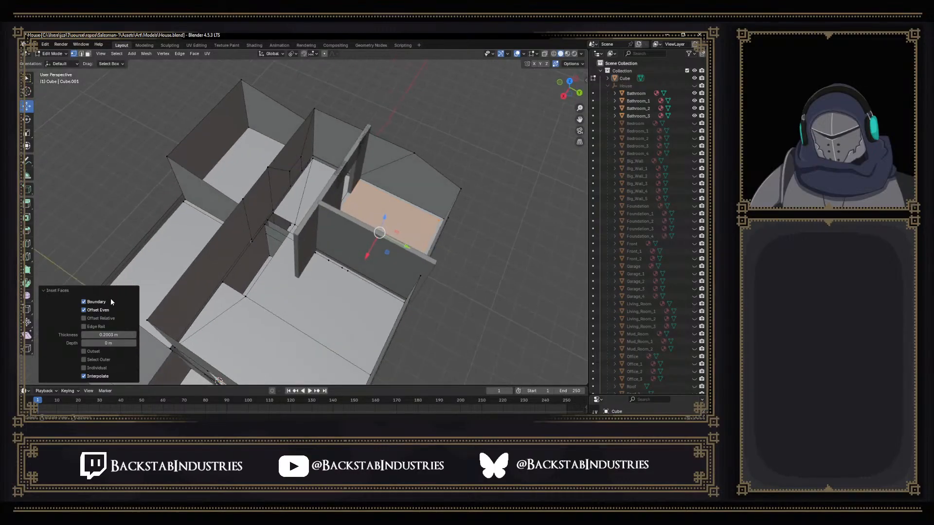
left_click(109, 335)
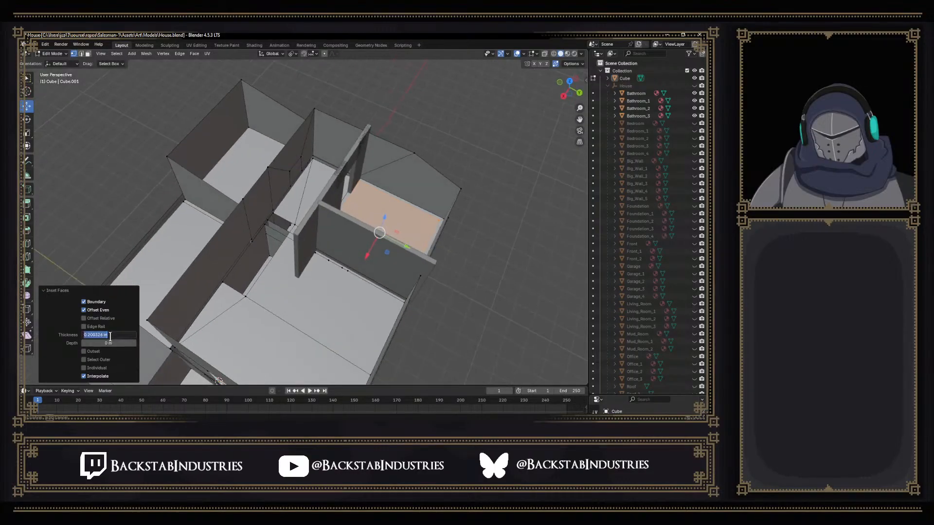
type(".15")
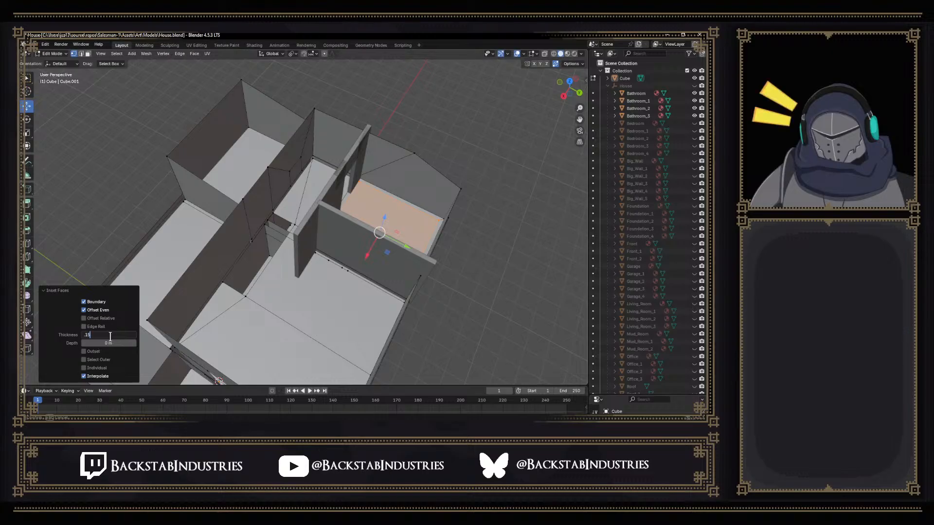
key("Return")
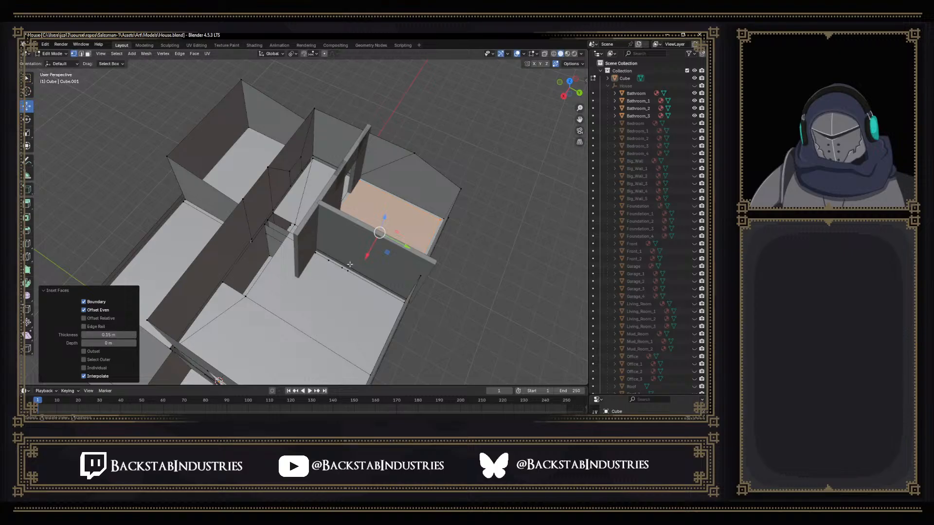
Hide the four bathroom wall objects, Bathroom through Bathroom_3, again
middle_click_drag(419, 212, 304, 224)
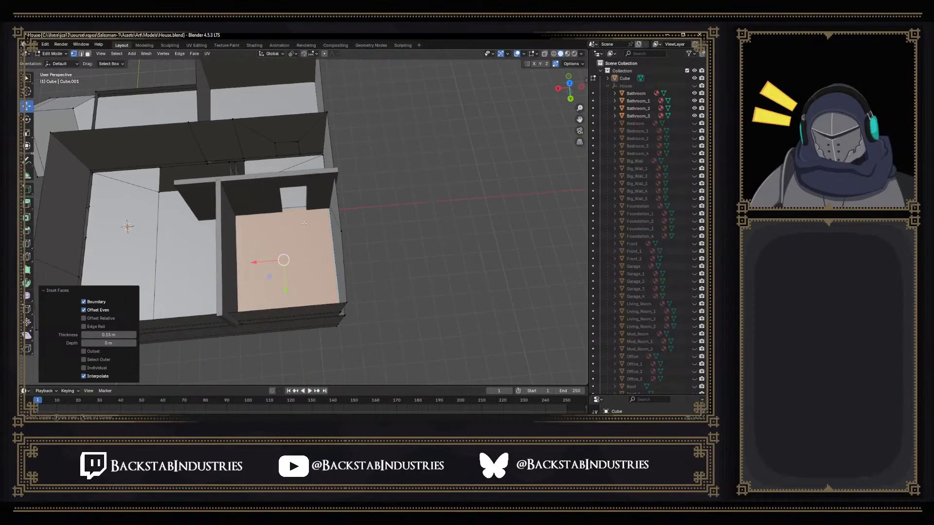
middle_click_drag(236, 246, 272, 251)
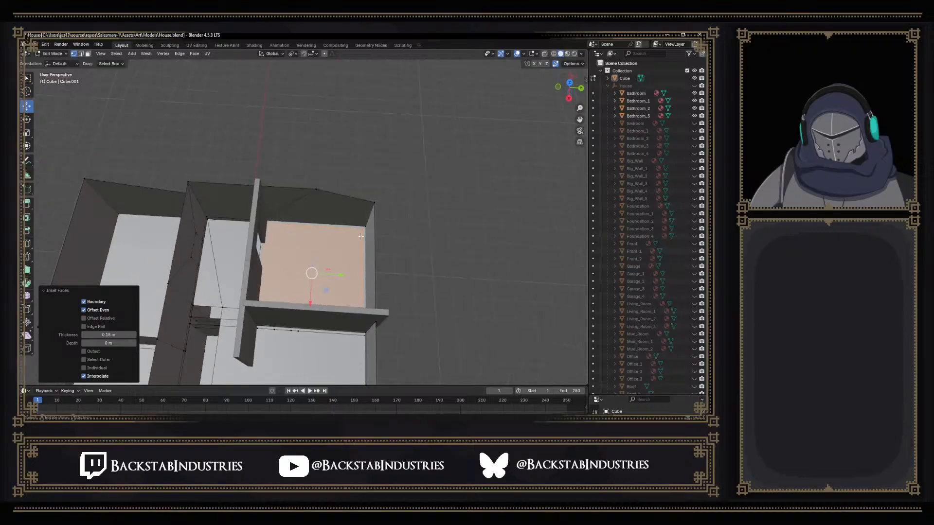
left_click(694, 115)
left_click(694, 108)
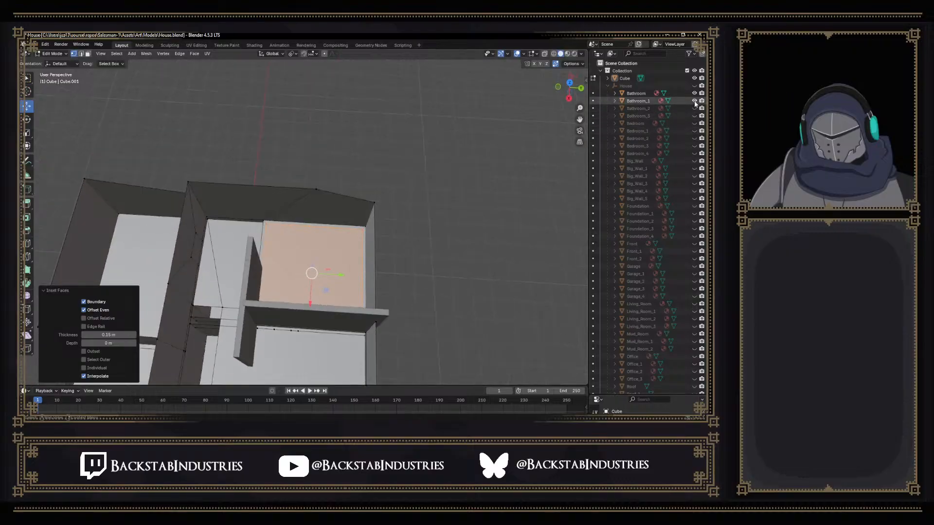
left_click(694, 101)
left_click(694, 93)
Knife-cut the wall behind the bathroom floor from one inset corner up to the wall's top edge, across, and down to the other inset corner
middle_click_drag(386, 231, 386, 258)
scroll(458, 261, "down", 5)
scroll(315, 283, "up", 3)
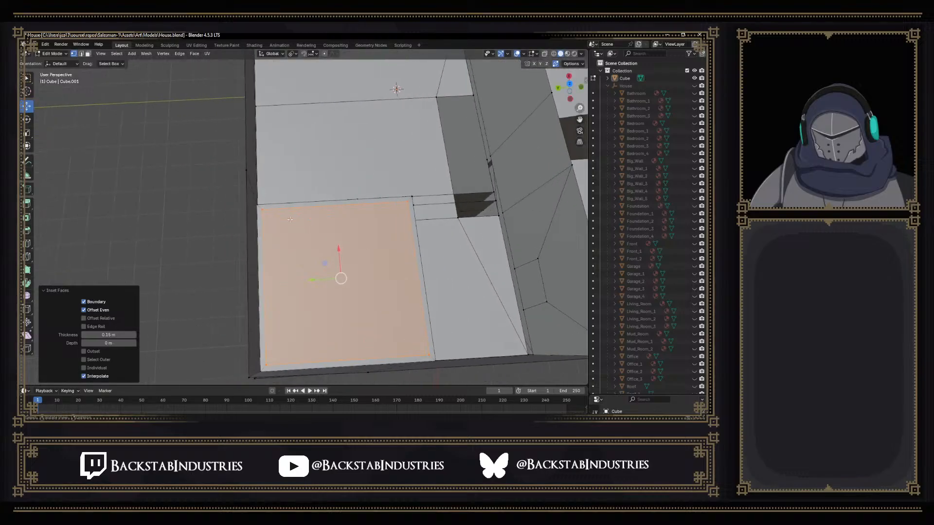
left_click(258, 209)
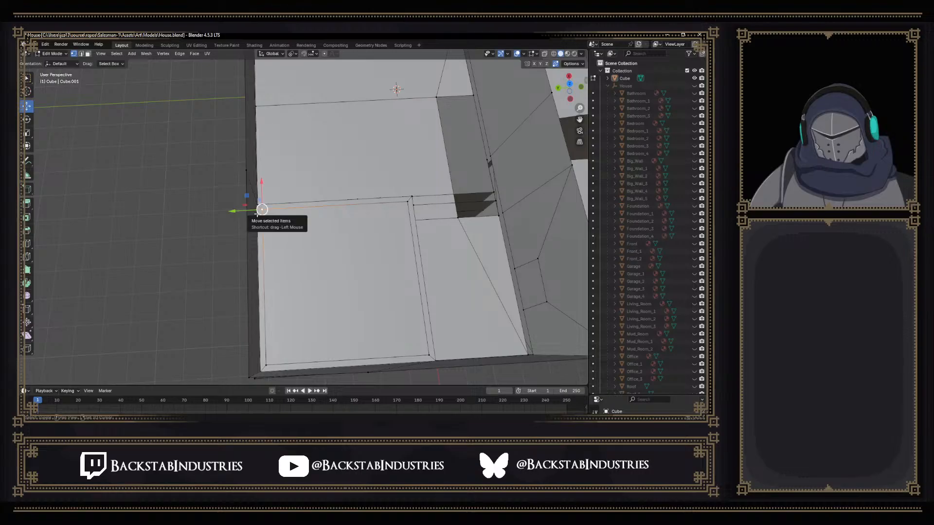
middle_click_drag(256, 212, 222, 191)
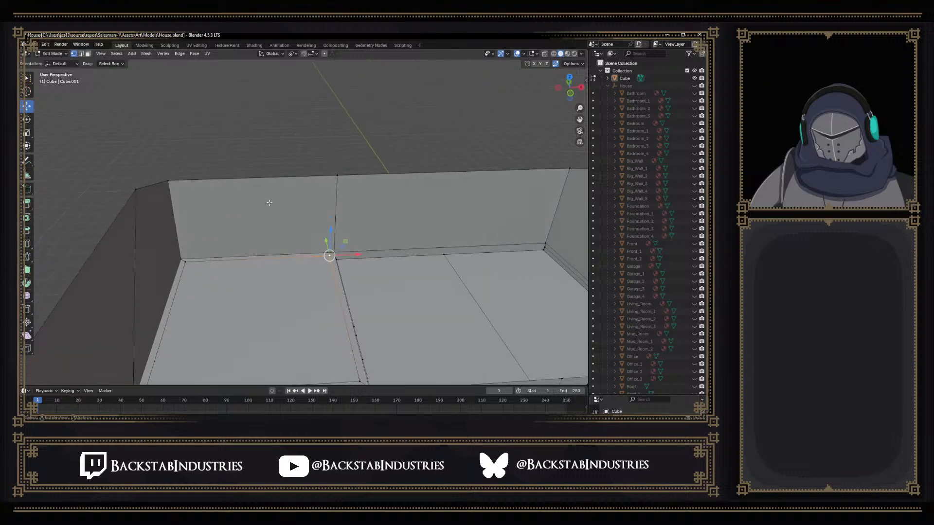
key("k")
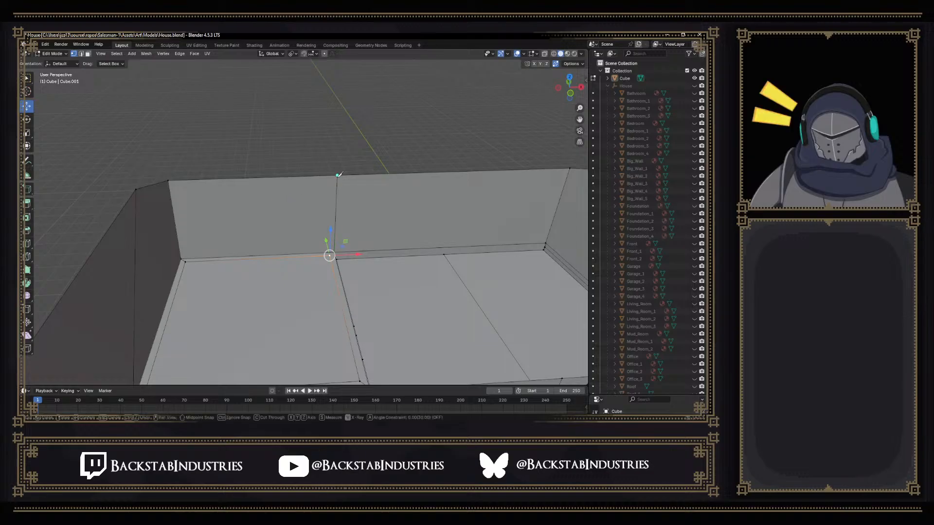
left_click(330, 255)
left_click(331, 175)
left_click(176, 180)
left_click(185, 261)
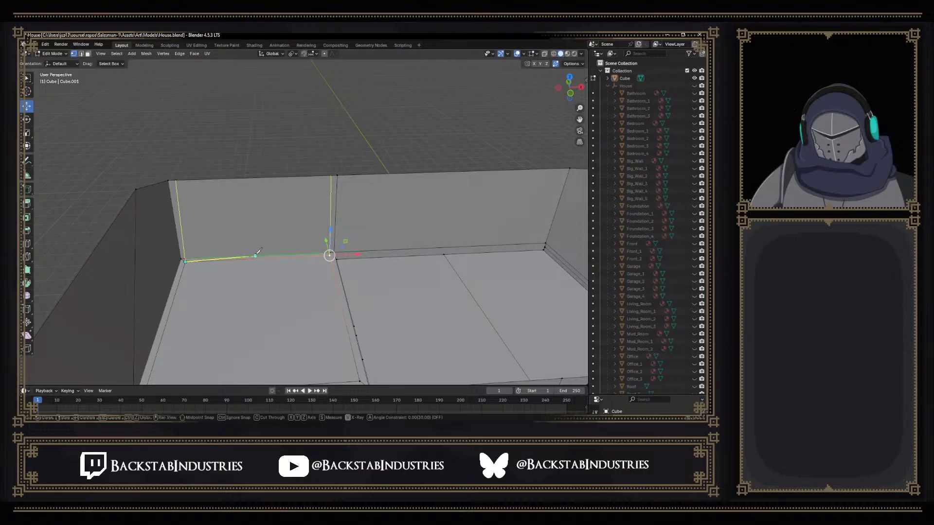
key("Return")
middle_click_drag(254, 254, 240, 273)
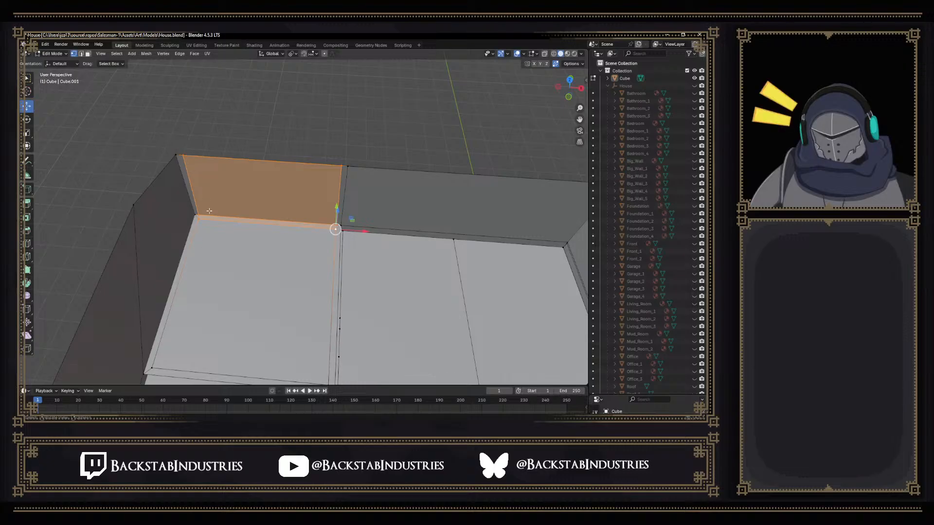
Align the cut's top and base vertices near the room's corner with the inset floor corner by scaling X to 0
left_click(201, 214)
left_click(182, 156, "shift")
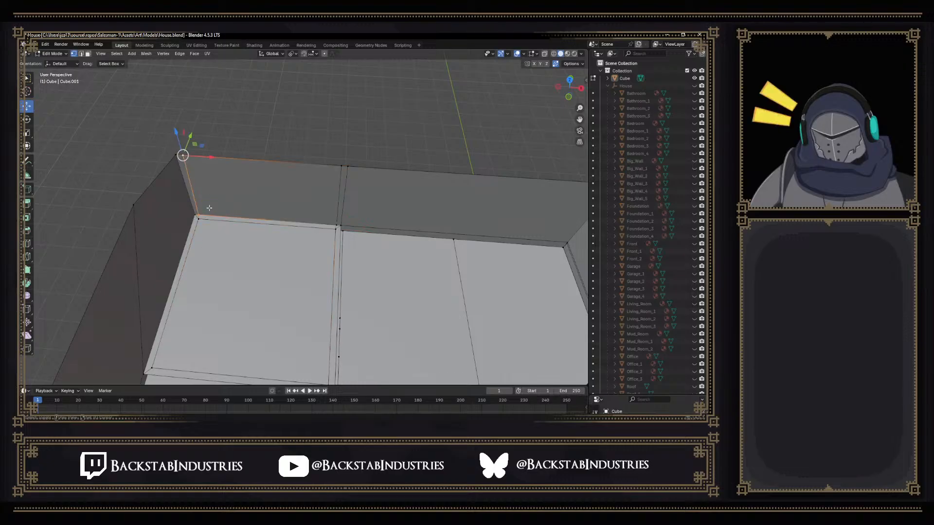
left_click(198, 217, "shift")
type("sx")
type("0")
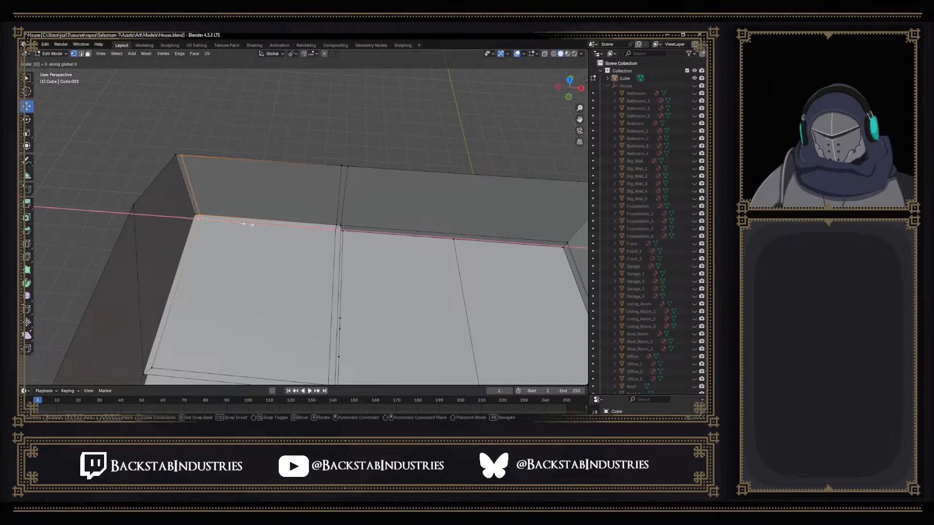
key("Return")
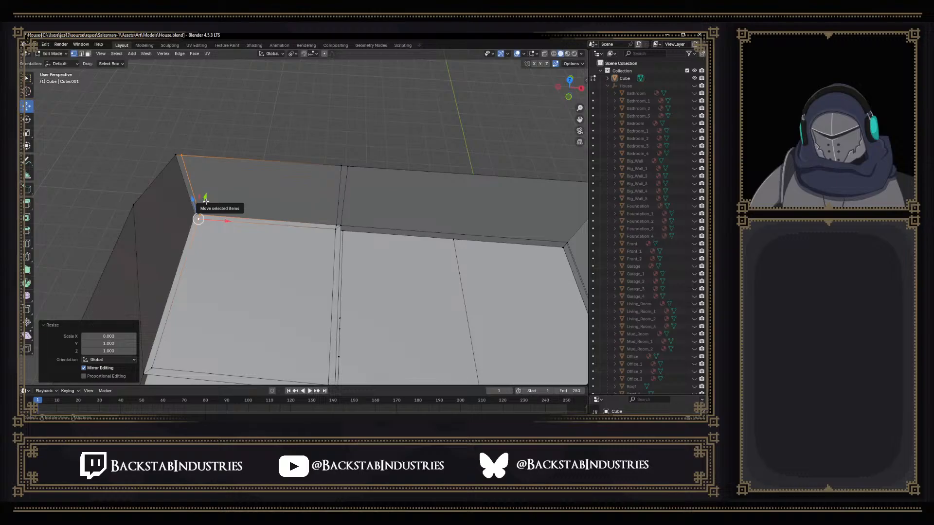
Collapse the cut's base vertex and the inset floor vertex at the room's corner together by scaling them to 0, and clear the selection
key("ctrl+z")
left_click(207, 216, "shift")
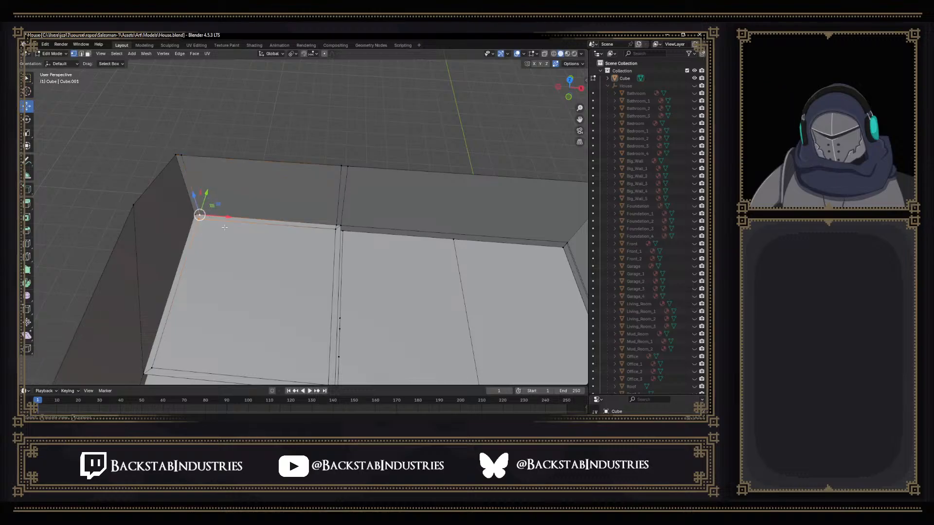
key("s")
key("0")
key("Return")
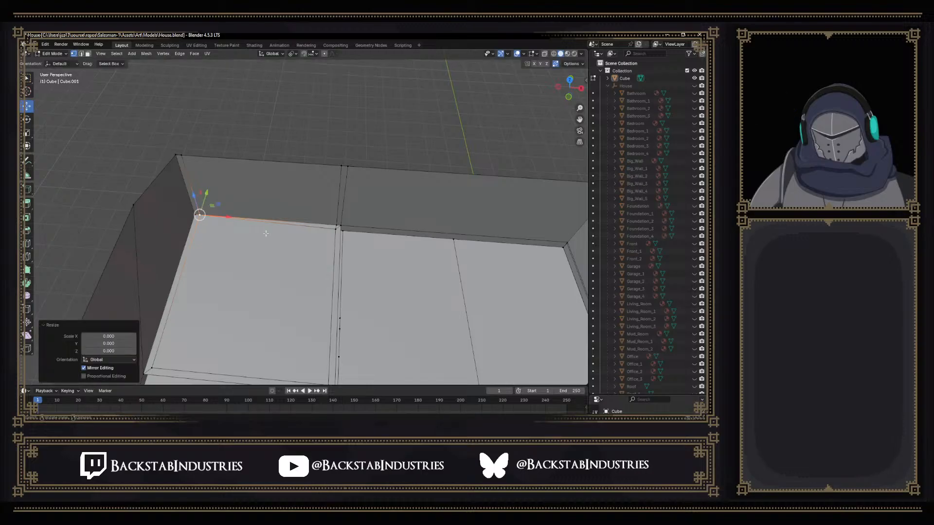
key("alt+a")
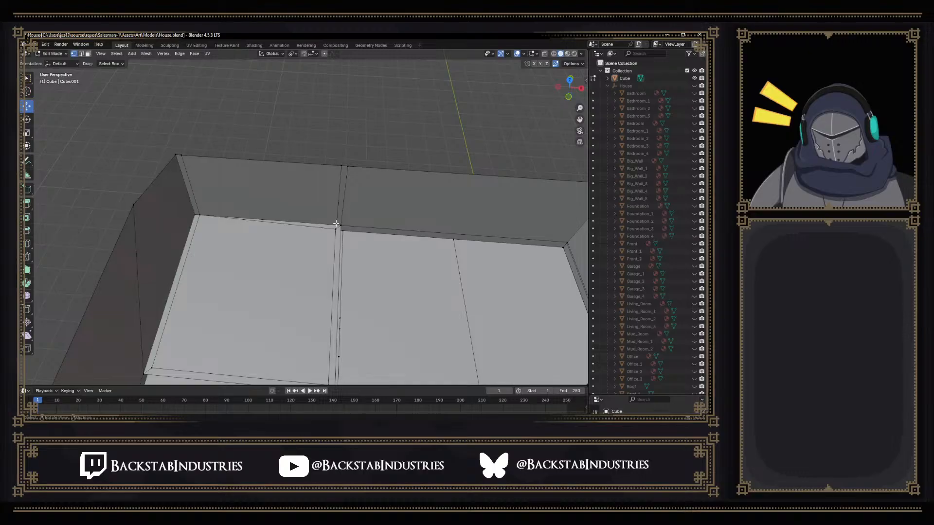
Align the cut's top and base vertices beside the wall's dividing edge with the adjacent inset floor corner by scaling X to 0
left_click(336, 224)
left_click(340, 167, "shift")
left_click(333, 231, "shift")
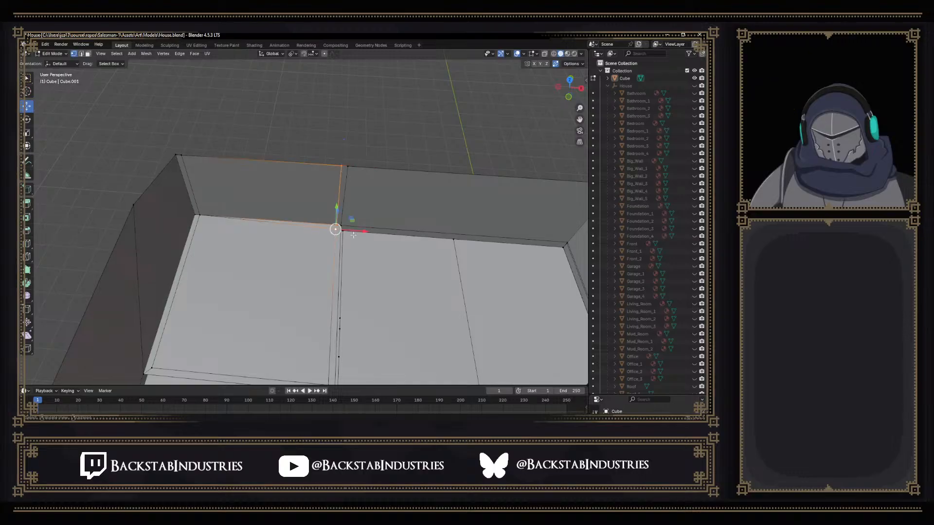
key("s")
key("x")
key("0")
key("Return")
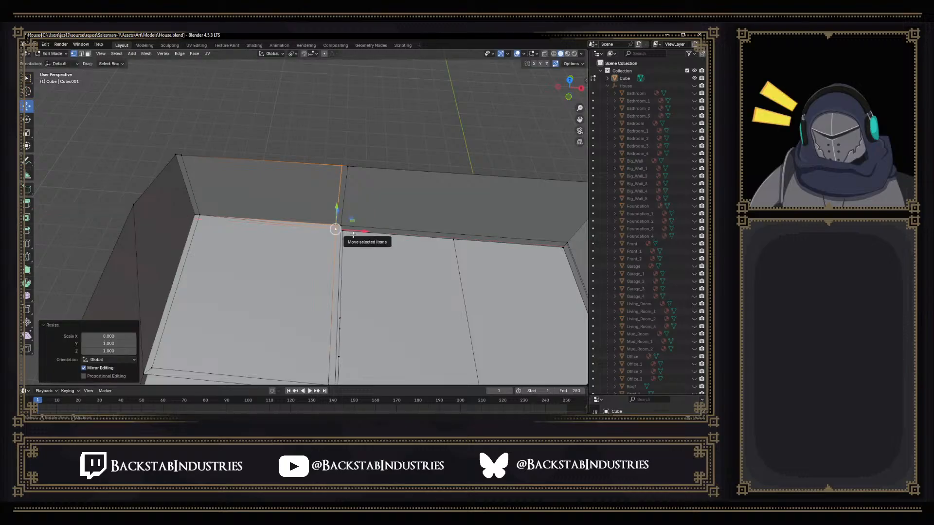
Collapse the cut's base vertex and the inset floor vertex beside the wall's dividing edge together by scaling them to 0
left_click(335, 228)
left_click(335, 225, "shift")
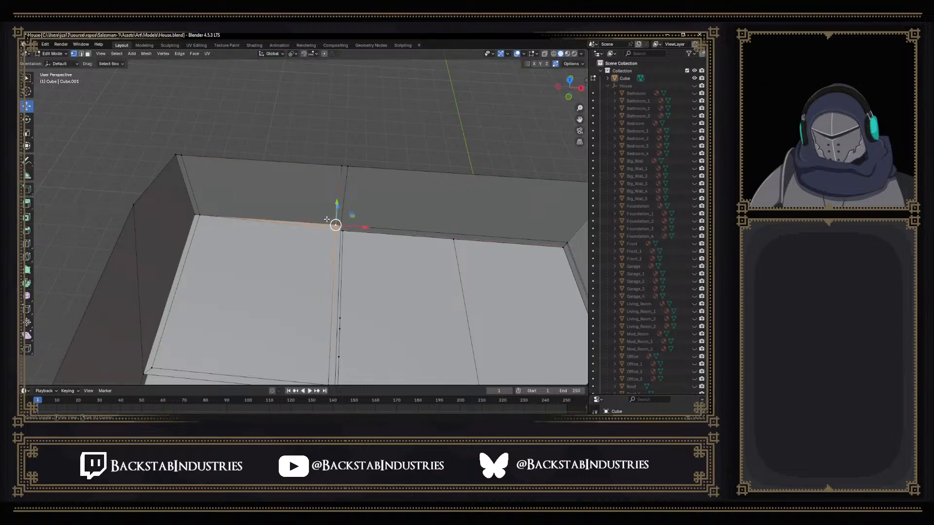
key("s")
key("0")
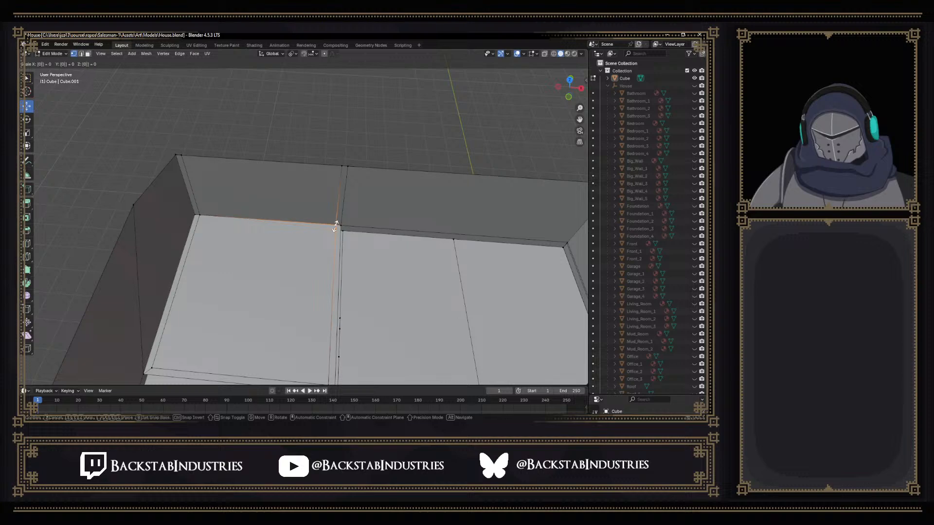
key("Return")
Examine the narrow floor strip along the gable wall and the wall face above it
middle_click_drag(335, 225, 246, 232)
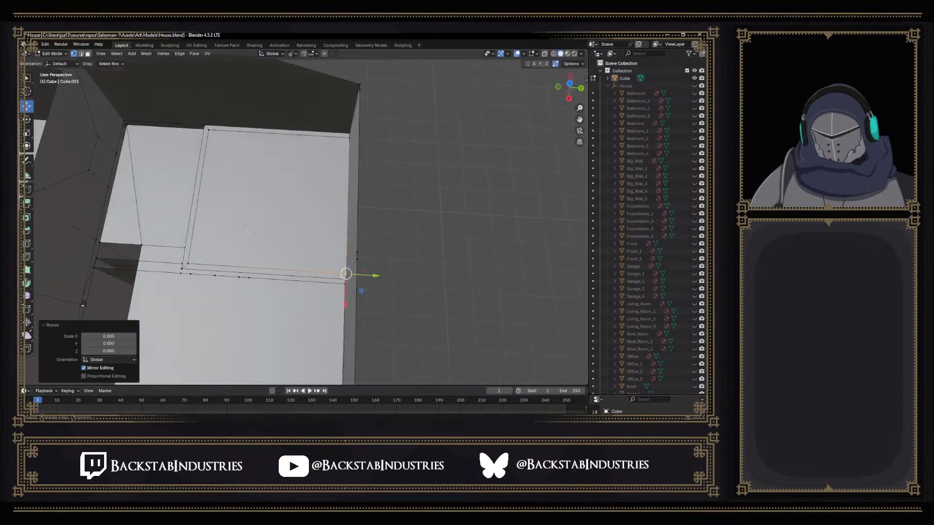
middle_click_drag(373, 245, 311, 187)
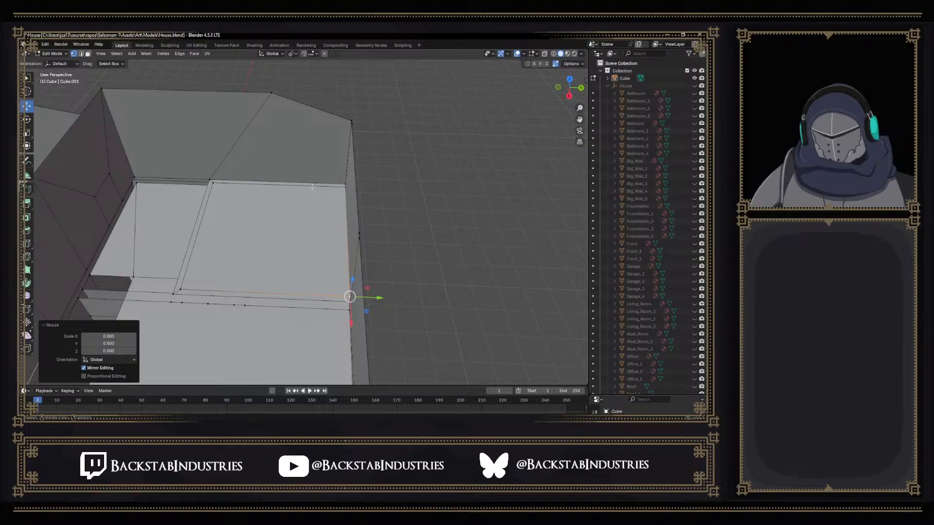
middle_click_drag(311, 186, 347, 174)
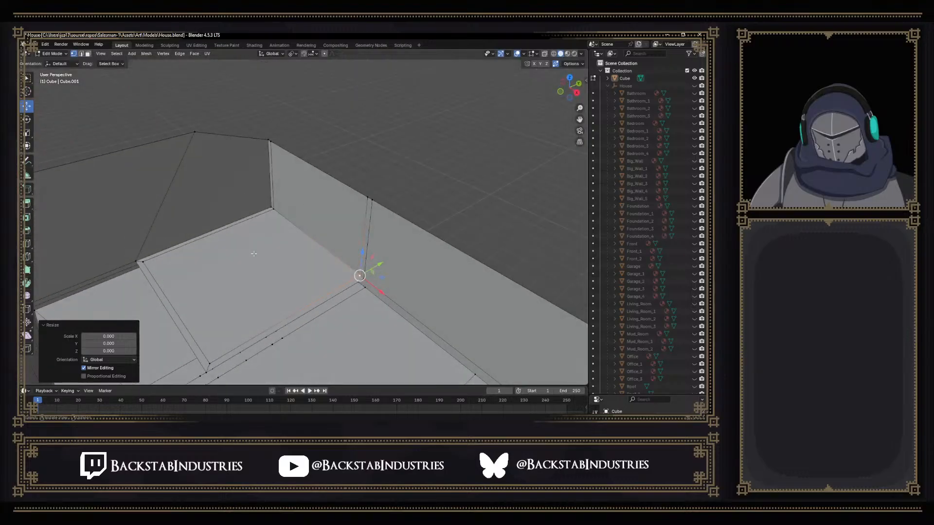
key("3")
left_click(184, 242)
left_click(187, 243)
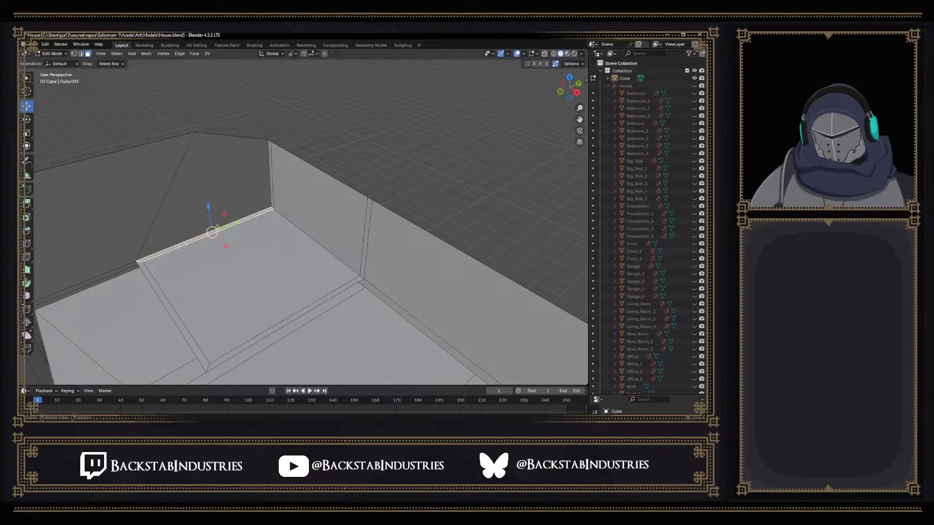
left_click(187, 216)
mouse_move(187, 216)
middle_mouse_down()
mouse_move(223, 228)
mouse_move(189, 220)
middle_mouse_up()
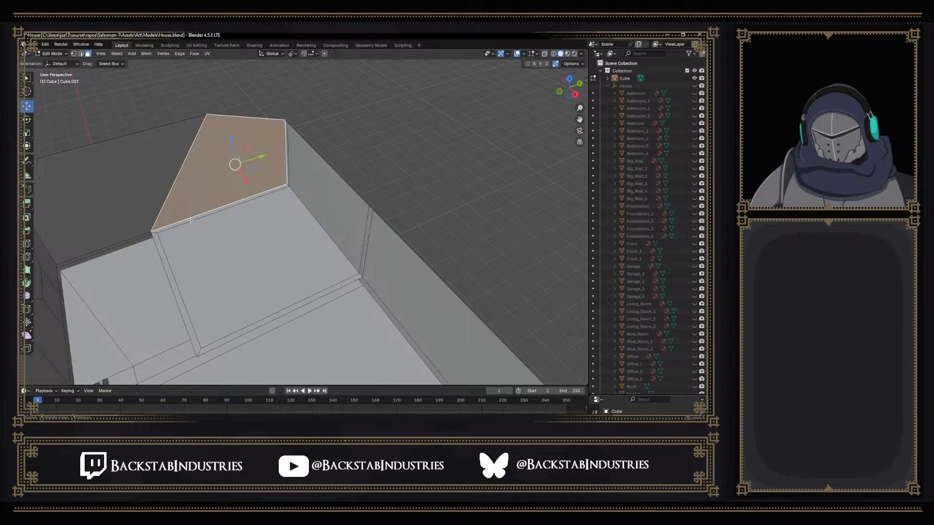
key("2")
left_click(190, 220)
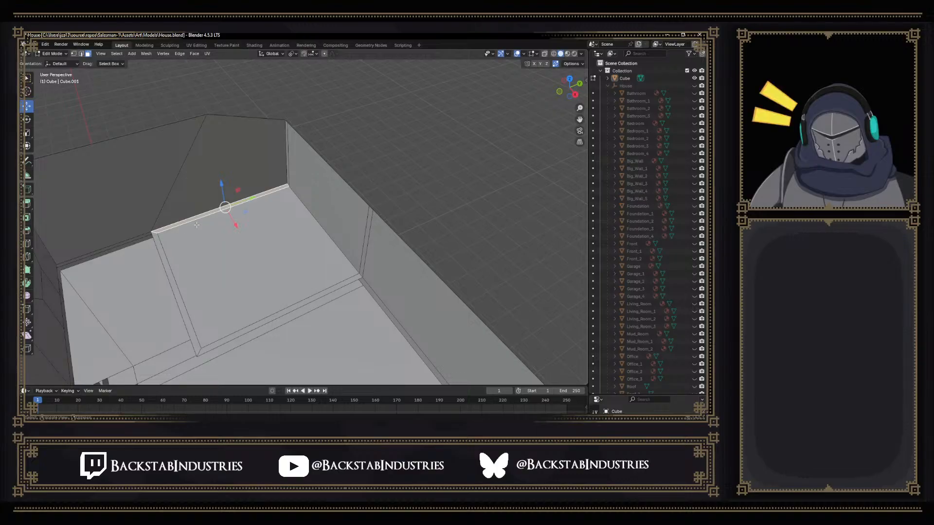
Extrude the bathroom floor's inner and outer border edges straight up along Z to the height of the surrounding walls
key("2")
left_click(208, 215)
left_click(165, 266, "shift")
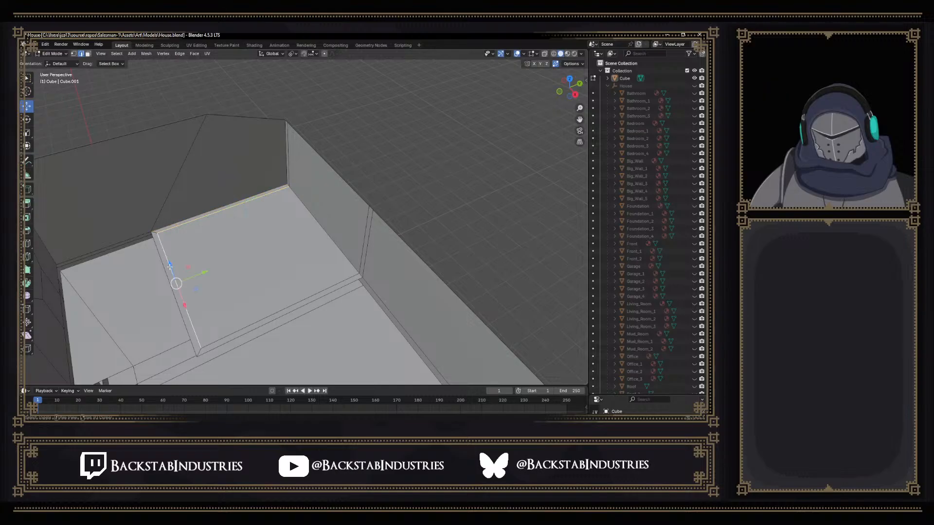
left_click(165, 271, "shift")
left_click(254, 326, "shift")
left_click(256, 329, "shift")
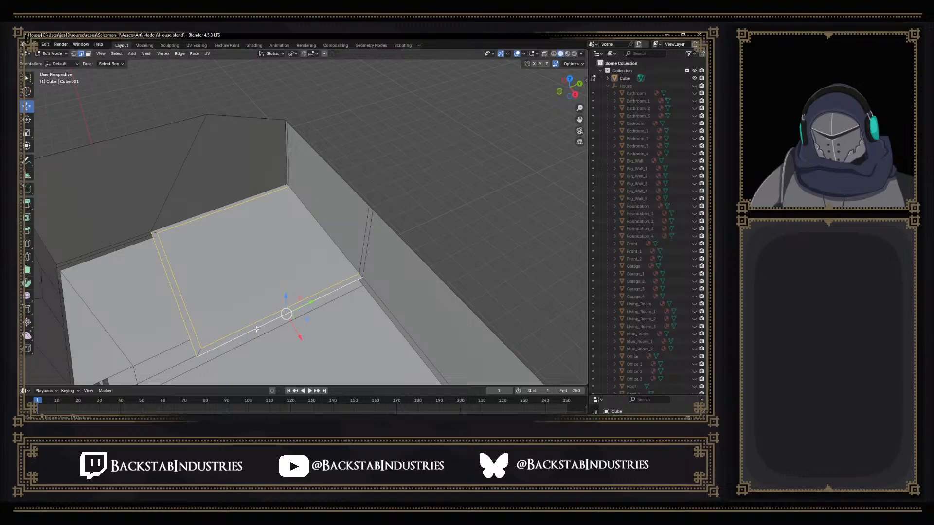
key("e")
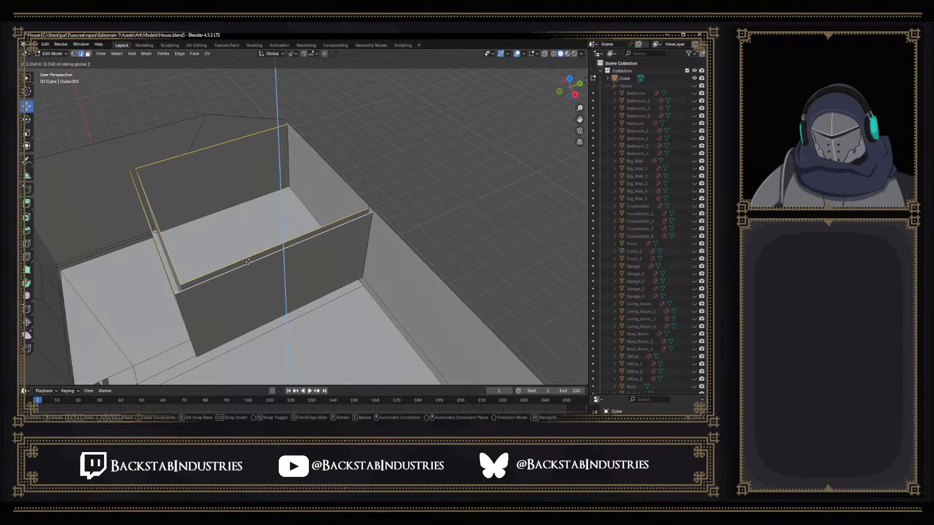
left_click(248, 261)
Delete the narrow outer-wall face between the ends of the extruded partition's two sides
middle_click_drag(283, 246, 185, 219)
key("1")
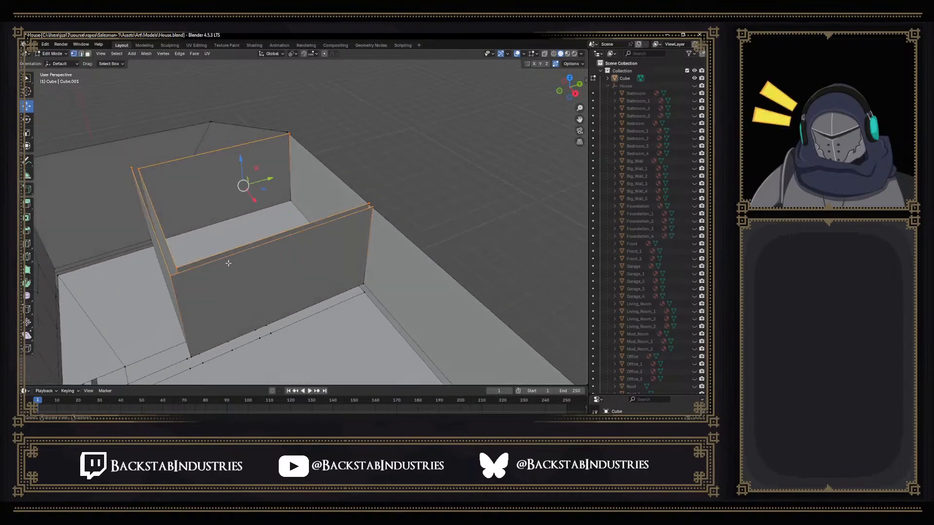
mouse_move(286, 277)
middle_mouse_down()
mouse_move(264, 258)
mouse_move(285, 279)
mouse_move(282, 290)
middle_mouse_up()
key("2")
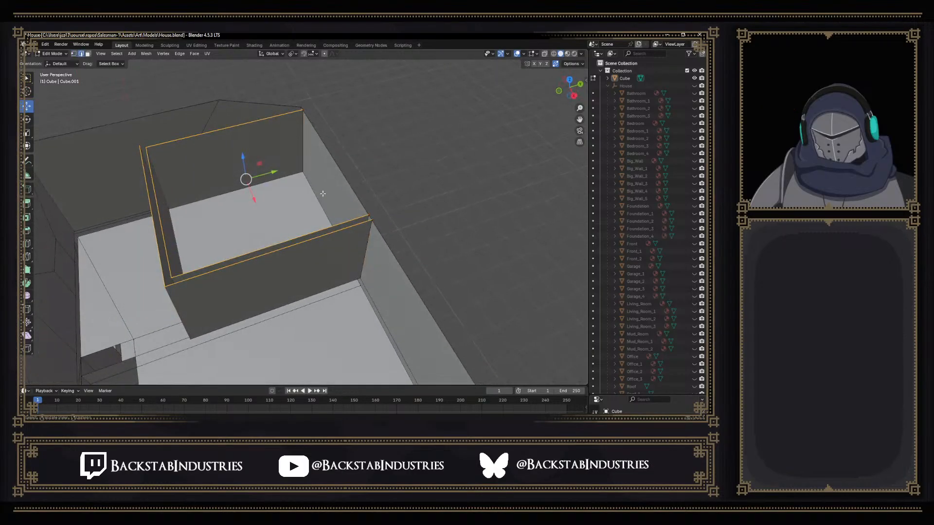
key("3")
left_click(326, 191)
middle_click_drag(327, 188, 318, 264)
left_click(275, 238)
scroll(268, 239, "down", 3)
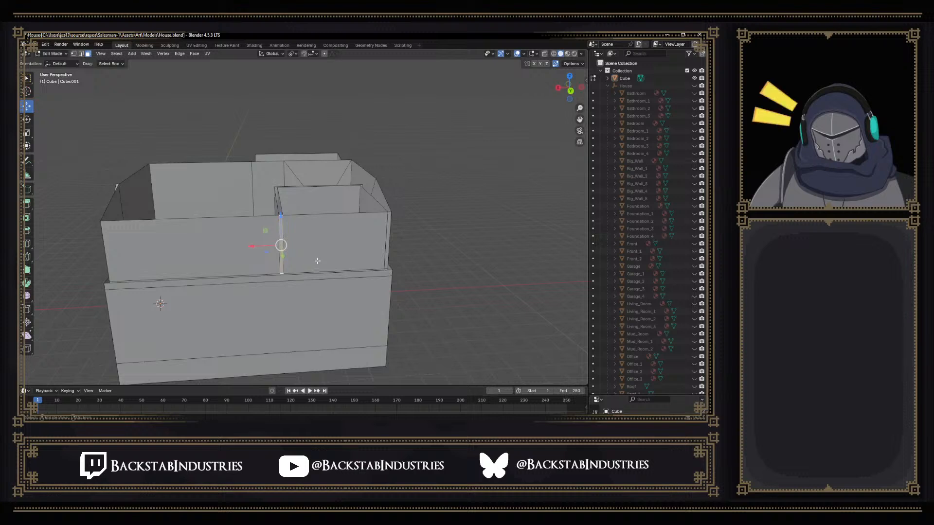
key("x")
left_click(286, 235)
Delete the extruded wall face standing just inside the gable wall
middle_click_drag(293, 235, 266, 182)
scroll(234, 184, "up", 3)
middle_click_drag(207, 190, 304, 277)
middle_click_drag(286, 223, 308, 230)
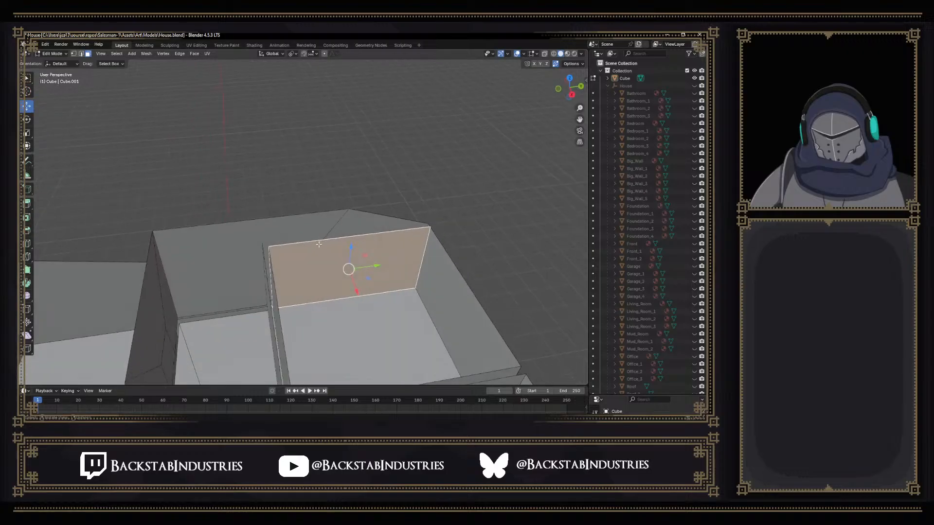
key("x")
left_click(336, 254)
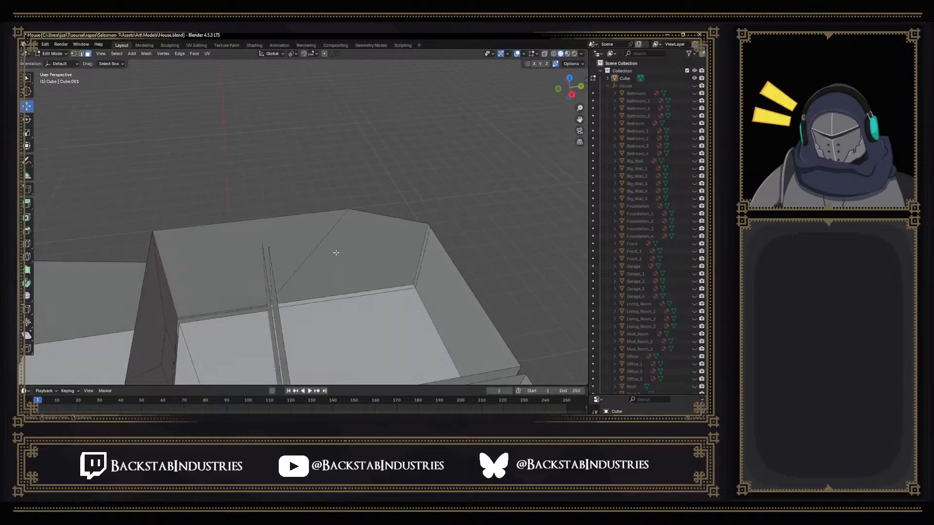
Undo the face deletions and the upward extrusion of the bathroom floor's border edges
middle_click_drag(371, 255, 416, 242)
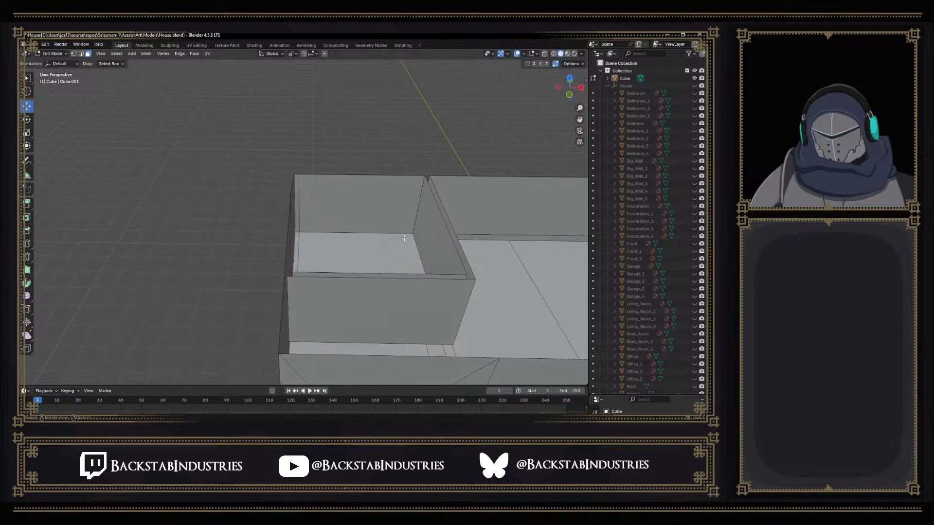
middle_click_drag(344, 220, 314, 255)
left_click(314, 238)
left_click(303, 277)
key("ctrl+z")
key("ctrl+z")
key("ctrl+z")
key("ctrl+z")
key("ctrl+z")
key("ctrl+z")
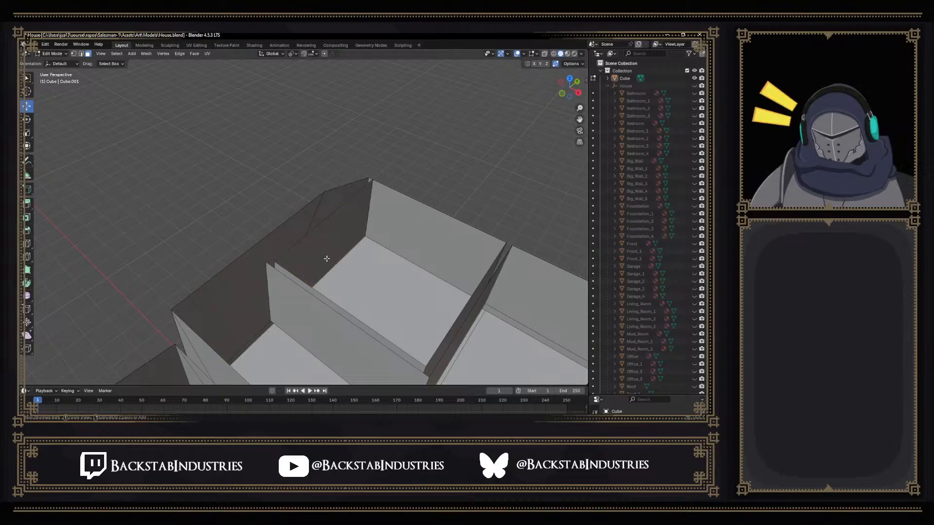
key("ctrl+z")
key("ctrl+z")
key("ctrl+z")
Align the wall cut's vertical edge near the room's corner with the corner edge by scaling X to 0
middle_click_drag(326, 258, 277, 118)
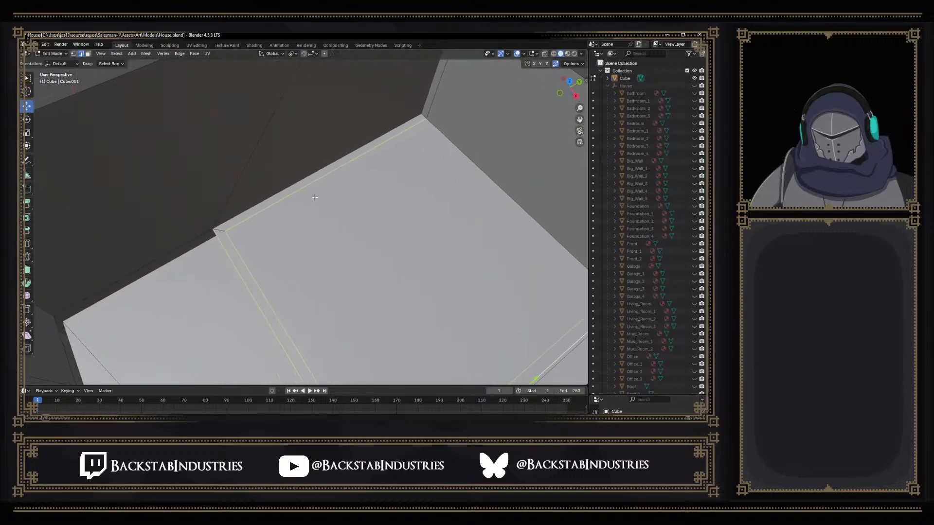
middle_click_drag(314, 197, 354, 169)
left_click(262, 120)
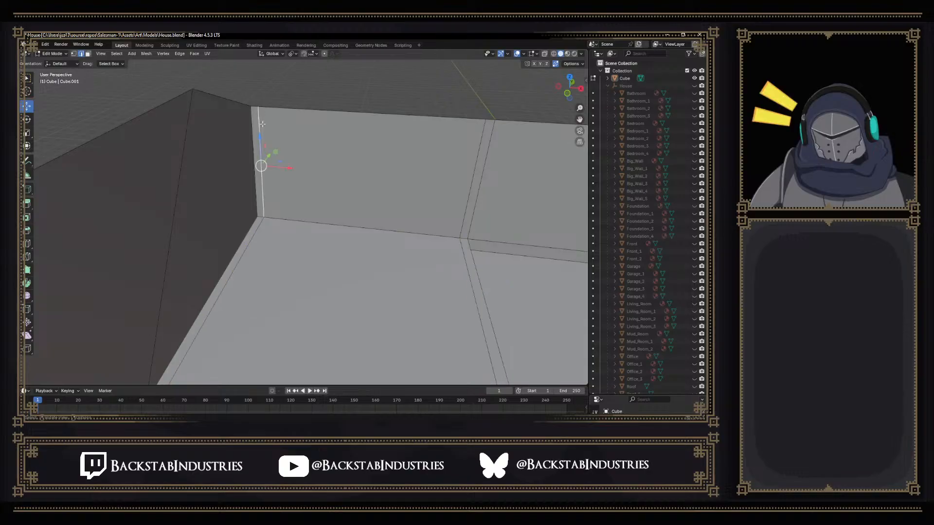
left_click(258, 194, "shift")
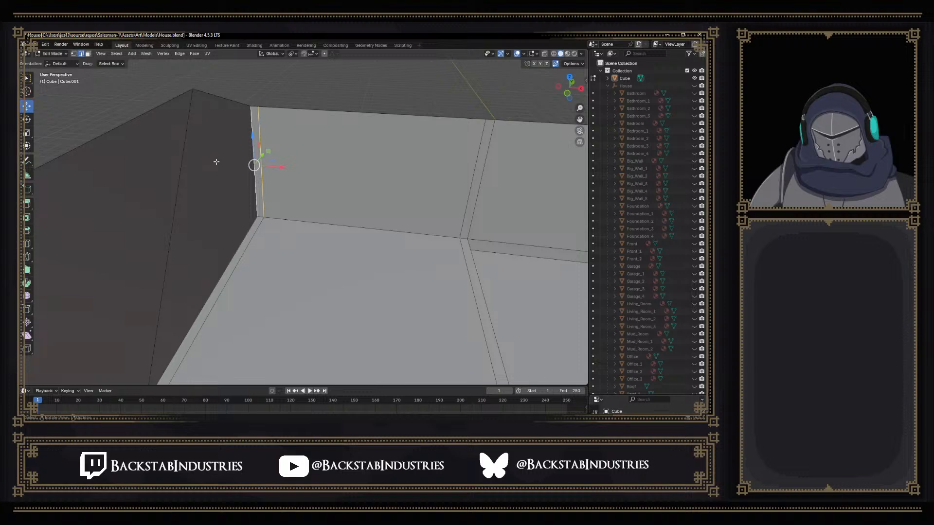
key("s")
key("x")
key("0")
key("Return")
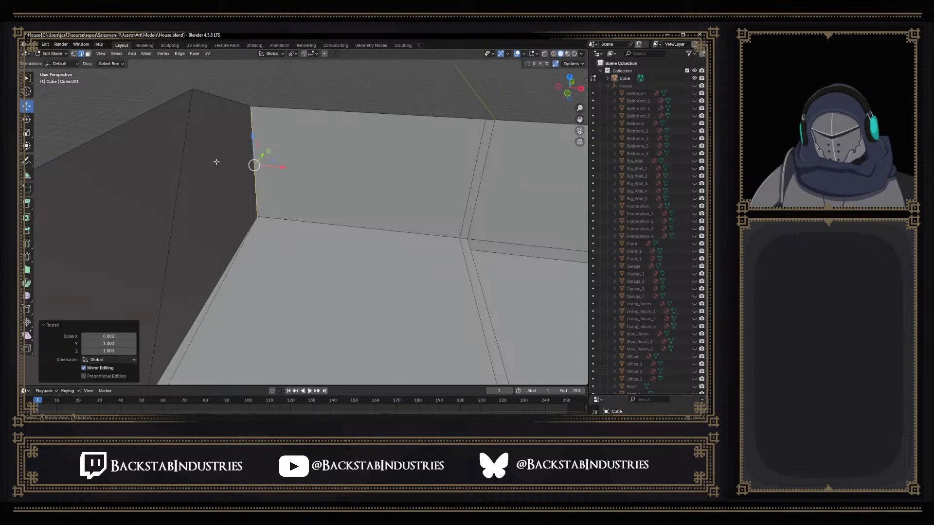
Examine the gable wall's top and base vertices and the diagonal edge between them from inside and outside the house
middle_click_drag(235, 178, 227, 244)
left_click(267, 269)
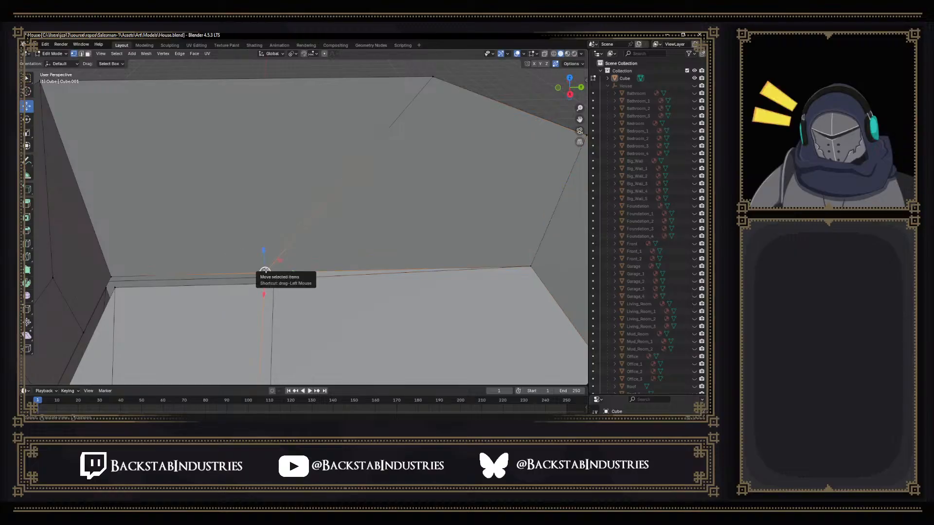
left_click(433, 77)
scroll(421, 119, "down", 10)
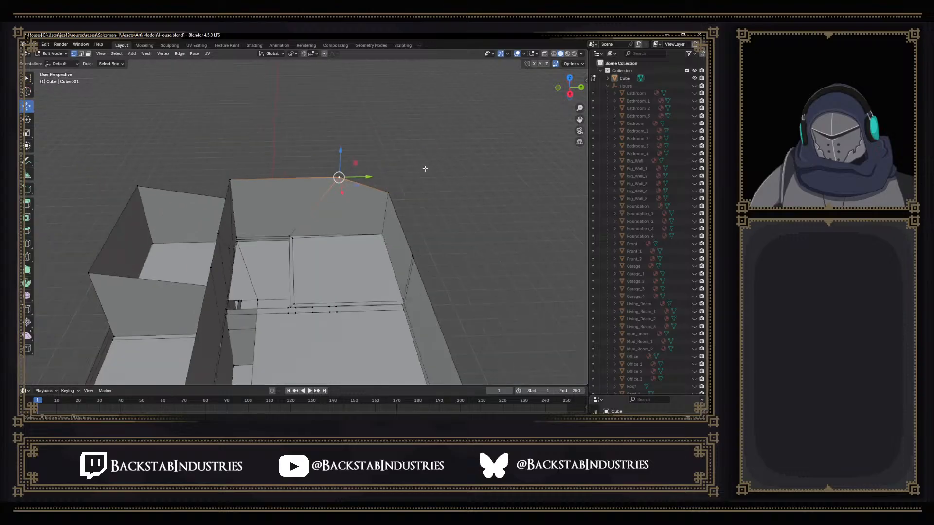
middle_click_drag(396, 295, 230, 202, "shift")
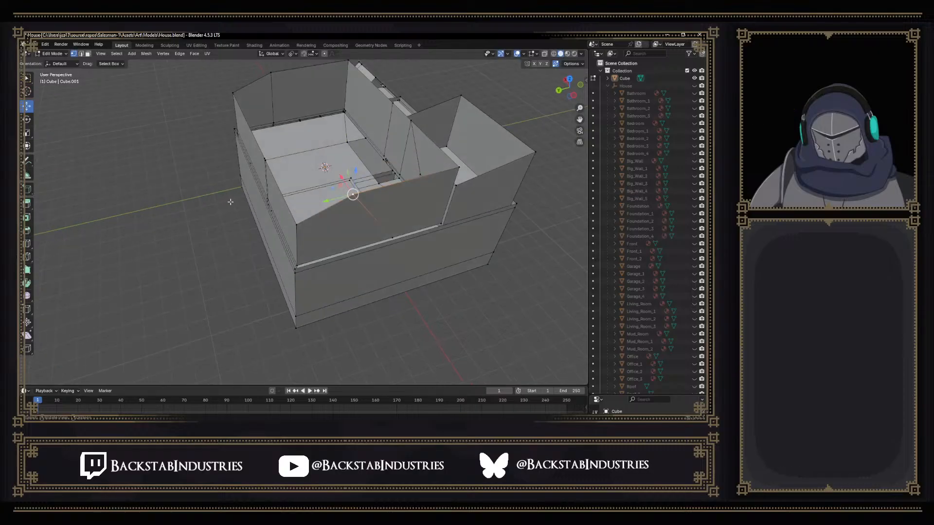
left_click(285, 100)
left_click(273, 118)
middle_click_drag(273, 119, 406, 99)
left_click_drag(289, 141, 292, 106)
key("ctrl+z")
middle_click_drag(414, 135, 344, 166)
left_click(351, 215)
middle_click_drag(351, 215, 281, 164)
left_click(288, 100)
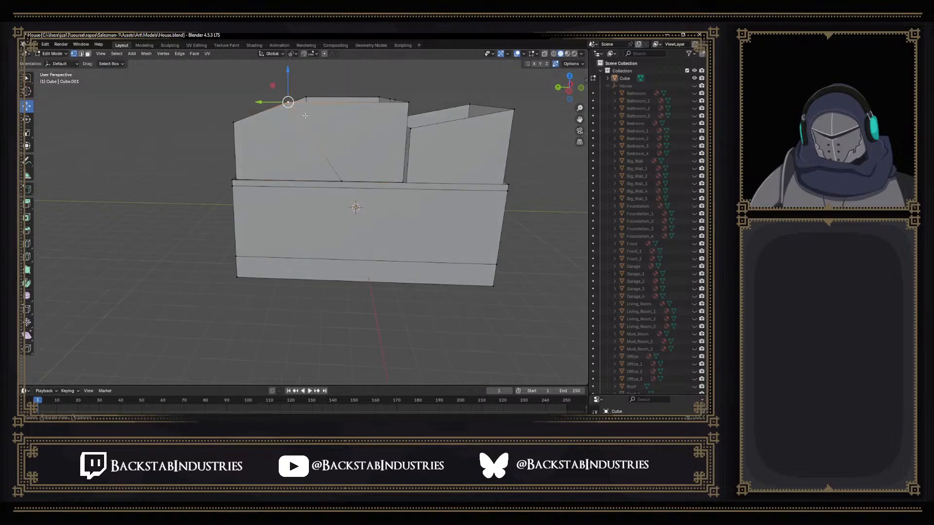
left_click(341, 180)
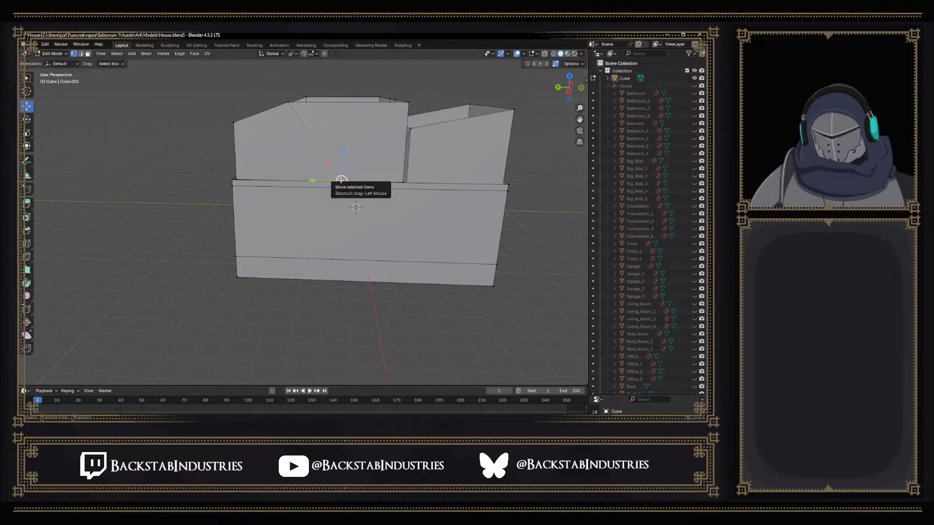
Knife-cut the gable wall from the base vertex at the bathroom floor's border up to the wall's top edge
middle_click_drag(341, 179, 207, 216)
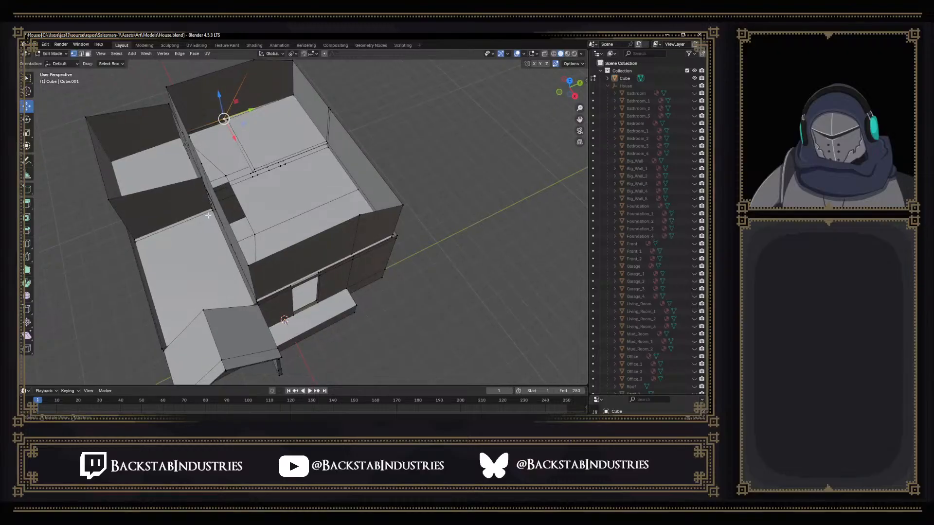
middle_click_drag(237, 103, 305, 284)
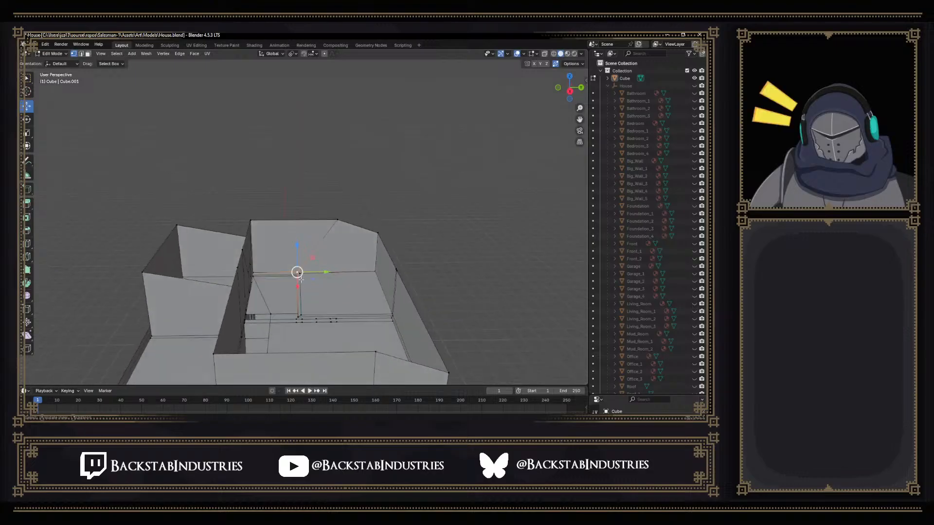
key("k")
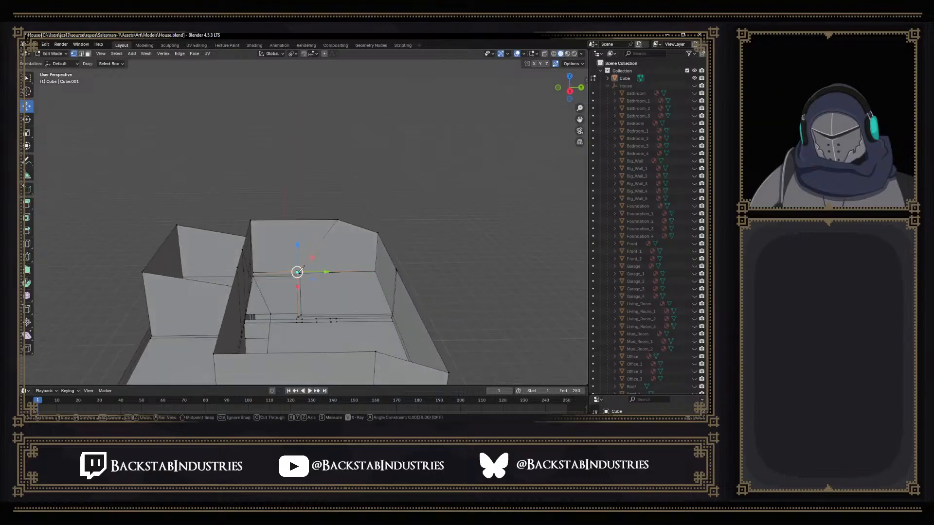
left_click(297, 272)
left_click(296, 220)
key("Return")
Align the new cut's top vertex vertically over its base vertex by scaling X and Y to 0 in X-ray view
scroll(294, 228, "up", 4)
left_click(292, 223, "shift")
left_click(294, 221)
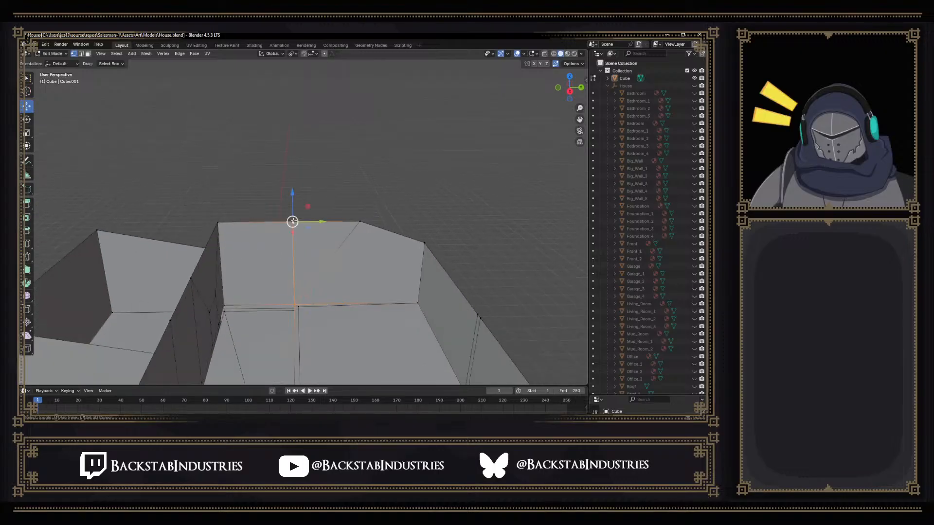
left_click(293, 304, "shift")
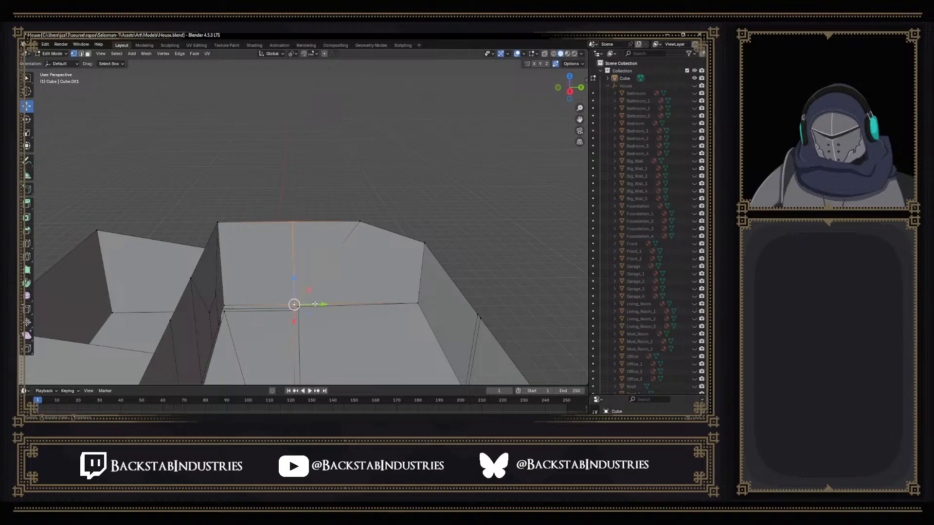
key("alt+z")
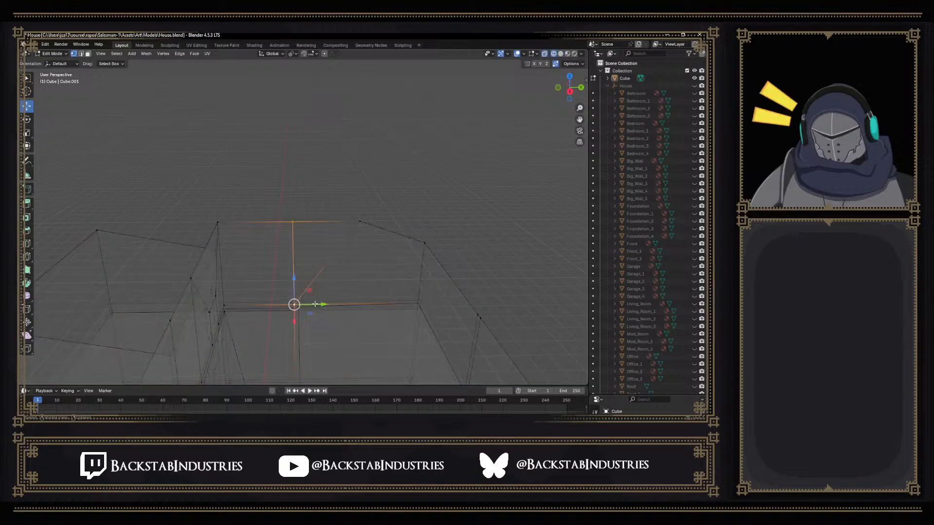
key("s")
key("shift+z")
key("Return")
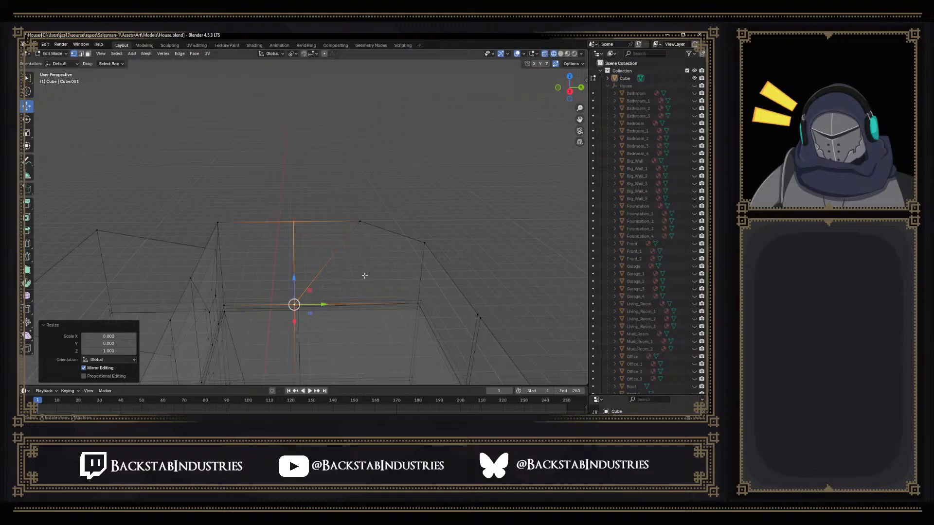
middle_click_drag(365, 275, 352, 286)
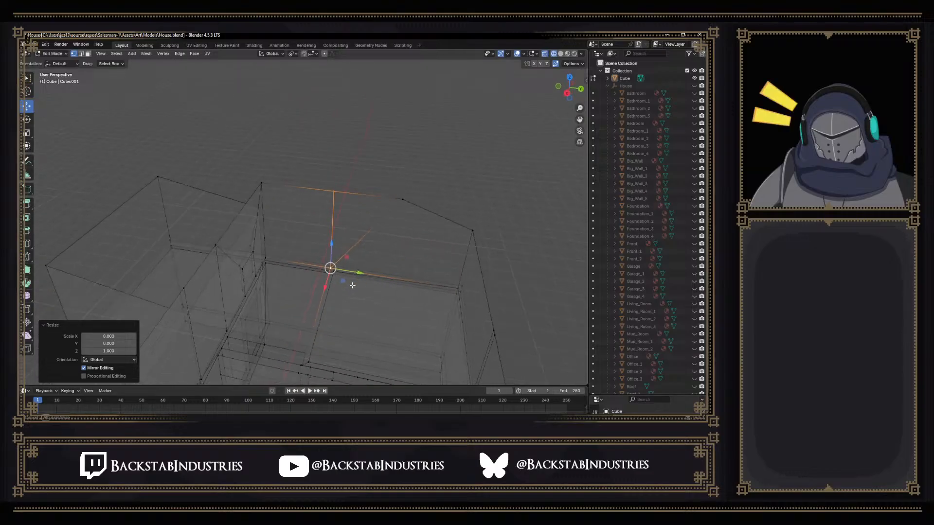
Clear the vertex selection and switch the viewport back to solid shading
left_click(364, 150)
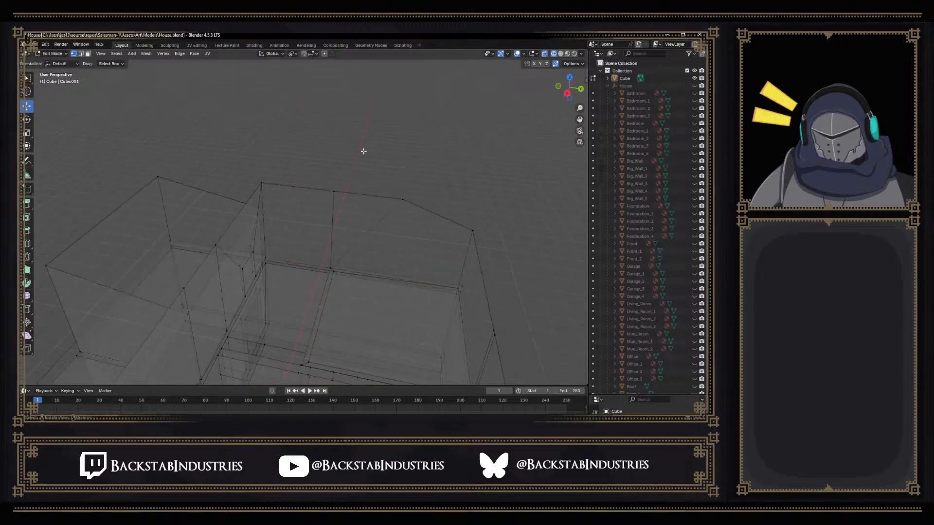
key("z")
left_click(430, 168)
middle_click_drag(380, 200, 289, 198)
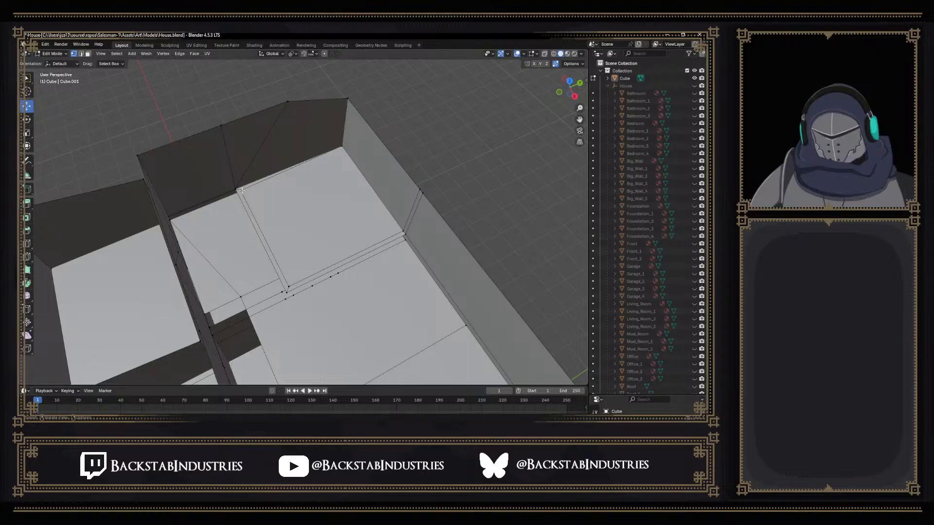
Try to dissolve the diagonal edge on the gable wall
left_click(251, 163)
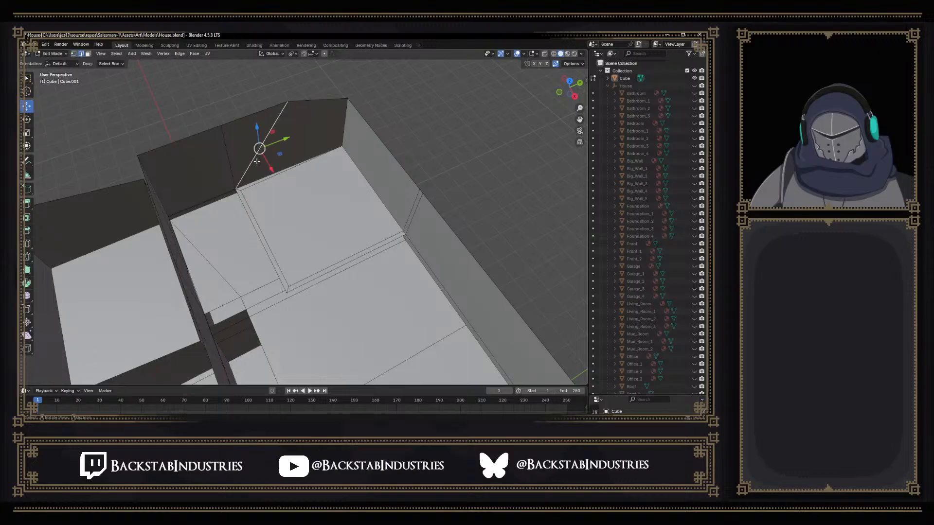
key("x")
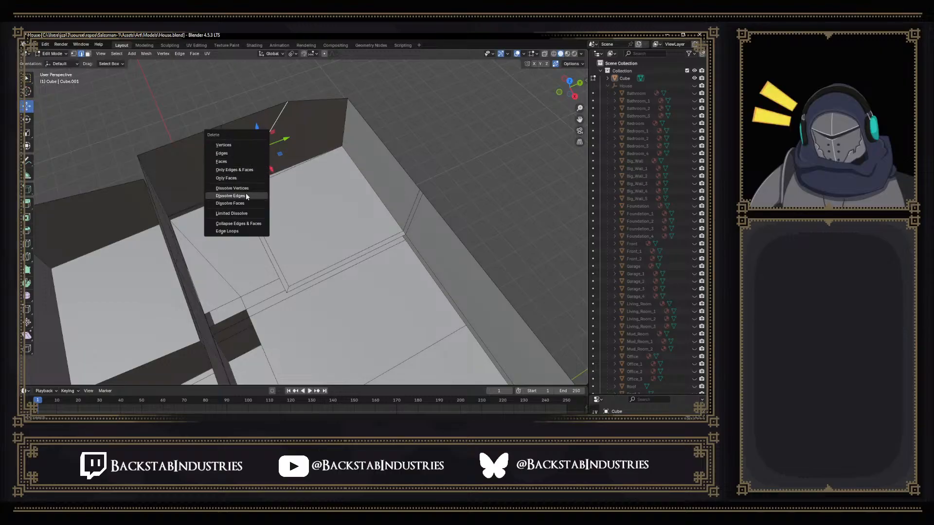
left_click(246, 195)
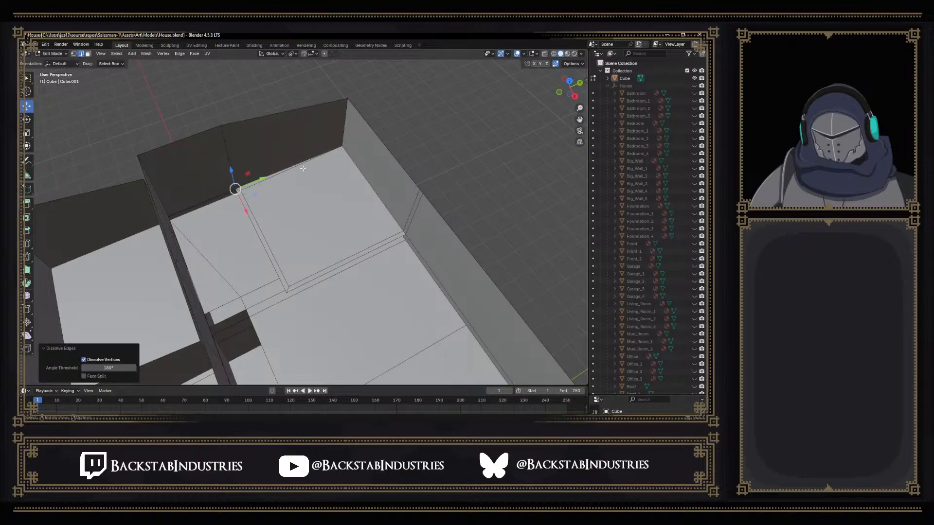
left_click(302, 168)
Knife-cut the gable wall from the diagonal edge's top vertex down to the neighbouring base vertex at the bathroom floor's border
middle_click_drag(303, 169, 324, 152)
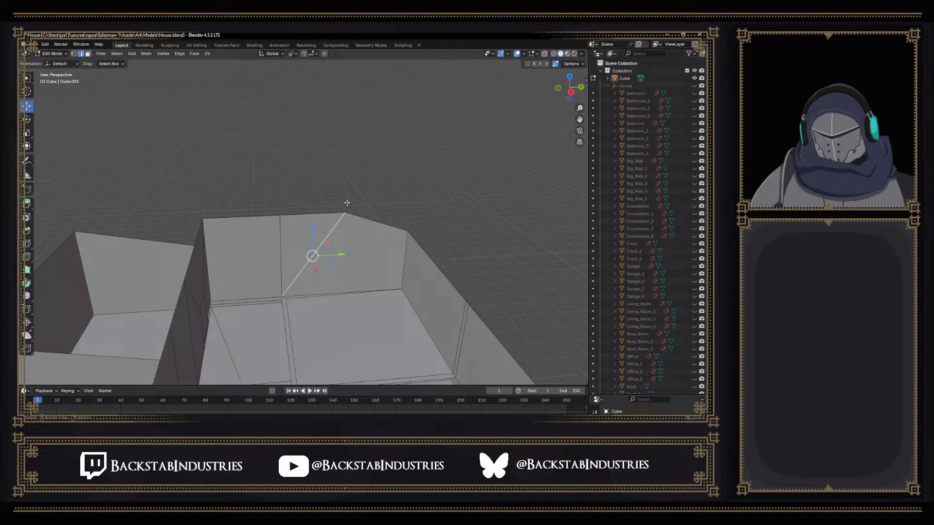
scroll(309, 305, "up", 4)
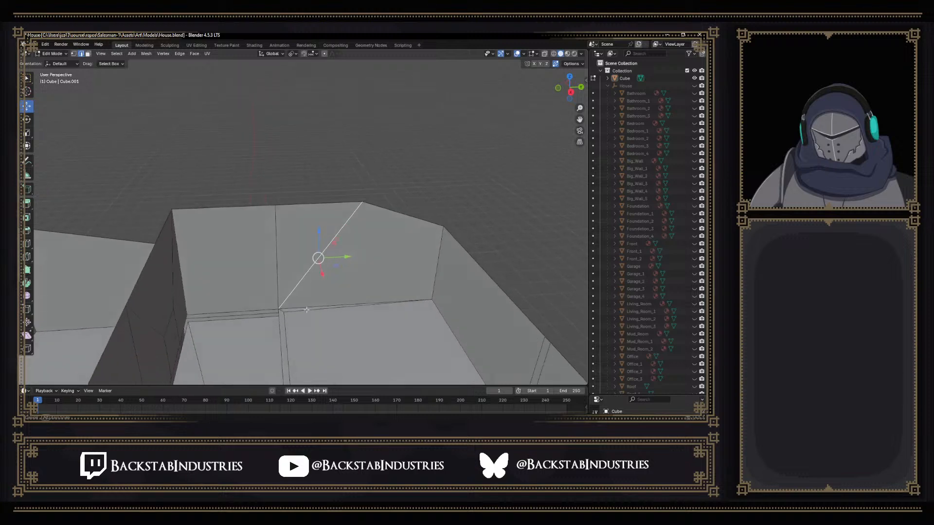
middle_click_drag(307, 290, 304, 305)
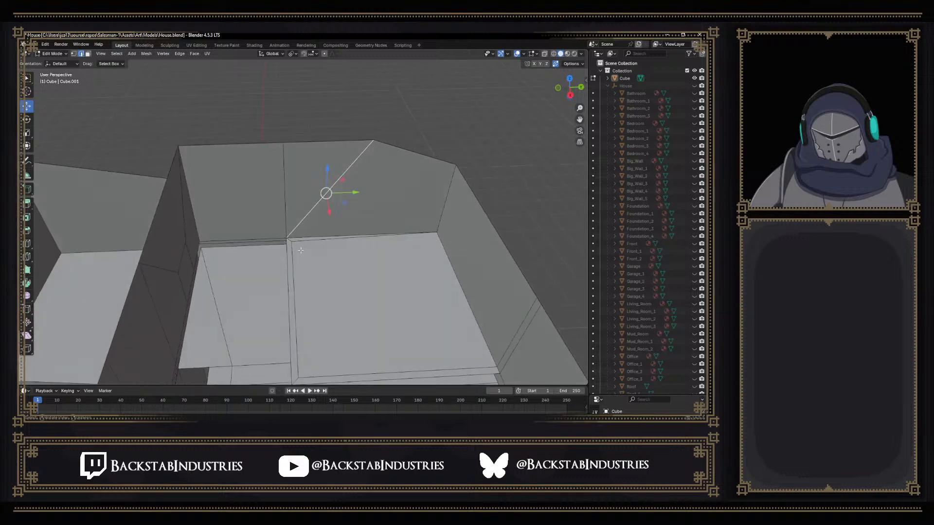
key("1")
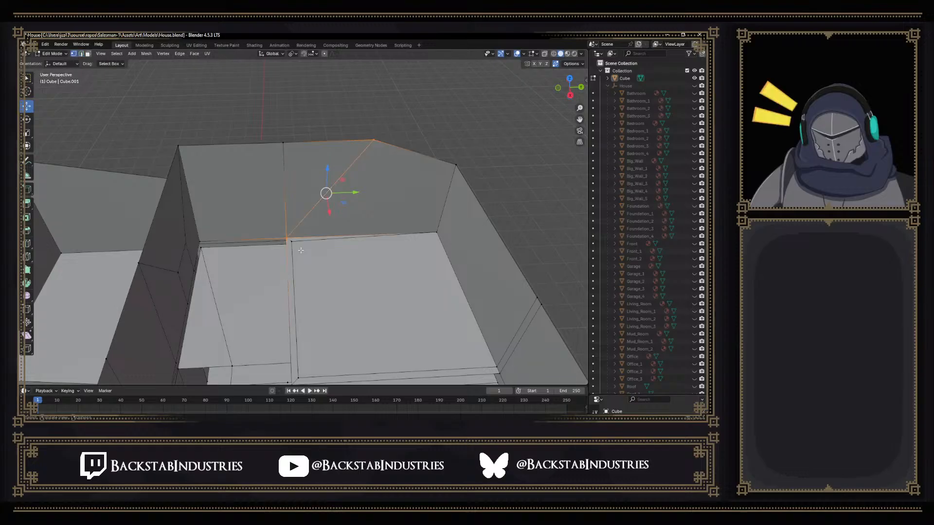
left_click(292, 242)
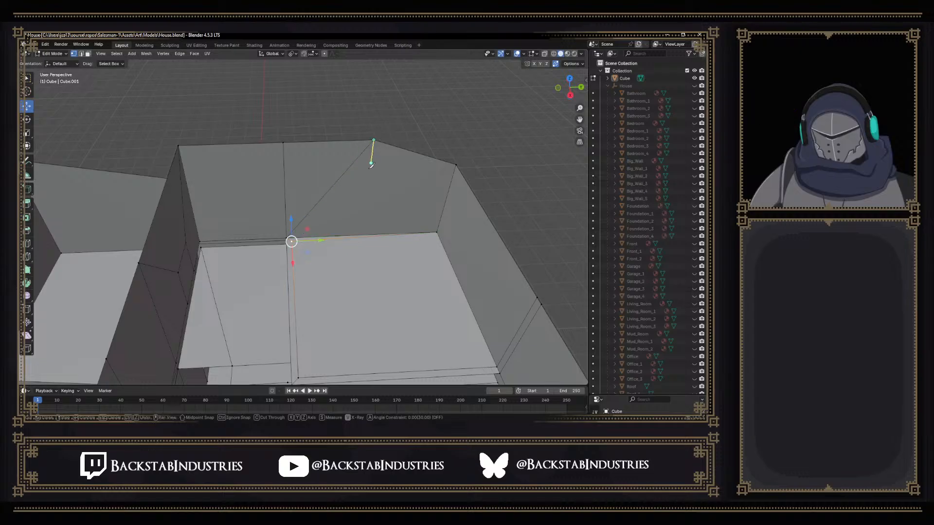
left_click(373, 140)
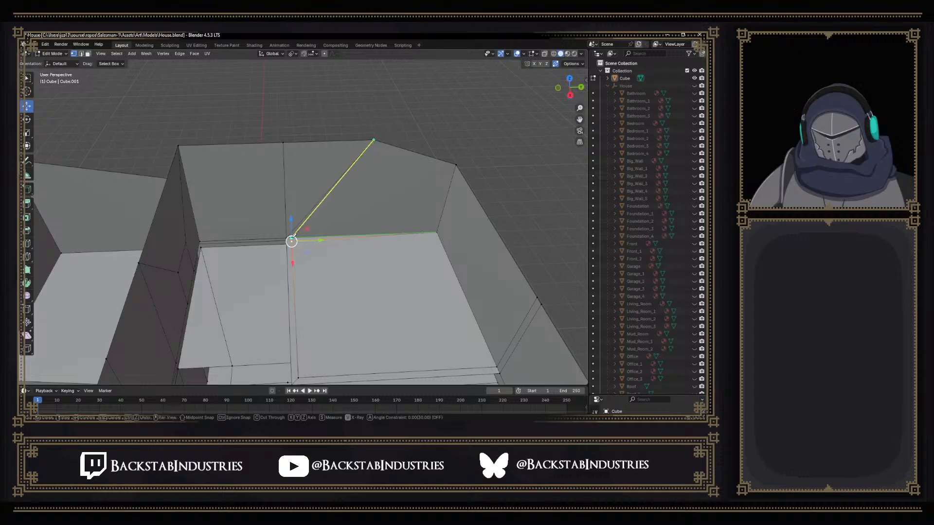
left_click(291, 240)
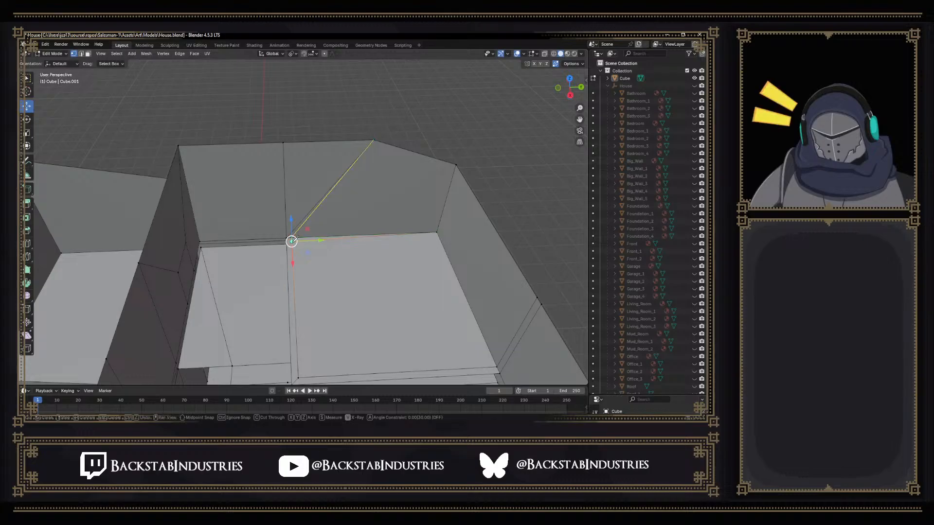
key("Return")
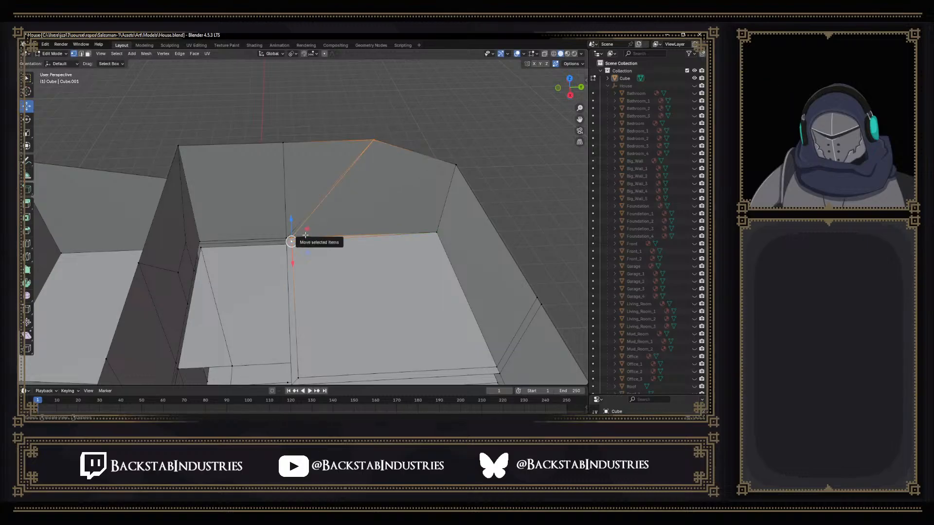
Collapse the vertices where the new diagonal cut meets the wall's base onto one point by scaling them to 0
scroll(305, 236, "up", 2)
scroll(304, 235, "up", 3)
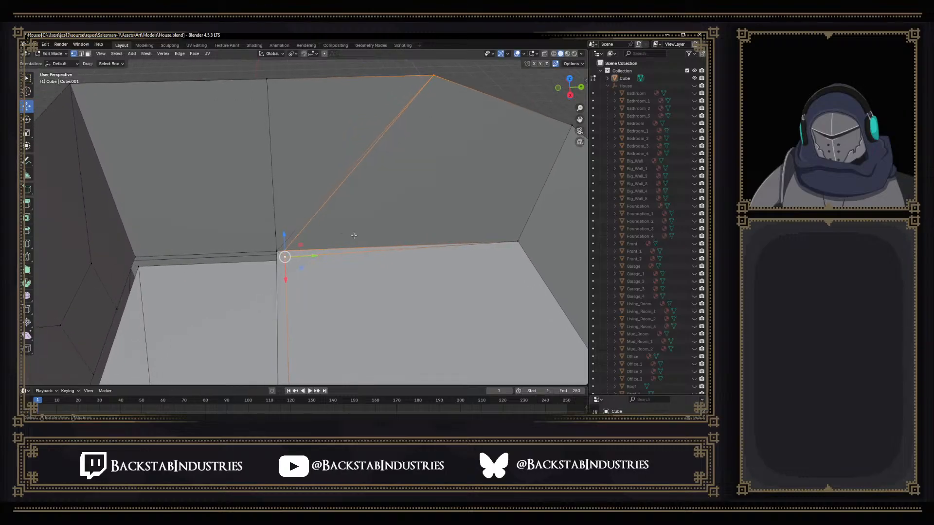
left_click(285, 256)
left_click(298, 247, "shift")
left_click(291, 255, "shift")
left_click(291, 248, "shift")
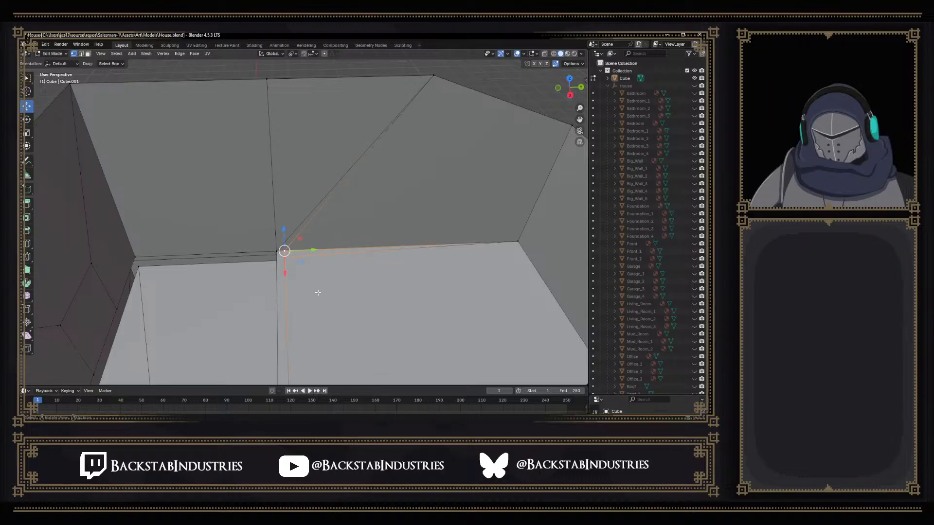
key("s")
key("0")
key("Return")
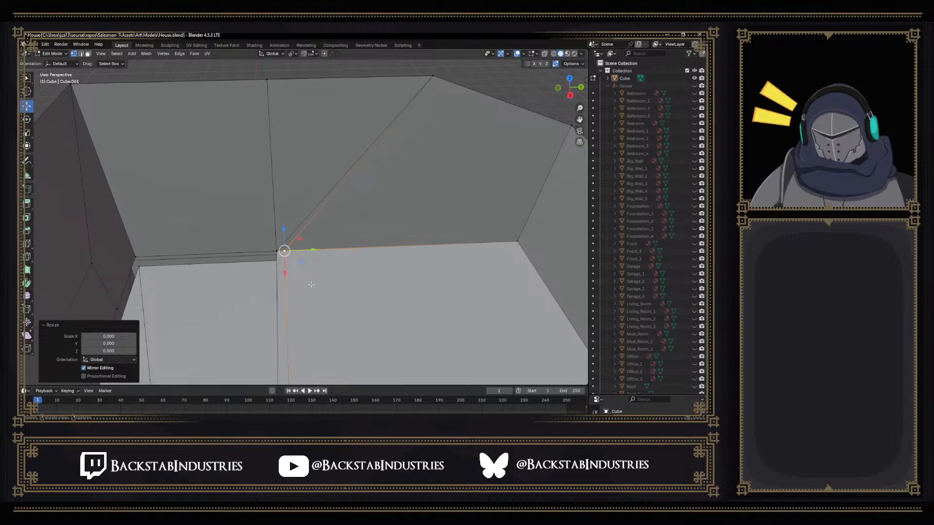
right_click(308, 268)
Try to dissolve the older of the two diagonal edges on the gable wall, and undo the attempt
middle_click_drag(409, 257, 402, 248)
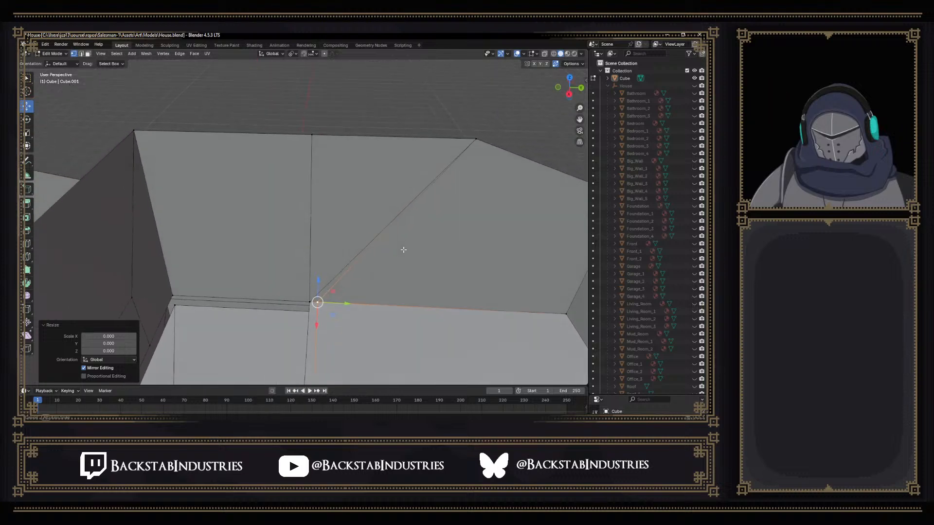
left_click(477, 139)
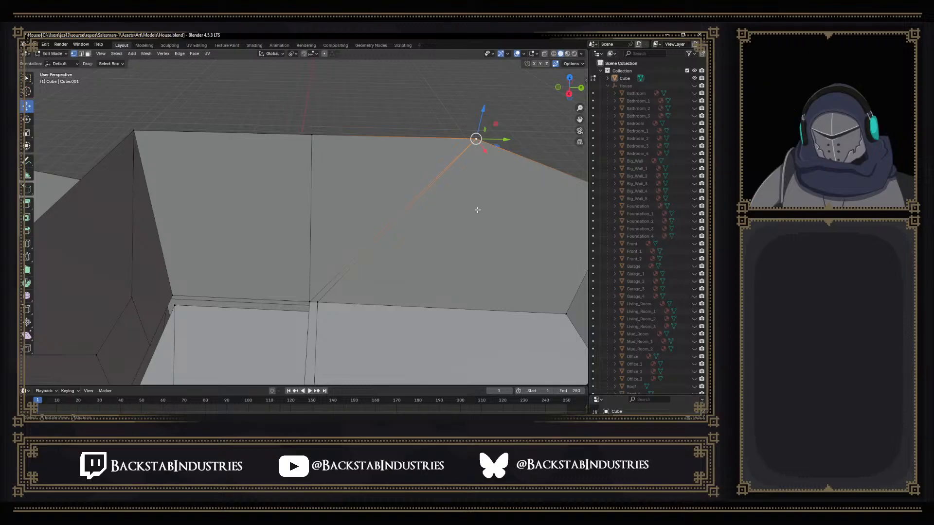
key("2")
left_click(381, 232)
key("x")
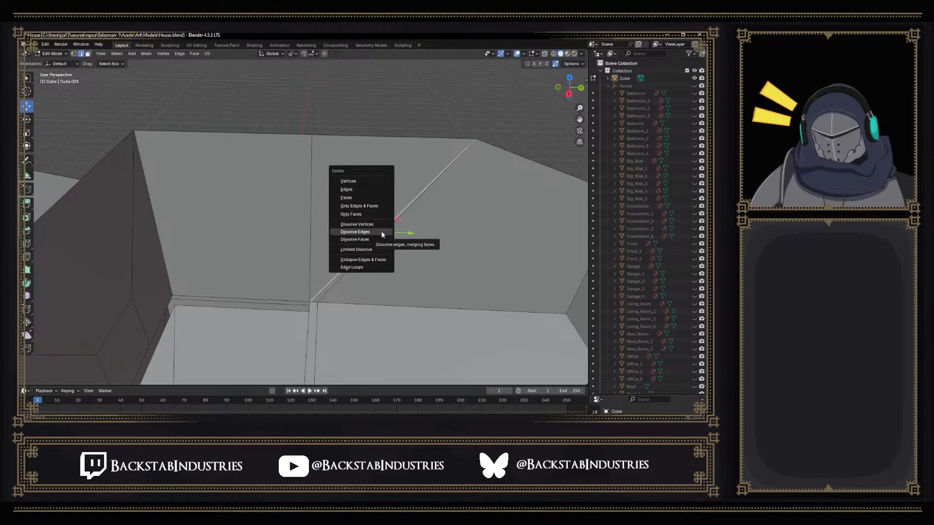
left_click(374, 191)
key("ctrl+z")
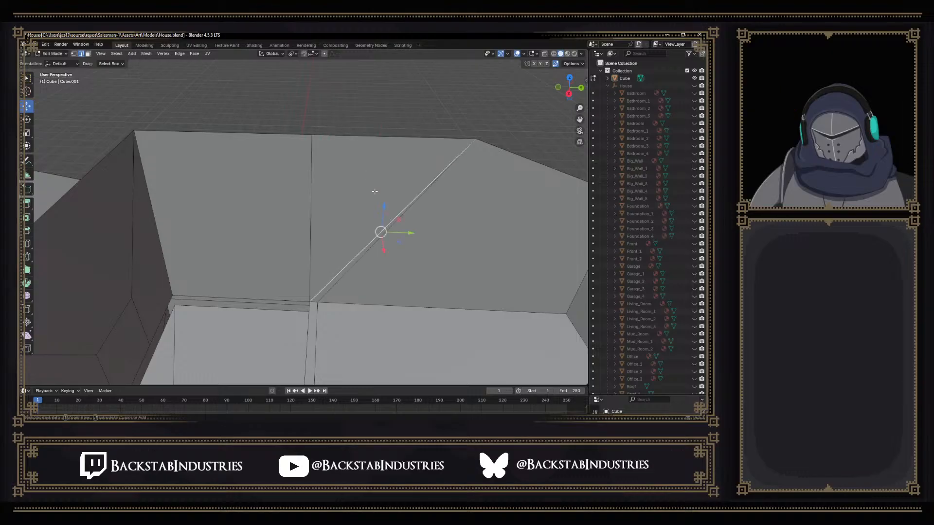
Try deleting the older diagonal edge outright and select the edges bordering the resulting opening in the gable wall
key("x")
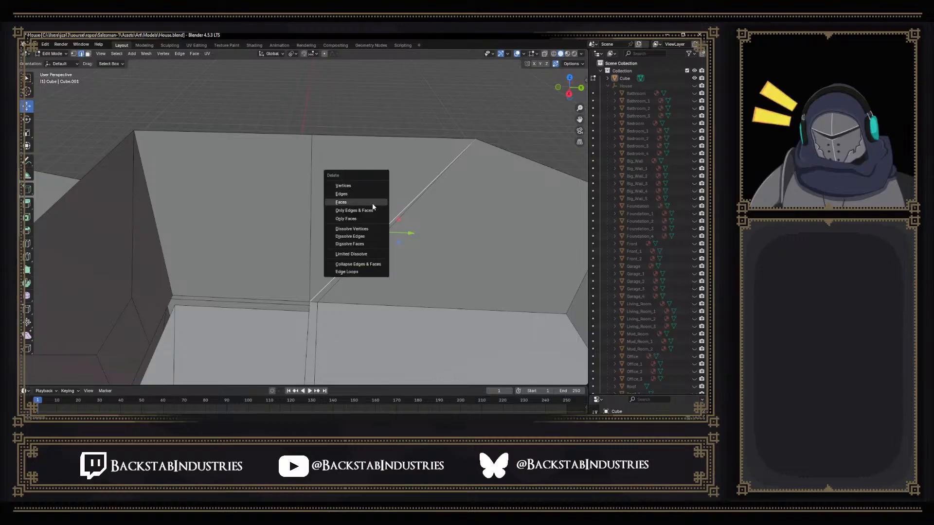
left_click(358, 194)
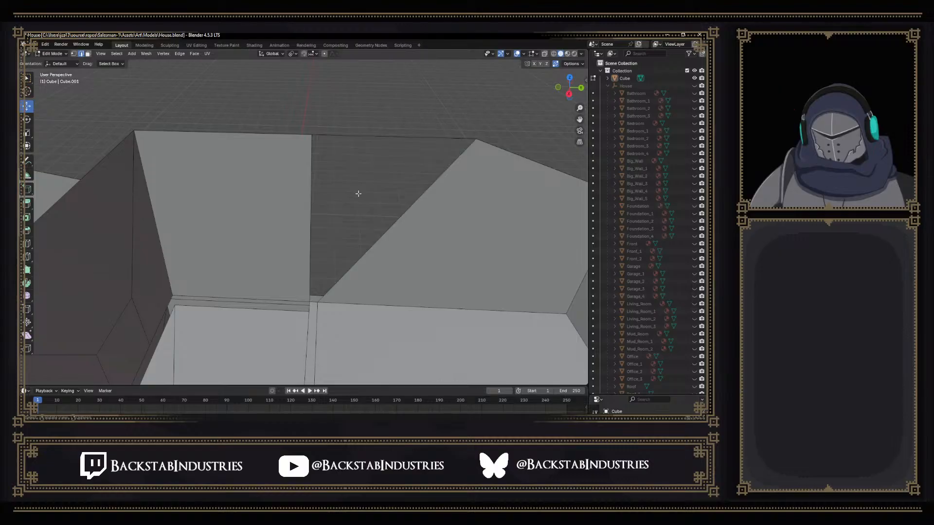
left_click(404, 216)
left_click(312, 215, "shift")
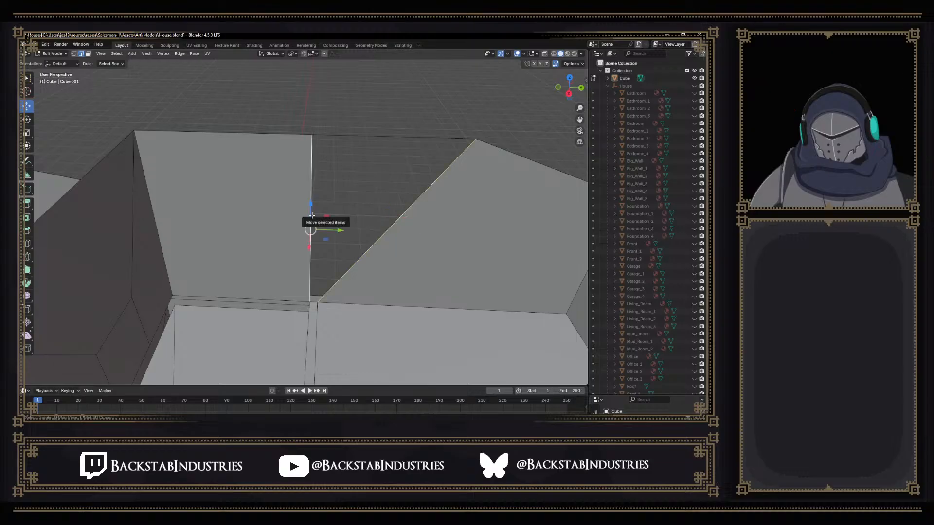
left_click(352, 269)
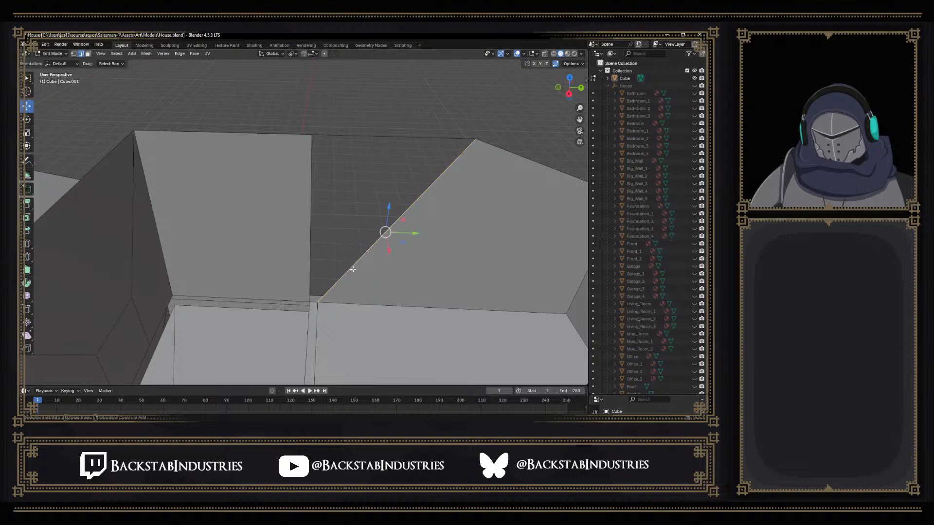
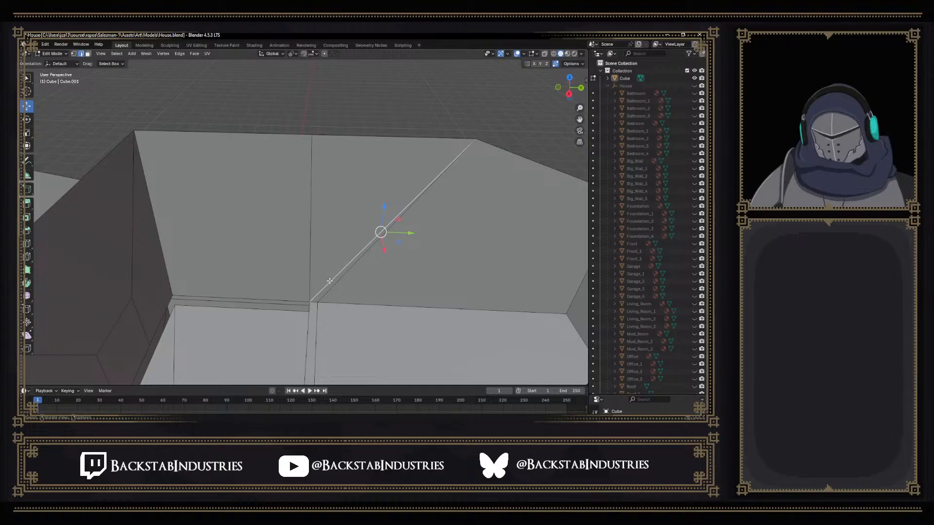
Knife-cut the gable wall from the second base vertex up to its top edge, just beside the existing vertical cut
key("k")
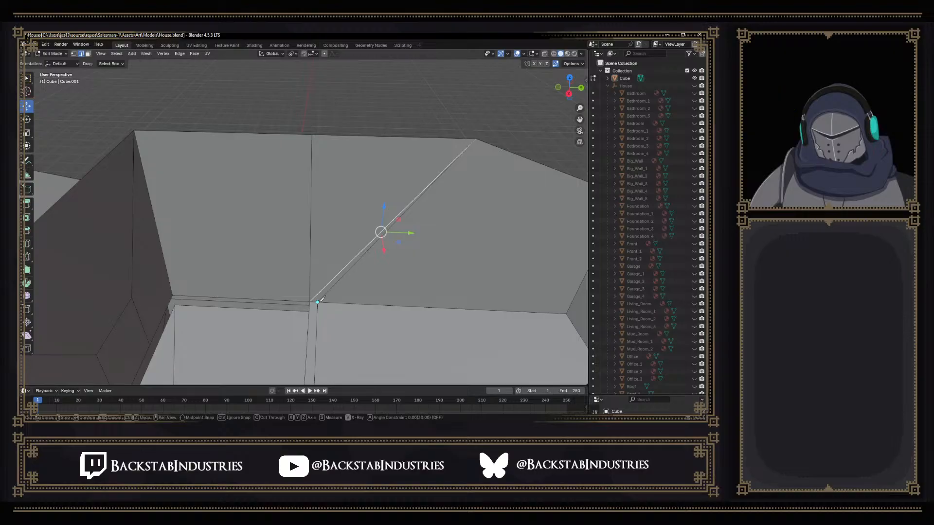
left_click(317, 302)
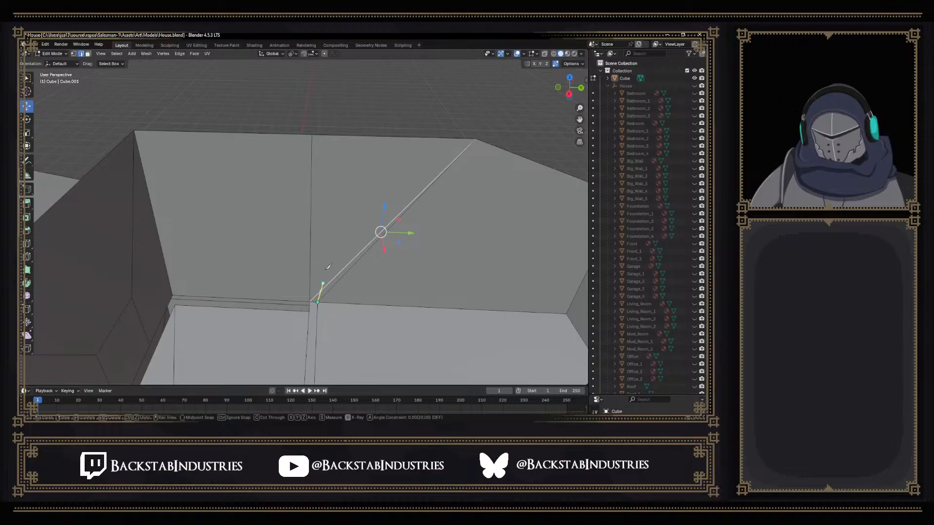
left_click(323, 134)
key("Return")
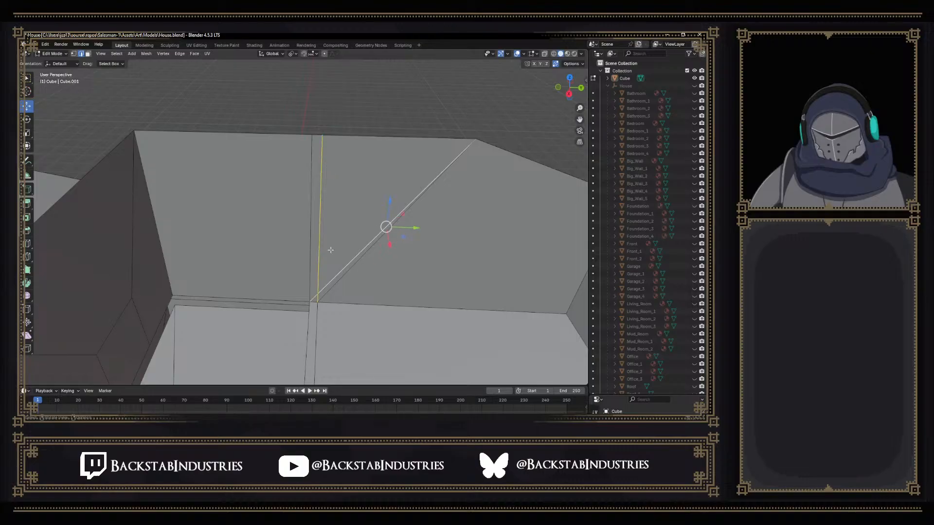
Collapse the stray vertex where the new cut crosses the diagonal edge onto the base vertex by scaling to 0
left_click(337, 275)
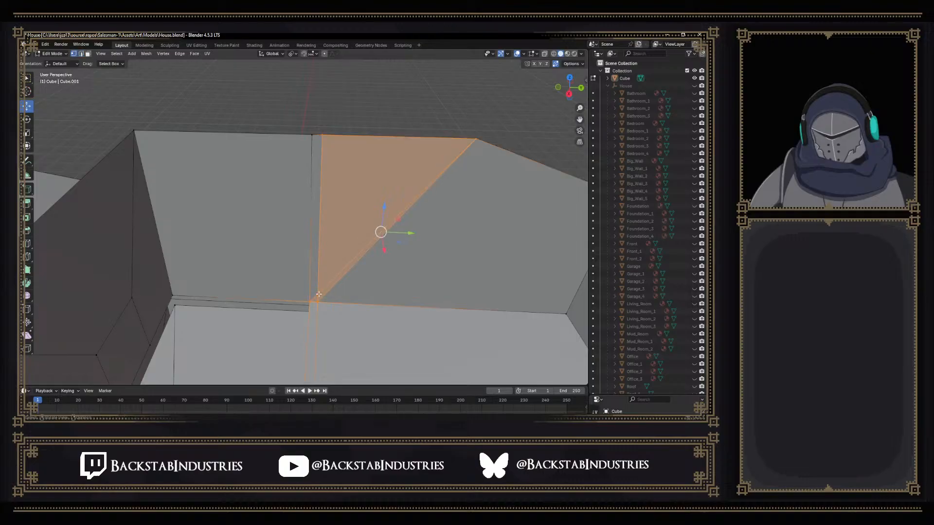
left_click(318, 294)
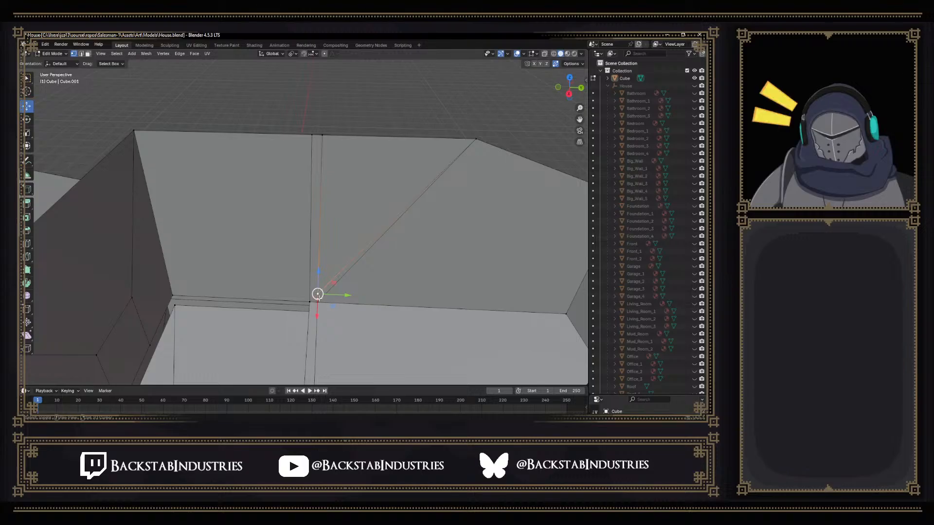
left_click(318, 303, "shift")
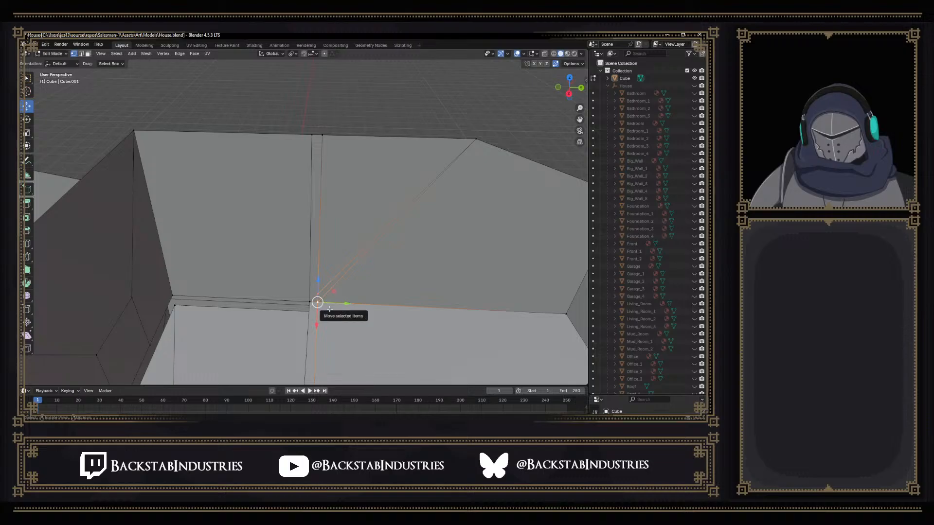
key("s")
key("0")
key("Return")
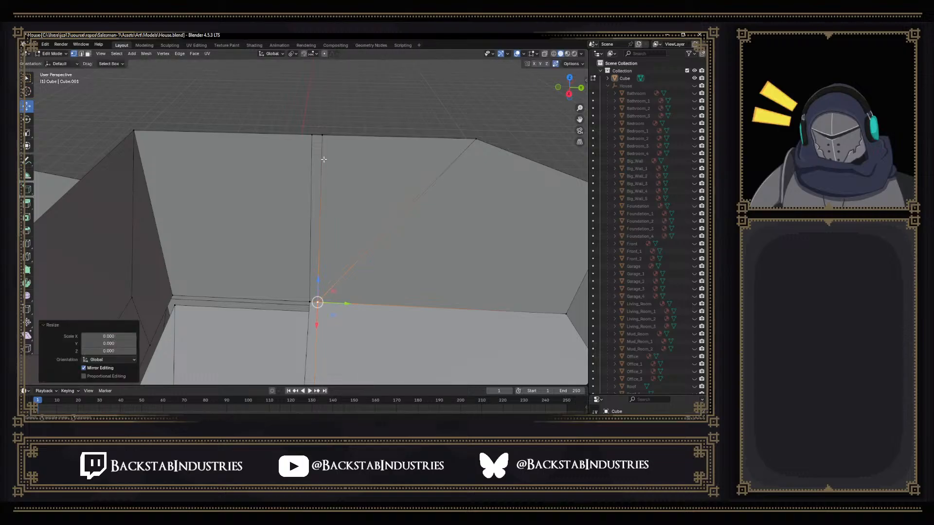
Align the second vertical cut's top vertex over its base vertex in X-ray view by scaling X and Y to 0
left_click(322, 135)
left_click(317, 302, "shift")
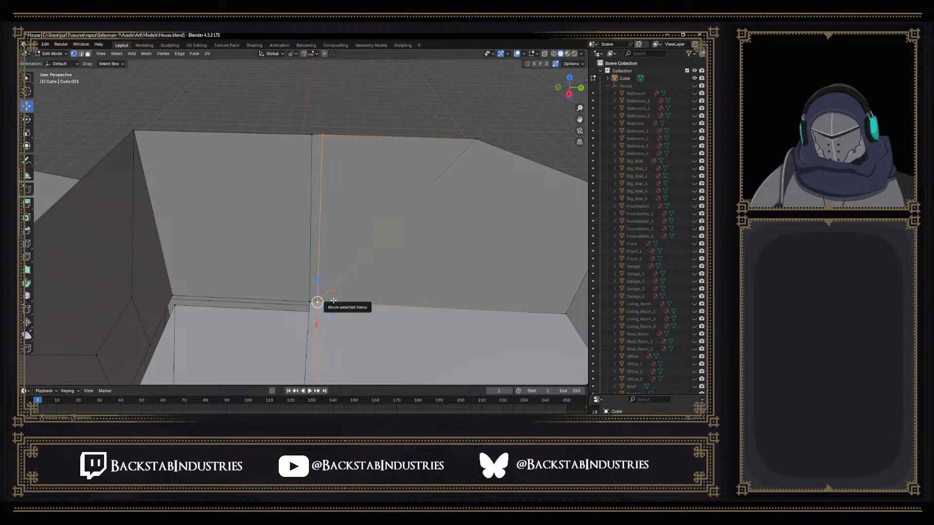
key("alt+z")
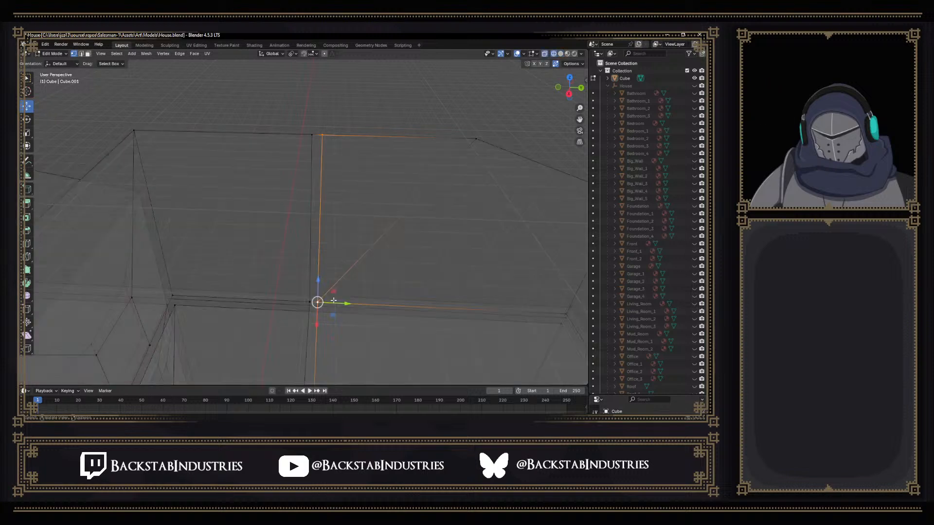
key("s")
key("shift+z")
type("0-00")
key("Return")
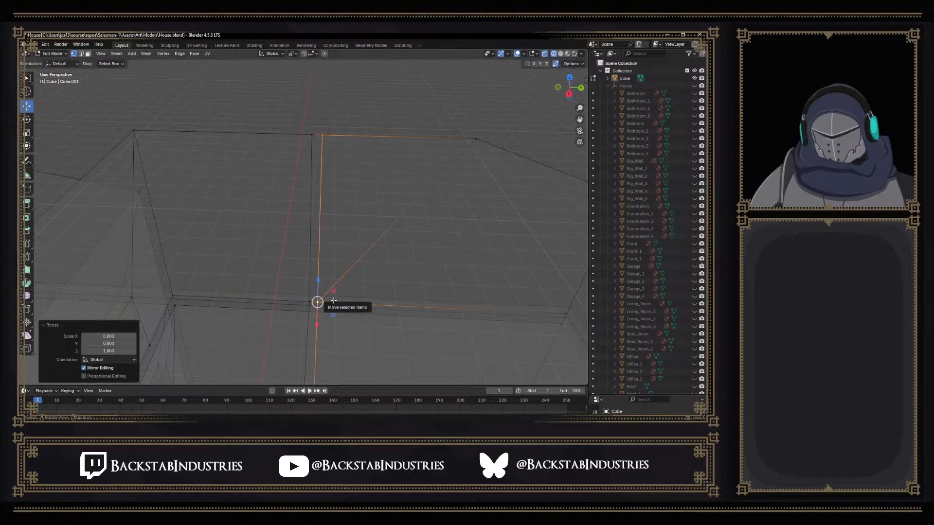
Undo the last alignment and realign the second cut's top vertex over its base by scaling X and Y to 0, with X-ray turned off
left_click(334, 141)
key("ctrl+z")
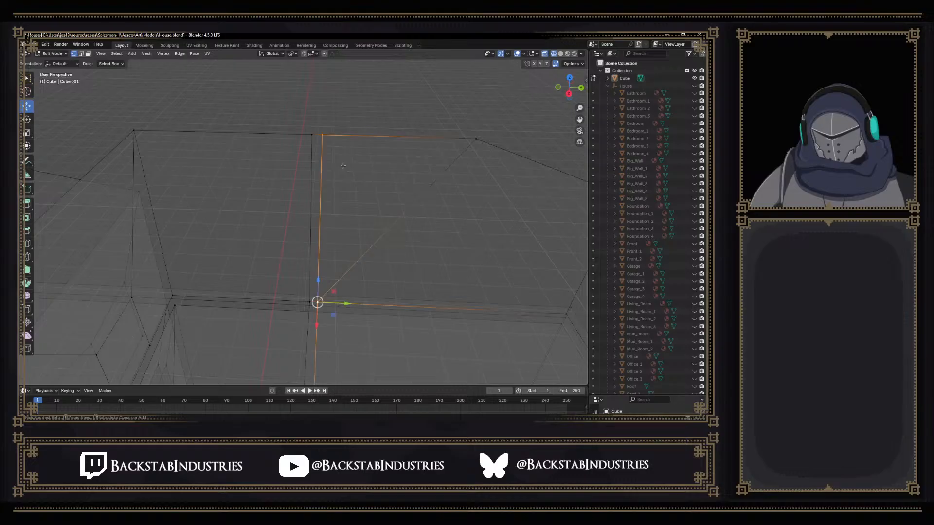
key("ctrl+z")
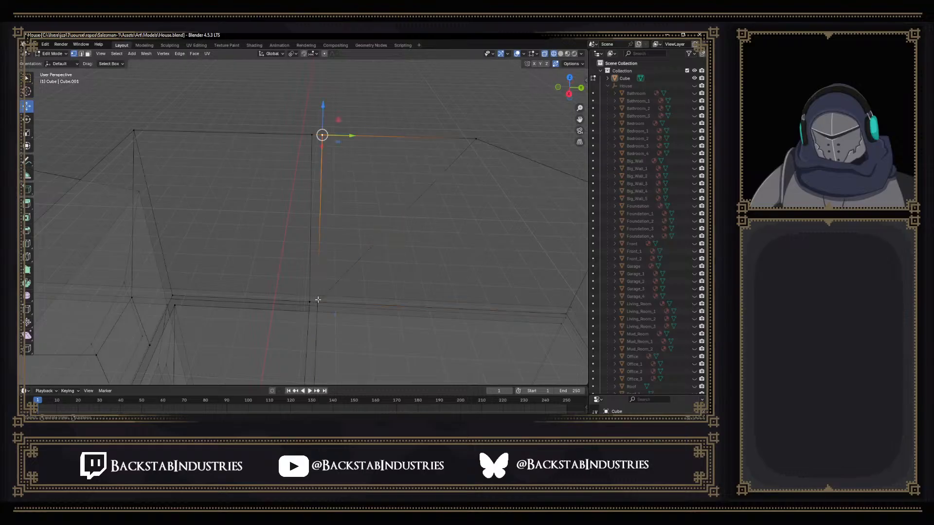
left_click(317, 302, "shift")
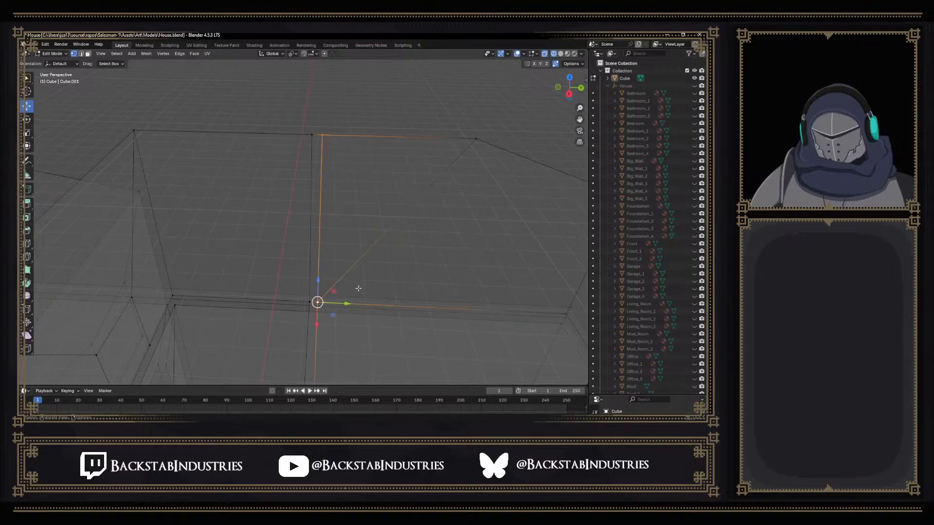
key("s")
key("shift+z")
key("0")
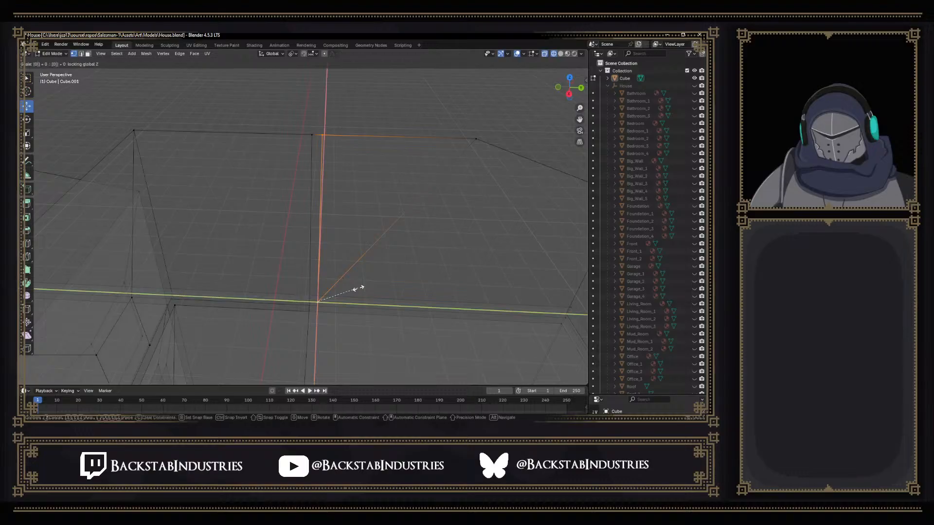
key("Return")
left_click(369, 228)
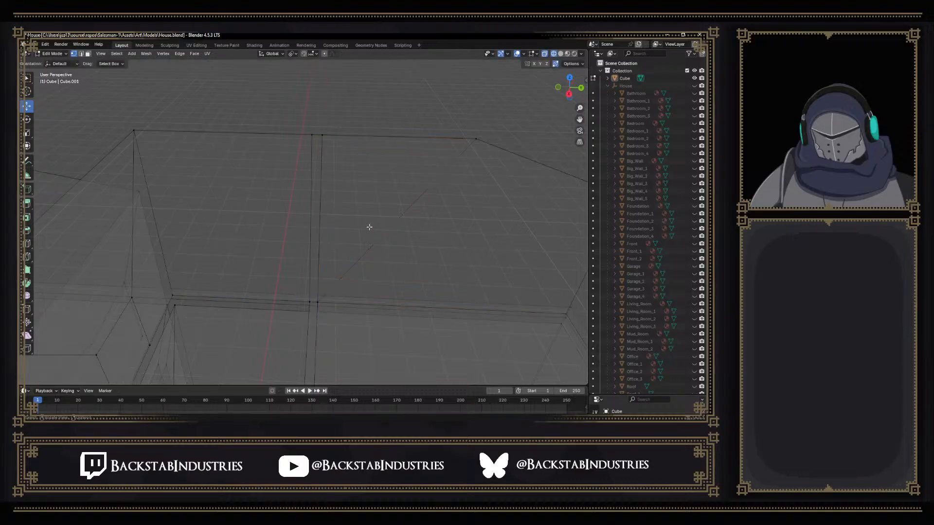
key("alt+z")
Inspect the two parallel vertical cuts in the gable wall, checking their top and base vertices against the floor borders
middle_click_drag(389, 113, 342, 94)
right_click(334, 269)
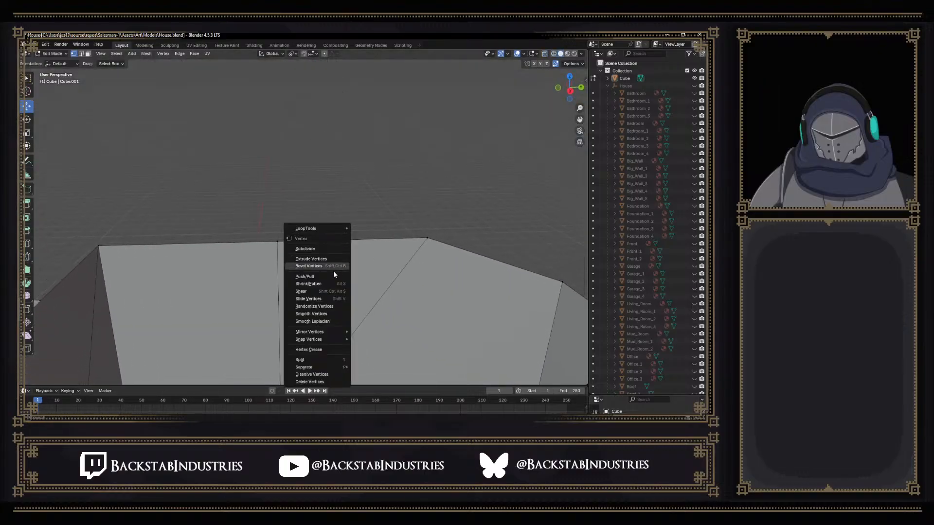
middle_click_drag(381, 233, 381, 270)
mouse_move(281, 130)
middle_mouse_down()
mouse_move(279, 98)
mouse_move(281, 123)
middle_mouse_up()
left_click_drag(276, 145, 301, 167)
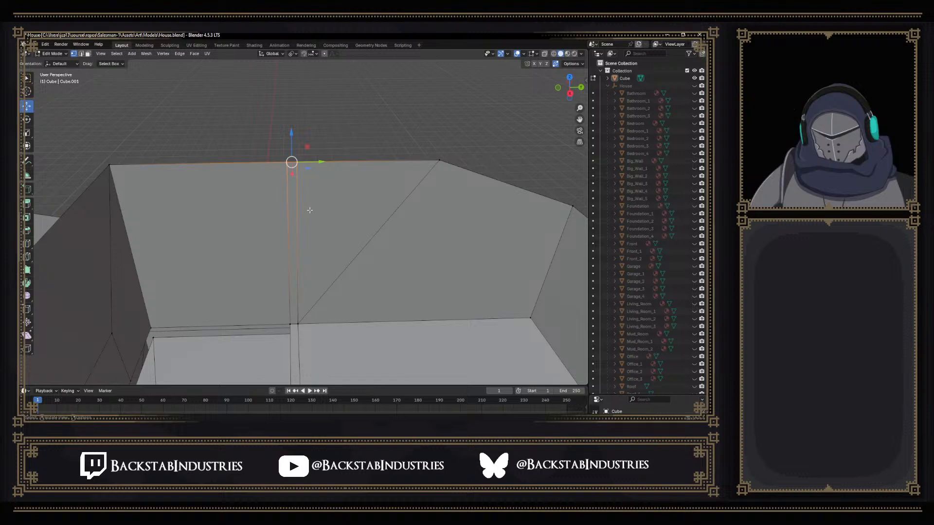
left_click(296, 340)
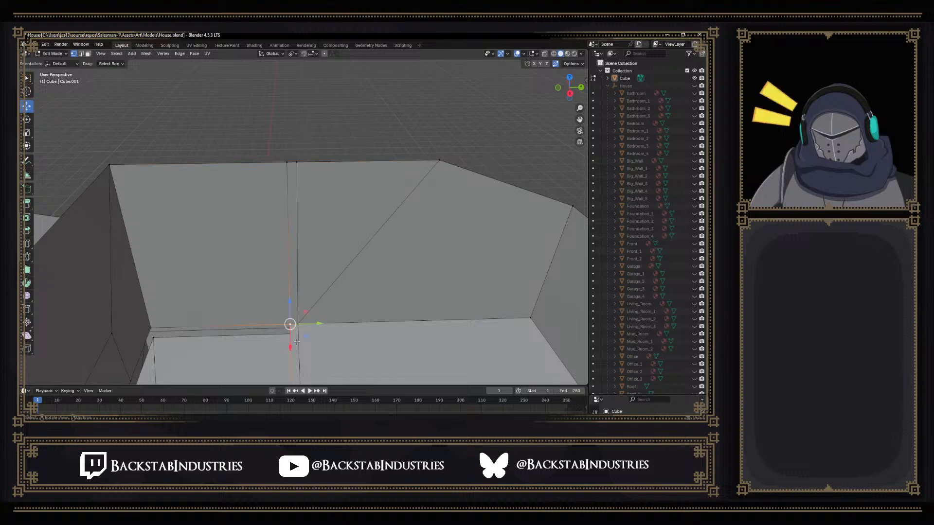
scroll(312, 305, "down", 3)
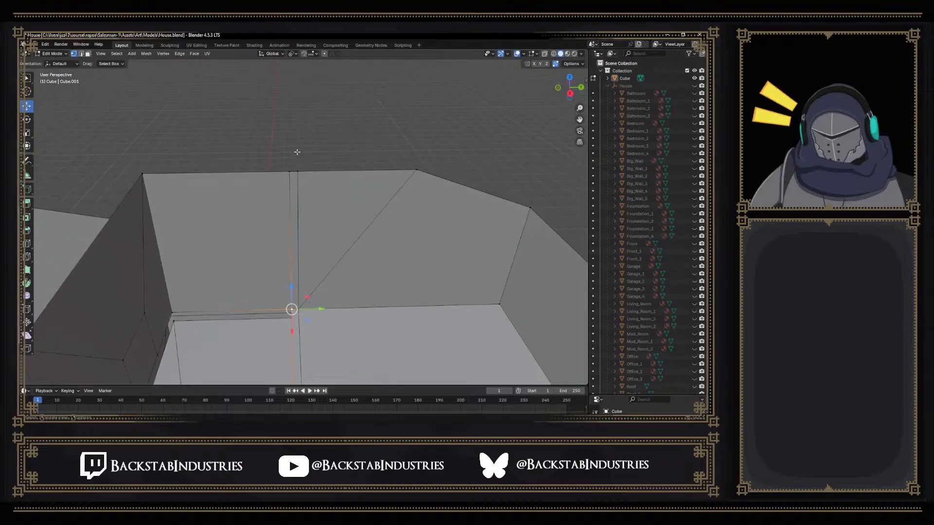
scroll(298, 195, "down", 2)
middle_click_drag(319, 208, 322, 249)
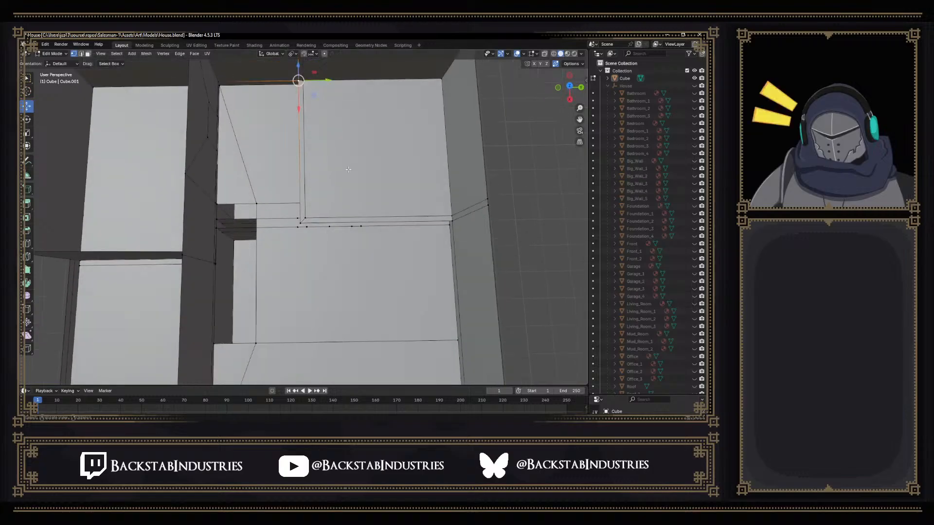
Extrude the two narrow floor border strips around the corner room upward about 4.88 m as walls
left_click(303, 192)
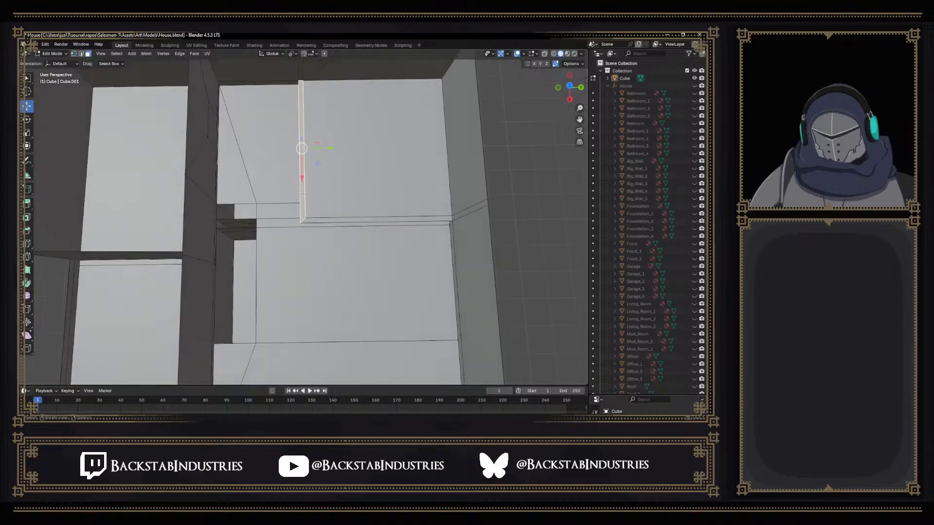
left_click(355, 220, "shift")
key("e")
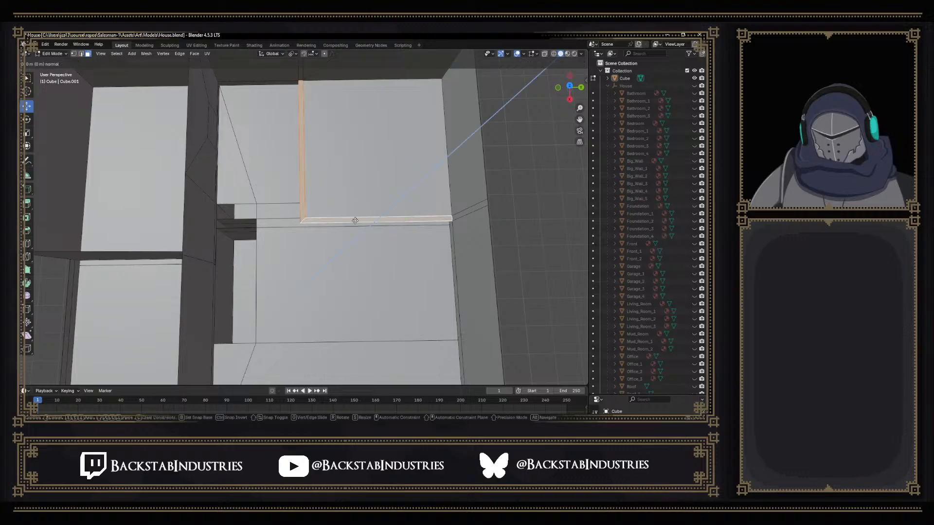
left_click(381, 150)
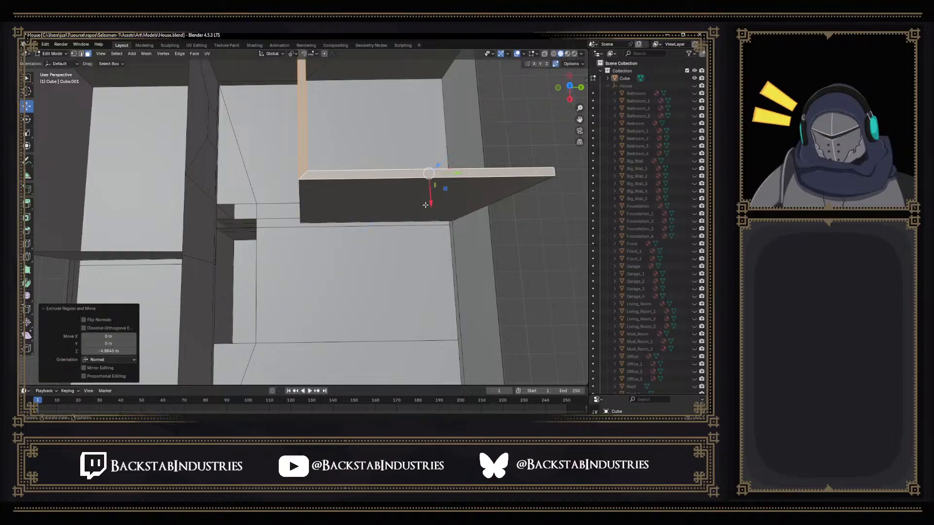
middle_click_drag(384, 151, 457, 151)
middle_click_drag(225, 246, 19, 254)
middle_click_drag(173, 241, 342, 246)
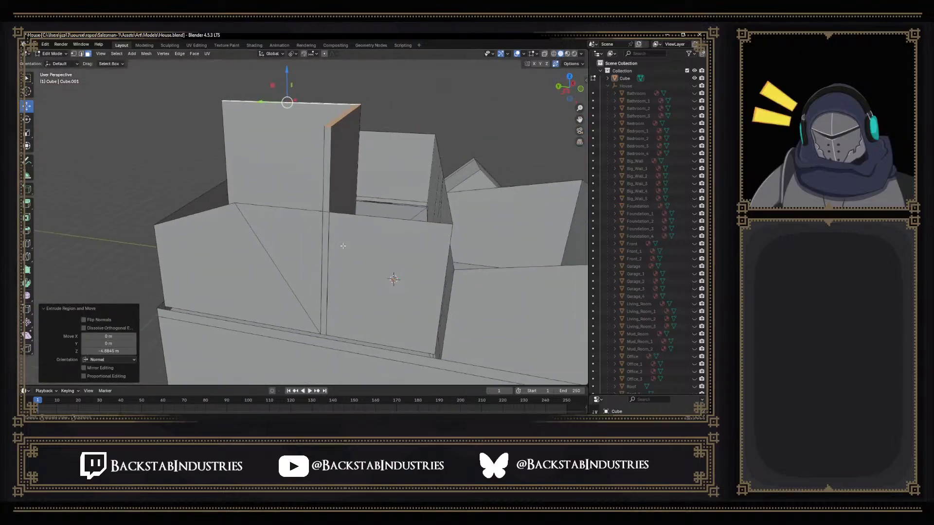
Delete the narrow outer end faces of the two newly extruded walls where they meet the exterior walls
left_click(321, 238)
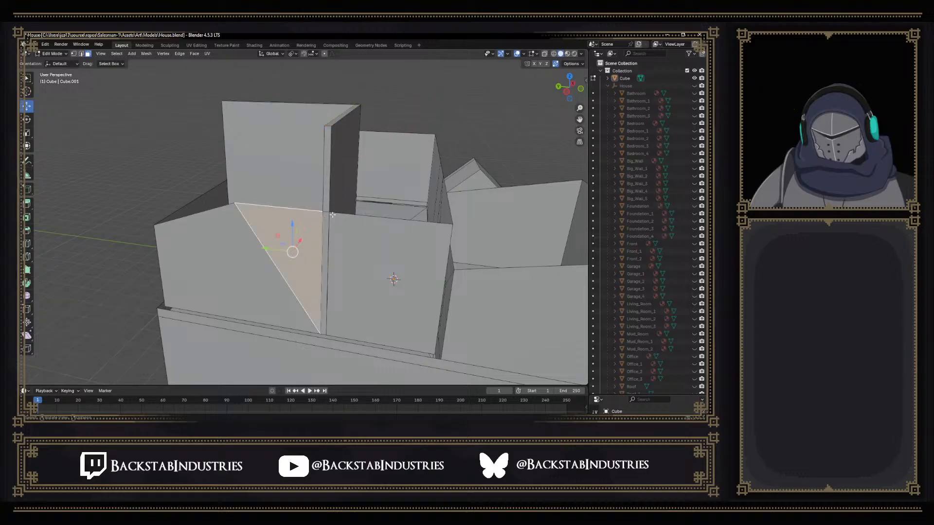
left_click(328, 218)
left_click(325, 222)
middle_click_drag(334, 229, 405, 227)
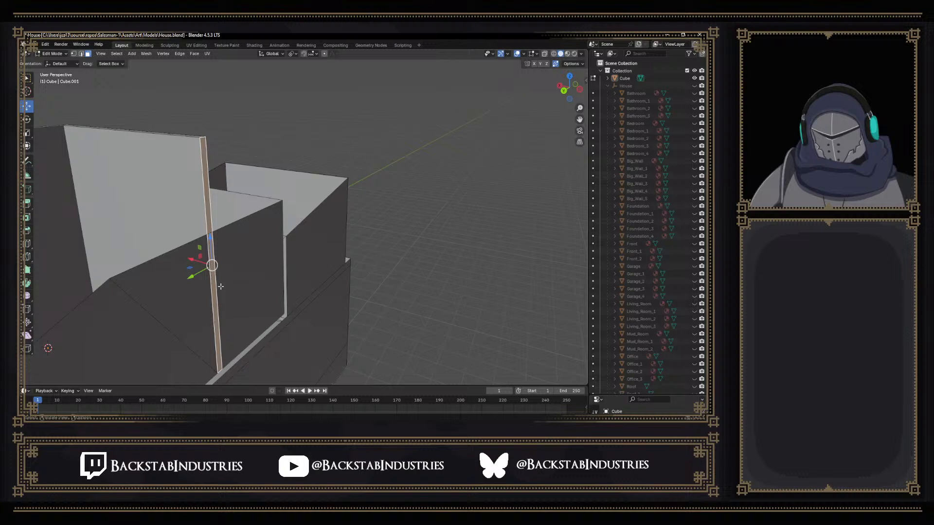
key("x")
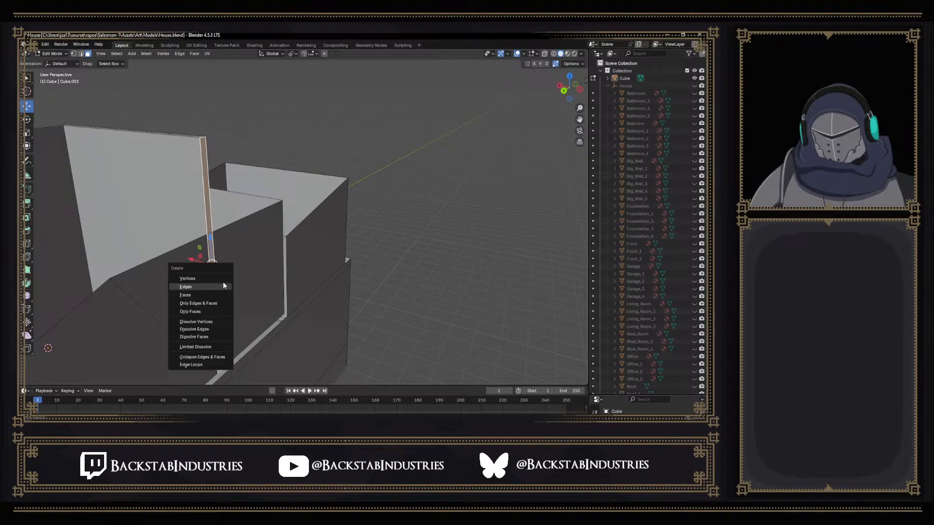
left_click(200, 293)
scroll(200, 293, "down", 3)
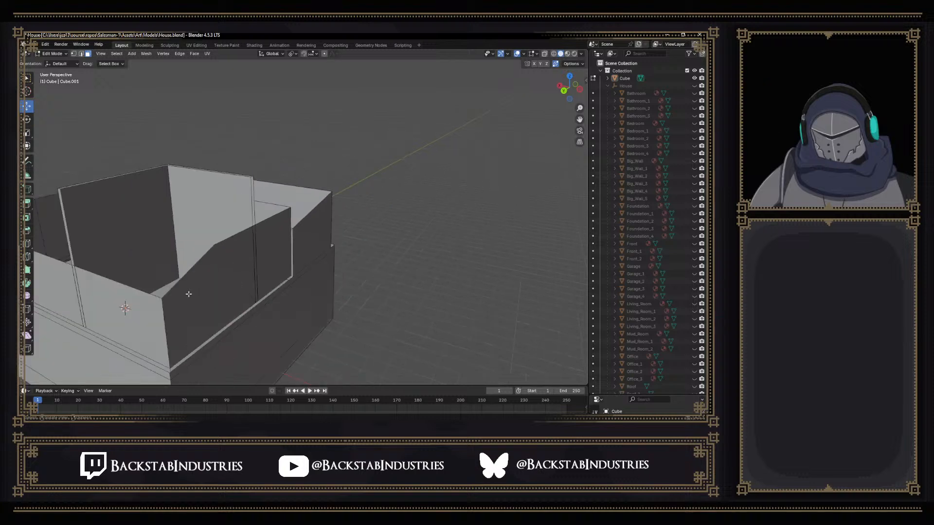
middle_click_drag(124, 261, 158, 251)
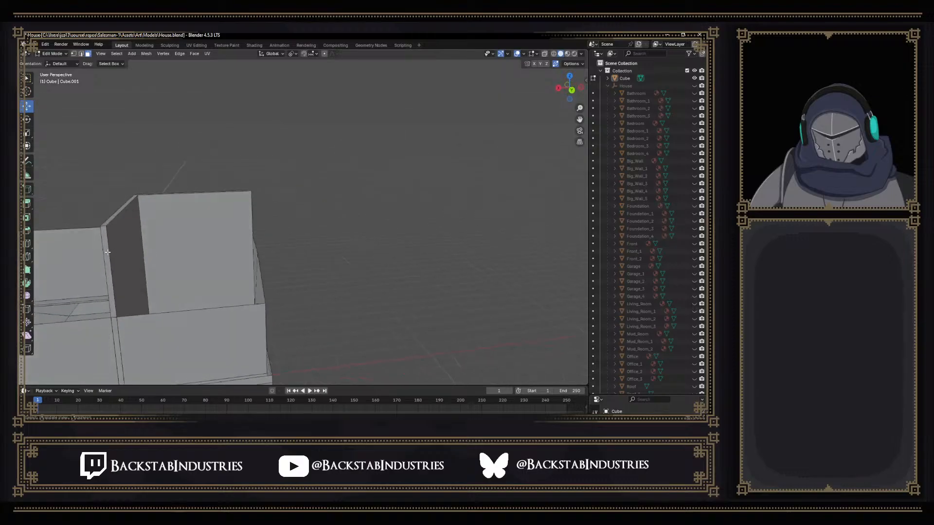
left_click(107, 252)
key("x")
left_click(103, 252)
Delete the thin top faces of both extruded walls
middle_click_drag(106, 251, 121, 270)
left_click(126, 273)
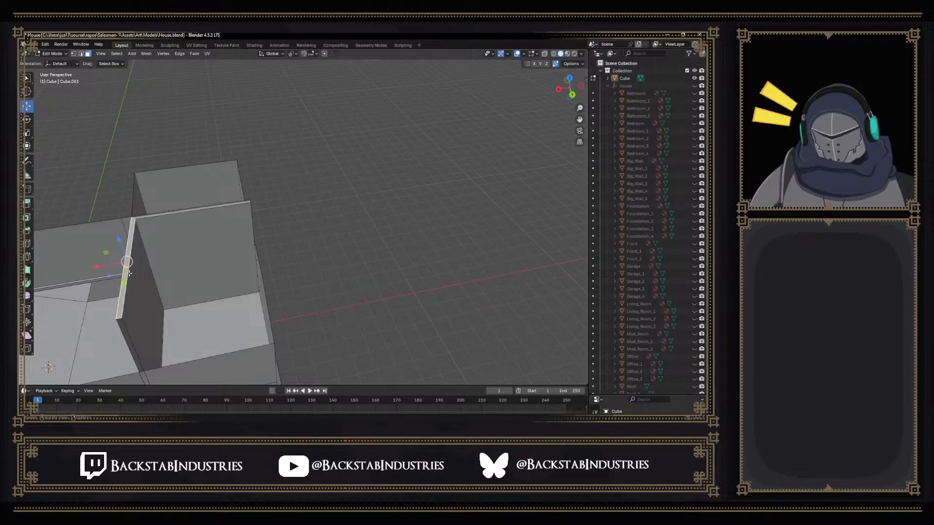
key("x")
left_click(121, 271)
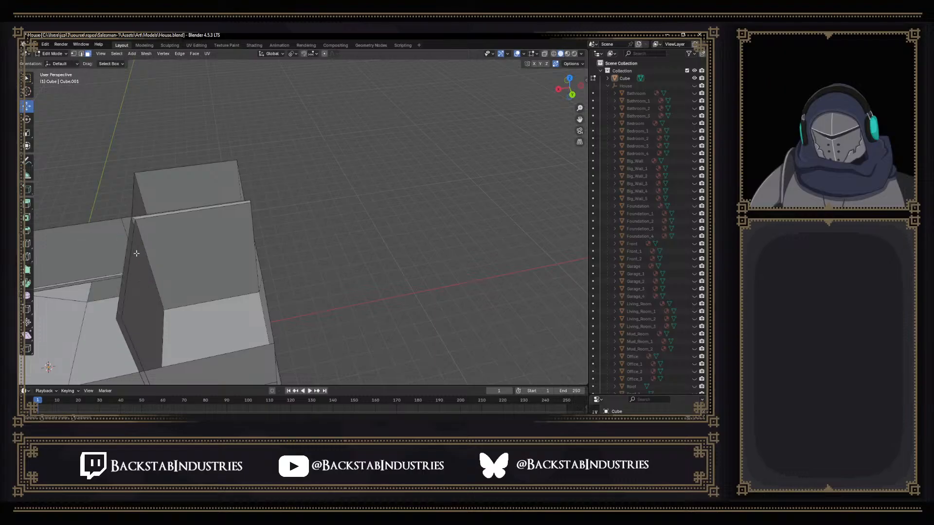
left_click(155, 215)
key("x")
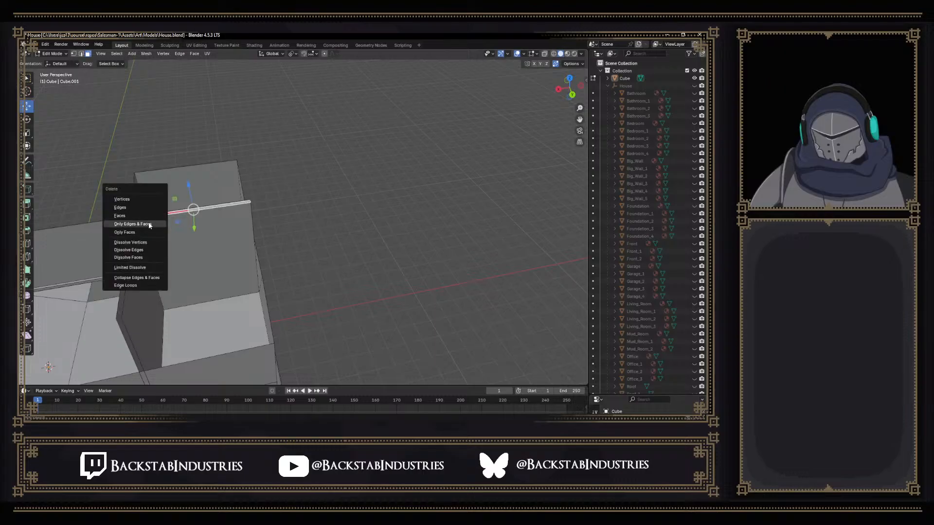
left_click(149, 226)
Delete the narrow face between the two vertical cuts in the gable wall
mouse_move(148, 226)
middle_mouse_down()
mouse_move(185, 230)
mouse_move(152, 227)
middle_mouse_up()
scroll(303, 250, "up", 3)
left_click(319, 241)
scroll(319, 240, "down", 2)
key("x")
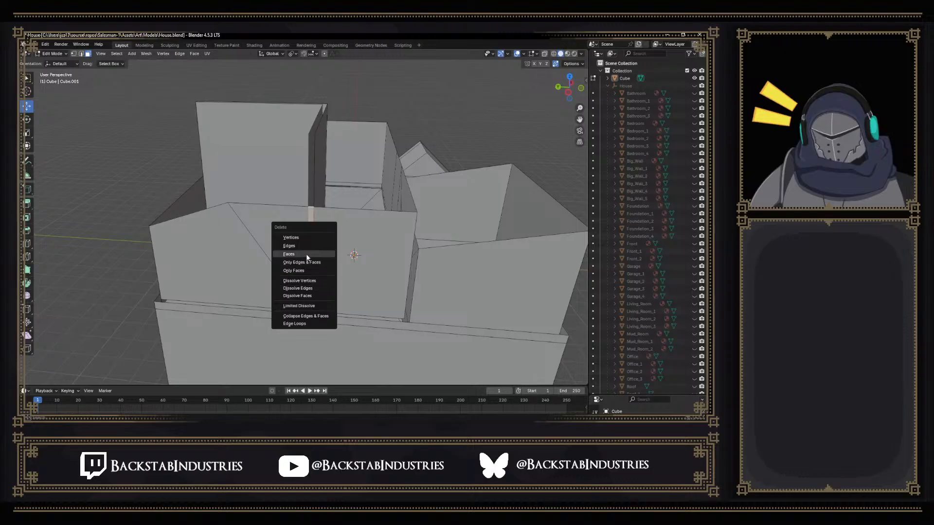
left_click(305, 254)
Try collapsing one upper end vertex of the extruded wall onto the gable cut's top vertex by scaling to 0, and undo it
mouse_move(305, 254)
middle_mouse_down()
mouse_move(339, 280)
mouse_move(302, 268)
middle_mouse_up()
middle_click_drag(366, 248, 425, 255)
middle_click_drag(381, 223, 375, 223)
middle_click_drag(372, 182, 362, 160)
key("1")
left_click(357, 141)
left_click(352, 214, "shift")
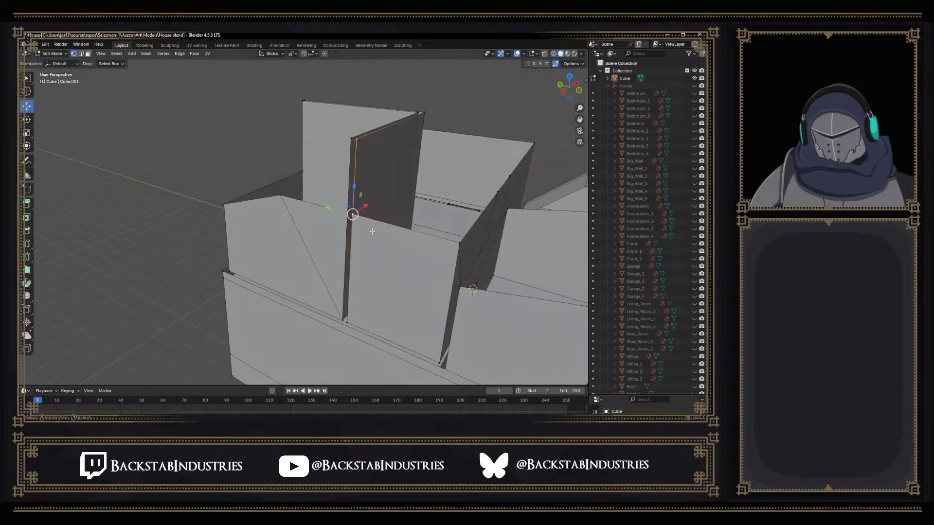
key("s")
key("0")
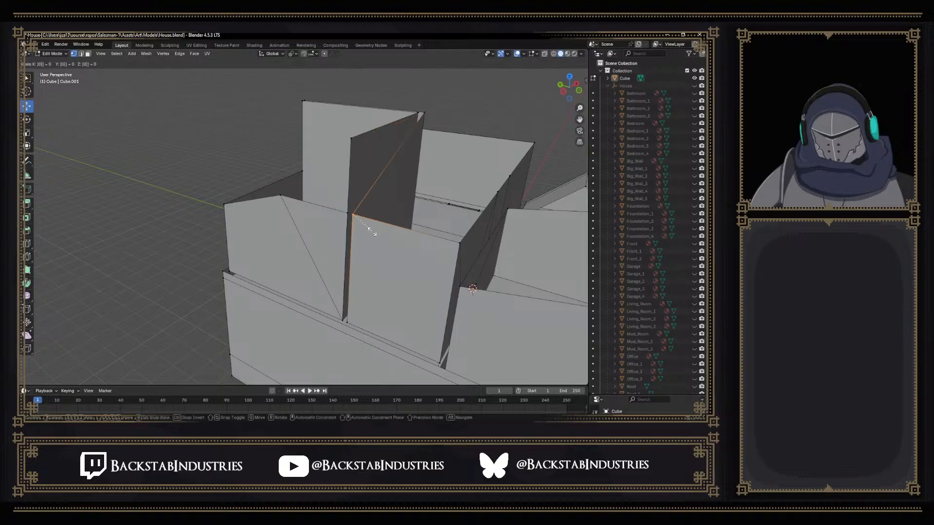
key("Return")
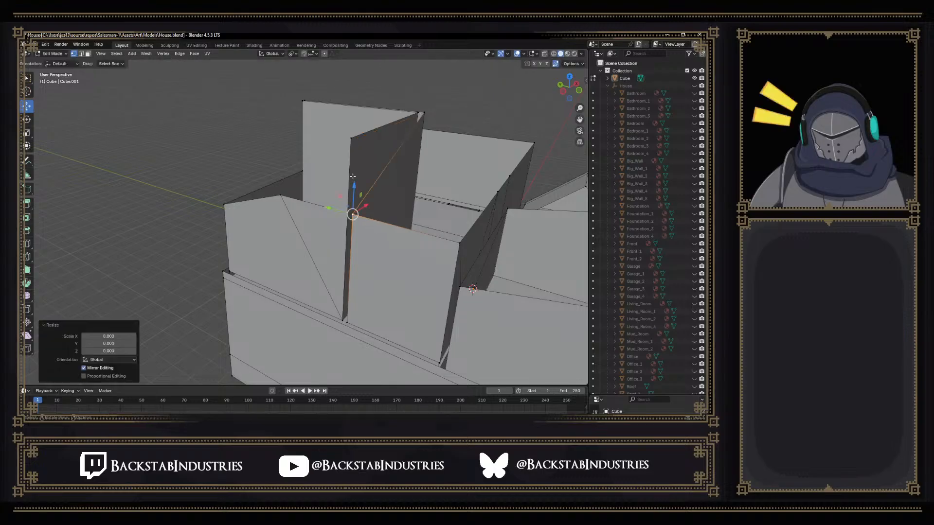
key("ctrl+z")
key("ctrl+z")
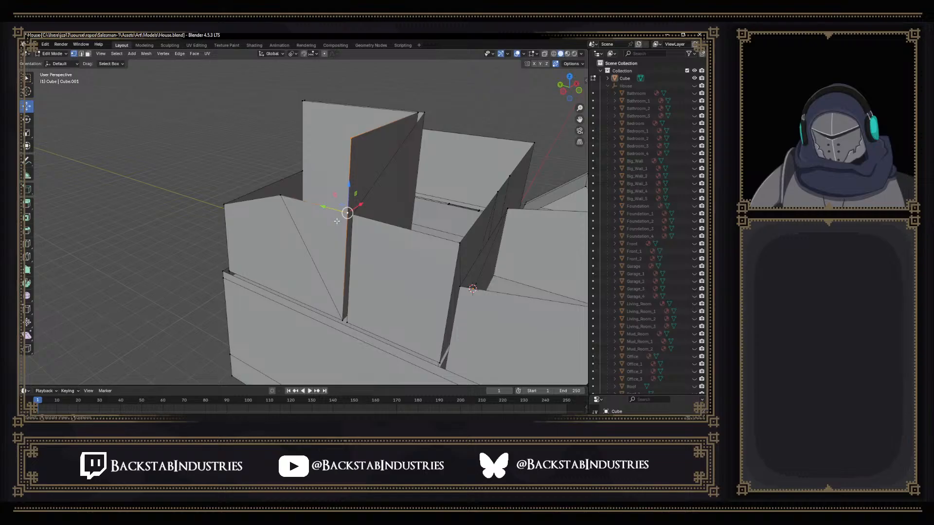
Collapse the extruded wall's upper end vertex onto the adjacent top vertex of the gable cut by scaling to 0
key("s")
key("0")
key("Return")
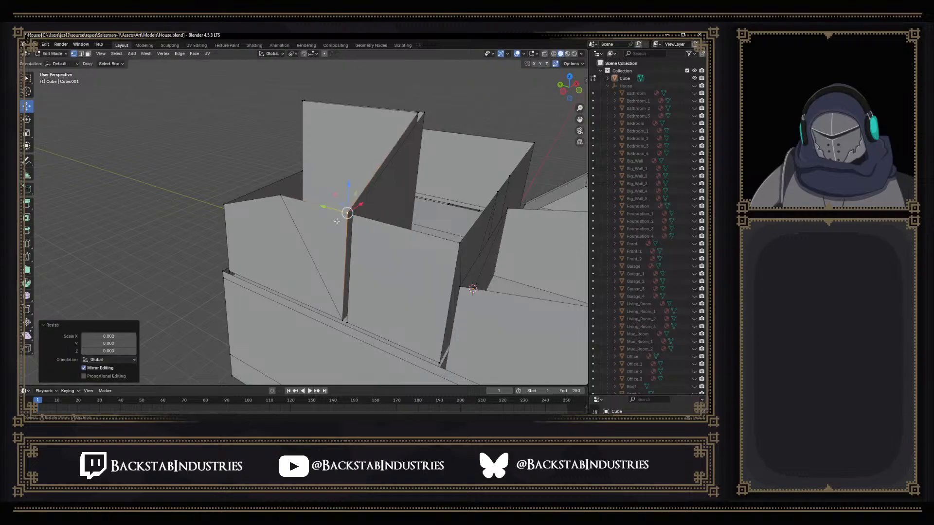
middle_click_drag(386, 246, 449, 233)
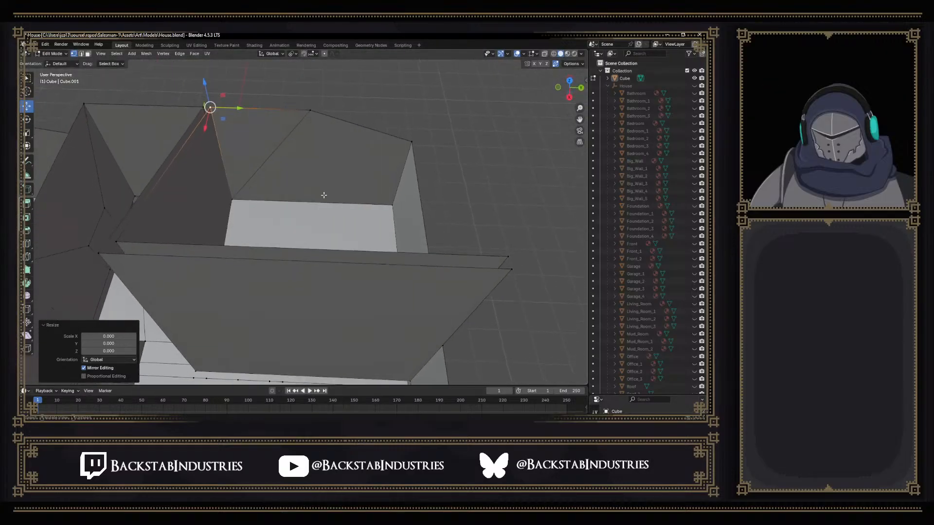
Dissolve the gable wall's peak vertex to remove the leftover diagonal edge and straighten the wall's sloping top edge
left_click(237, 198)
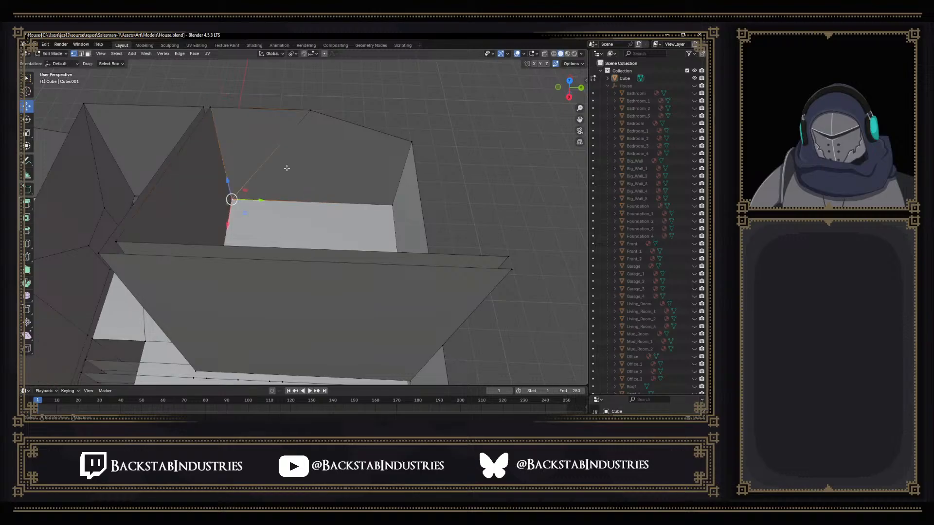
left_click(311, 111)
middle_click_drag(327, 167, 307, 204)
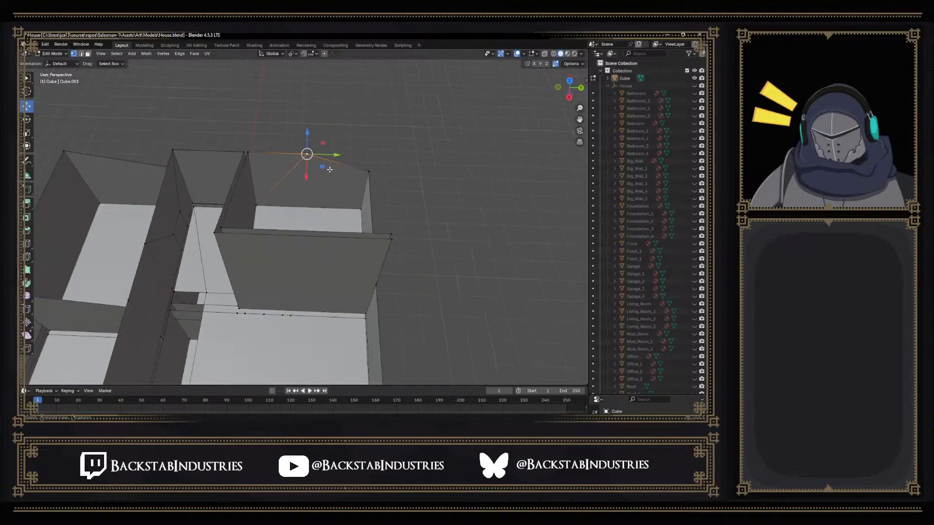
middle_click_drag(302, 208, 126, 227)
scroll(364, 197, "down", 5)
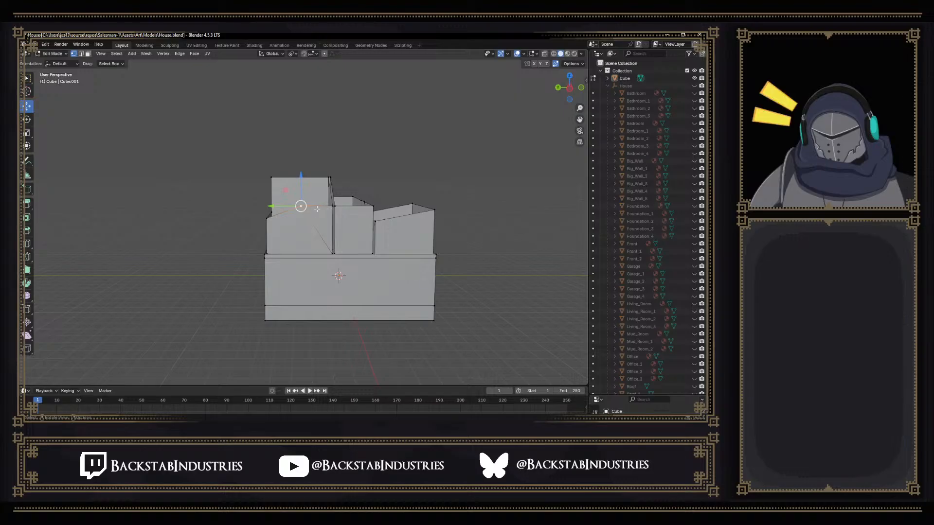
key("x")
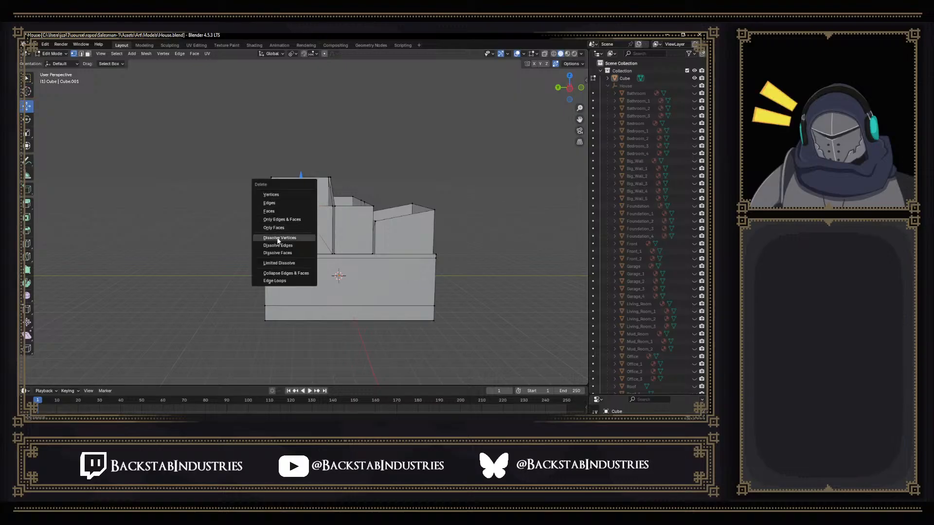
left_click(278, 238)
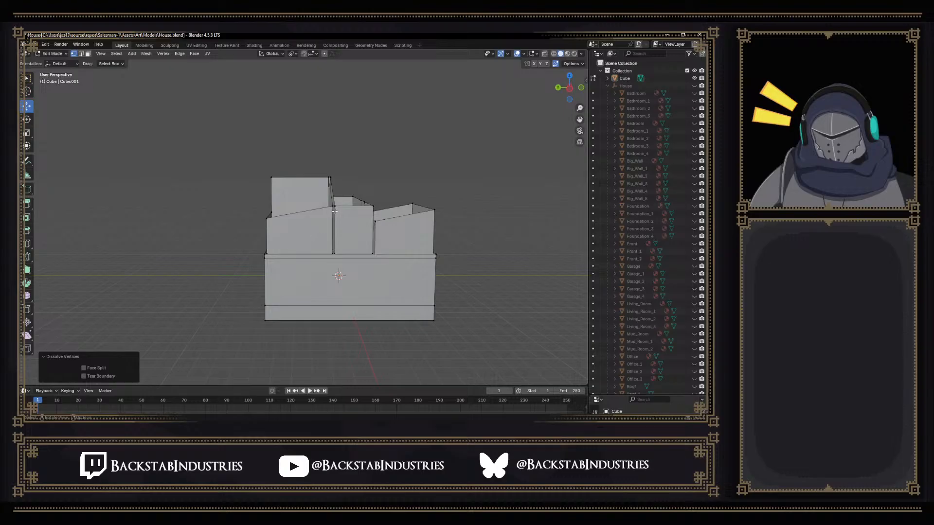
middle_click_drag(335, 211, 219, 234)
scroll(239, 188, "up", 3)
middle_click_drag(244, 176, 196, 165)
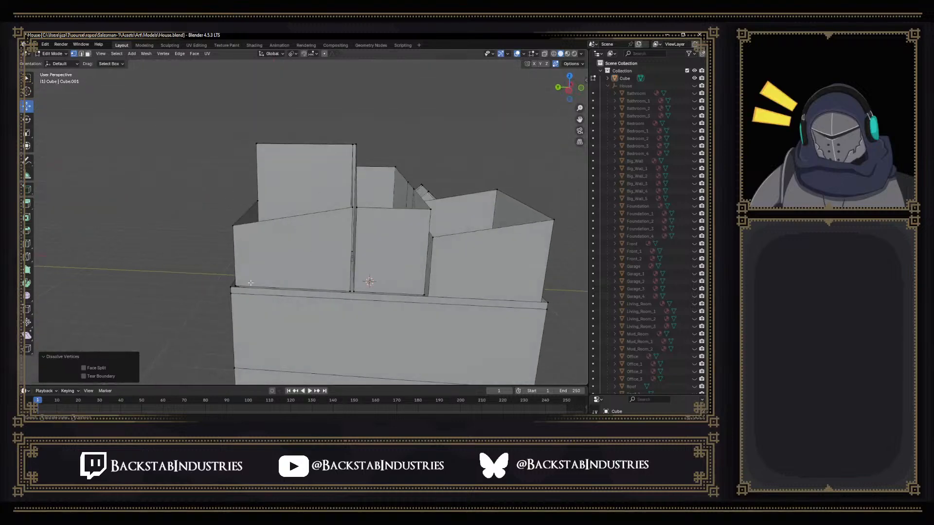
Try extruding the upper floor's outer perimeter edges straight up to form tall exterior walls around the house
left_click(230, 287)
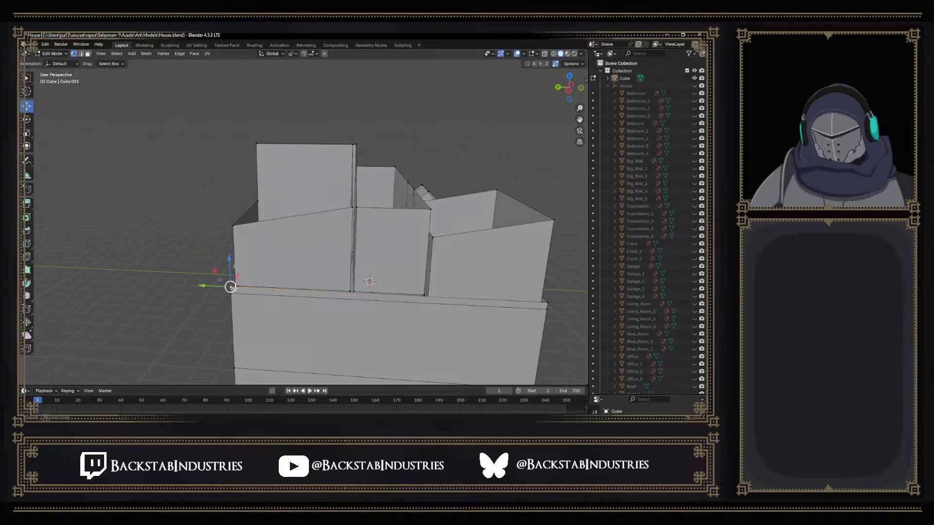
middle_click_drag(231, 287, 247, 277)
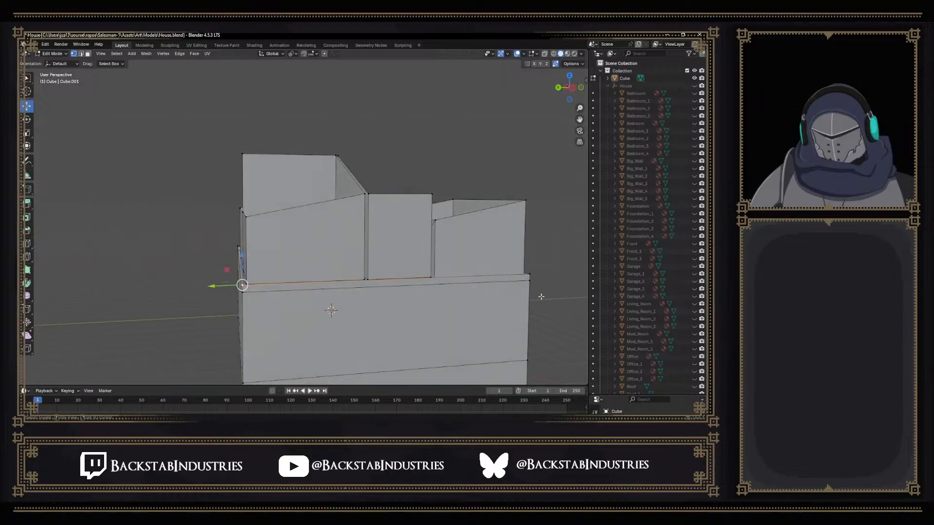
middle_click_drag(531, 275, 395, 303)
left_click(490, 307)
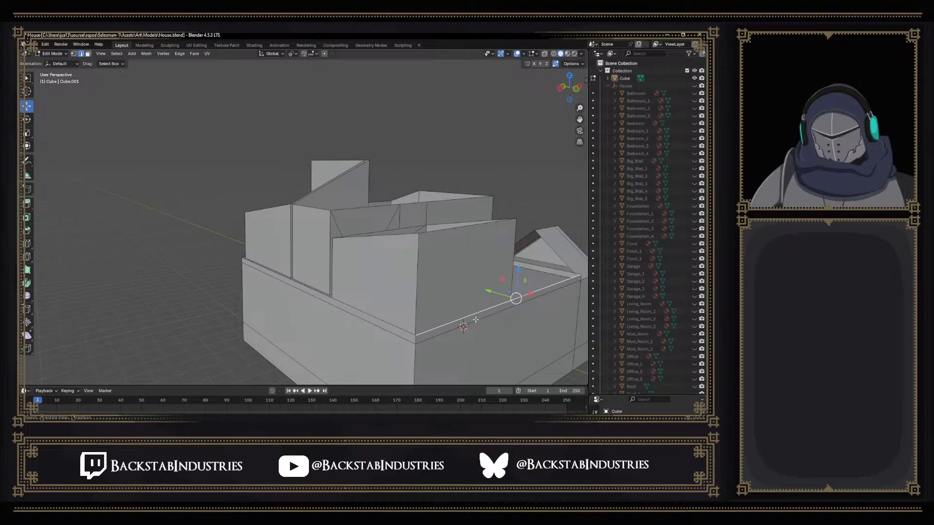
scroll(417, 328, "down", 1)
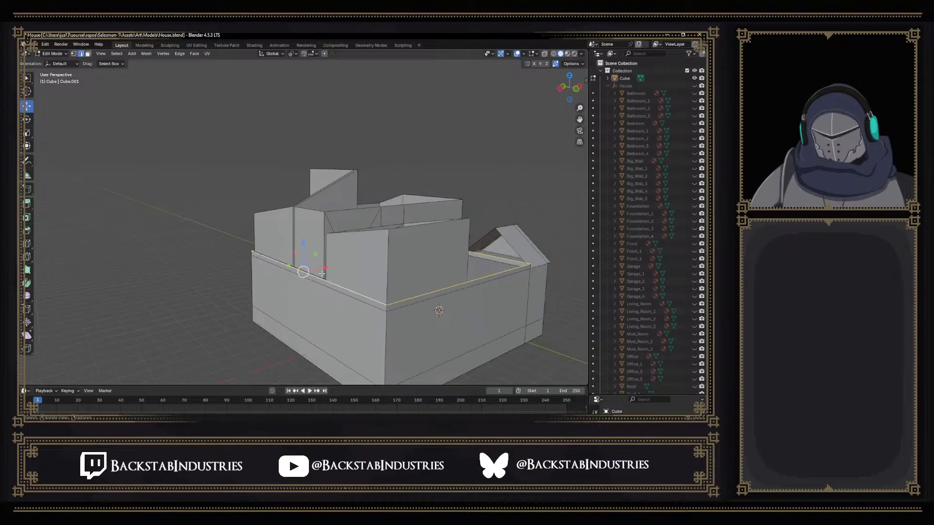
left_click_drag(303, 252, 422, 181)
middle_click_drag(422, 180, 366, 199)
scroll(366, 199, "down", 2)
scroll(374, 207, "down", 2)
left_click(382, 215)
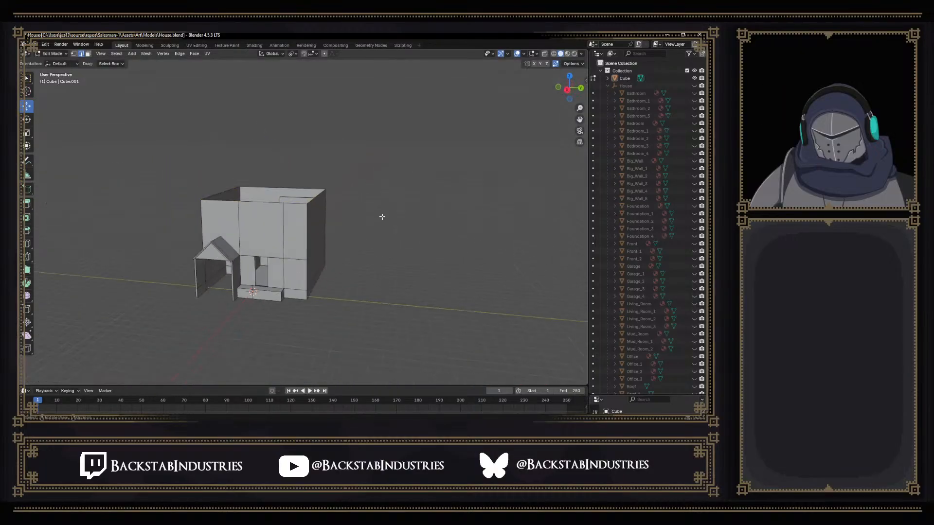
Examine the raised exterior walls from several sides, checking the front facade's upper faces and where they meet the porch roof's corner
middle_click_drag(352, 235, 297, 240)
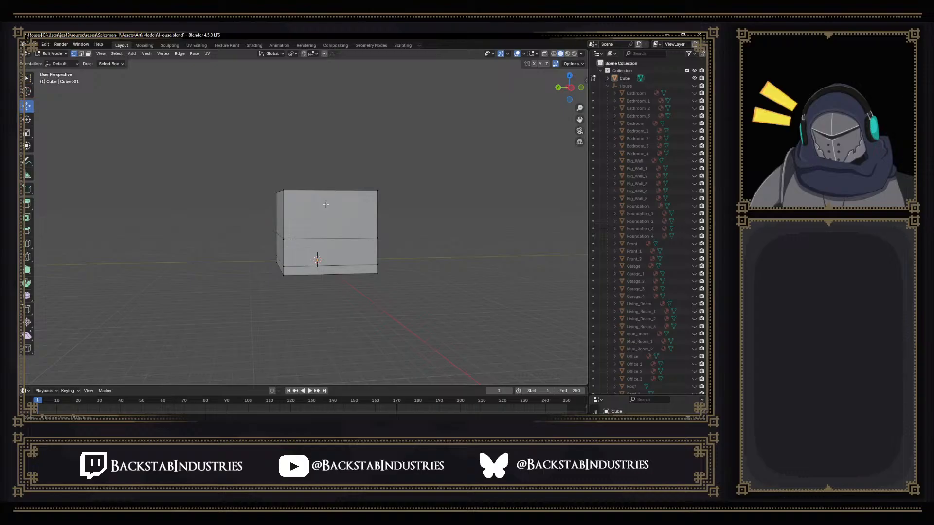
middle_click_drag(287, 222, 441, 235)
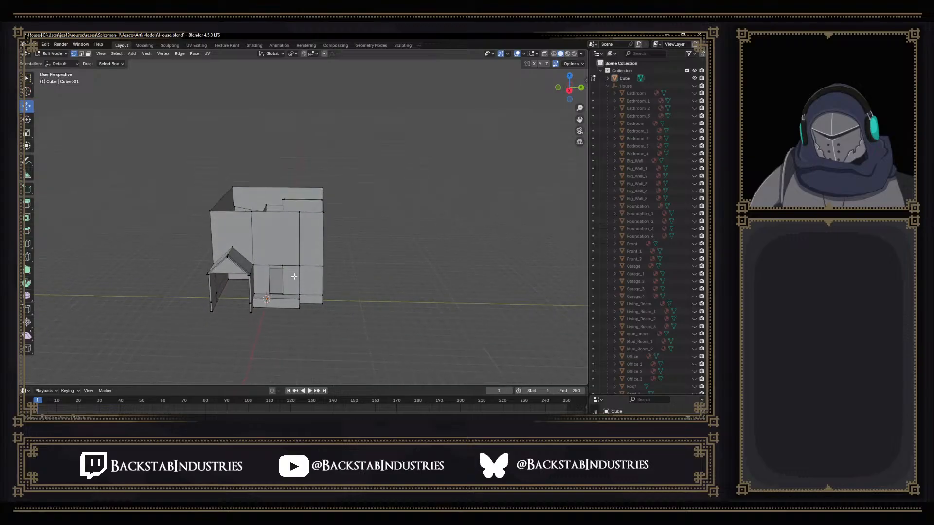
scroll(287, 287, "up", 6)
middle_click_drag(289, 284, 291, 279)
middle_click_drag(294, 137, 292, 168)
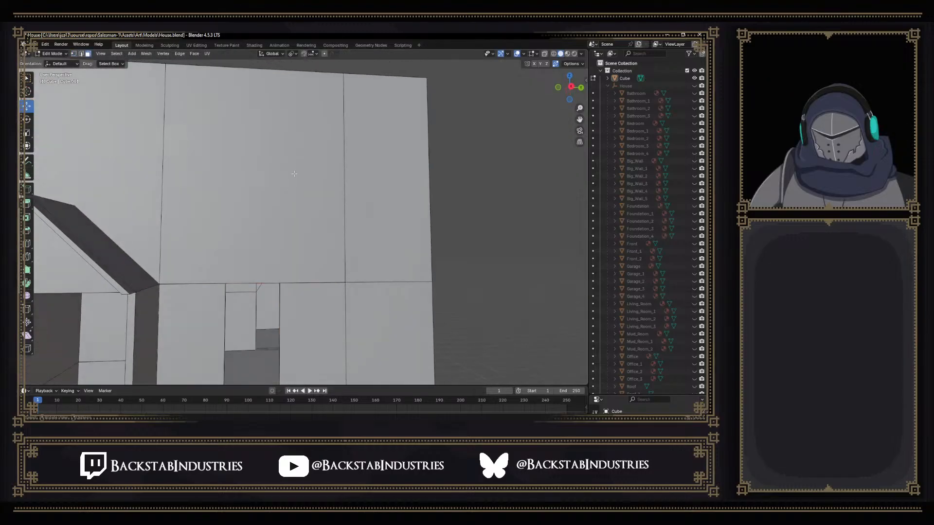
left_click(294, 174)
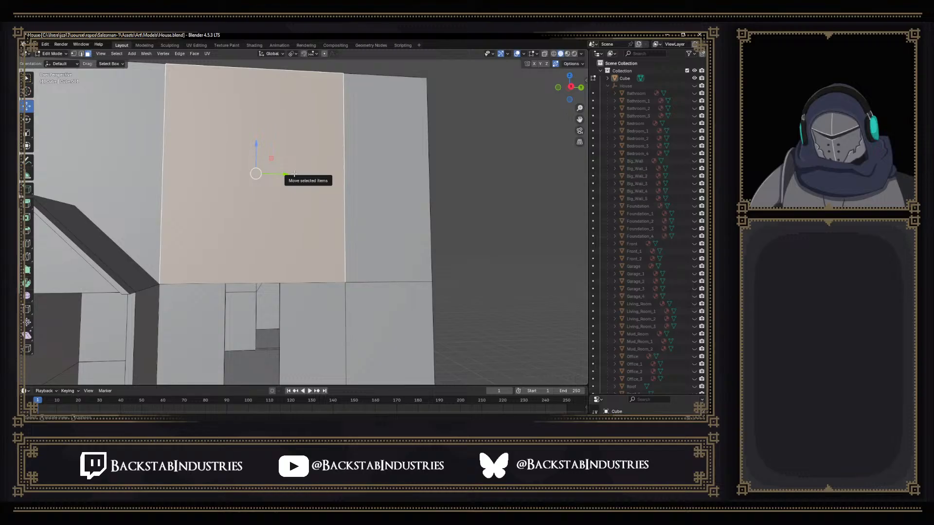
key("1")
mouse_move(301, 193)
middle_mouse_down()
mouse_move(289, 195)
mouse_move(299, 198)
middle_mouse_up()
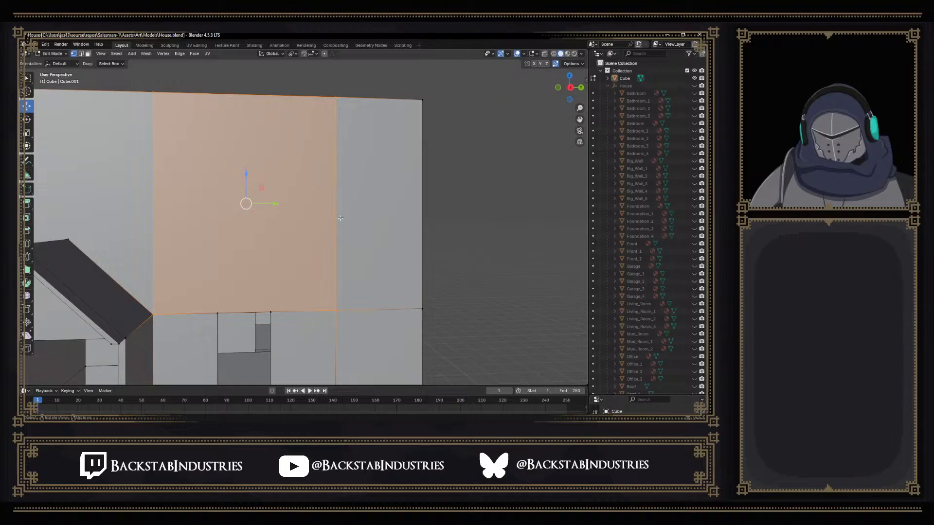
scroll(356, 218, "down", 6)
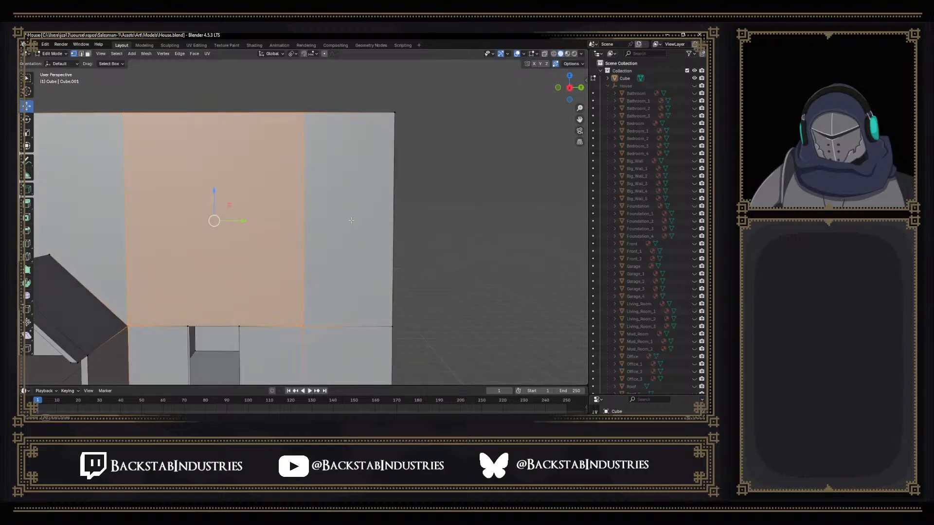
mouse_move(355, 205)
middle_mouse_down()
mouse_move(363, 172)
mouse_move(411, 223)
mouse_move(354, 215)
middle_mouse_up()
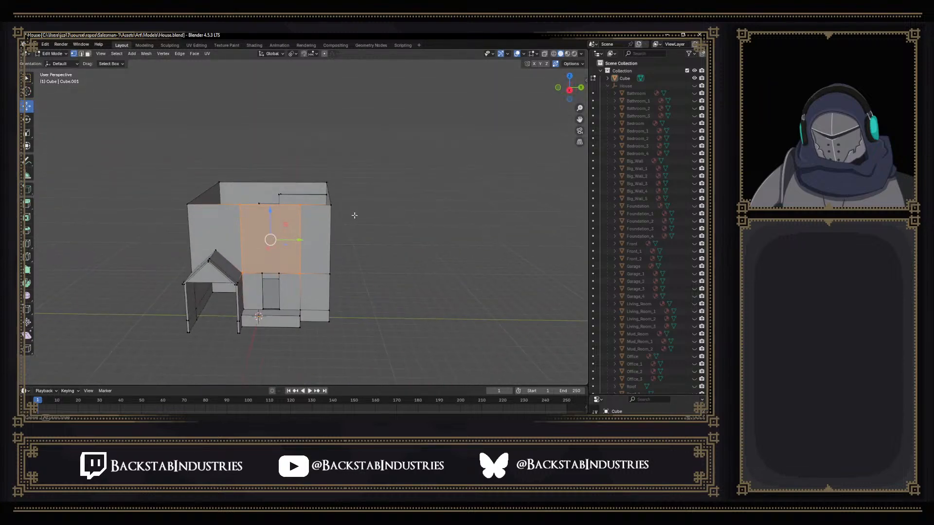
mouse_move(354, 215)
middle_mouse_down()
mouse_move(374, 218)
mouse_move(358, 214)
middle_mouse_up()
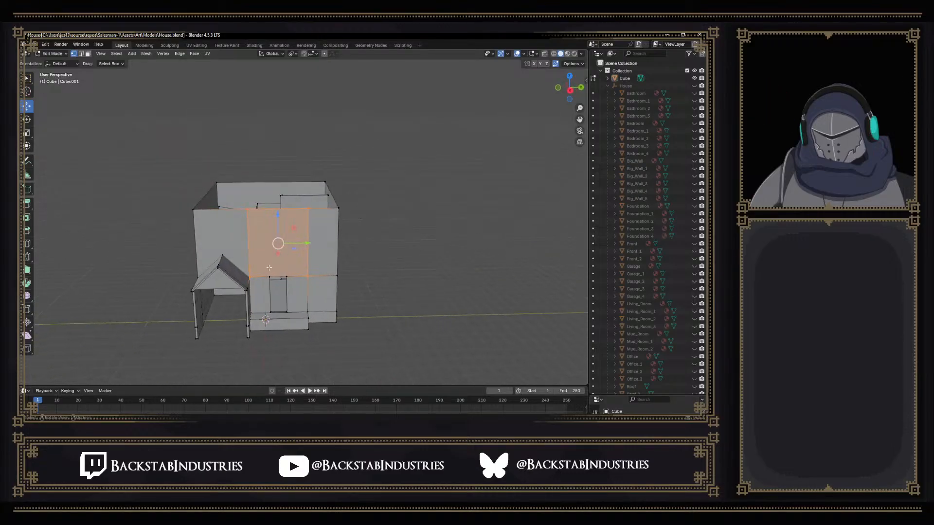
left_click(248, 271)
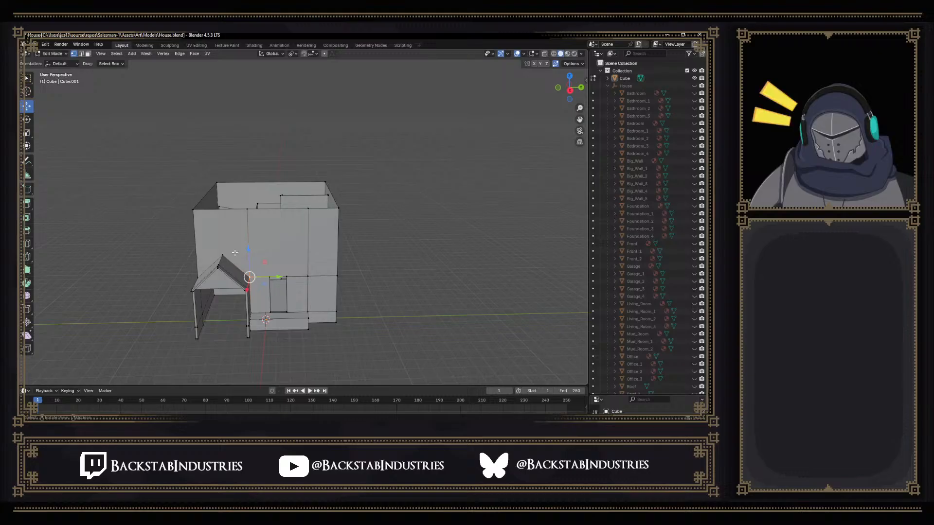
key("3")
left_click(235, 253)
key("1")
middle_click_drag(235, 252, 501, 234)
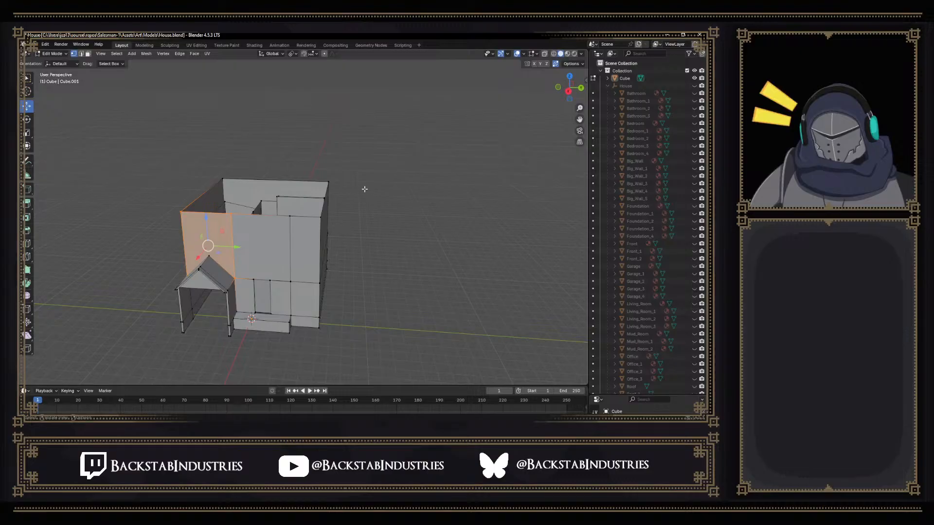
scroll(364, 187, "up", 6)
scroll(363, 187, "down", 5)
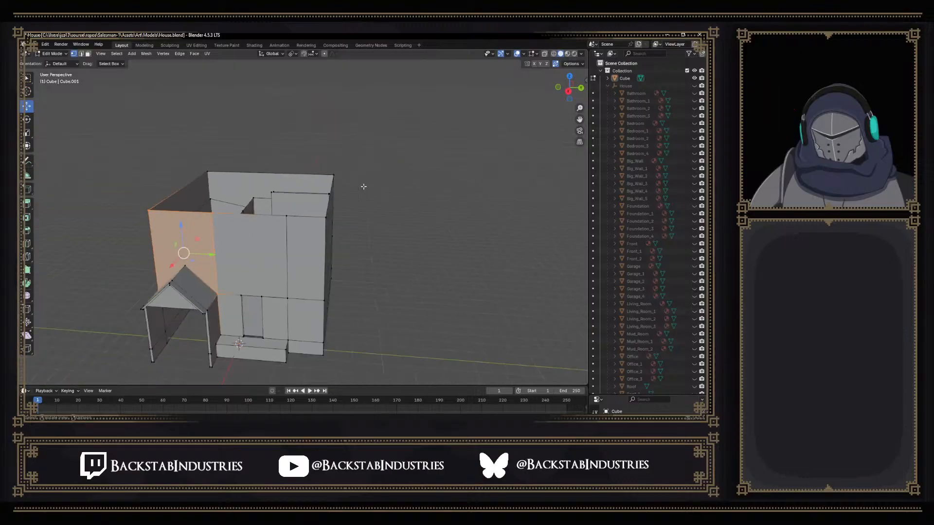
Undo the perimeter wall extrusion and the selections made since
key("ctrl+z")
key("ctrl+z")
key("ctrl+z")
key("ctrl+z")
key("ctrl+z")
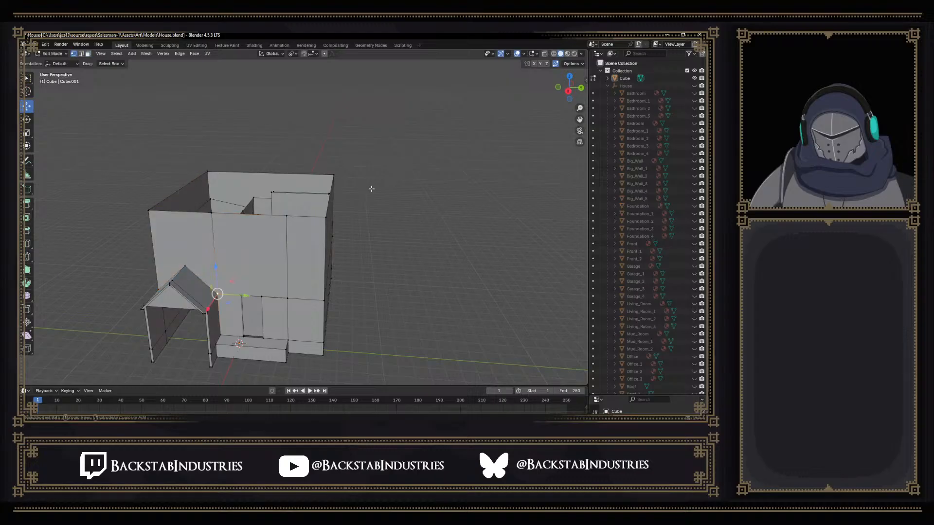
key("ctrl+z")
key("ctrl+z")
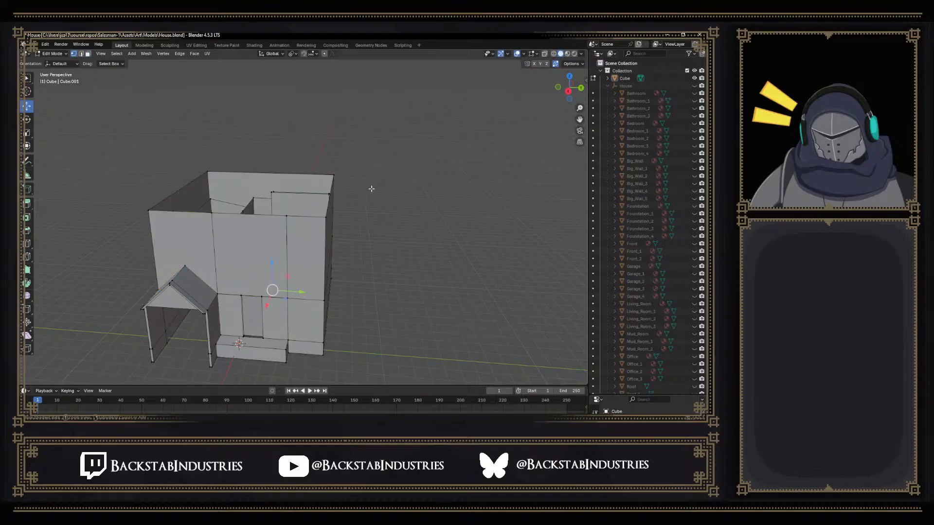
key("ctrl+z")
key("ctrl+z")
key("ctrl+z")
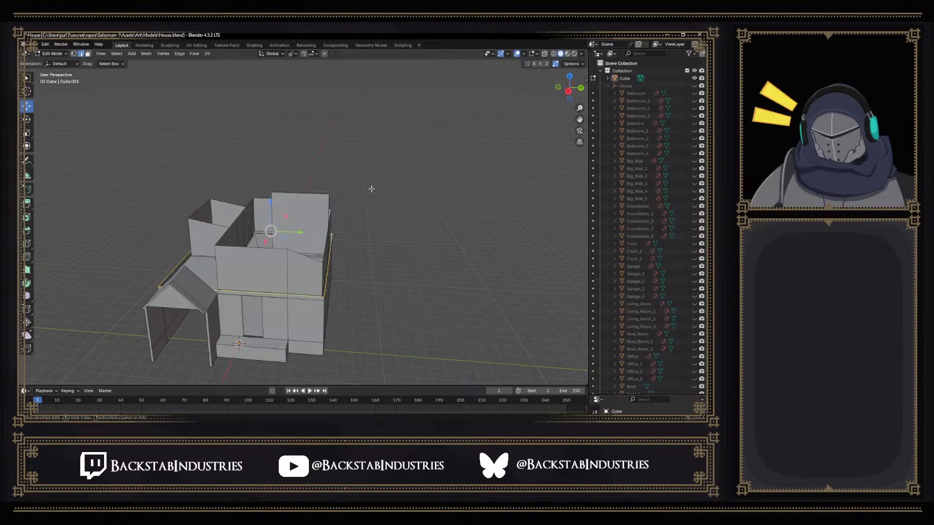
Examine the upper-floor rooms from above, checking the hallway floor face and the corner where the interior walls meet
middle_click_drag(399, 188, 336, 207)
scroll(336, 207, "up", 6)
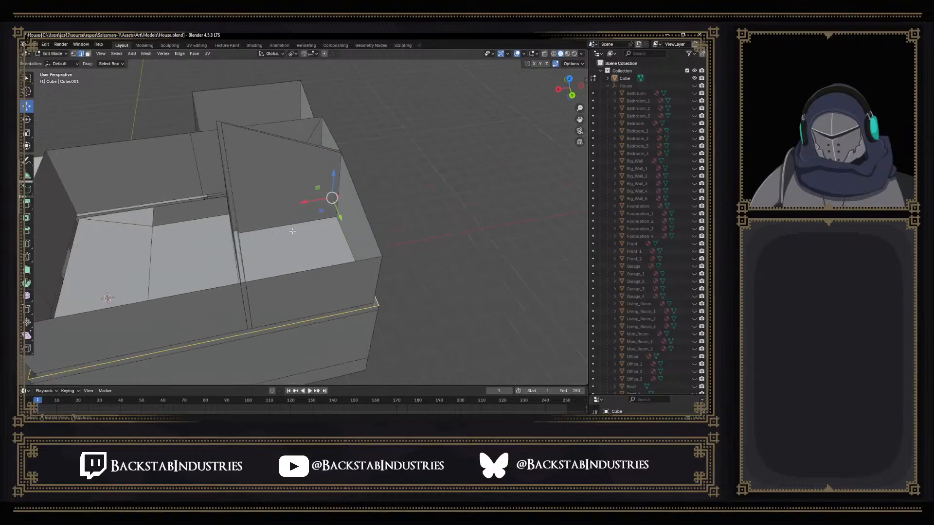
middle_click_drag(276, 223, 185, 214)
middle_click_drag(308, 213, 392, 215)
scroll(409, 233, "up", 4)
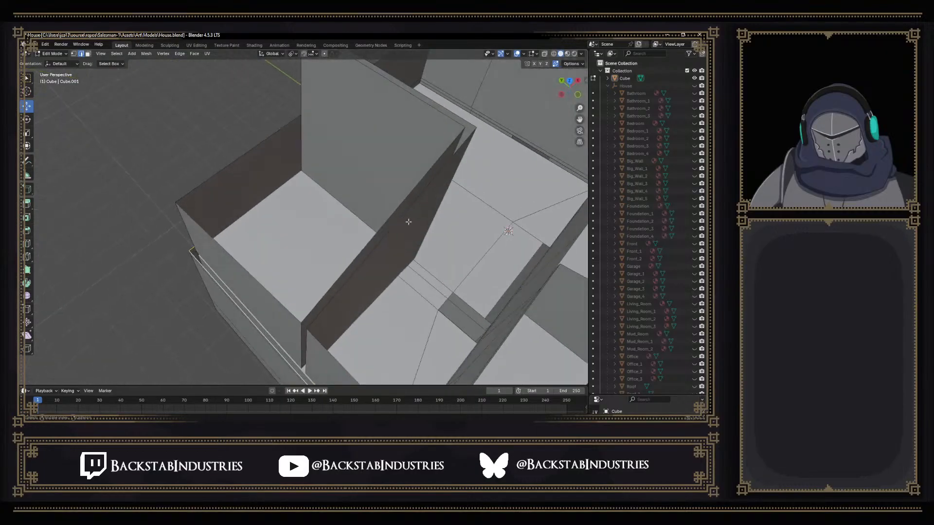
left_click(429, 278)
middle_click_drag(446, 281, 316, 247)
mouse_move(375, 220)
middle_mouse_down()
mouse_move(338, 215)
mouse_move(359, 228)
middle_mouse_up()
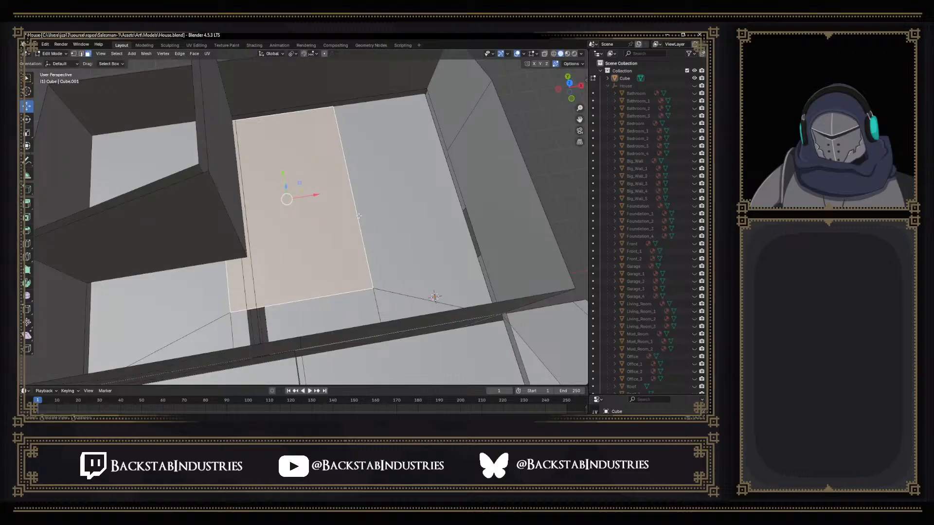
middle_click_drag(286, 229, 301, 243)
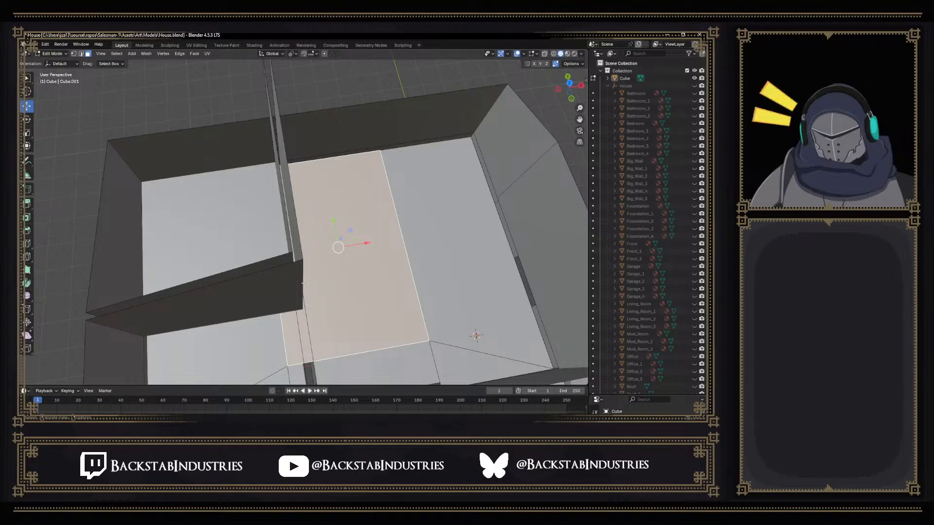
middle_click_drag(305, 309, 297, 261)
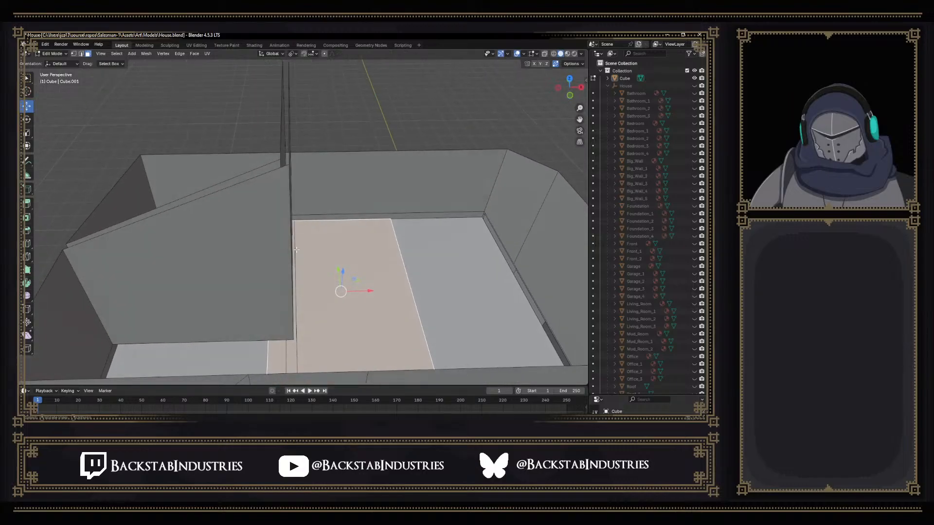
middle_click_drag(290, 152, 274, 210)
Extrude the vertical edge at the interior walls' corner about 5.42 m along X to extend the wall across the floor
key("2")
left_click(258, 249)
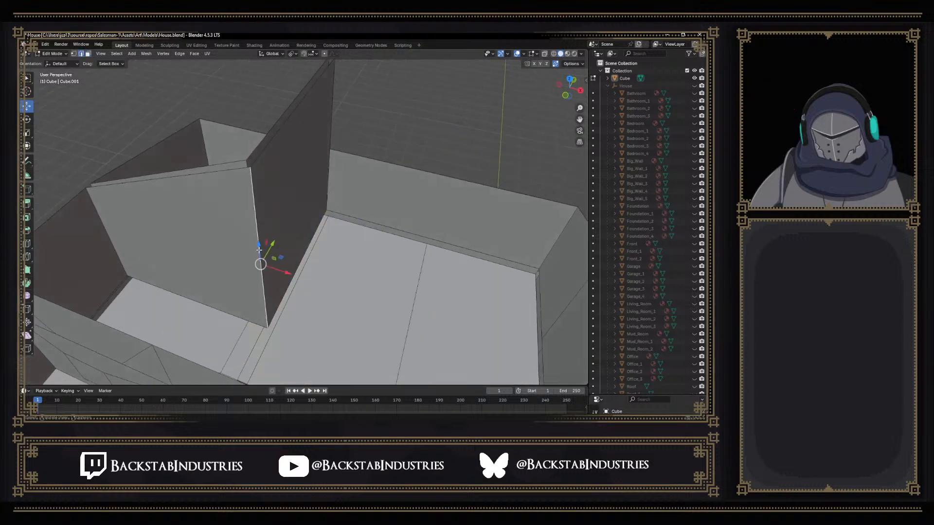
key("g")
key("x")
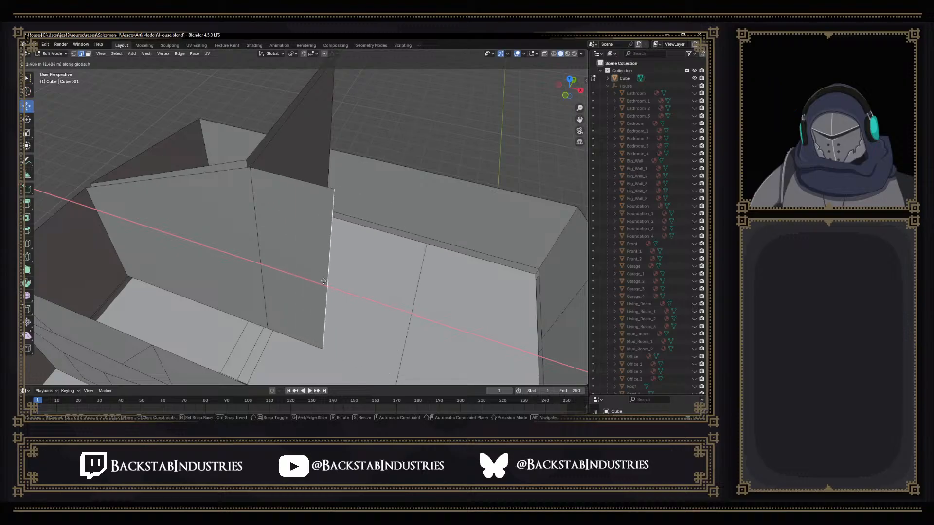
left_click(543, 331)
middle_click_drag(542, 331, 437, 282)
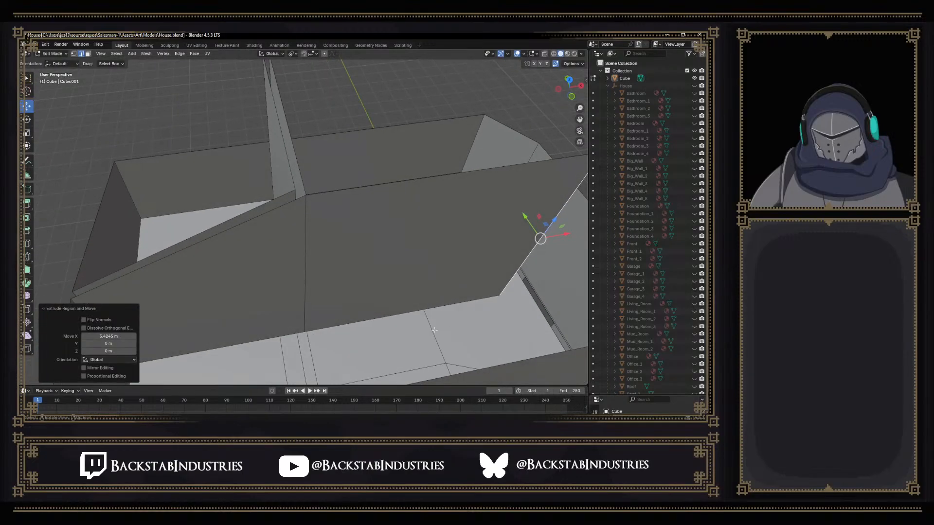
Unhide the reference objects Bedroom_1, Bedroom_2, Bedroom_3 and Bedroom_4
left_click(694, 139)
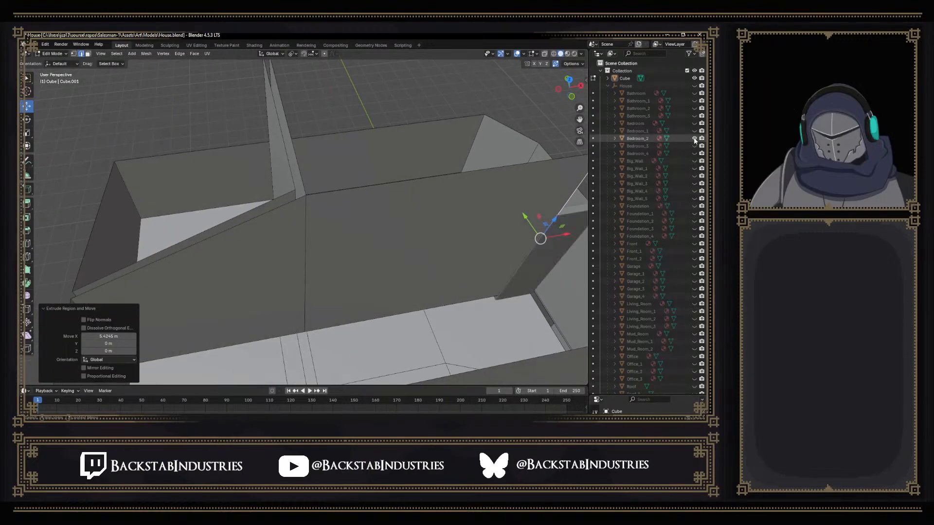
left_click(693, 130)
left_click(694, 146)
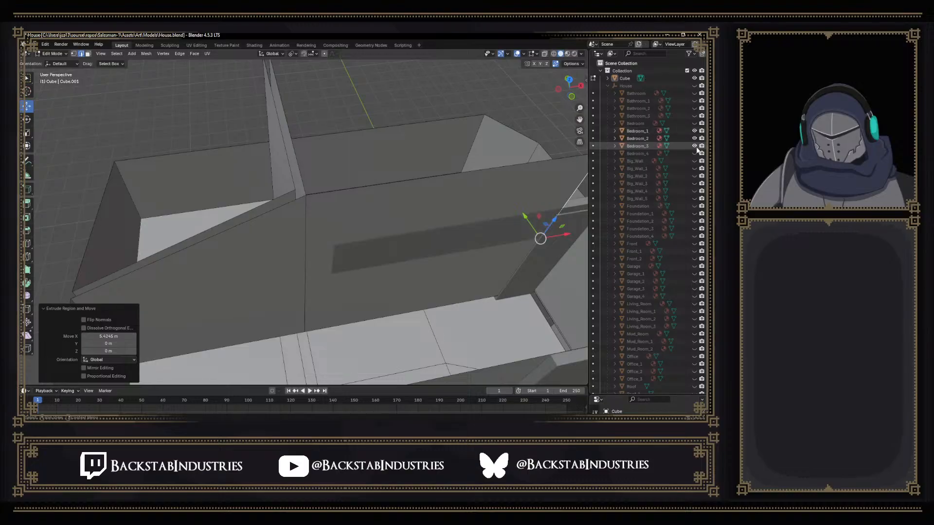
left_click(694, 153)
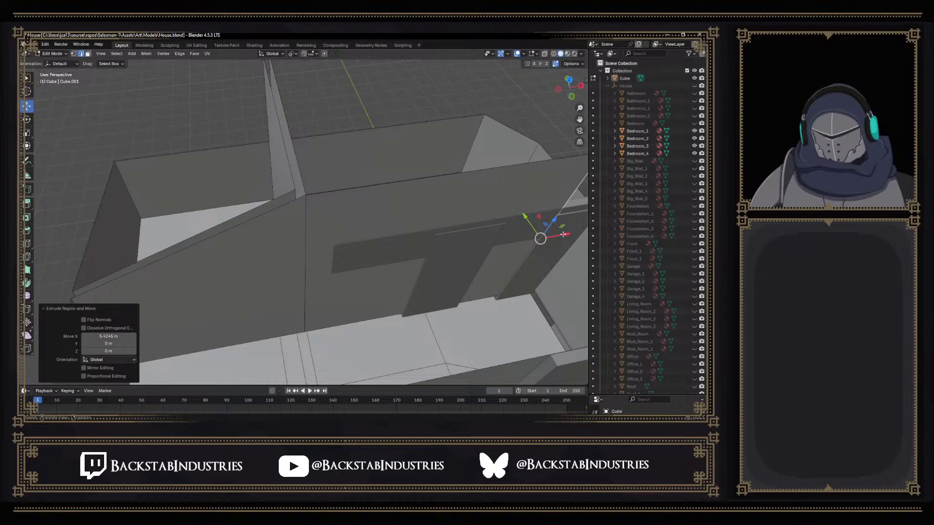
Try moving the extended wall's end edge about 0.44 m along X toward the exterior wall, and undo the move
left_click_drag(562, 235, 556, 246)
middle_click_drag(548, 276, 350, 250)
left_click_drag(365, 208, 386, 214)
middle_click_drag(385, 213, 258, 207)
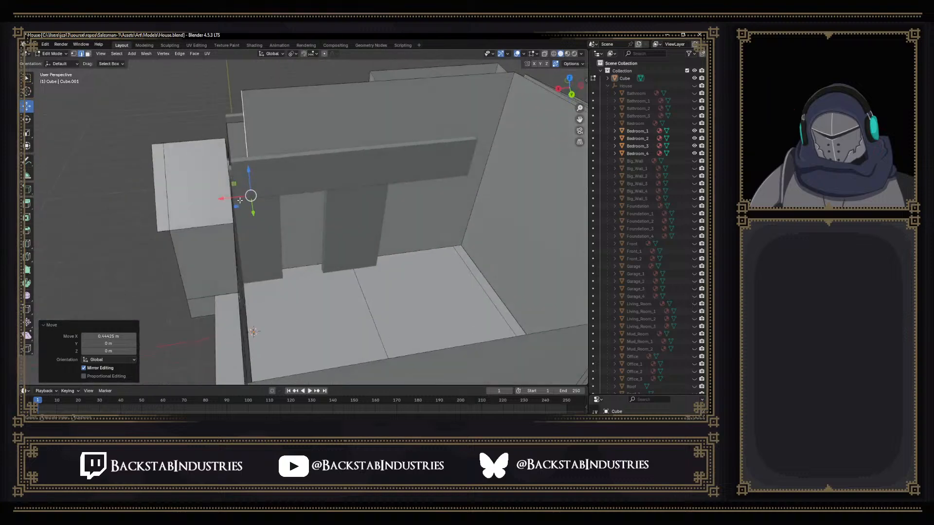
mouse_move(242, 199)
left_mouse_down()
mouse_move(233, 199)
mouse_move(240, 196)
left_mouse_up()
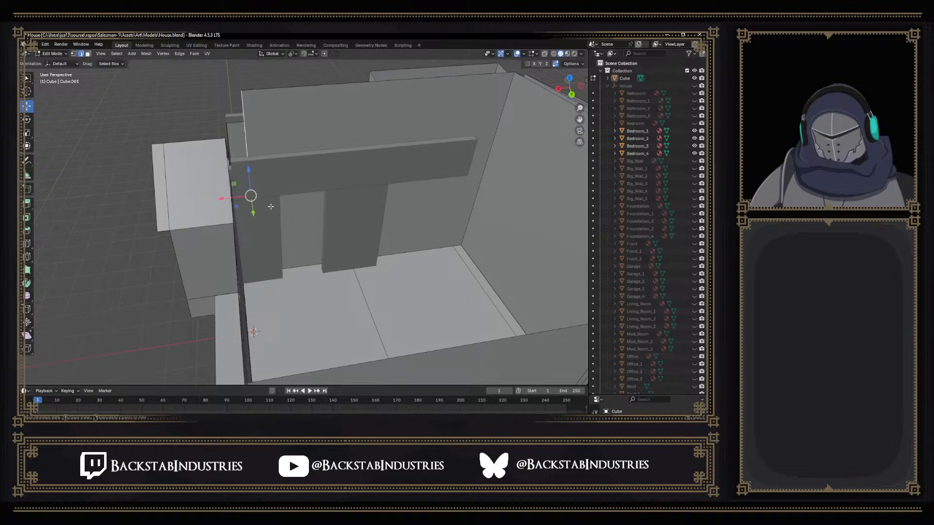
key("ctrl+z")
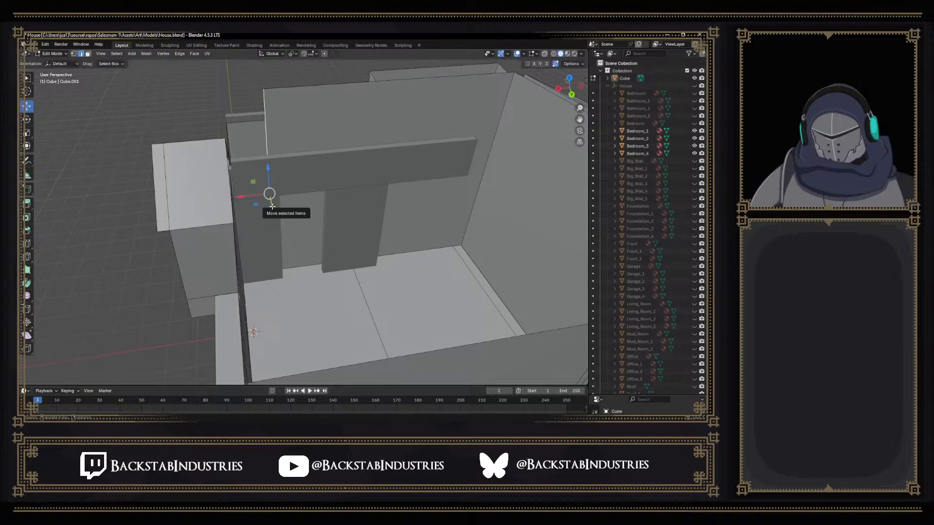
Move the extended wall's end edge about 0.85 m along X toward the exterior wall
right_click(273, 196)
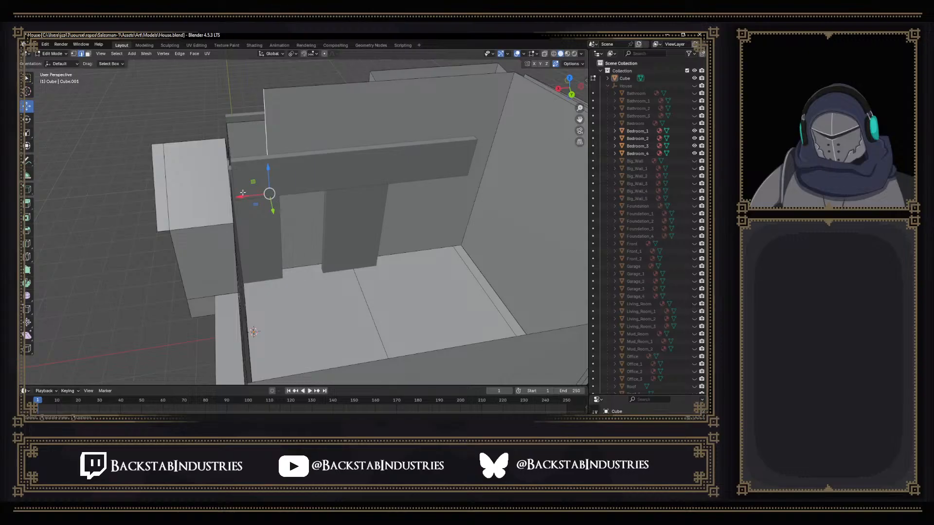
left_click_drag(248, 193, 210, 188)
middle_click_drag(210, 188, 384, 224)
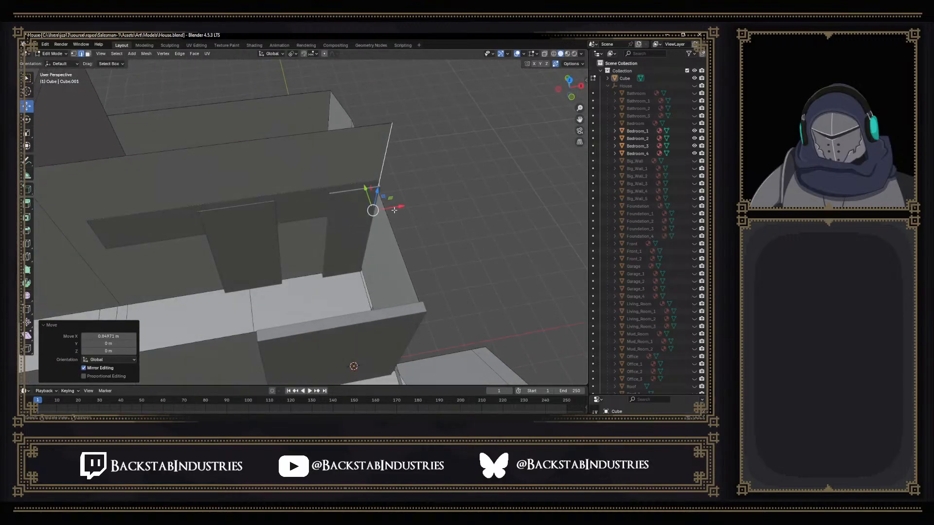
Move the extended wall's end edge back about 0.05 m and a further 0.08 m along X
left_click_drag(392, 206, 384, 206)
left_click(389, 207)
middle_click_drag(389, 207, 346, 250)
key("g")
key("x")
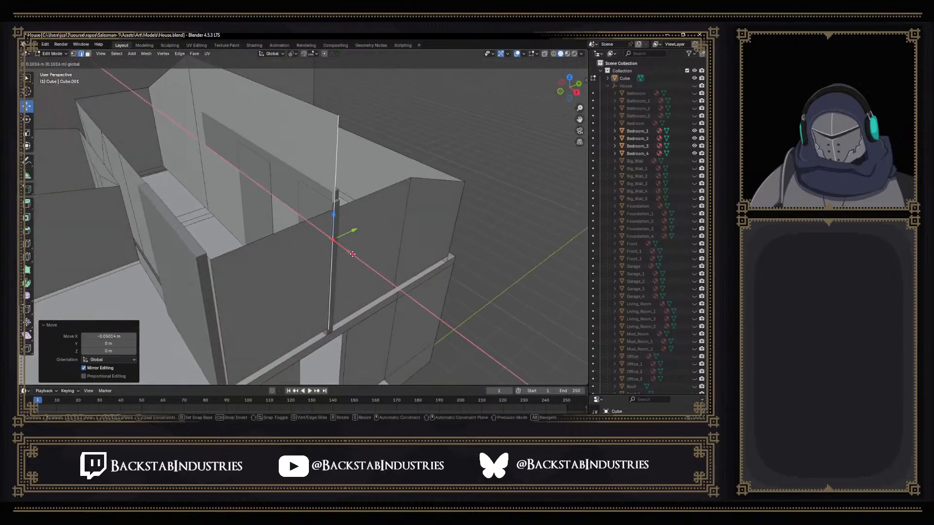
left_click(382, 232)
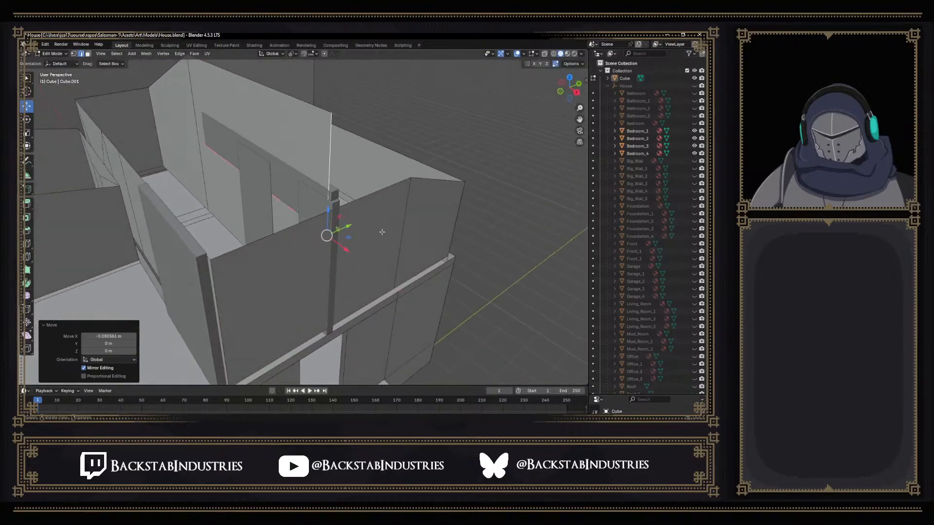
Align the extended wall's end edge with the exterior wall's vertical edge by scaling both to 0 along X
left_click(404, 219)
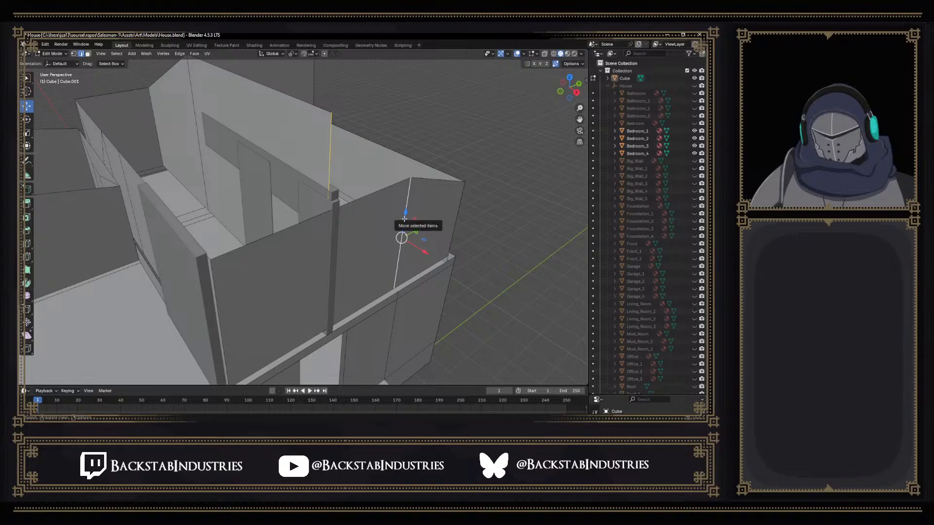
key("s")
key("0")
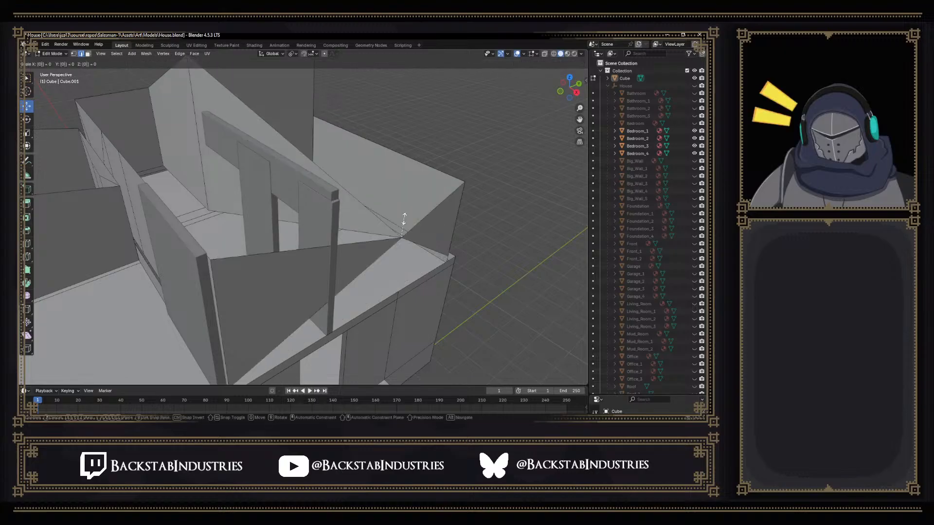
key("Escape")
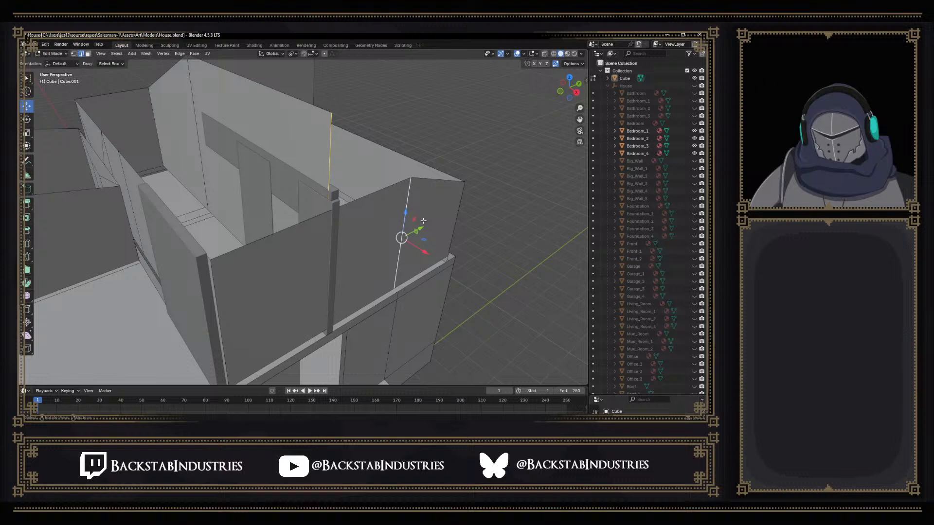
key("s")
key("x")
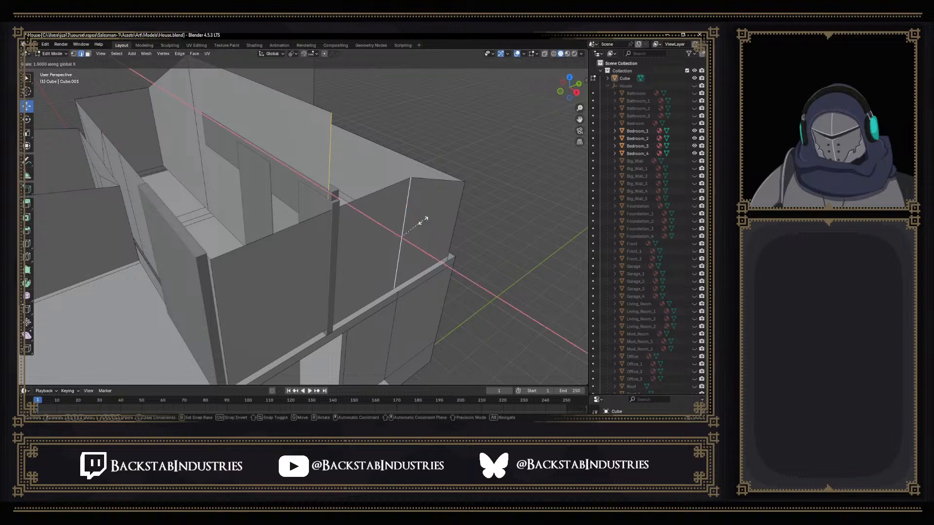
key("0")
key("Return")
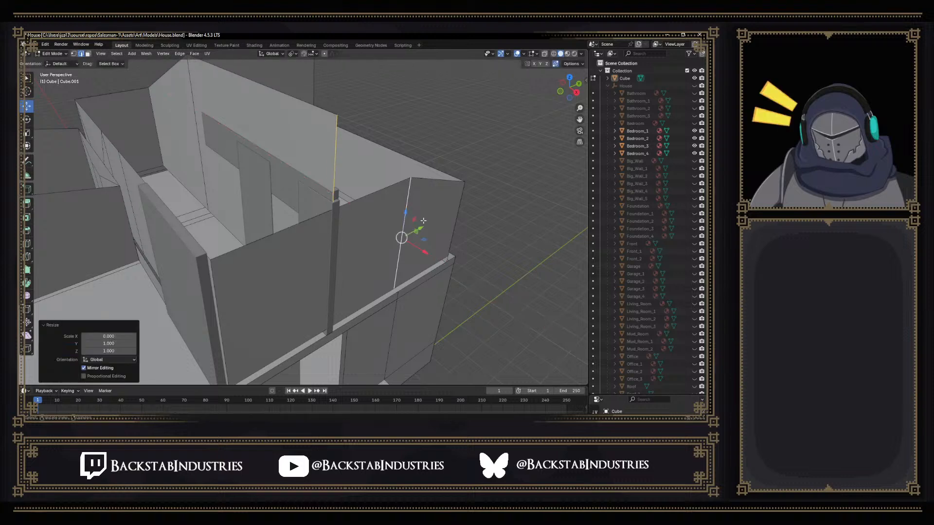
Try moving the extended wall's end edge about 2.16 m inward along X
middle_click_drag(359, 175, 256, 169)
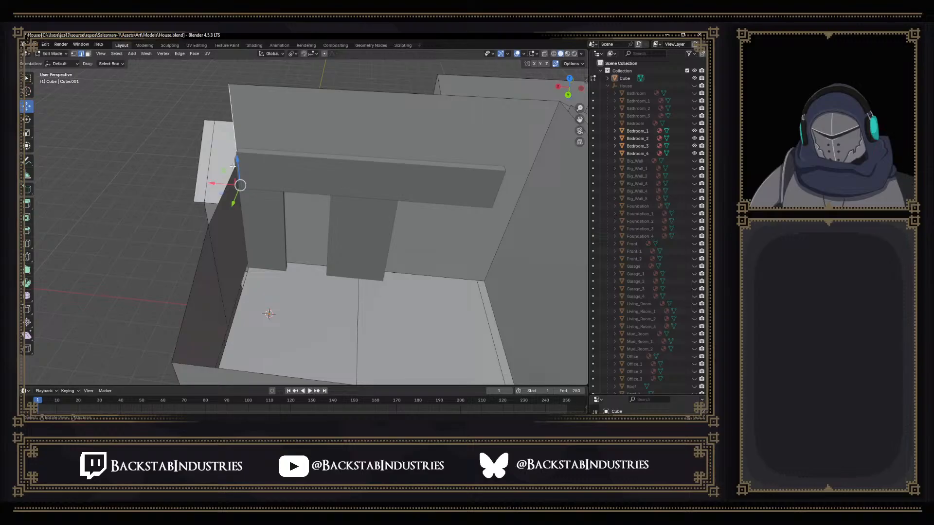
left_click_drag(216, 183, 311, 188)
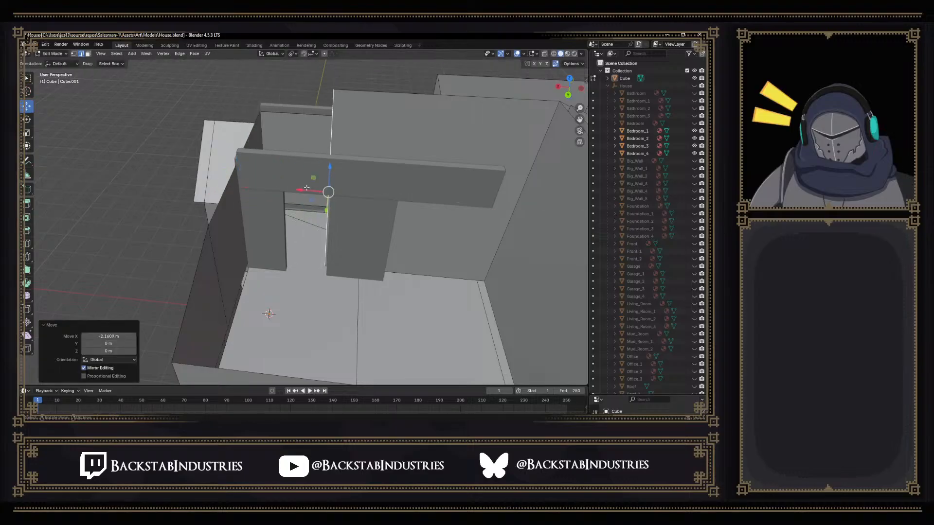
middle_click_drag(306, 188, 410, 190)
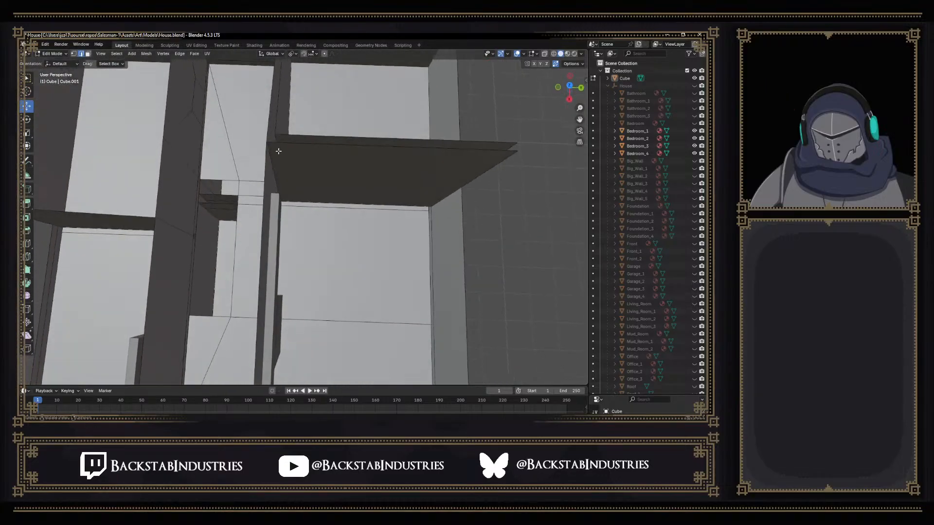
Add a vertical loop cut to the partition wall between the rooms and slide it close to the corner with the extended wall
middle_click_drag(277, 144, 336, 153)
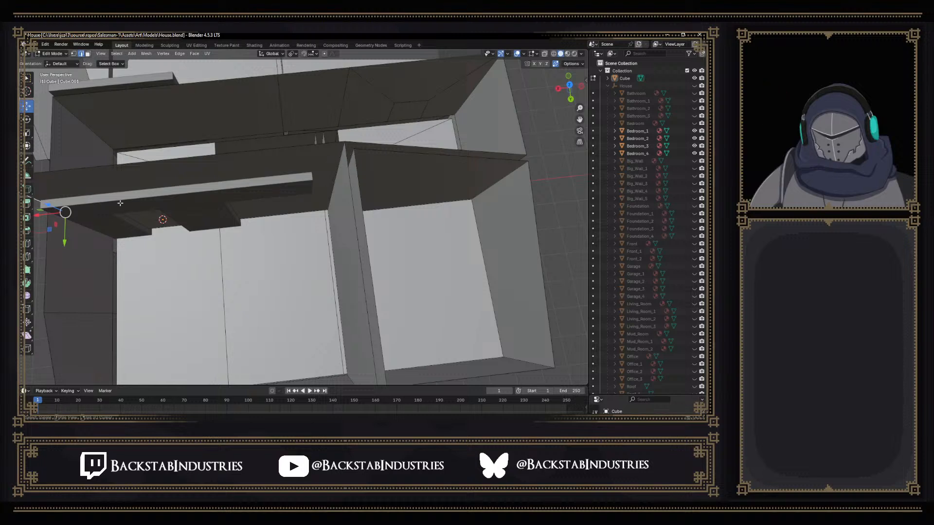
middle_click_drag(120, 203, 282, 169)
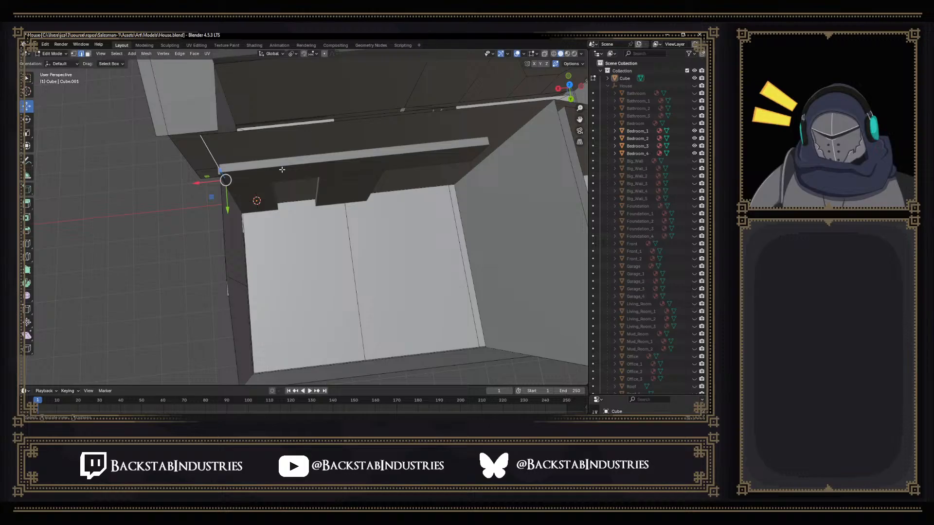
middle_click_drag(383, 145, 417, 111)
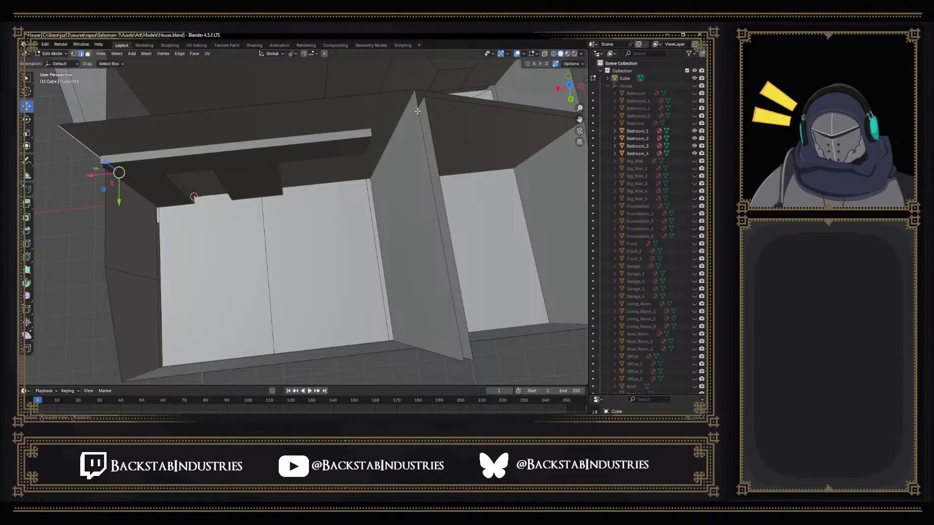
left_click(412, 137)
left_click(402, 169)
middle_click_drag(401, 169, 277, 121)
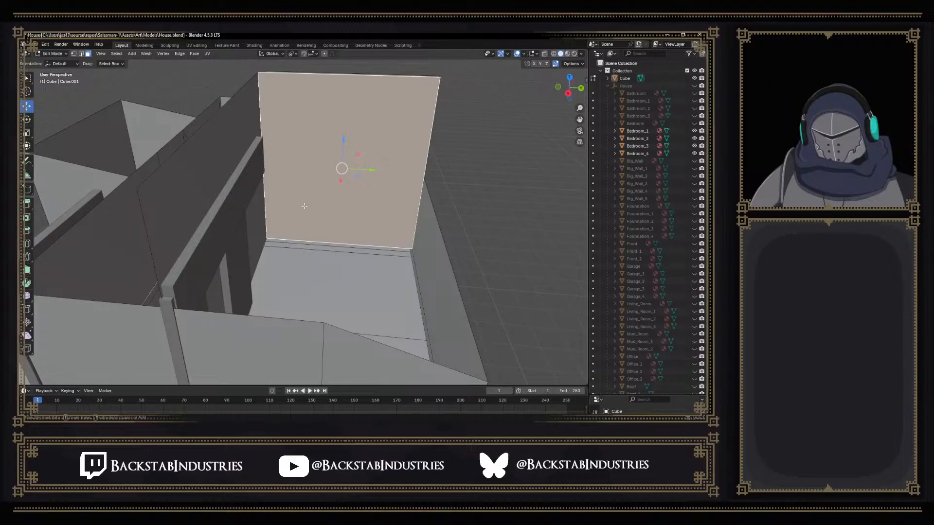
key("ctrl+r")
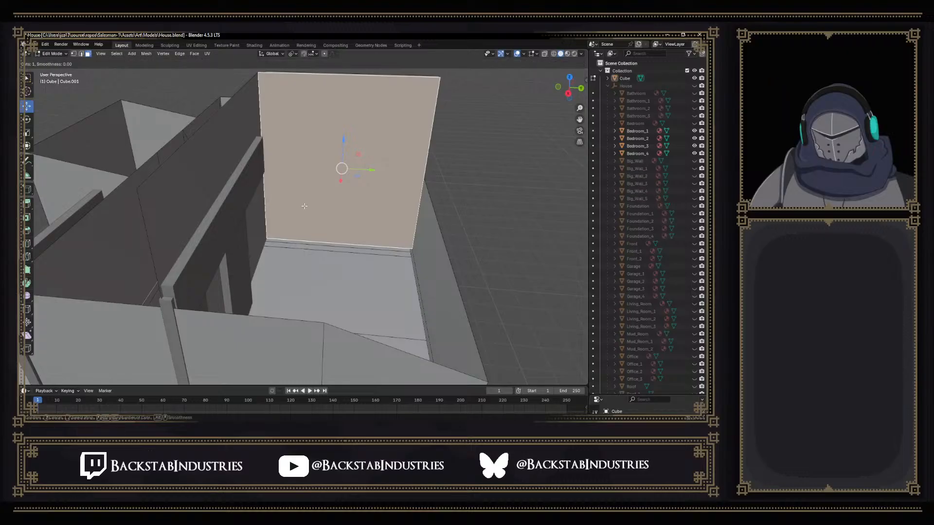
left_click(347, 77)
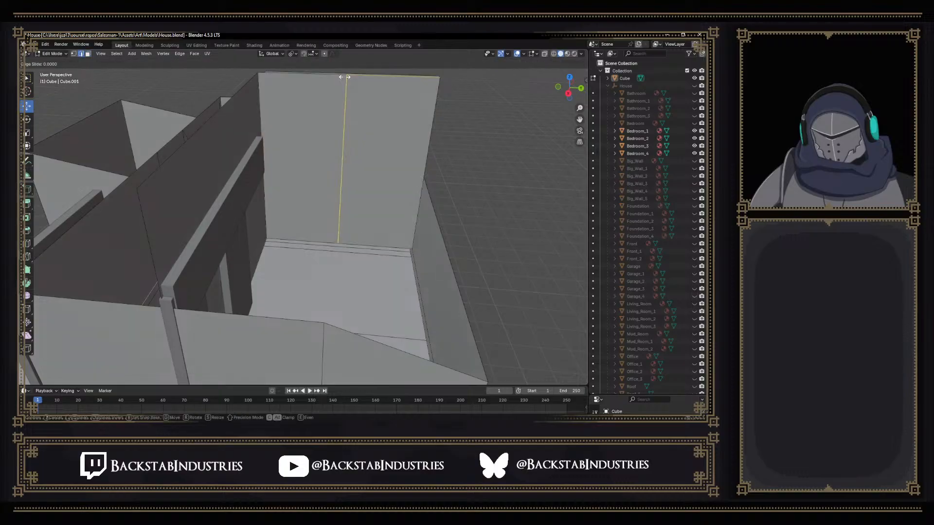
left_click(256, 87)
Align the selected vertical edges at the partition wall's corner by scaling them to 0 along Y
middle_click_drag(257, 86, 318, 159)
left_click(377, 159)
middle_click_drag(378, 159, 433, 167)
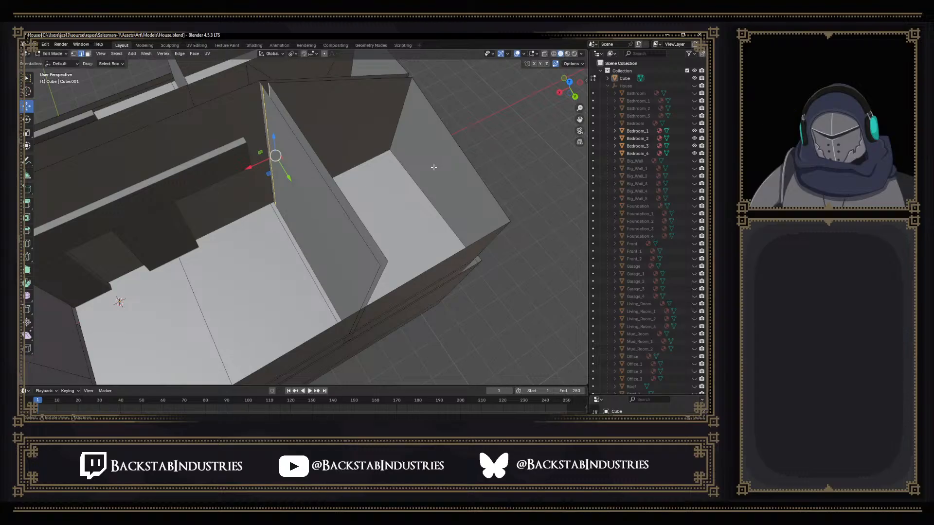
type("sy")
type("0")
key("Return")
Try extruding the aligned corner edges about 6.40 m along X beside the extended wall, and undo the extrusion
middle_click_drag(326, 167, 419, 193)
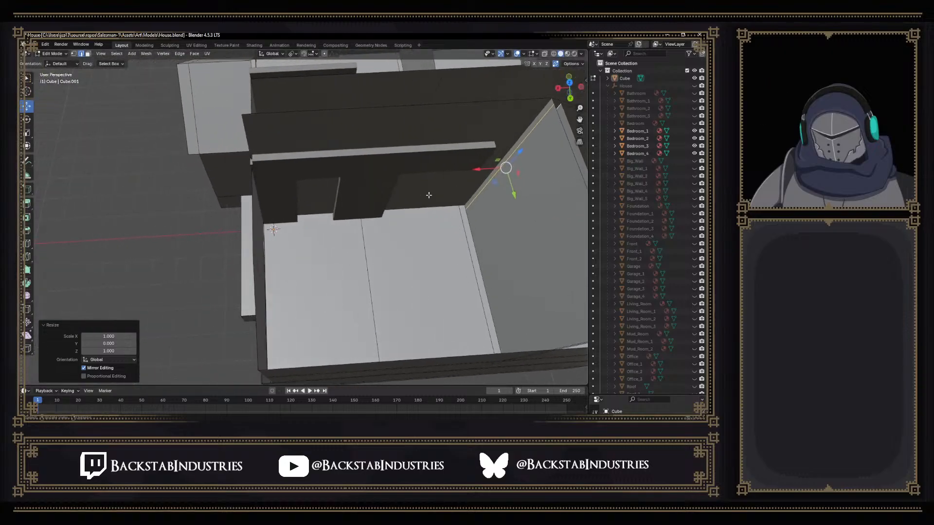
key("p")
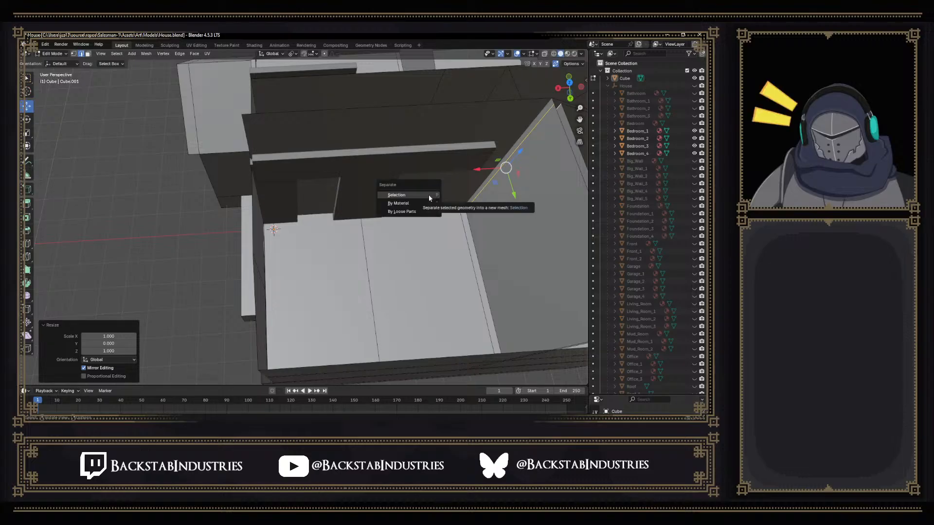
key("ctrl+z")
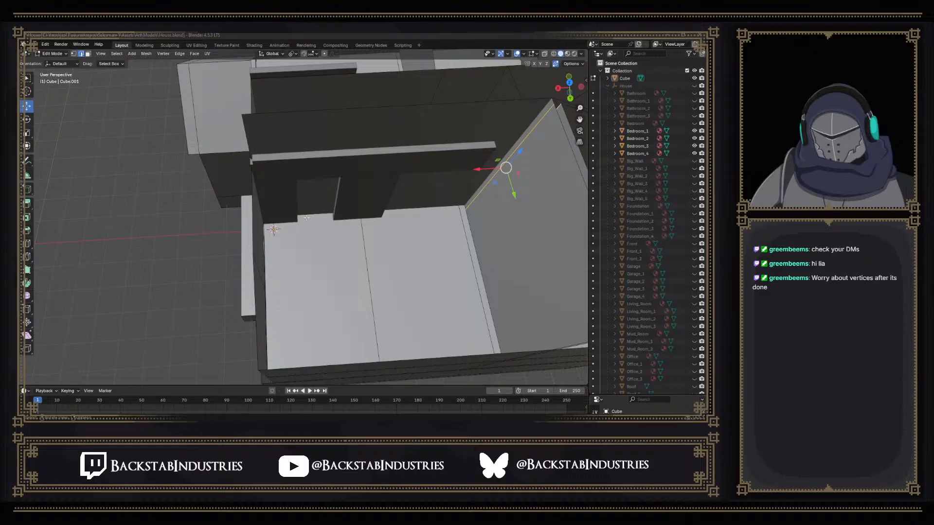
key("ctrl+e")
right_click(418, 190)
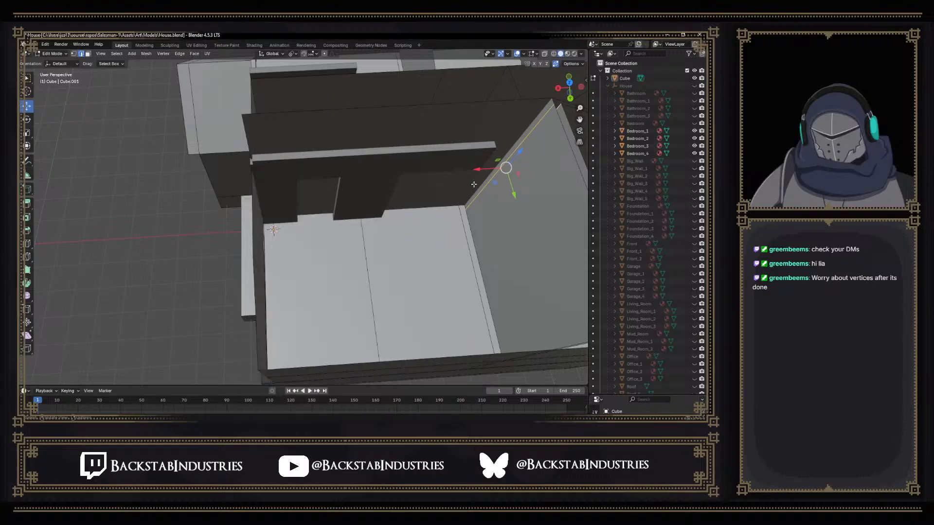
key("g")
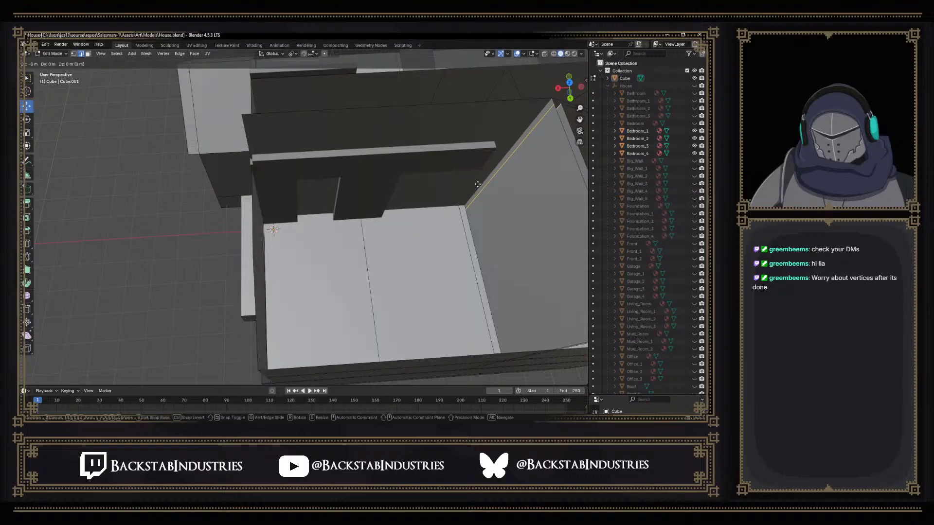
key("x")
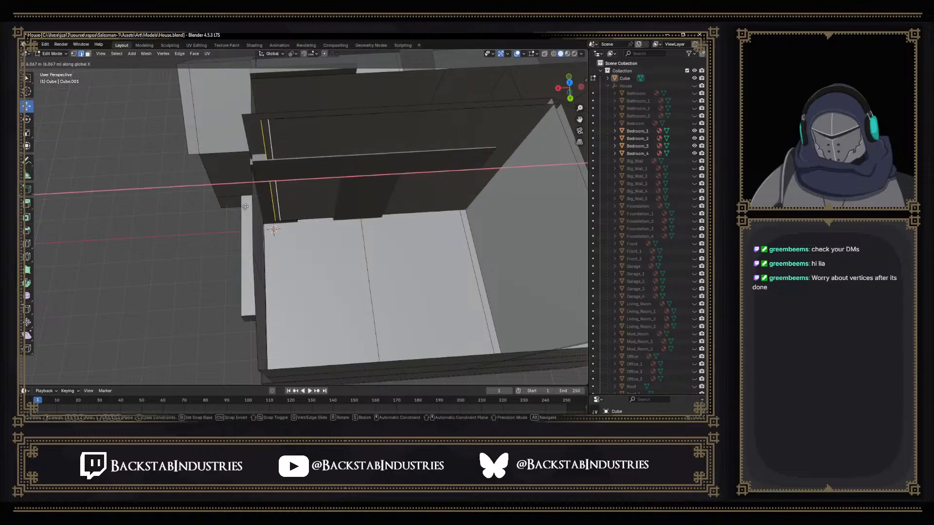
left_click(236, 207)
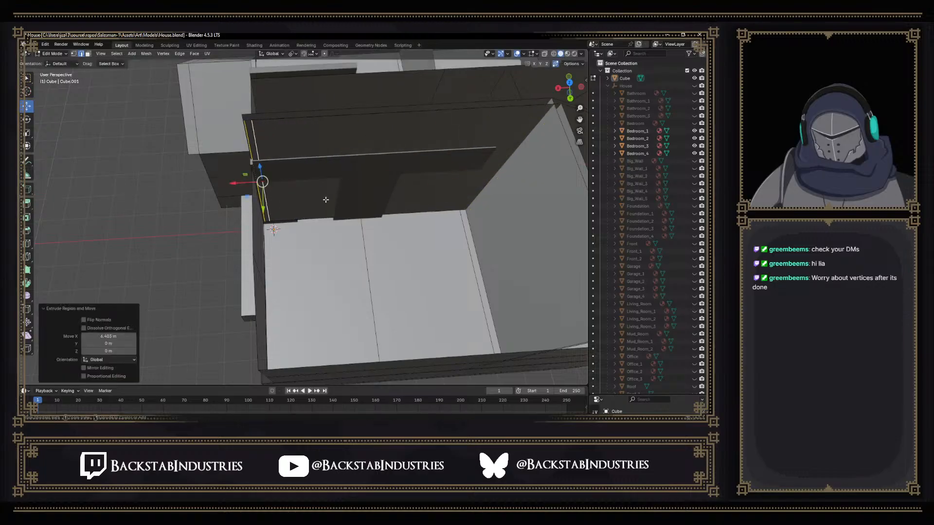
key("ctrl+z")
Extrude the aligned corner edges about 6.46 m along X to the exterior wall, forming the bedroom side of the extended wall
key("g")
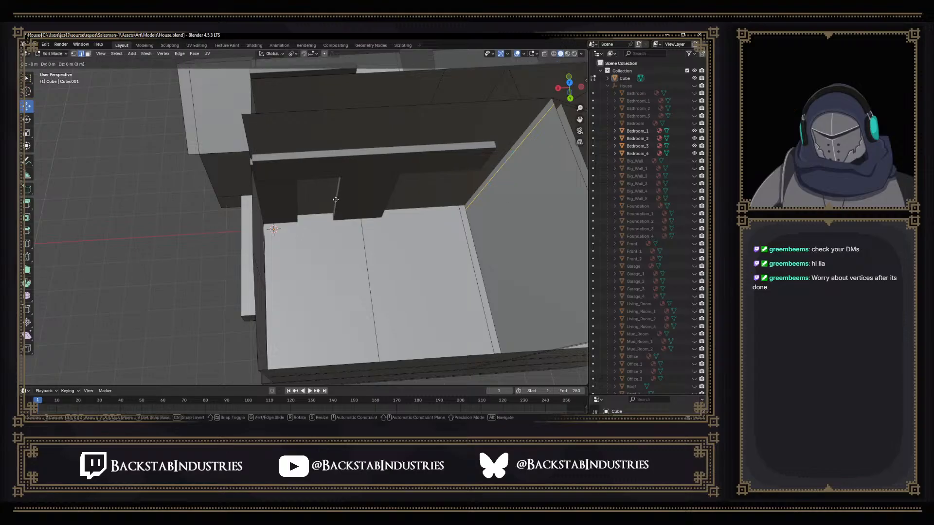
key("x")
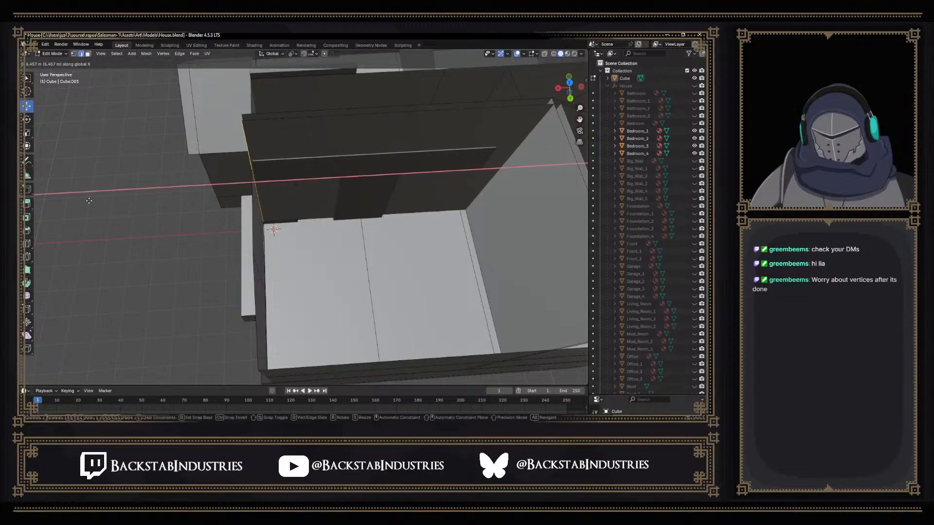
left_click(90, 201)
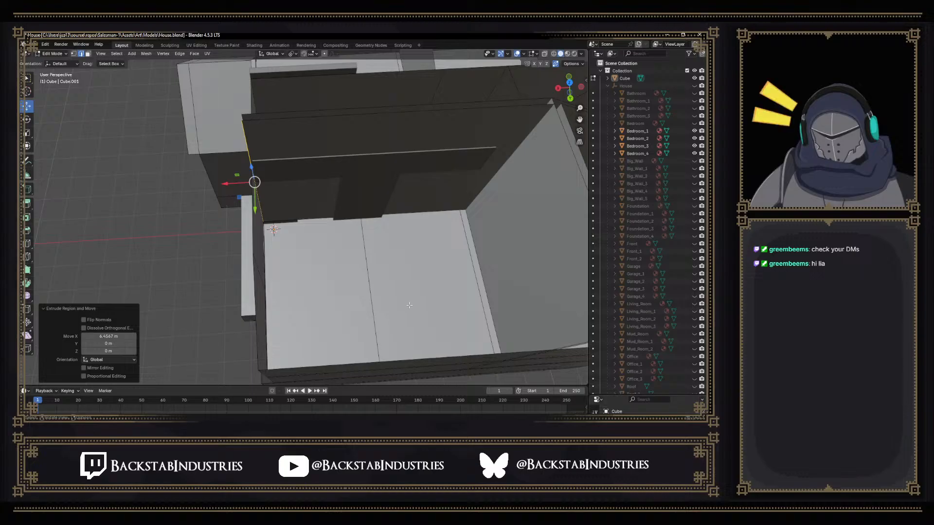
right_click(324, 253)
middle_click_drag(226, 237, 344, 248)
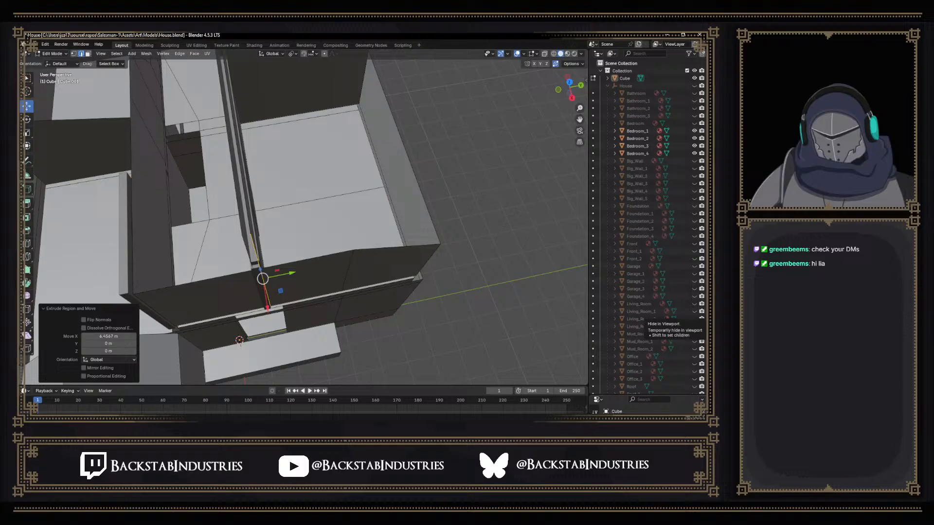